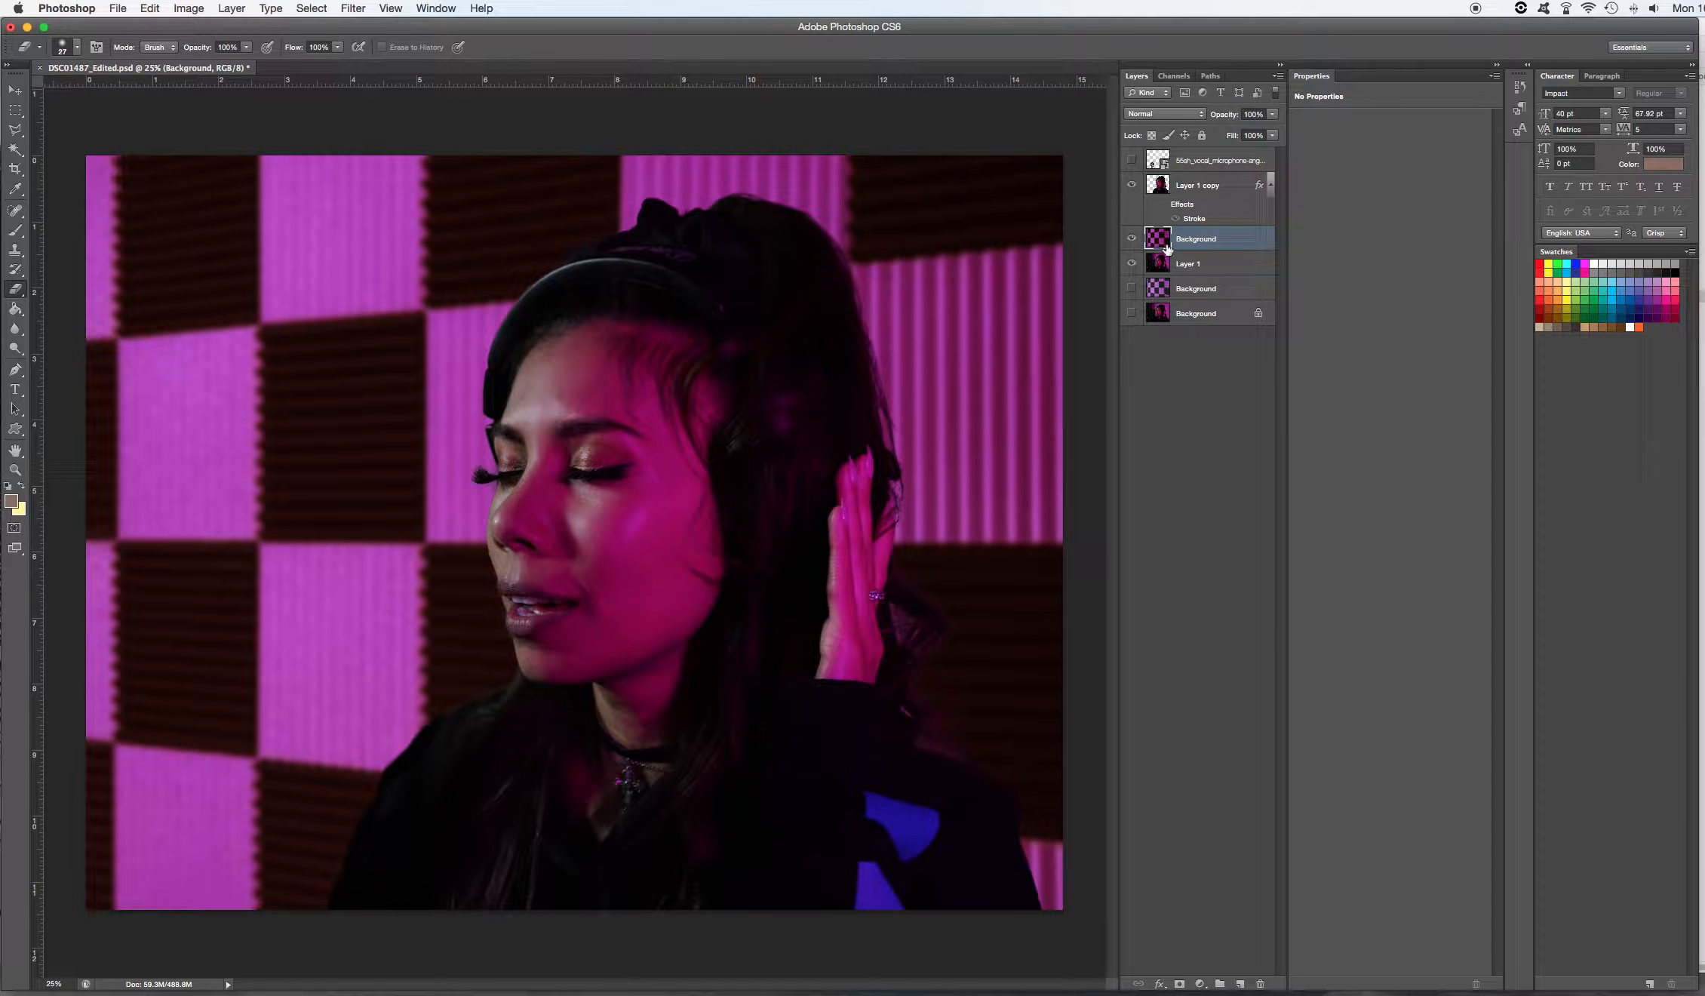
Compare the cutout on the original photo and on the checkered background, then keep the checkered background shown and Layer 1 hidden.
left_click(1131, 239)
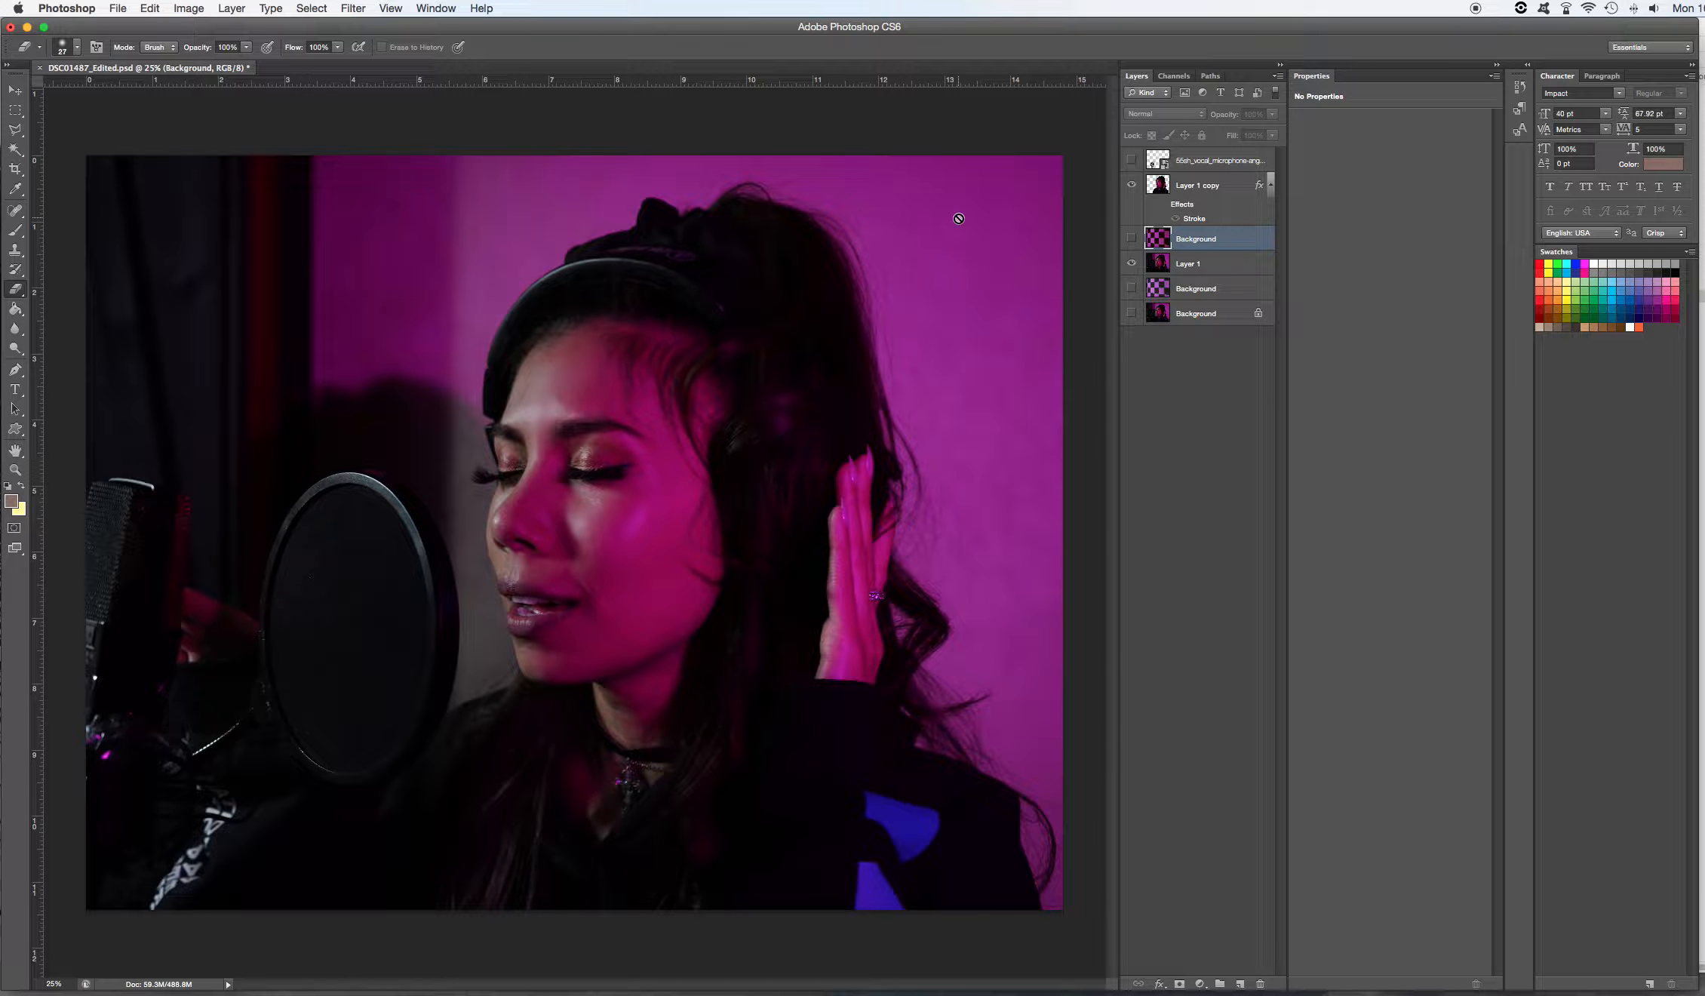
left_click(1132, 263)
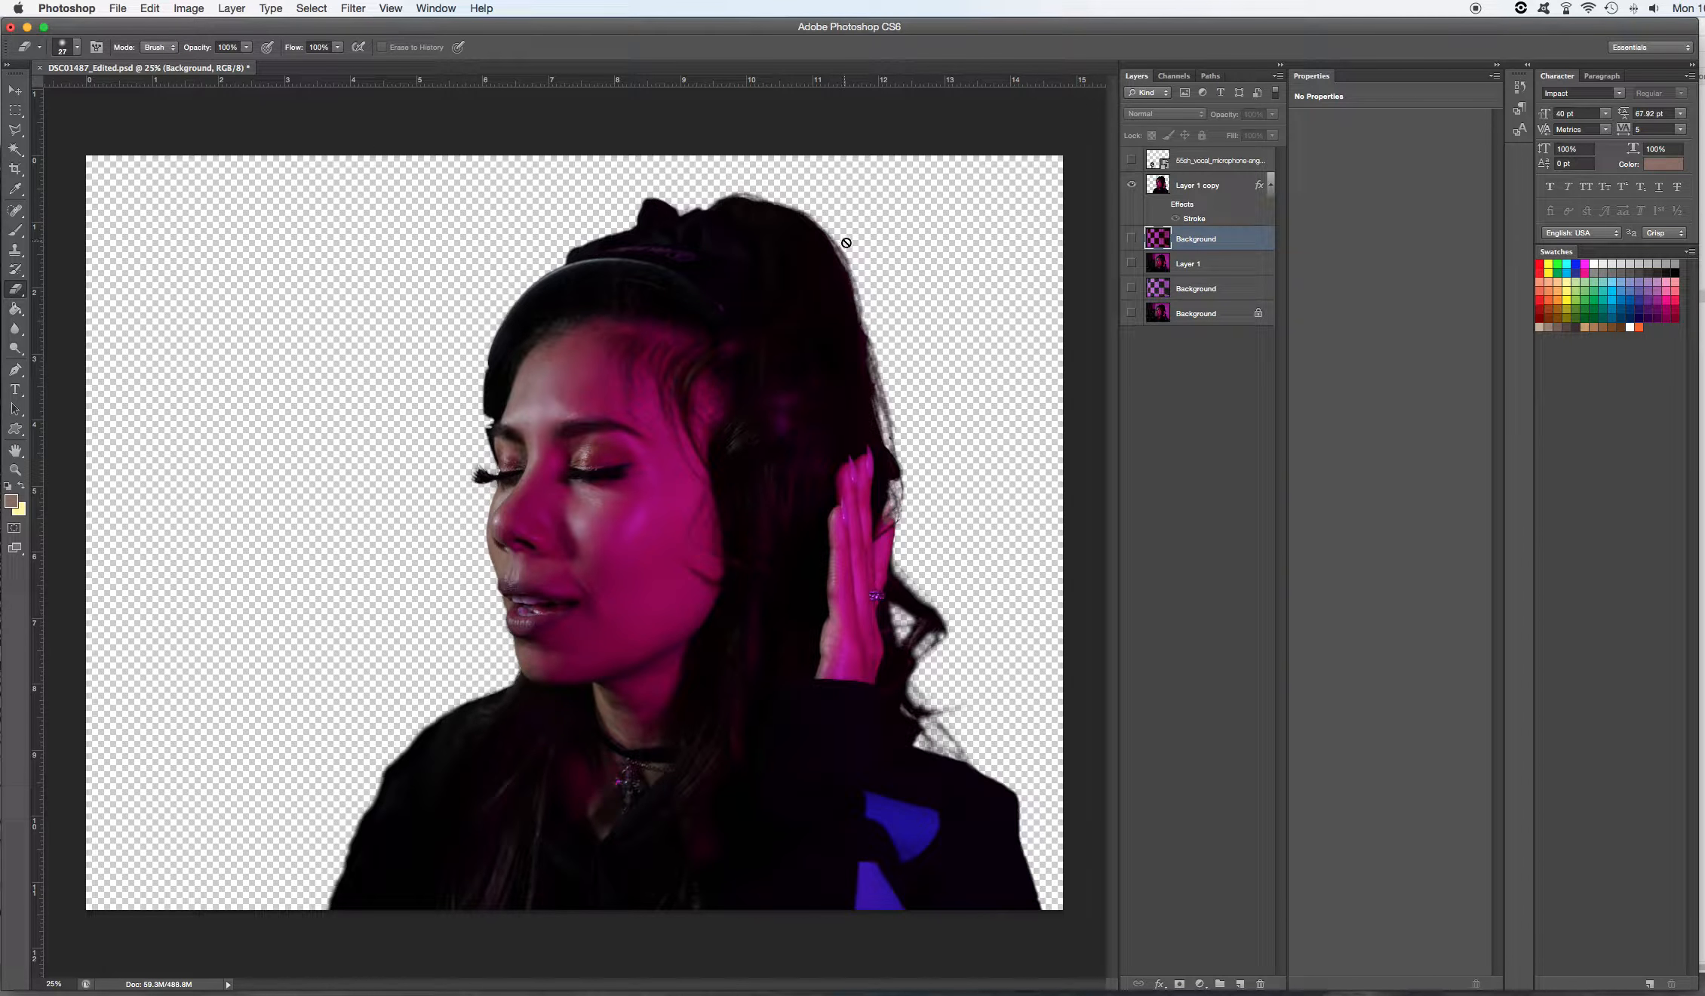
left_click(1131, 239)
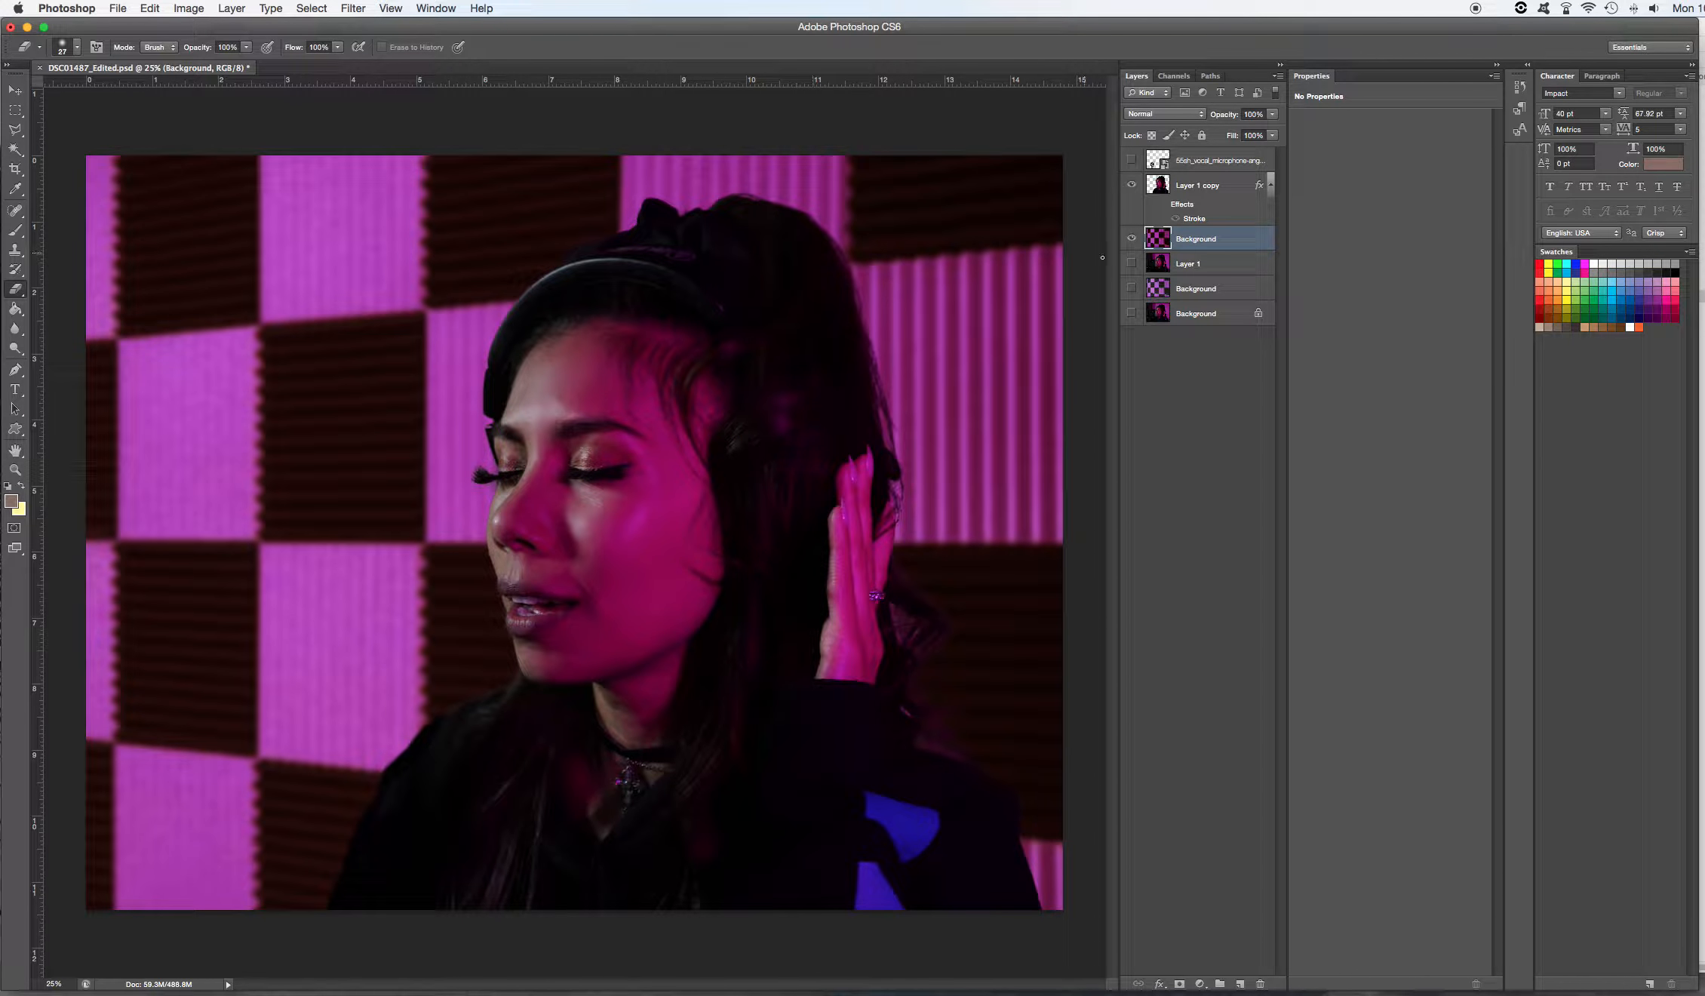
left_click(1131, 239)
left_click(1131, 263)
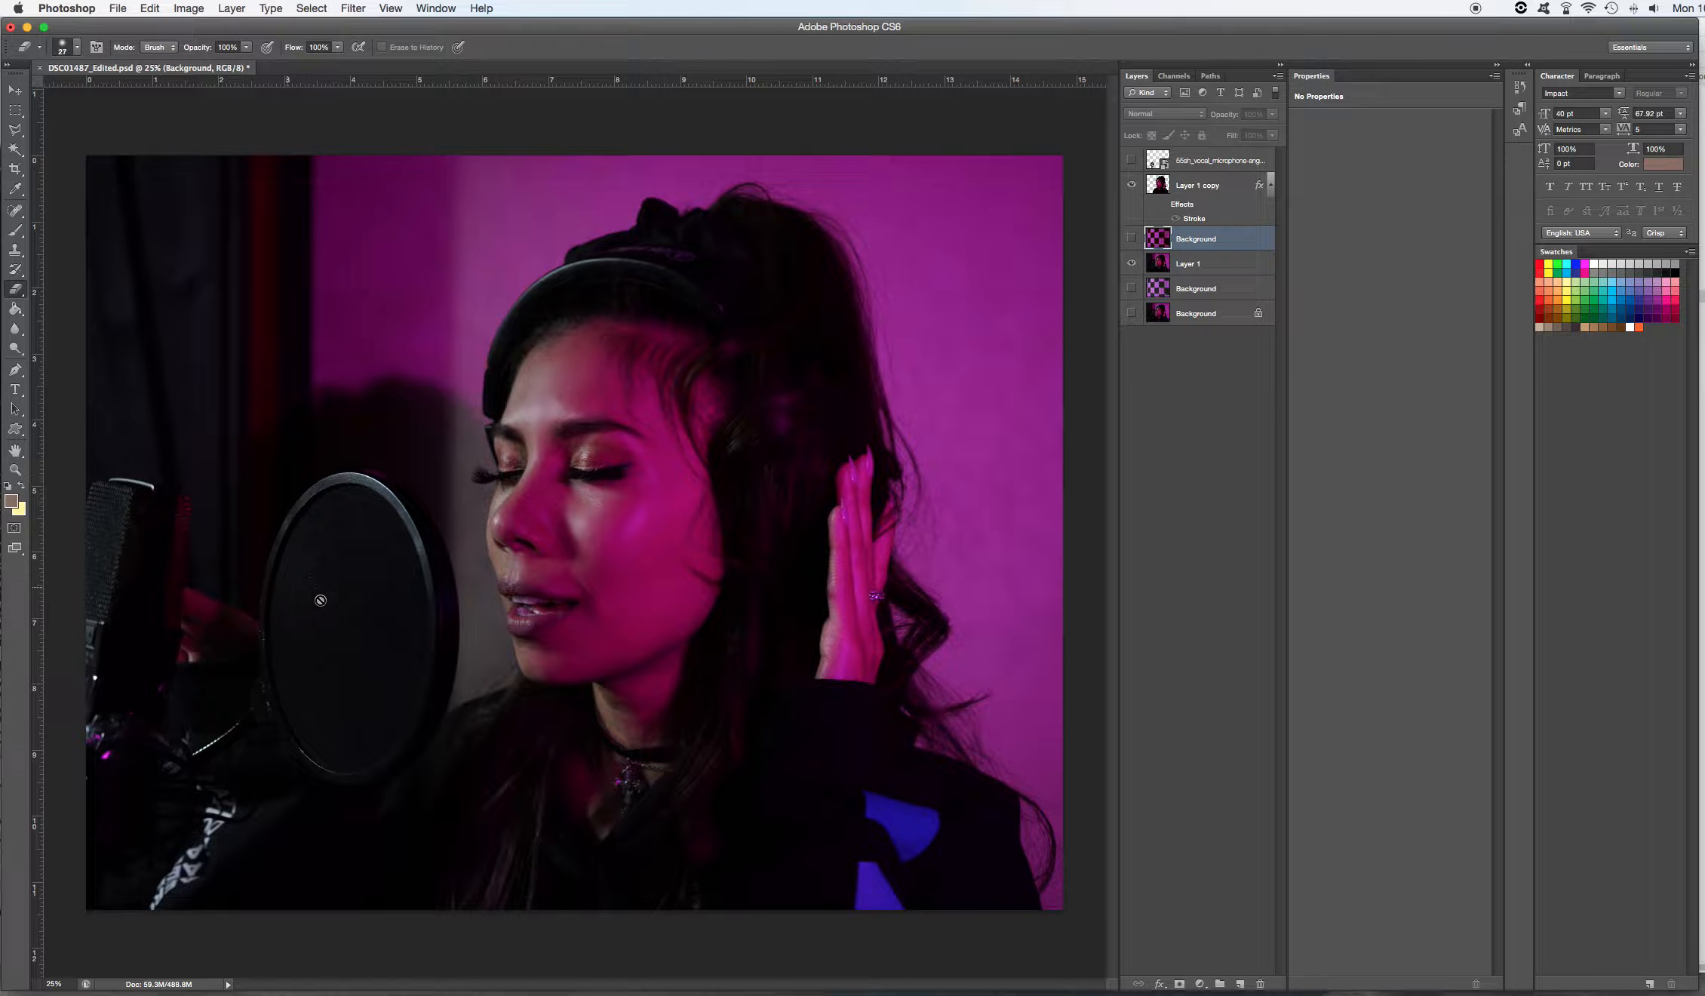
left_click(1131, 264)
left_click(1131, 239)
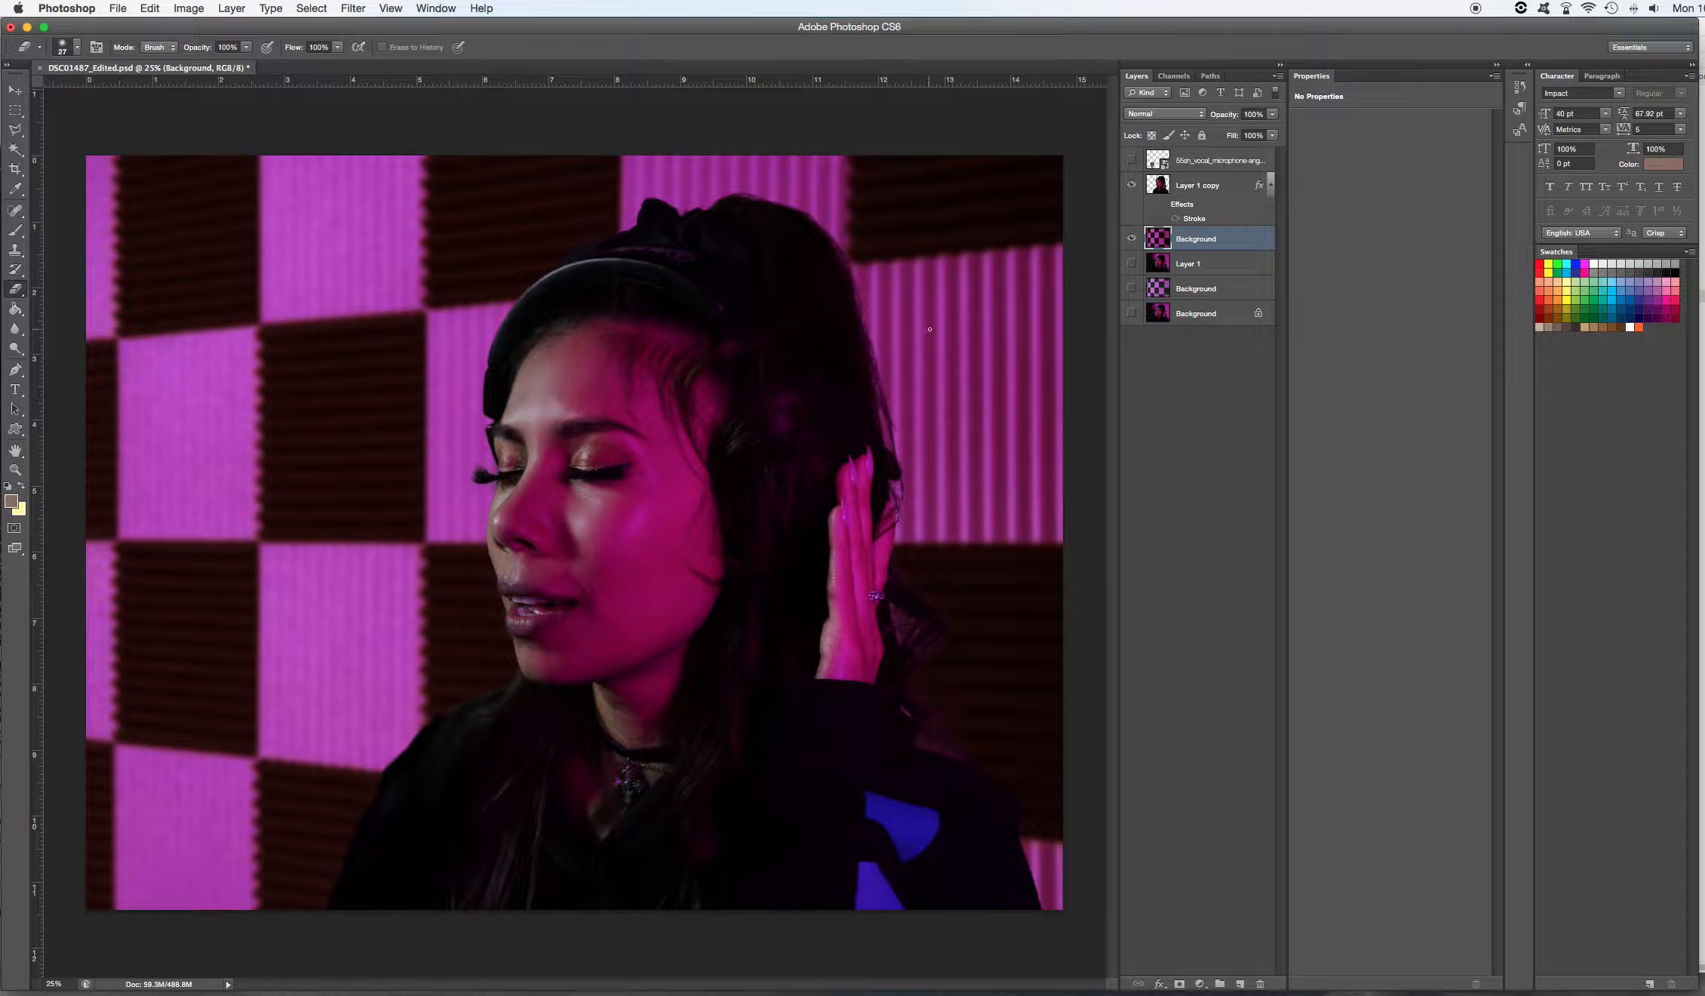
Select the Layer 1 copy cutout and preview the composition with the vocal microphone layer shown, leaving that layer hidden.
left_click(1154, 190)
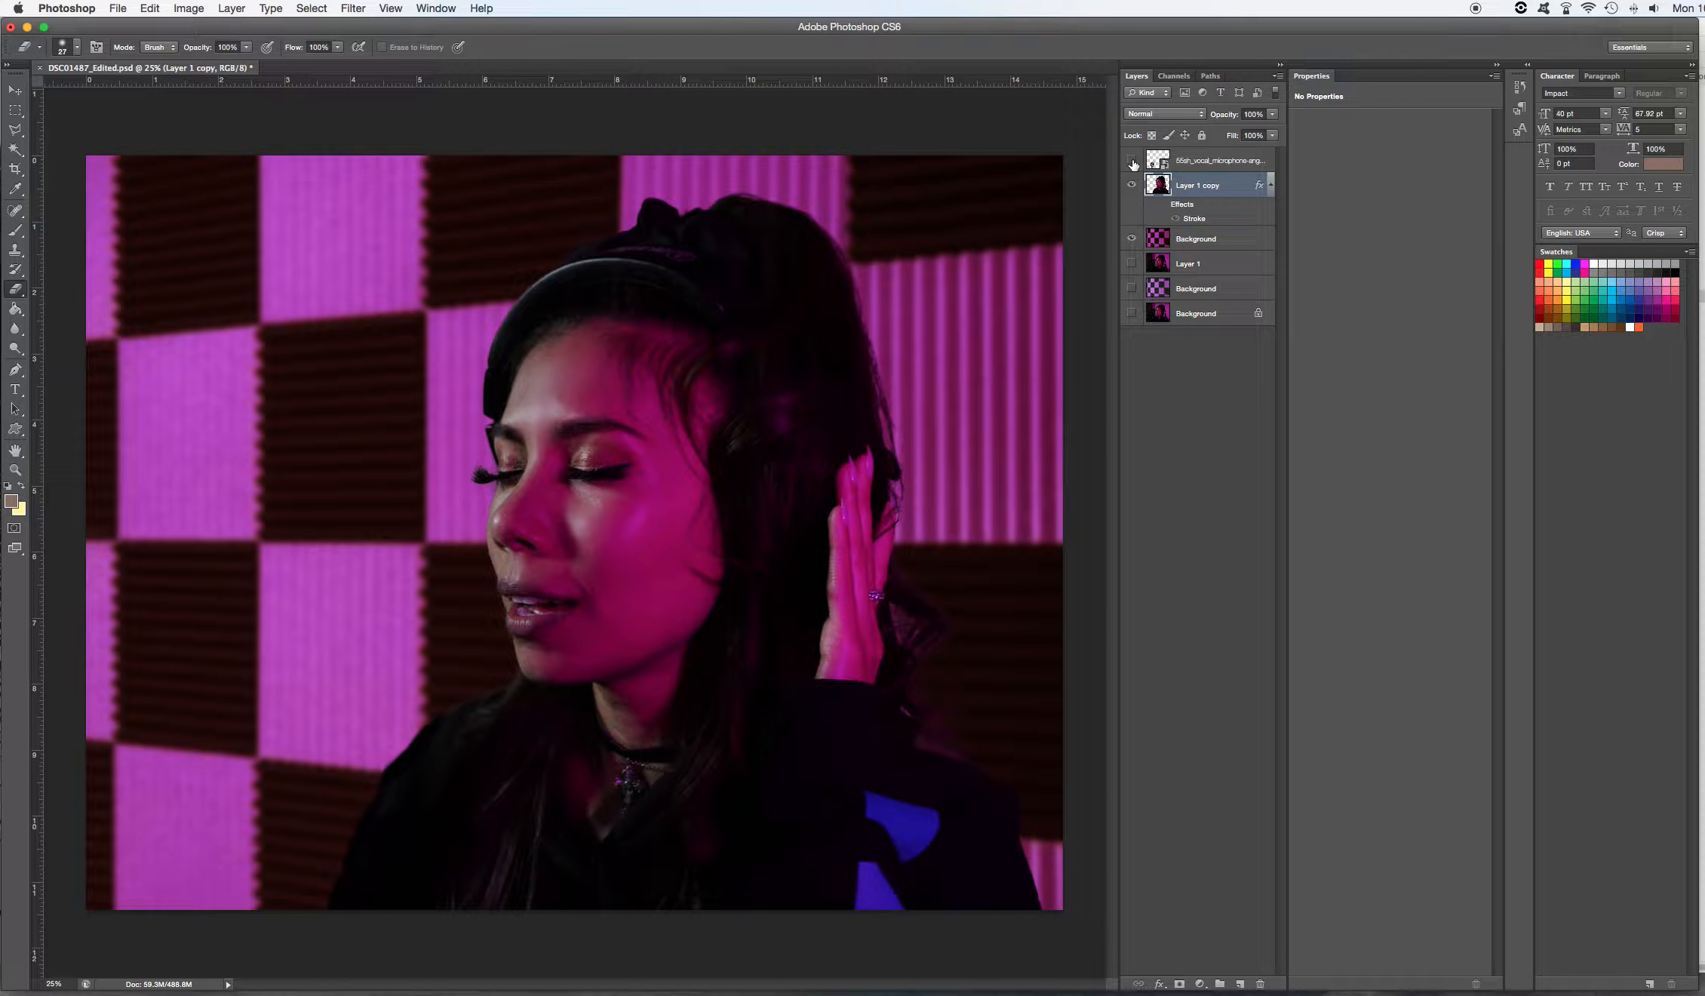
left_click(1132, 161)
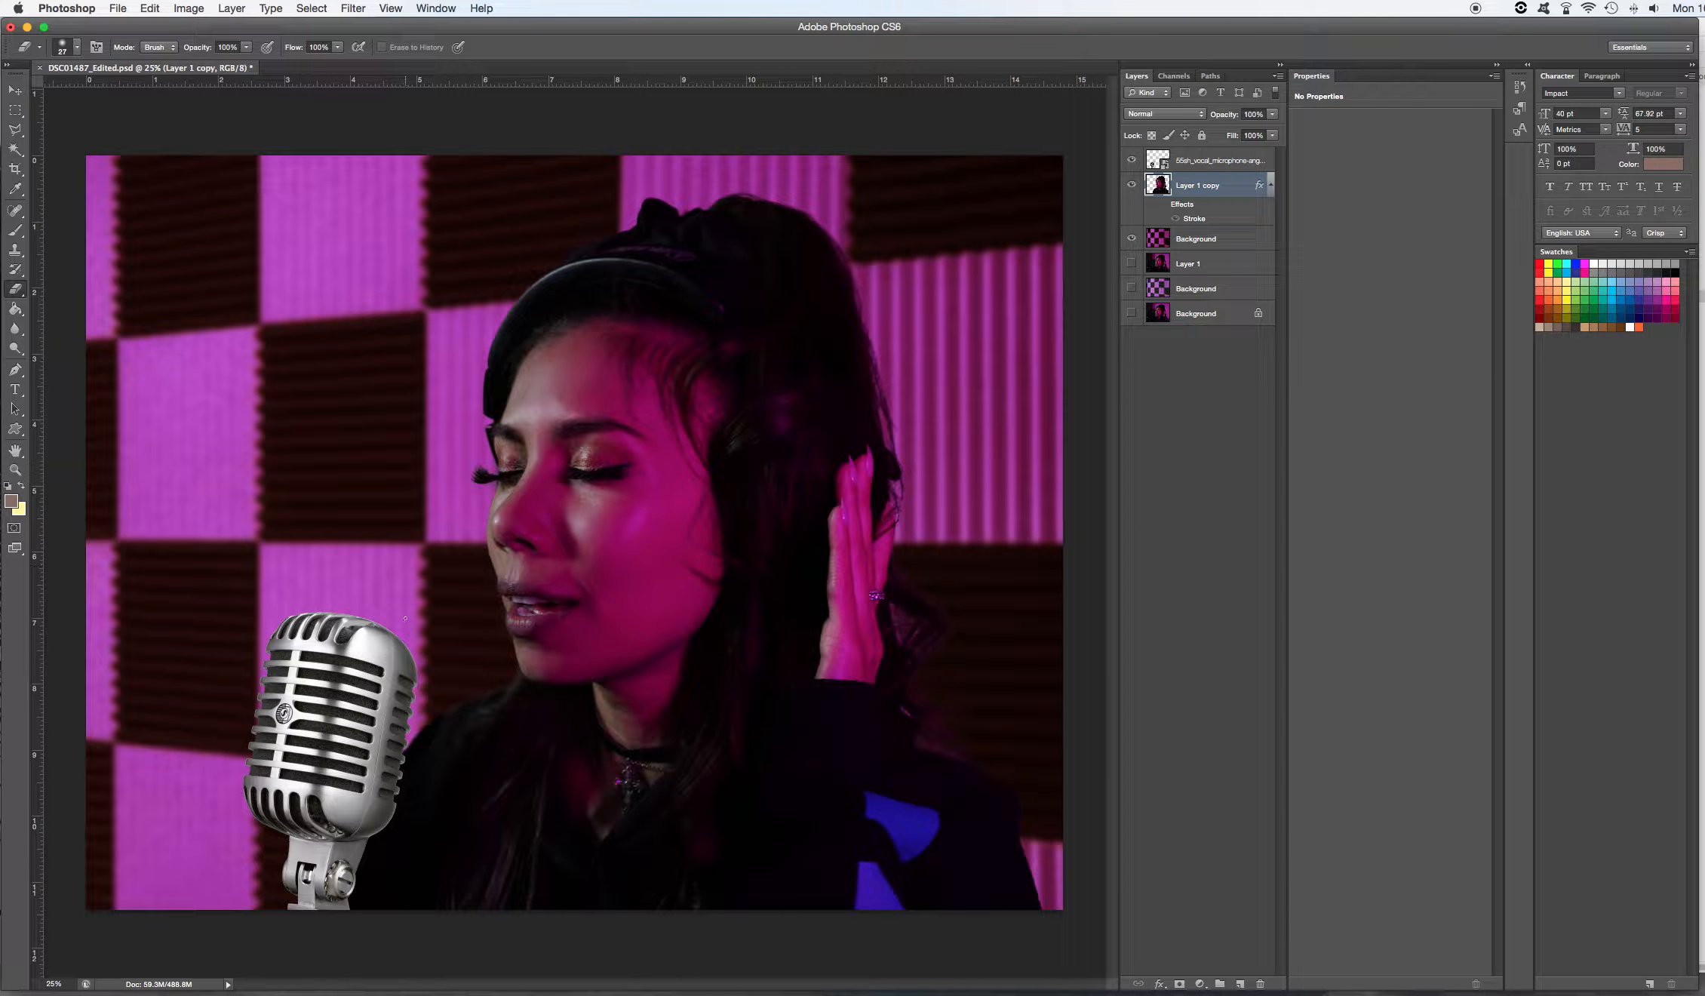
left_click(1131, 160)
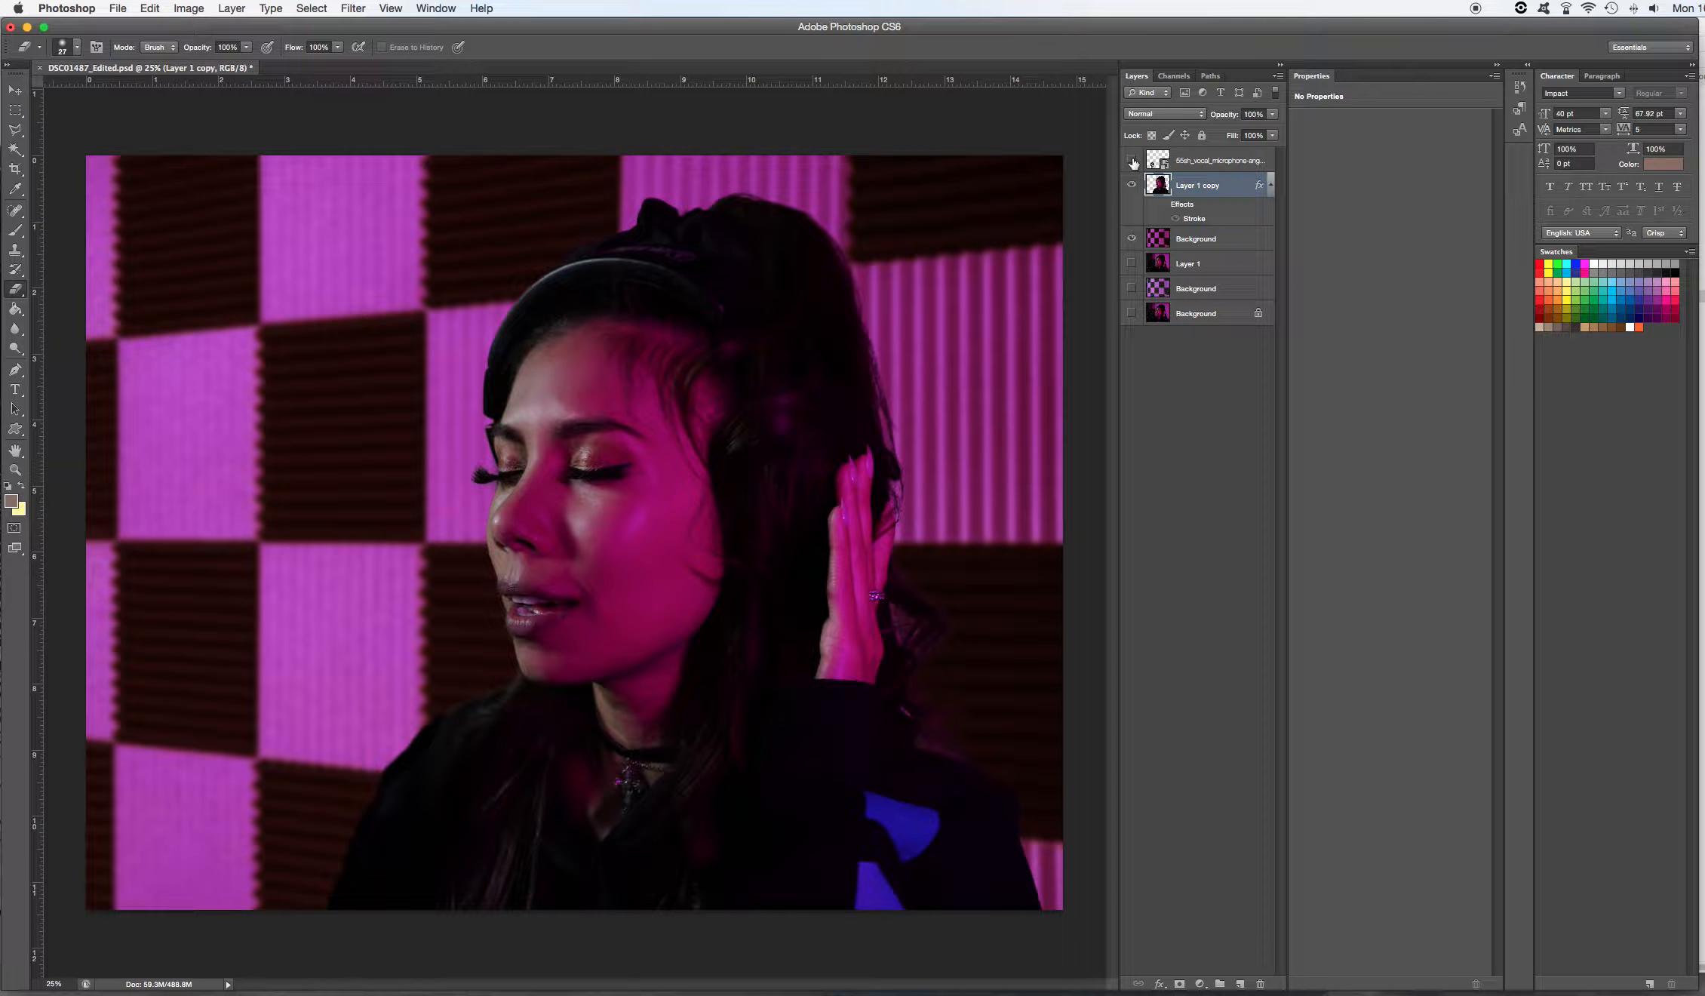
right_click(1232, 188)
left_click(1268, 226)
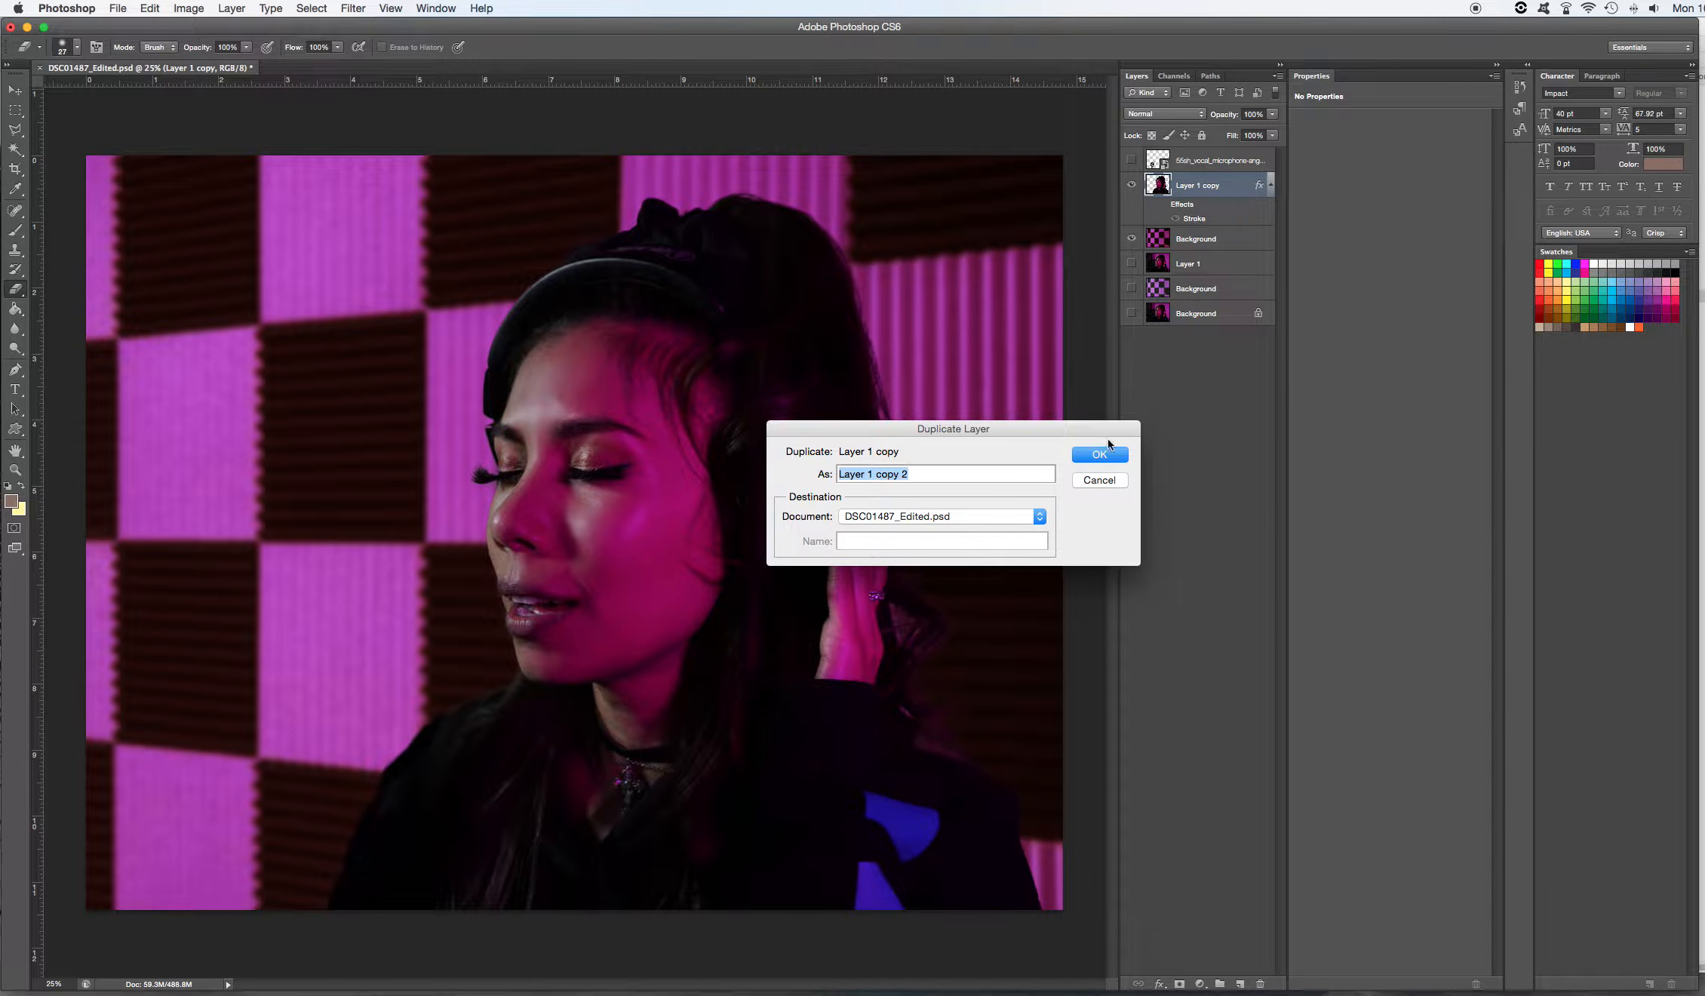
key("Return")
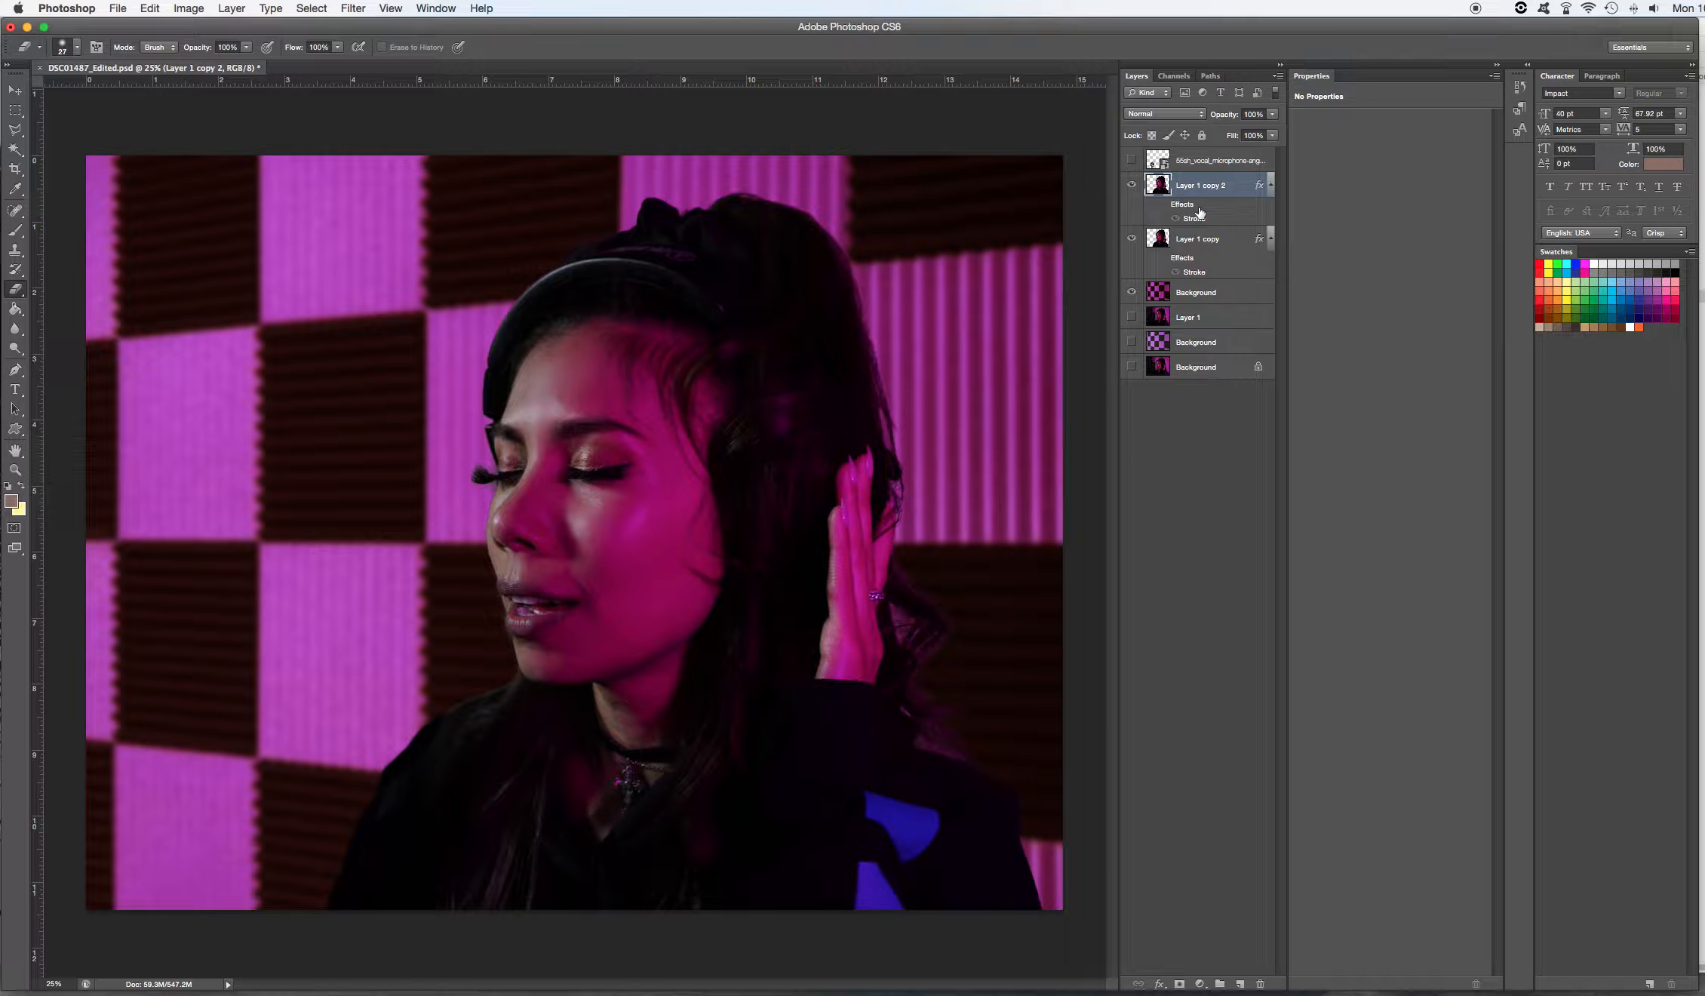
right_click(1198, 205)
left_click(1194, 211)
right_click(1198, 207)
left_click(1221, 274)
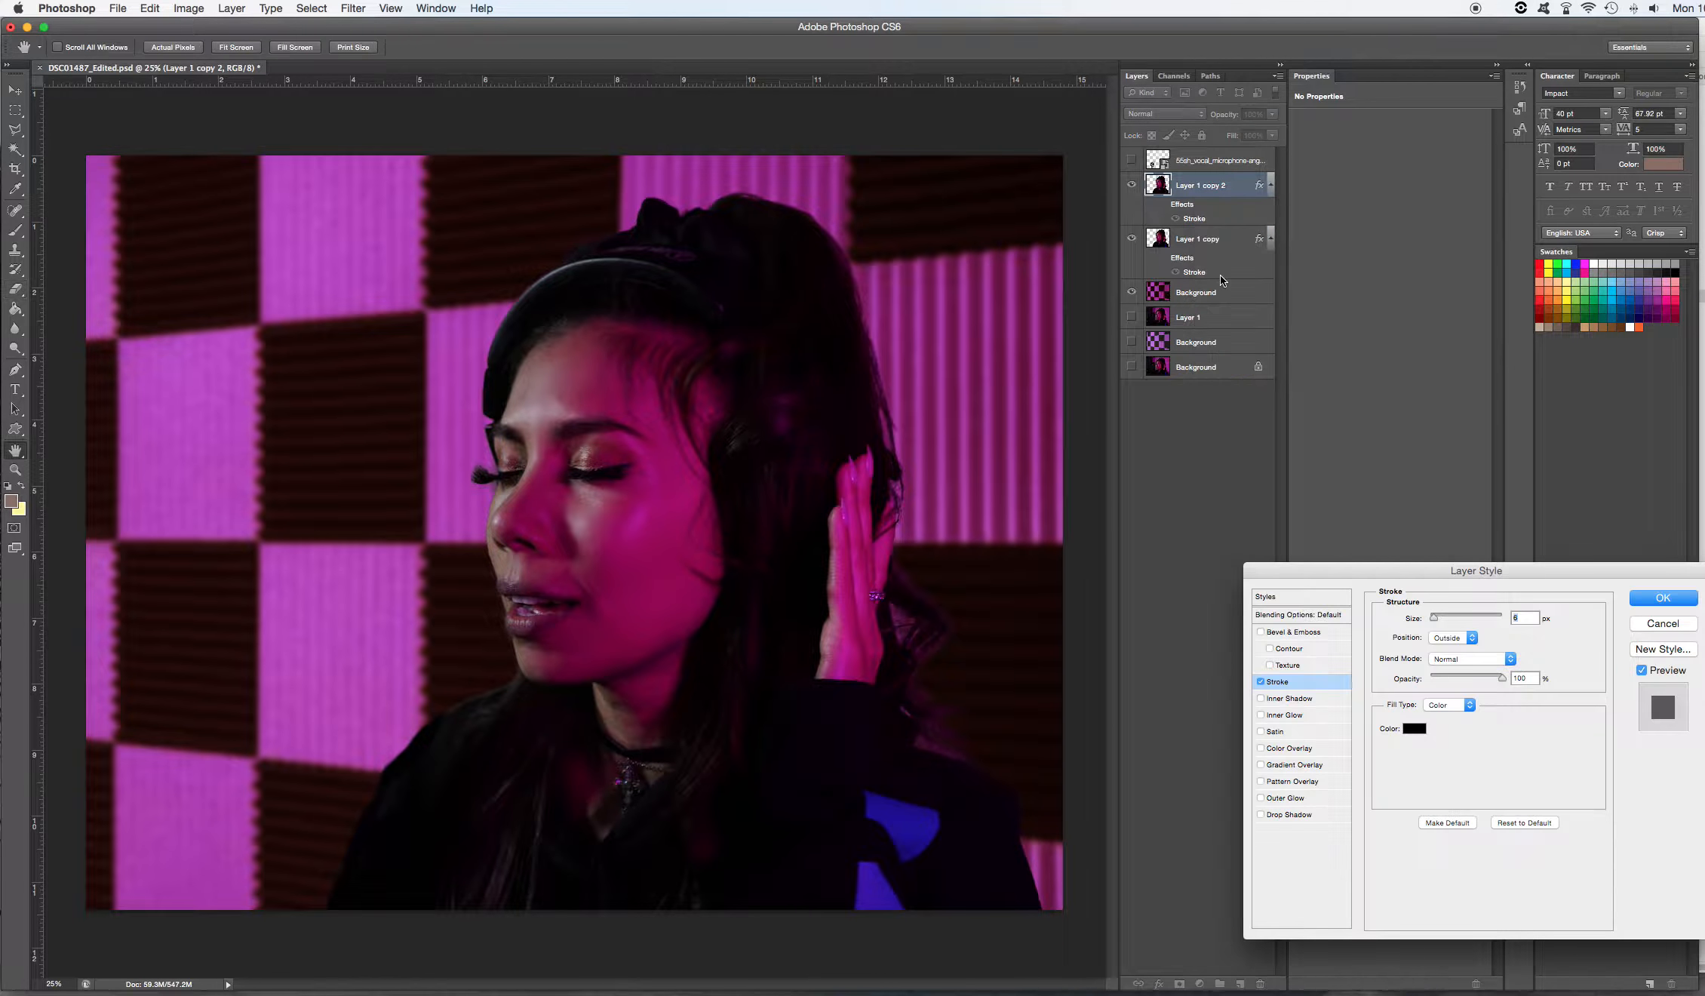
left_click(1649, 623)
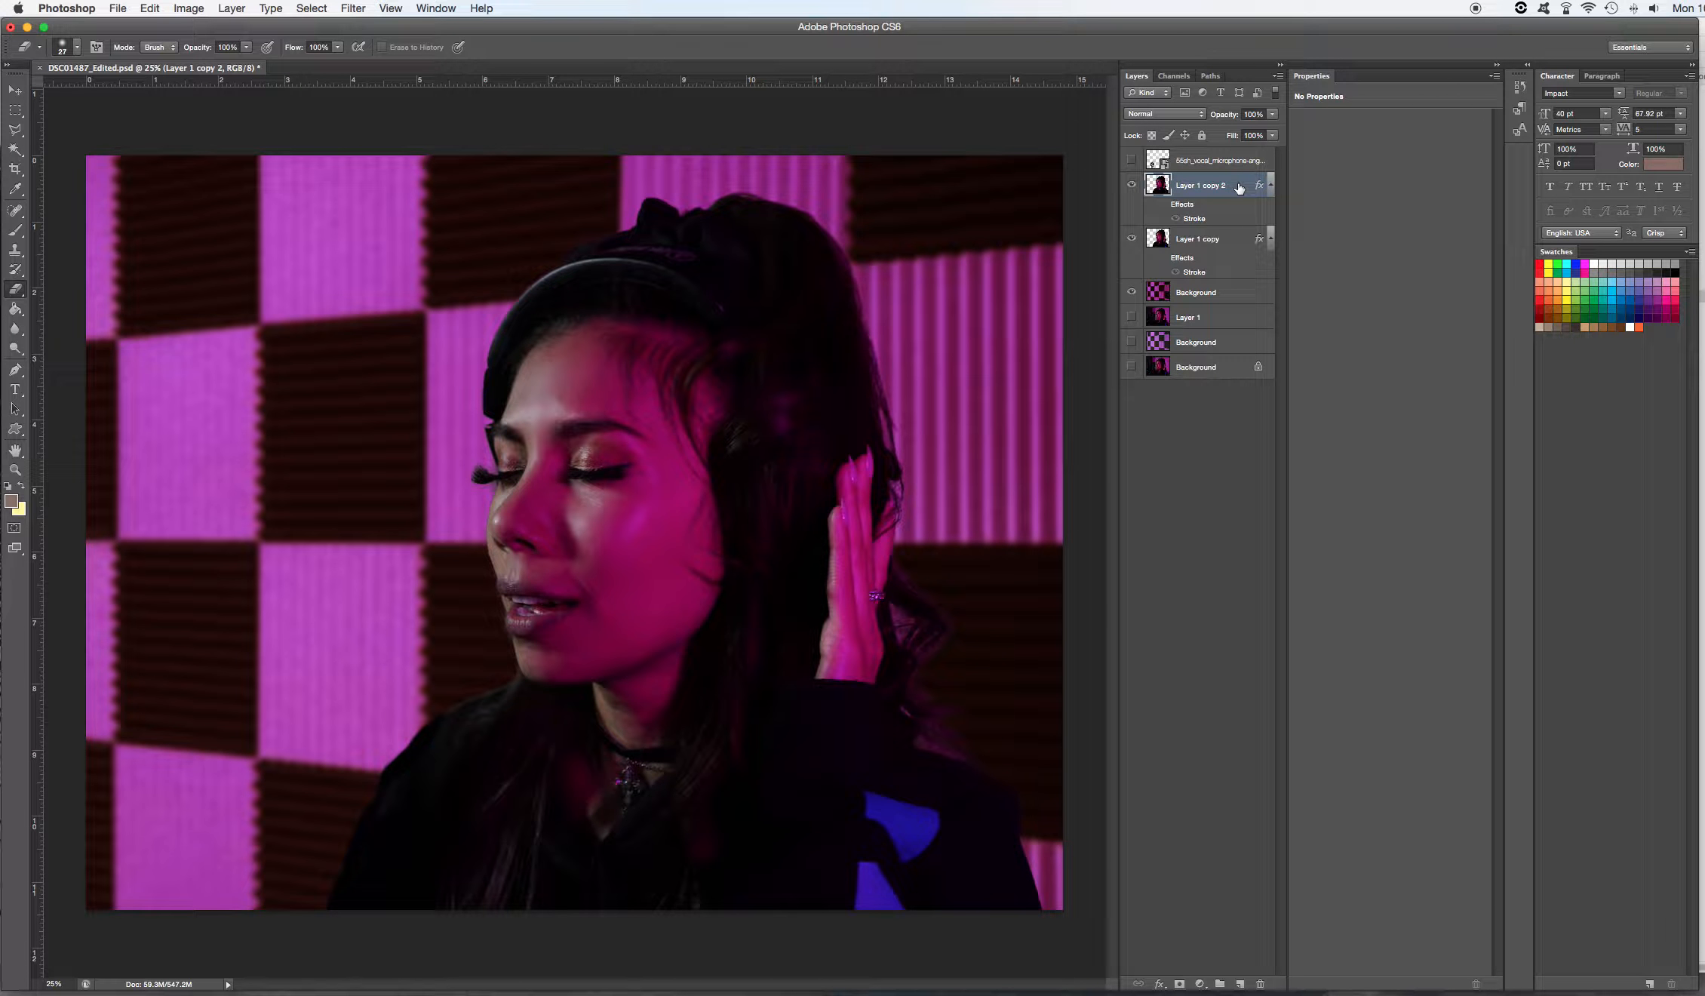
key("Delete")
Paste a copy of the whole Layer 1 copy cutout as a new layer and shift it horizontally over the original figure.
key("super+a")
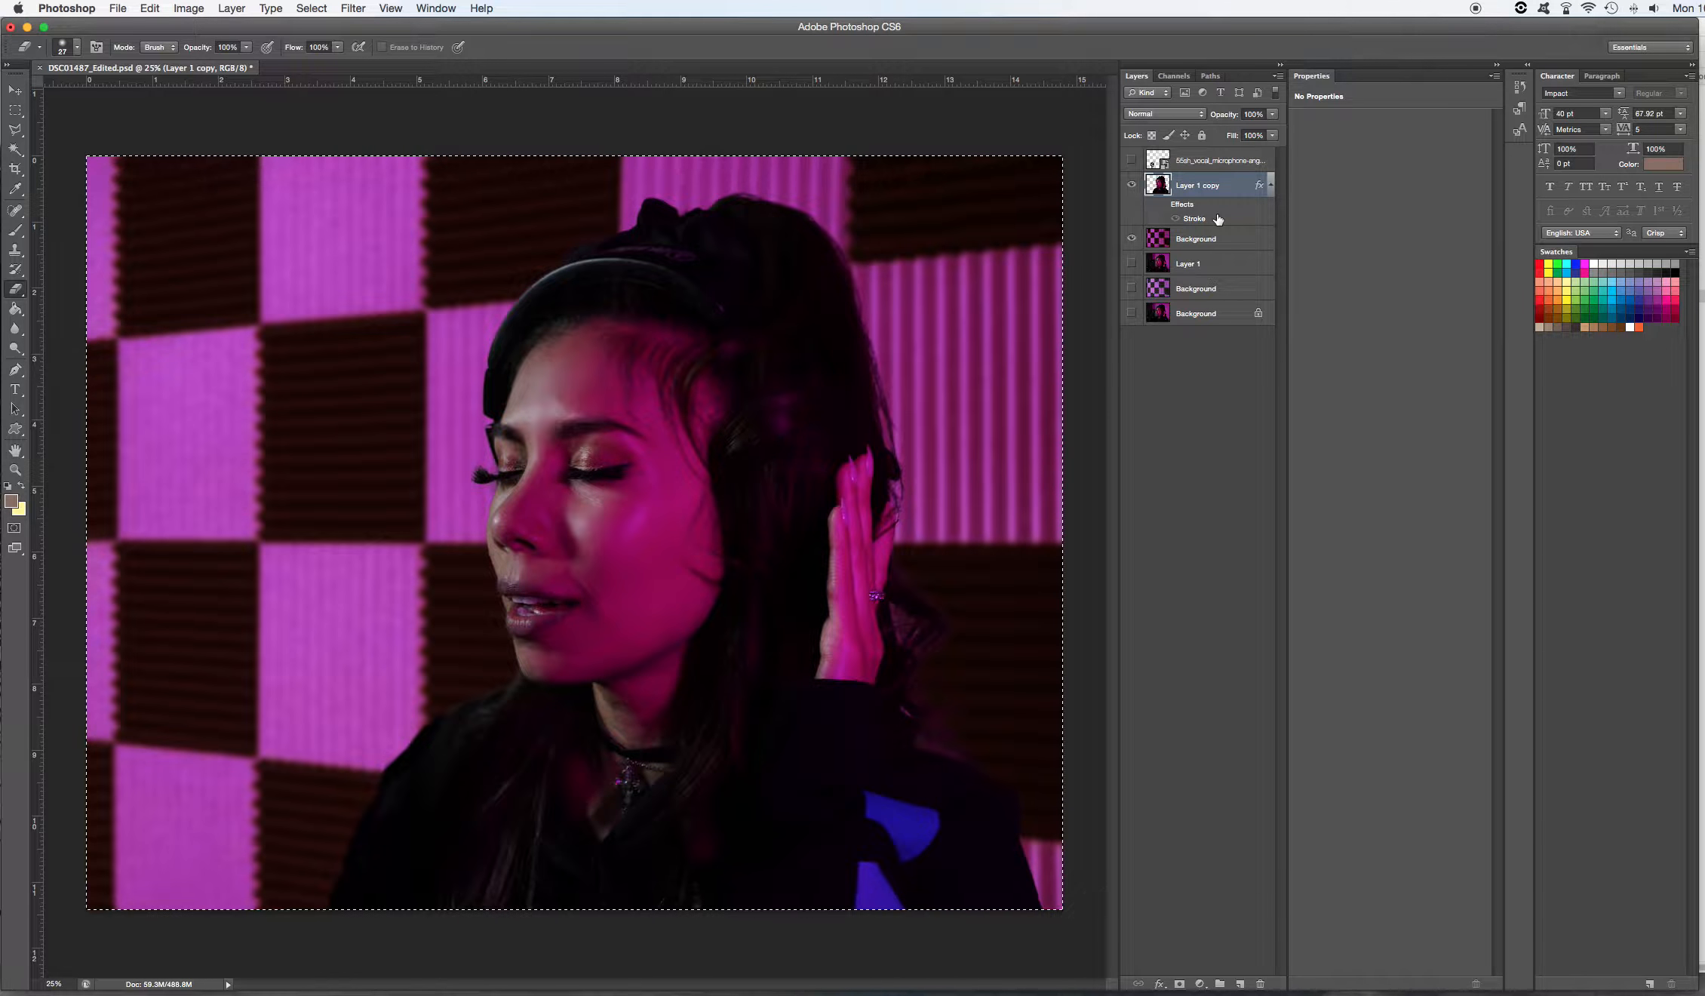
key("super+v")
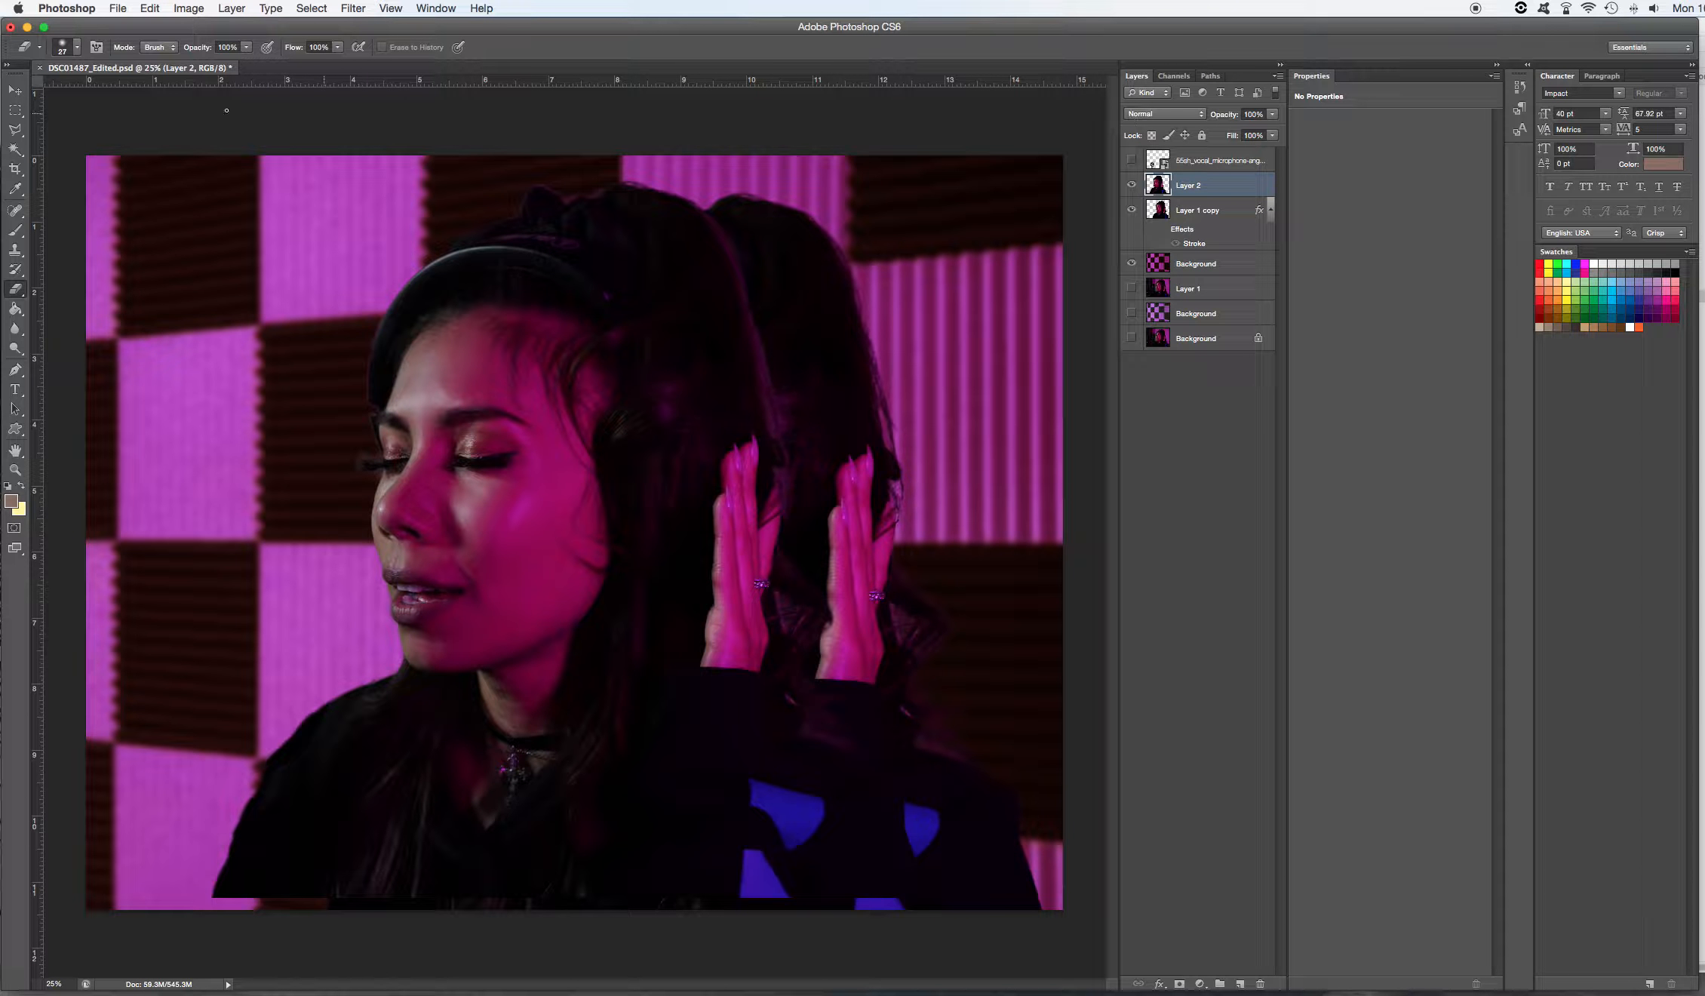
left_click(8, 91)
key("shift+Right")
key("shift+Right")
key("shift+Right")
key("shift+Right")
key("shift+Right")
key("shift+Right")
key("shift+Right")
key("shift+Right")
key("shift+Right")
key("shift+Right")
key("shift+Right")
key("shift+Right")
key("shift+Right")
key("shift+Right")
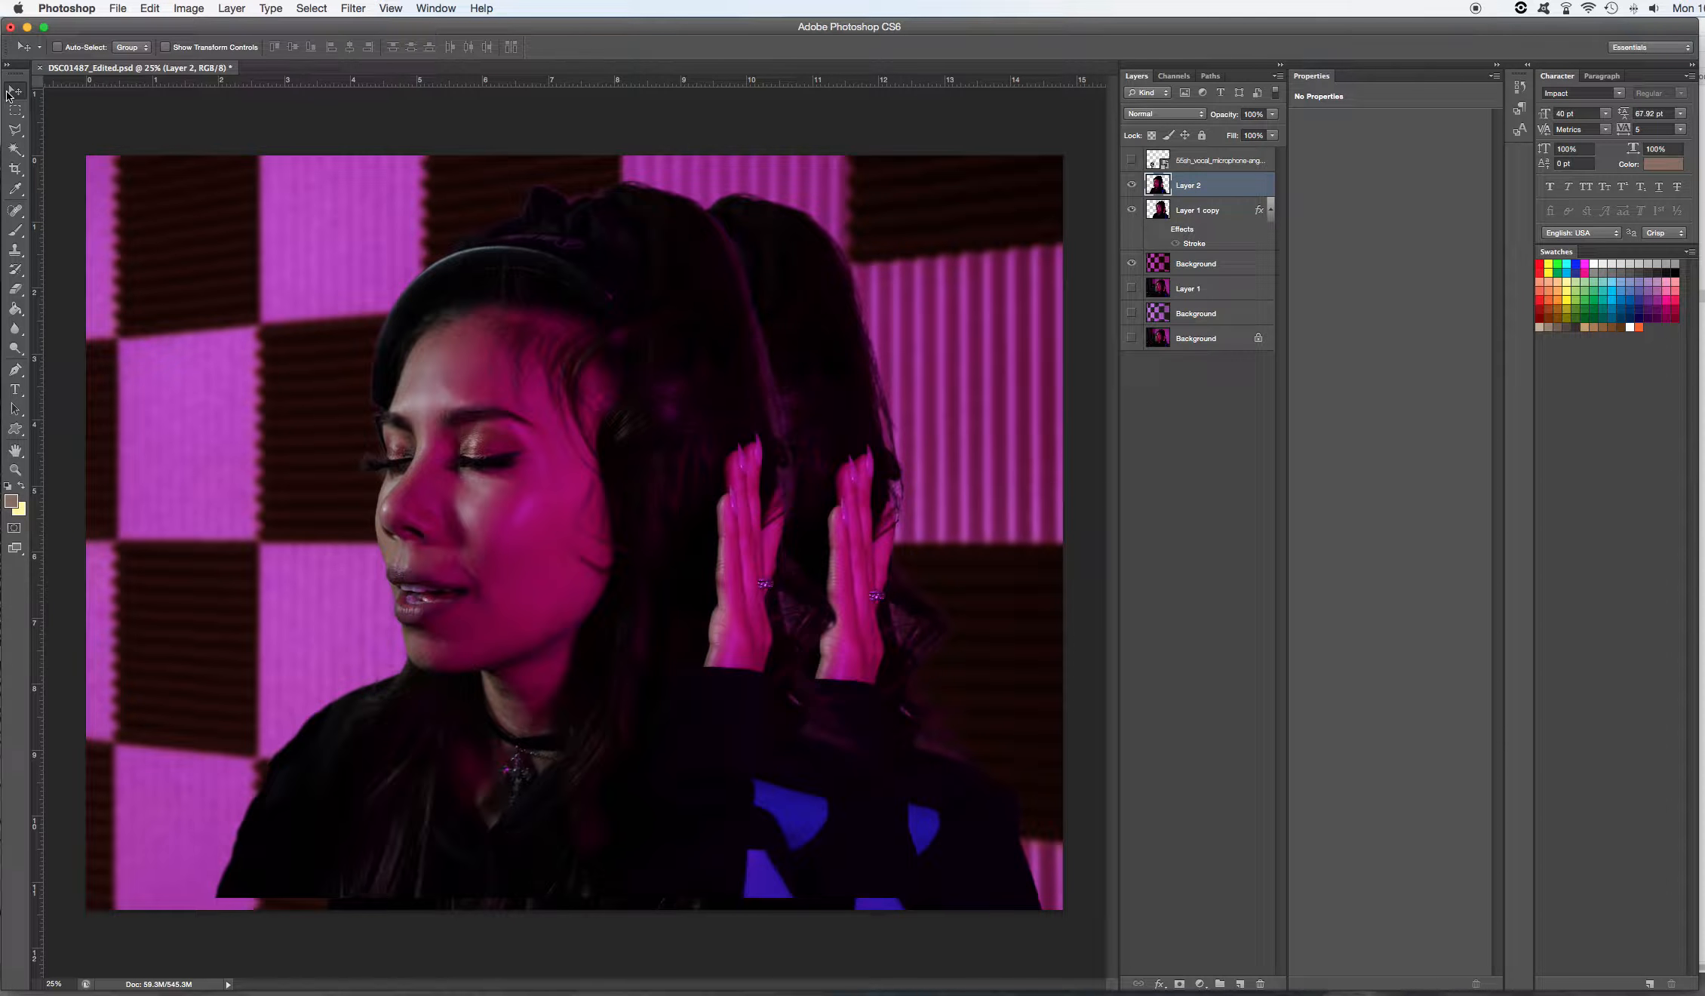
key("shift+Right")
key("shift+Right")
key("shift+Right")
key("shift+Right")
key("shift+Right")
key("shift+Right")
key("shift+Right")
key("shift+Right")
key("shift+Right")
key("shift+Right")
key("shift+Right")
key("shift+Right")
key("shift+Right")
key("shift+Right")
key("shift+Right")
key("shift+Right")
key("shift+Right")
key("shift+Right")
key("shift+Right")
key("shift+Right")
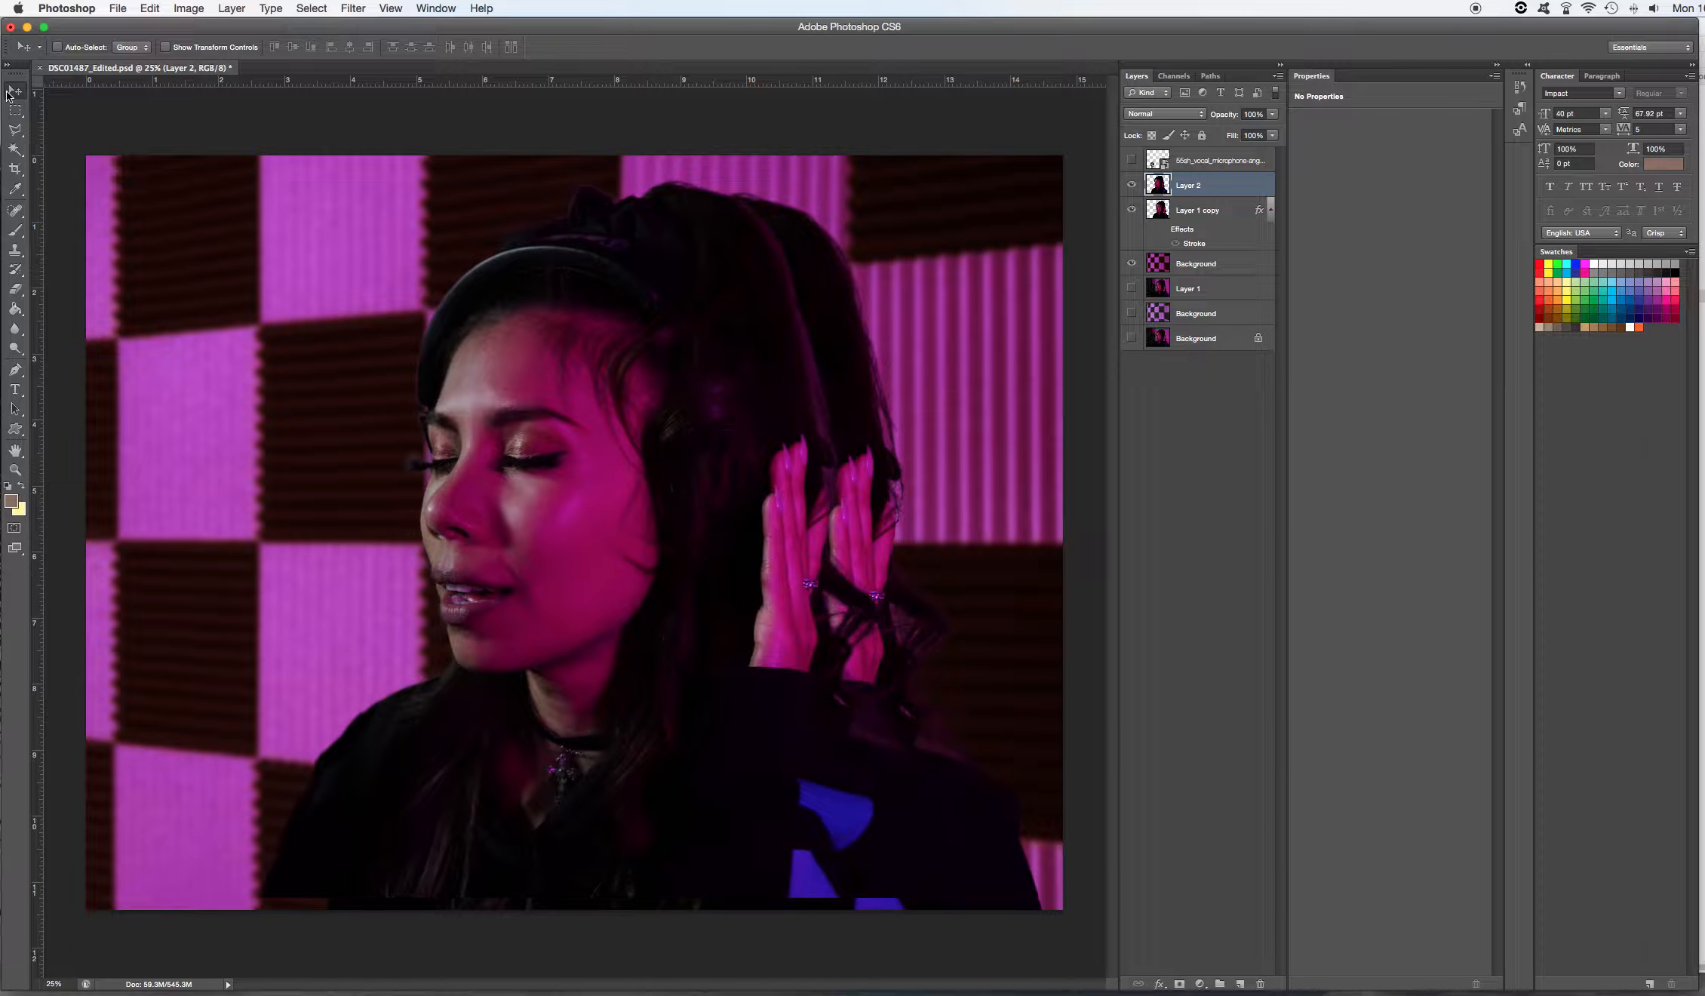
key("shift+Right")
key("shift+Right")
key("shift+Right")
key("shift+Right")
key("shift+Right")
key("shift+Right")
key("shift+Right")
key("shift+Right")
key("shift+Right")
key("shift+Right")
key("shift+Right")
key("shift+Right")
key("shift+Right")
key("shift+Right")
key("shift+Right")
key("shift+Right")
key("shift+Right")
key("shift+Right")
key("shift+Right")
key("shift+Right")
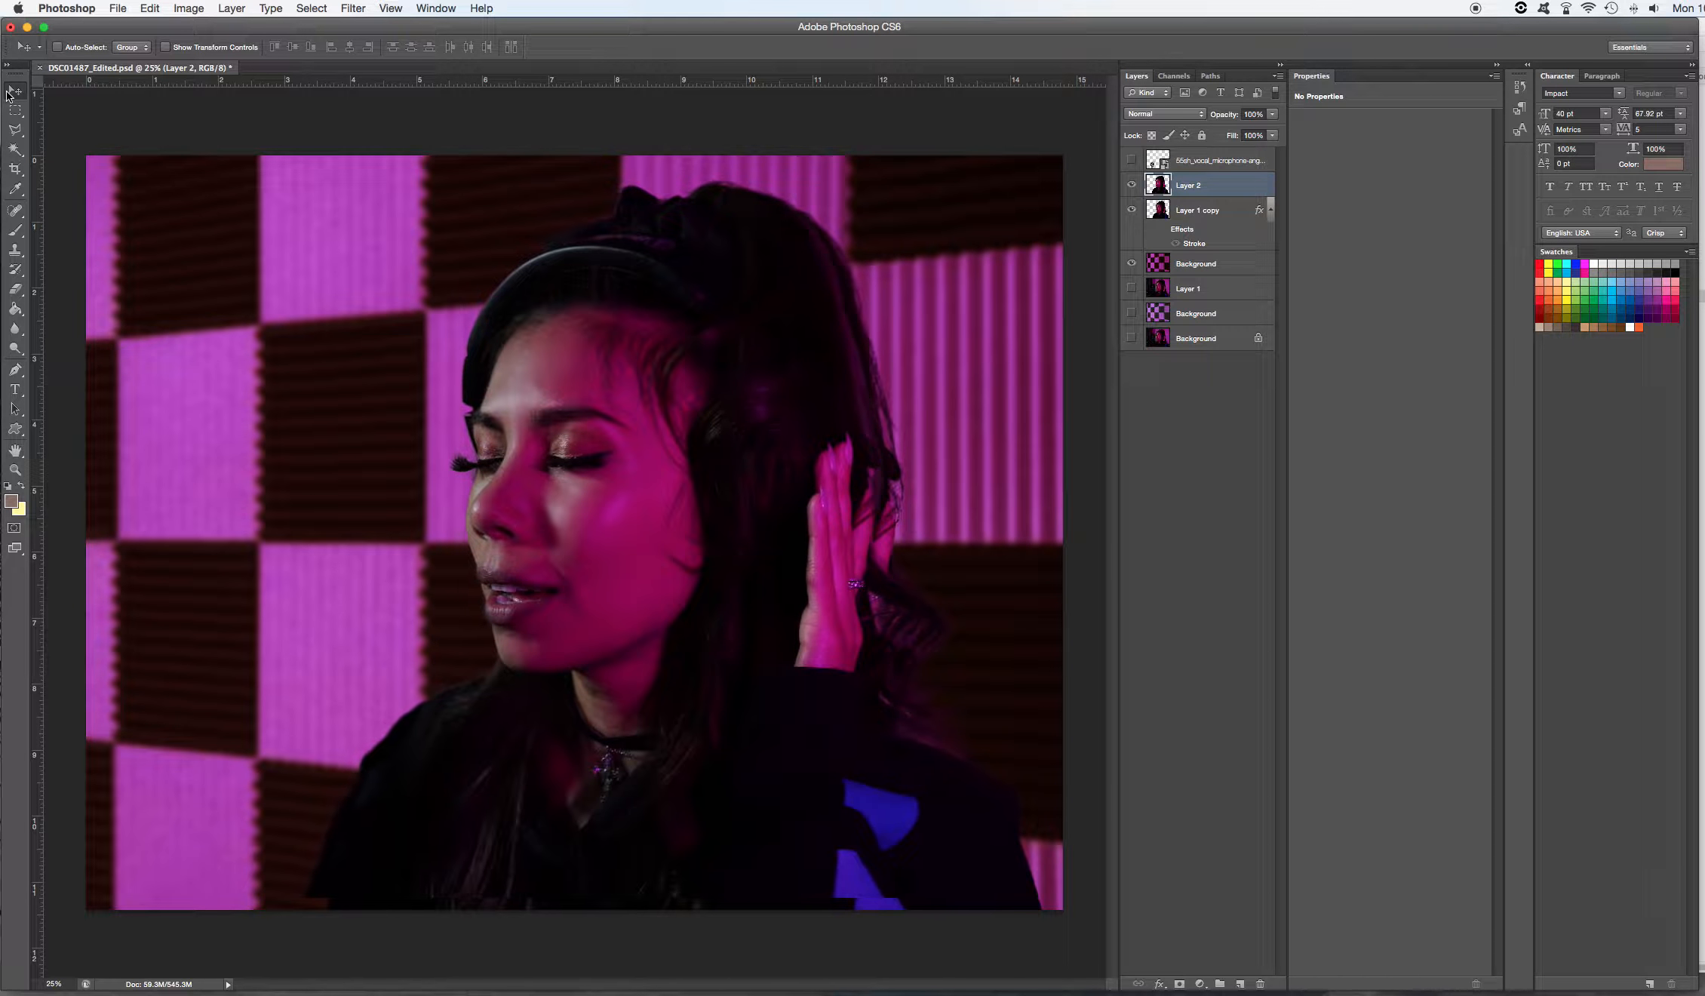
key("shift+Right")
key("shift+Right")
key("shift+Right")
key("shift+Right")
key("shift+Right")
key("shift+Right")
key("shift+Right")
key("shift+Right")
key("shift+Right")
key("shift+Right")
key("shift+Left")
key("shift+Left")
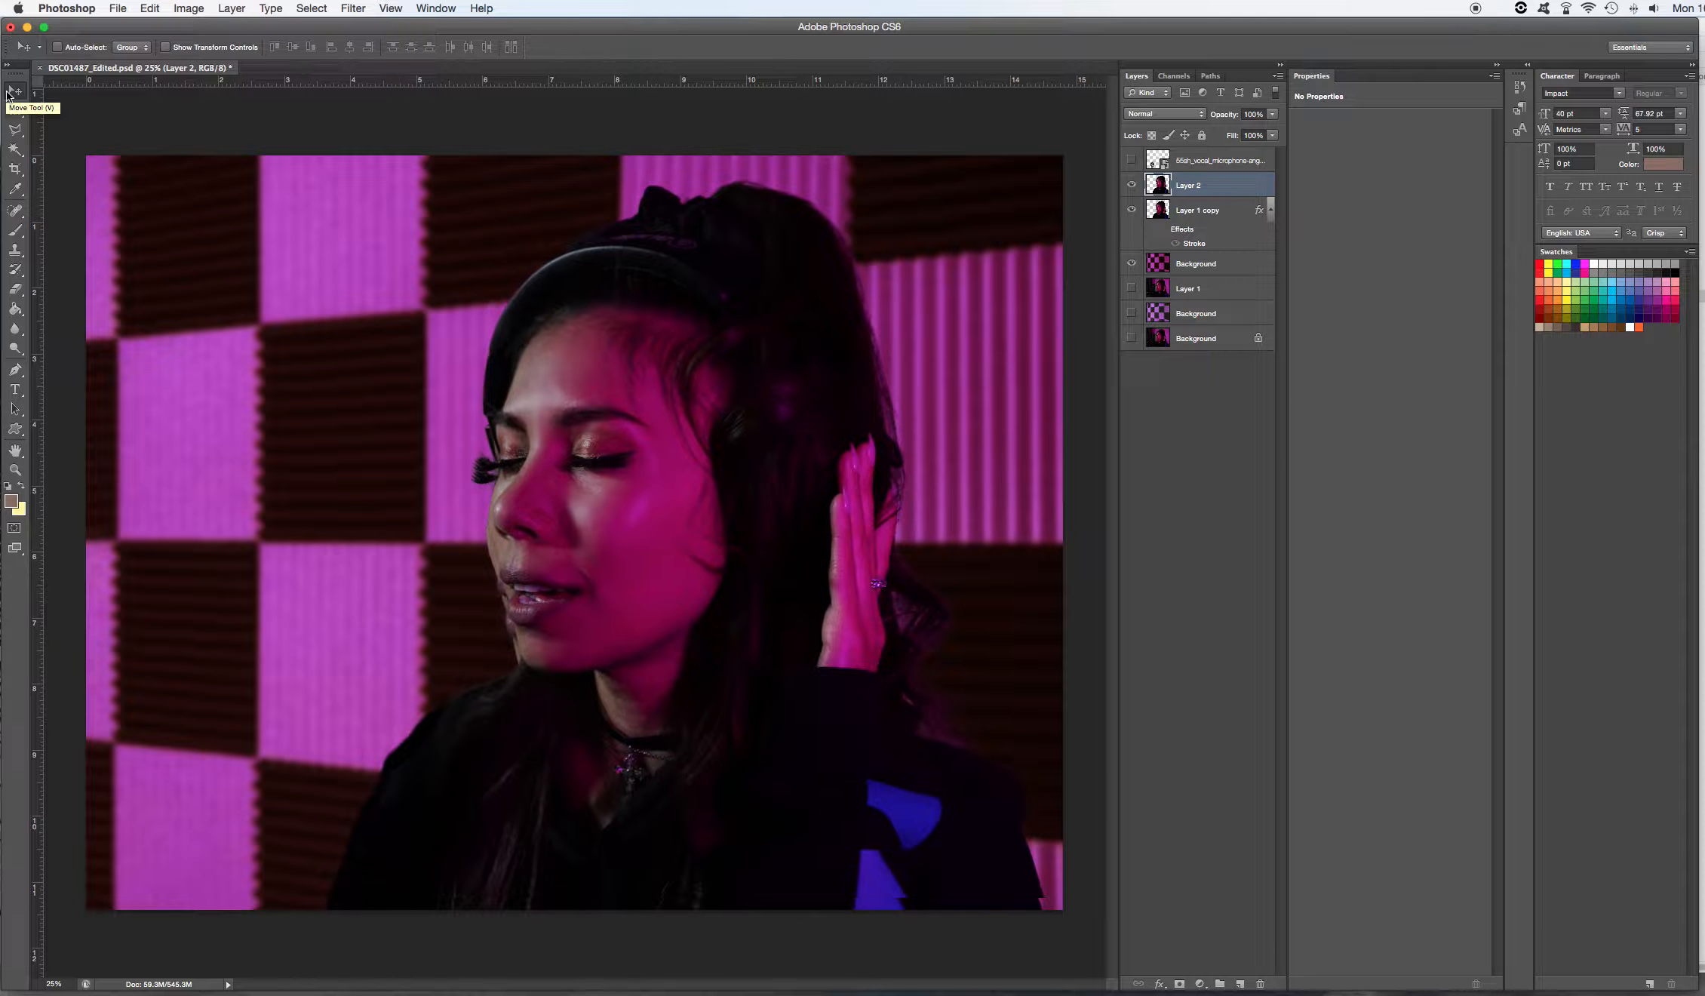
Nudge the pasted cutout down and sideways until it lines up with the original figure.
key("shift+Down")
key("shift+Down")
key("shift+Down")
key("shift+Down")
key("shift+Down")
key("shift+Down")
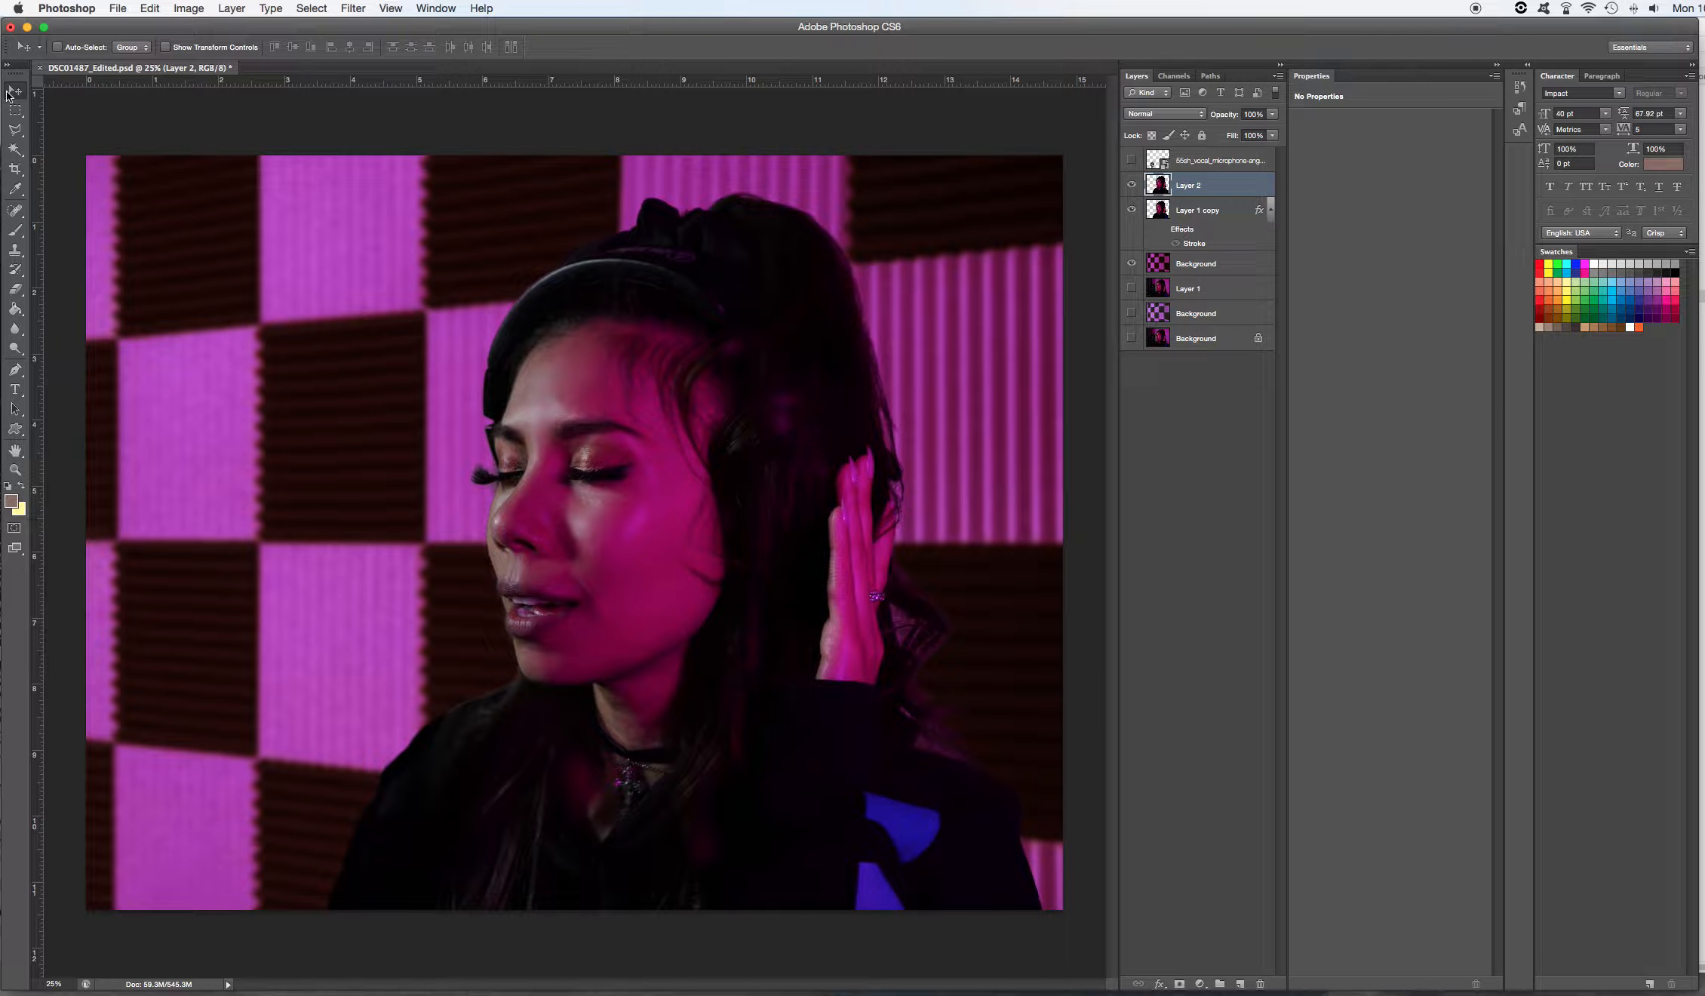
key("shift+Down")
key("shift+Down")
key("shift+Left")
key("shift+Left")
key("shift+Left")
key("shift+Left")
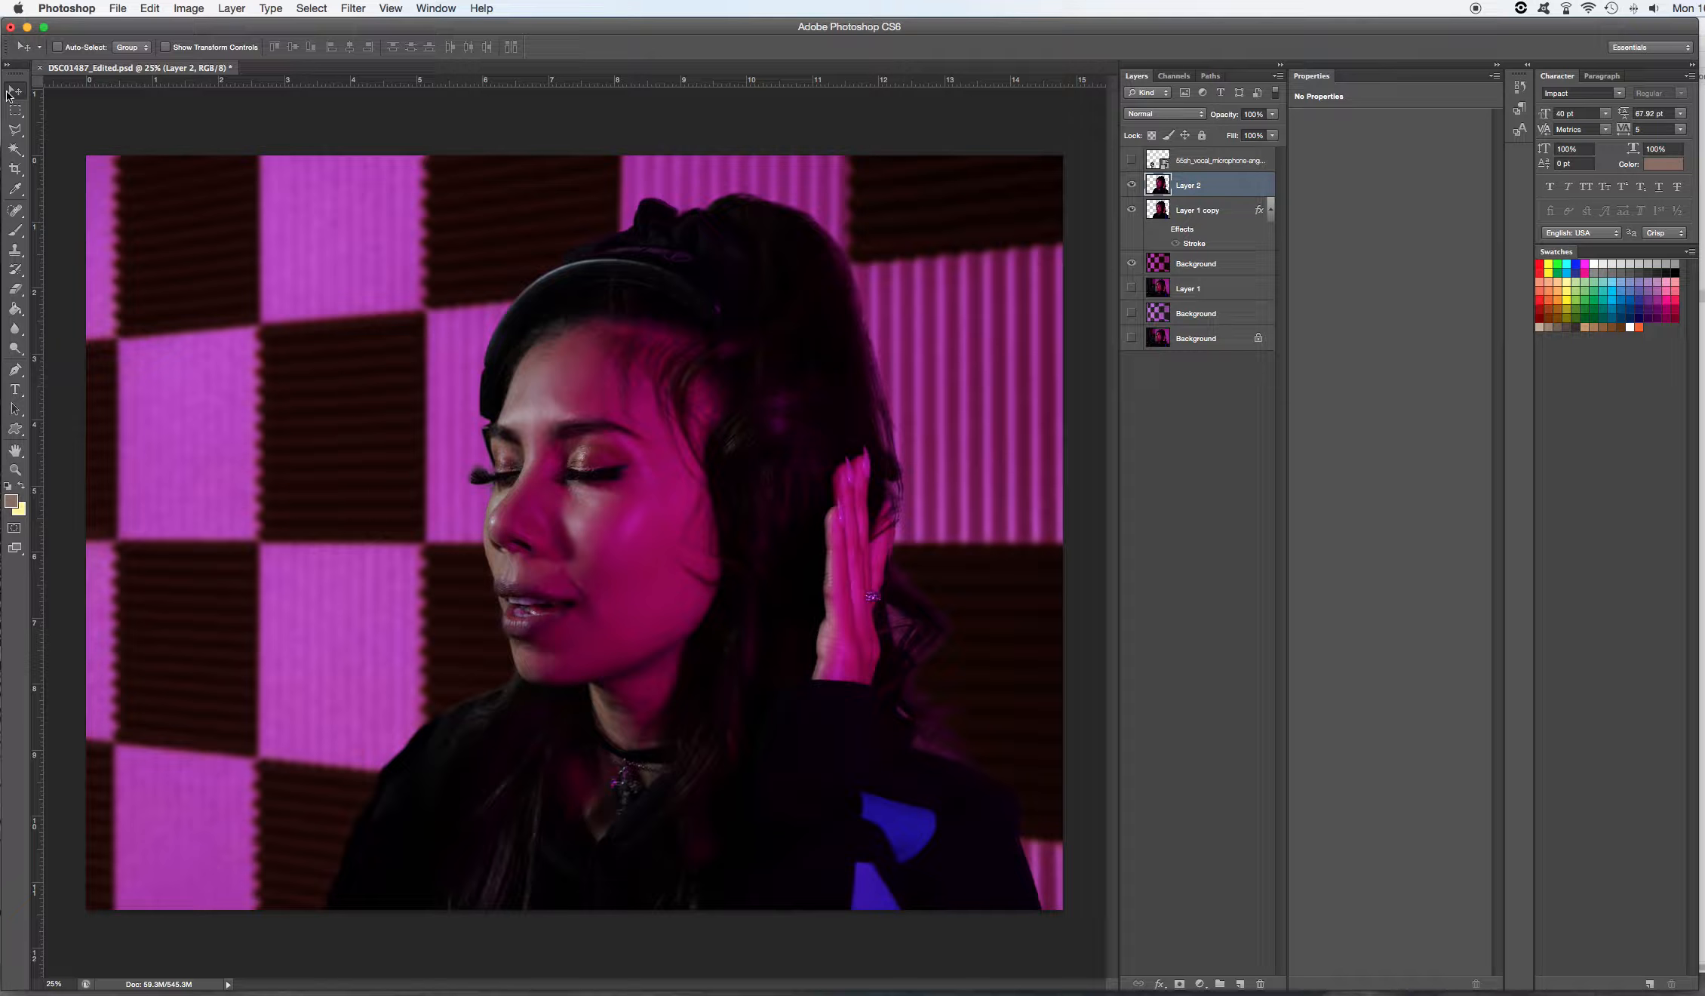
key("shift+Right")
key("shift+Right")
key("shift+Right")
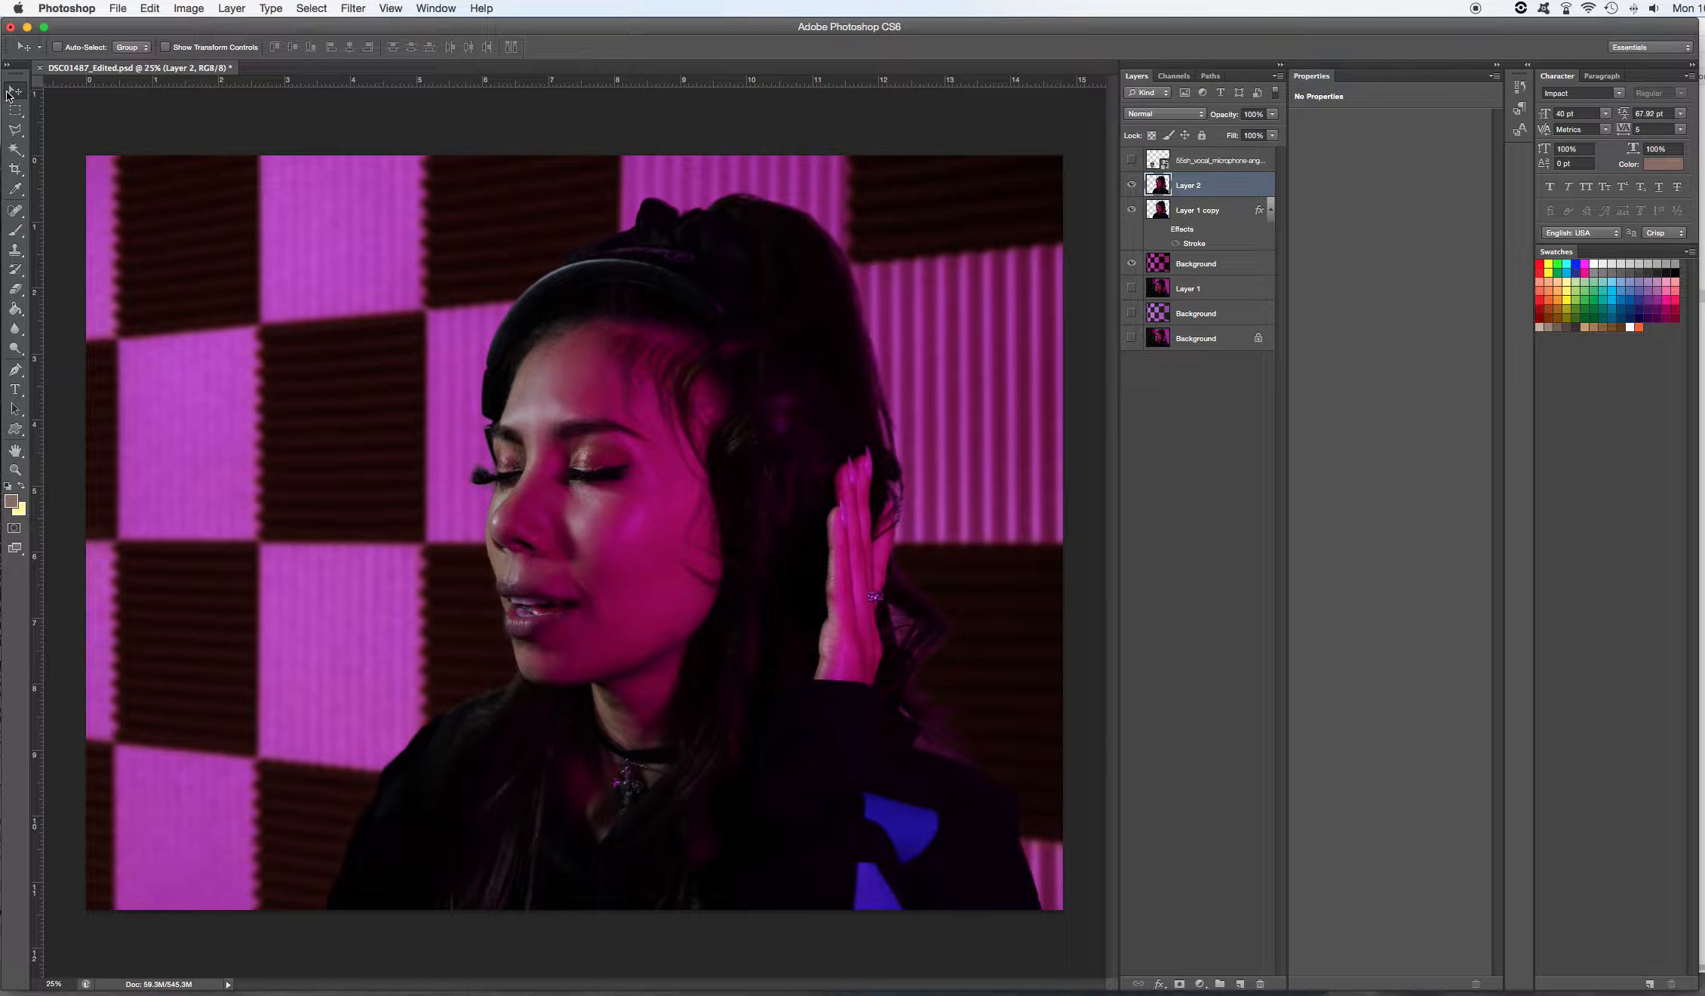
key("shift+Left")
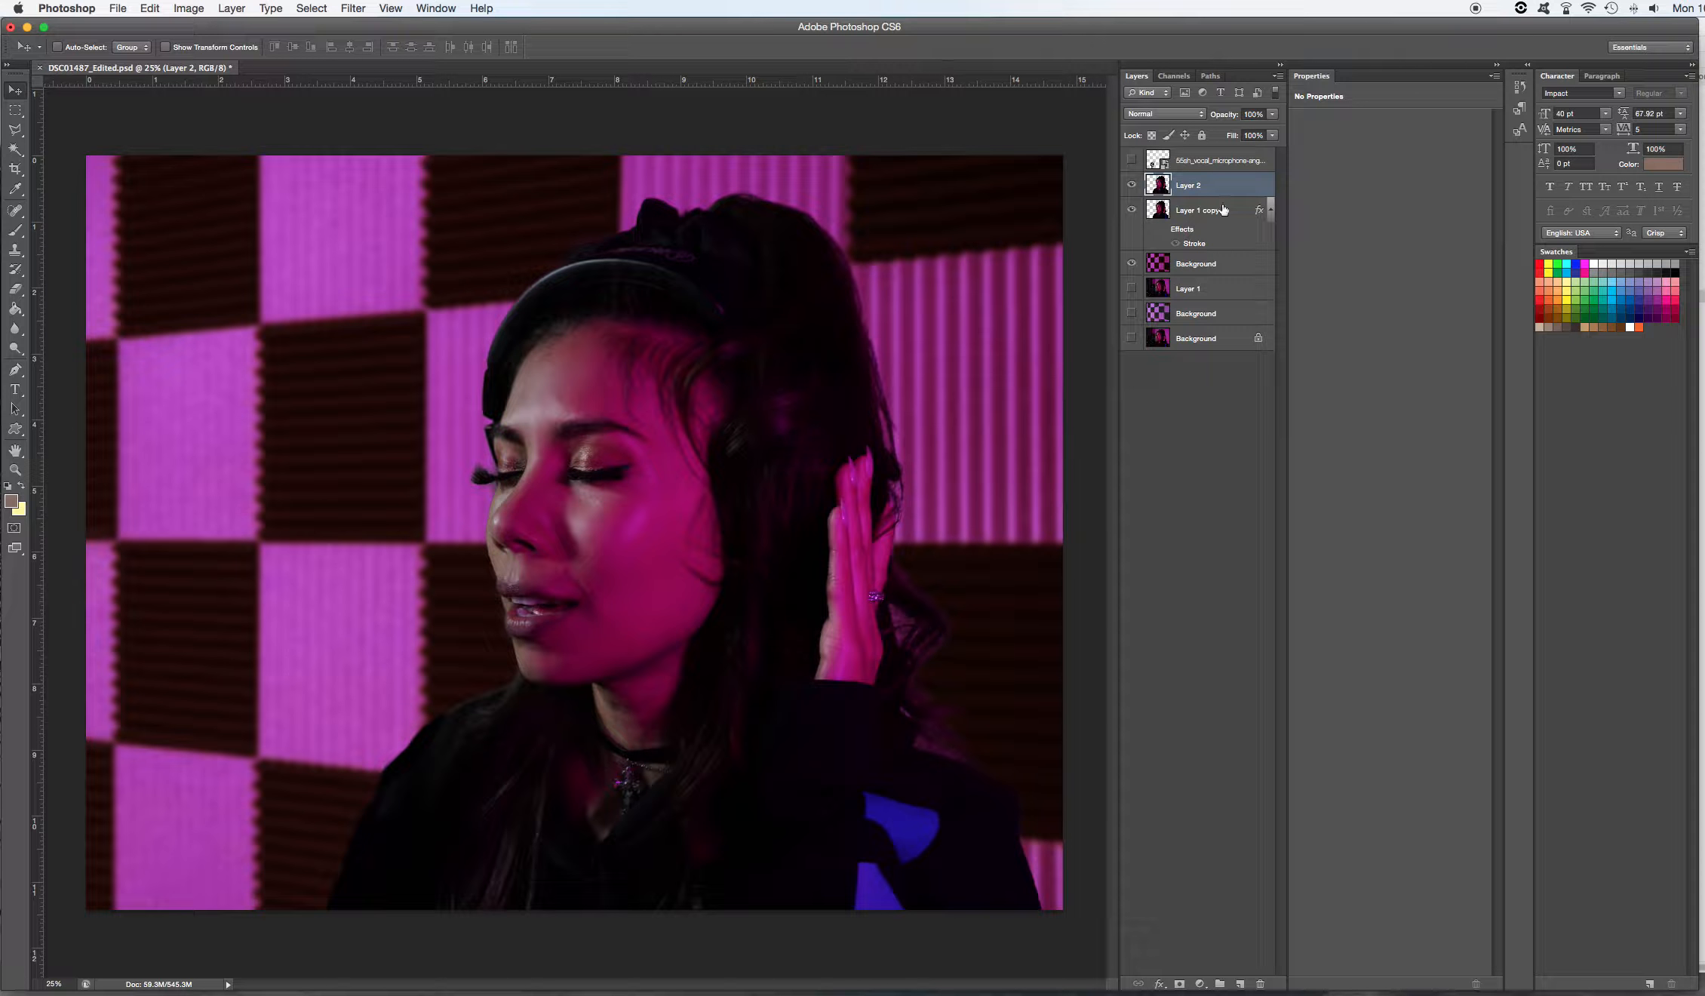
Hide the Layer 1 copy, move it below the checkered Background layer, and make Layer 2 active.
left_click(1132, 211)
left_click_drag(1224, 211, 1226, 281)
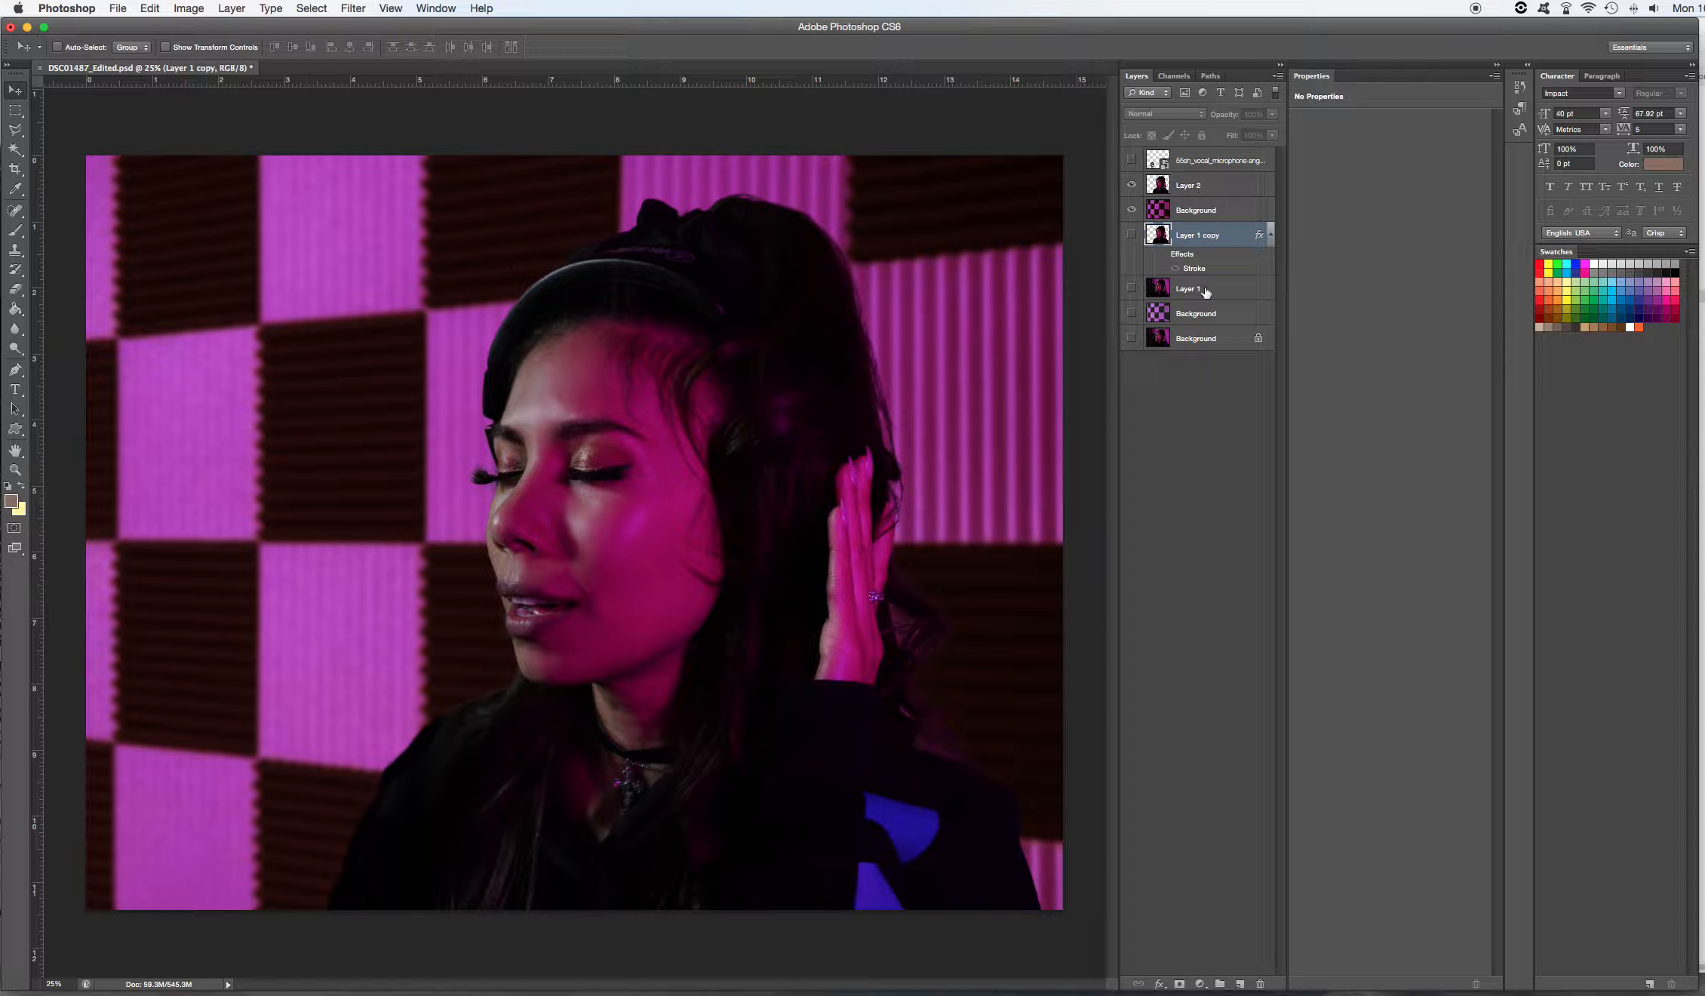
left_click(1215, 189)
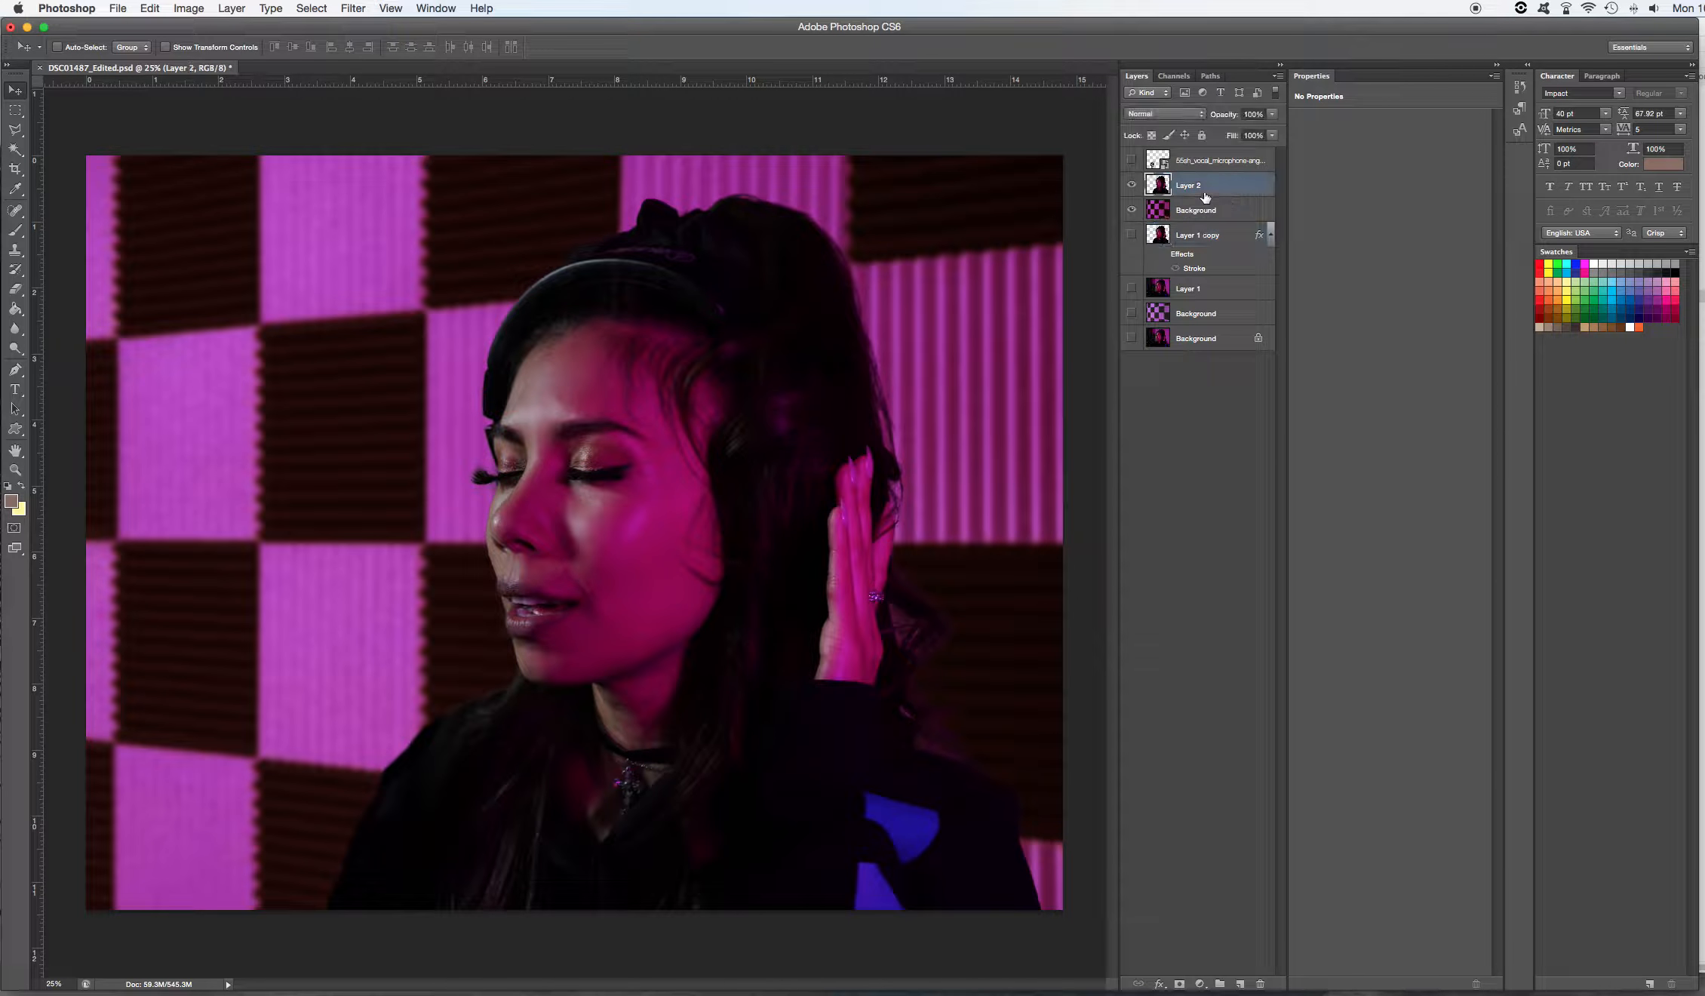
right_click(1182, 391)
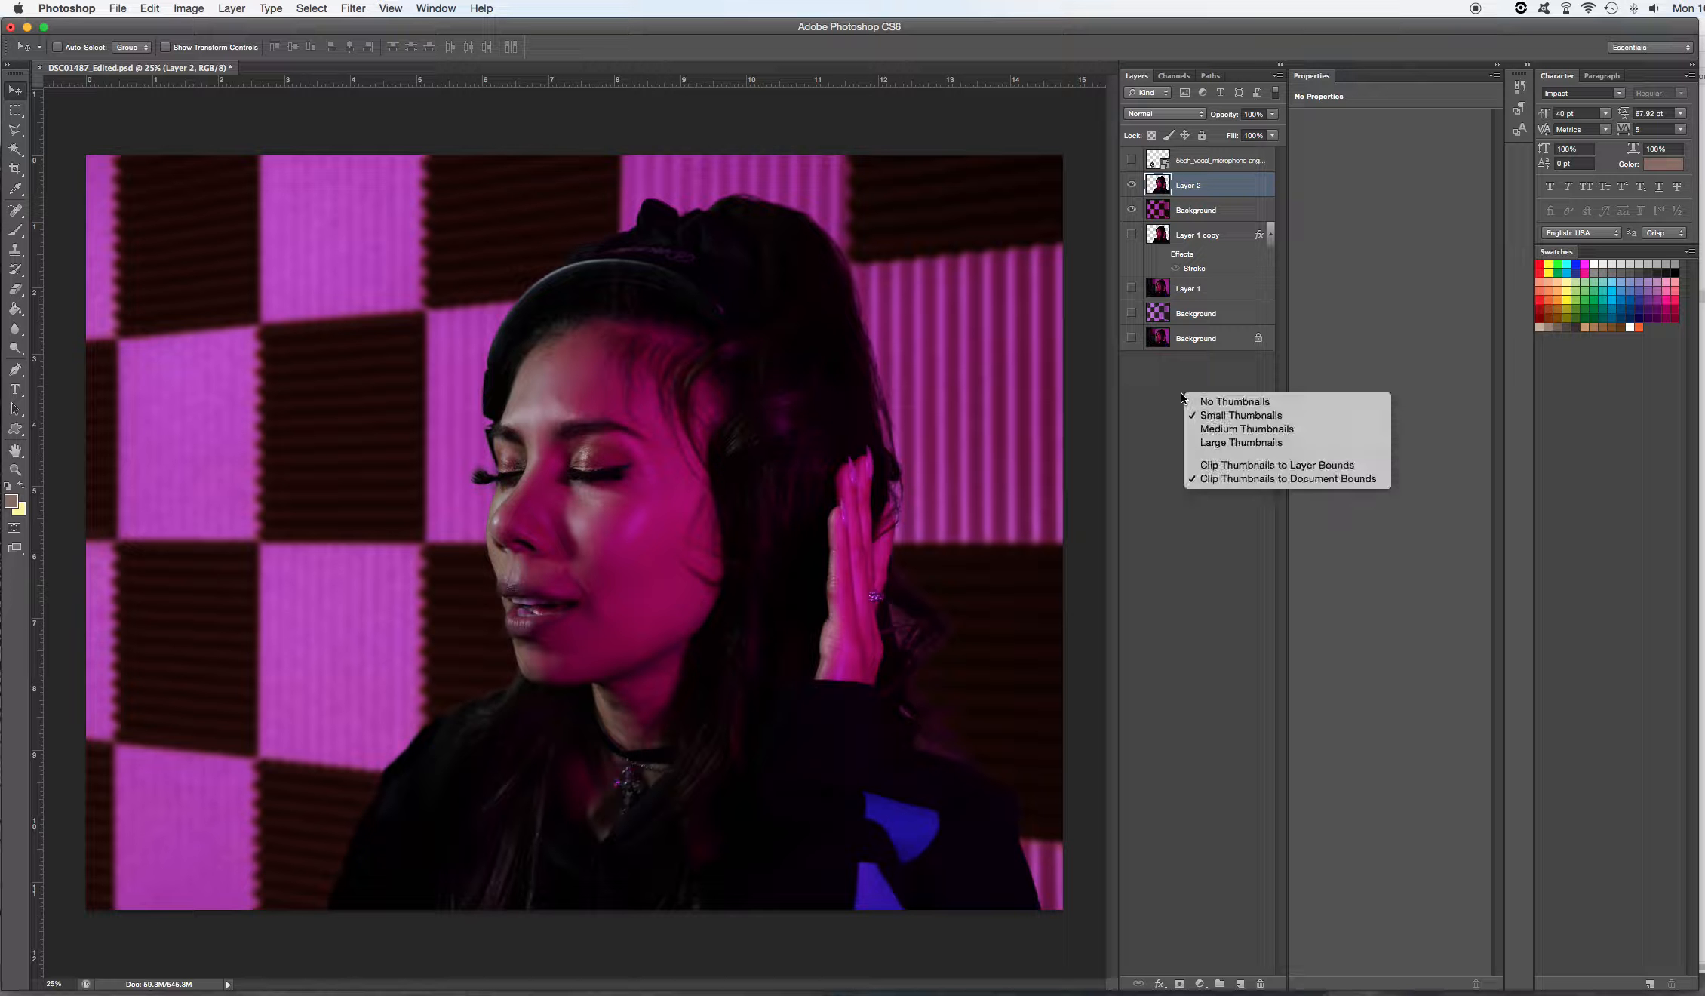
left_click(1181, 395)
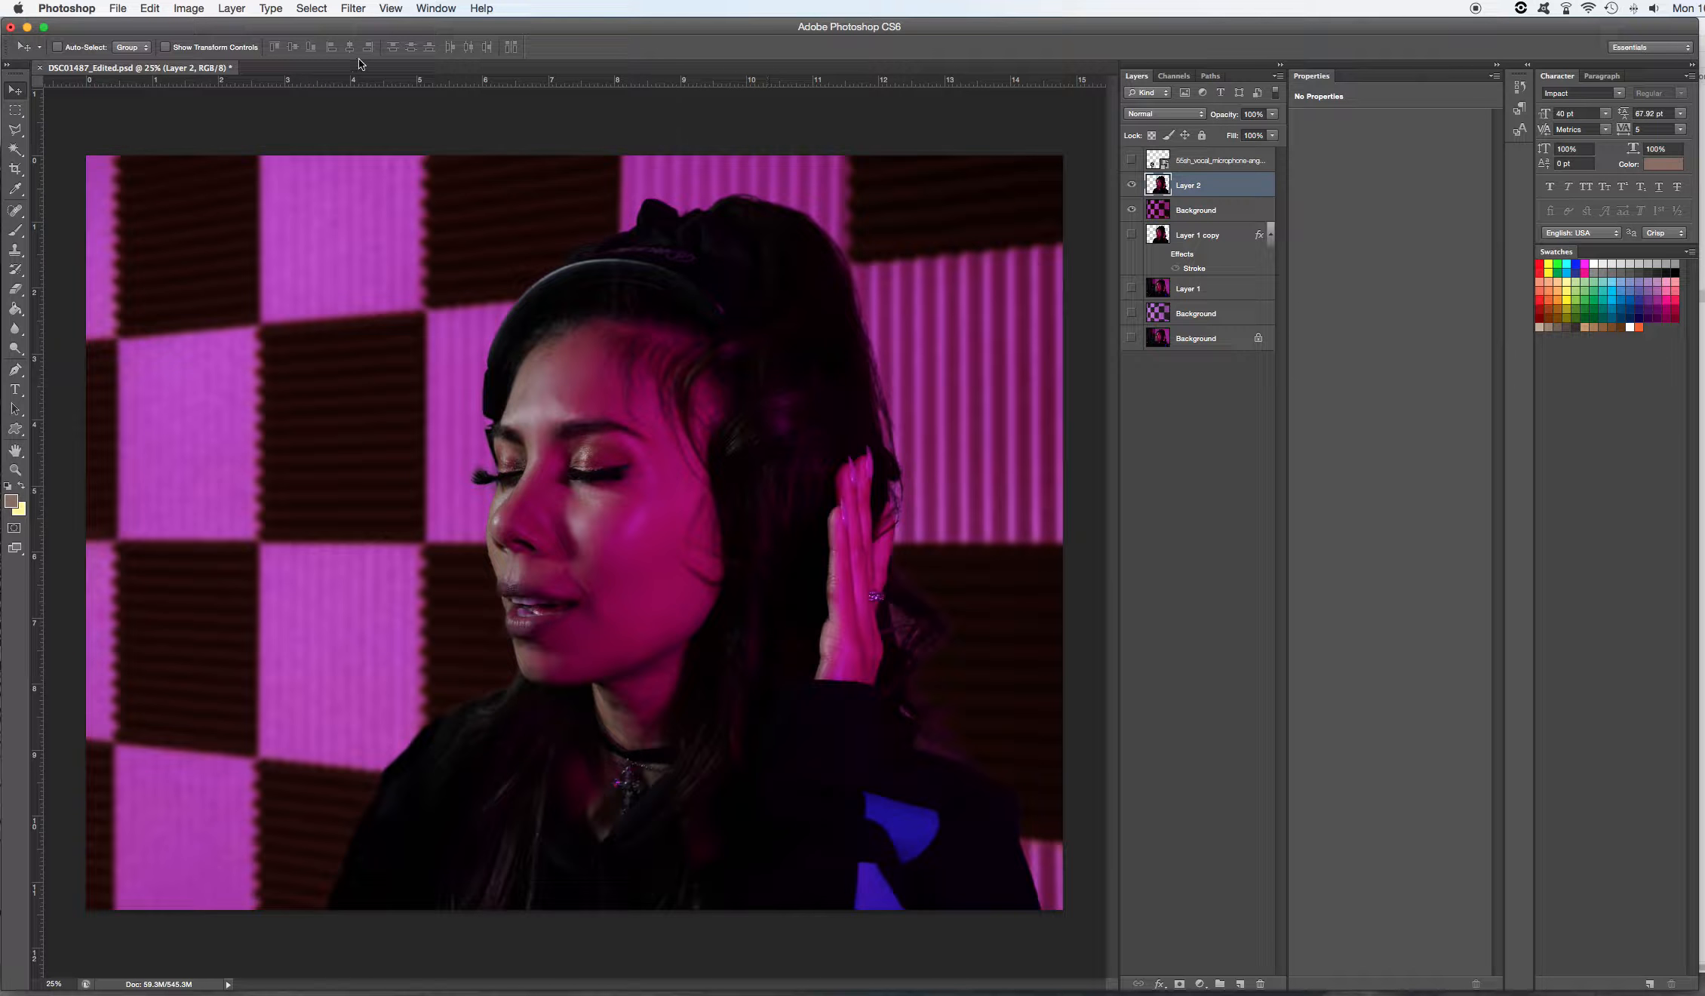
left_click(362, 6)
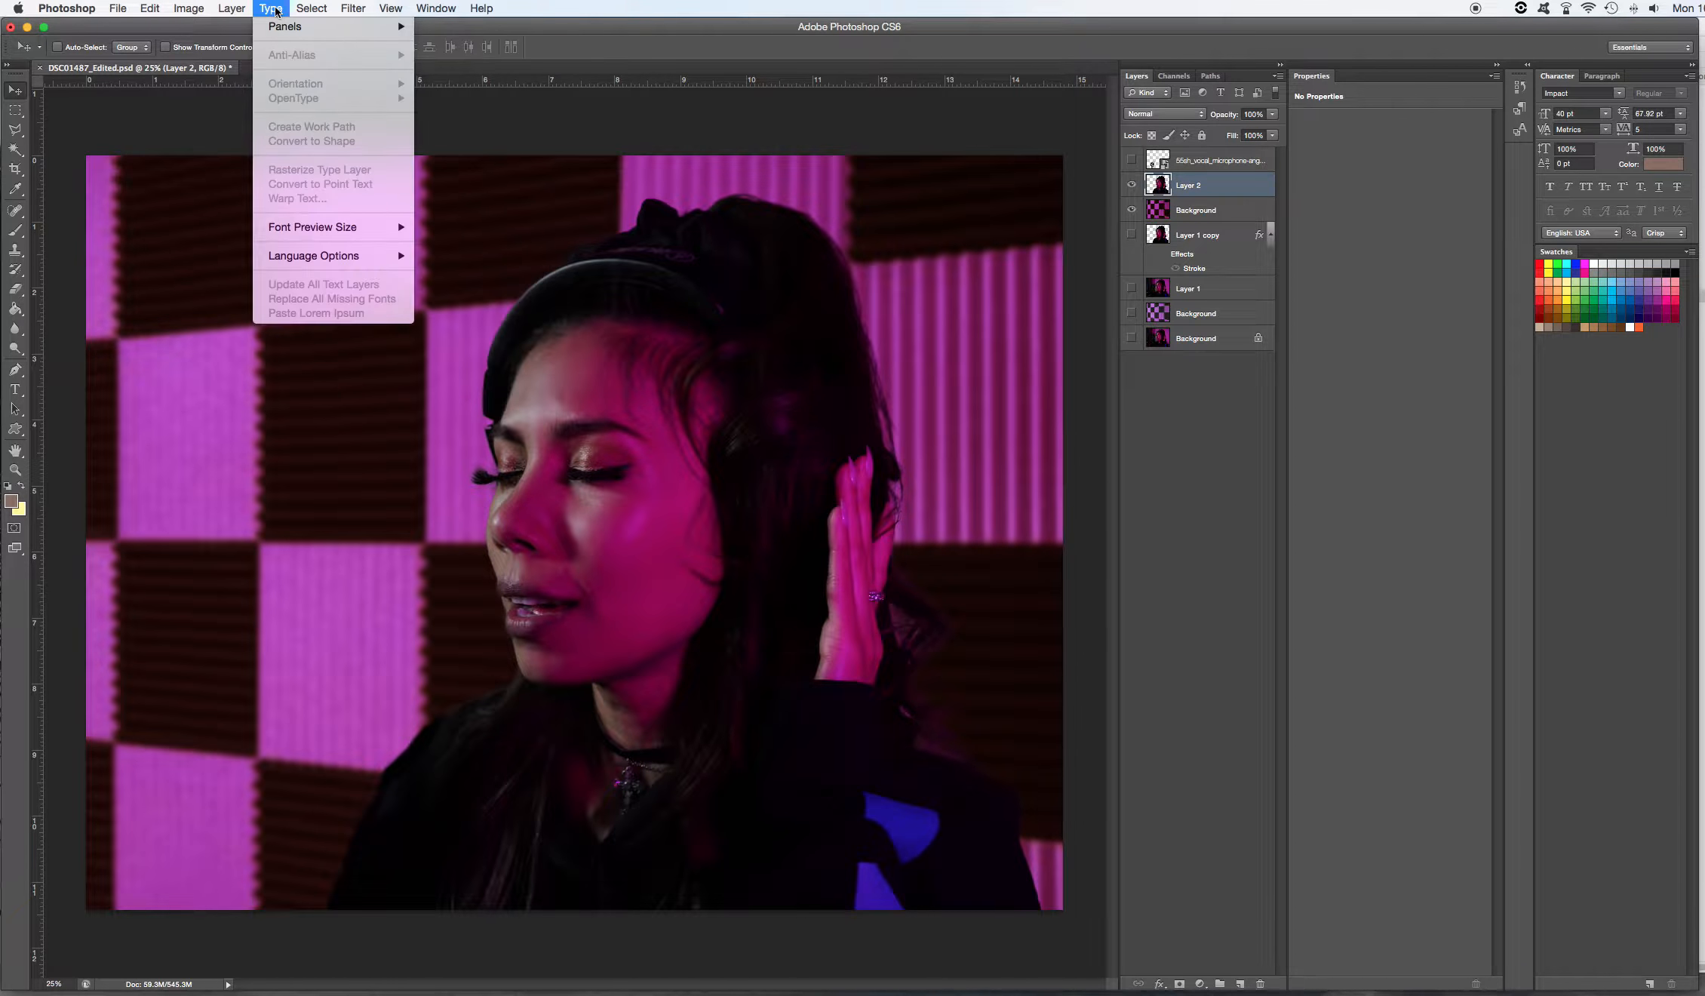
mouse_move(242, 9)
mouse_move(145, 8)
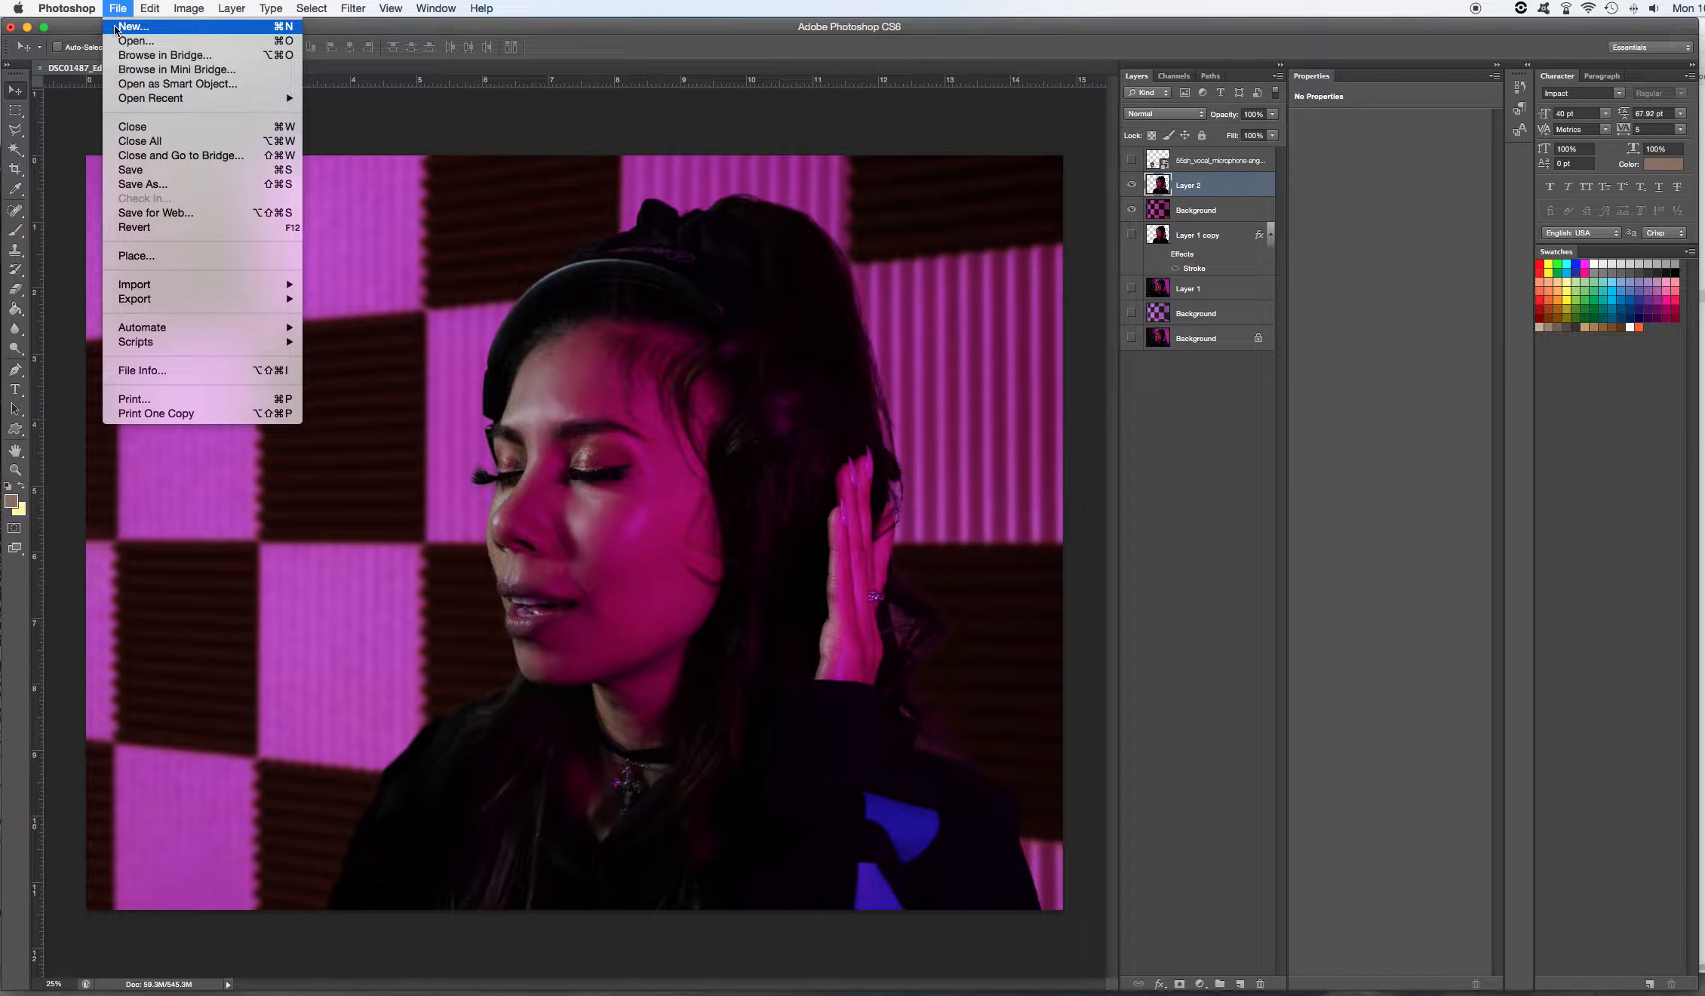
left_click(157, 28)
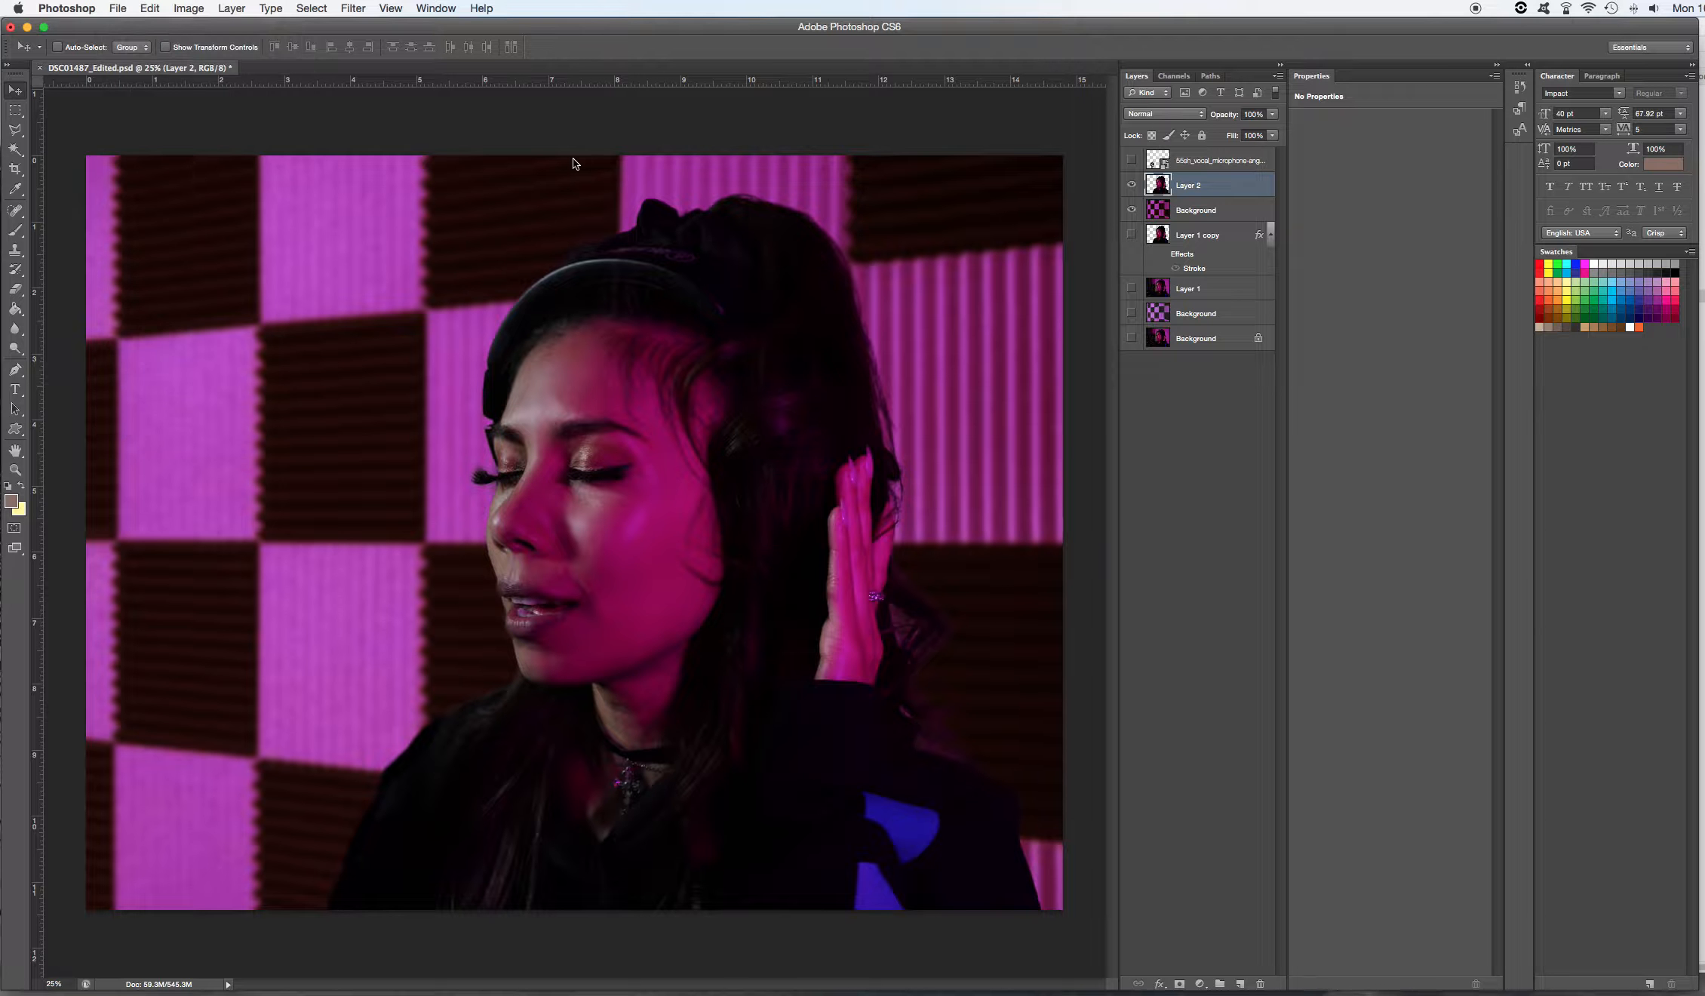
left_click(1120, 448)
right_click(1196, 412)
left_click(1185, 408)
left_click(1177, 76)
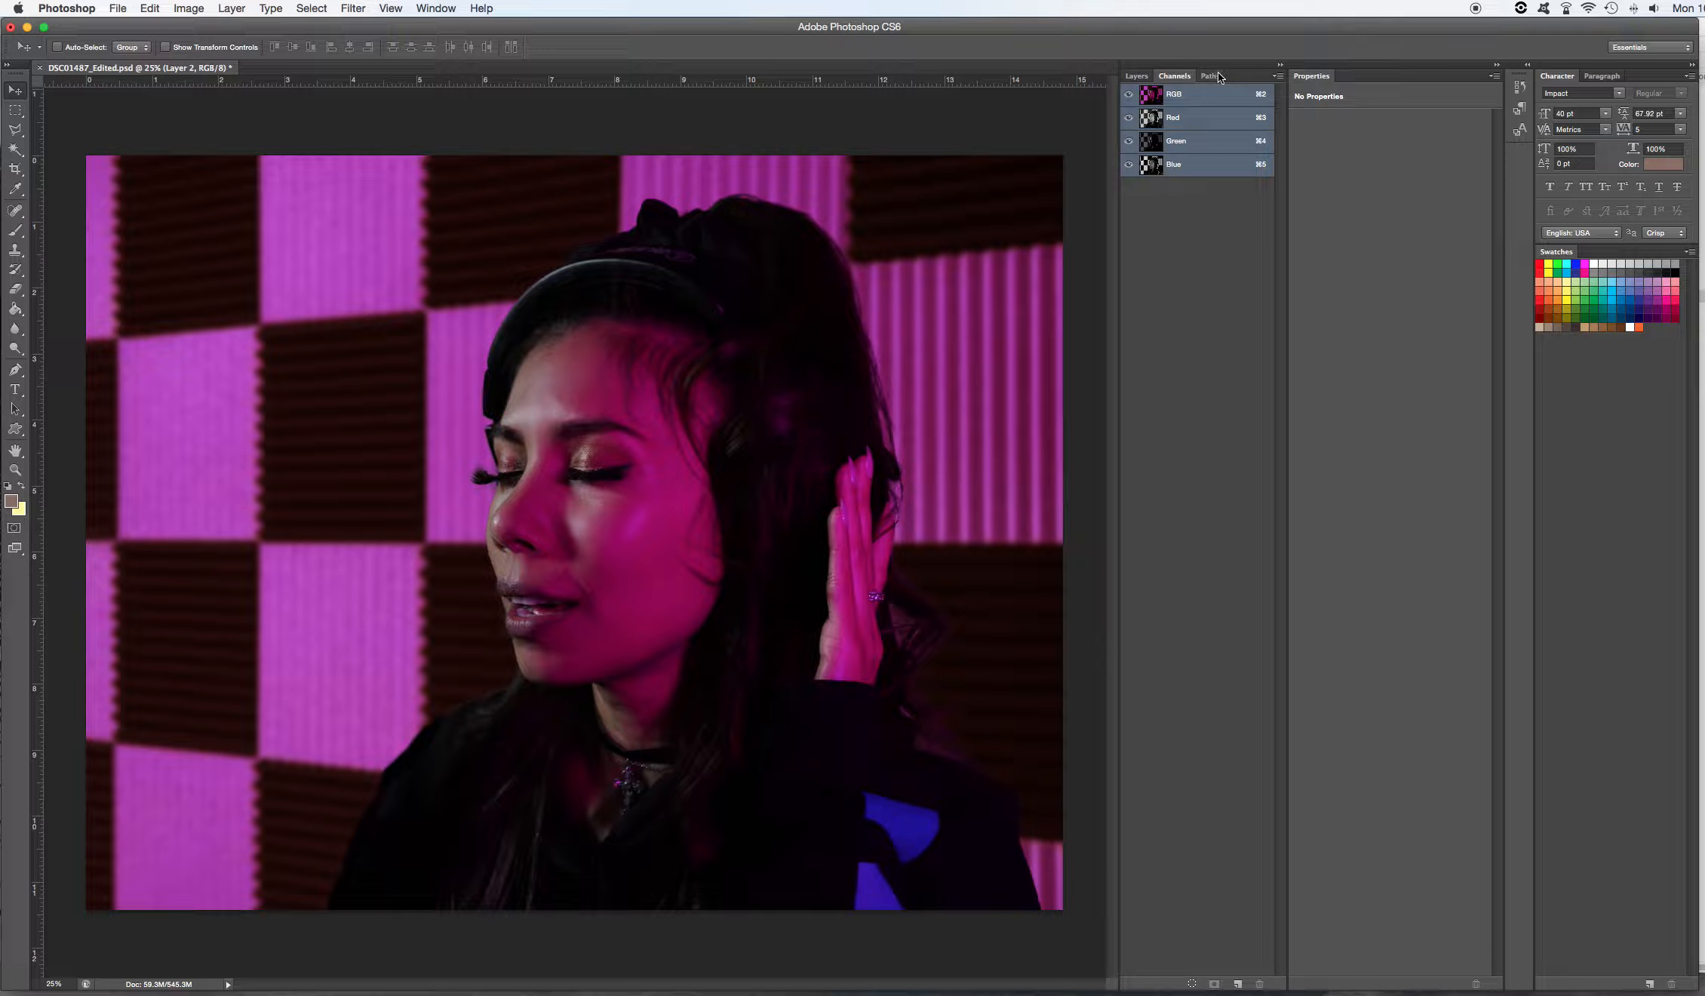
left_click(1216, 75)
left_click(1183, 76)
left_click(1136, 75)
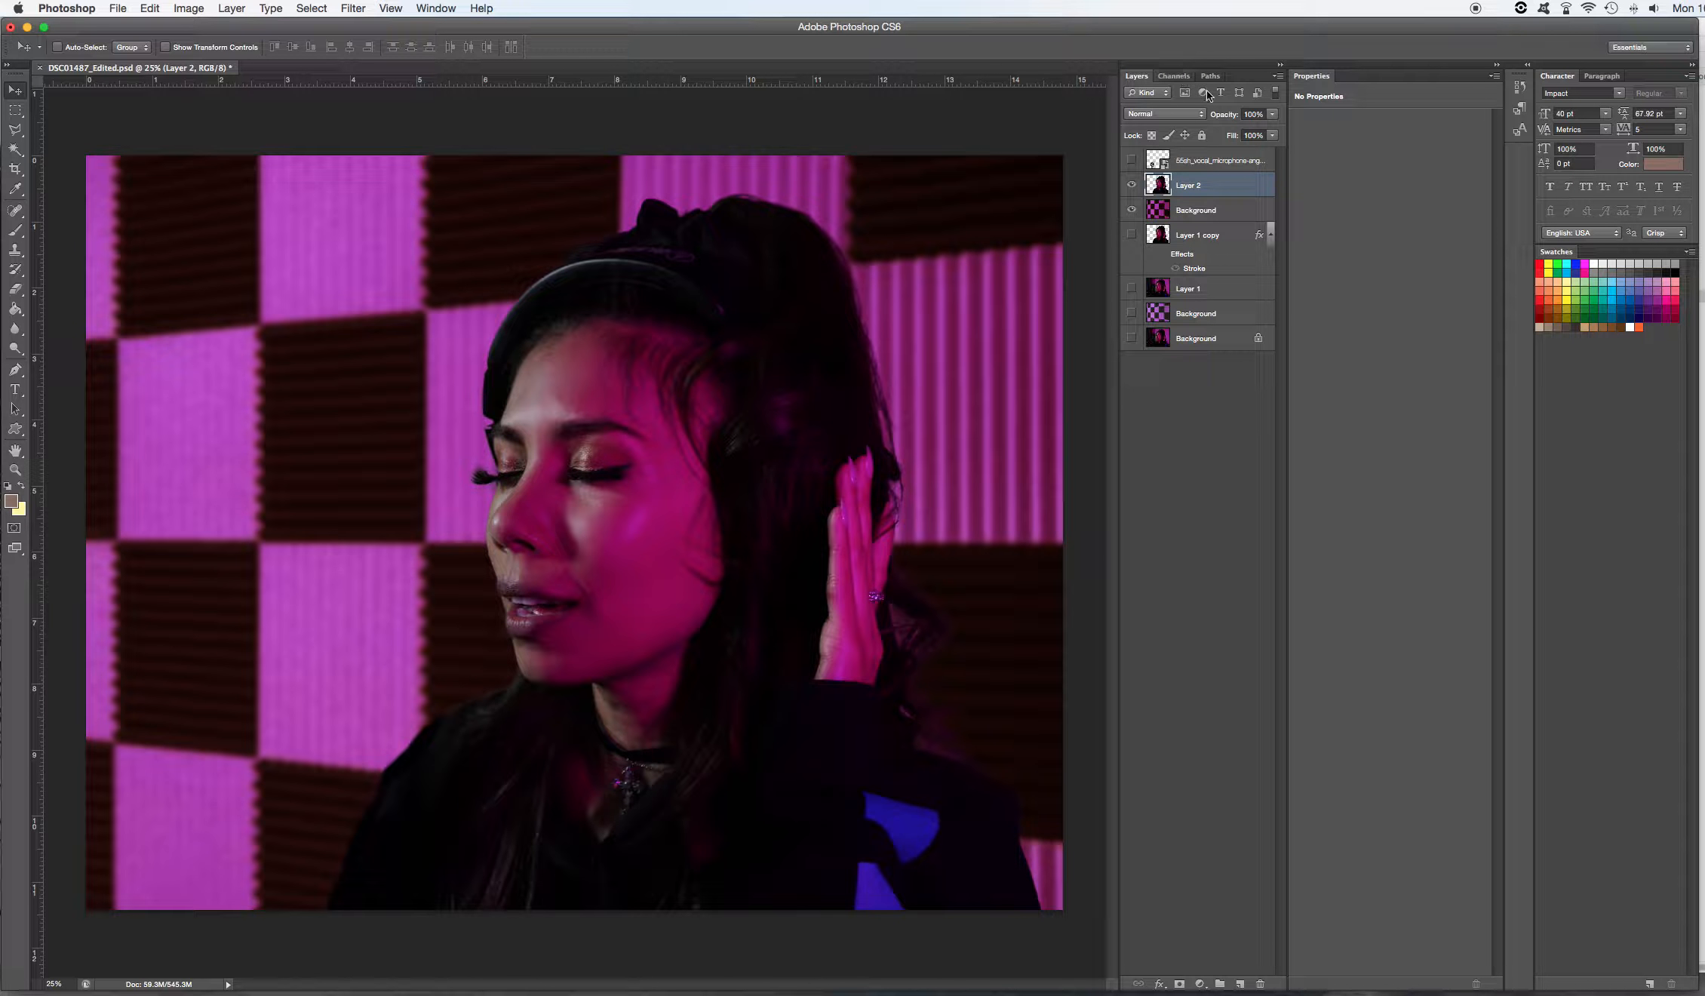
right_click(1185, 388)
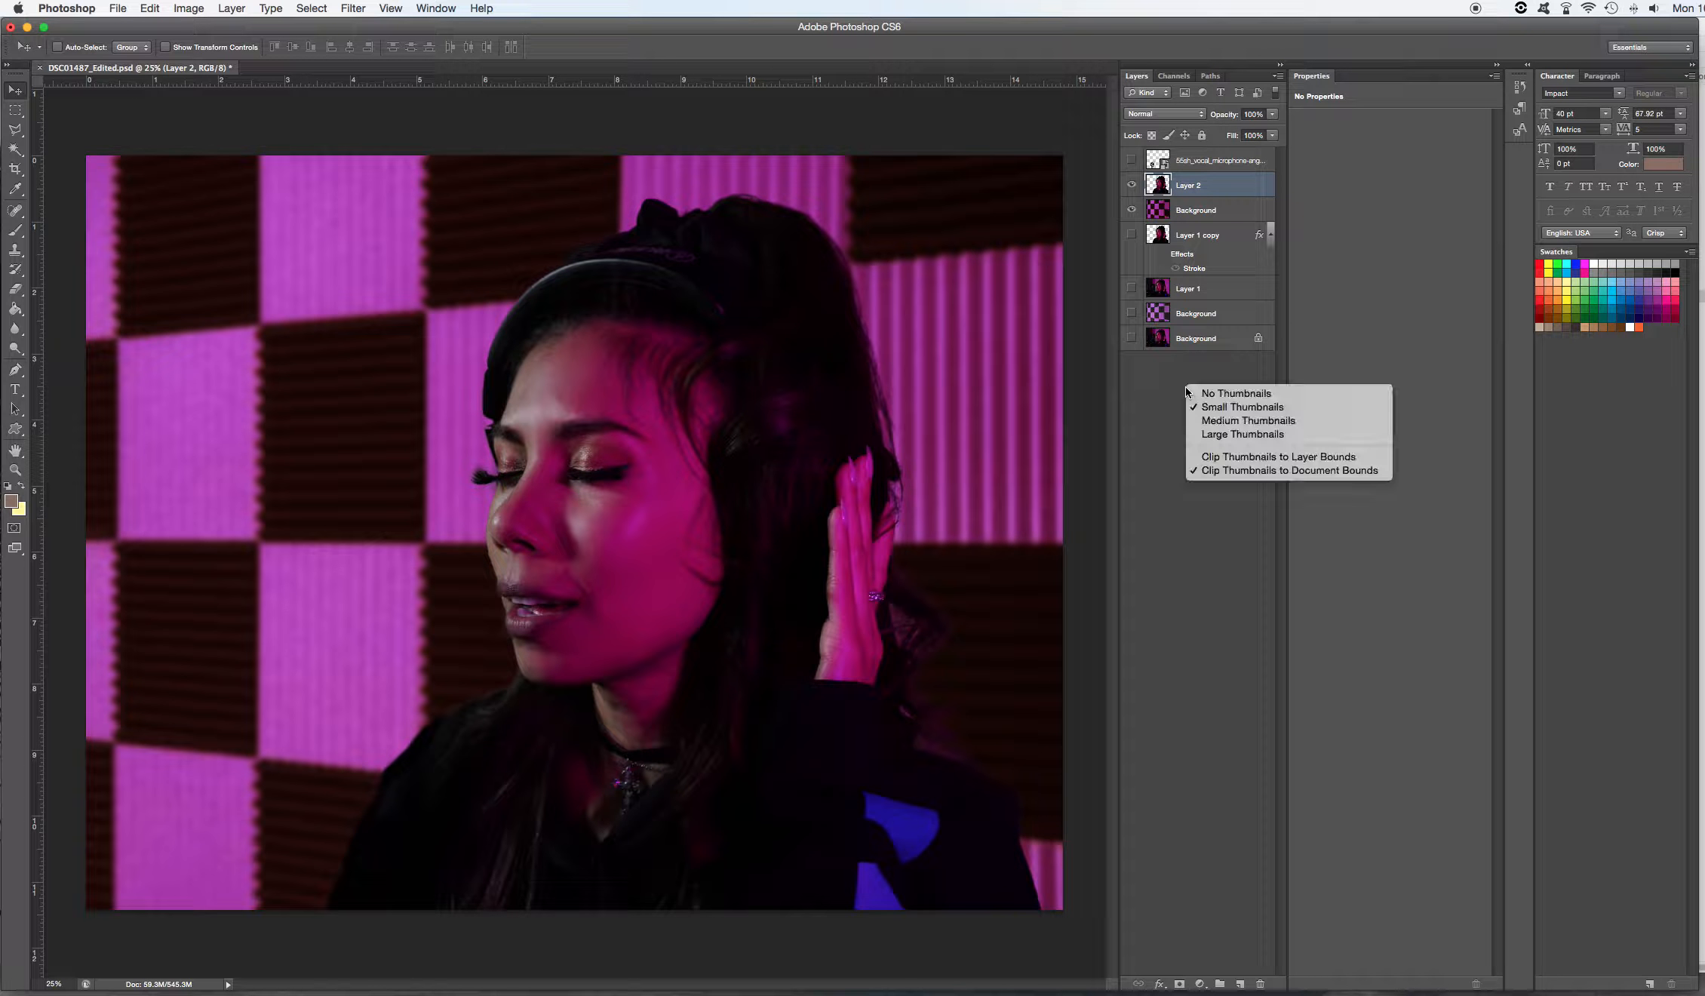
left_click(1174, 384)
right_click(1174, 383)
left_click(1162, 378)
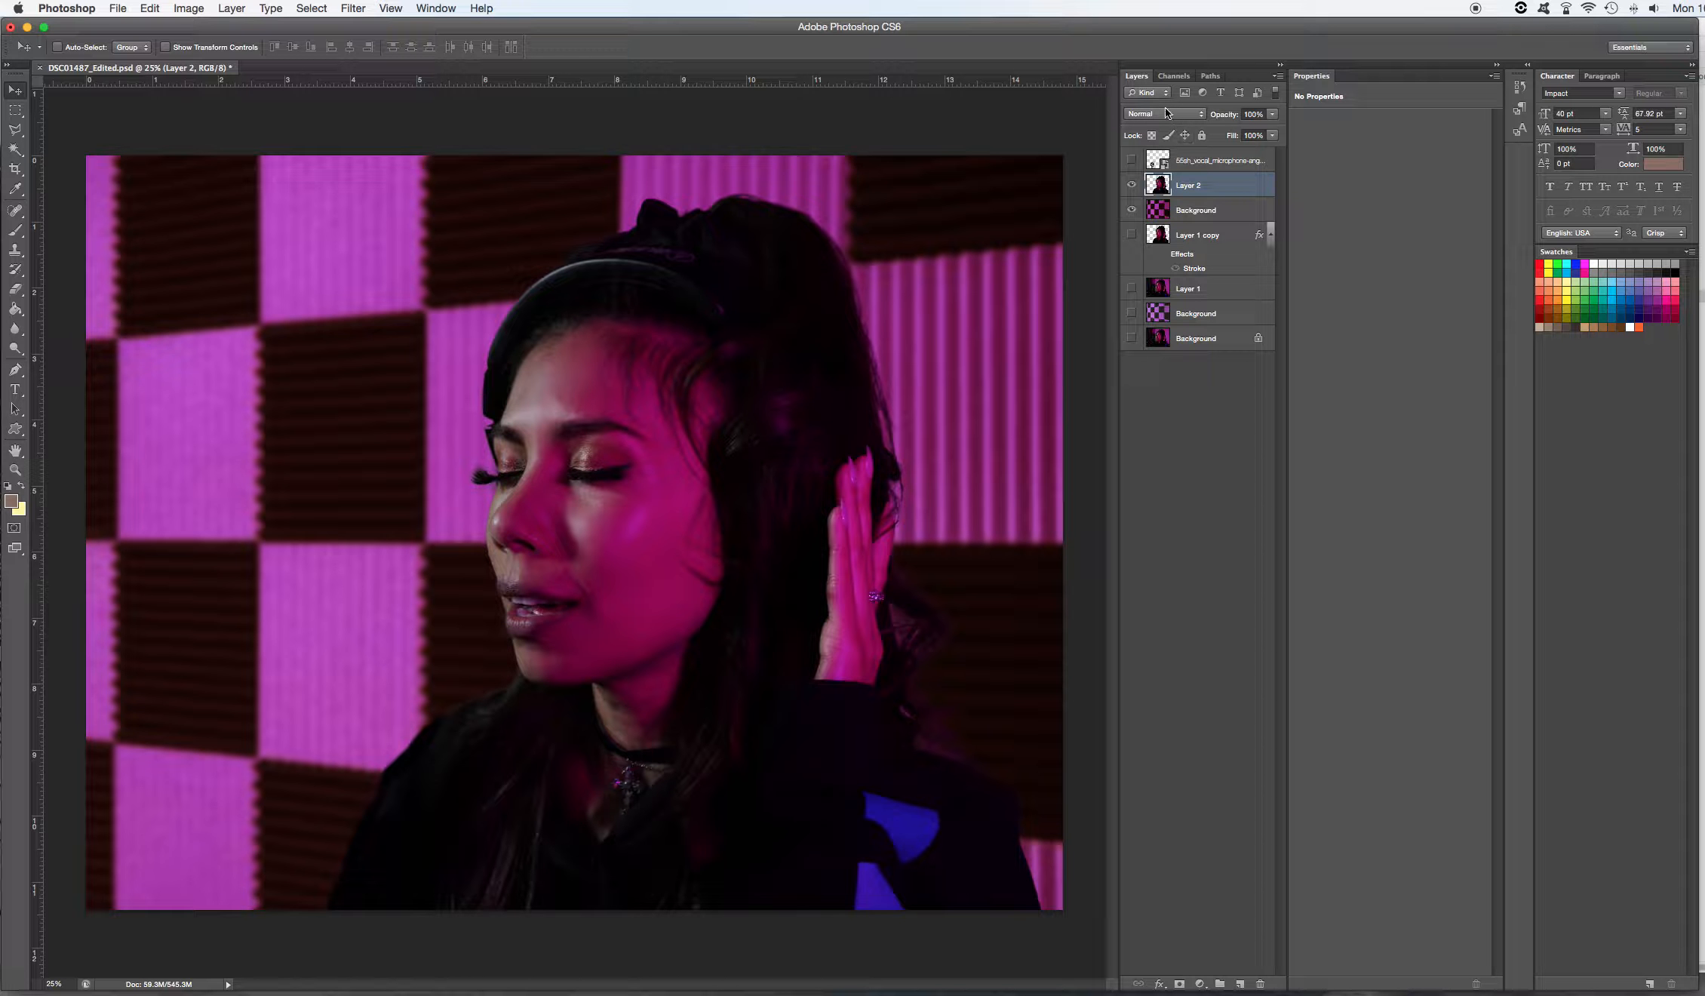
Create a layer group named Saved and place it between the visible checkered Background layer and Layer 1 copy.
left_click(351, 8)
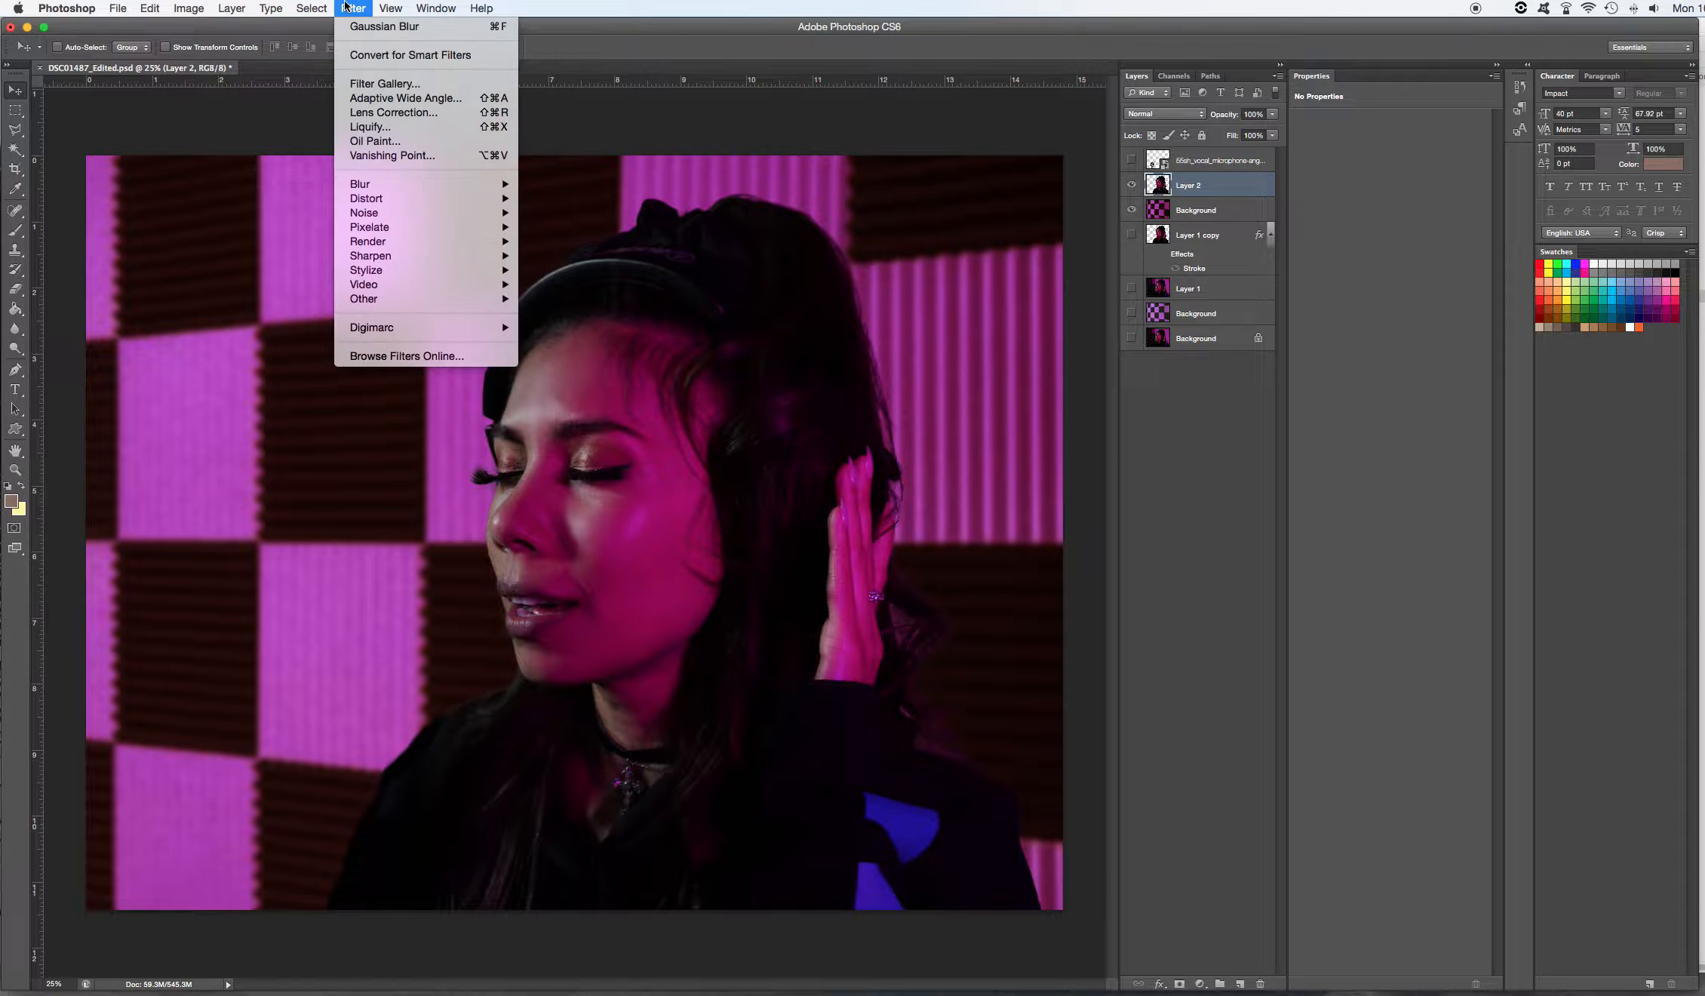
mouse_move(232, 9)
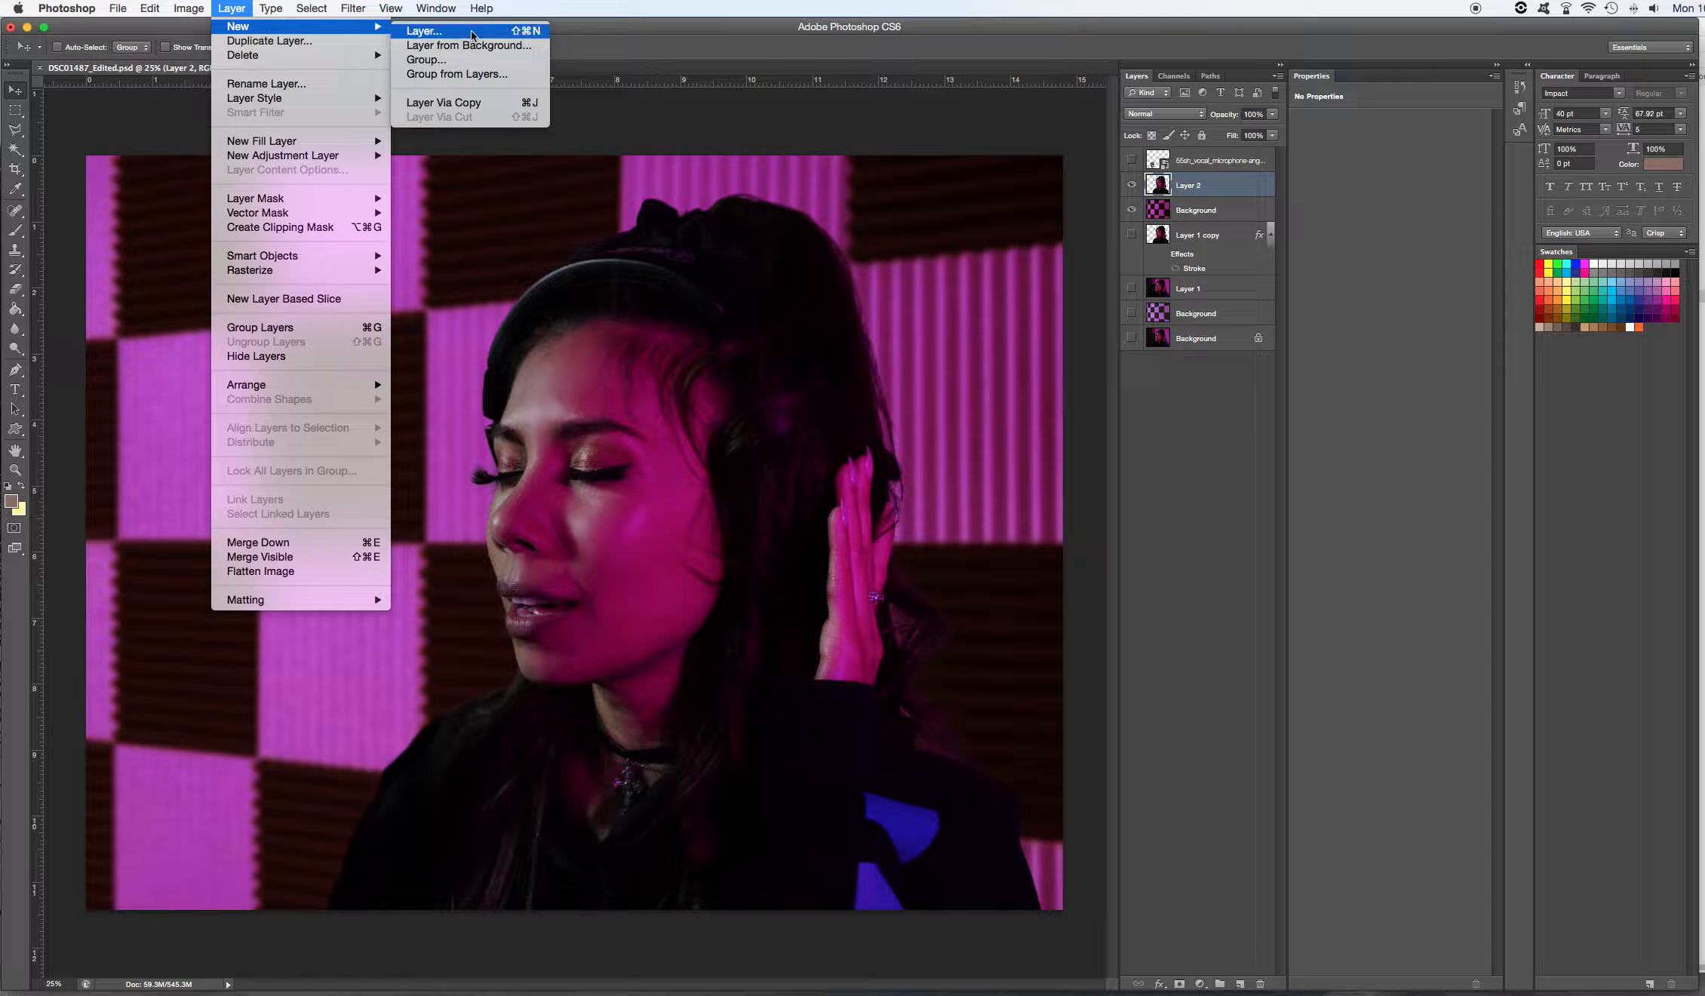
left_click(484, 62)
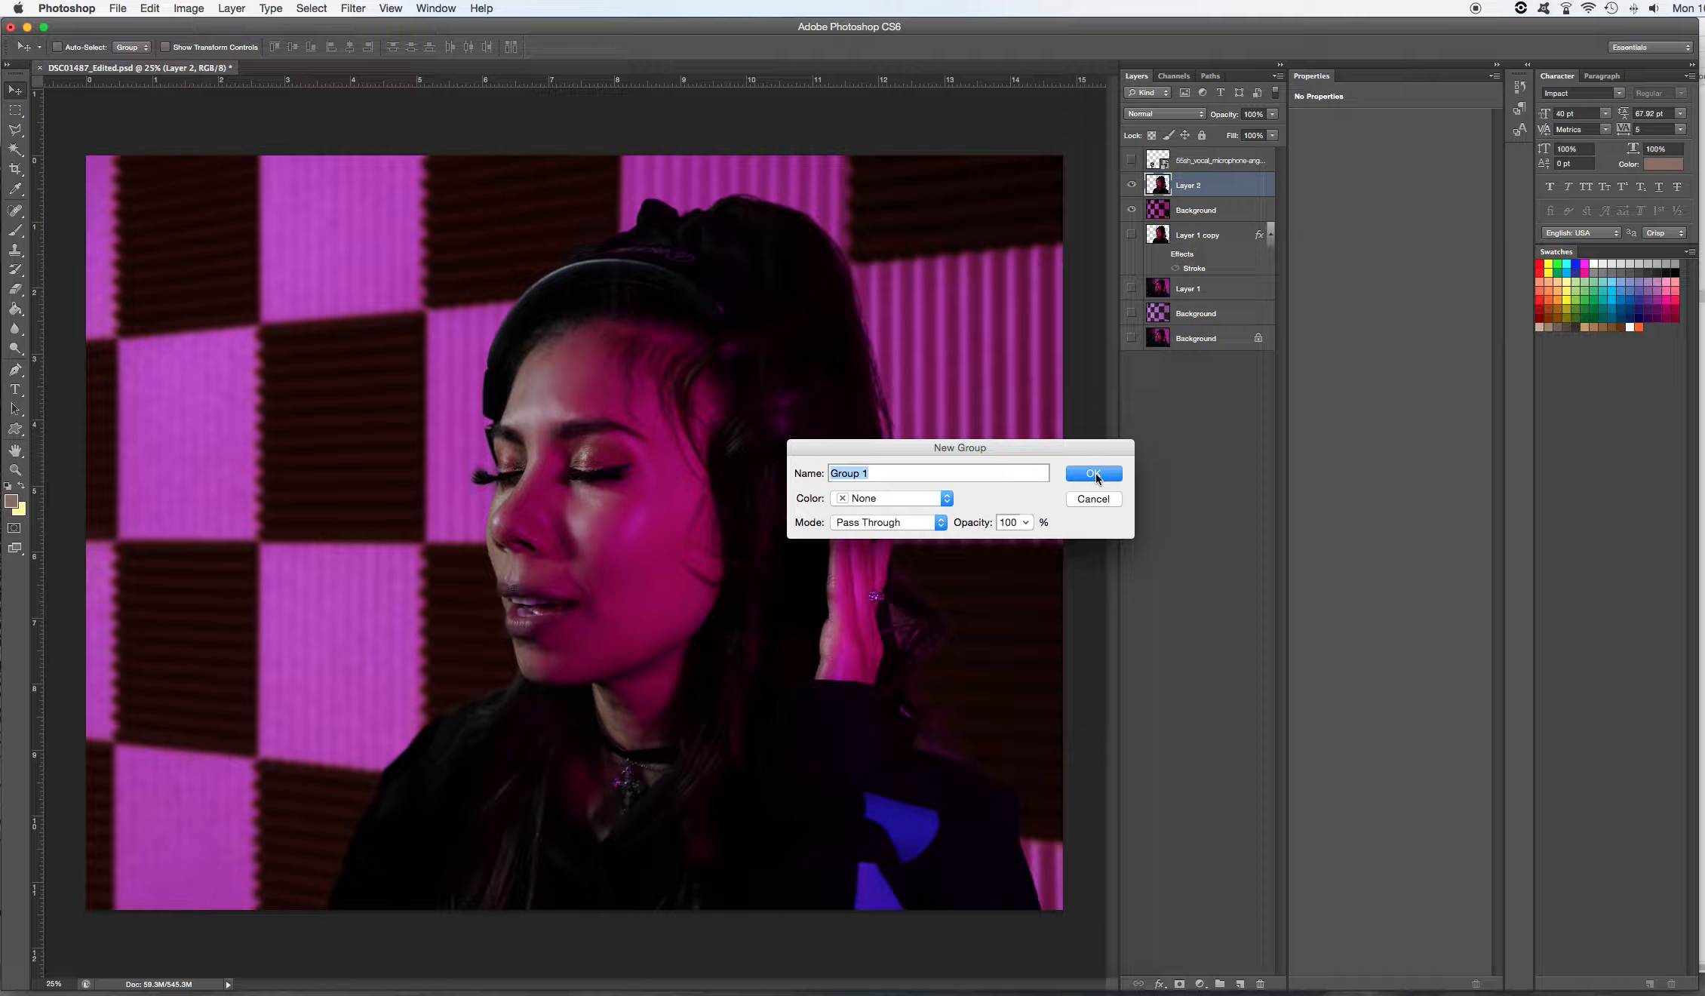
type("Saved")
left_click(1093, 473)
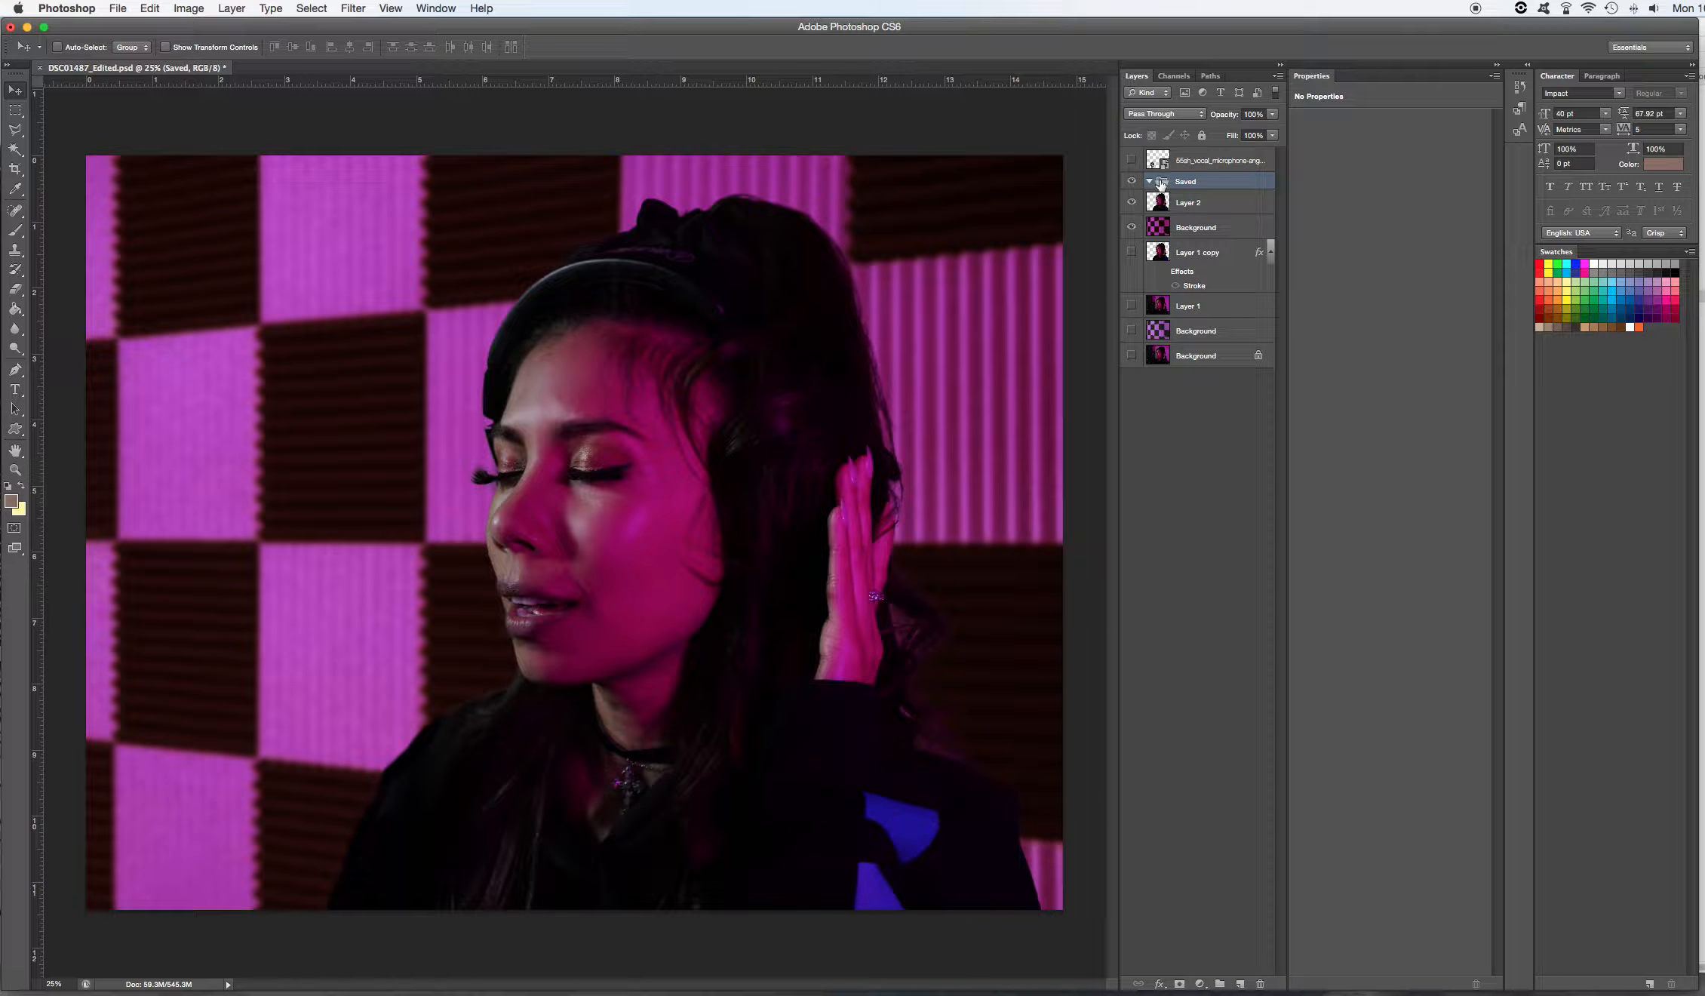
left_click_drag(1162, 184, 1192, 240)
left_click(1210, 371)
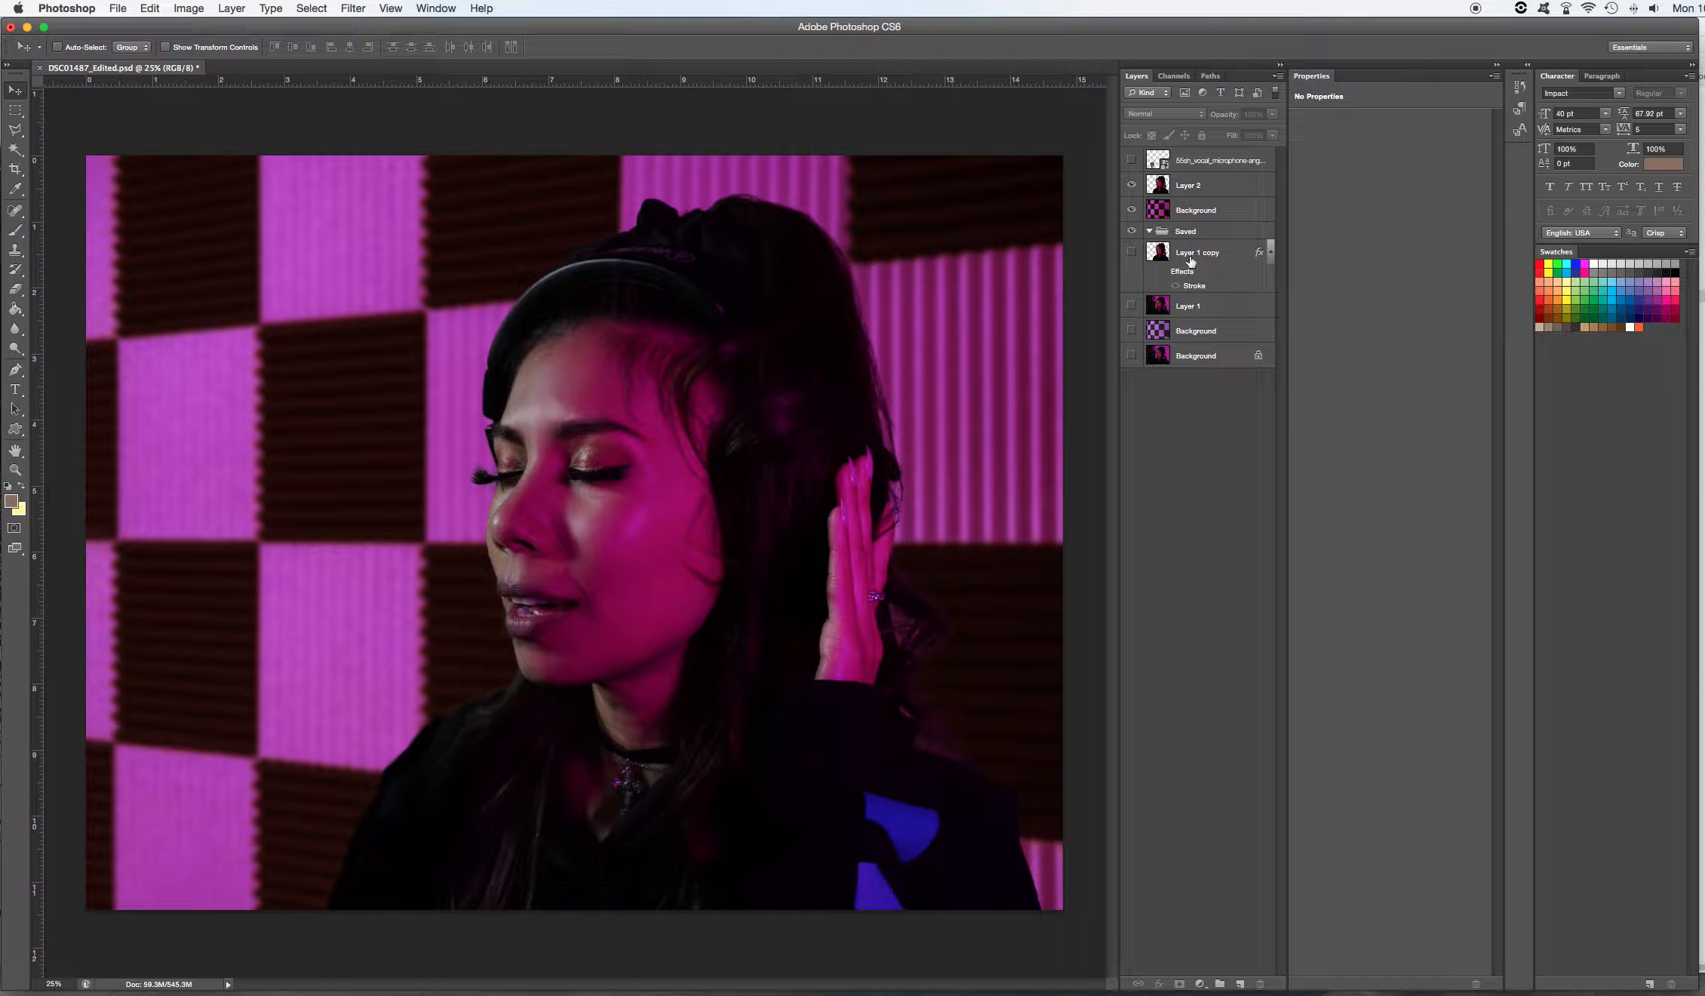
Move Layer 1 copy, Layer 1 and the hidden checkered Background layer into the Saved group, leaving the locked Background outside.
left_click(1194, 253)
left_click(1202, 356, "shift")
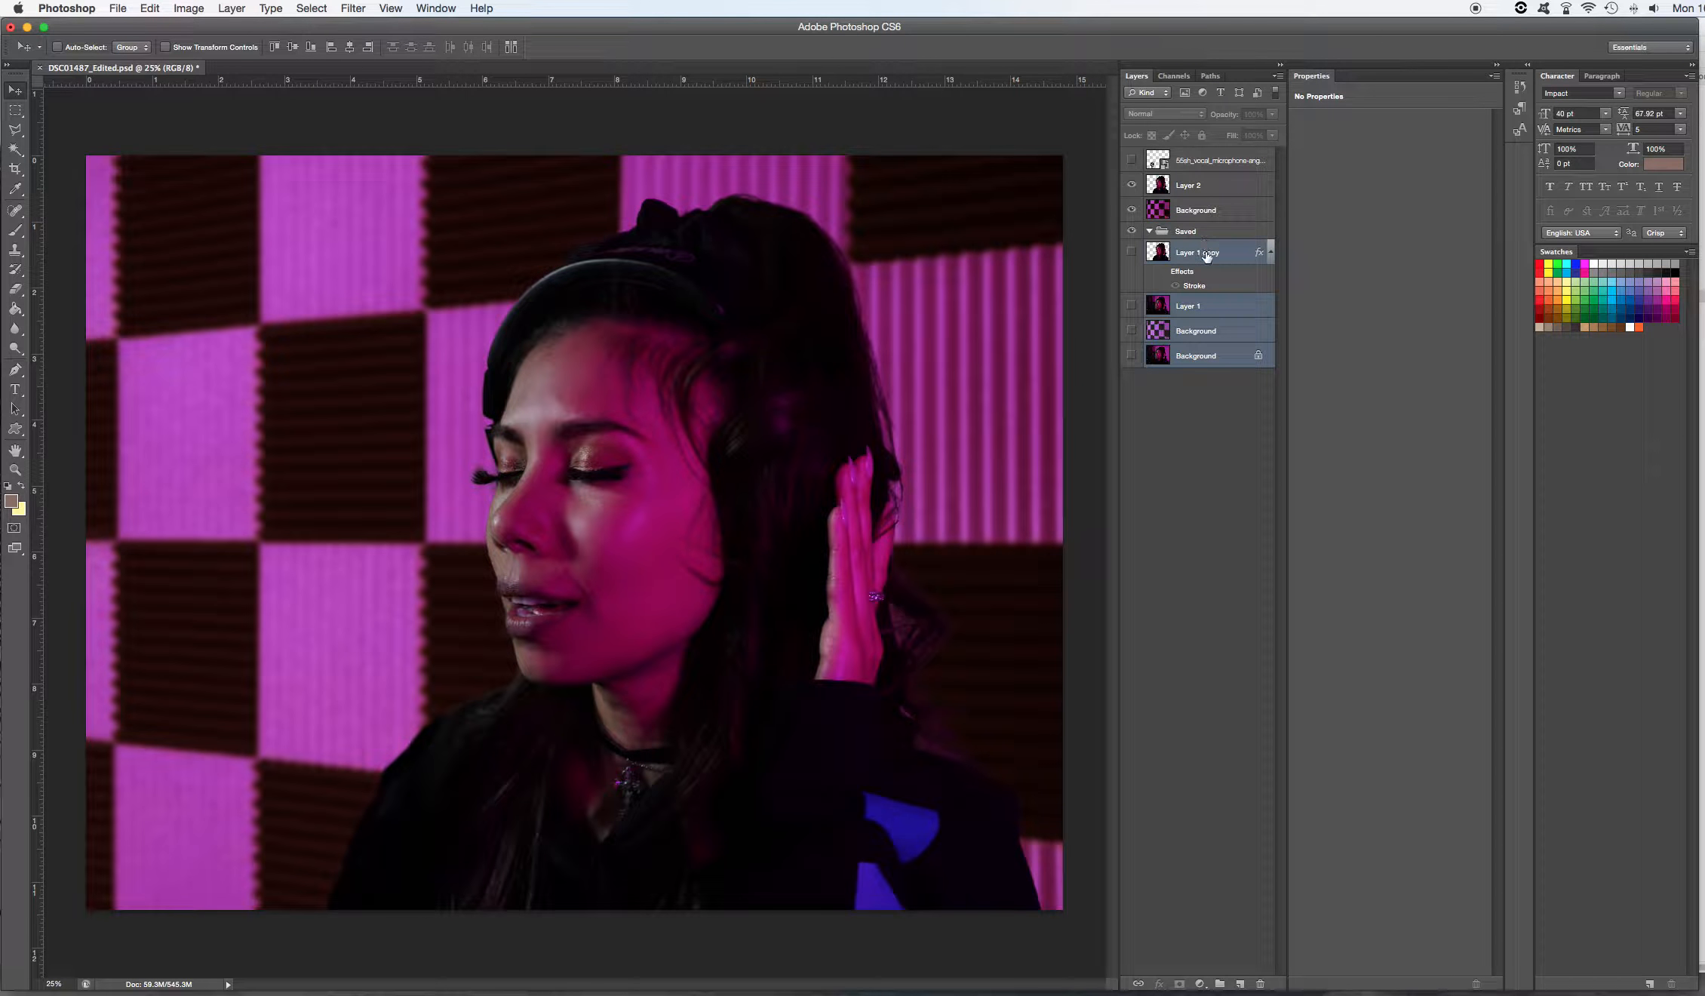
left_click_drag(1207, 256, 1166, 234)
left_click_drag(1162, 252, 1174, 232)
left_click(1185, 375)
double_click(1168, 252)
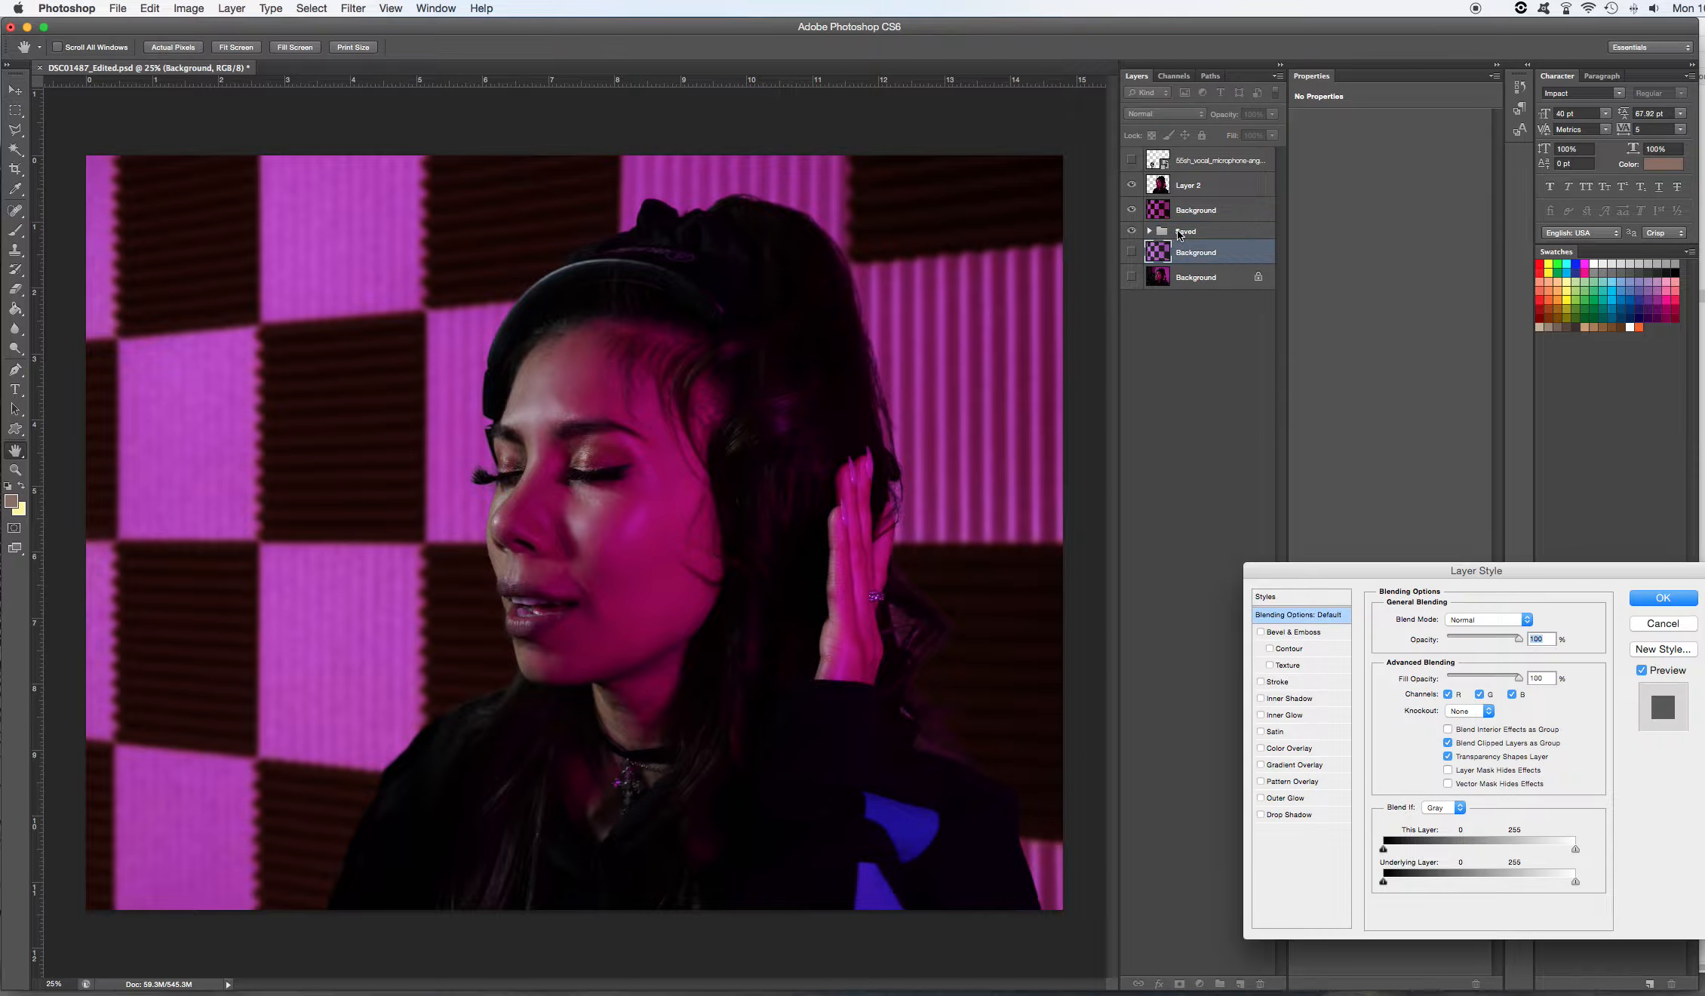
key("Escape")
key("v")
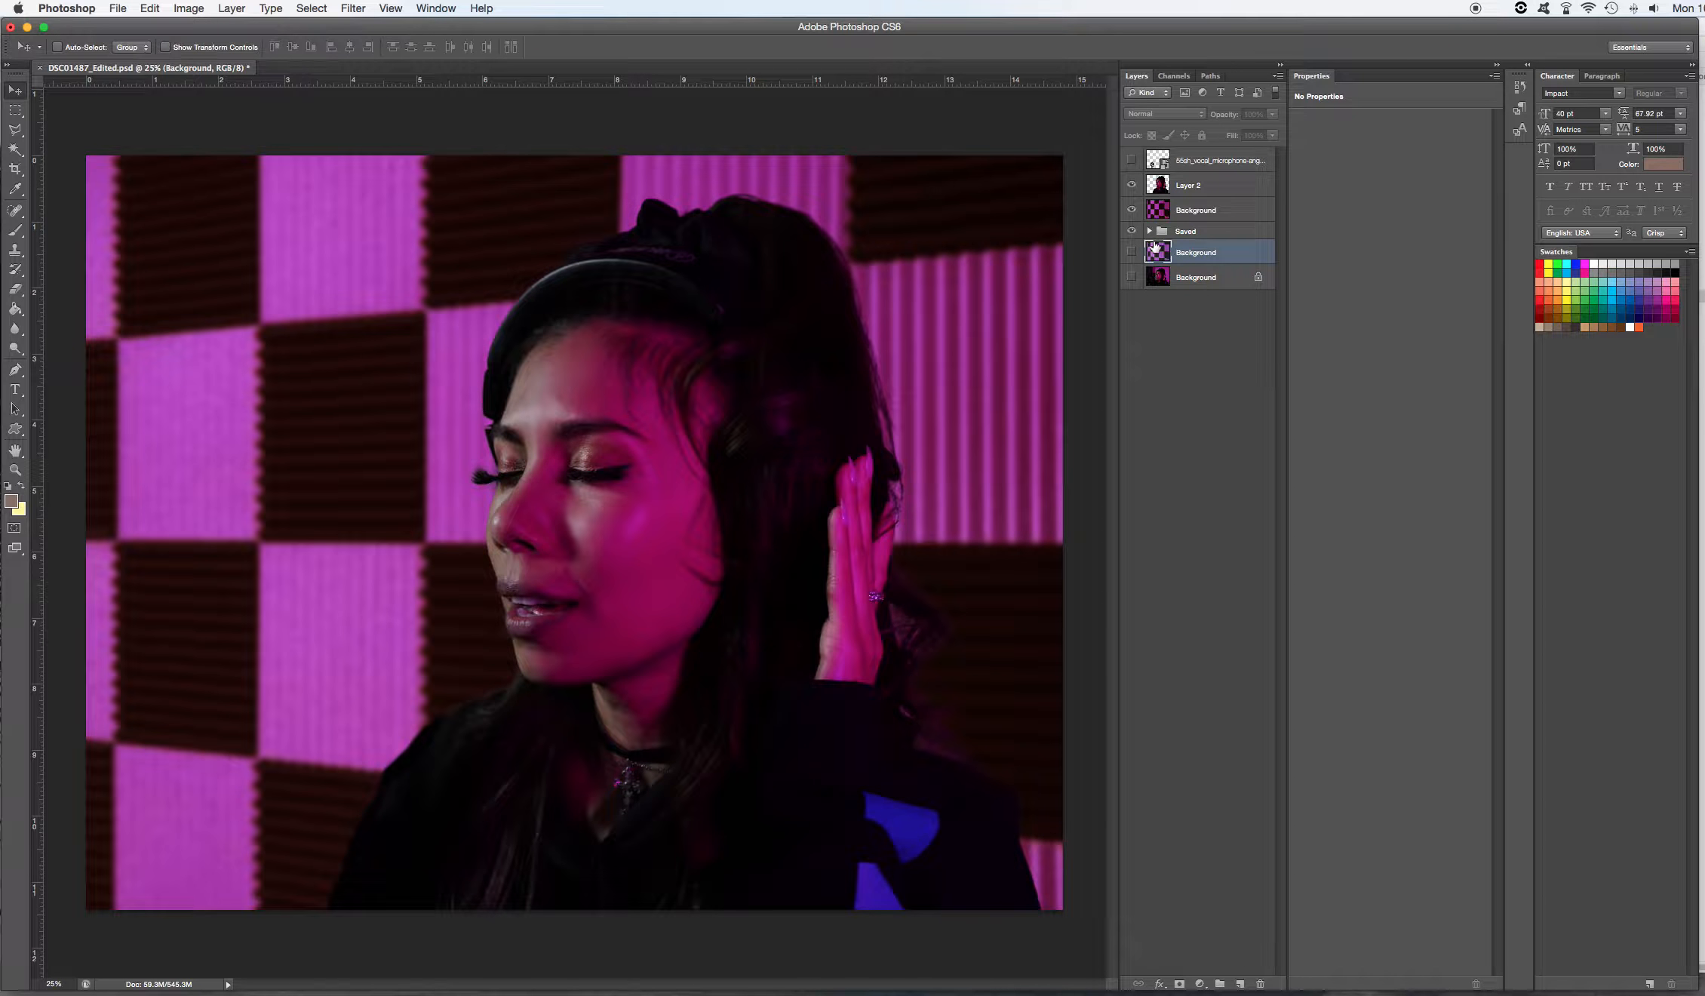
left_click_drag(1158, 252, 1170, 233)
double_click(1169, 252)
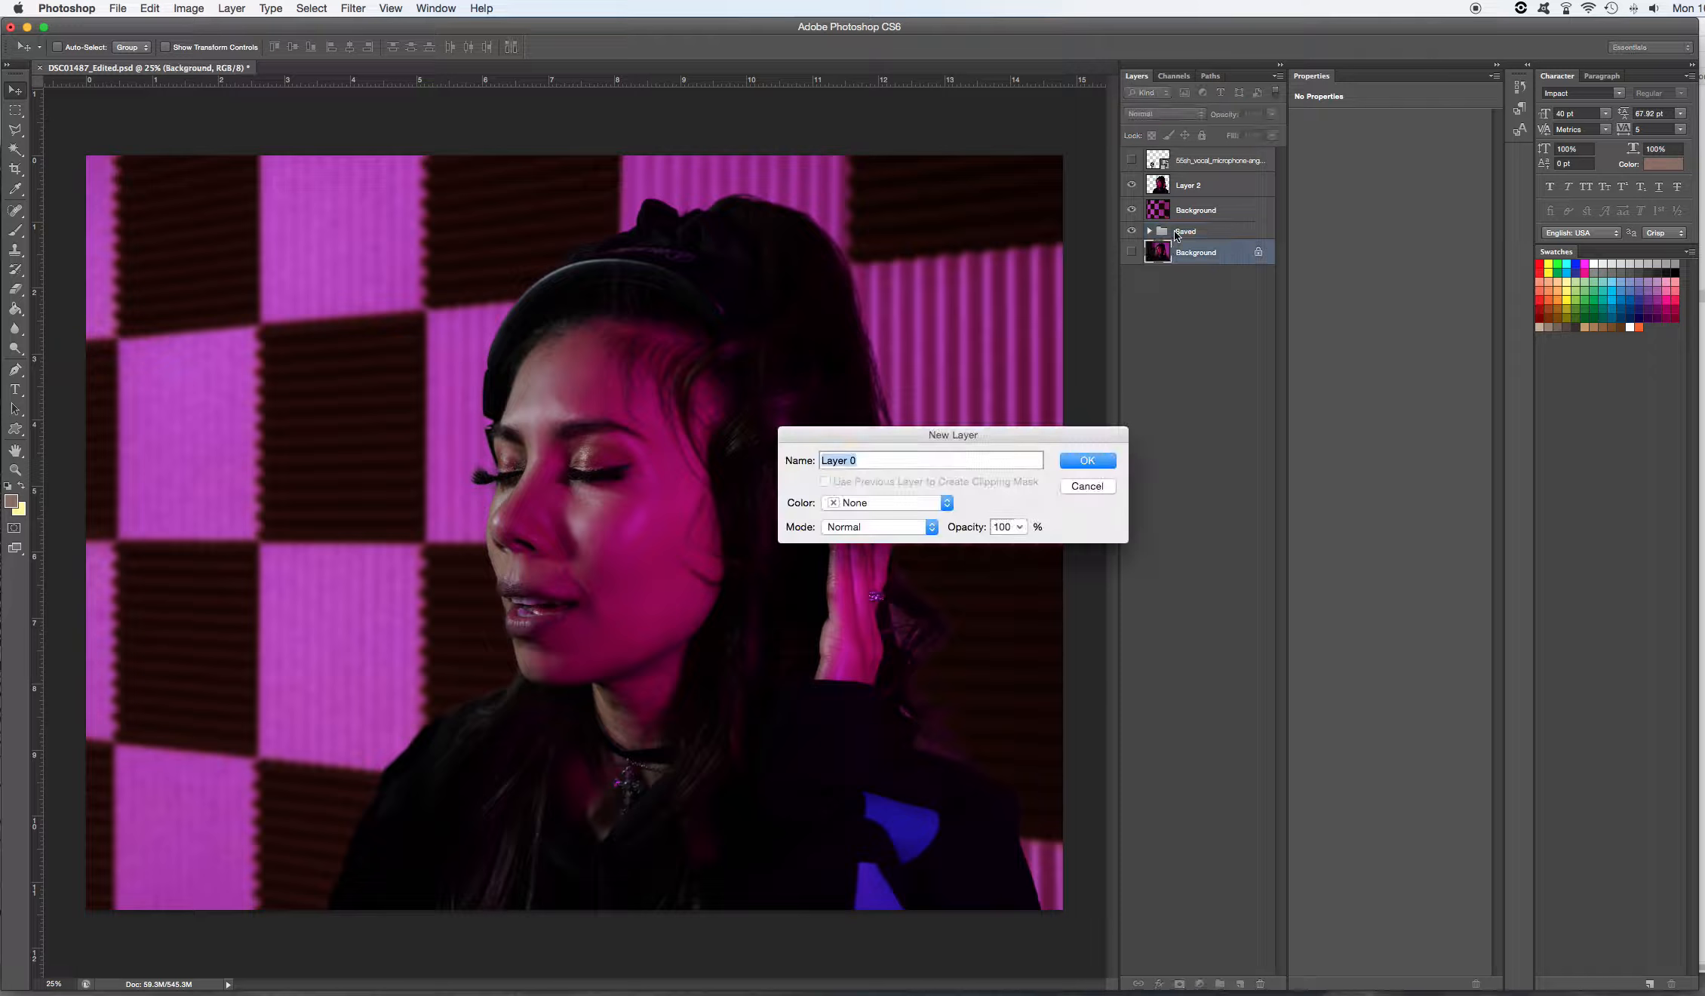
left_click(1086, 486)
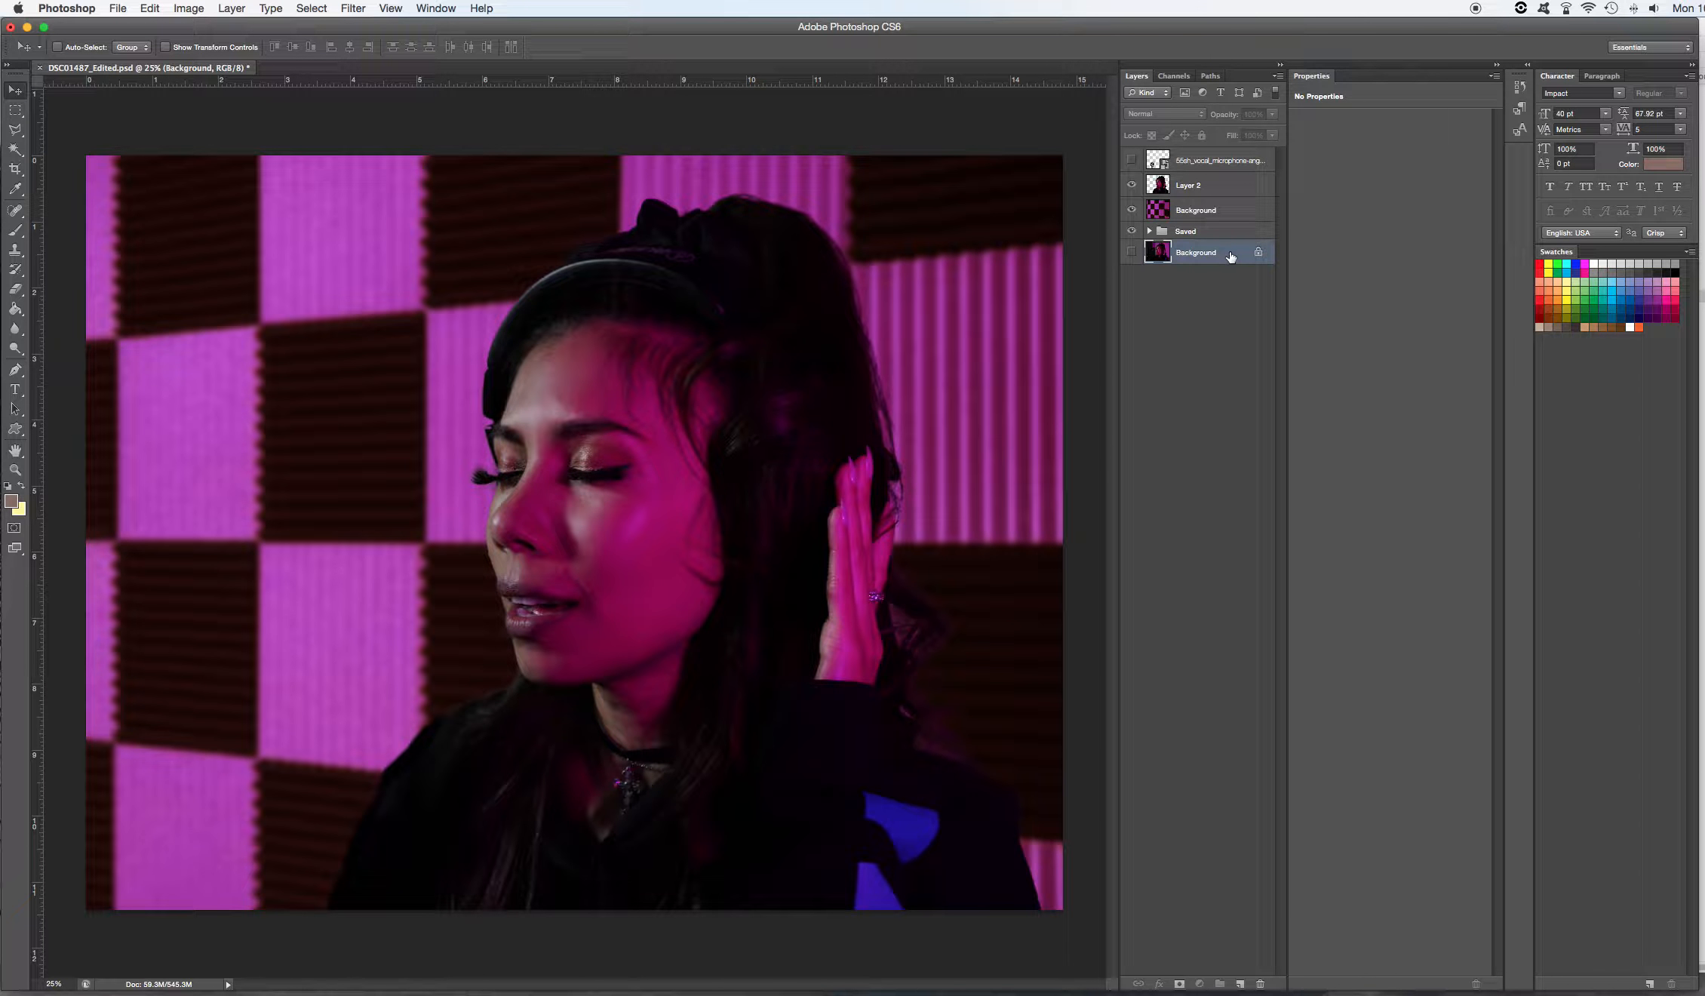
right_click(1259, 256)
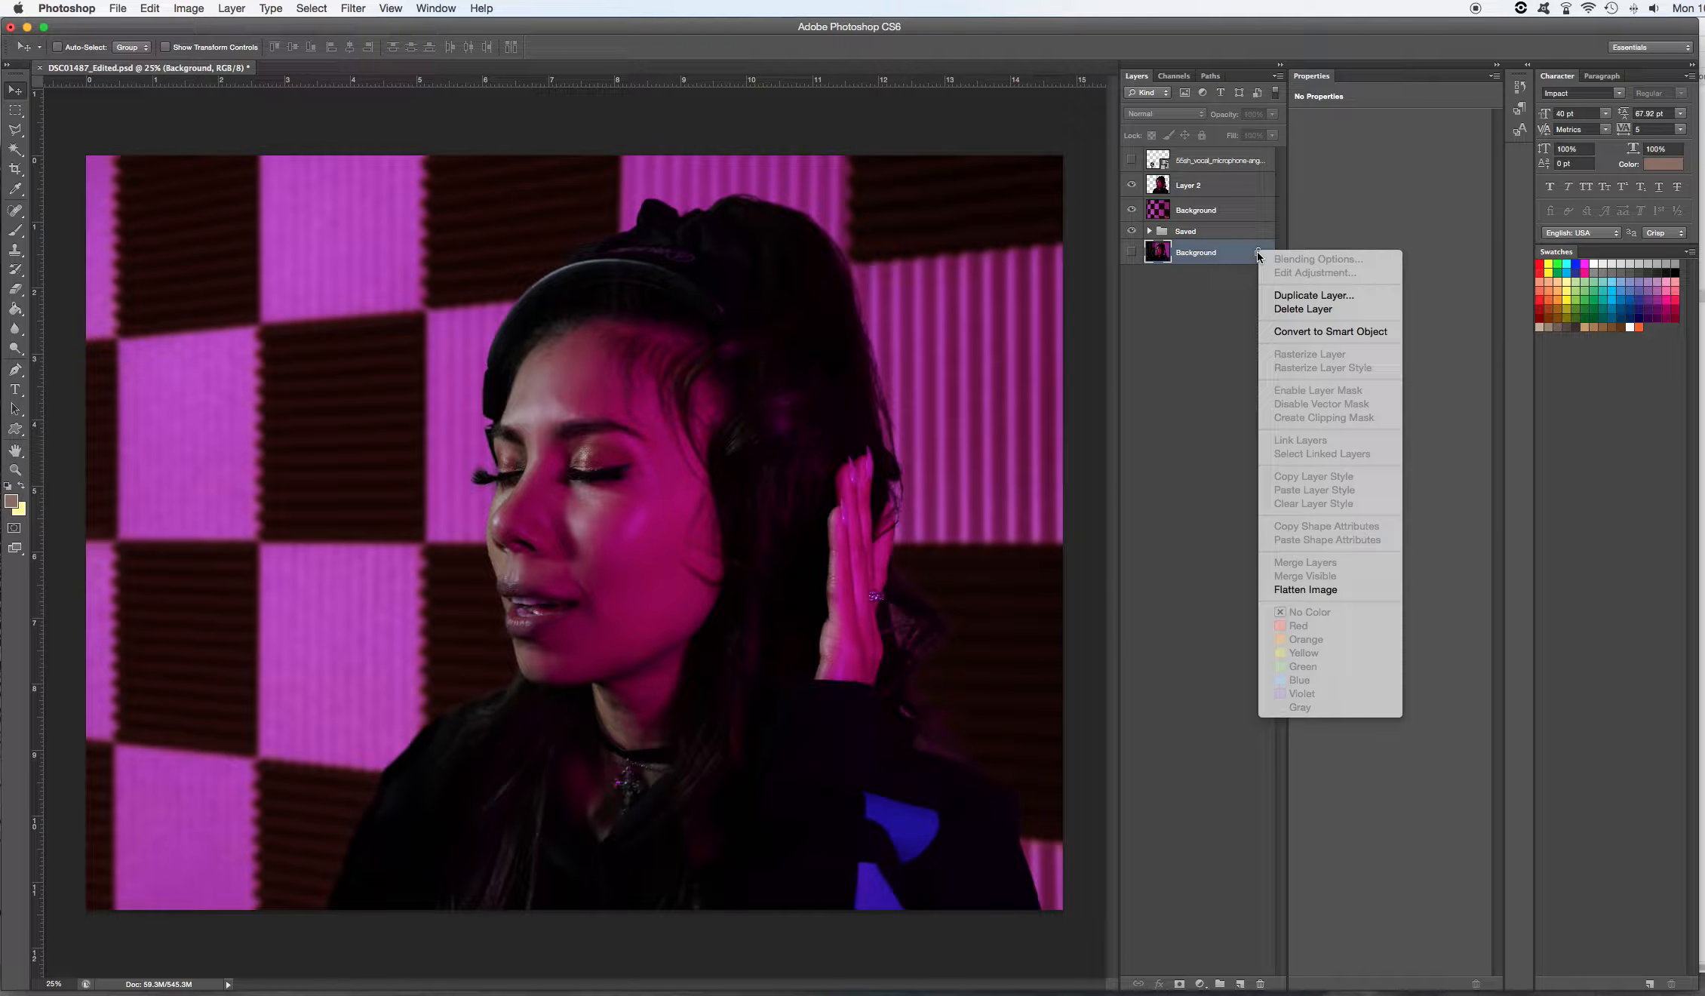
left_click(1201, 342)
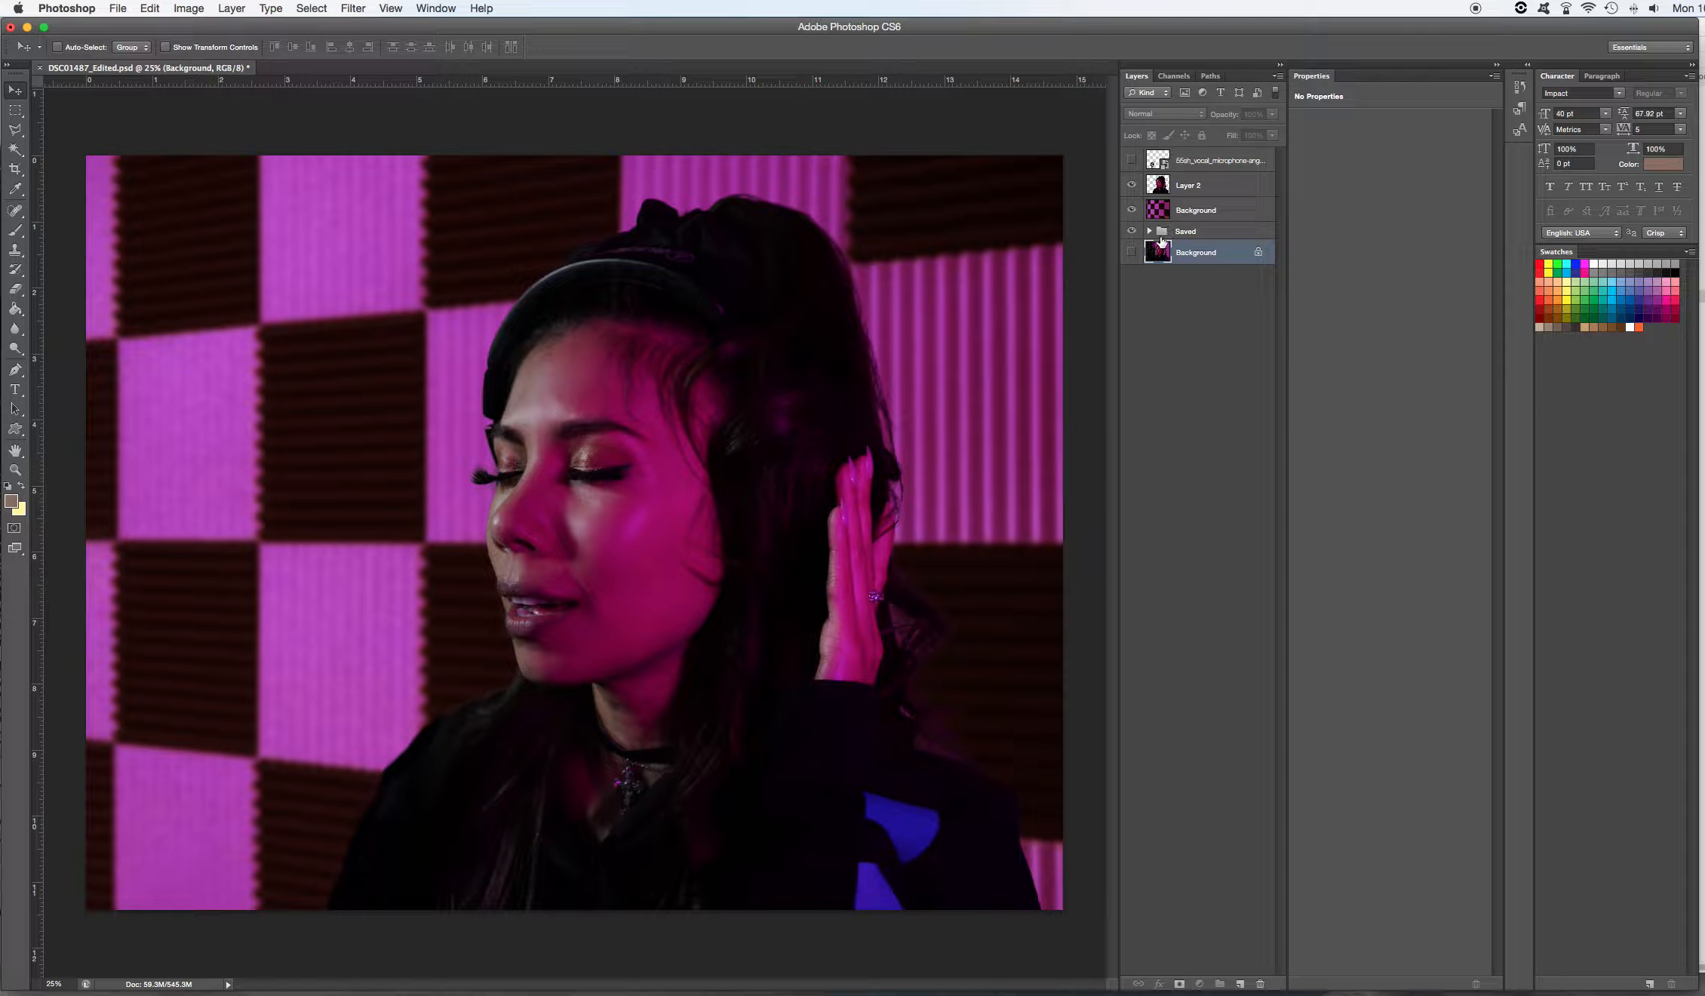
Check which layers are stored inside the Saved group, leaving the group collapsed.
left_click(1149, 231)
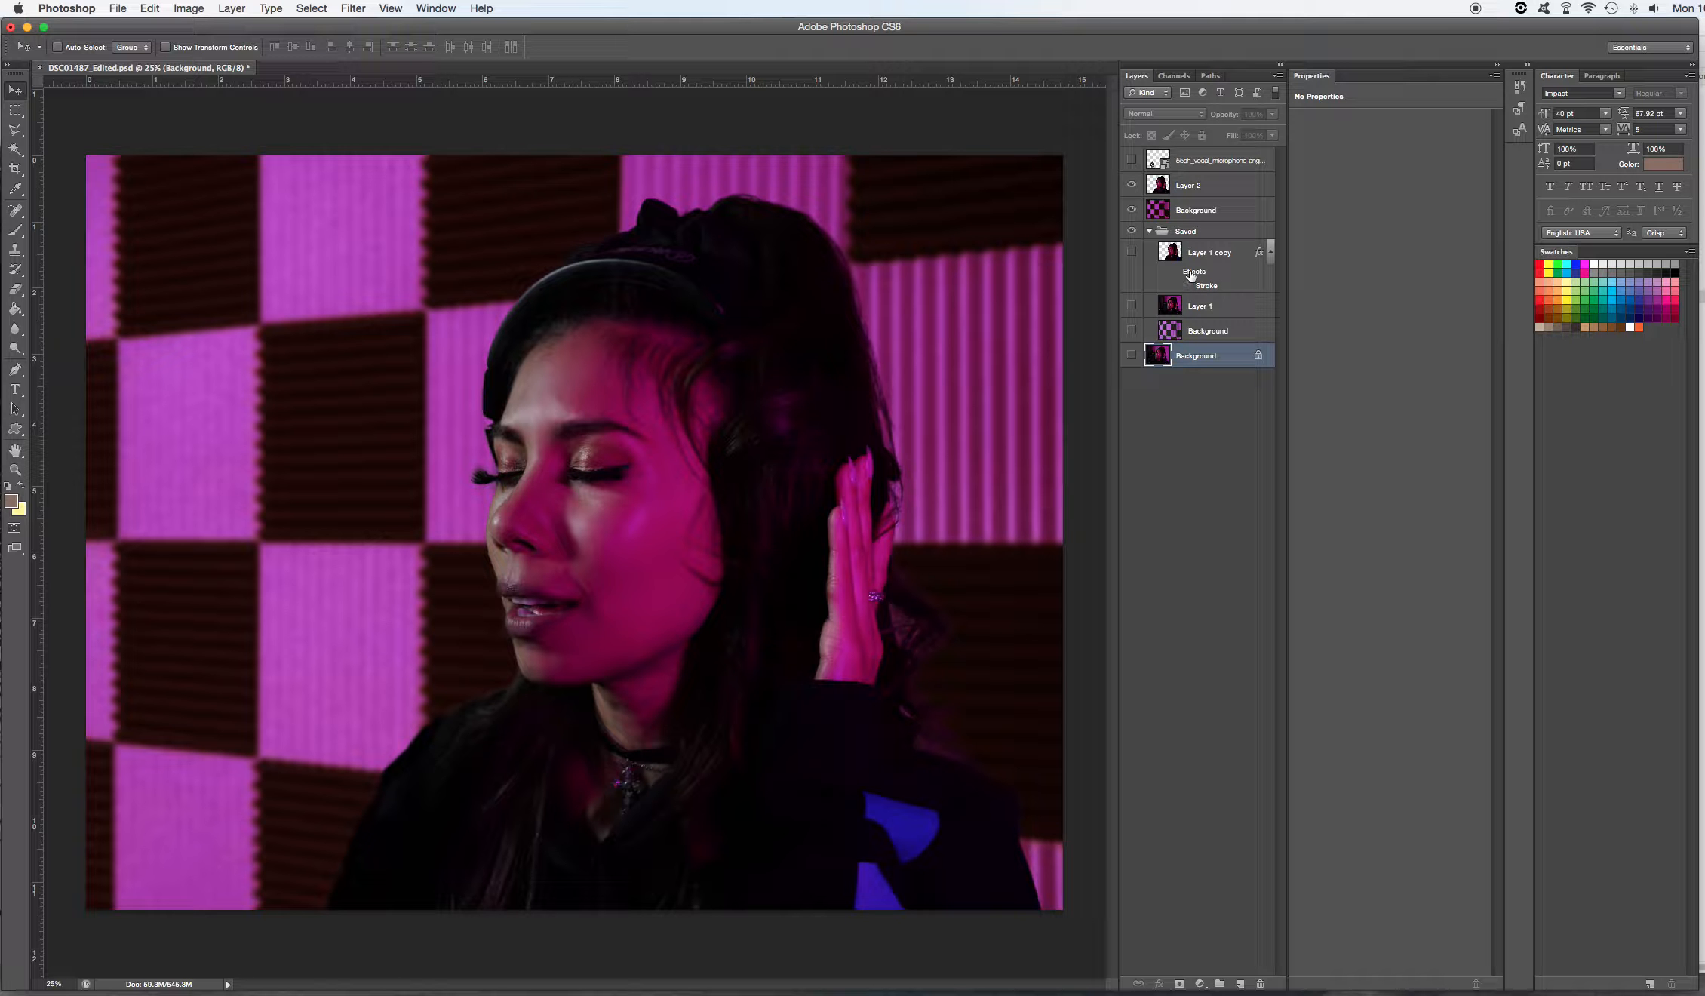
left_click(1149, 232)
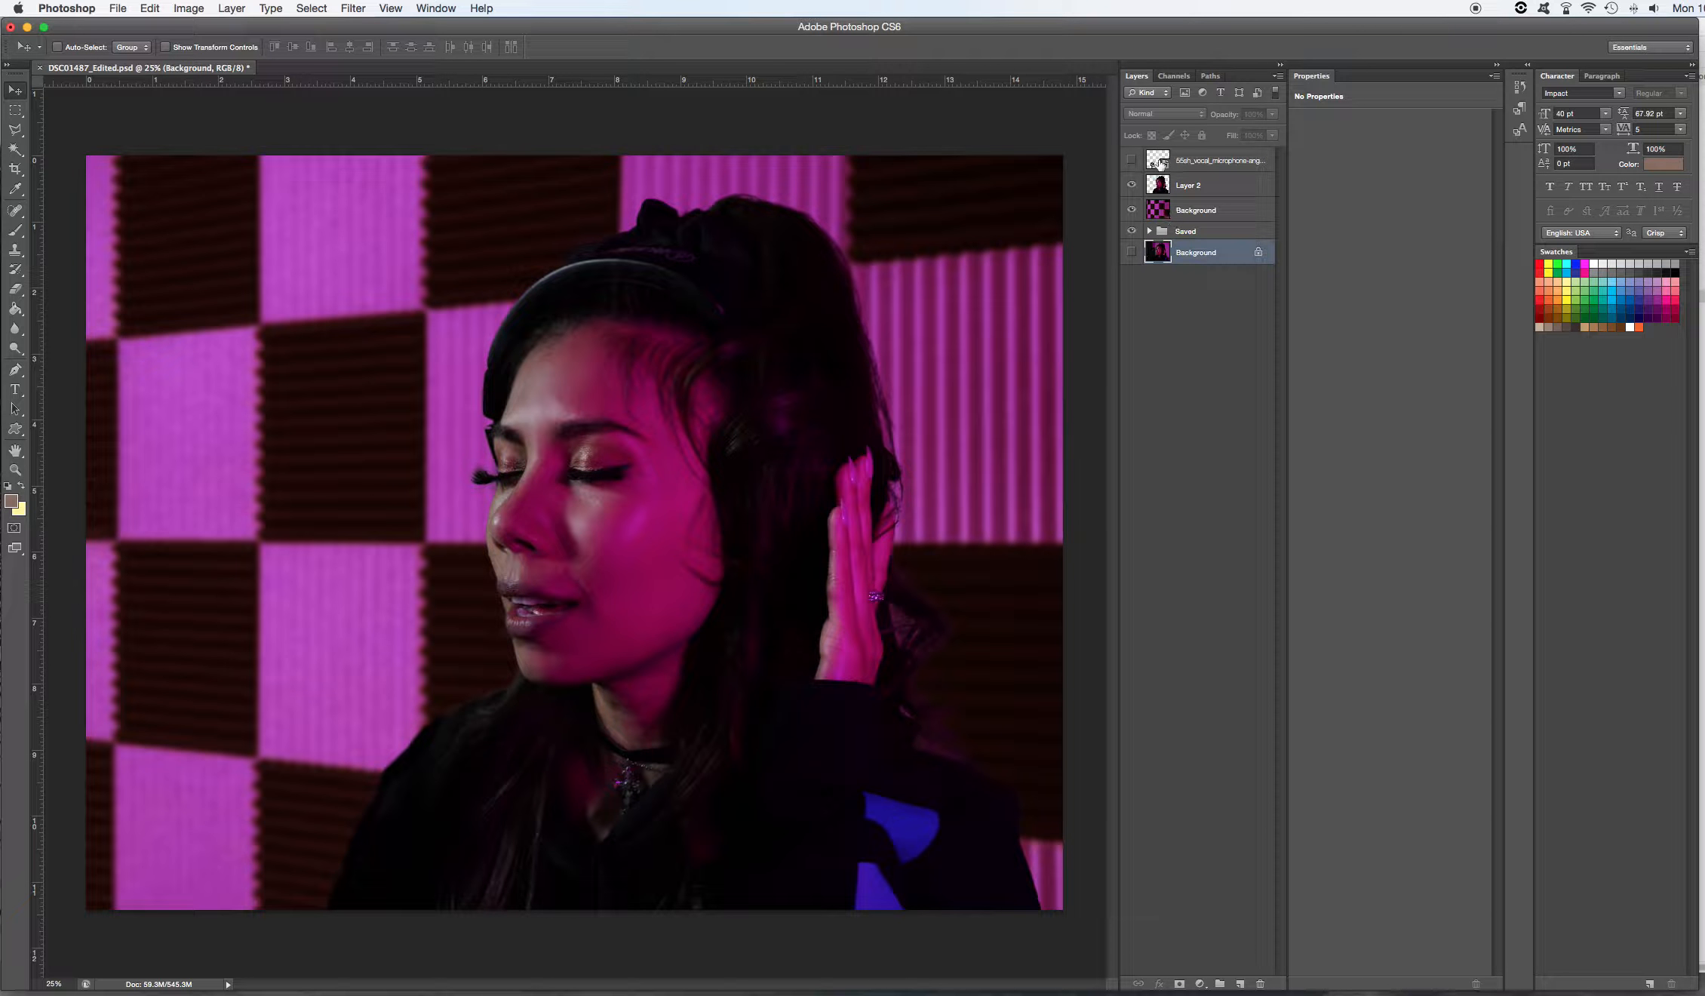
left_click(1149, 232)
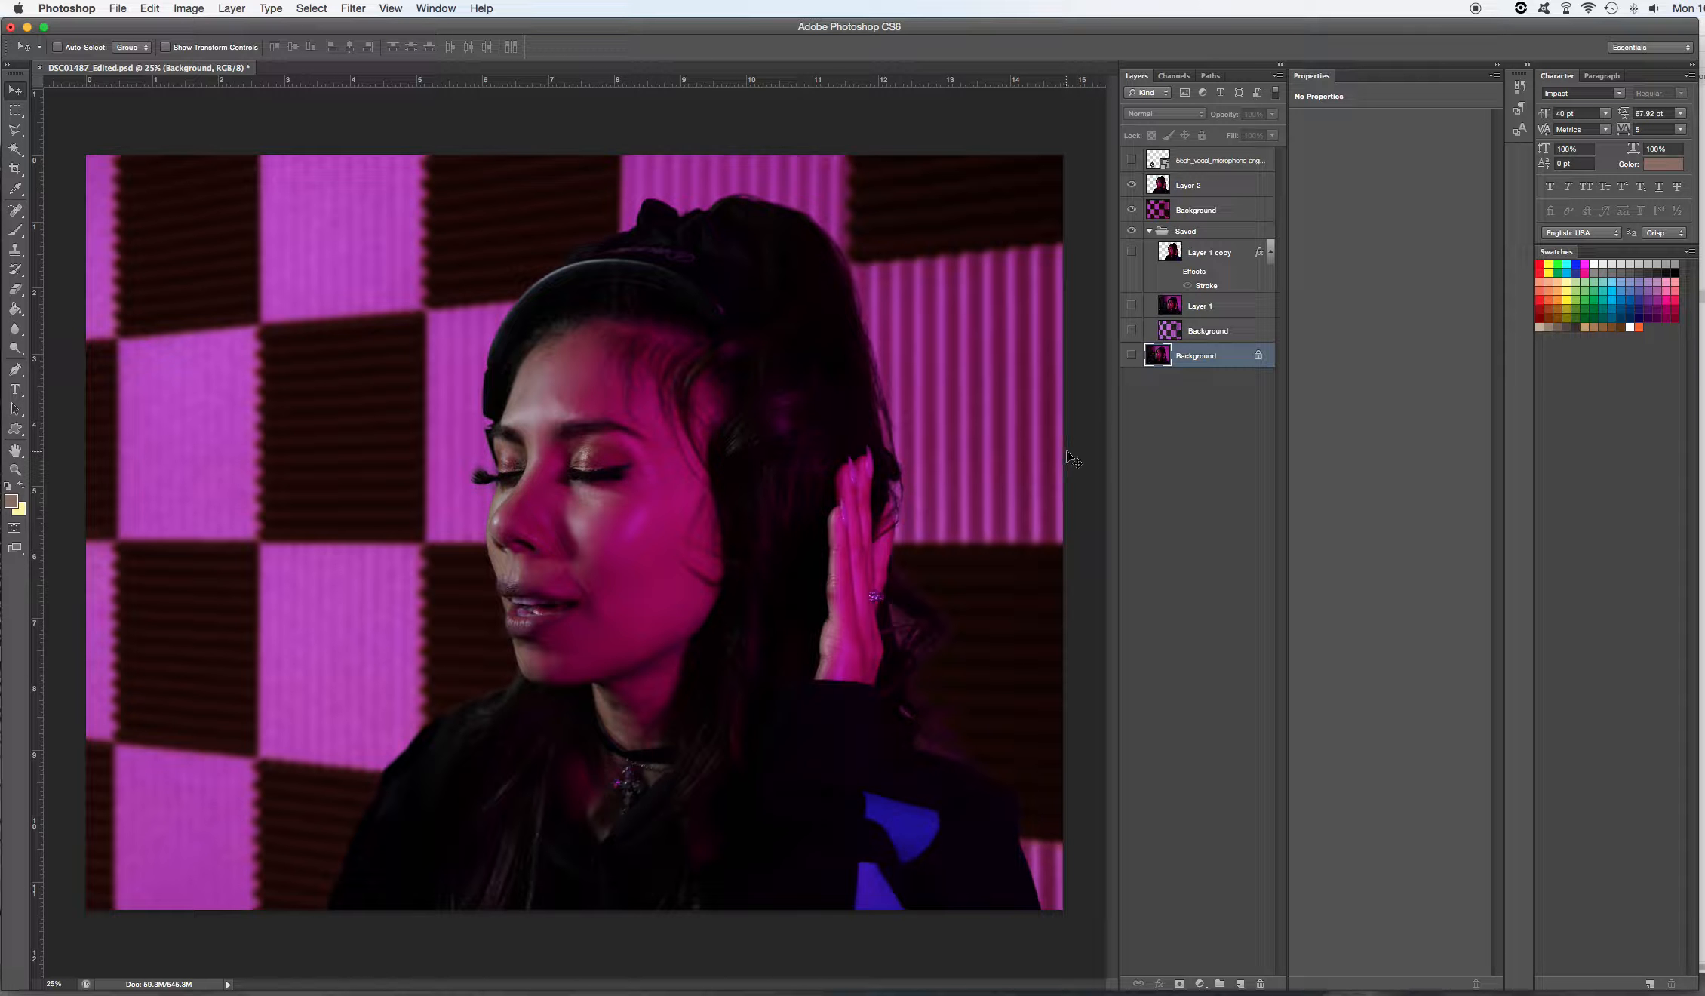
left_click(1149, 230)
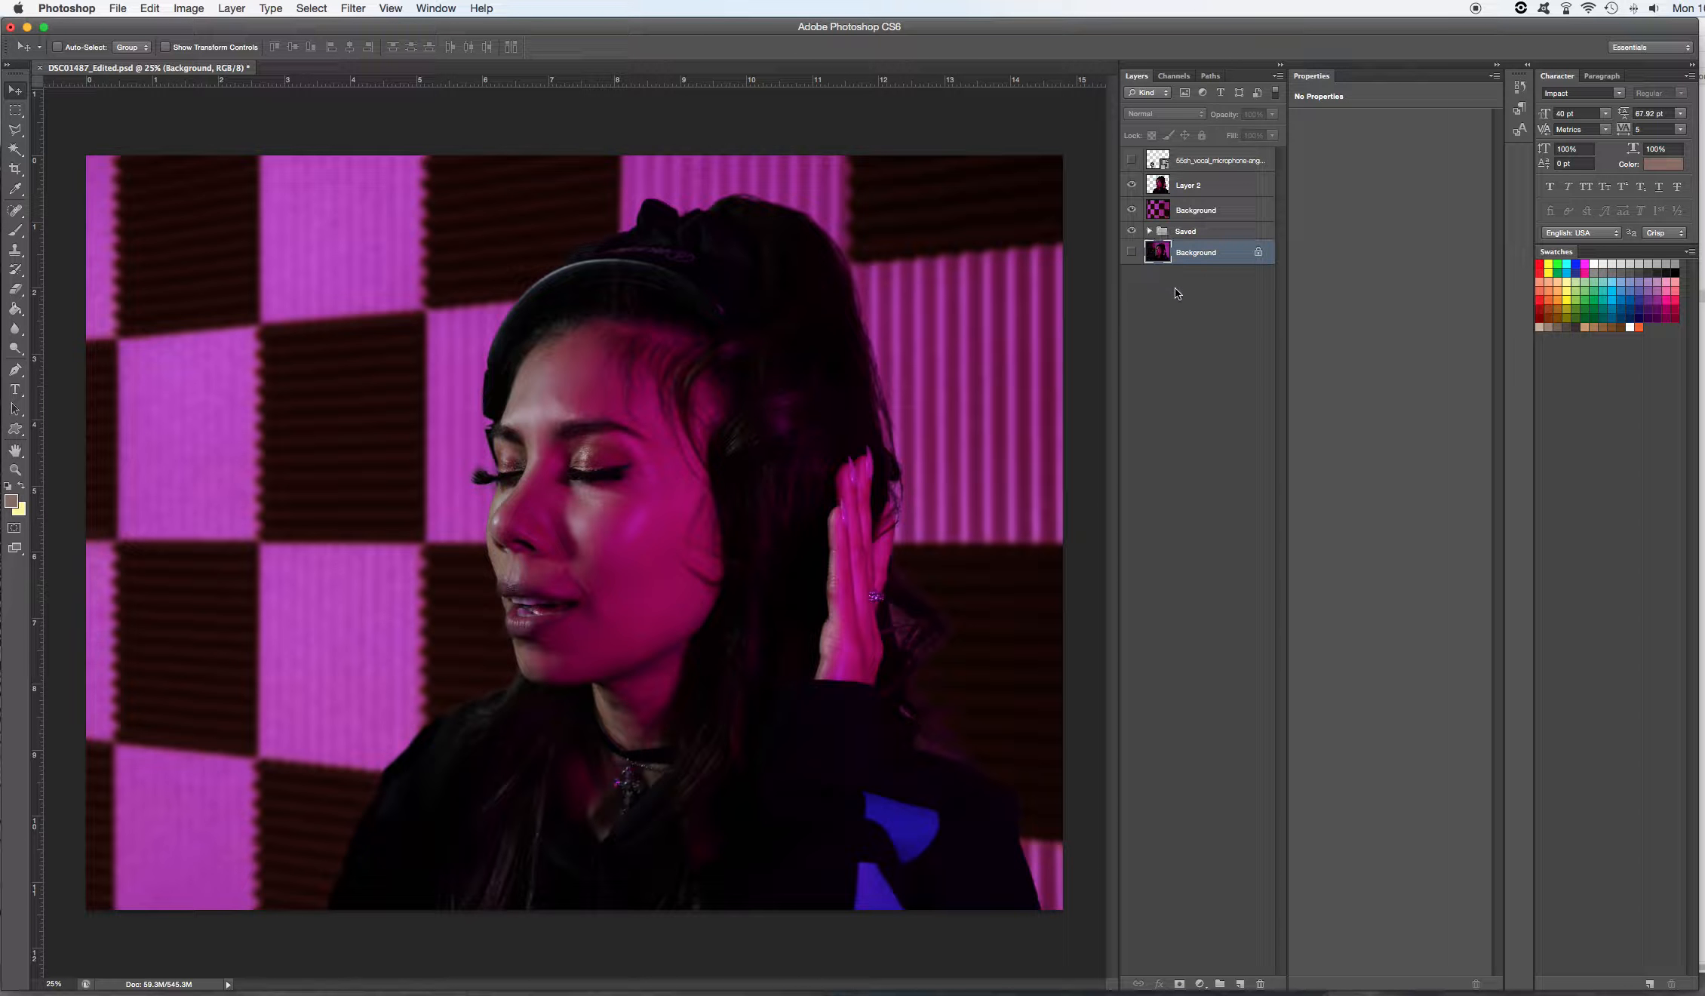
Duplicate the Layer 2 cutout and duplicate that copy as well, with the original Layer 2 hidden.
left_click(1208, 187)
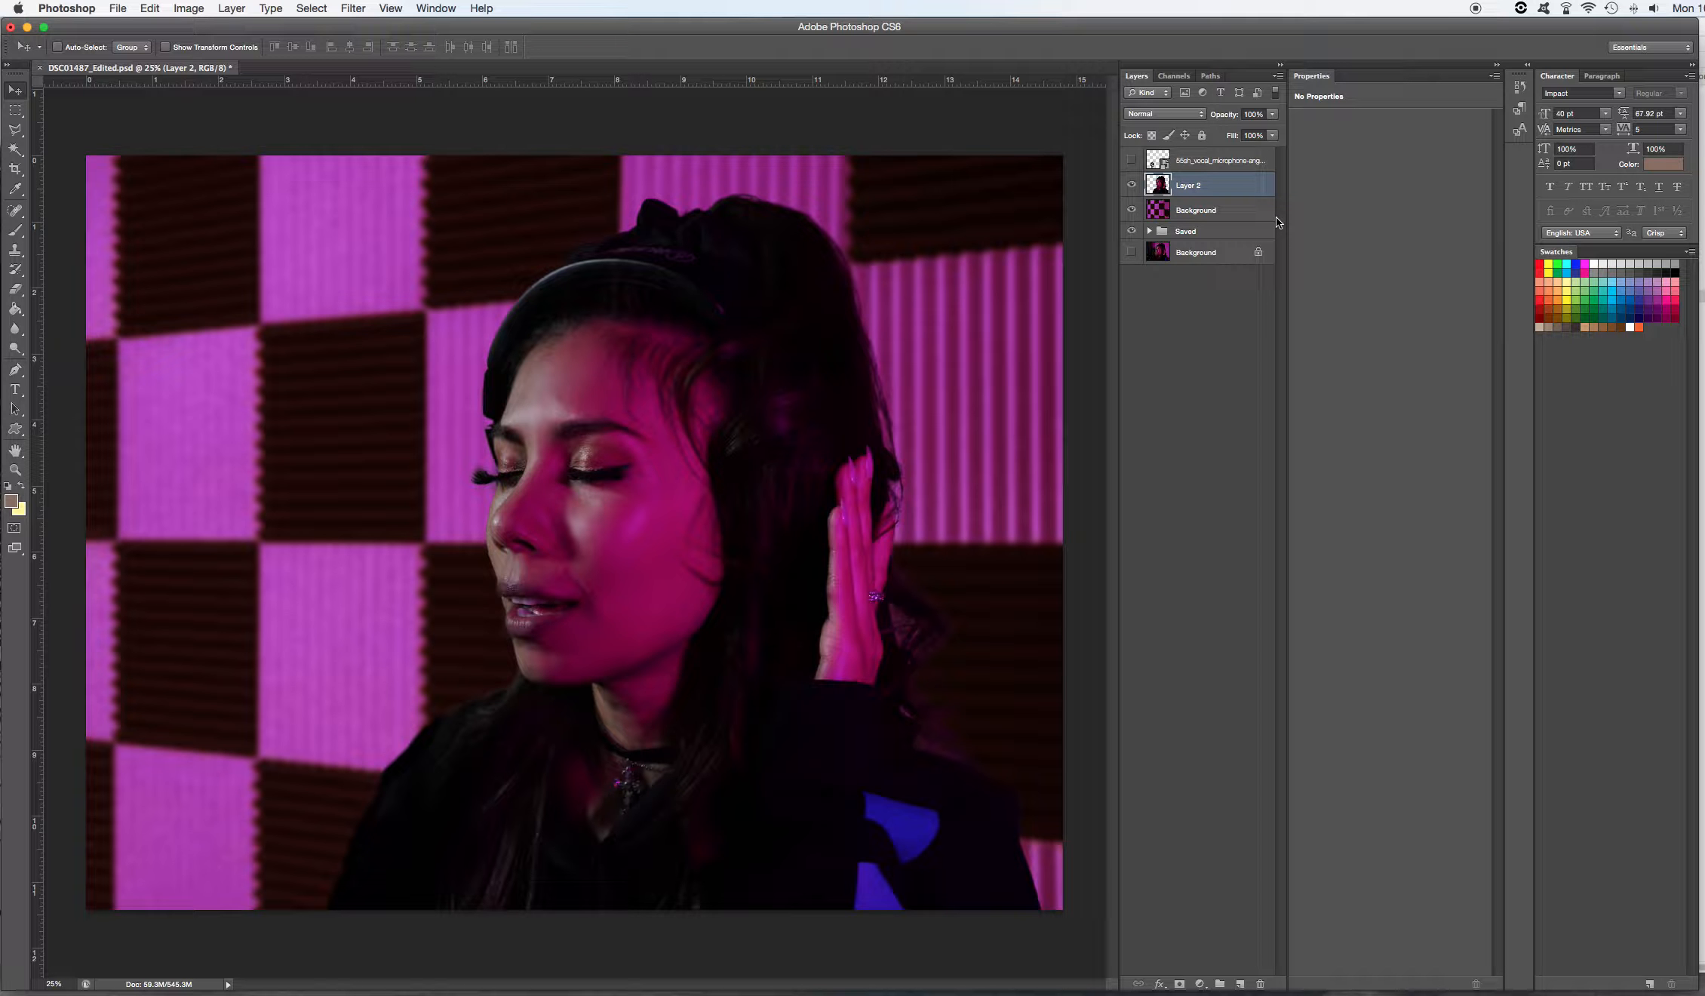
right_click(1220, 185)
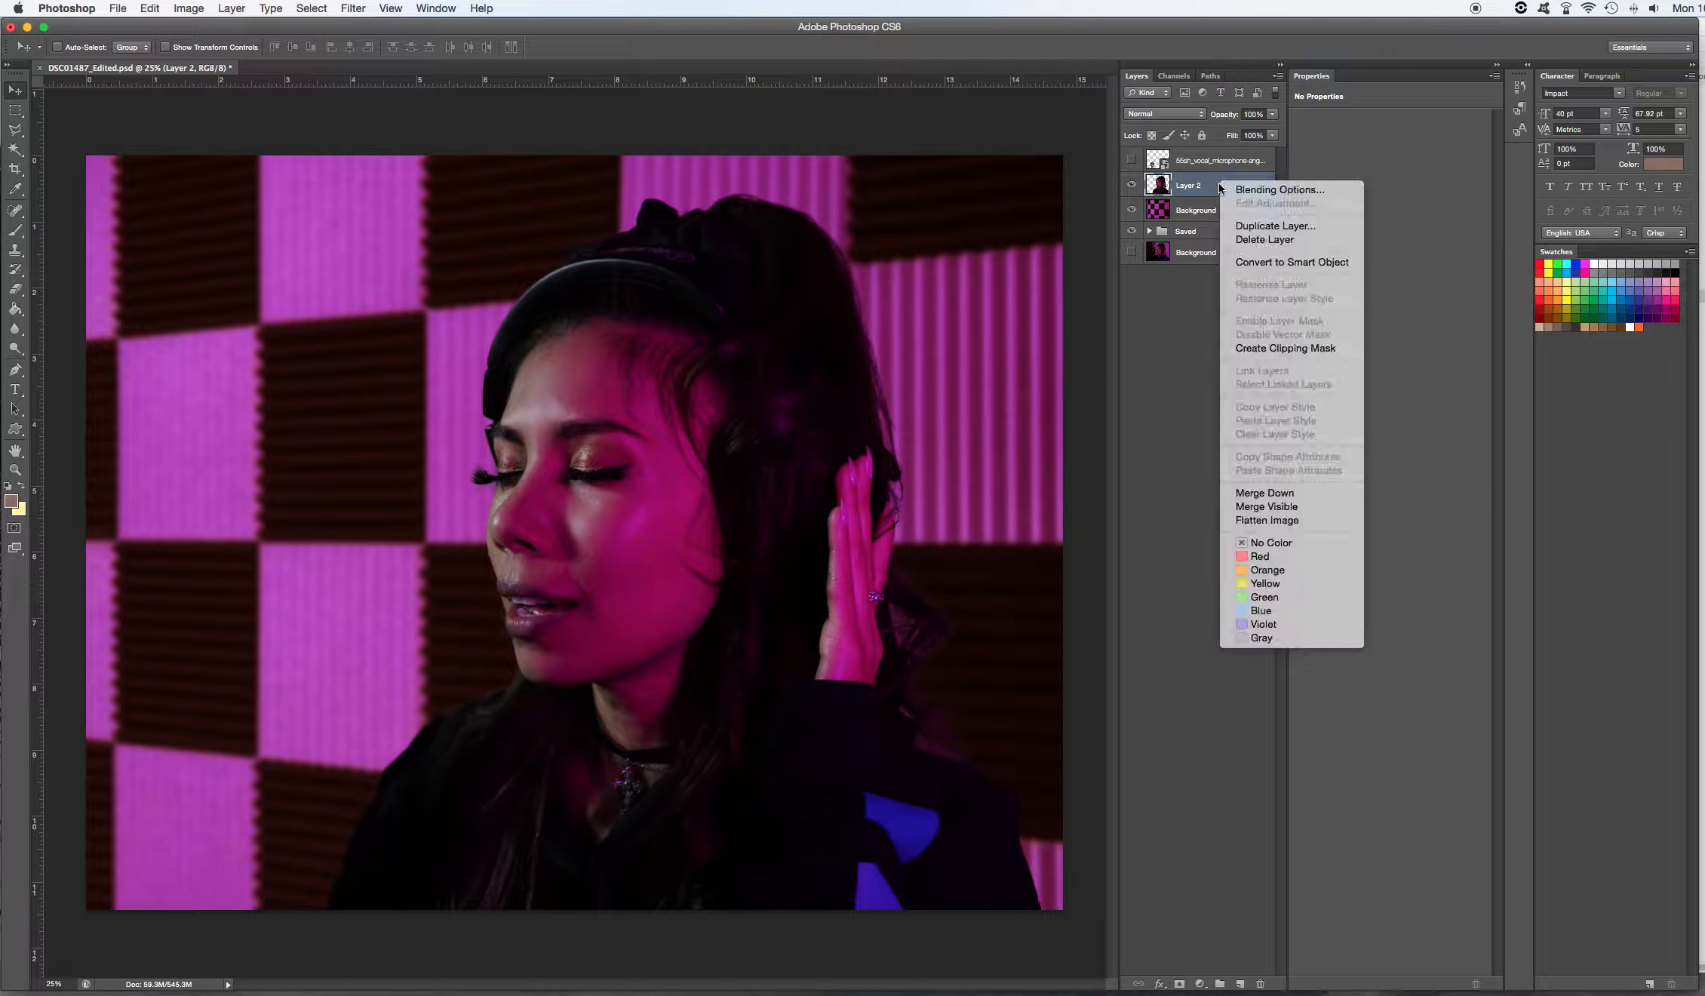
left_click(1273, 227)
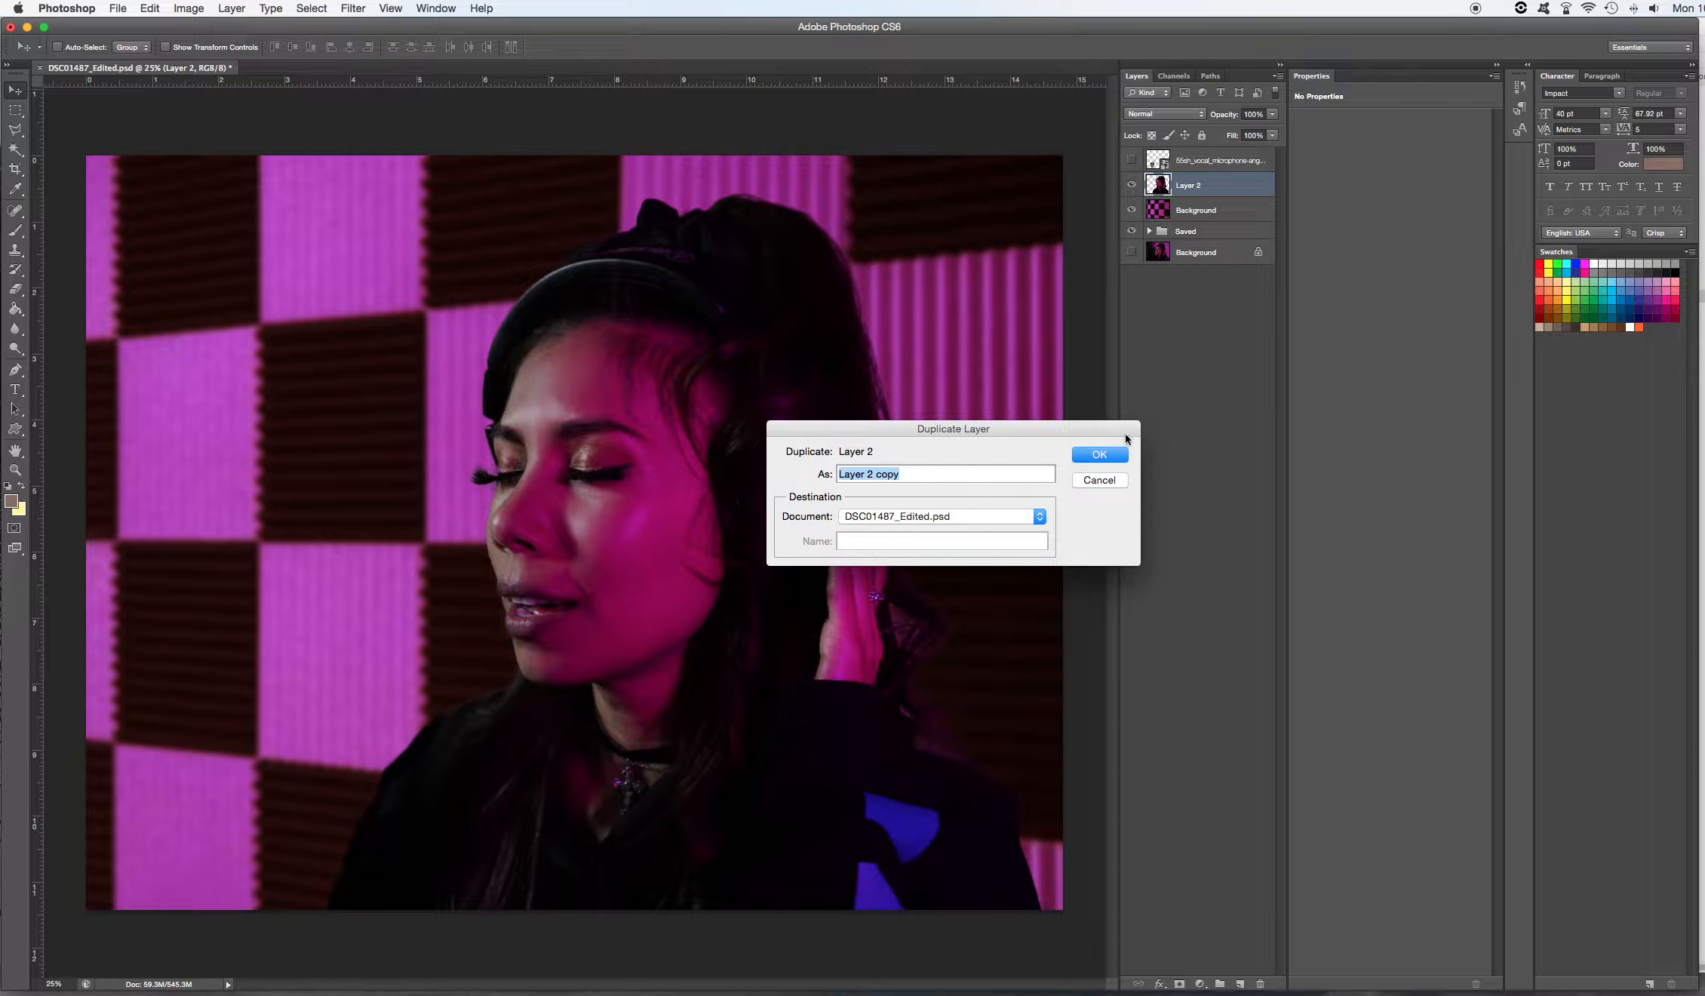
left_click(1117, 456)
right_click(1224, 183)
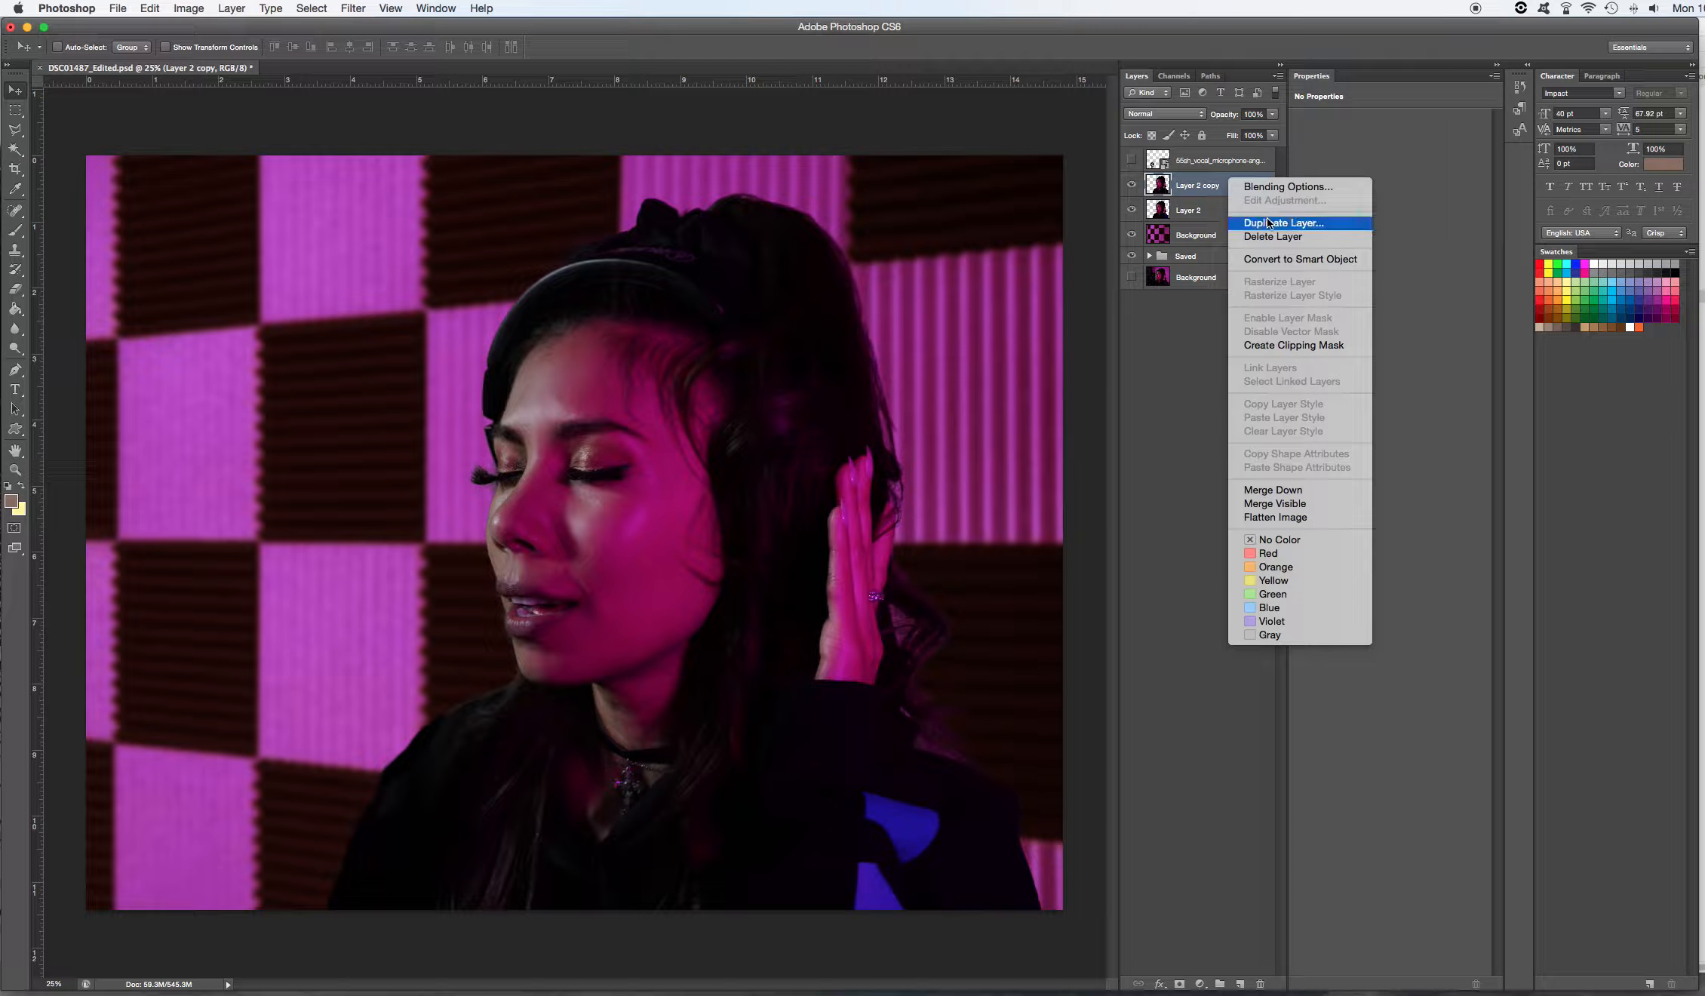
left_click(1269, 220)
left_click(1123, 453)
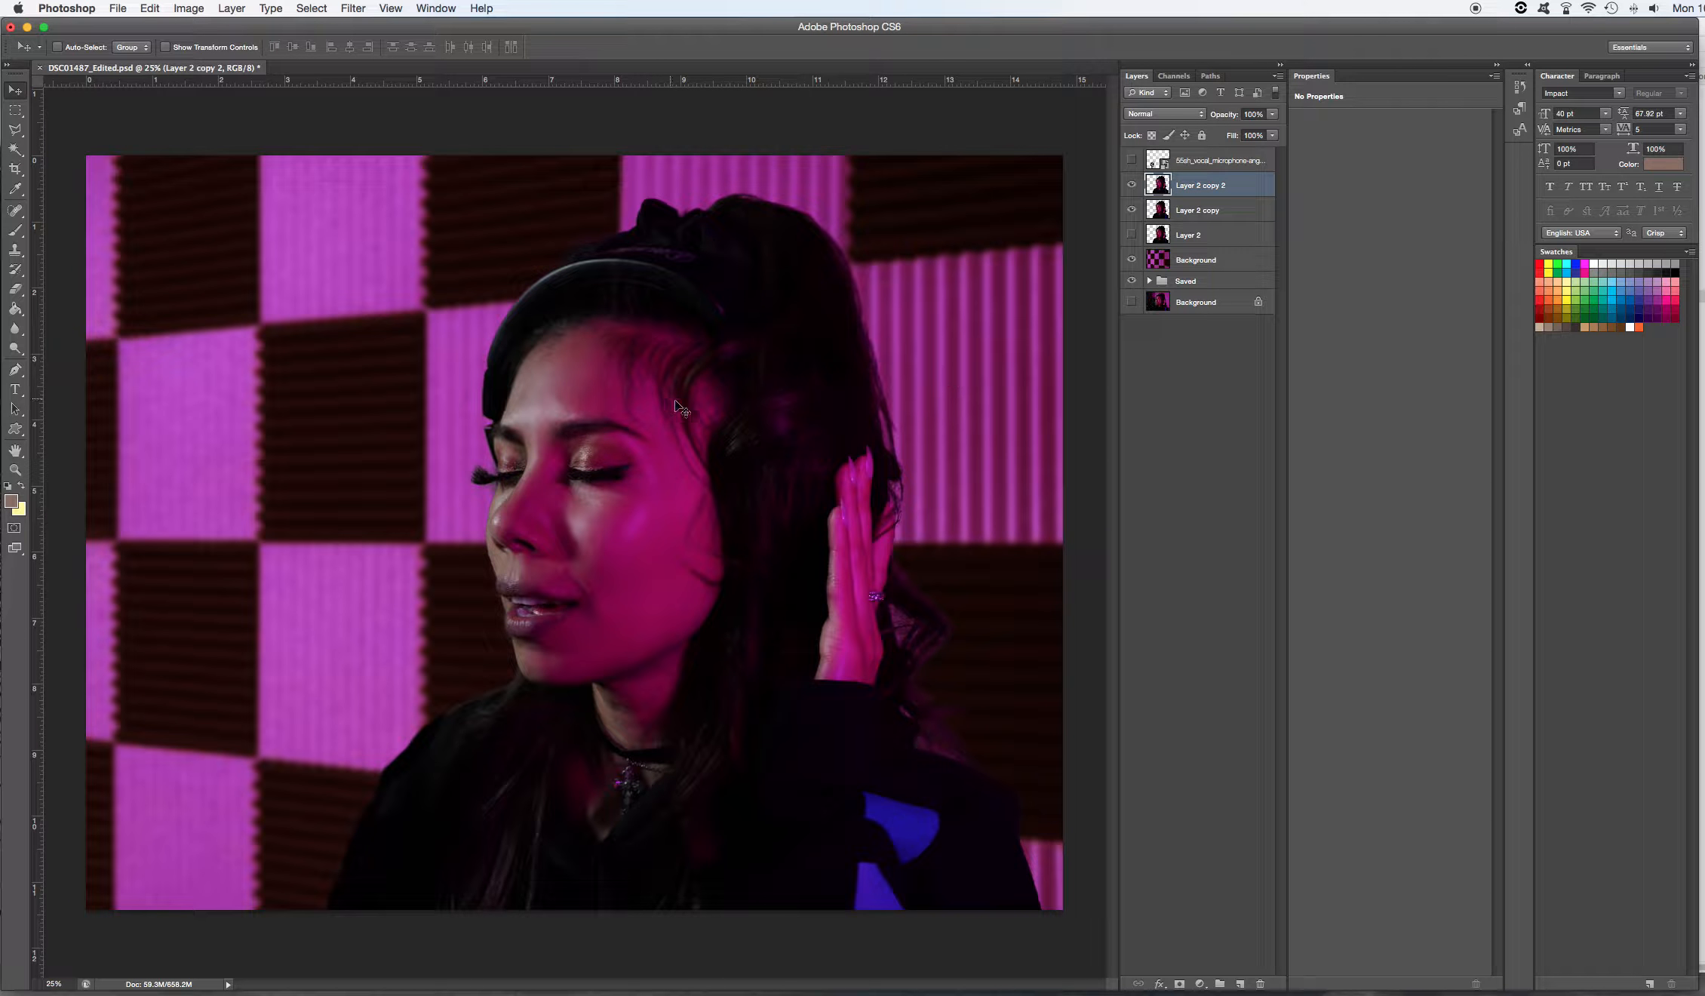
Compare the image with and without Layer 2 copy 2, leave it hidden, and make Layer 2 copy active.
left_click(1131, 185)
left_click(1131, 188)
left_click(1132, 187)
left_click(1132, 188)
left_click(1131, 187)
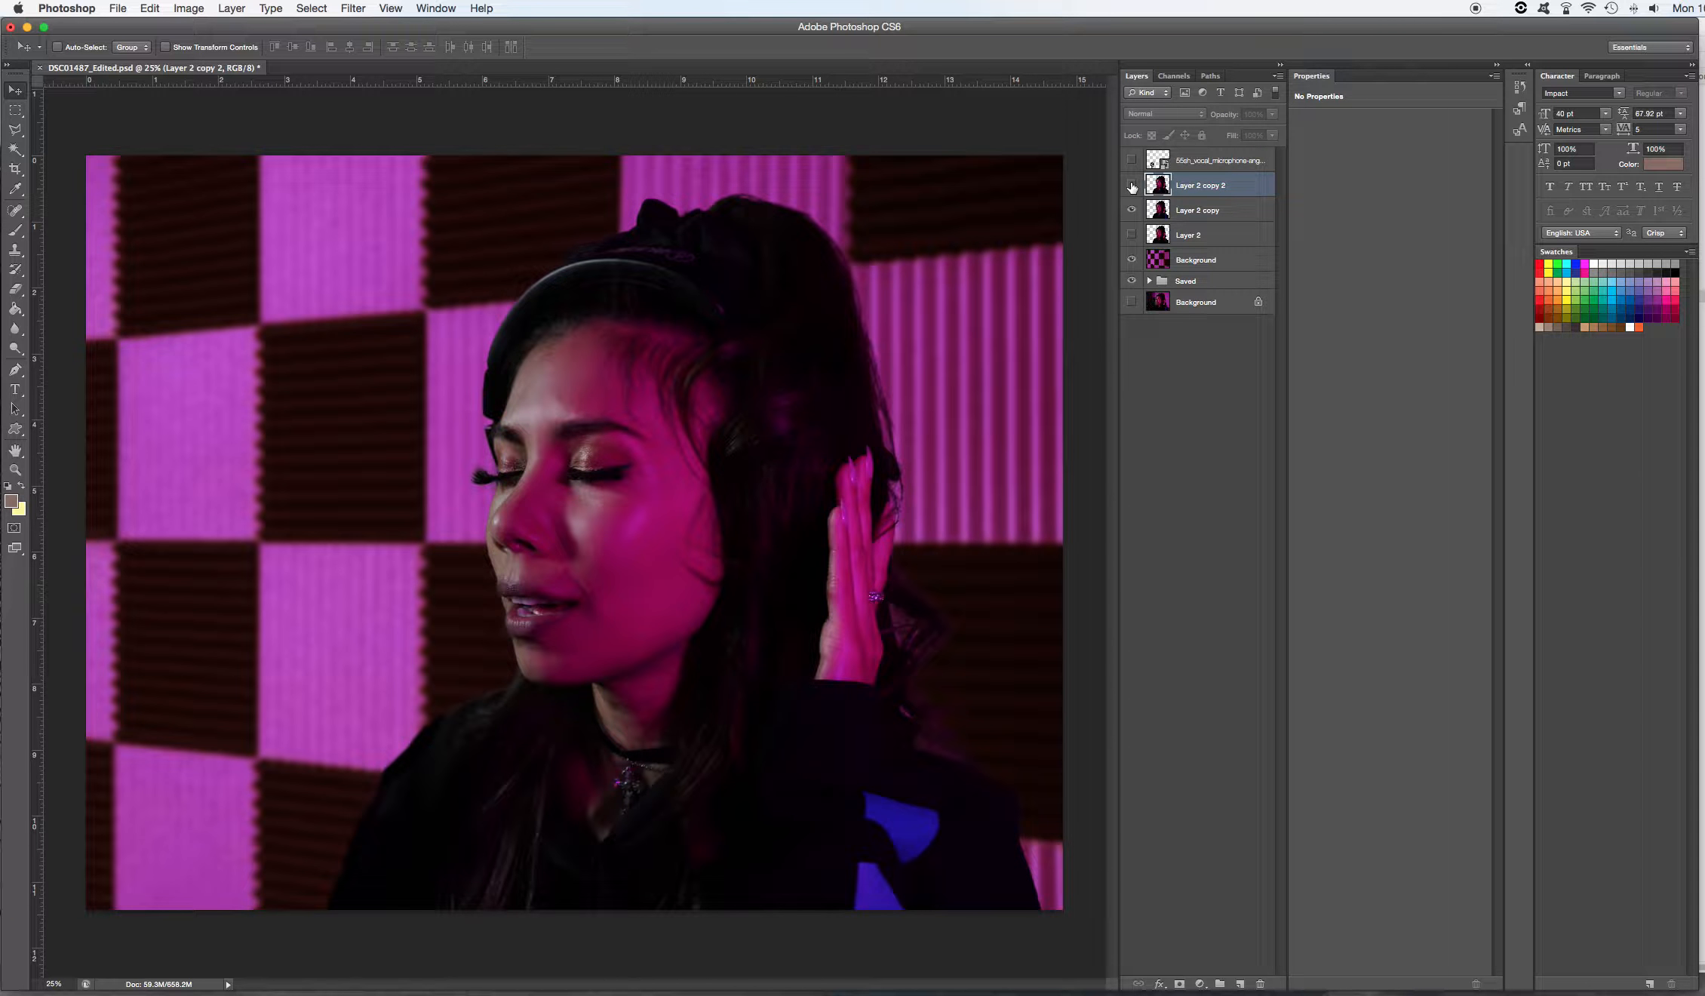
left_click(1169, 212)
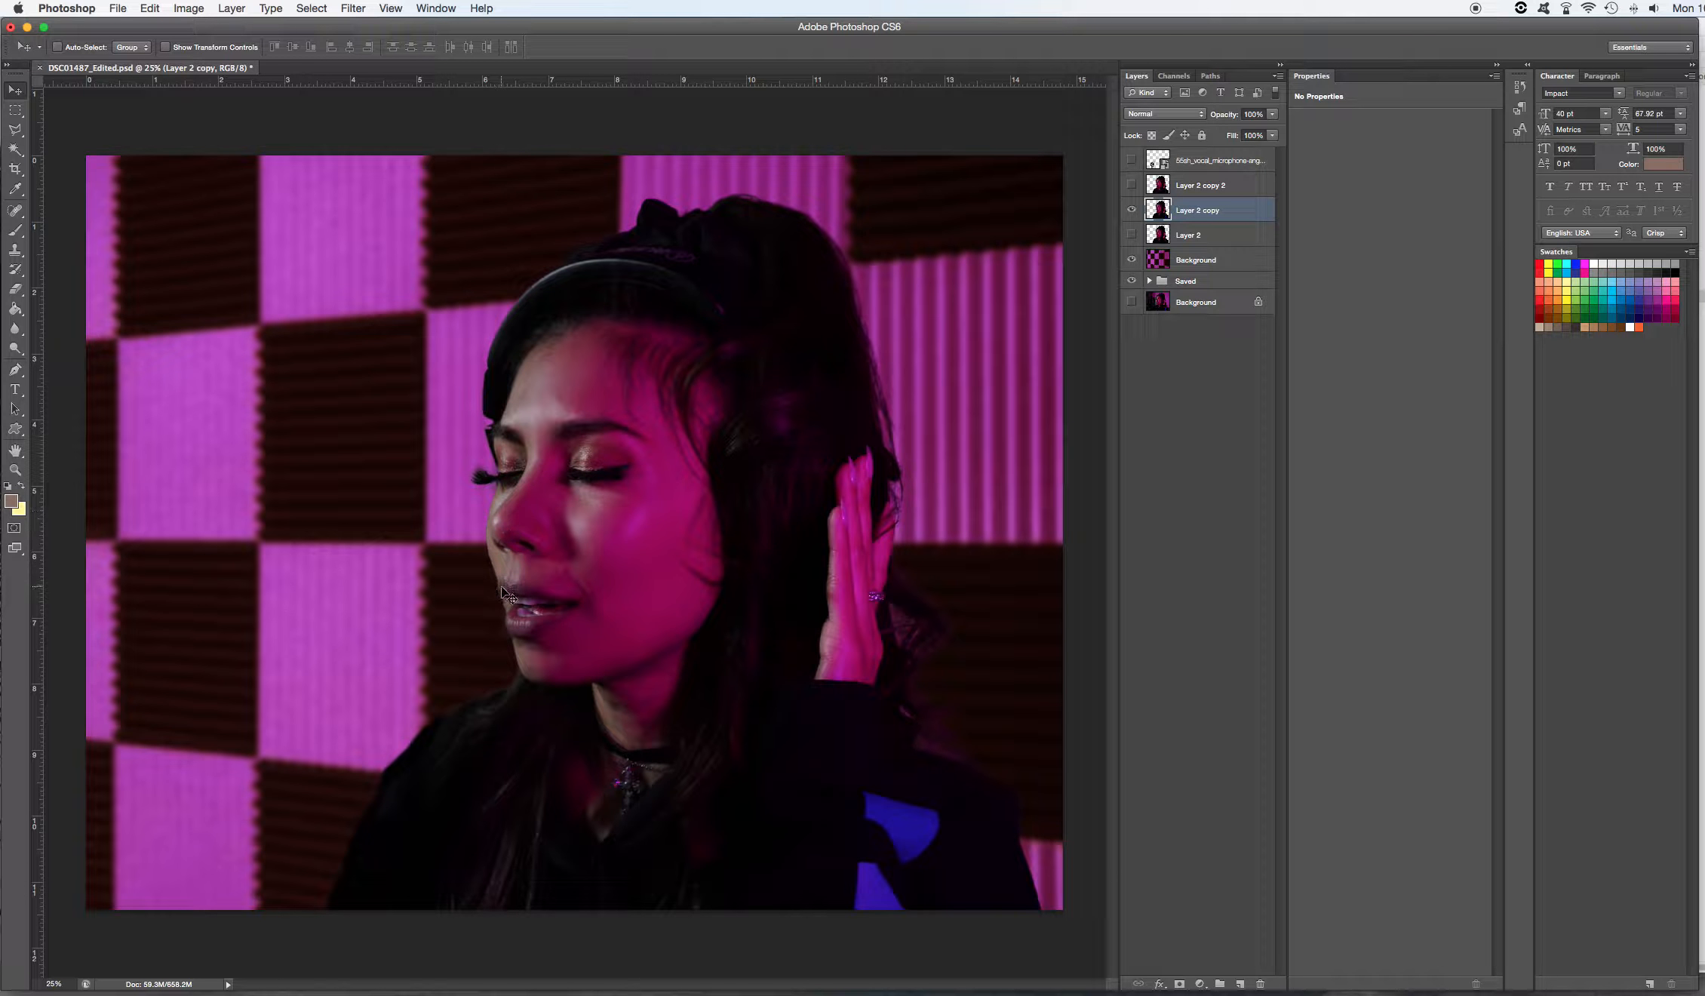
Shift the midtones of Layer 2 copy toward warm red with Color Balance levels of +38, -25 and -100.
left_click(235, 6)
mouse_move(201, 7)
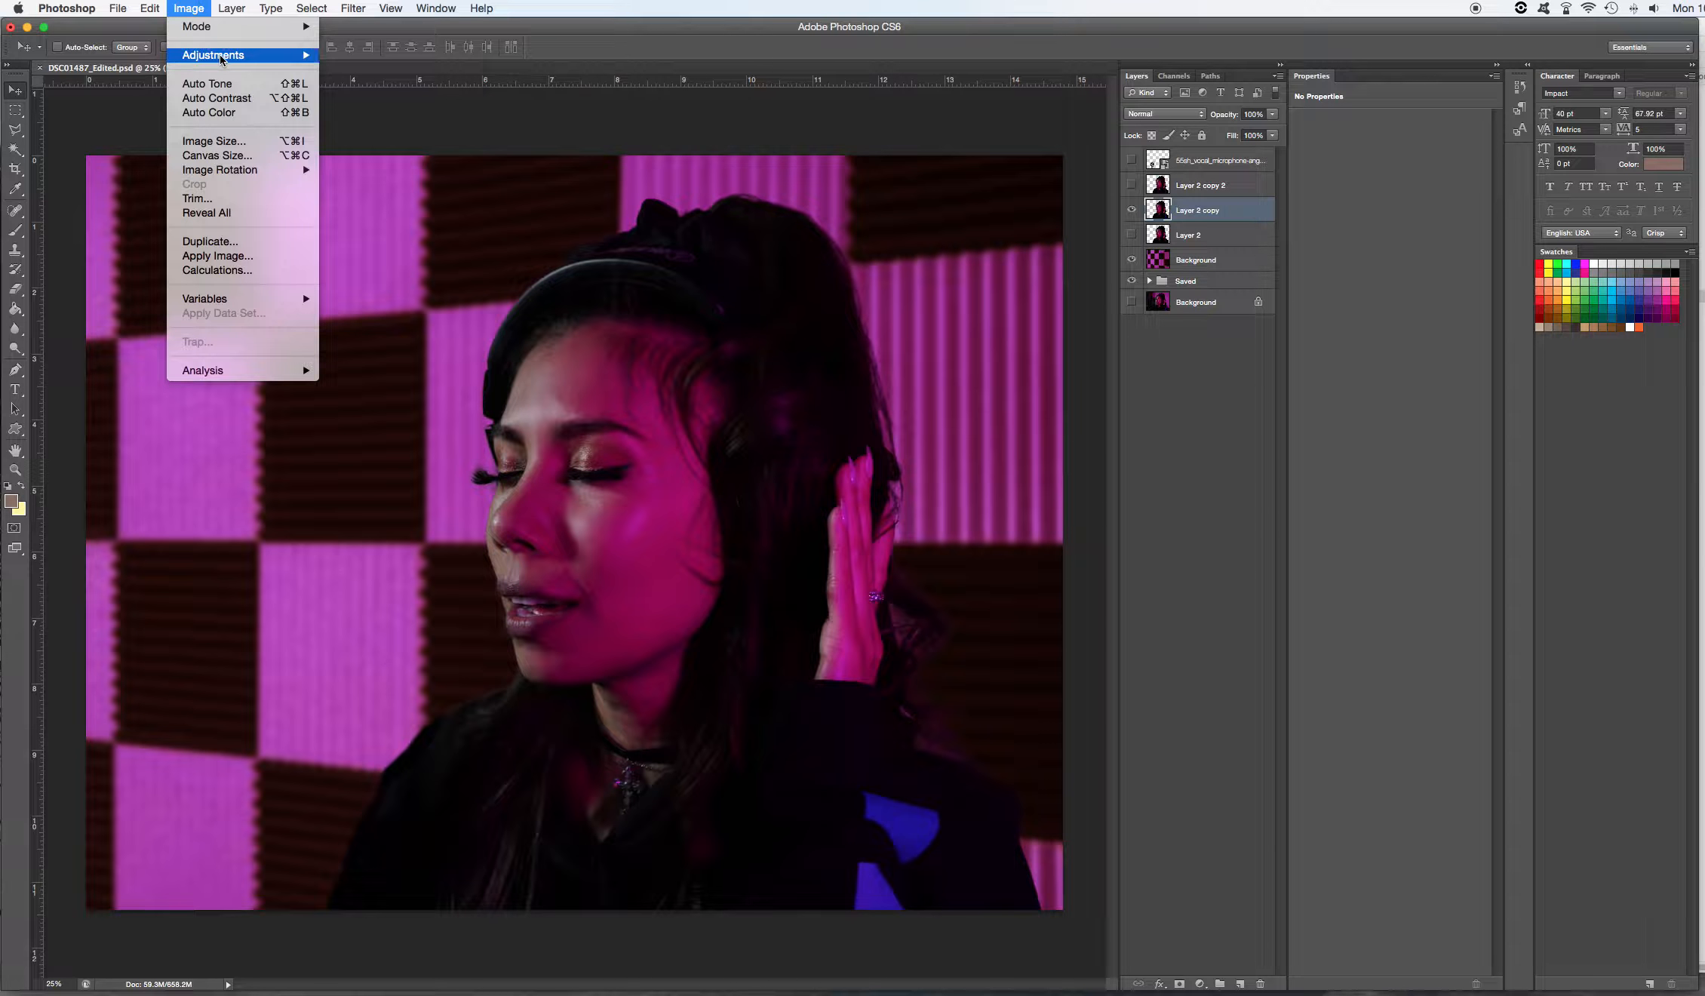
mouse_move(220, 59)
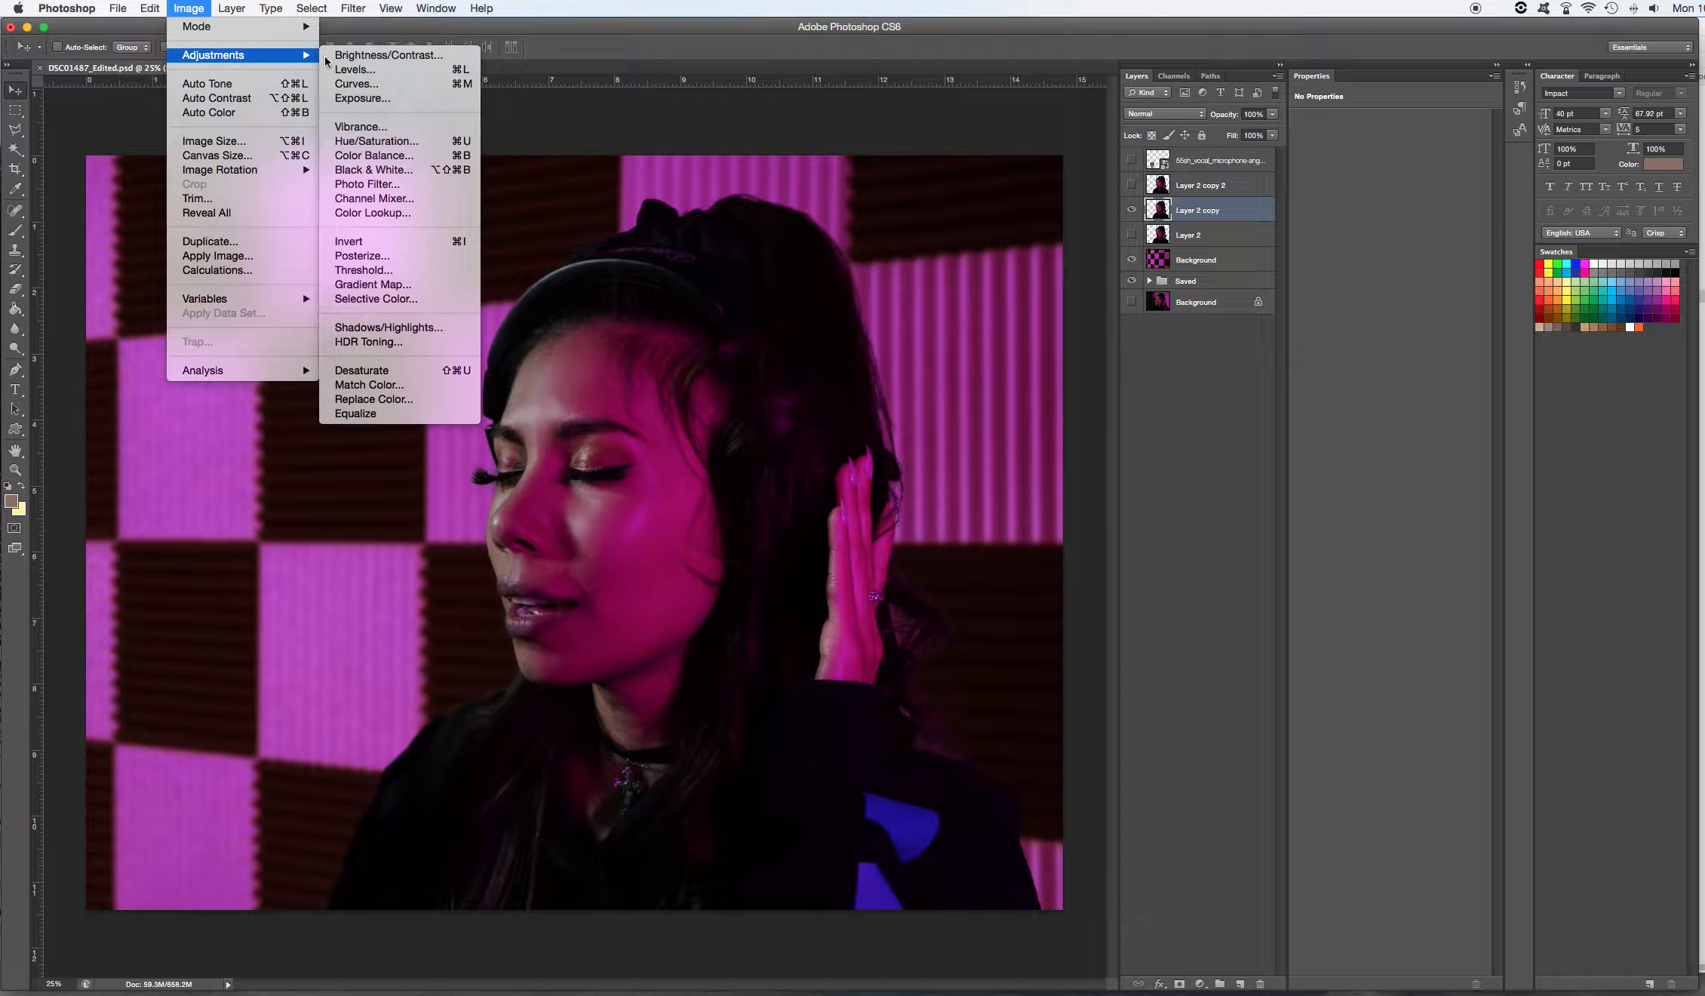
left_click(373, 155)
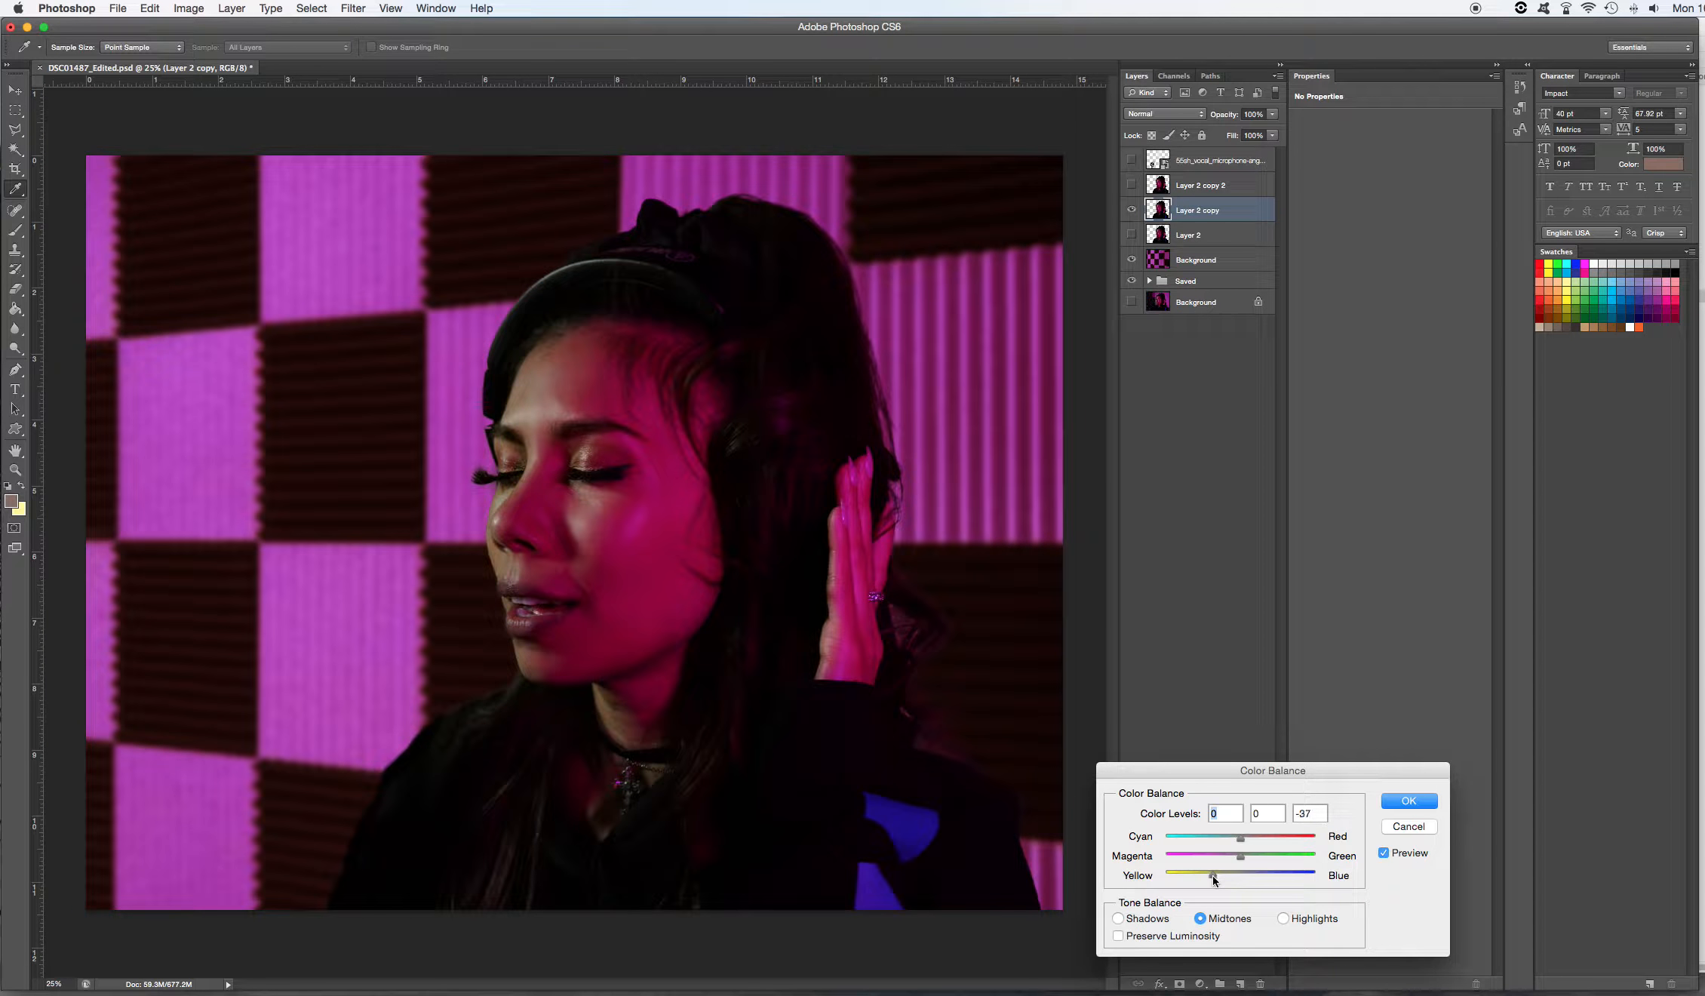
left_click_drag(1196, 877, 1231, 862)
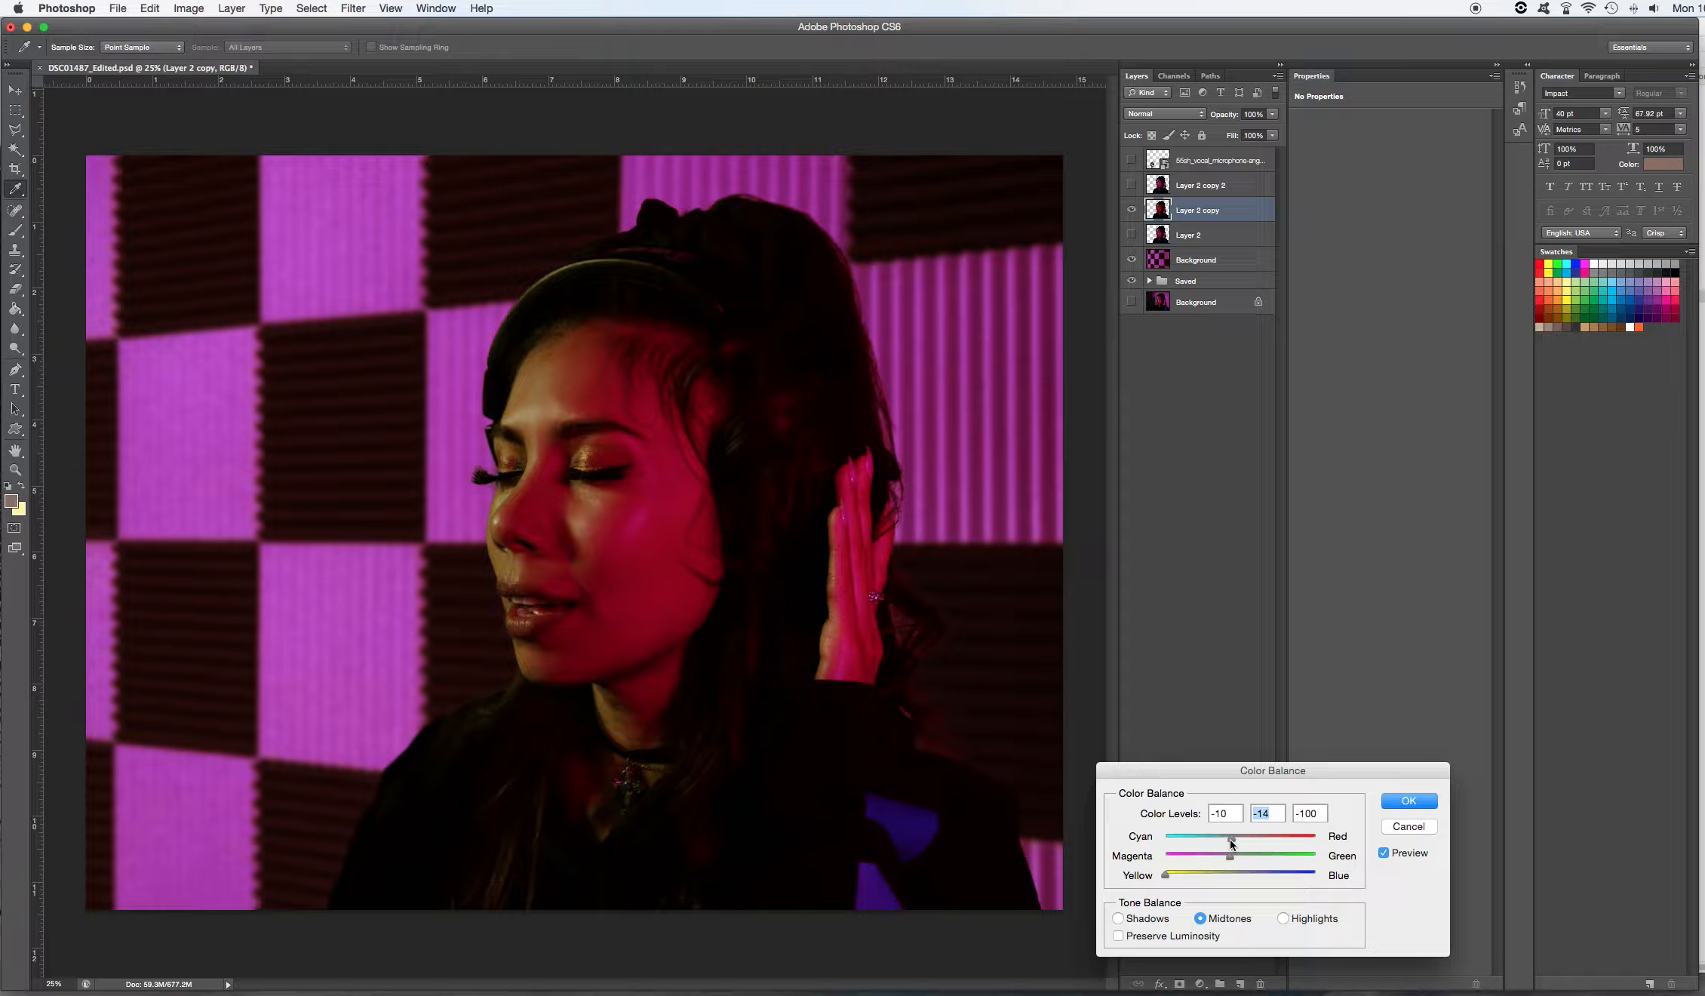
left_click_drag(1239, 843, 1258, 842)
left_click_drag(1252, 839, 1244, 839)
left_click_drag(1255, 847, 1226, 863)
mouse_move(1244, 838)
left_mouse_down()
mouse_move(1319, 845)
mouse_move(1260, 843)
left_mouse_up()
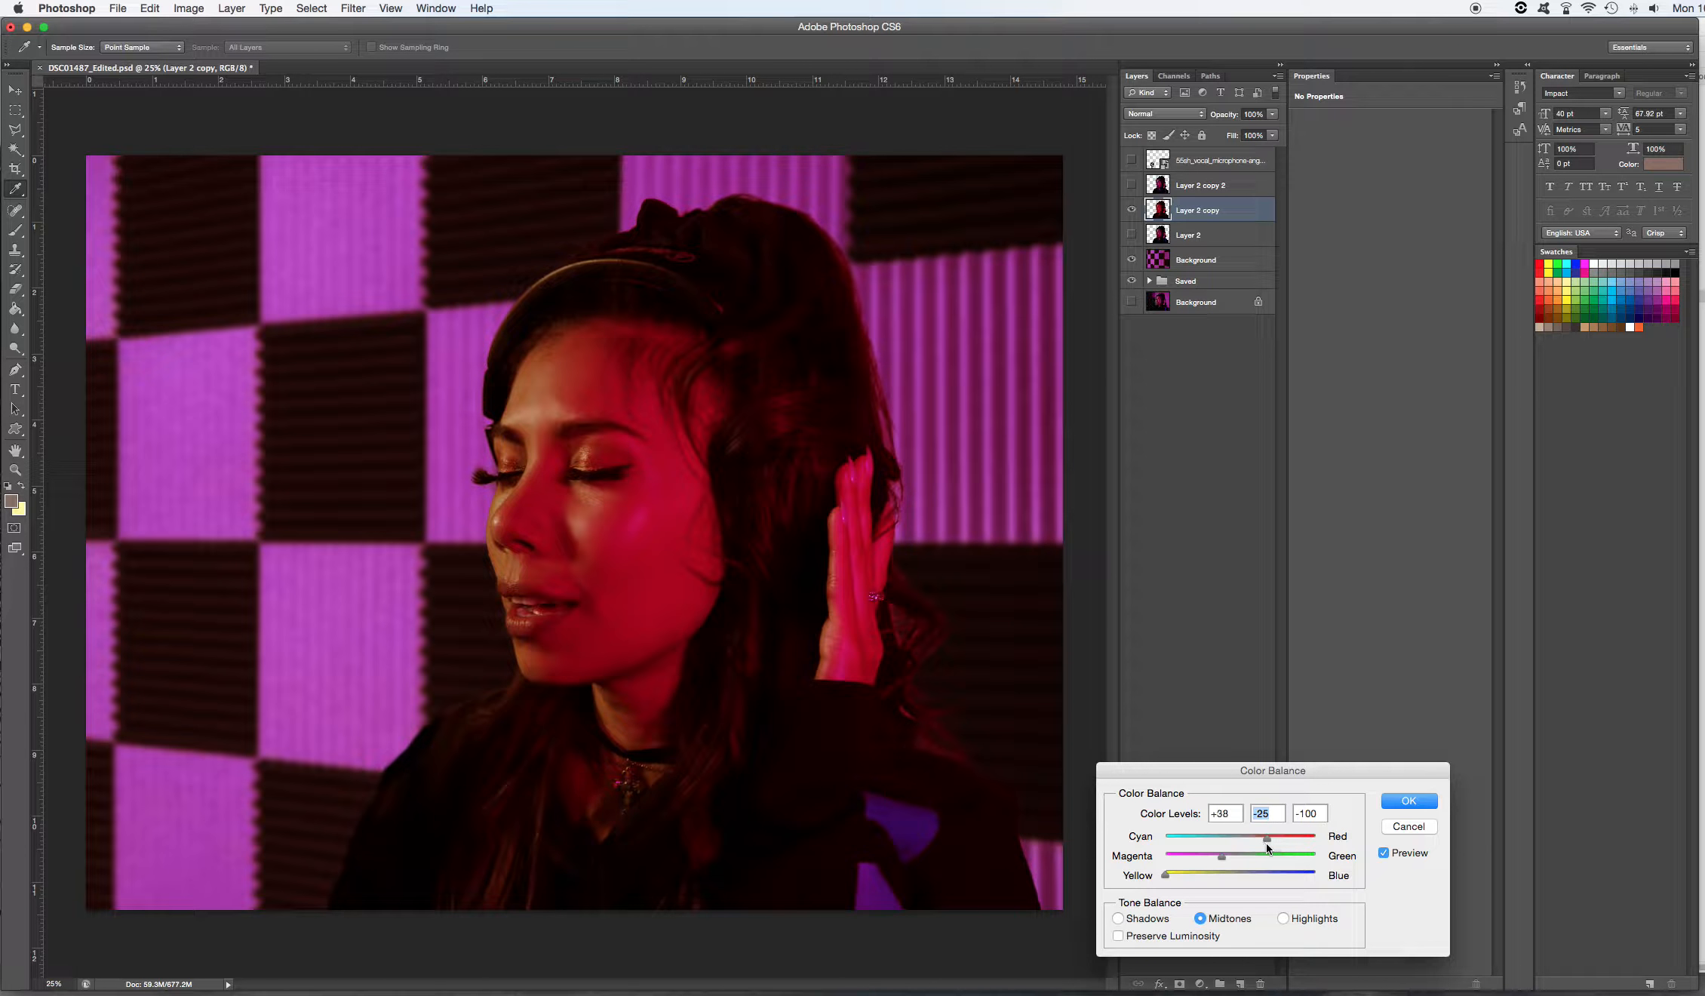
left_click(1165, 874)
Try pushing the Color Balance highlights to +100 blue, and bring them back to about neutral.
left_click(1283, 918)
left_click_drag(1241, 877, 1322, 879)
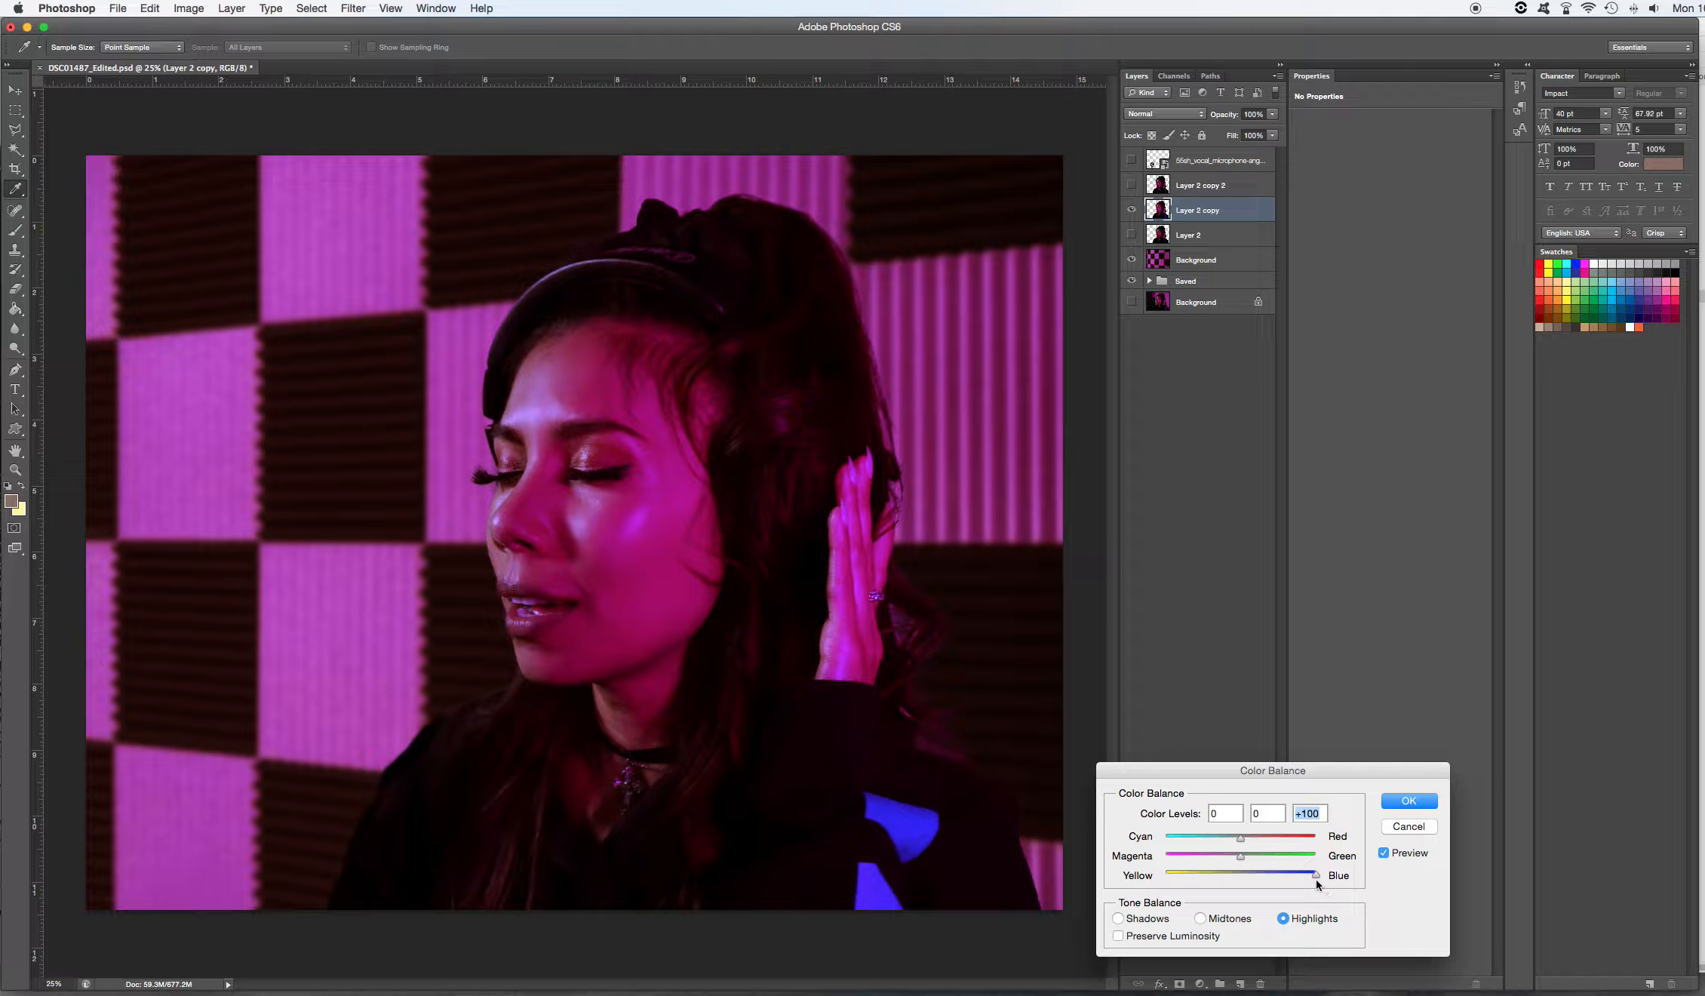
left_click_drag(1316, 872, 1237, 874)
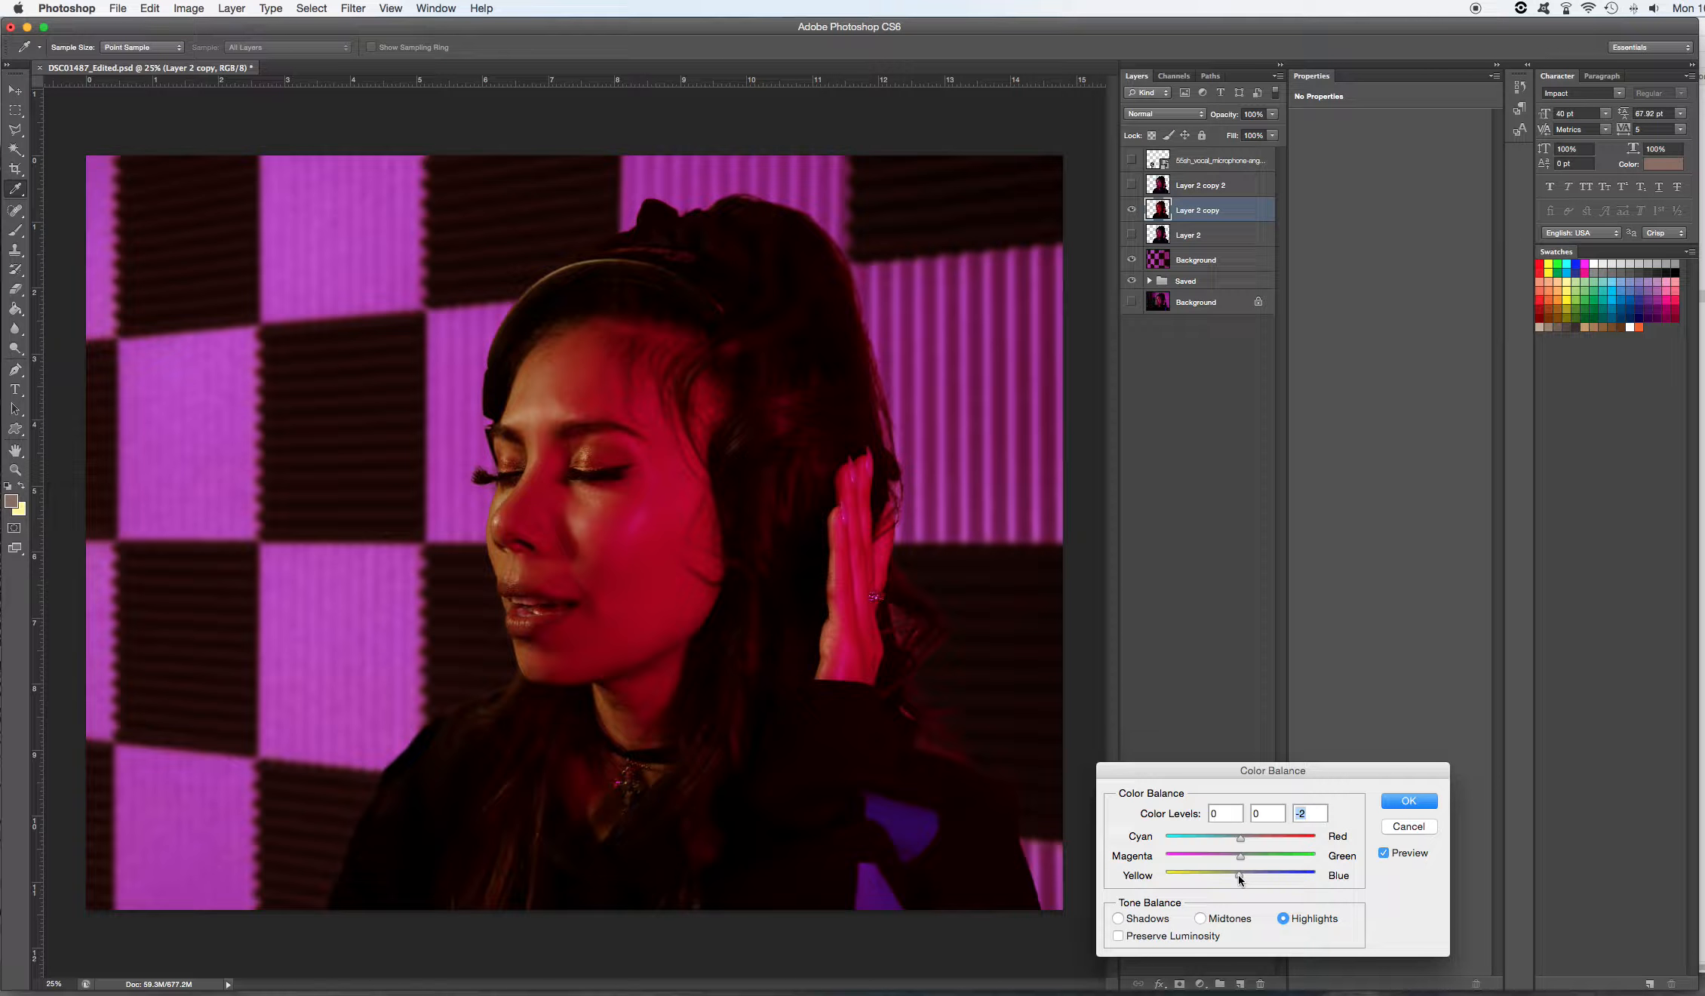
left_click(1199, 919)
left_click_drag(1166, 873, 1093, 875)
Shift the Color Balance highlights moderately toward blue and apply the color correction to Layer 2 copy.
left_click(1283, 919)
mouse_move(1240, 875)
left_mouse_down()
mouse_move(1287, 879)
mouse_move(1273, 883)
left_mouse_up()
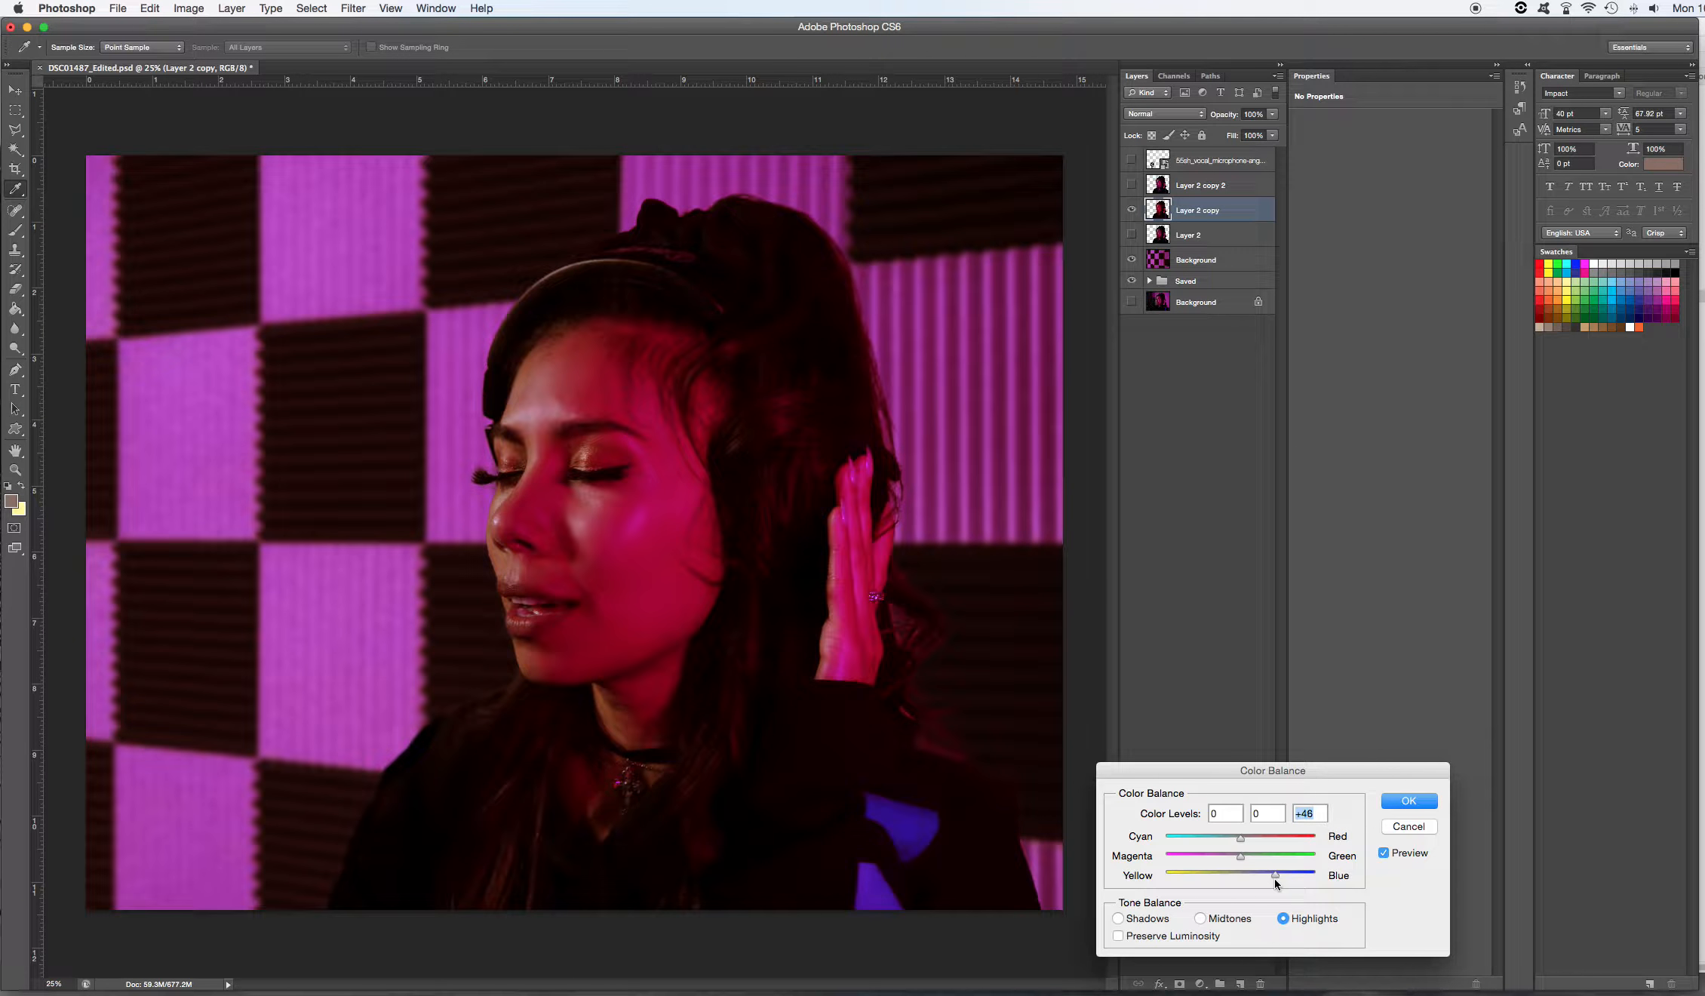
left_click(1200, 918)
left_click(1293, 922)
left_click_drag(1277, 875, 1258, 880)
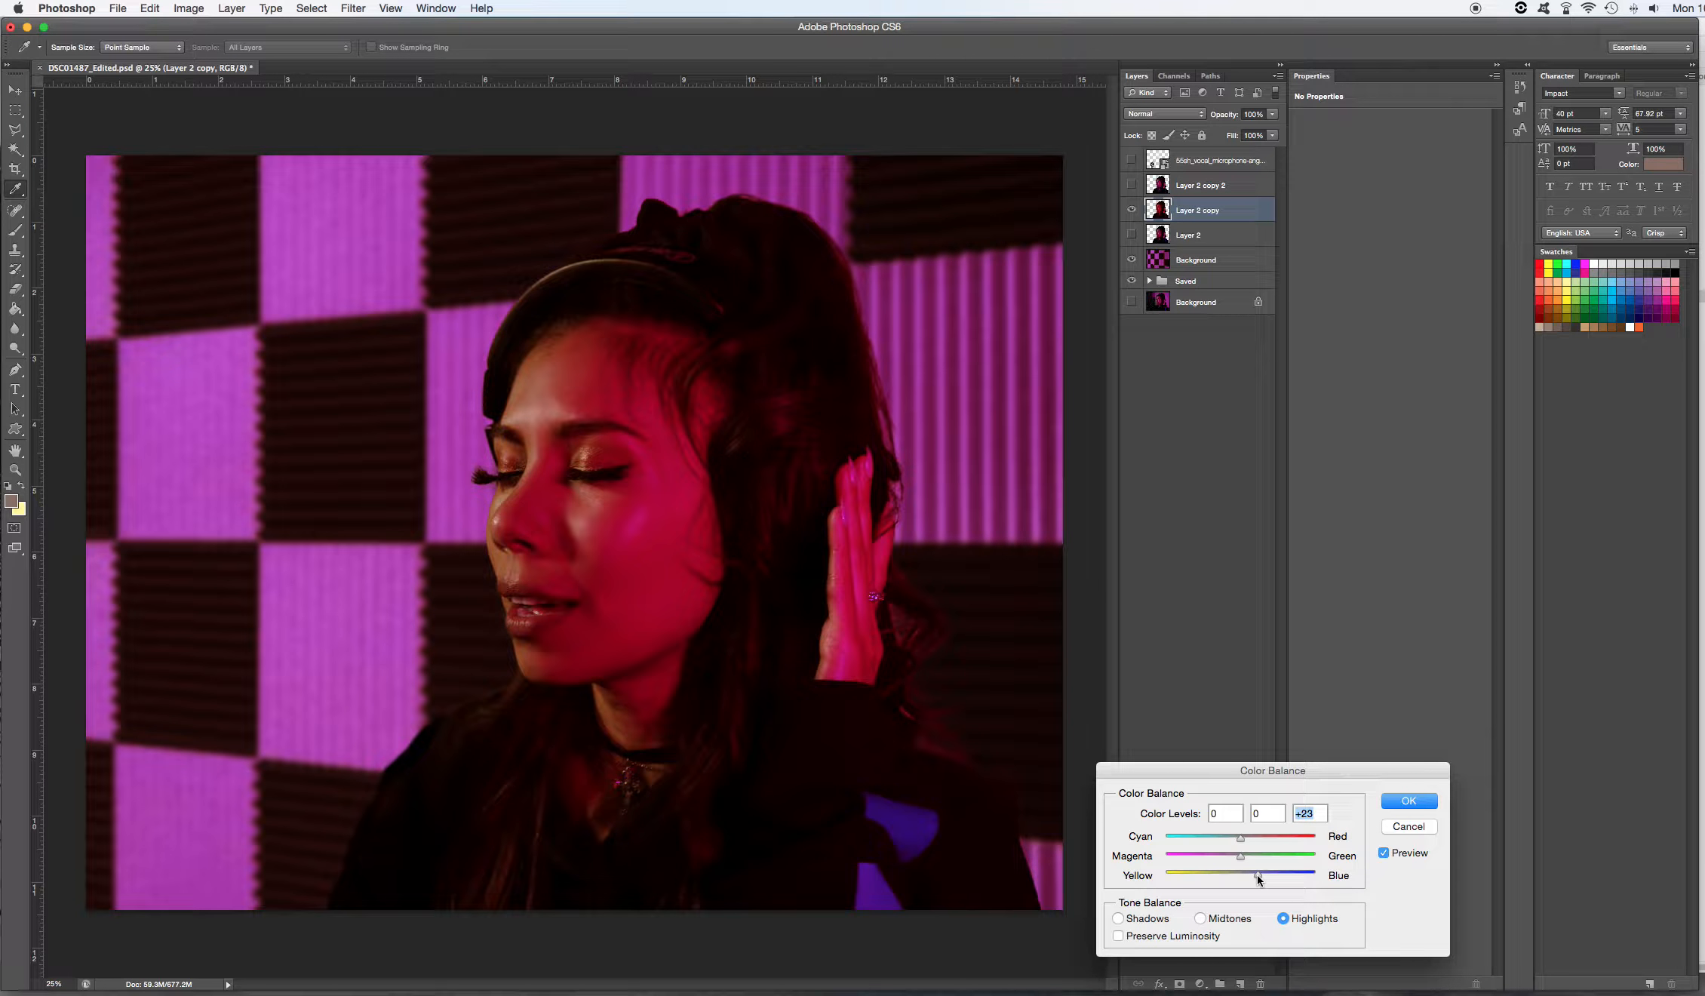
left_click(1409, 801)
key("v")
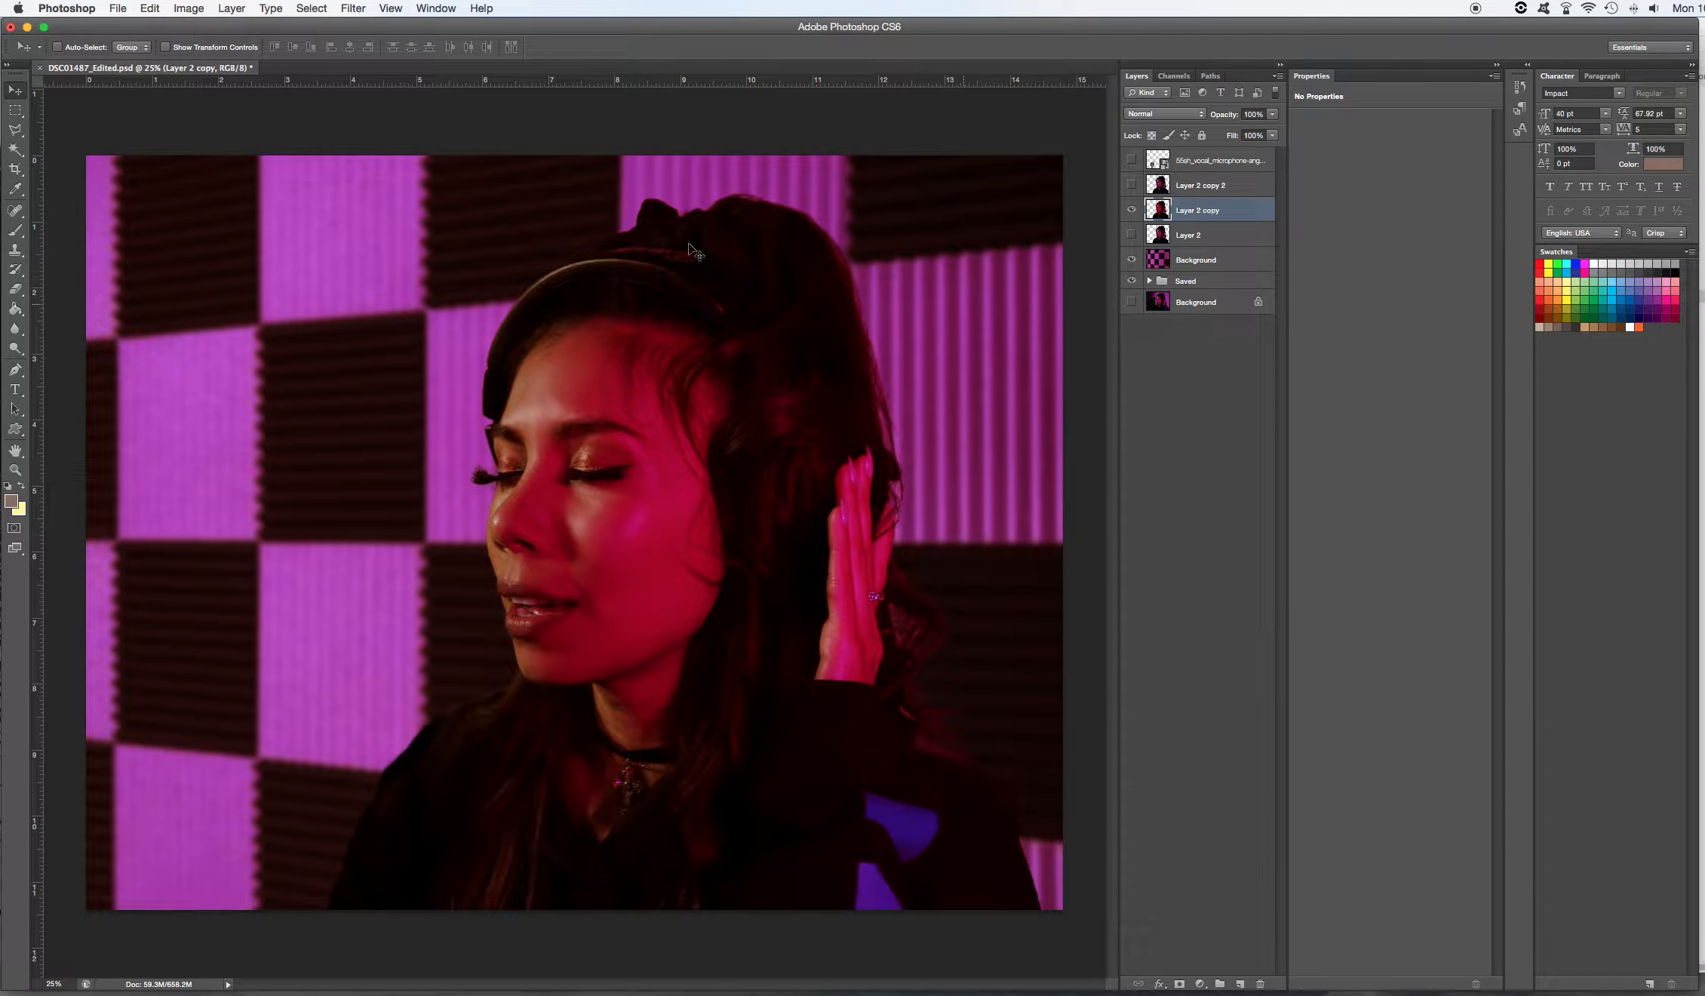
Apply a Hue/Saturation adjustment with a hue of +5 to Layer 2 copy.
left_click(267, 6)
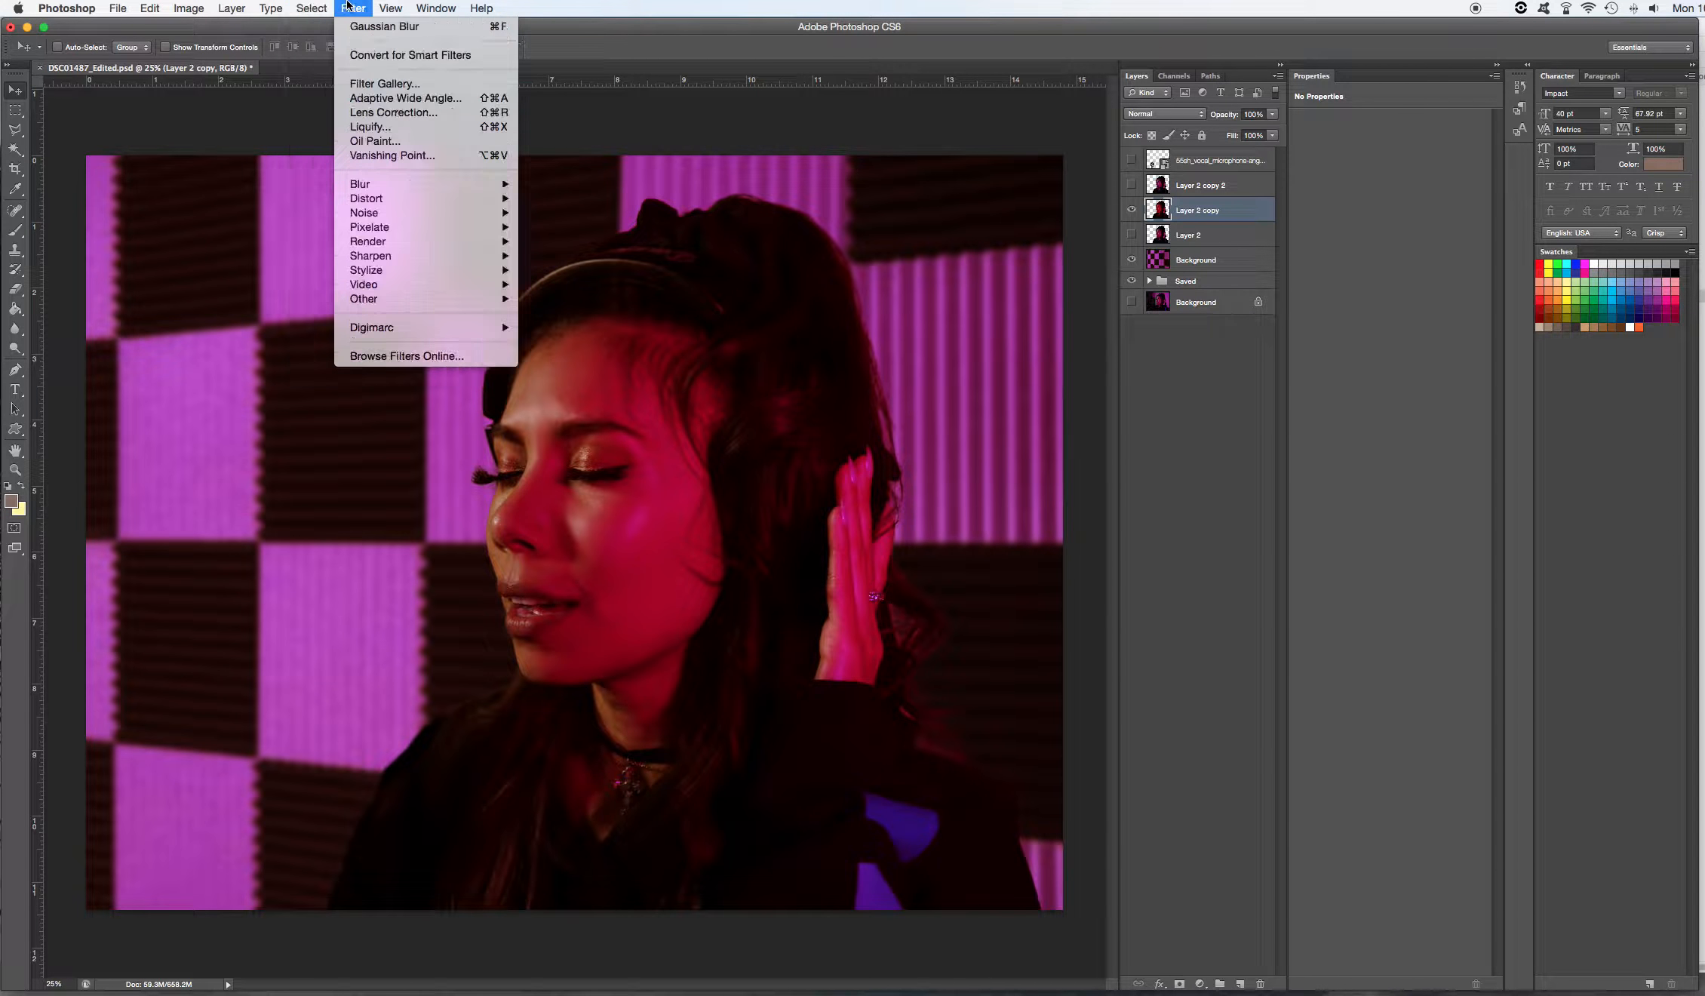
mouse_move(248, 4)
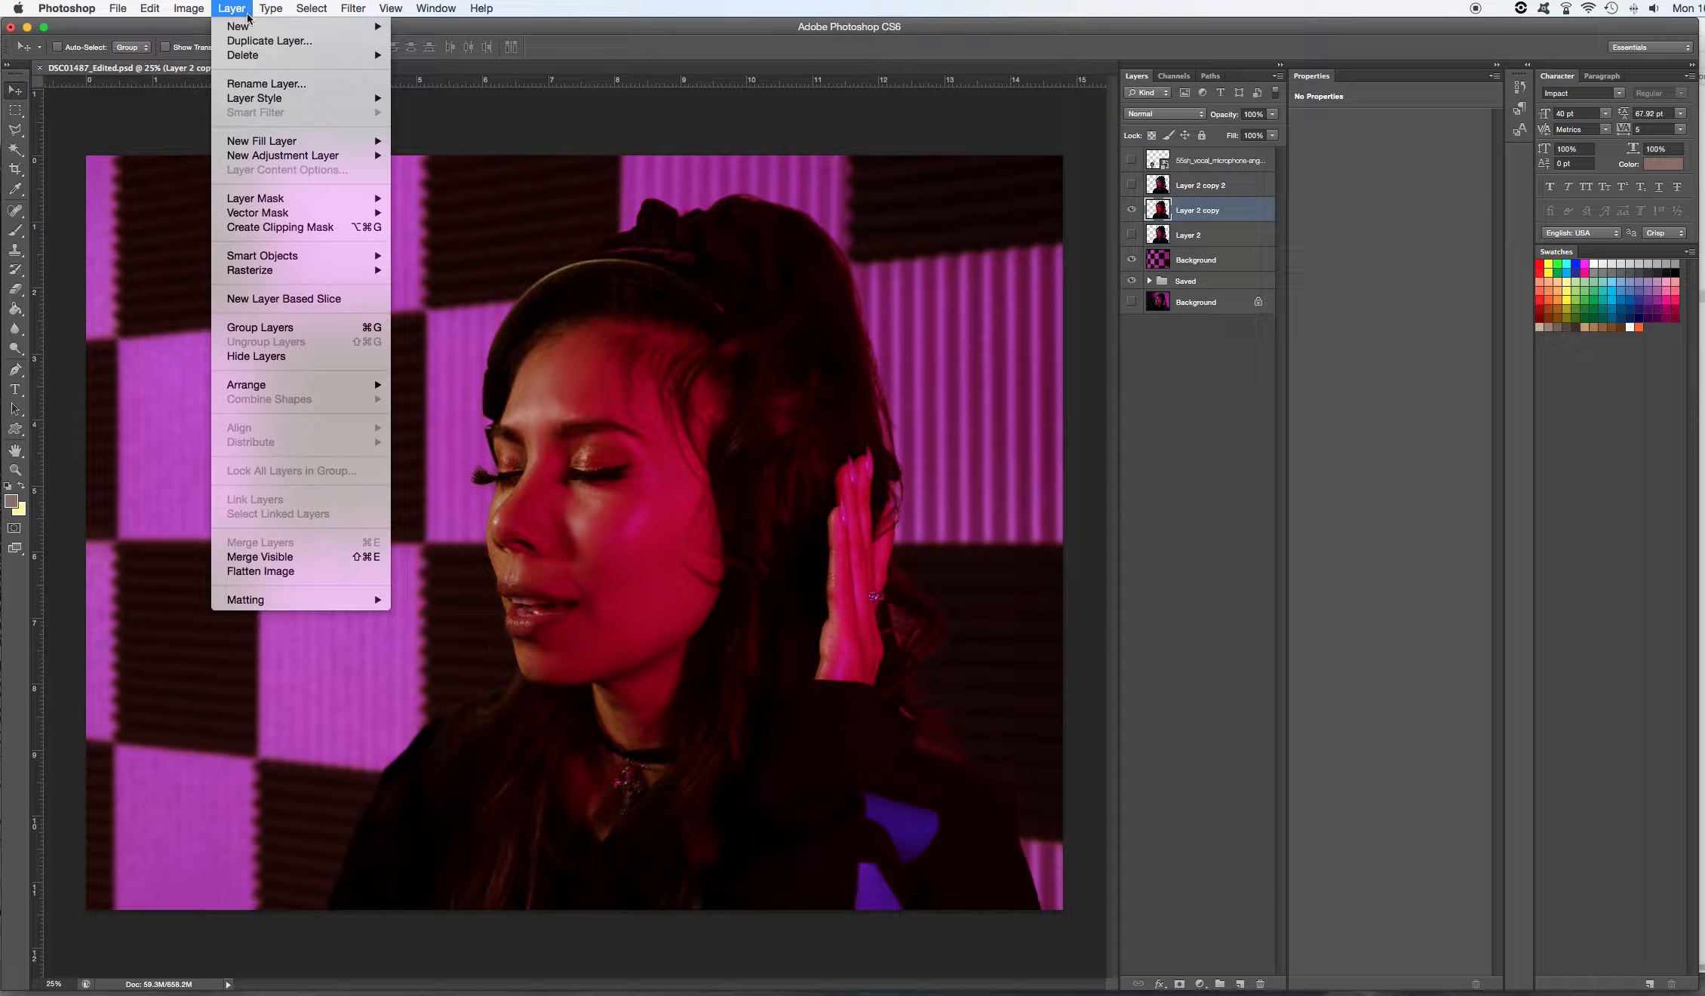
mouse_move(188, 8)
mouse_move(240, 57)
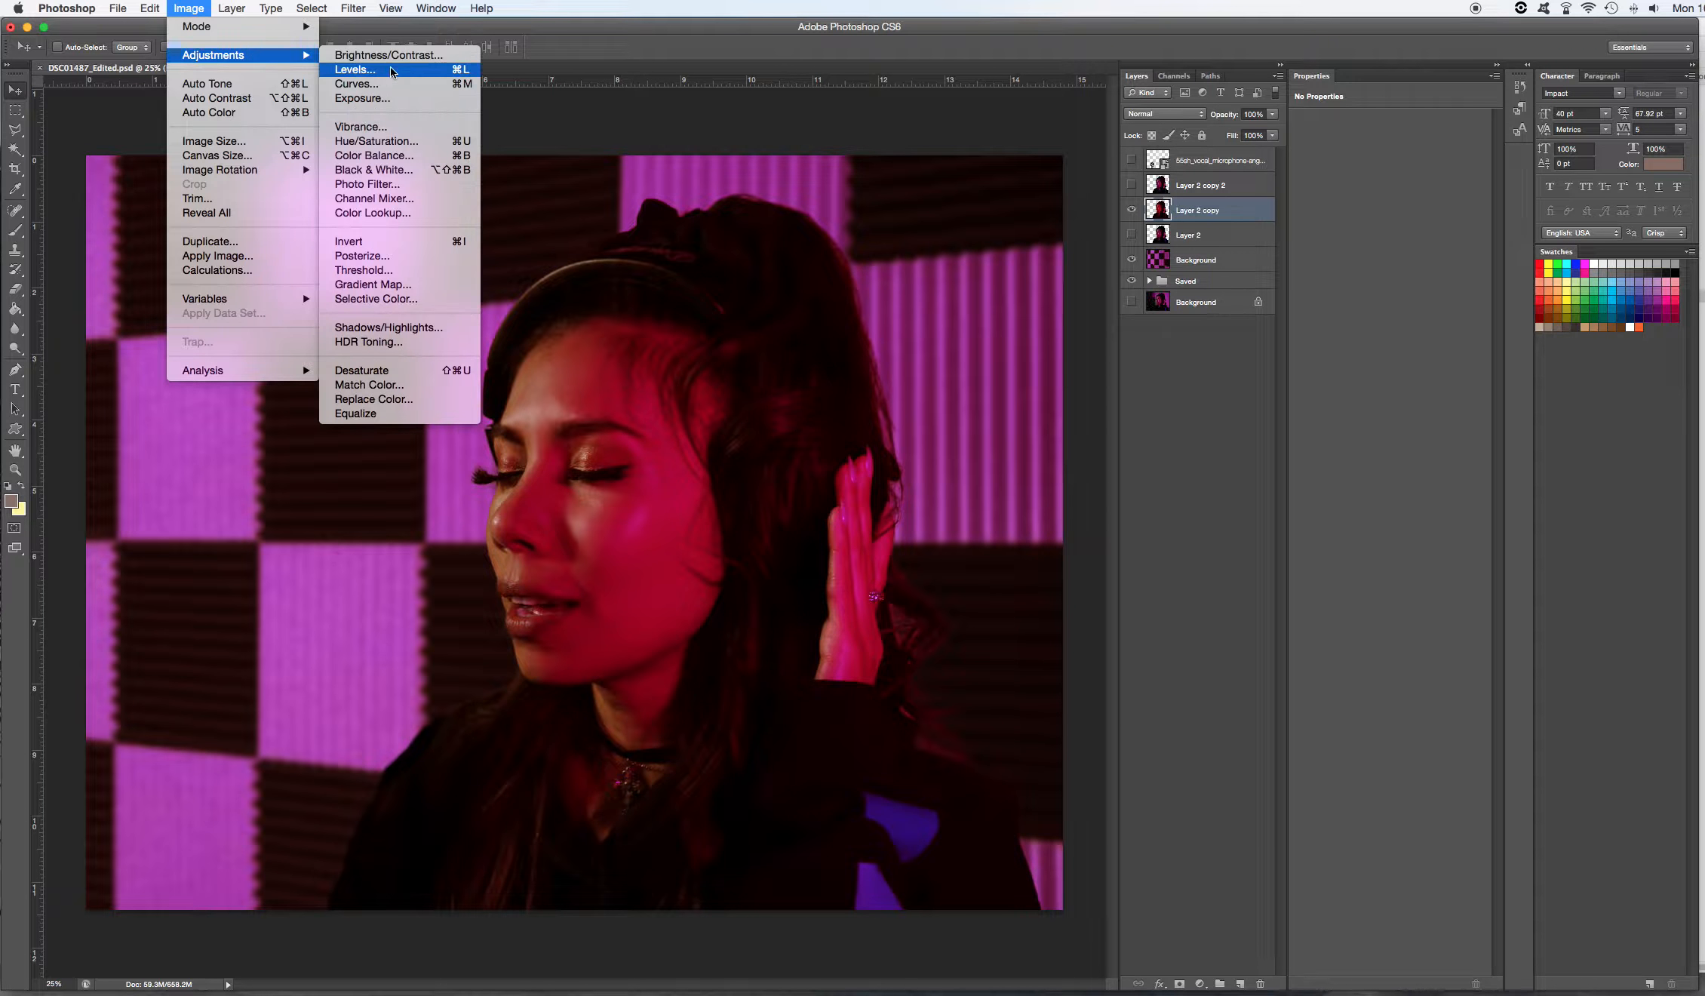
left_click(416, 141)
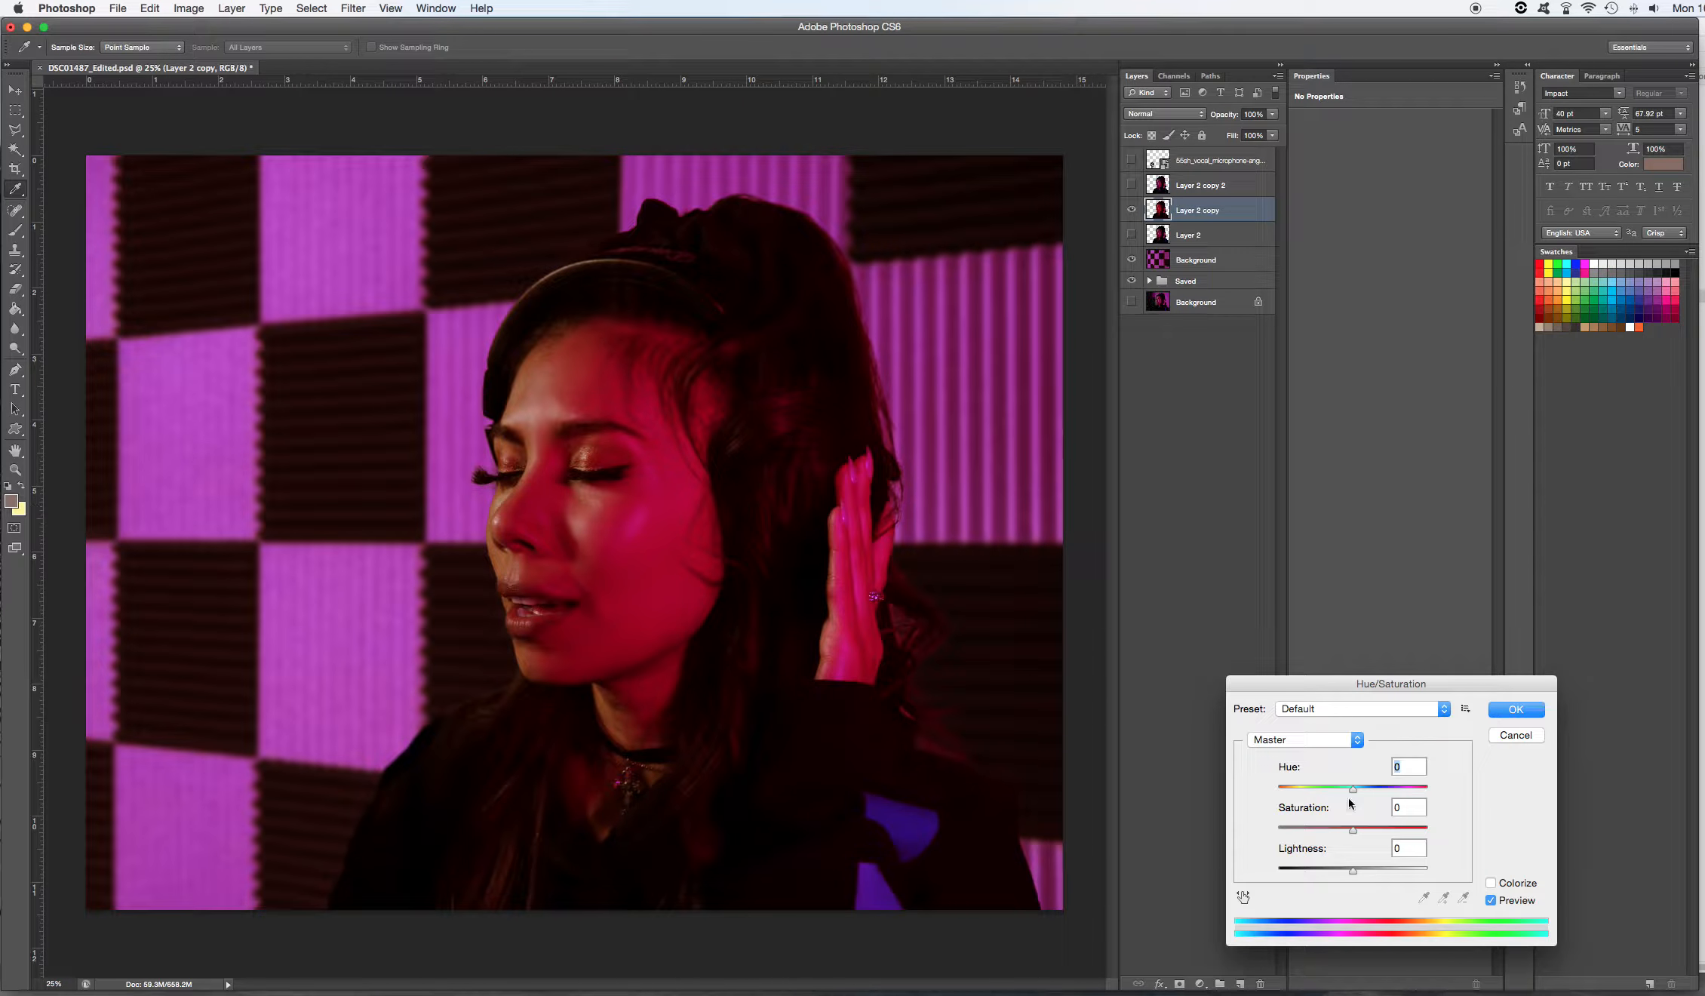
mouse_move(1351, 791)
left_mouse_down()
mouse_move(1318, 793)
mouse_move(1363, 801)
left_mouse_up()
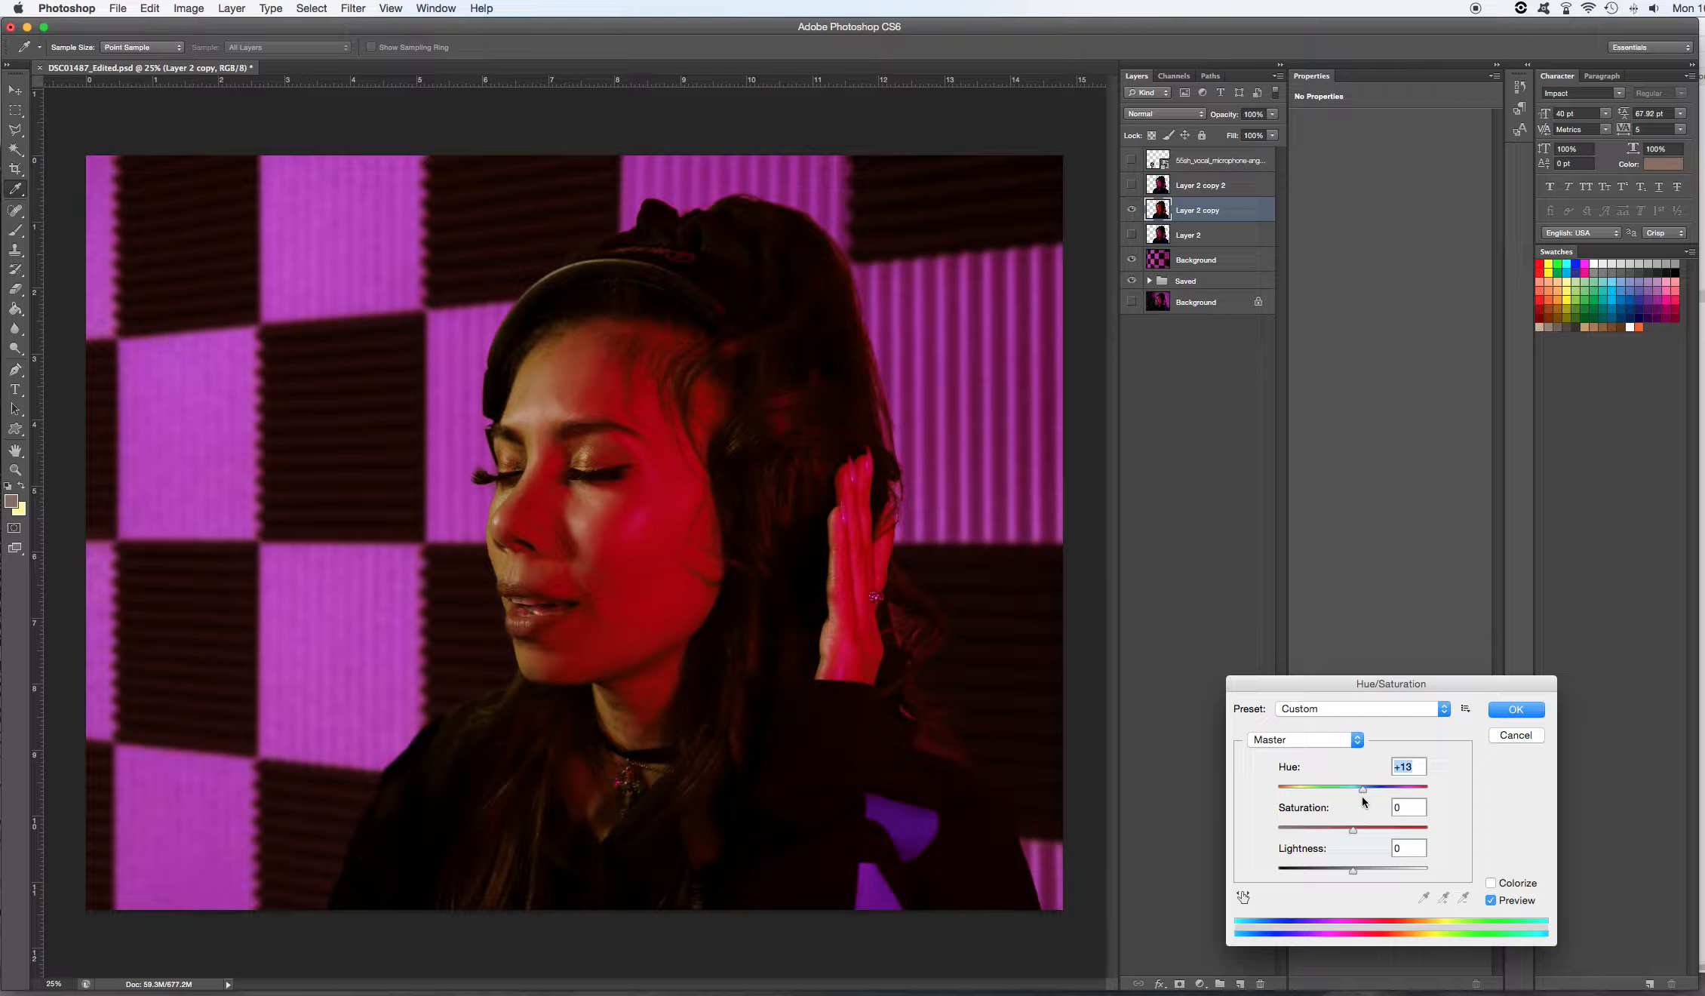
mouse_move(1362, 797)
left_mouse_down()
mouse_move(1383, 805)
mouse_move(1356, 808)
left_mouse_up()
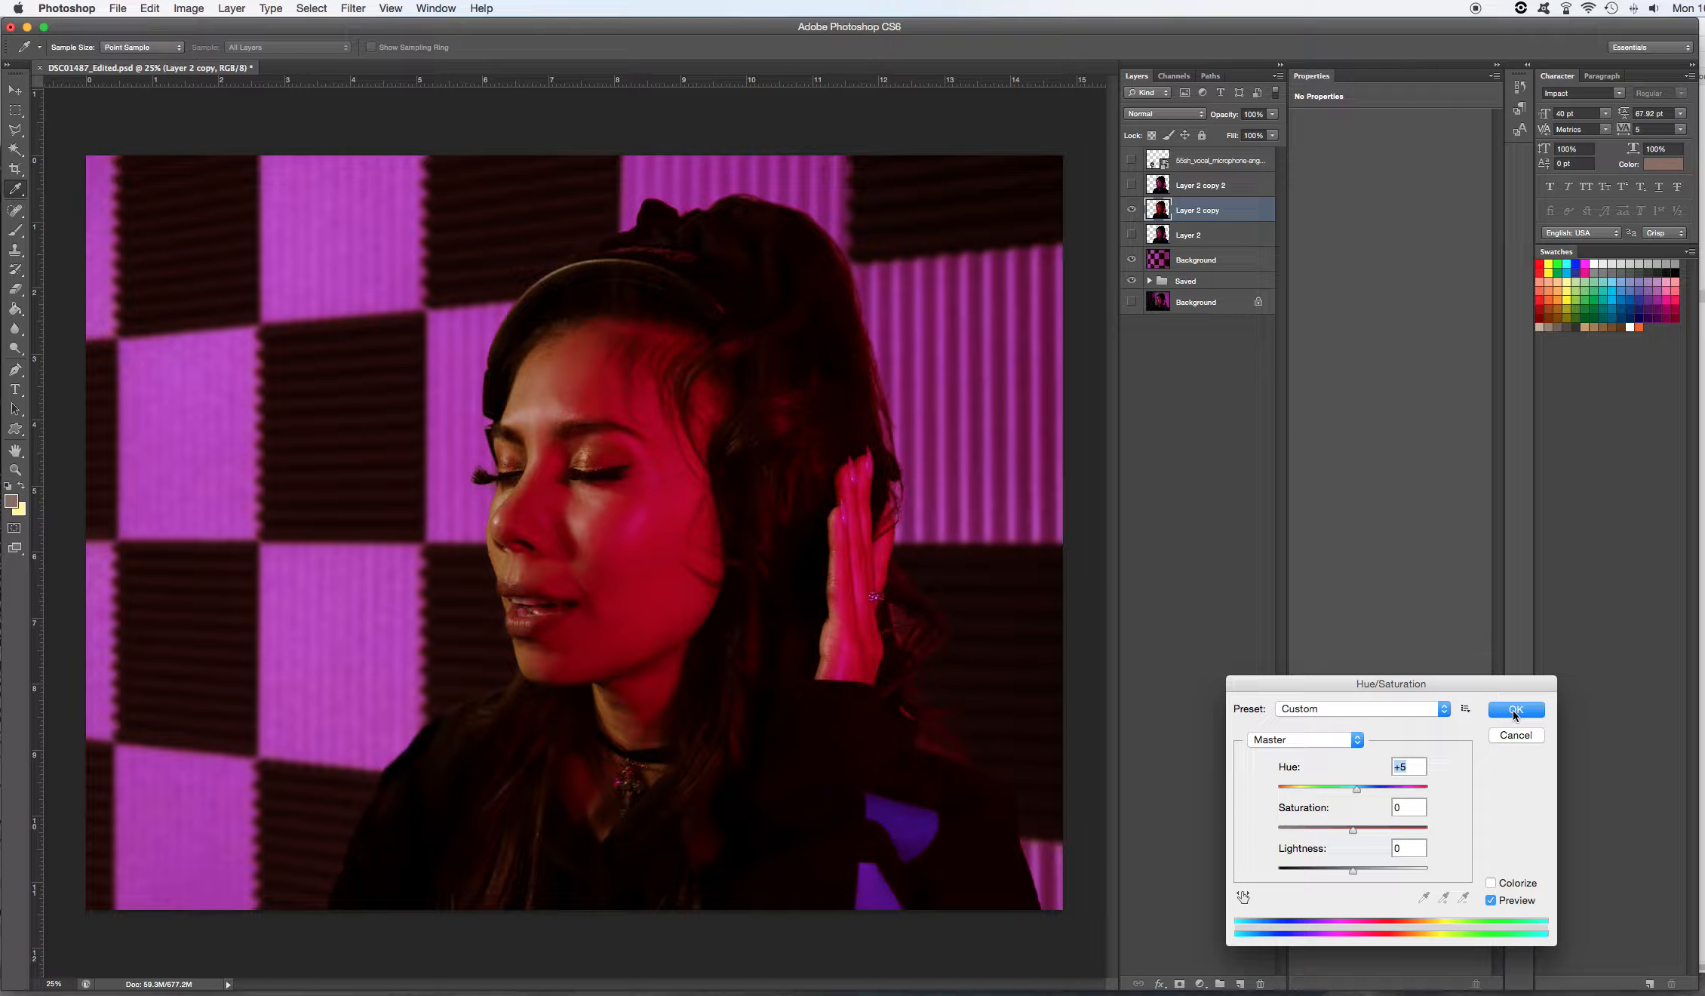
left_click(1514, 714)
Shift the midtones of Layer 2 copy toward red, magenta and yellow with Color Balance levels of about +4, -13 and -53.
left_click(189, 8)
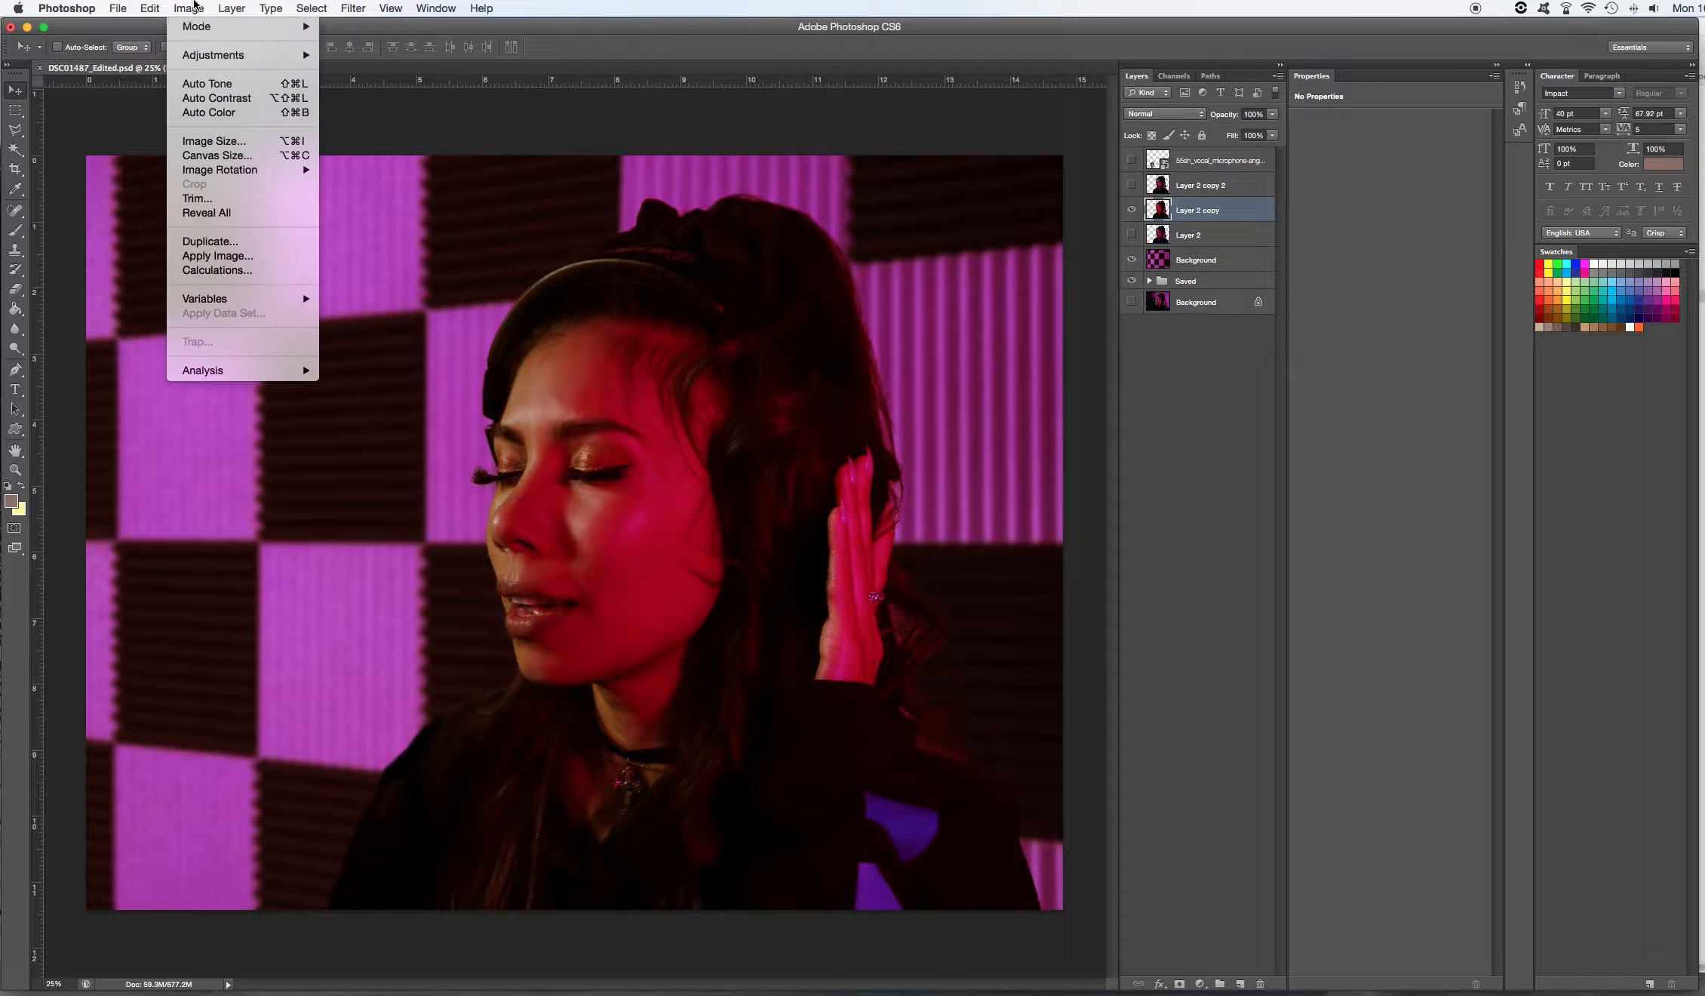
mouse_move(200, 57)
left_click(373, 155)
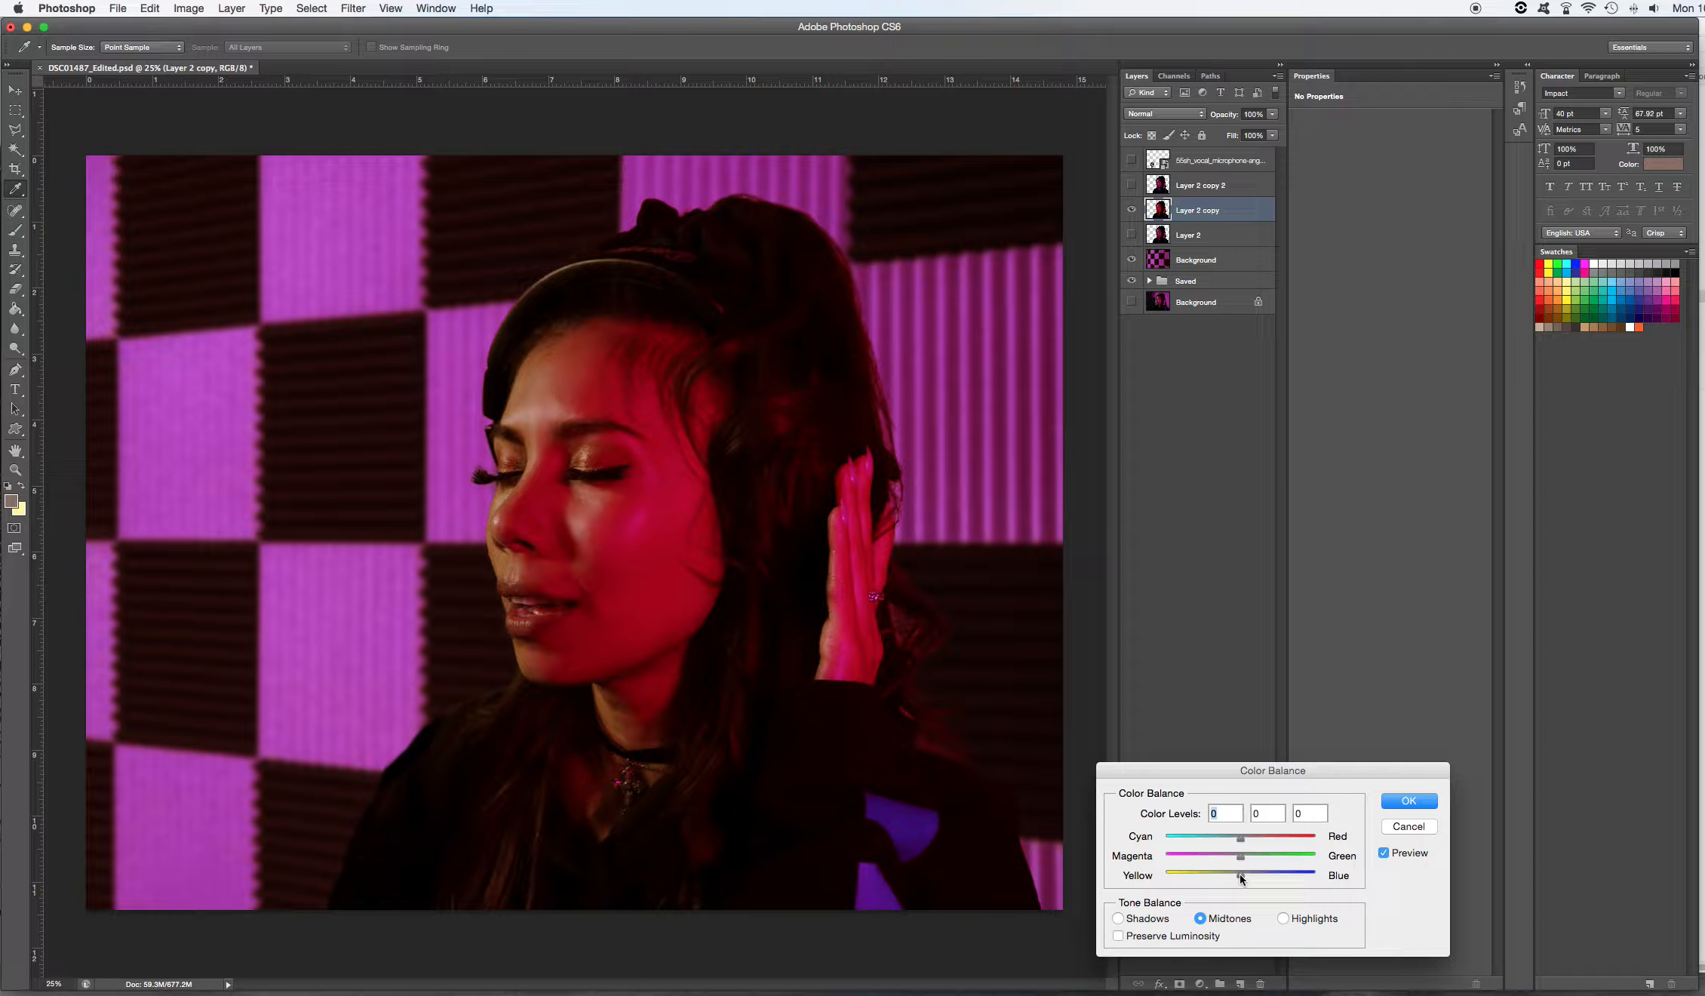
mouse_move(1240, 876)
left_mouse_down()
mouse_move(1222, 875)
mouse_move(1251, 879)
mouse_move(1230, 858)
mouse_move(1246, 844)
left_mouse_up()
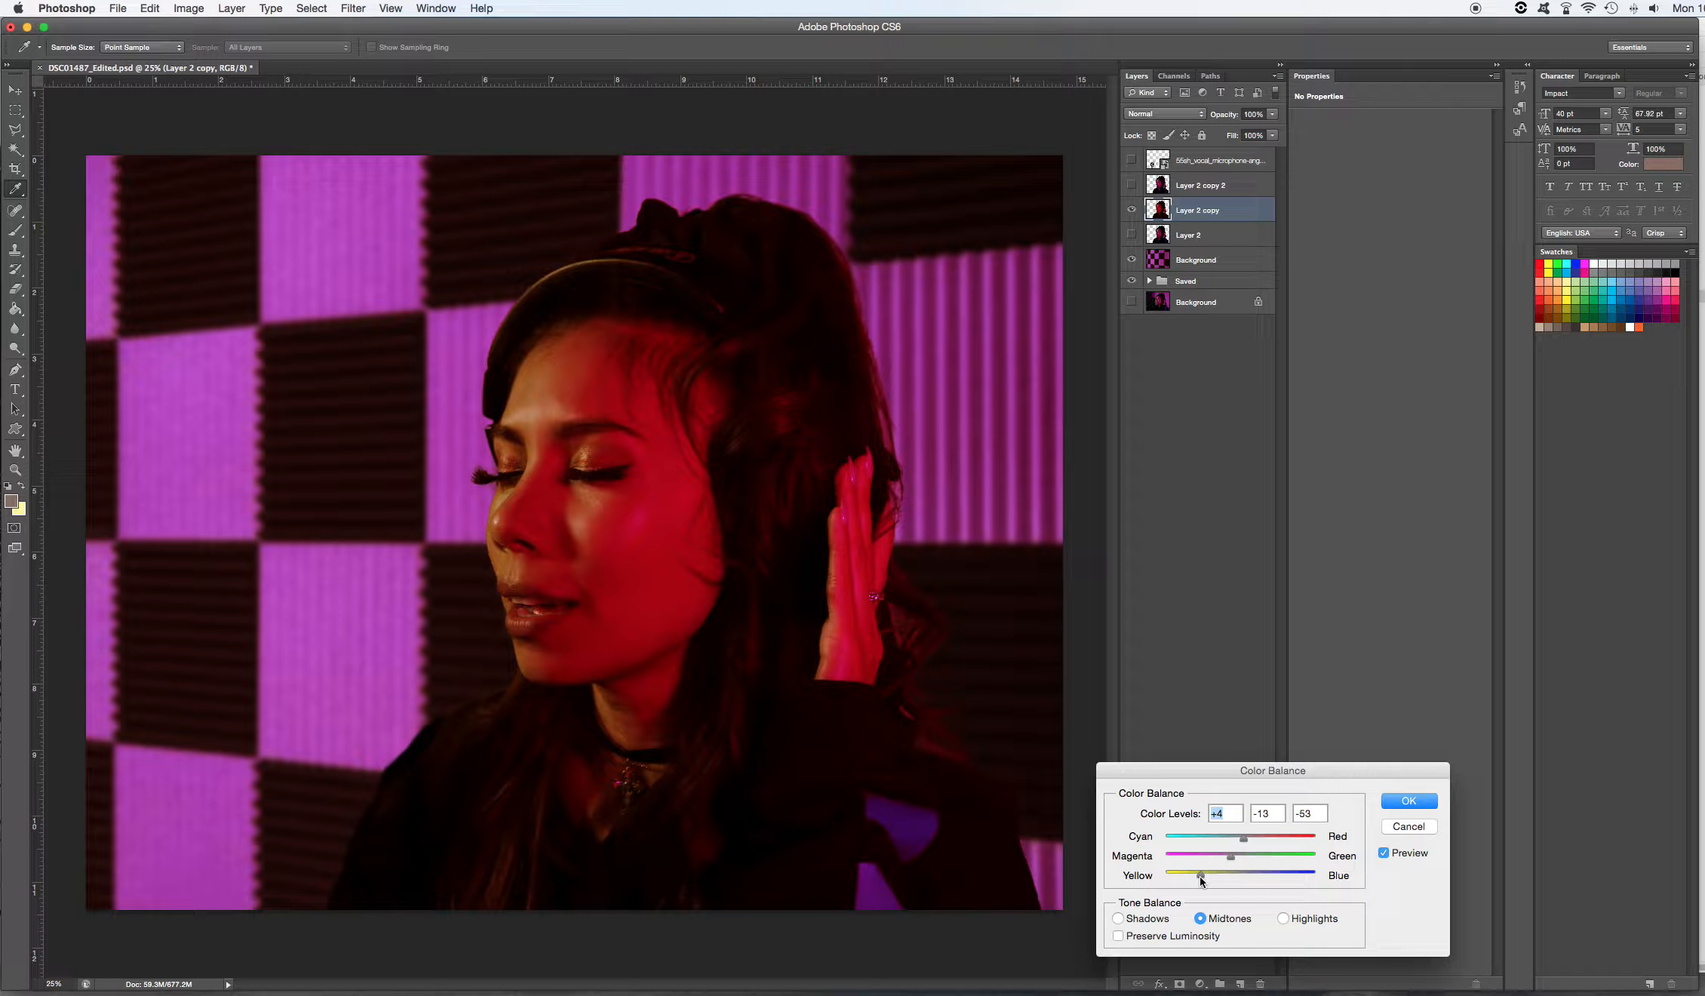
left_click_drag(1226, 879, 1208, 879)
Set the Color Balance highlights to +28 toward blue and apply the correction to Layer 2 copy.
left_click(1282, 918)
left_click_drag(1240, 875, 1254, 884)
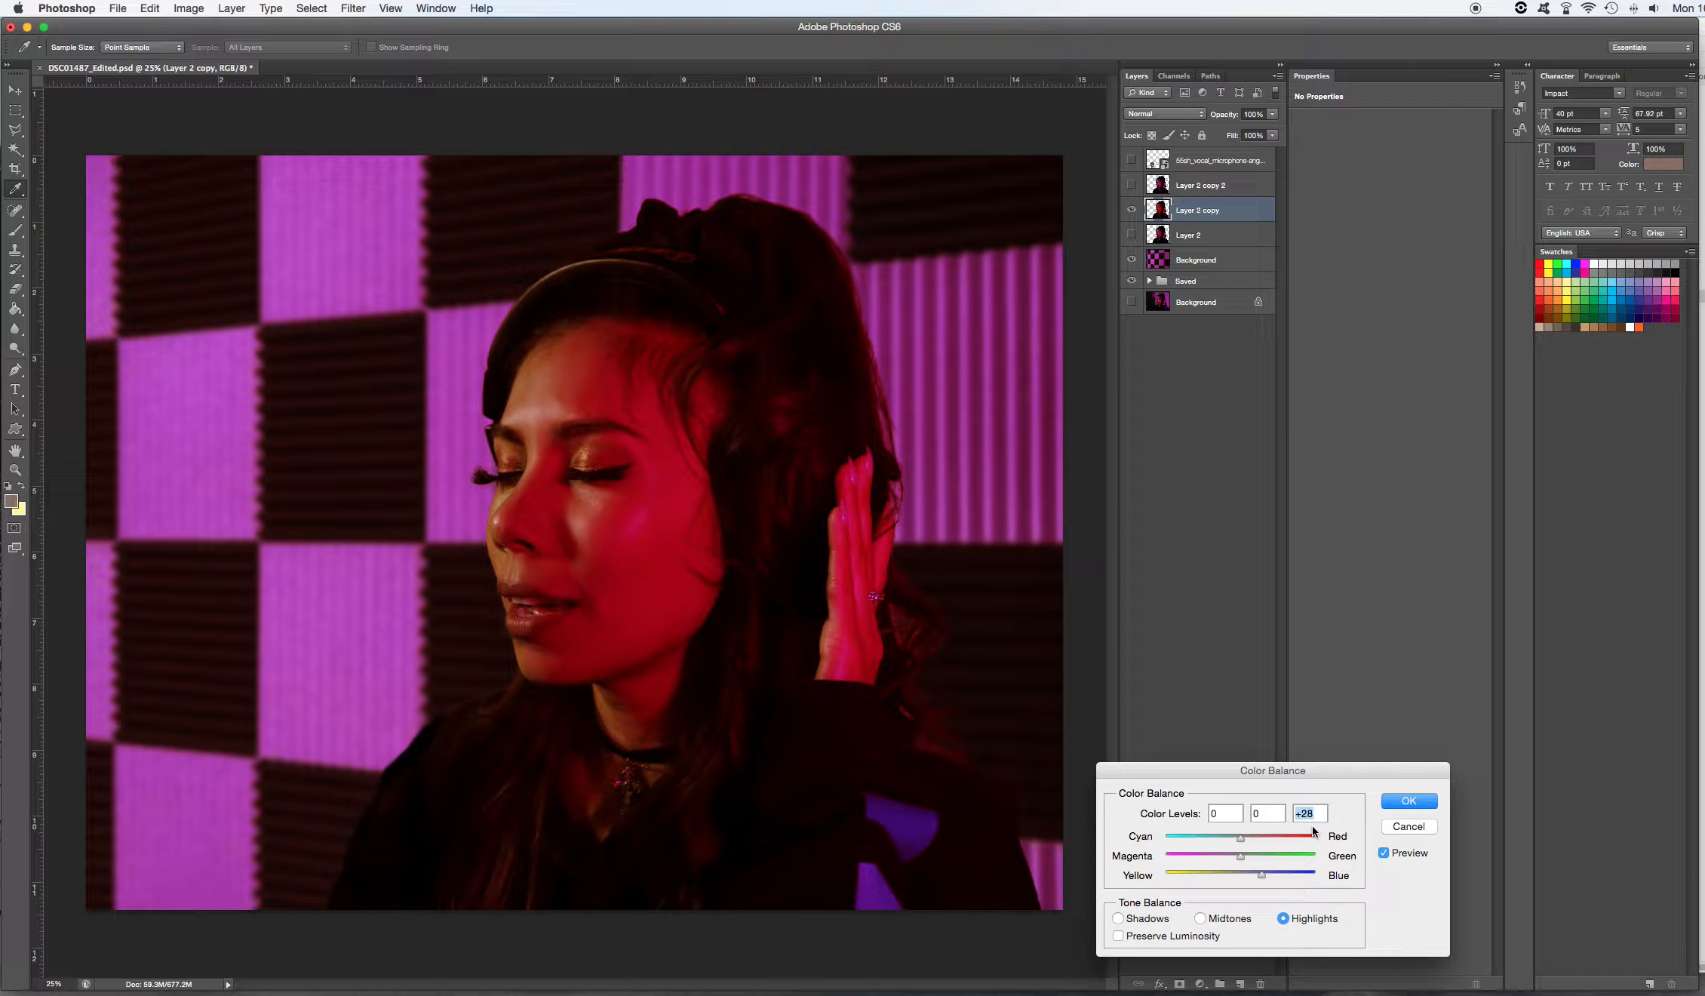
left_click(1409, 802)
Compare the warm Layer 2 copy with the original Layer 2 by toggling their visibility, leaving only Layer 2 copy shown.
left_click(1132, 211)
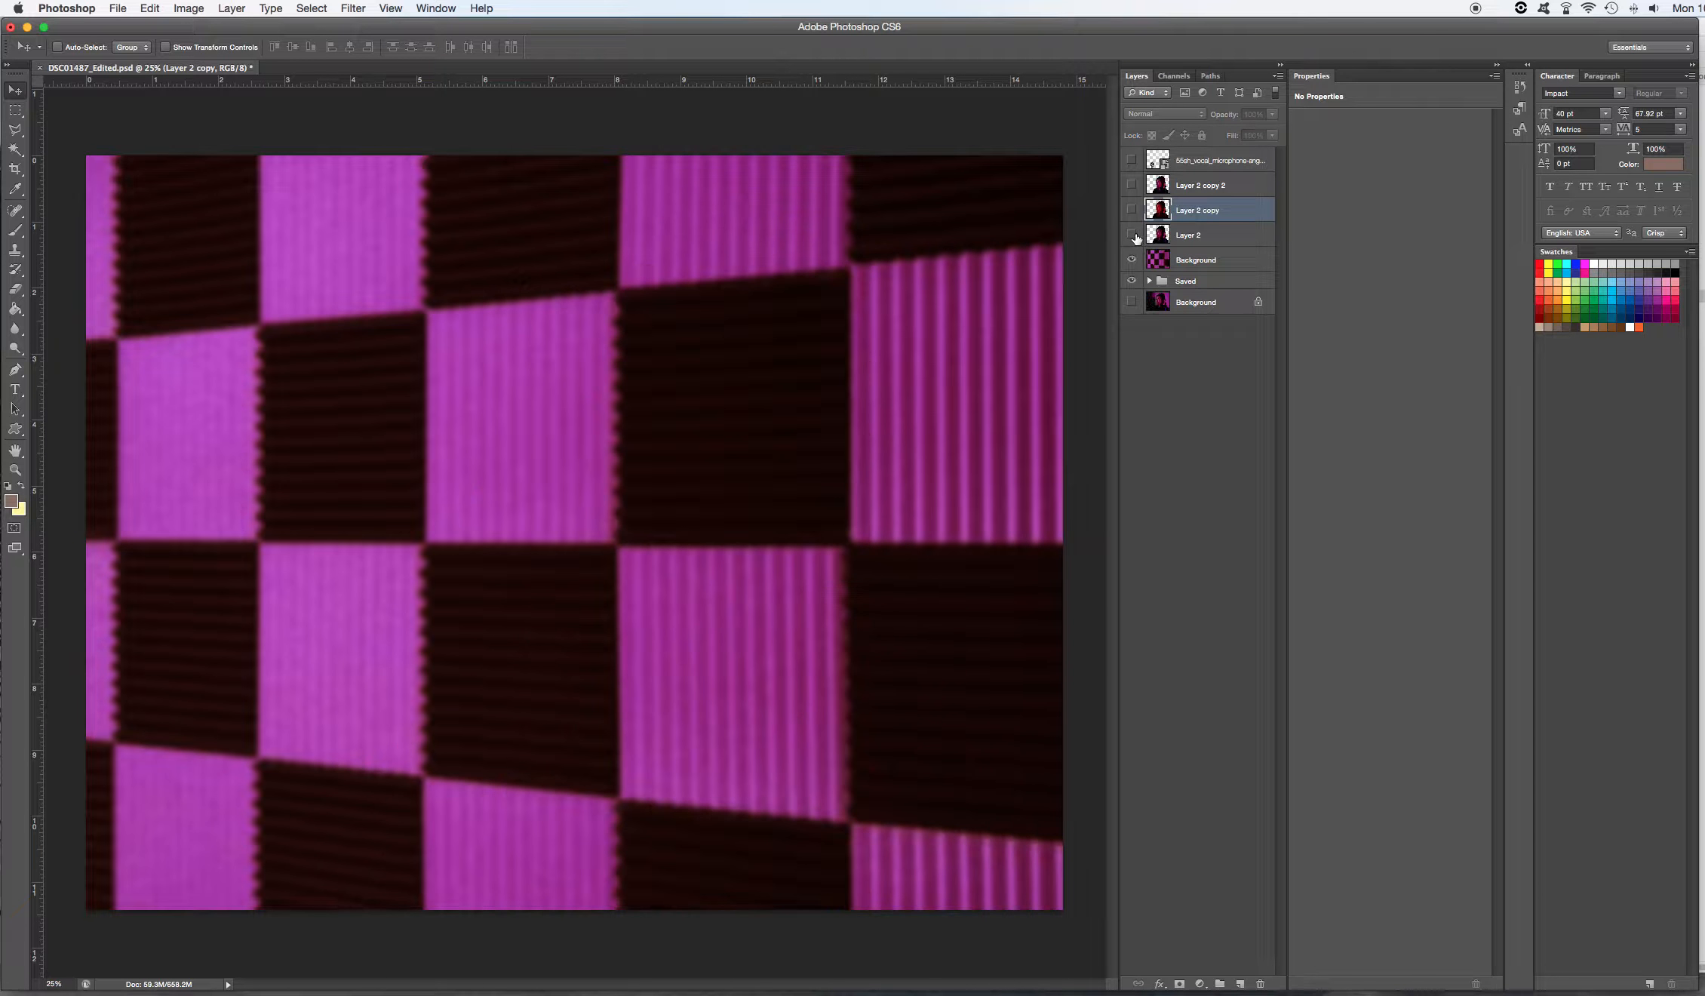
left_click(1132, 236)
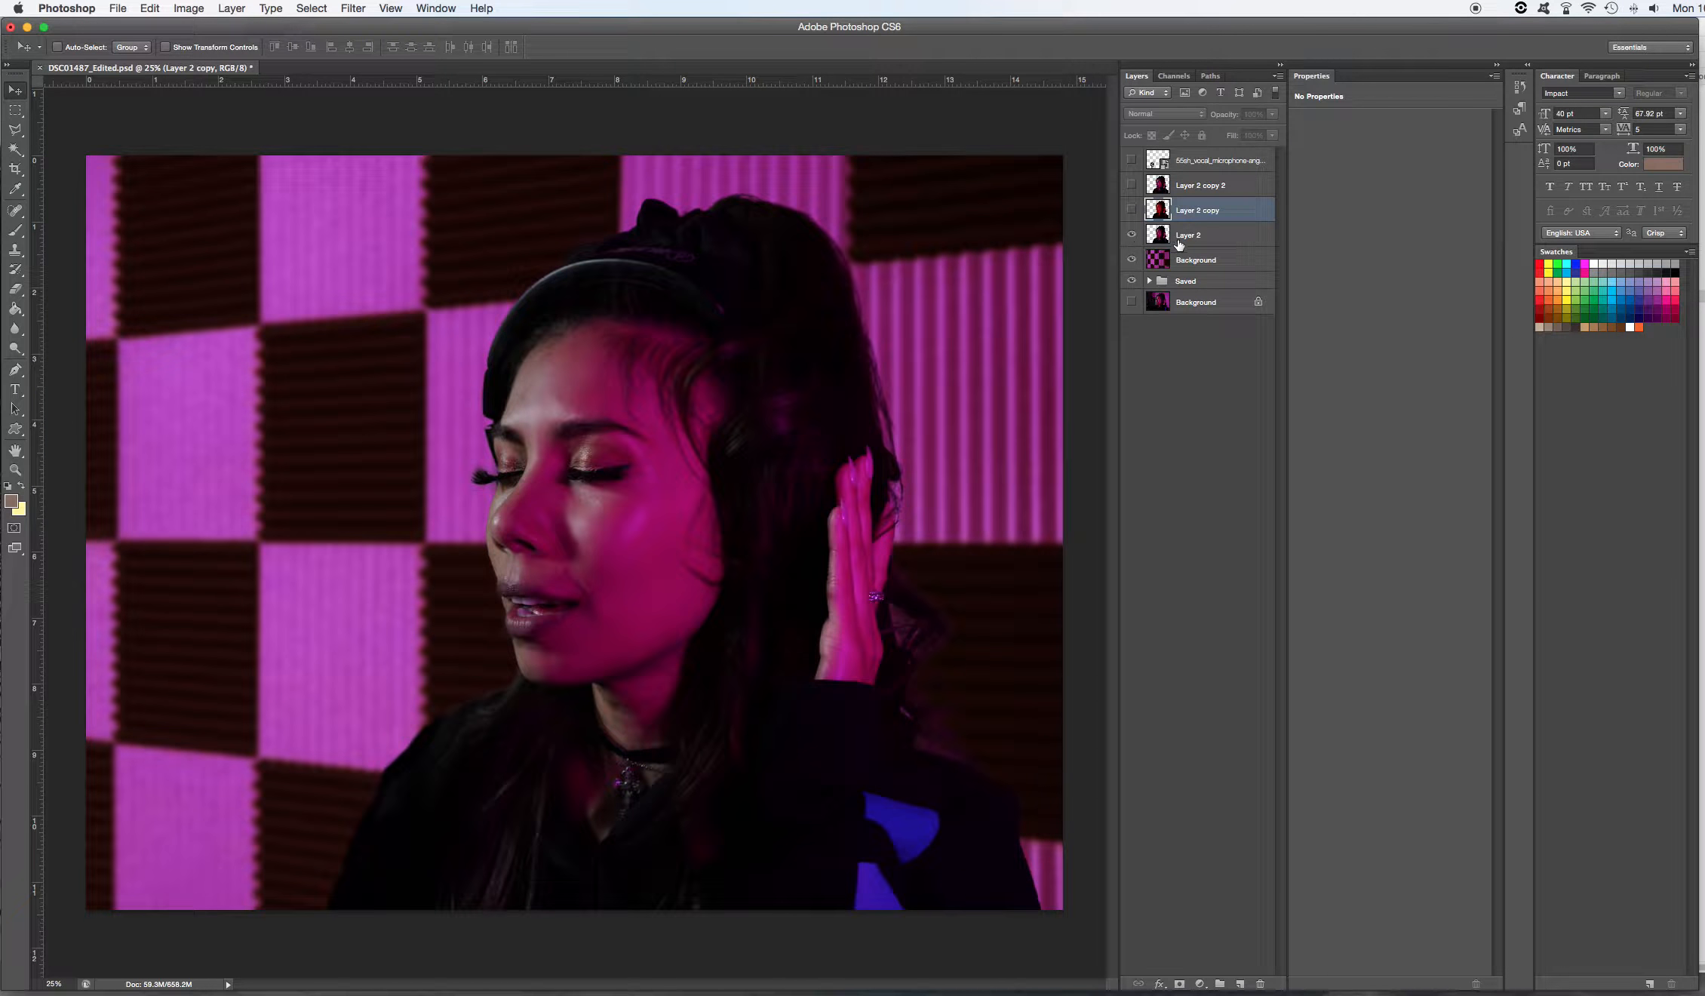
left_click(1132, 211)
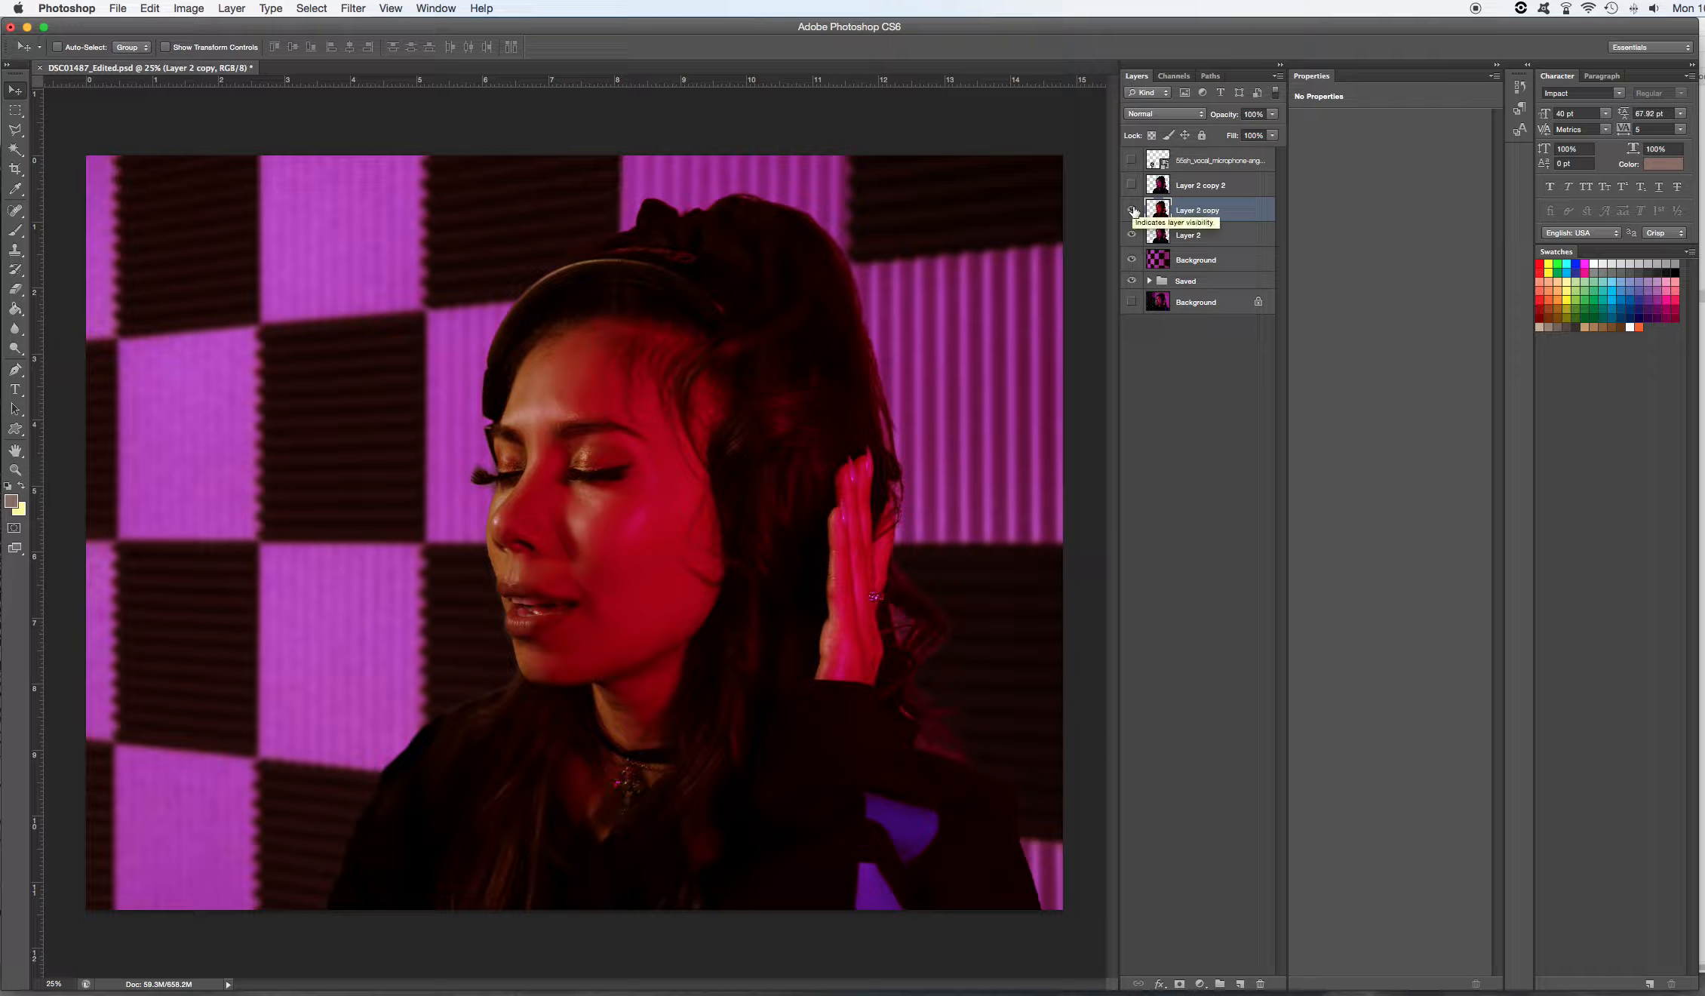
left_click(1131, 211)
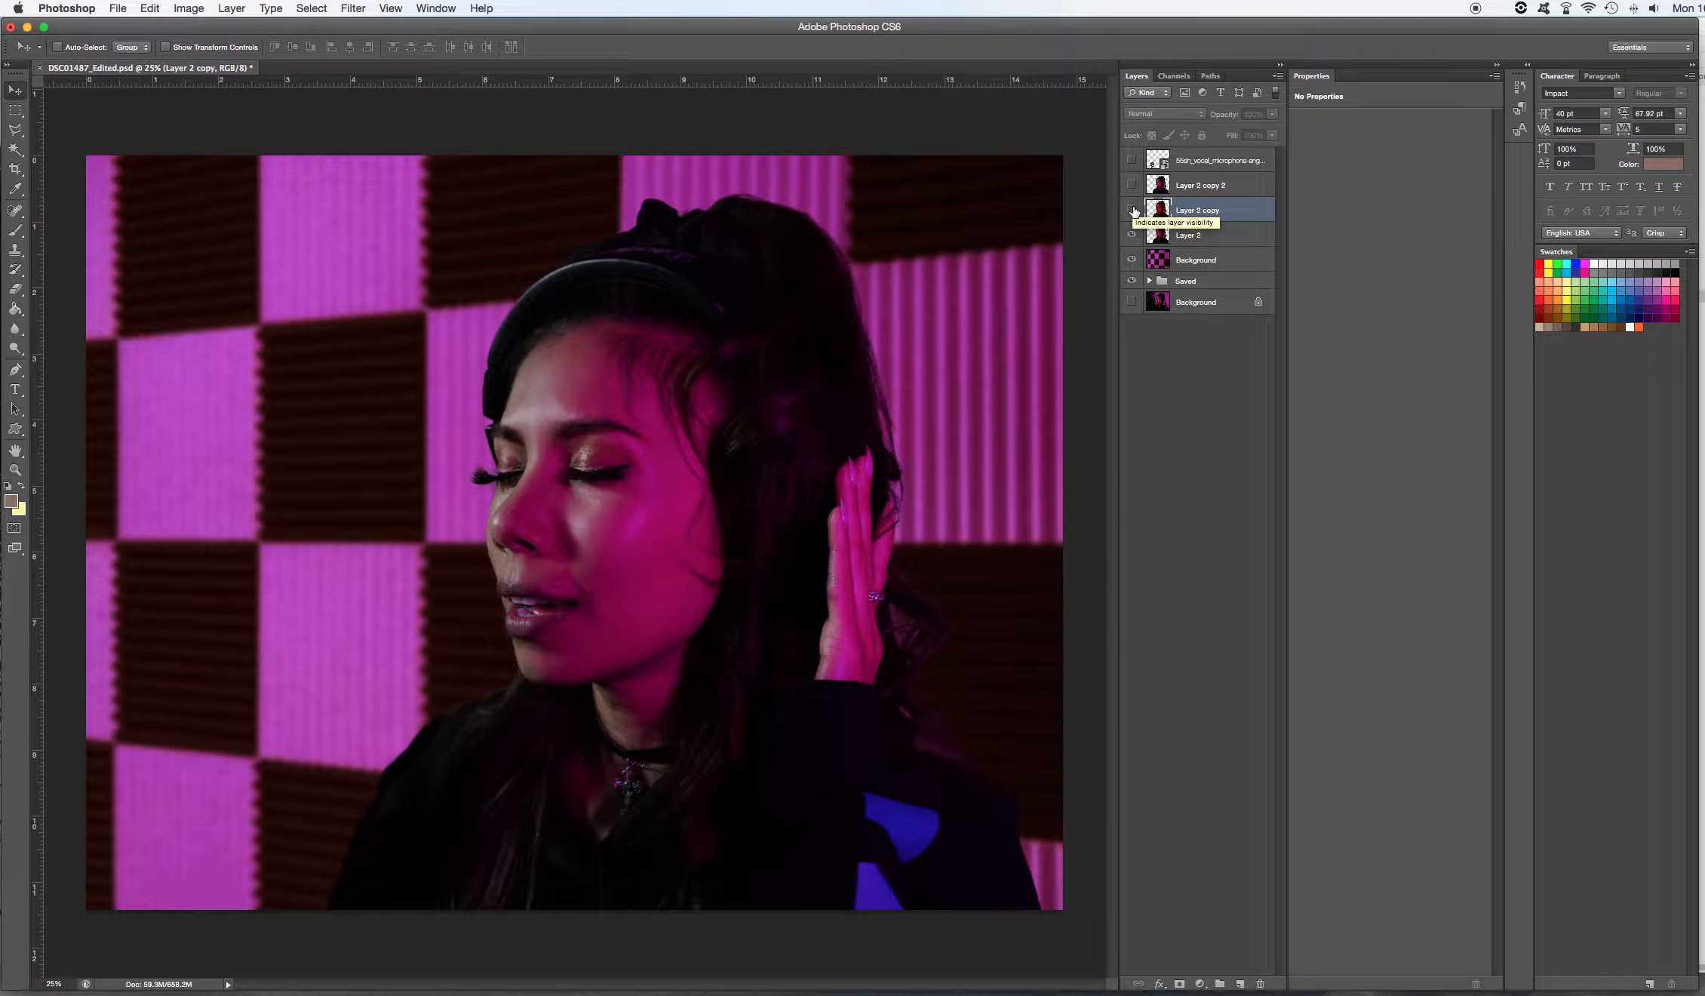
left_click(1132, 211)
left_click(1132, 211)
left_click(1132, 211)
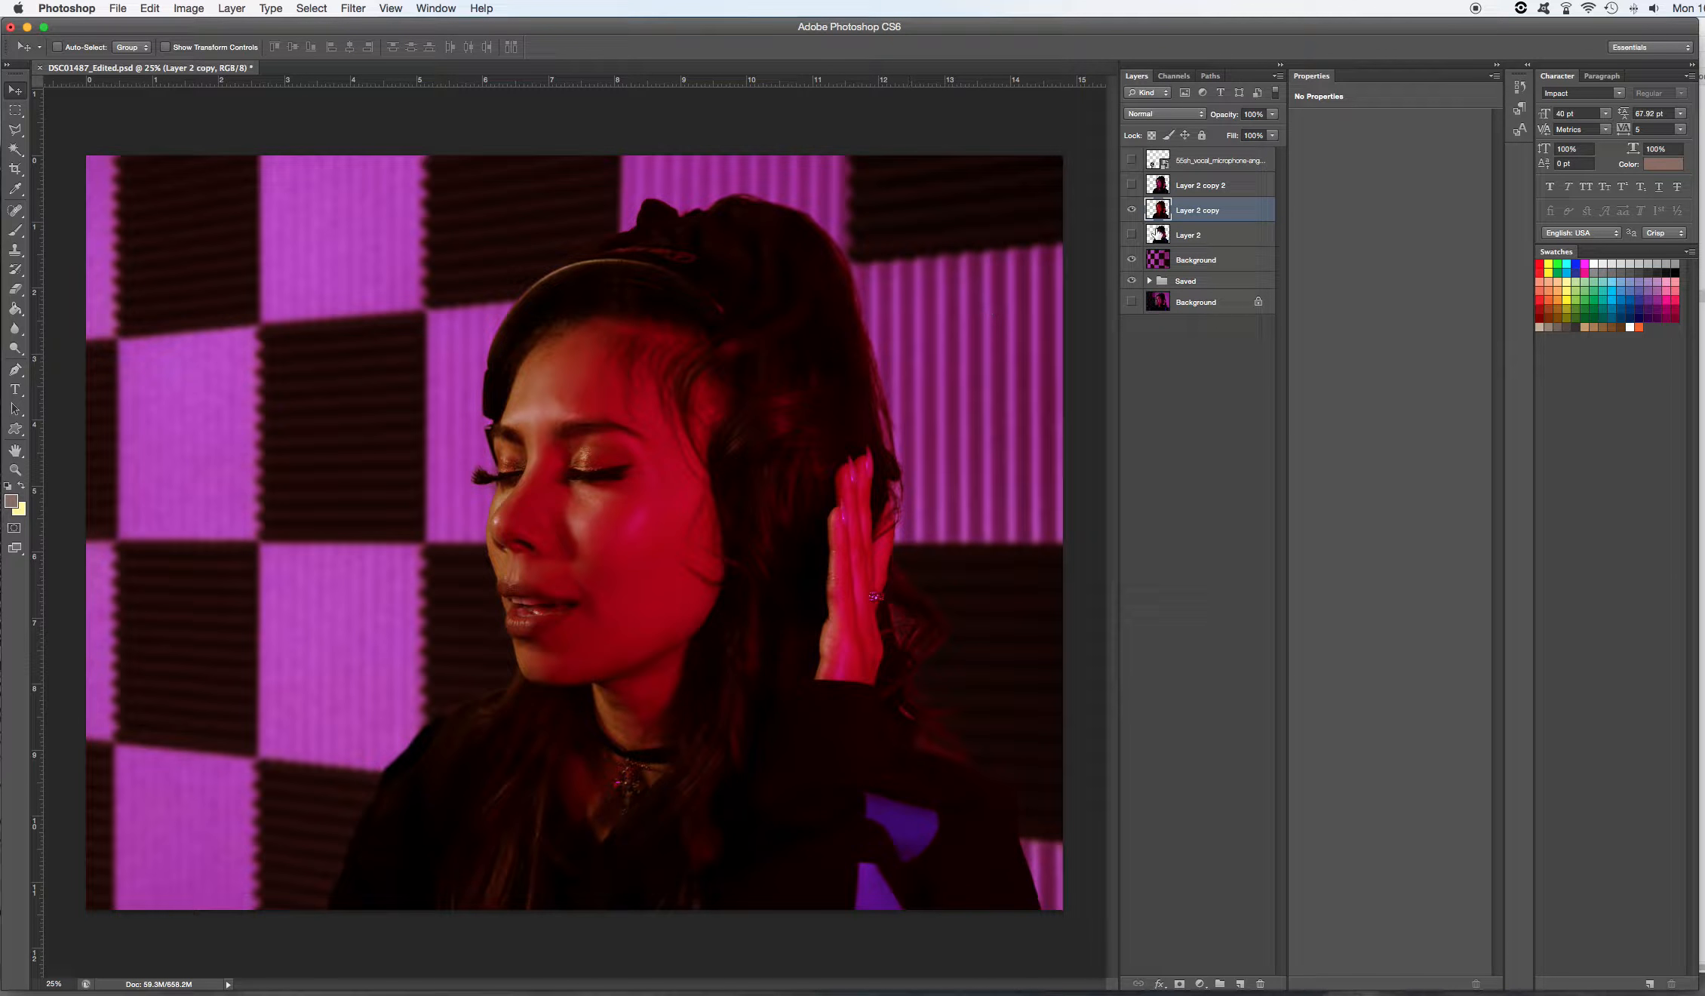
Show Layer 2 copy 2, make it active, and set up a soft Eraser with a 72 px brush and 0% hardness.
left_click(1132, 185)
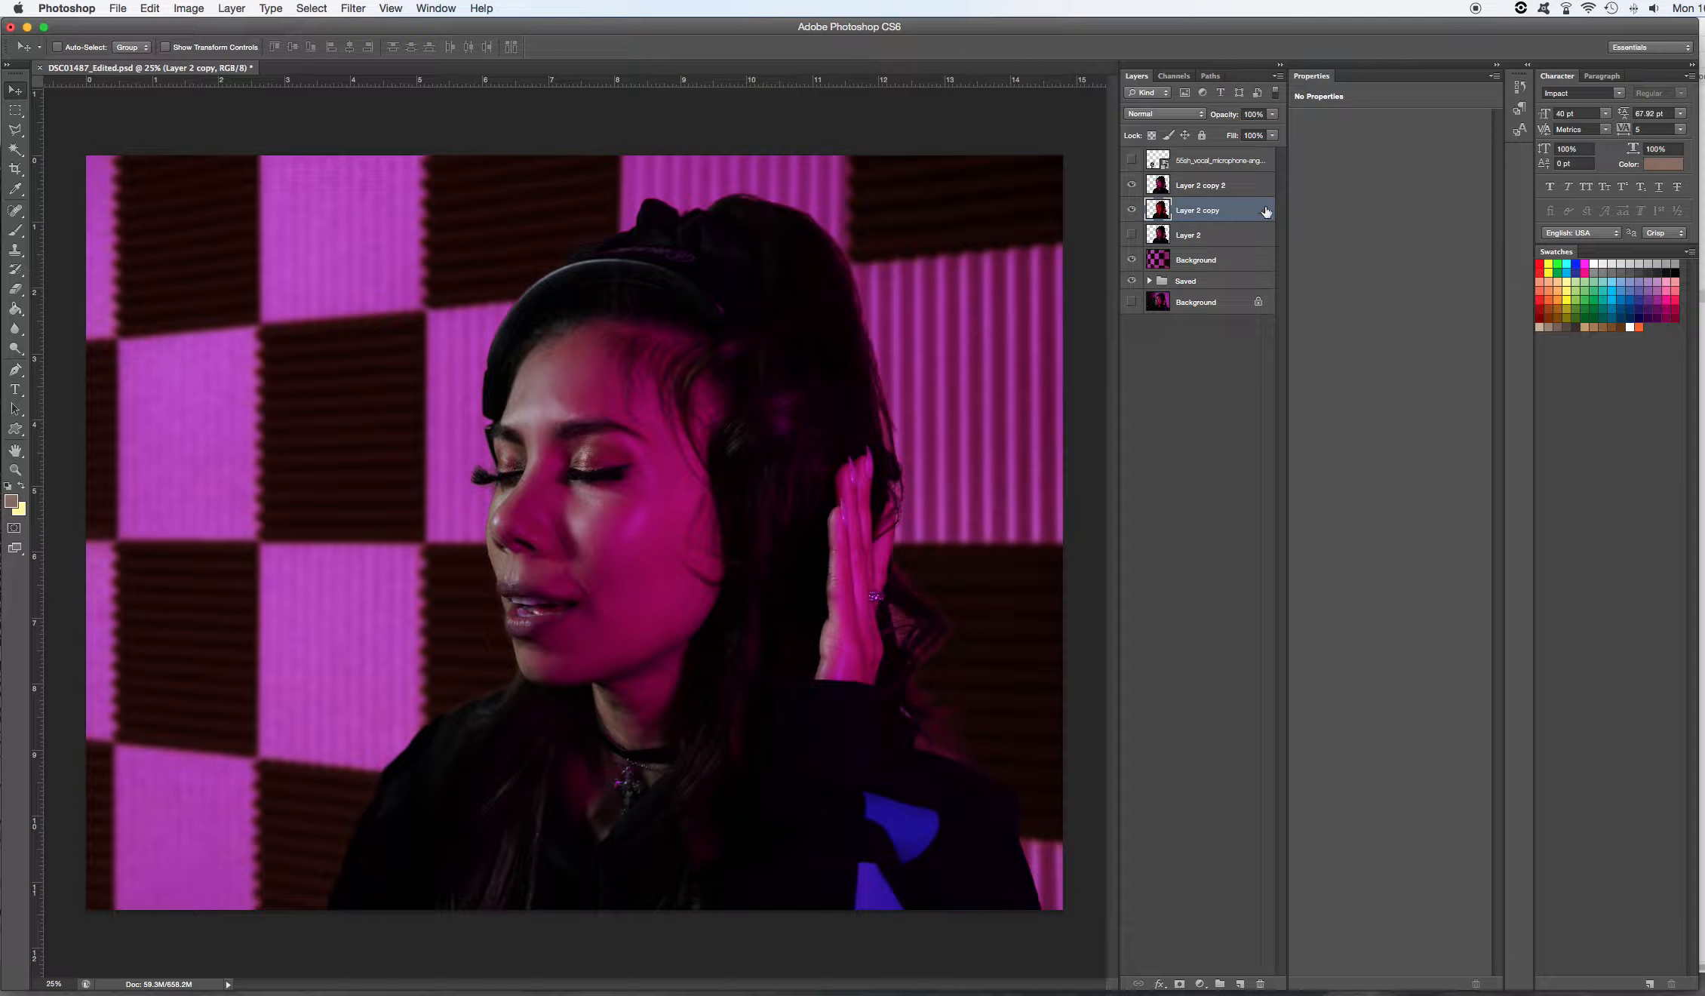
left_click(1191, 189)
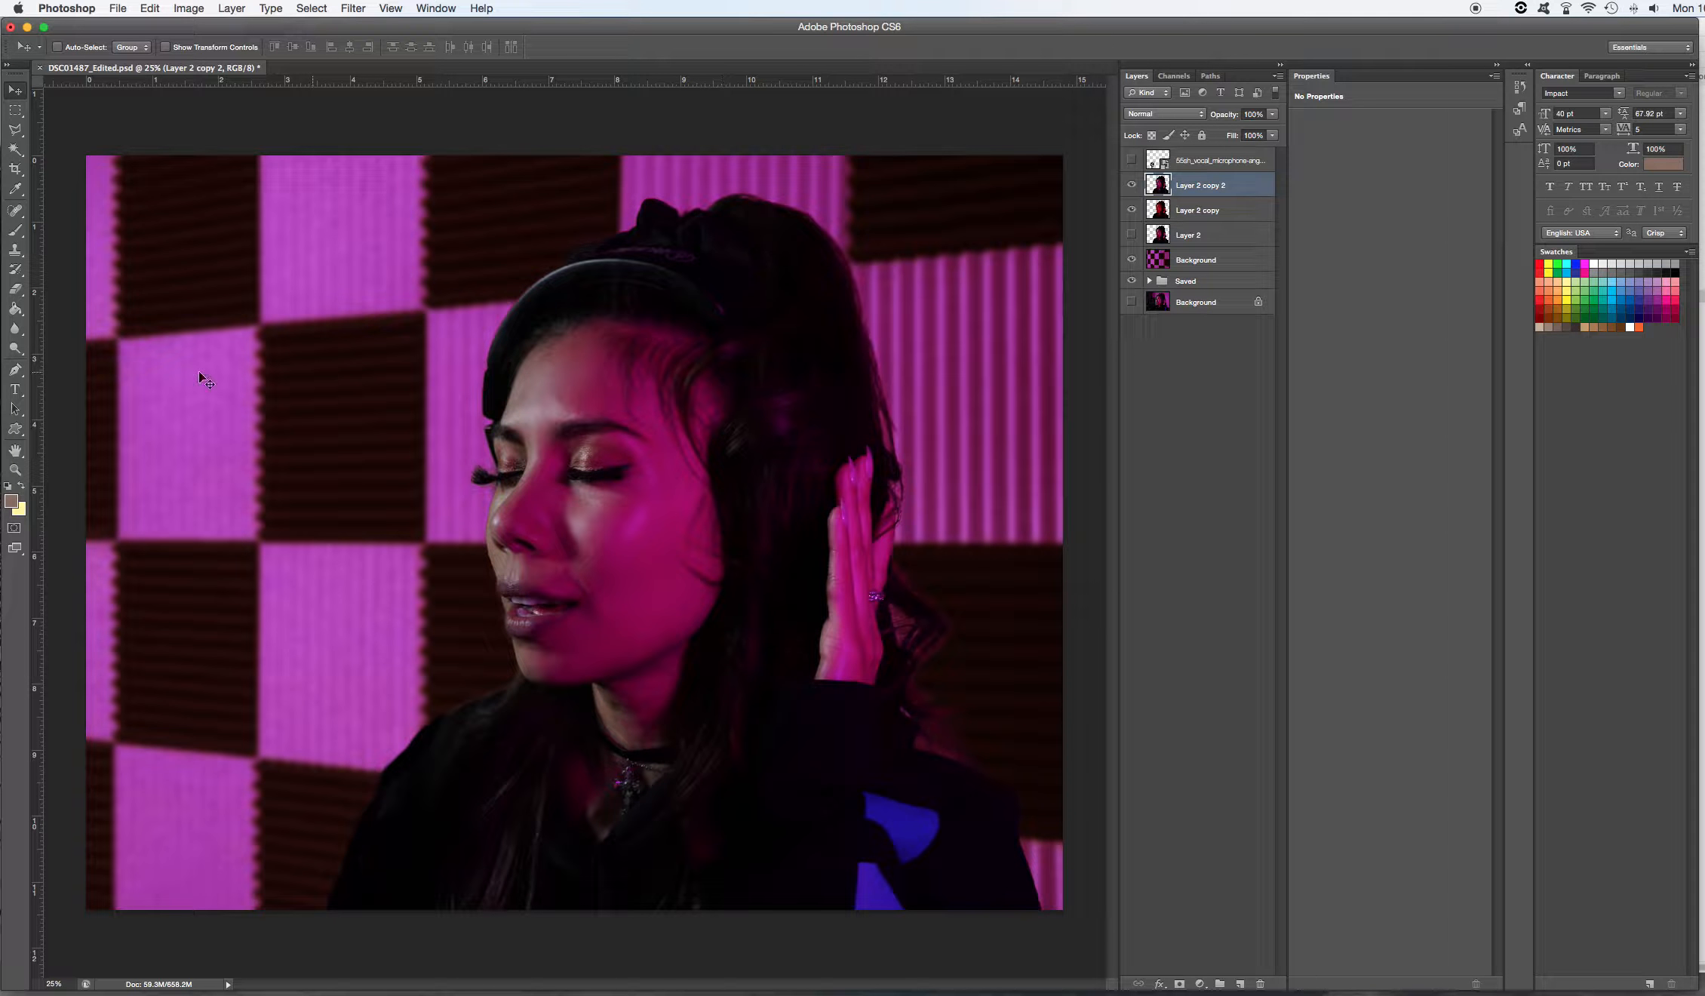
left_click(24, 296)
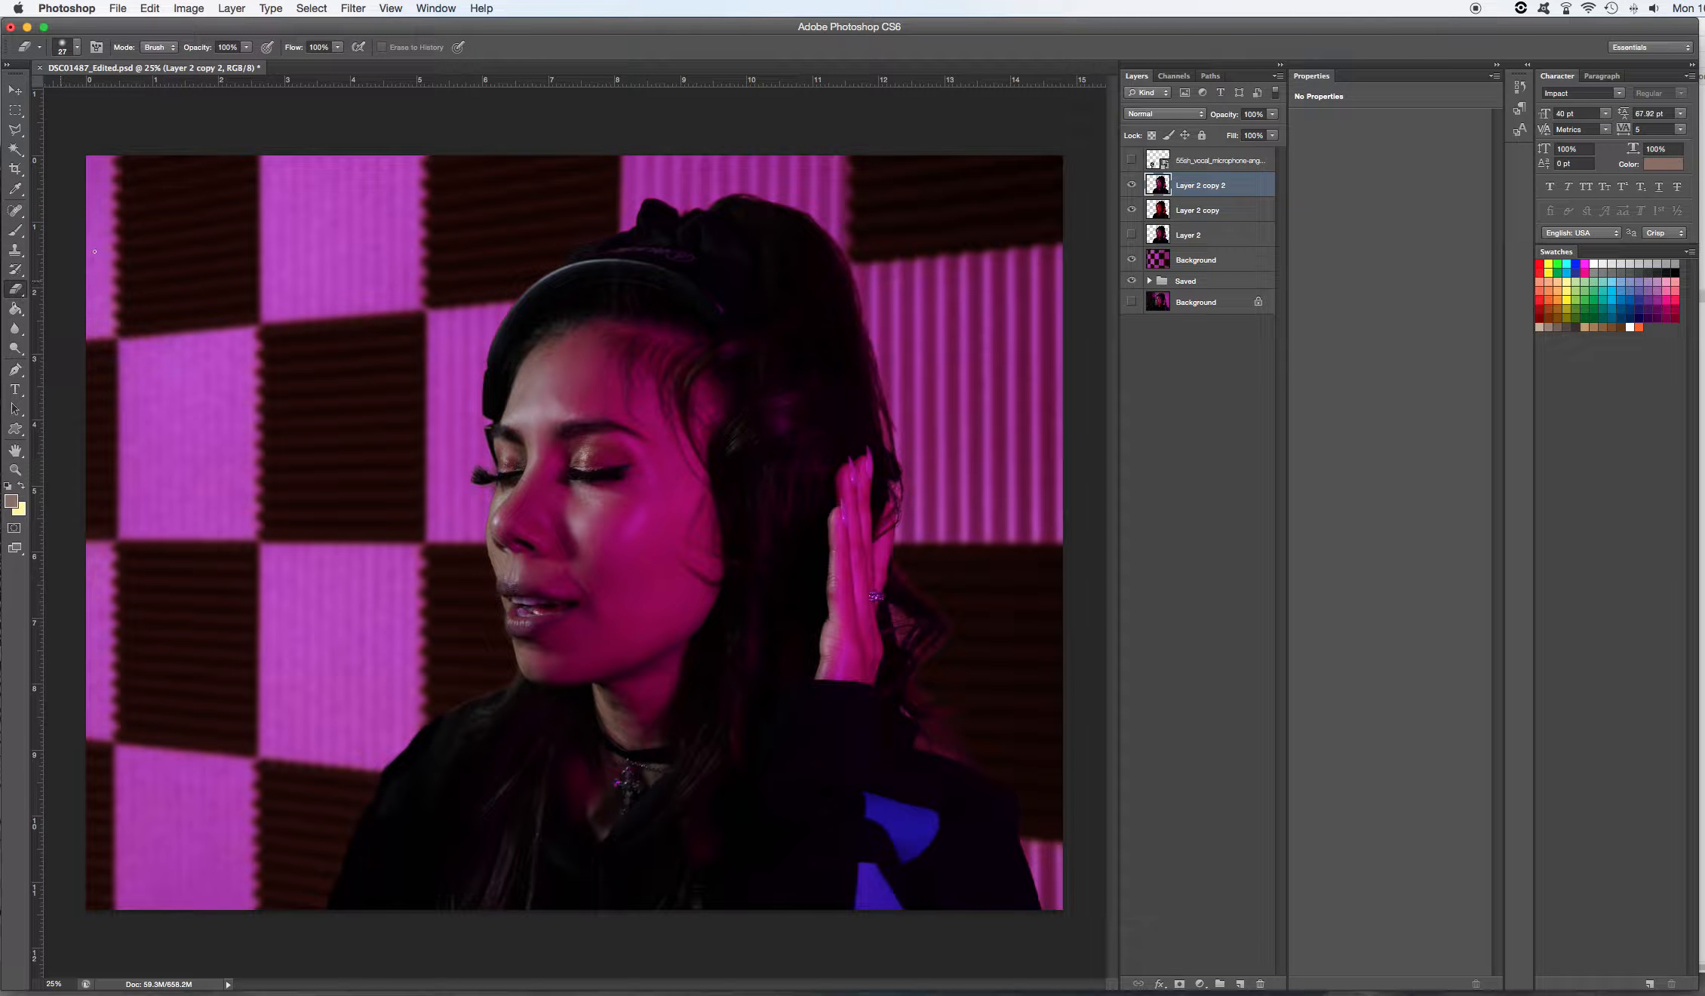
left_click(77, 50)
left_click_drag(68, 94, 74, 96)
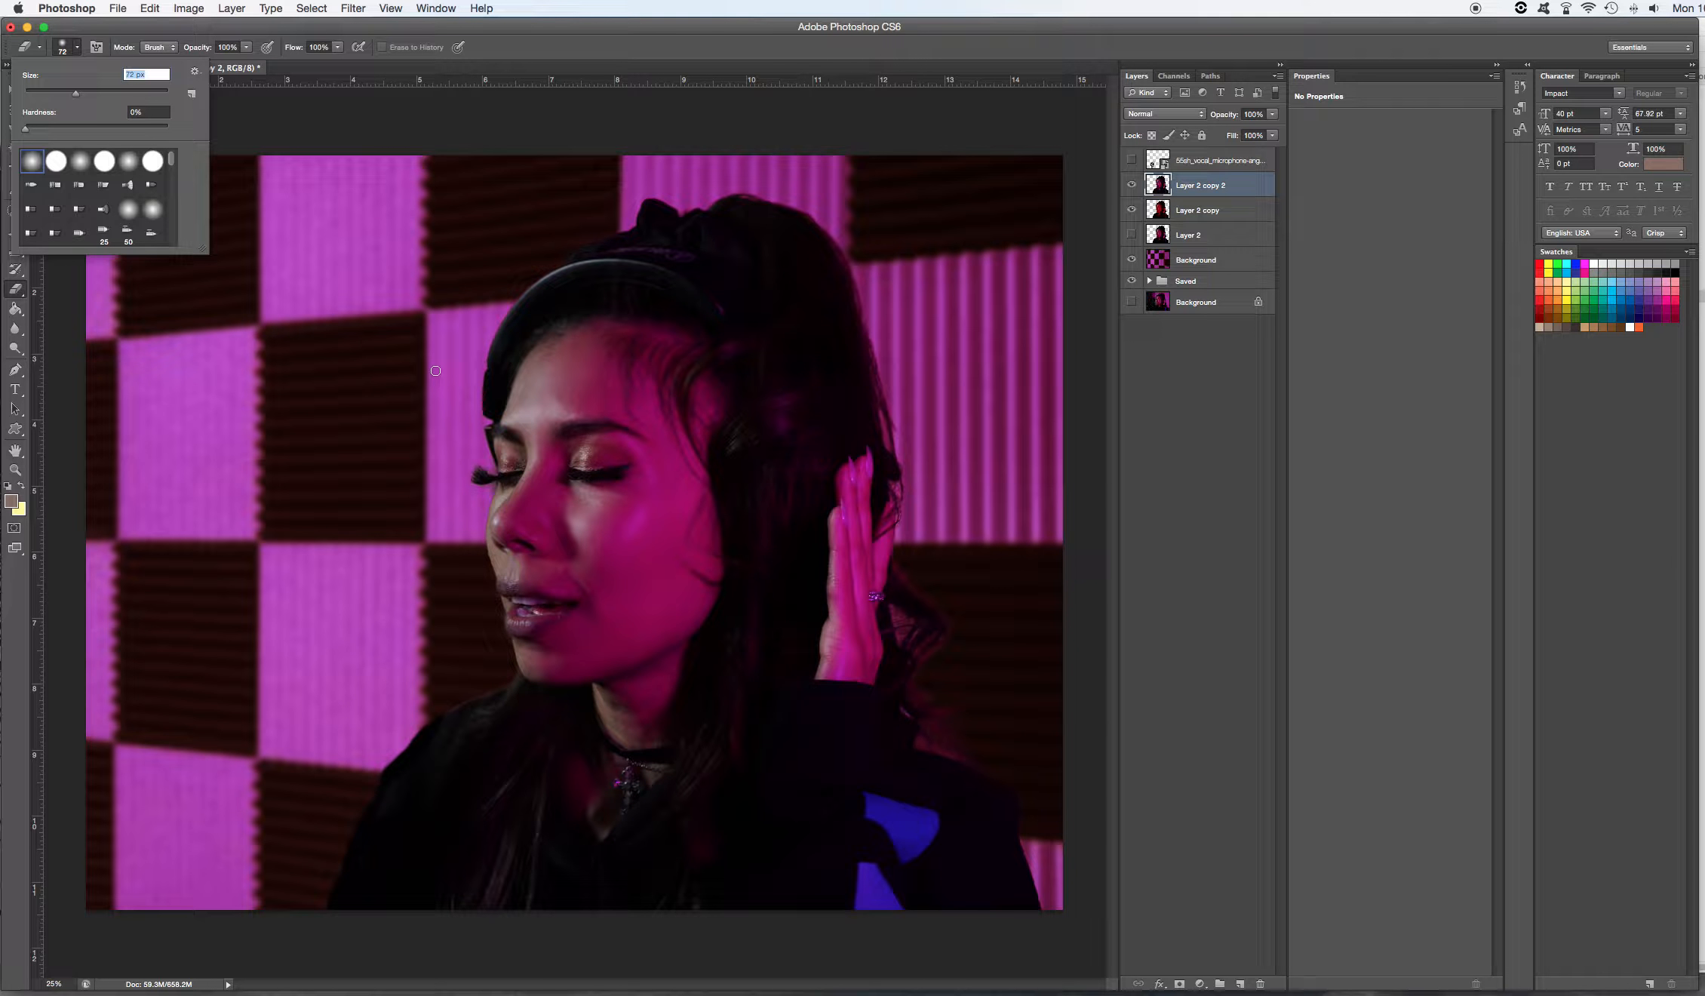
key("Return")
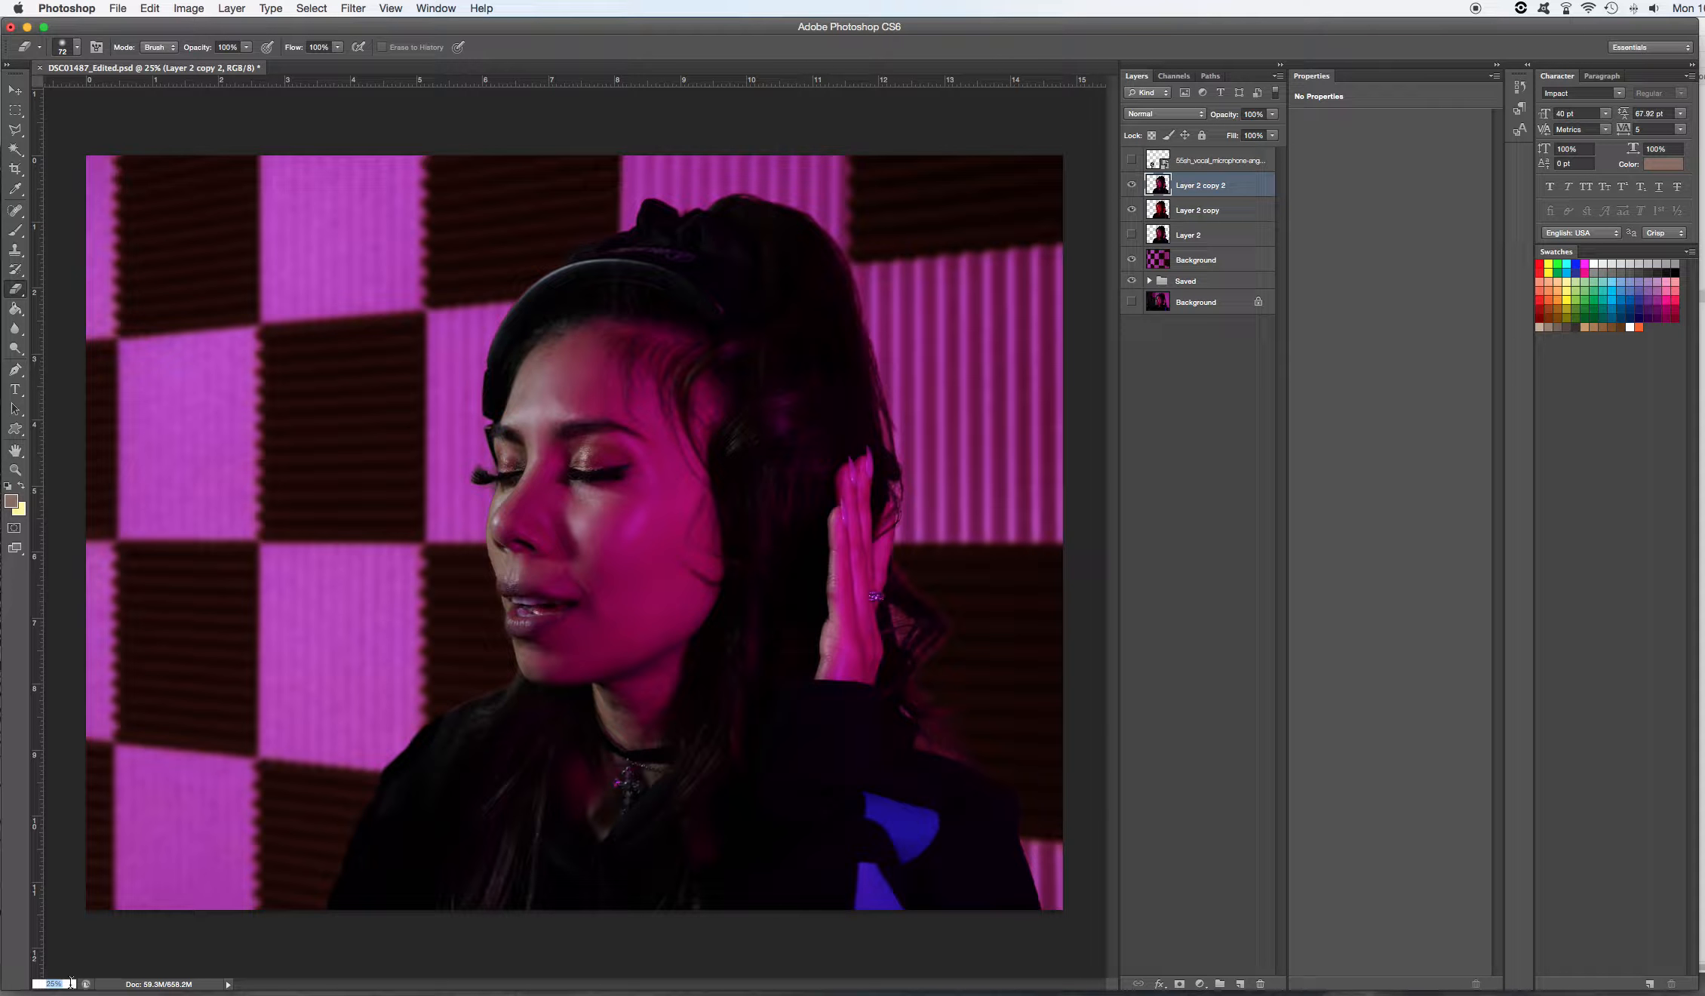
At 75% zoom, erase Layer 2 copy 2 along the headphone band's upper rim to reveal the warm copy beneath.
key("Return")
scroll(140, 929, "up", 8)
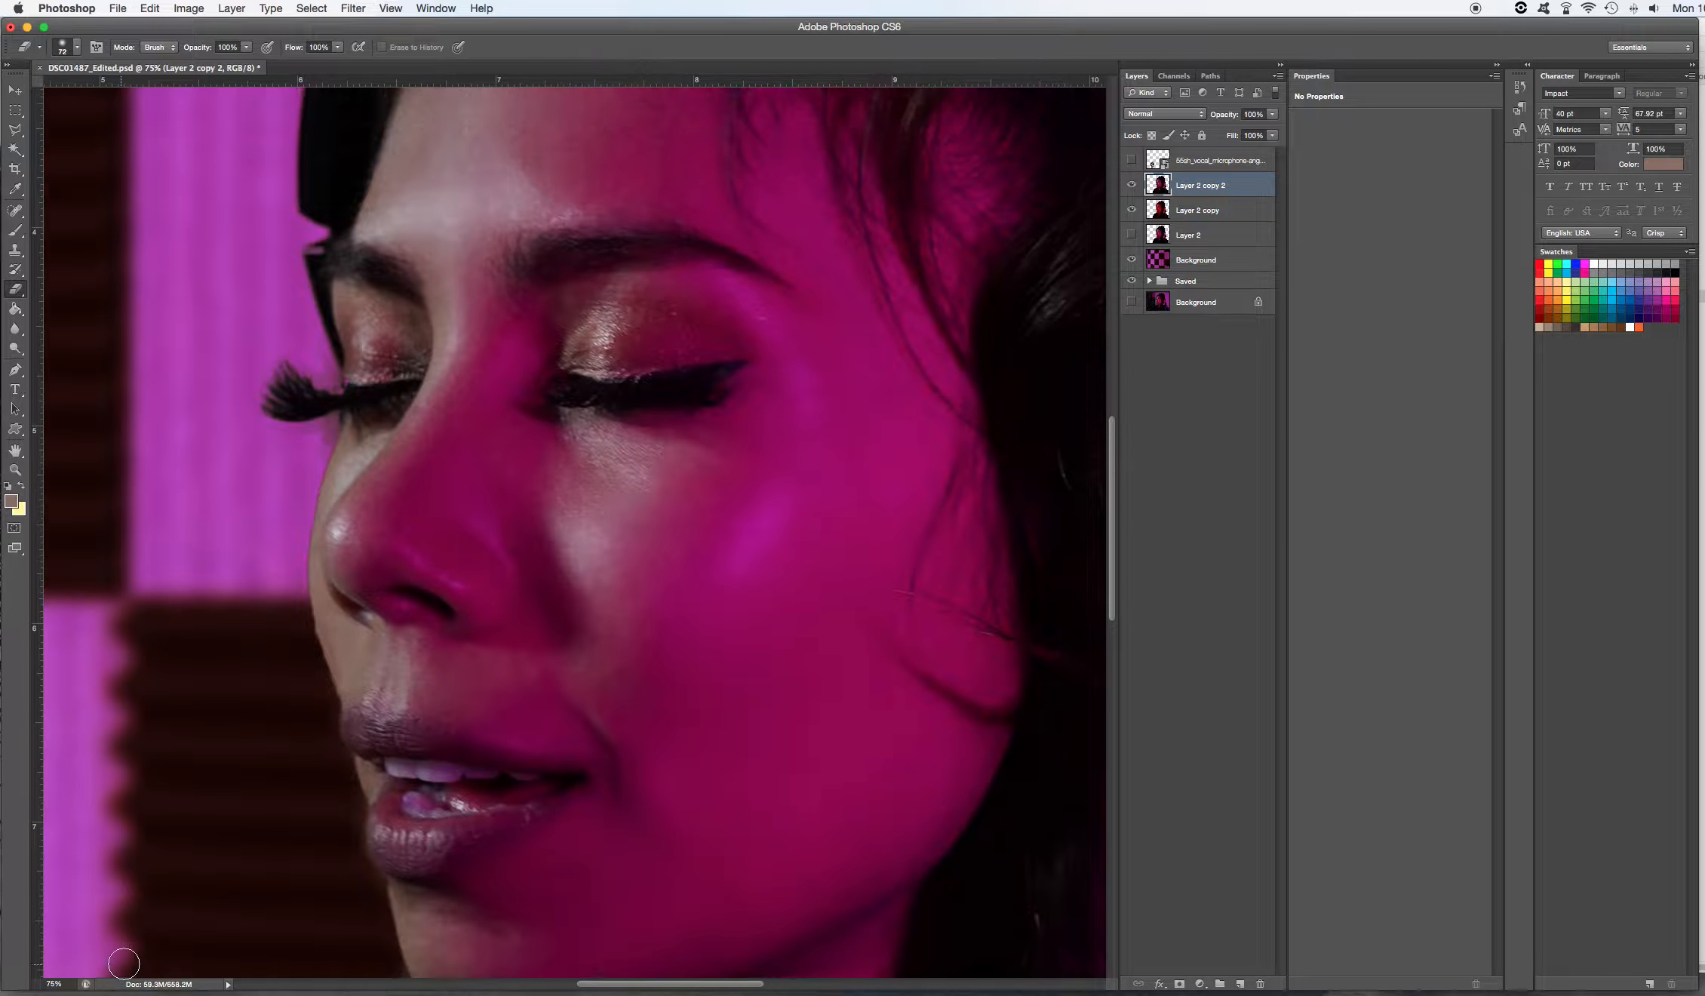
scroll(141, 915, "down", 2)
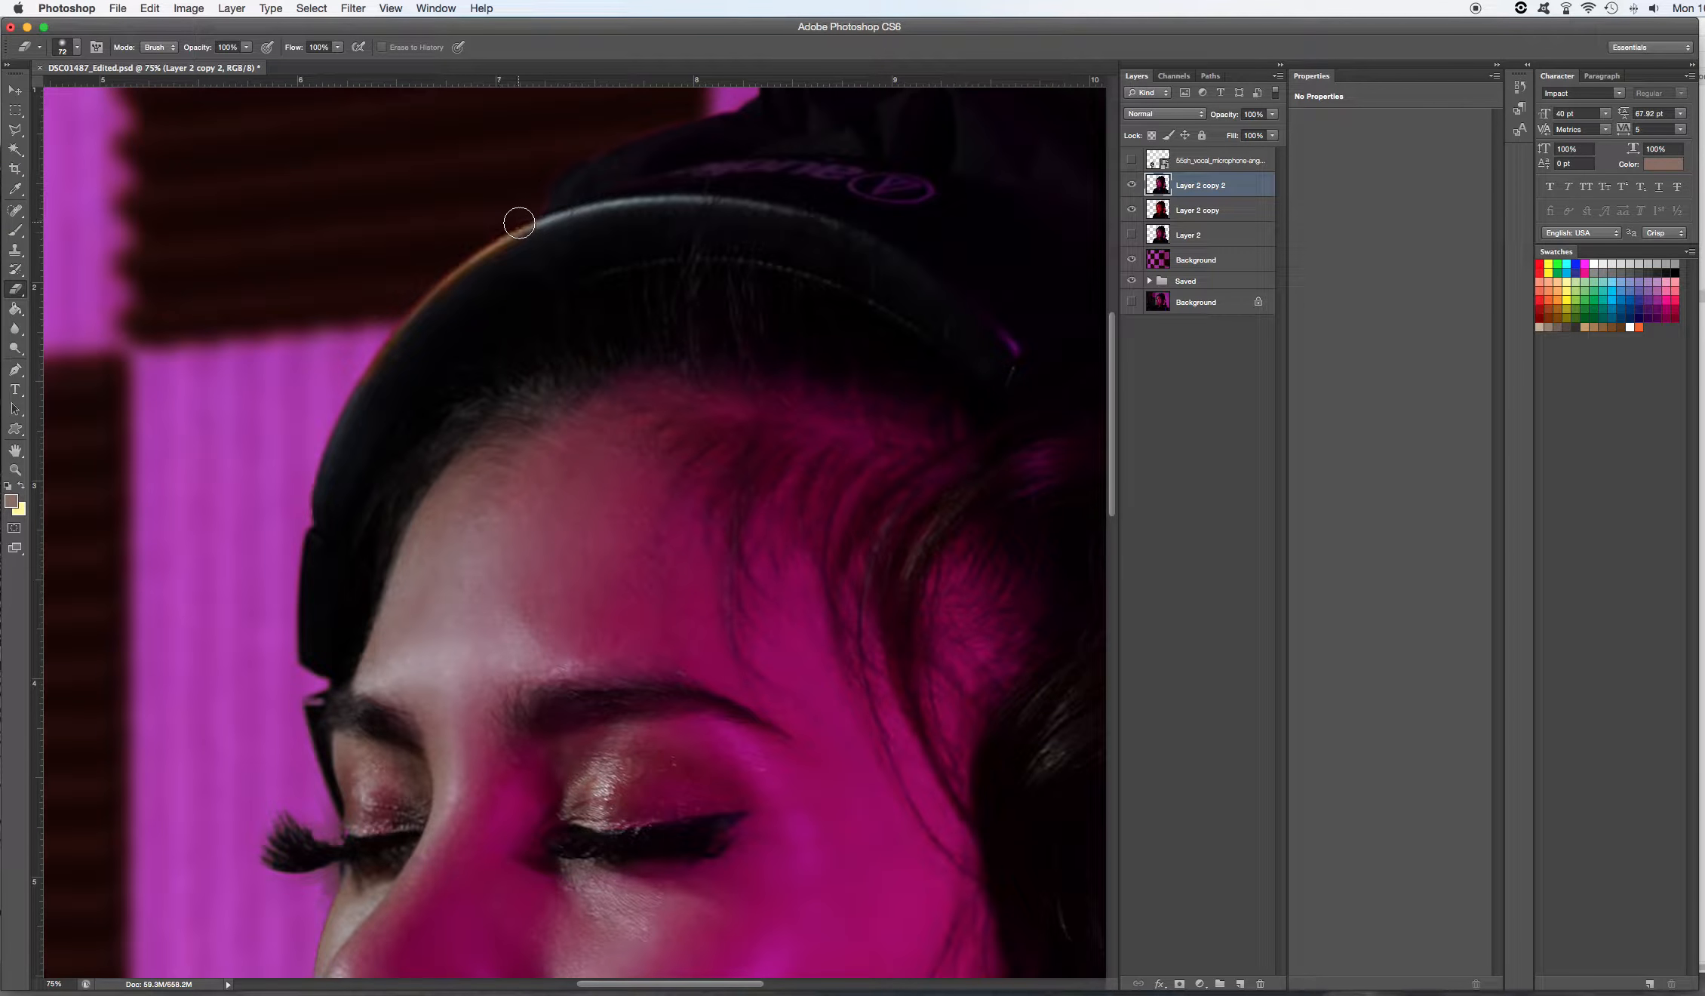
mouse_move(537, 220)
left_mouse_down()
mouse_move(609, 194)
mouse_move(697, 194)
mouse_move(833, 220)
left_mouse_up()
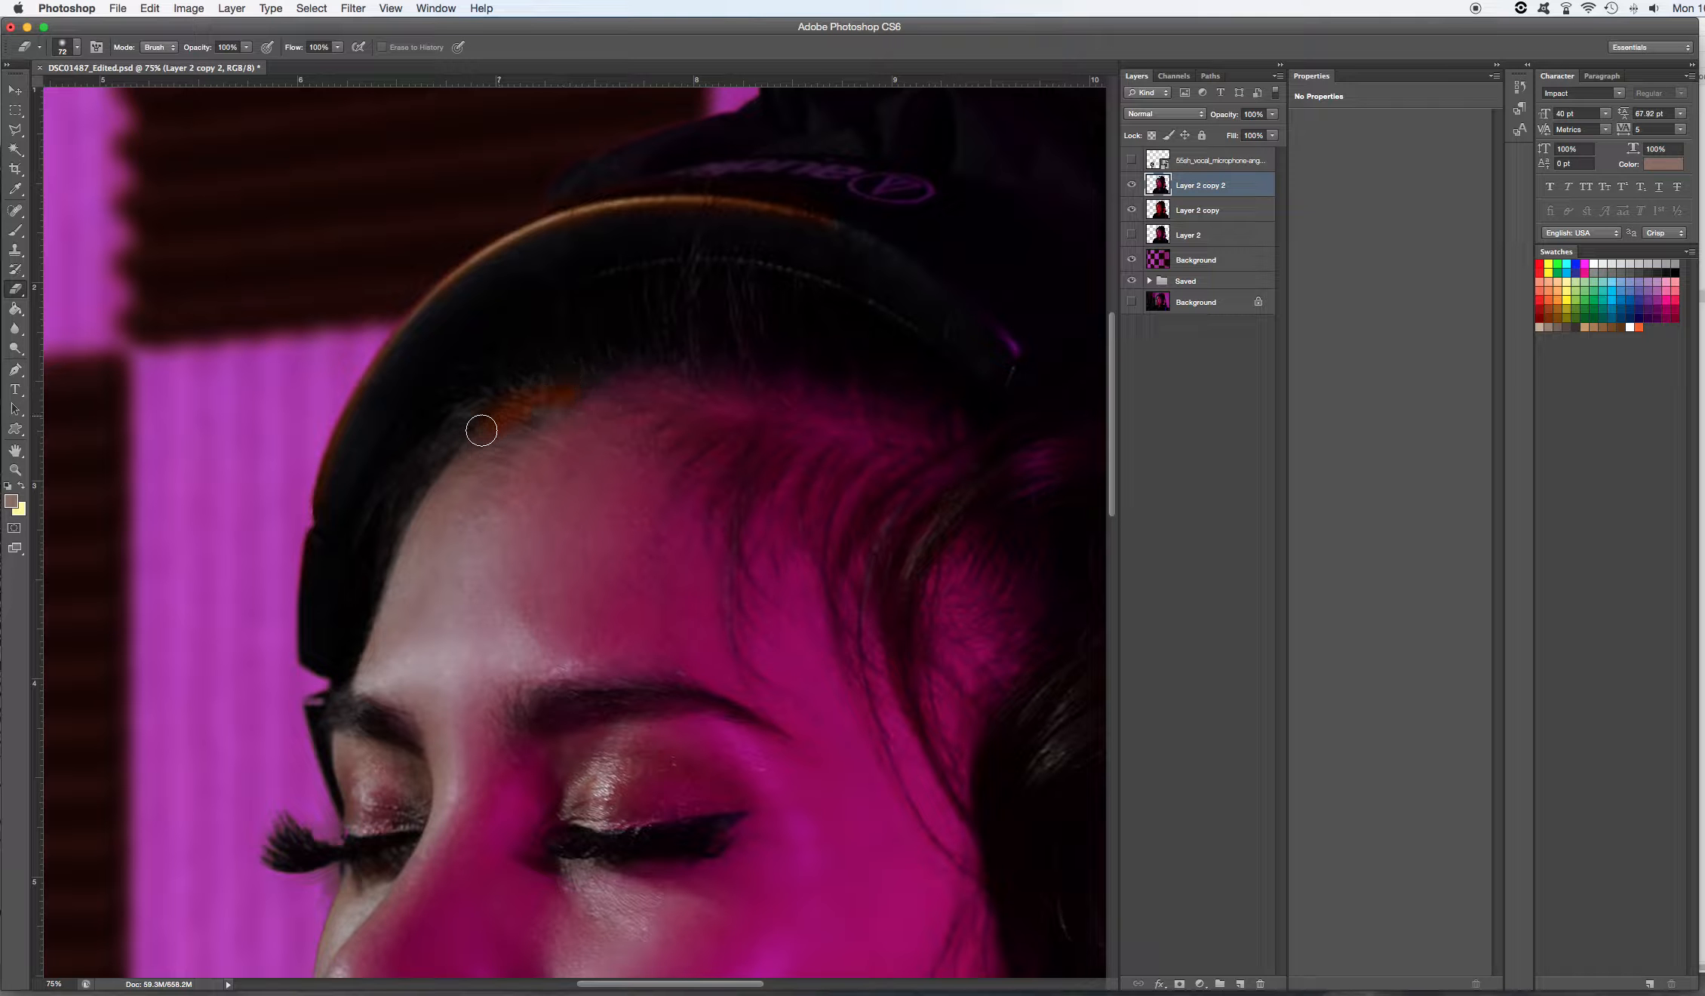
Undo a trial erasure along the forehead hairline and set the Eraser to 84% opacity with a brush of about 98 px.
mouse_move(430, 481)
left_mouse_down()
mouse_move(430, 498)
mouse_move(552, 400)
left_mouse_up()
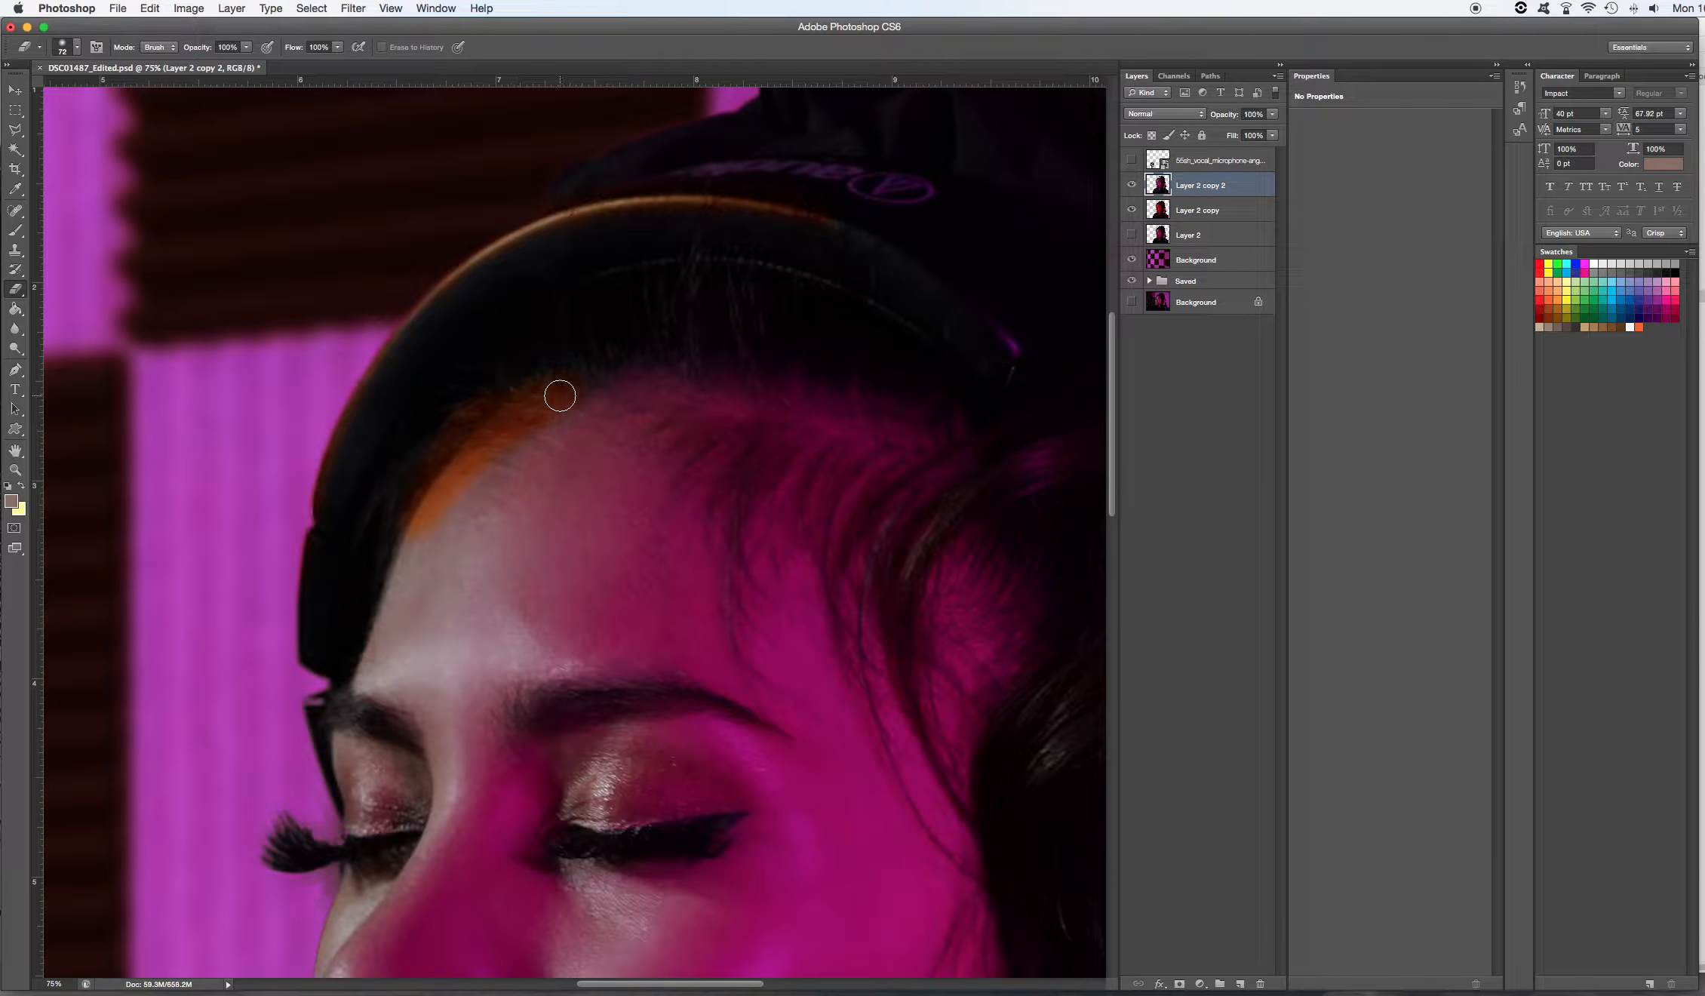
key("super+z")
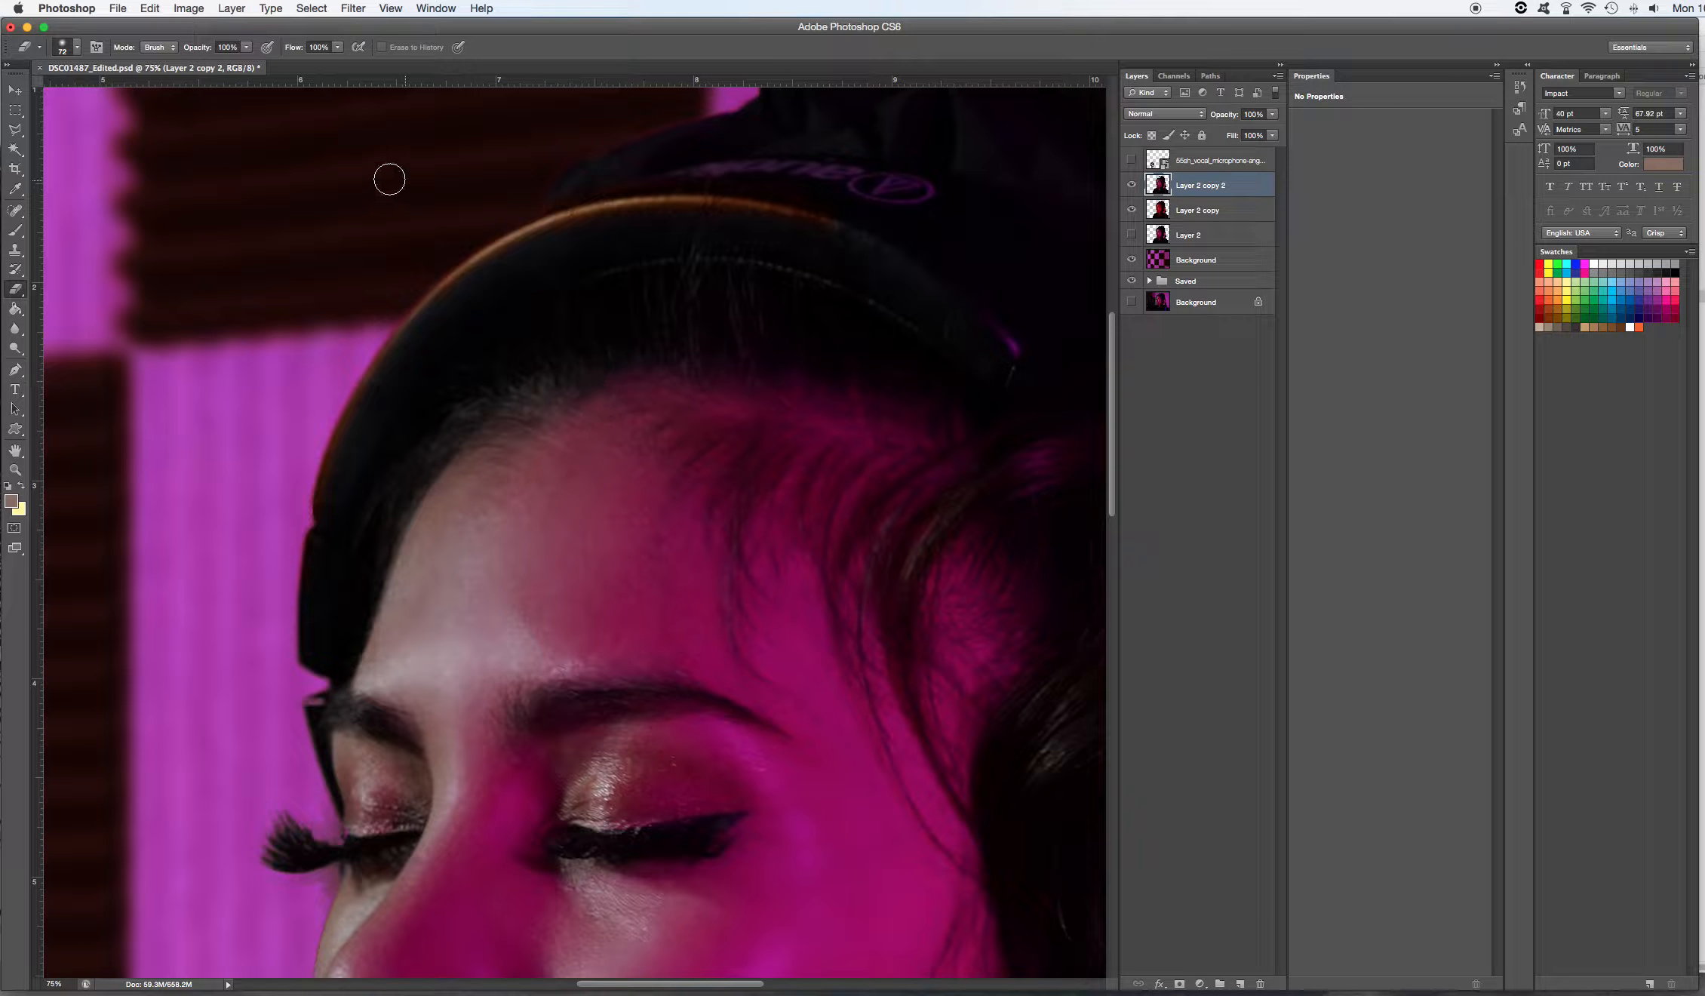
left_click(247, 48)
left_click(75, 50)
left_click_drag(86, 93, 89, 94)
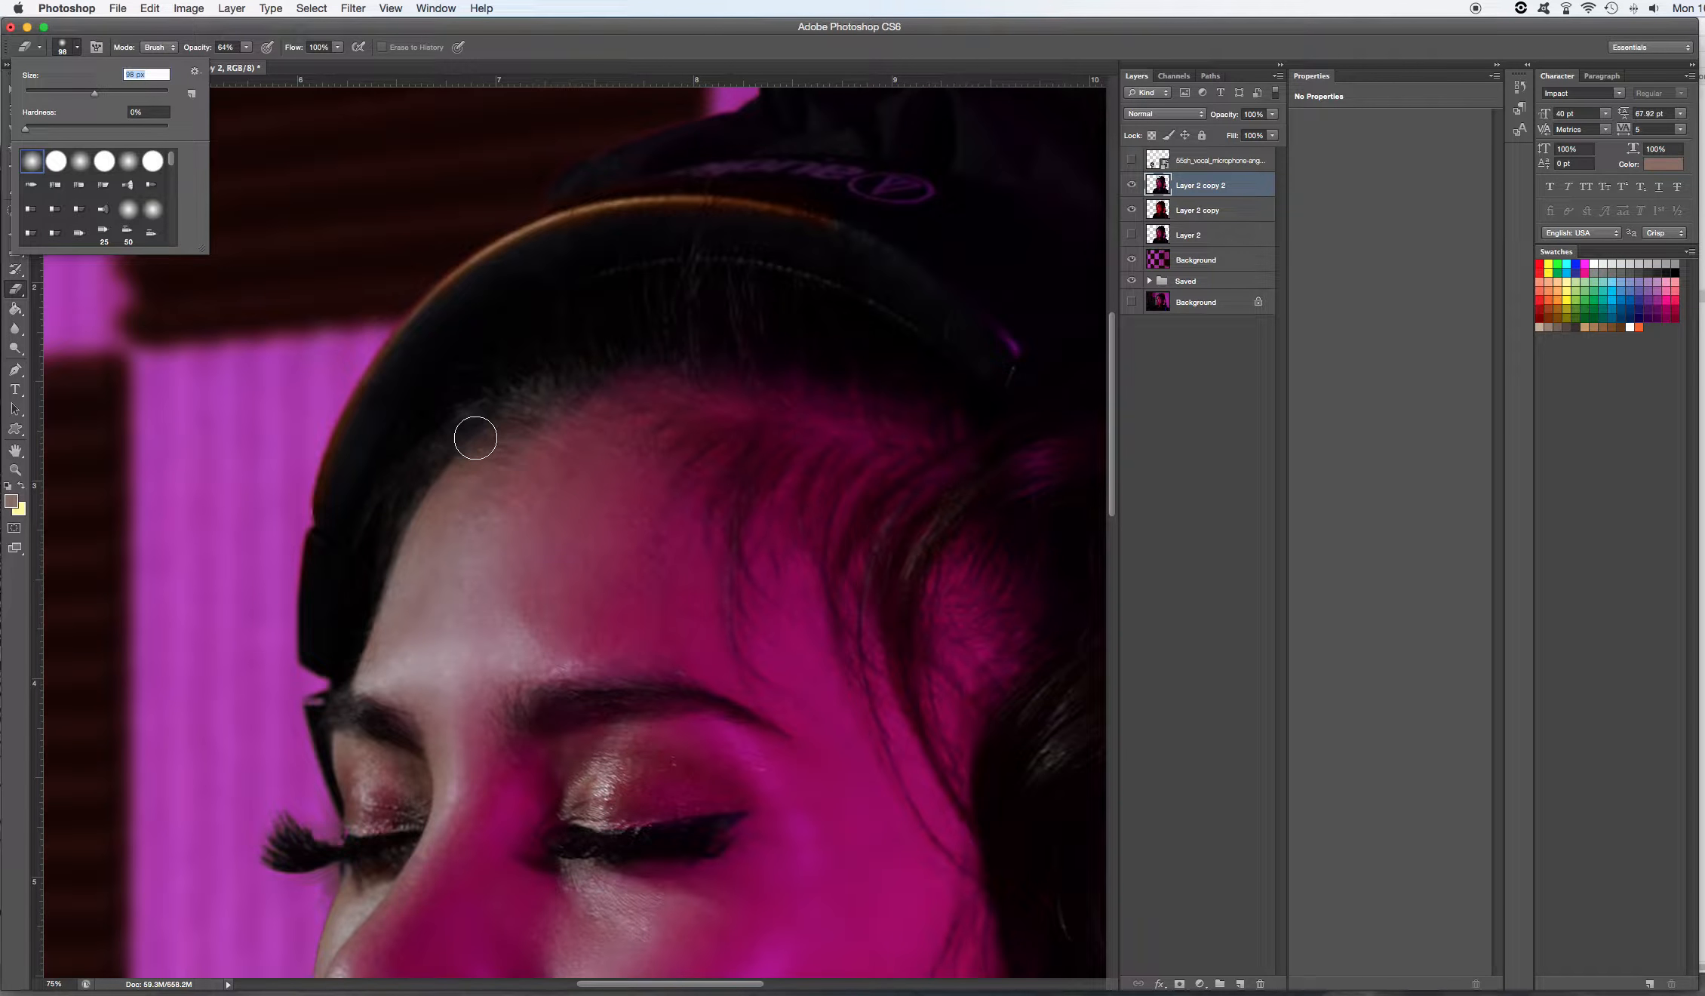
Erase the neutral-lit areas of the forehead, brows, eyelids and under-eye on Layer 2 copy 2 to reveal the warm tones.
mouse_move(540, 403)
left_mouse_down()
mouse_move(445, 468)
mouse_move(550, 392)
mouse_move(479, 525)
mouse_move(498, 526)
mouse_move(470, 610)
mouse_move(559, 678)
mouse_move(497, 614)
left_mouse_up()
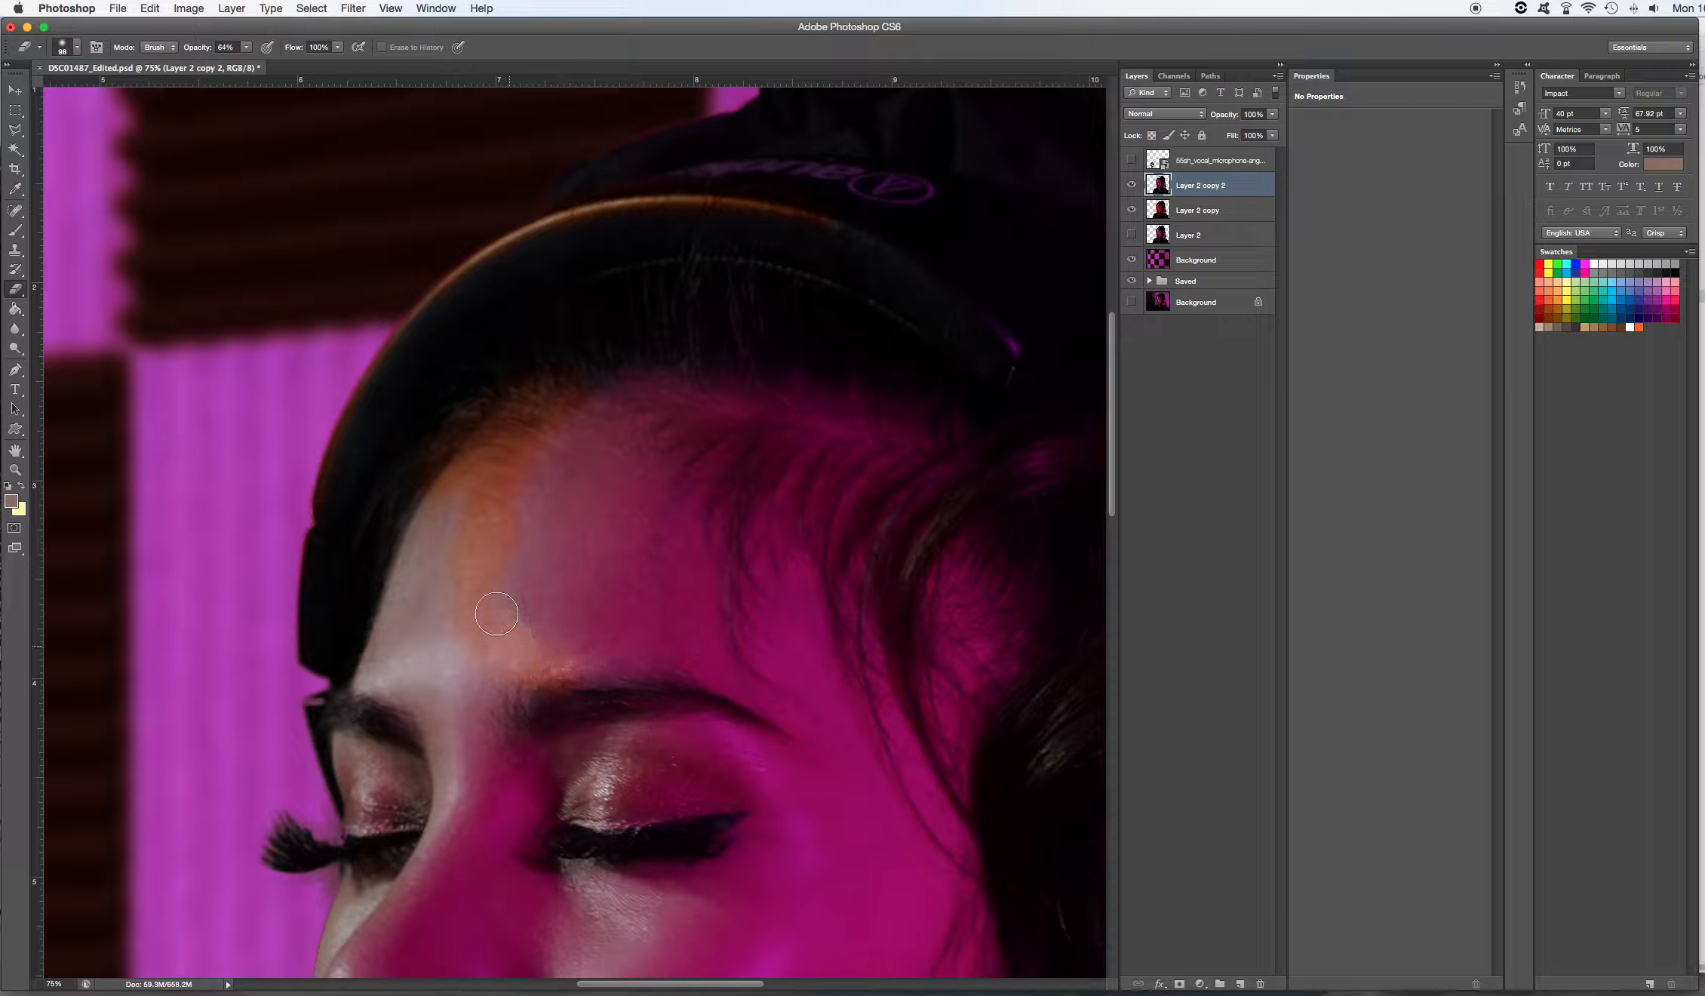
mouse_move(483, 473)
left_mouse_down()
mouse_move(403, 573)
mouse_move(459, 476)
mouse_move(434, 494)
mouse_move(478, 448)
mouse_move(403, 529)
mouse_move(417, 487)
mouse_move(357, 761)
left_mouse_up()
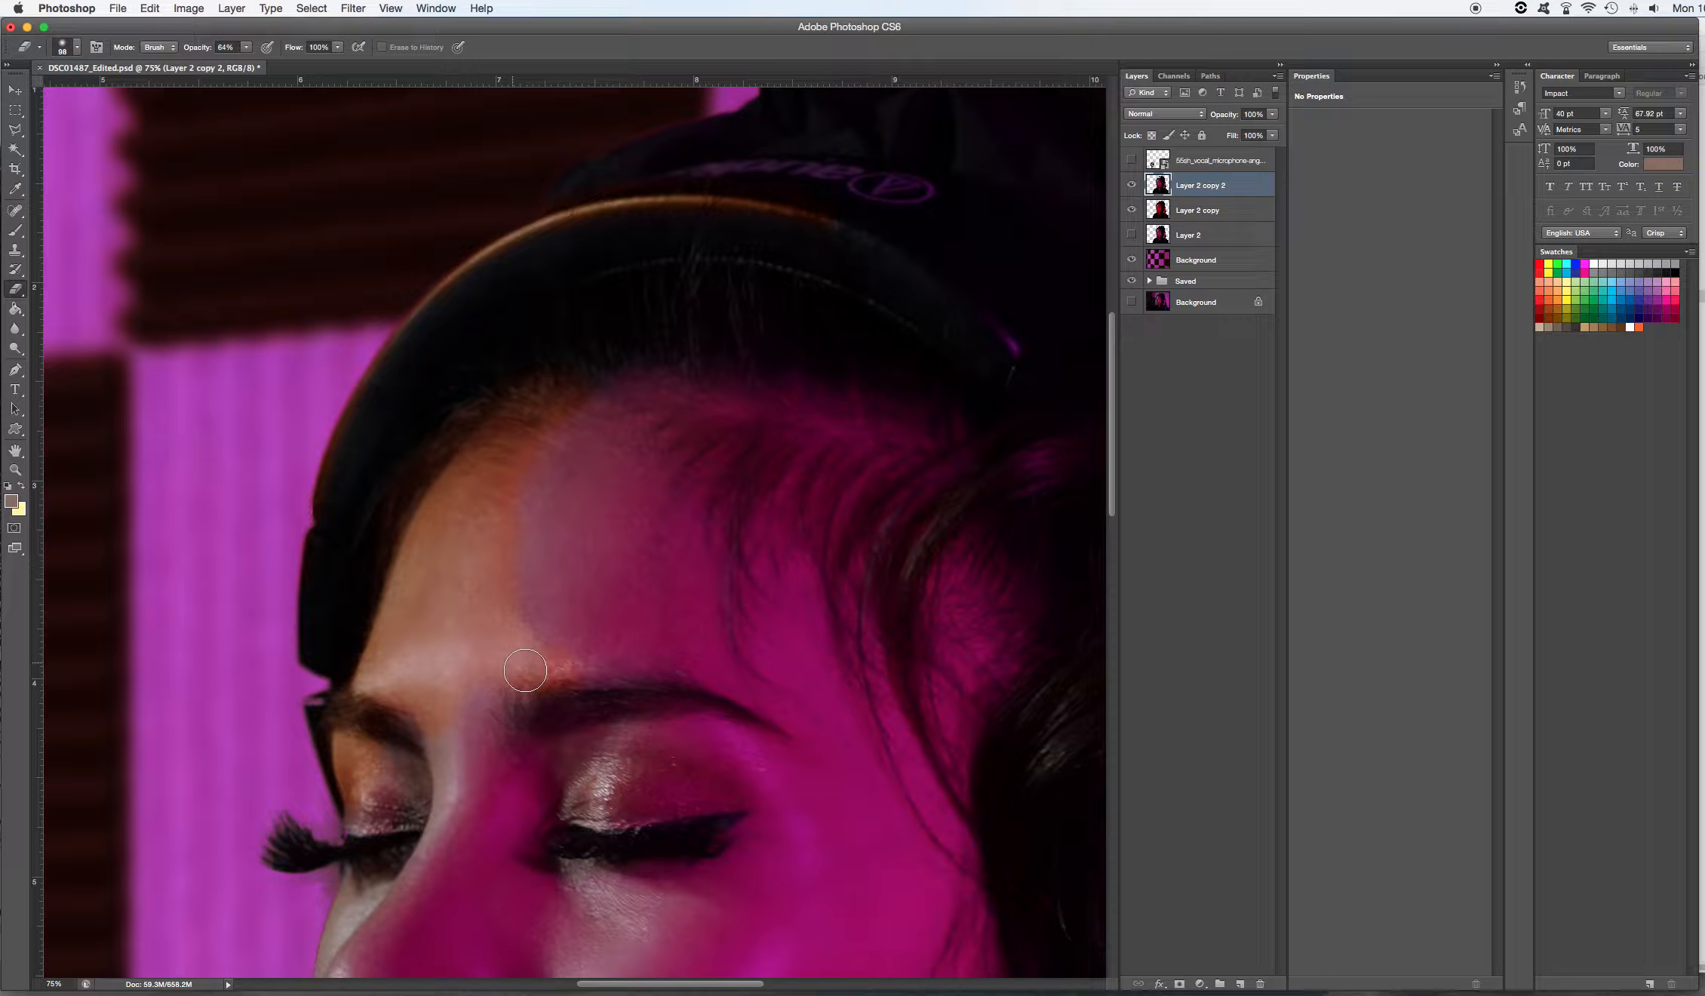
scroll(526, 708, "down", 5)
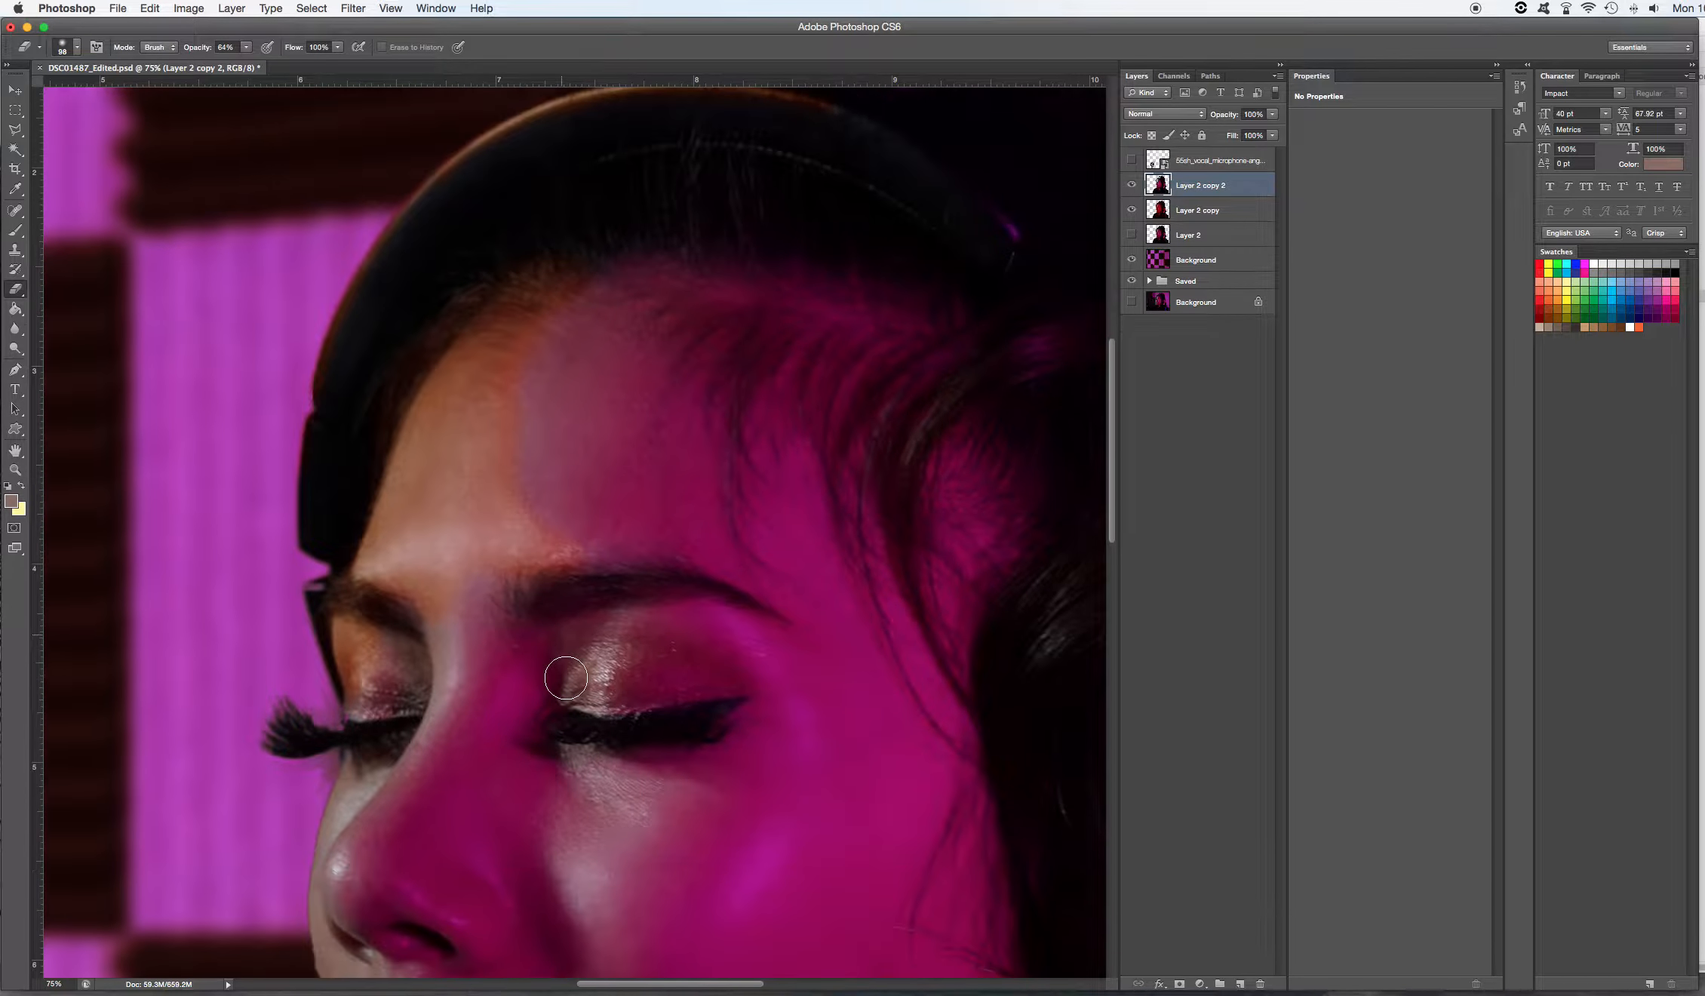
mouse_move(613, 424)
left_mouse_down()
mouse_move(572, 503)
mouse_move(599, 563)
mouse_move(637, 586)
mouse_move(593, 545)
mouse_move(594, 462)
mouse_move(596, 549)
mouse_move(634, 594)
left_mouse_up()
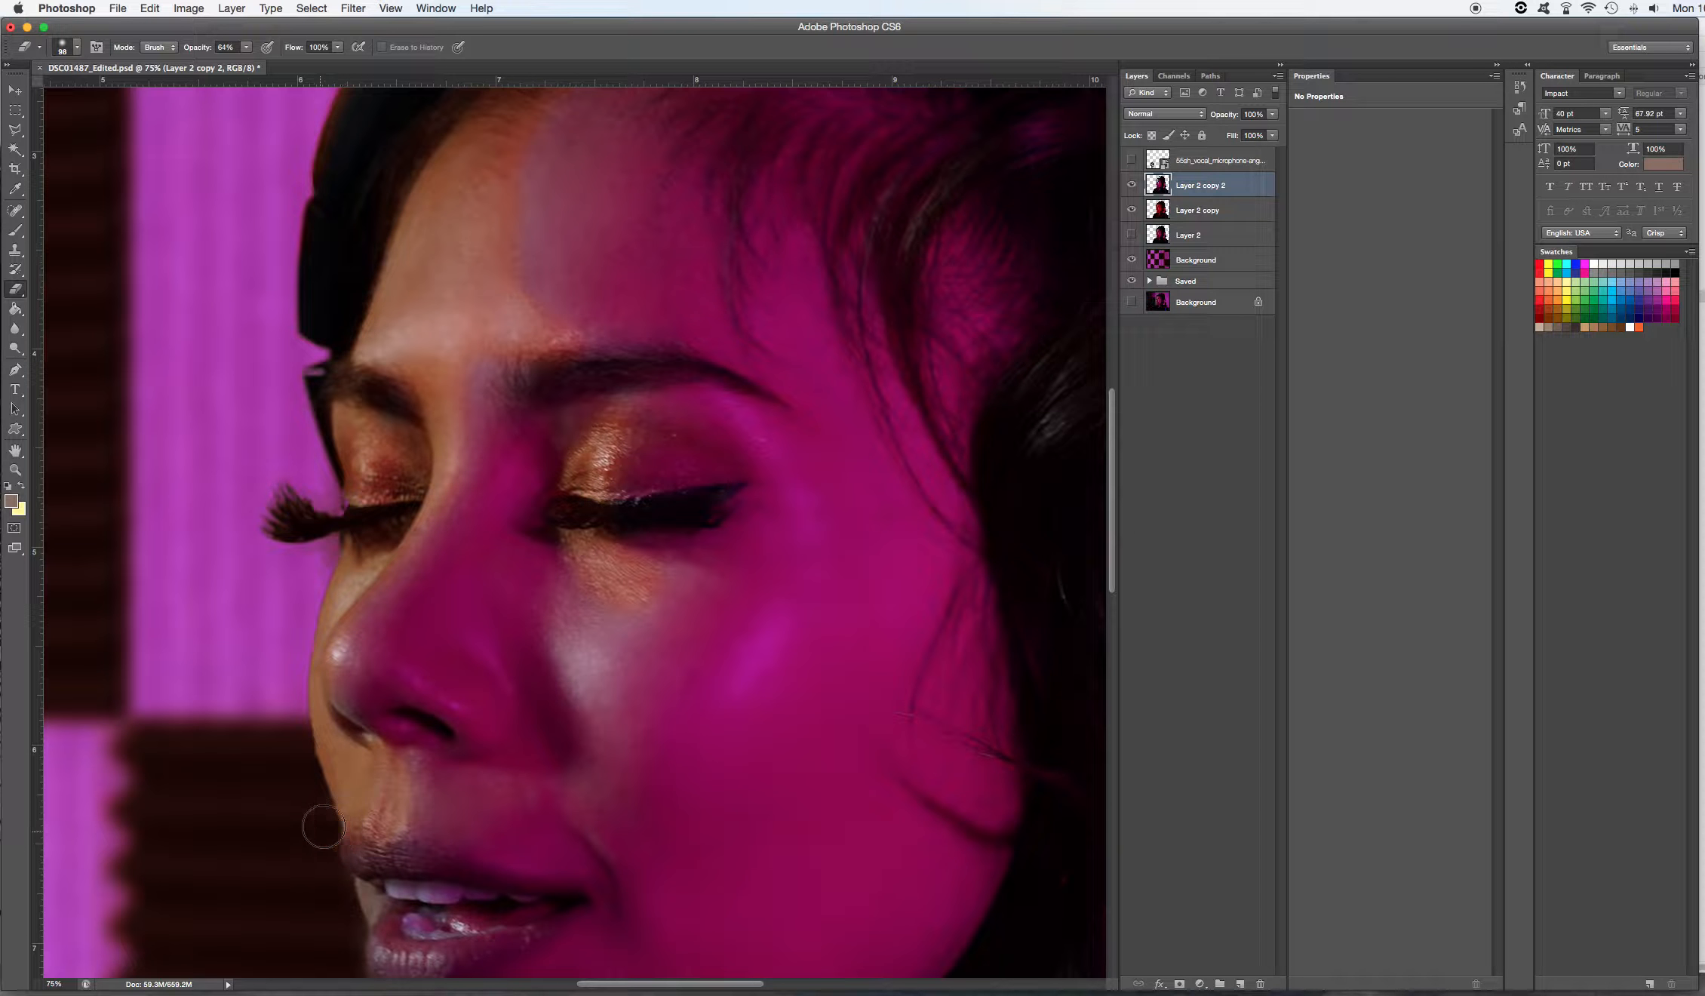
Erase the neutral-lit edges of the lower face, chin, neck and upper chest on Layer 2 copy 2 to reveal warm tones.
scroll(305, 823, "down", 5)
mouse_move(351, 554)
left_mouse_down()
mouse_move(341, 645)
mouse_move(349, 611)
mouse_move(398, 641)
mouse_move(433, 751)
mouse_move(449, 760)
mouse_move(428, 690)
mouse_move(465, 764)
mouse_move(619, 776)
left_mouse_up()
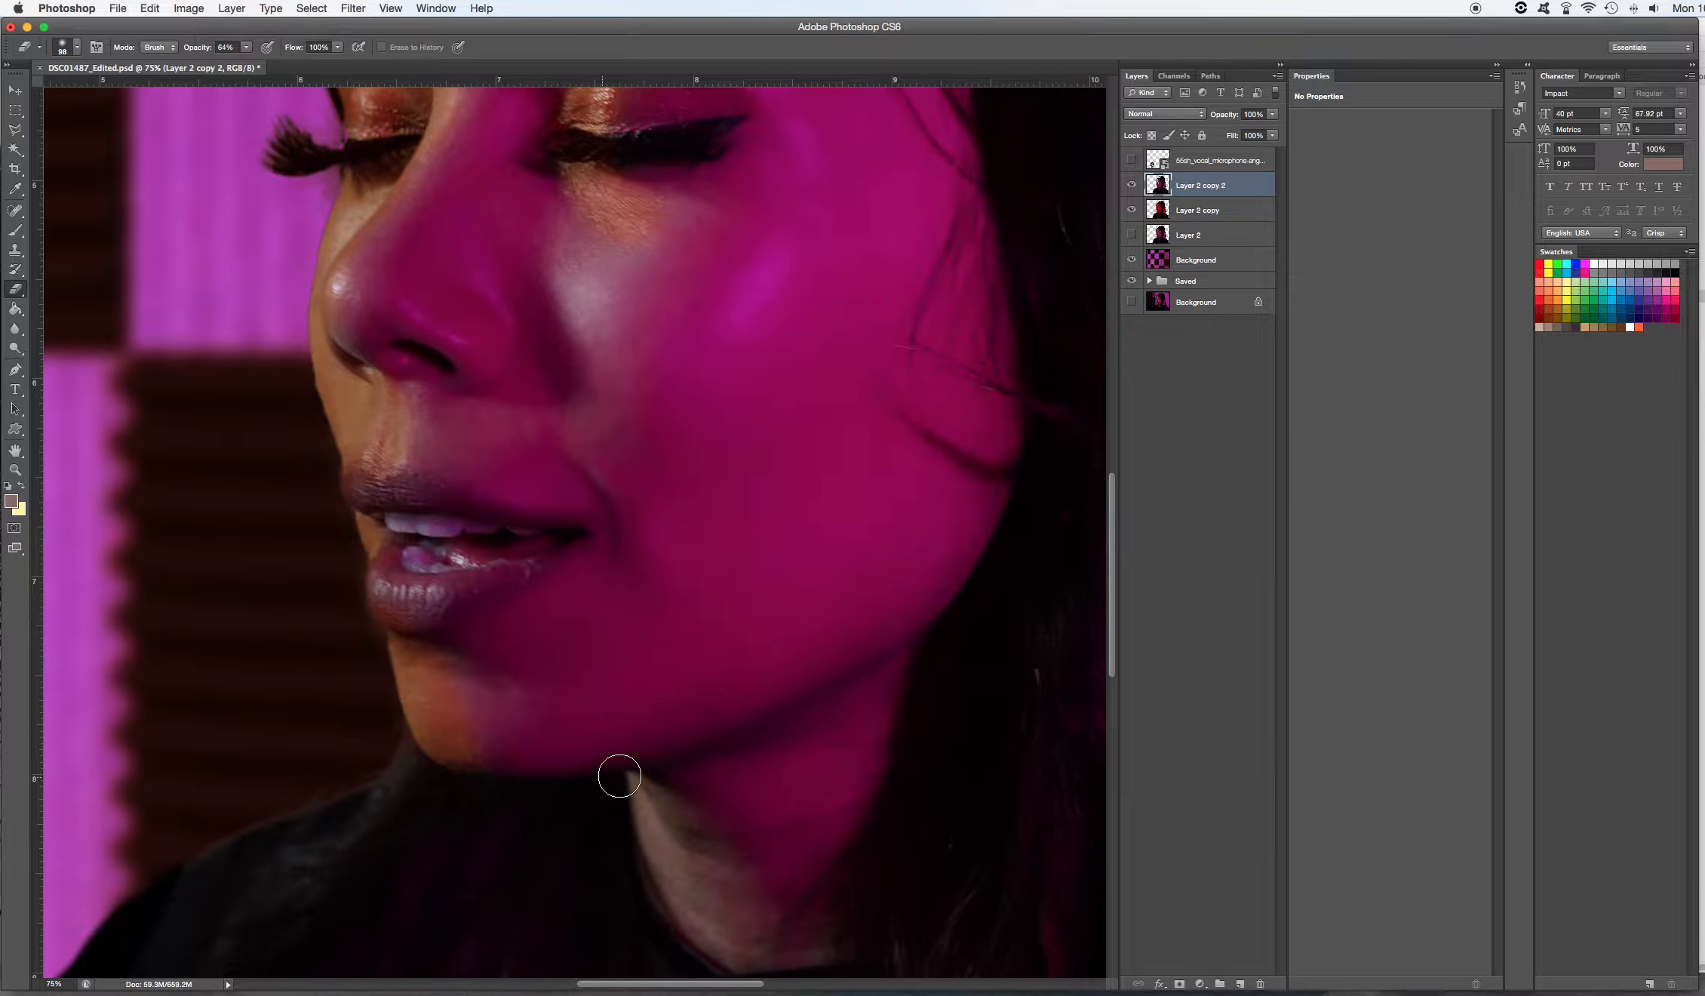
scroll(619, 776, "down", 3)
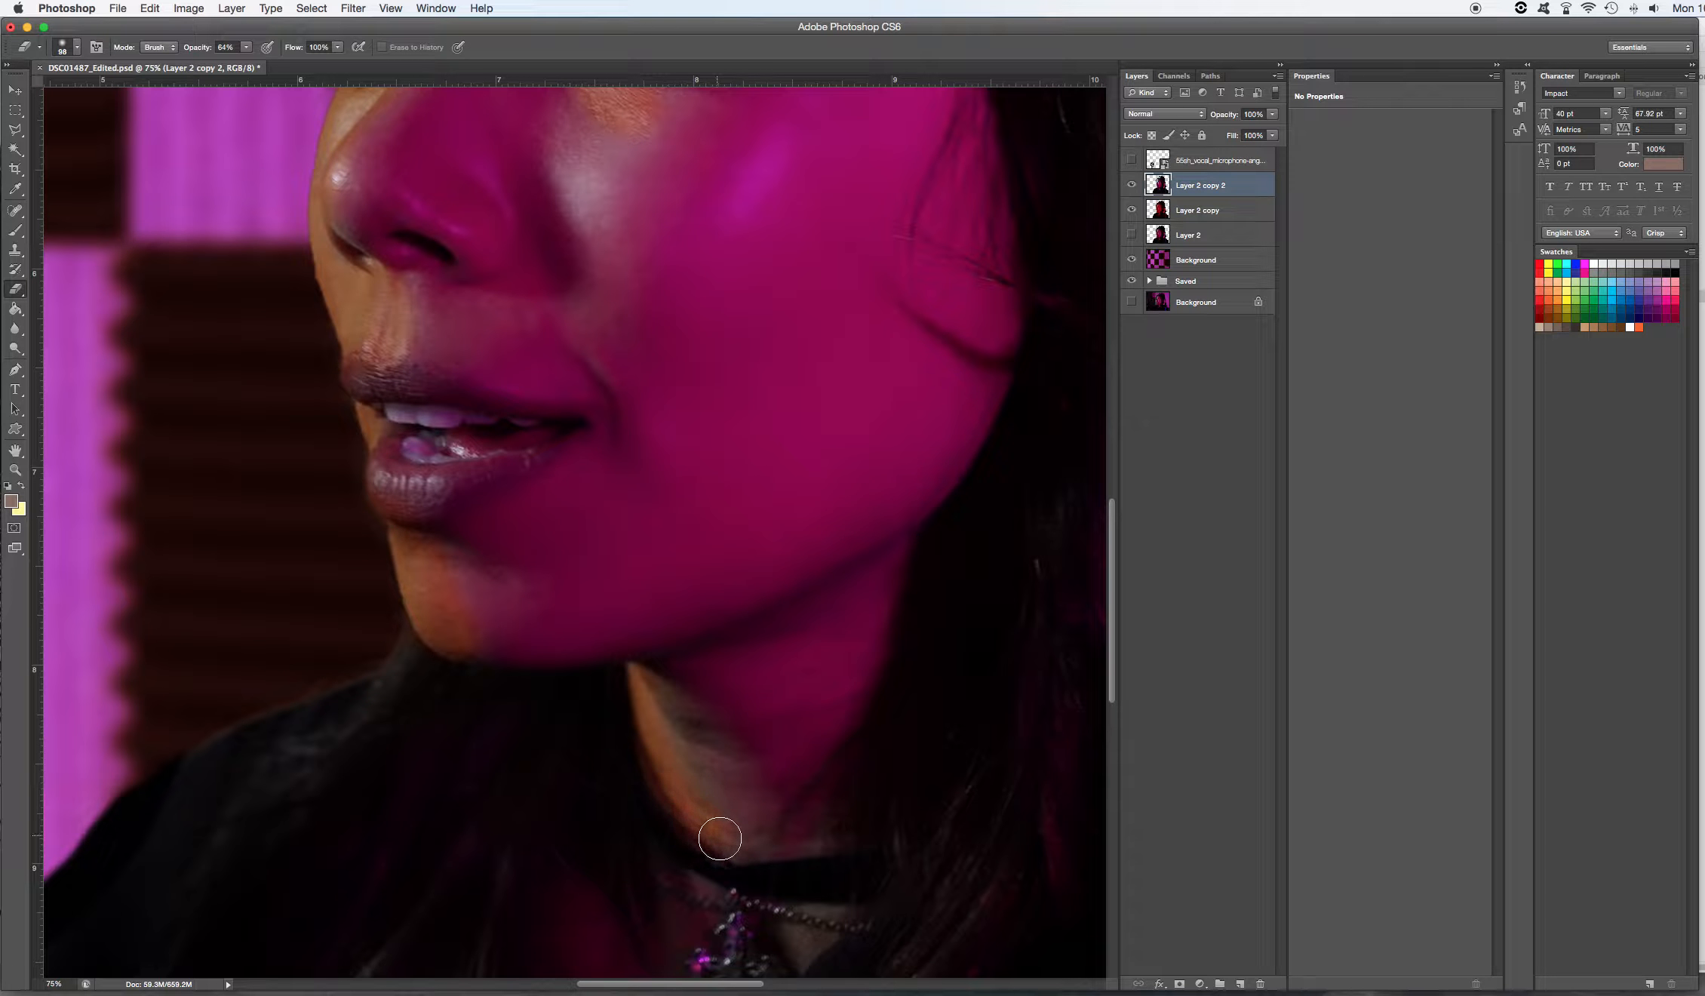
mouse_move(720, 838)
left_mouse_down()
mouse_move(662, 707)
mouse_move(712, 773)
mouse_move(704, 746)
mouse_move(743, 833)
mouse_move(811, 802)
mouse_move(708, 783)
mouse_move(770, 781)
left_mouse_up()
scroll(800, 809, "down", 3)
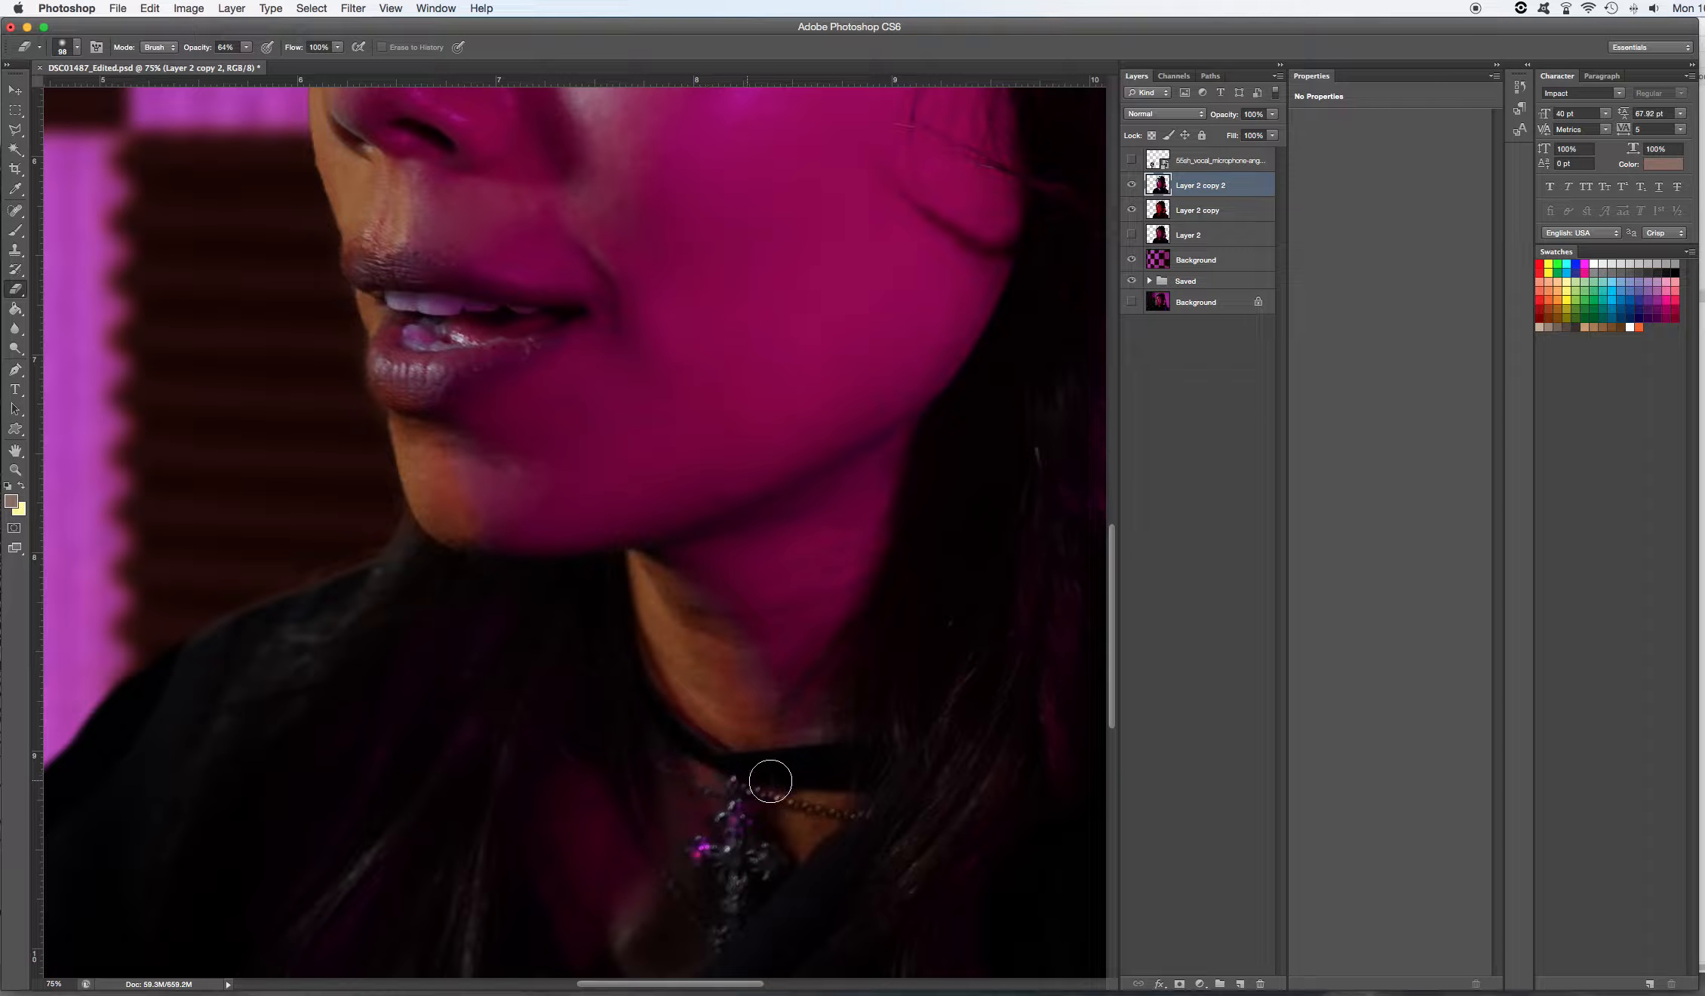
scroll(645, 856, "down", 3)
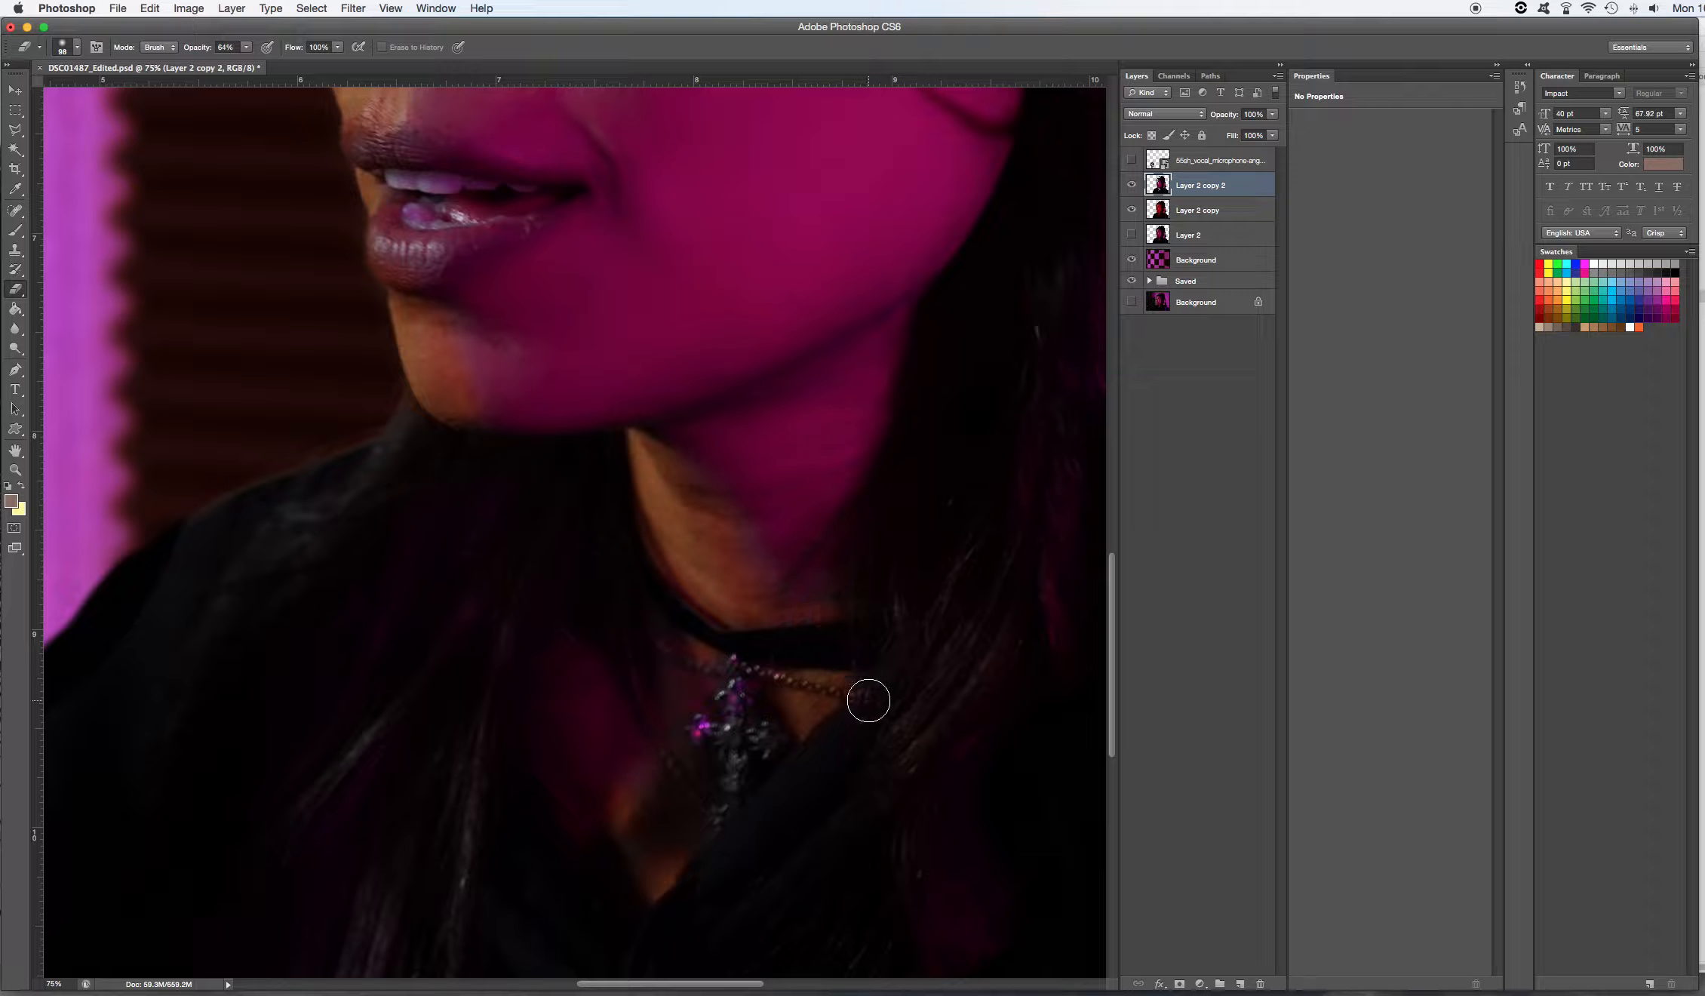
Erase the pale outer edge of the raised hand, from wrist to fingertip, on Layer 2 copy 2 to reveal warm tones.
scroll(826, 755, "up", 7)
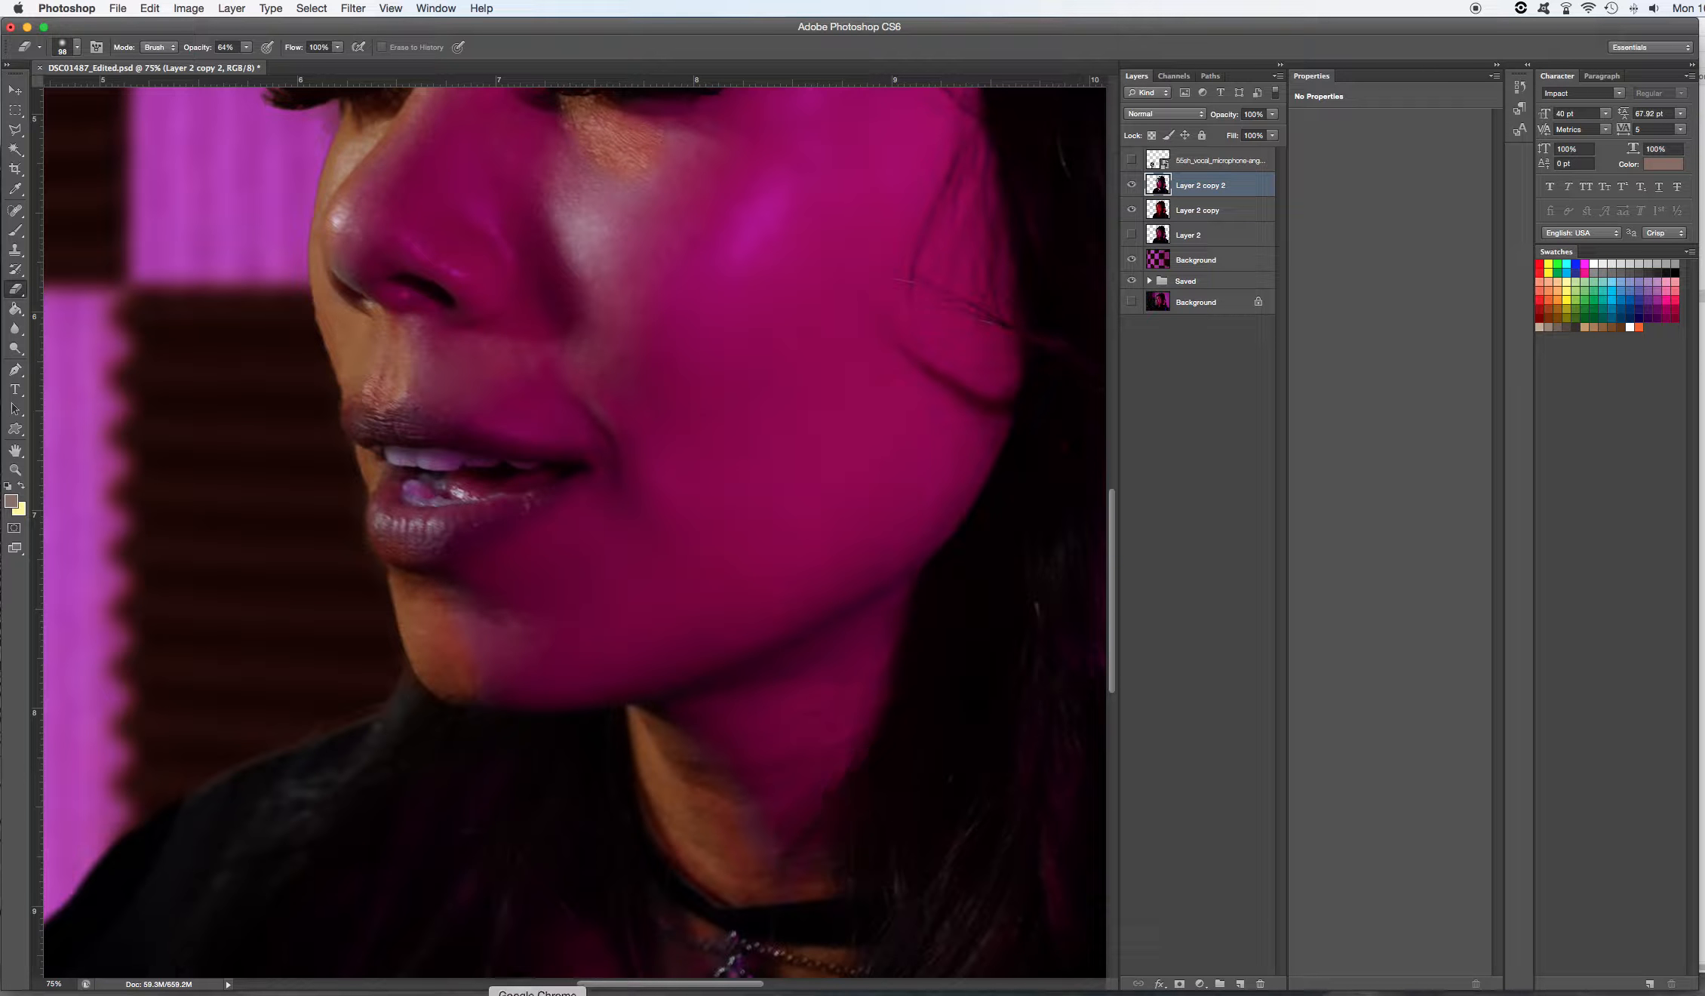
left_click_drag(620, 984, 774, 987)
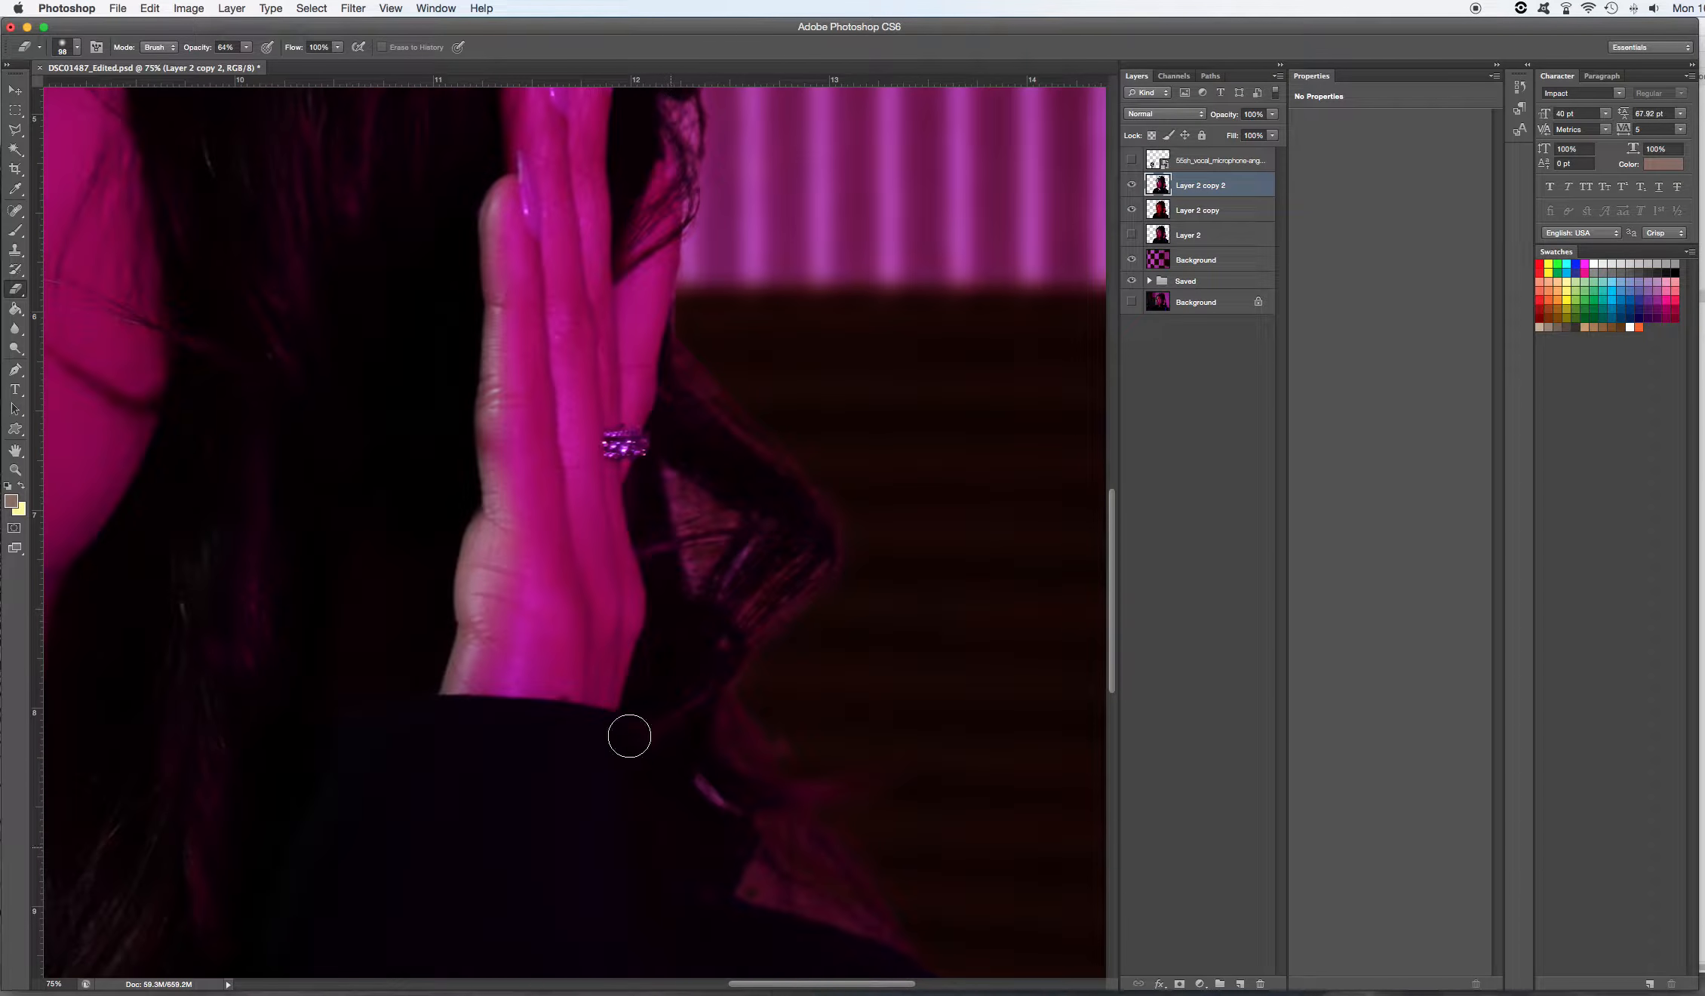
scroll(629, 735, "up", 2)
mouse_move(480, 600)
left_mouse_down()
mouse_move(451, 763)
mouse_move(484, 638)
left_mouse_up()
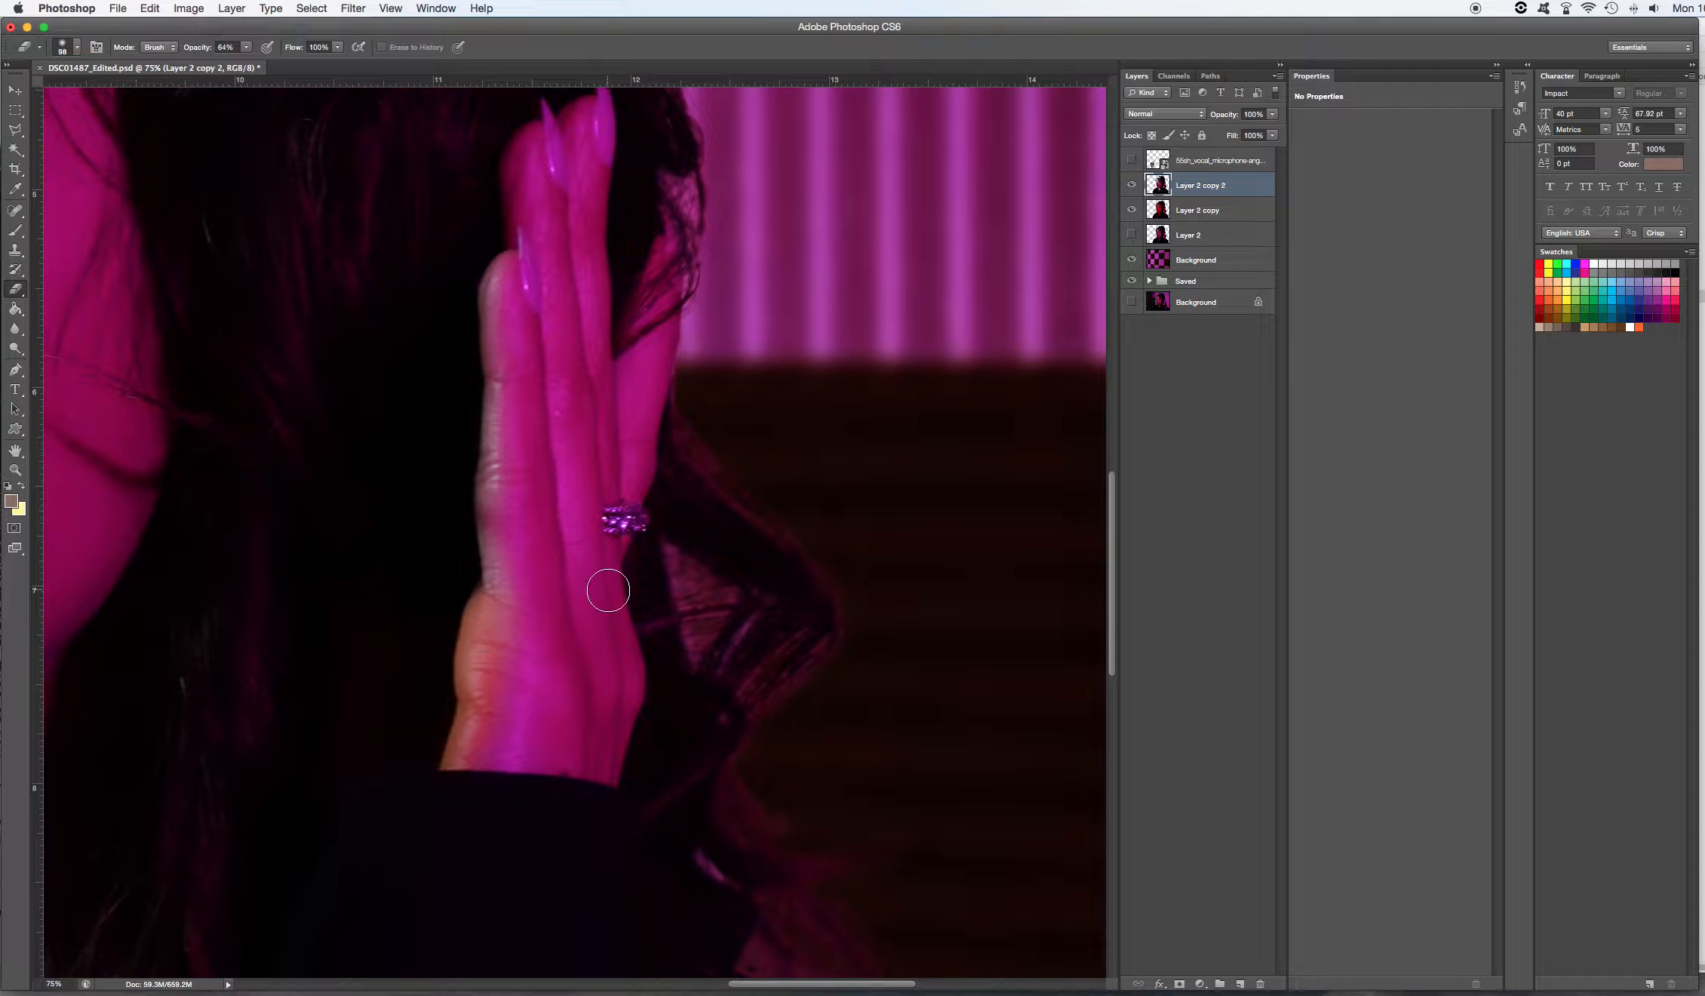
mouse_move(488, 277)
left_mouse_down()
mouse_move(492, 596)
mouse_move(488, 478)
left_mouse_up()
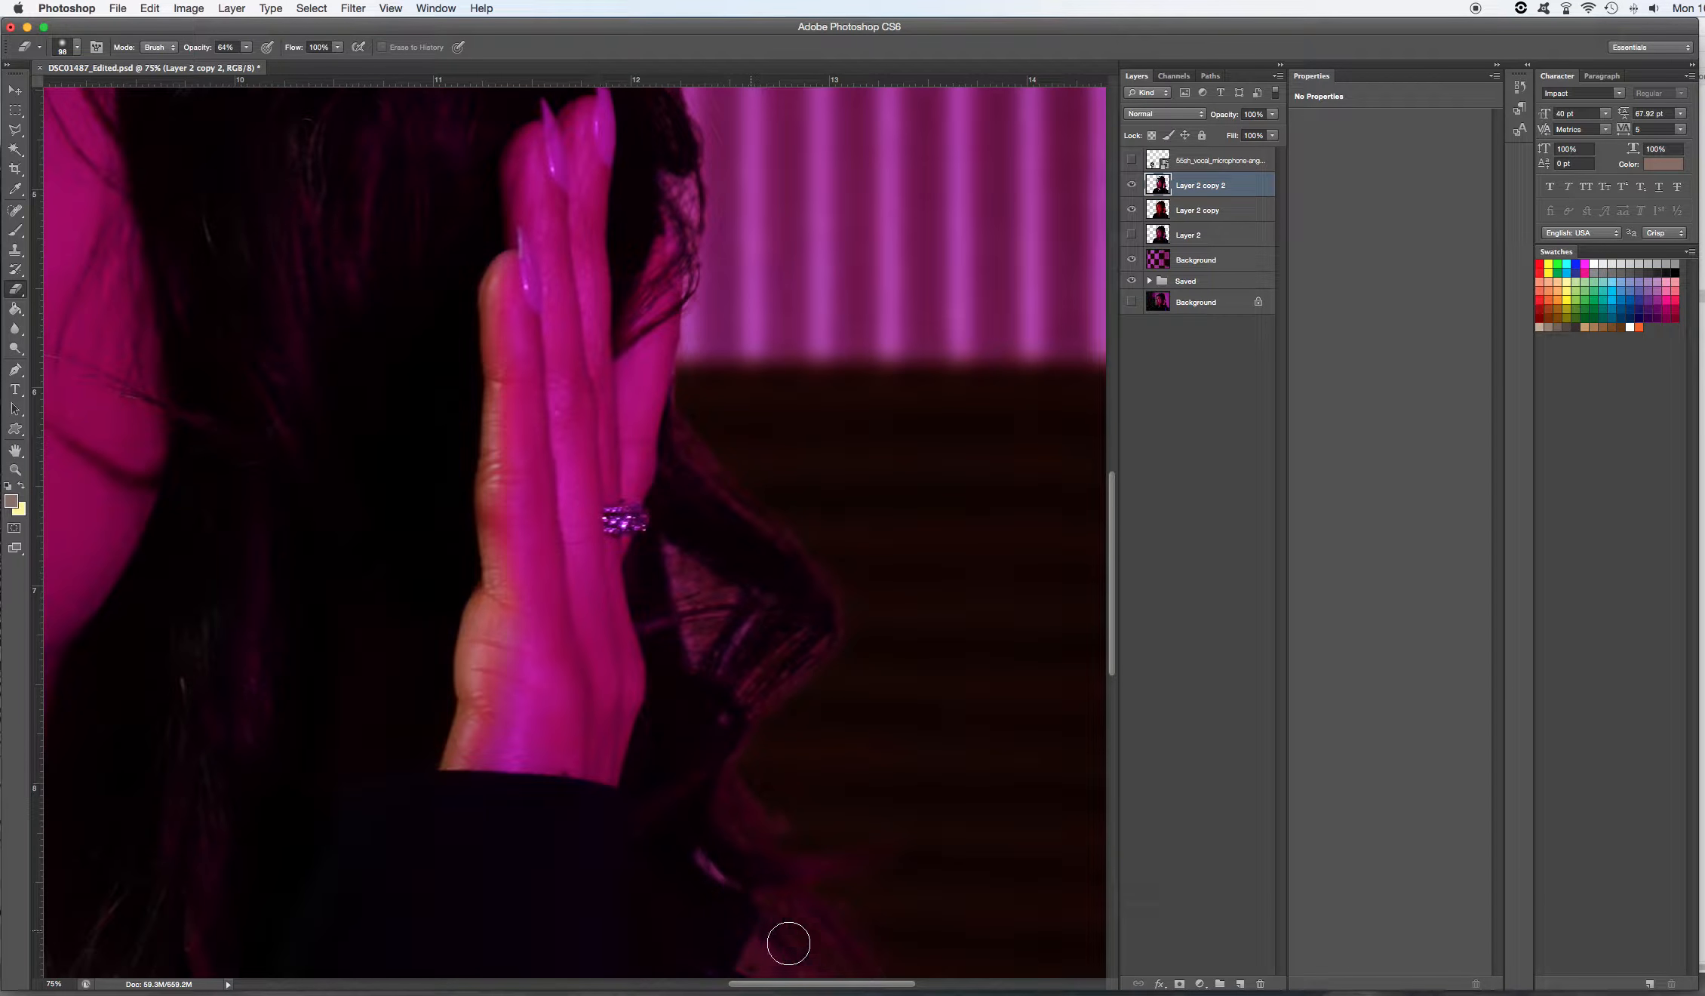
Extend the erasure down the warm side of the raised hand, from finger to wrist, on Layer 2 copy 2.
left_click_drag(829, 988, 793, 990)
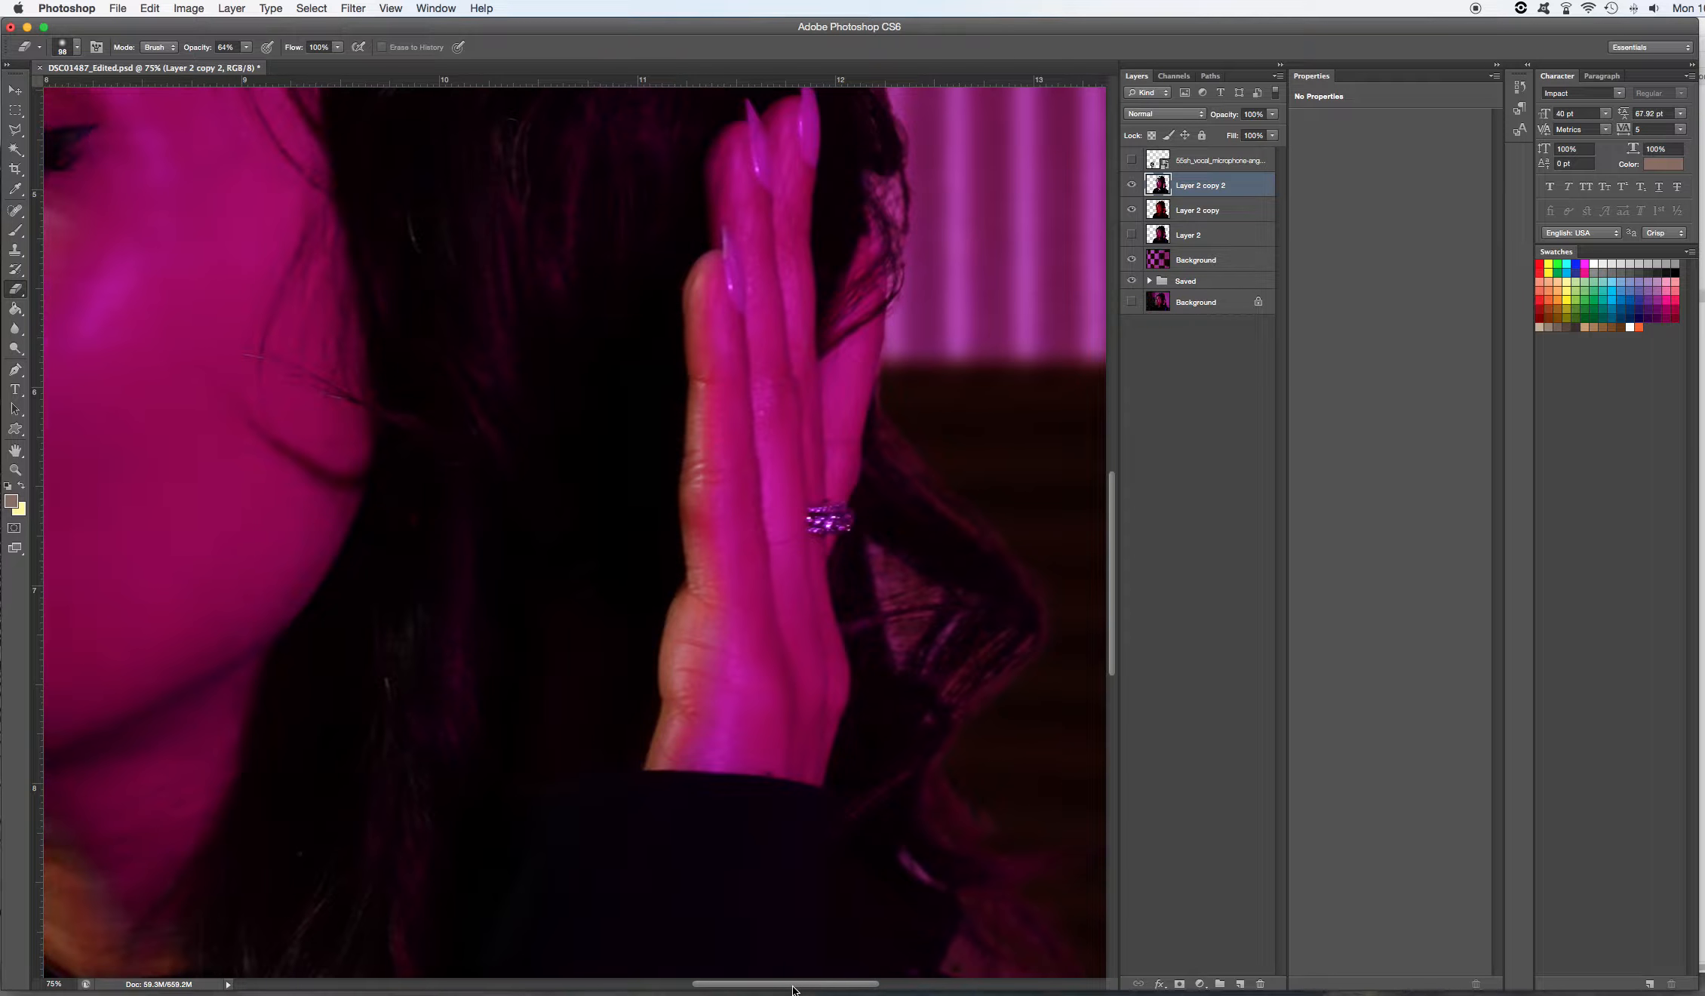
mouse_move(689, 342)
left_mouse_down()
mouse_move(678, 678)
mouse_move(698, 603)
mouse_move(654, 771)
left_mouse_up()
Enlarge the soft Eraser to 332 px and erase the magenta transition from the forehead down to the eyelid on Layer 2 copy 2.
left_click_drag(840, 988, 718, 988)
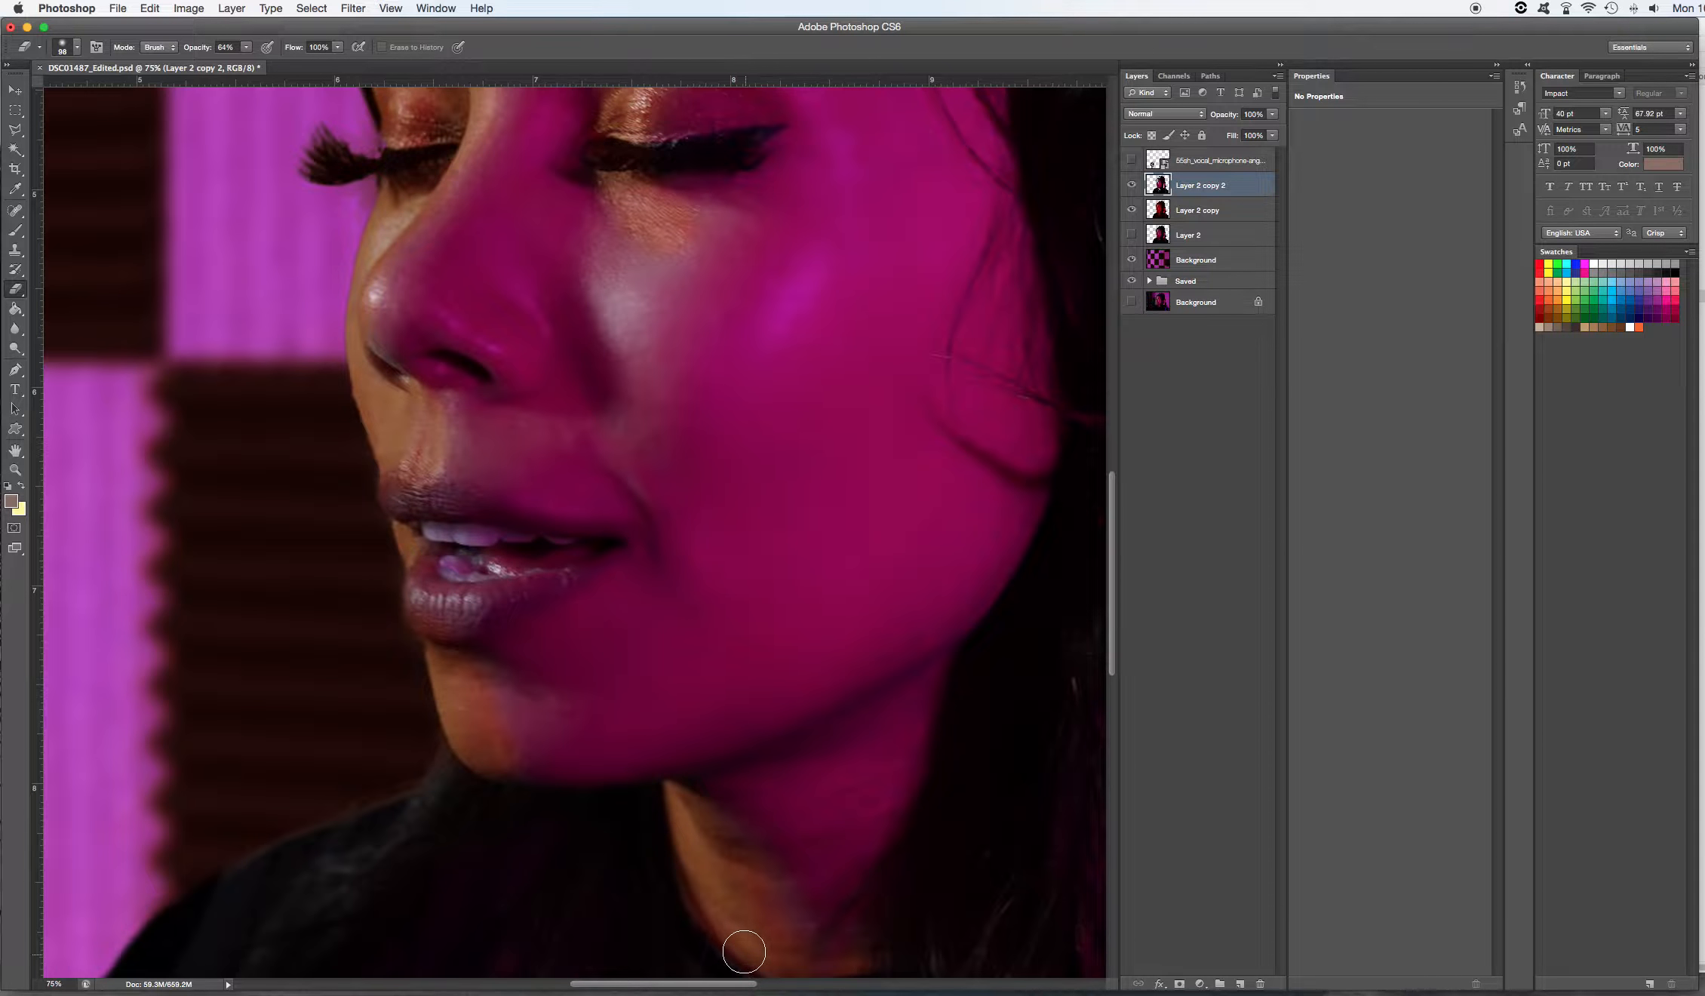
scroll(744, 952, "up", 10)
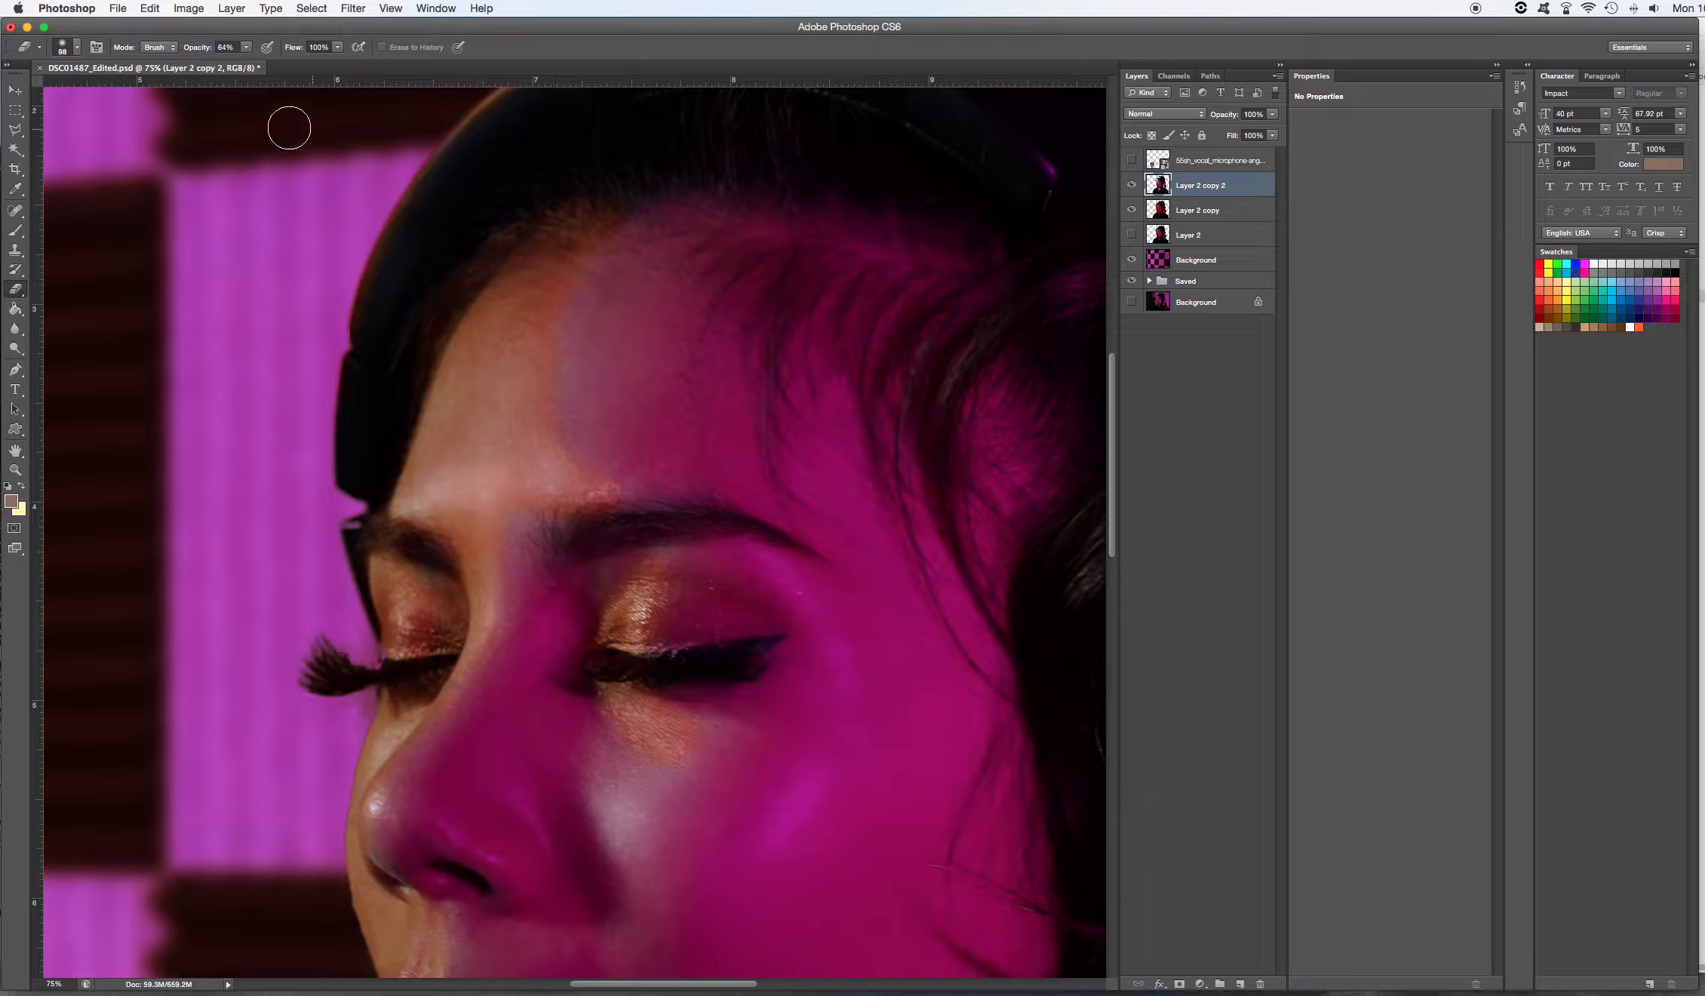
left_click(77, 48)
left_click_drag(124, 101, 141, 99)
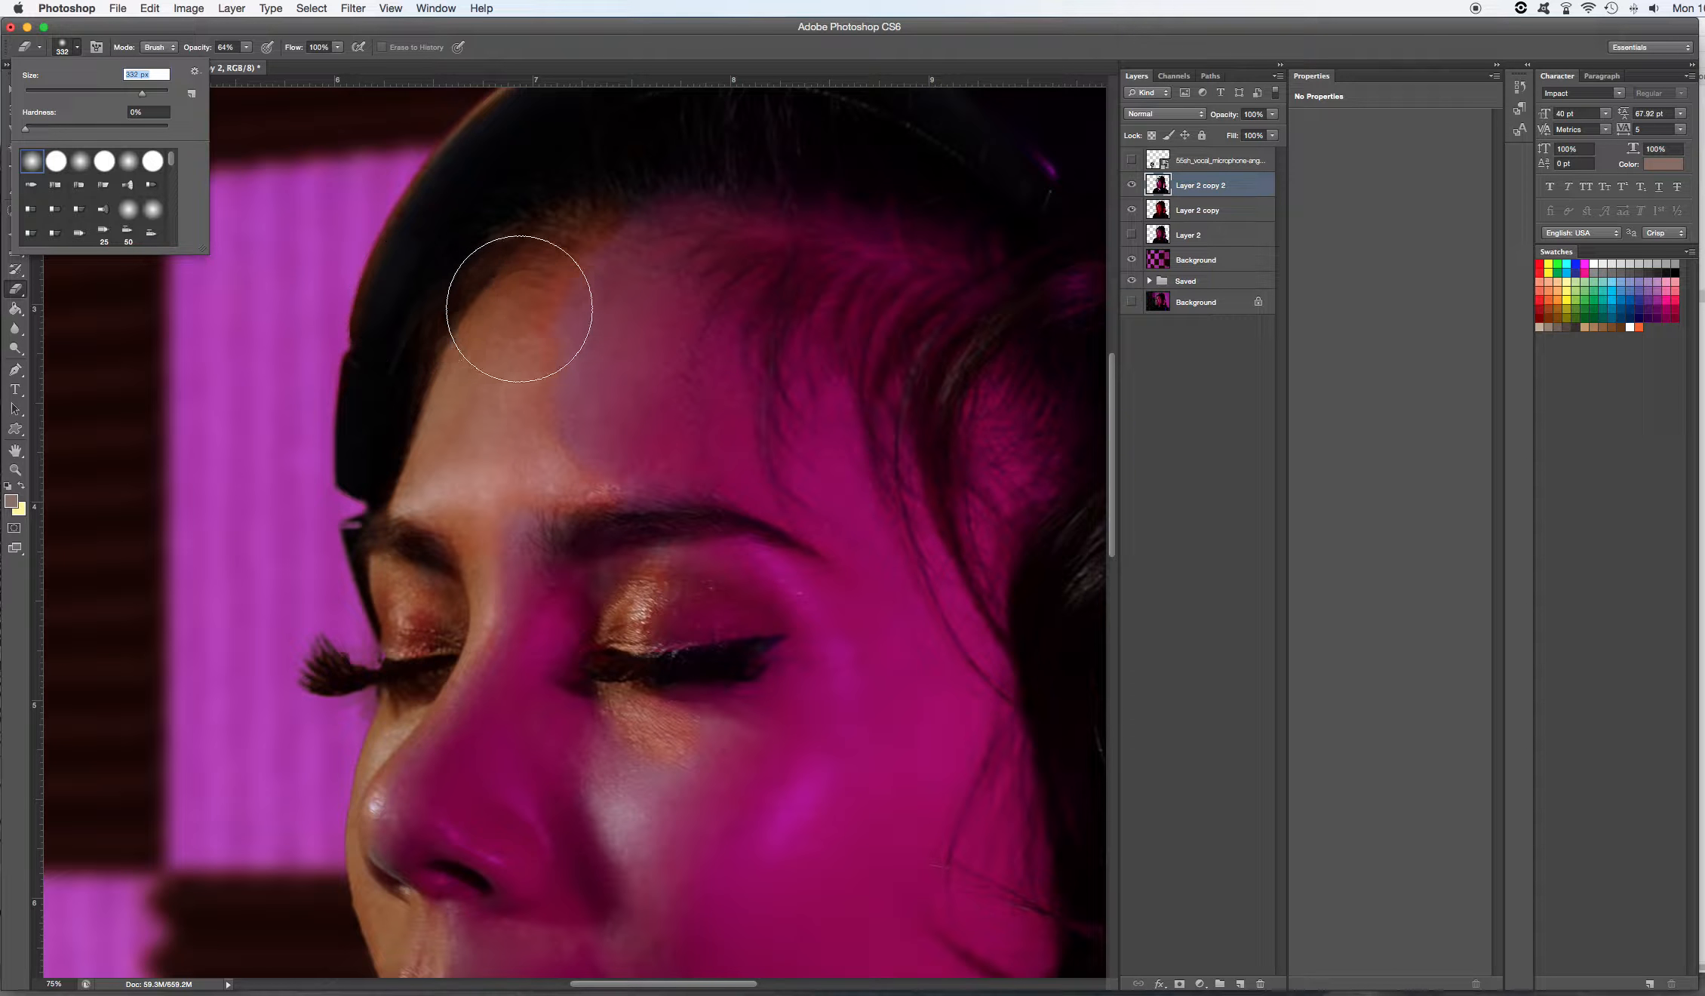
mouse_move(544, 272)
left_mouse_down()
mouse_move(472, 525)
mouse_move(421, 575)
mouse_move(480, 359)
mouse_move(527, 264)
mouse_move(487, 387)
mouse_move(497, 434)
mouse_move(519, 344)
mouse_move(526, 466)
mouse_move(485, 585)
mouse_move(518, 625)
mouse_move(644, 635)
mouse_move(647, 603)
mouse_move(633, 690)
mouse_move(651, 700)
mouse_move(624, 693)
mouse_move(627, 625)
mouse_move(643, 590)
left_mouse_up()
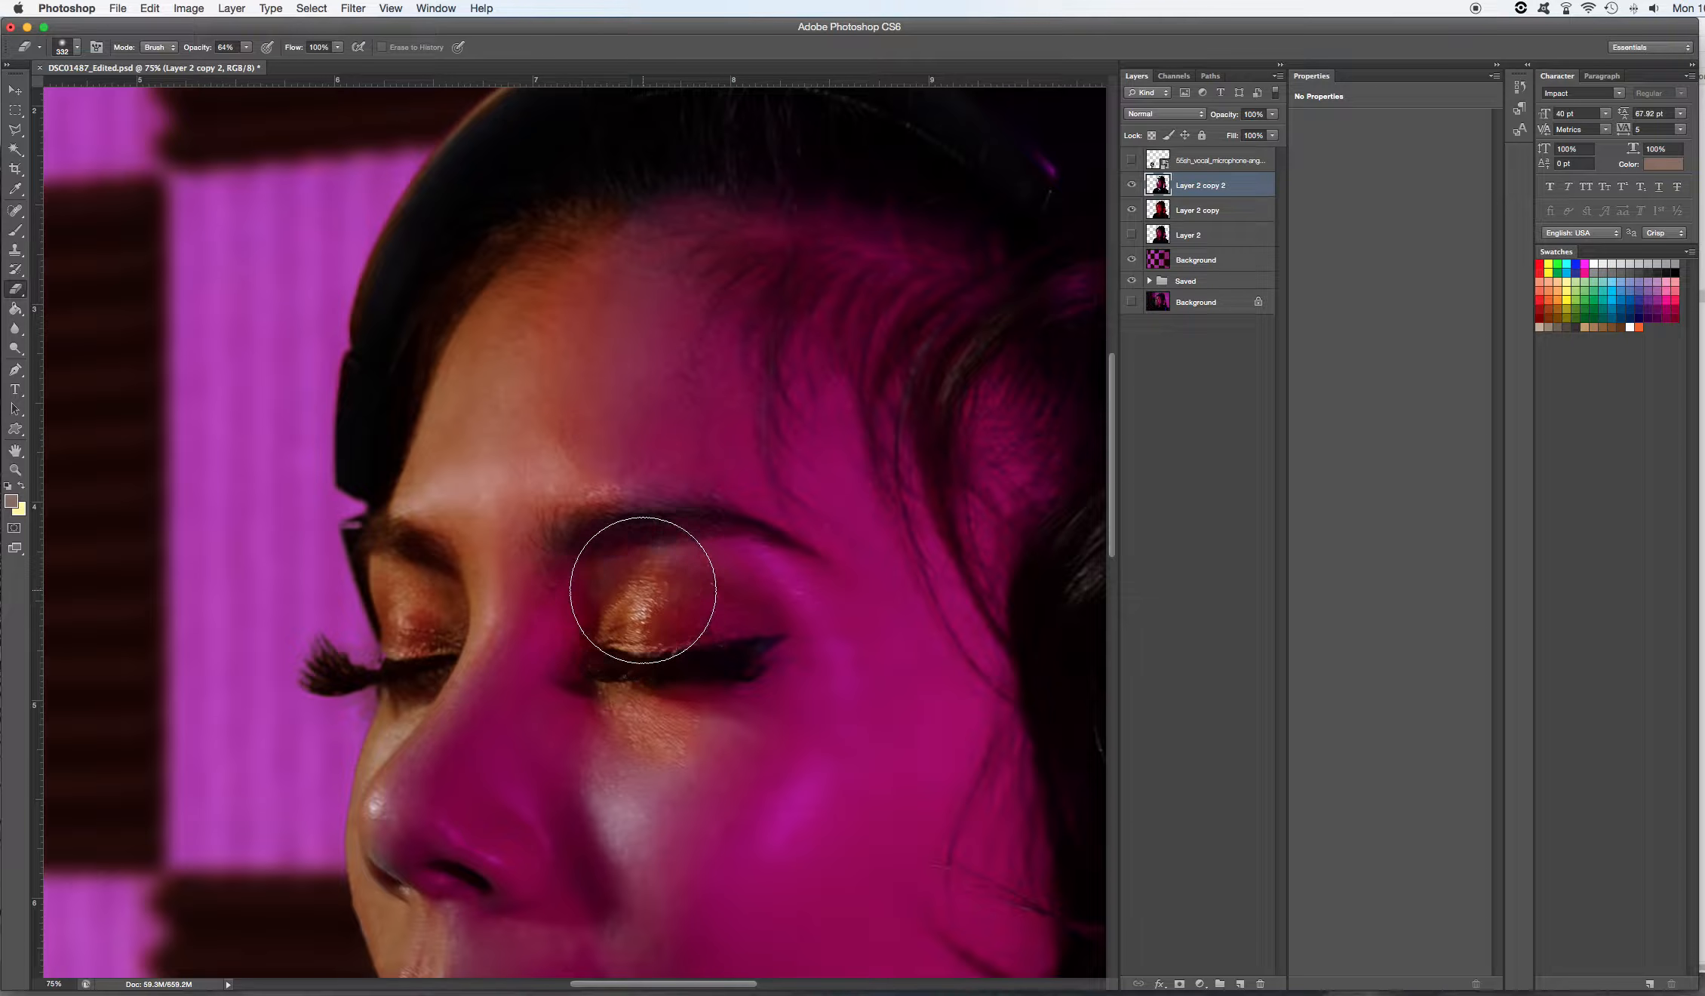
Erase between the brows and along the profile edge from nose to chin on Layer 2 copy 2 to strengthen the warm tones.
scroll(370, 755, "down", 4)
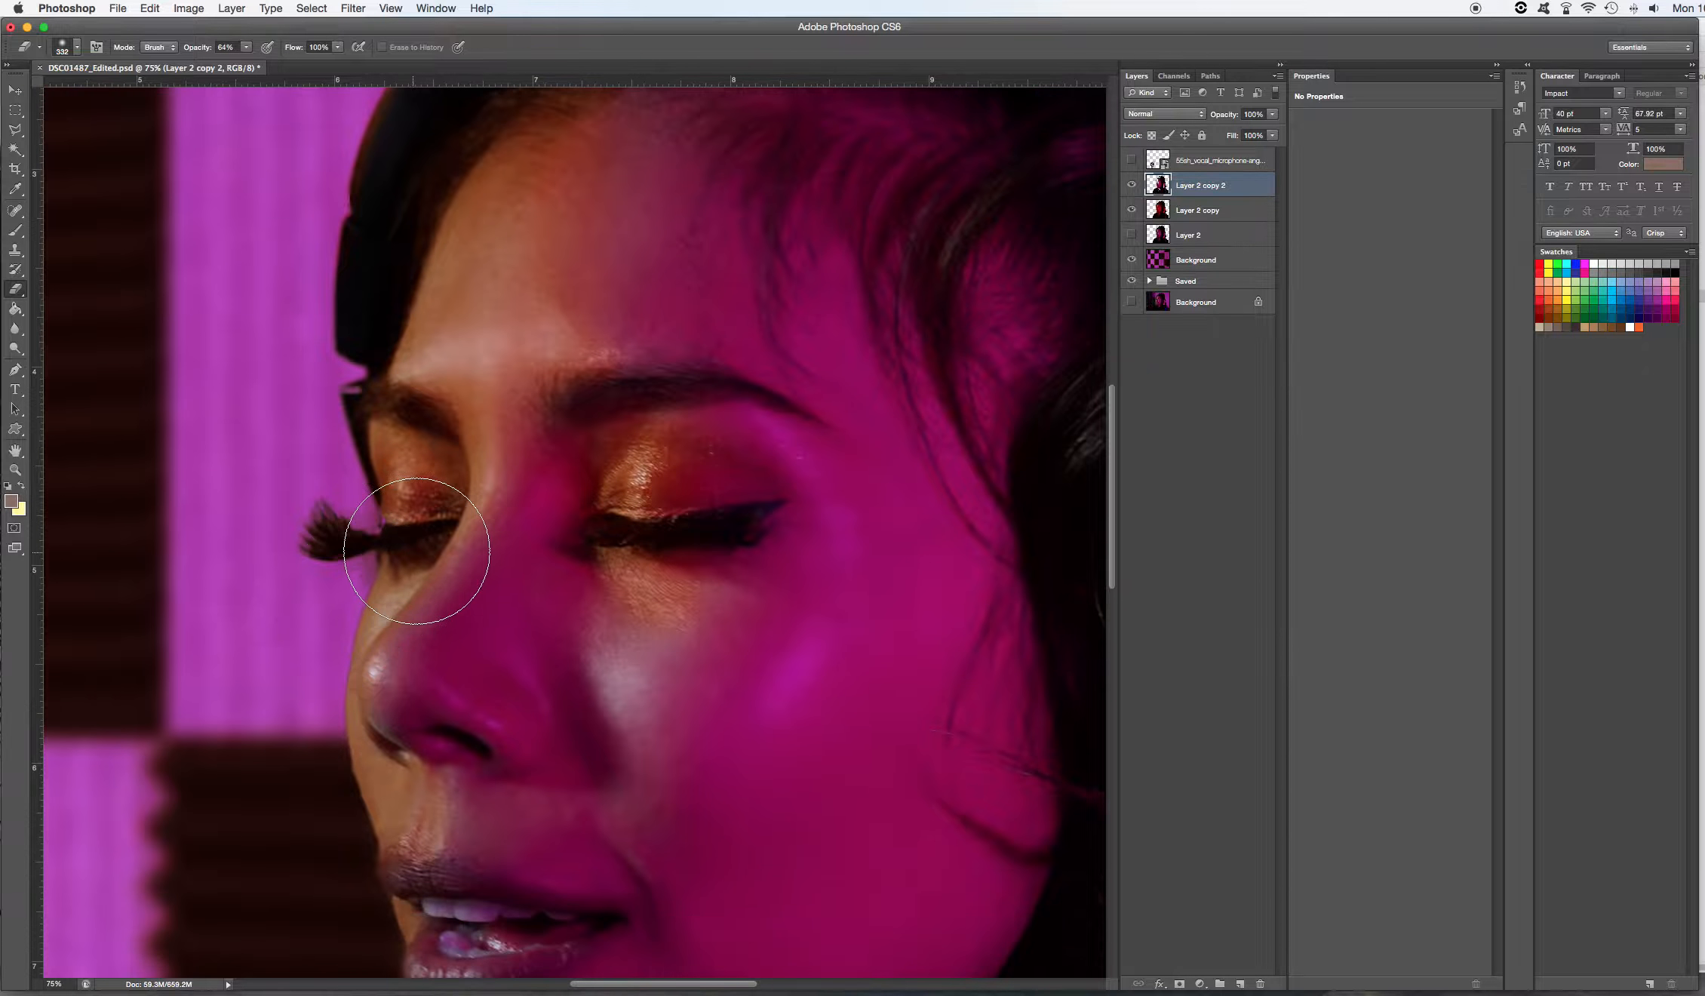
mouse_move(475, 340)
left_mouse_down()
mouse_move(422, 272)
mouse_move(514, 178)
mouse_move(521, 312)
mouse_move(482, 370)
left_mouse_up()
scroll(310, 633, "down", 8)
mouse_move(309, 634)
left_mouse_down()
mouse_move(390, 517)
mouse_move(344, 575)
mouse_move(358, 760)
mouse_move(374, 798)
mouse_move(417, 782)
mouse_move(494, 851)
mouse_move(441, 819)
left_mouse_up()
scroll(573, 909, "down", 2)
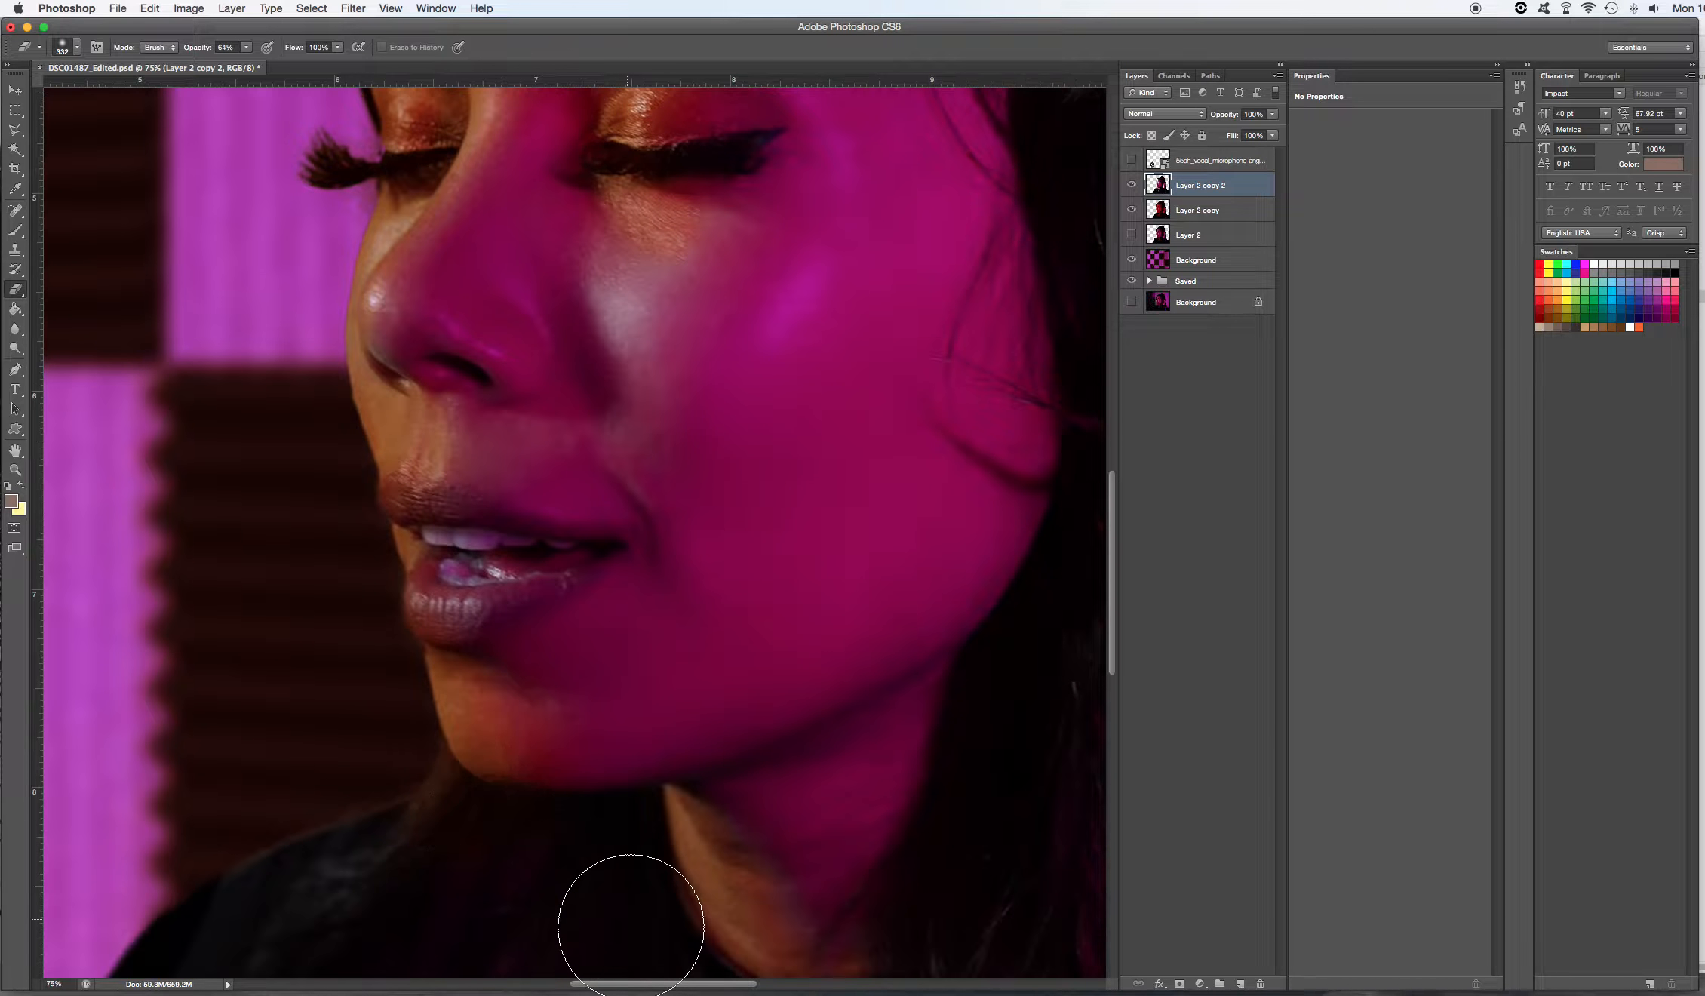
Erase the pale highlight on the cheek beneath the eye on Layer 2 copy 2 to reveal the warm tones.
scroll(678, 914, "down", 3)
scroll(676, 921, "down", 2)
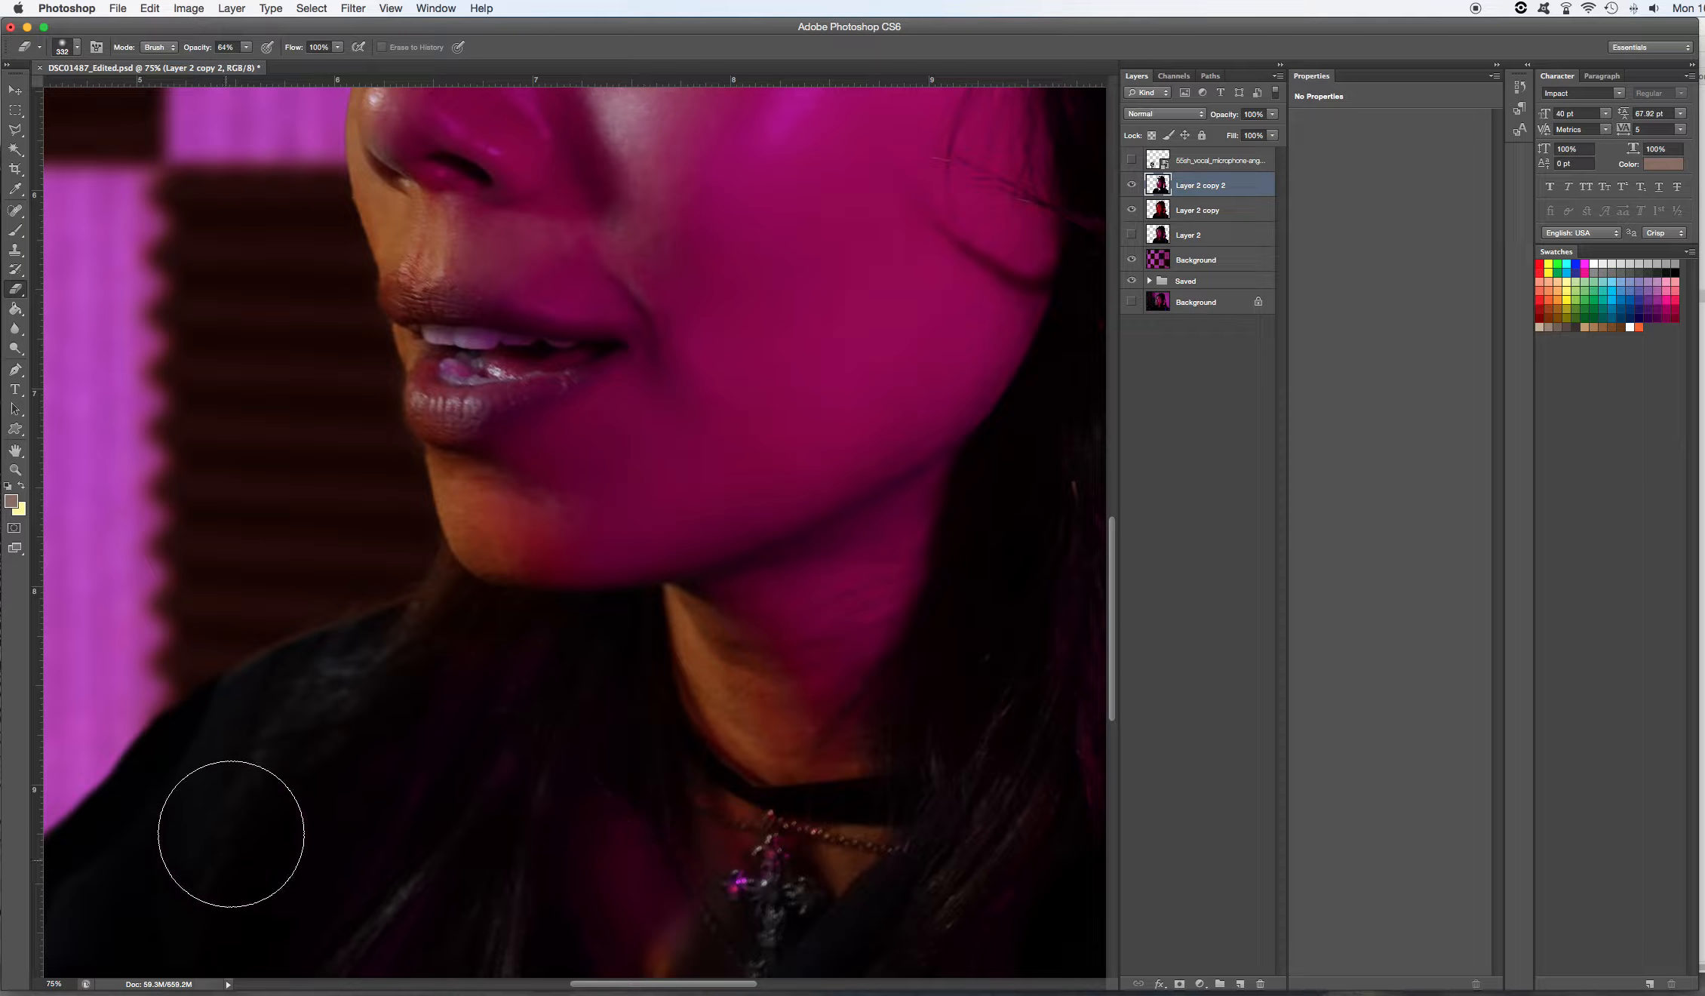
scroll(255, 829, "up", 6)
mouse_move(631, 343)
left_mouse_down()
mouse_move(649, 412)
mouse_move(663, 311)
mouse_move(644, 321)
mouse_move(635, 399)
mouse_move(684, 282)
mouse_move(870, 339)
left_mouse_up()
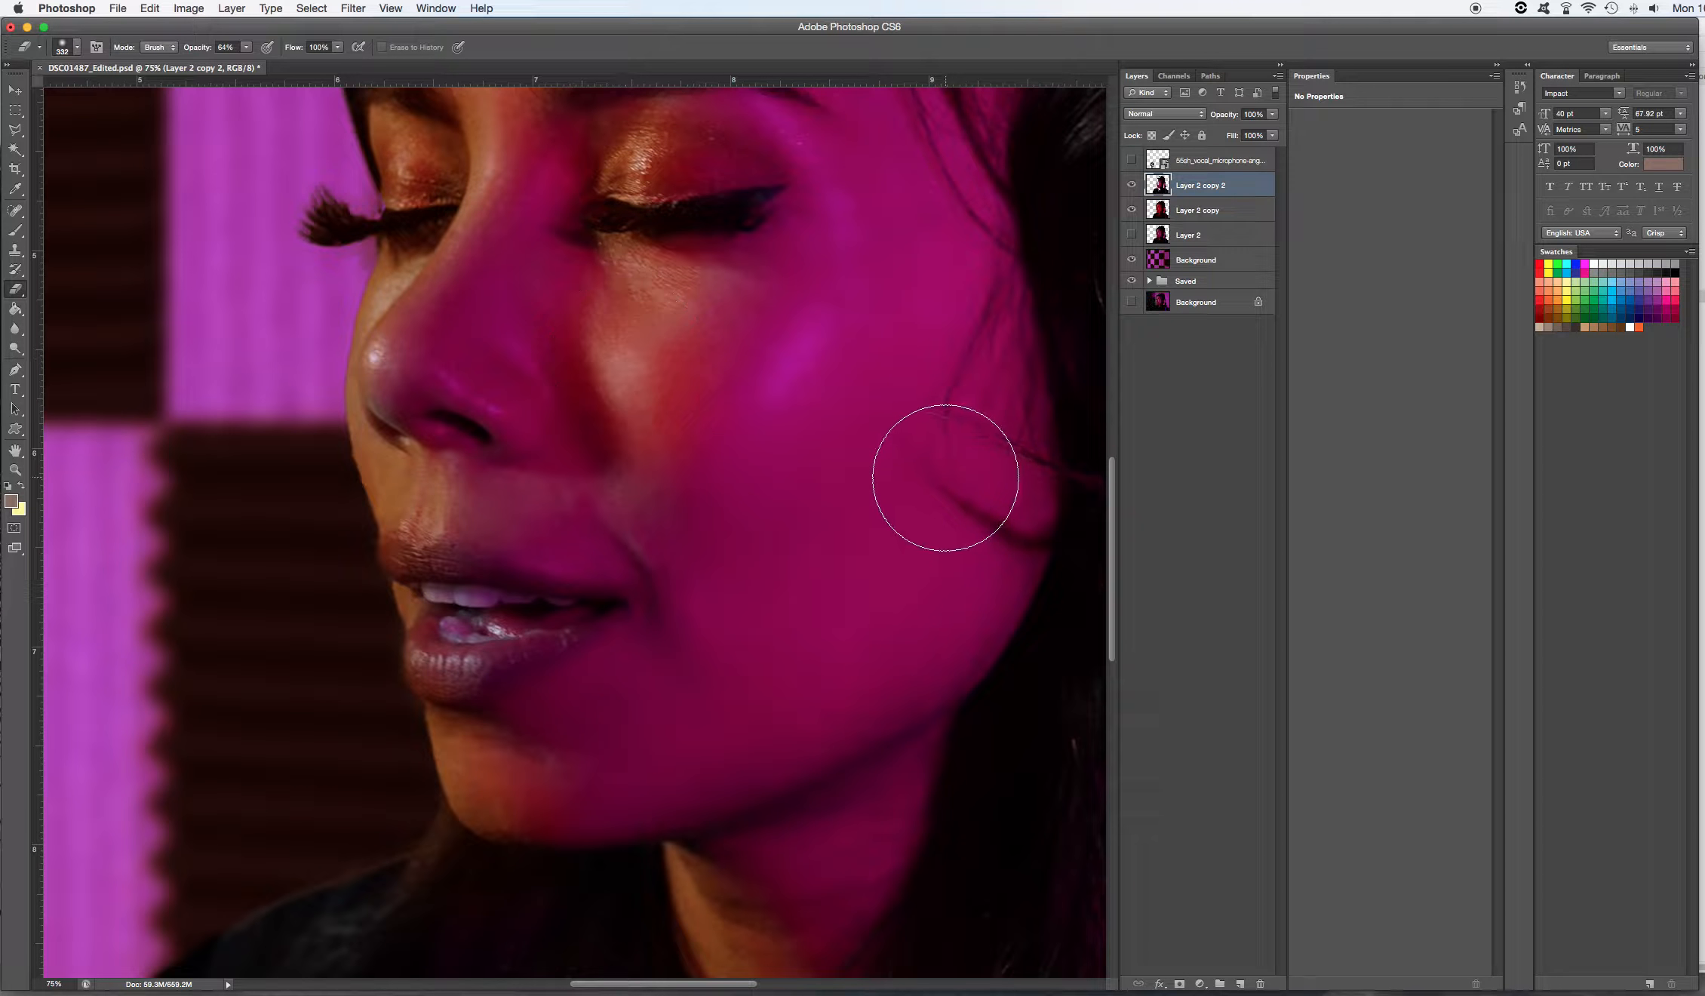
Set the Eraser to a brush of about 40 px at 100% opacity.
scroll(875, 505, "up", 5)
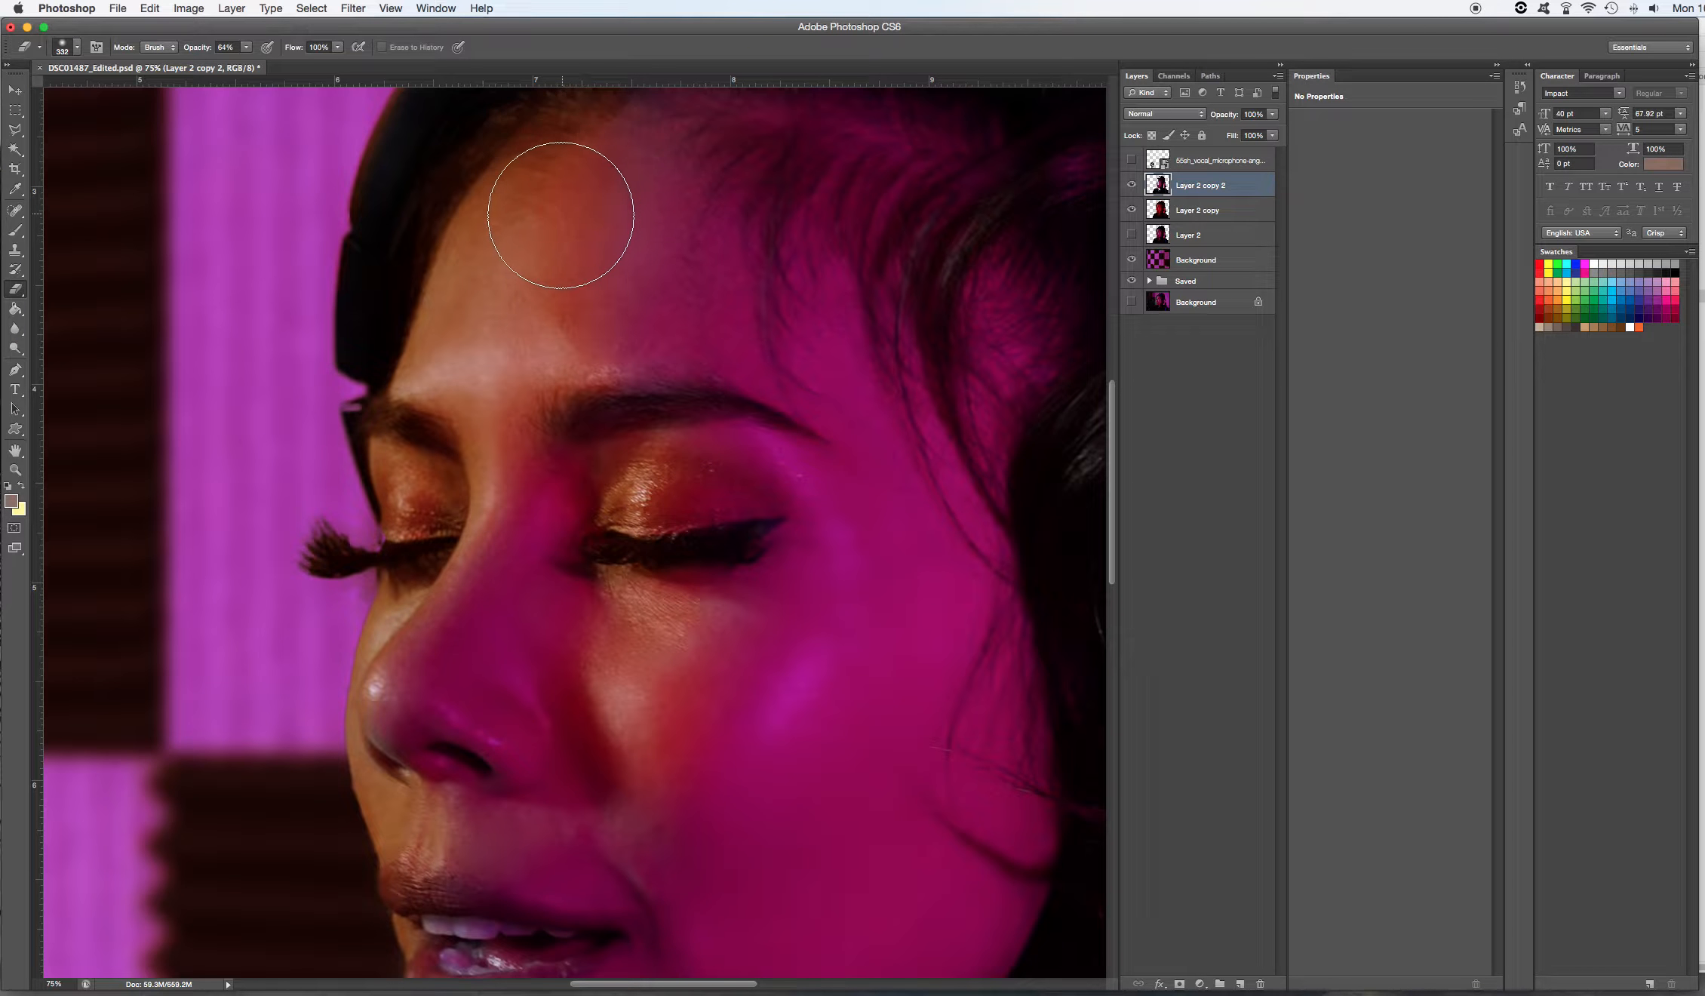
scroll(559, 209, "up", 1)
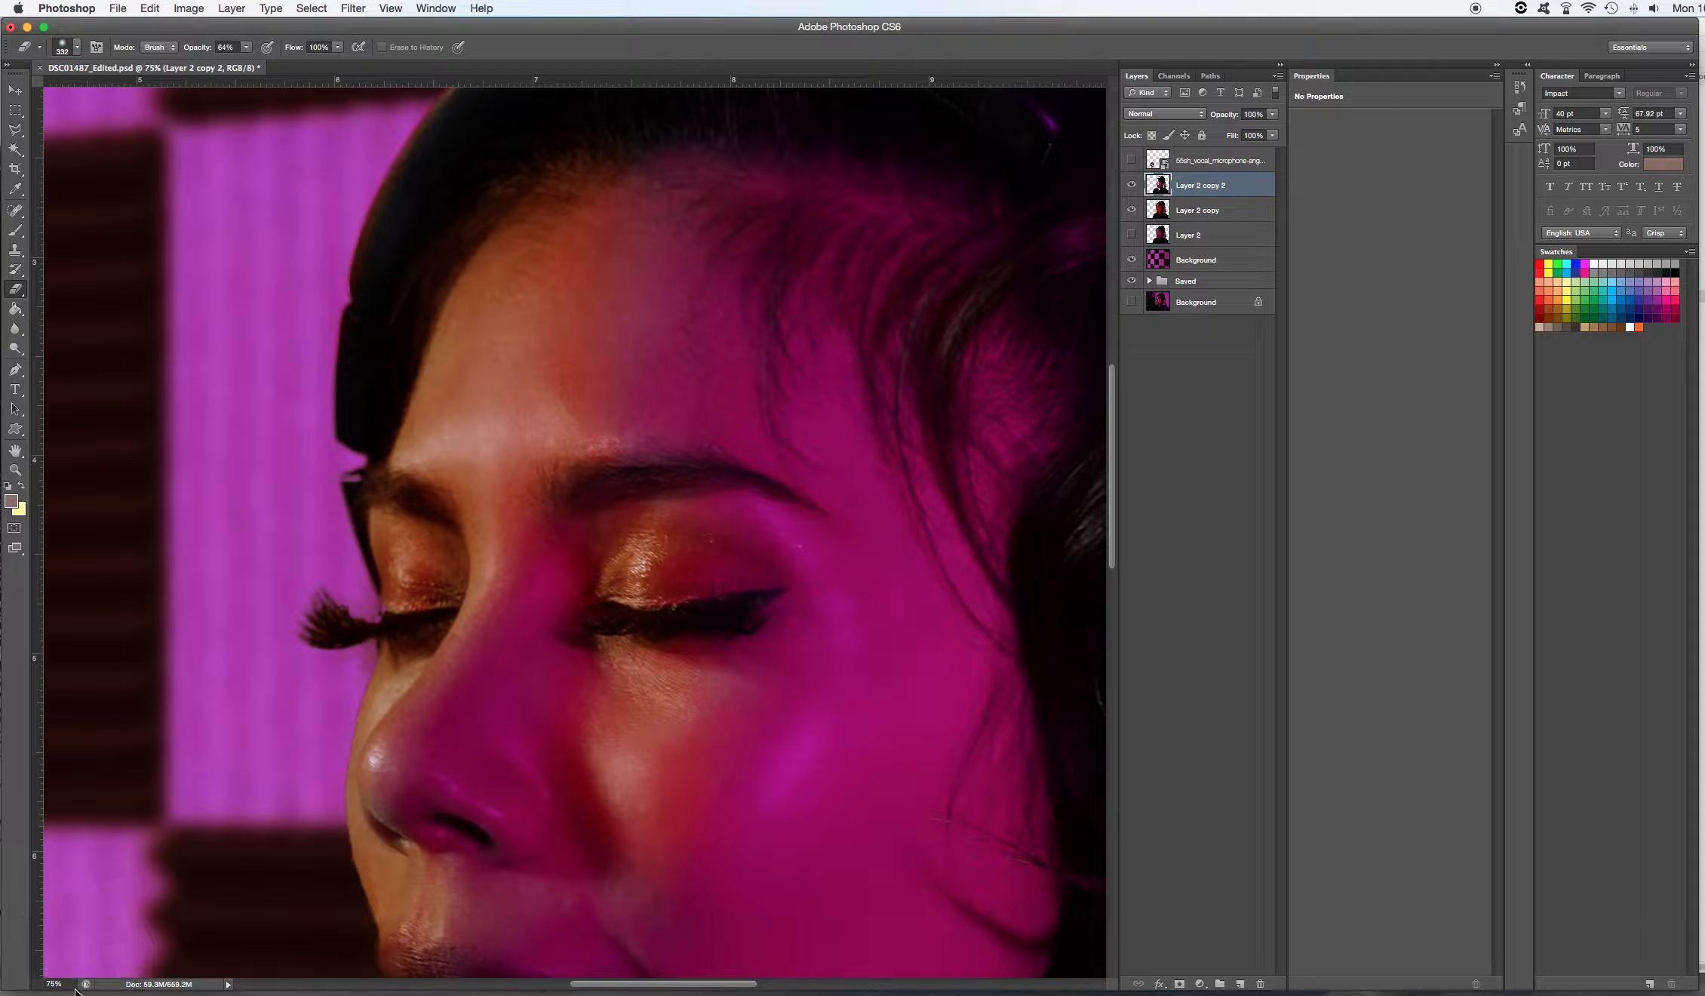
left_click(65, 52)
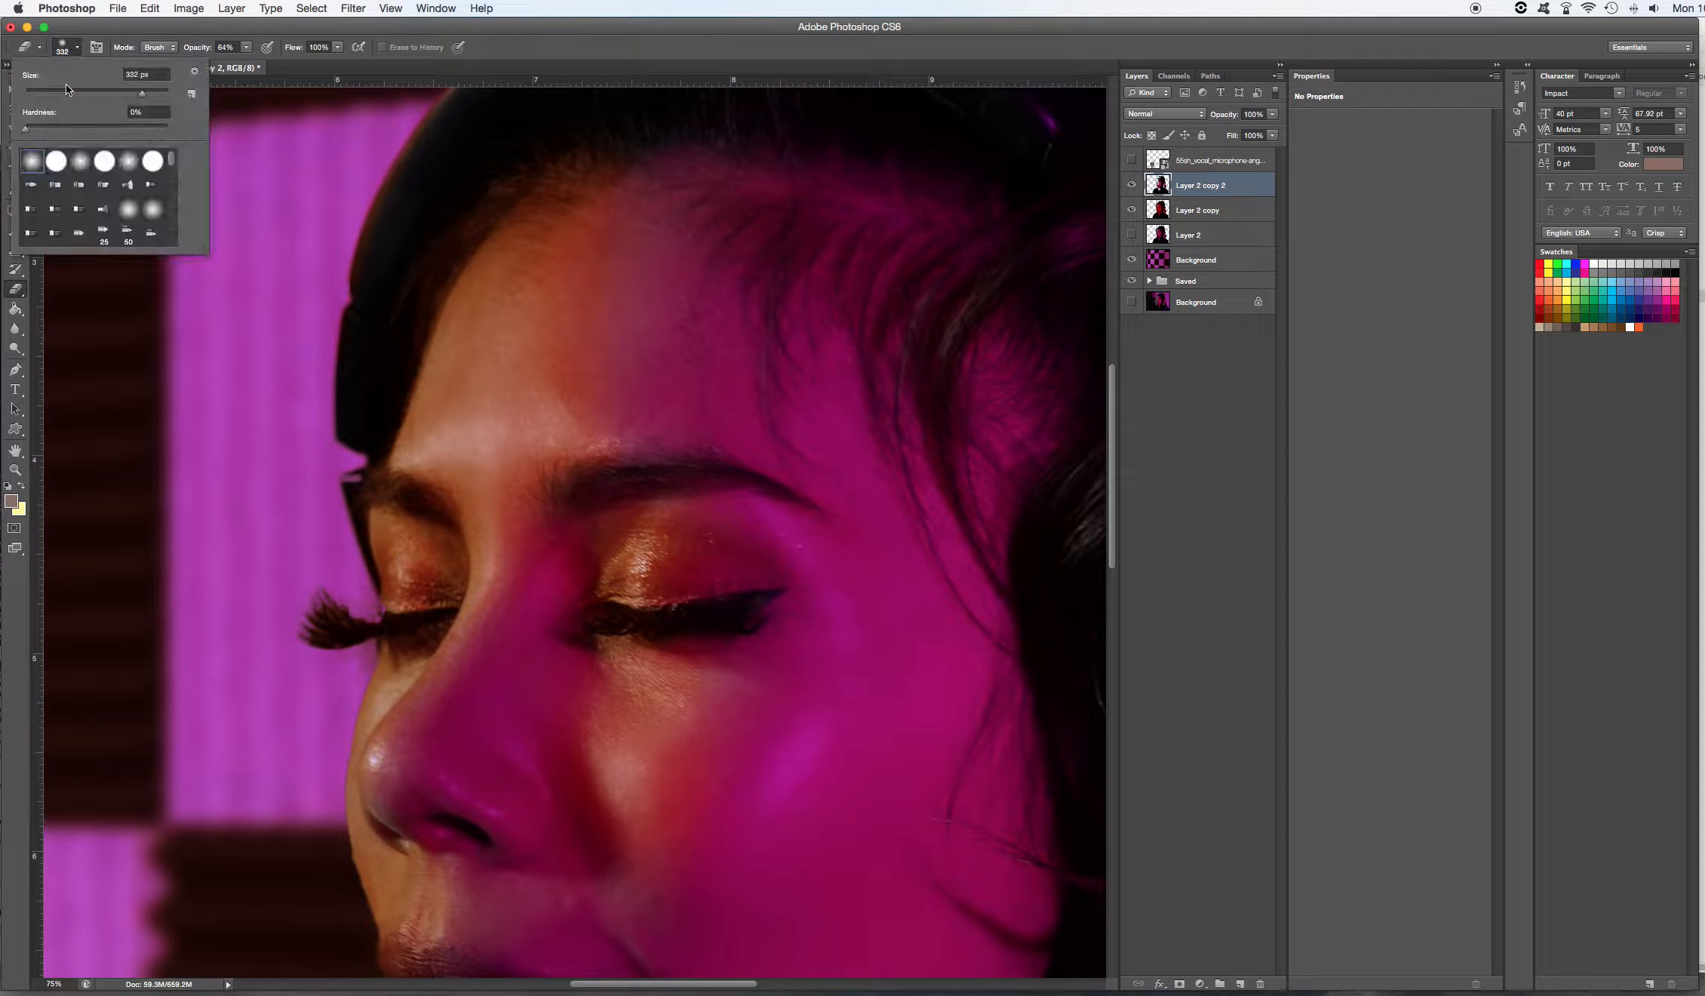
left_click(246, 47)
left_click_drag(249, 63, 277, 63)
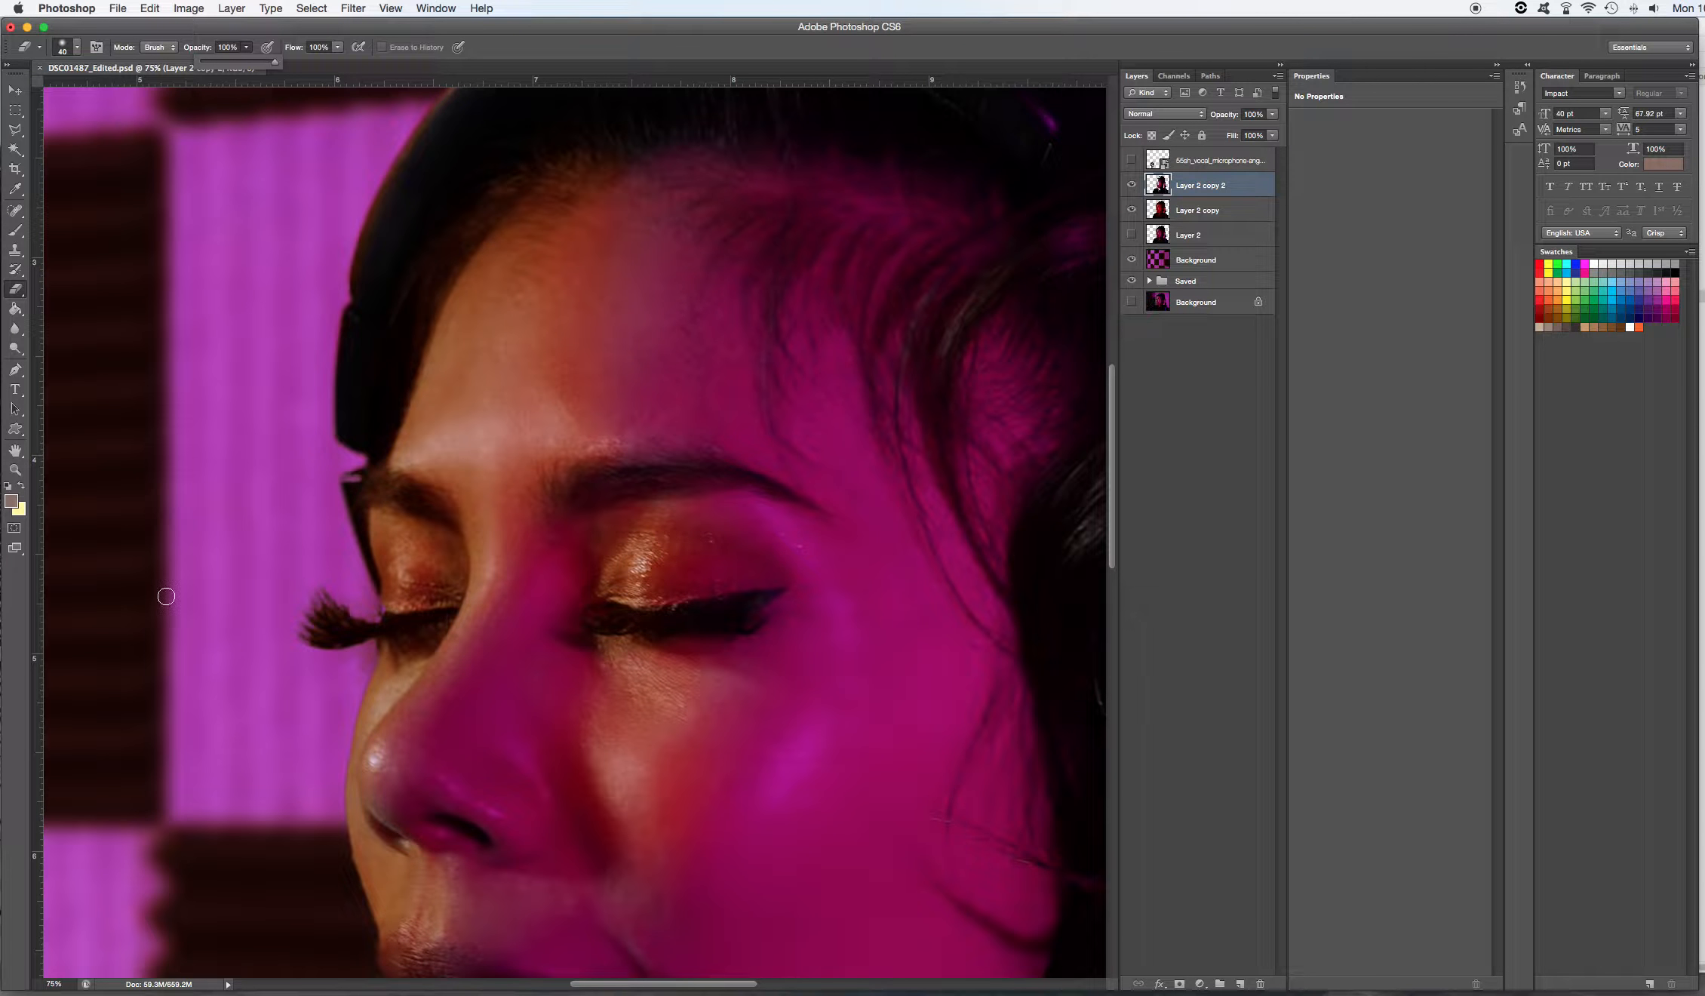
Start a midtone Color Balance adjustment on Layer 2 copy 2 with levels of about +26, -21 and +20.
left_click(69, 984)
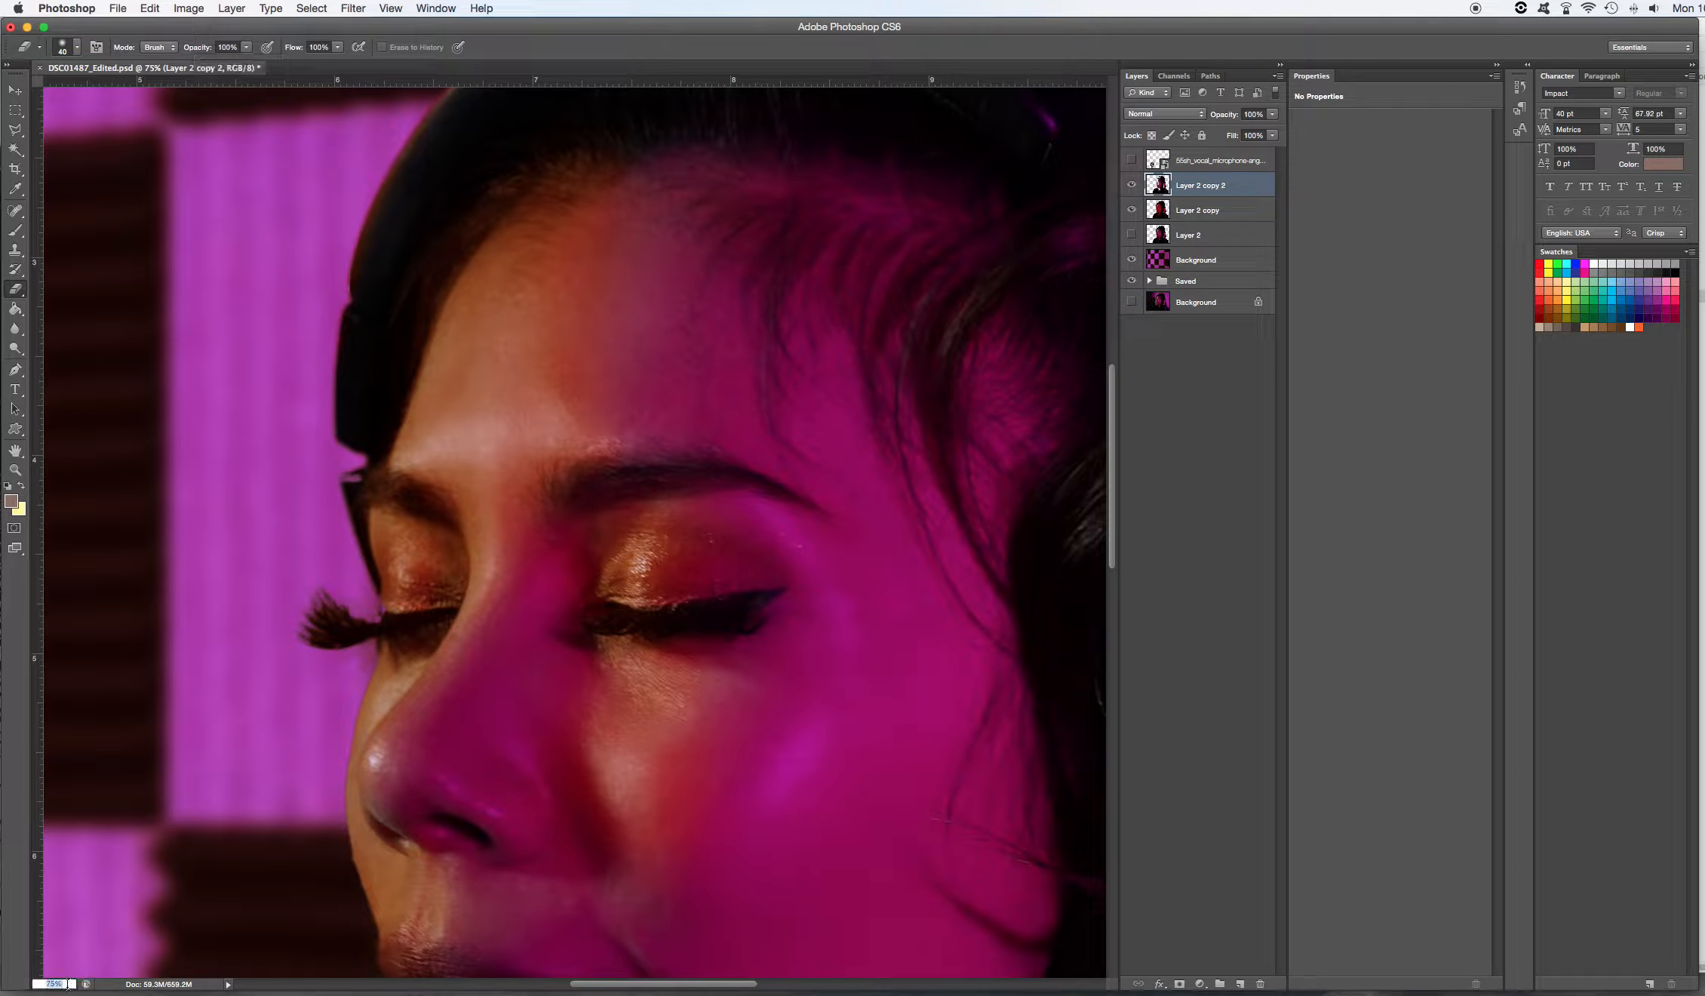
type("25")
key("Return")
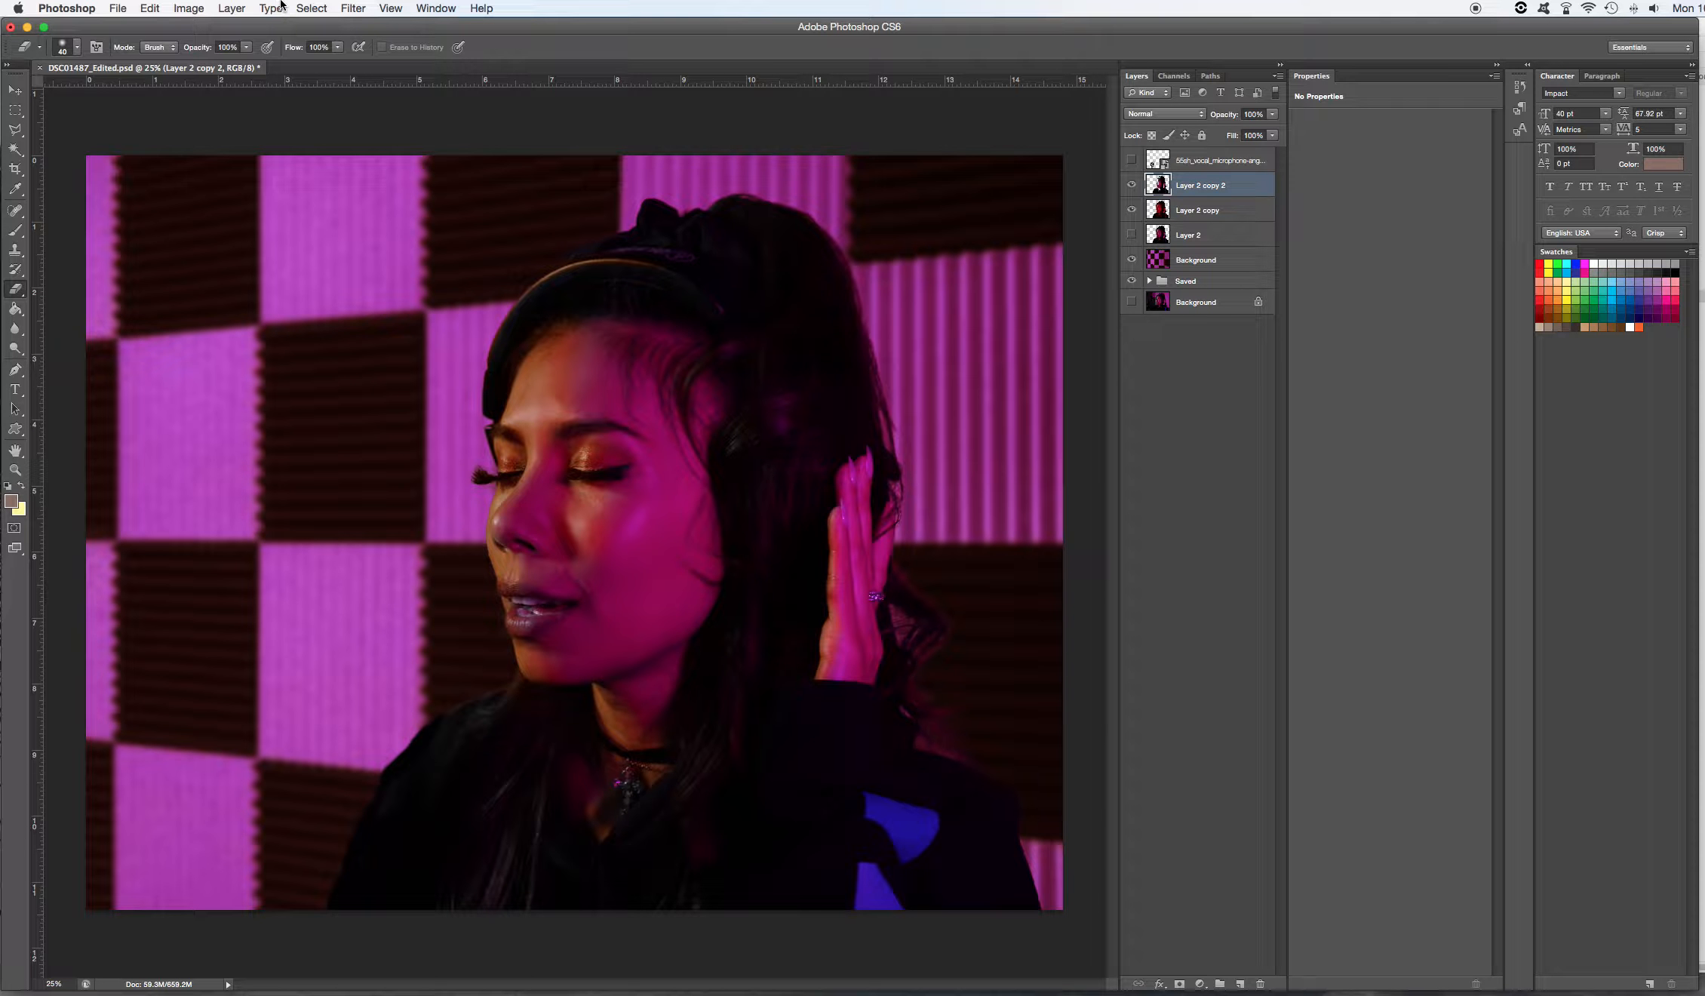
left_click(189, 9)
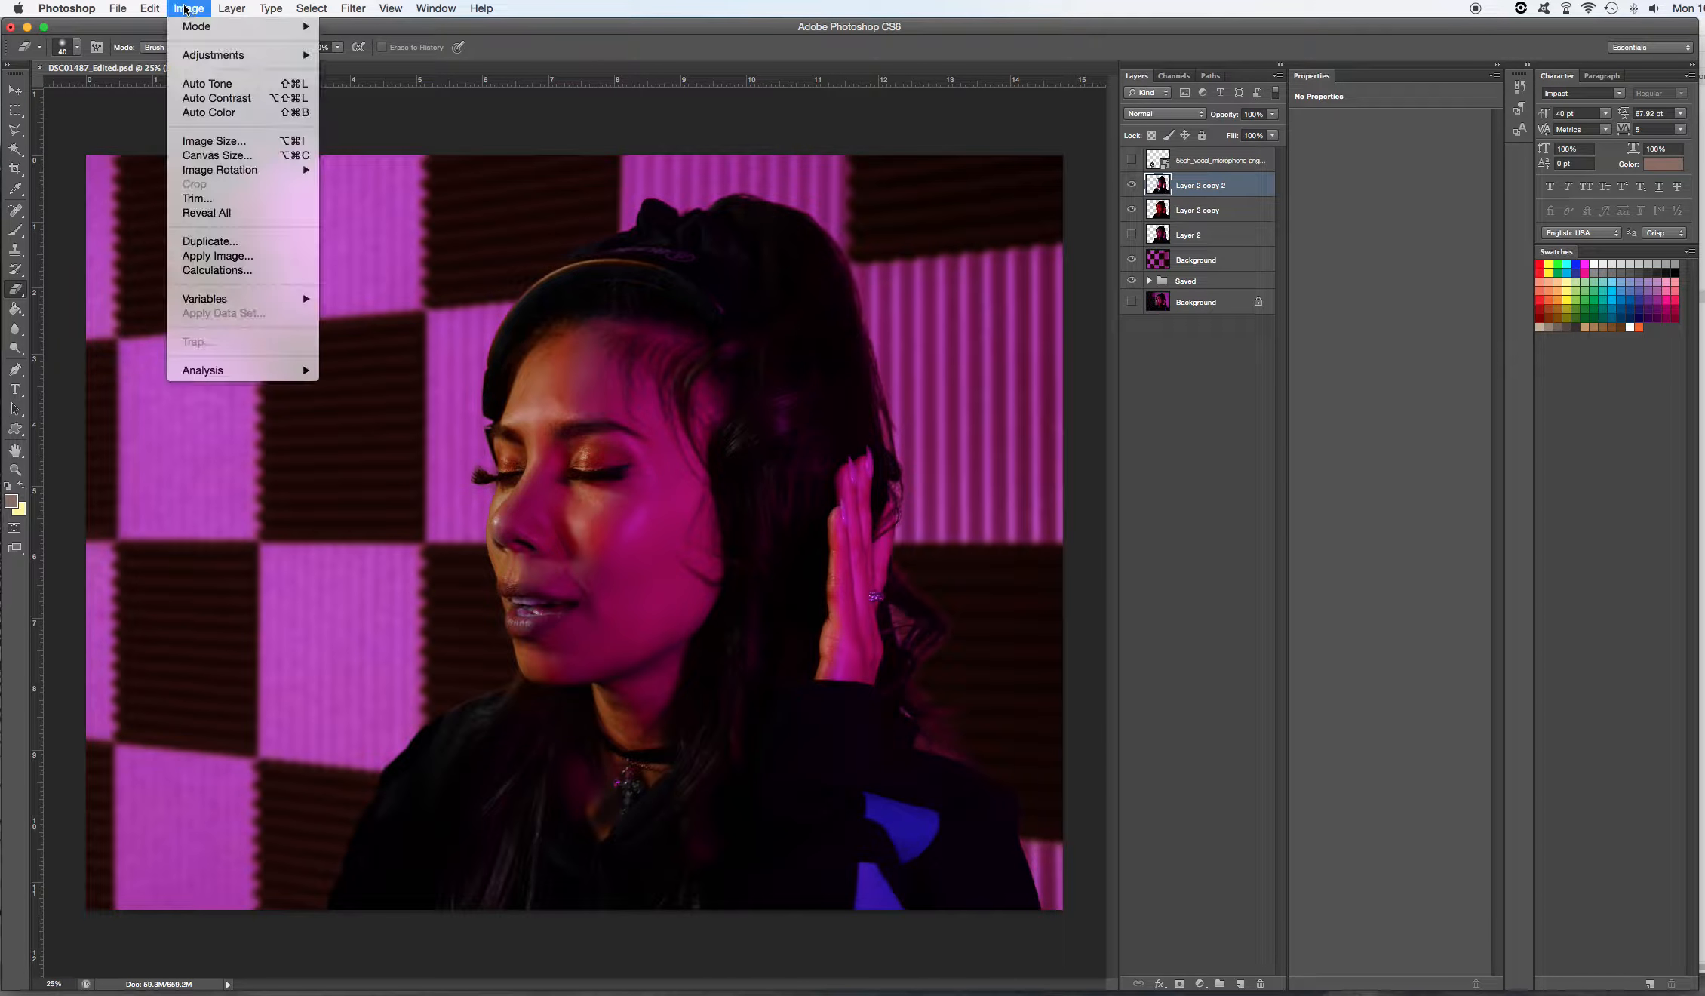
mouse_move(210, 57)
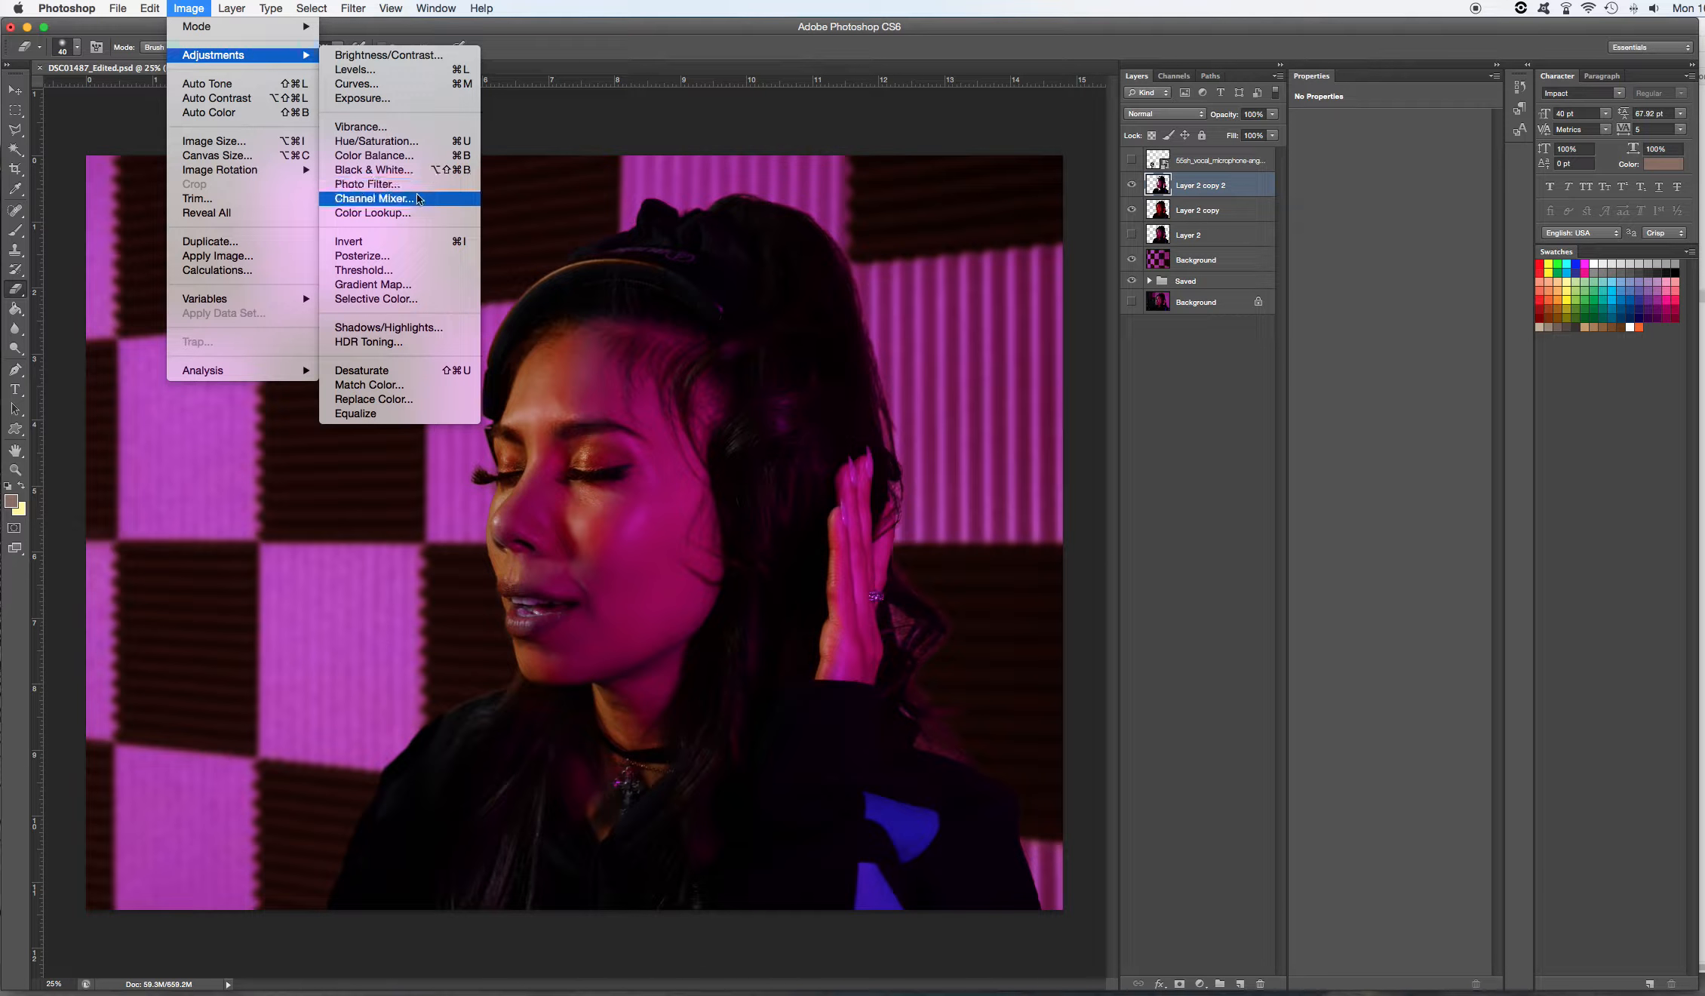
left_click(385, 155)
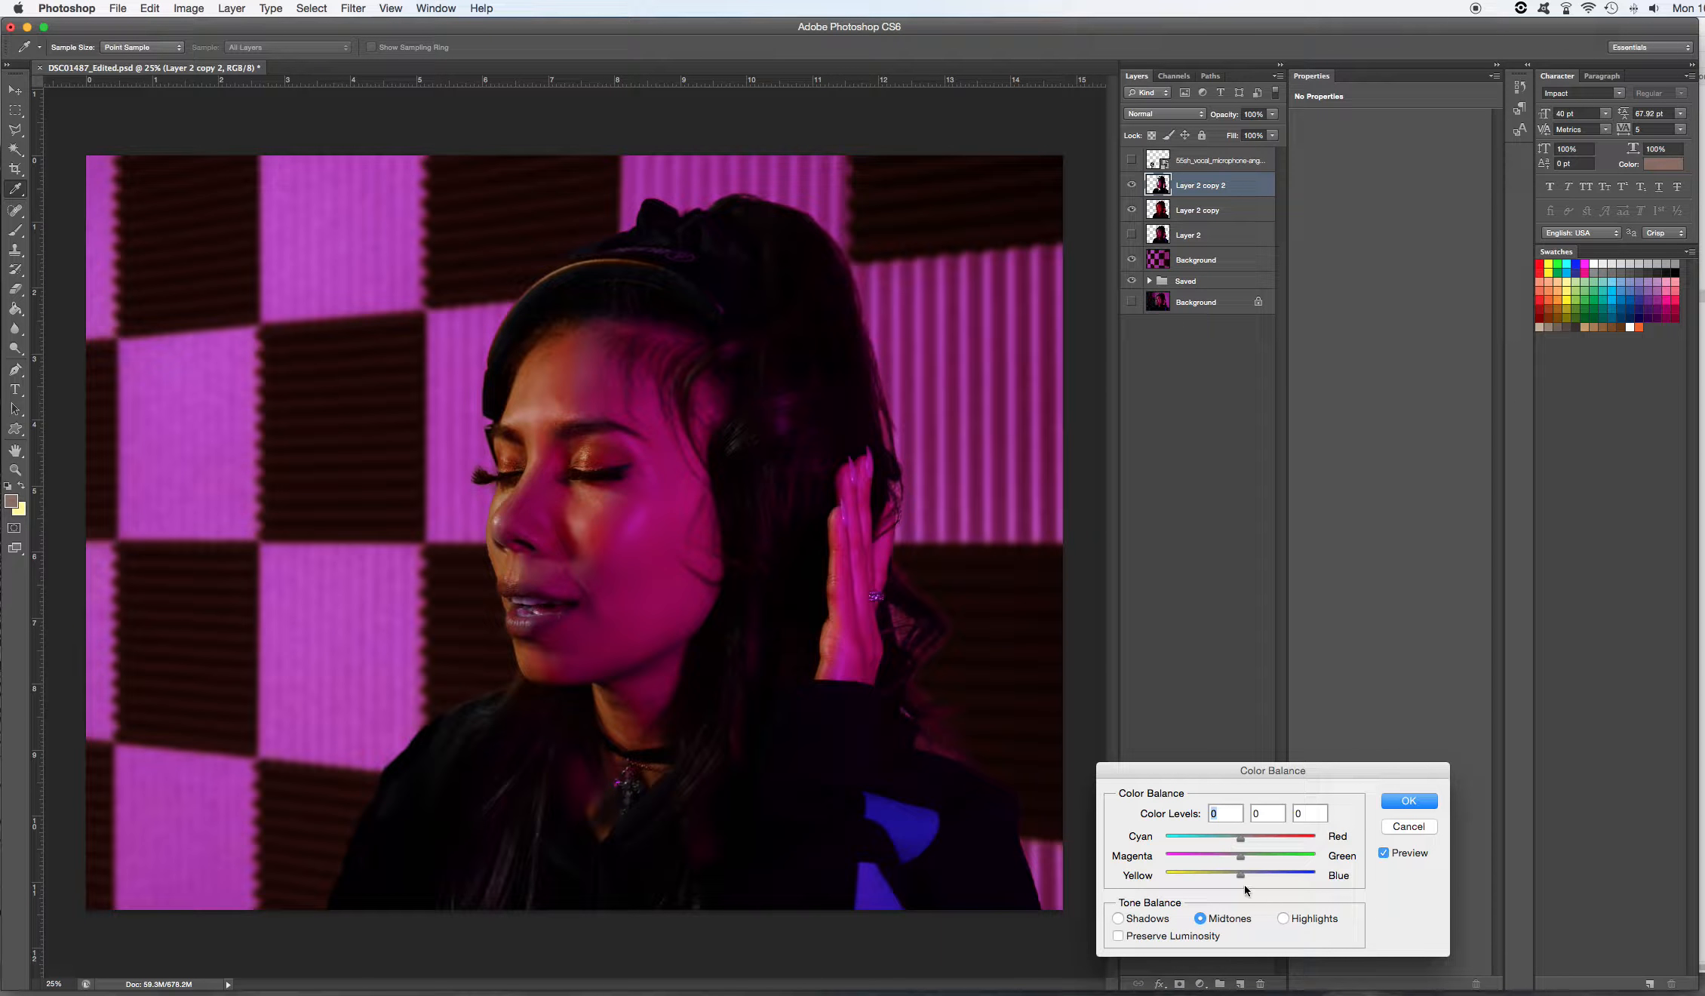
left_click_drag(1241, 876, 1249, 877)
left_click_drag(1299, 883, 1241, 879)
left_click_drag(1241, 861, 1235, 863)
left_click_drag(1242, 880, 1256, 882)
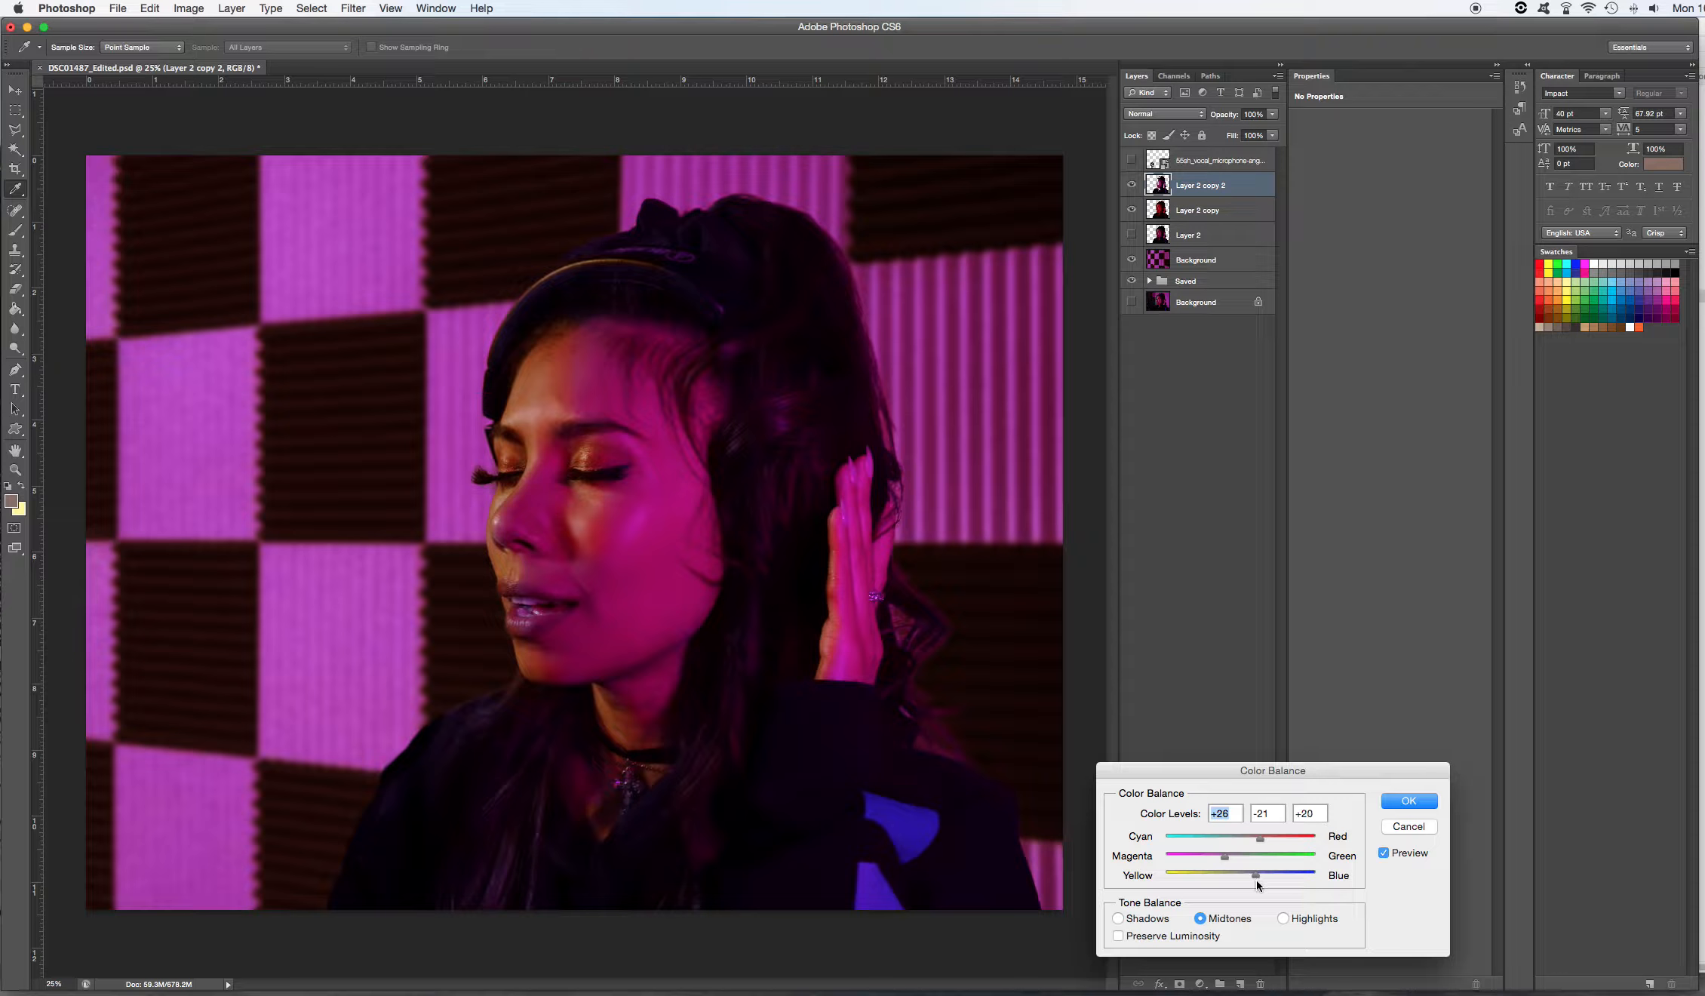
Push the midtone Color Balance levels of Layer 2 copy 2 to about +68, -18 and +59.
left_click_drag(1256, 879, 1275, 881)
mouse_move(1281, 882)
left_mouse_down()
mouse_move(1246, 882)
mouse_move(1262, 888)
left_mouse_up()
mouse_move(1272, 883)
left_mouse_down()
mouse_move(1286, 889)
mouse_move(1273, 887)
left_mouse_up()
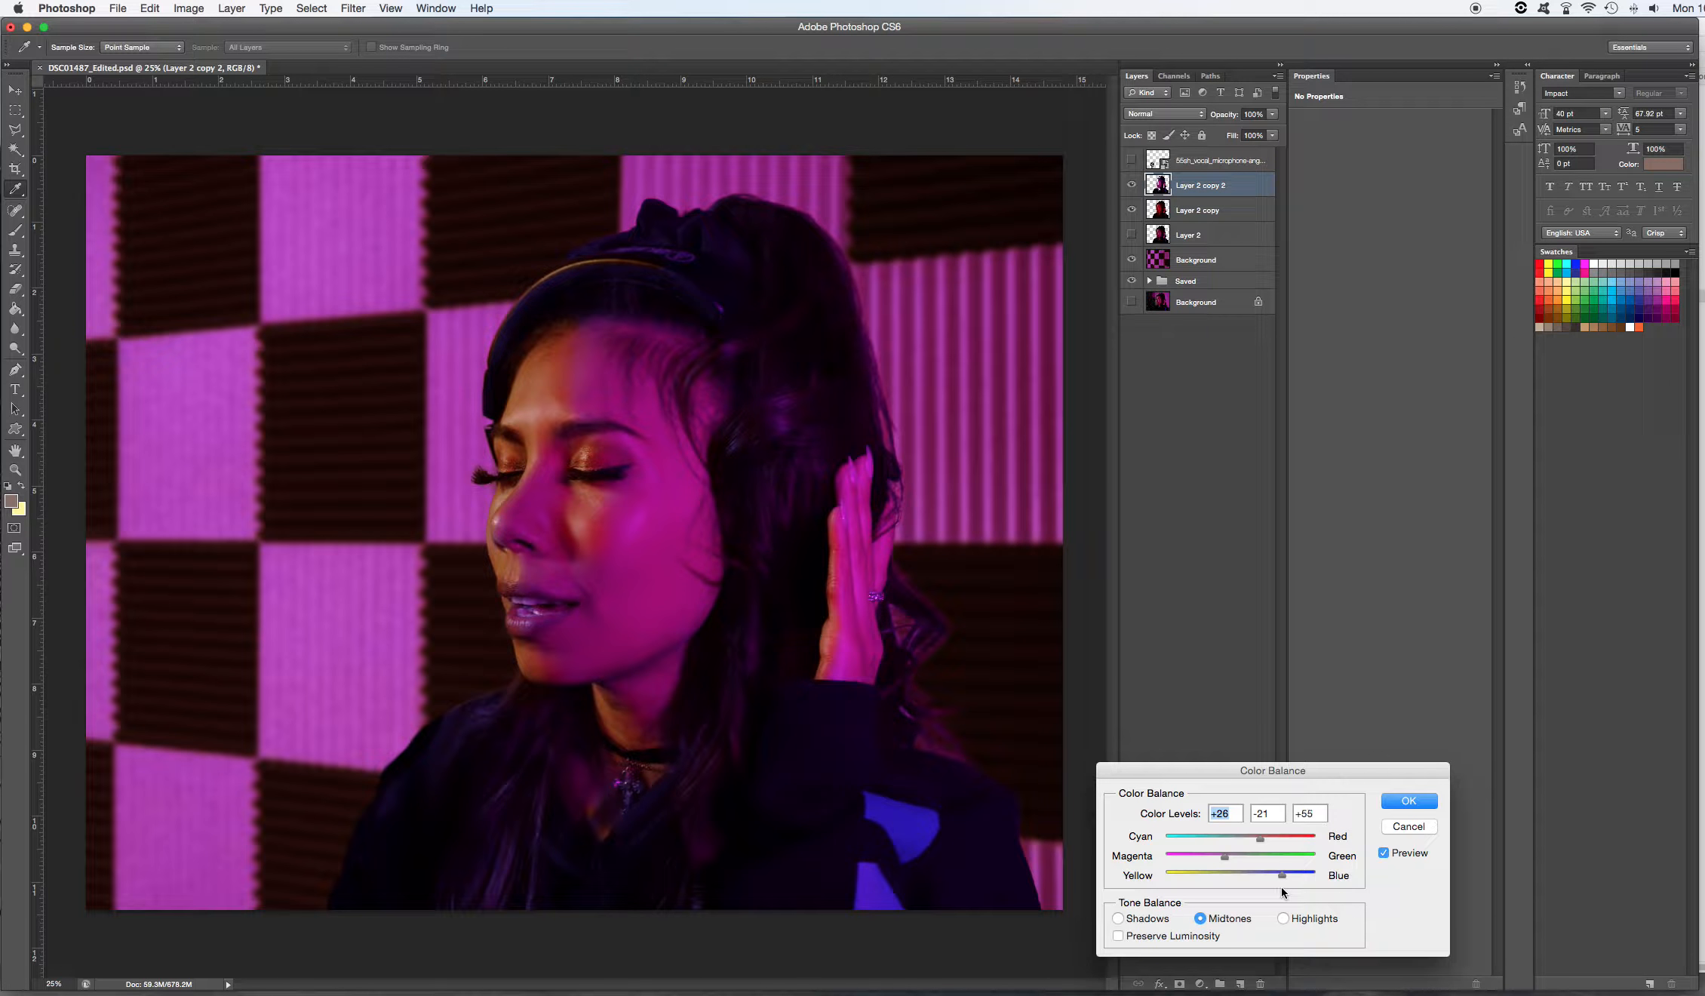
left_click_drag(1285, 887, 1220, 868)
key("shift+Tab")
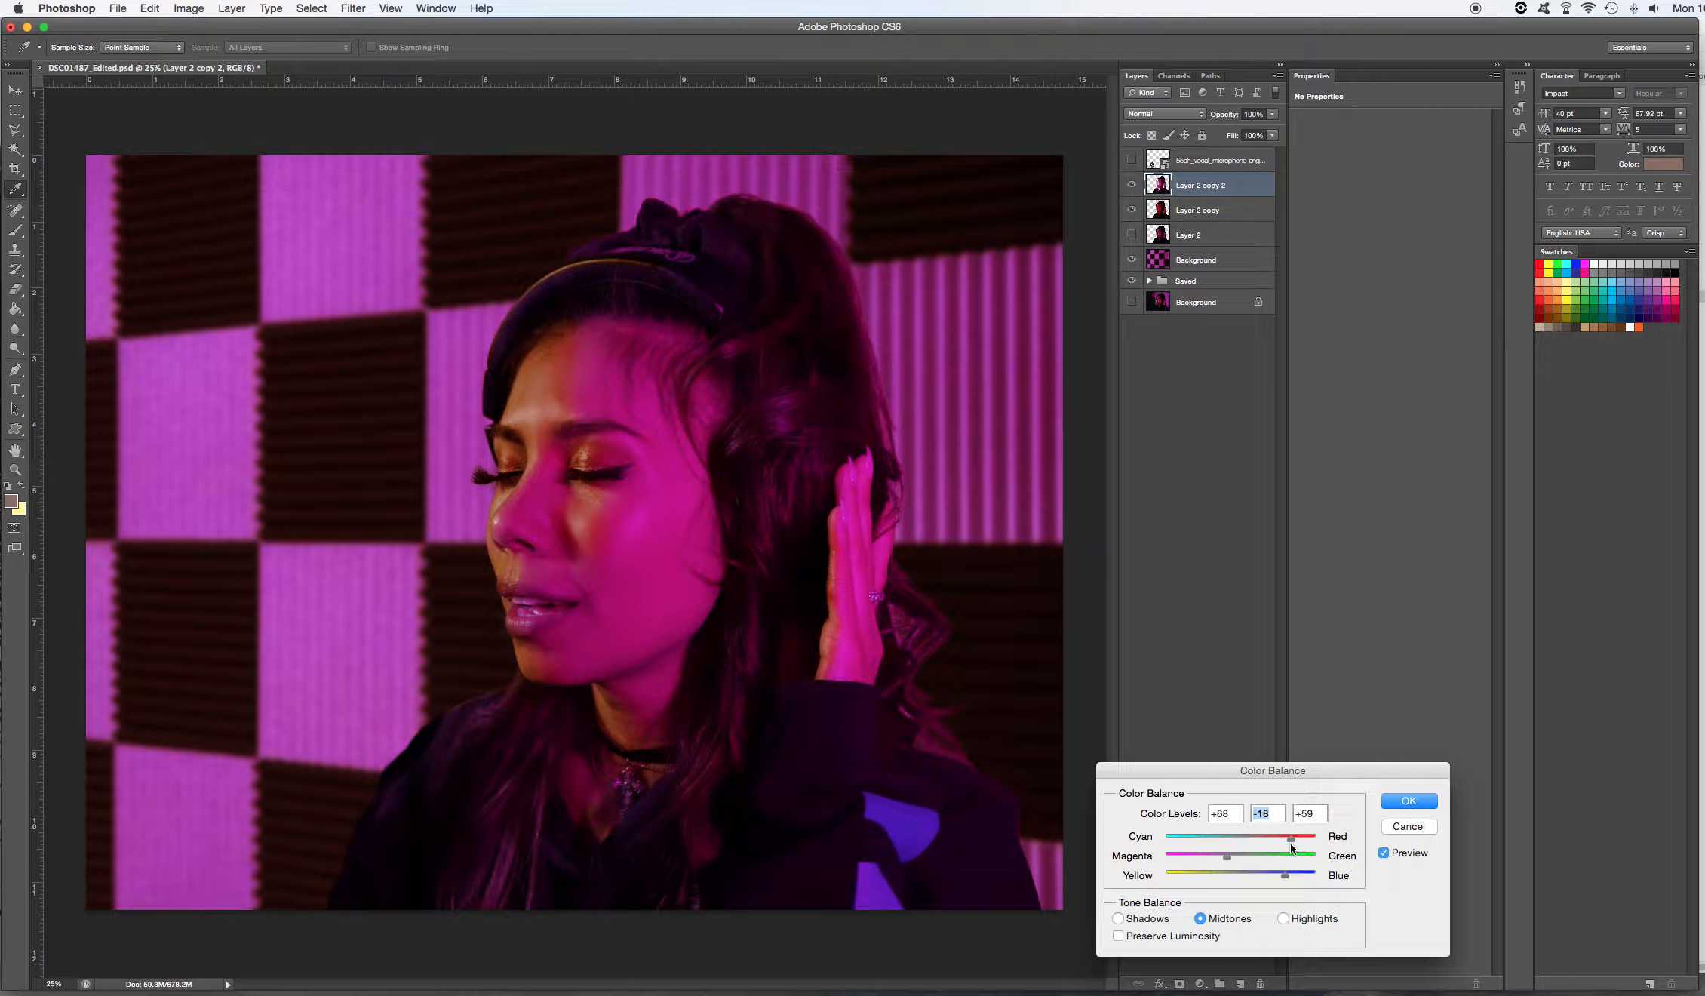
Fine-tune the red and blue midtone levels in Color Balance, apply the adjustment and return to the Eraser.
left_click(1275, 843)
left_click_drag(1286, 842, 1295, 844)
left_click_drag(1305, 844, 1296, 843)
left_click_drag(1272, 875, 1283, 882)
left_click(1399, 804)
key("e")
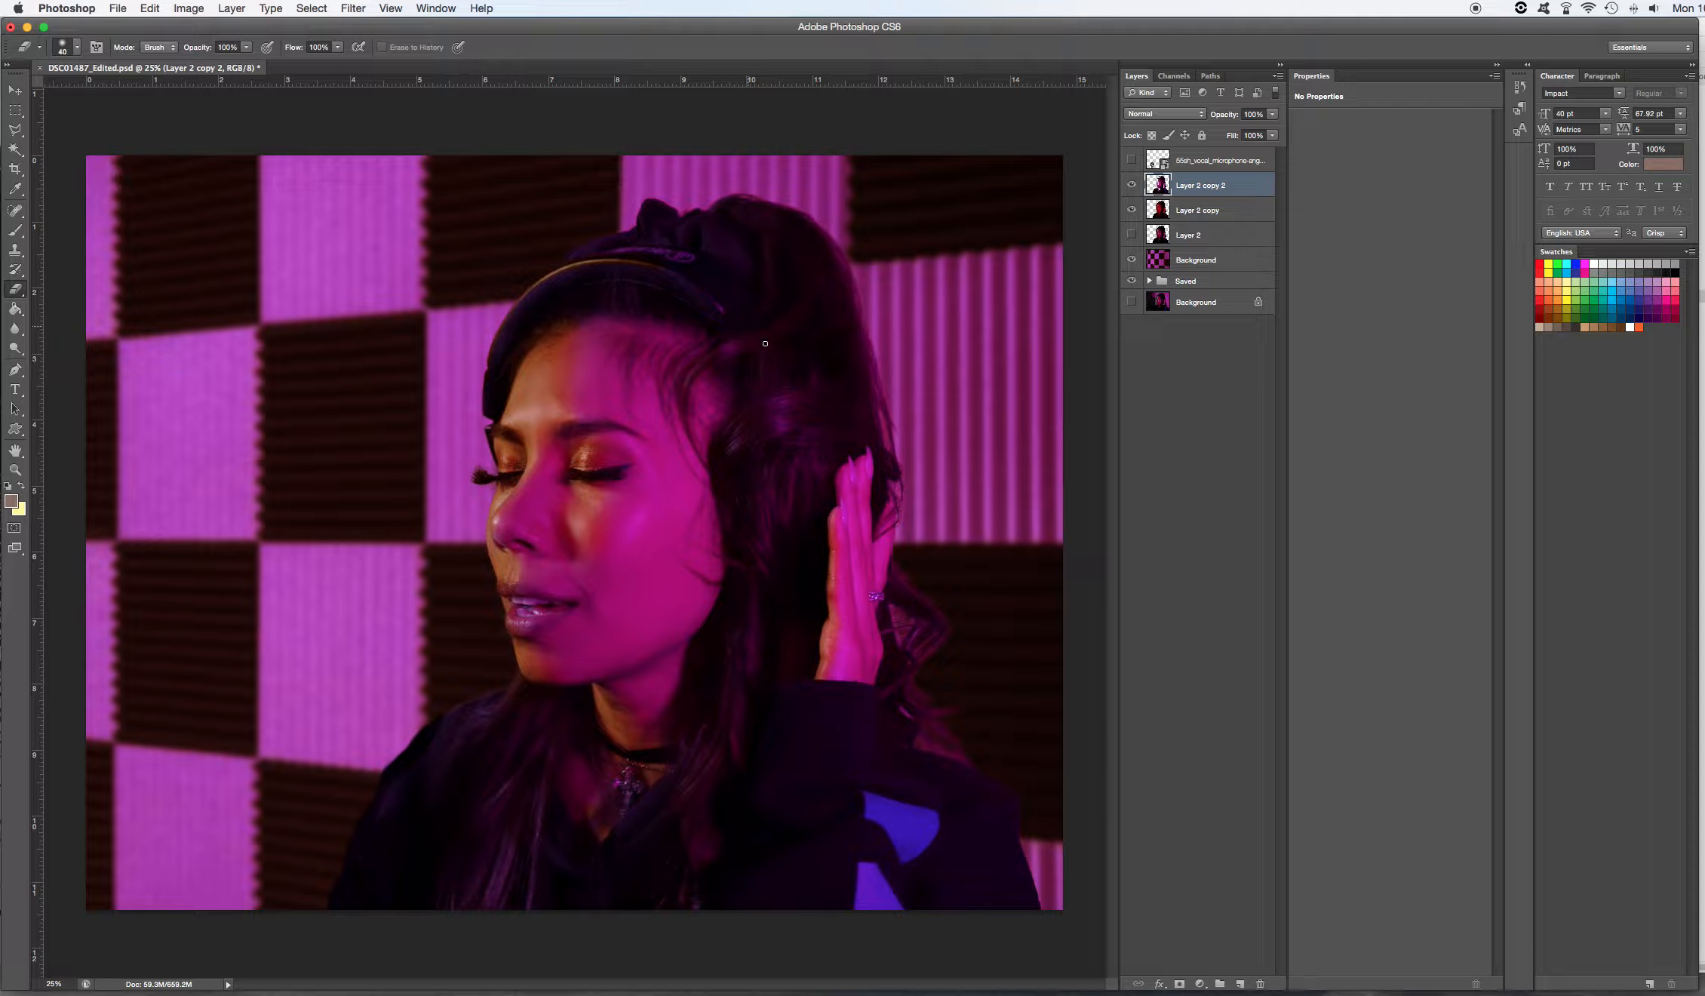
Open the Levels adjustment for Layer 2 copy 2.
left_click(354, 8)
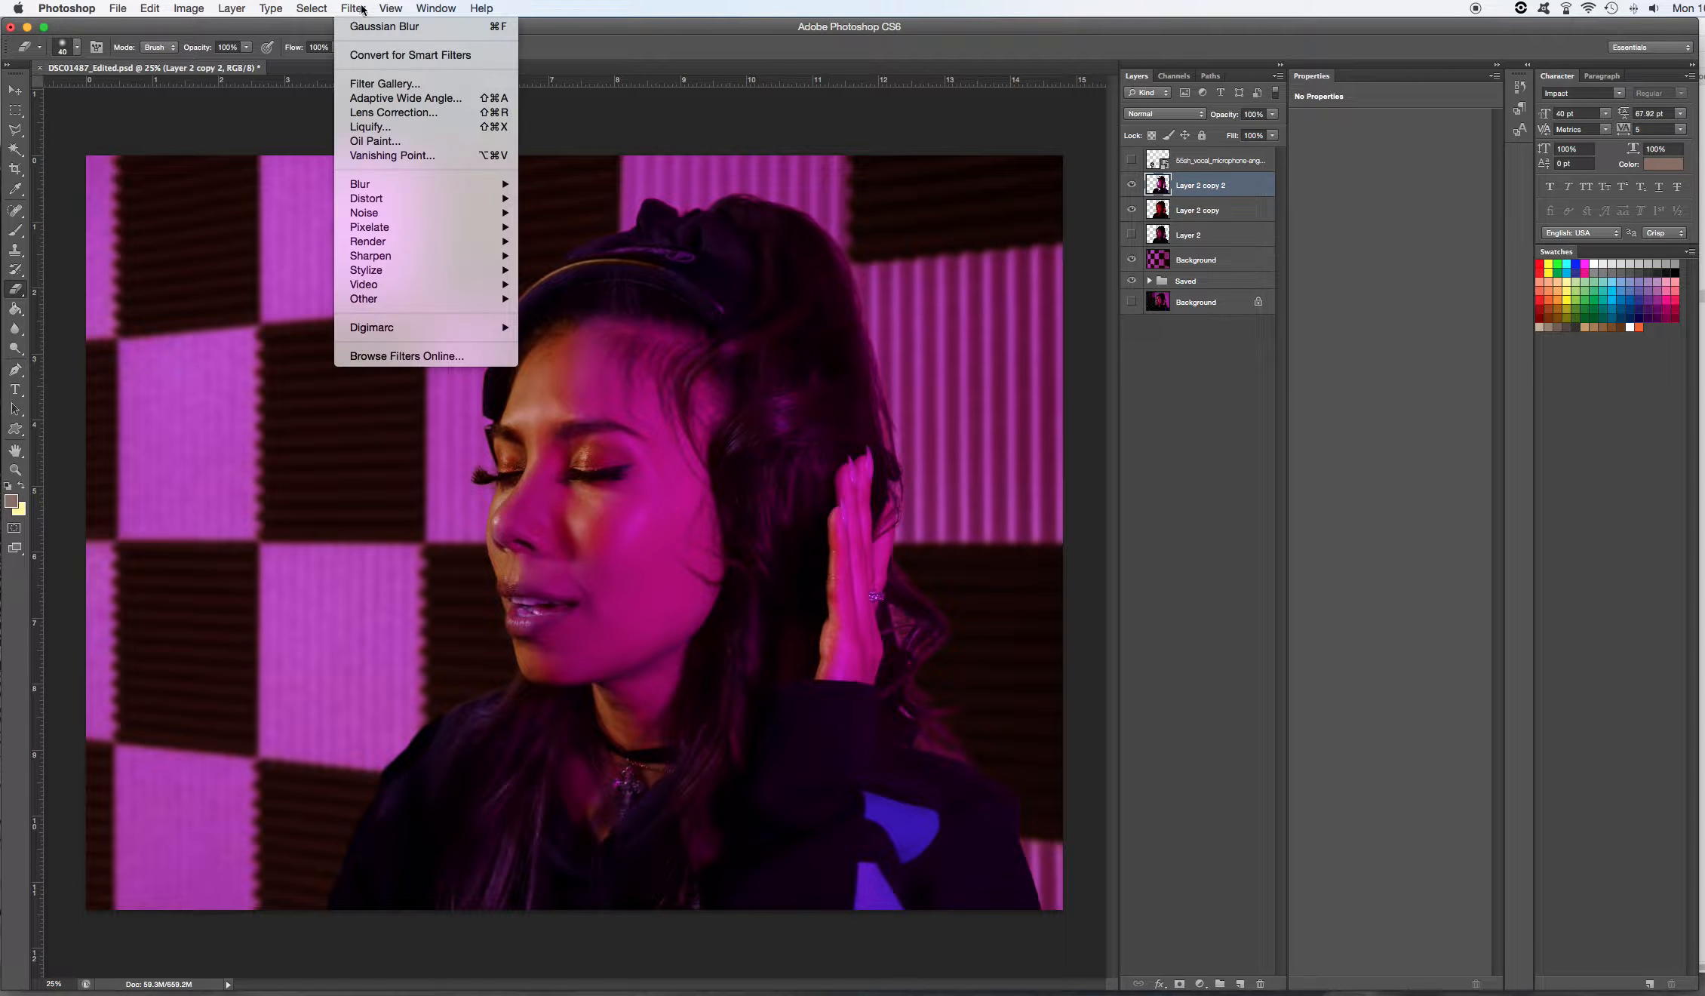
mouse_move(202, 59)
left_click(382, 69)
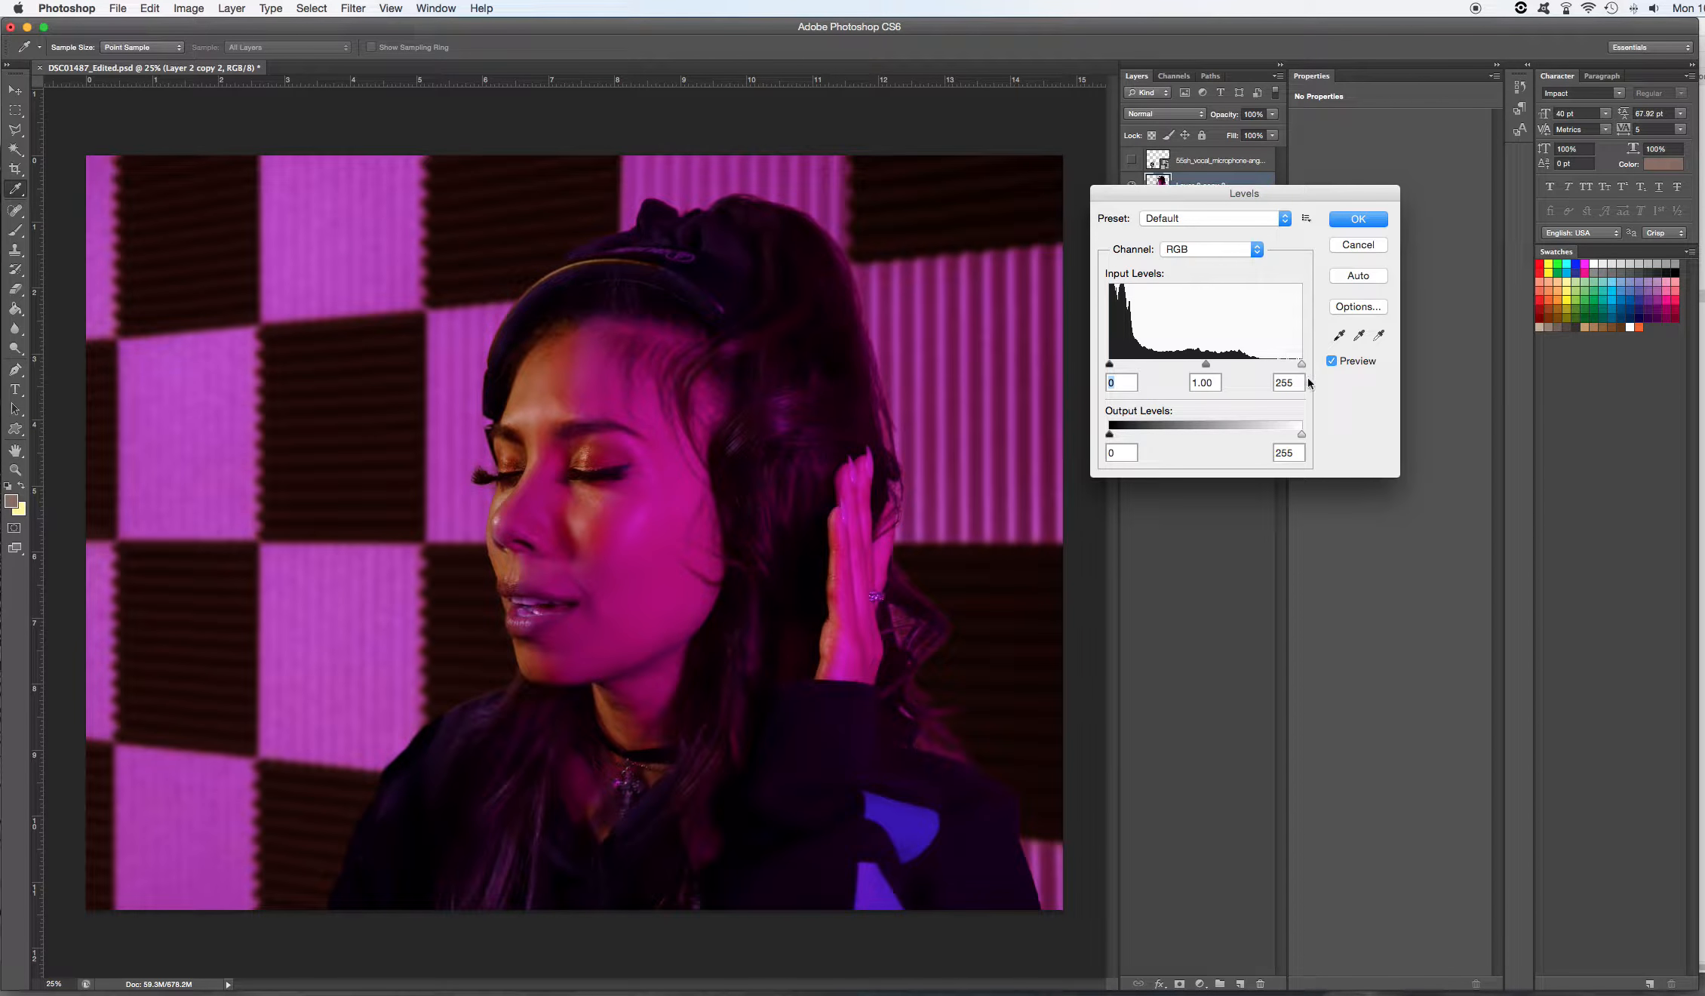
Try a black input of 107 and a white input of 190 in Levels, restoring each to 0 and 255.
left_click_drag(1303, 365, 1302, 364)
left_click_drag(1302, 365, 1226, 367)
left_click_drag(1110, 365, 1190, 368)
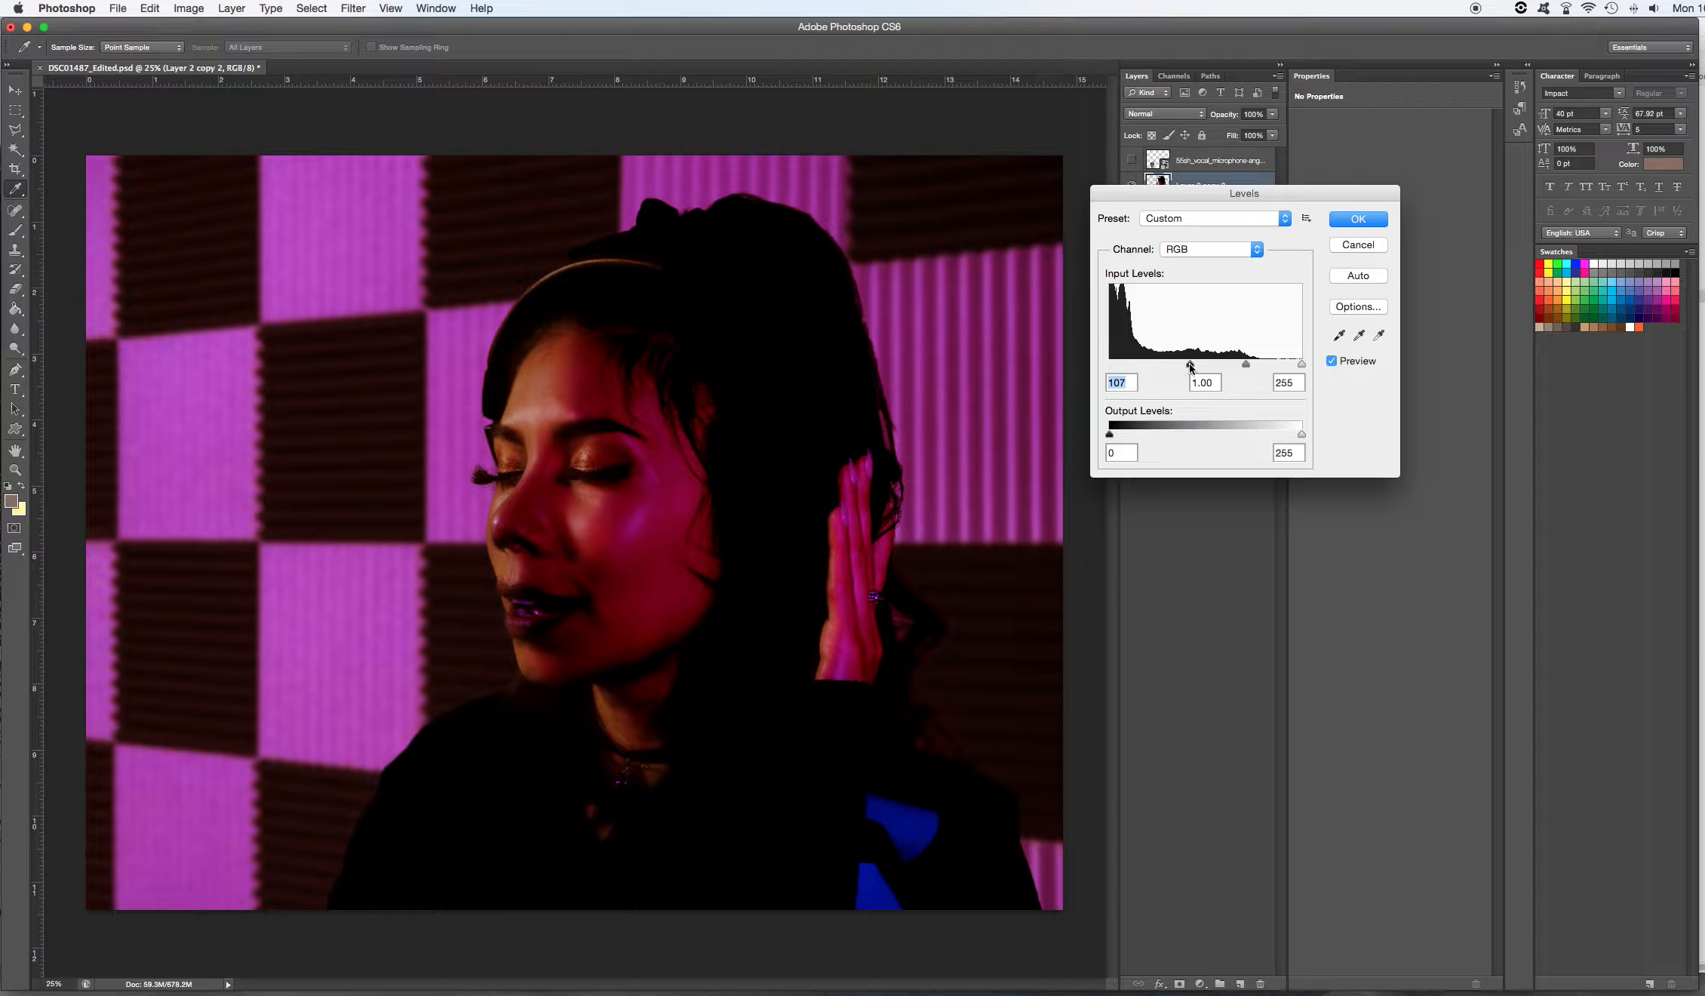
left_click_drag(1190, 366, 1109, 365)
left_click_drag(1302, 365, 1255, 365)
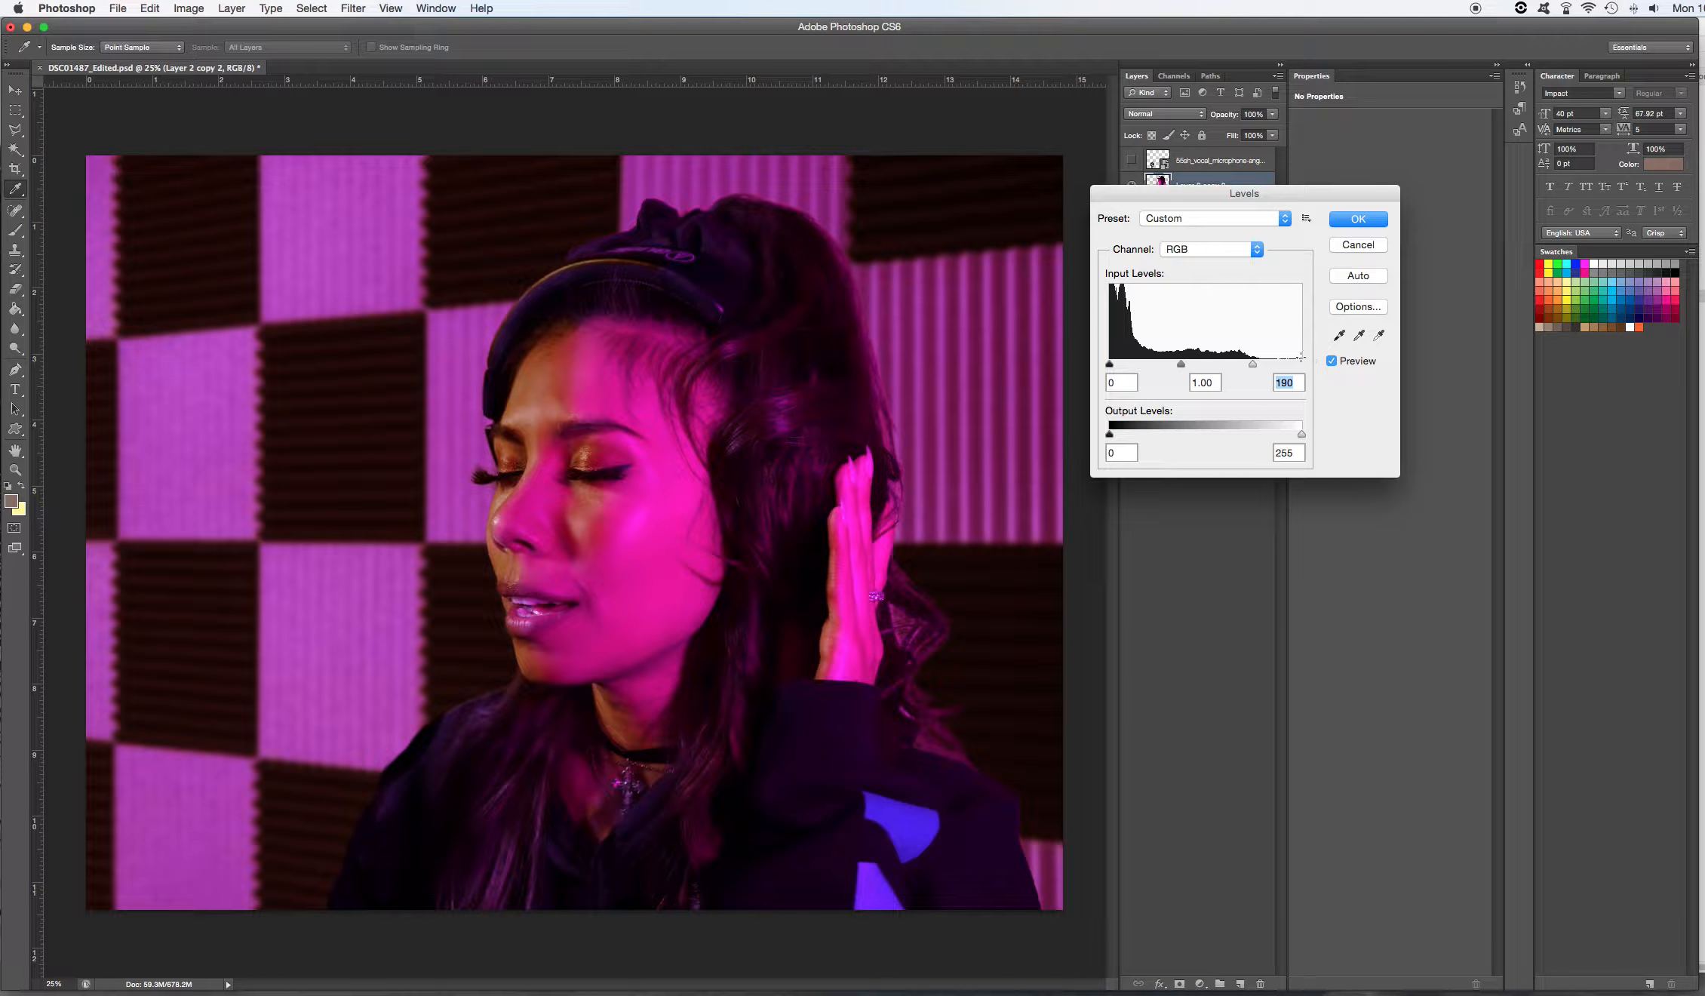
left_click_drag(1287, 370, 1310, 361)
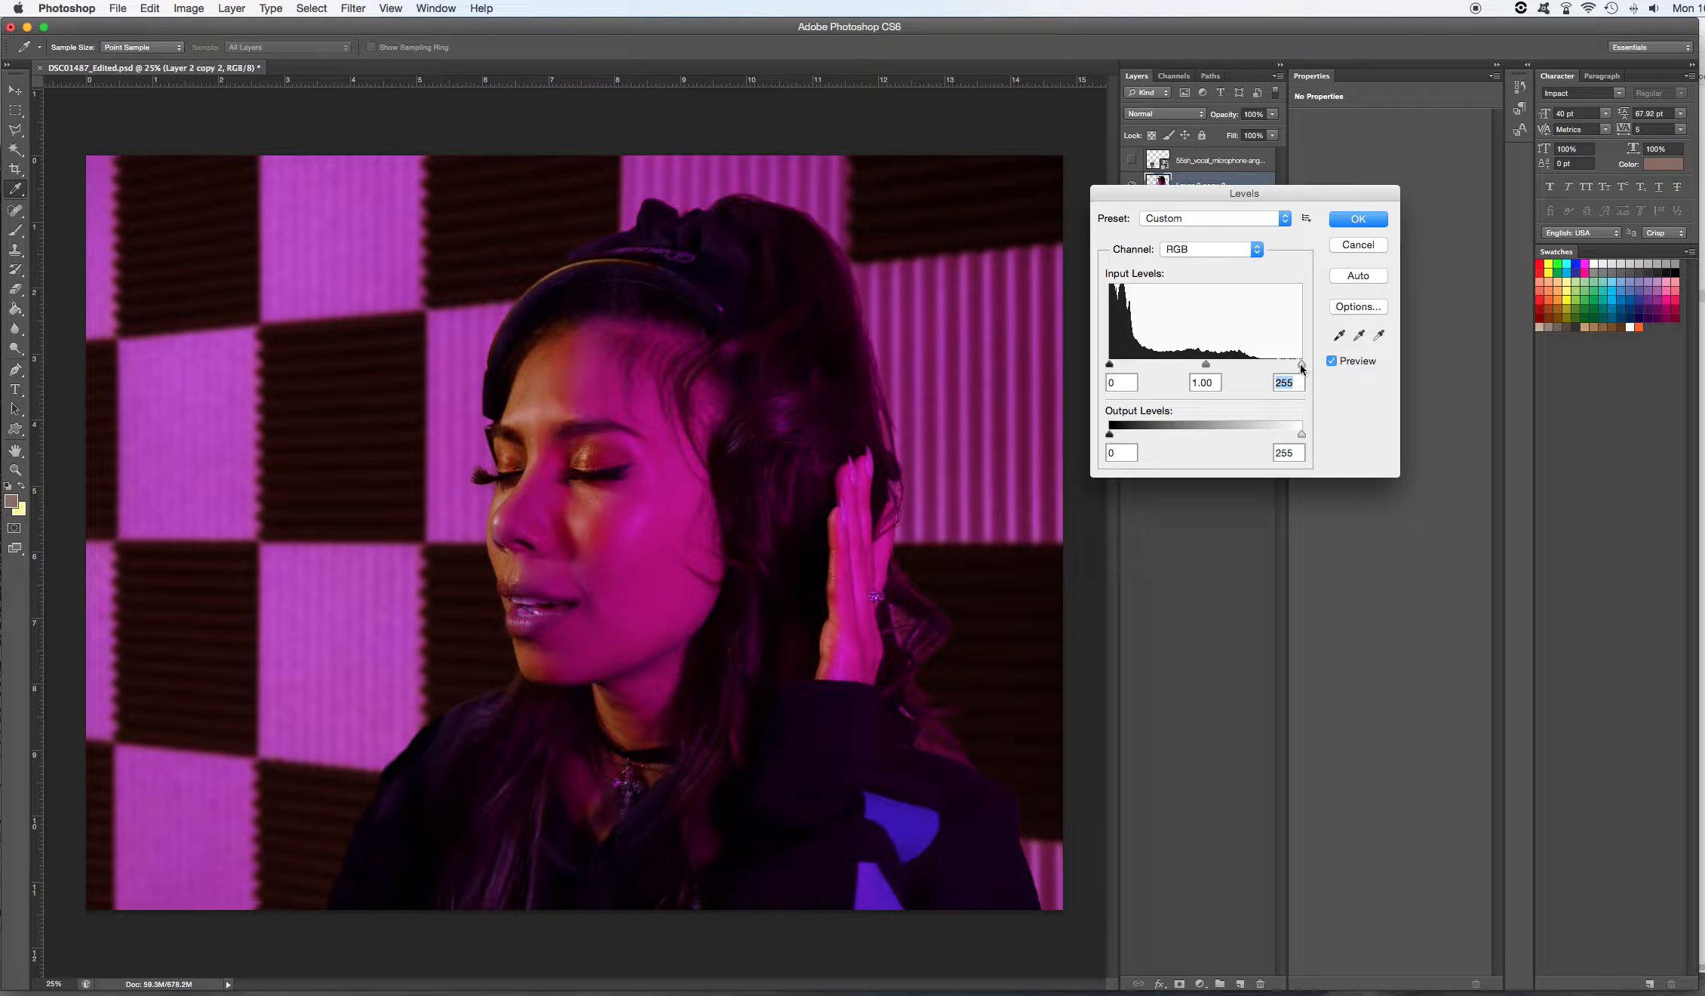
mouse_move(1296, 369)
left_mouse_down()
mouse_move(1279, 368)
mouse_move(1303, 368)
left_mouse_up()
Brighten the midtones of Layer 2 copy 2 in Levels with the white input at 255, and apply the adjustment.
left_click_drag(1191, 367, 1189, 366)
left_click_drag(1298, 363, 1314, 364)
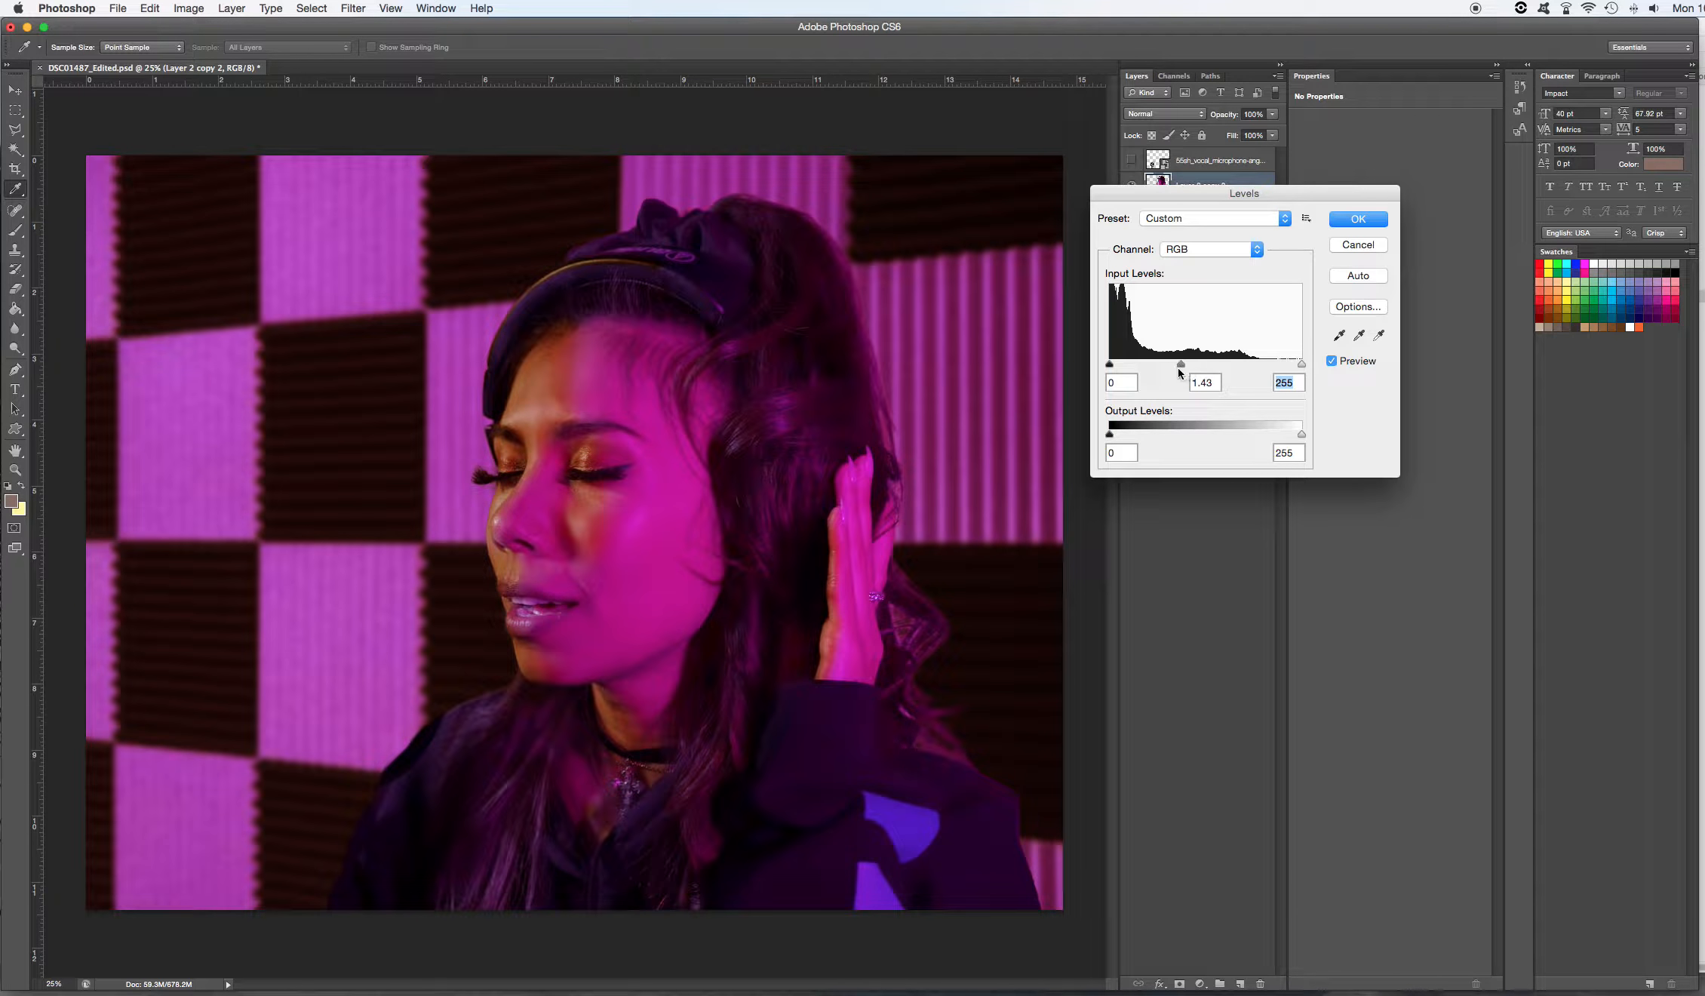
left_click_drag(1180, 368, 1178, 369)
left_click_drag(1188, 372, 1181, 373)
left_click_drag(1178, 378, 1188, 378)
left_click_drag(1191, 379, 1192, 378)
left_click(1192, 379)
left_click(1340, 221)
key("e")
Select Layer 2 copy and open the Levels adjustment for it.
left_click(1207, 213)
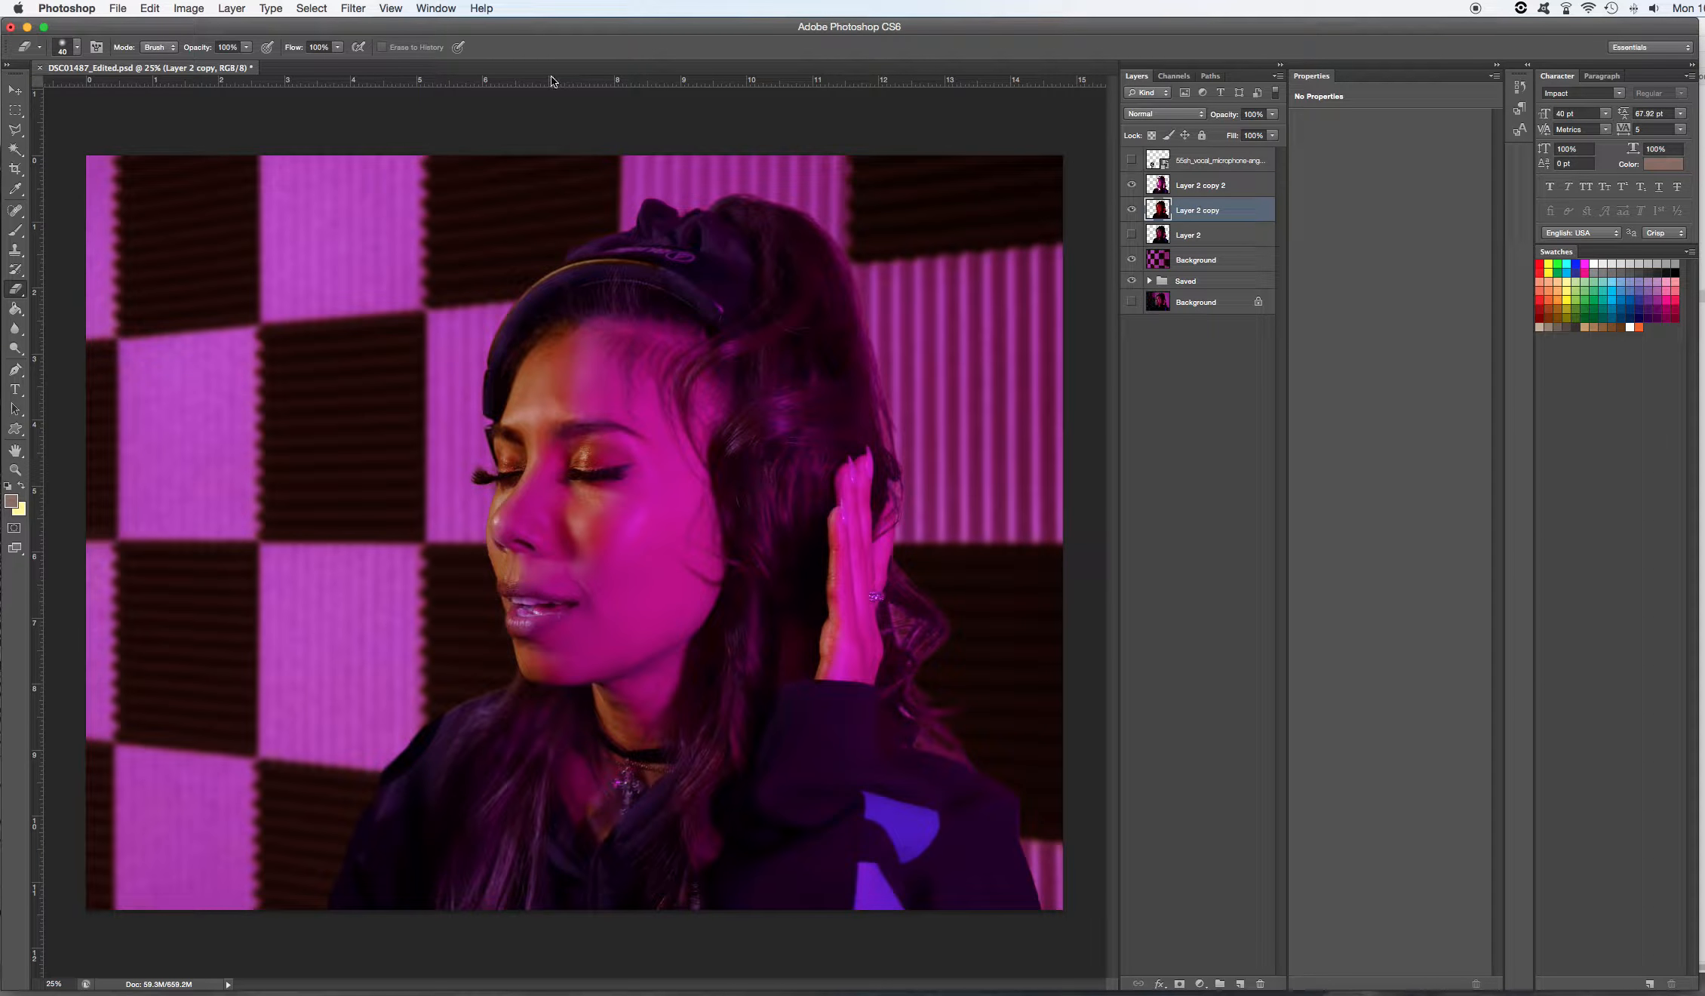
left_click(246, 6)
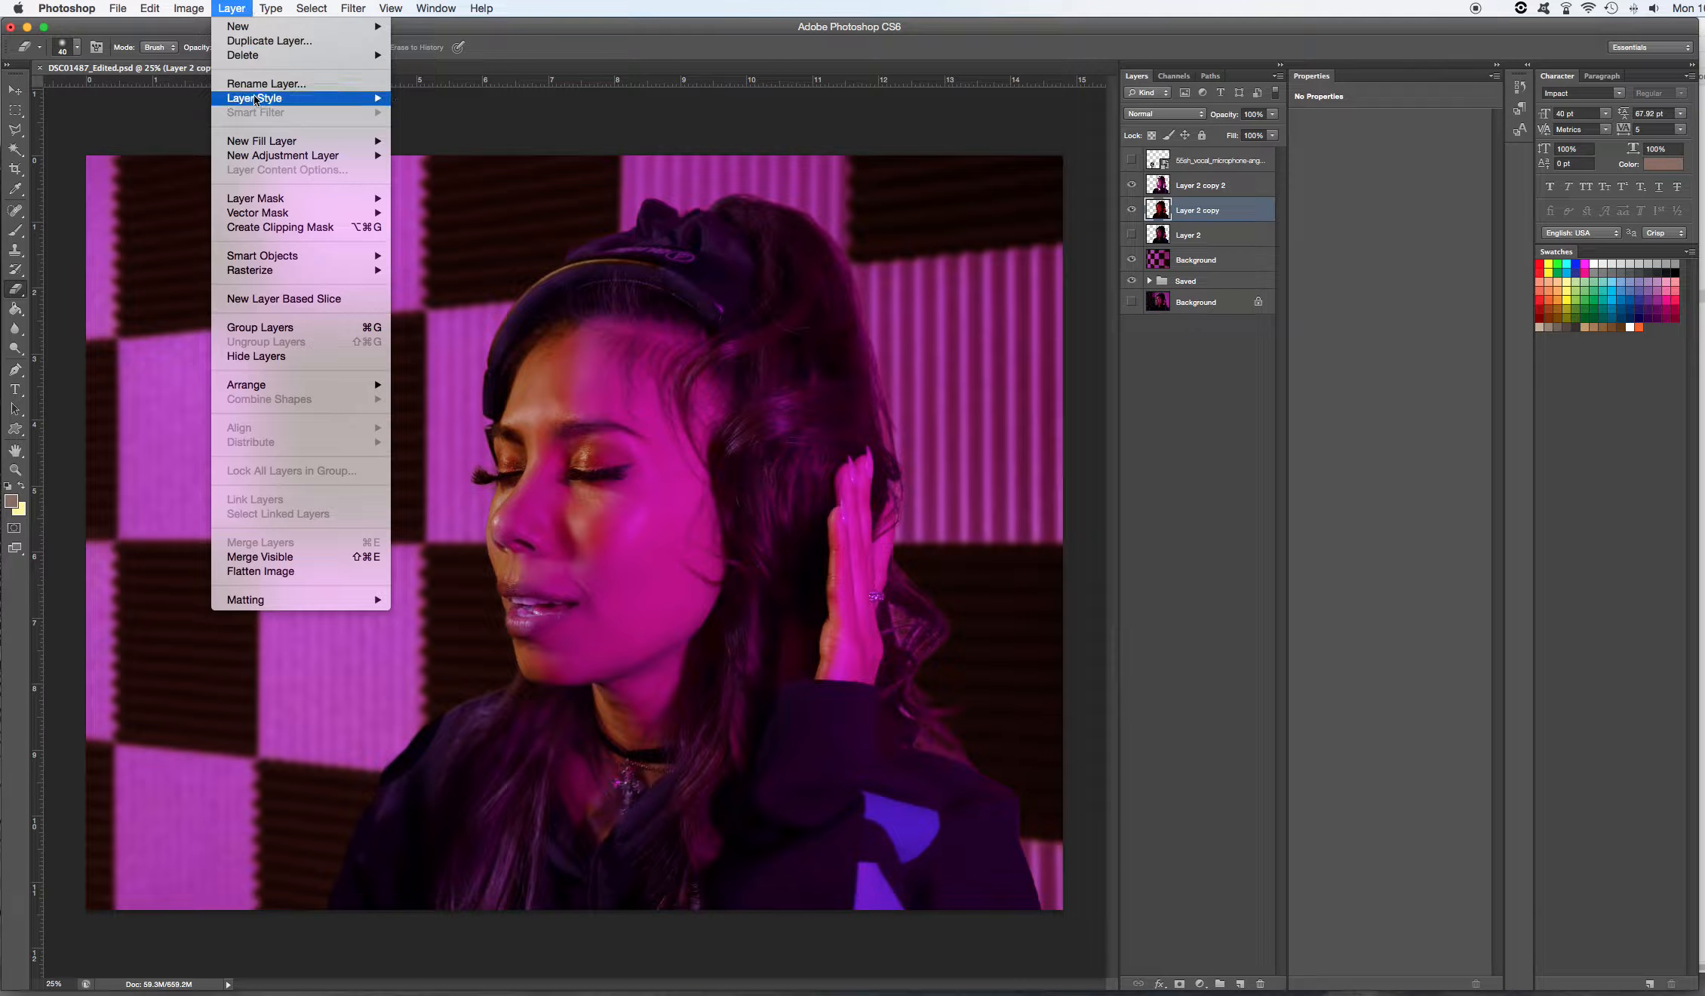
mouse_move(188, 9)
mouse_move(225, 56)
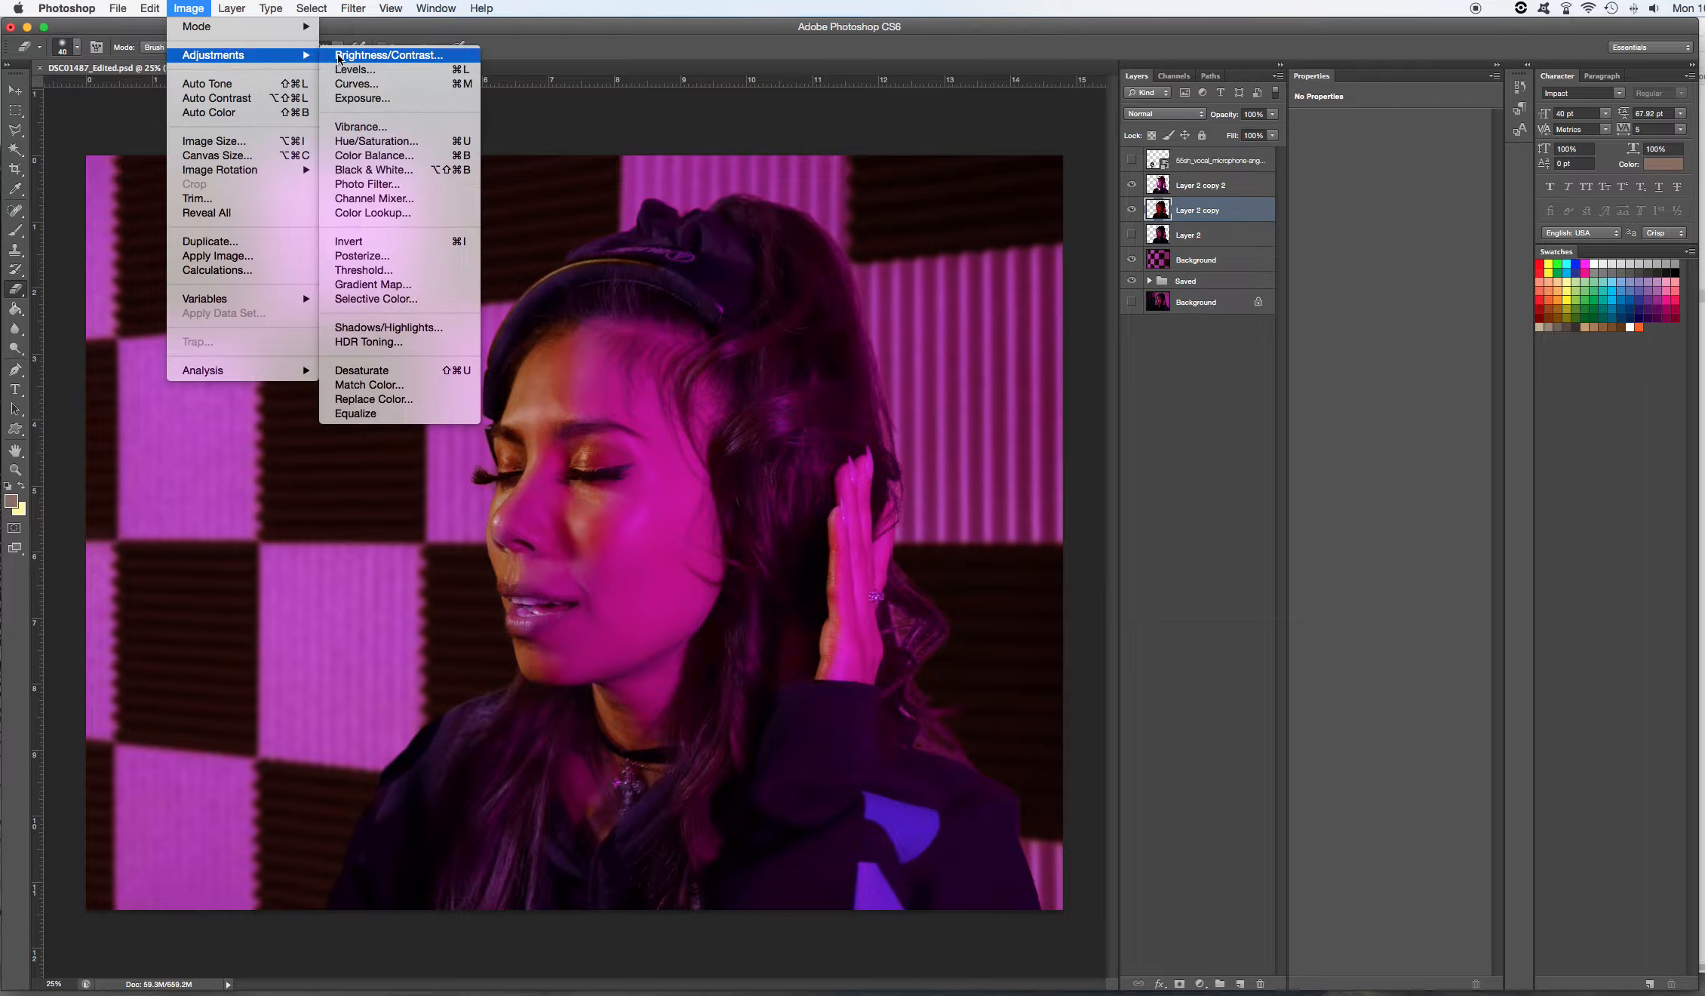
left_click(377, 72)
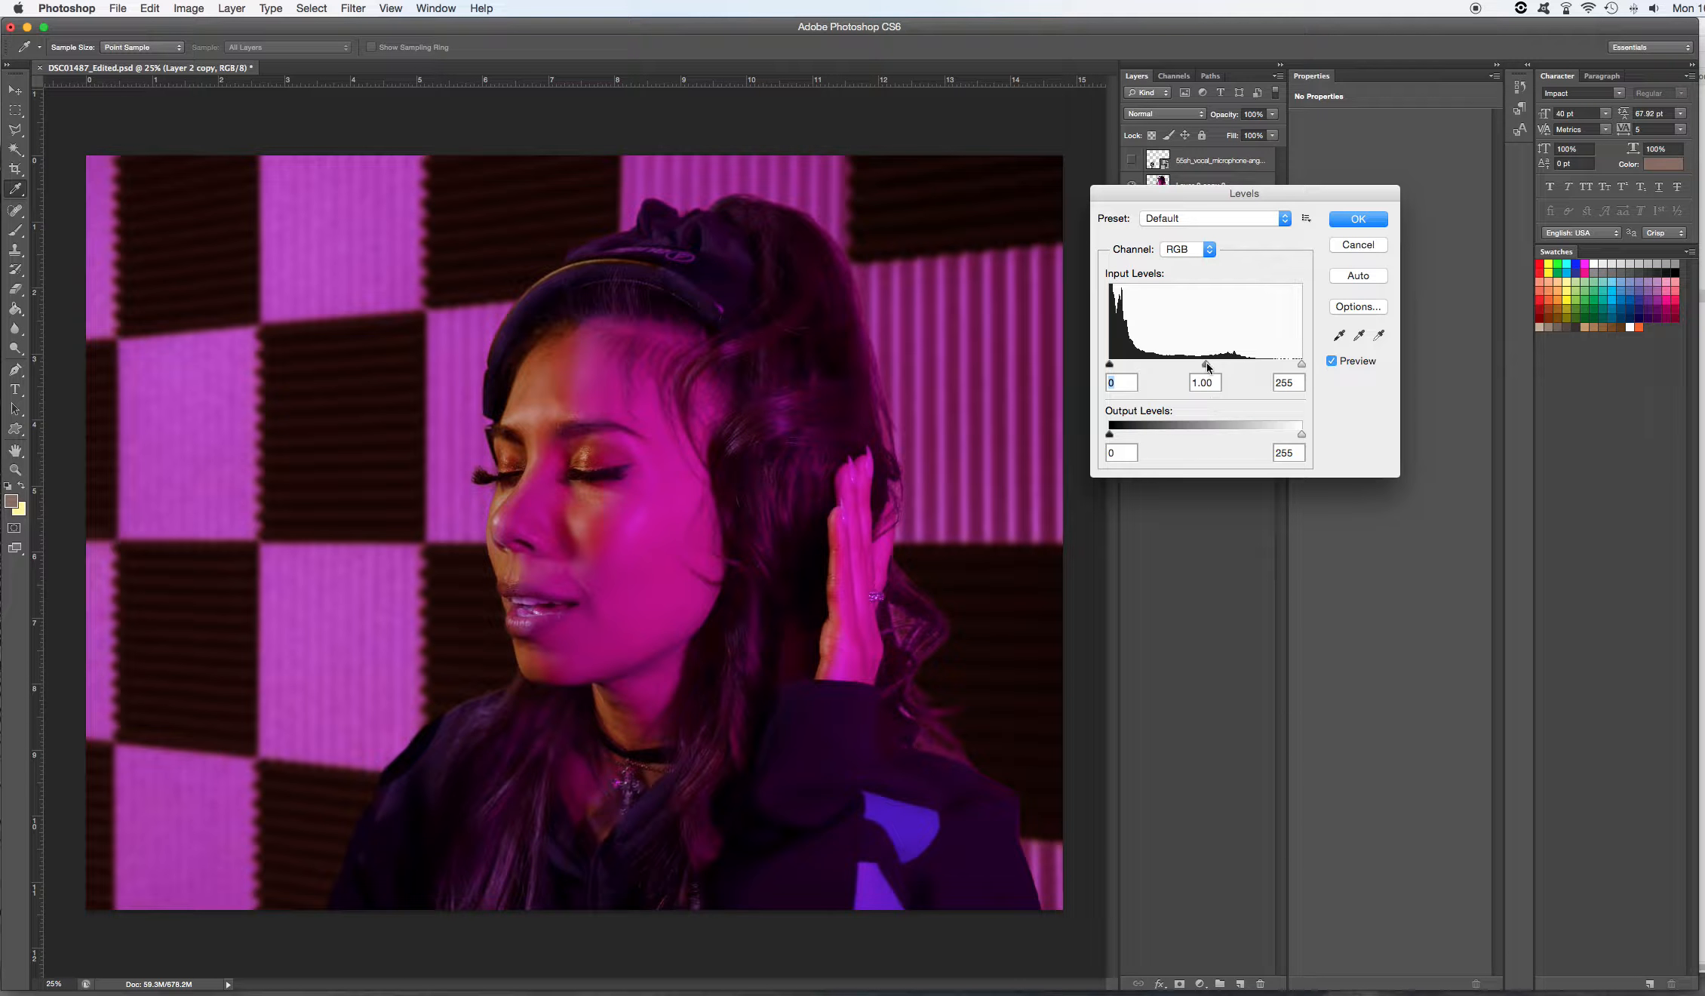
Try raising the Levels midtones of Layer 2 copy to 1.38 and reset them to 1.00.
left_click_drag(1206, 366, 1184, 366)
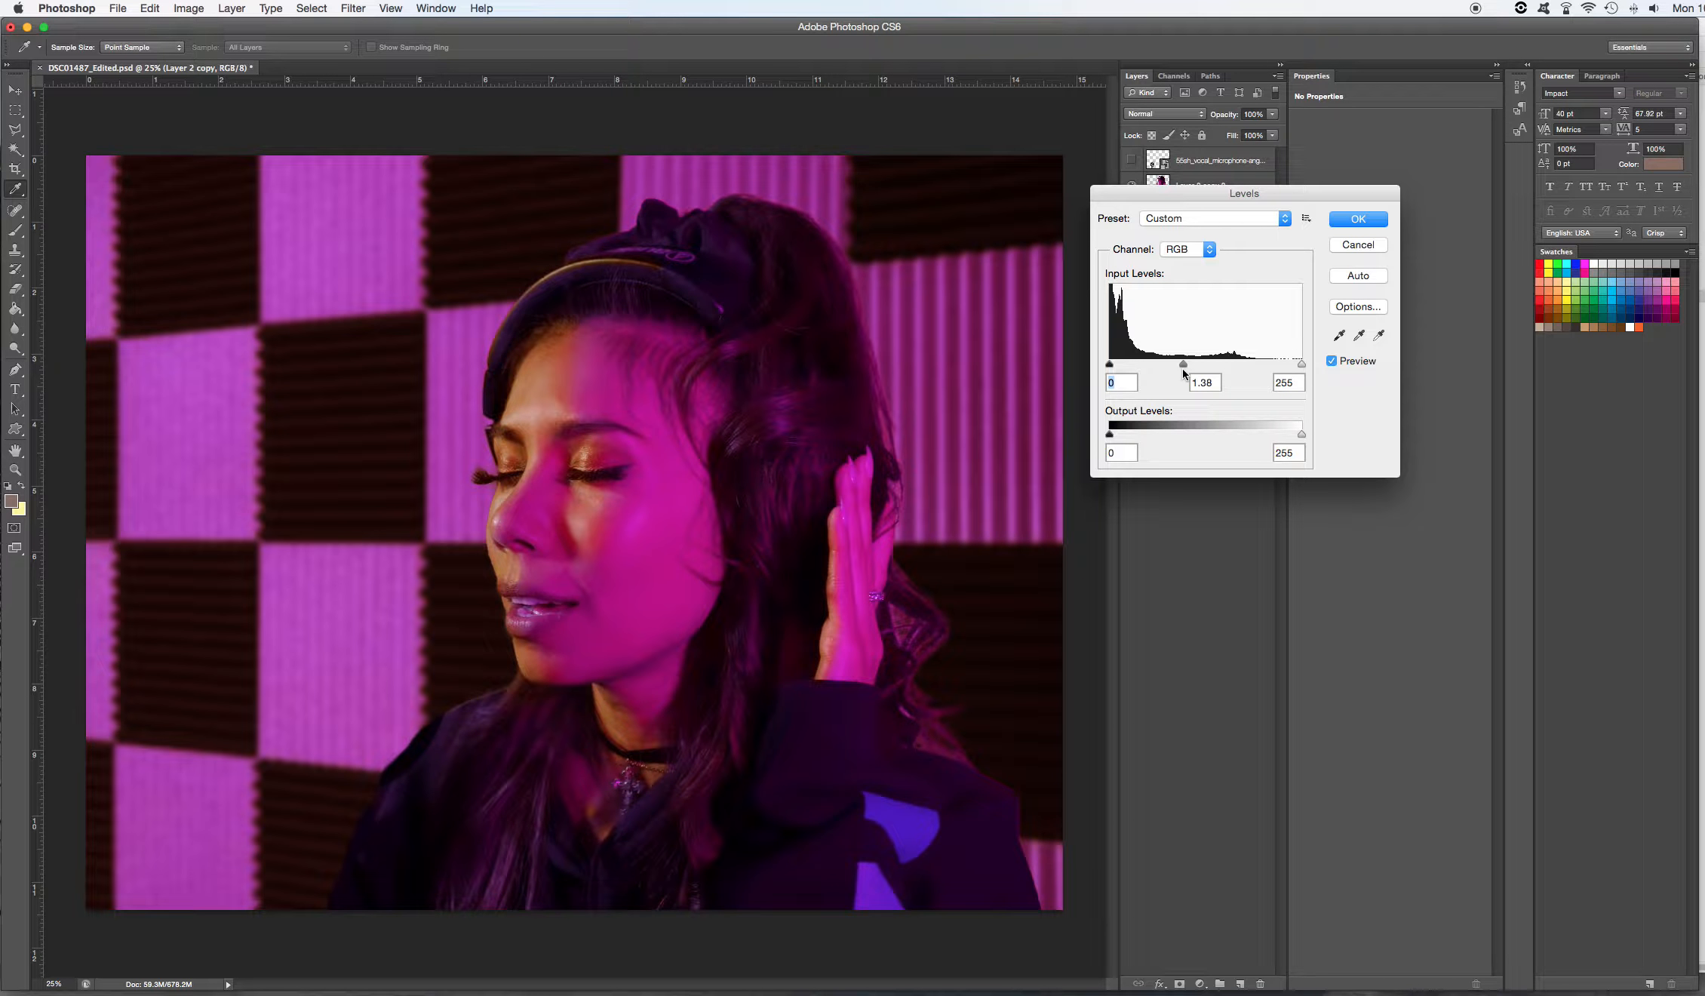
left_click_drag(1188, 373, 1305, 370)
key("Tab")
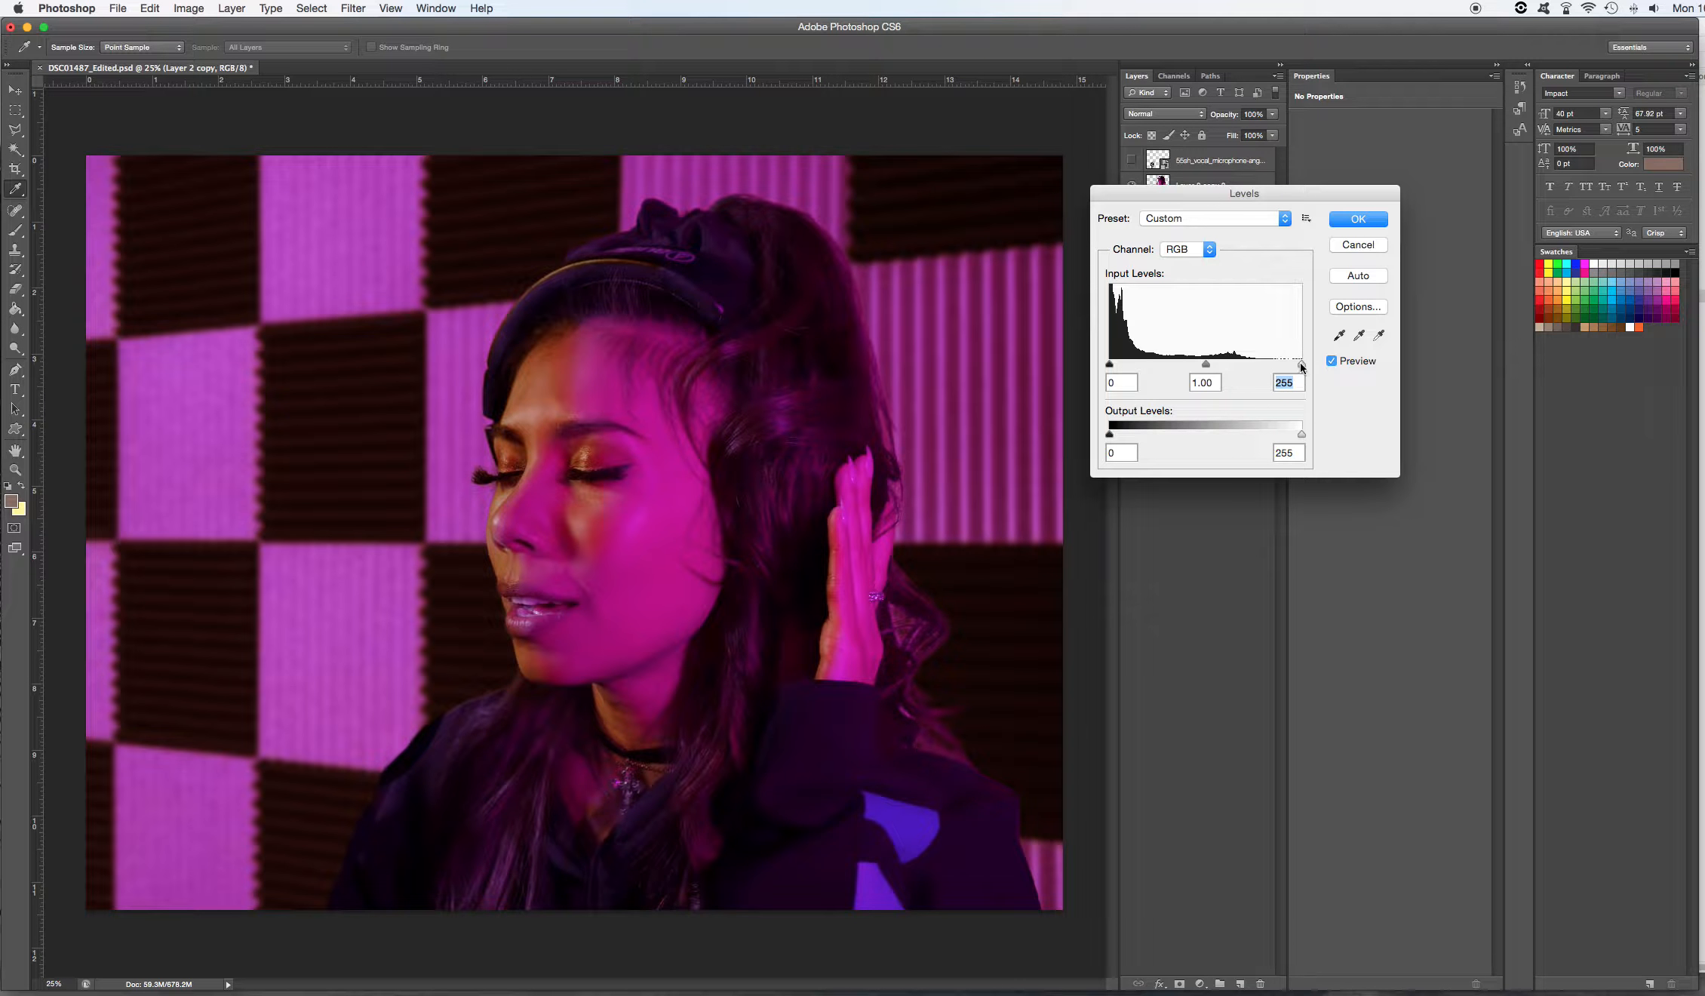
Brighten Layer 2 copy in Levels by lowering the white input to about 192, and apply the adjustment.
left_click_drag(1303, 365, 1253, 367)
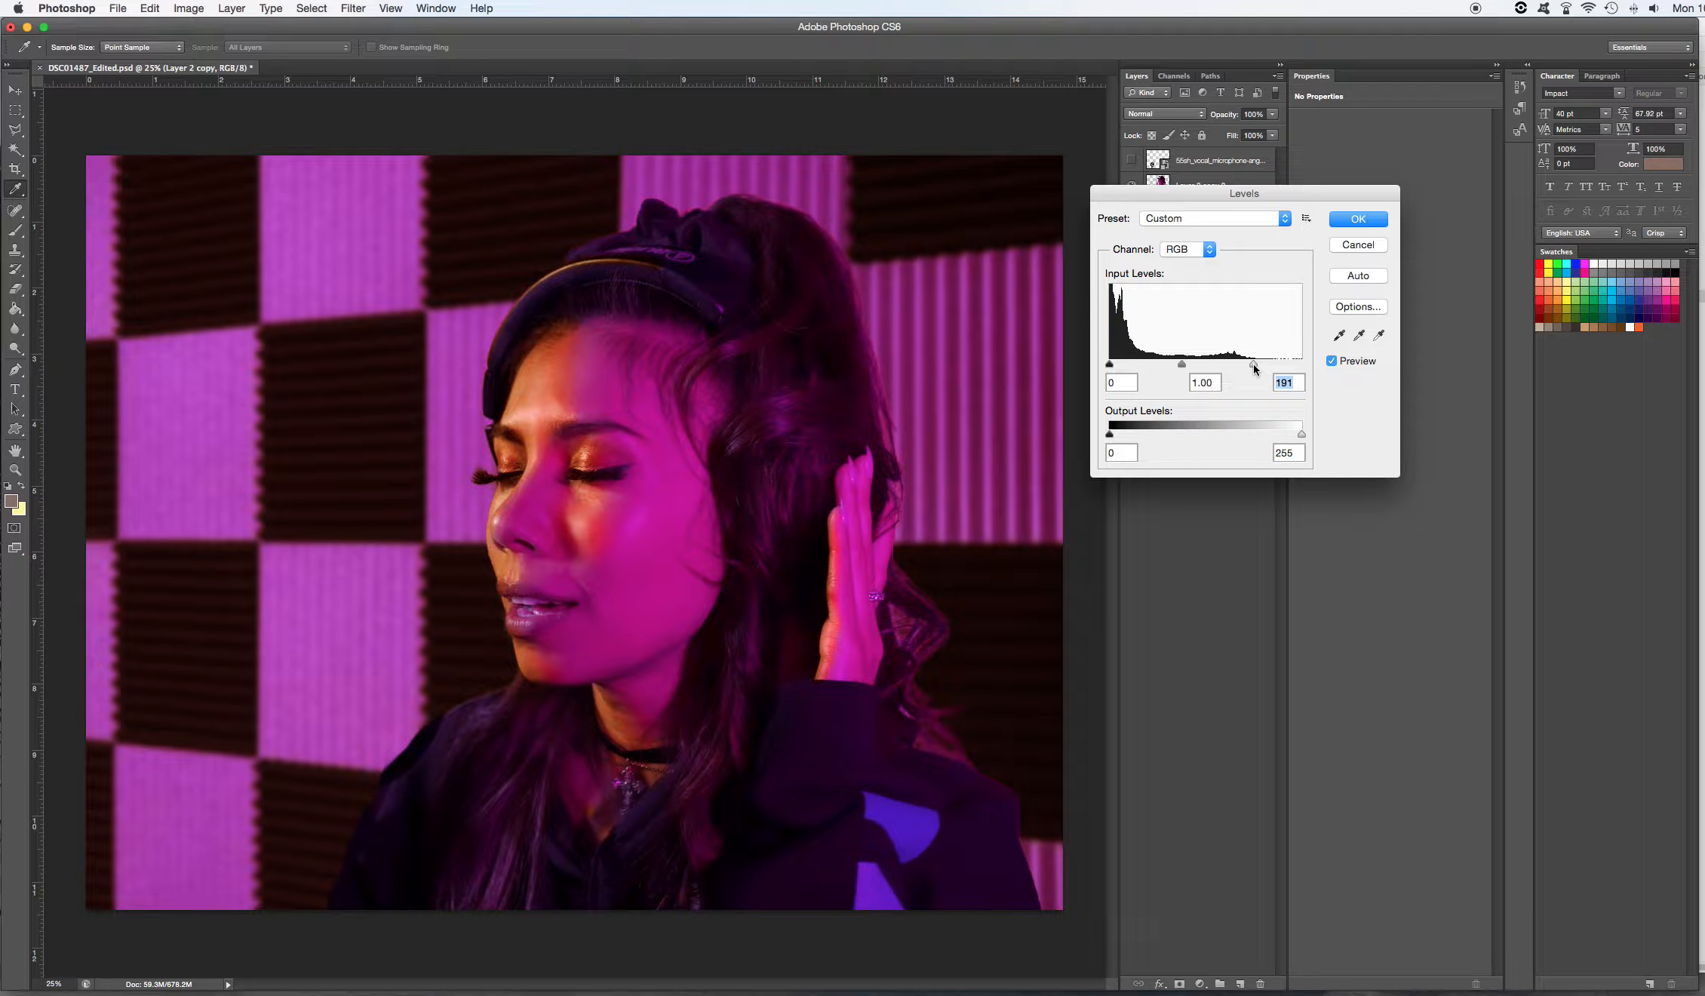
left_click_drag(1253, 363, 1251, 365)
mouse_move(1253, 365)
left_mouse_down()
mouse_move(1268, 367)
mouse_move(1239, 375)
left_mouse_up()
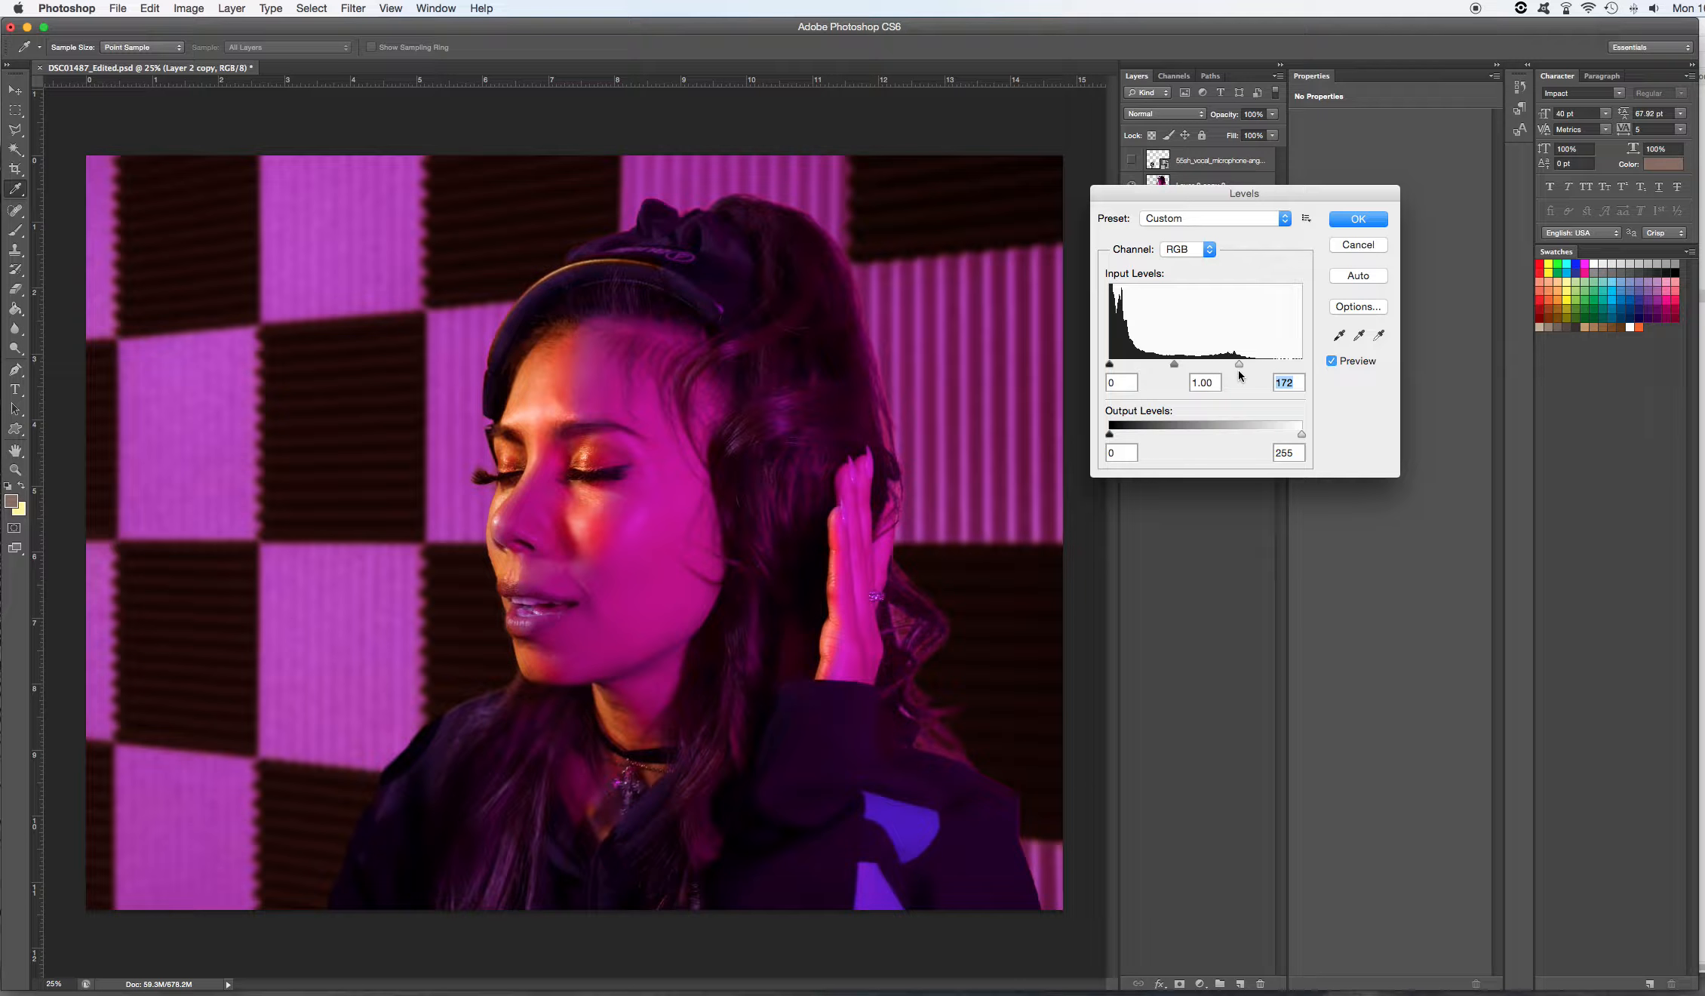
left_click_drag(1248, 370, 1249, 371)
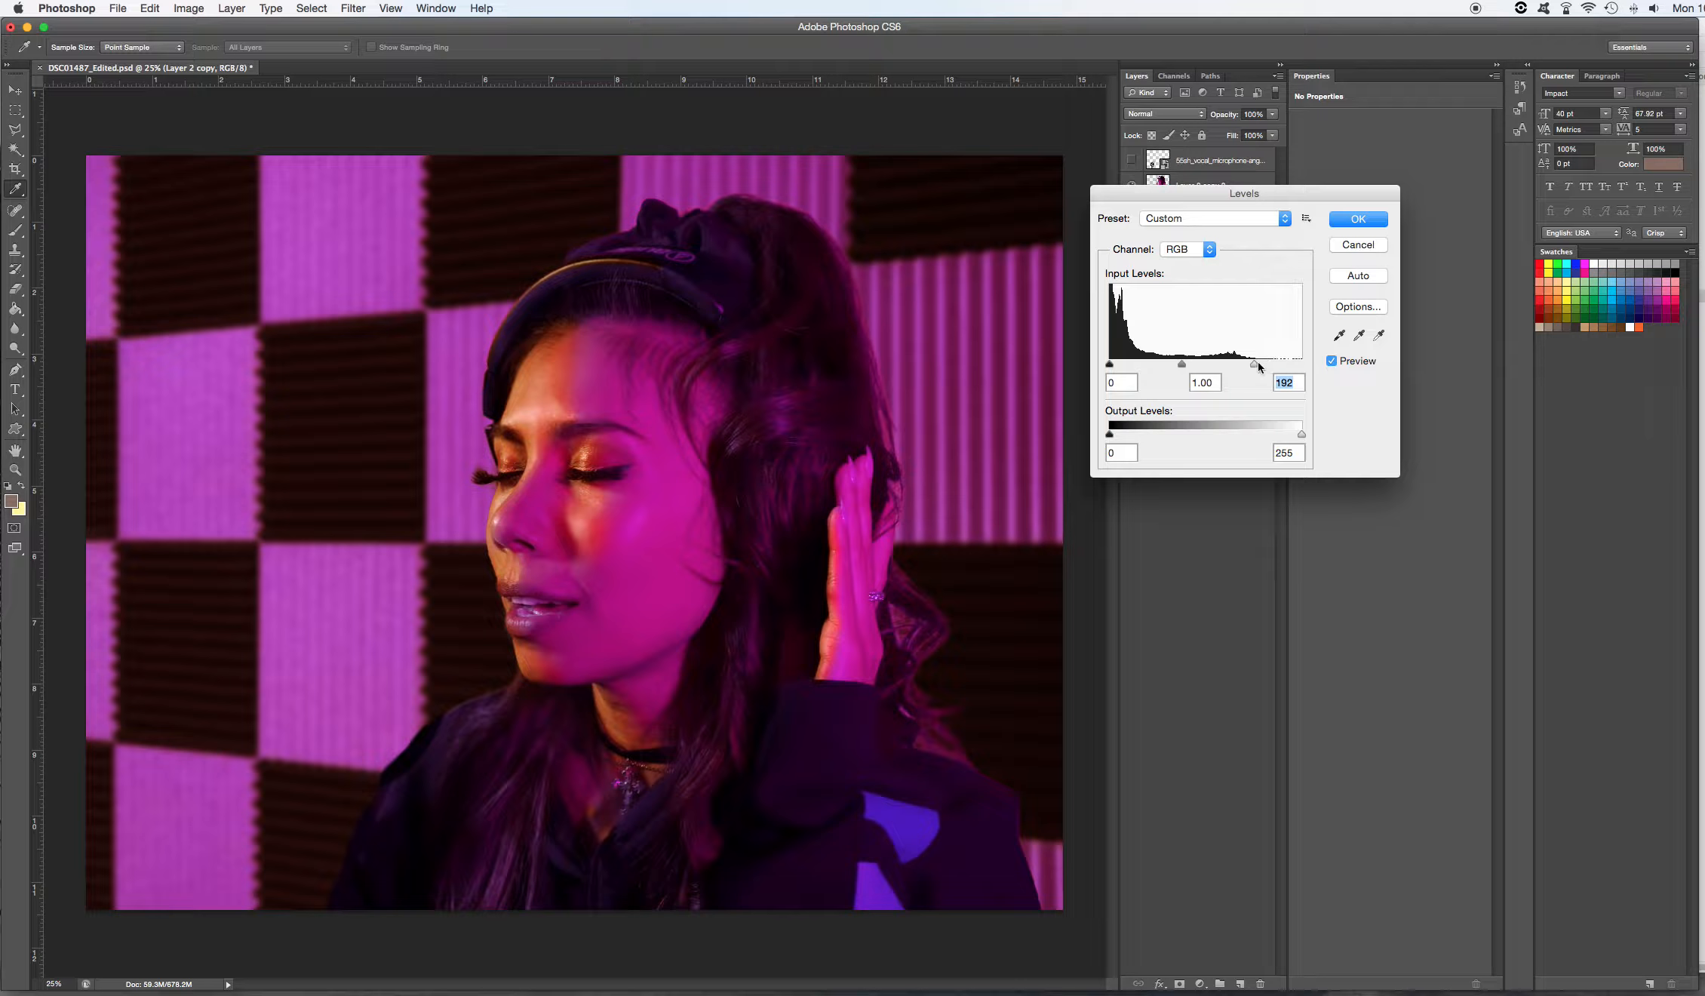
left_click_drag(1272, 366, 1263, 365)
mouse_move(1256, 365)
left_mouse_down()
mouse_move(1271, 367)
mouse_move(1255, 368)
left_mouse_up()
left_click(1382, 218)
key("e")
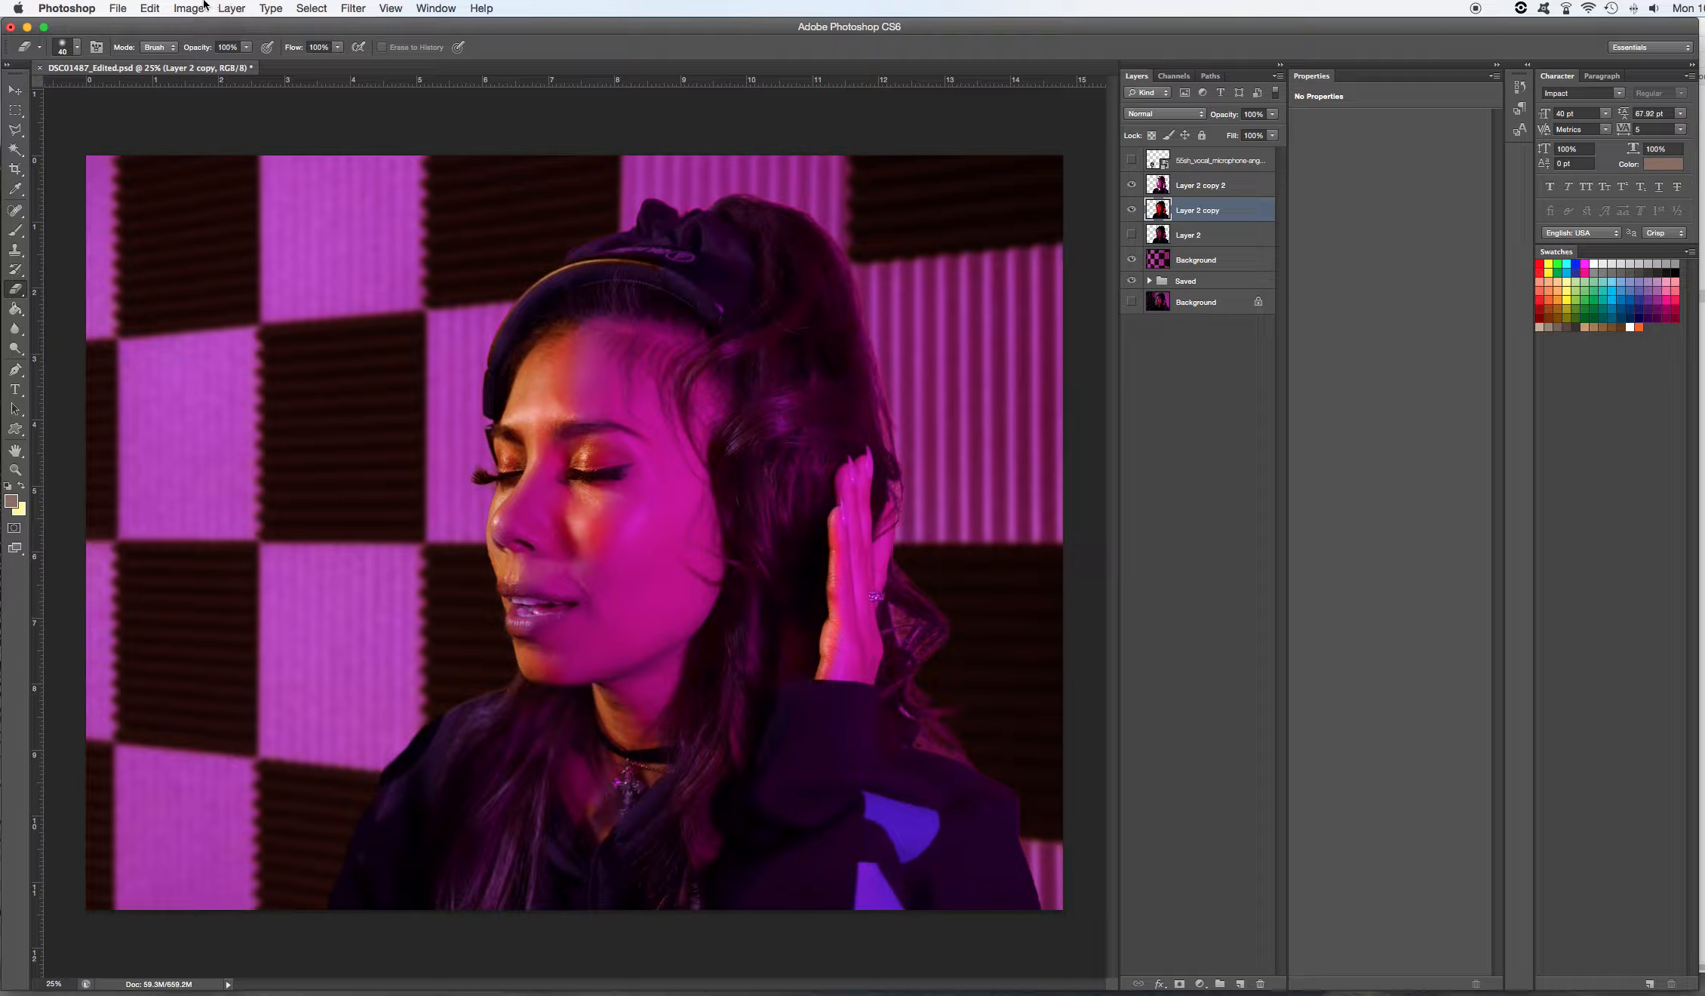
Slightly reduce the saturation of Layer 2 copy with Hue/Saturation, and apply the adjustment.
left_click(192, 8)
mouse_move(208, 55)
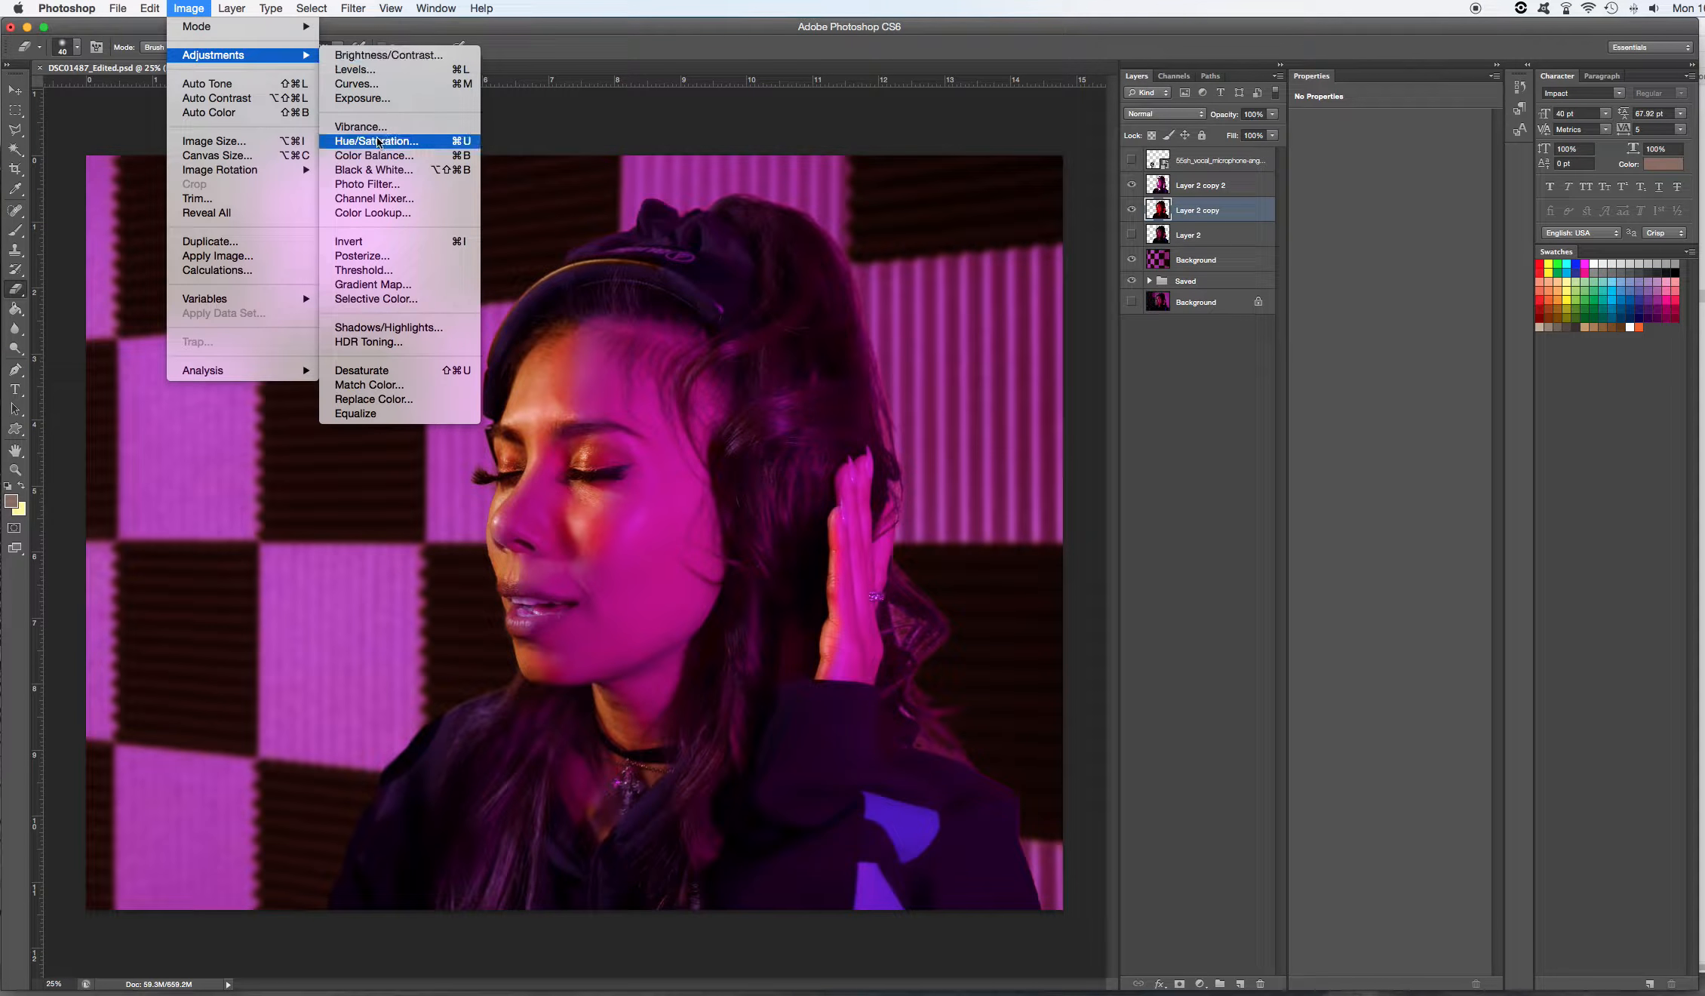
left_click(400, 155)
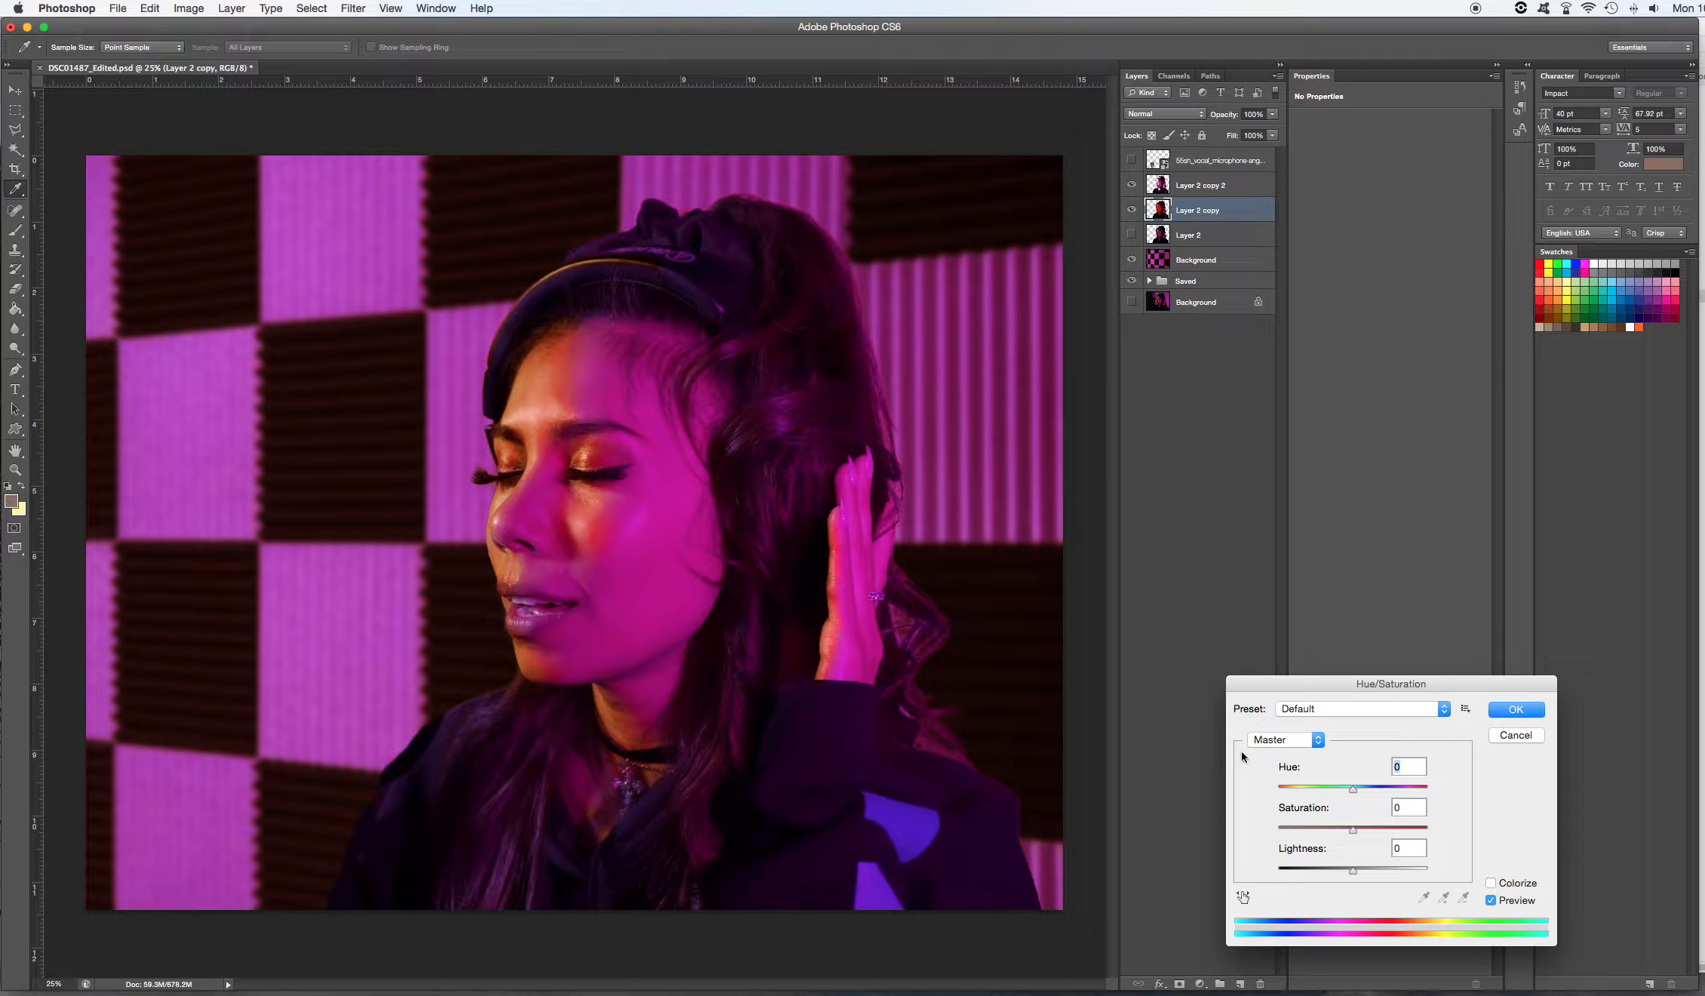
left_click_drag(1353, 832, 1342, 831)
left_click_drag(1340, 831, 1348, 832)
left_click_drag(1347, 837, 1343, 839)
left_click(1516, 710)
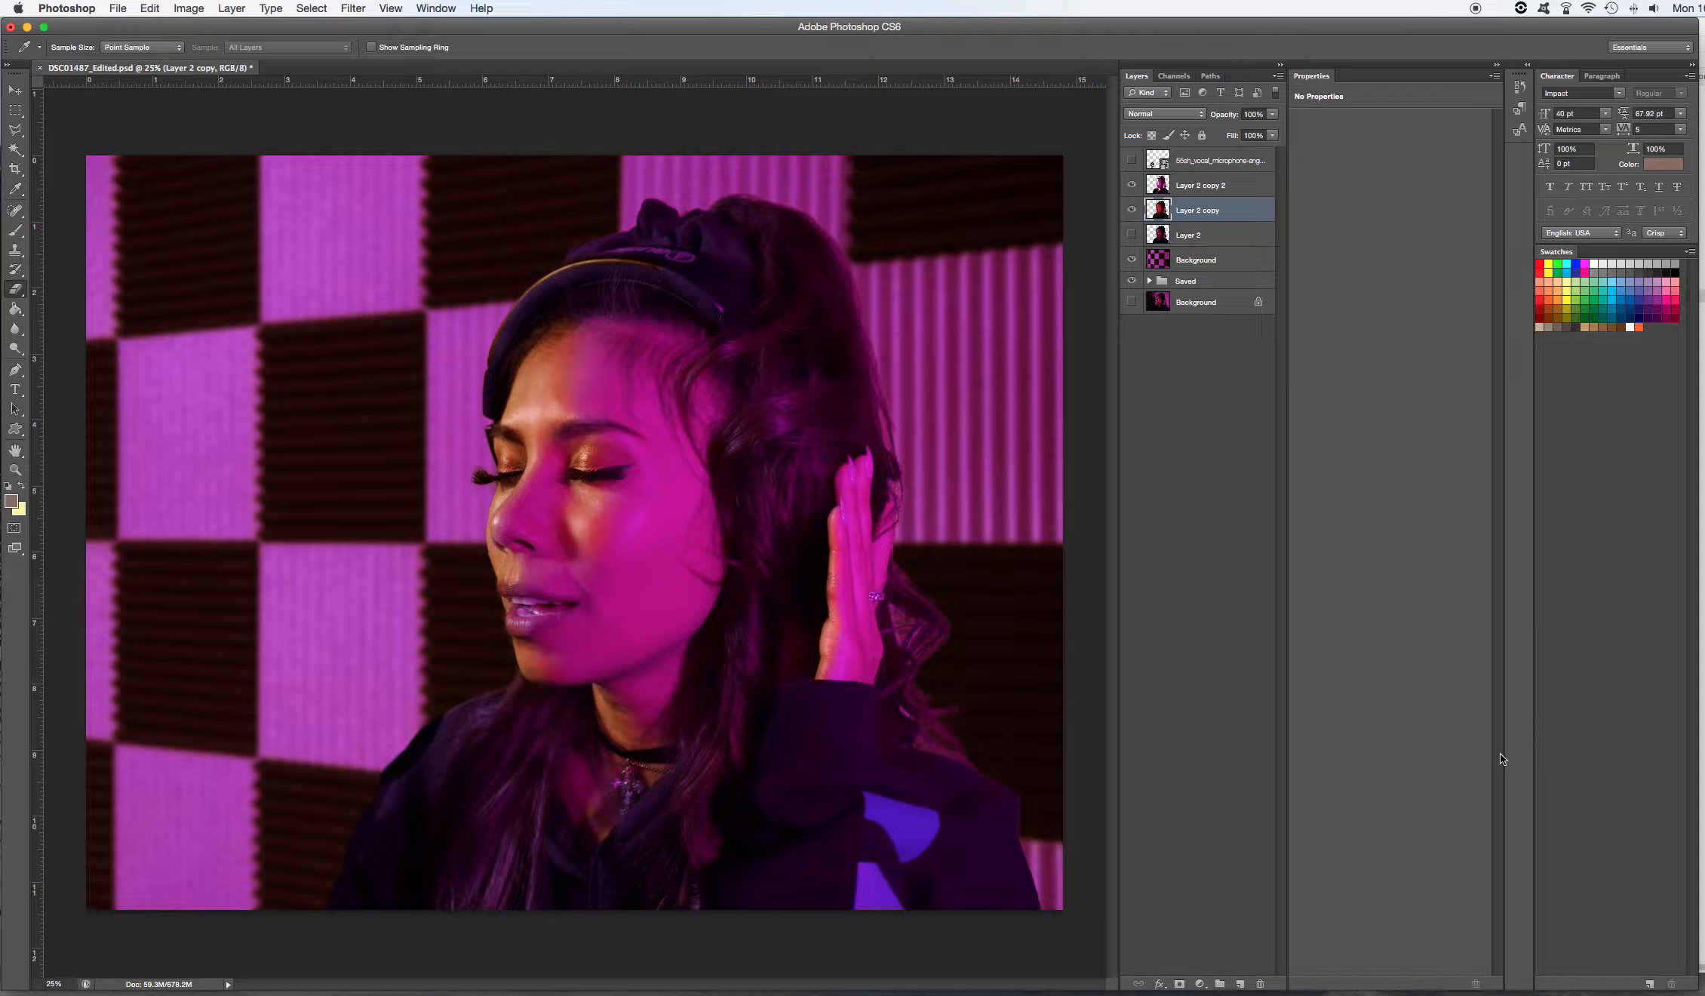
key("e")
Shift the midtones of Layer 2 copy toward blue with Color Balance, and apply the adjustment.
left_click(189, 9)
mouse_move(226, 55)
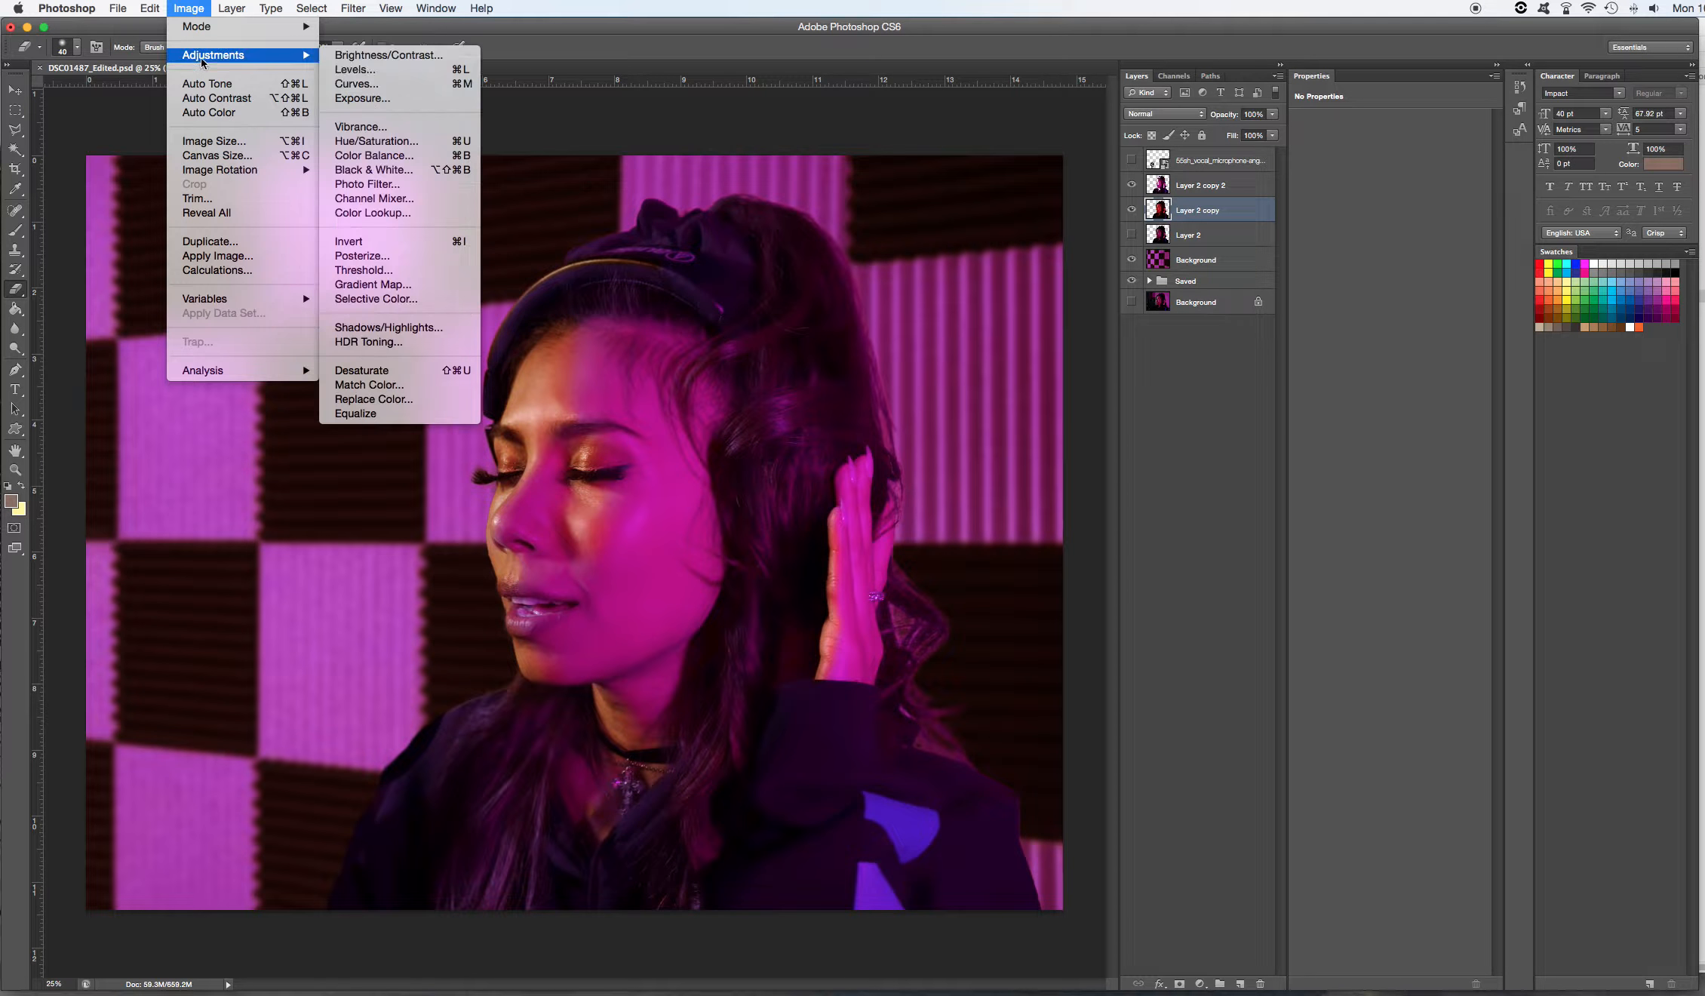
left_click(390, 156)
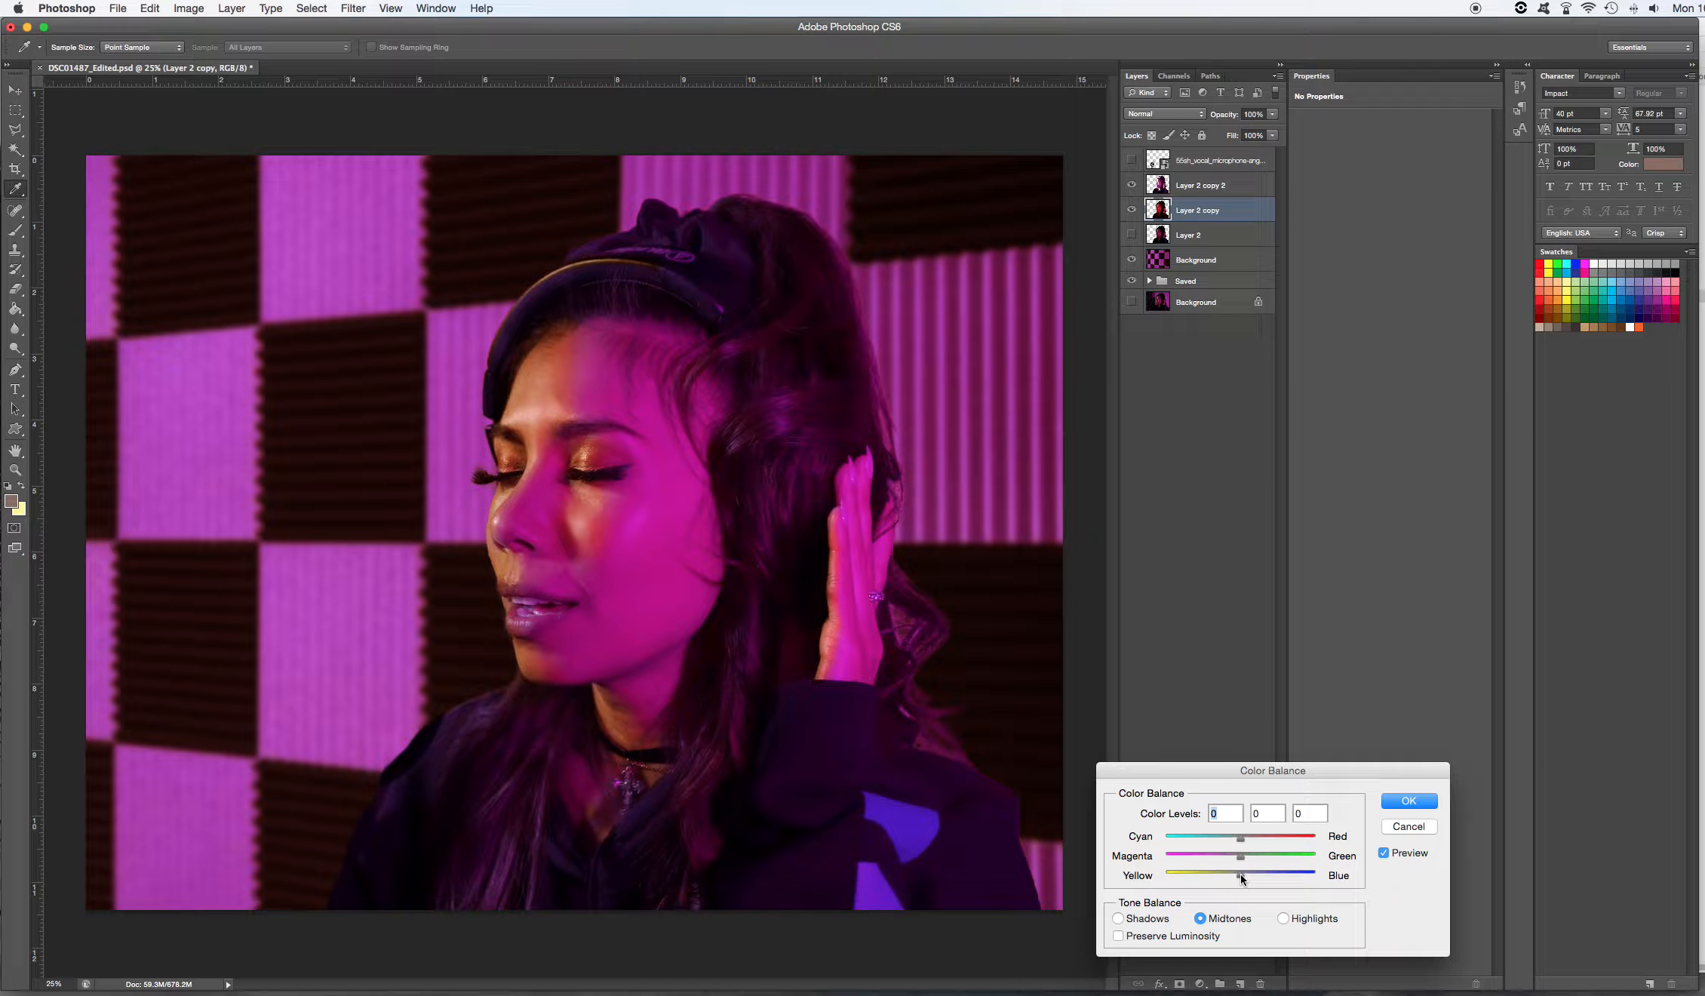
left_click_drag(1241, 878, 1279, 878)
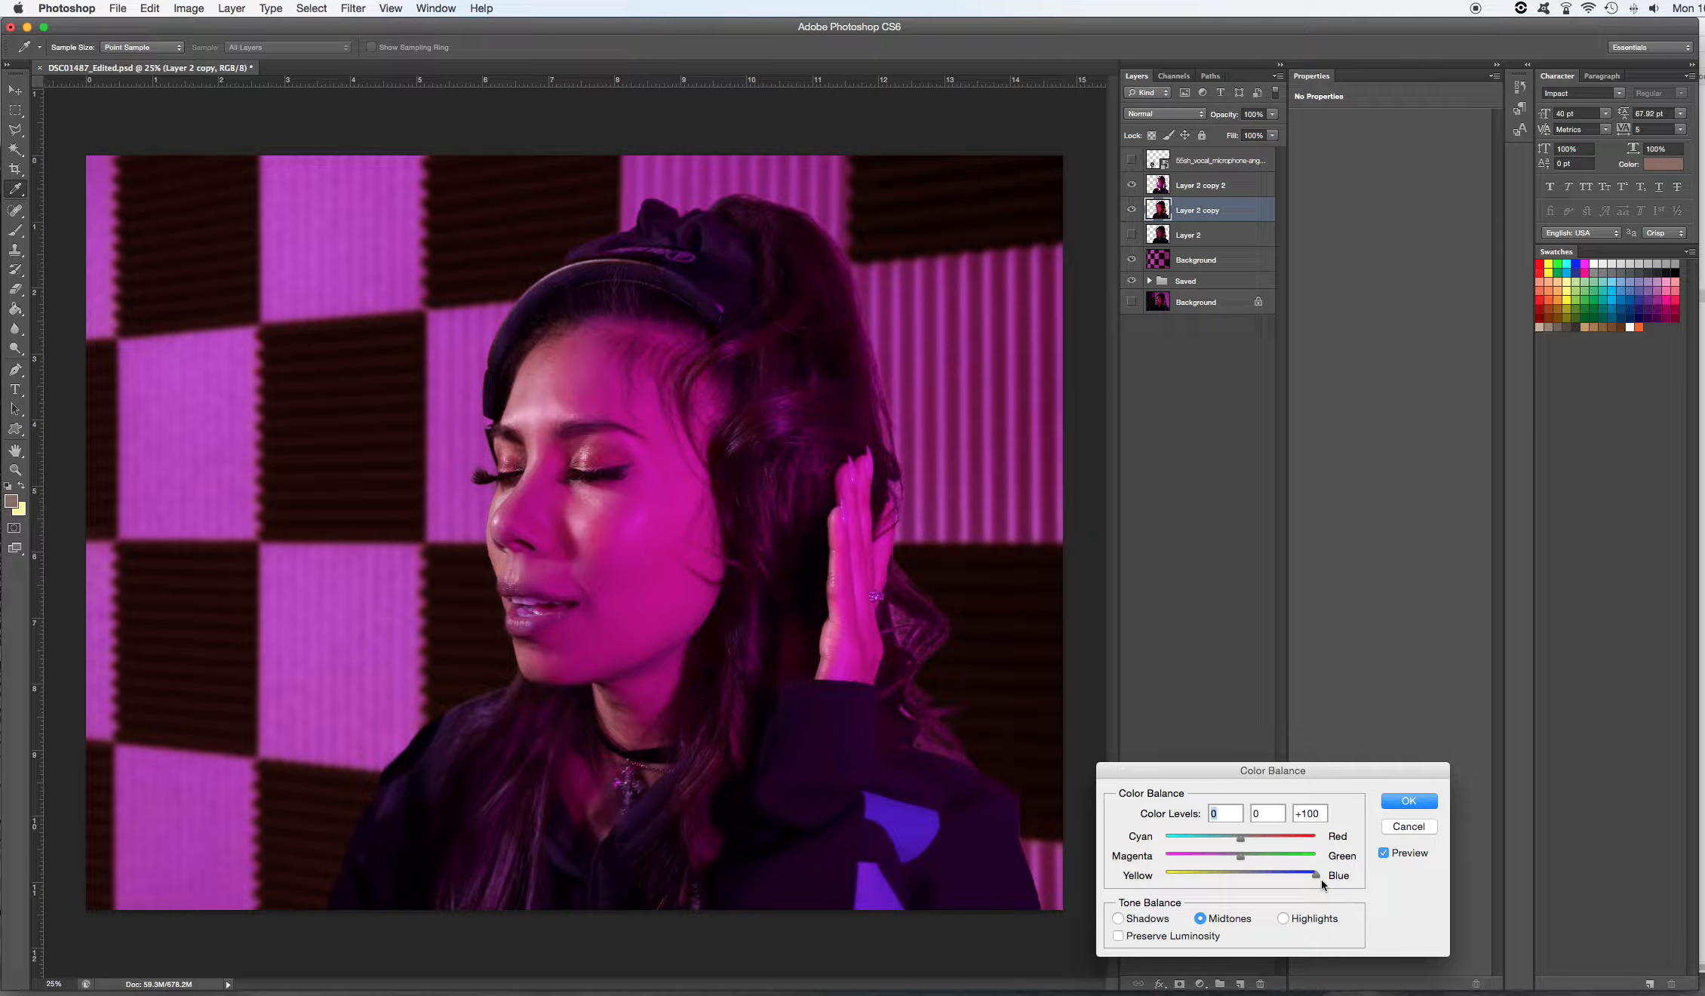
key("Tab")
key("Tab")
mouse_move(1315, 874)
left_mouse_down()
mouse_move(1152, 873)
mouse_move(1338, 879)
mouse_move(1321, 874)
left_mouse_up()
mouse_move(1316, 874)
left_mouse_down()
mouse_move(1296, 877)
mouse_move(1335, 879)
mouse_move(1247, 879)
mouse_move(1319, 882)
left_mouse_up()
left_click_drag(1317, 882, 1269, 883)
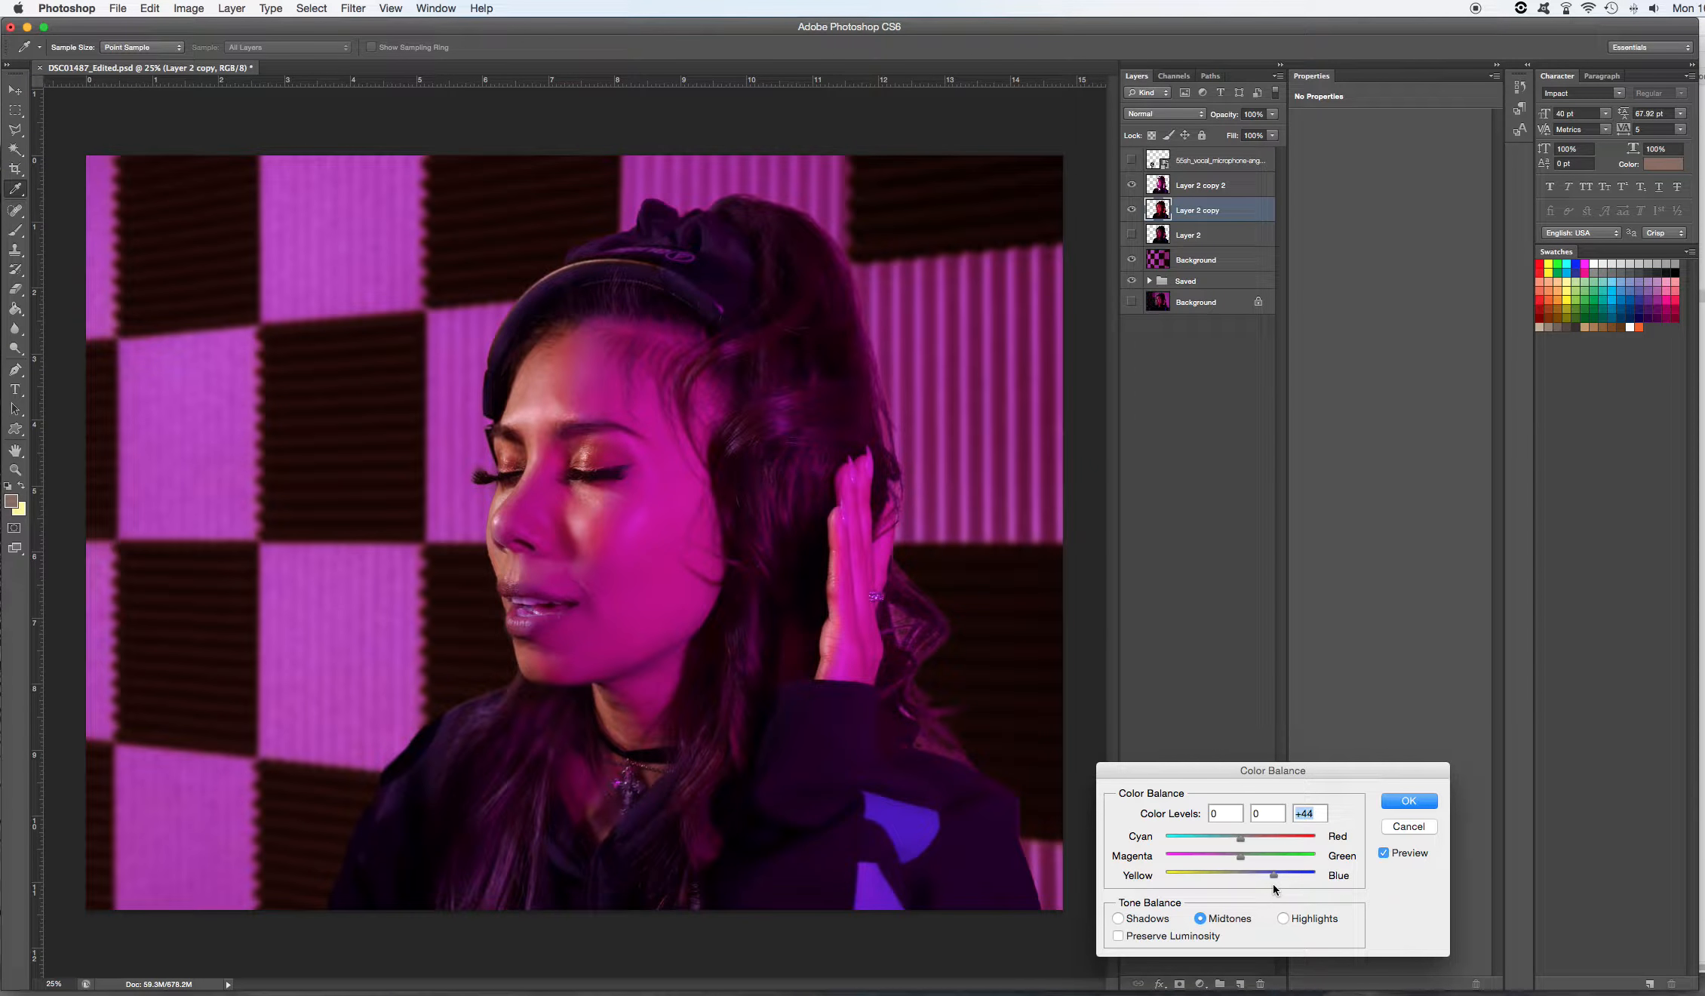
left_click_drag(1272, 884, 1295, 883)
left_click(1409, 800)
key("e")
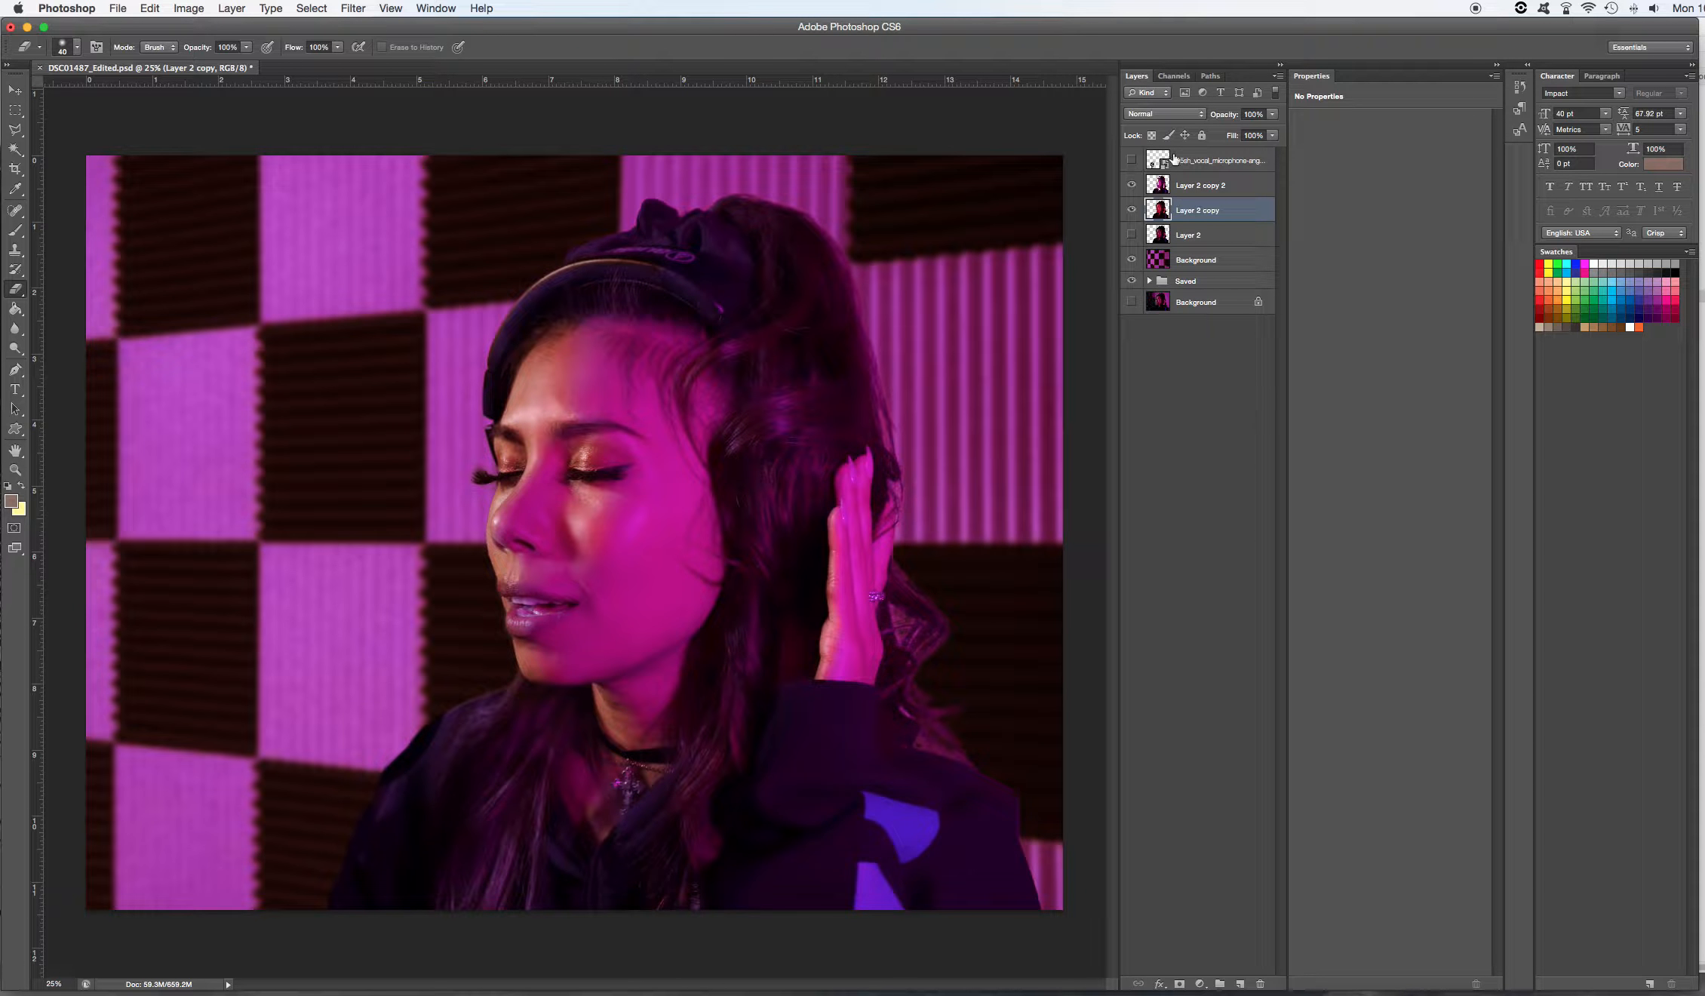
Show the vocal microphone layer and rasterize it.
left_click(1131, 160)
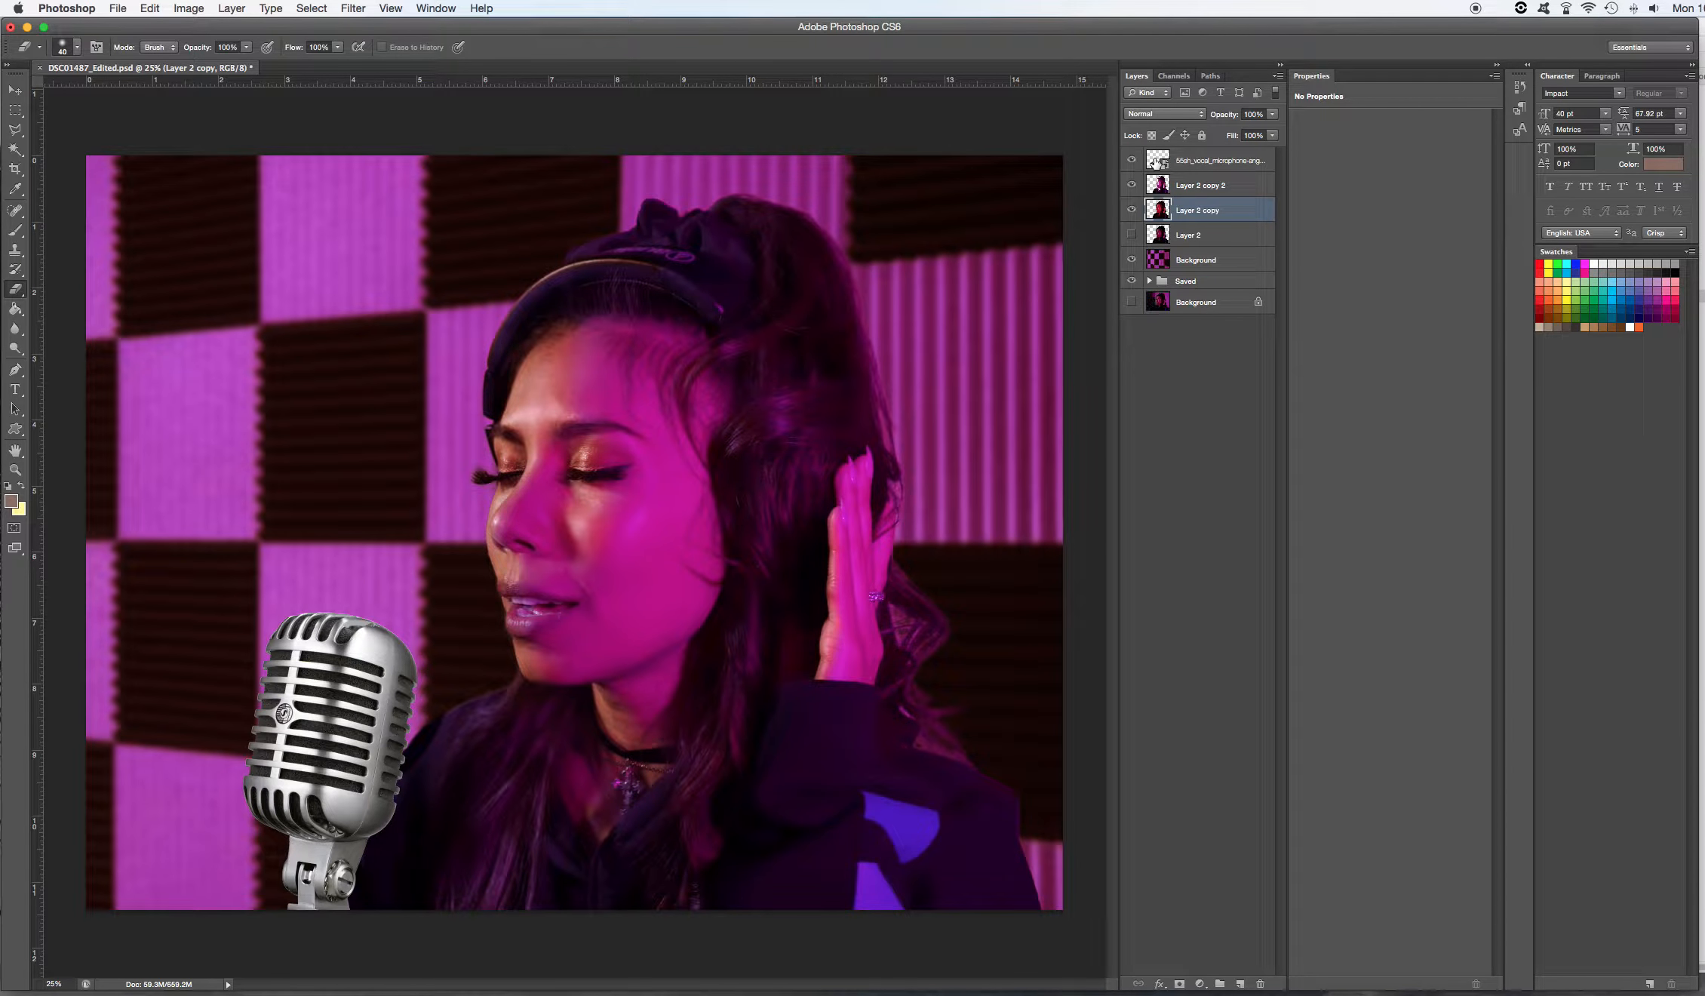
left_click(1157, 161)
right_click(1213, 165)
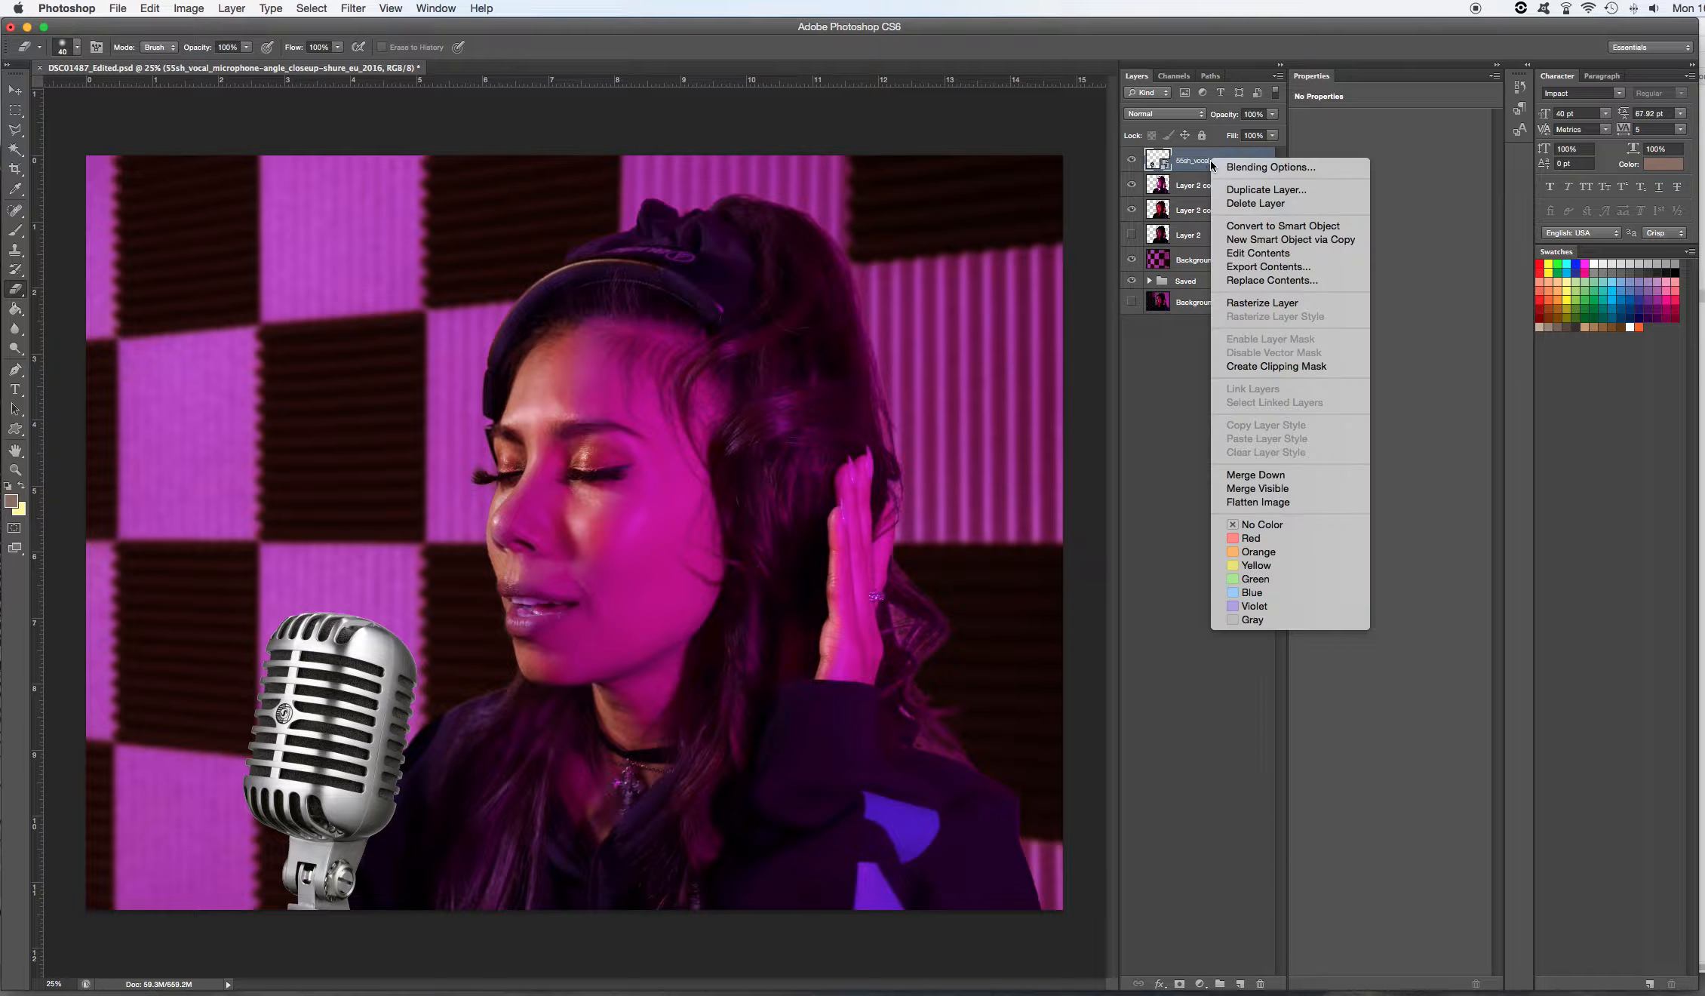
left_click(1255, 304)
Duplicate the rasterized microphone layer twice and hide the two lower microphone layers.
right_click(1214, 164)
left_click(1219, 150)
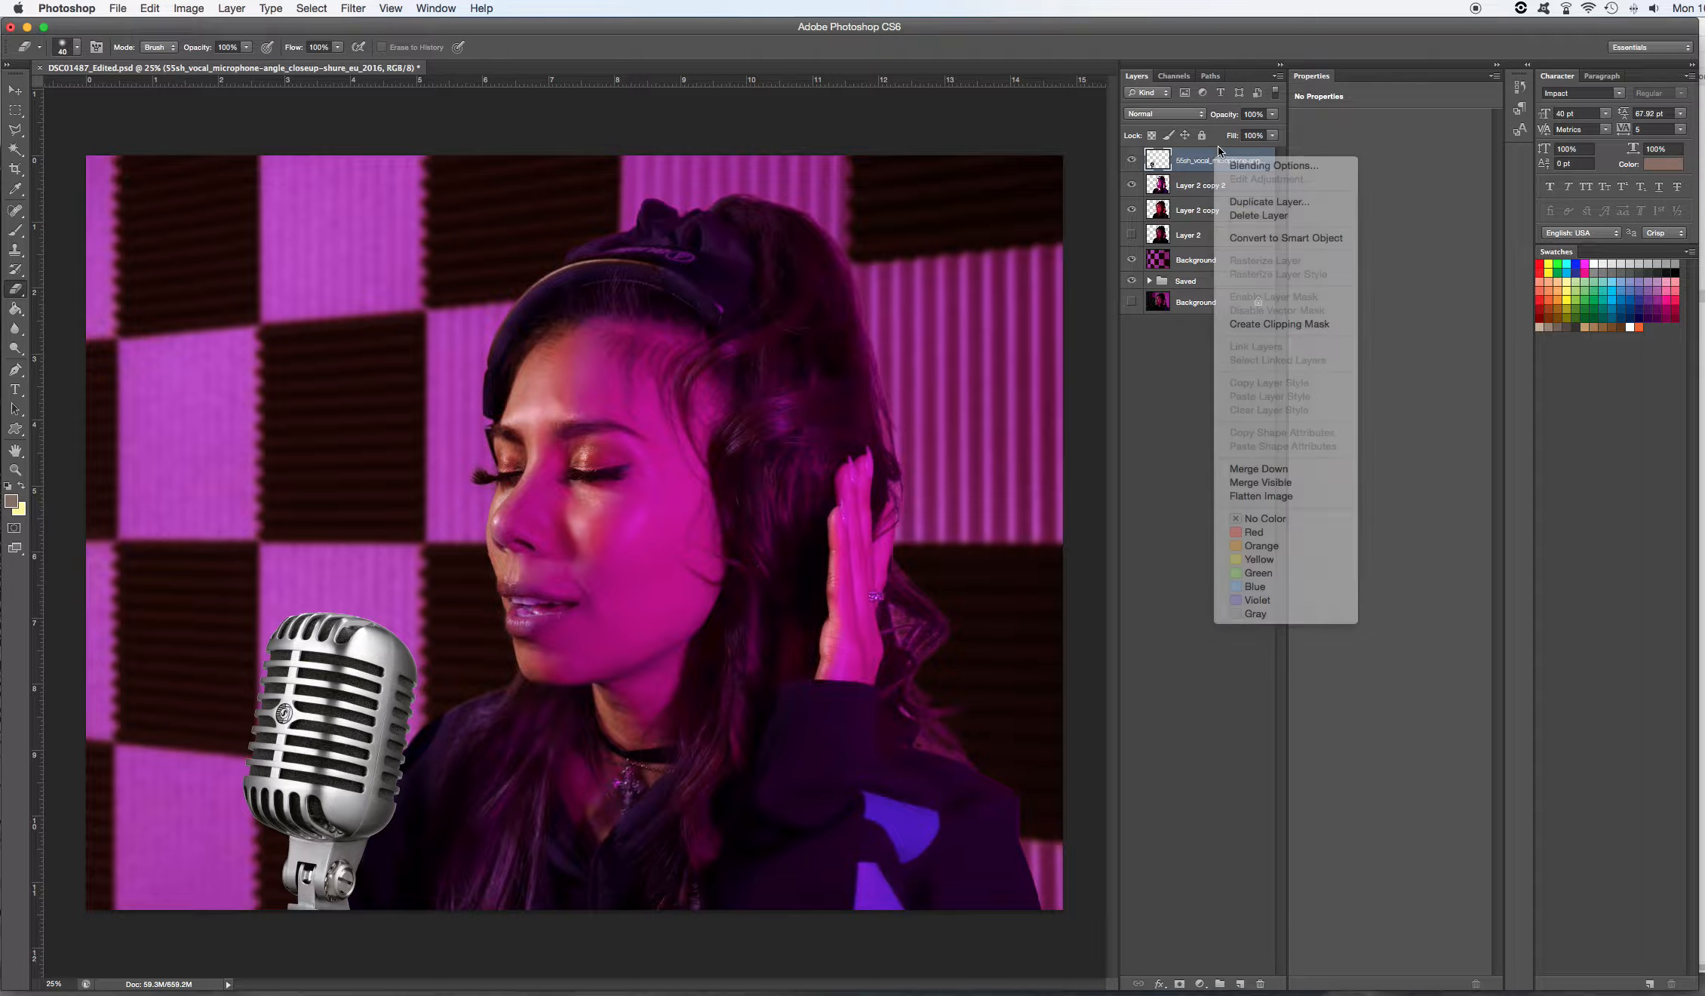
left_click(1105, 453)
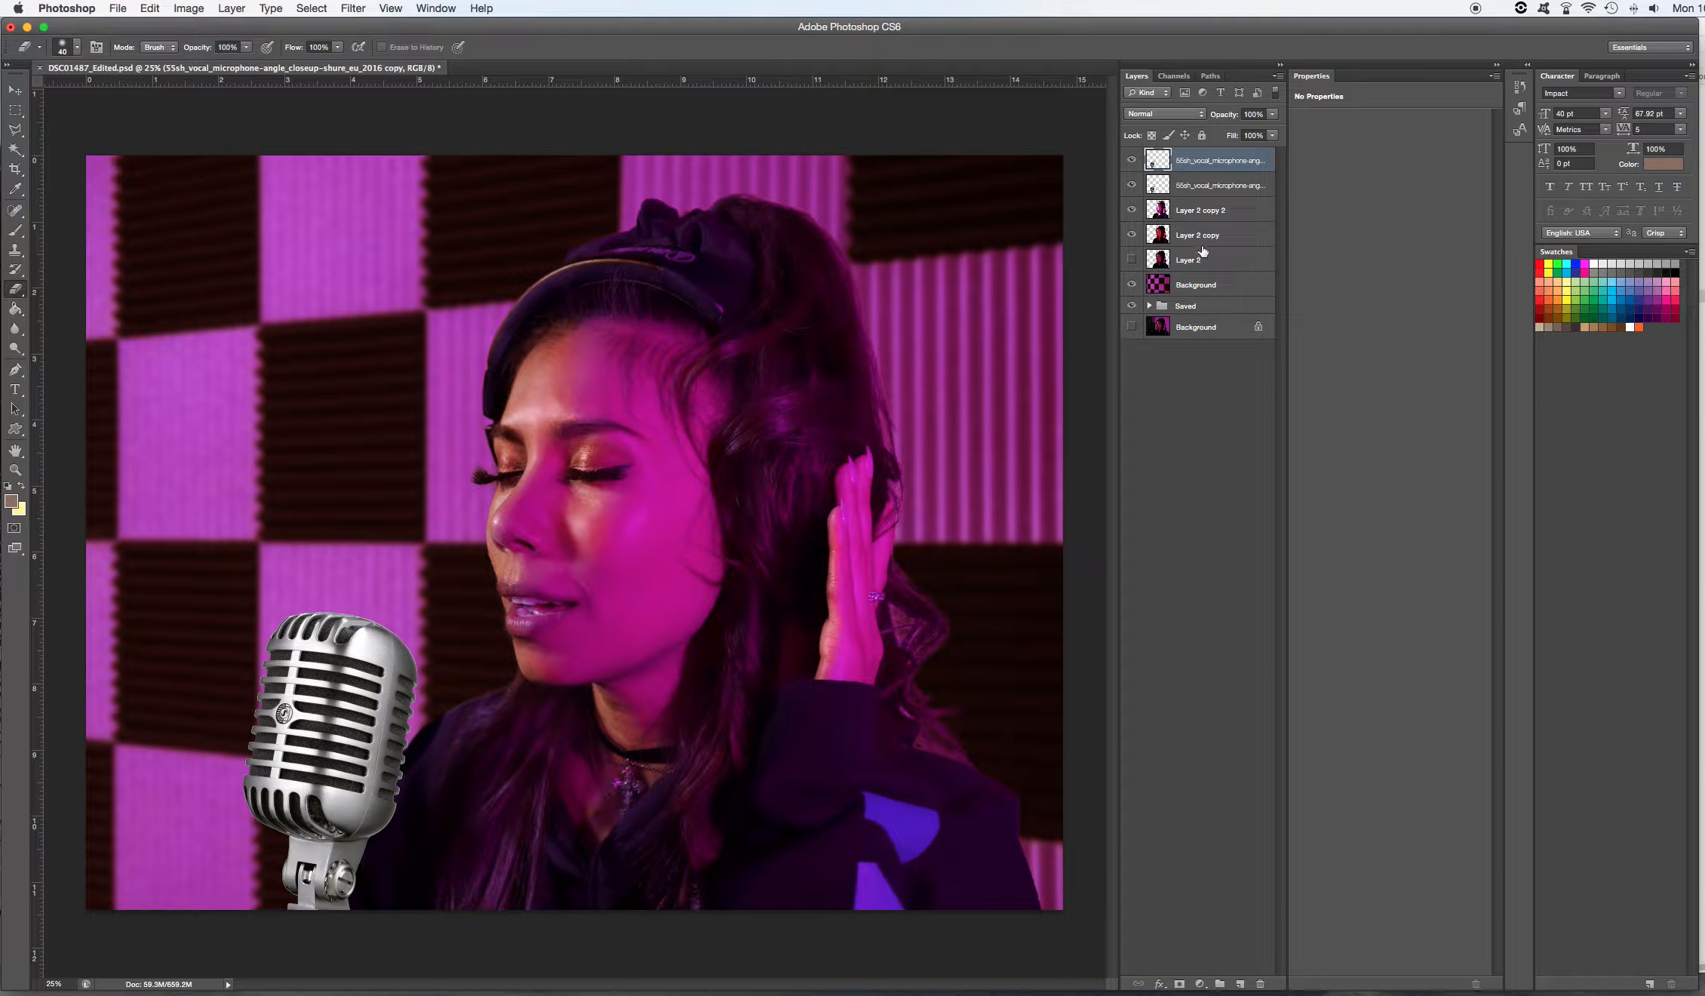
right_click(1194, 156)
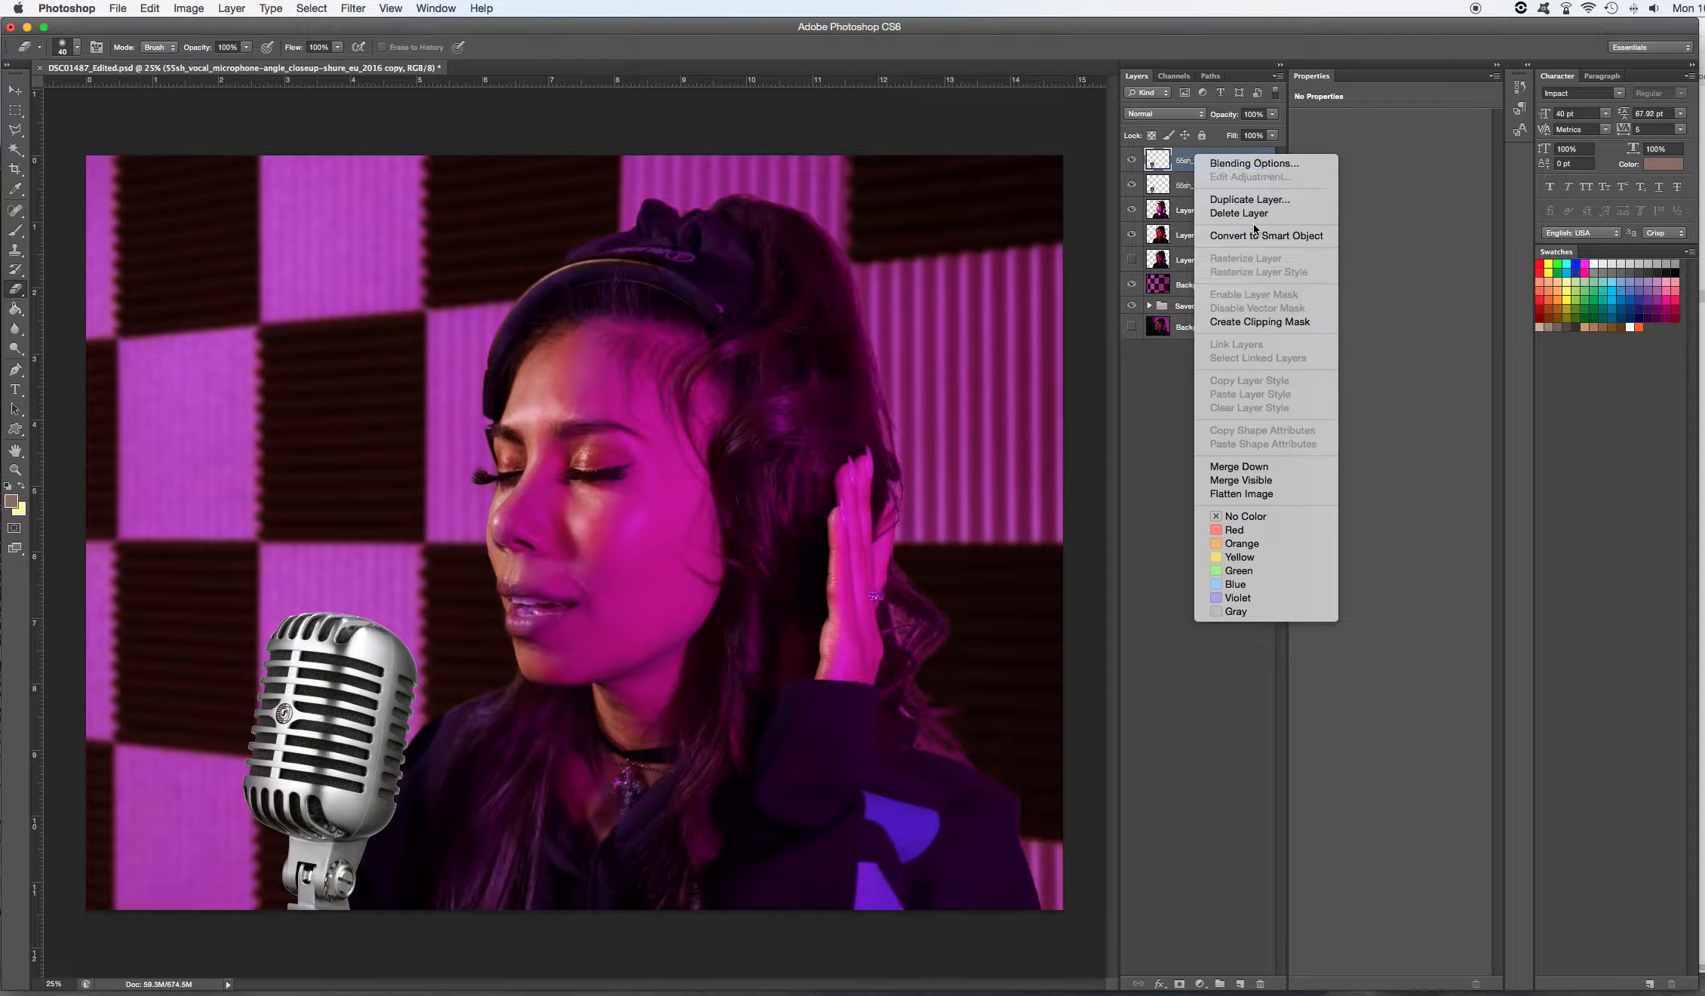
left_click(1251, 200)
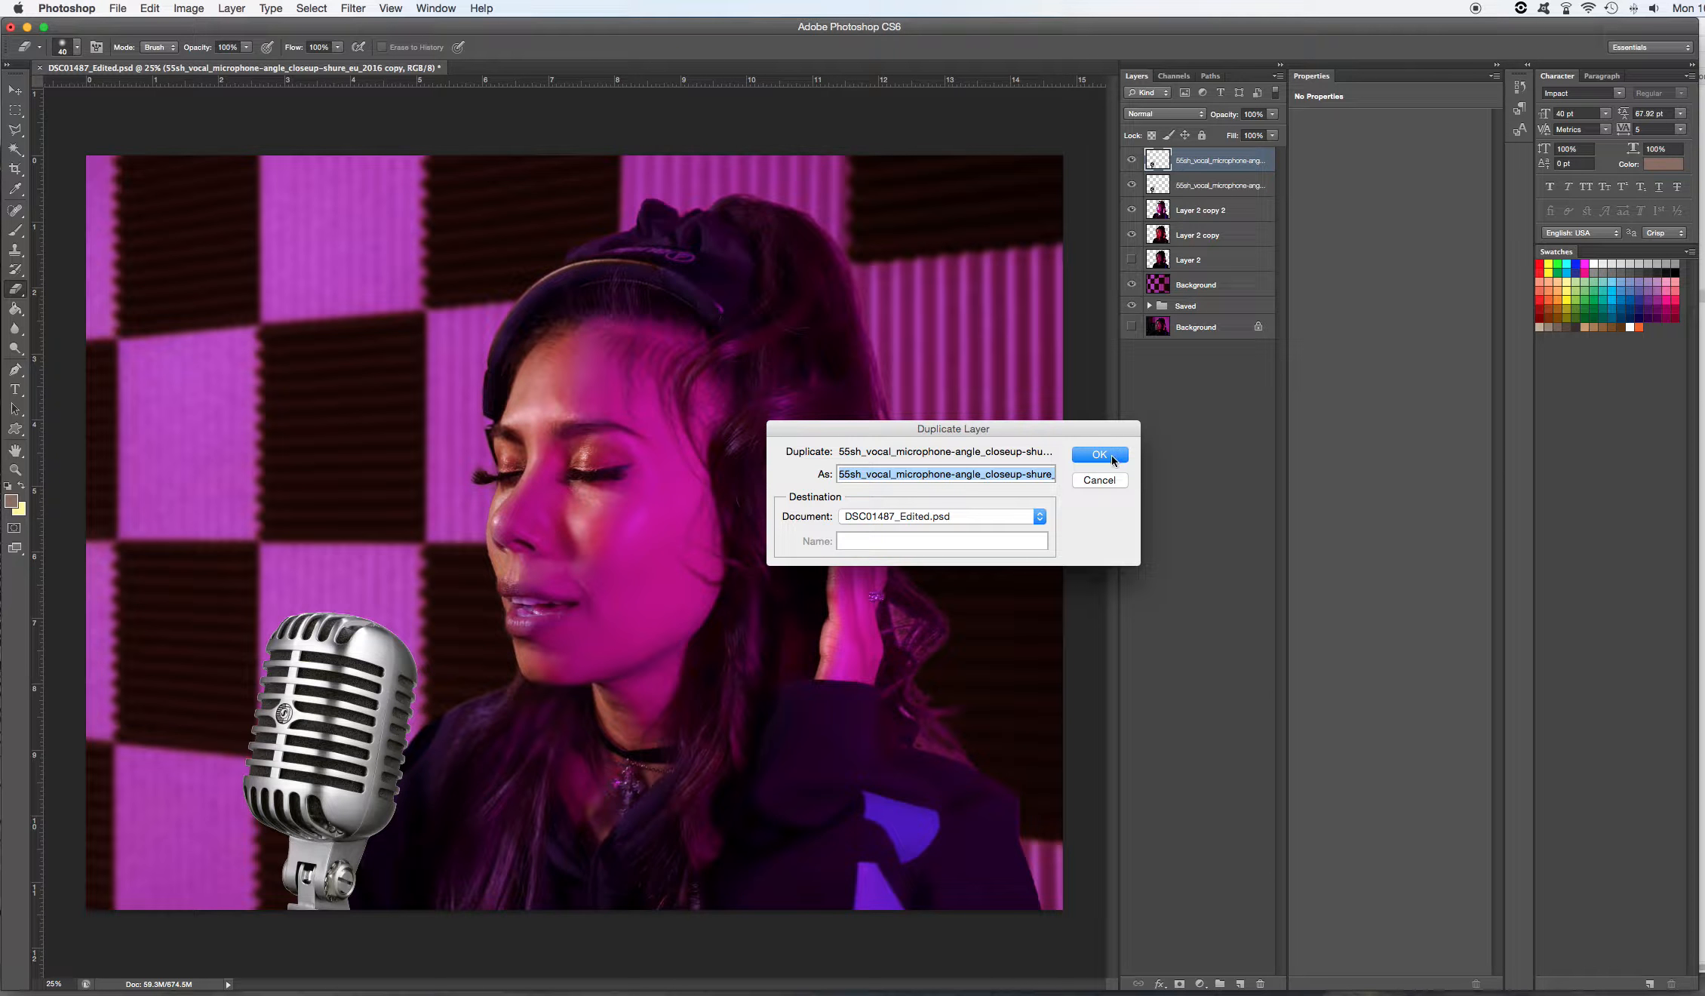
left_click(1113, 455)
left_click(1131, 211)
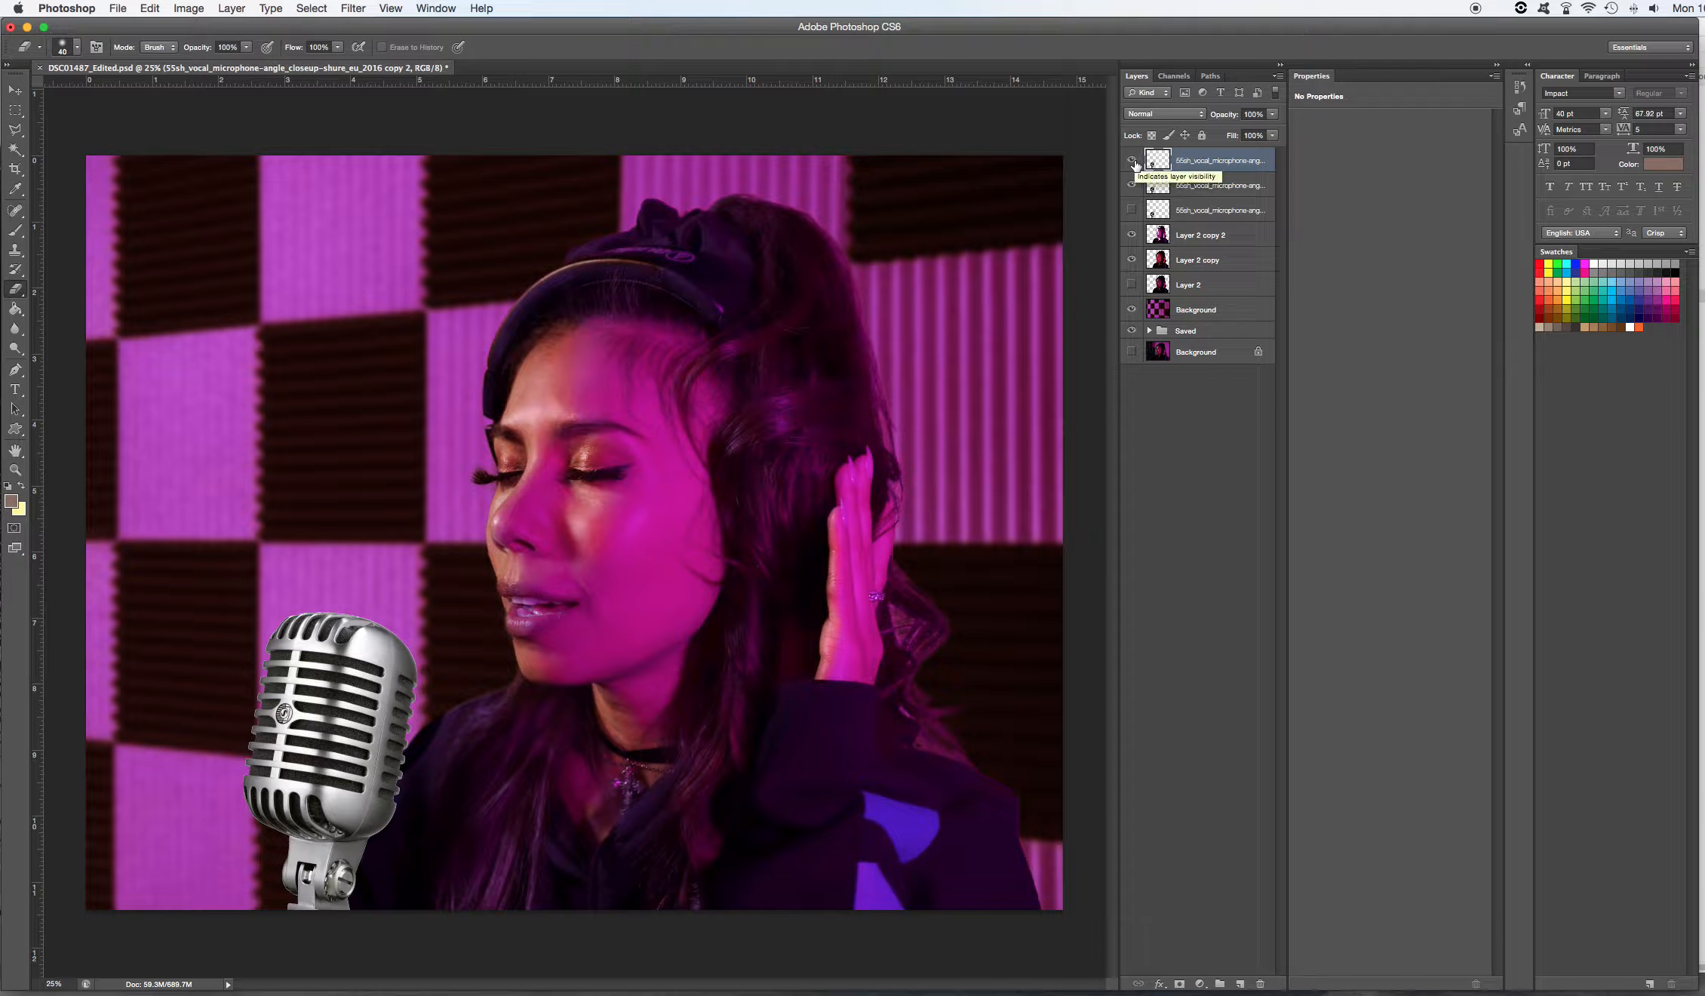
left_click(1131, 185)
Set the top microphone copy's Color Balance midtones to +52 red, -100 magenta and +100 blue.
left_click(189, 8)
mouse_move(227, 55)
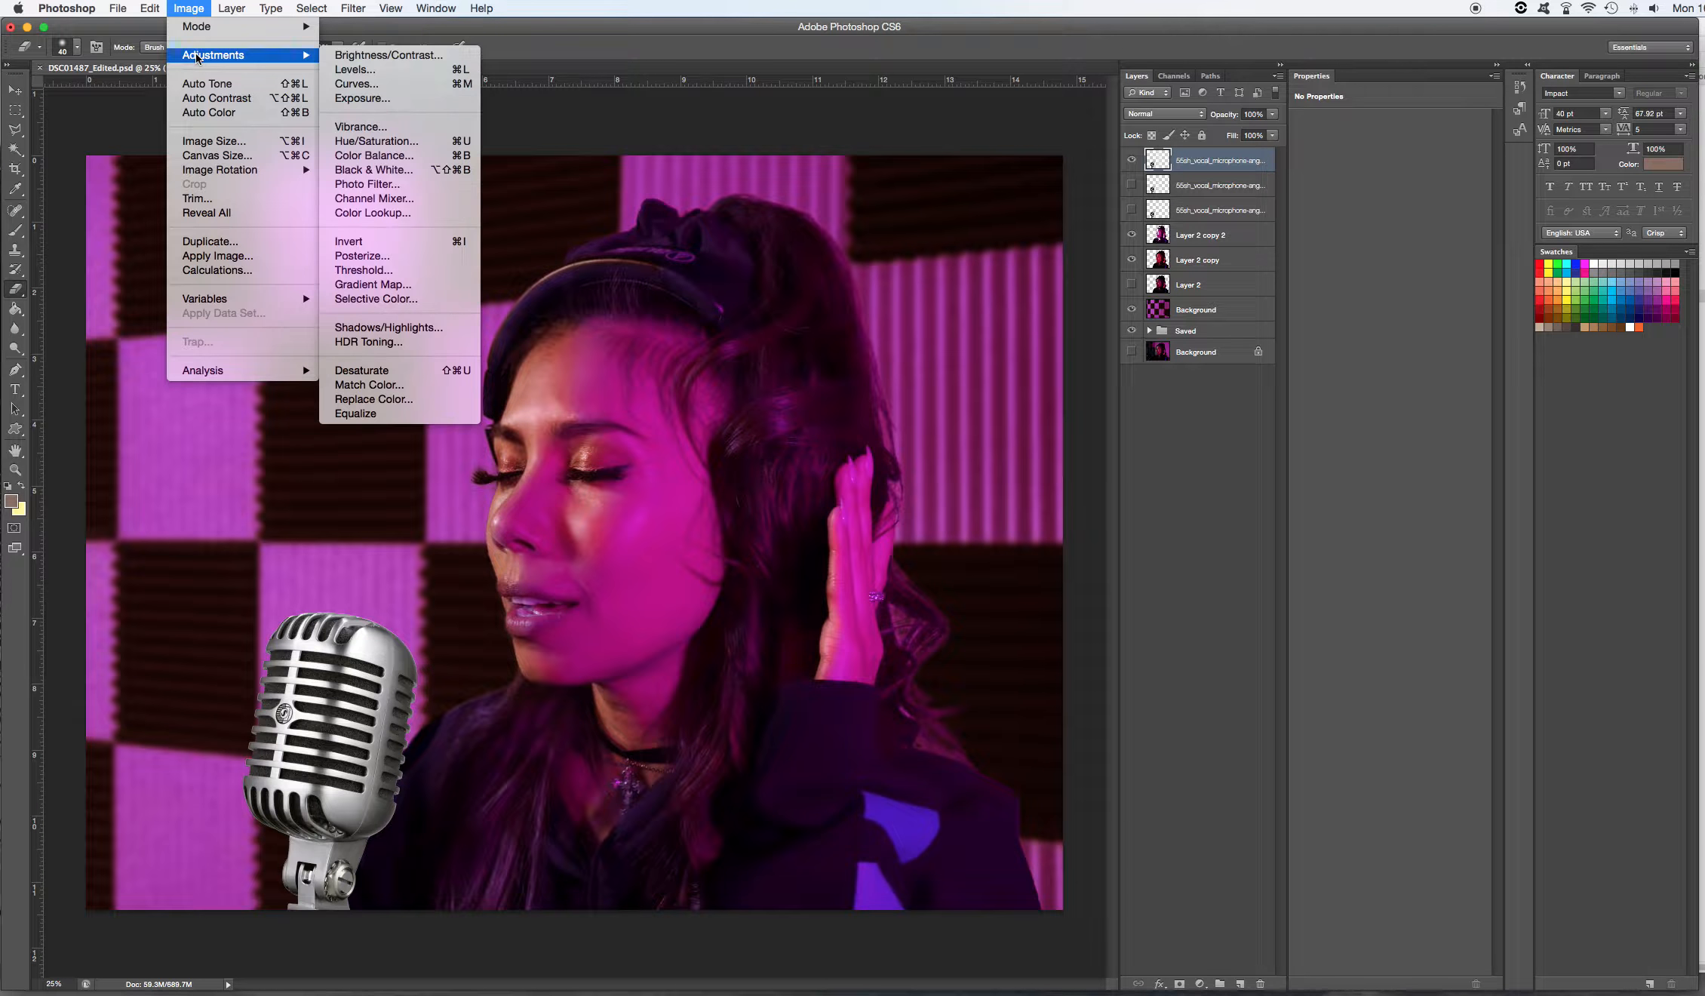
left_click(411, 155)
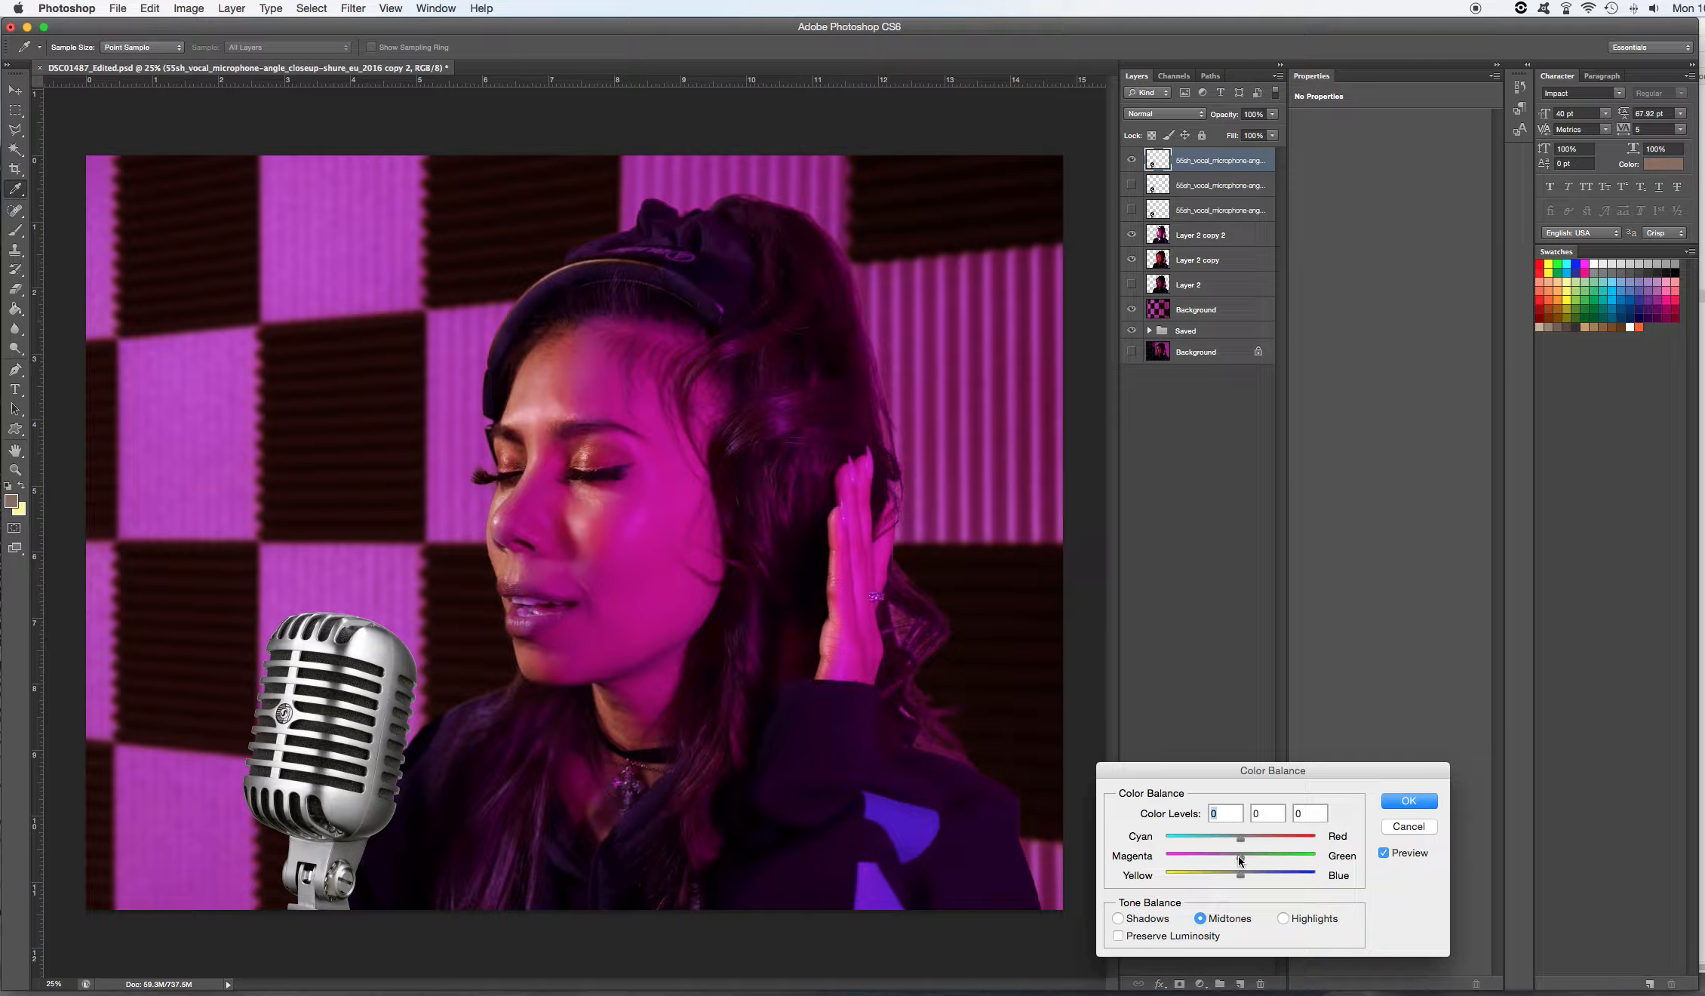
left_click_drag(1239, 861, 1077, 856)
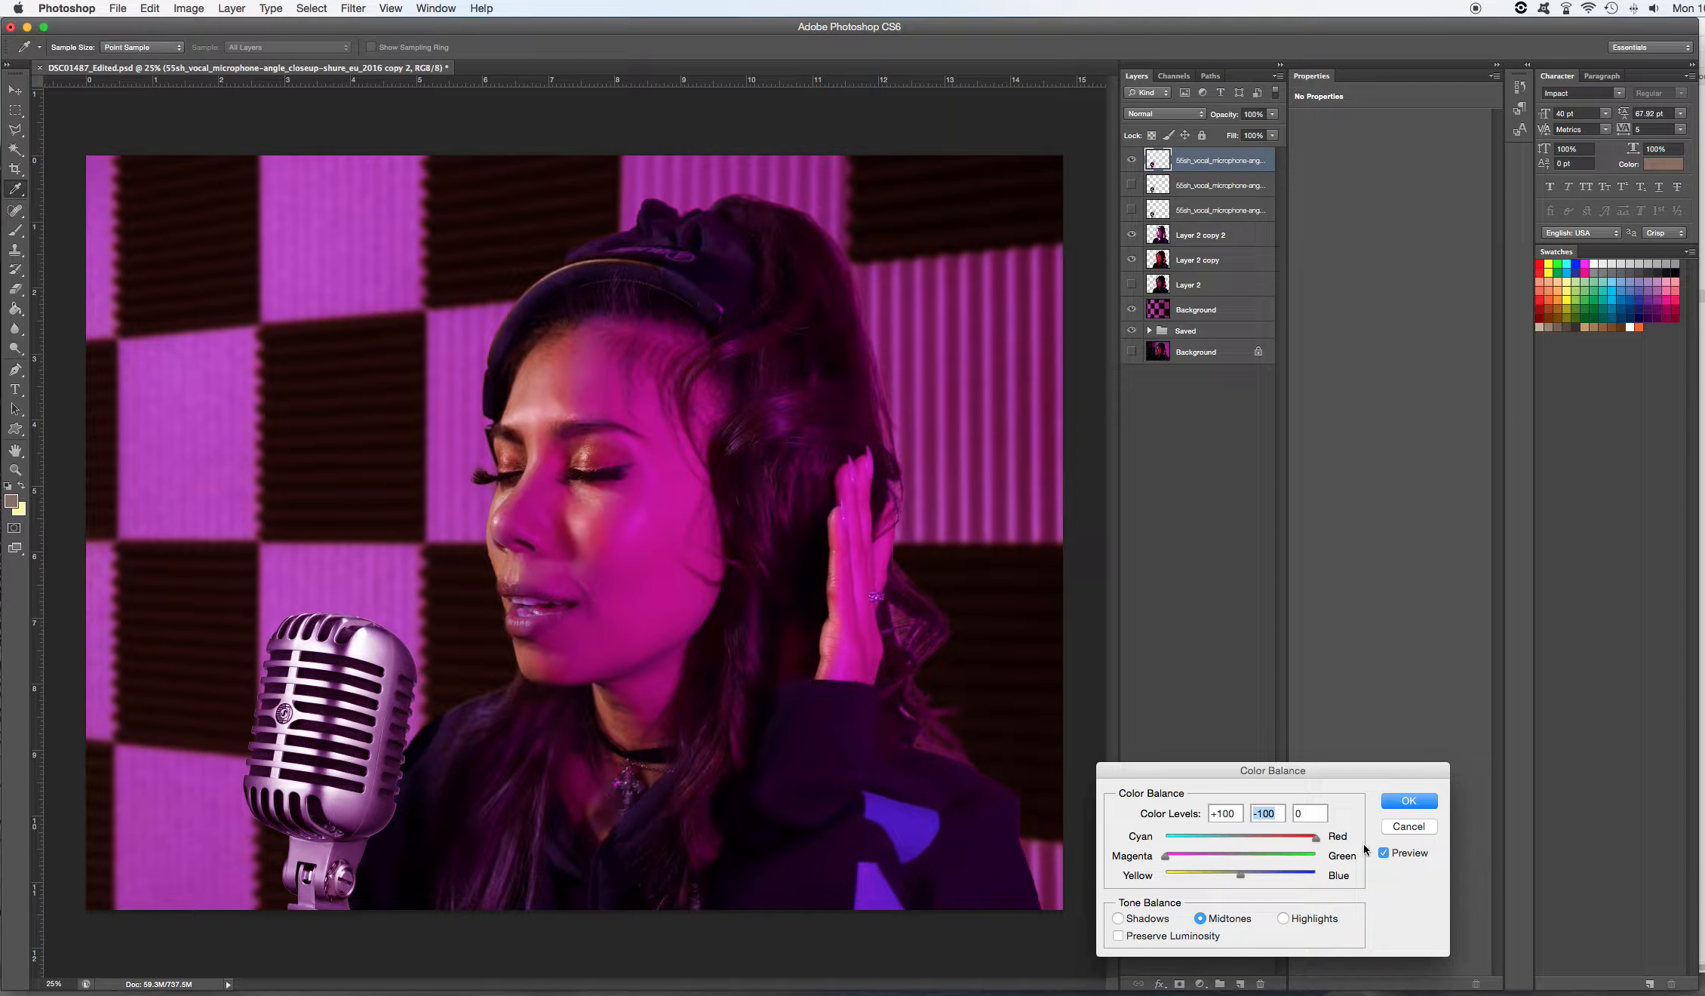
left_click_drag(1316, 838, 1396, 876)
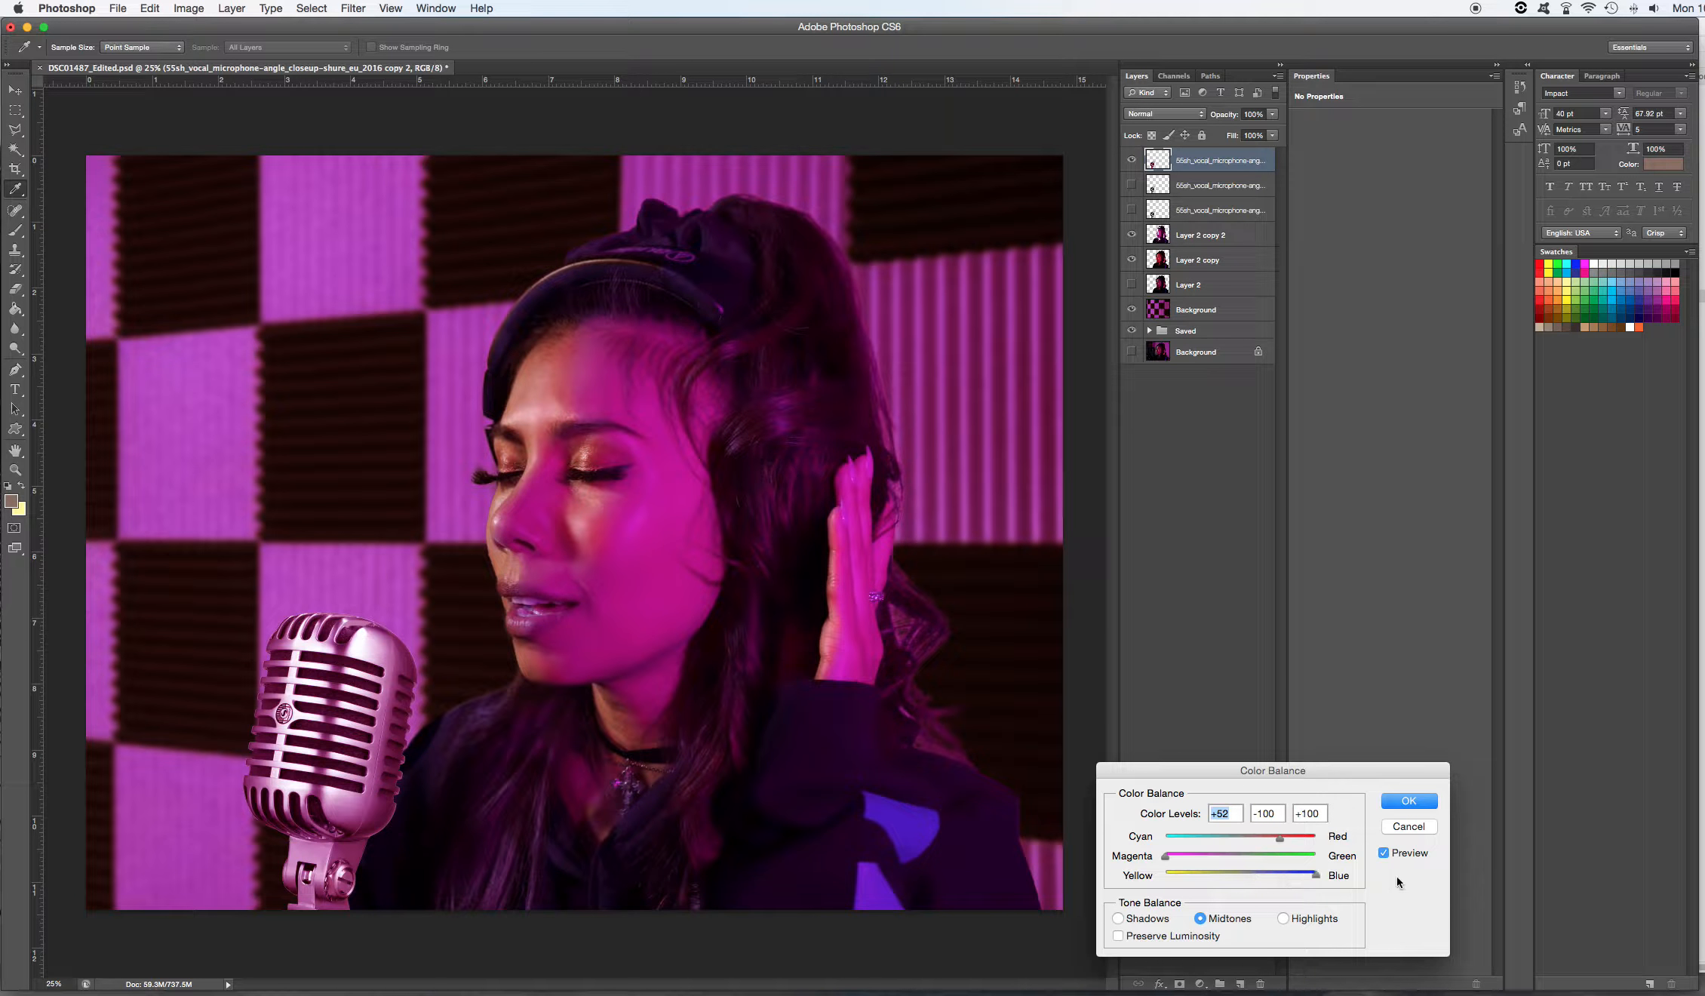
left_click(1318, 872)
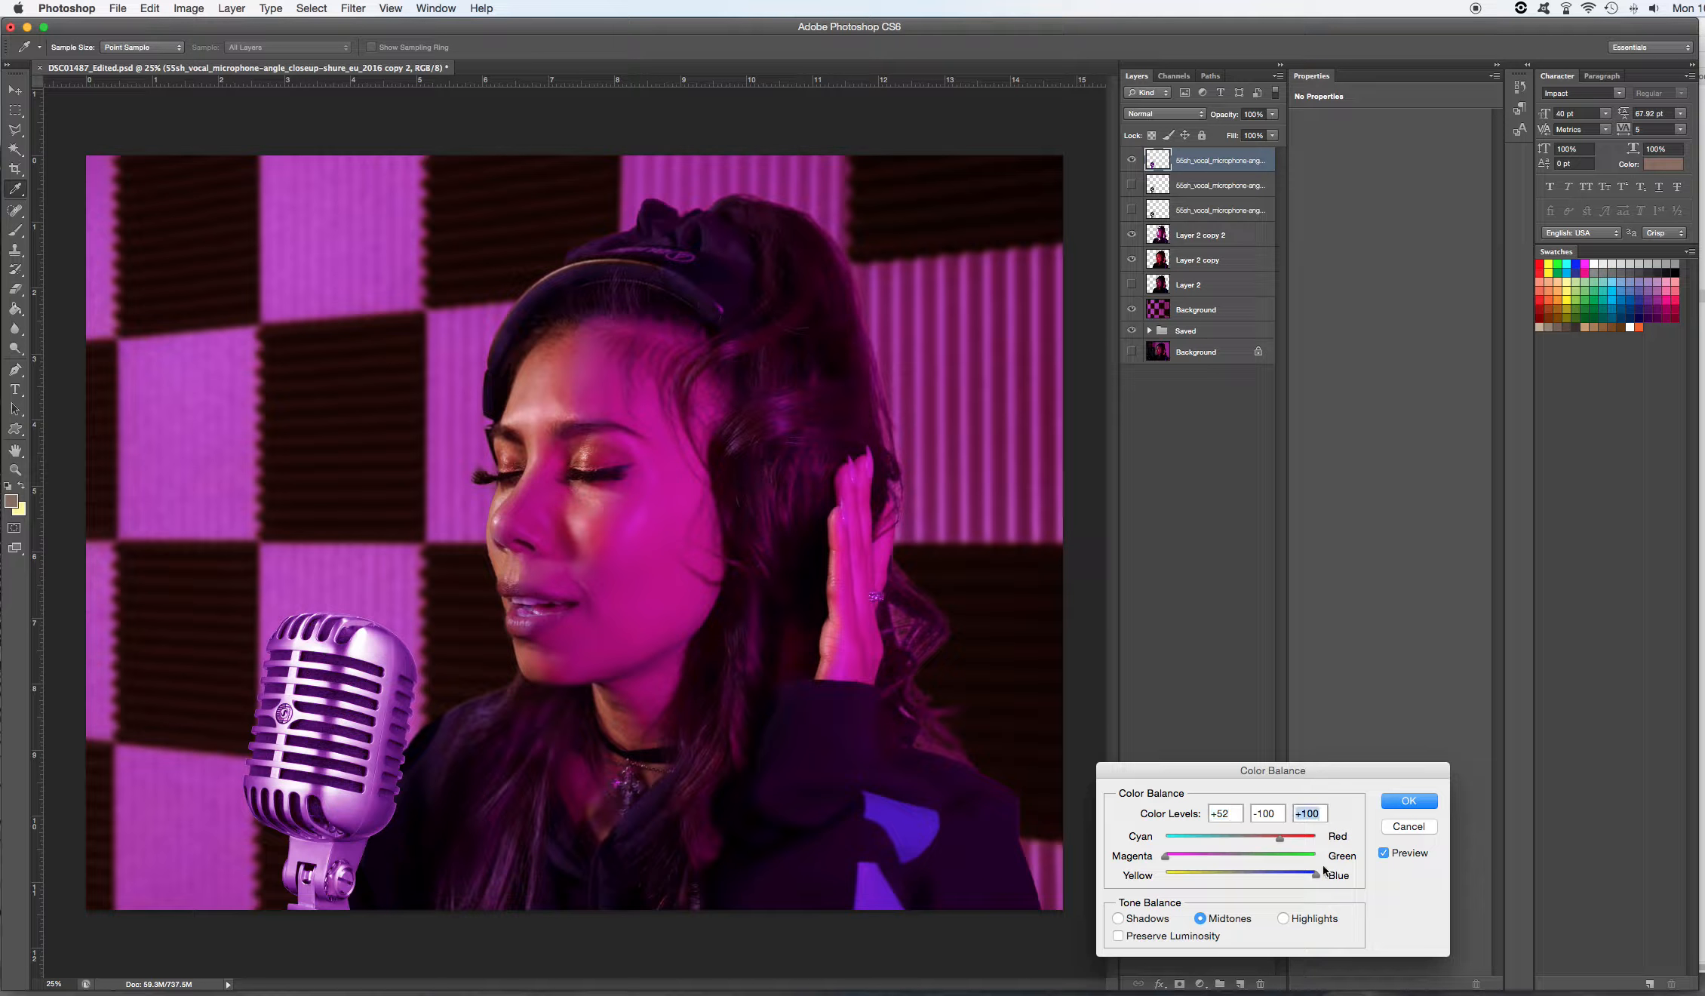
Reduce the blue and raise the red in the top microphone copy's Color Balance midtones.
left_click_drag(1318, 875, 1286, 840)
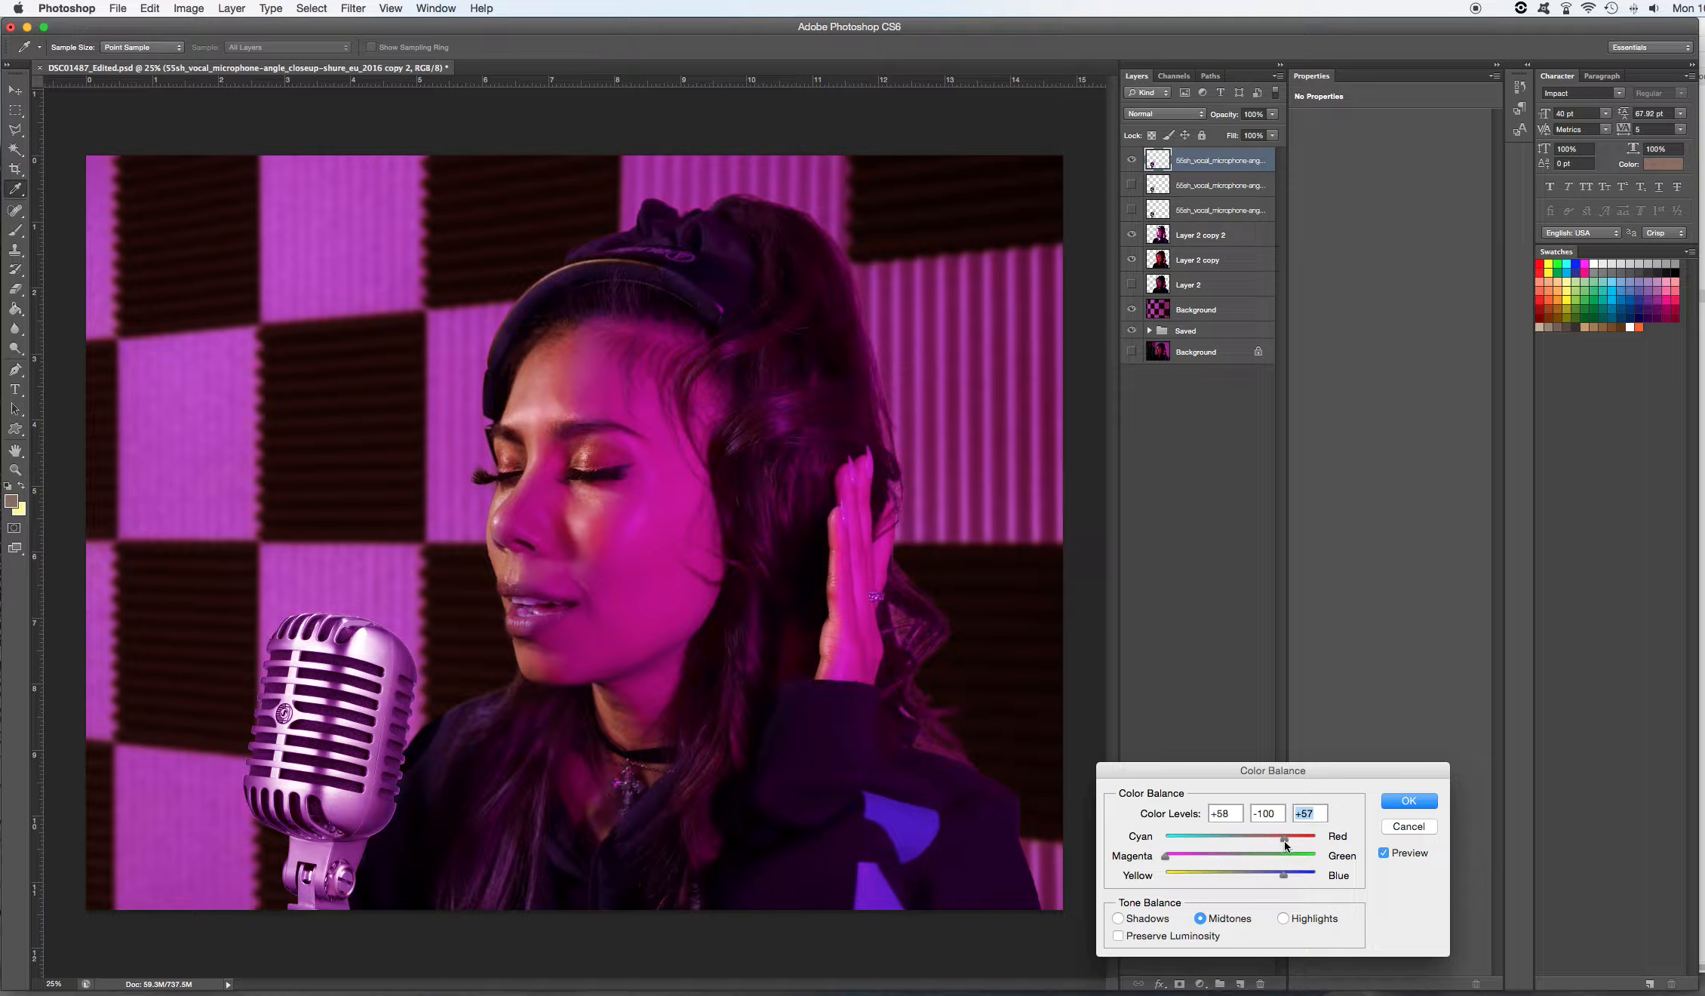
left_click_drag(1279, 842, 1282, 842)
left_click_drag(1315, 877, 1284, 877)
left_click_drag(1285, 876, 1291, 878)
mouse_move(1281, 838)
left_mouse_down()
mouse_move(1330, 851)
mouse_move(1310, 849)
left_mouse_up()
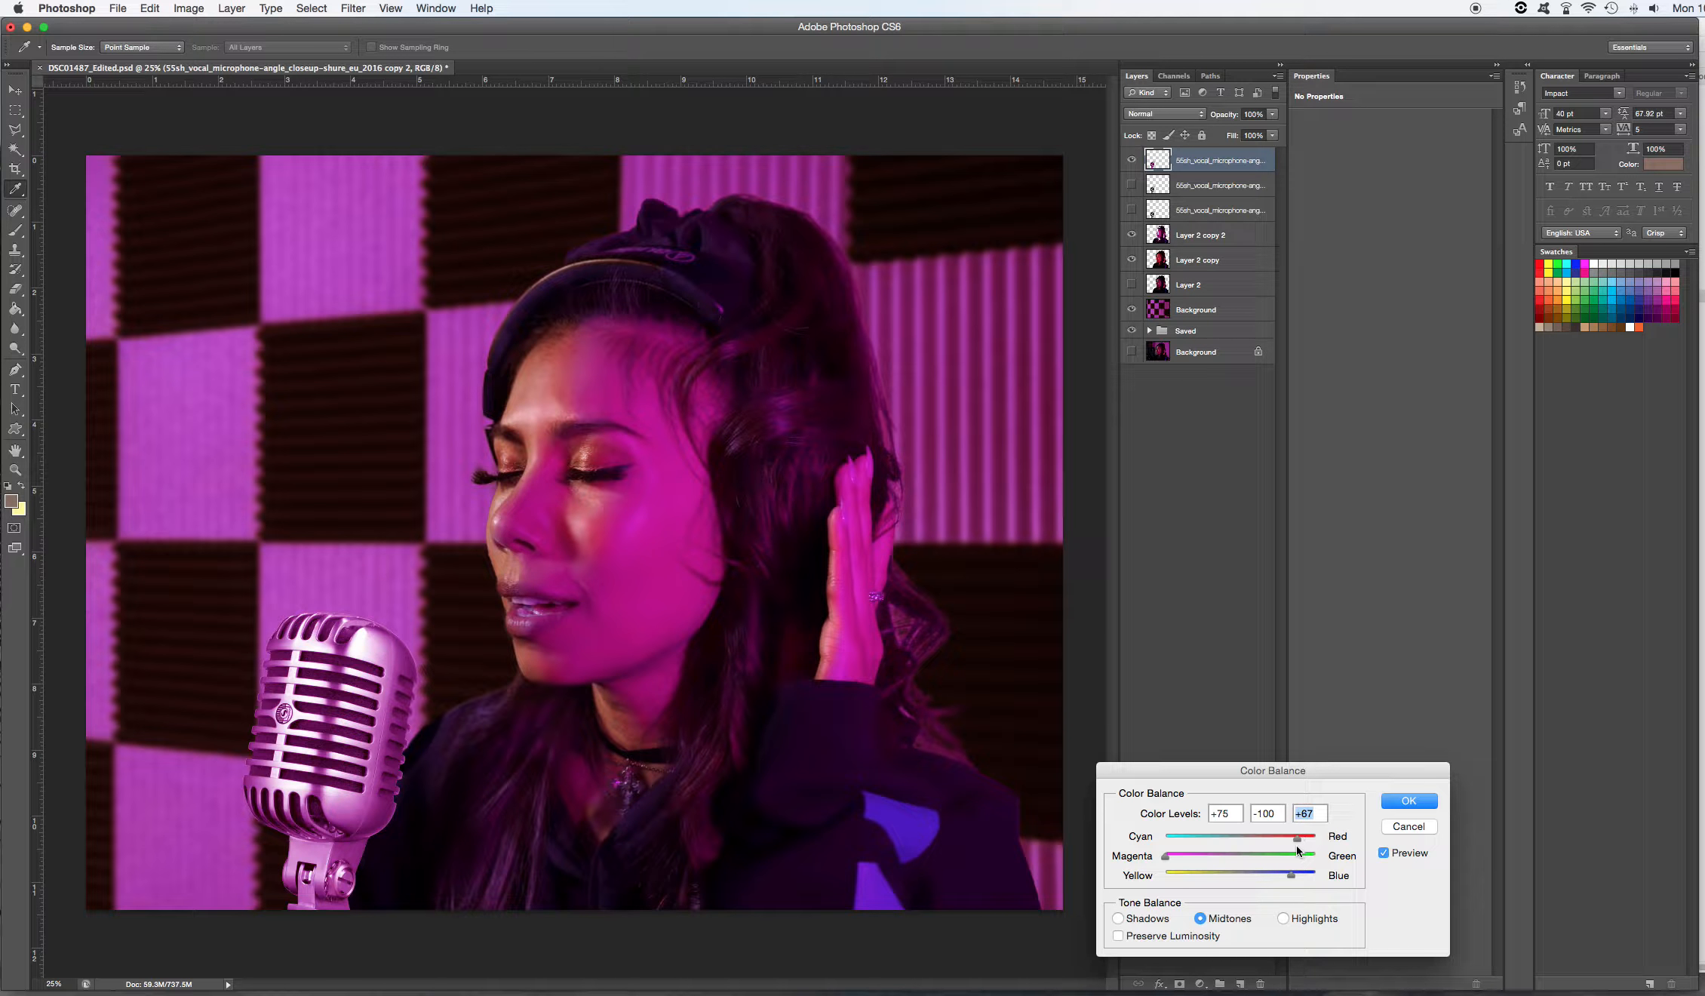
key("Tab")
Shift the top microphone copy's shadows to about -18 toward cyan and push its midtones further toward red.
left_click(1136, 922)
left_click_drag(1241, 840, 1227, 842)
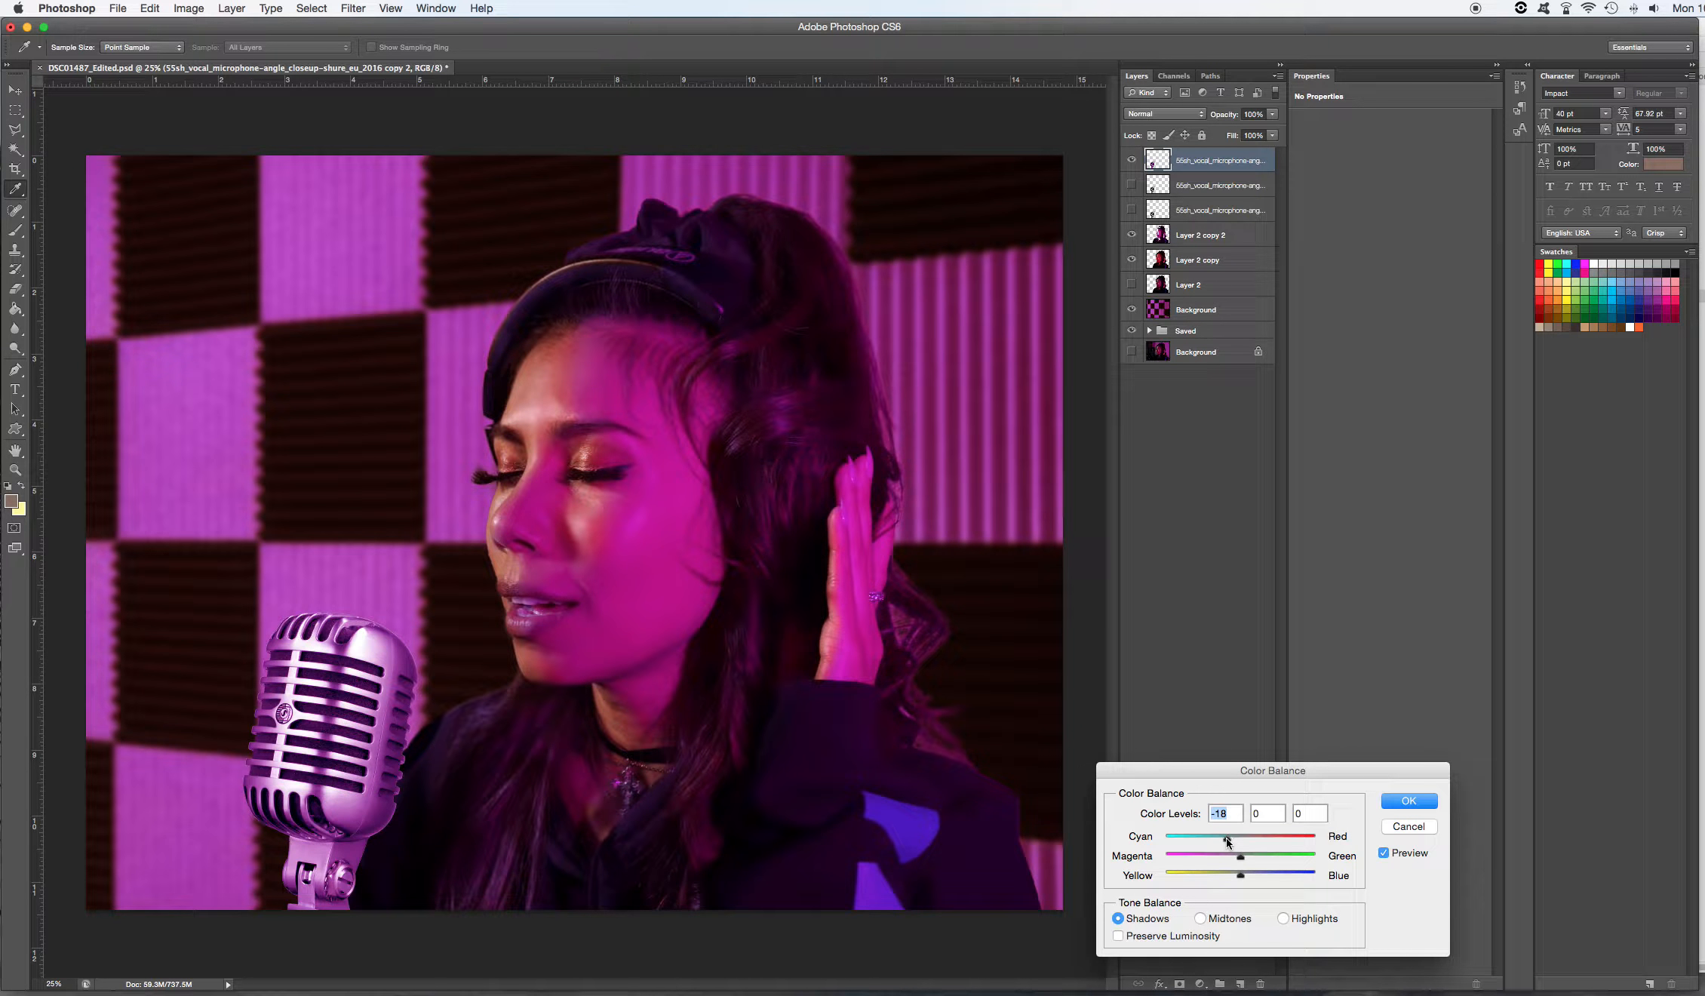
left_click(1202, 919)
left_click_drag(1302, 838, 1355, 841)
left_click(1147, 918)
left_click_drag(1225, 838, 1226, 838)
Set the top microphone copy's highlights to -100 magenta with a slight yellow shift, and apply Color Balance.
left_click(1201, 919)
left_click(1164, 857)
left_click(1281, 919)
left_click(1164, 855)
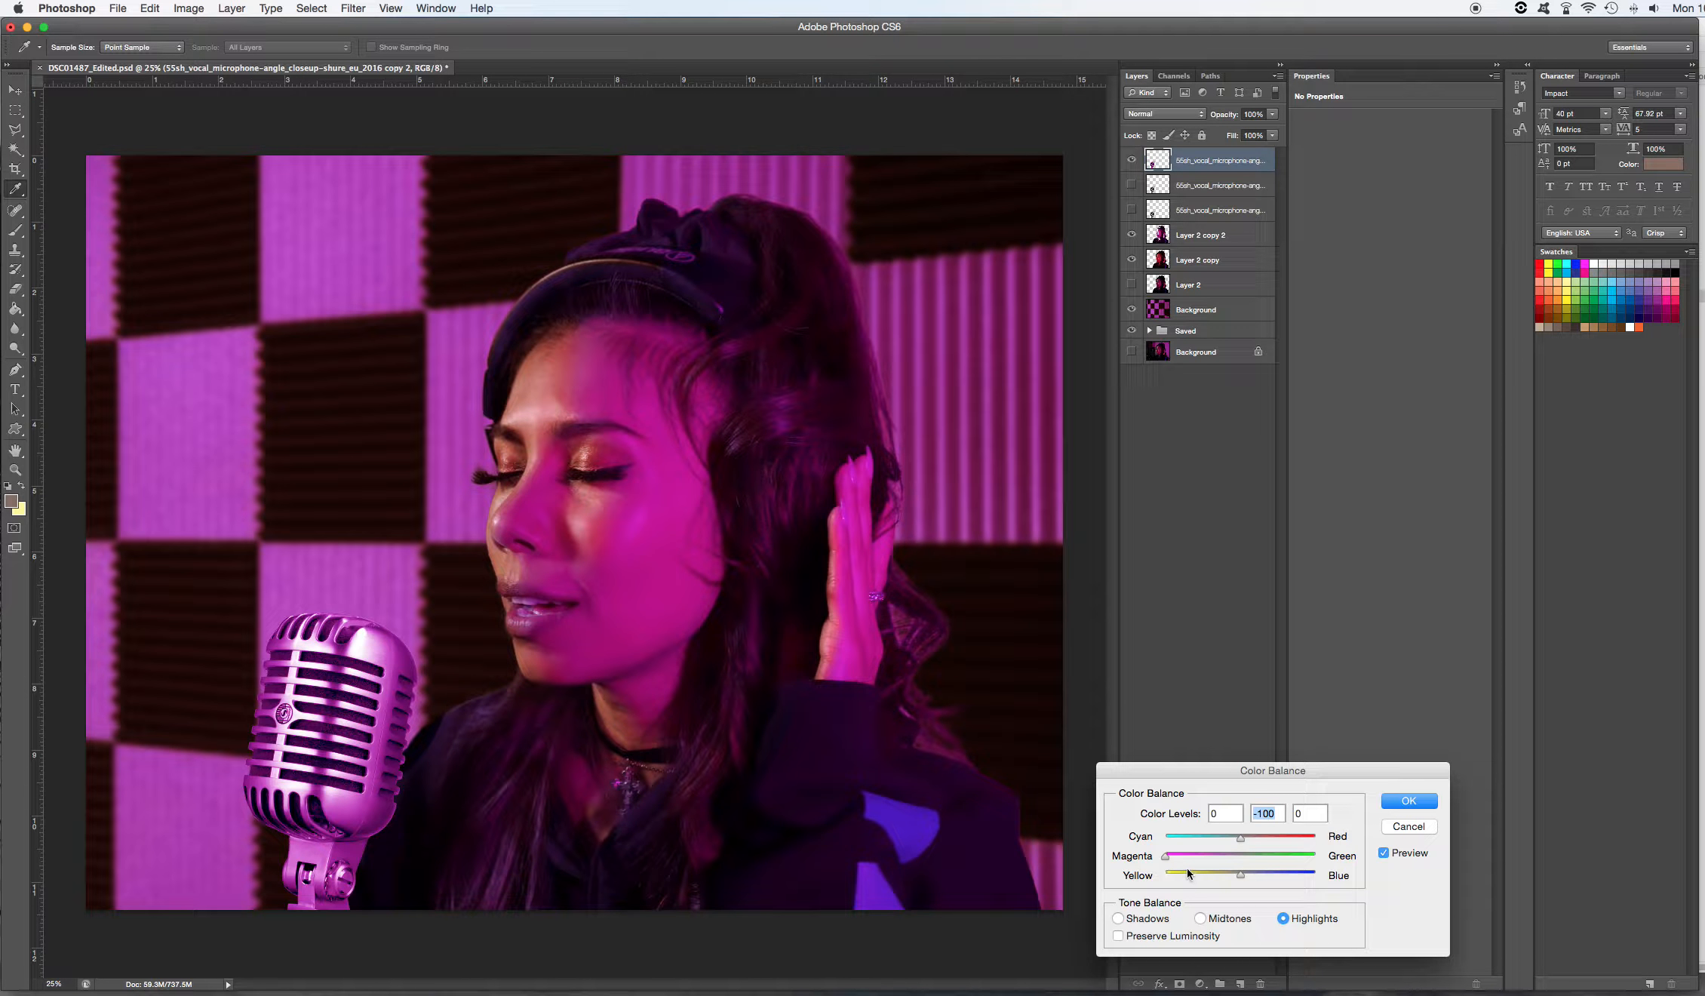
mouse_move(1240, 872)
left_mouse_down()
mouse_move(1258, 874)
mouse_move(1225, 876)
left_mouse_up()
left_click(1408, 800)
key("e")
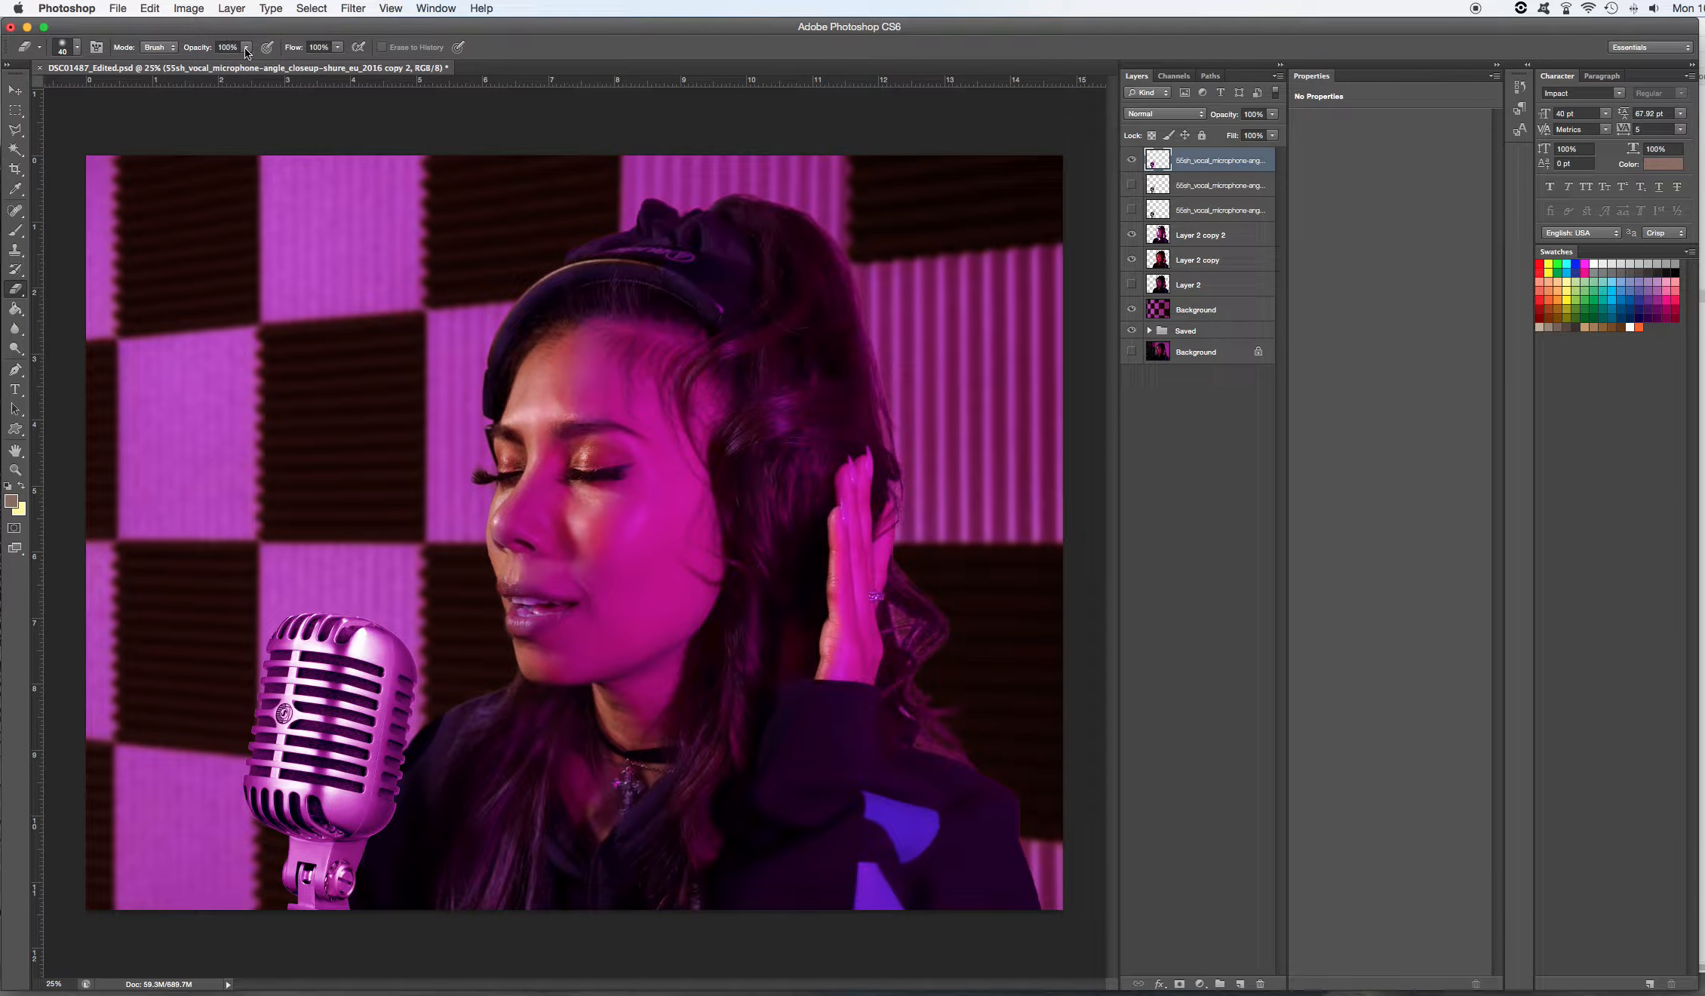
Erase the left side of the magenta microphone copy with a soft 181 px eraser, showing the microphone copy beneath it.
left_click(77, 48)
left_click(86, 92)
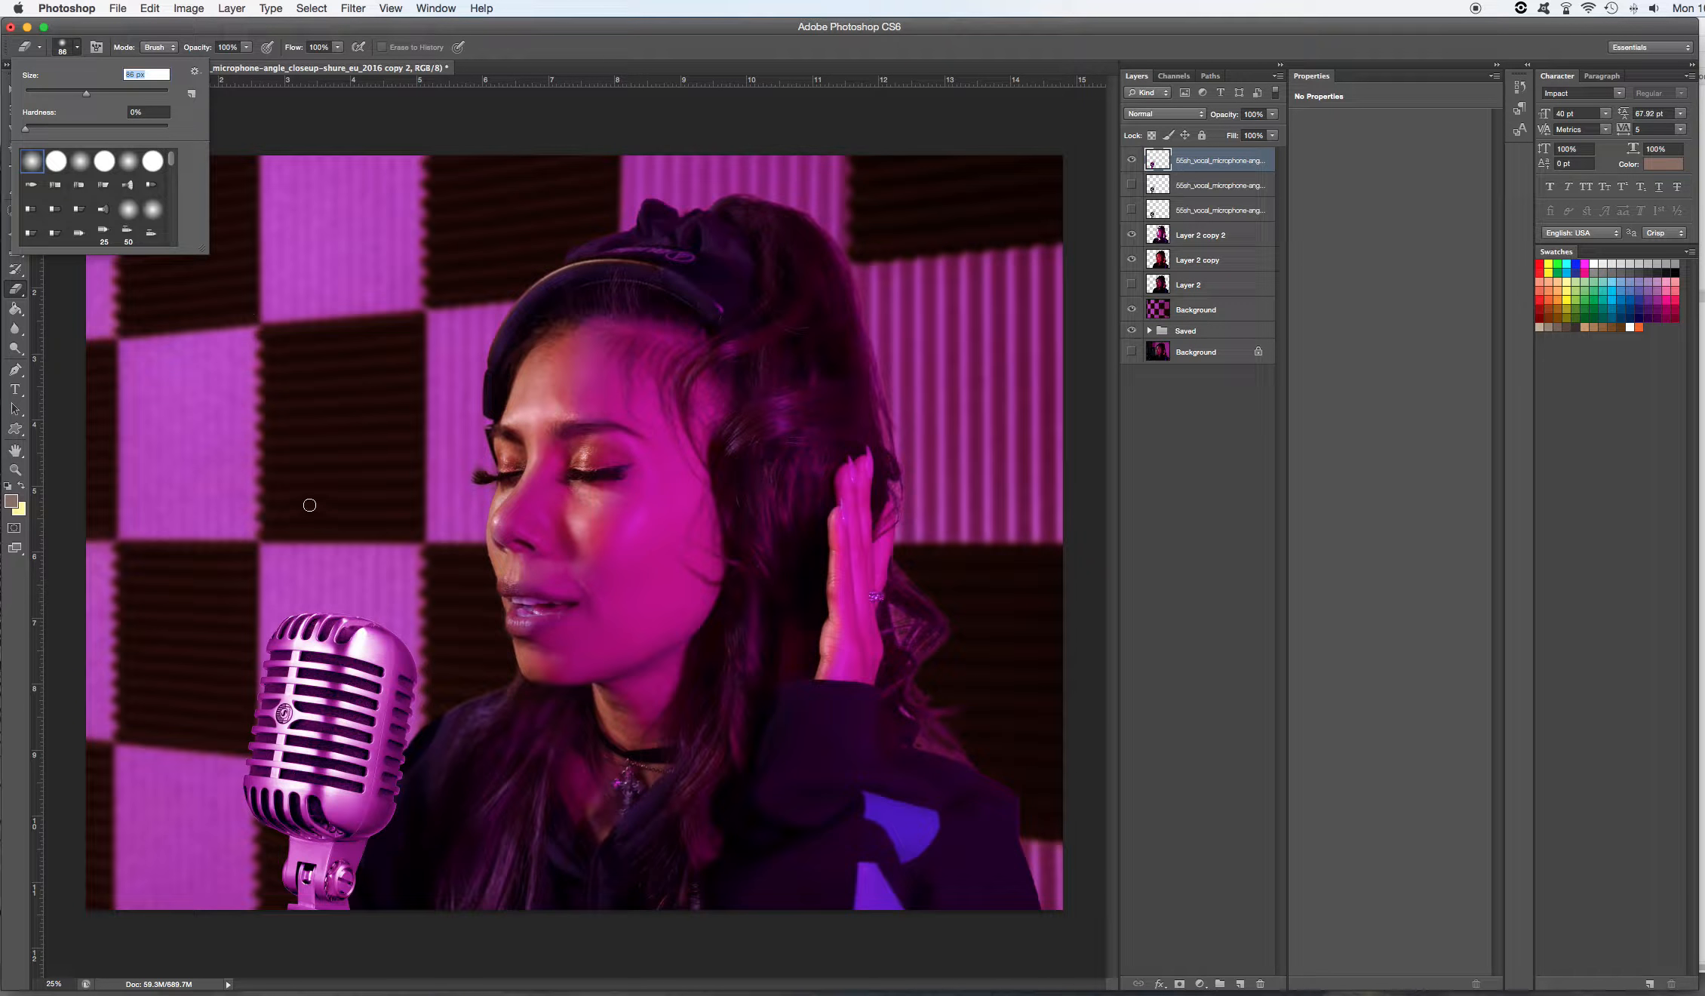
left_click_drag(99, 94, 108, 94)
left_click_drag(111, 92, 115, 93)
left_click(343, 609)
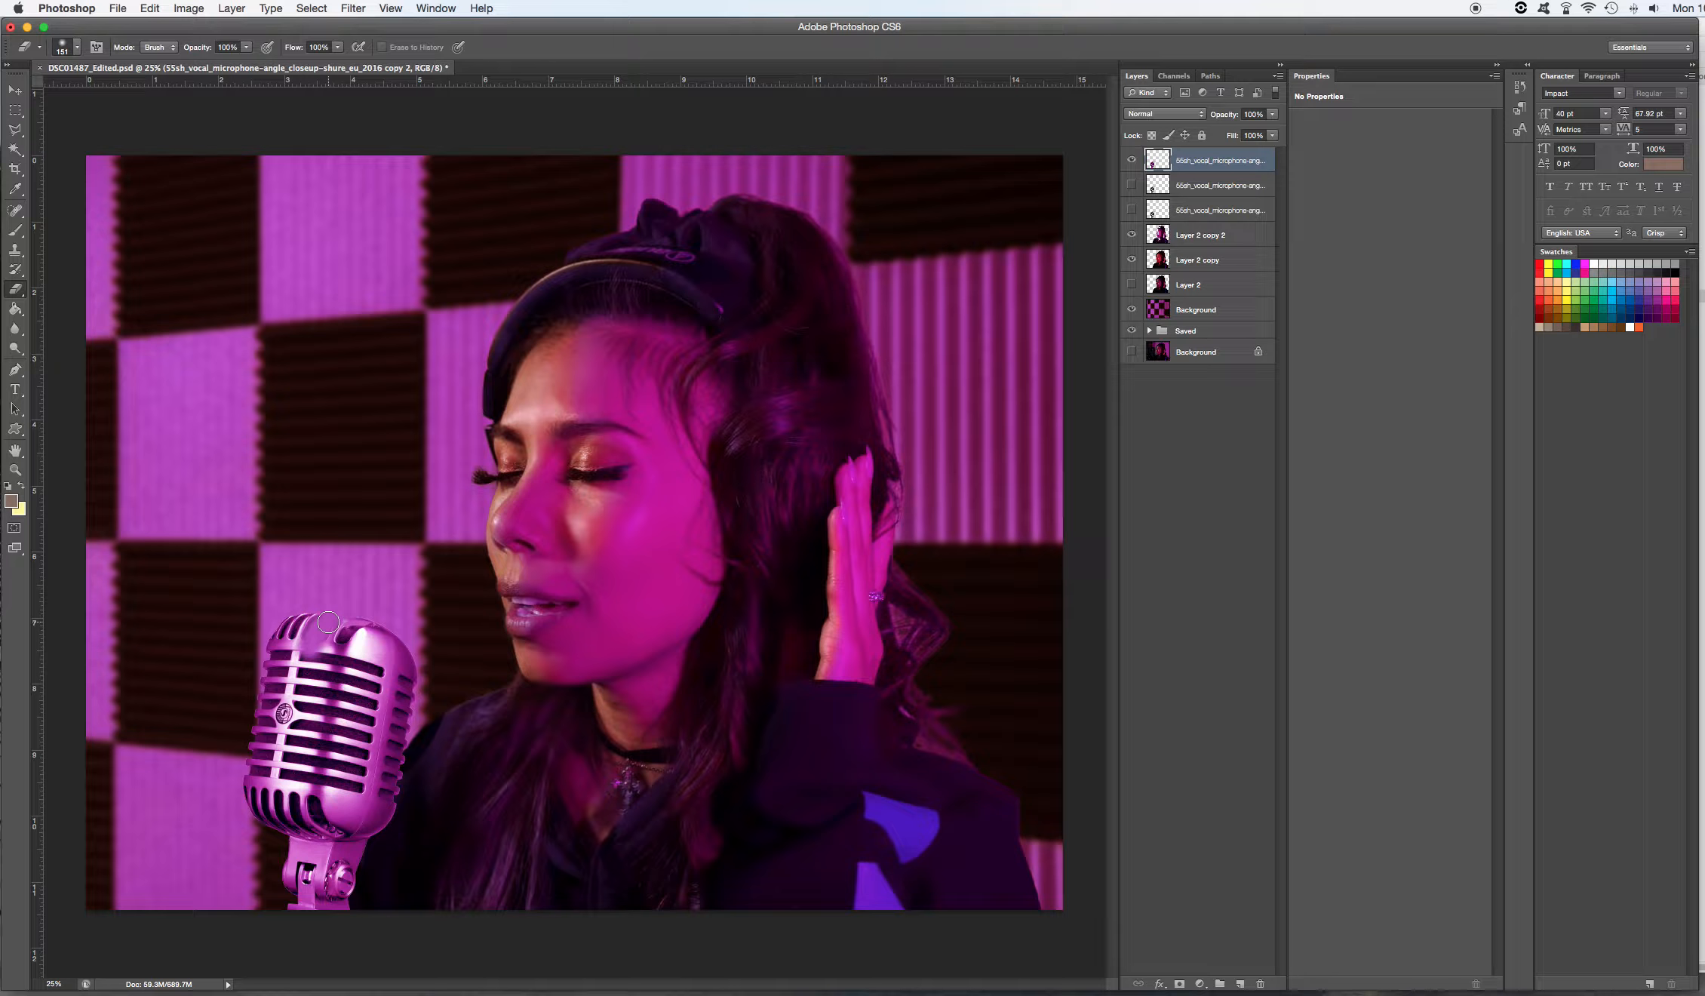
left_click(1134, 186)
mouse_move(345, 603)
left_mouse_down()
mouse_move(287, 628)
mouse_move(316, 611)
mouse_move(314, 659)
mouse_move(306, 613)
mouse_move(264, 645)
mouse_move(252, 713)
mouse_move(325, 646)
left_mouse_up()
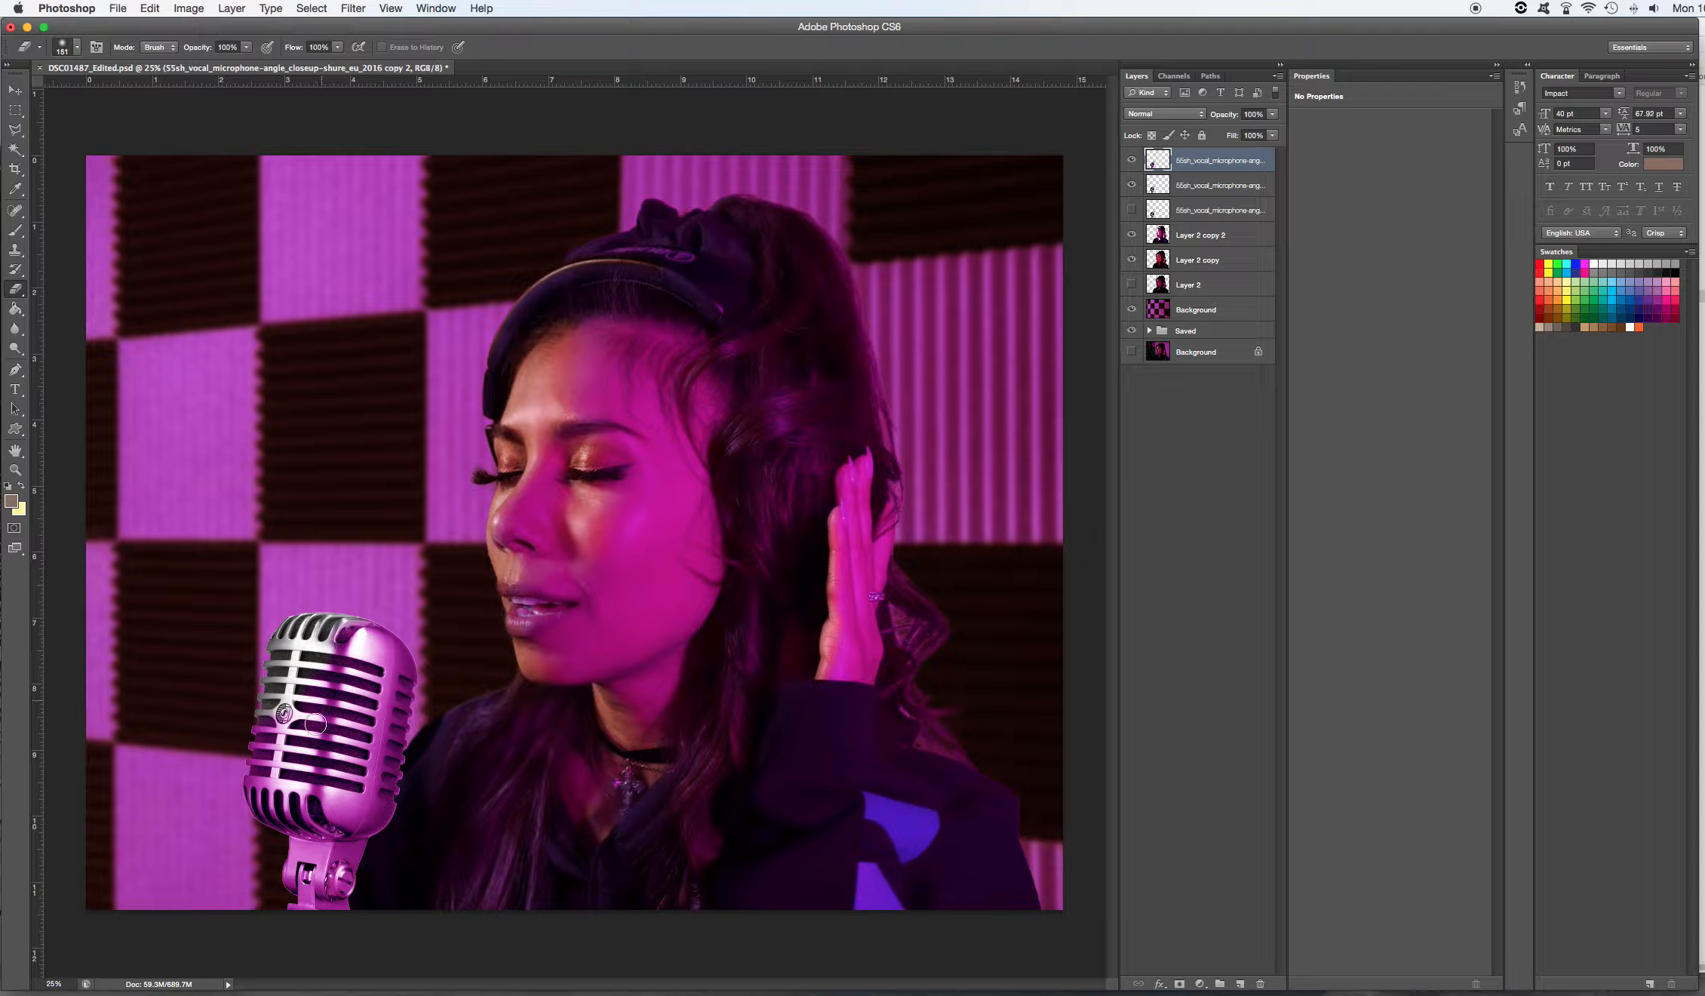
mouse_move(316, 725)
left_mouse_down()
mouse_move(297, 791)
mouse_move(307, 657)
mouse_move(295, 749)
mouse_move(266, 747)
mouse_move(257, 720)
mouse_move(248, 733)
mouse_move(250, 794)
mouse_move(284, 786)
mouse_move(256, 802)
mouse_move(287, 781)
mouse_move(252, 803)
mouse_move(298, 795)
mouse_move(235, 802)
mouse_move(242, 838)
mouse_move(311, 868)
mouse_move(286, 849)
mouse_move(321, 851)
mouse_move(303, 914)
mouse_move(319, 855)
mouse_move(289, 848)
mouse_move(315, 860)
mouse_move(294, 852)
mouse_move(287, 892)
mouse_move(305, 856)
mouse_move(265, 852)
left_mouse_up()
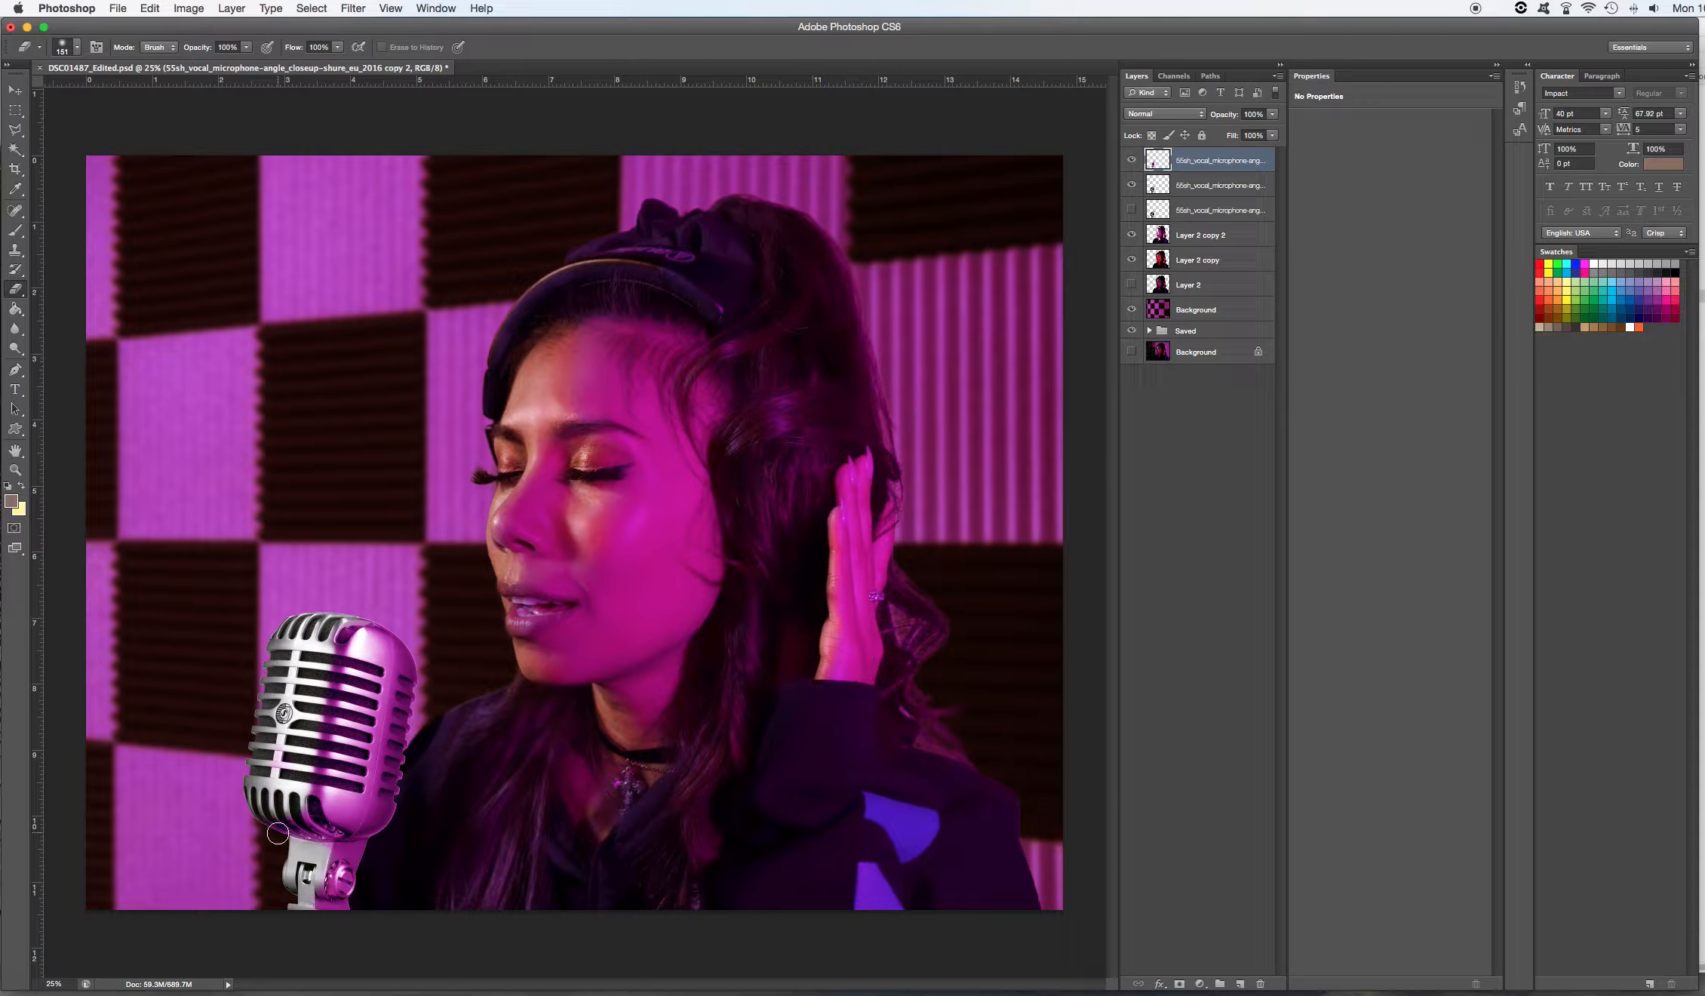
Set the middle microphone copy's Color Balance midtones to about -14 cyan, -46 magenta and -100 yellow.
left_click(1165, 188)
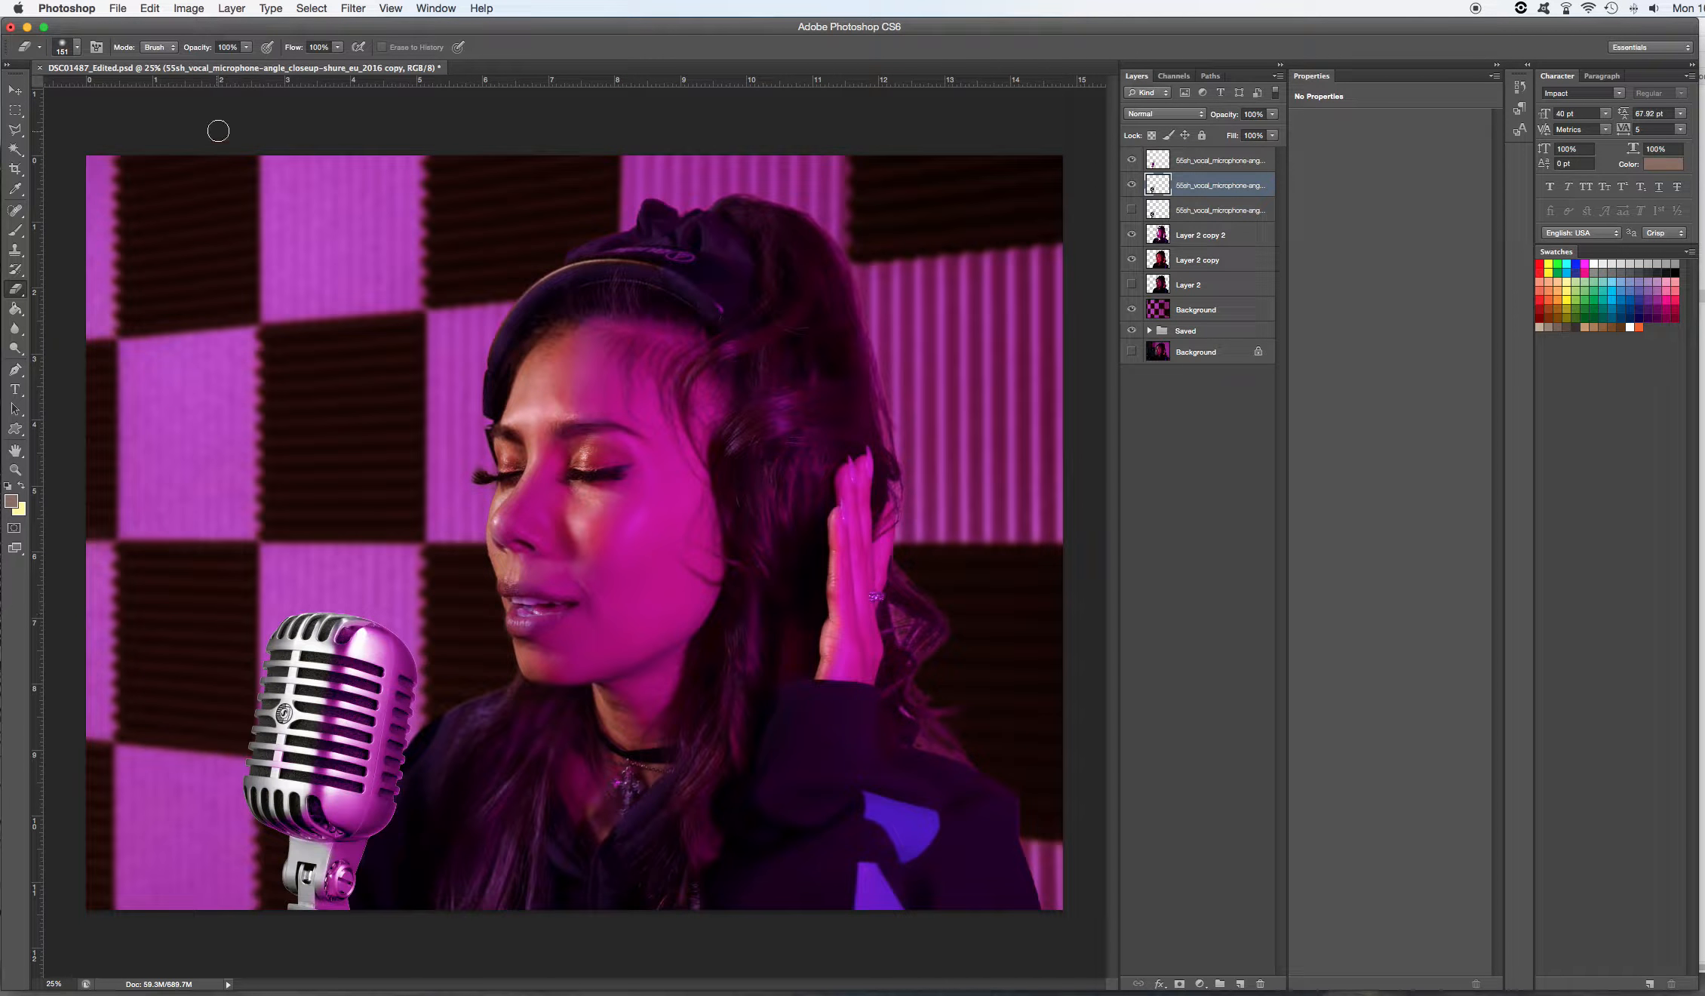
left_click(190, 8)
mouse_move(222, 55)
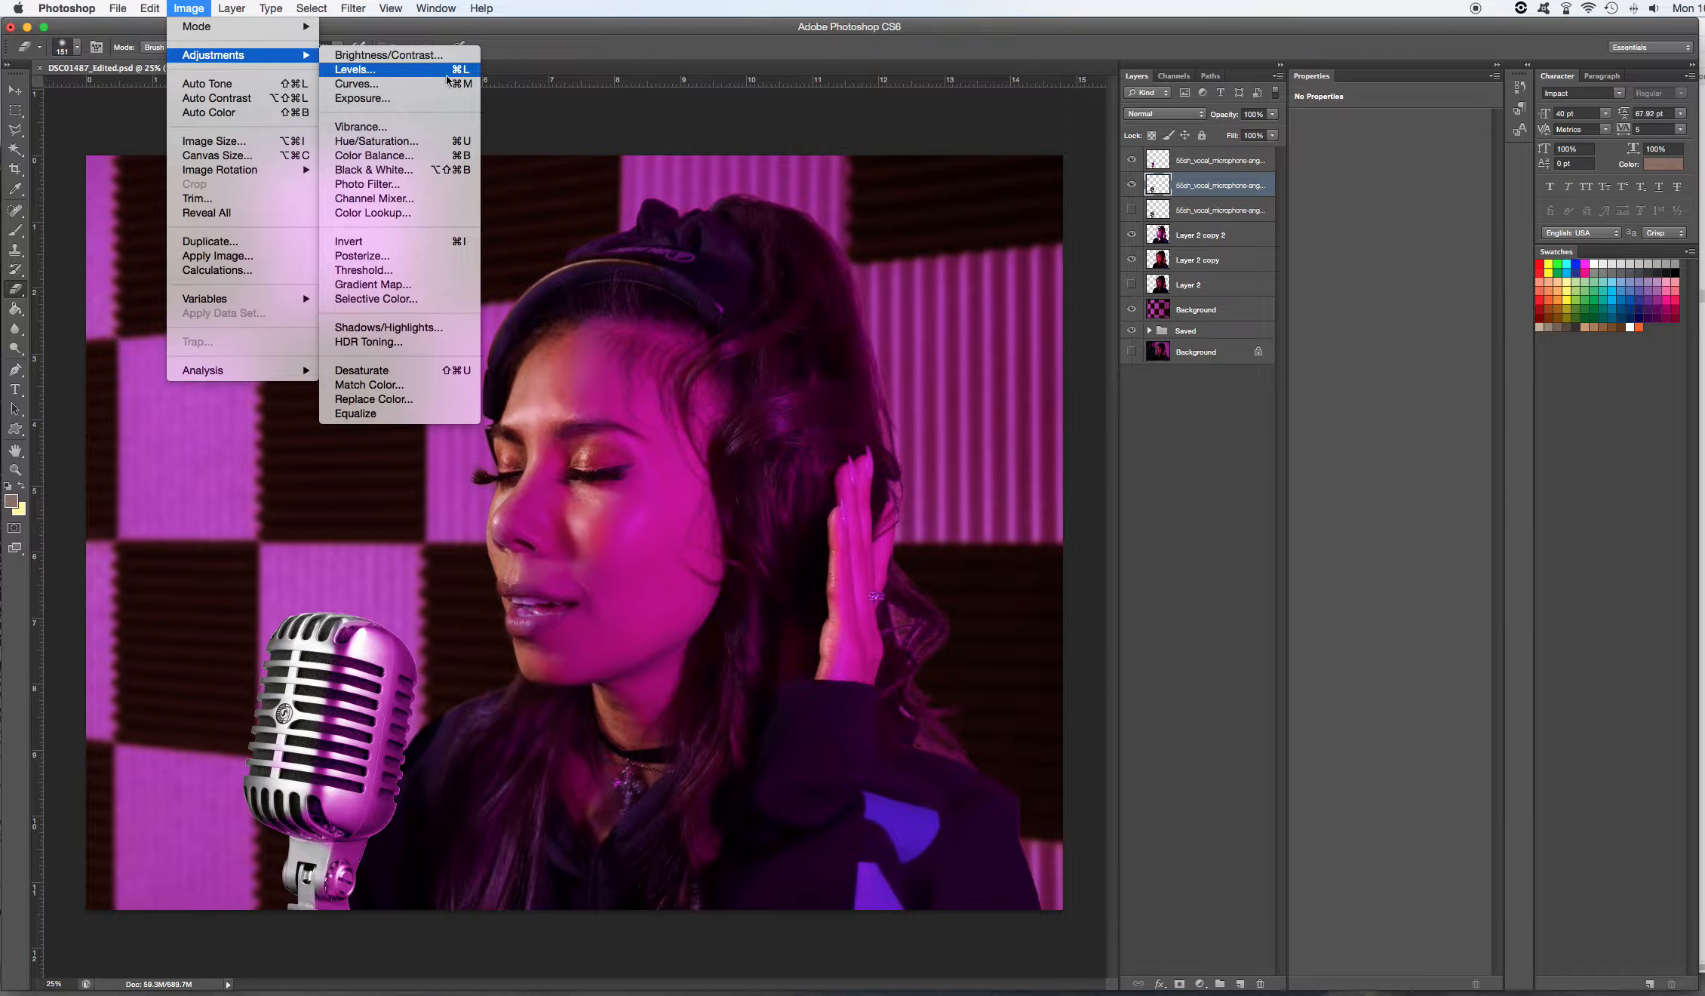
left_click(374, 156)
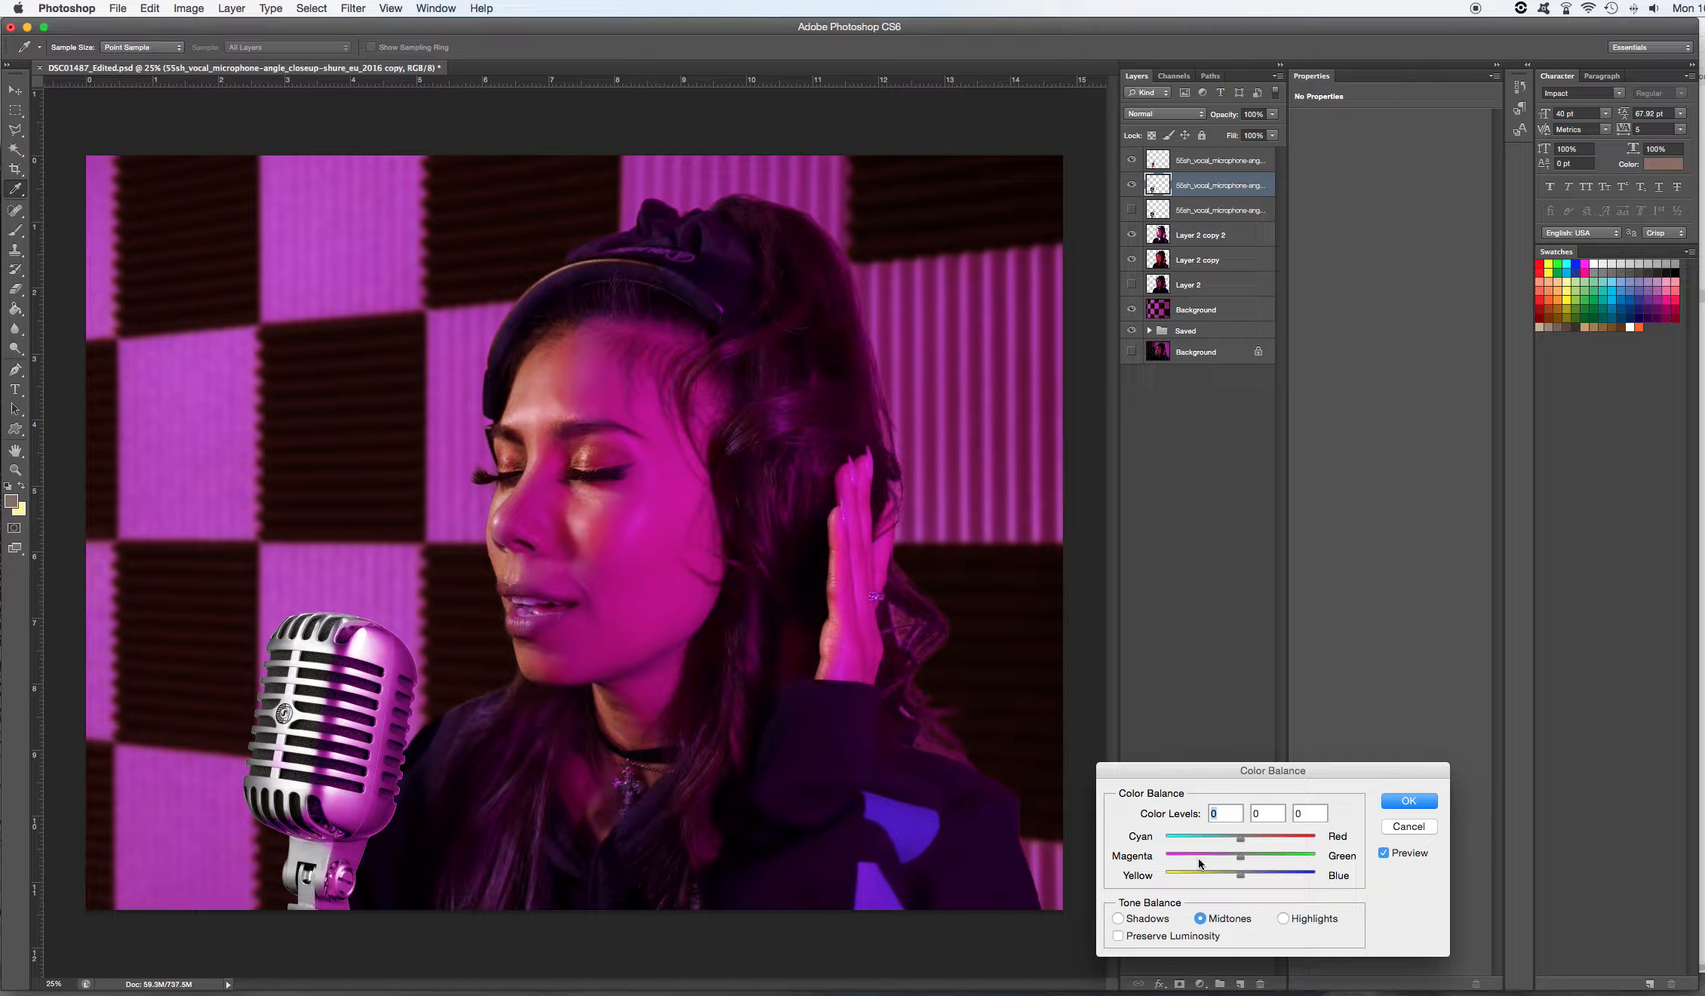
left_click_drag(1192, 873, 1124, 875)
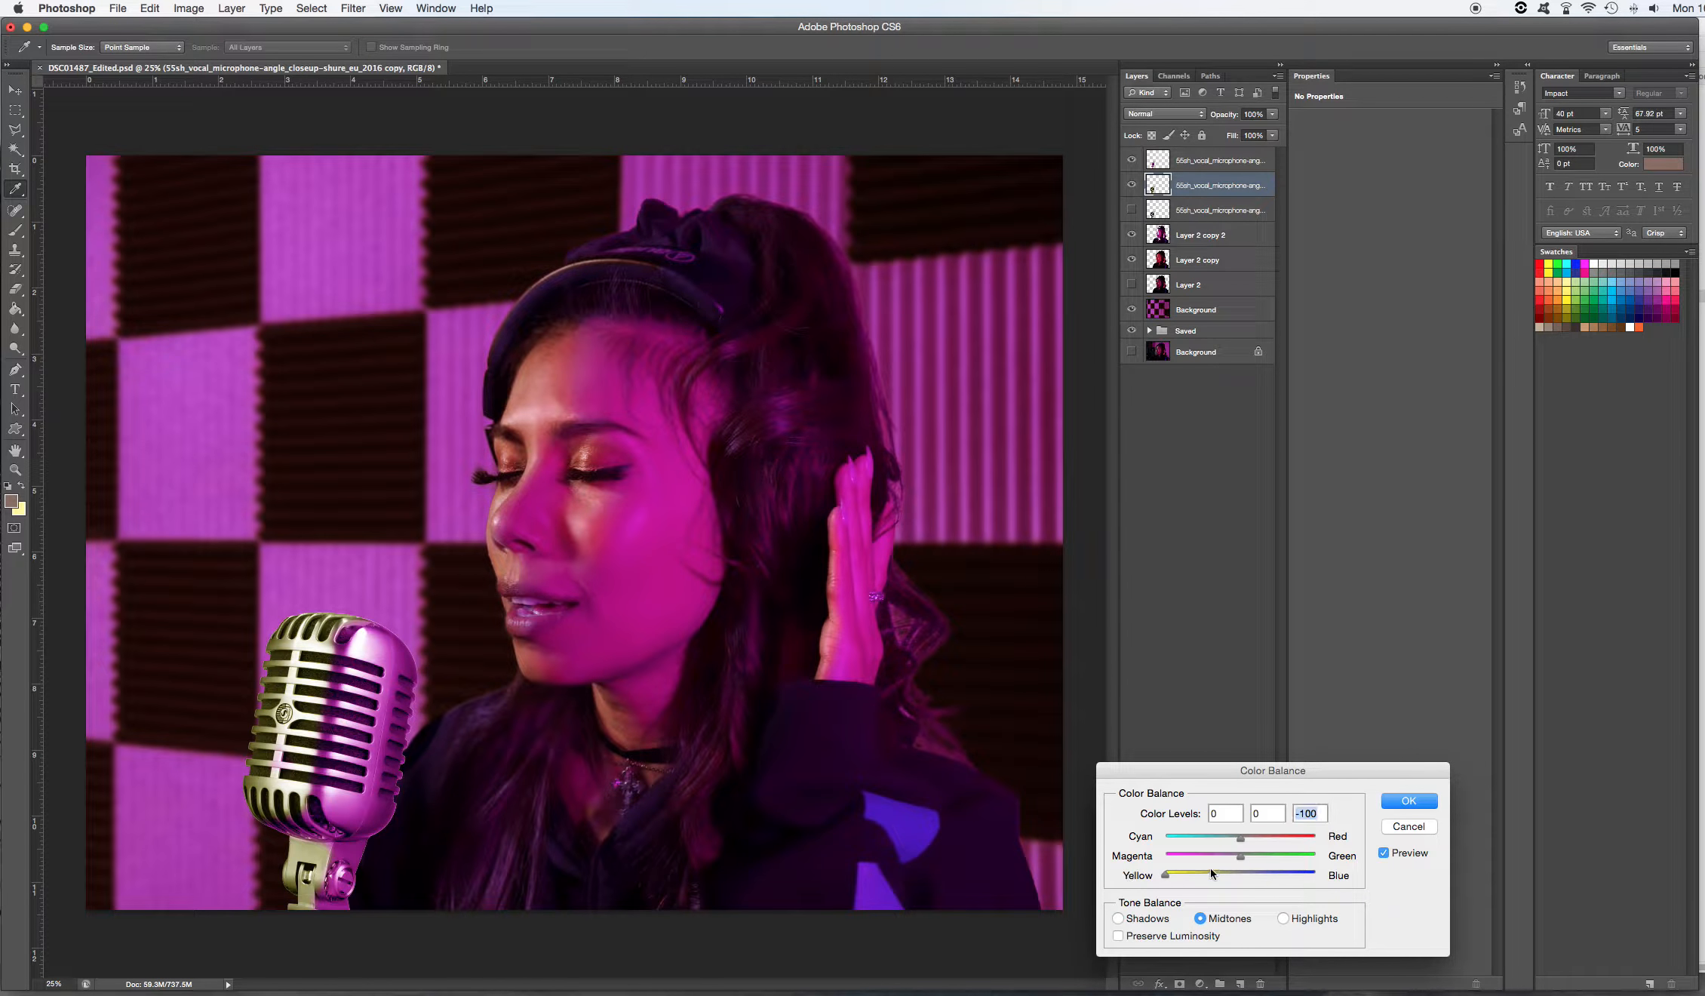
left_click_drag(1239, 858, 1227, 861)
left_click(1213, 862)
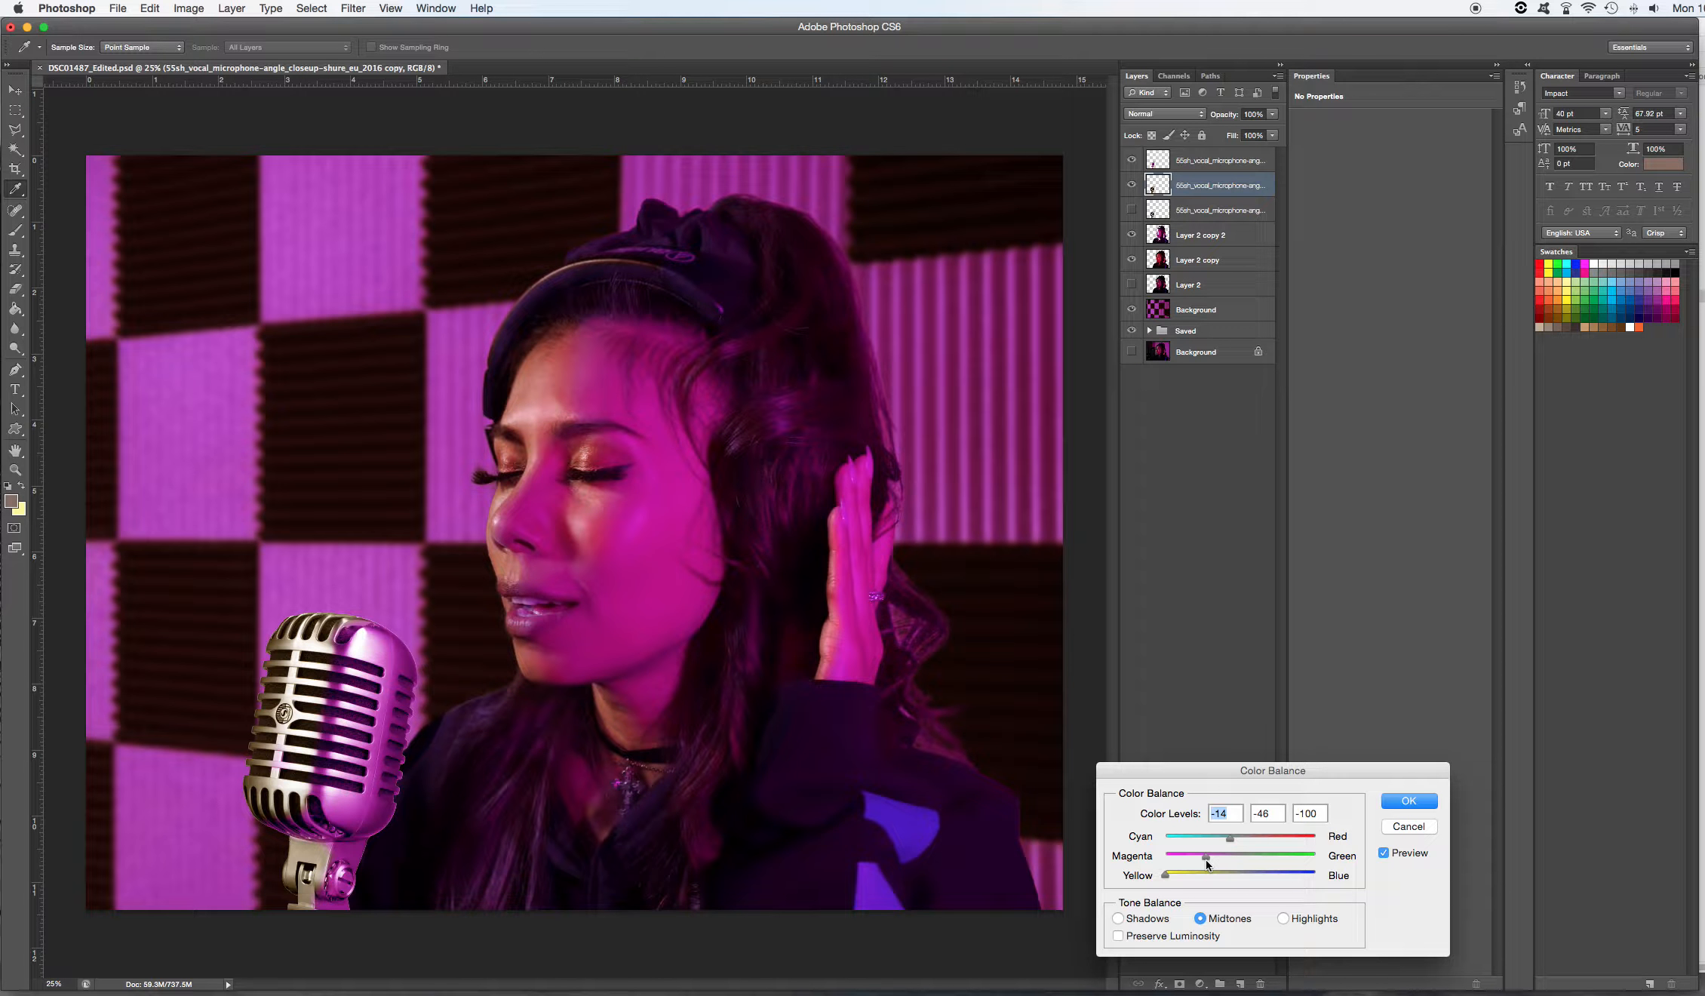
left_click_drag(1205, 862, 1202, 861)
key("Tab")
key("Tab")
Shift the middle microphone copy's highlights strongly toward yellow, and apply Color Balance.
left_click(1281, 918)
left_click(1167, 873)
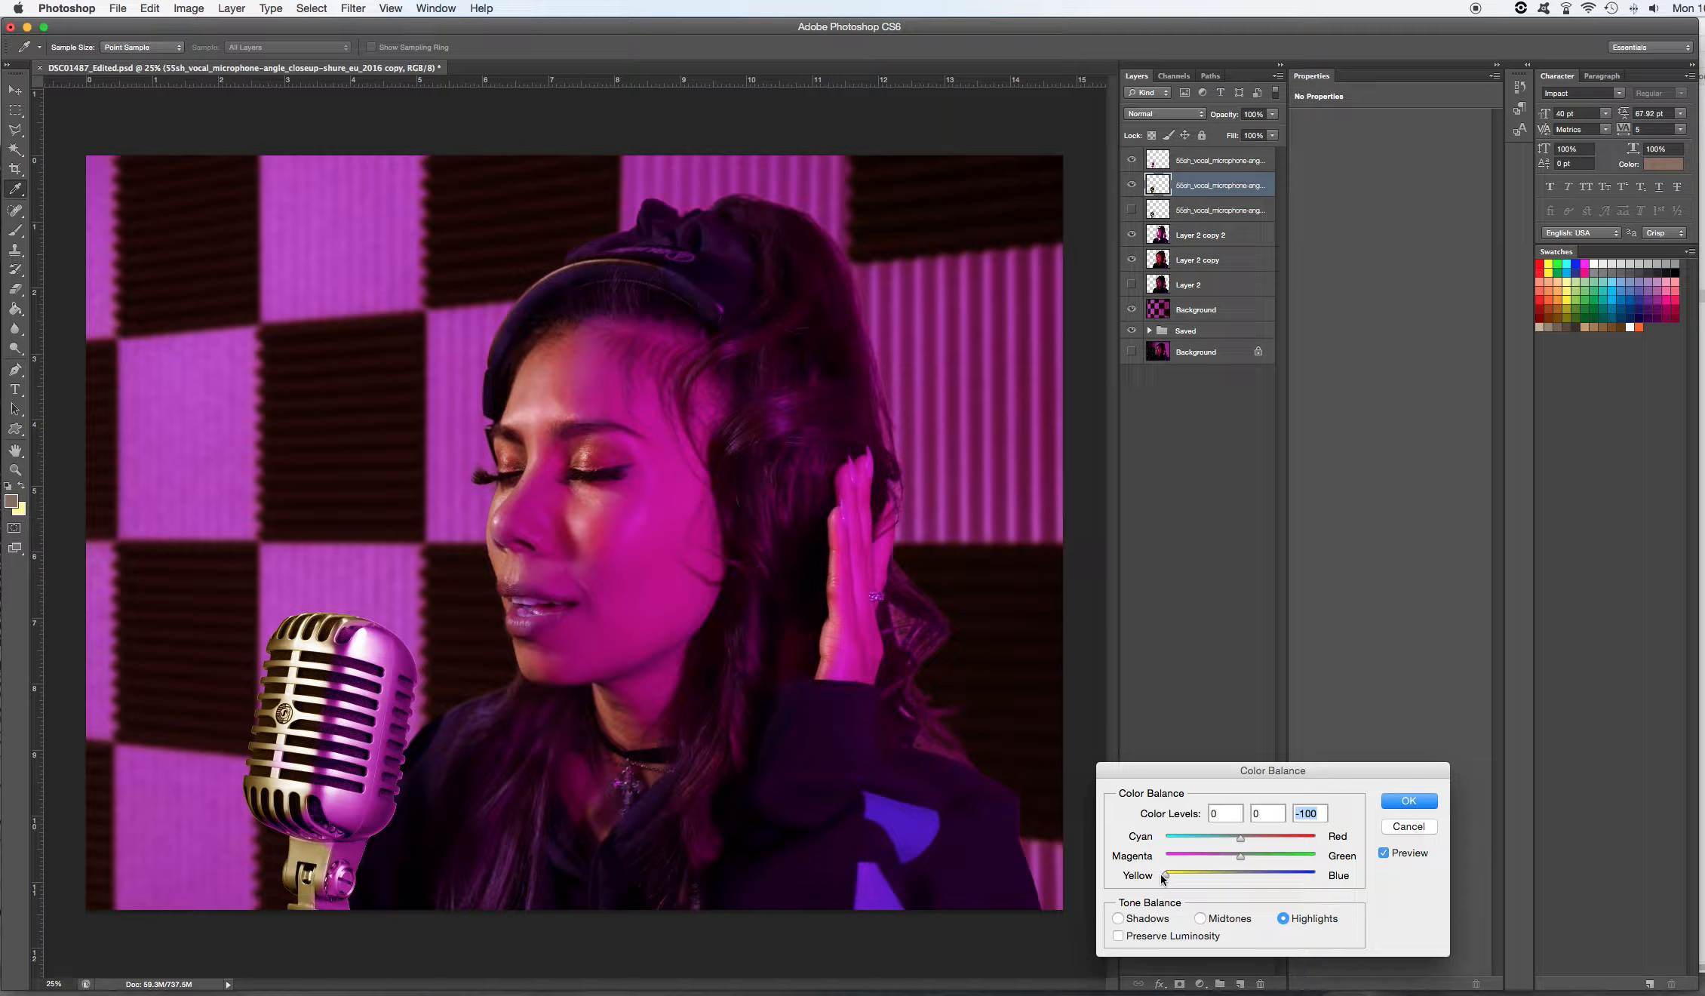
left_click(1409, 800)
key("e")
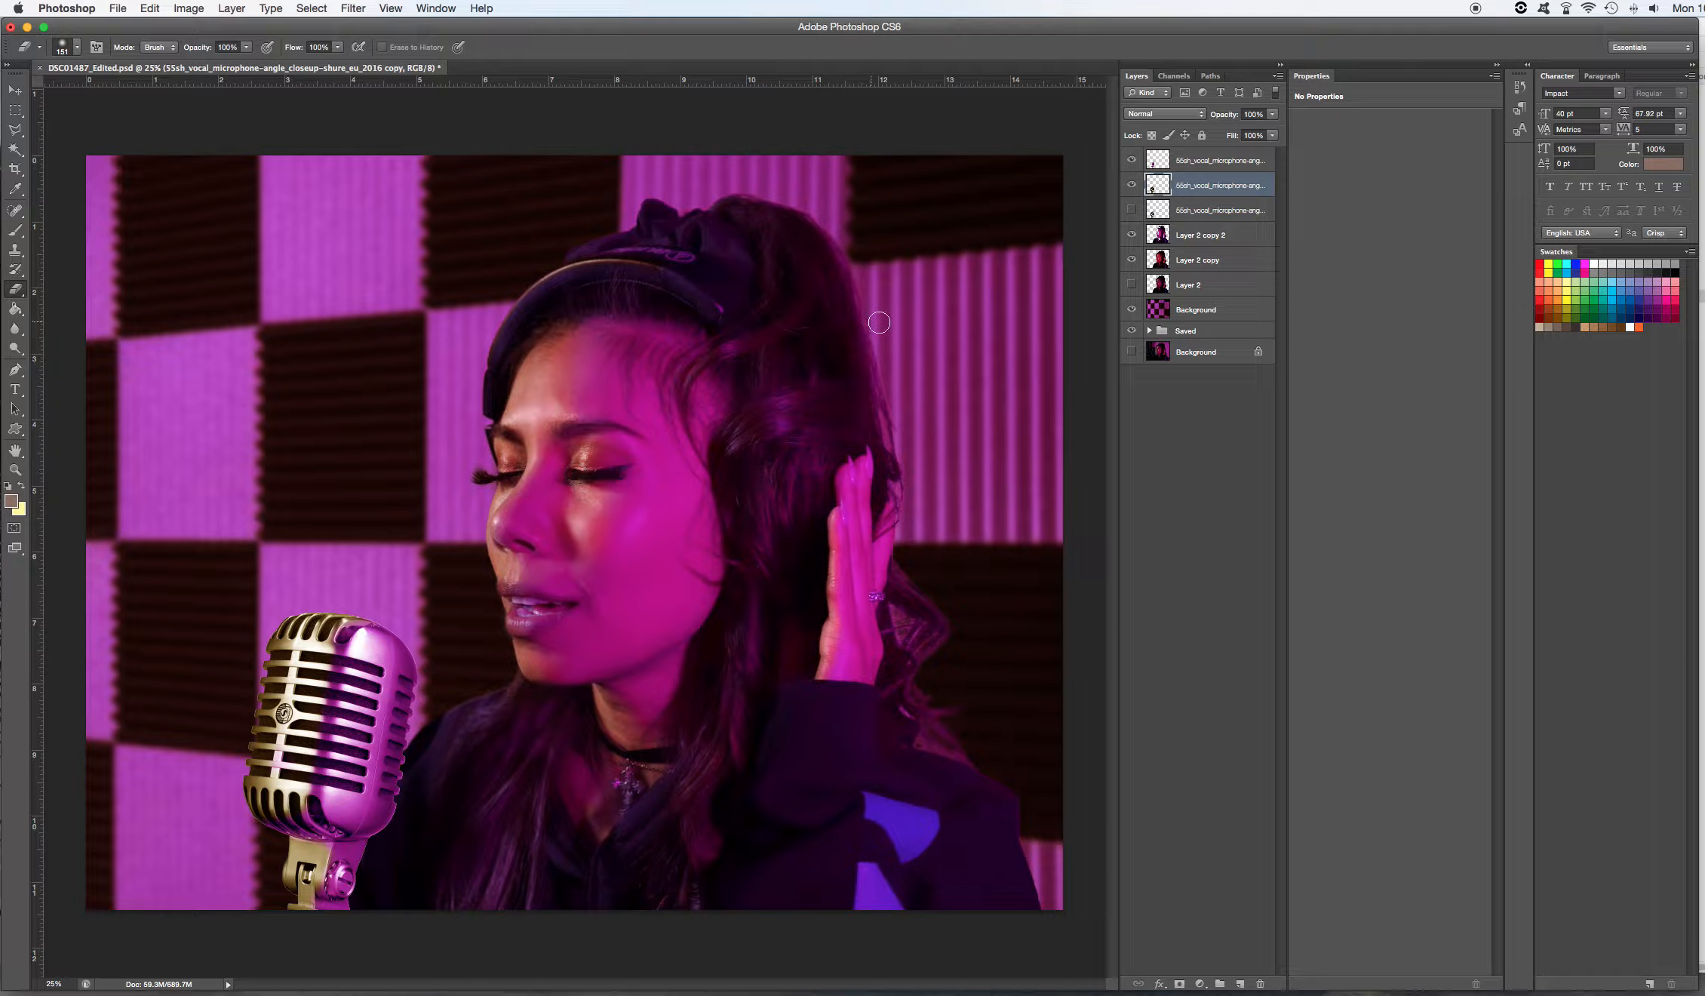
Show the bottom microphone layer and erase a soft vertical strip down the centre of the middle microphone copy to reveal it.
right_click(1189, 209)
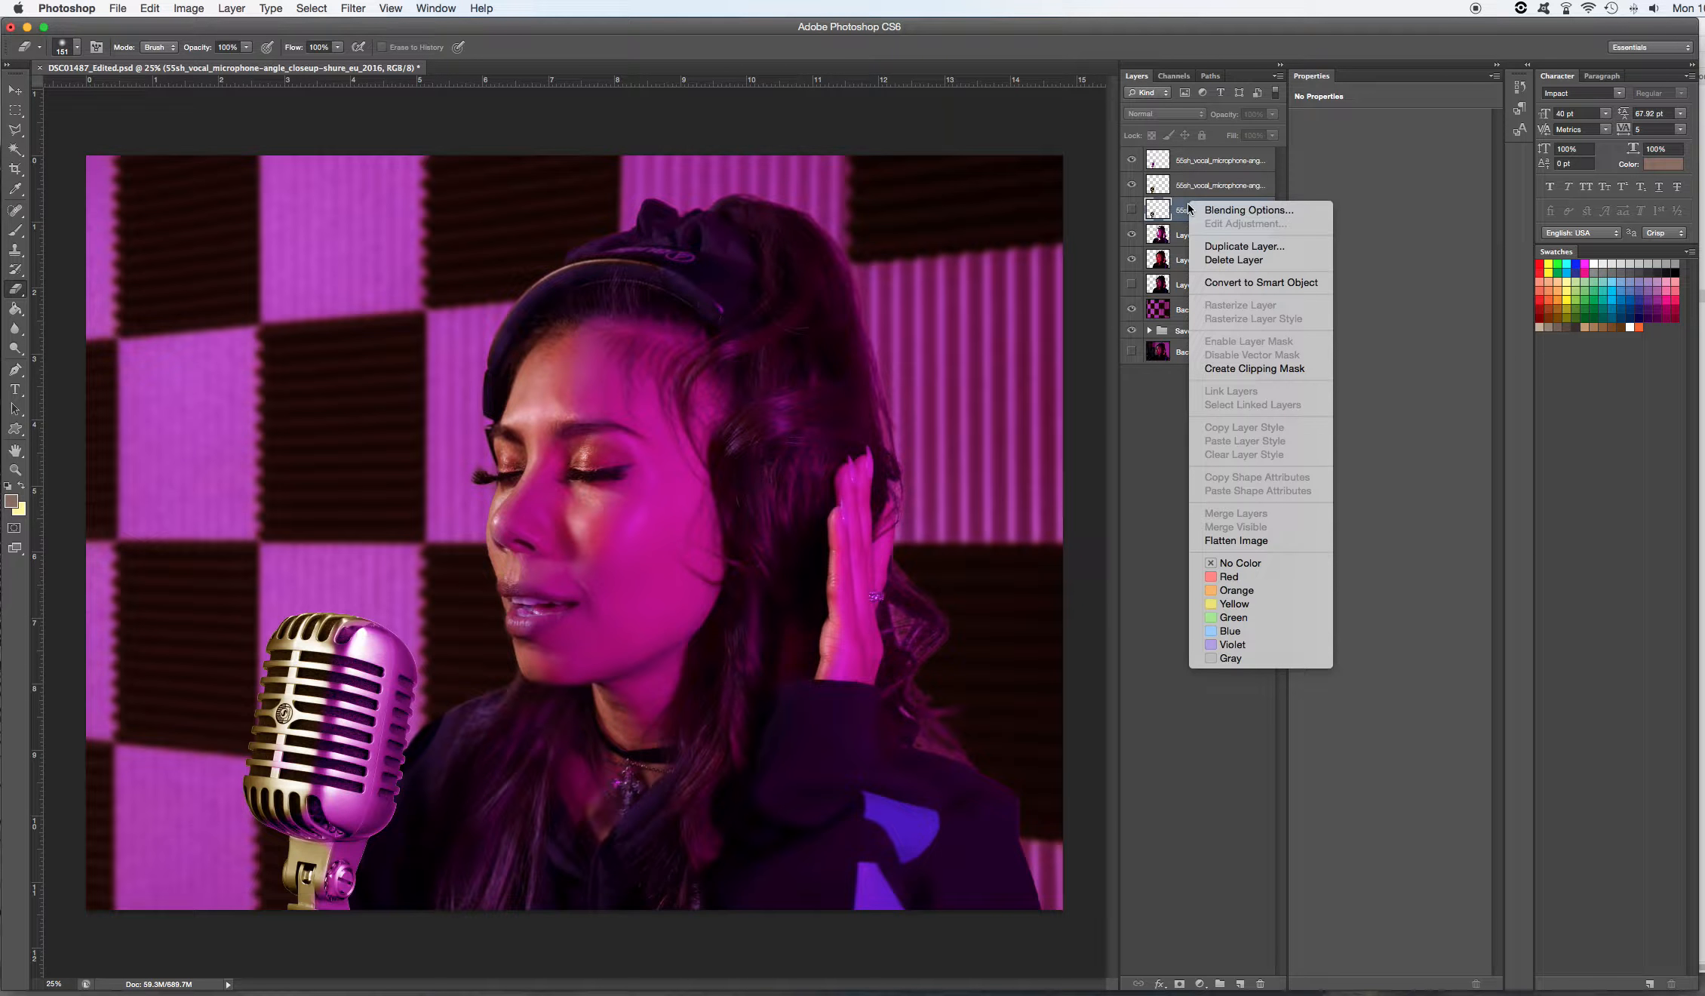
left_click(1135, 217)
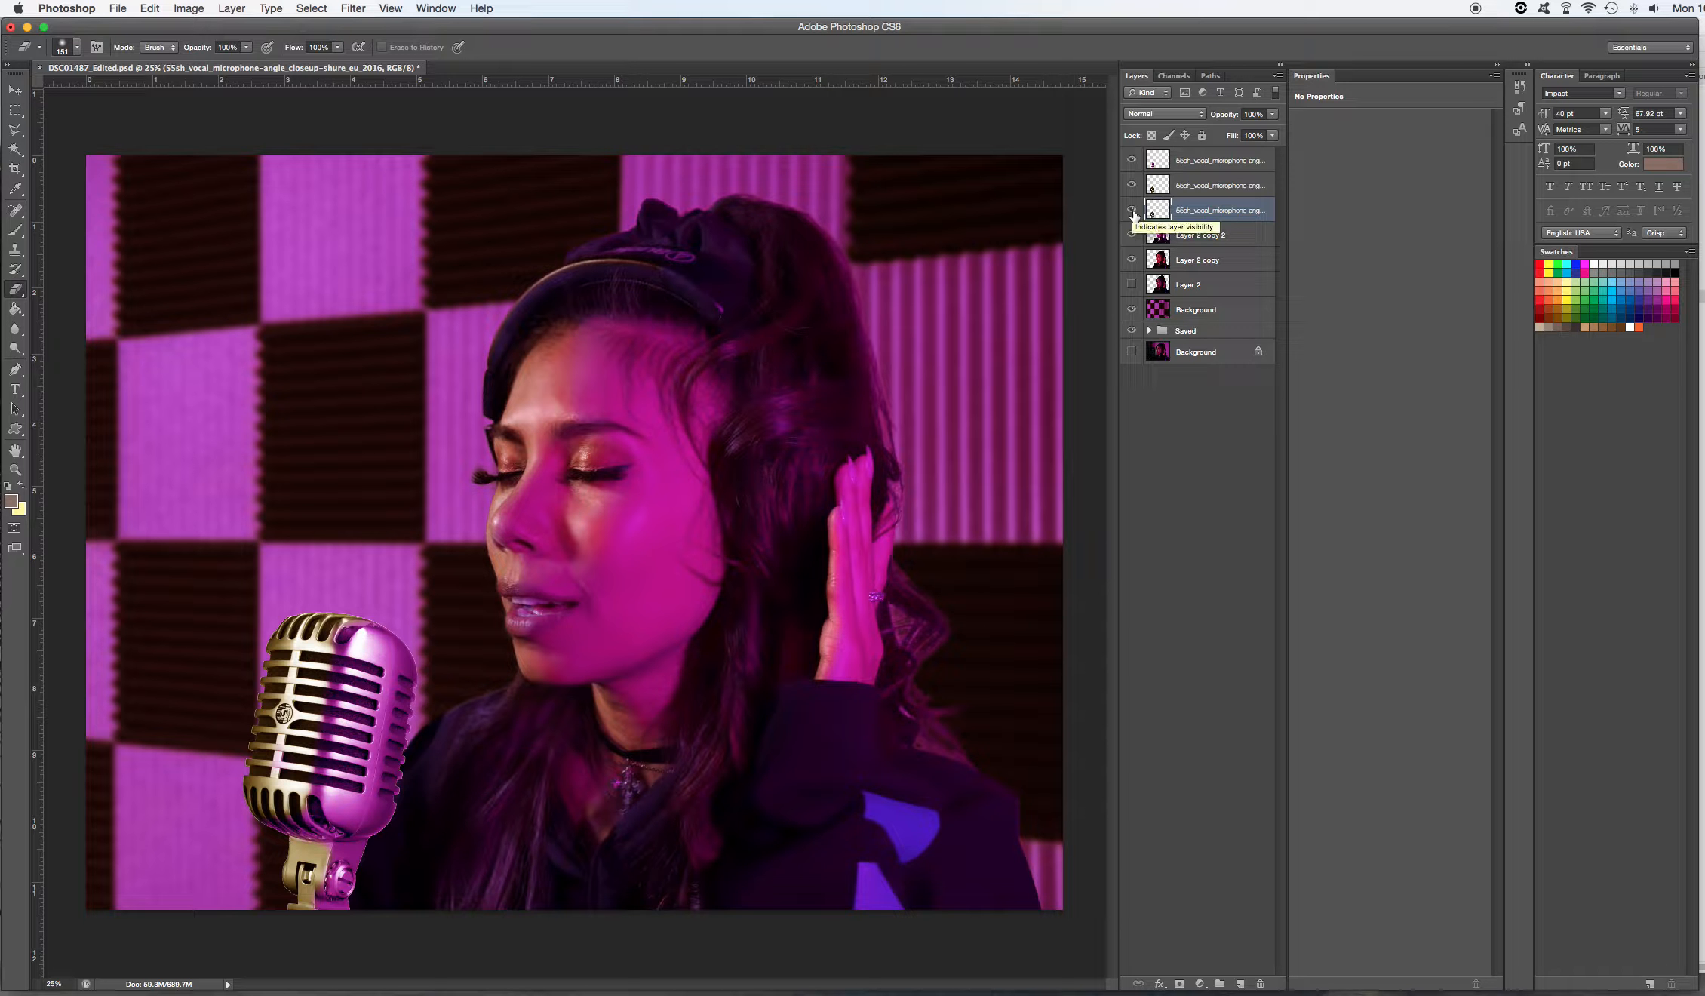
left_click(1179, 162)
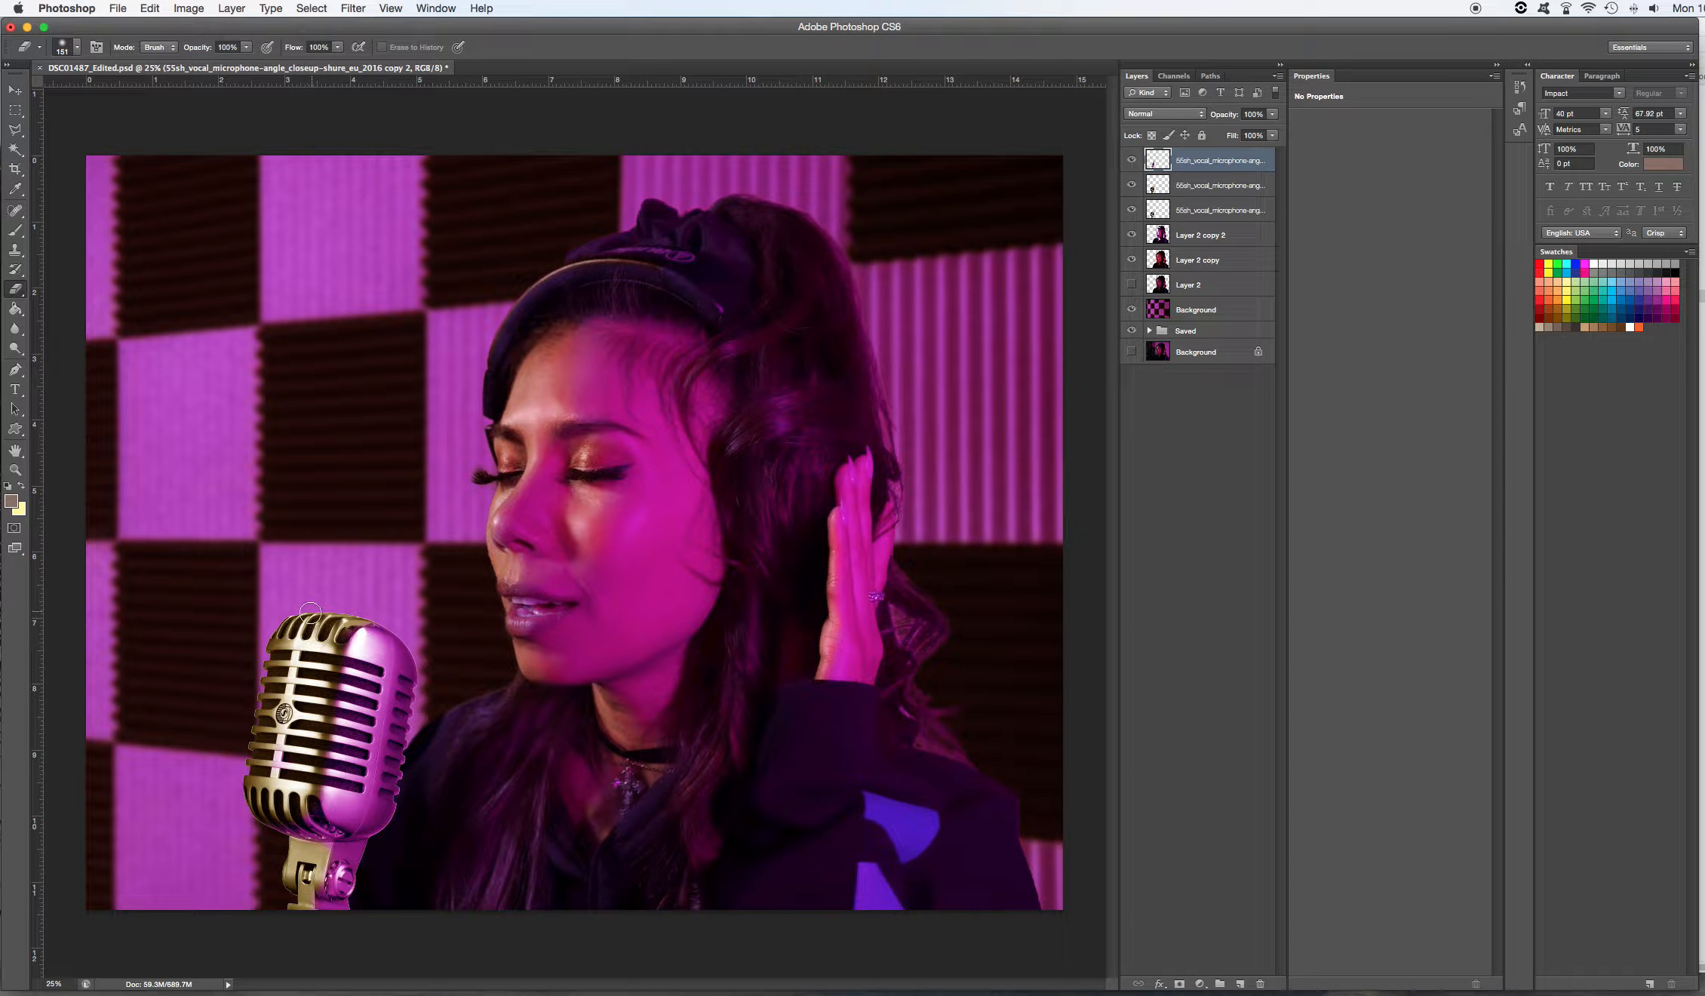
left_click(1158, 190)
mouse_move(336, 660)
left_mouse_down()
mouse_move(347, 706)
mouse_move(352, 639)
mouse_move(319, 813)
mouse_move(243, 826)
mouse_move(302, 817)
mouse_move(285, 824)
mouse_move(327, 784)
mouse_move(350, 639)
mouse_move(362, 624)
mouse_move(349, 656)
mouse_move(378, 626)
mouse_move(342, 651)
mouse_move(399, 658)
mouse_move(345, 661)
mouse_move(338, 719)
mouse_move(344, 654)
mouse_move(321, 794)
mouse_move(329, 744)
mouse_move(306, 813)
mouse_move(236, 823)
mouse_move(358, 712)
mouse_move(345, 654)
mouse_move(314, 782)
left_mouse_up()
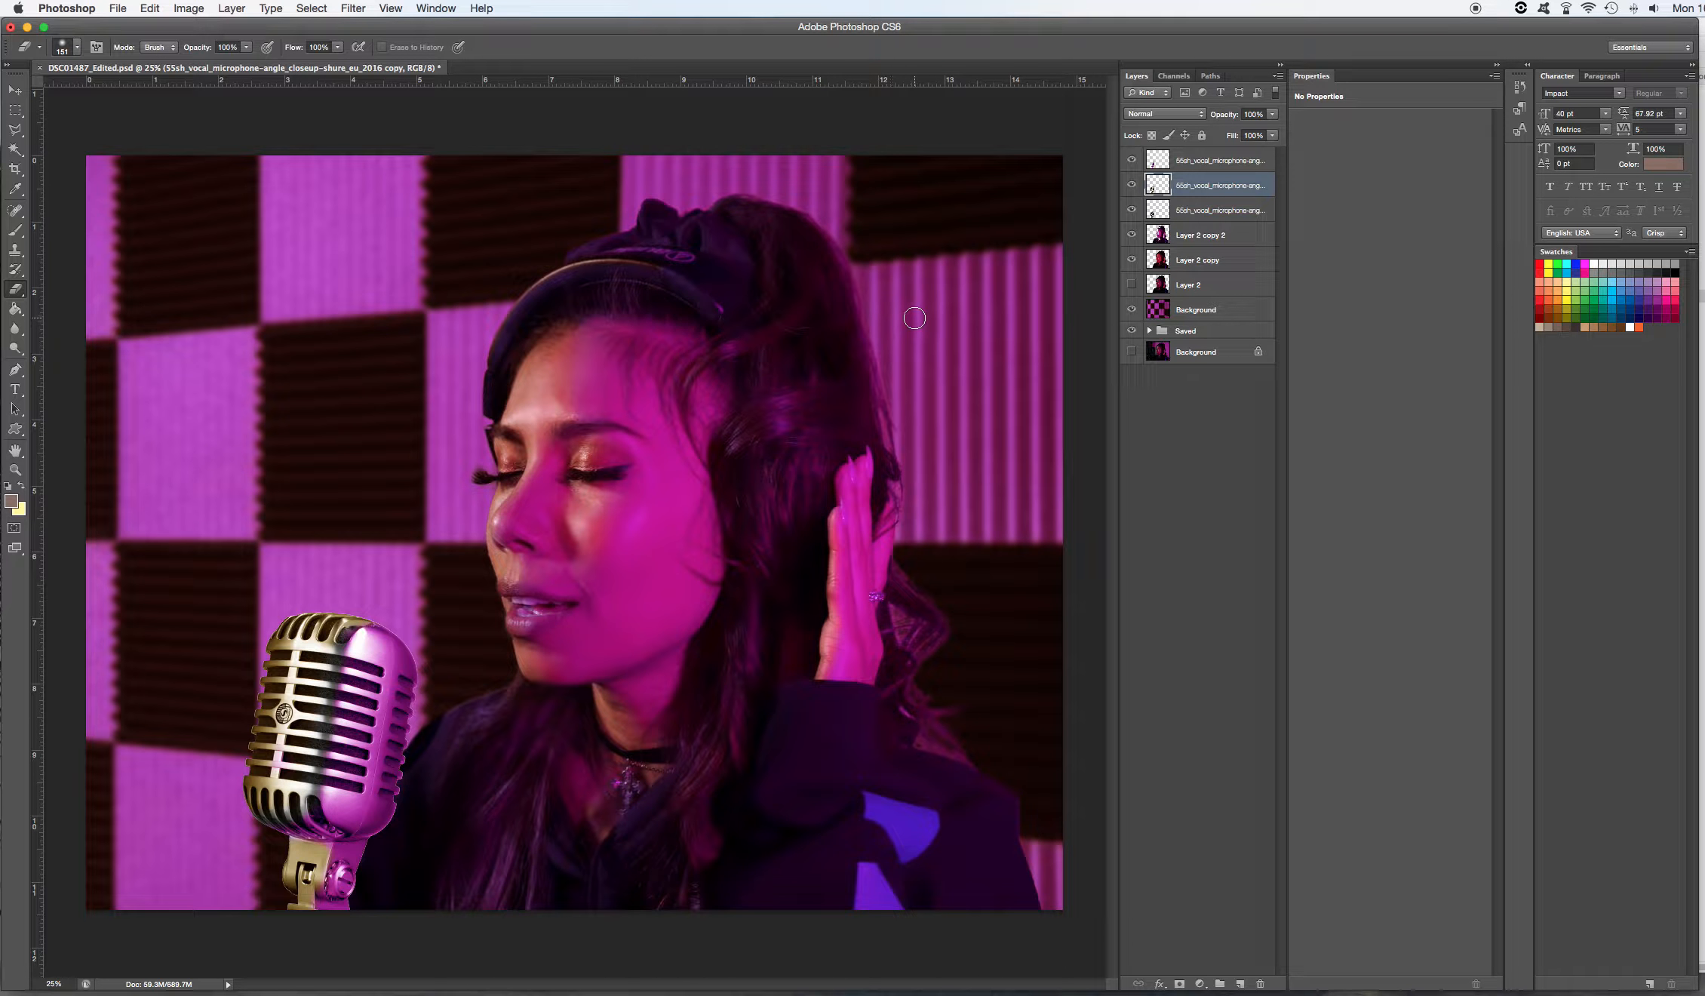
Darken the bottom microphone layer's midtones to about 0.72 with a Levels adjustment, and apply it.
left_click(1216, 213)
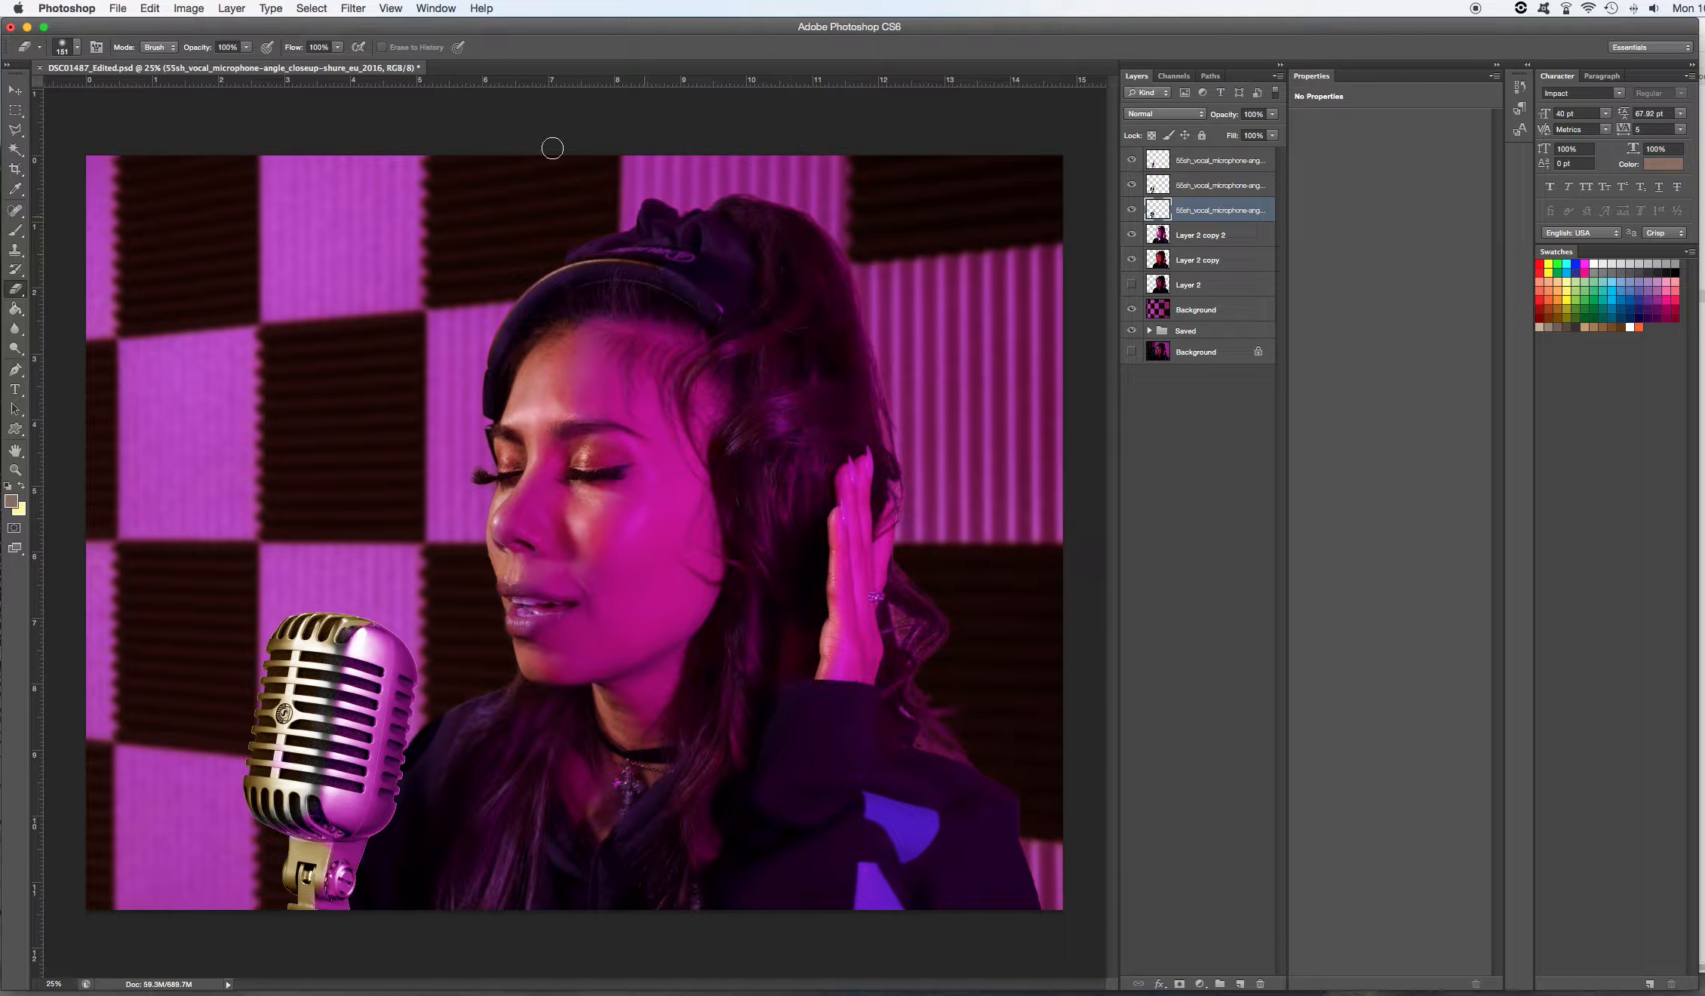
left_click(197, 8)
mouse_move(214, 55)
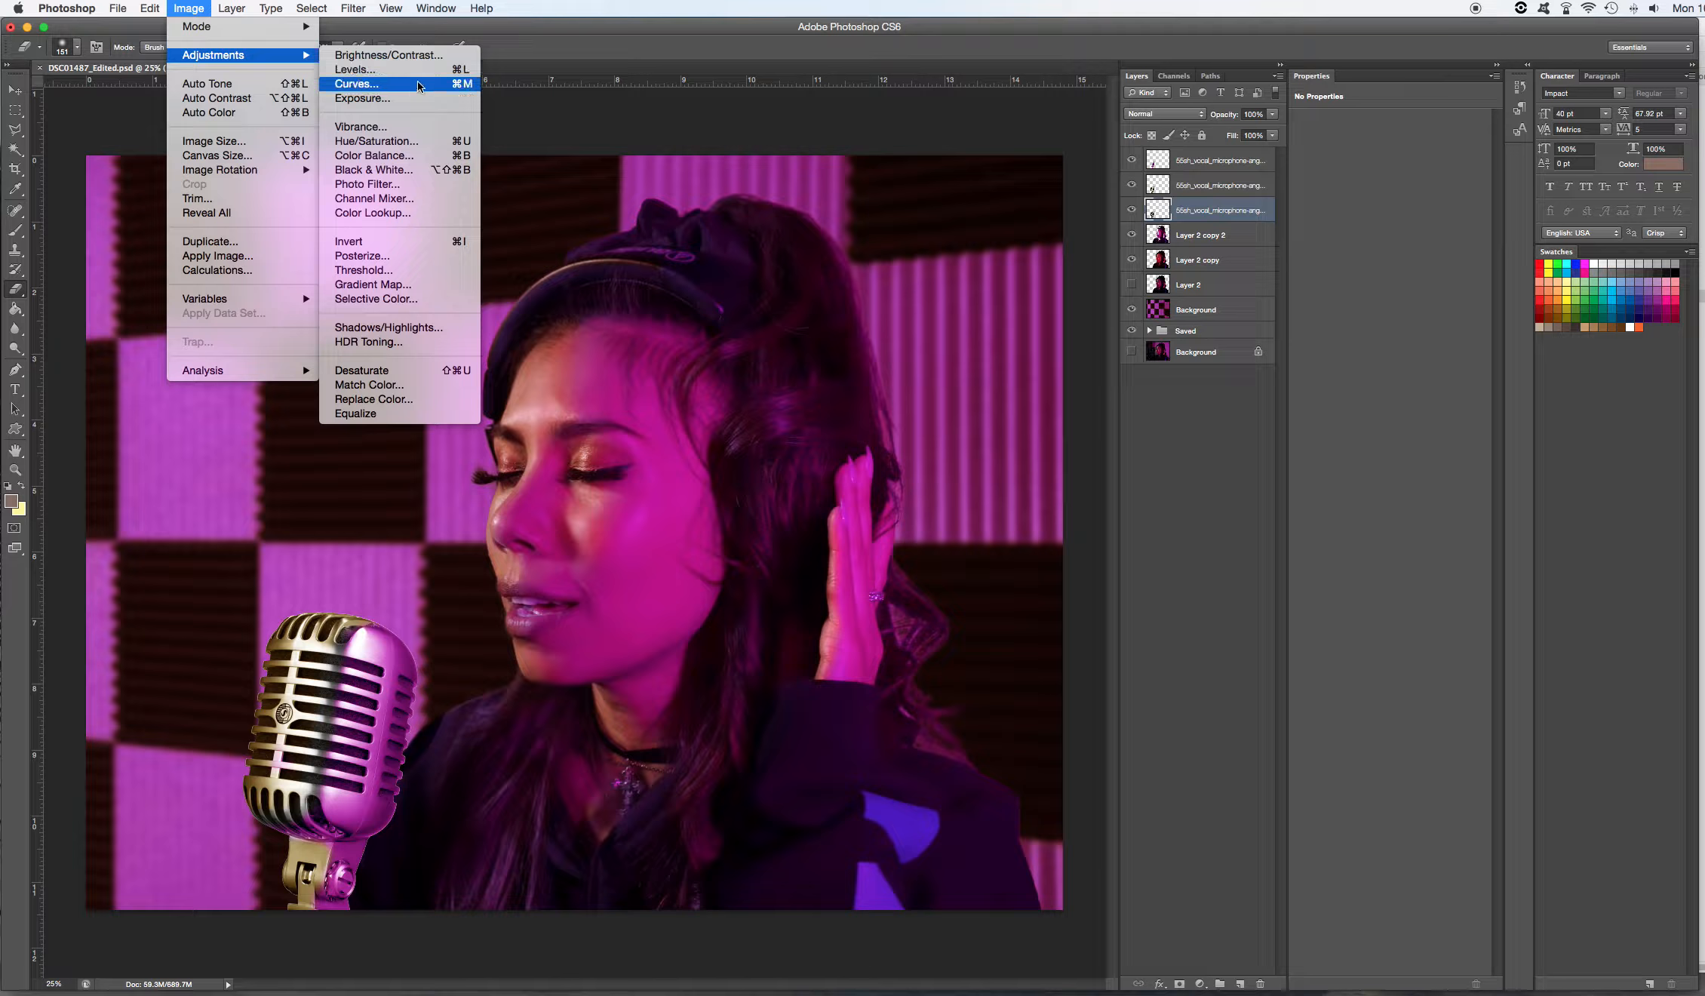
left_click(354, 69)
left_click_drag(1302, 365, 1191, 367)
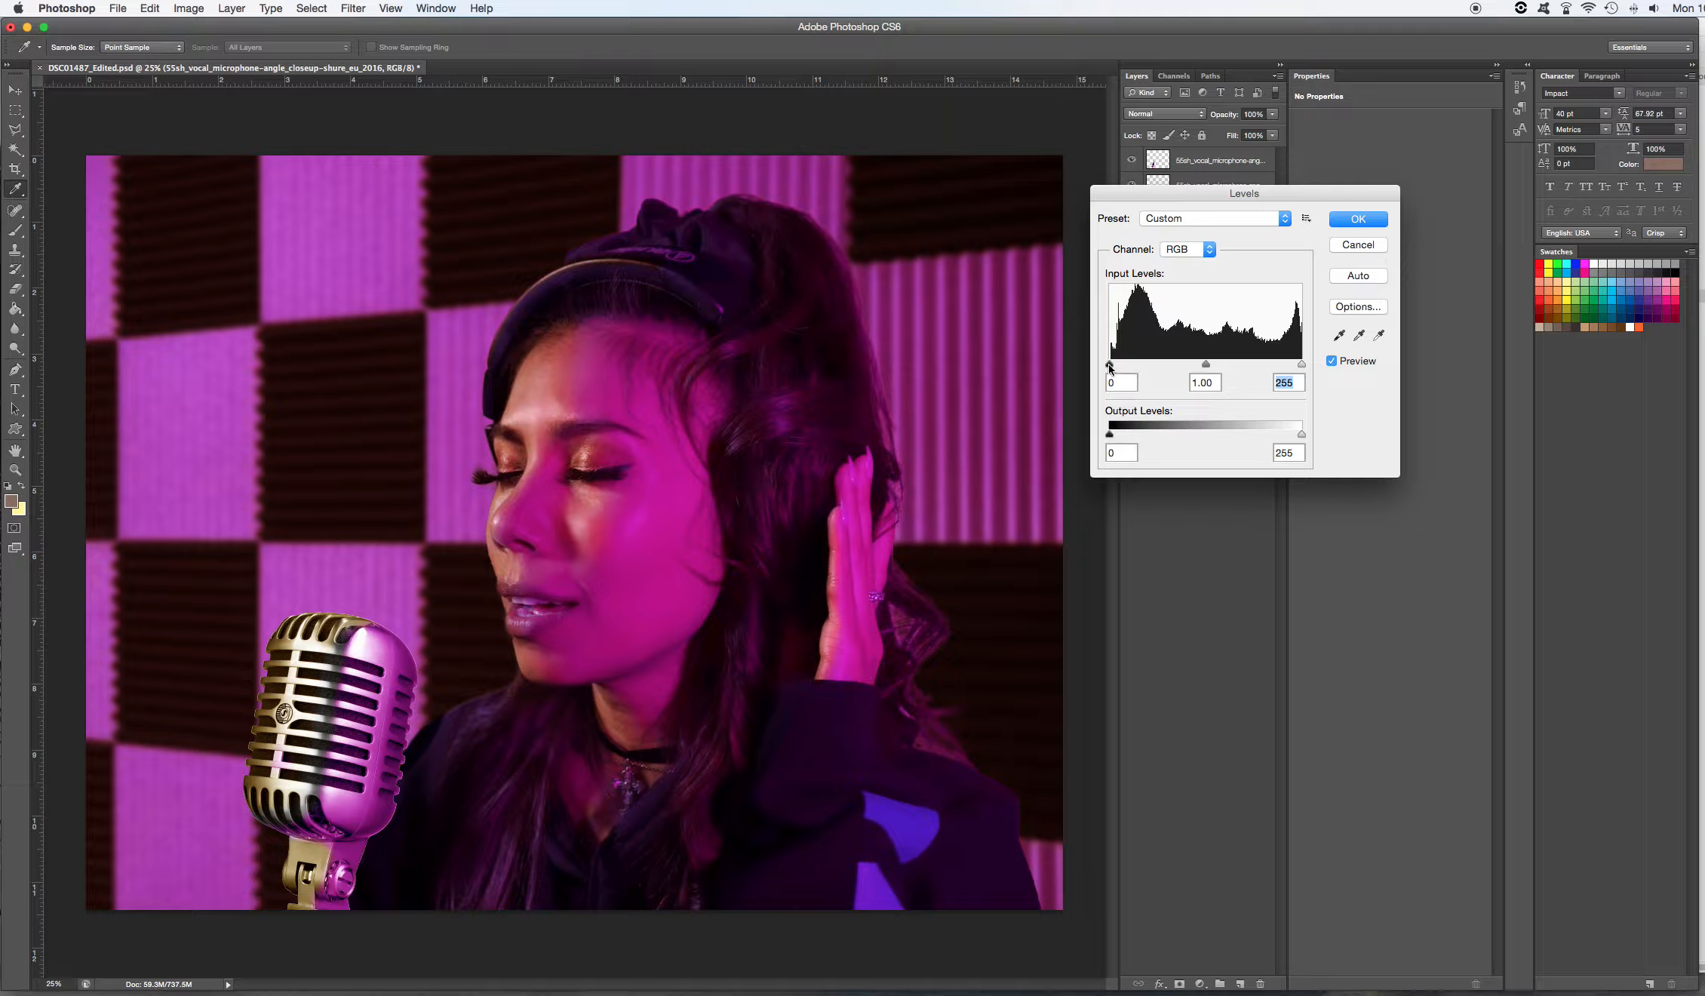
left_click_drag(1108, 364, 1064, 379)
left_click_drag(1208, 365, 1214, 365)
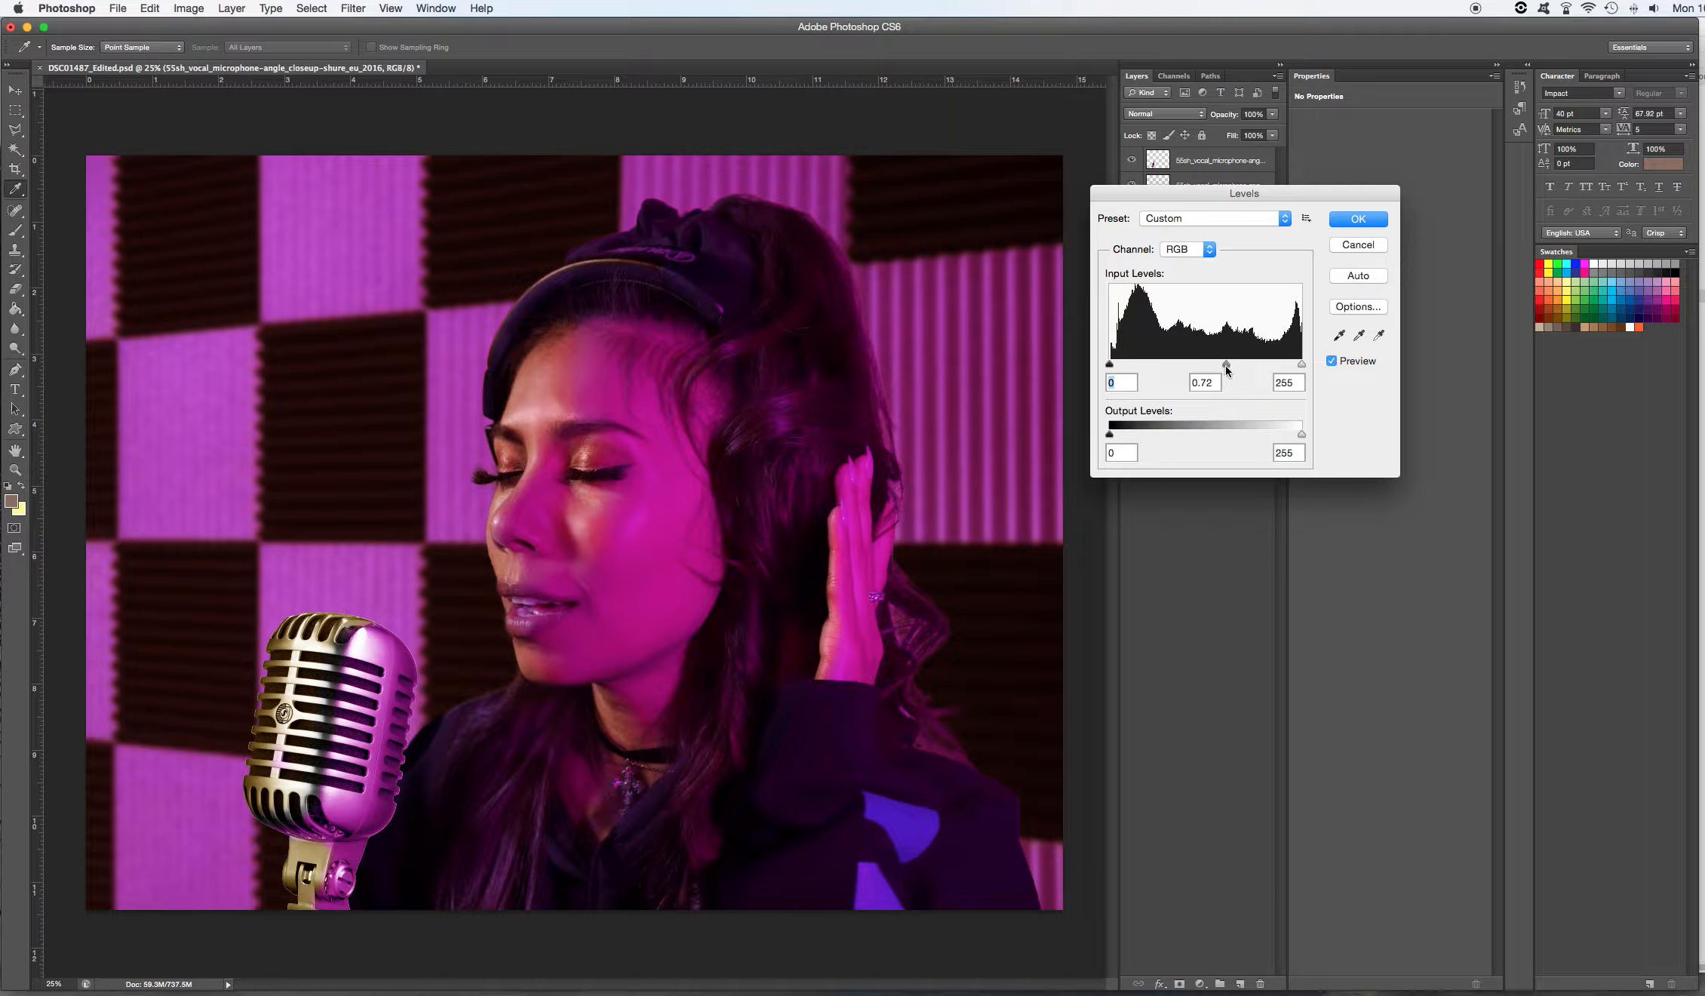
left_click_drag(1232, 372, 1224, 372)
key("Tab")
left_click(1355, 221)
key("e")
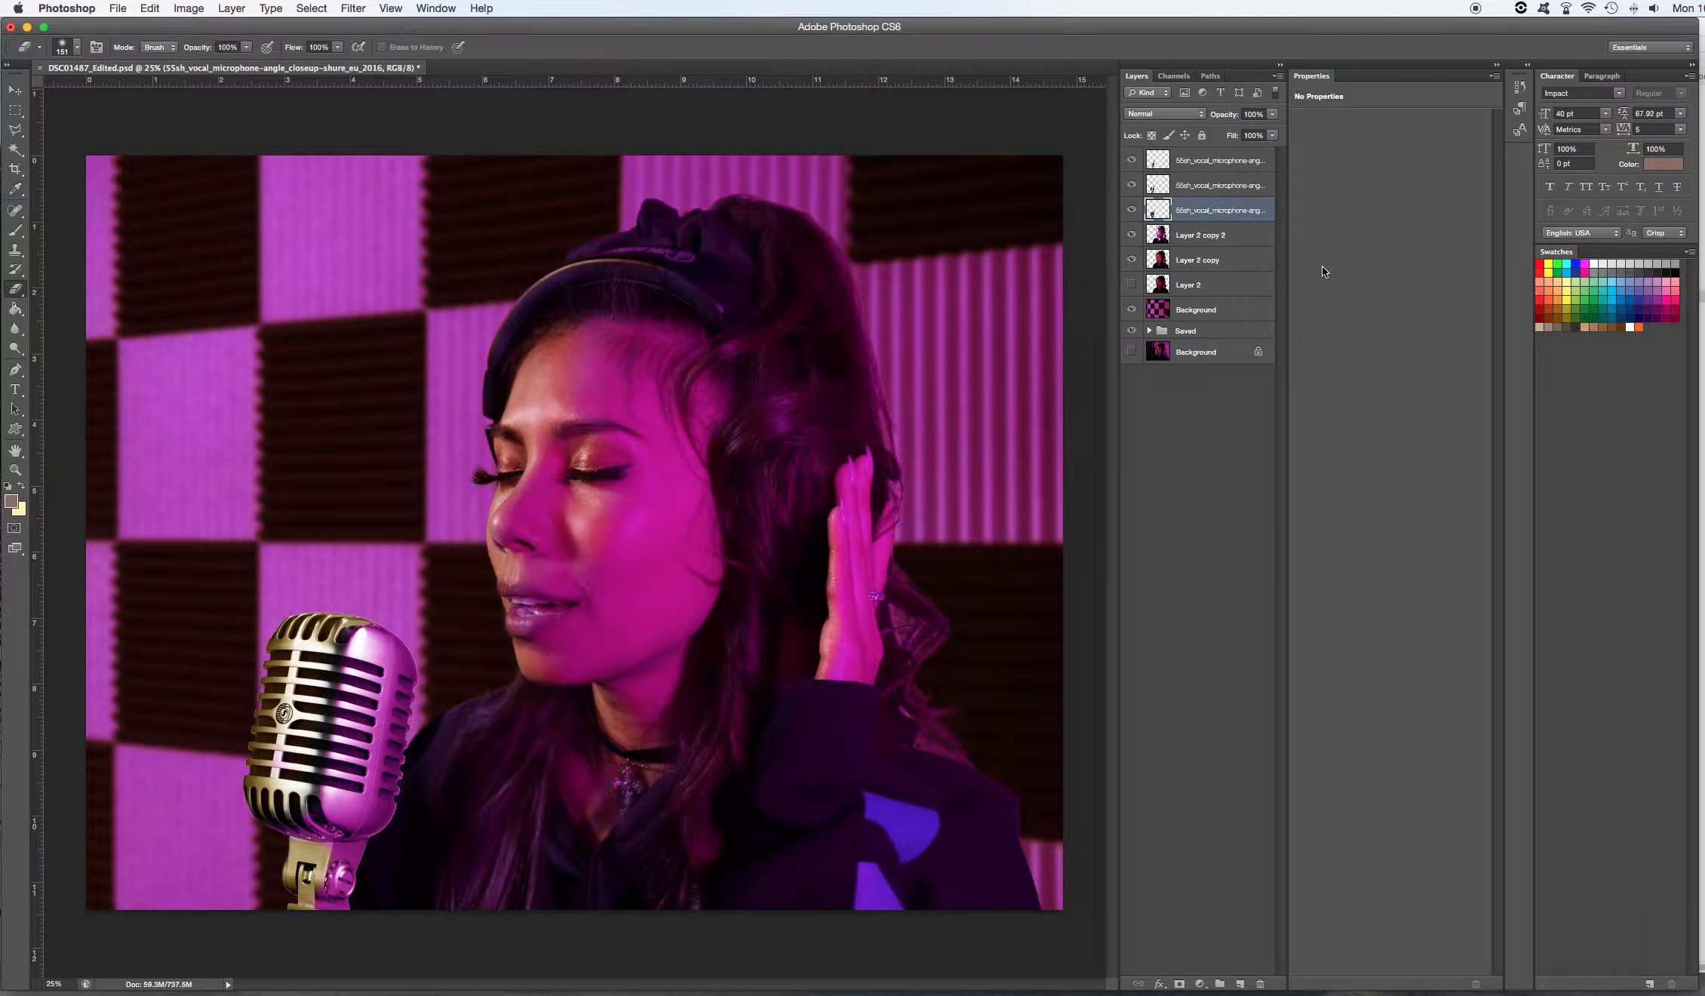
Hide and reshow the top magenta microphone copy to compare how the three microphone layers blend.
key("super+j")
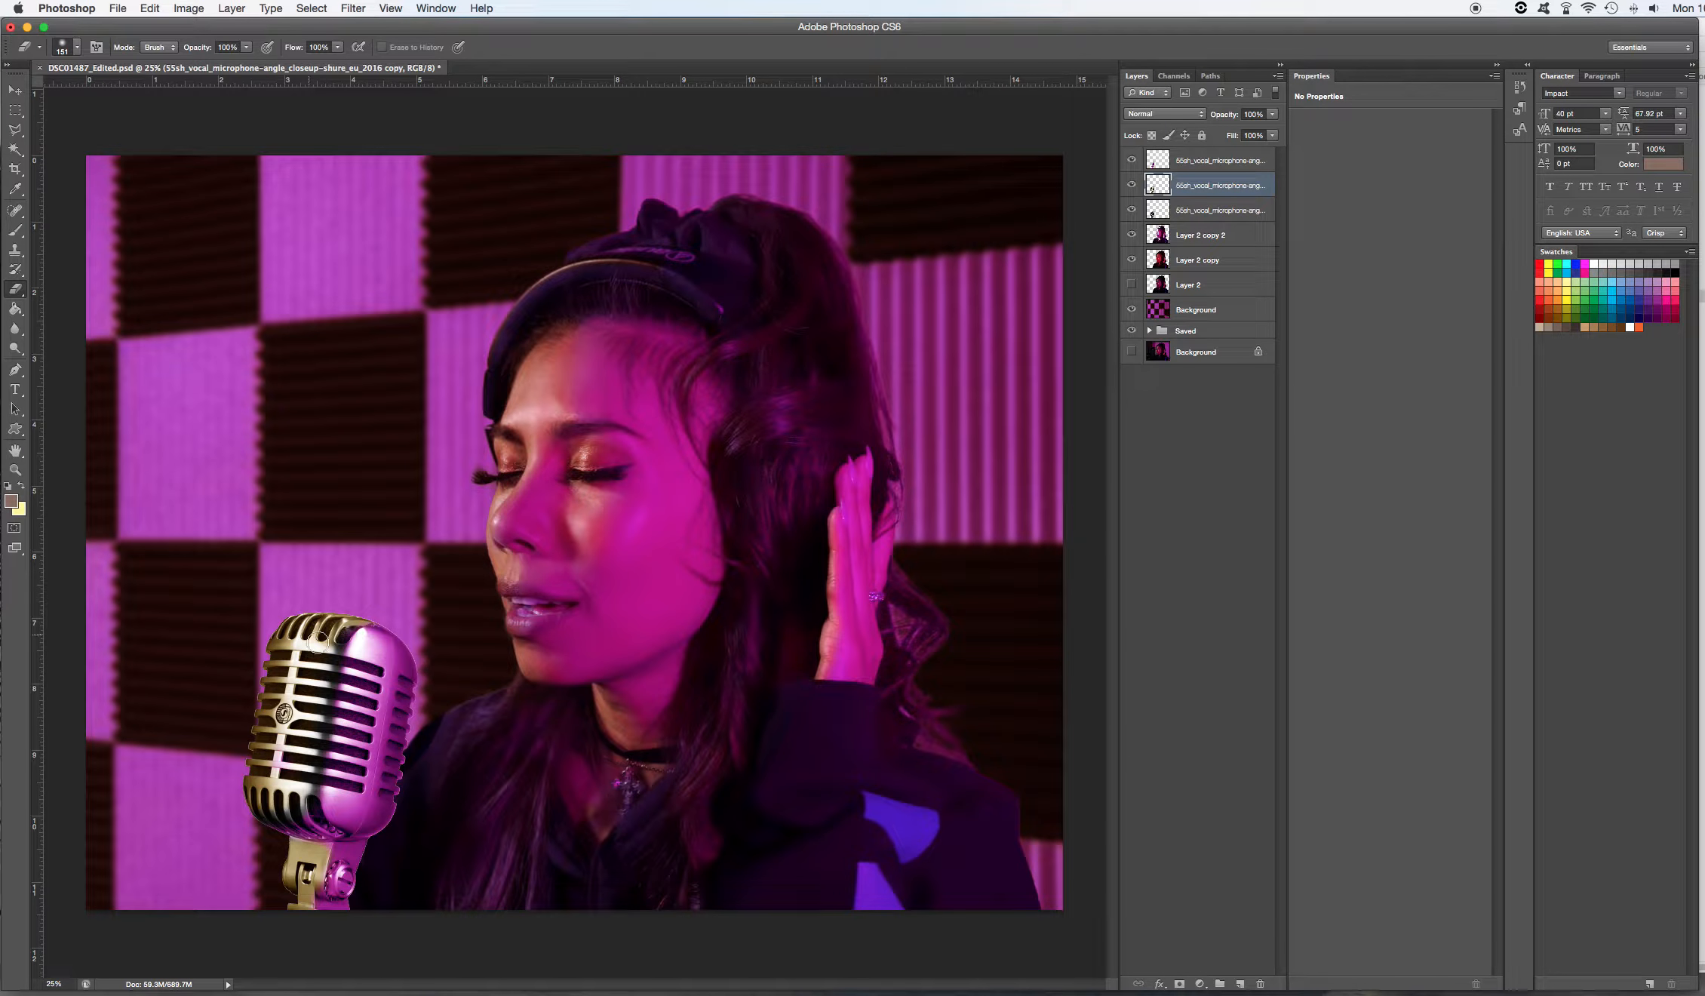
left_click(1182, 212)
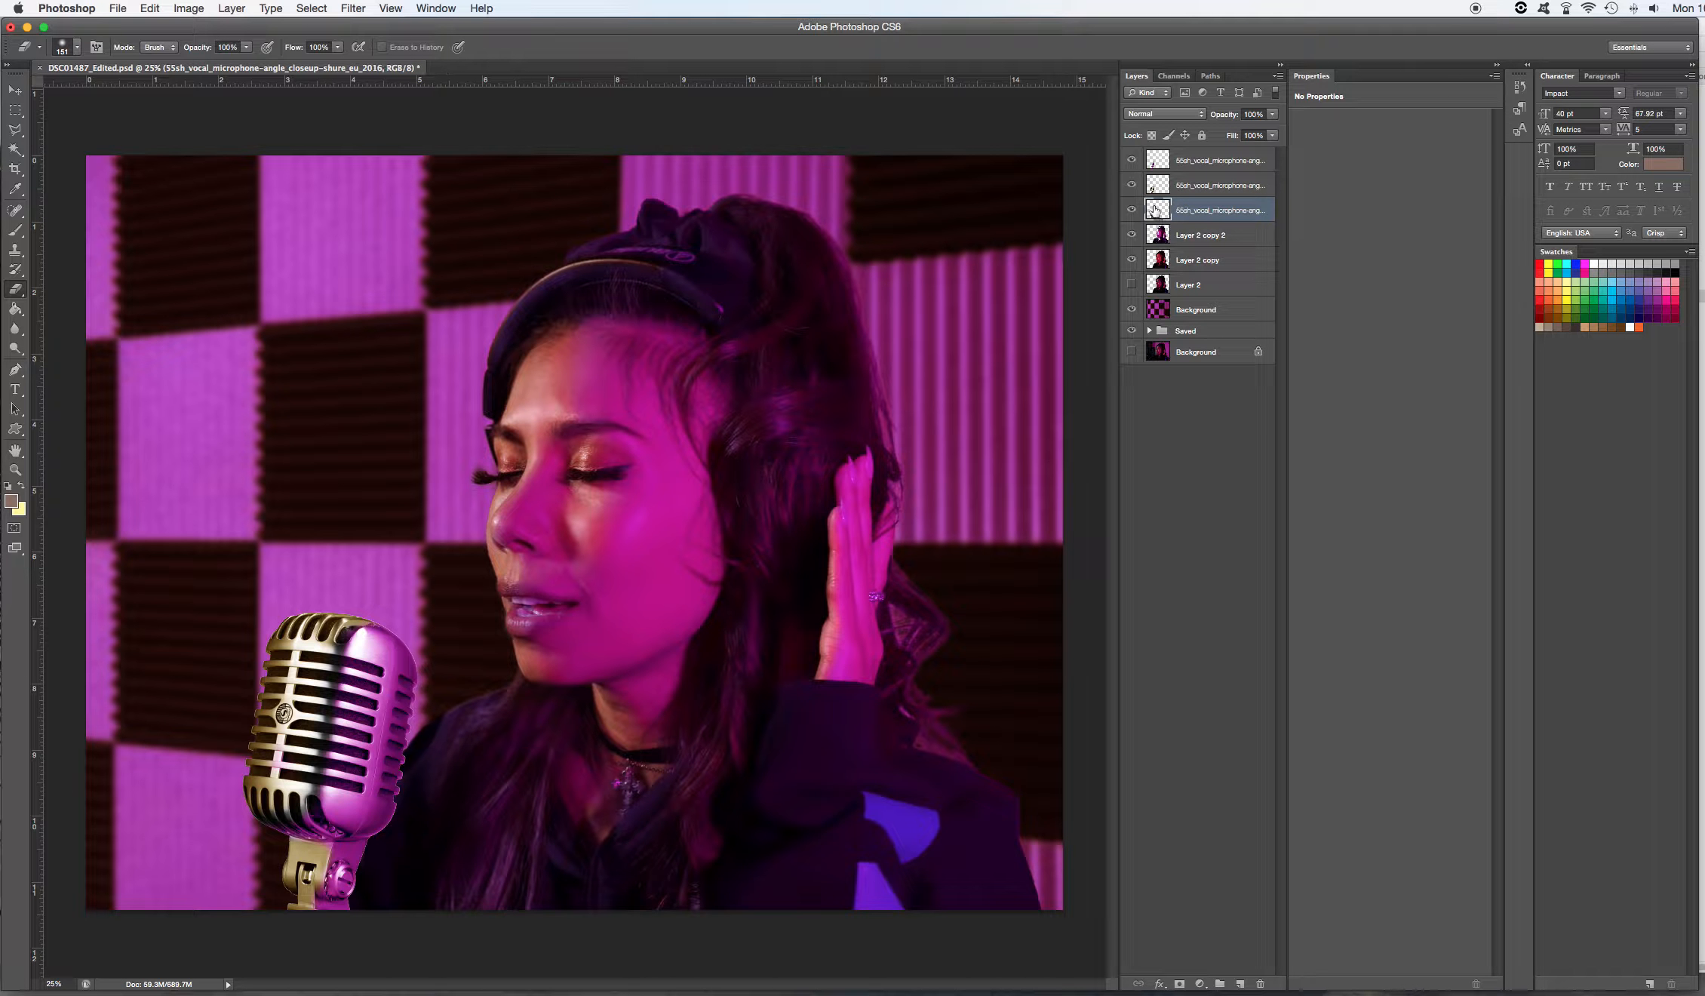
left_click_drag(1131, 185, 1131, 159)
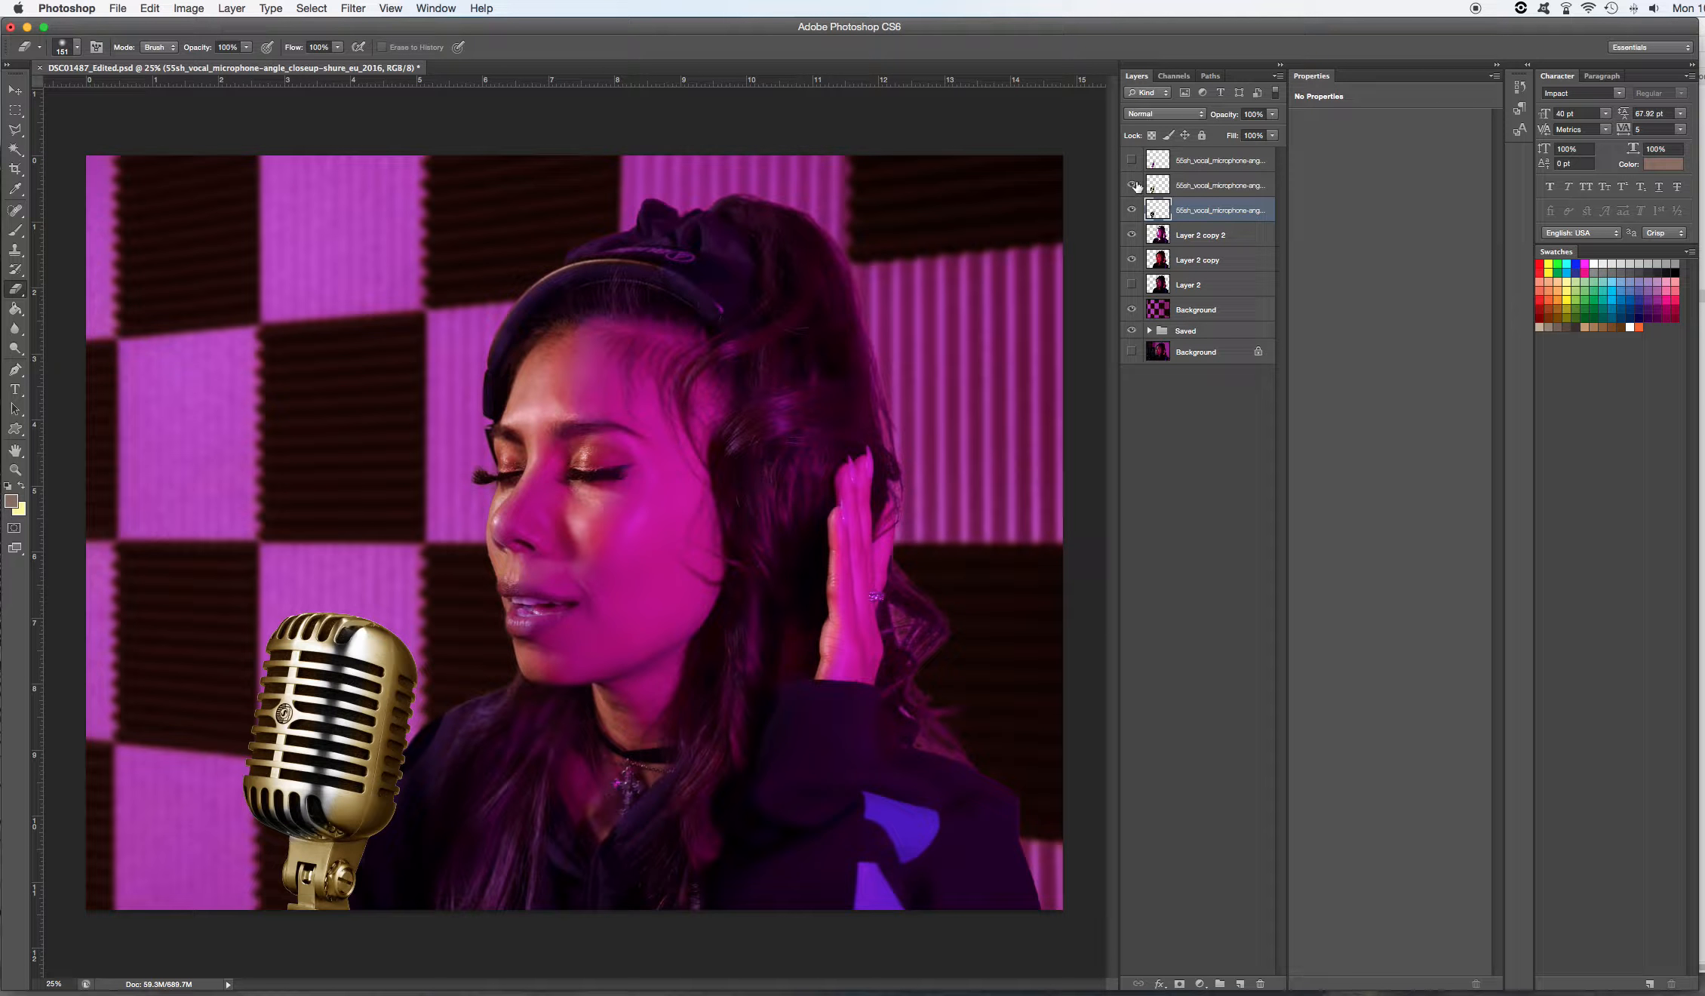
left_click(1132, 161)
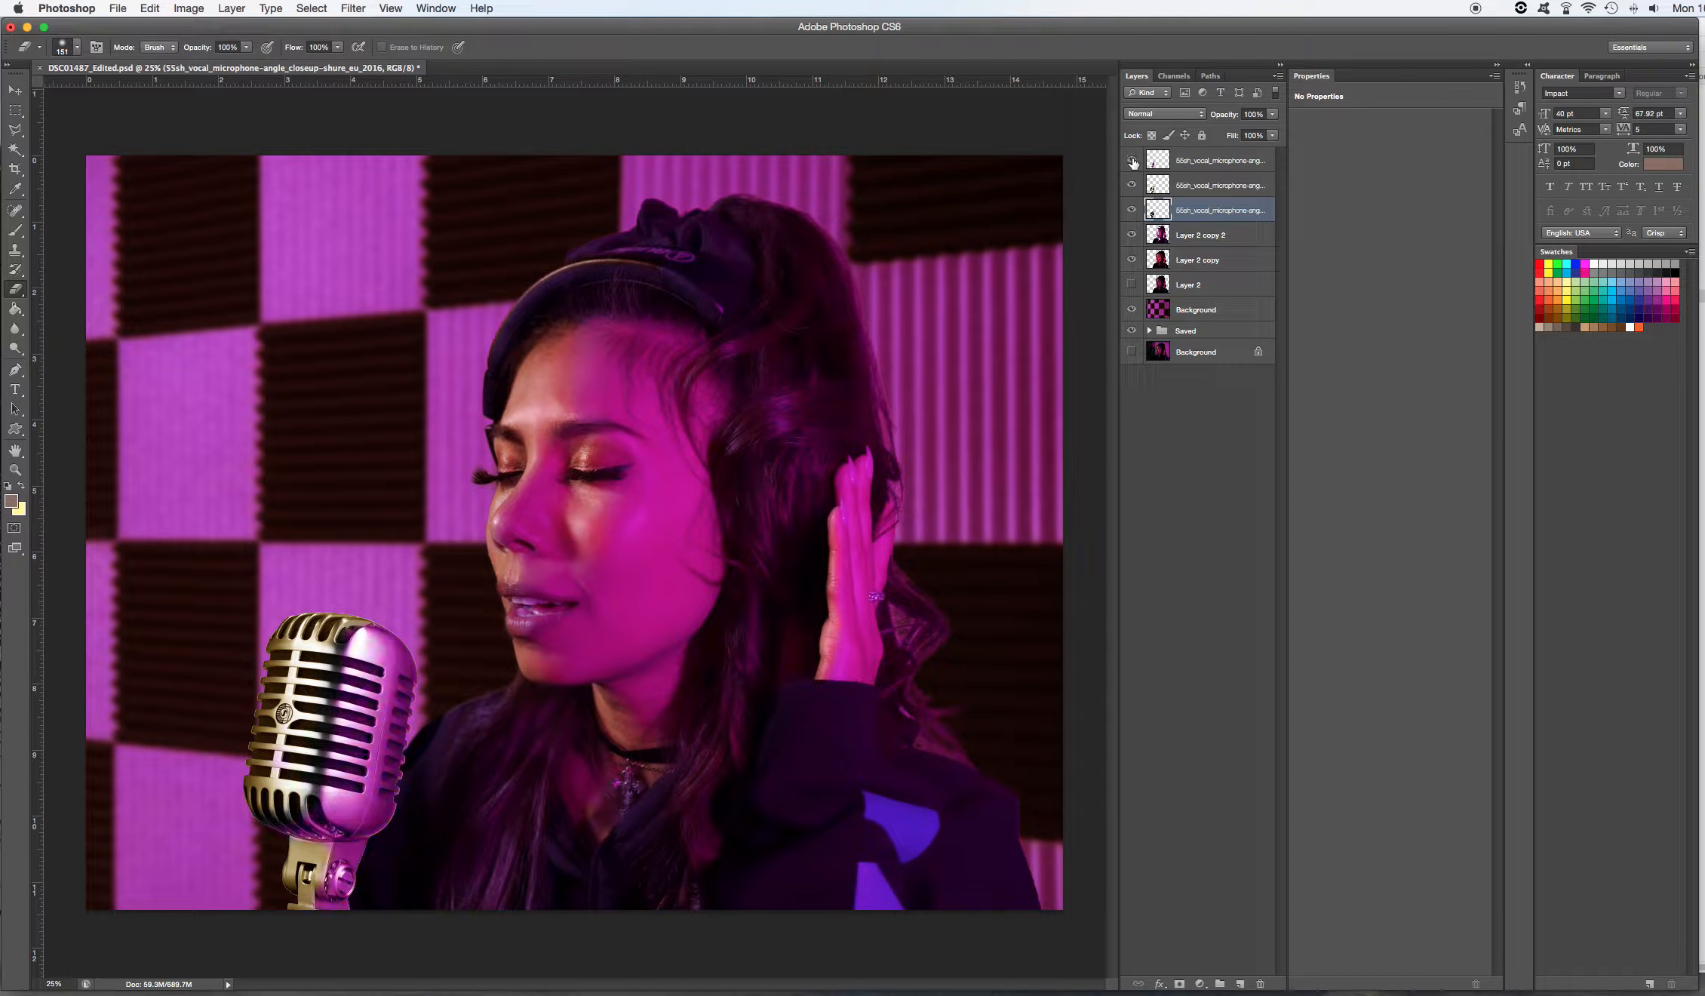
left_click(1188, 193)
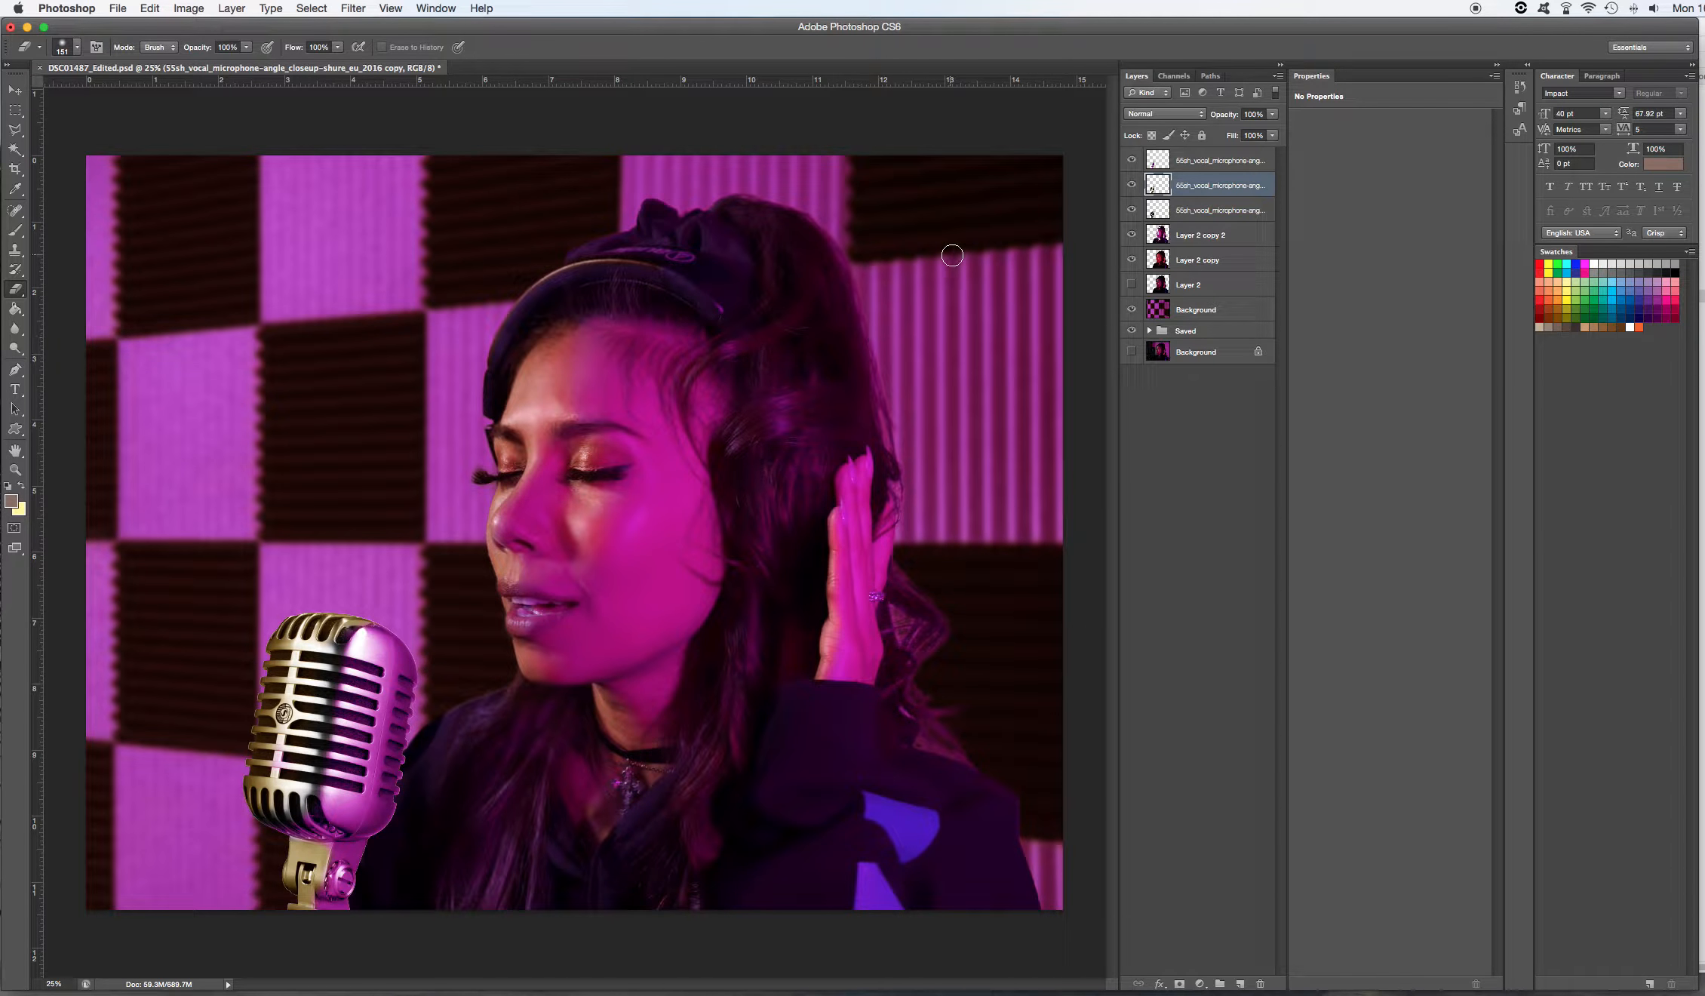
left_click(1170, 210)
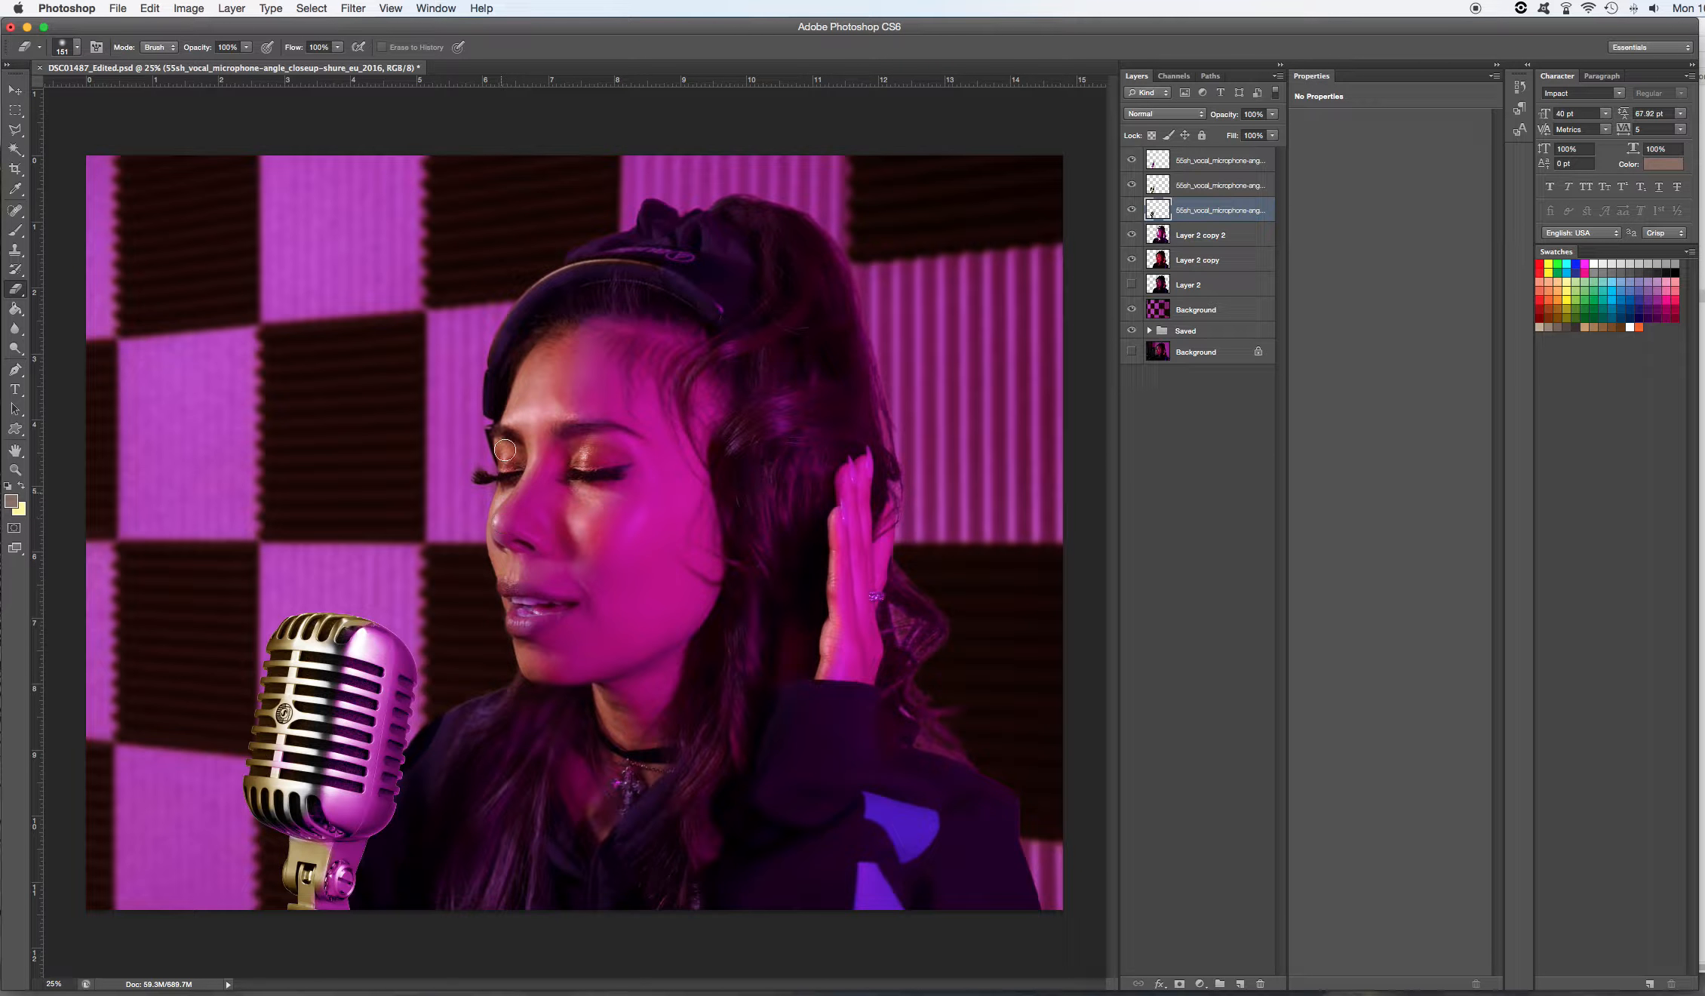
Delete the existing Layer 2 copy of the singer and create a fresh duplicate of Layer 2 in its place.
left_click(1132, 259)
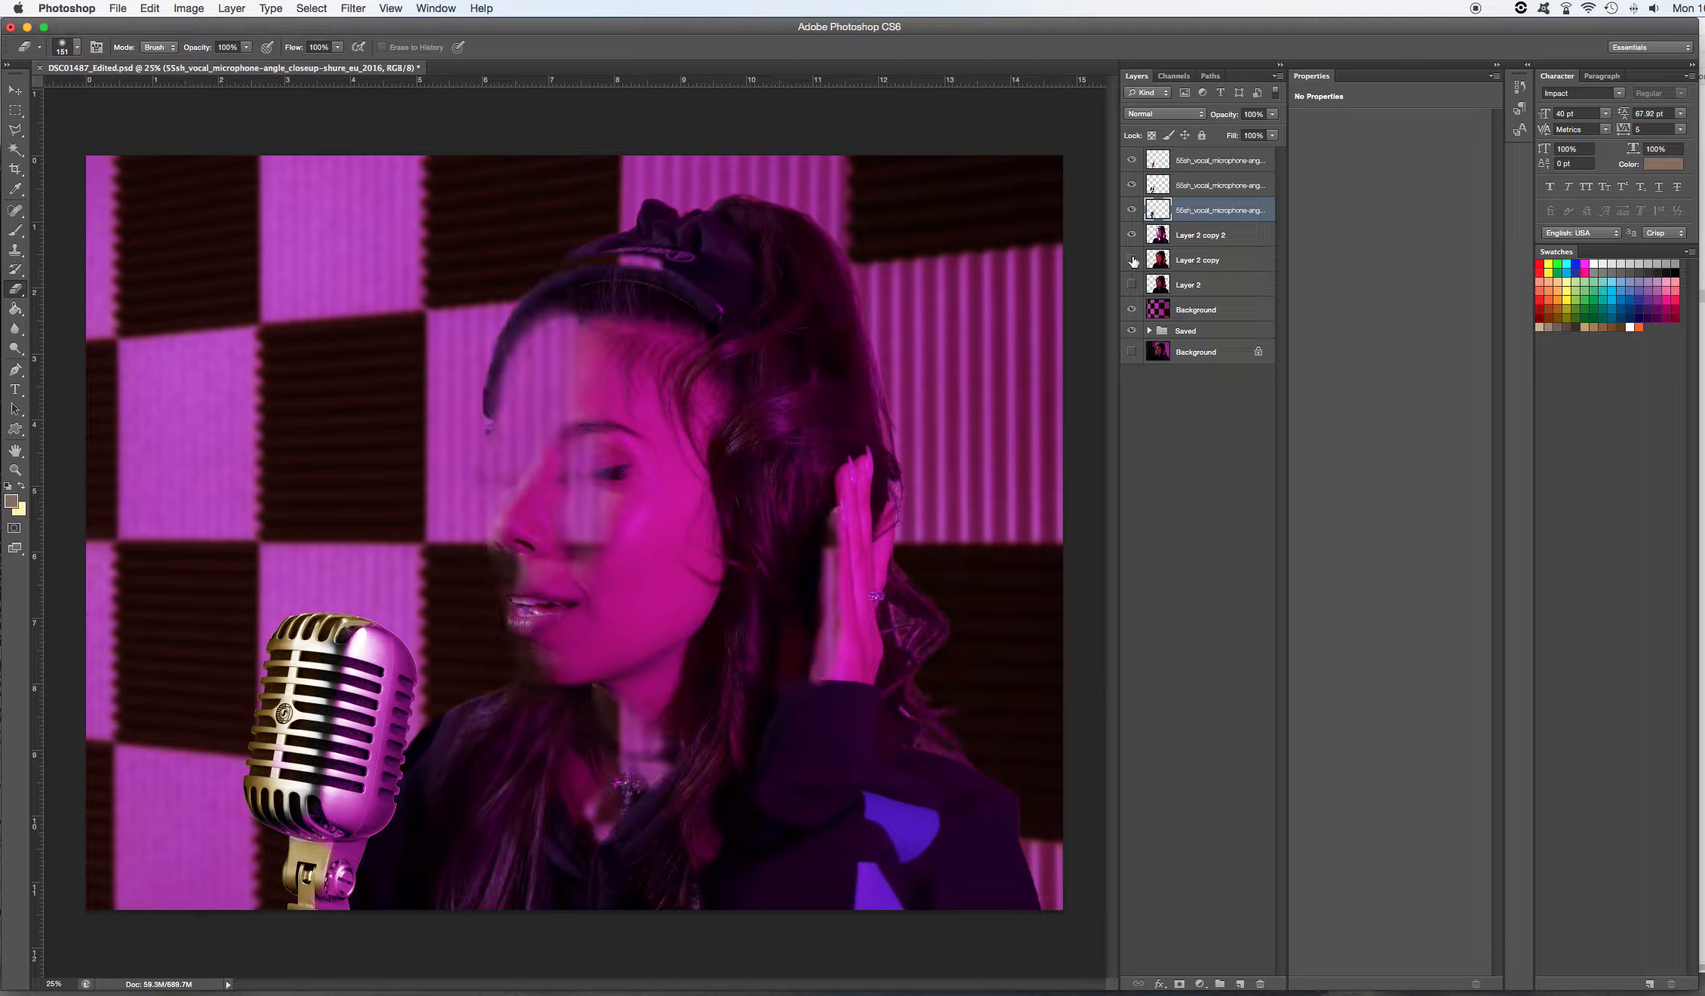
left_click(1132, 285)
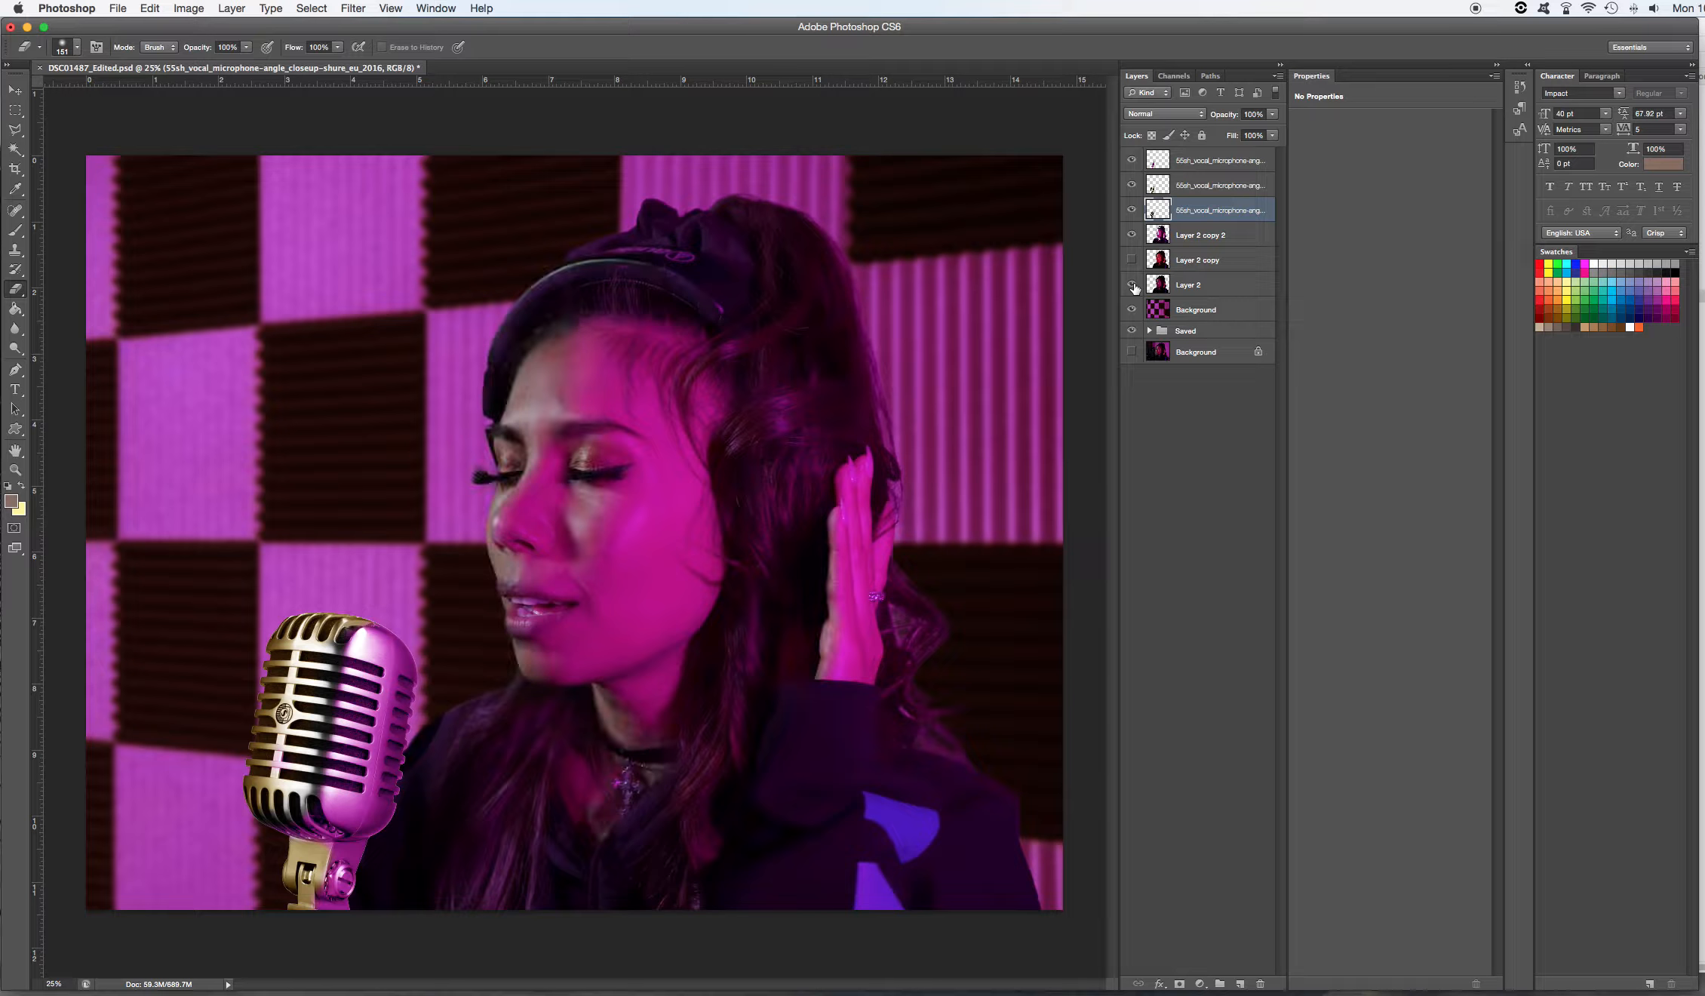
left_click(1206, 260)
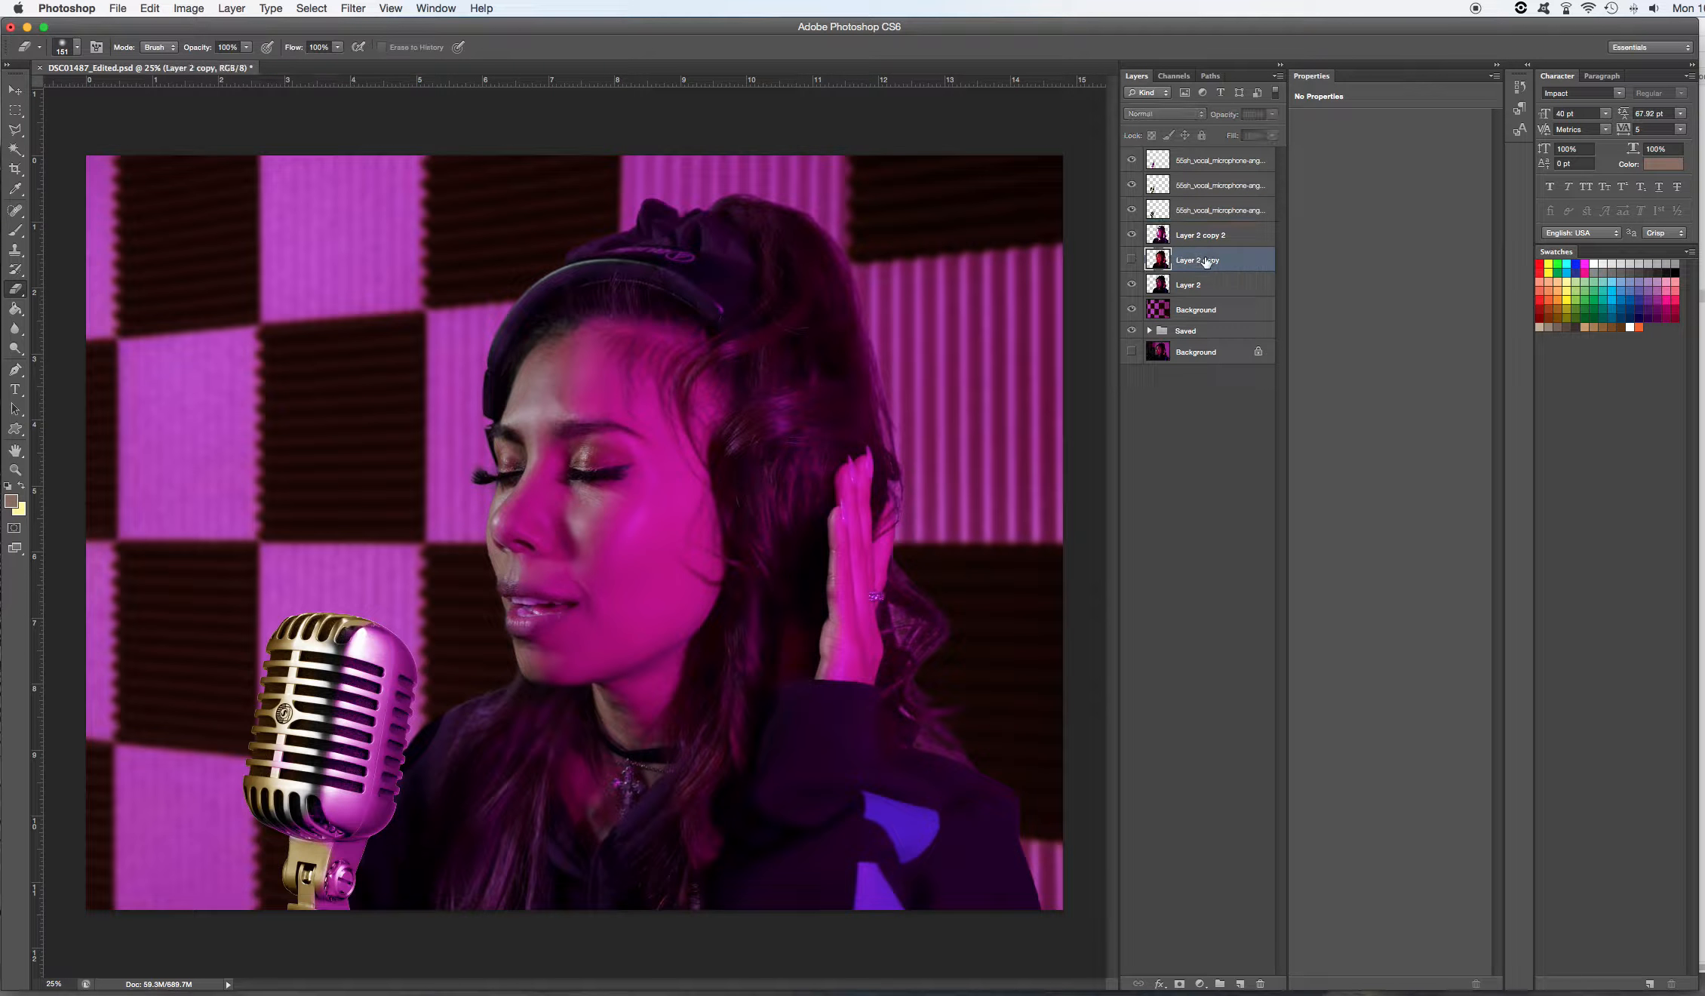
key("BackSpace")
right_click(1208, 258)
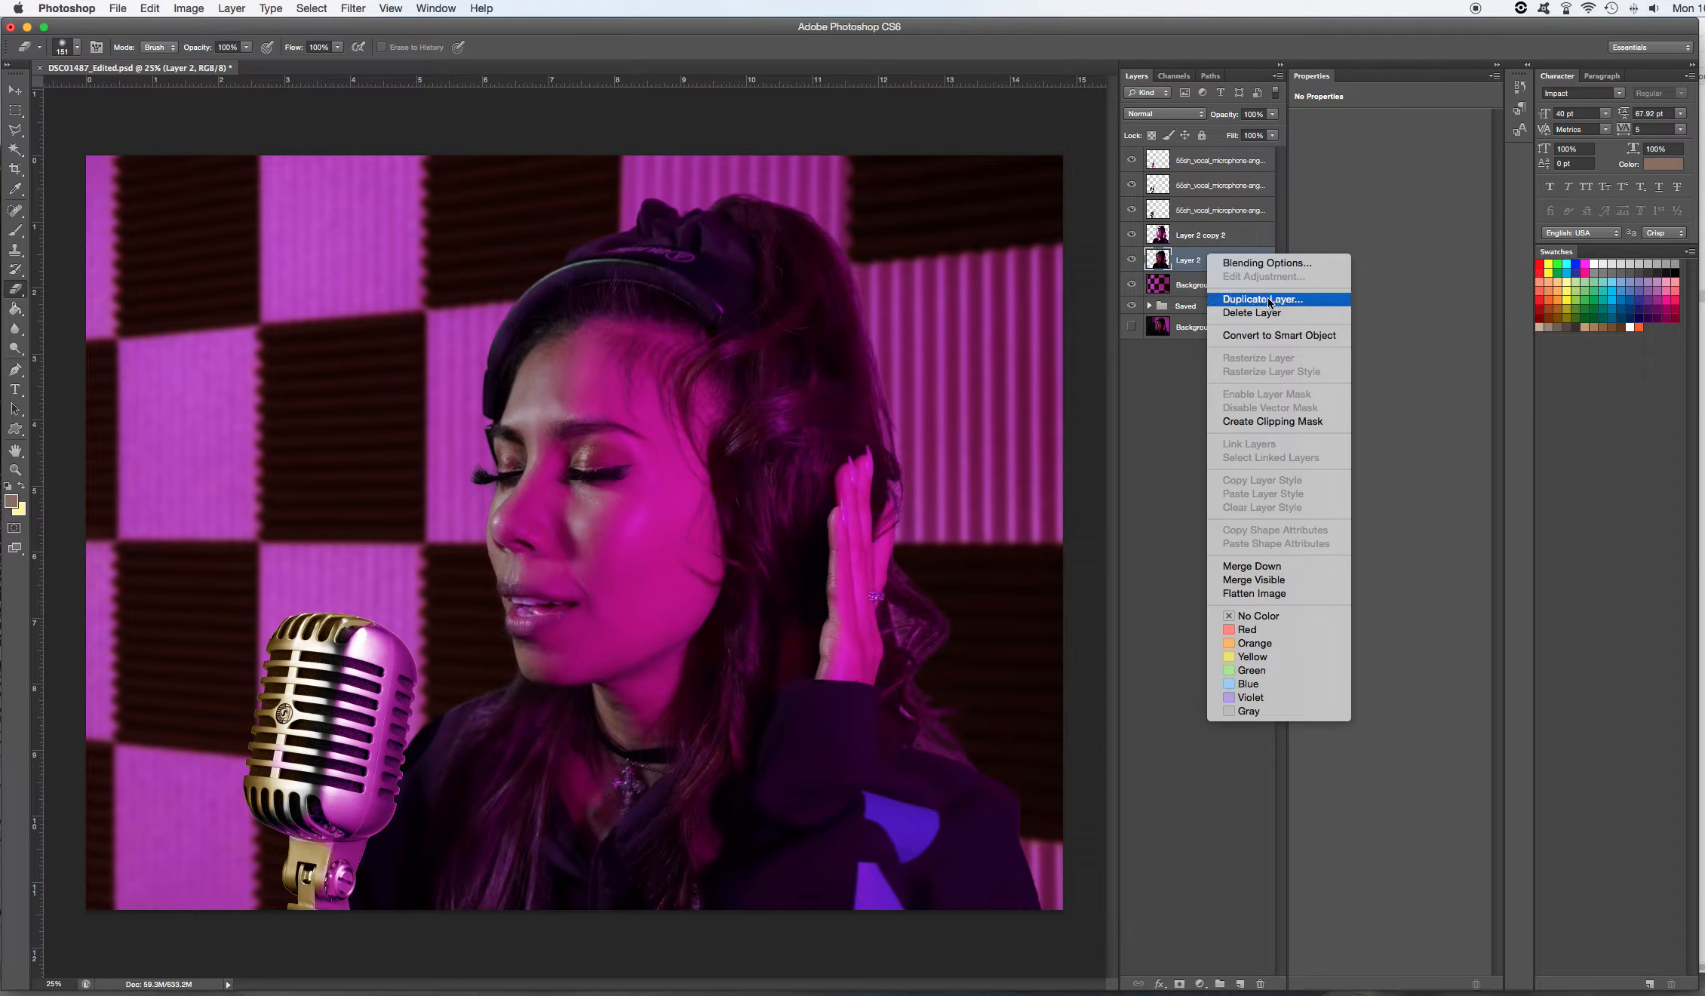
left_click(1257, 299)
left_click(1101, 453)
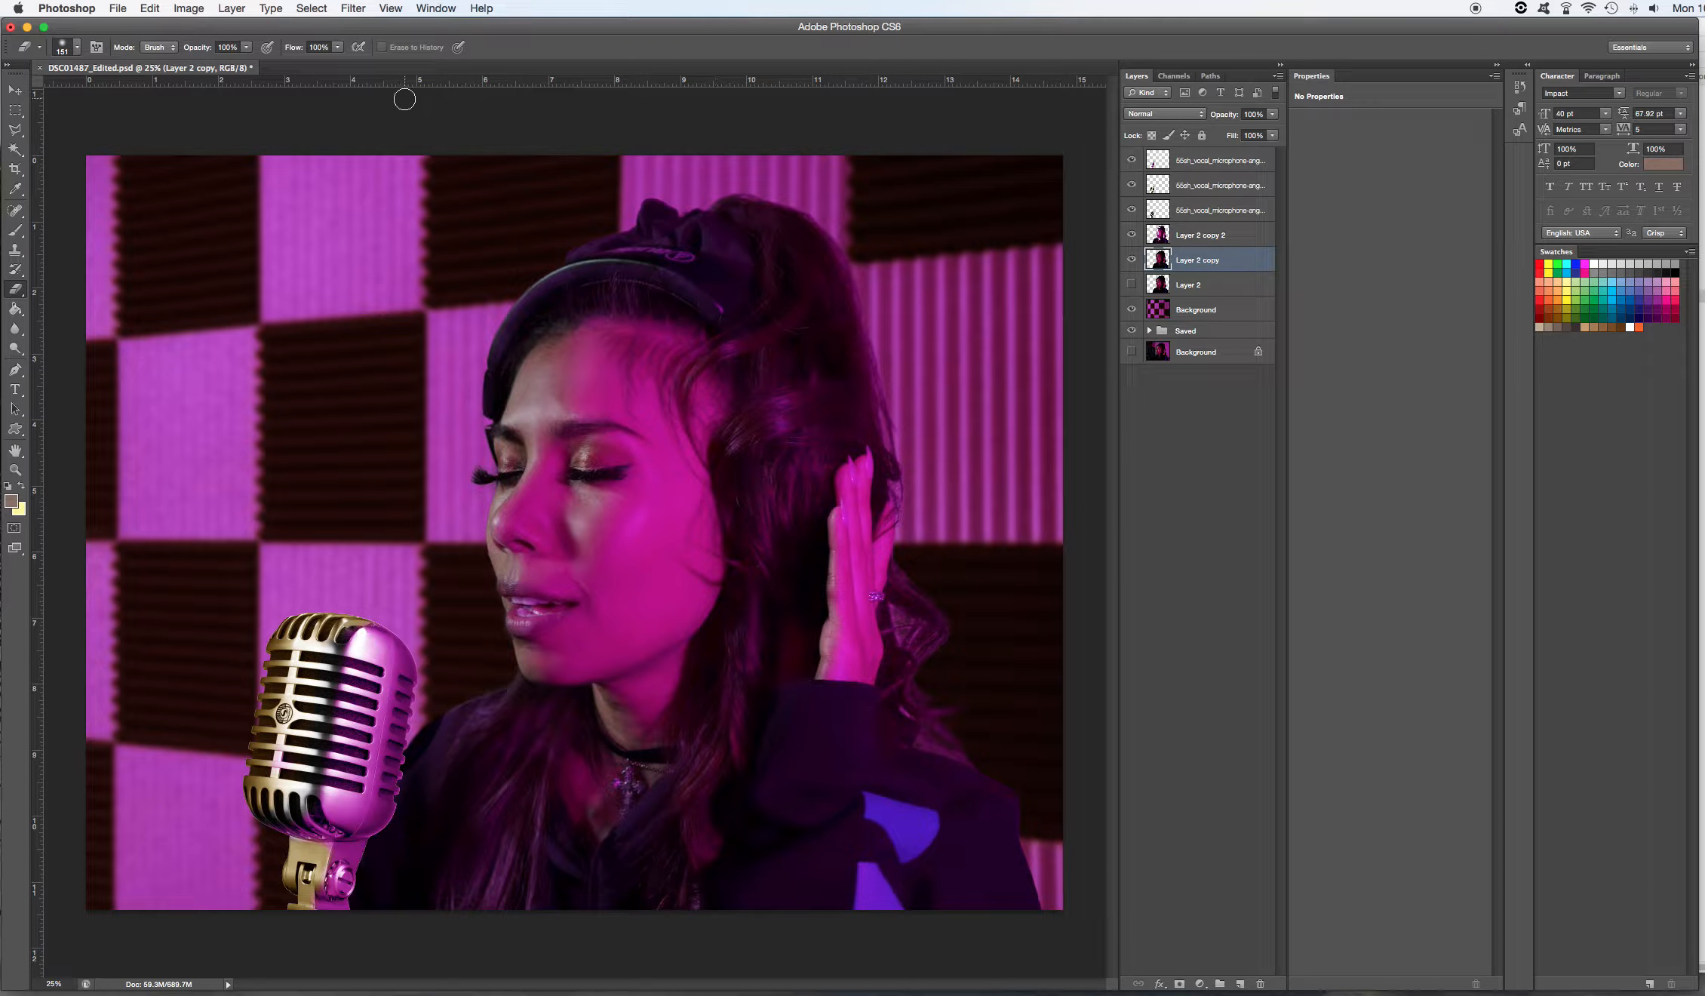
Brighten the new Layer 2 copy with a Levels adjustment, setting the white input level to 198.
left_click(188, 8)
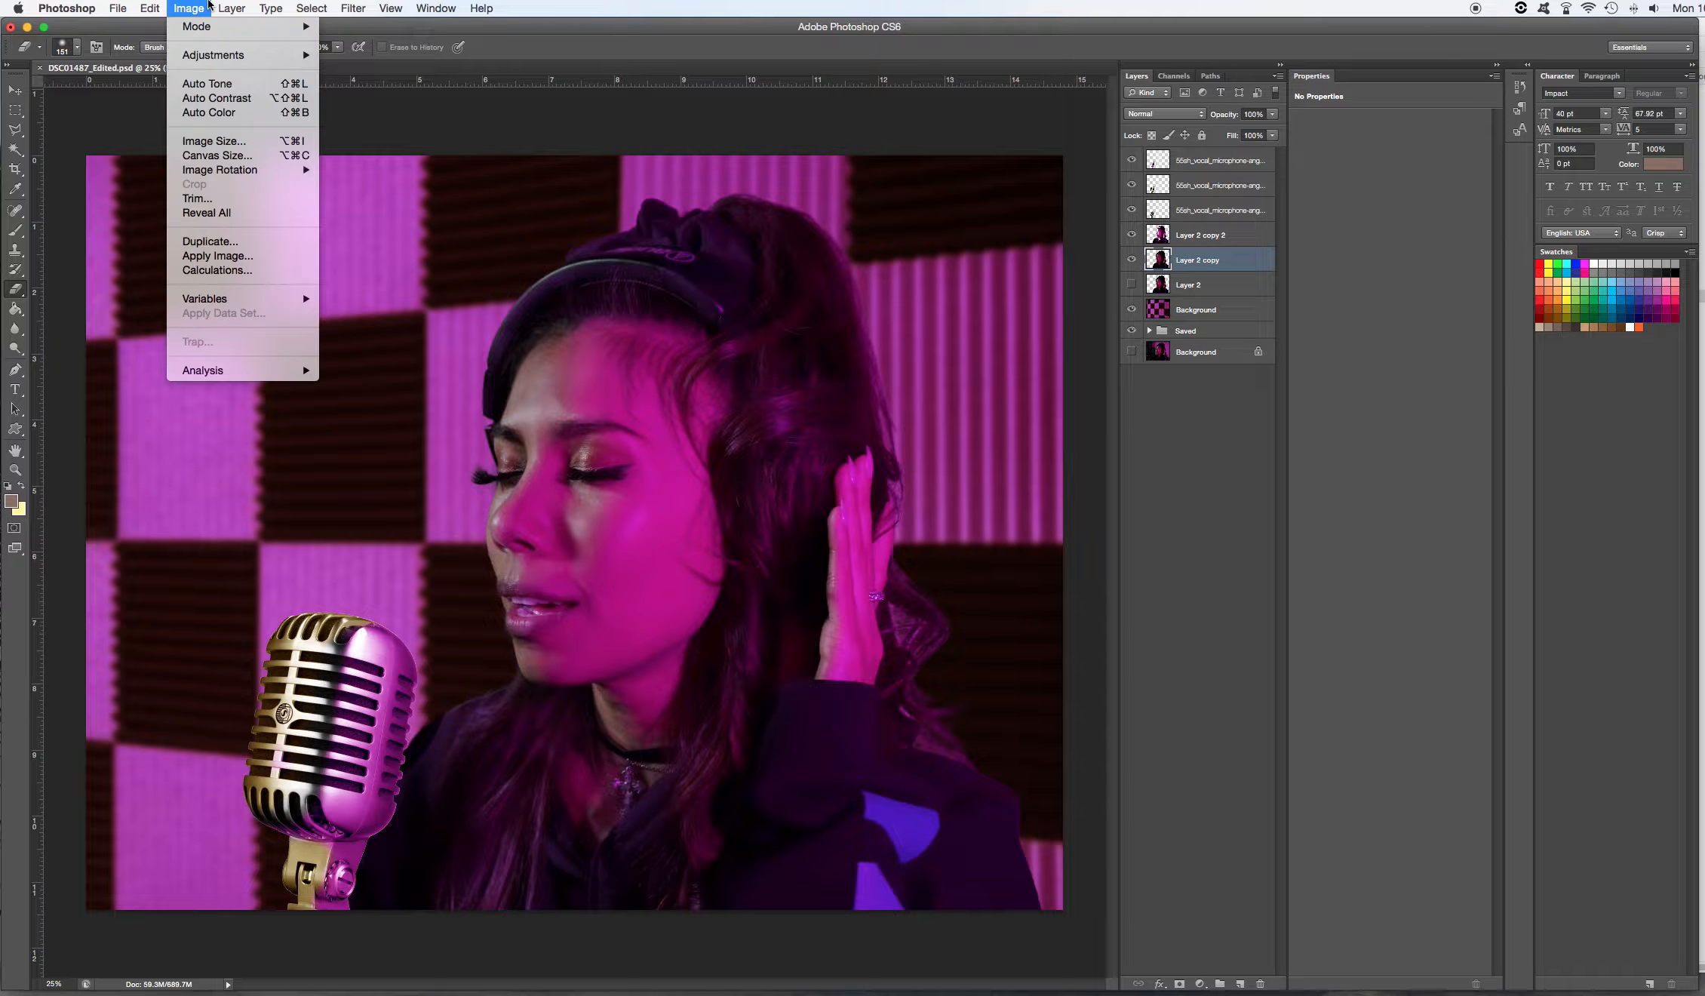
mouse_move(221, 56)
left_click(358, 69)
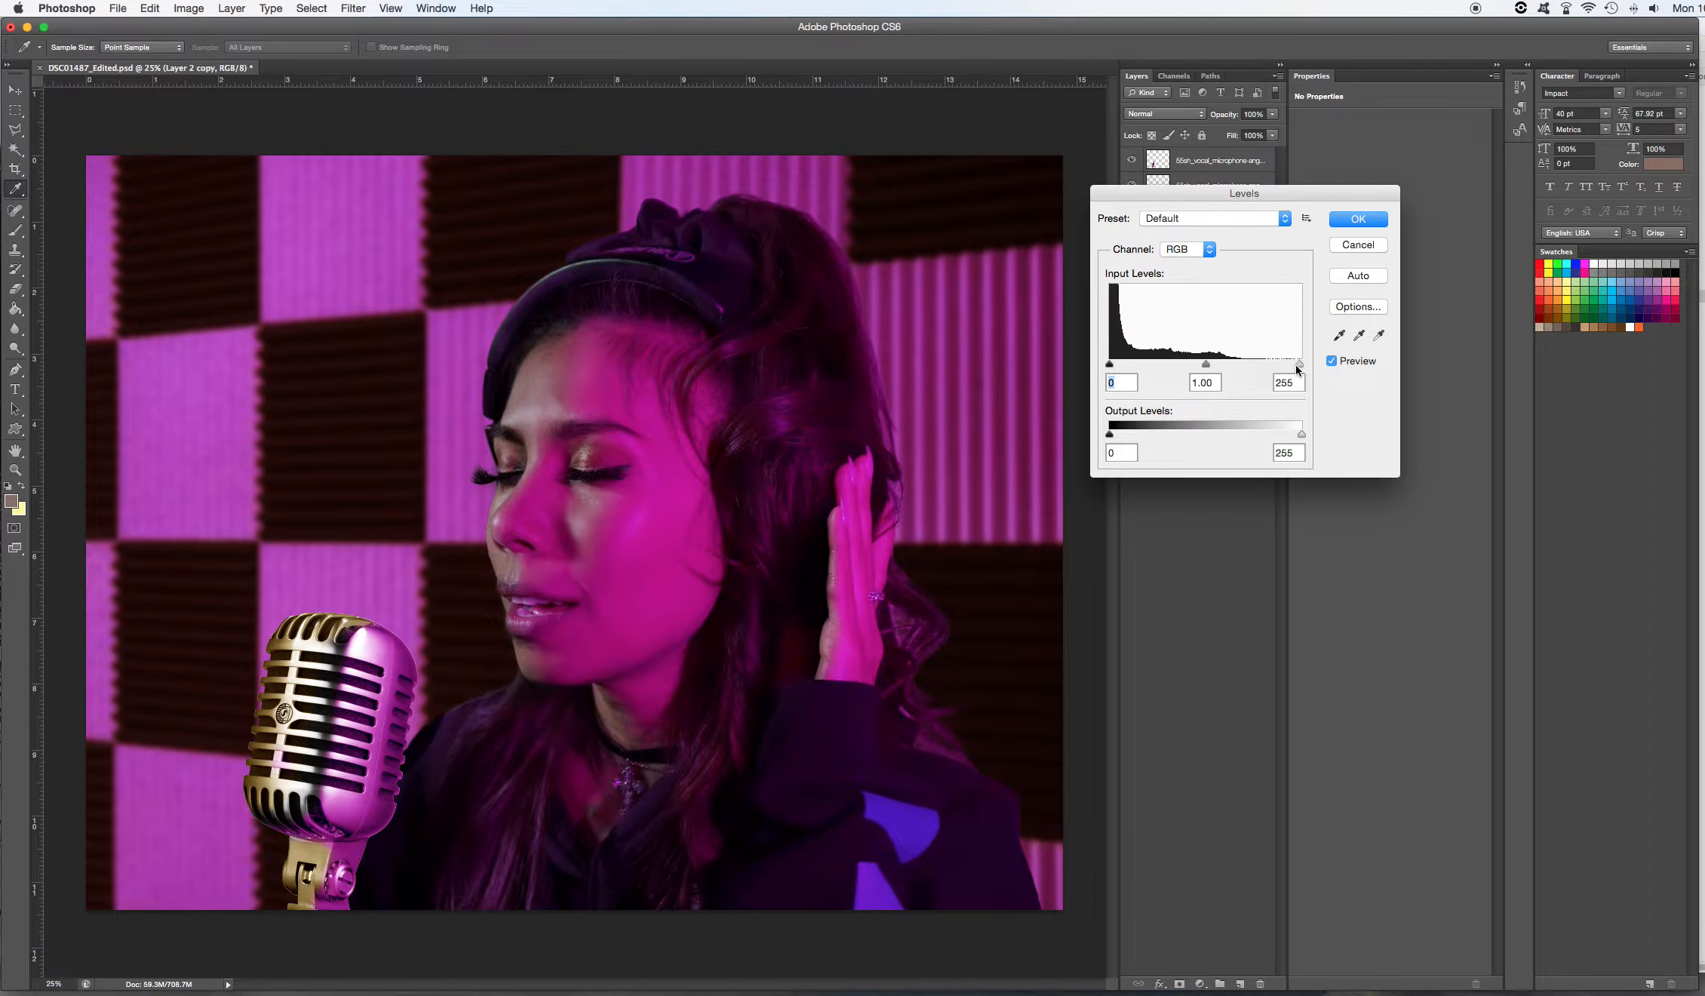
left_click_drag(1295, 365, 1259, 367)
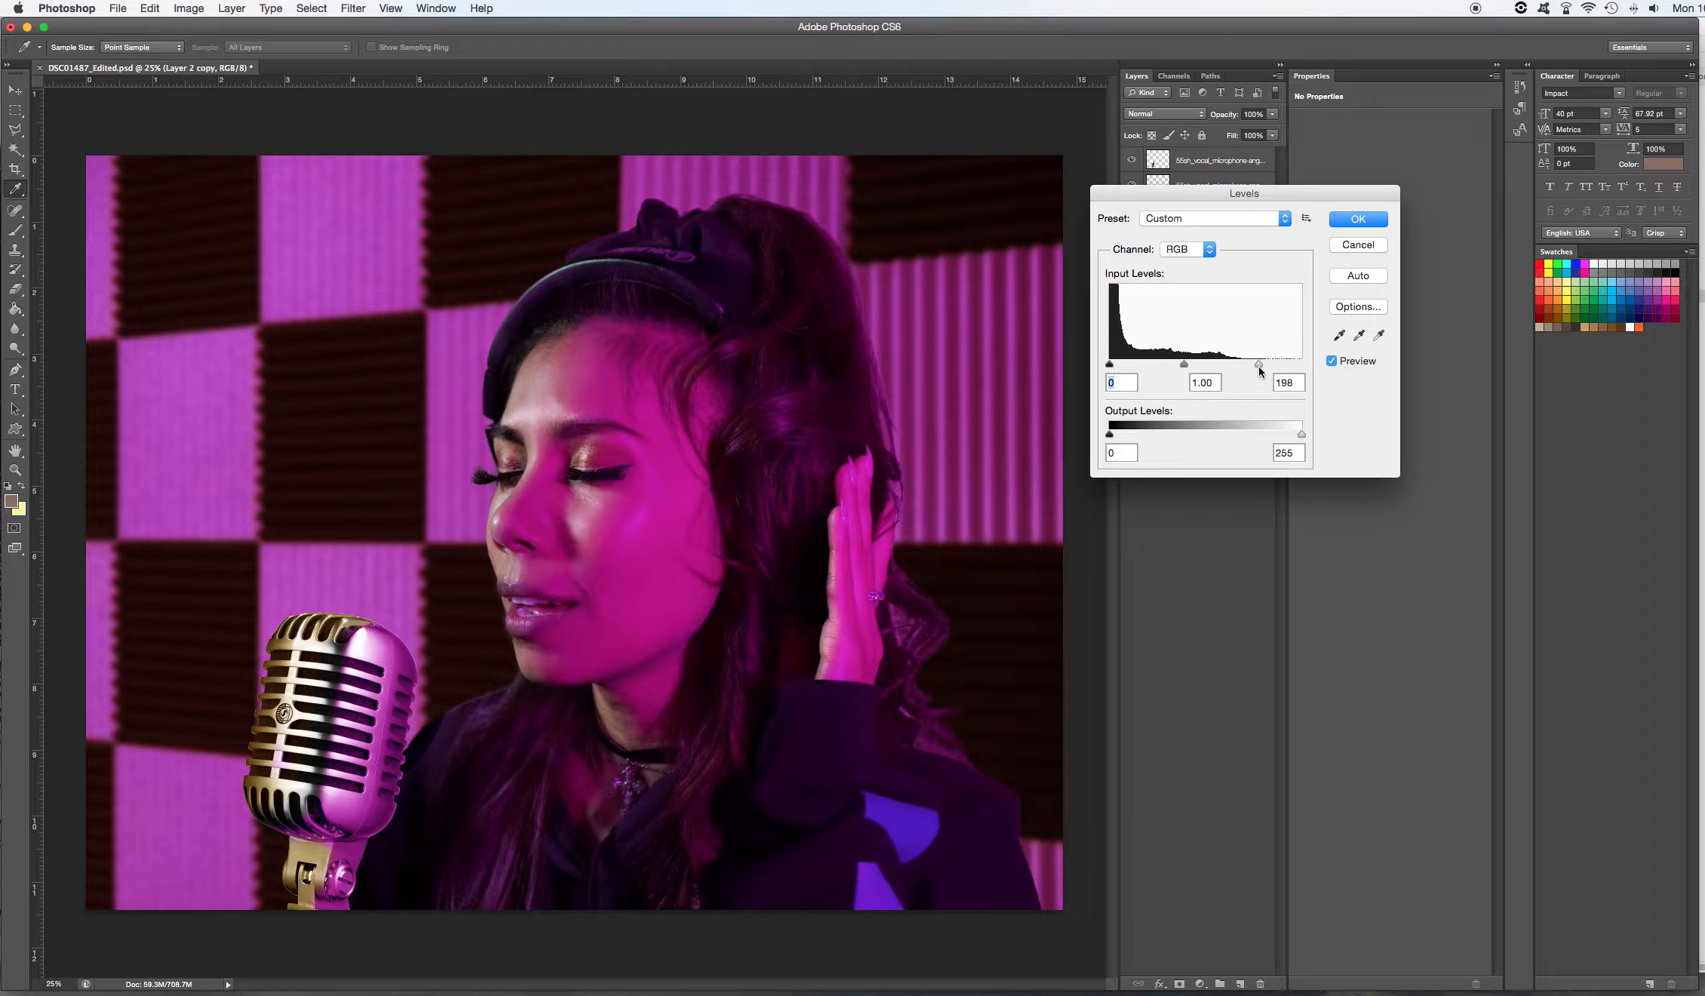
left_click(1340, 221)
key("e")
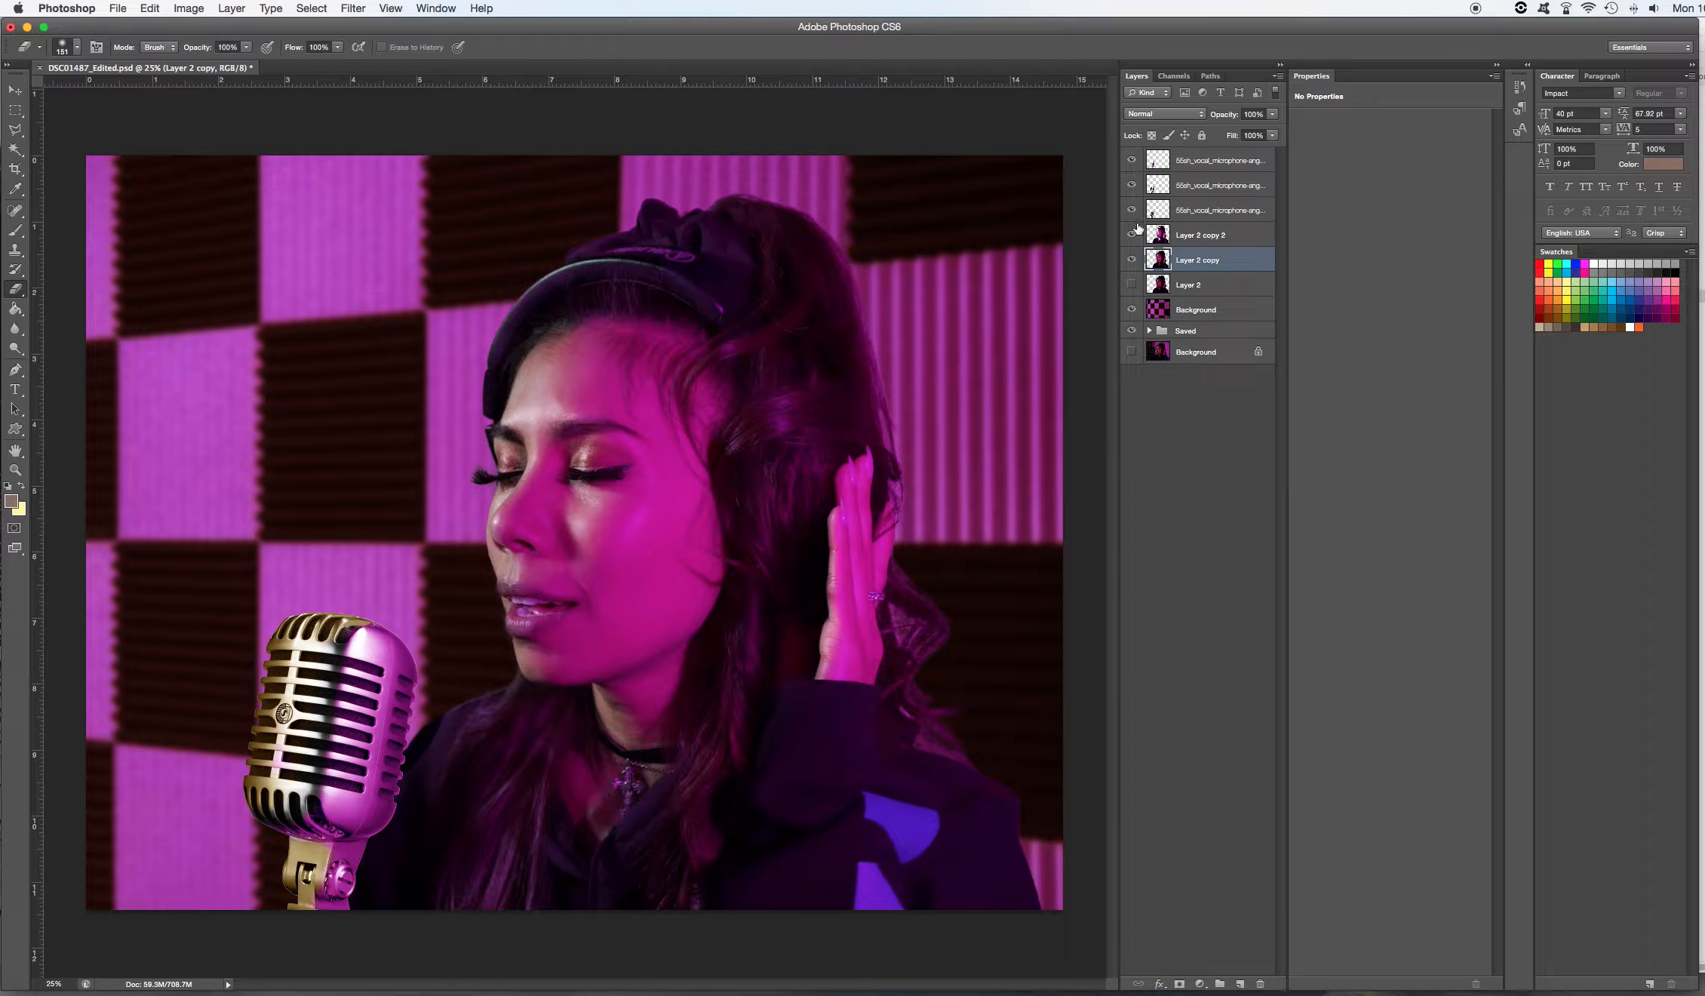
Warm the Layer 2 copy by shifting its midtones toward yellow with Color Balance, and apply the adjustment.
left_click(188, 9)
mouse_move(214, 58)
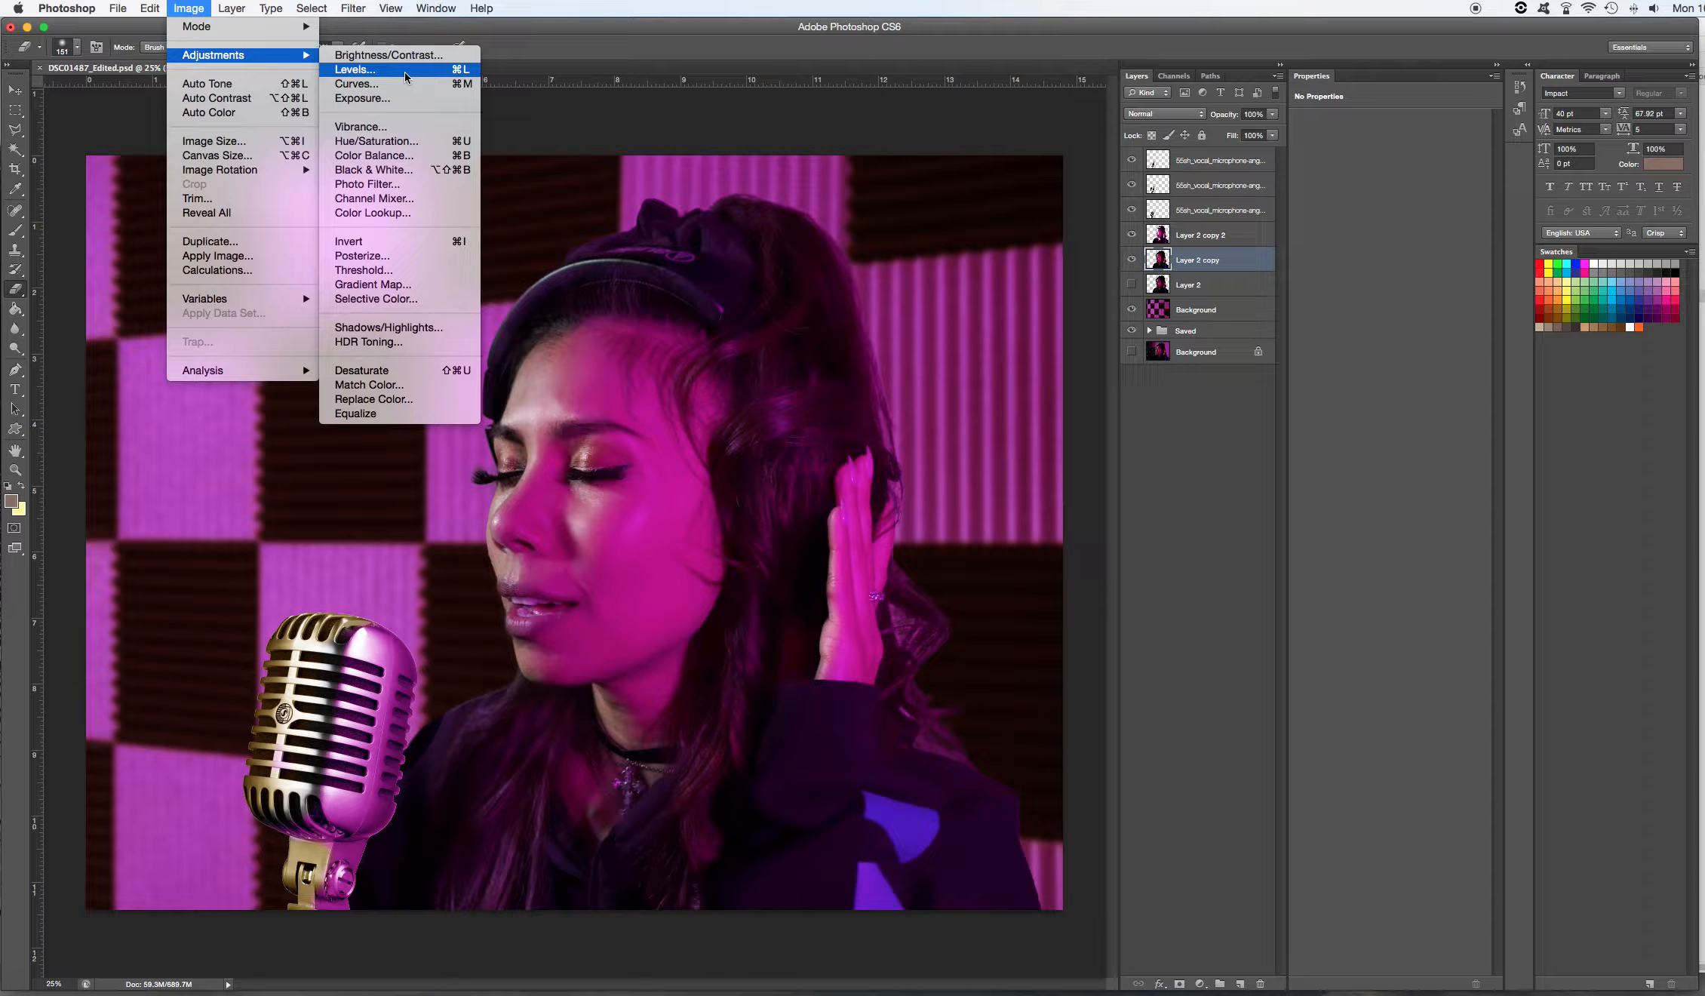
left_click(406, 155)
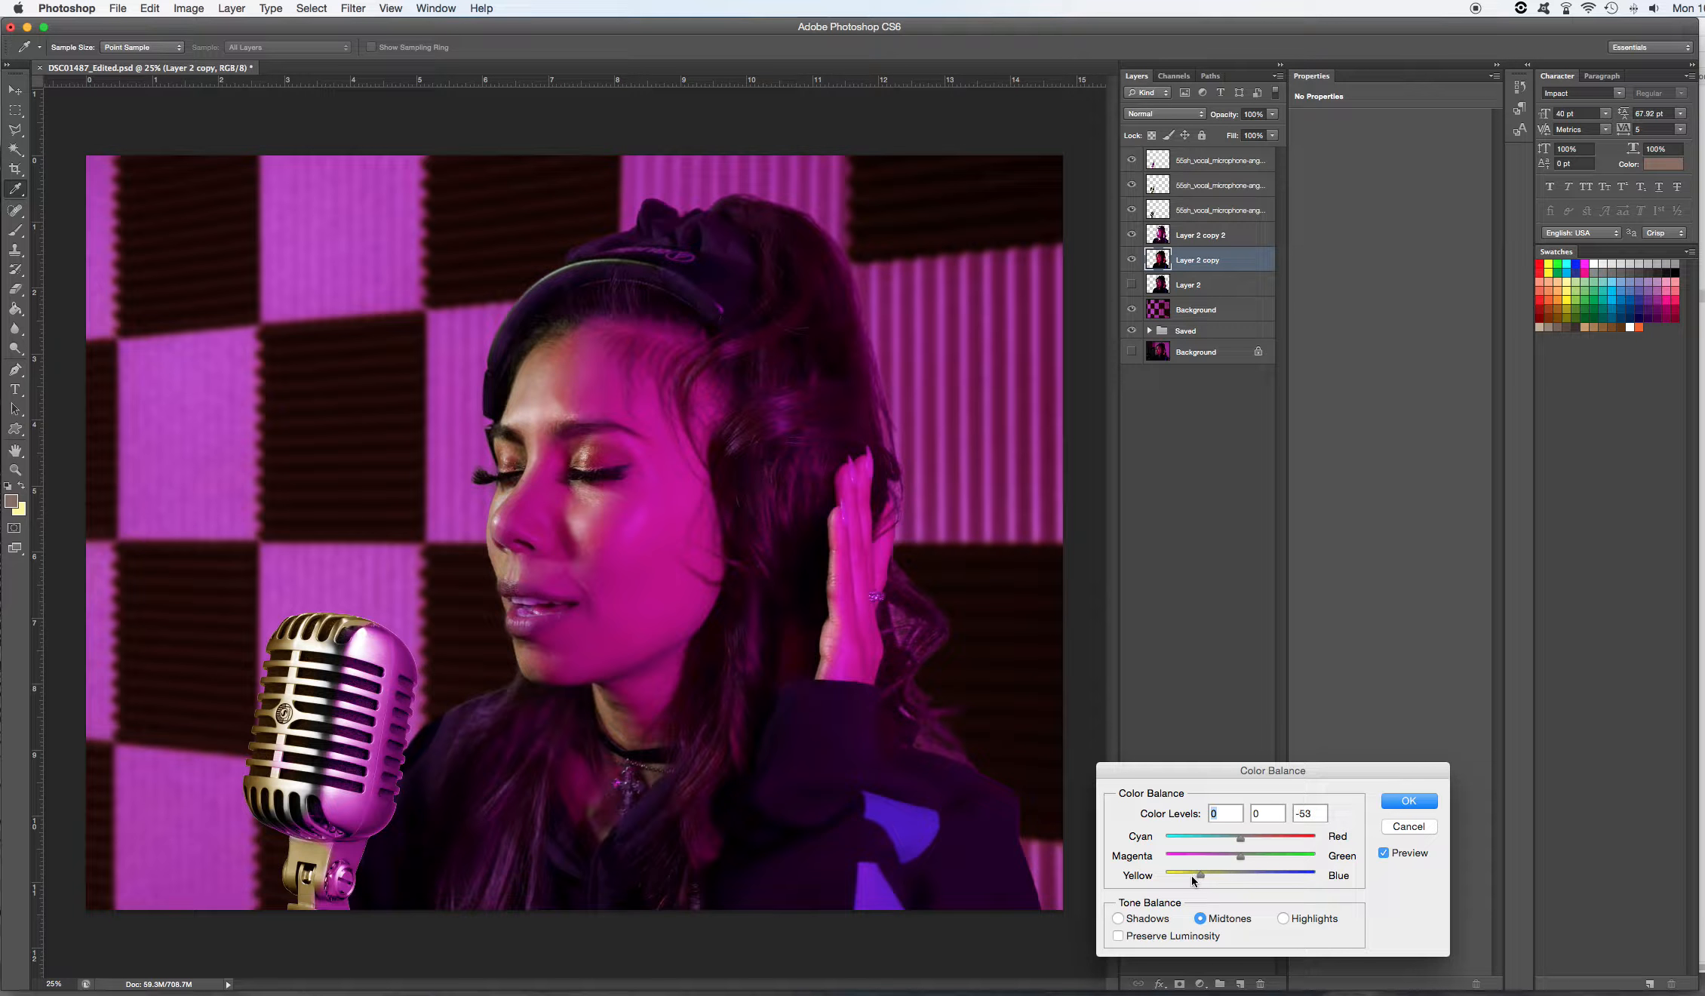
left_click_drag(1192, 877, 1258, 875)
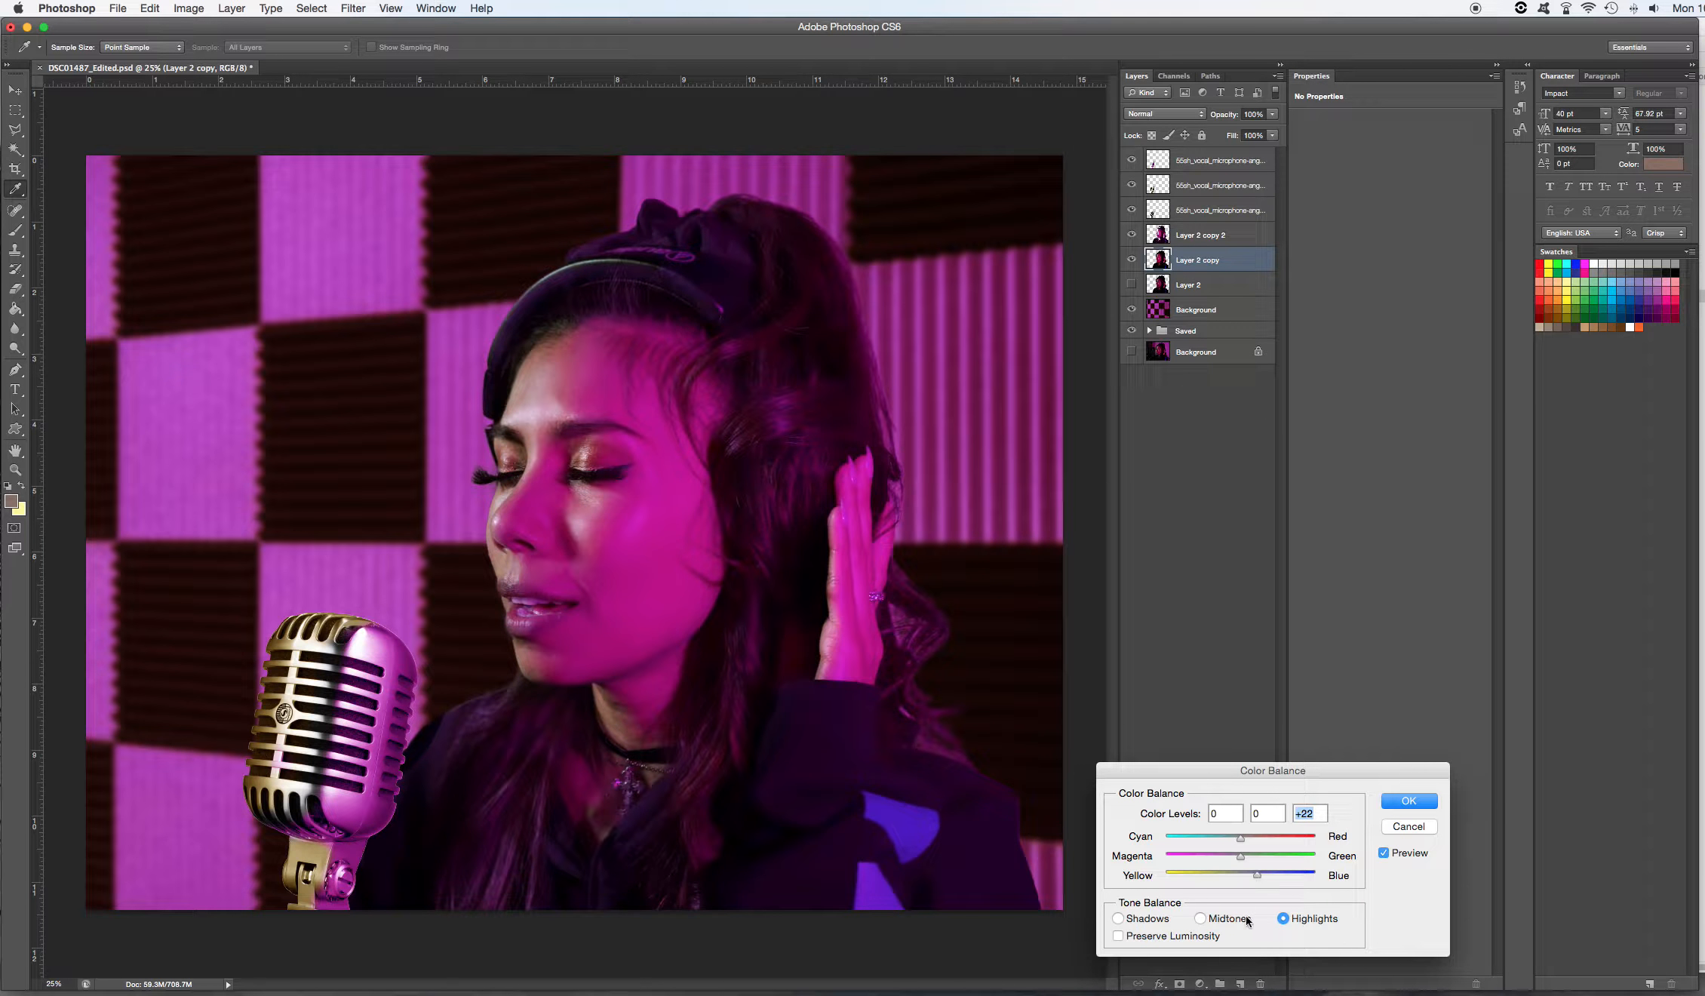
left_click(1199, 918)
left_click_drag(1241, 862, 1236, 863)
left_click(1408, 801)
key("e")
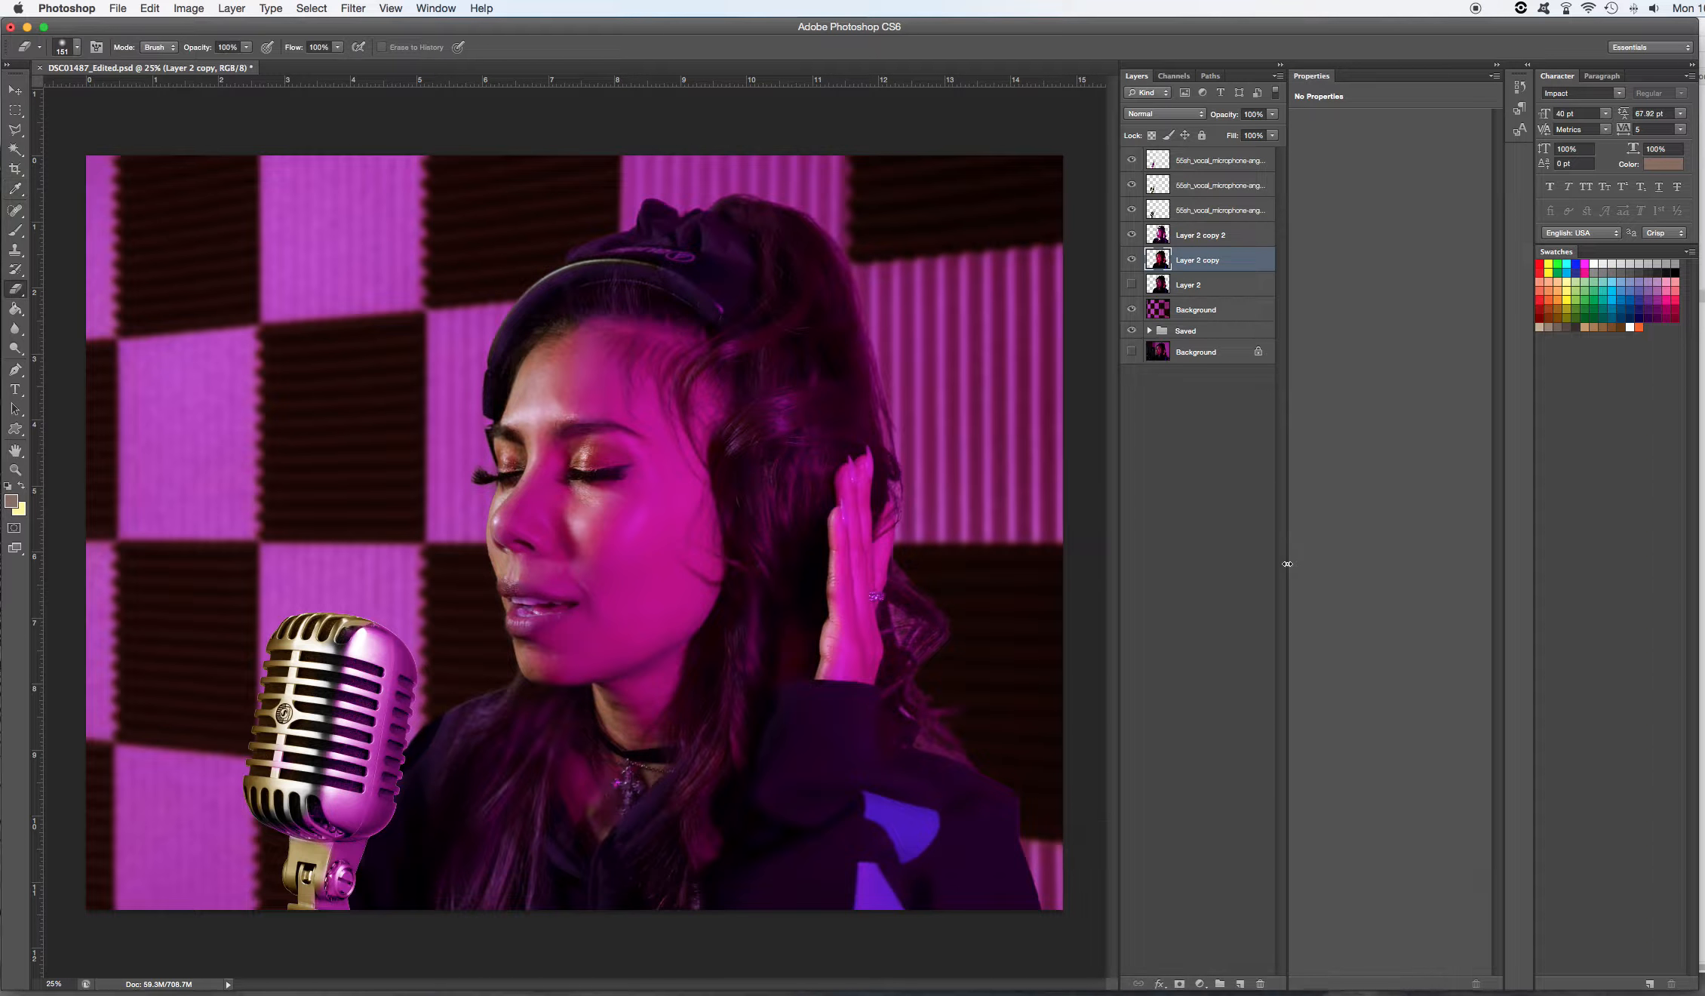
Select the middle microphone copy and erase a short soft stroke over the upper part of its grille.
left_click(1179, 190)
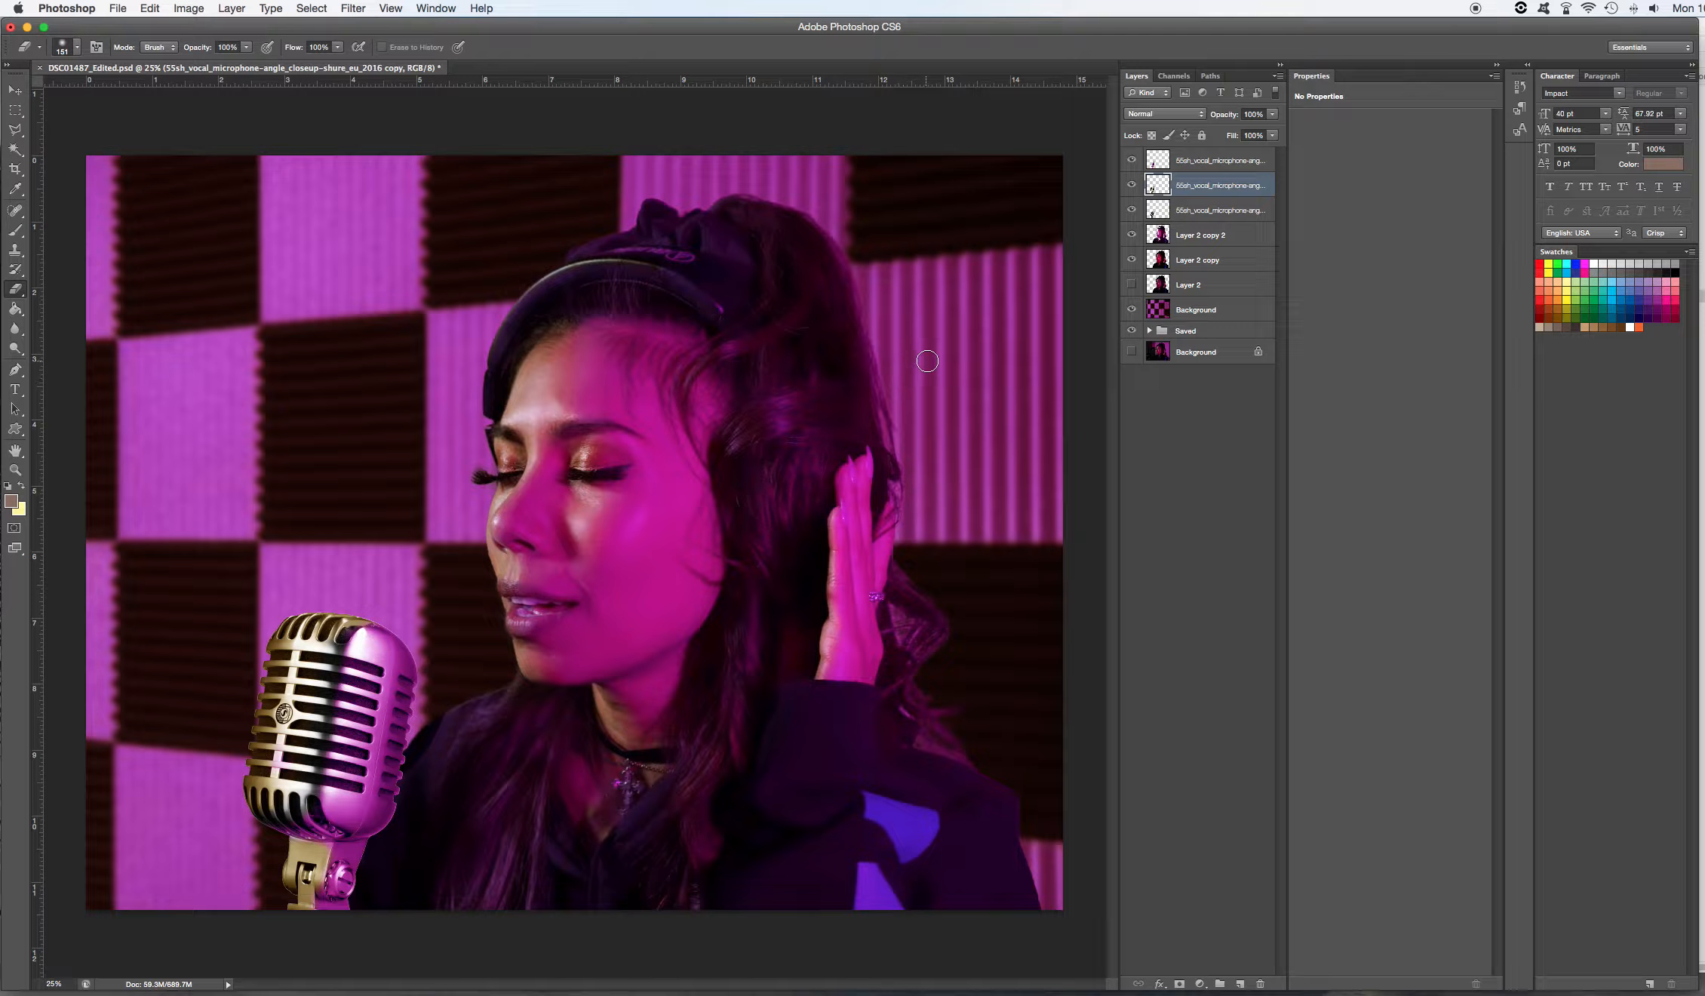
left_click(1196, 214)
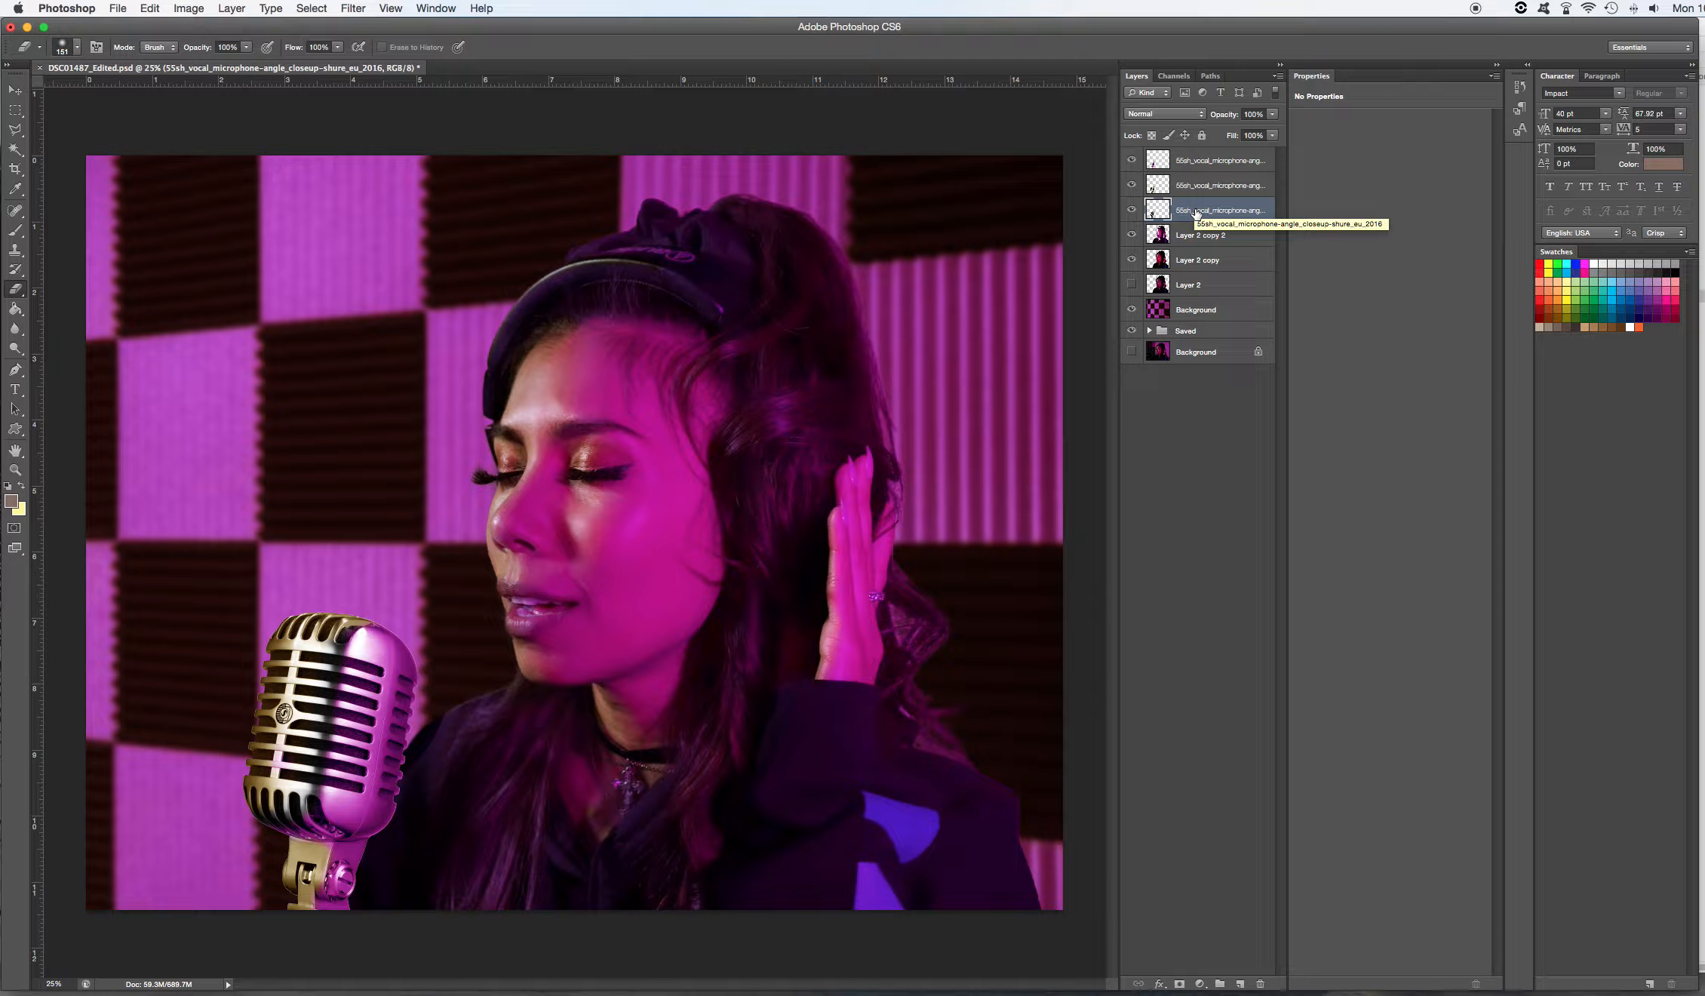
left_click(1199, 188)
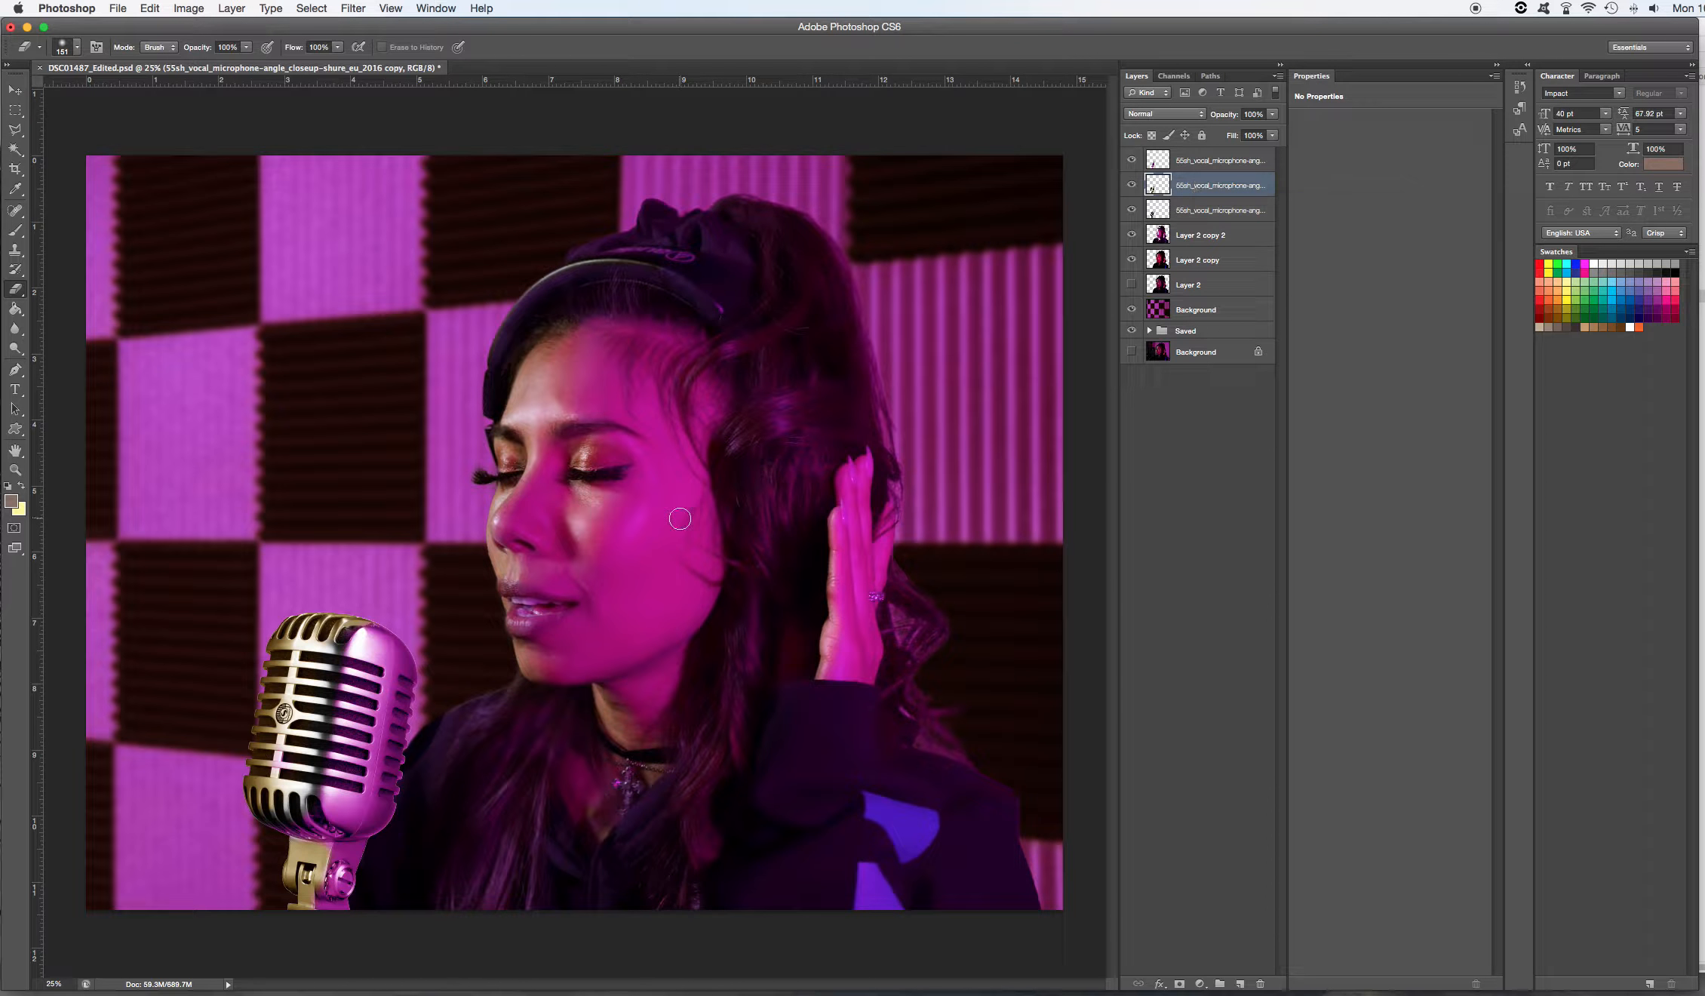
mouse_move(307, 672)
left_mouse_down()
mouse_move(304, 650)
mouse_move(288, 726)
mouse_move(300, 654)
mouse_move(332, 650)
mouse_move(294, 697)
mouse_move(281, 795)
mouse_move(320, 649)
mouse_move(304, 674)
mouse_move(326, 693)
left_mouse_up()
Switch to Finder, bring its window fully into view, and preview overlays in the Fireworks and Flying Fabric Dress folders.
left_click(1703, 31)
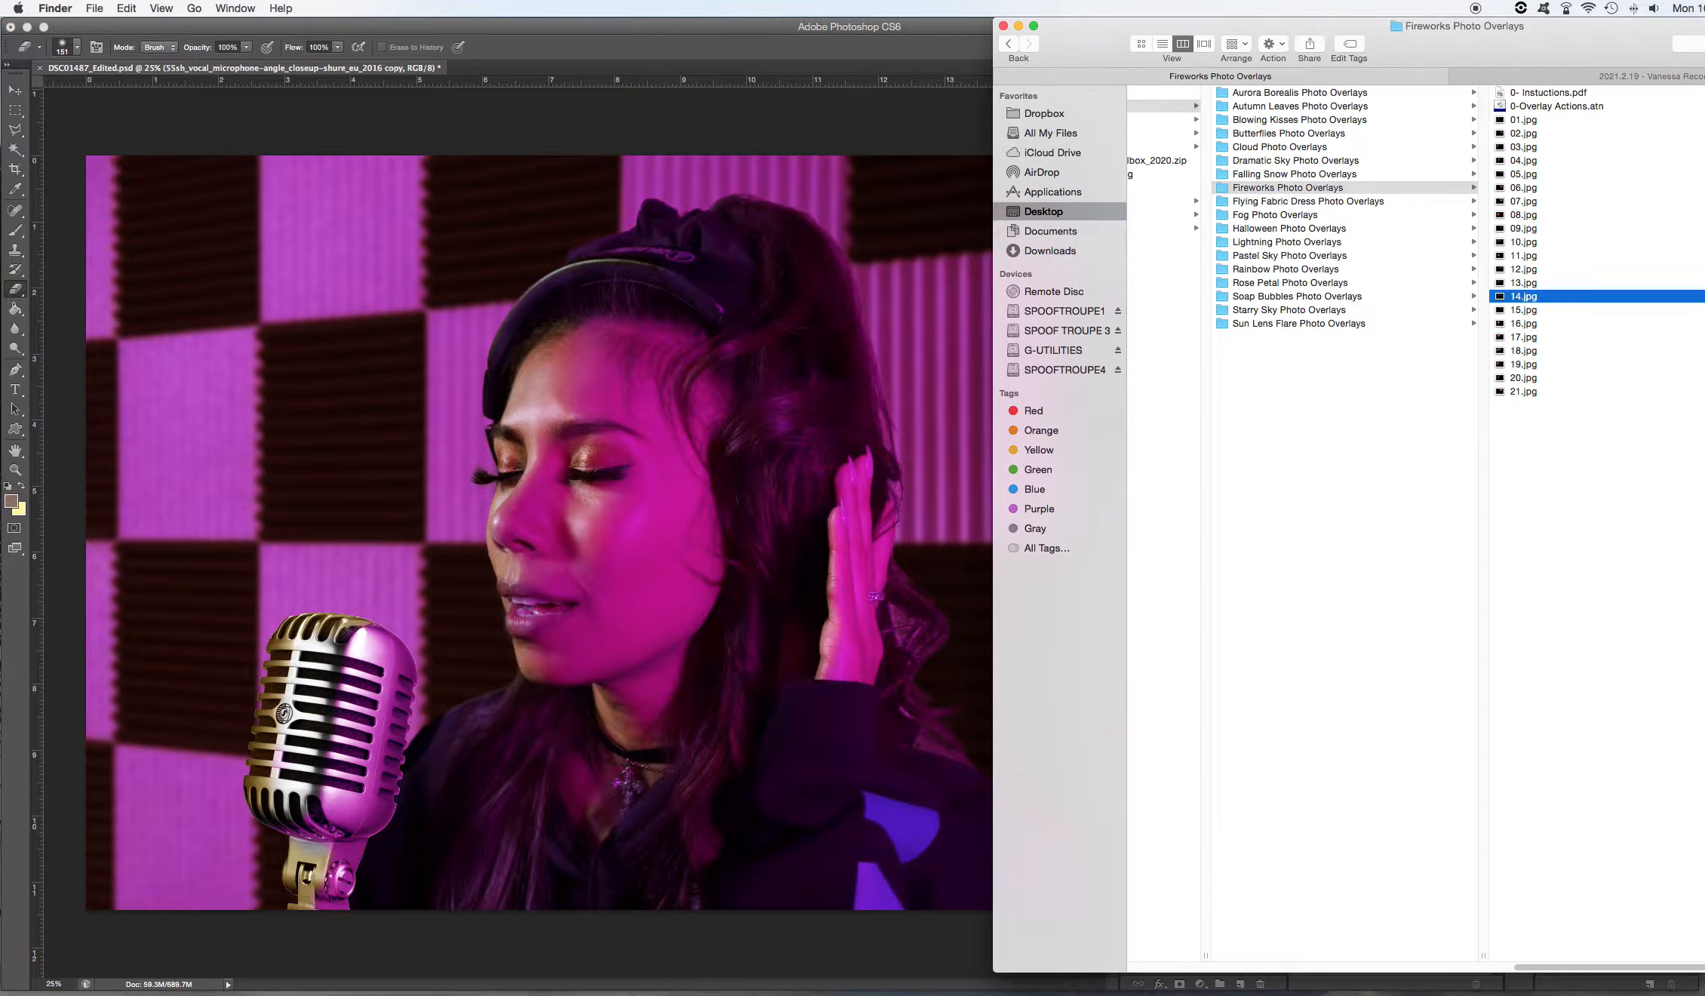
left_click_drag(1704, 30, 1491, 30)
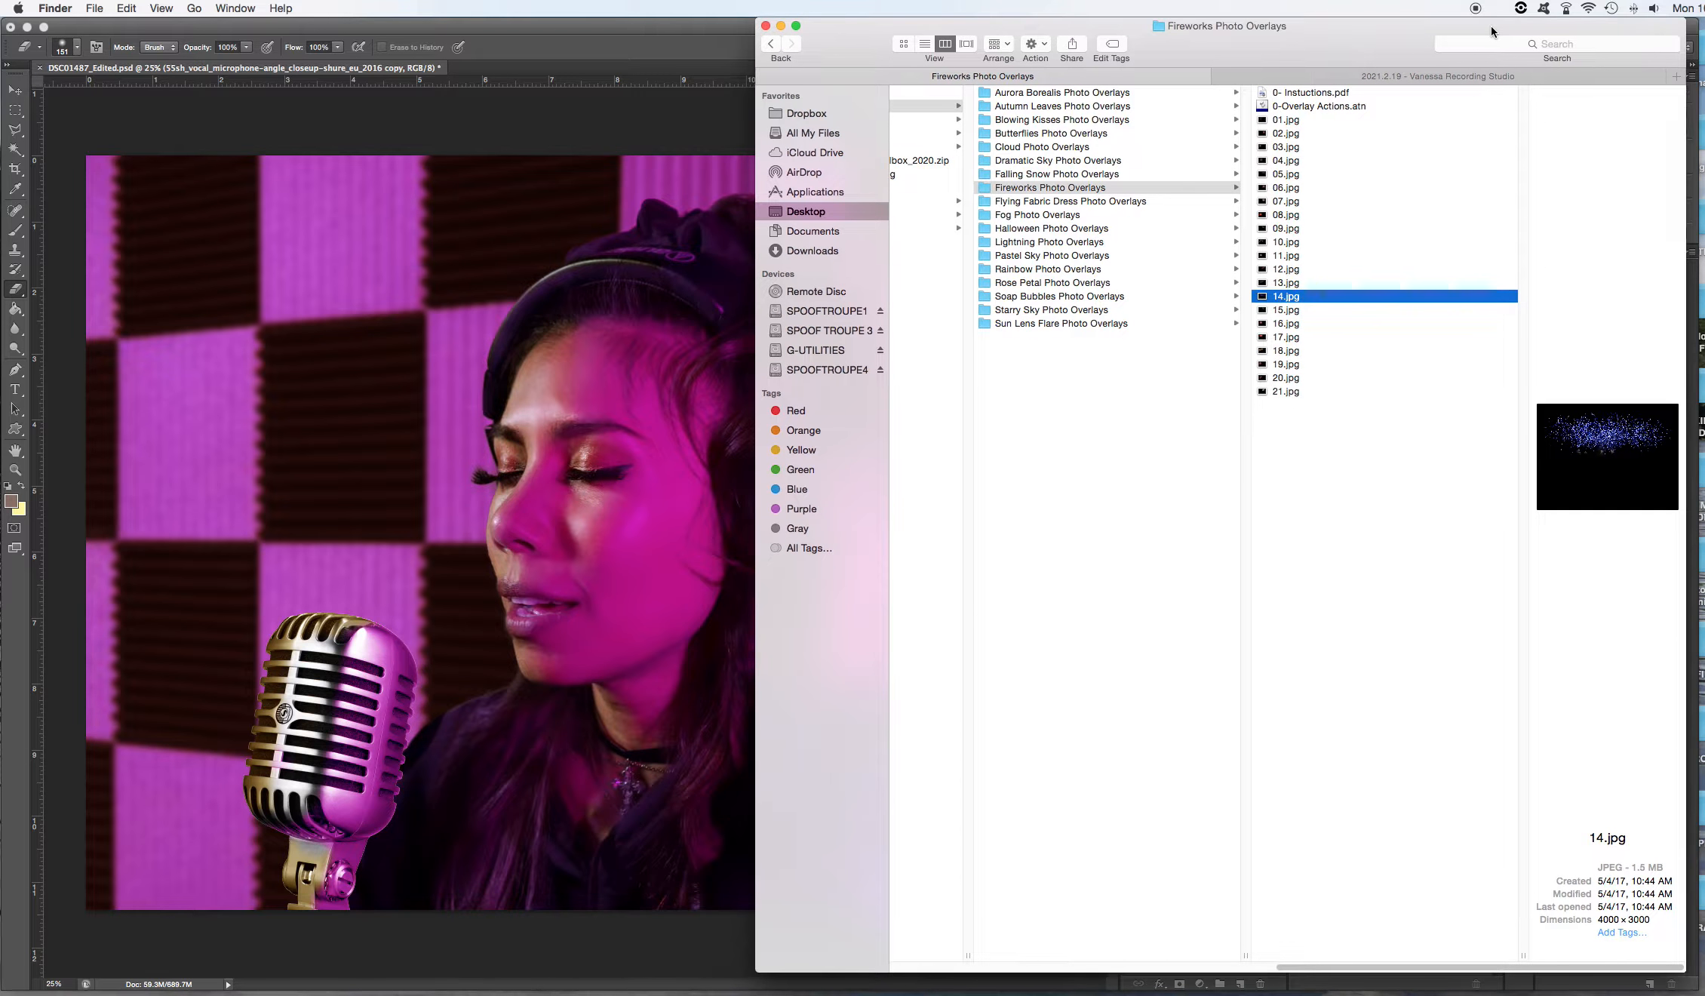
left_click(1333, 309)
left_click(1322, 324)
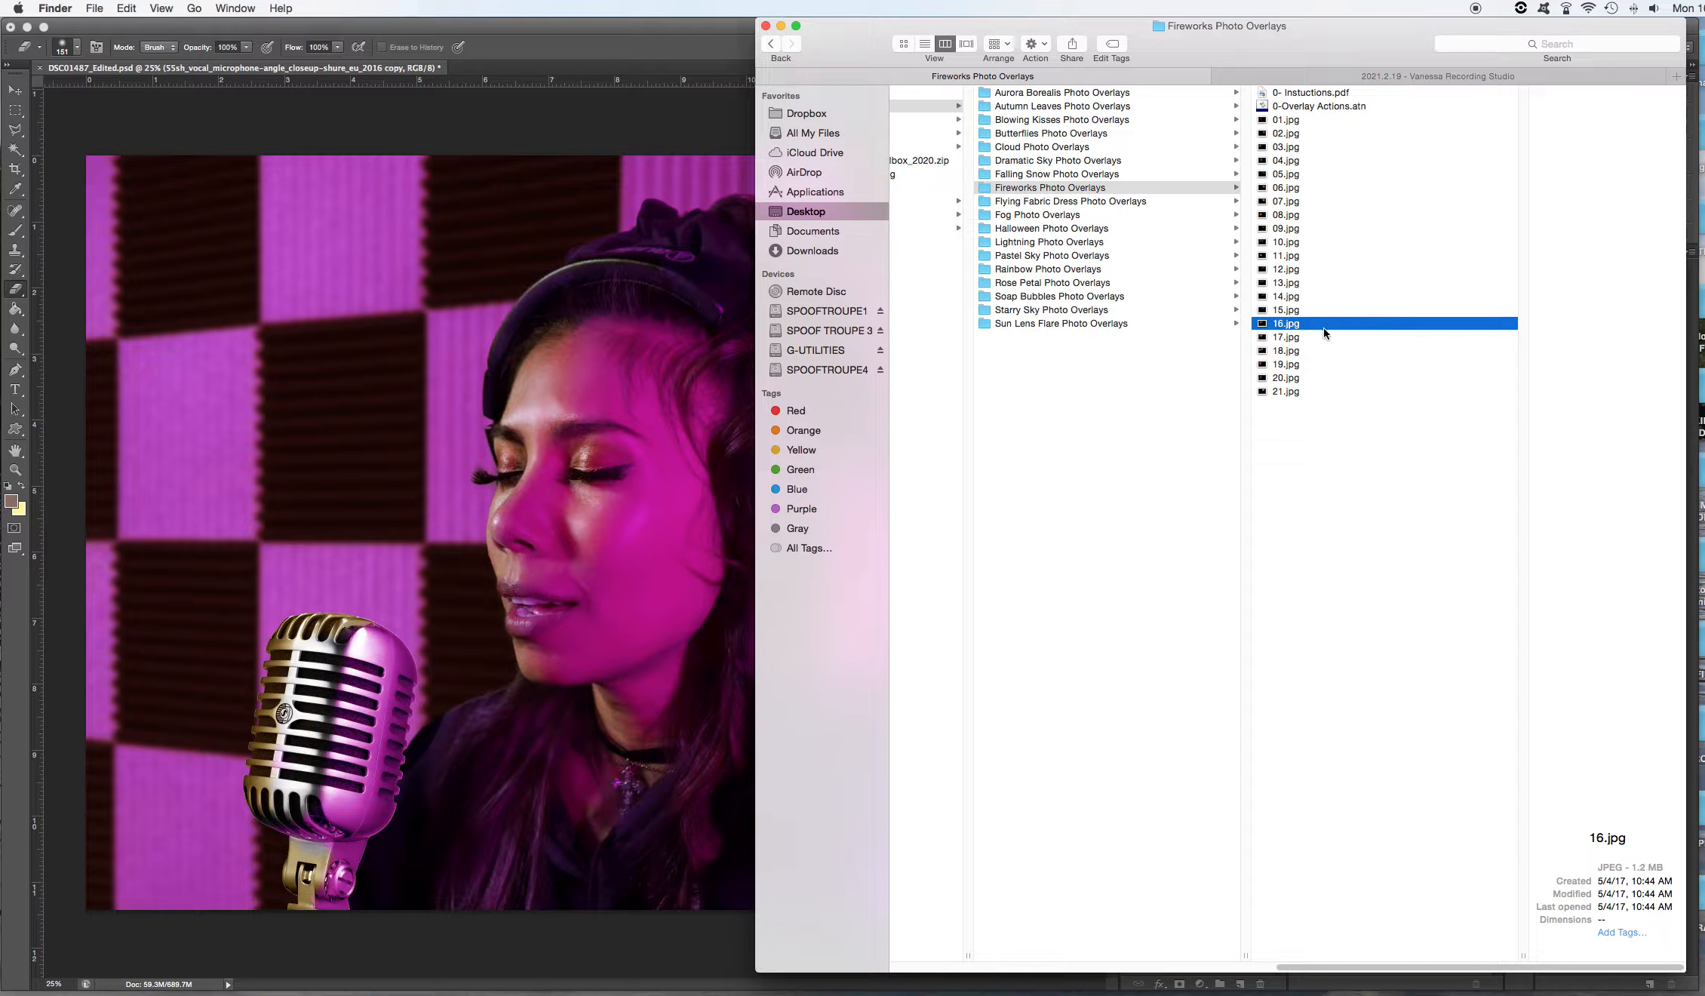
left_click(1108, 201)
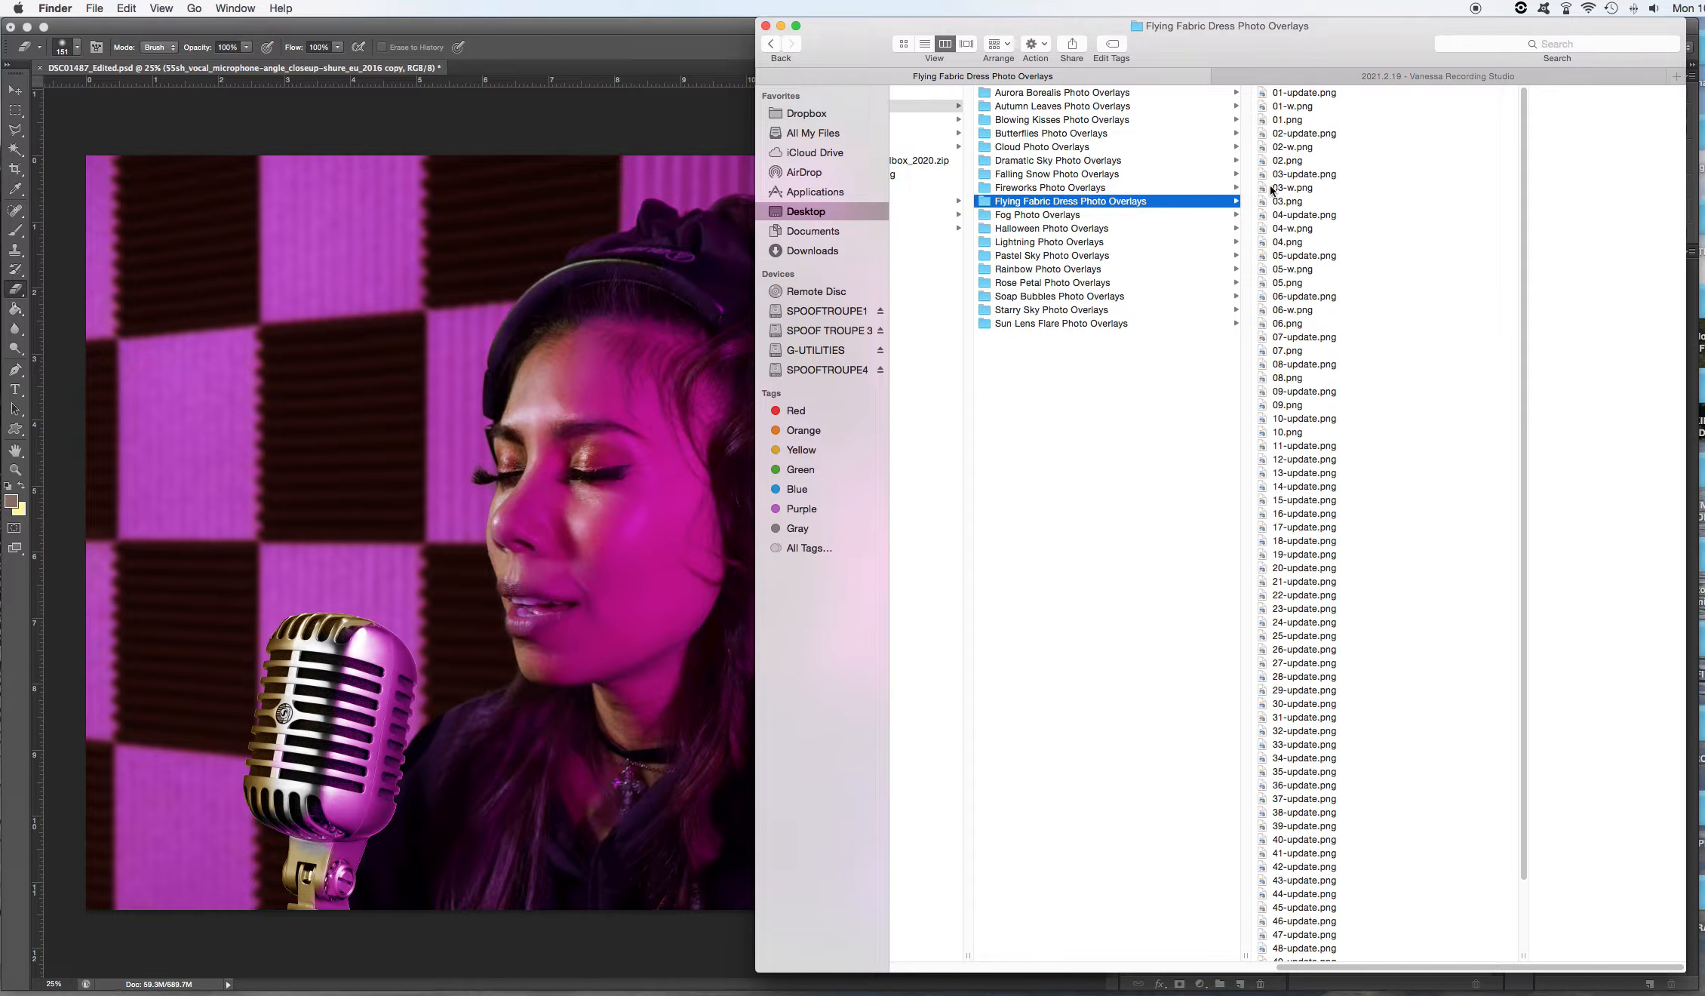
left_click(1301, 188)
left_click(1340, 540)
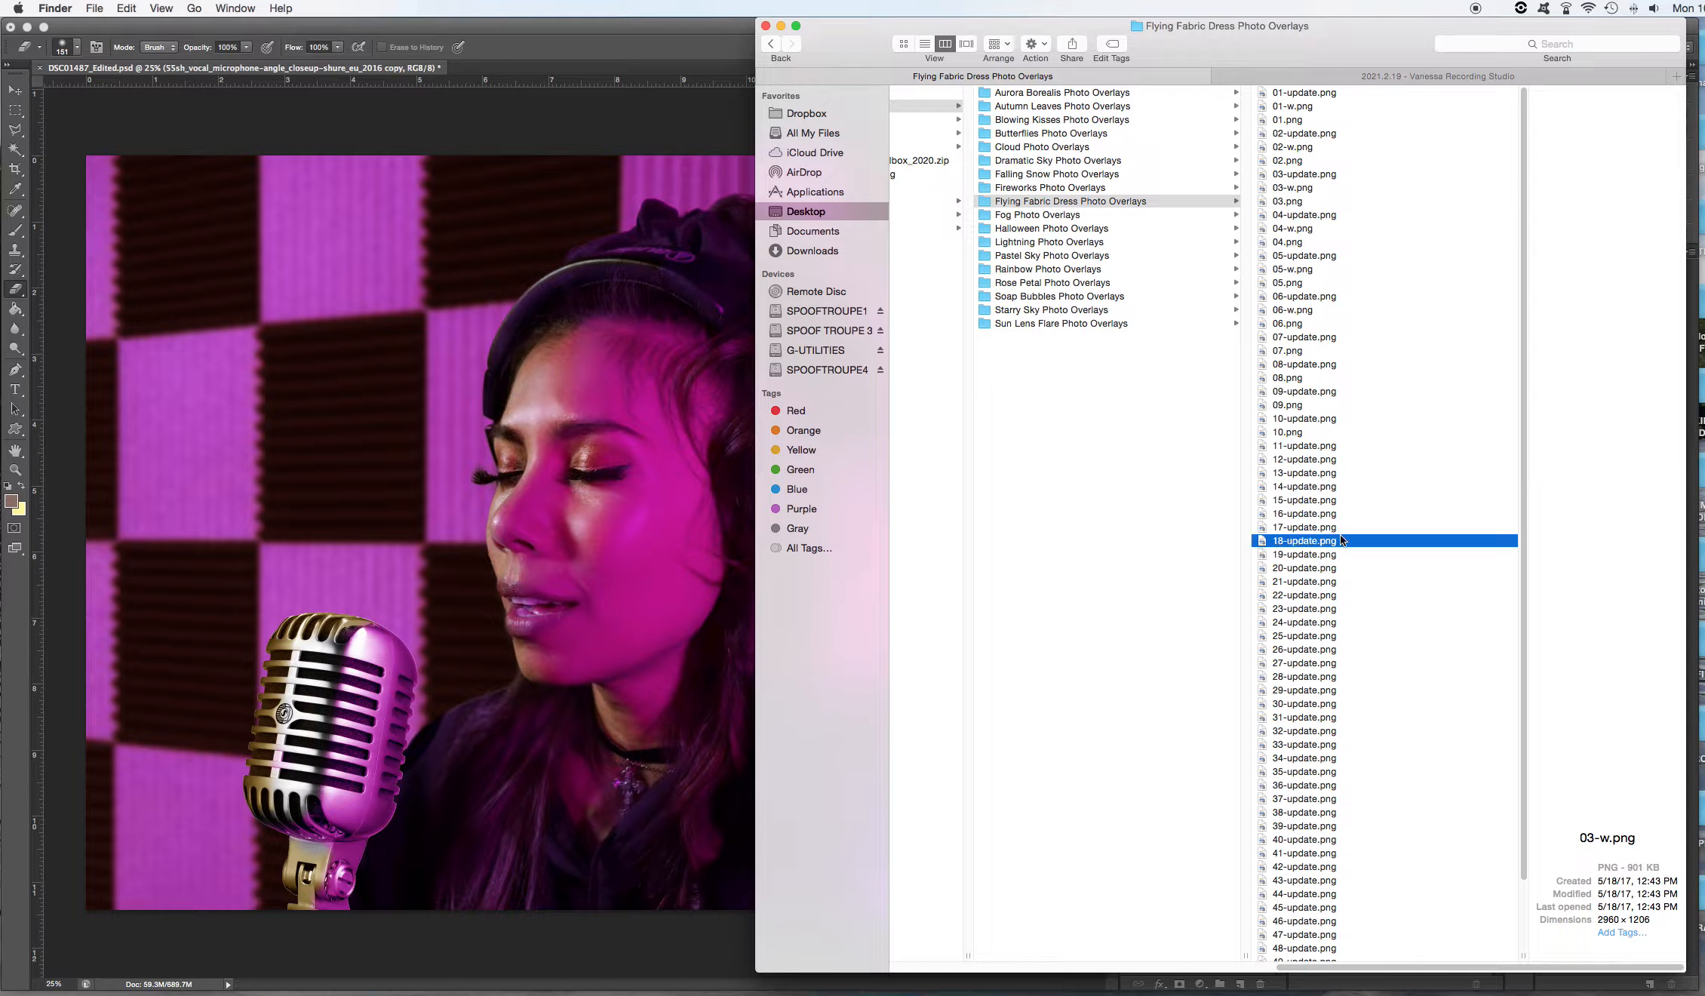
Preview the images in the Fog Photo Overlays folder to find a smoke texture for the backdrop.
left_click(1072, 215)
left_click(1296, 202)
left_click(1307, 267)
left_click(1308, 186)
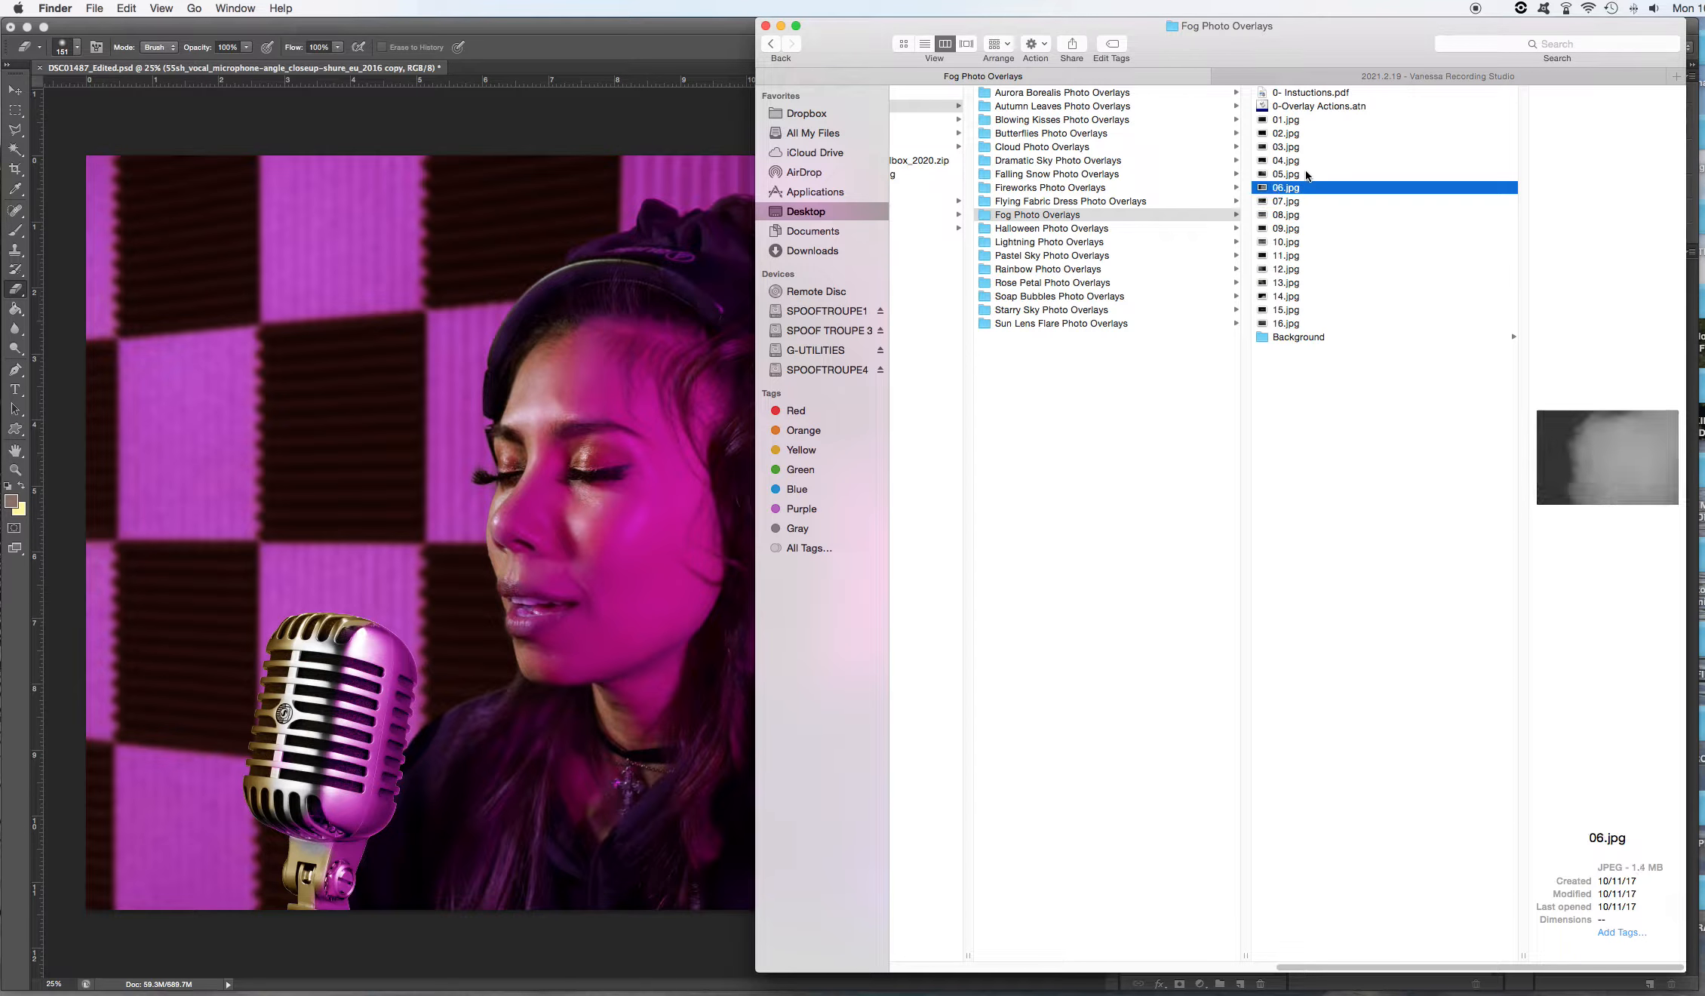
left_click(1304, 167)
left_click(1311, 243)
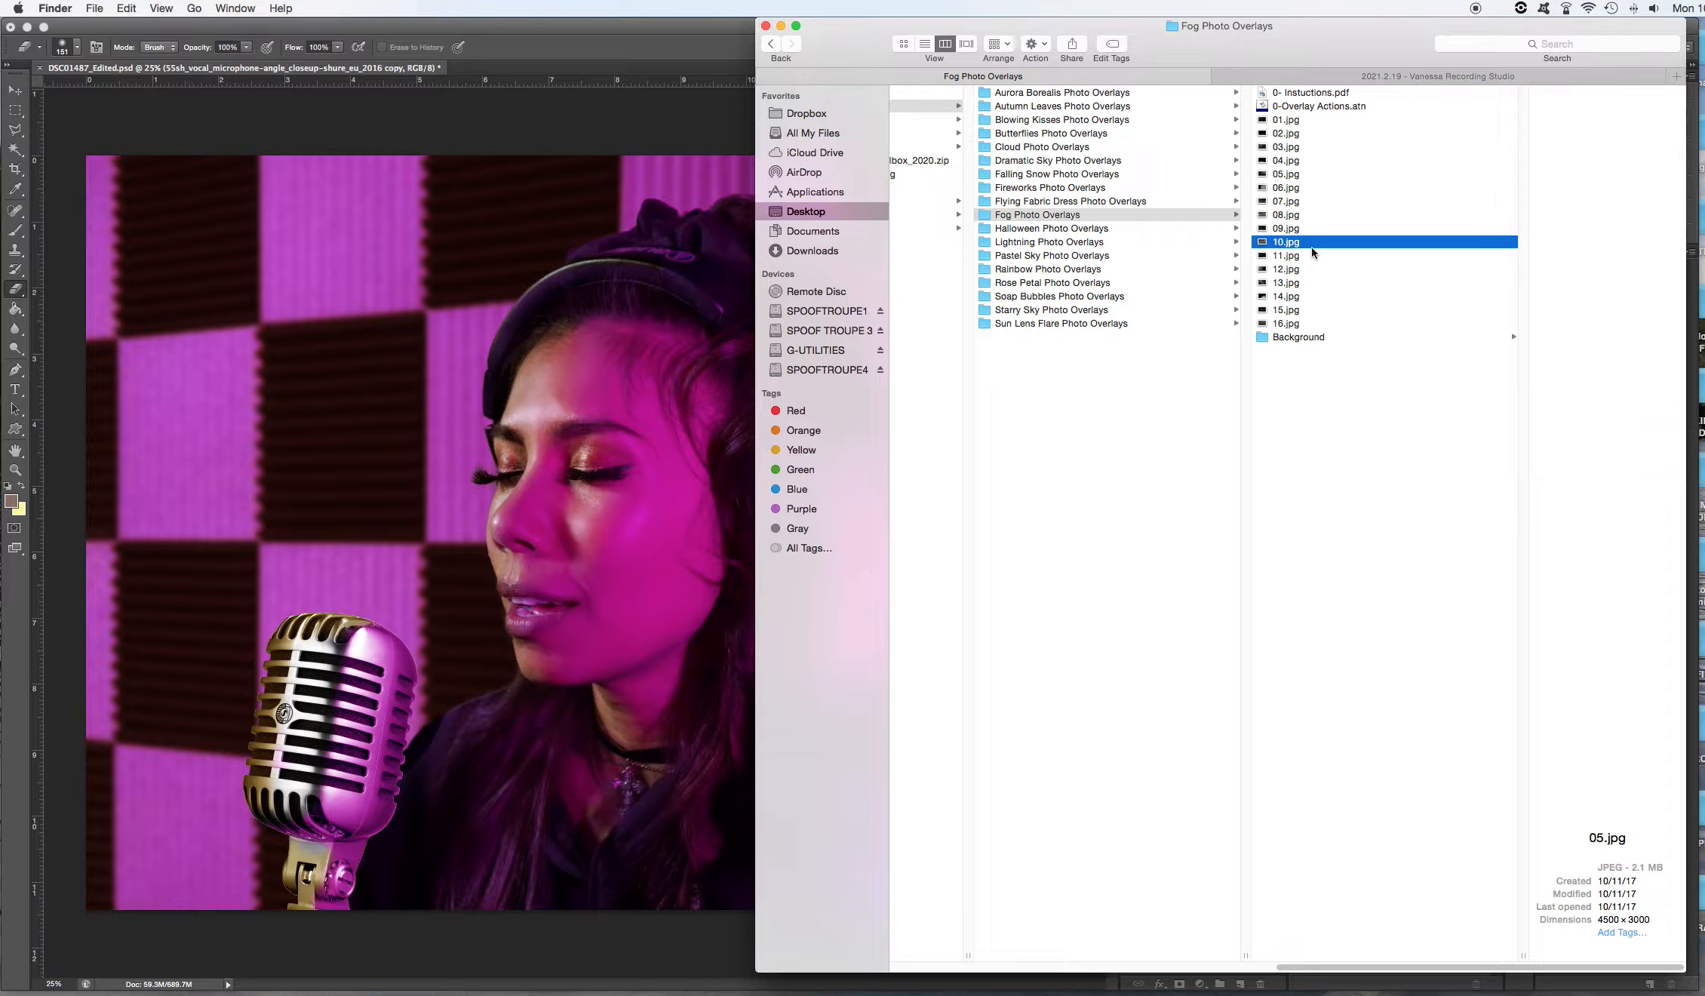
left_click(1317, 309)
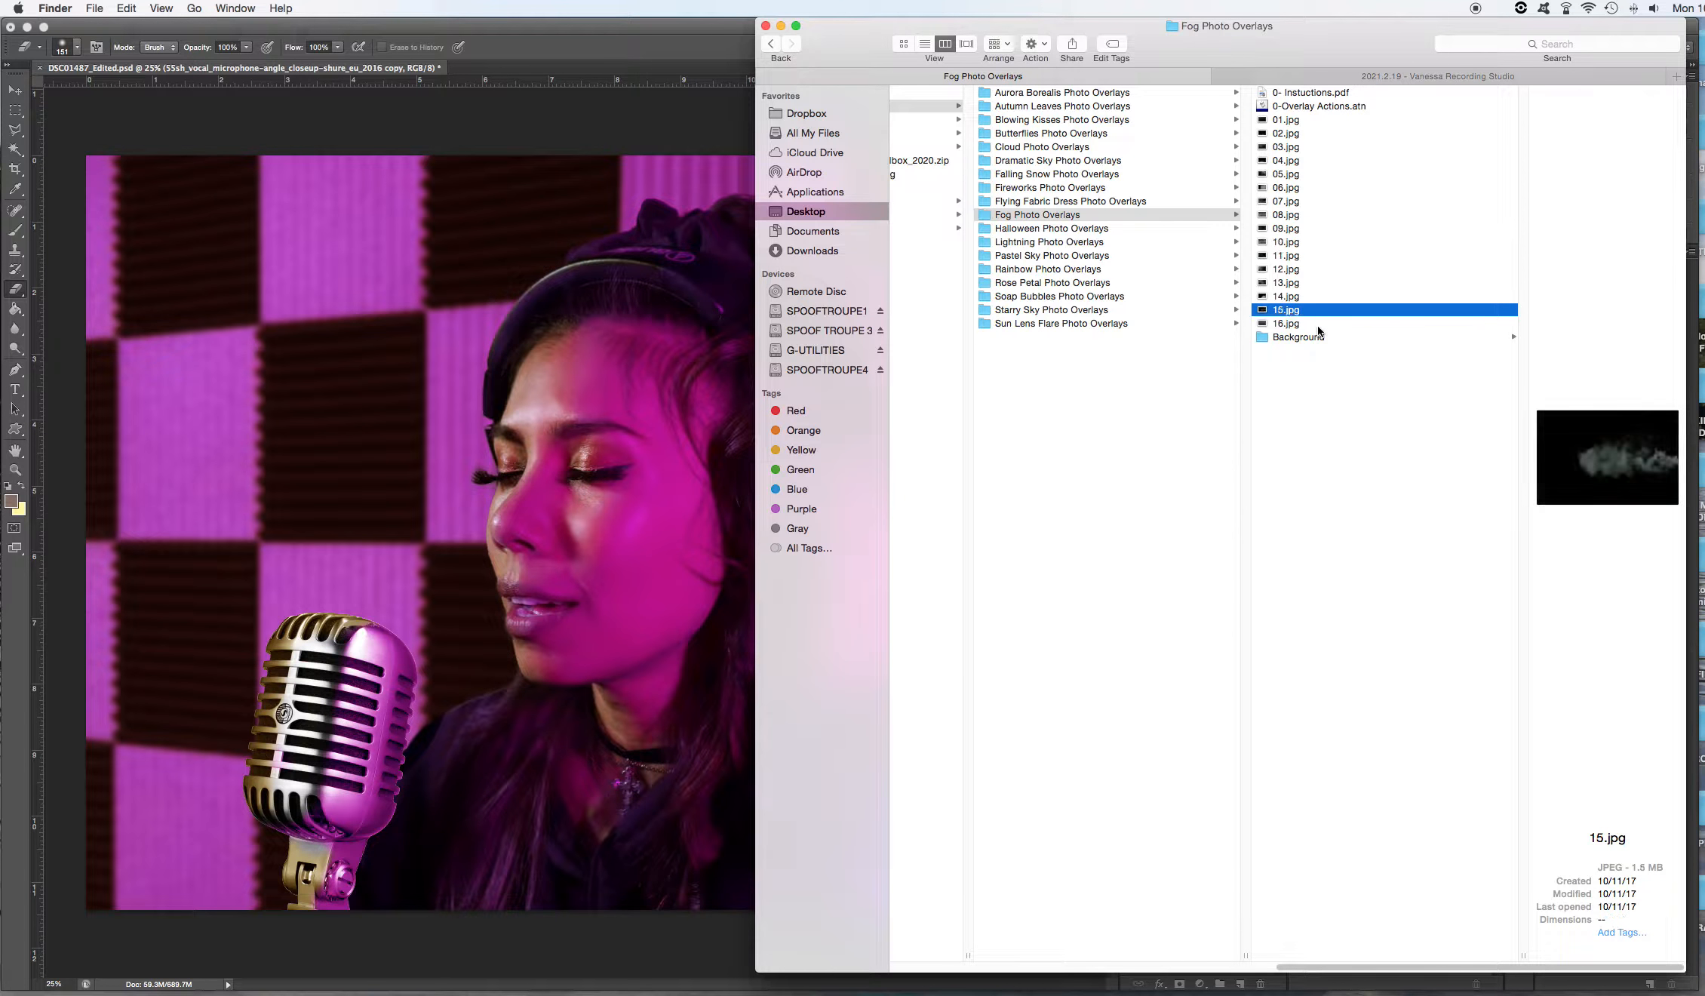
left_click(1317, 326)
left_click(1322, 310)
left_click(1321, 297)
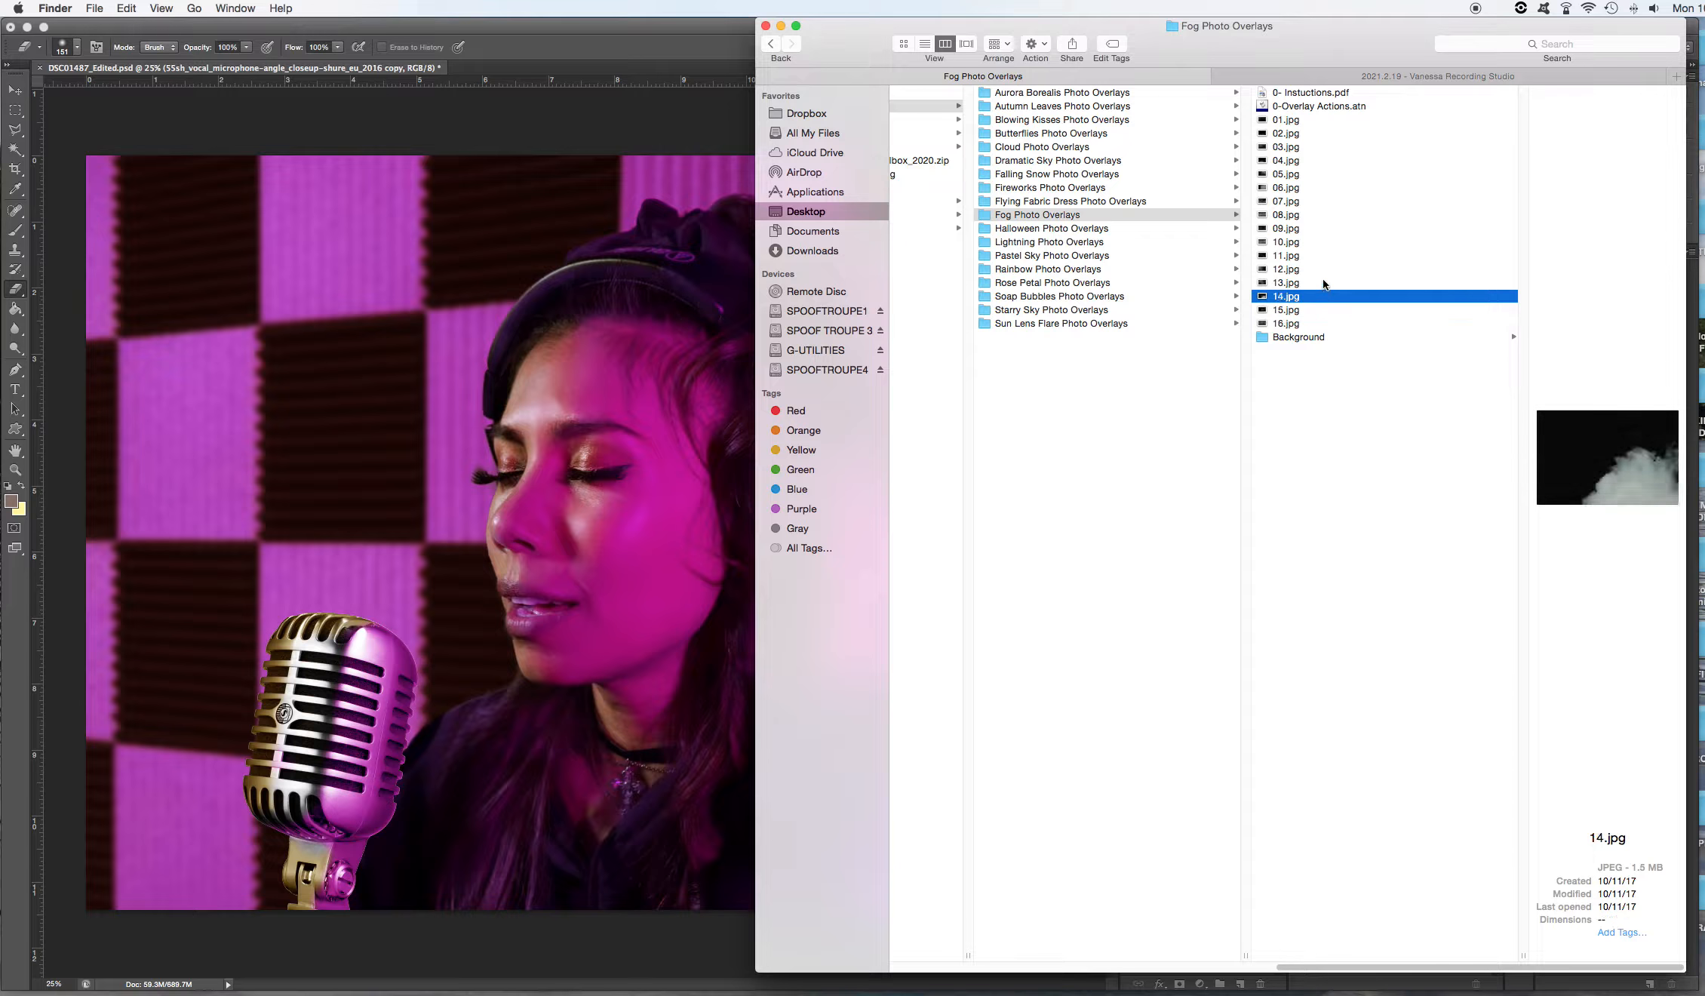
left_click(1323, 280)
left_click(1323, 269)
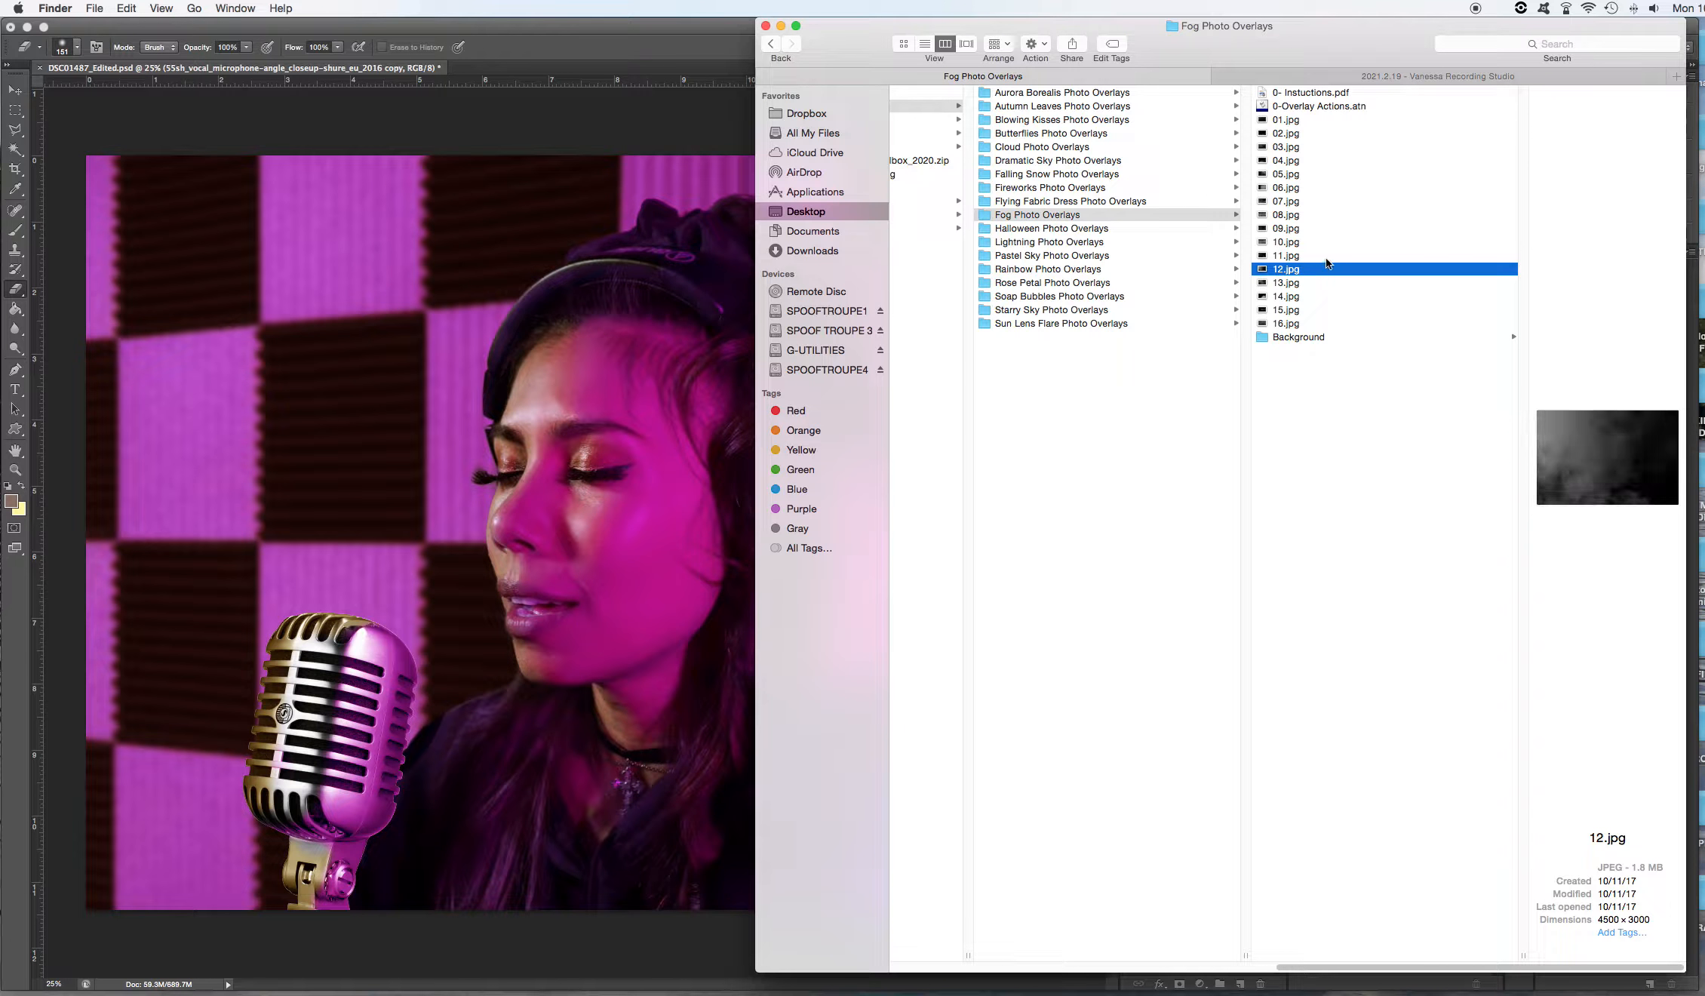
Place fog overlay 12.jpg in the Photoshop composite and stretch it vertically to cover the full canvas height.
left_click_drag(1326, 267, 446, 429)
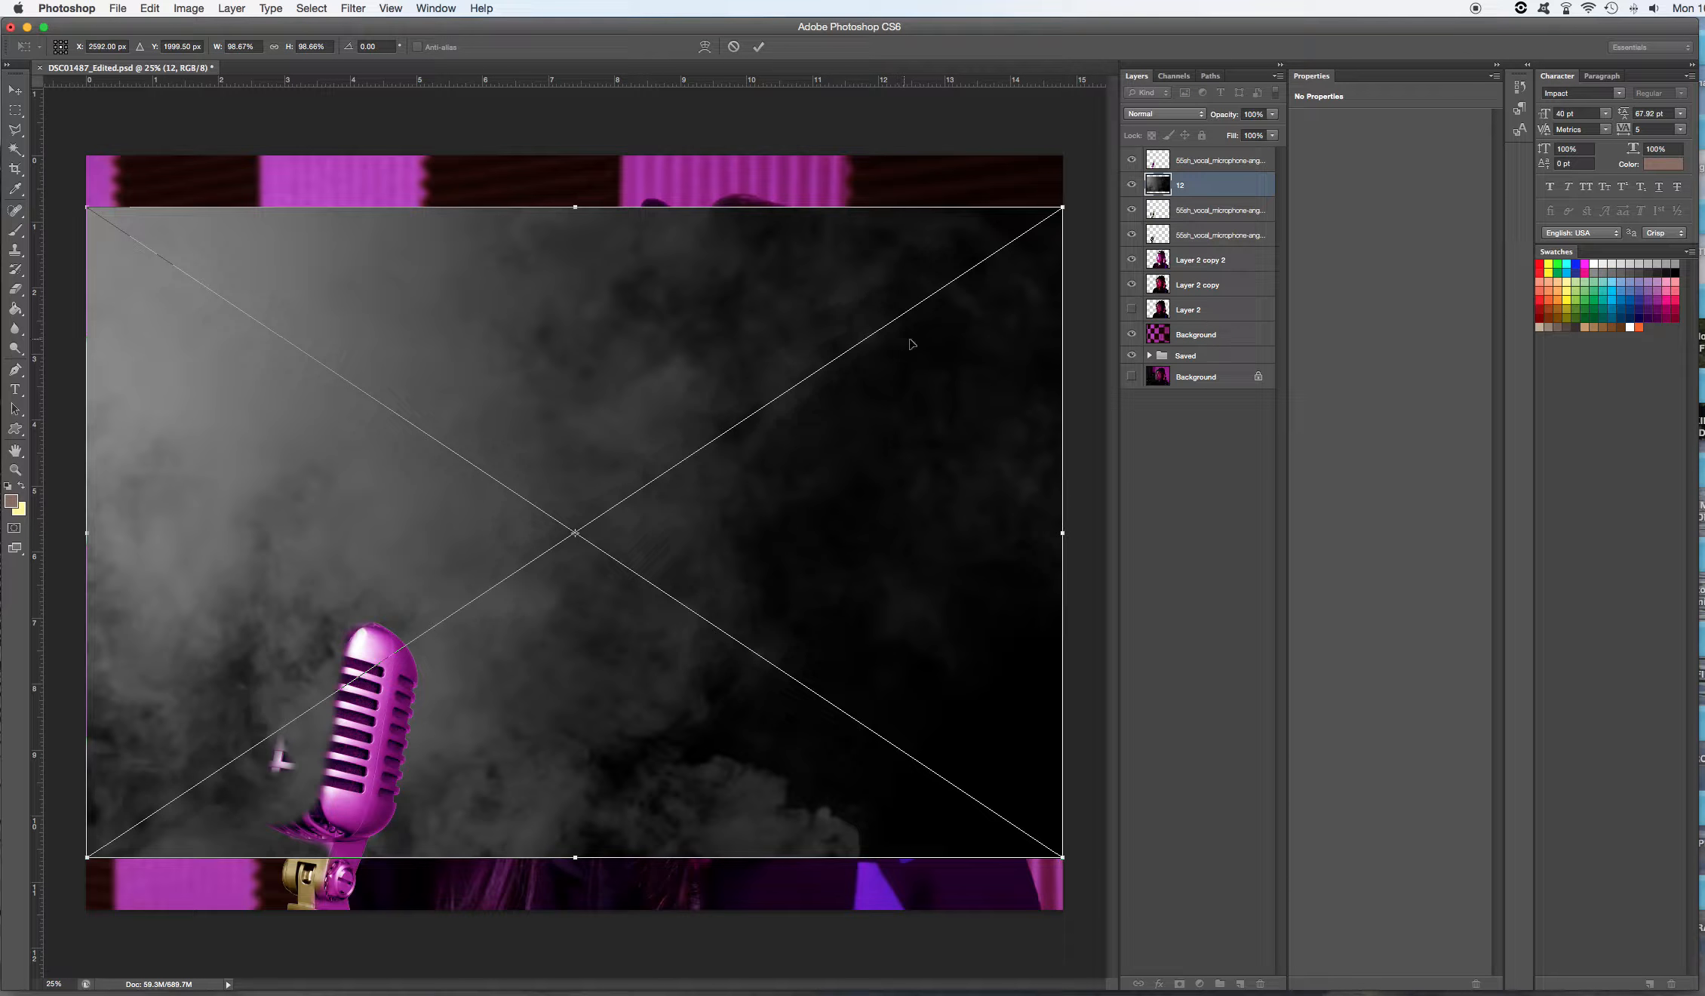
left_click_drag(594, 198, 592, 151)
left_click_drag(577, 855, 597, 909)
key("Return")
Try the fog layer in Screen mode directly above the checkered background, and delete it.
left_click_drag(1196, 187, 1202, 323)
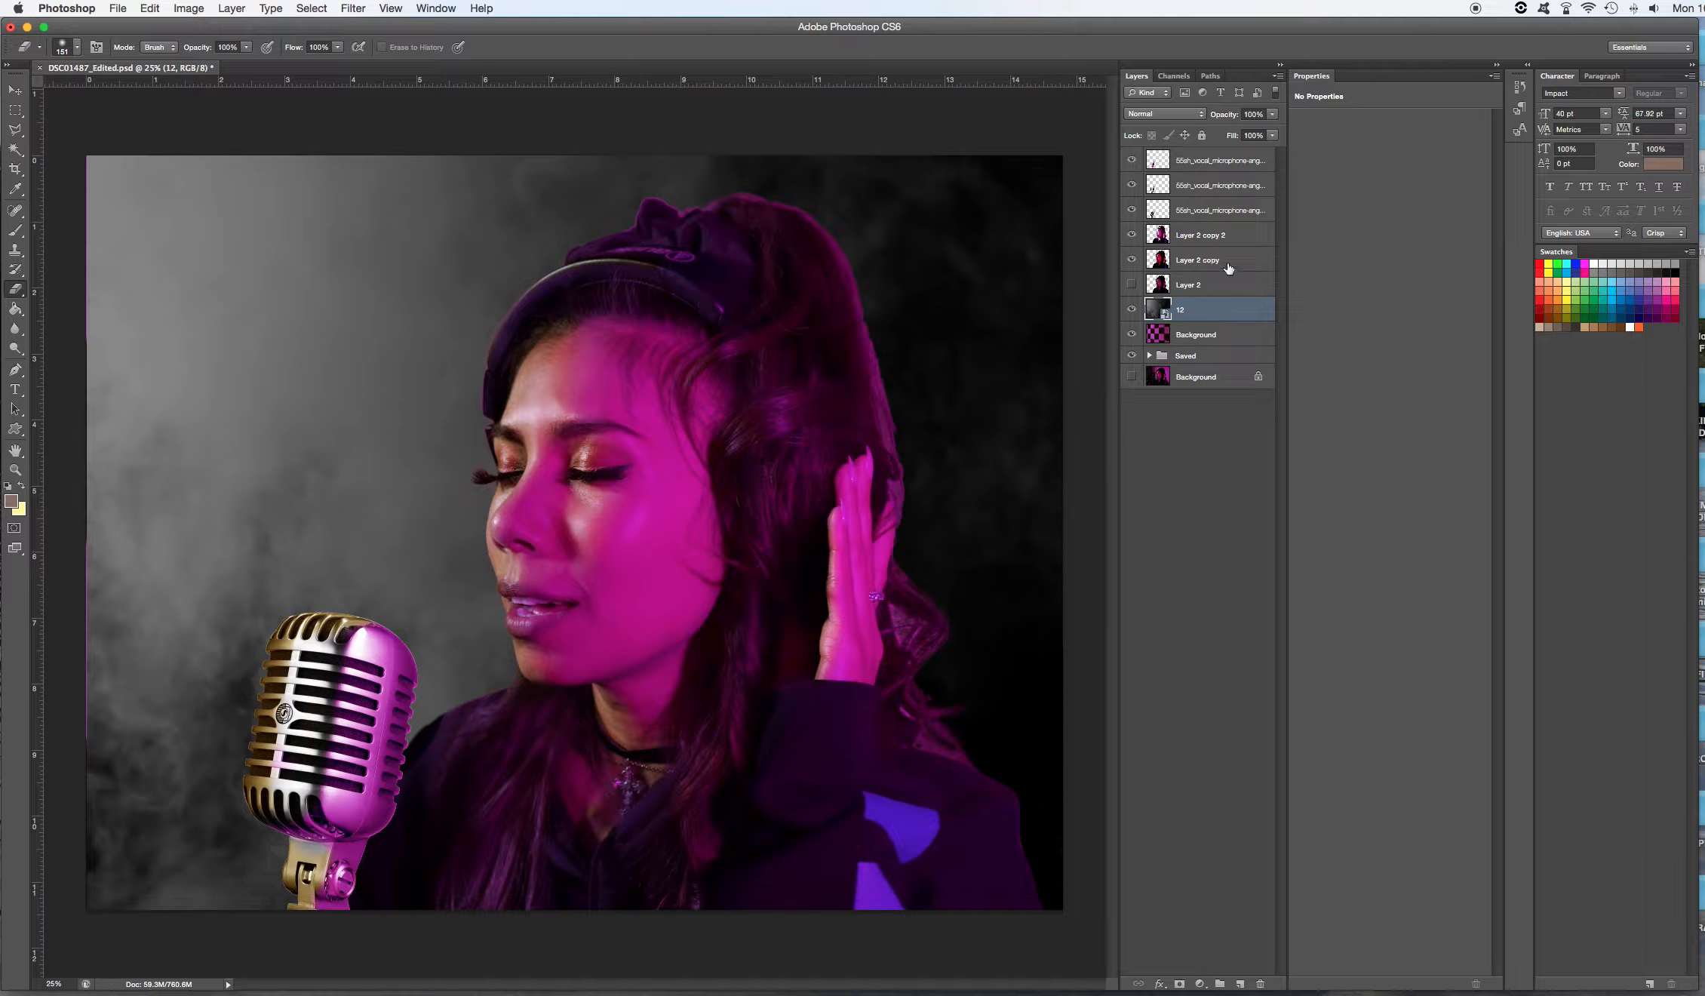
left_click(1183, 111)
left_click(1180, 212)
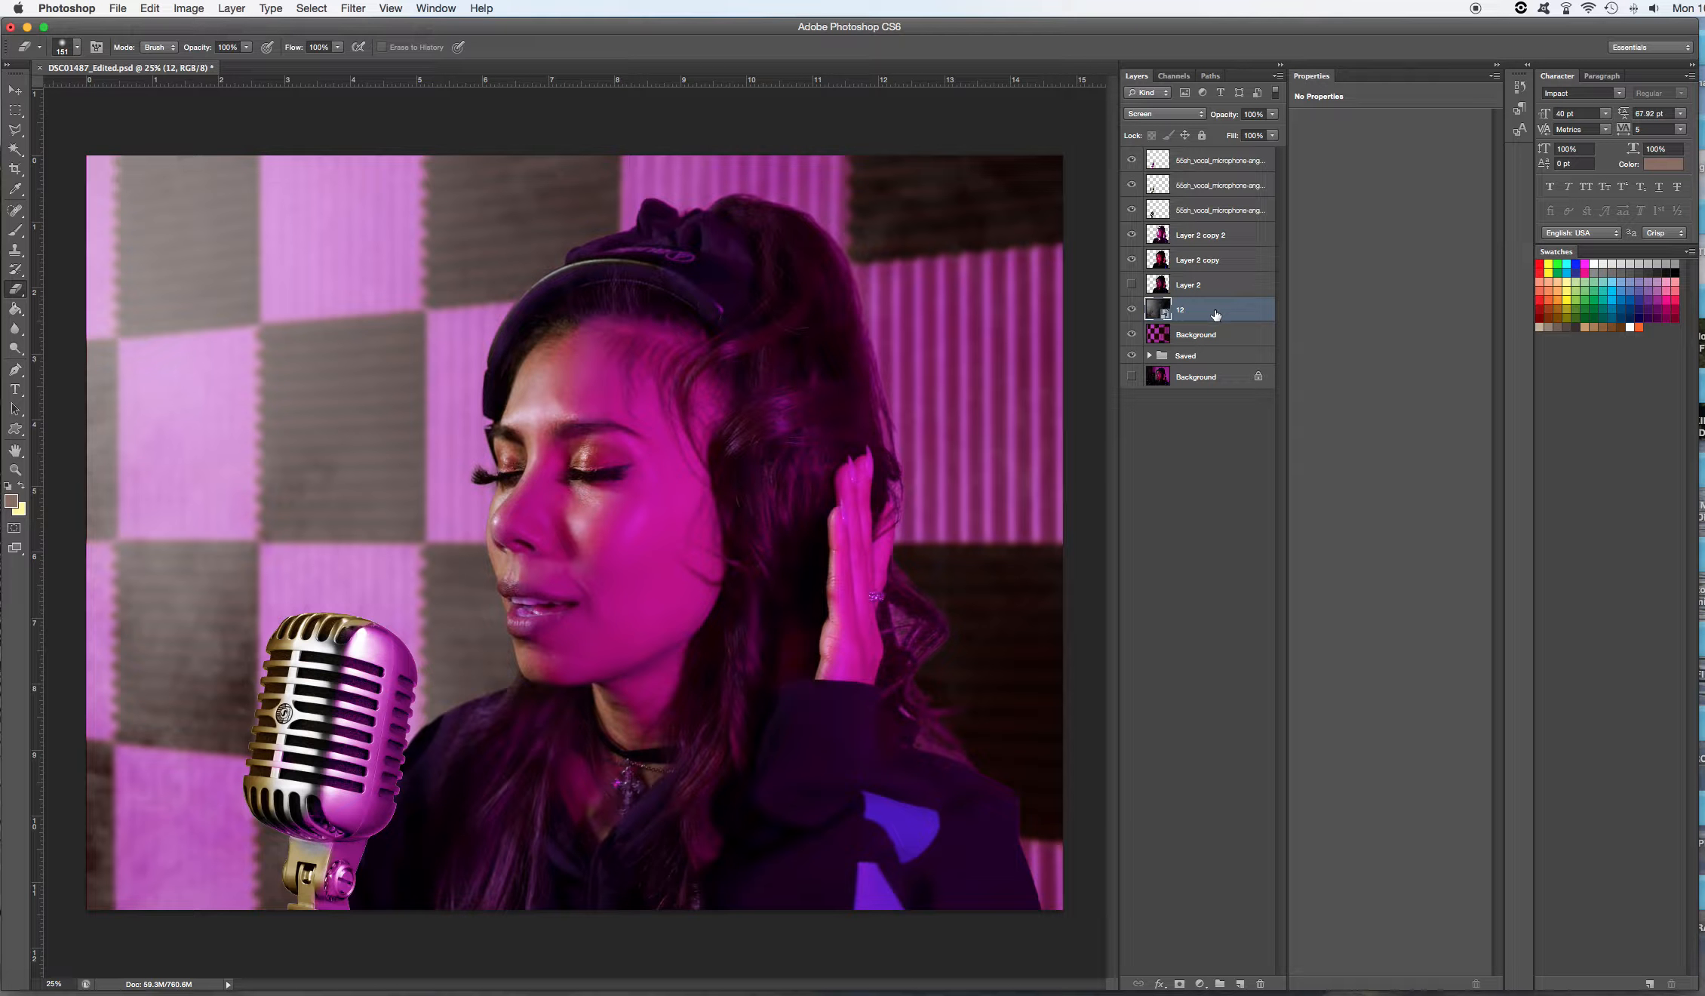
key("Delete")
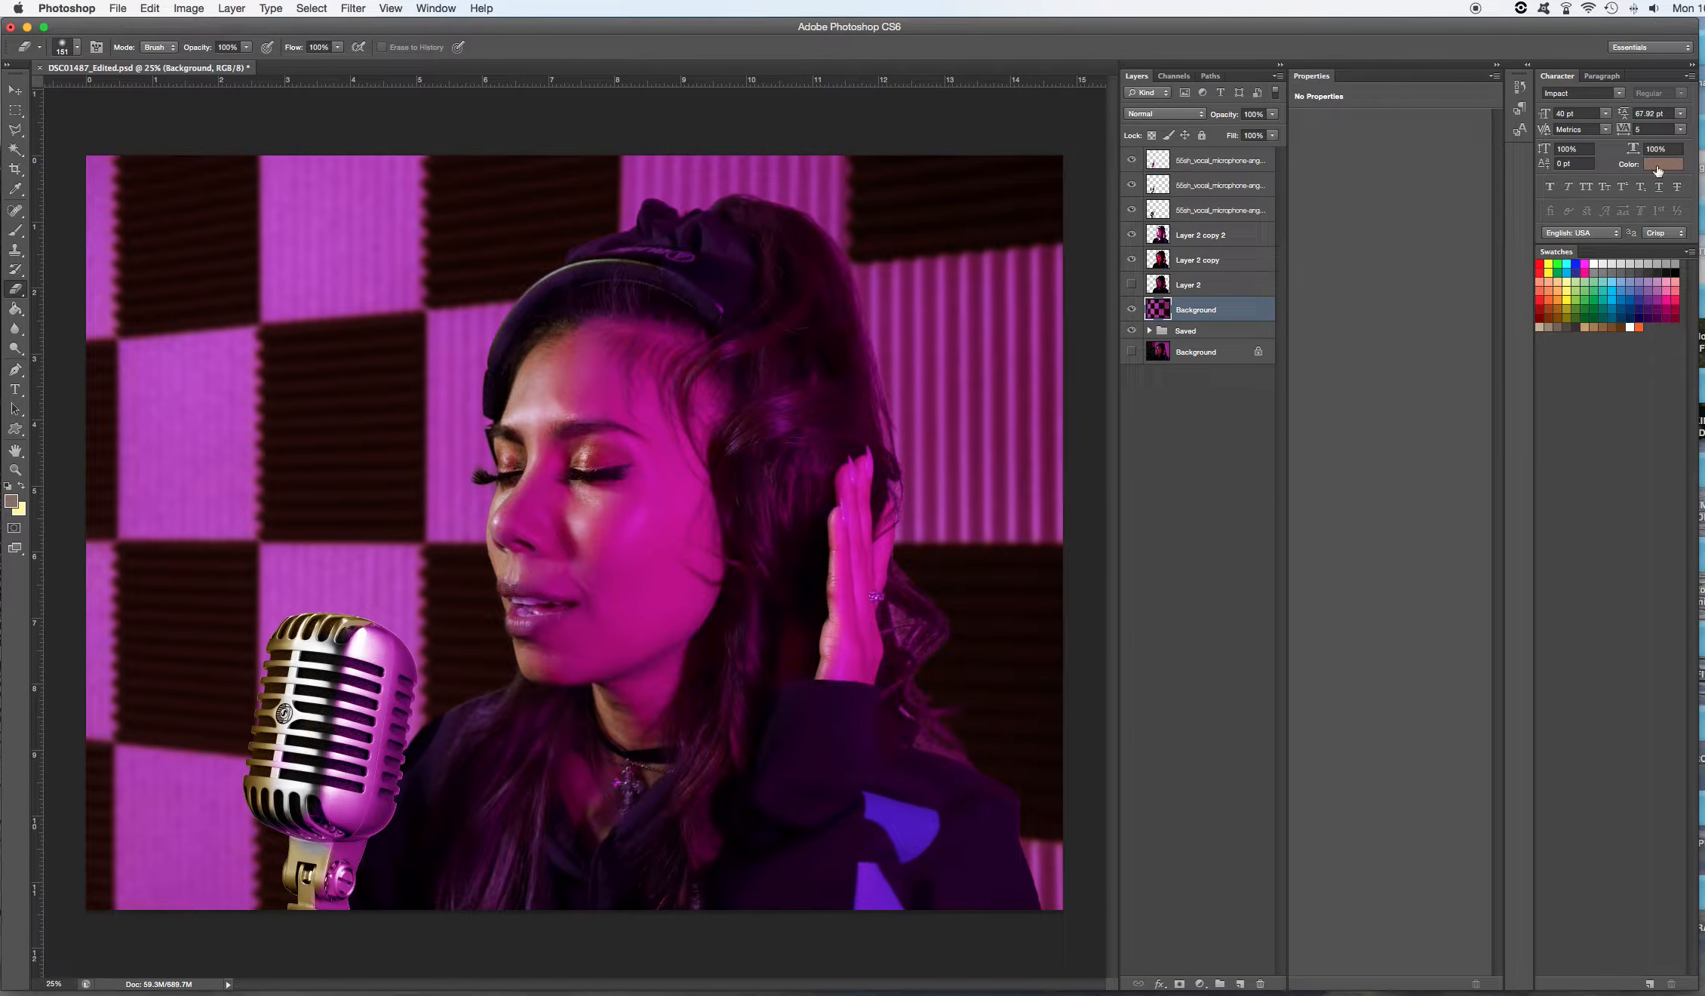
Return to Finder and preview the remaining fog overlays, including those in the Background subfolder.
left_click(183, 994)
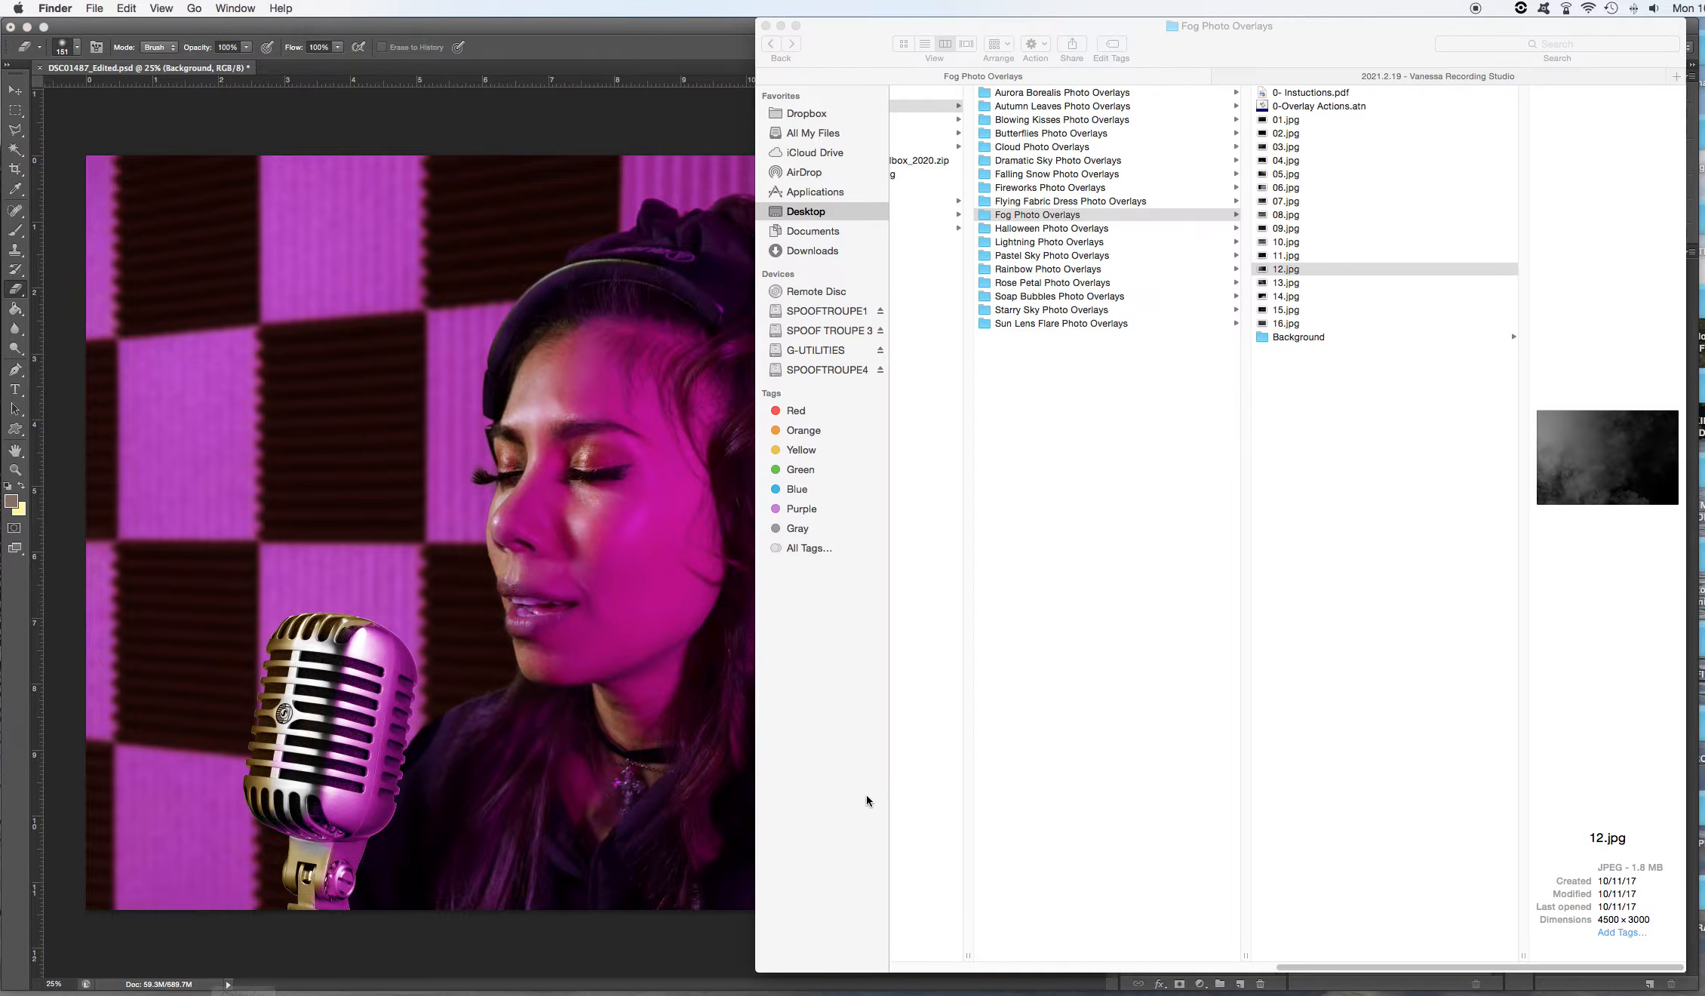
key("Down")
key("Down")
key("Down")
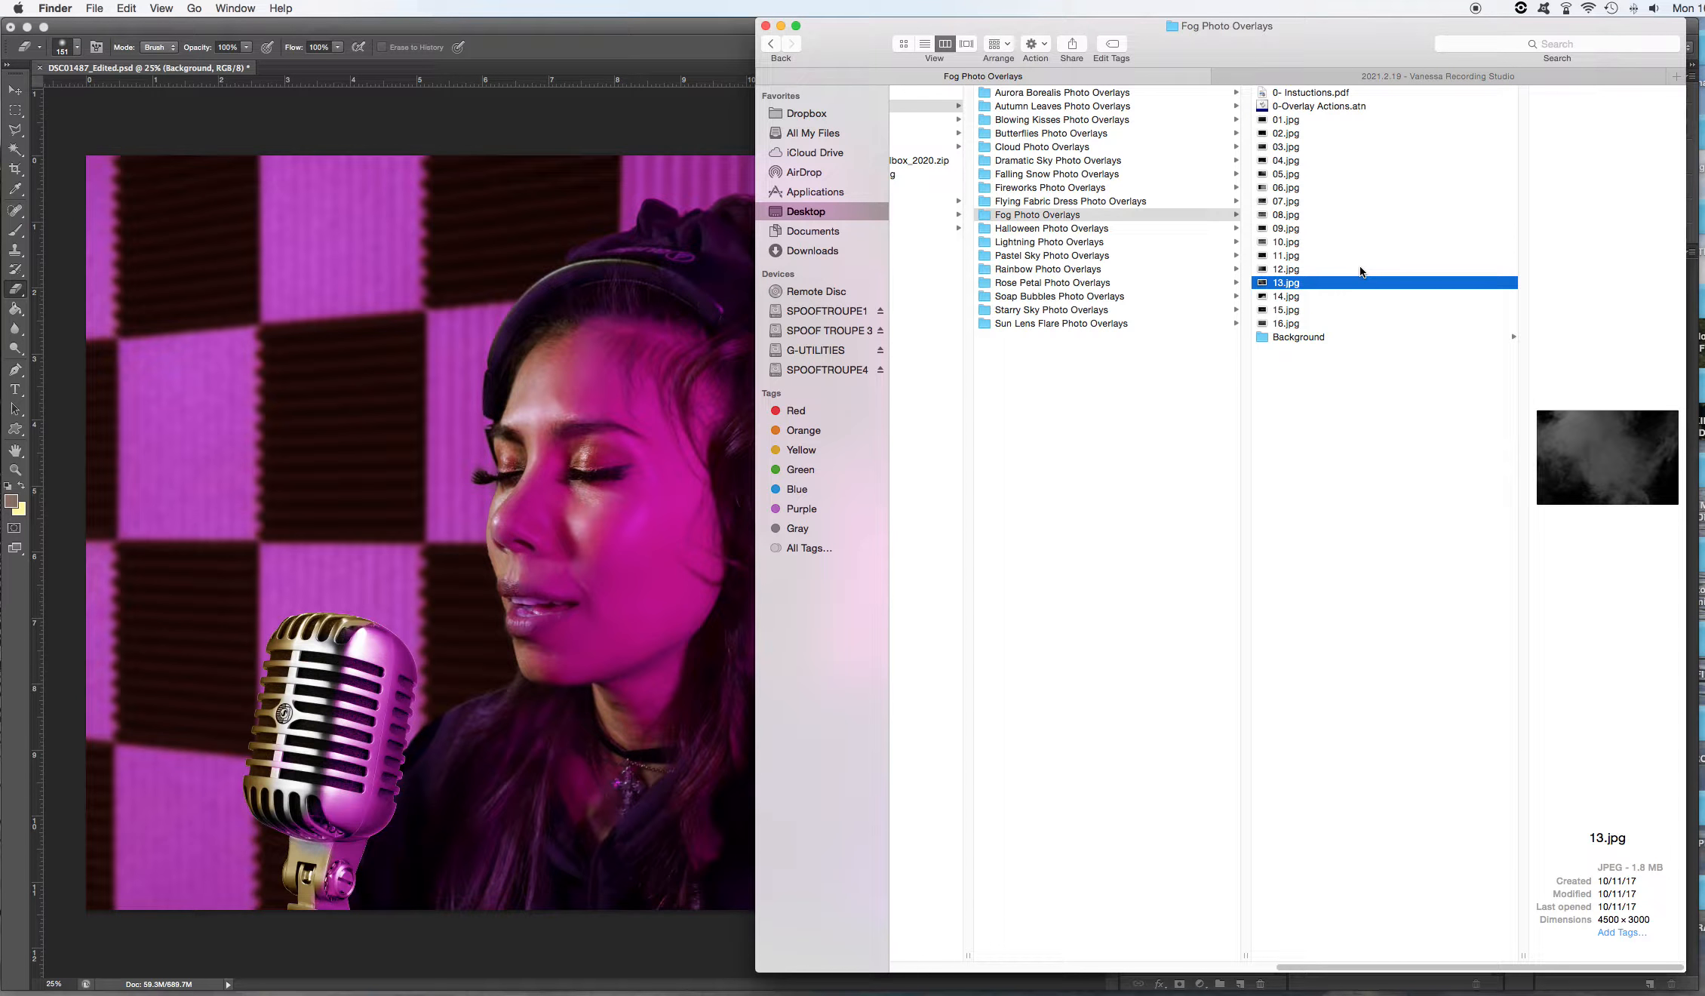
key("Down")
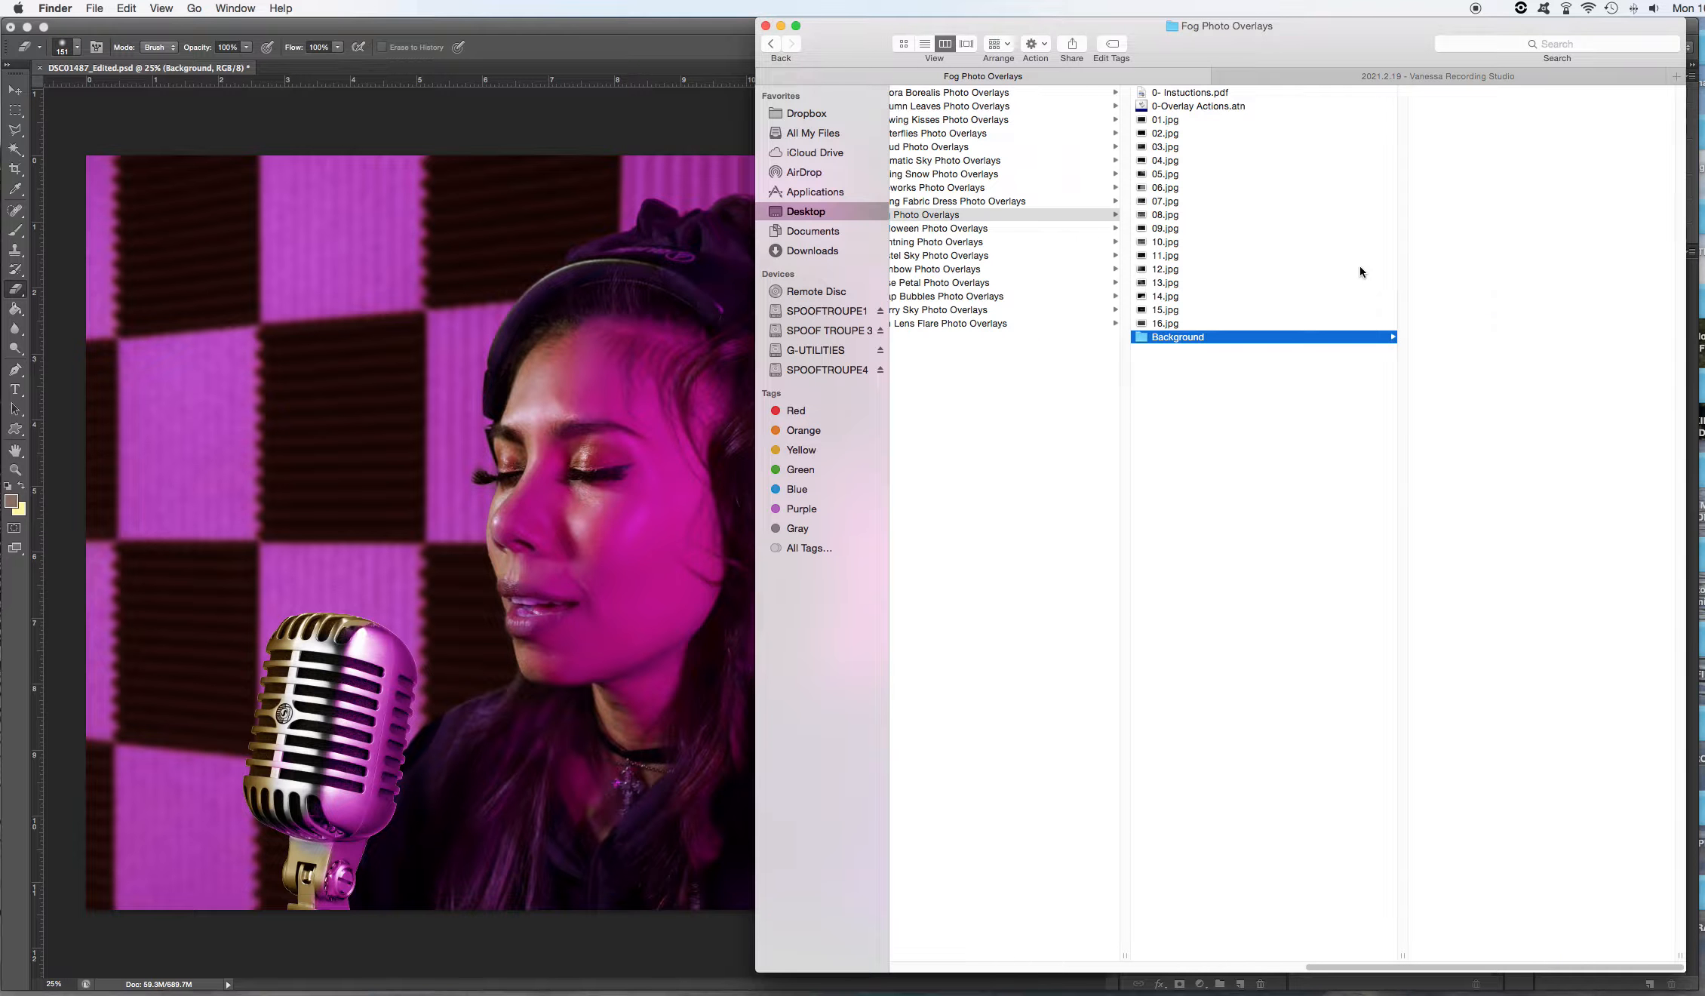
key("Down")
key("Right")
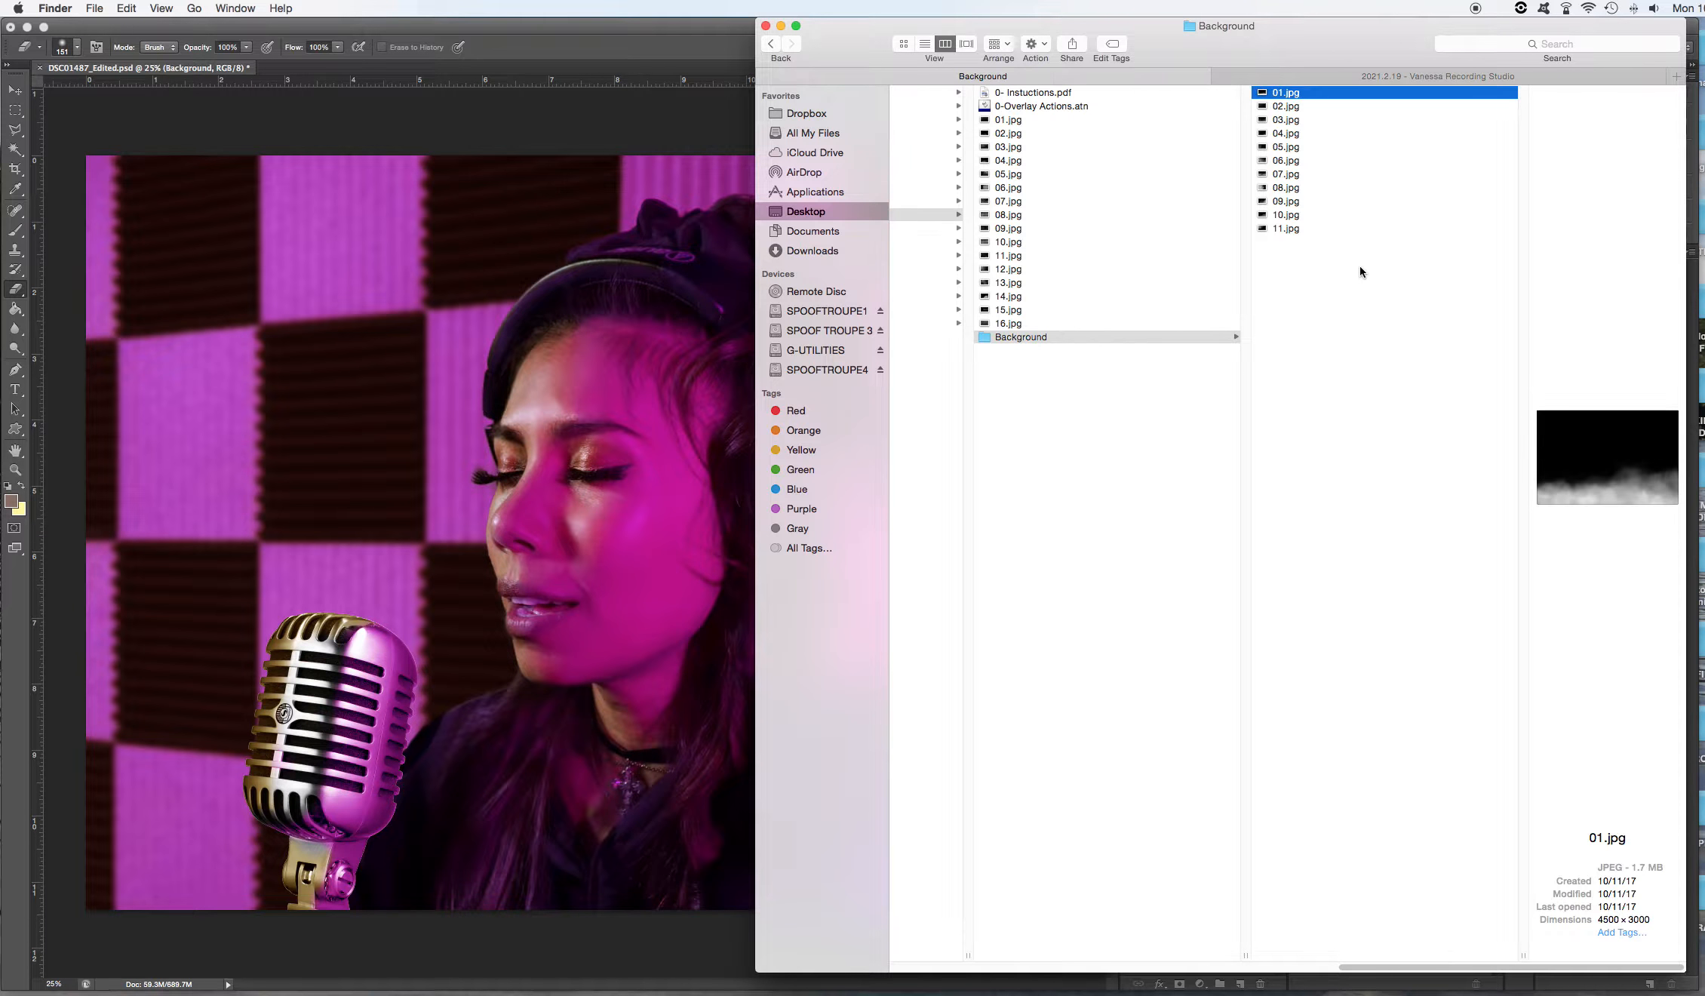
key("Down")
key("Down")
key("Up")
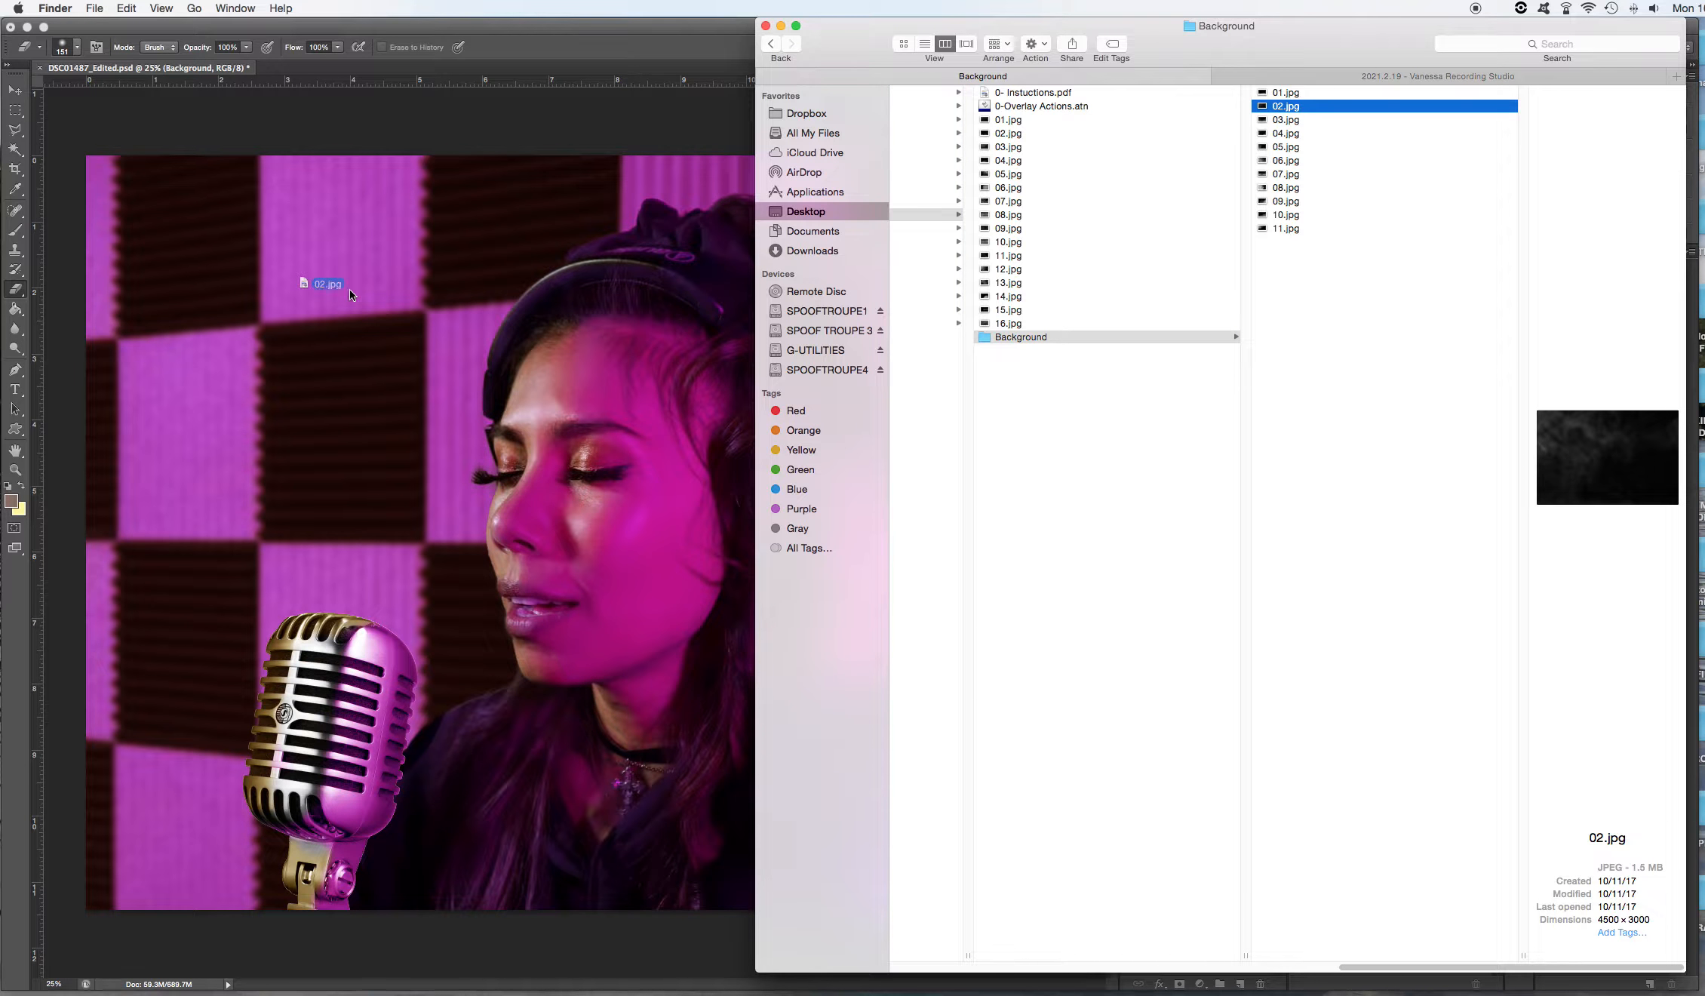
Place 02.jpg from the fog Background folder above the checkered backdrop, try it in Screen mode, and delete it.
left_click(311, 297)
left_click_drag(396, 437, 386, 387)
left_click_drag(562, 355, 585, 342)
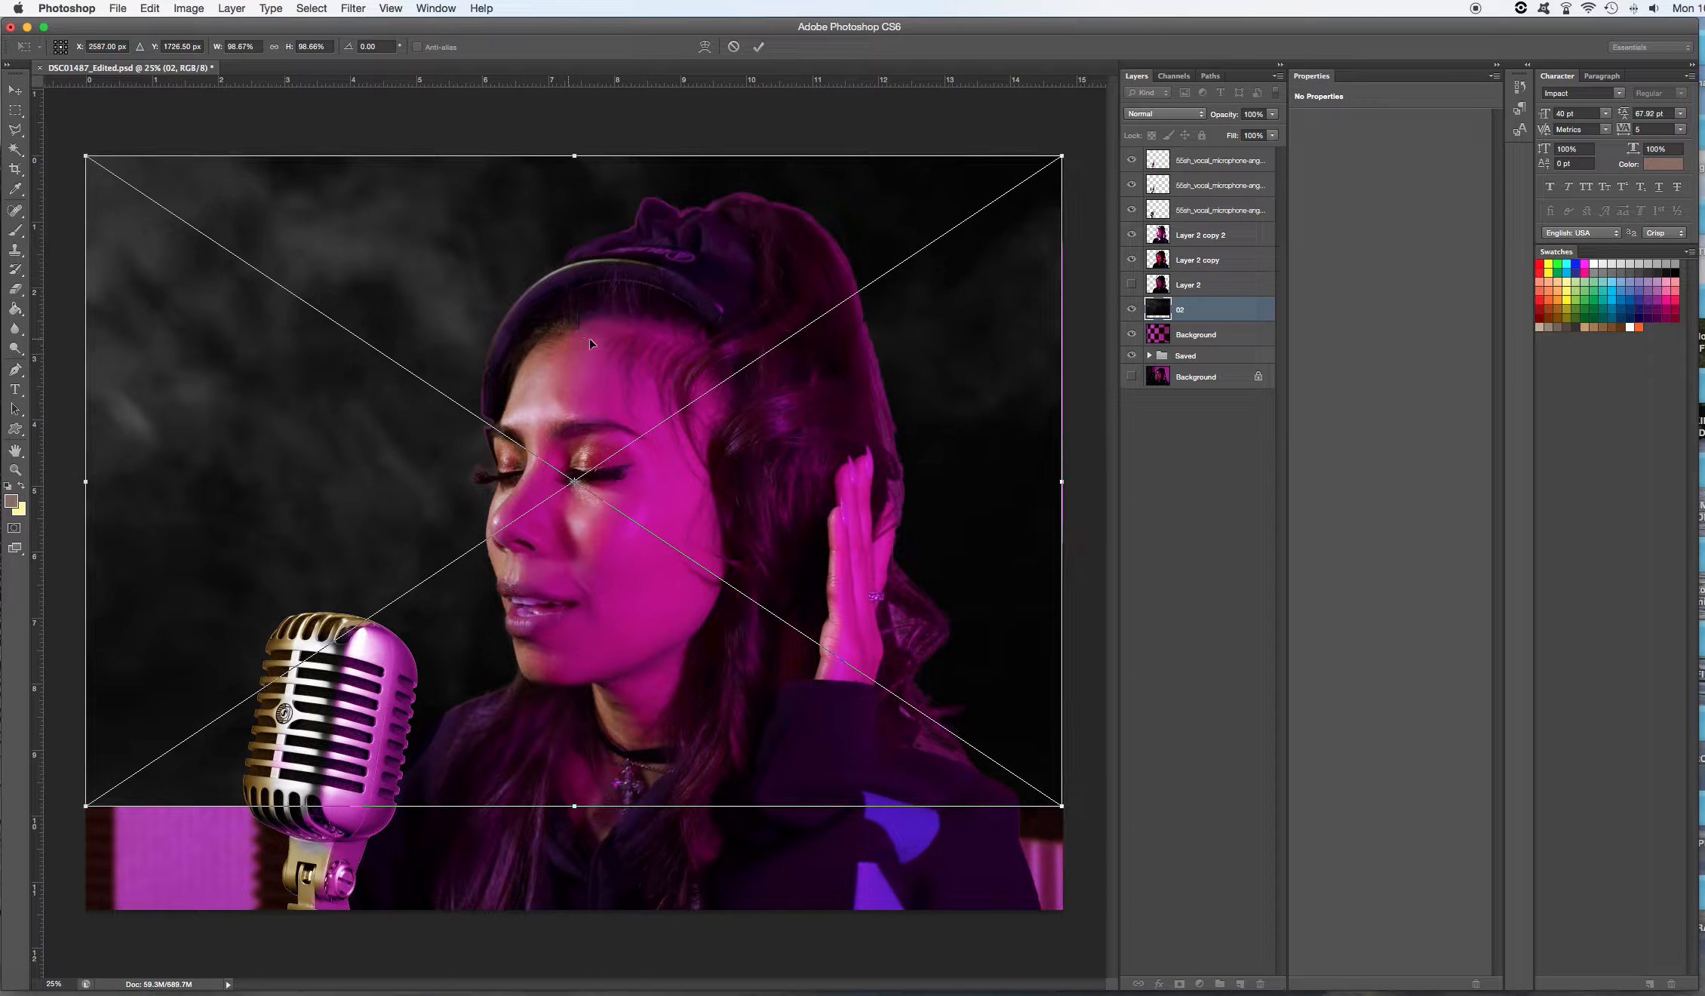
left_click(1166, 119)
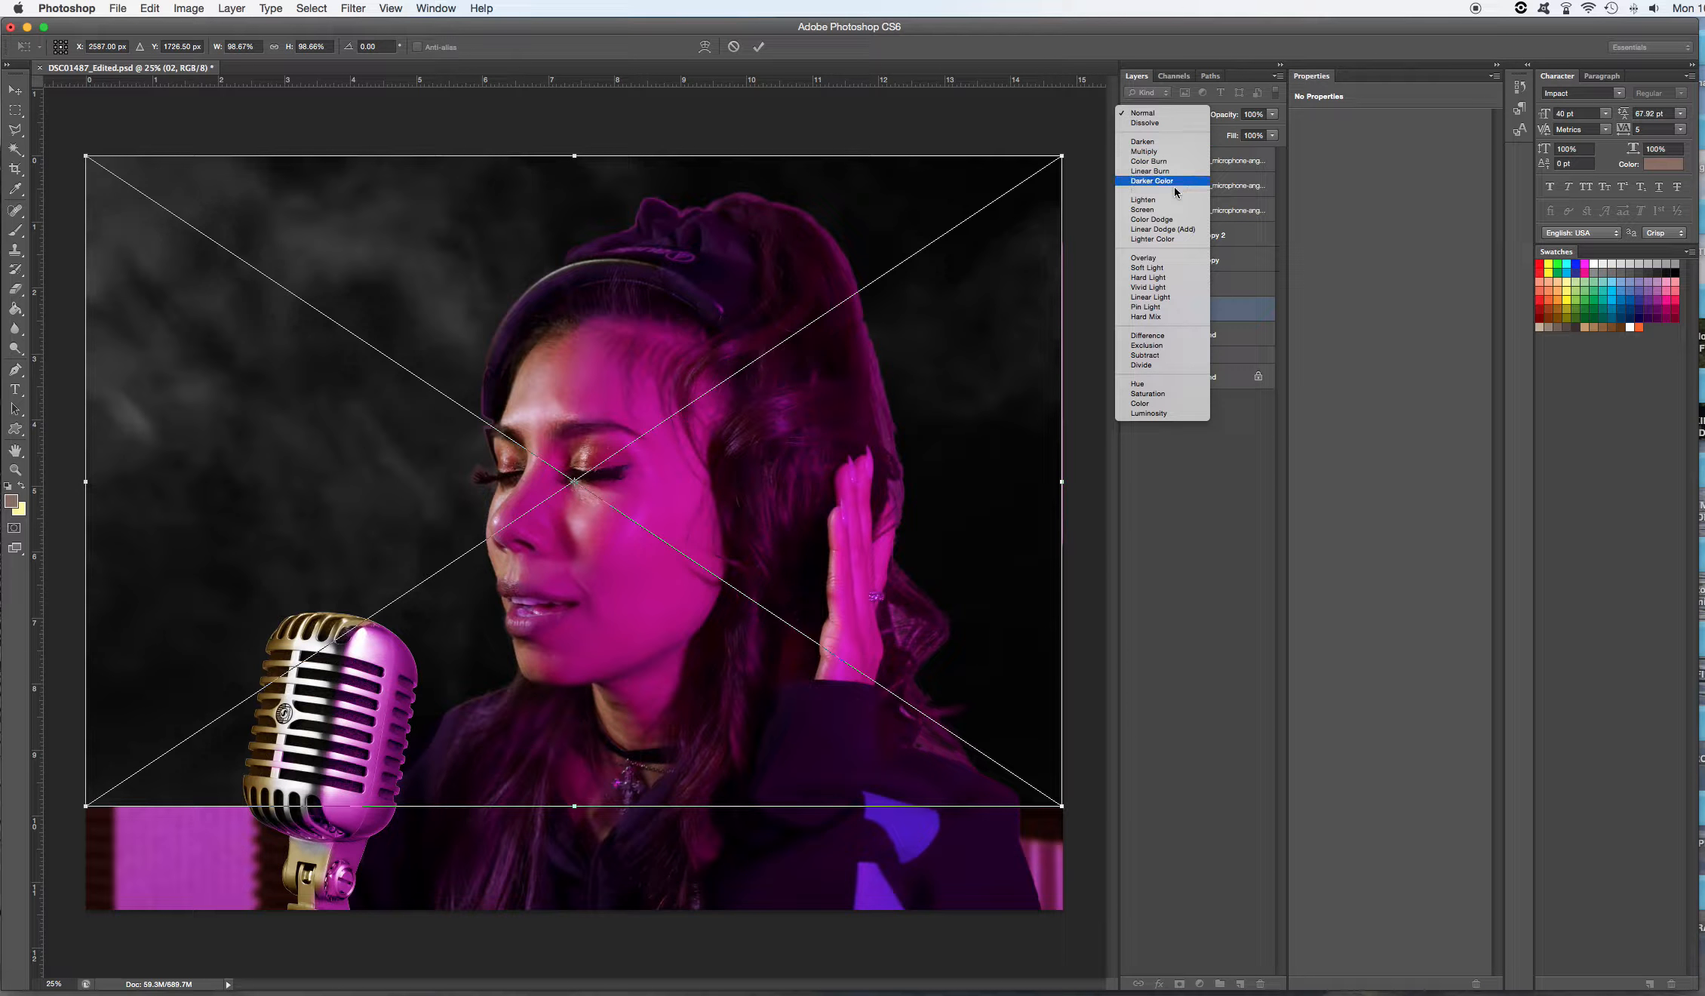
left_click(1166, 221)
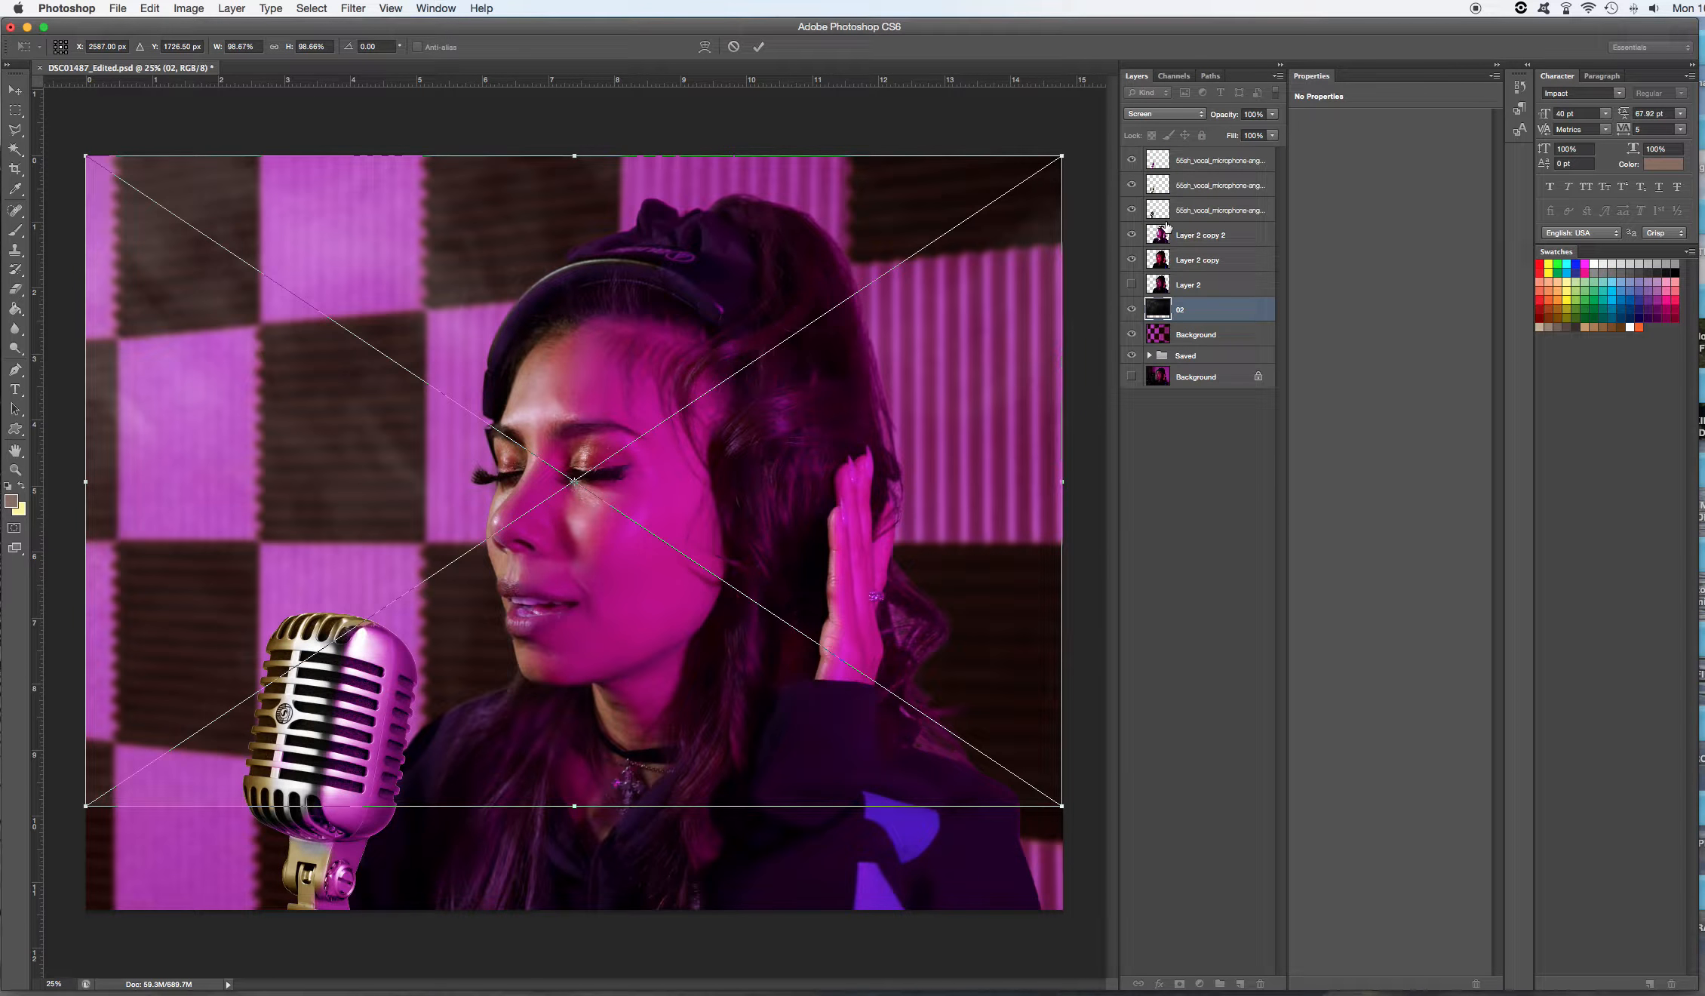
key("e")
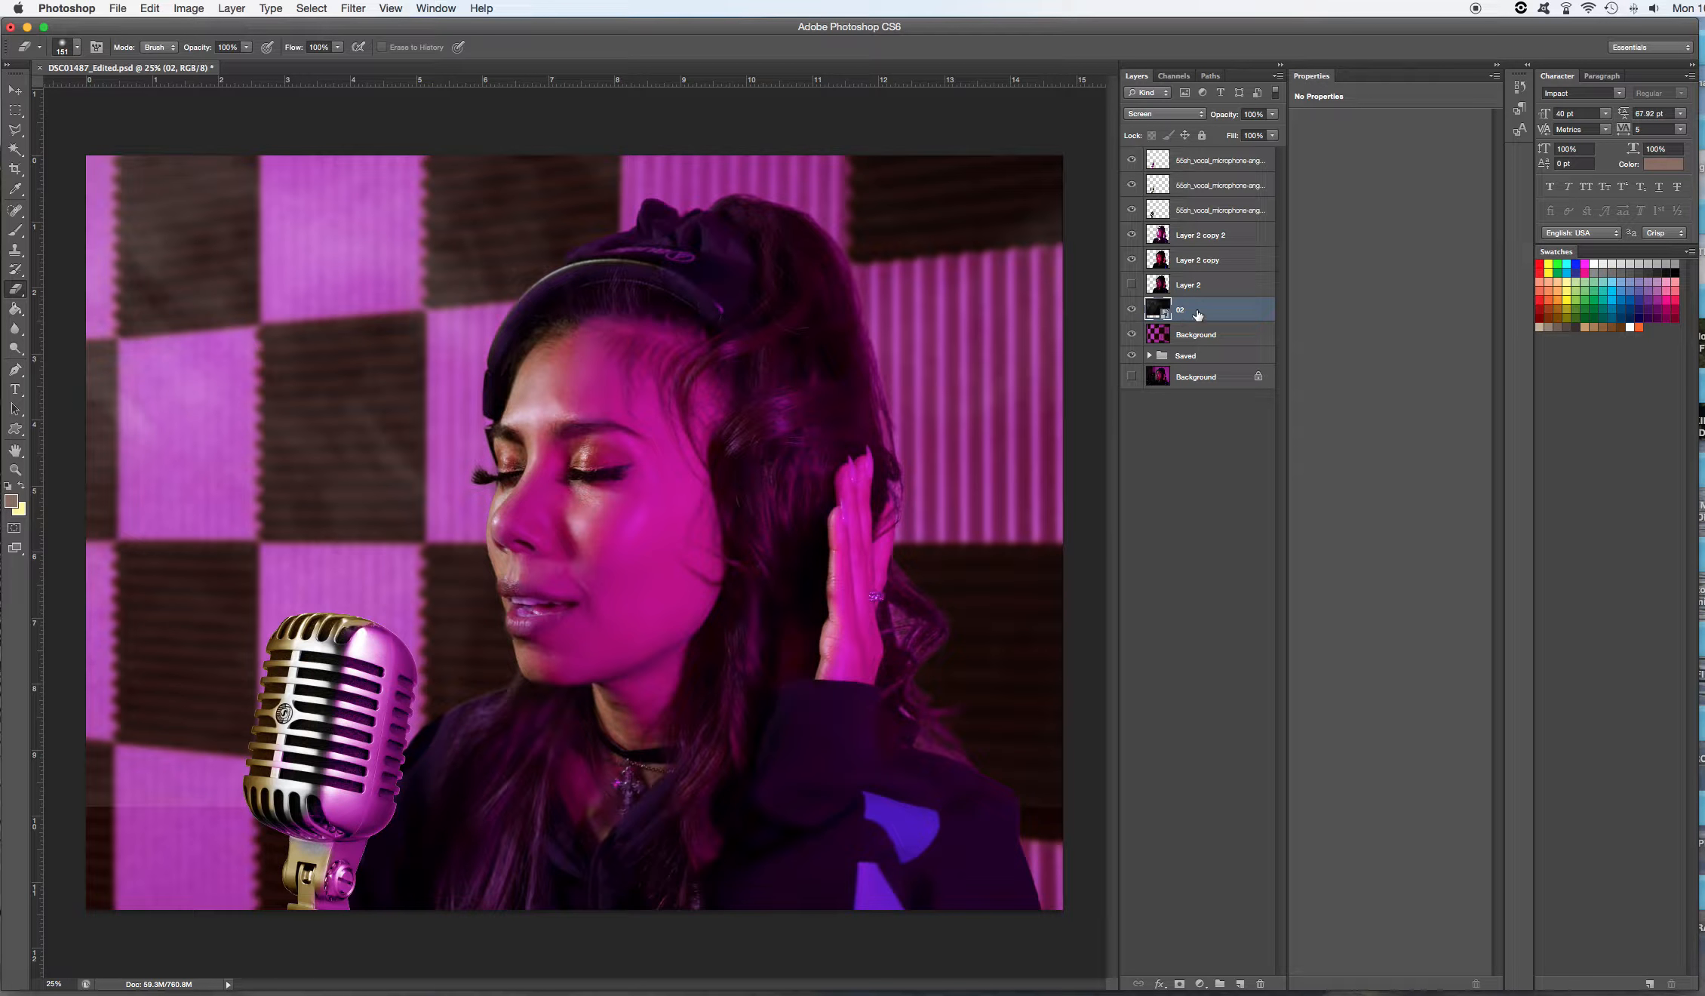
key("Delete")
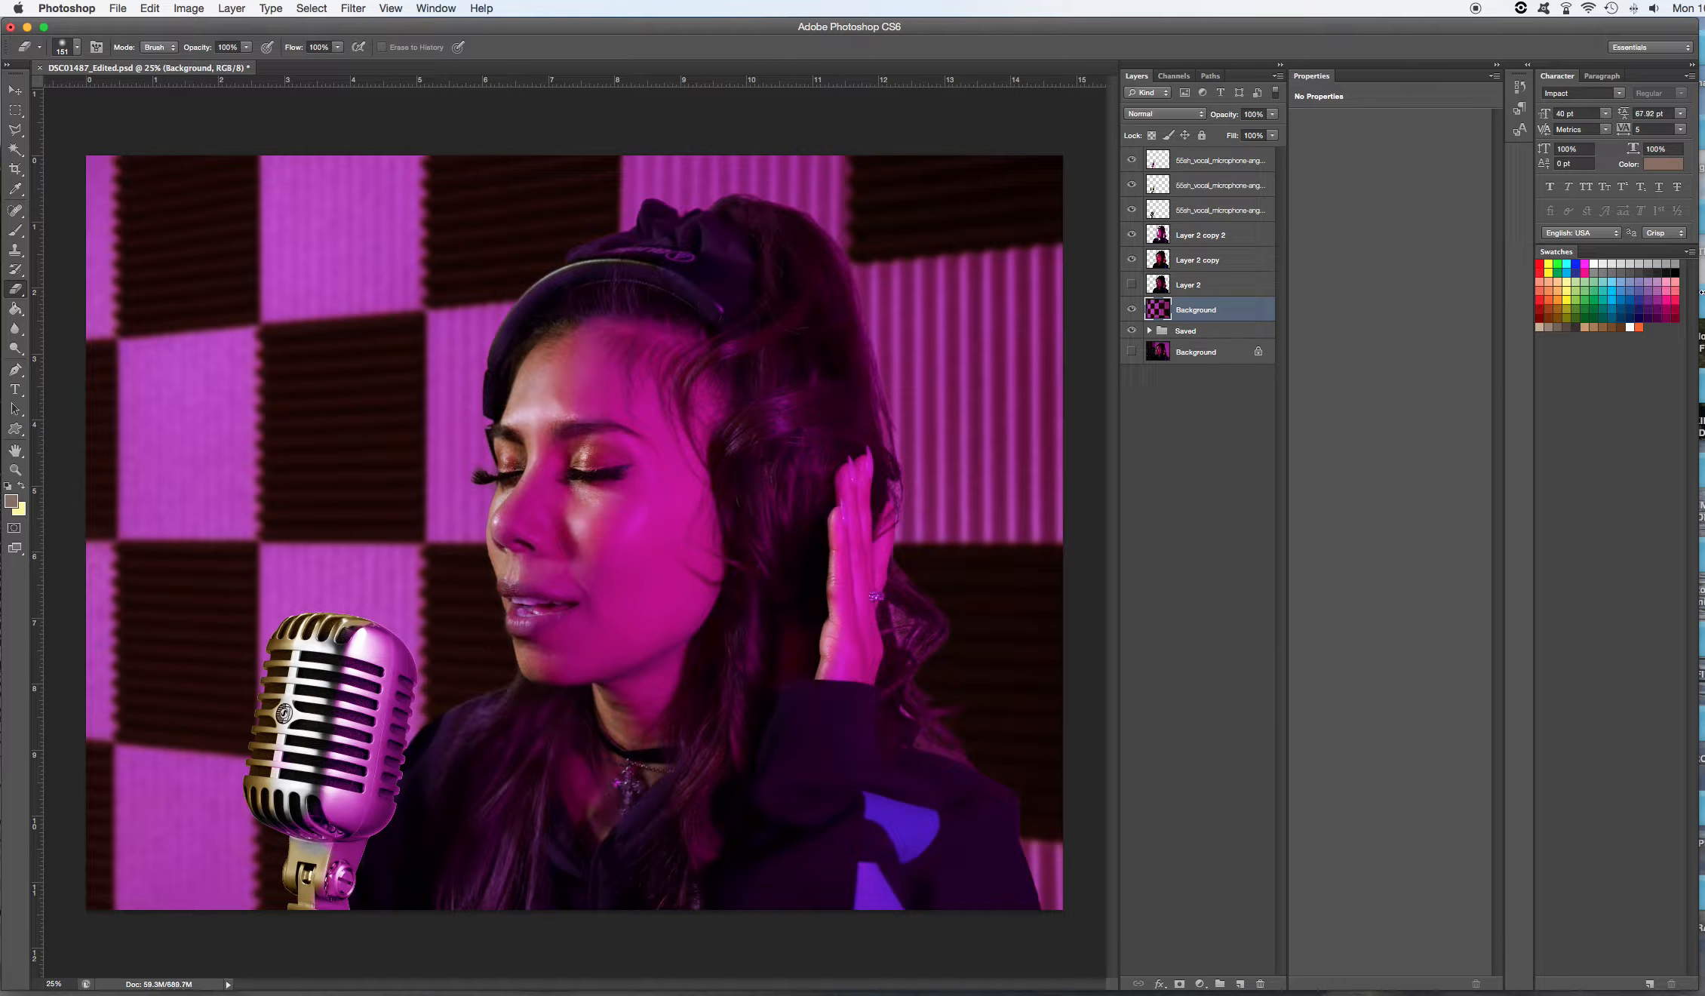
Return to Finder and preview images in the Lightning and Pastel Sky Photo Overlays folders.
left_click(183, 994)
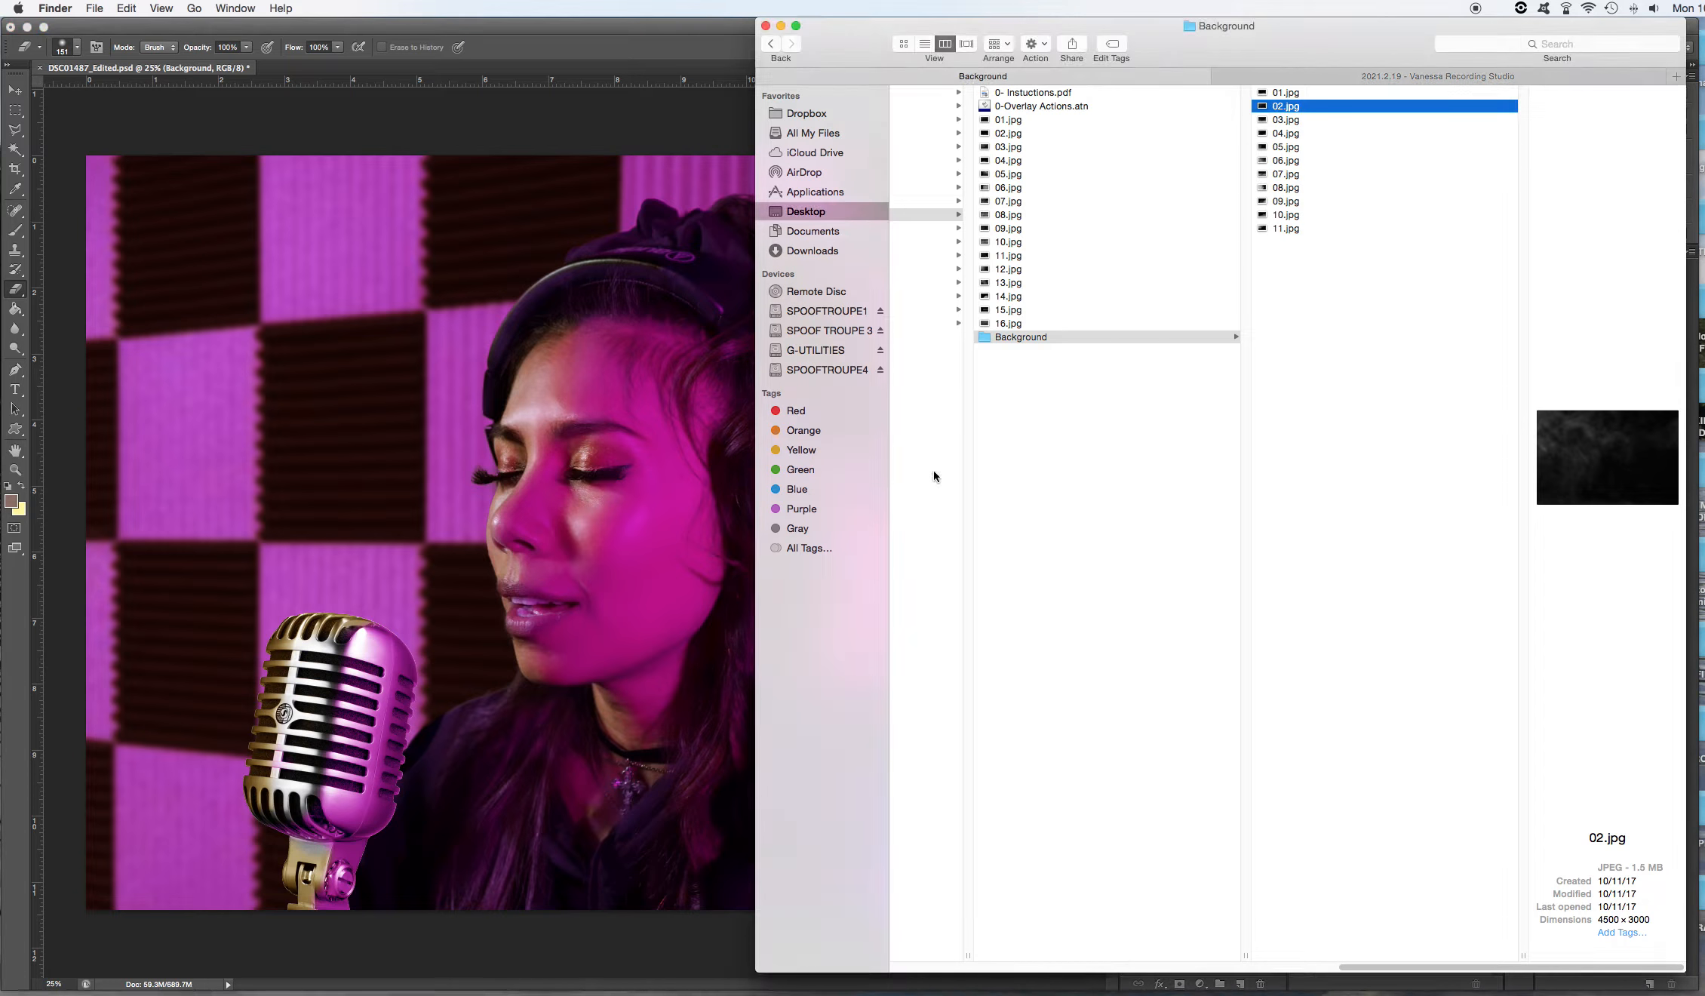
left_click_drag(1421, 968, 1220, 952)
left_click(1249, 226)
left_click(1266, 238)
left_click(1505, 203)
left_click(1397, 270)
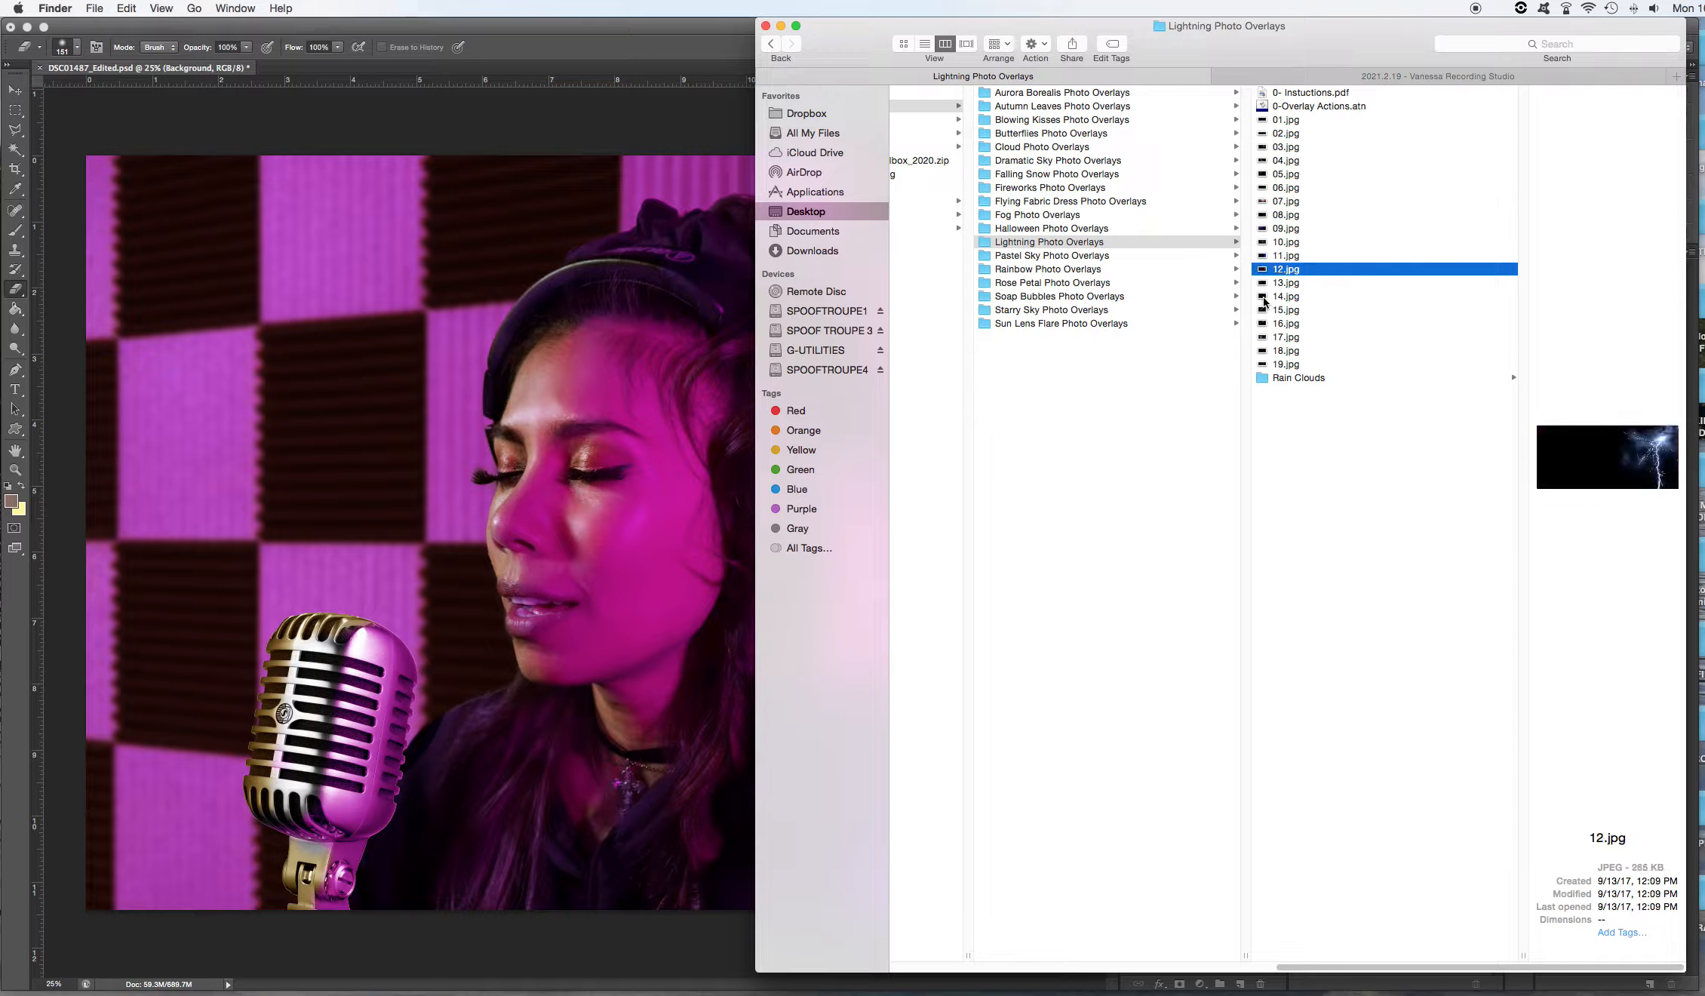
left_click(1118, 254)
left_click(1287, 215)
left_click(1298, 309)
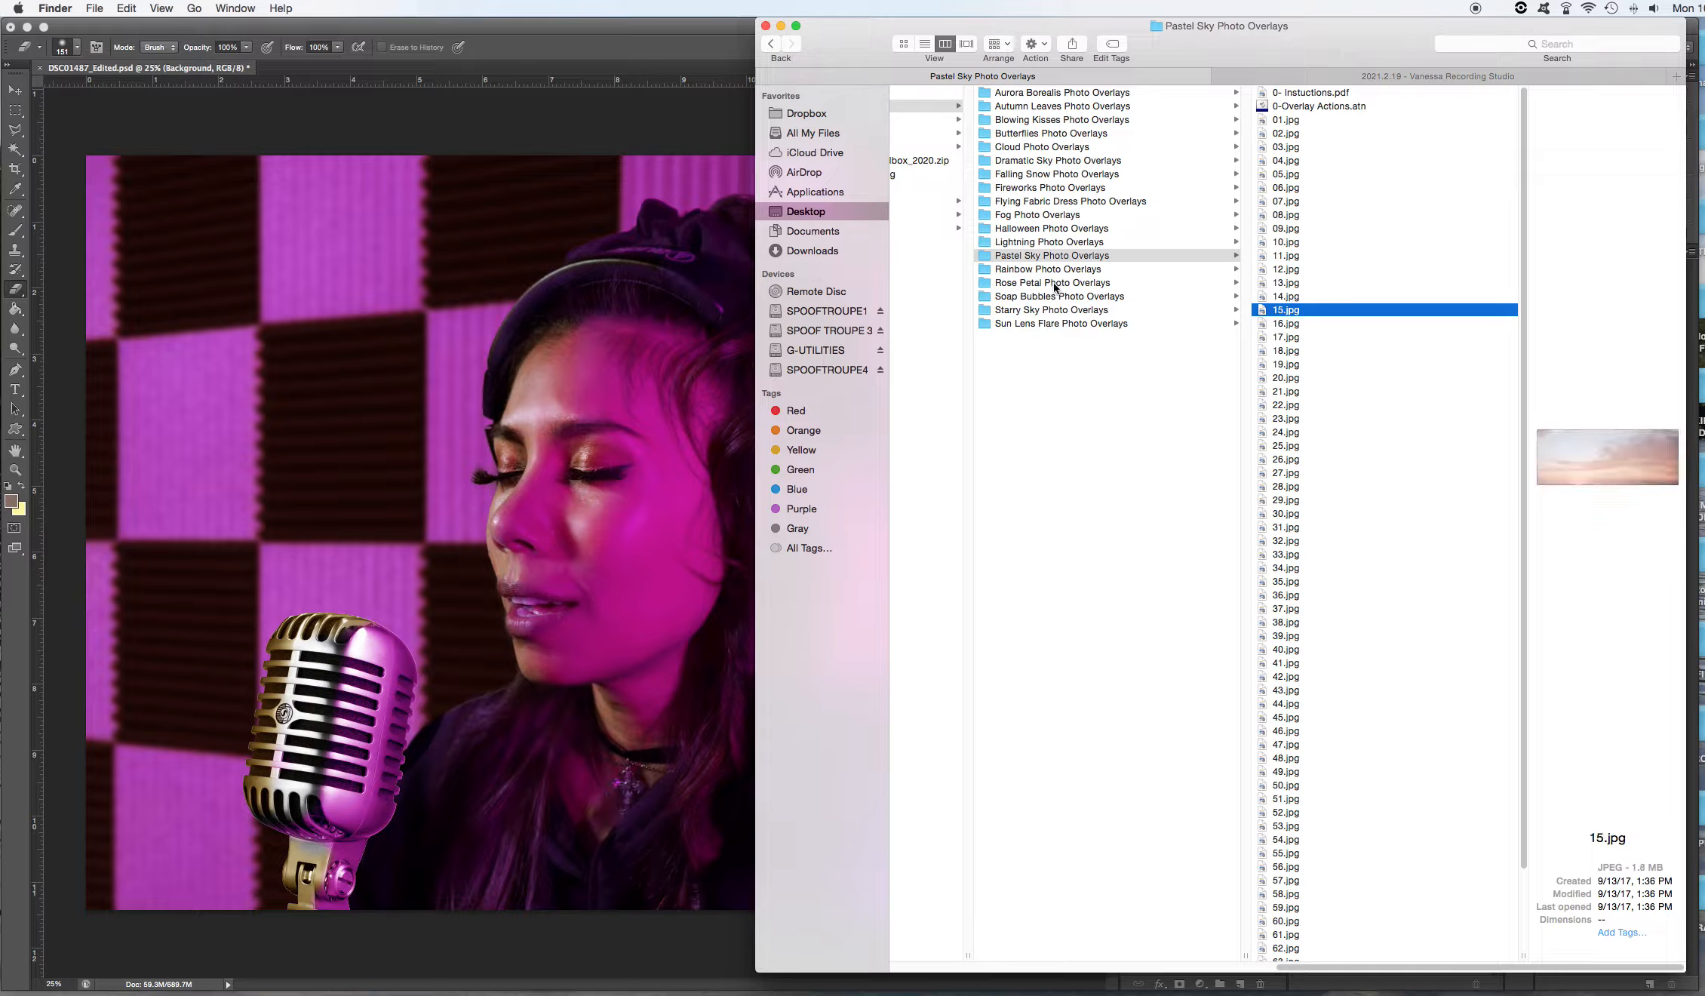
Look through the Rainbow, Rose Petal, Soap Bubbles and Starry Sky Photo Overlays folders for a suitable backdrop effect.
left_click(1076, 270)
left_click(1082, 285)
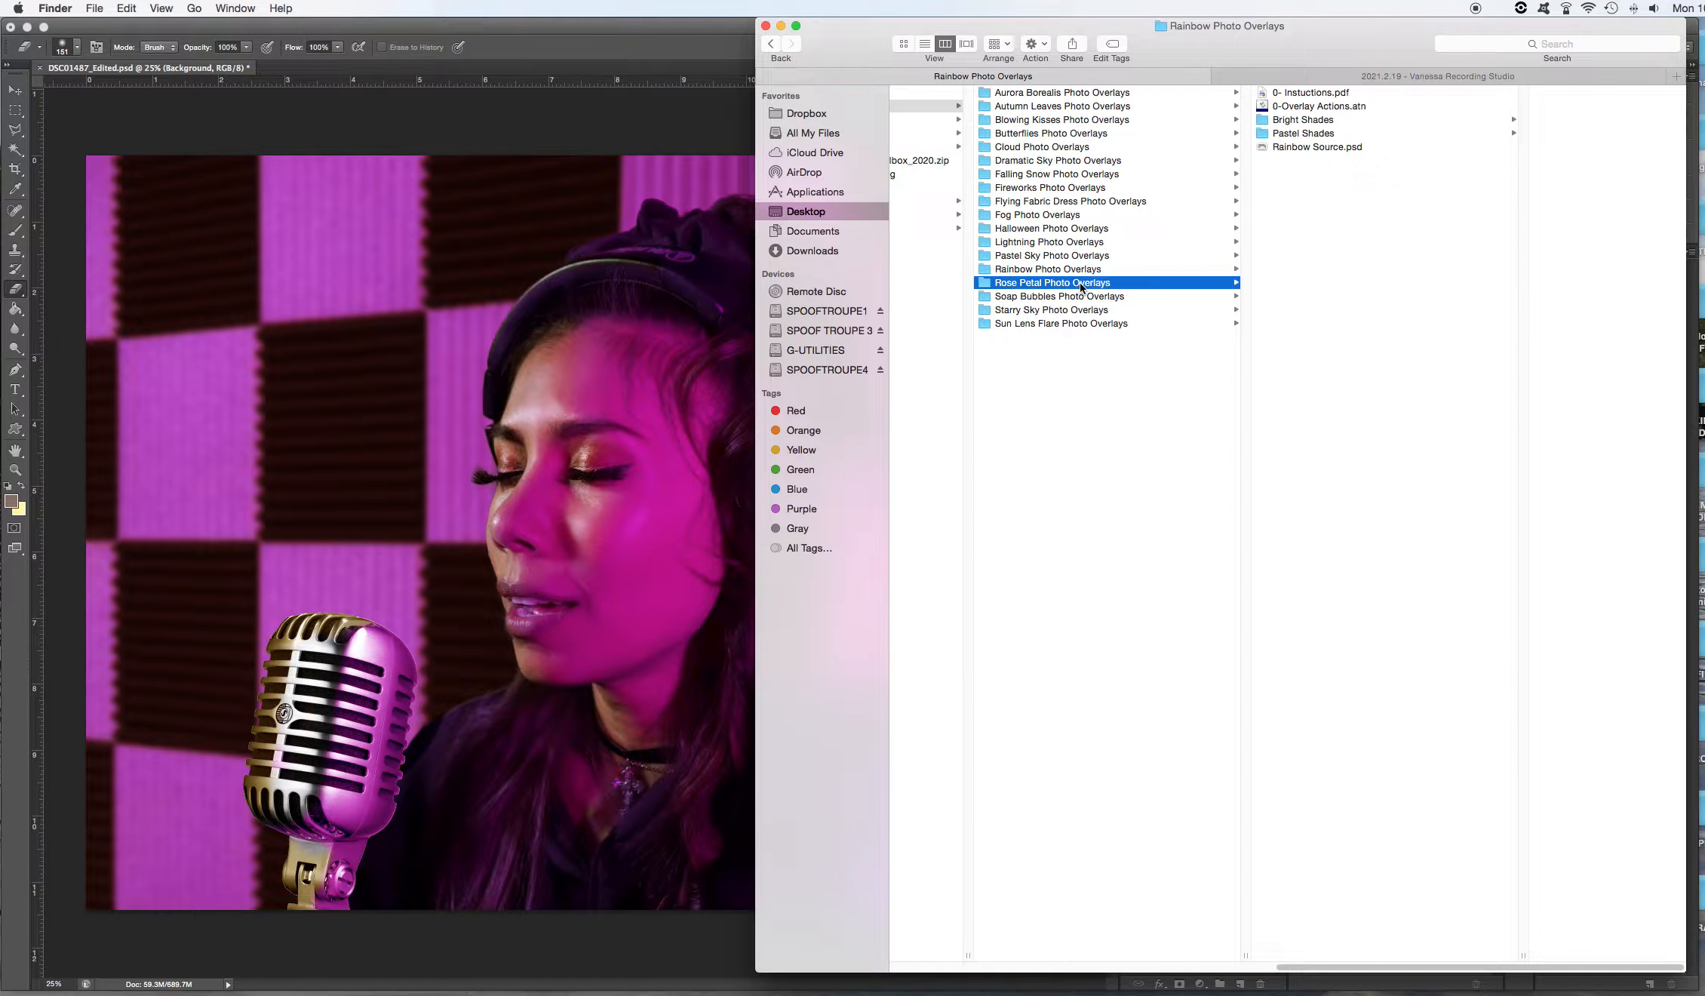
left_click(1322, 201)
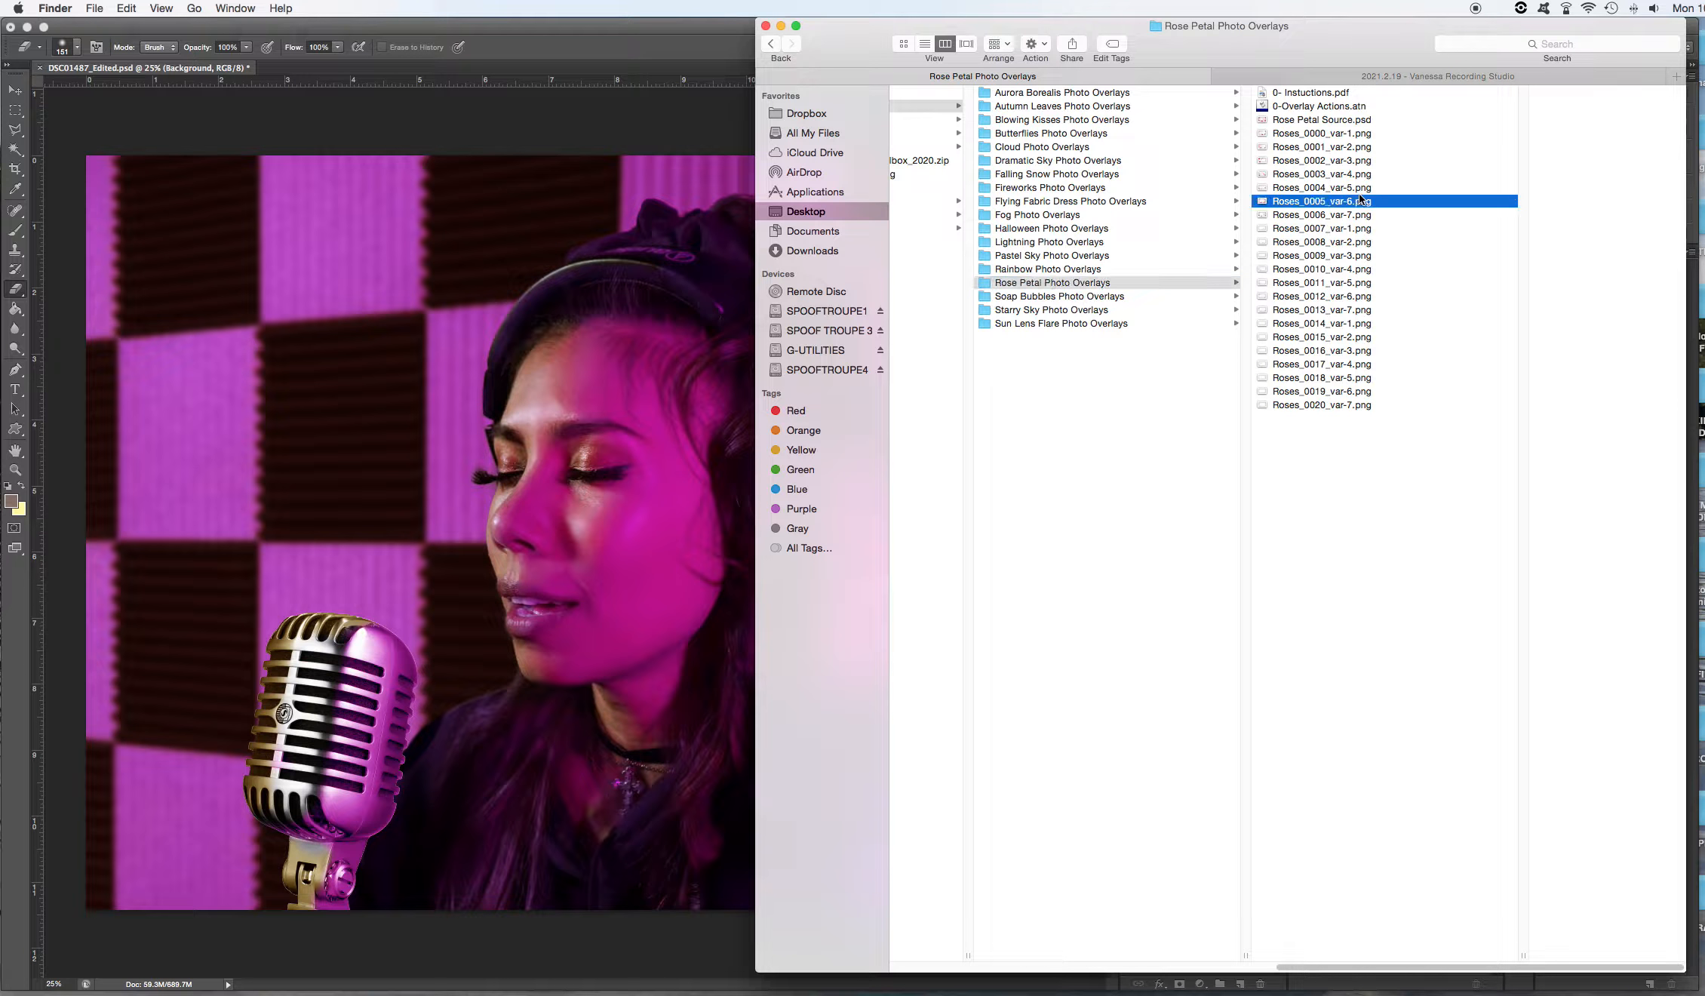
left_click(1328, 283)
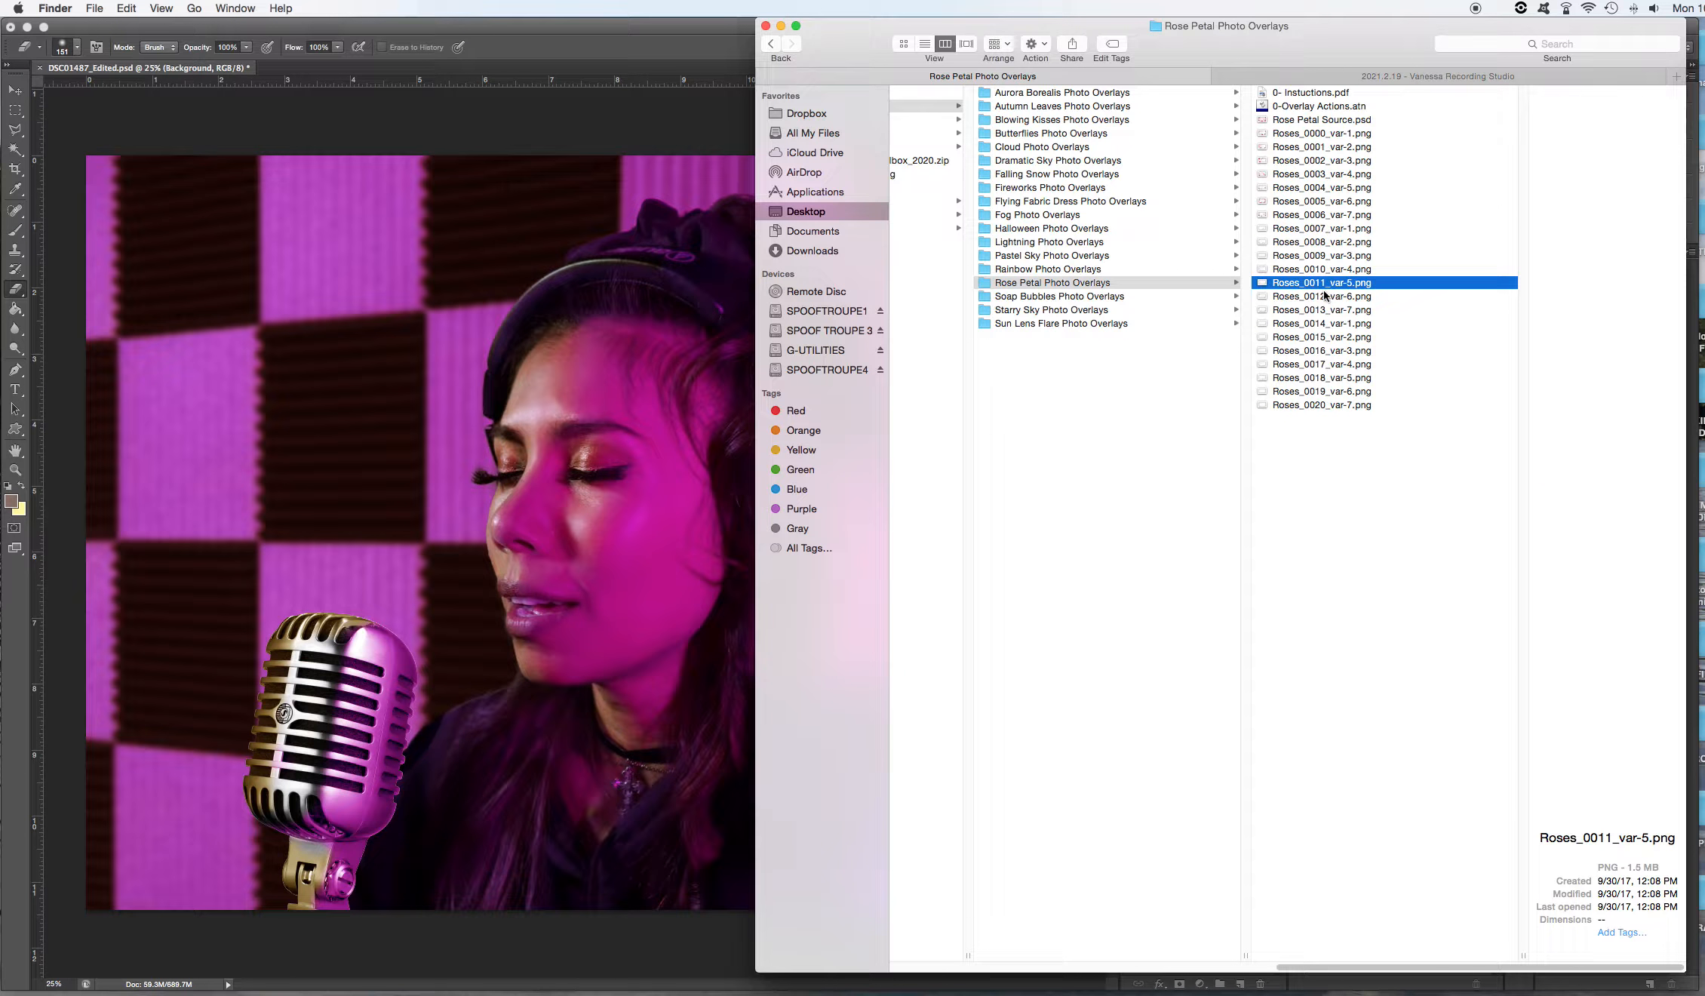
left_click(1126, 298)
left_click(1320, 214)
left_click(1115, 310)
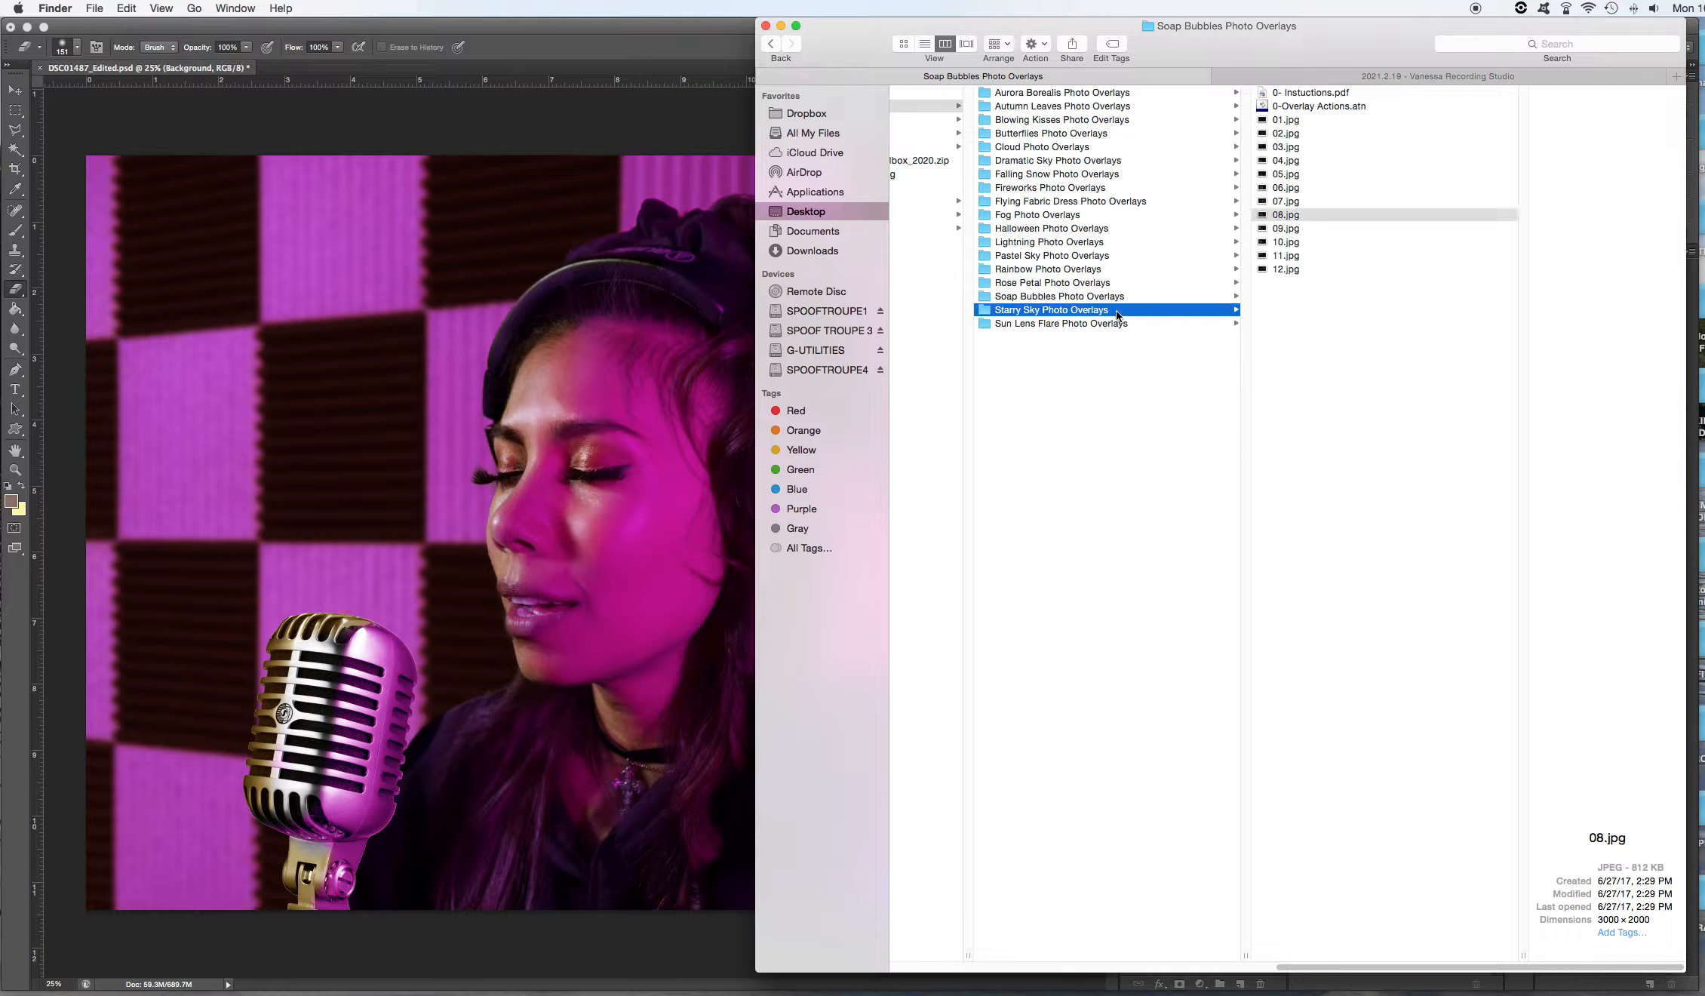
left_click(1311, 189)
left_click(1282, 283)
Preview the images in the Sun Lens Flare Photo Overlays folder, from 01.jpg through 13.jpg, to find a colored flare for the backdrop.
left_click(1058, 325)
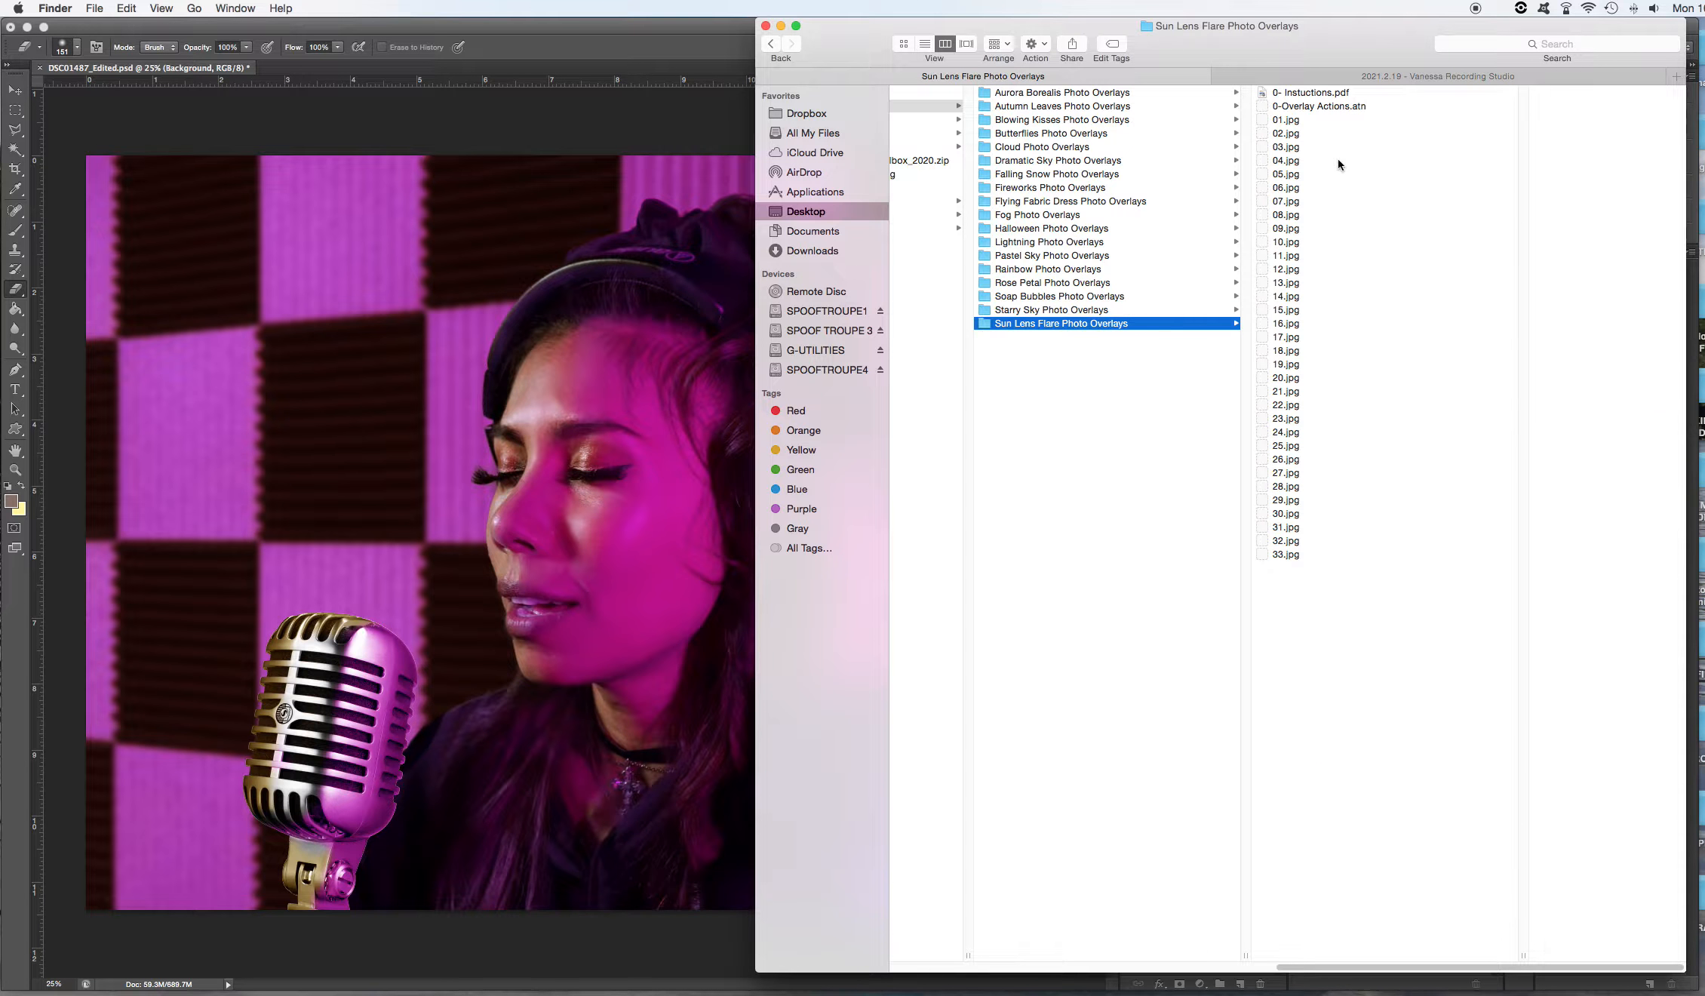
left_click(1328, 160)
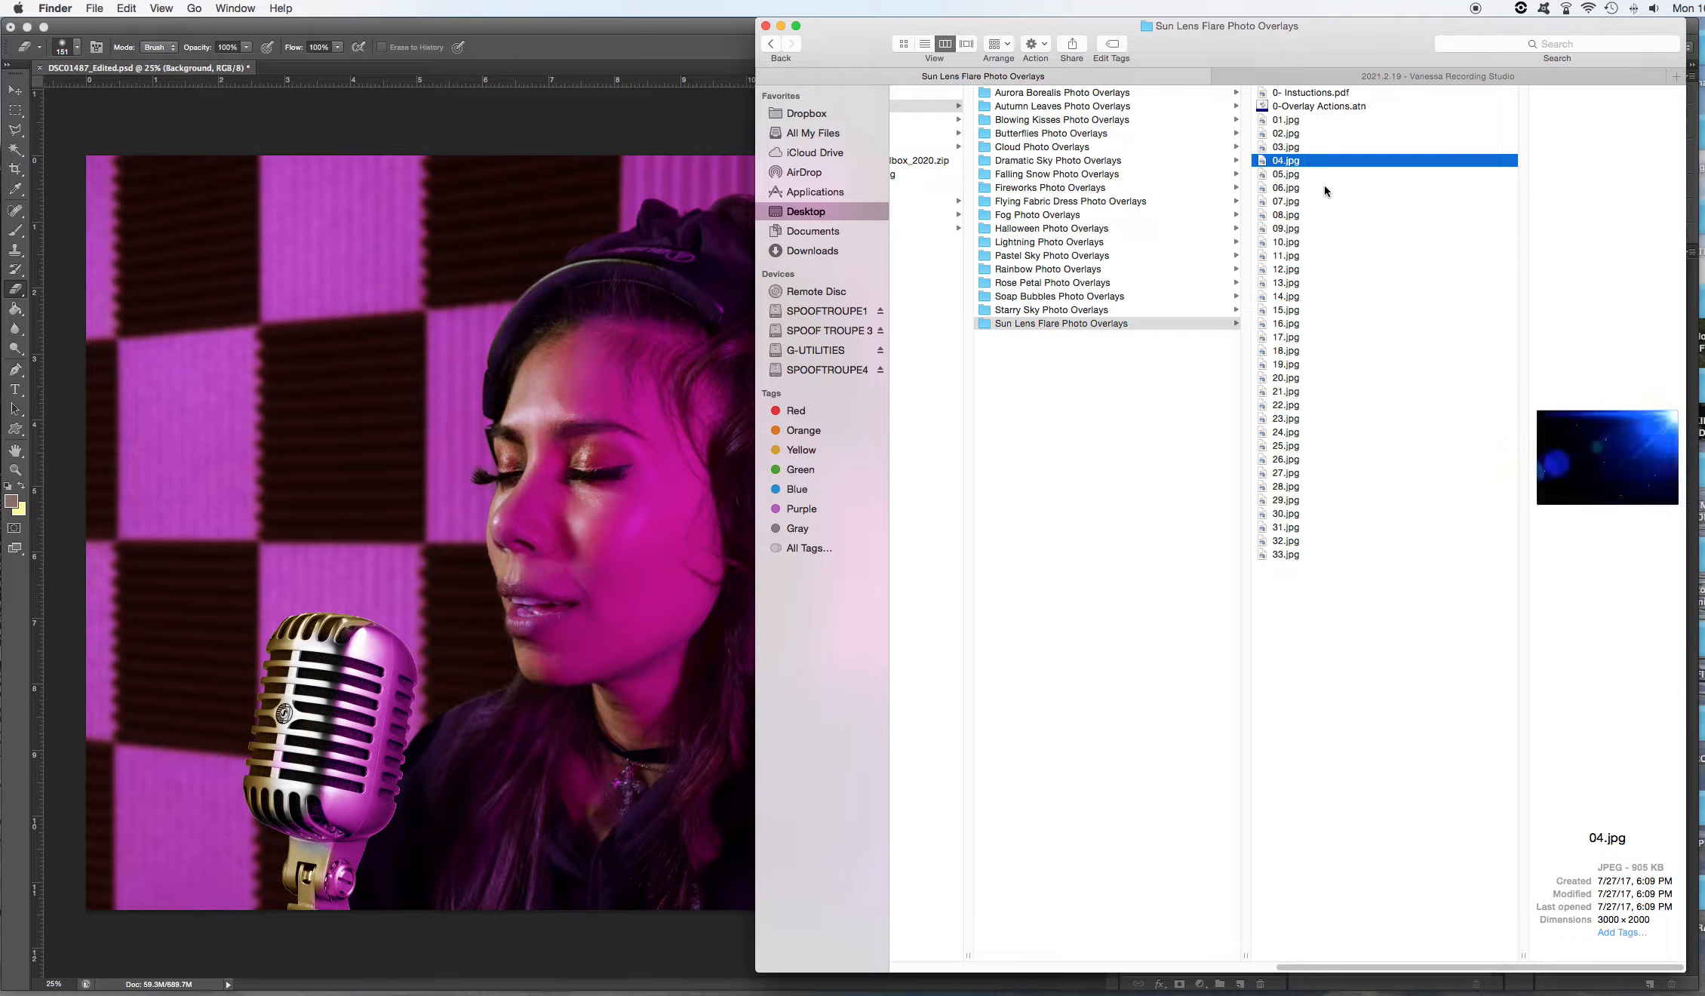
left_click(1310, 119)
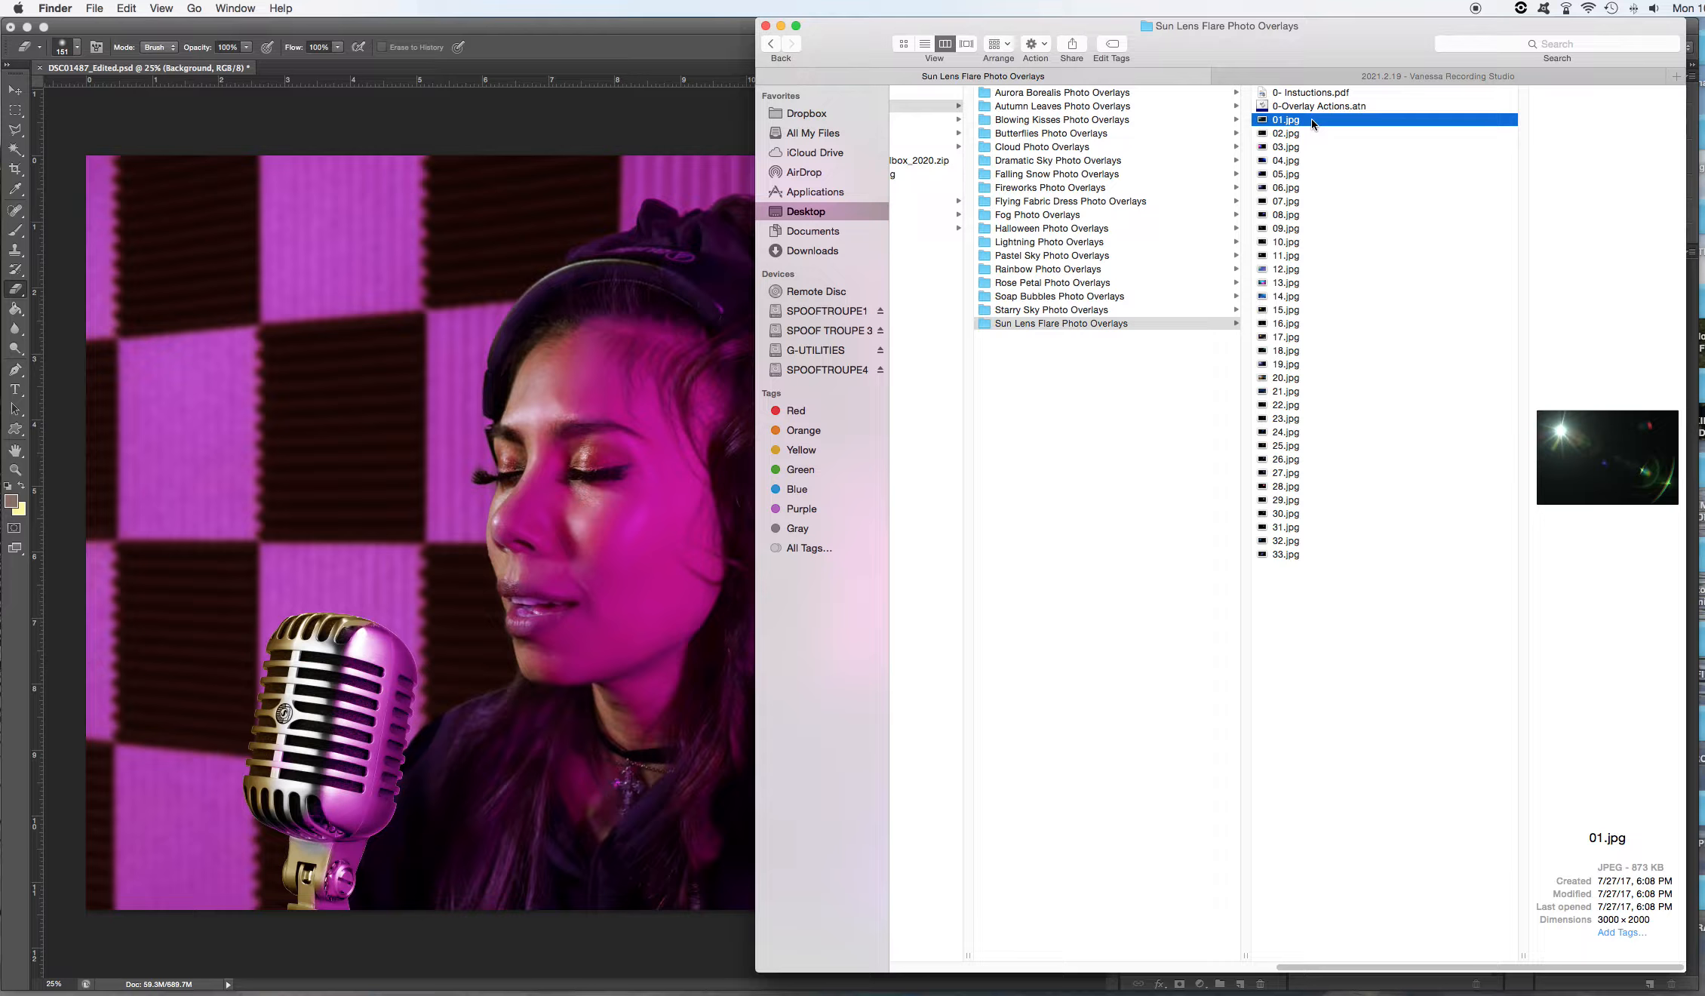
key("Down")
key("Down")
key("Down")
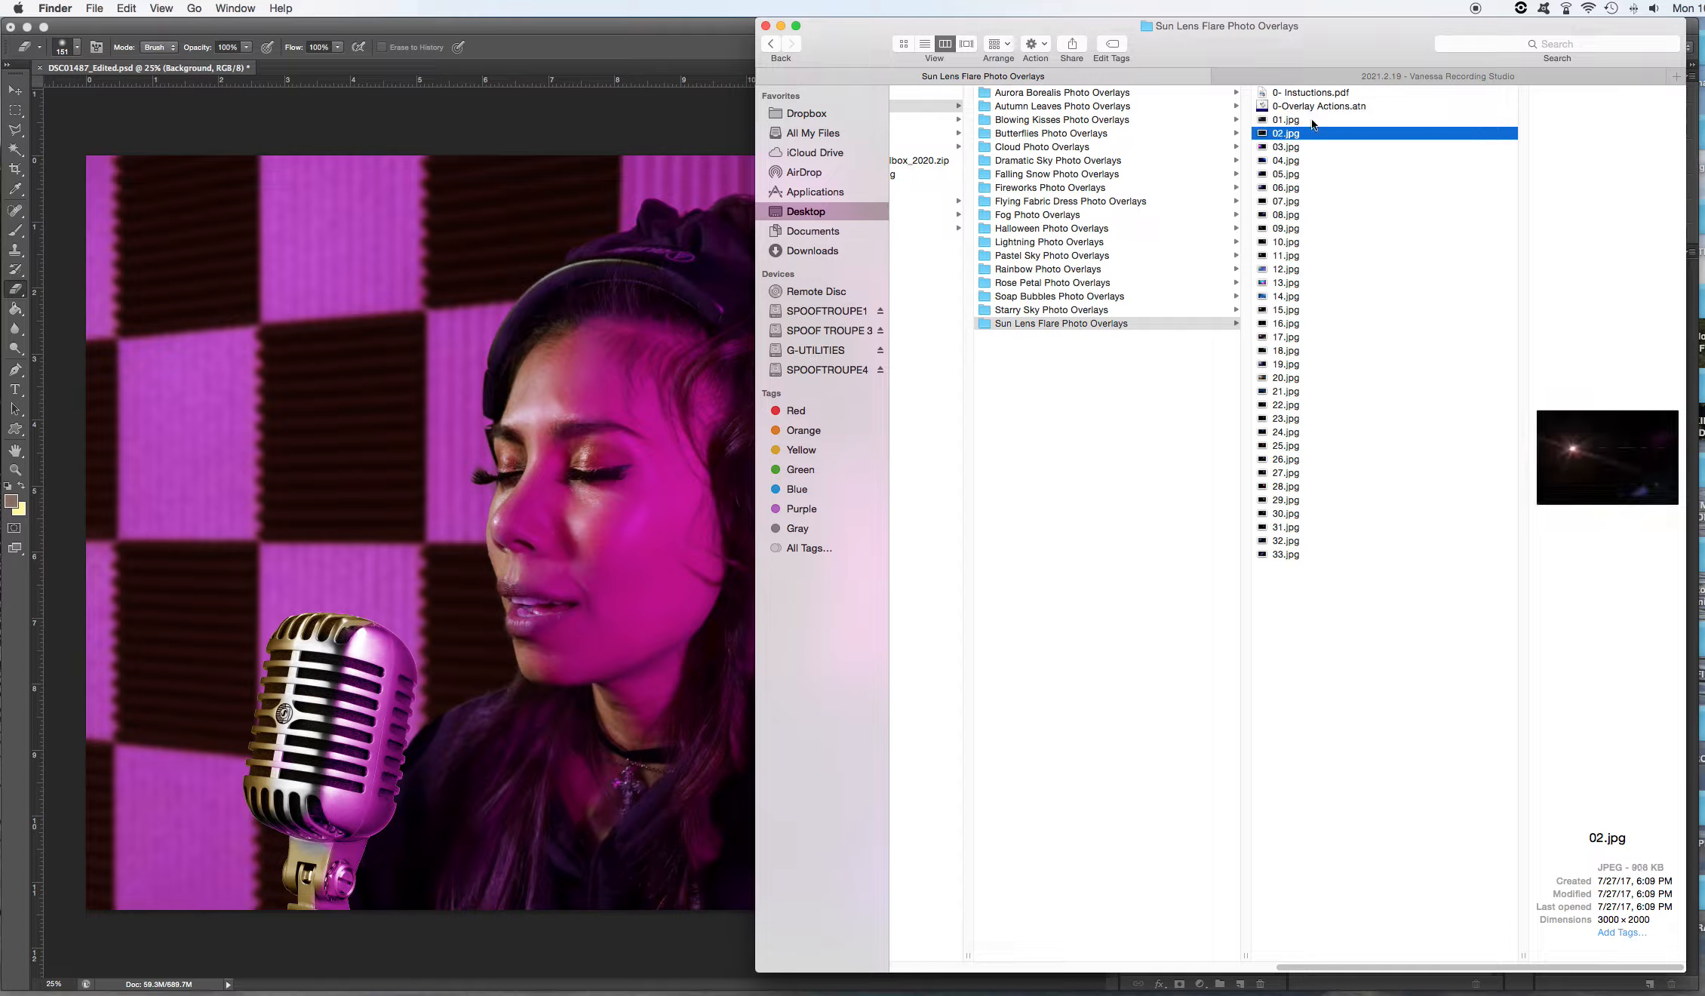
key("Down")
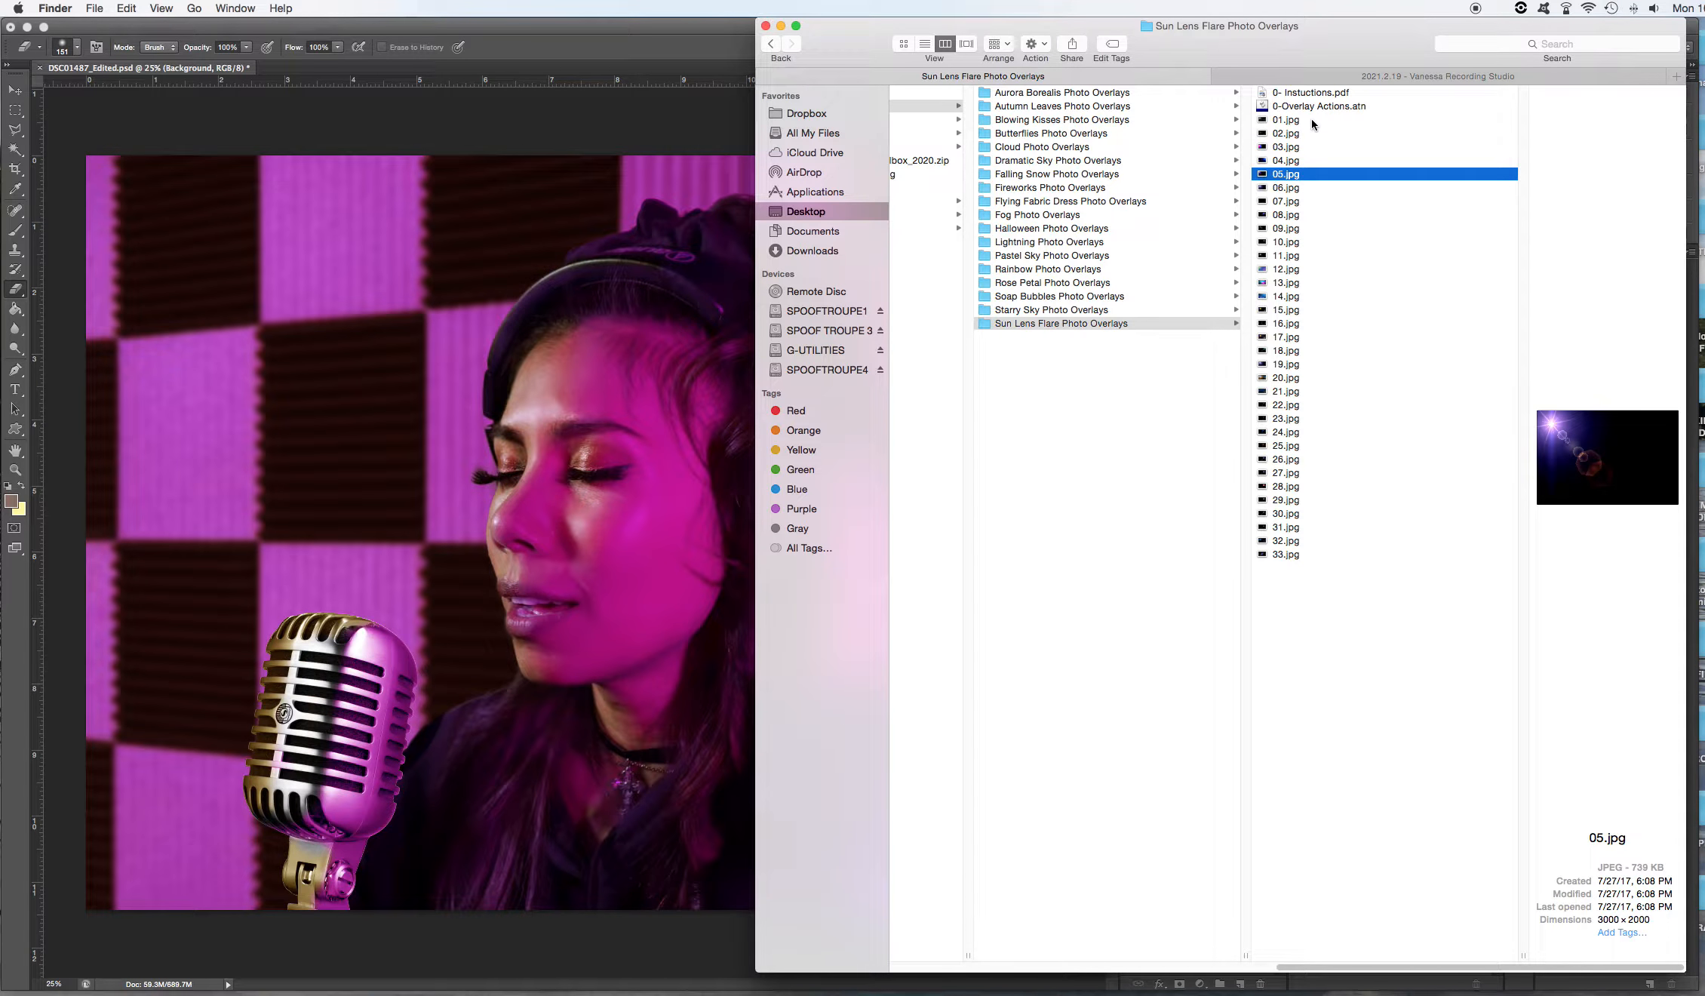
key("Down")
key("Down")
key("Up")
key("Down")
key("Down")
key("Down")
key("Down")
key("Down")
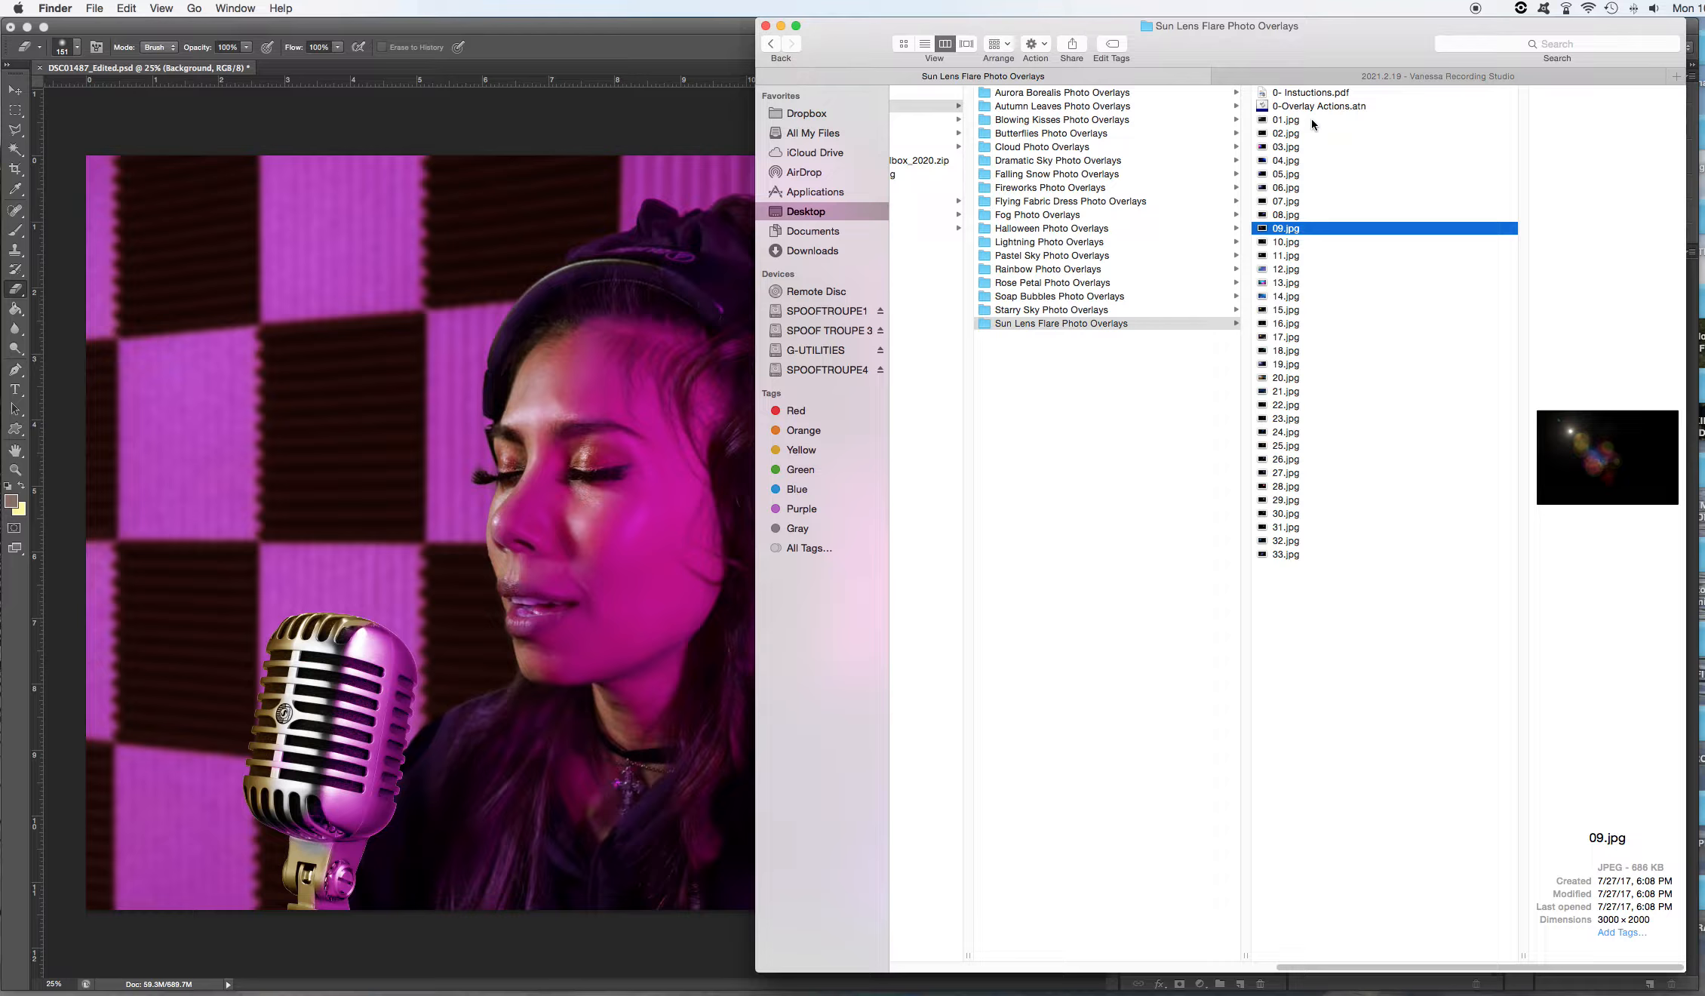
key("Down")
key("Down")
key("Down")
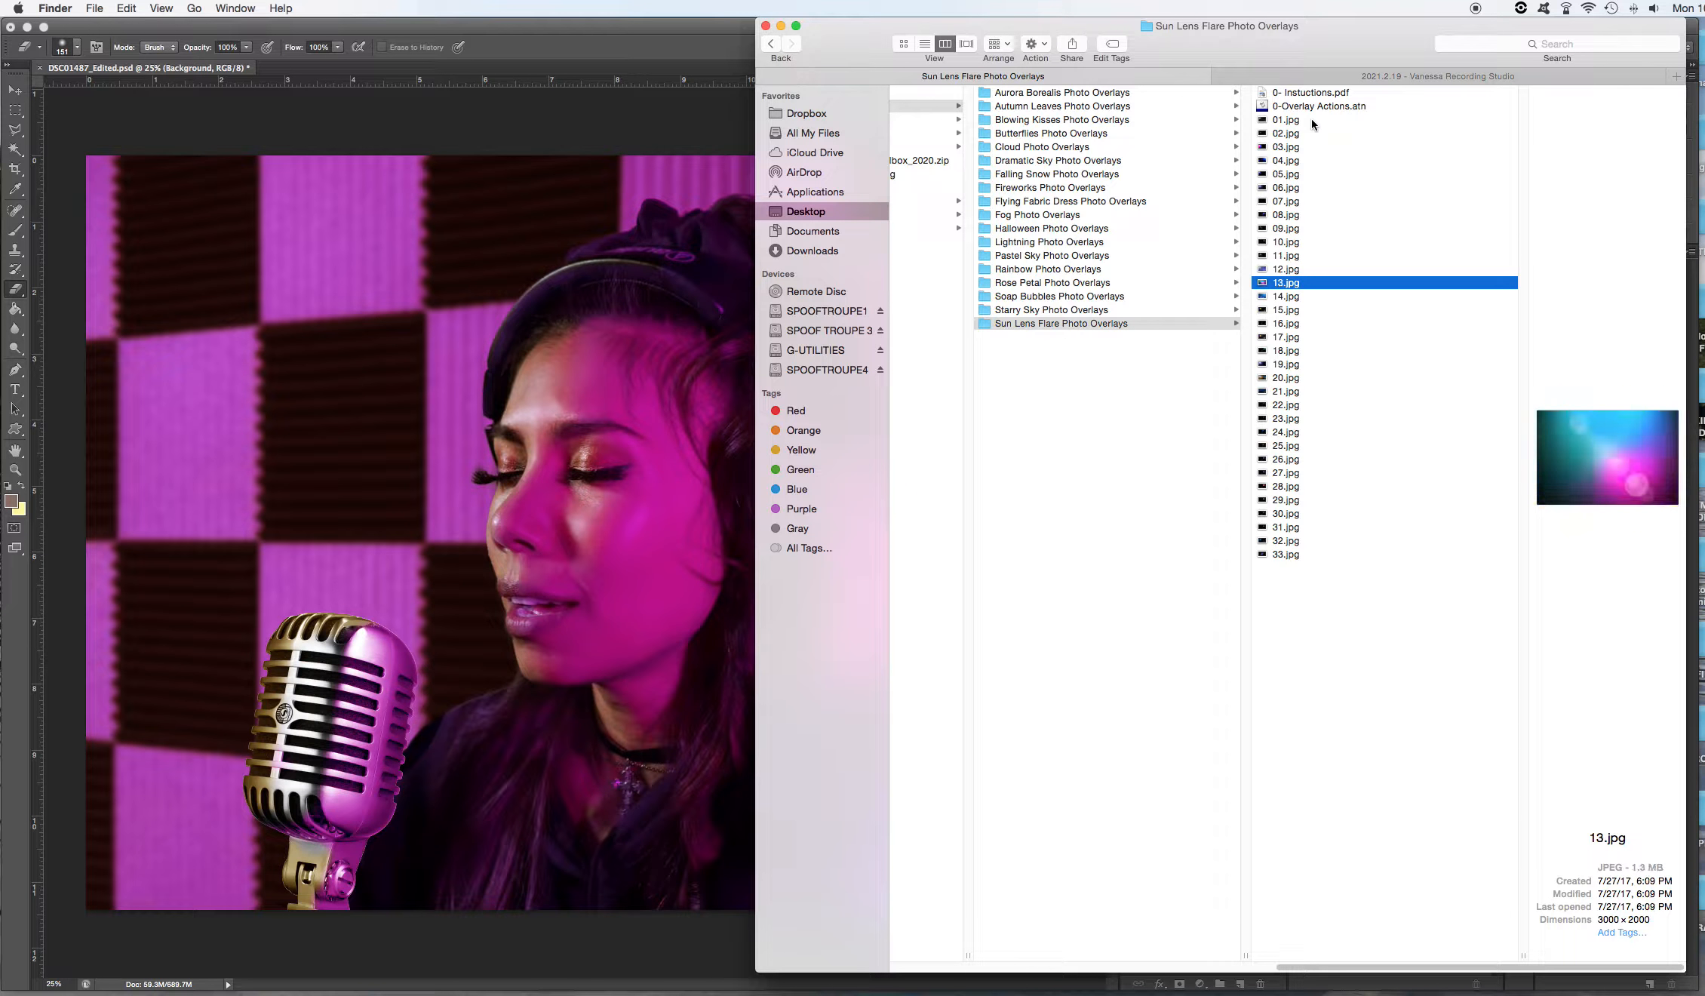
key("Up")
key("Down")
key("Up")
Place lens flare overlay 13.jpg in the Photoshop composite above the checkered background and stretch it to cover the whole canvas.
left_click_drag(1344, 288, 479, 461)
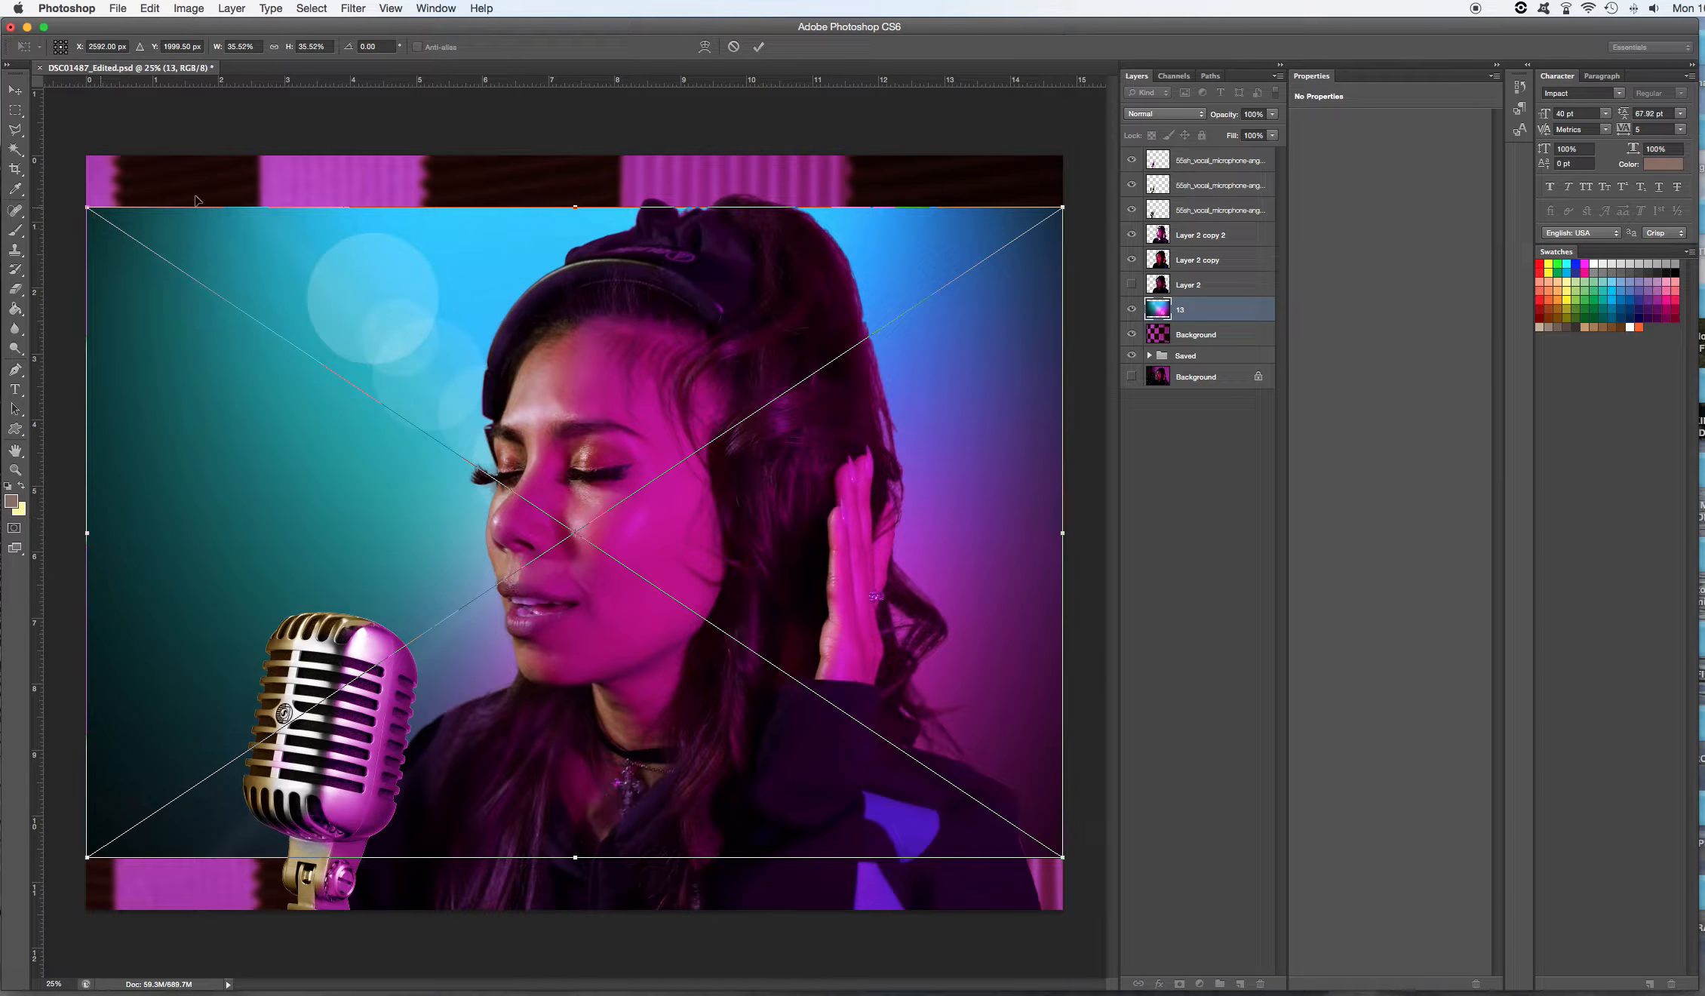
left_click_drag(576, 206, 576, 155)
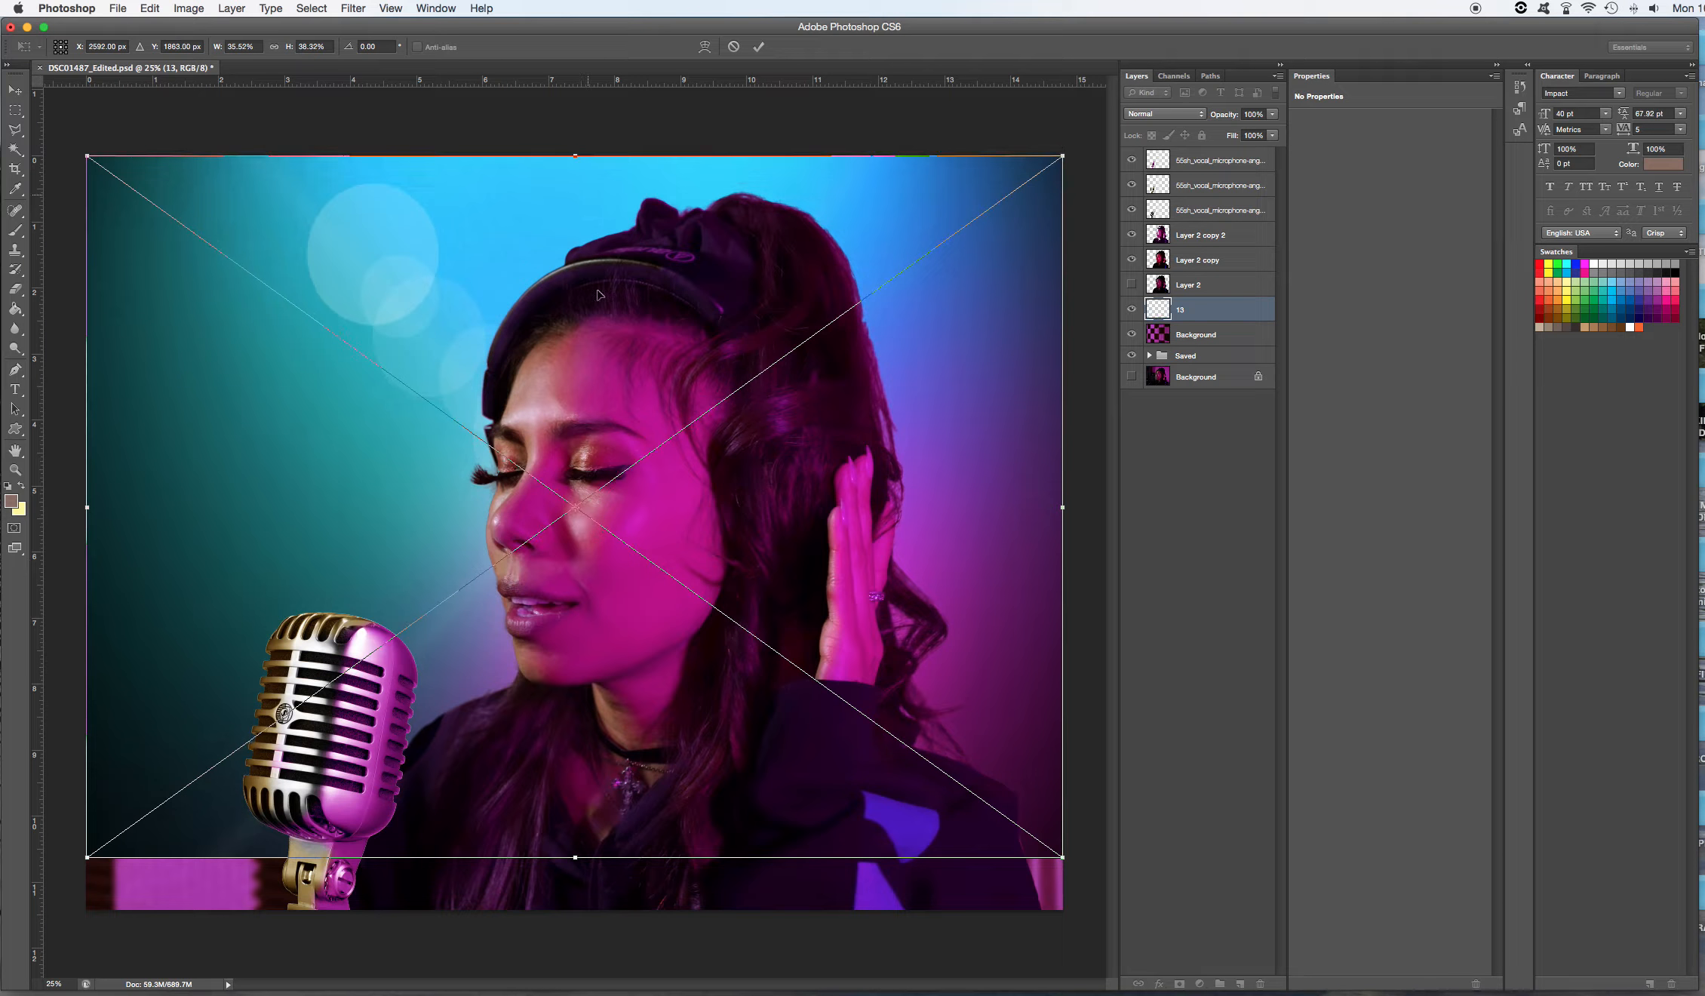
left_click_drag(577, 862, 603, 910)
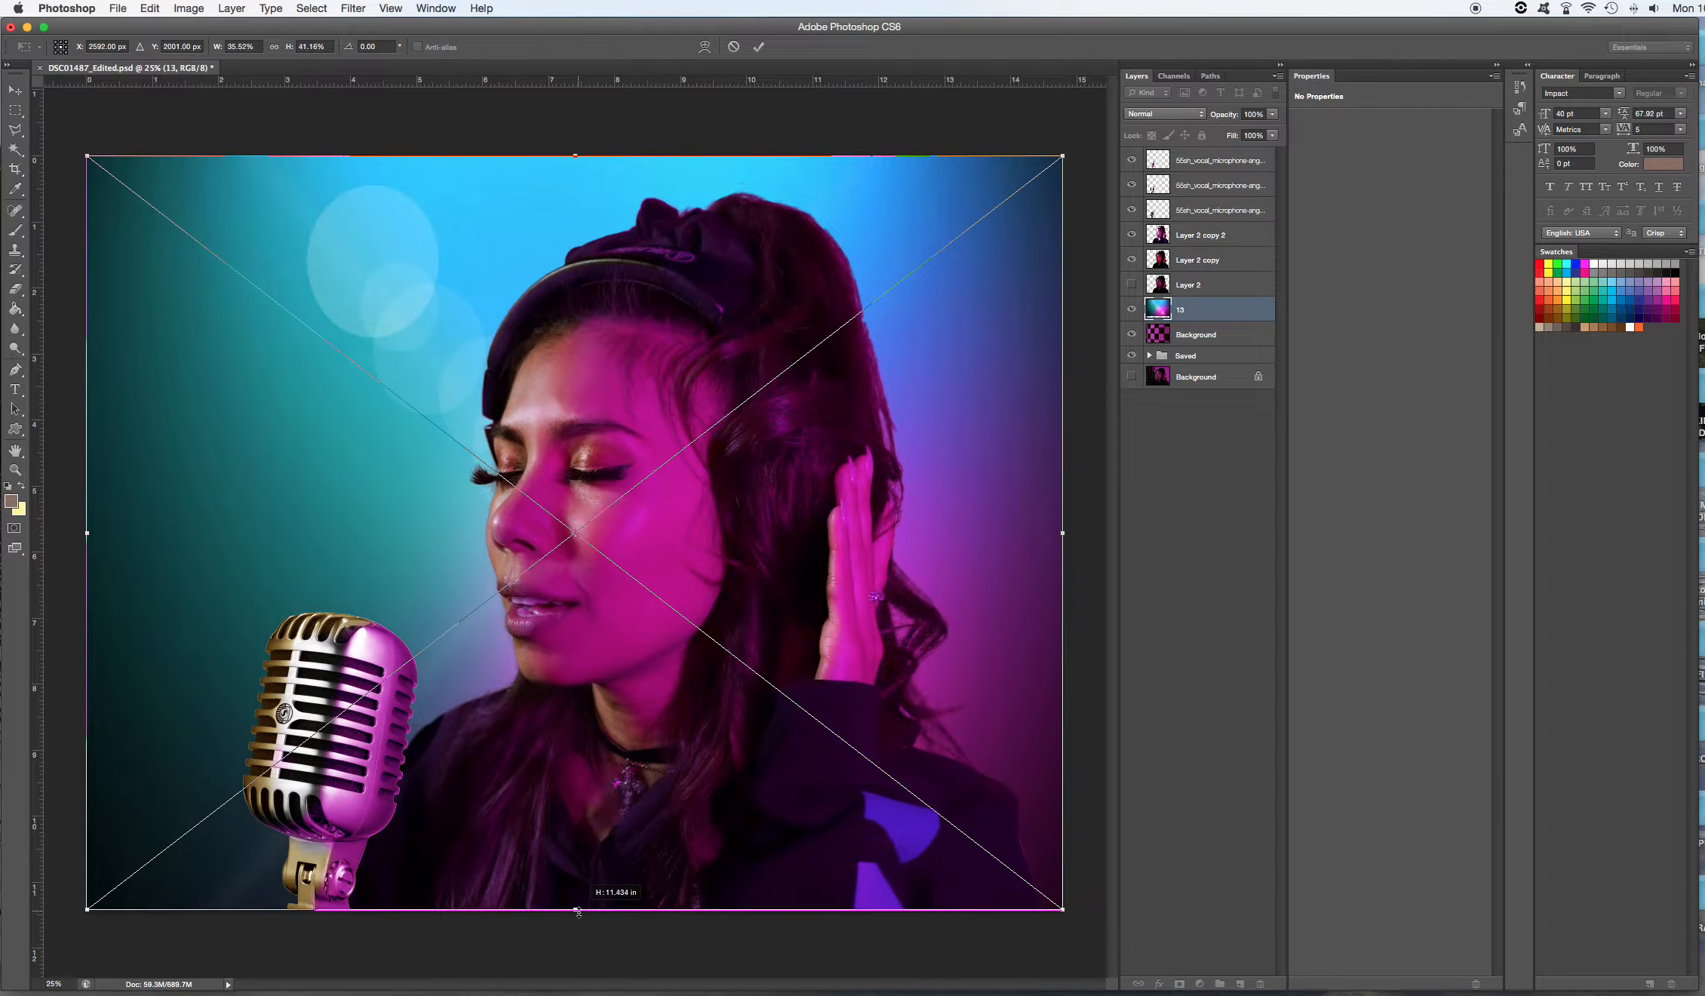
key("Return")
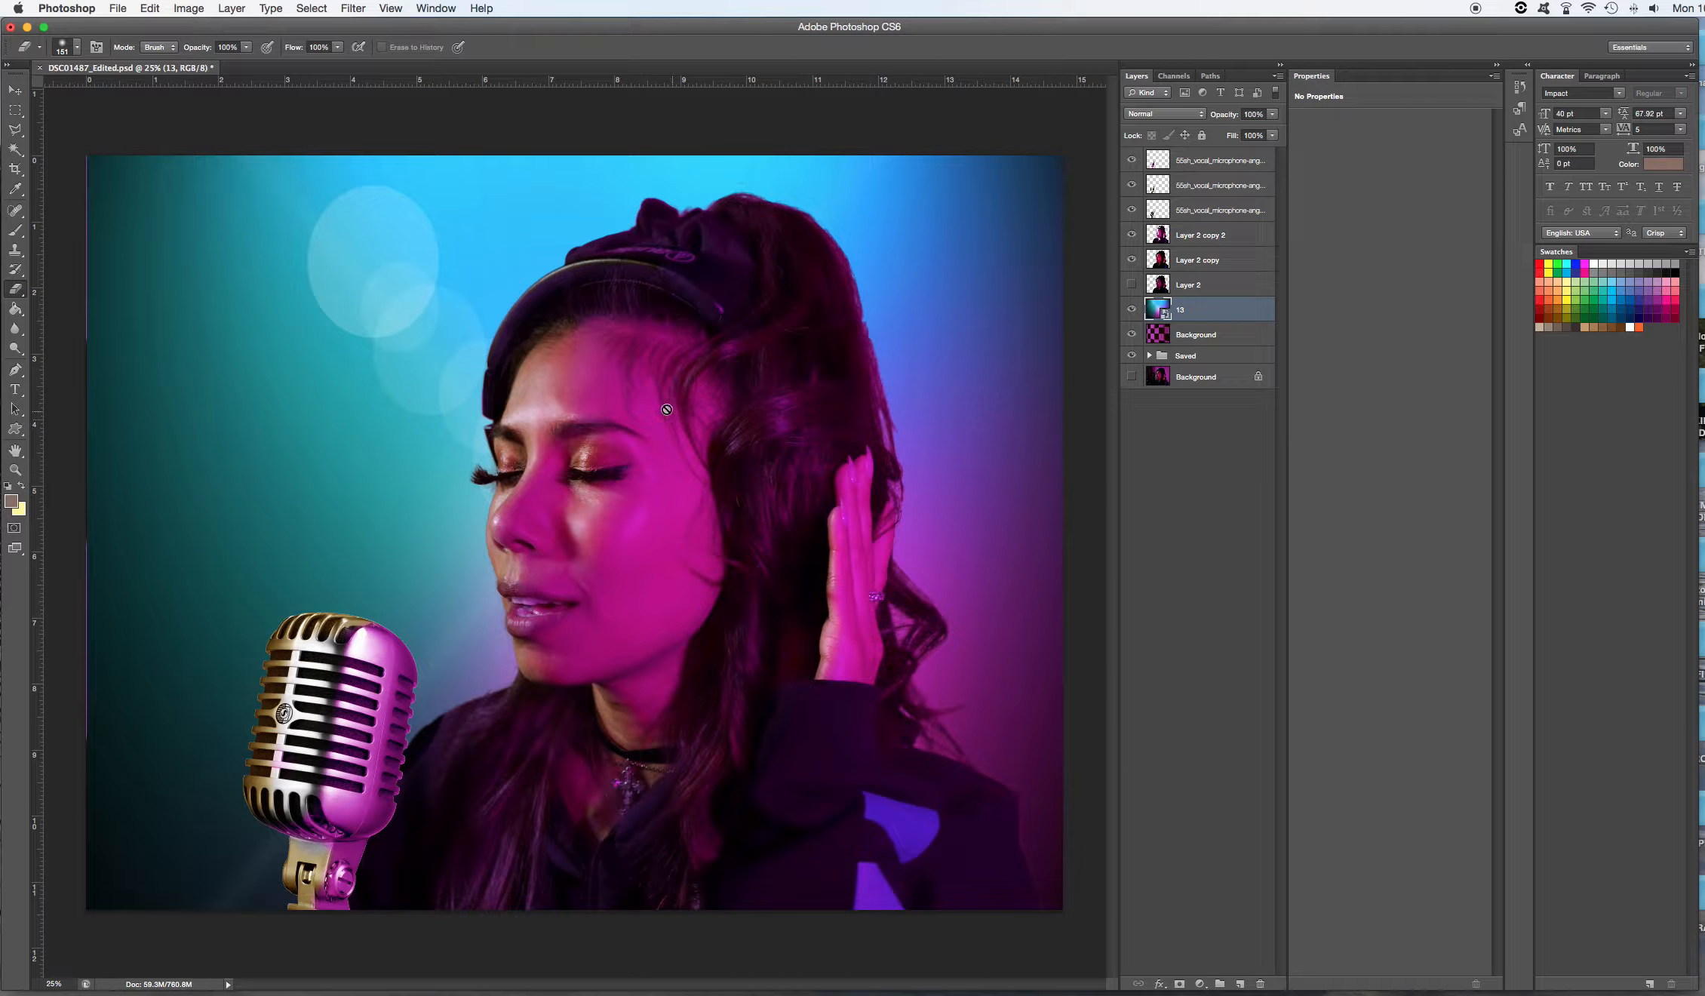
left_click(150, 8)
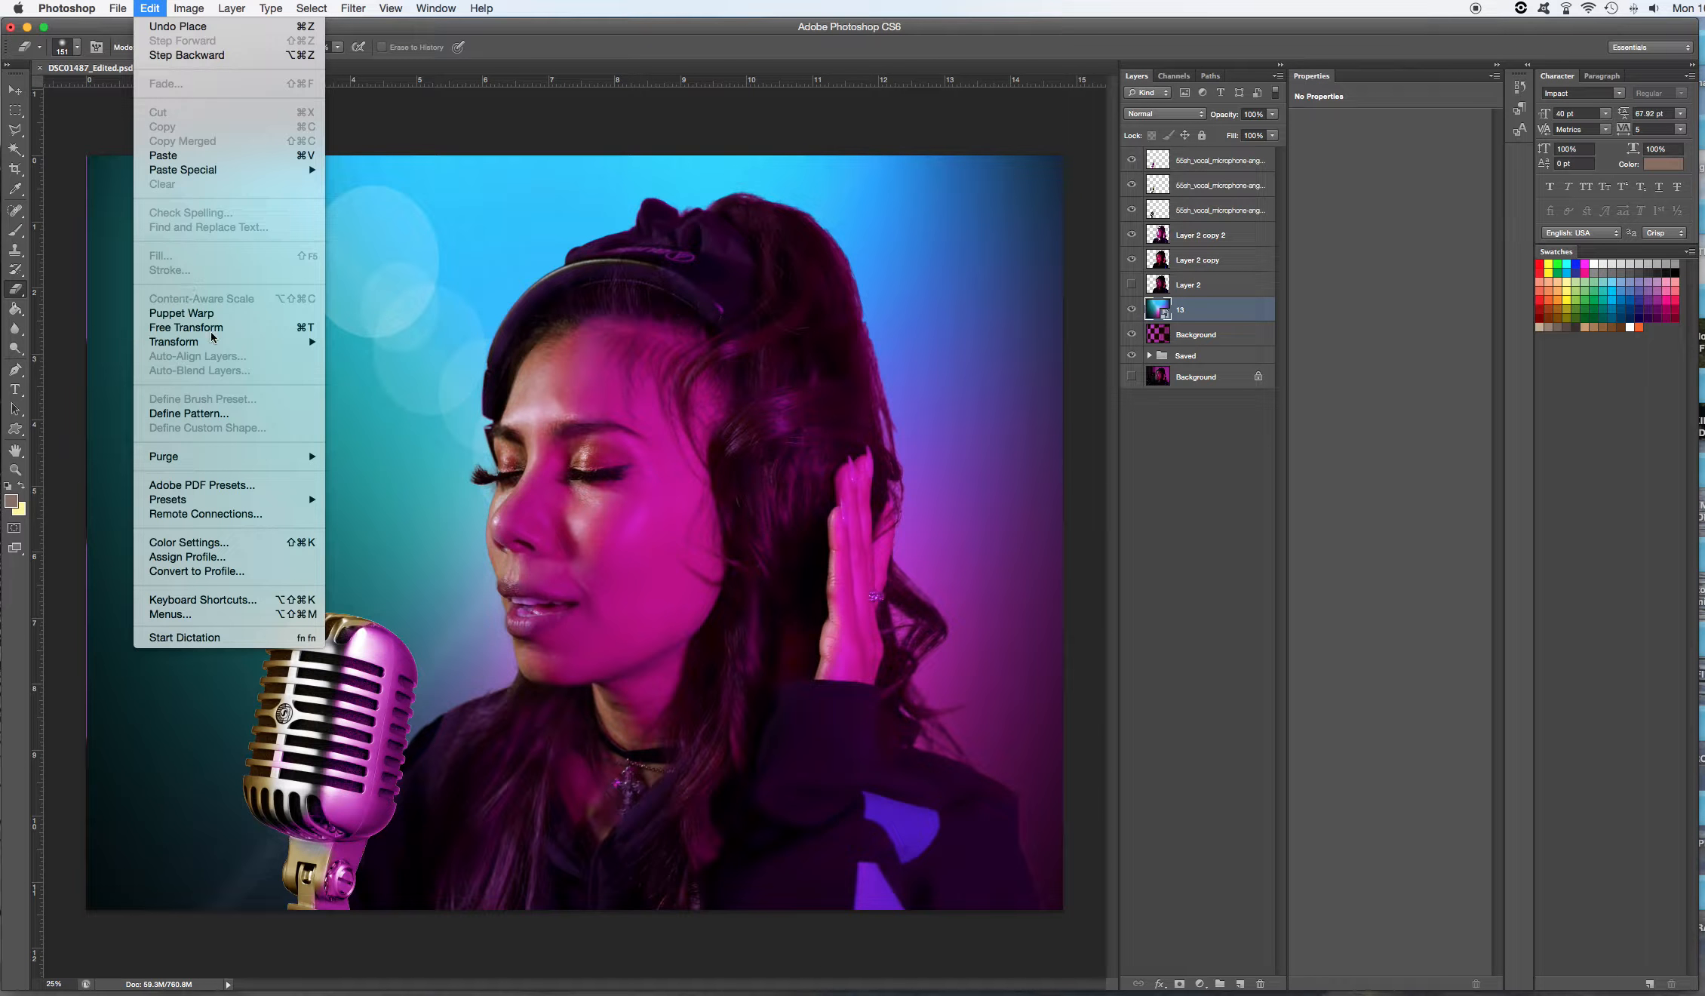
left_click(181, 329)
left_click_drag(87, 534, 83, 534)
key("Return")
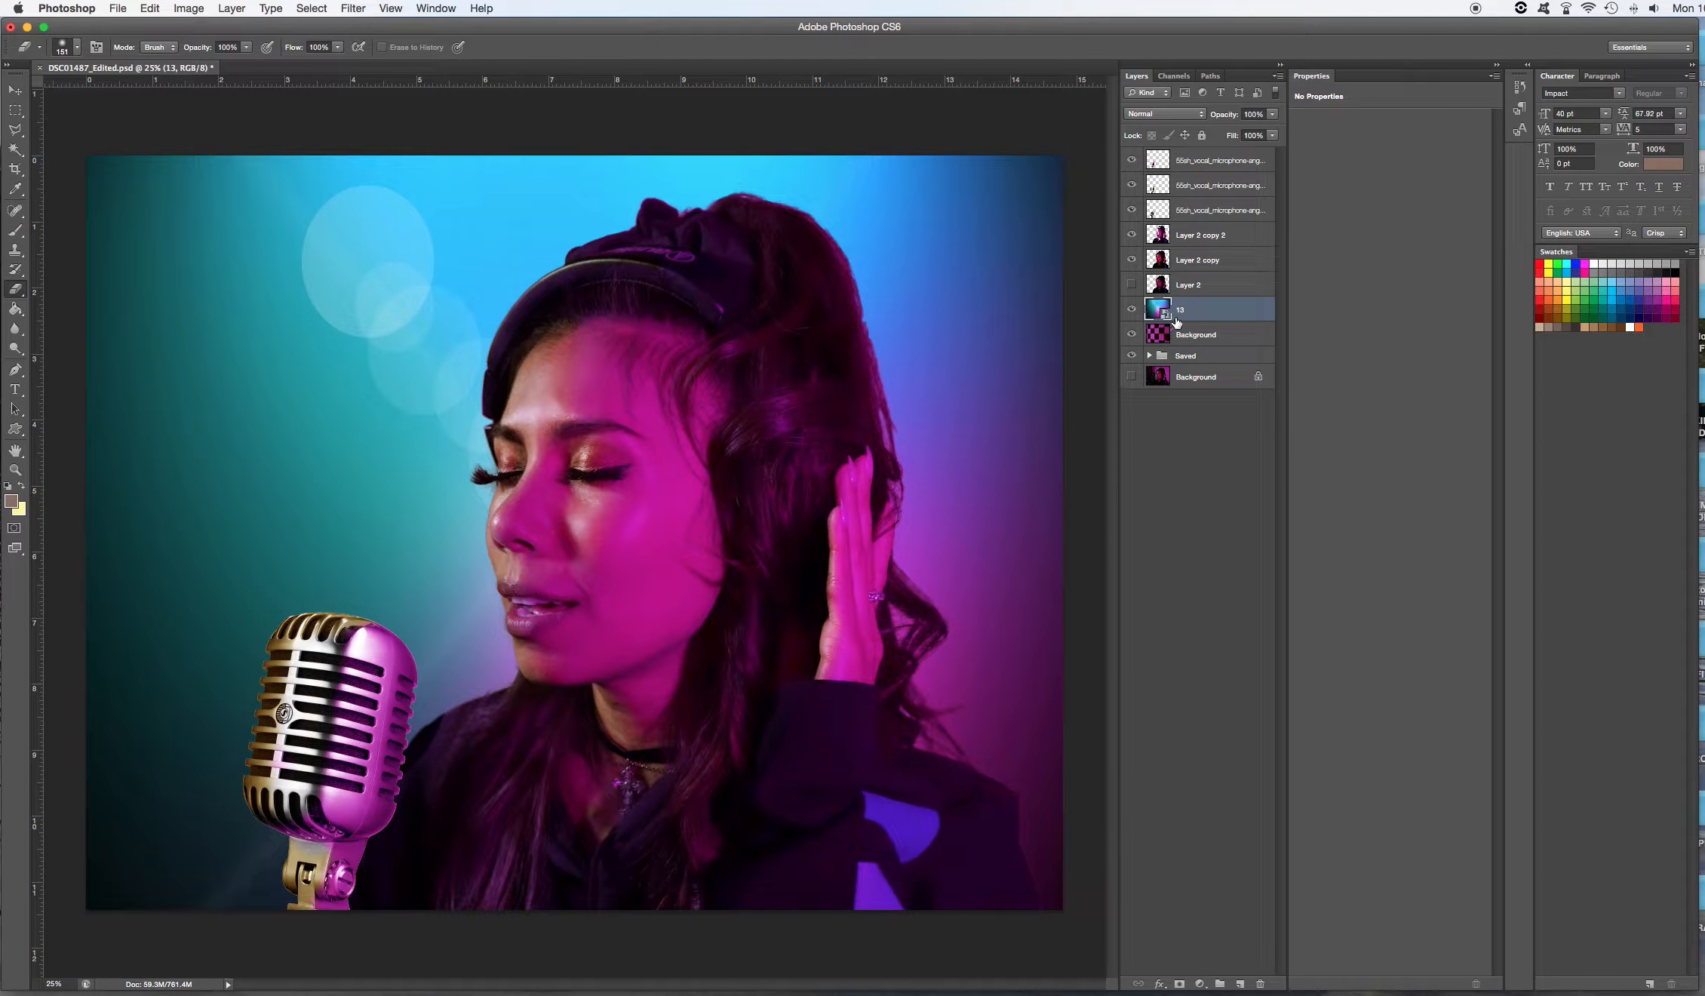
Try the lens flare layer in Screen mode, compare the backdrop with the layer hidden and shown, and delete it.
left_click(1184, 115)
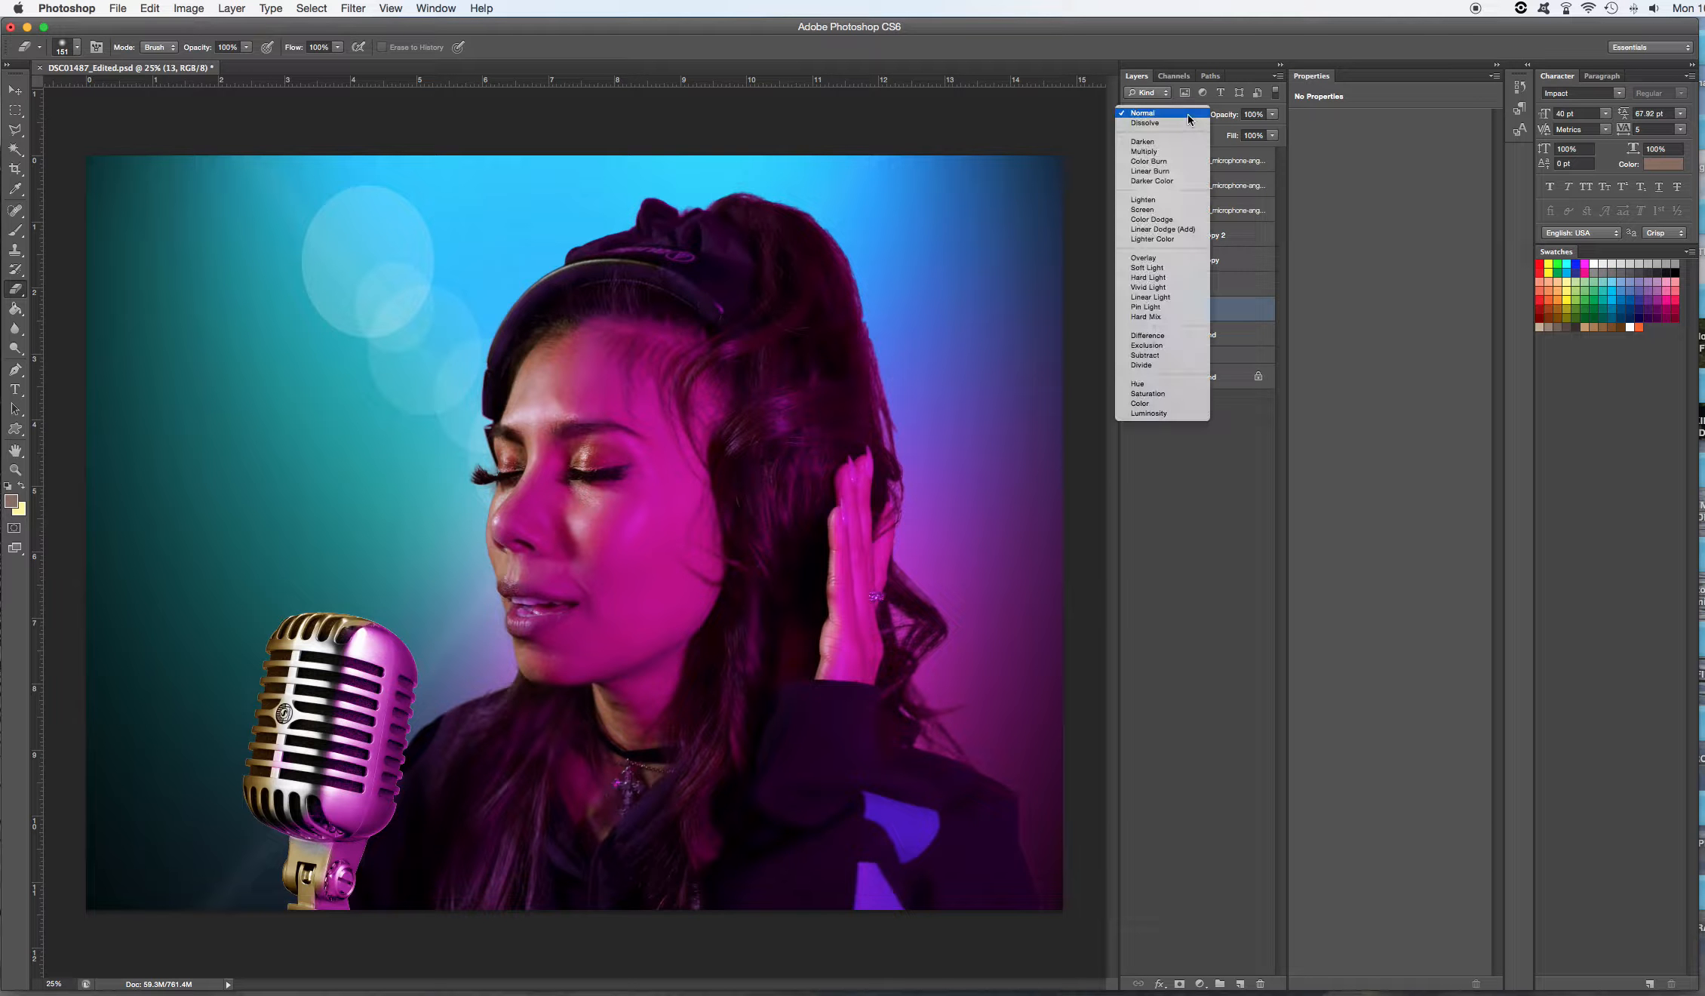
left_click(1183, 210)
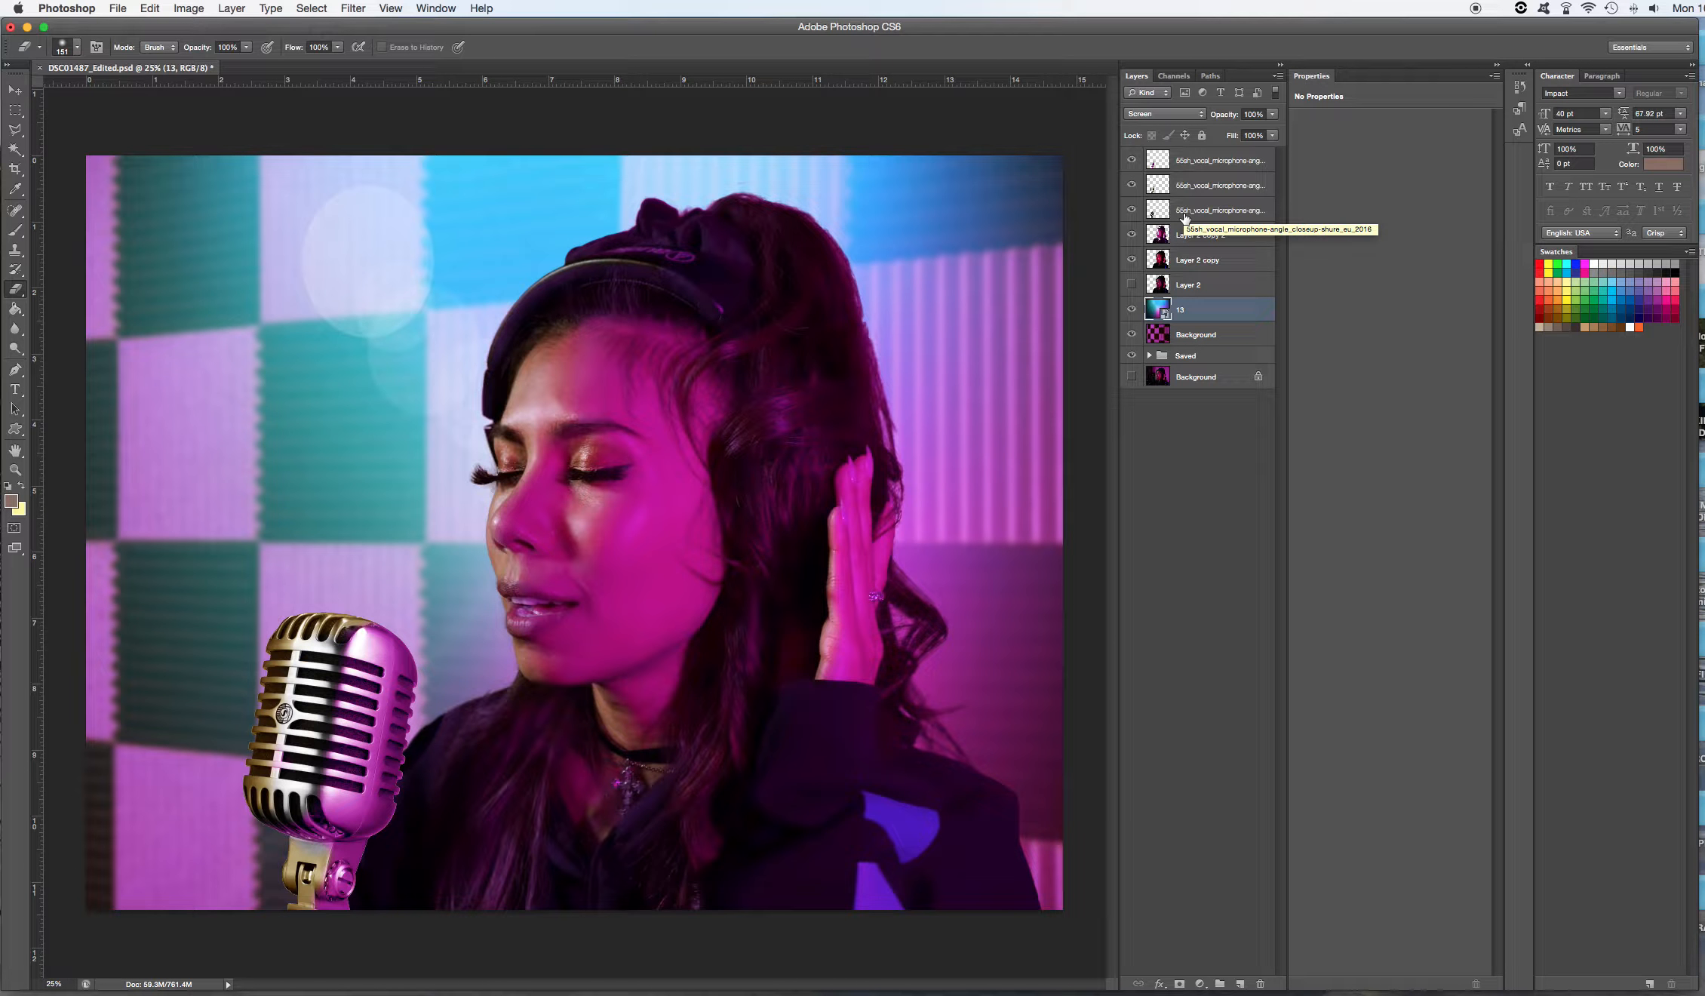
left_click(1132, 311)
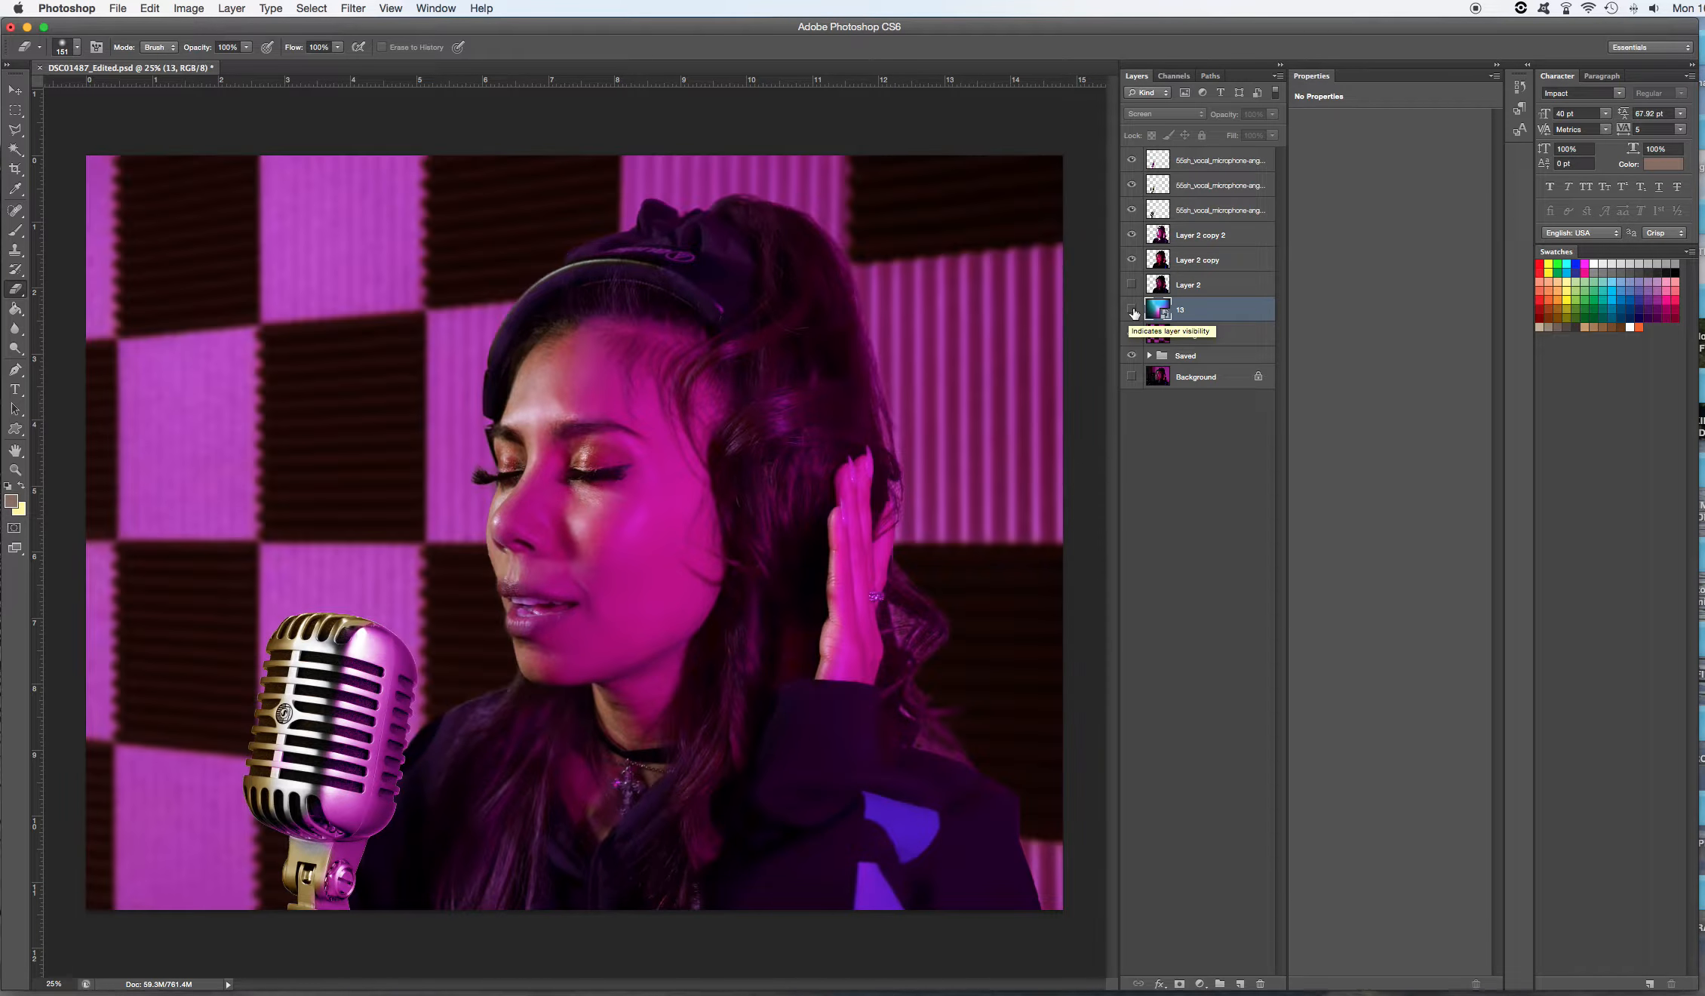
left_click(1132, 311)
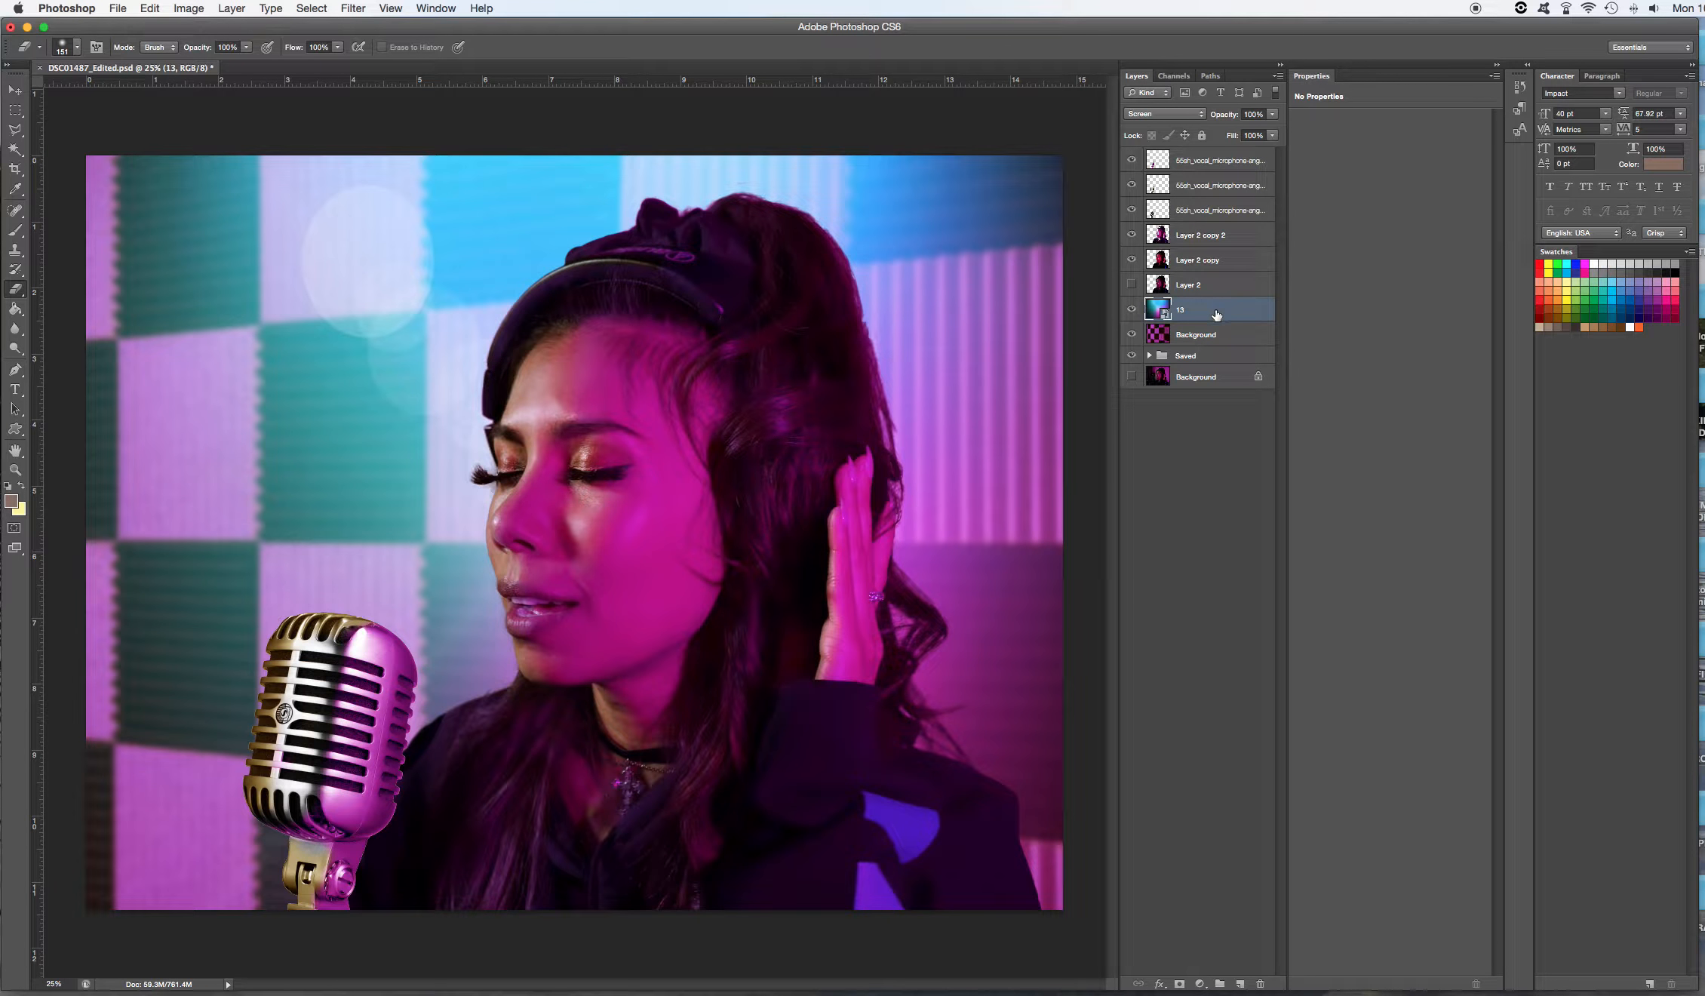
key("Delete")
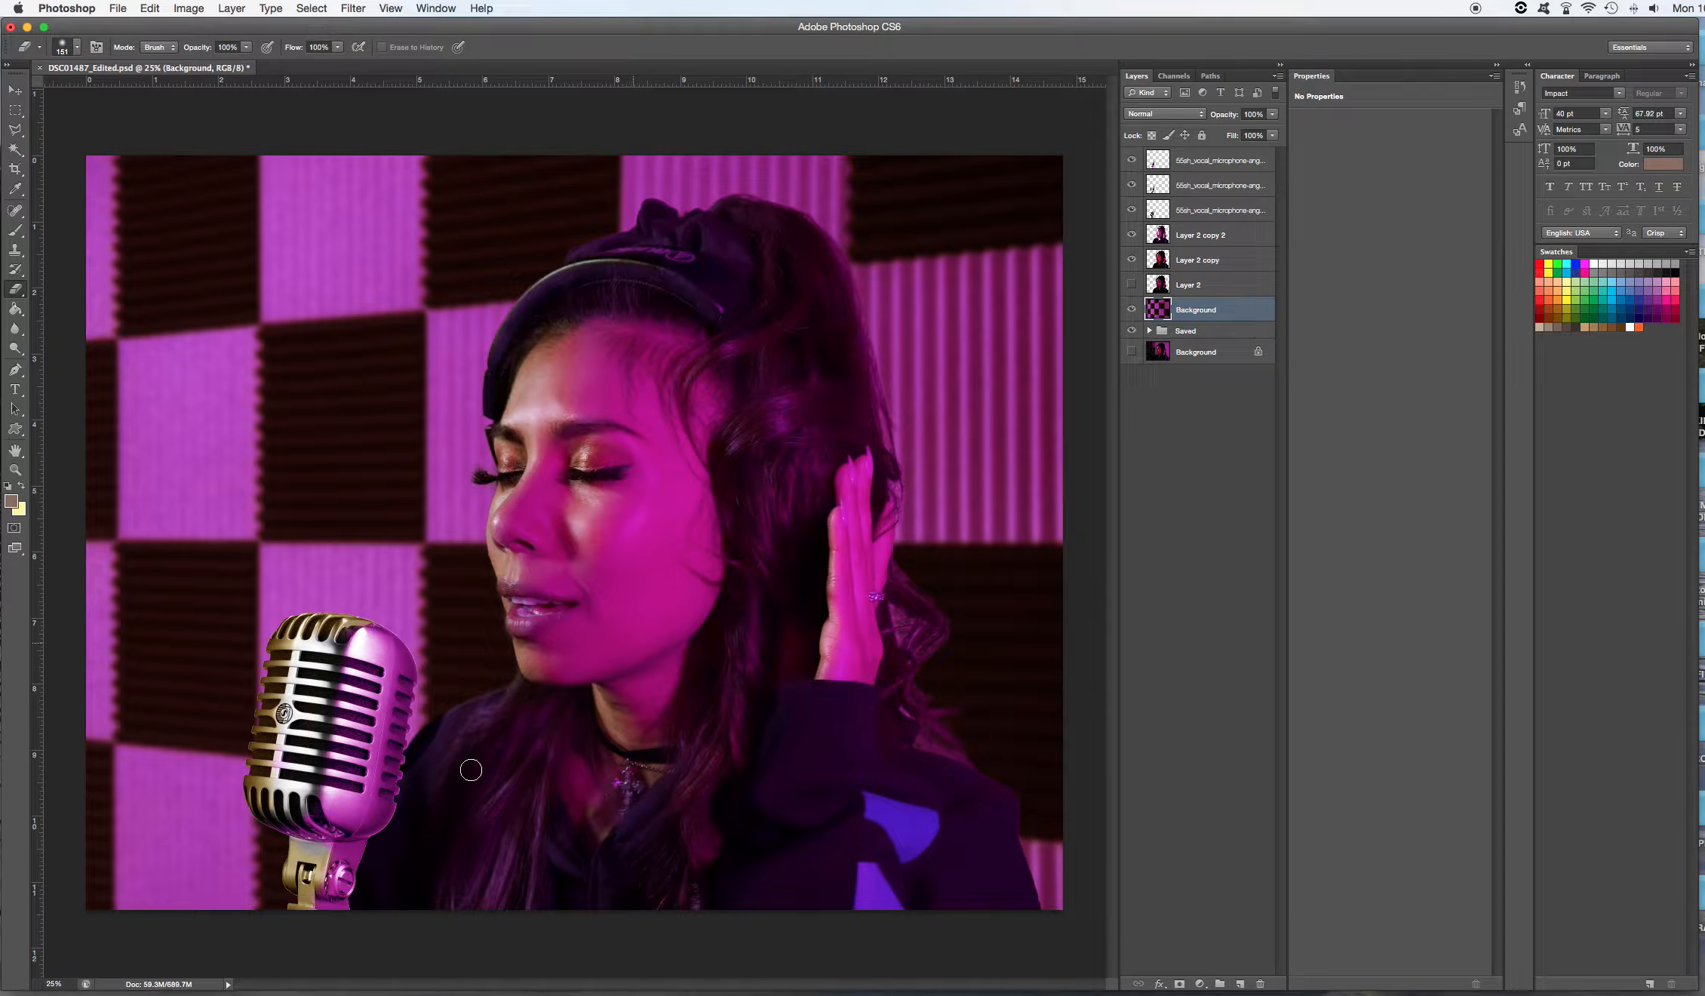
Place 13.jpg from Finder again above the checkered background, scaled to about 50% width and 48% height, with its pink glow behind the singer's face.
left_click(181, 994)
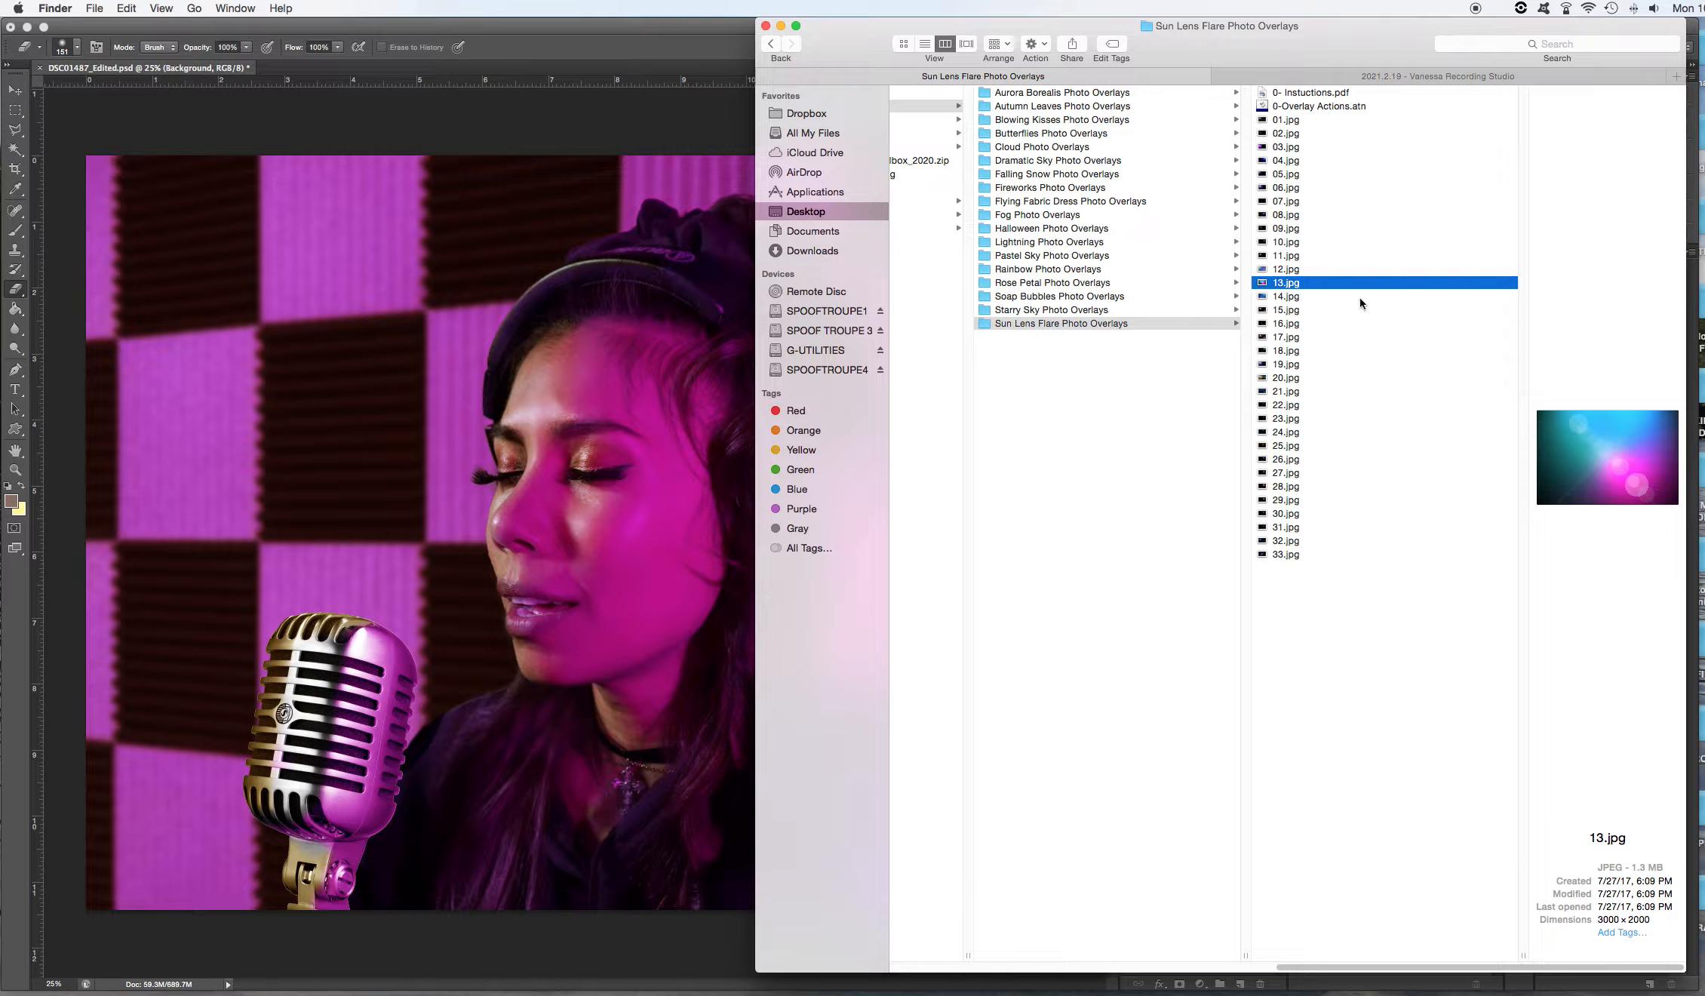
left_click_drag(1371, 280, 266, 293)
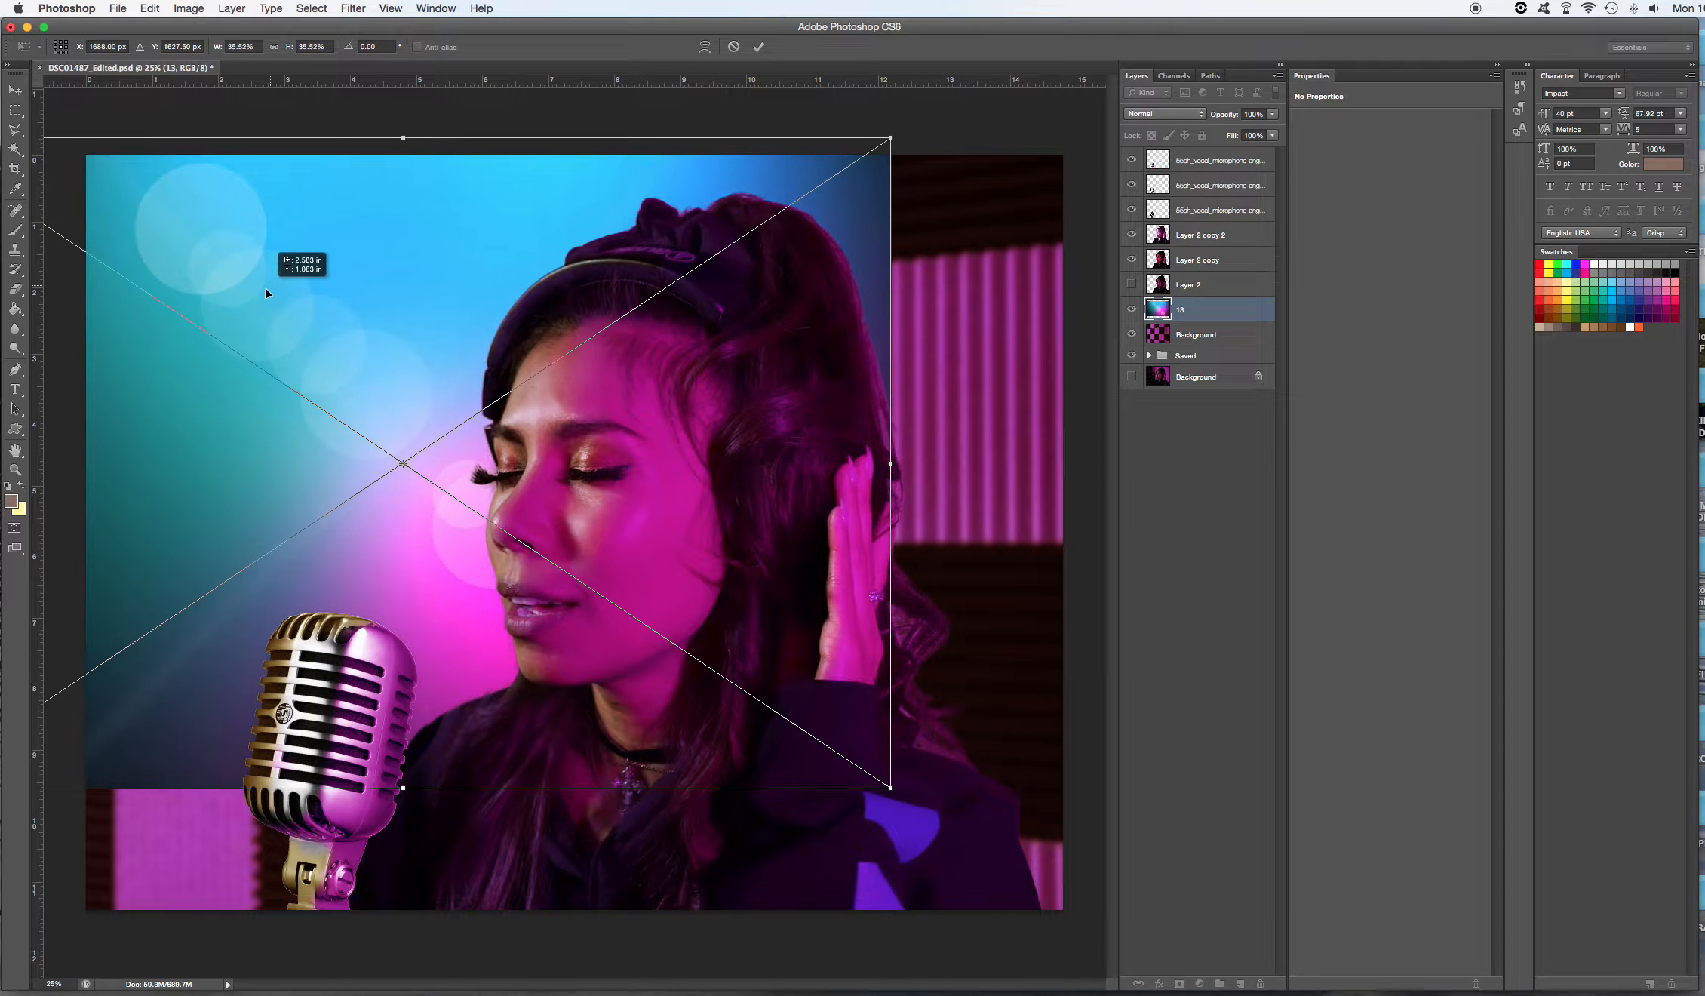
left_click_drag(891, 788, 1063, 916)
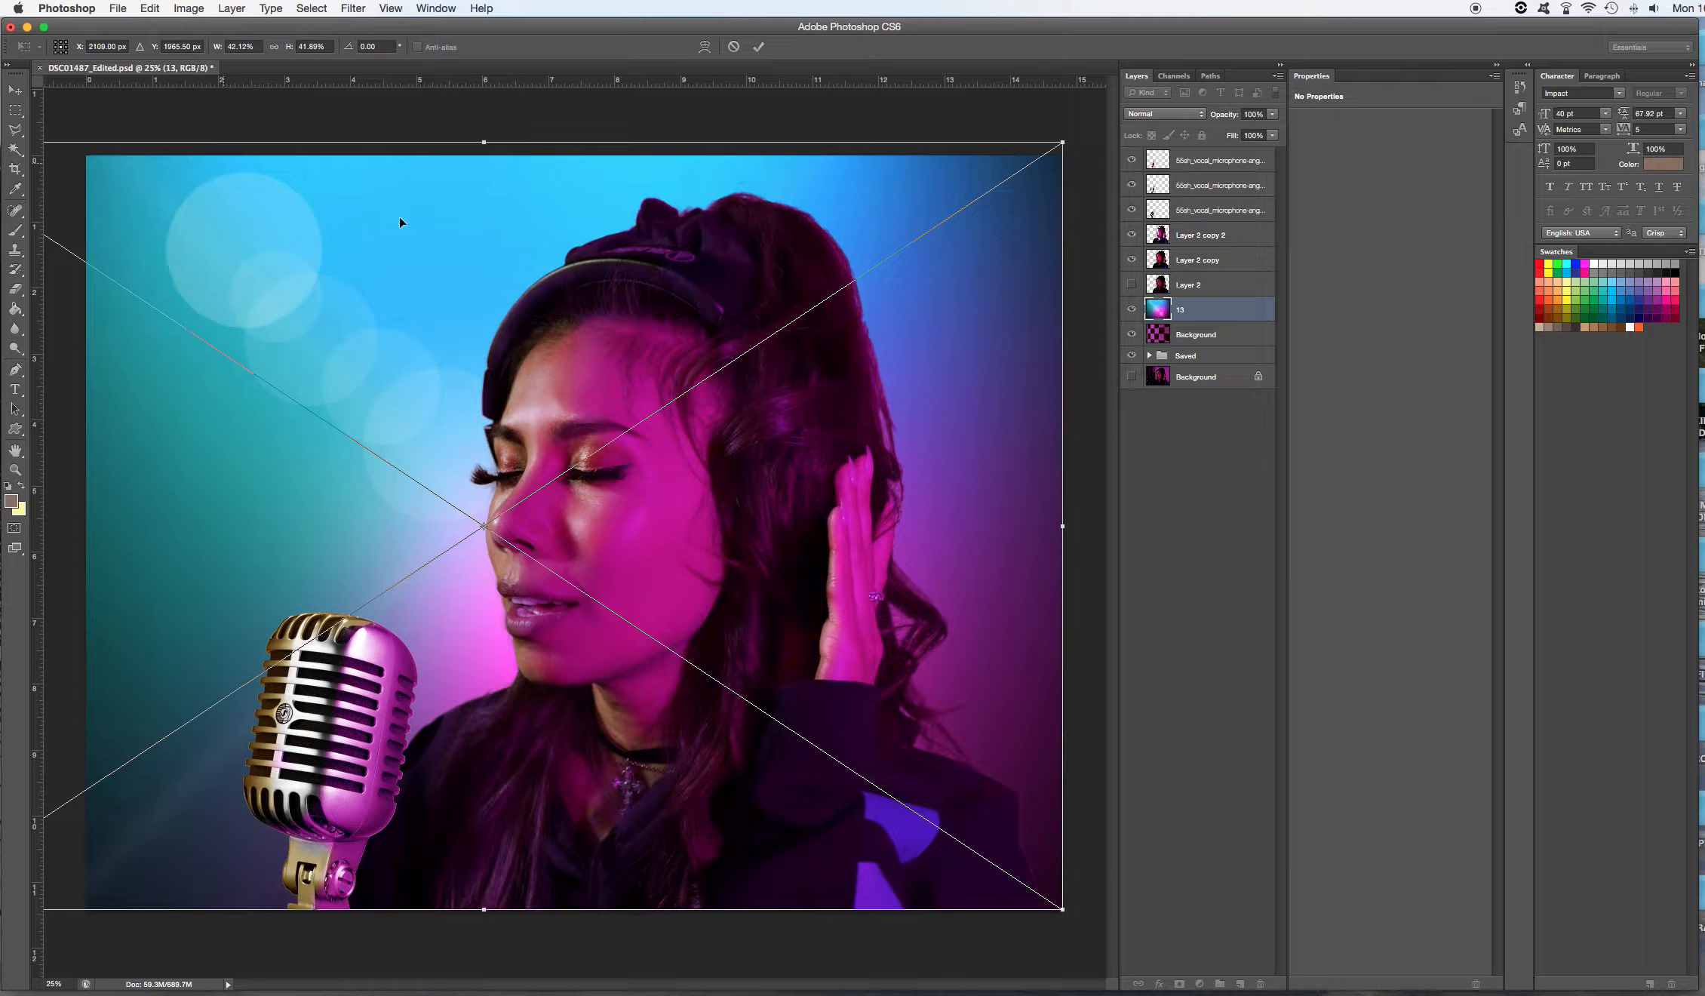
left_click_drag(1071, 527, 1200, 520)
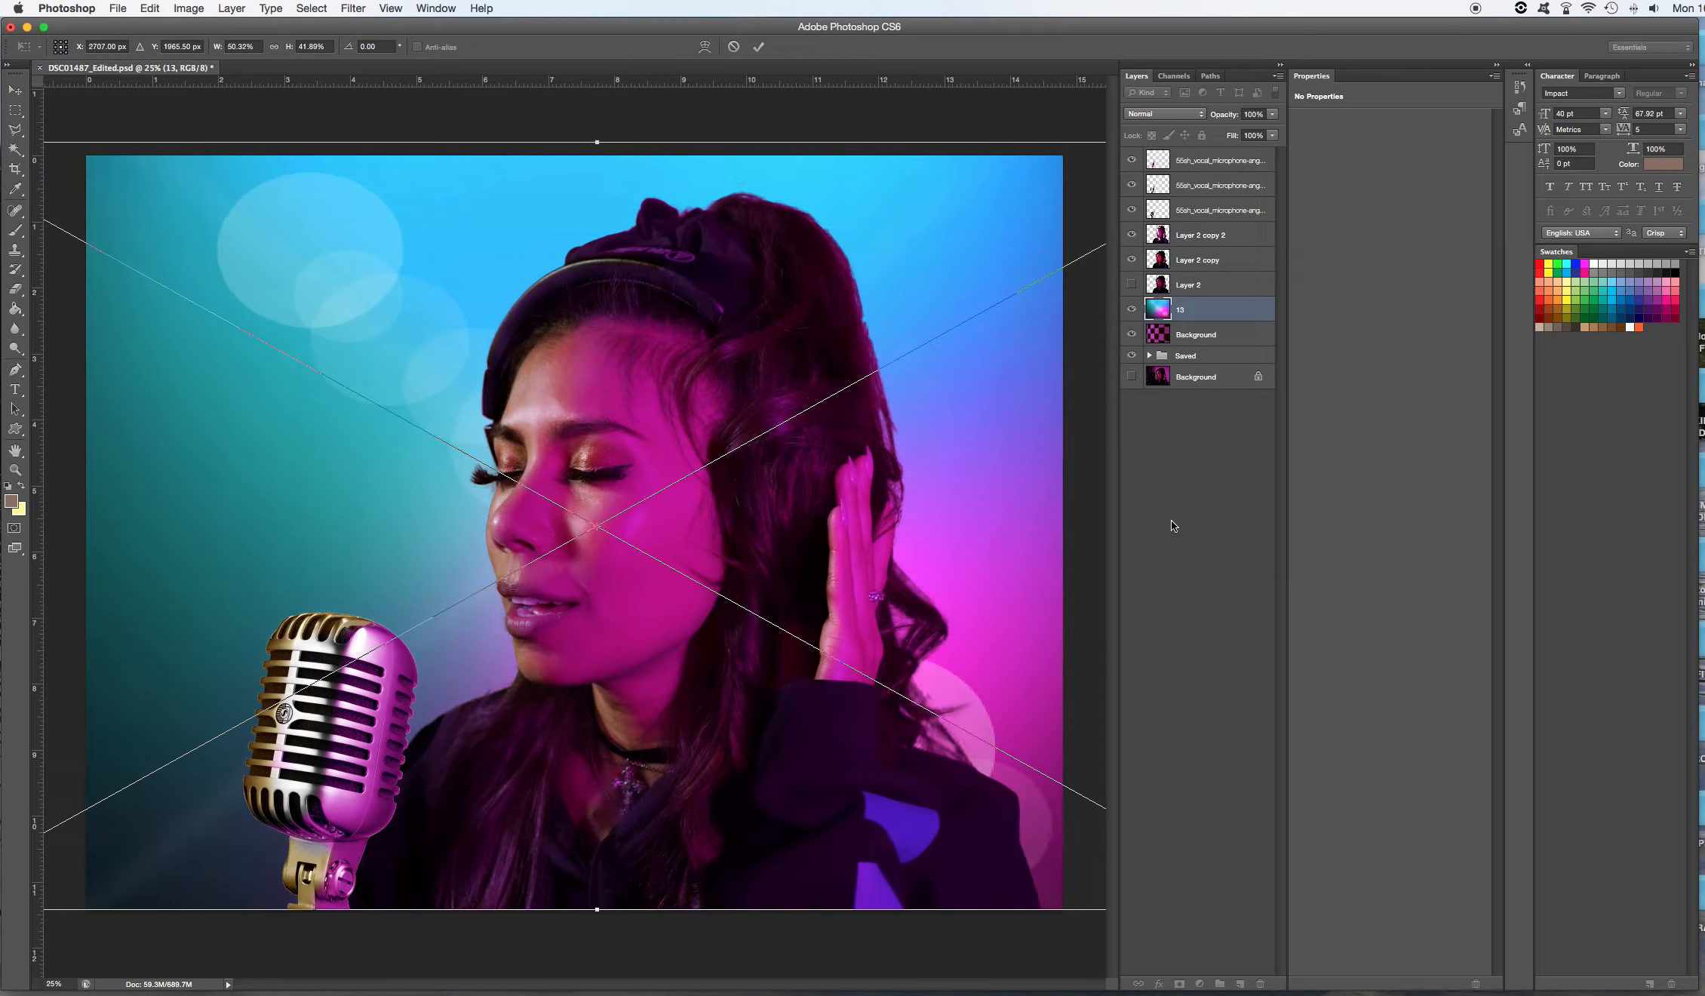
left_click_drag(905, 521, 750, 516)
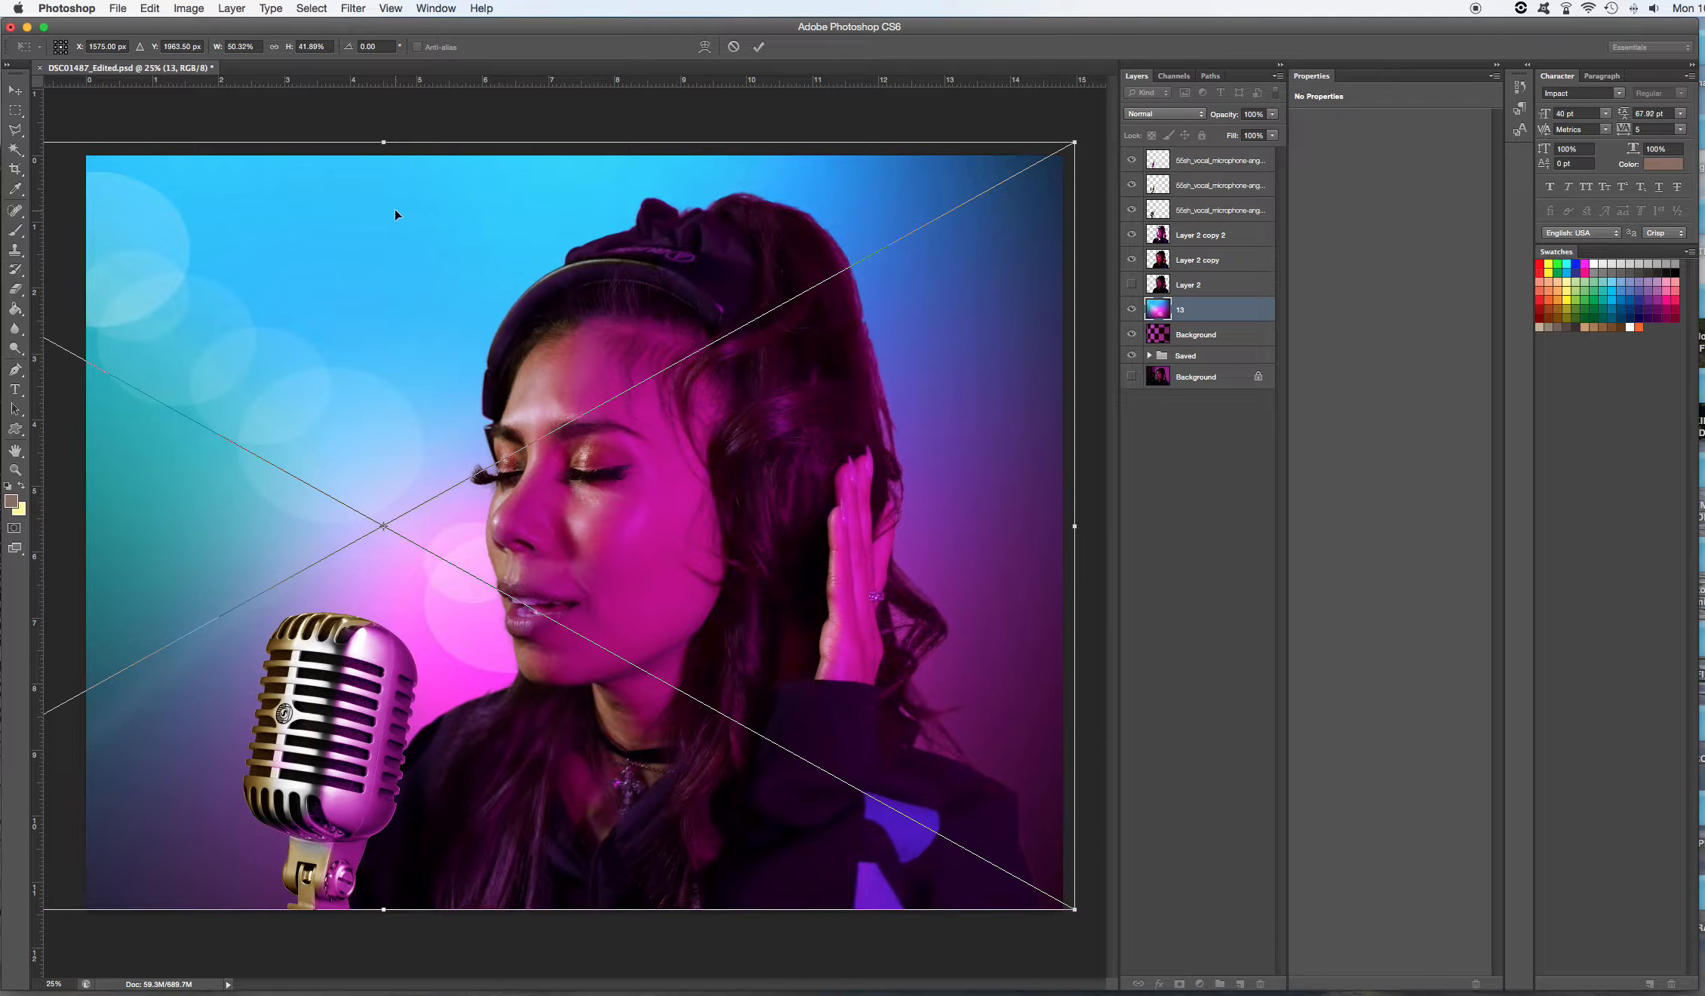
left_click_drag(383, 141, 387, 6)
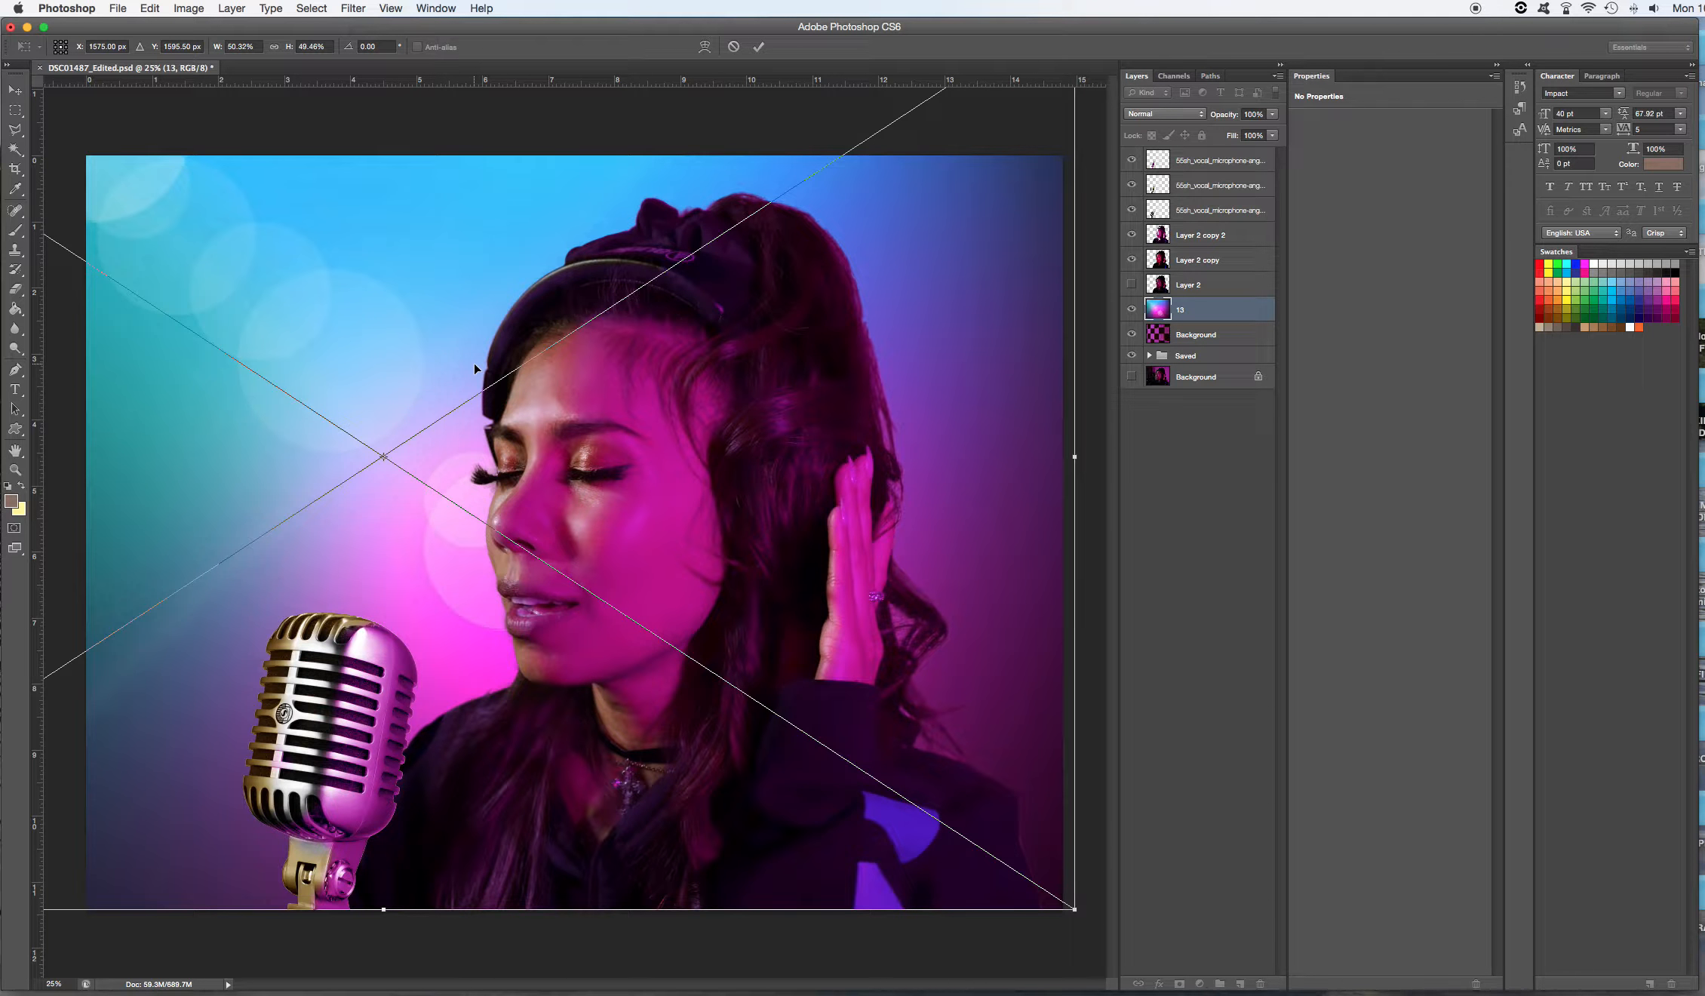
key("Return")
Shrink the soft eraser to about 64 px for the singer cutout on Layer 2 copy 2.
key("e")
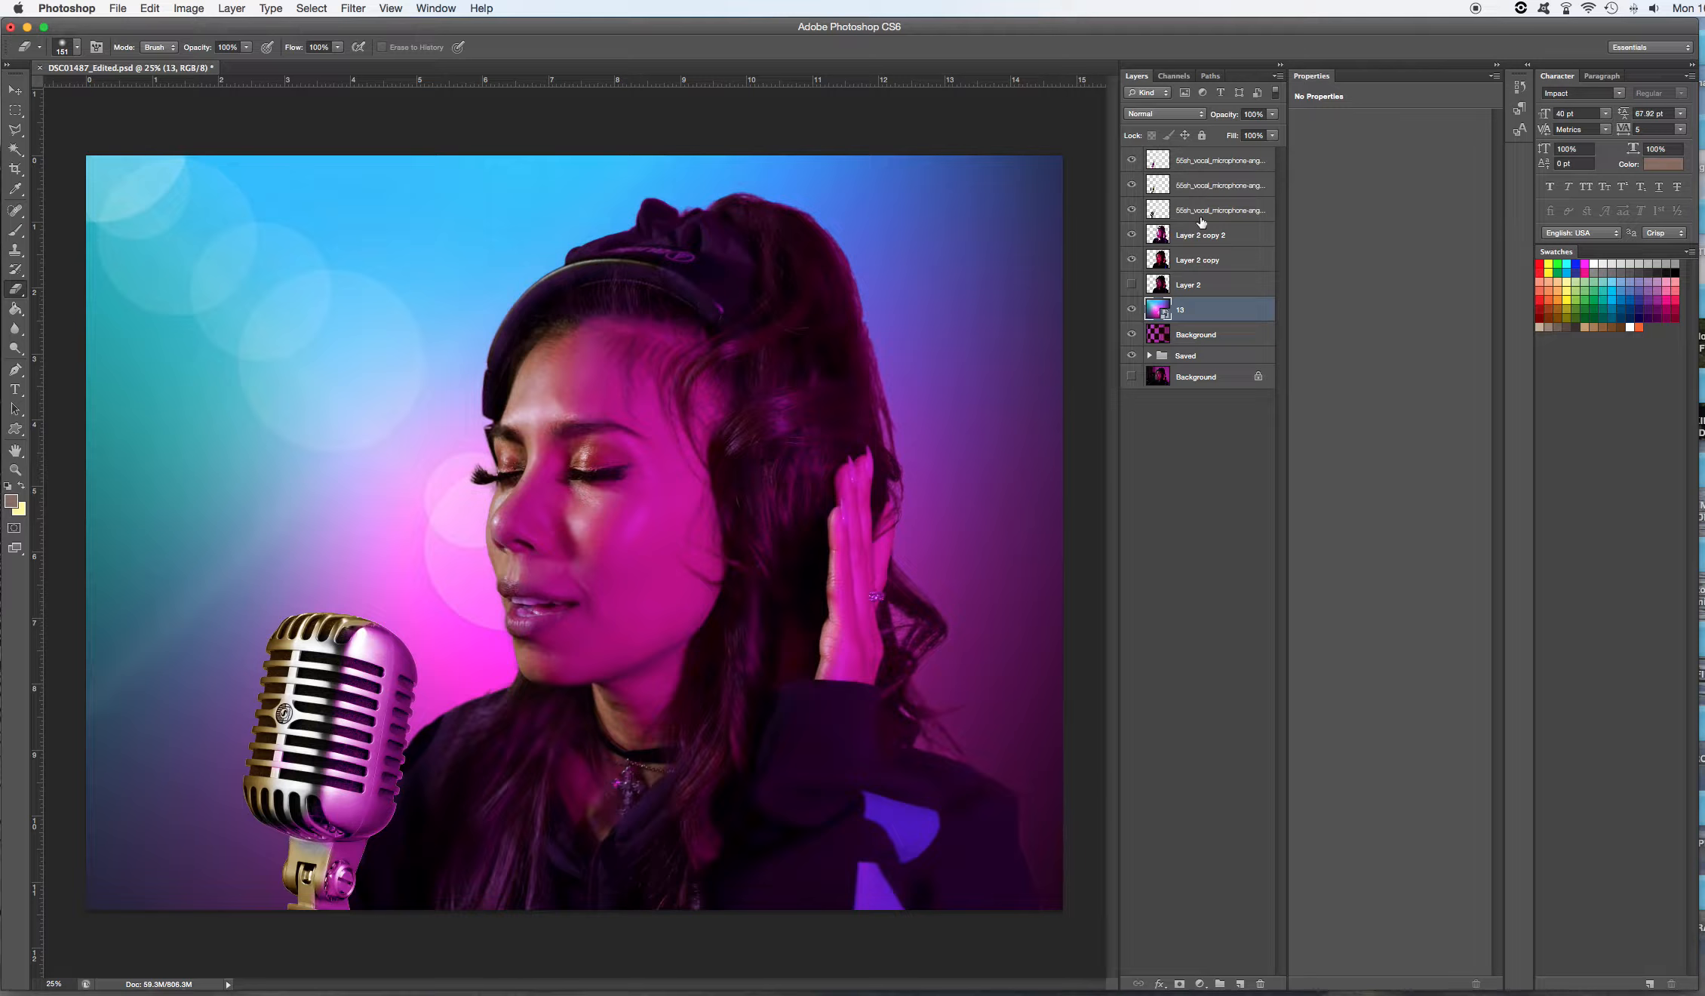
left_click(1202, 232)
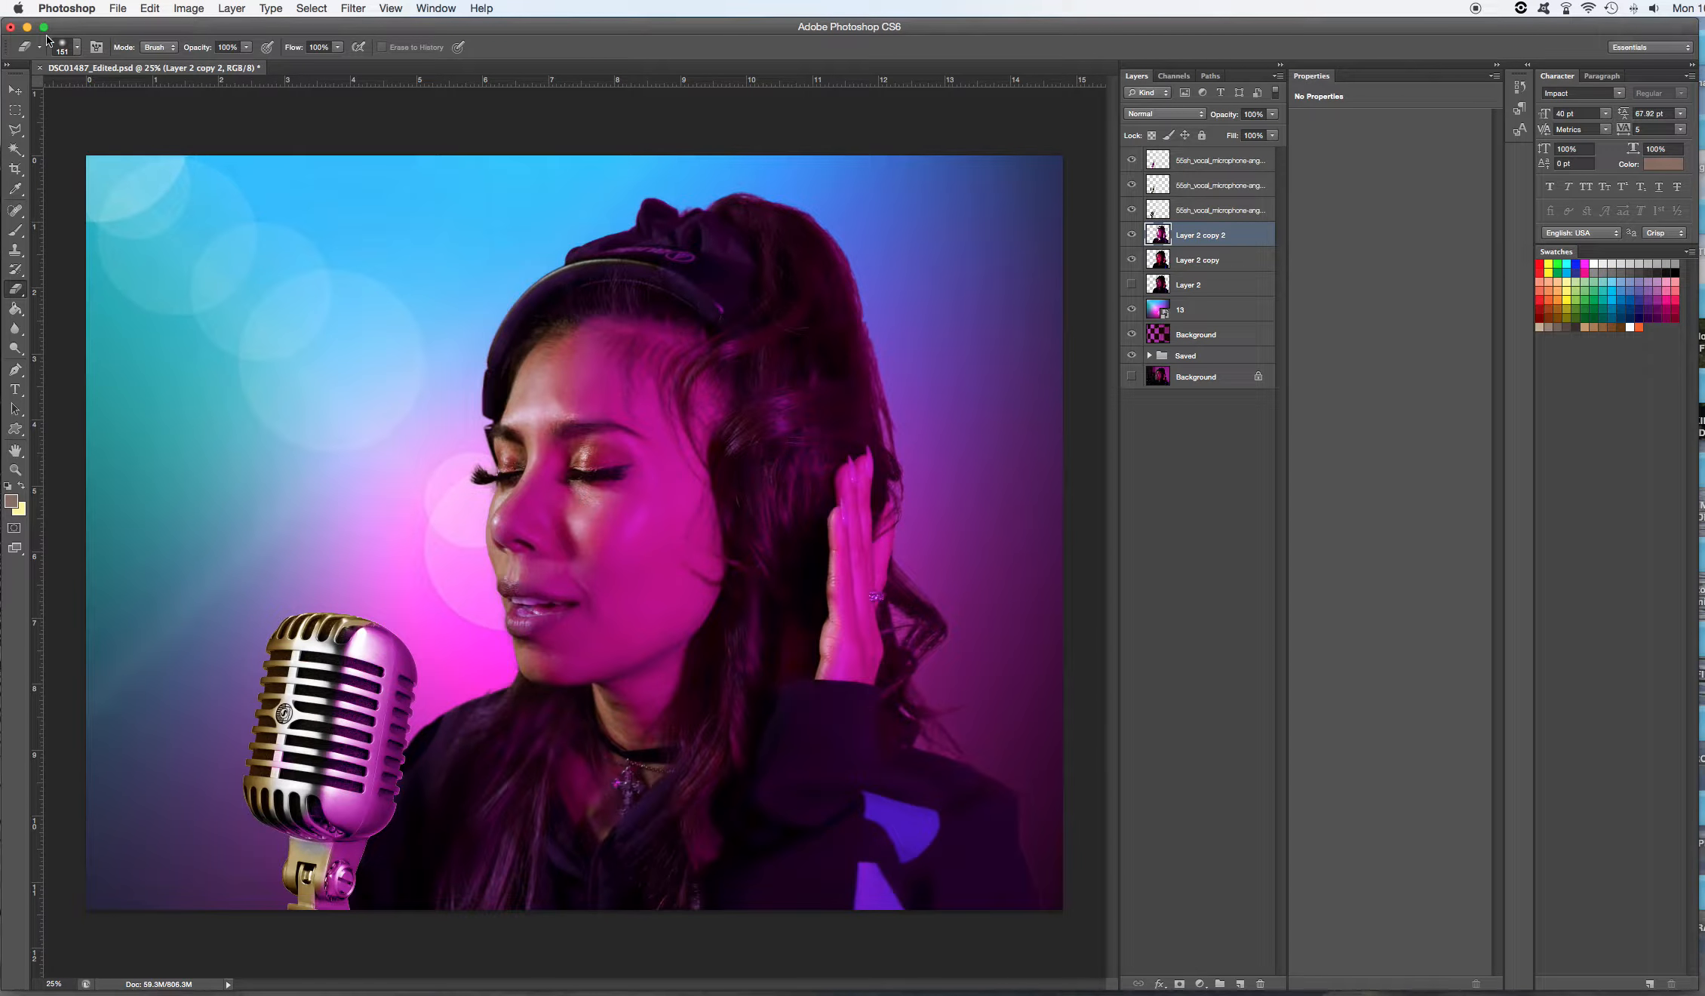
left_click(76, 46)
left_click_drag(79, 90, 758, 532)
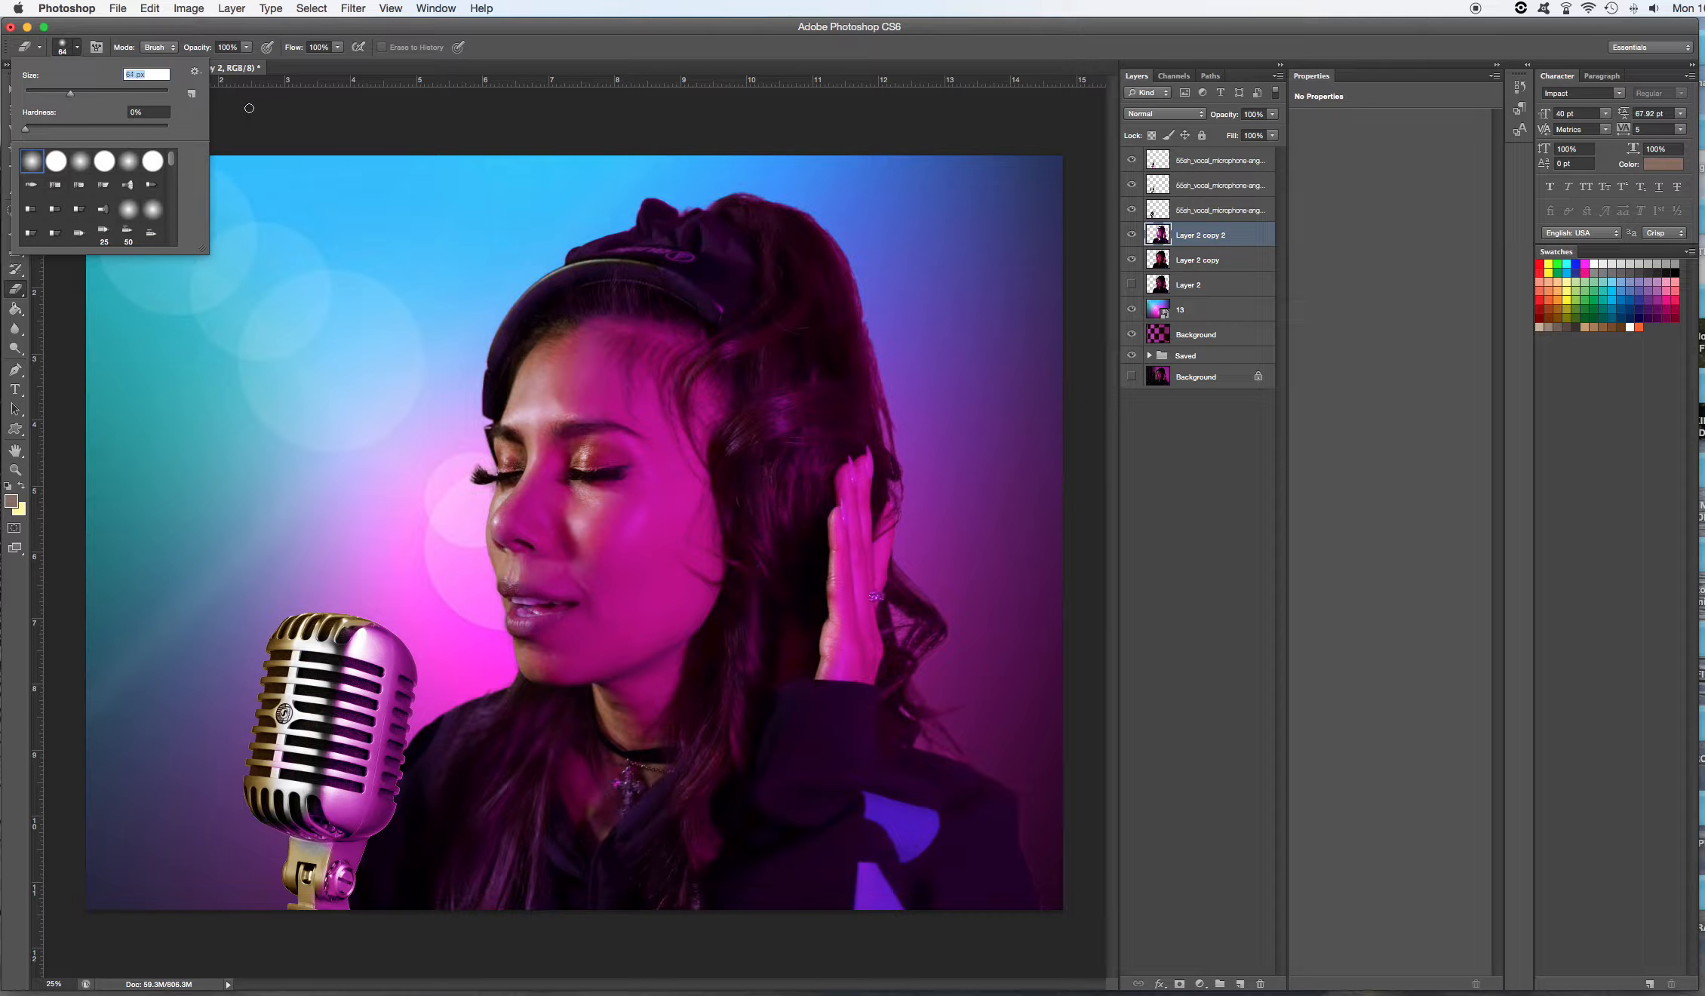
key("Return")
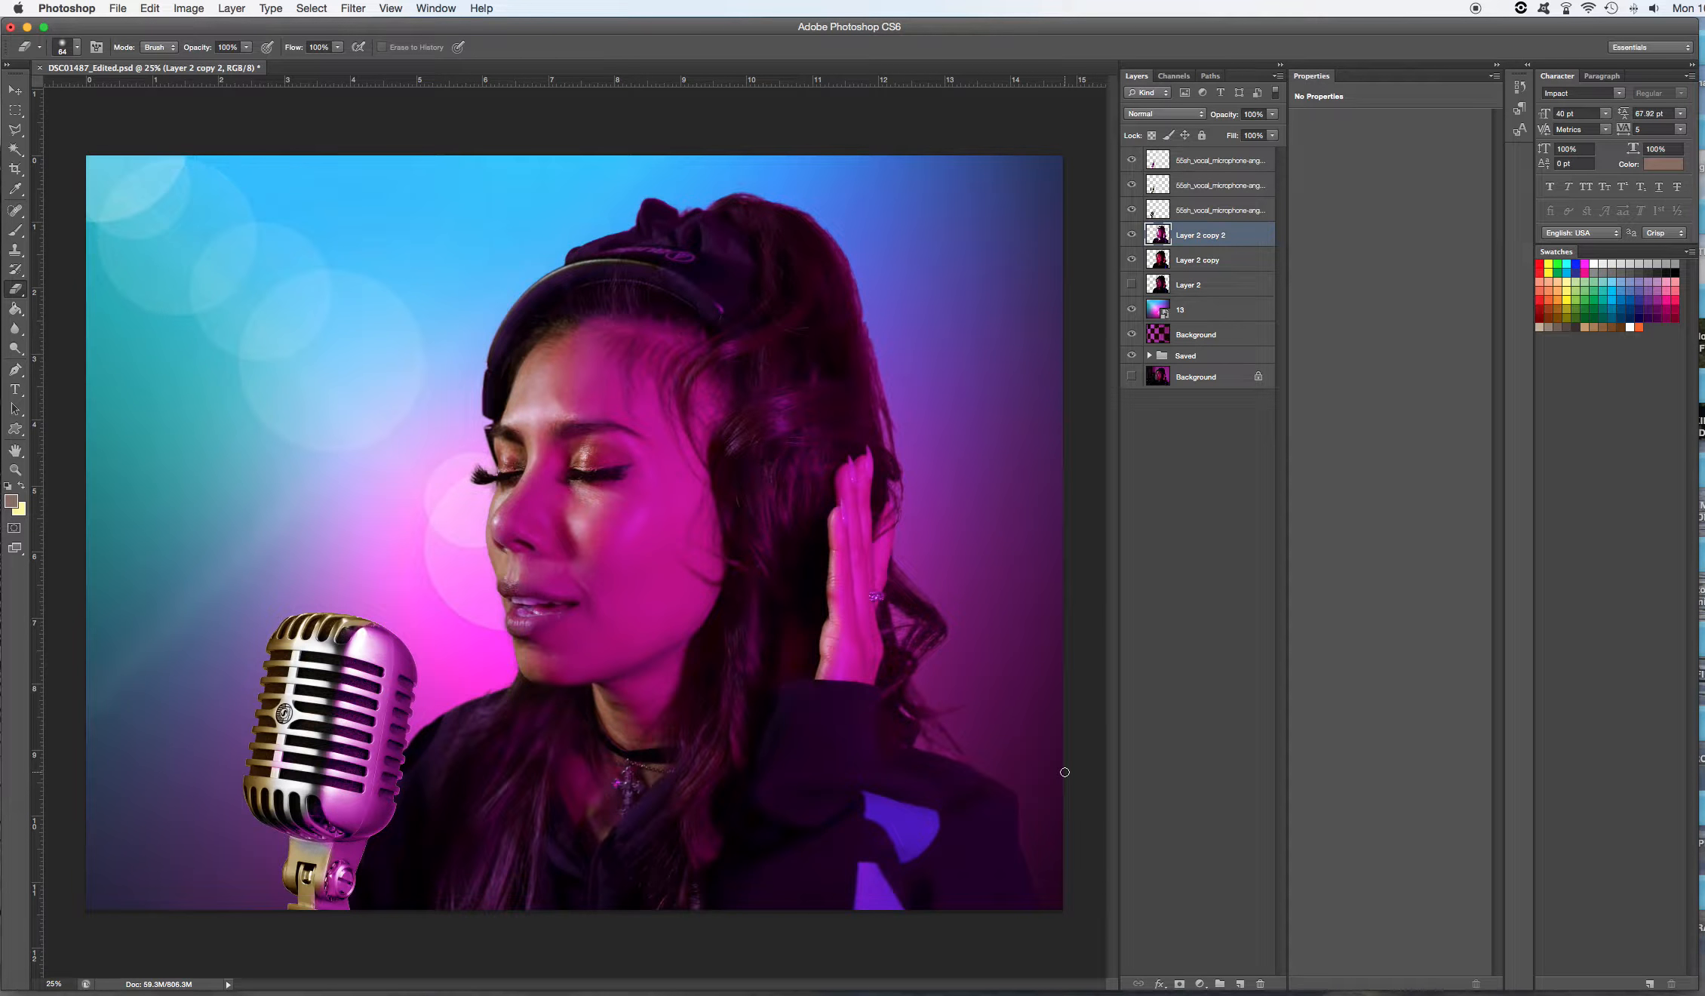
left_click(1222, 259)
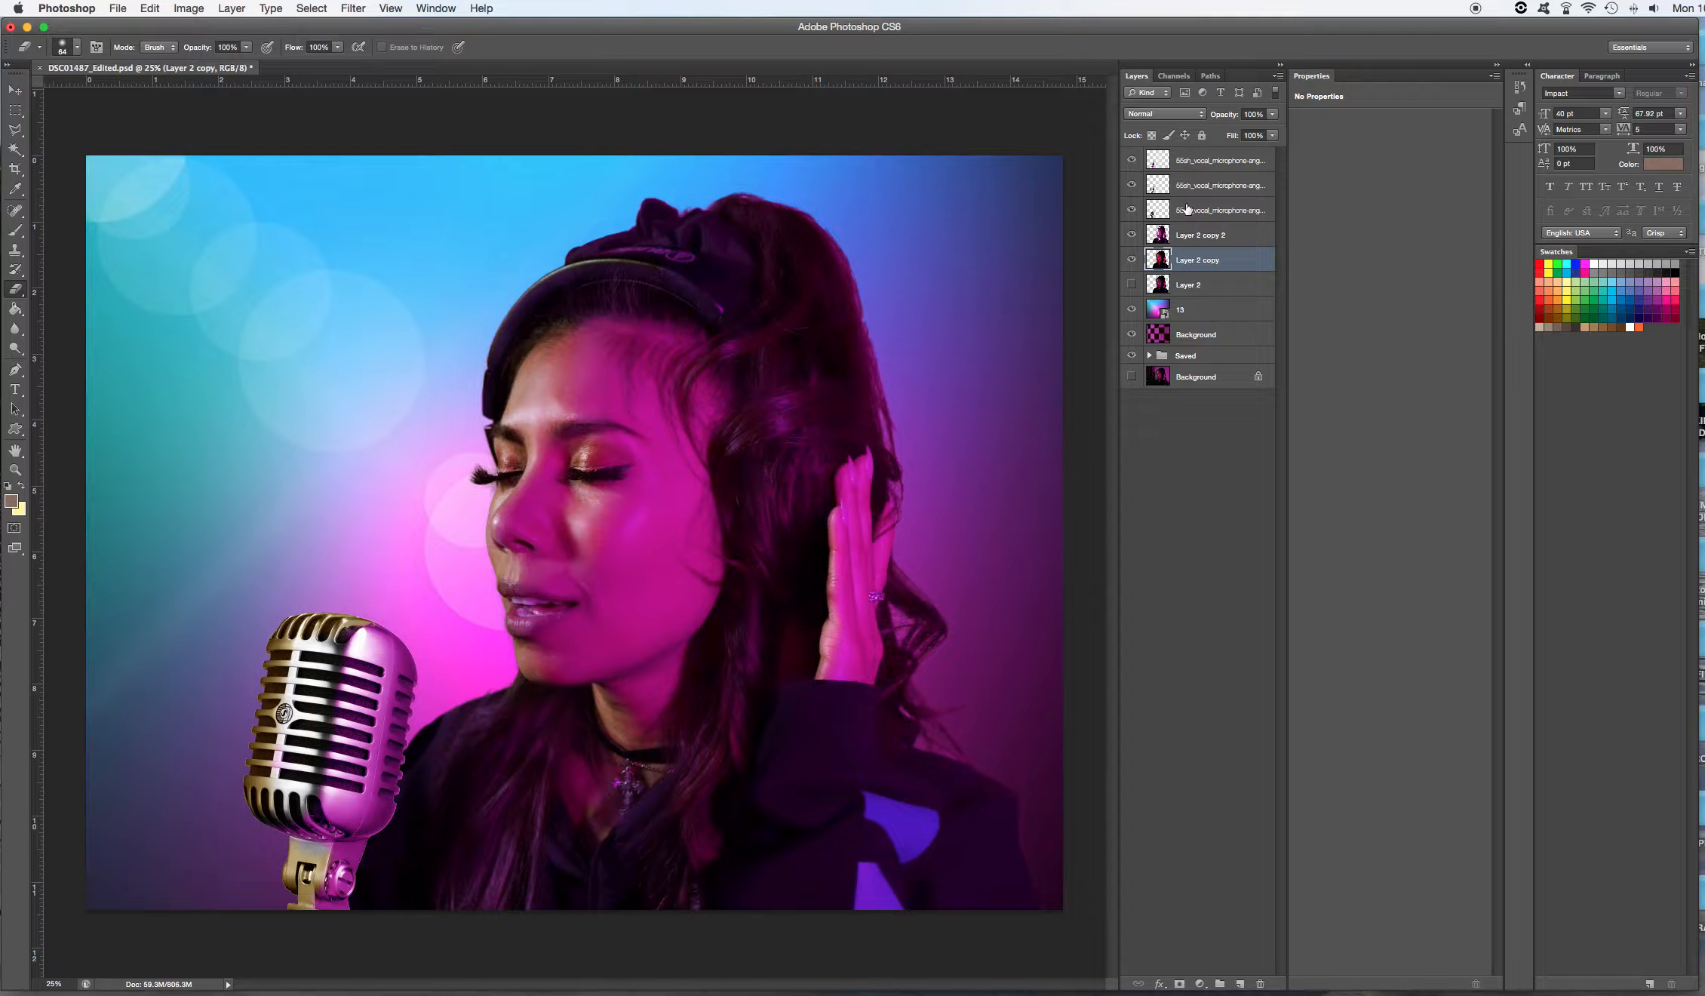
left_click(1160, 240)
Try lens flare layer 13 in Screen mode over the checkered background, then return it to Normal.
left_click(1213, 311)
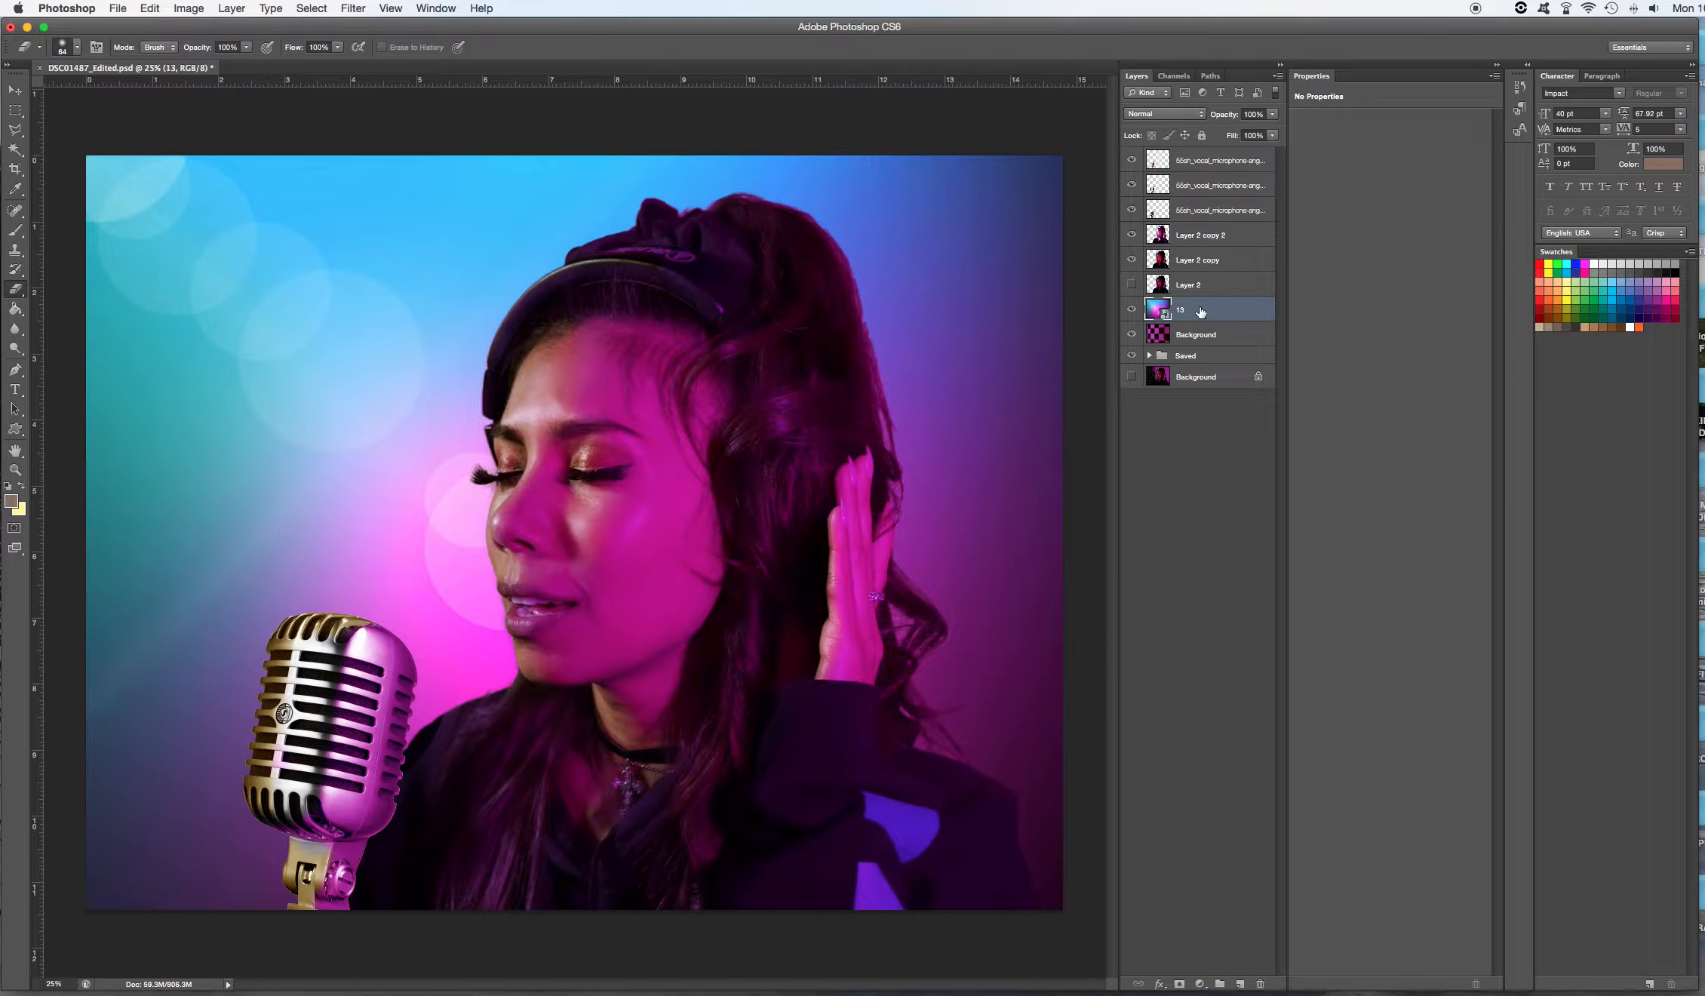
left_click(1180, 113)
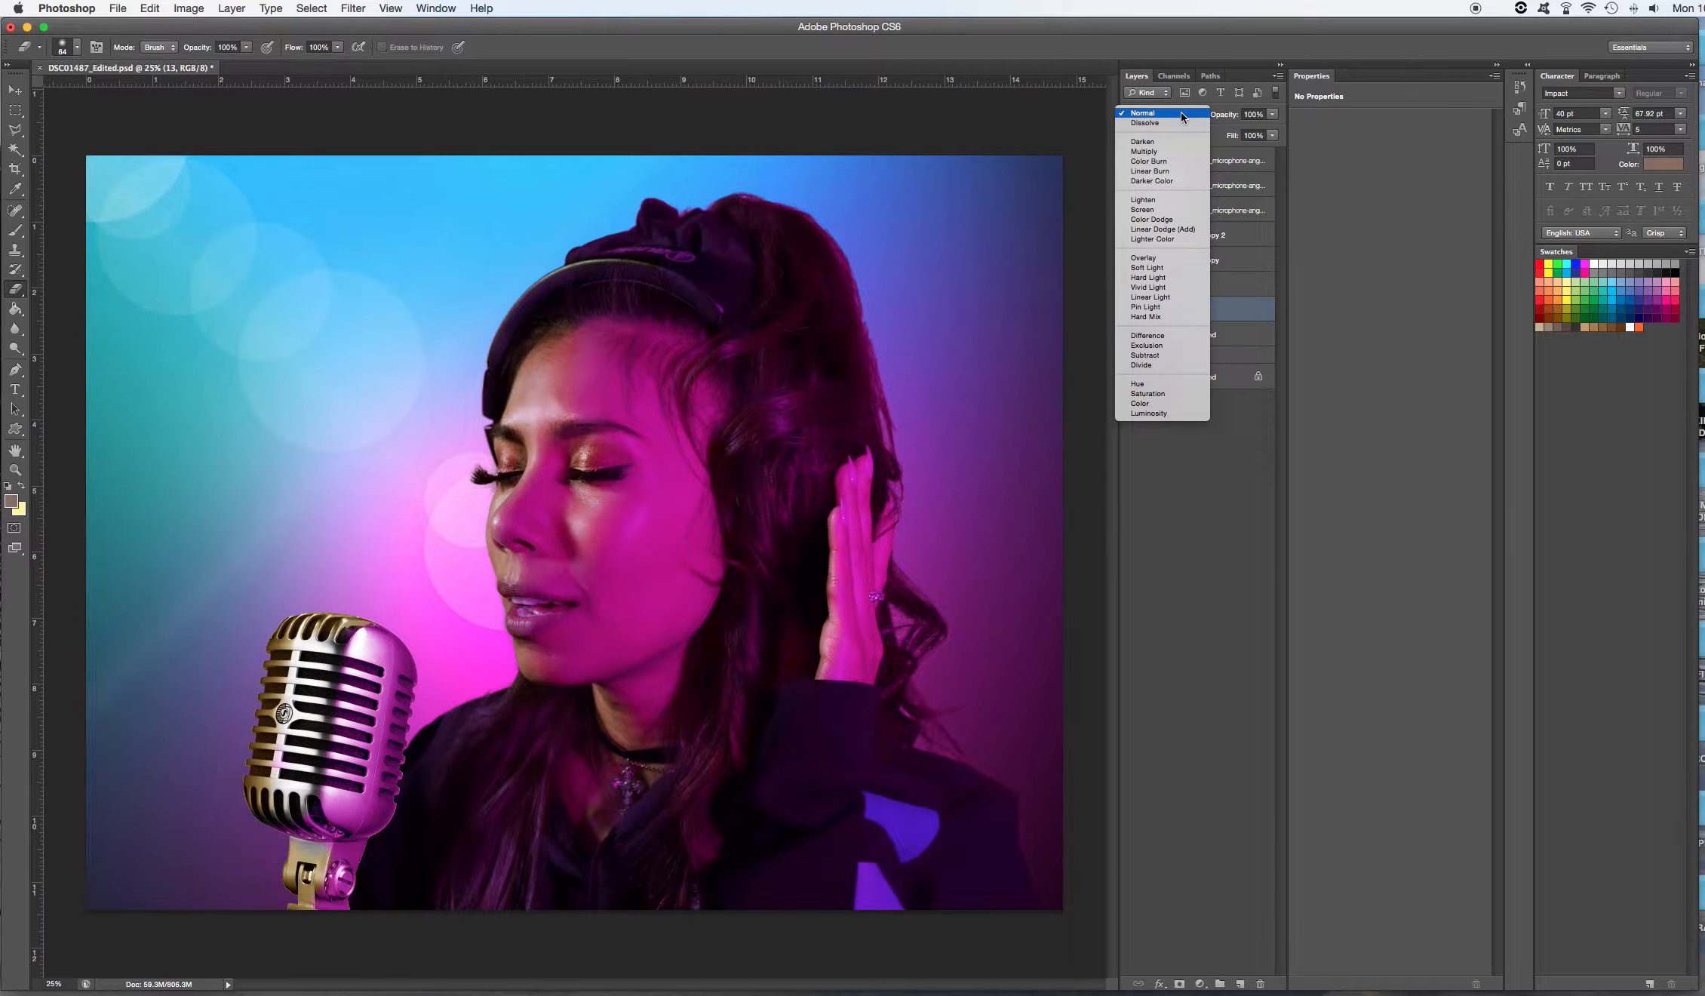
left_click(1175, 208)
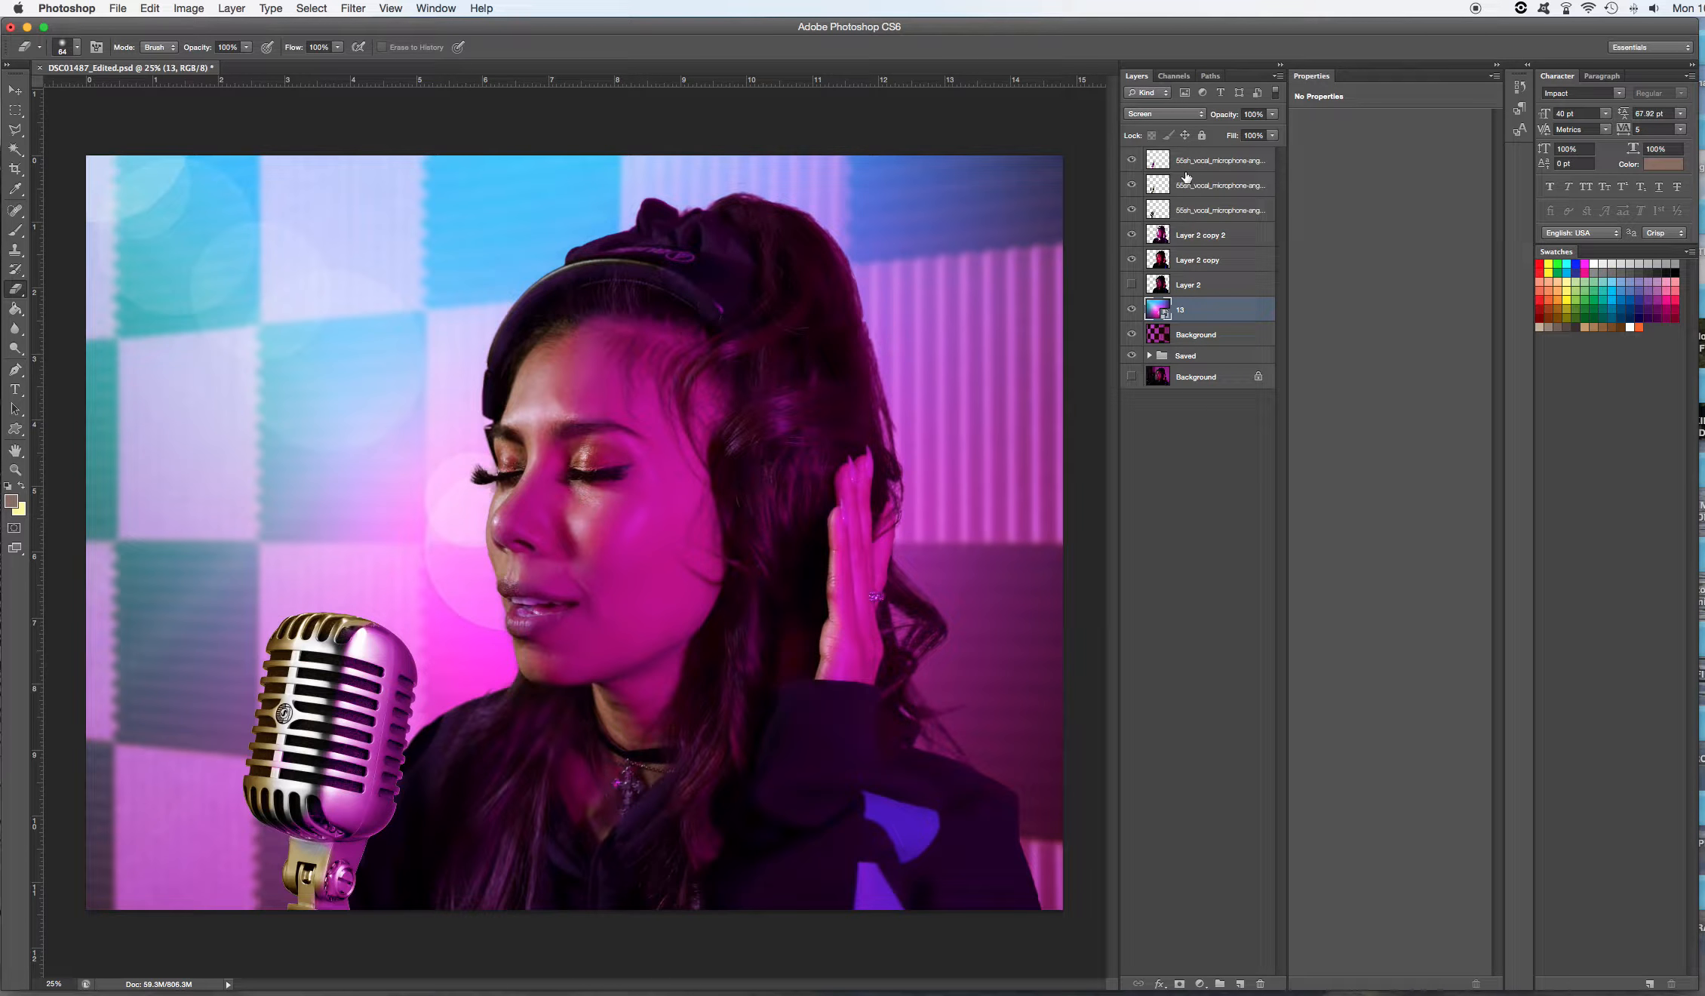
left_click(1192, 114)
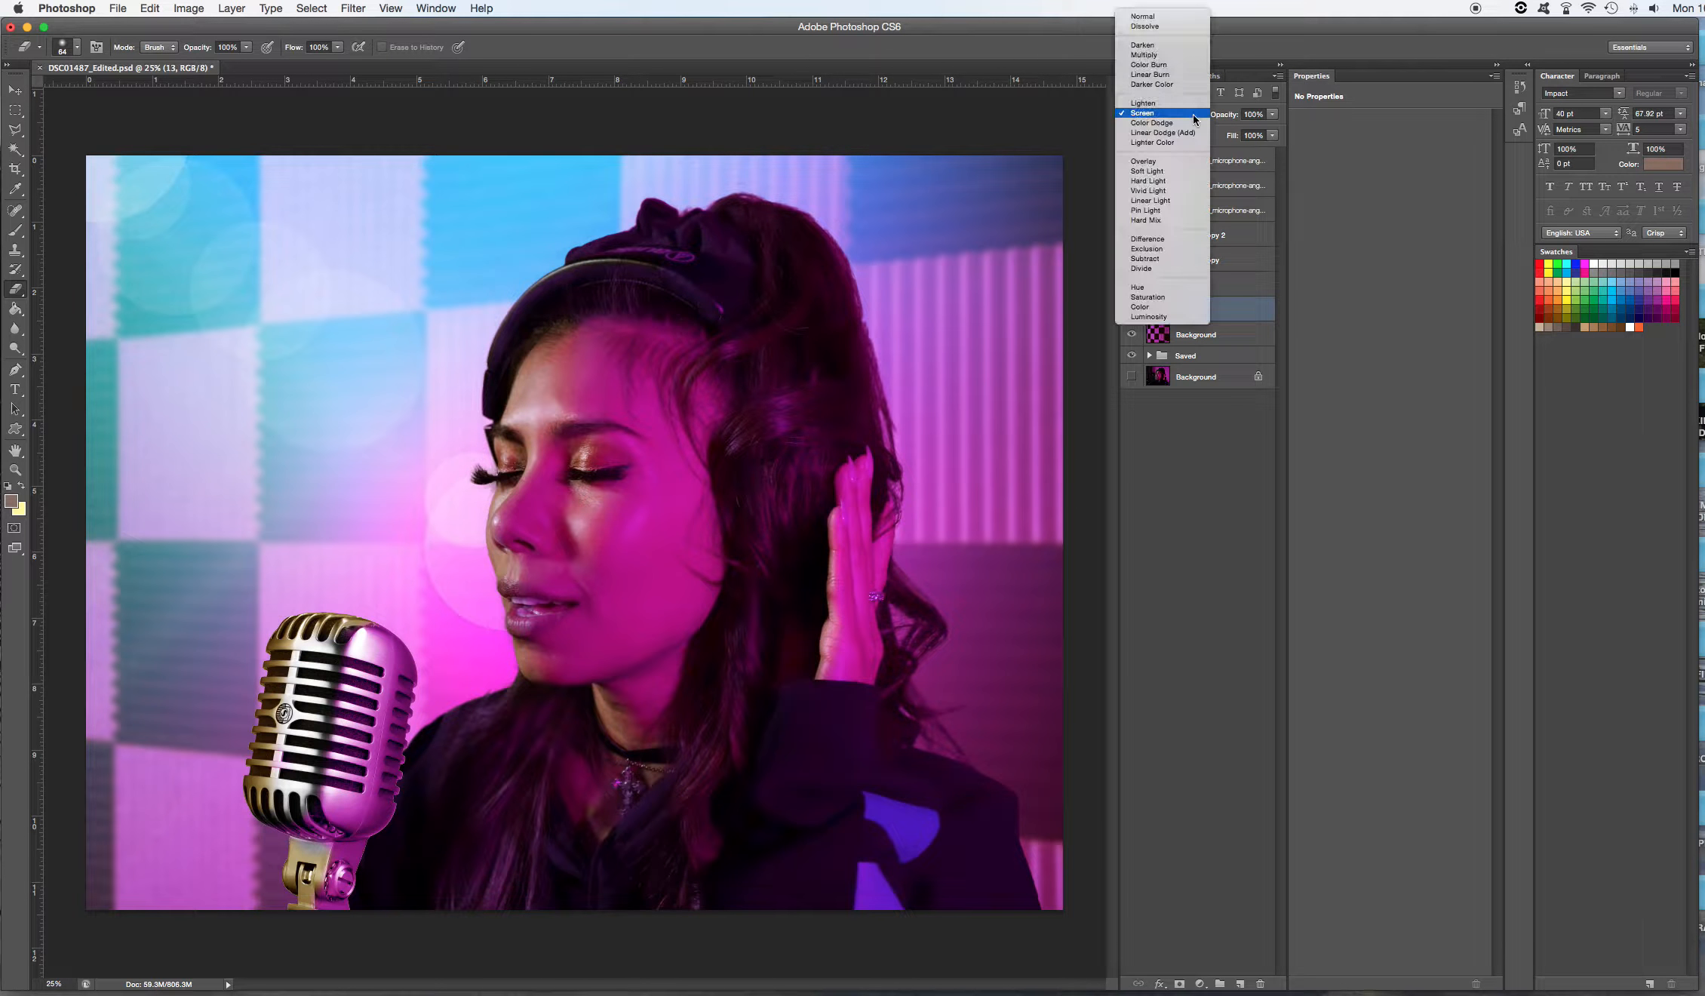
left_click(1192, 114)
left_click(1184, 114)
left_click(1166, 24)
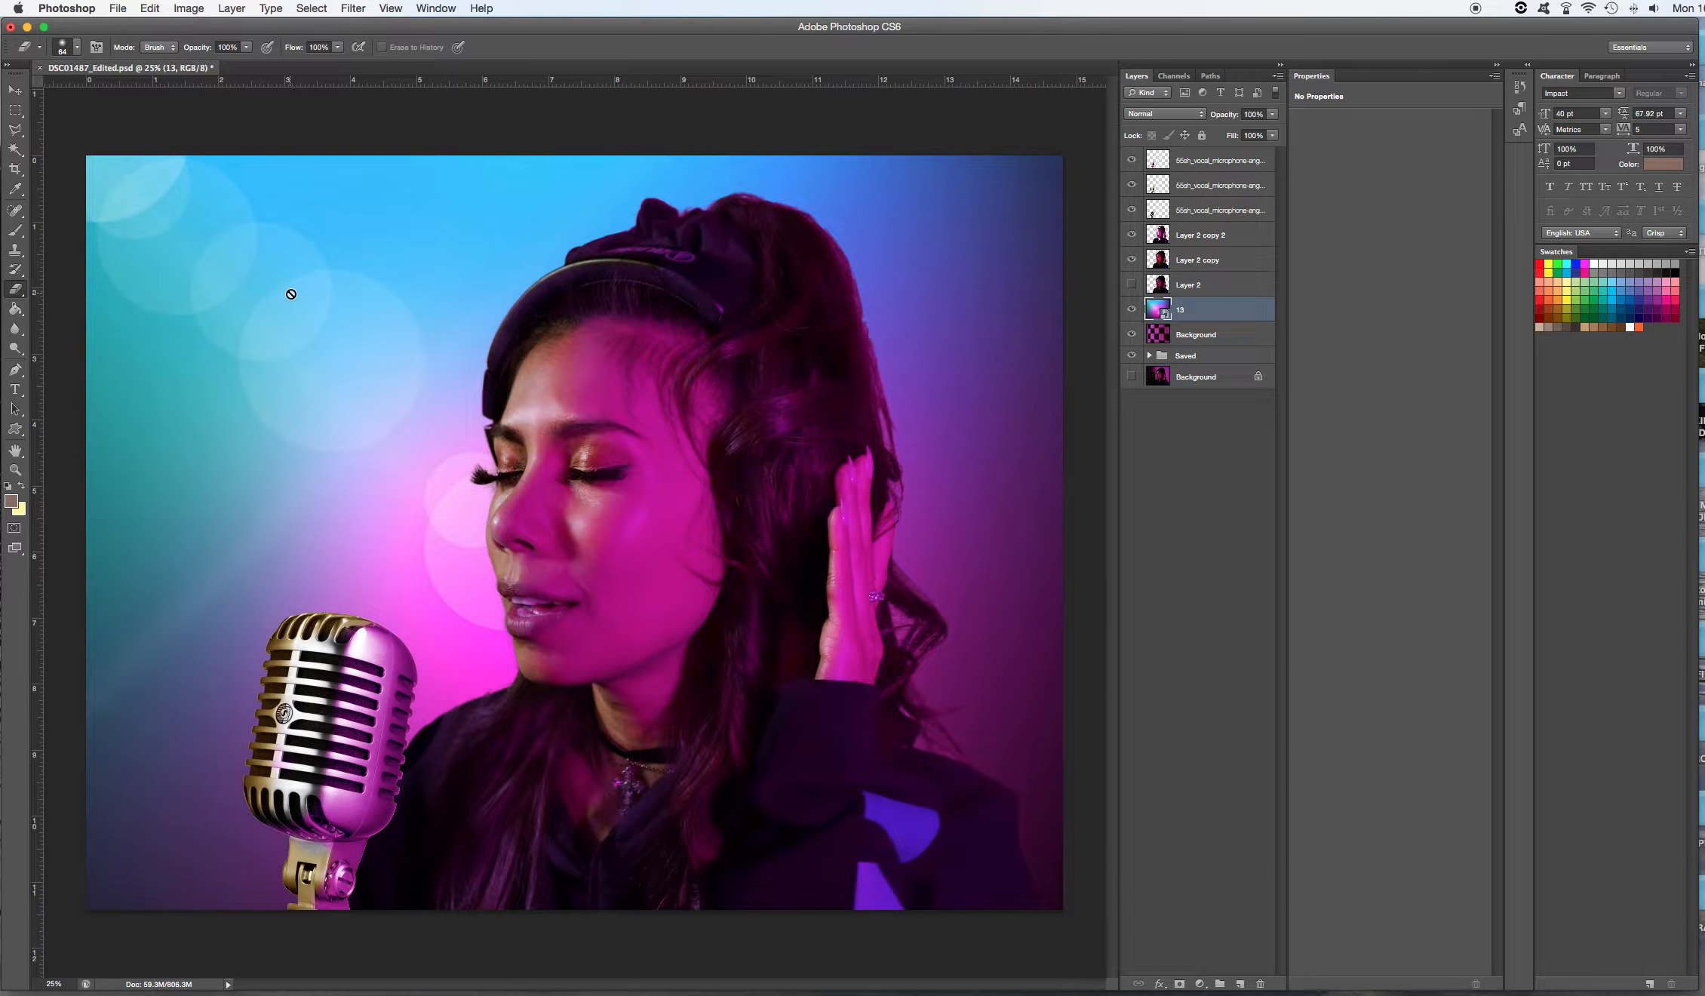
Rasterize lens flare layer 13 and soften it by reapplying the last Gaussian Blur.
right_click(1213, 311)
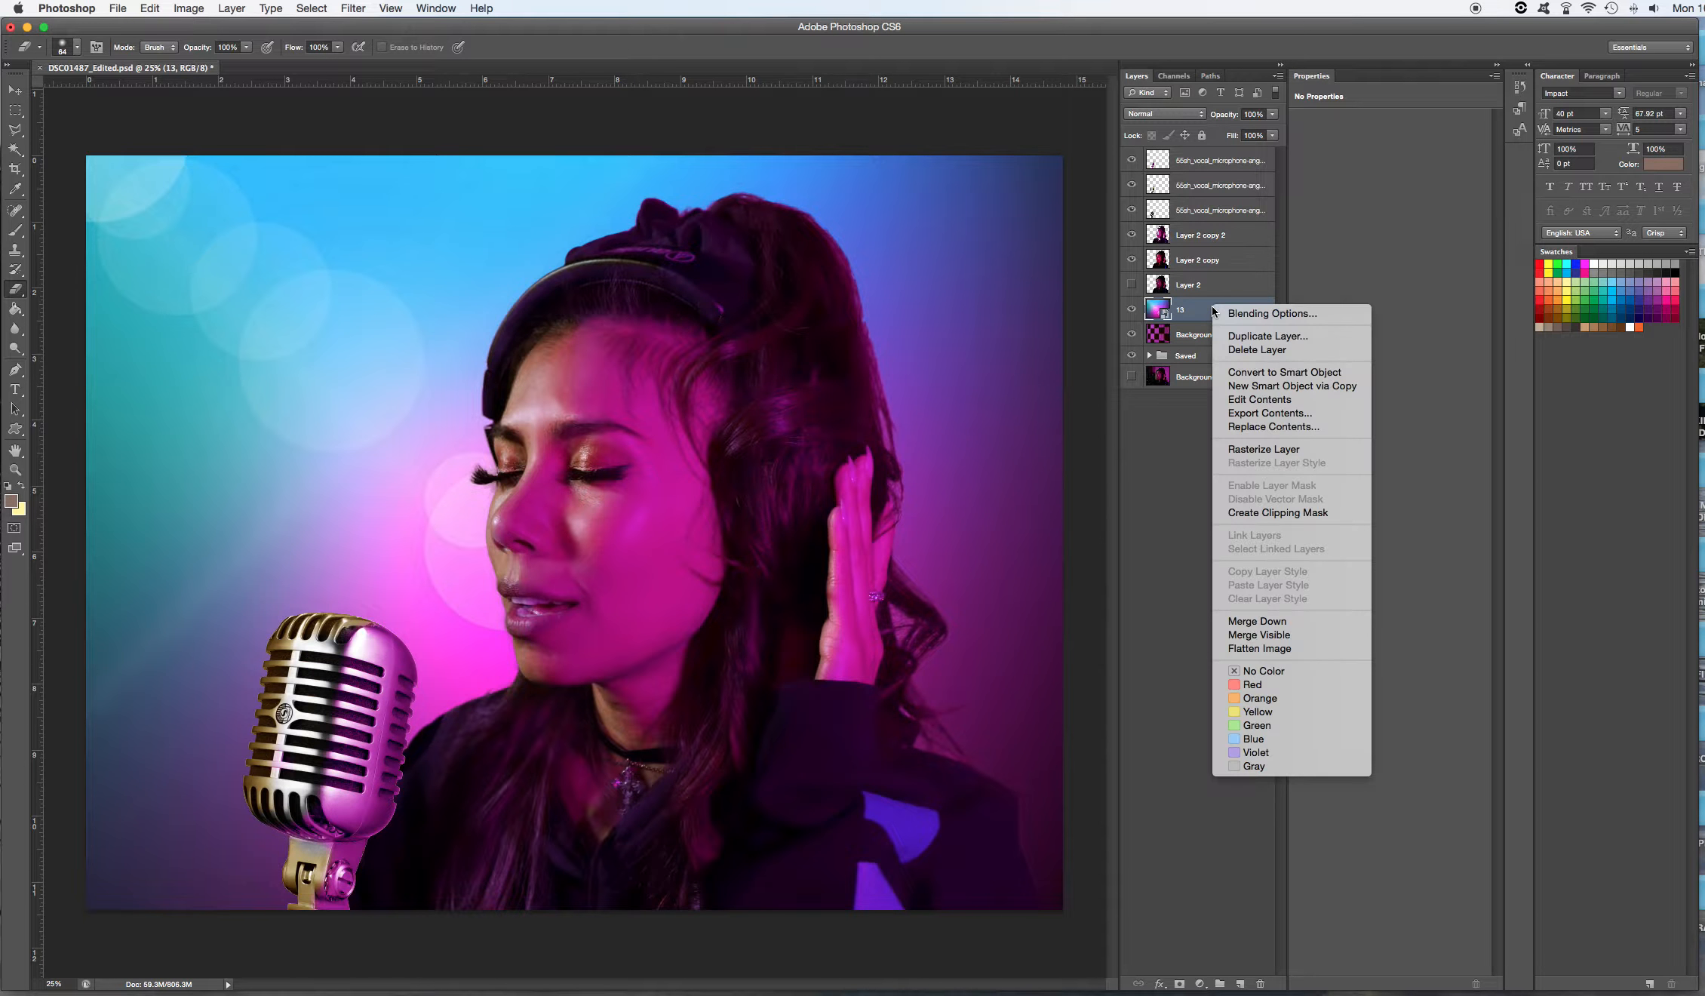
left_click(1321, 450)
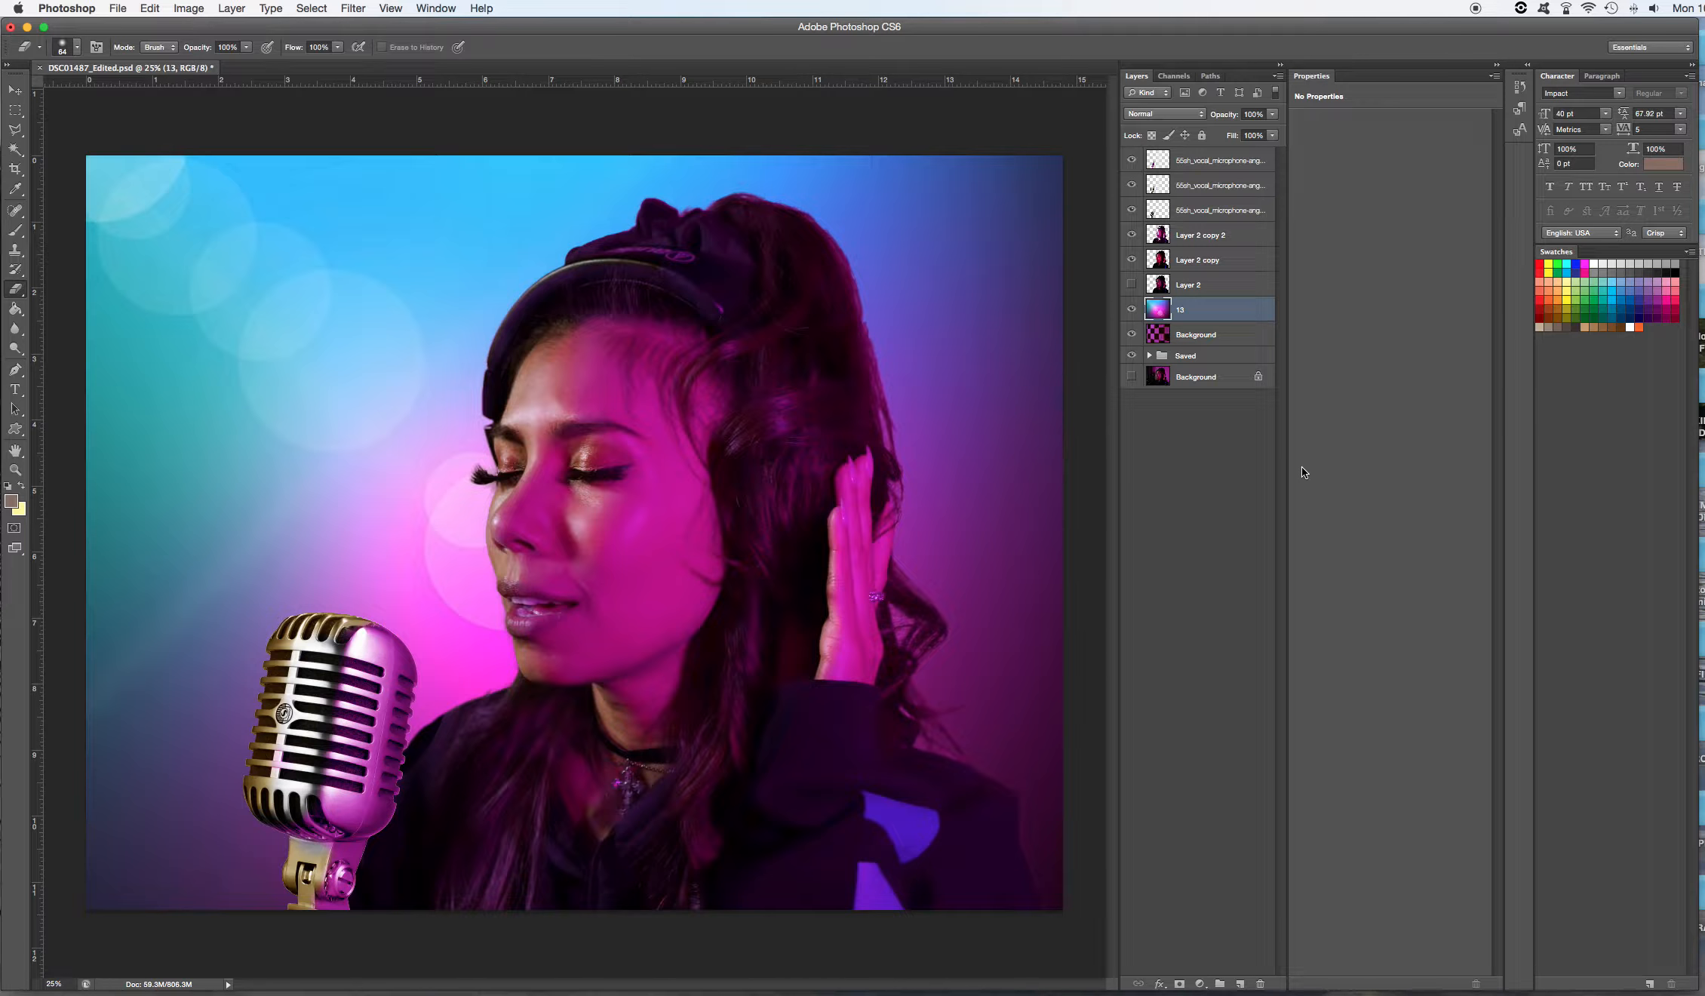
left_click(353, 9)
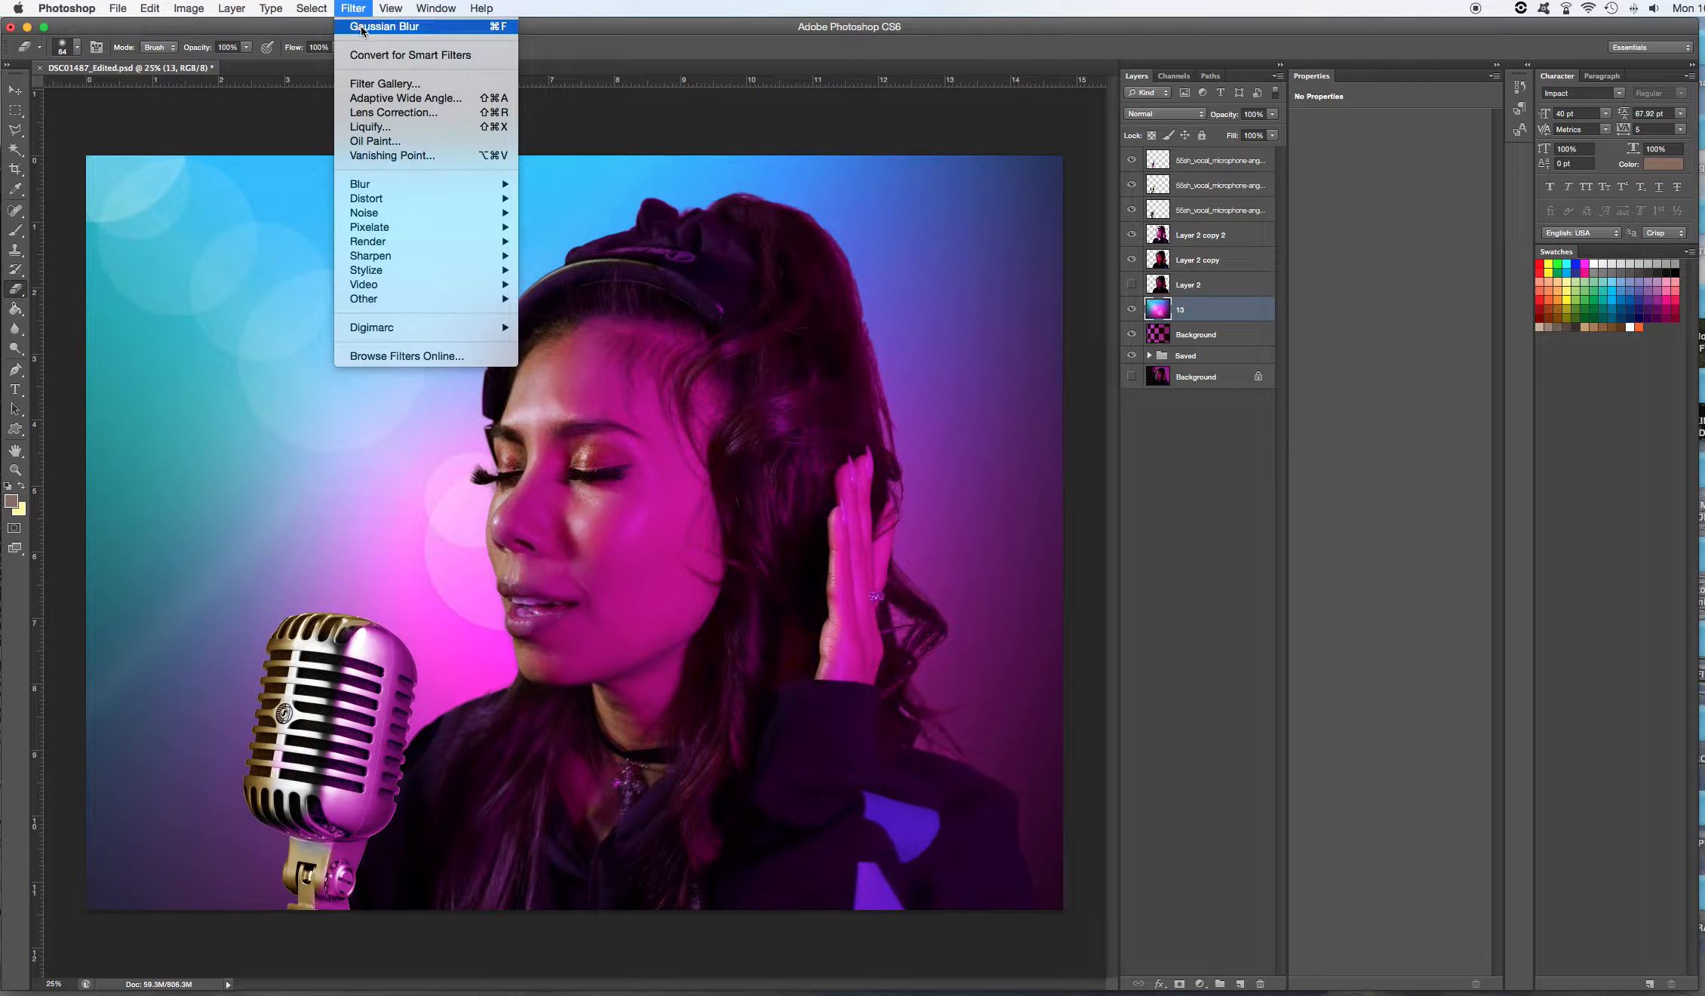
left_click(362, 27)
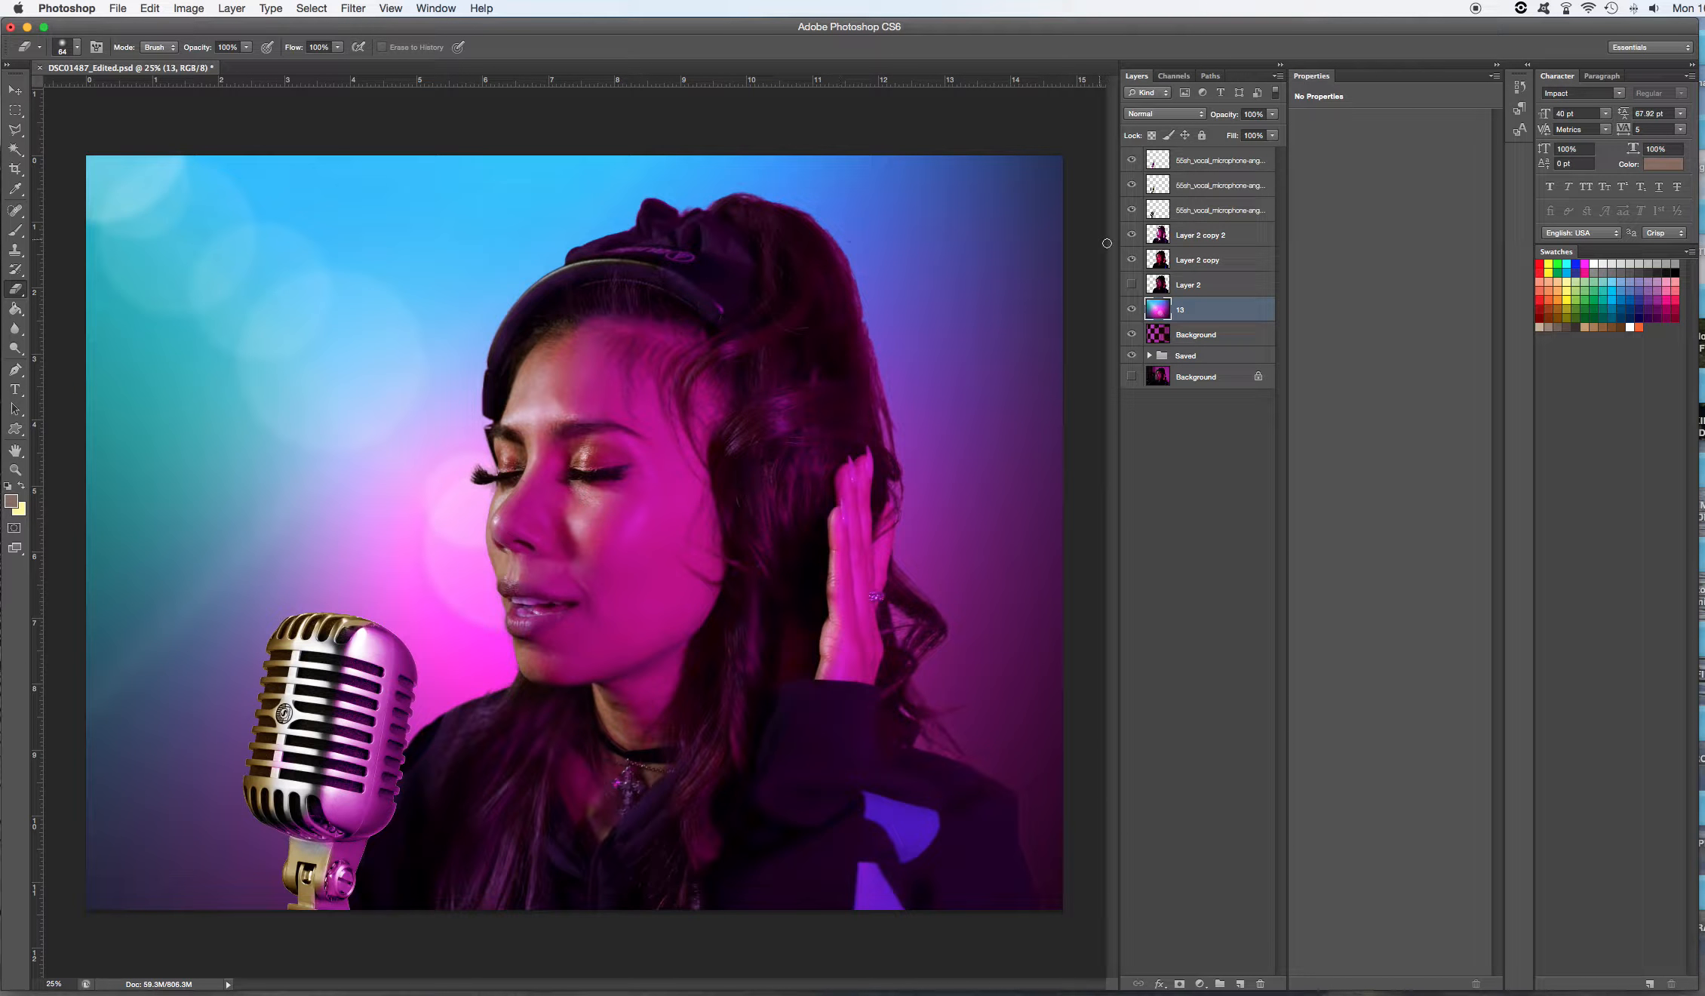
Compare the blurred flare layer in Screen and Normal modes, leave it in Screen, and try a lower opacity before restoring 100%.
left_click(1190, 115)
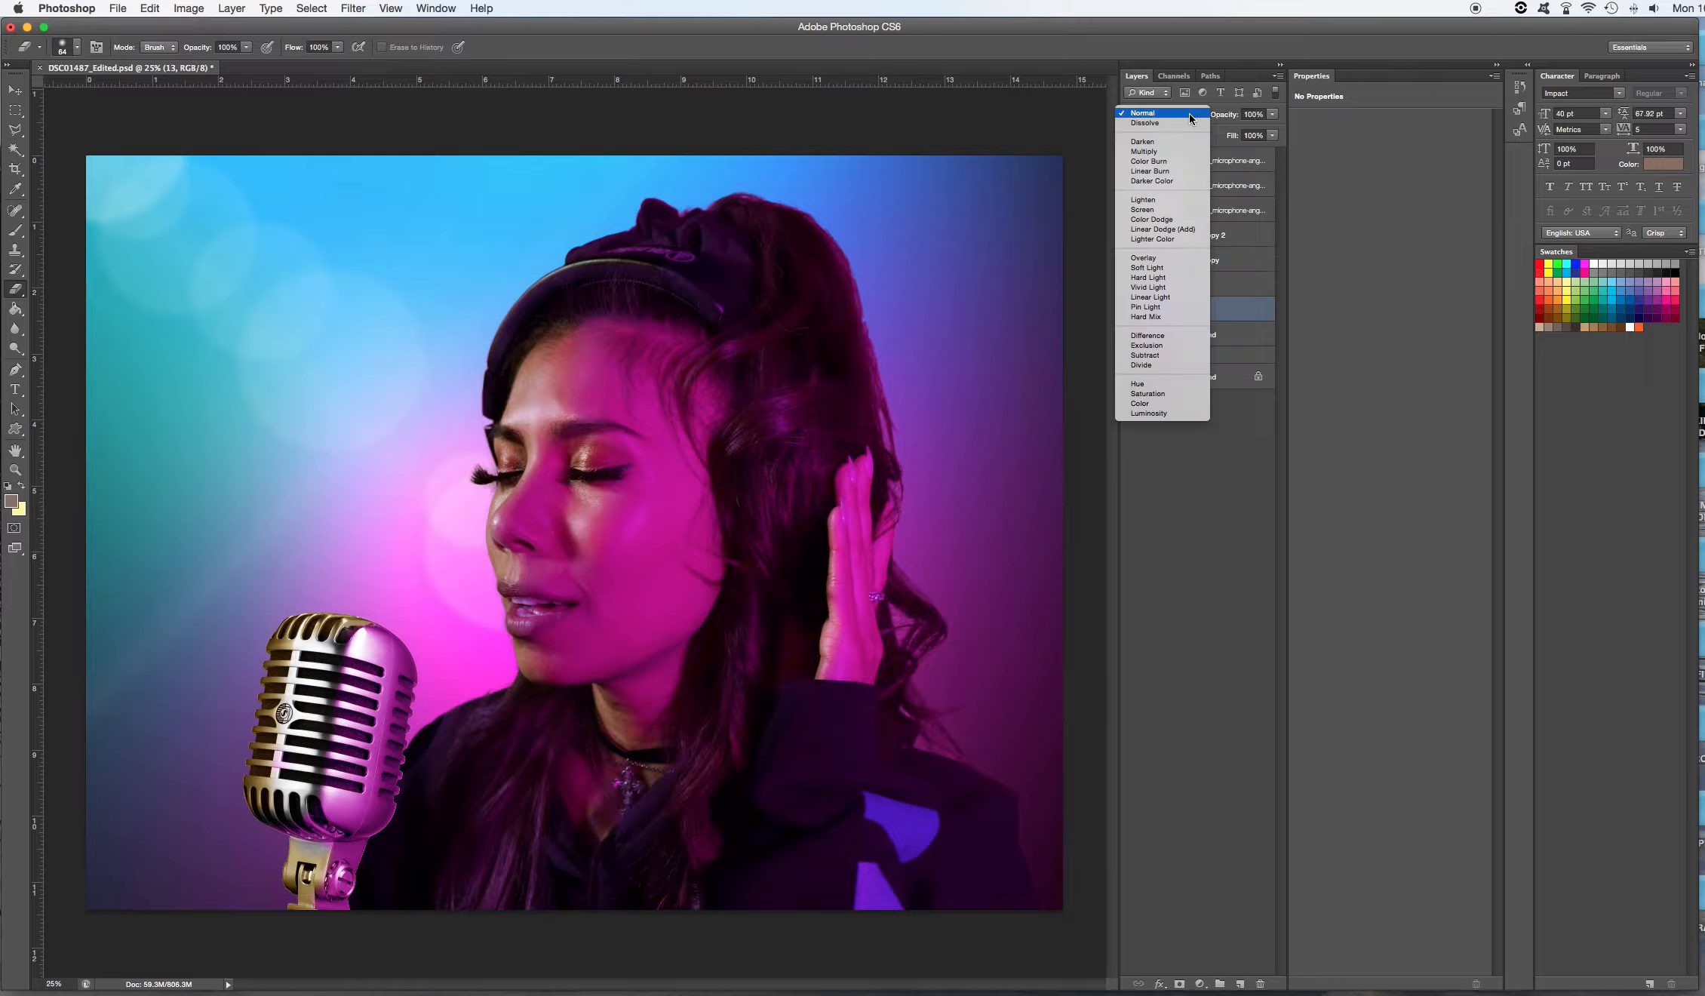
left_click(1175, 209)
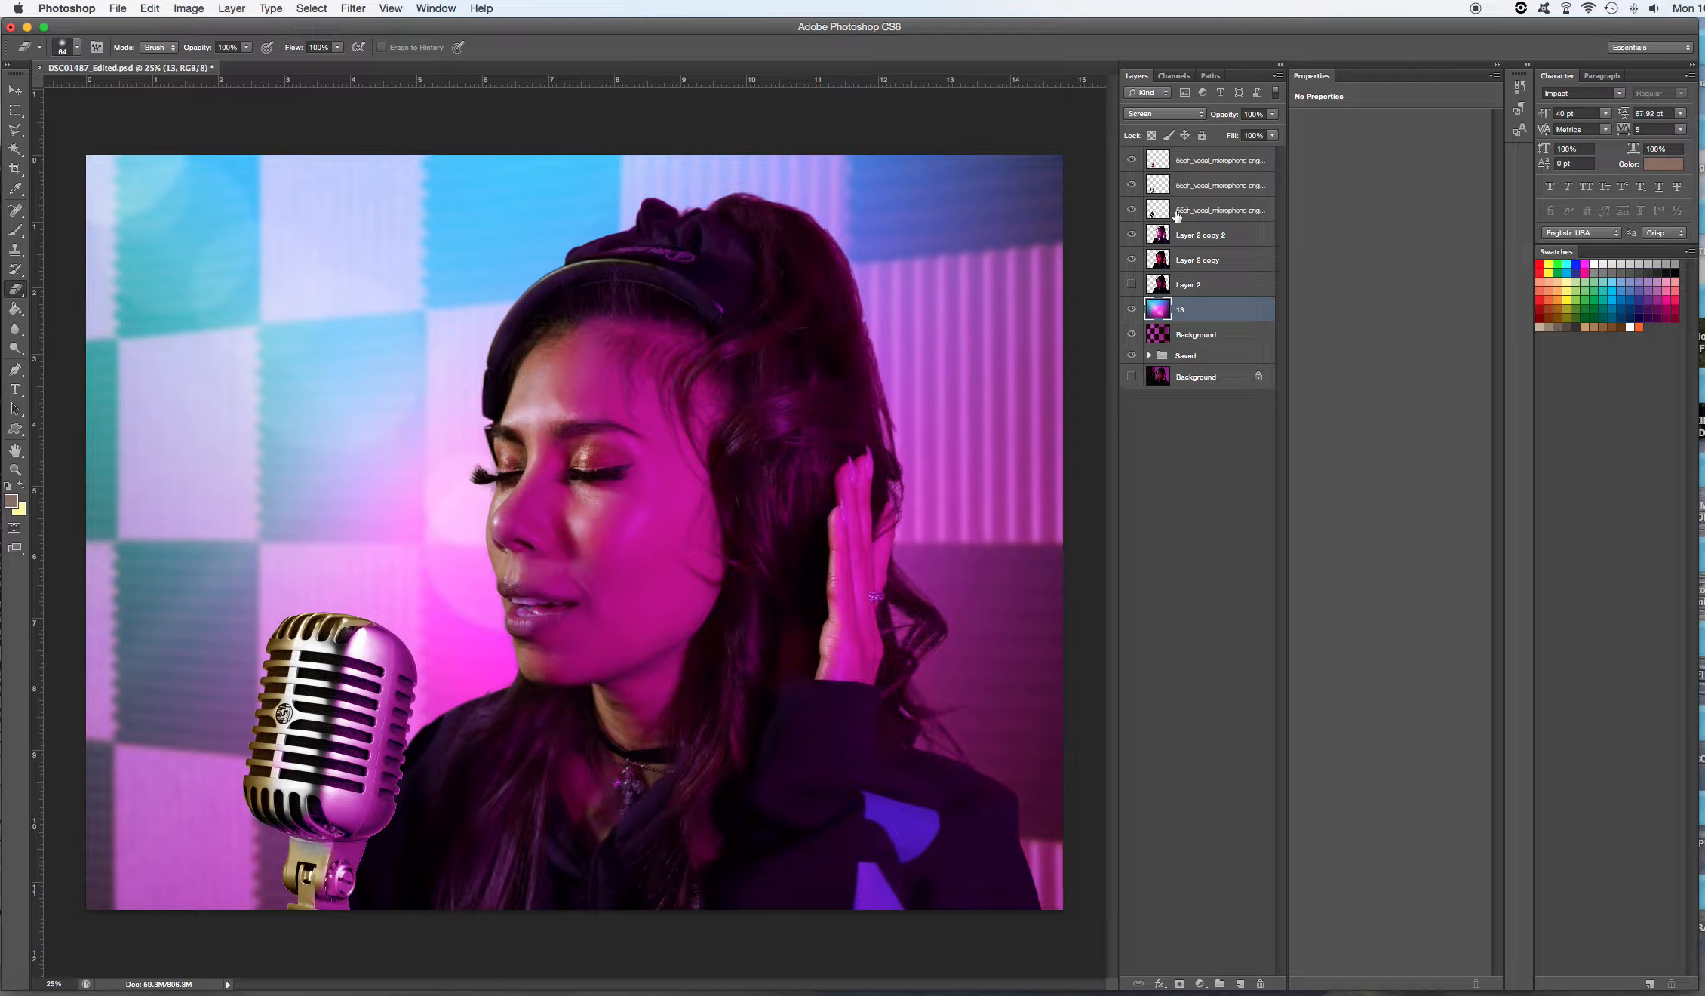
left_click(1171, 119)
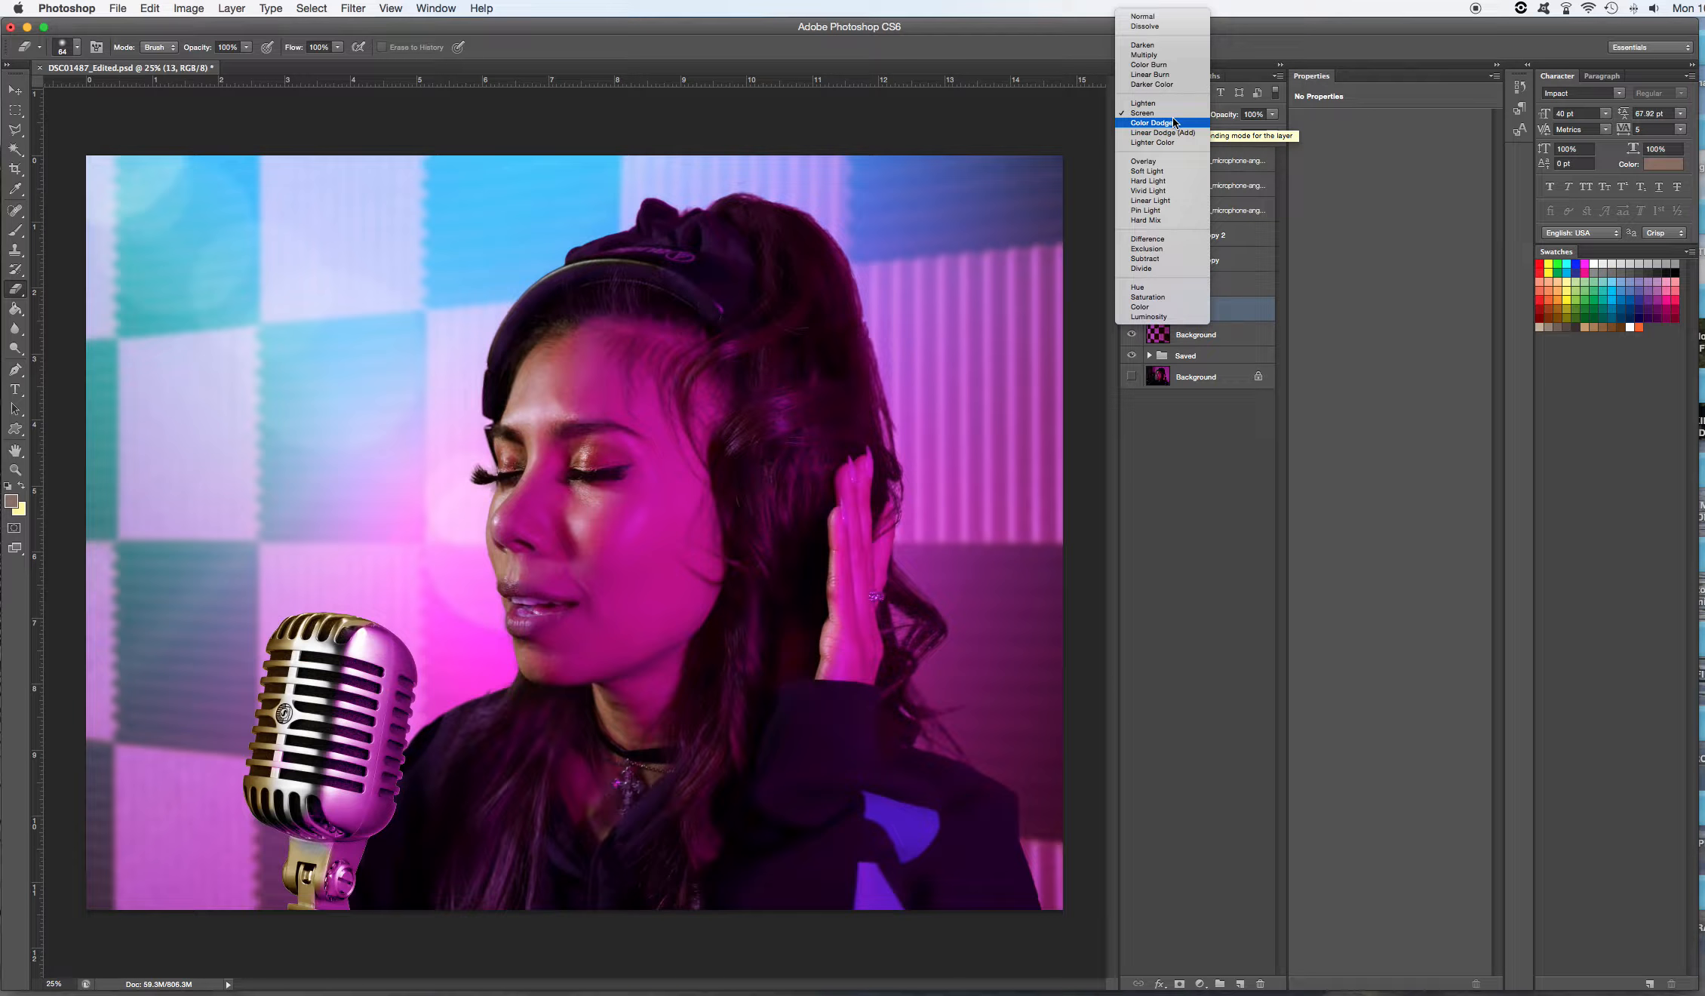
left_click(1167, 16)
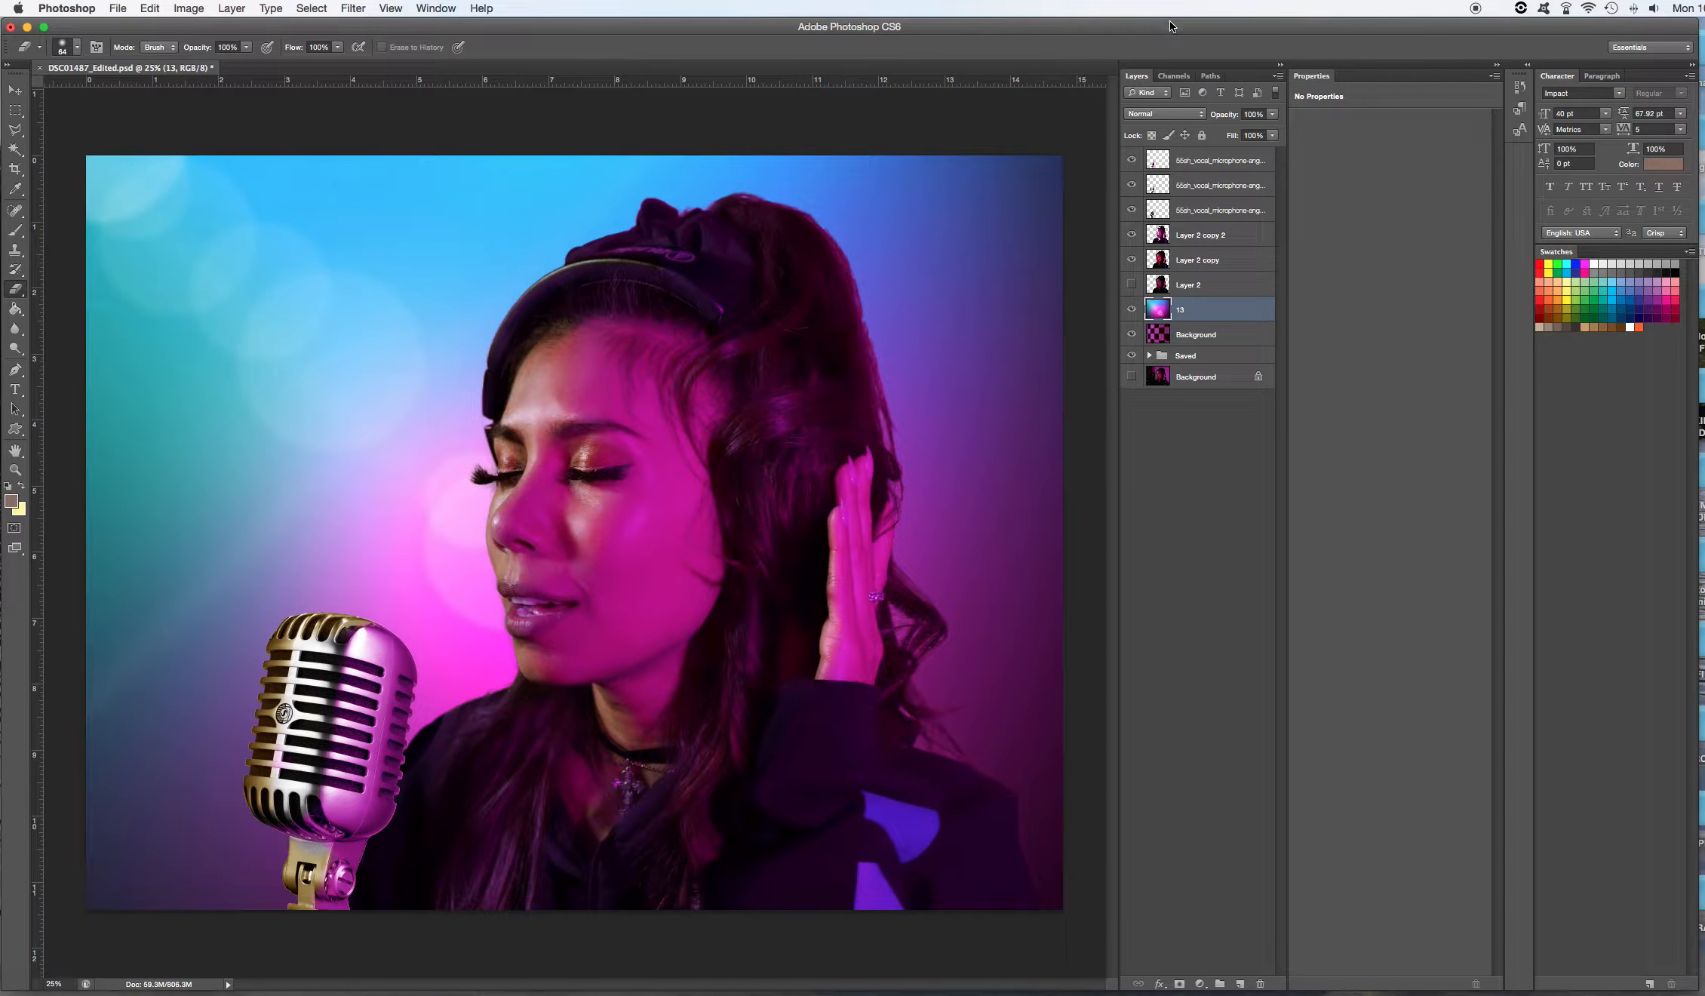
left_click(1192, 115)
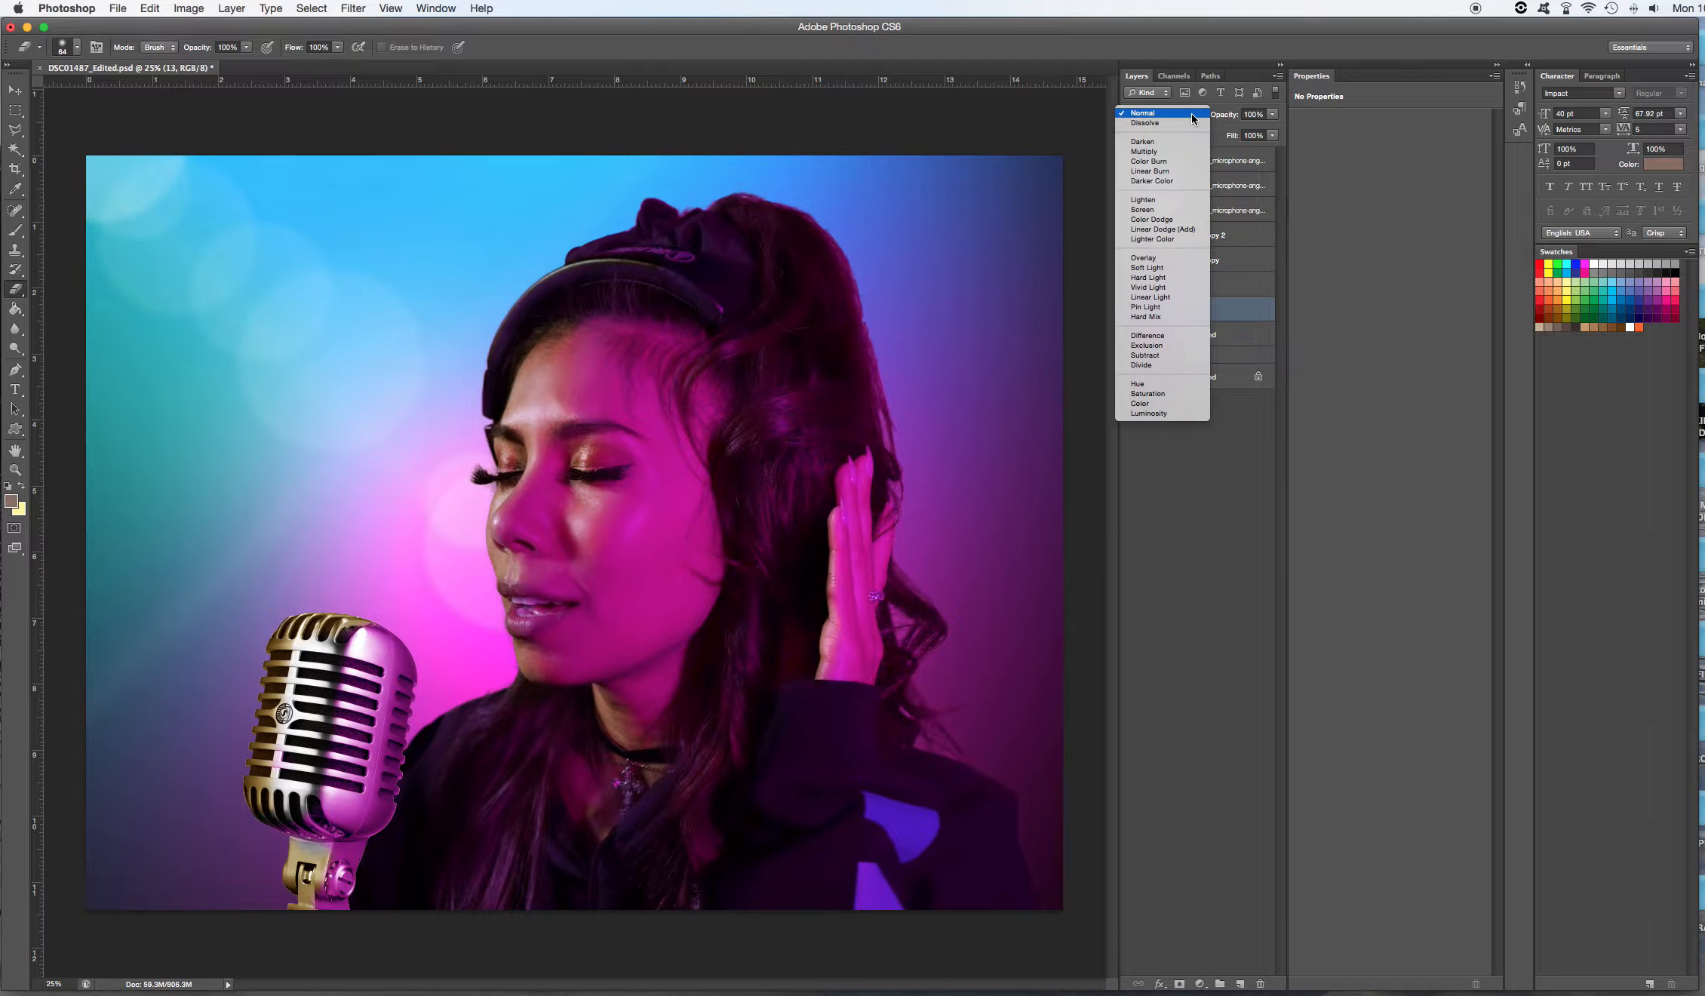
left_click(1185, 209)
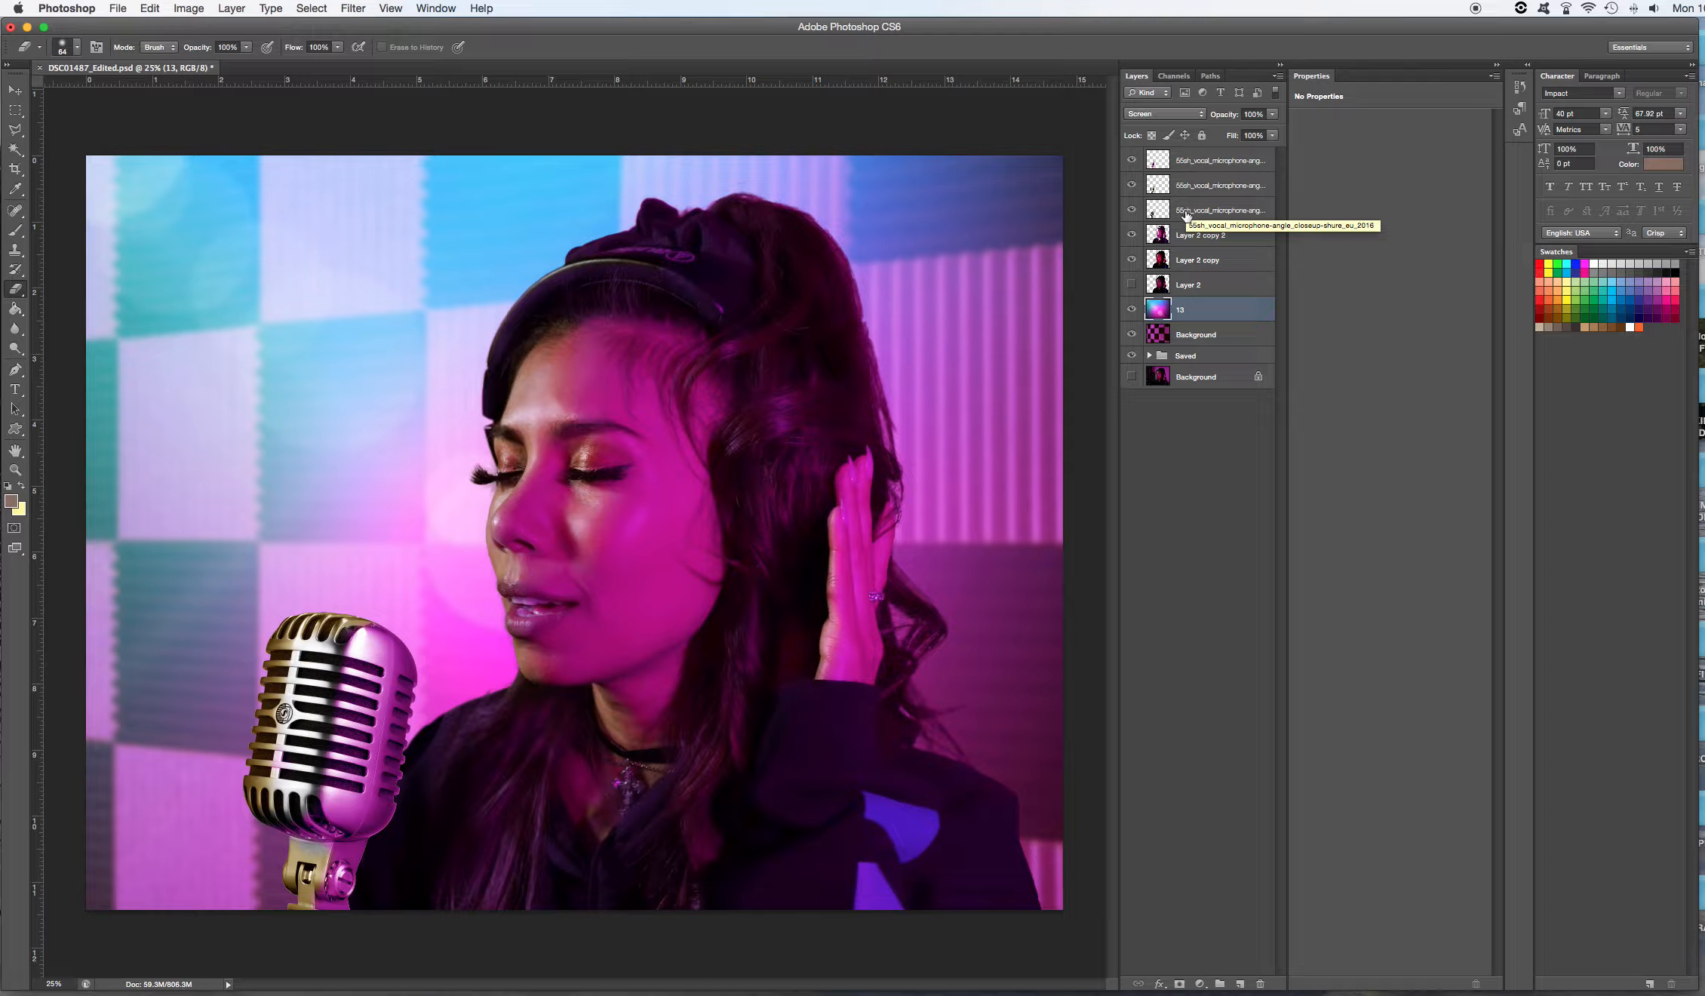
left_click(1272, 114)
left_click_drag(1274, 129, 1171, 134)
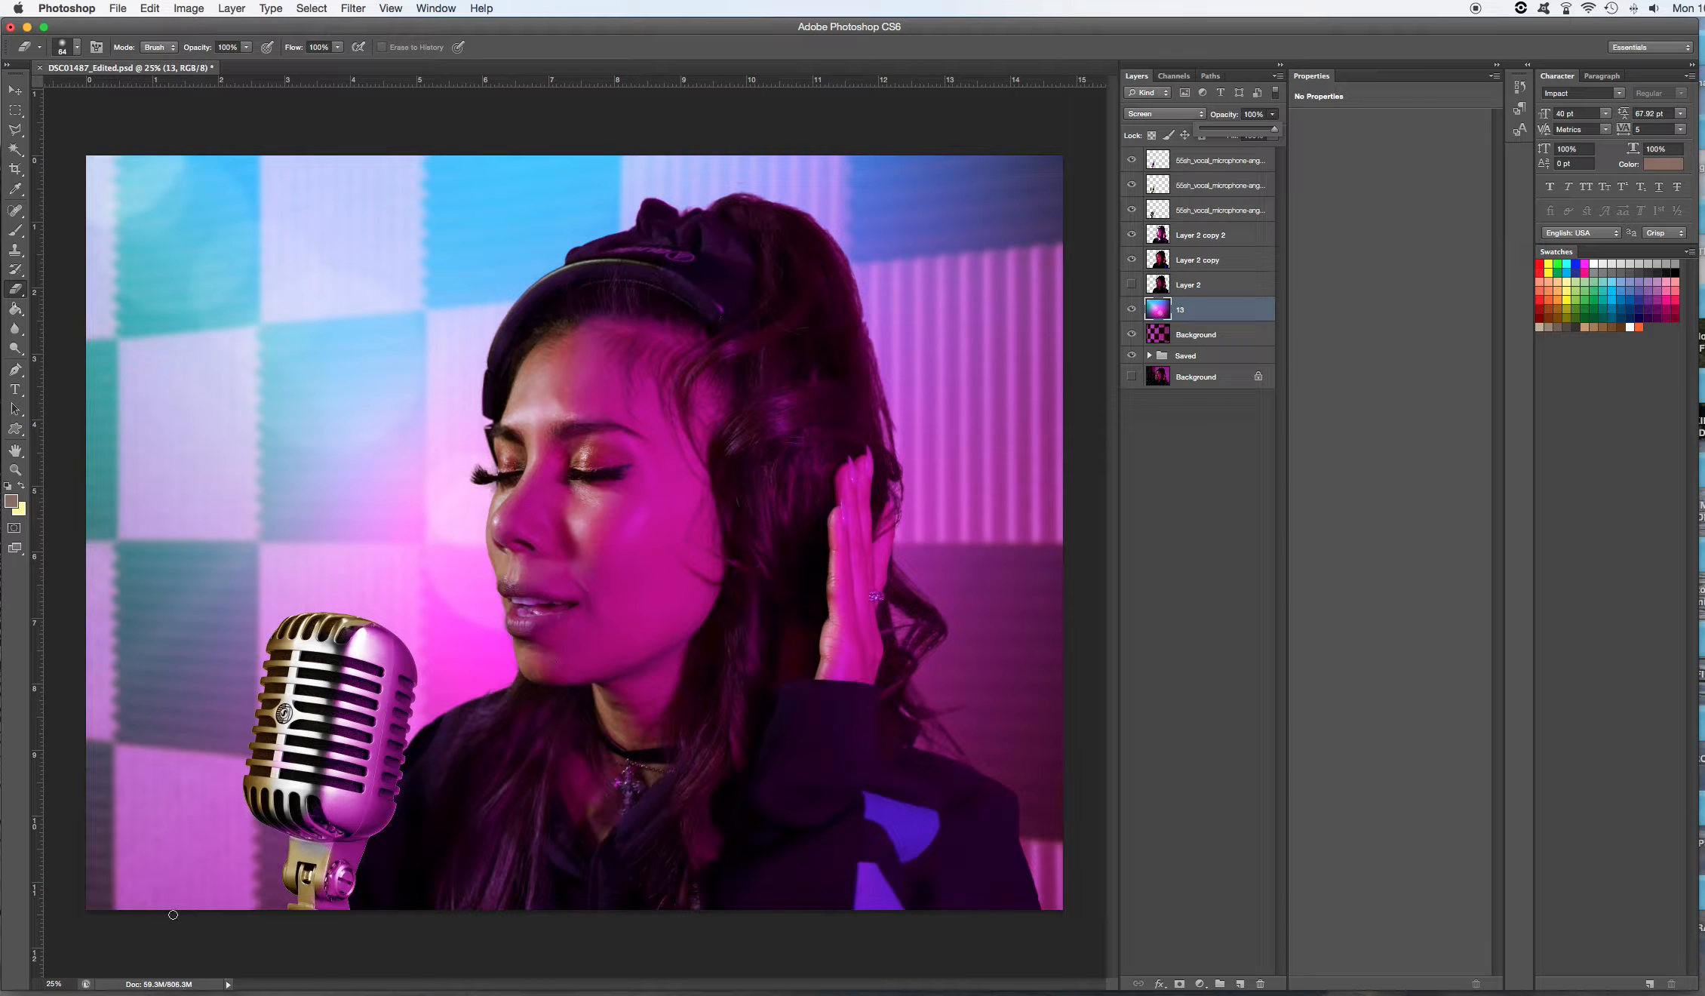
Erase the flare layer's haze from the backdrop's upper-right and lower-left areas with a soft eraser of about 3100 px, redoing the first stroke.
left_click(67, 982)
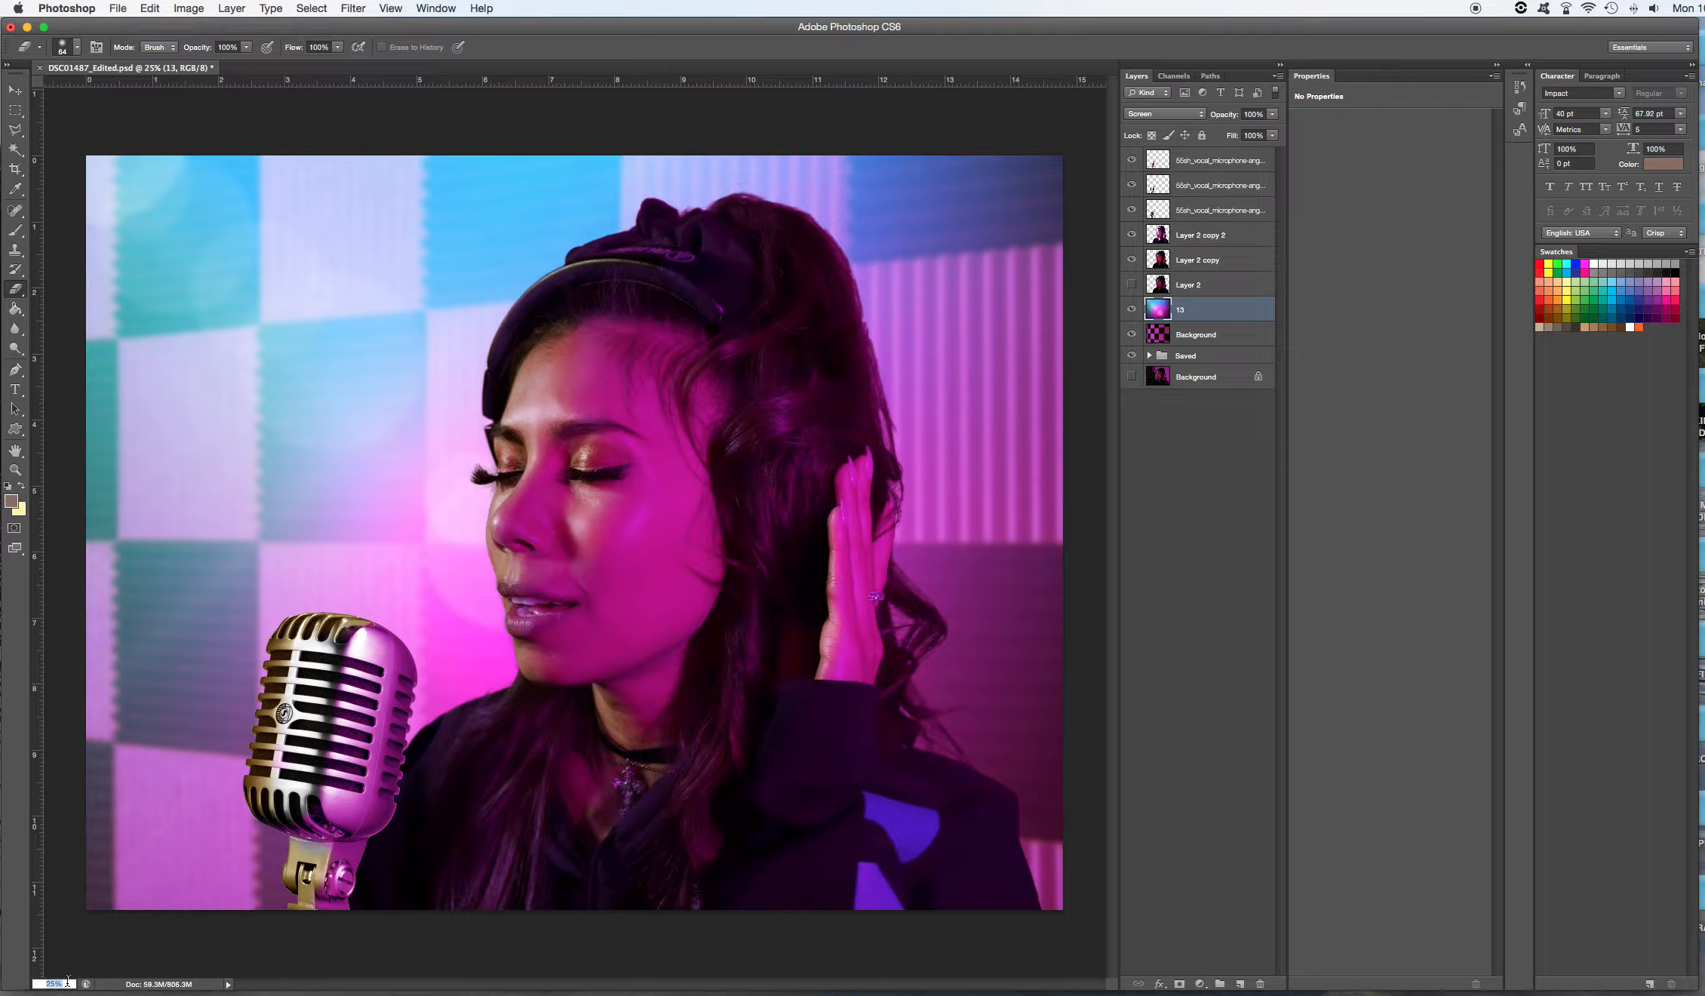
type("12")
key("Return")
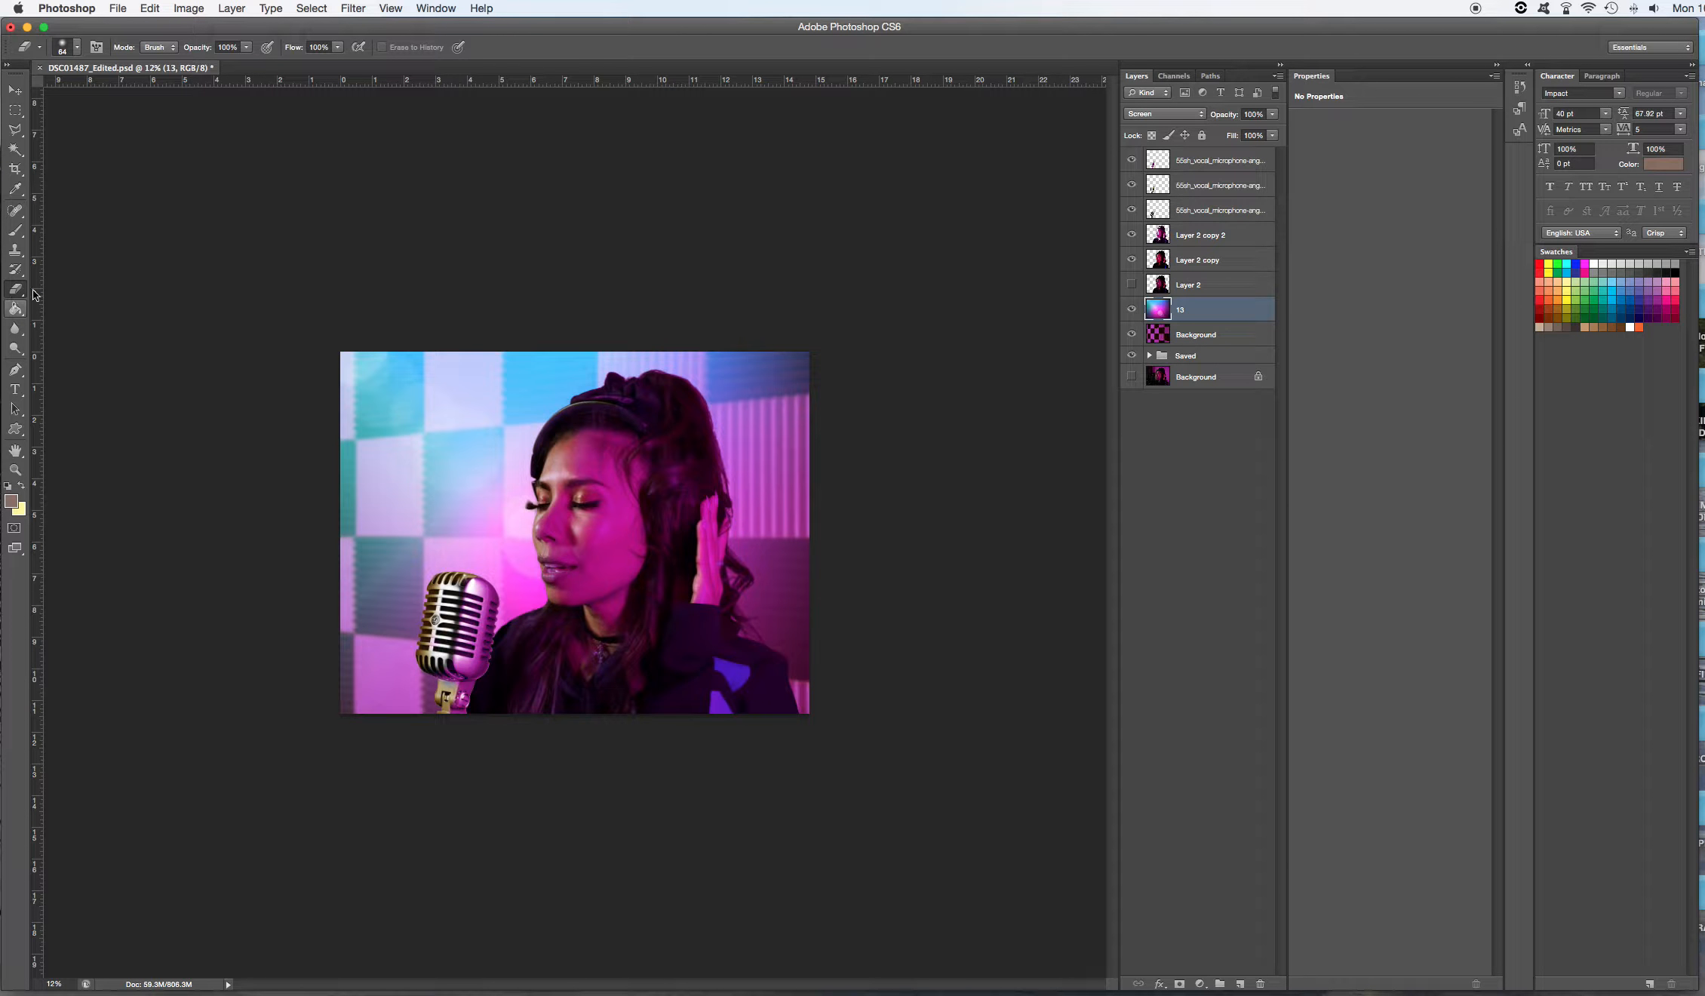
left_click(77, 48)
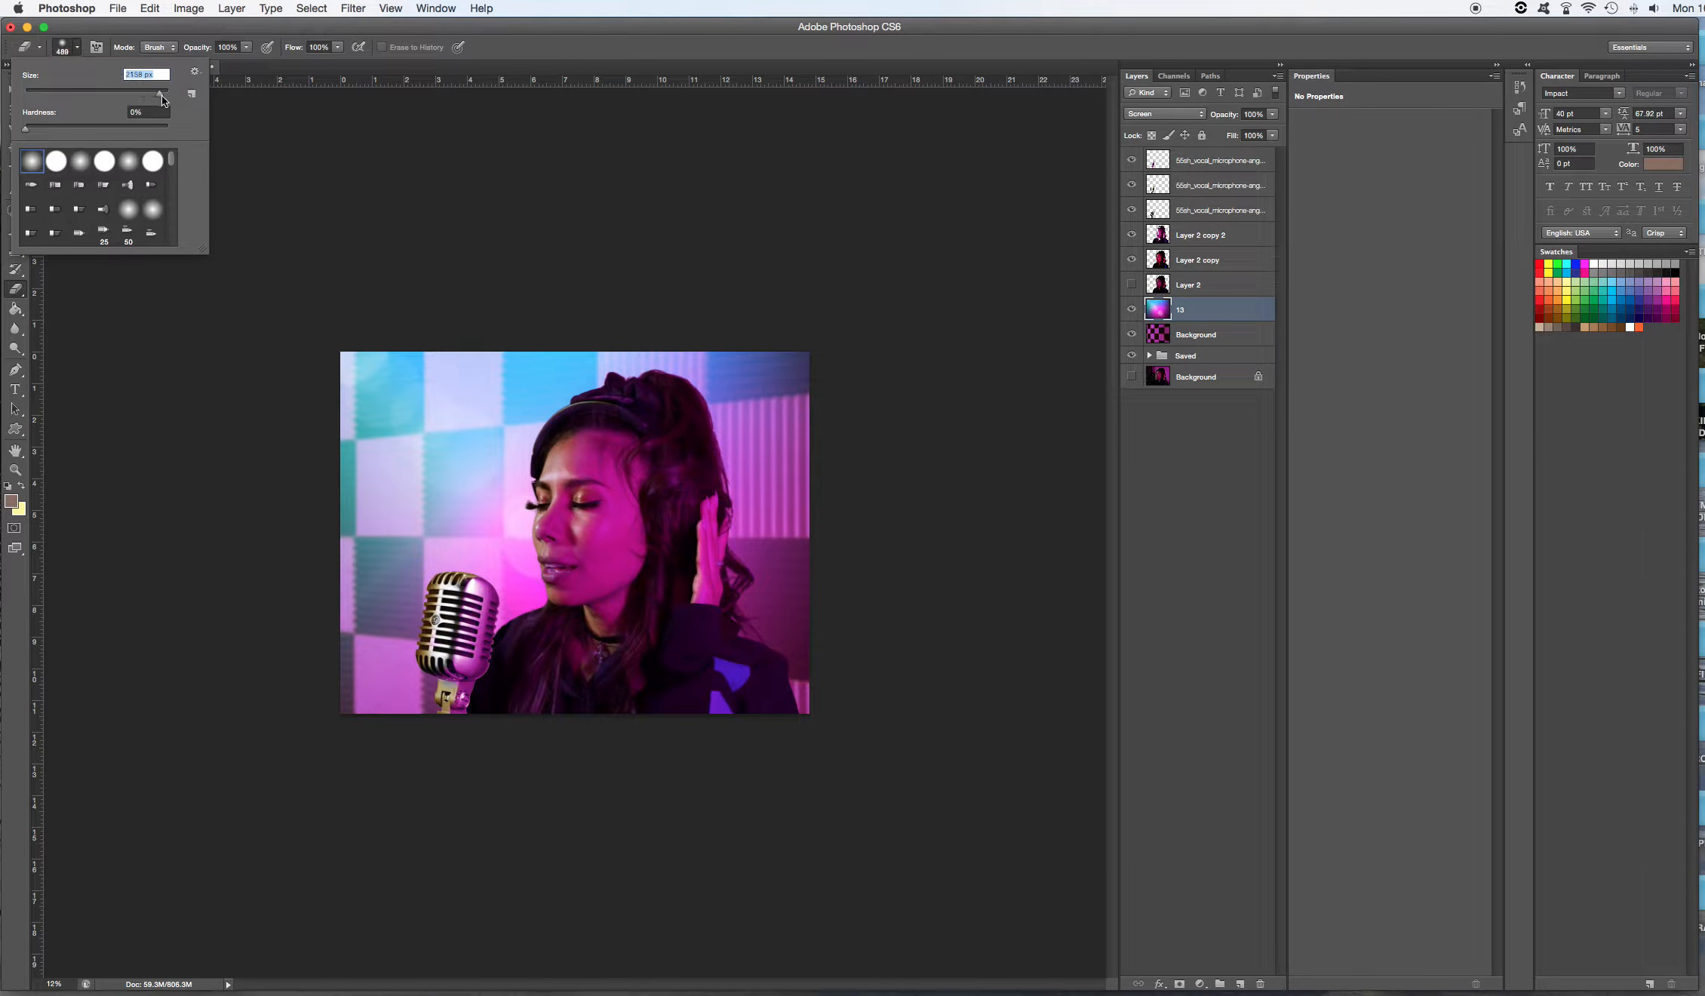
left_click_drag(161, 96, 163, 95)
left_click(476, 231)
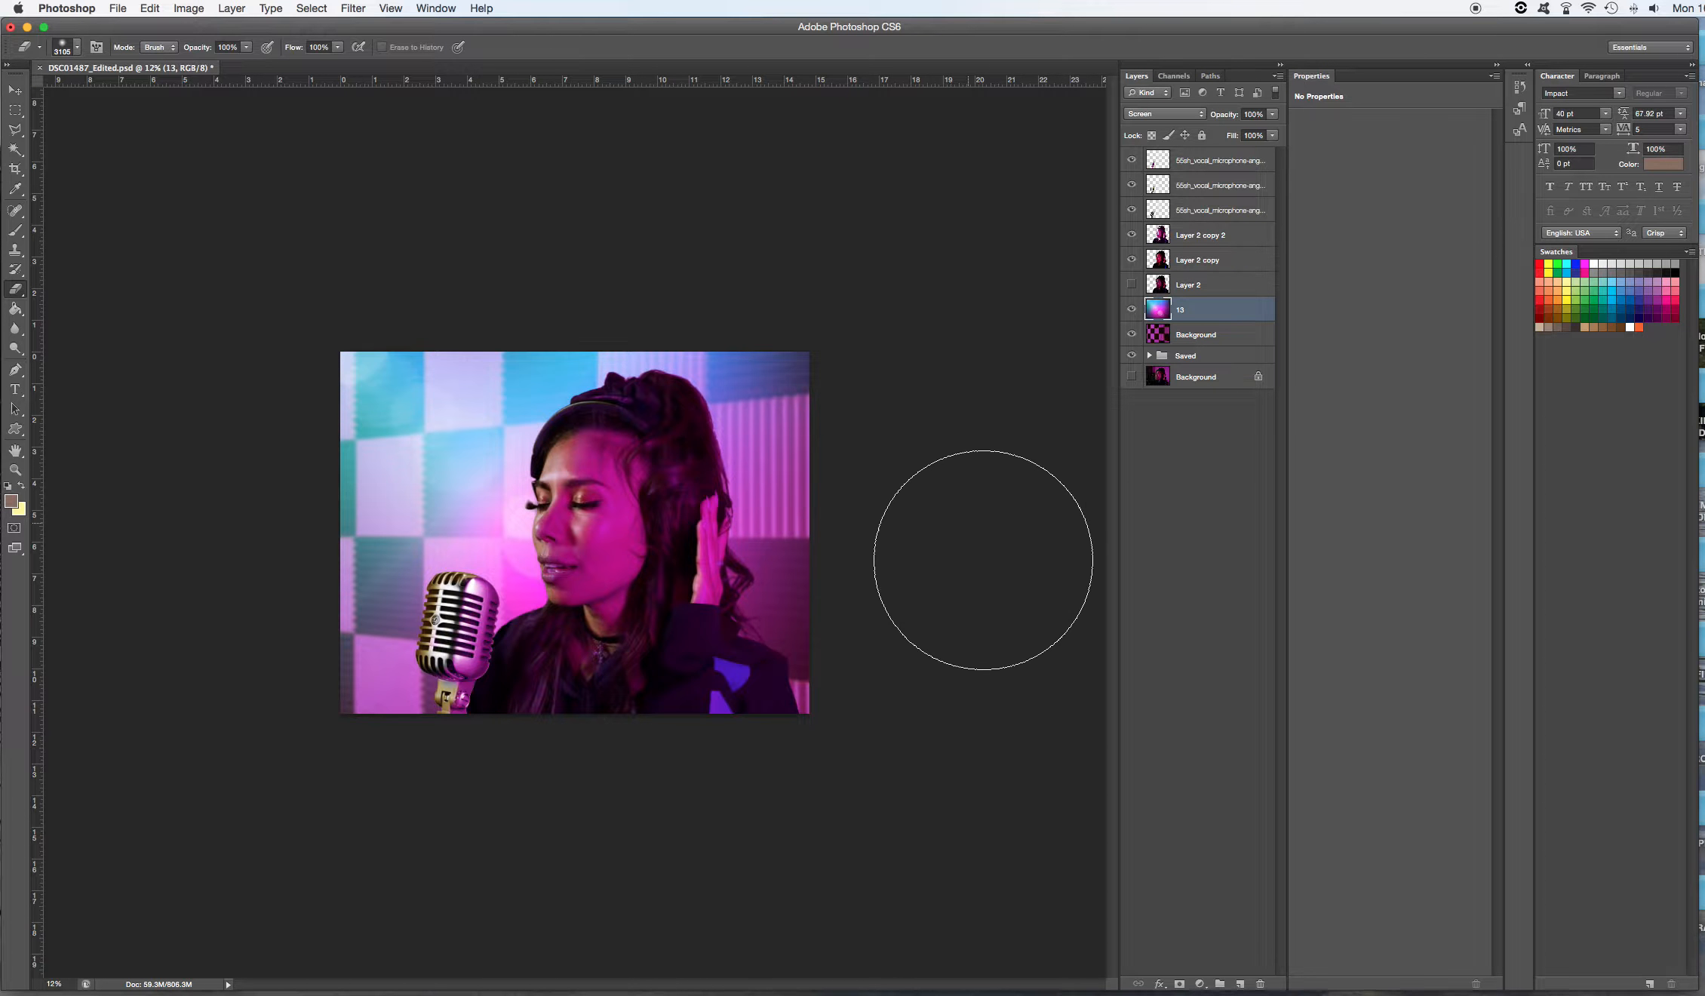
left_click_drag(550, 400, 845, 452)
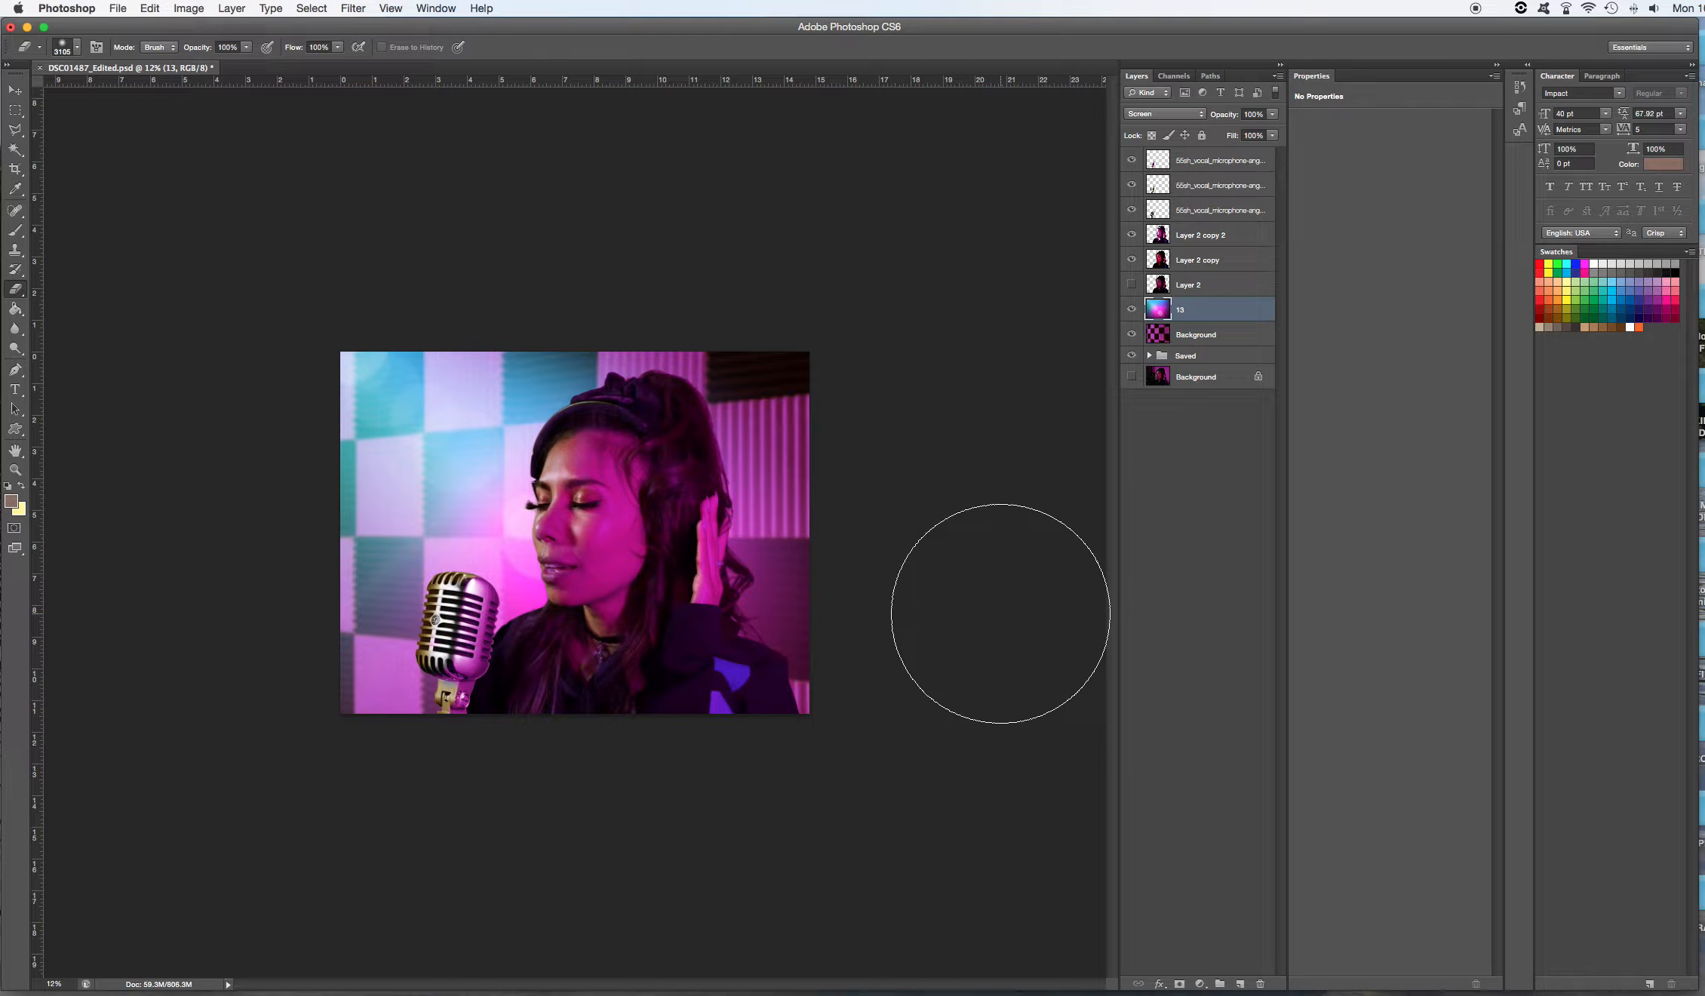
key("super+z")
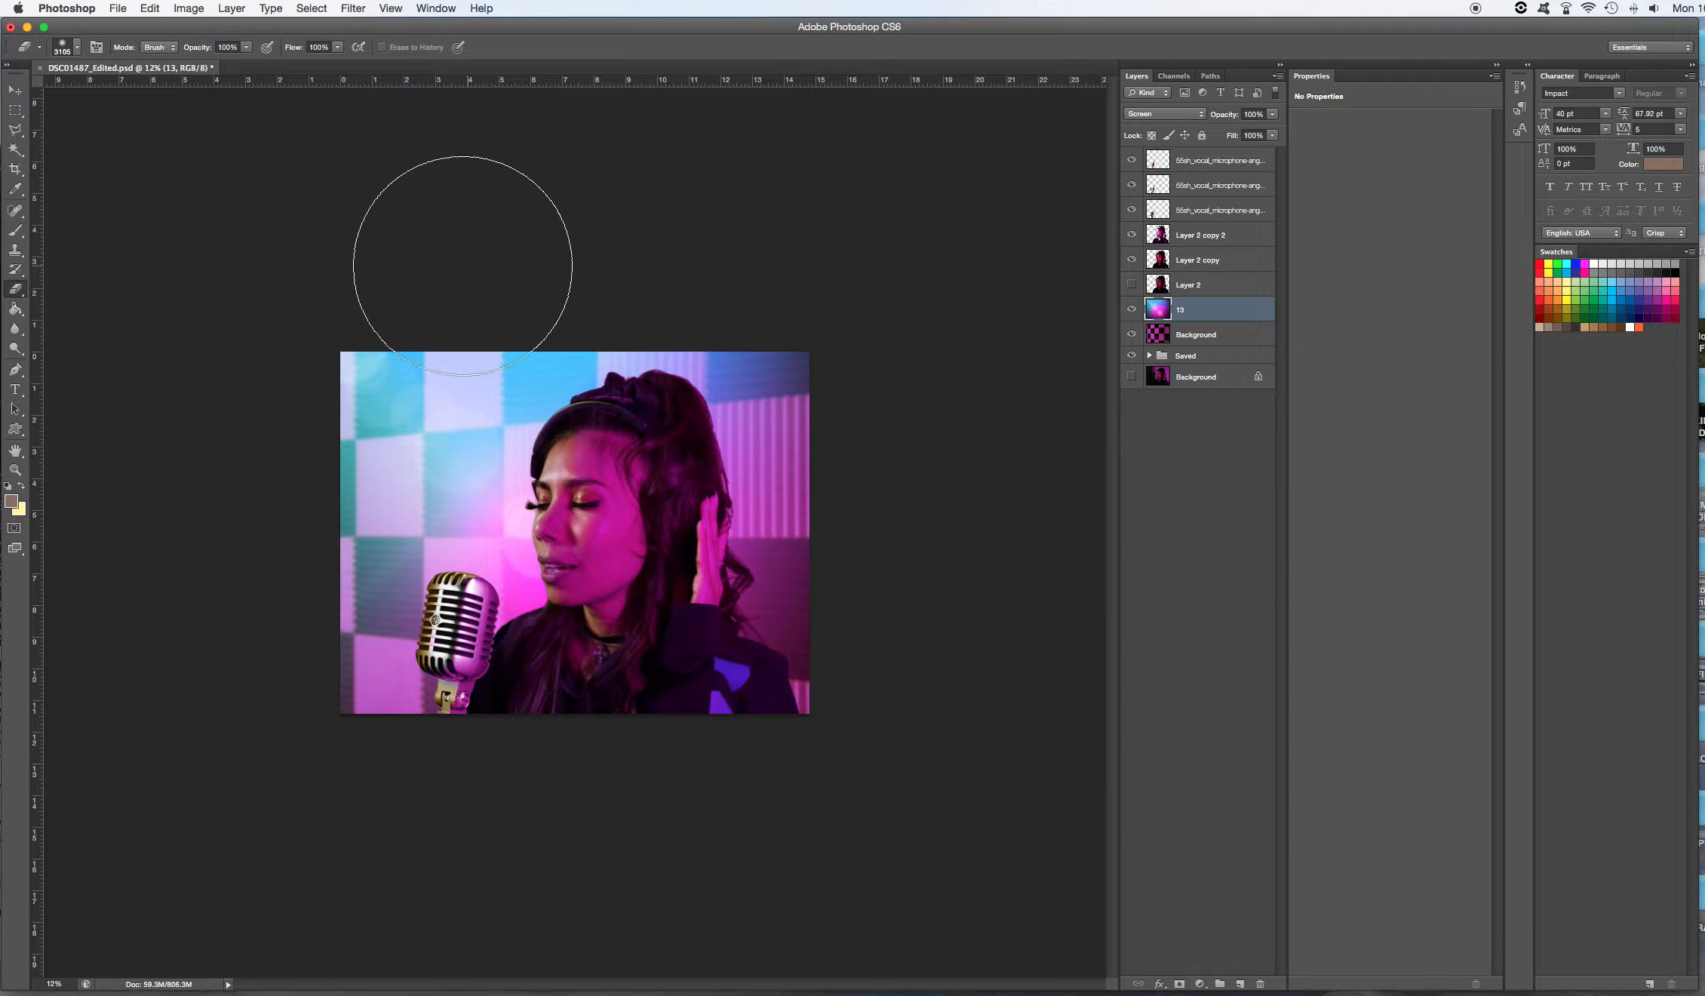
mouse_move(445, 228)
left_mouse_down()
mouse_move(670, 280)
mouse_move(900, 460)
mouse_move(1017, 597)
left_mouse_up()
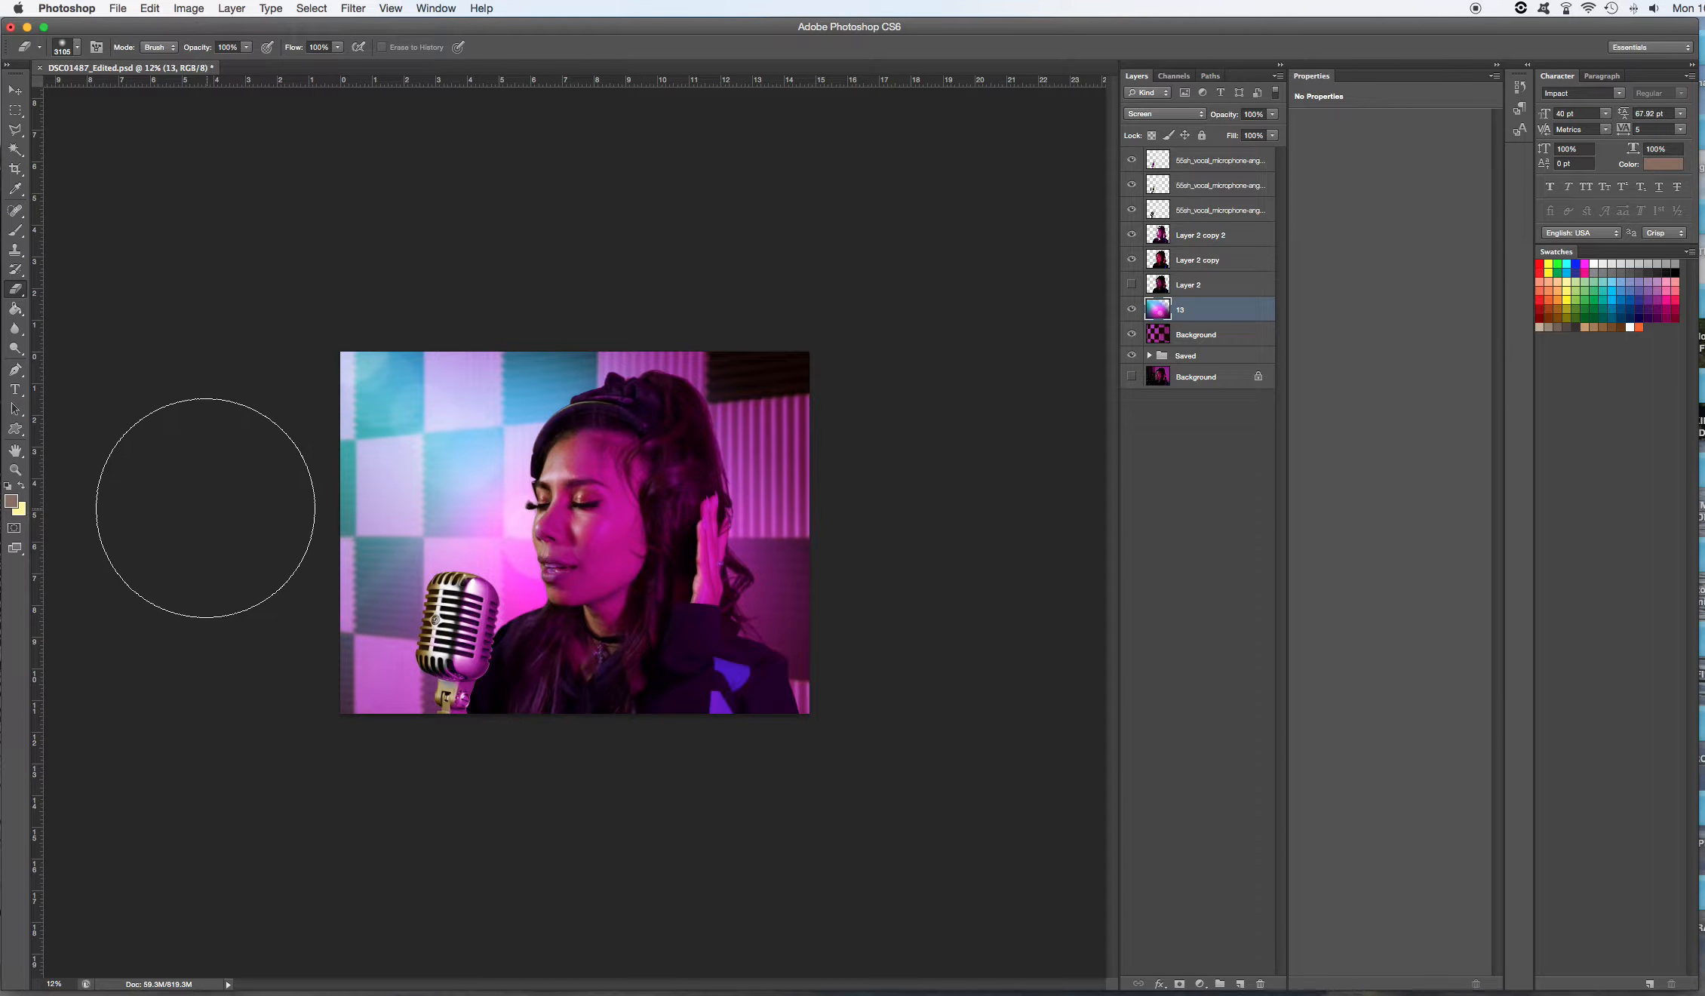
left_click_drag(278, 620, 345, 557)
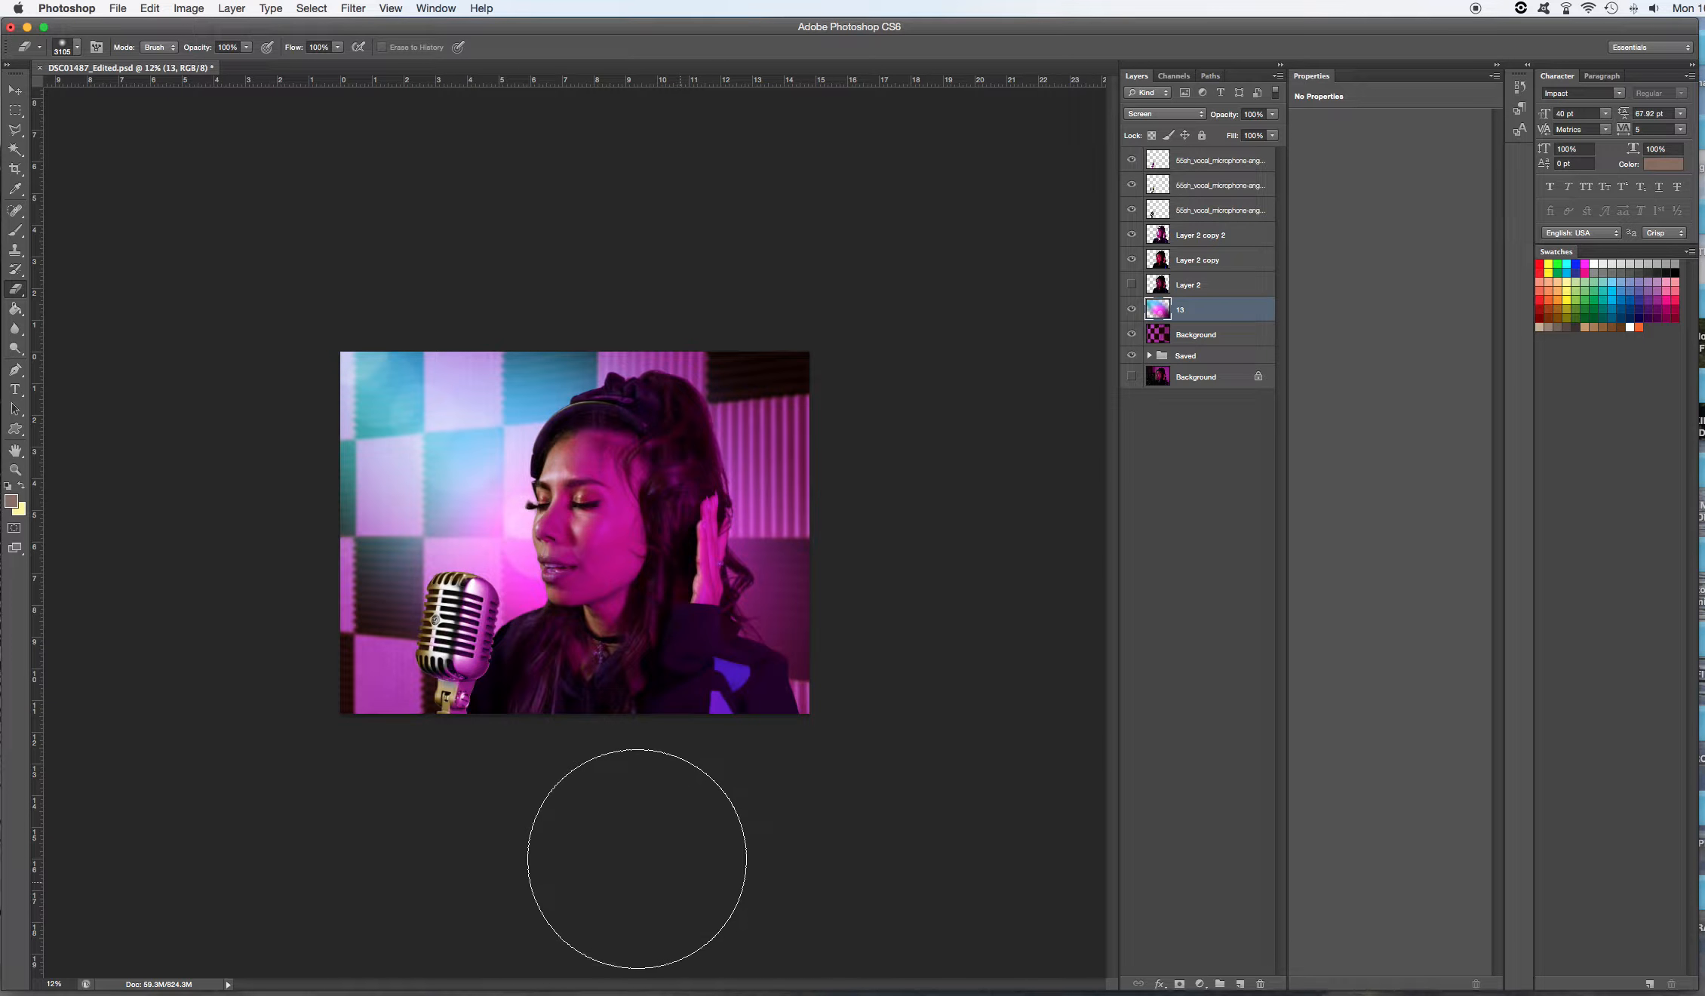
Erase flare haze from the backdrop's left side with a soft 5000 px eraser, and reduce the eraser to 54 px.
left_click(77, 47)
left_click_drag(161, 93, 175, 92)
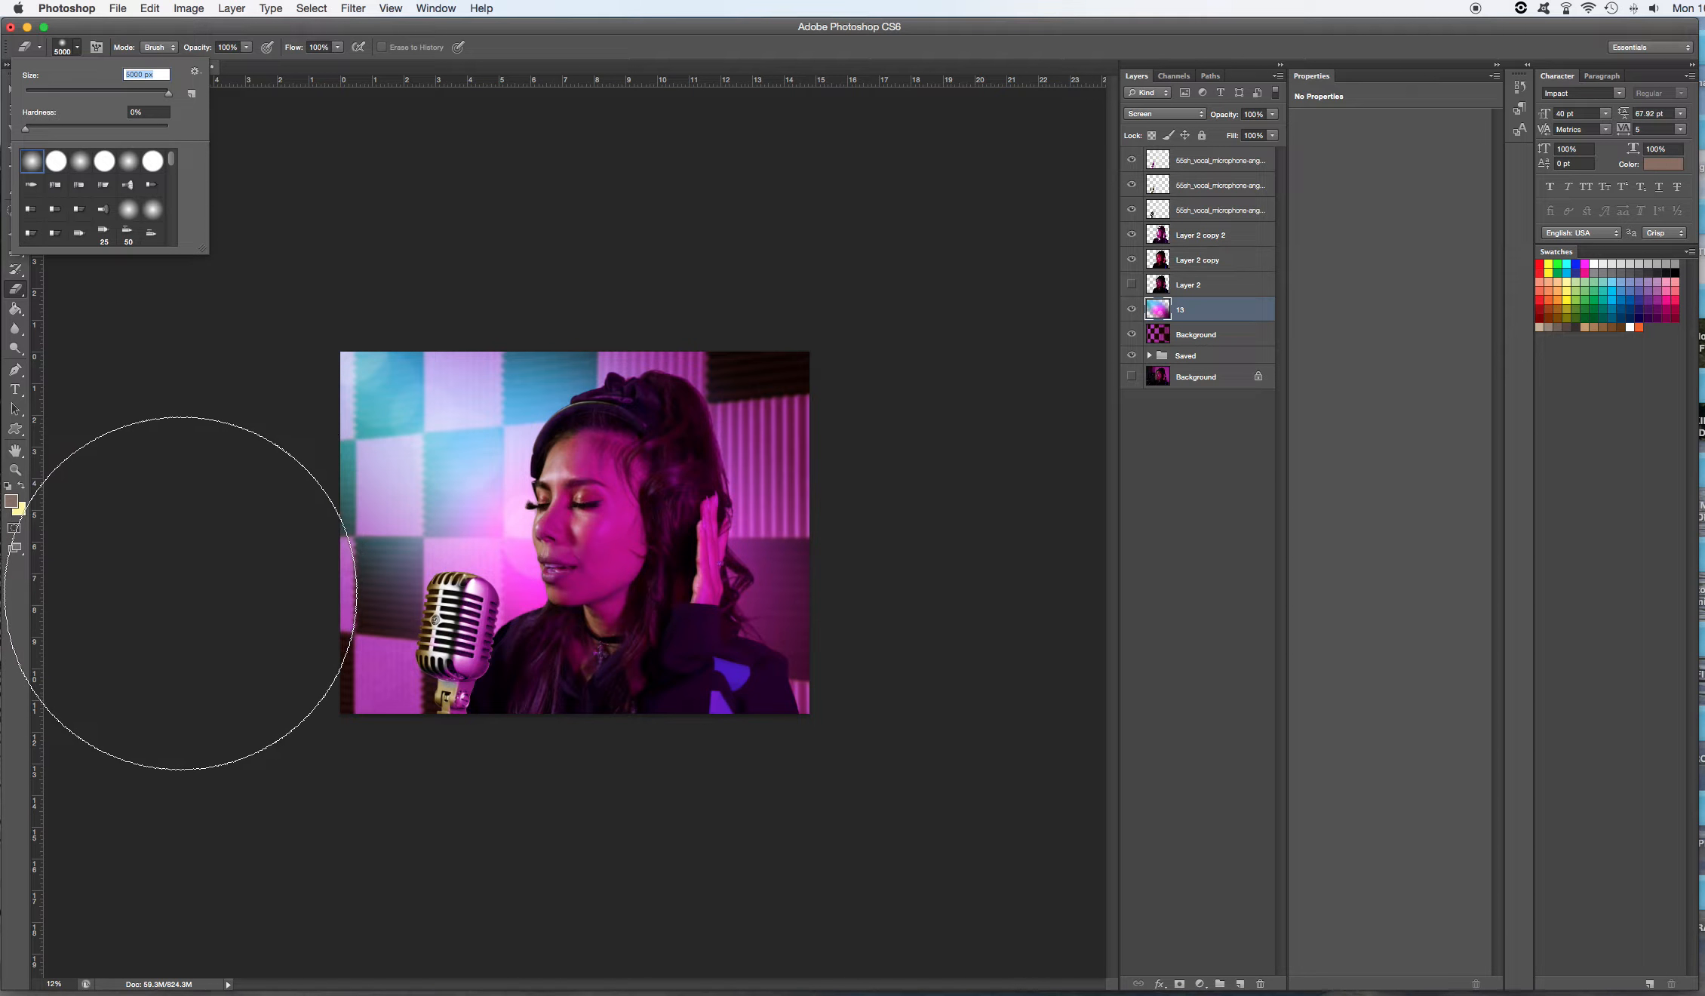
left_click(184, 601)
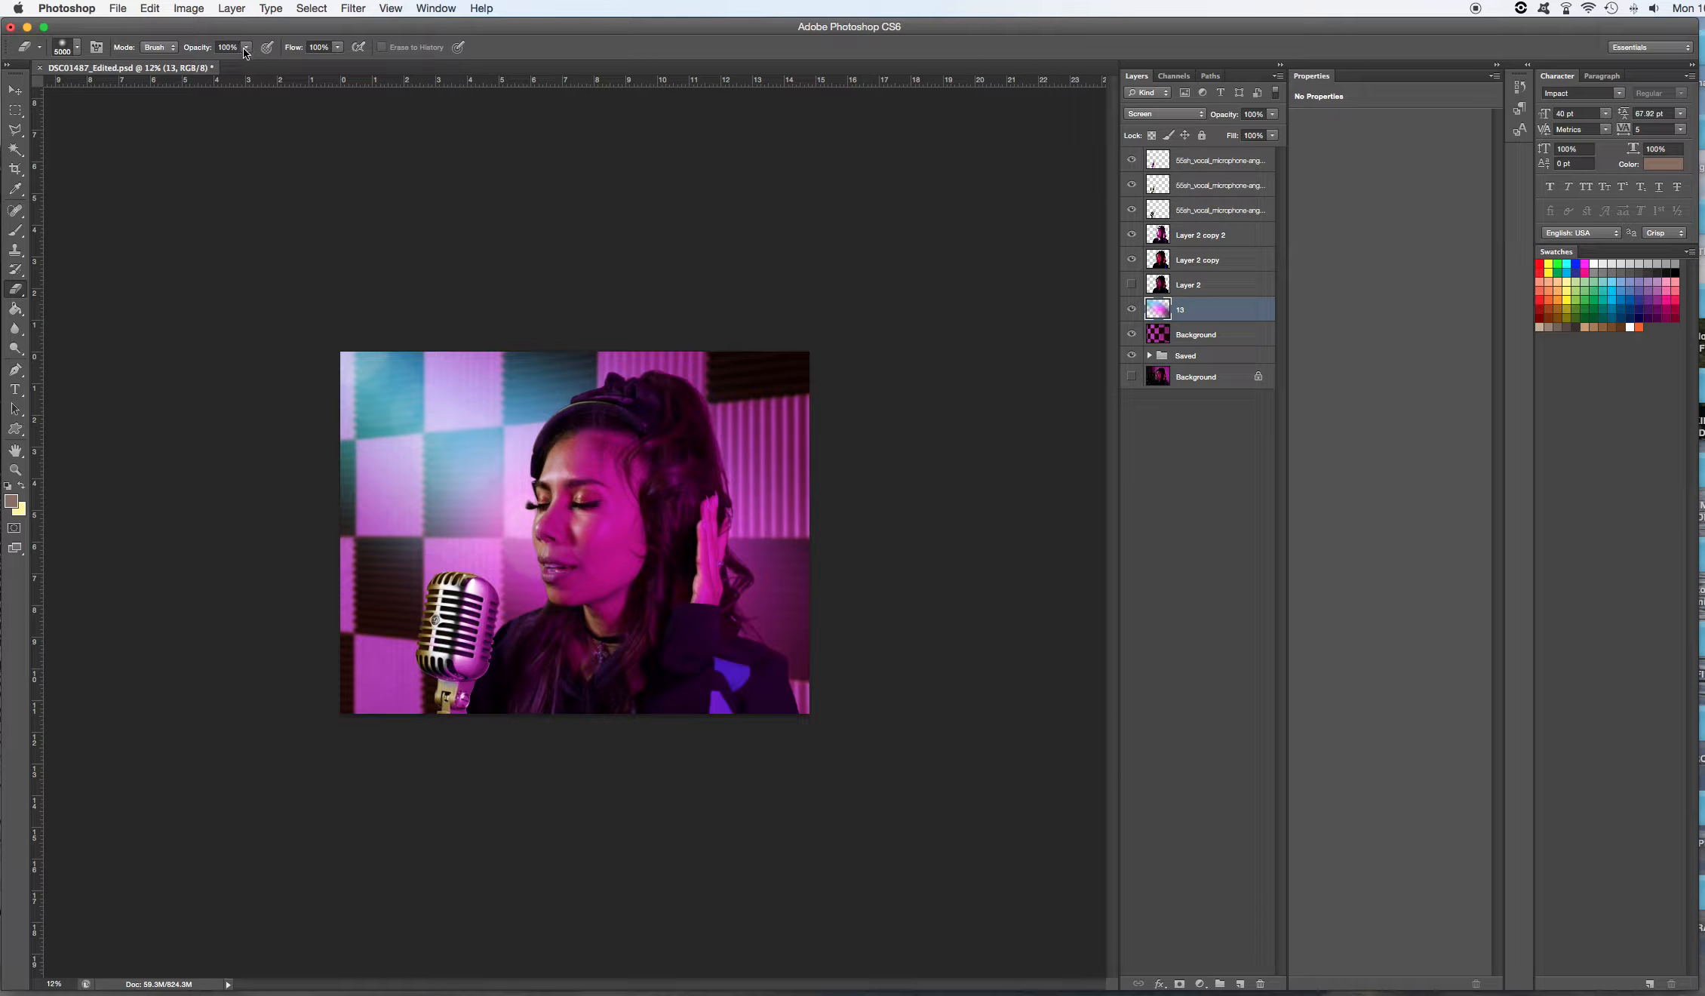
left_click(78, 49)
left_click_drag(95, 94, 64, 94)
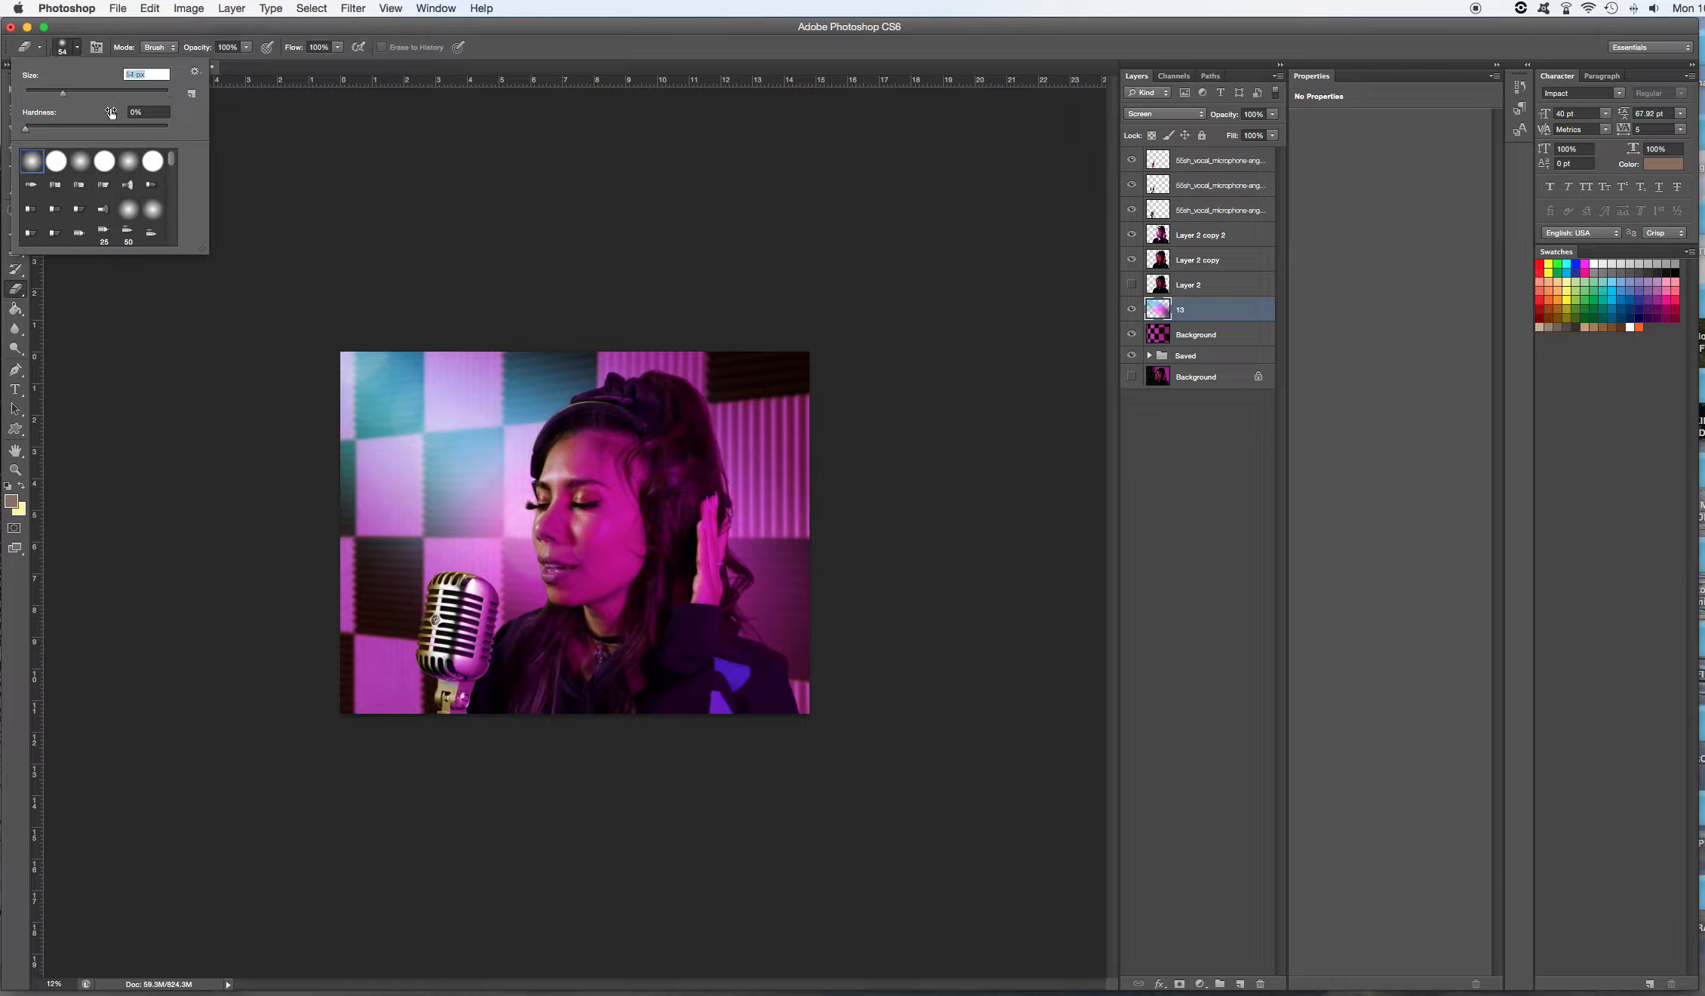
left_click(278, 146)
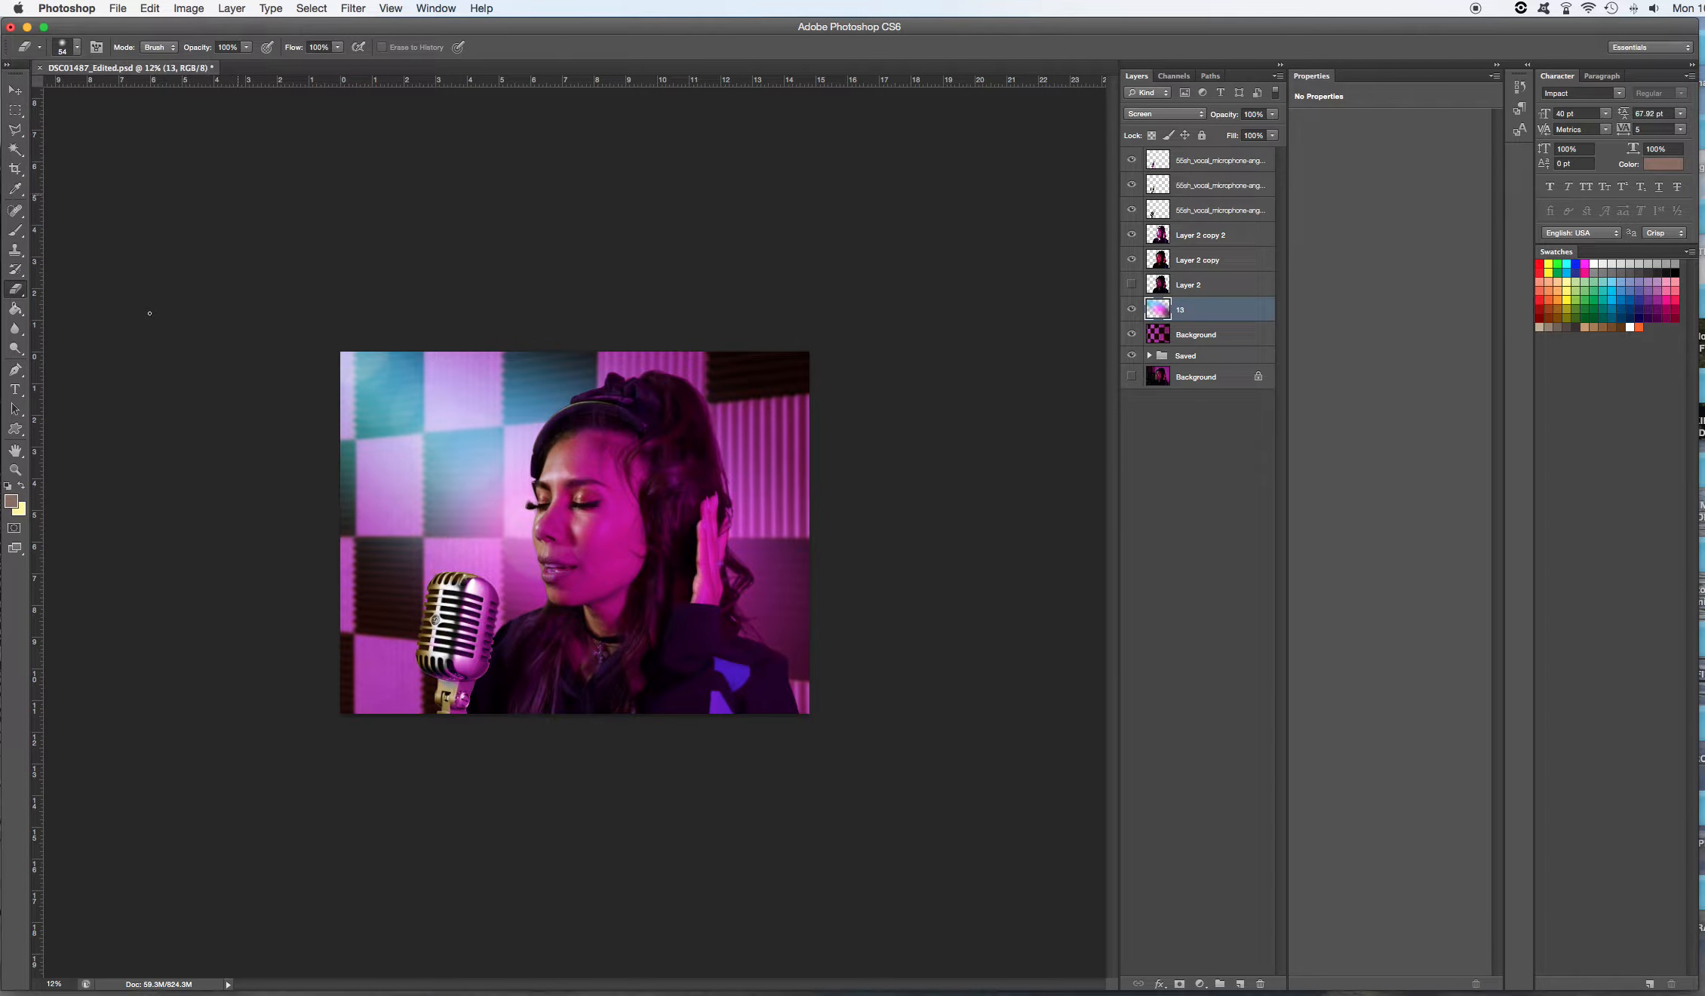
Compare the composite at 25% zoom with flare layer 13 hidden and shown.
left_click(67, 983)
type("25")
key("Return")
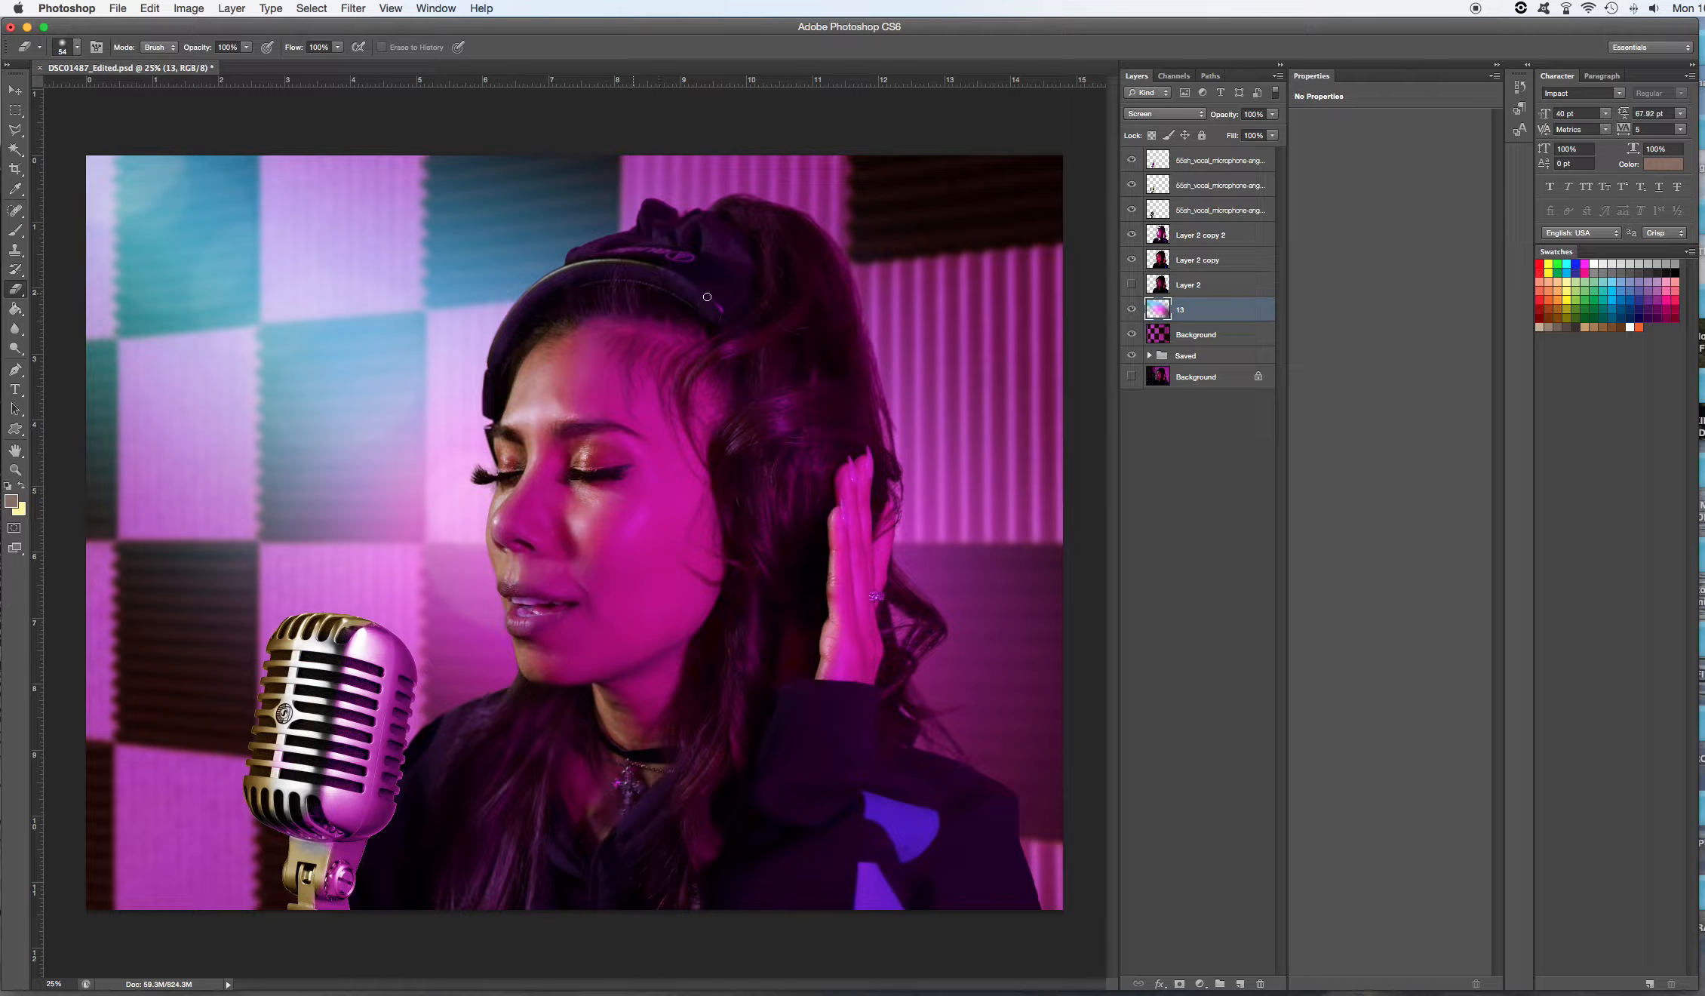
left_click(1132, 311)
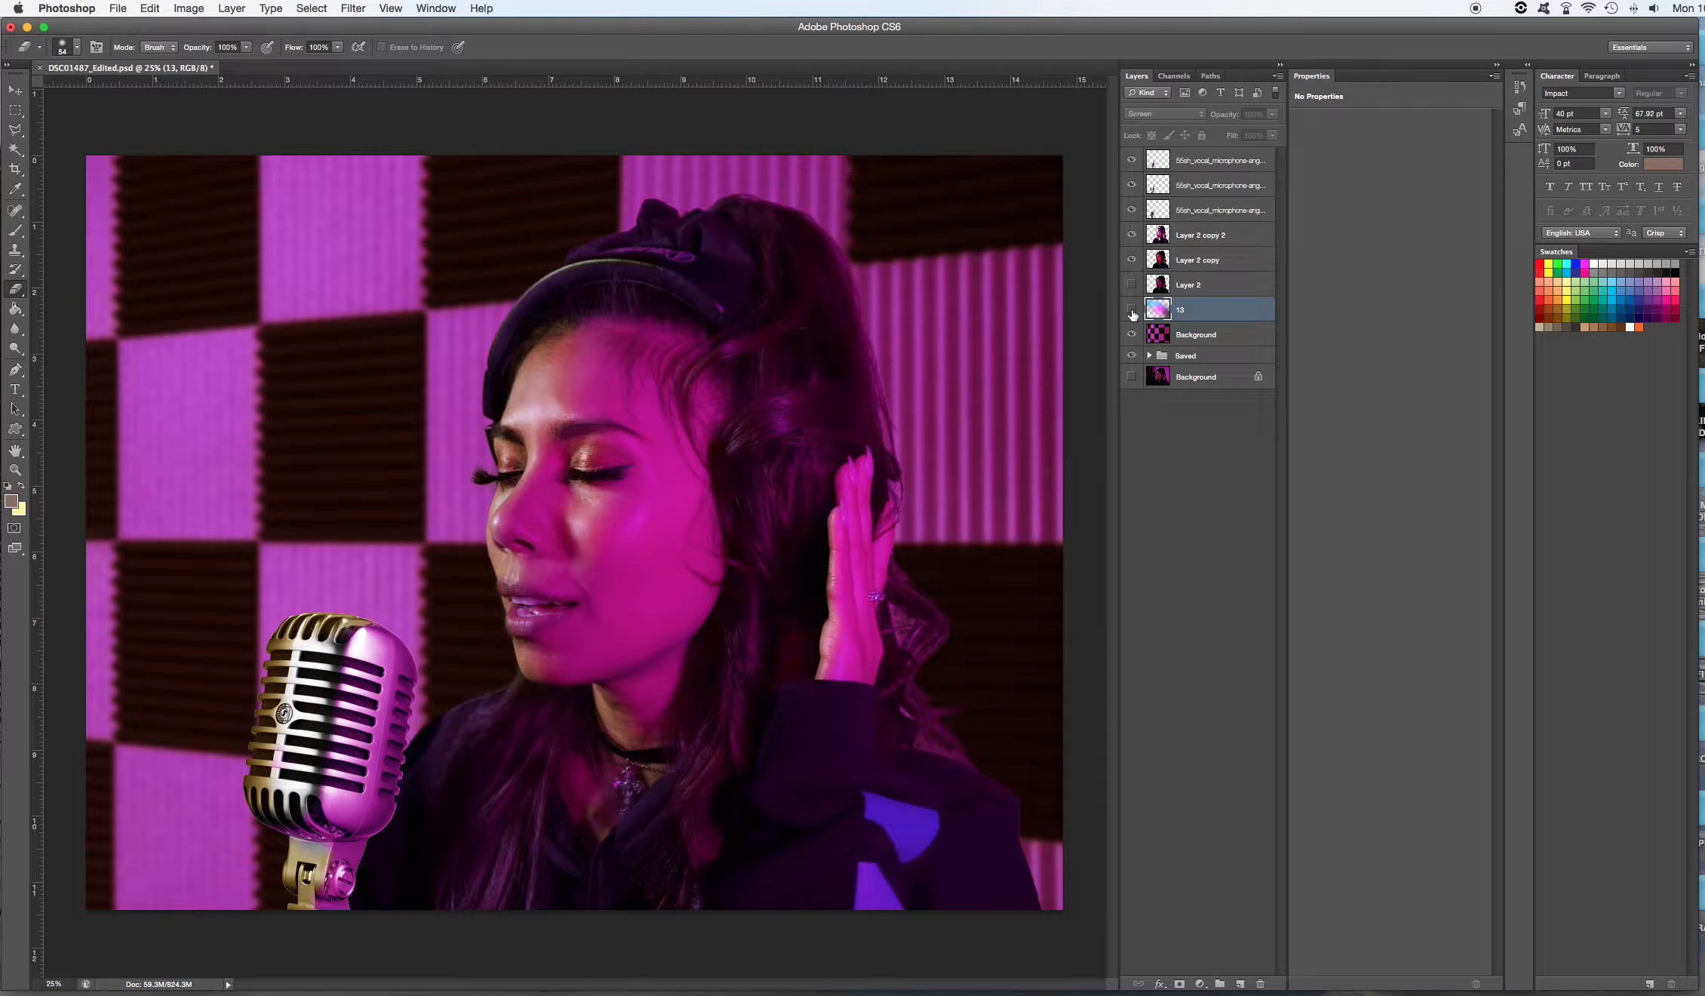
left_click(1132, 310)
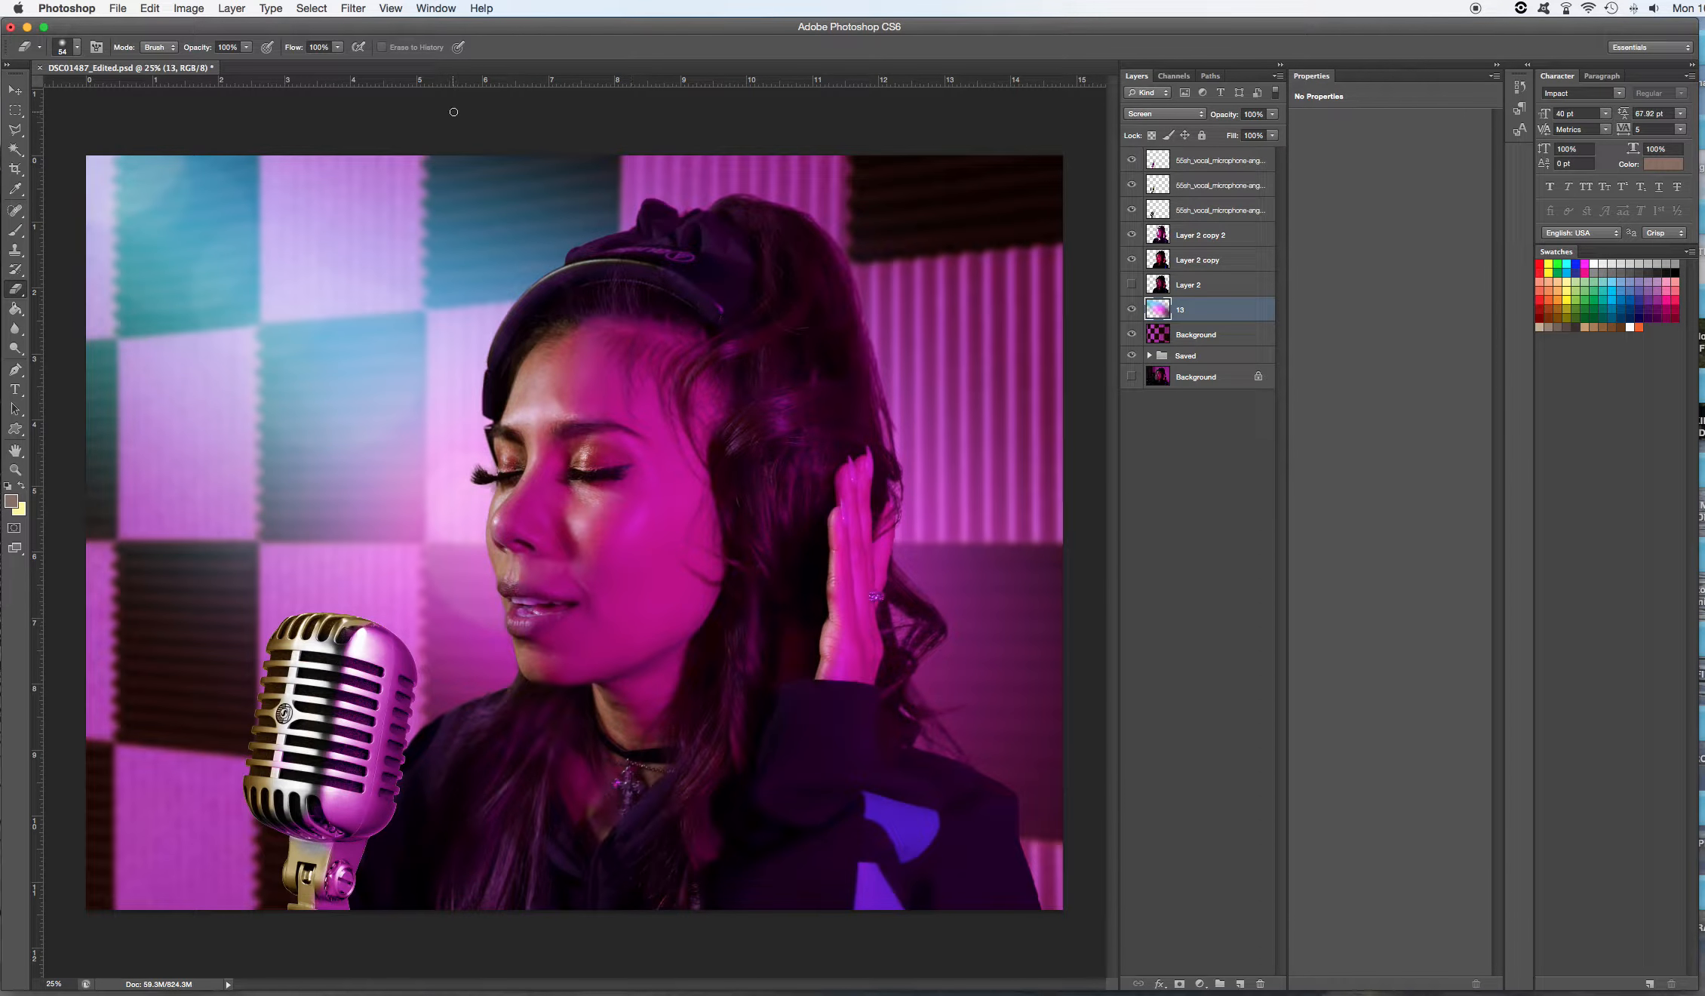
Outline the left part of the image on layer 13 with the Polygonal Lasso, from the left edge across to the singer's hair.
left_click(15, 129)
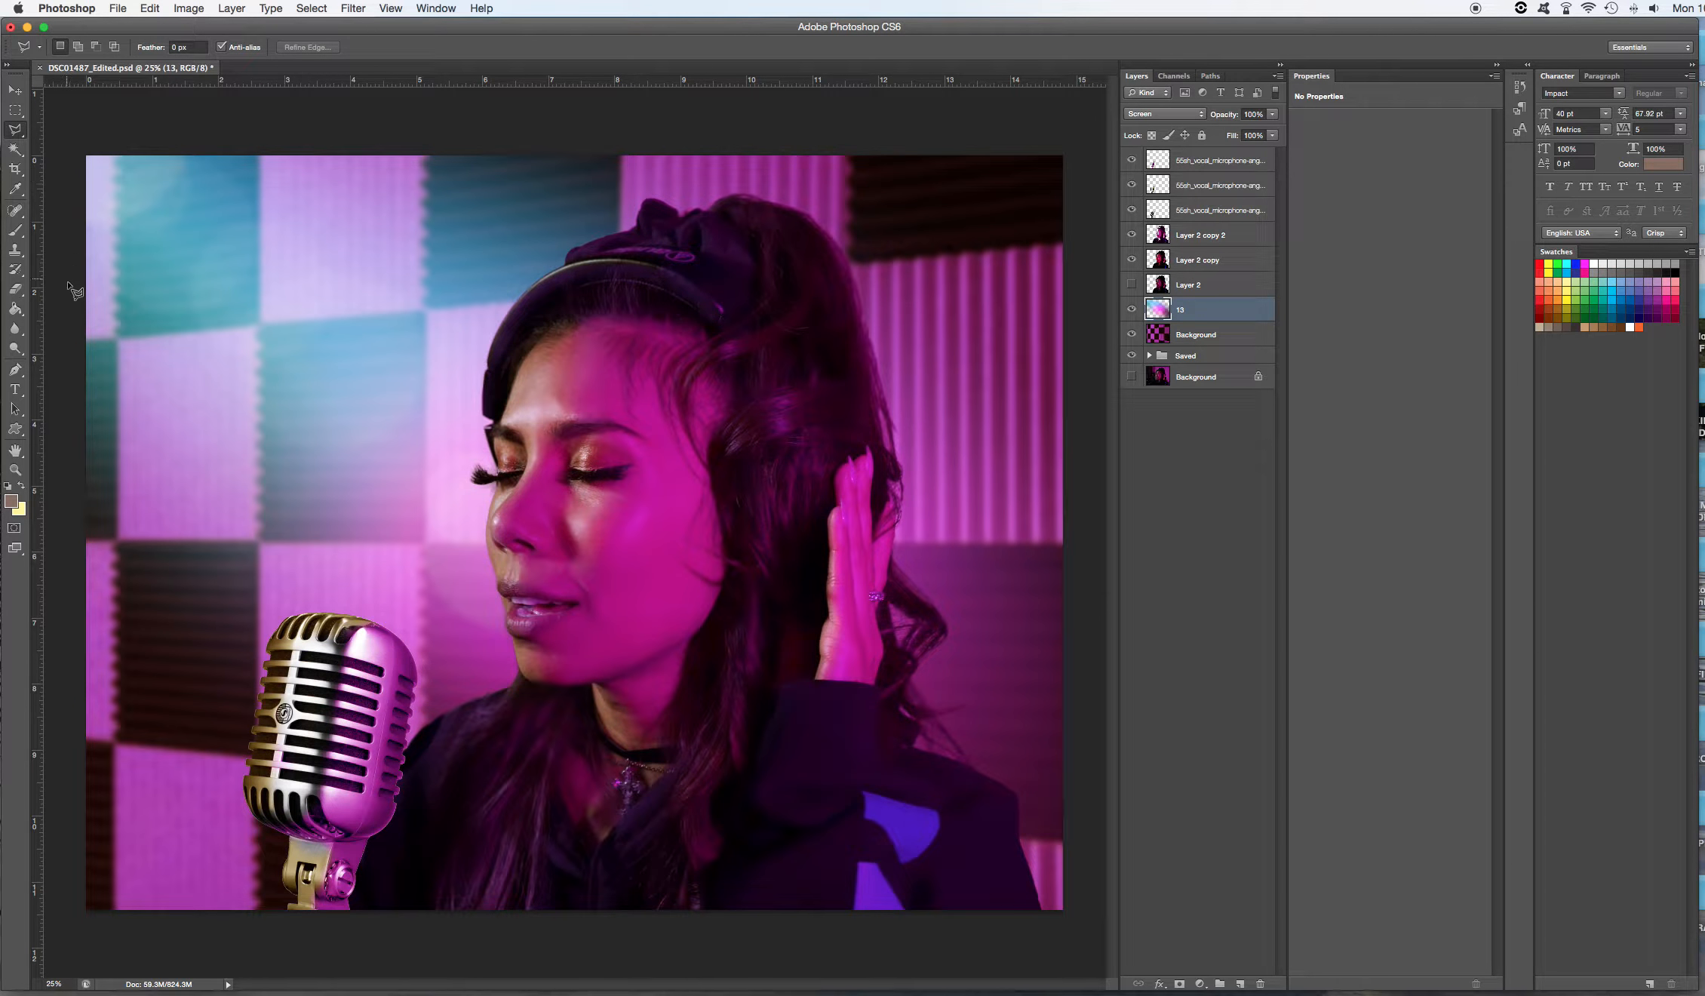
left_click(74, 361)
left_click(73, 122)
left_click(687, 107)
left_click(877, 214)
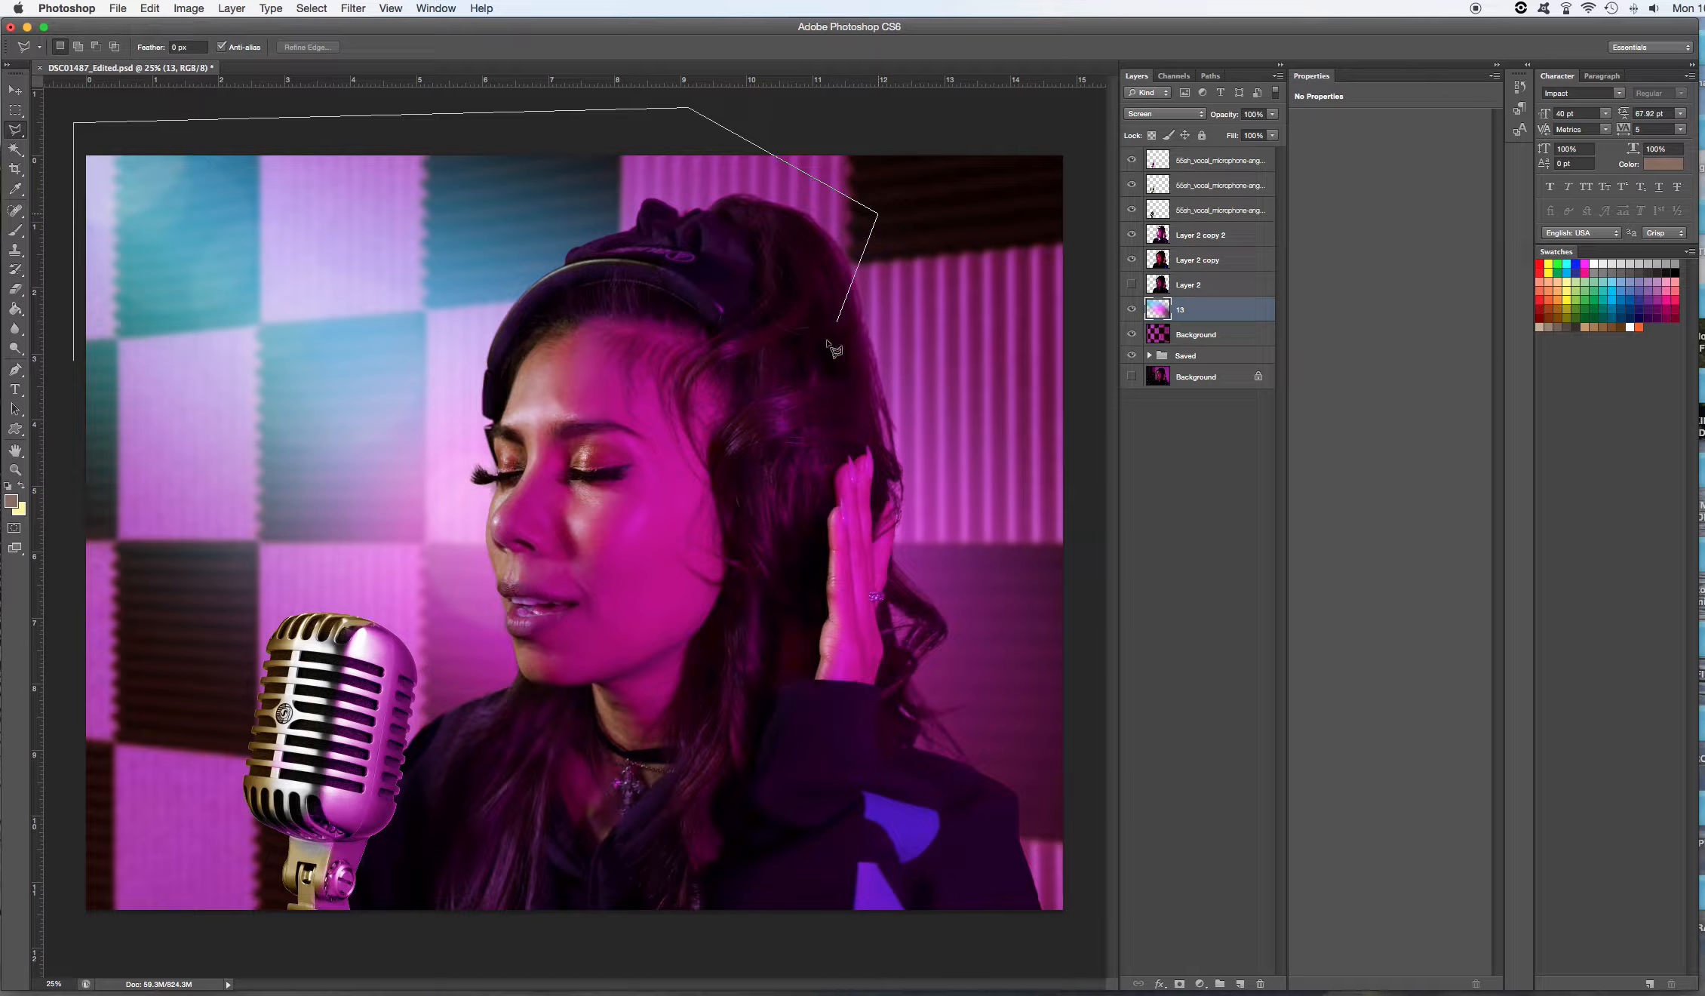
left_click(764, 476)
left_click(615, 864)
left_click(238, 925)
left_click(82, 940)
double_click(78, 828)
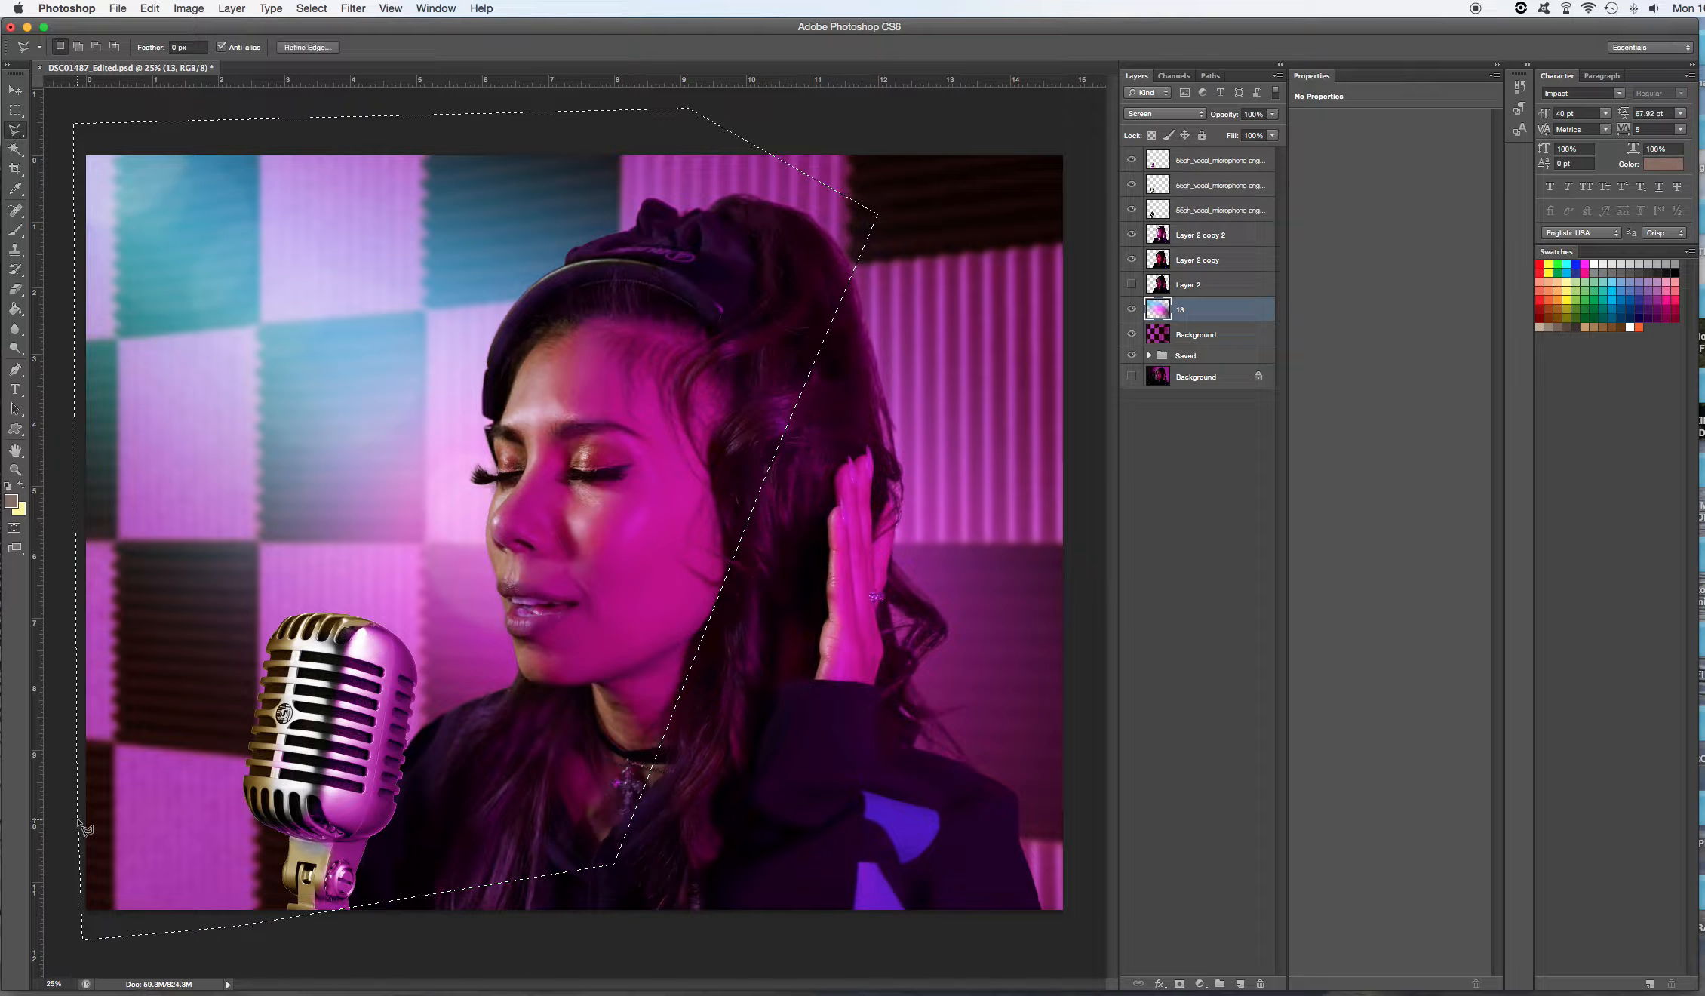
Feather the lasso selection by 250 pixels.
right_click(264, 414)
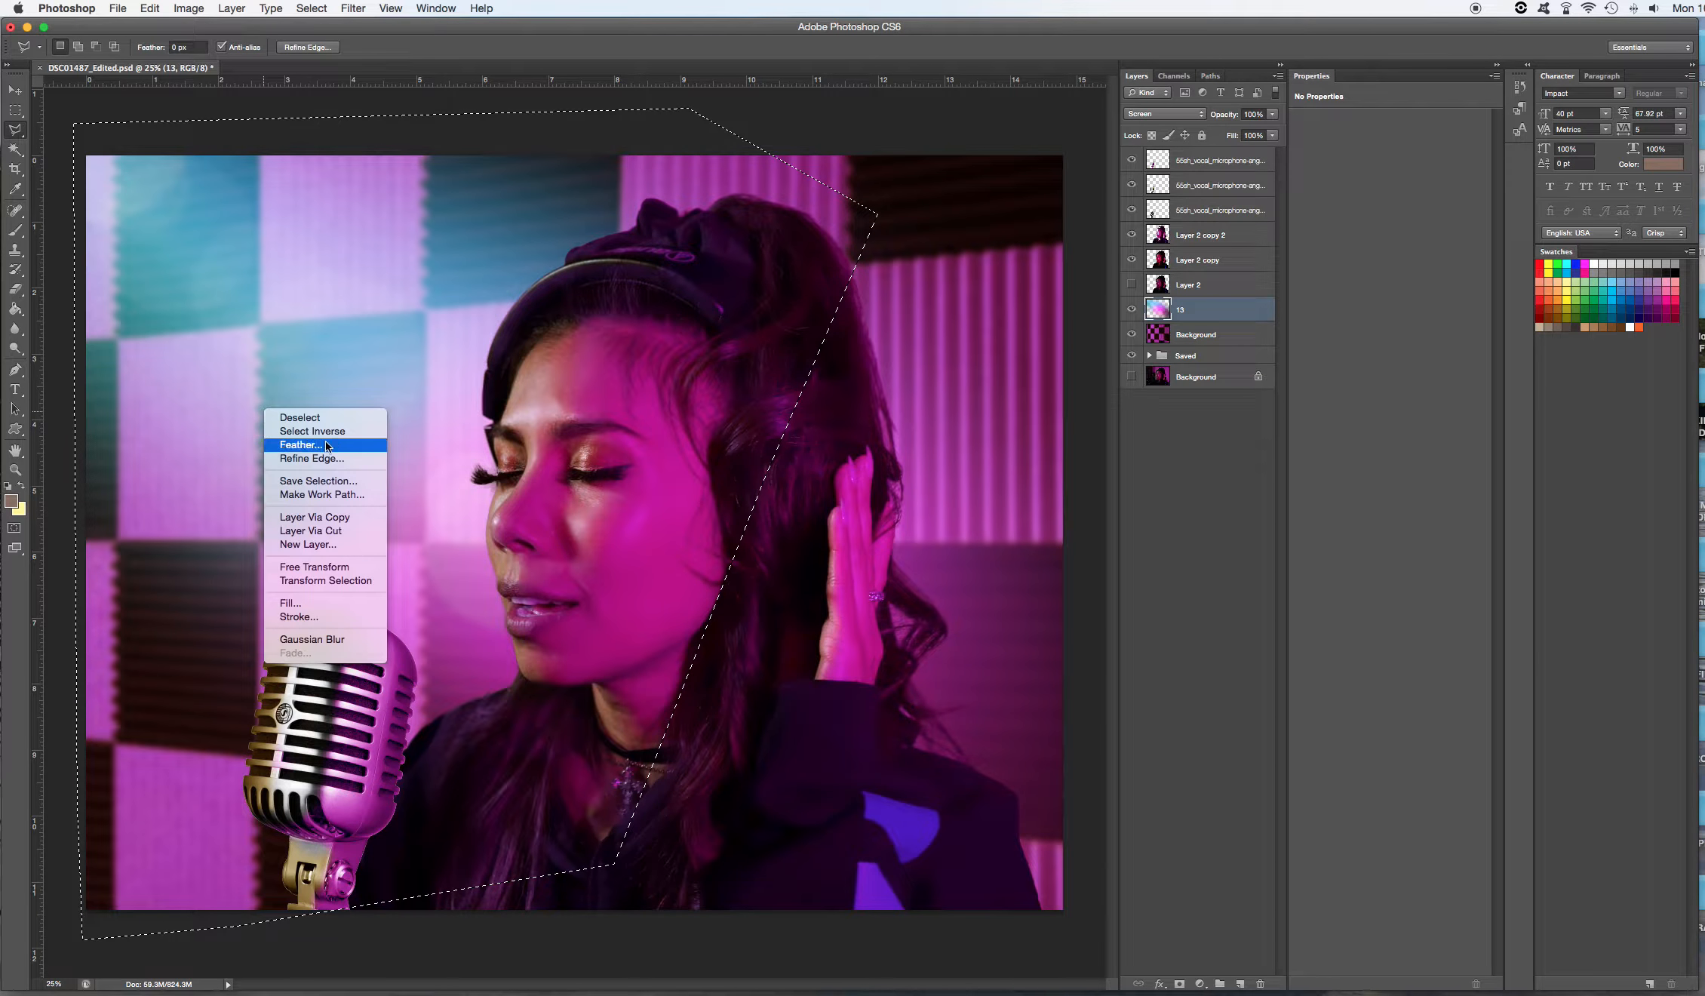
left_click(350, 445)
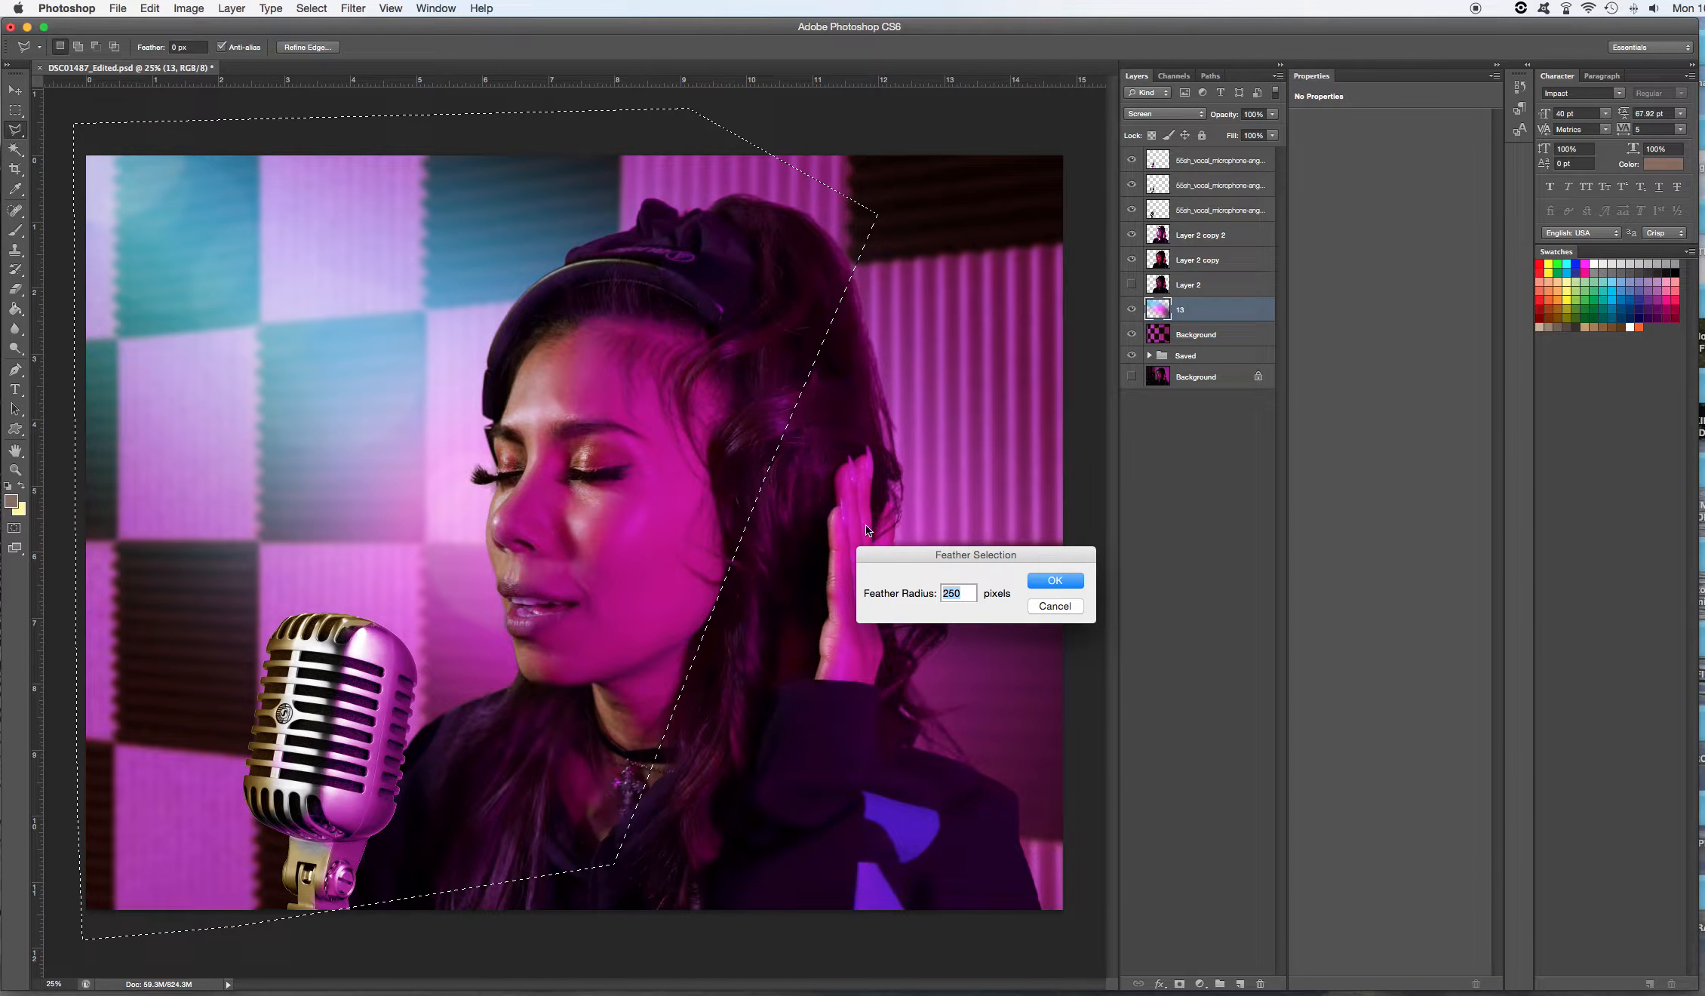
left_click(1069, 581)
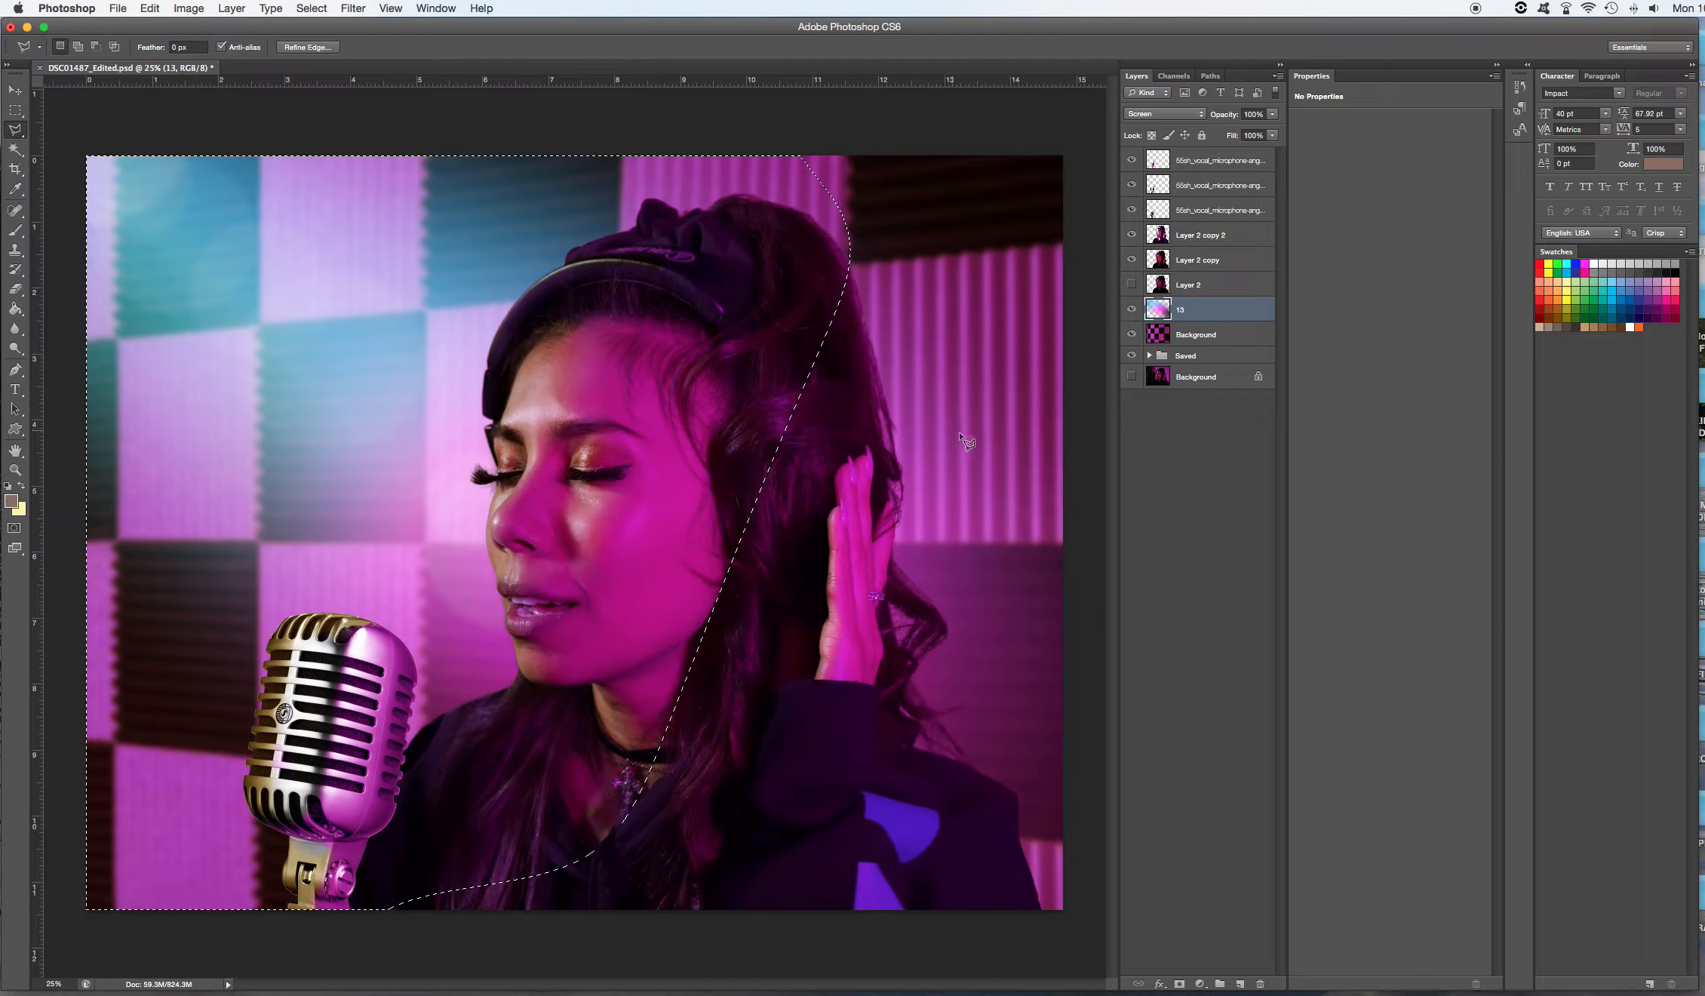
Apply Color Balance to the selected flare's midtones with red +55, magenta -49 and a strong yellow shift, and deselect.
left_click(201, 7)
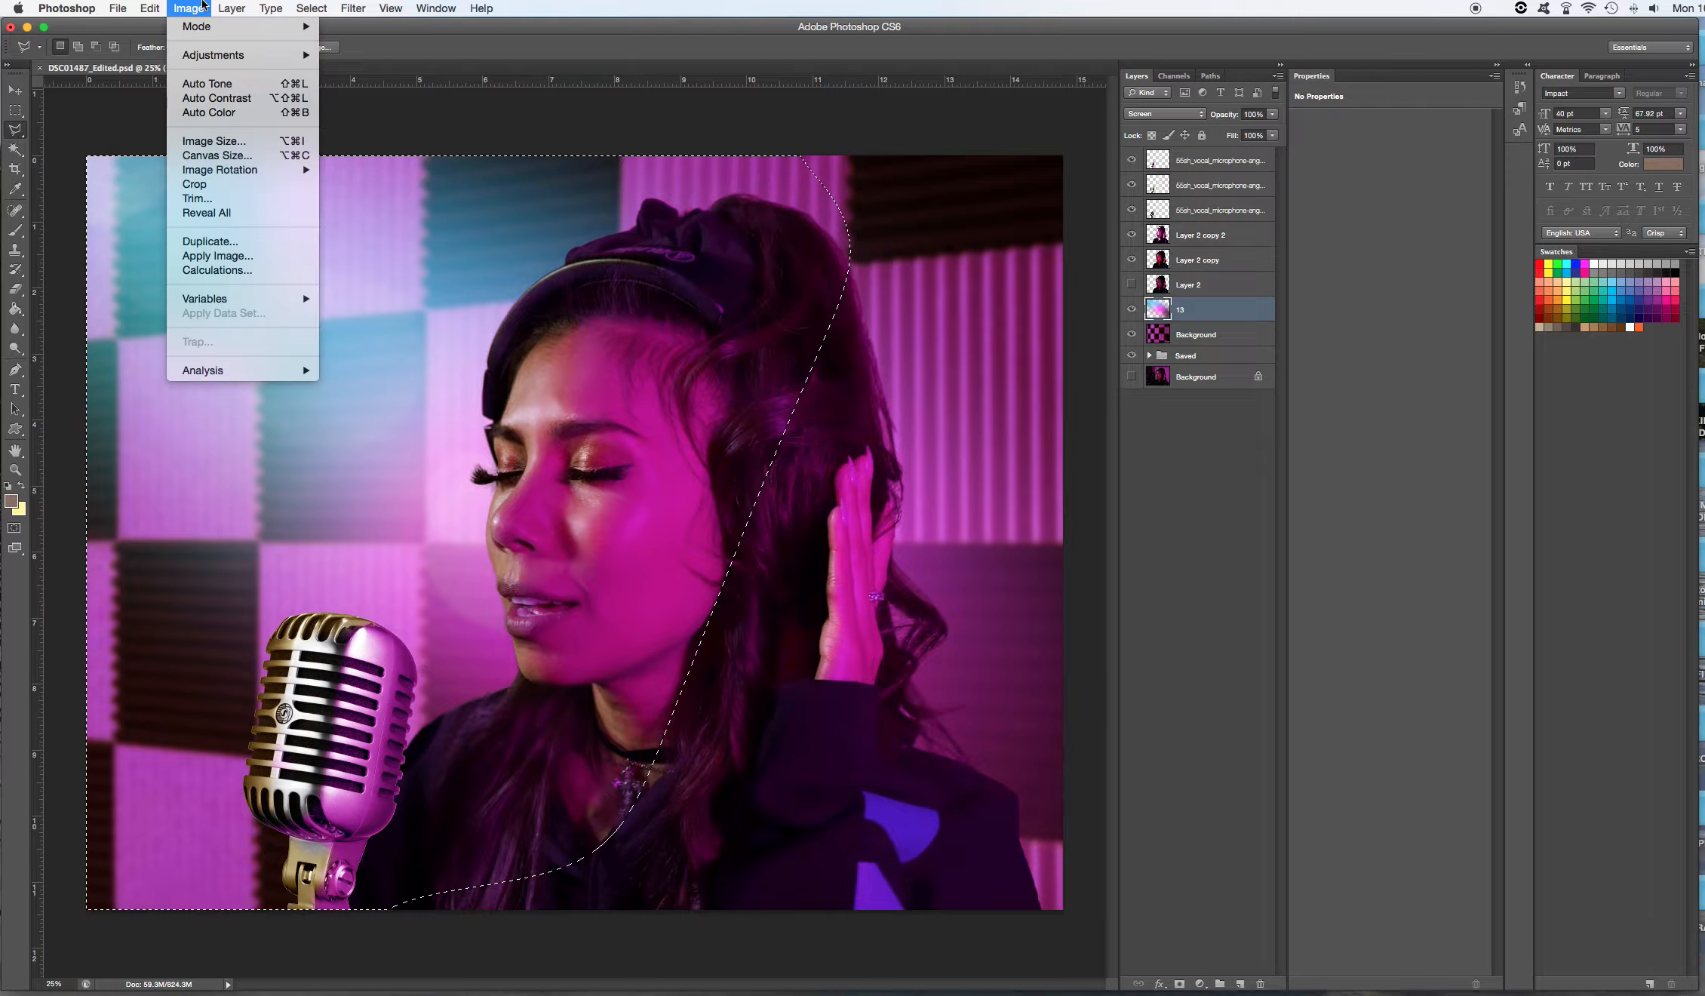
mouse_move(224, 64)
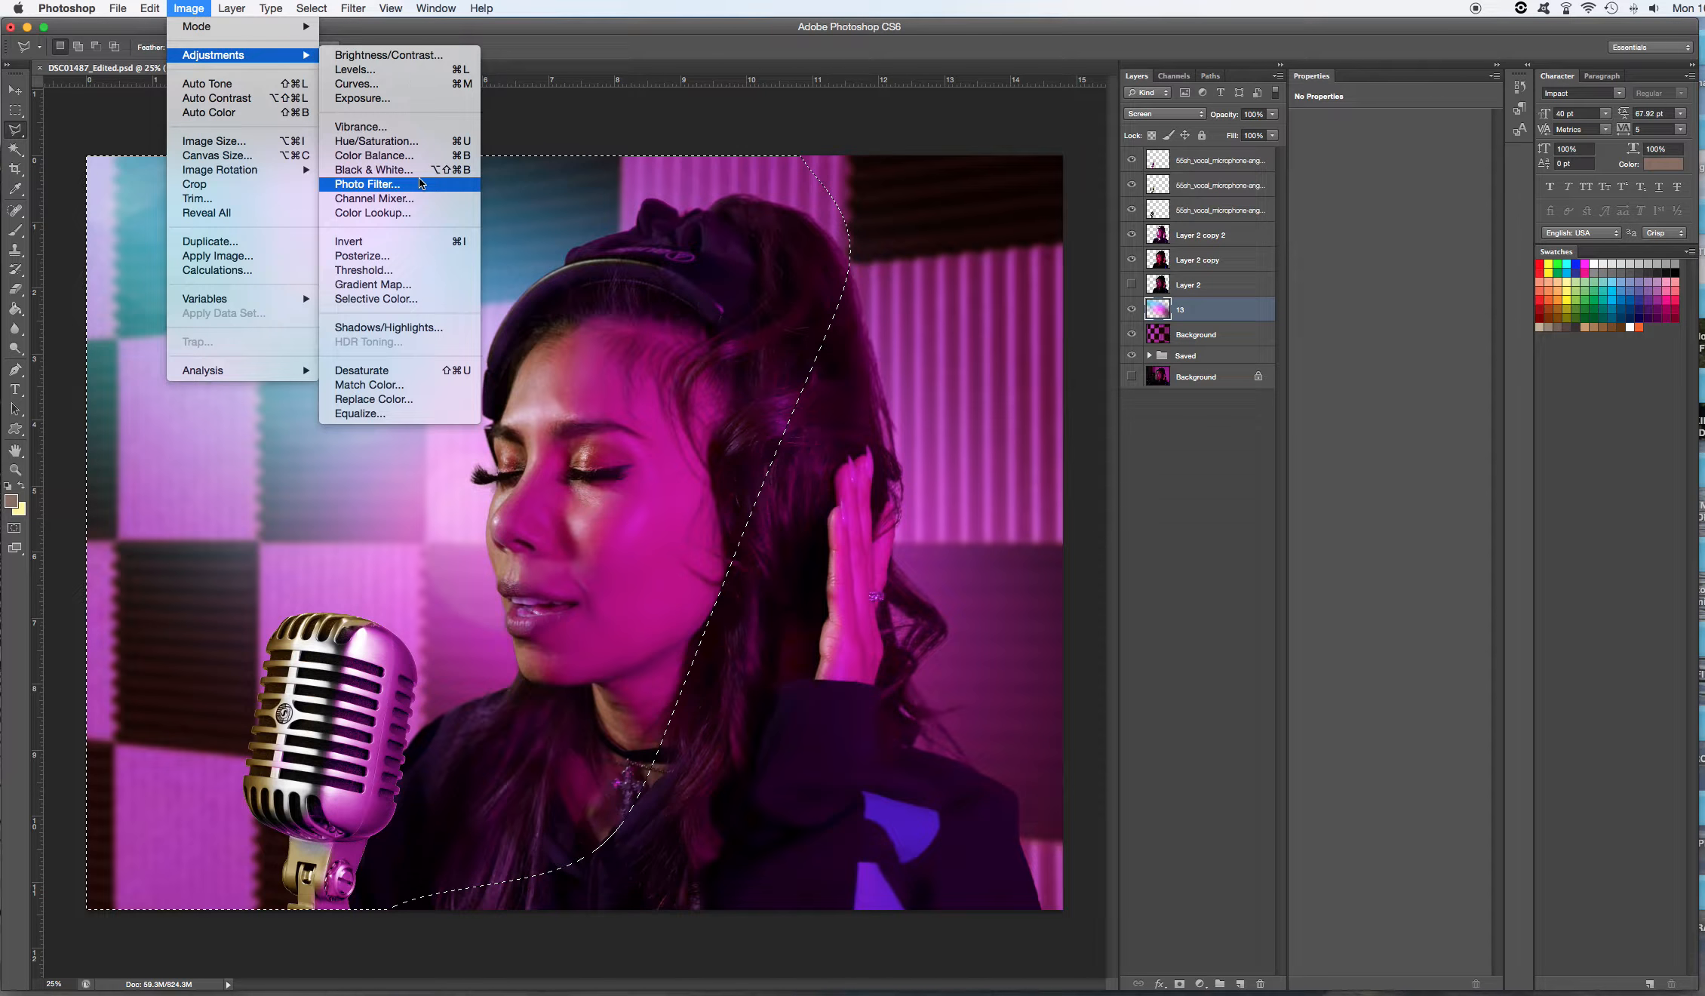
left_click(431, 160)
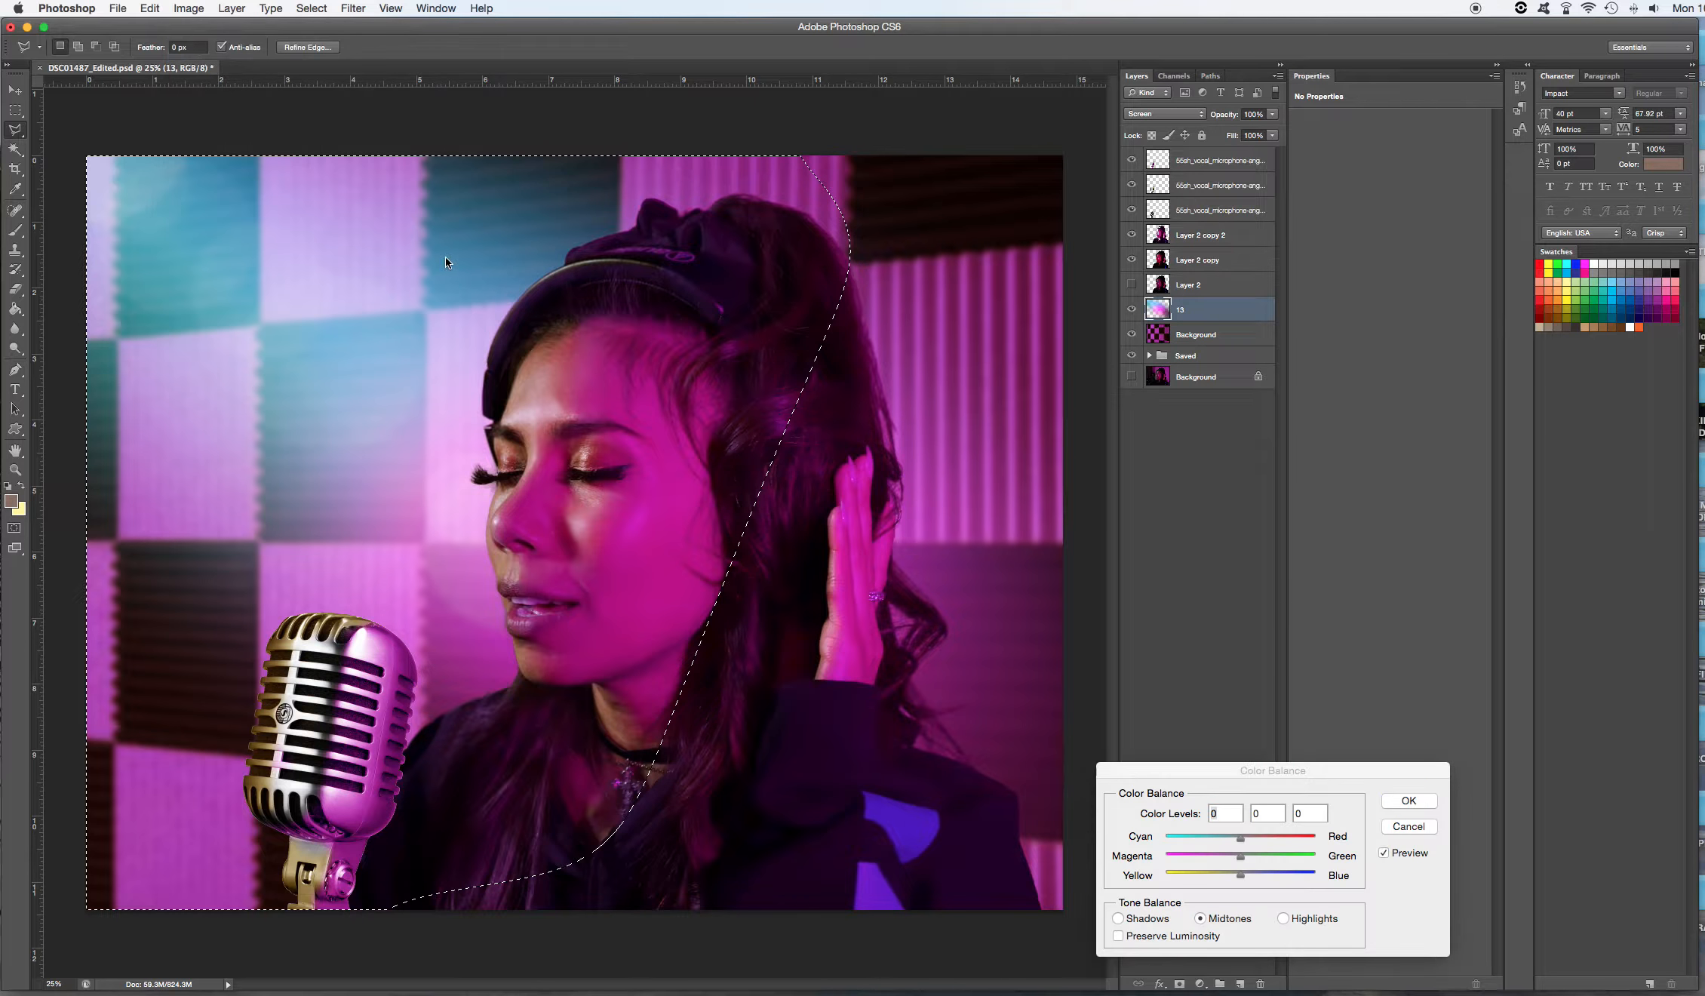
left_click_drag(1243, 877, 1140, 879)
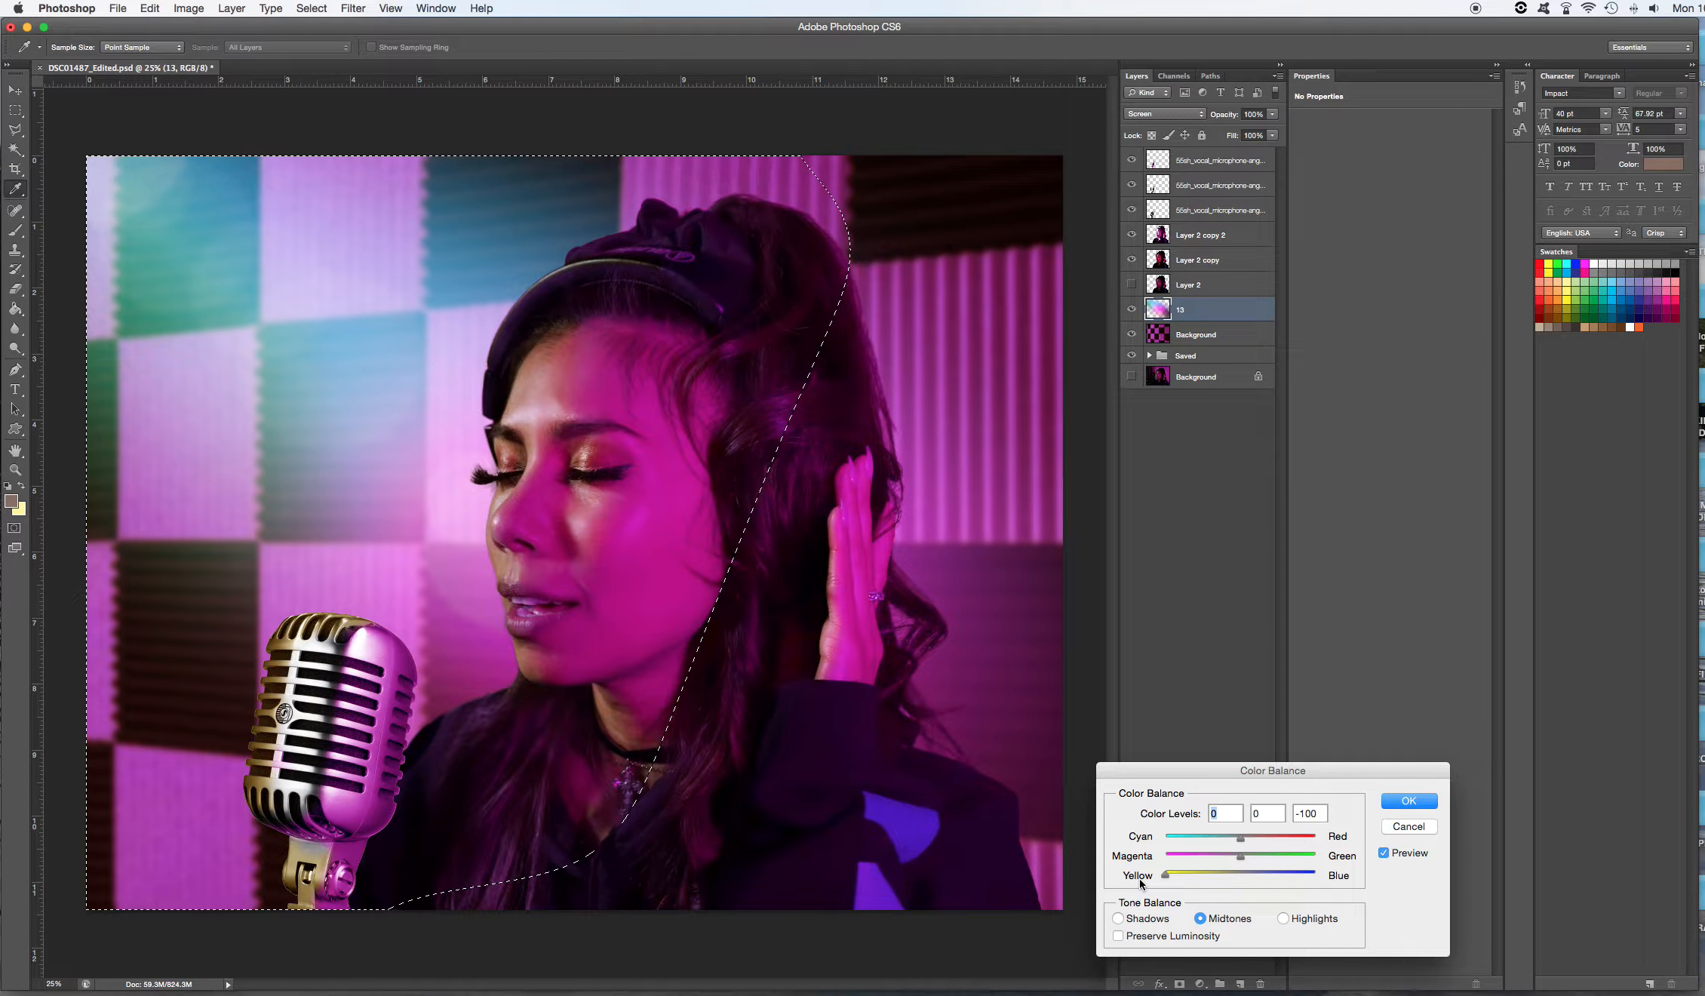
left_click_drag(1239, 858, 1203, 858)
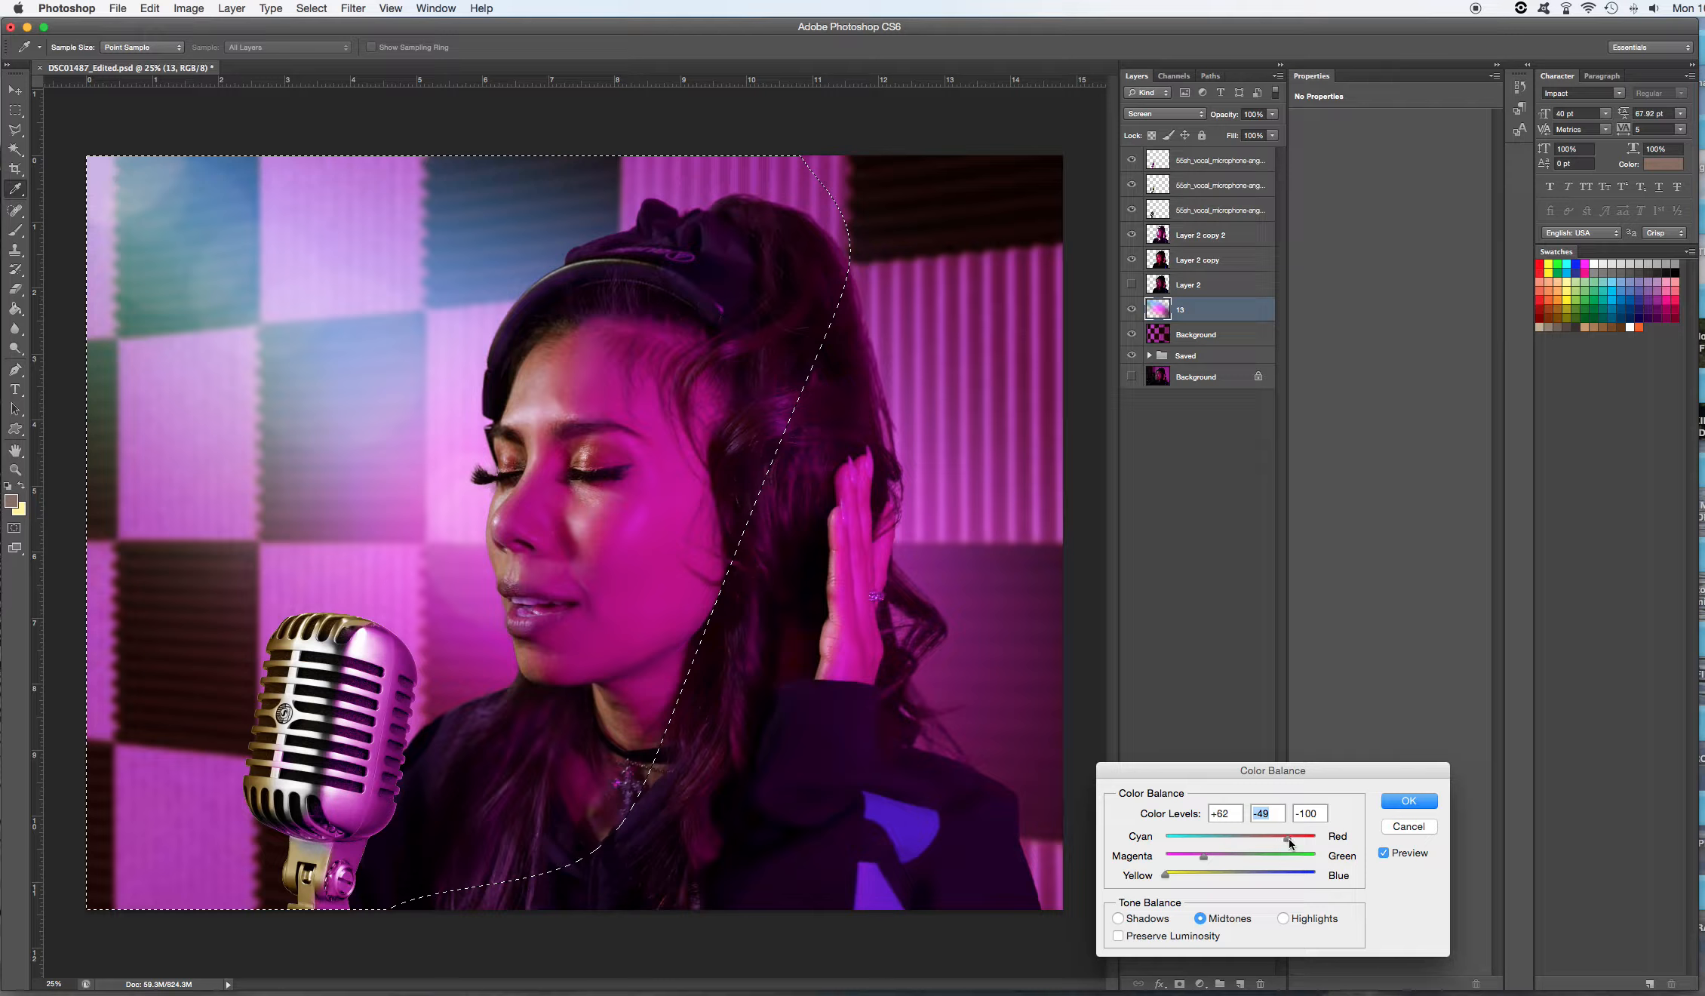
left_click_drag(1288, 838, 1282, 839)
left_click(1289, 918)
left_click(1166, 874)
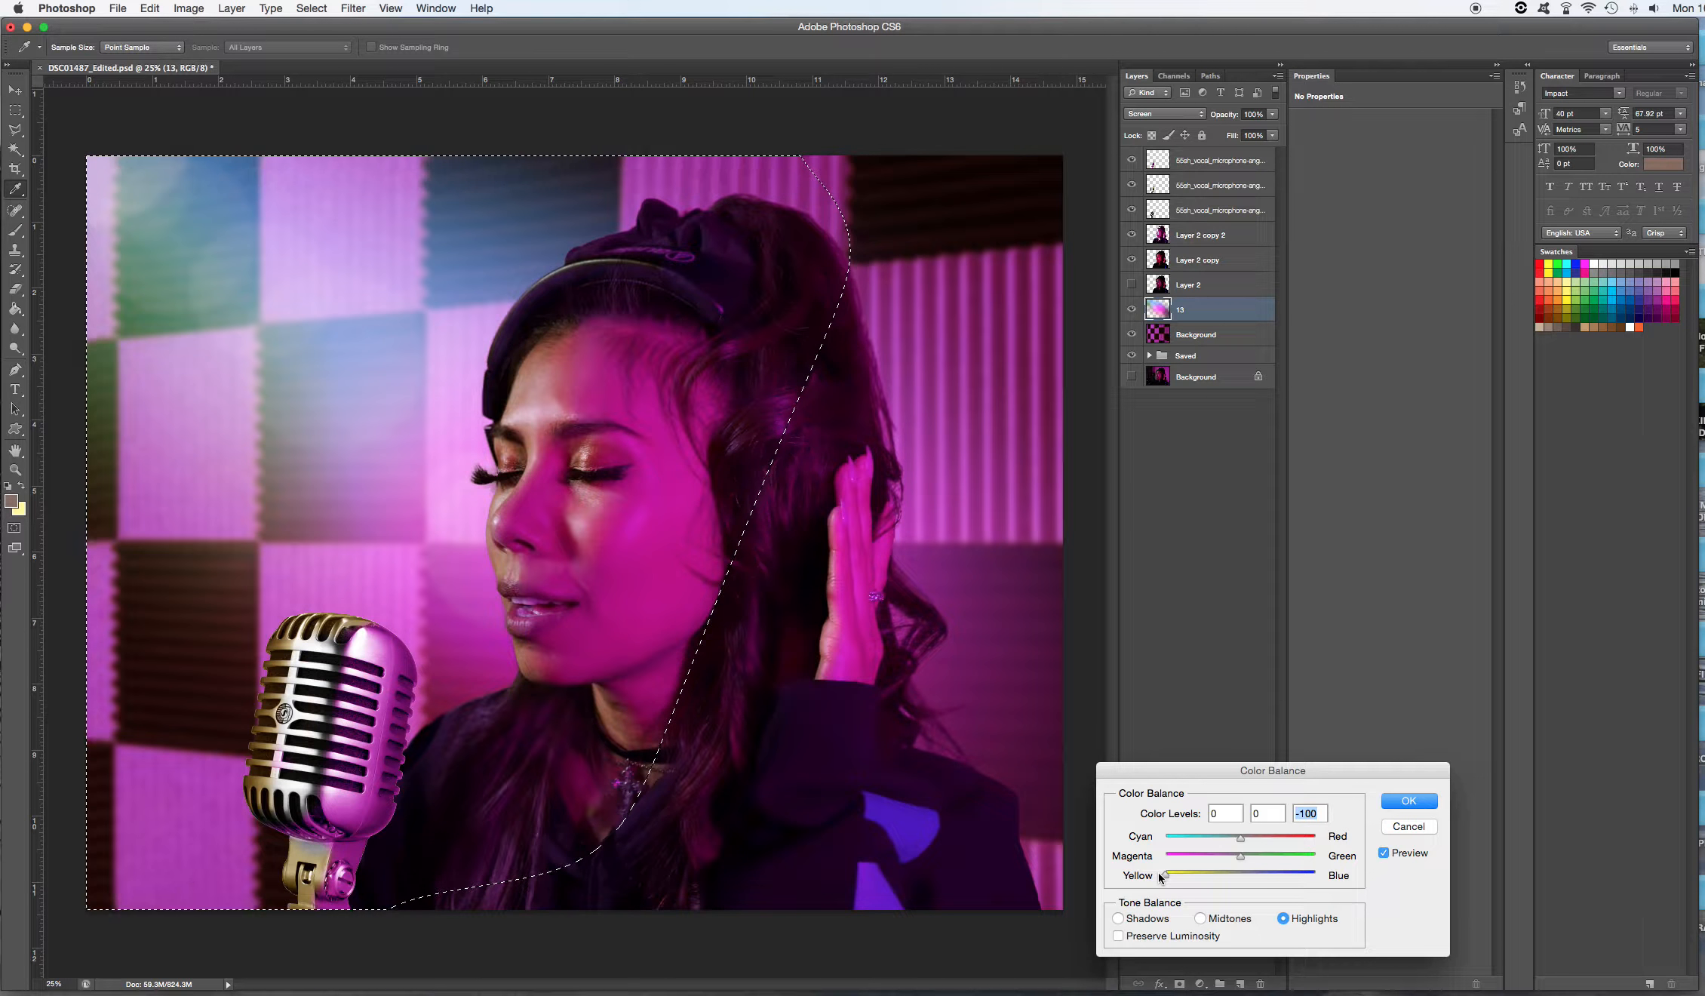
left_click(1224, 918)
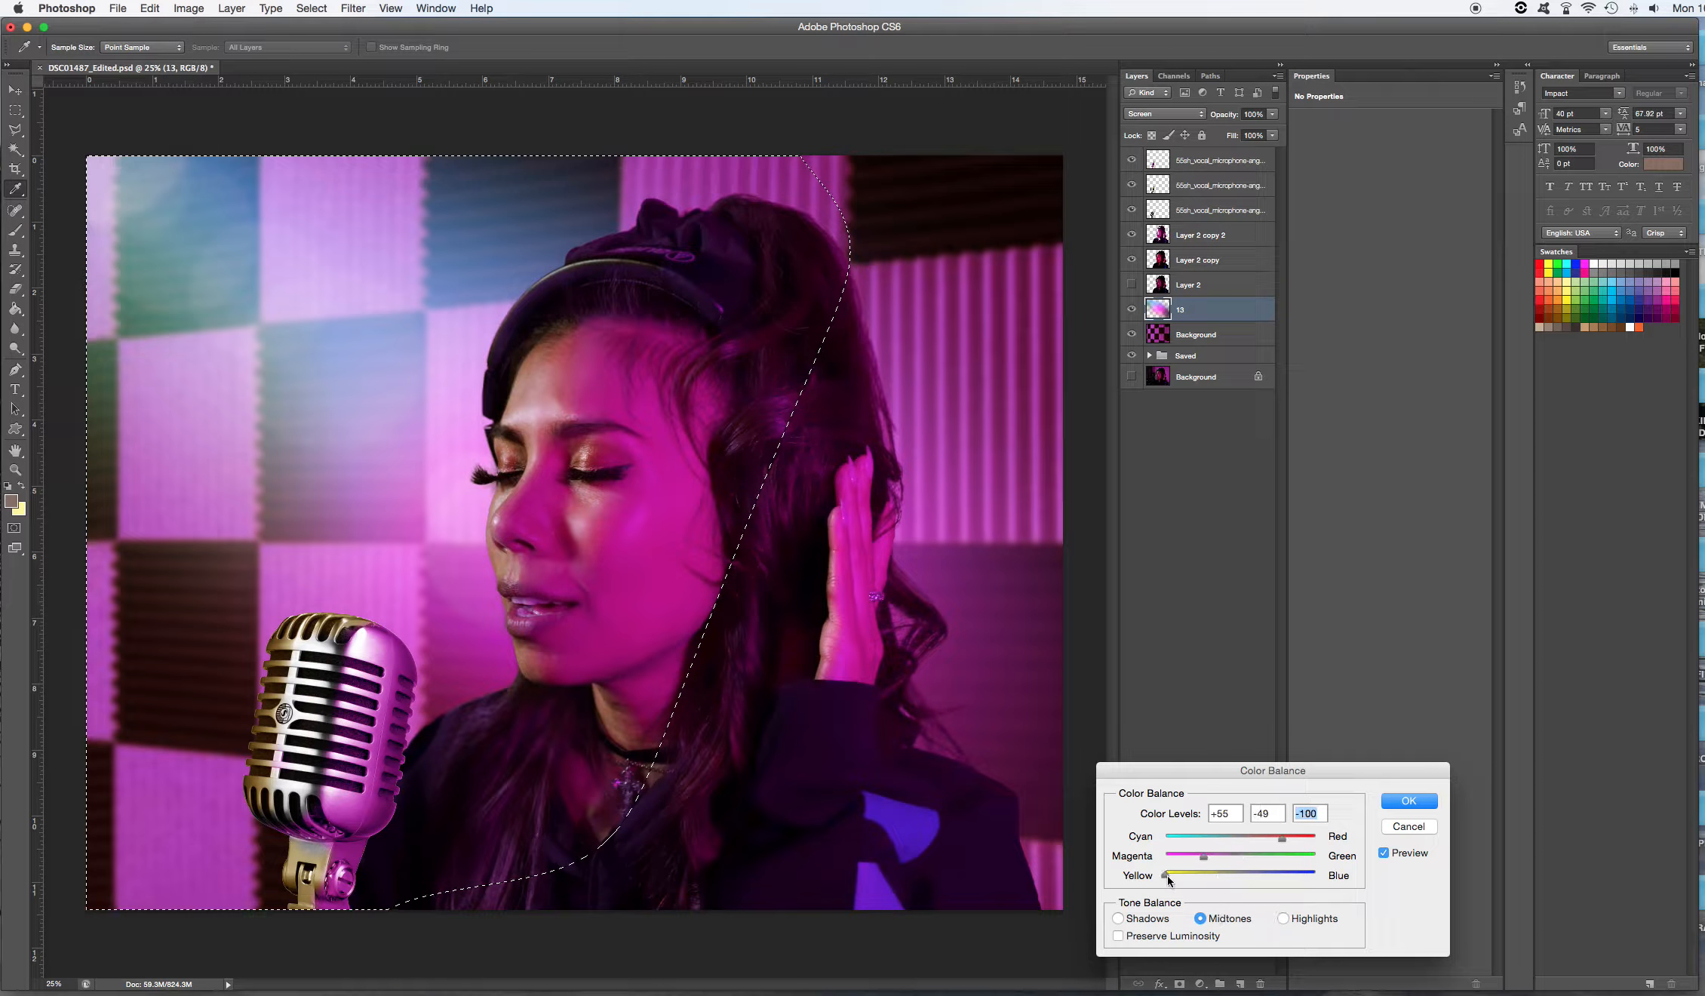
mouse_move(1167, 876)
left_mouse_down()
mouse_move(1202, 878)
mouse_move(1184, 879)
left_mouse_up()
left_click(1408, 800)
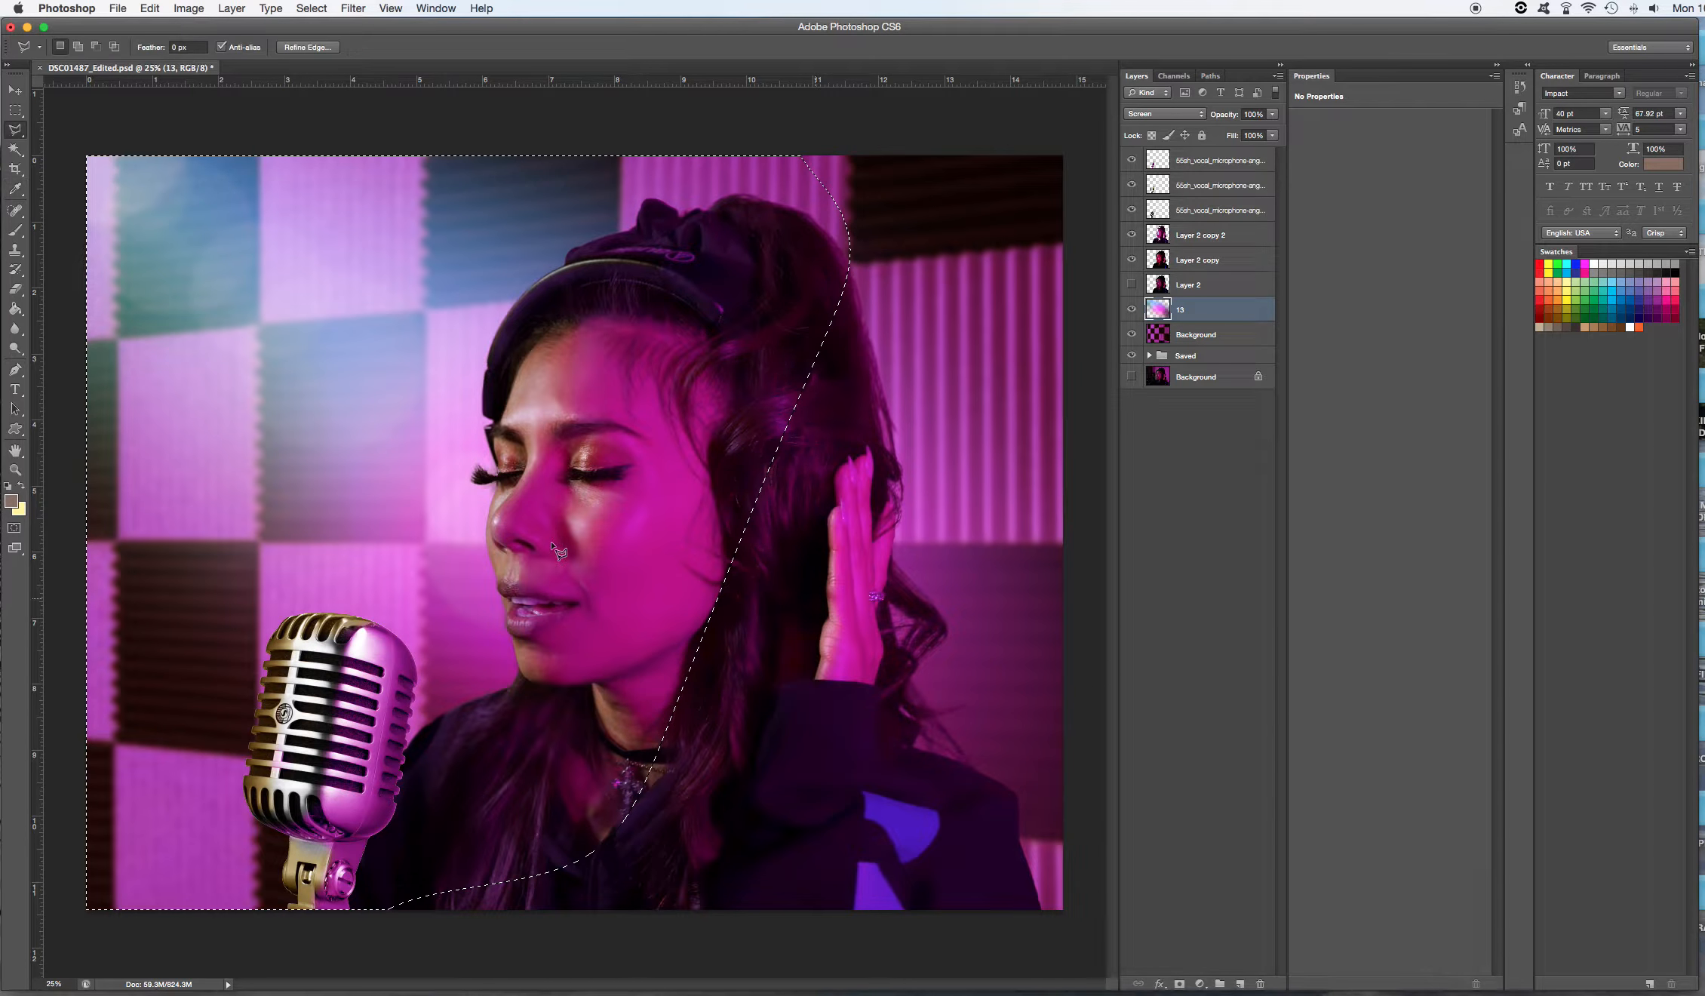
right_click(510, 507)
left_click(558, 514)
Switch to Finder and browse the previews in the Sun Lens Flare Photo Overlays folder, from 13.jpg to 28.jpg.
left_click(184, 993)
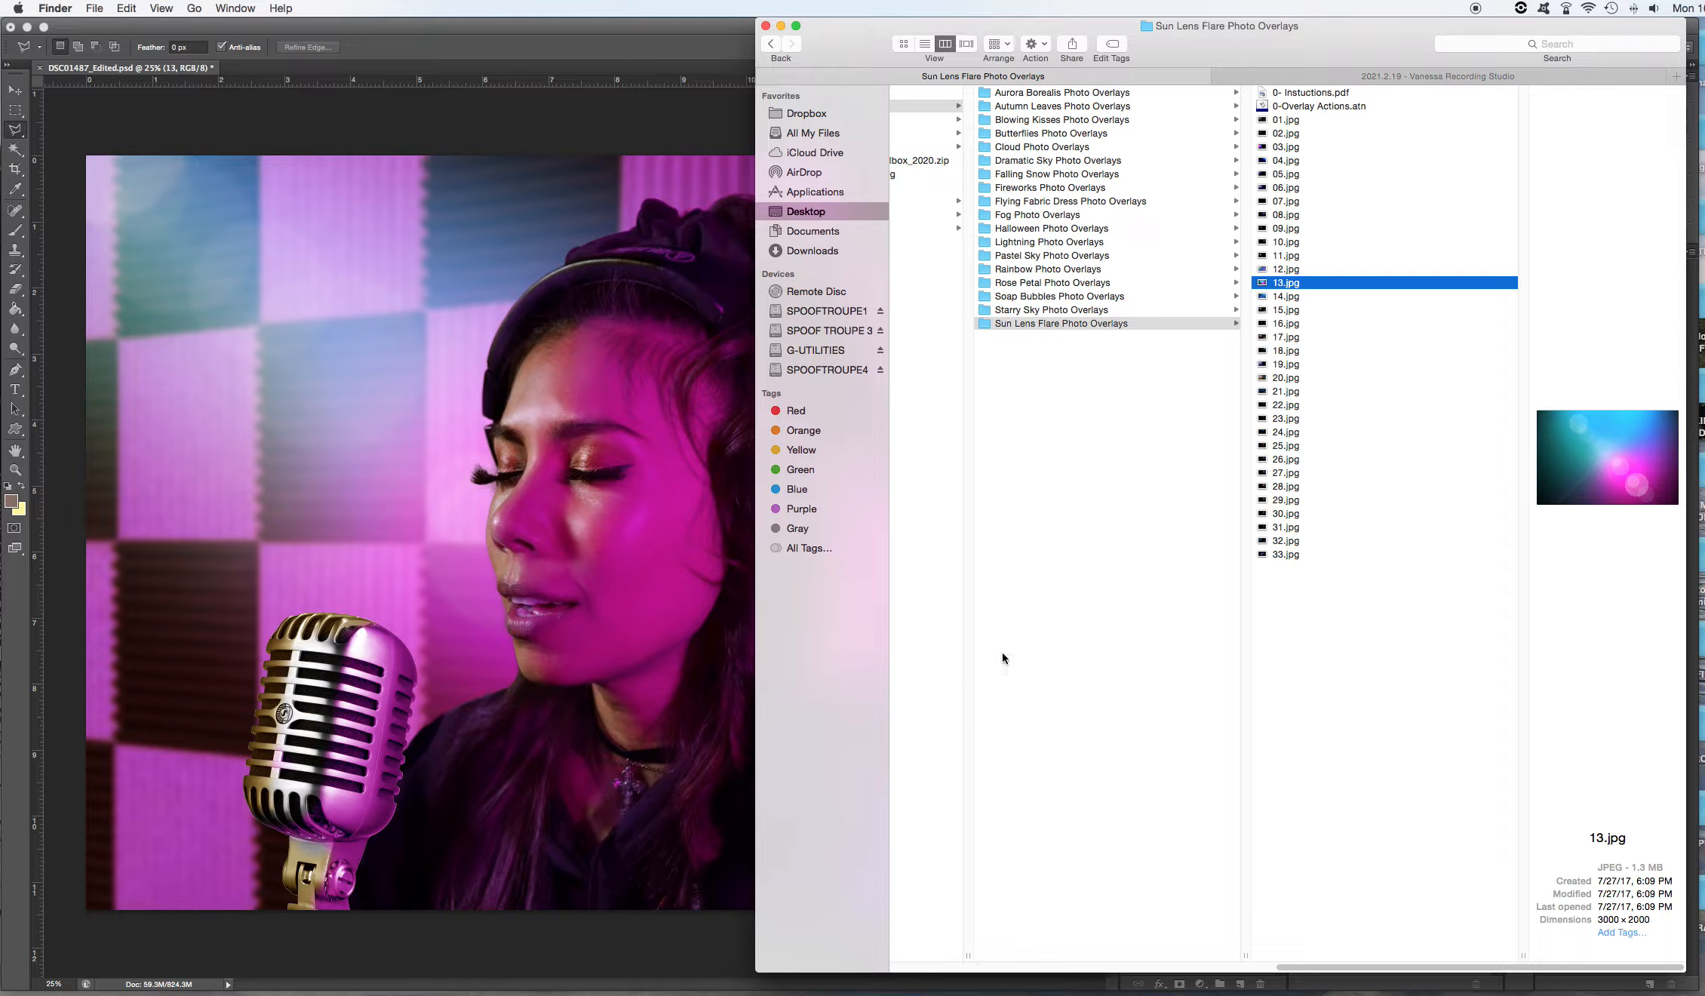
key("Down")
key("Down")
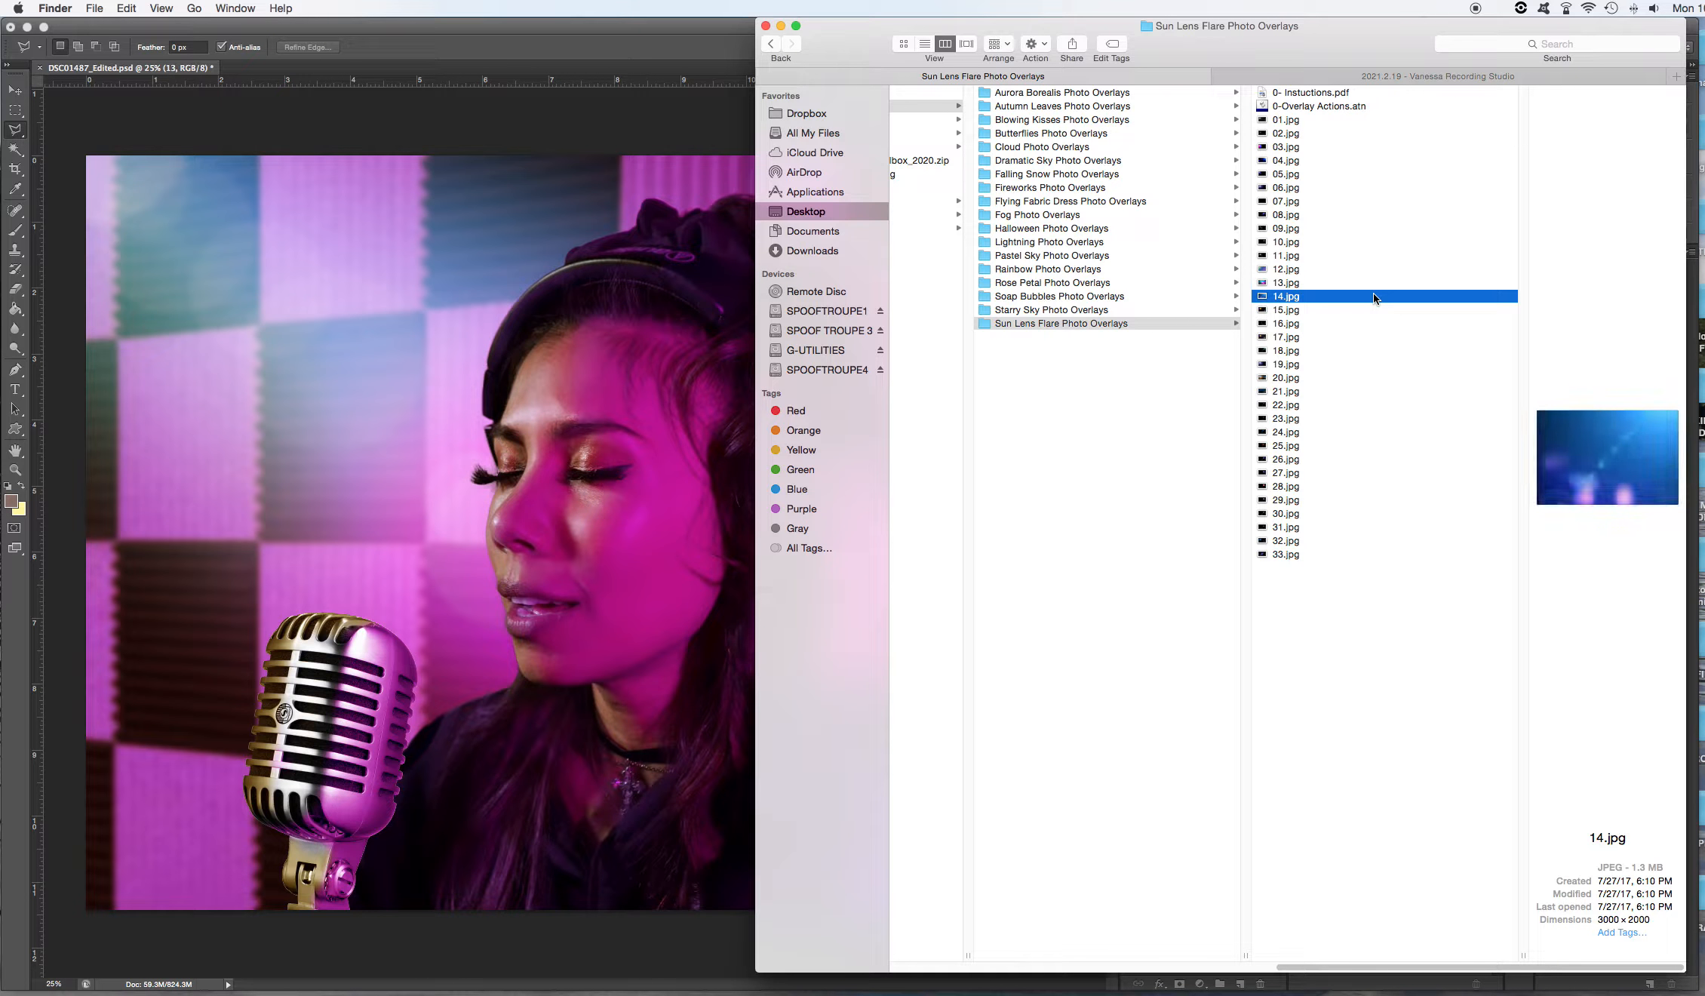
key("Down")
key("Down")
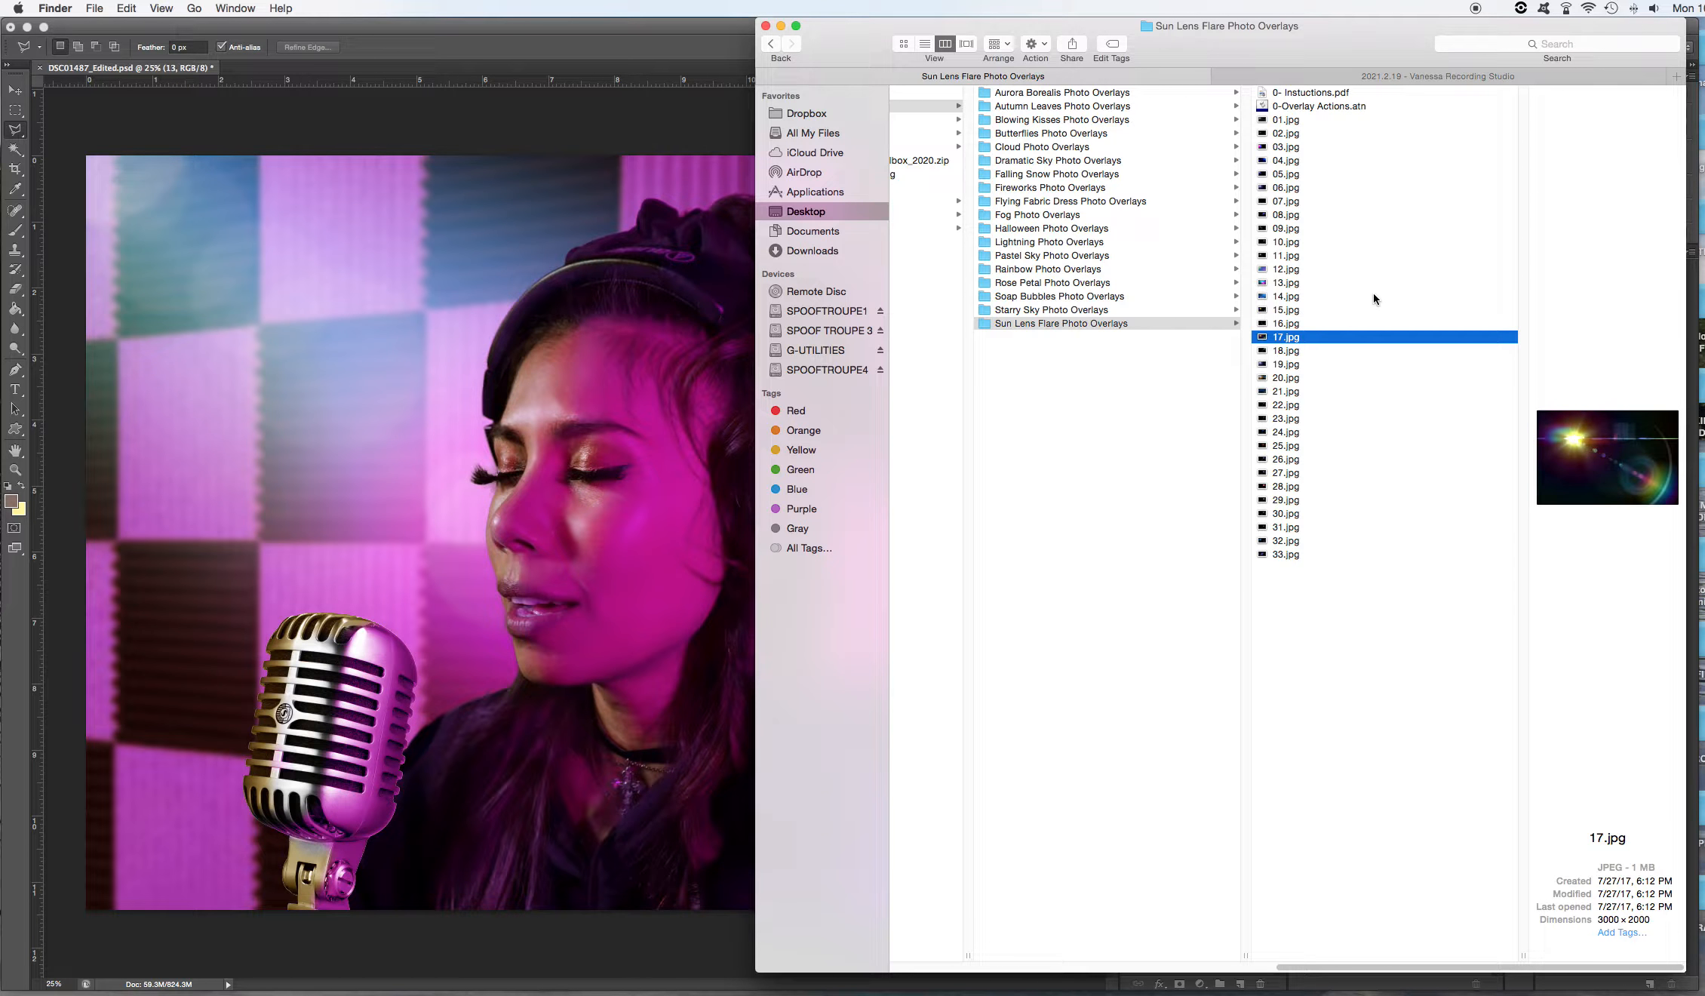
key("Down")
key("Down")
key("Down")
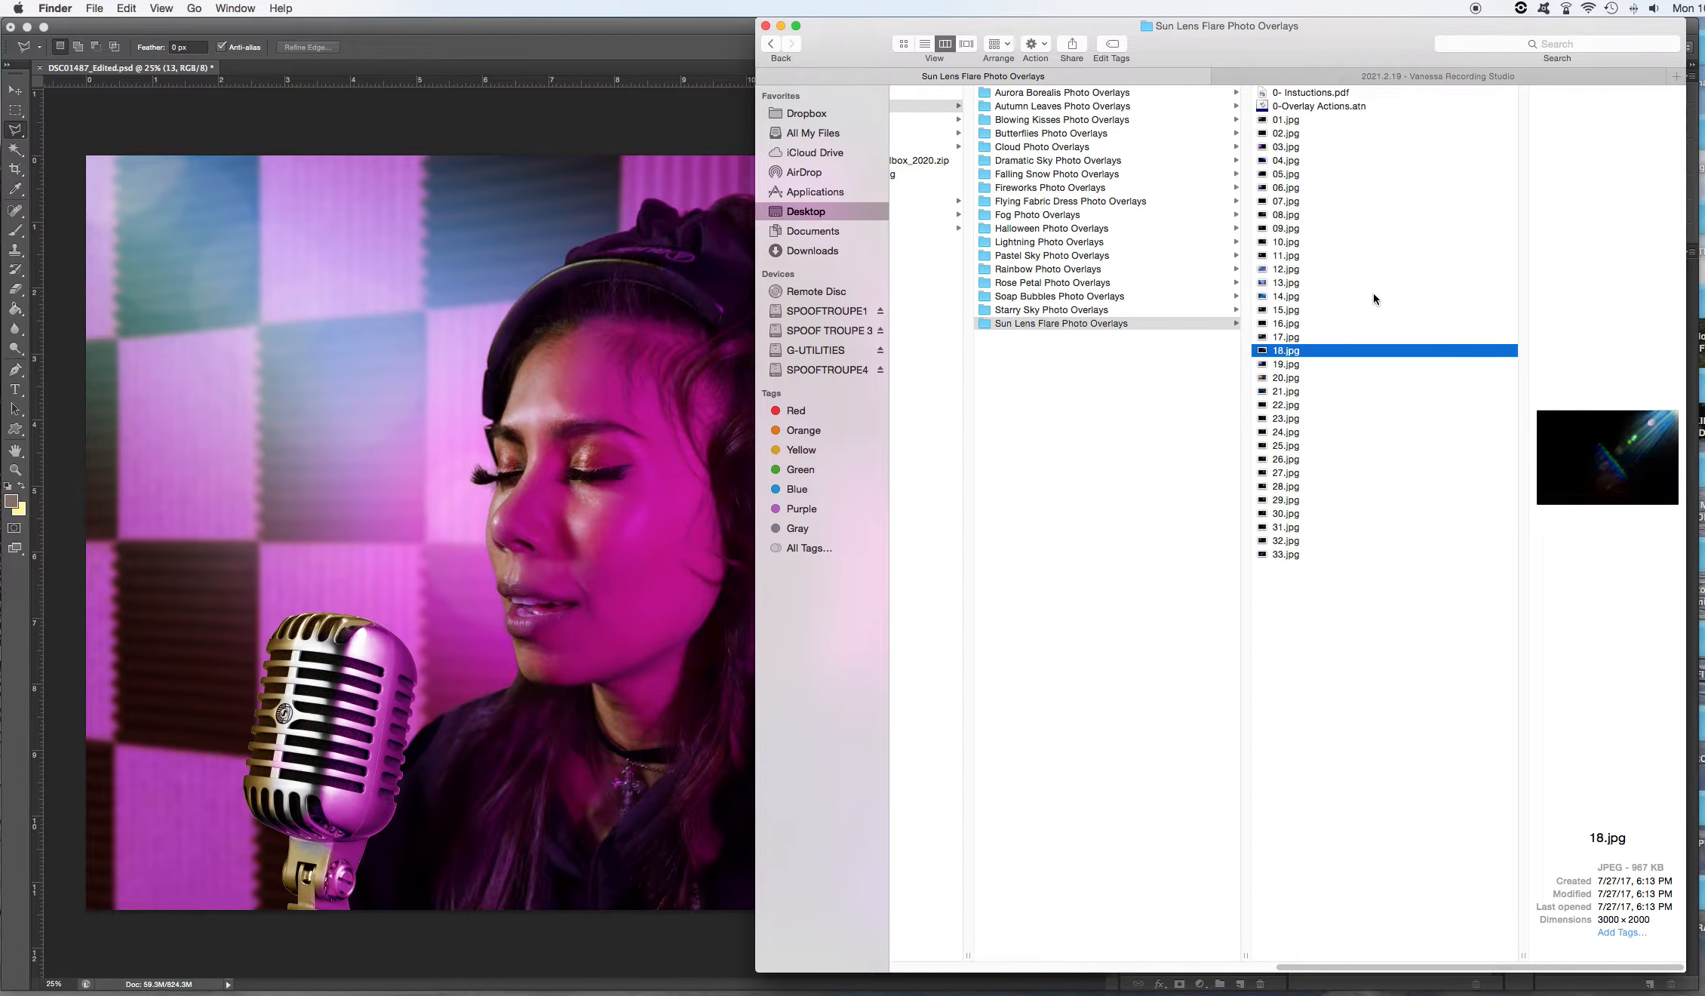
key("Down")
key("Down")
key("Down")
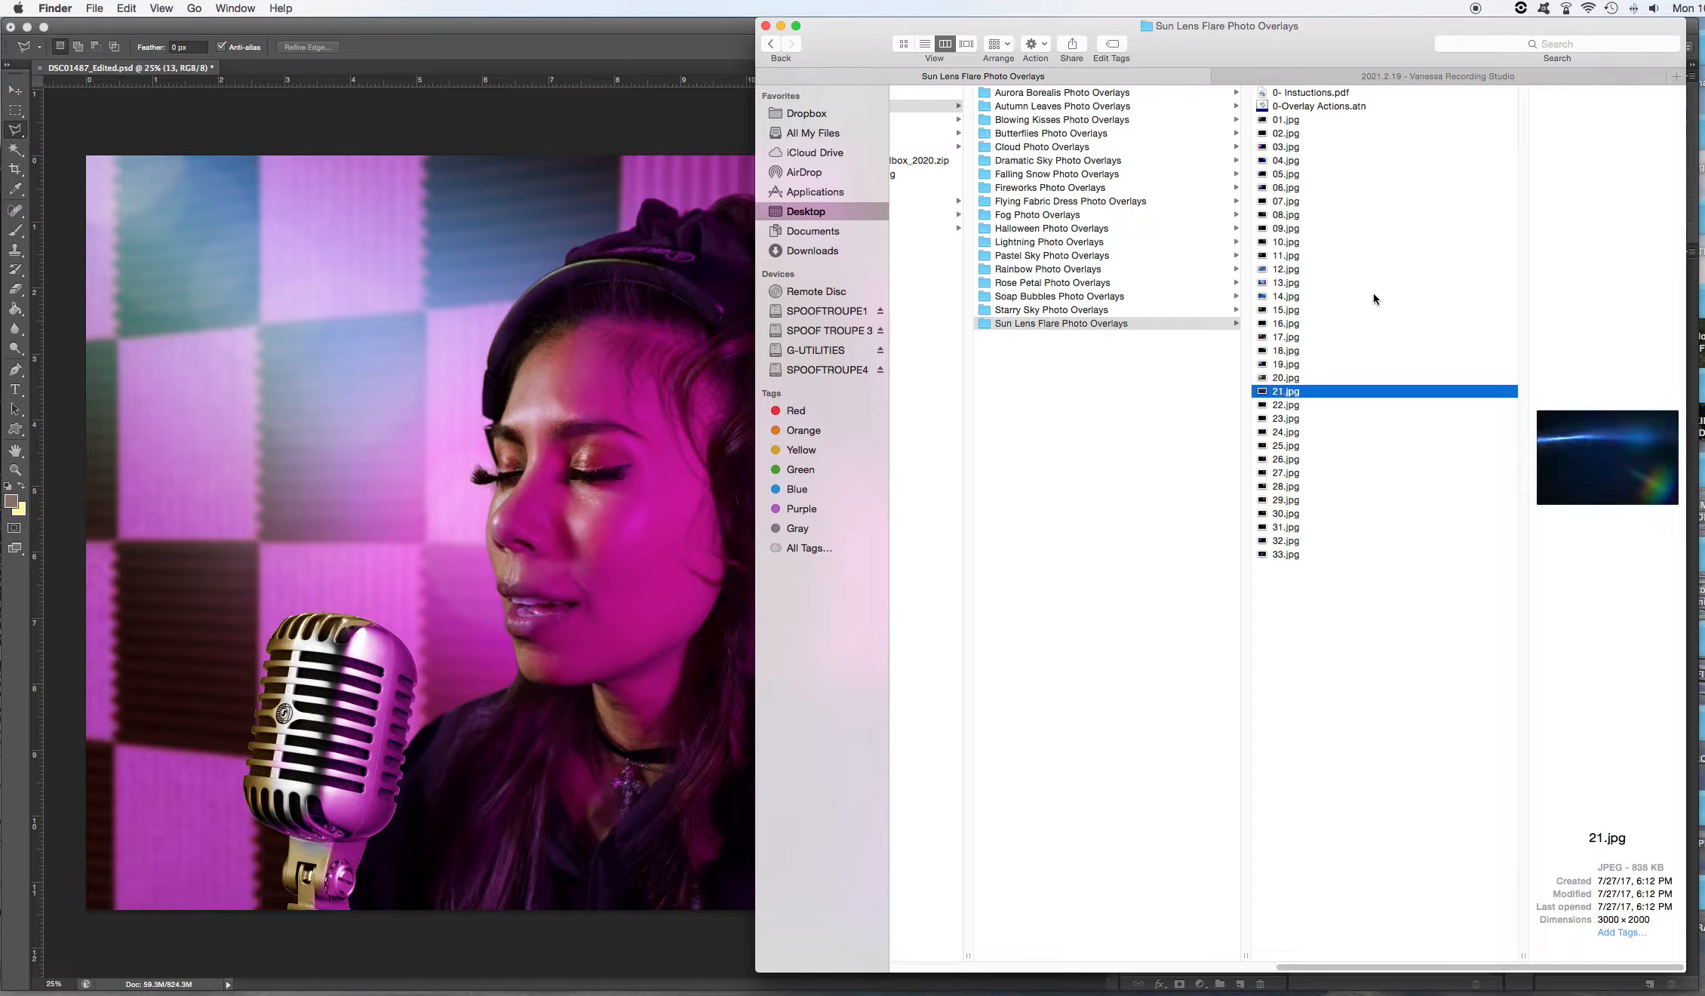
key("Down")
key("Down")
key("Down")
key("Down")
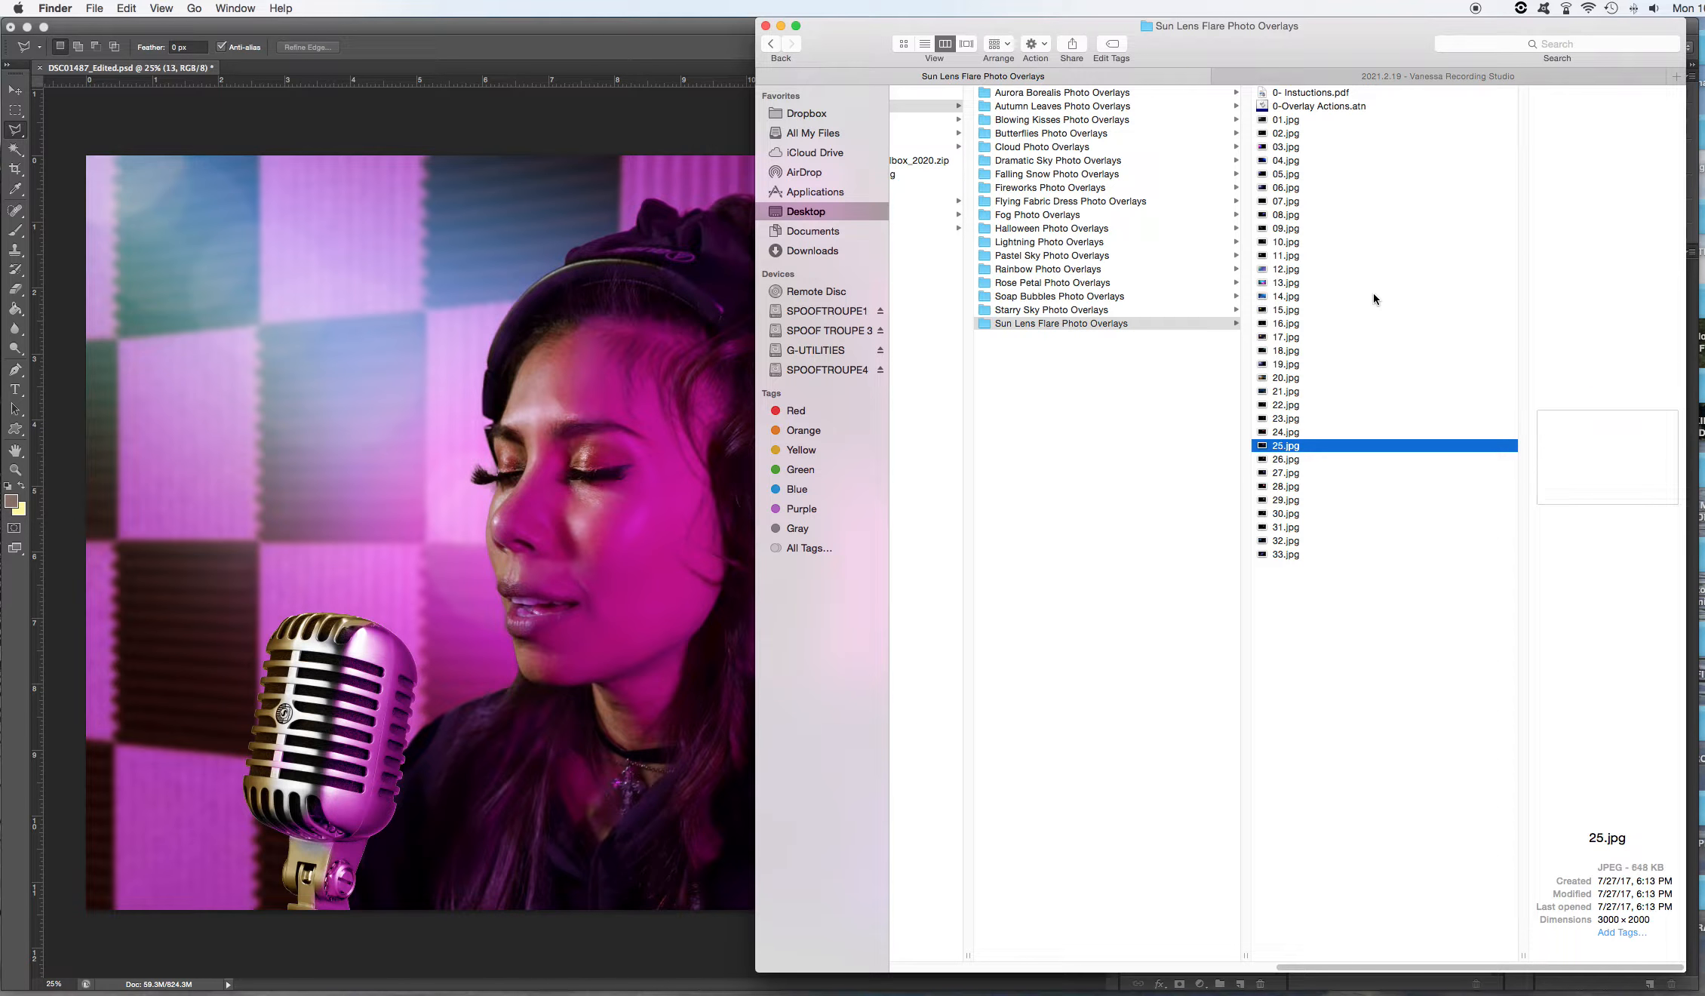
key("Up")
key("Up")
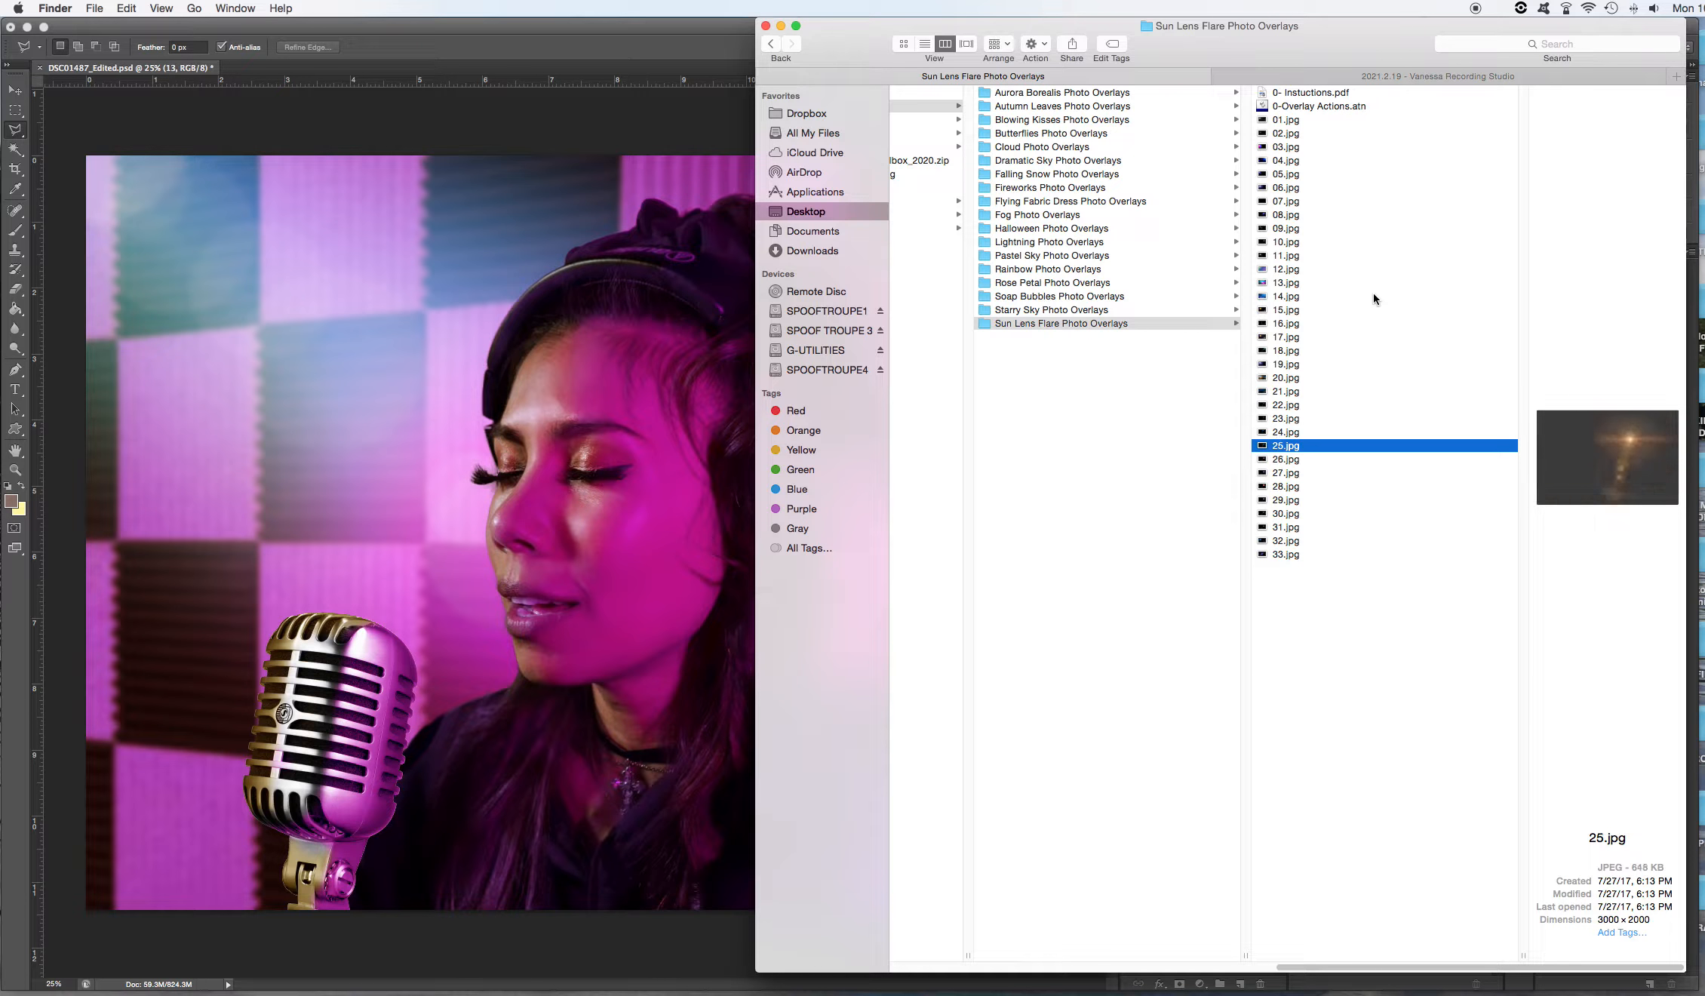
key("Down")
key("Down")
key("Down")
key("Down")
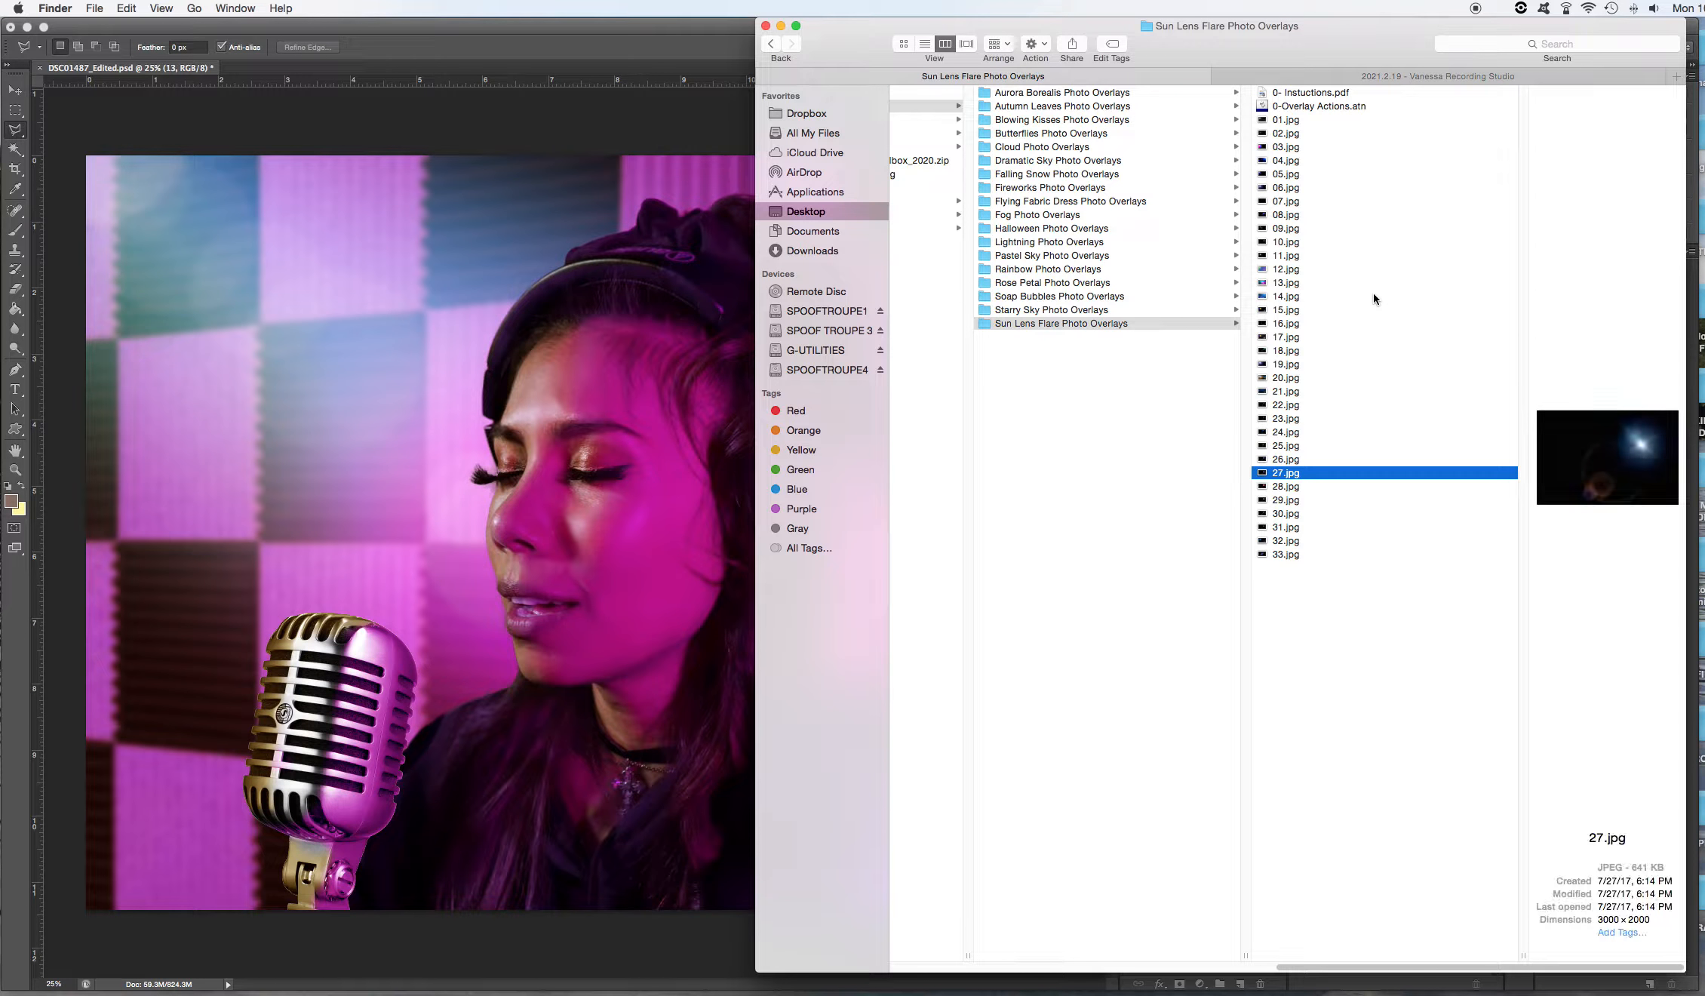
key("Up")
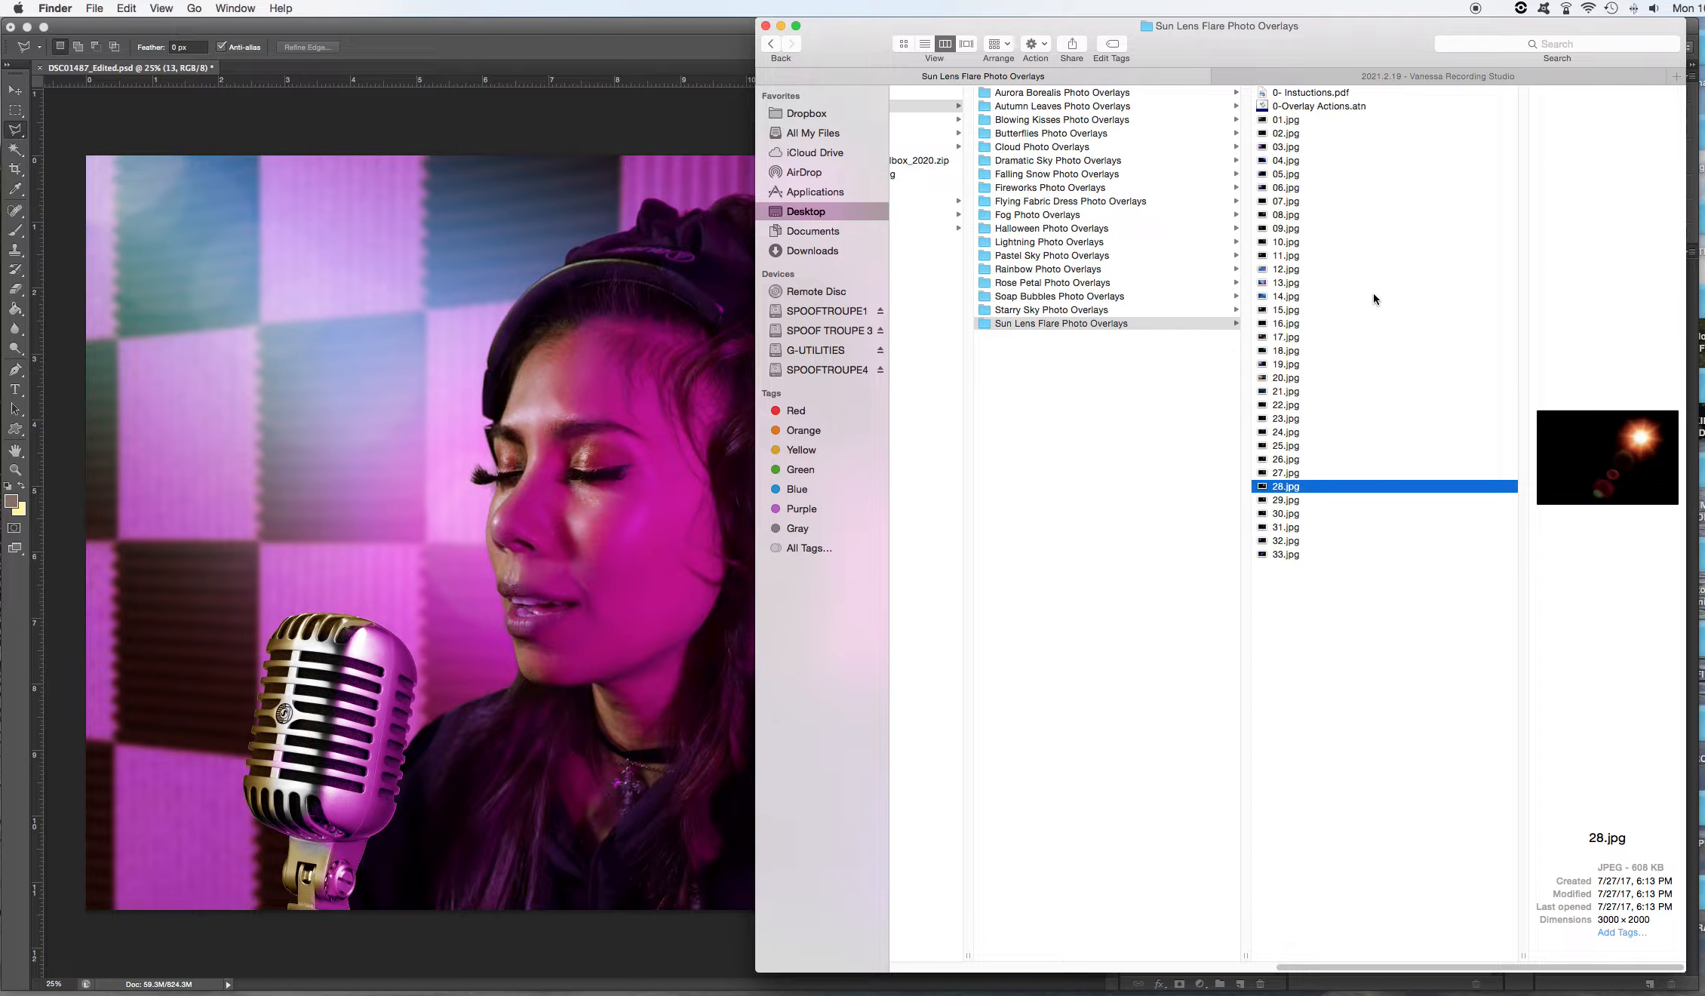
Place 28.jpg above layer 13, mirrored horizontally and enlarged, with its light source in the image's upper-left corner.
left_click_drag(1315, 486, 299, 360)
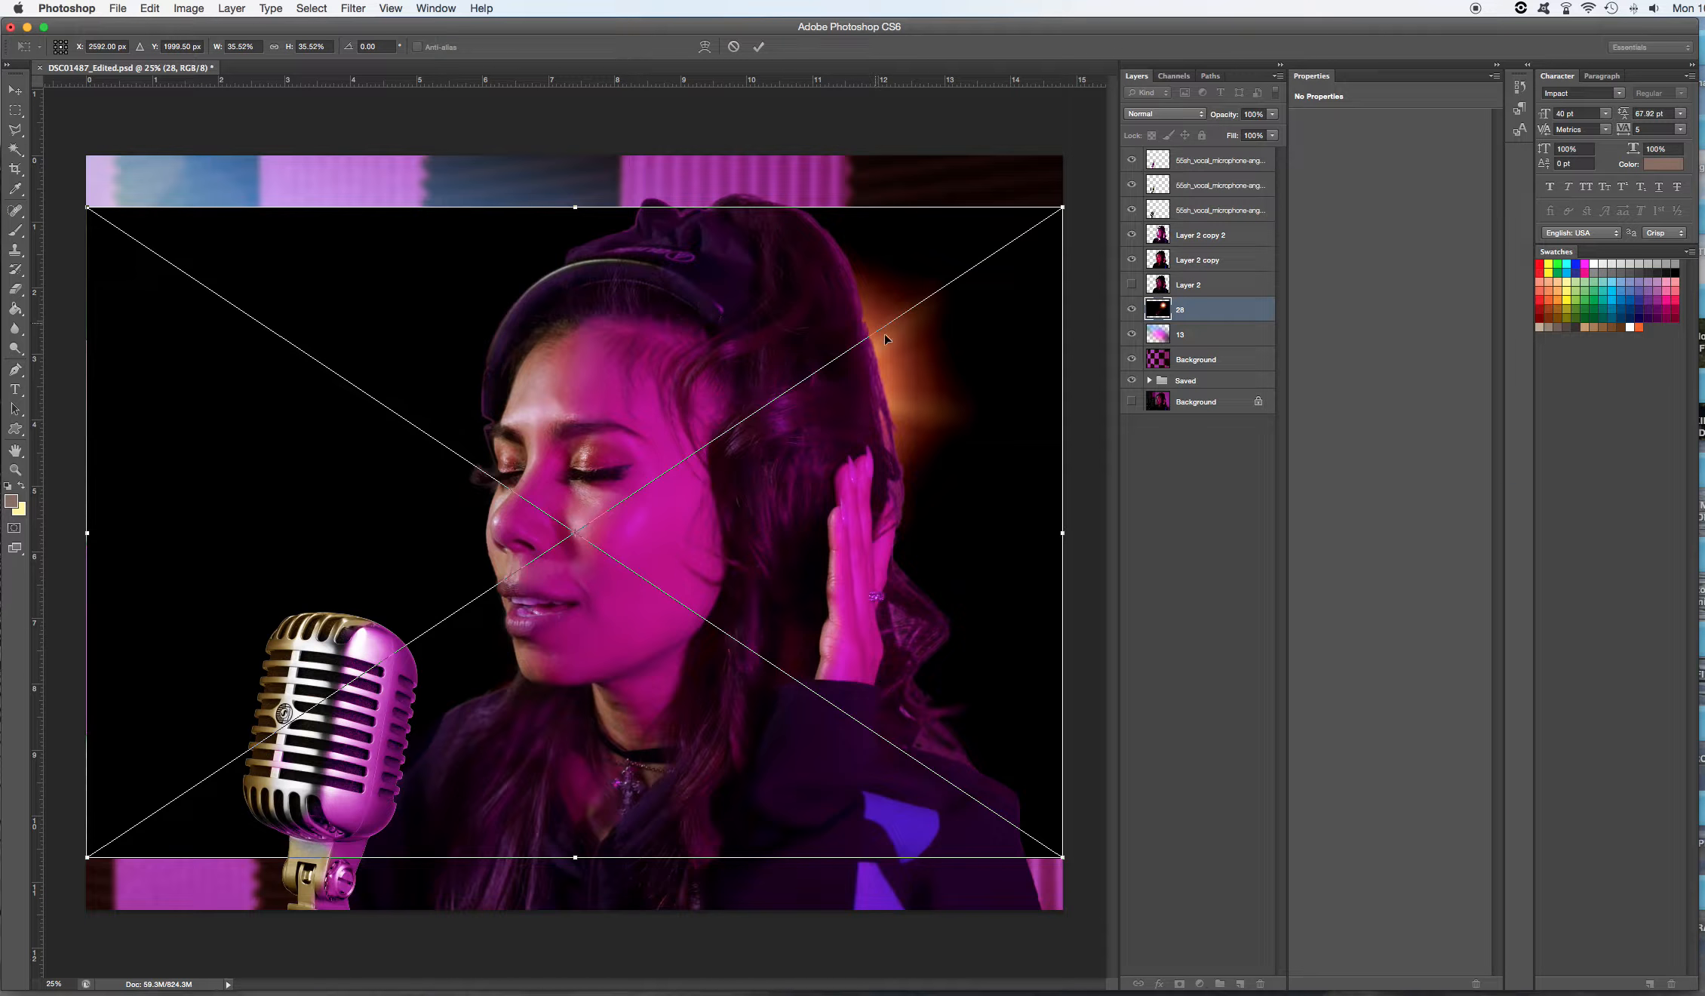
left_click_drag(1062, 532, 198, 533)
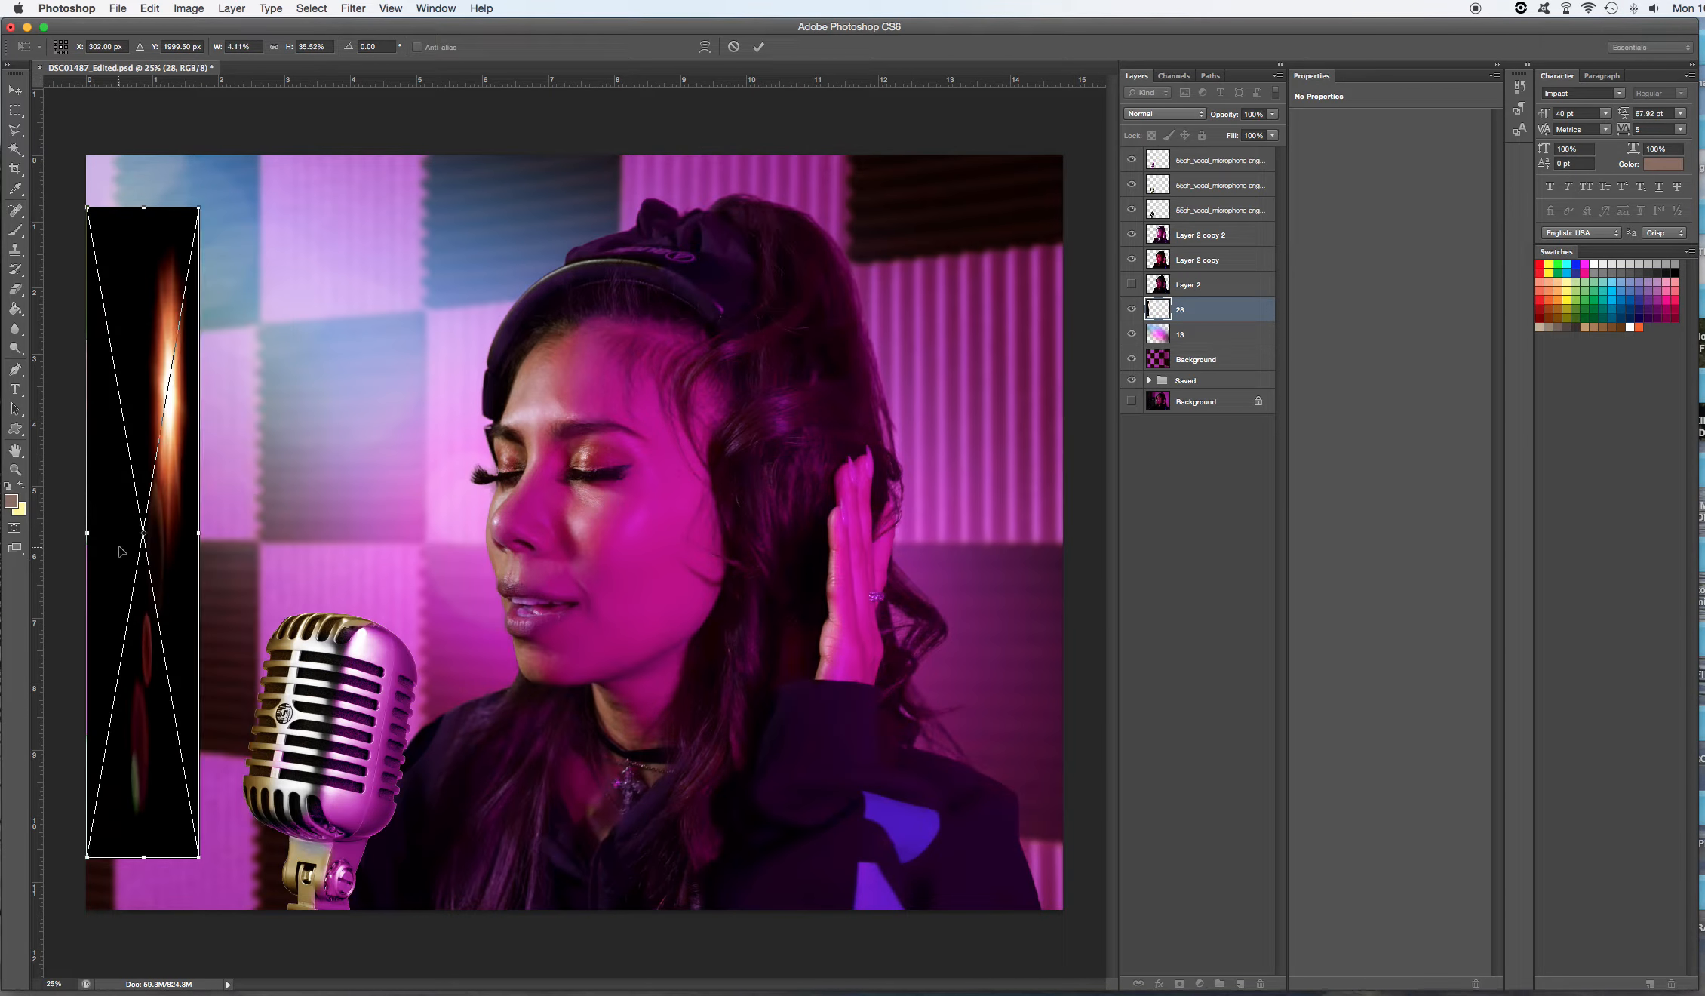
left_click_drag(89, 532, 1063, 533)
left_click_drag(210, 203, 43, 89)
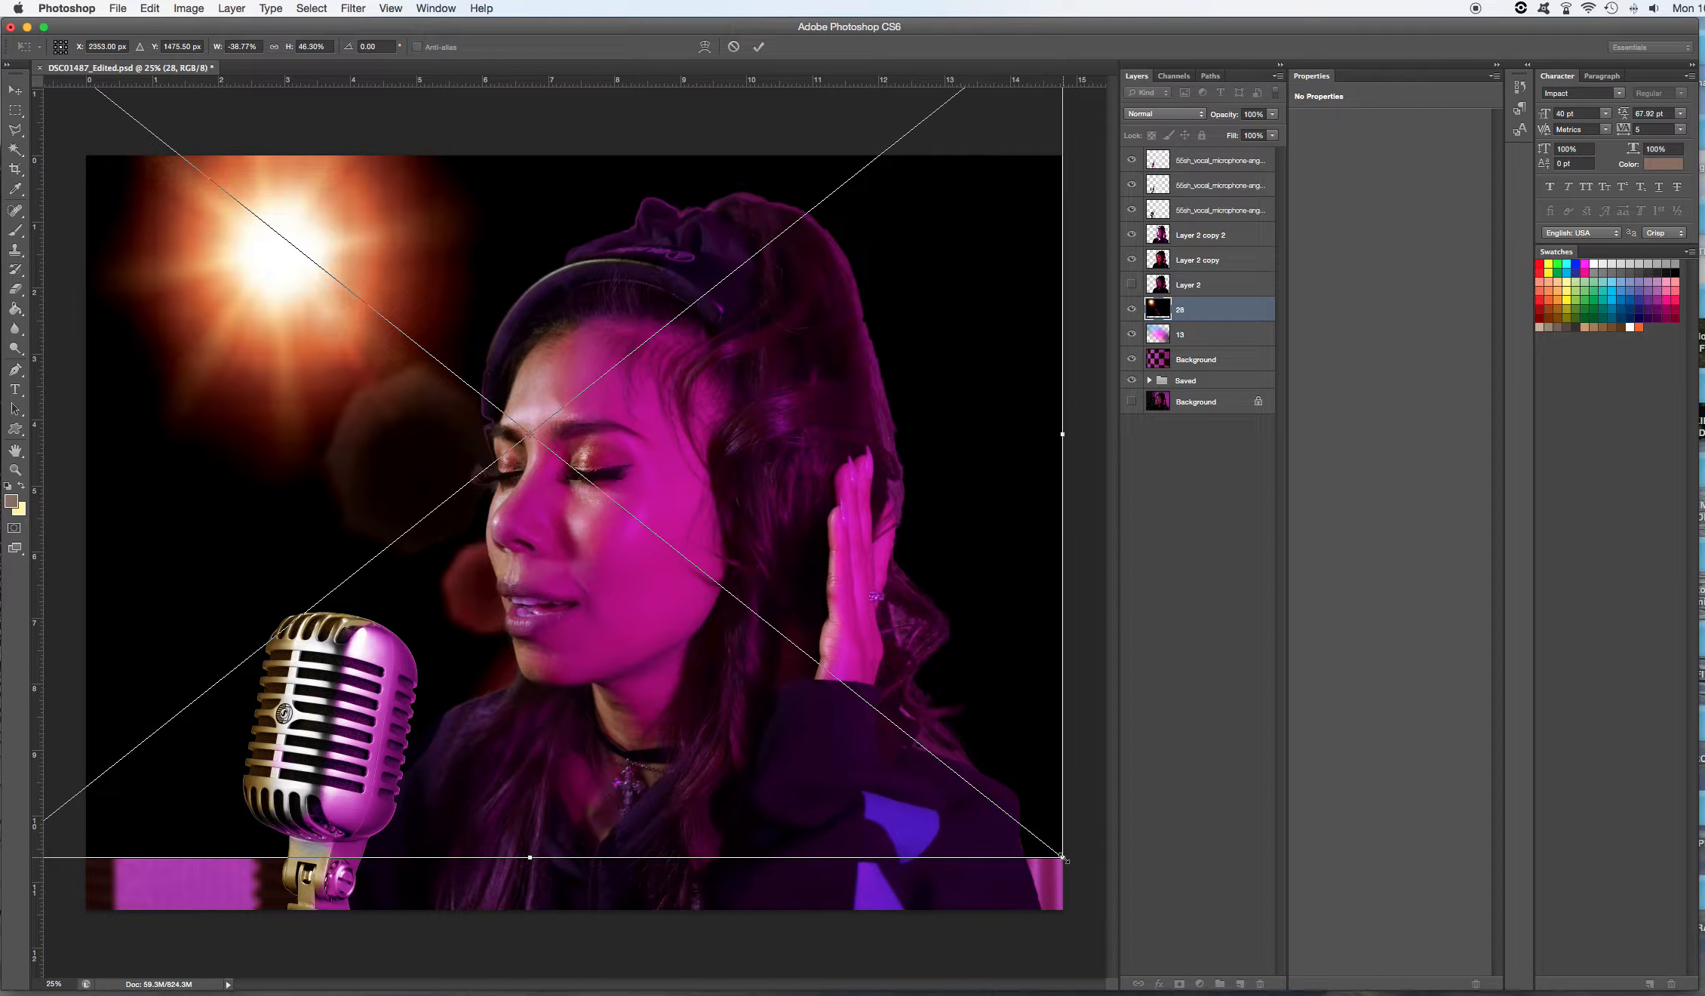
left_click_drag(1062, 858, 1309, 990)
left_click_drag(941, 811, 663, 613)
key("Return")
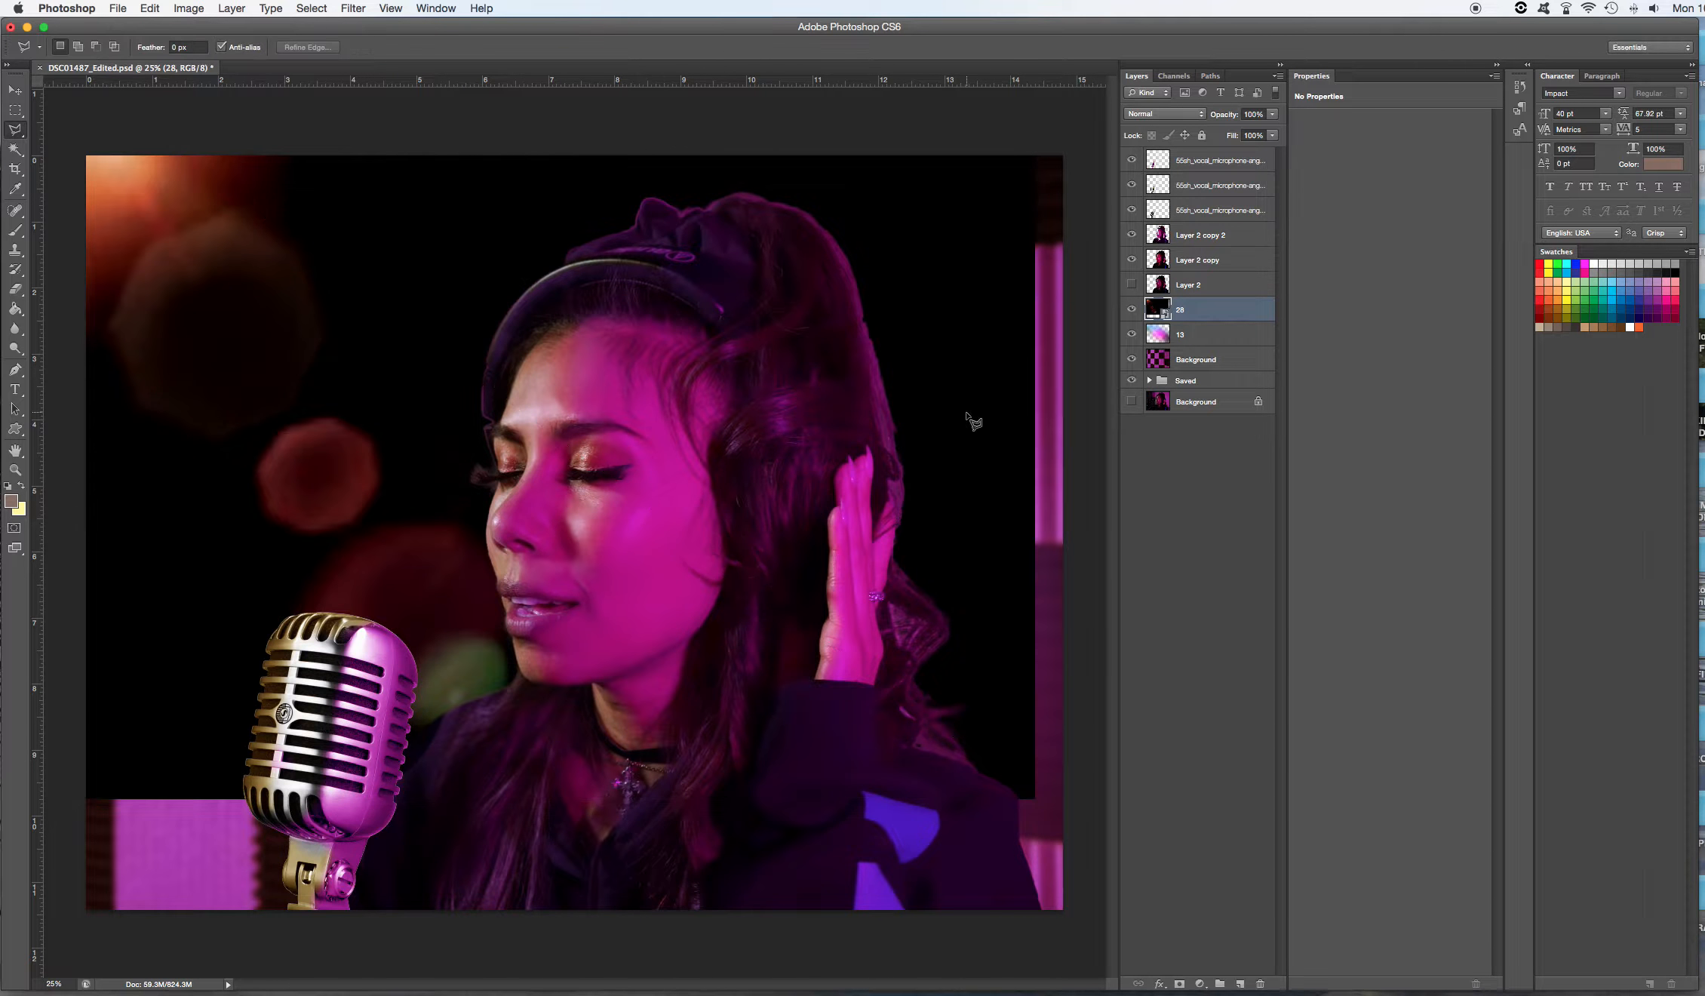
Set lens flare layer 28 to Screen mode and move it to the top of the layer stack.
left_click(1165, 114)
left_click(1175, 210)
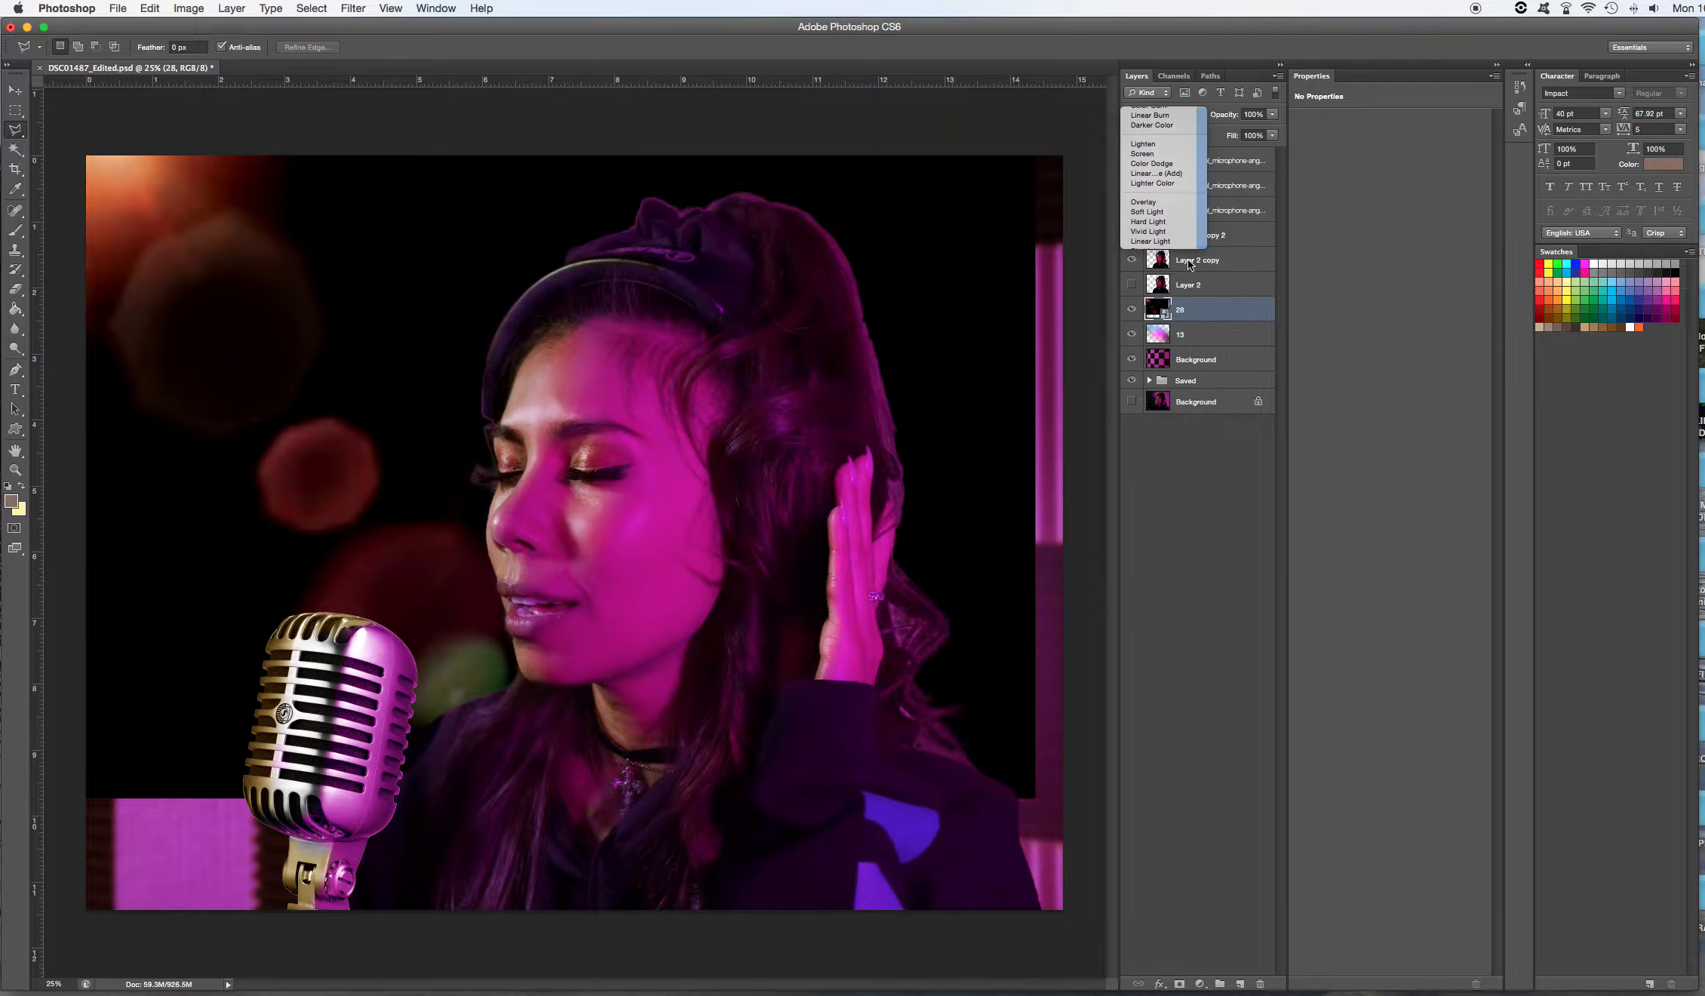
left_click_drag(1211, 310, 1205, 164)
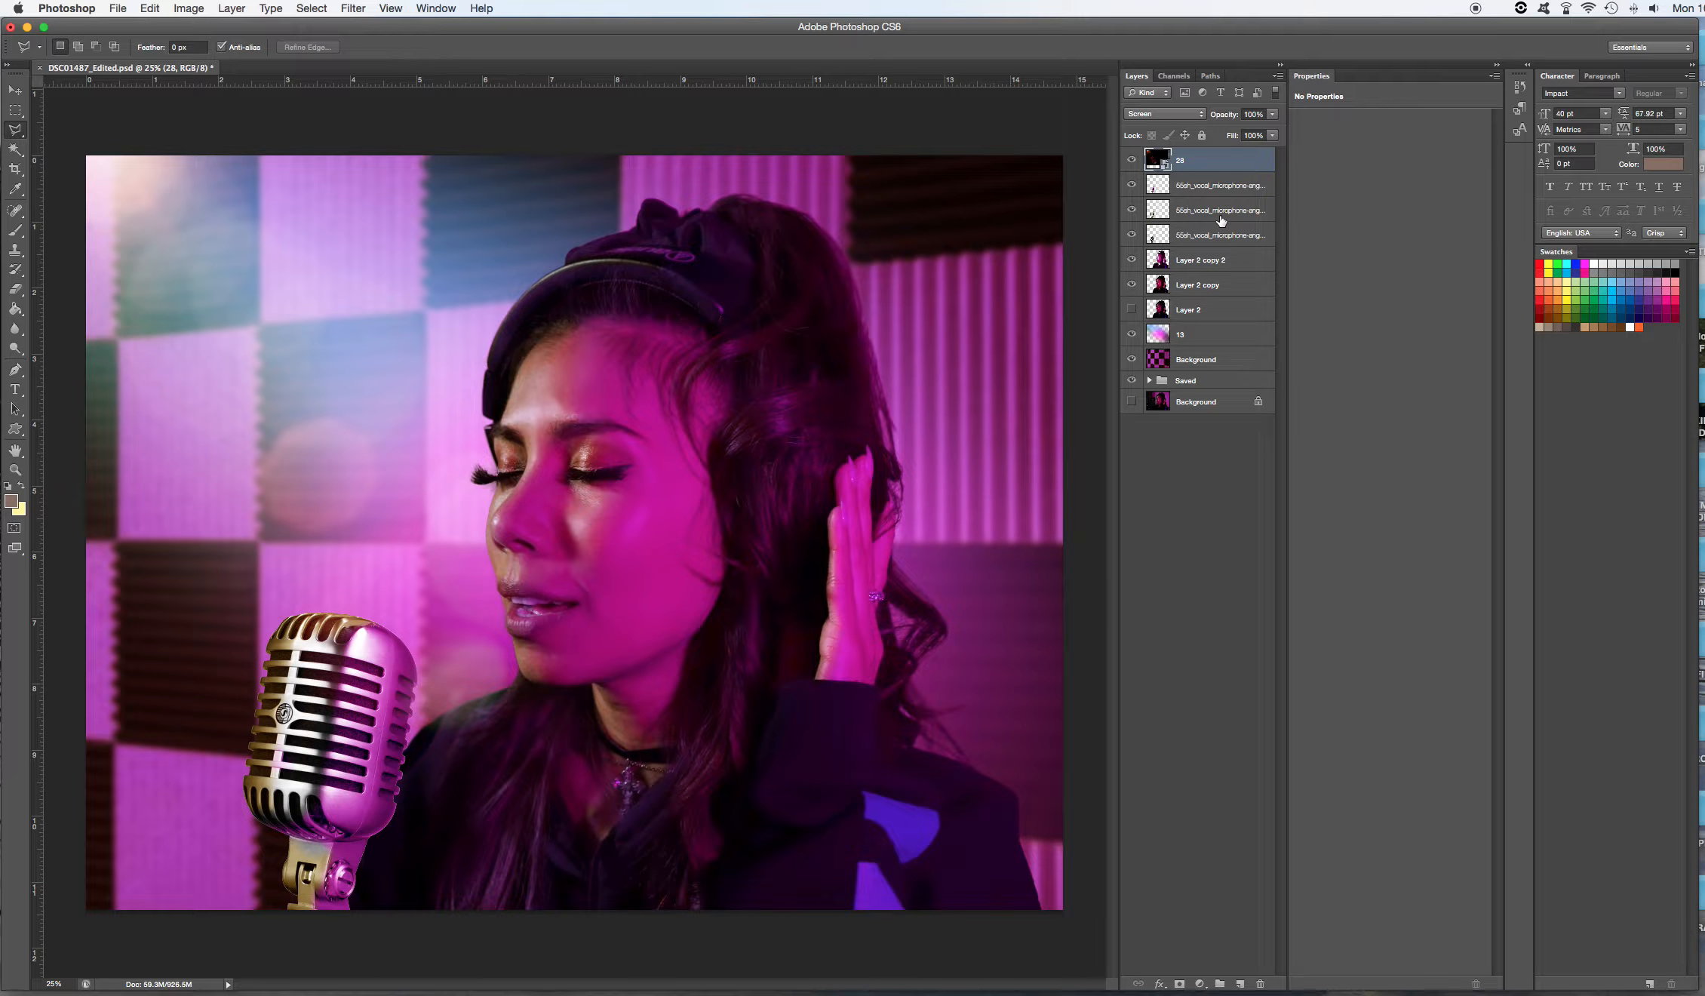
Delete lens flare layer 28 from the top of the layer stack.
key("Delete")
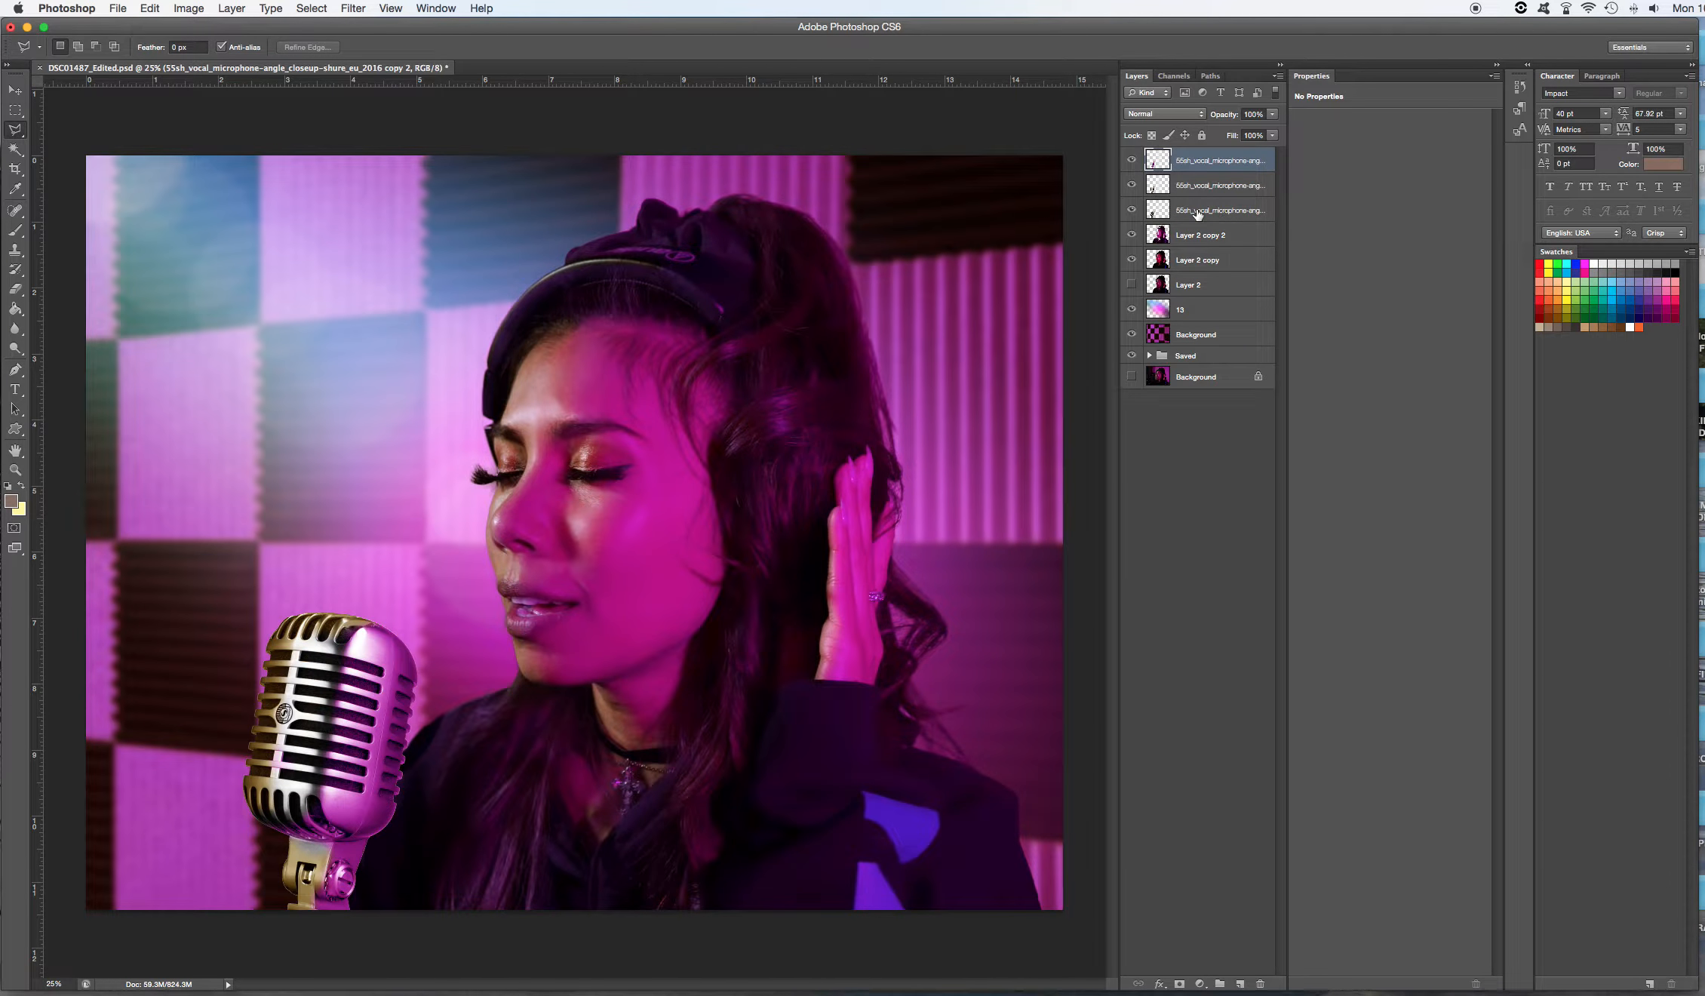
Switch to Finder and browse the Sun Lens Flare Photo Overlays previews between 13.jpg and 33.jpg for a replacement flare.
left_click(188, 991)
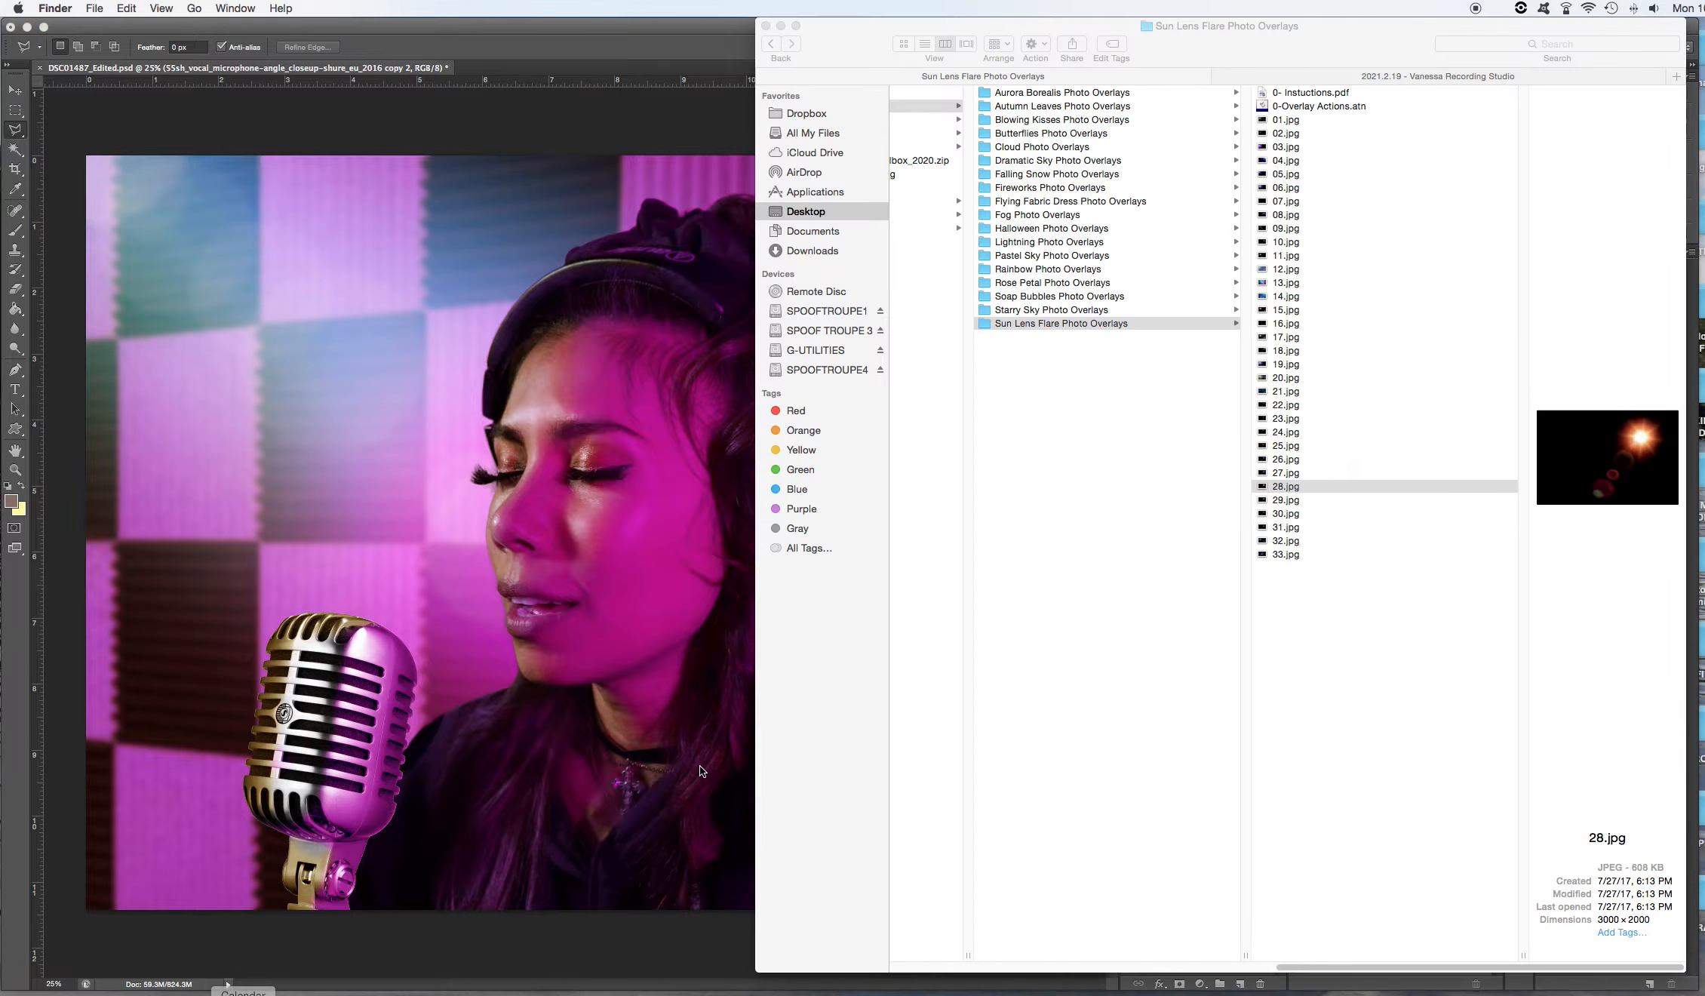
key("Down")
key("Down")
key("Down")
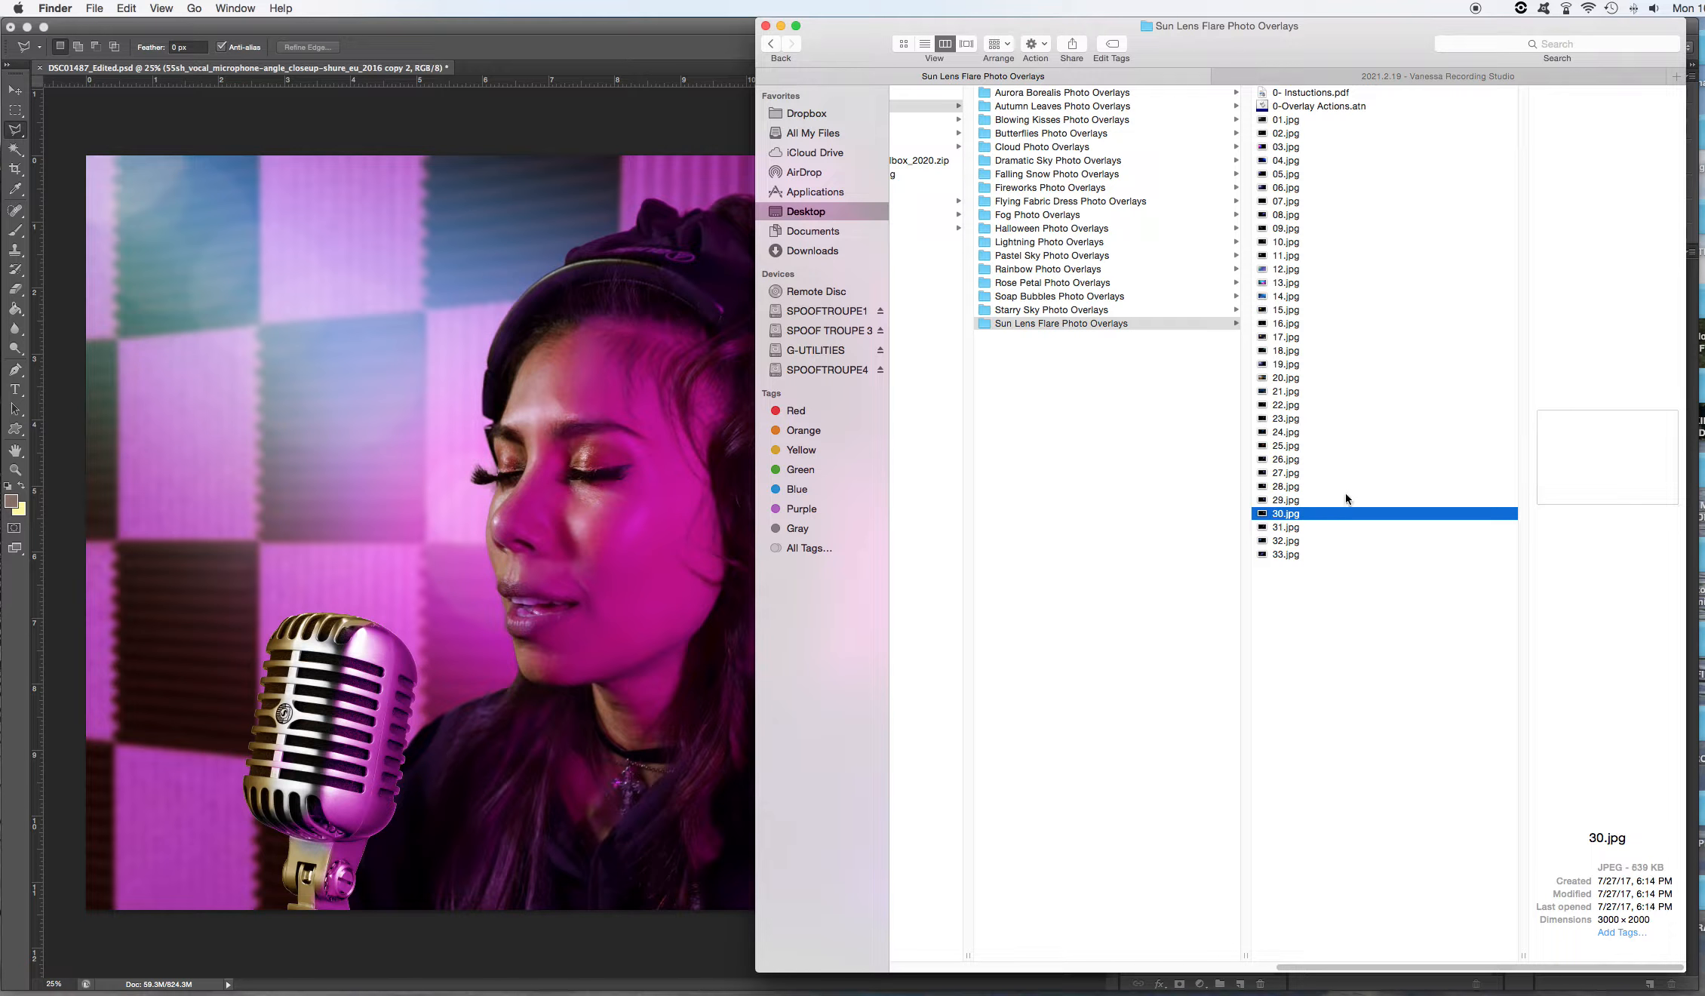
key("Down")
key("Down")
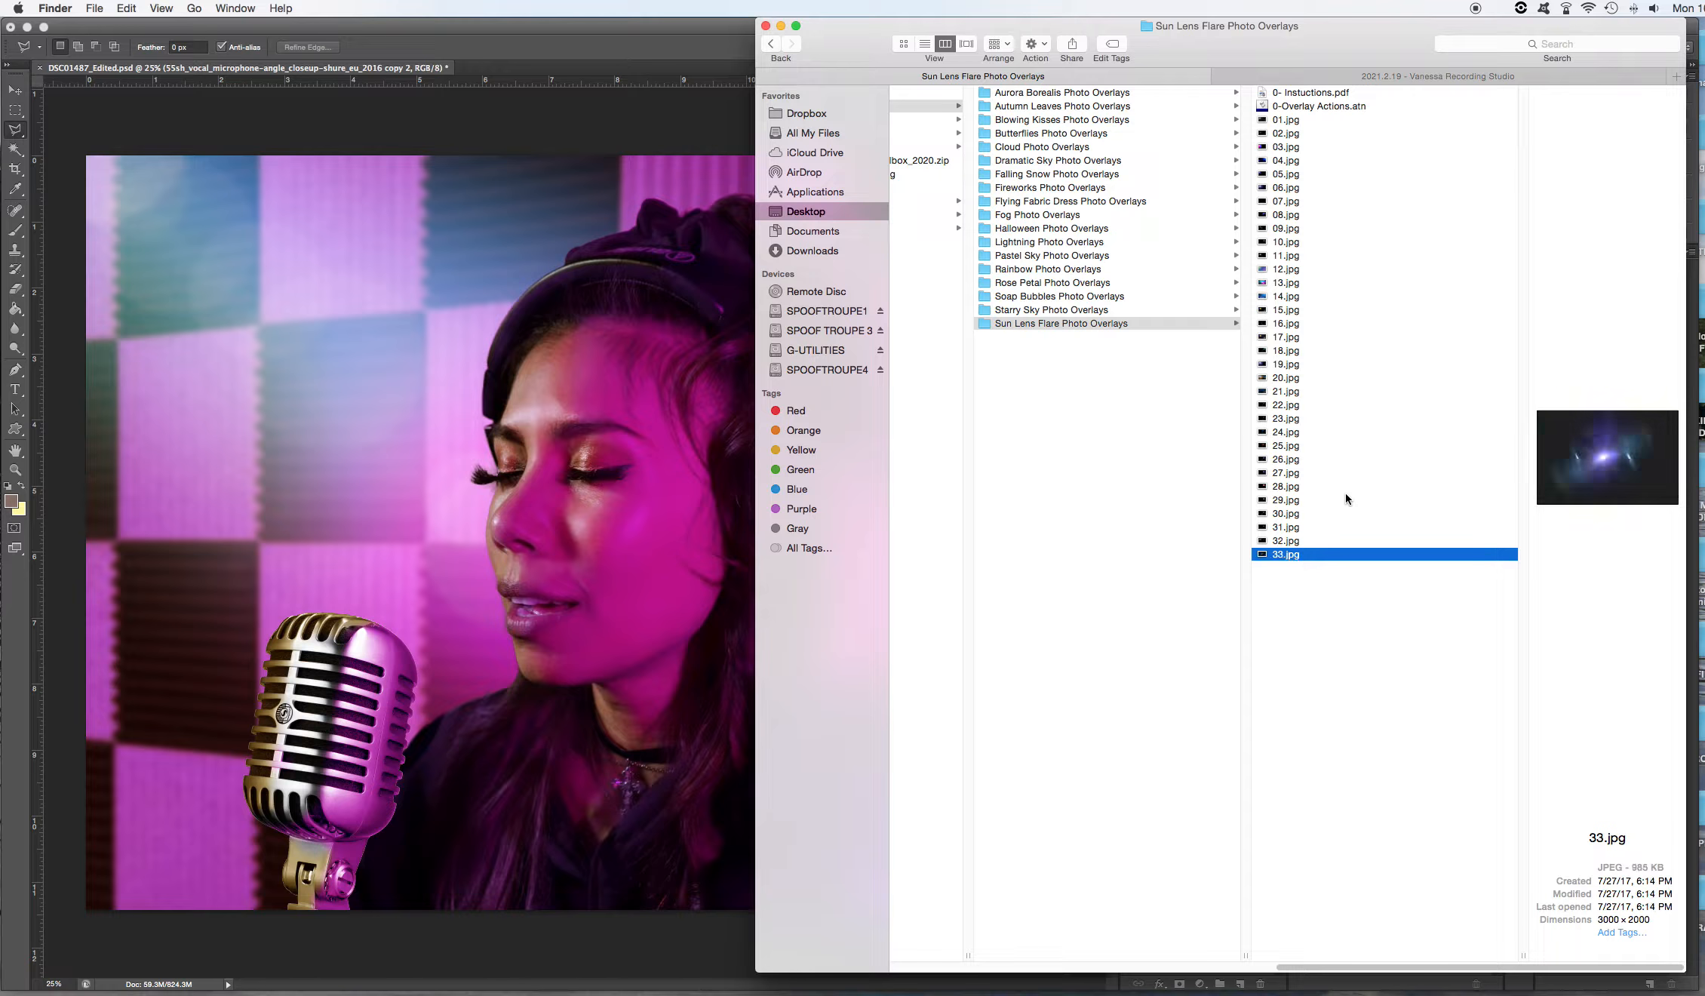
key("Up")
key("Up")
key("Up")
key("Up")
key("Up")
key("Up")
key("Up")
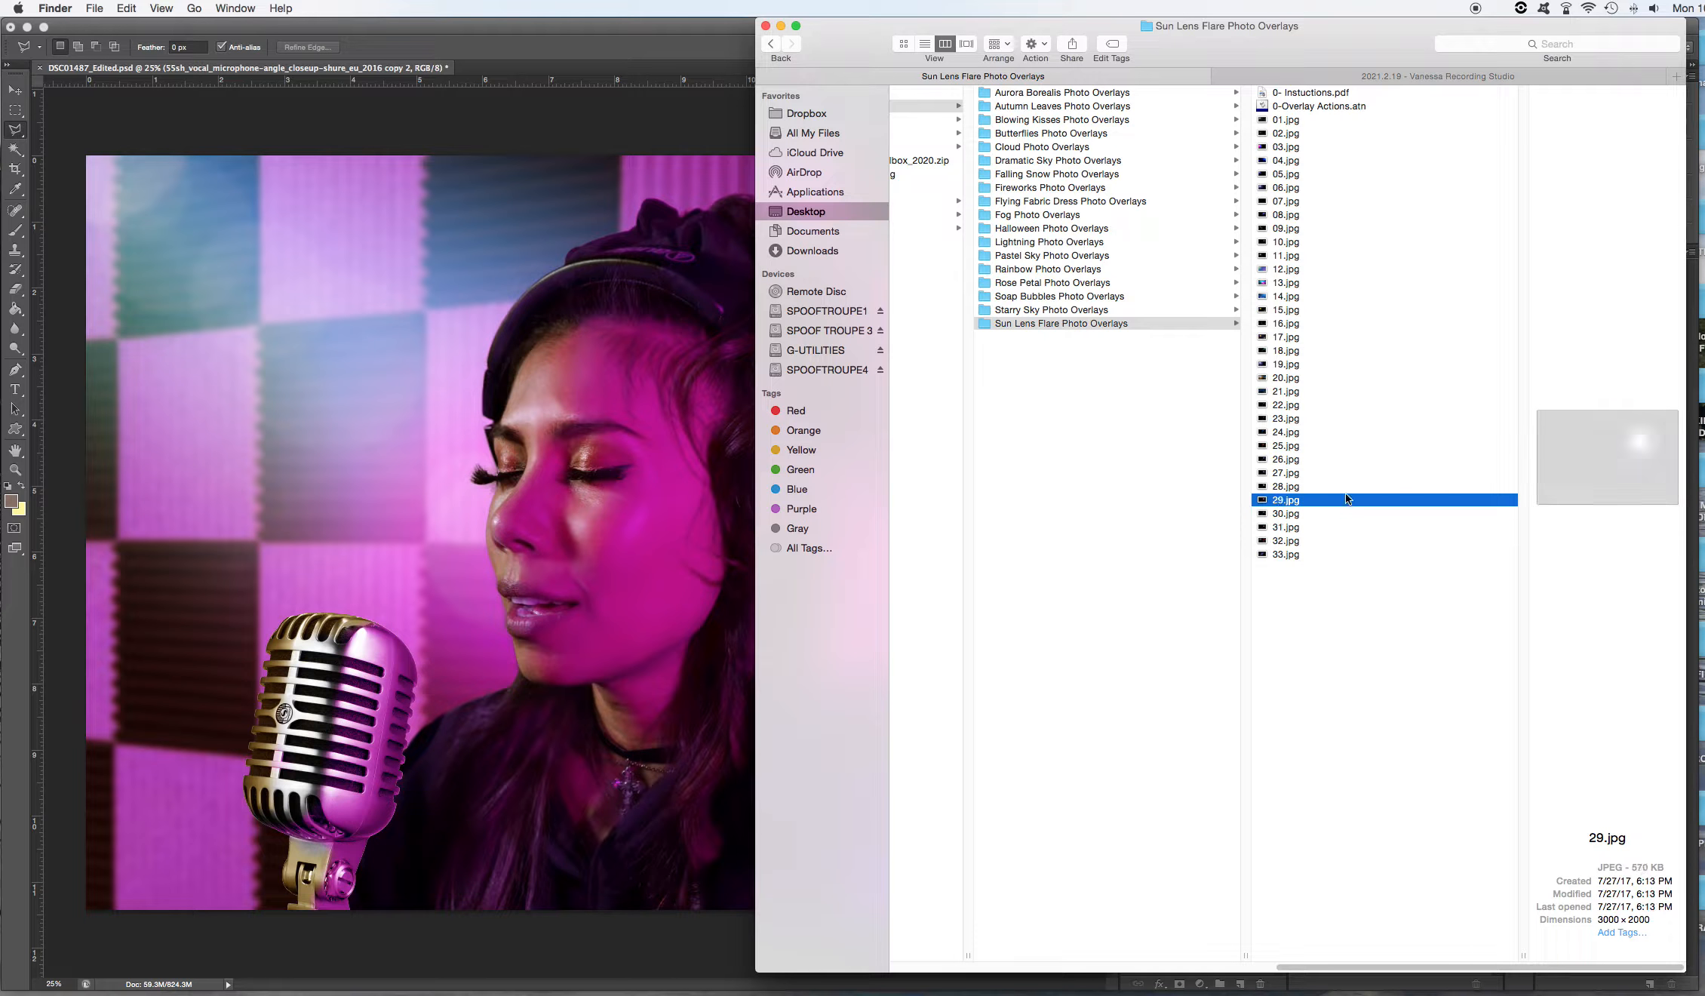
key("Up")
key("Up")
key("Up")
key("Up")
key("Up")
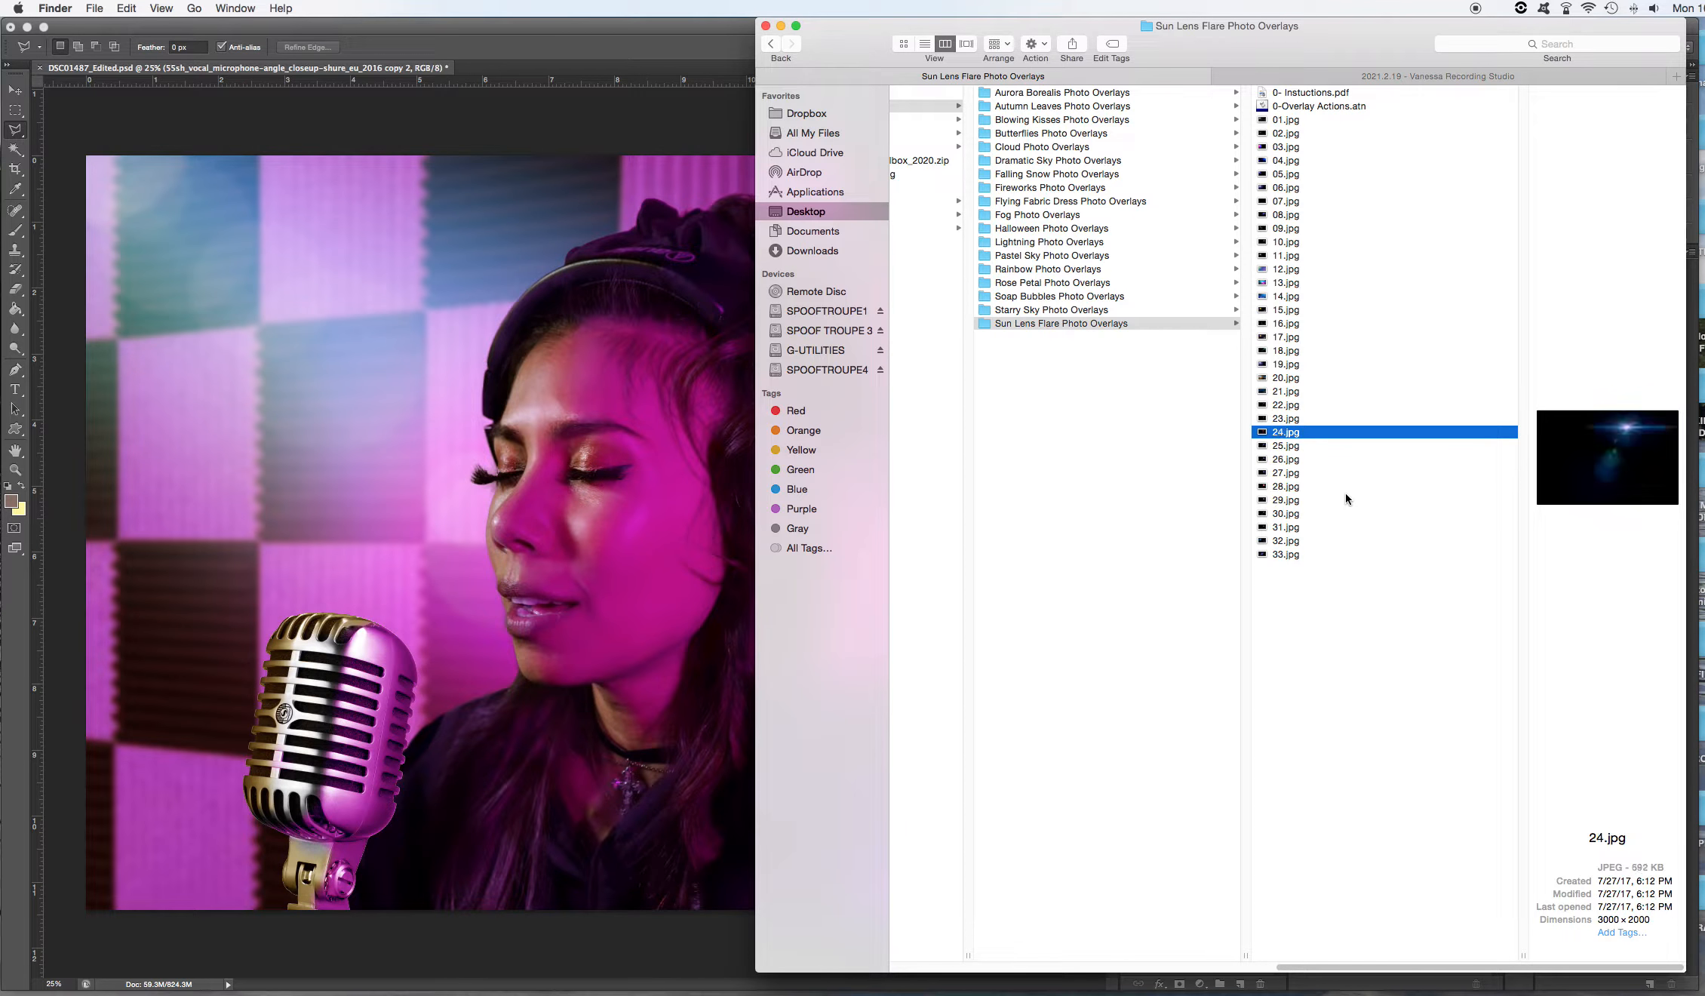
key("Up")
key("Up")
key("Up")
key("Up")
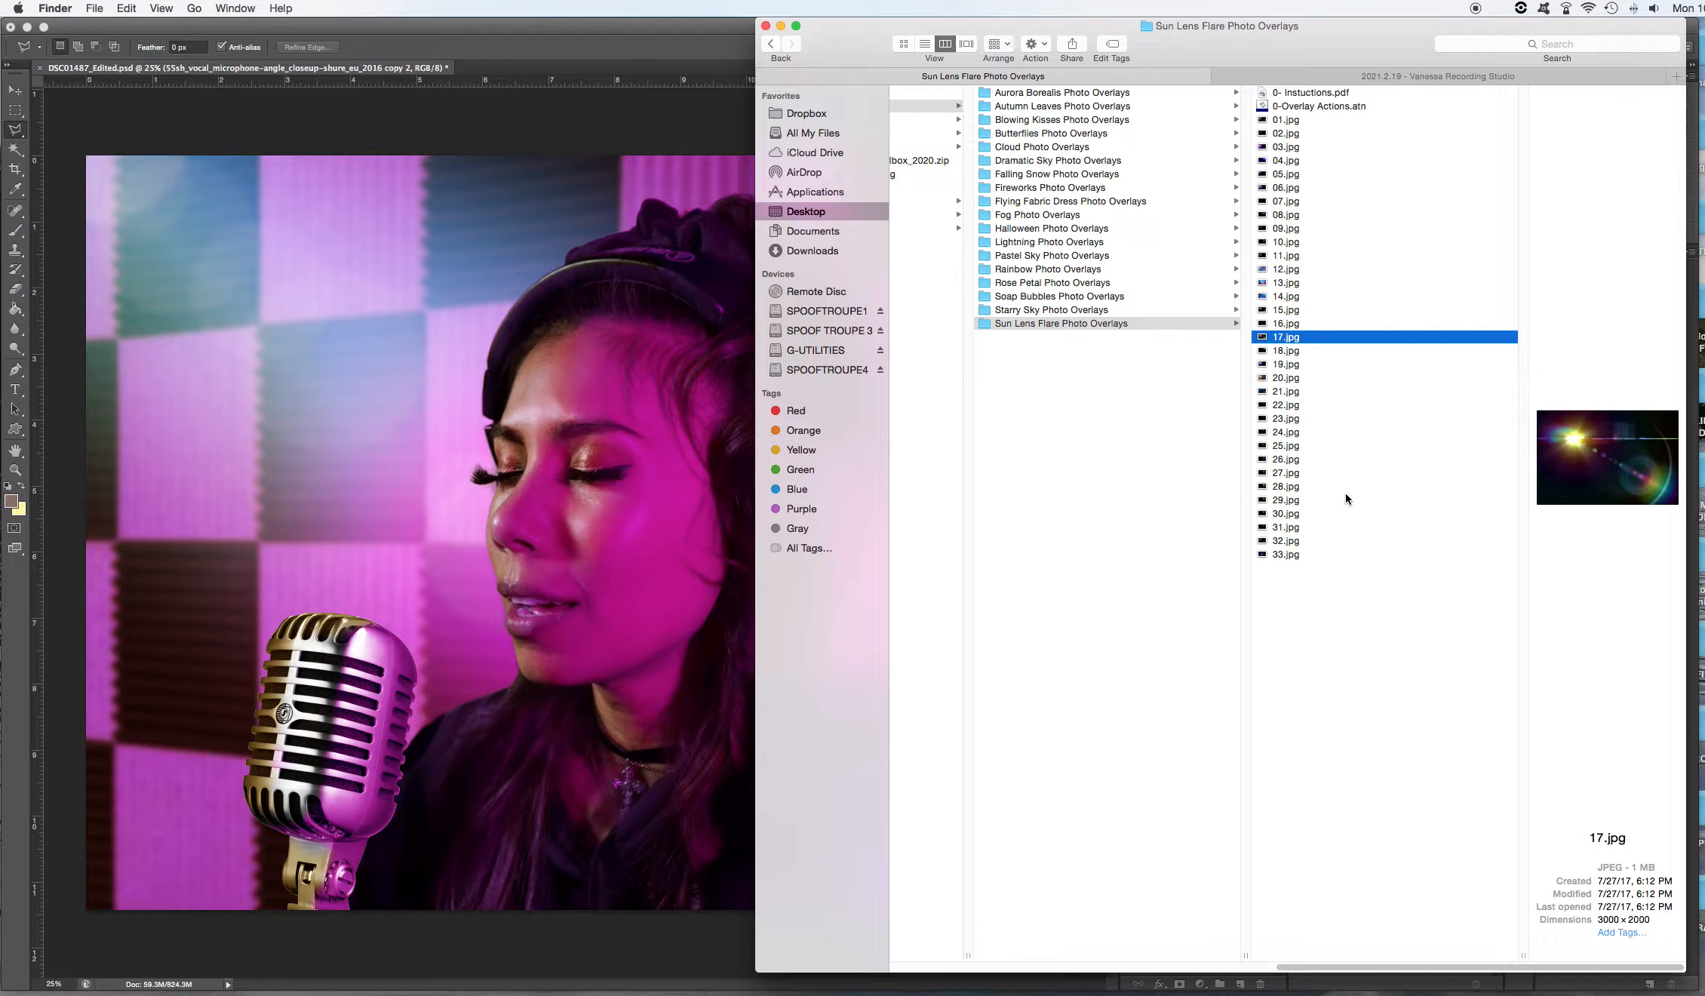
key("Up")
key("Up")
key("Up")
key("Up")
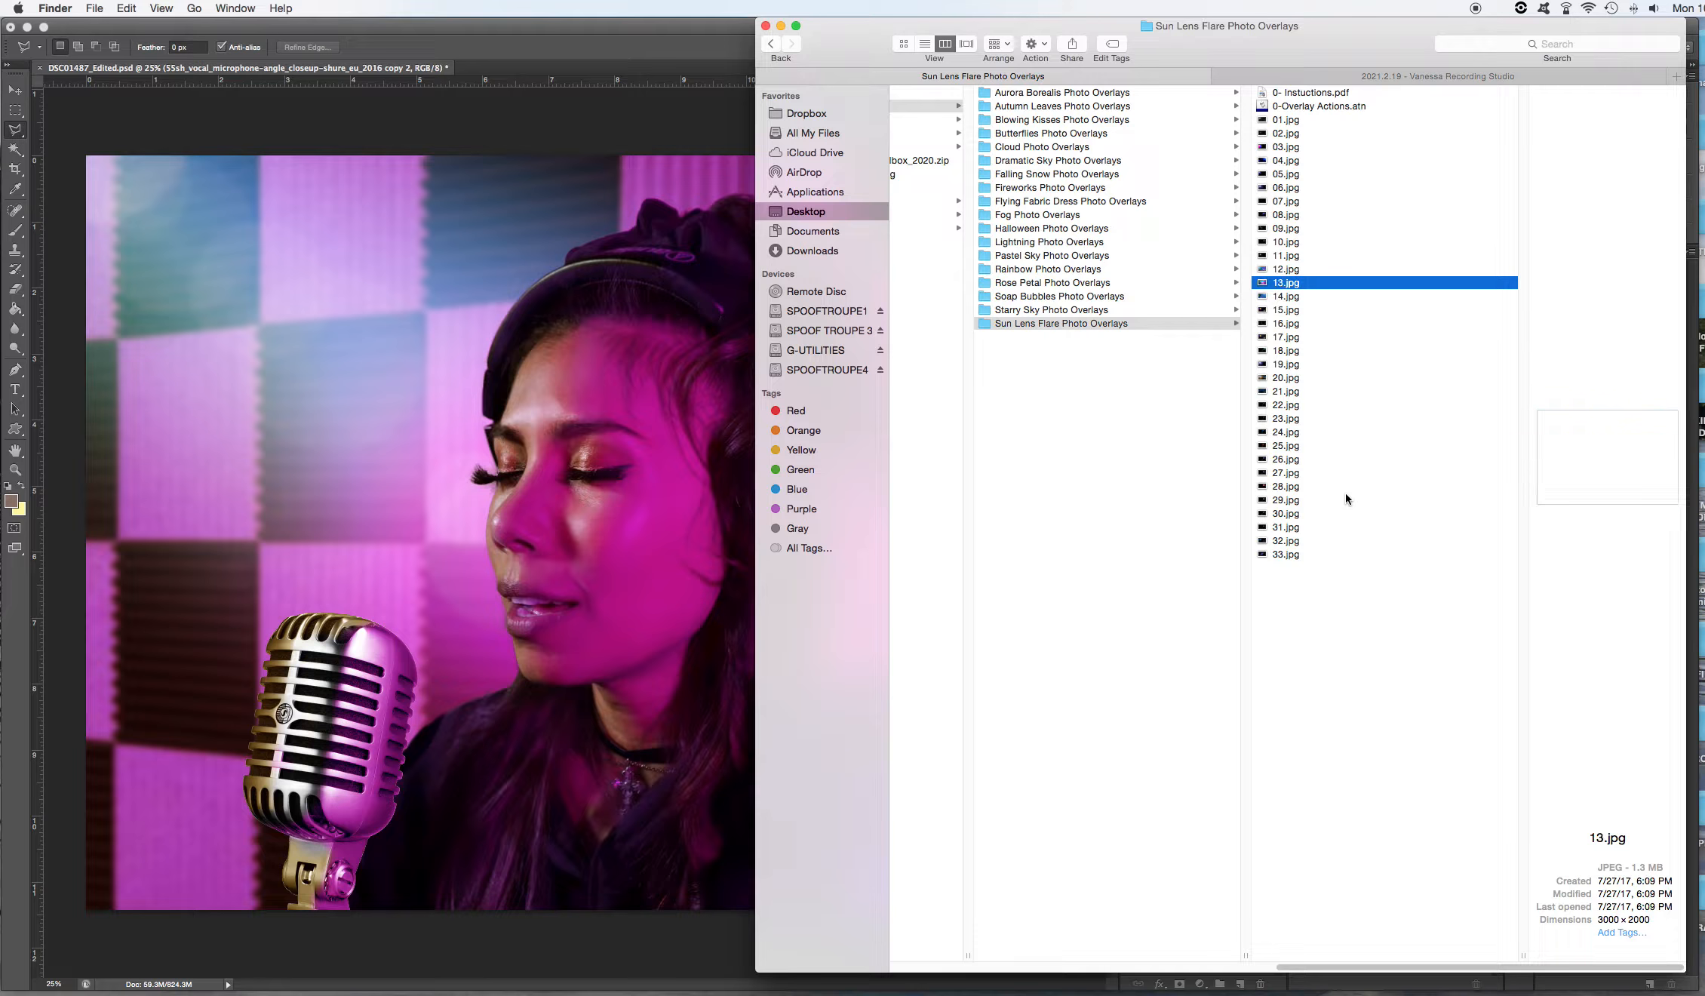
key("Down")
key("Down")
key("Down")
key("Down")
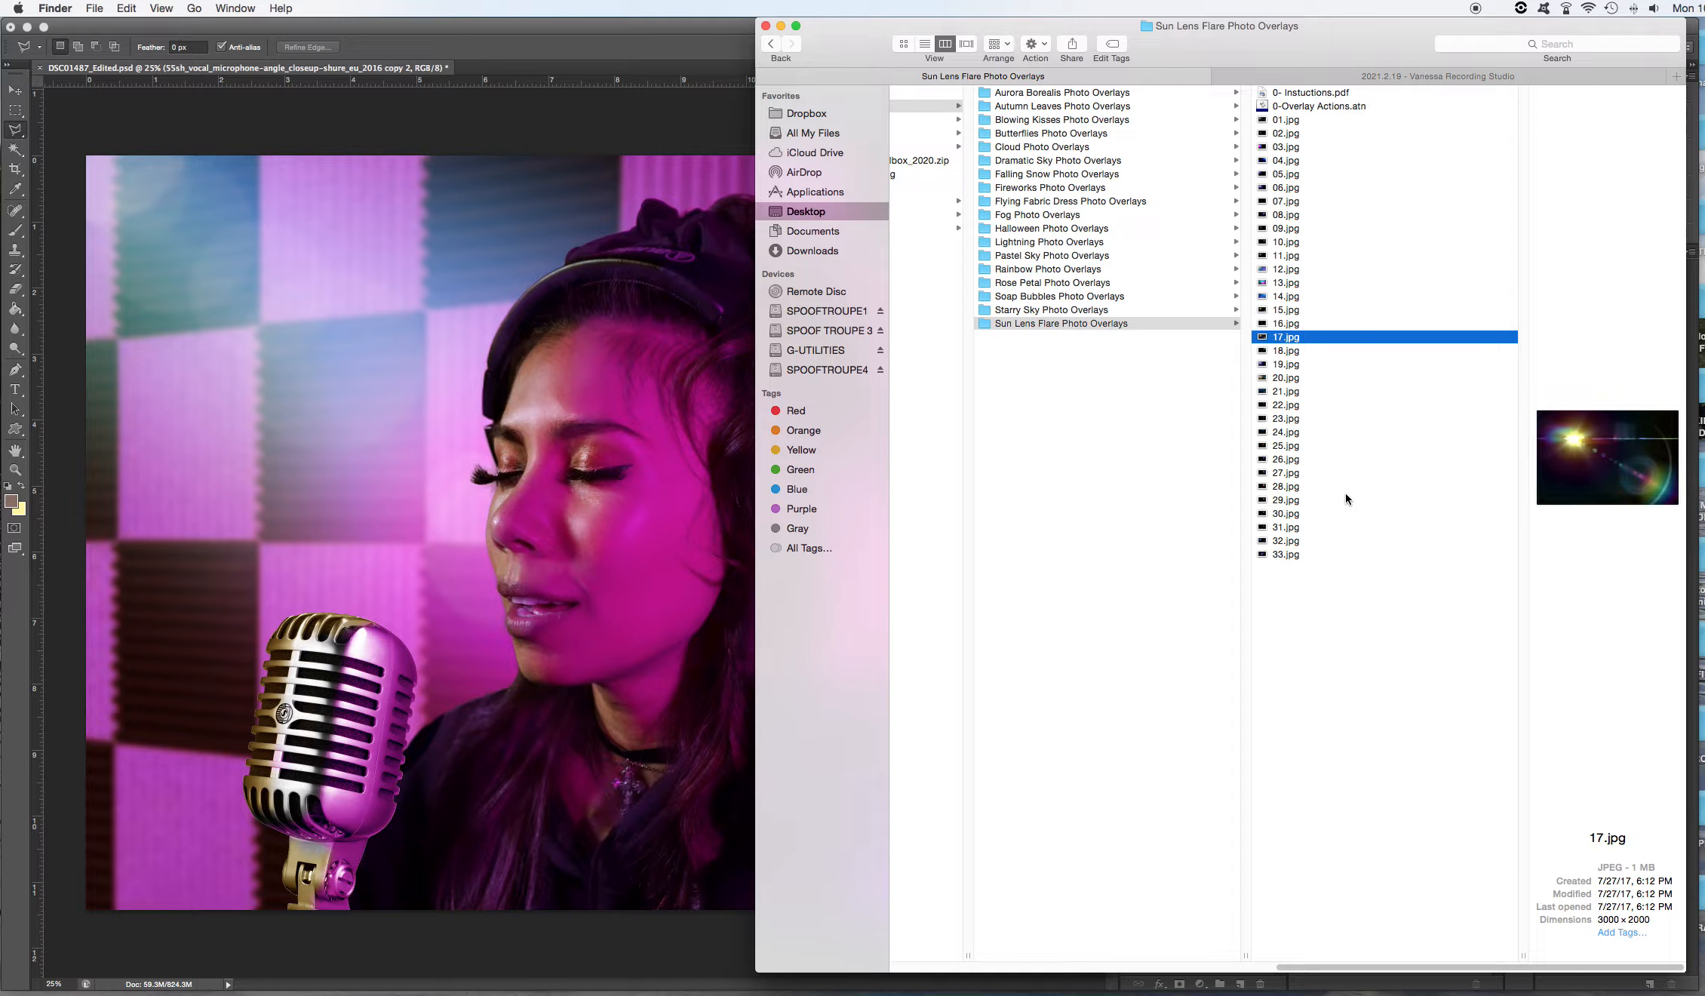
key("Down")
key("Up")
Place 17.jpg as the top layer and enlarge it to about 52% width, with its light source at the image's left edge.
left_click_drag(1340, 340, 464, 311)
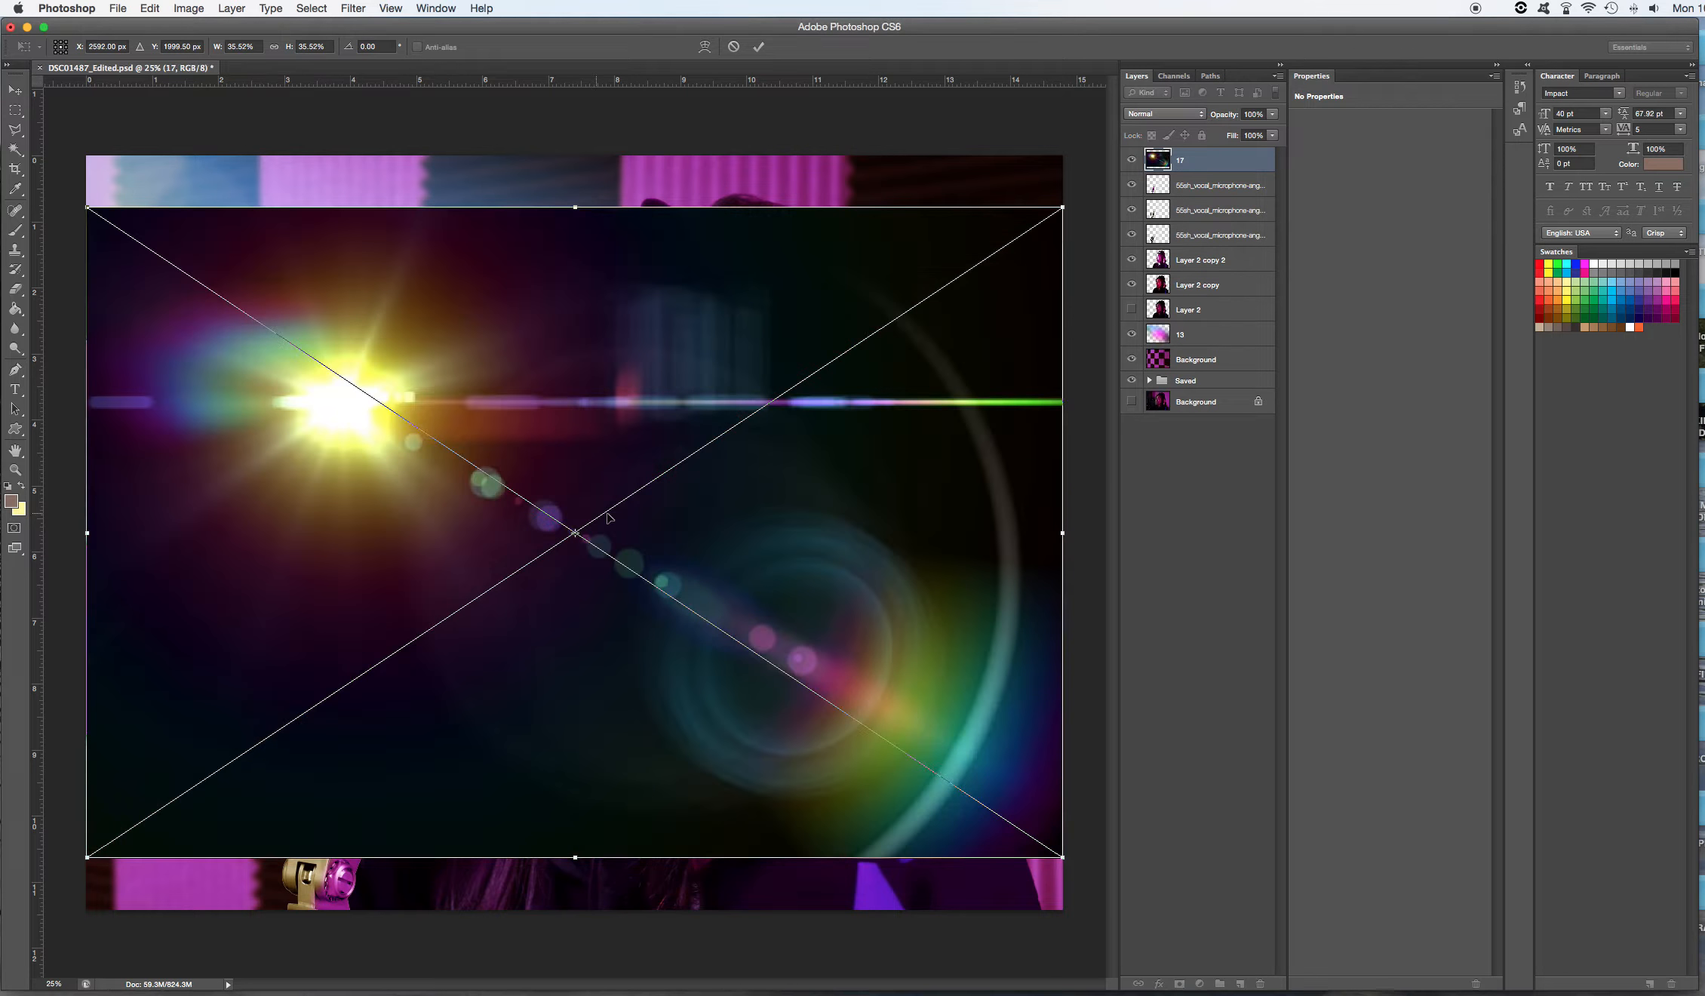
left_click_drag(567, 471, 323, 277)
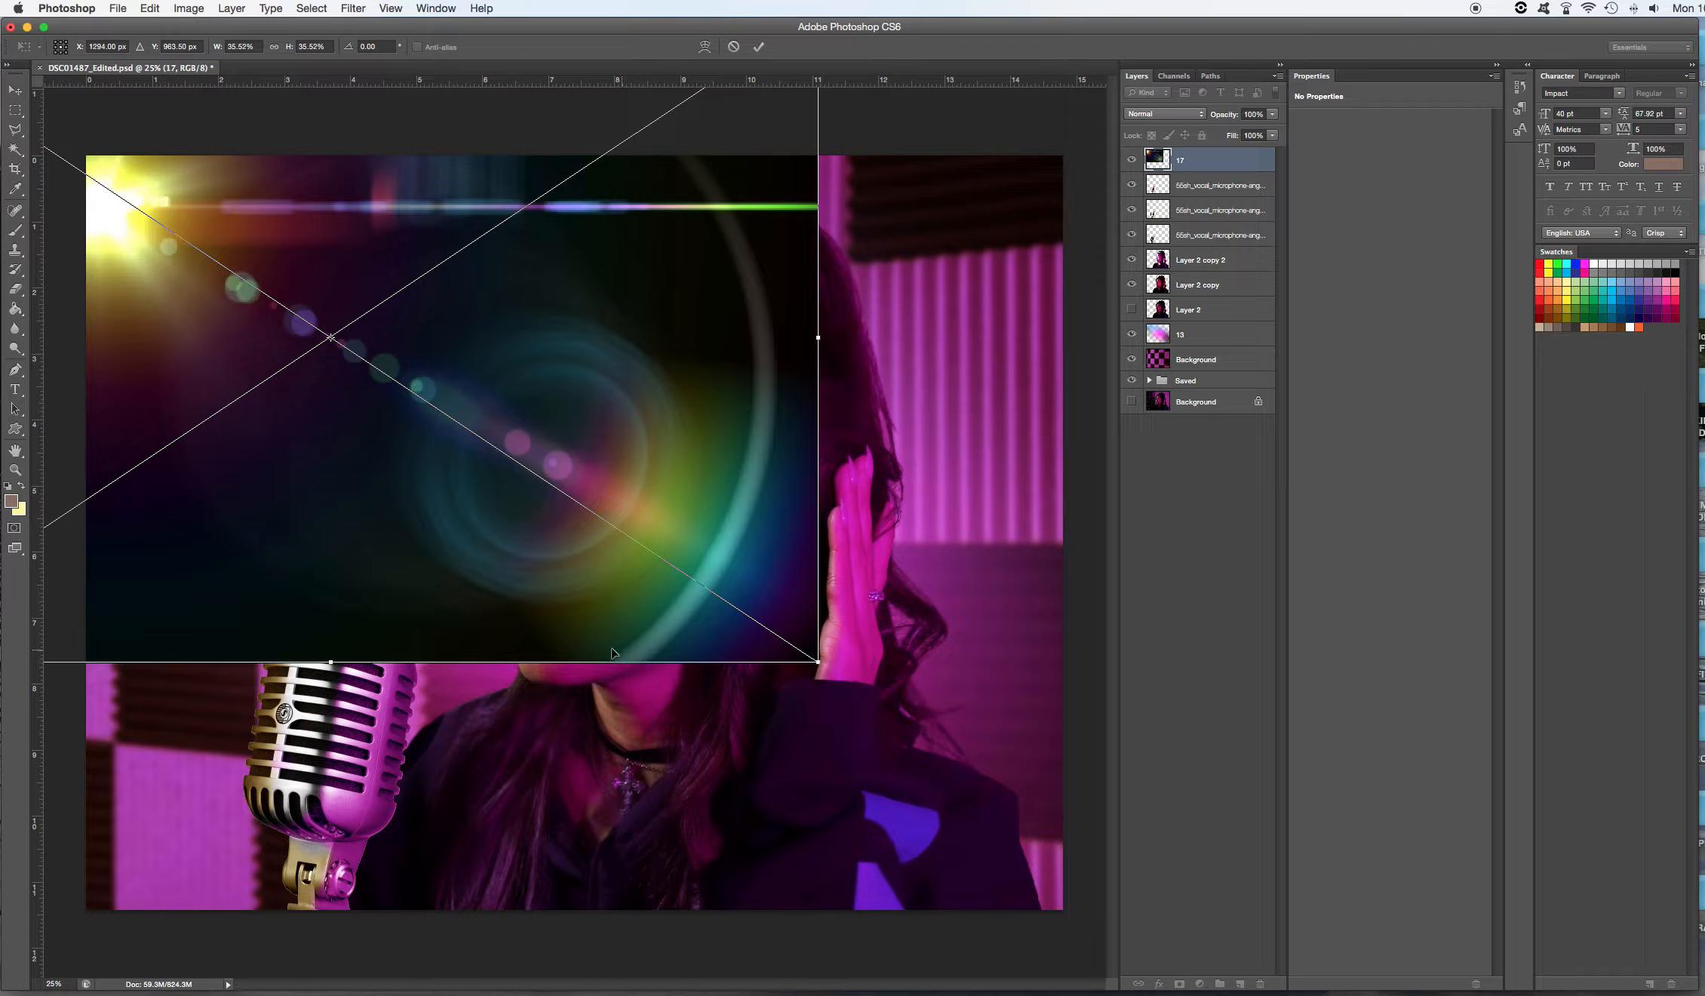
left_click_drag(818, 662, 1062, 909)
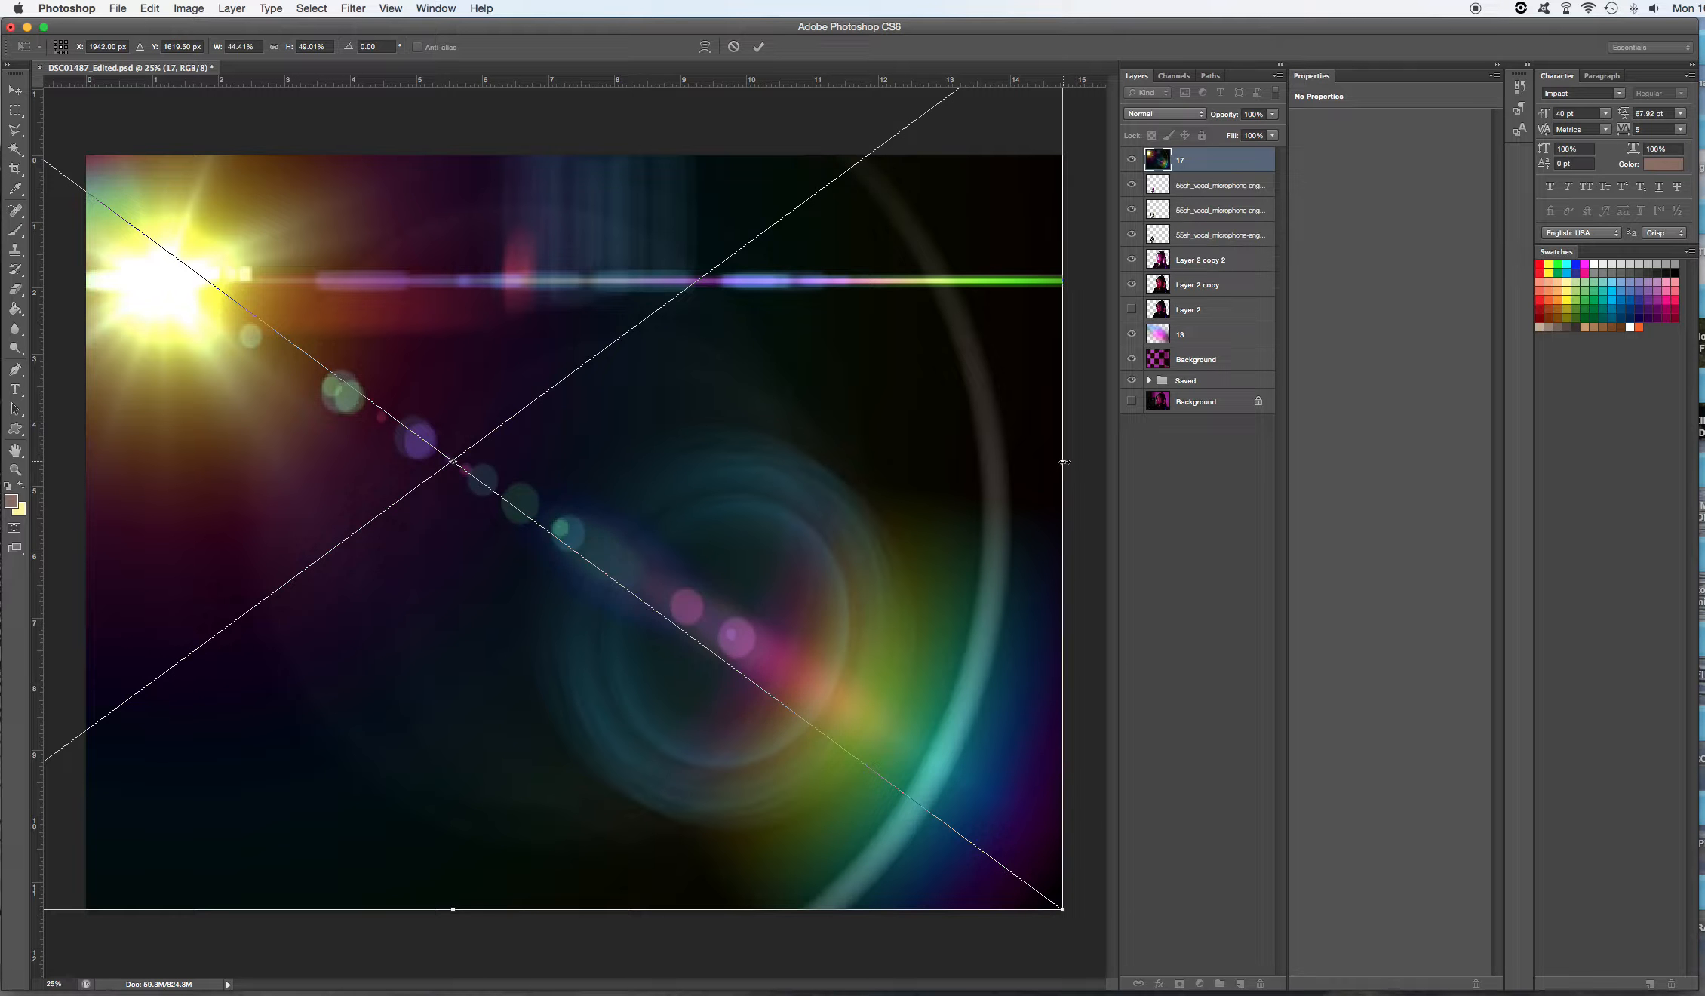
left_click_drag(1064, 461, 1202, 485)
left_click_drag(936, 499, 780, 499)
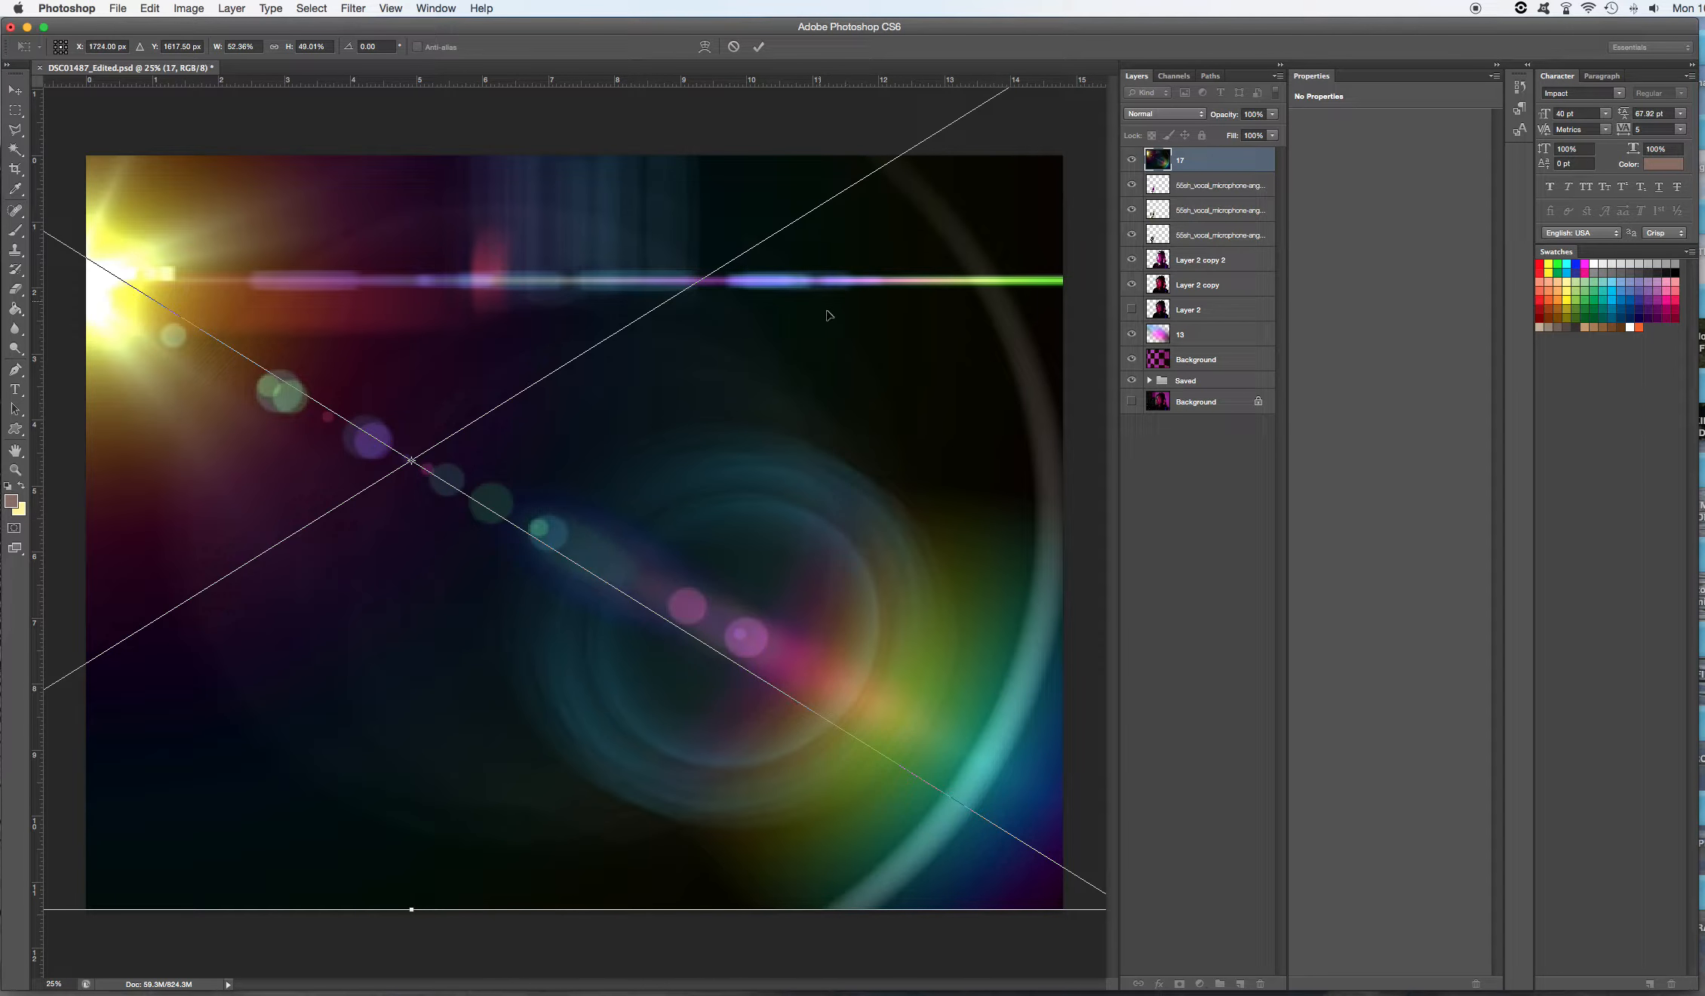
Stretch the placed flare 17 upward to about 53% height, keeping its lower edge in place, and commit the placement.
left_click(68, 984)
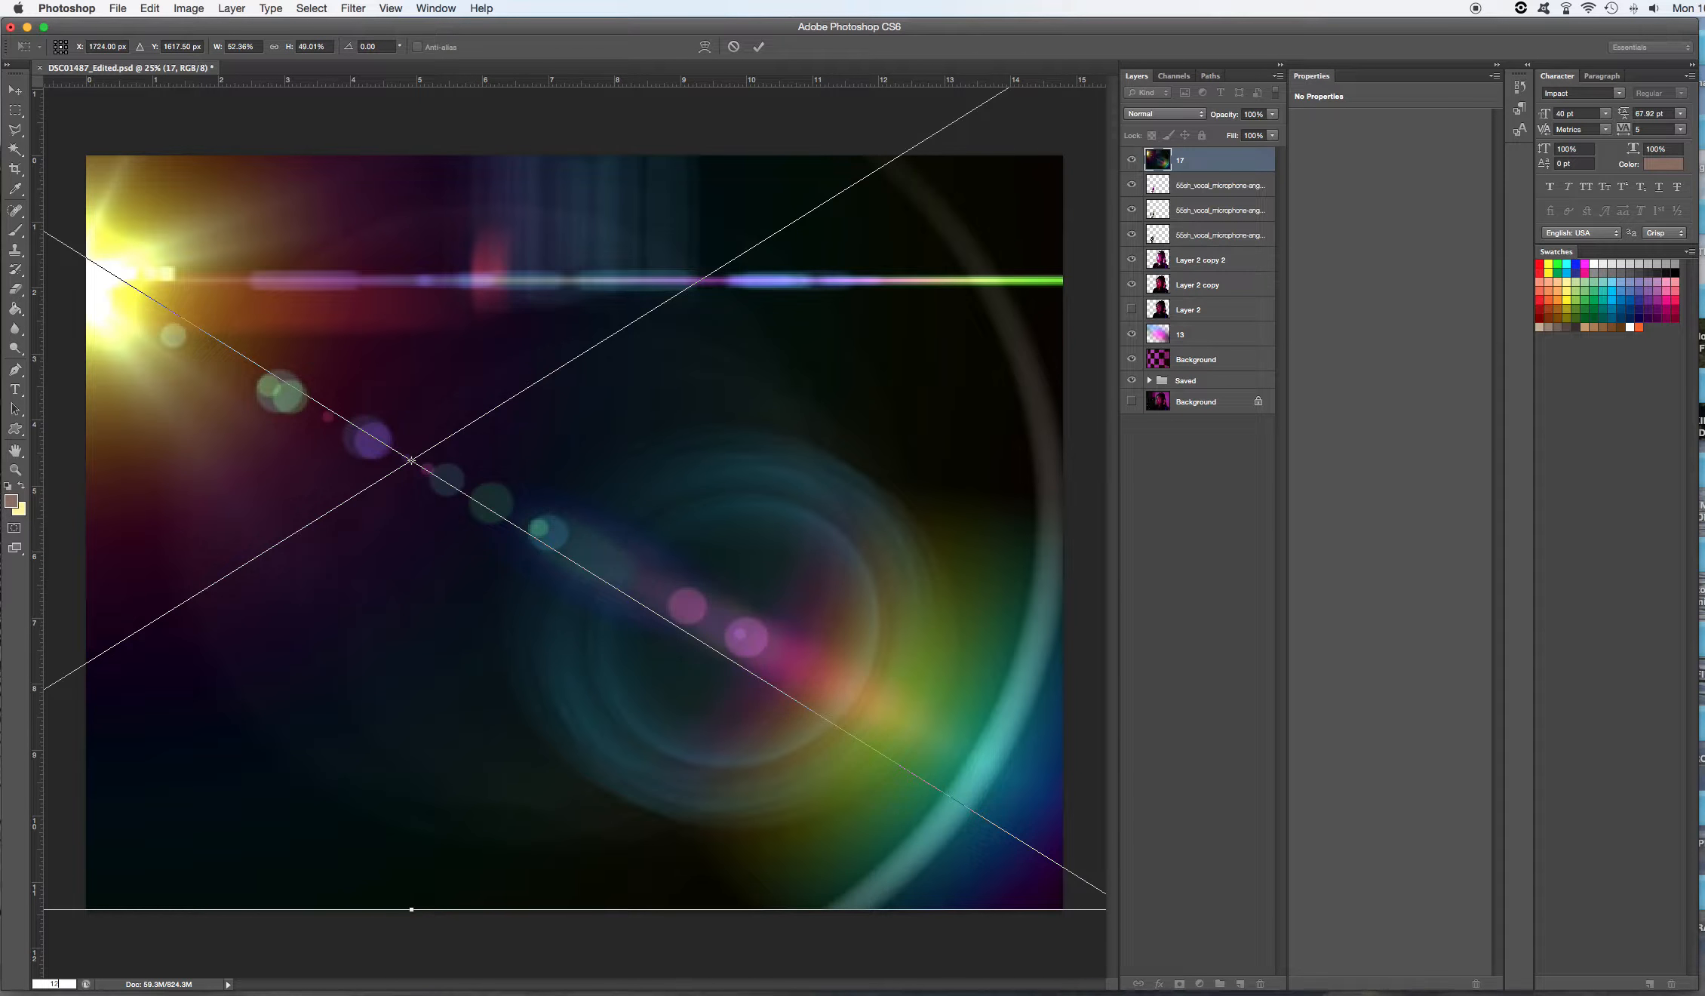
type("12")
key("Return")
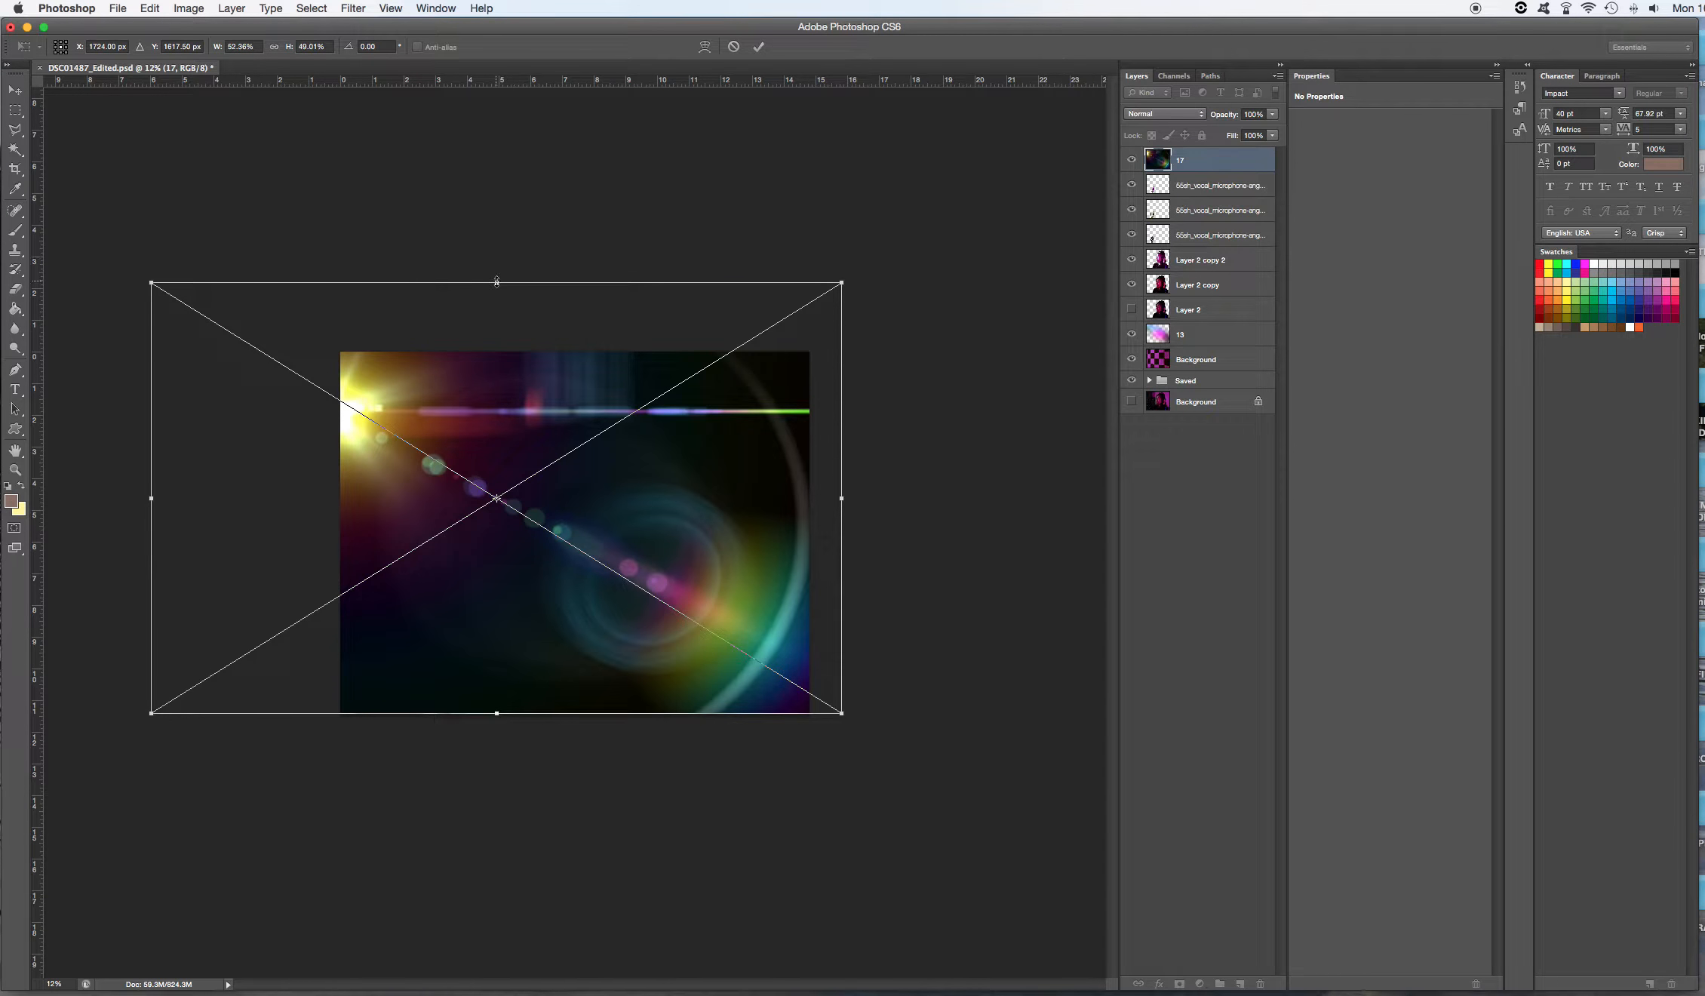
left_click_drag(496, 282, 495, 250)
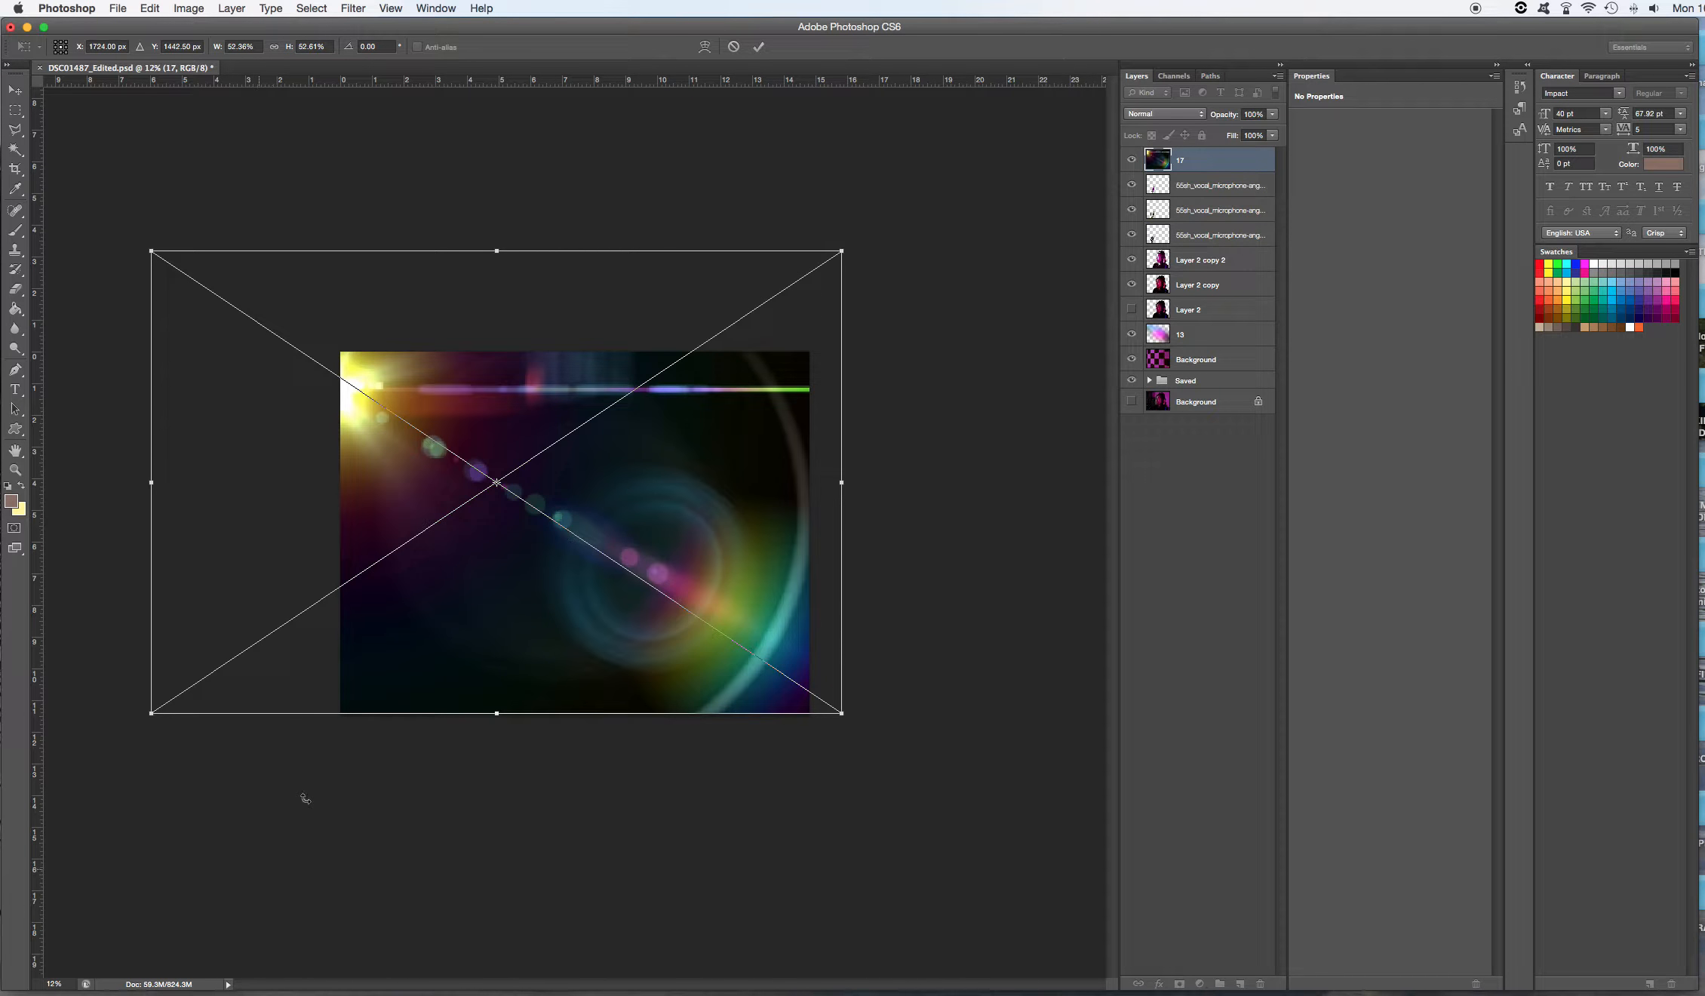
key("Return")
key("l")
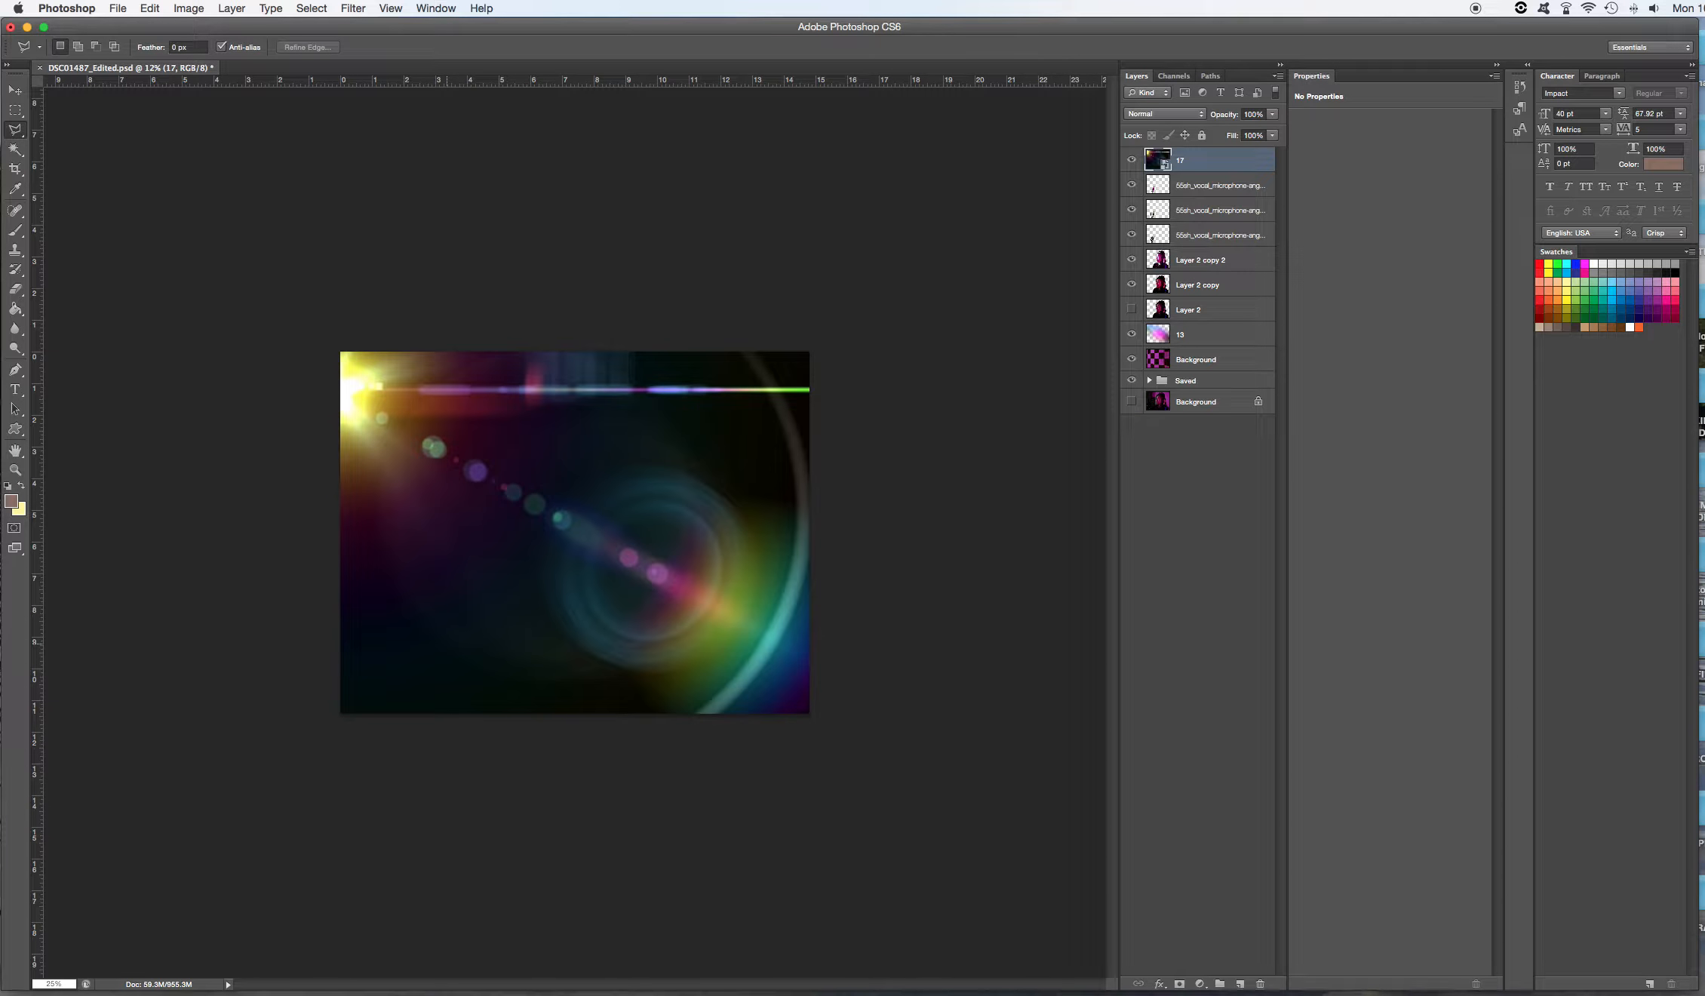
key("Return")
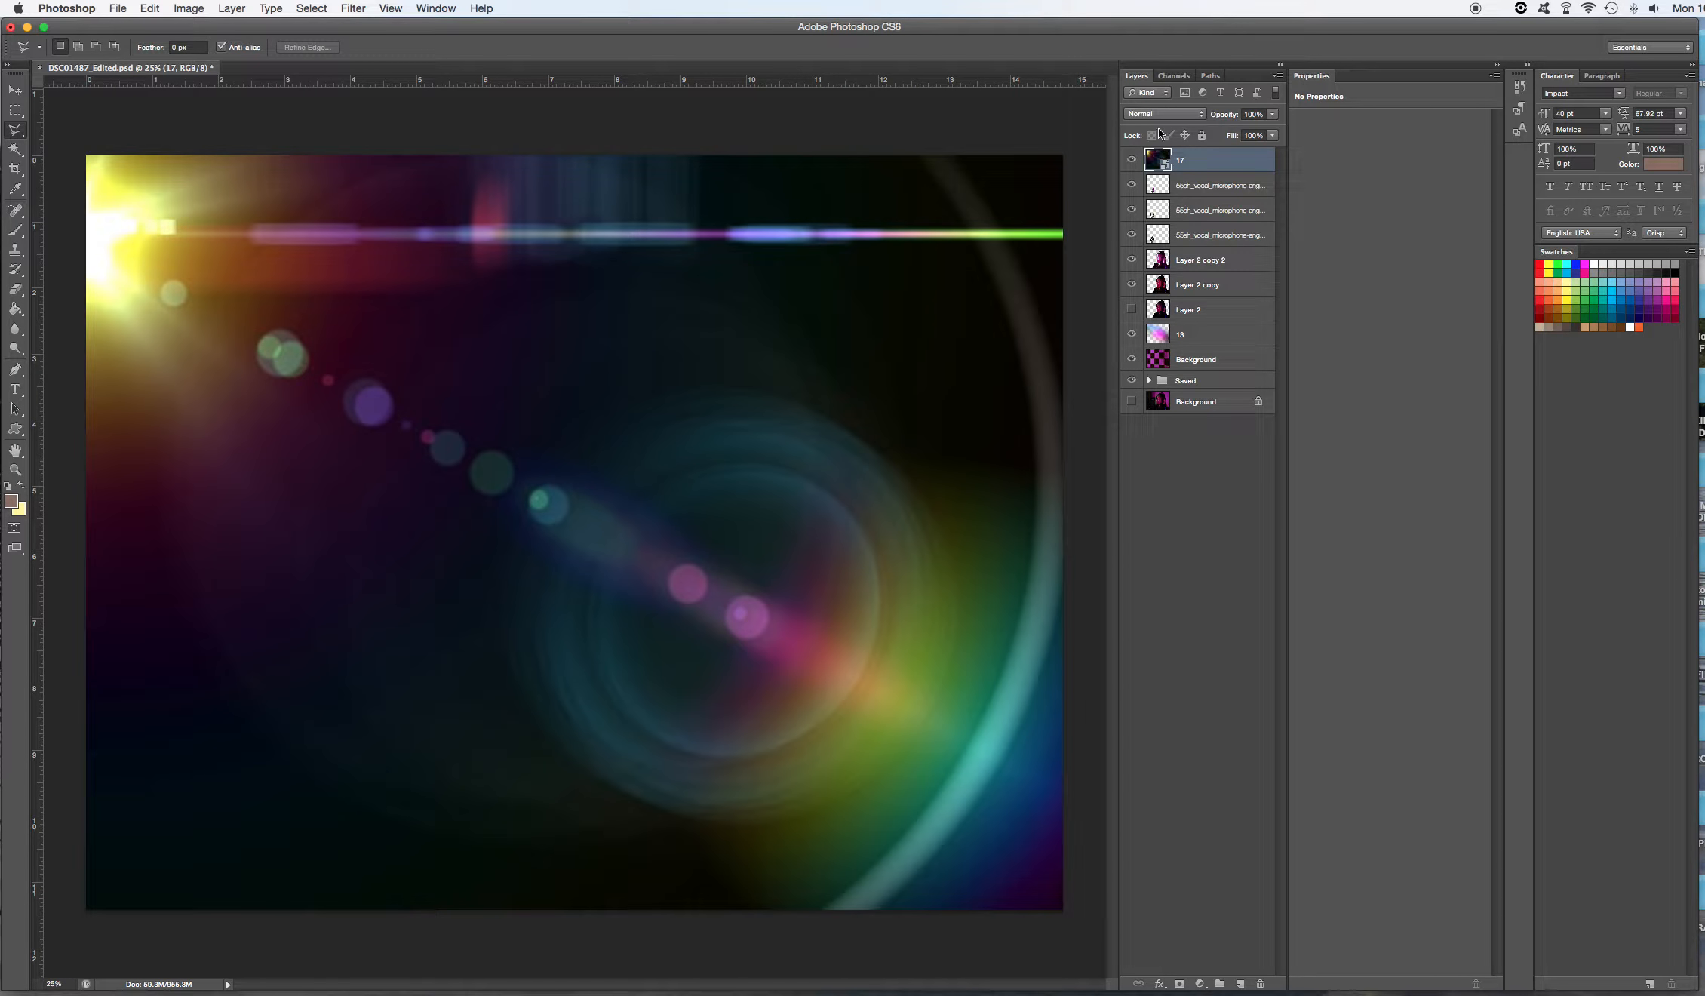
Set flare layer 17 to Screen blend mode and rasterize it.
left_click(1164, 113)
left_click(1167, 217)
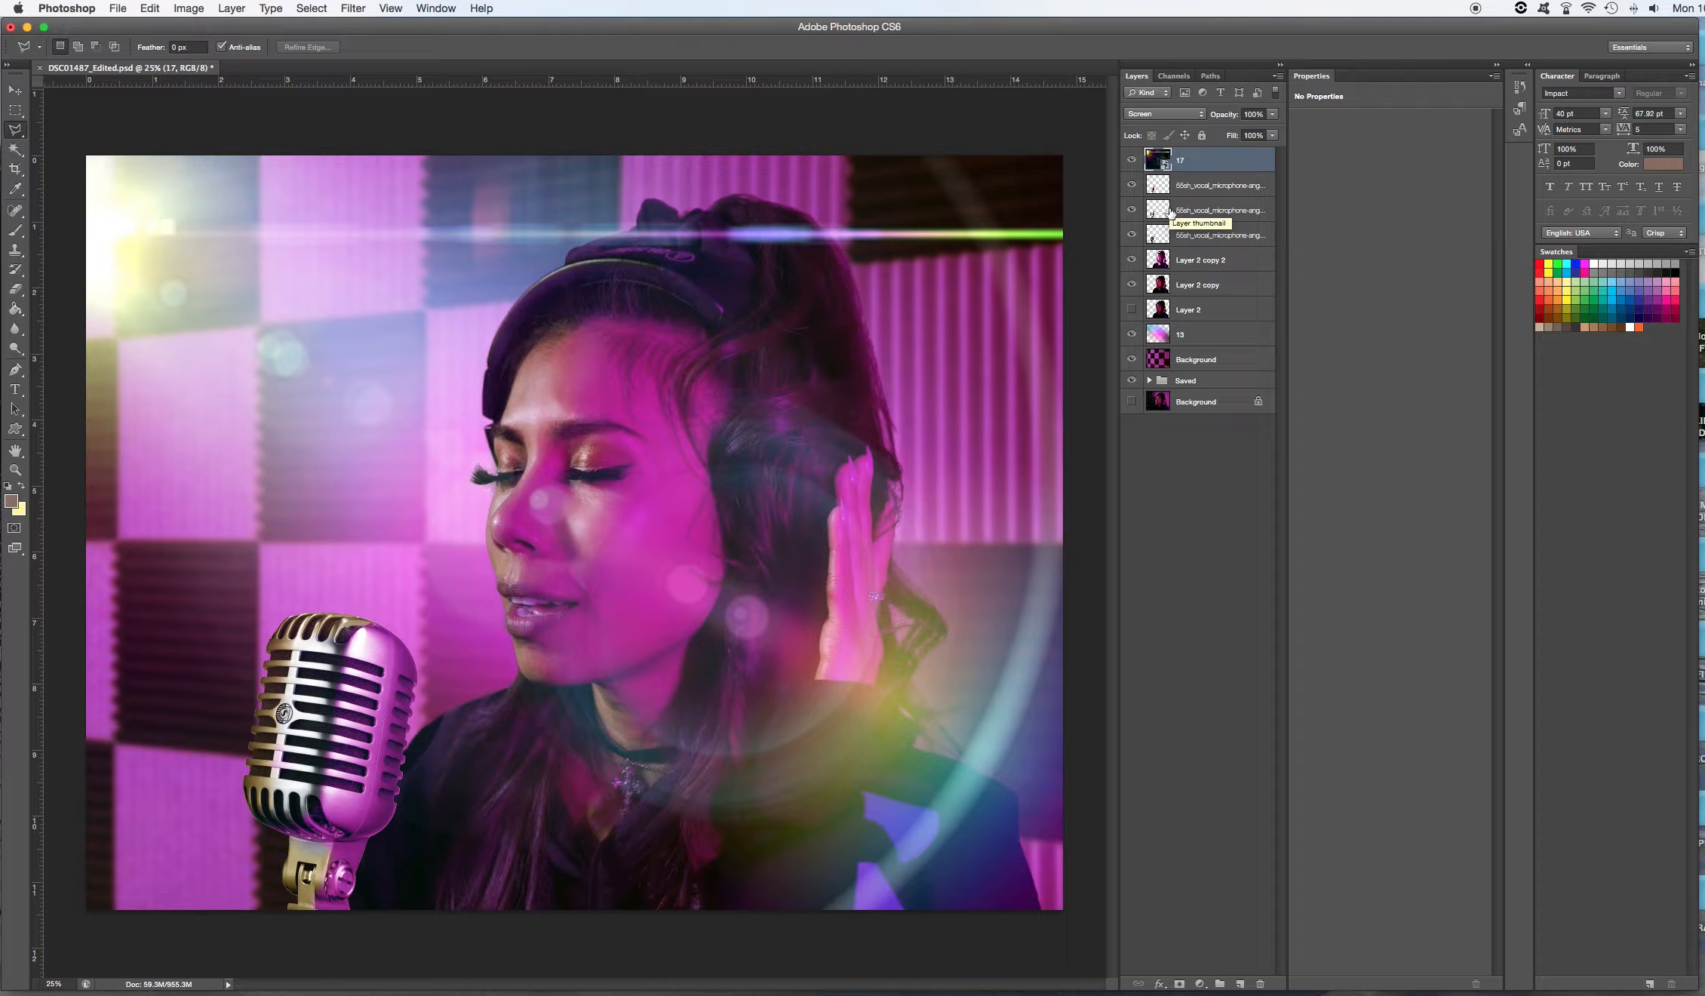
right_click(1208, 159)
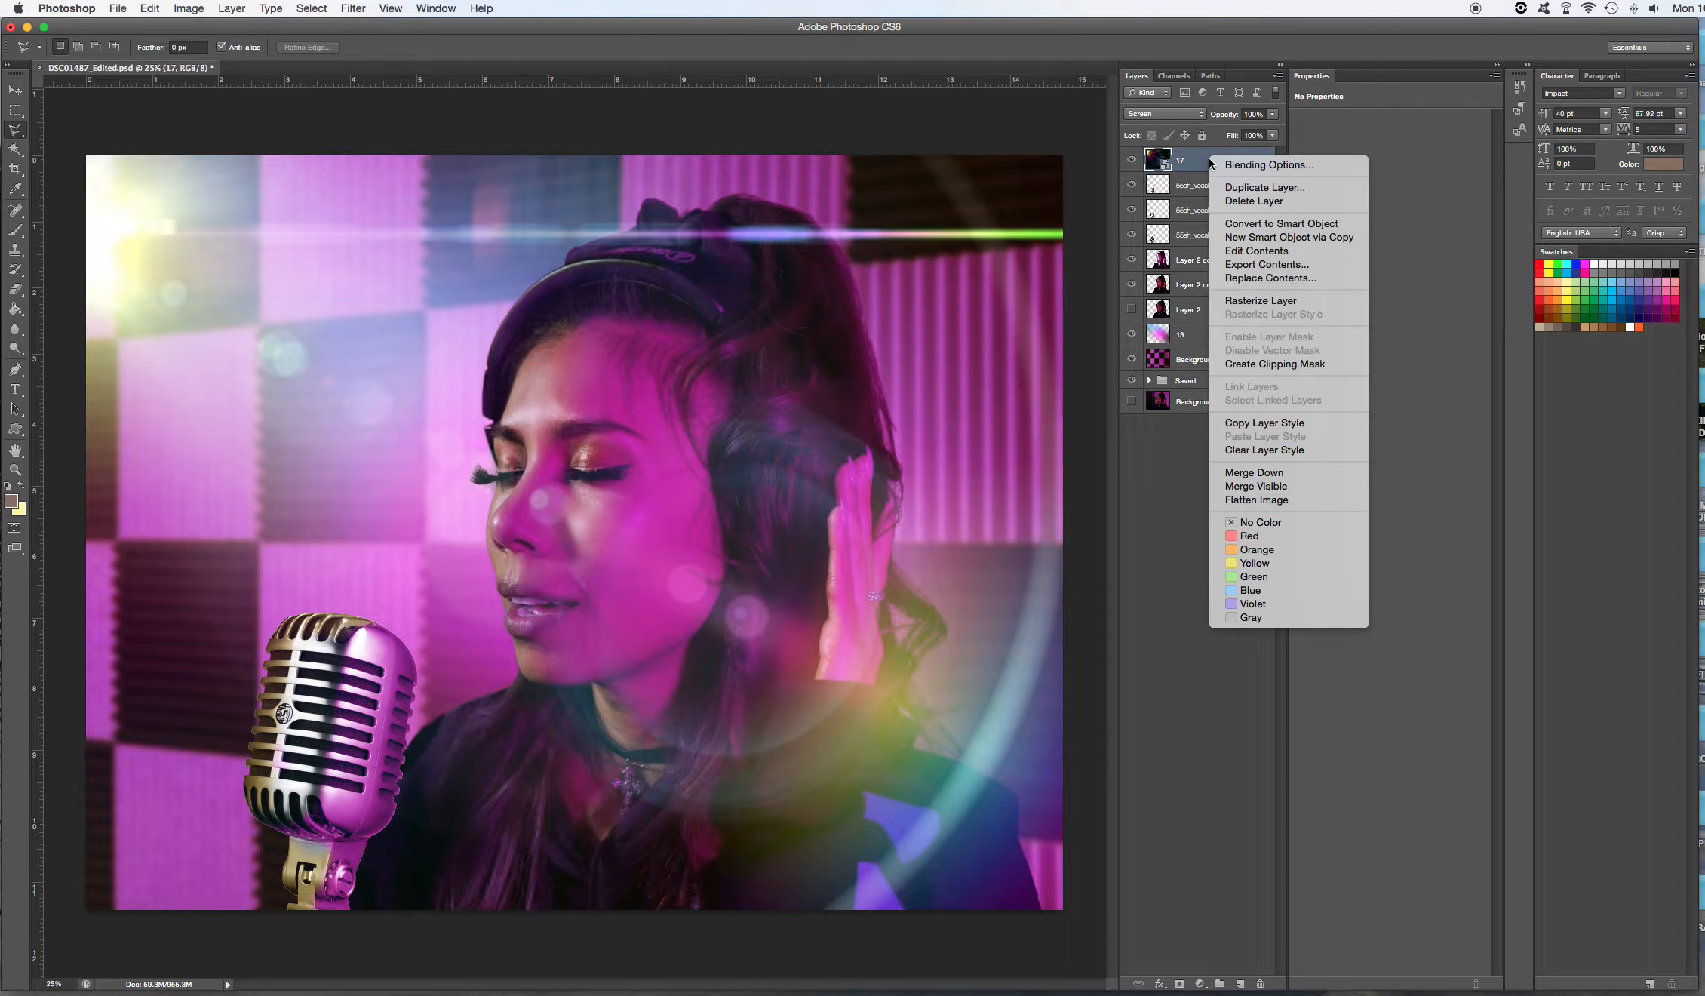
left_click(1261, 300)
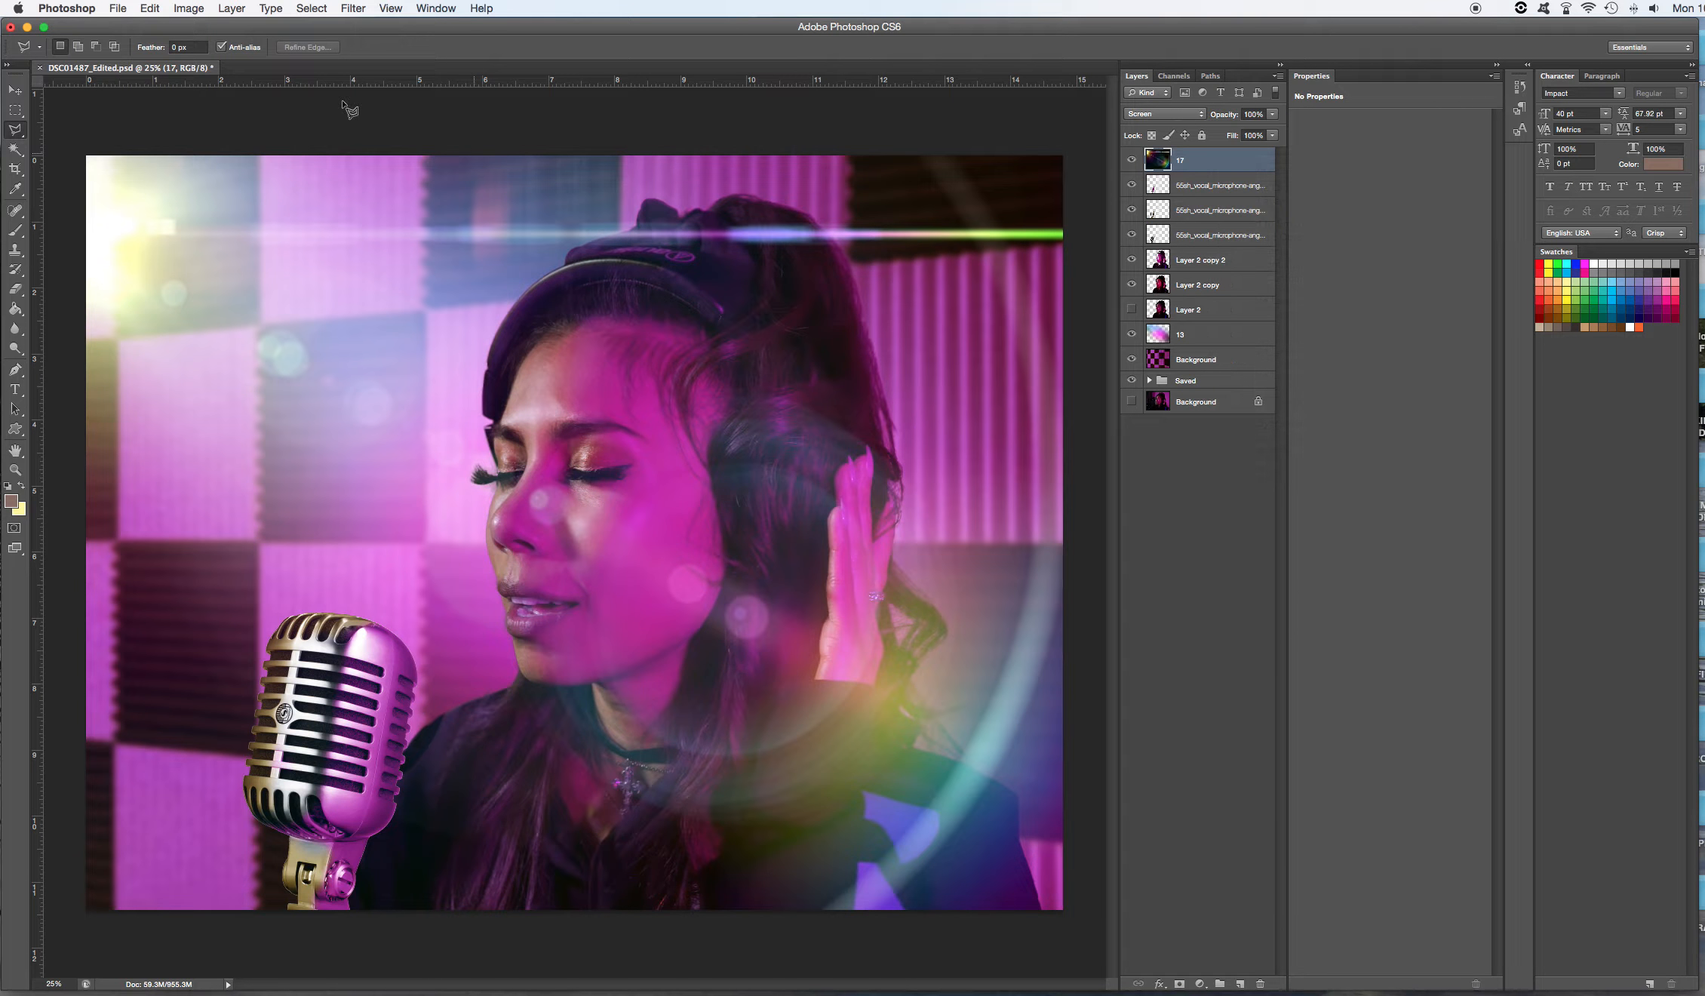
Apply Color Balance to flare layer 17's midtones with magenta at -100 and moderate shifts toward red and yellow.
left_click(186, 9)
mouse_move(162, 9)
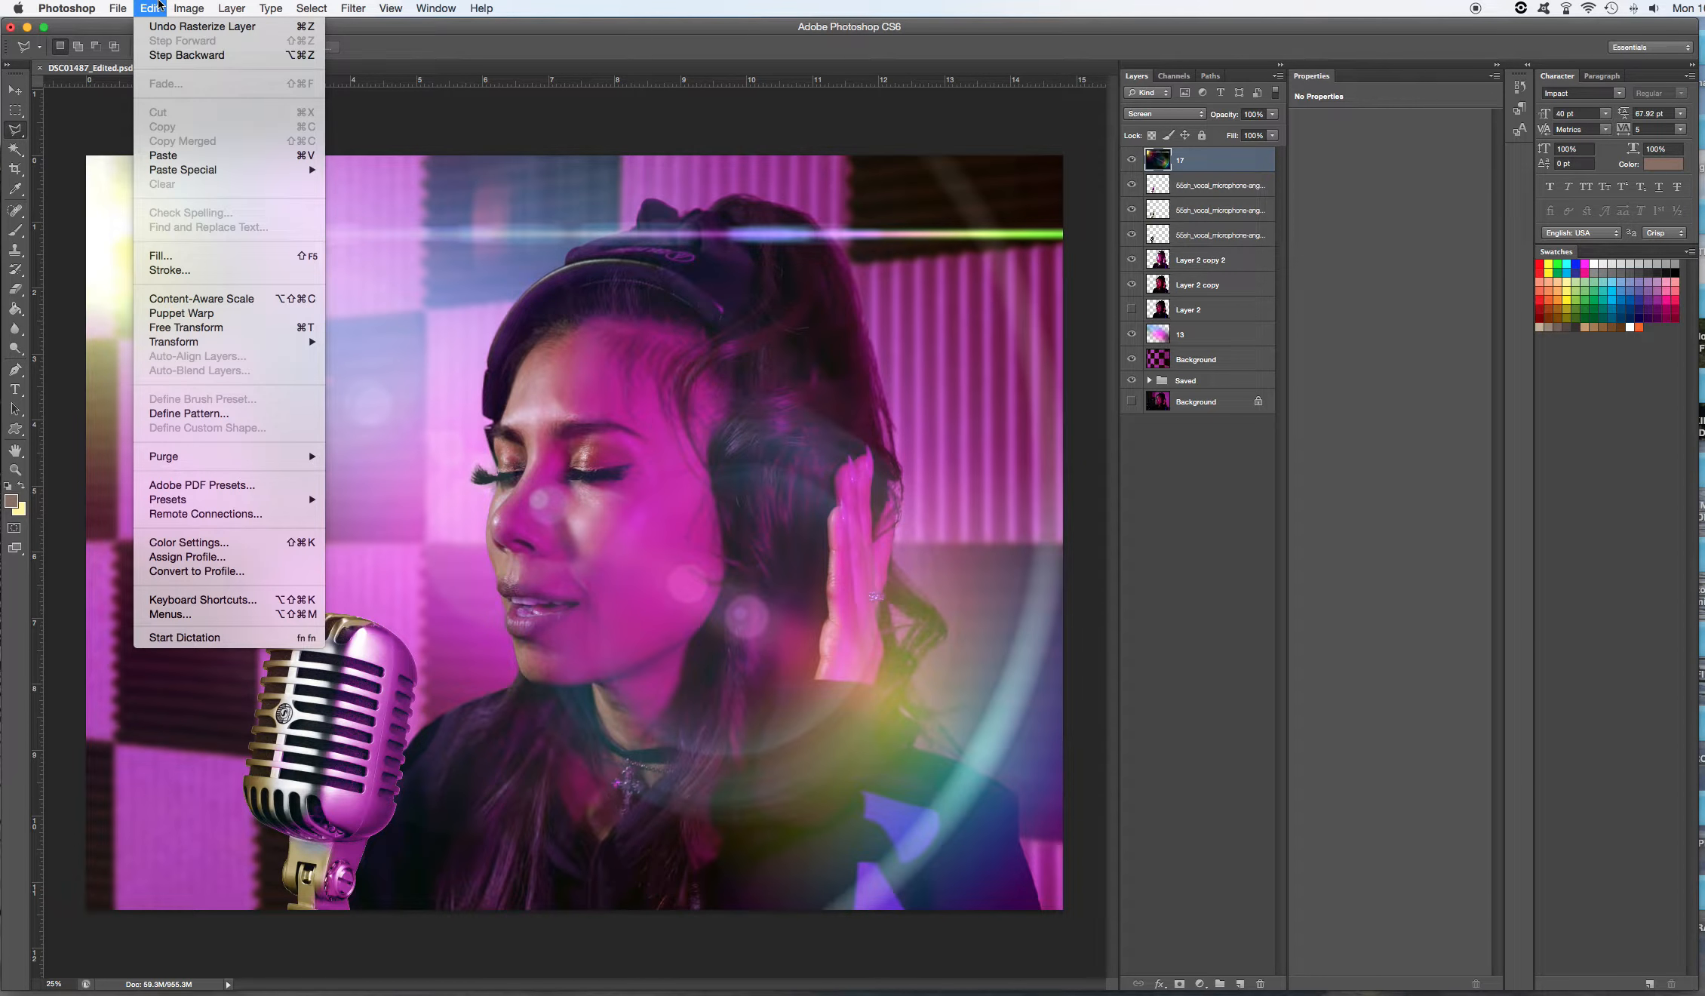
mouse_move(214, 57)
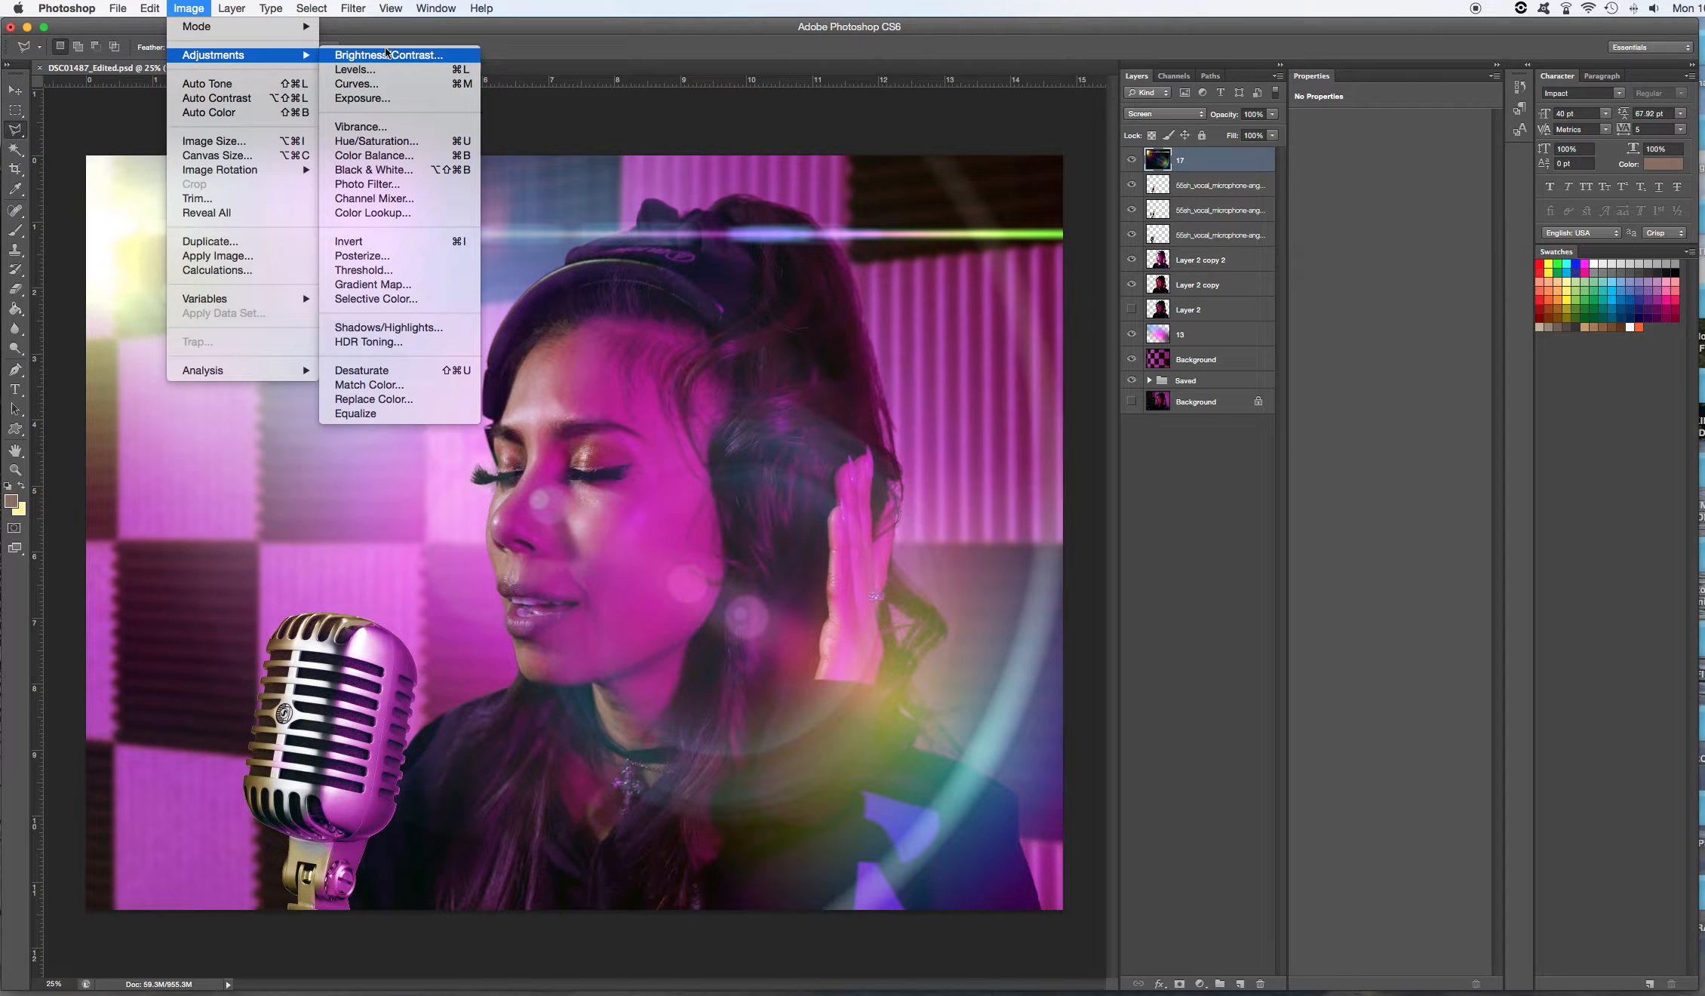
left_click(388, 155)
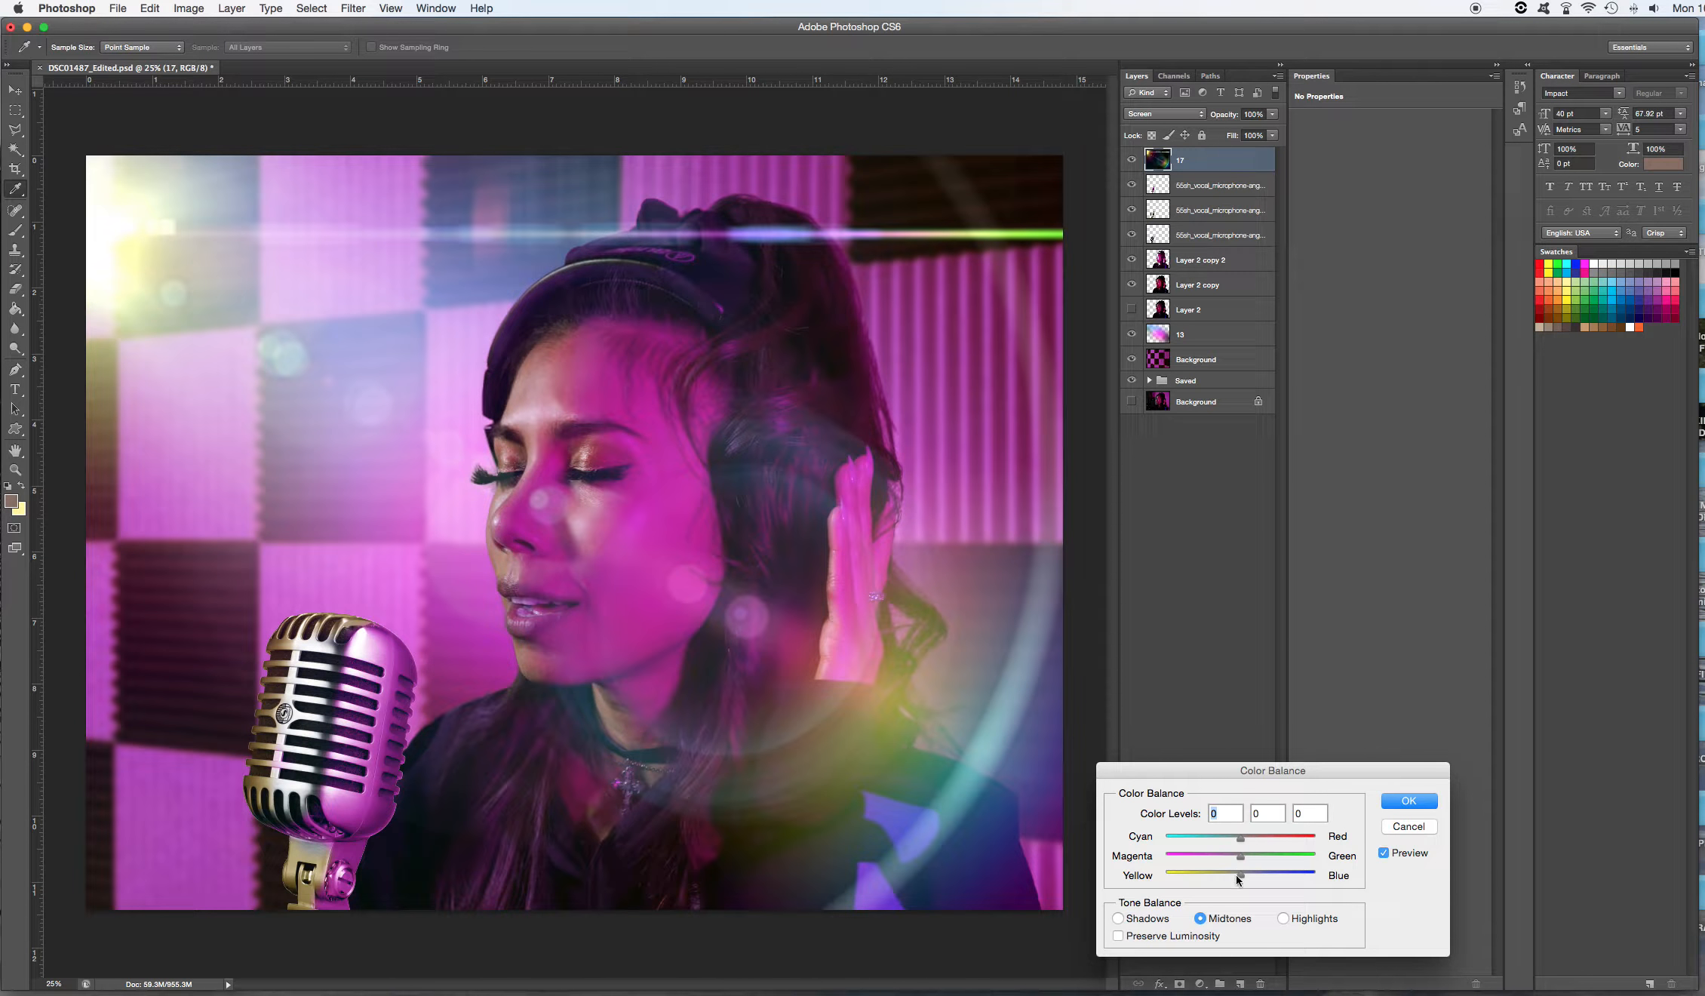
left_click_drag(1238, 875, 1218, 873)
left_click(1212, 874)
left_click_drag(1220, 857, 1182, 866)
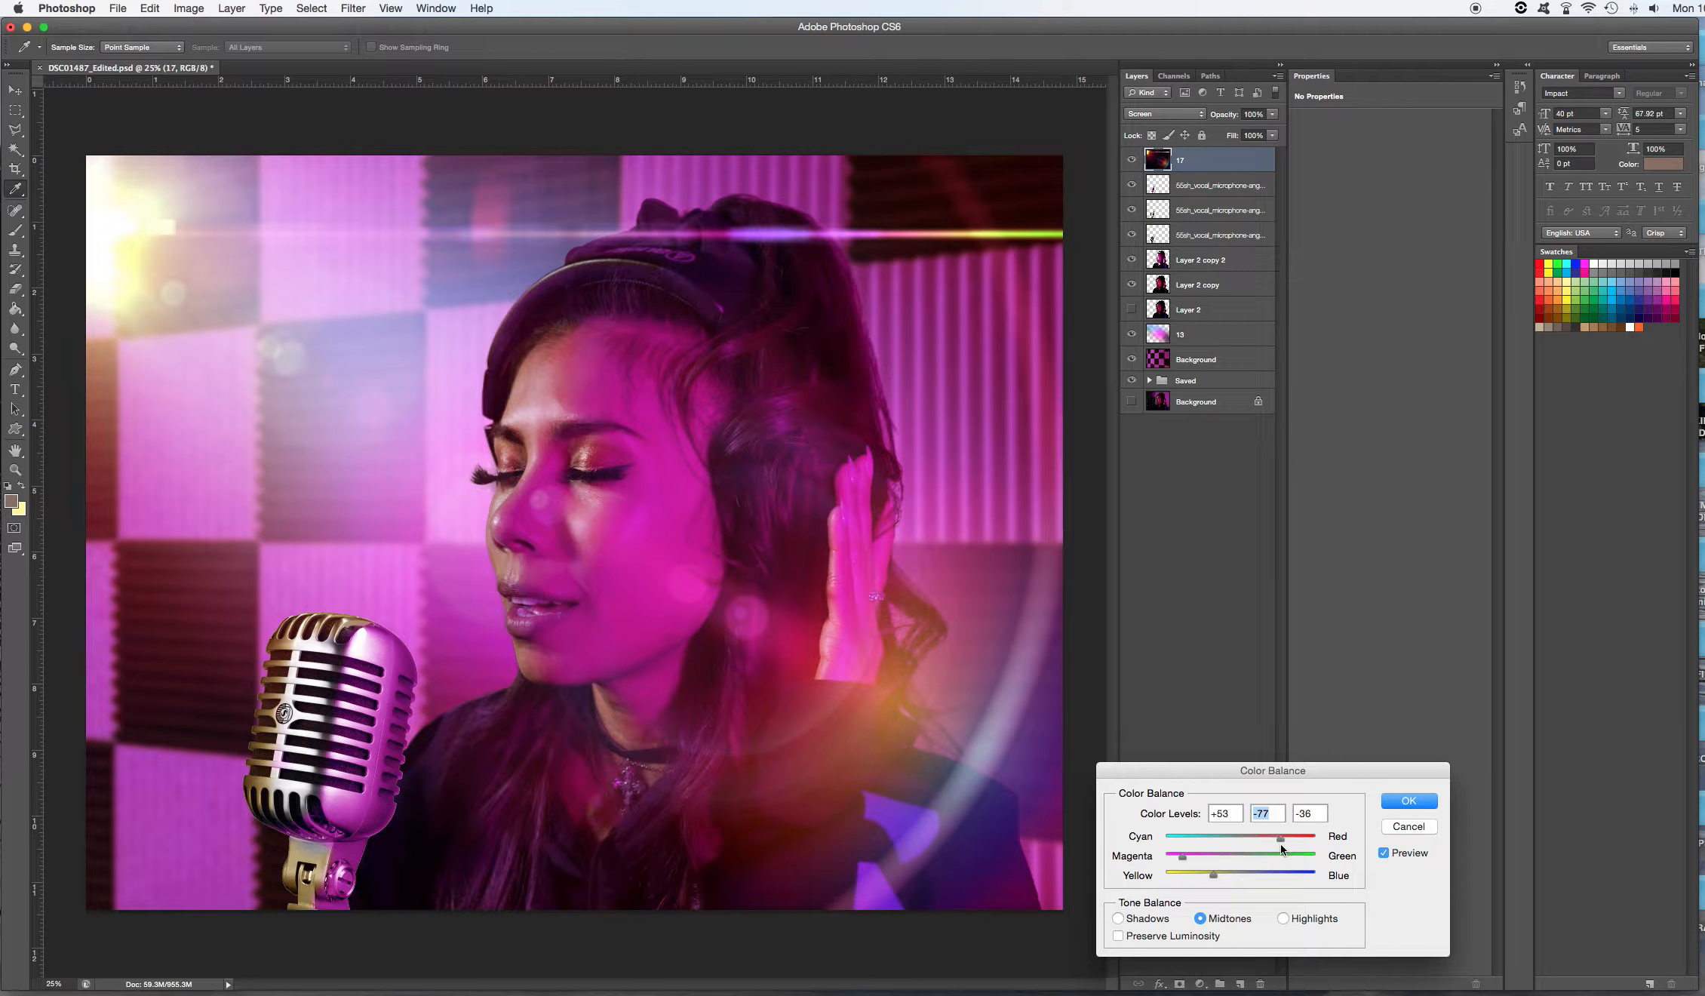
left_click_drag(1271, 844, 1166, 860)
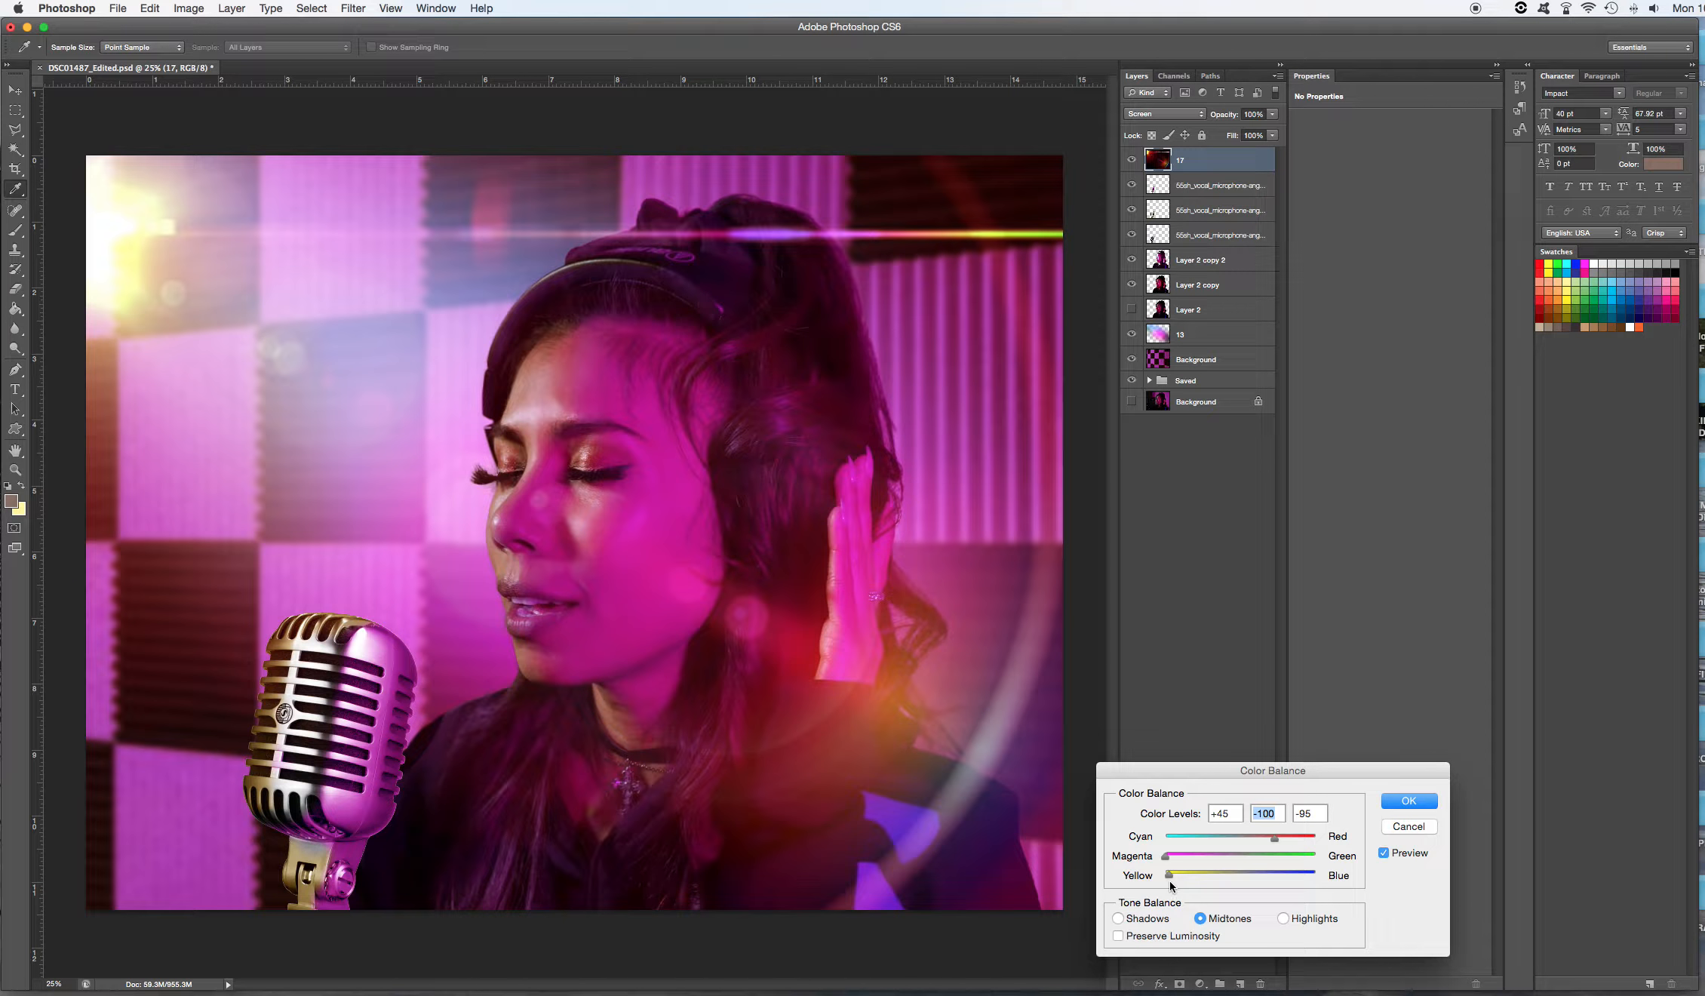
mouse_move(1172, 887)
left_mouse_down()
mouse_move(1235, 892)
mouse_move(1195, 887)
left_mouse_up()
left_click_drag(1207, 887, 1208, 881)
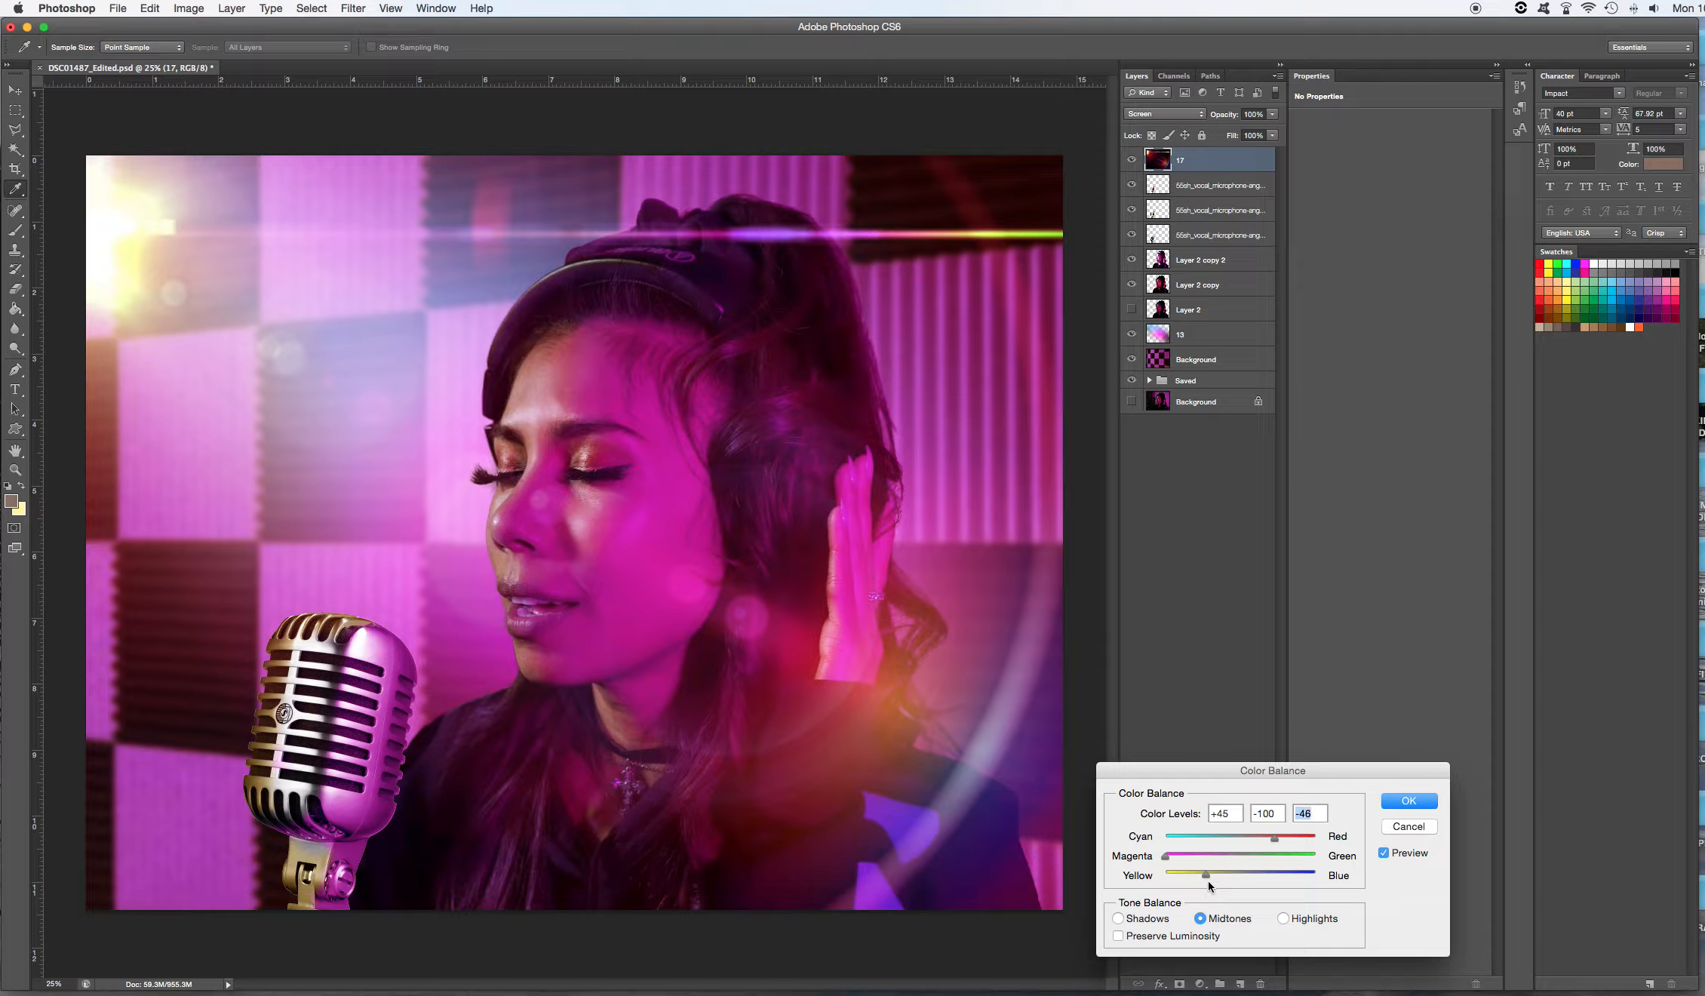
left_click_drag(1281, 838, 1257, 839)
left_click(1270, 839)
left_click(1408, 803)
key("l")
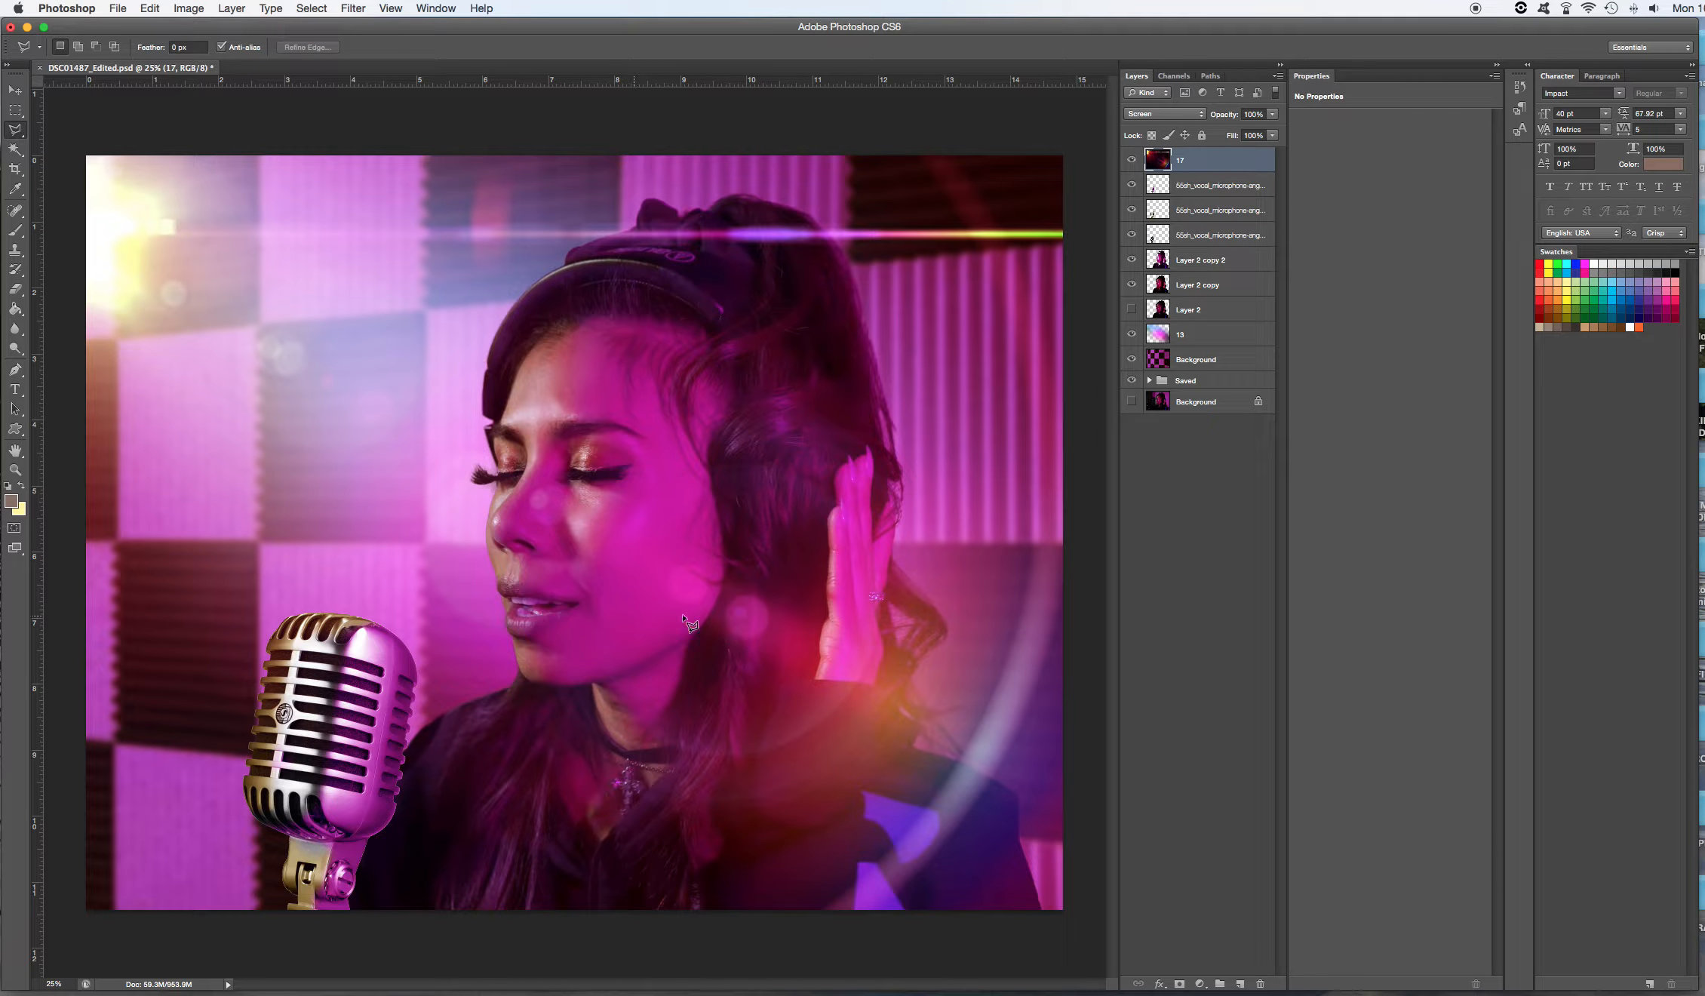
Set up the Eraser with a soft round 5000 px brush at 0% hardness.
left_click(15, 298)
left_click(77, 47)
left_click_drag(155, 95, 297, 197)
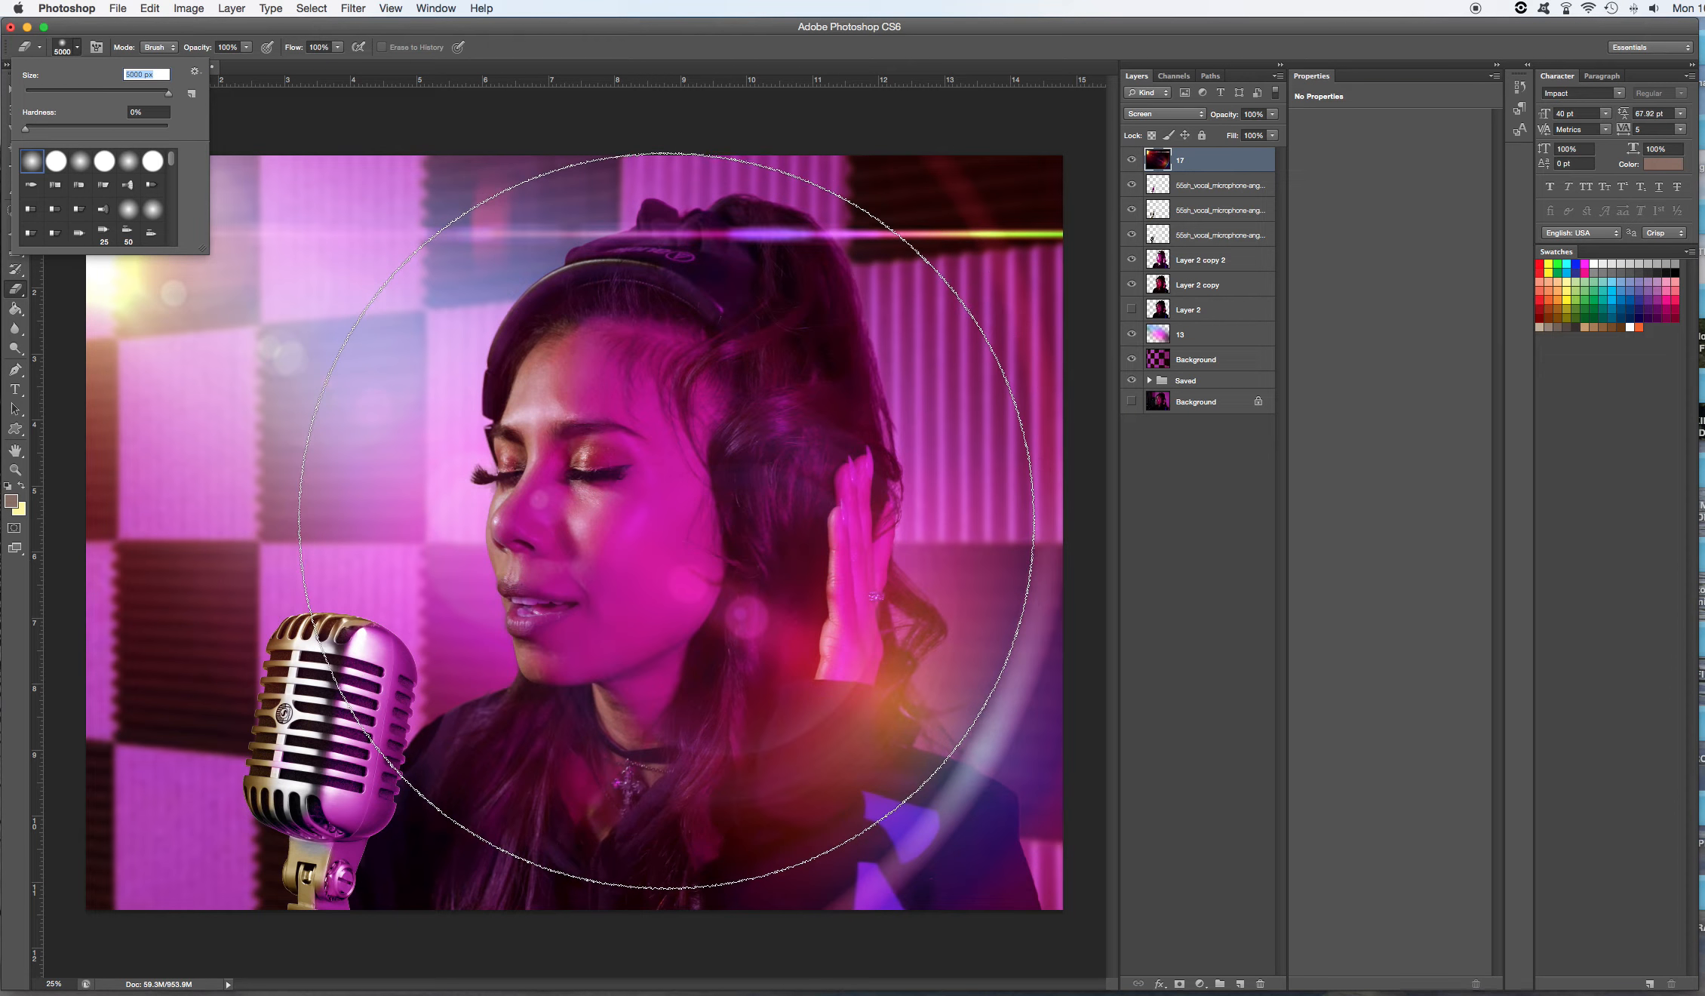
Try erasing flare layer 17 over the singer at 100% opacity, and undo the erasing.
left_click(665, 521)
left_click(665, 522)
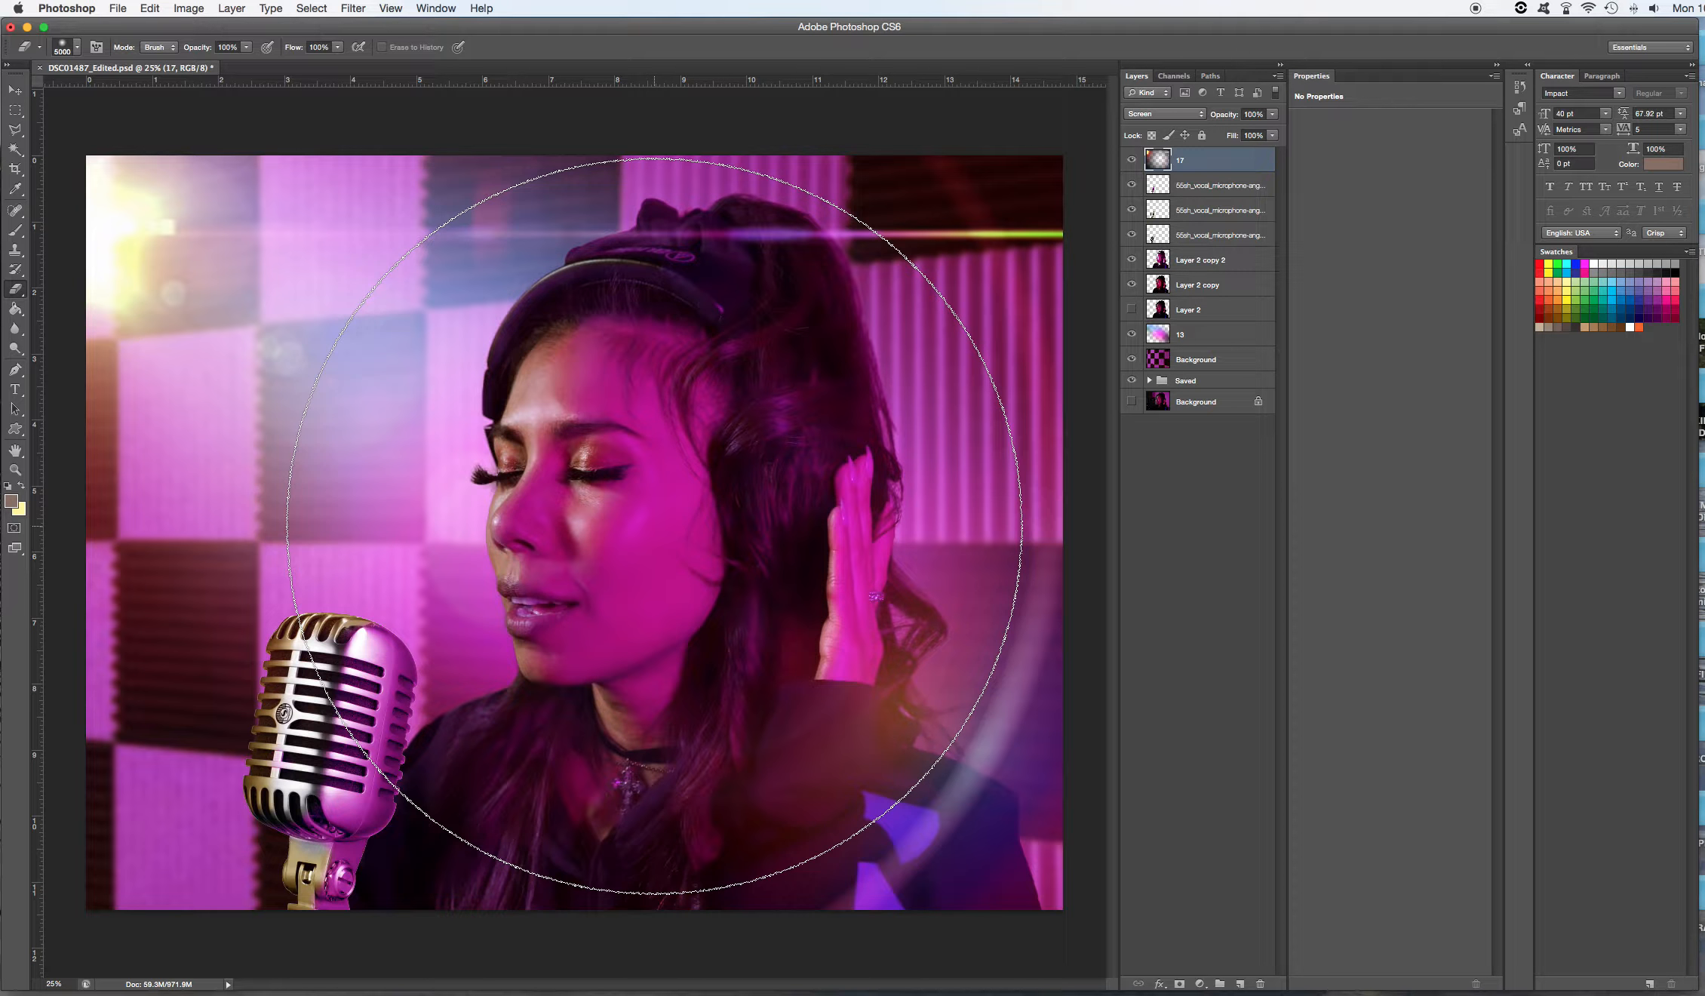
key("super+z")
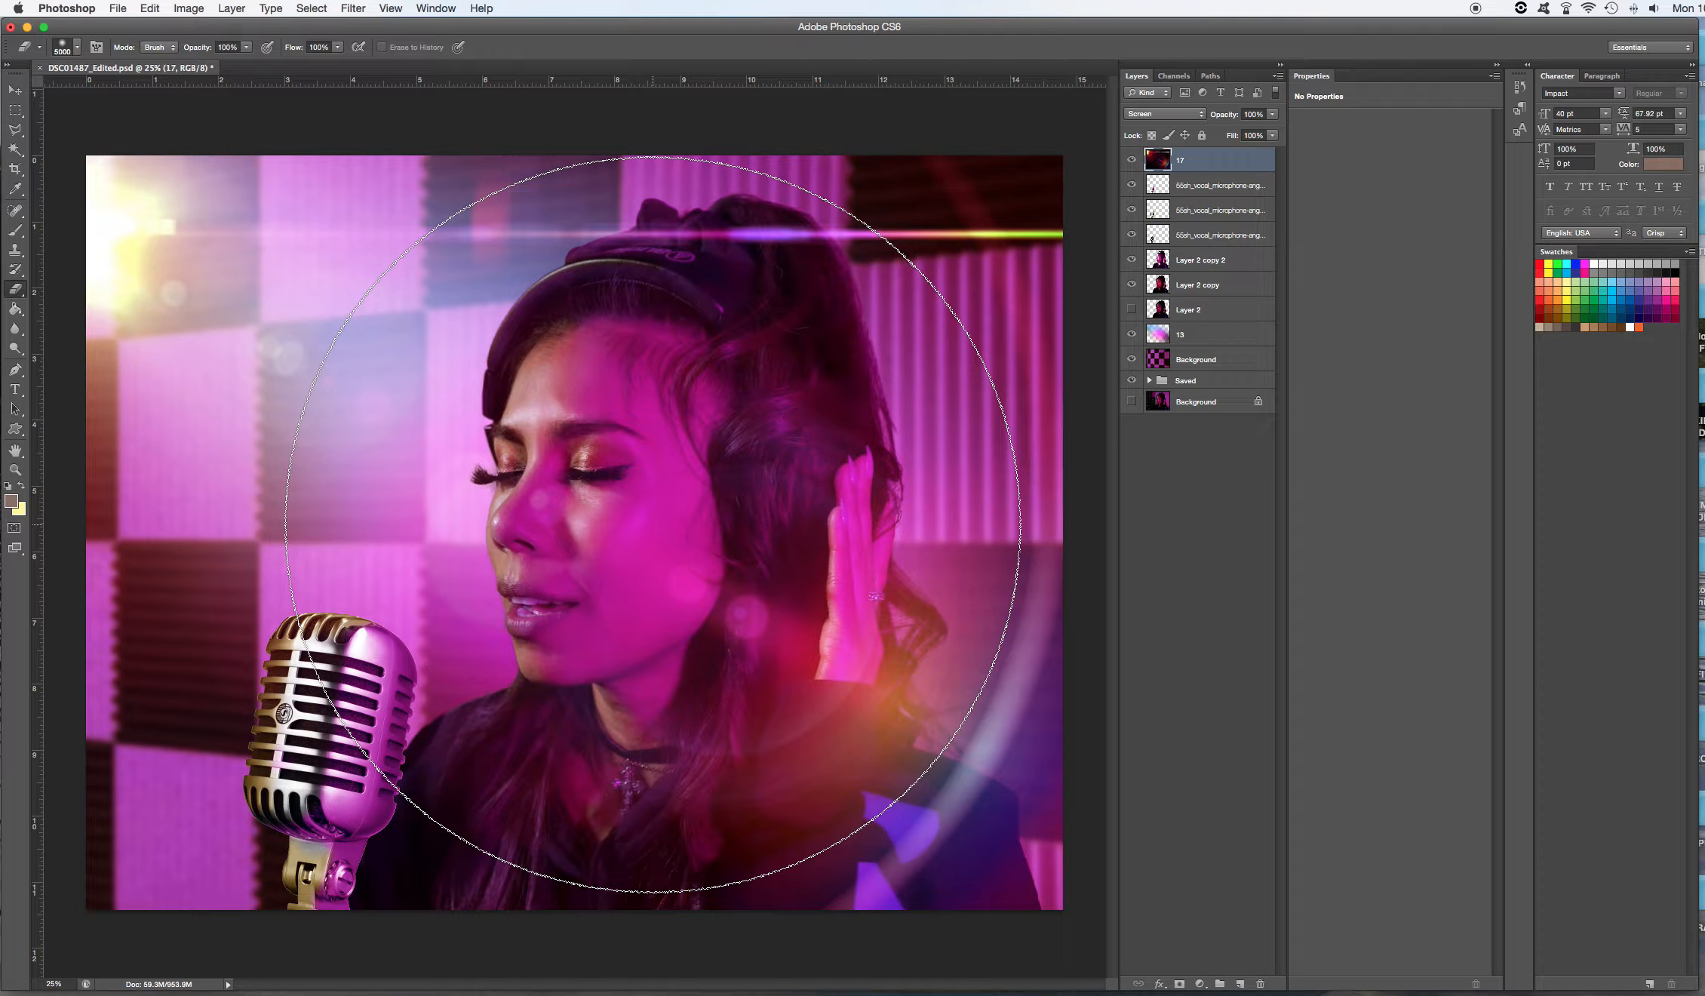
Set the Eraser opacity to 50% and partially erase flare layer 17 over the singer's face, hair and hand.
left_click(246, 47)
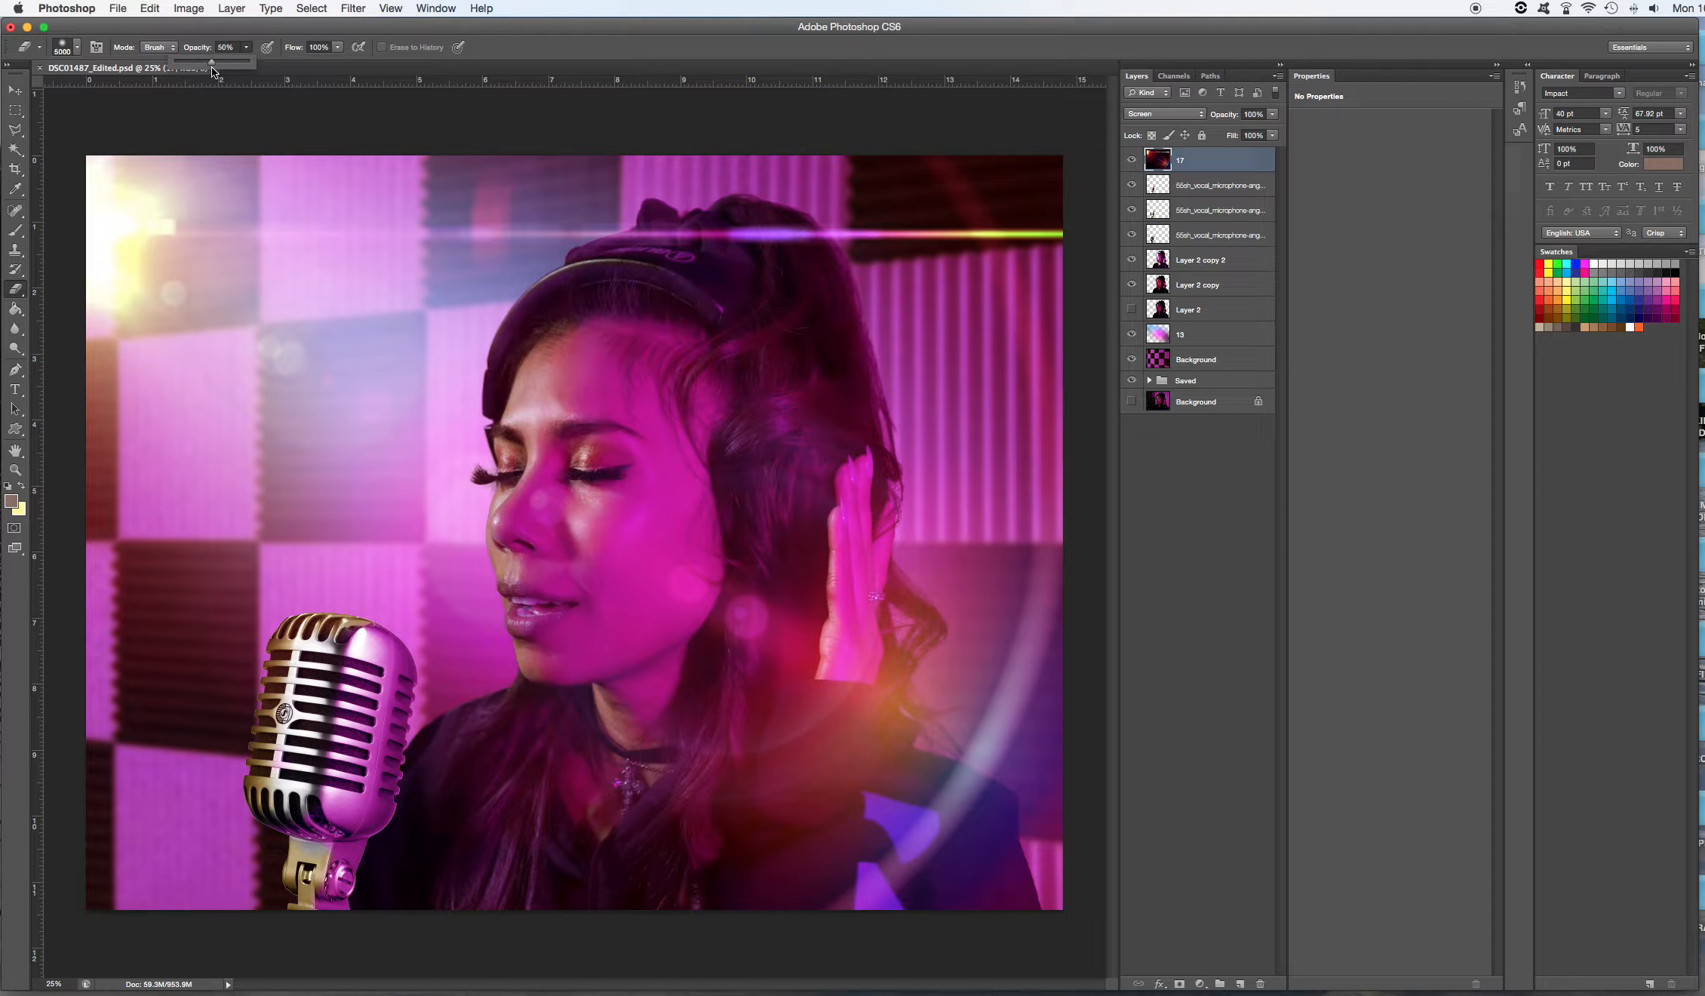
left_click_drag(212, 63, 211, 63)
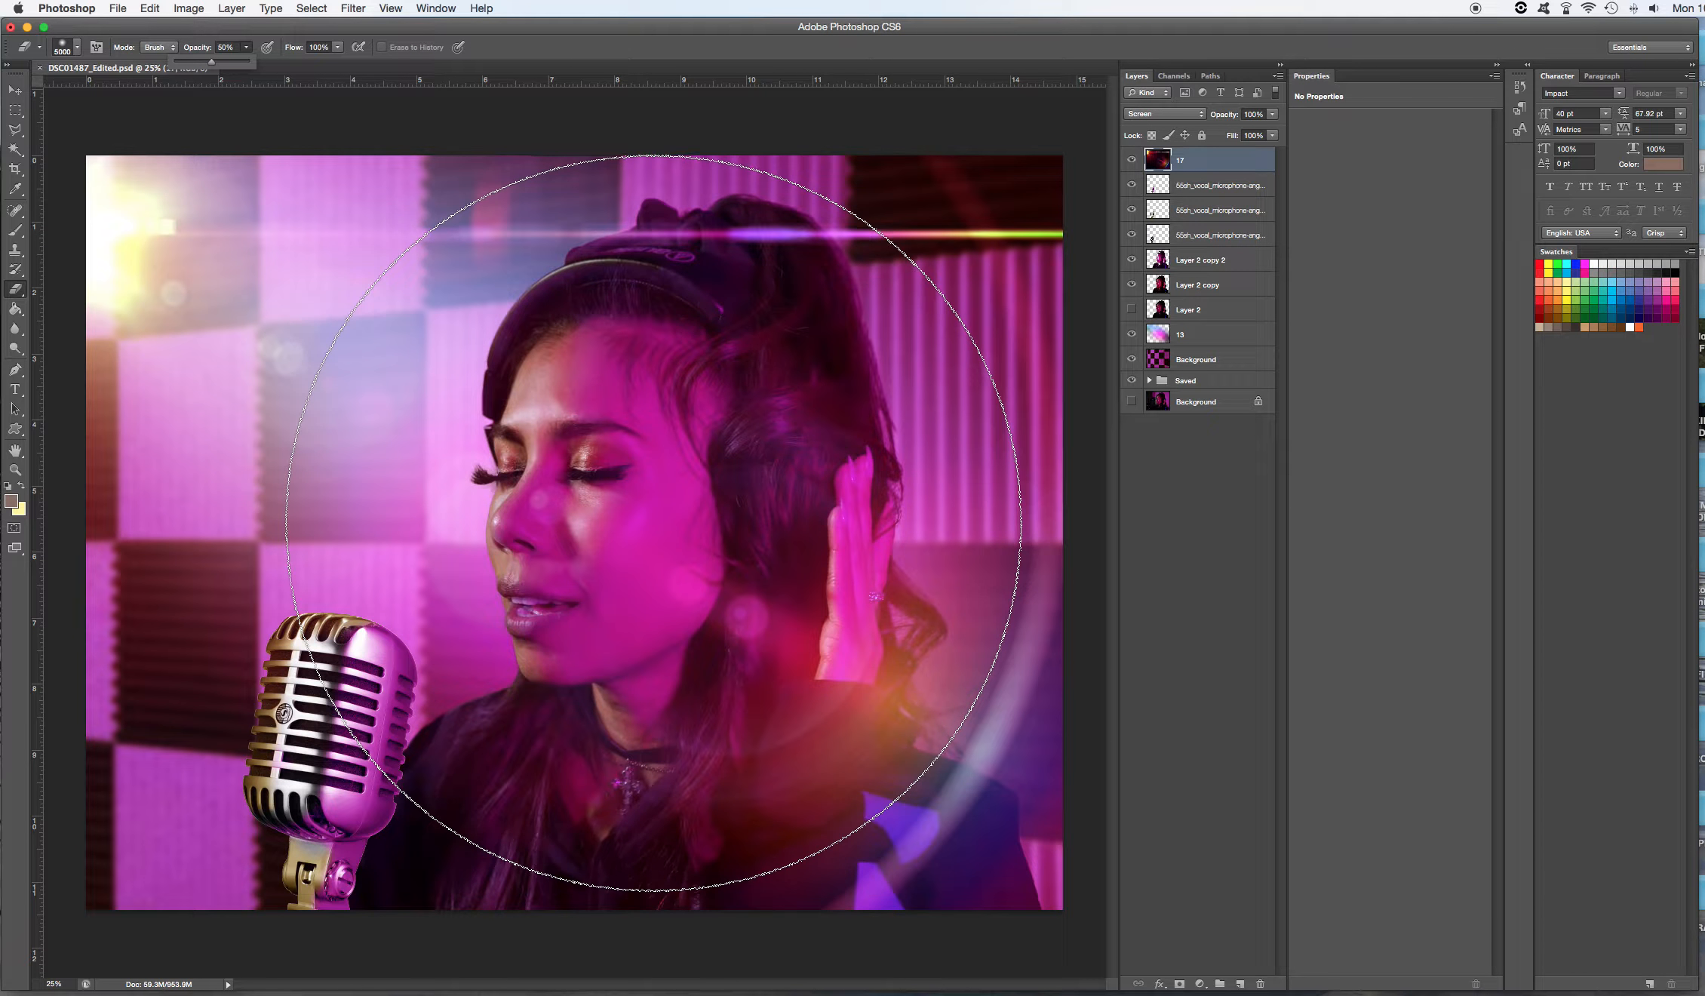
left_click(654, 524)
left_click(654, 523)
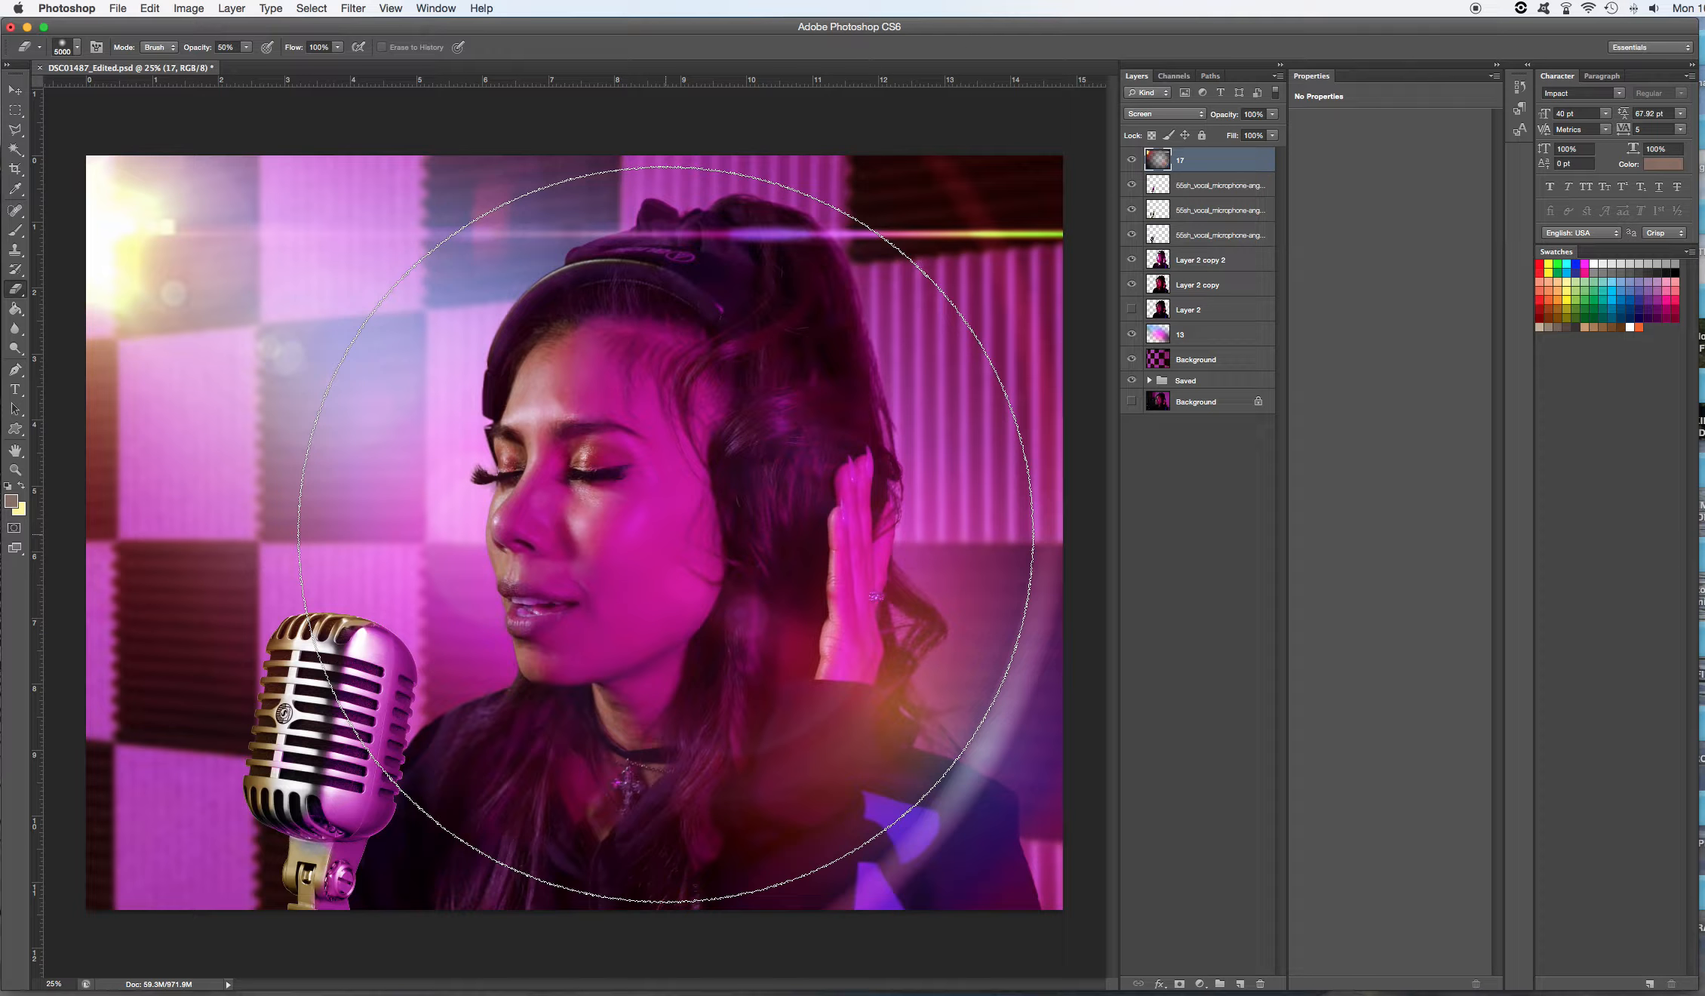
left_click(665, 534)
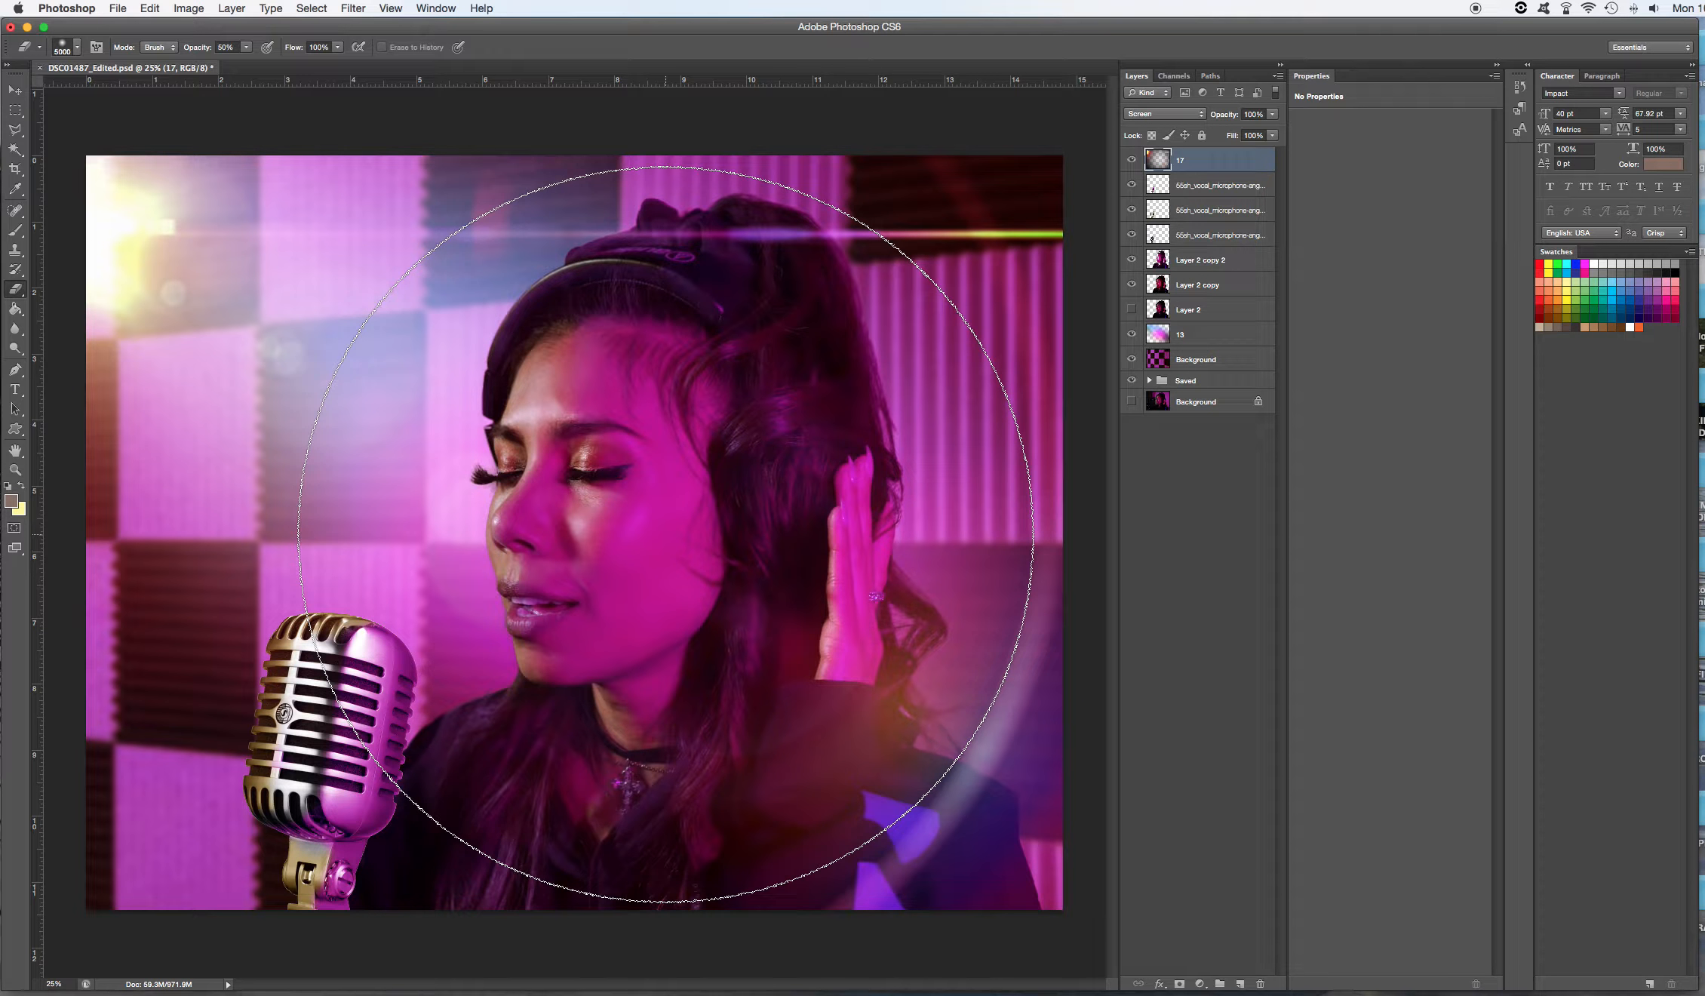
key("super+z")
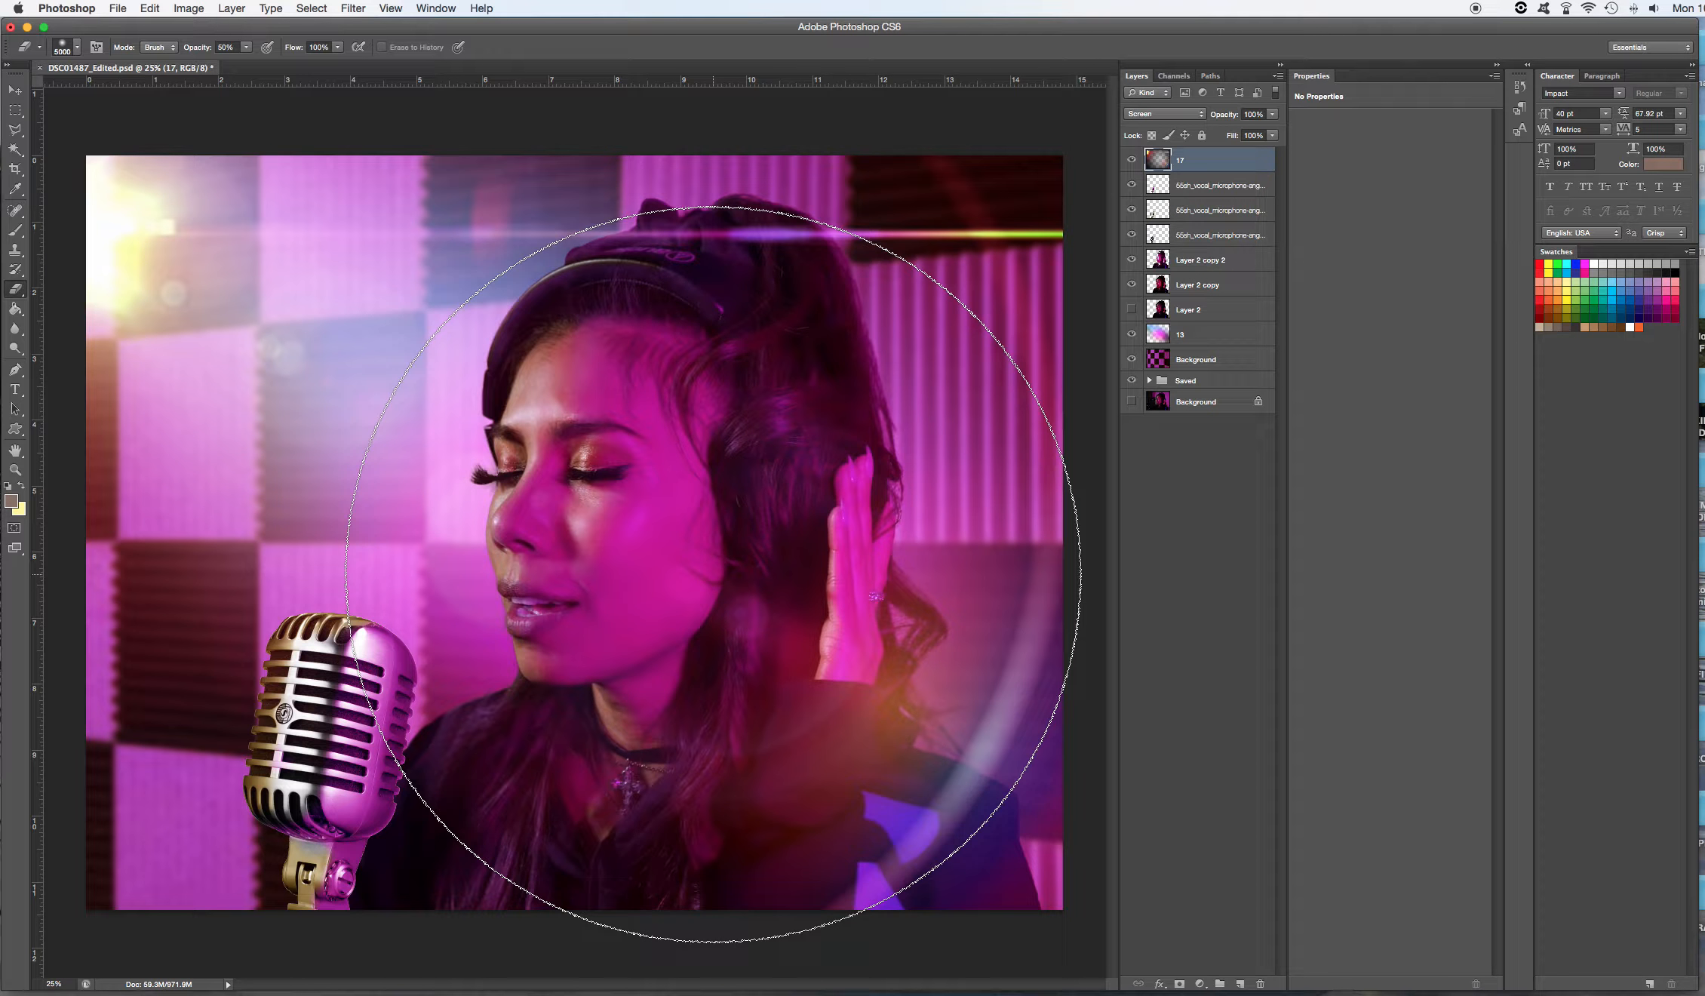
left_click(713, 573)
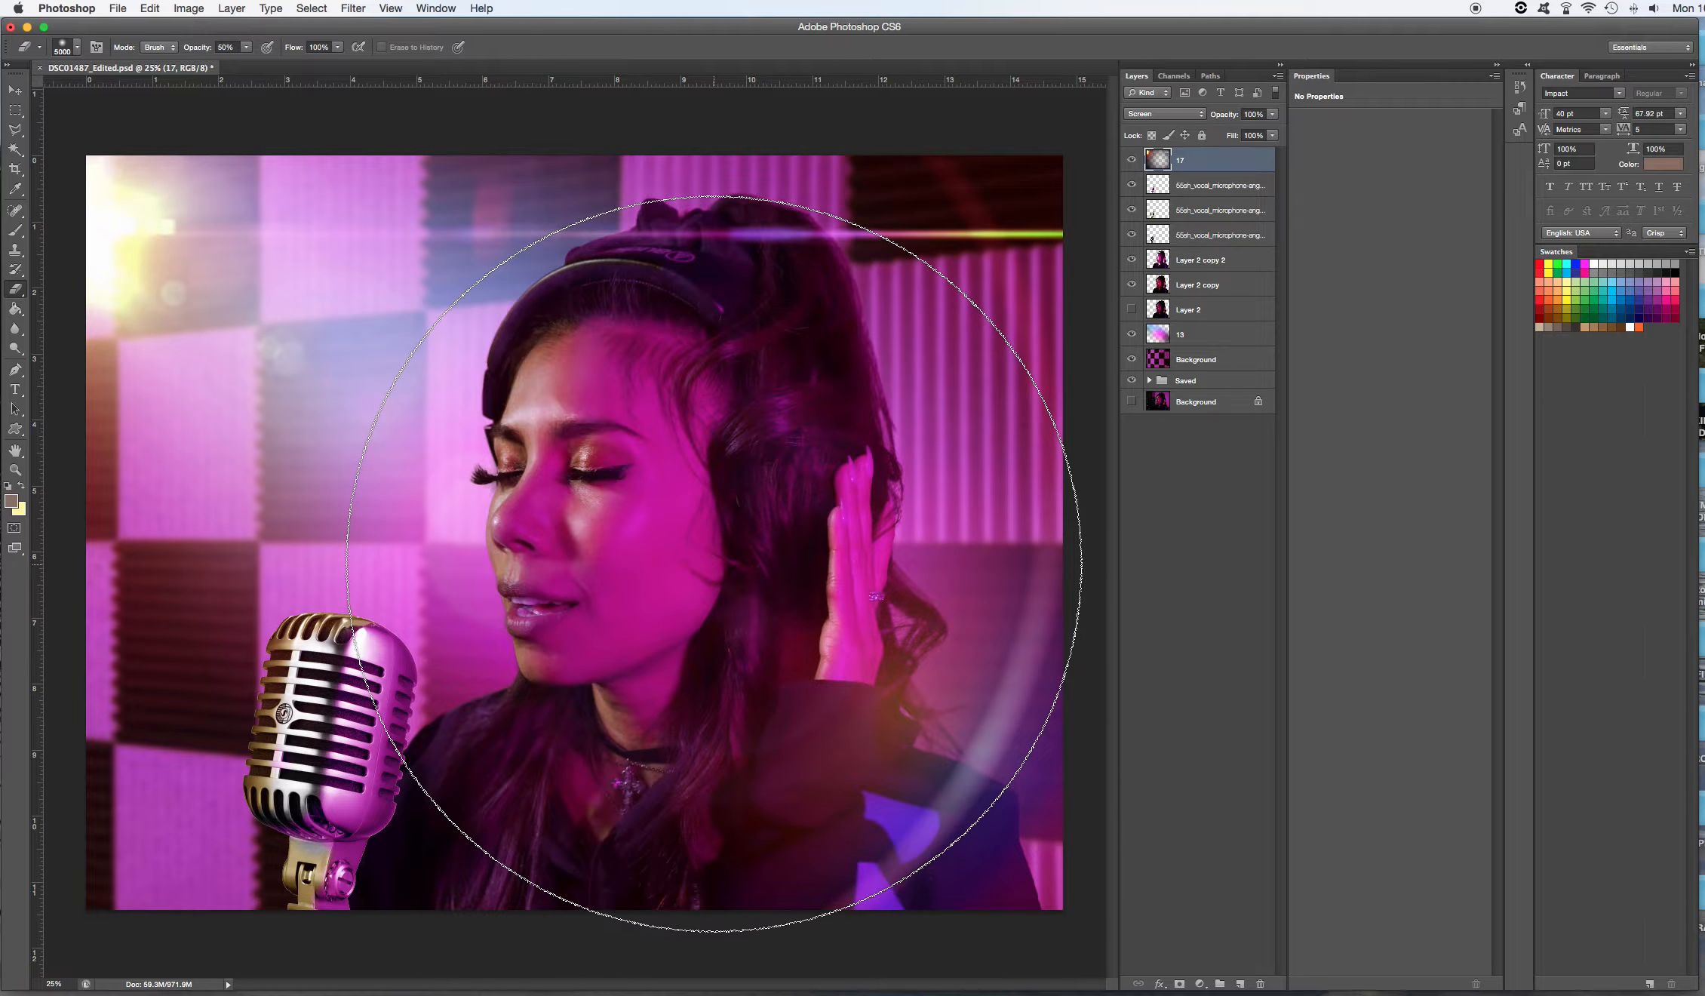
Reduce the Eraser brush size to 41 px.
left_click(76, 48)
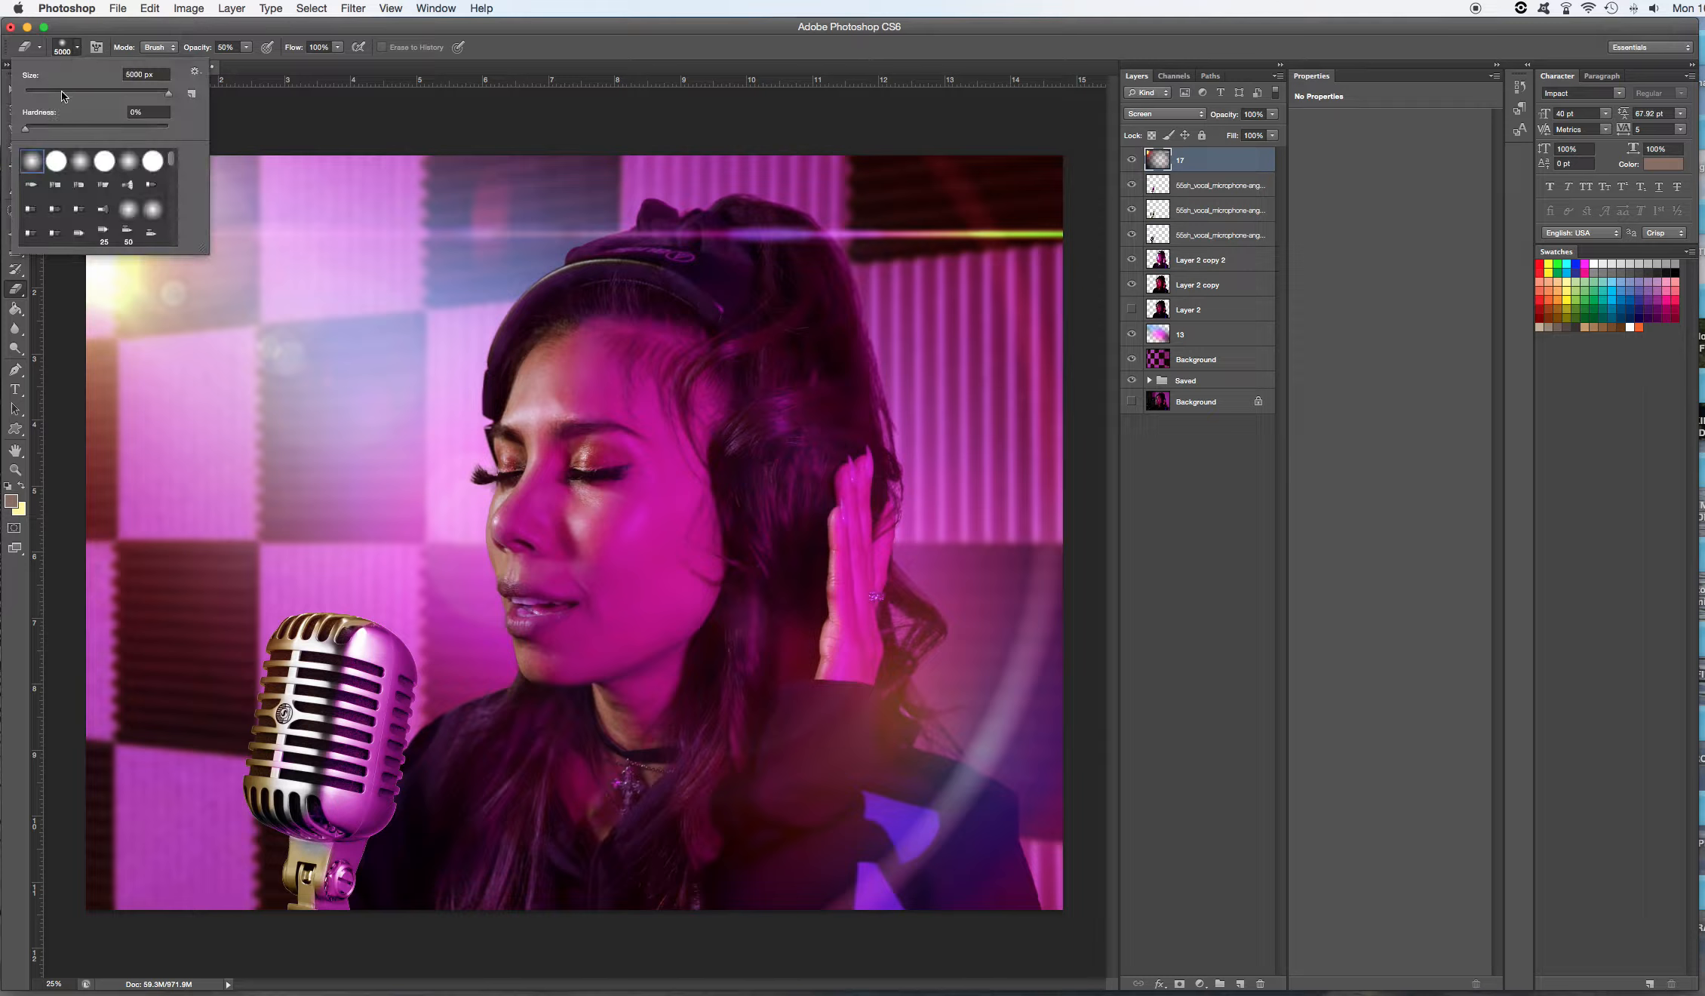
left_click_drag(61, 90, 54, 92)
left_click(219, 112)
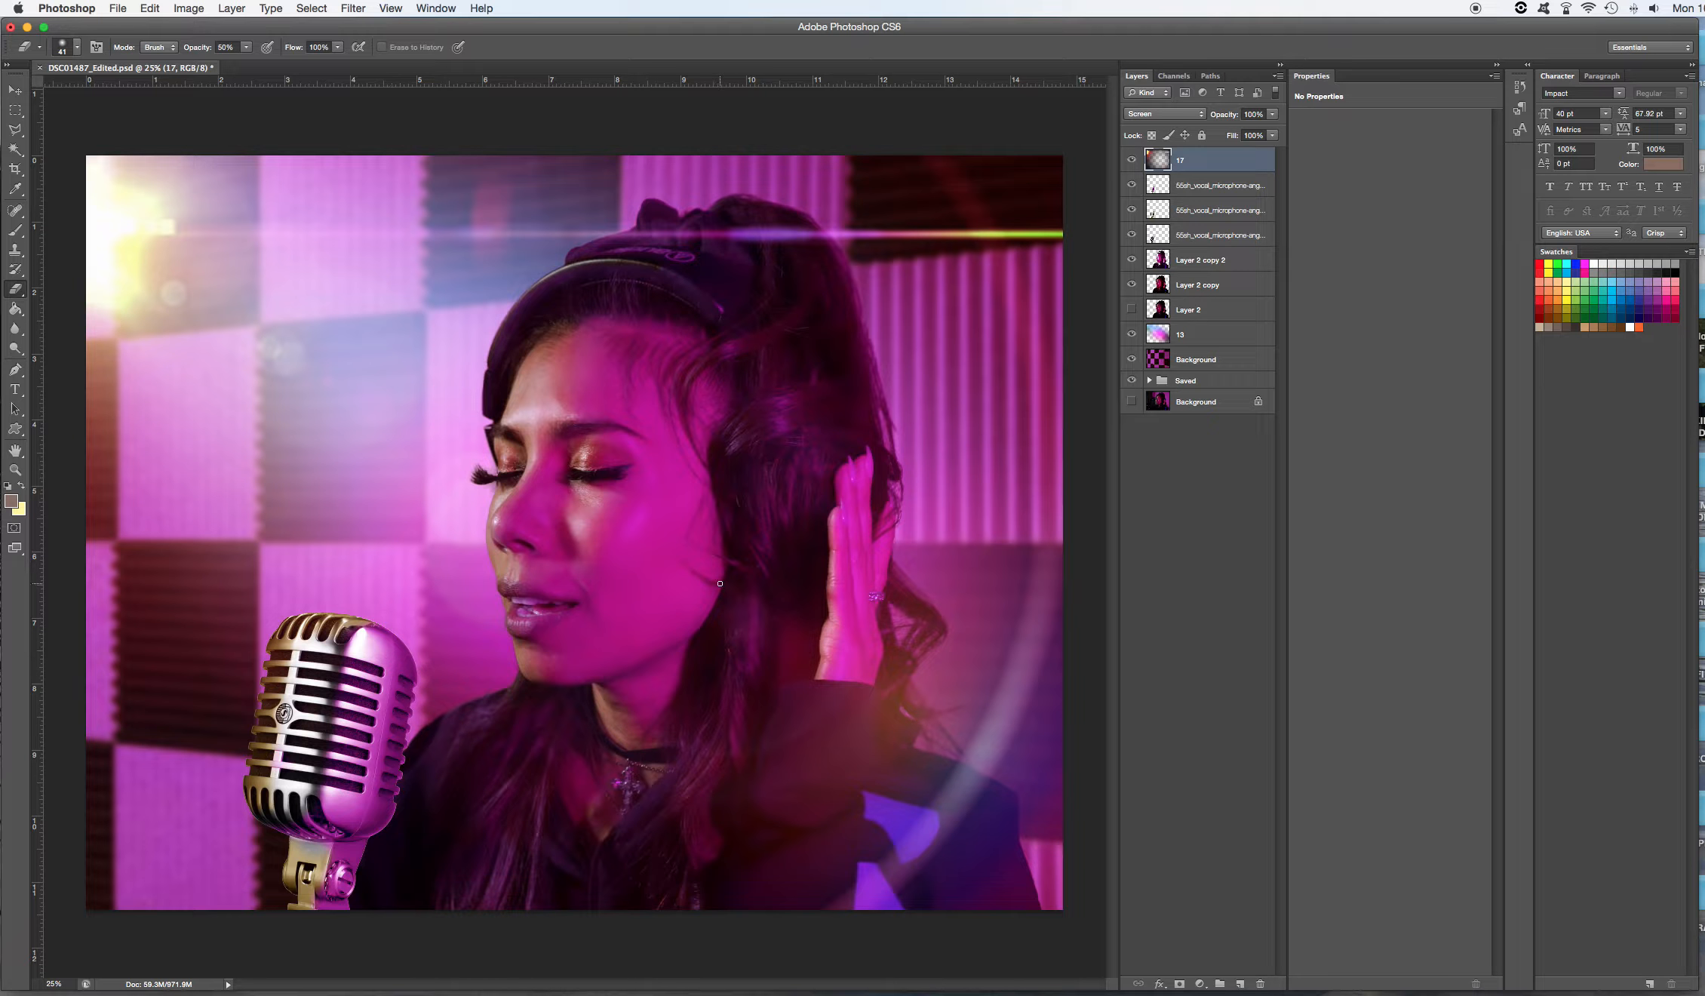
Sharpen Layer 2 copy 2 with Smart Sharpen at an amount below 80% and a 1.3 px radius, removing Gaussian Blur.
left_click(1200, 262)
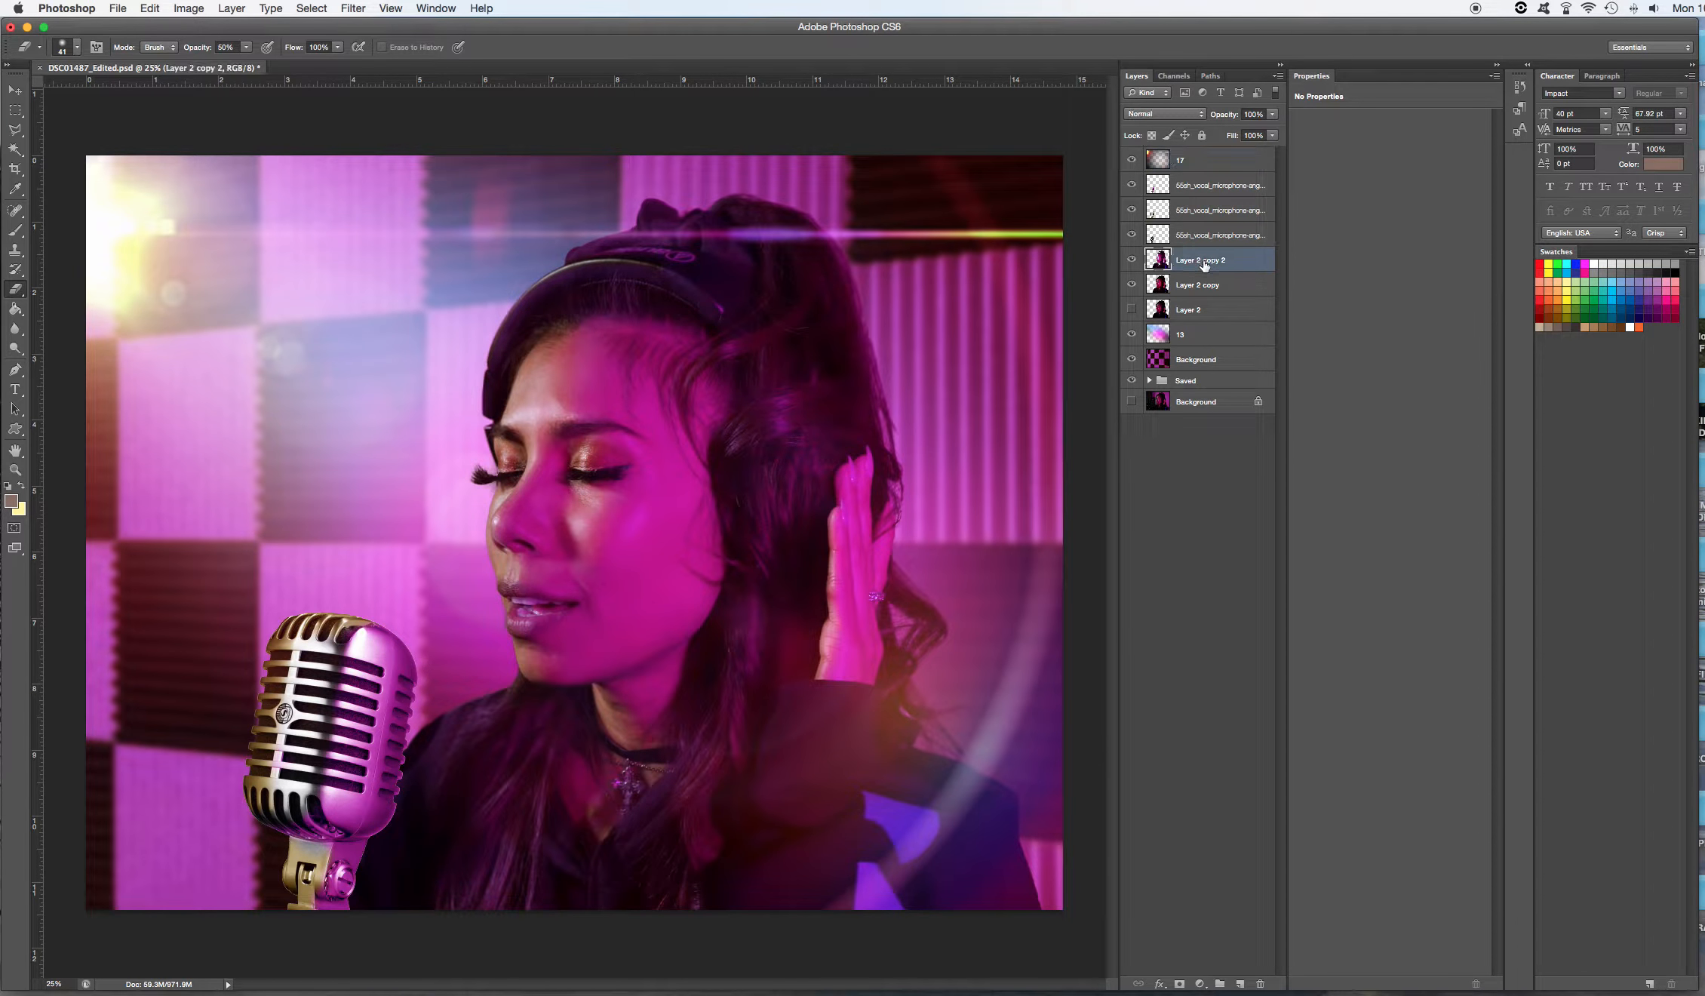
left_click(353, 8)
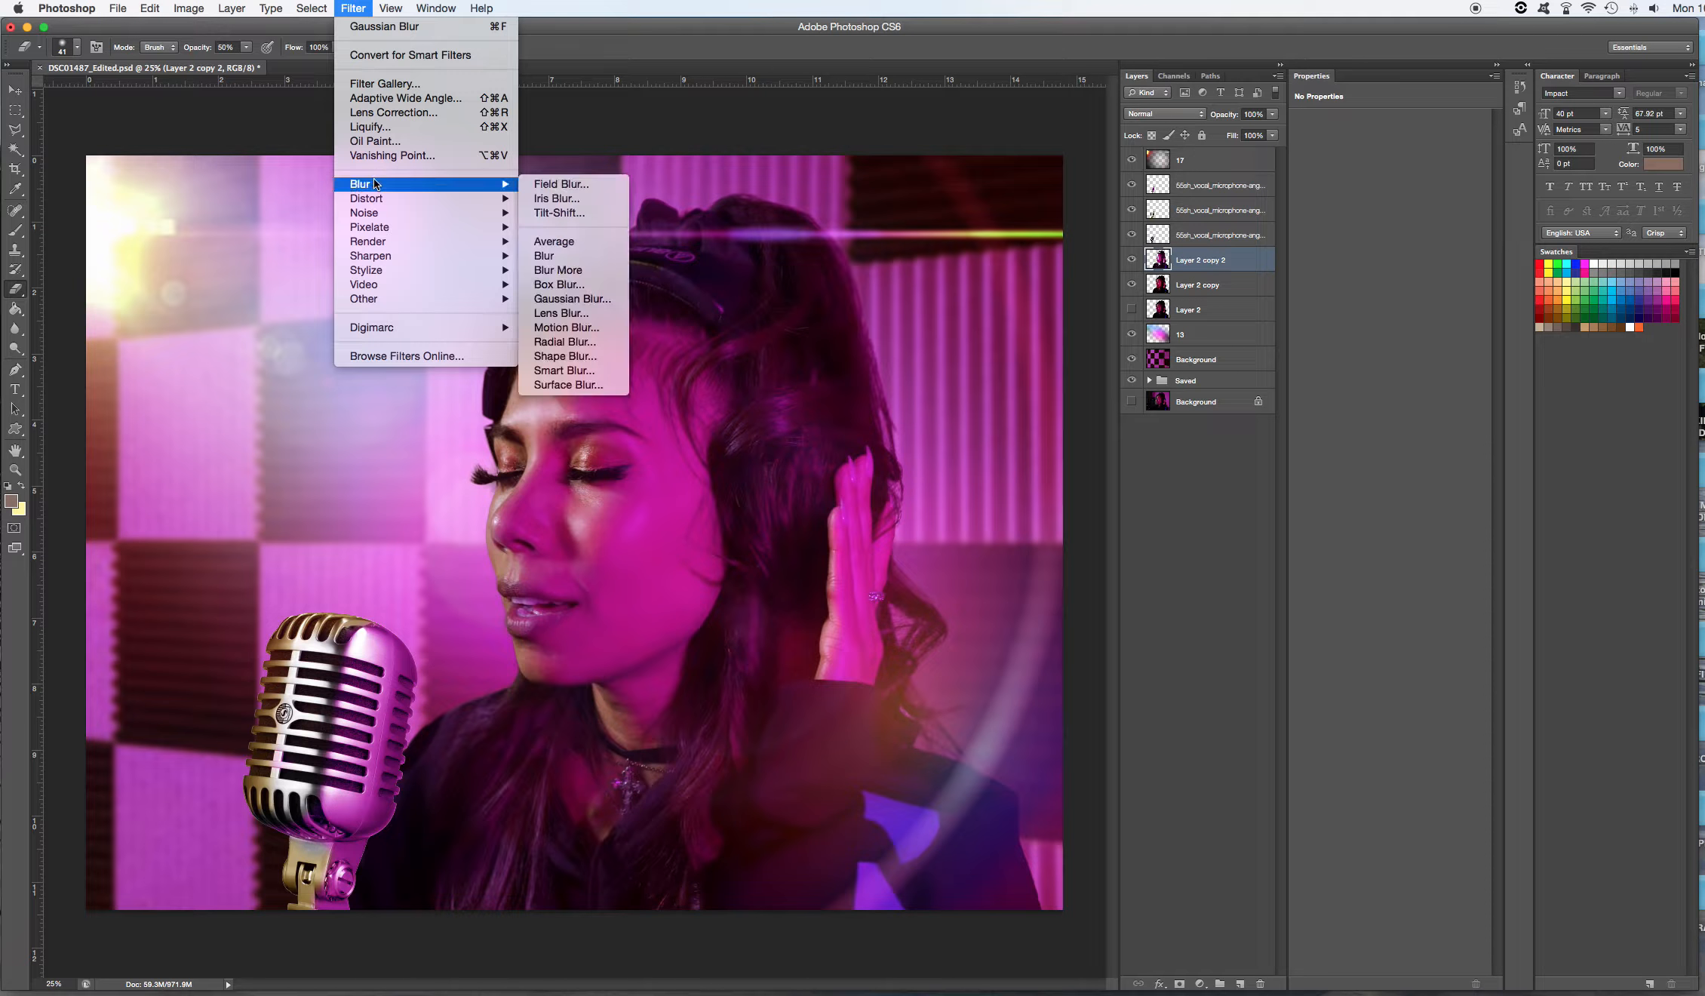
mouse_move(387, 215)
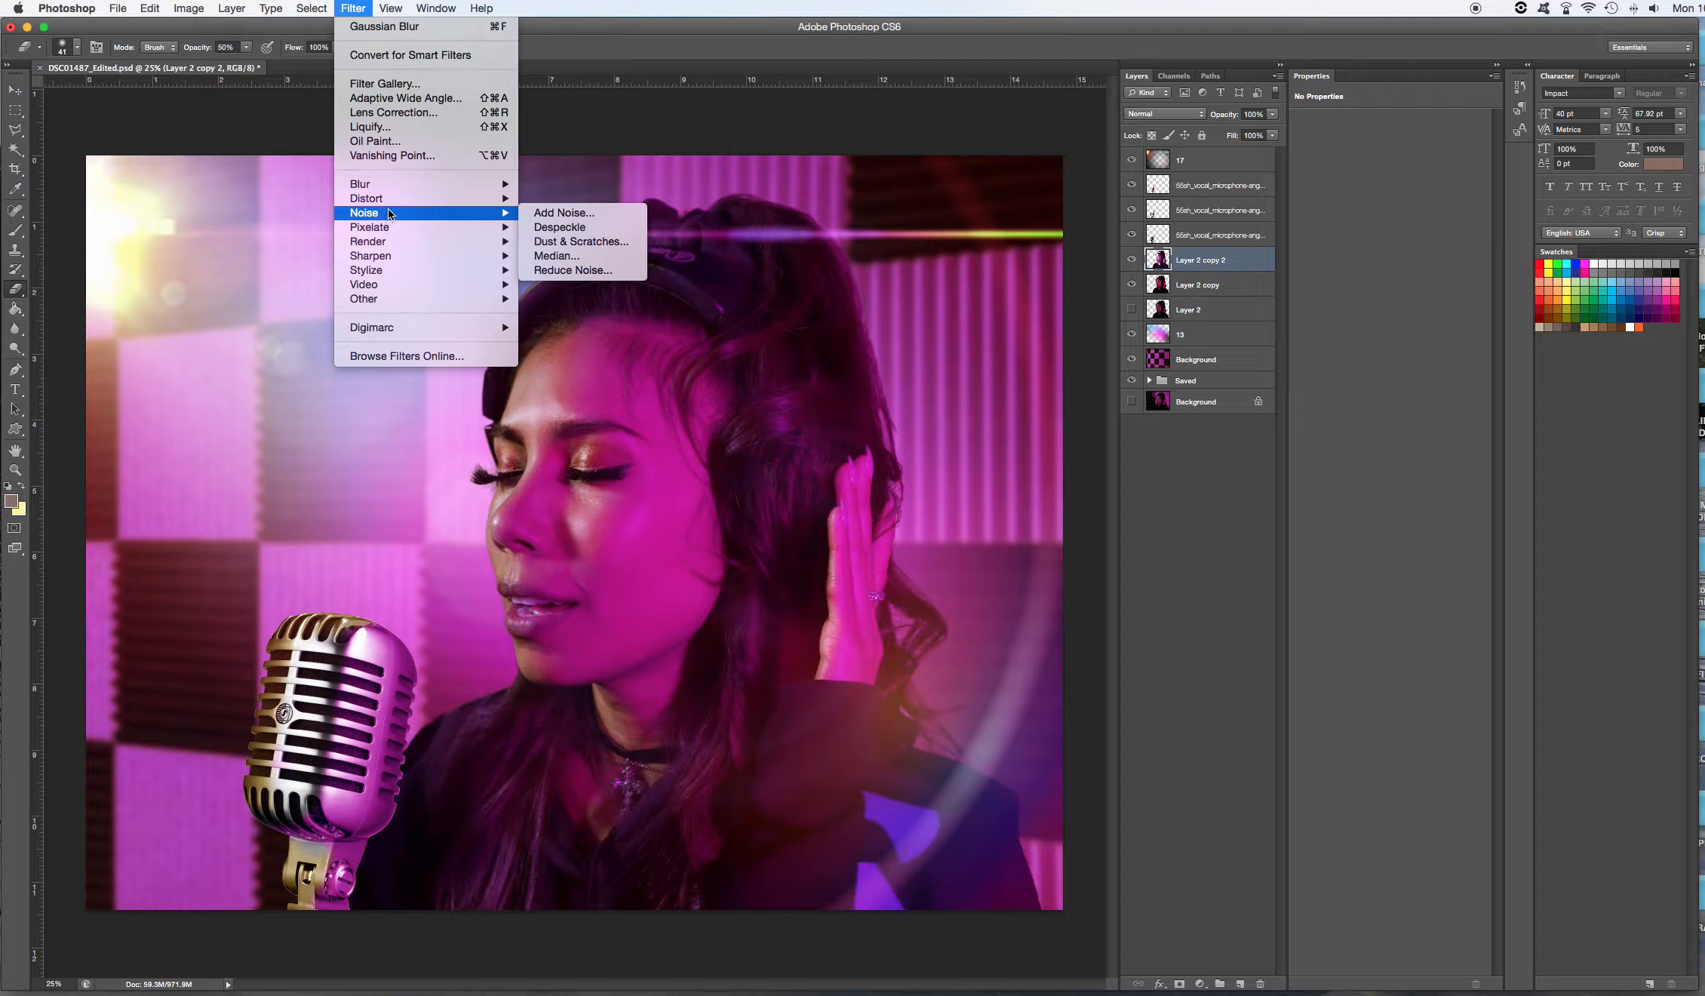
mouse_move(393, 185)
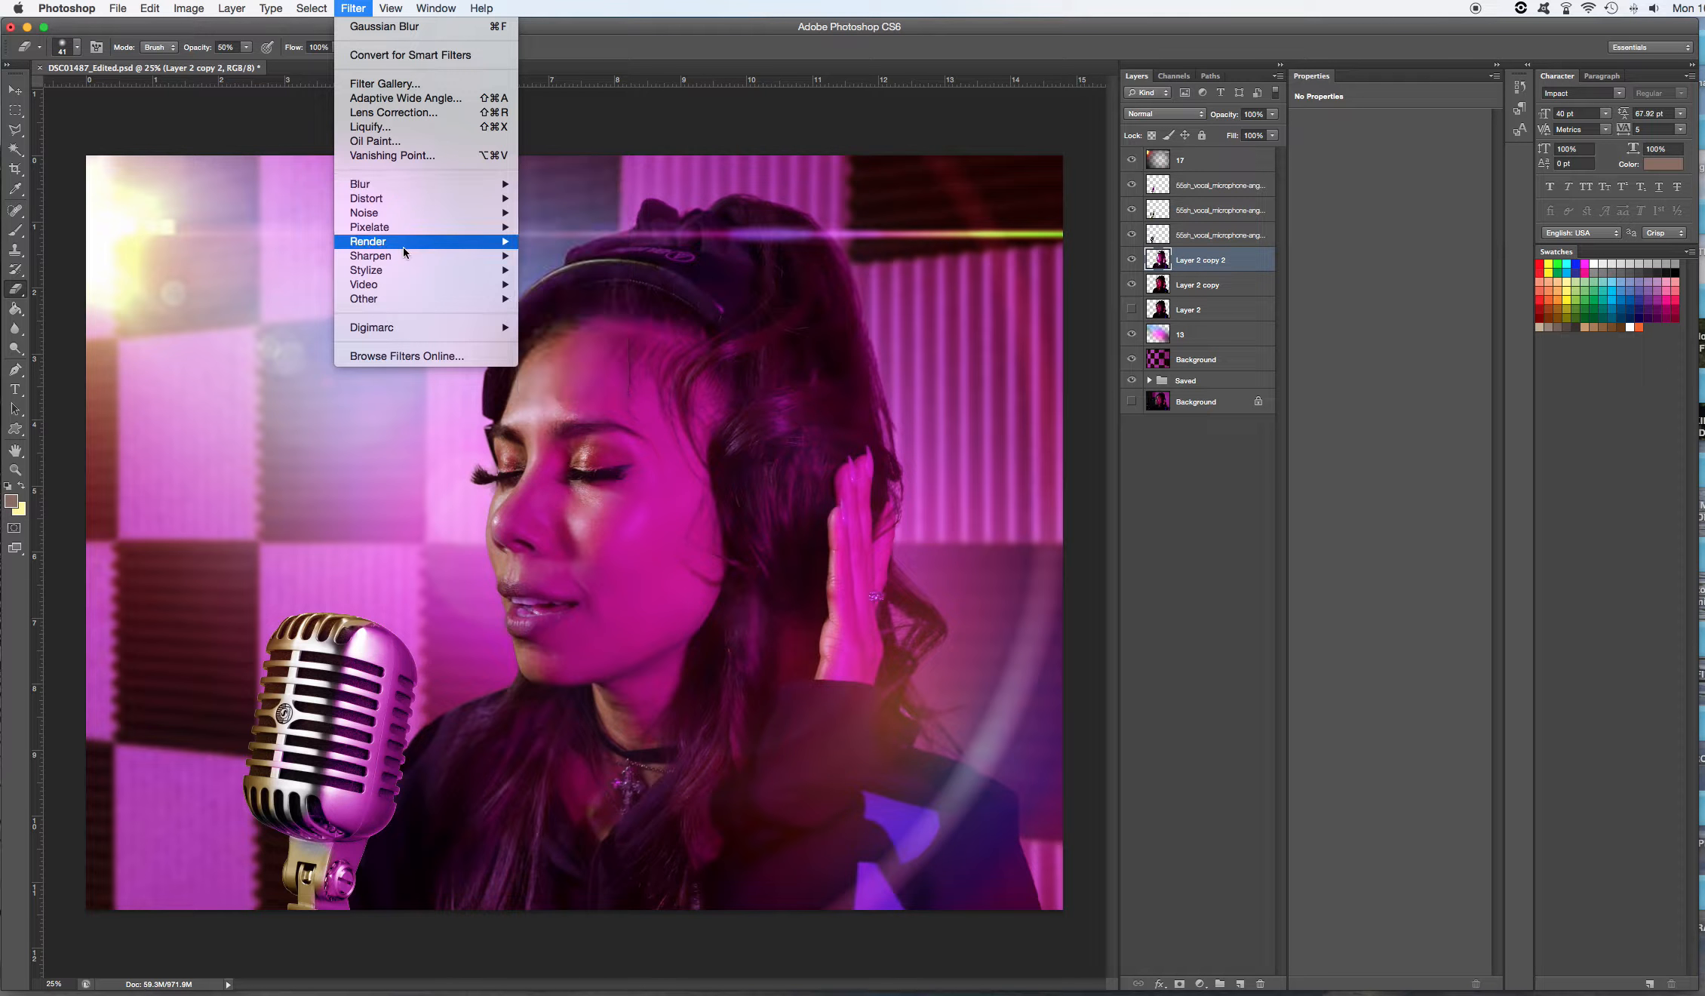
mouse_move(407, 259)
left_click(568, 299)
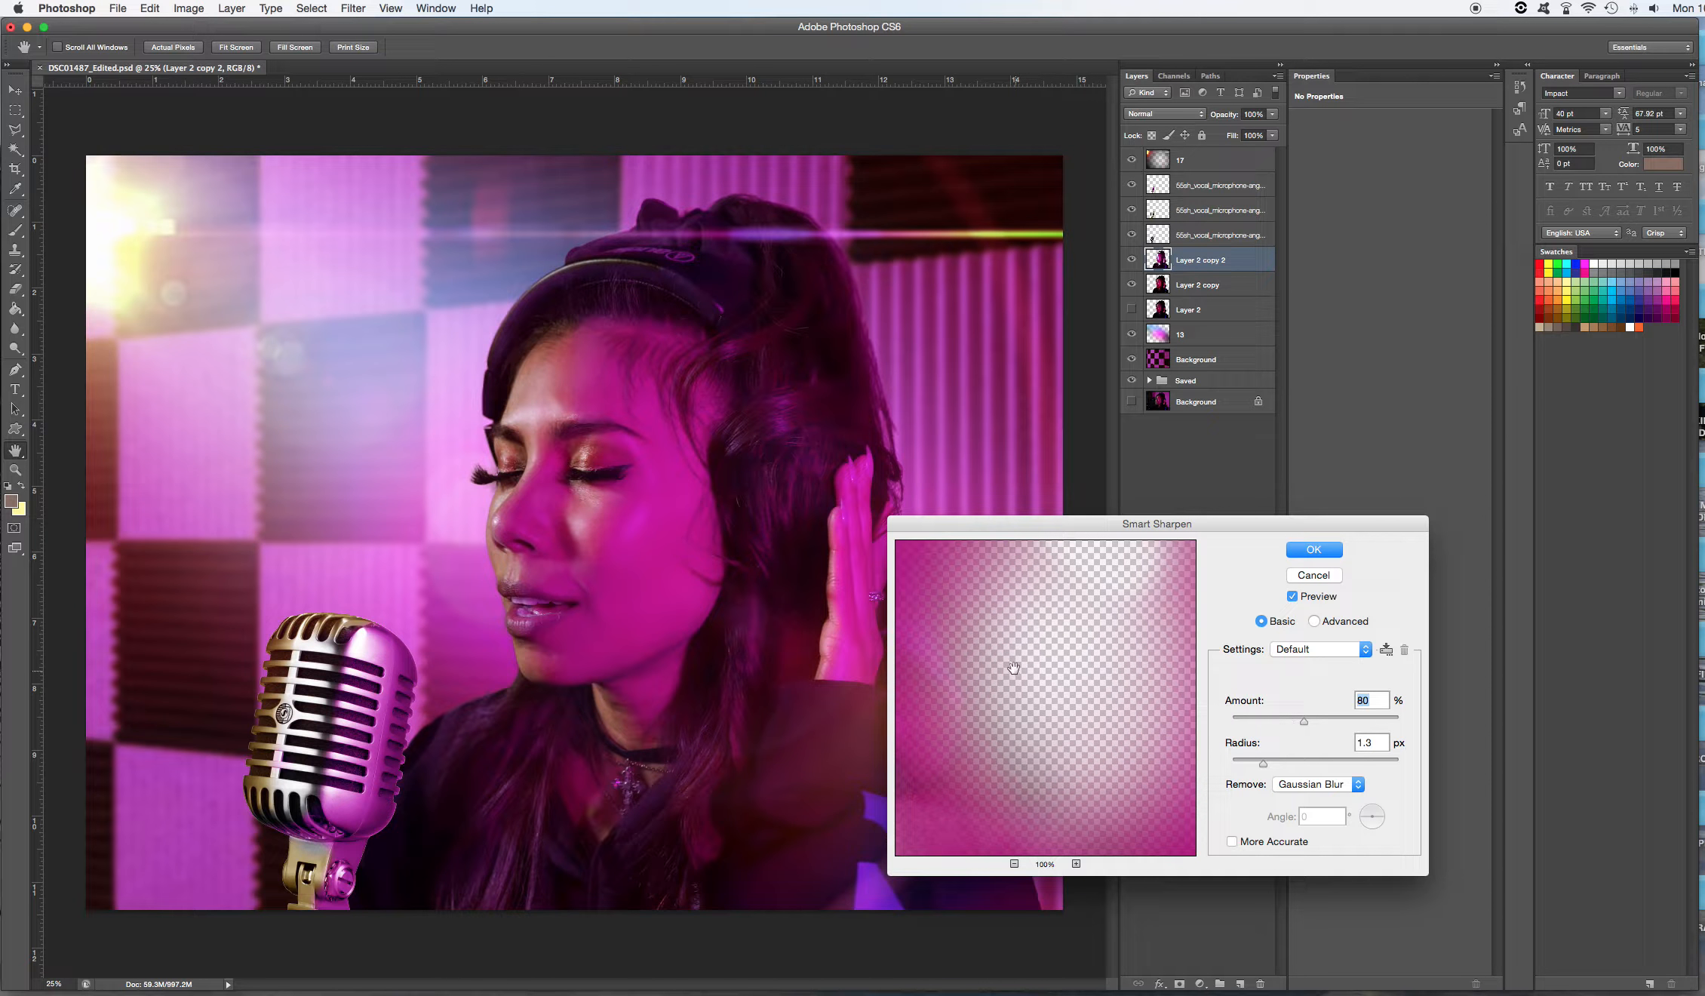
left_click_drag(1050, 702, 994, 733)
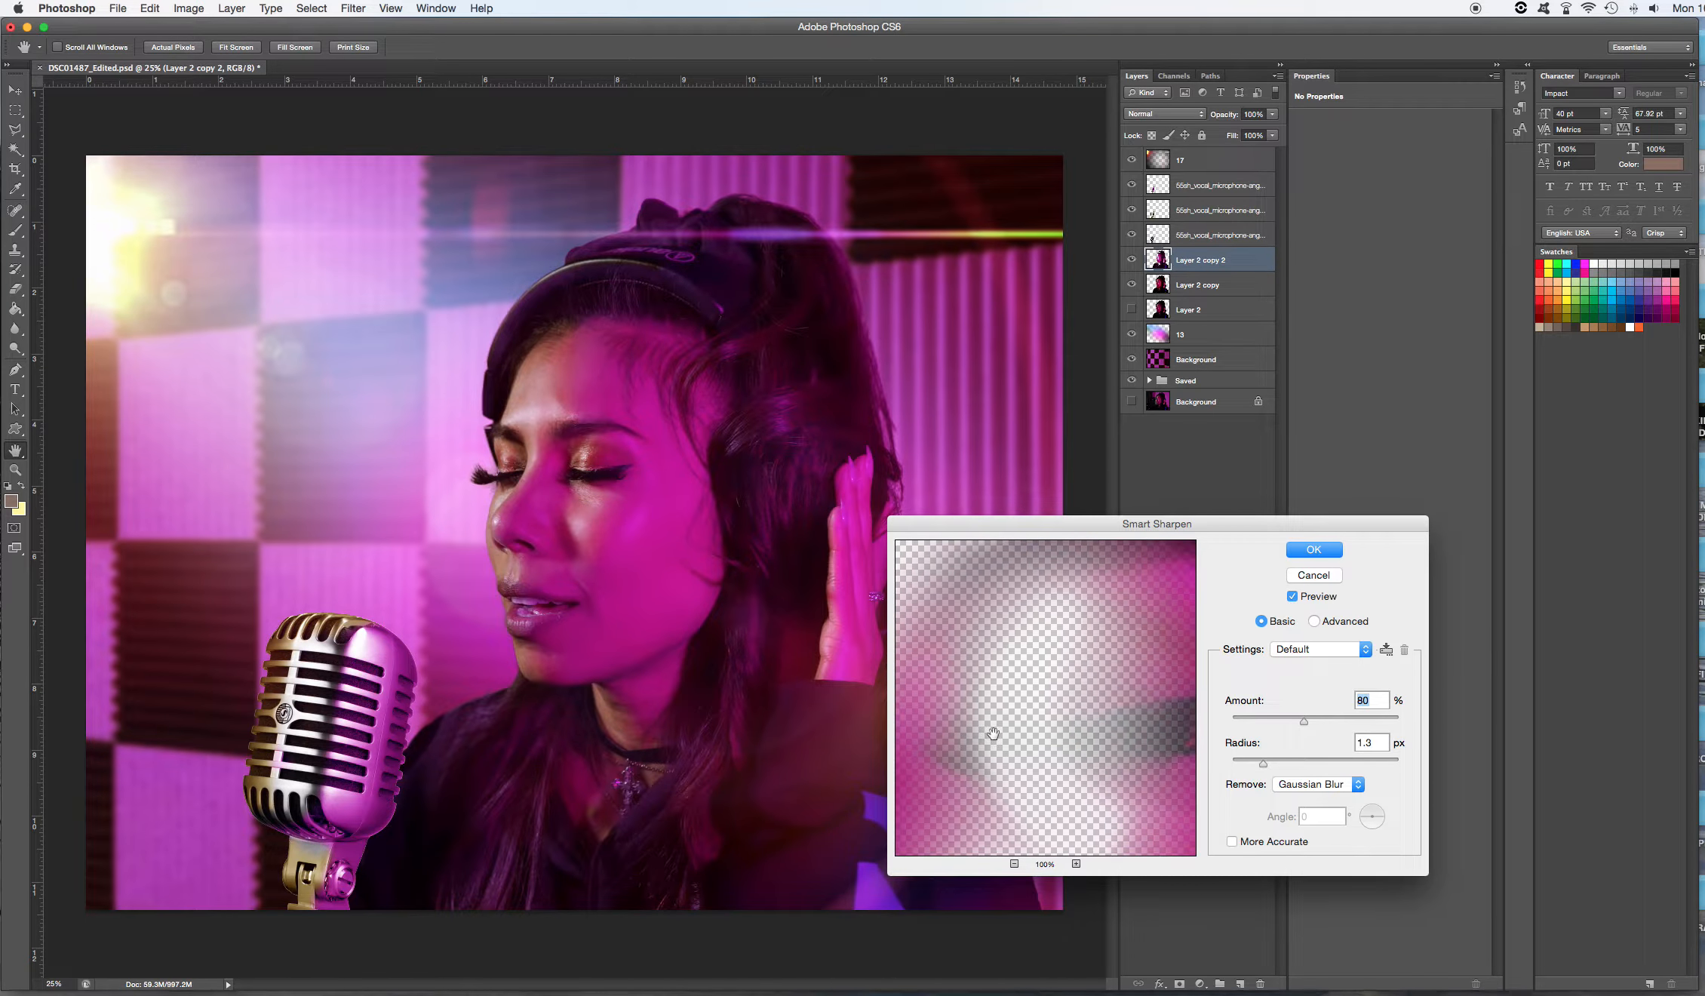
left_click_drag(1101, 727, 992, 720)
left_click_drag(1113, 758, 1040, 762)
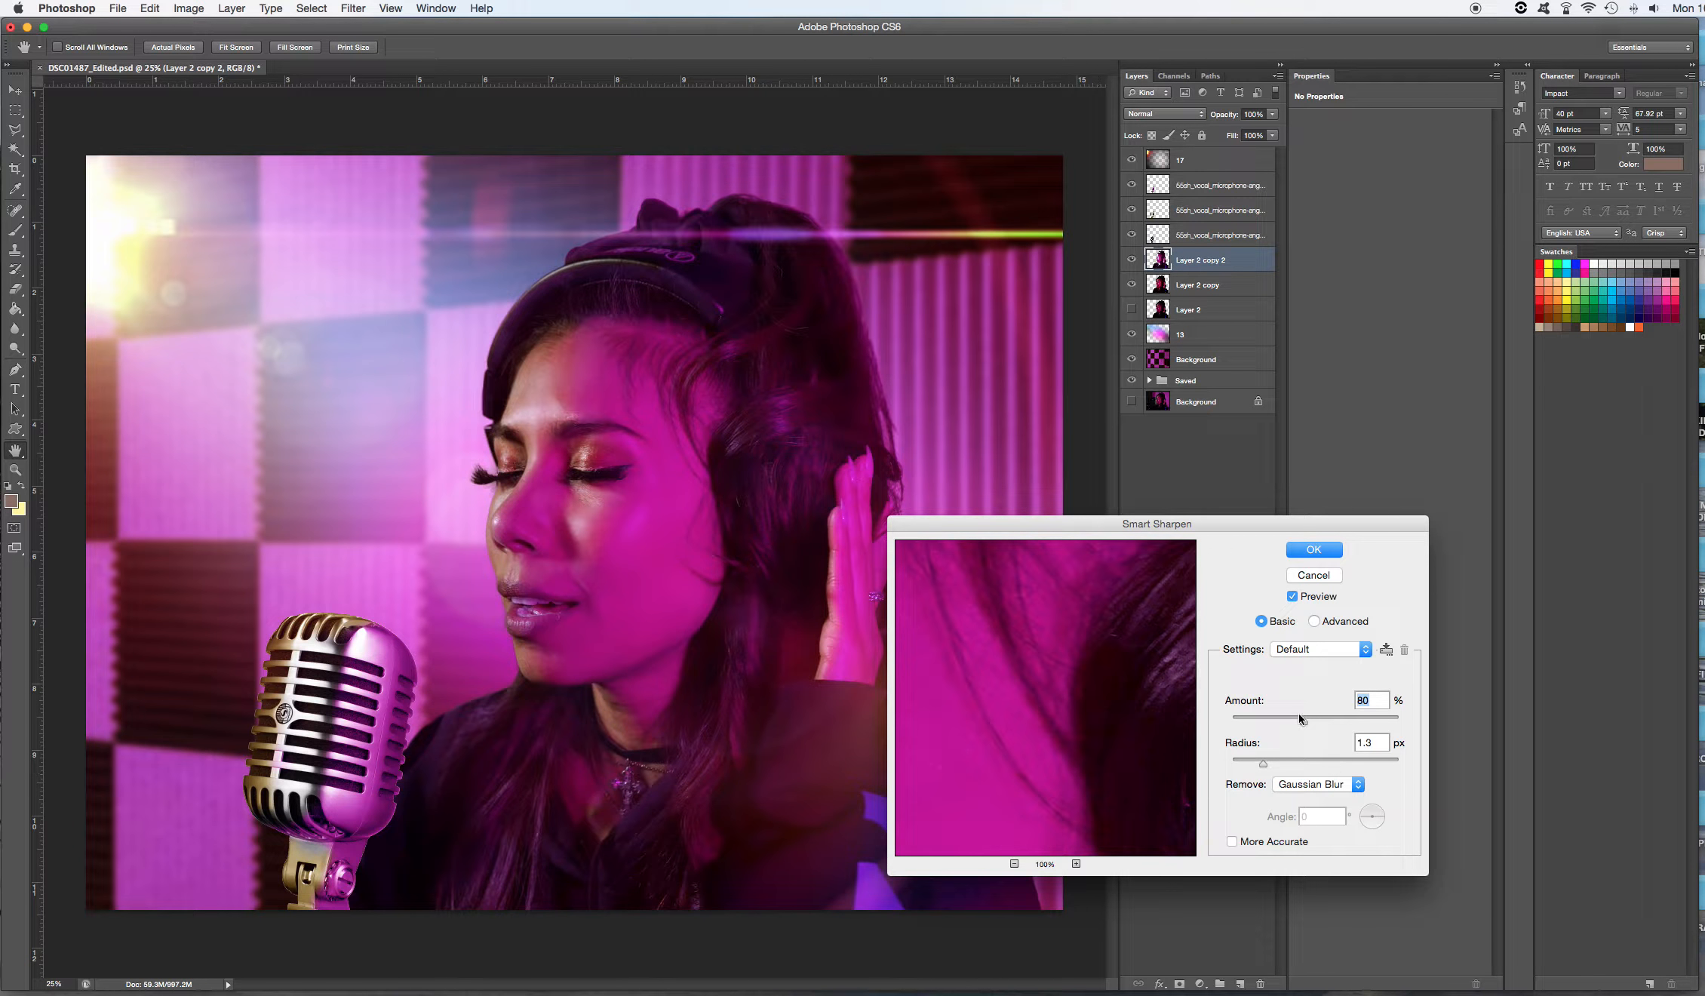
mouse_move(1303, 720)
left_mouse_down()
mouse_move(1202, 765)
mouse_move(1271, 759)
mouse_move(1300, 719)
left_mouse_up()
left_click(1279, 716)
left_click(1312, 551)
key("e")
Repeat the same Smart Sharpen filter on Layer 2 copy.
left_click(1211, 285)
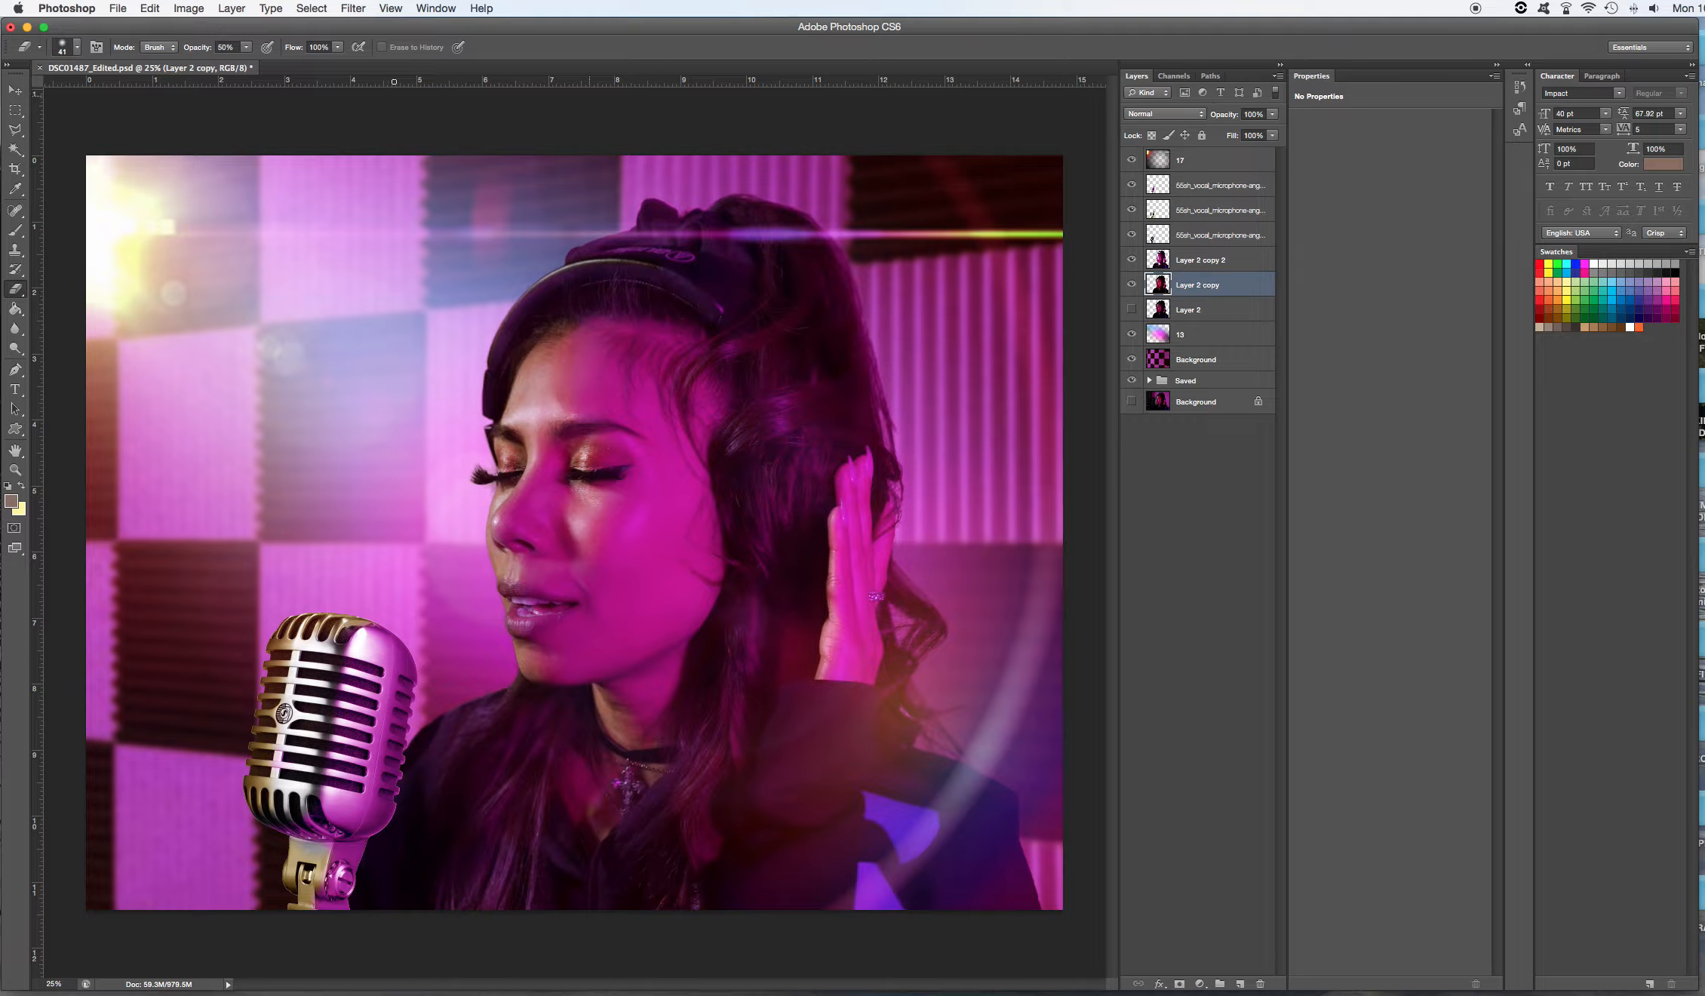
left_click(349, 9)
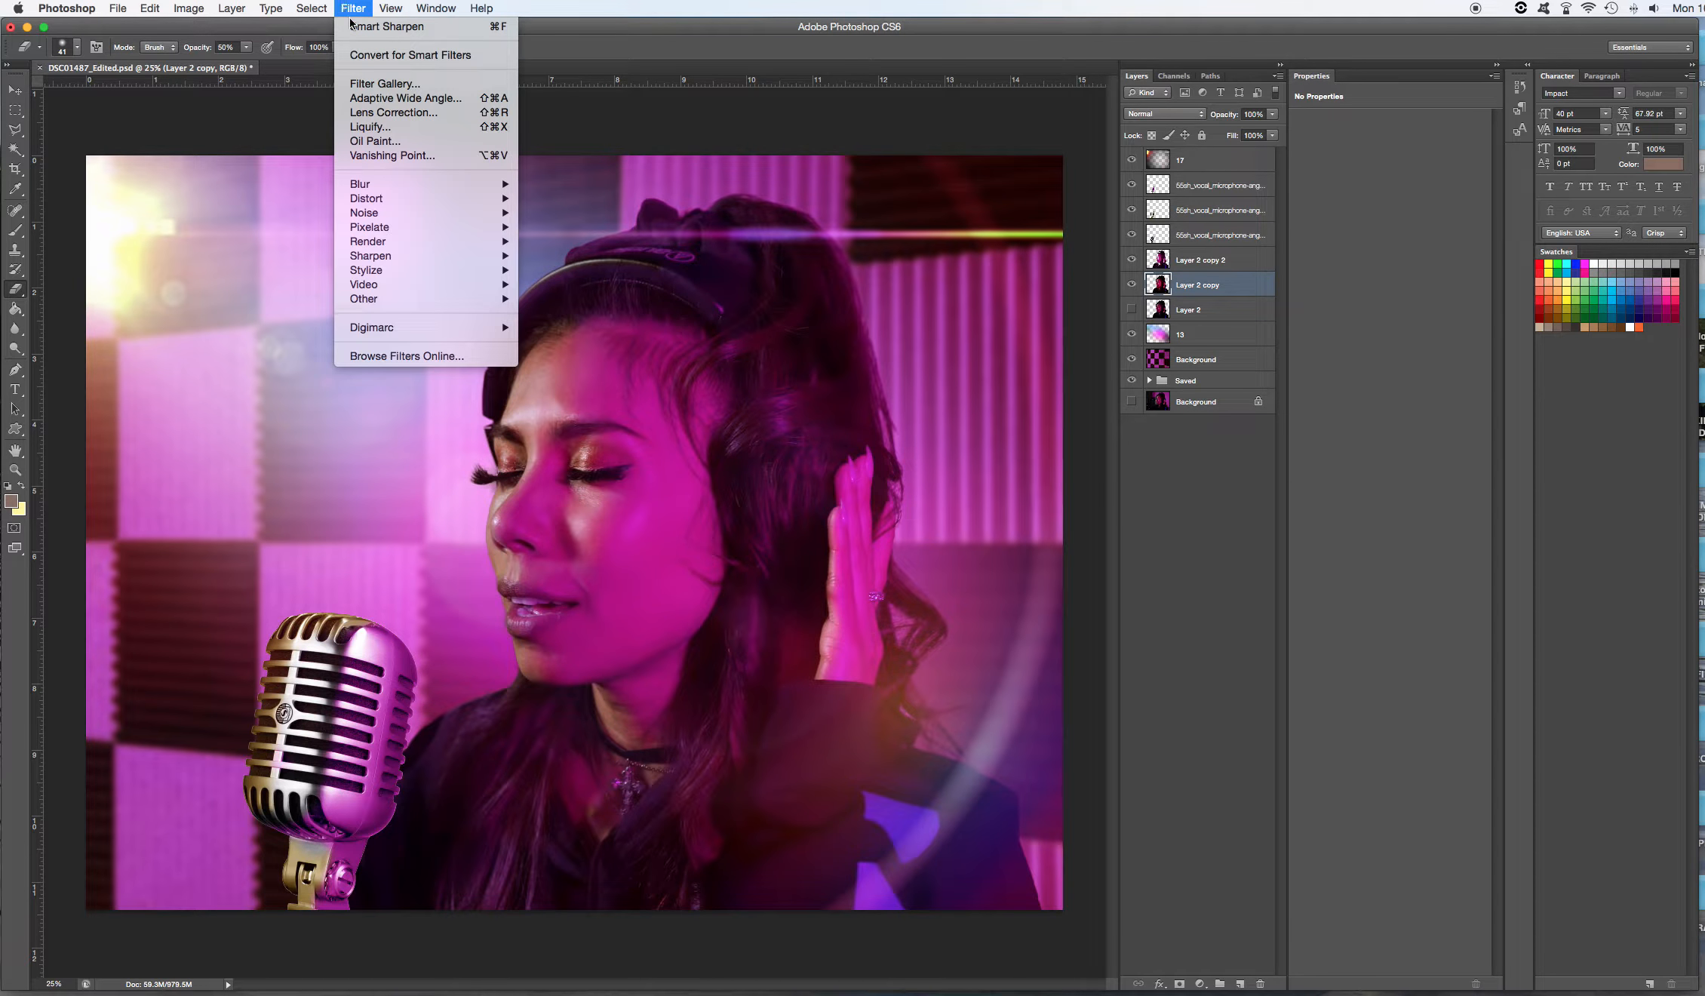
left_click(356, 27)
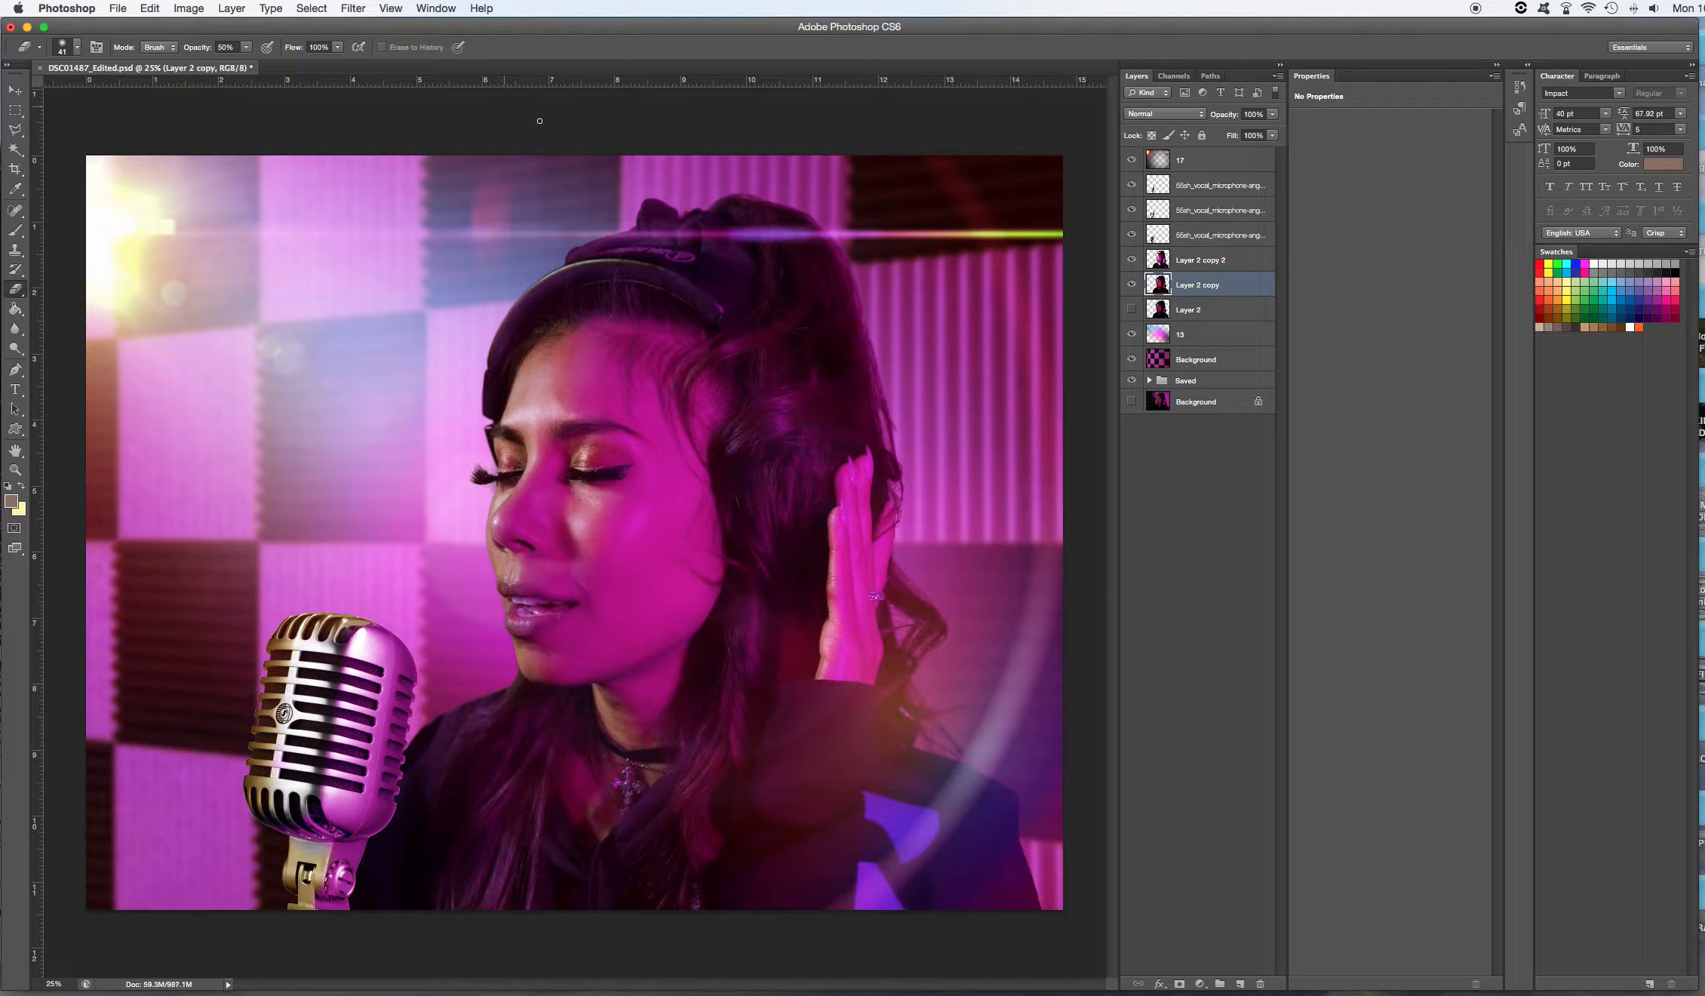
Try flattening the image with the three microphone layers selected, discarding hidden layers, and undo the flattening.
left_click(1198, 194)
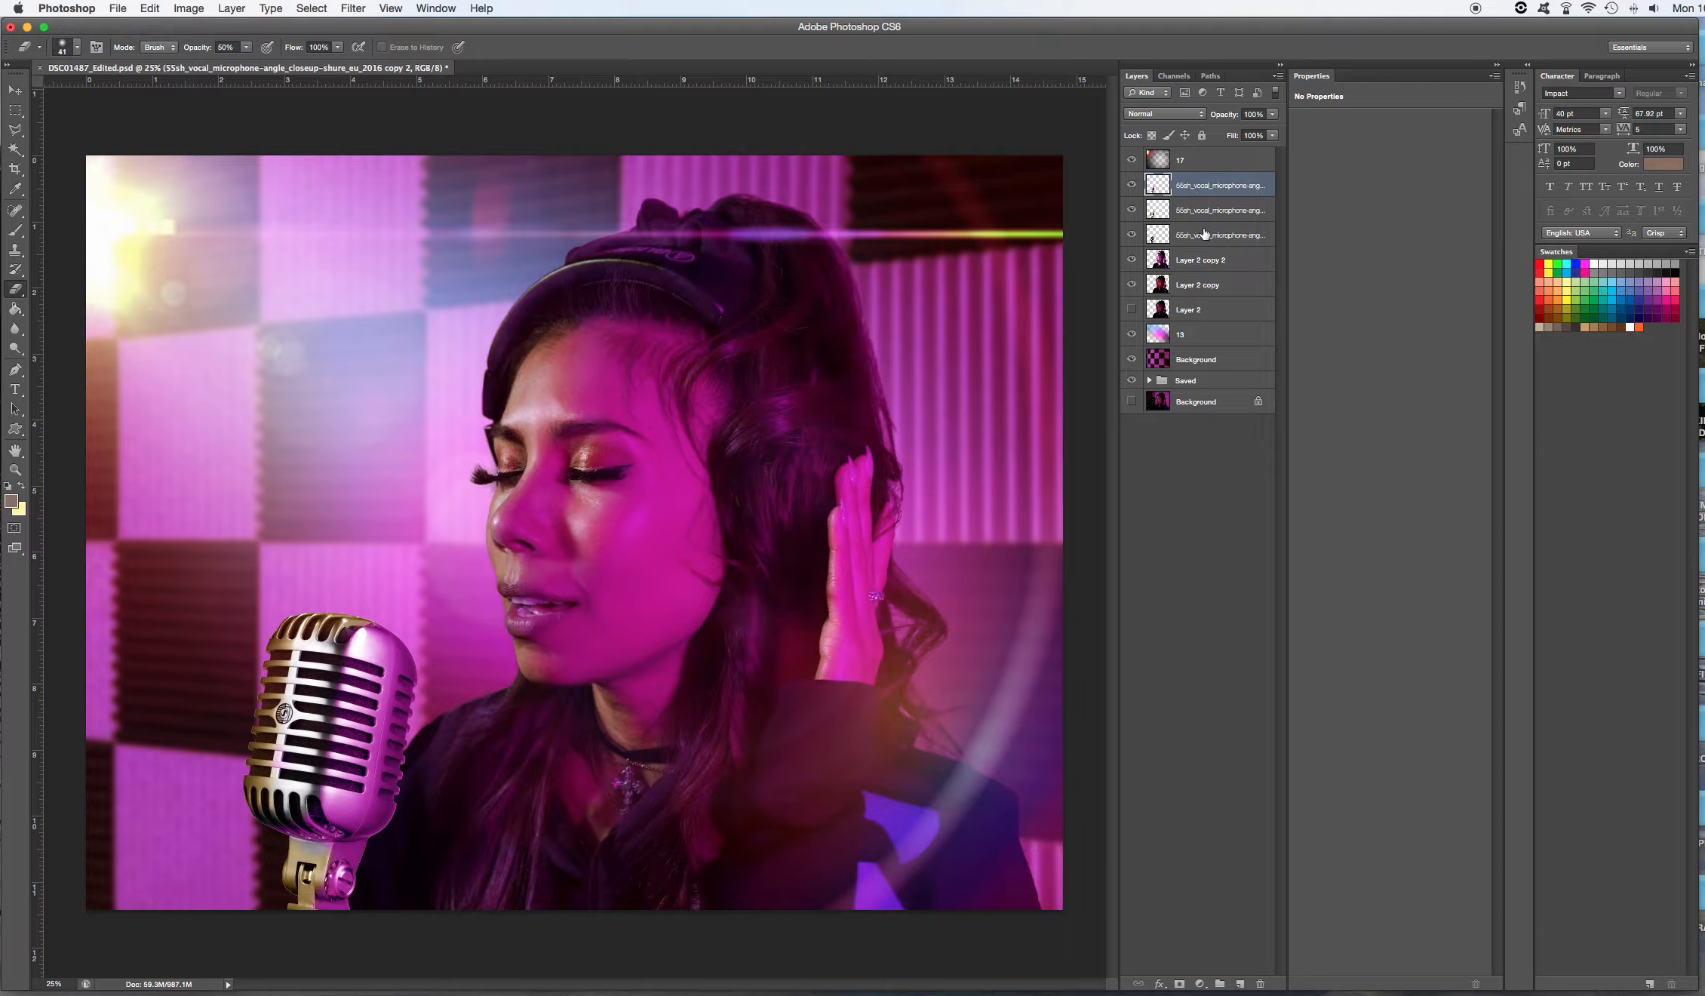
left_click(1203, 229, "shift")
right_click(1202, 228)
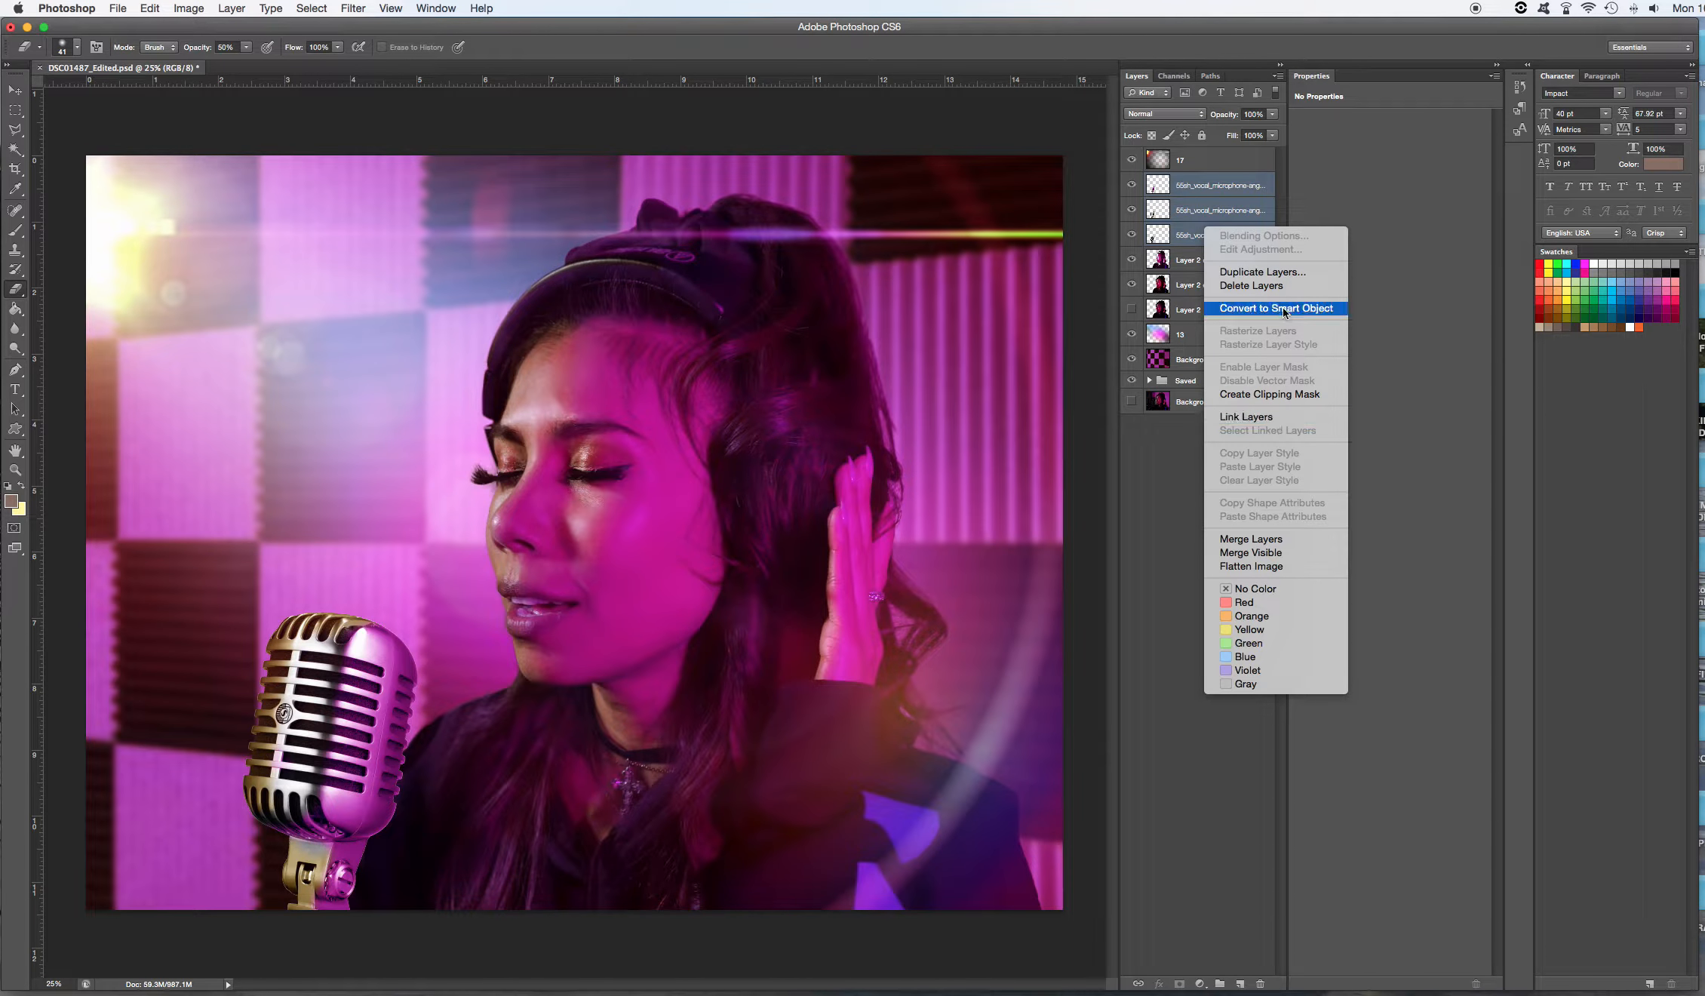
left_click(1288, 566)
left_click(1076, 333)
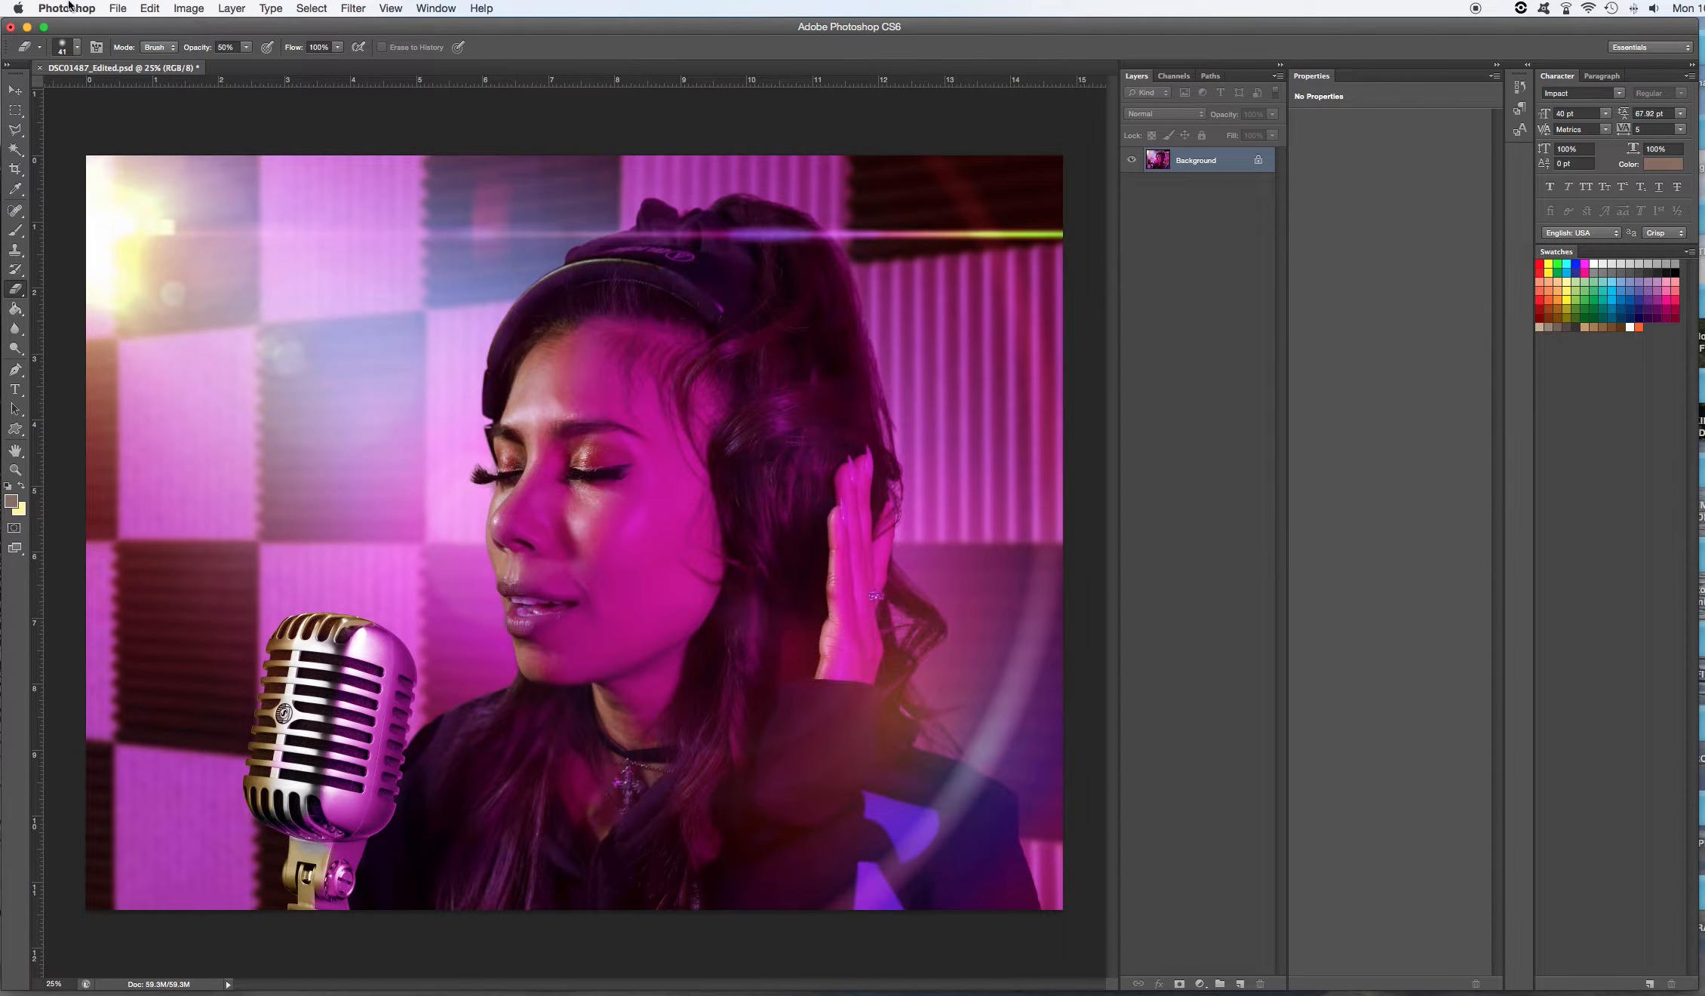
left_click(151, 7)
left_click(178, 55)
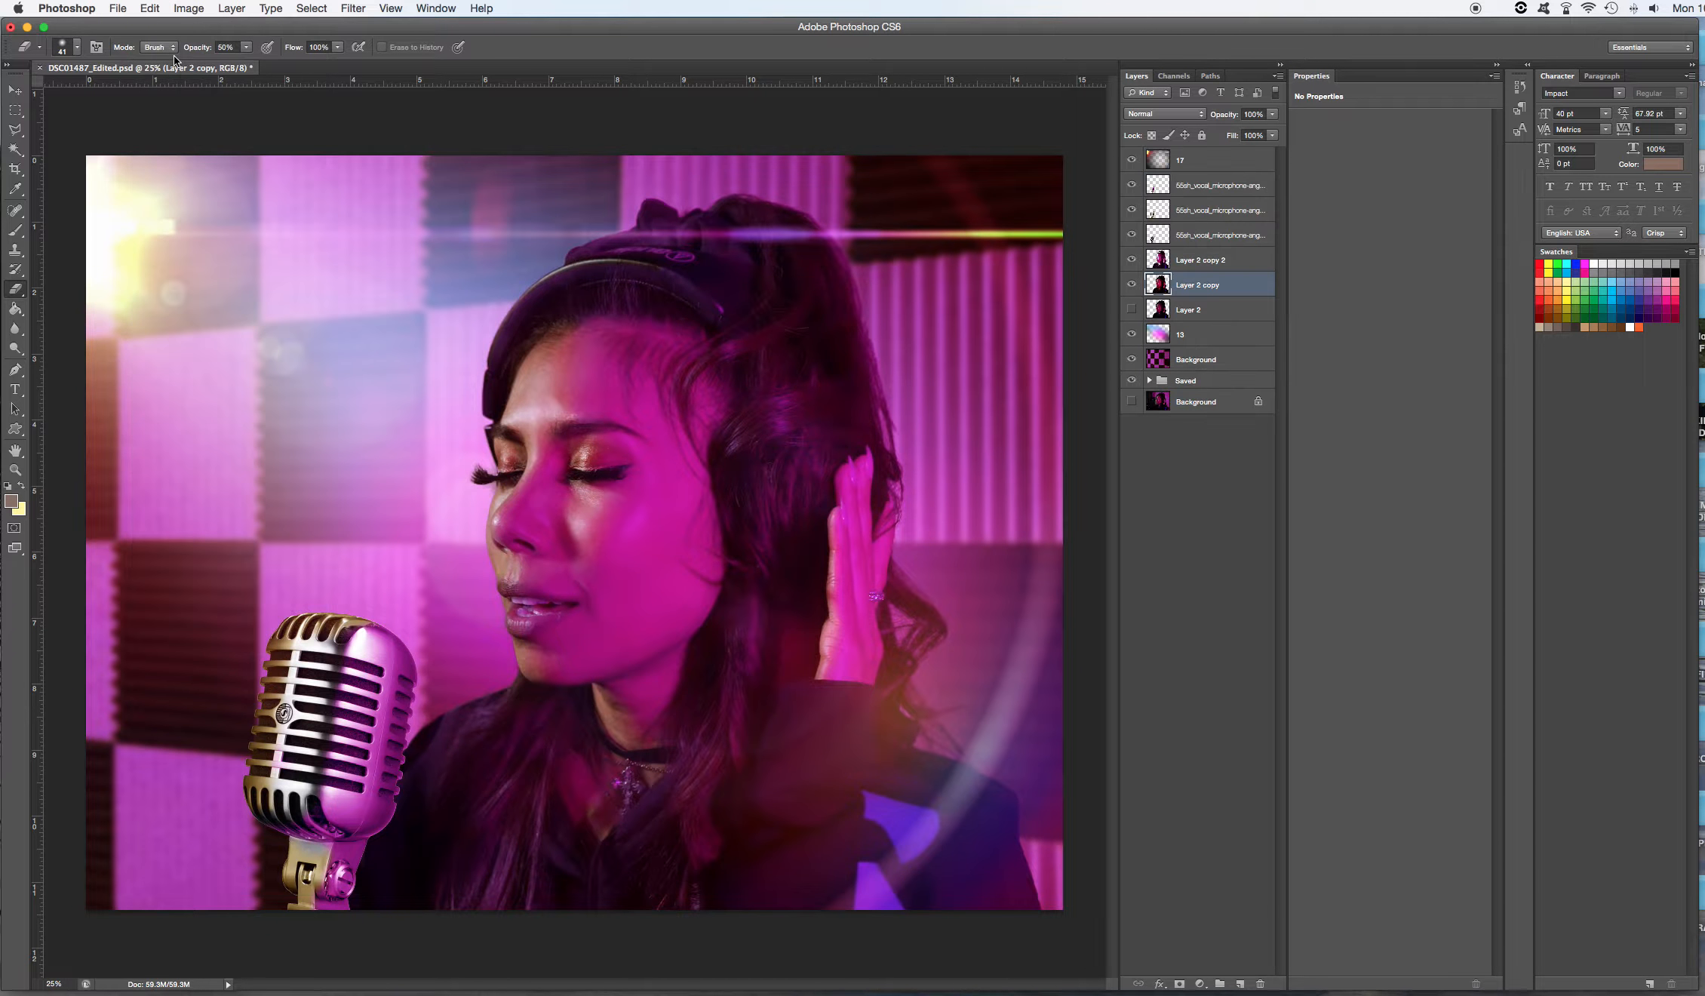
Merge the three microphone layers into a single layer.
left_click(1200, 187, "shift")
right_click(1200, 189)
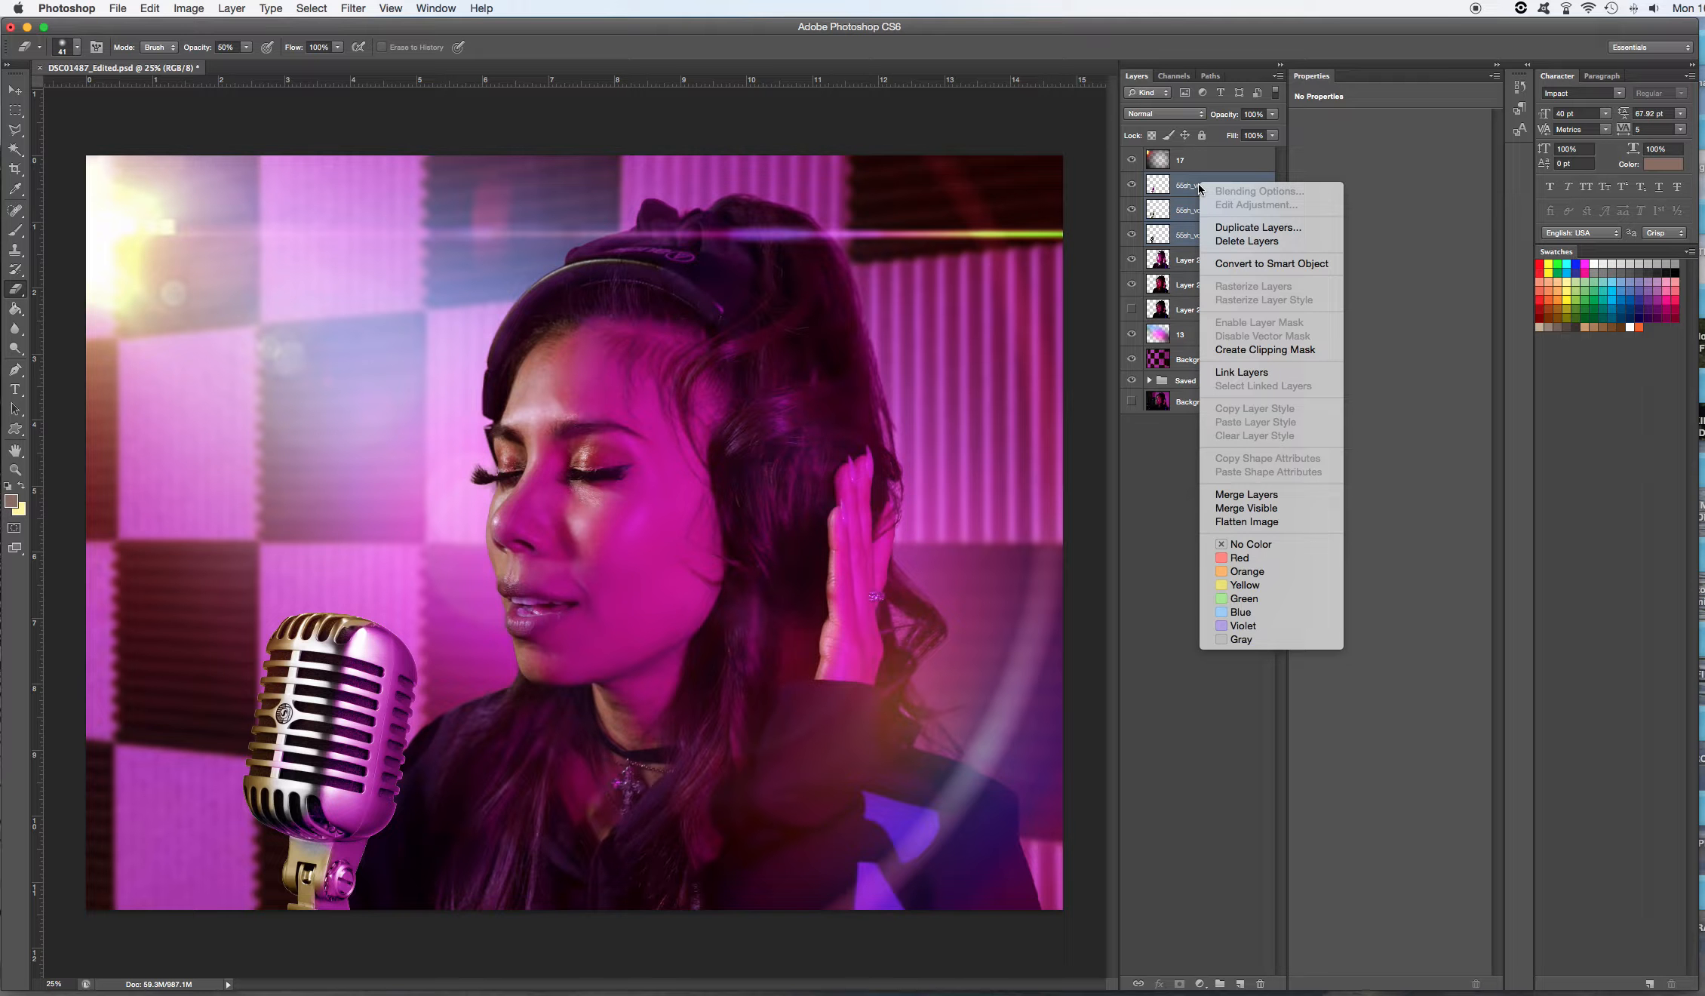
left_click(1281, 496)
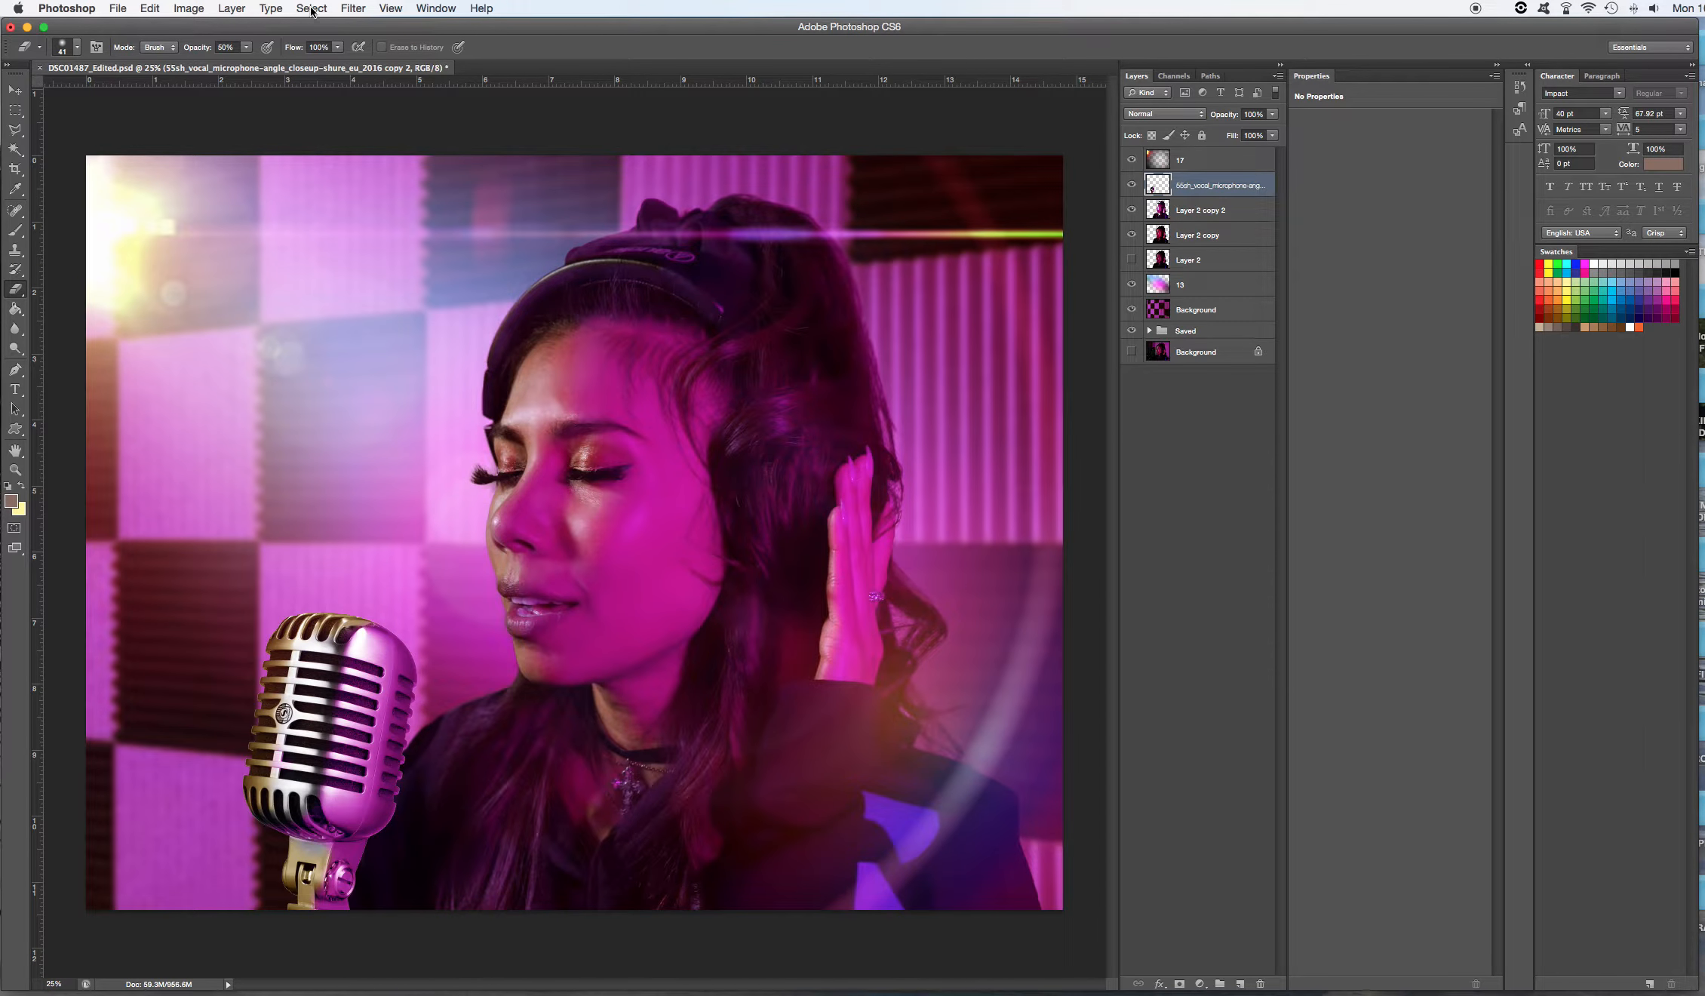
Apply a Gaussian Blur with a minimal radius to the merged microphone layer.
left_click(353, 8)
mouse_move(388, 181)
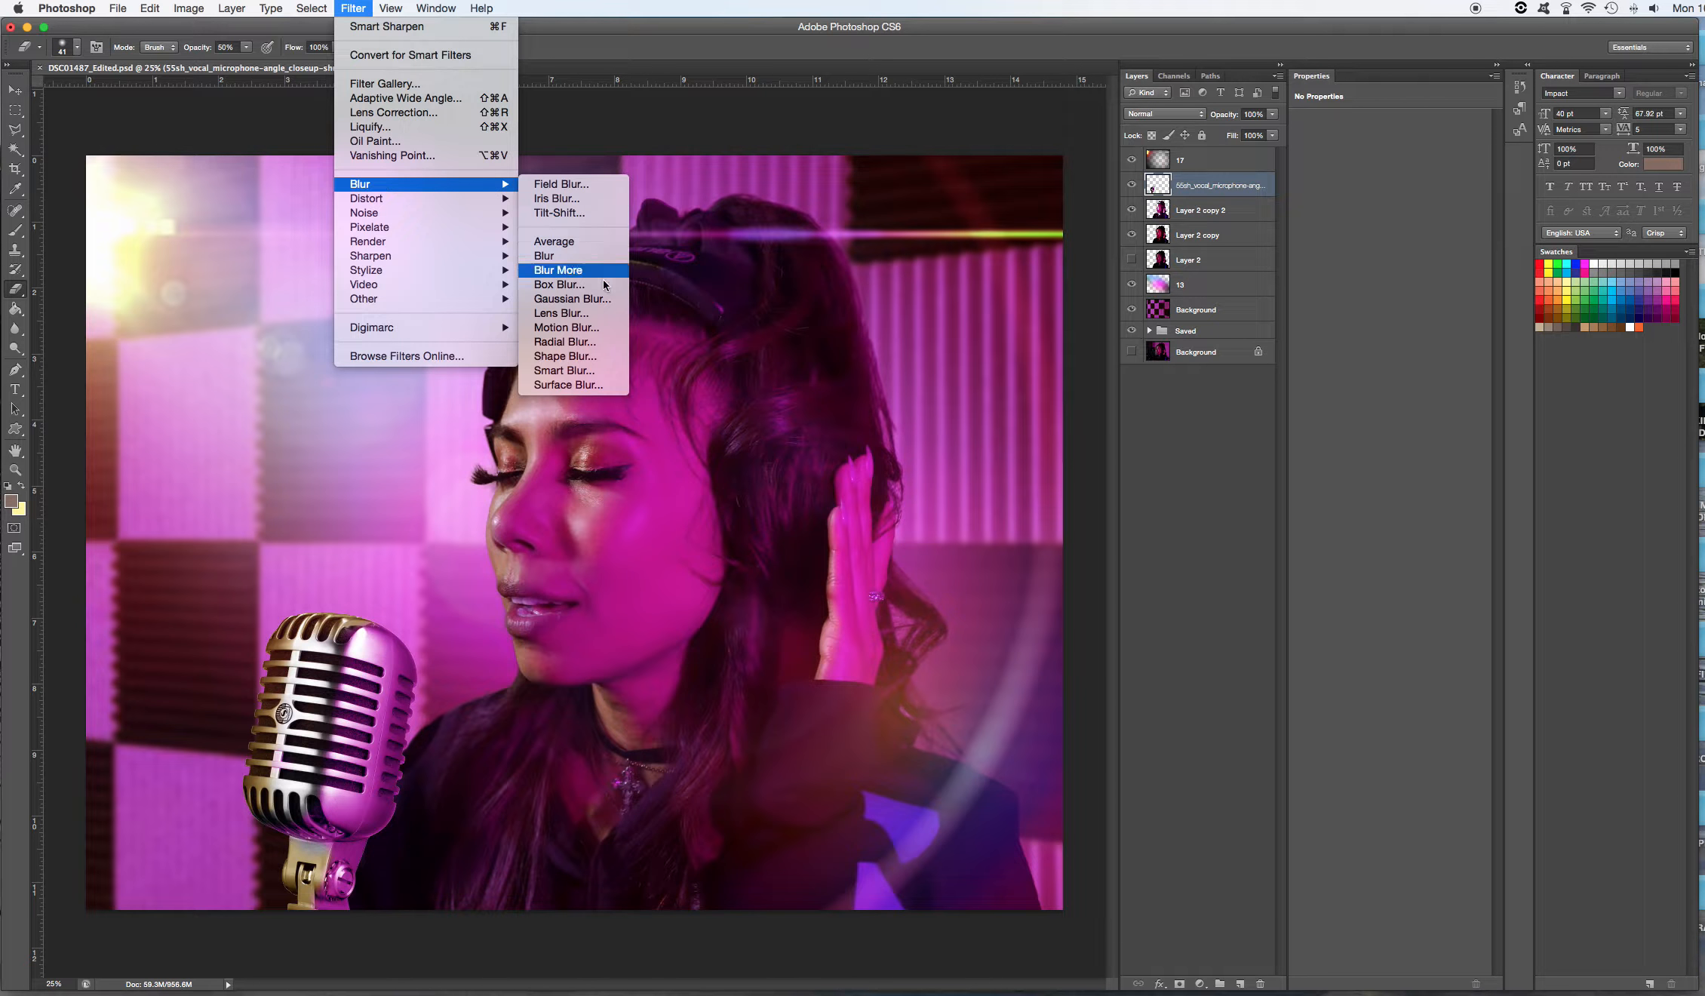
left_click(570, 299)
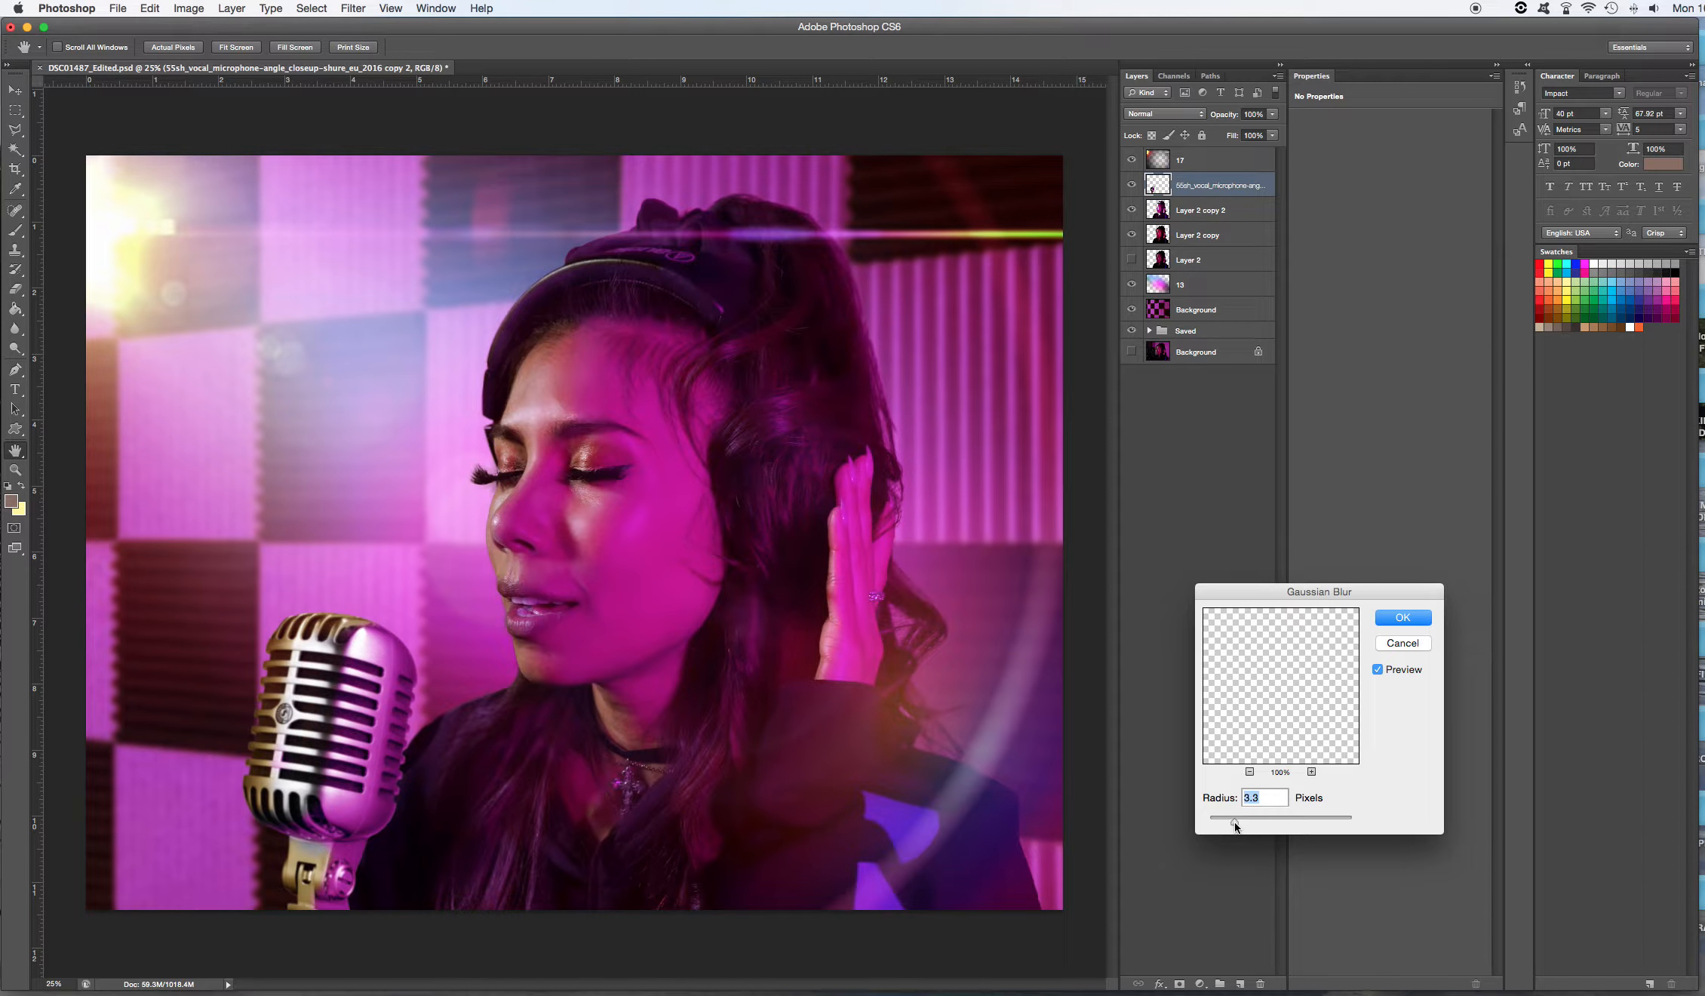
left_click_drag(1235, 822, 1204, 824)
left_click(1403, 618)
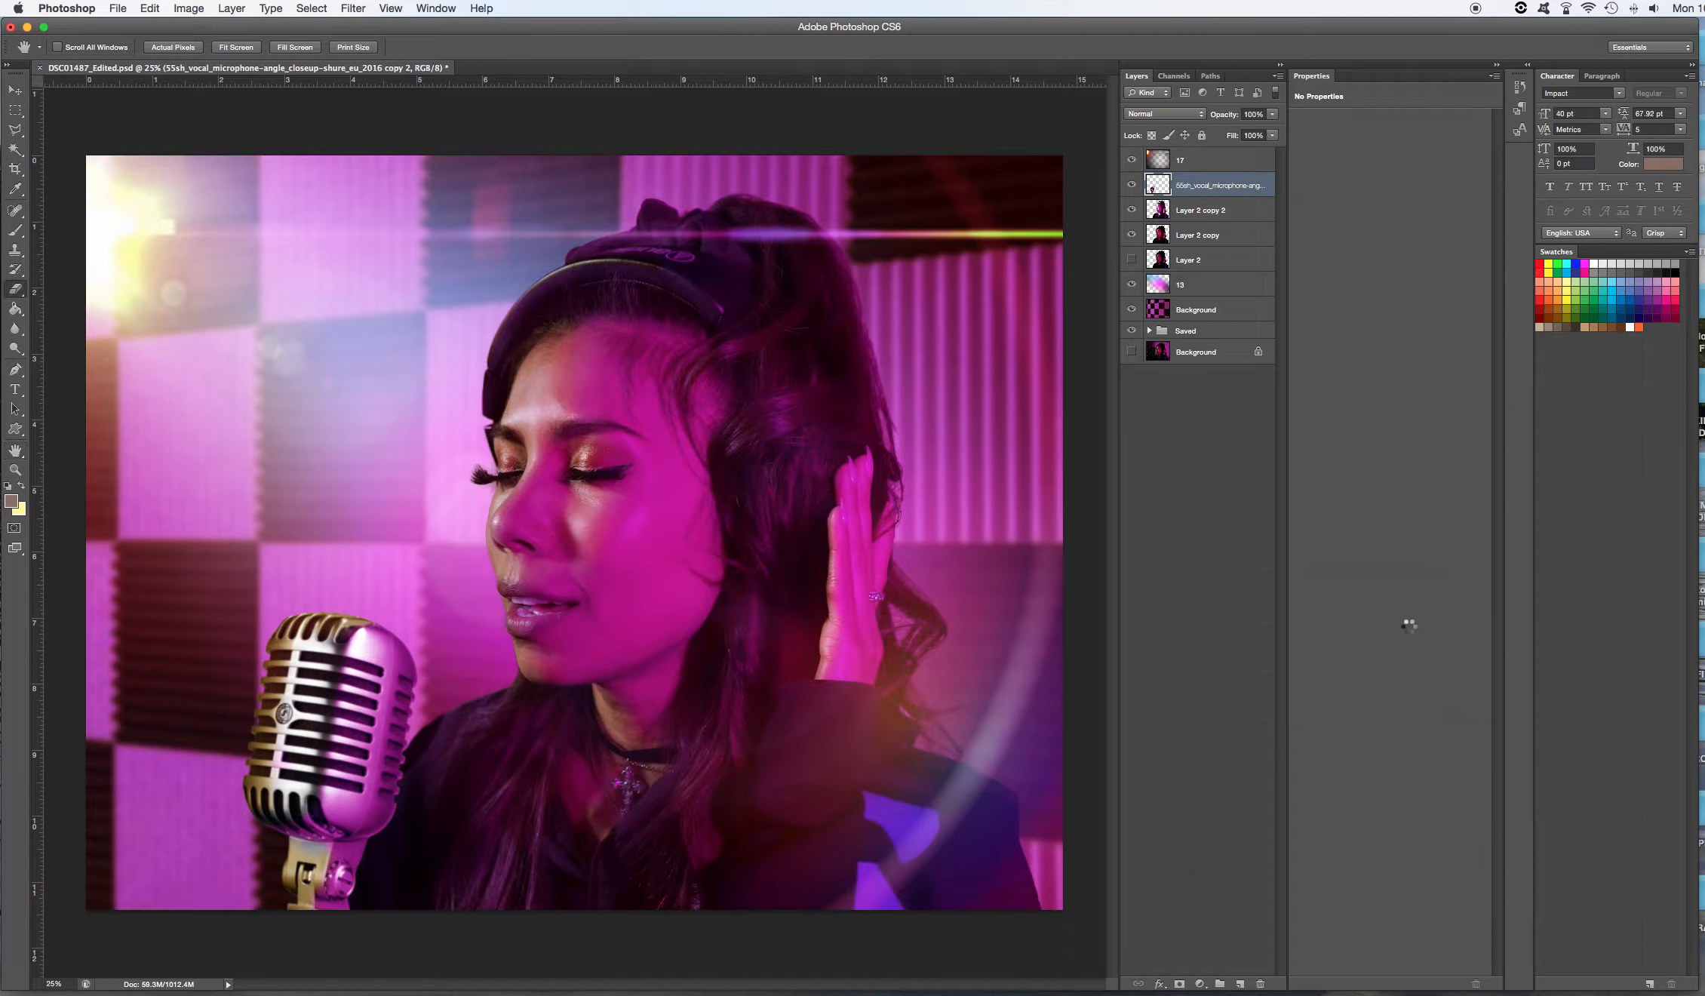
Adjust Color Balance on Layer 2 copy, shifting the midtones toward yellow and the highlights toward blue.
left_click(1199, 237)
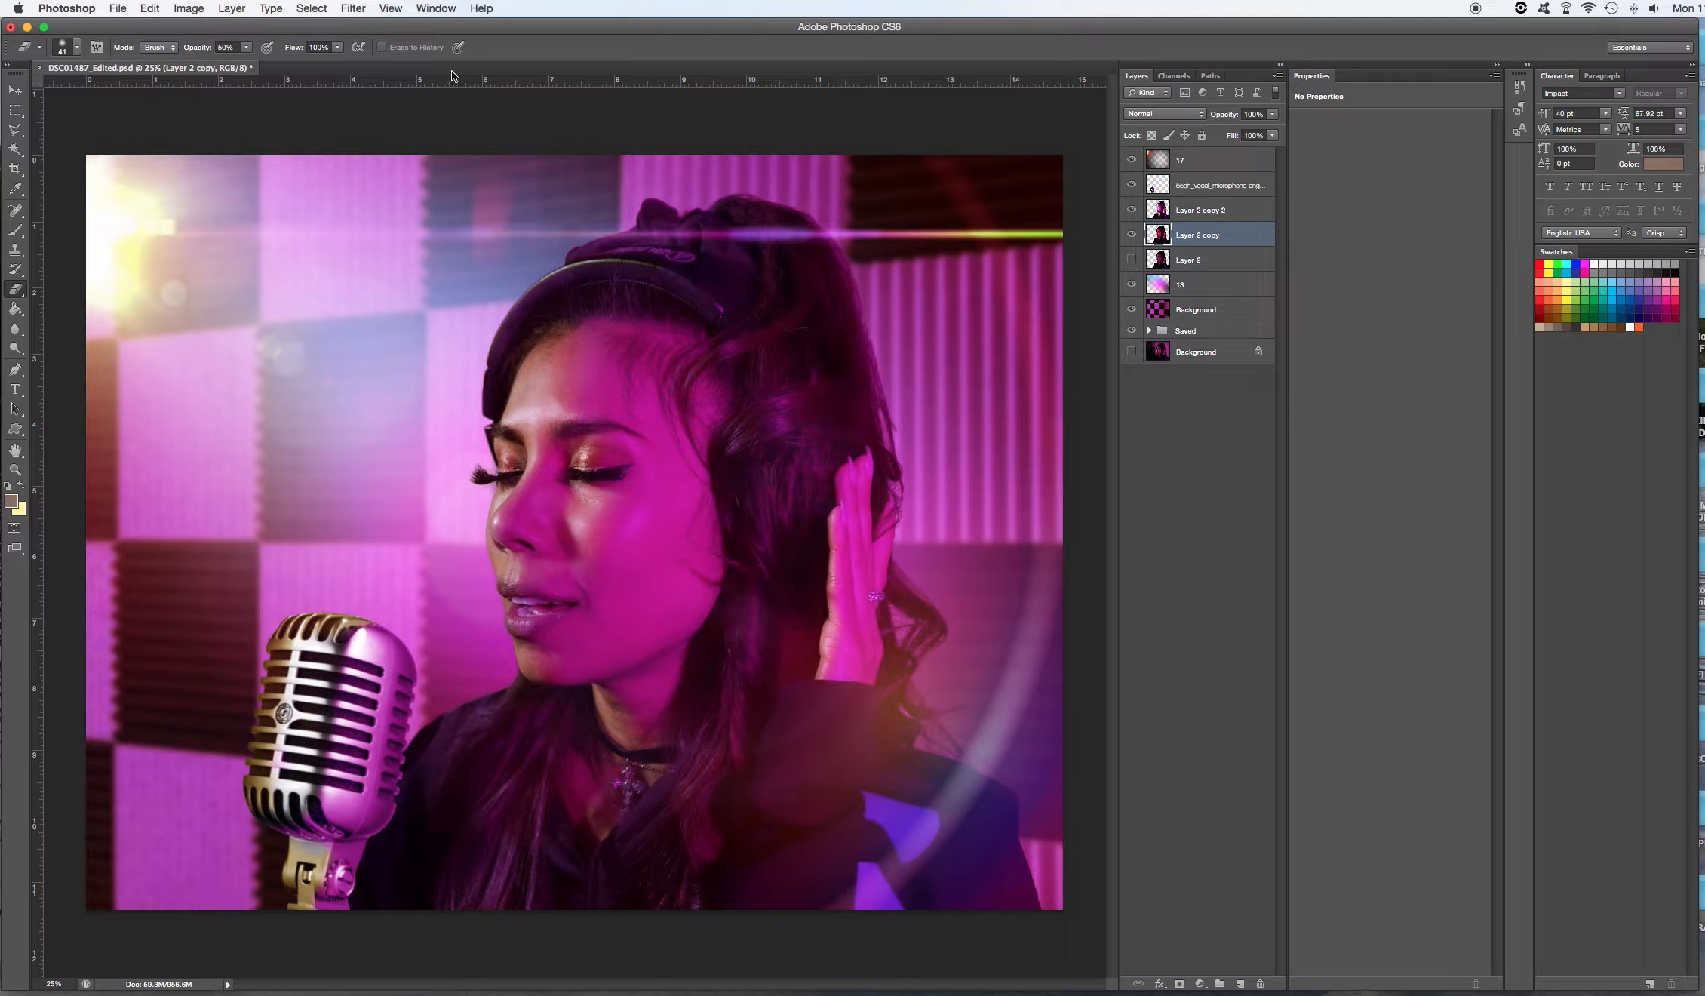
left_click(188, 8)
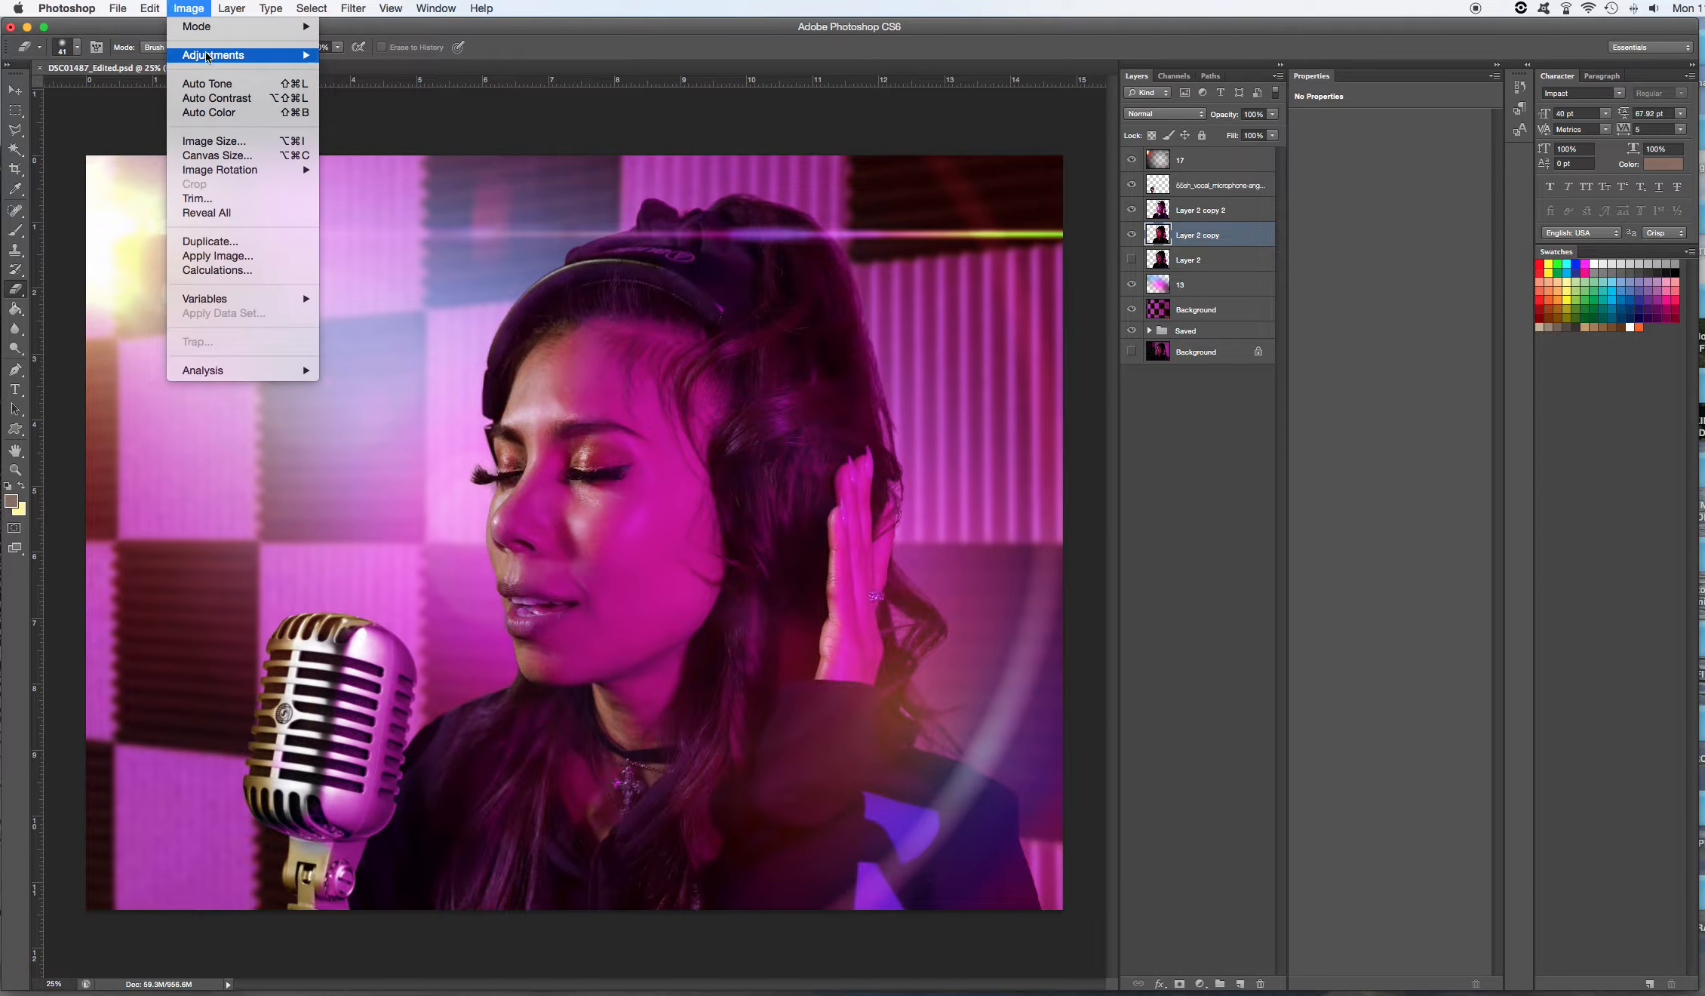
mouse_move(221, 57)
left_click(373, 154)
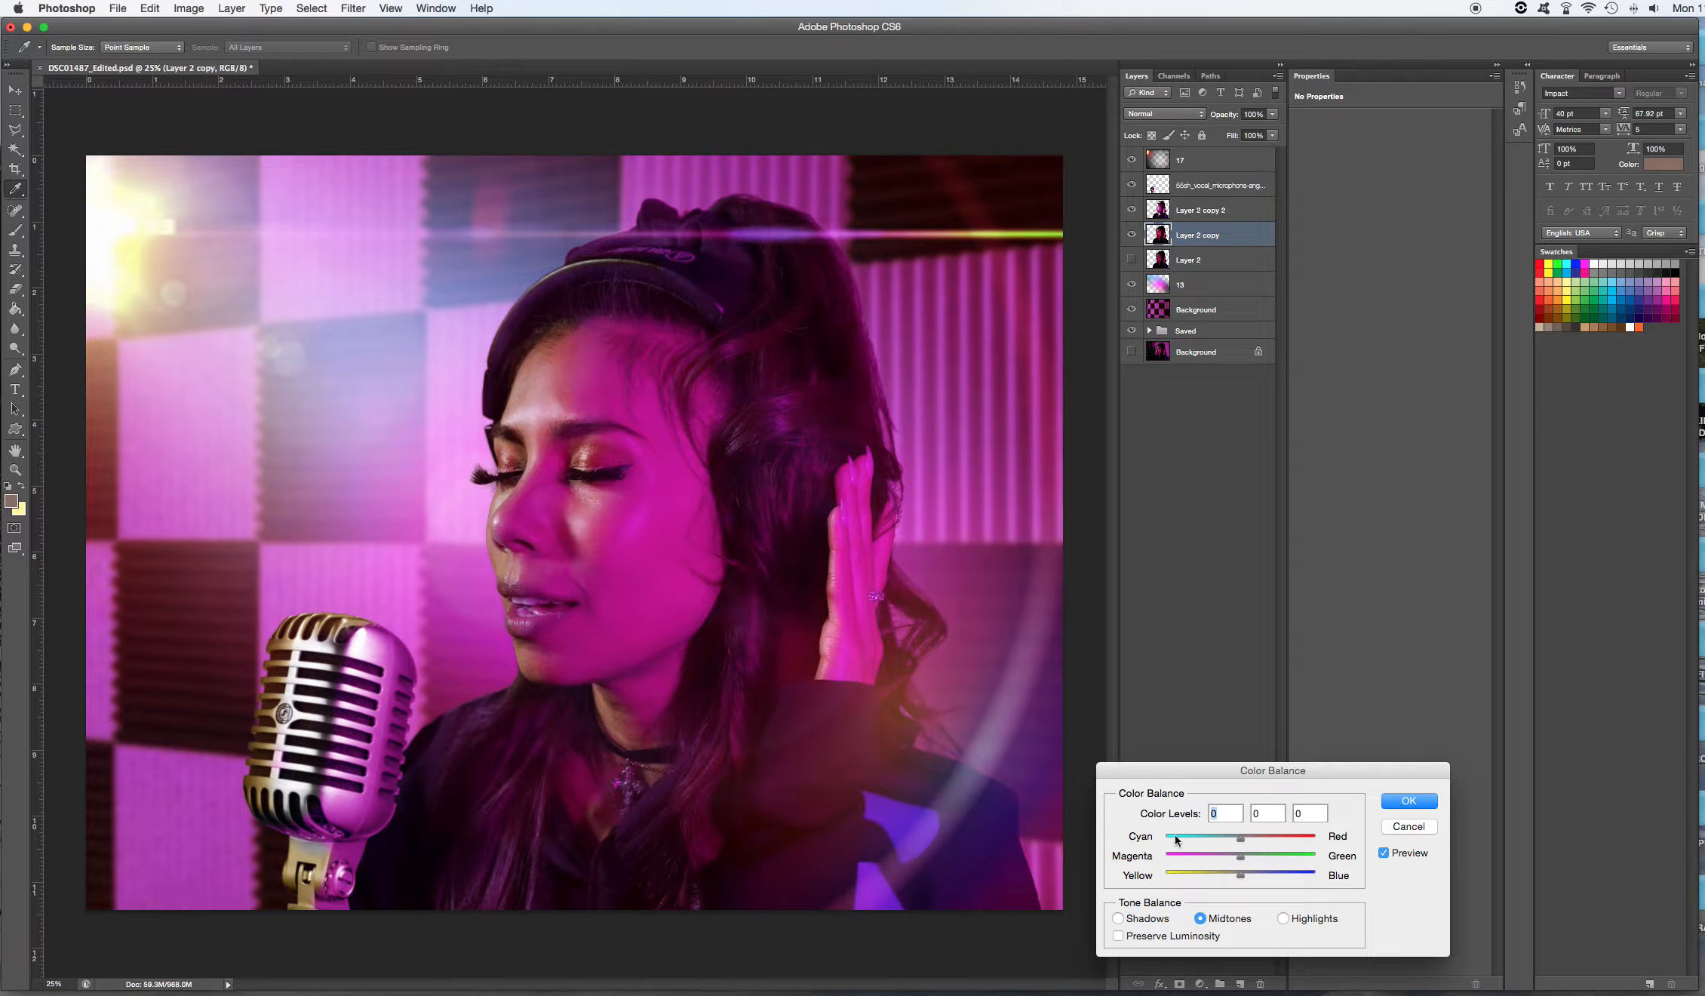
mouse_move(1242, 875)
left_mouse_down()
mouse_move(1216, 877)
mouse_move(1271, 882)
mouse_move(1204, 876)
mouse_move(1242, 880)
left_mouse_up()
left_click(1224, 874)
left_click(1285, 918)
left_click_drag(1244, 876, 1273, 881)
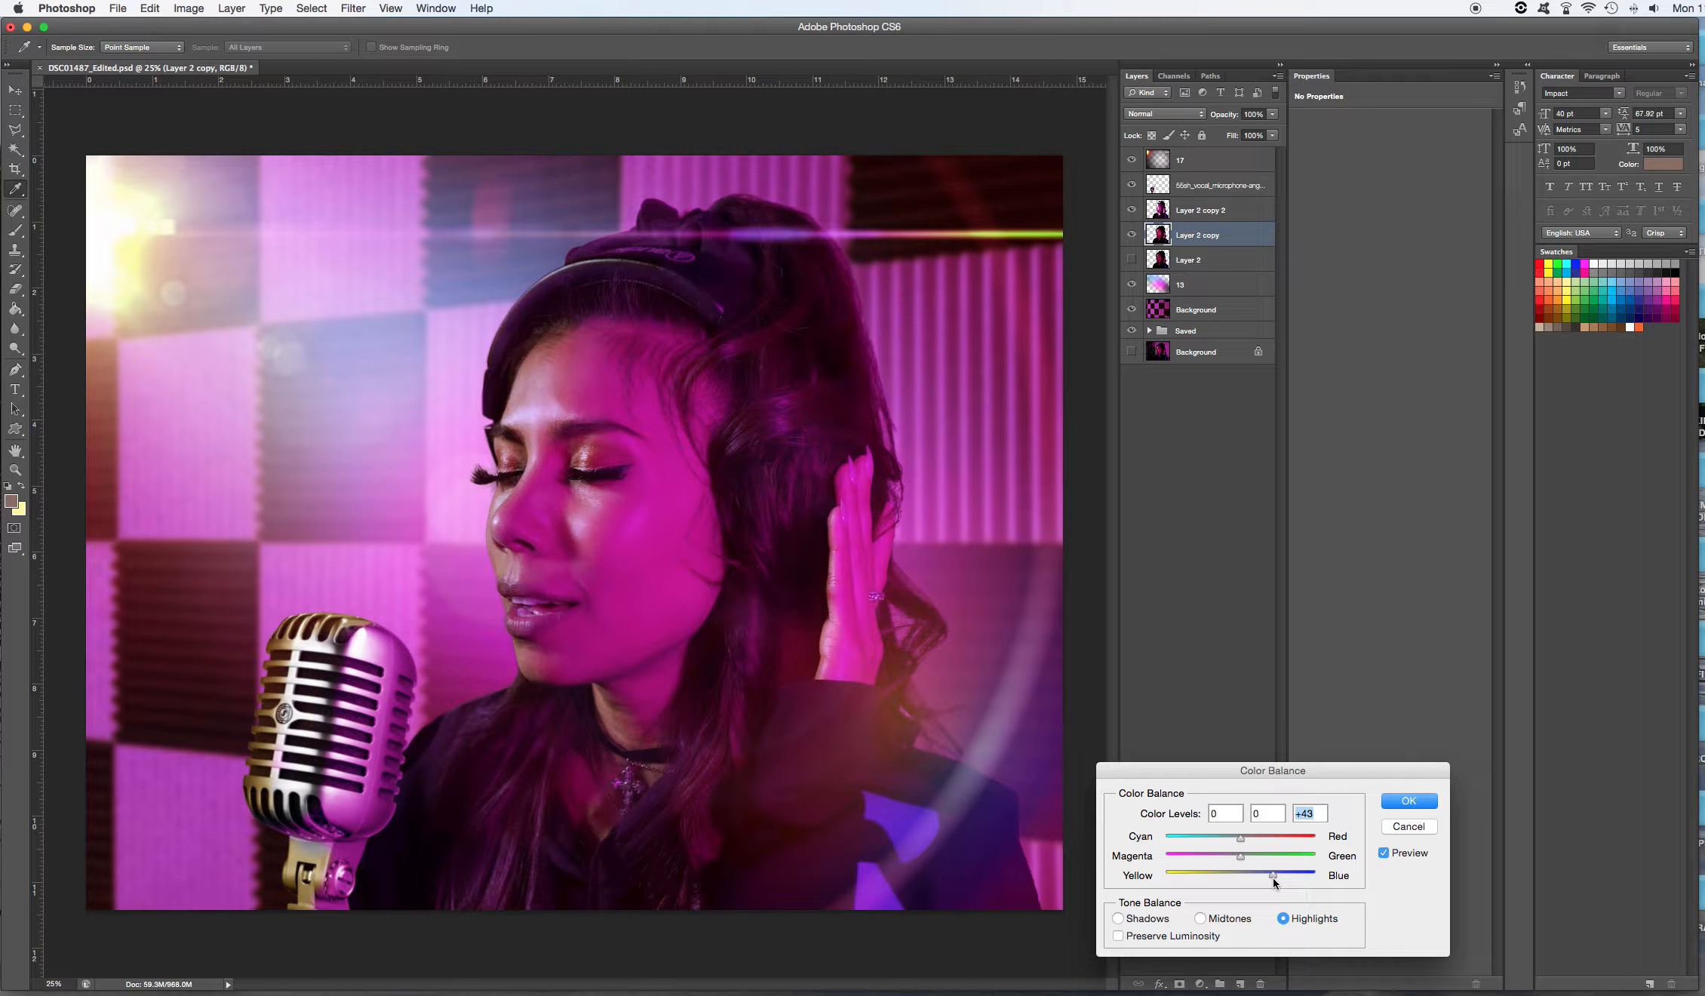
left_click_drag(1272, 878, 1260, 879)
Fine-tune the yellow-blue balance of Layer 2 copy's midtones and highlights, and apply the Color Balance adjustment.
left_click(1200, 919)
left_click_drag(1221, 885, 1228, 888)
left_click(1282, 918)
left_click_drag(1277, 880, 1265, 882)
mouse_move(1274, 882)
left_mouse_down()
mouse_move(1258, 885)
mouse_move(1274, 882)
left_mouse_up()
left_click(1200, 918)
left_click(1402, 804)
key("e")
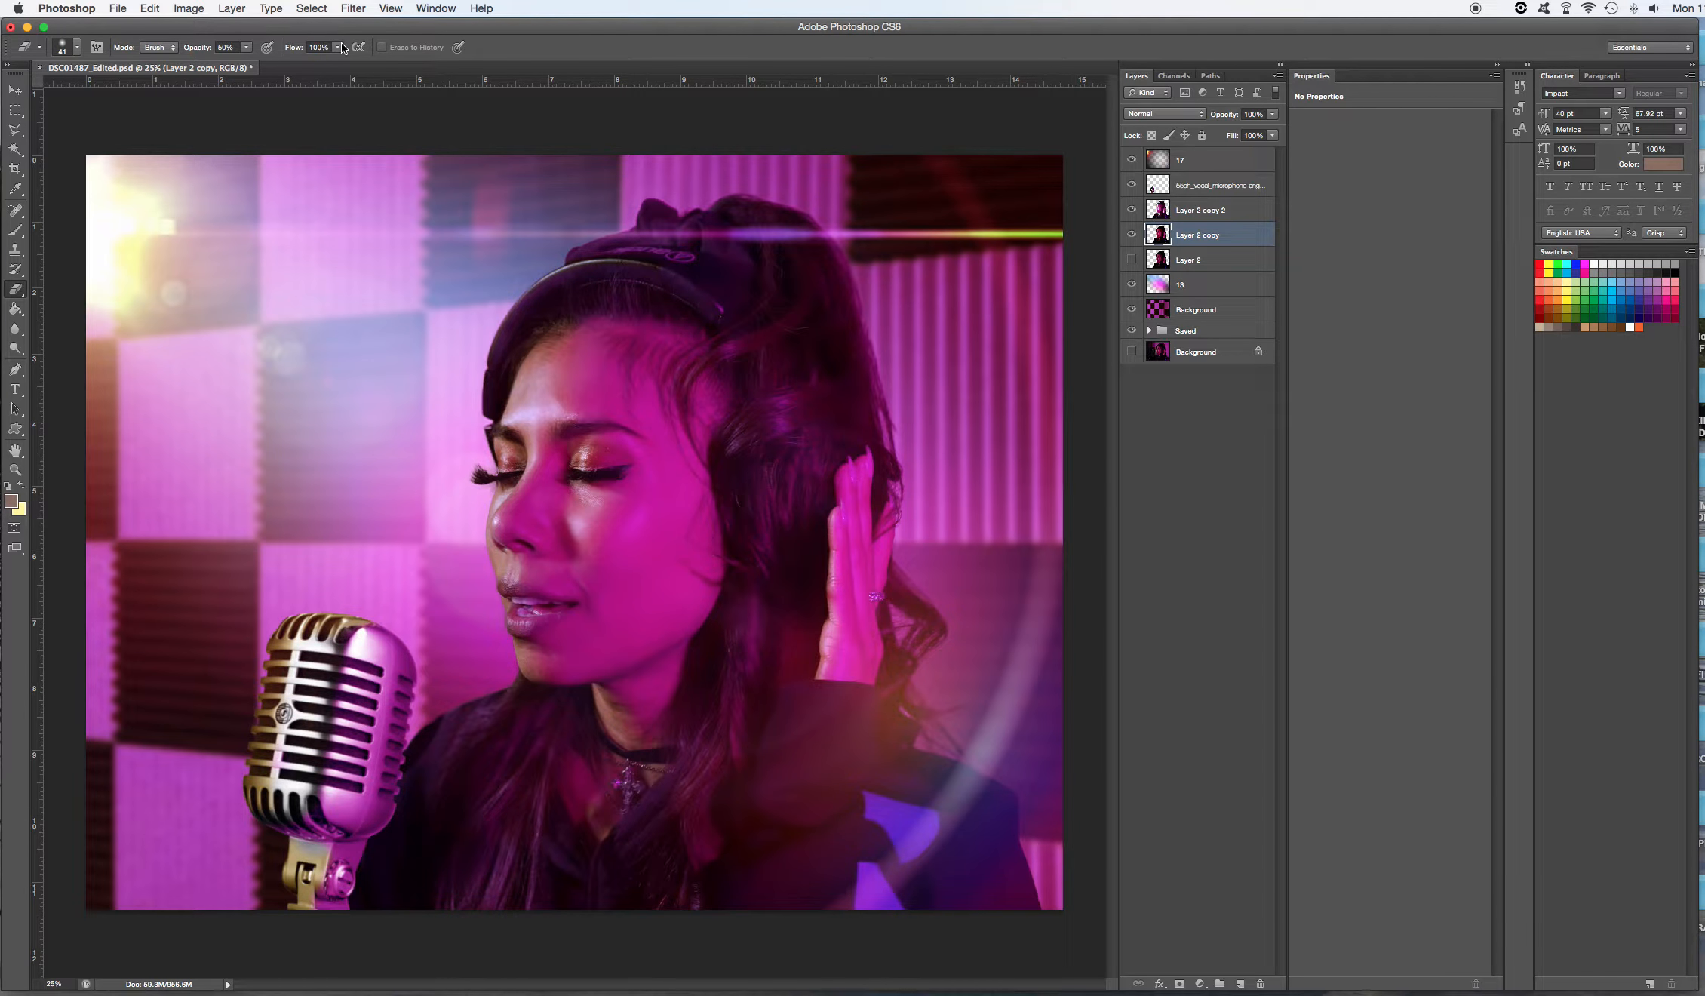
Try a Hue/Saturation adjustment on Layer 2 copy with the hue at +36, and cancel it.
left_click(188, 9)
mouse_move(249, 55)
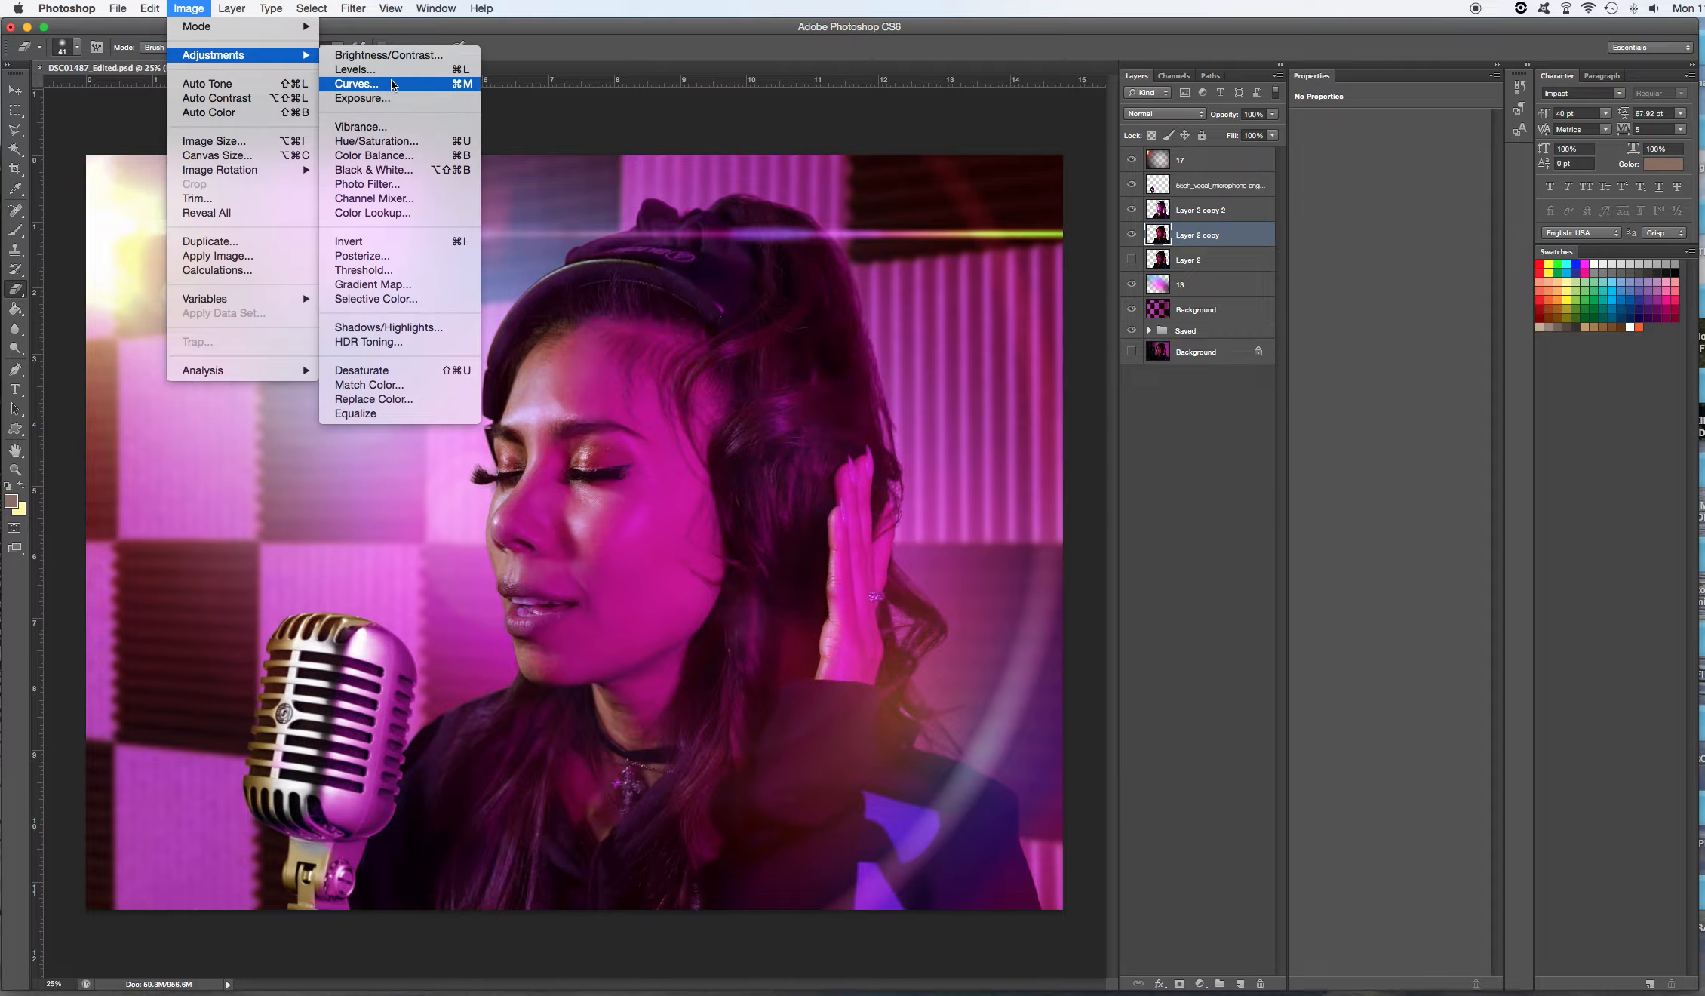
left_click(400, 142)
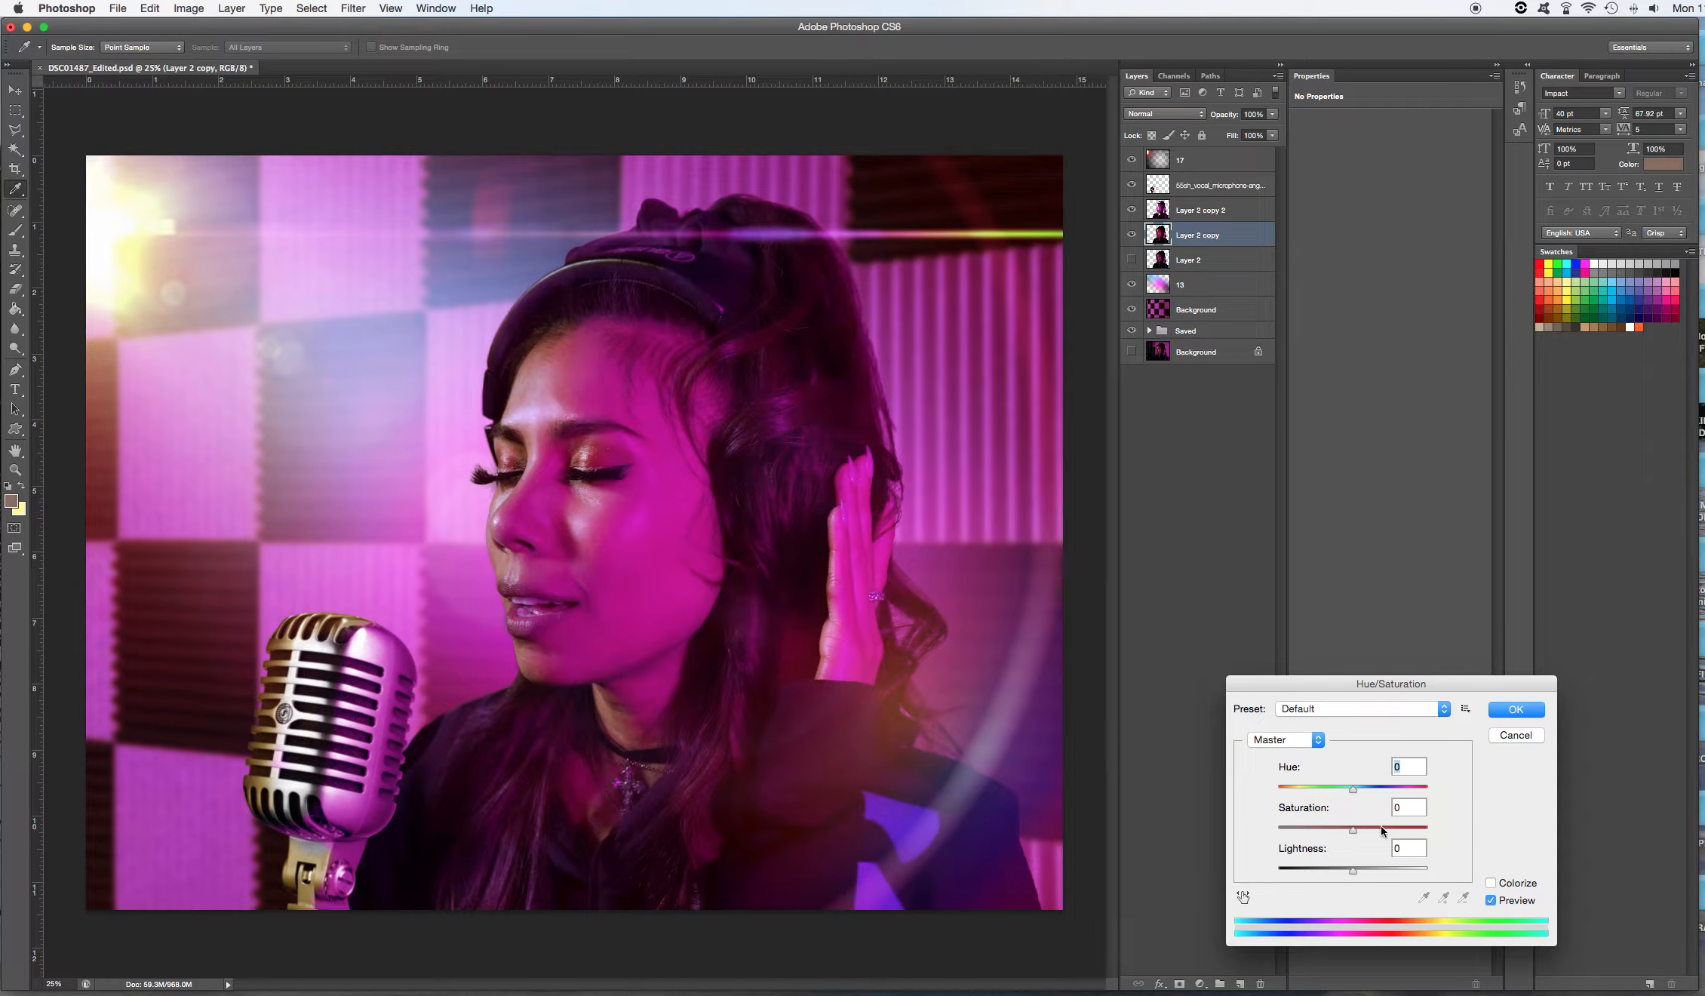
left_click_drag(1358, 830, 1385, 831)
left_click_drag(1363, 832, 1380, 793)
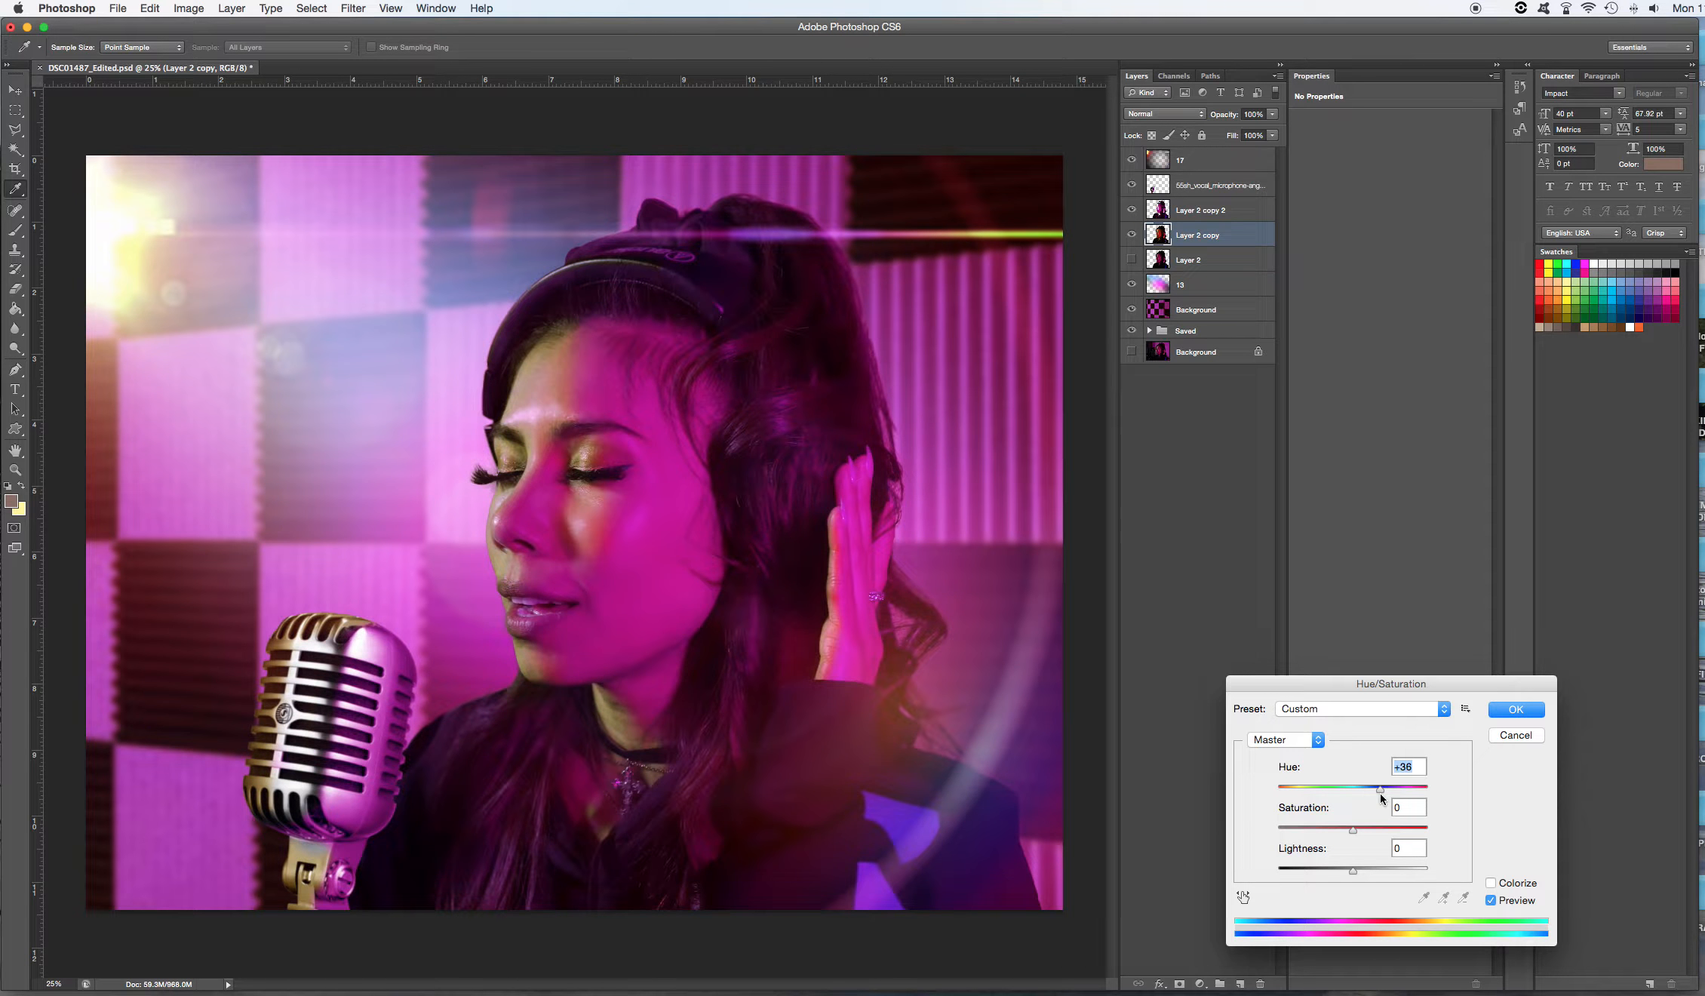
left_click(1491, 740)
key("e")
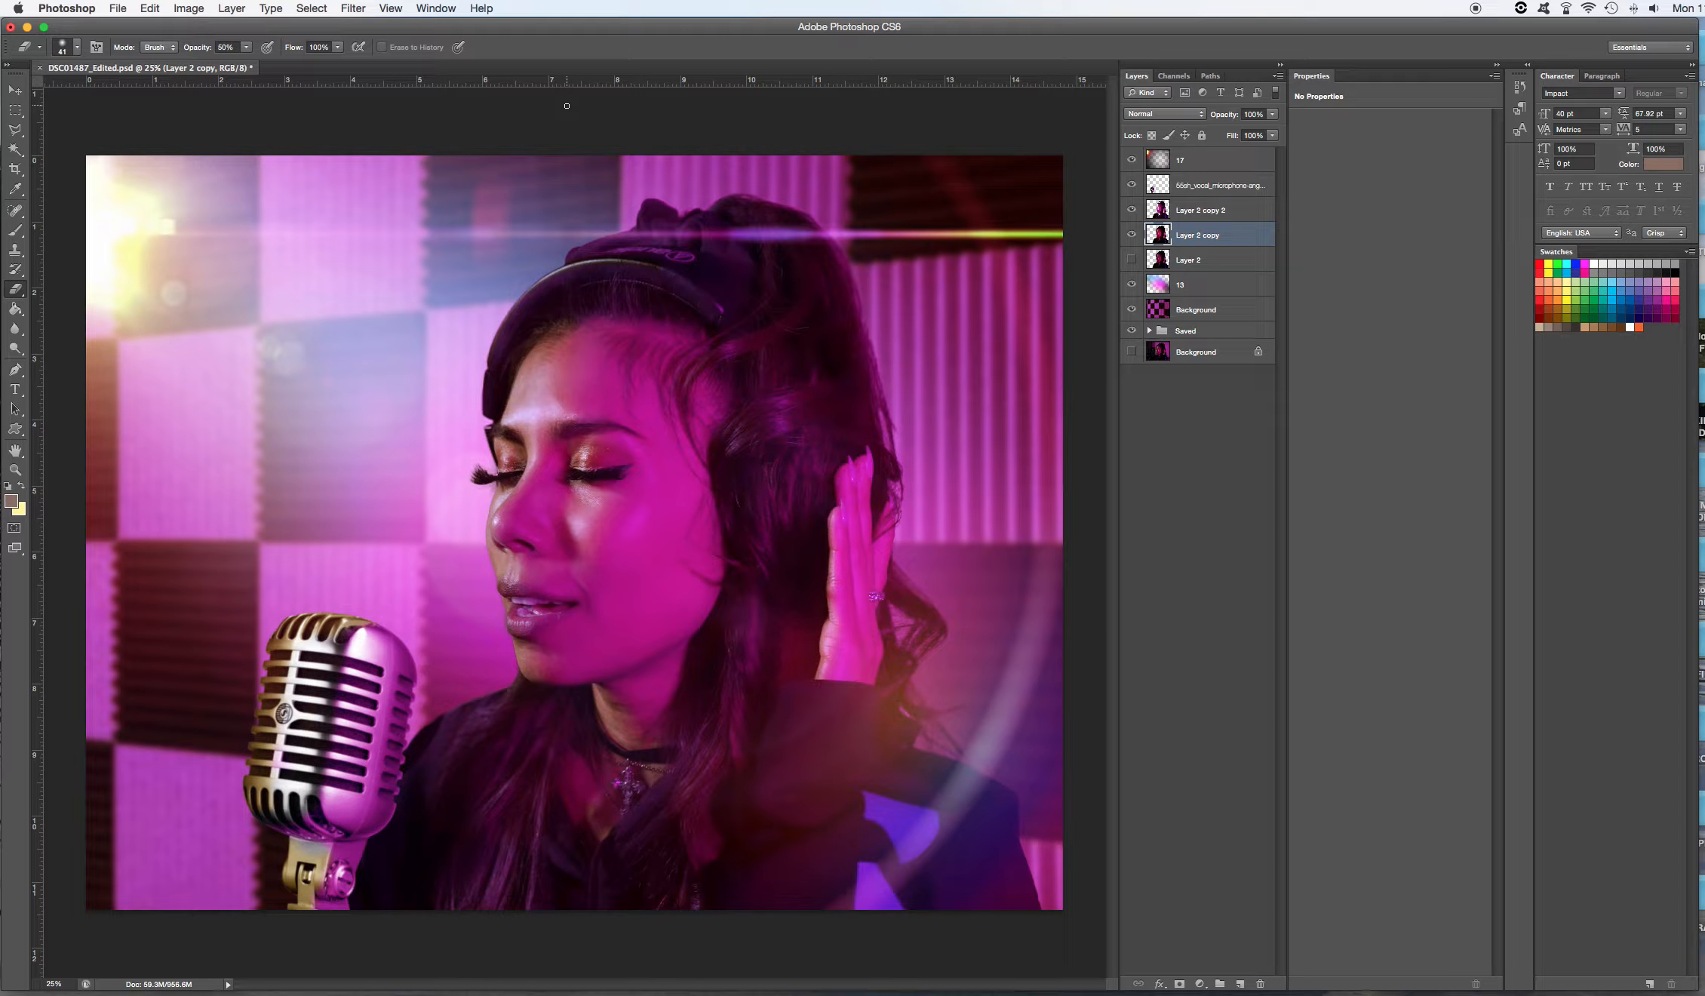
Brighten the midtones of Layer 2 copy slightly with Levels.
left_click(198, 8)
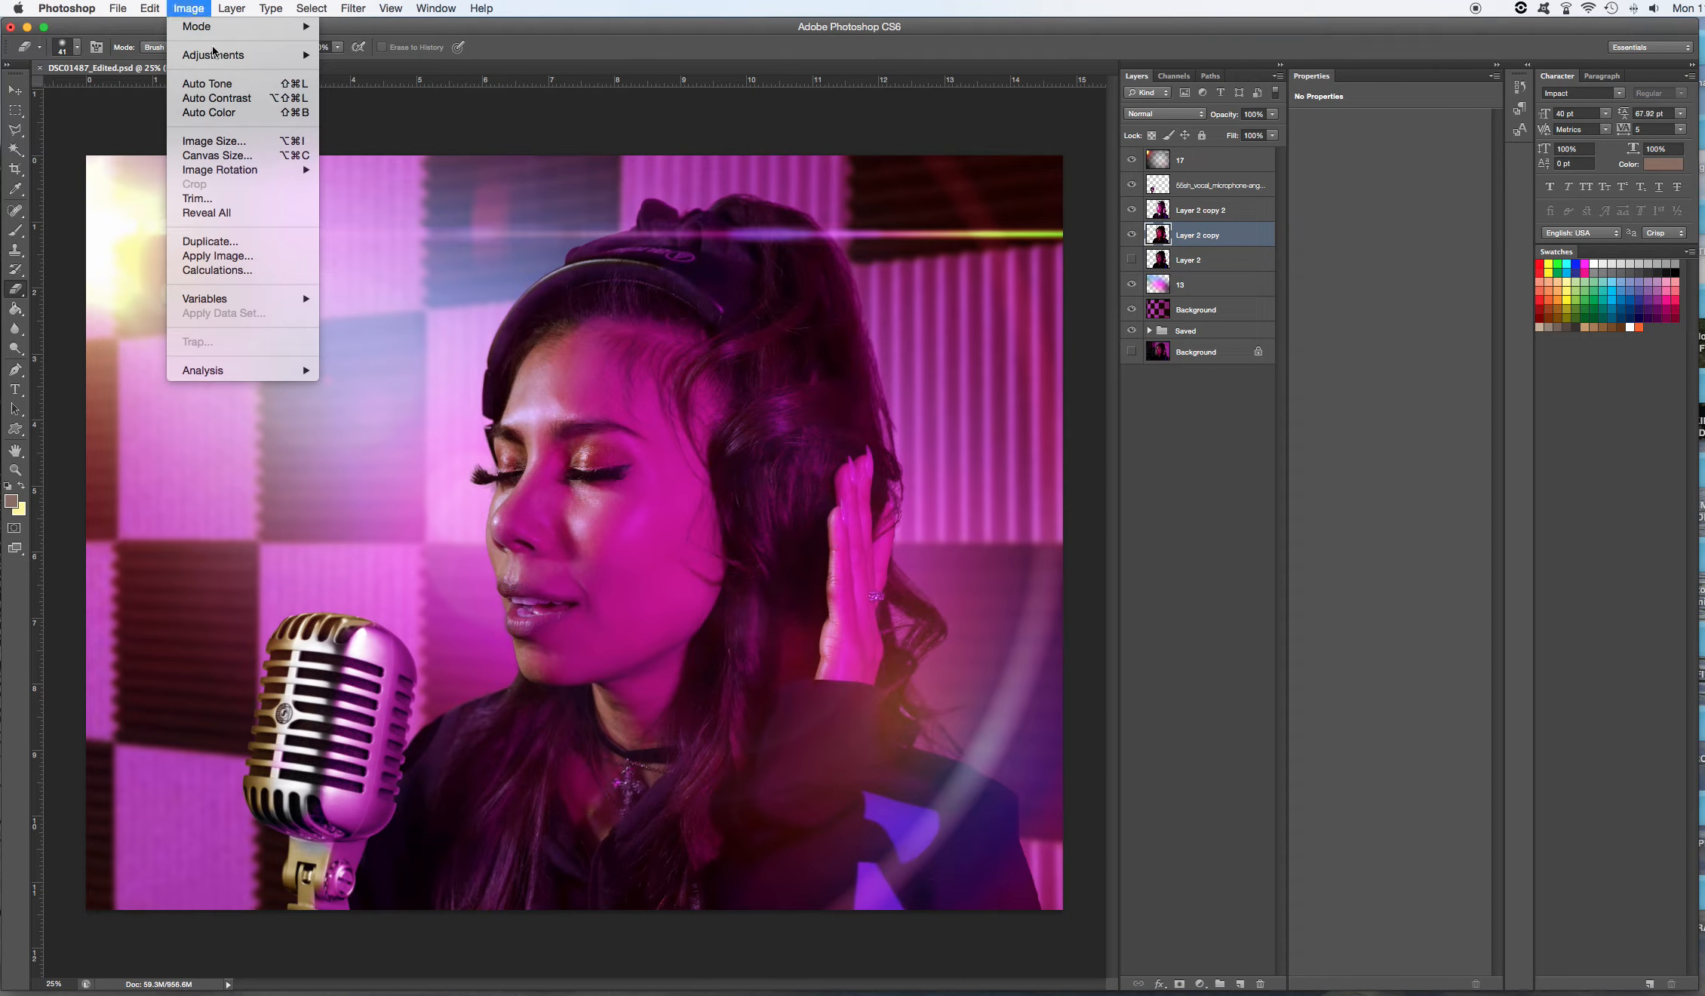
mouse_move(217, 55)
left_click(362, 70)
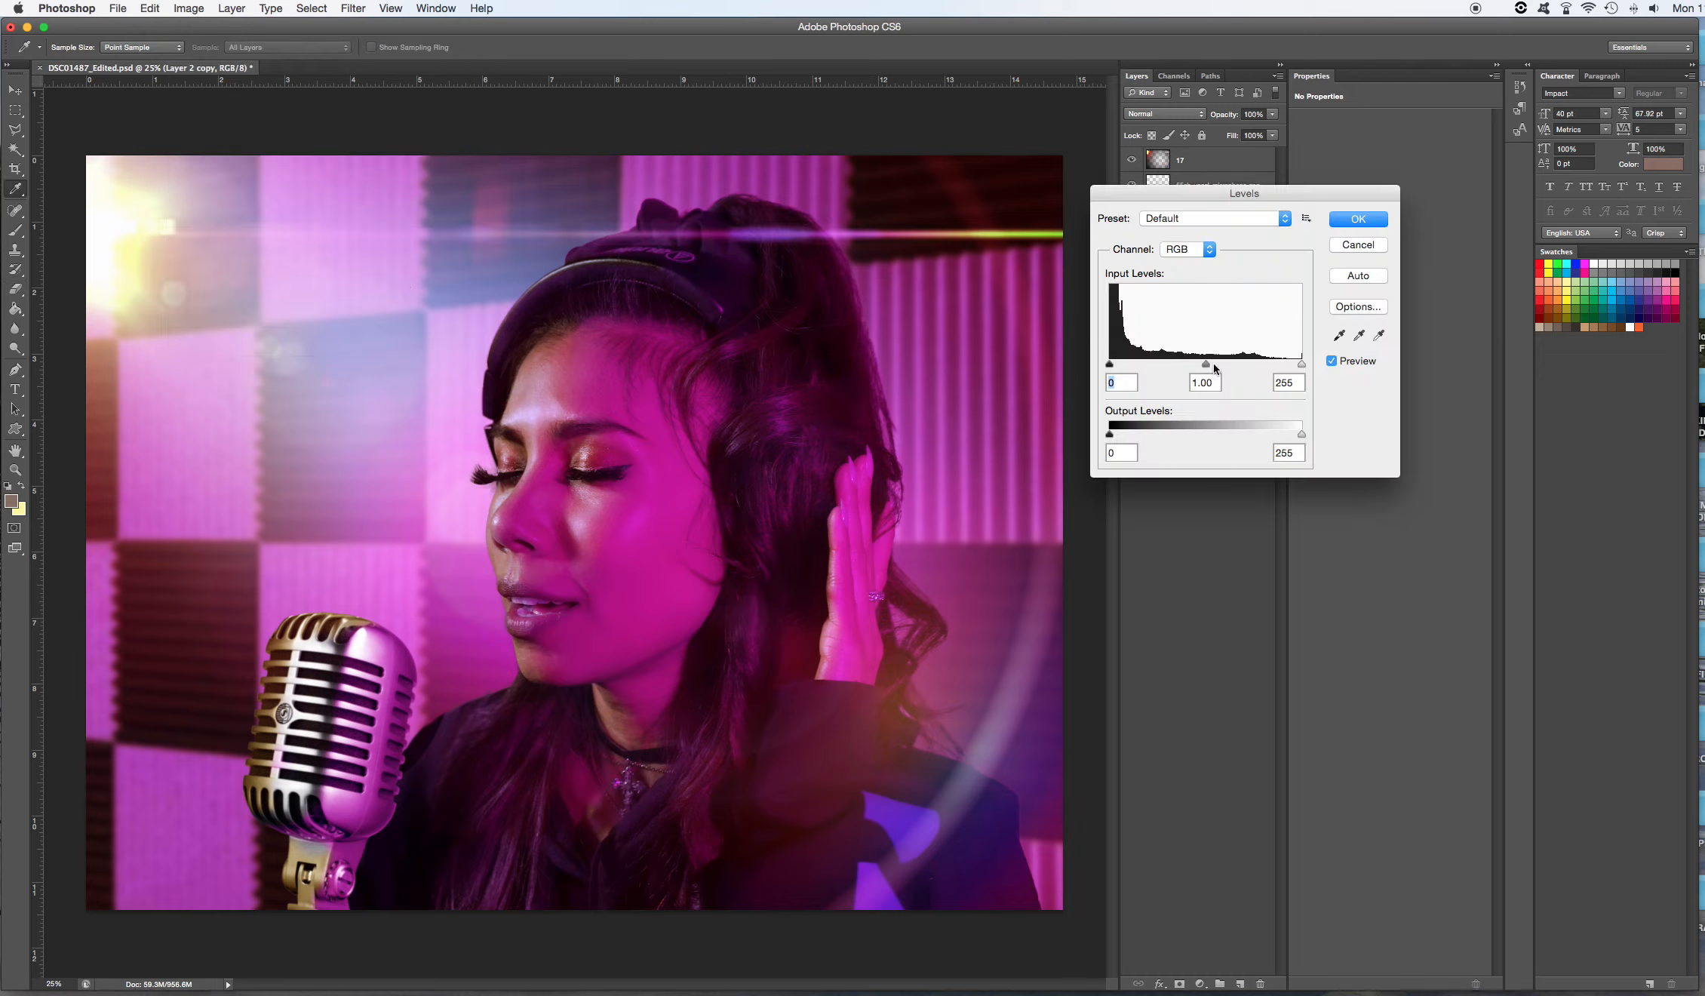
mouse_move(1206, 366)
left_mouse_down()
mouse_move(1166, 372)
mouse_move(1200, 367)
left_mouse_up()
left_click(1355, 220)
key("e")
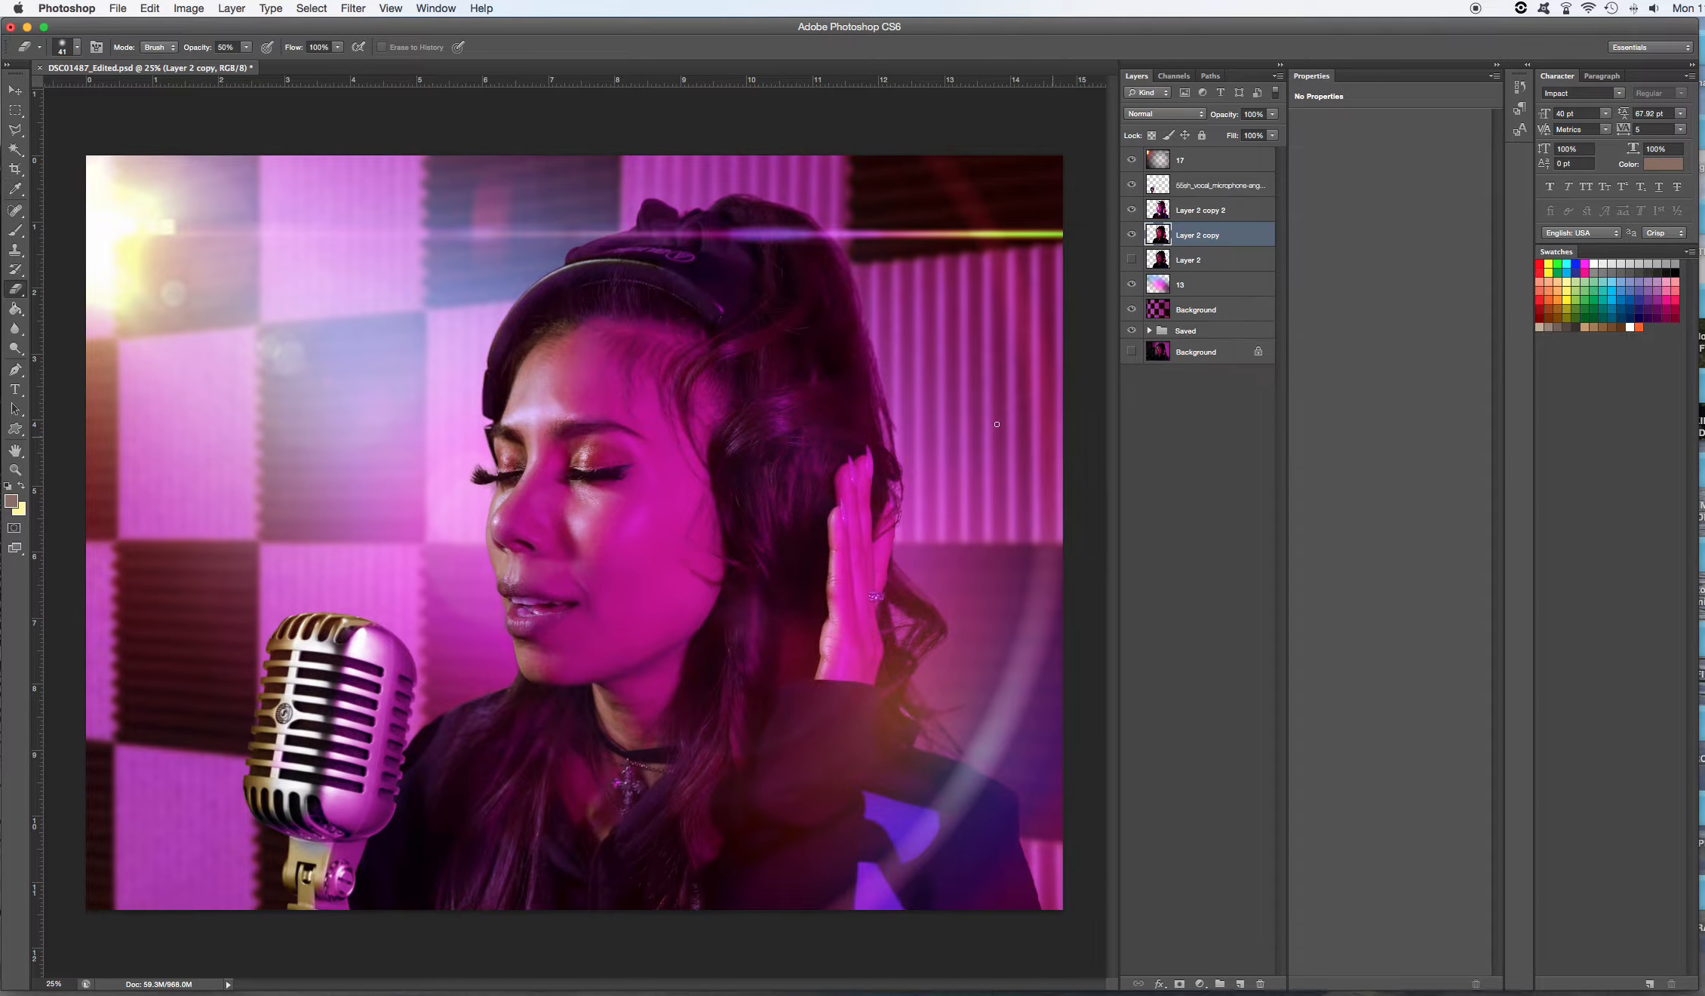
Apply Color Balance to Layer 2 copy's midtones with slight shifts toward yellow and magenta.
left_click(189, 9)
mouse_move(220, 58)
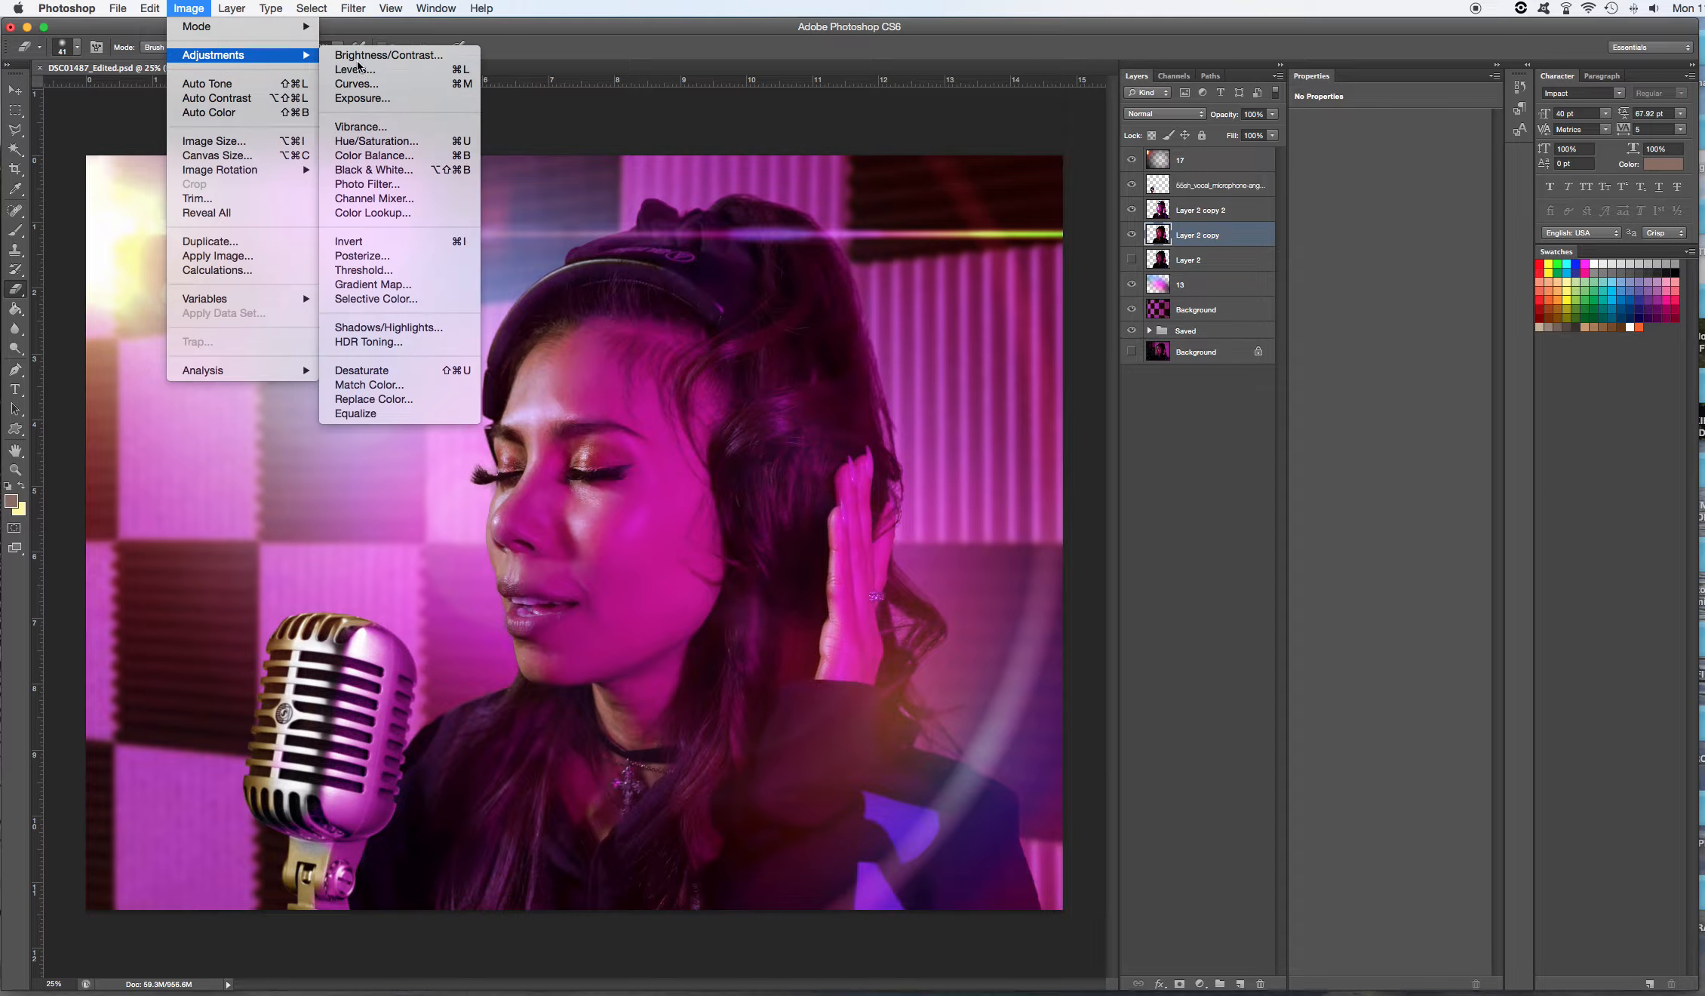
left_click(400, 155)
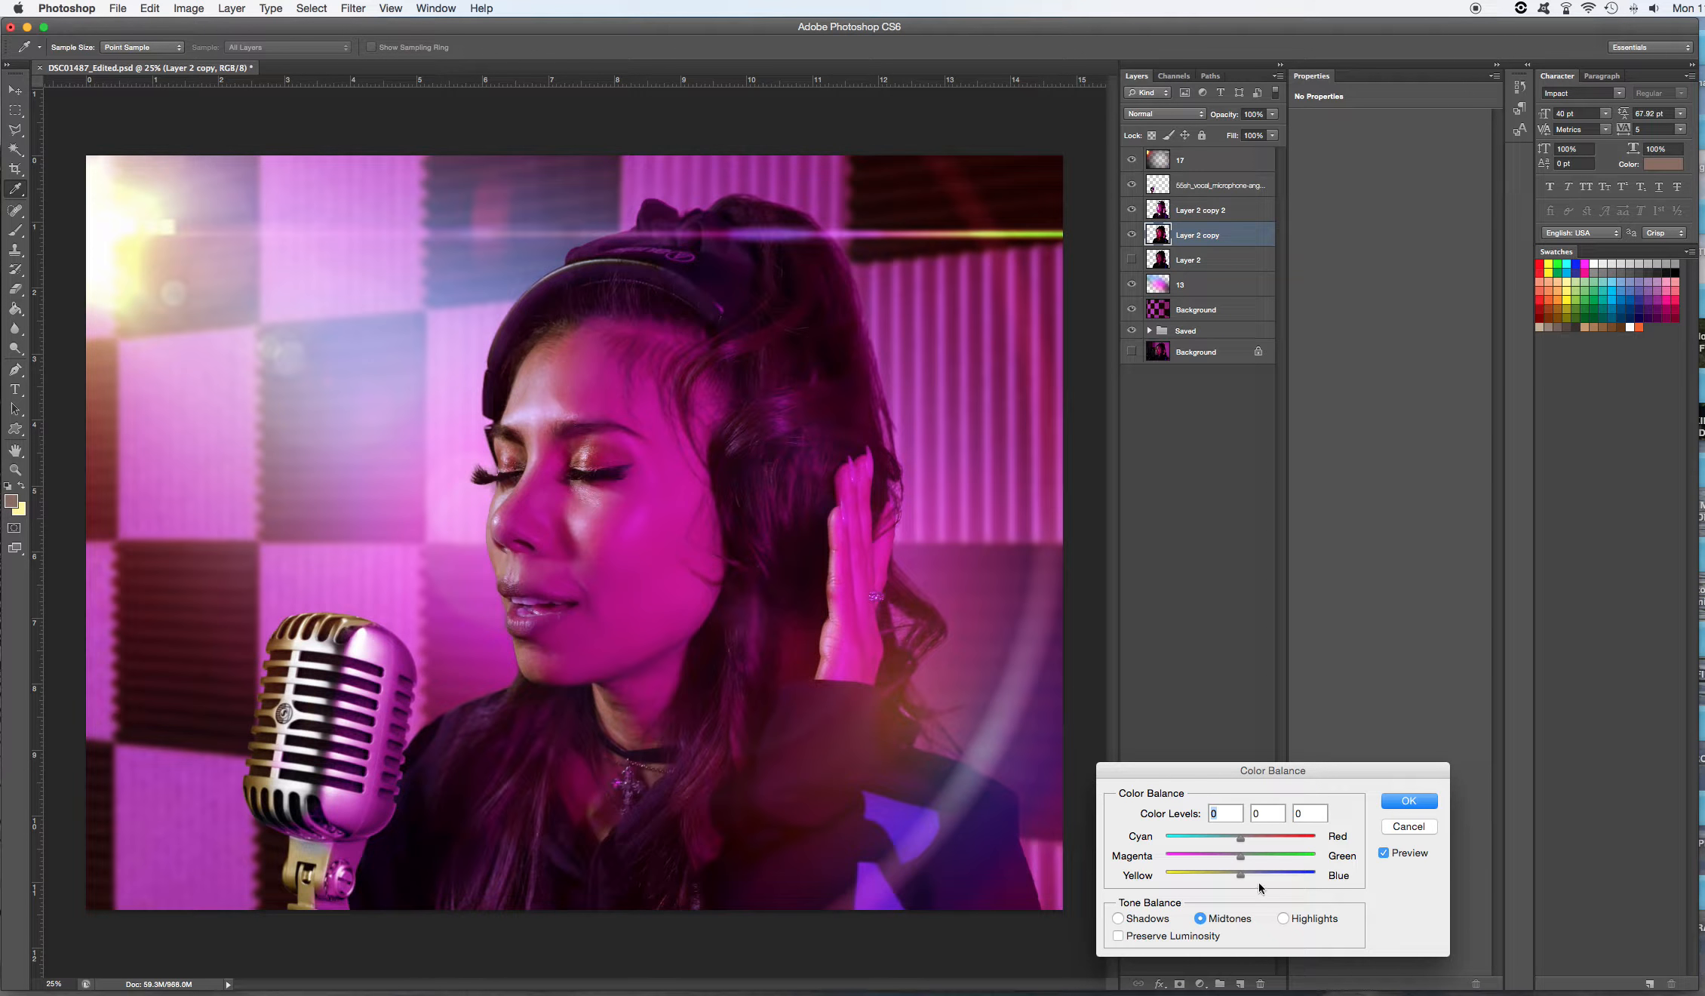
left_click_drag(1242, 874, 1232, 878)
left_click_drag(1241, 858, 1235, 859)
left_click_drag(1226, 878, 1234, 879)
left_click_drag(1227, 875, 1233, 875)
left_click(1405, 801)
key("e")
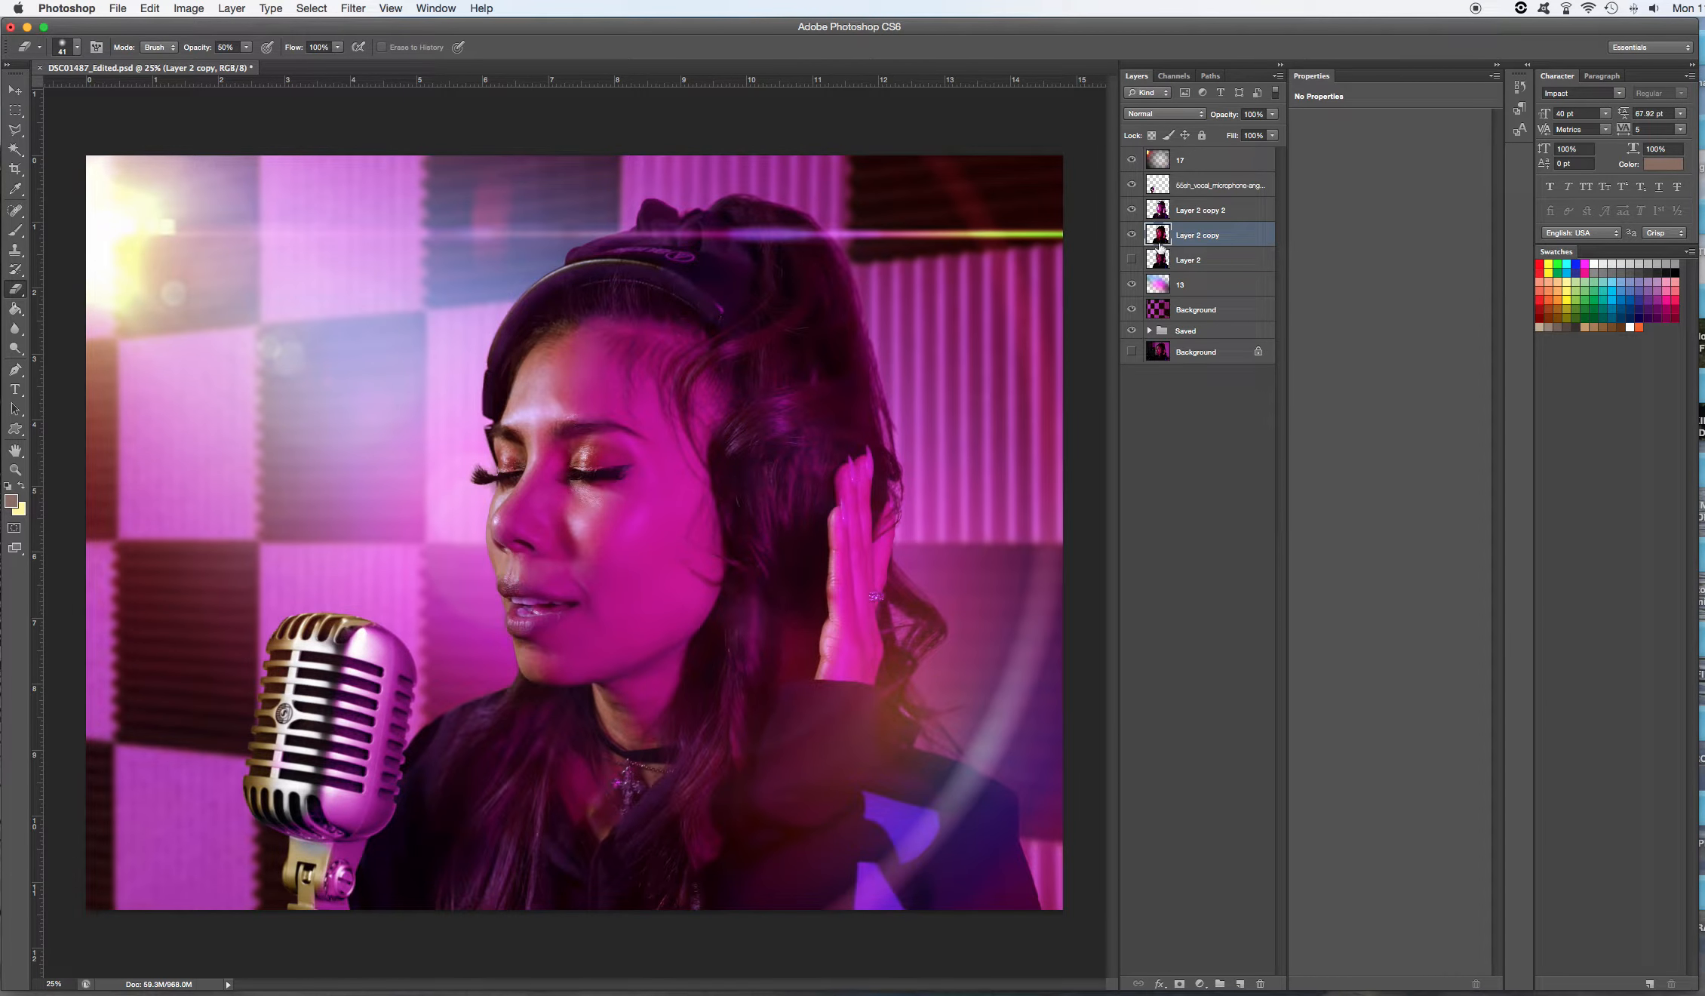
Compare the adjusted Layer 2 copy with the original Layer 2 by toggling their visibility.
left_click(1131, 235)
left_click(1131, 261)
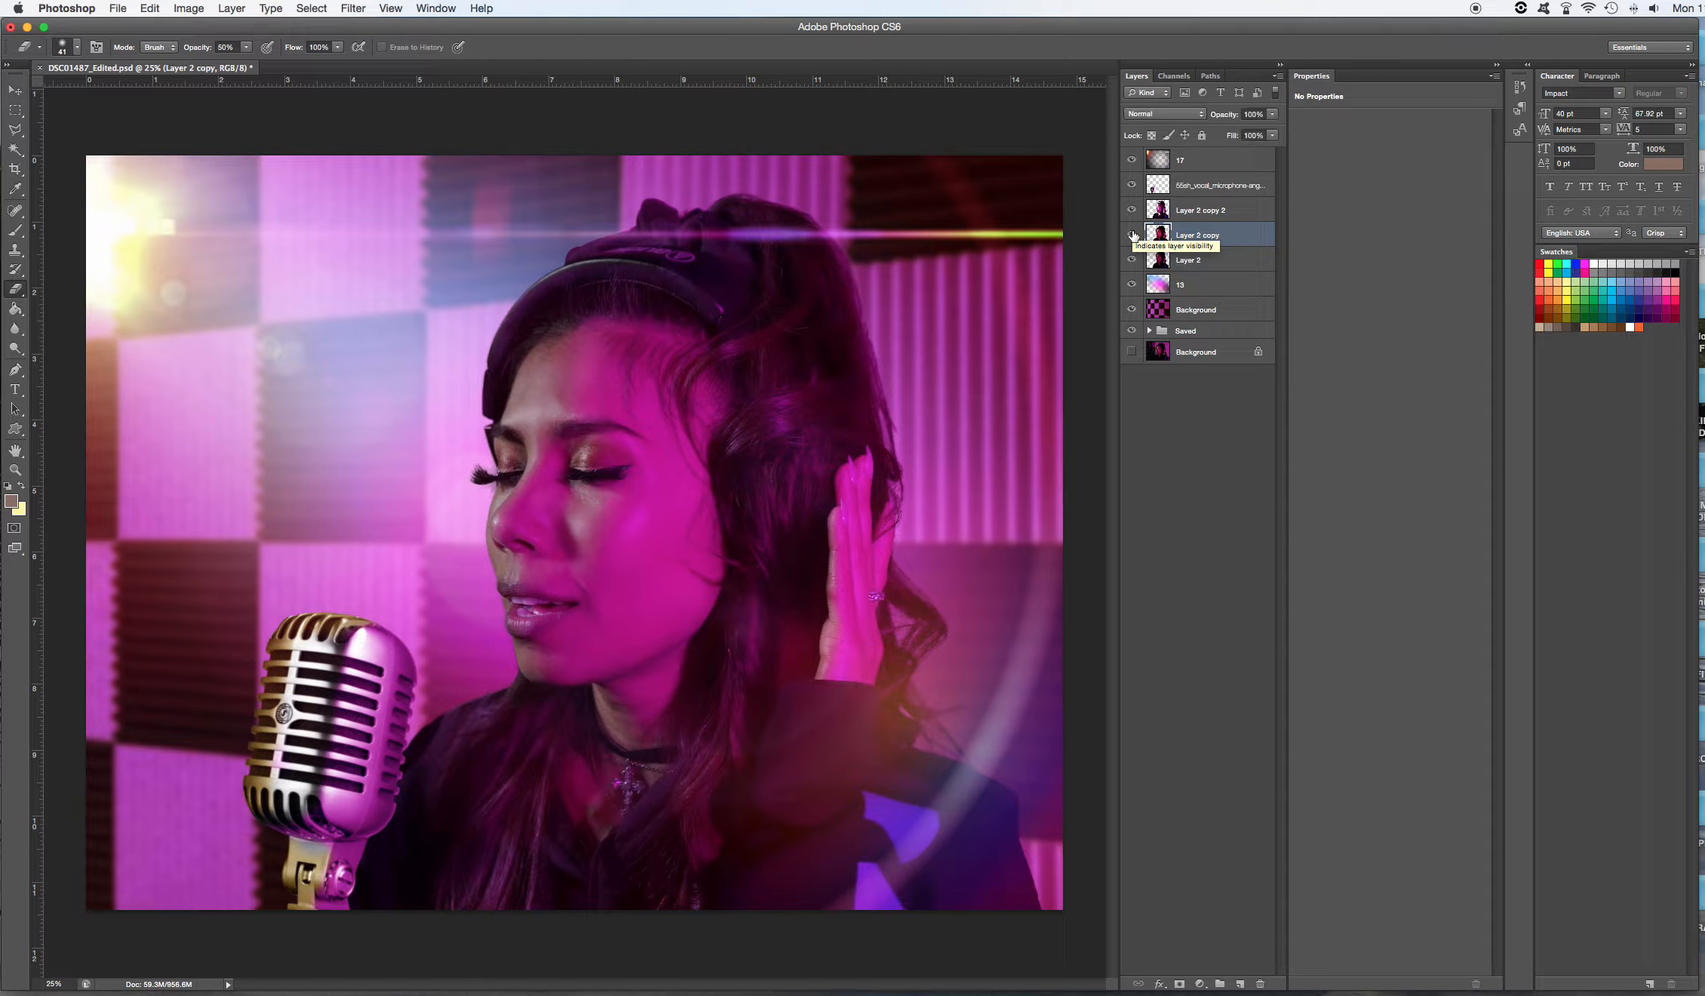
left_click(1131, 236)
left_click(1132, 235)
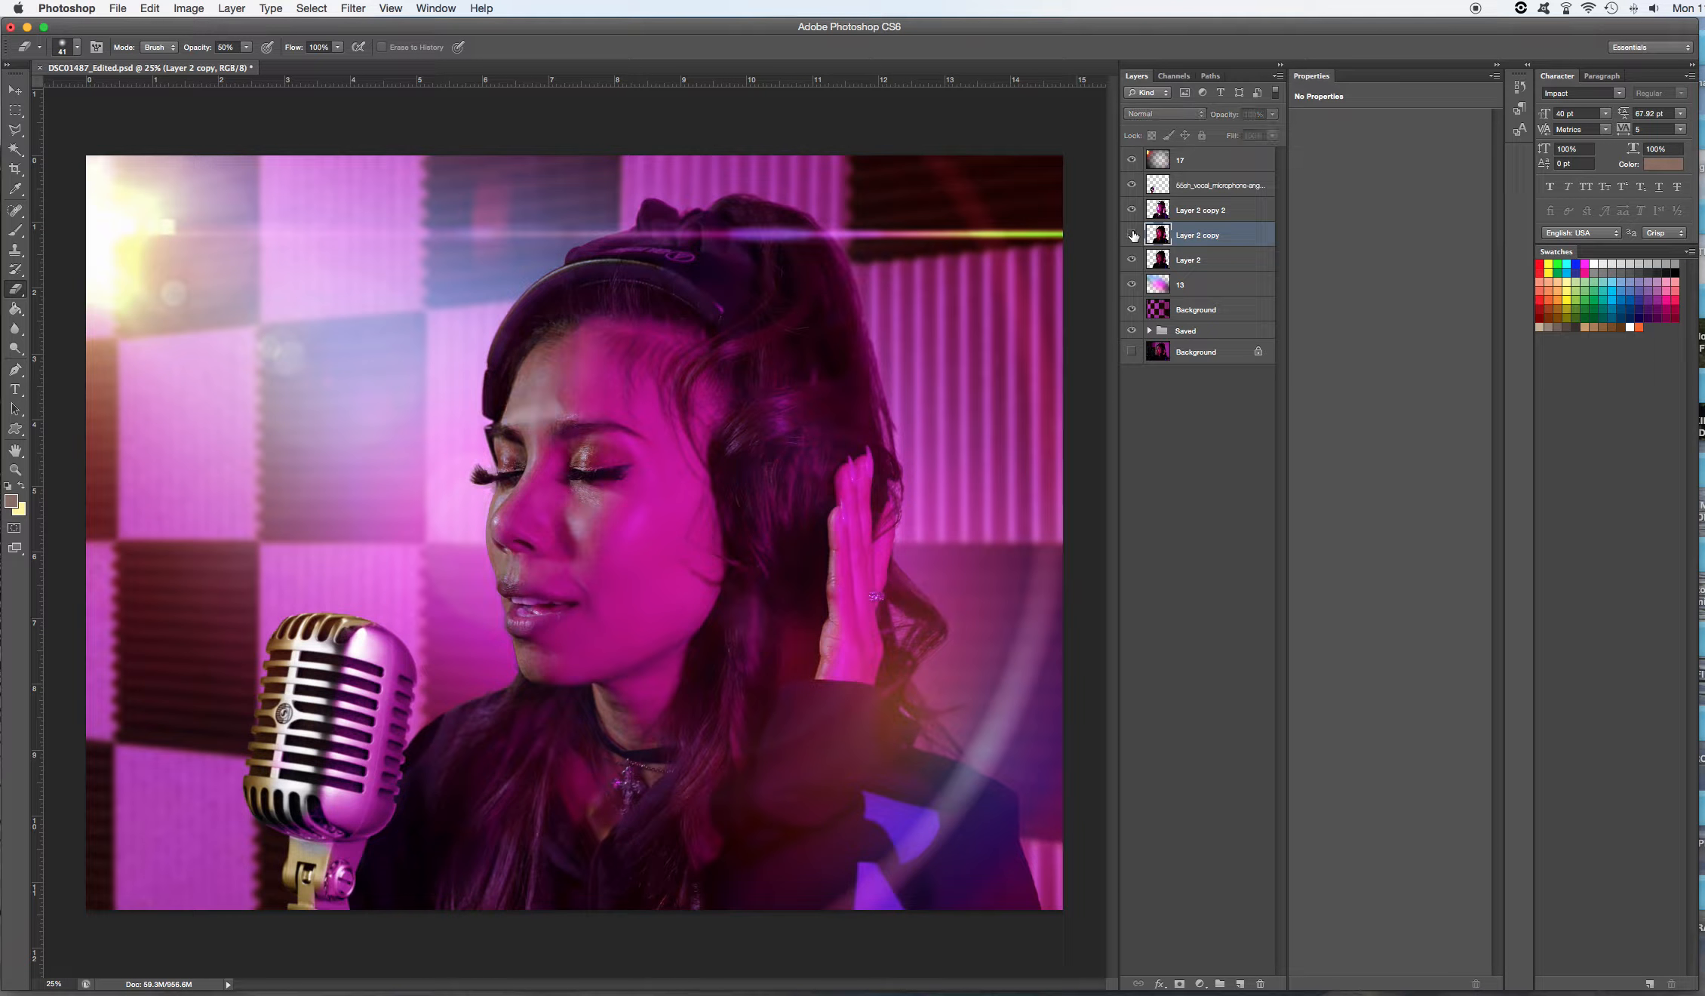
left_click(1131, 236)
left_click(1132, 236)
left_click(1132, 236)
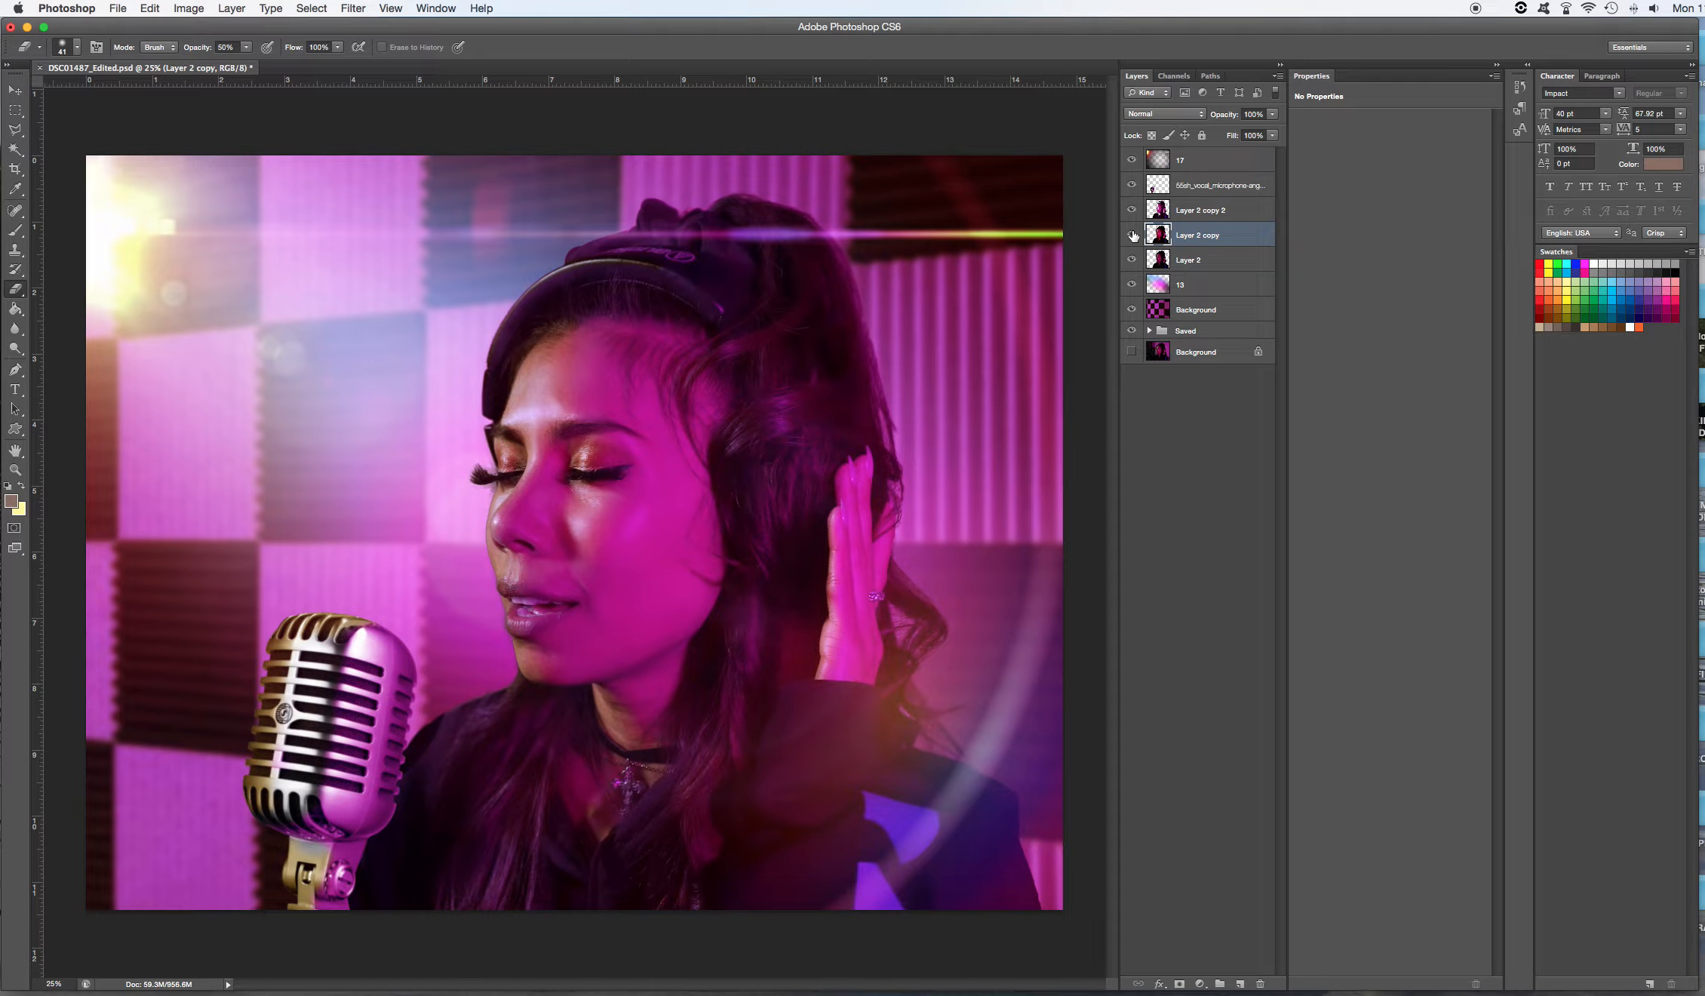
left_click(1133, 260)
Enlarge the Eraser brush to 165 px.
left_click(77, 46)
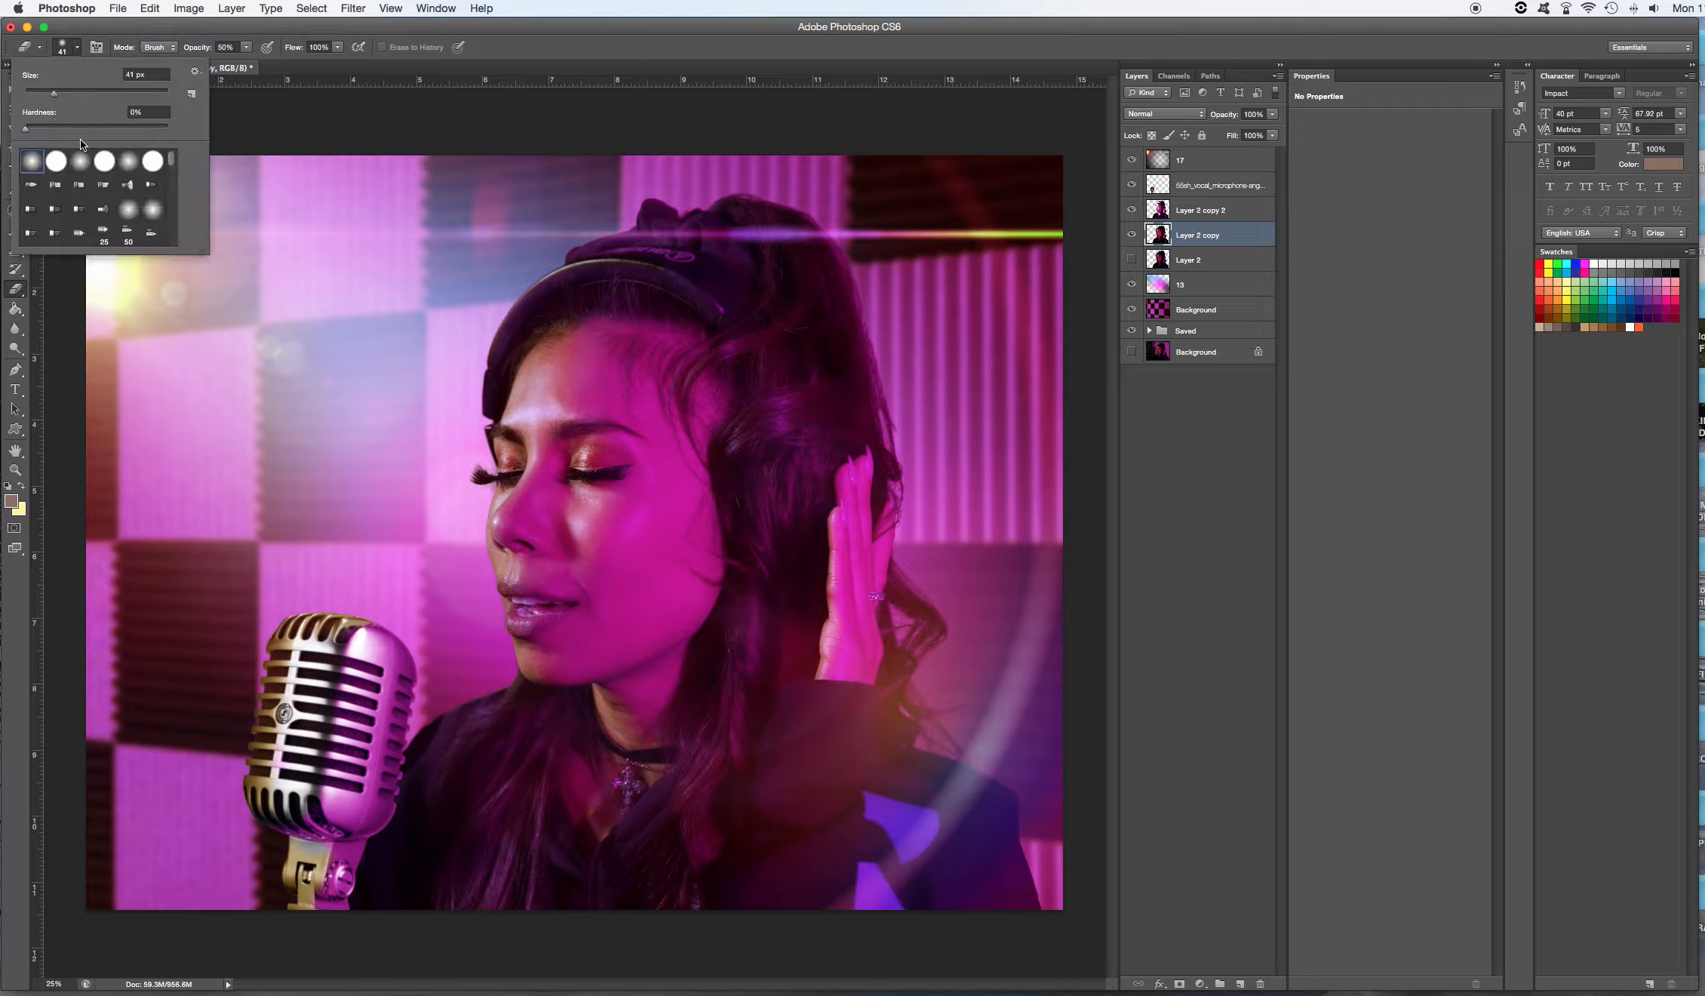
left_click_drag(72, 93, 104, 93)
left_click(344, 129)
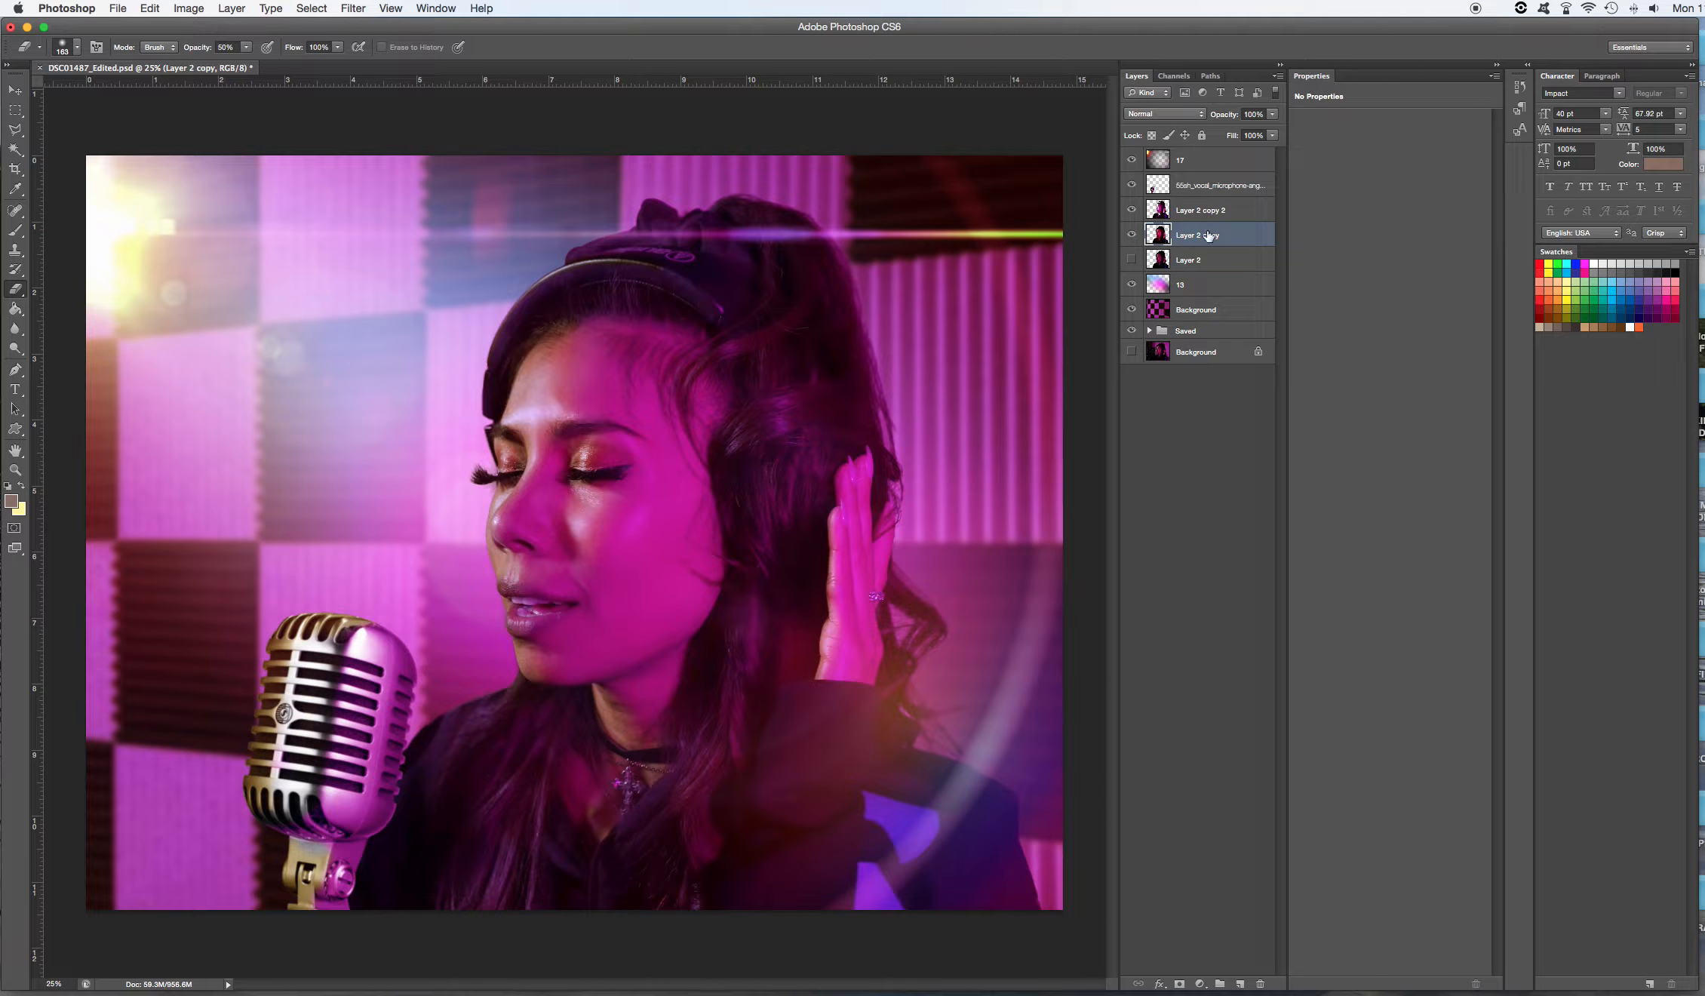
Select layer 17 with the Move tool active, switch to Finder and open Blowing Snow Overlays inside Cute Overlays Part 2.
left_click(1213, 163)
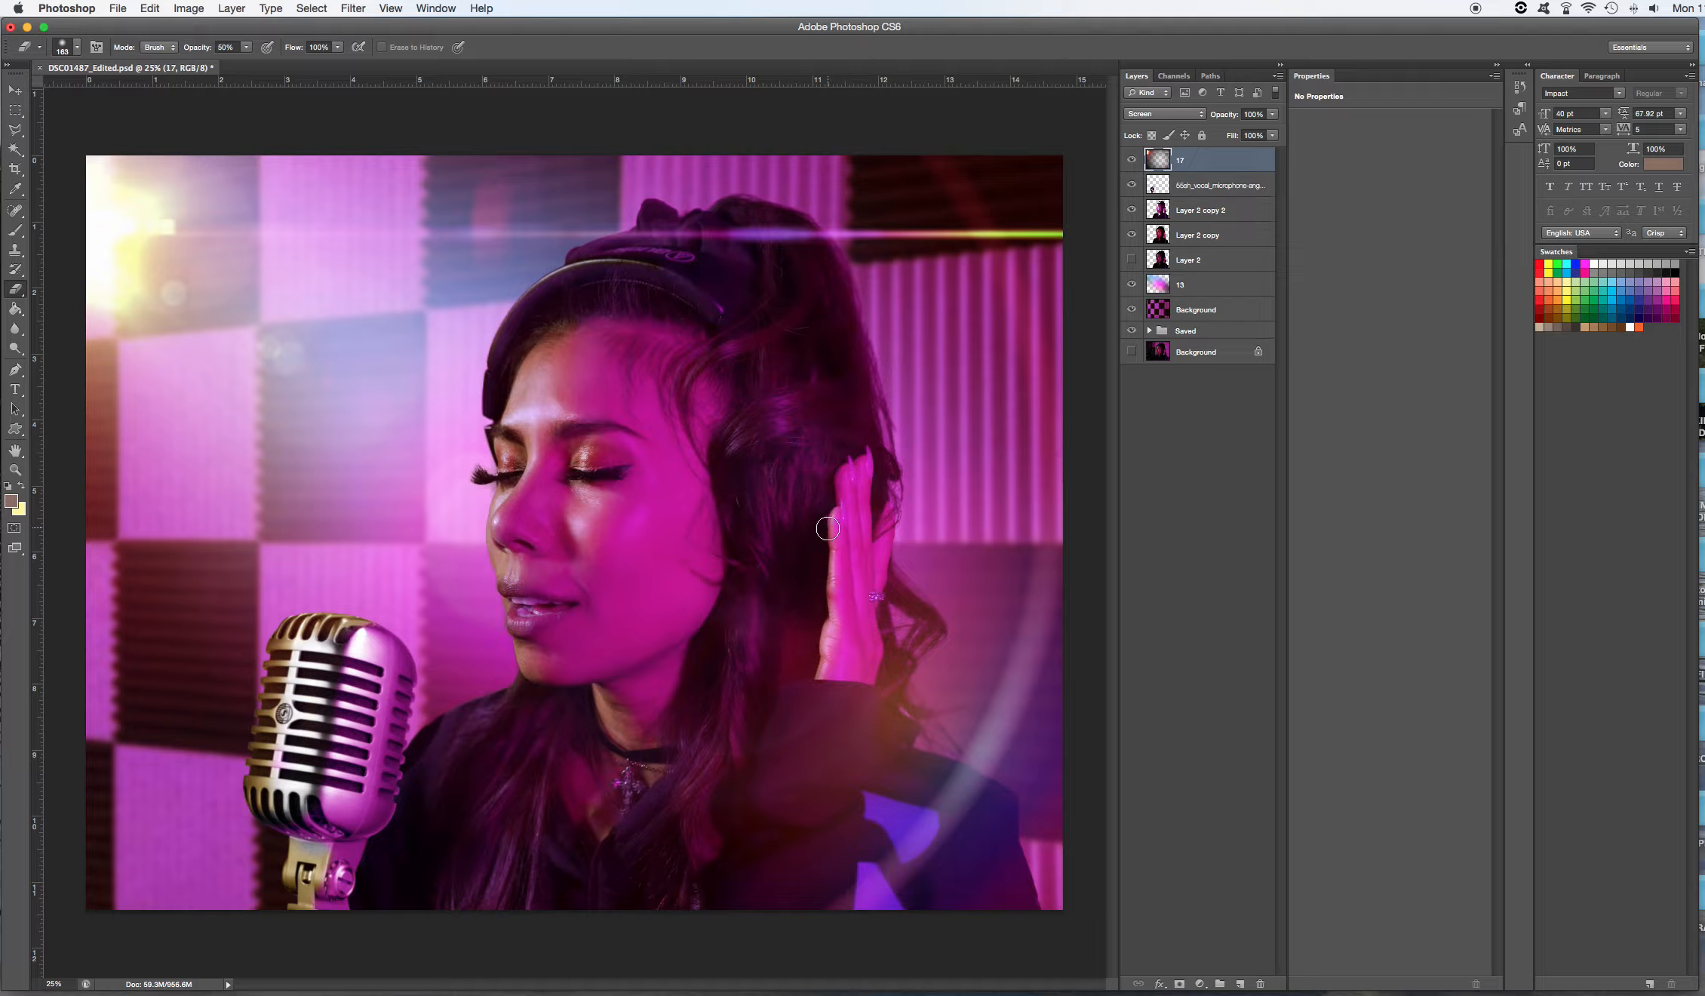
left_click(17, 92)
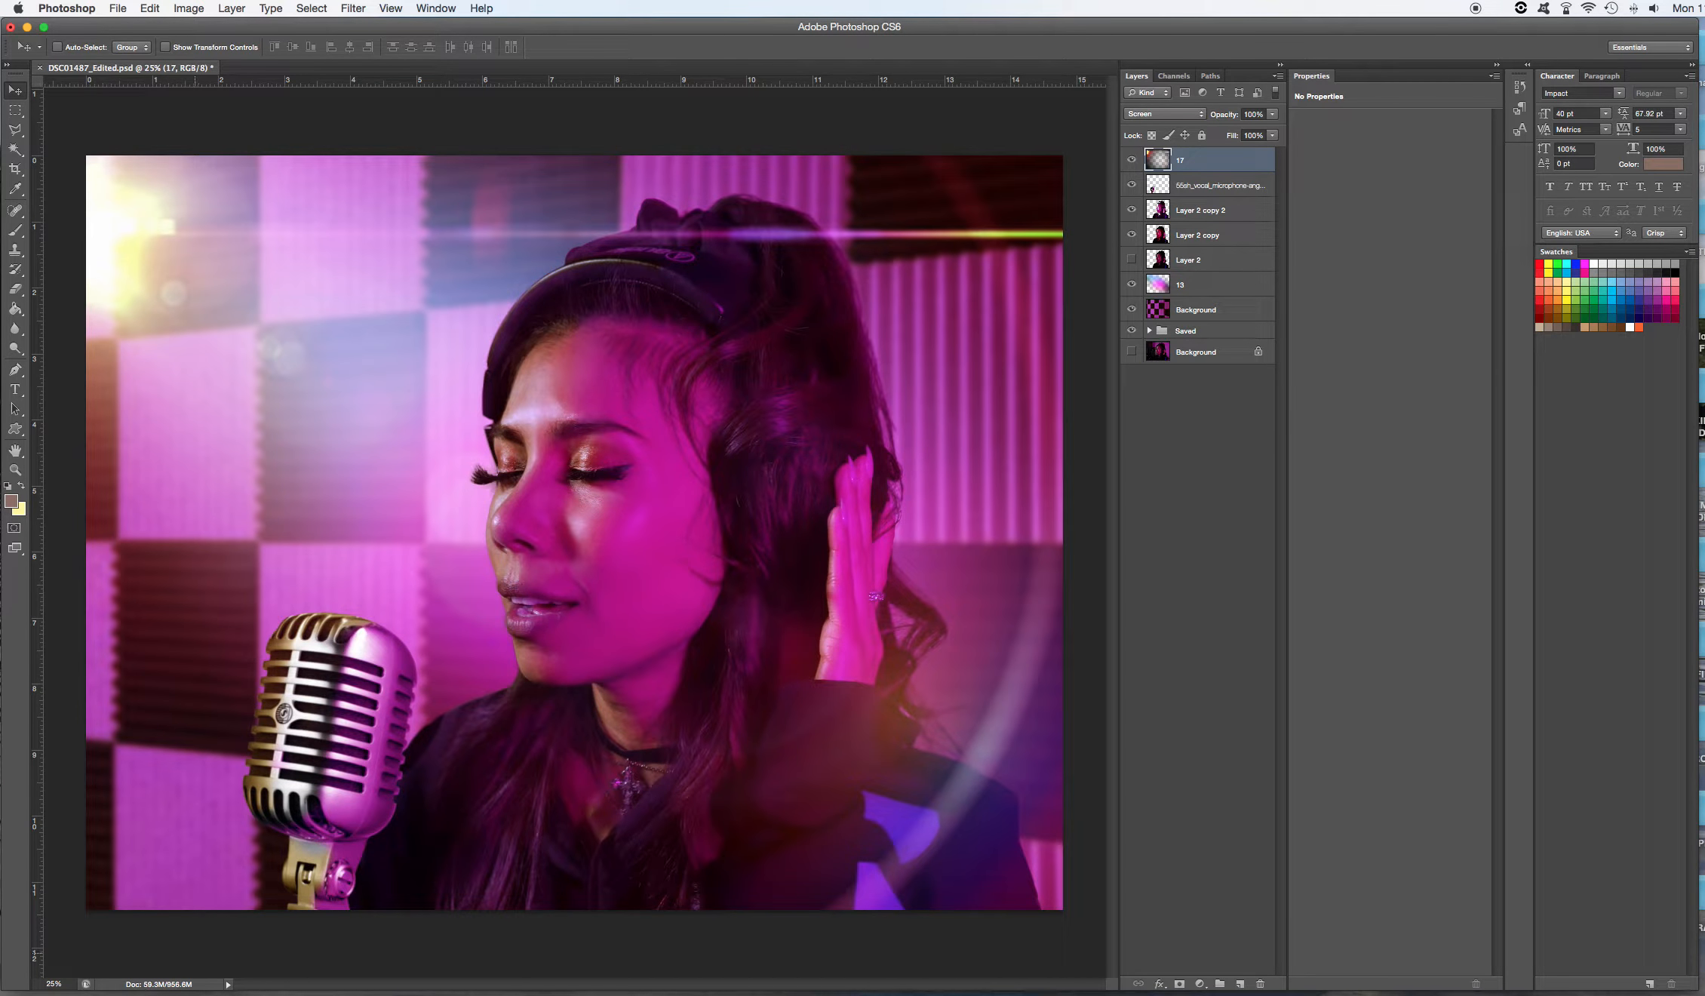
left_click(184, 993)
key("Down")
key("Down")
key("Down")
key("Down")
key("Down")
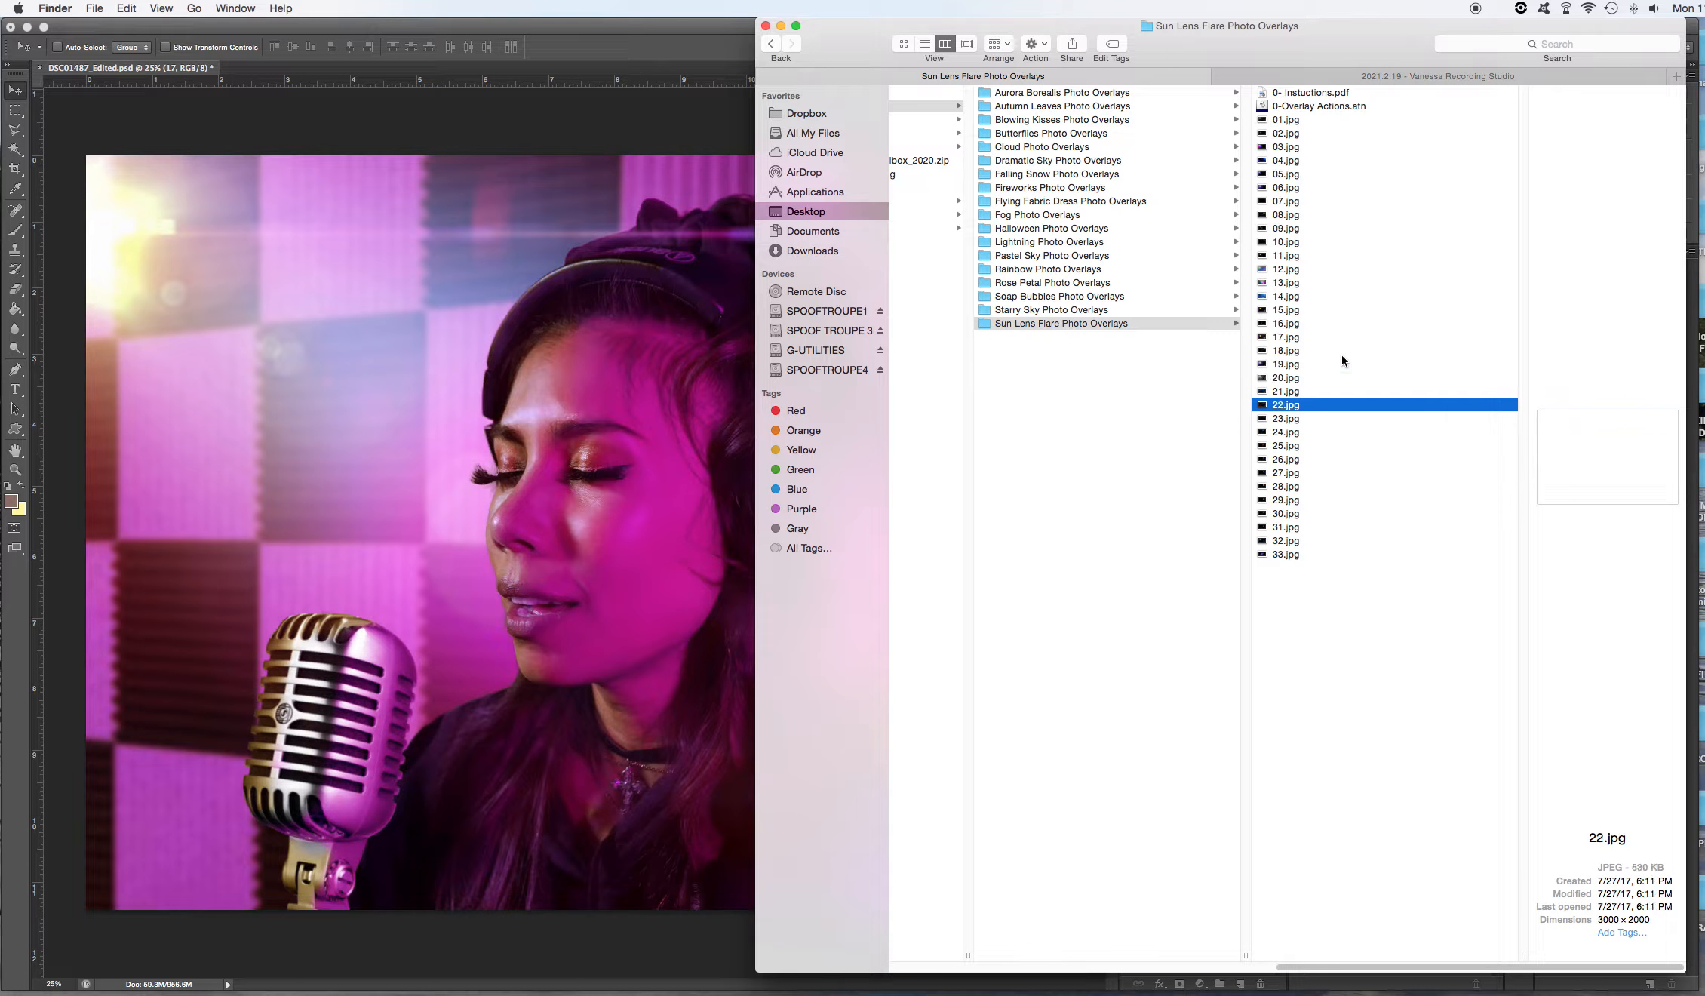
key("Left")
key("Left")
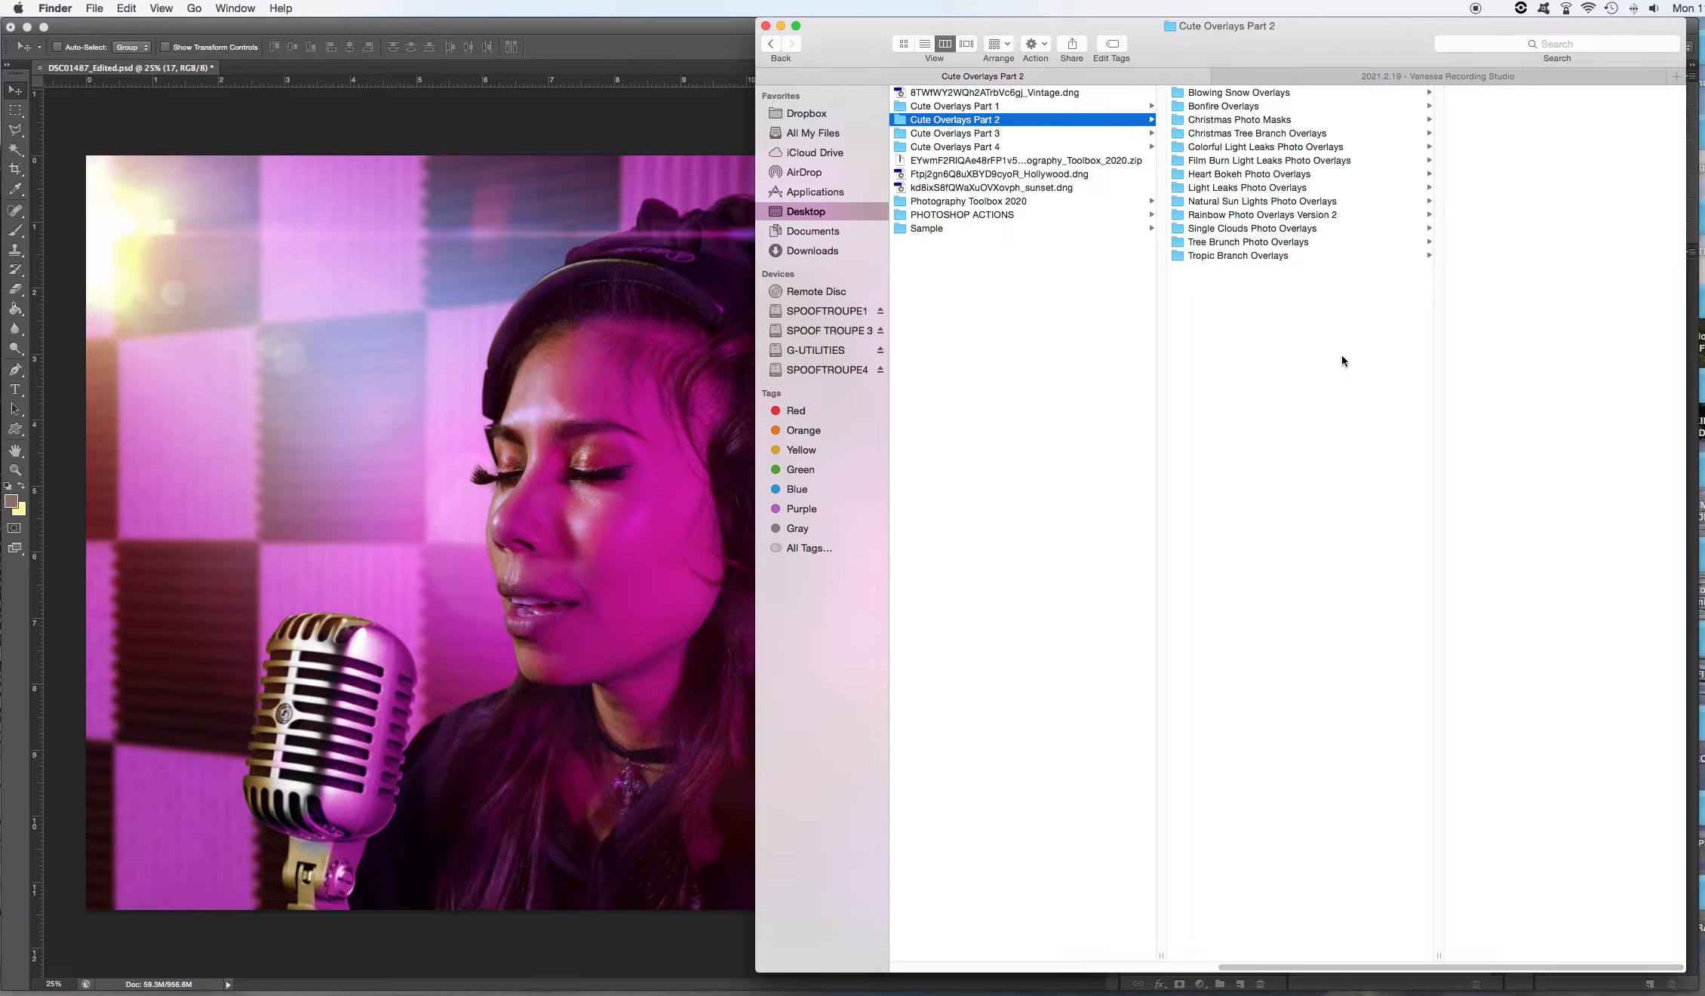
key("Right")
key("Down")
key("Up")
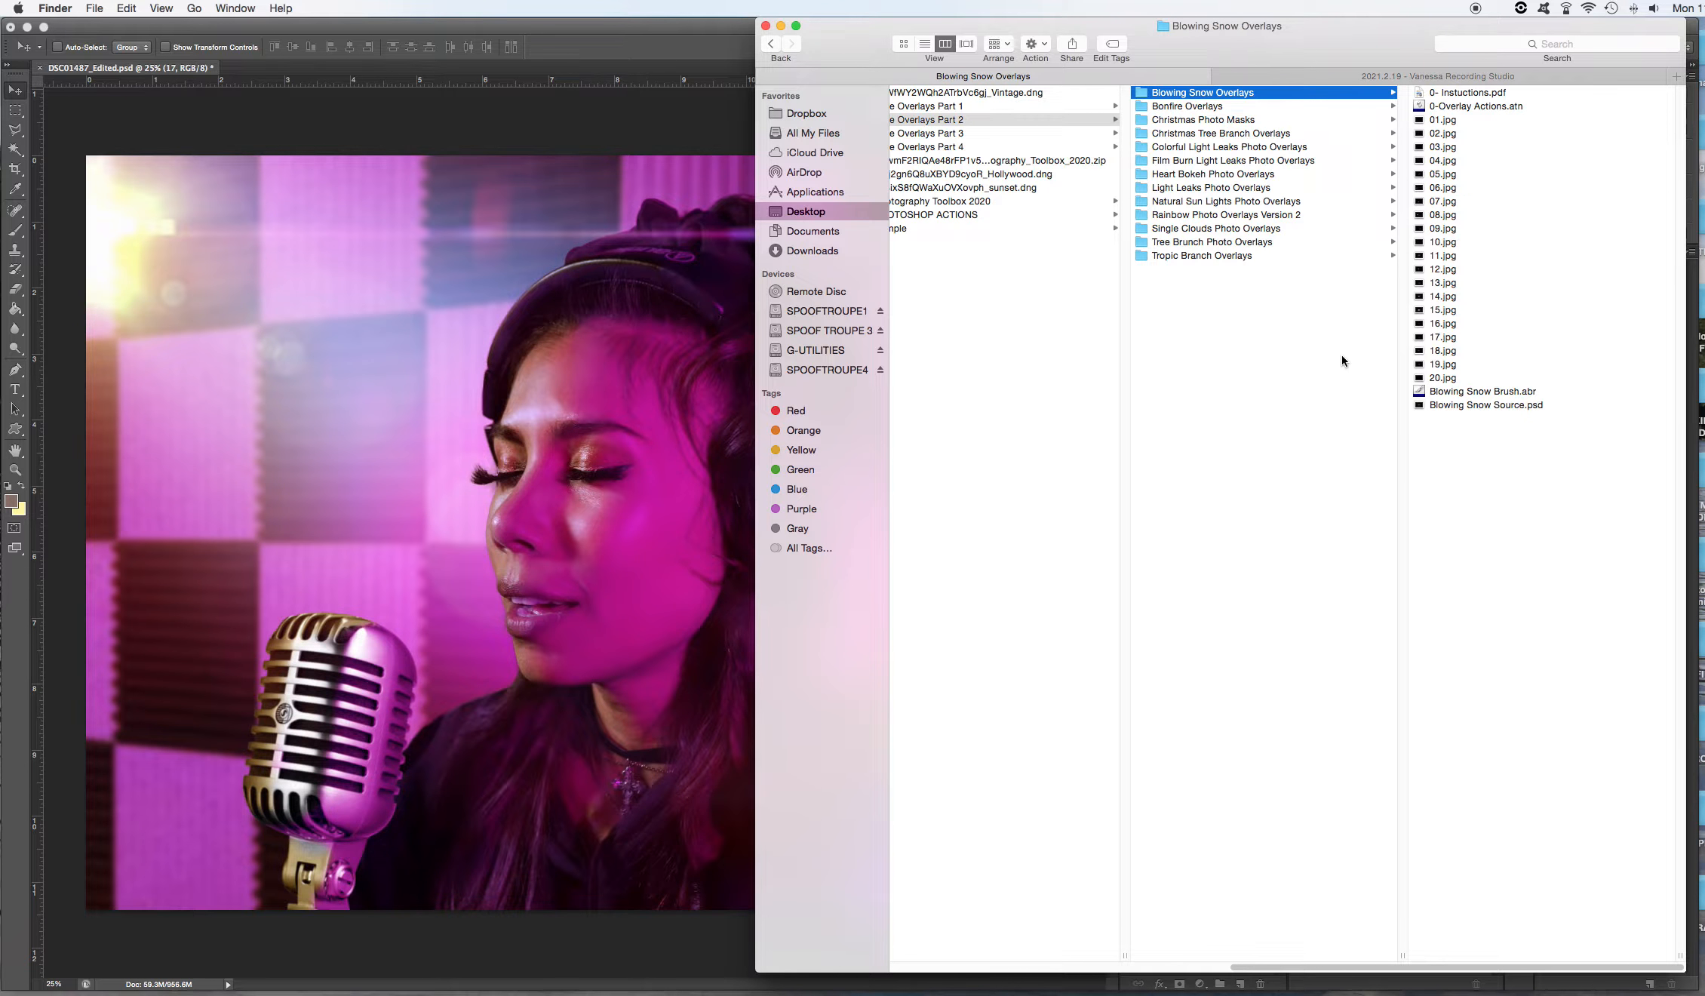
Try placing snow overlay 11.jpg above layer 17 in Screen blend mode, shifted toward the image's upper-left corner.
left_click(1552, 256)
left_click_drag(1426, 256, 355, 384)
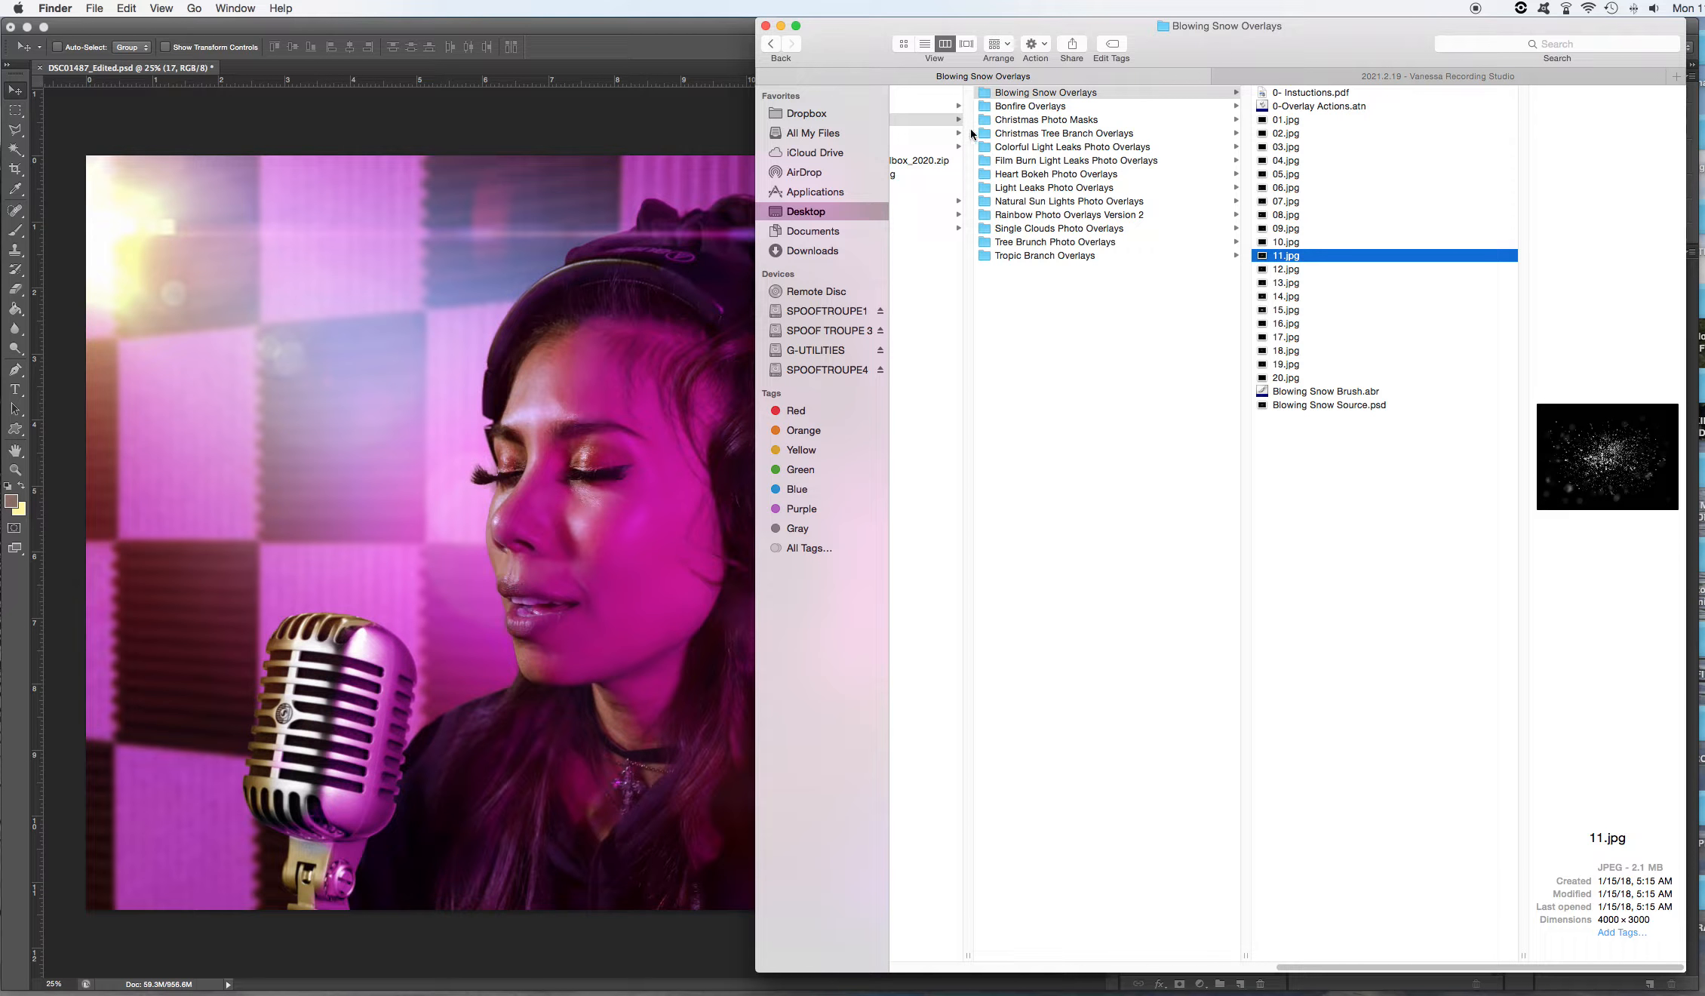
left_click(649, 111)
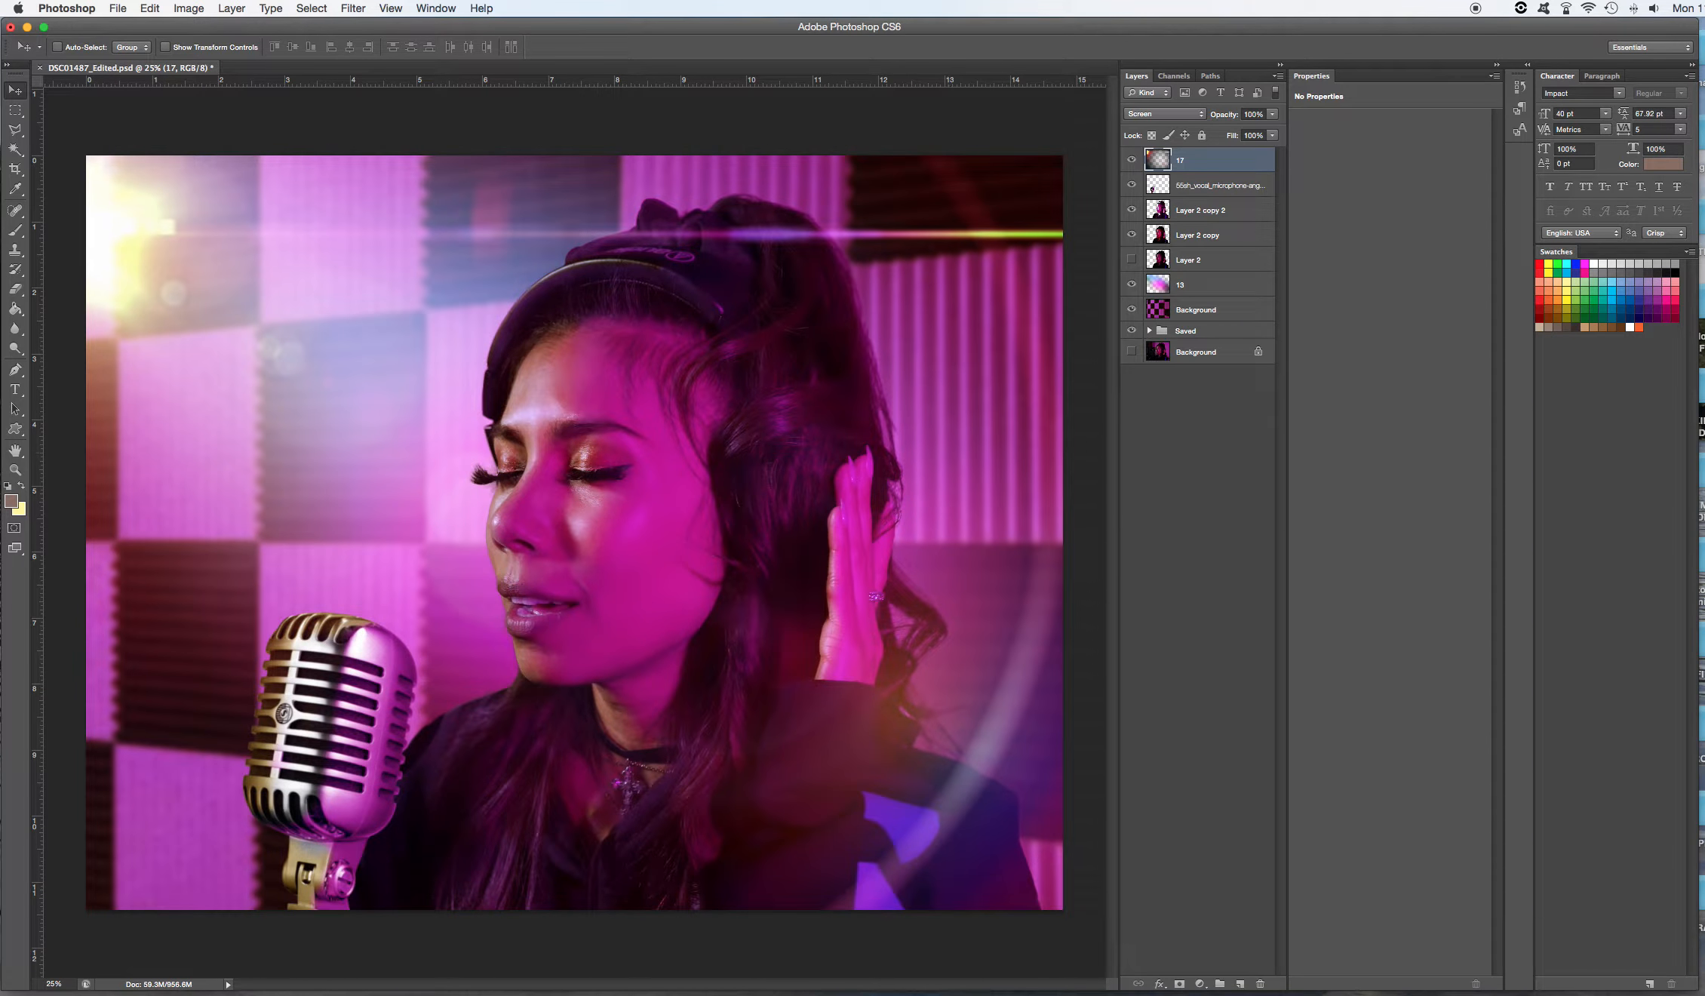
left_click(183, 995)
left_click_drag(1388, 274, 986, 318)
left_click(1318, 257)
left_click_drag(1314, 253, 332, 320)
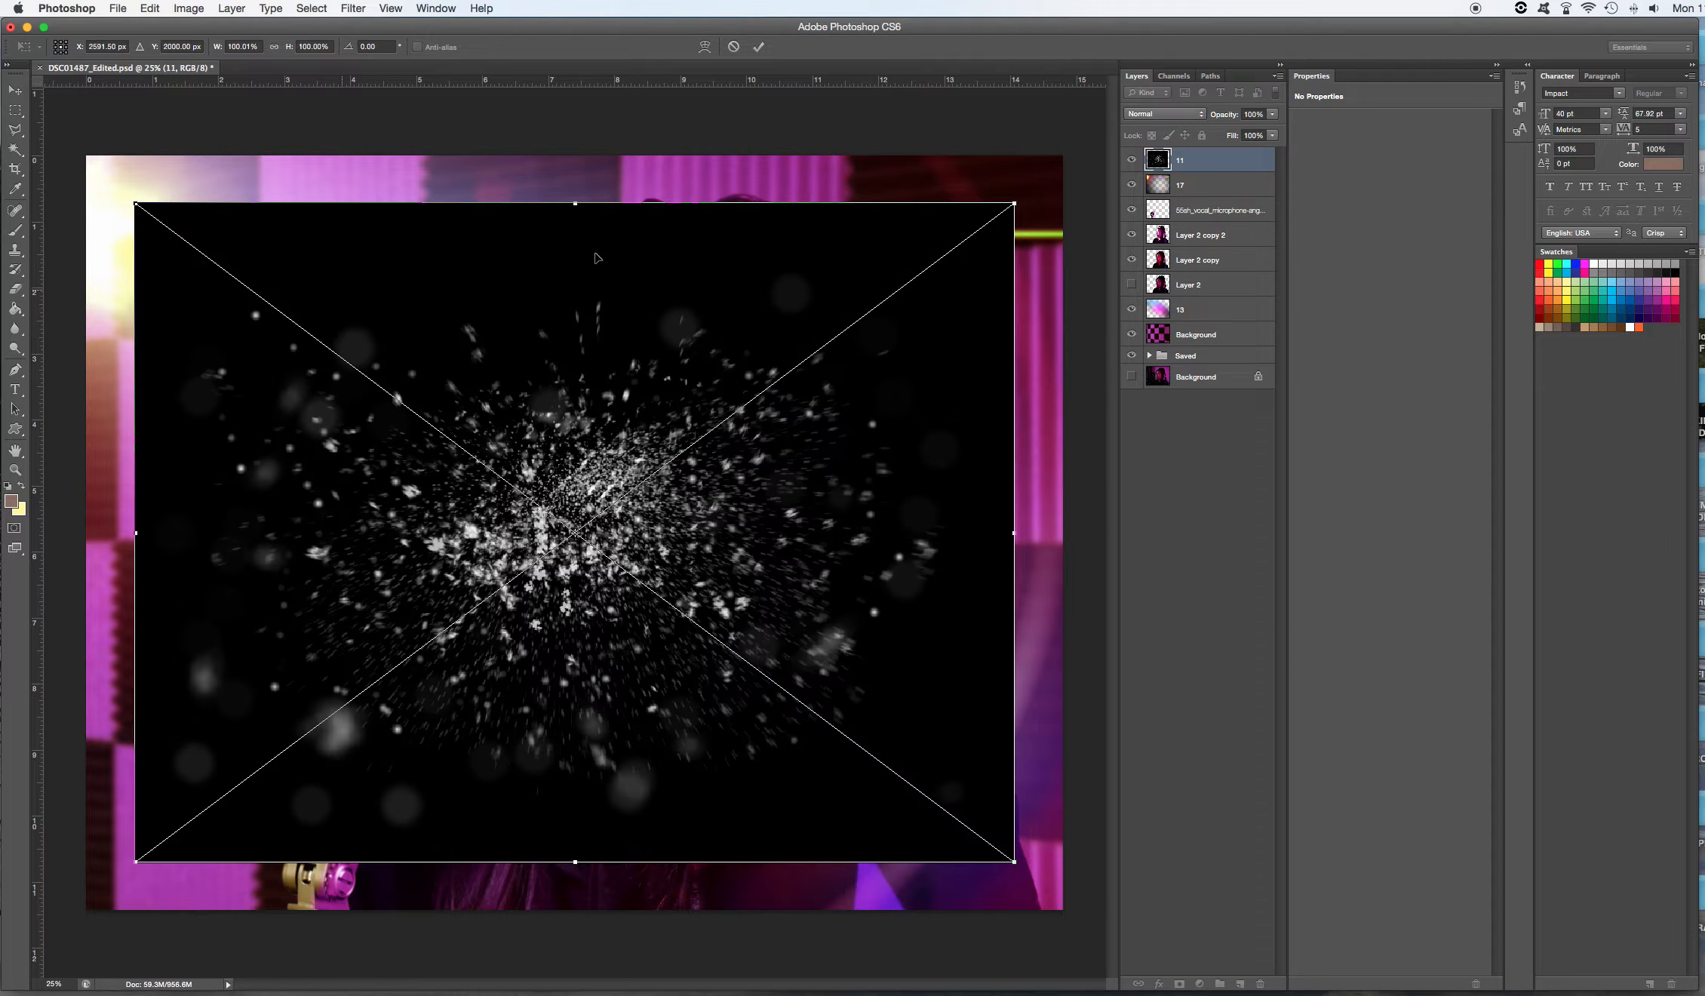
left_click(1162, 114)
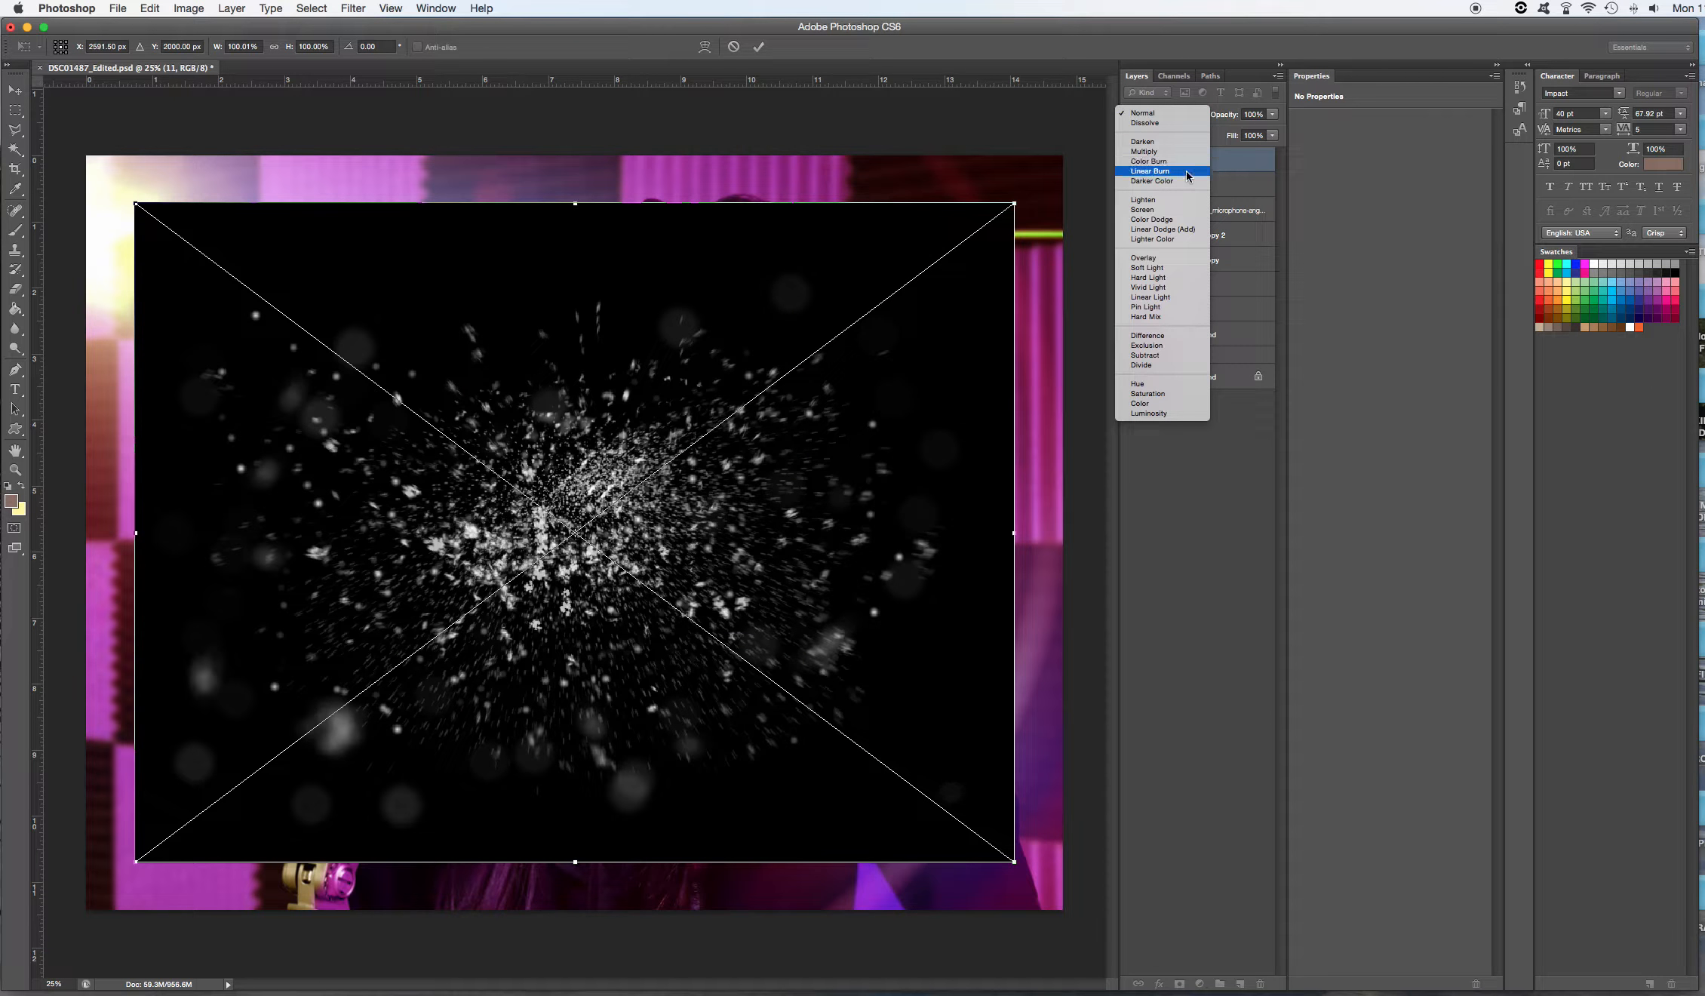
left_click(1178, 213)
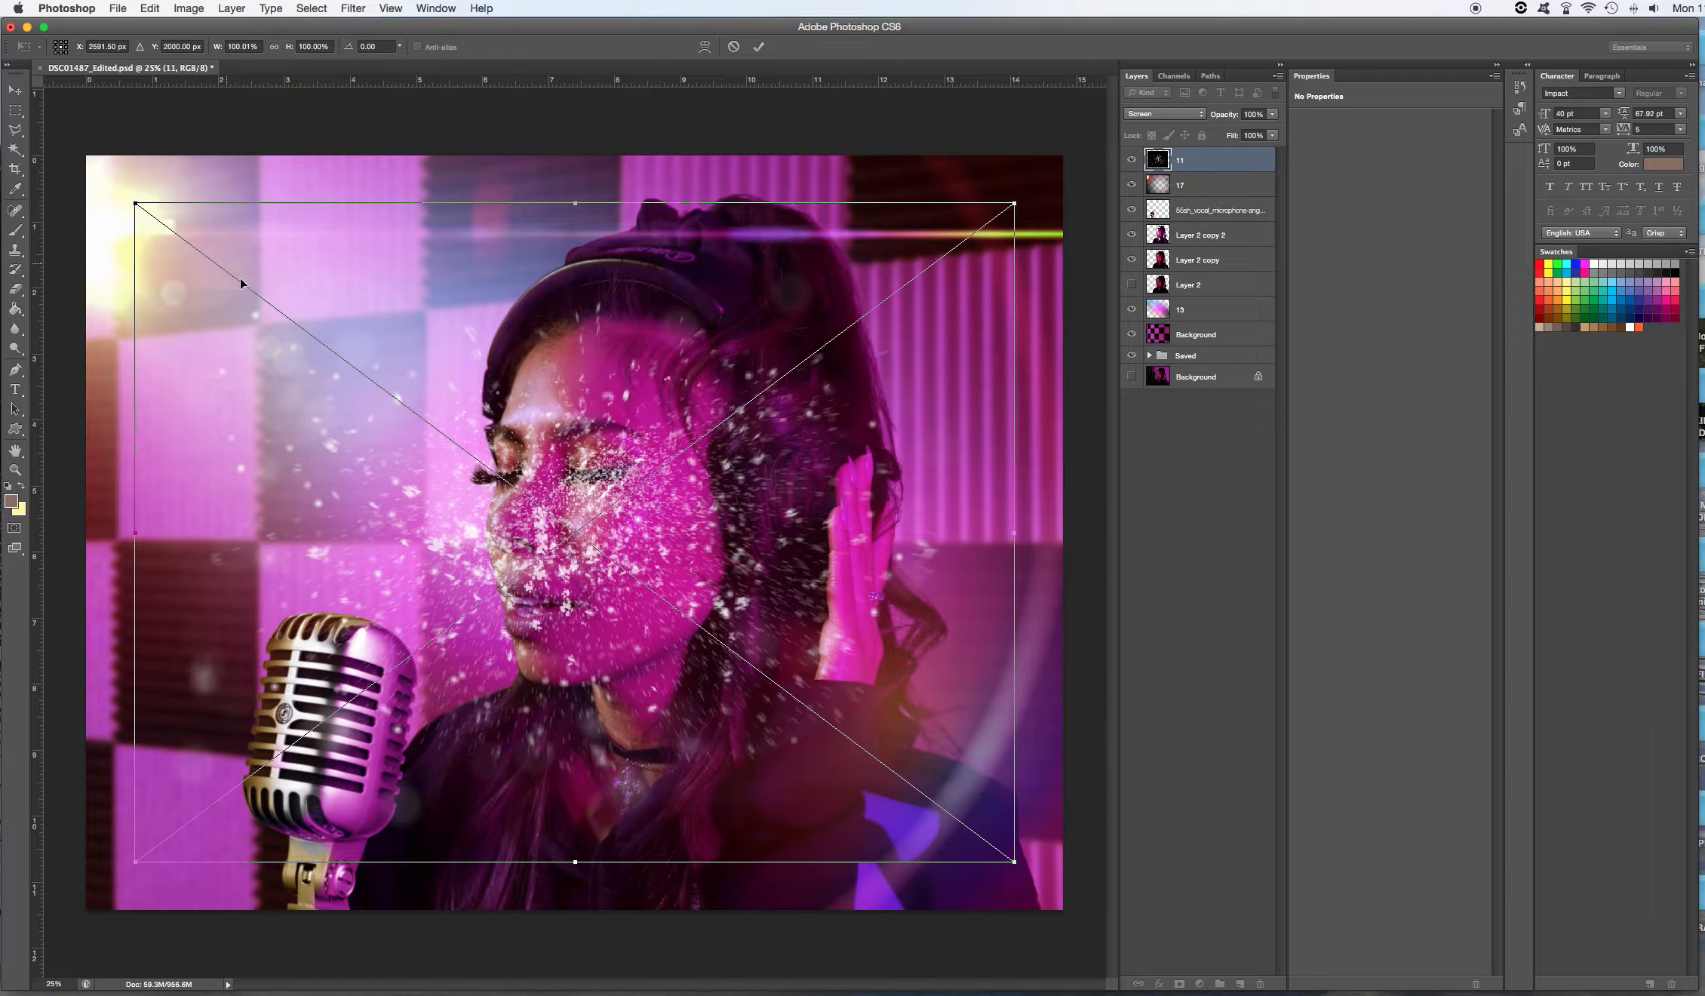
left_click_drag(240, 283, 34, 106)
key("Escape")
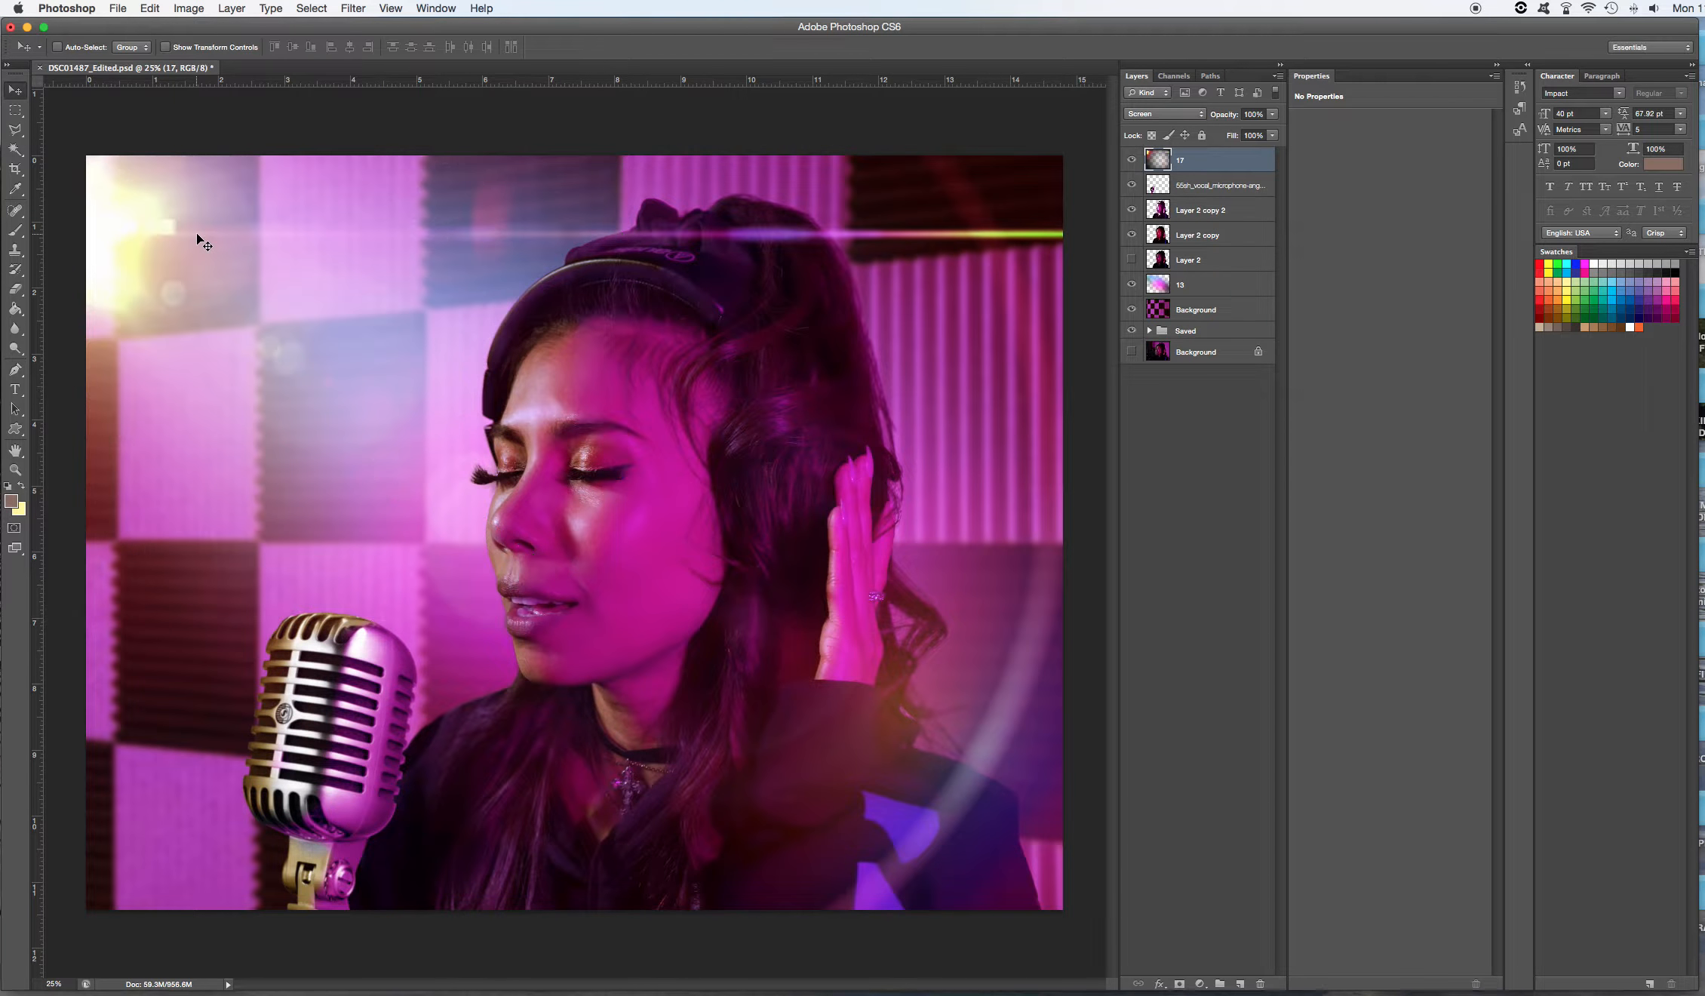
Return to Finder and look through the overlay folders as far as Colorful Light Leaks Photo Overlays.
left_click(183, 994)
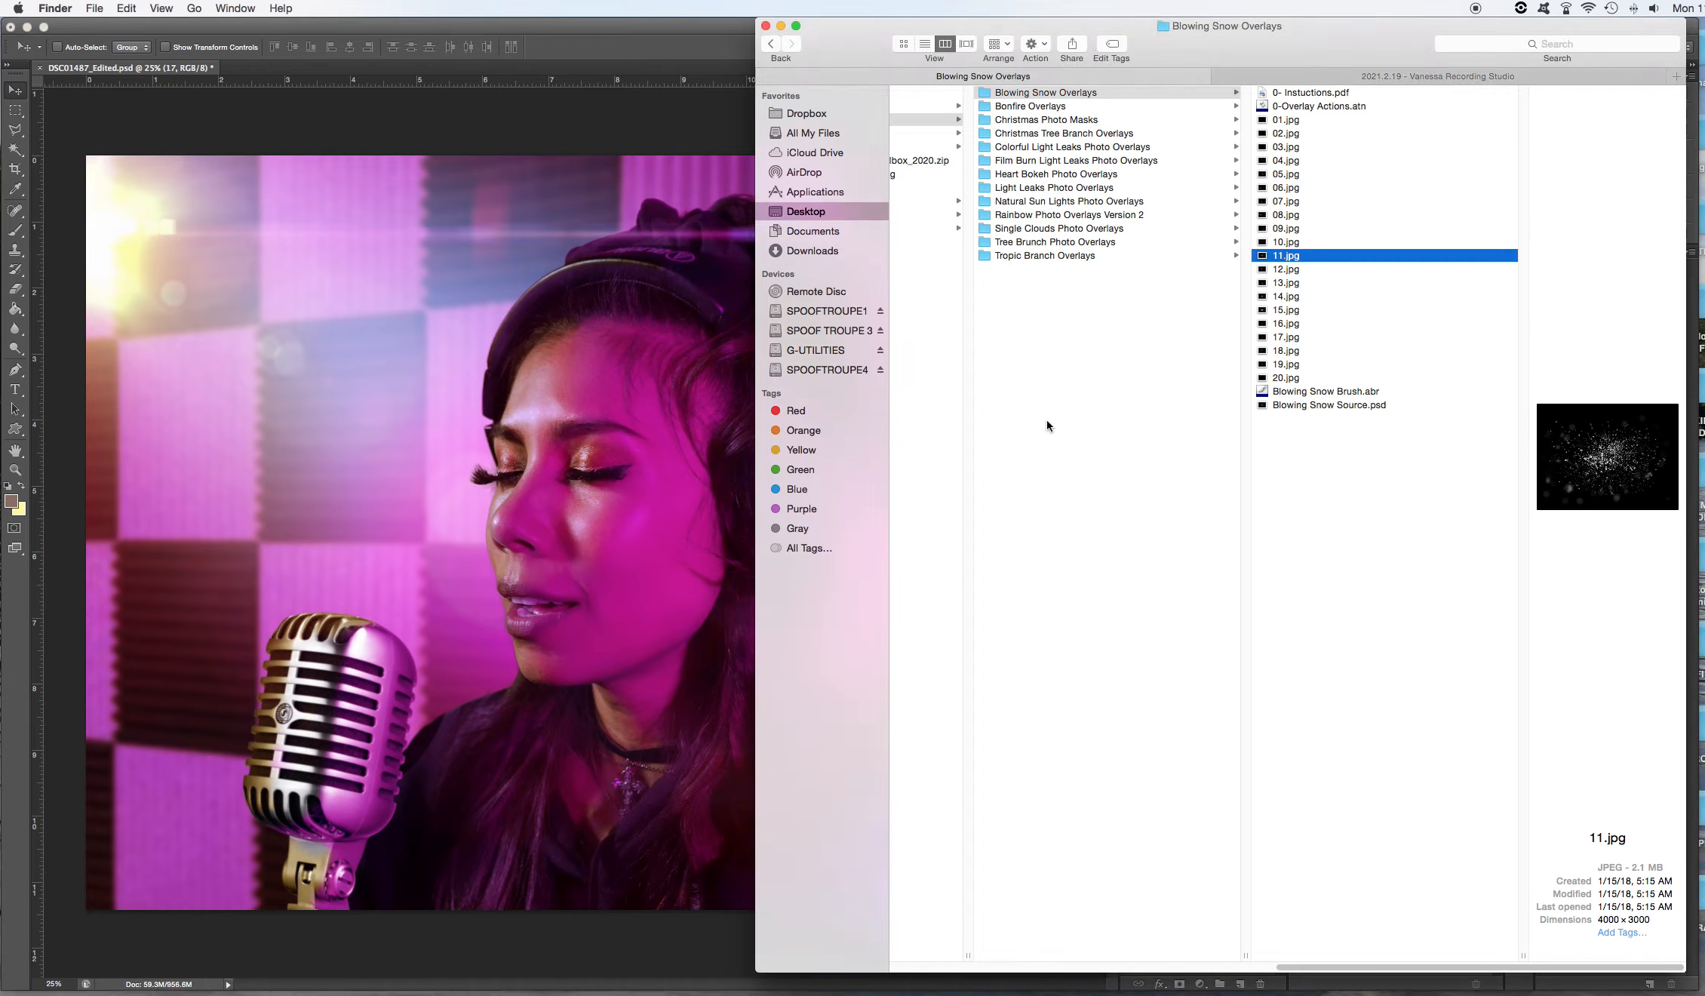
left_click(1131, 106)
left_click(1134, 120)
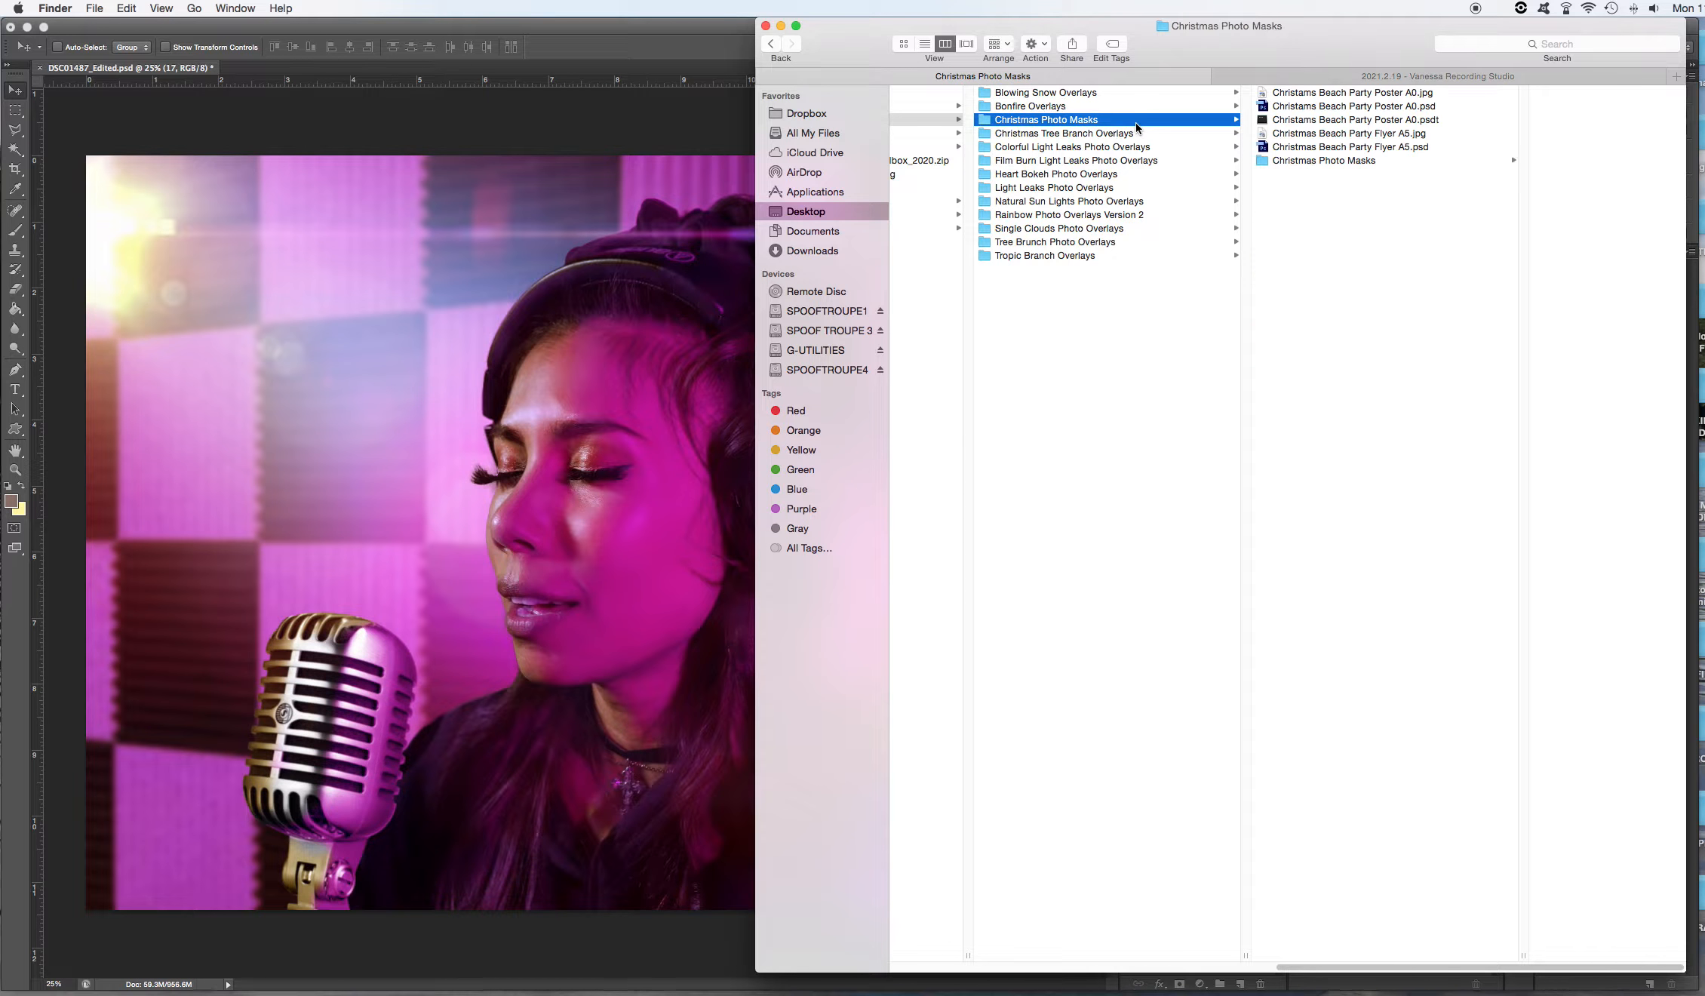
left_click(1142, 134)
left_click(1152, 146)
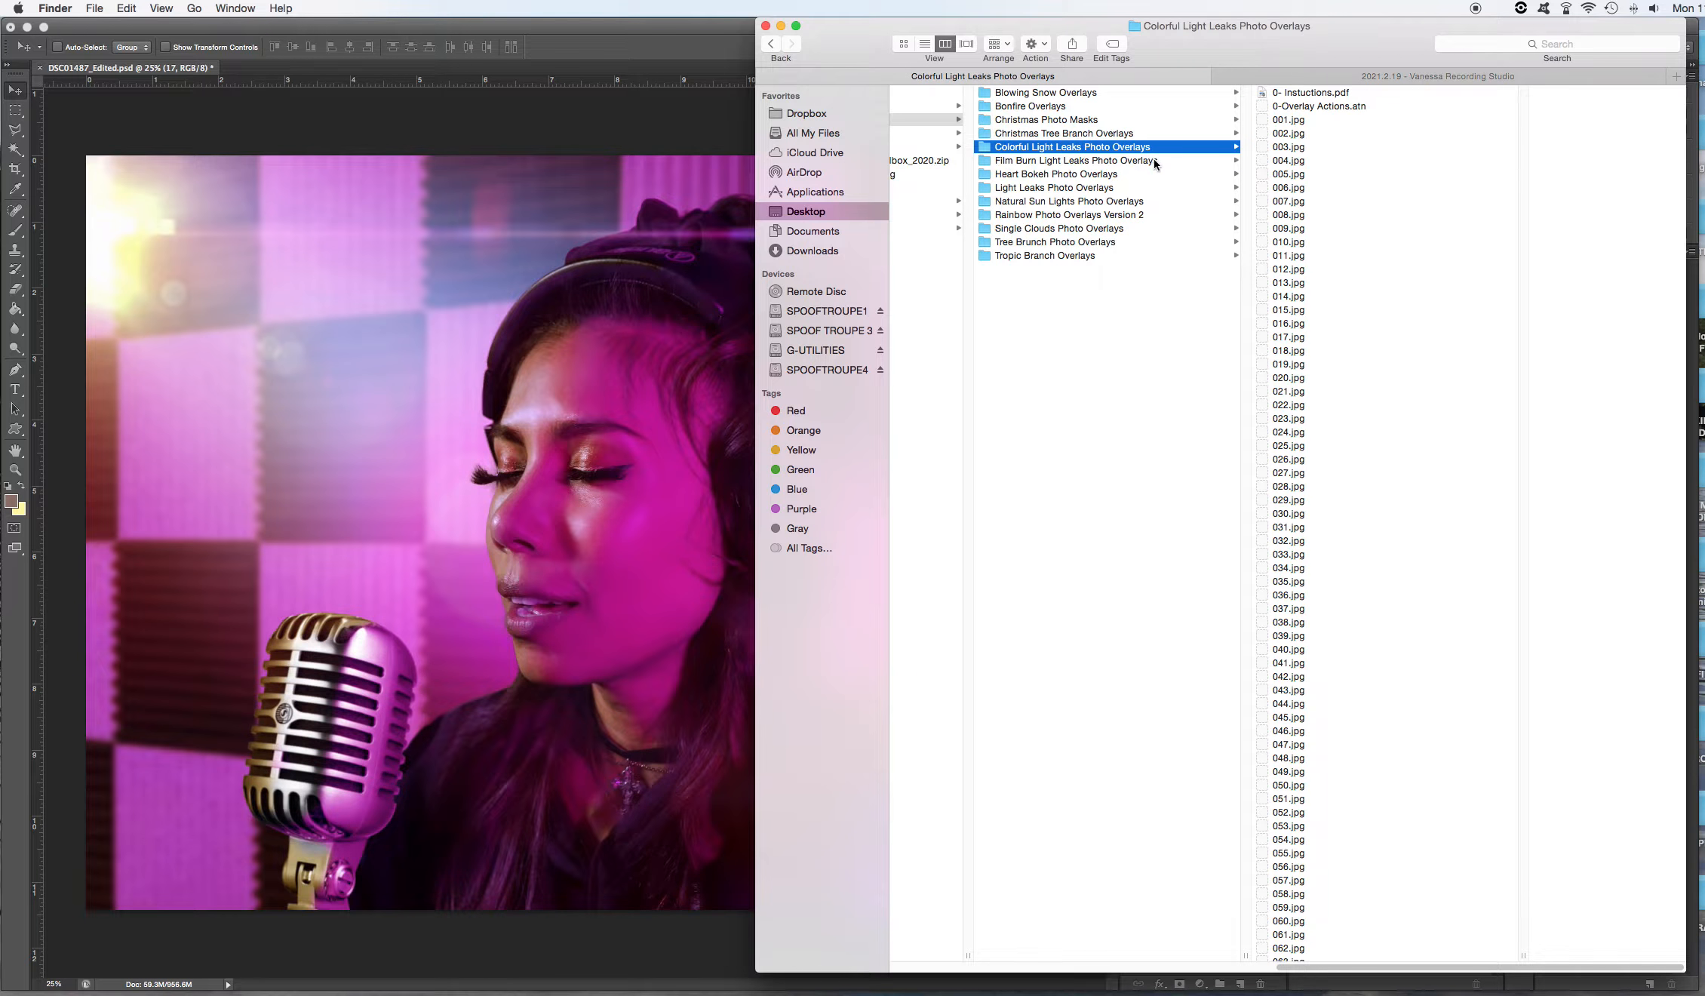
Preview the colorful light leak images from 001.jpg through 008.jpg for a suitable overlay.
left_click(1275, 160)
left_click(1291, 283)
left_click(1330, 201)
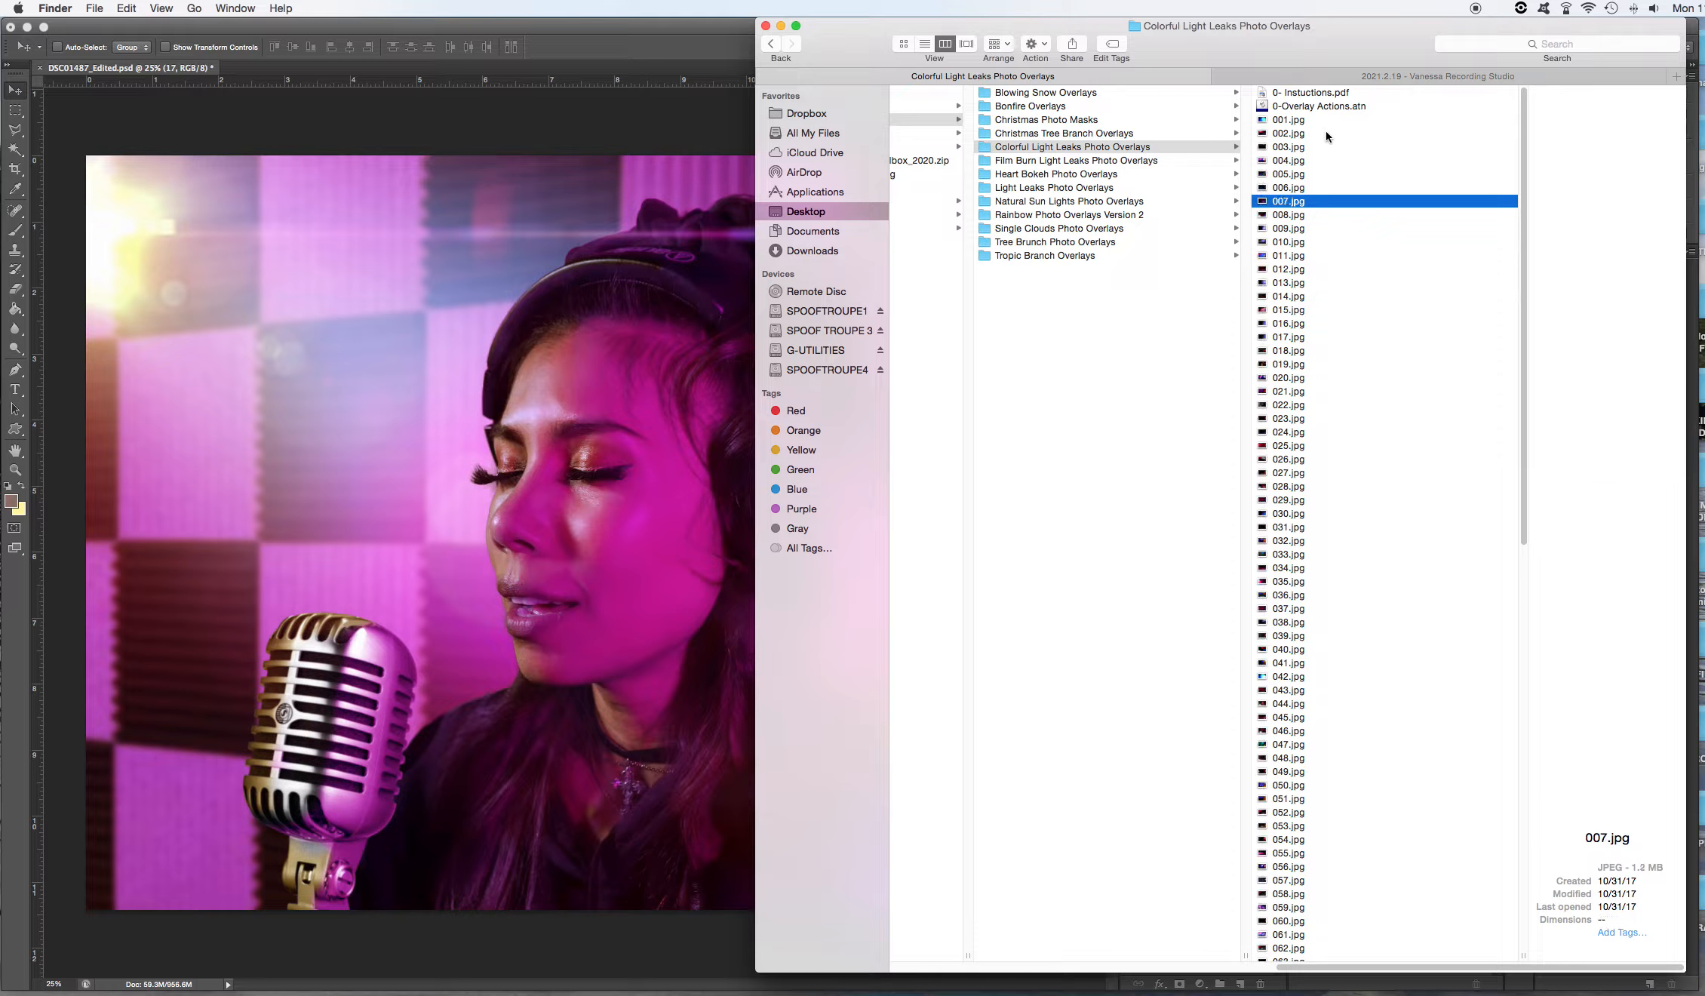
left_click(1325, 121)
key("Down")
key("Down")
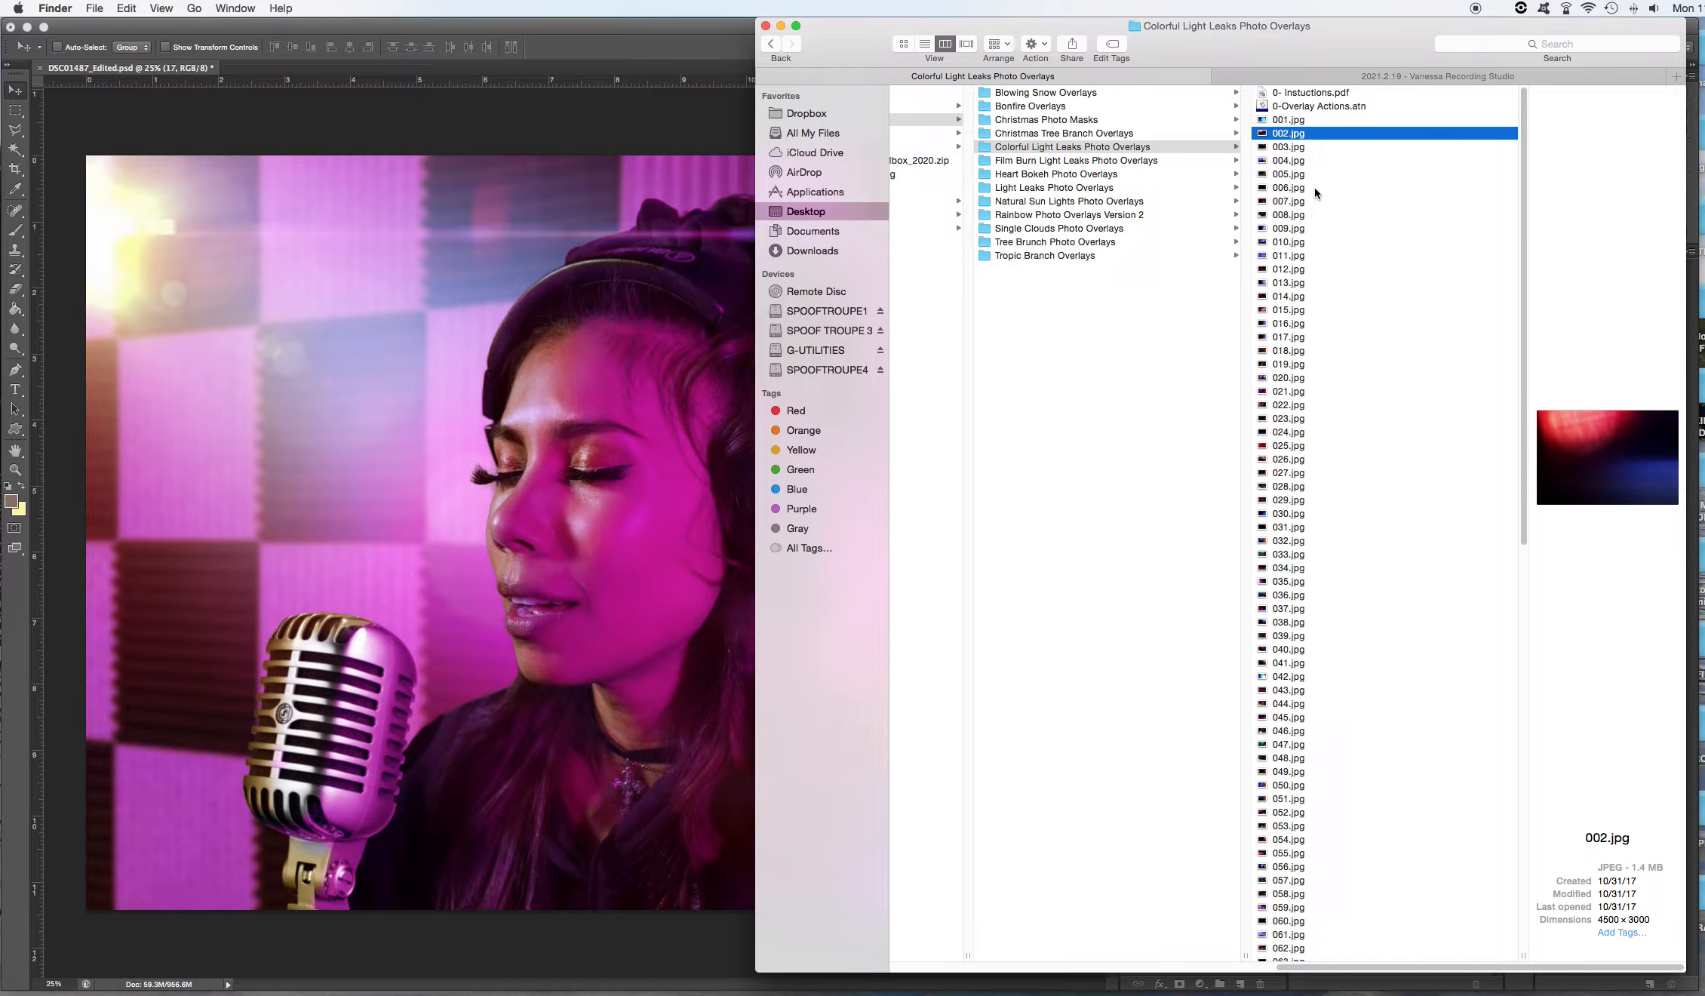
key("Down")
key("Down")
key("Down")
key("Down")
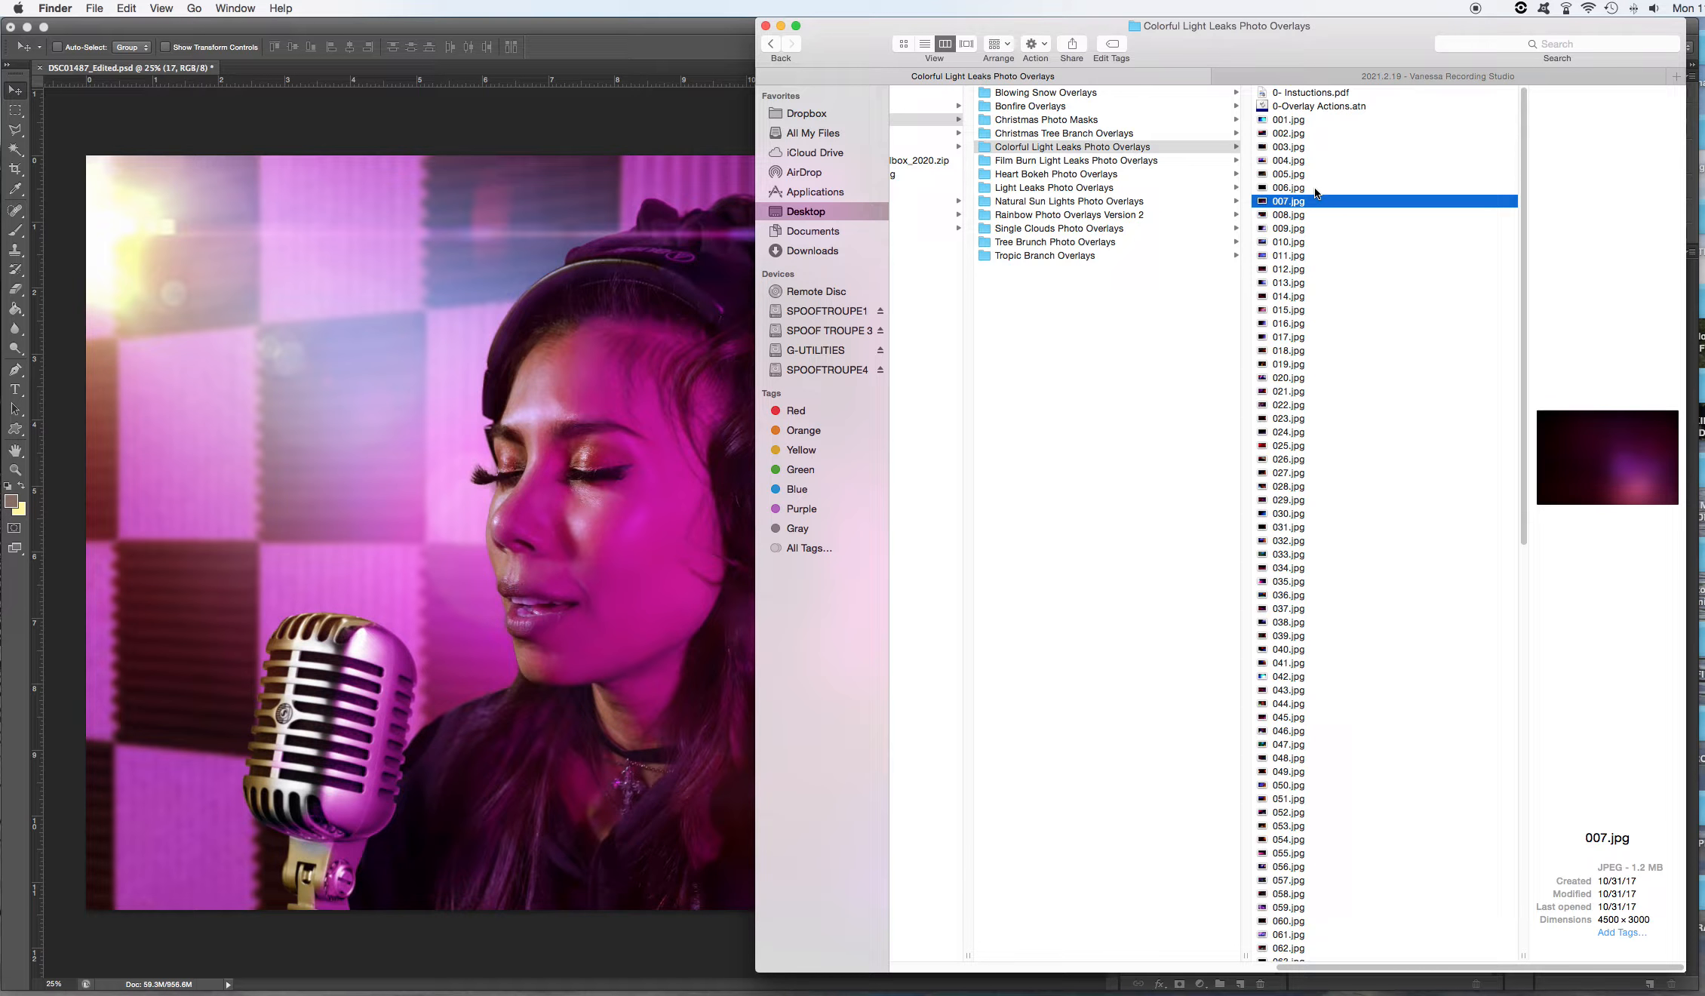
key("Down")
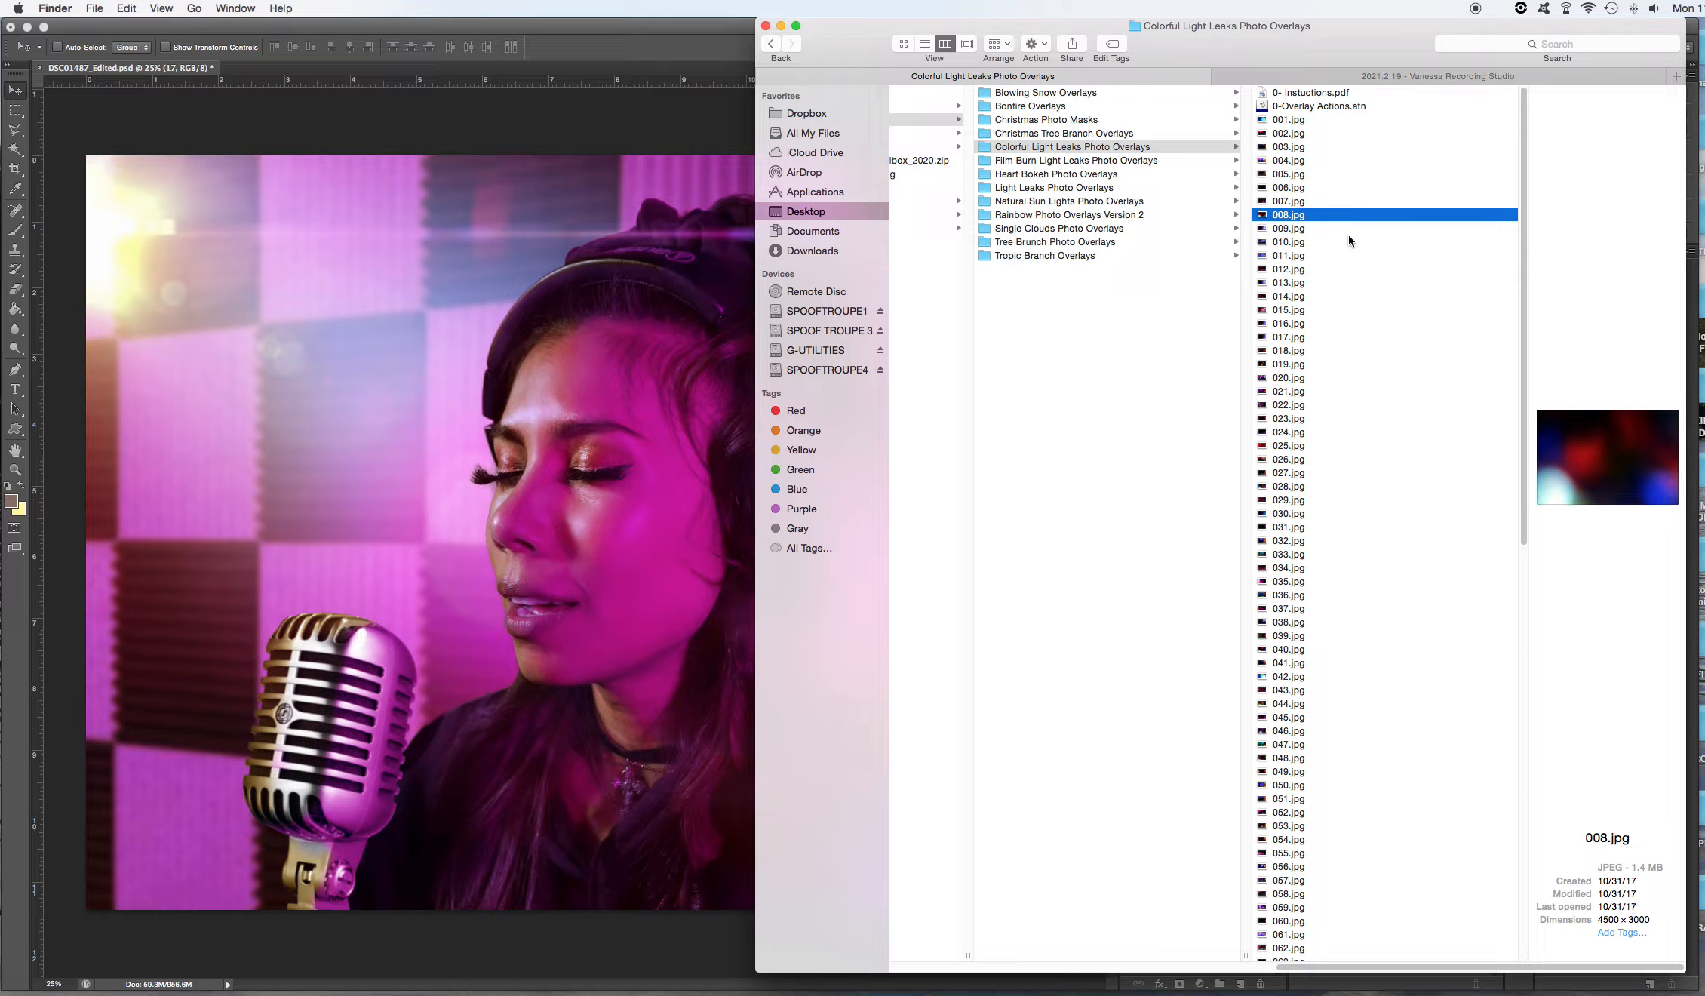
Try placing light leak 008.jpg above layer 17 in Screen blend mode, shifted down and left over the microphone.
left_click_drag(1373, 216, 528, 440)
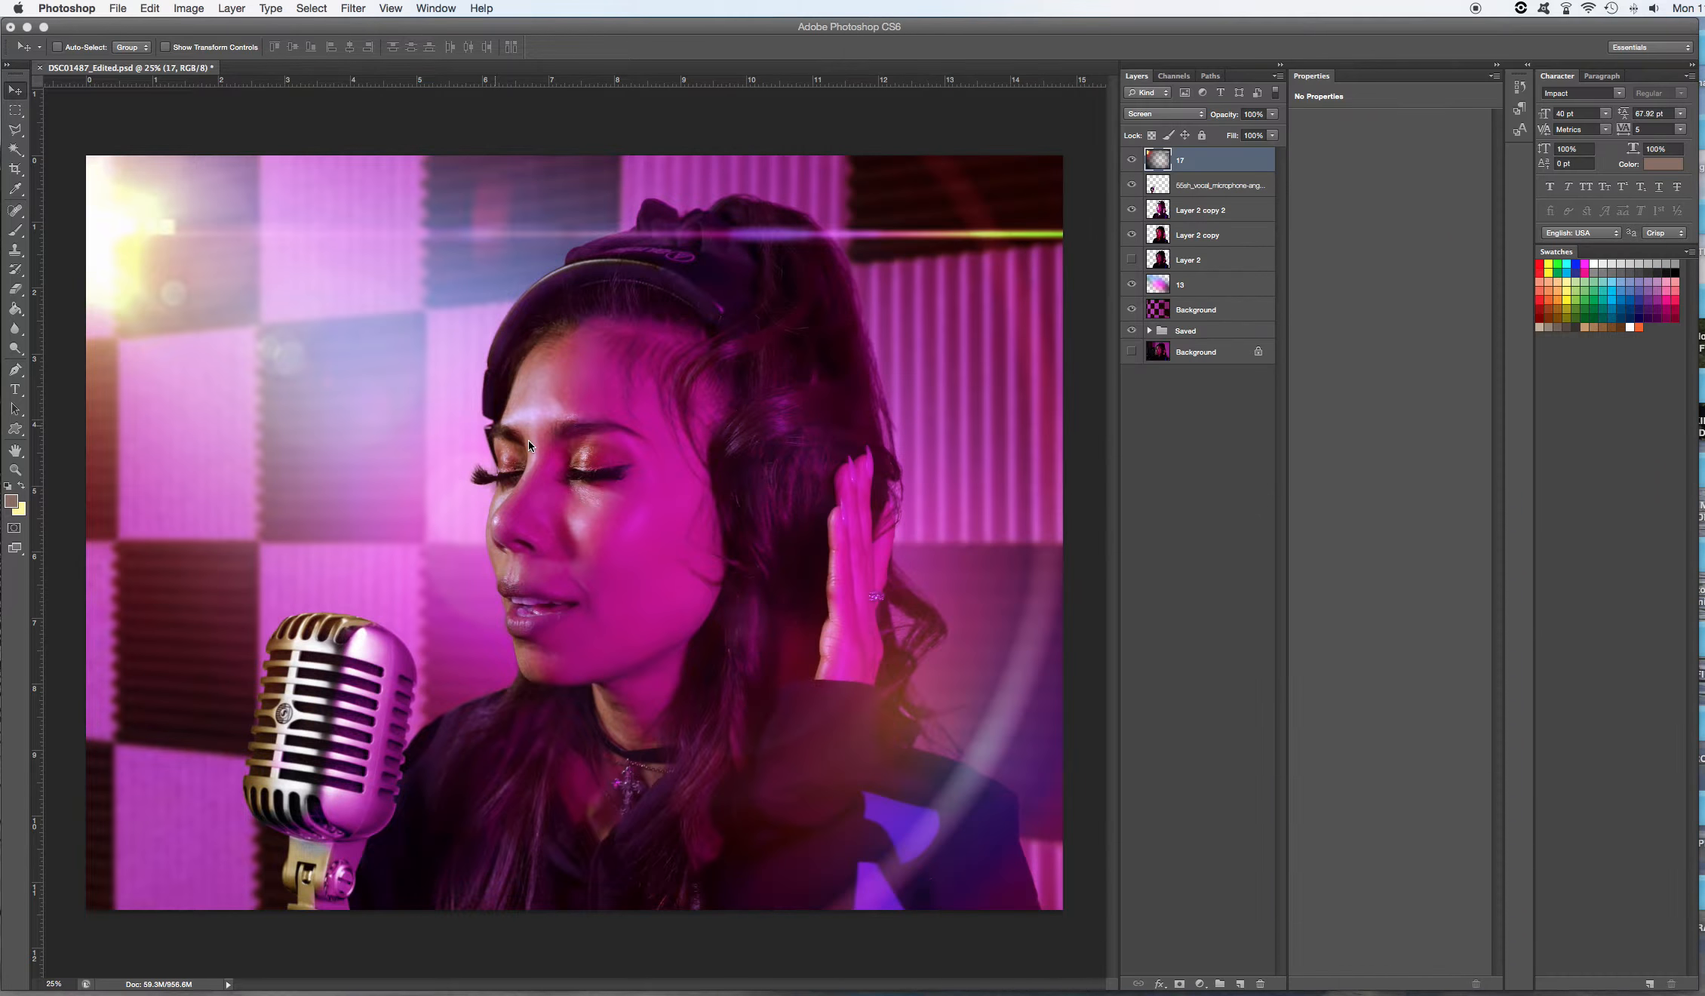
left_click(1203, 114)
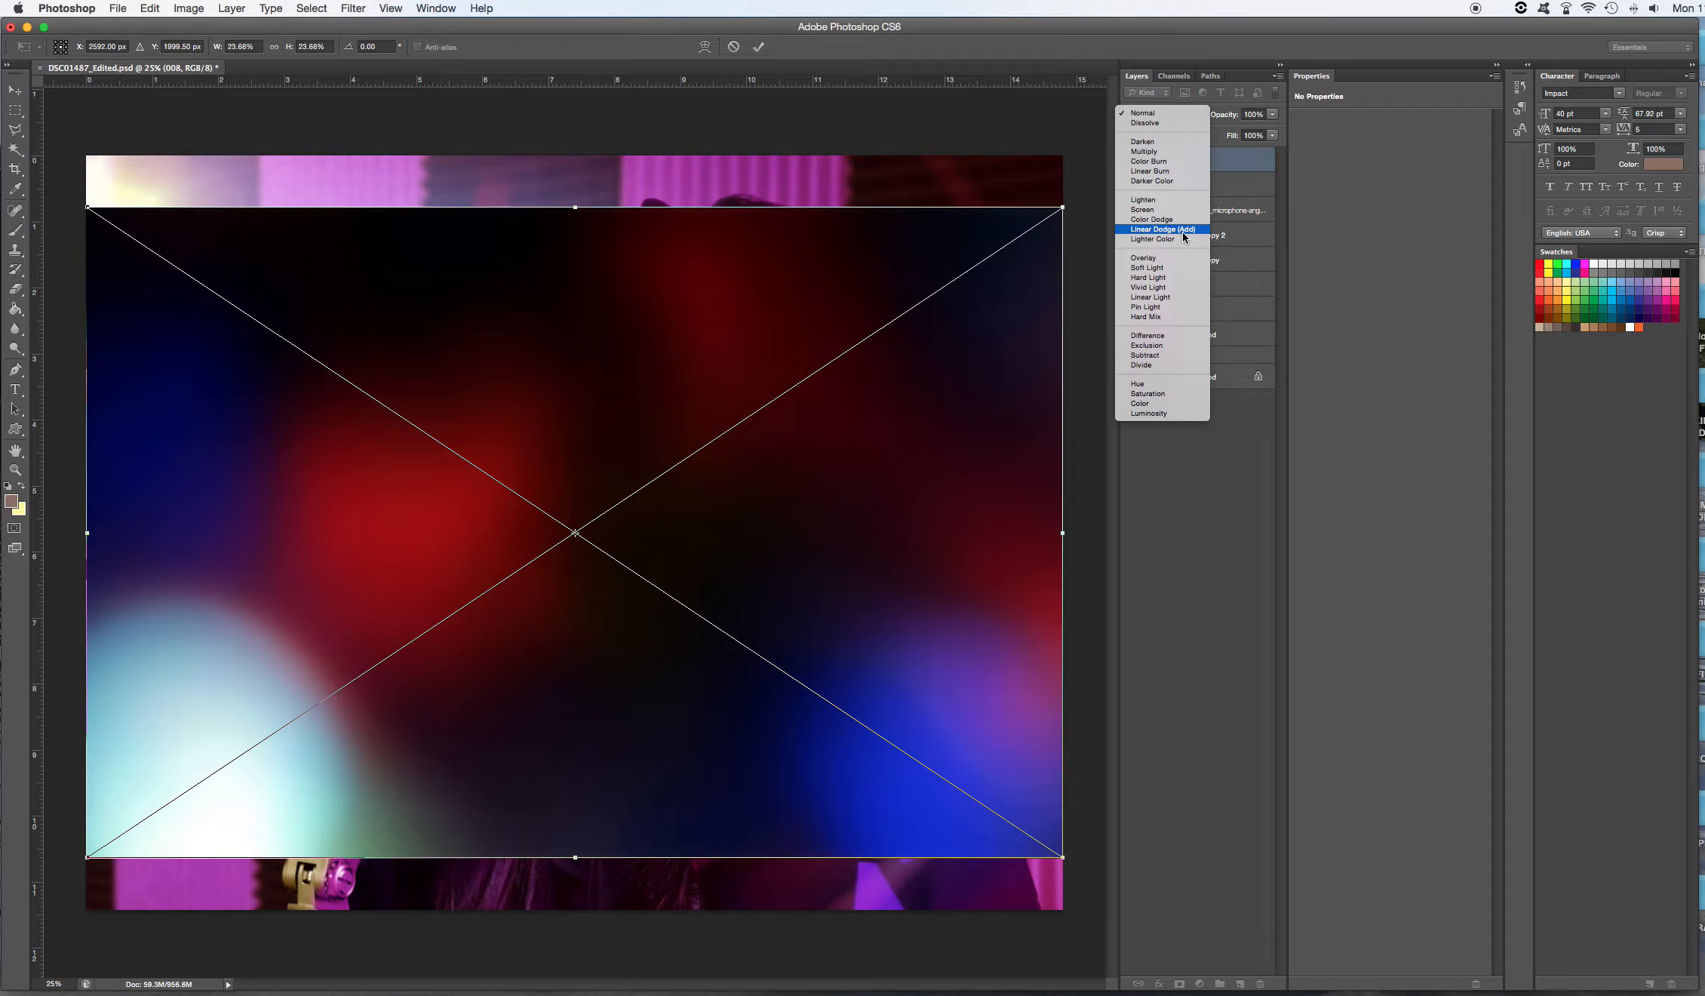
left_click(1181, 219)
left_click_drag(711, 455, 621, 545)
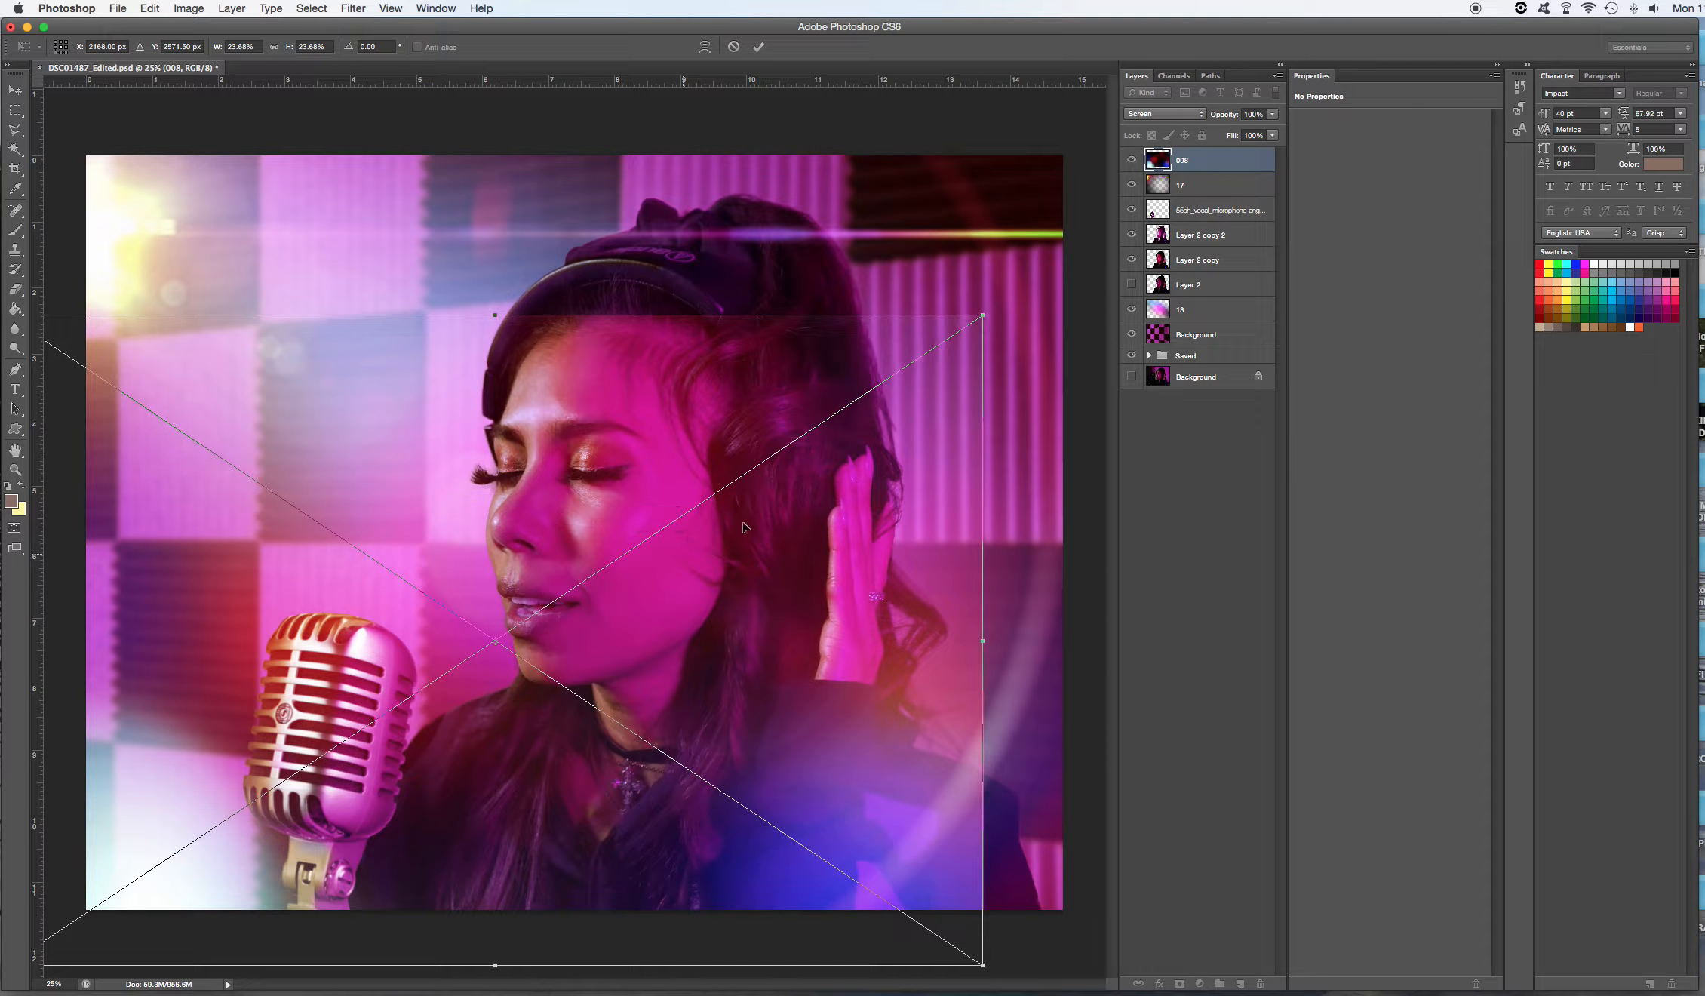
key("Escape")
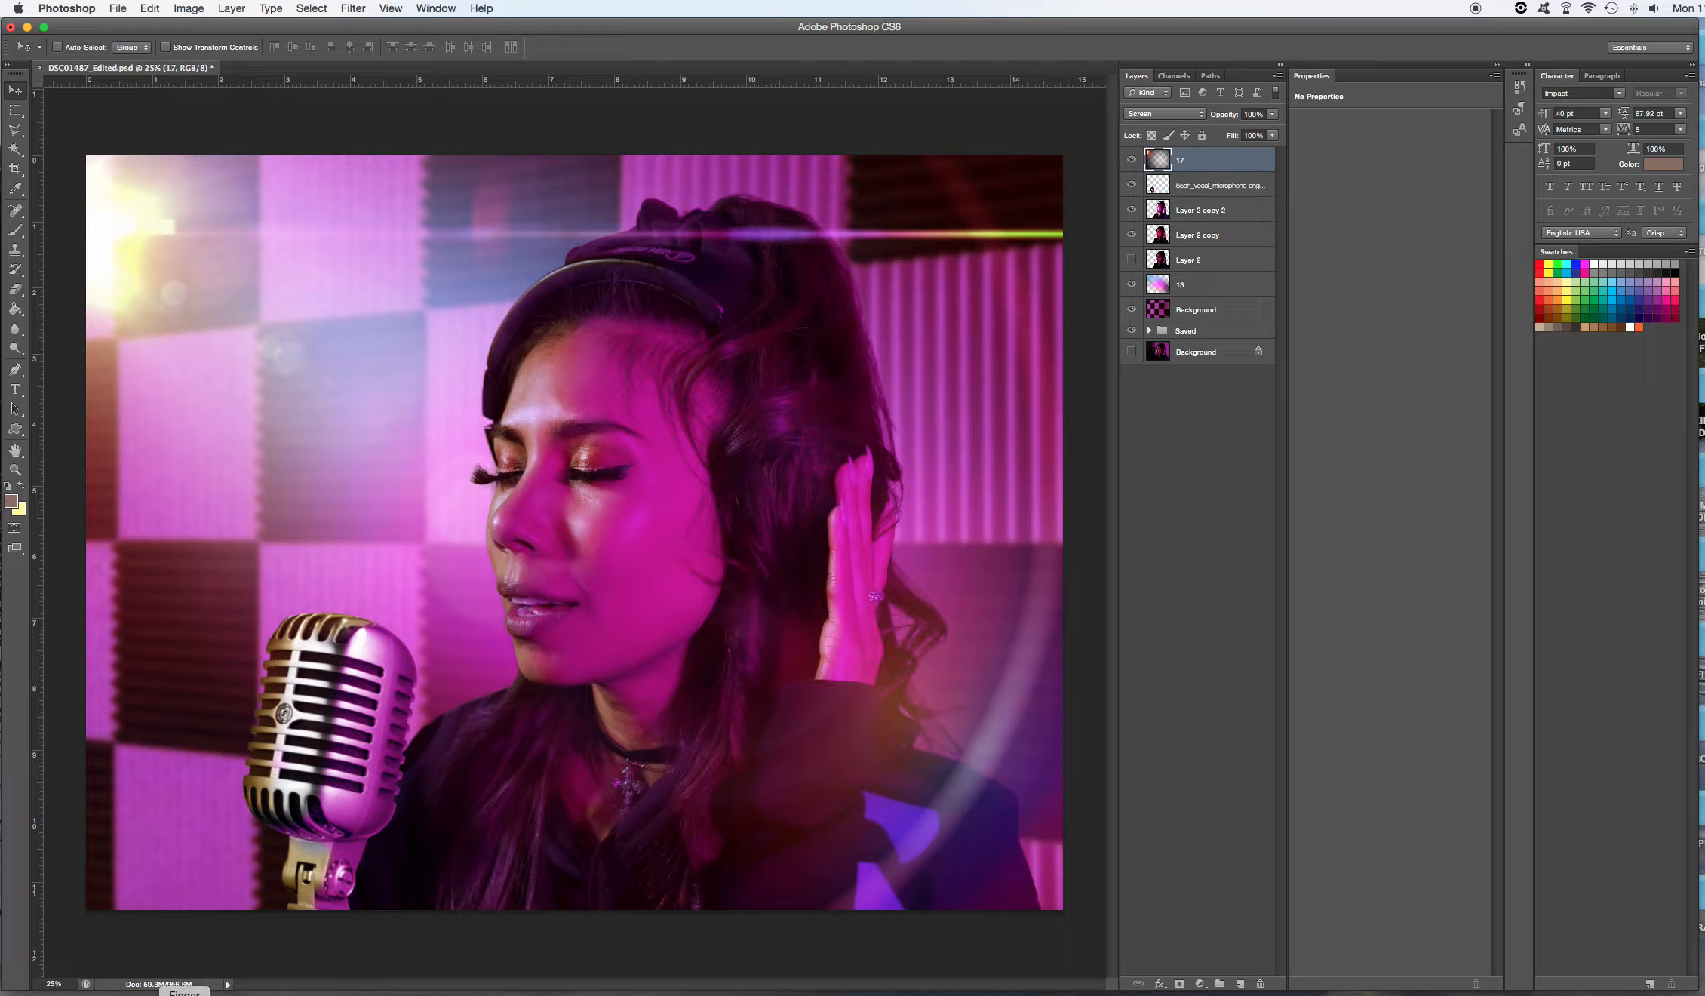
Return to Finder and preview light leaks 009.jpg through 014.jpg, dismissing the antivirus notification.
left_click(183, 994)
key("Down")
key("Down")
key("Down")
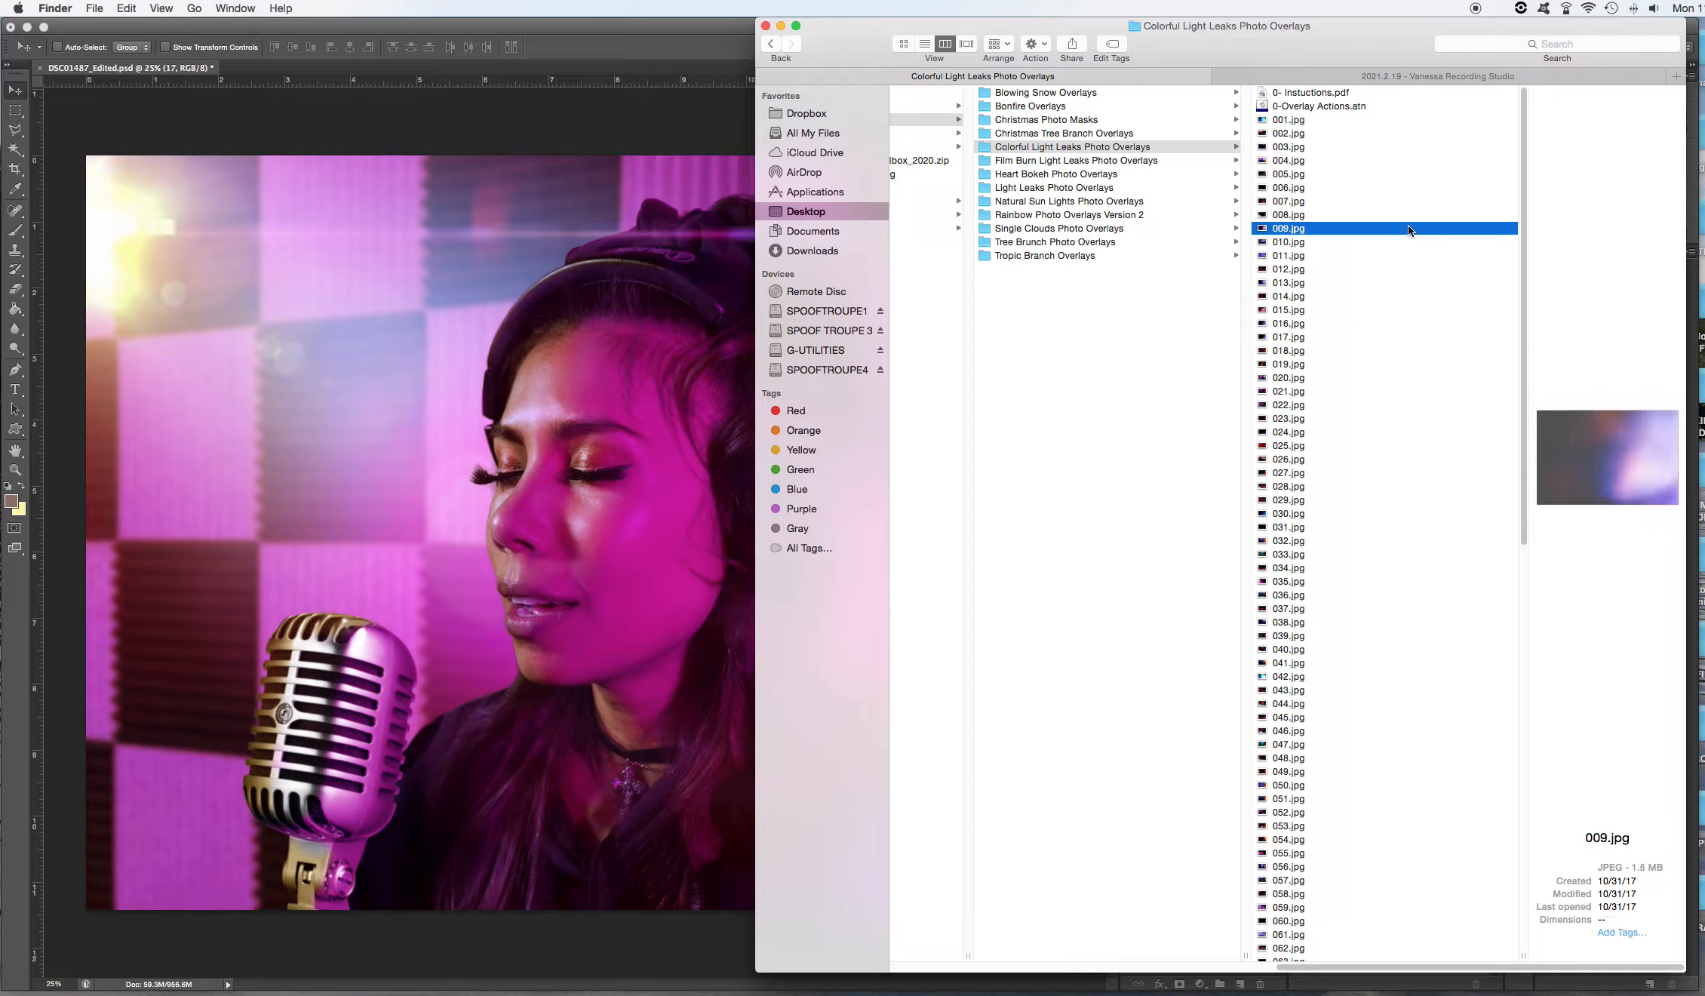
key("Down")
key("Down")
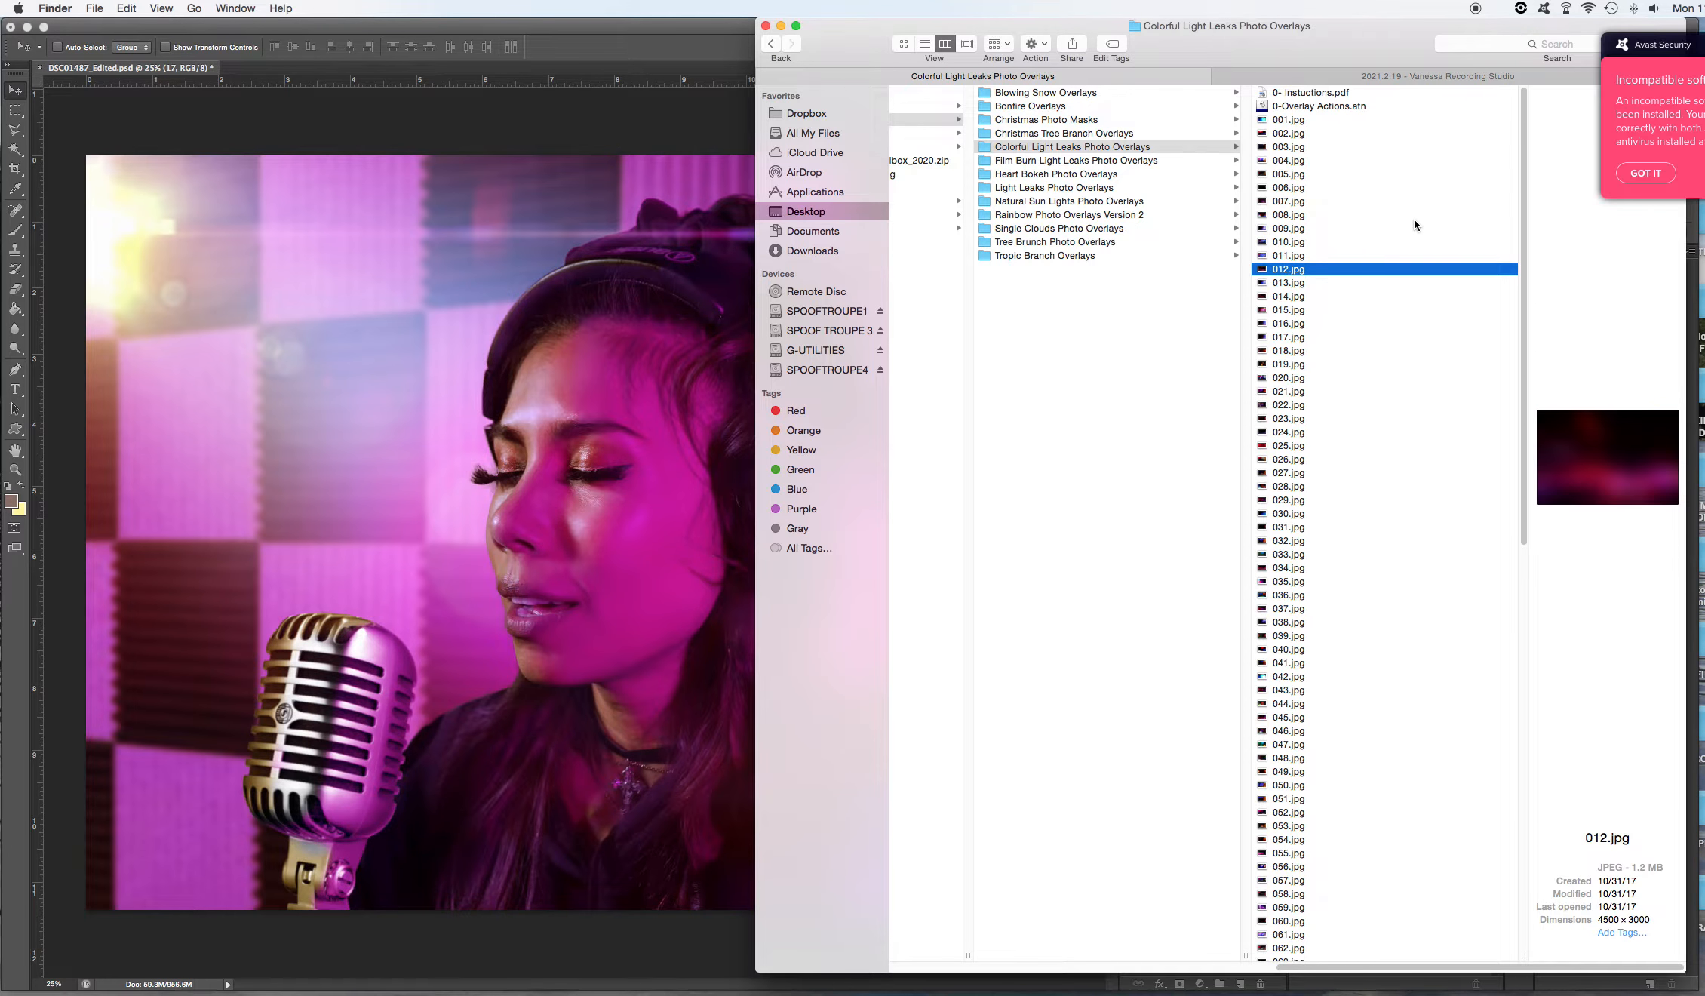
left_click(1647, 168)
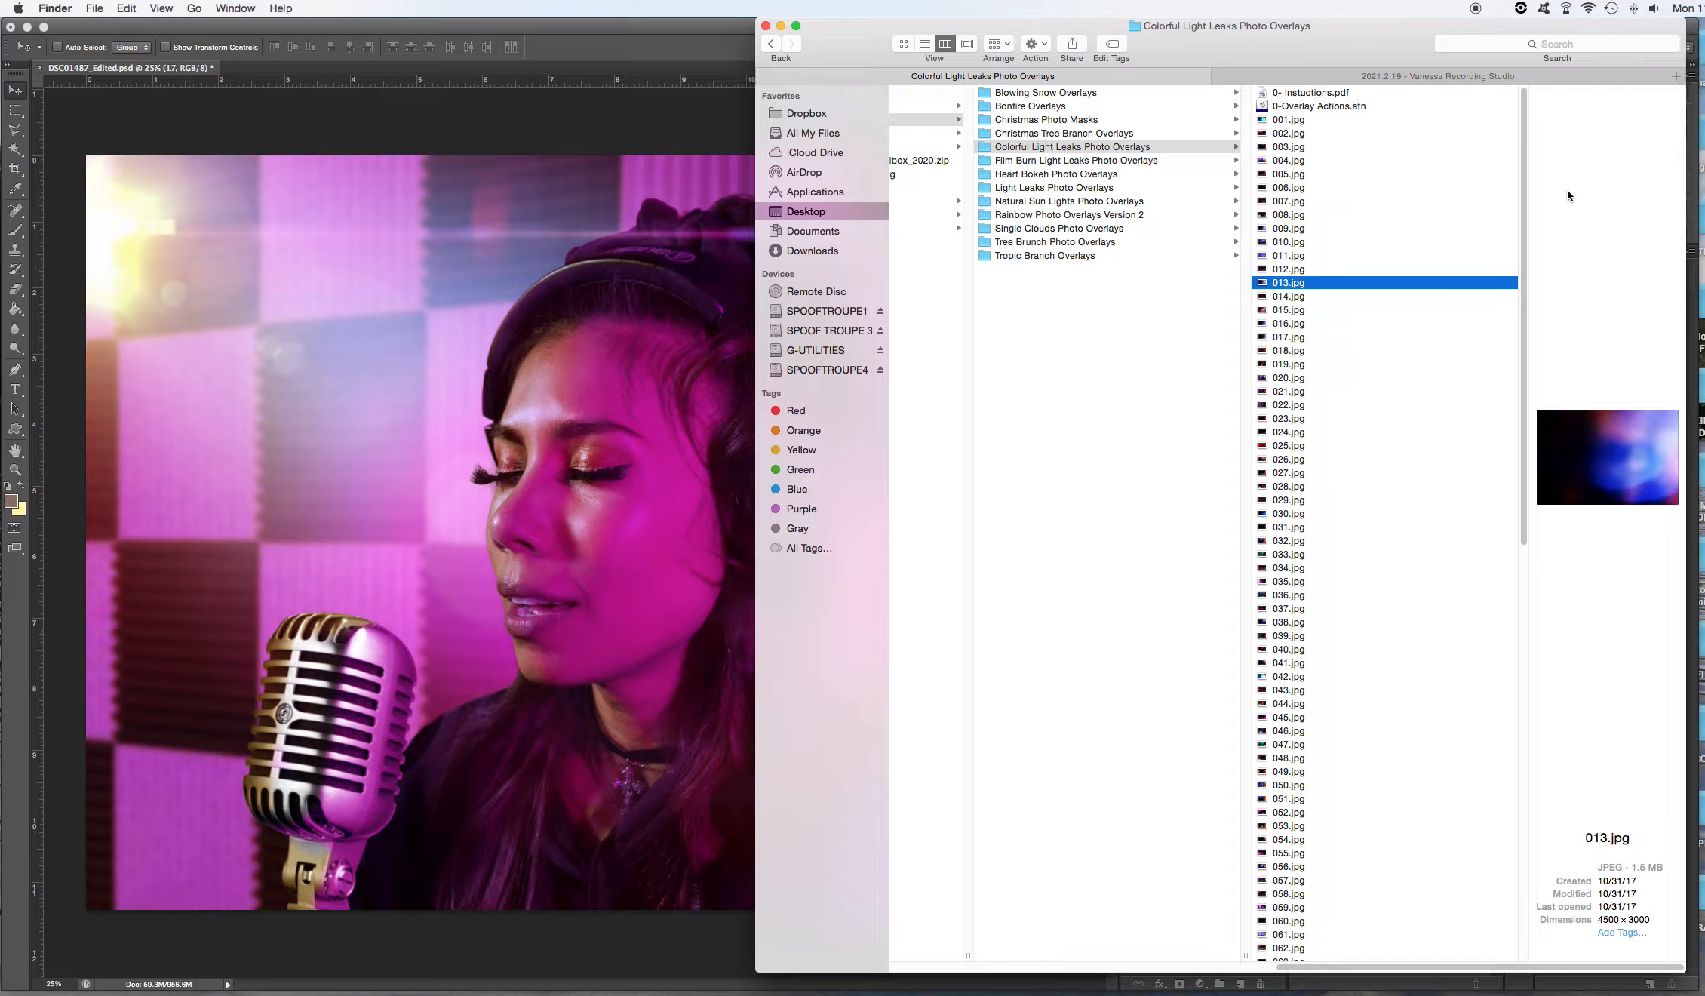
left_click(1366, 292)
key("Down")
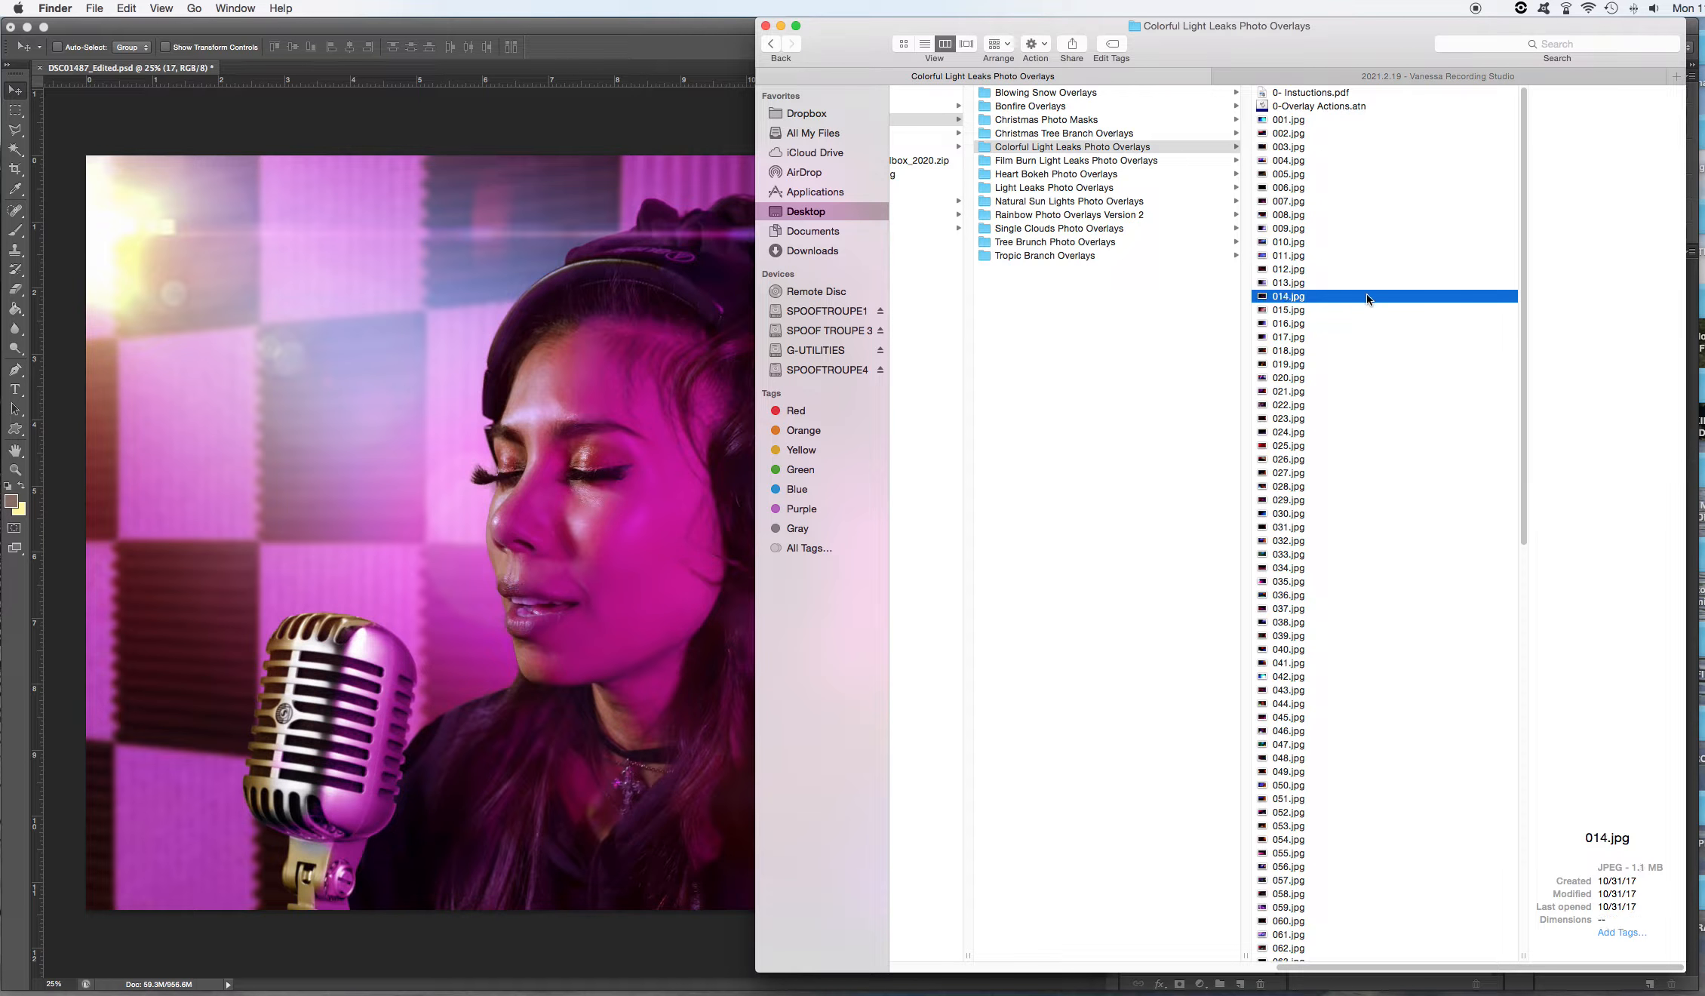
Try placing light leak 014.jpg above layer 17 in Screen blend mode, shifted toward the image's lower-left corner.
left_click_drag(1404, 294, 453, 449)
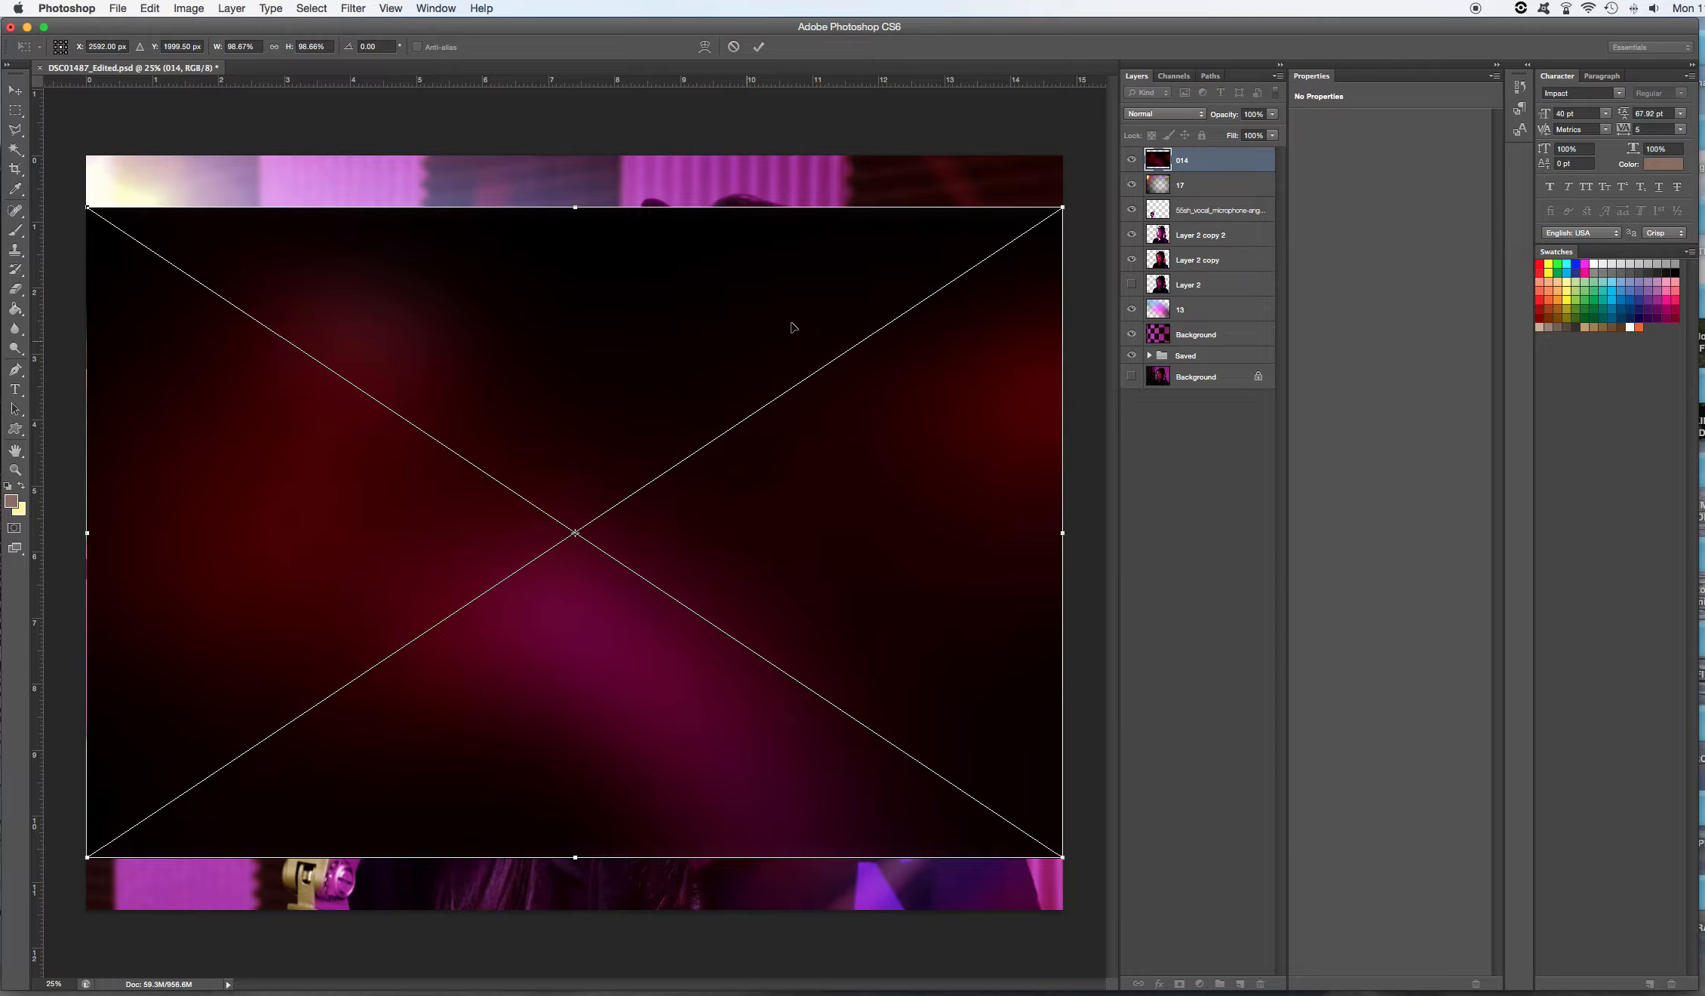
left_click(1199, 113)
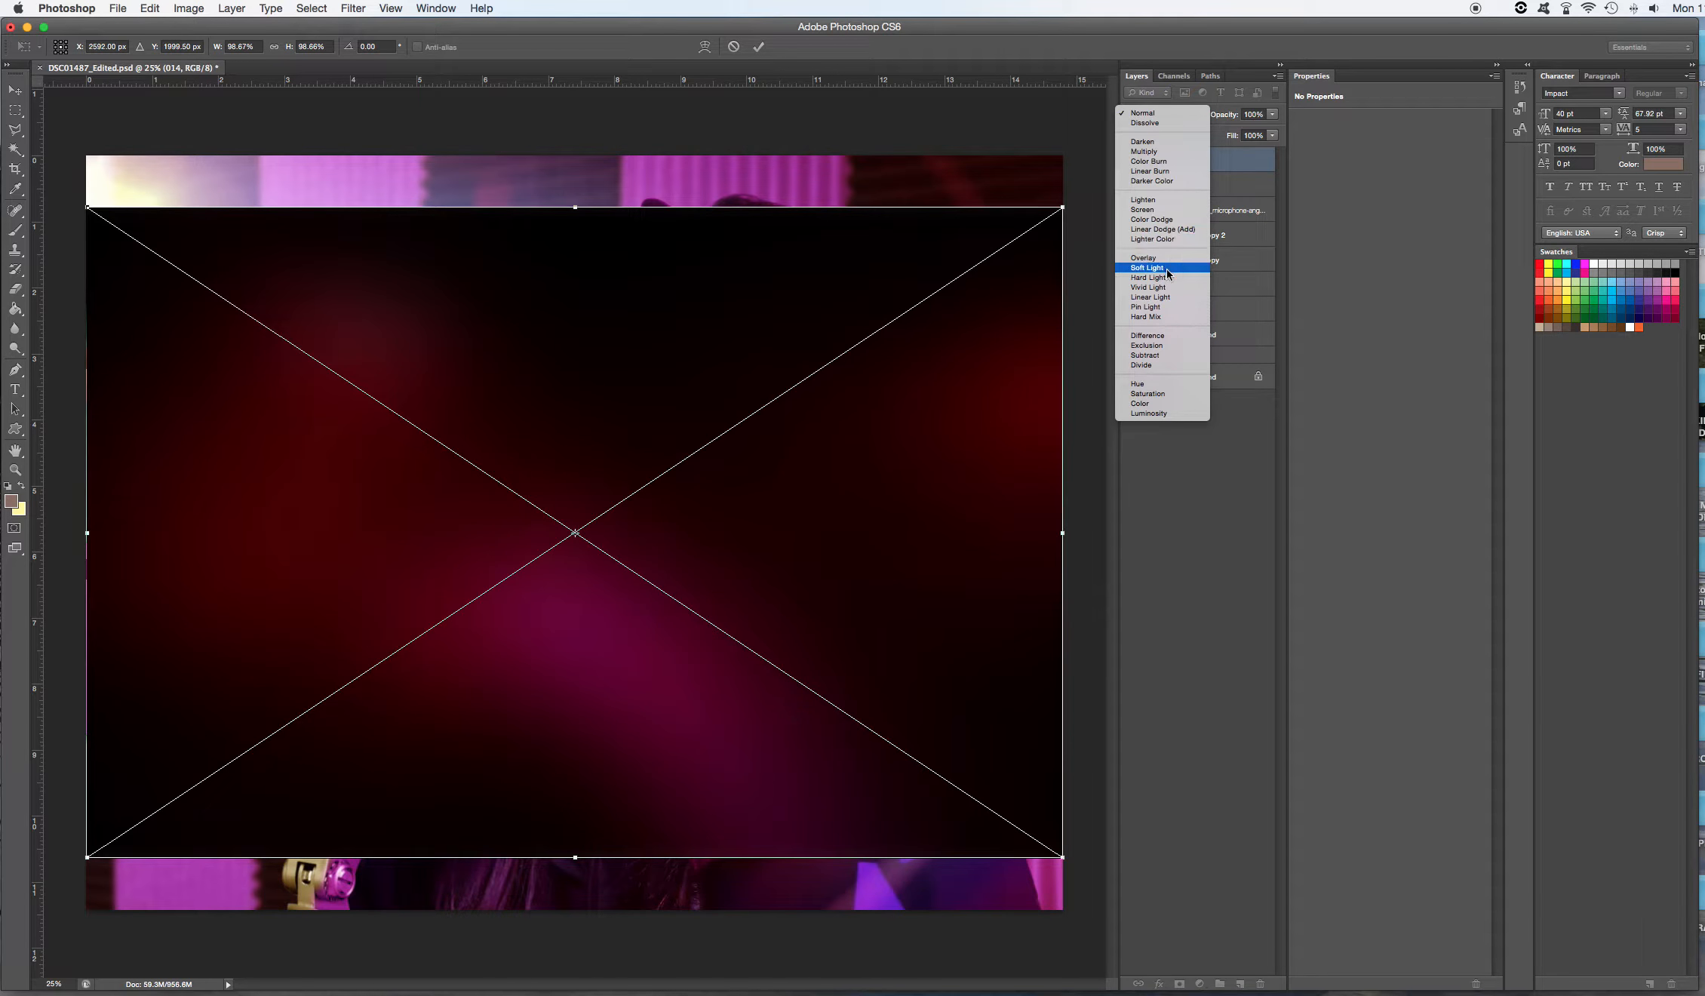
left_click(1169, 210)
left_click_drag(768, 375, 526, 593)
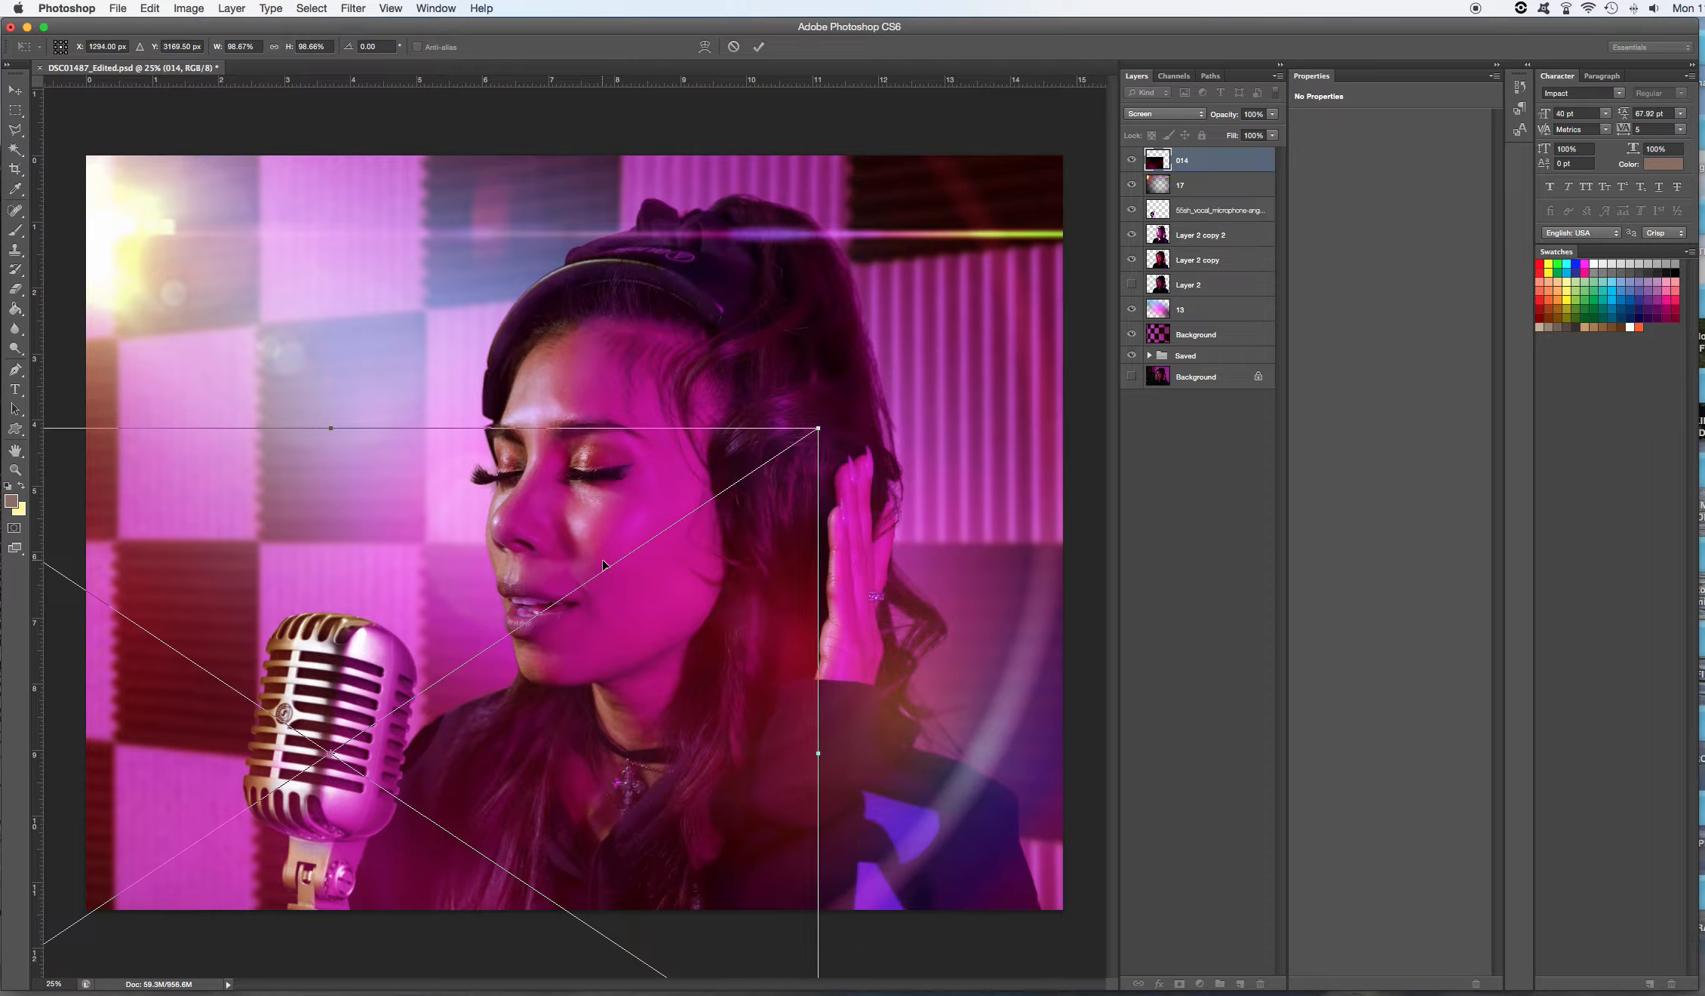
key("Escape")
Return to Finder and preview light leaks 015.jpg through 021.jpg for another overlay candidate.
left_click(183, 994)
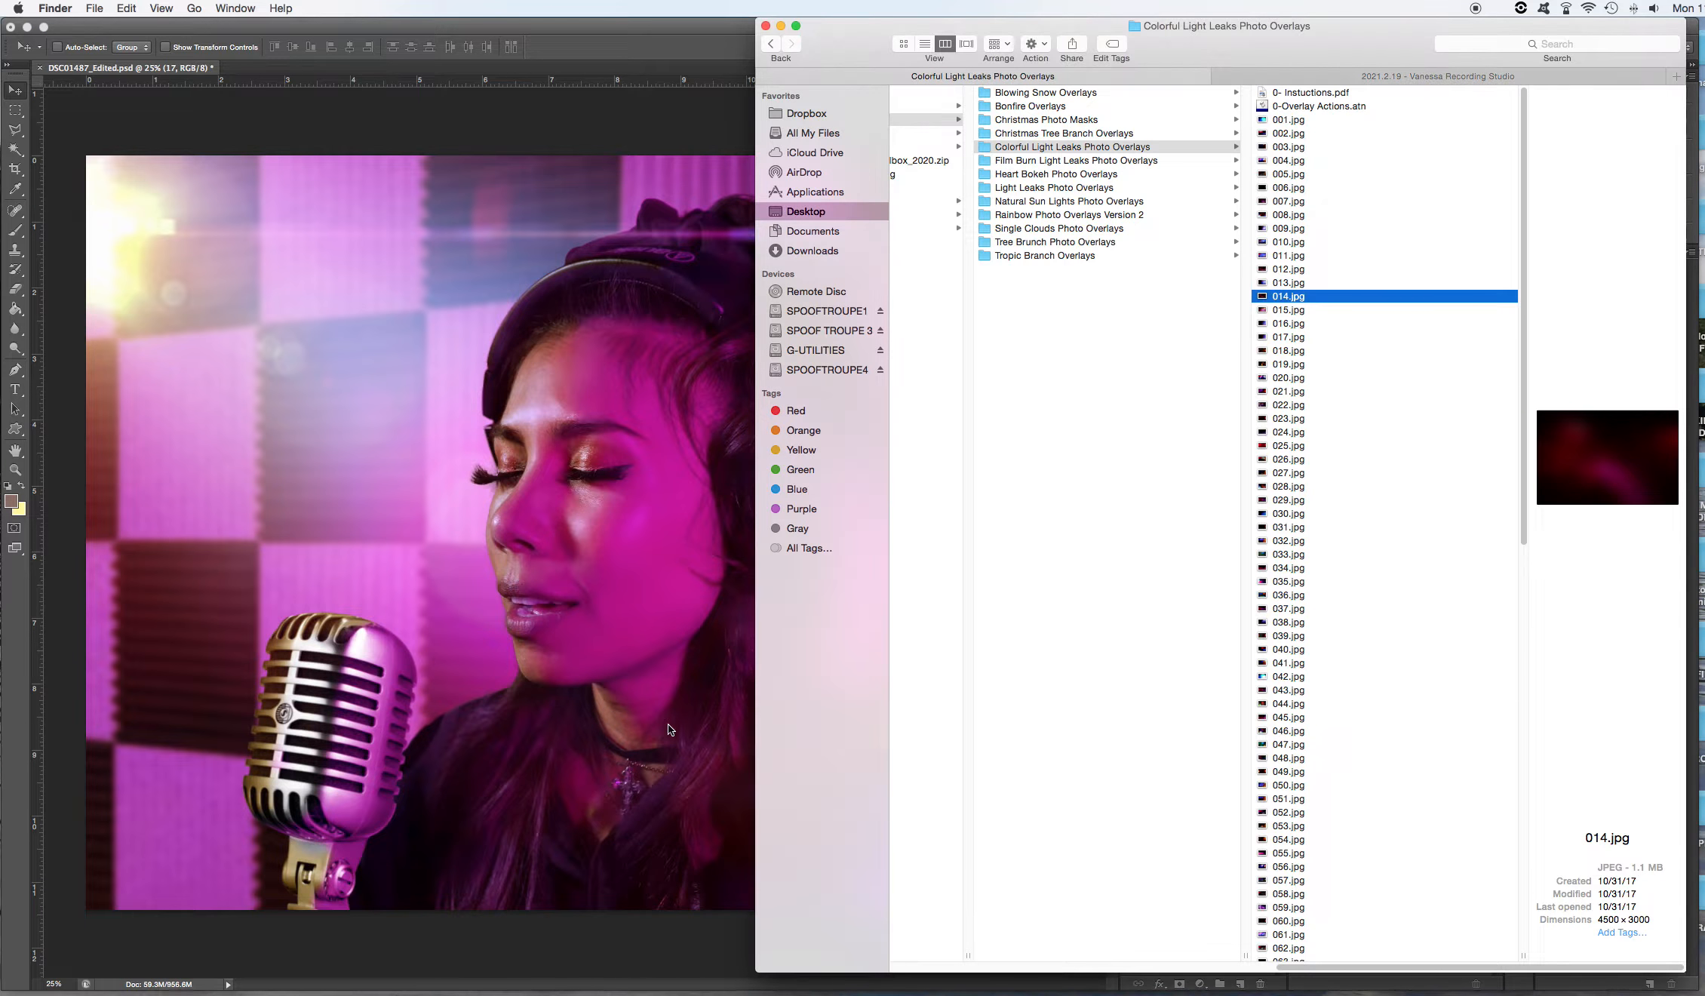
key("Down")
key("Down")
key("Down")
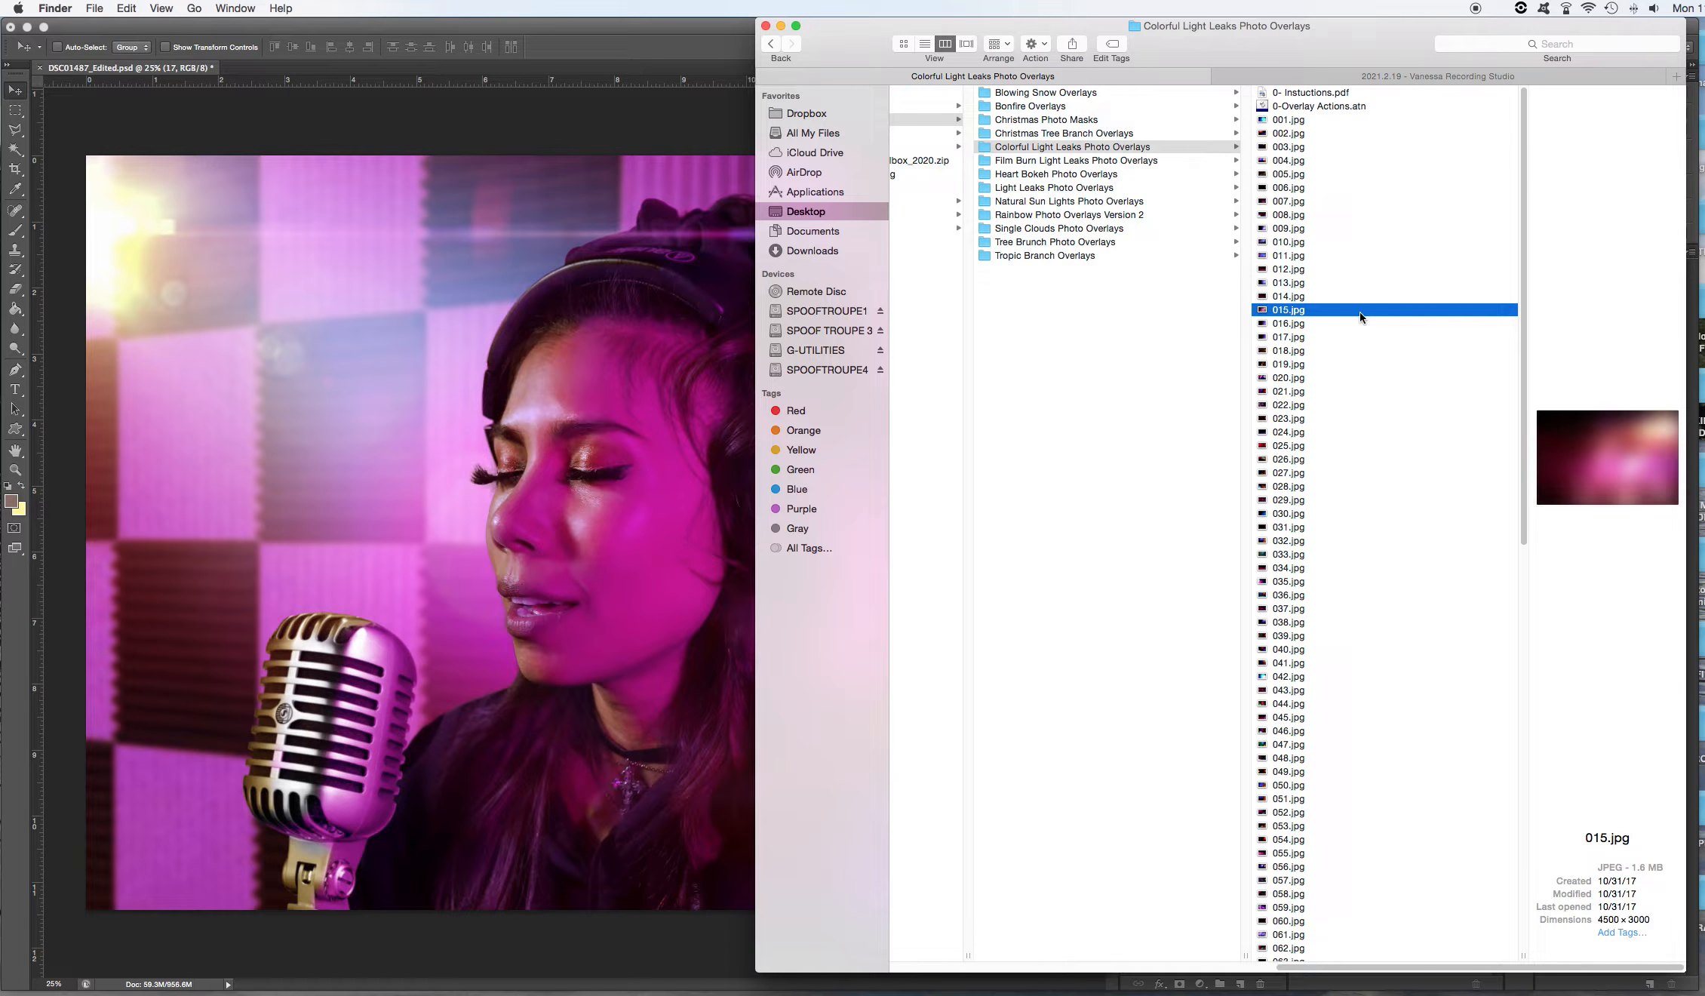
key("Down")
key("Down")
key("Down")
key("Down")
key("Down")
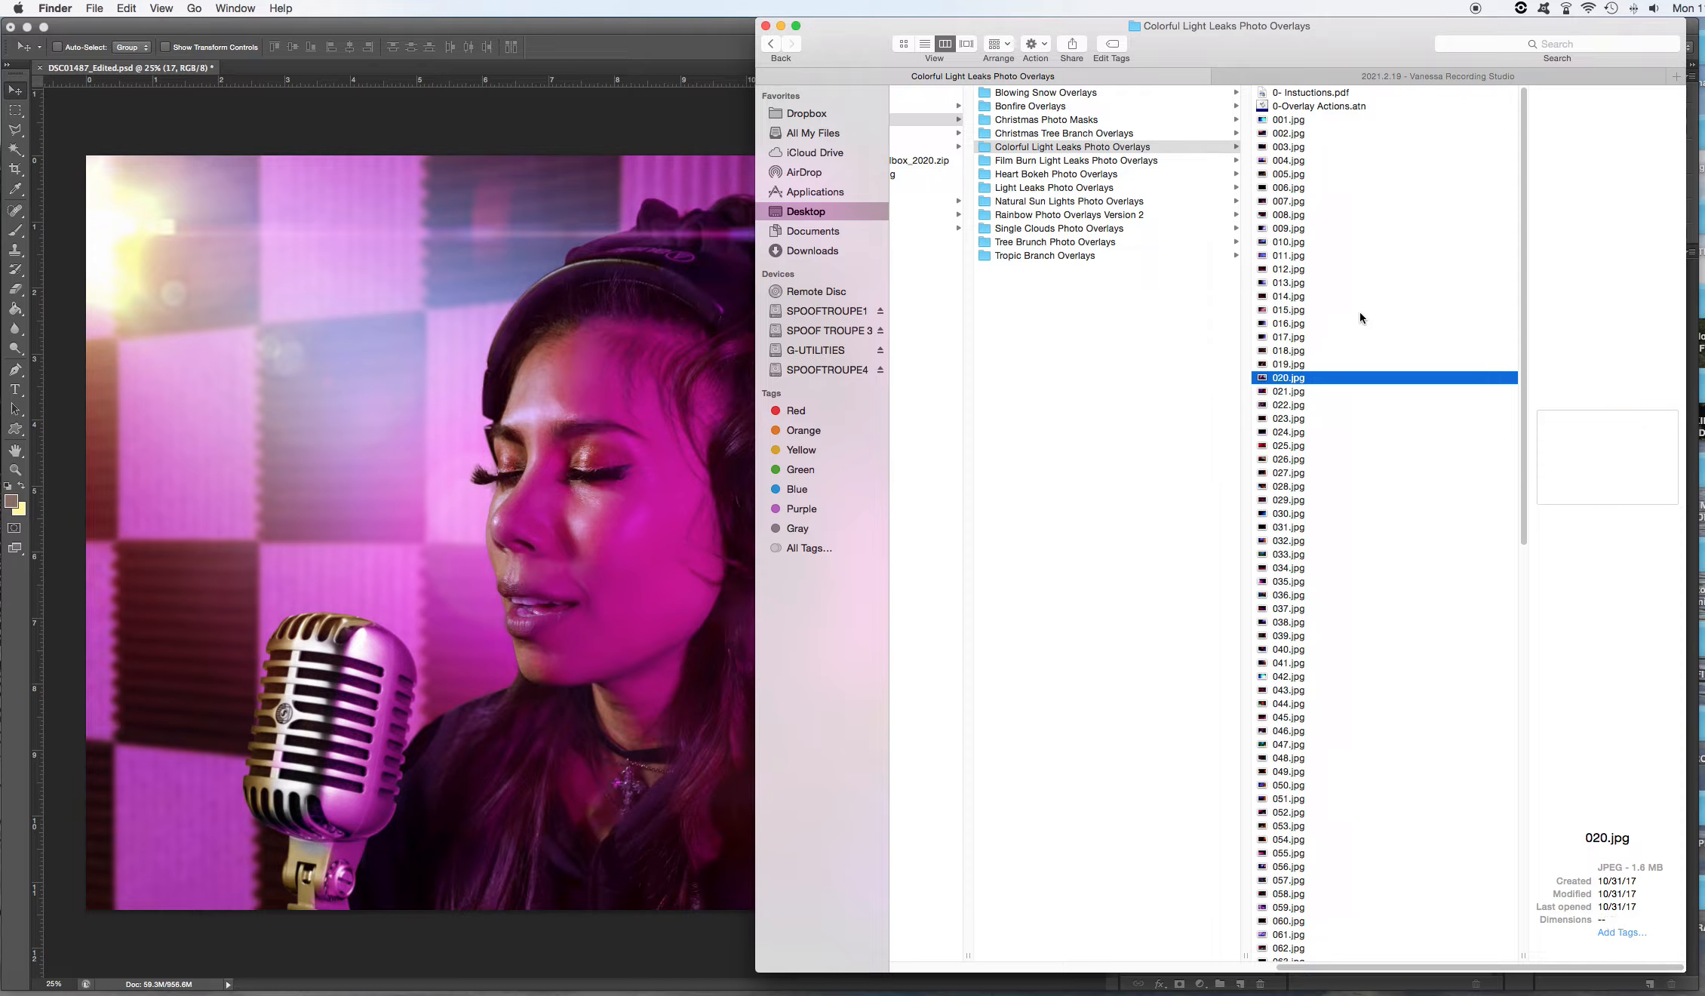
key("Up")
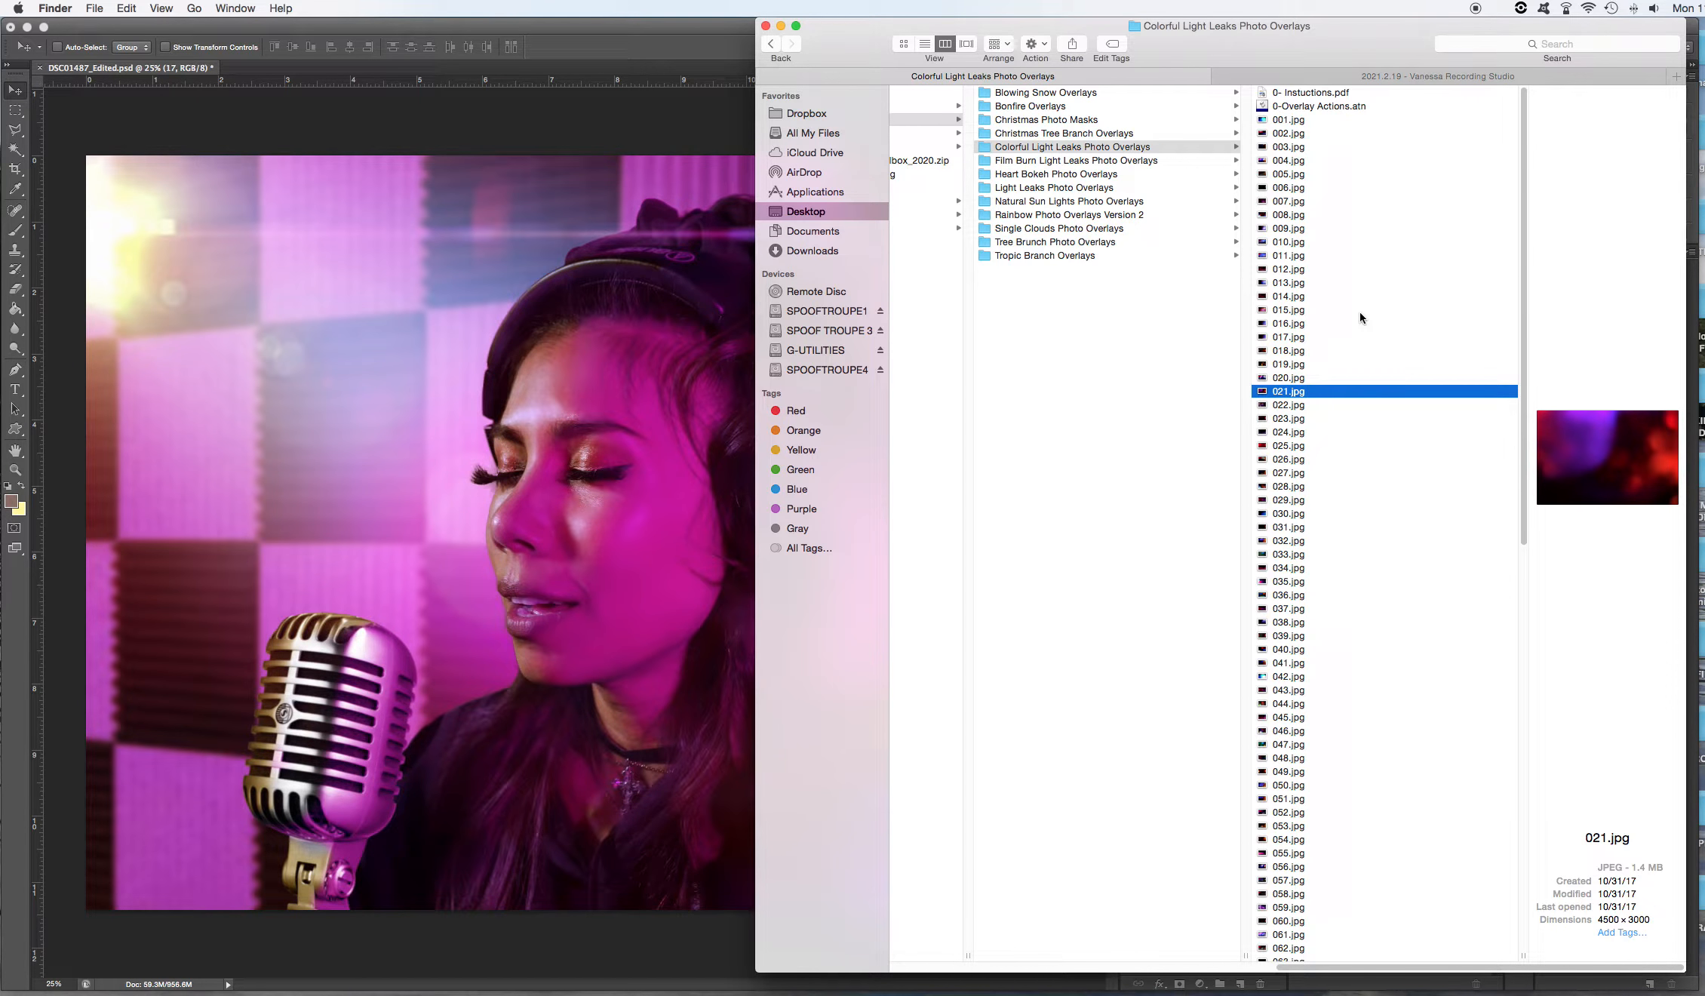
Switch to Photoshop and apply a stronger Gaussian Blur to the lens flare on layer 17.
left_click(663, 119)
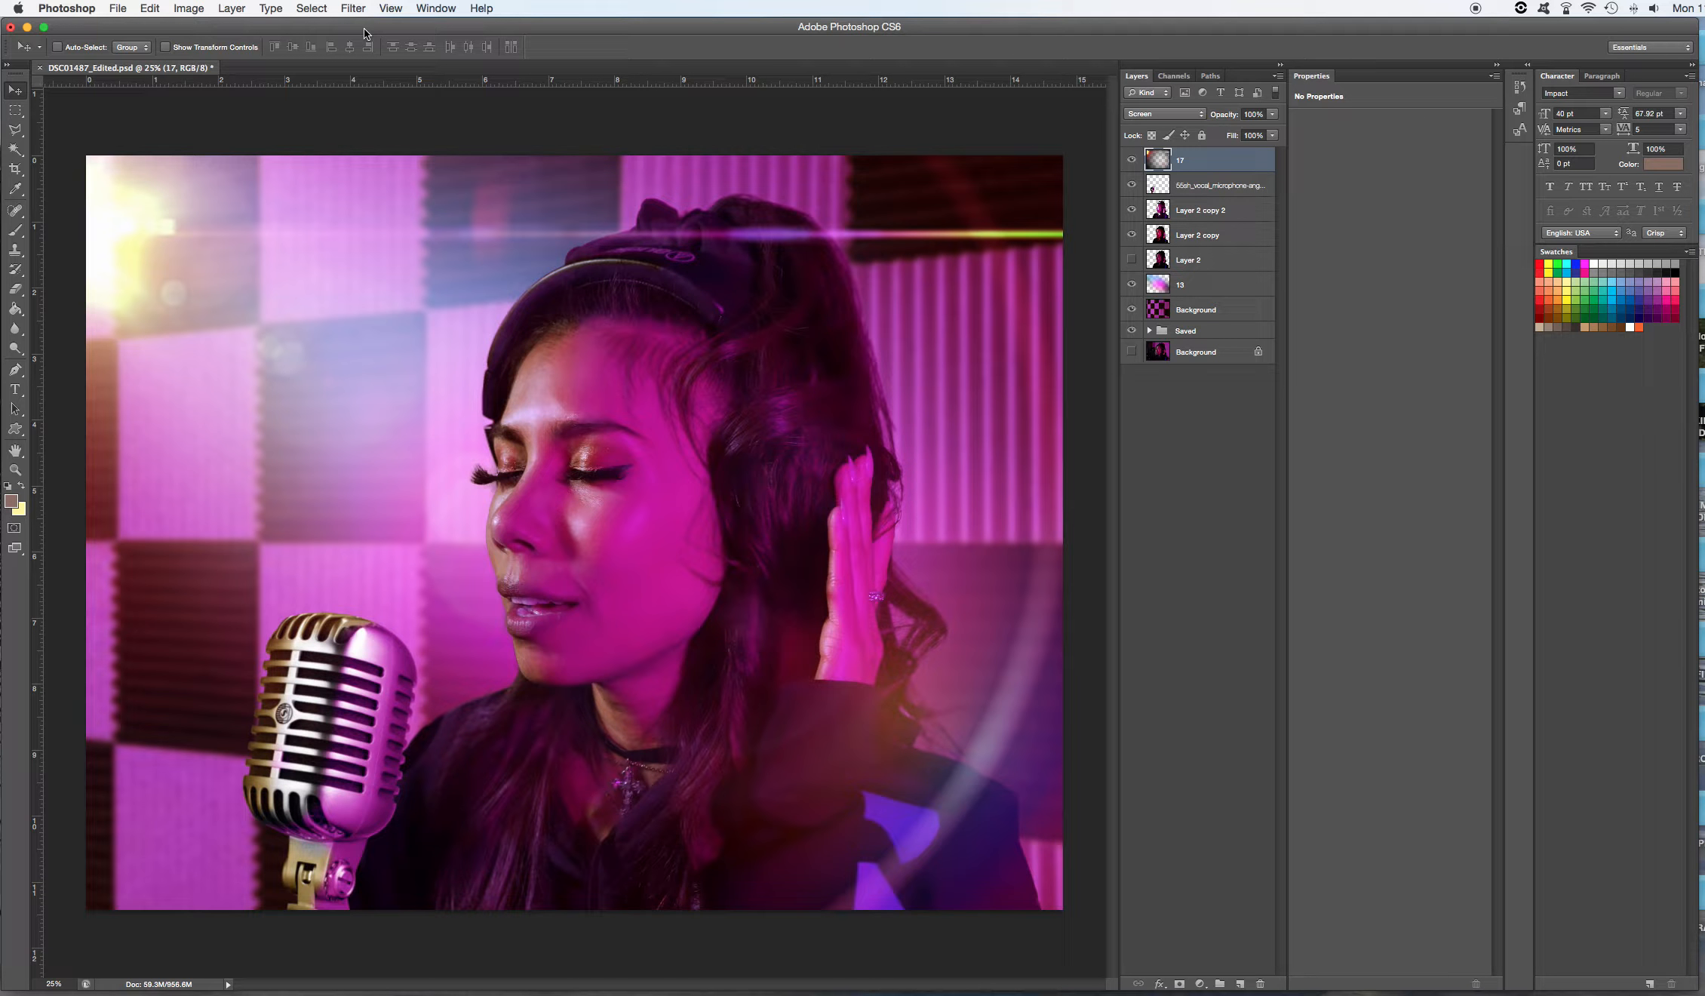
left_click(360, 8)
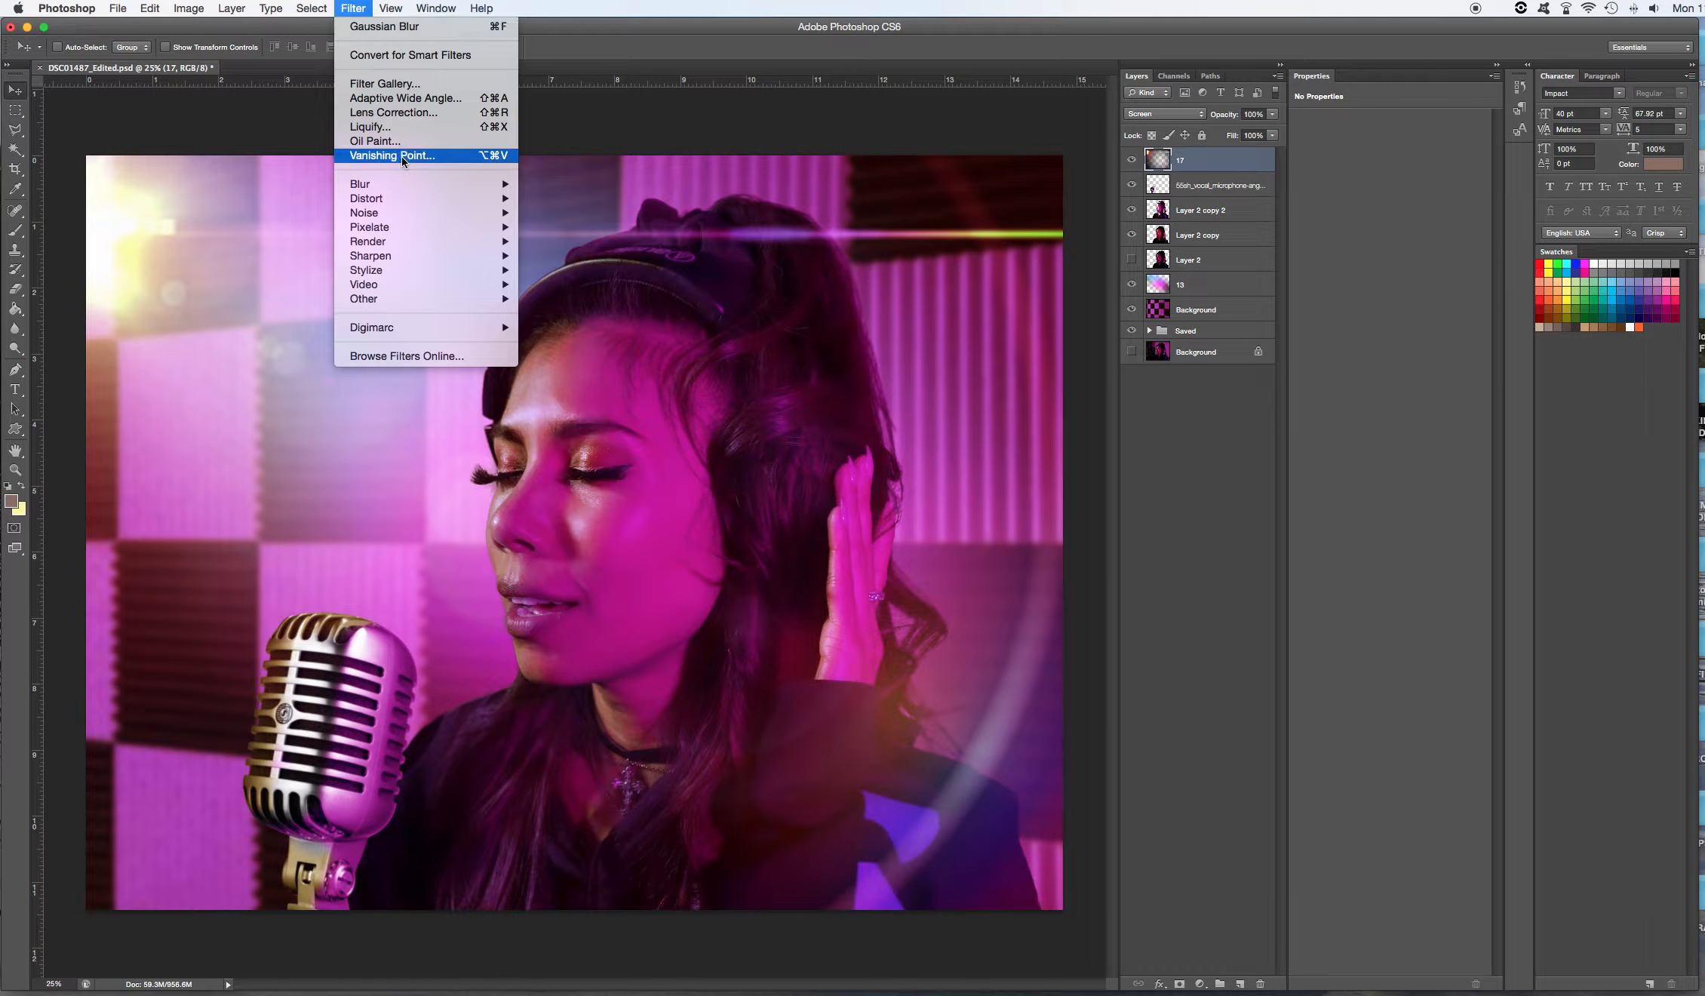
mouse_move(406, 177)
left_click(602, 302)
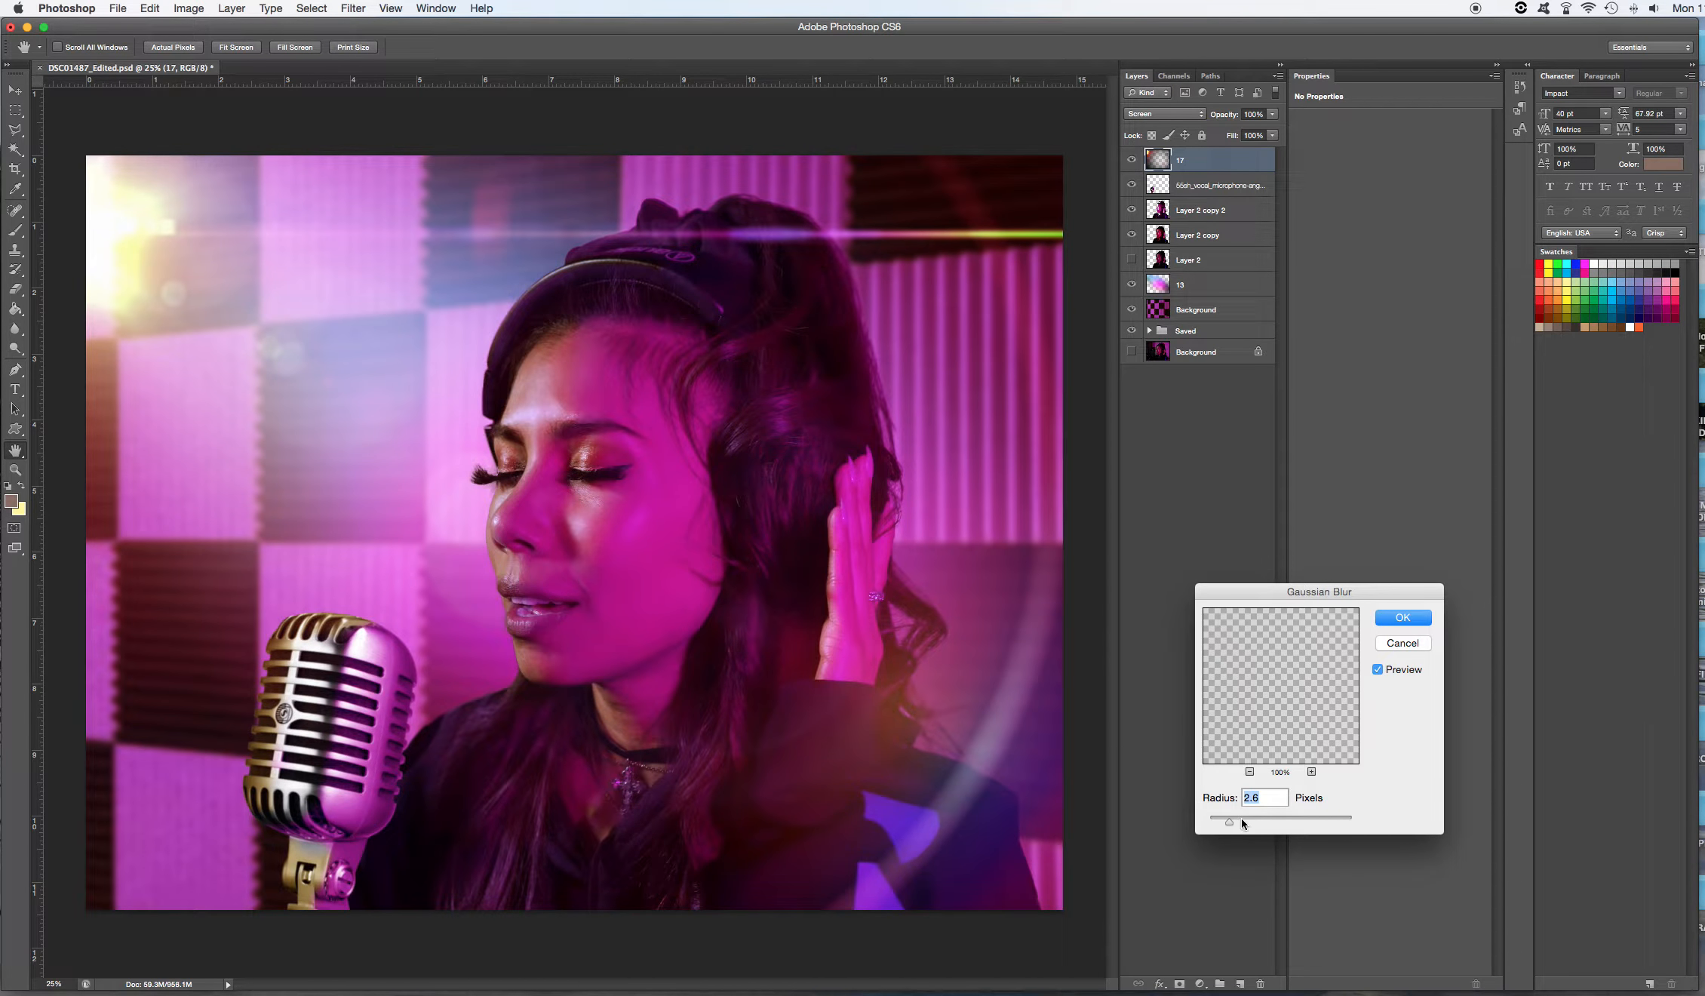
left_click_drag(1270, 819, 1280, 820)
left_click(1405, 618)
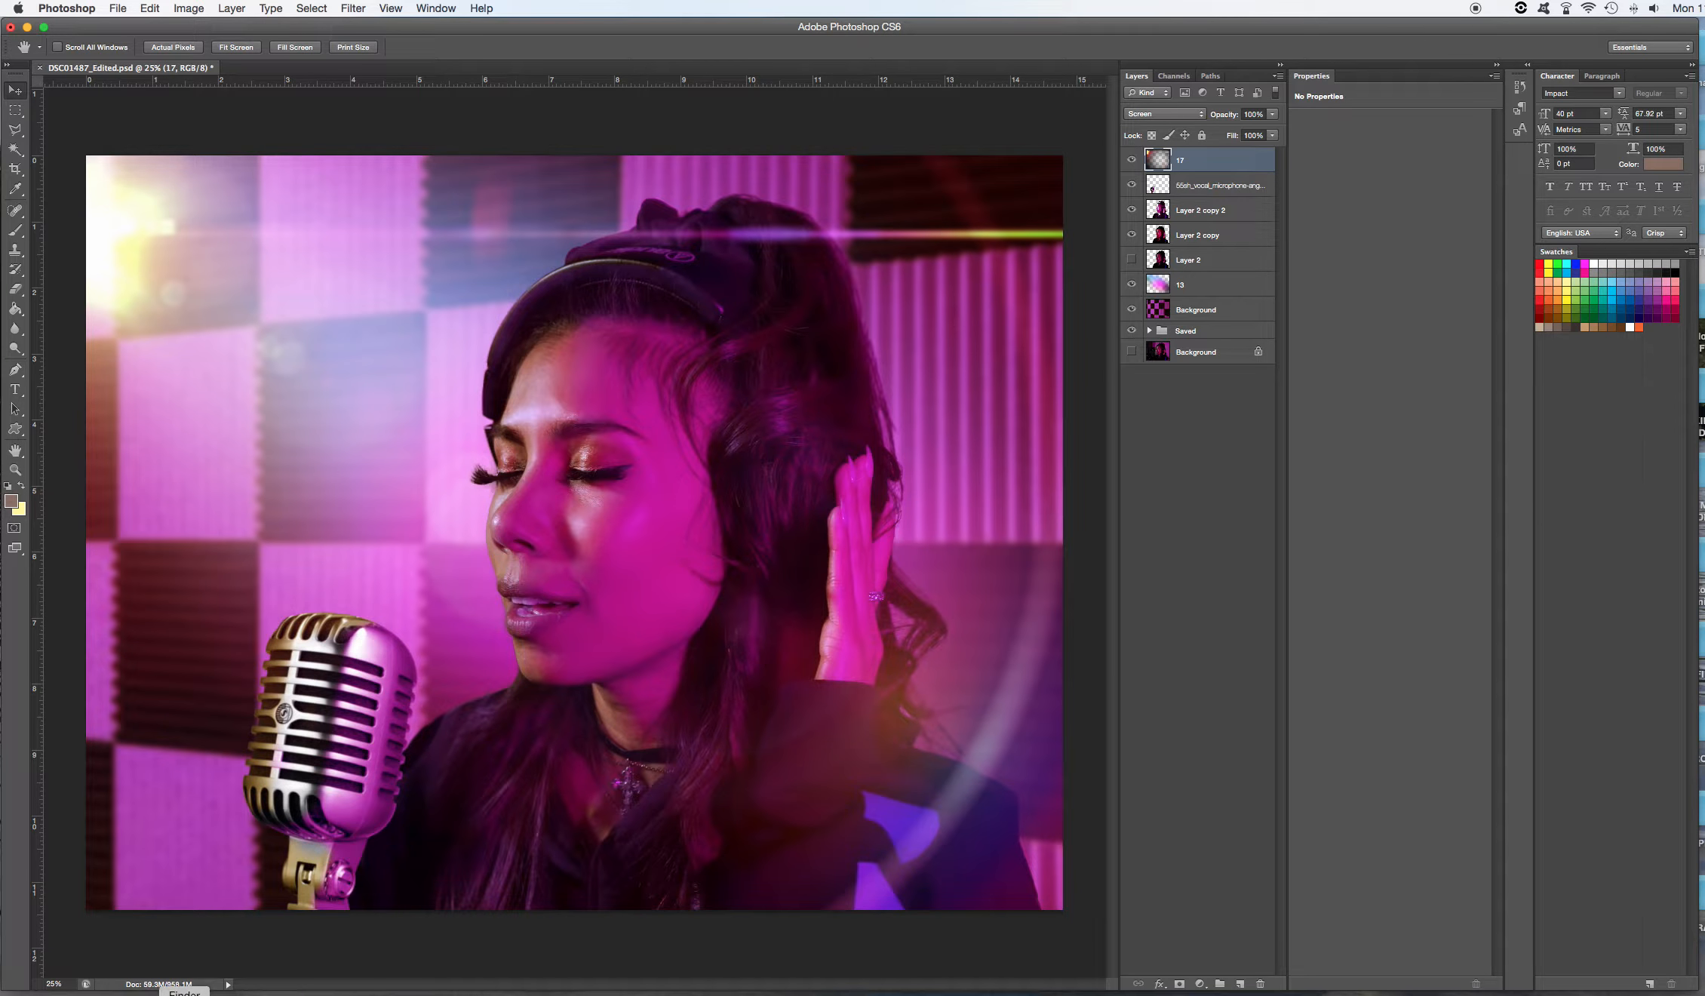
Place light leak 022.jpg from Finder above layer 17 in Screen blend mode, shifted toward the image's lower-left corner over the microphone.
key("super+Tab")
key("Down")
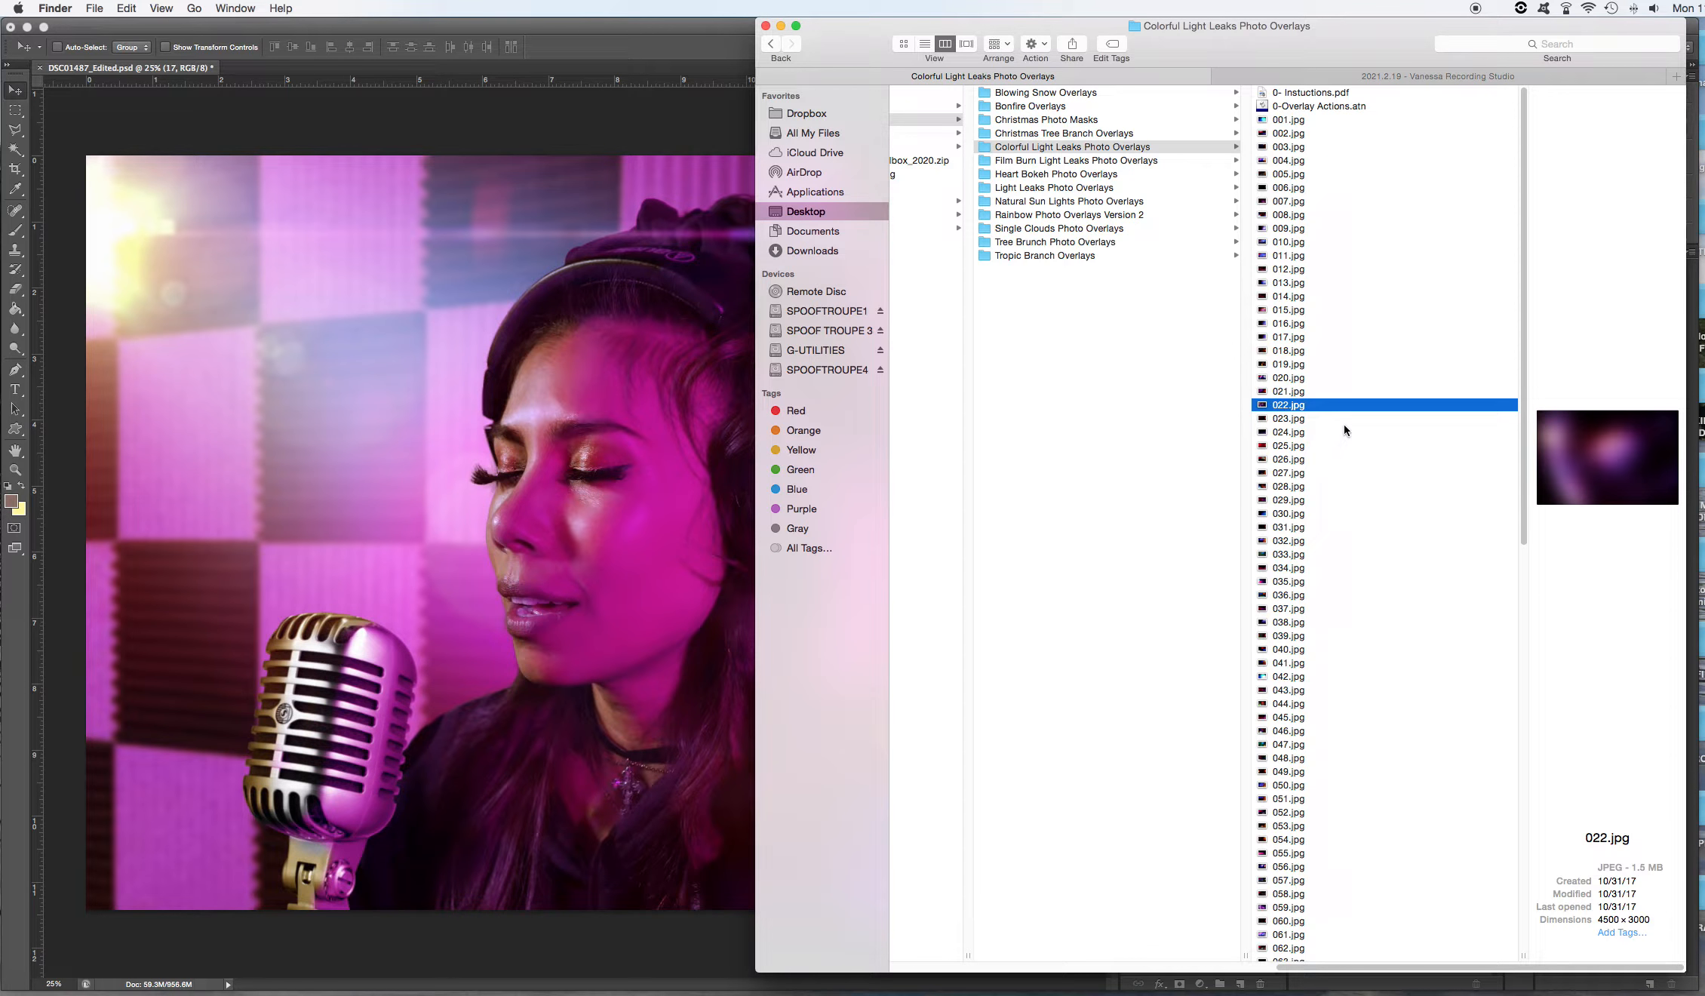
left_click_drag(1345, 404, 499, 532)
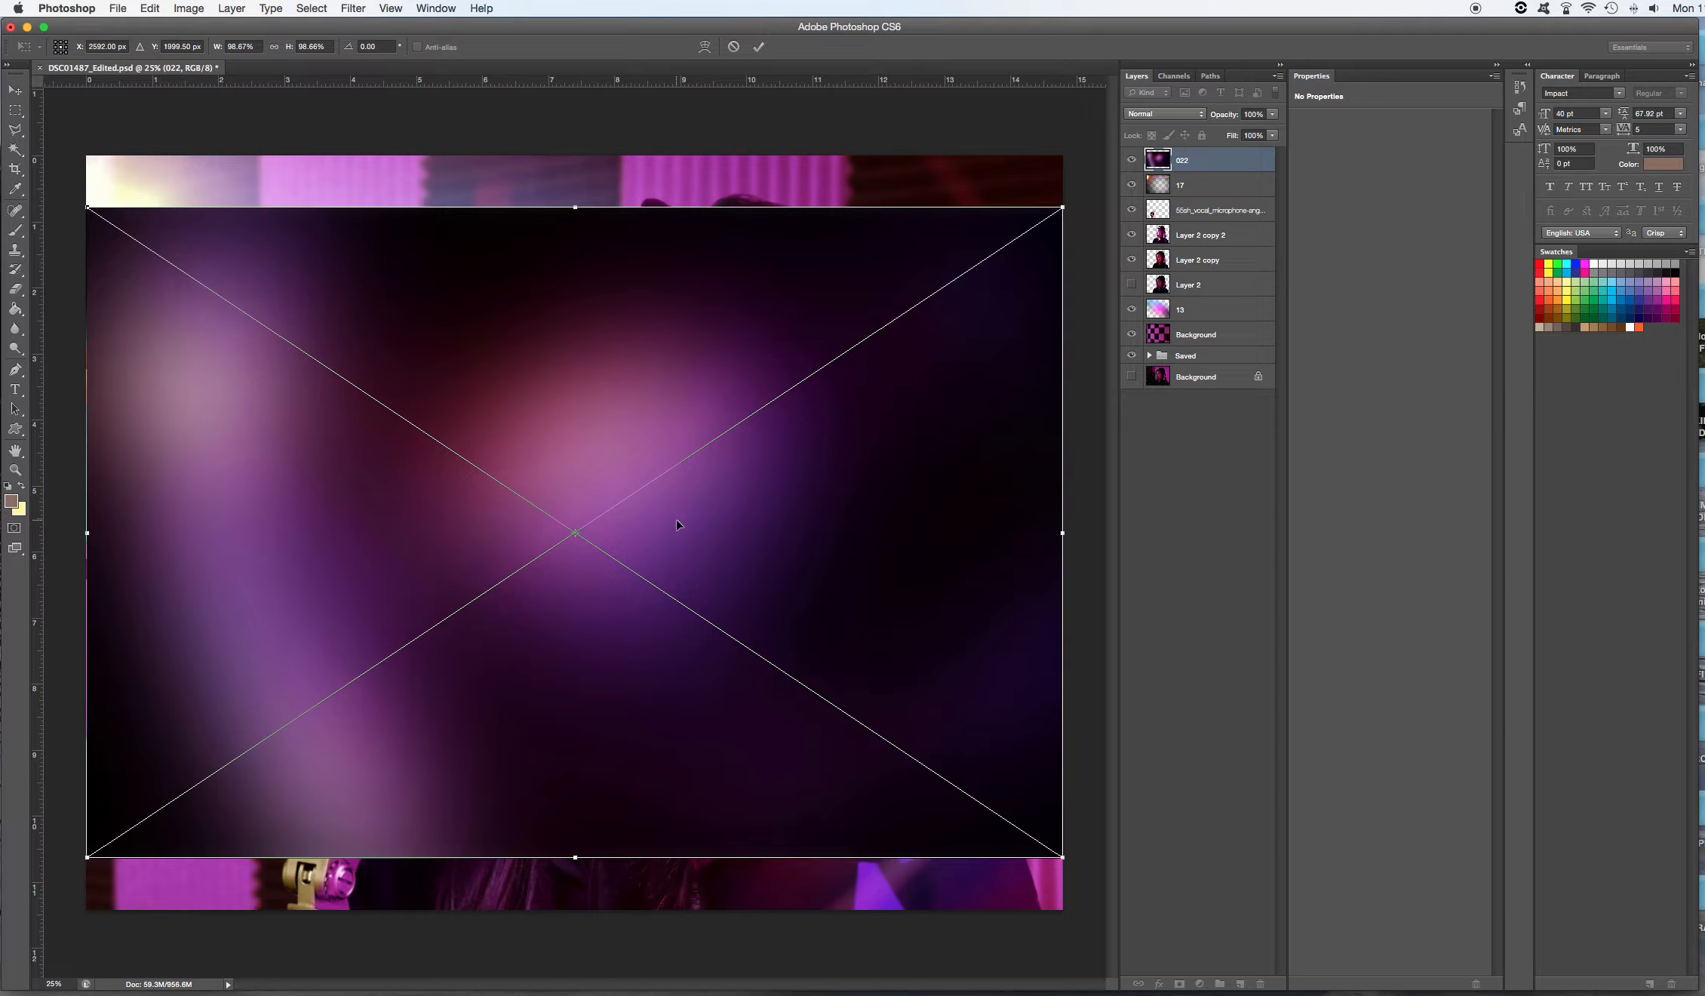
left_click(1164, 114)
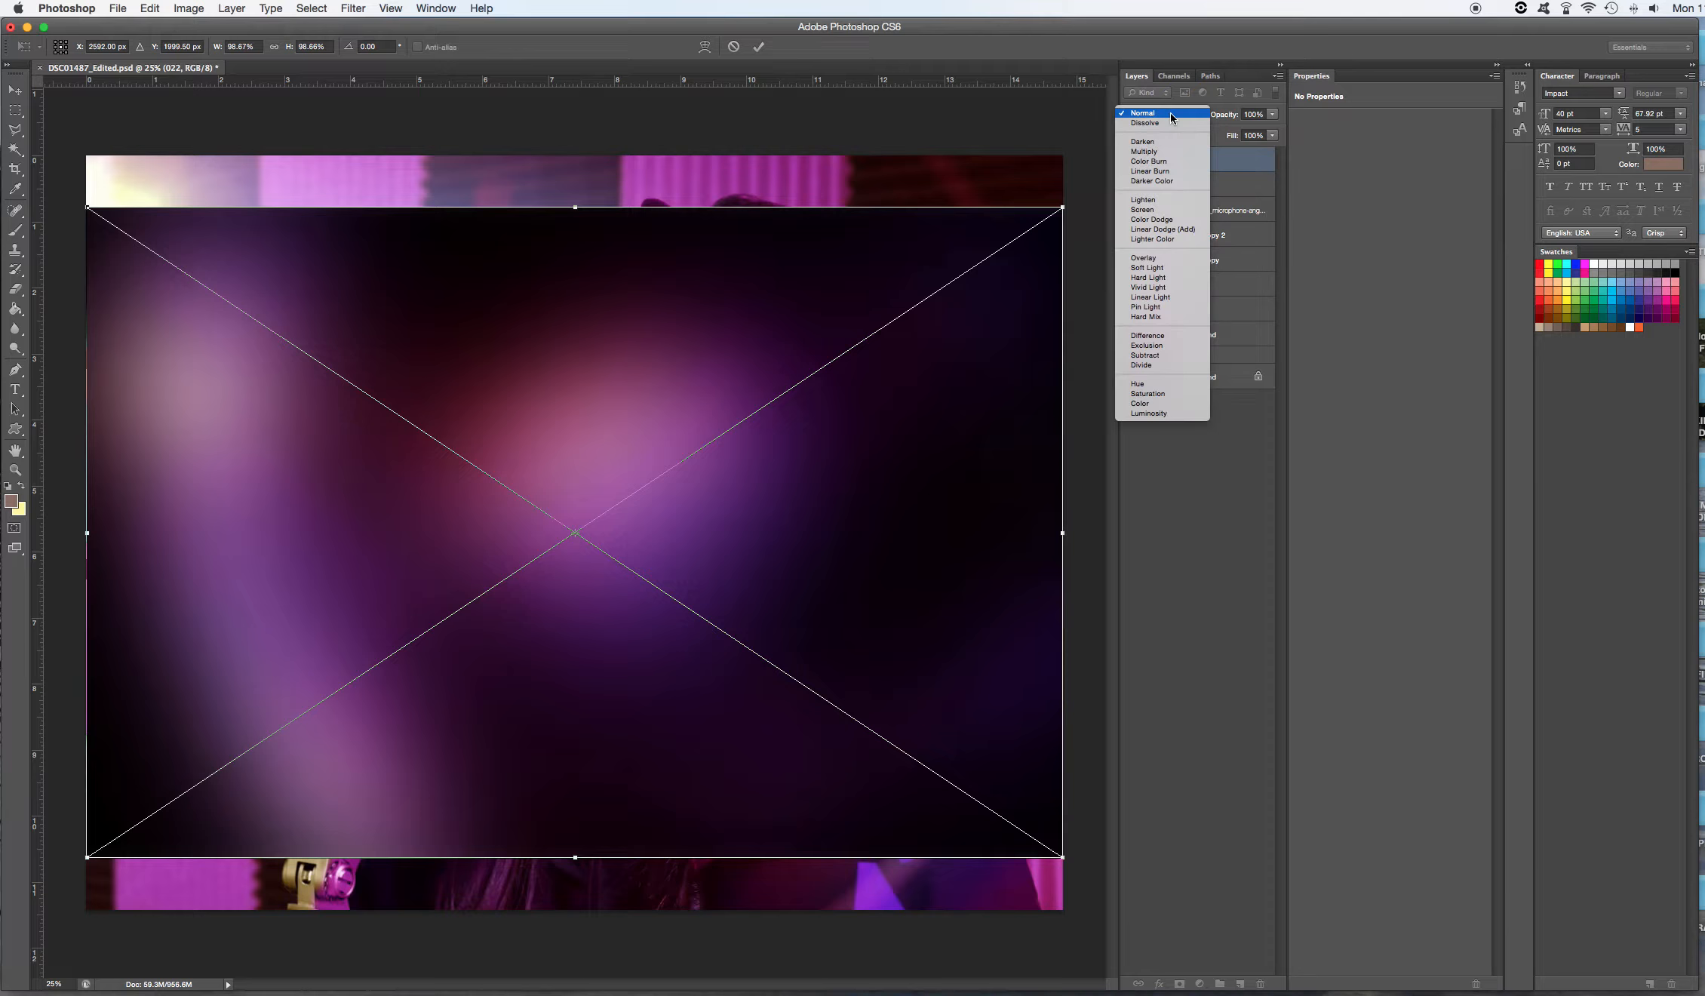
left_click(1177, 221)
left_click_drag(933, 364, 471, 703)
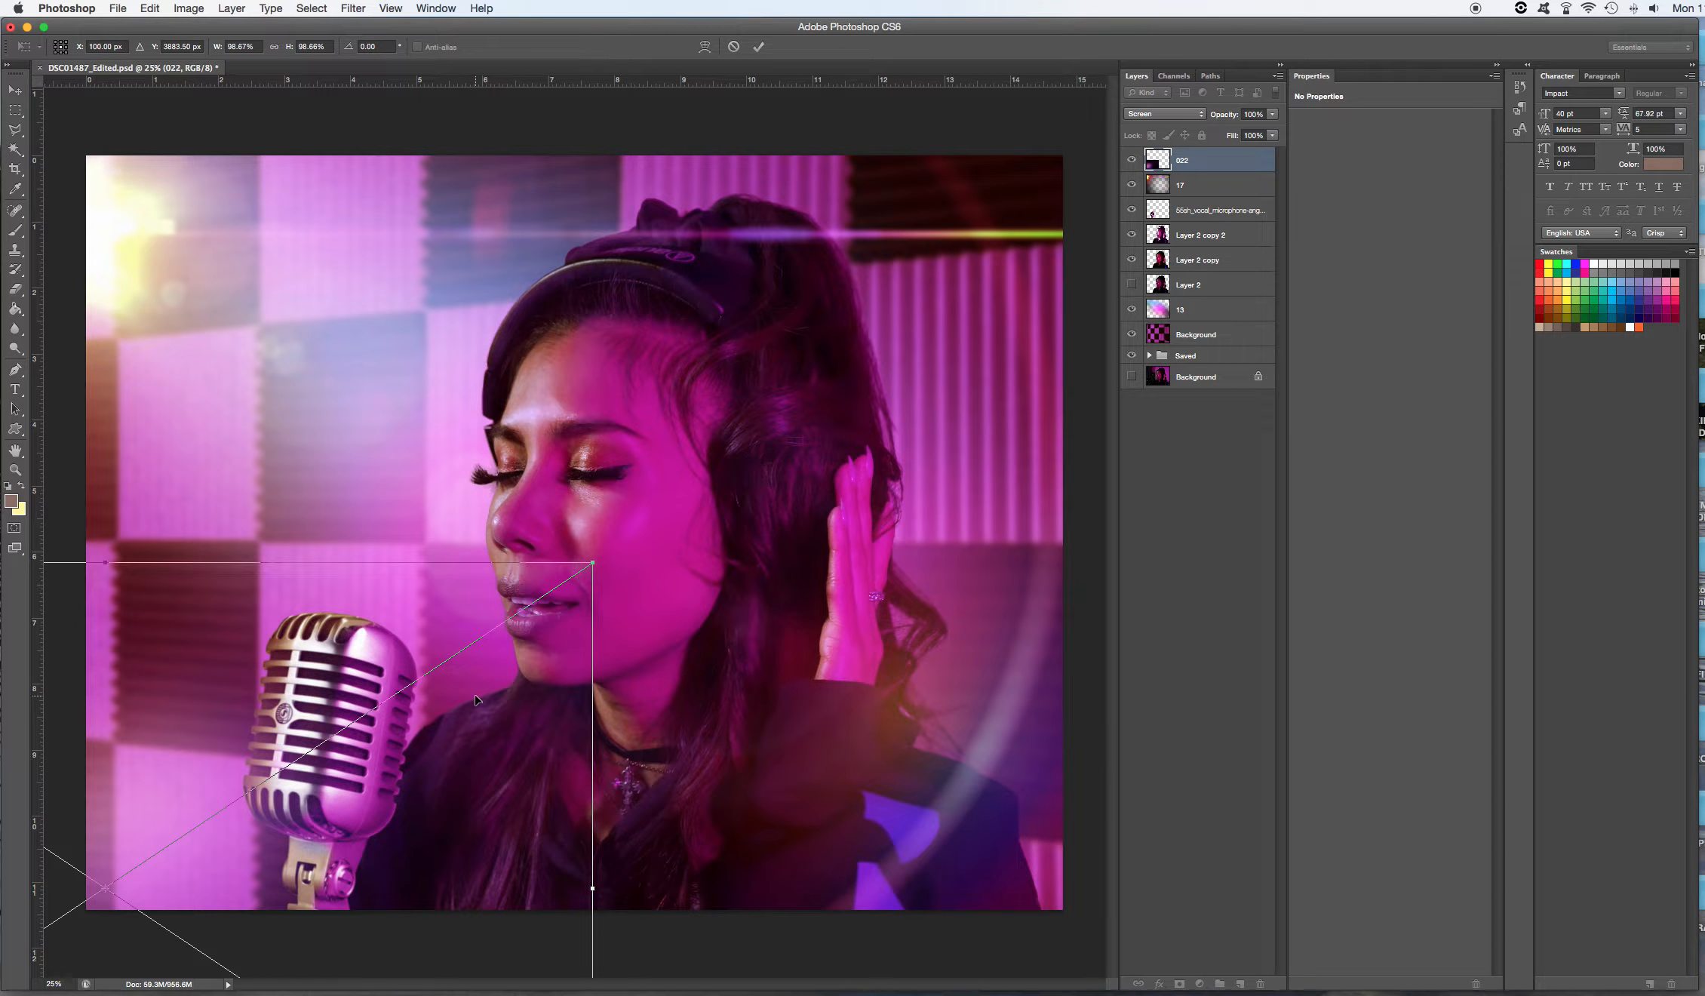
key("Return")
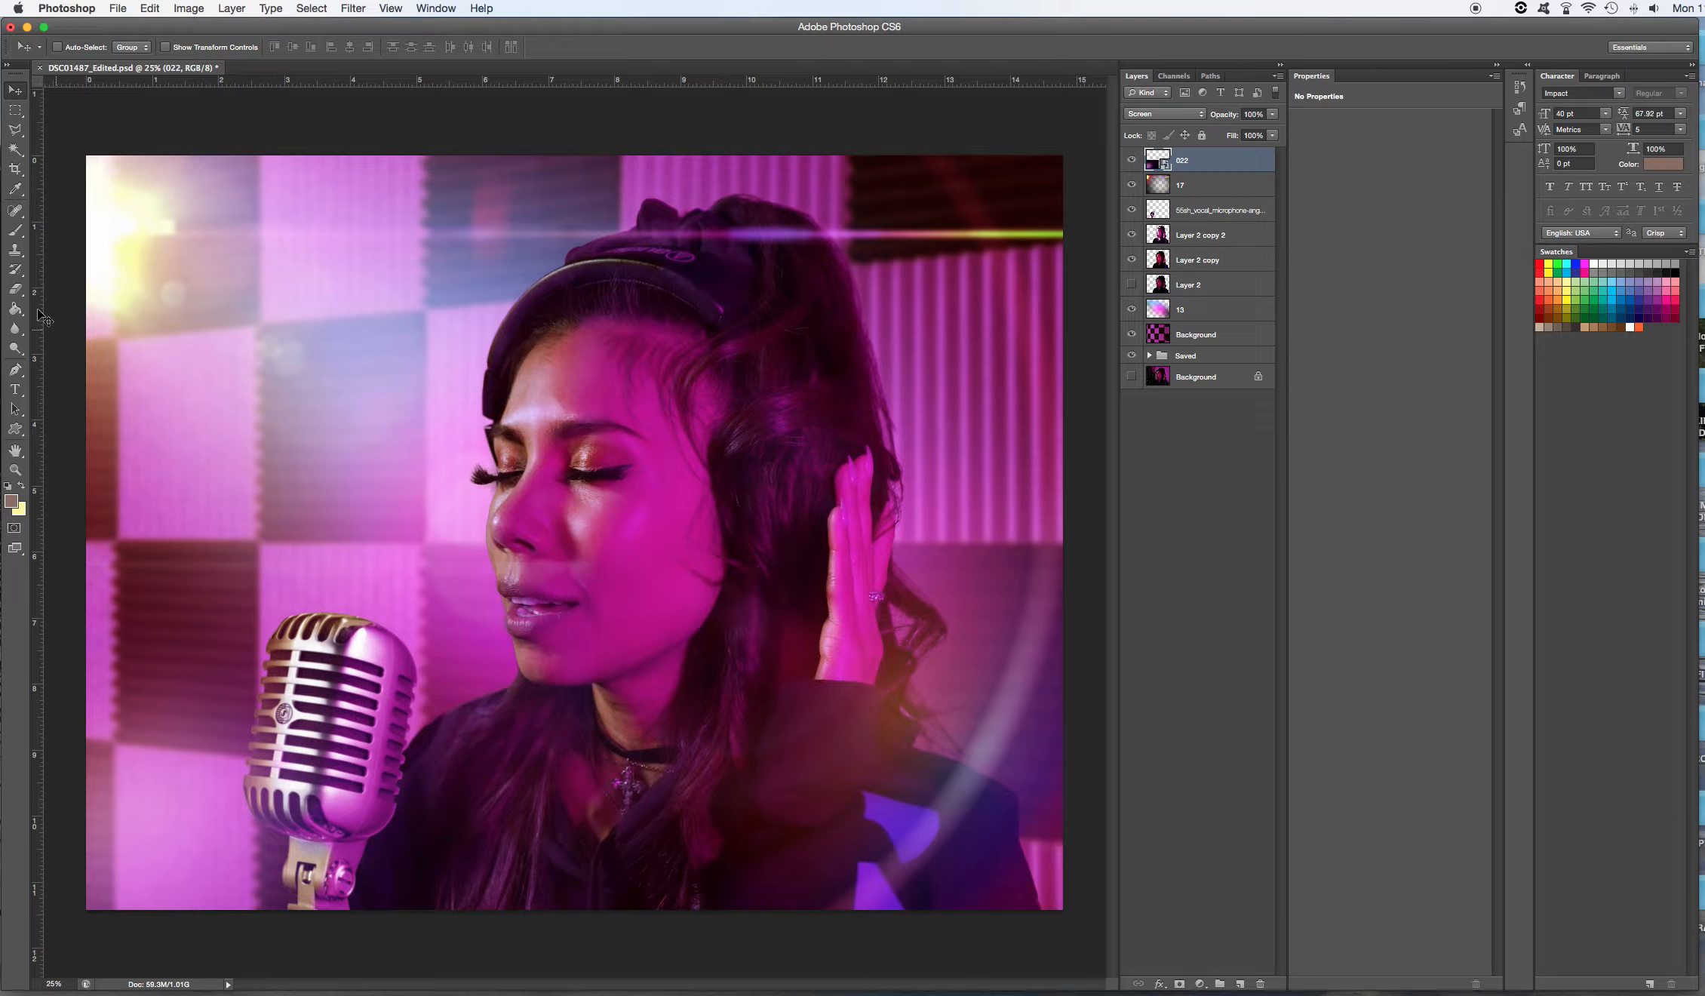
Rasterize layer 022 and set the Eraser to a brush size of 279 at 100% opacity.
left_click(15, 289)
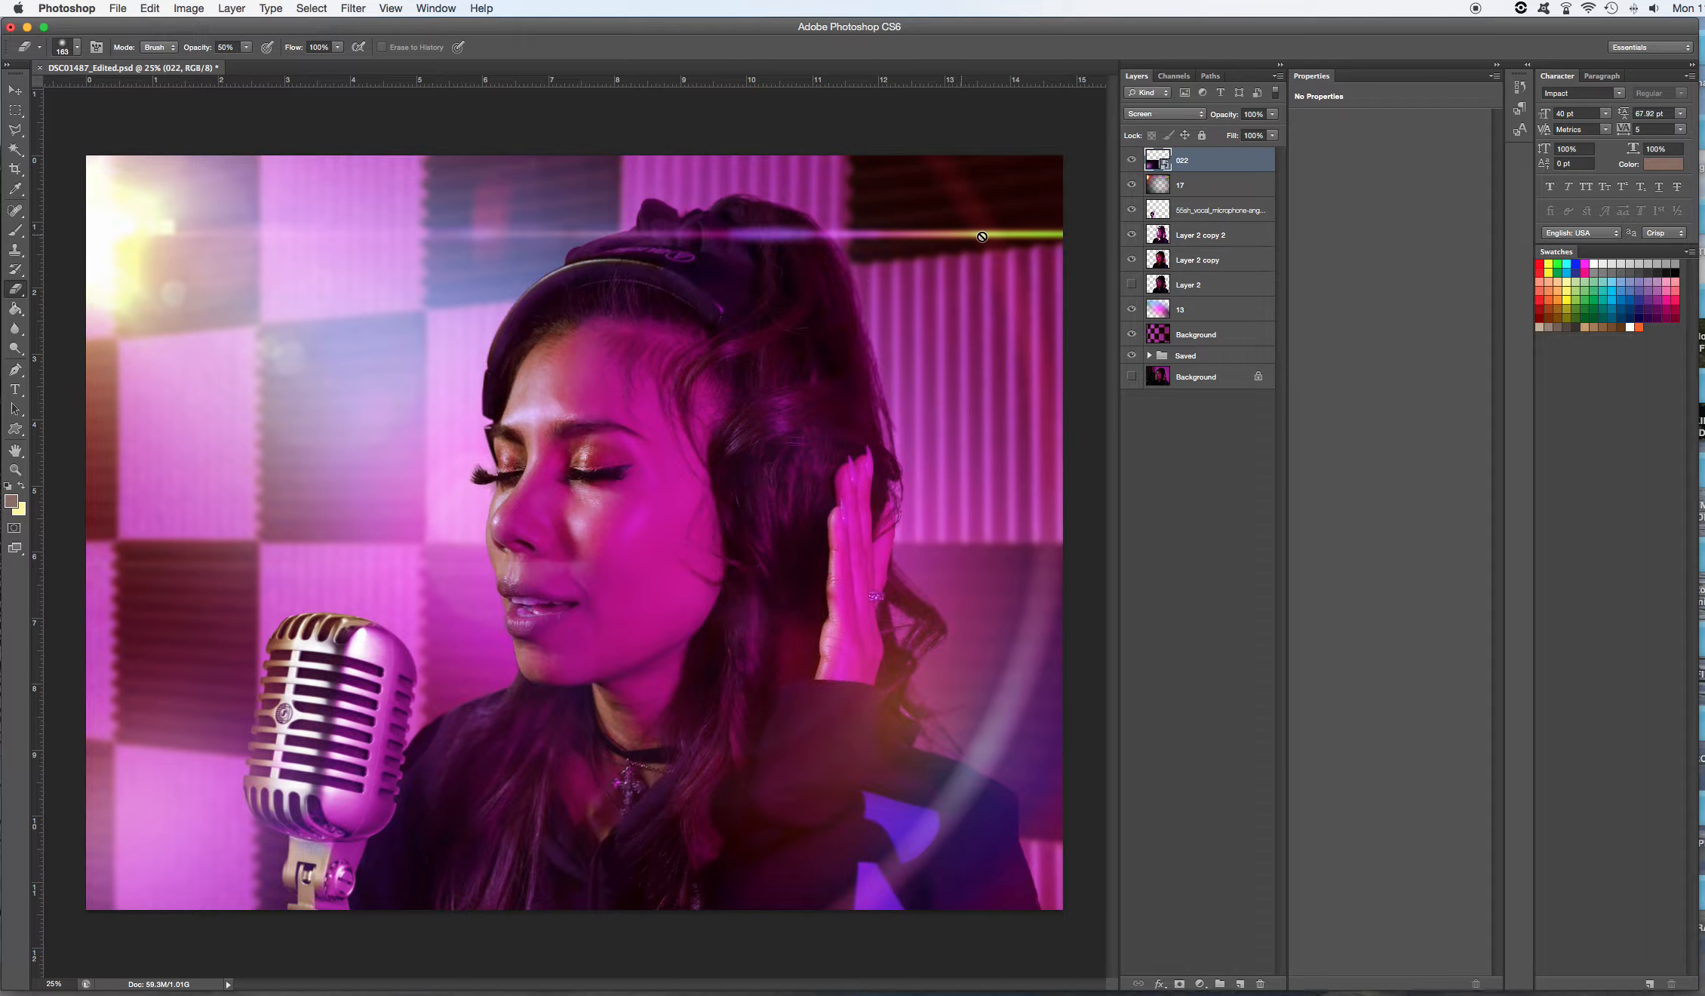
right_click(1184, 160)
left_click(1260, 302)
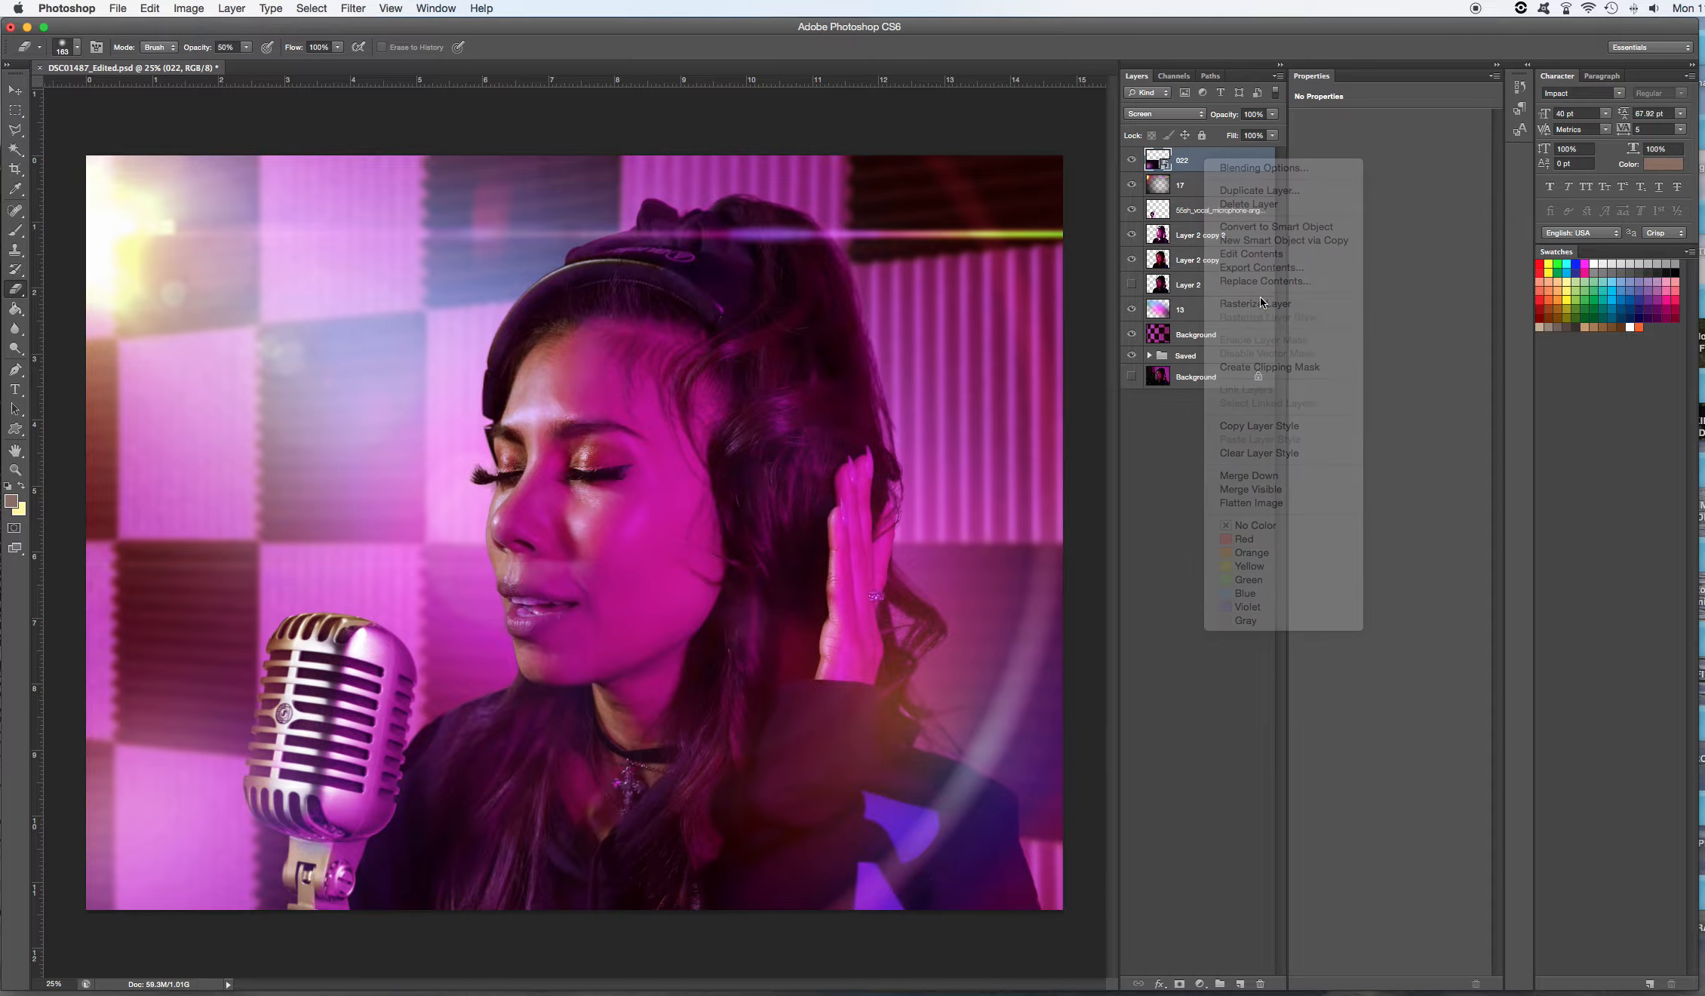
left_click(77, 48)
left_click_drag(124, 94, 135, 93)
left_click(263, 113)
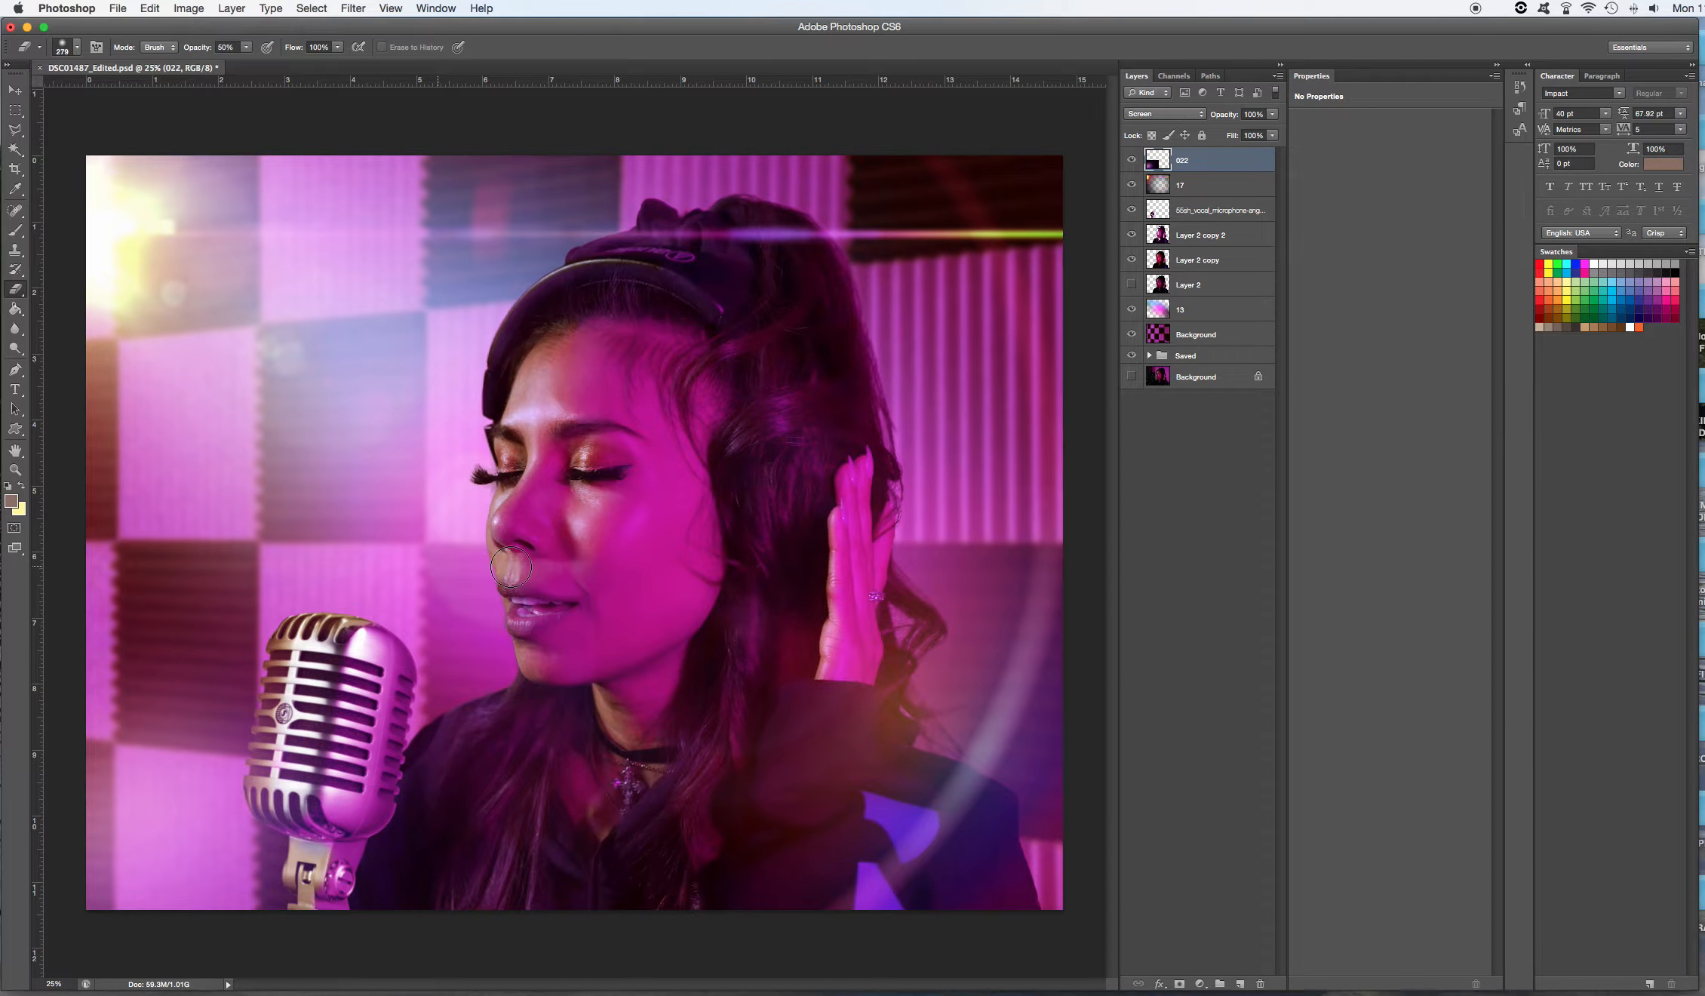
left_click(247, 48)
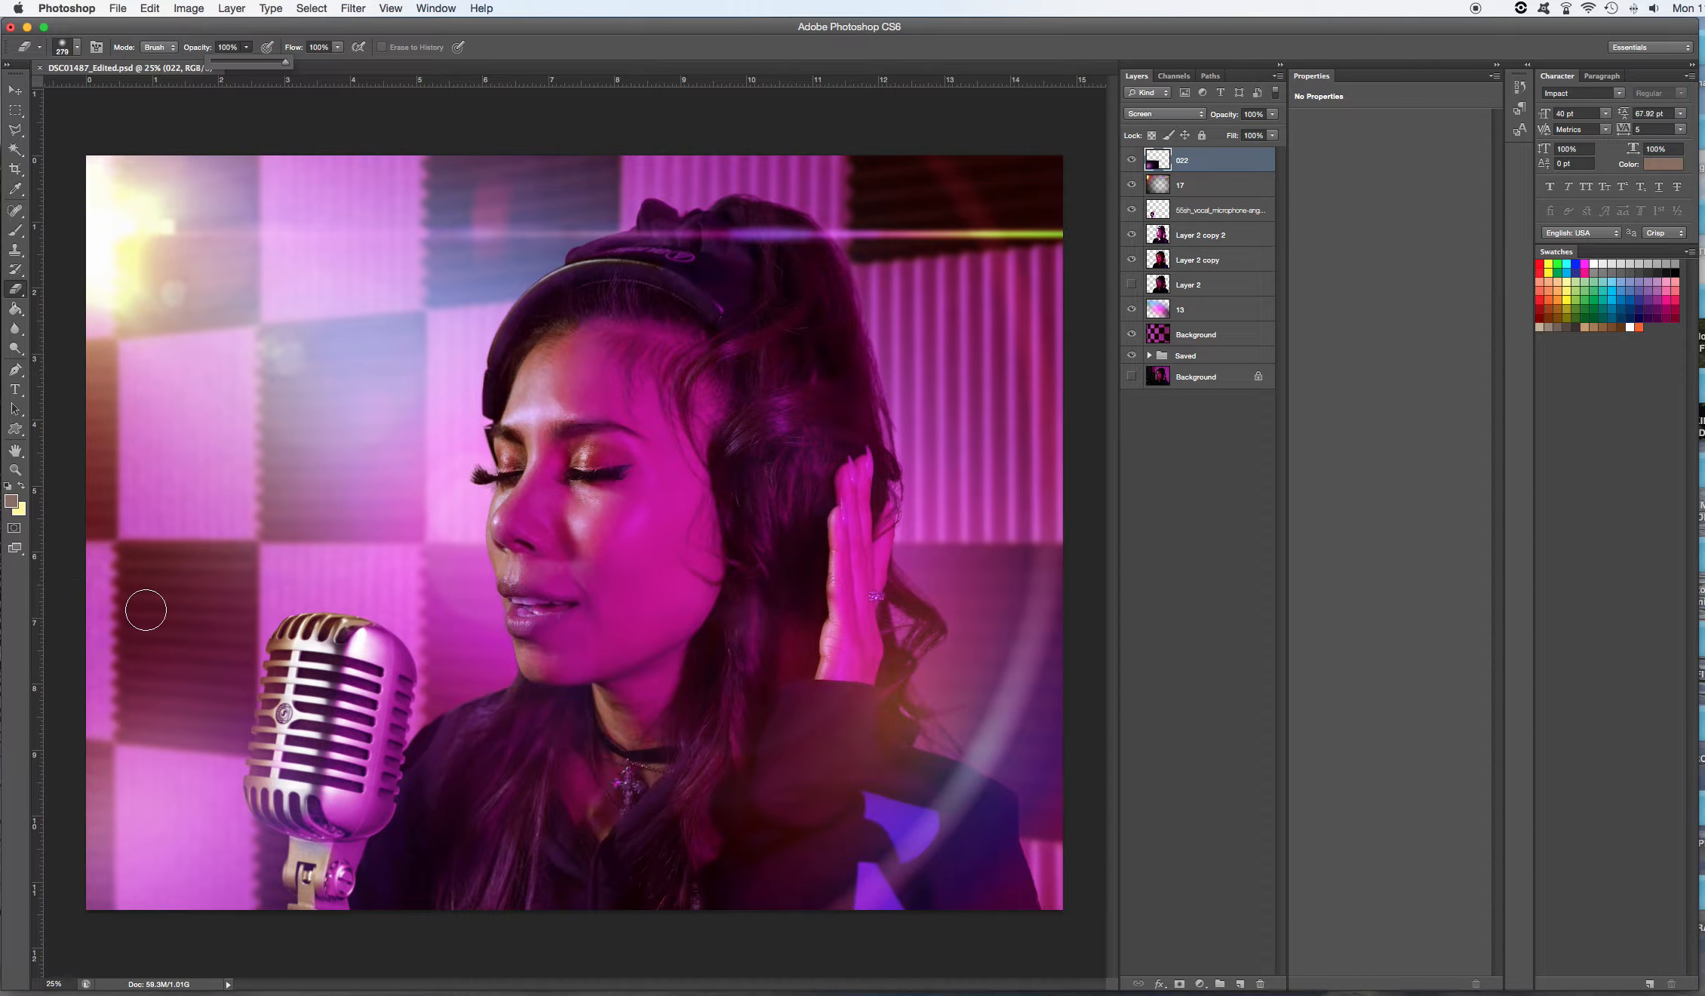
Erase the light leak's hard edges around the microphone and singer on layer 022, comparing the image with the layer hidden and shown.
left_click(321, 575)
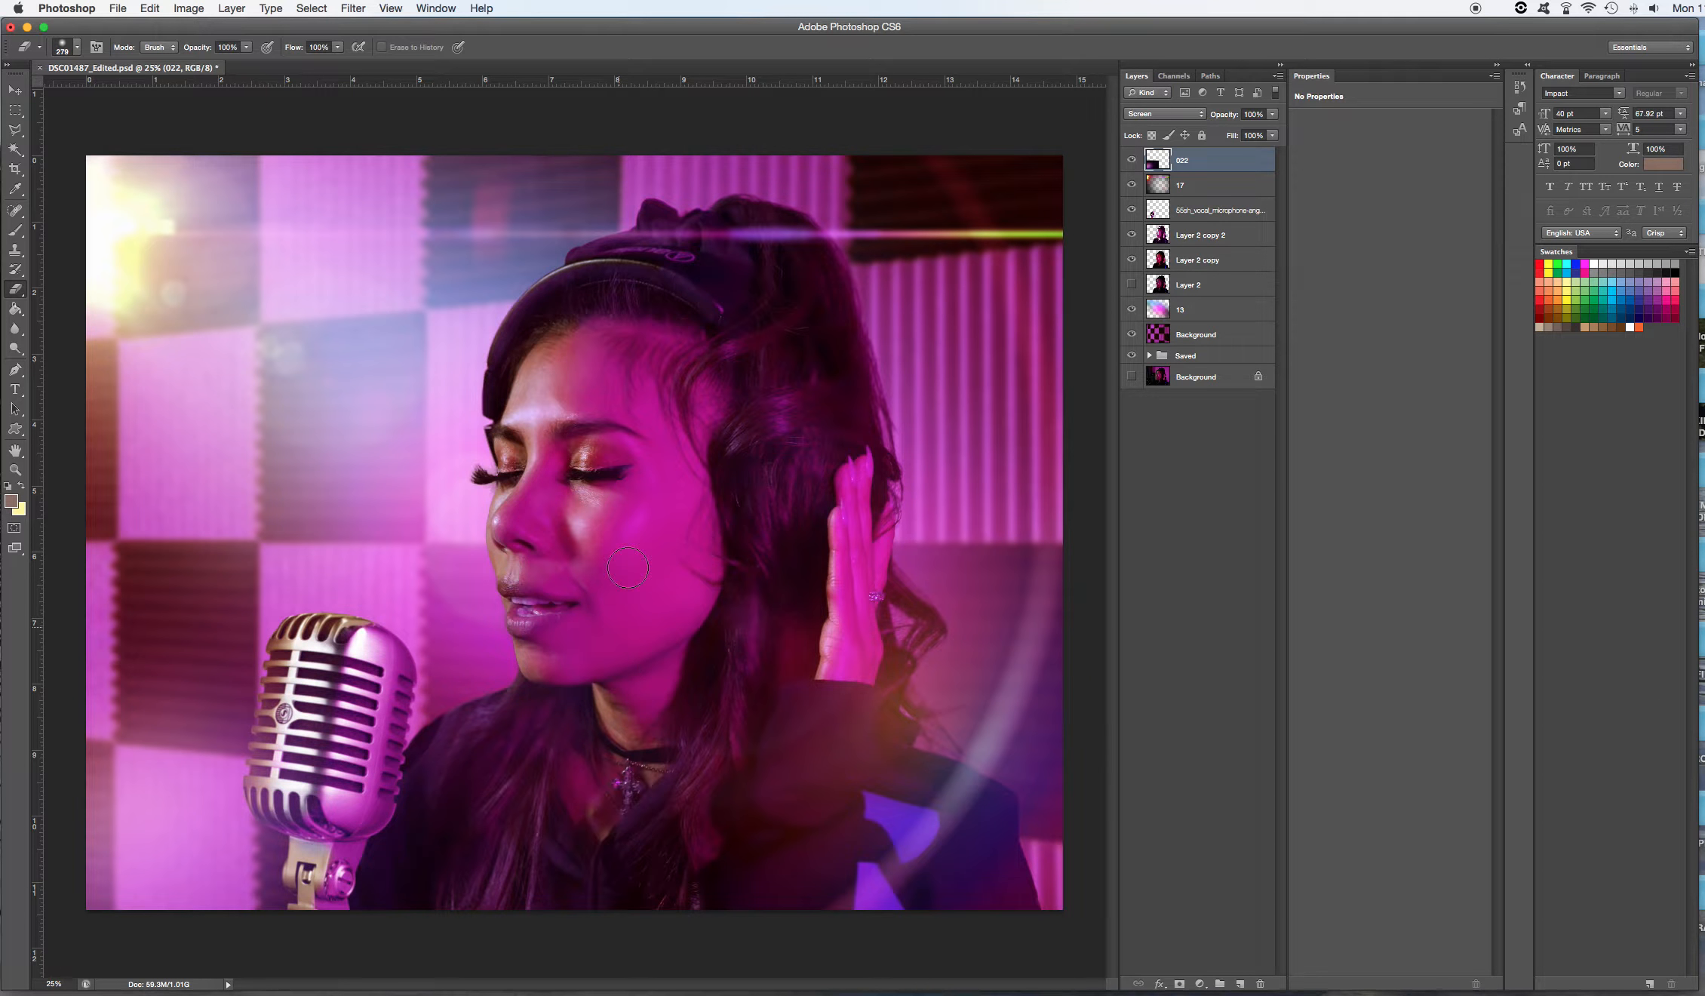
mouse_move(562, 690)
left_mouse_down()
mouse_move(563, 721)
mouse_move(518, 682)
mouse_move(487, 694)
mouse_move(525, 705)
left_mouse_up()
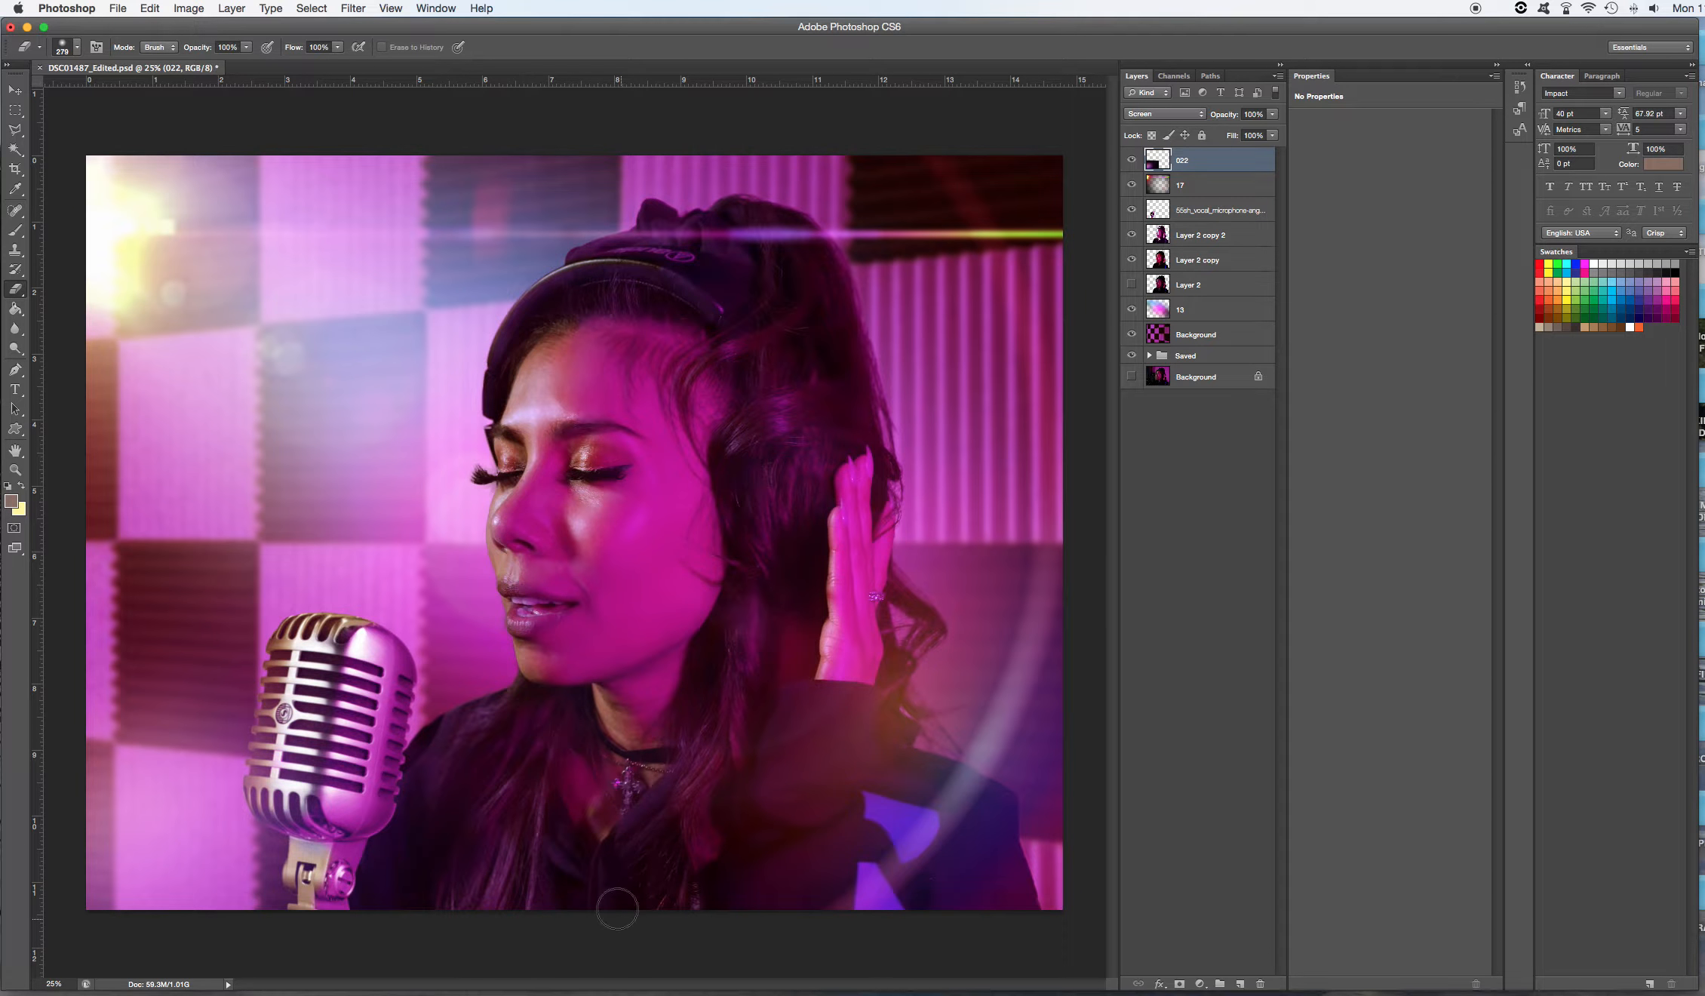
left_click(1132, 161)
left_click(1132, 161)
left_click(1132, 161)
left_click(1132, 161)
left_click(1132, 161)
left_click(1131, 161)
left_click(1132, 160)
left_click(1131, 161)
Place light leak 024.jpg from Finder above layer 022 in Screen blend mode, shifted down over the image's lower part, and compare its effect.
left_click(184, 993)
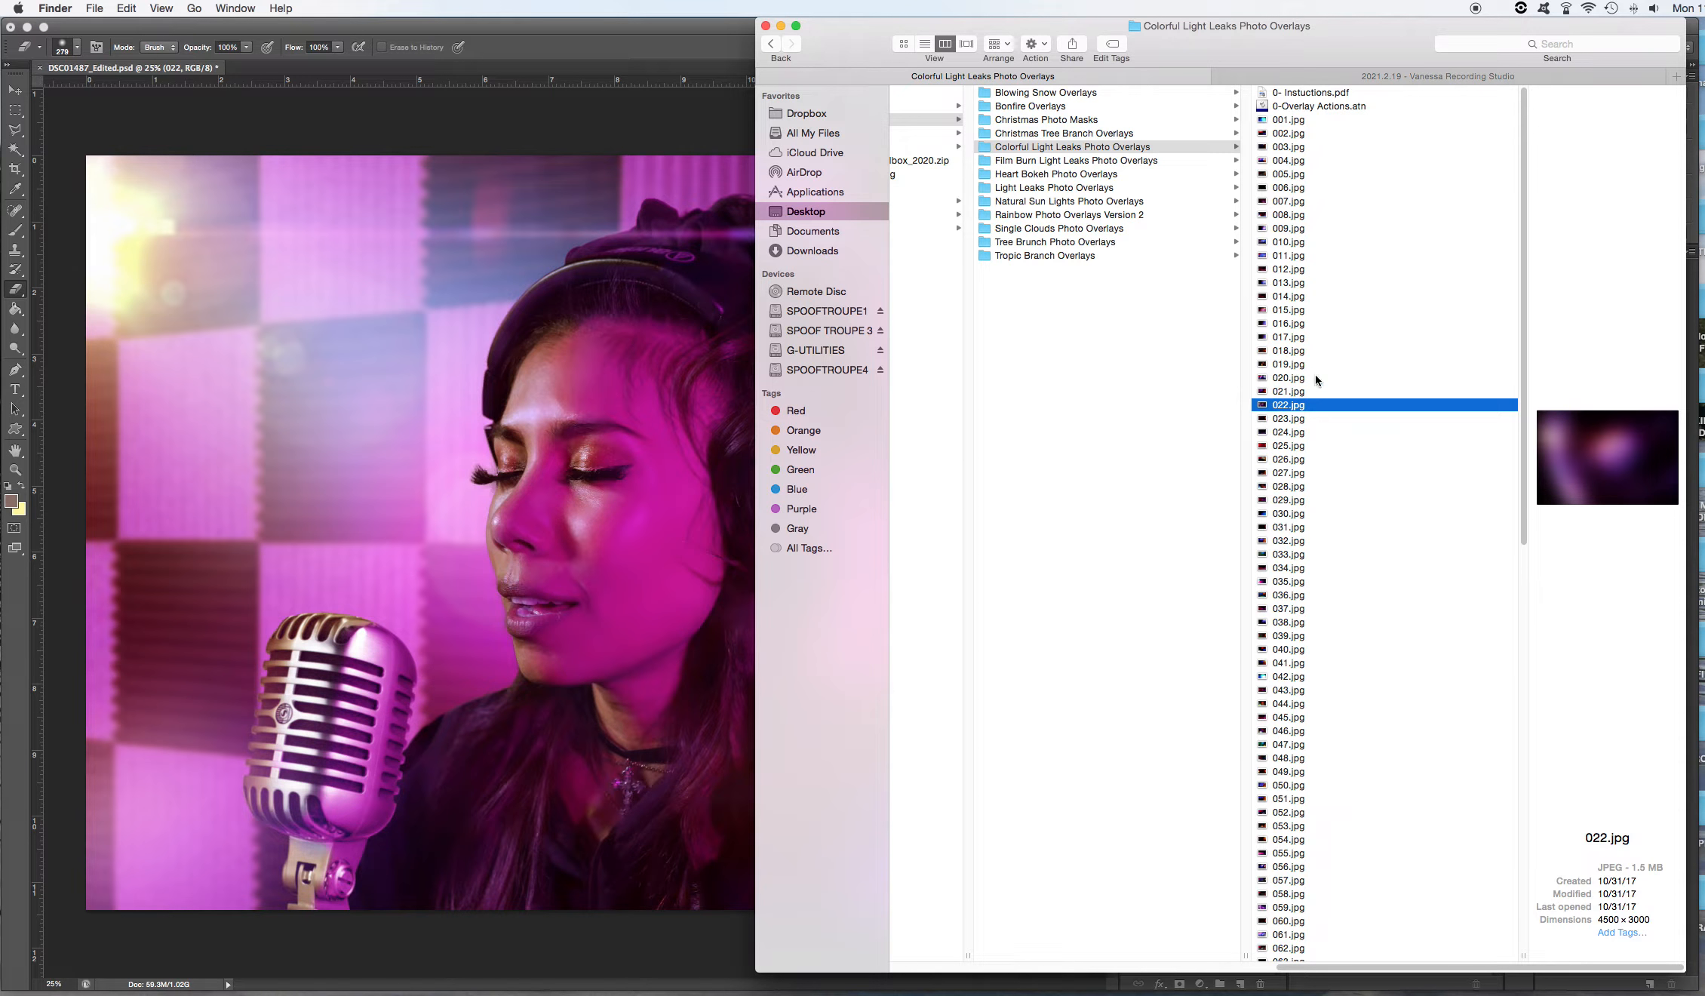
left_click(1340, 417)
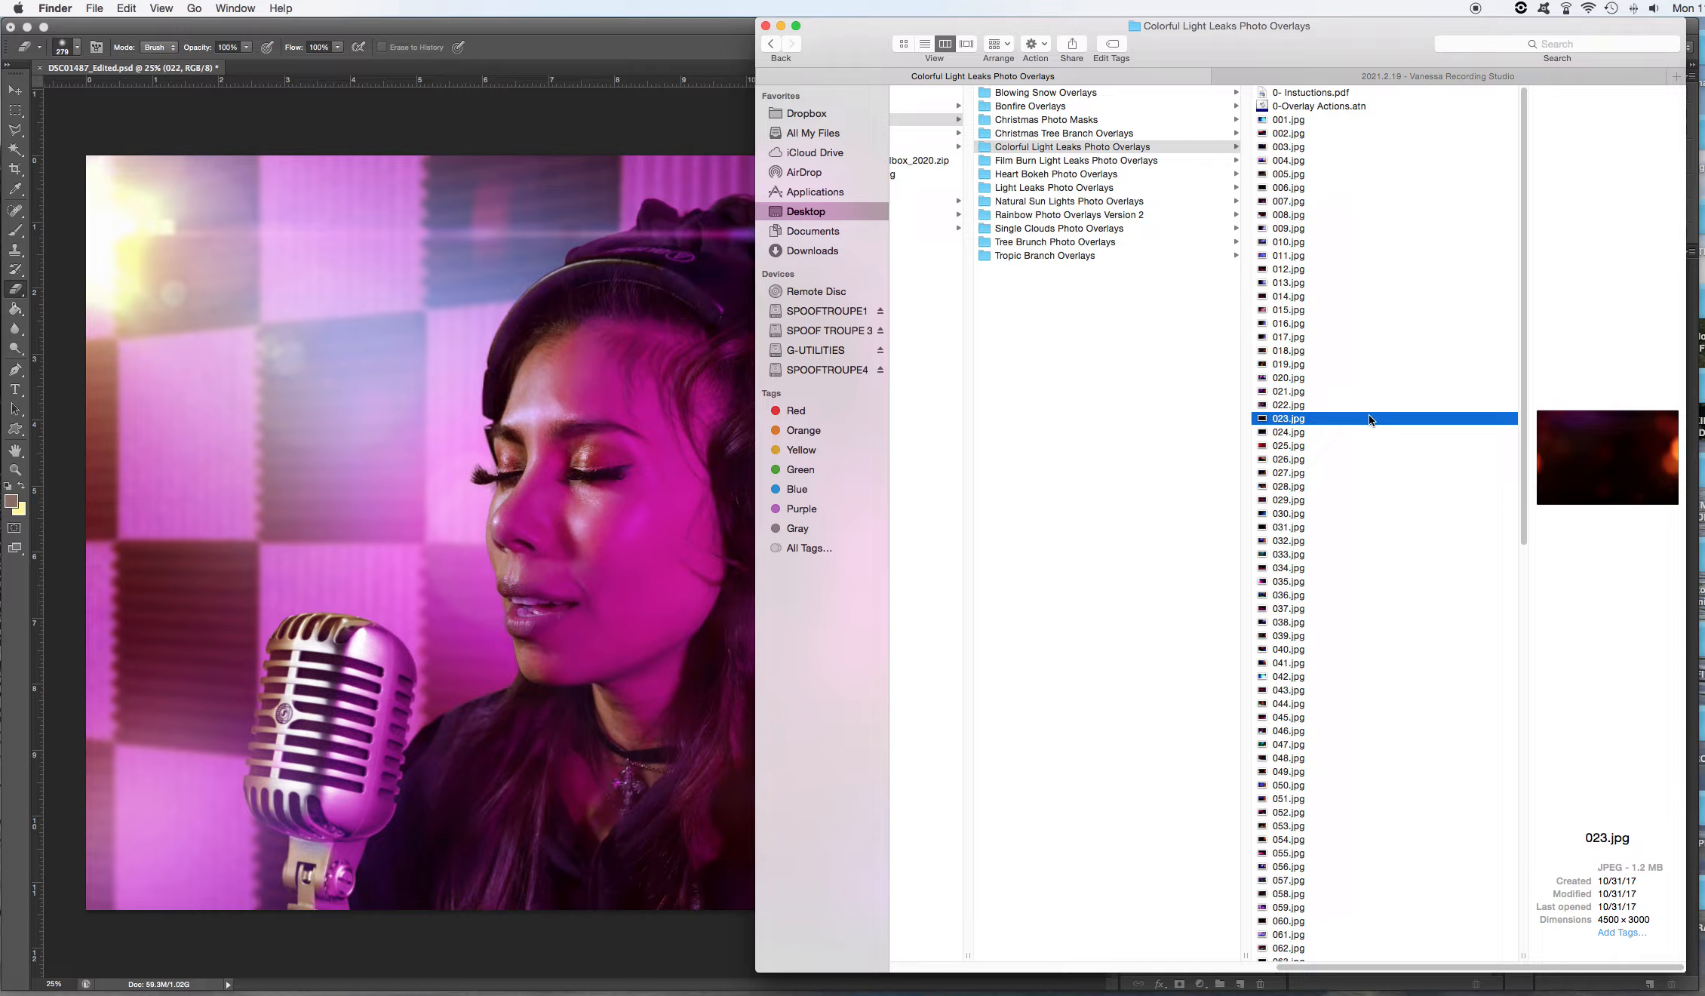
left_click(1371, 431)
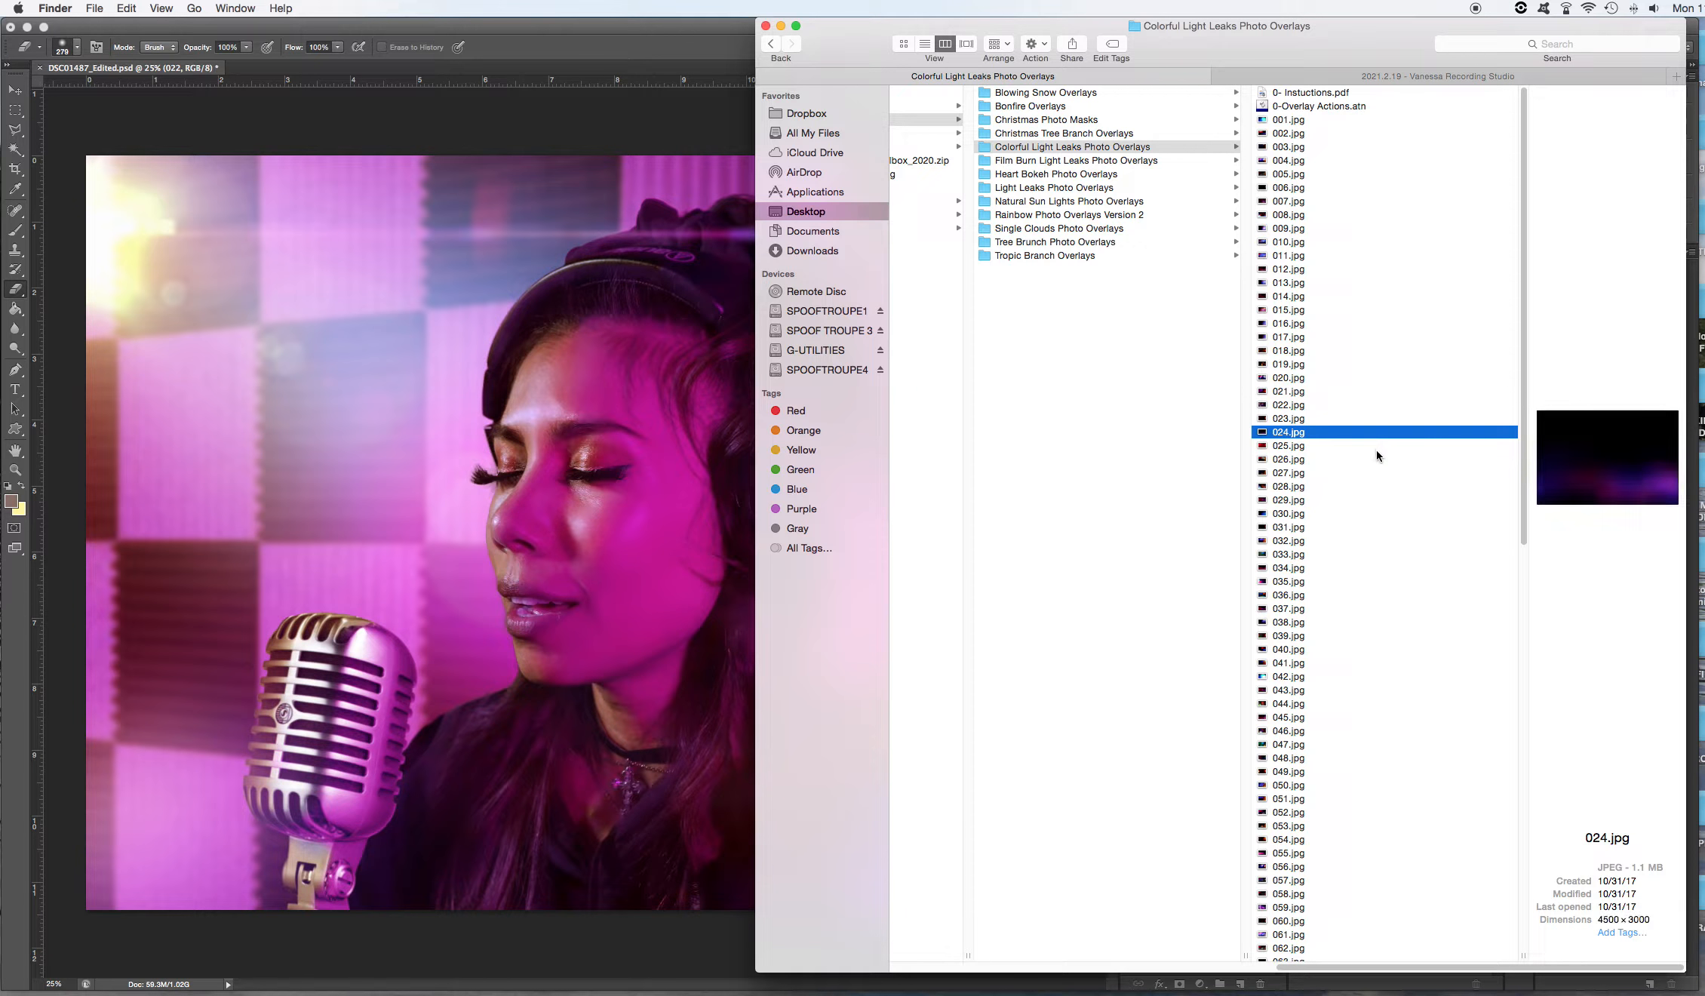
left_click_drag(1380, 436, 561, 491)
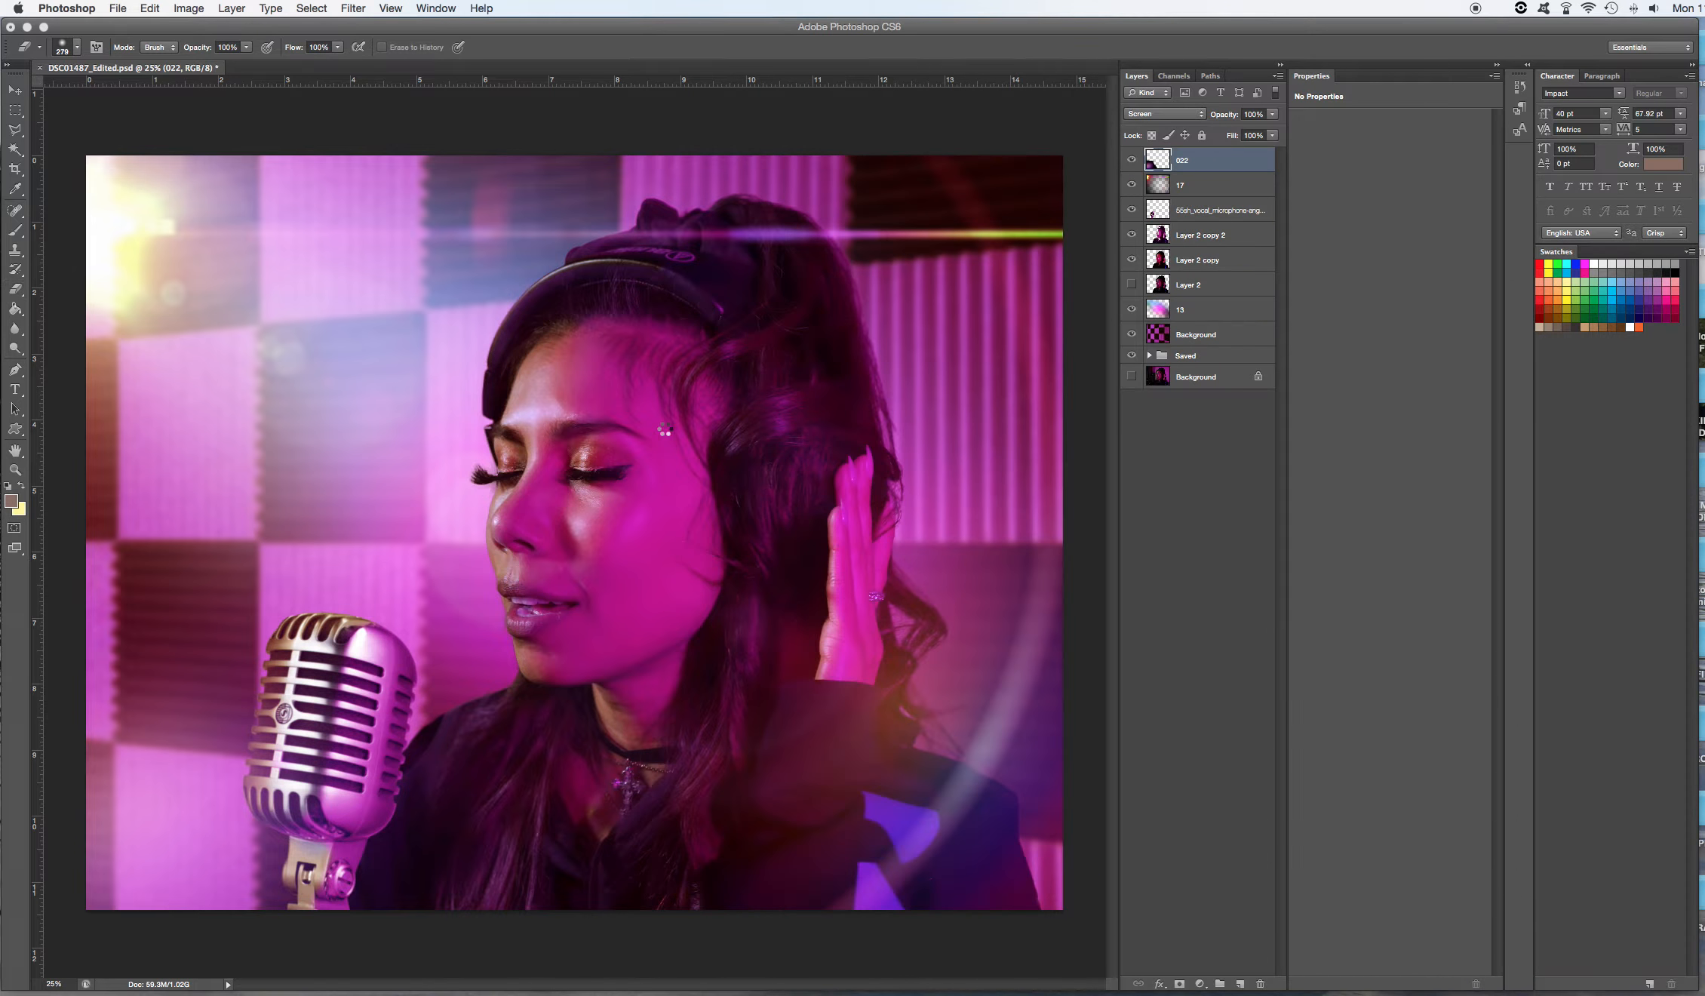
left_click(1164, 113)
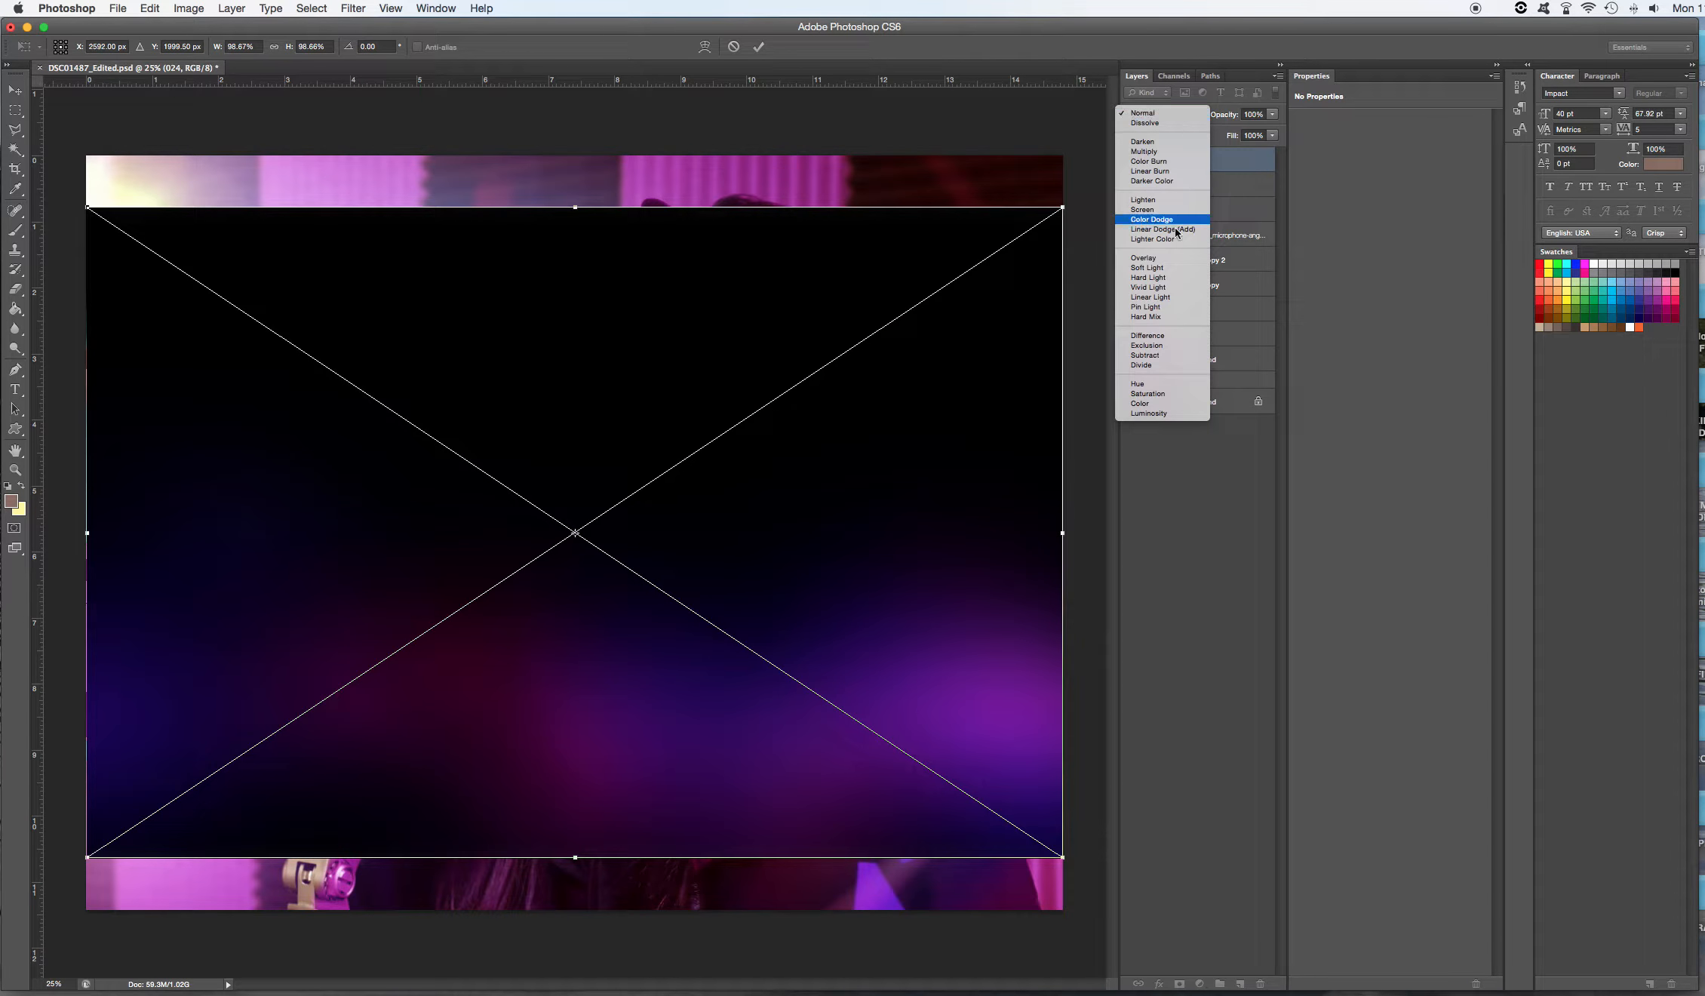
left_click(1155, 212)
left_click_drag(851, 445, 843, 538)
left_click_drag(849, 552, 854, 567)
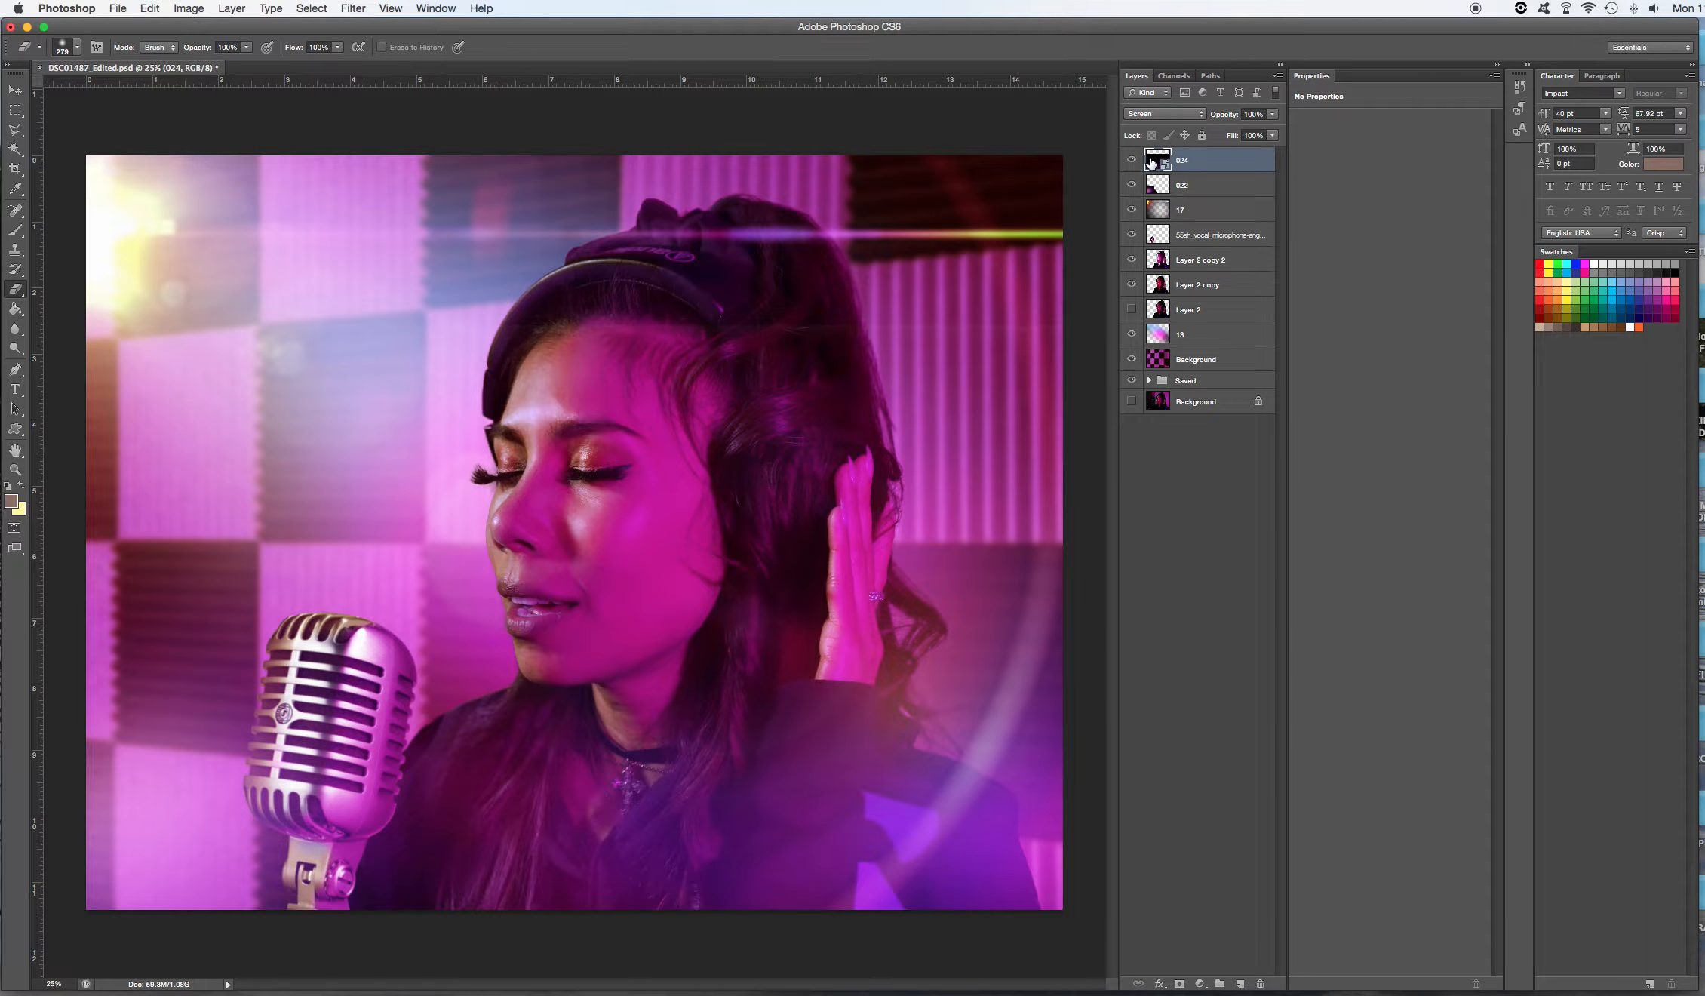
left_click(1132, 161)
left_click(1131, 162)
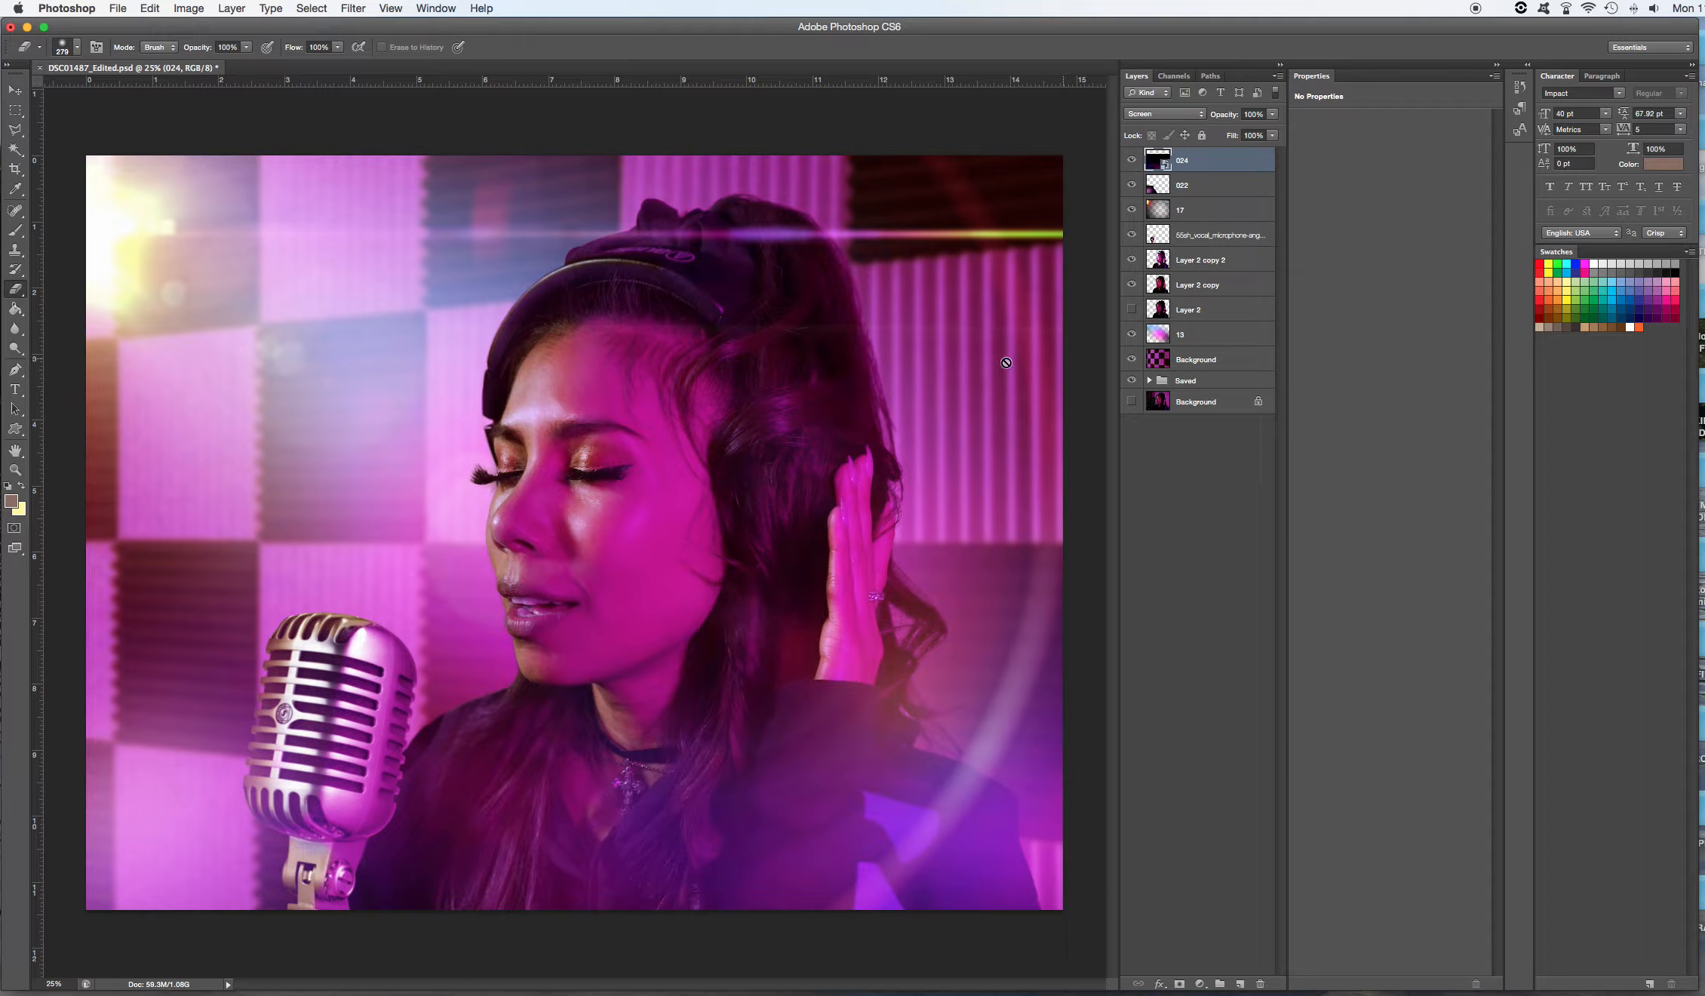
Rasterize layer 024 and lower its opacity to 67%.
right_click(1192, 155)
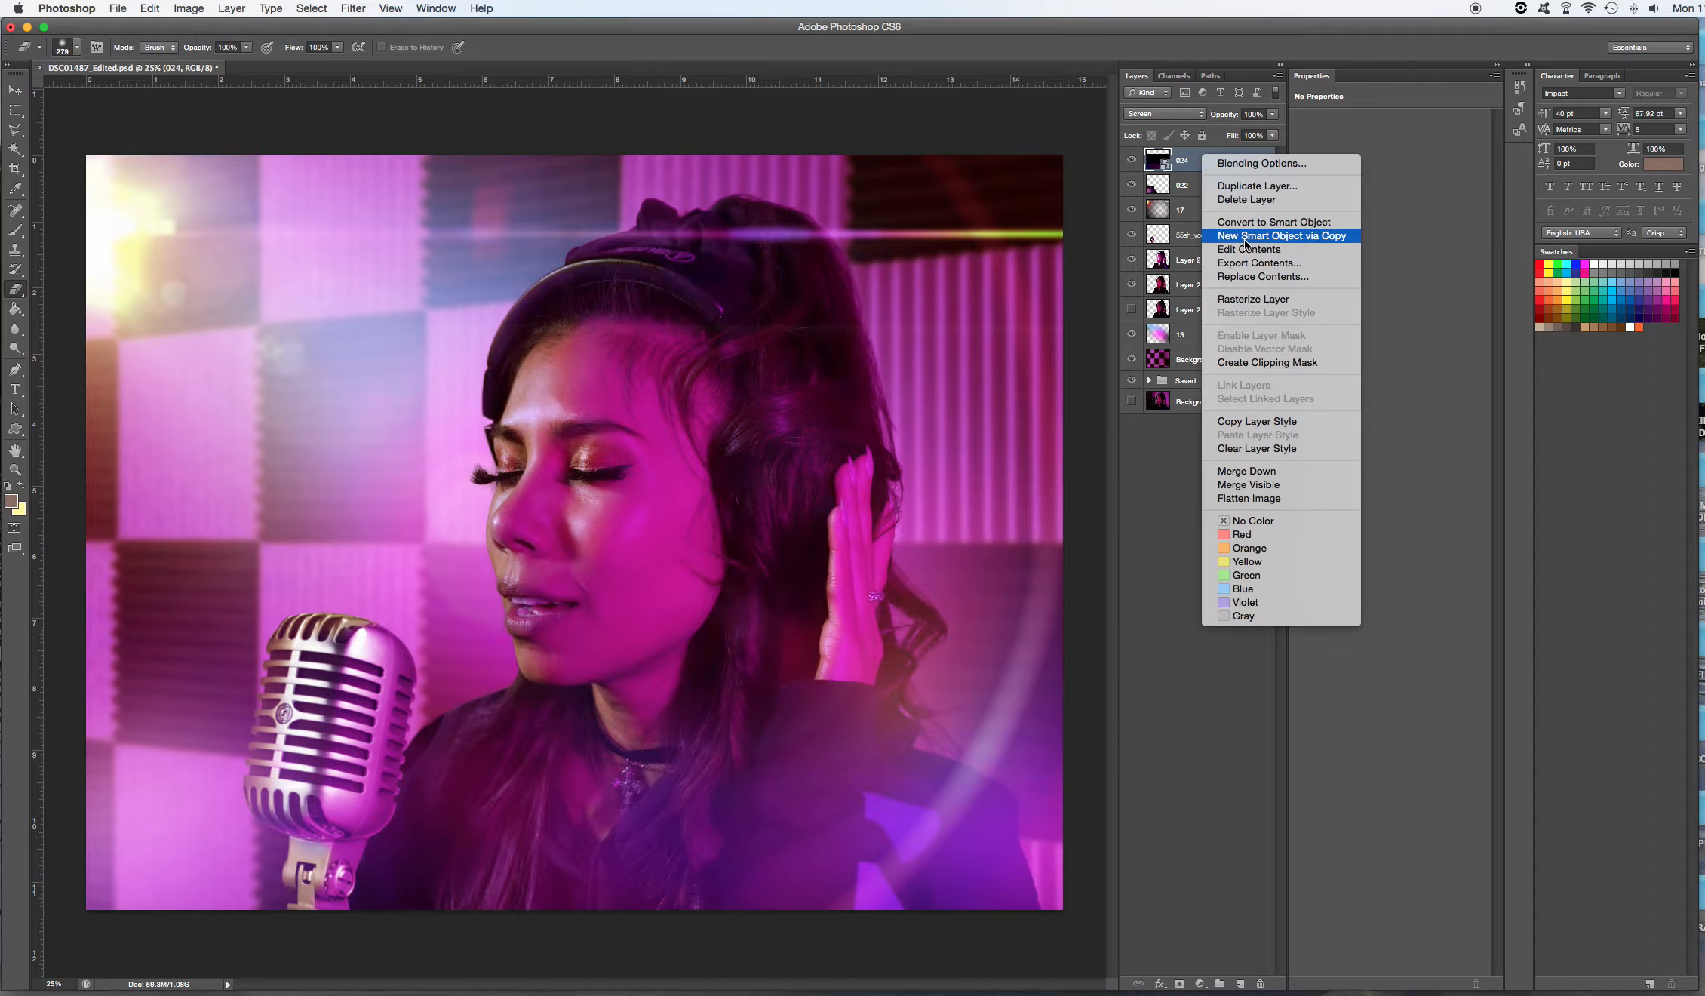
left_click(1273, 299)
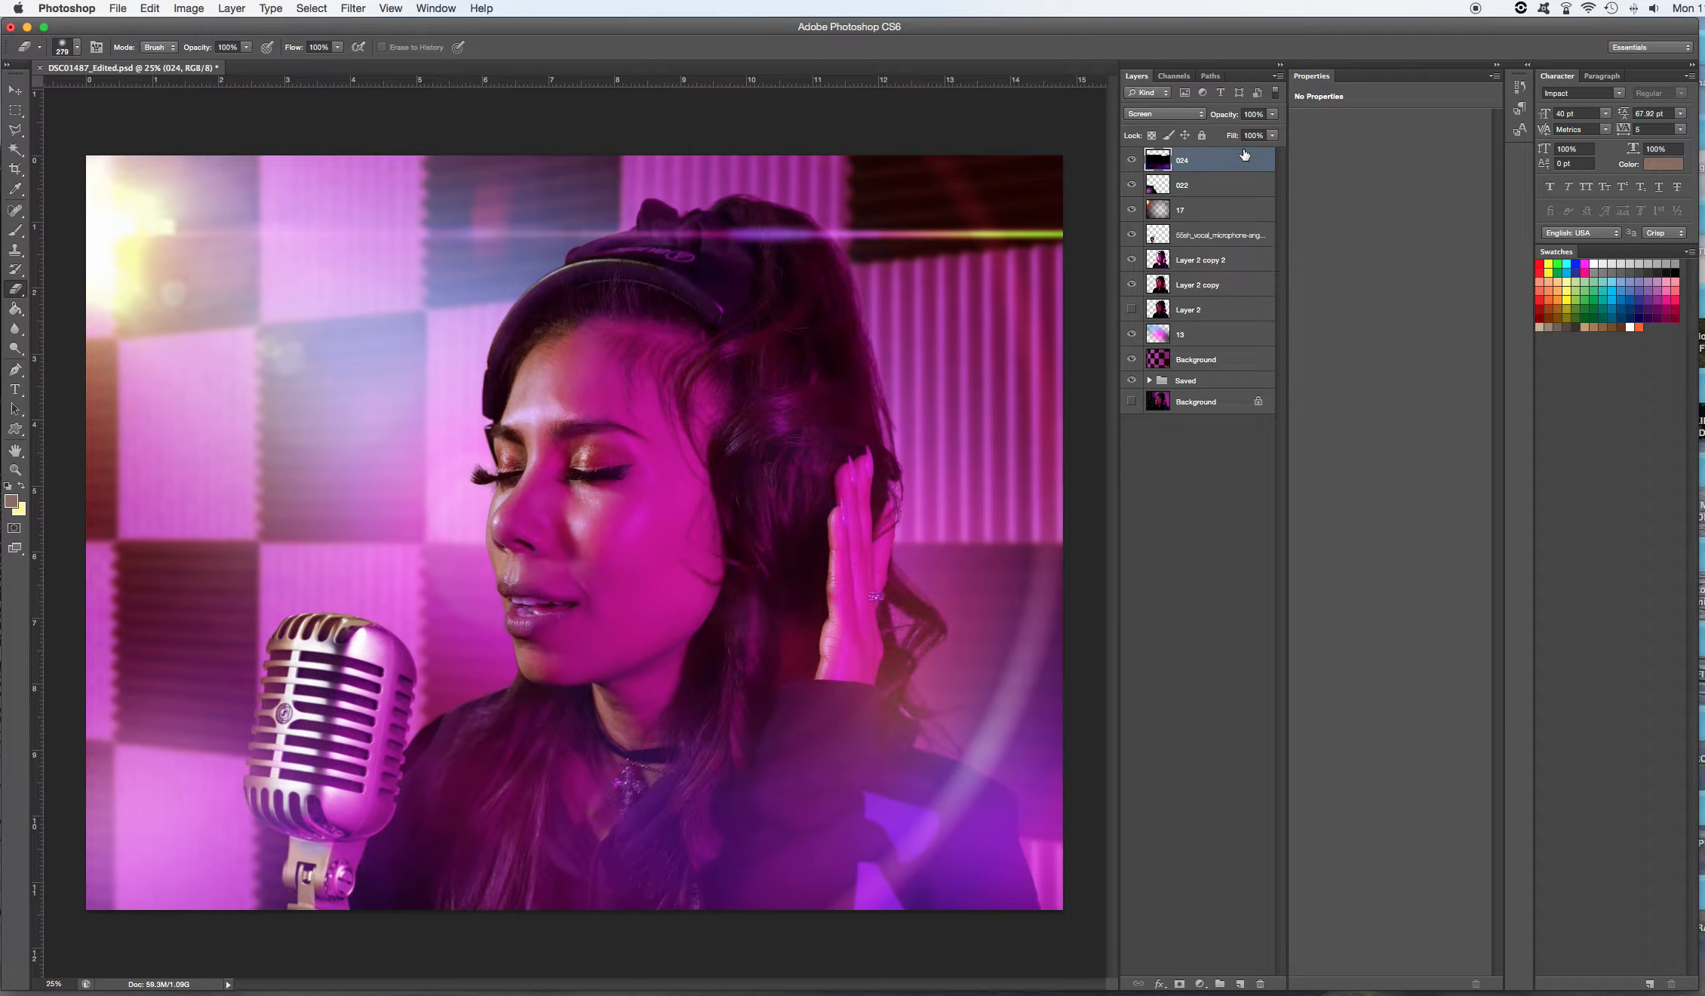
left_click(1272, 115)
mouse_move(1251, 132)
left_mouse_down()
mouse_move(1200, 133)
mouse_move(1364, 144)
mouse_move(1183, 143)
mouse_move(1249, 140)
left_mouse_up()
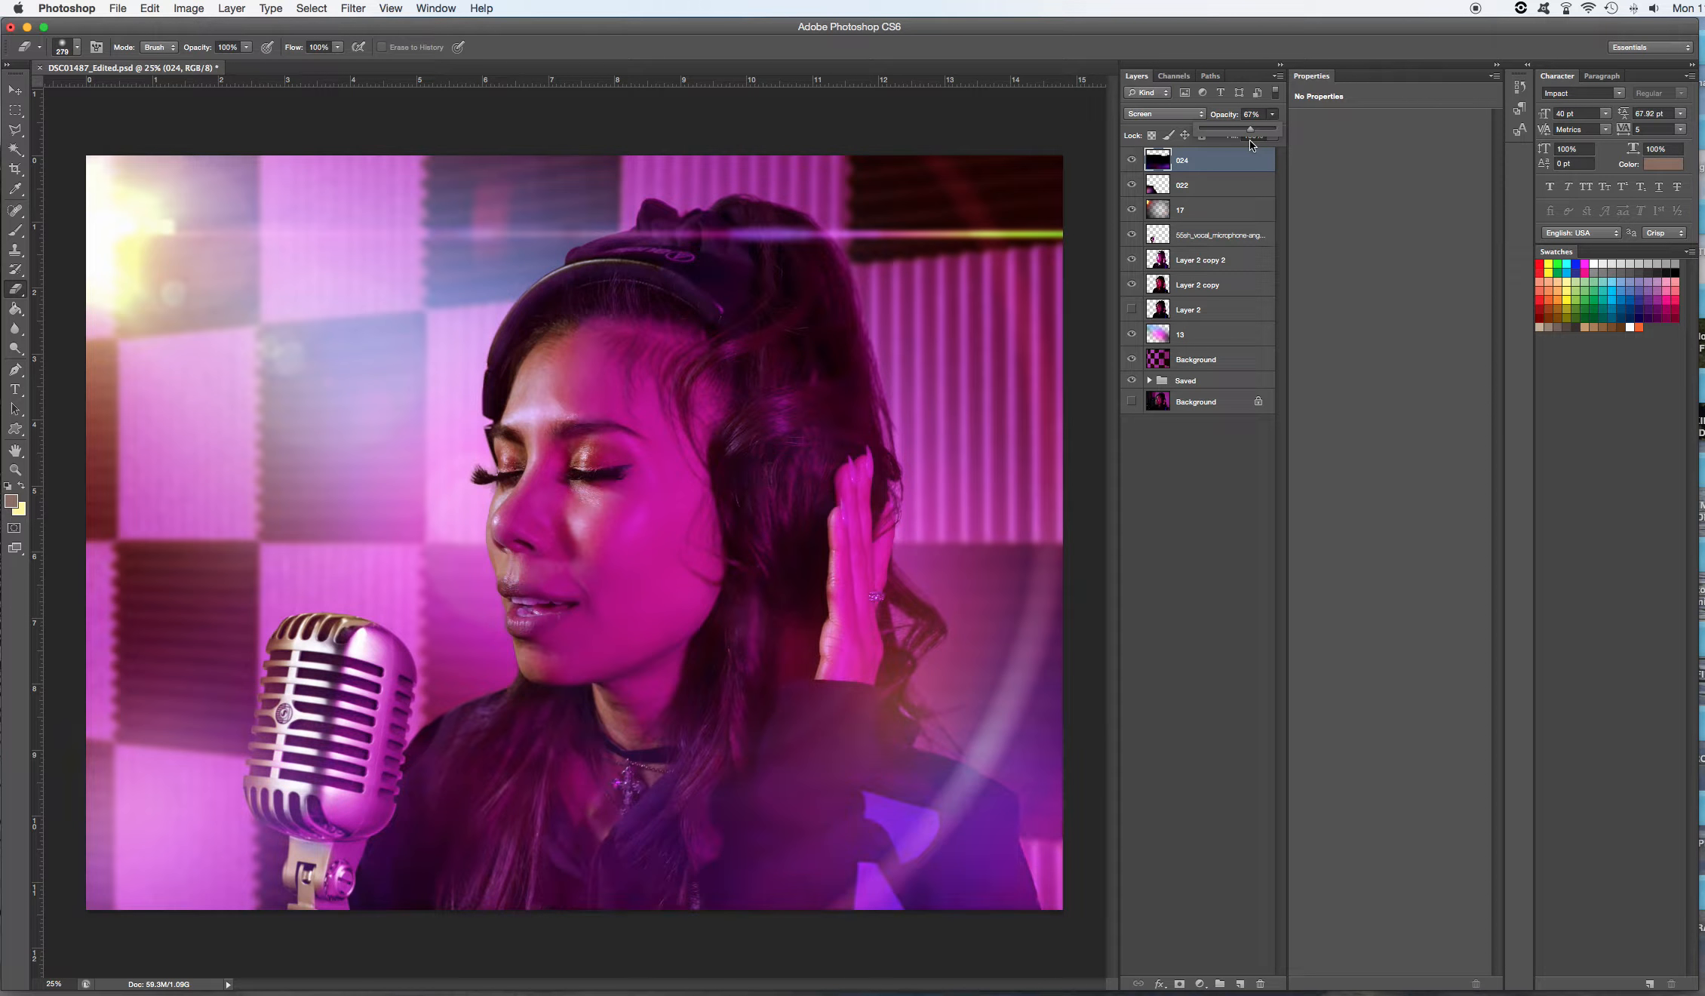
Lower the opacity of layer 022 to 72%.
left_click(1211, 195)
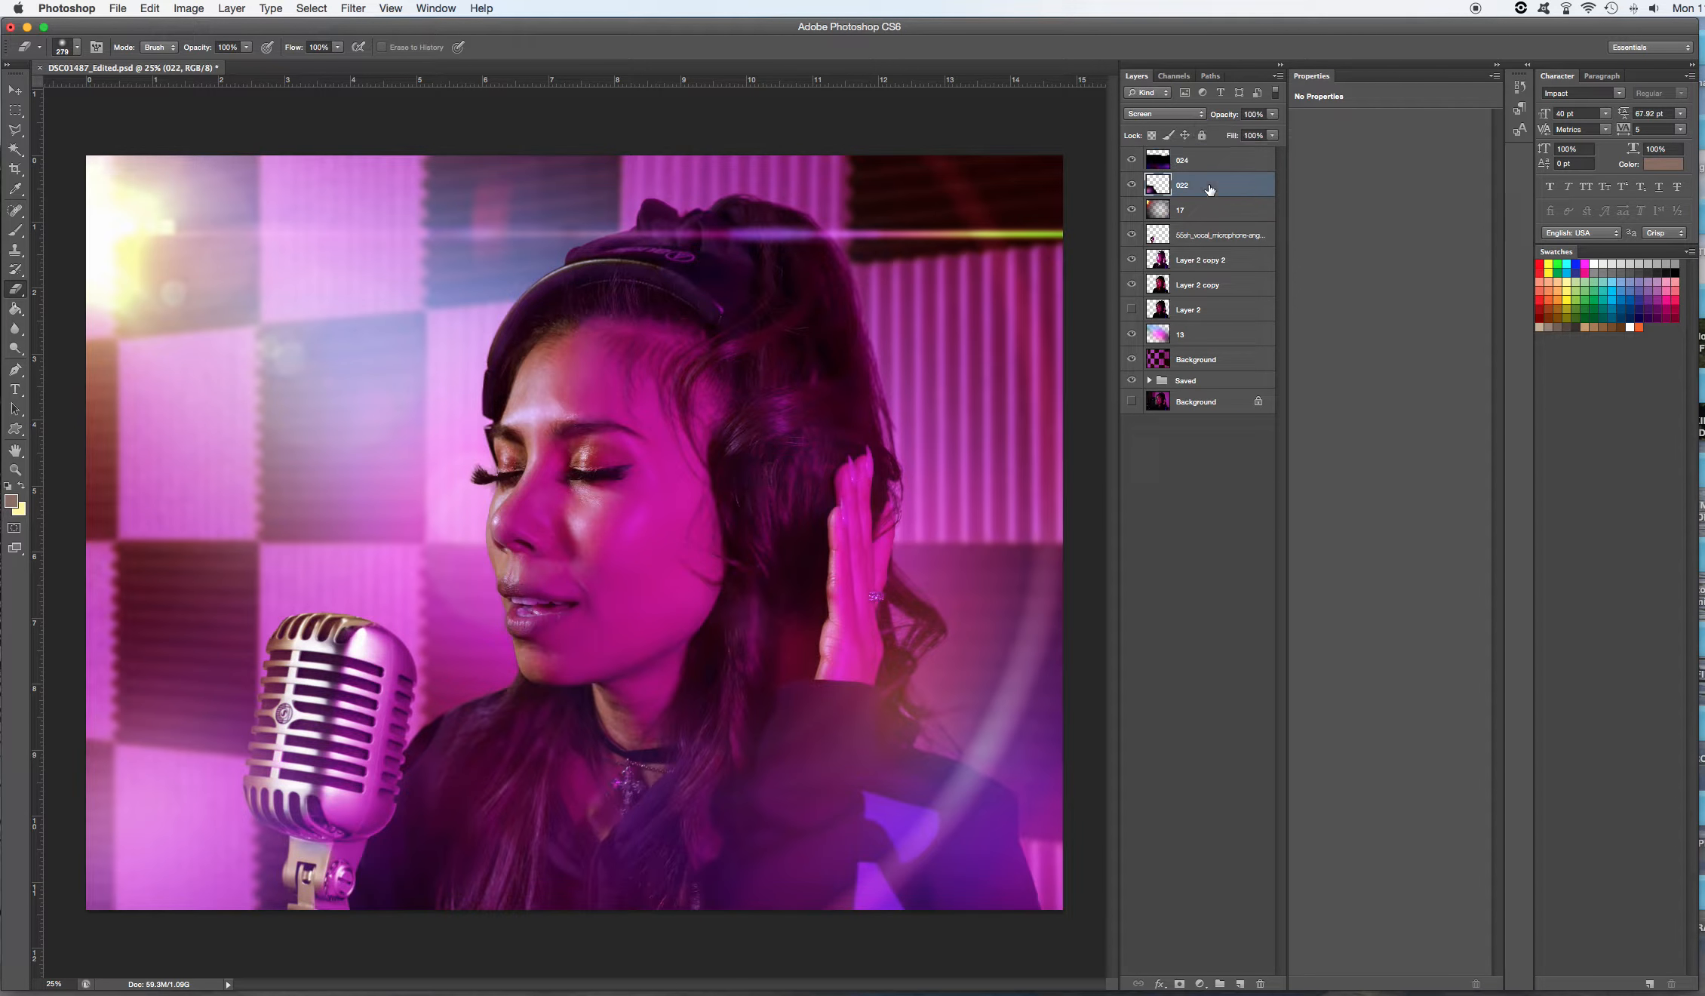
left_click(1273, 114)
mouse_move(1272, 130)
left_mouse_down()
mouse_move(1139, 134)
mouse_move(1253, 134)
left_mouse_up()
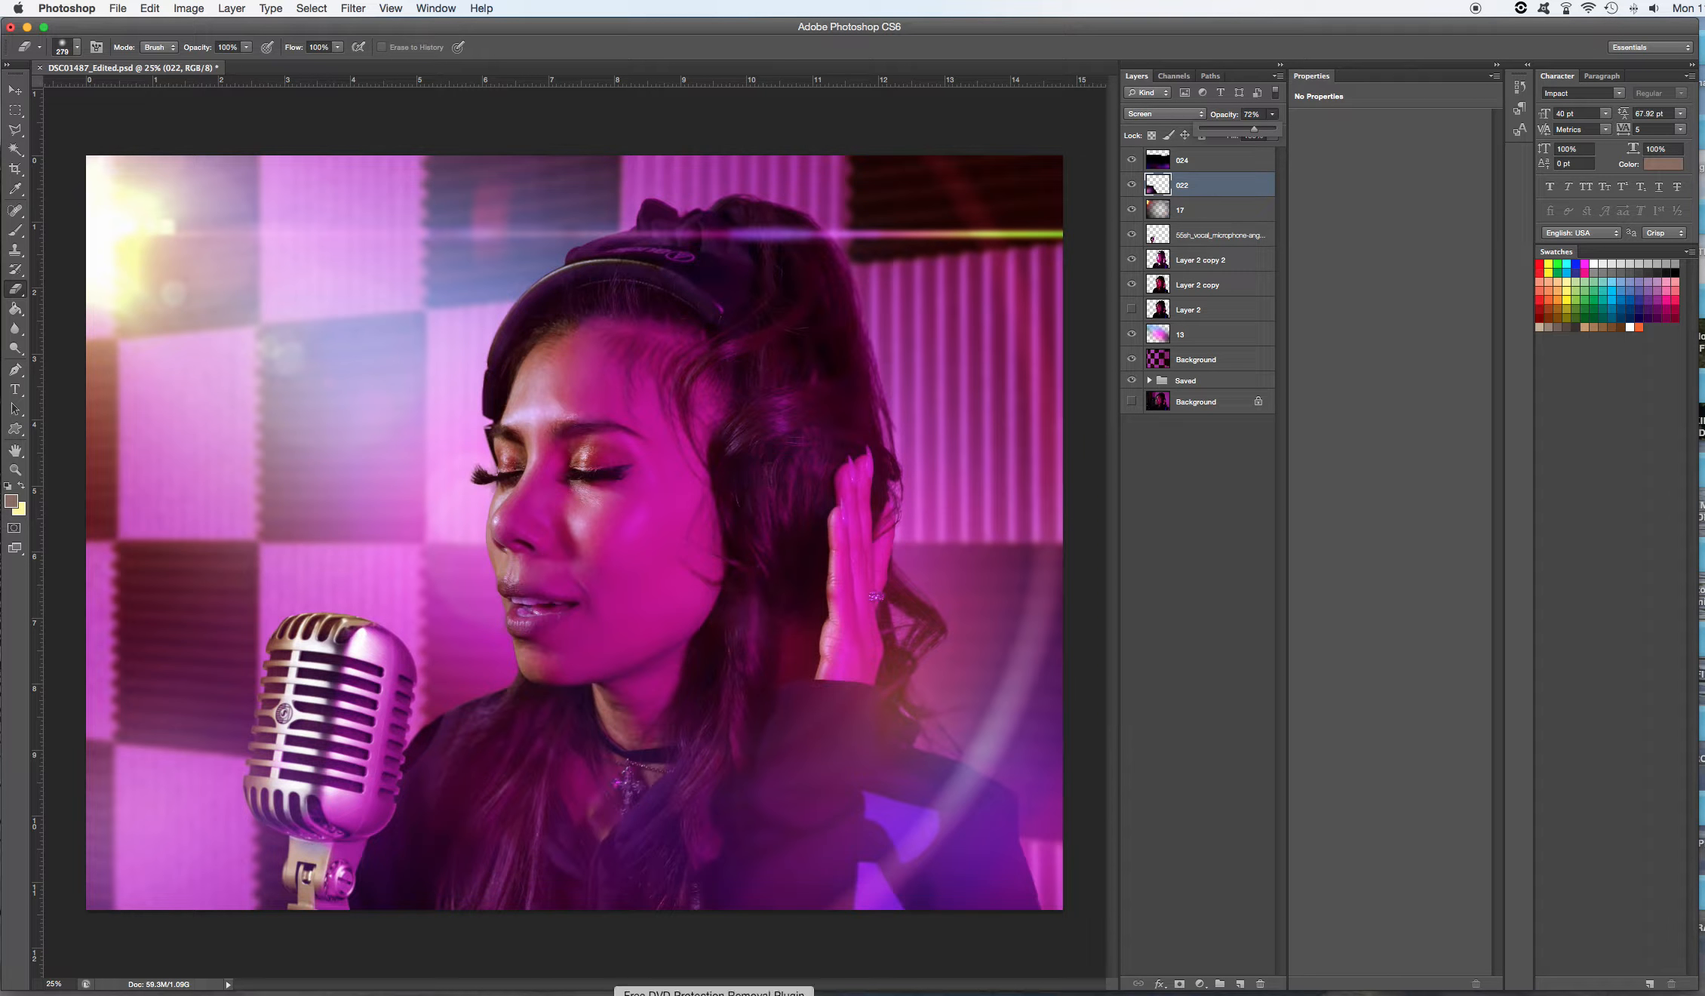
Return to Finder and preview light leaks 025.jpg through 031.jpg for another overlay candidate.
left_click(185, 994)
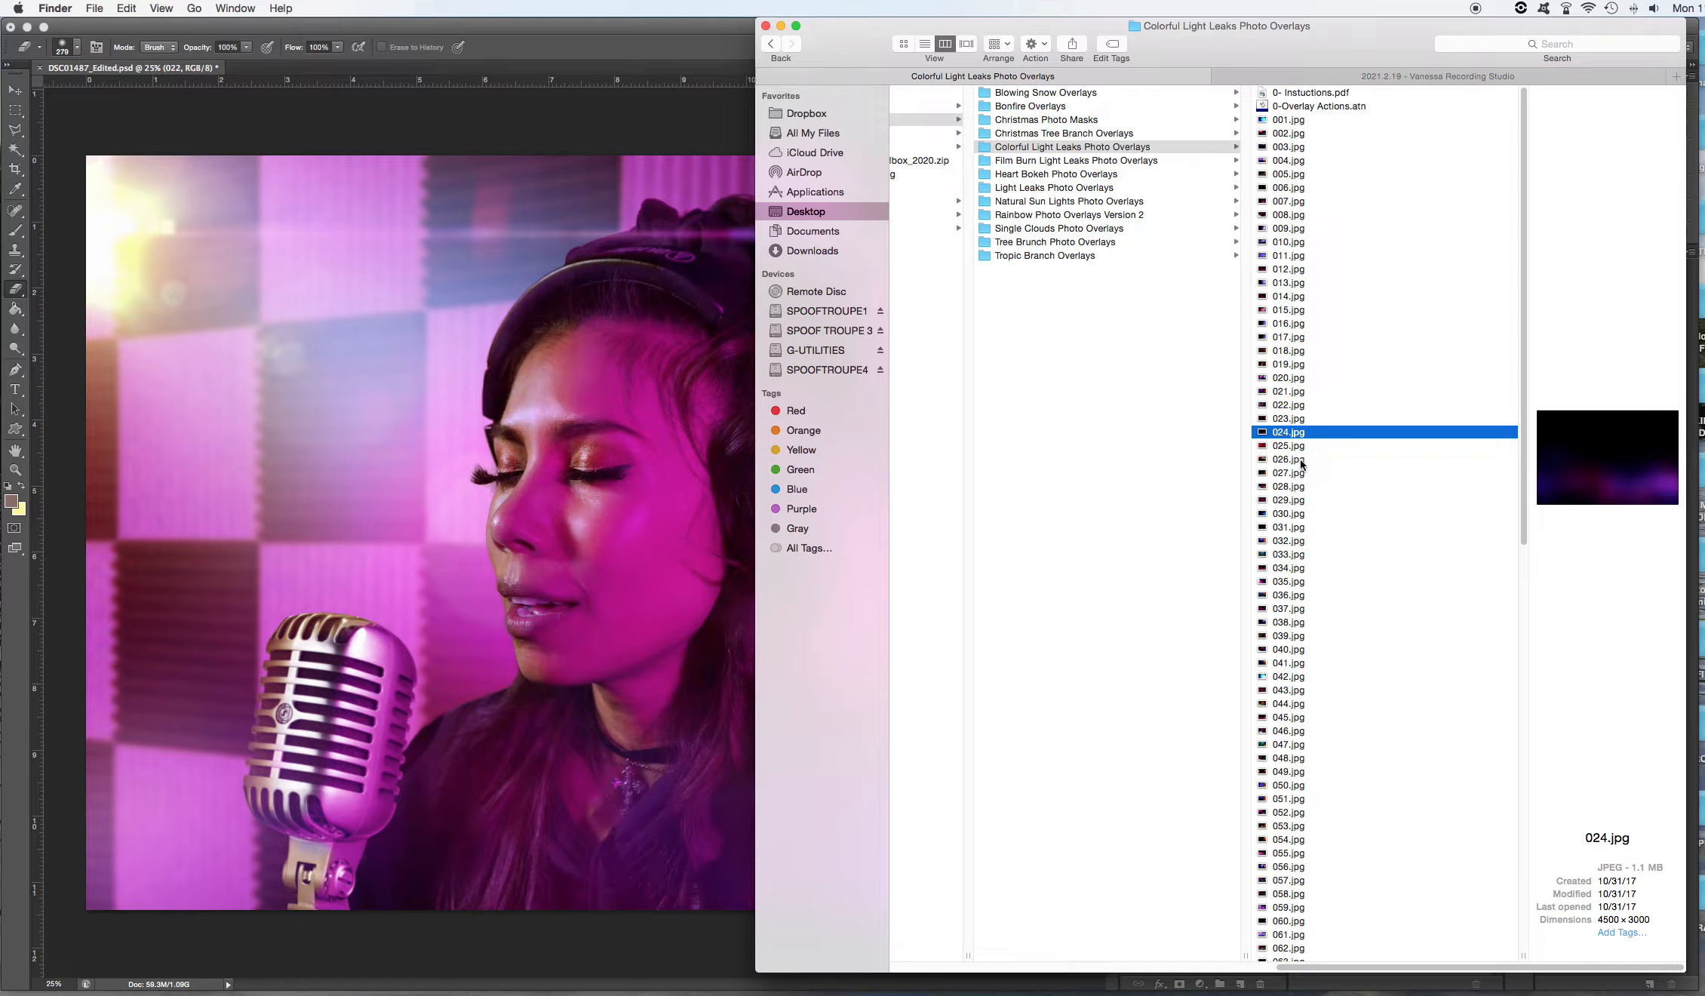
key("Down")
key("Down")
key("Down")
key("Down")
key("Down")
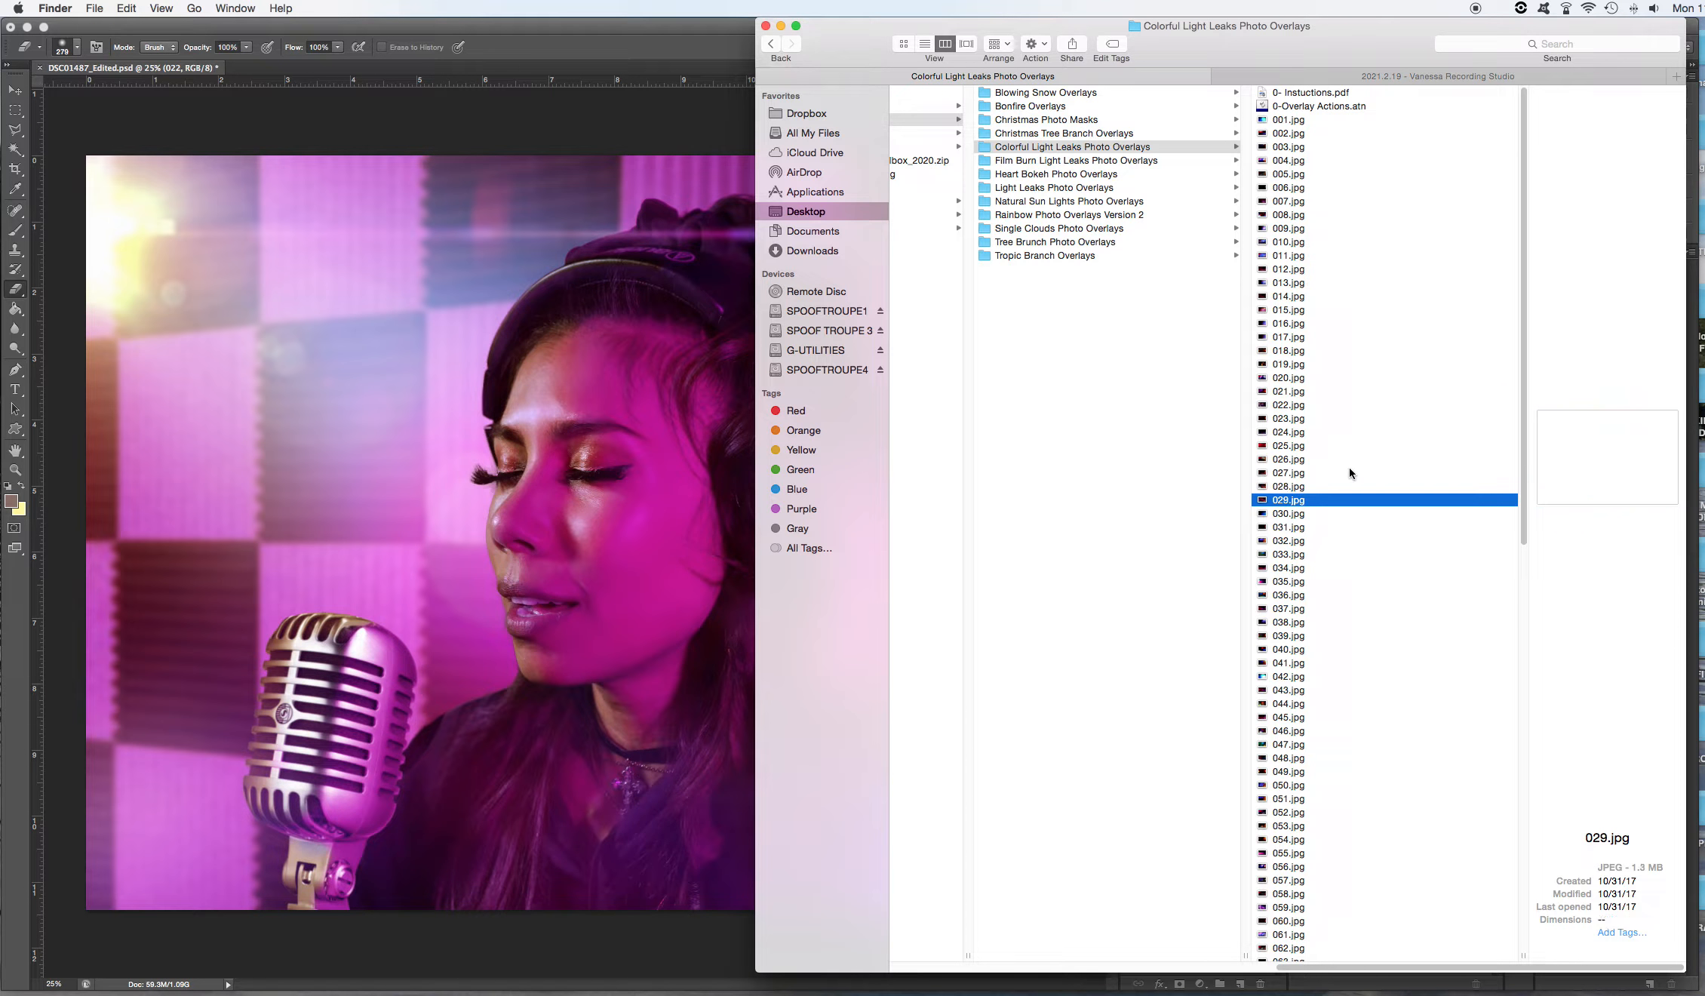
key("Down")
key("Up")
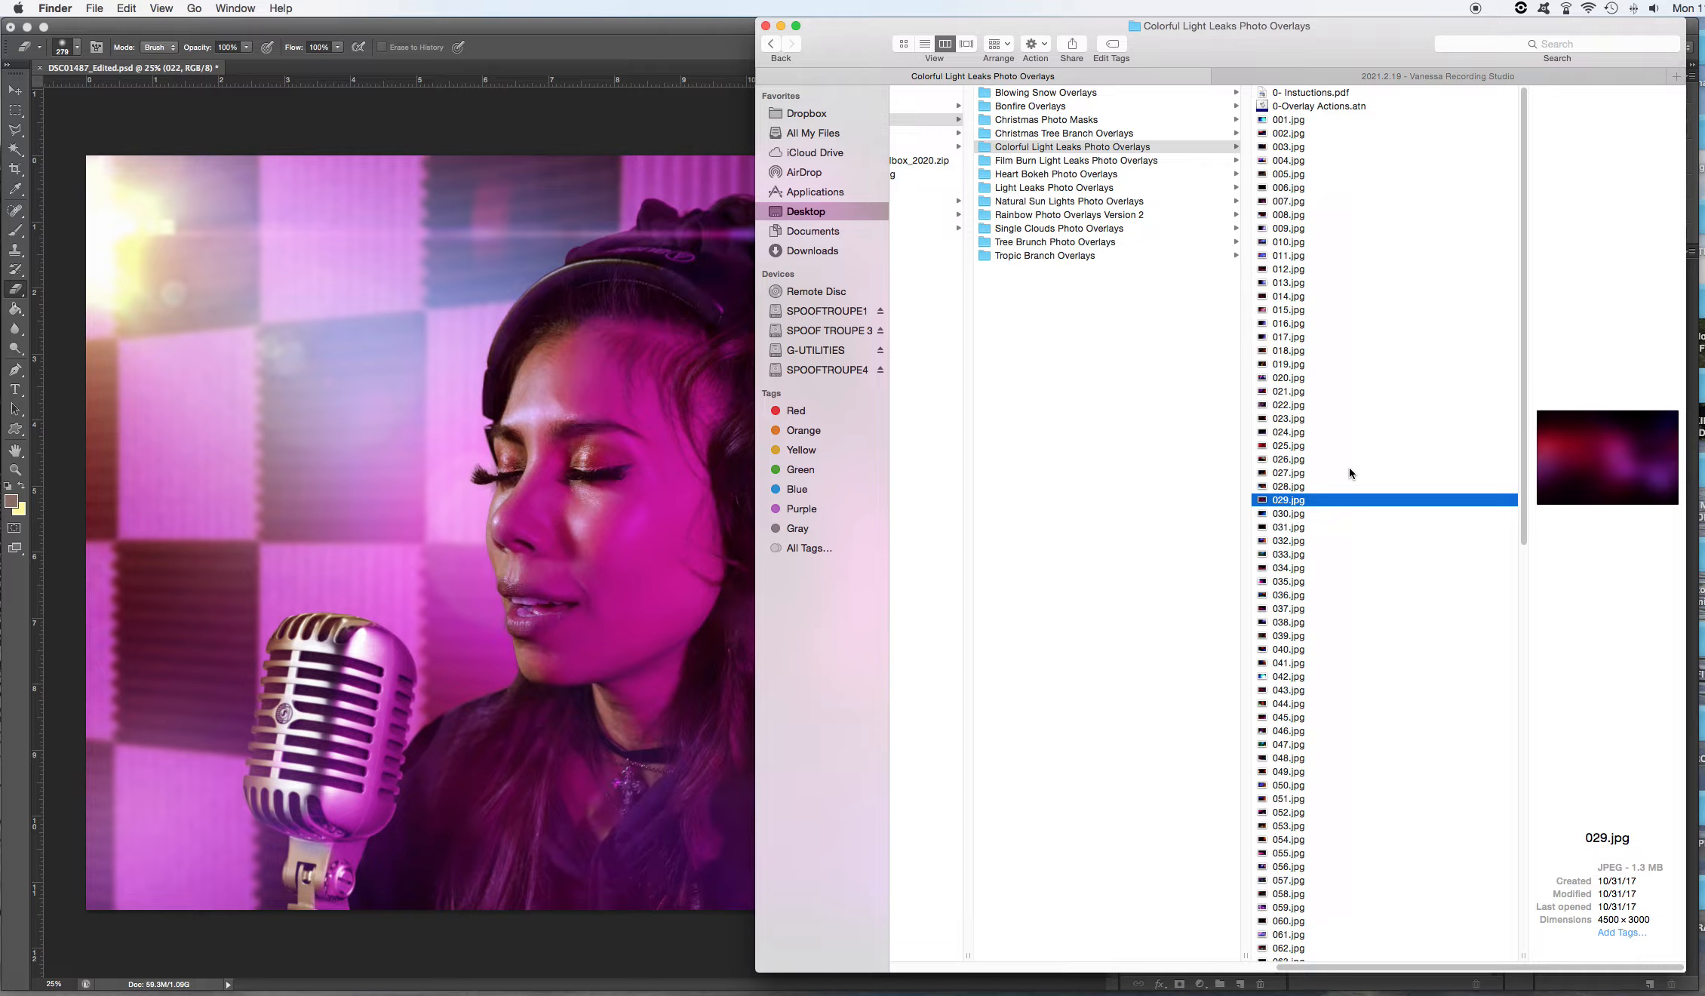
key("Down")
key("Down")
key("Down")
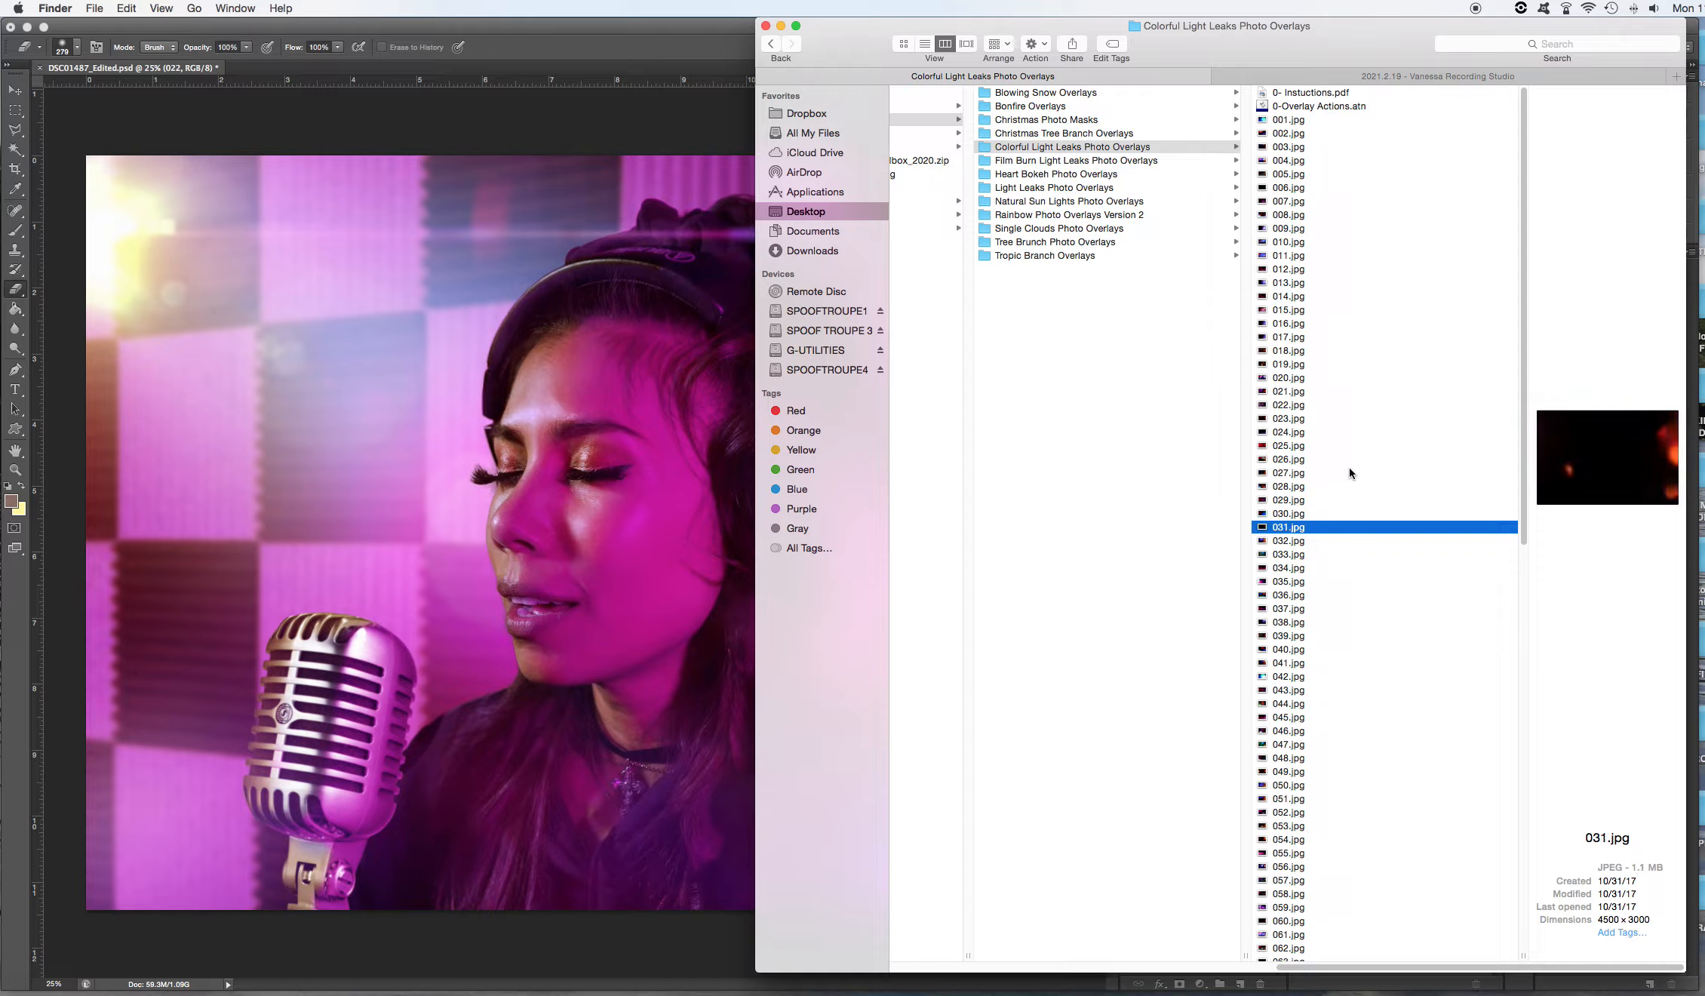
key("Up")
Place light leak 031.jpg above layer 022 in Screen blend mode, stretched vertically past the canvas's upper and lower edges.
left_click_drag(1346, 537, 607, 441)
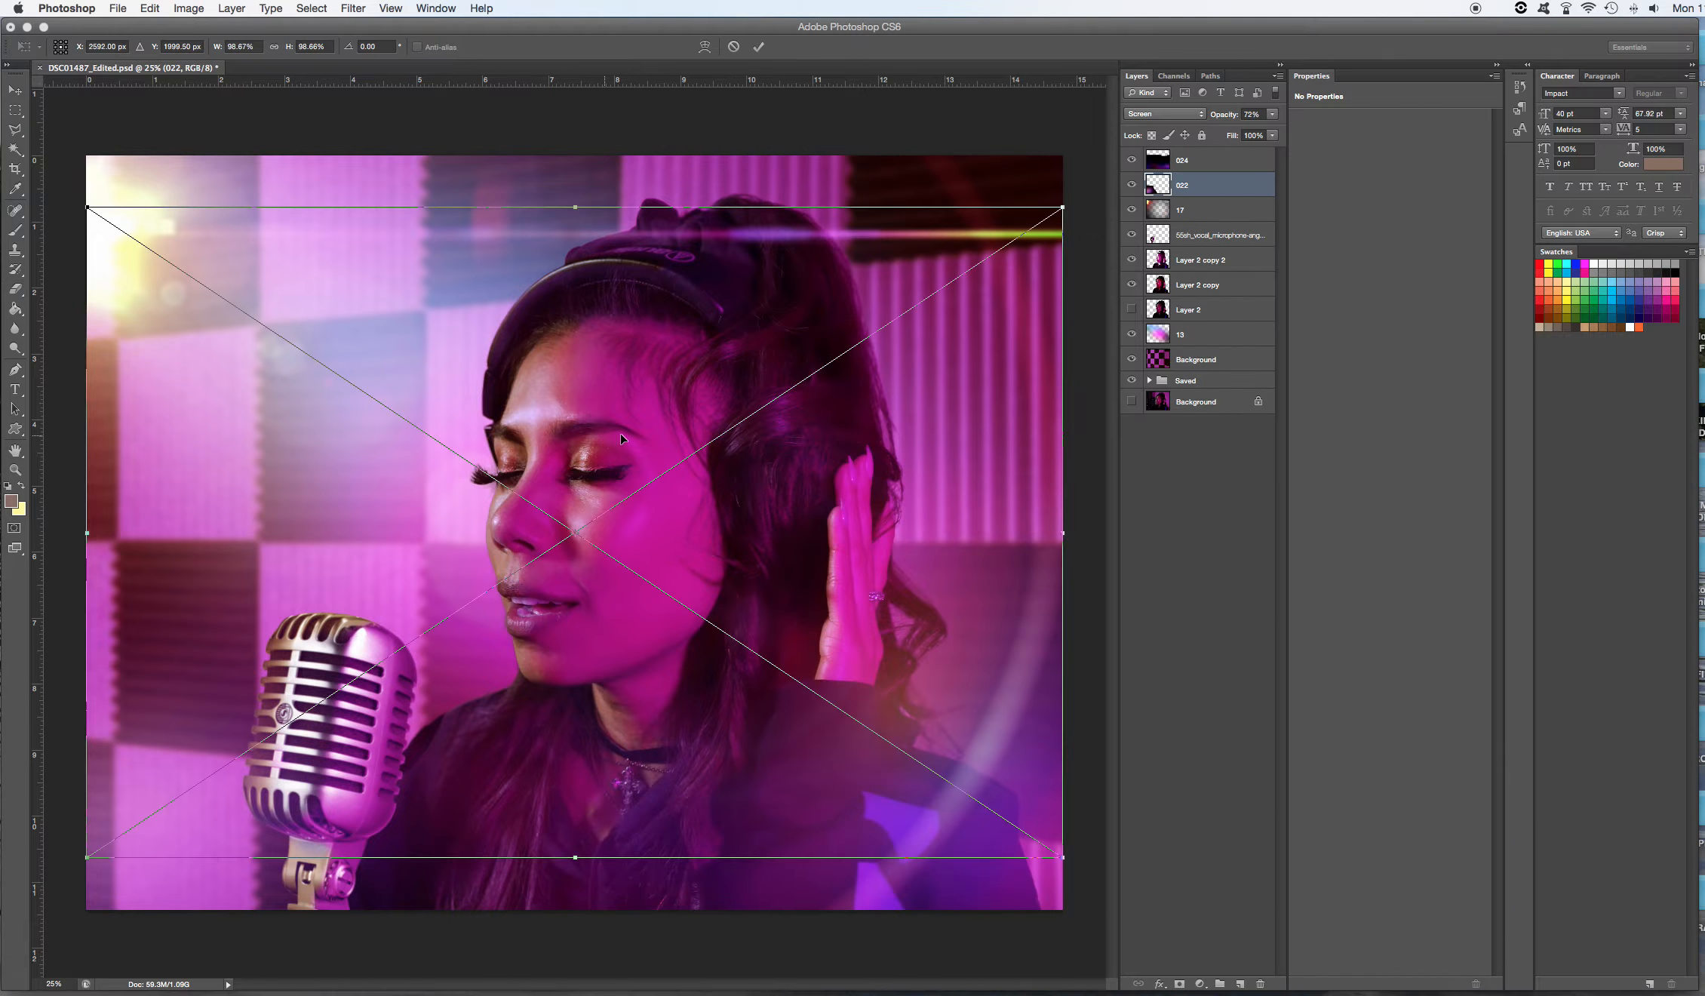
left_click(1166, 114)
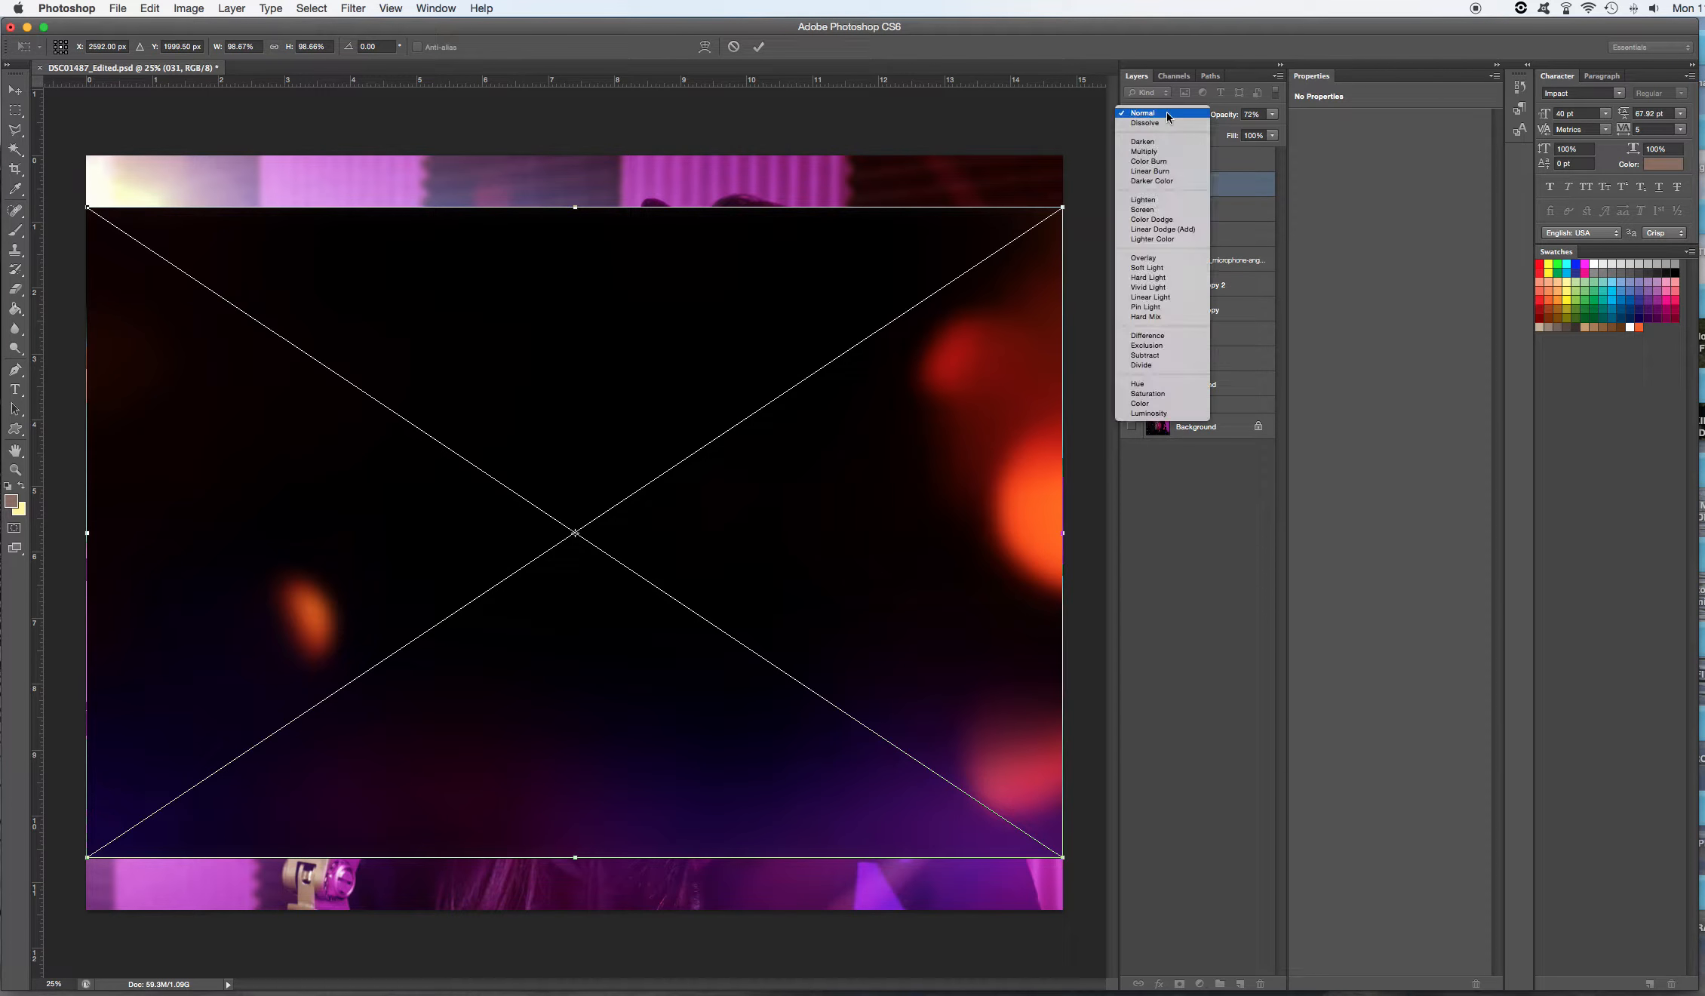
left_click(1162, 210)
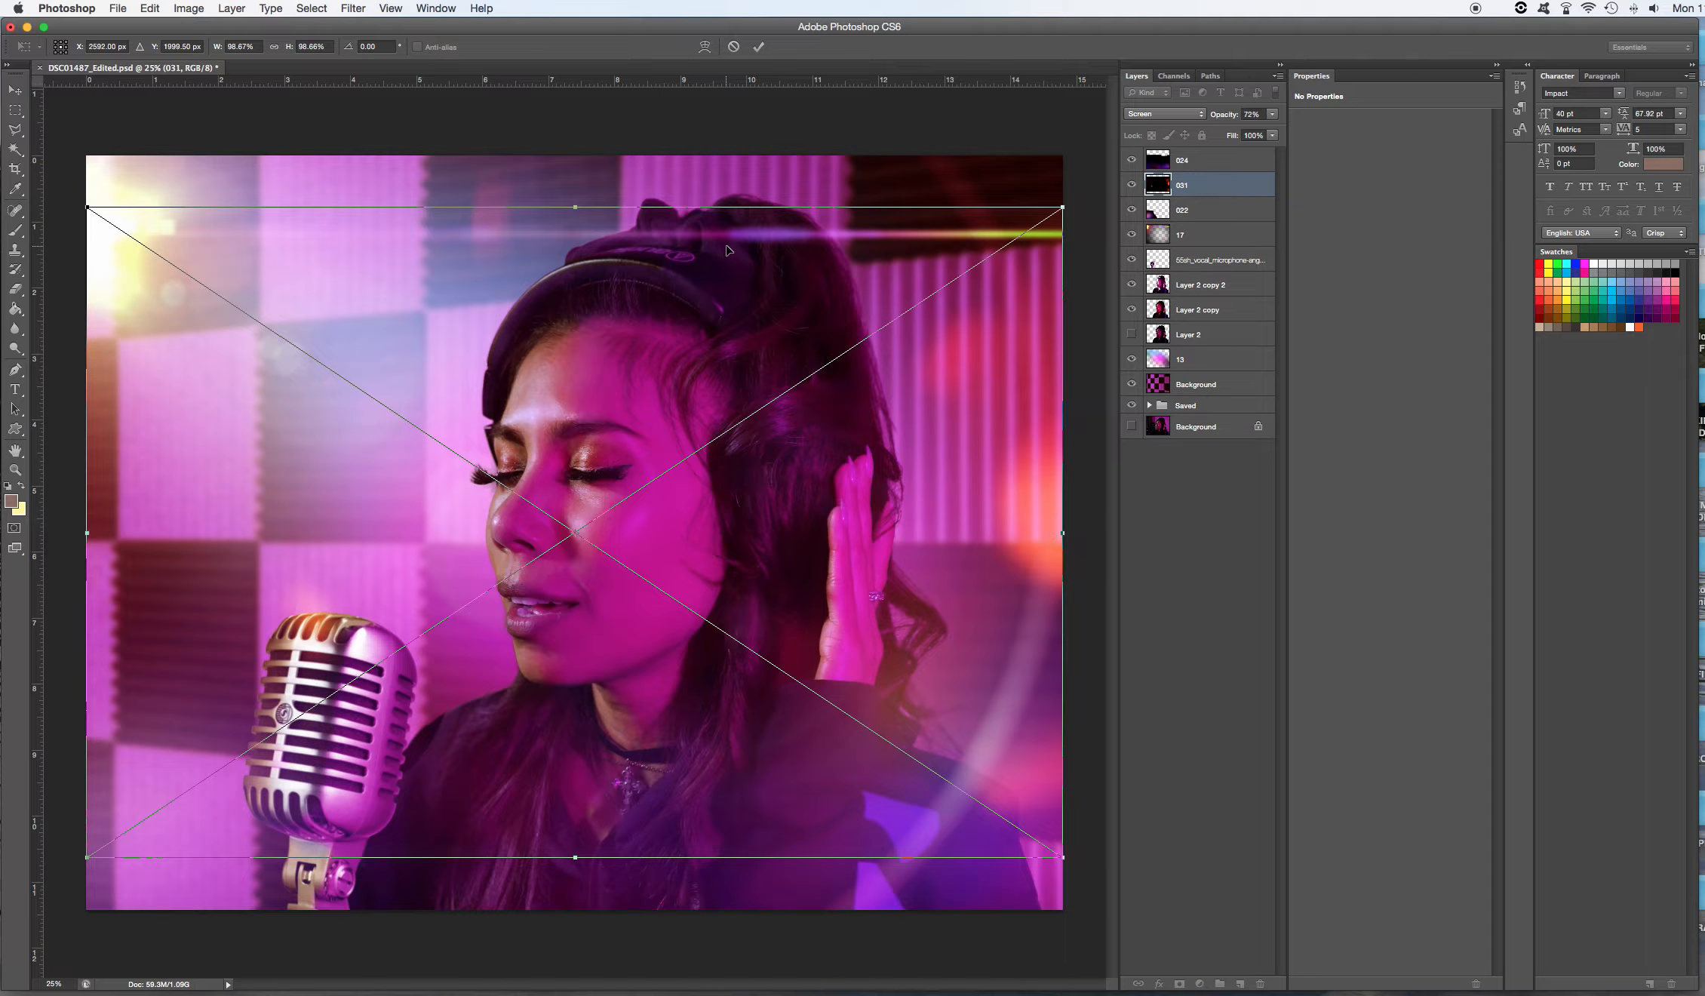
left_click_drag(578, 207, 578, 144)
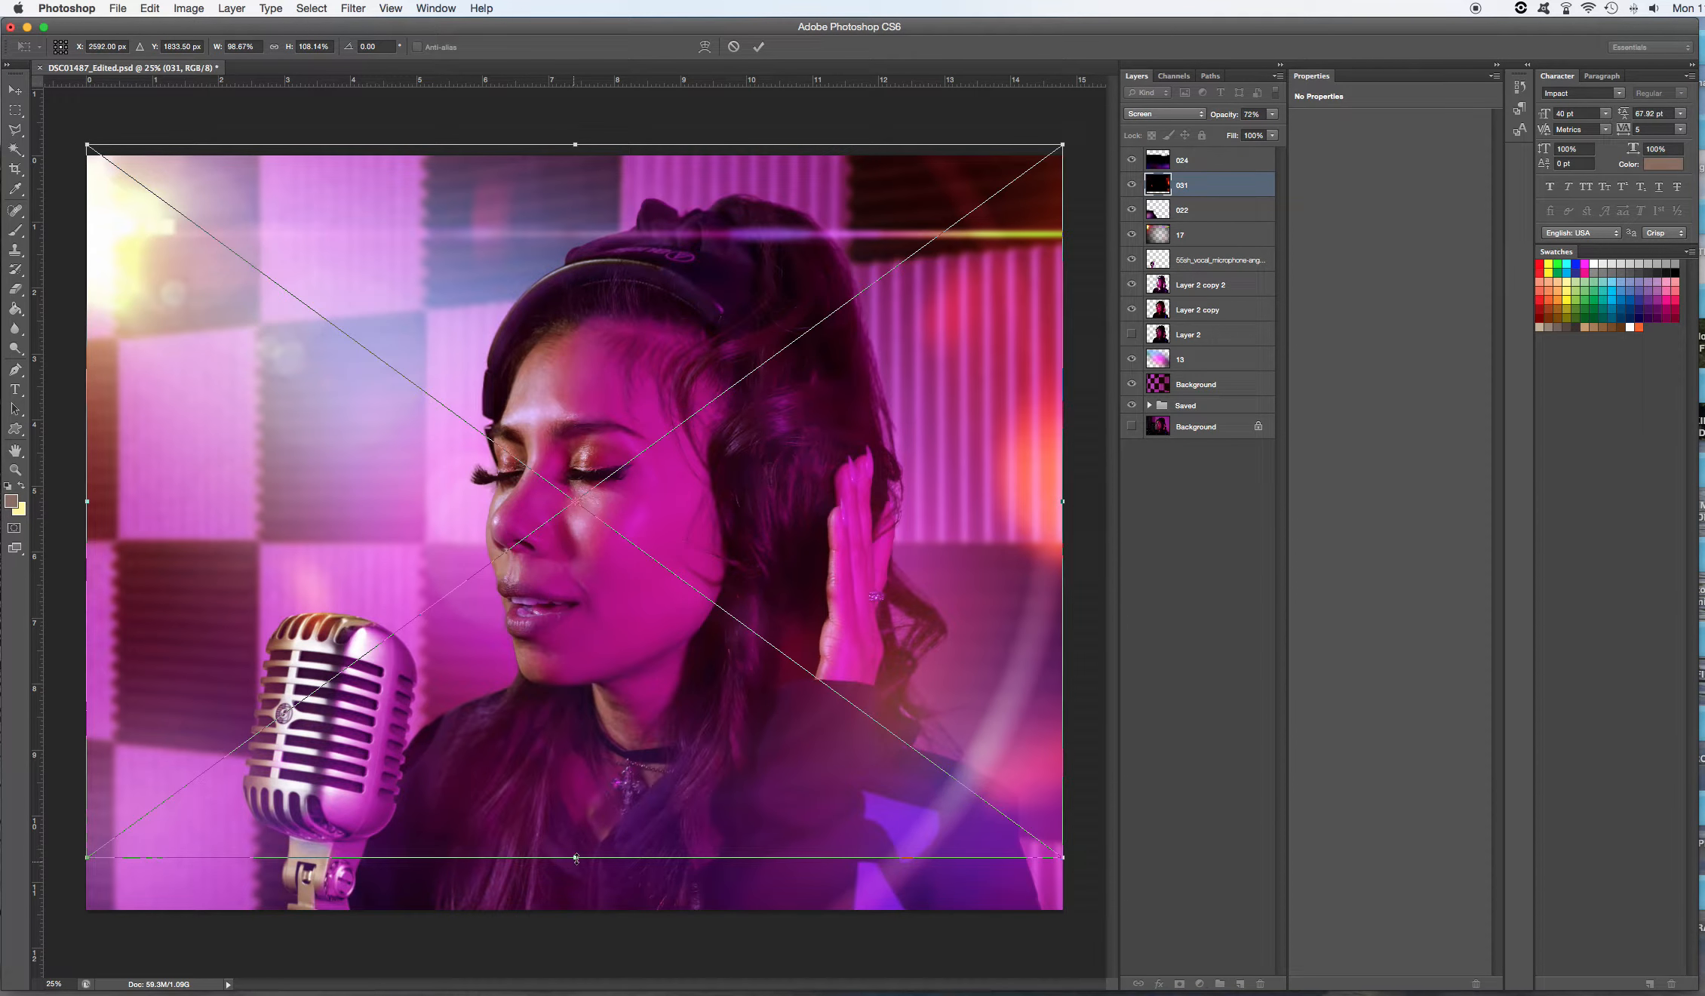
left_click_drag(574, 856, 575, 941)
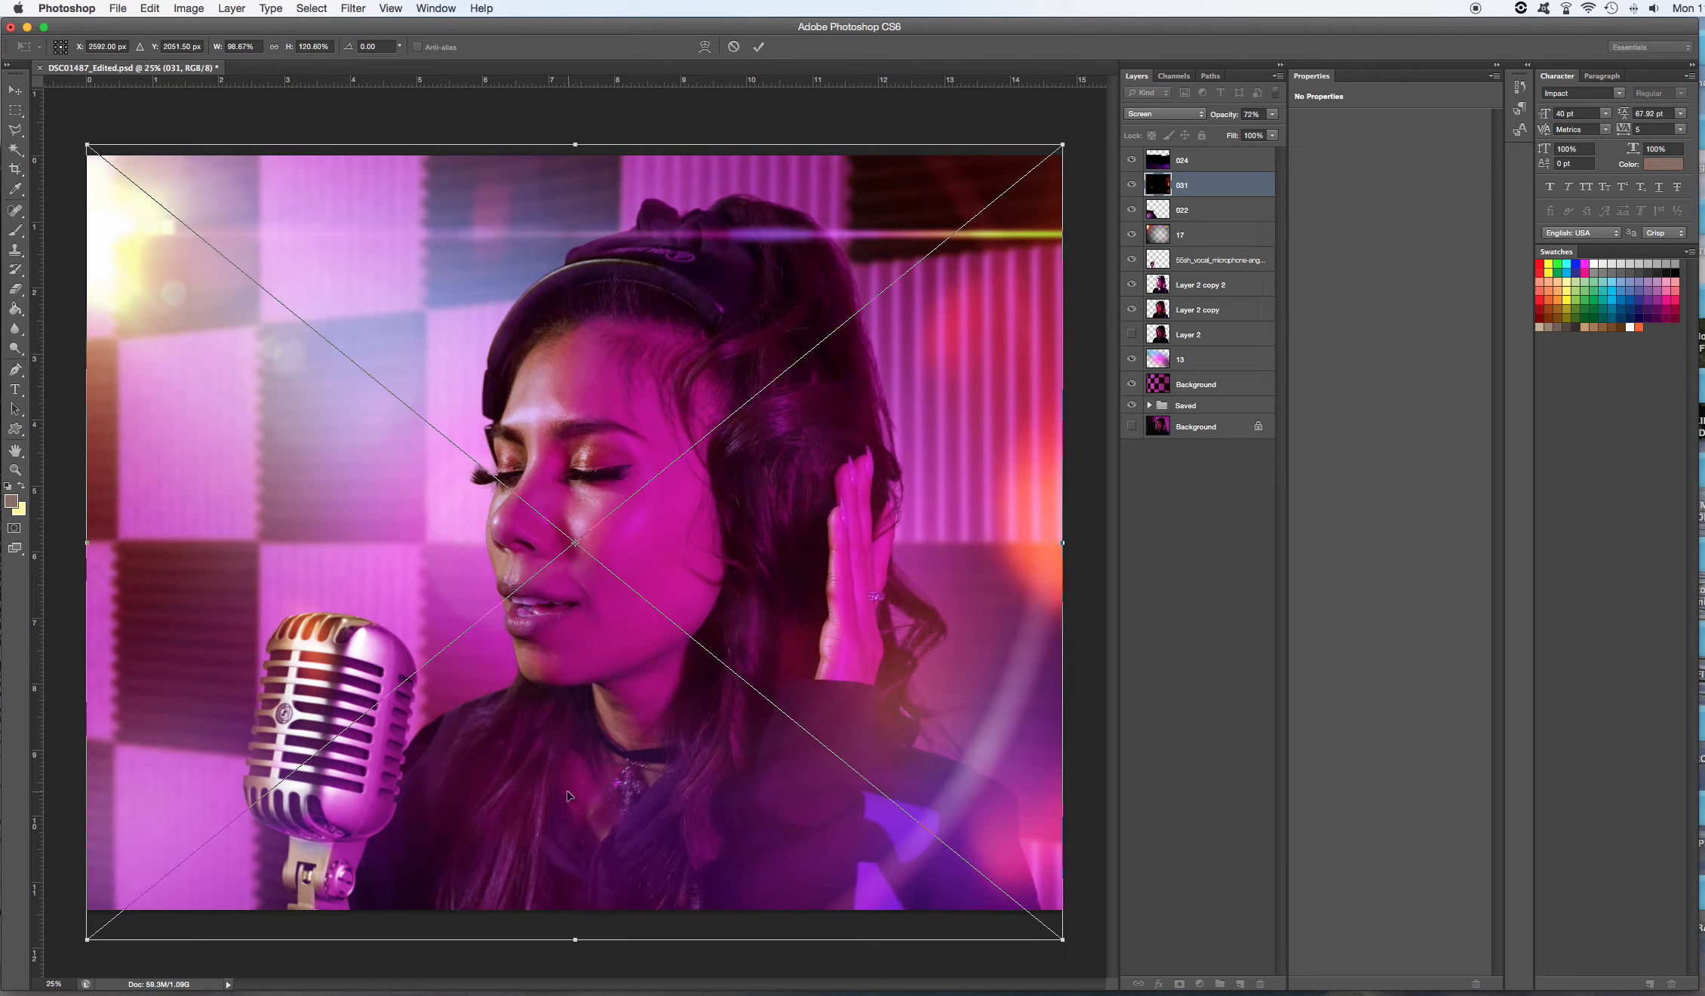
key("e")
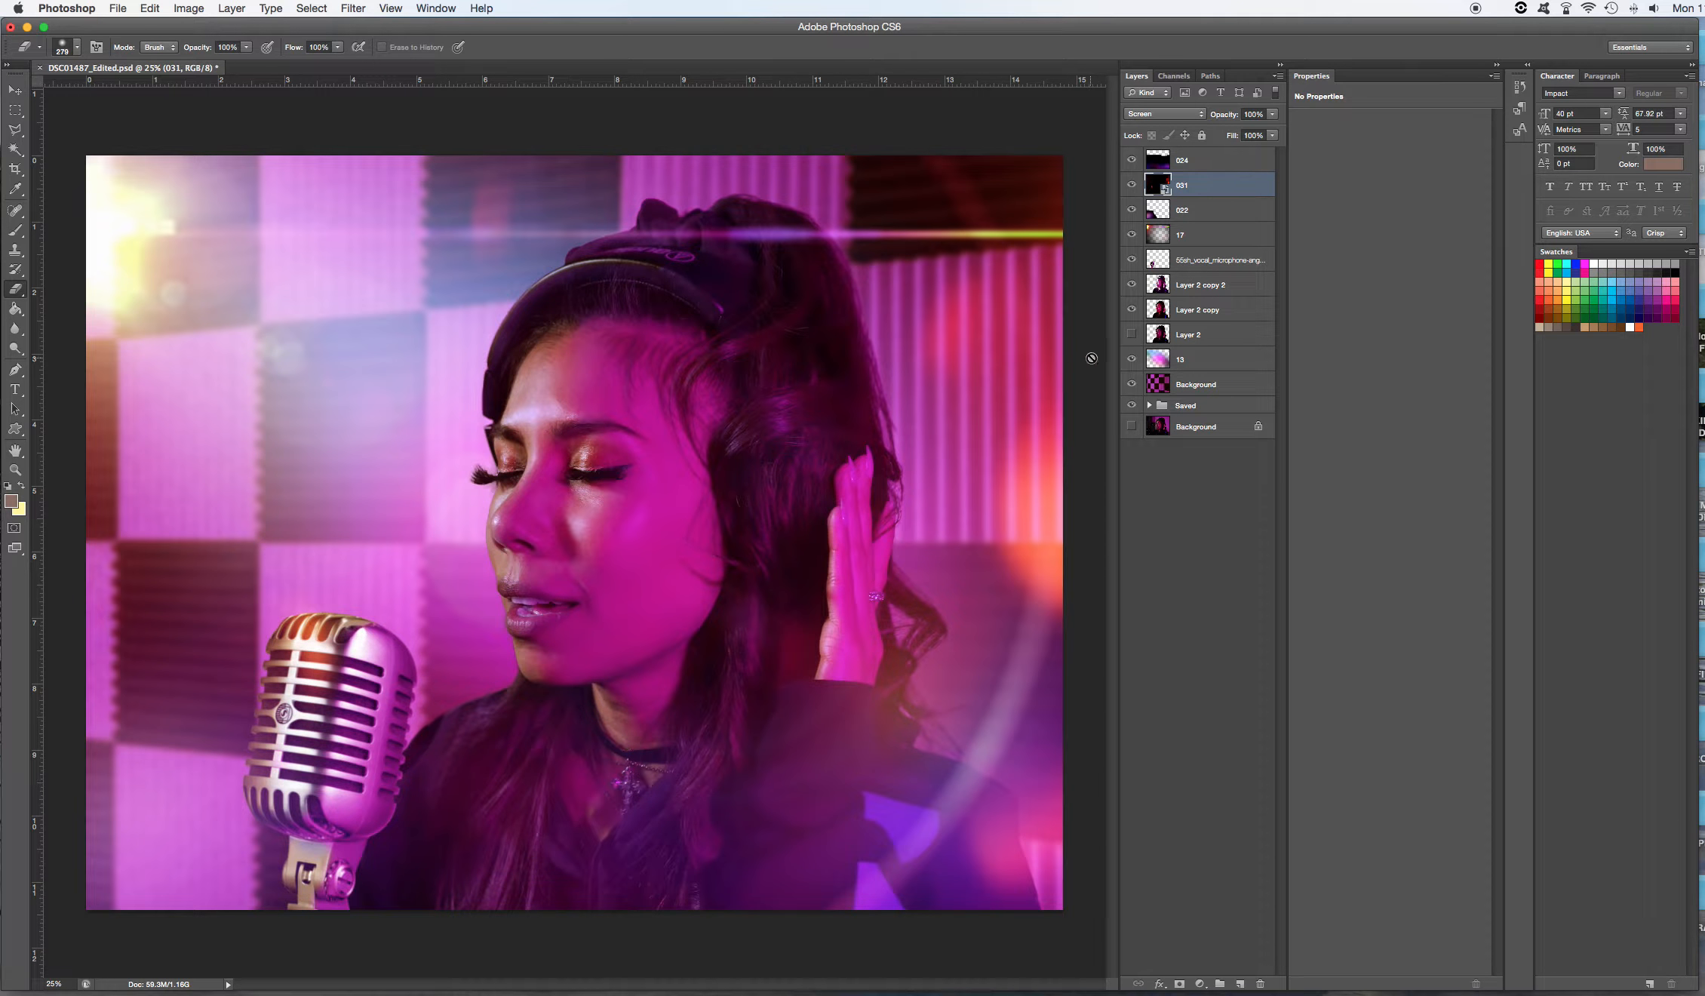
Toggle light leak layer 031's visibility to compare its effect on the image, and rasterize the layer.
left_click(1132, 186)
left_click(1132, 186)
left_click(1132, 187)
left_click(1132, 187)
left_click(1131, 186)
left_click(1131, 186)
right_click(1219, 185)
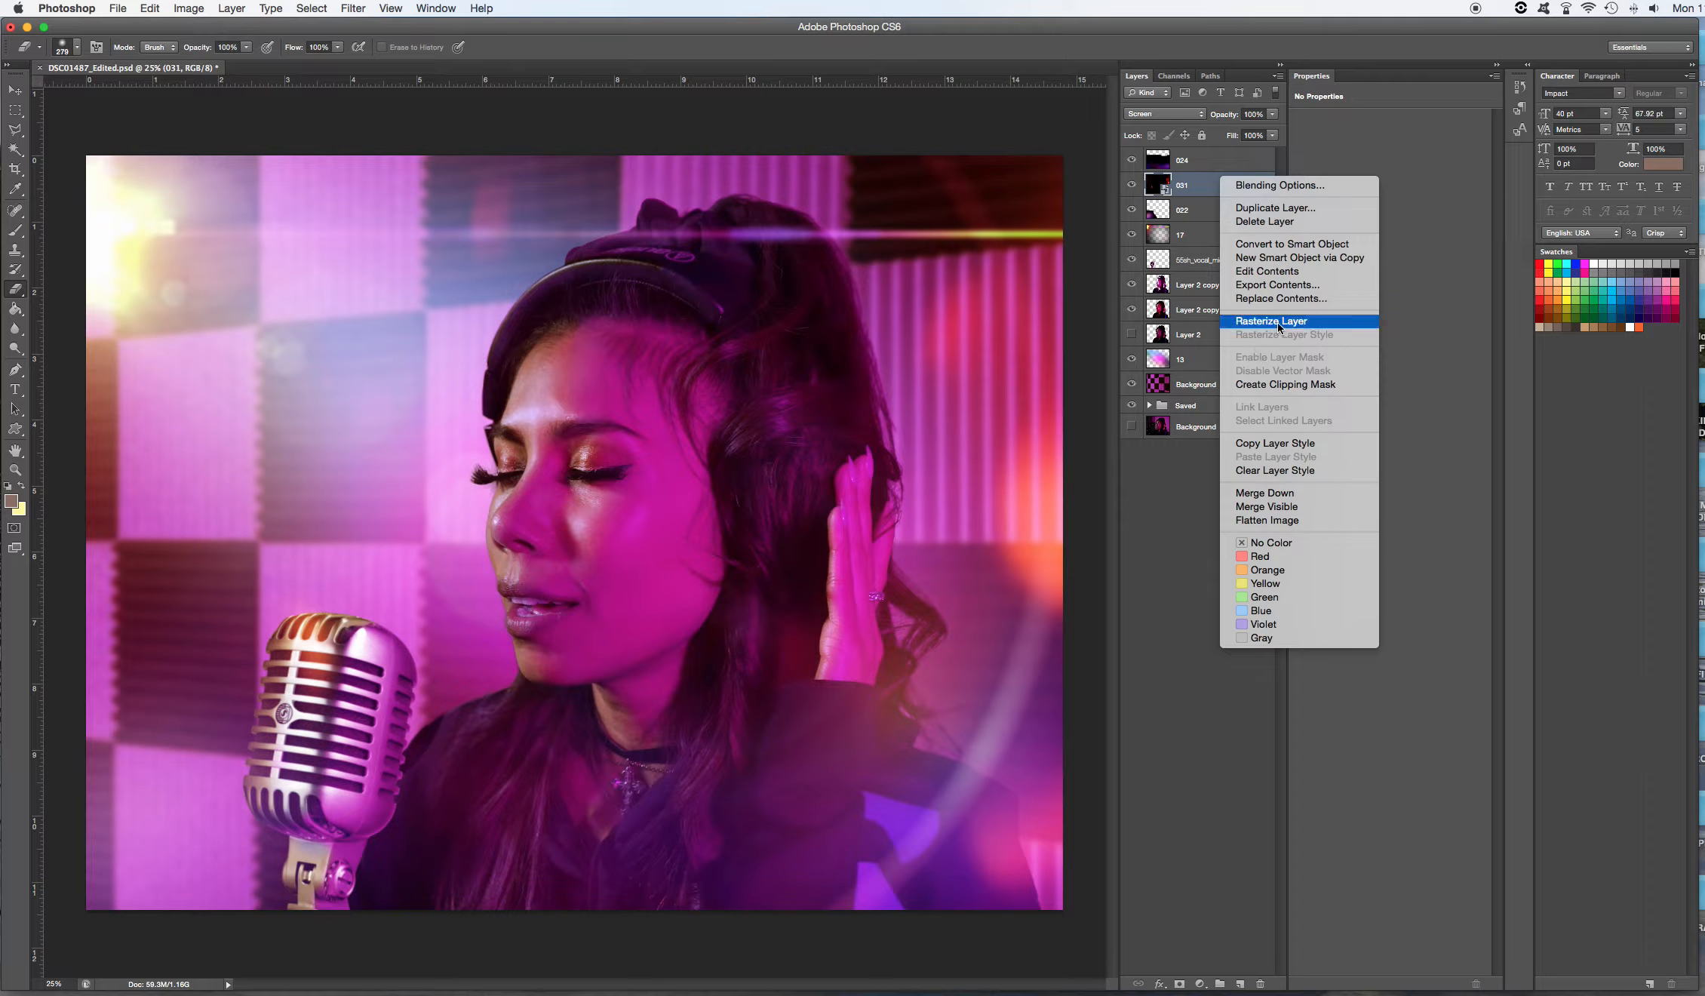
left_click(1277, 322)
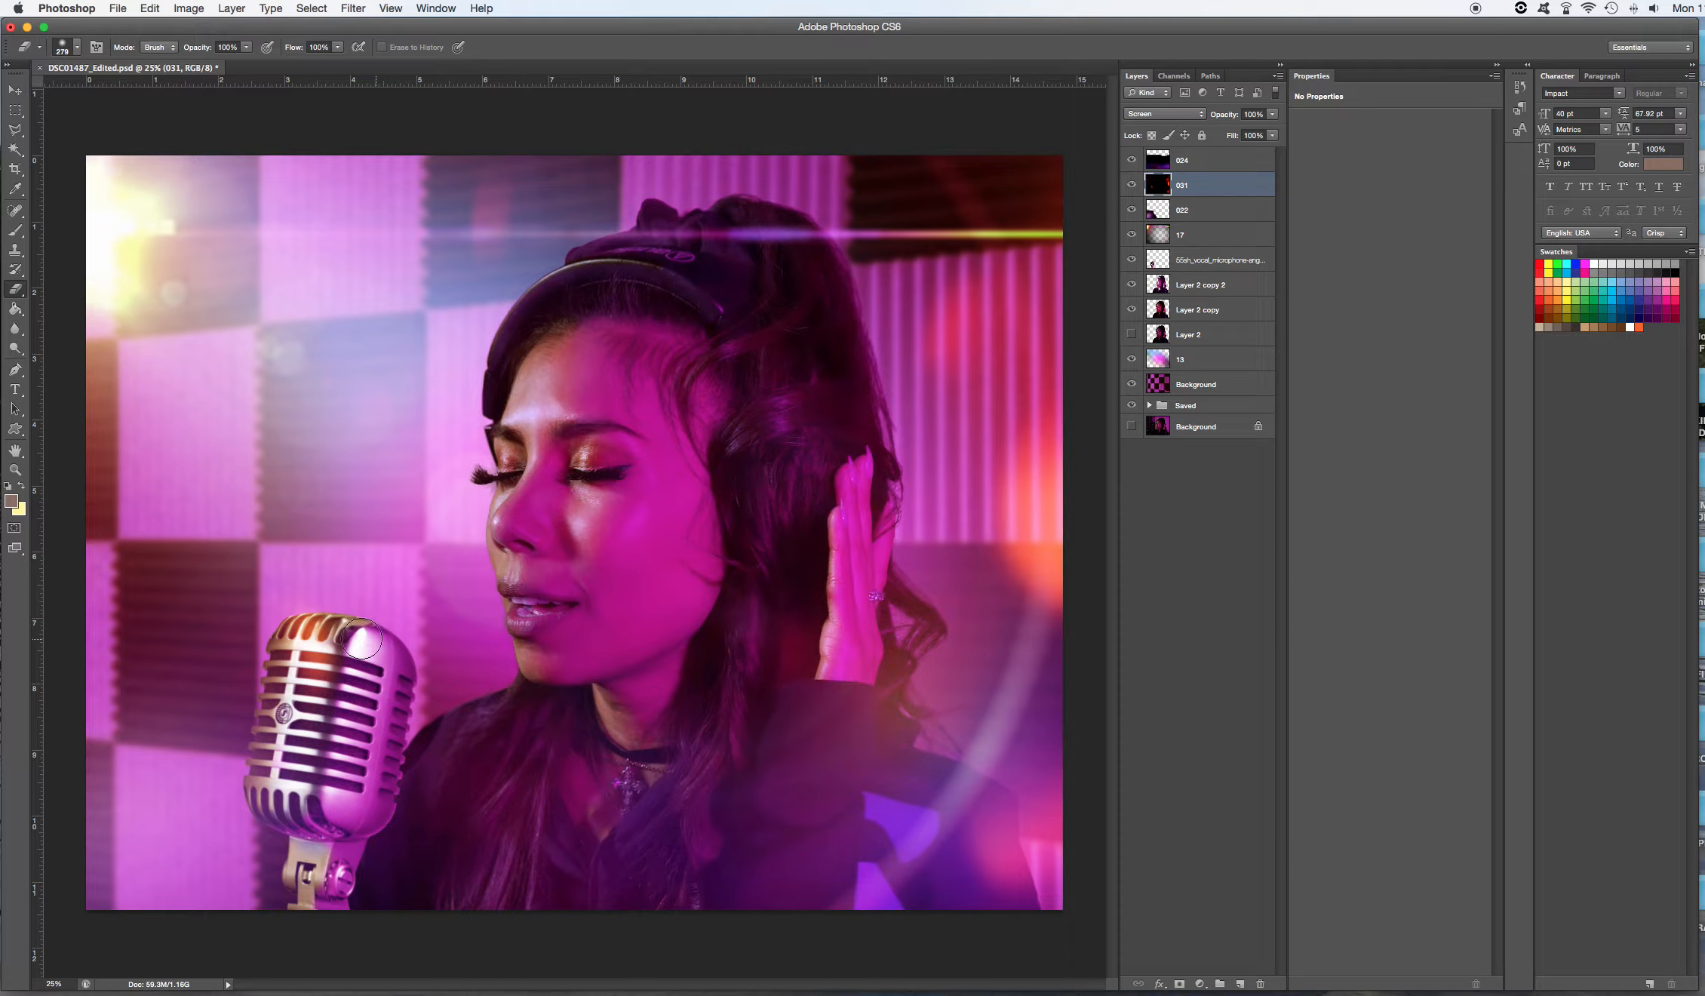
Try erasing layer 031's light leak over the top of the microphone, undoing each stroke.
mouse_move(332, 658)
left_mouse_down()
mouse_move(274, 676)
mouse_move(318, 637)
mouse_move(291, 607)
left_mouse_up()
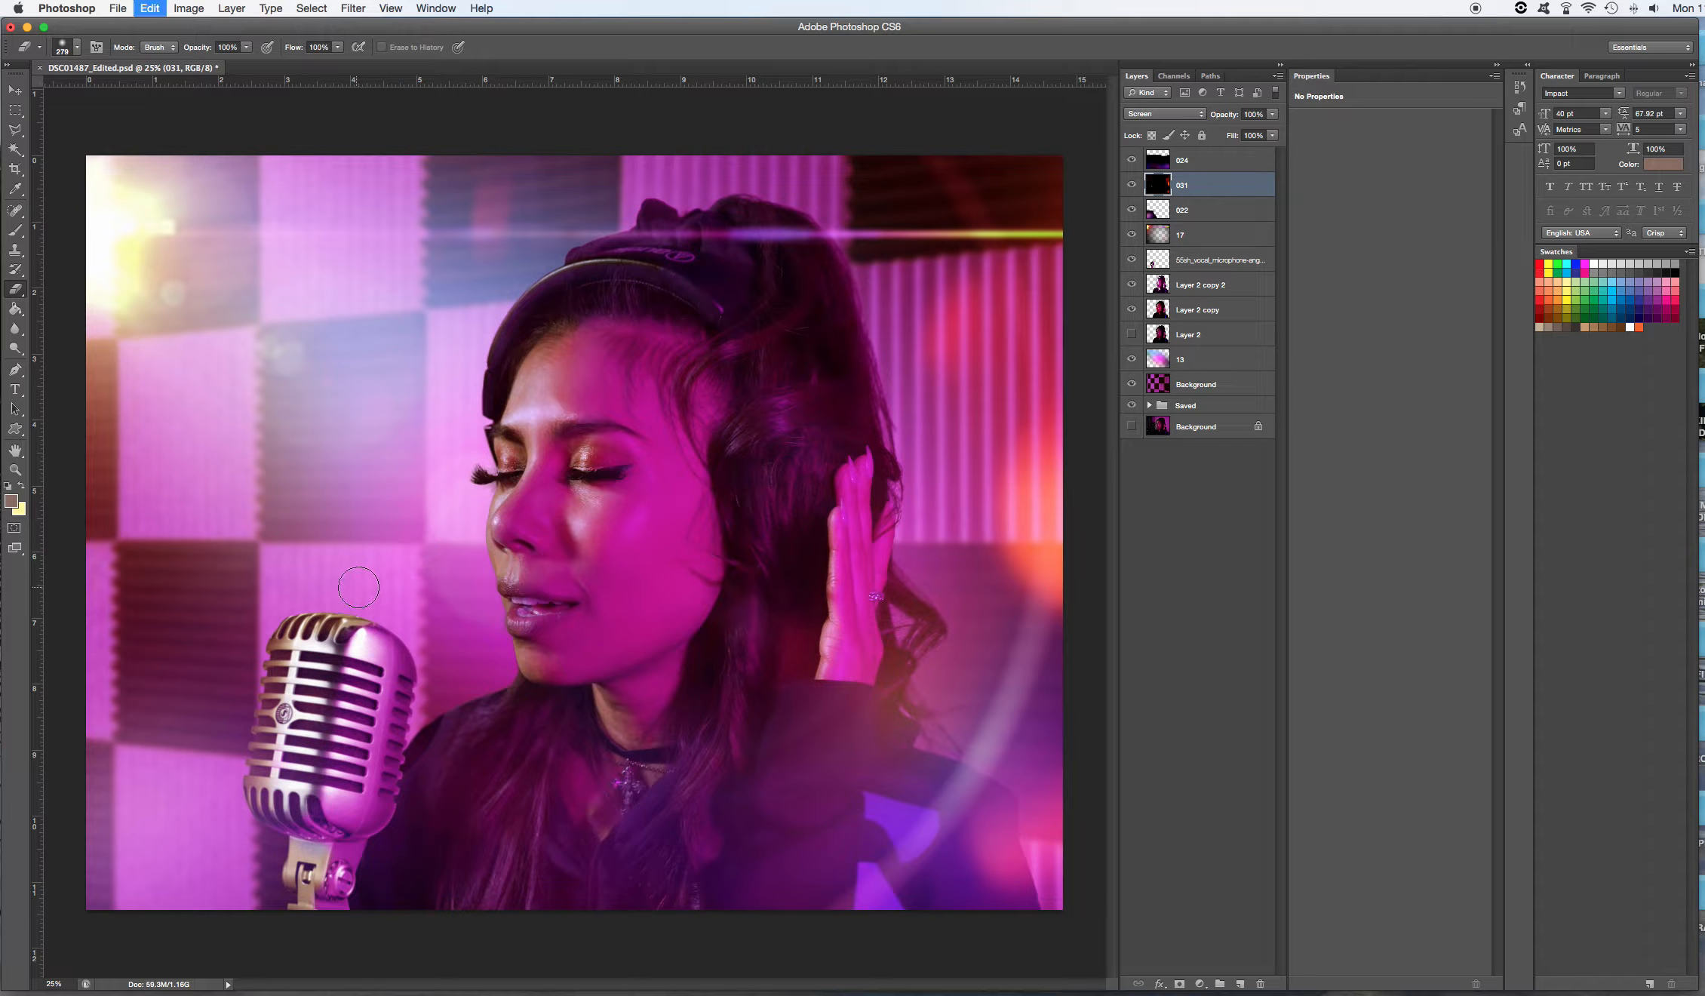
key("ctrl+z")
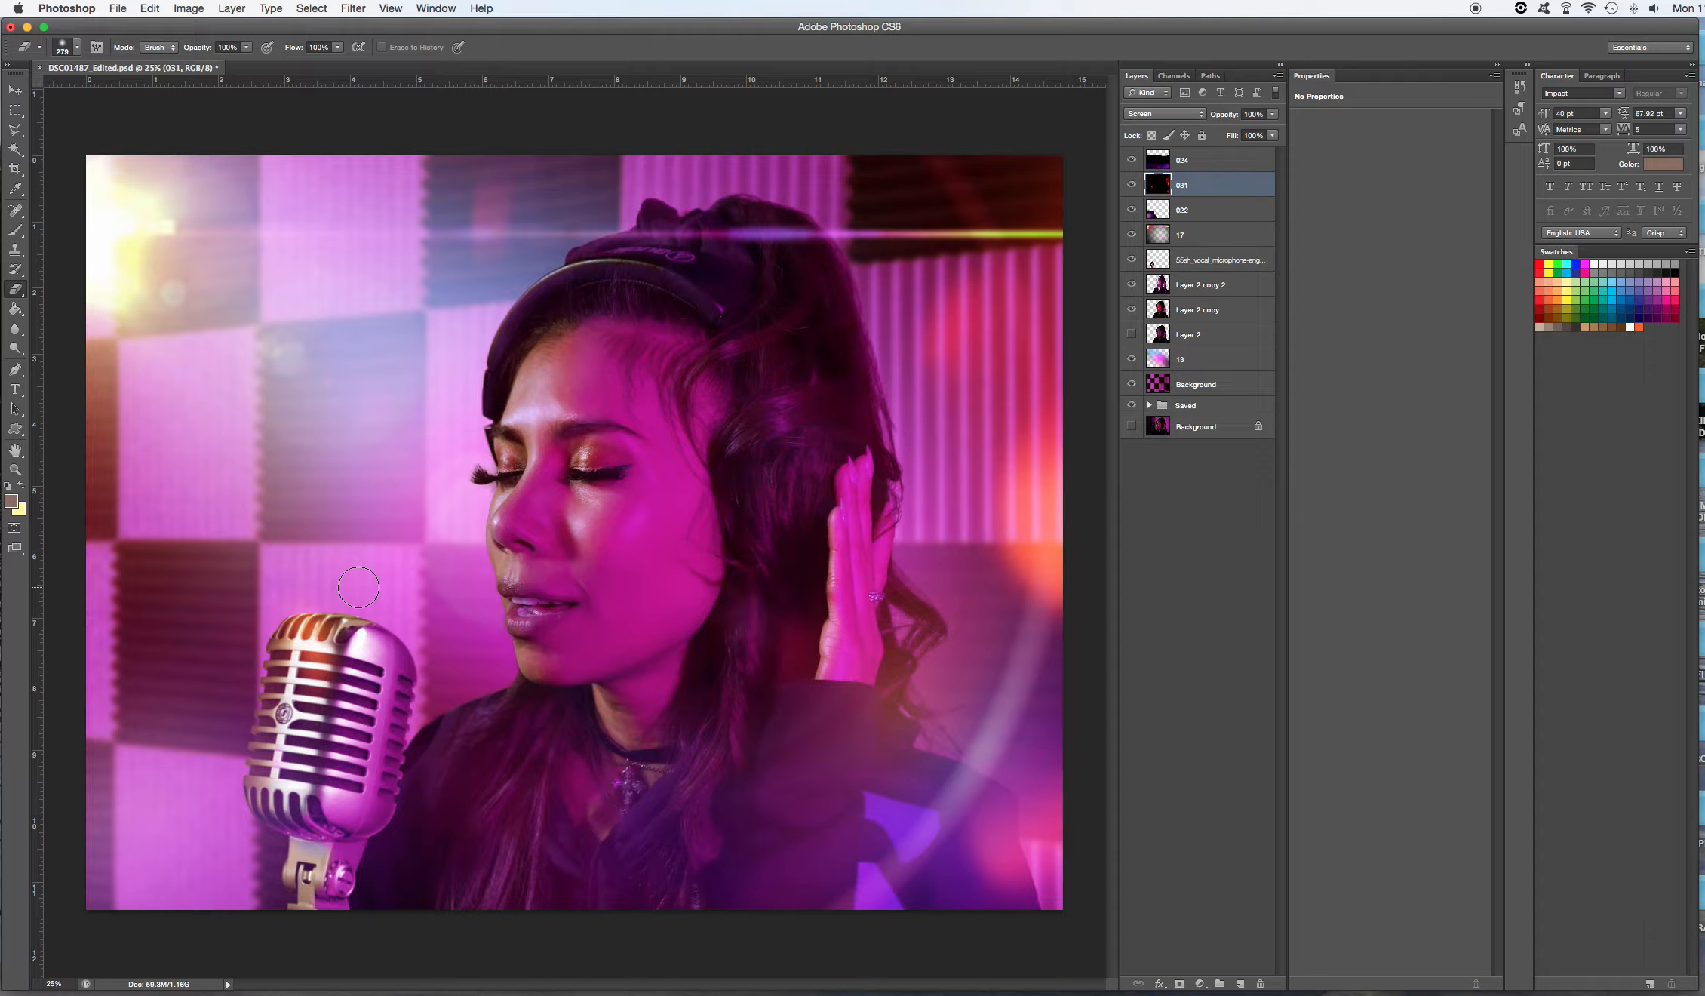
mouse_move(321, 607)
left_mouse_down()
mouse_move(291, 649)
mouse_move(298, 631)
left_mouse_up()
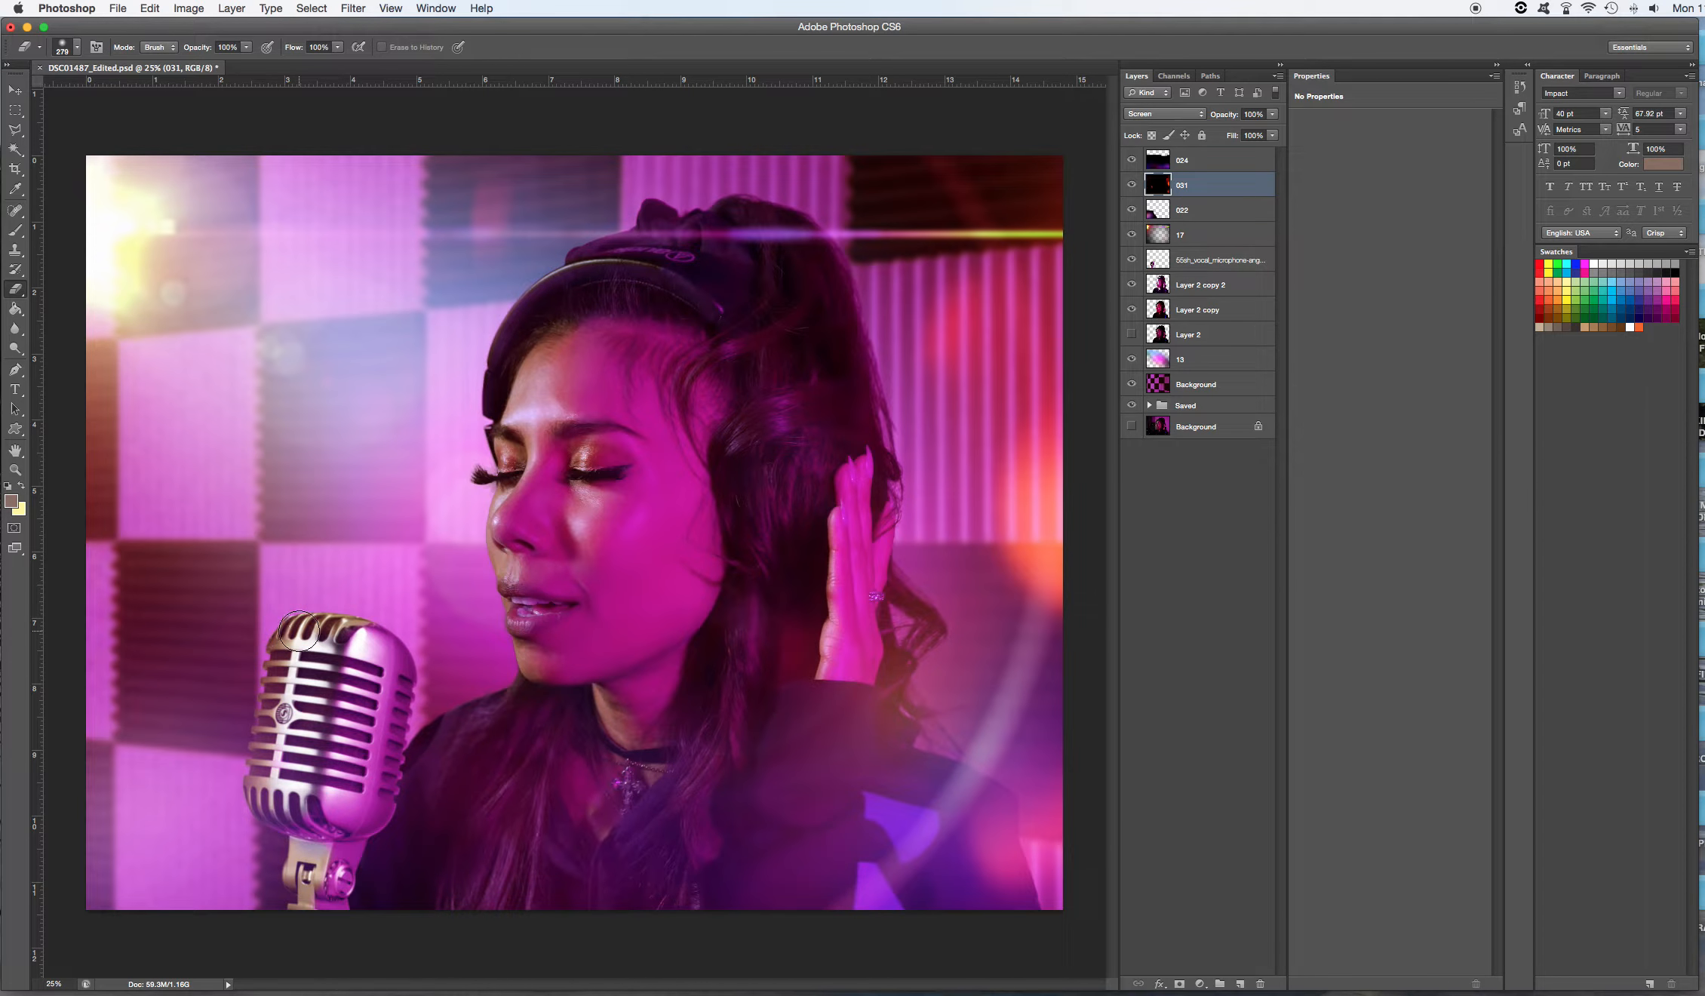
key("ctrl+z")
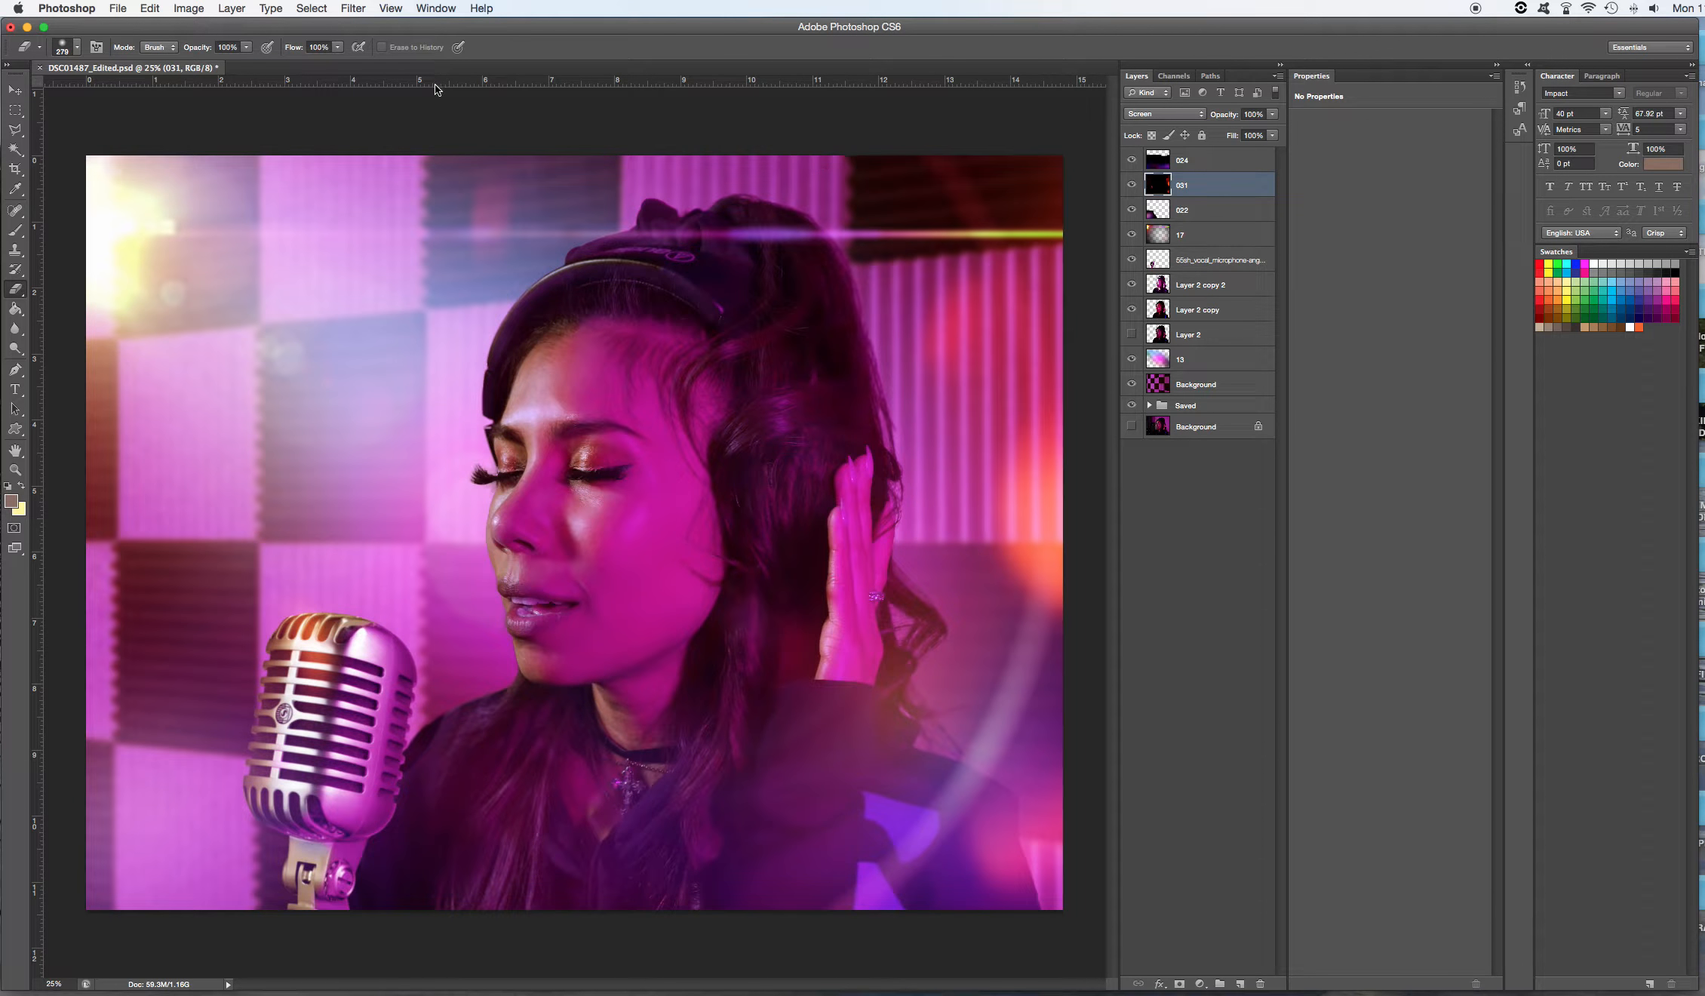
Apply Color Balance to layer 031's midtones, with the Cyan-Red level at -100.
left_click(189, 9)
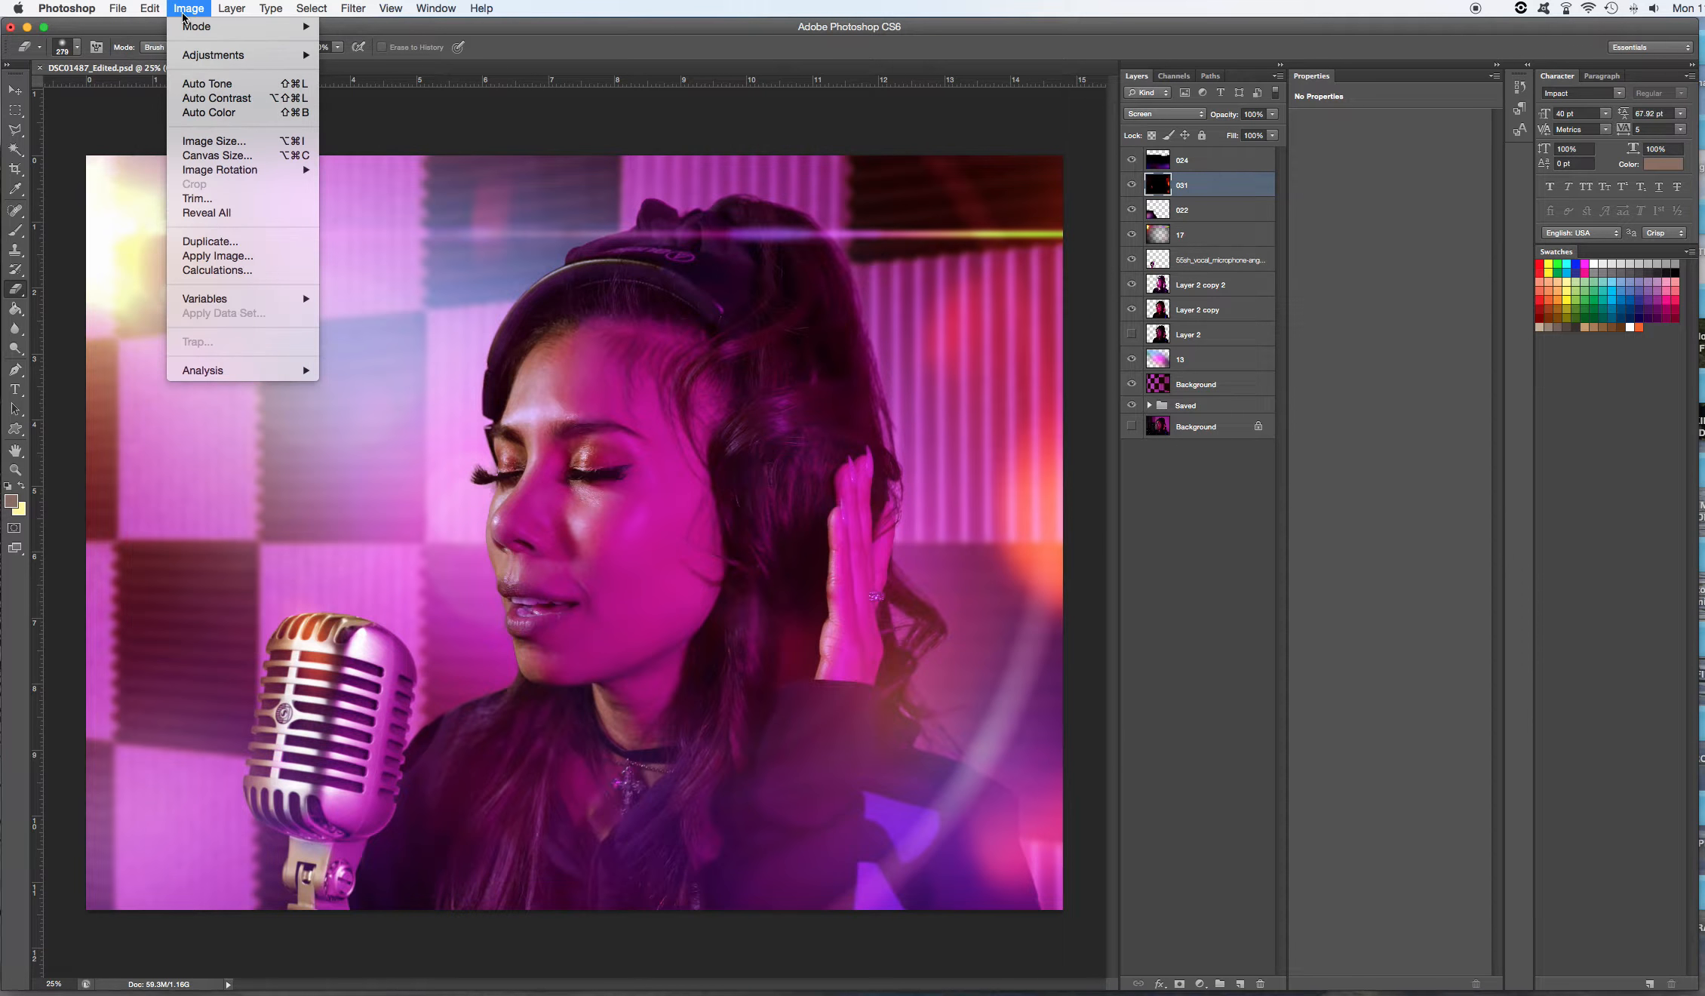
mouse_move(205, 60)
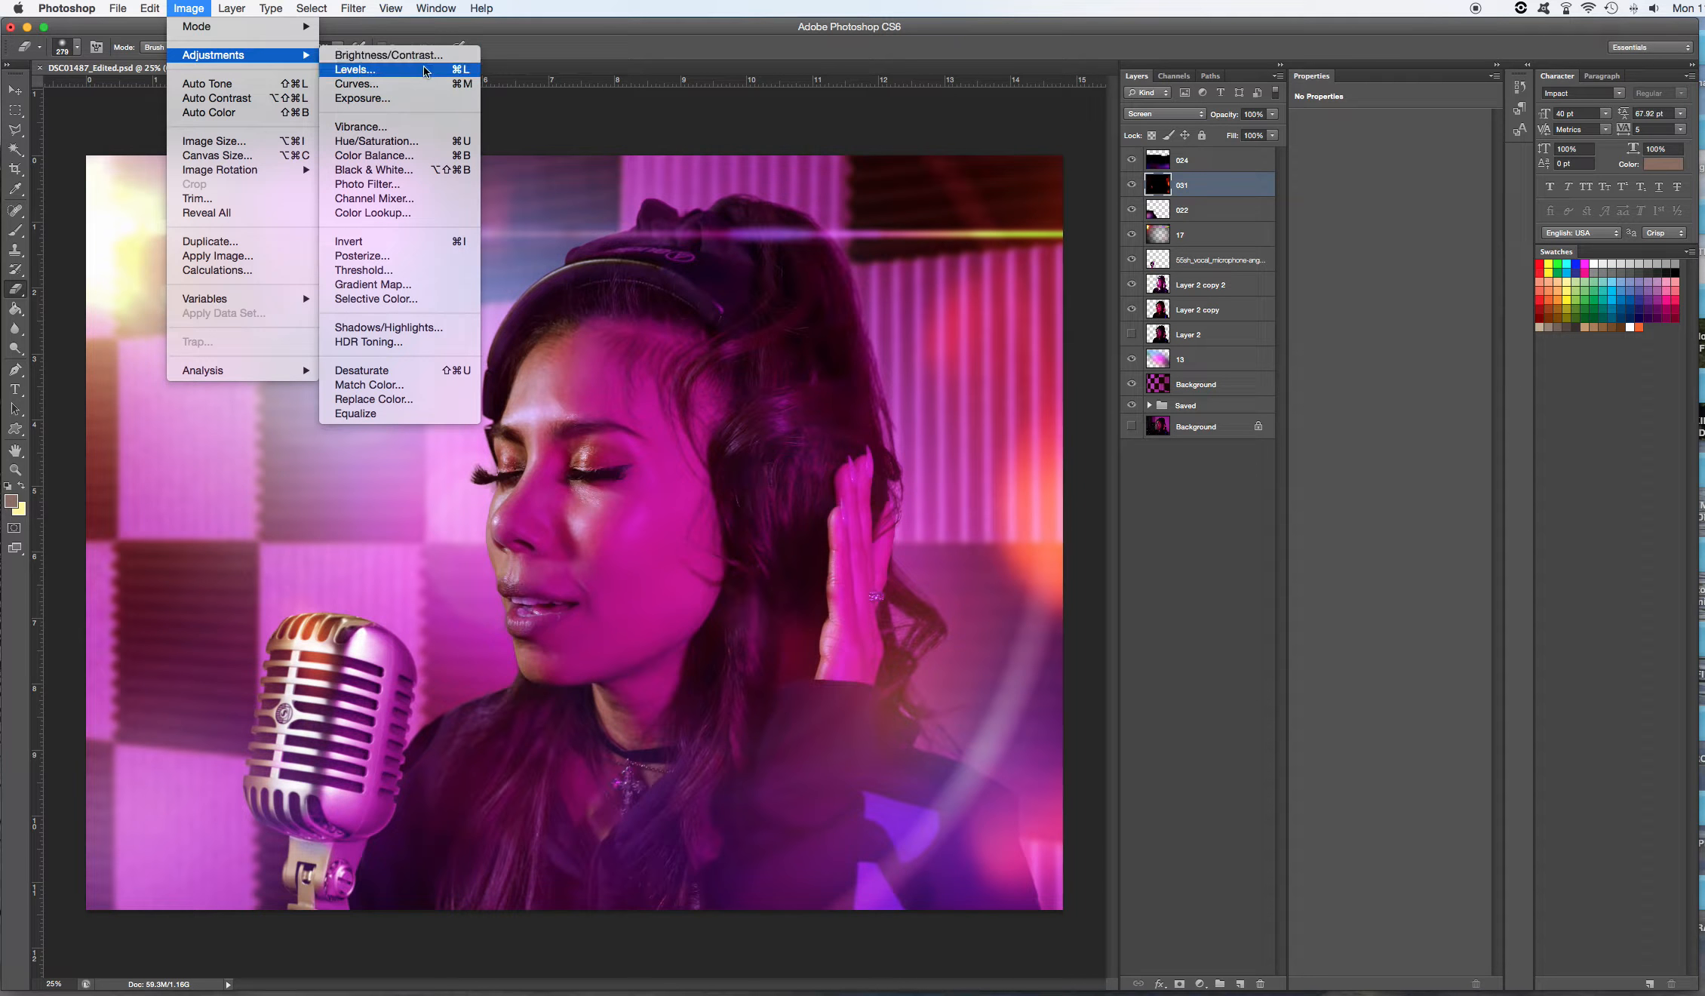
left_click(452, 155)
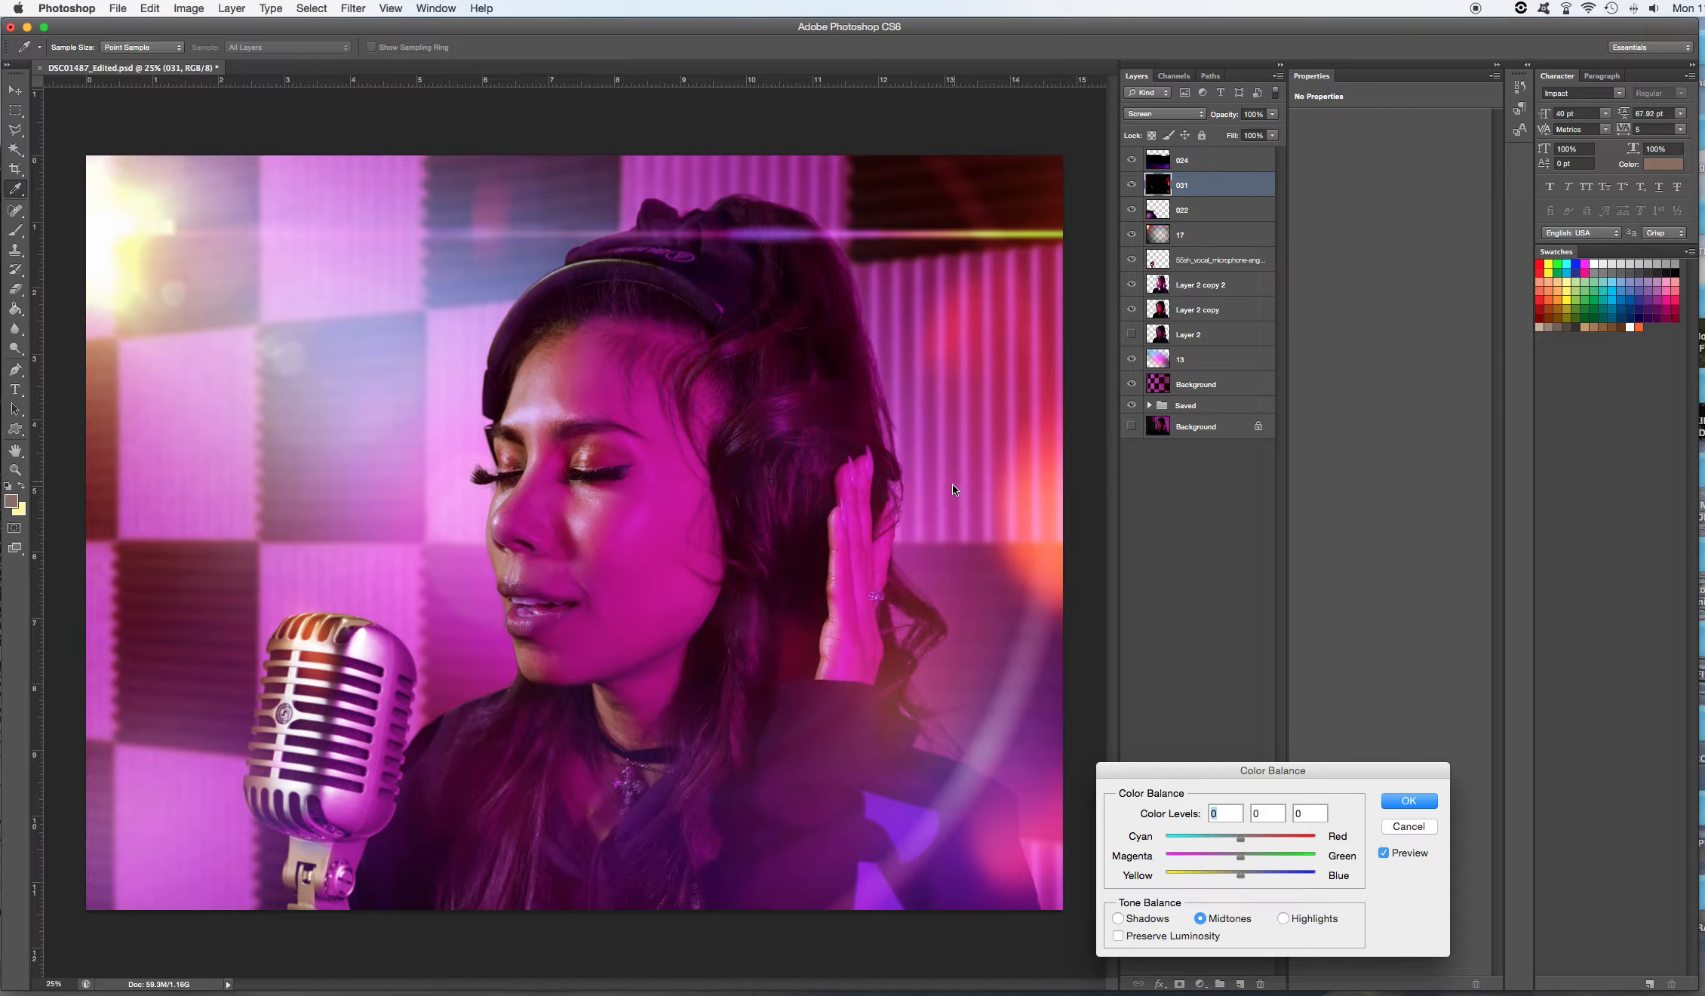
mouse_move(1240, 857)
left_mouse_down()
mouse_move(1263, 860)
mouse_move(1203, 859)
mouse_move(1313, 864)
mouse_move(1179, 875)
mouse_move(1282, 886)
mouse_move(1145, 865)
mouse_move(1347, 872)
mouse_move(1156, 859)
mouse_move(1270, 863)
mouse_move(1240, 863)
mouse_move(1323, 842)
mouse_move(1213, 839)
left_mouse_up()
left_click(1240, 863)
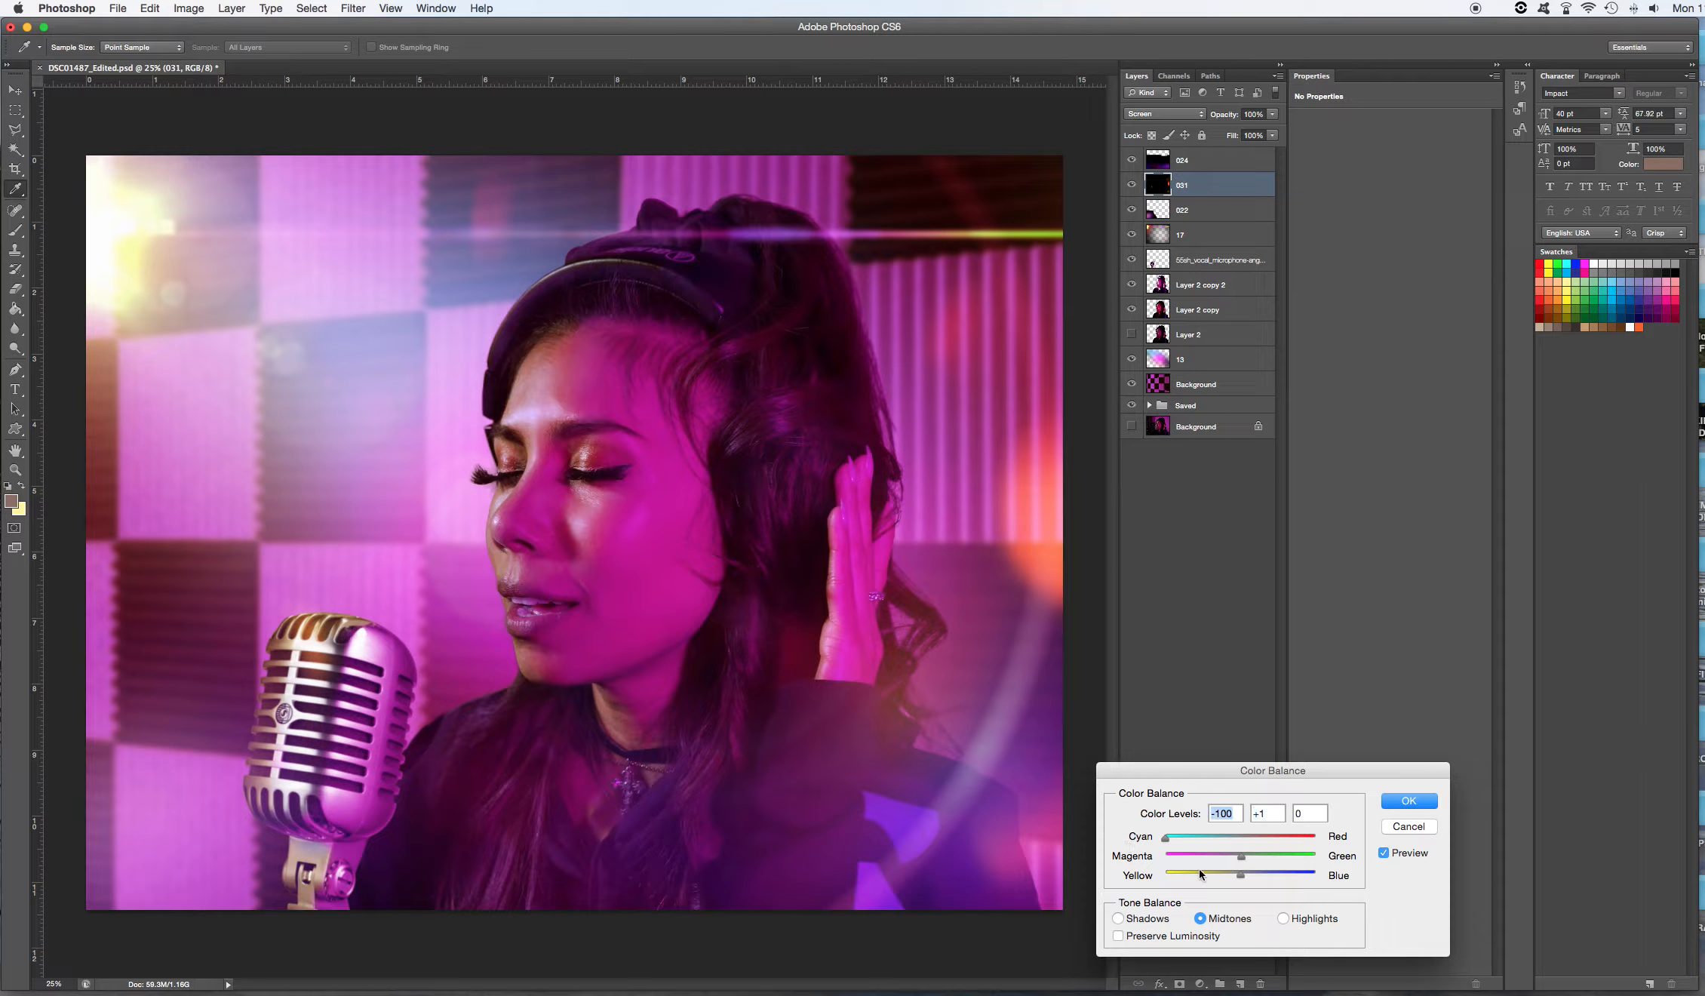
mouse_move(1240, 858)
left_mouse_down()
mouse_move(1208, 858)
mouse_move(1296, 862)
mouse_move(1249, 867)
left_mouse_up()
left_click(1405, 801)
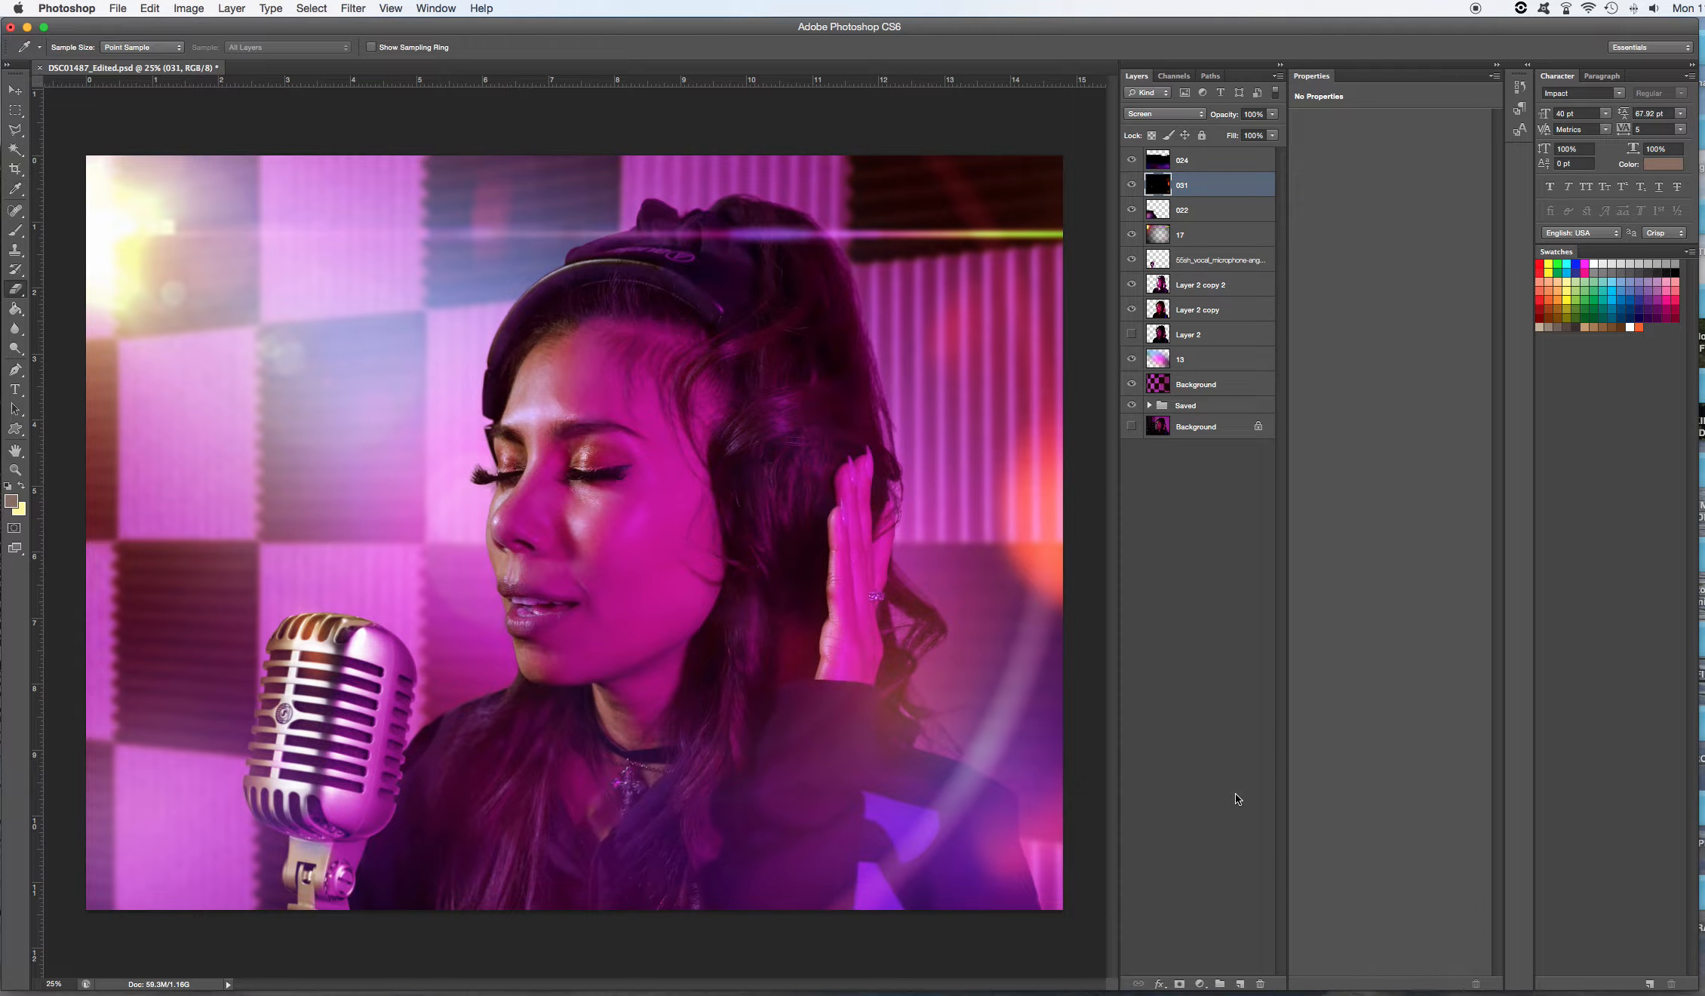
Undo a trial erasure on layer 031 and move the layer directly below layer 17.
key("e")
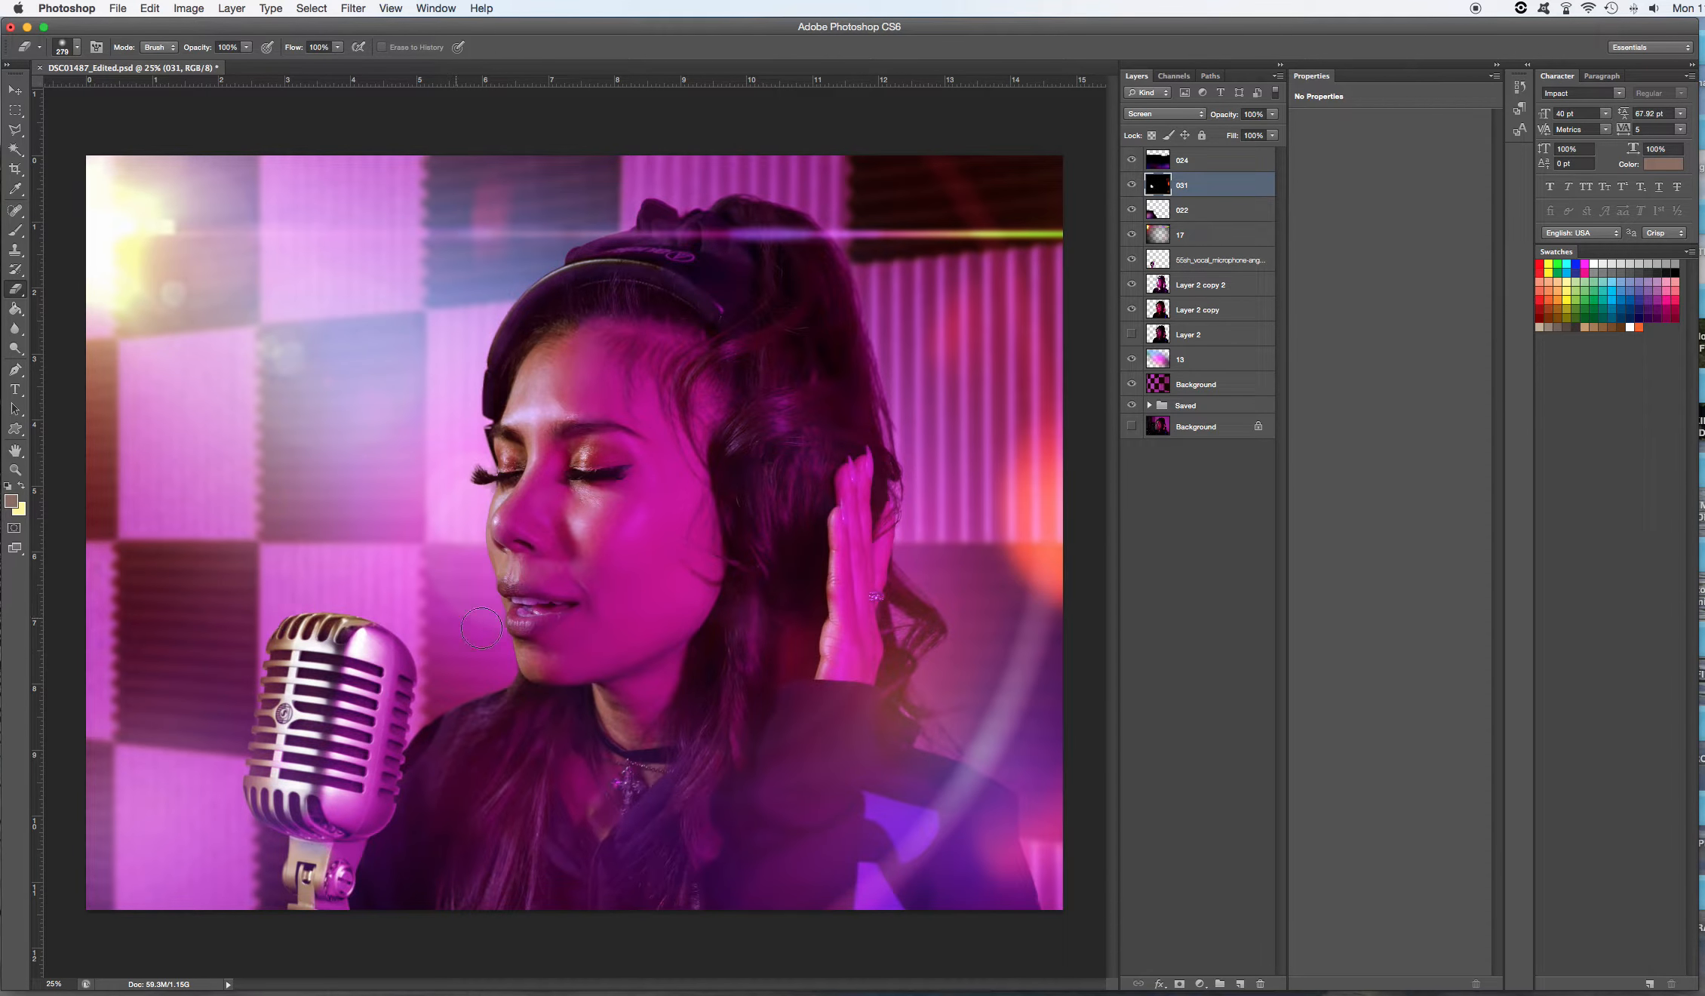
key("super+z")
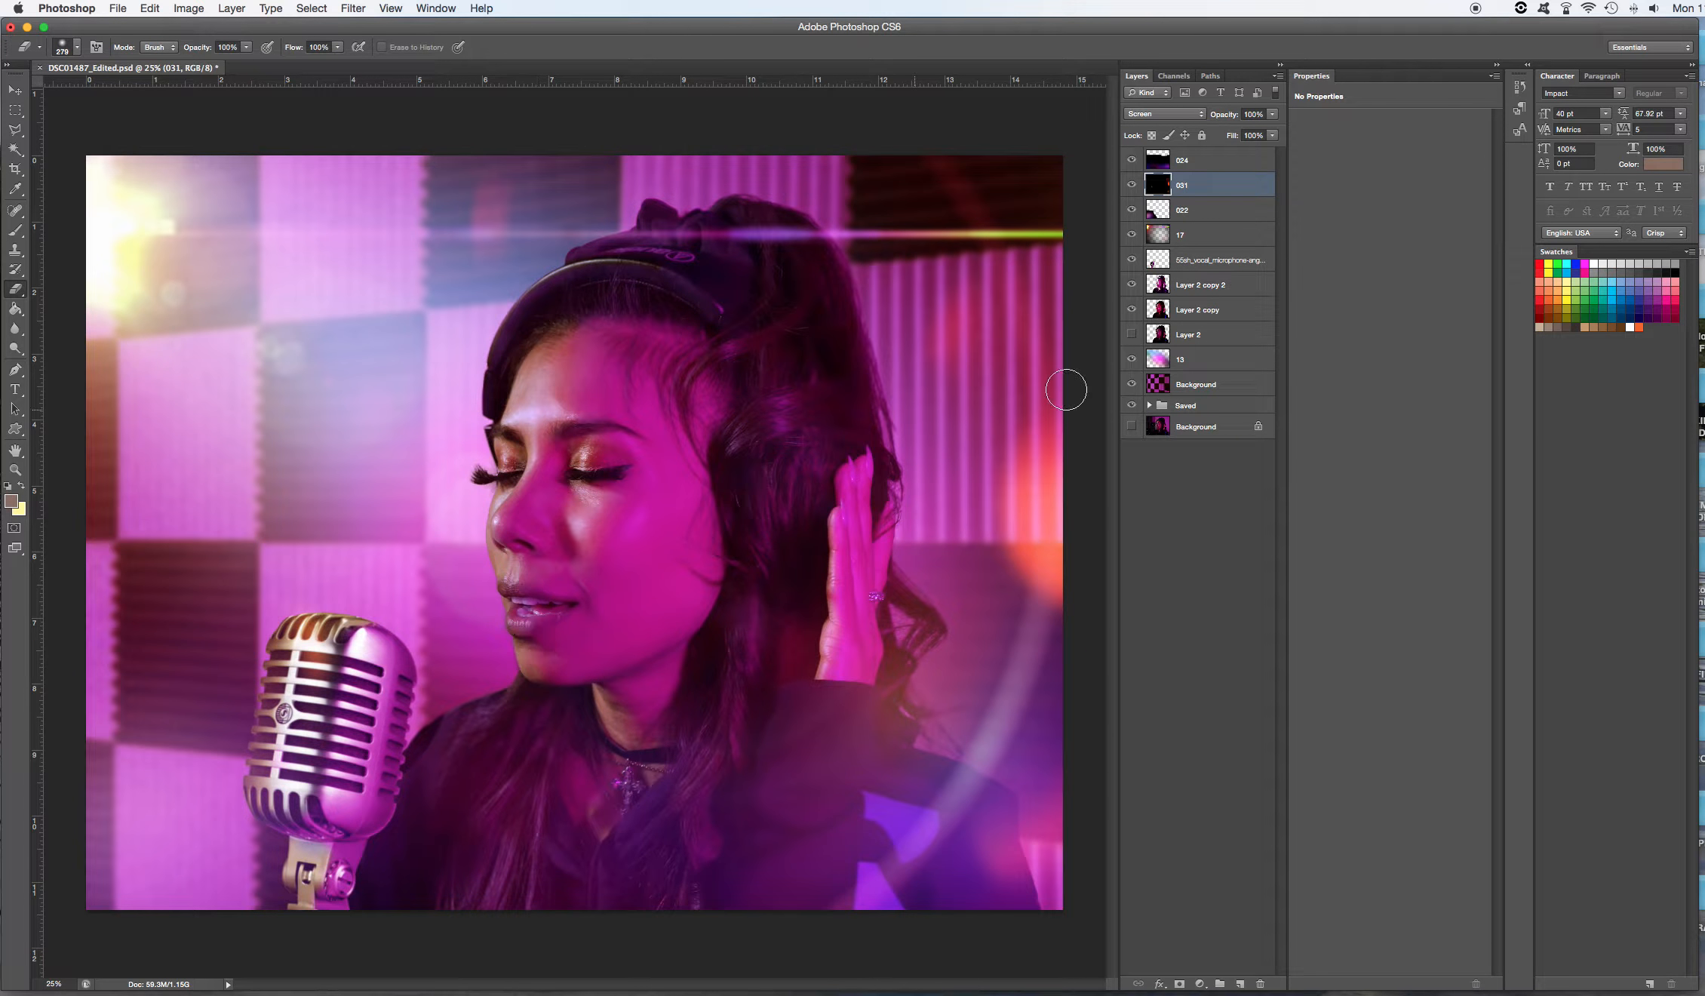
left_click_drag(1204, 185, 1208, 248)
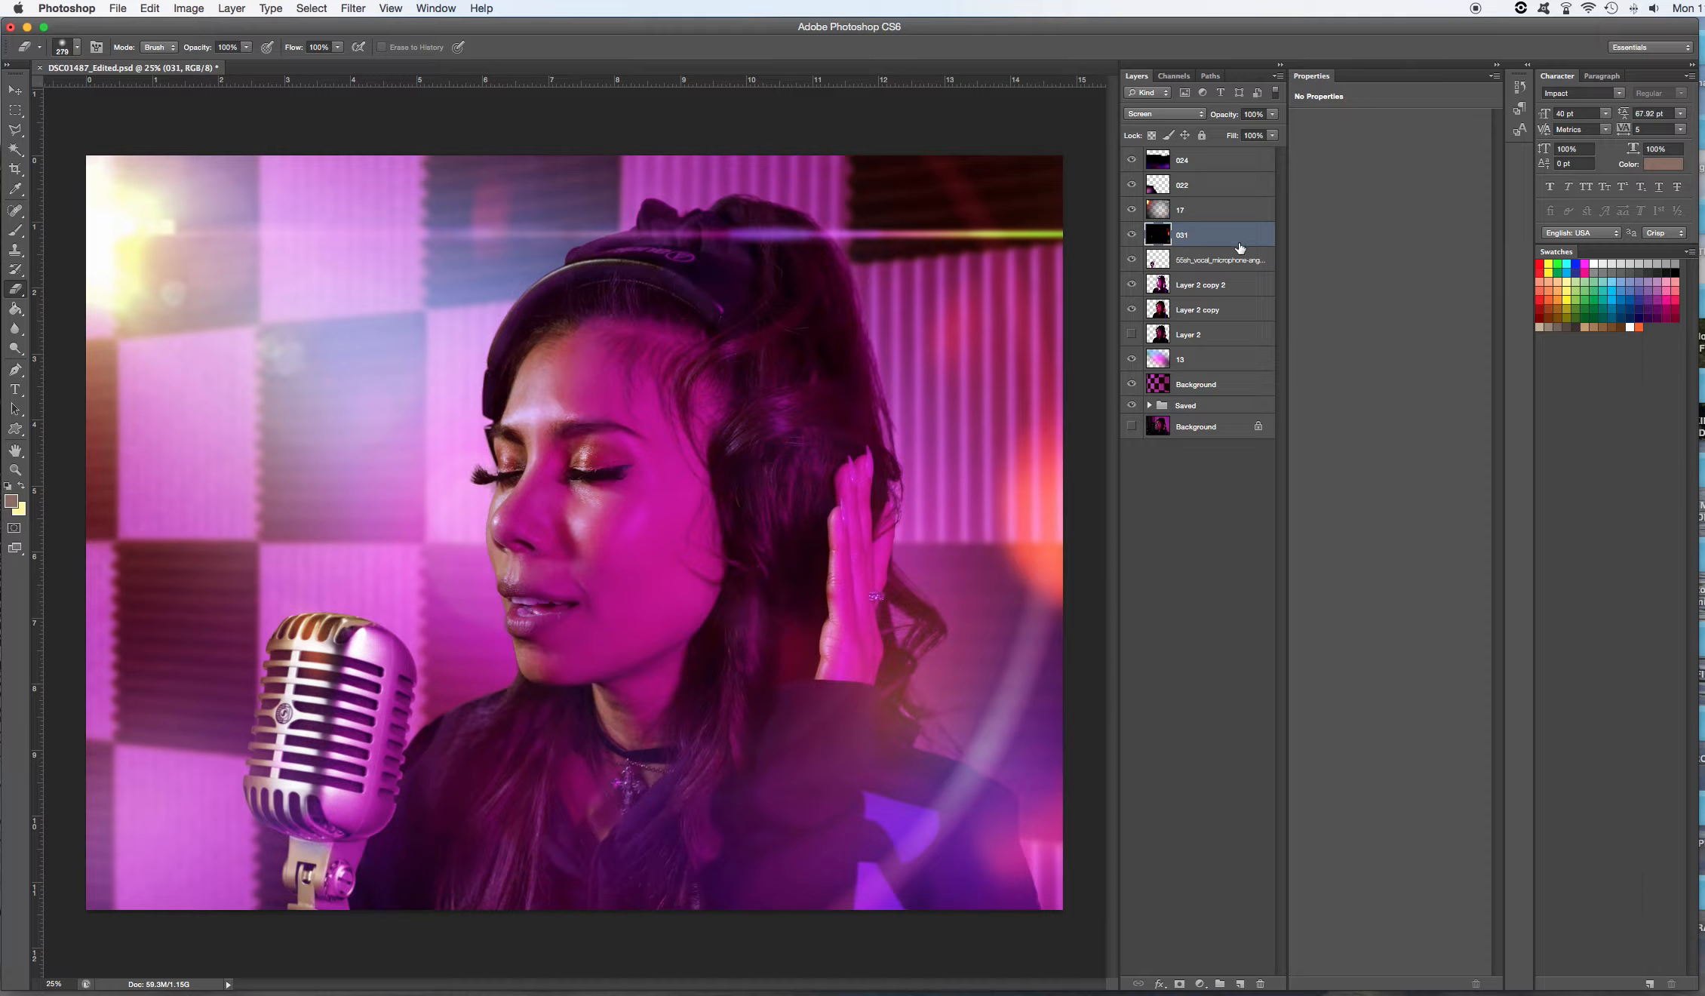
Return to Finder and preview further Colorful Light Leaks overlays from 032.jpg through 075.jpg.
left_click(184, 993)
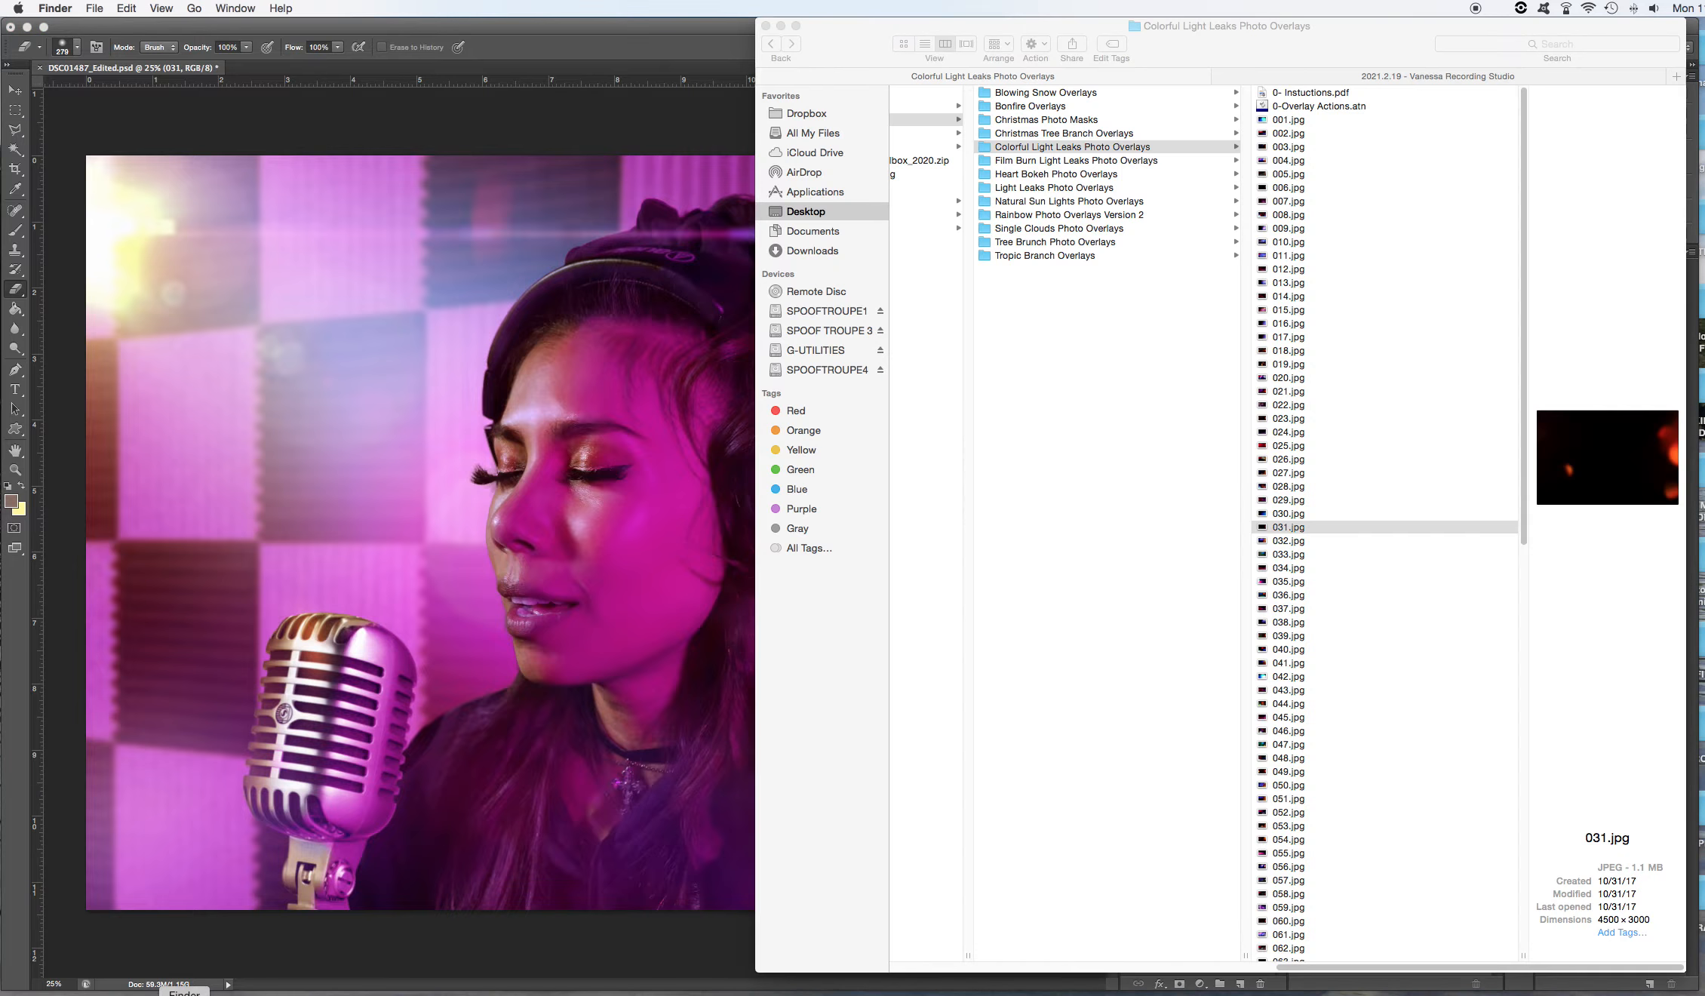
left_click(1420, 539)
left_click(1378, 583)
left_click(1376, 610)
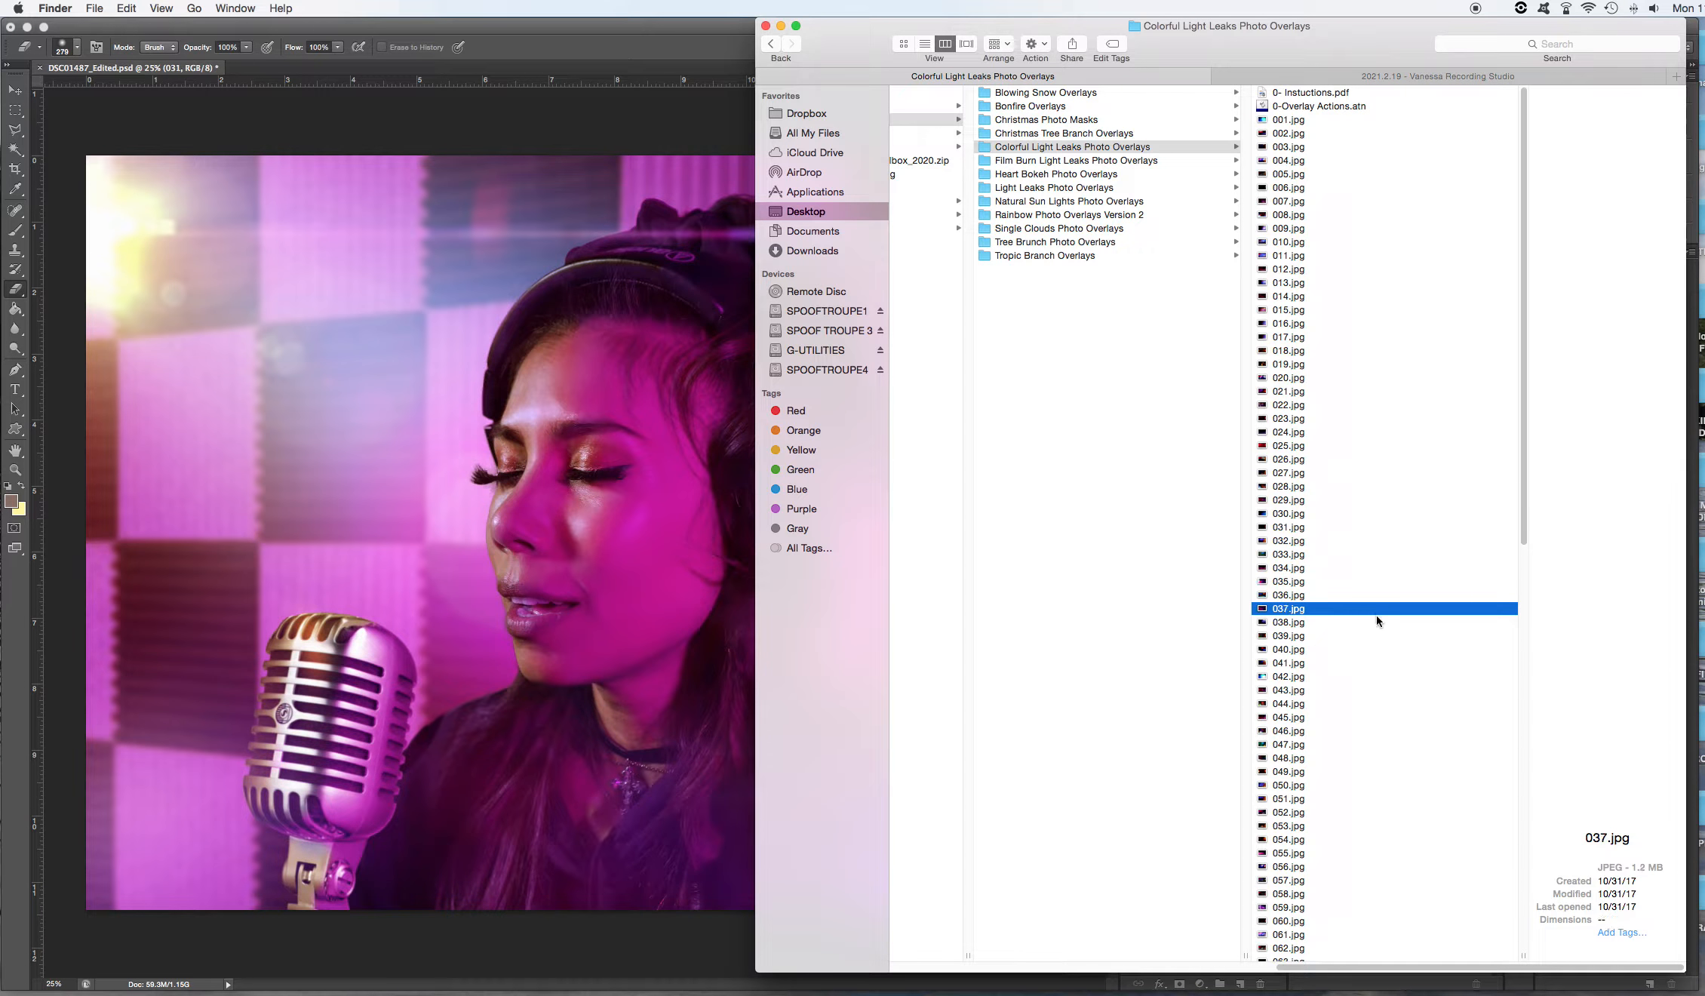
left_click(1368, 662)
left_click(1367, 623)
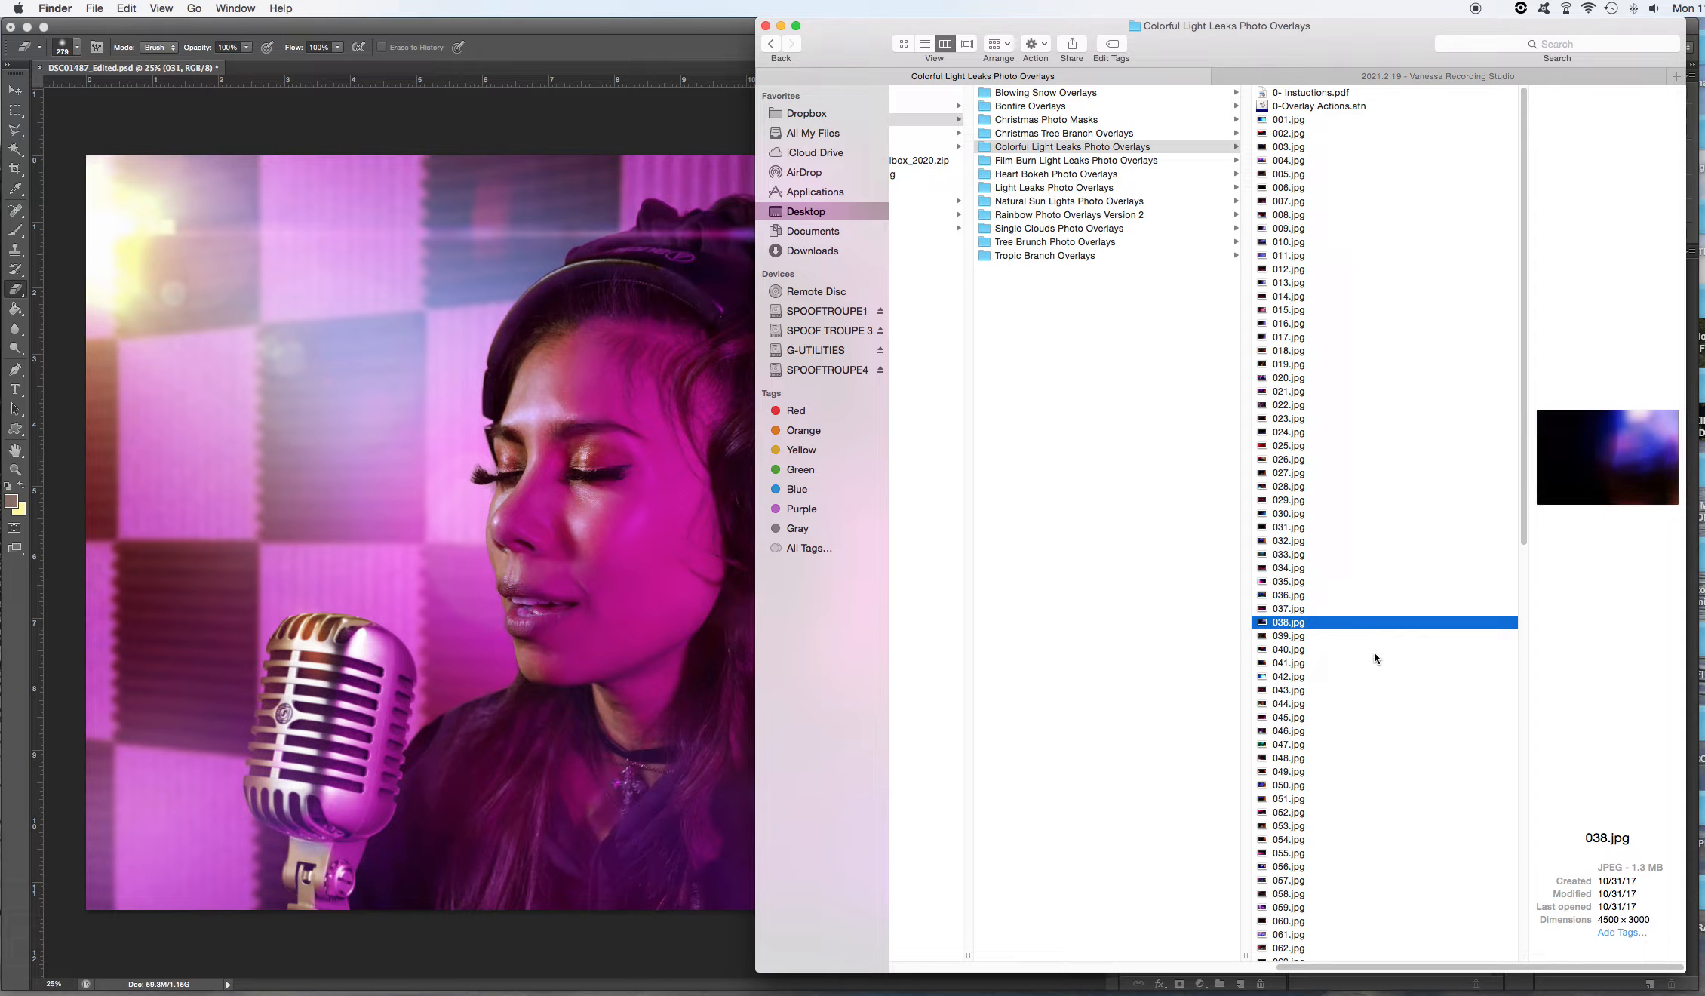
left_click(1373, 651)
left_click(1373, 667)
left_click(1373, 688)
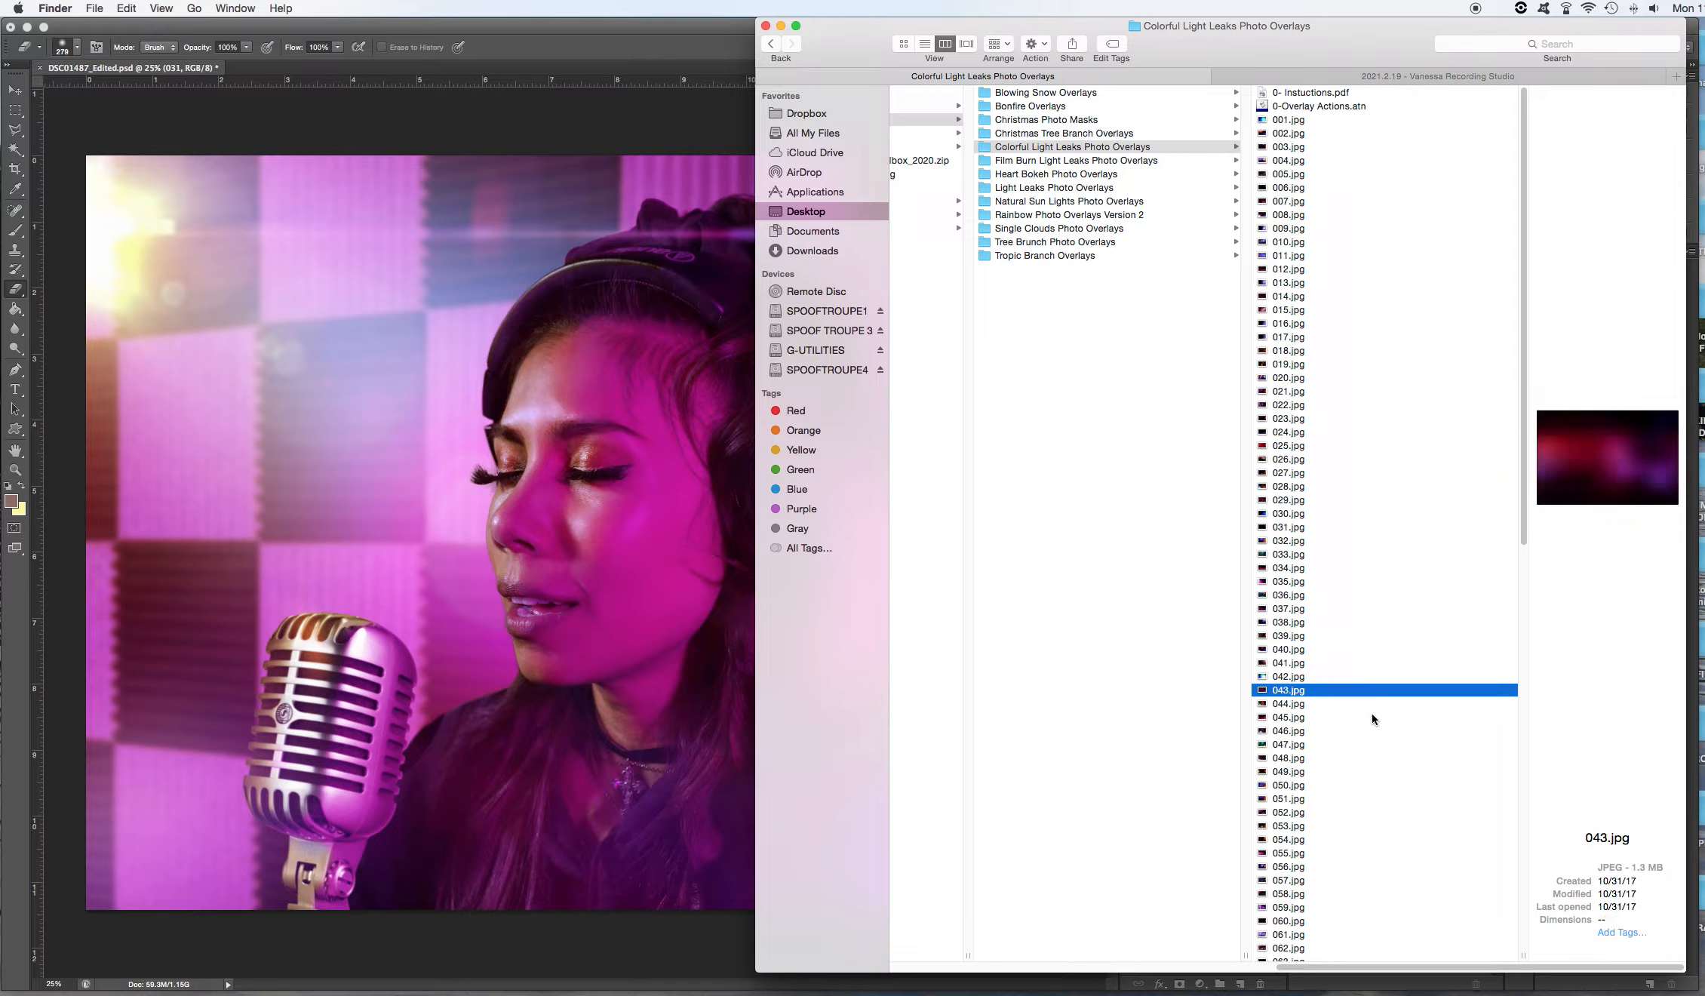
left_click(1372, 716)
scroll(1381, 679, "down", 8)
left_click(1382, 658)
left_click(1383, 671)
left_click(1375, 715)
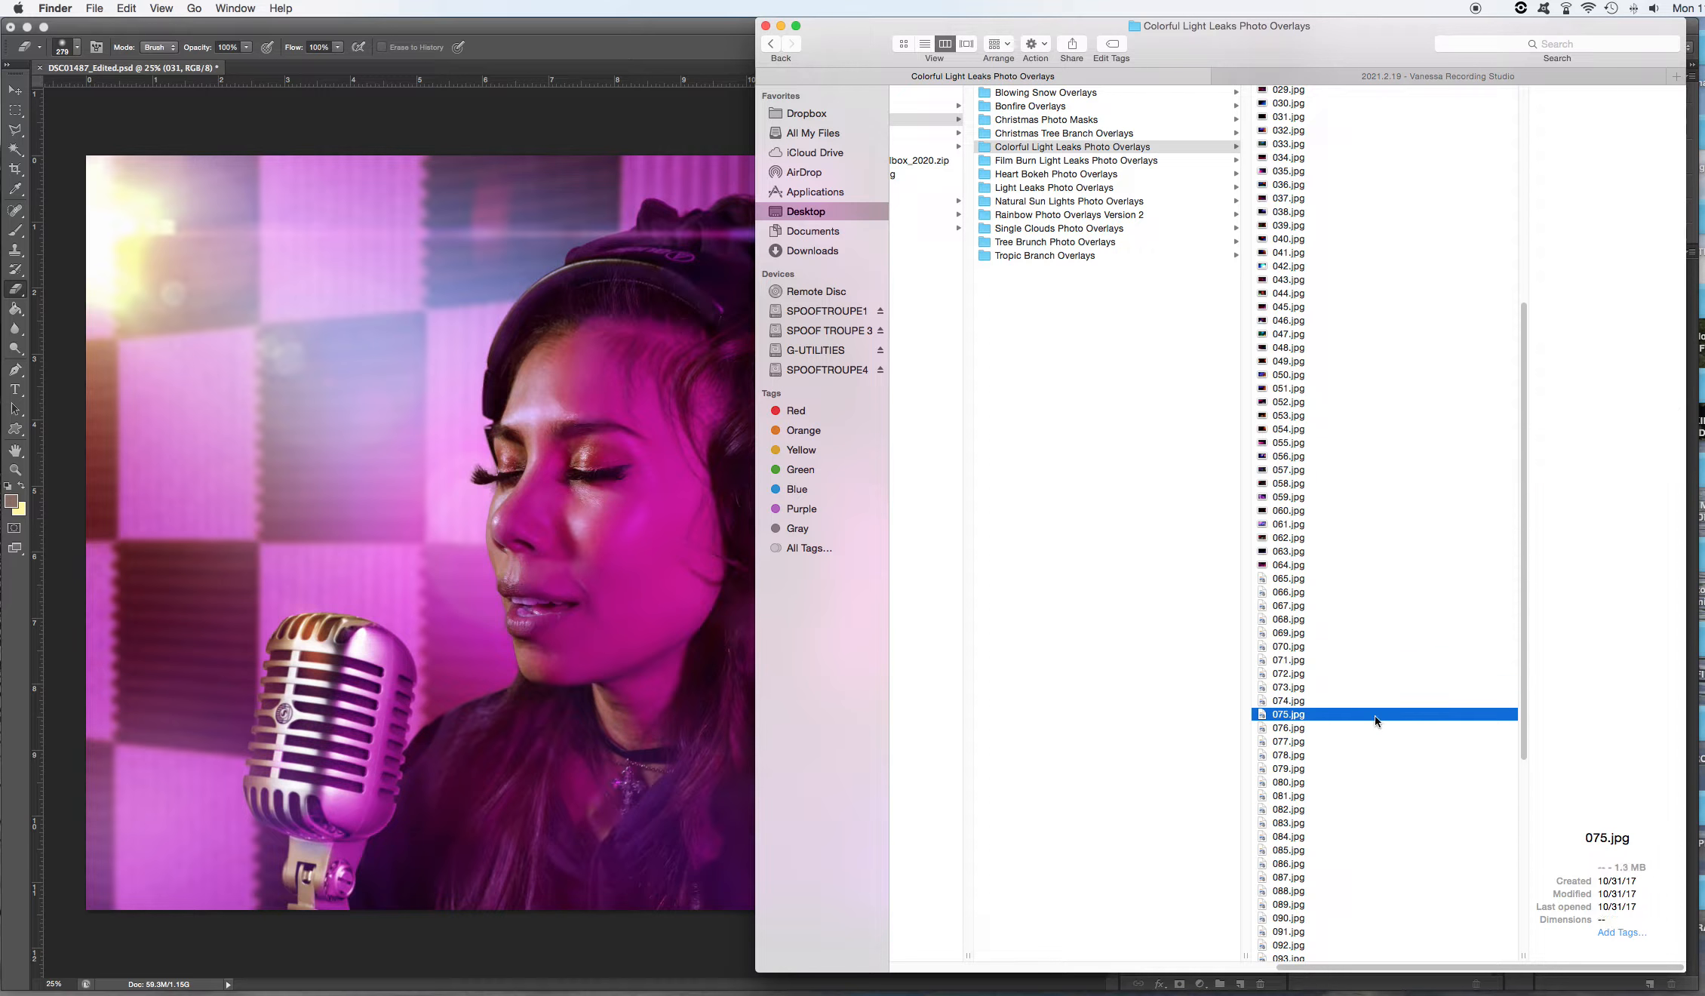
Preview overlays from 004.jpg through 043.jpg in the Film Burn Light Leaks Photo Overlays folder.
left_click(1061, 161)
left_click(1261, 159)
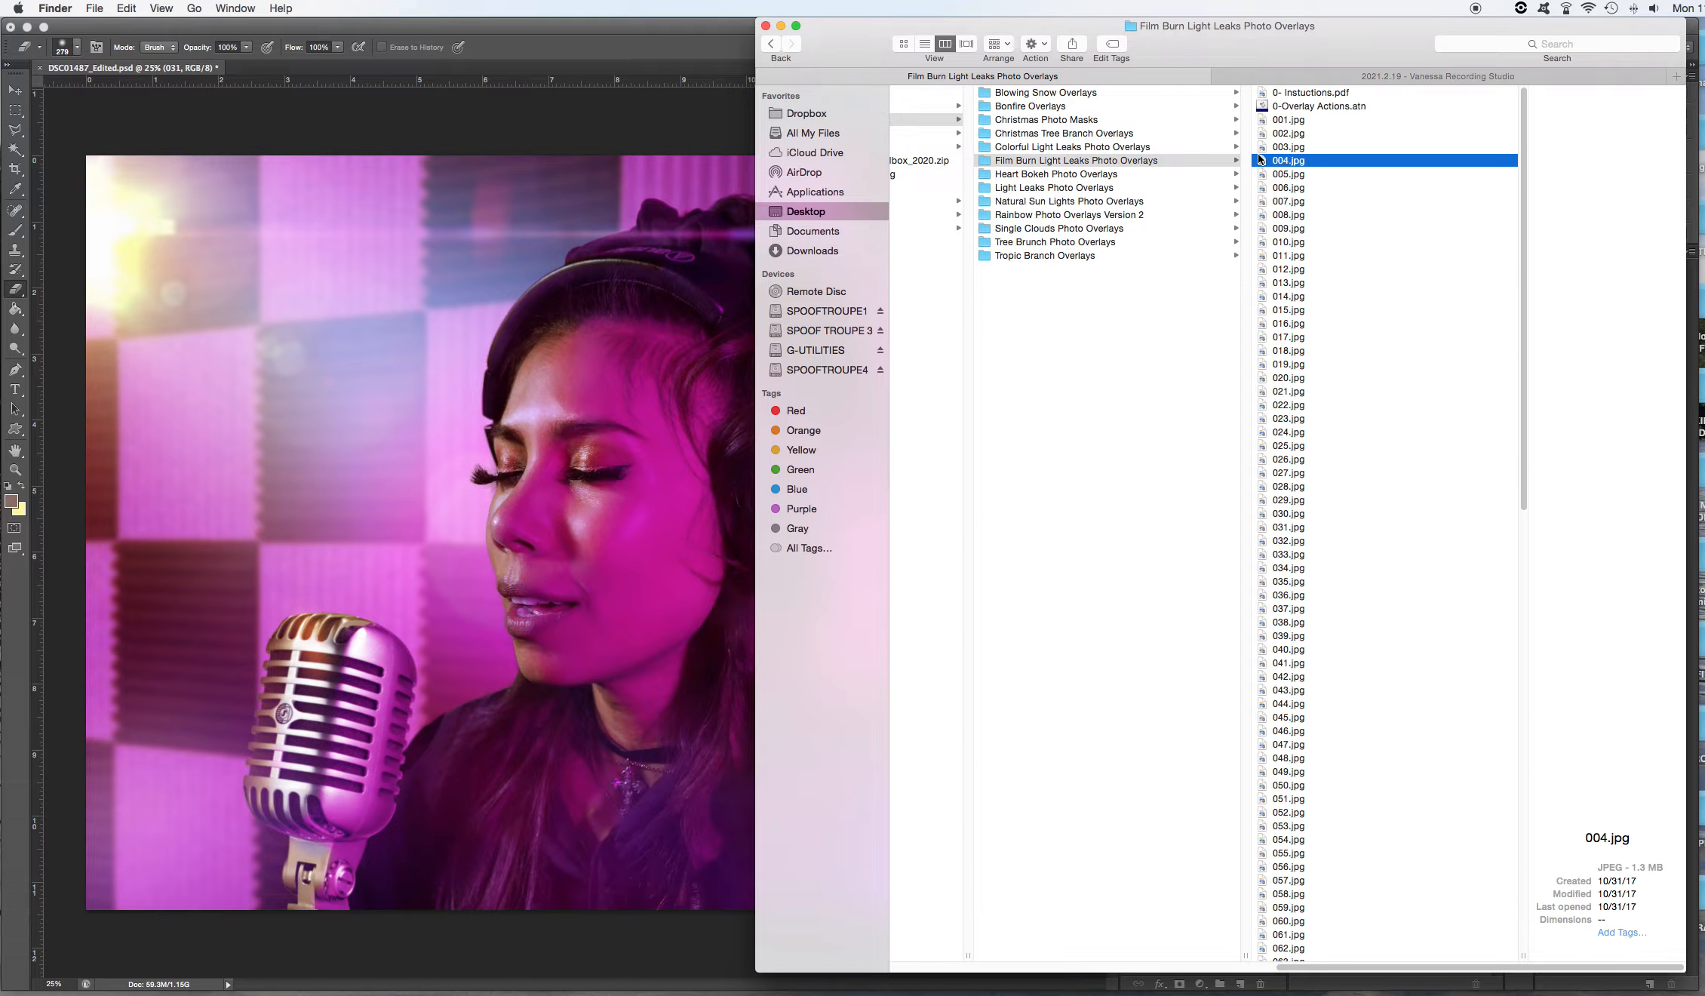
left_click(1292, 201)
left_click(1324, 336)
left_click(1357, 445)
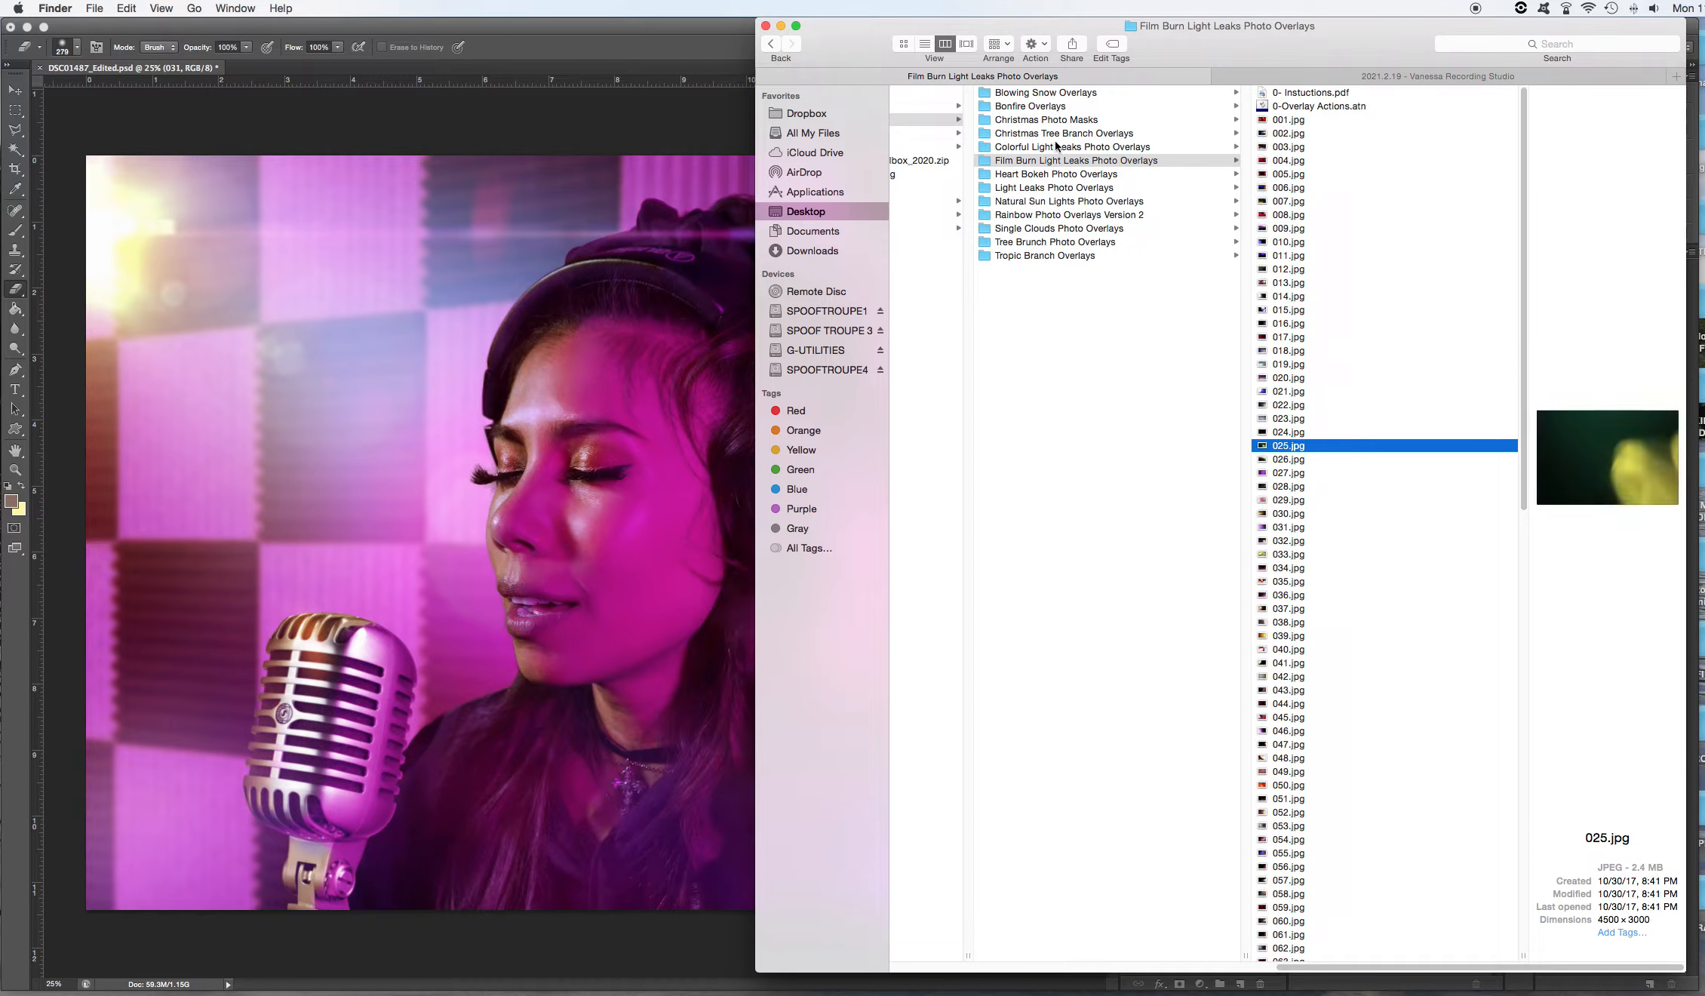
left_click(1399, 434)
left_click(1392, 552)
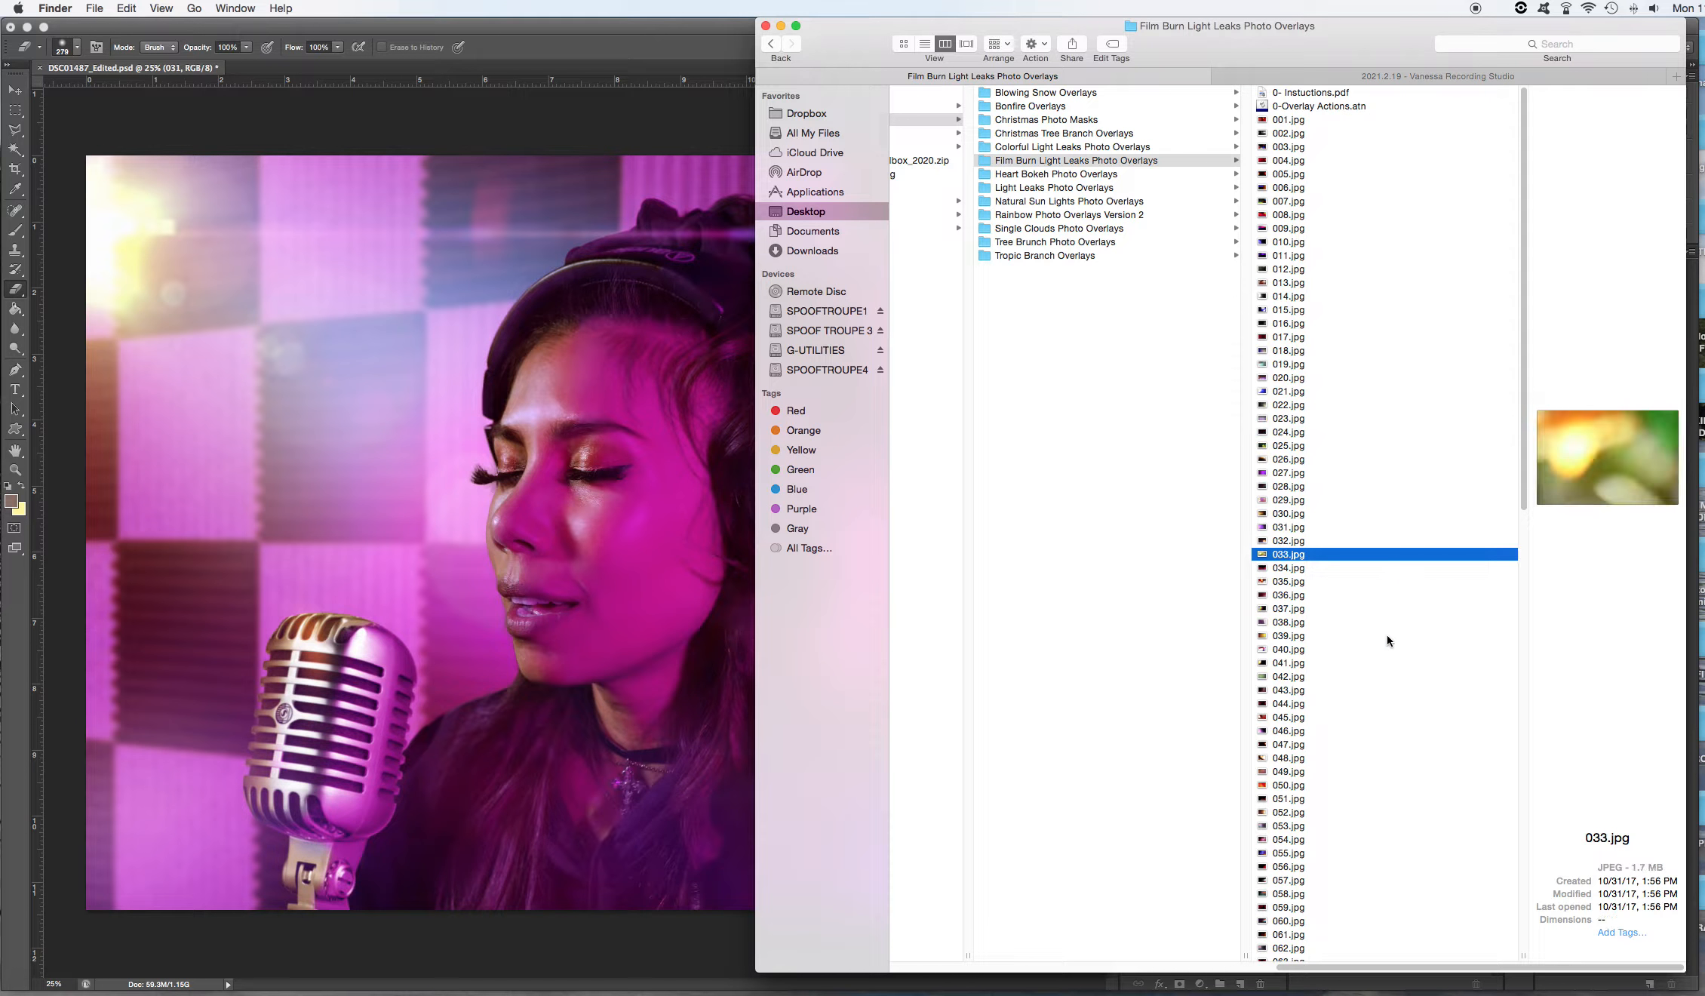
left_click(1384, 649)
left_click(1379, 688)
Preview images in the Heart Bokeh Photo Overlays folder, up to 30.JPG and back to 23.jpg, for an overlay candidate.
left_click(1118, 175)
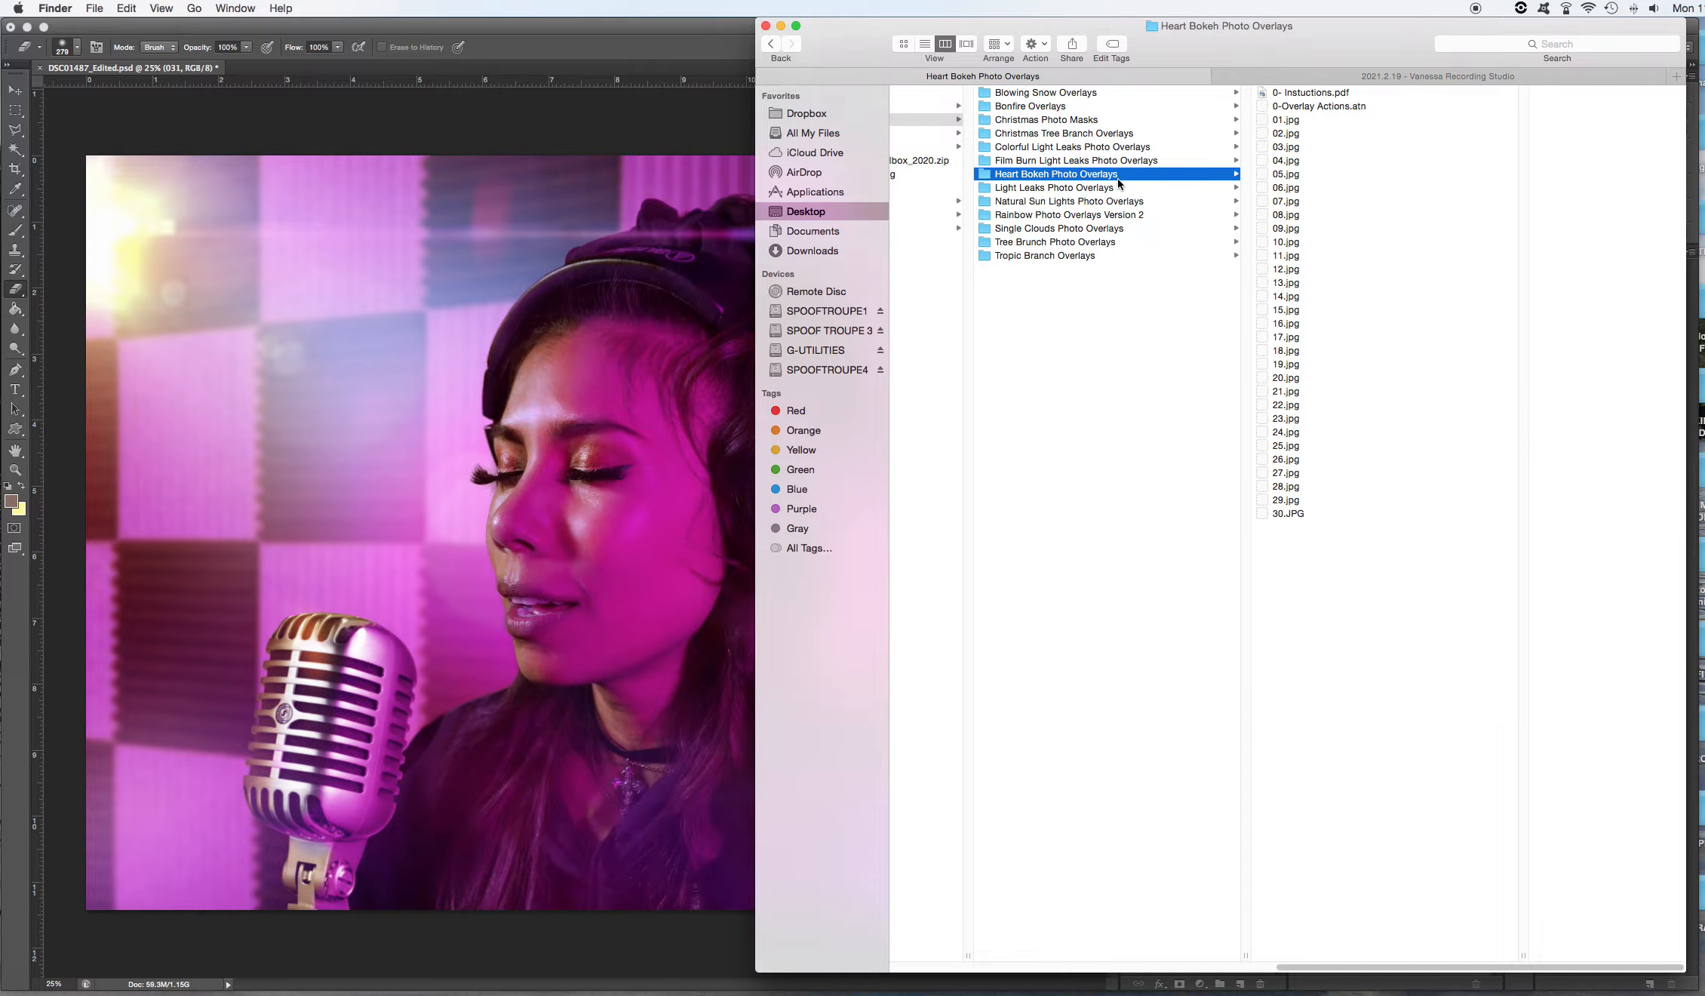
left_click(1281, 188)
left_click(1291, 270)
left_click(1307, 306)
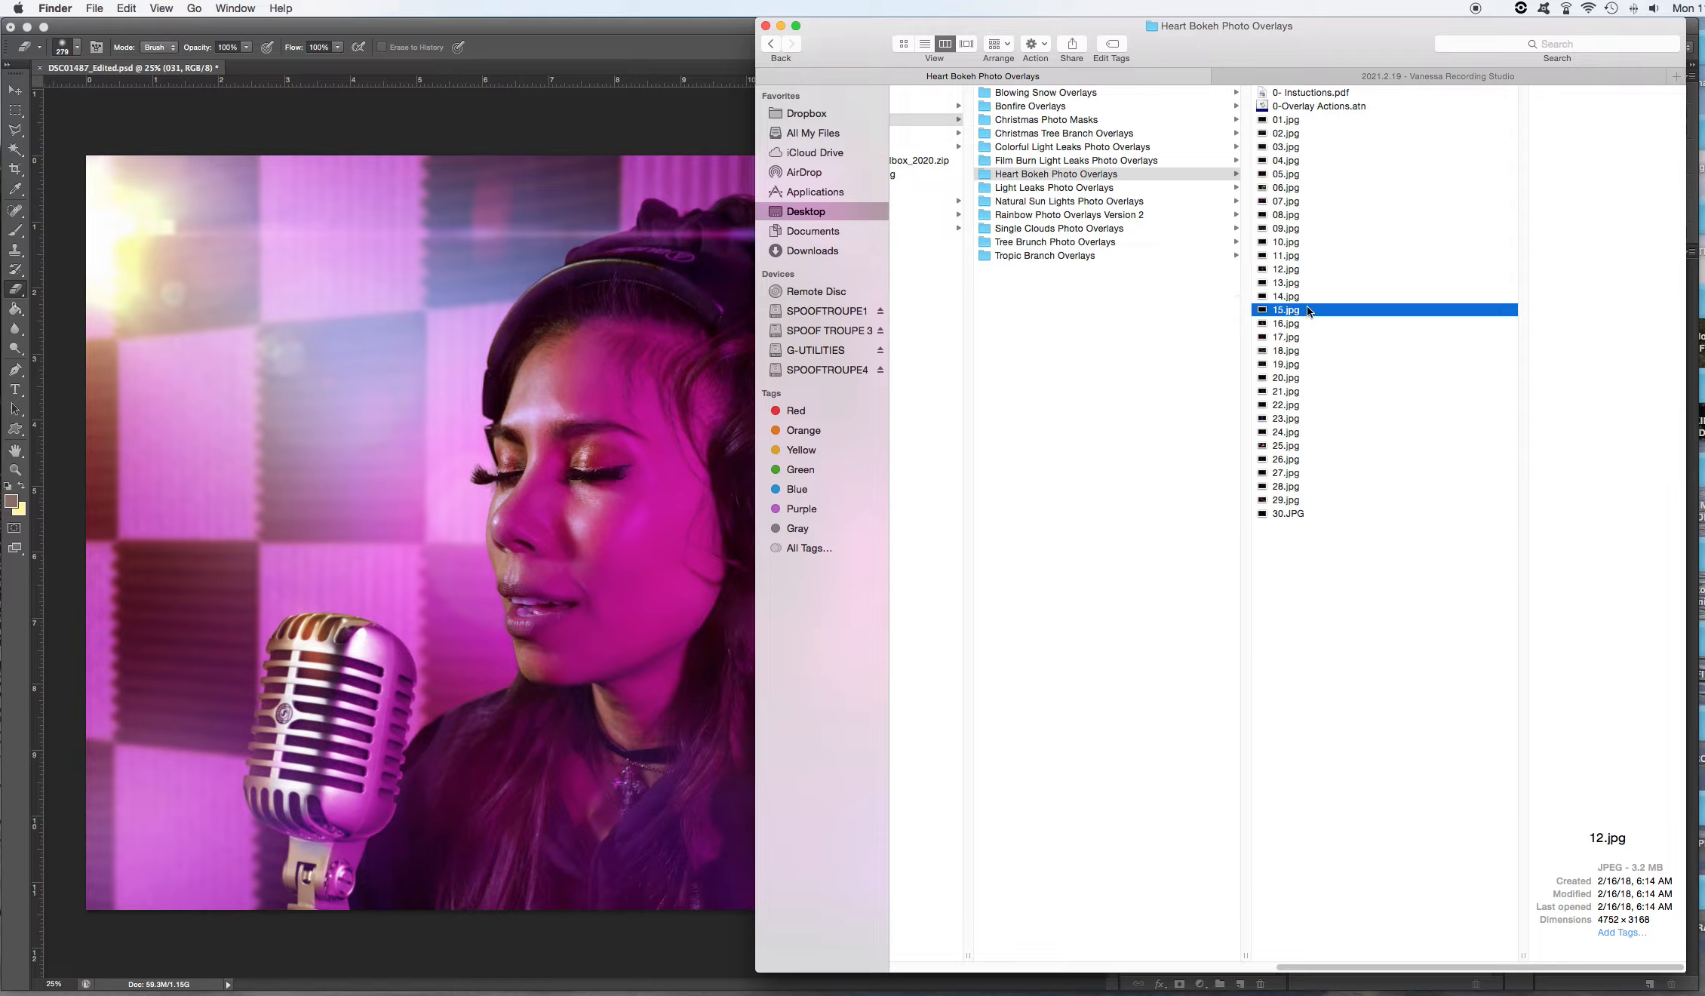
left_click(1310, 377)
left_click(1321, 418)
left_click(1318, 445)
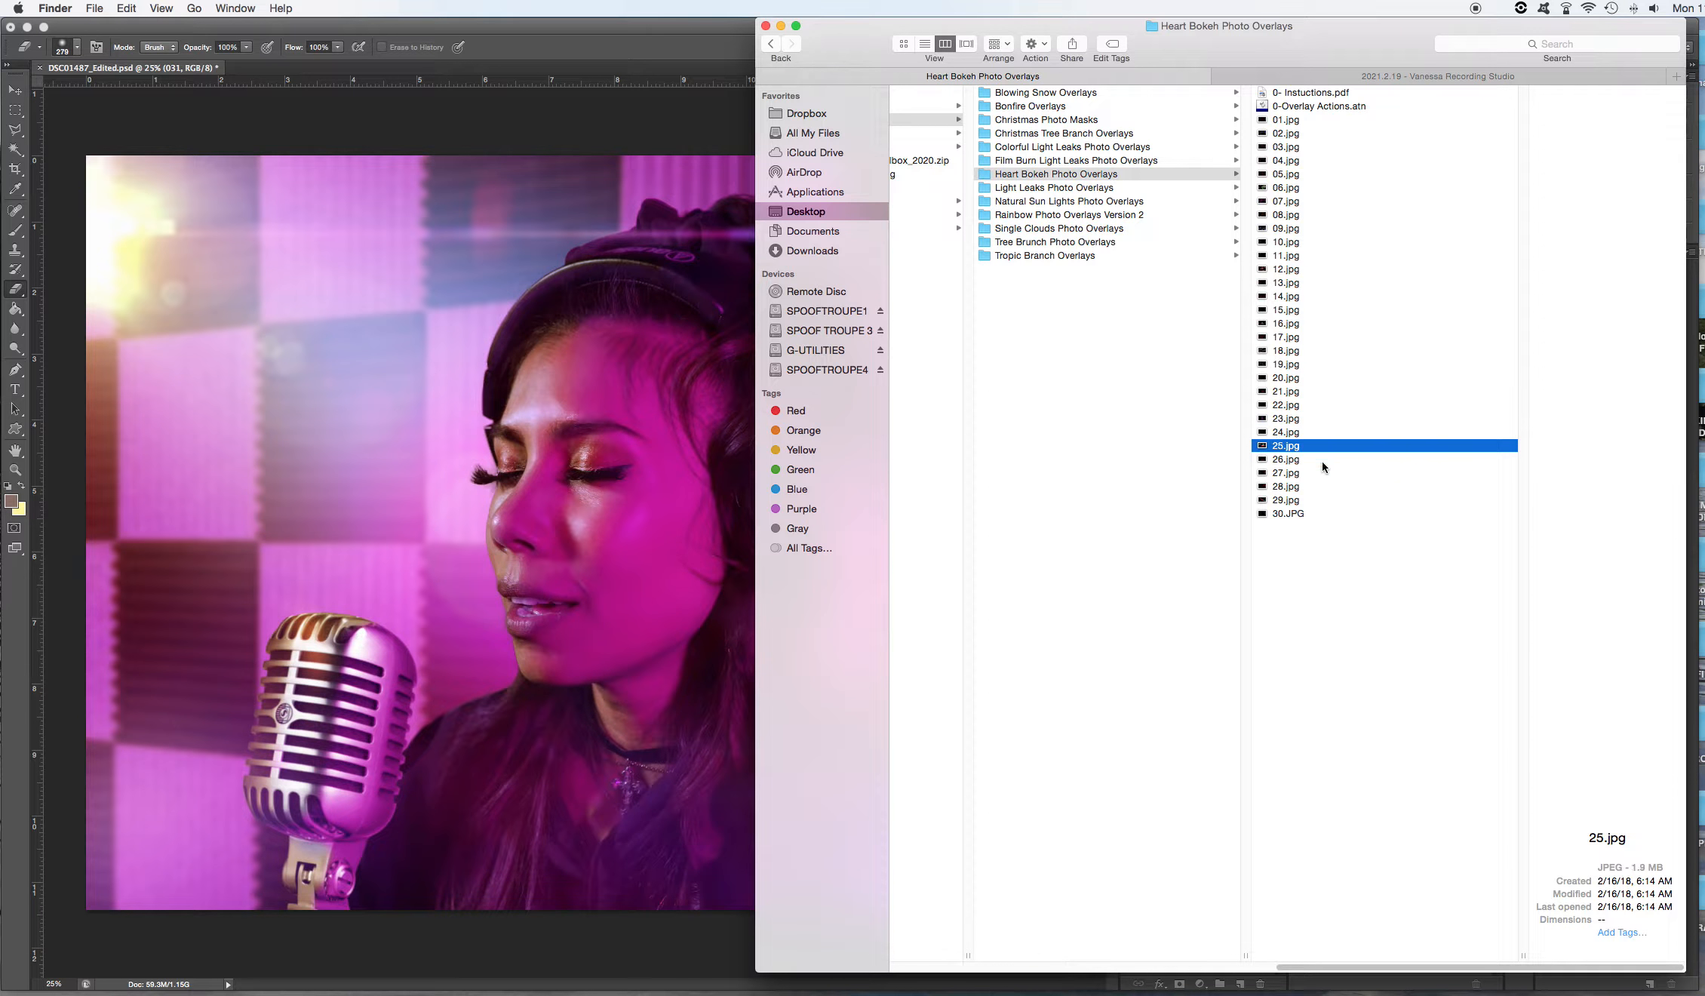
left_click(1331, 486)
left_click(1328, 512)
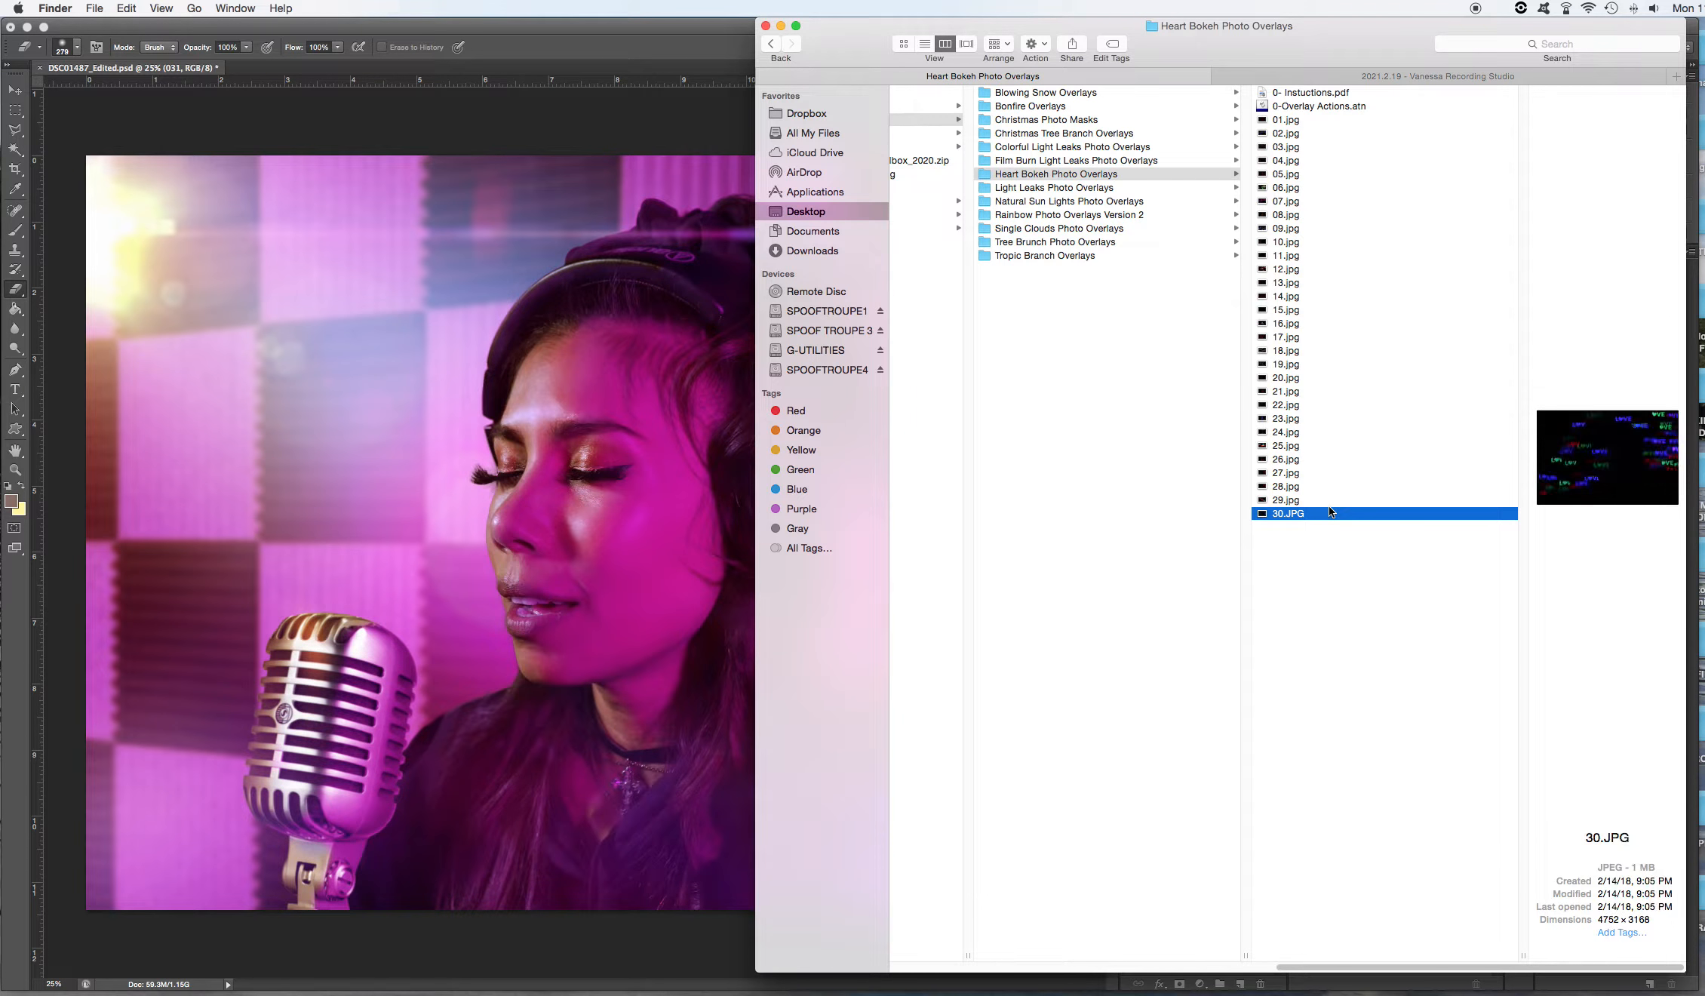
left_click(1328, 486)
left_click(1327, 376)
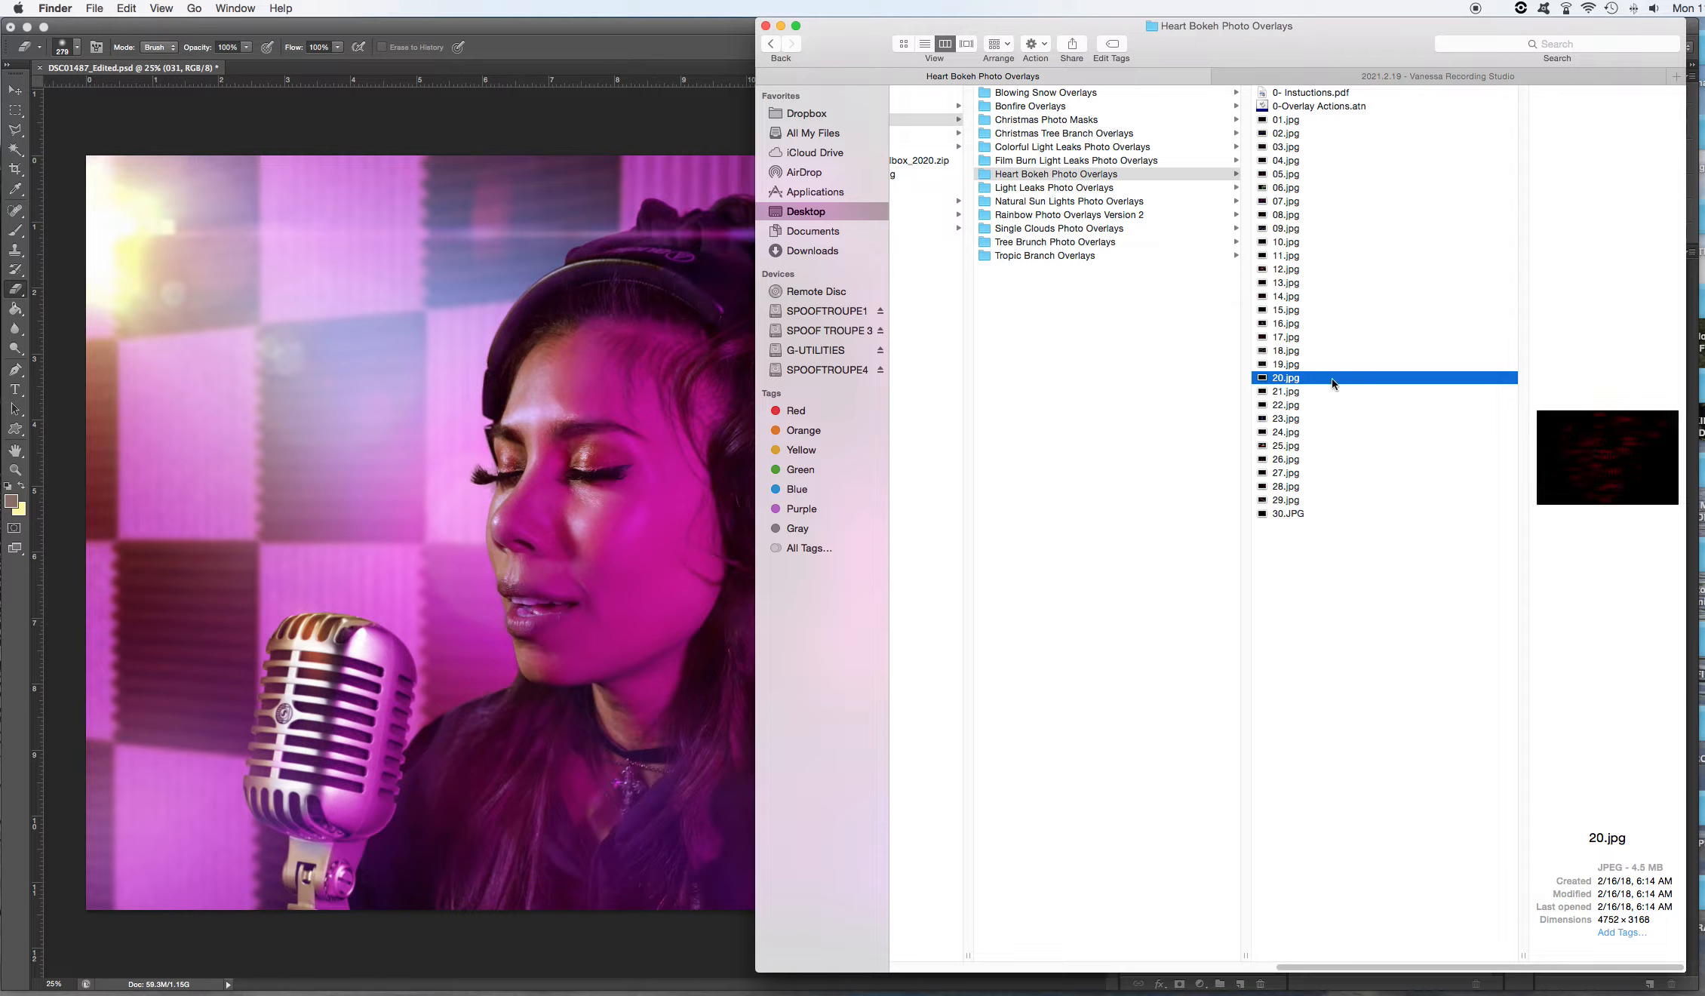
left_click(1332, 390)
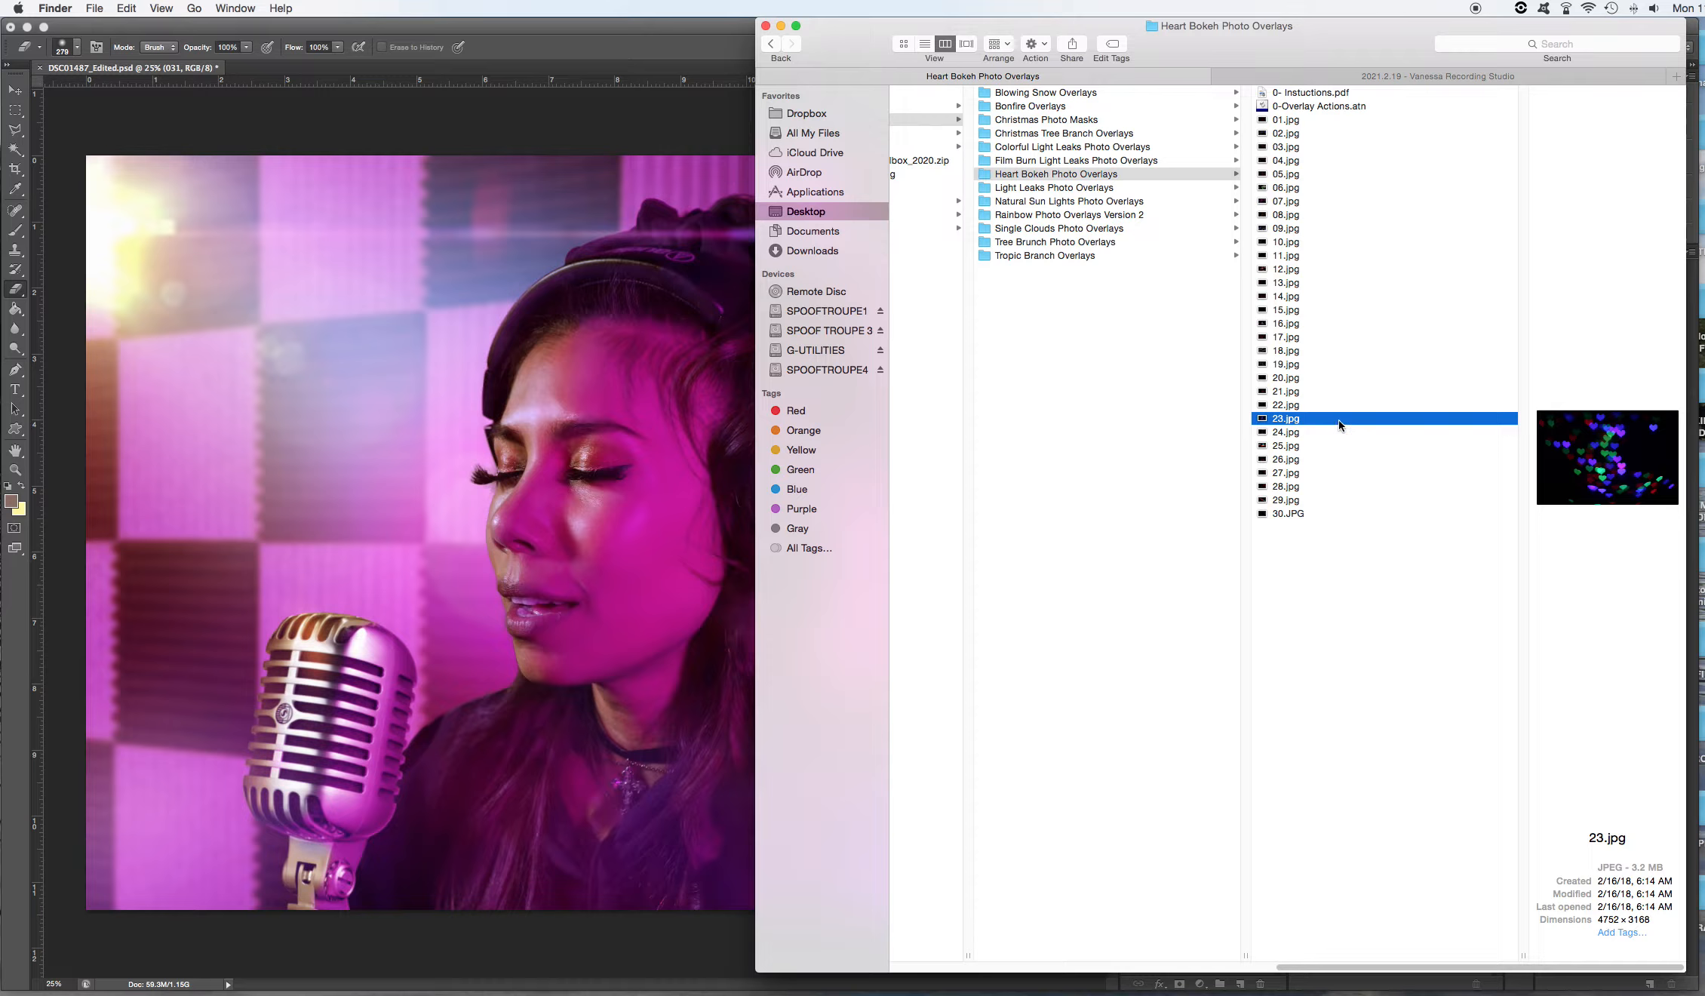
Place 23.jpg above layer 031, stretched vertically past the canvas's upper and lower edges and shifted about 2.1 in left.
left_click_drag(1339, 419, 528, 451)
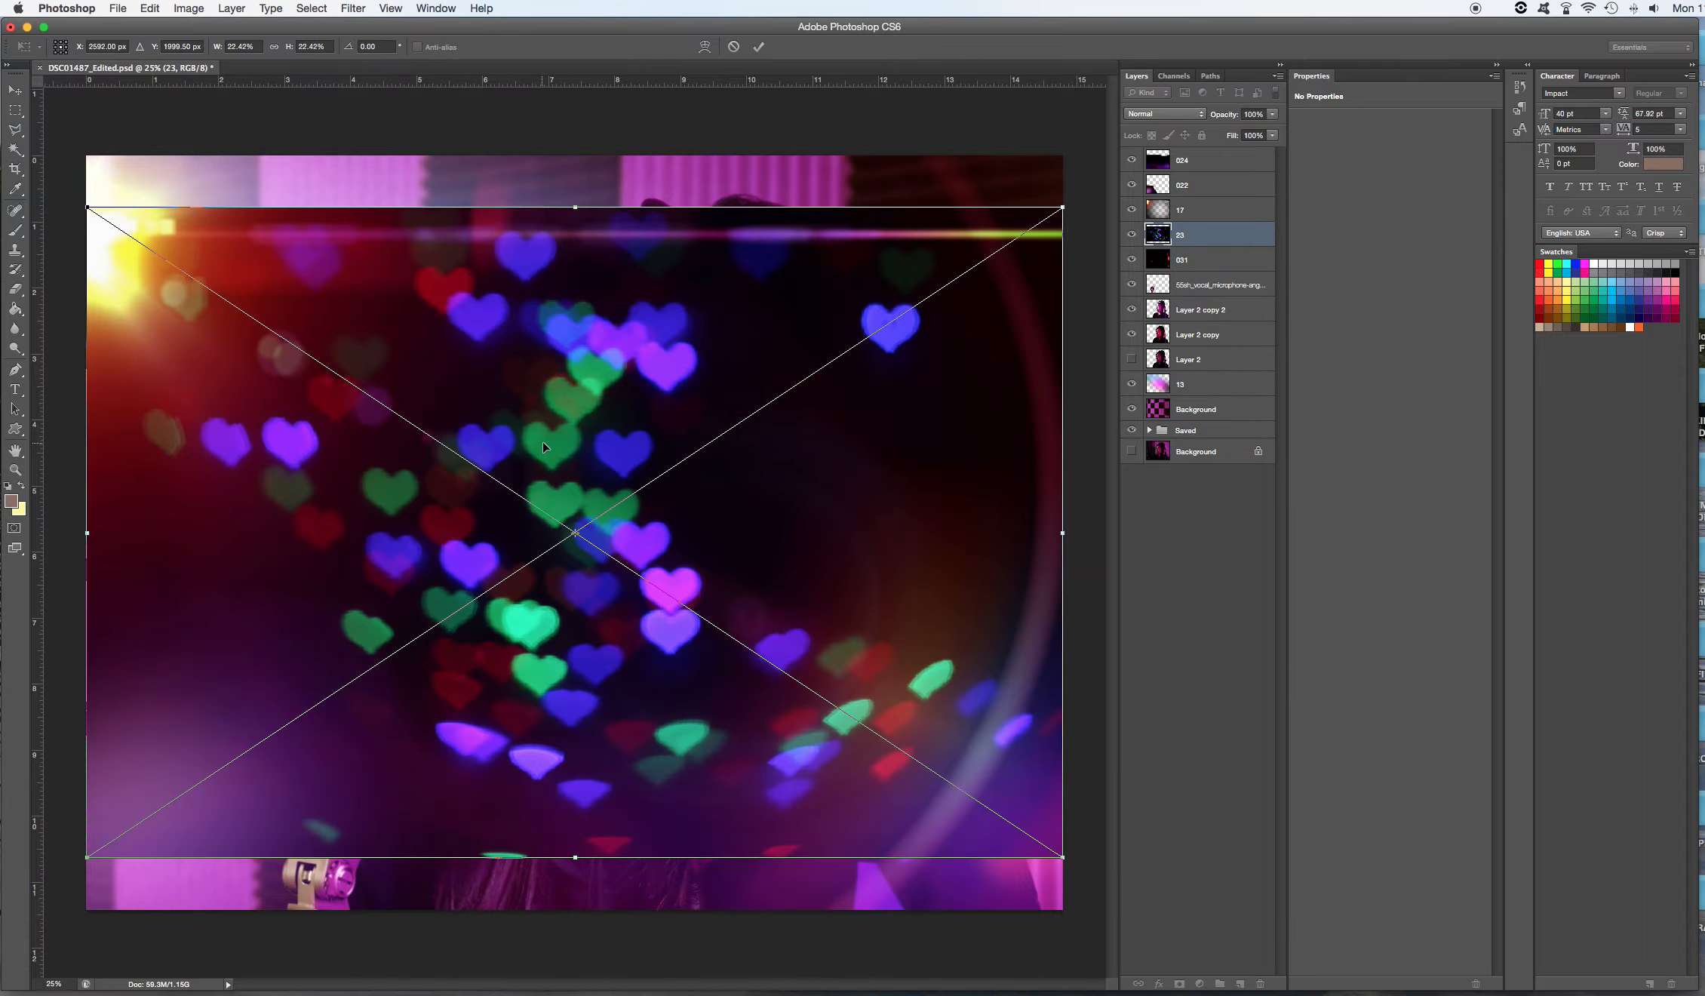
left_click_drag(575, 206, 574, 145)
left_click_drag(575, 857, 575, 922)
left_click_drag(681, 753, 543, 762)
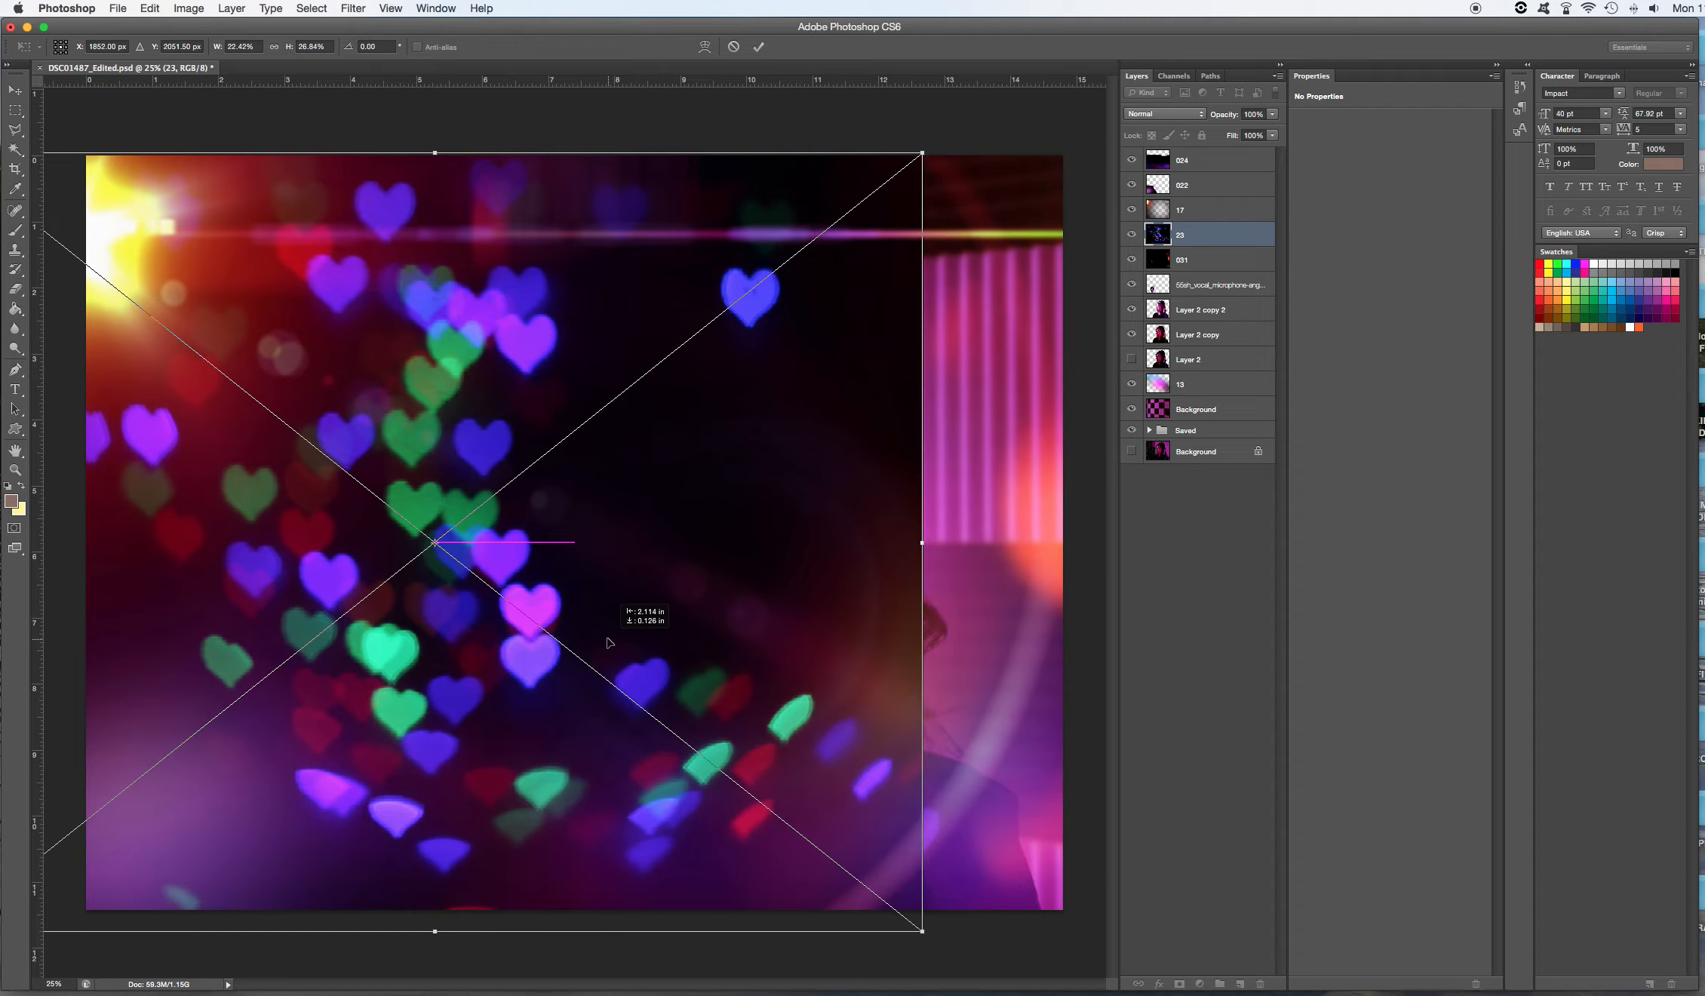
key("Return")
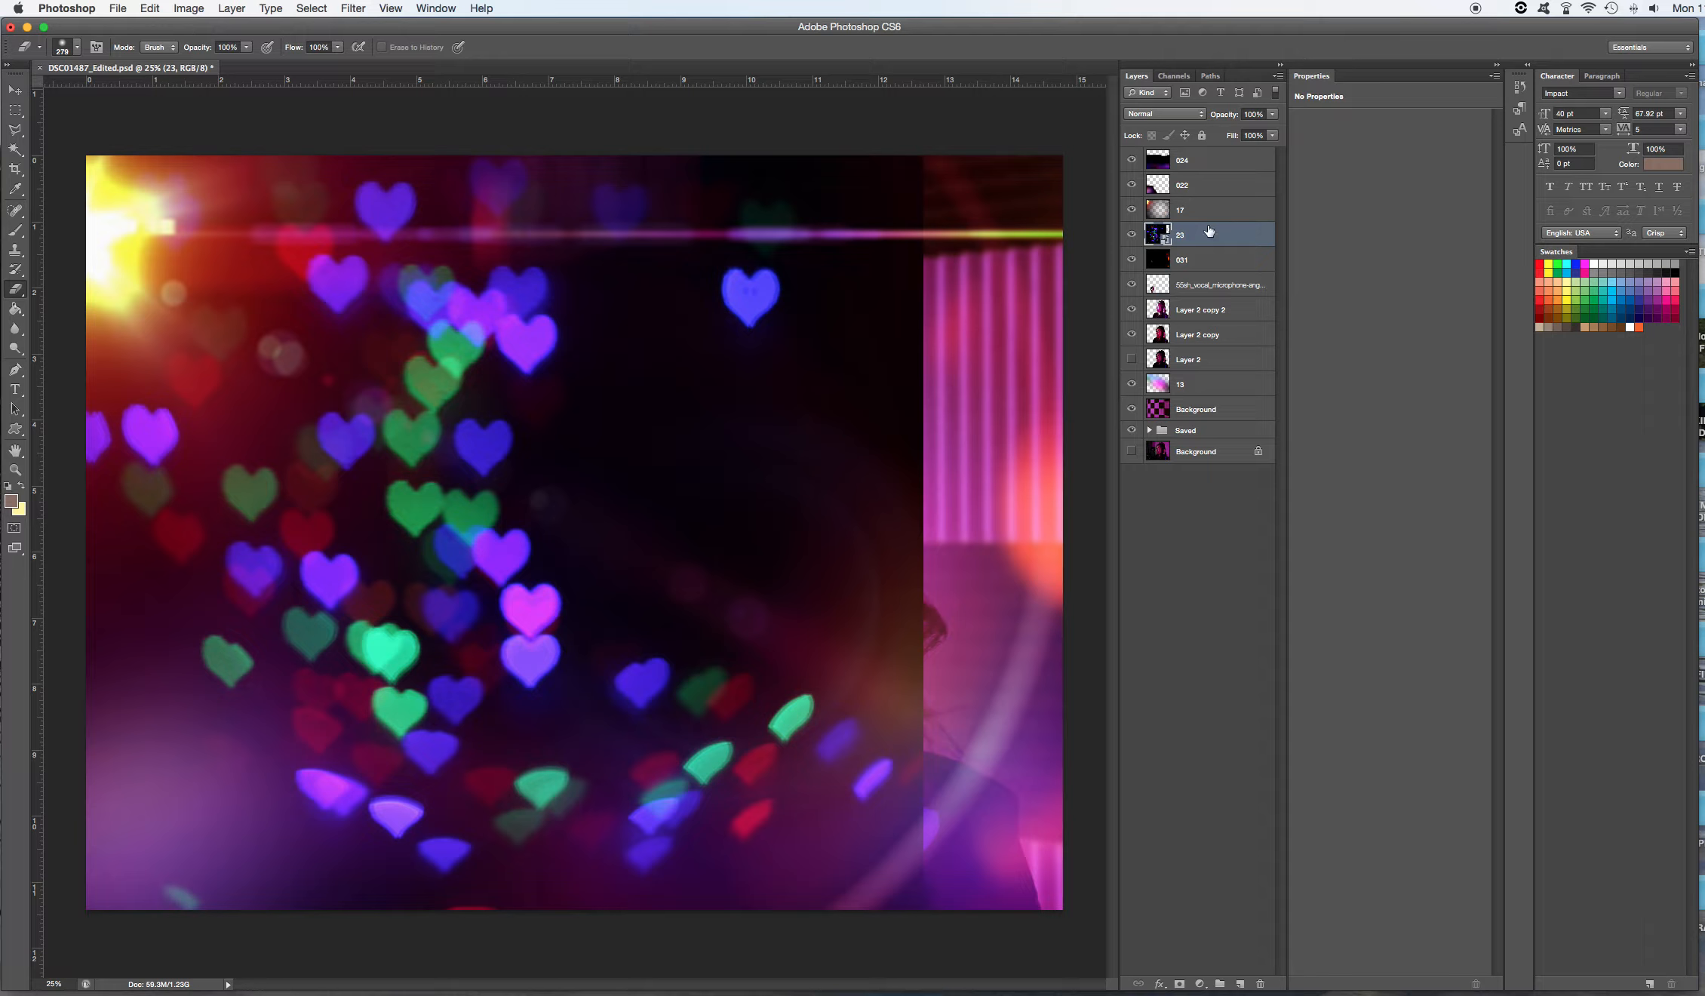
Move heart bokeh layer 23 directly below layer 13 and set its blend mode to Screen.
left_click_drag(1215, 237, 1216, 396)
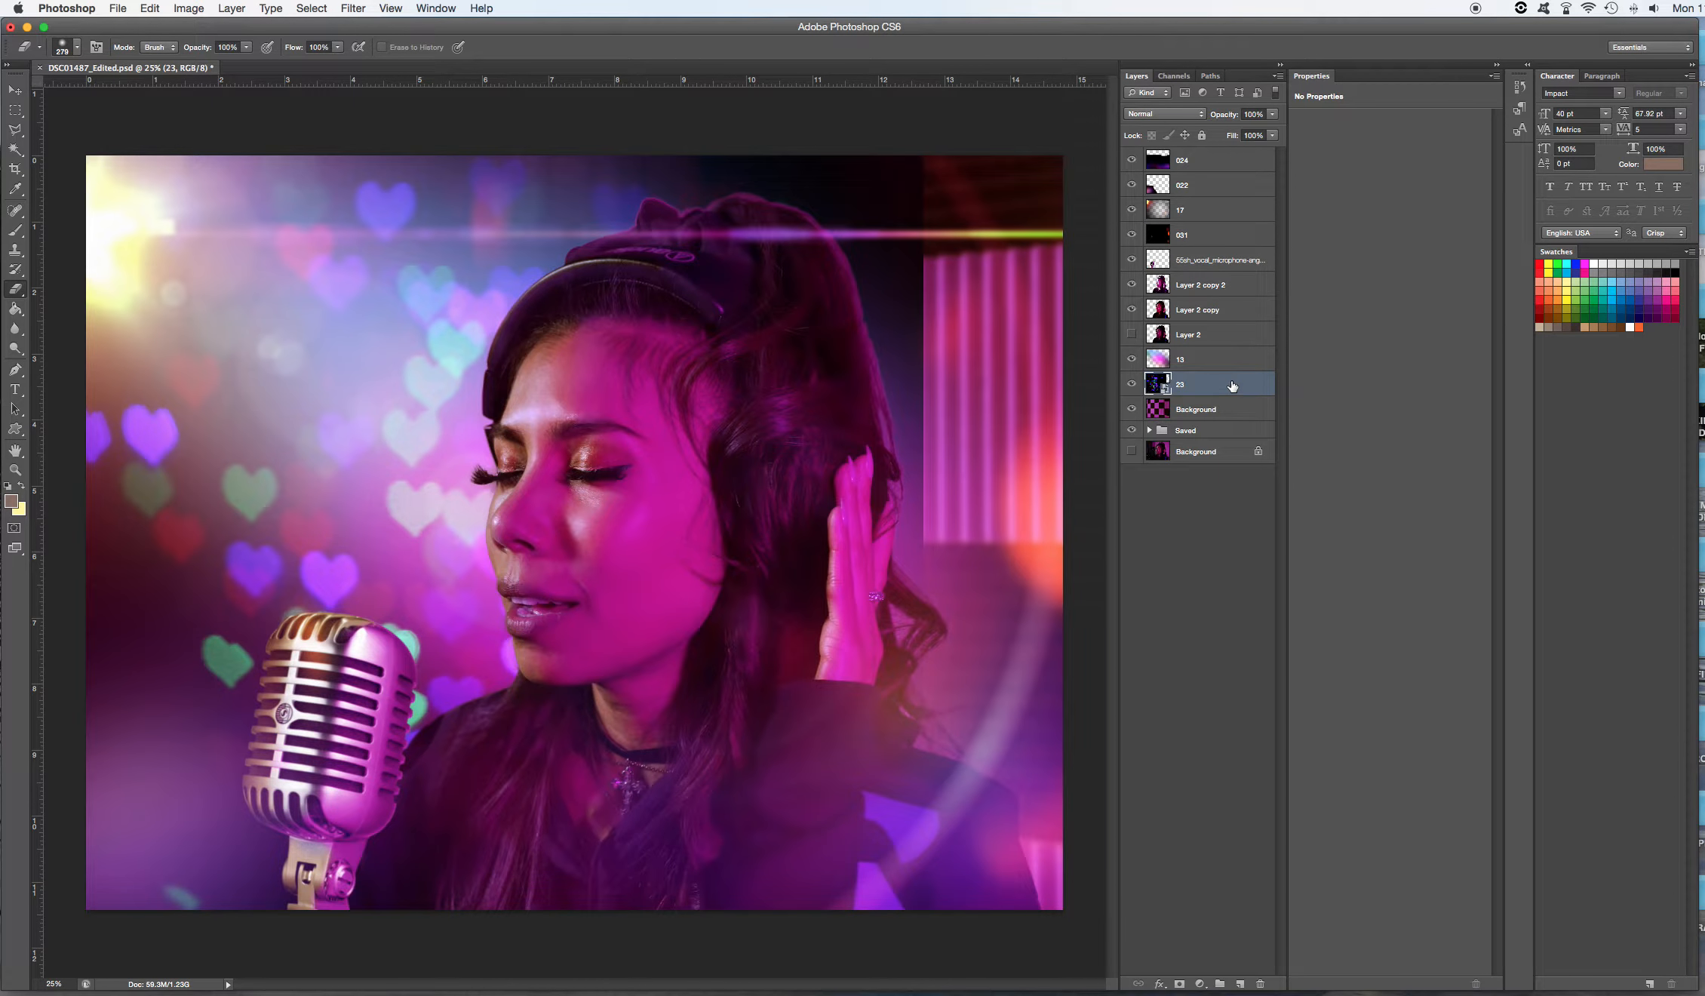
left_click(1177, 114)
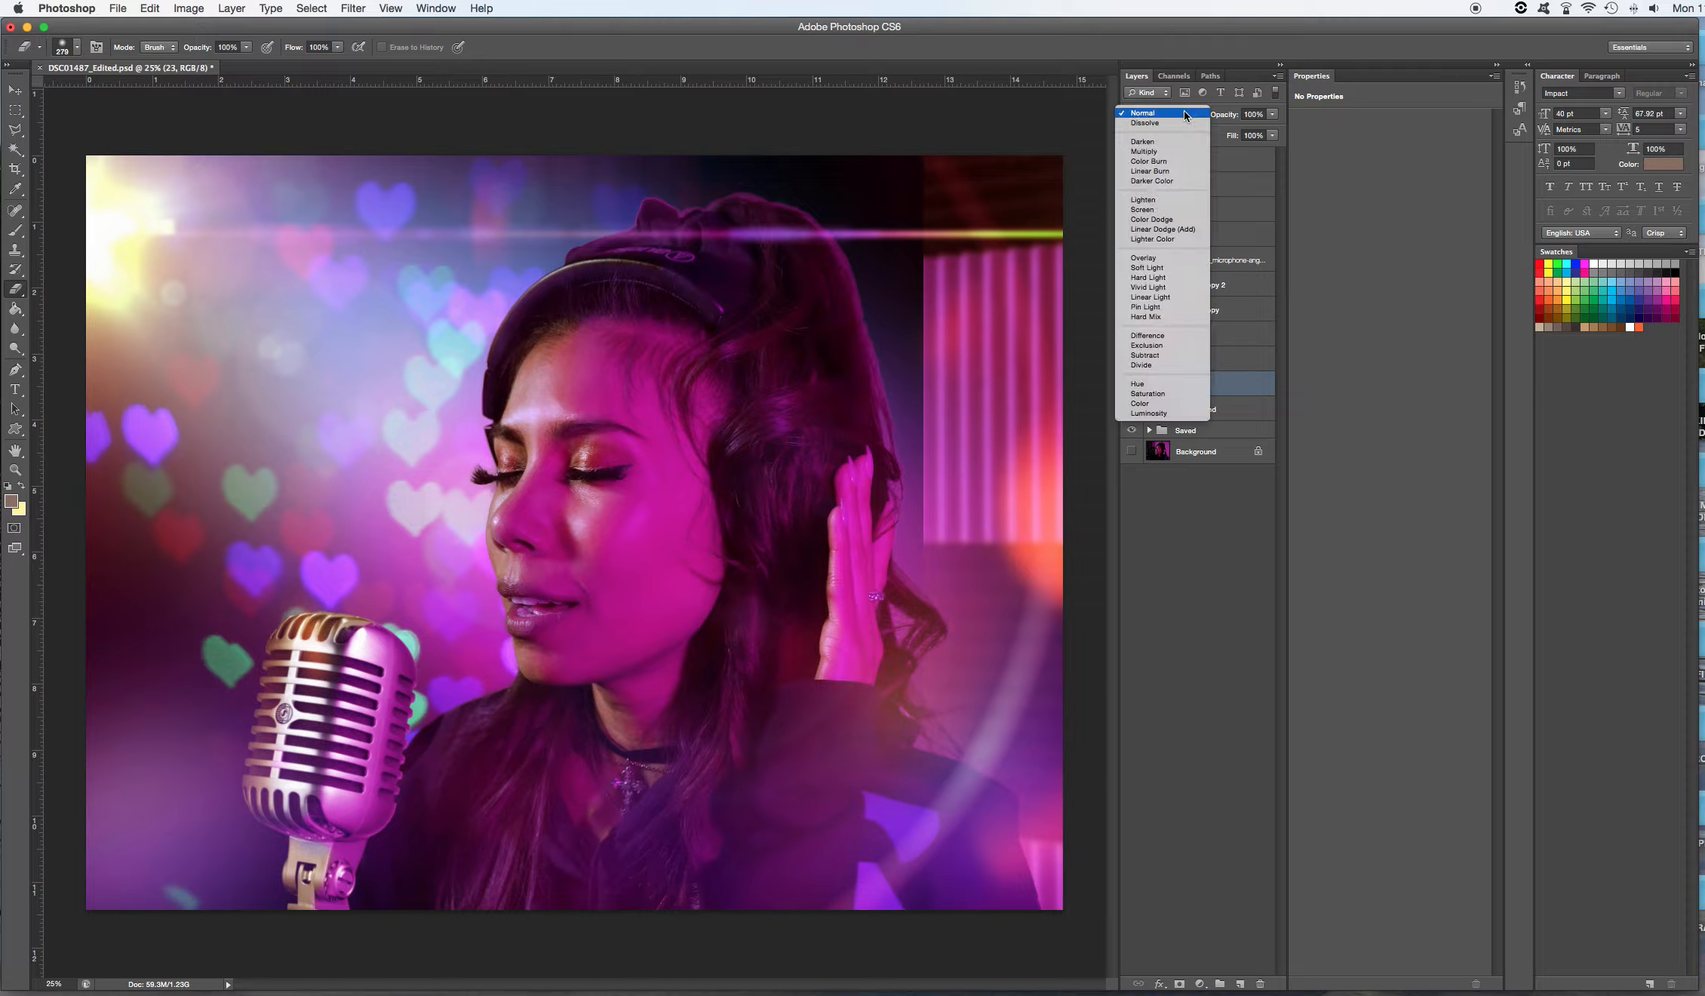
left_click(1168, 210)
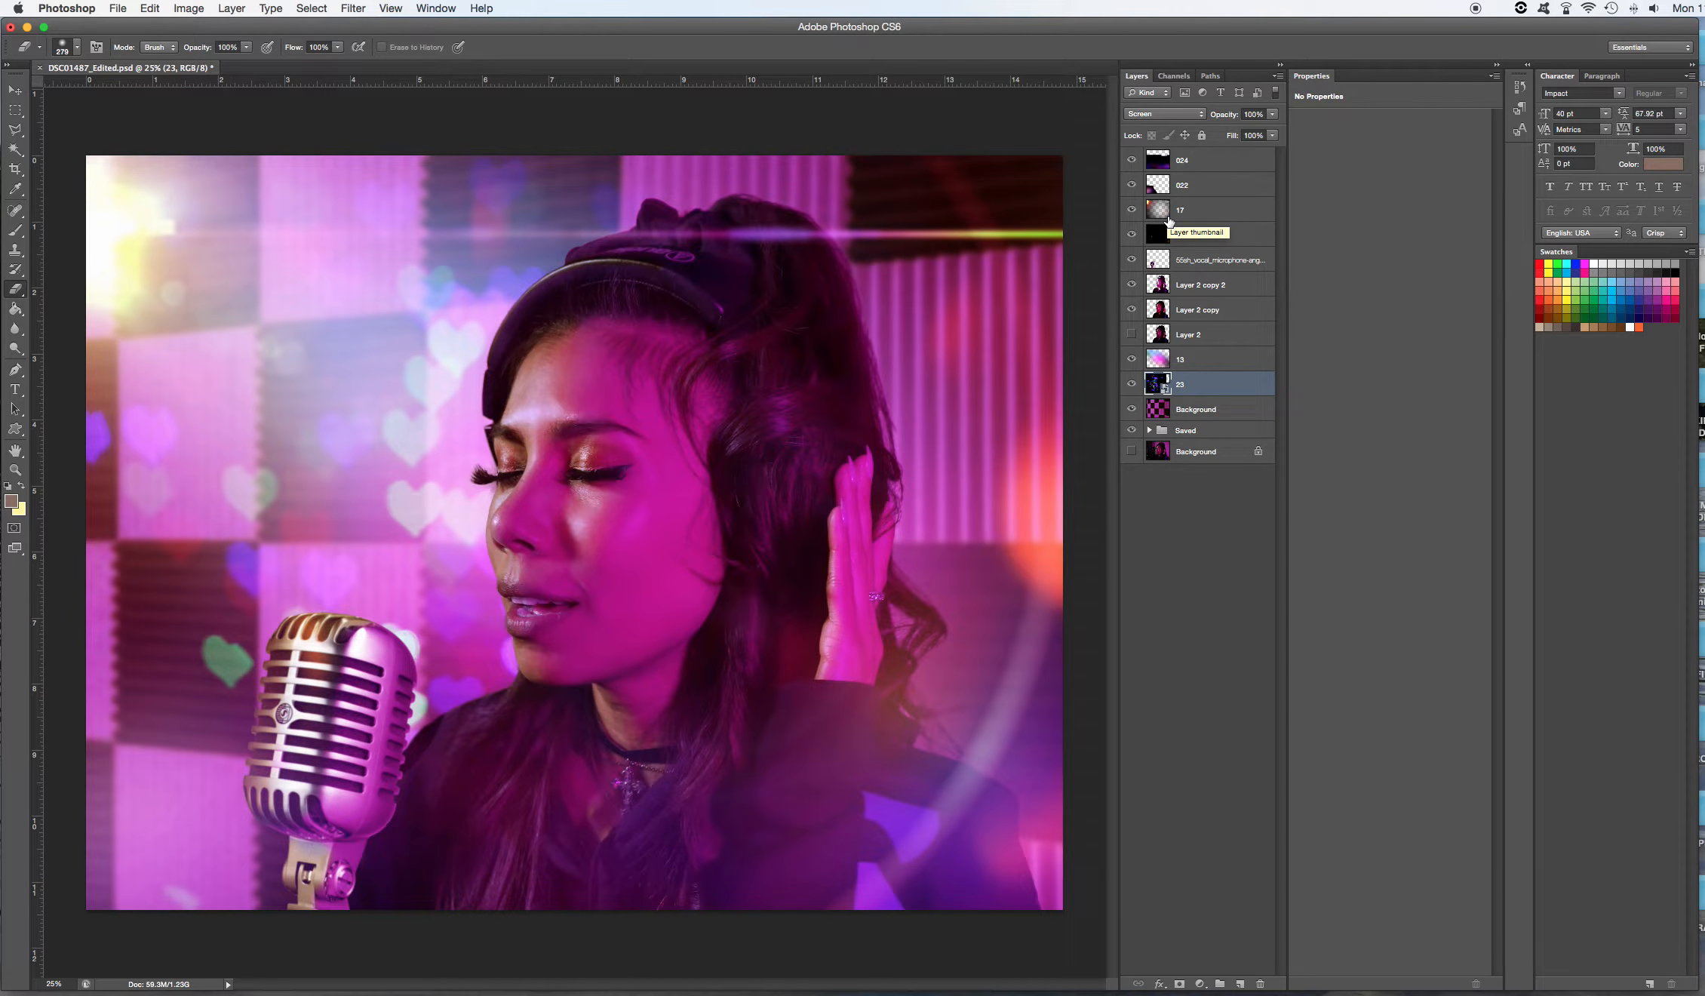
Rasterize heart bokeh layer 23 and delete it after comparing the image with and without it.
right_click(1203, 385)
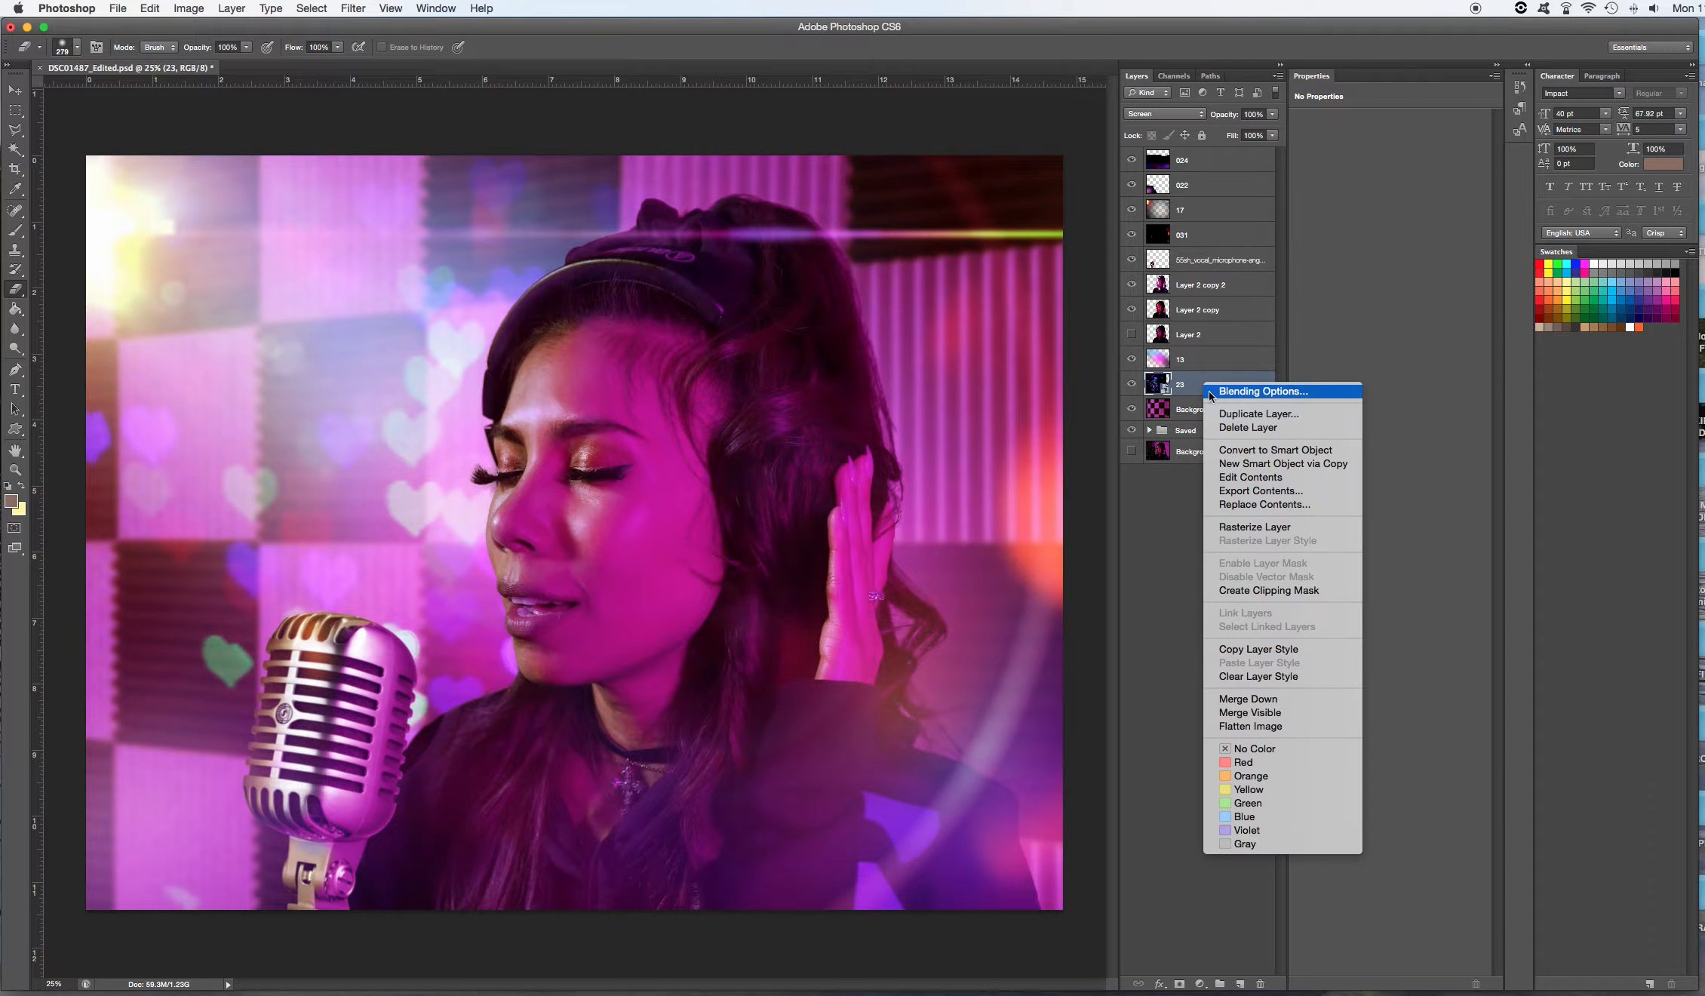
left_click(1254, 532)
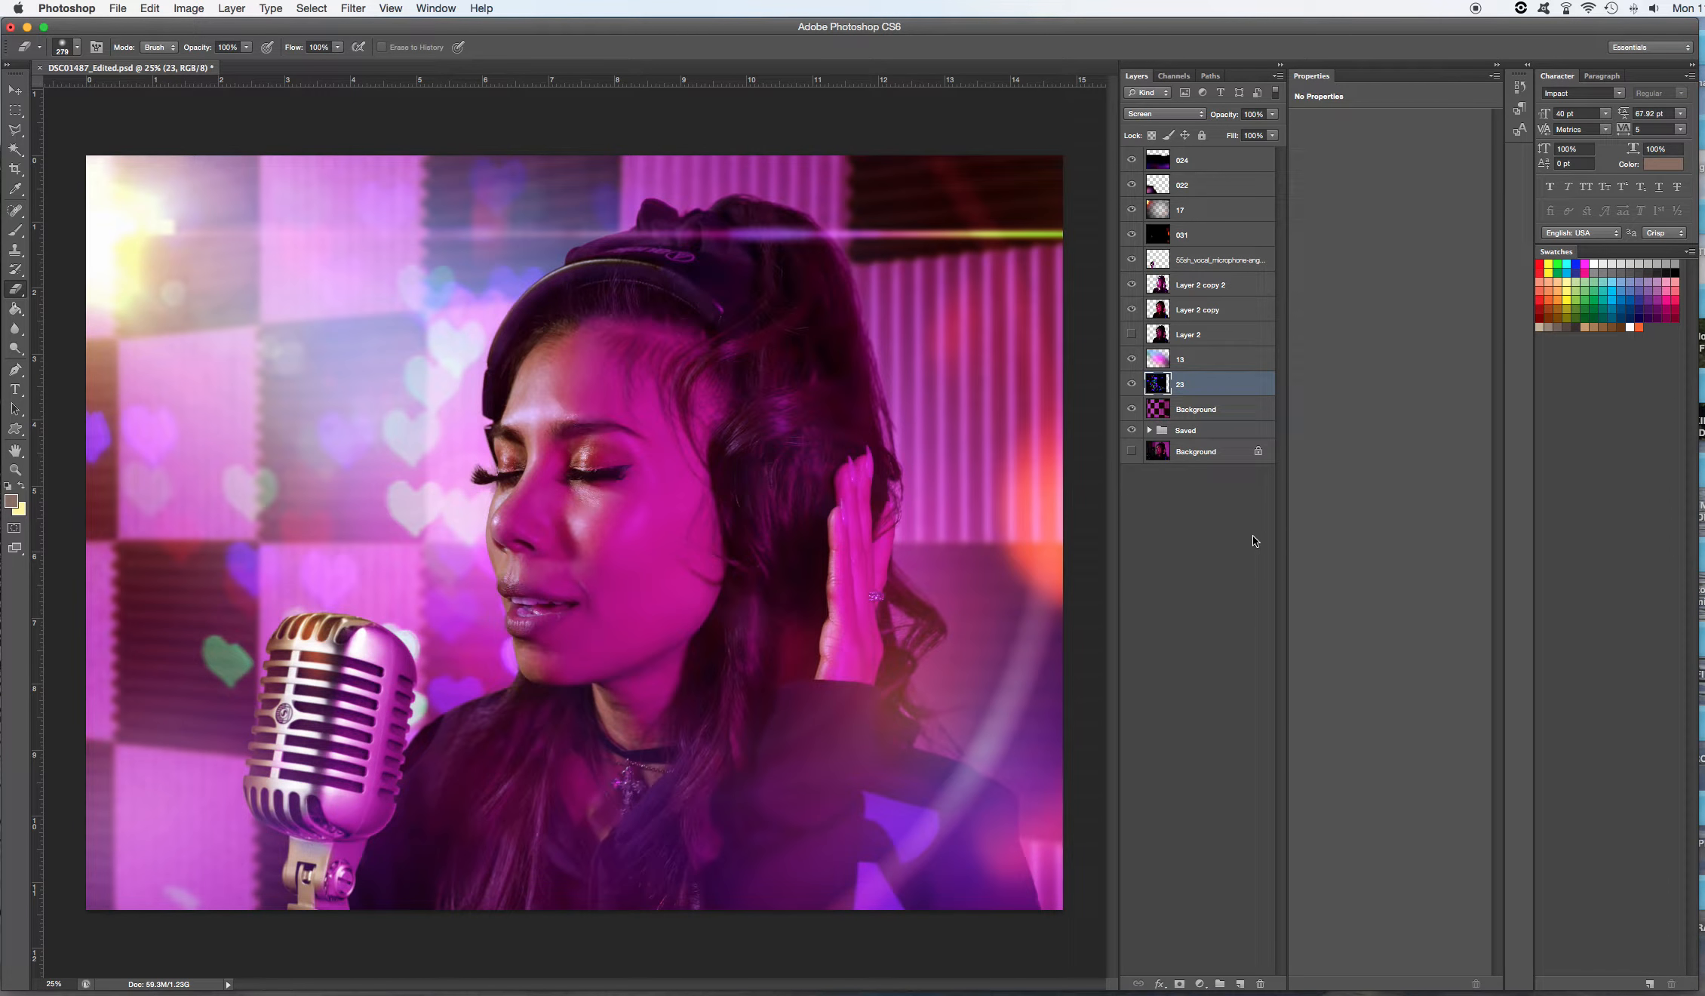
left_click(1132, 385)
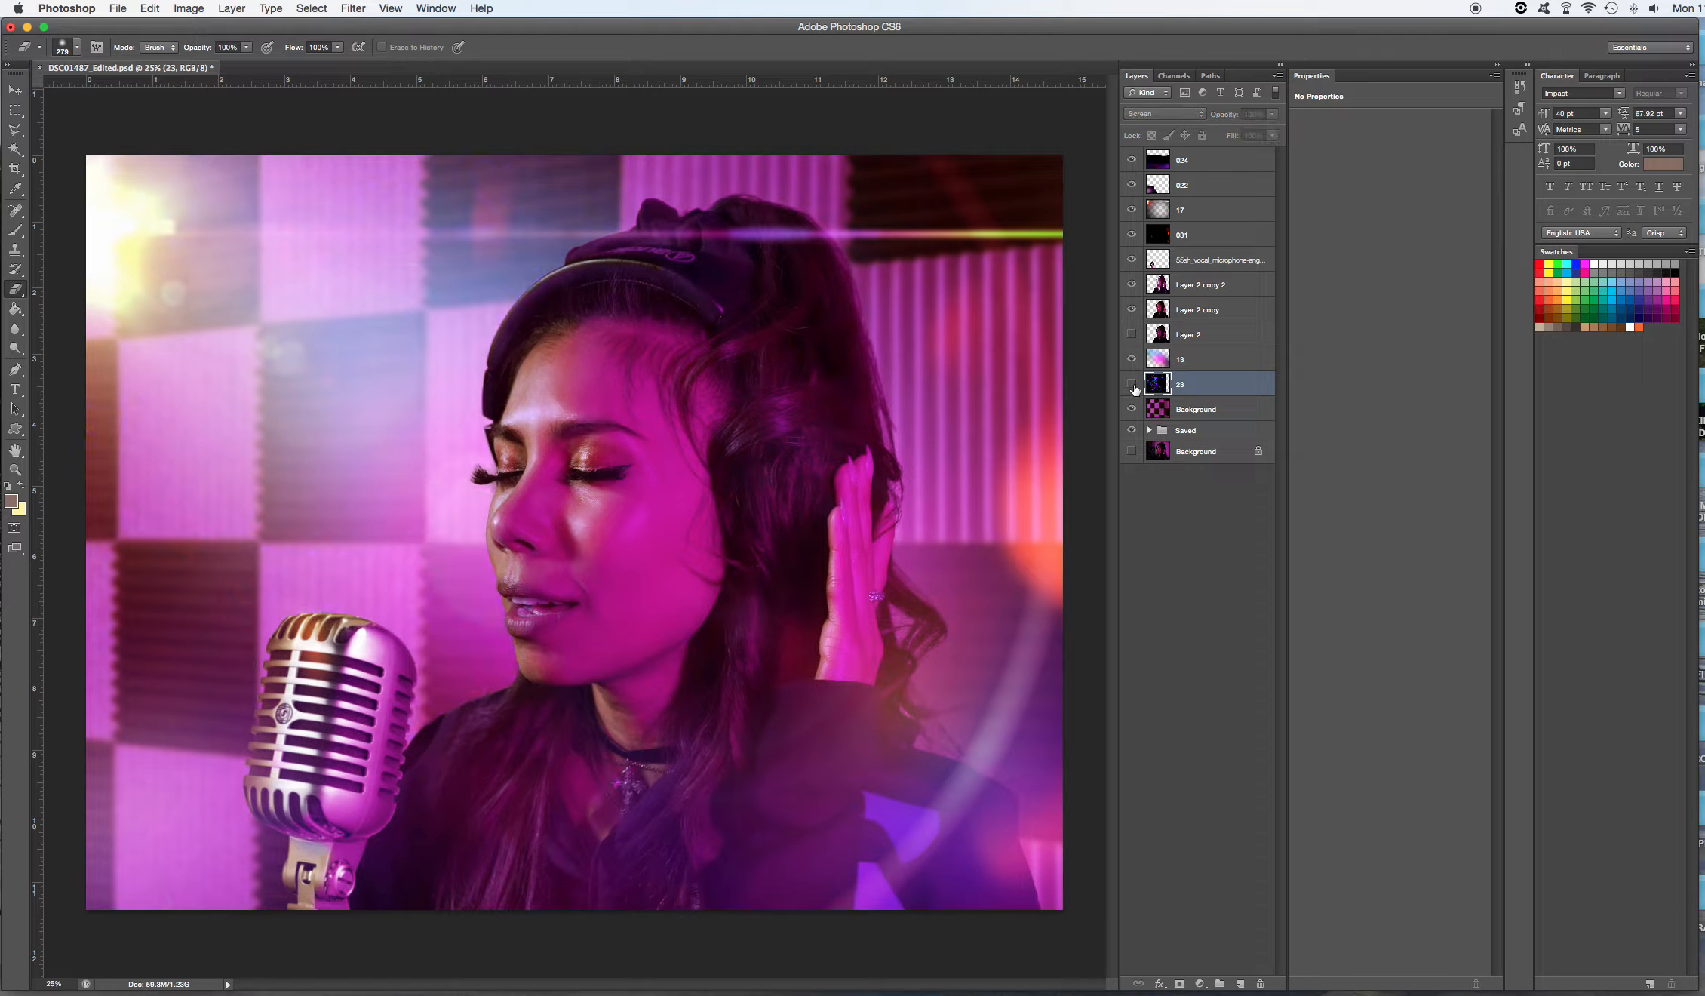
left_click(1132, 385)
left_click(1132, 384)
left_click(1131, 385)
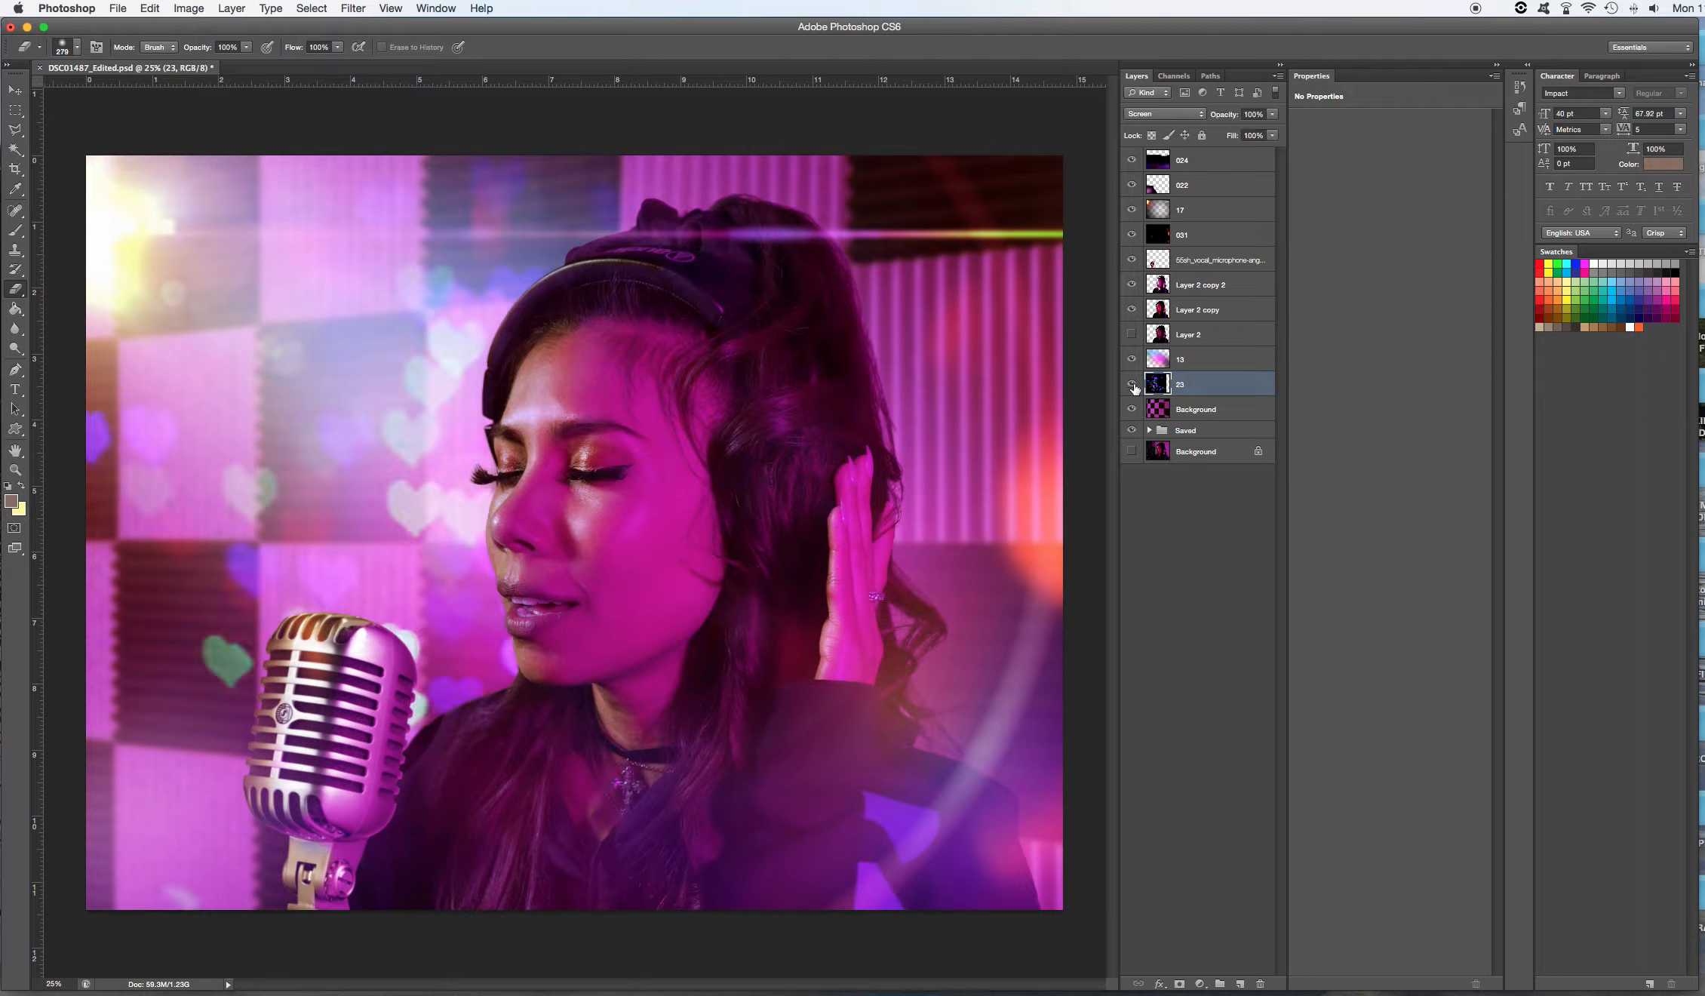
key("BackSpace")
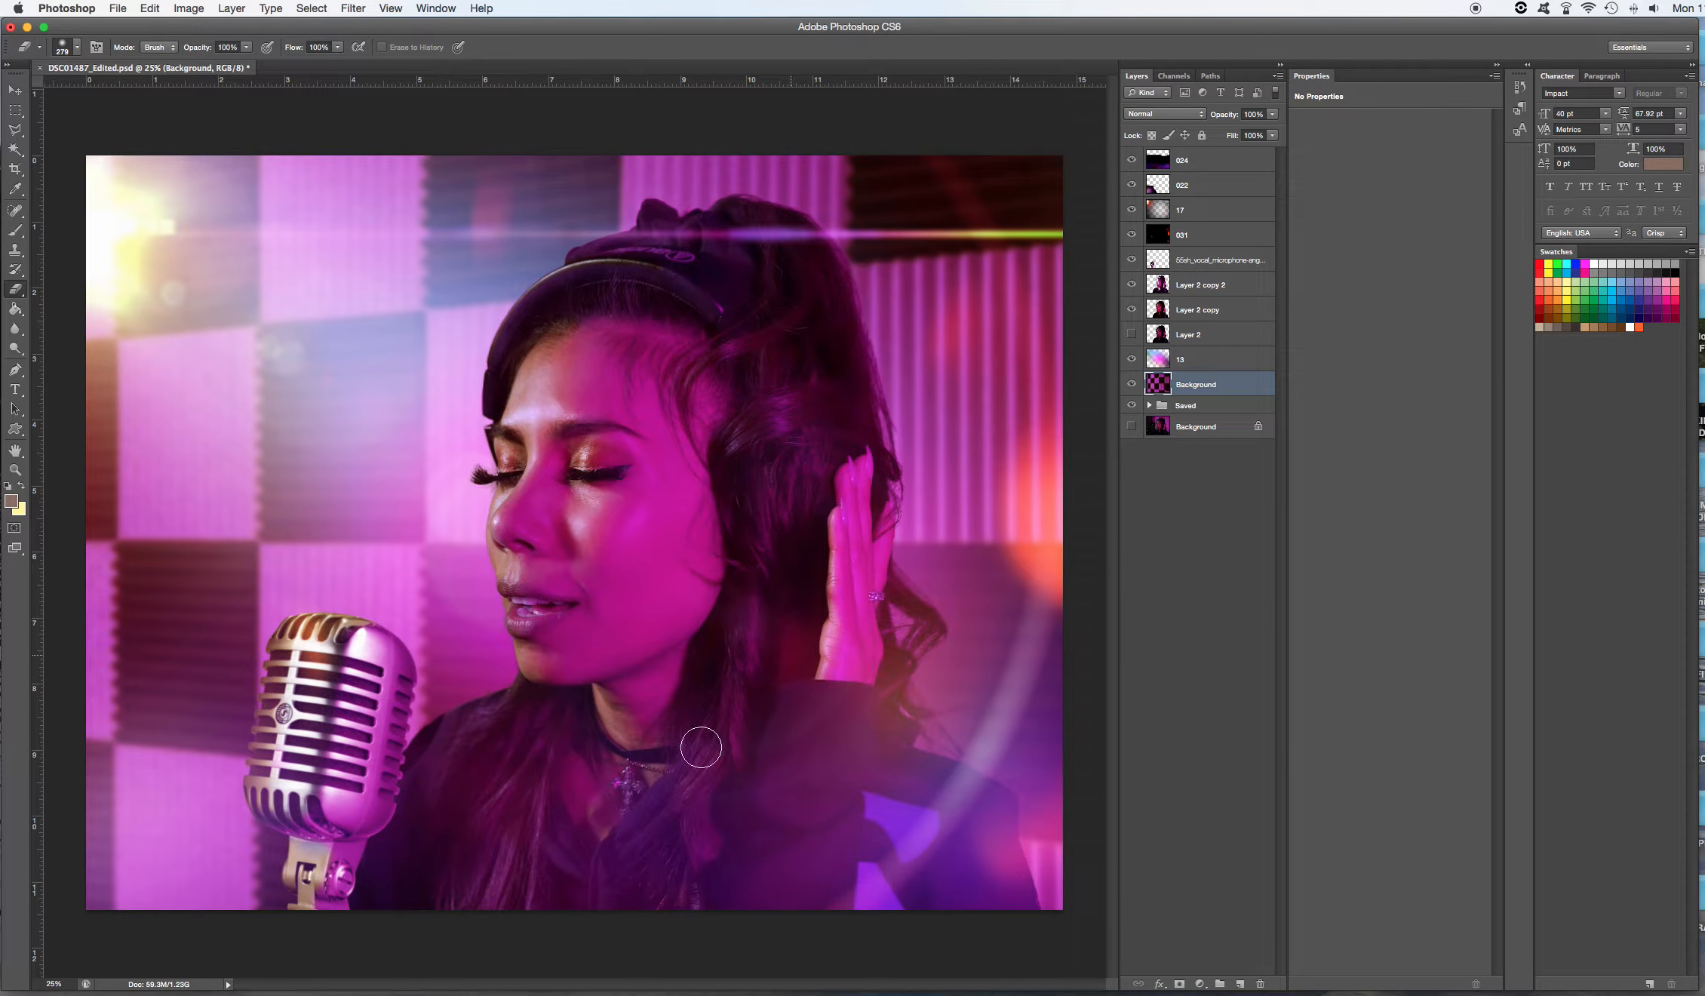
Switch to Finder and preview heart bokeh images from 24.jpg to 27.jpg for a replacement overlay.
left_click(183, 993)
left_click(1331, 433)
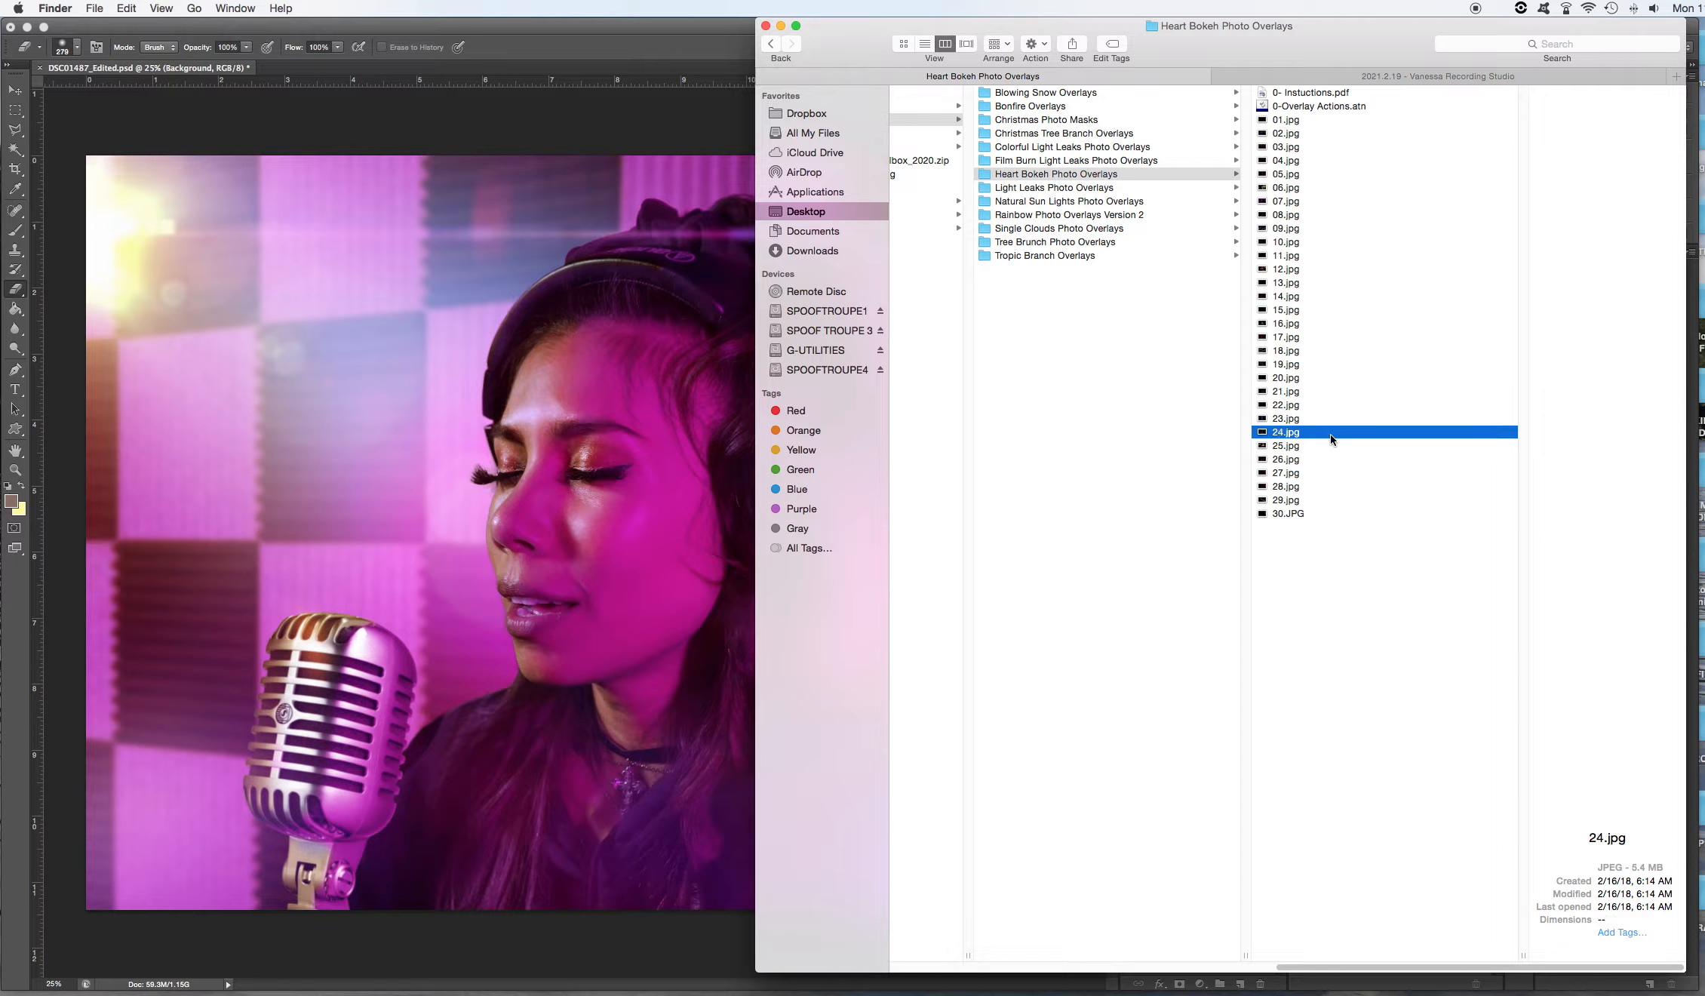
key("Down")
key("Down")
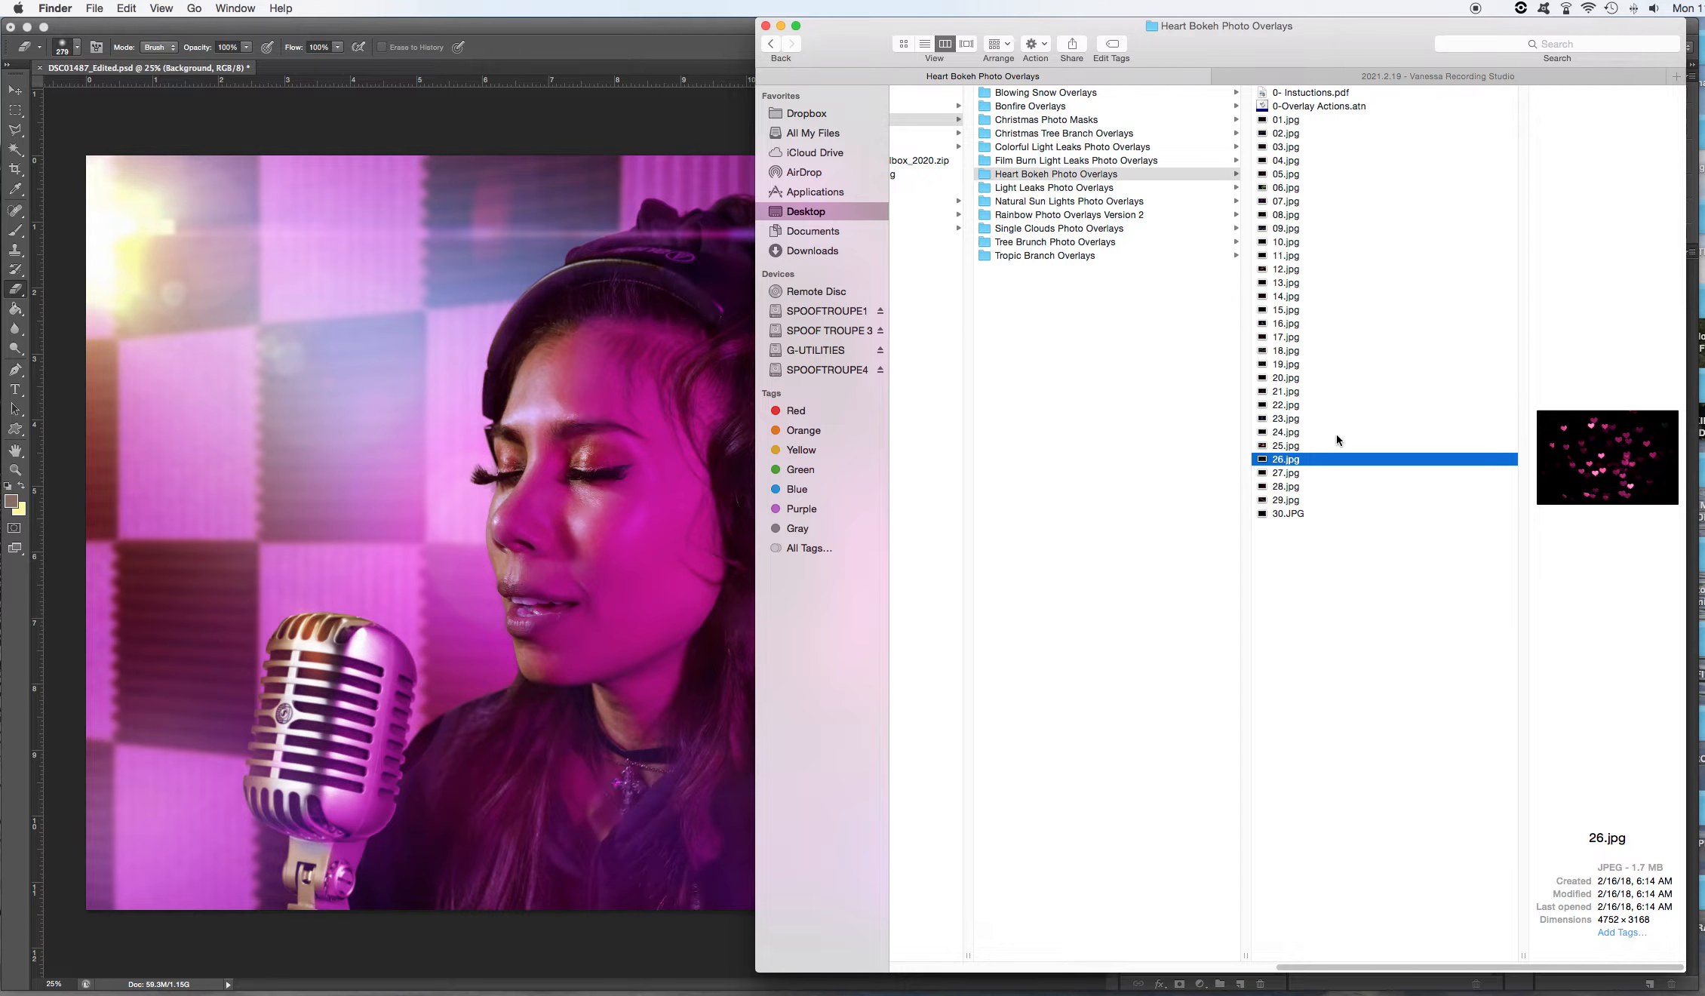
left_click(1374, 470)
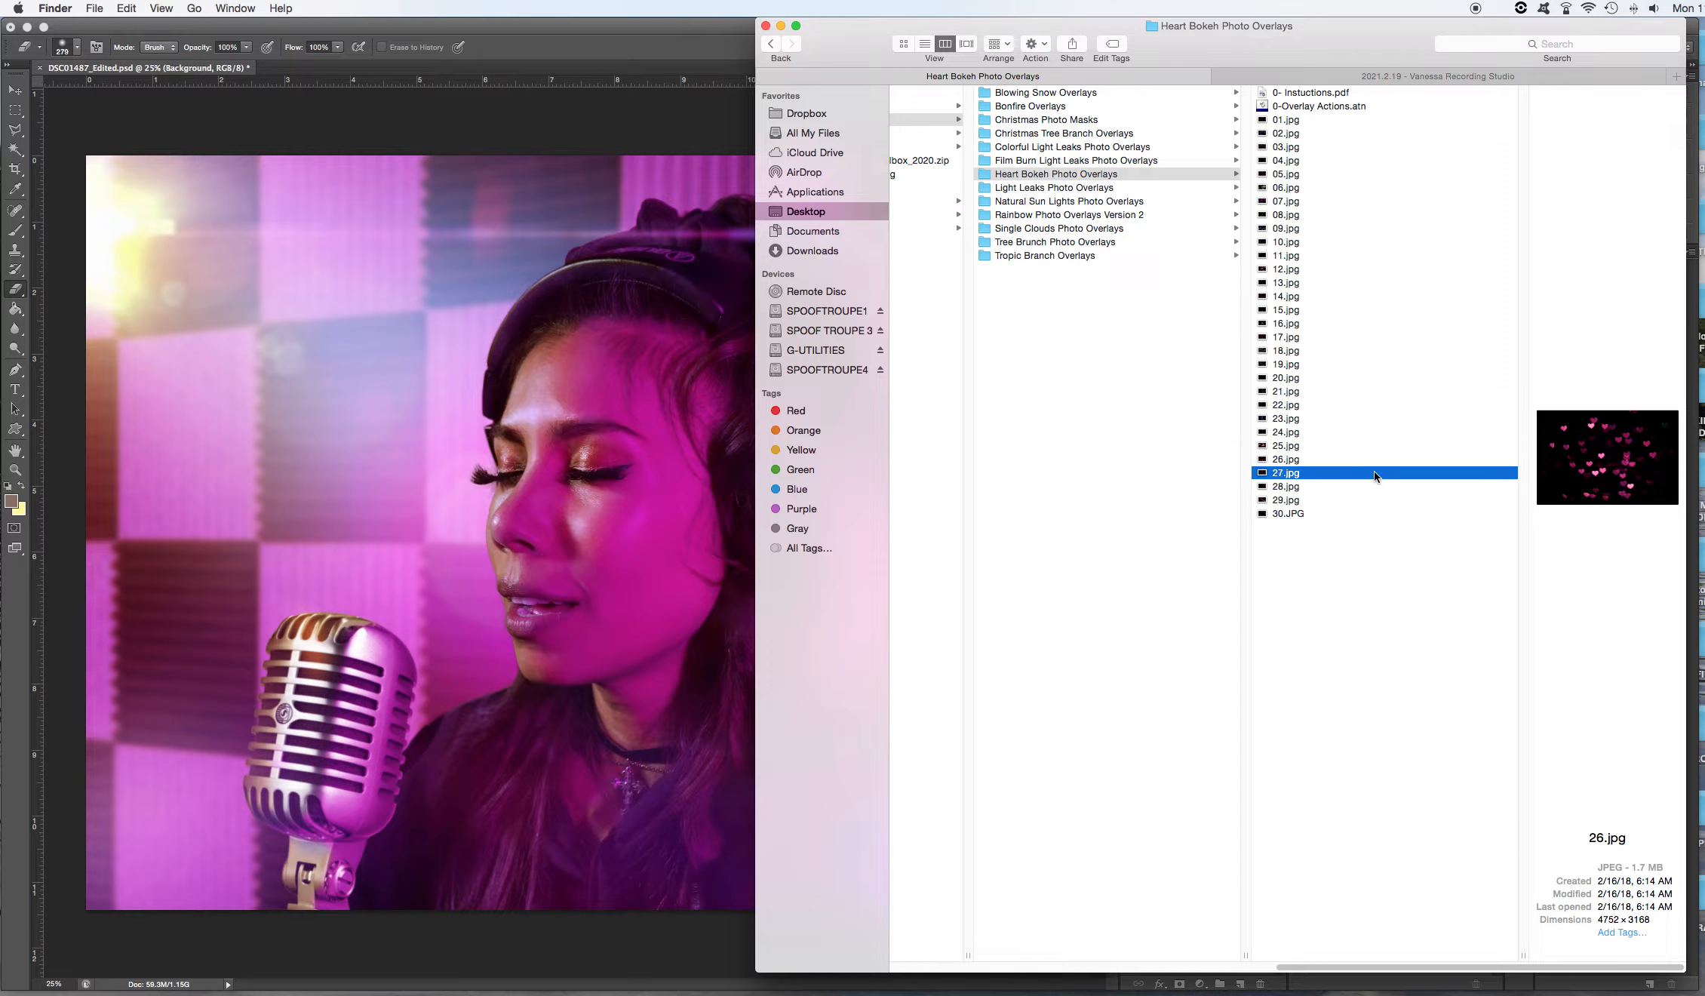
Place 26.jpg directly above the checkered Background layer, stretched past the canvas's left and lower edges to about 24.3% width and 26.8% height.
left_click(1367, 458)
left_click_drag(1390, 463, 253, 463)
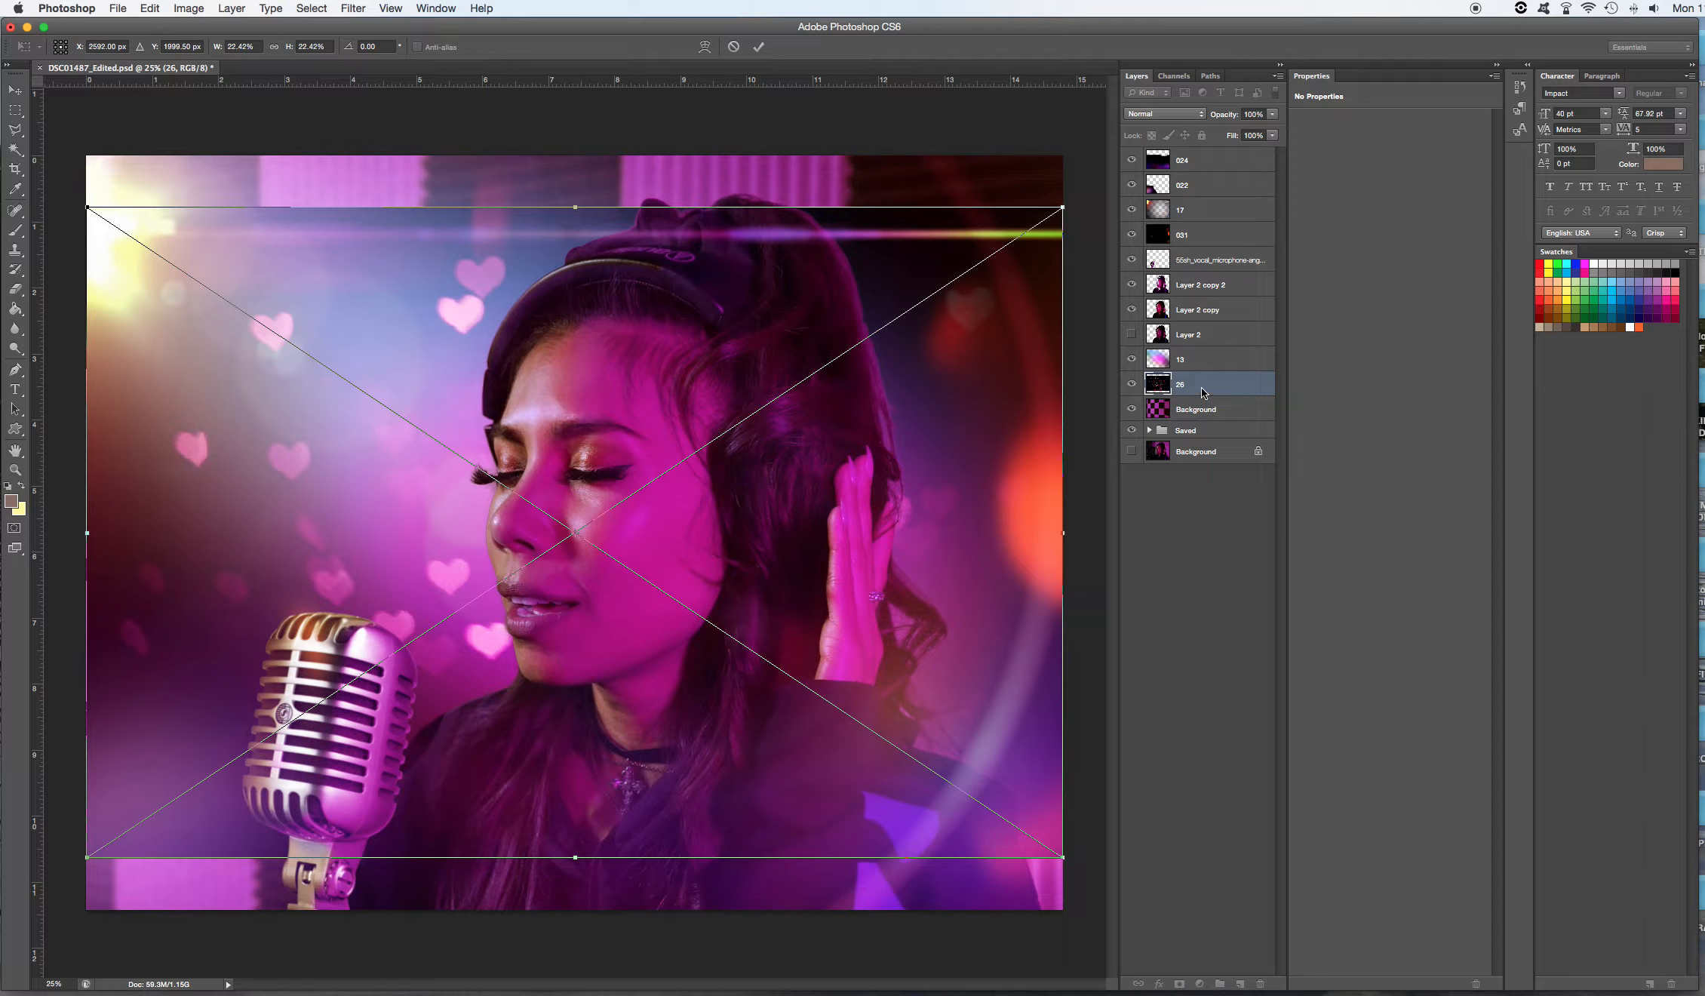
left_click_drag(577, 207, 575, 155)
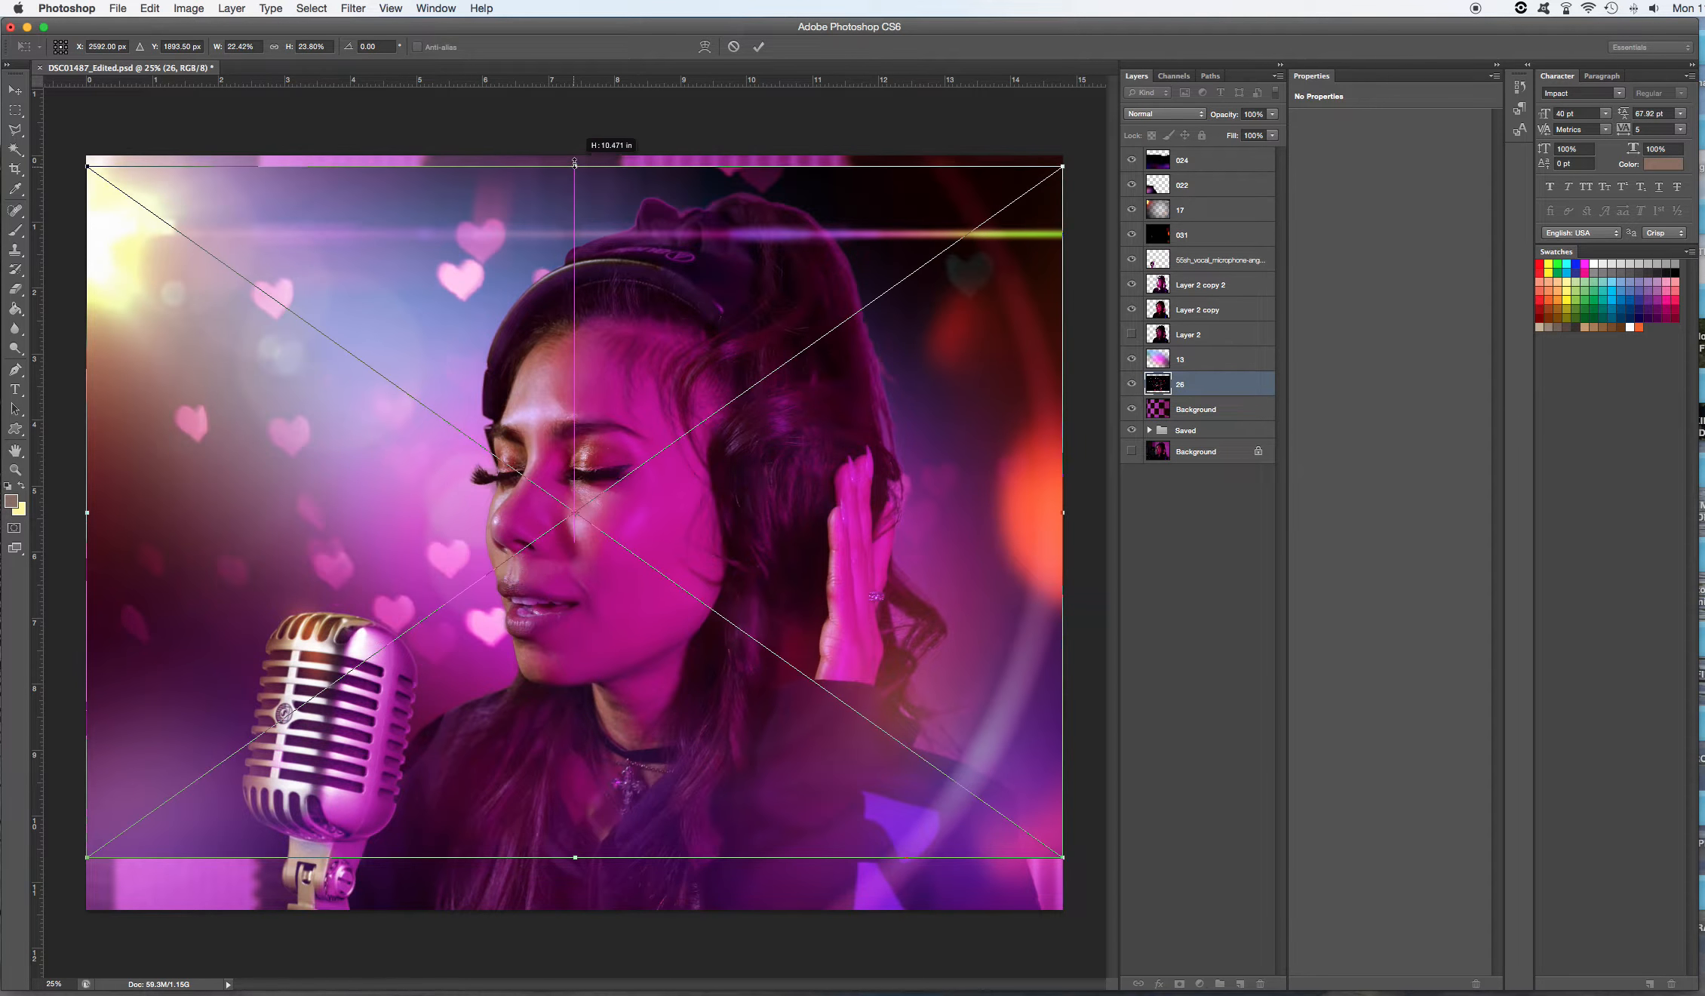
left_click_drag(98, 856, 6, 934)
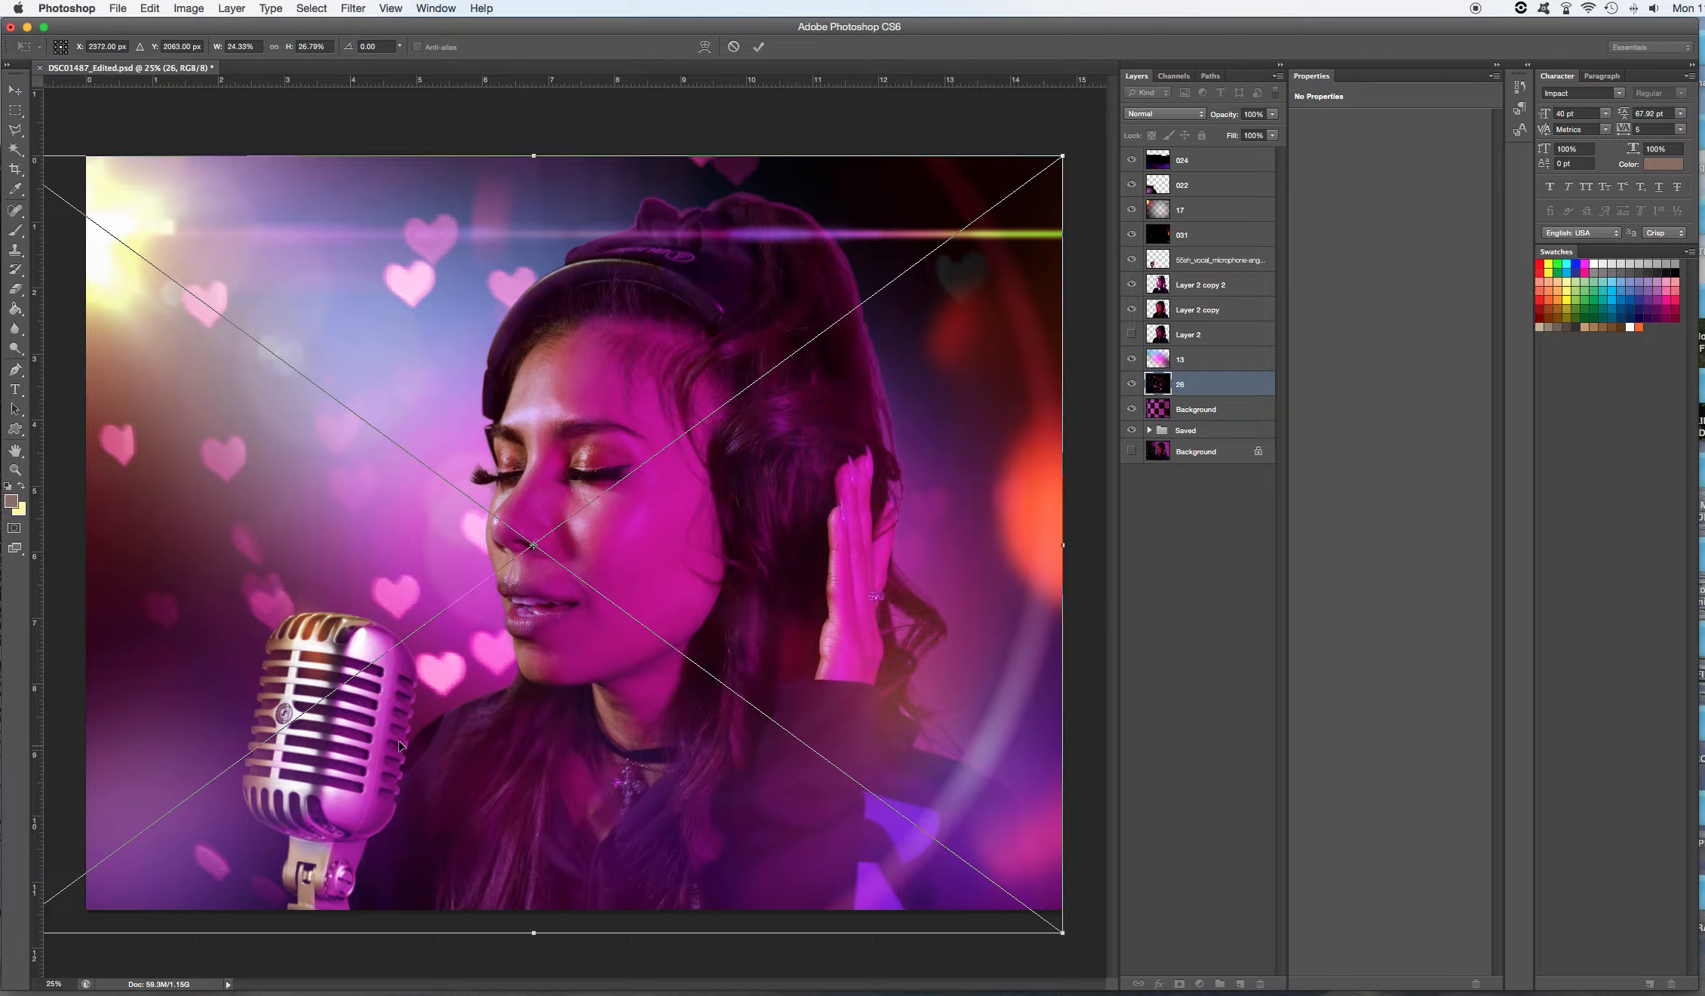
key("e")
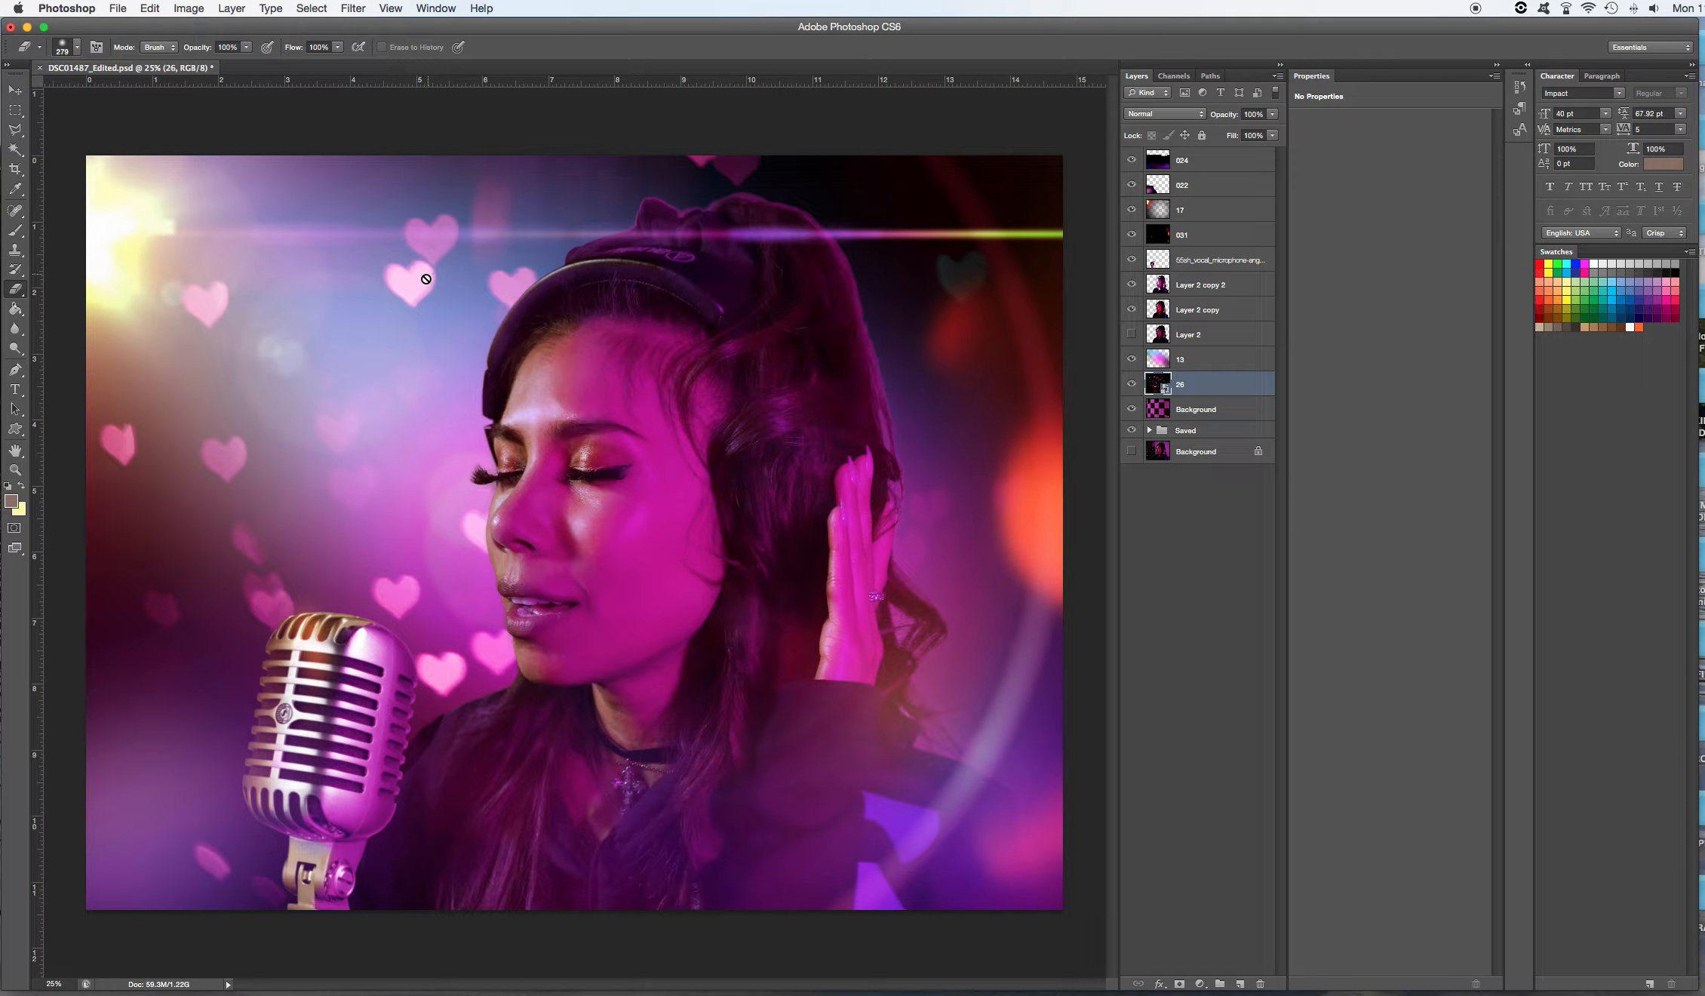
Rasterize heart bokeh layer 26.
right_click(1191, 385)
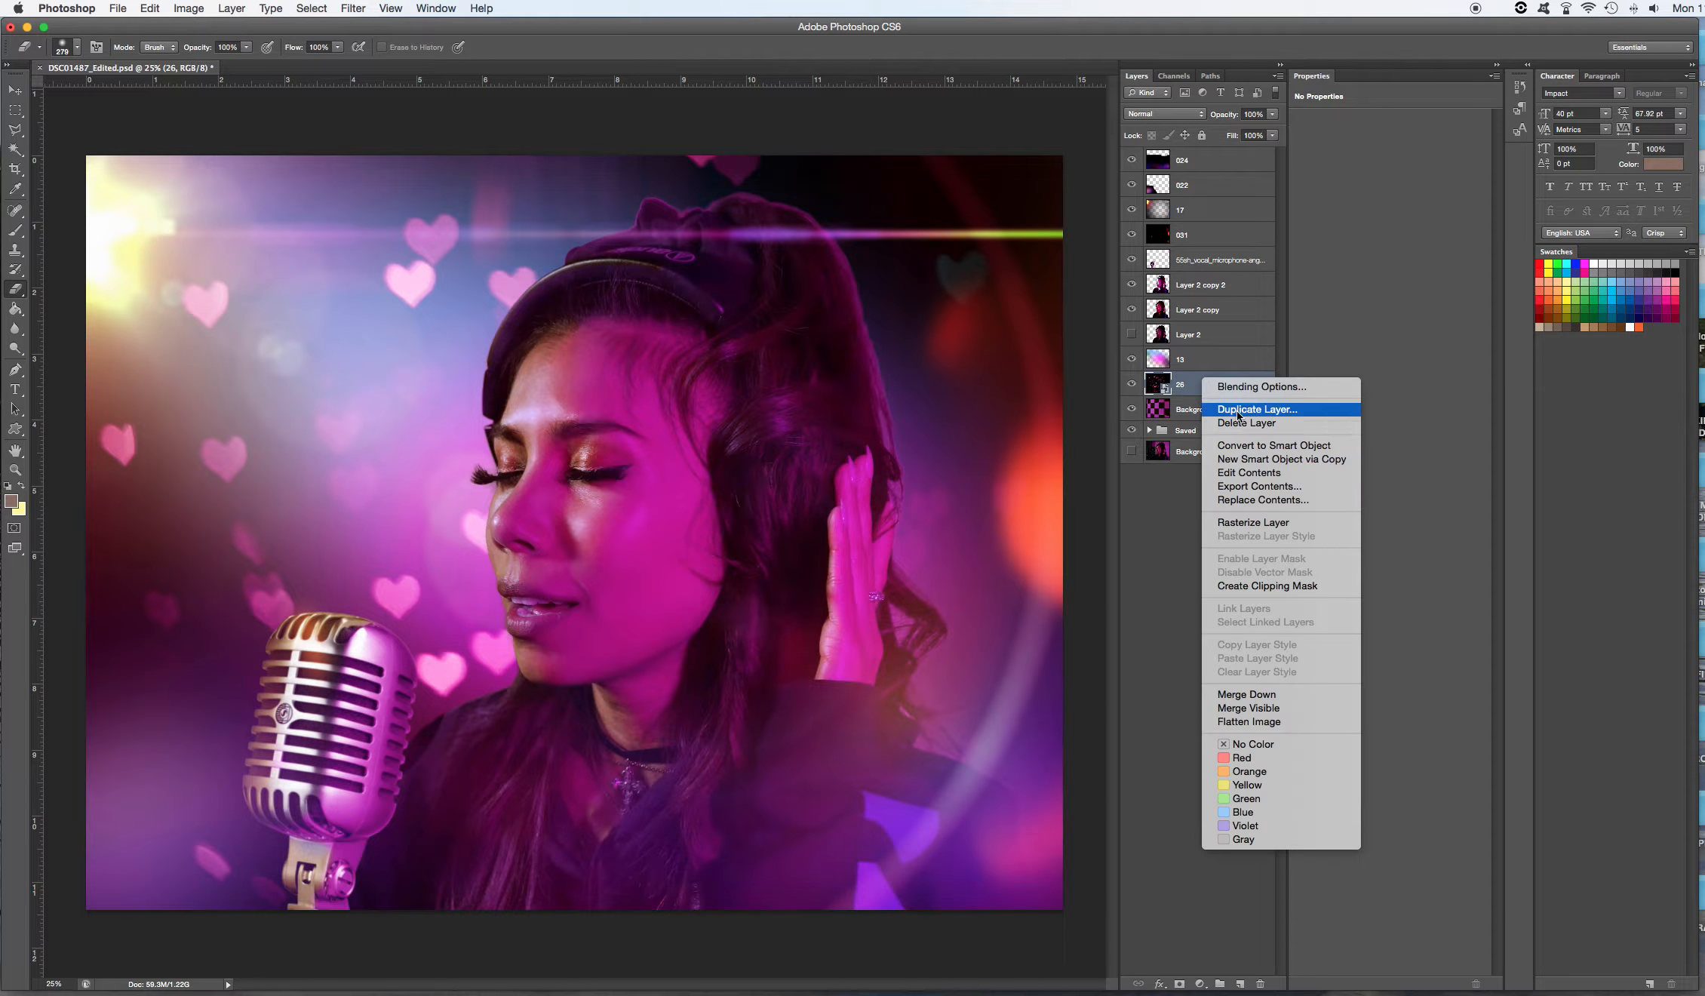
left_click(1253, 523)
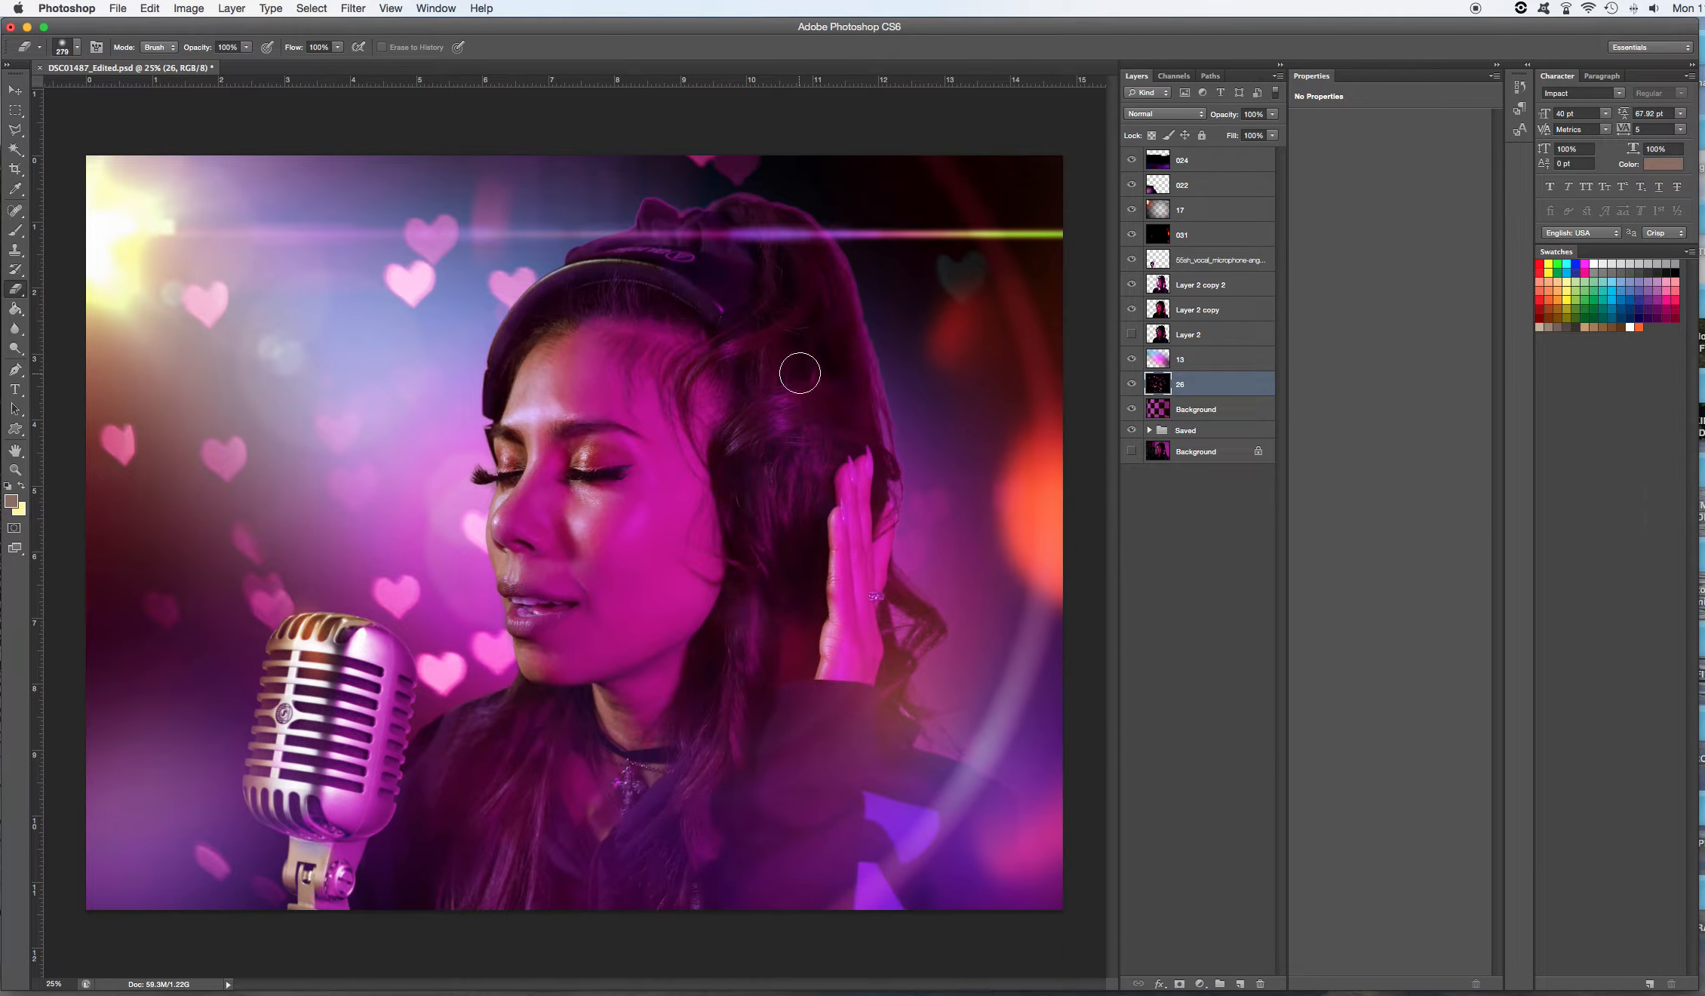
left_click(353, 8)
left_click(359, 23)
Try the Screen blend mode on heart bokeh layer 26, and return it to Normal.
left_click(1165, 114)
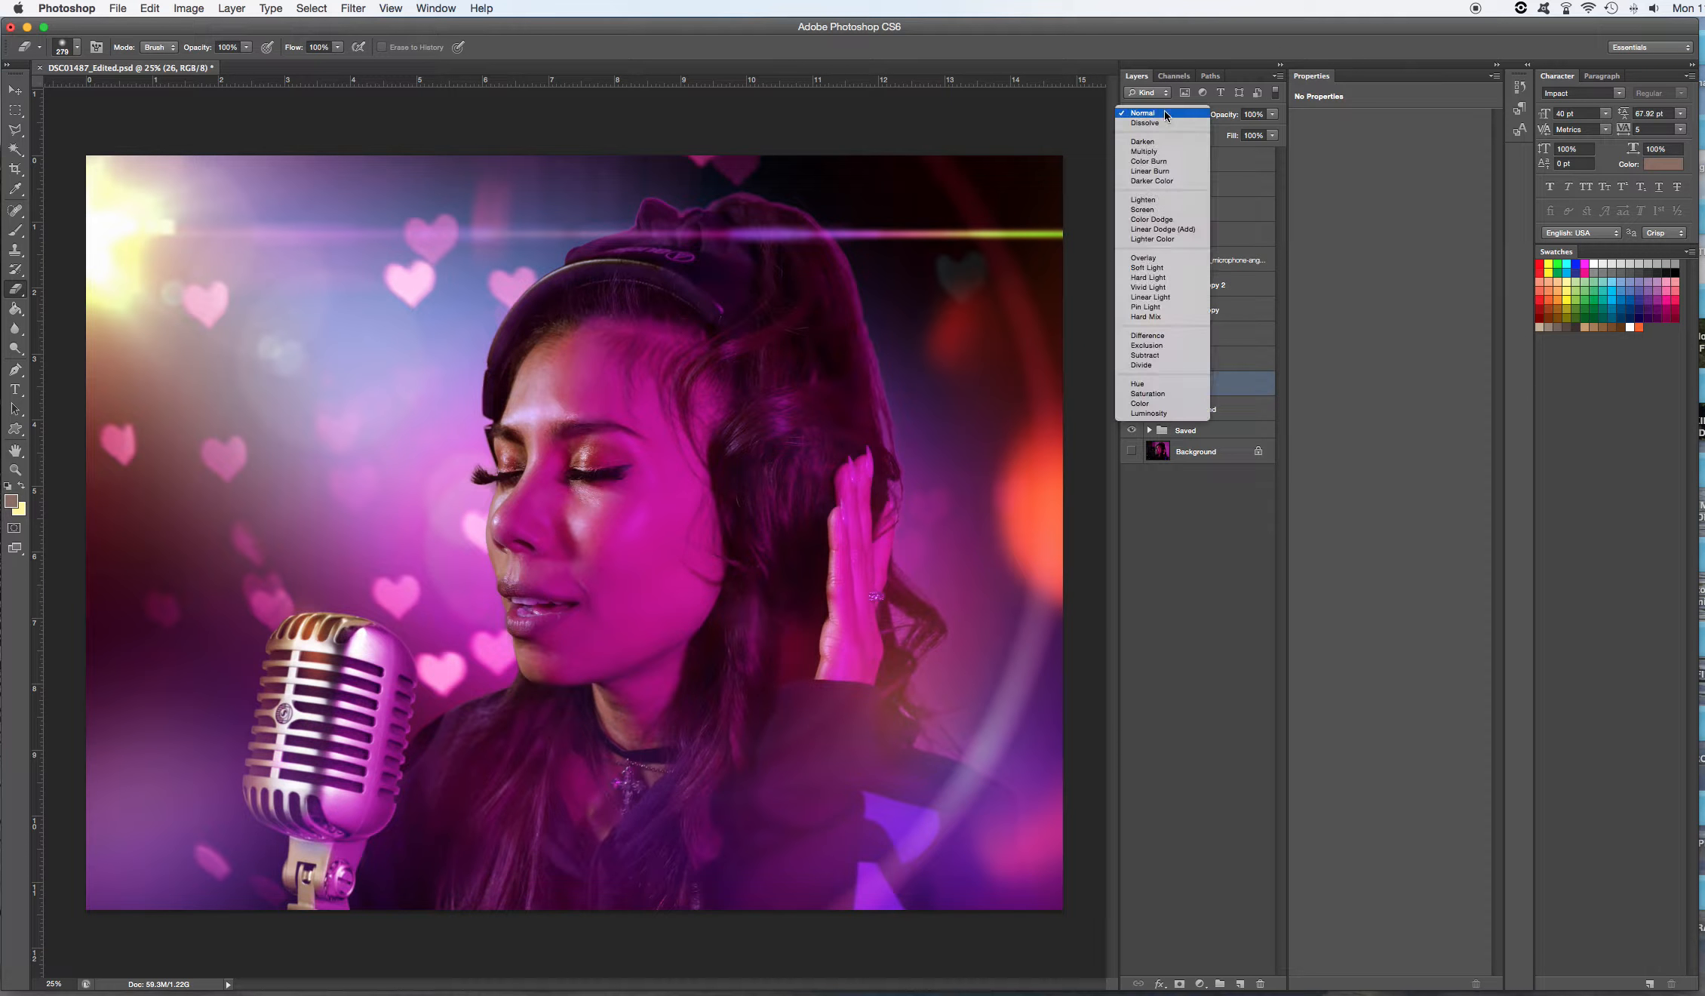
left_click(1168, 210)
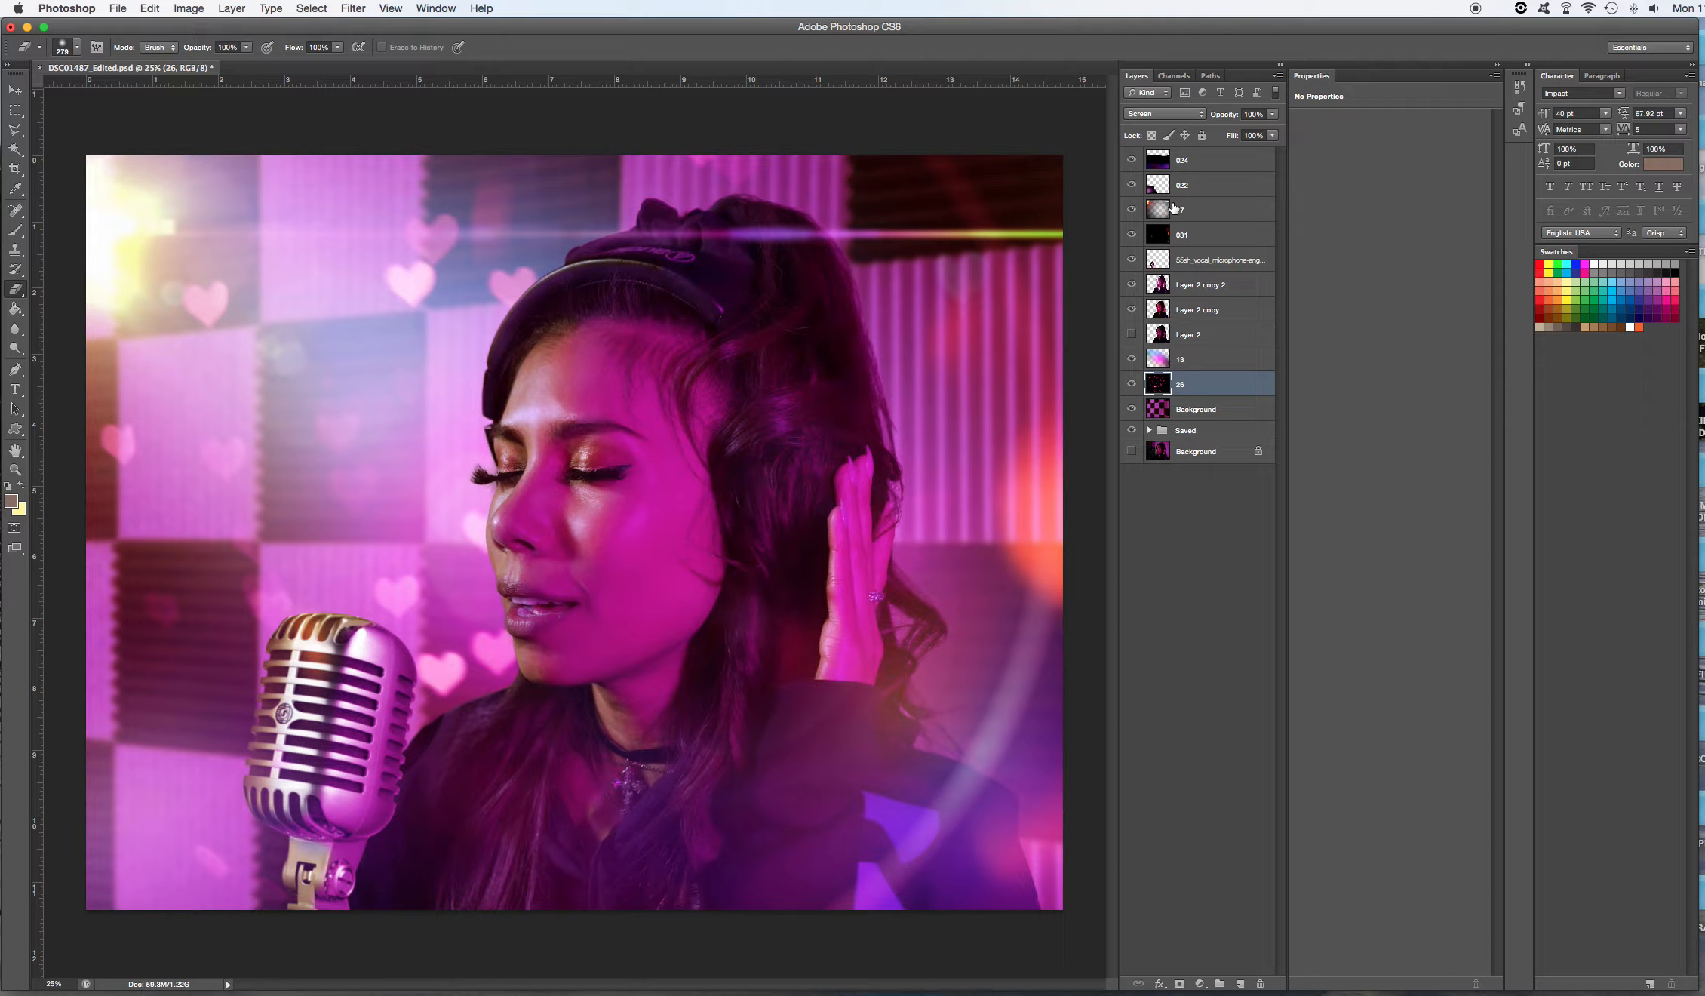
left_click(1171, 115)
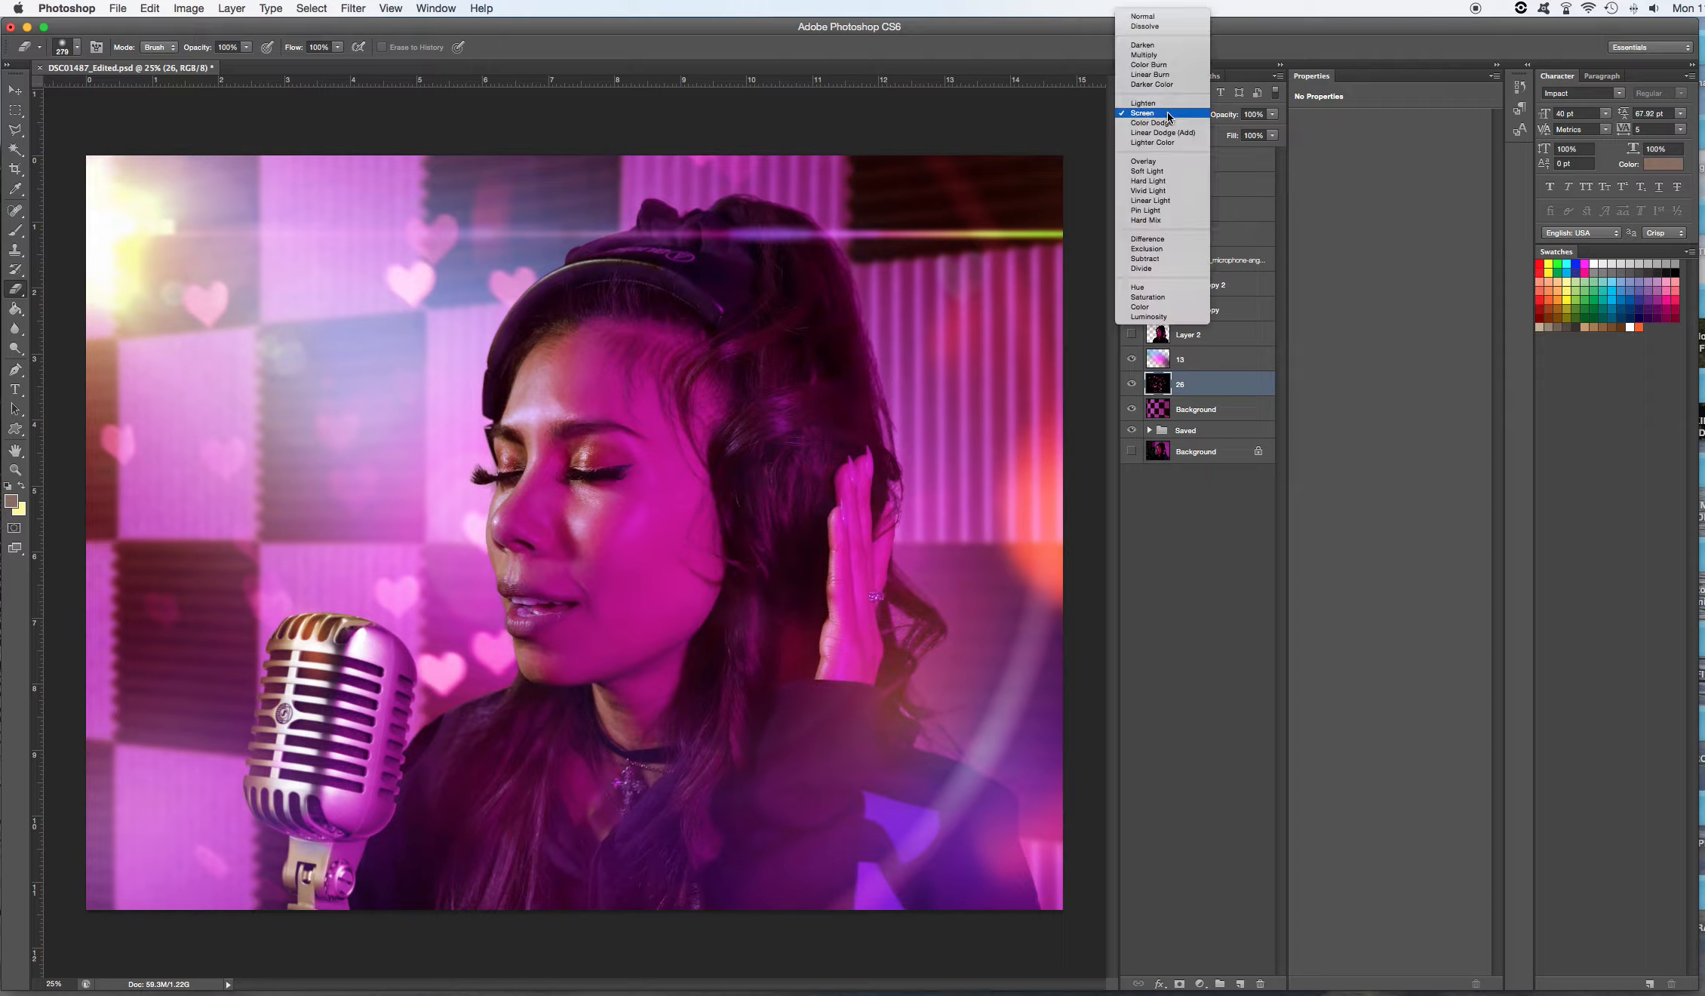
left_click(1169, 17)
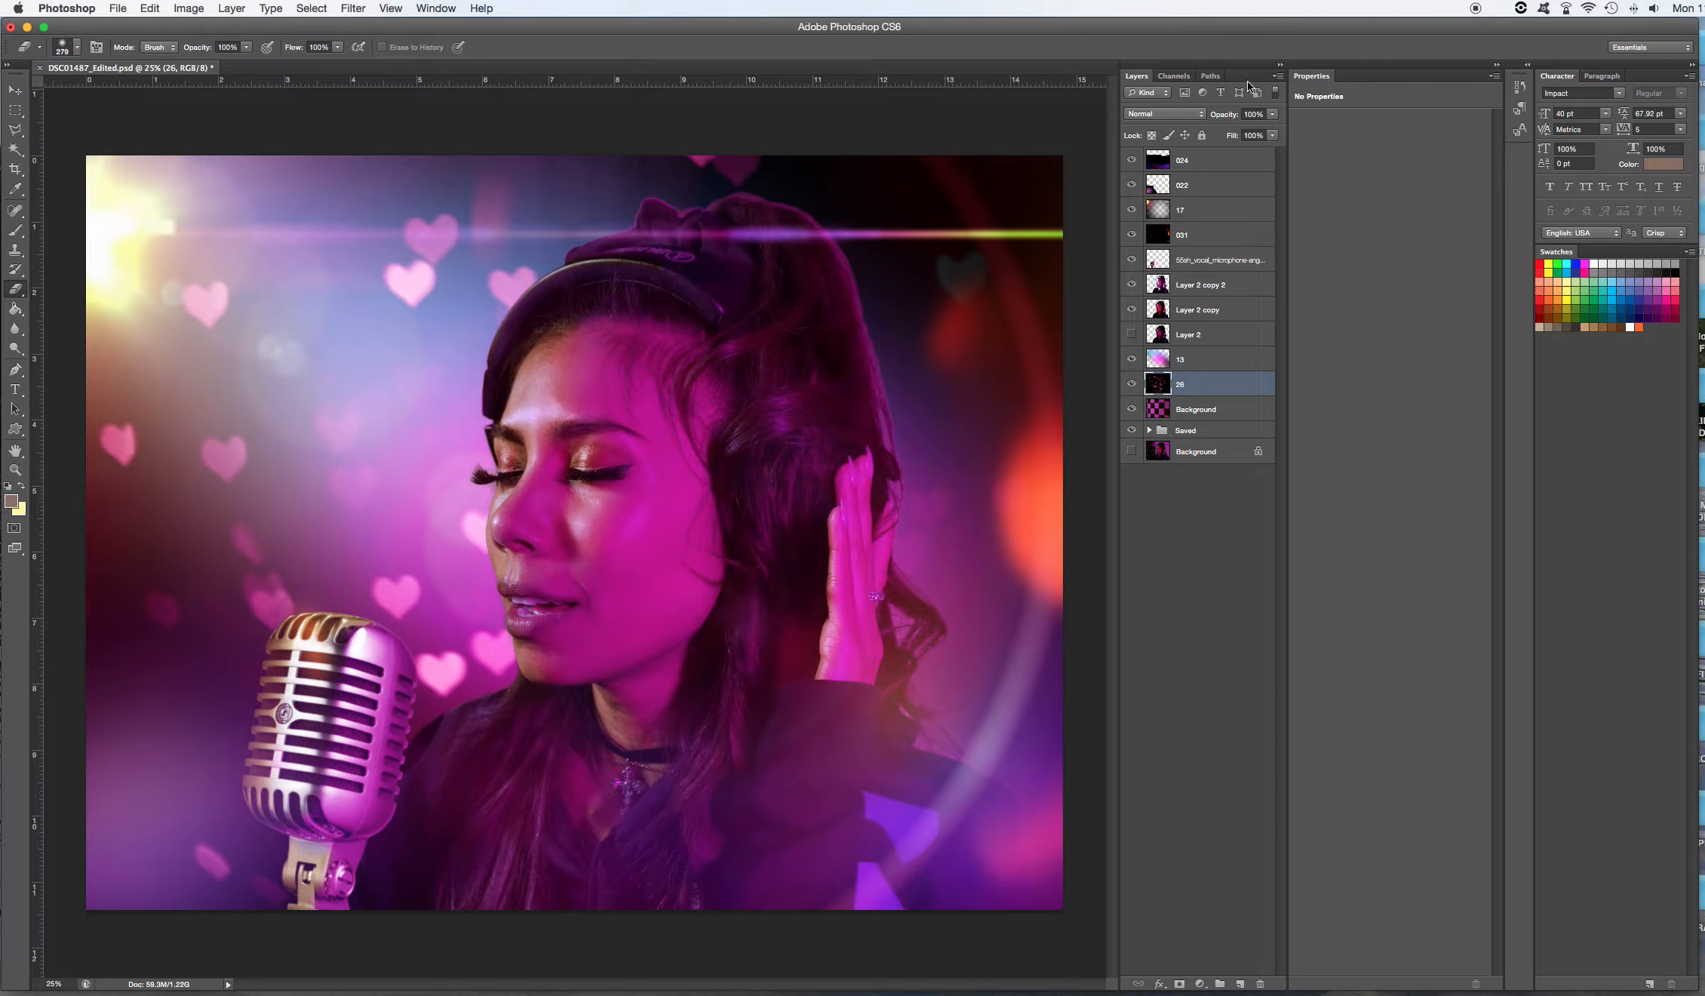
Try the Normal blend mode on light leak layer 13, and restore it to Screen.
left_click(1213, 350)
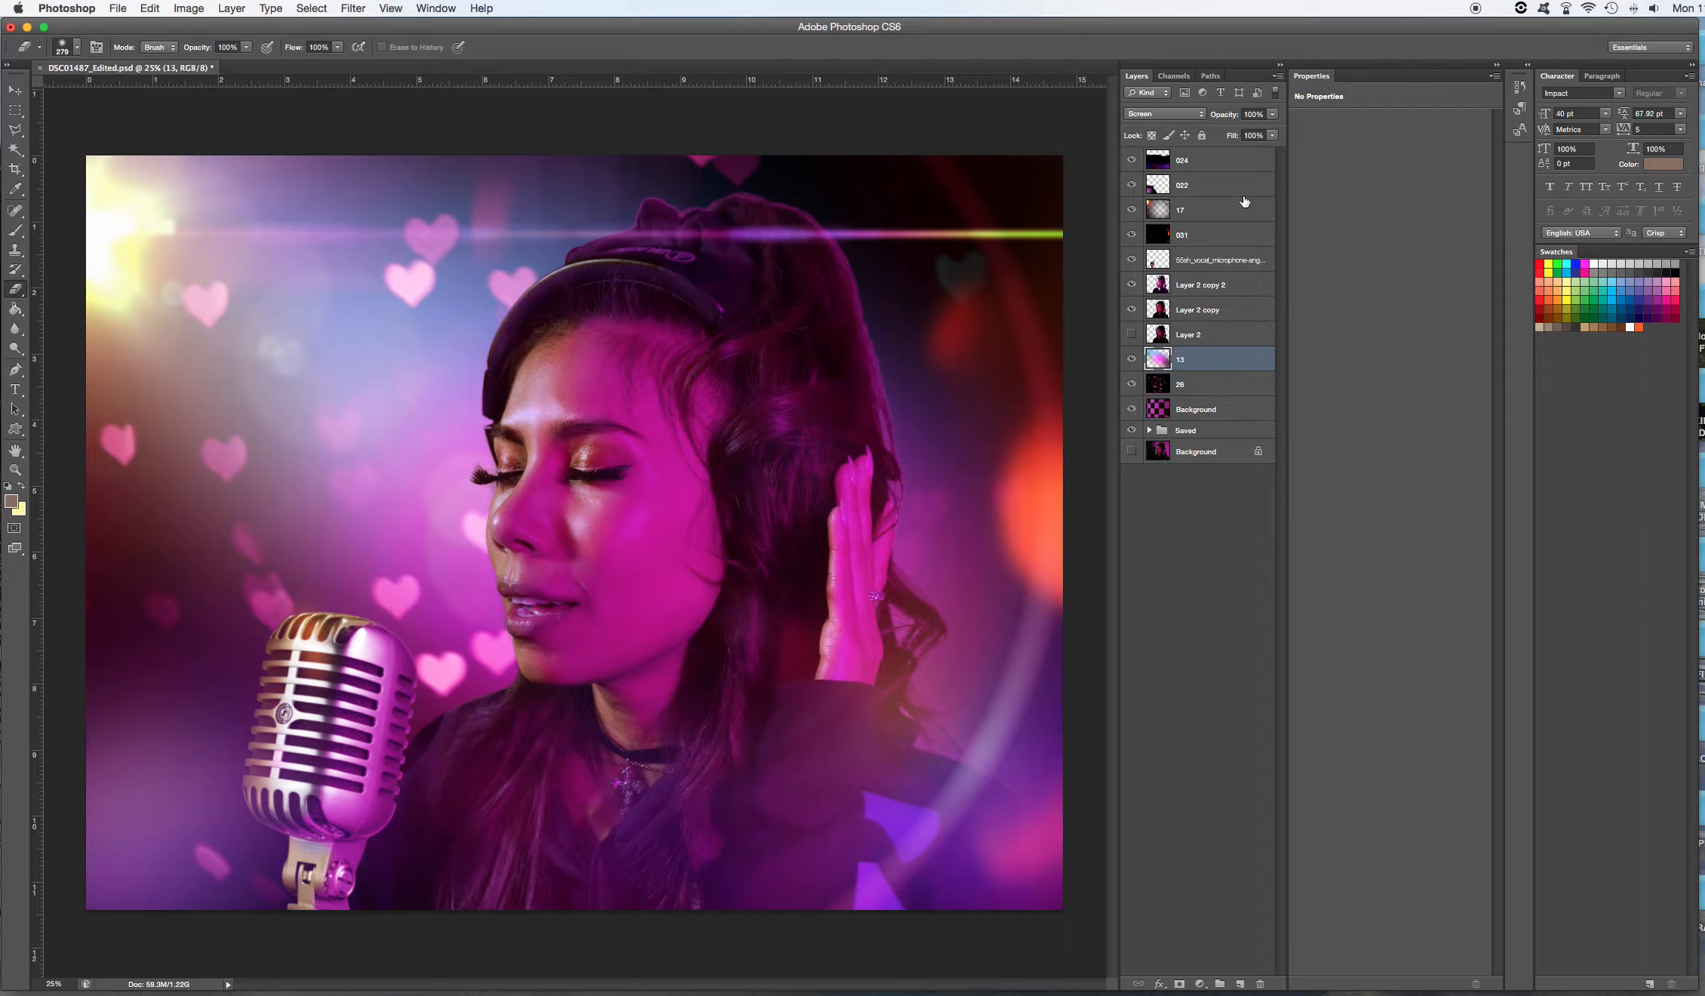
left_click(1179, 115)
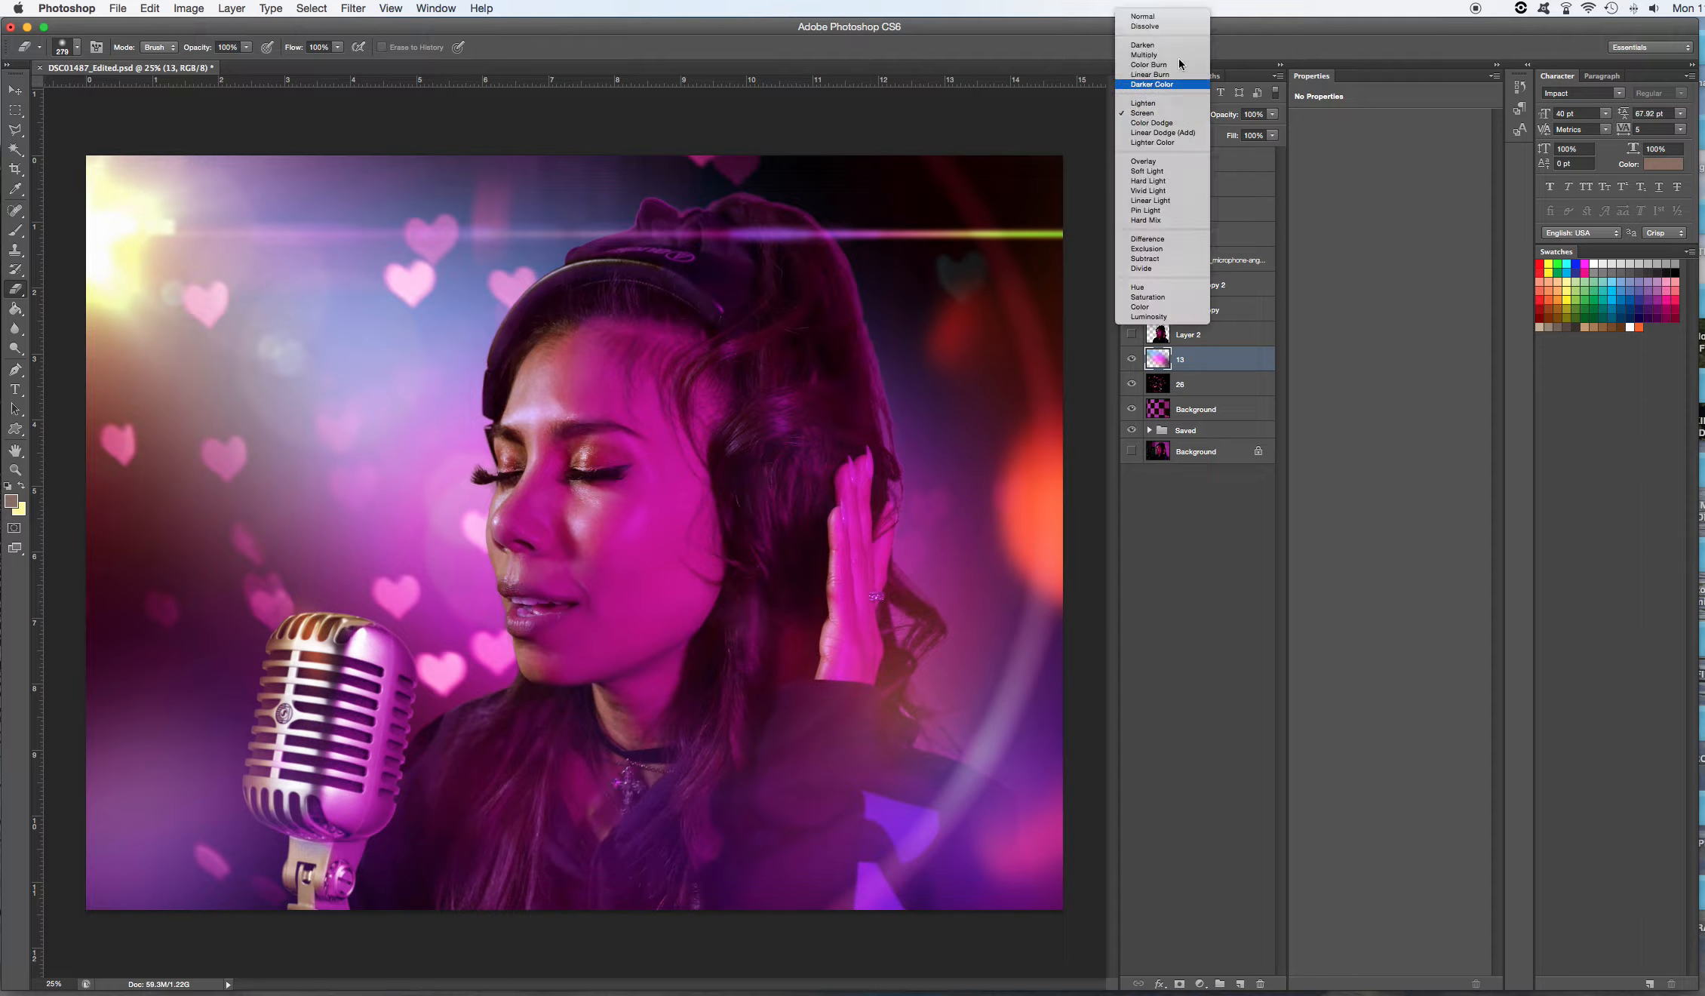
left_click(1168, 18)
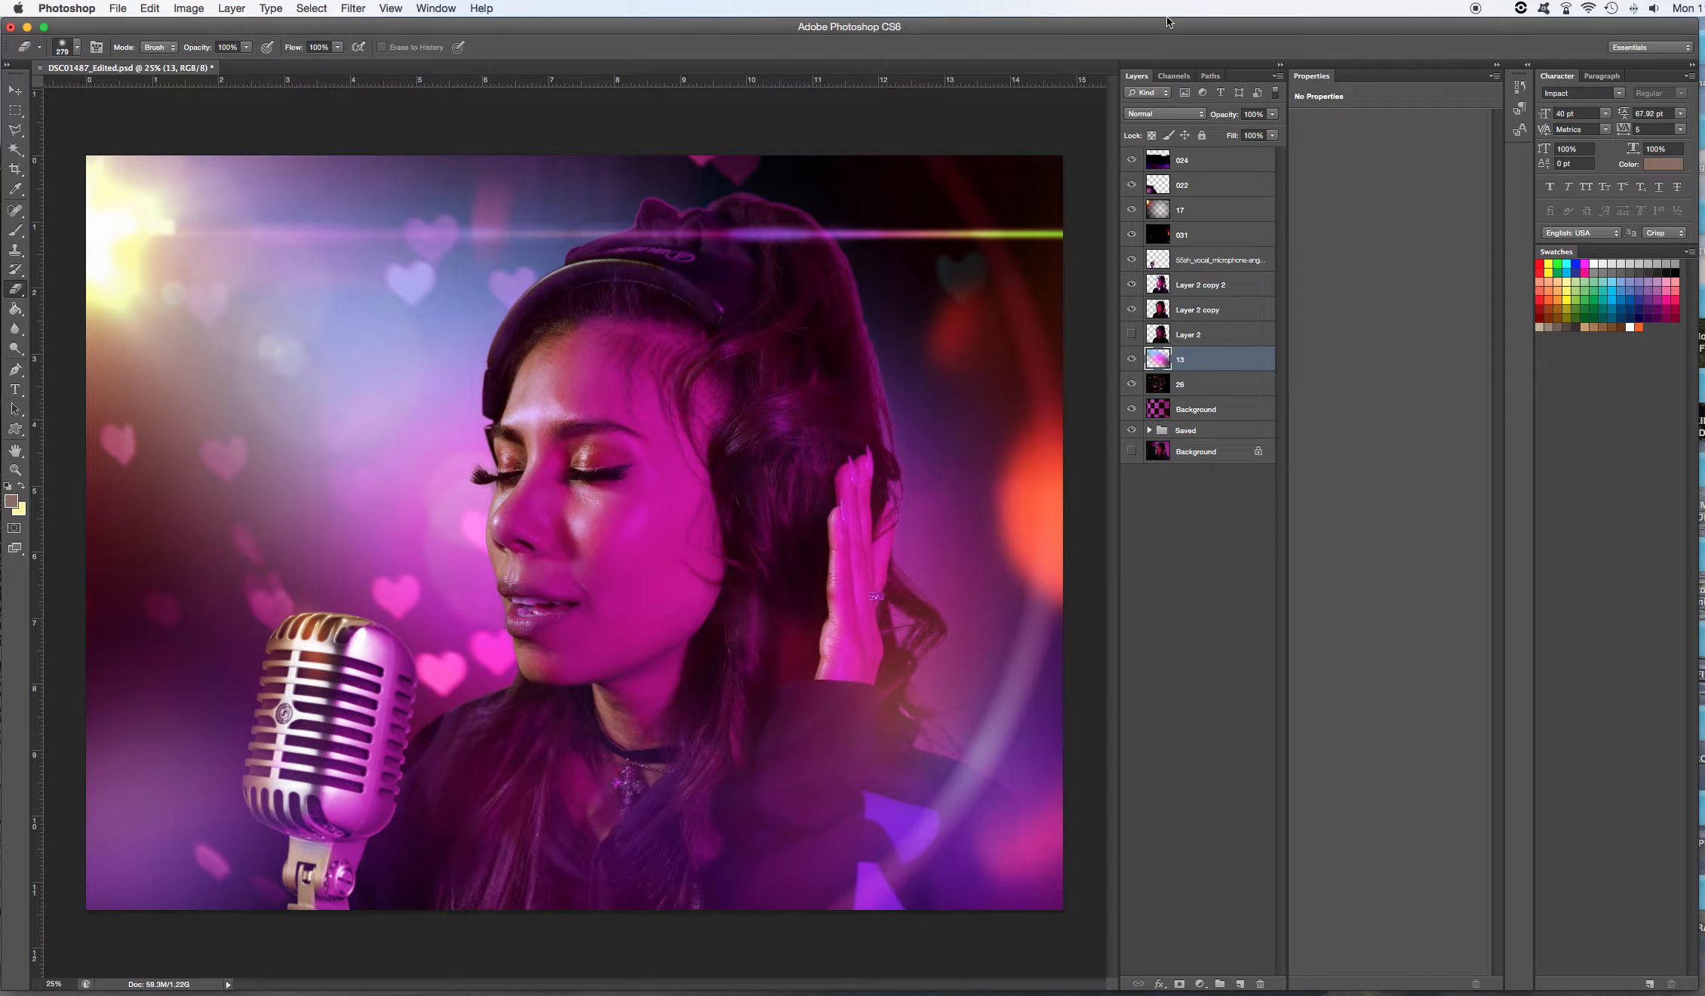
left_click(1180, 114)
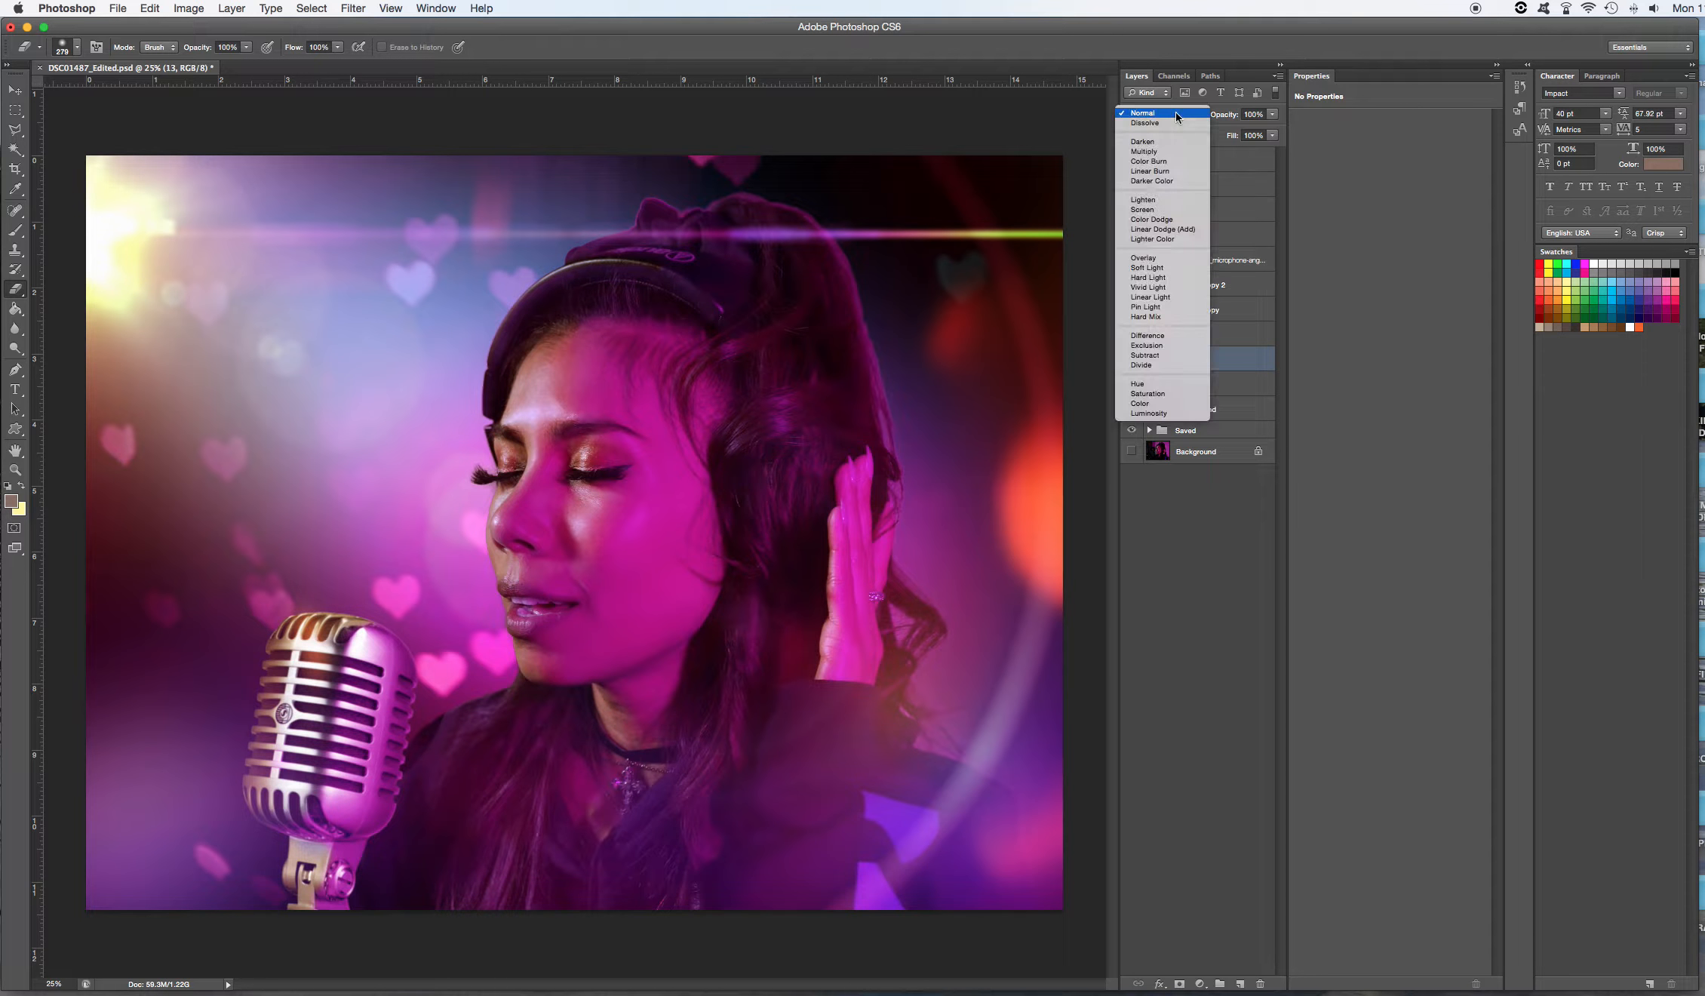
left_click(1172, 210)
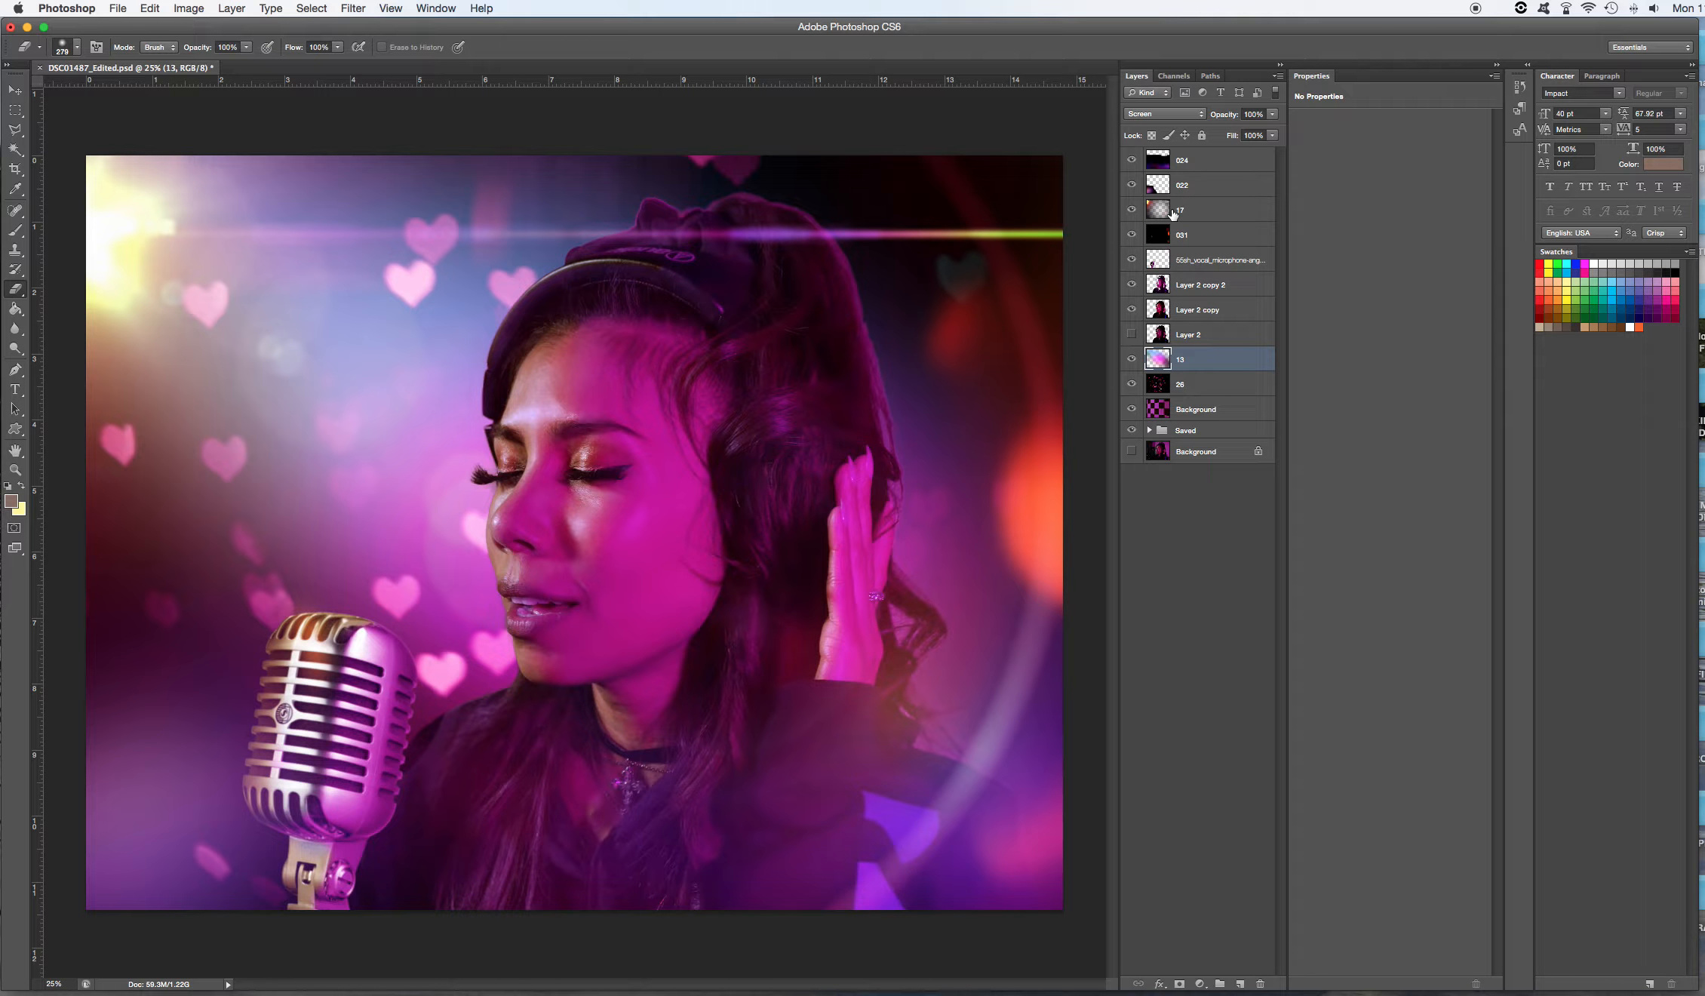
Toggle the visibility of light leak layer 13 to examine its effect over the heart bokeh layer.
left_click(1209, 383)
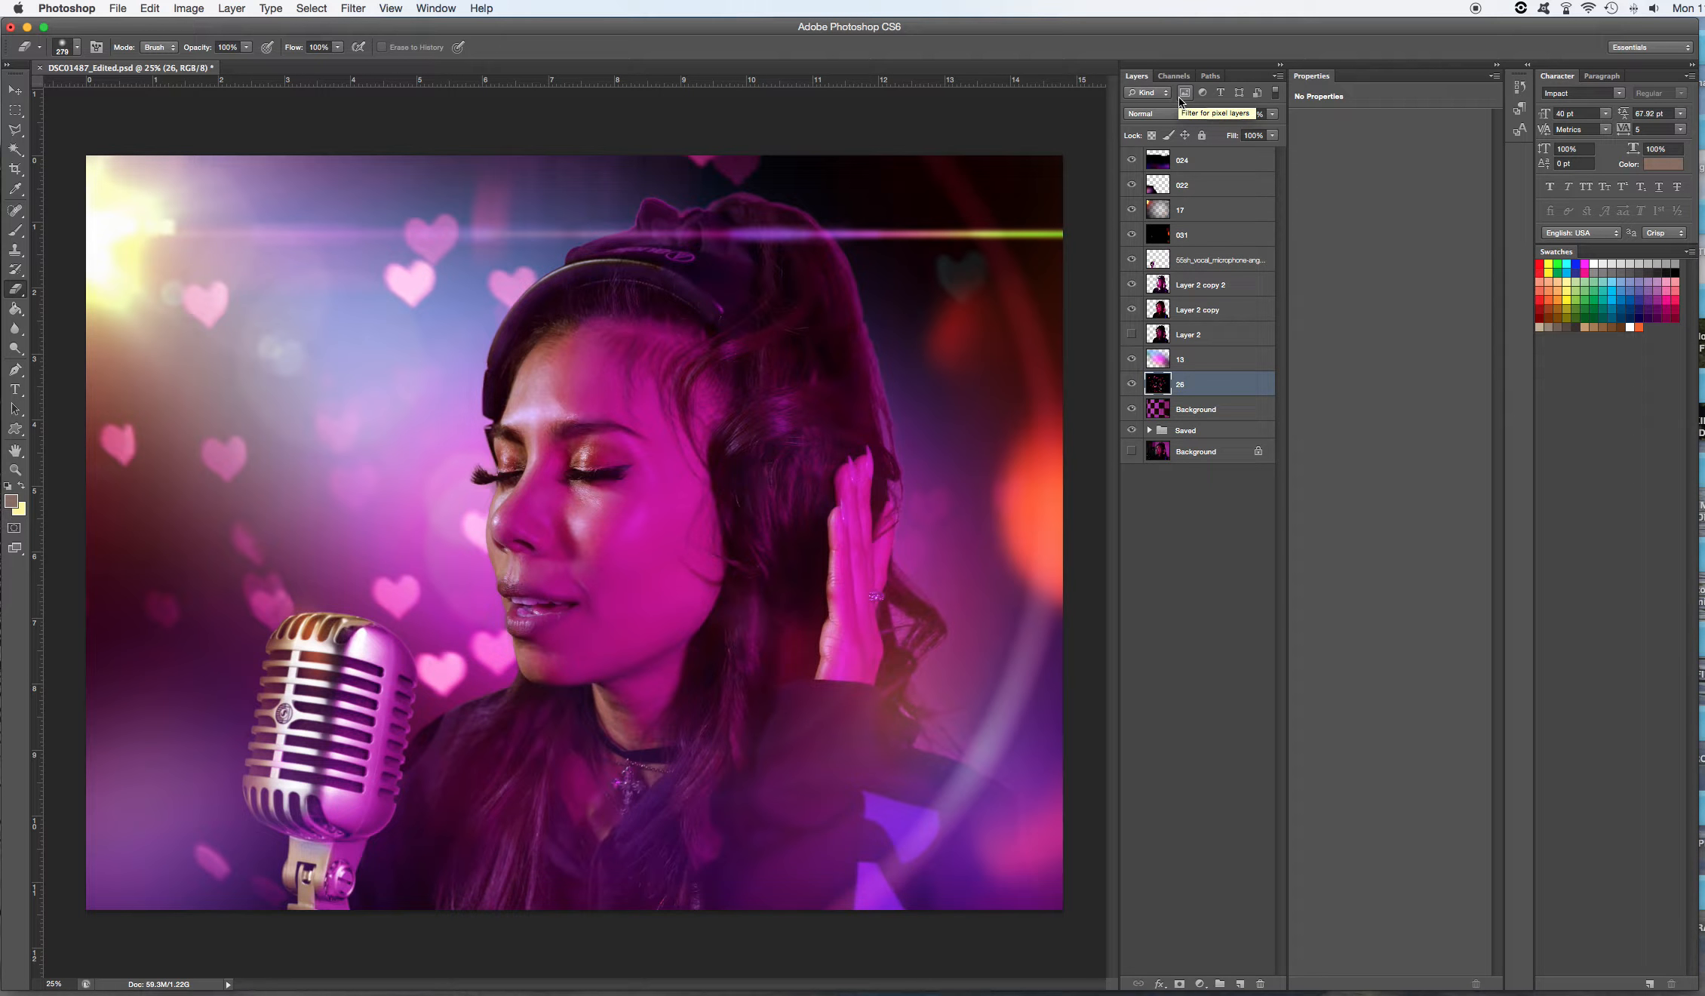
left_click(1192, 363)
left_click(1133, 360)
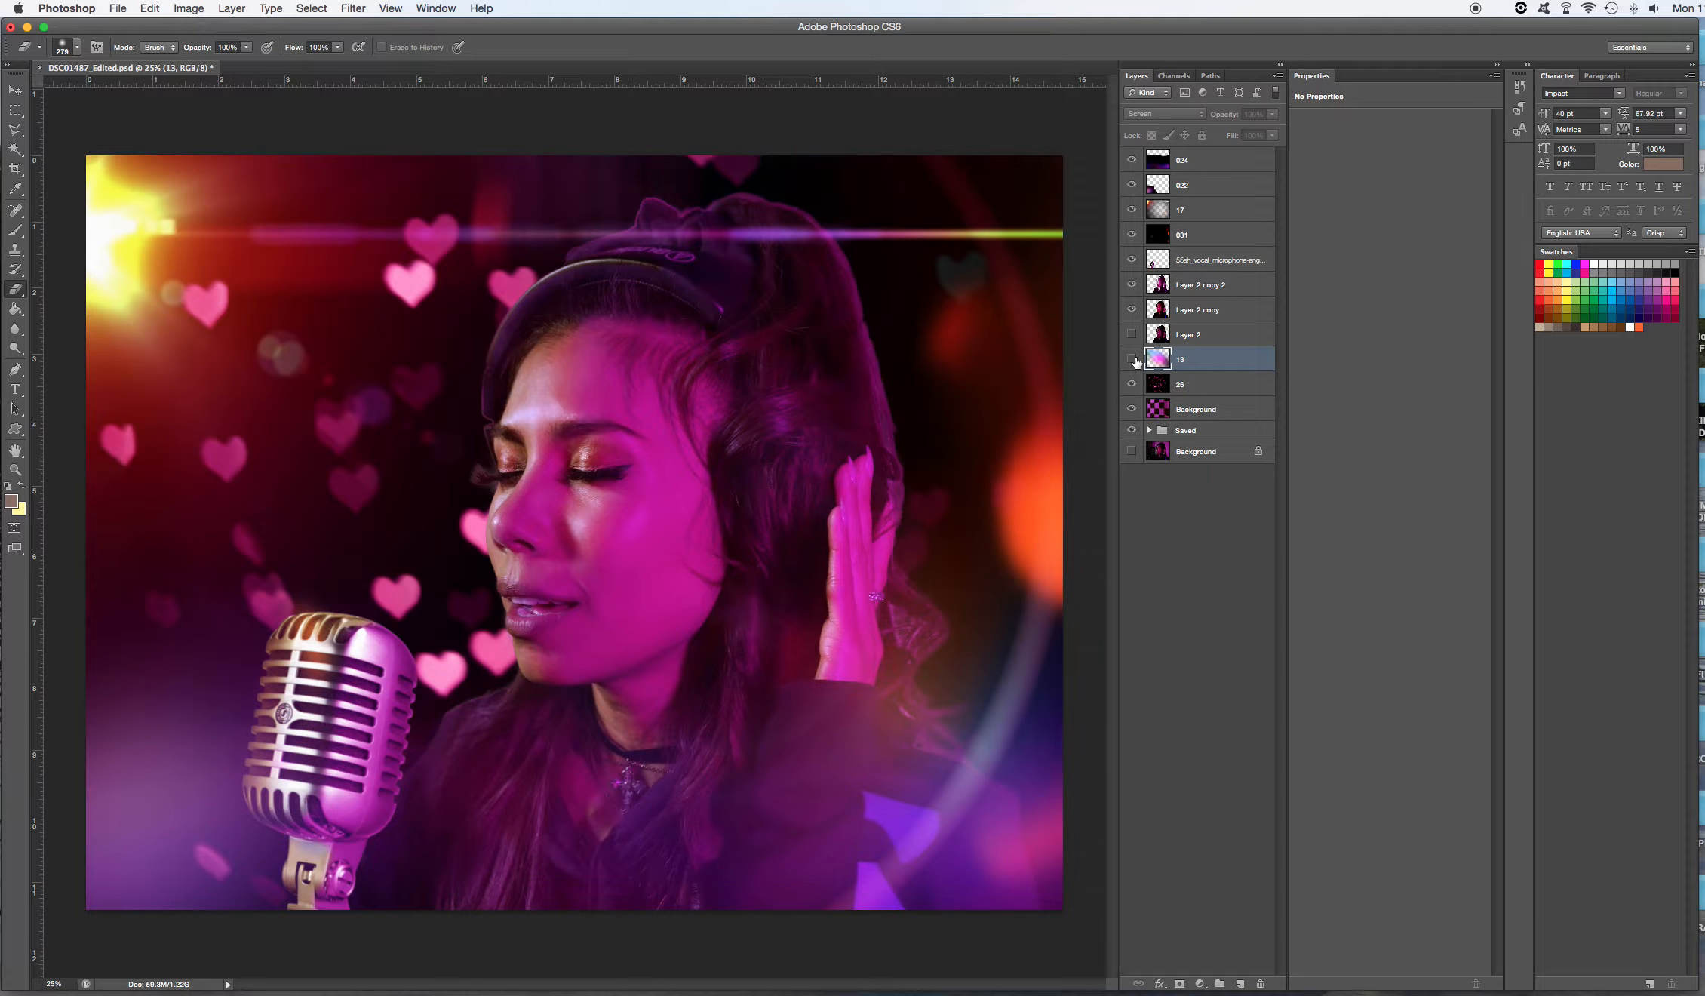
left_click(1133, 360)
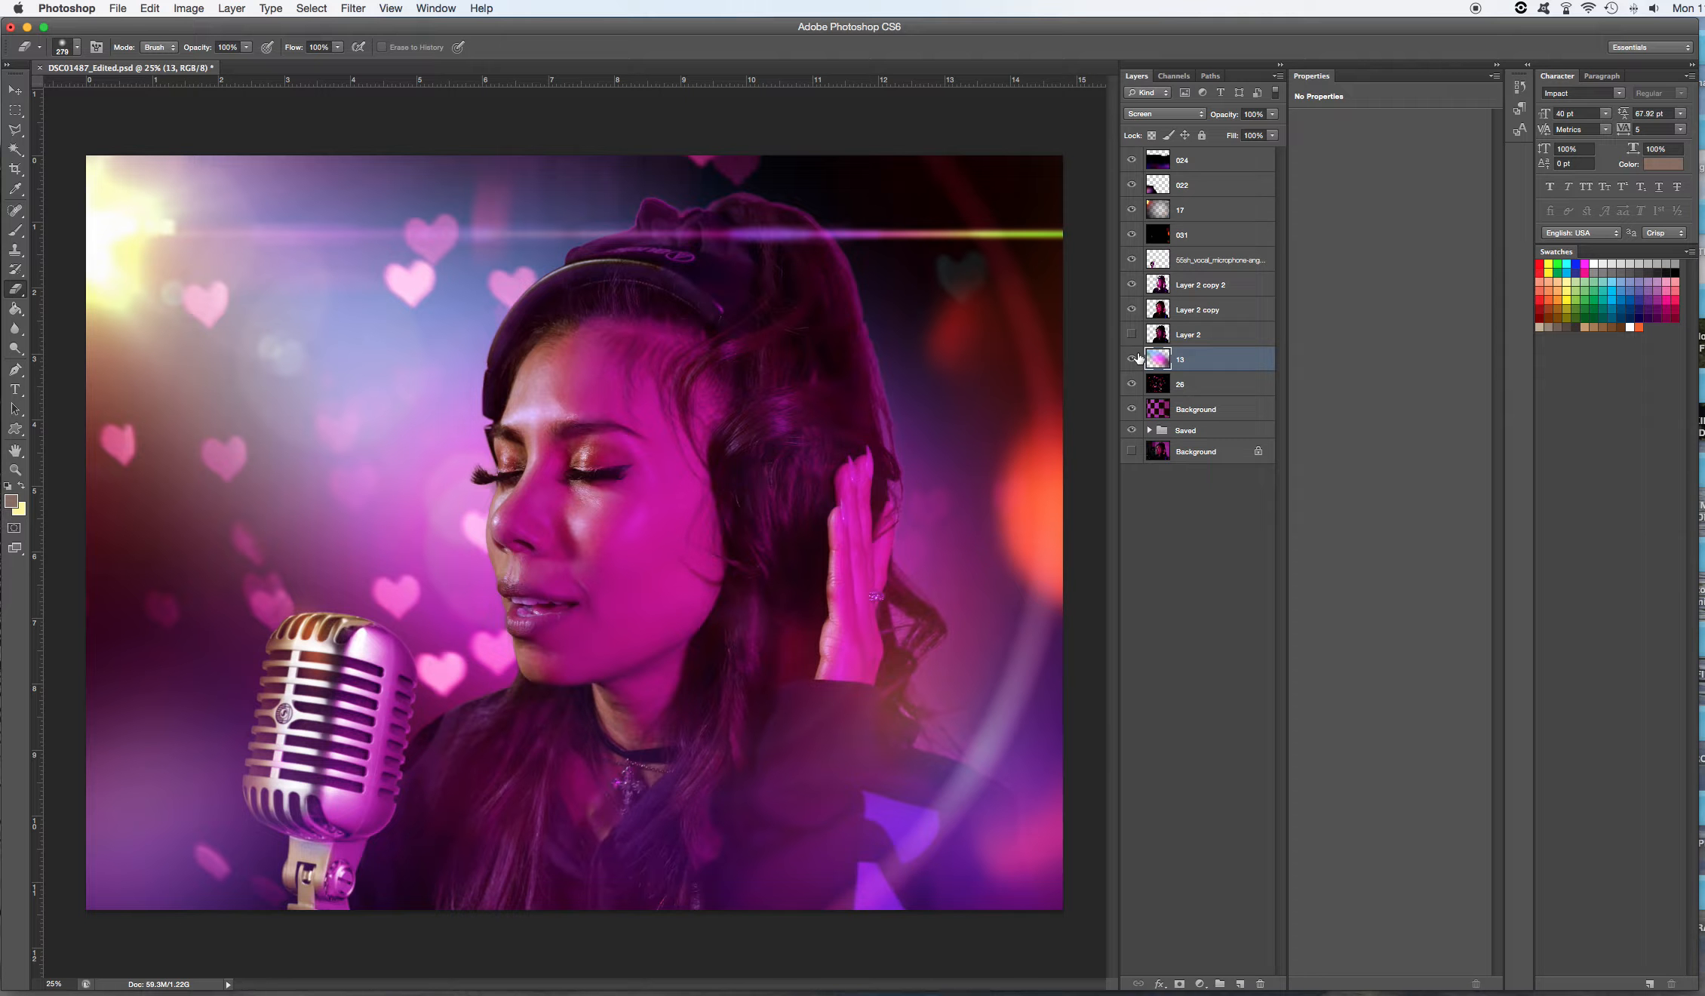
left_click(1132, 361)
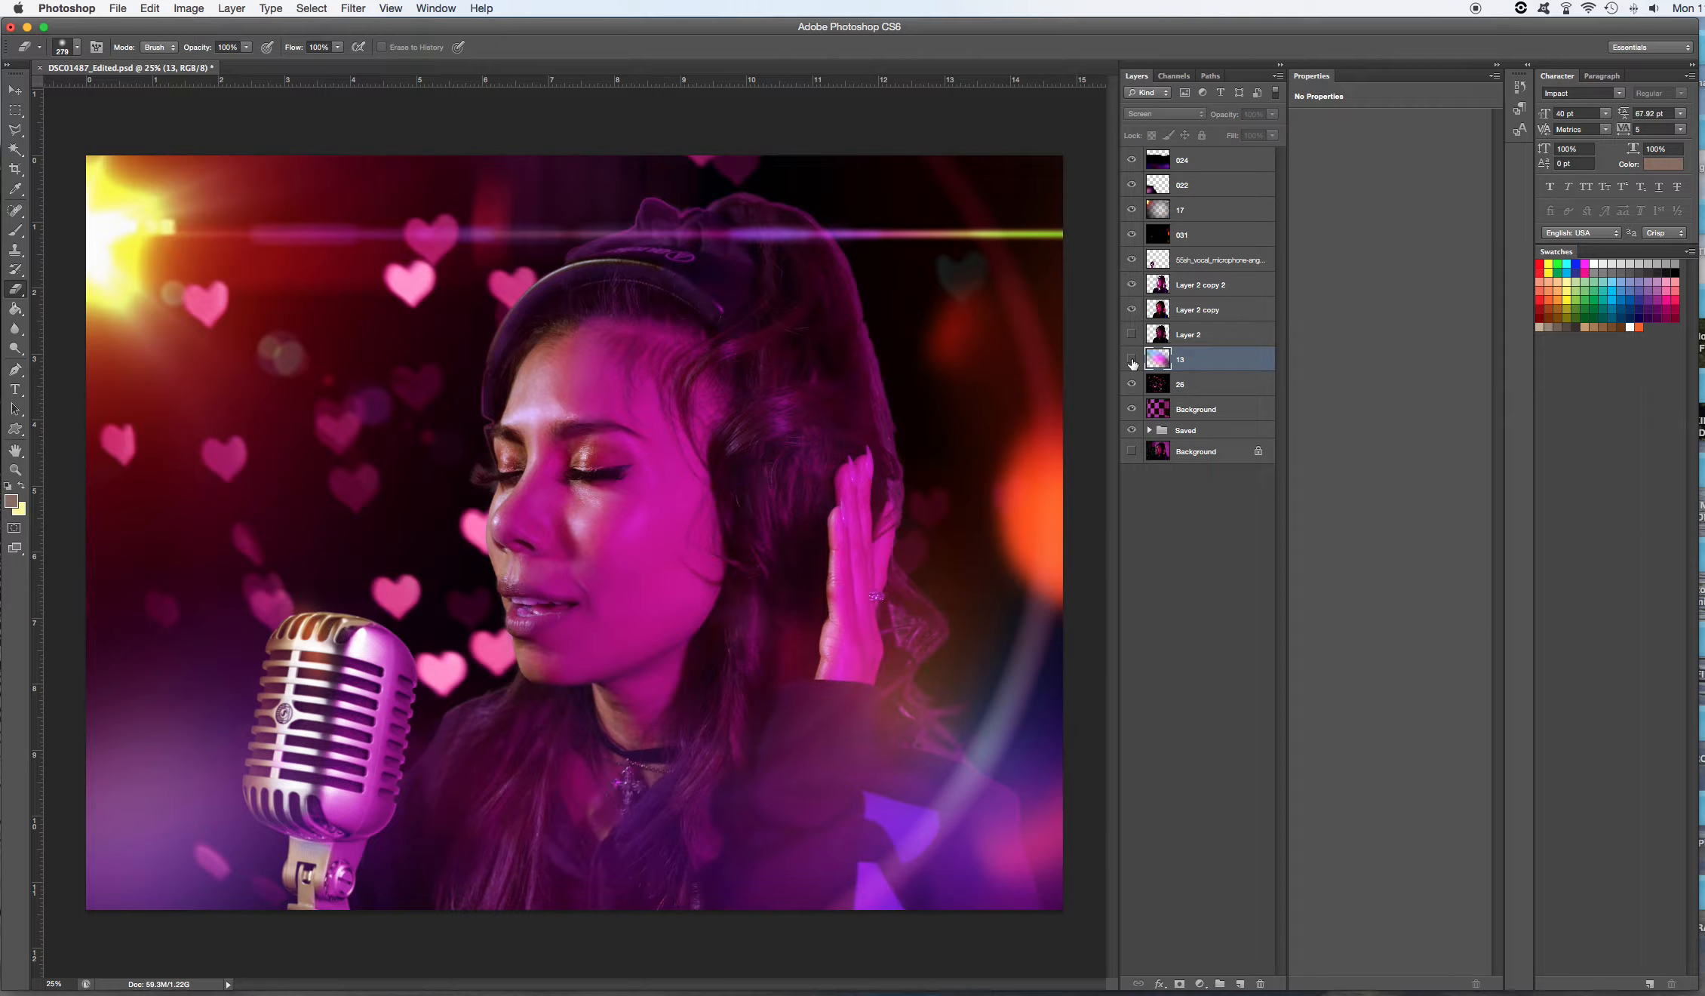
left_click(1132, 361)
left_click(1133, 361)
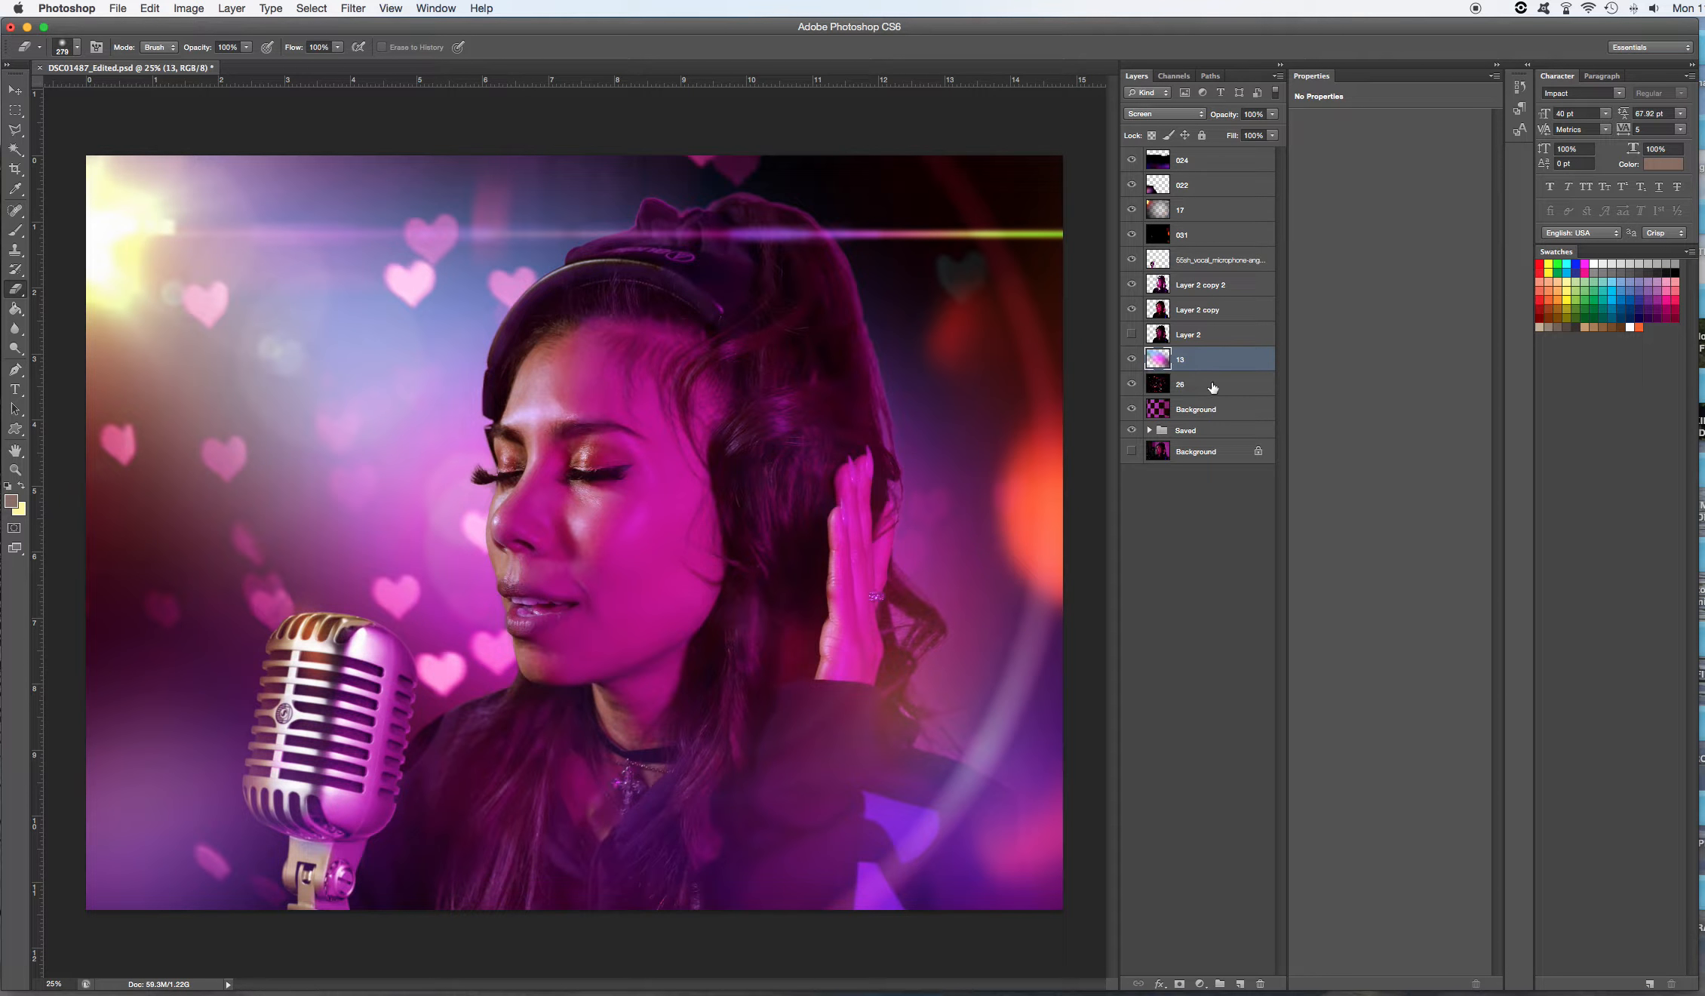
Set heart bokeh layer 26's blend mode to Screen and compare the image with and without the layer.
left_click(1177, 385)
left_click(1167, 115)
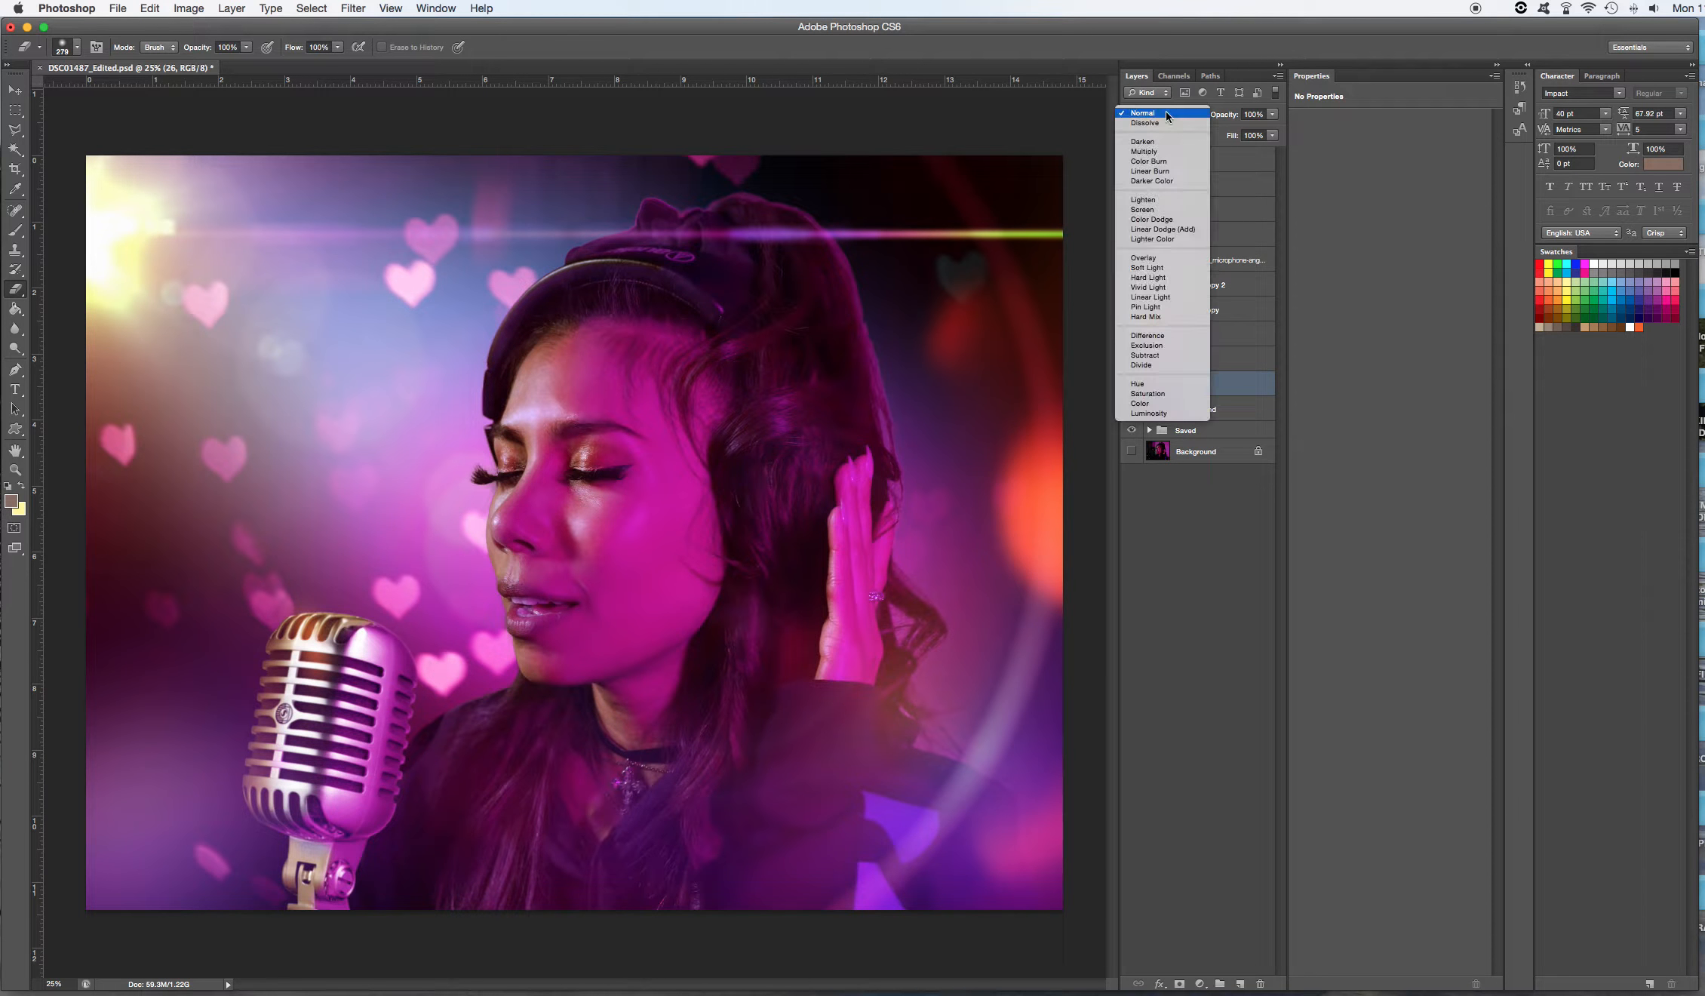
left_click(1168, 209)
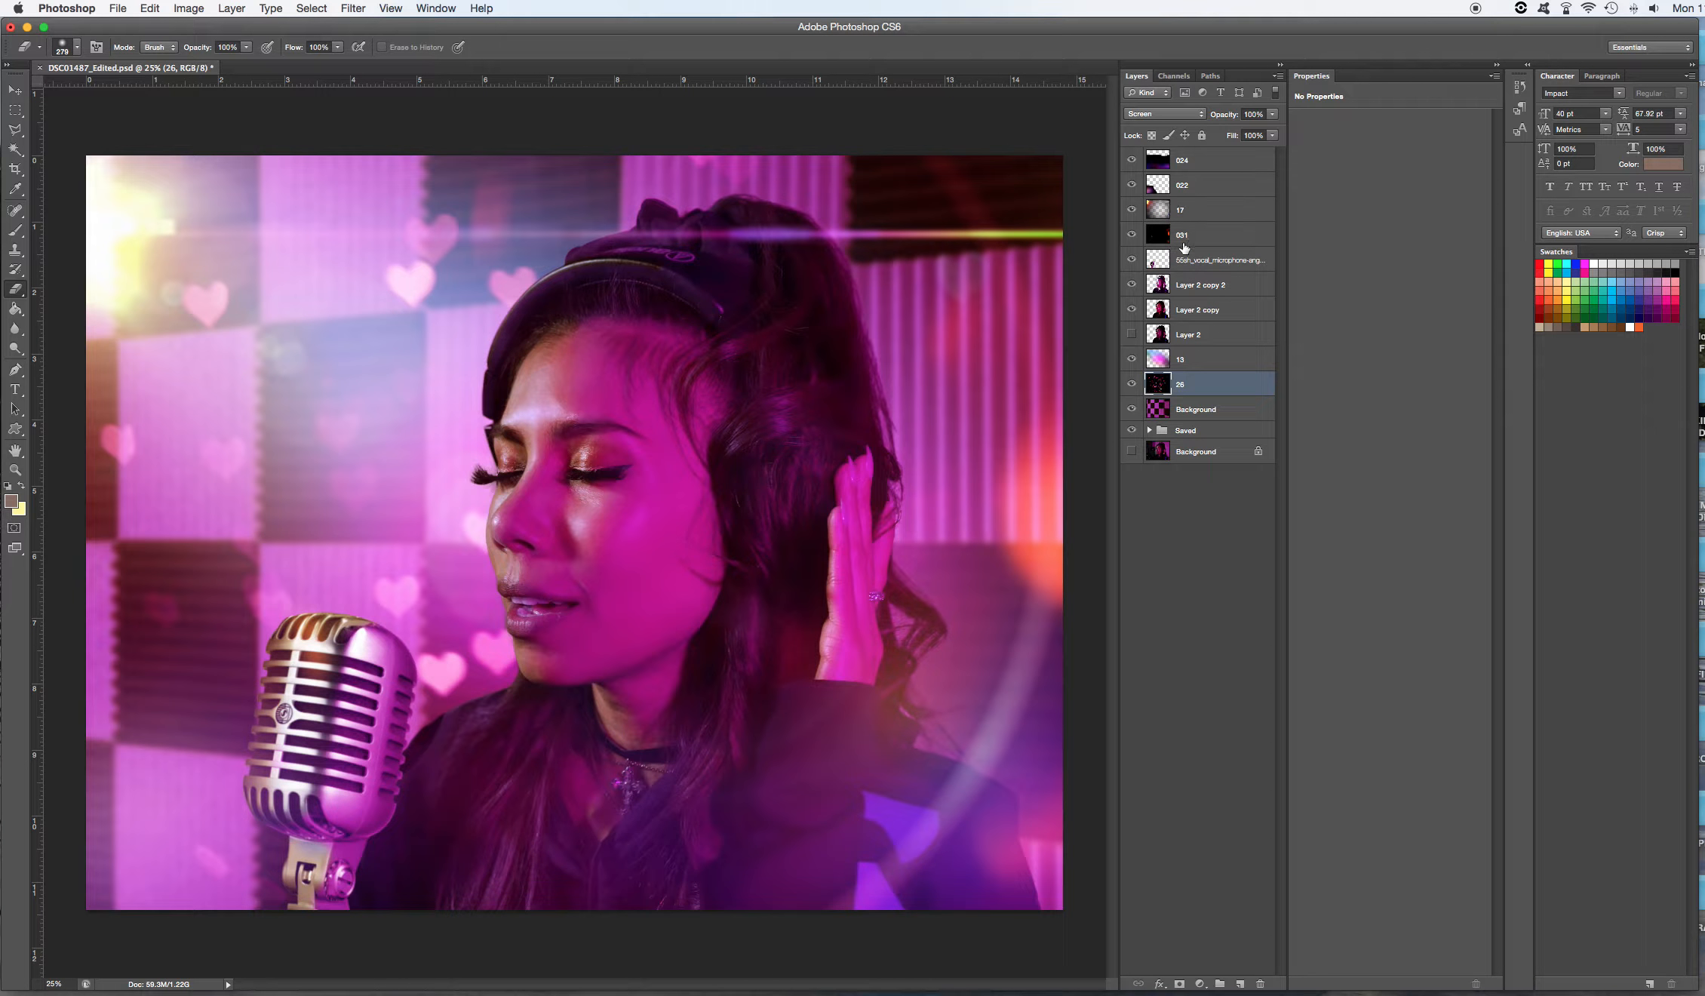
left_click(1133, 385)
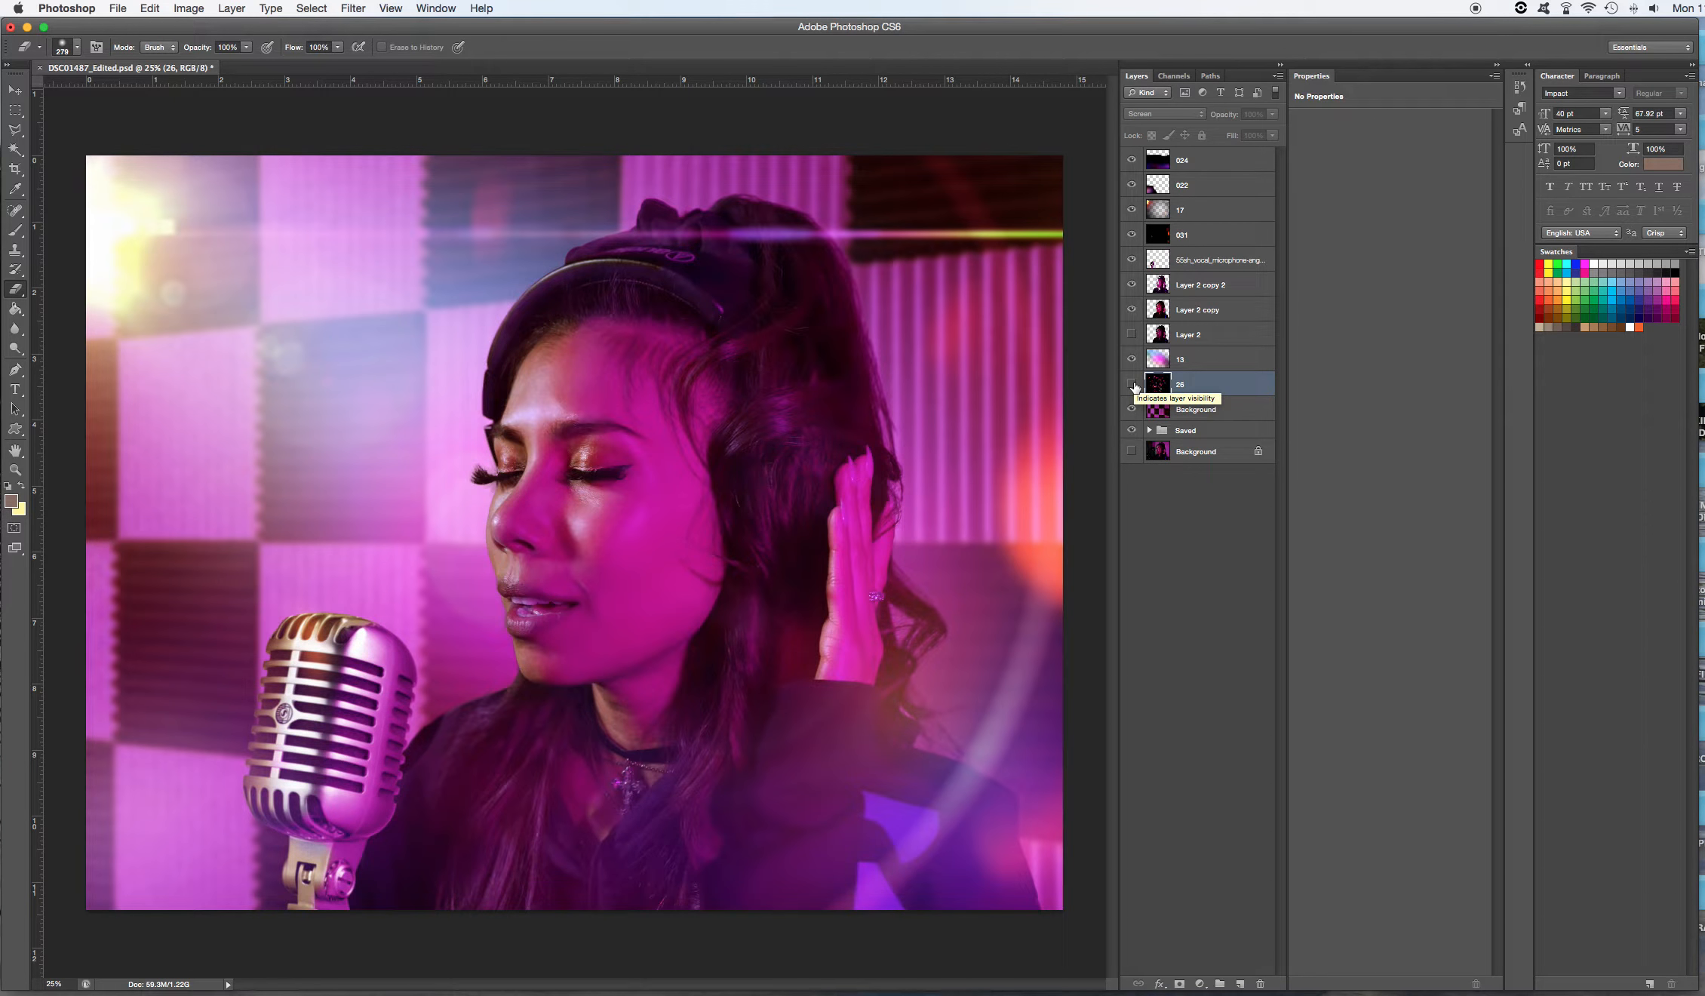
left_click(1133, 384)
left_click(1132, 385)
left_click(1133, 385)
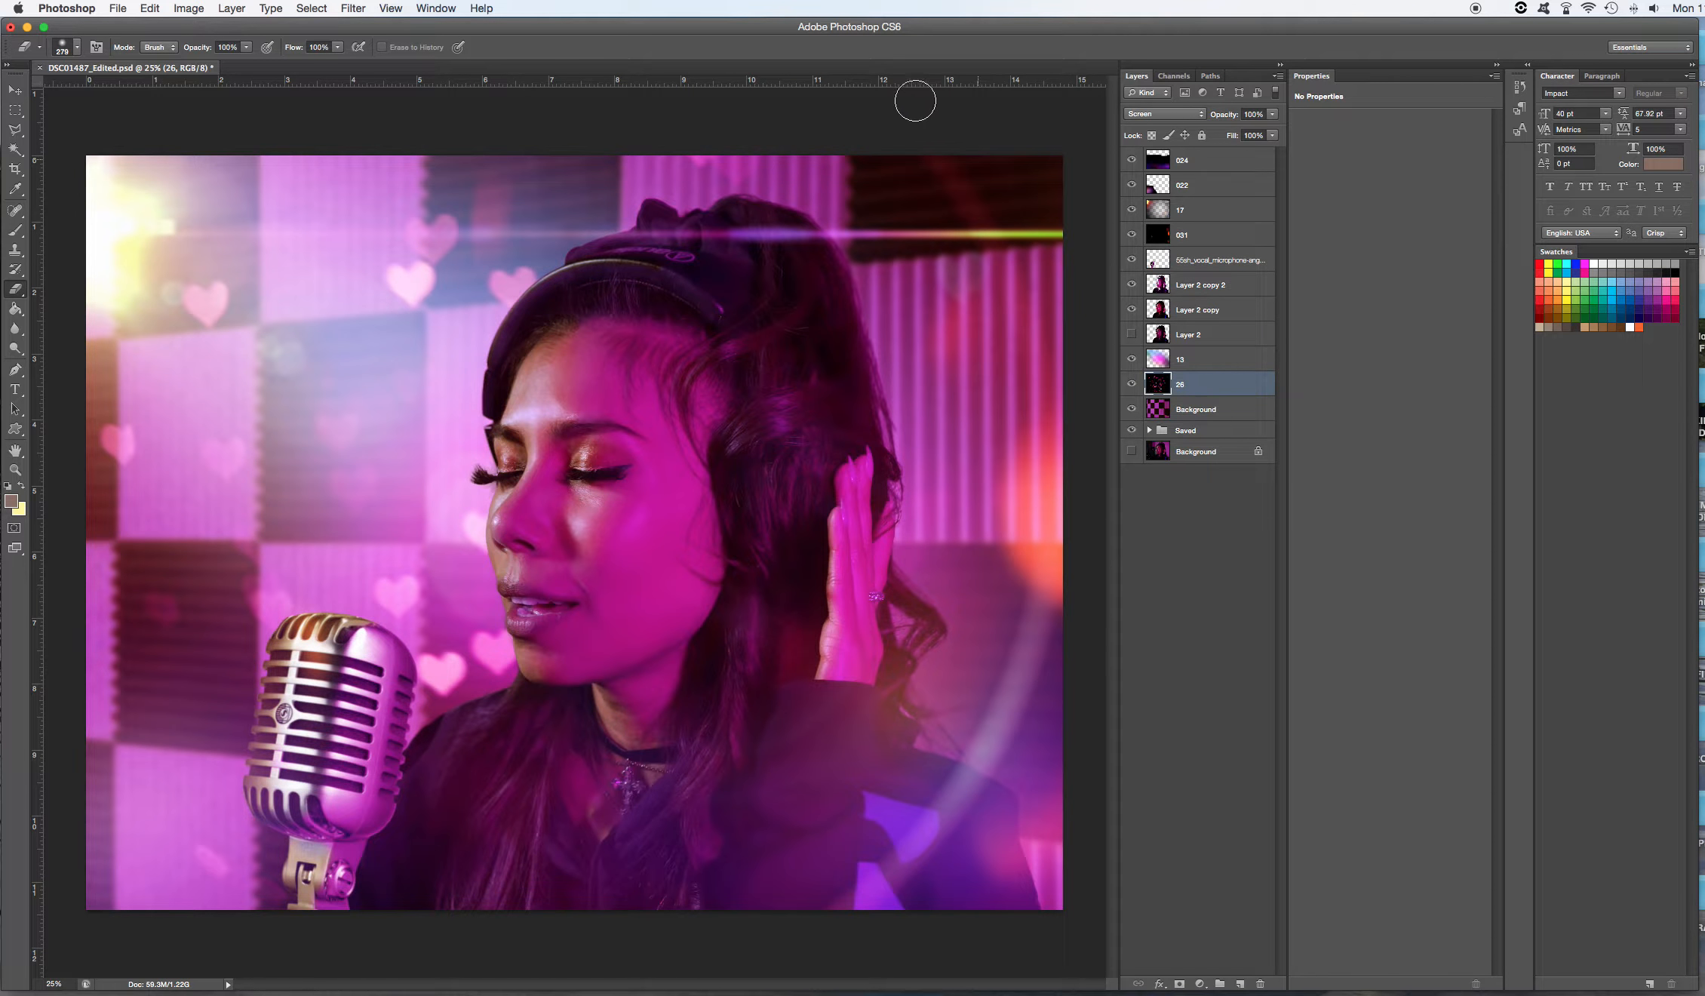
Apply a light Gaussian Blur to heart bokeh layer 26, keeping the heart shapes recognisable.
left_click(351, 7)
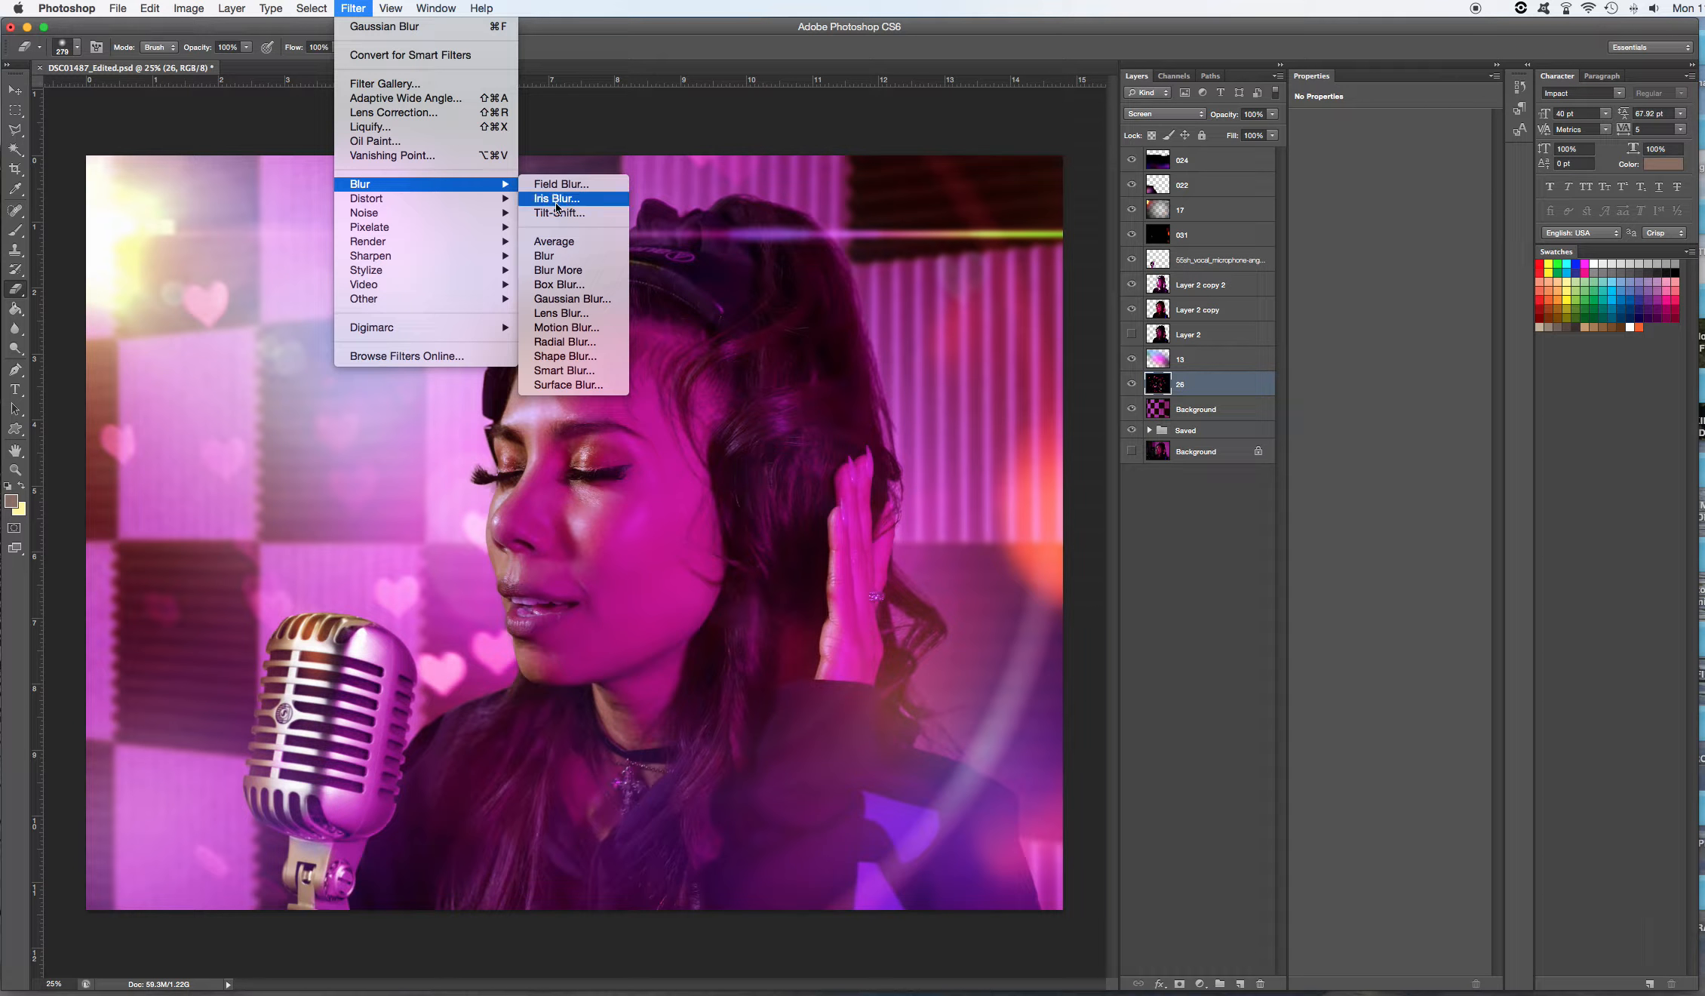
left_click(567, 313)
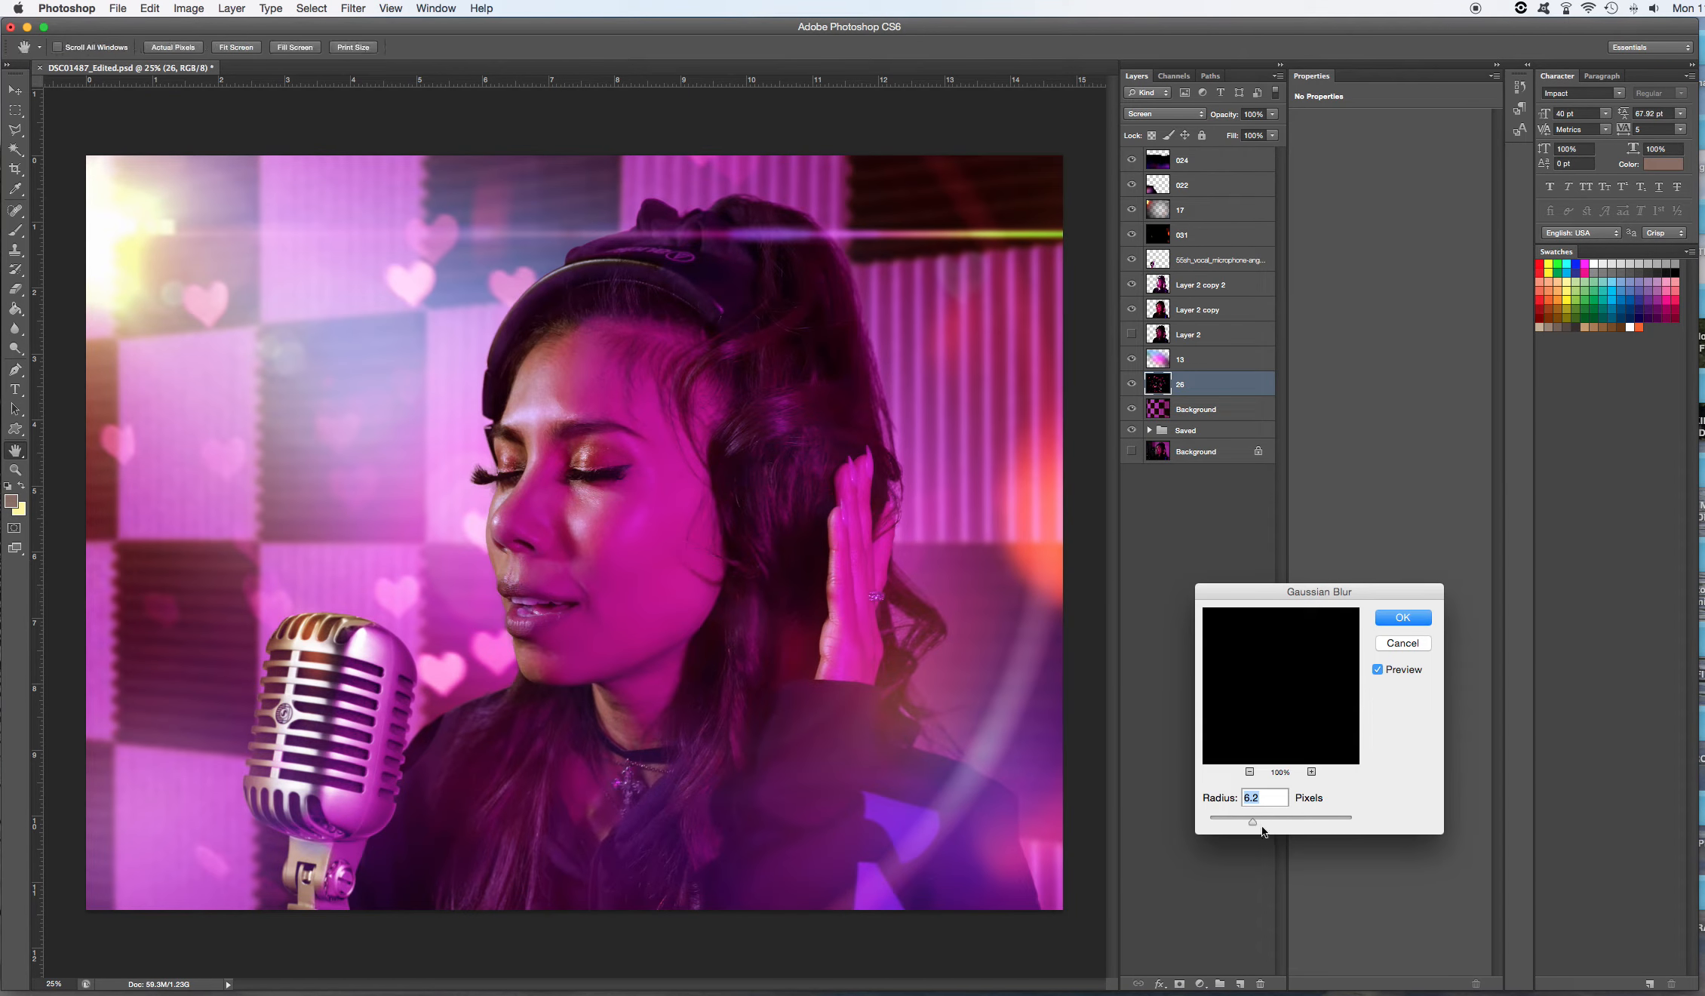
left_click_drag(1268, 823, 1275, 823)
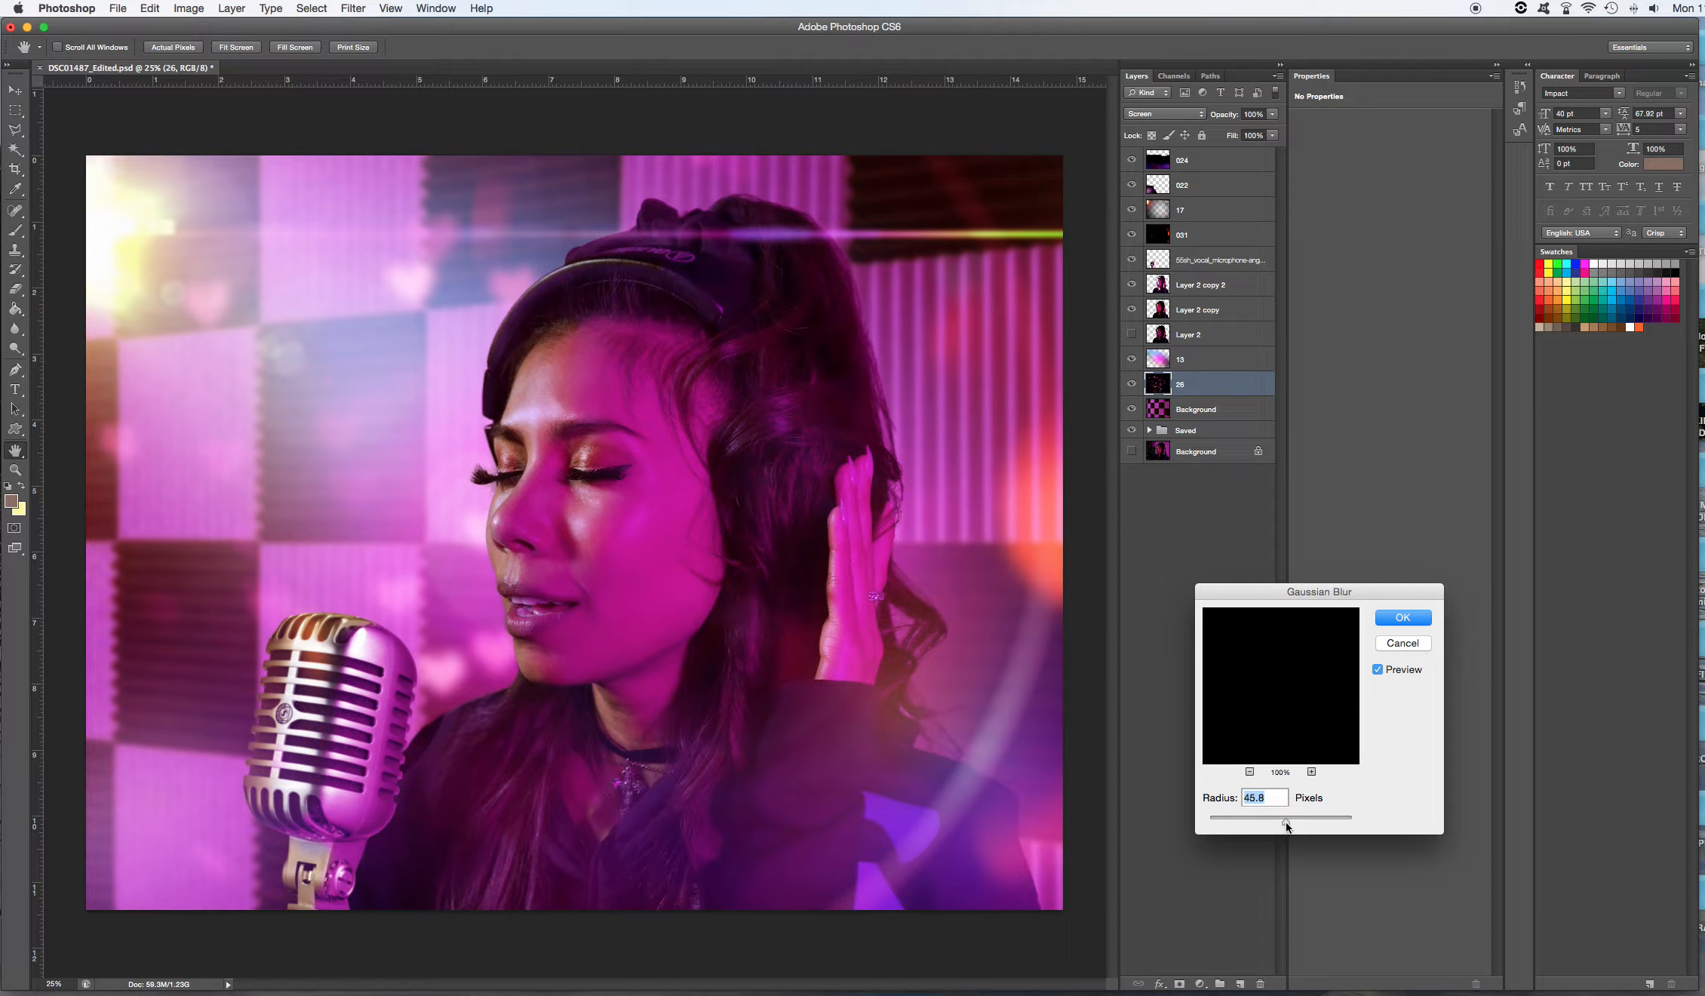
left_click_drag(1280, 824, 1273, 824)
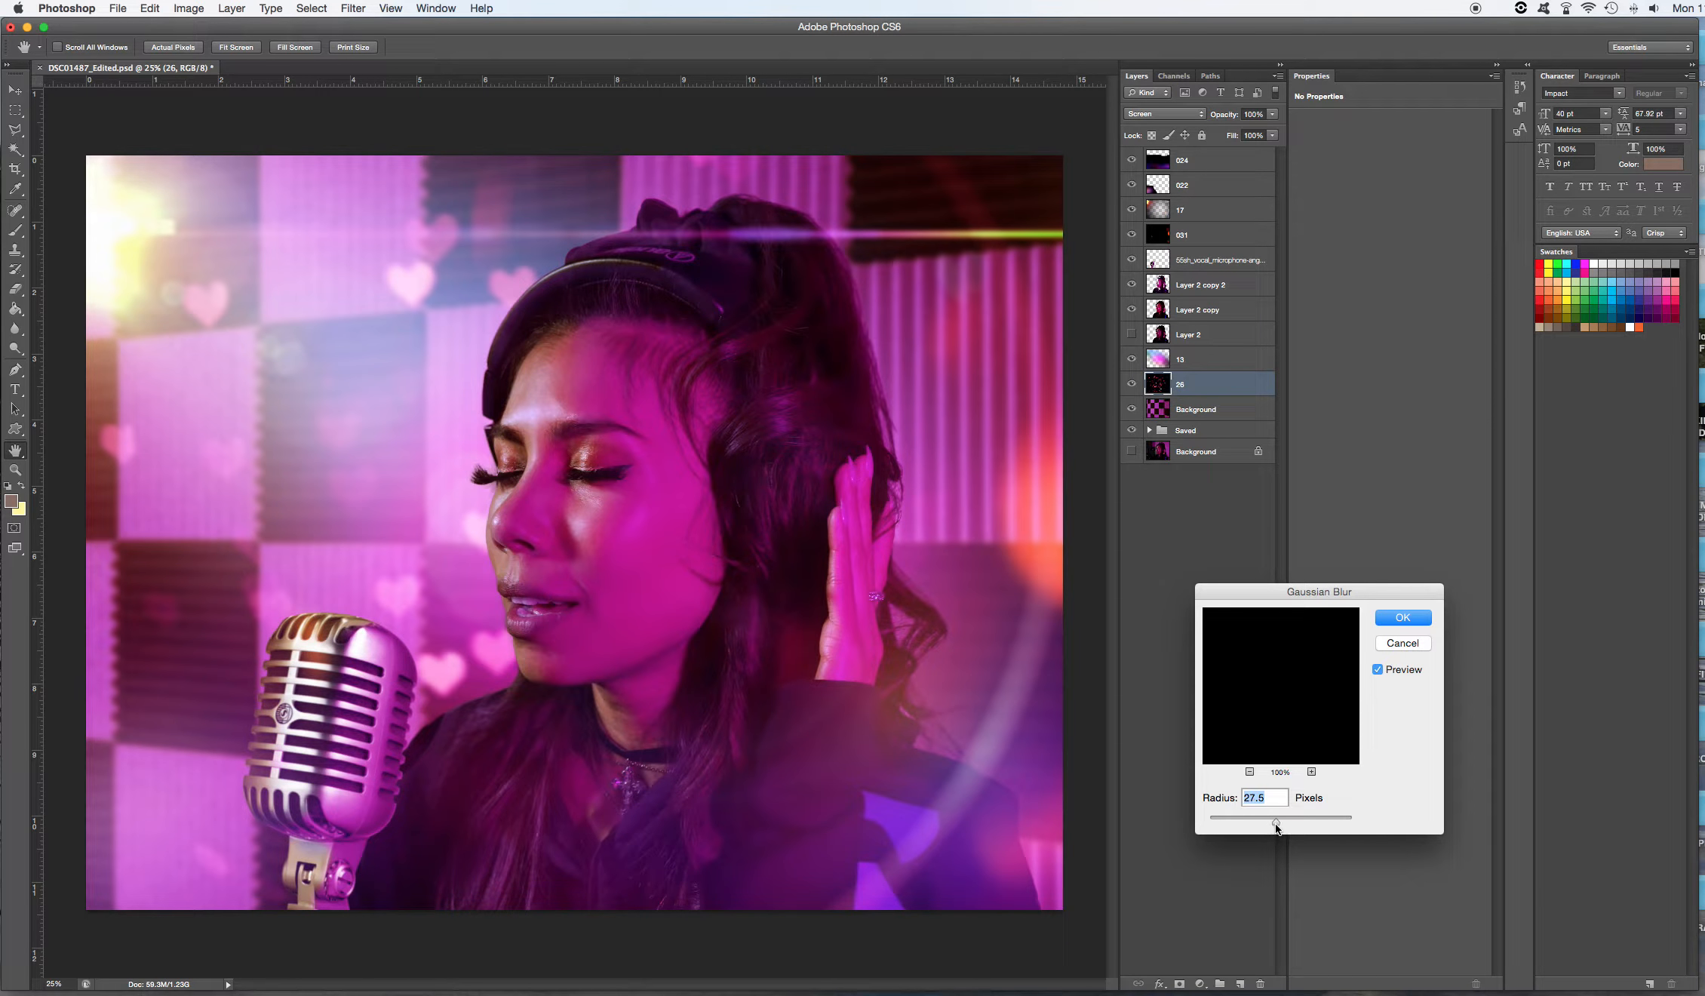
left_click_drag(1271, 823, 1270, 823)
left_click(1410, 618)
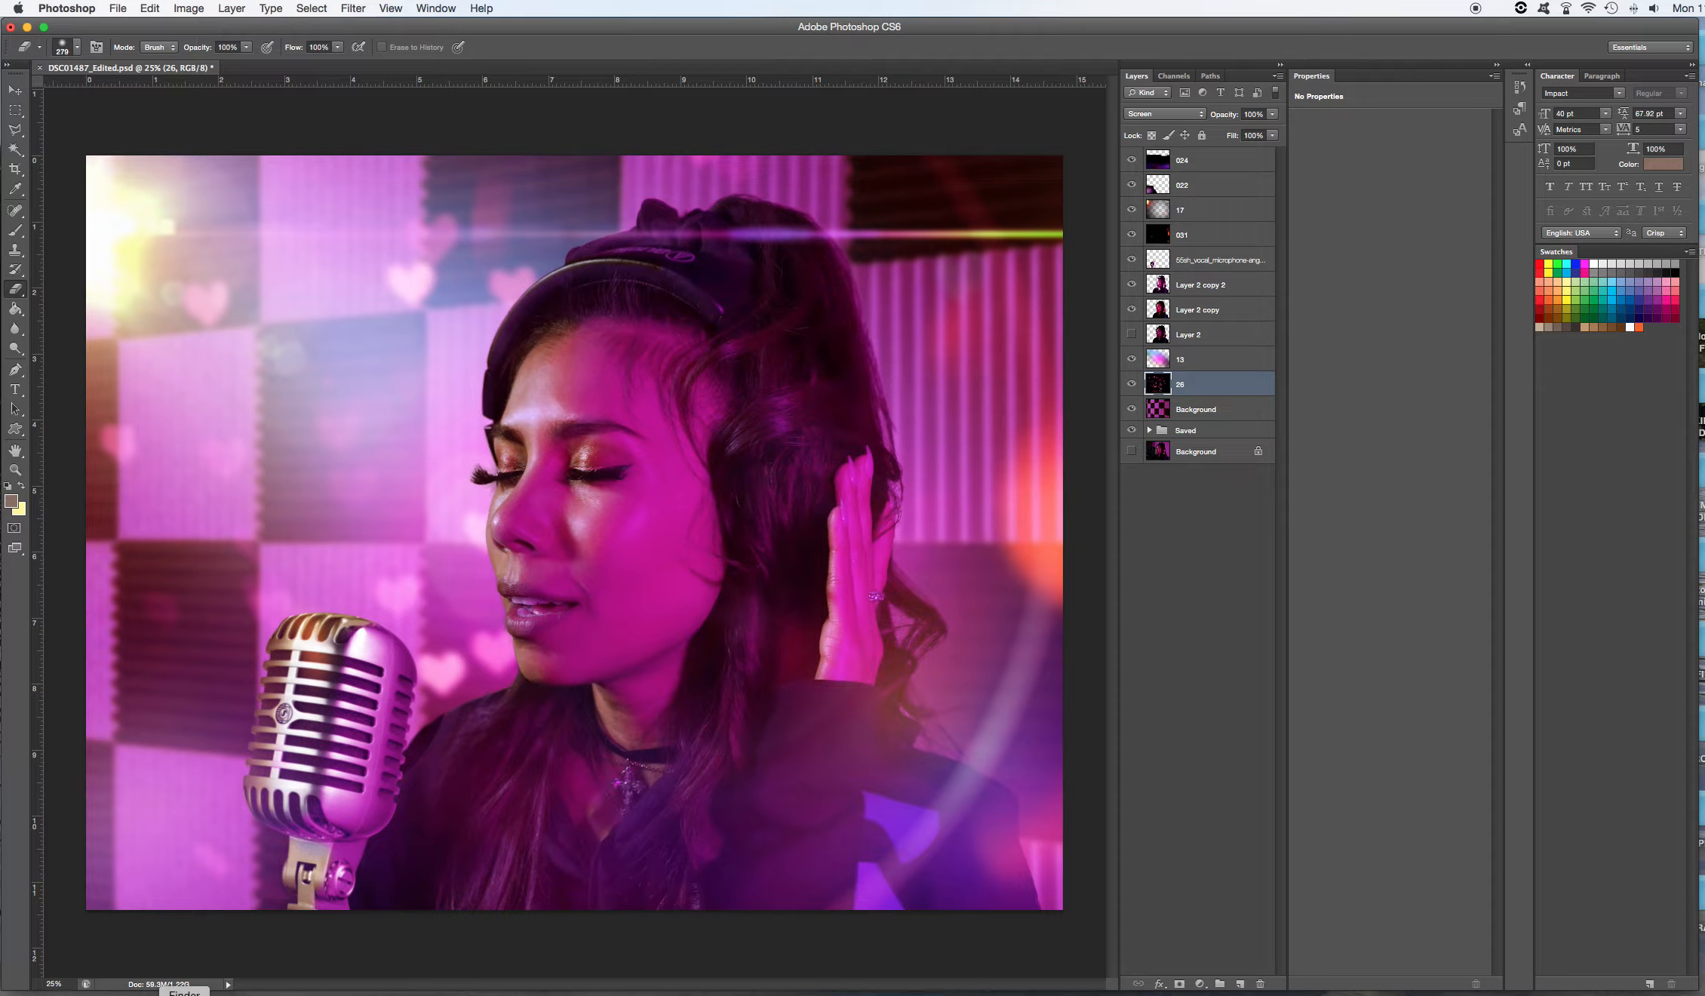
Switch to Finder and preview overlays 27.jpg and 28.jpg in Heart Bokeh Photo Overlays, plus several images in Light Leaks Photo Overlays.
left_click(183, 995)
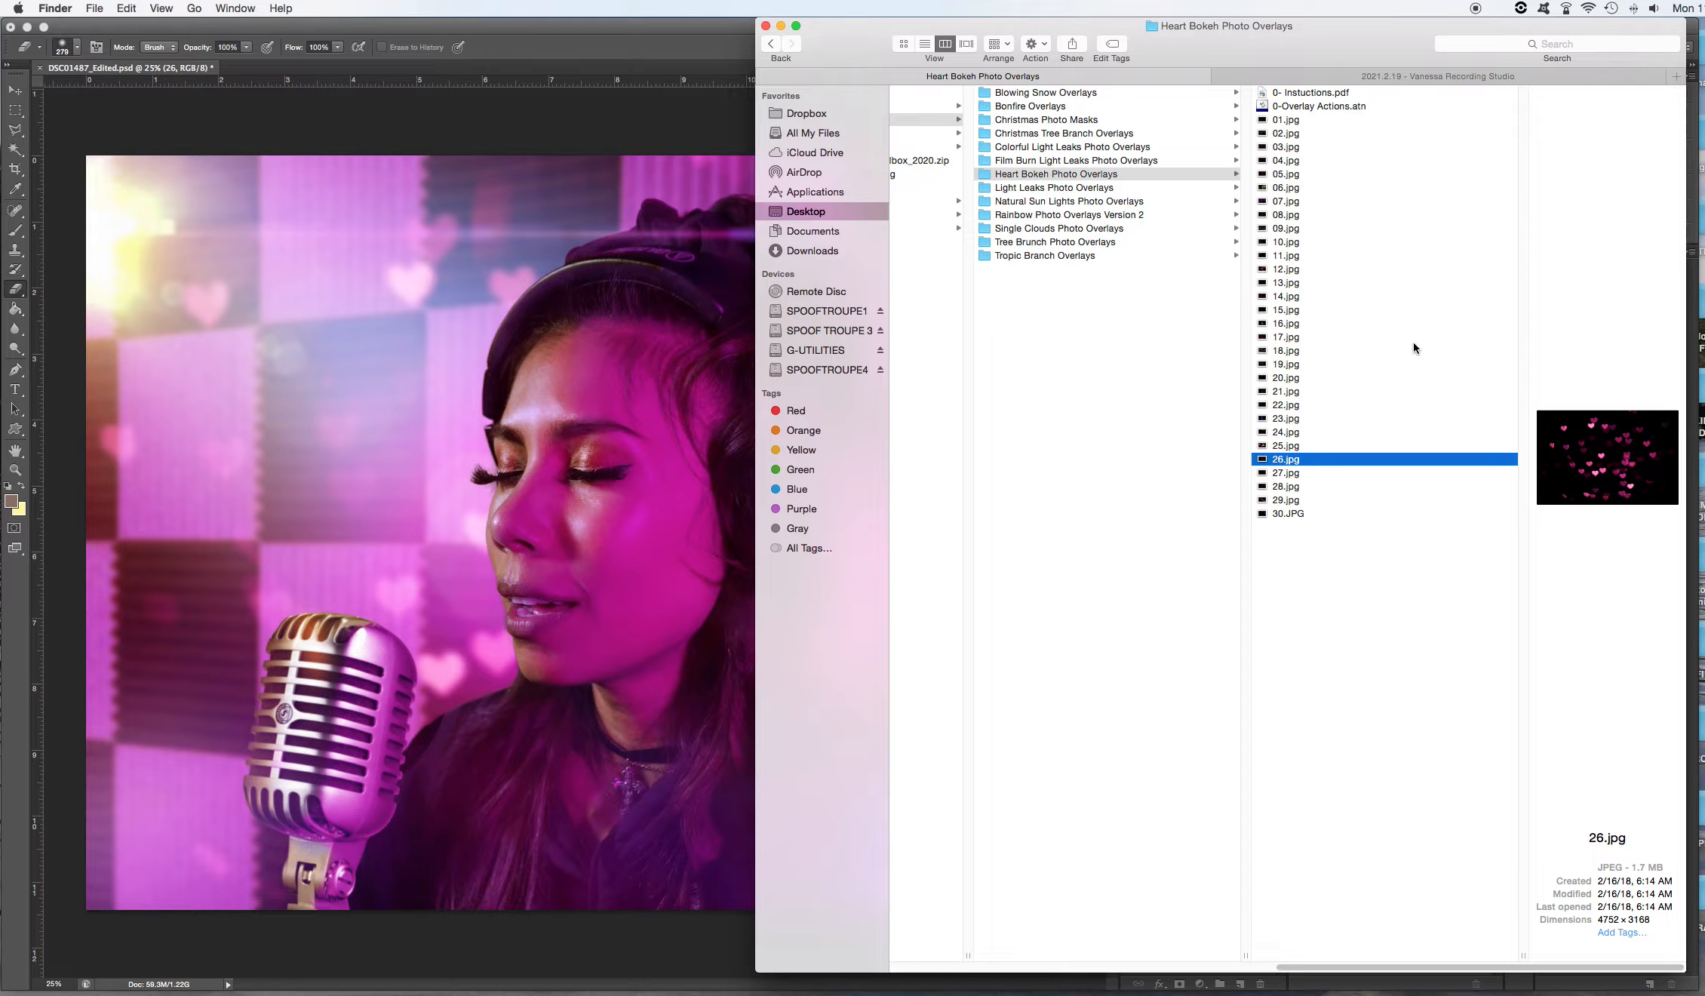
left_click(1347, 474)
left_click(1354, 484)
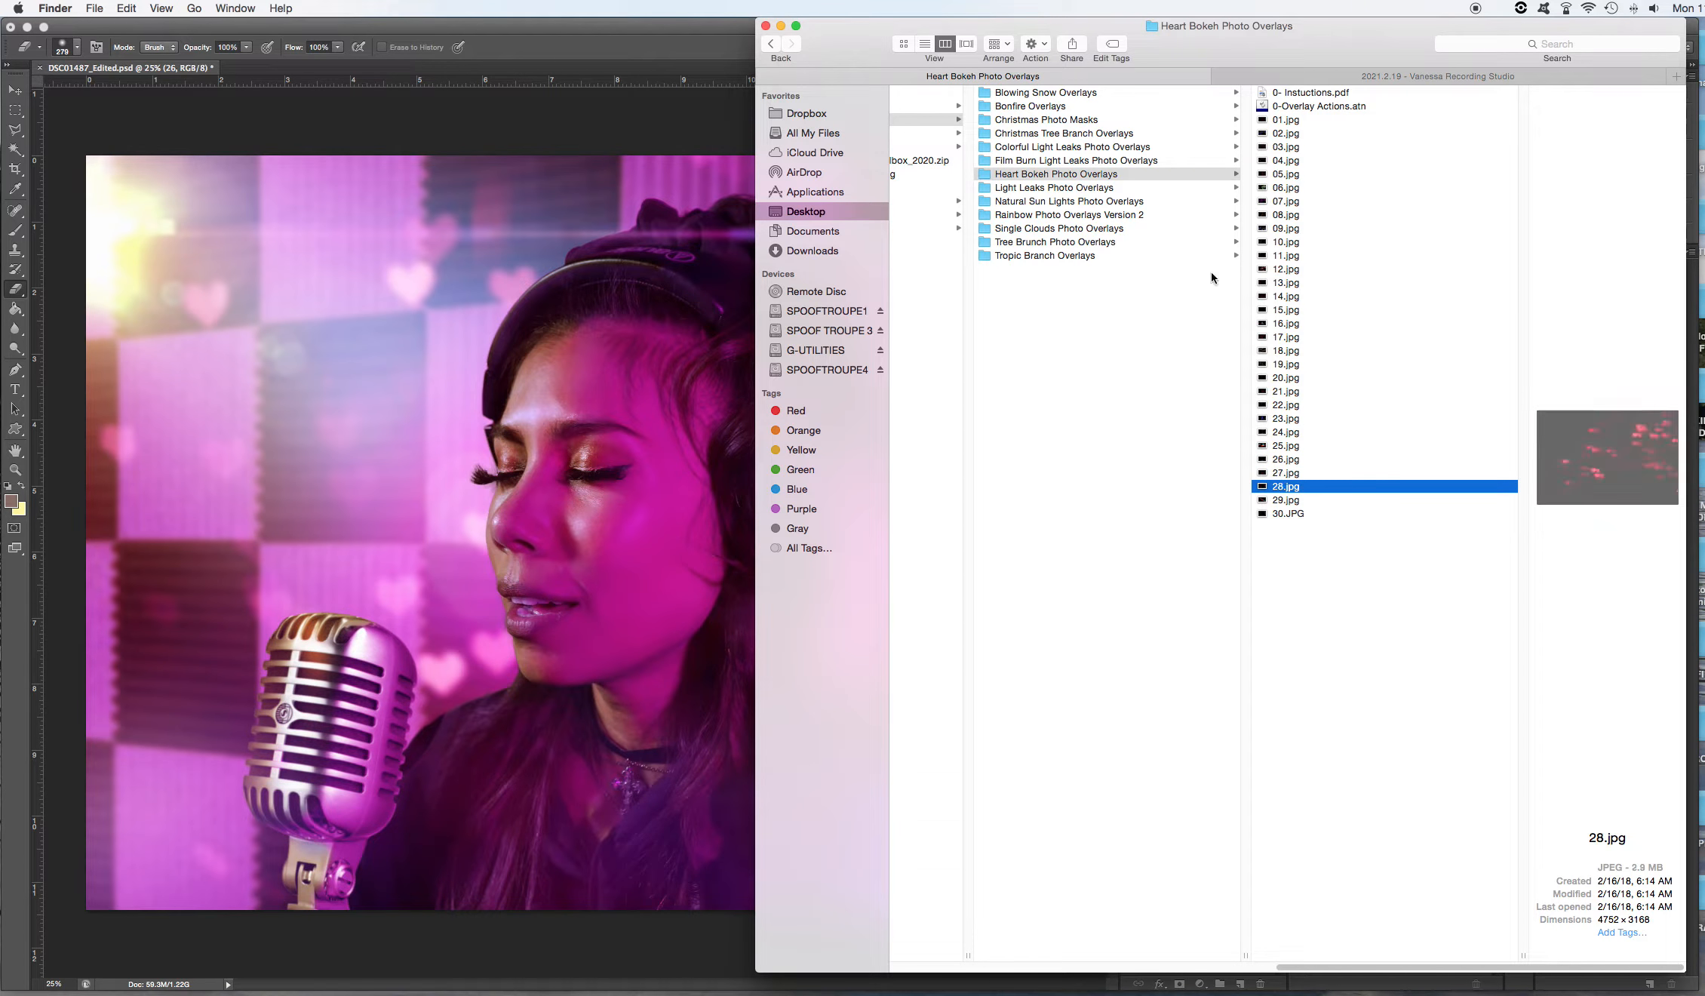
left_click(1126, 188)
left_click(1303, 174)
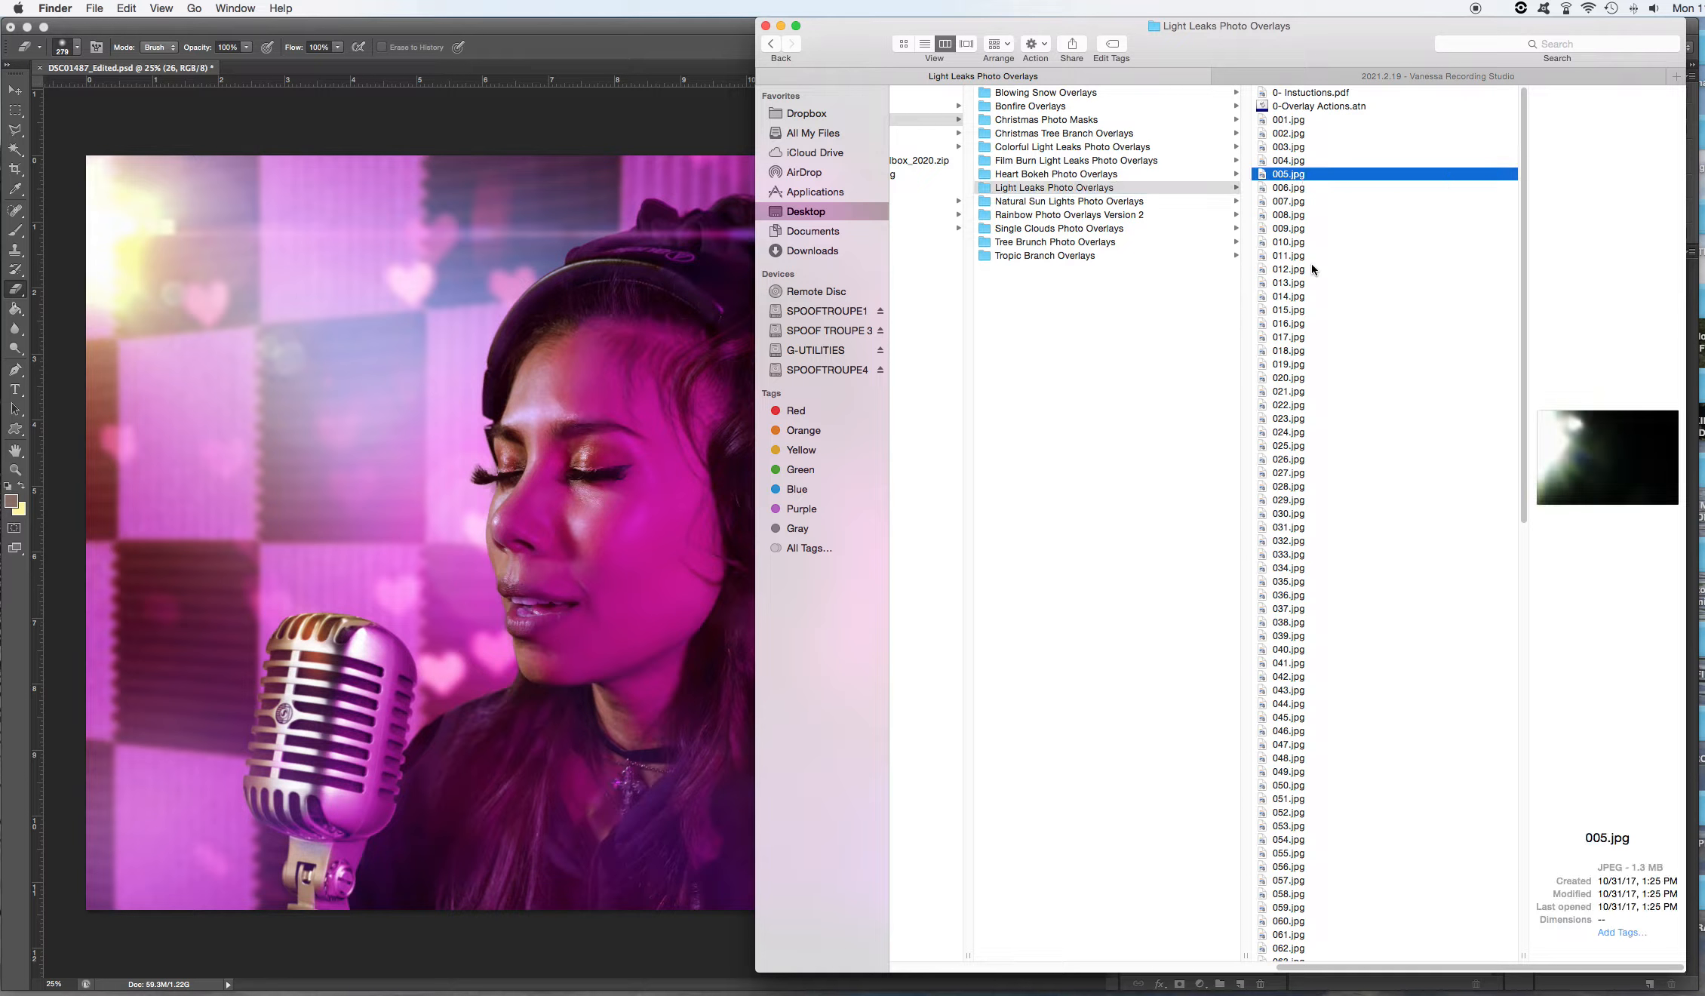
left_click(1311, 266)
left_click(1334, 433)
left_click(1341, 468)
left_click(1105, 187)
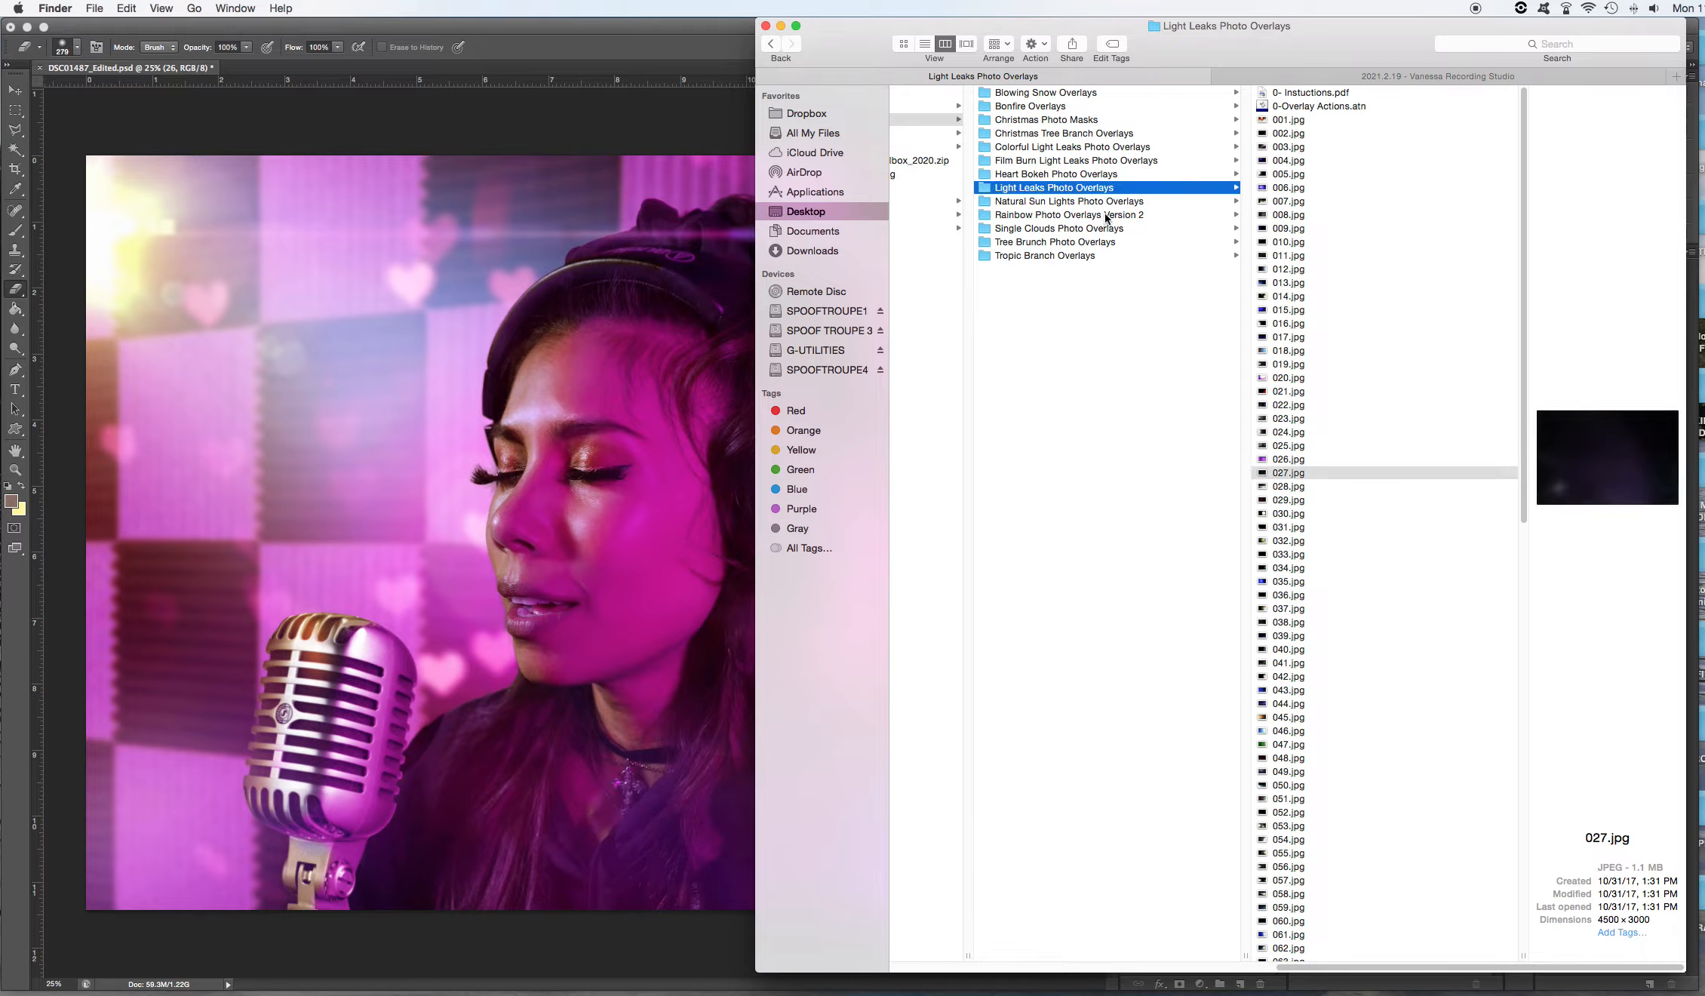
Browse images in the Rainbow Photo Overlays Version 2 and Single Clouds Photo Overlays folders.
left_click(1105, 214)
left_click(1282, 217)
left_click(1307, 314)
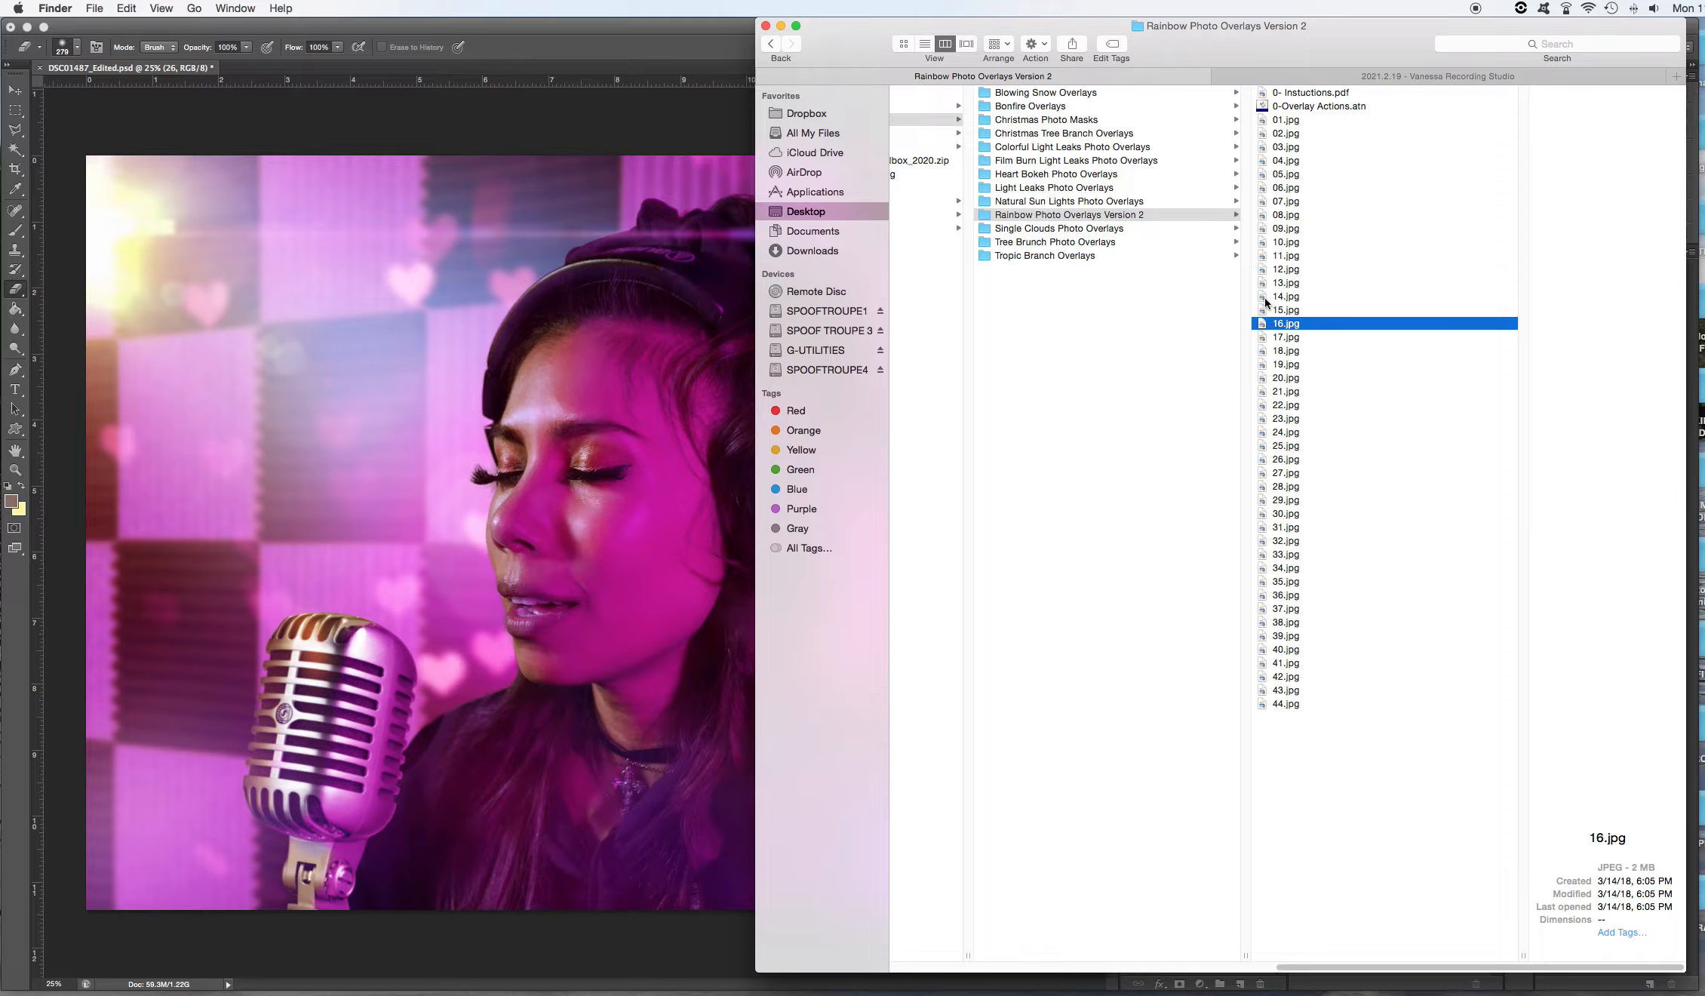
left_click(1065, 228)
left_click(1328, 188)
left_click(1356, 275)
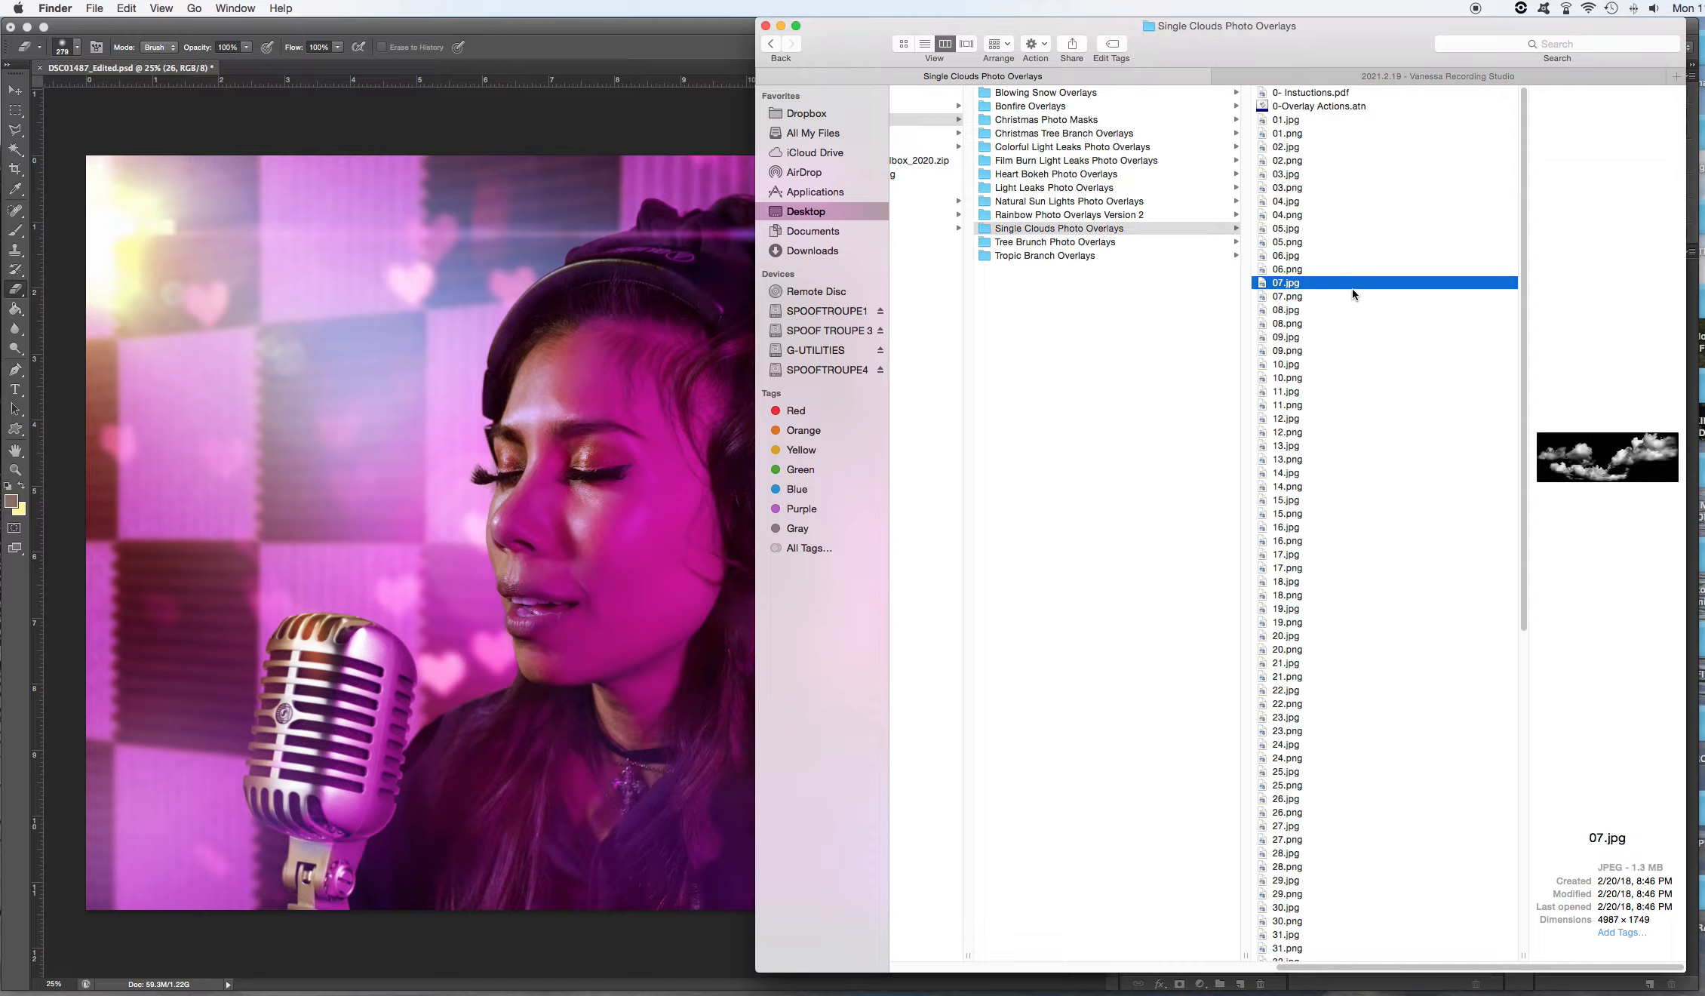
Look through Tree Brunch Photo Overlays and preview 07.png and 17.png in Set 1 of Tropic Branch Overlays.
left_click(1131, 240)
left_click(1119, 257)
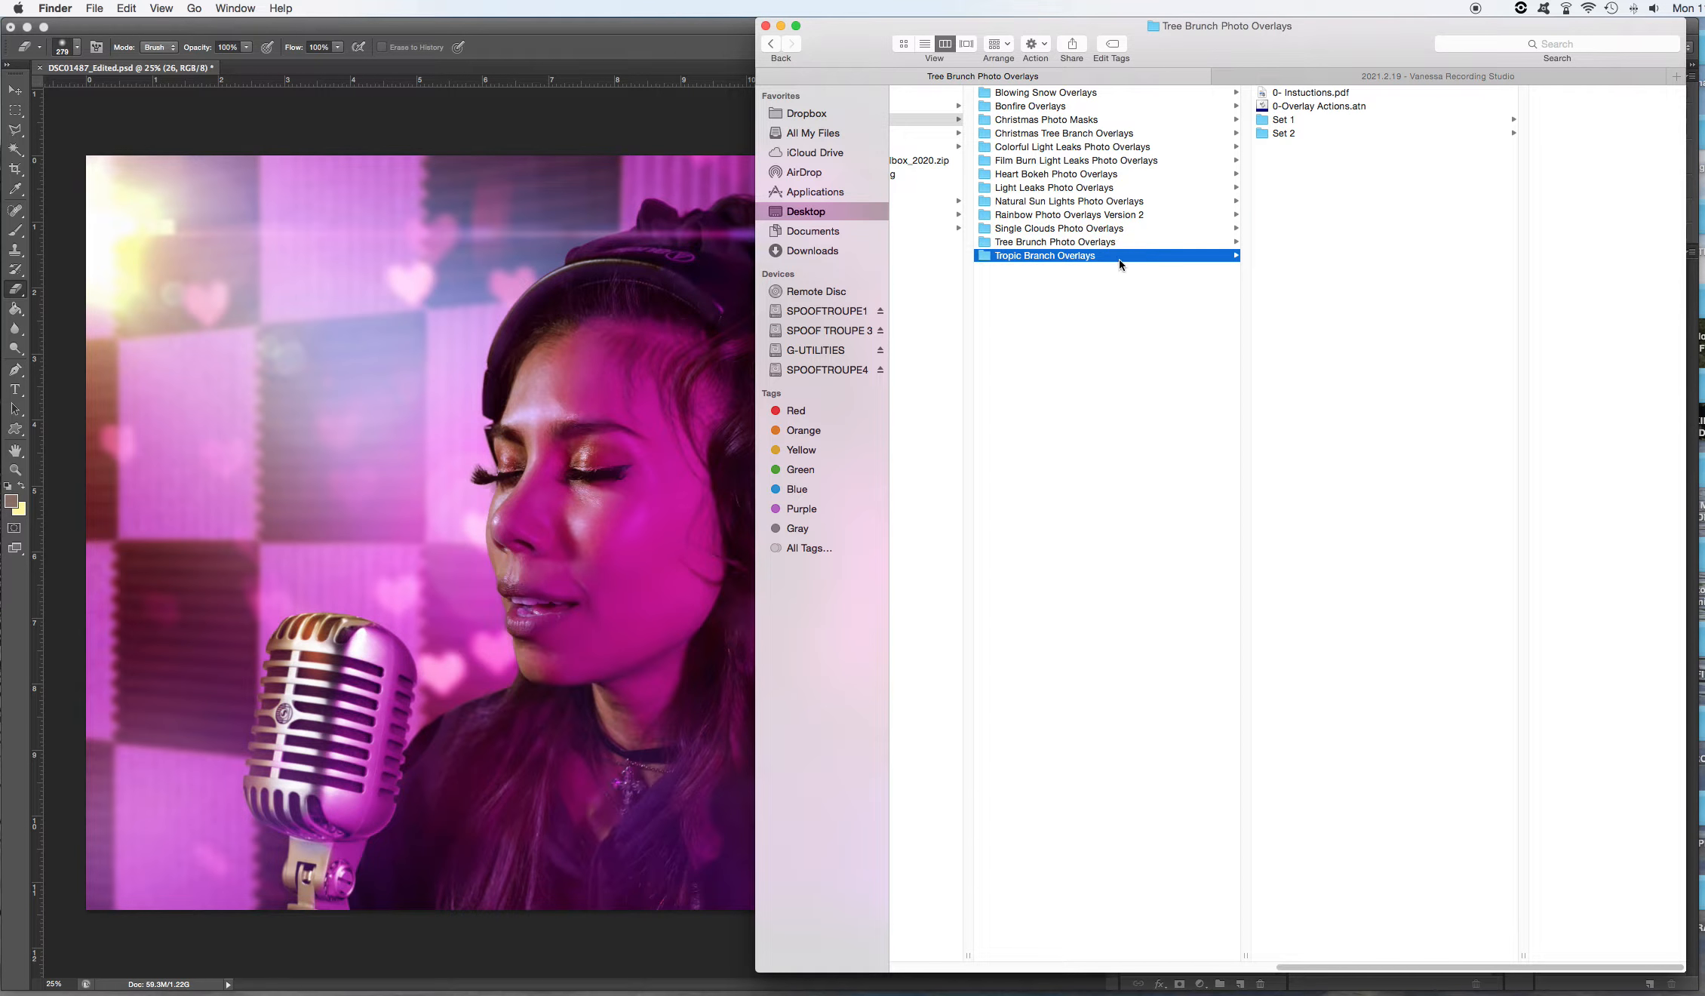
left_click(1287, 134)
left_click(1431, 173)
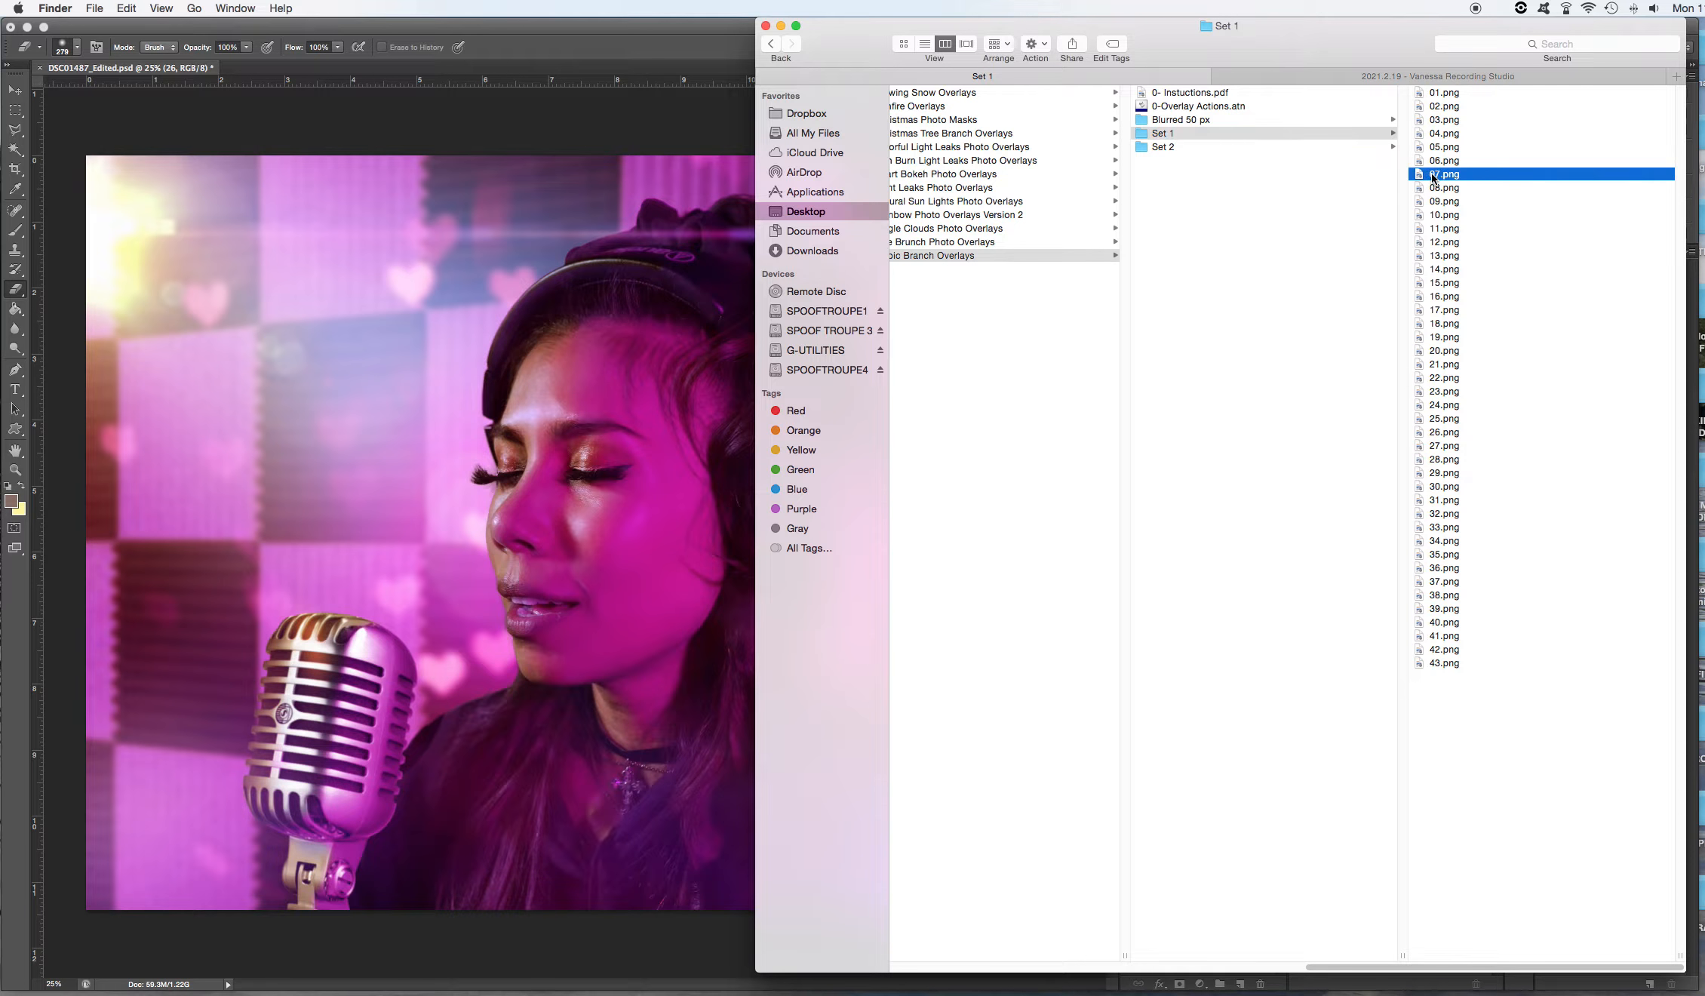
left_click(1361, 310)
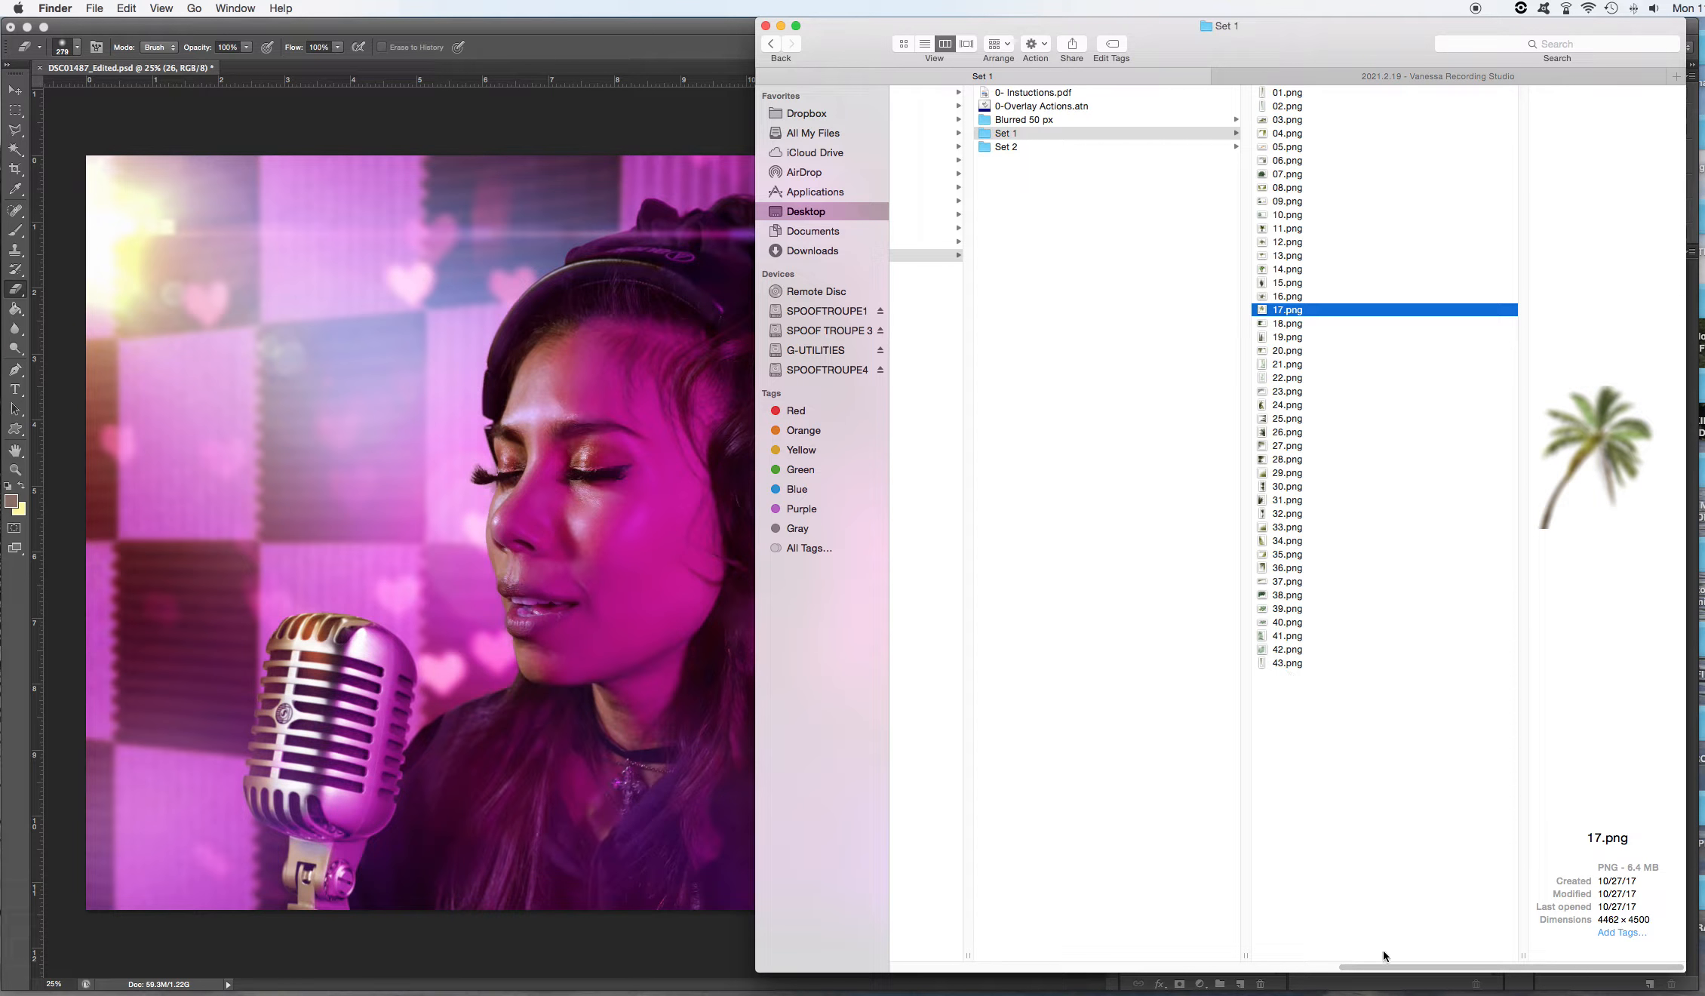
Open Cute Overlays Part 1 and preview images in its Sun Lens Flare and Fog Photo Overlays folders.
scroll(1054, 533, "left", 10)
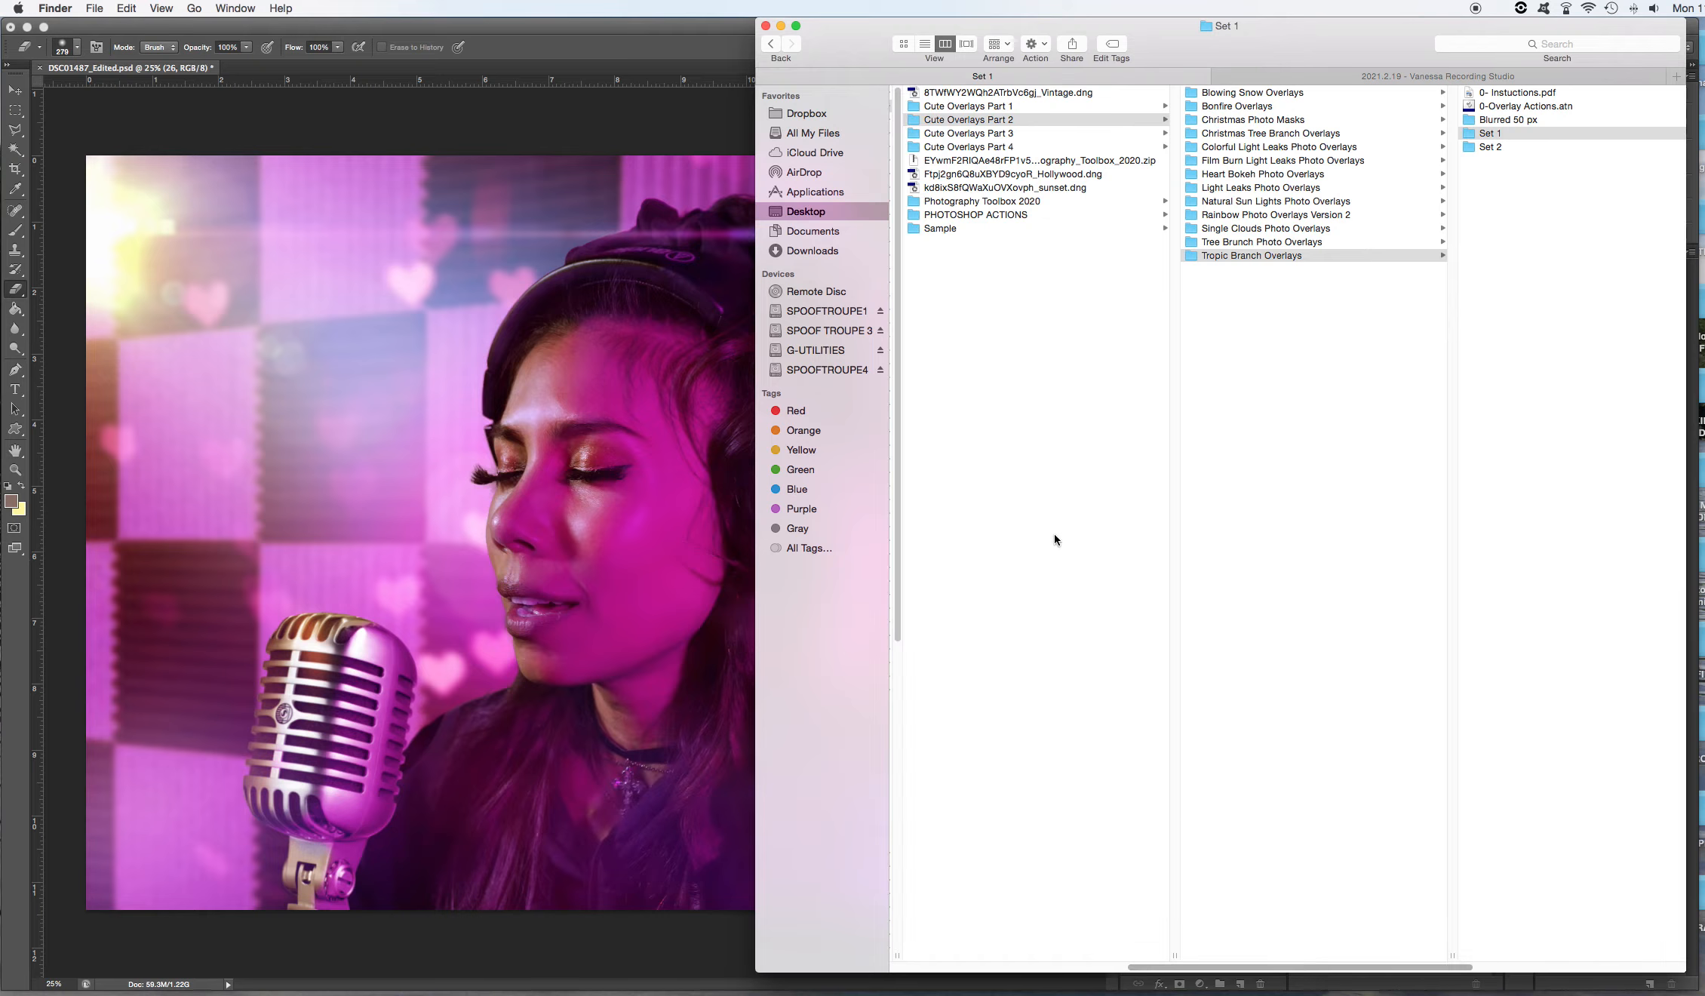
left_click(1039, 106)
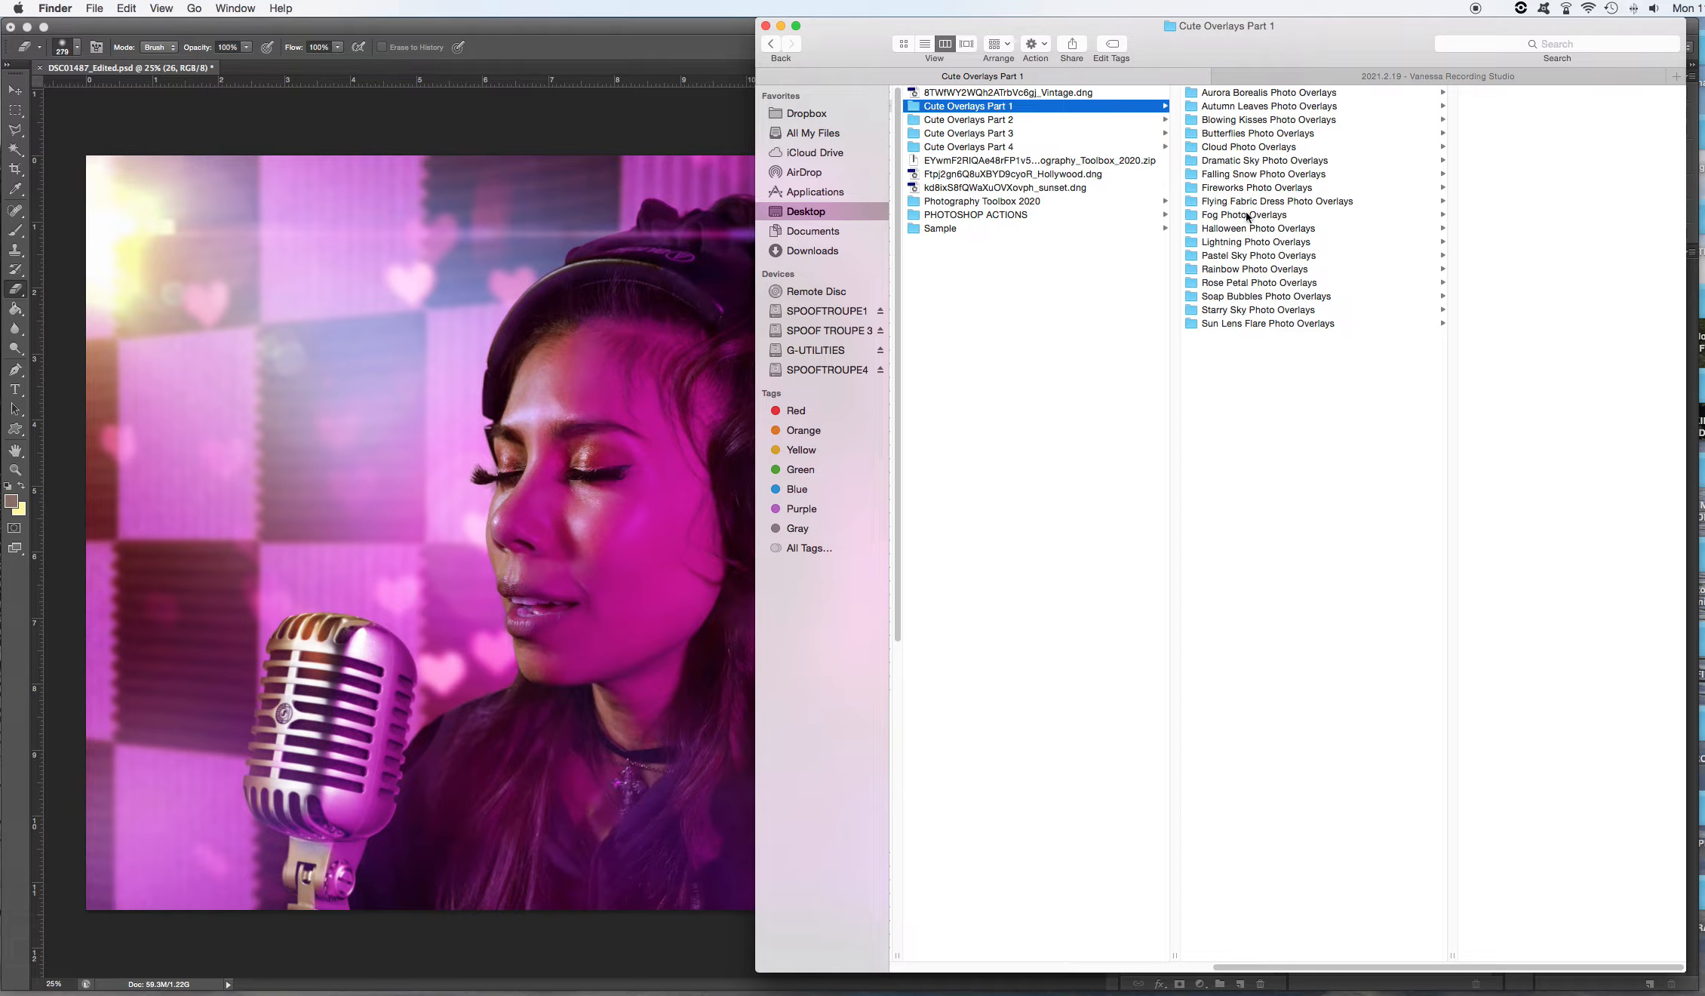
left_click(1247, 323)
left_click(1466, 252)
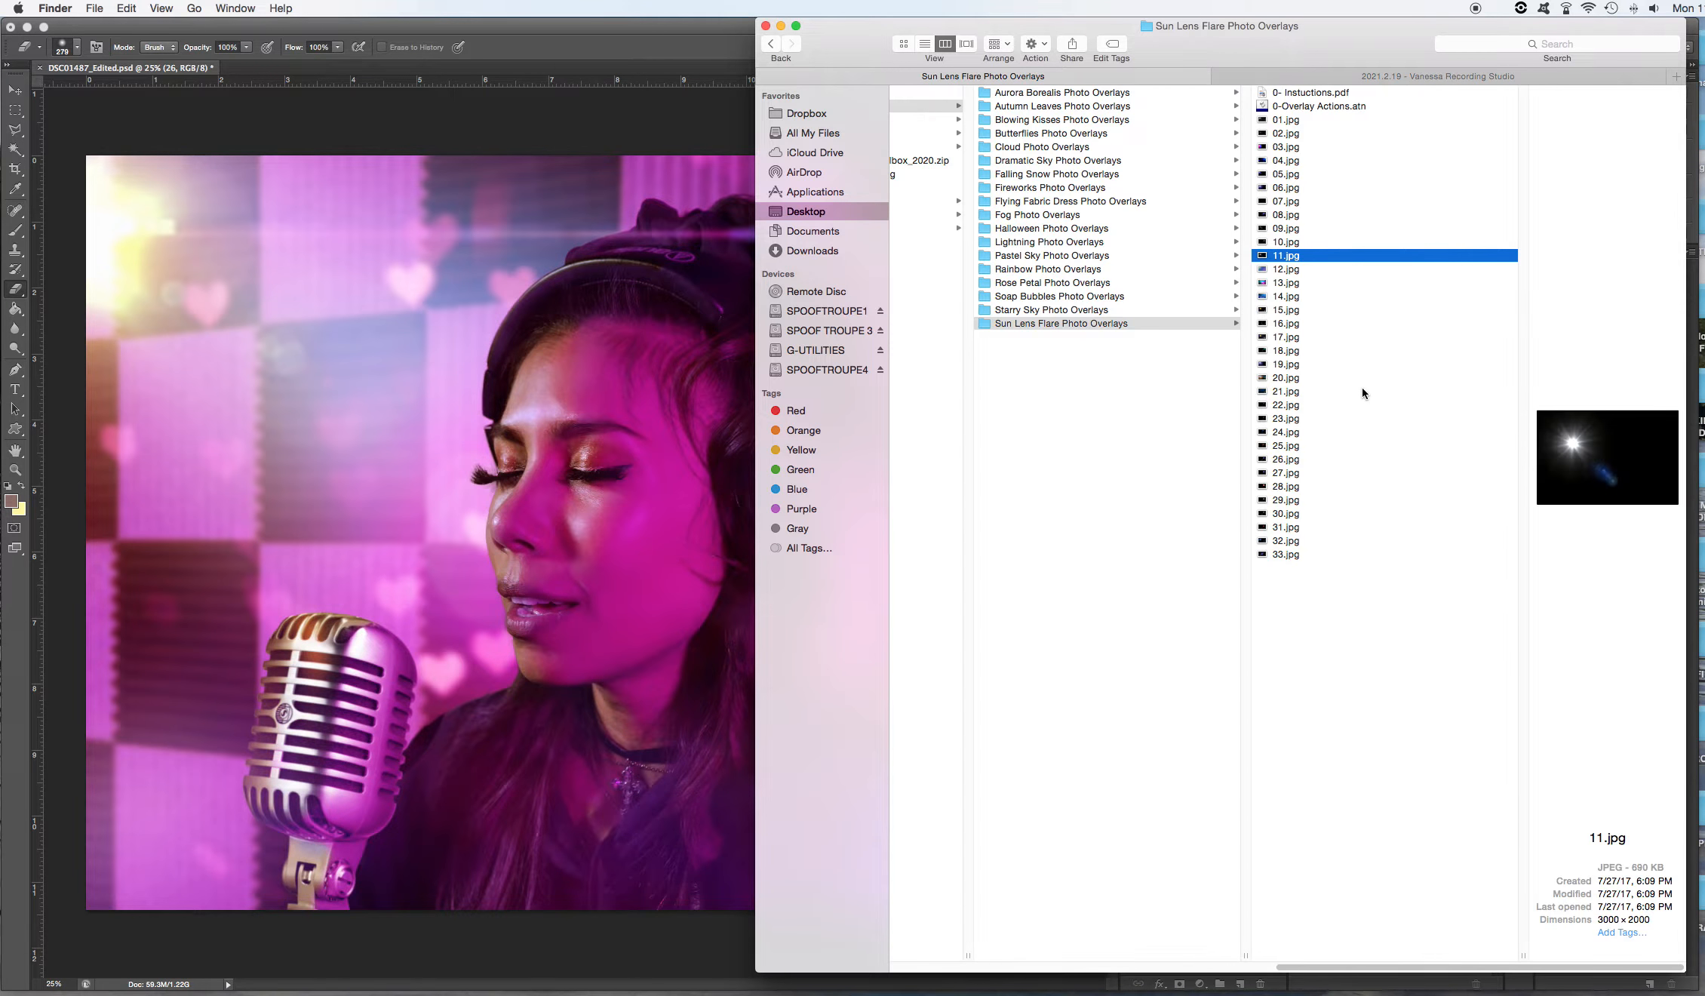
left_click(1319, 203)
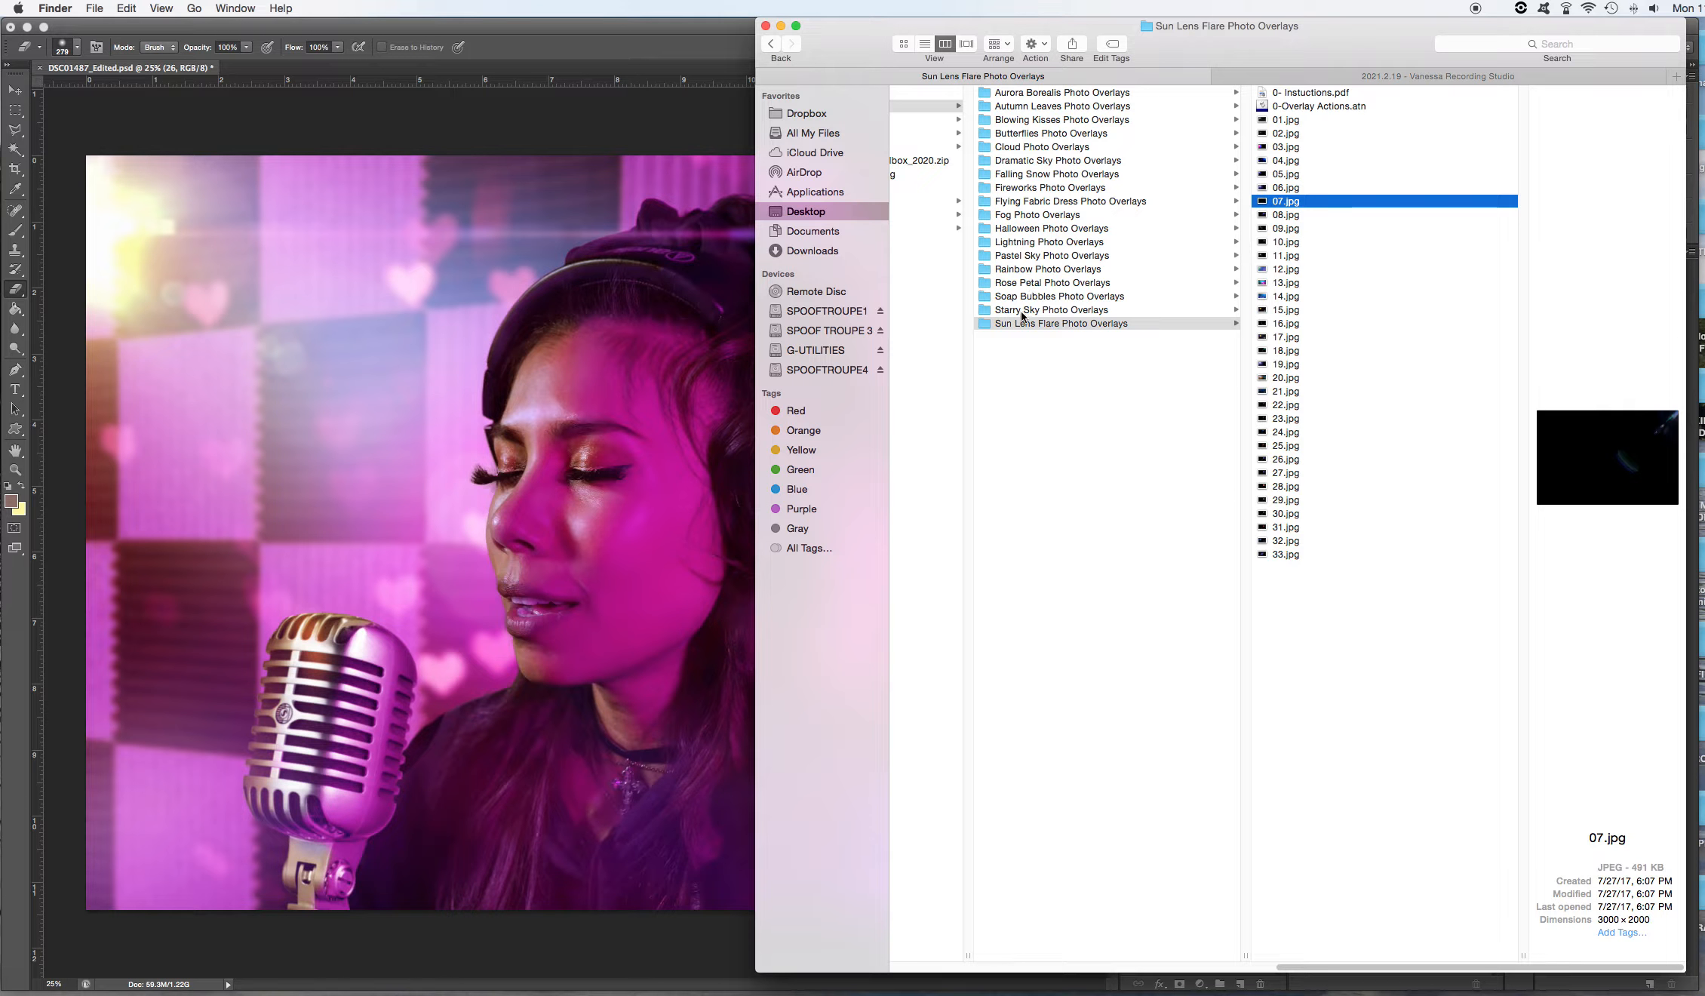
left_click(1030, 217)
left_click(1320, 202)
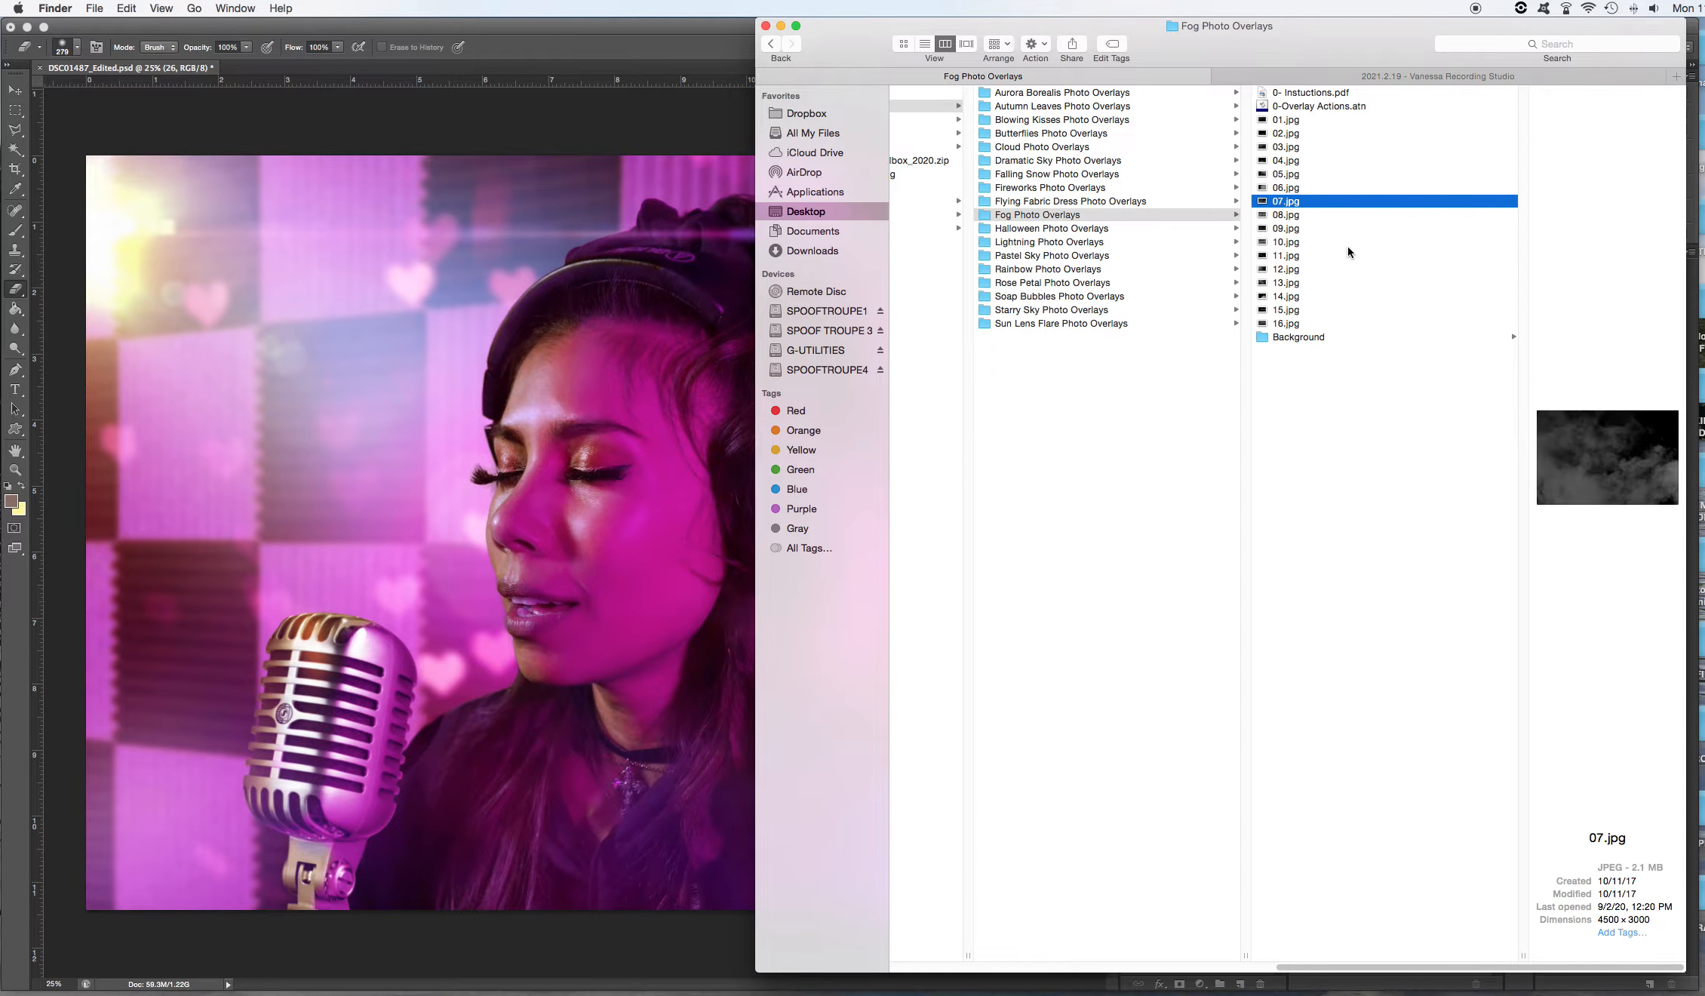
left_click(1348, 245)
Browse the Flying Fabric Dress, Butterflies and Blowing Kisses Photo Overlays folders, previewing several Blowing Kisses images.
left_click(1139, 202)
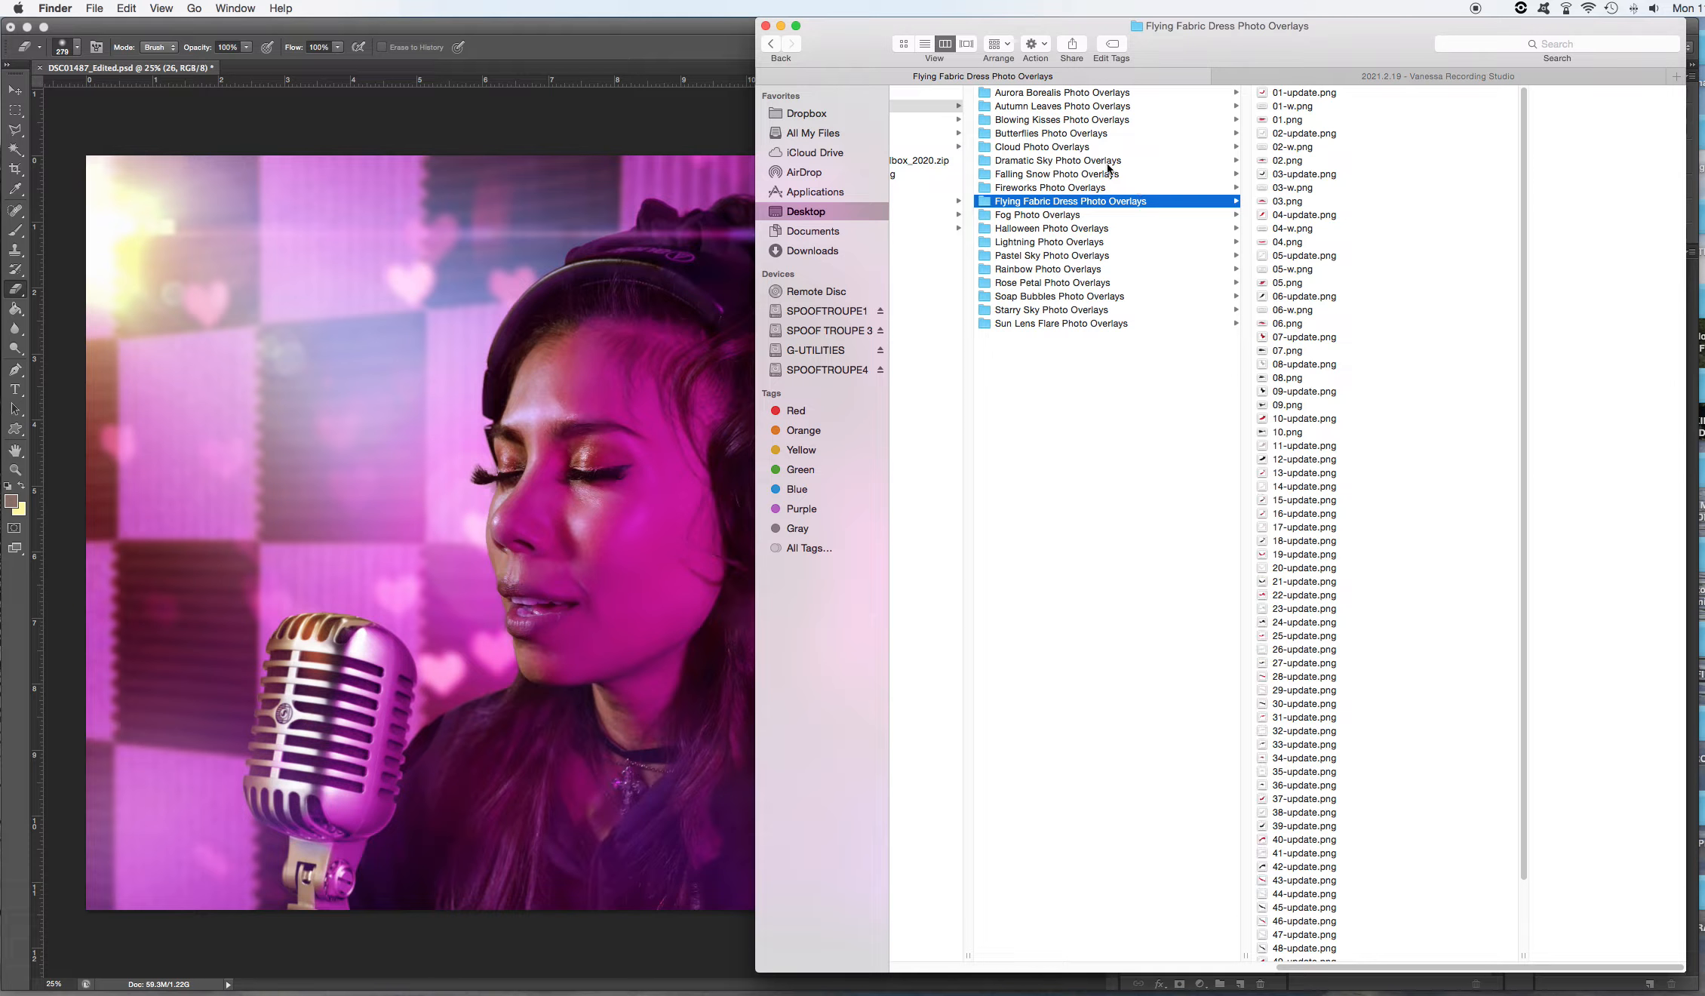
left_click(1077, 120)
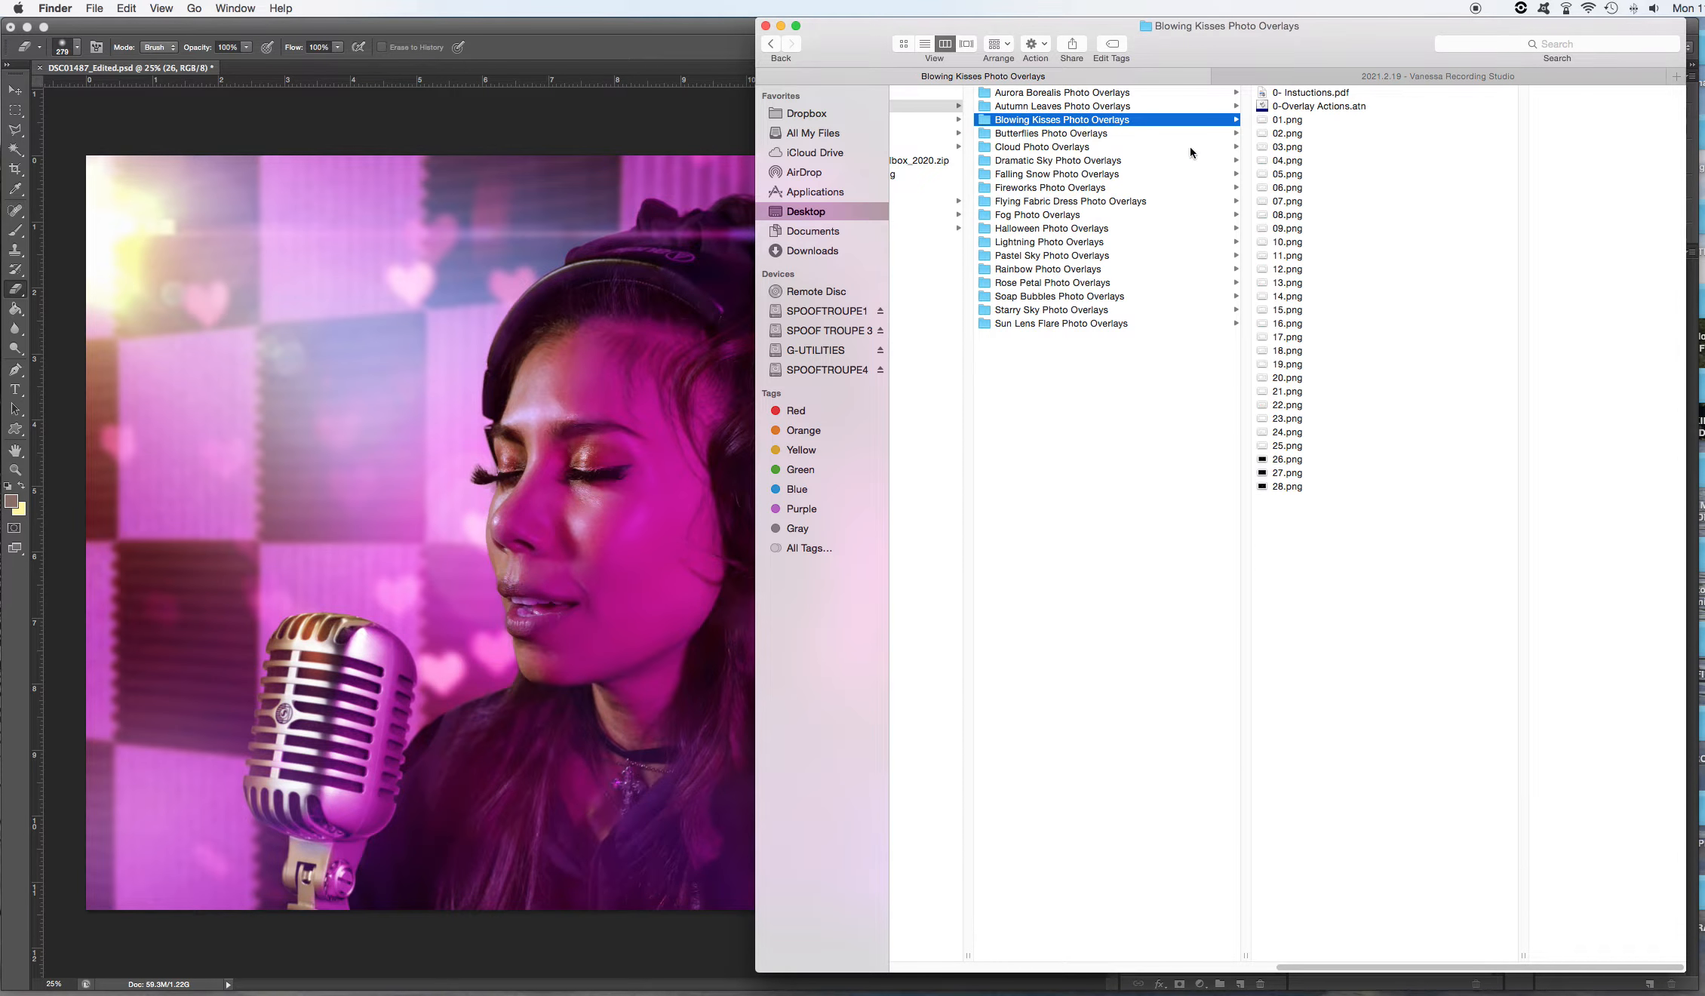
left_click(1168, 147)
left_click(1100, 134)
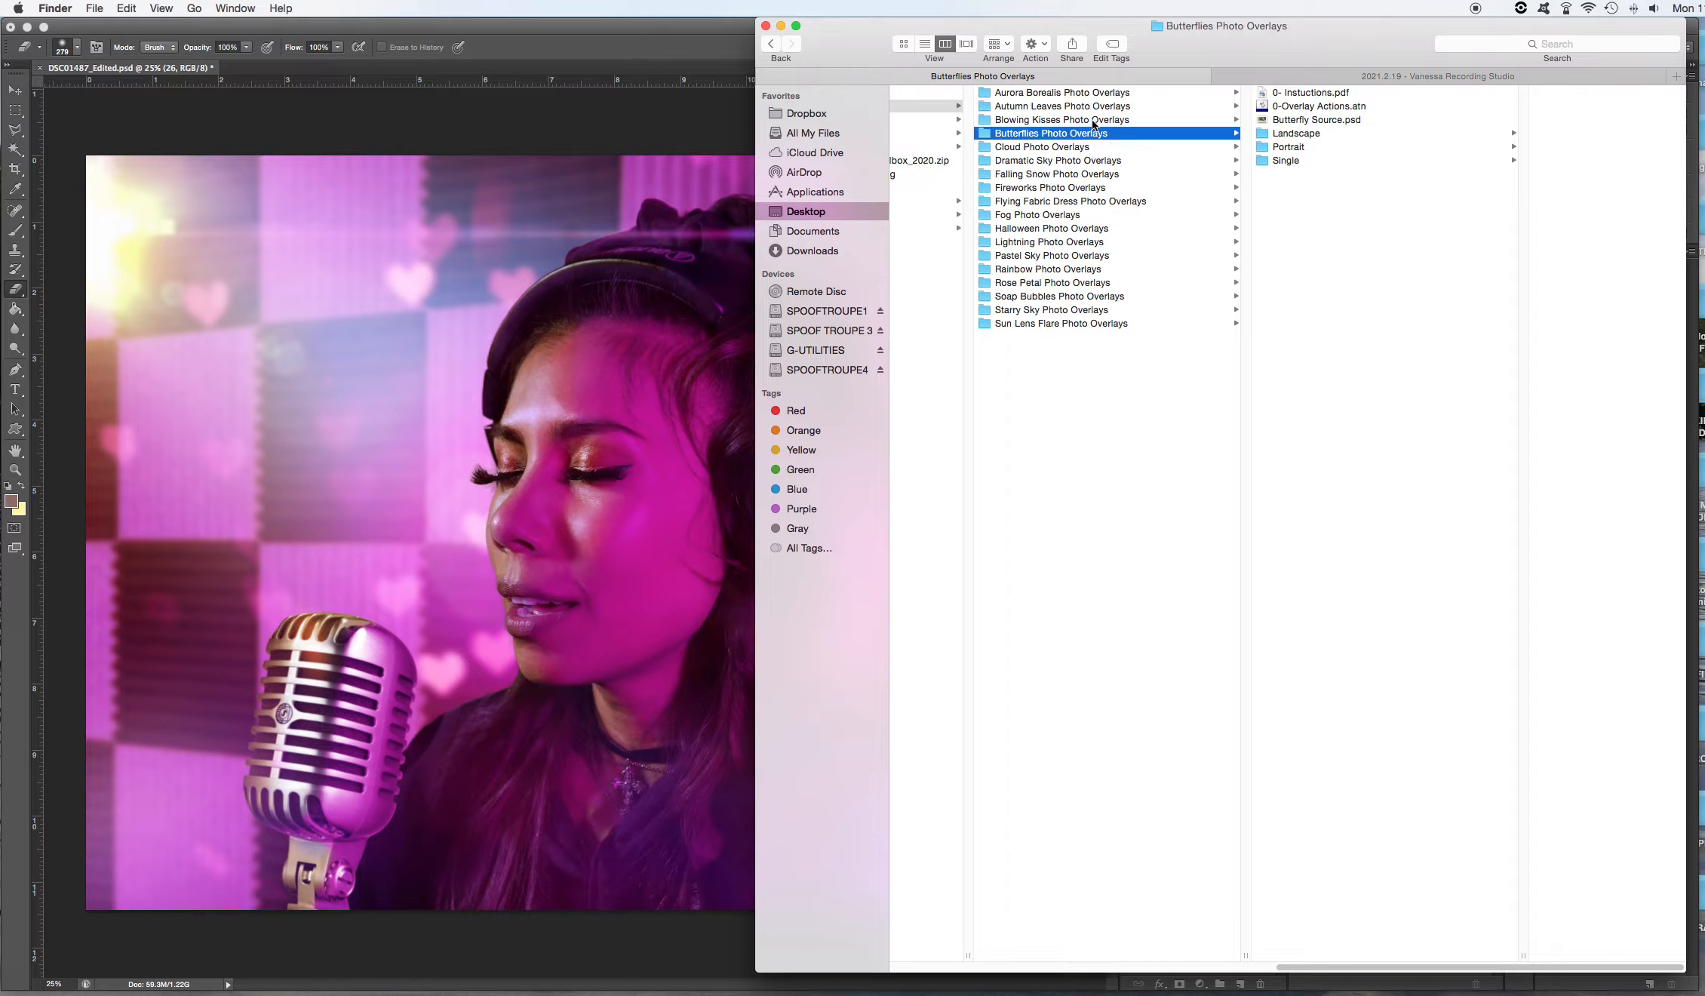
left_click(1093, 119)
left_click(1328, 160)
left_click(1345, 241)
left_click(1327, 308)
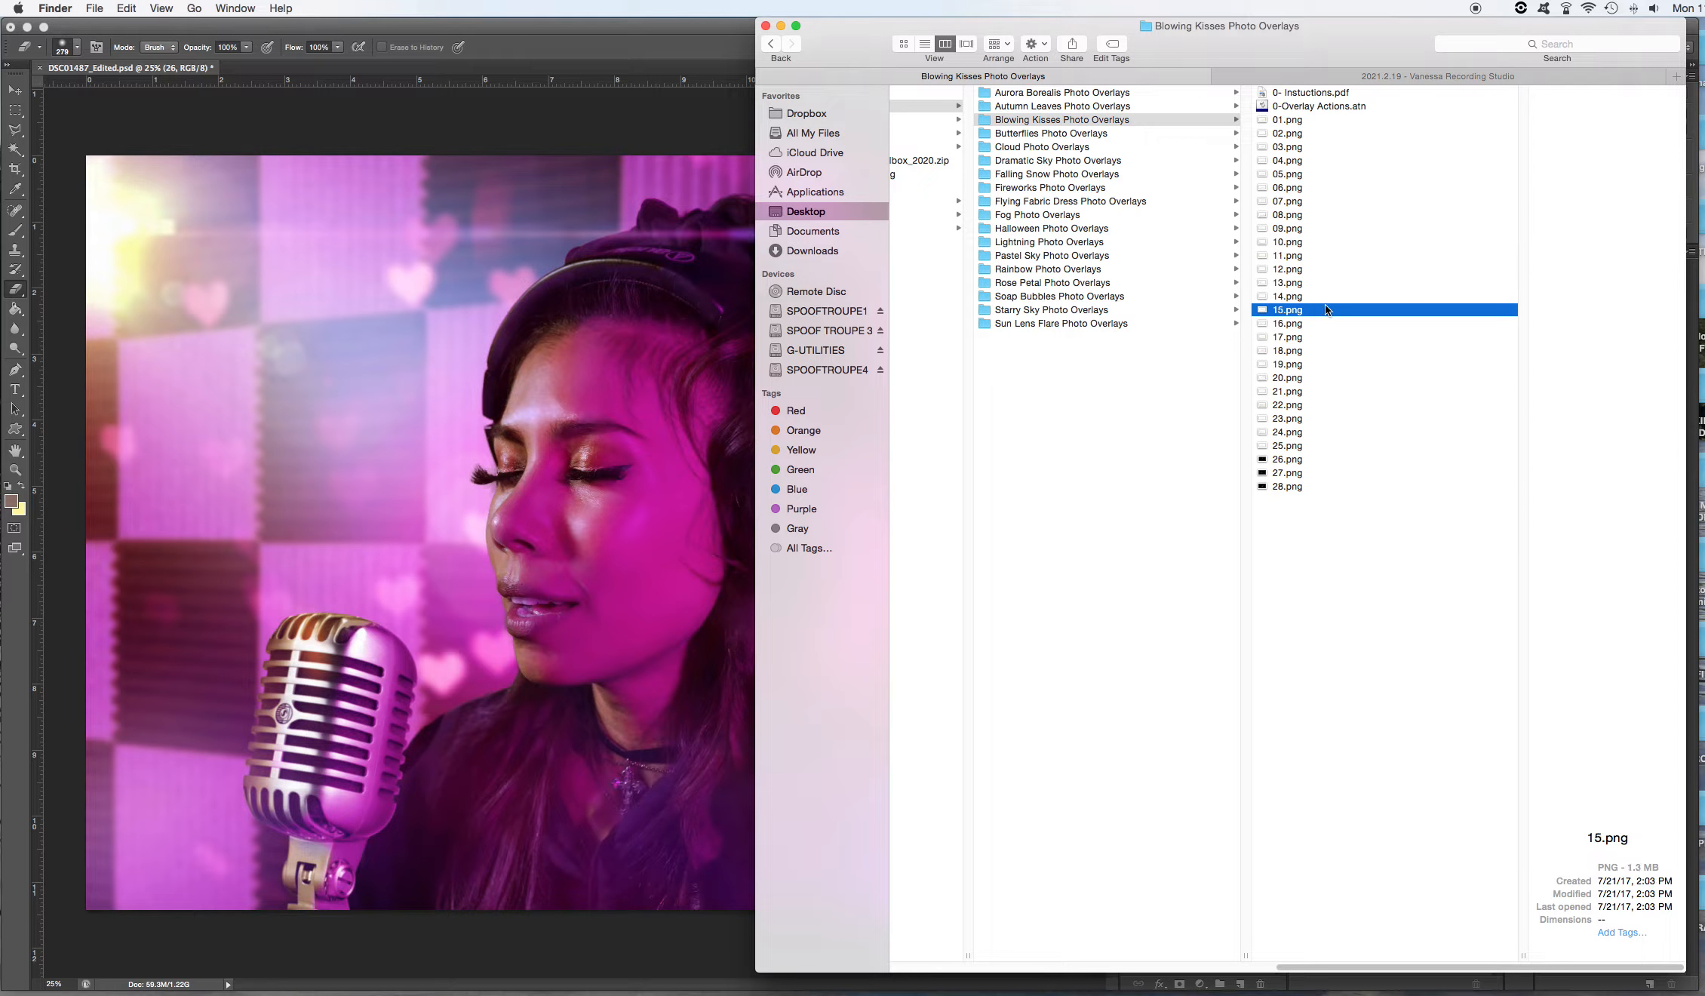
Look through the Cloud, Autumn Leaves, Aurora Borealis and Lightning Photo Overlays folders, previewing aurora image 17.jpg.
left_click(1037, 148)
left_click(1032, 106)
left_click(1032, 92)
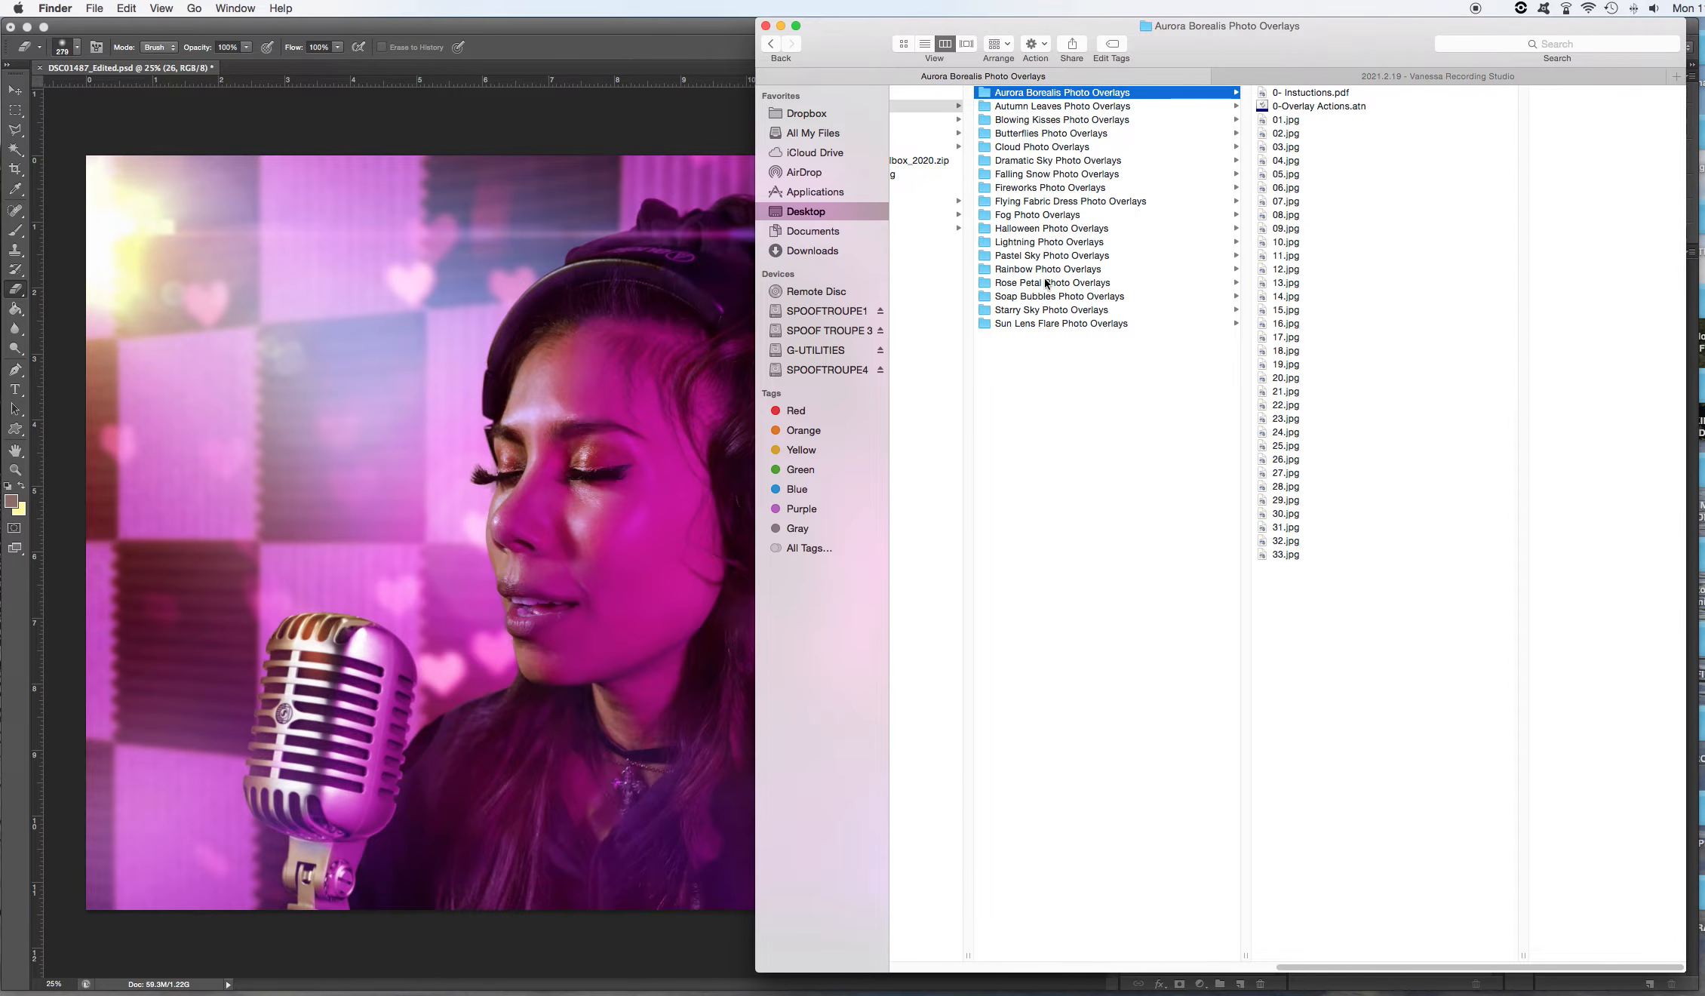
left_click(1317, 335)
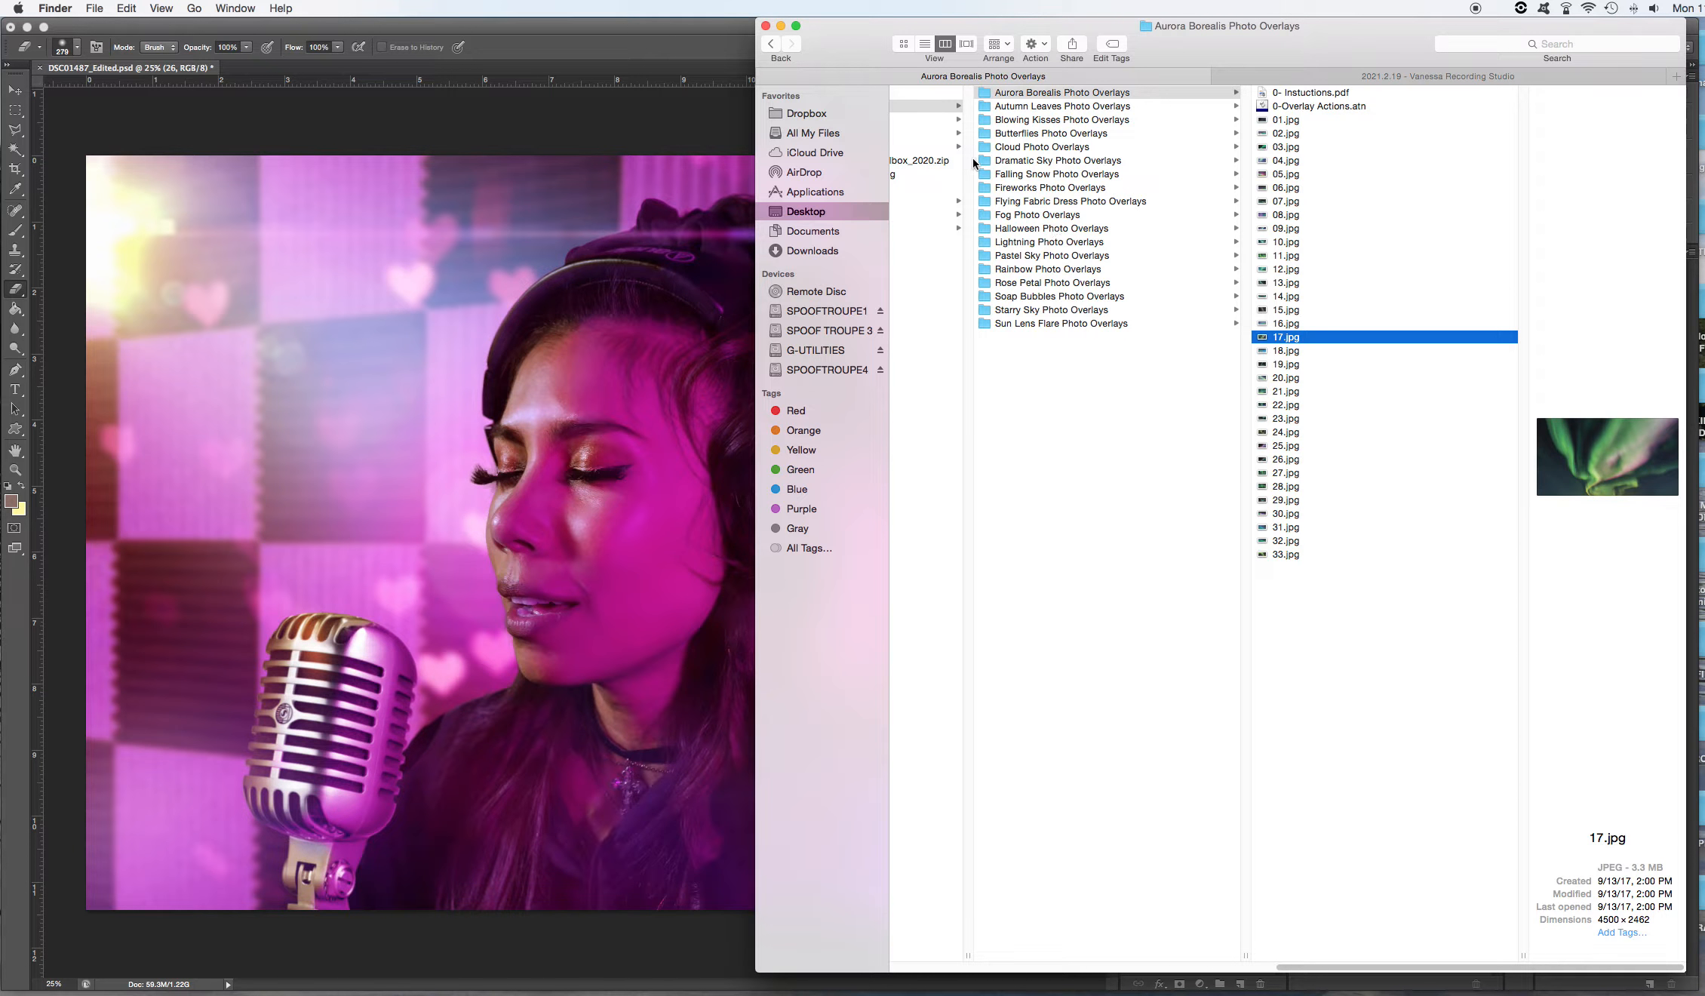
left_click(1049, 242)
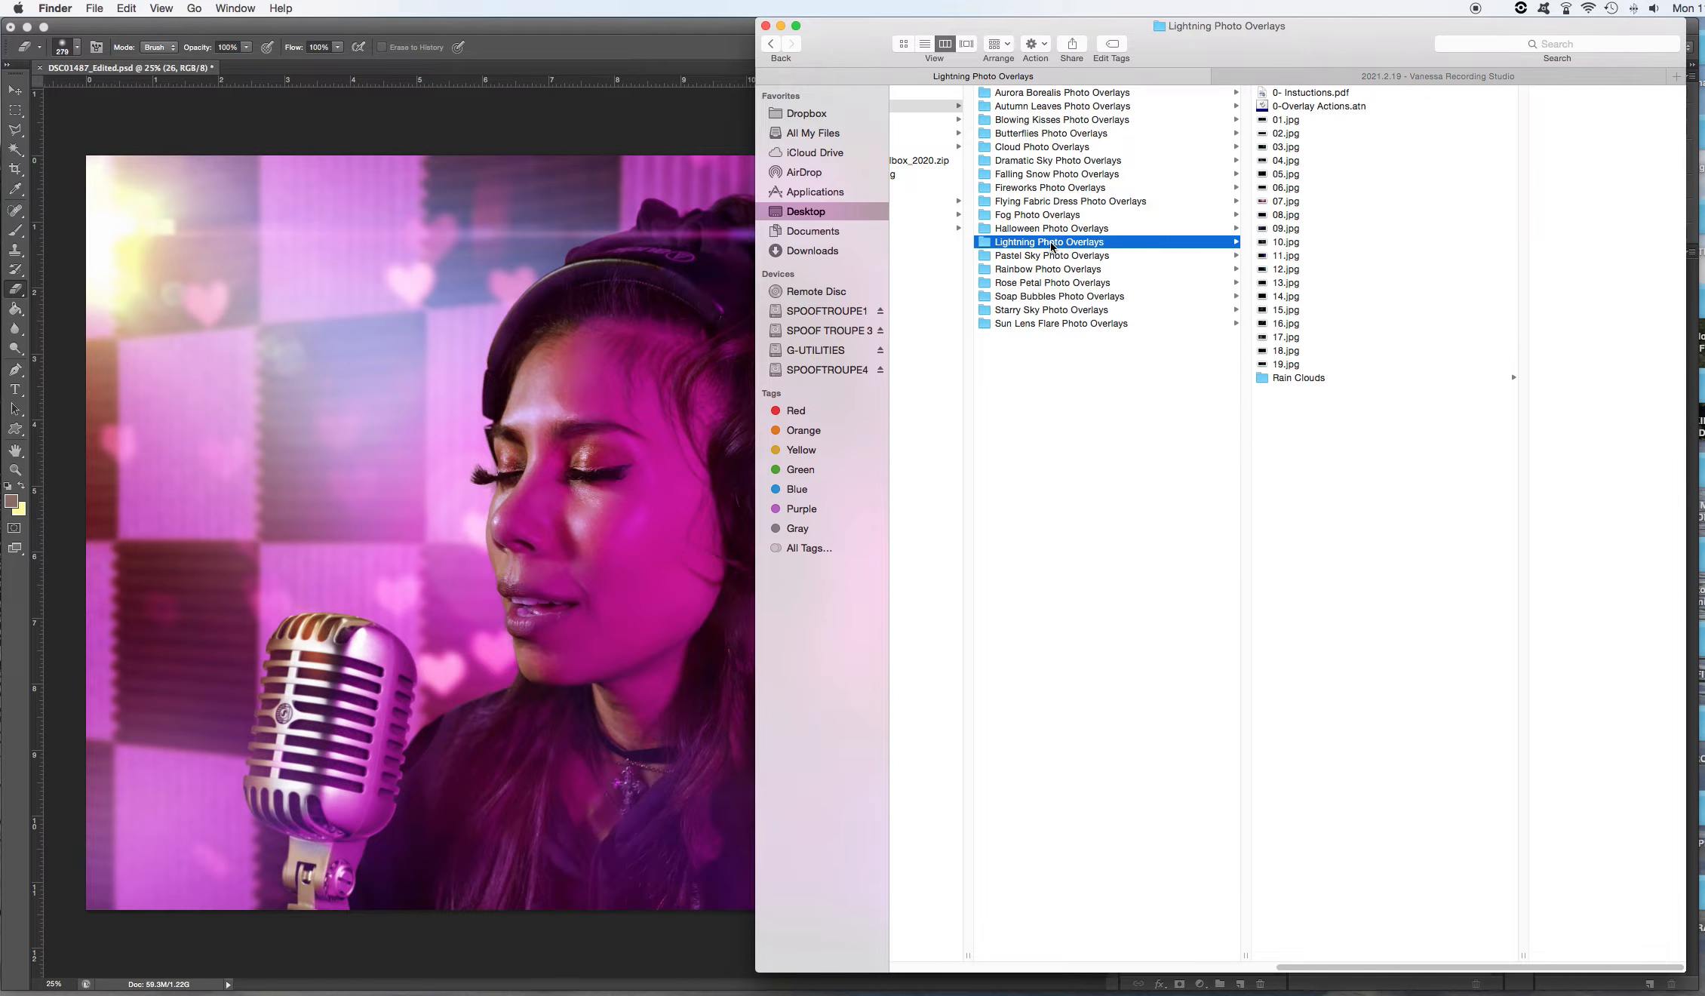
left_click(1335, 257)
Return to Cute Overlays Part 2 and preview images in its Colorful Light Leaks, Light Leaks and Film Burn Light Leaks folders.
left_click(929, 121)
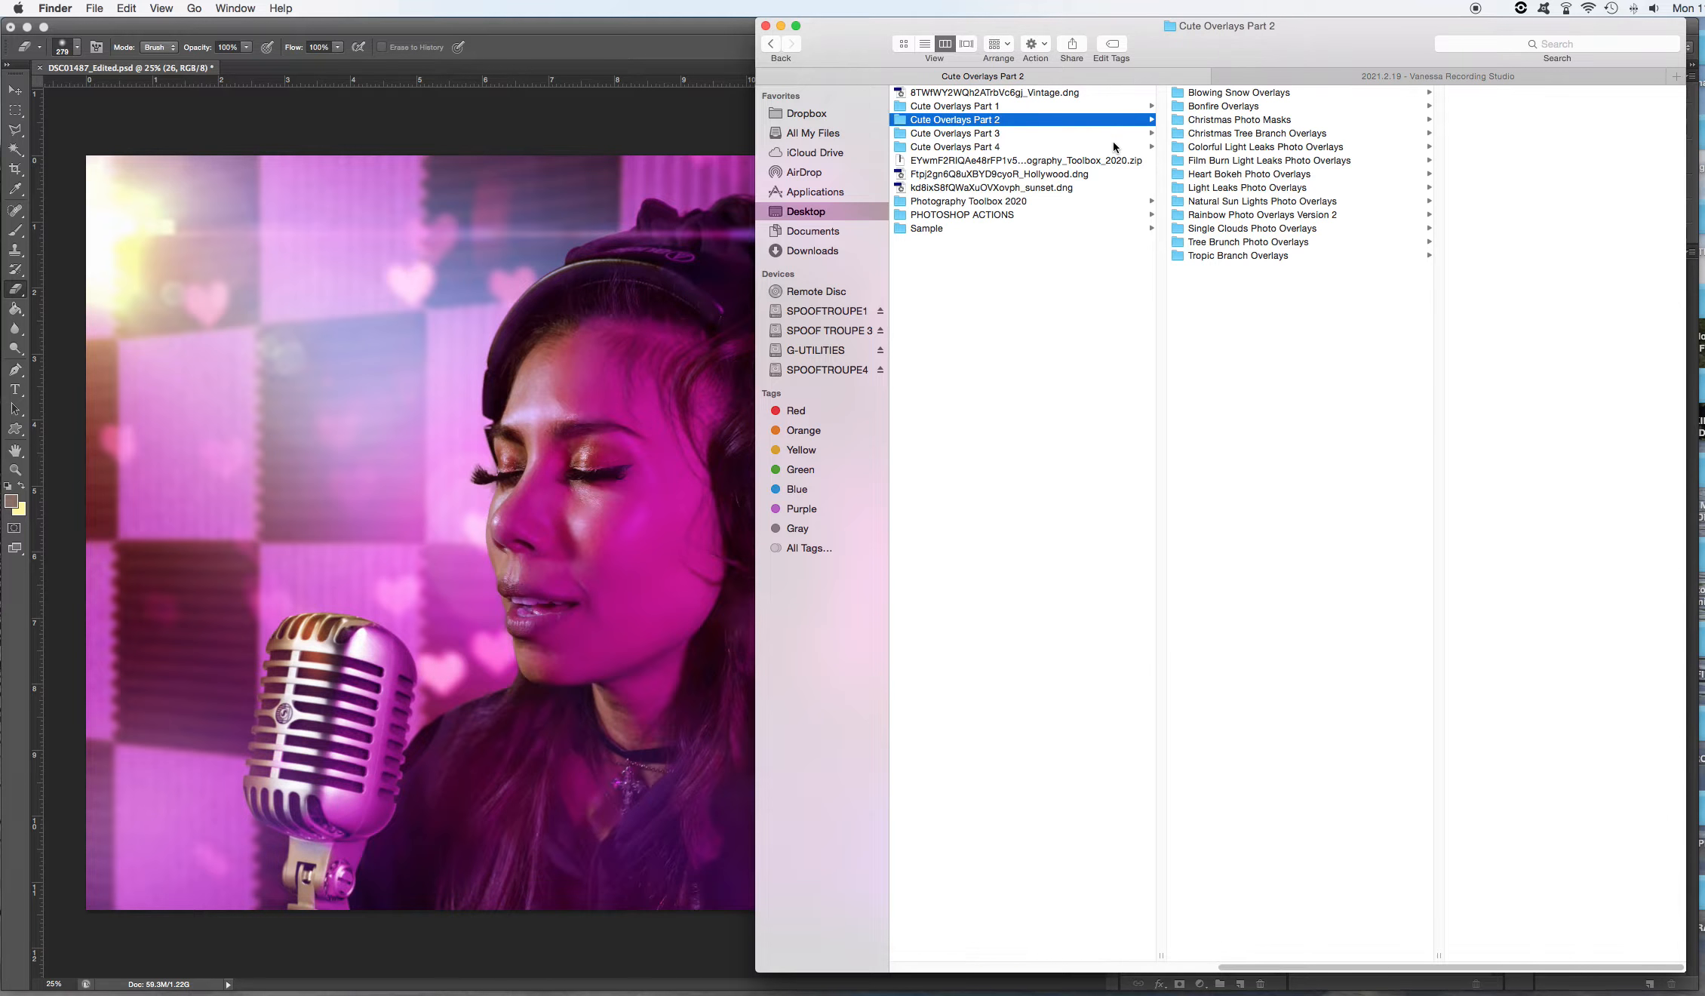
left_click(1242, 148)
left_click(1454, 195)
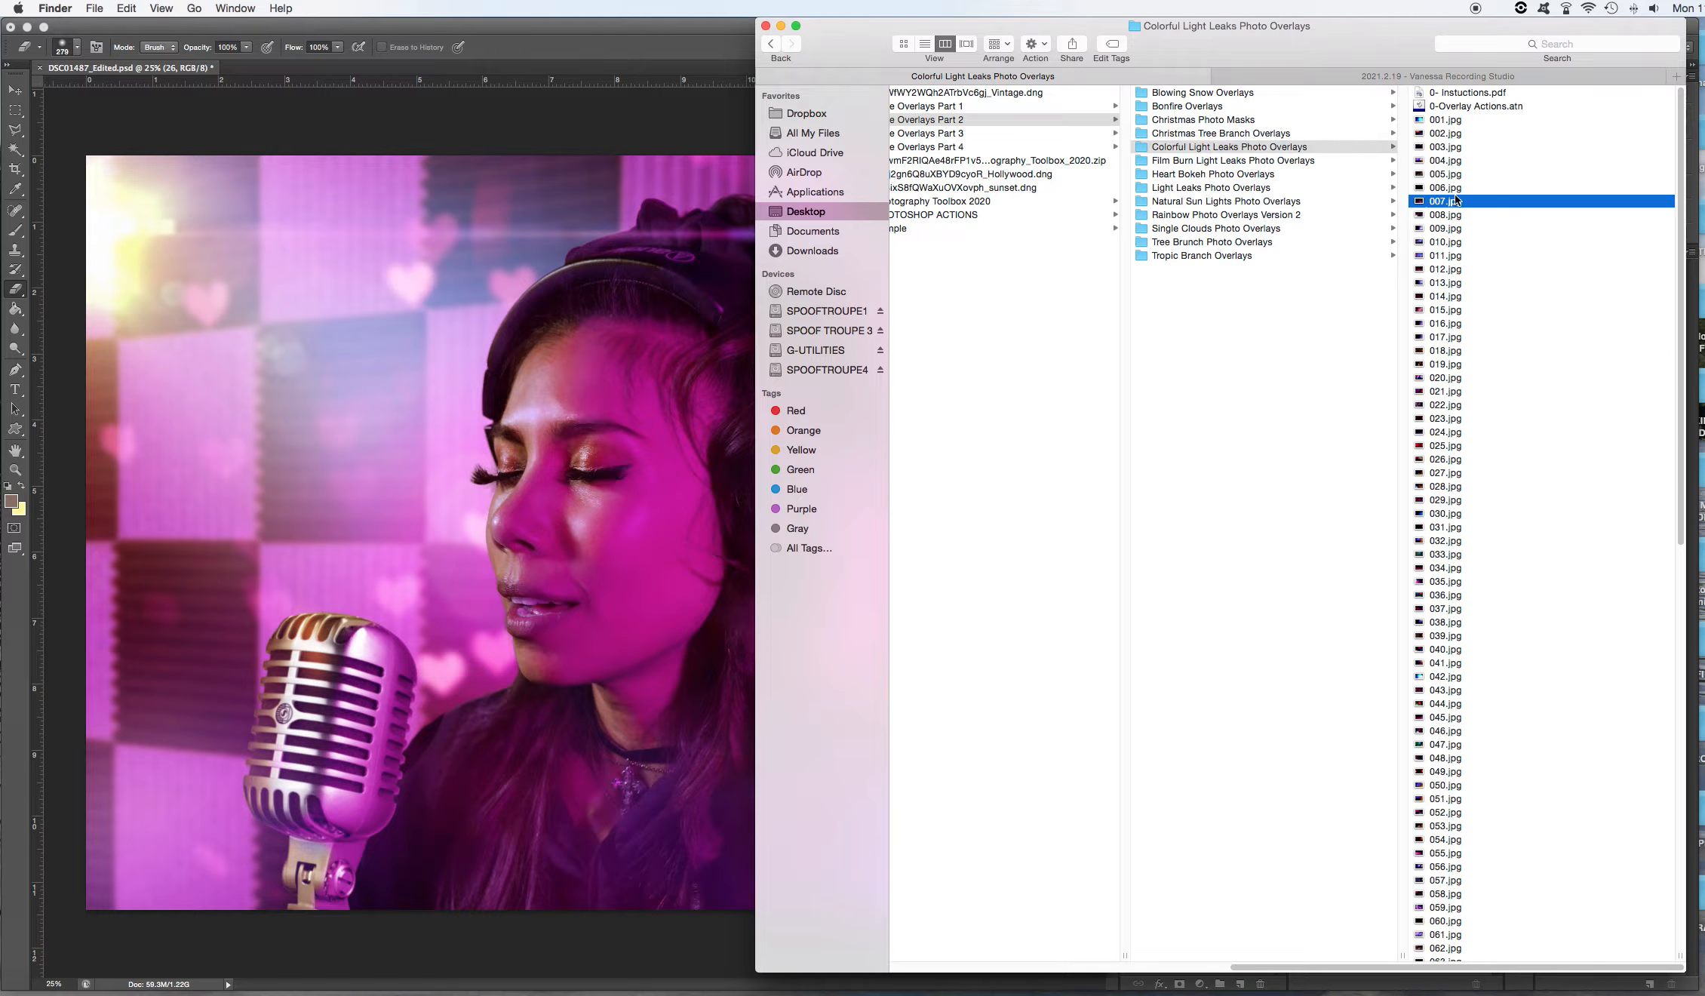
left_click(1397, 327)
left_click(1056, 187)
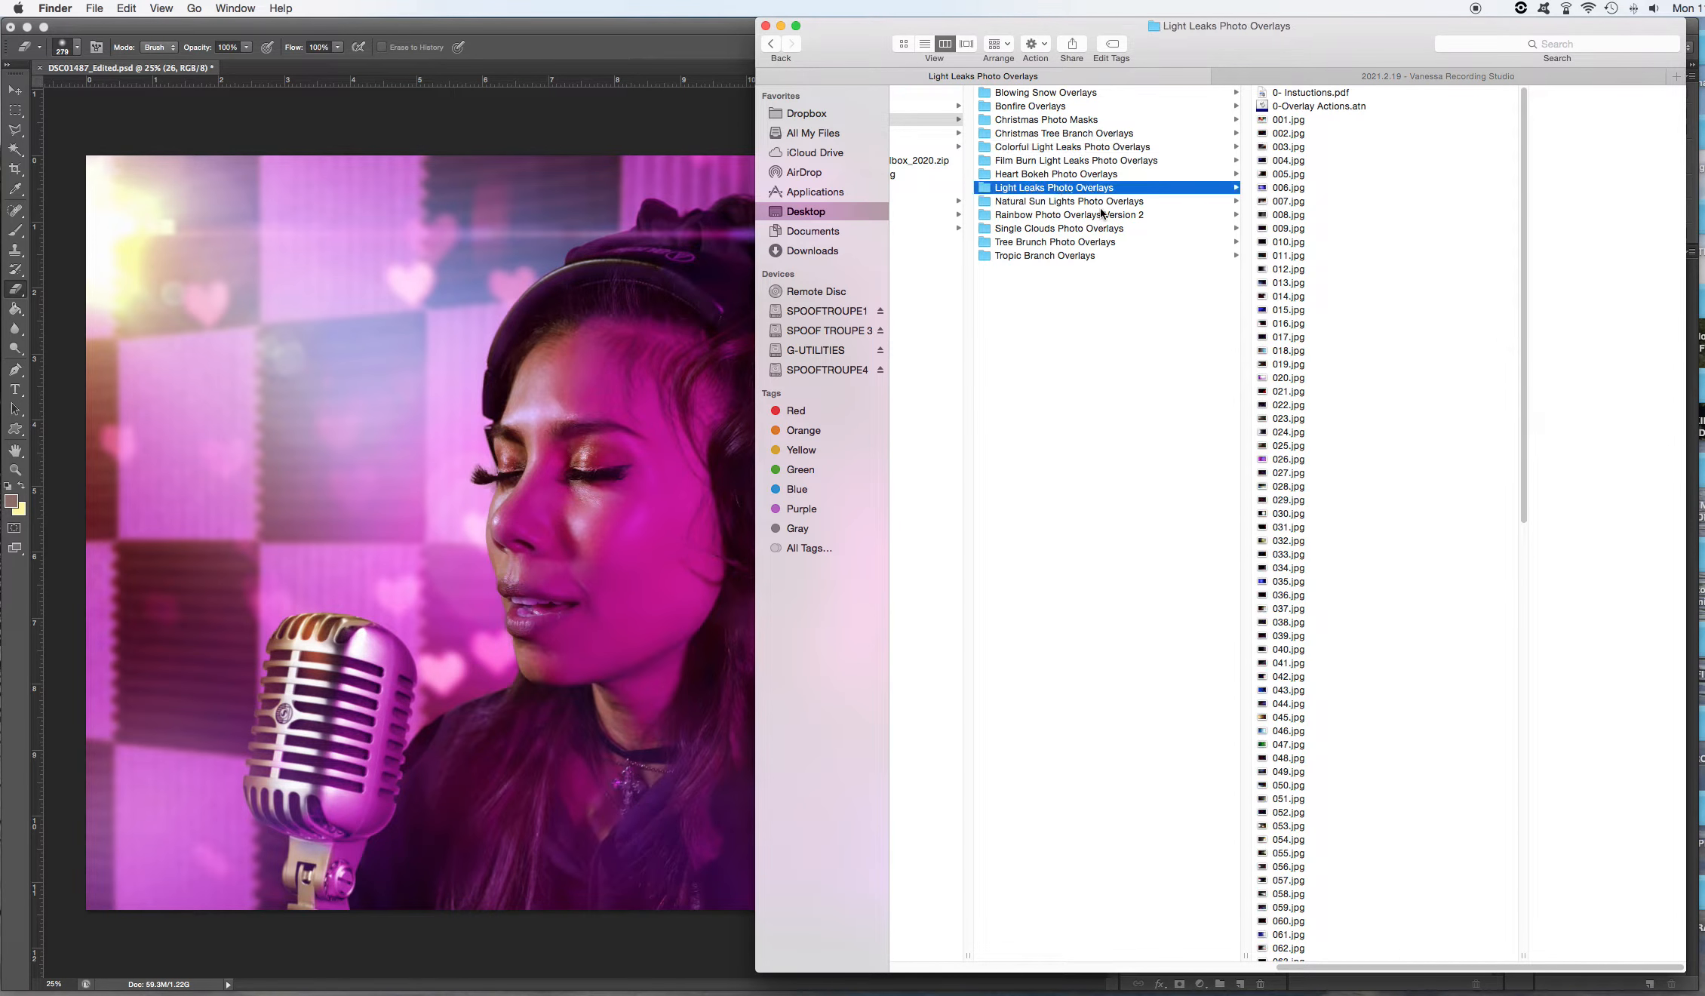
left_click(1094, 167)
left_click(1270, 192)
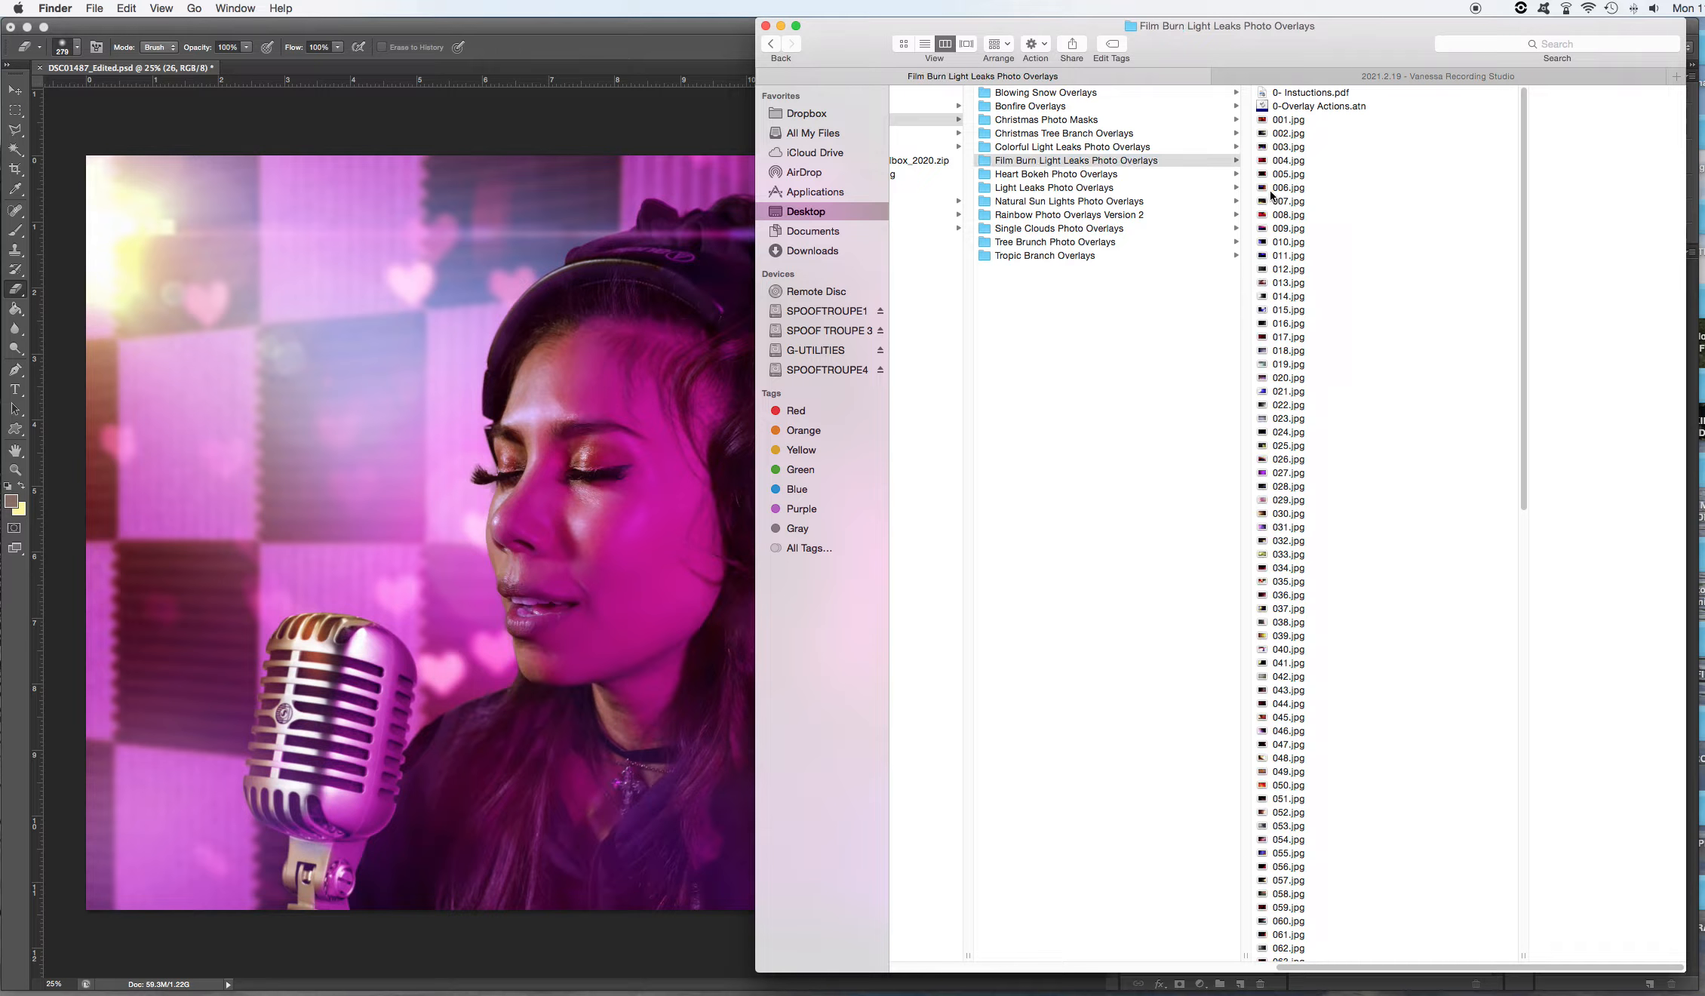
left_click(1295, 283)
left_click(1341, 381)
left_click(1379, 470)
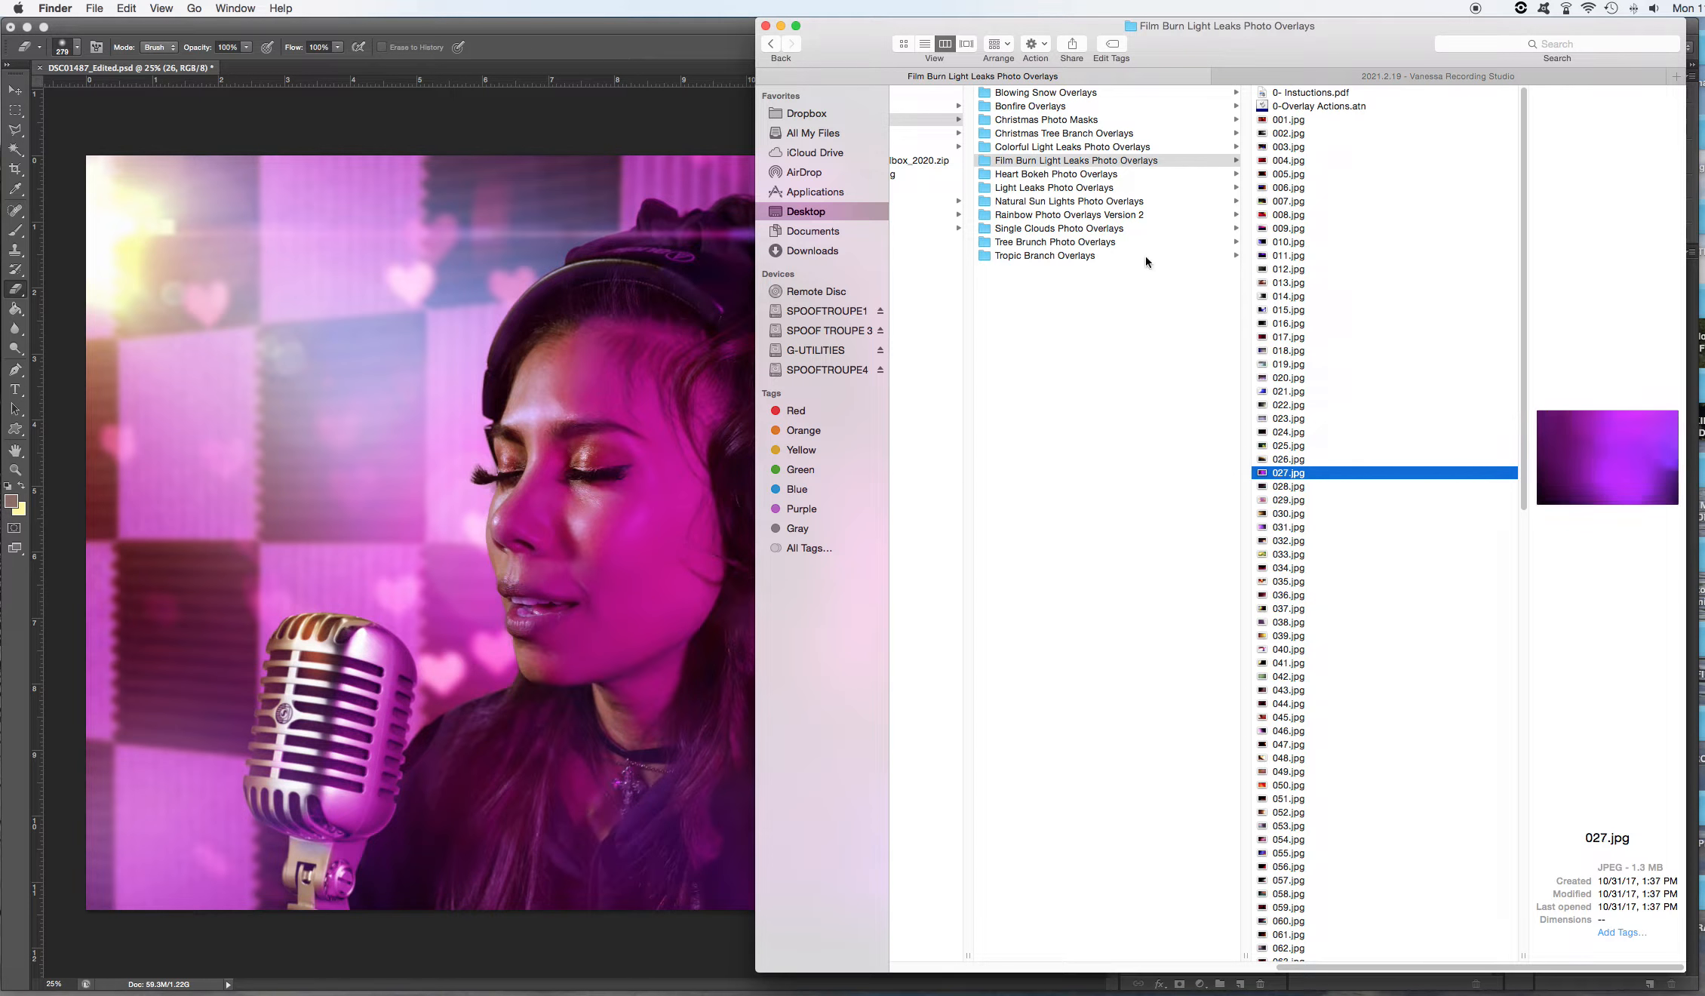
Preview several overlays between 07.jpg and 15.jpg in the Heart Bokeh Photo Overlays folder.
left_click(1099, 179)
left_click(1368, 201)
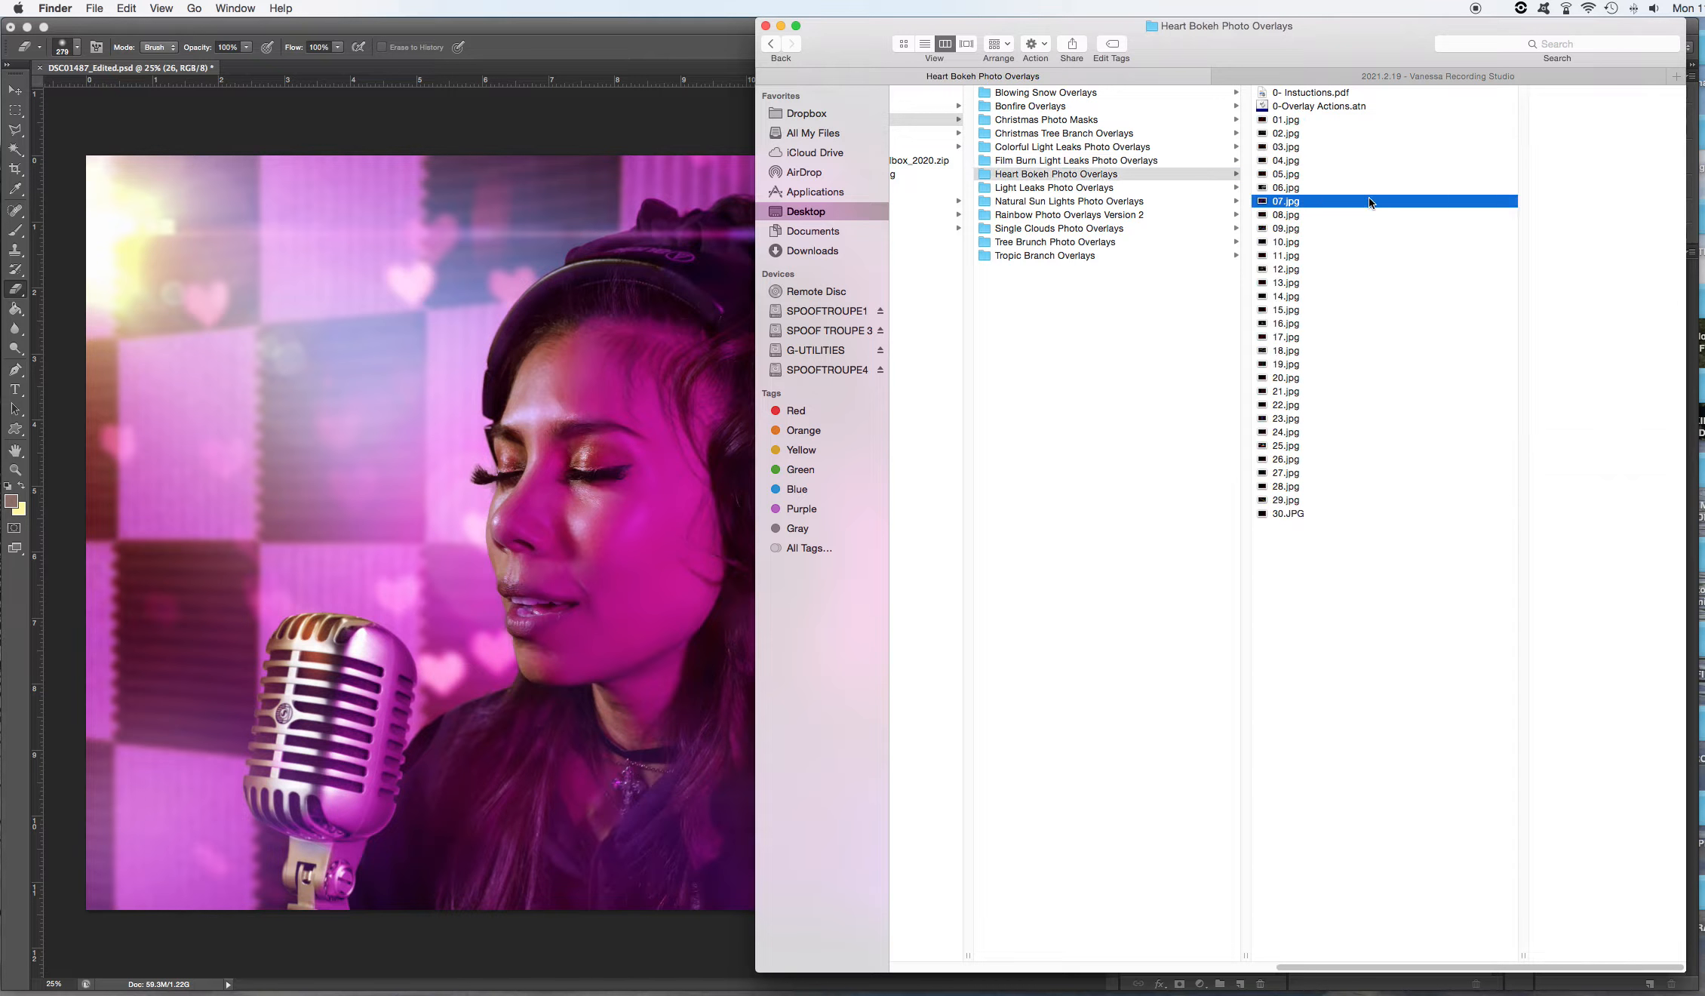
left_click(1371, 270)
left_click(1344, 256)
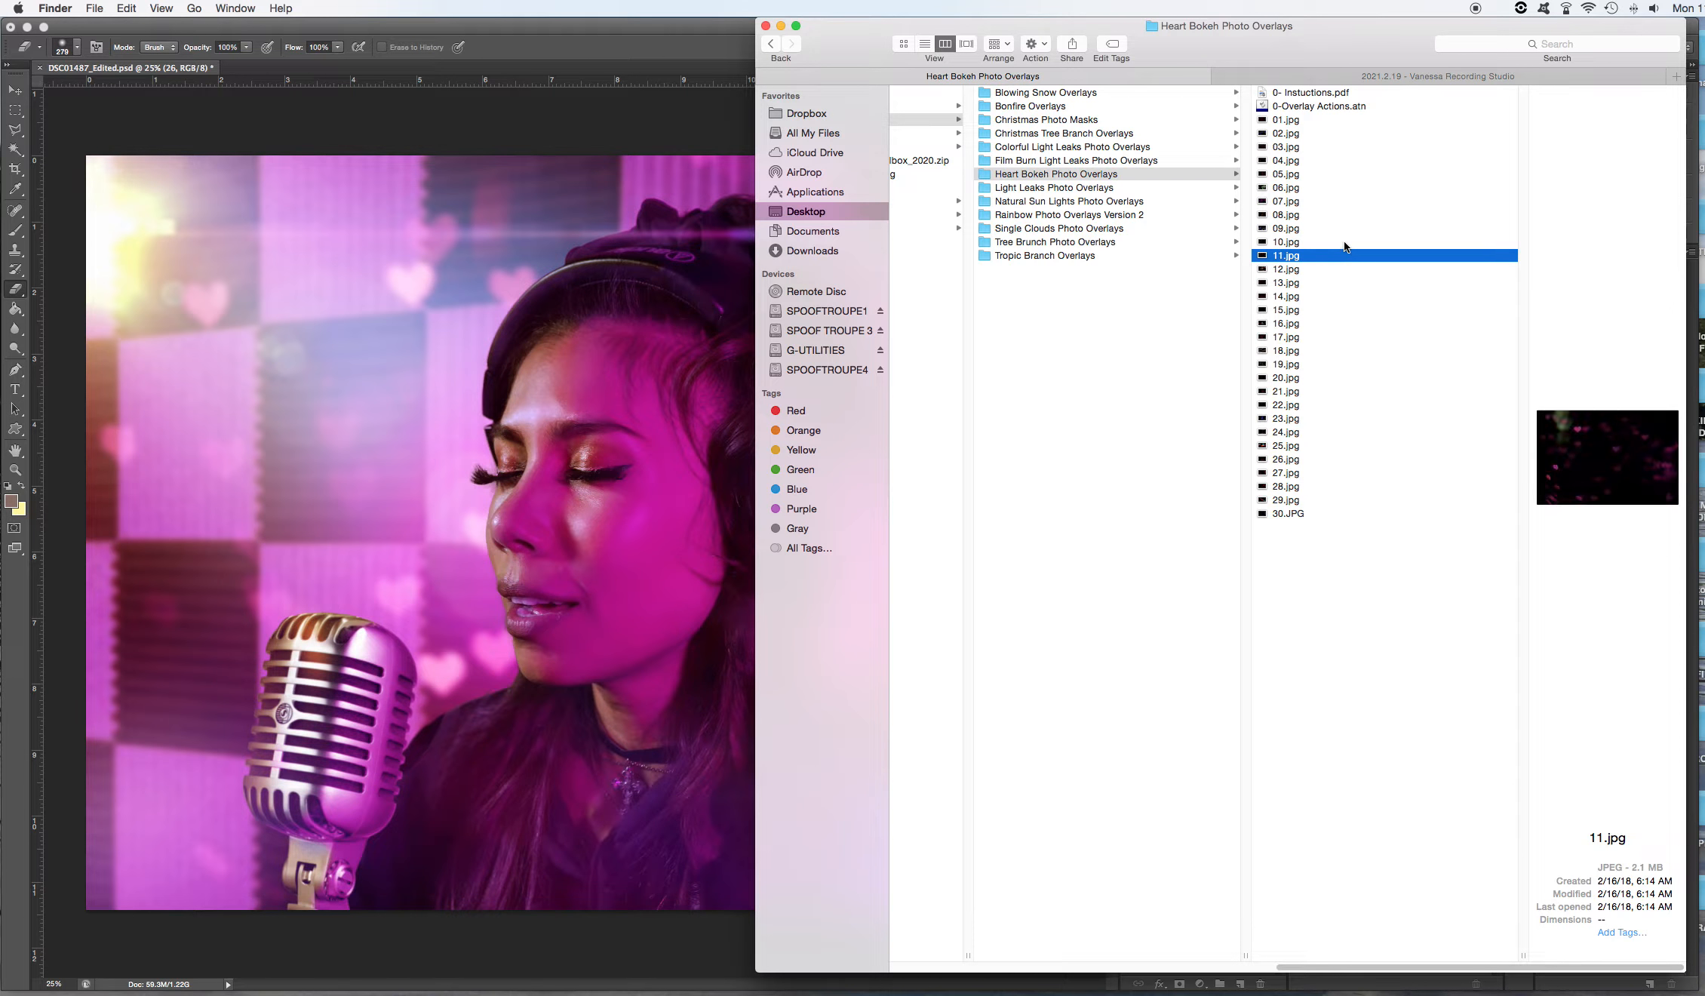
left_click(1345, 241)
left_click(1345, 229)
left_click(1350, 255)
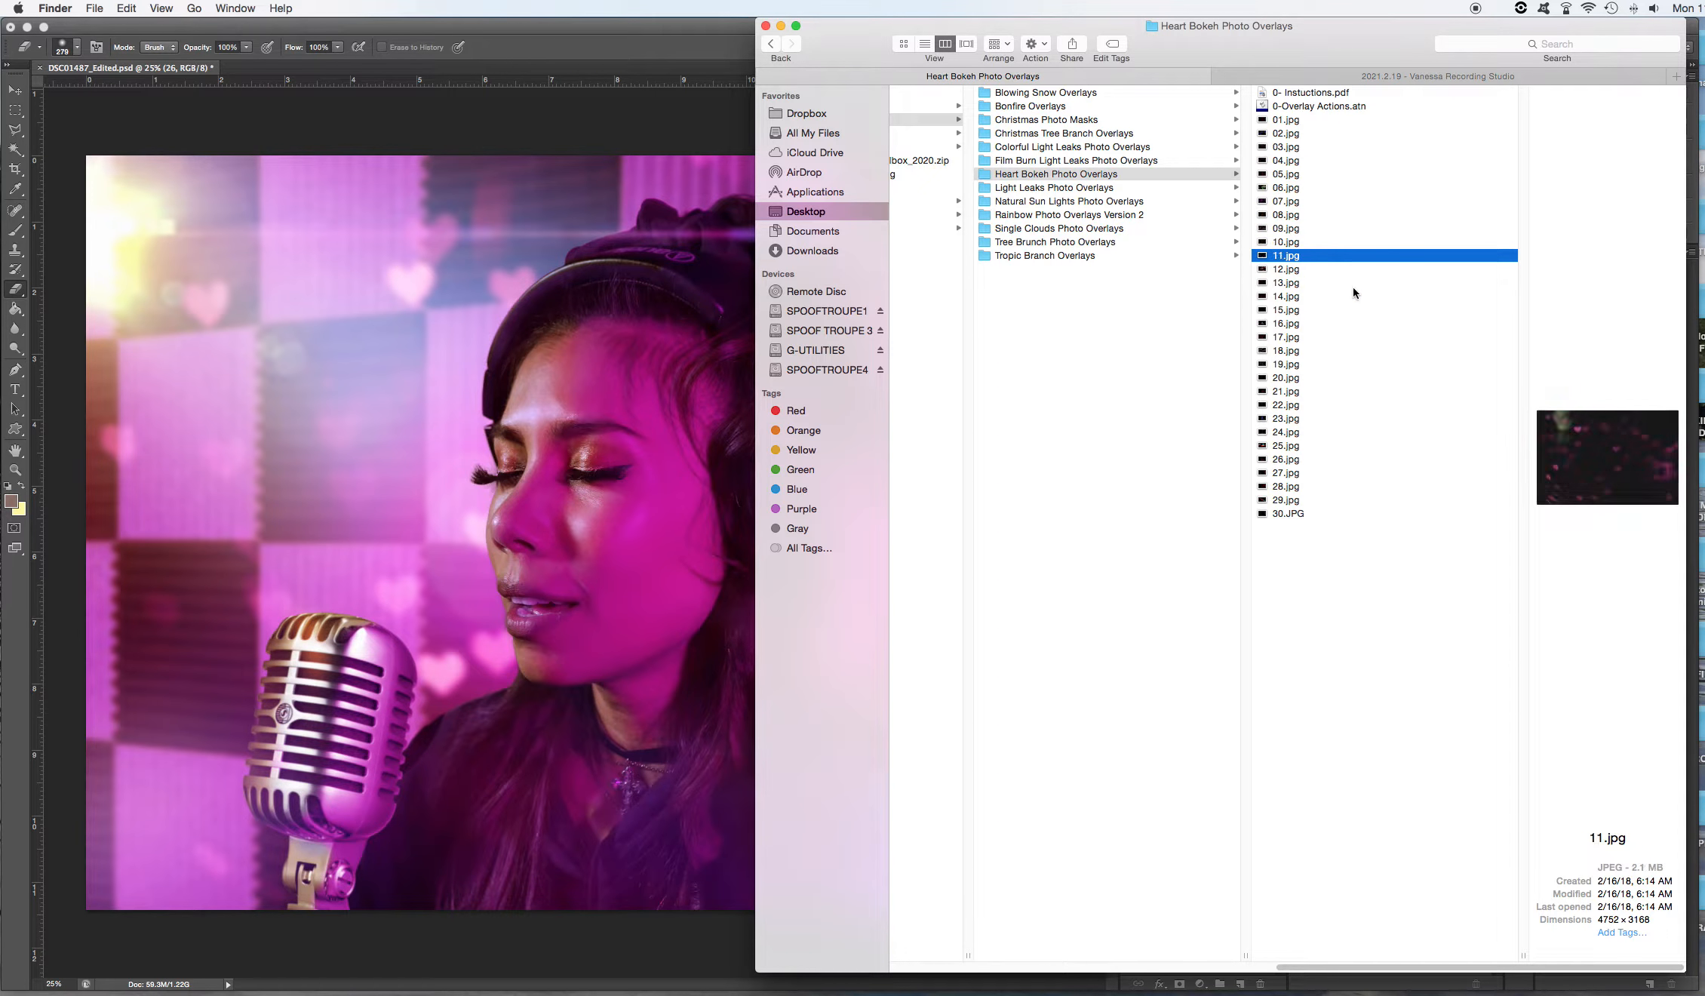
left_click(1353, 285)
left_click(1350, 308)
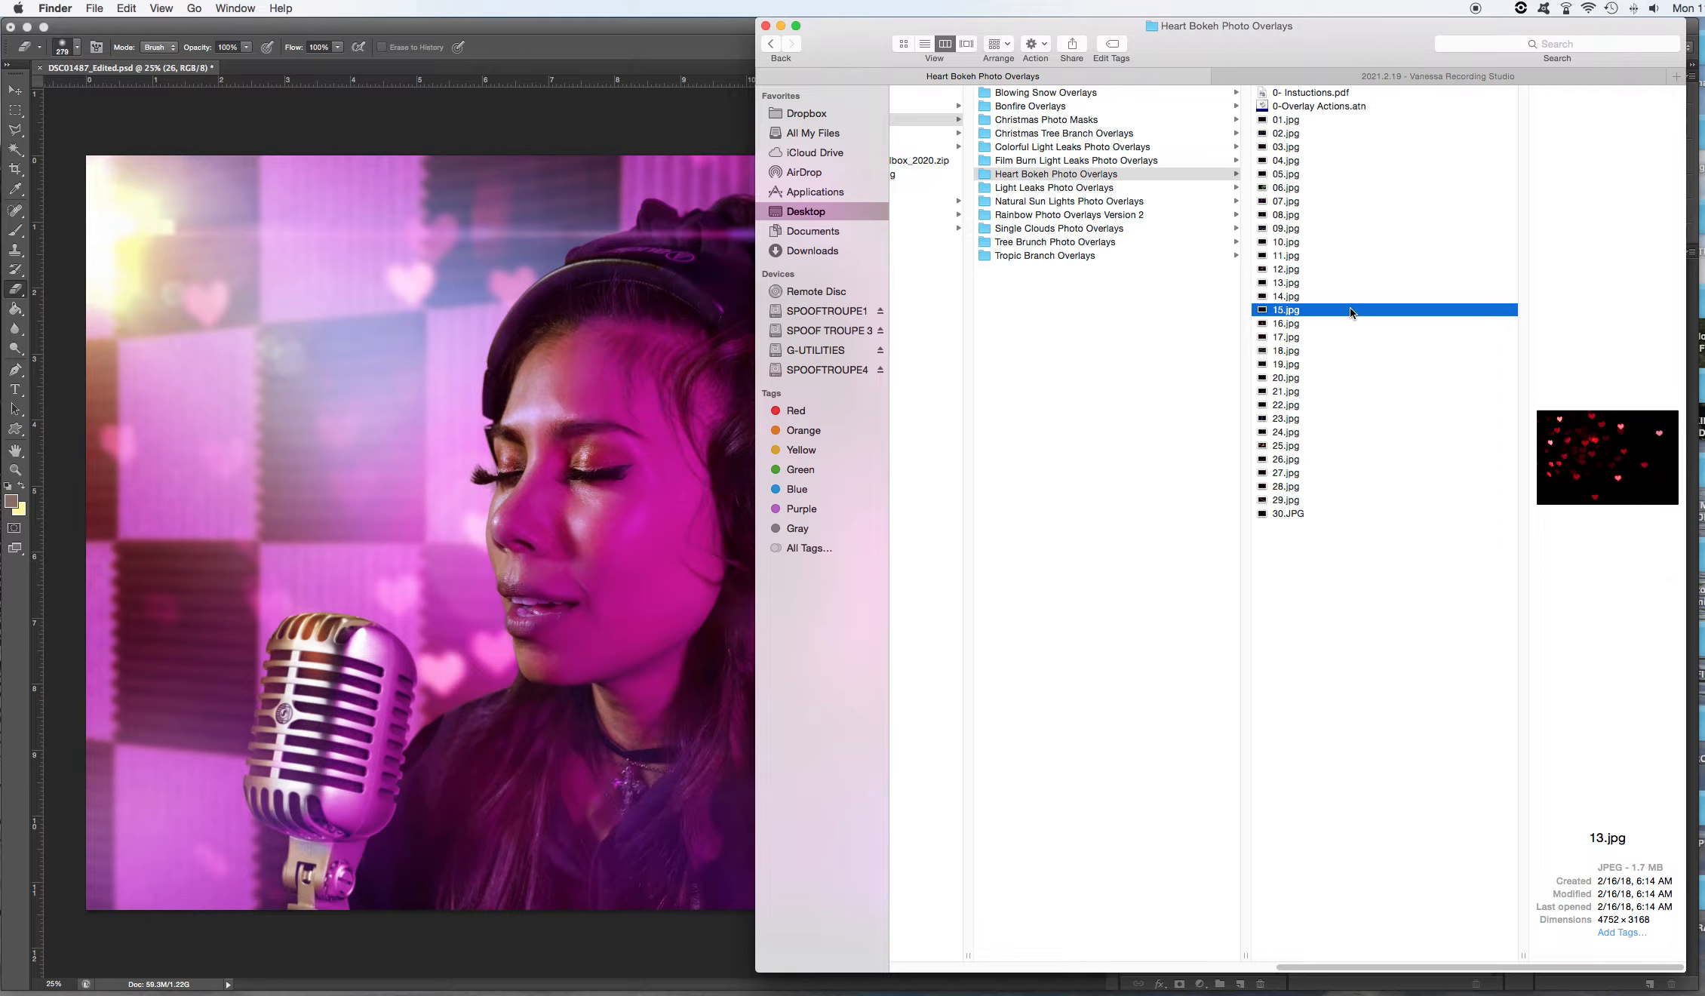
Look through the Natural Sun Lights Photo Overlays folder, selecting images such as 017.jpg, and open the Single Clouds Photo Overlays folder.
left_click(1132, 199)
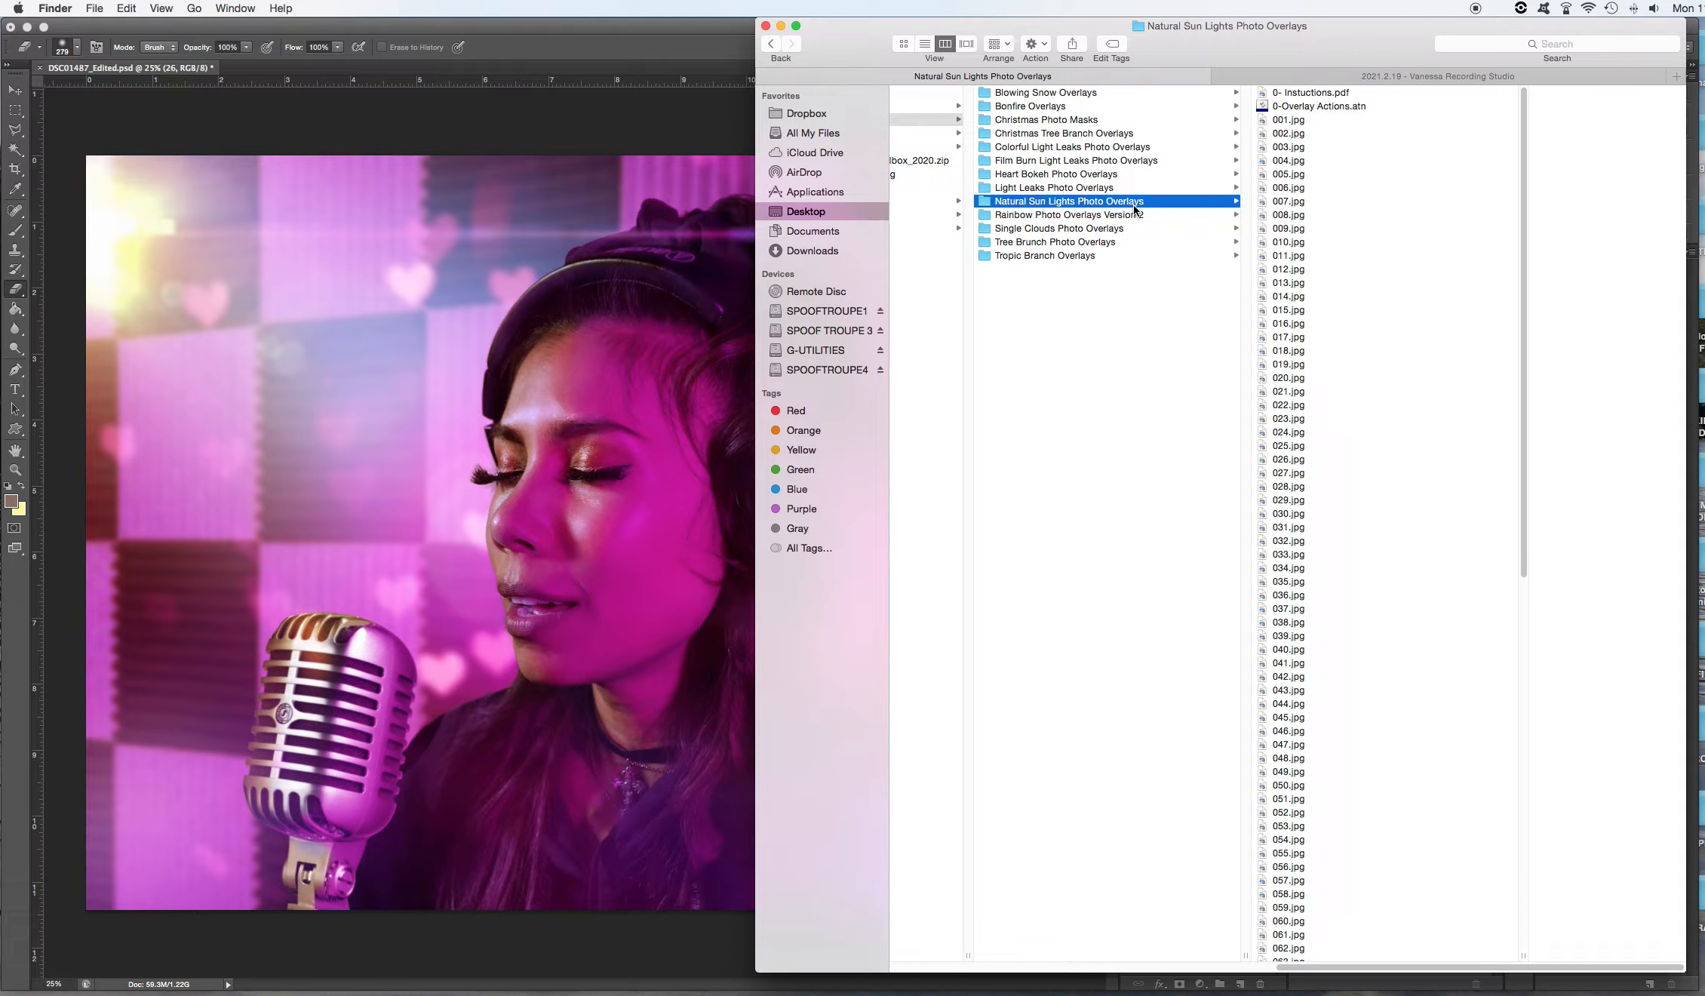
left_click(1300, 188)
left_click(1309, 282)
left_click(1314, 338)
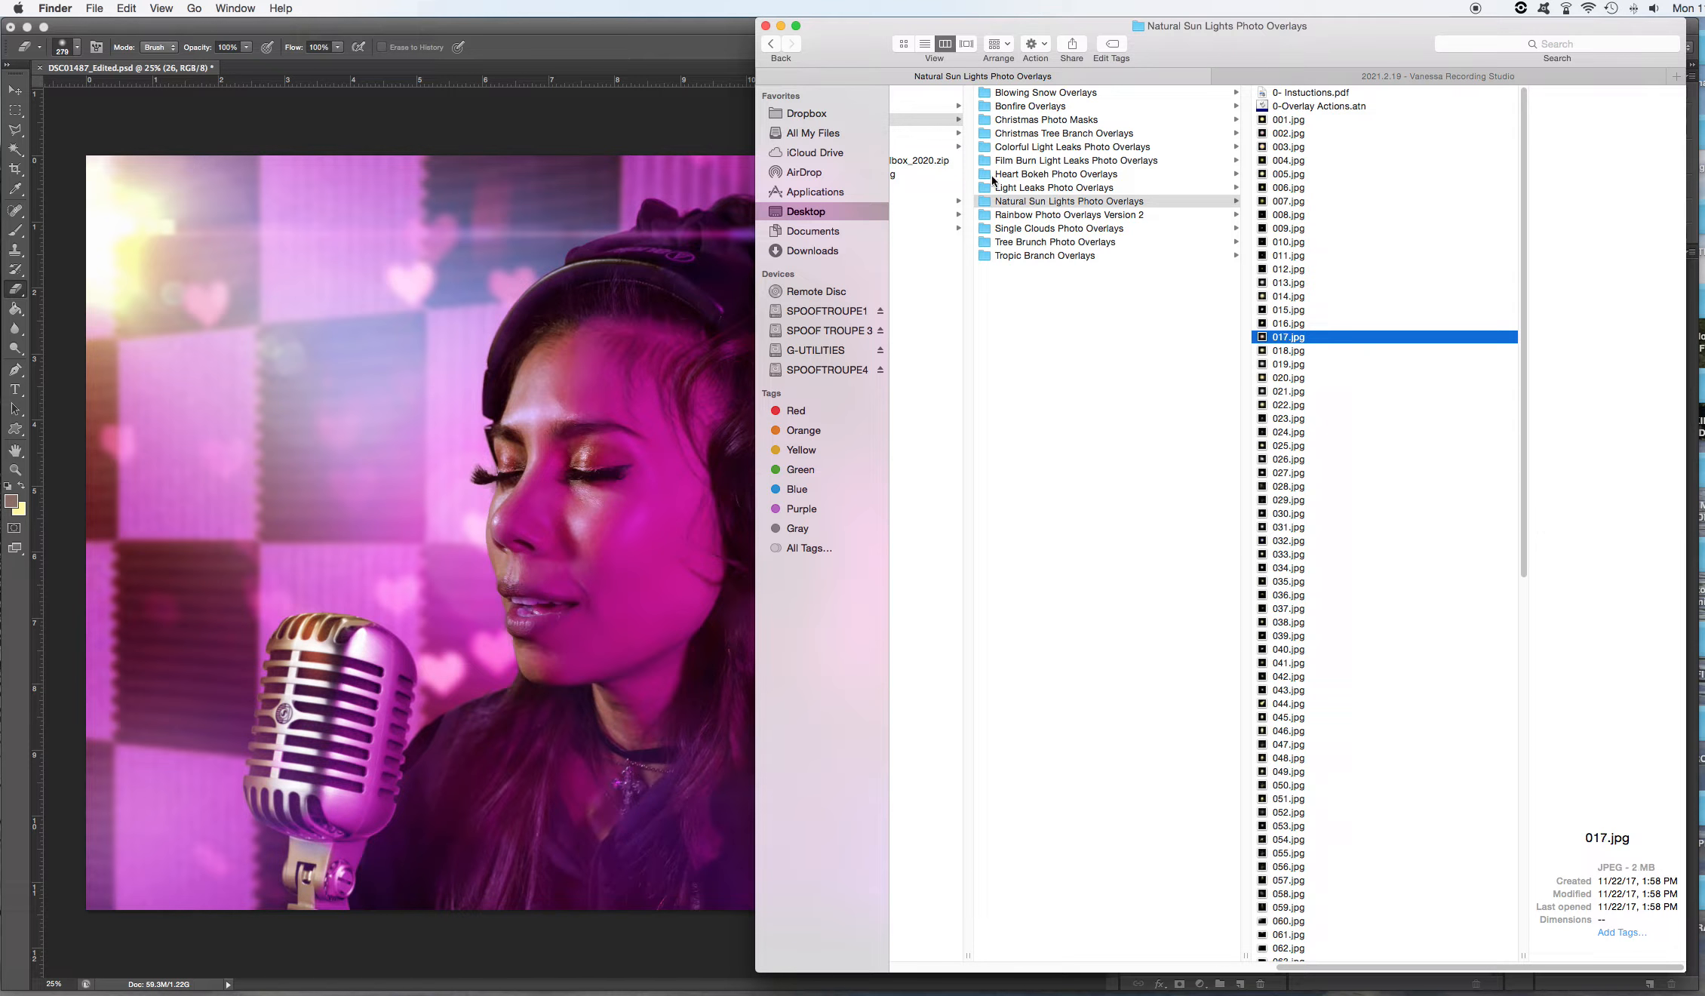
left_click(1055, 229)
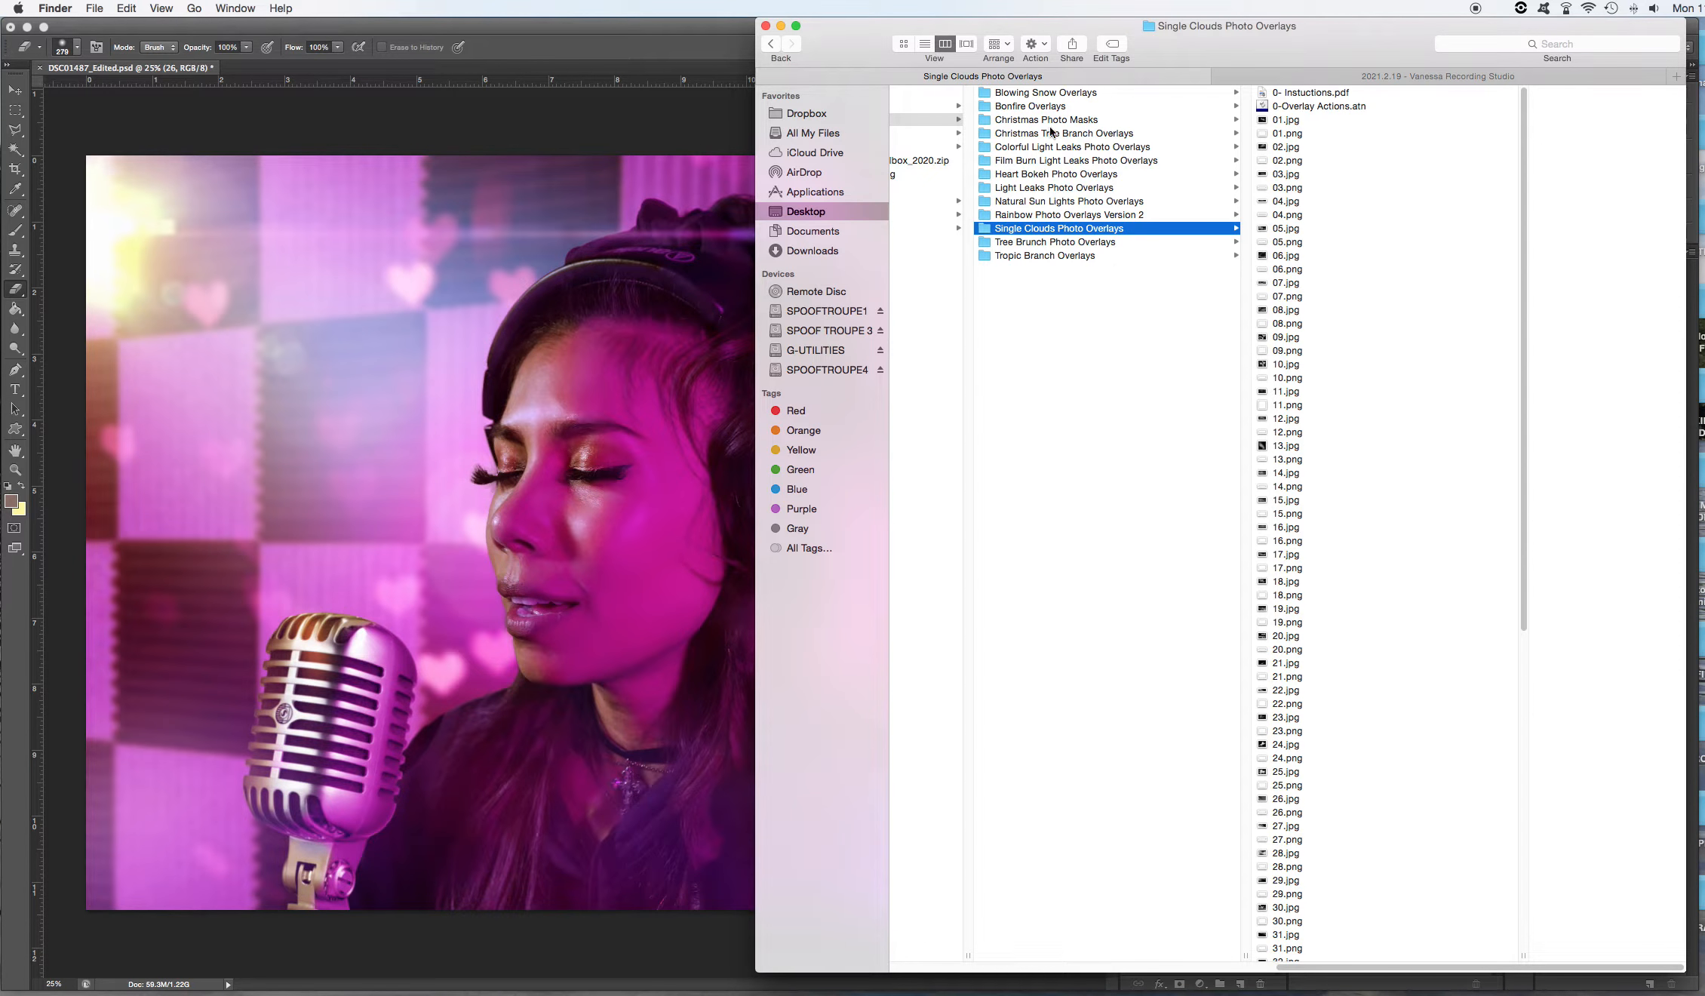
Open Confetti Photo Overlays in Cute Overlays Part 3 and preview images such as 05-single.png, 13-premade.png, 17-premade.png and 22-preview.jpg.
left_click(929, 134)
left_click(1236, 122)
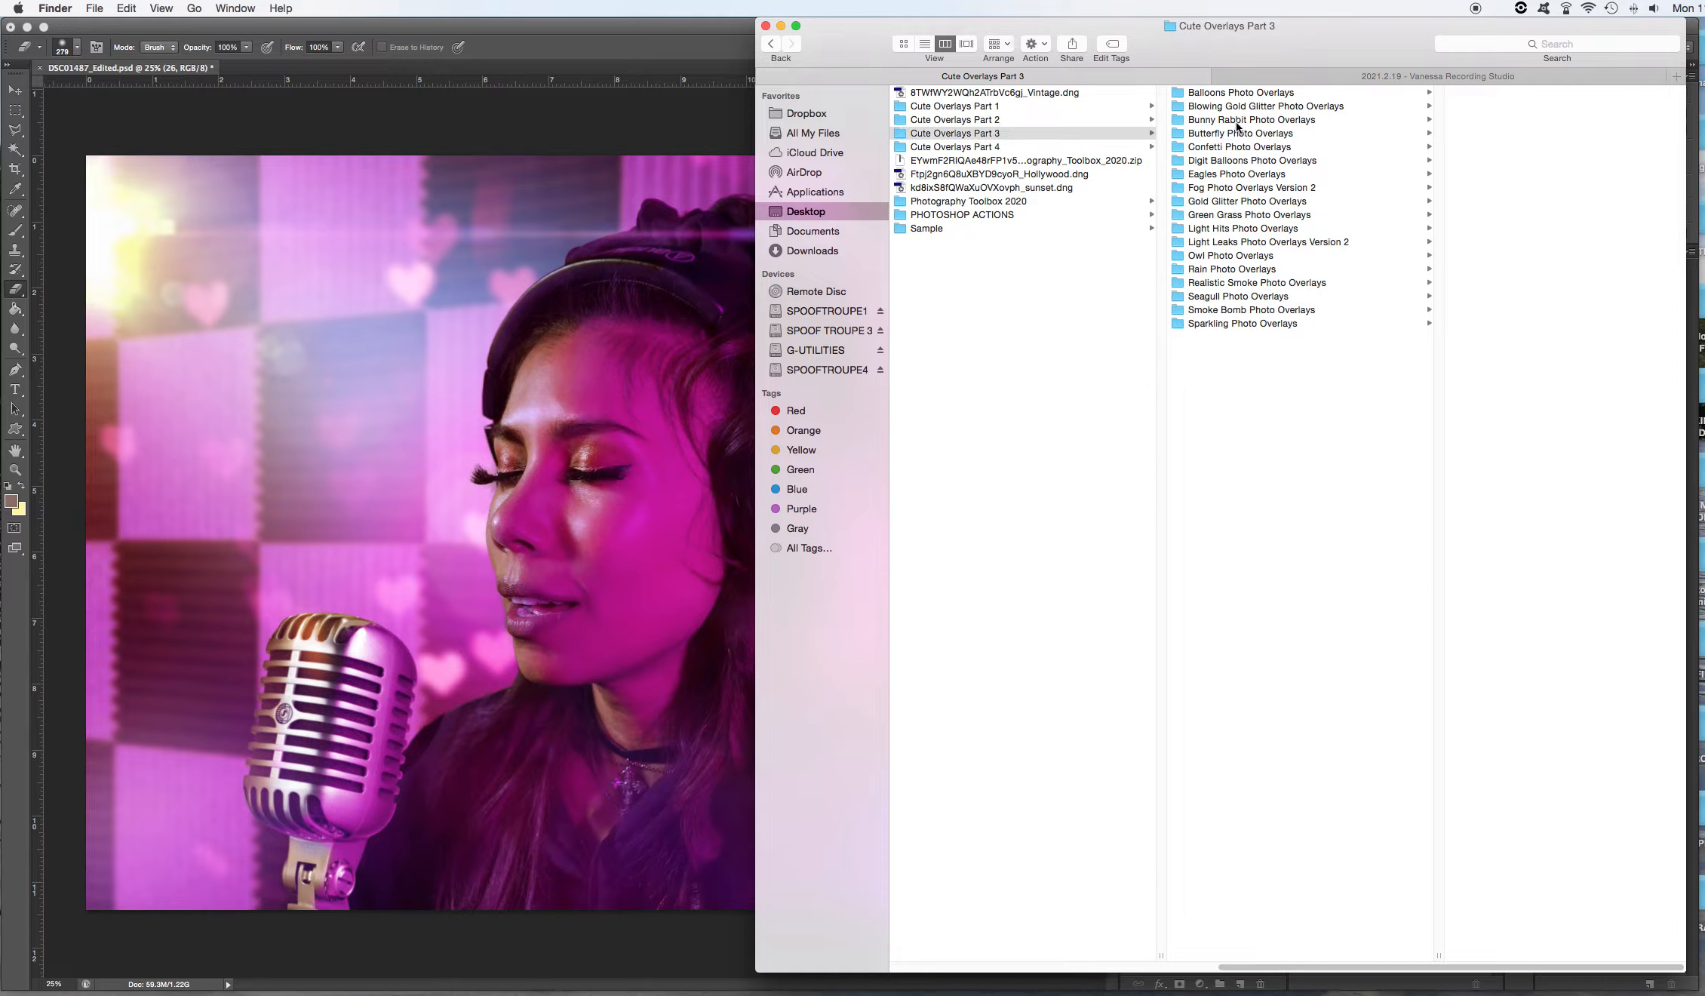
left_click(1245, 147)
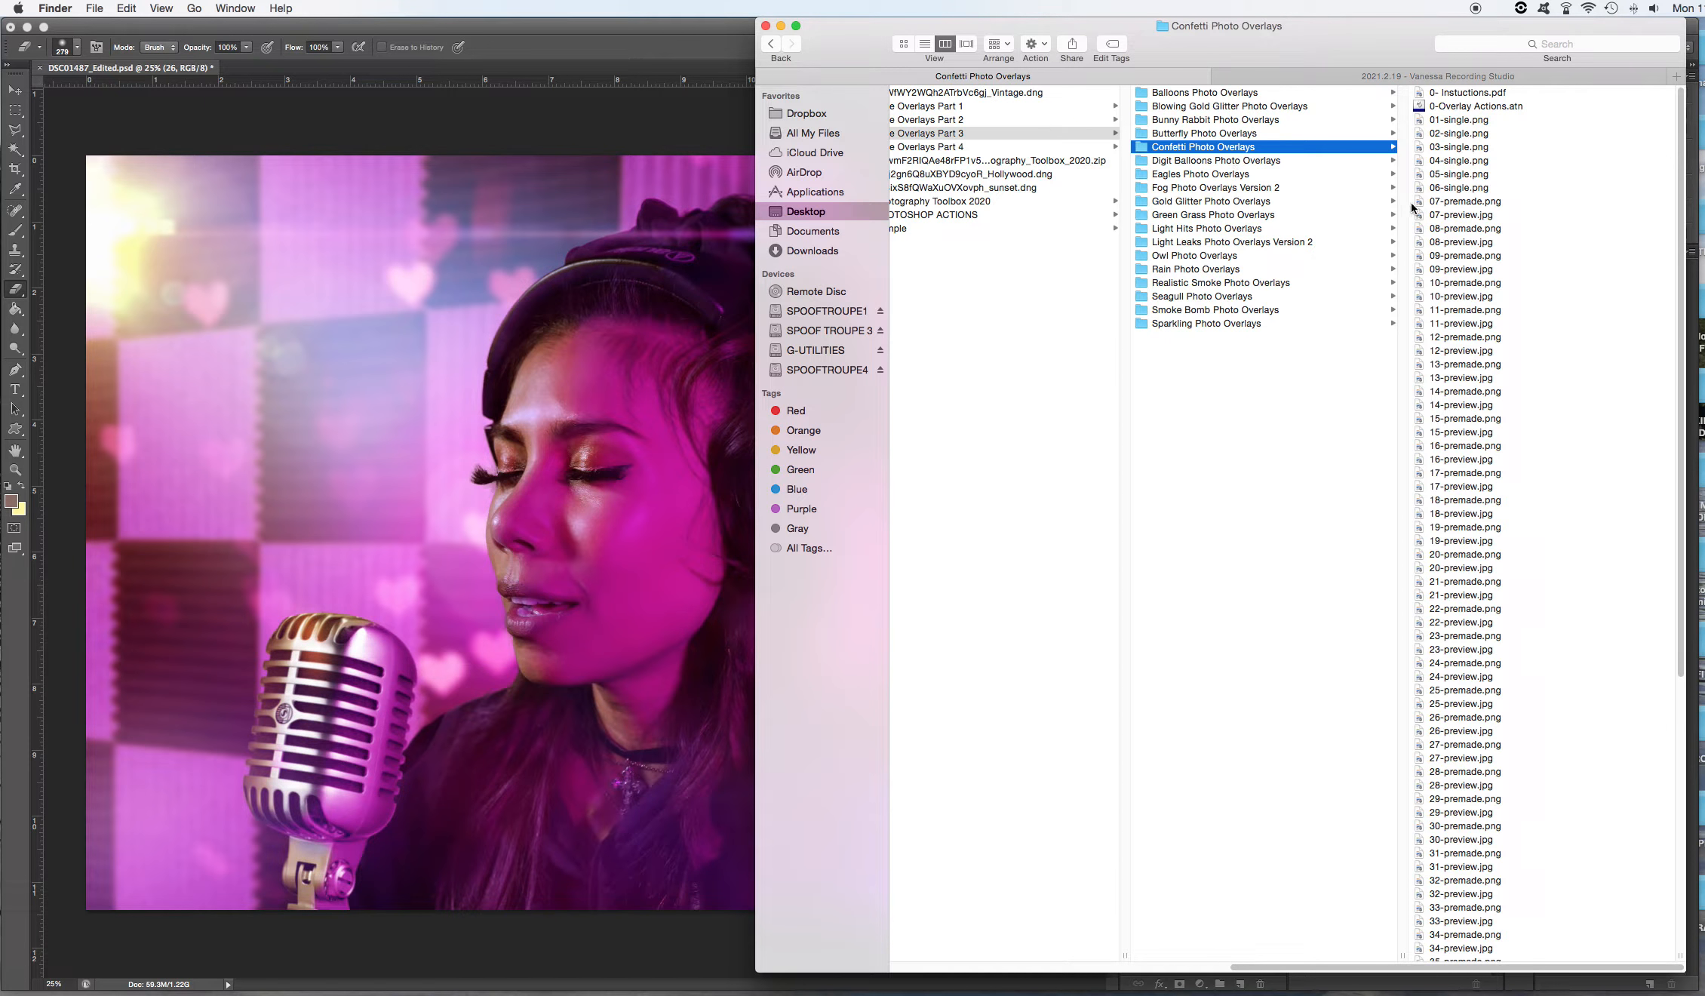
left_click(1411, 202)
key("Up")
key("Up")
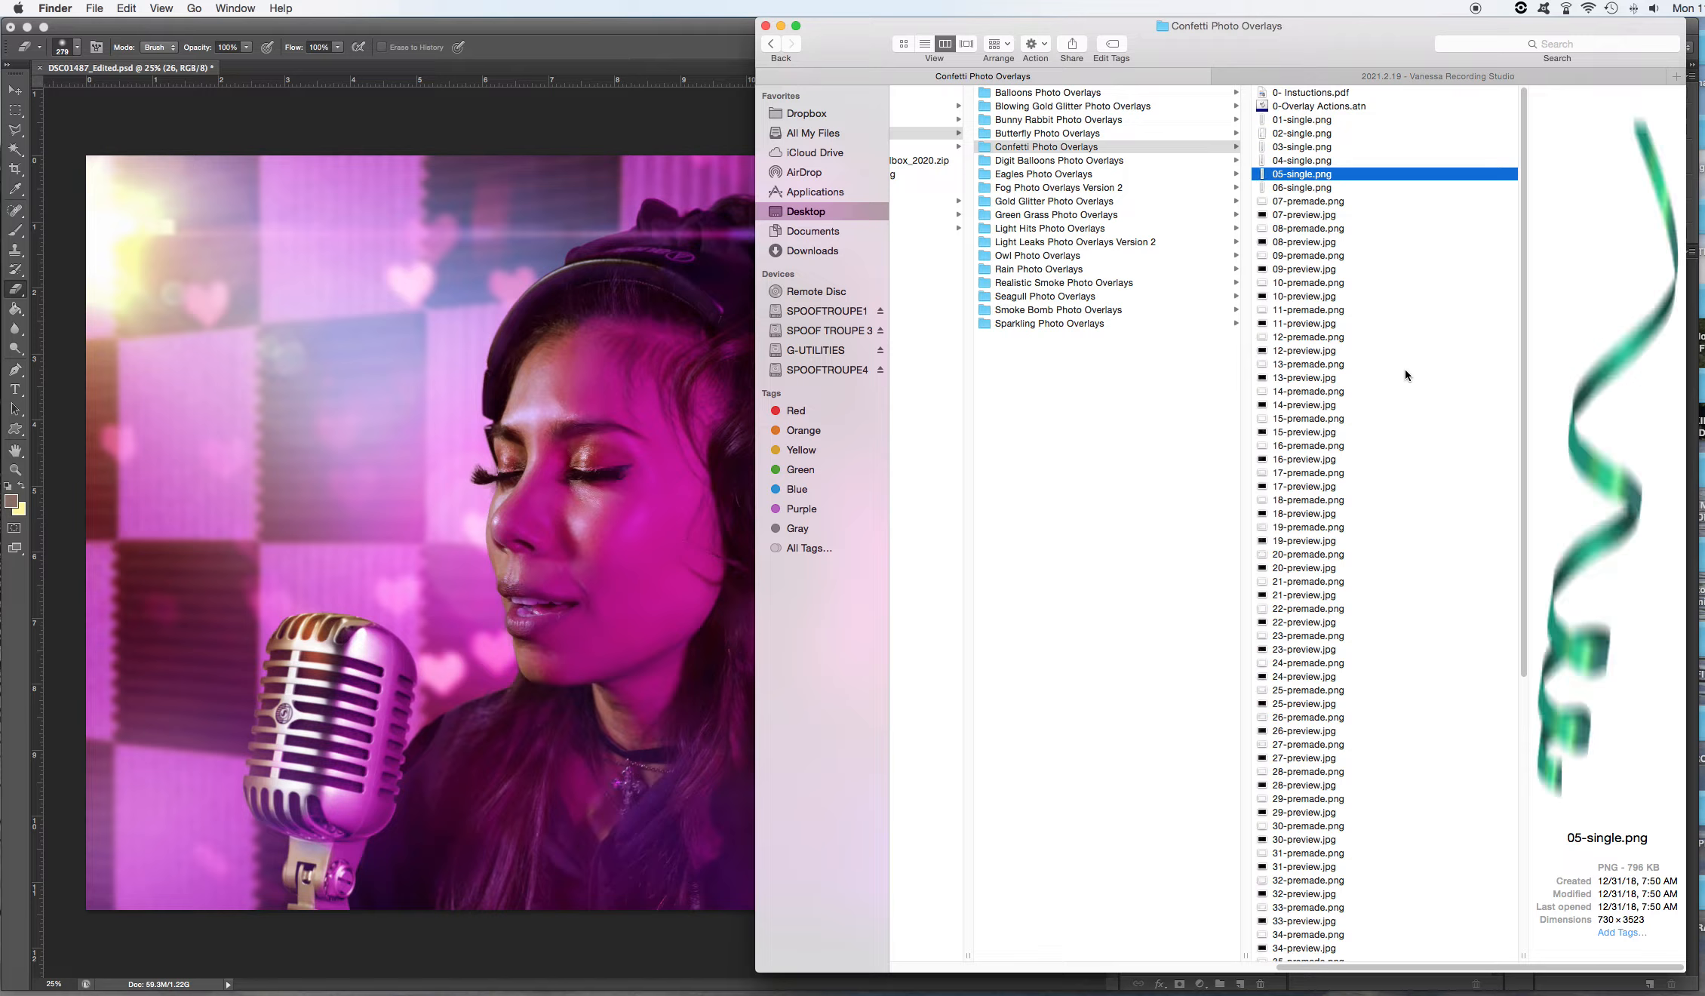
left_click(1405, 367)
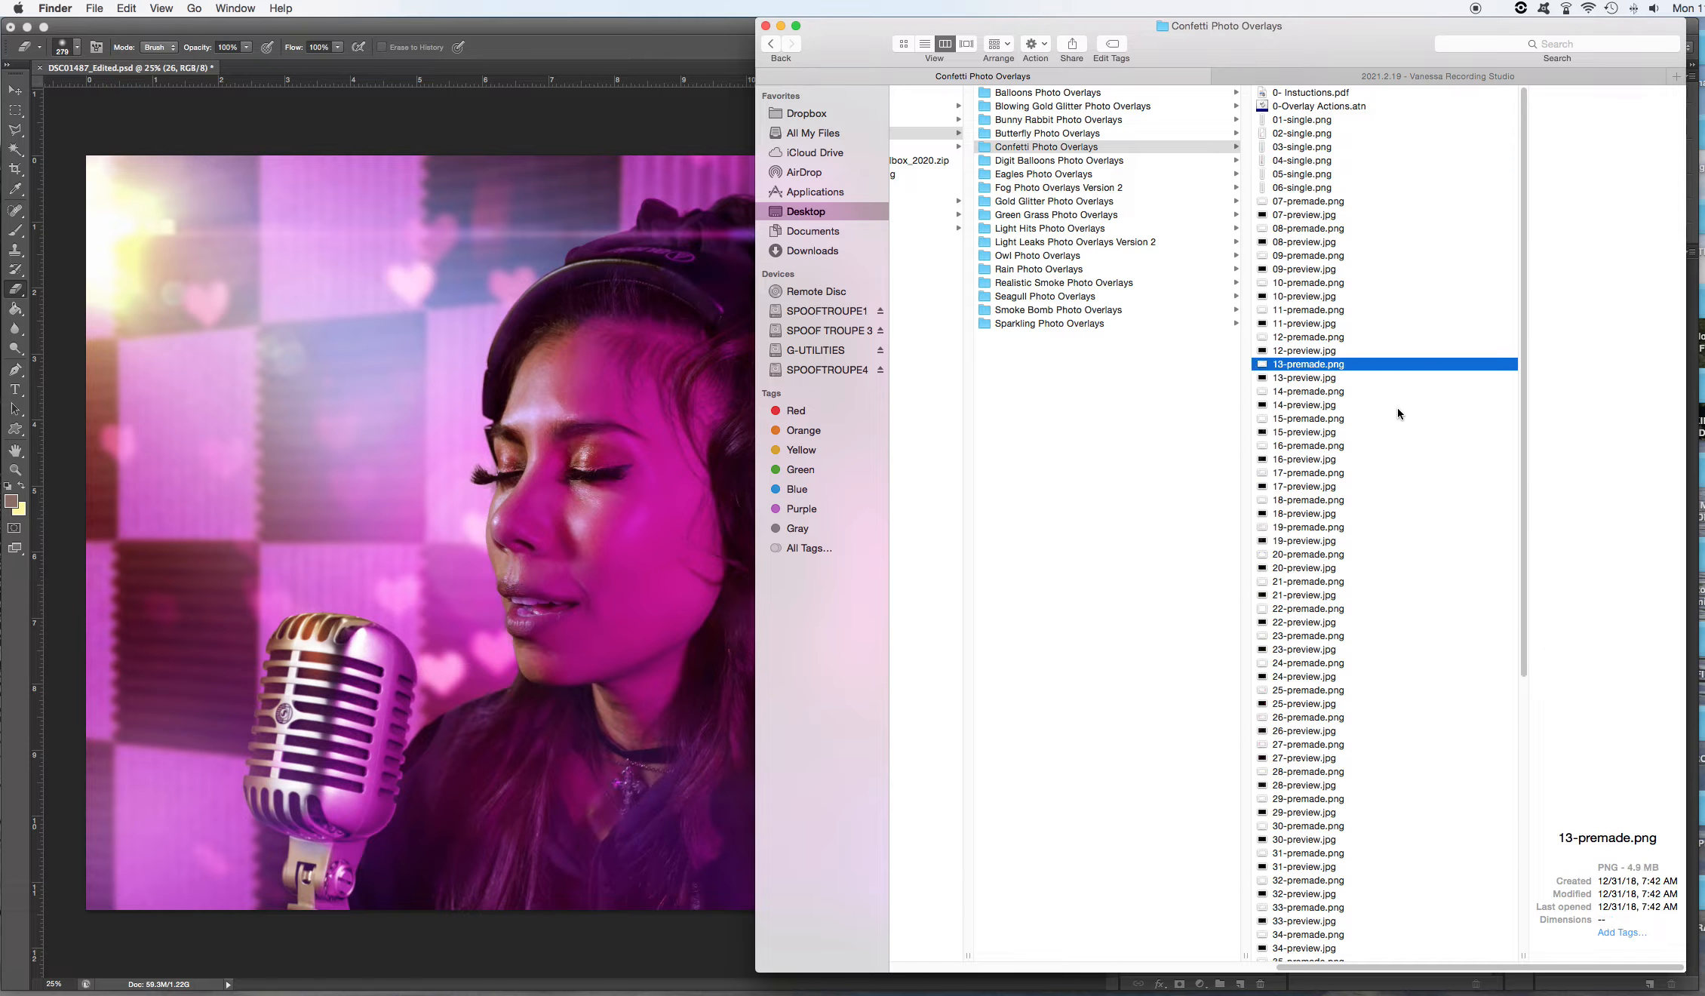
left_click(1404, 483)
left_click(1401, 473)
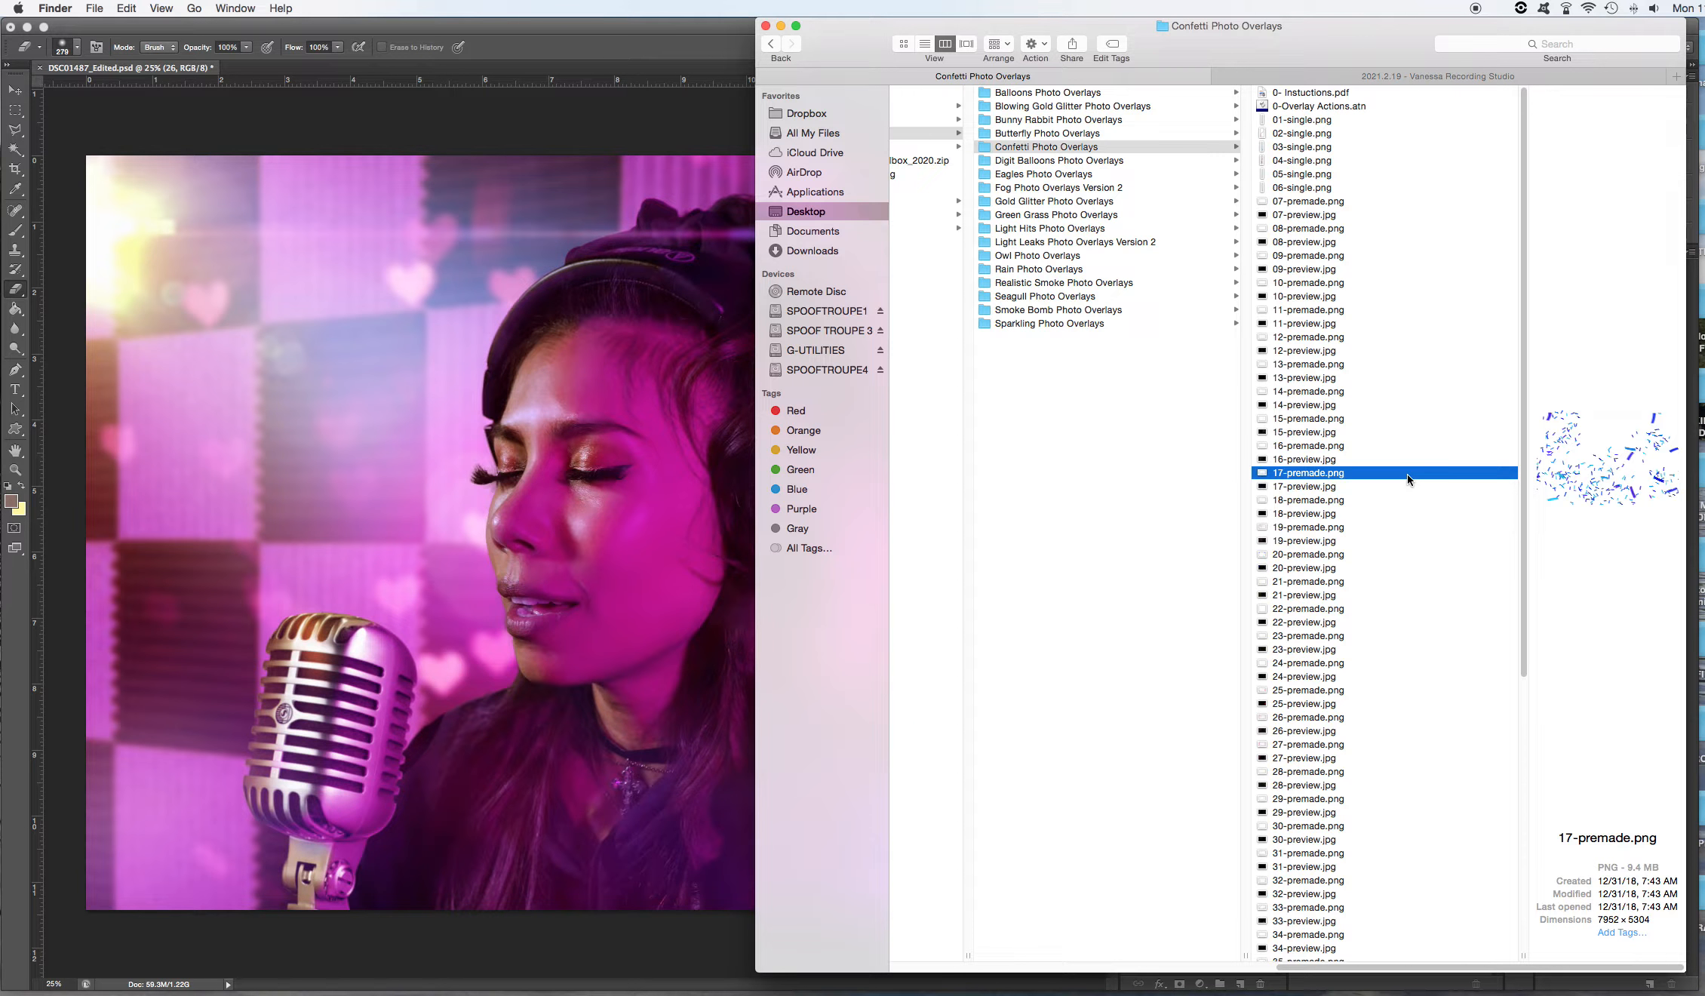
left_click(1405, 581)
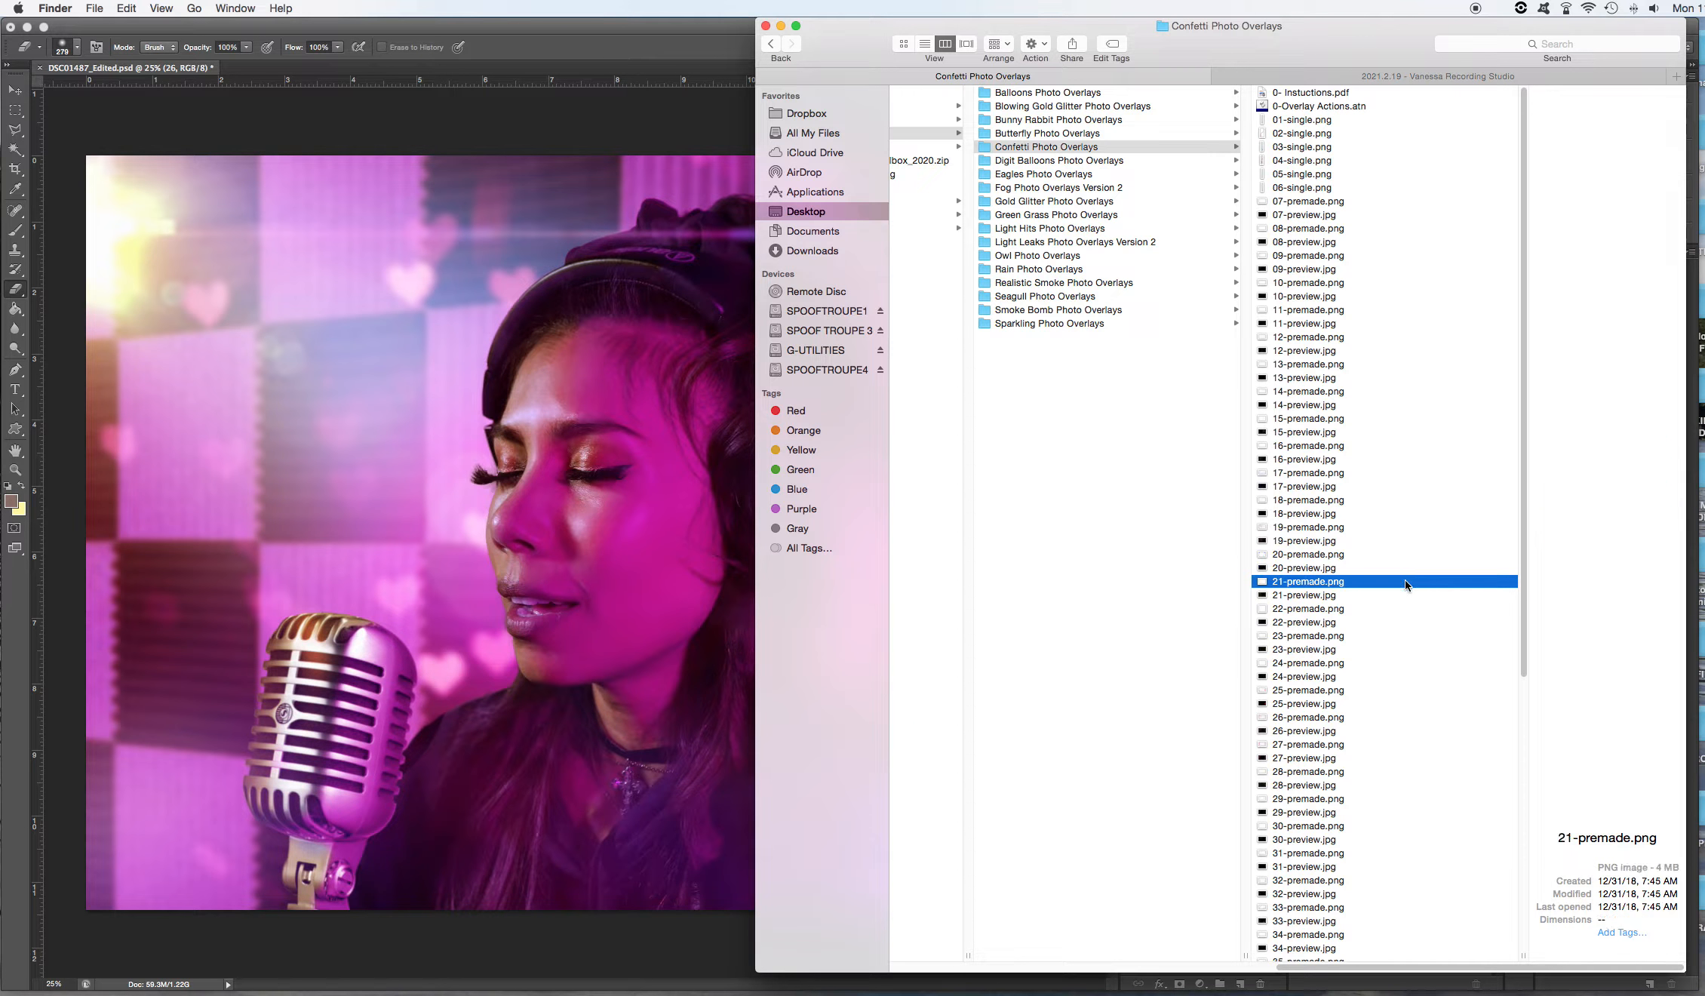
left_click(1396, 662)
left_click(1388, 636)
left_click(1383, 621)
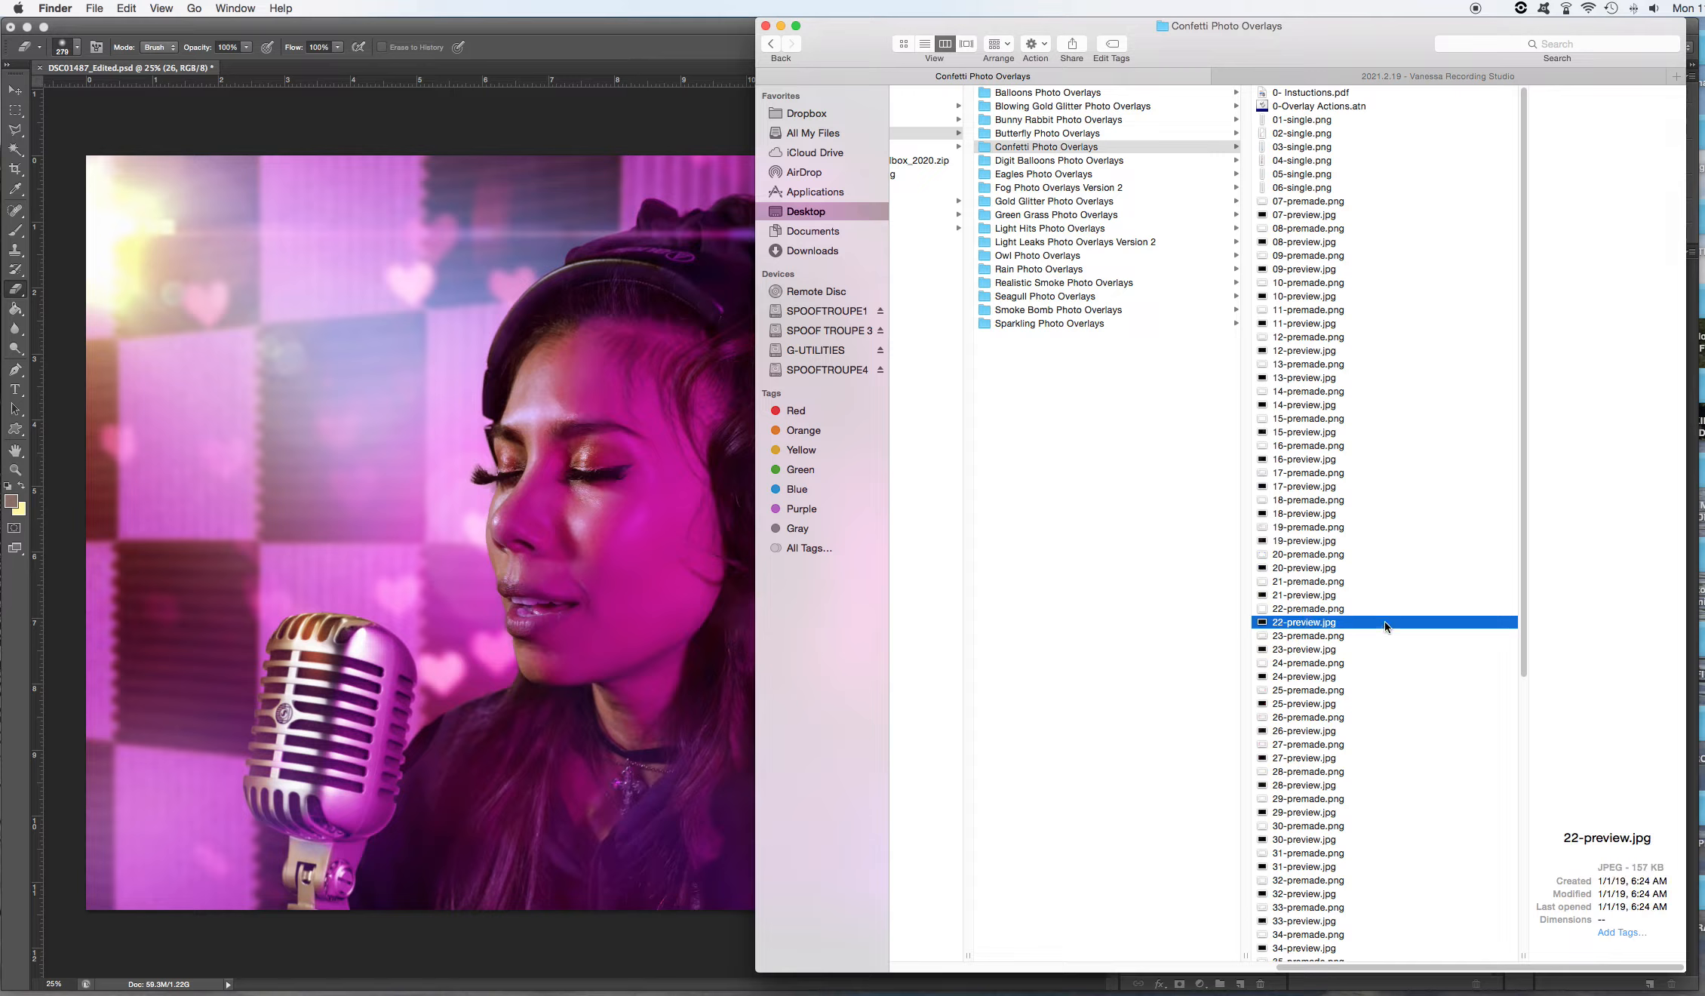
Open the Gold Glitter Photo Overlays folder and preview its images one by one through 29.jpg.
left_click(1108, 201)
left_click(1319, 120)
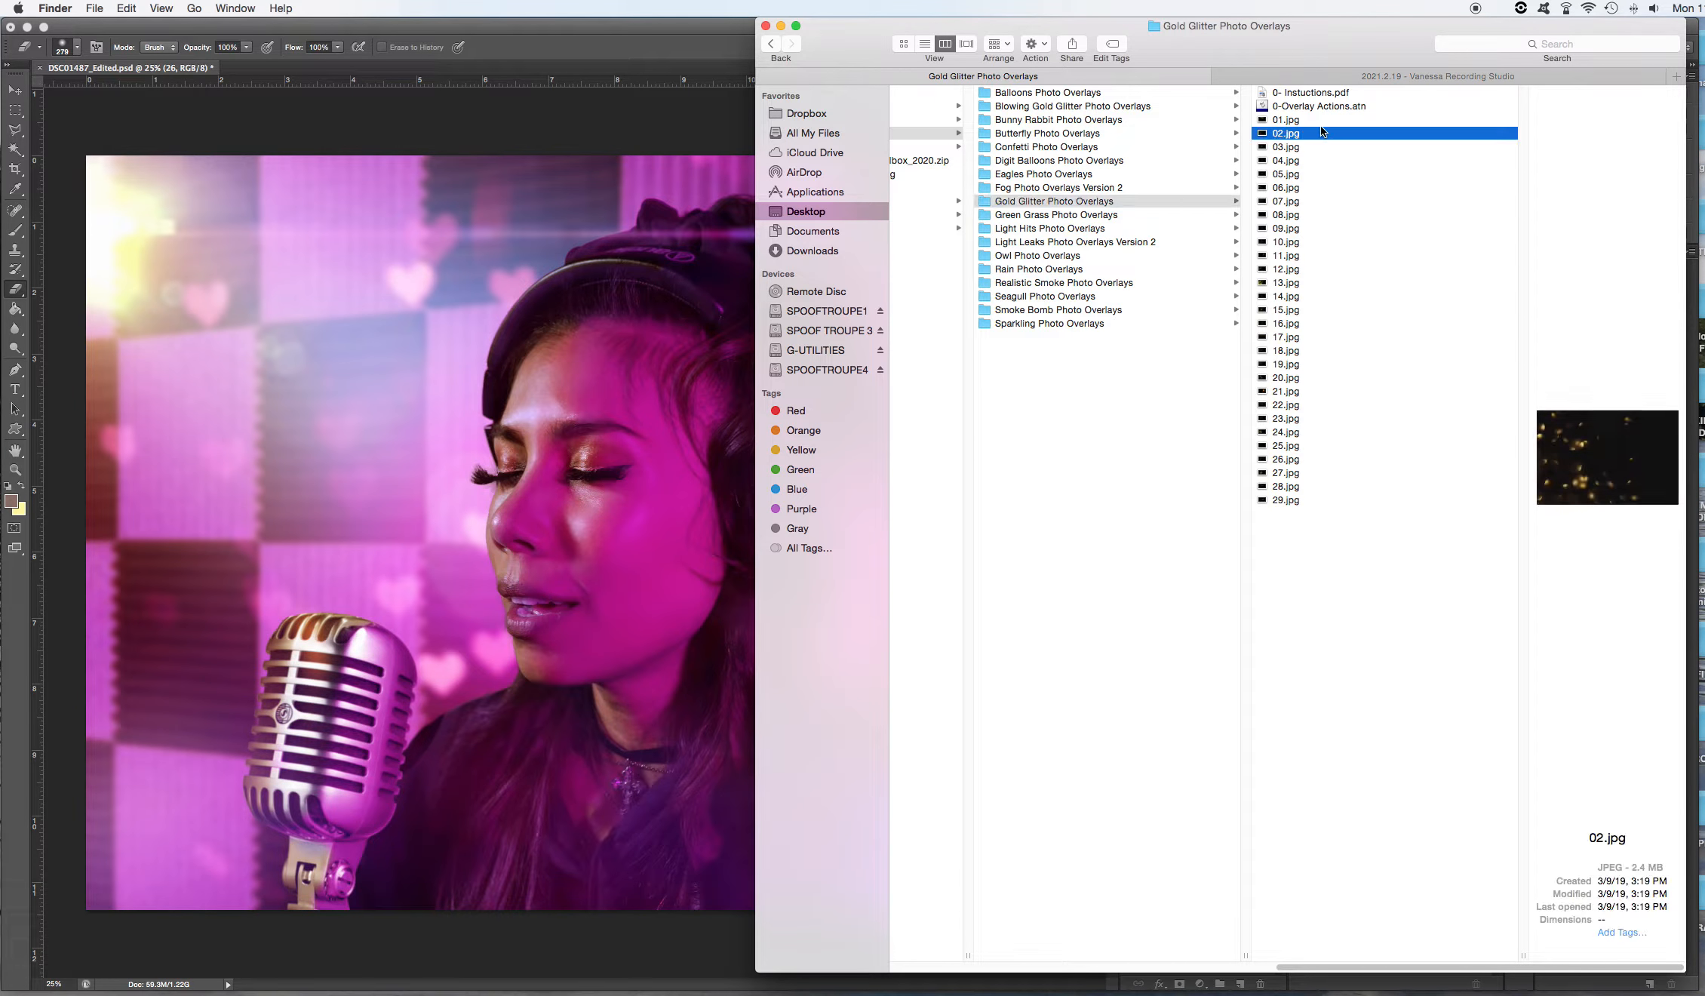
key("Down")
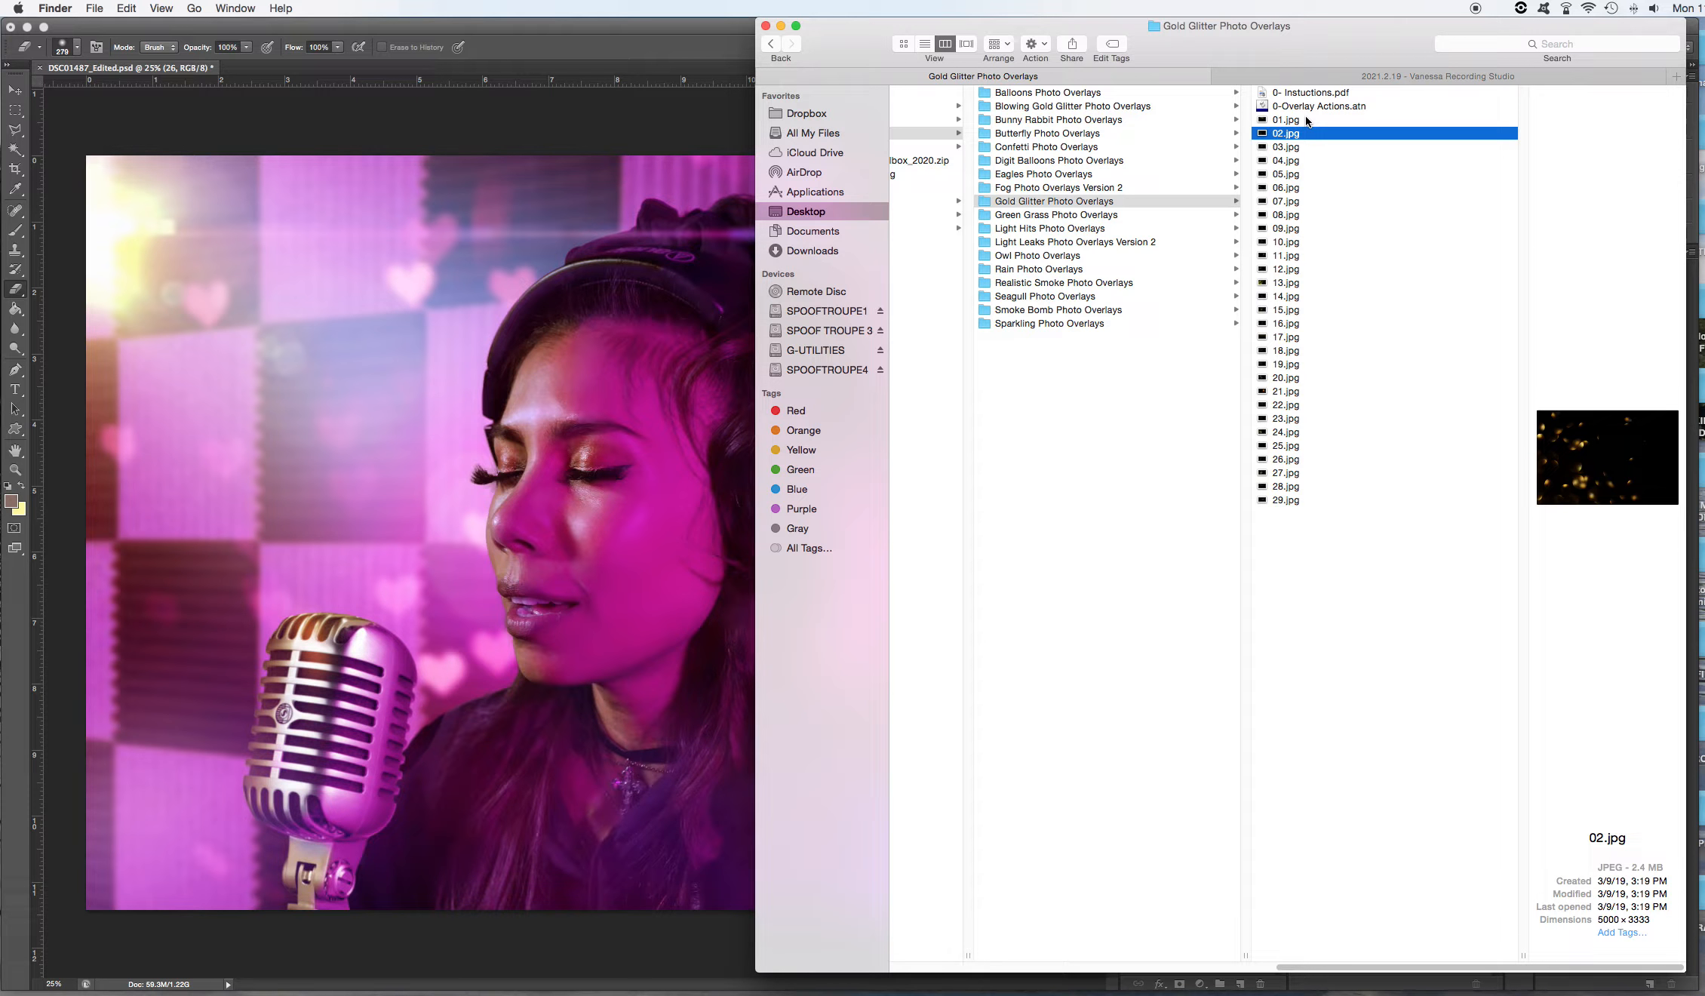
key("Down")
key("Down")
key("Down")
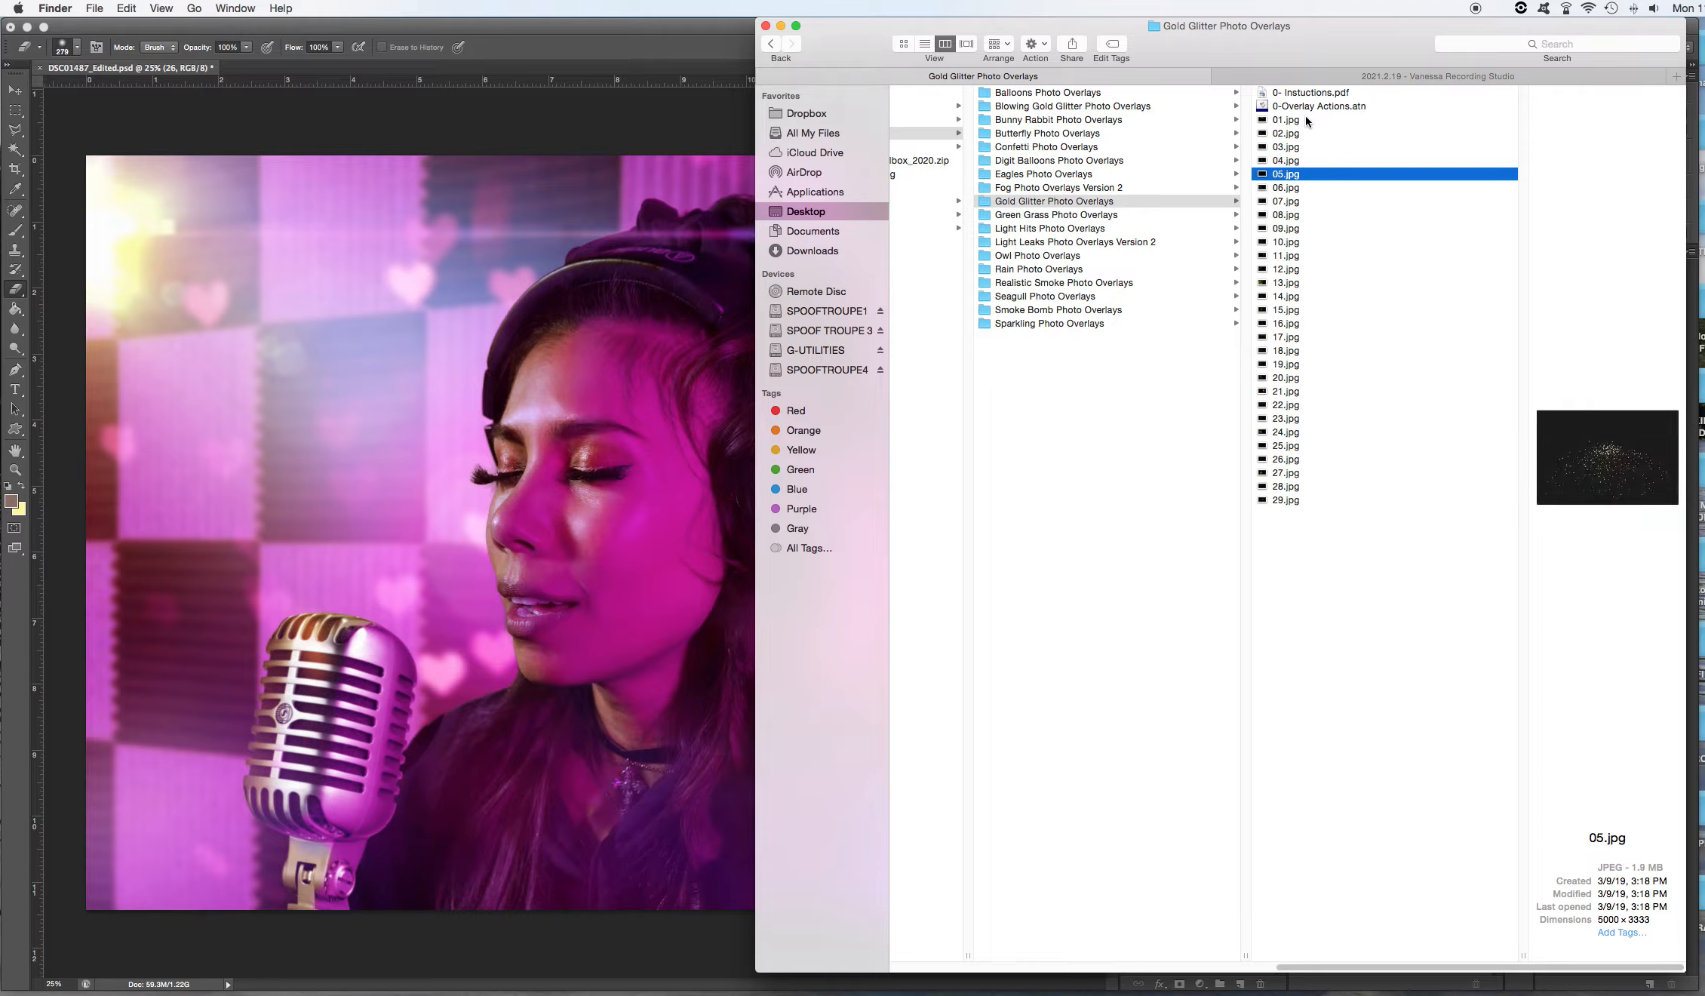
key("Down")
key("Down")
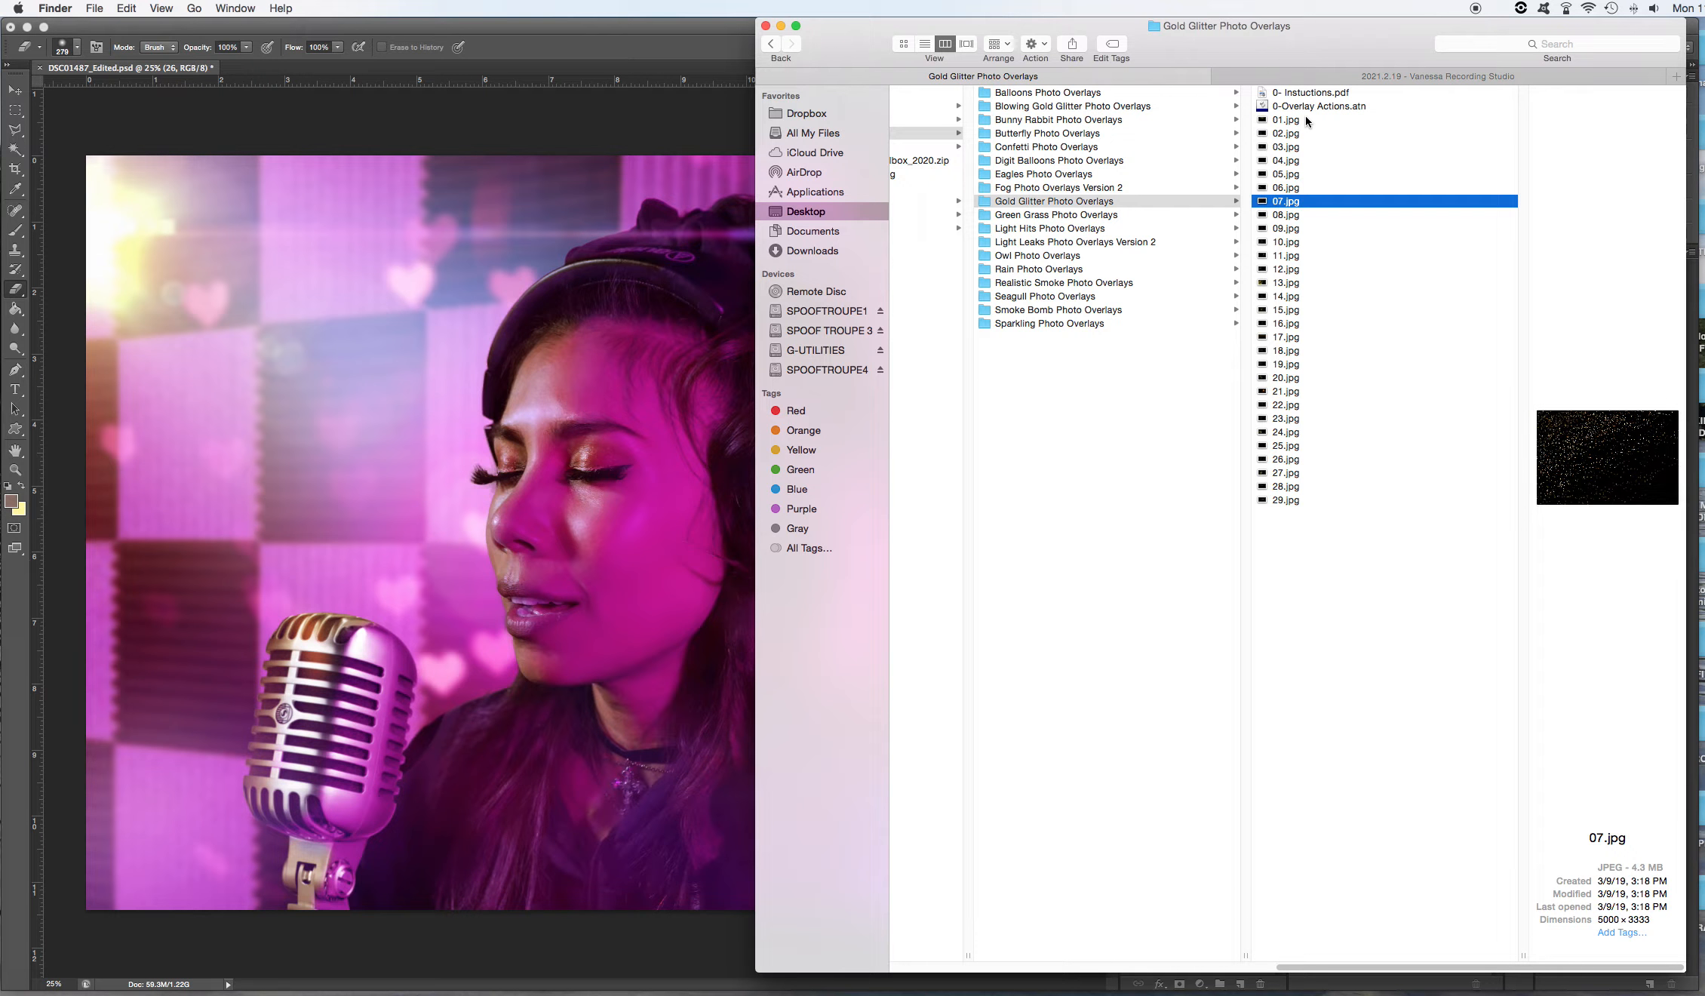
key("Down")
key("Down")
key("Down")
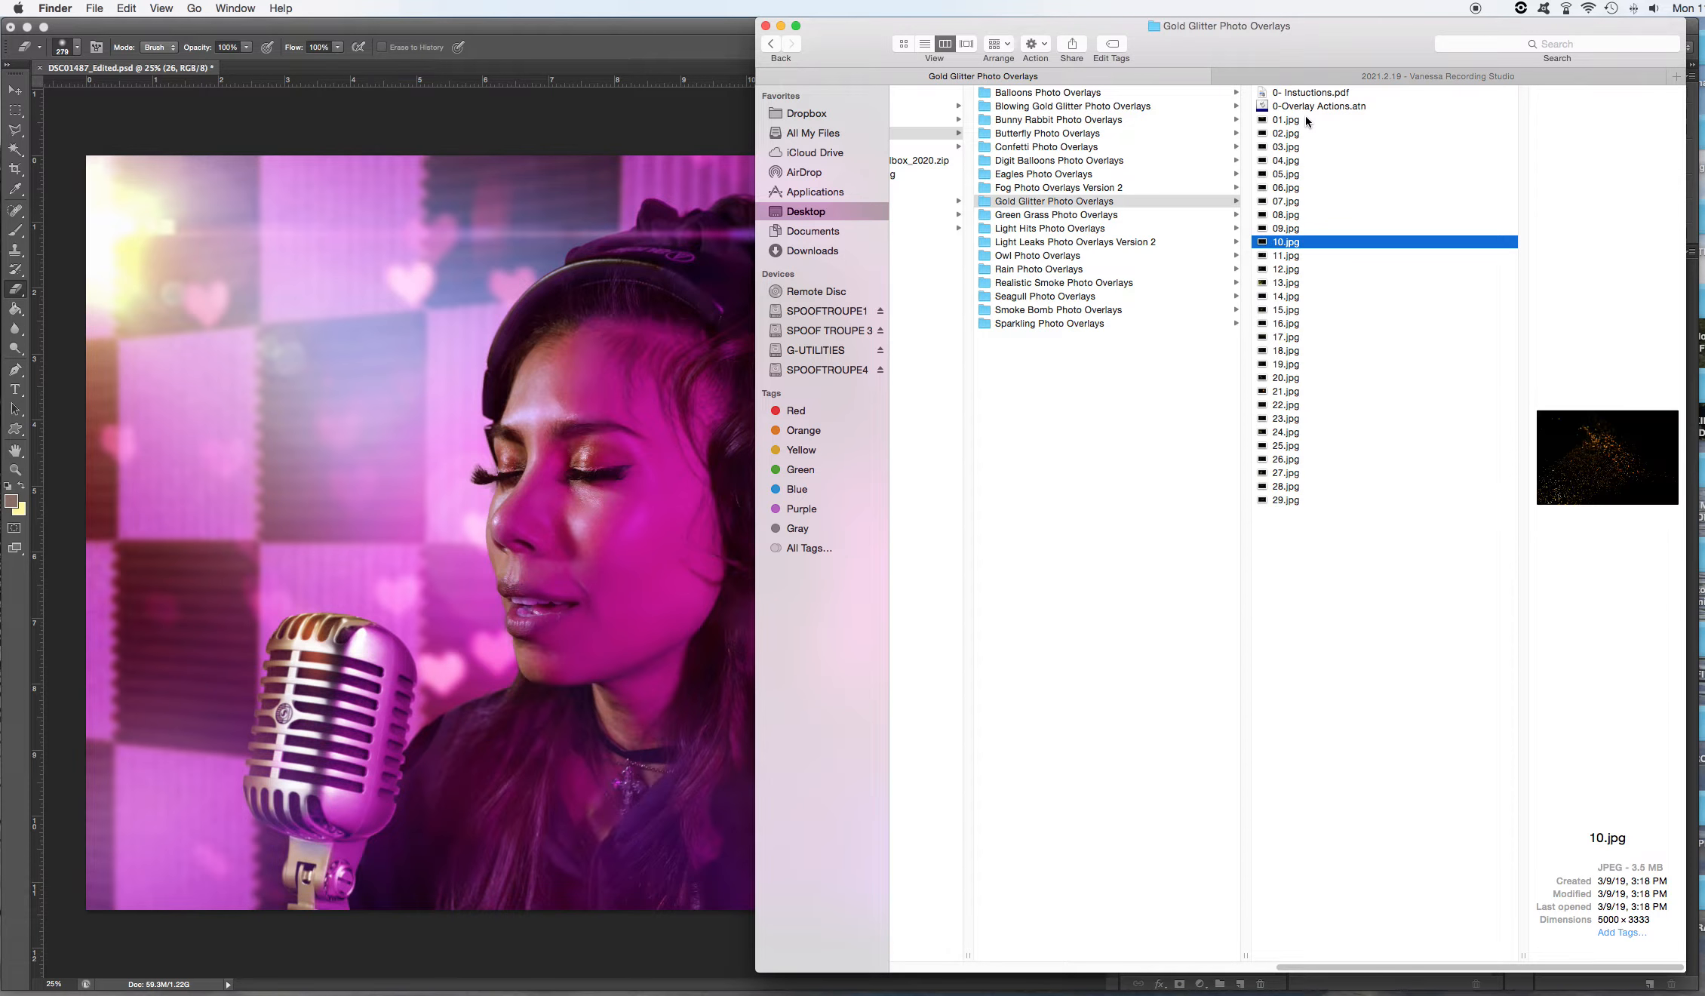
key("Down")
key("Down")
key("Down")
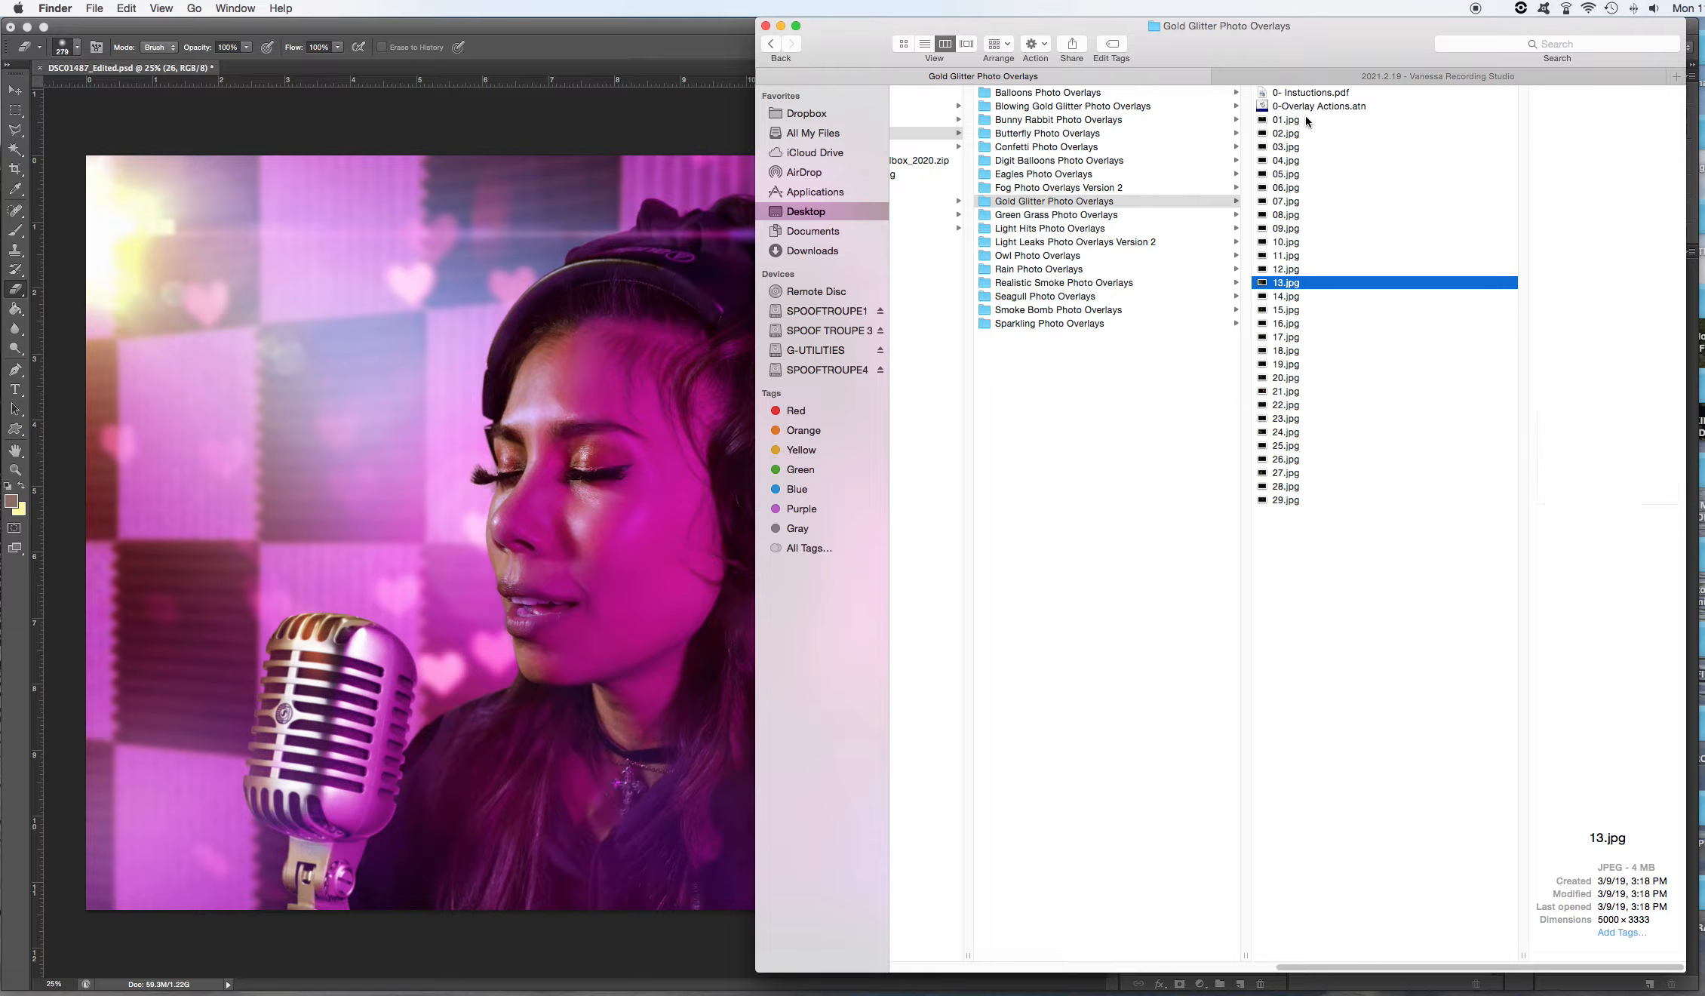
key("Down")
key("Down")
key("Down")
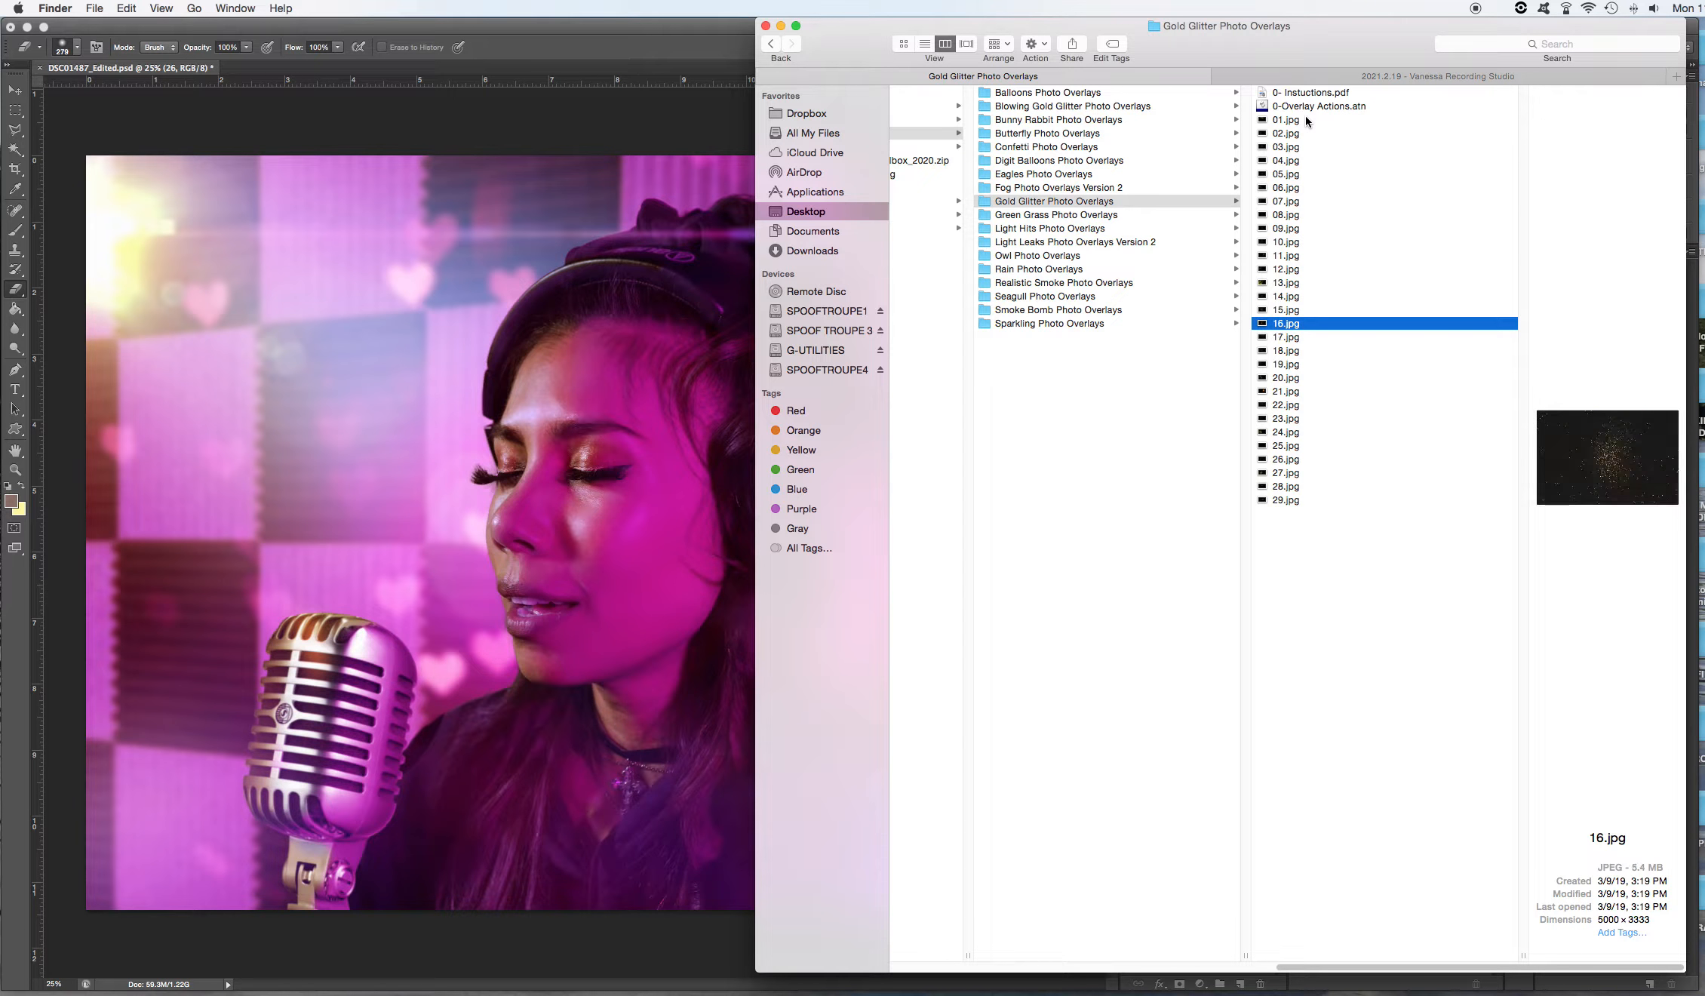
key("Down")
key("Down")
key("Down")
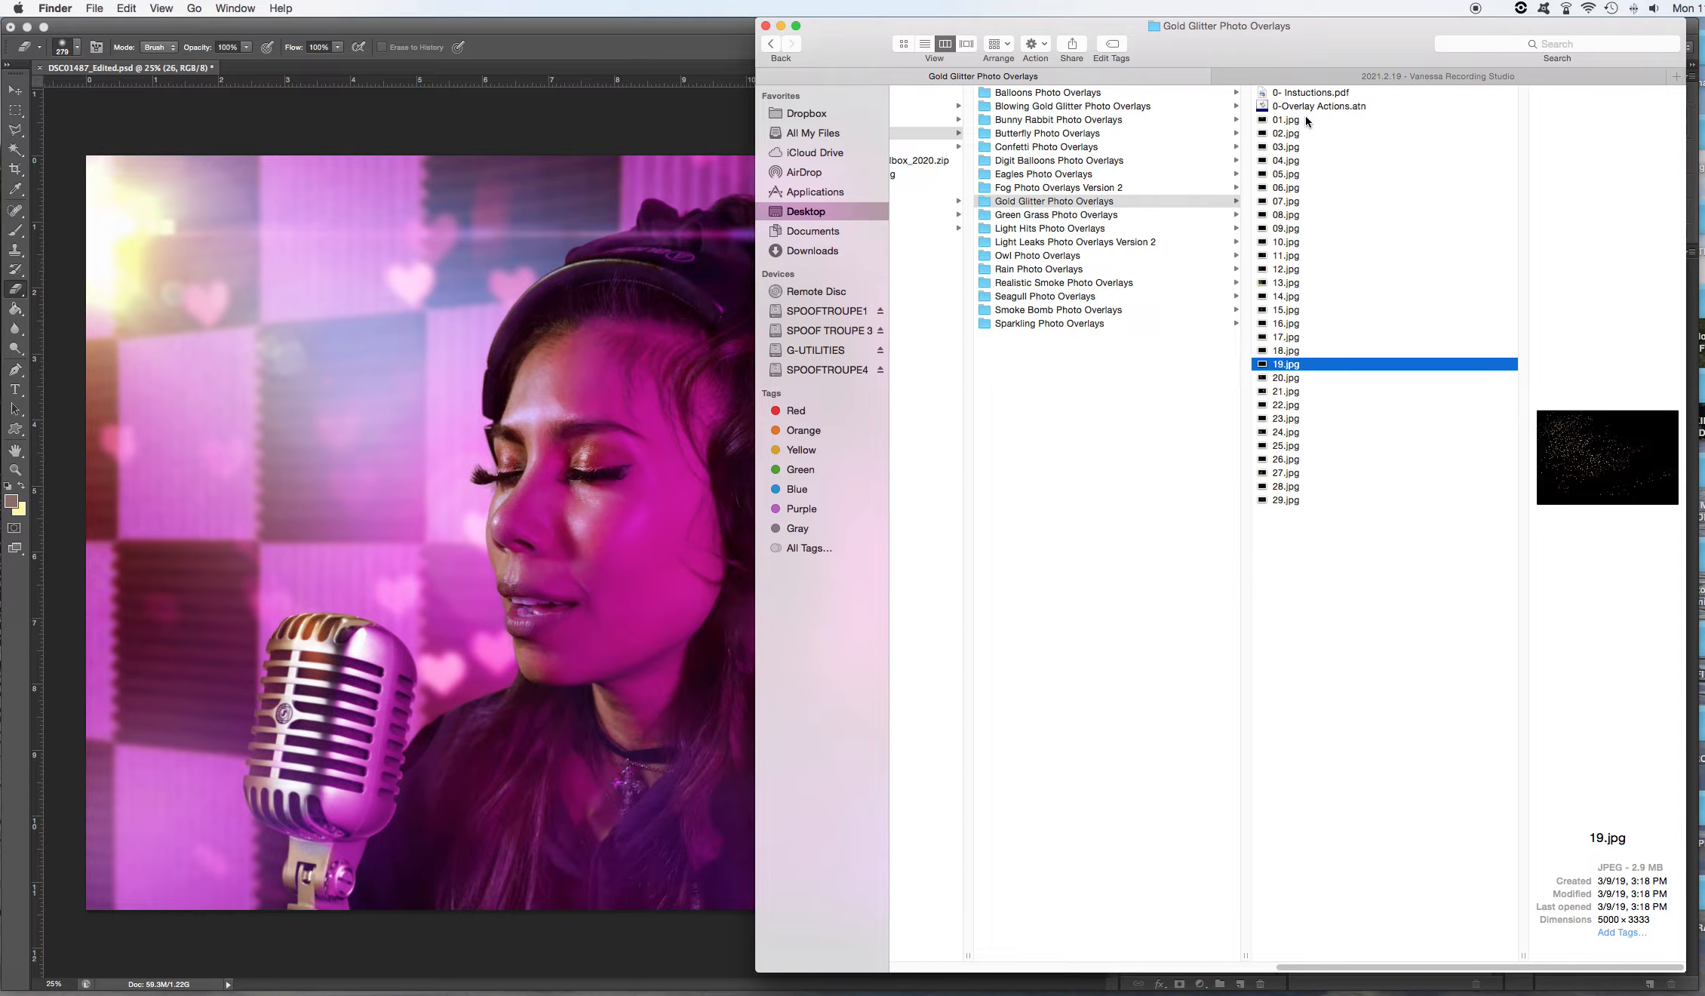
key("Down")
key("Down")
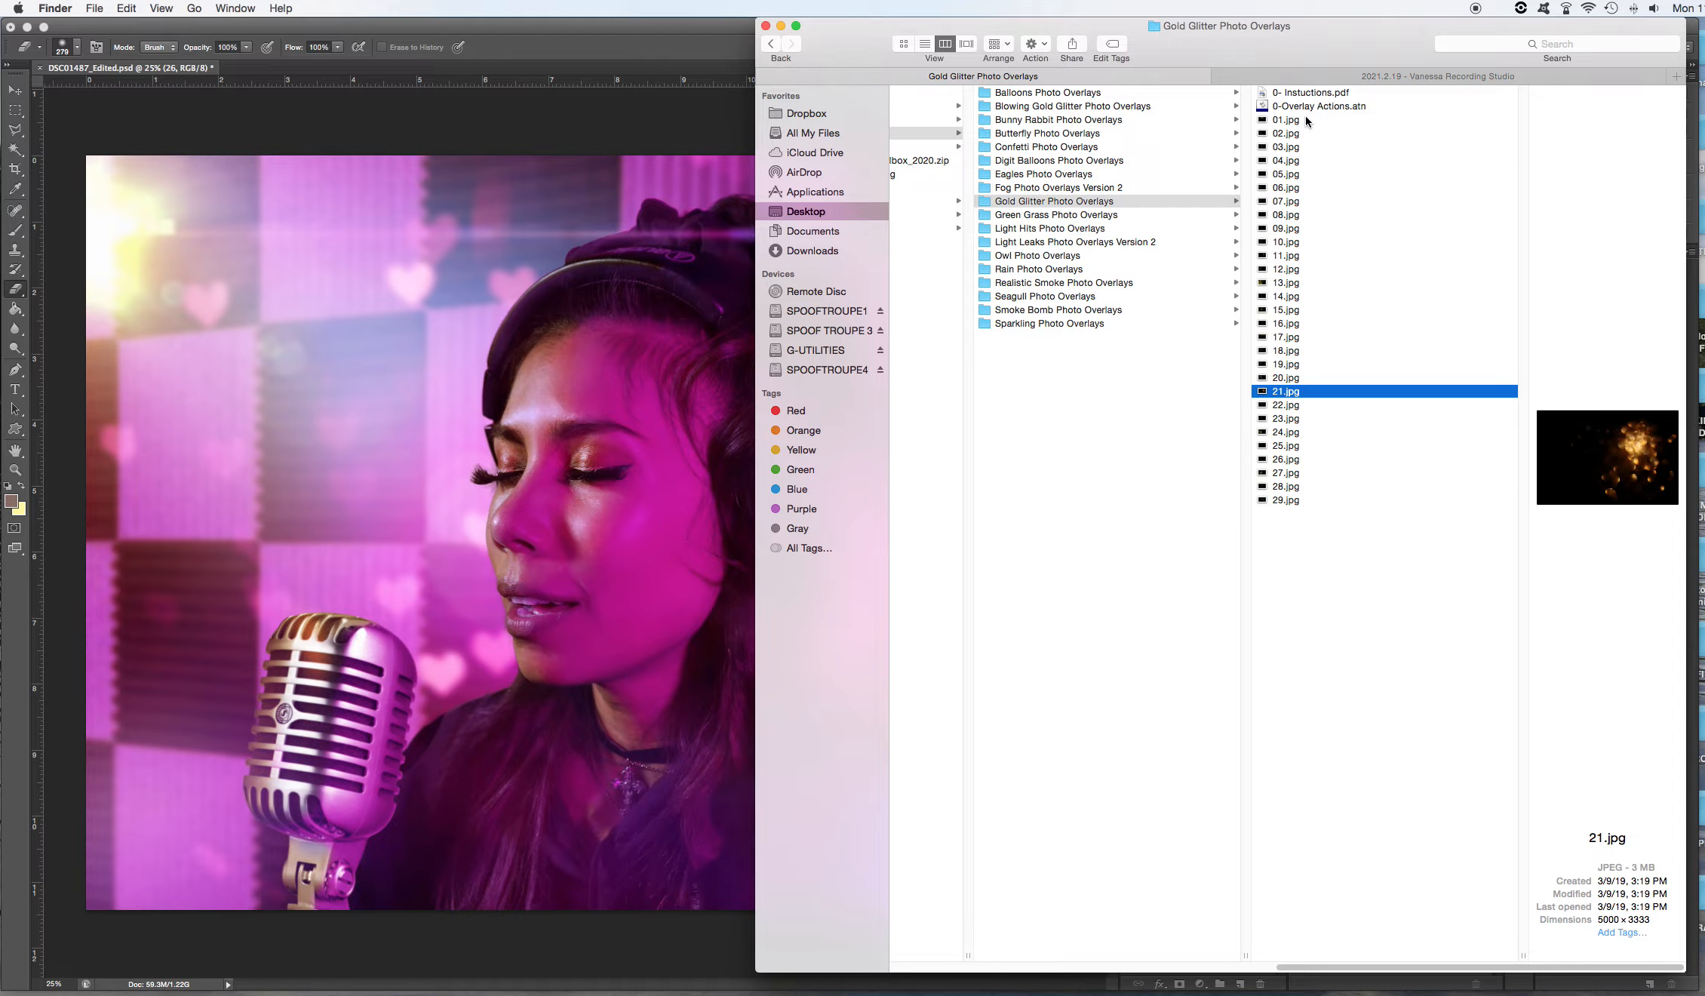
key("Down")
key("Down")
key("Down")
key("Down")
key("Down")
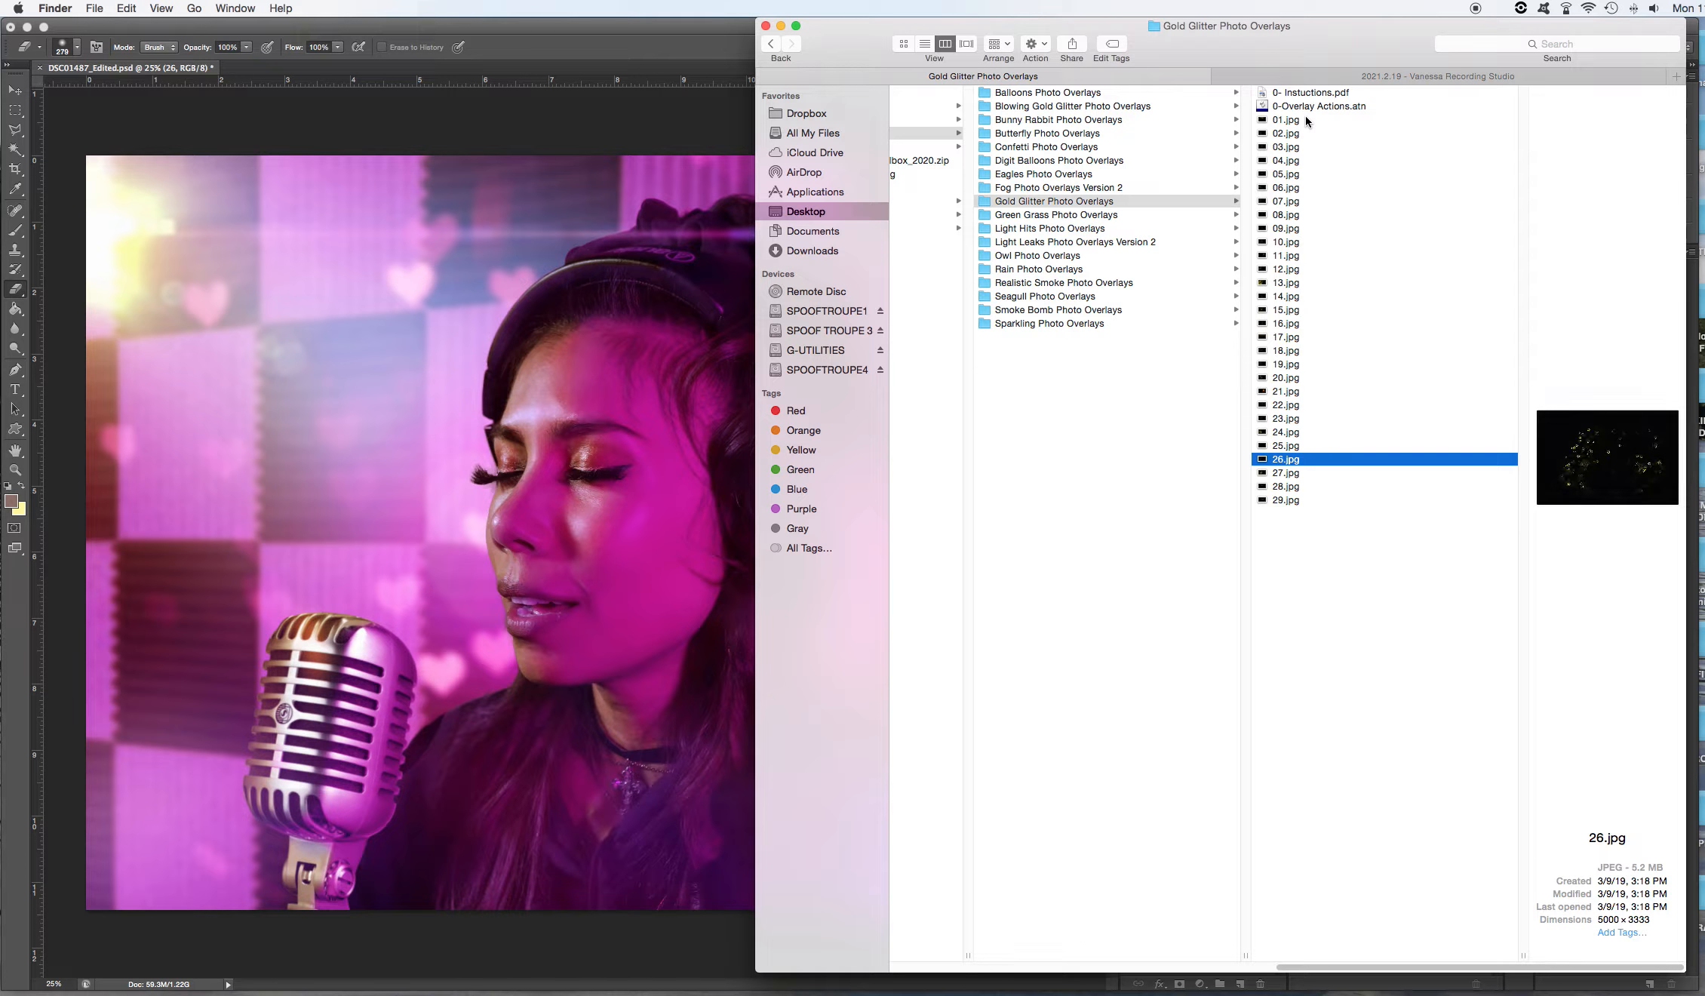
key("Down")
key("Down")
key("Down")
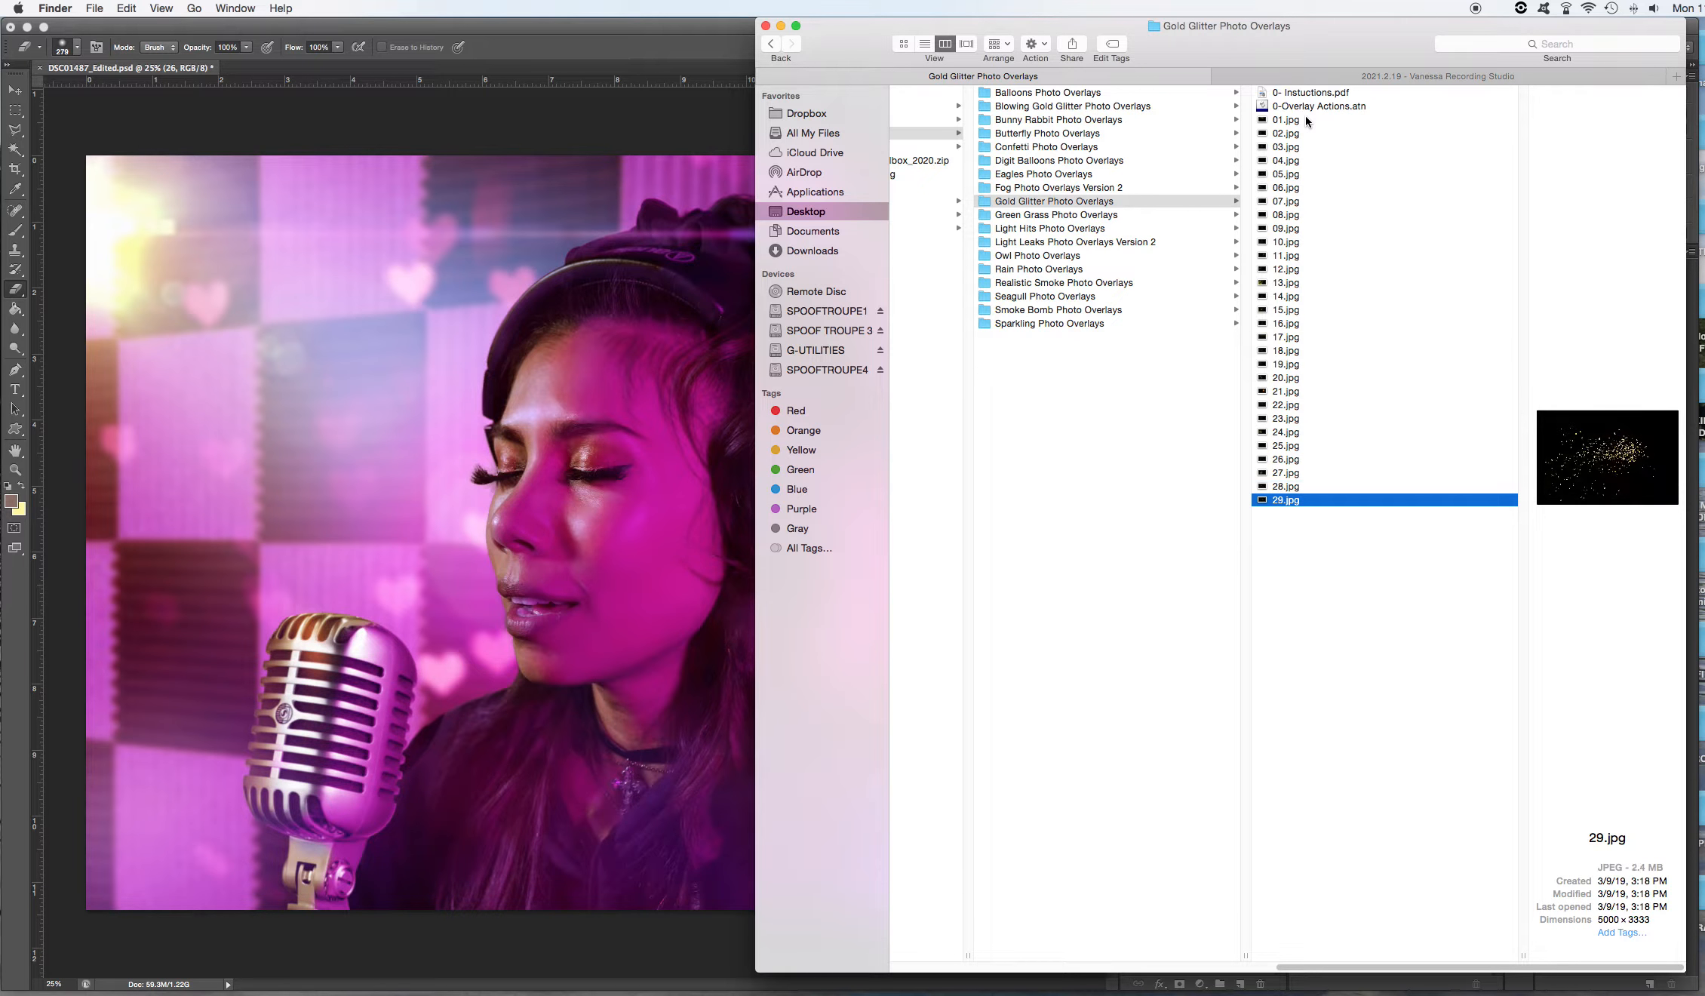
Compare the first gold glitter overlays again, including 04.jpg and 02.jpg.
left_click(1317, 157)
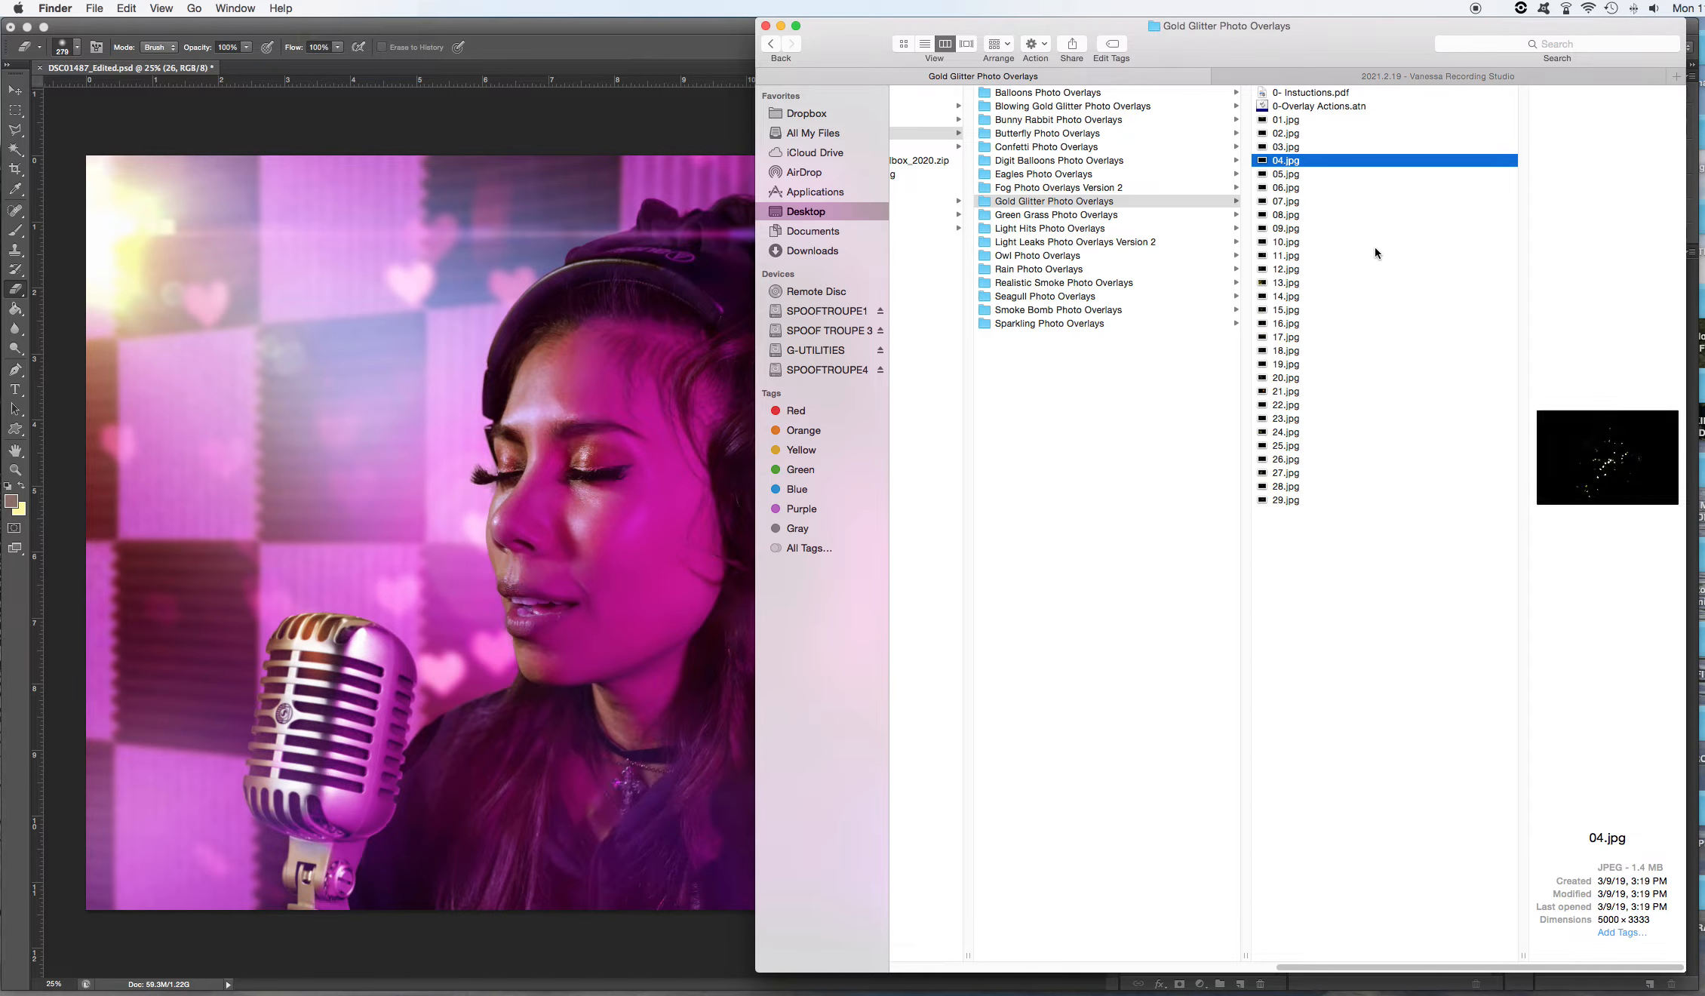
key("Down")
key("Up")
key("Up")
key("Up")
key("Up")
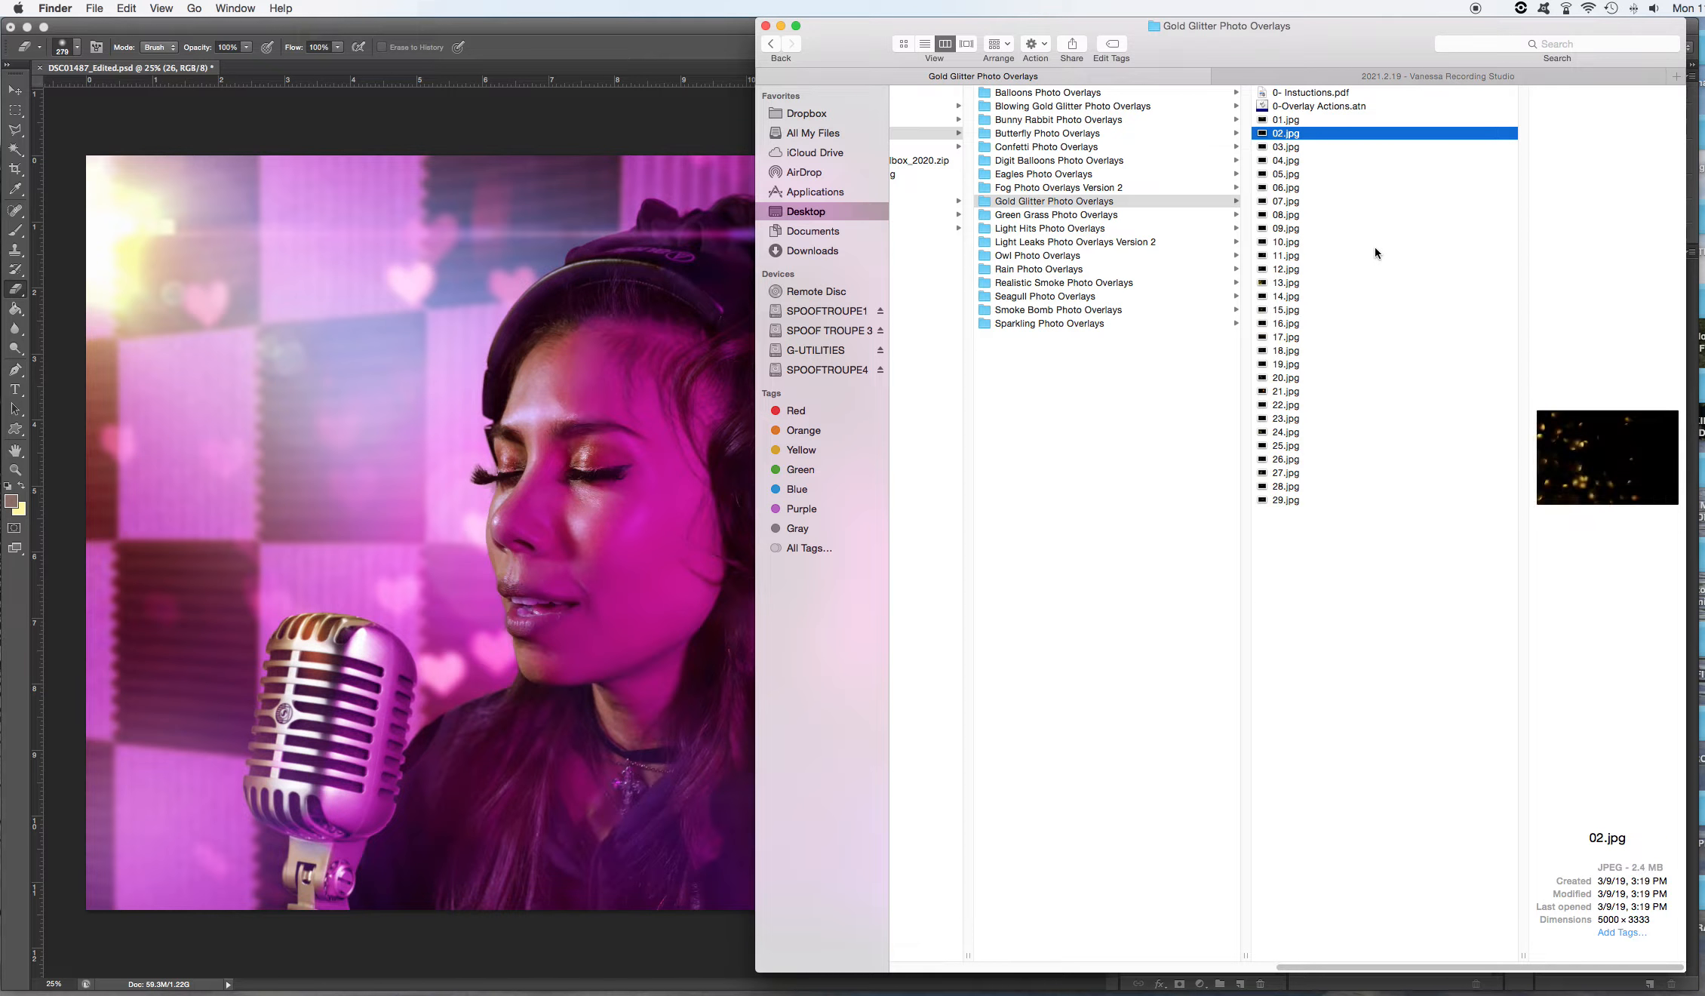
key("Down")
Place gold glitter overlay 02.jpg into the Photoshop composition and stretch it vertically to cover the whole canvas.
left_click_drag(1418, 140, 347, 339)
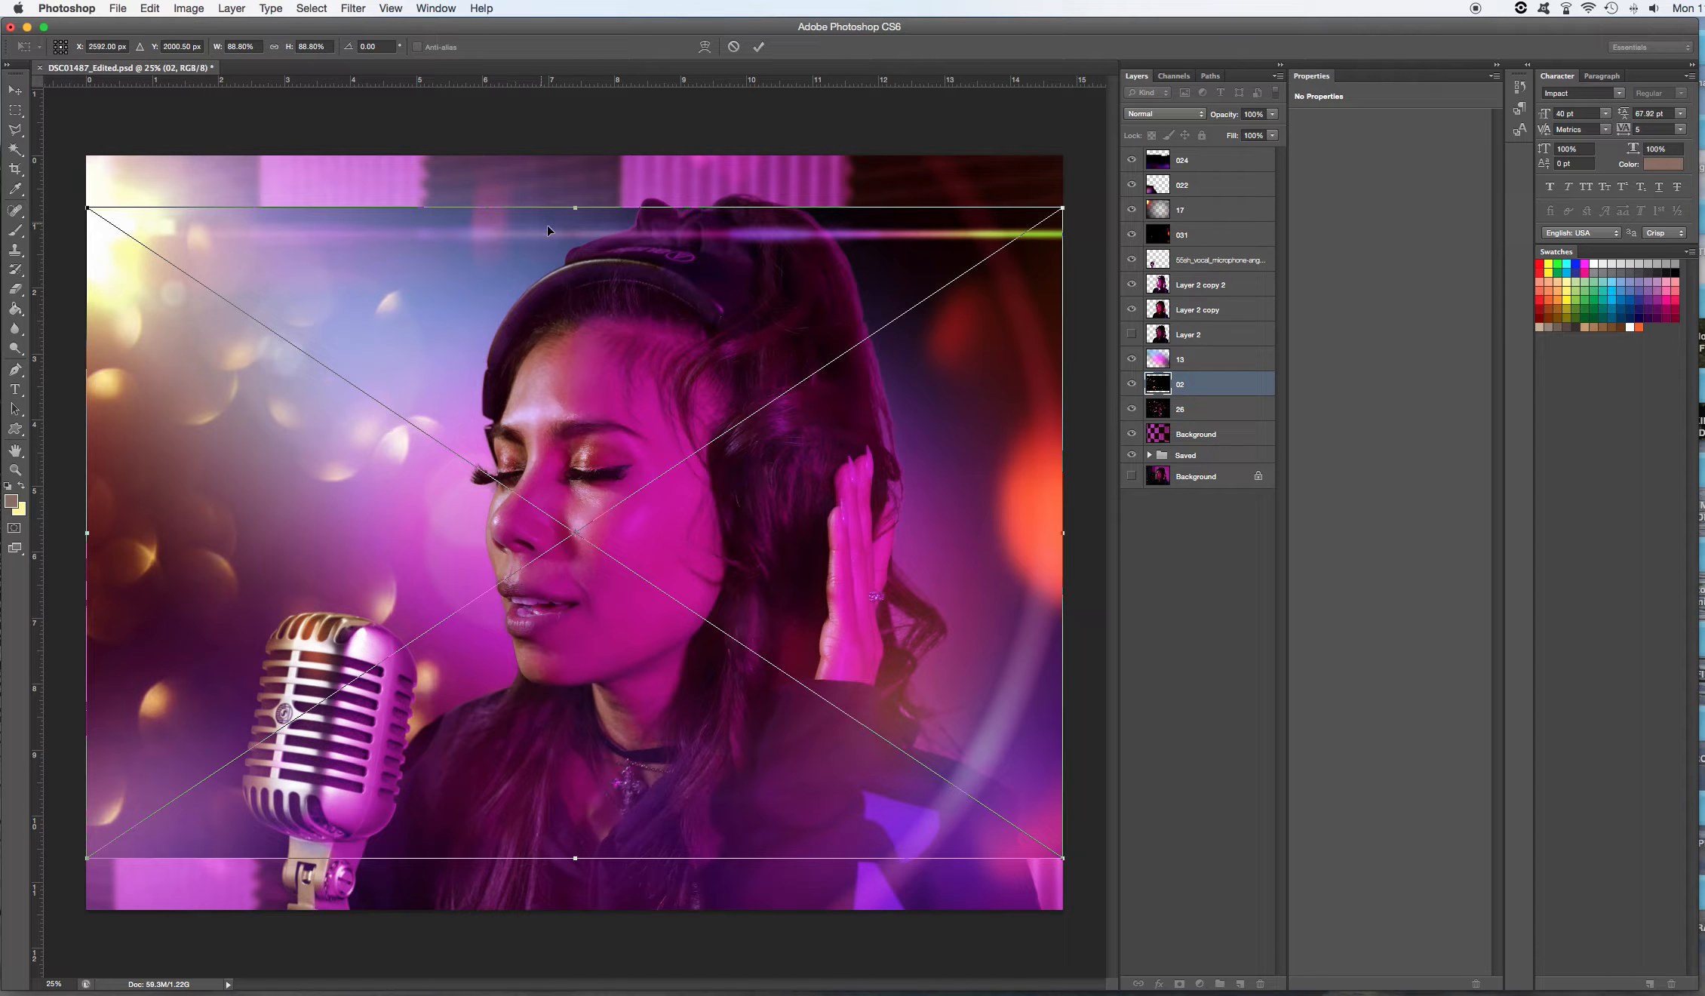
left_click_drag(571, 210, 575, 155)
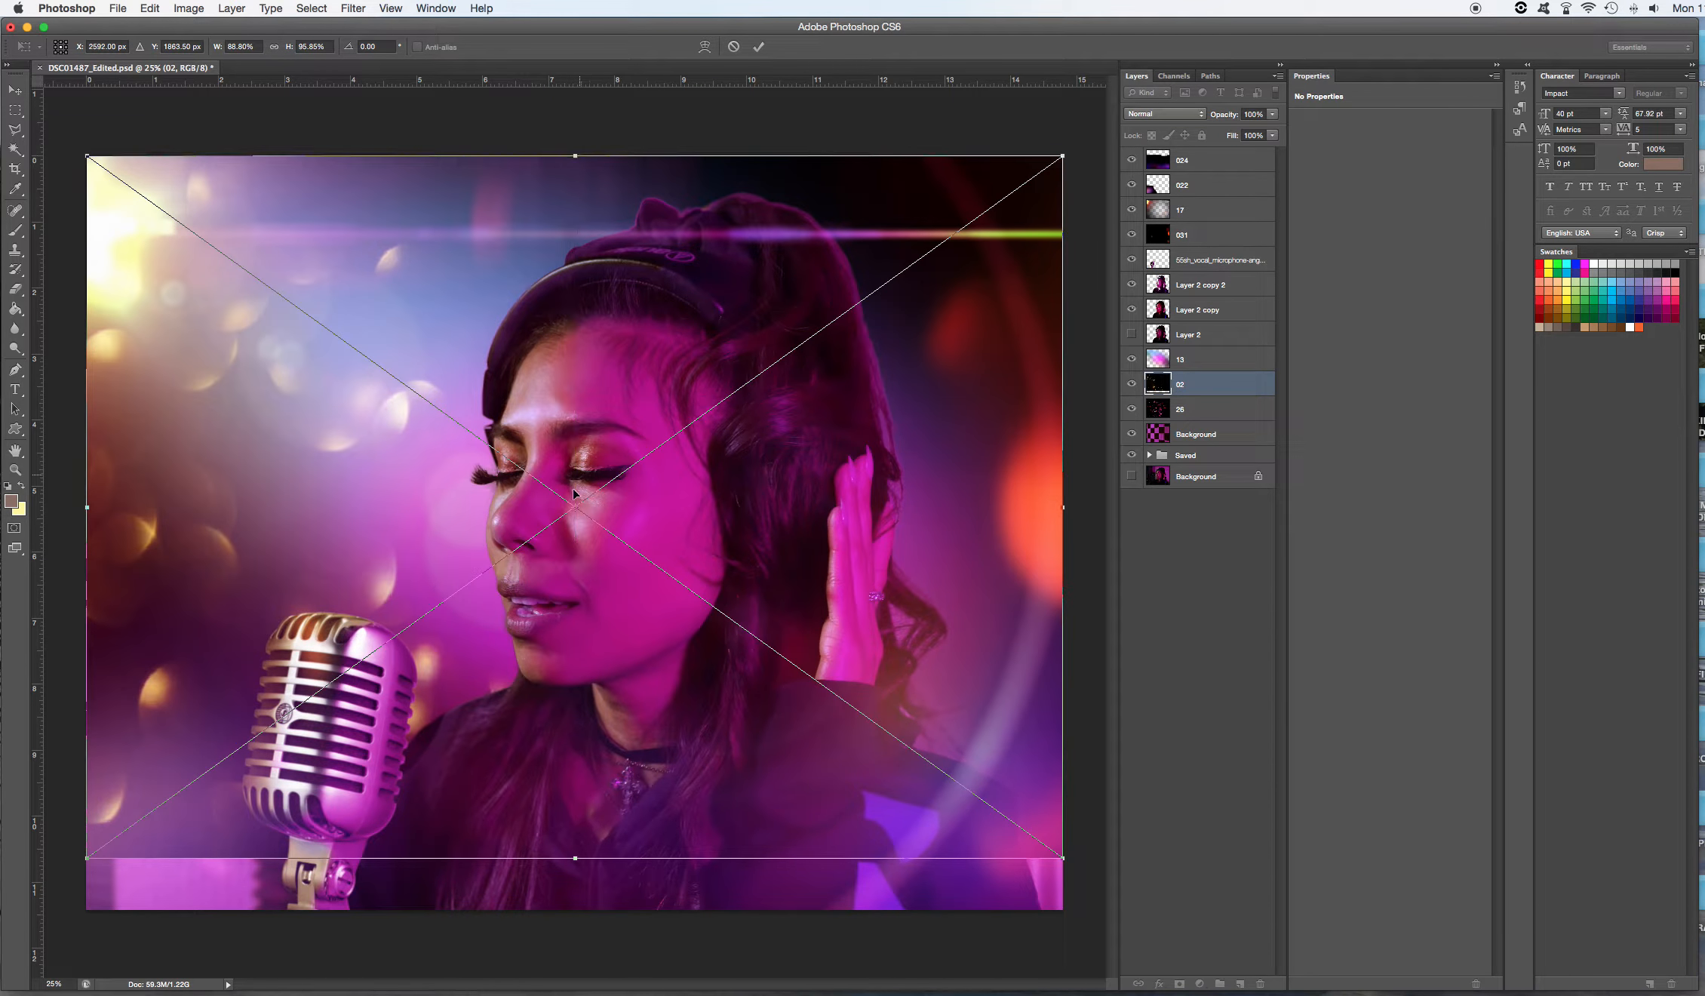
left_click_drag(575, 861, 576, 910)
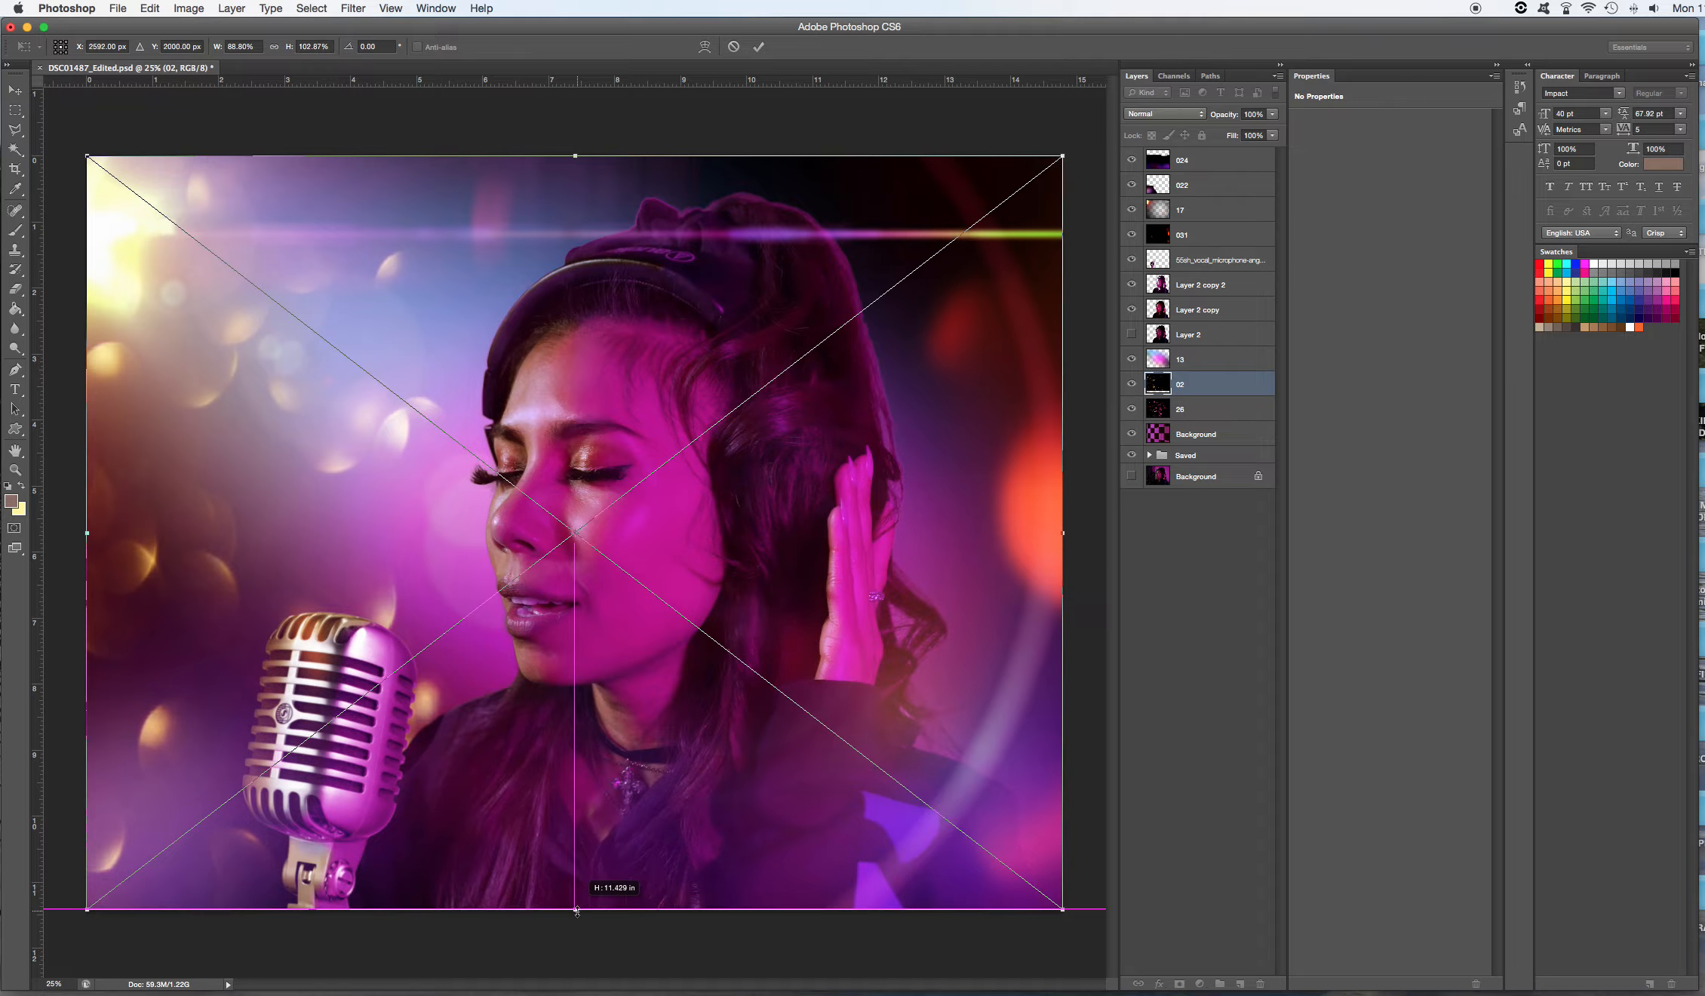
key("Return")
key("e")
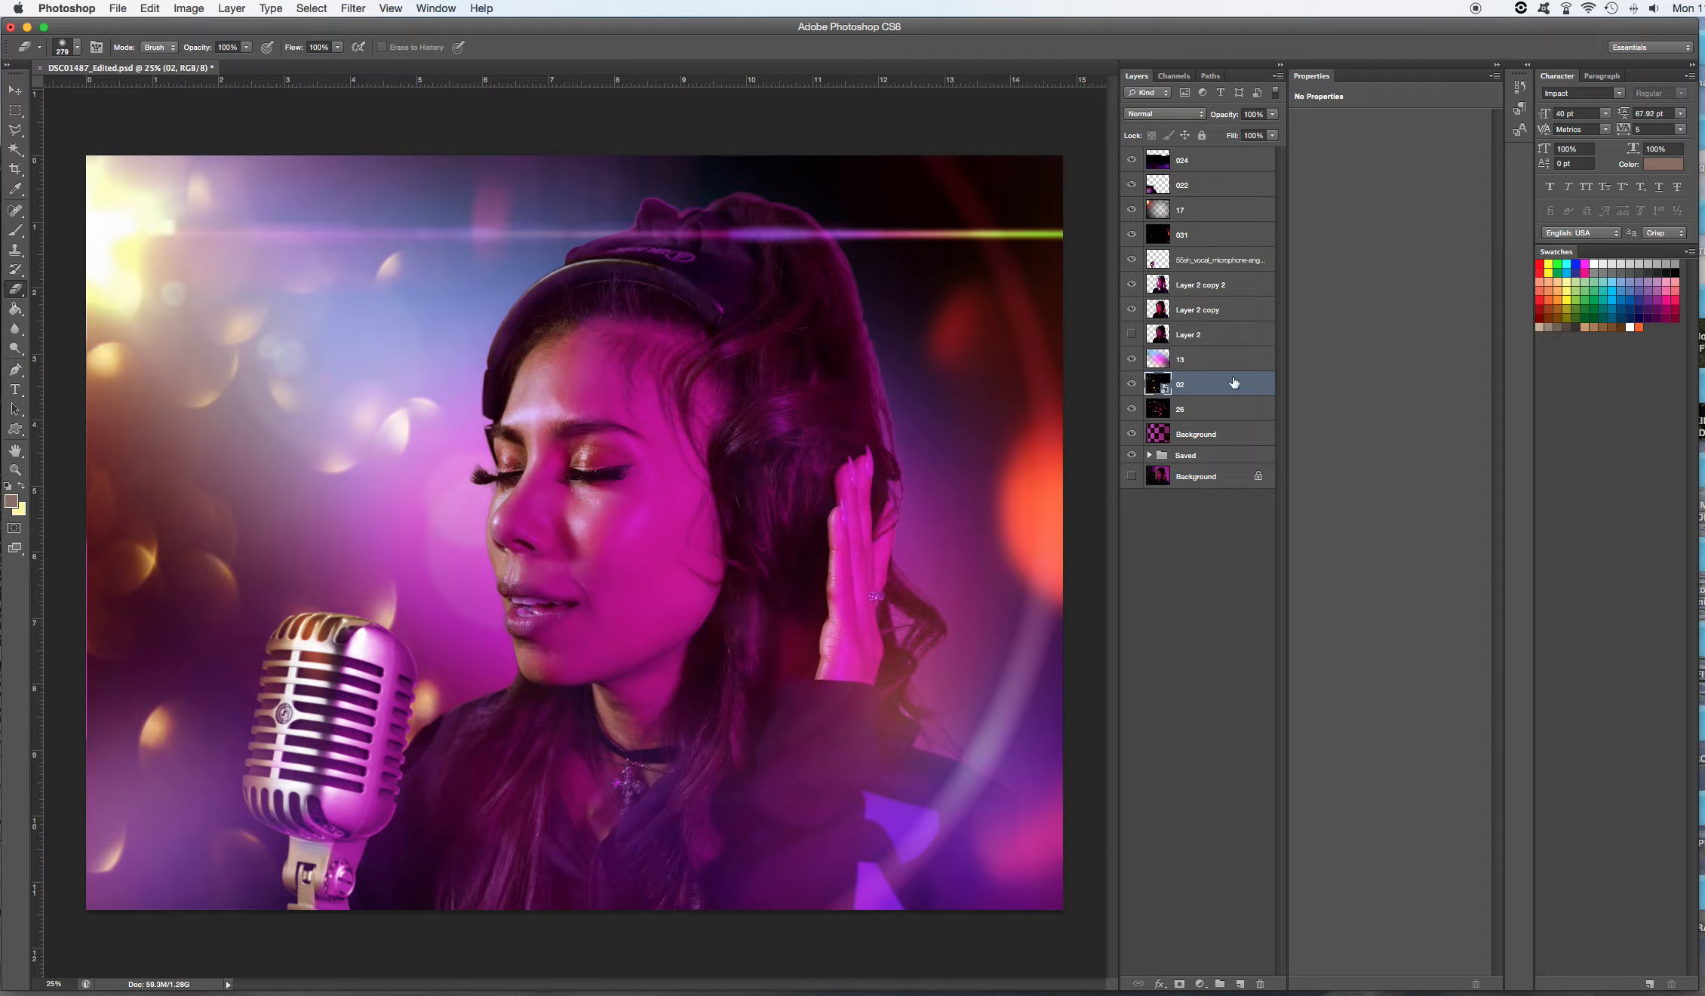
Rasterize the gold glitter layer 02 and set its blending mode to Screen.
right_click(1219, 385)
left_click(1275, 521)
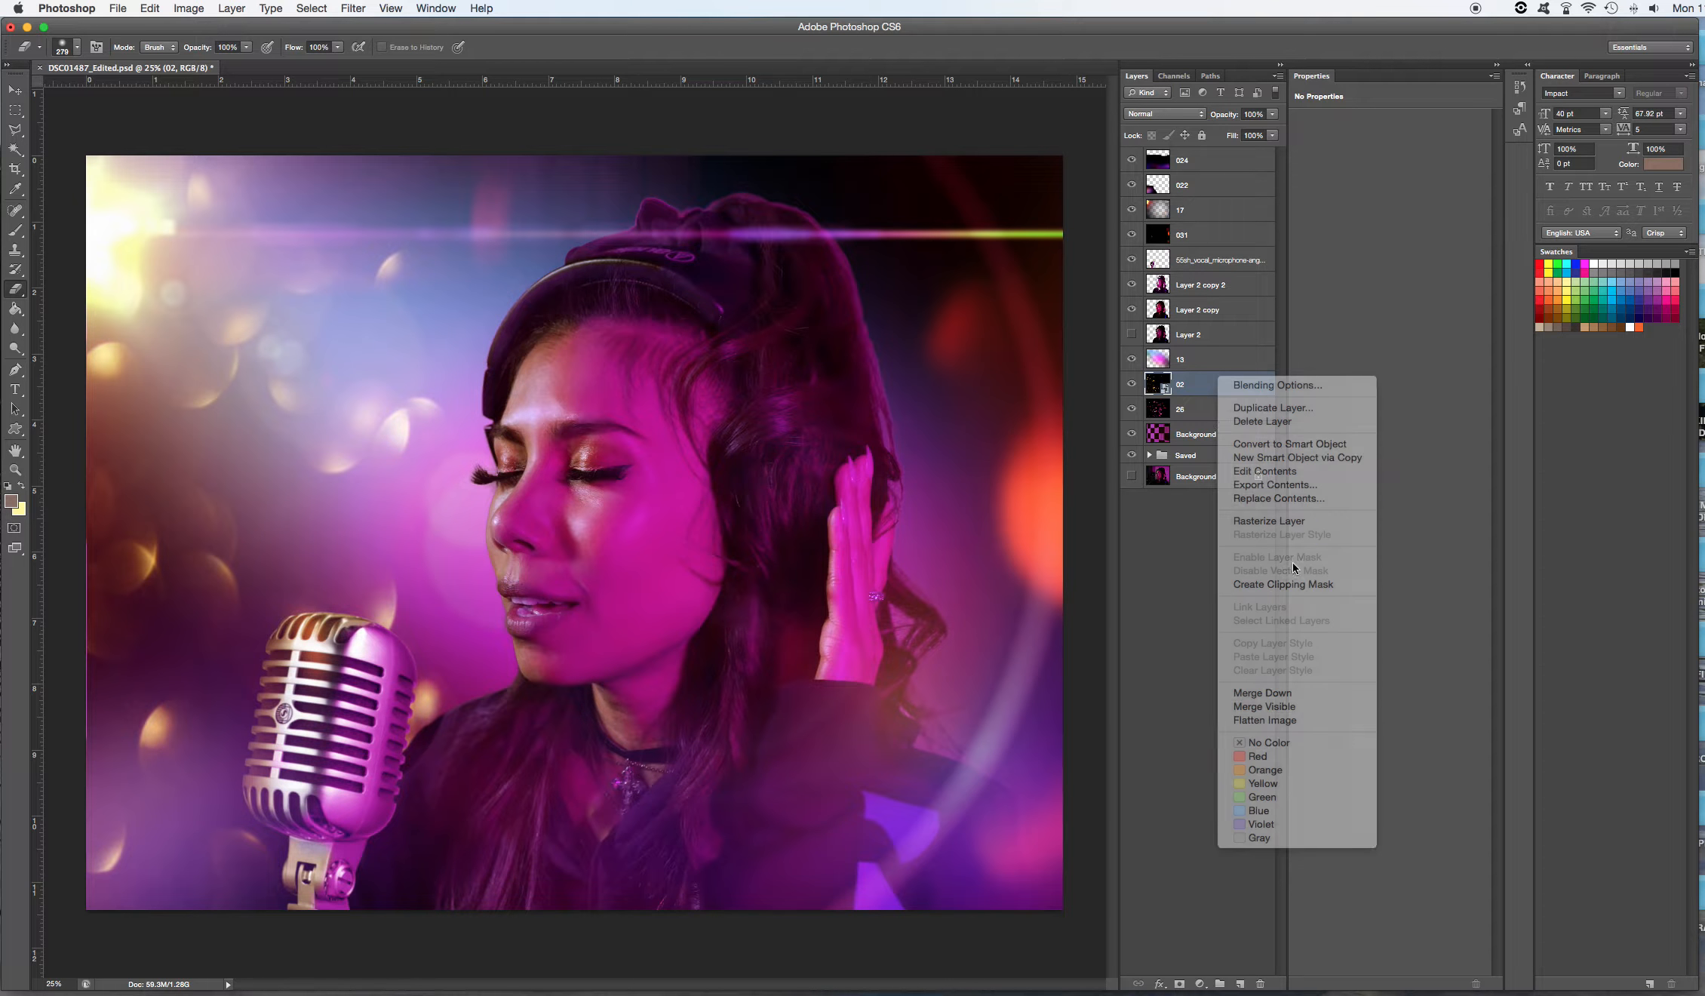
left_click(1152, 117)
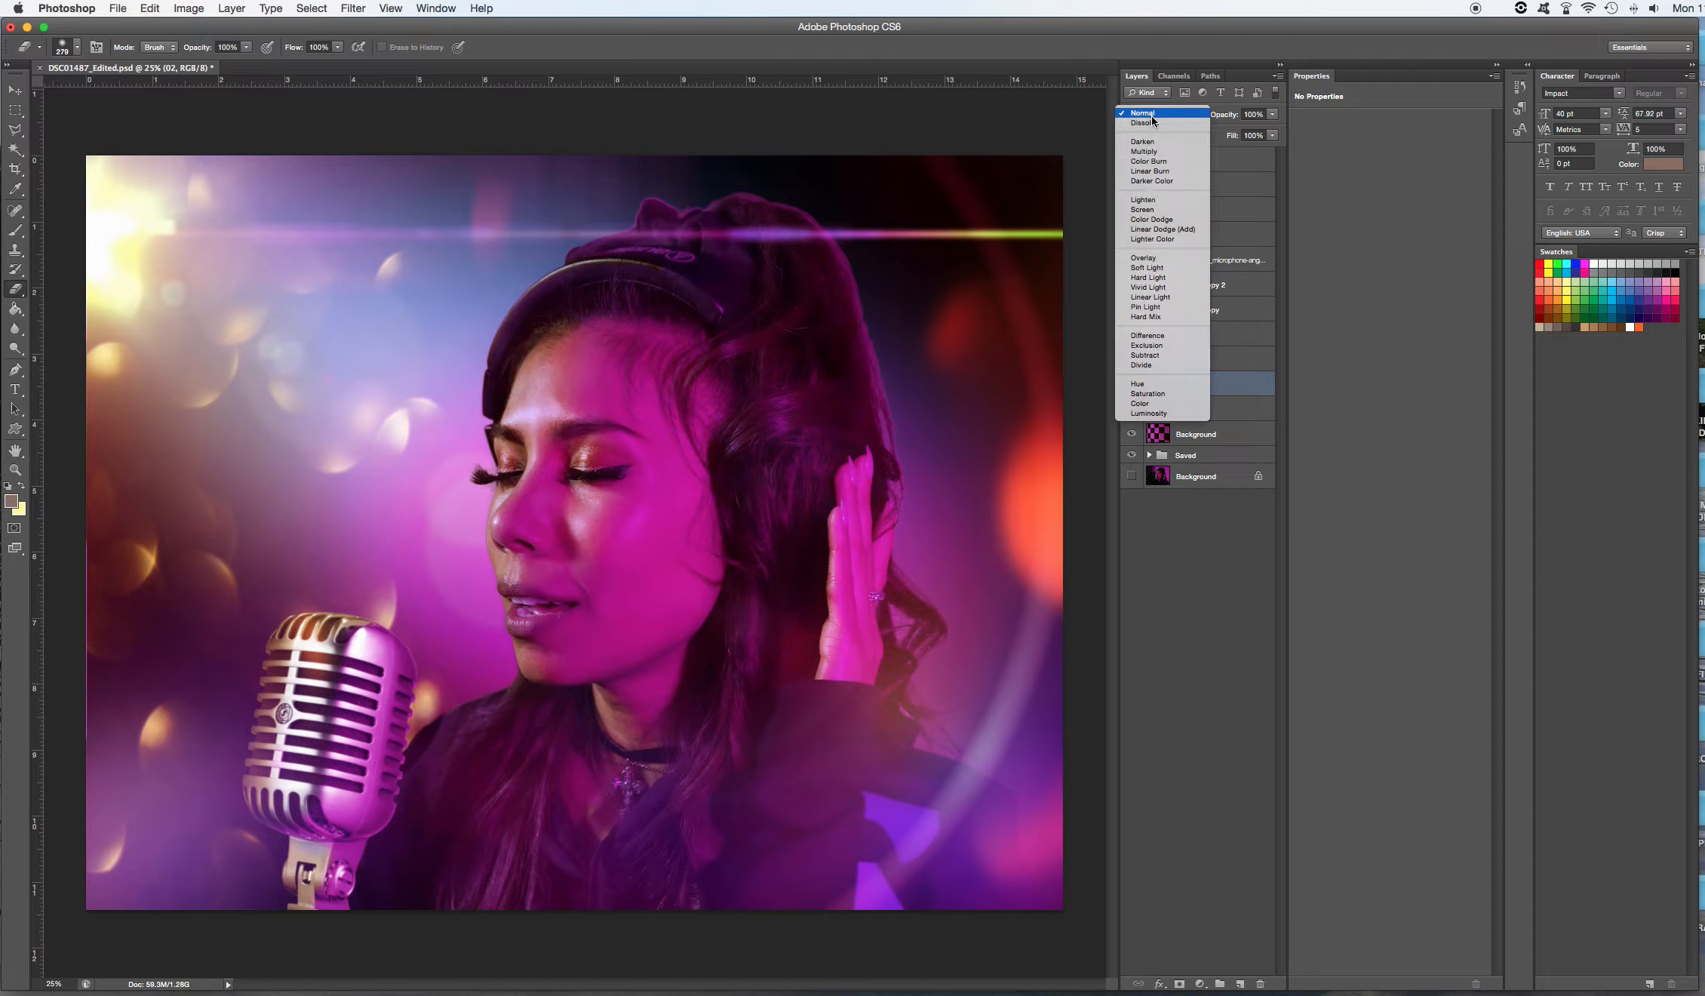
left_click(1165, 210)
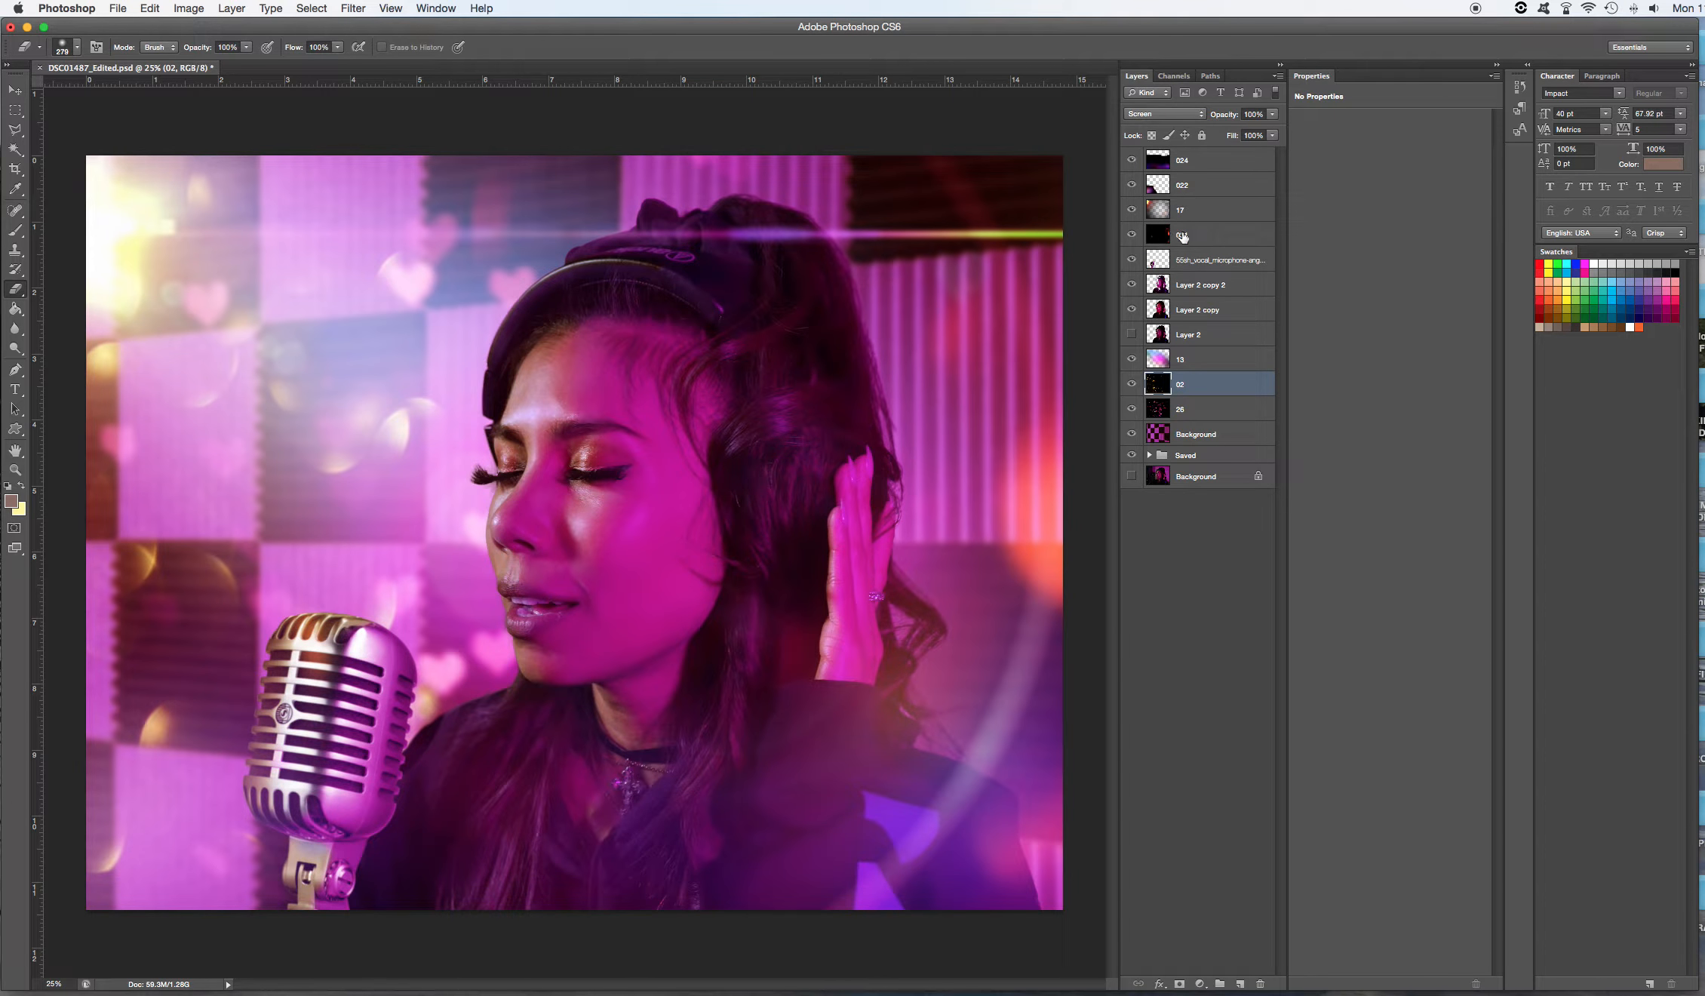
Try the gold glitter layer 02 at the very top of the layer stack, then delete it.
left_click_drag(1224, 390, 1196, 159)
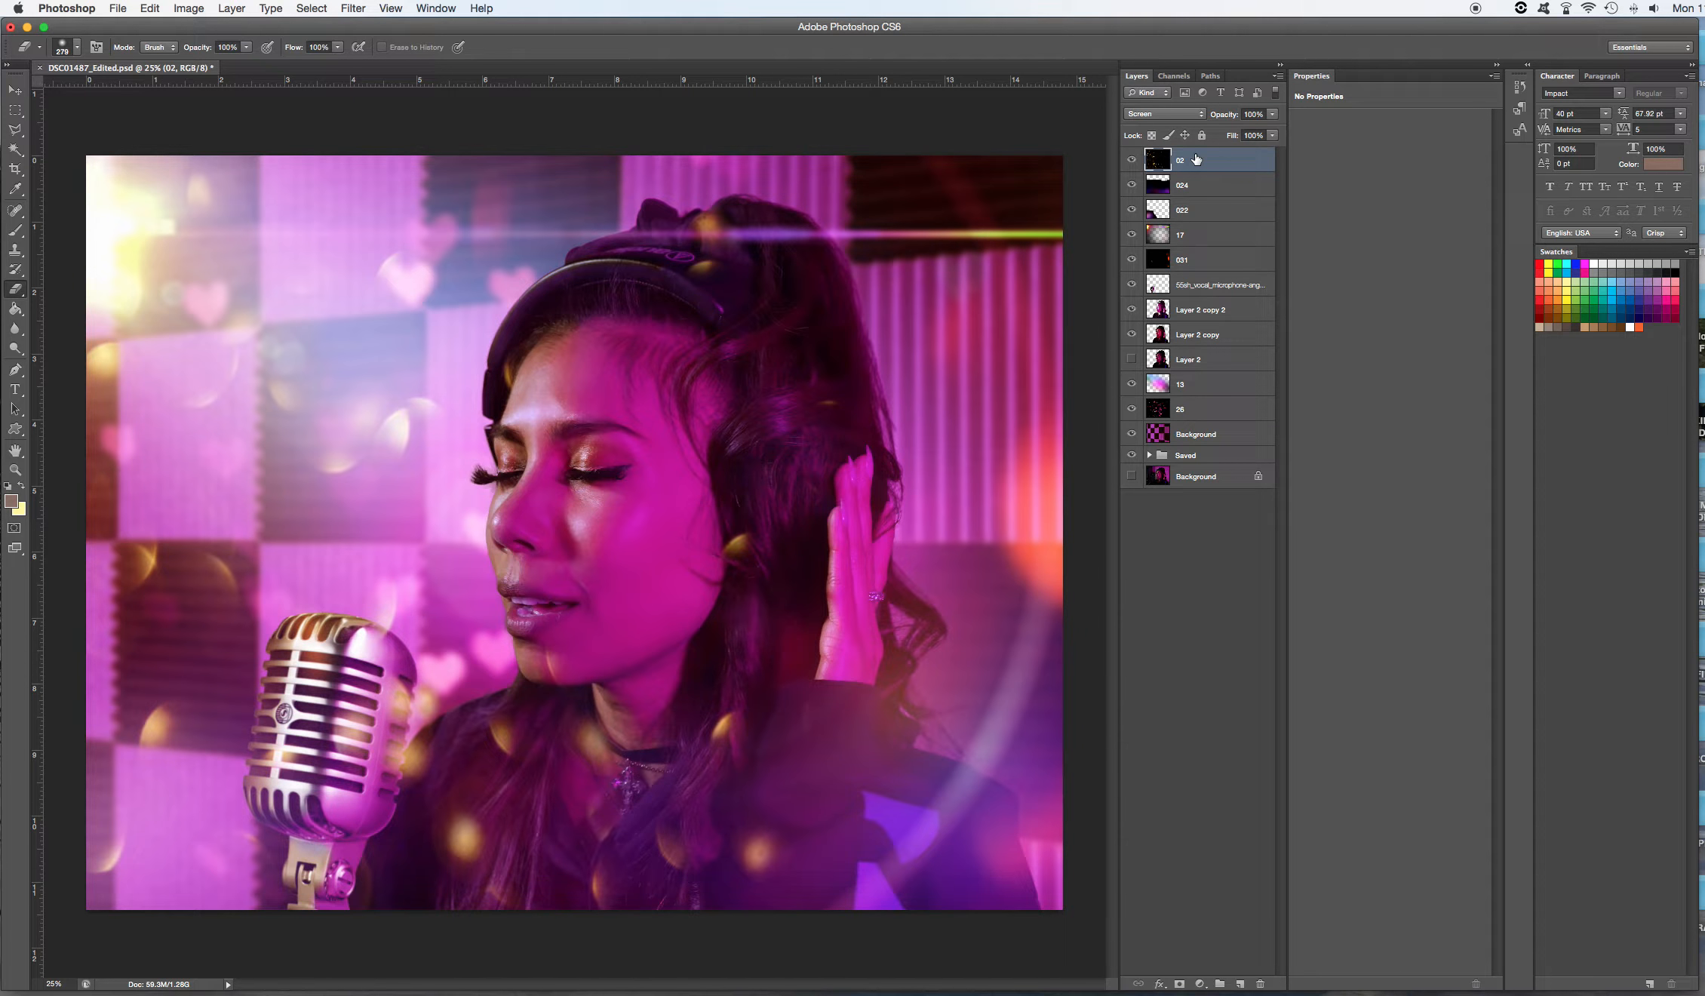
key("Delete")
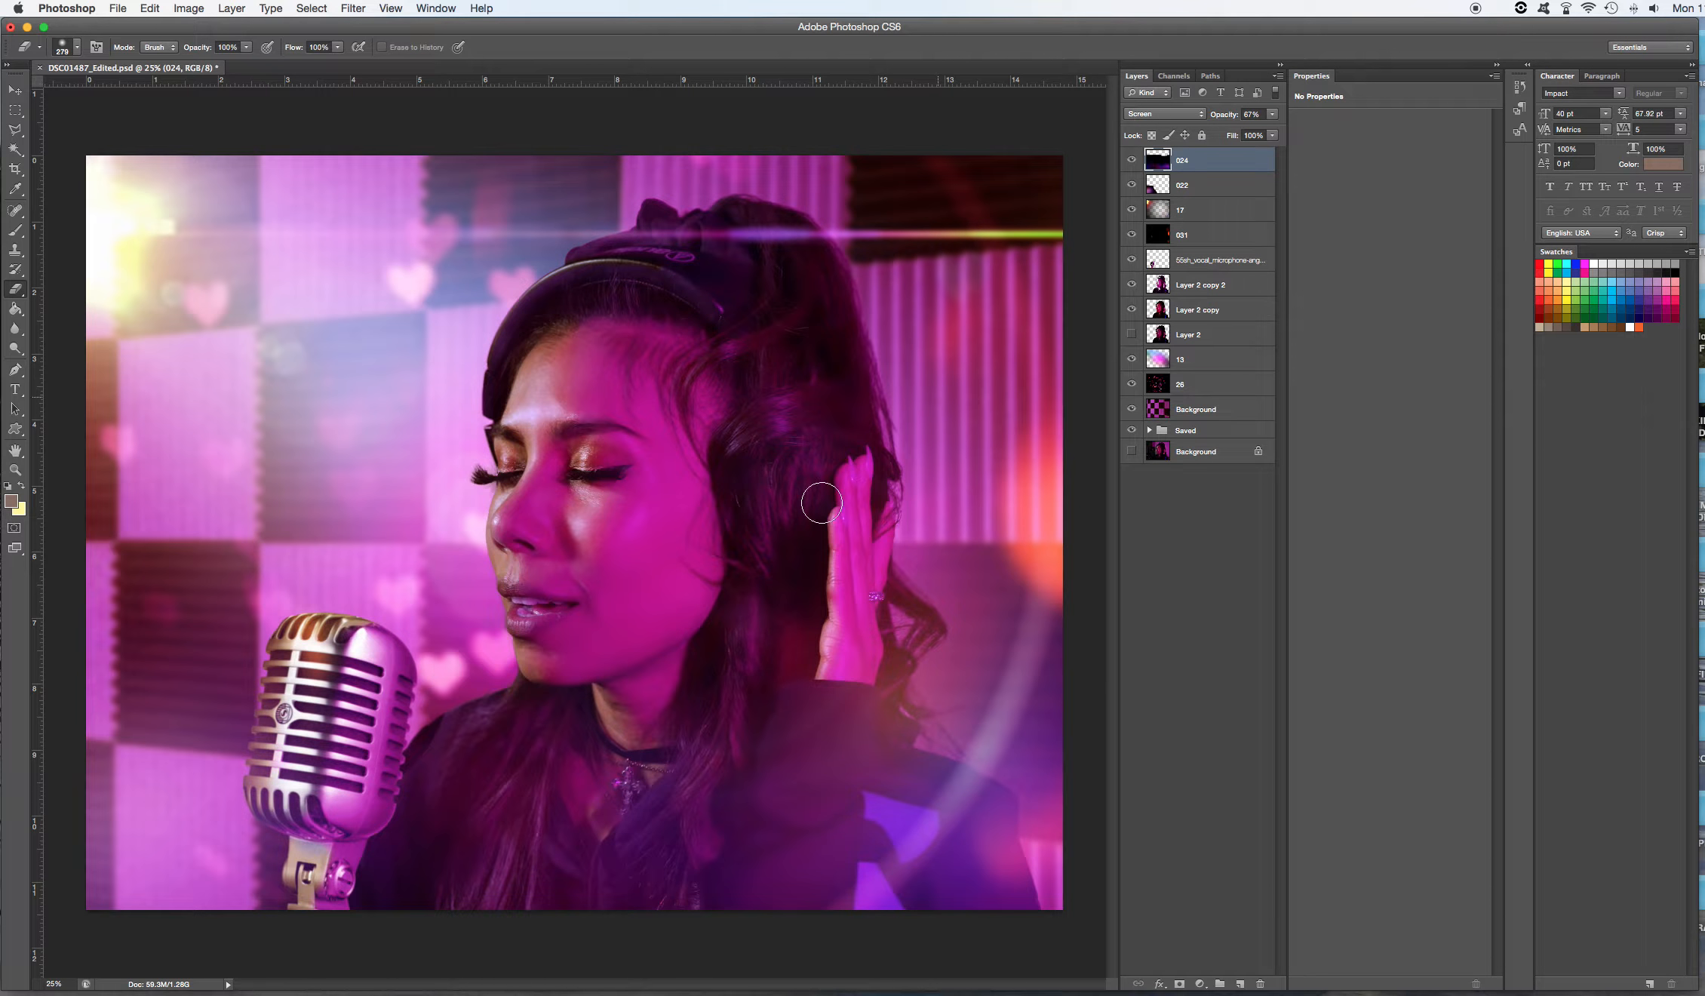
Switch to Finder and preview the gold glitter overlays from 01.jpg through 09.jpg.
left_click(184, 992)
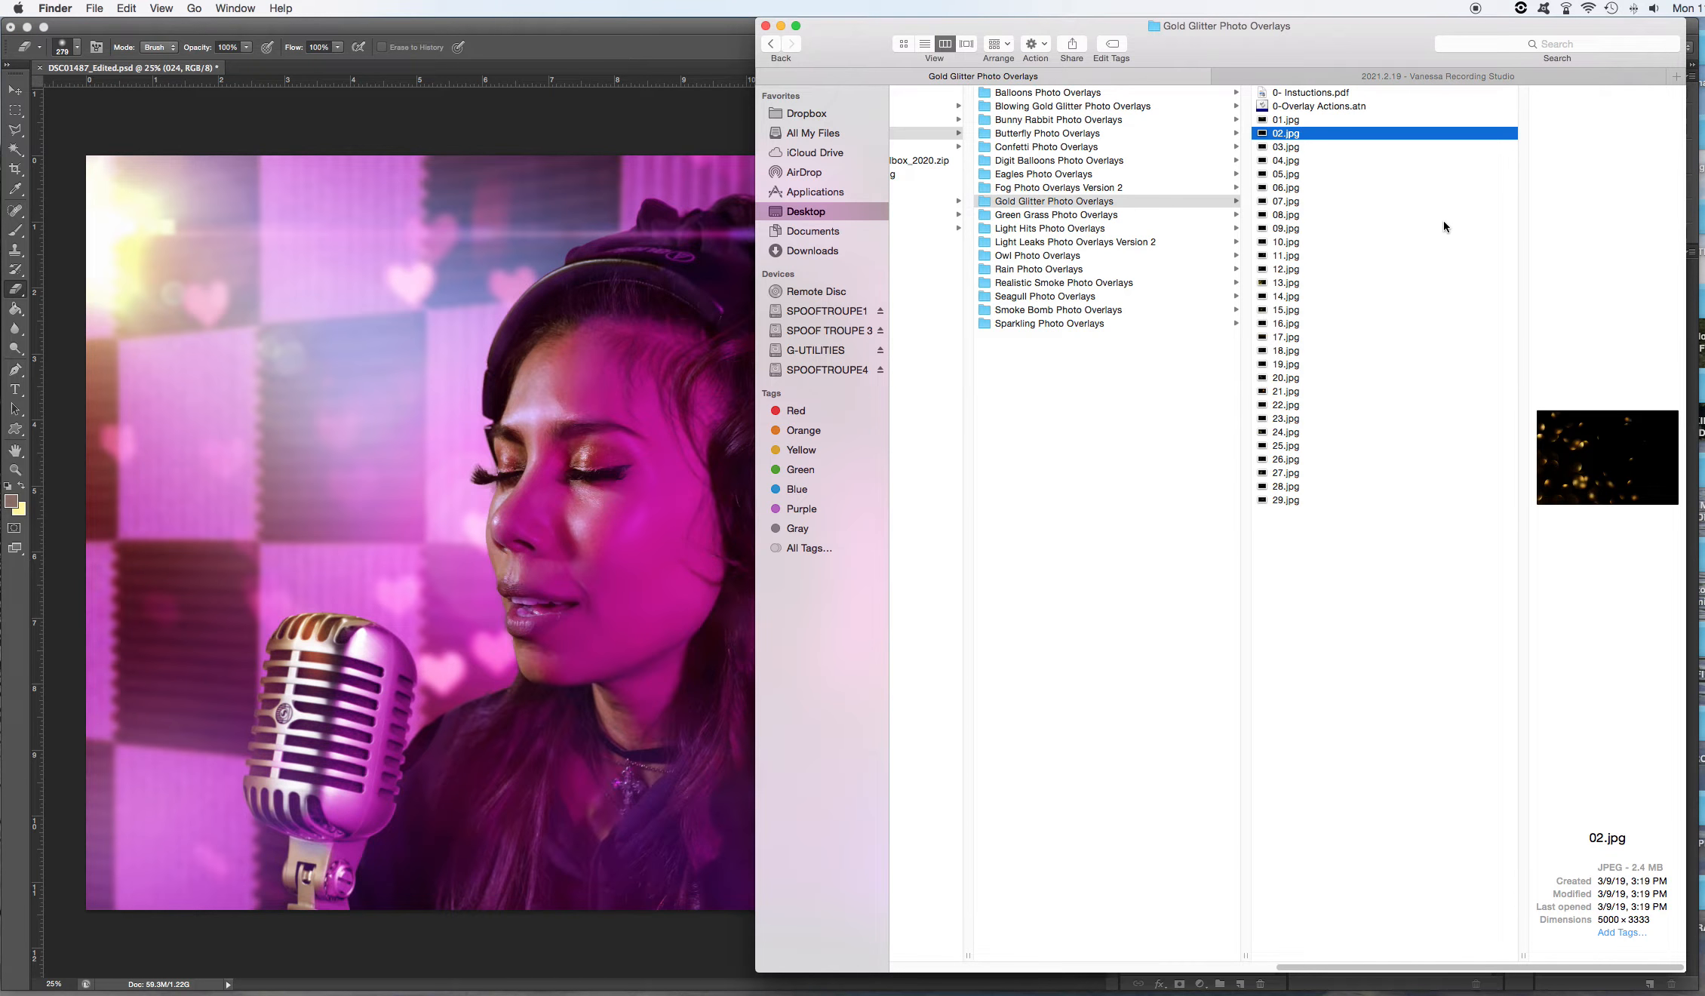
left_click(1340, 122)
key("Down")
key("Down")
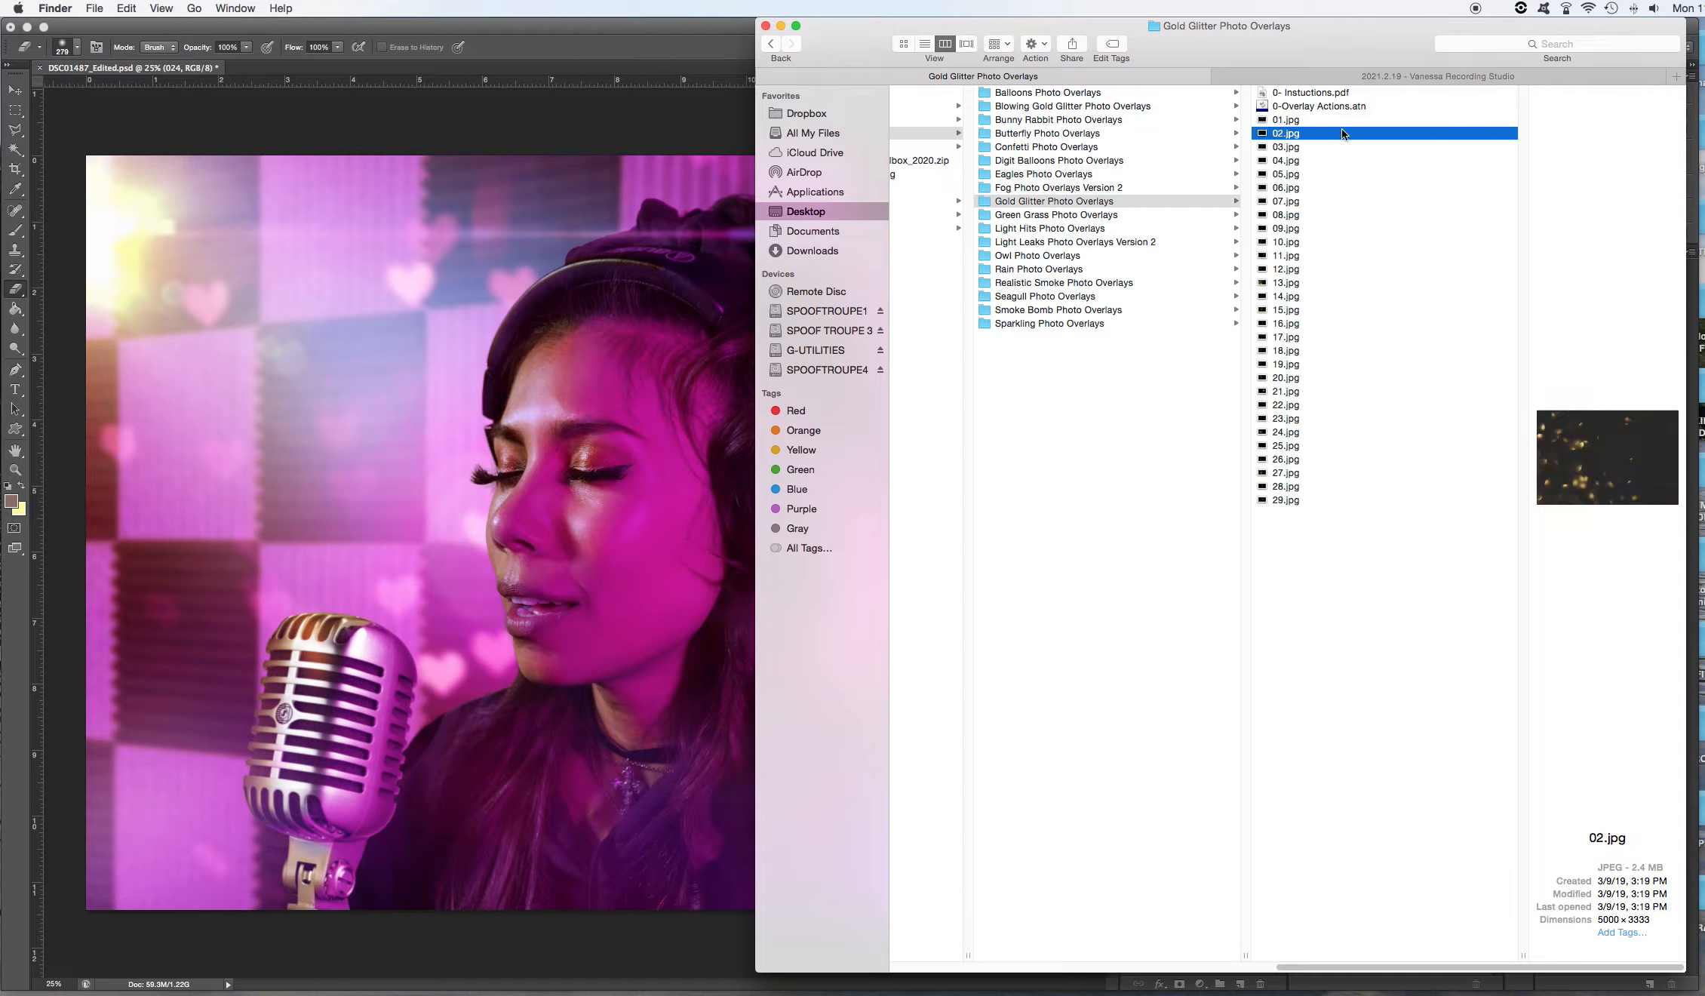
key("Down")
key("Down")
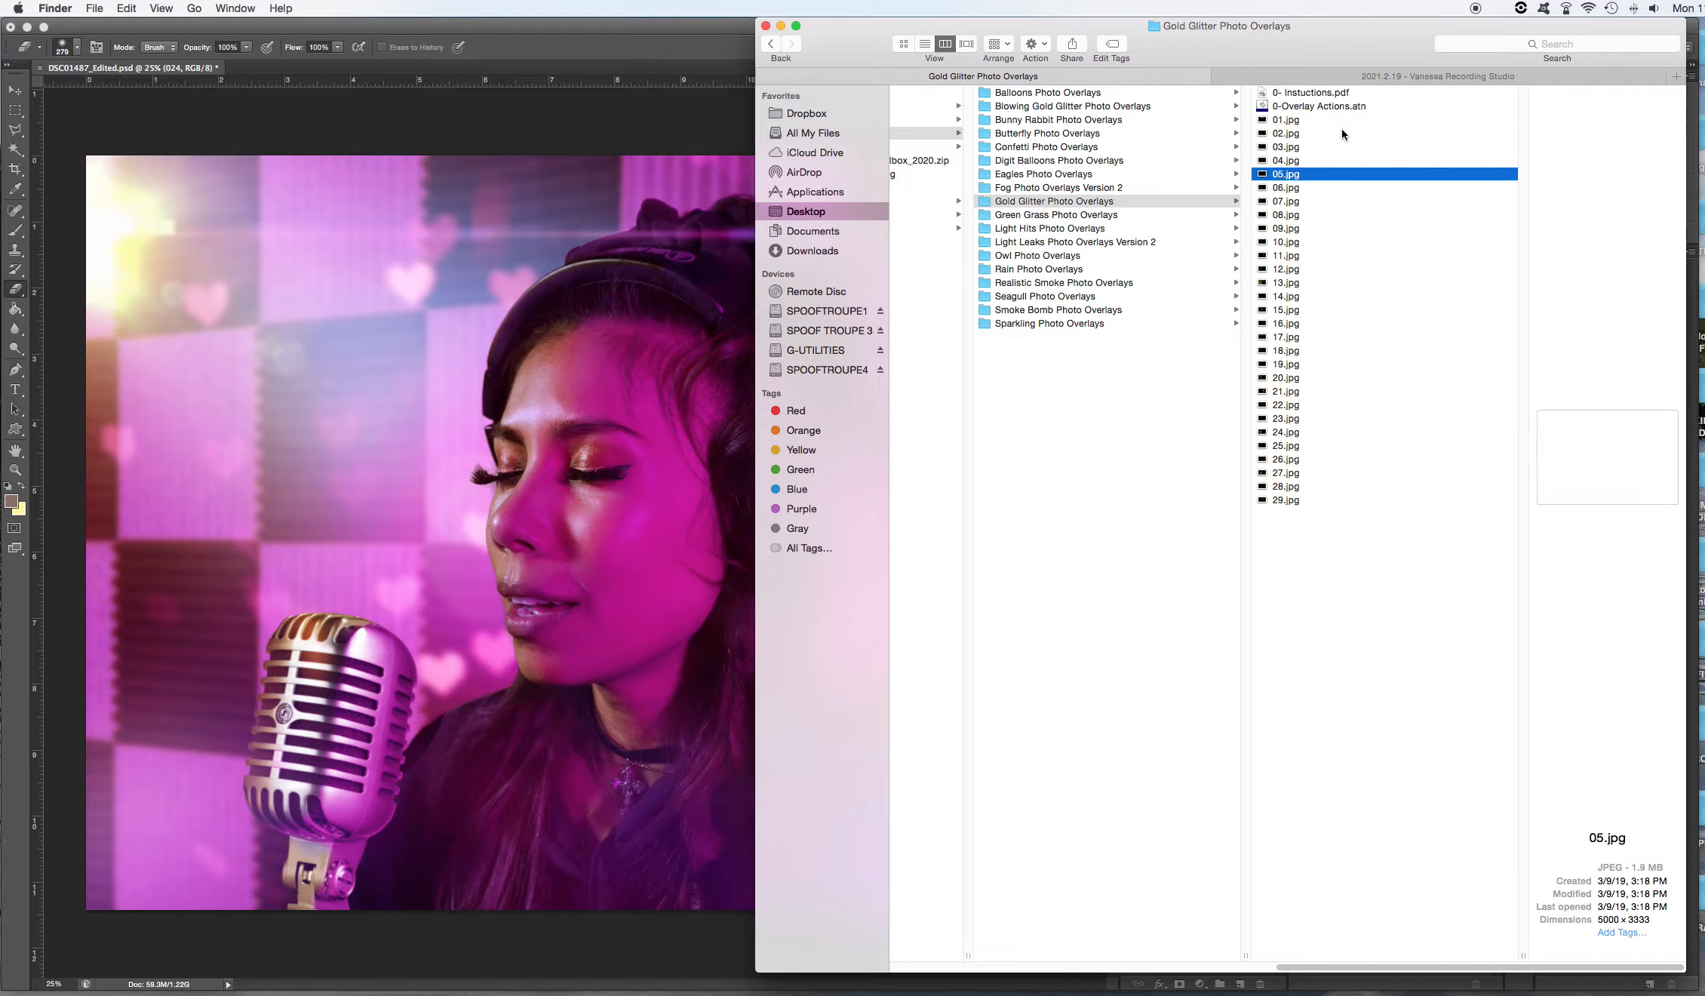
key("Down")
key("Down")
key("Down")
key("Down")
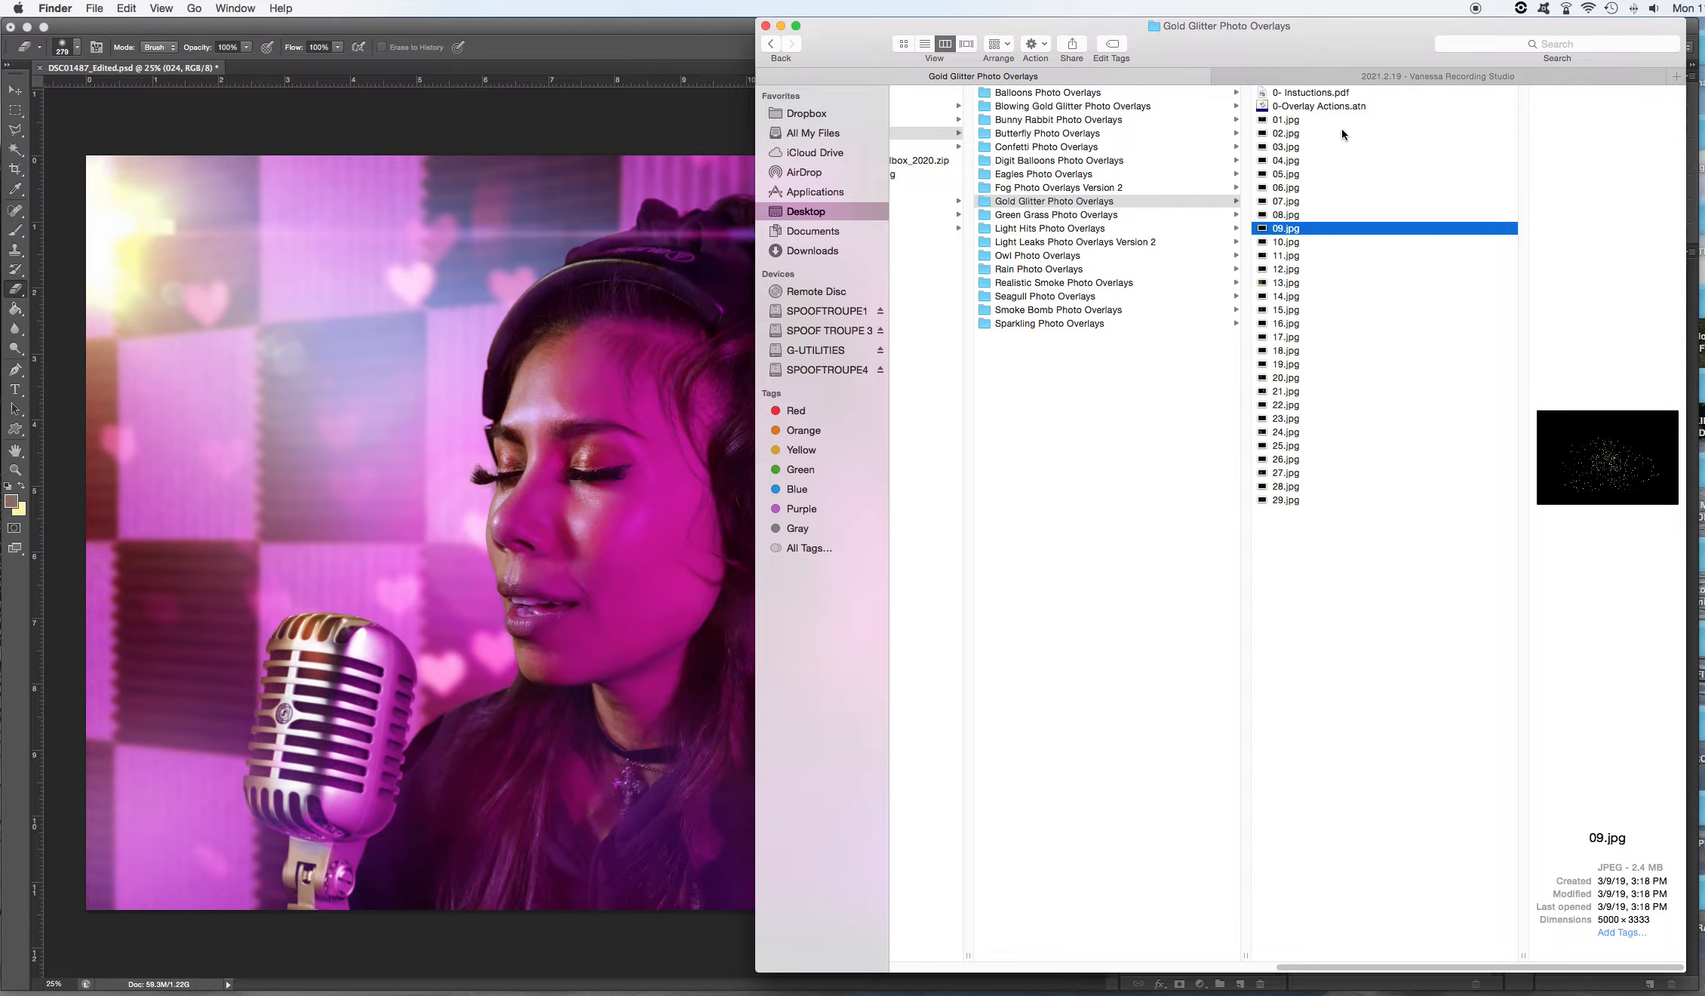
key("Down")
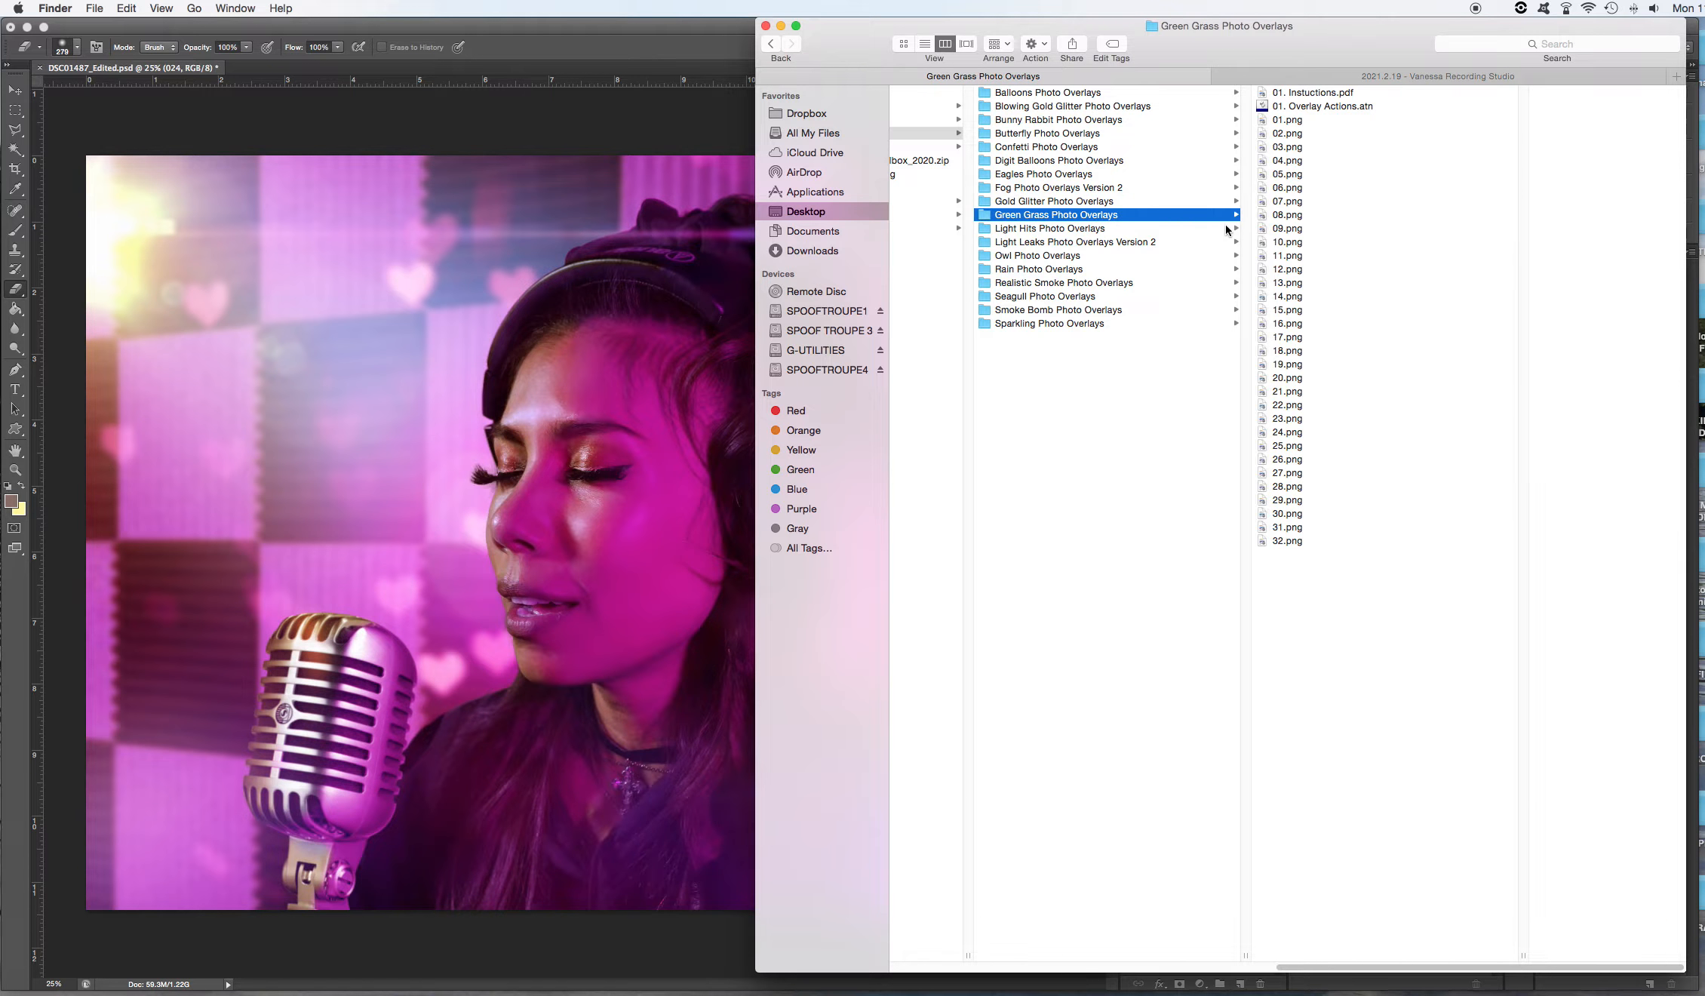
Browse the Light Hits Photo Overlays folder and preview several files, including 21-Light-Hits.jpg.
left_click(1225, 226)
left_click(1395, 210)
left_click(1384, 310)
left_click(1389, 391)
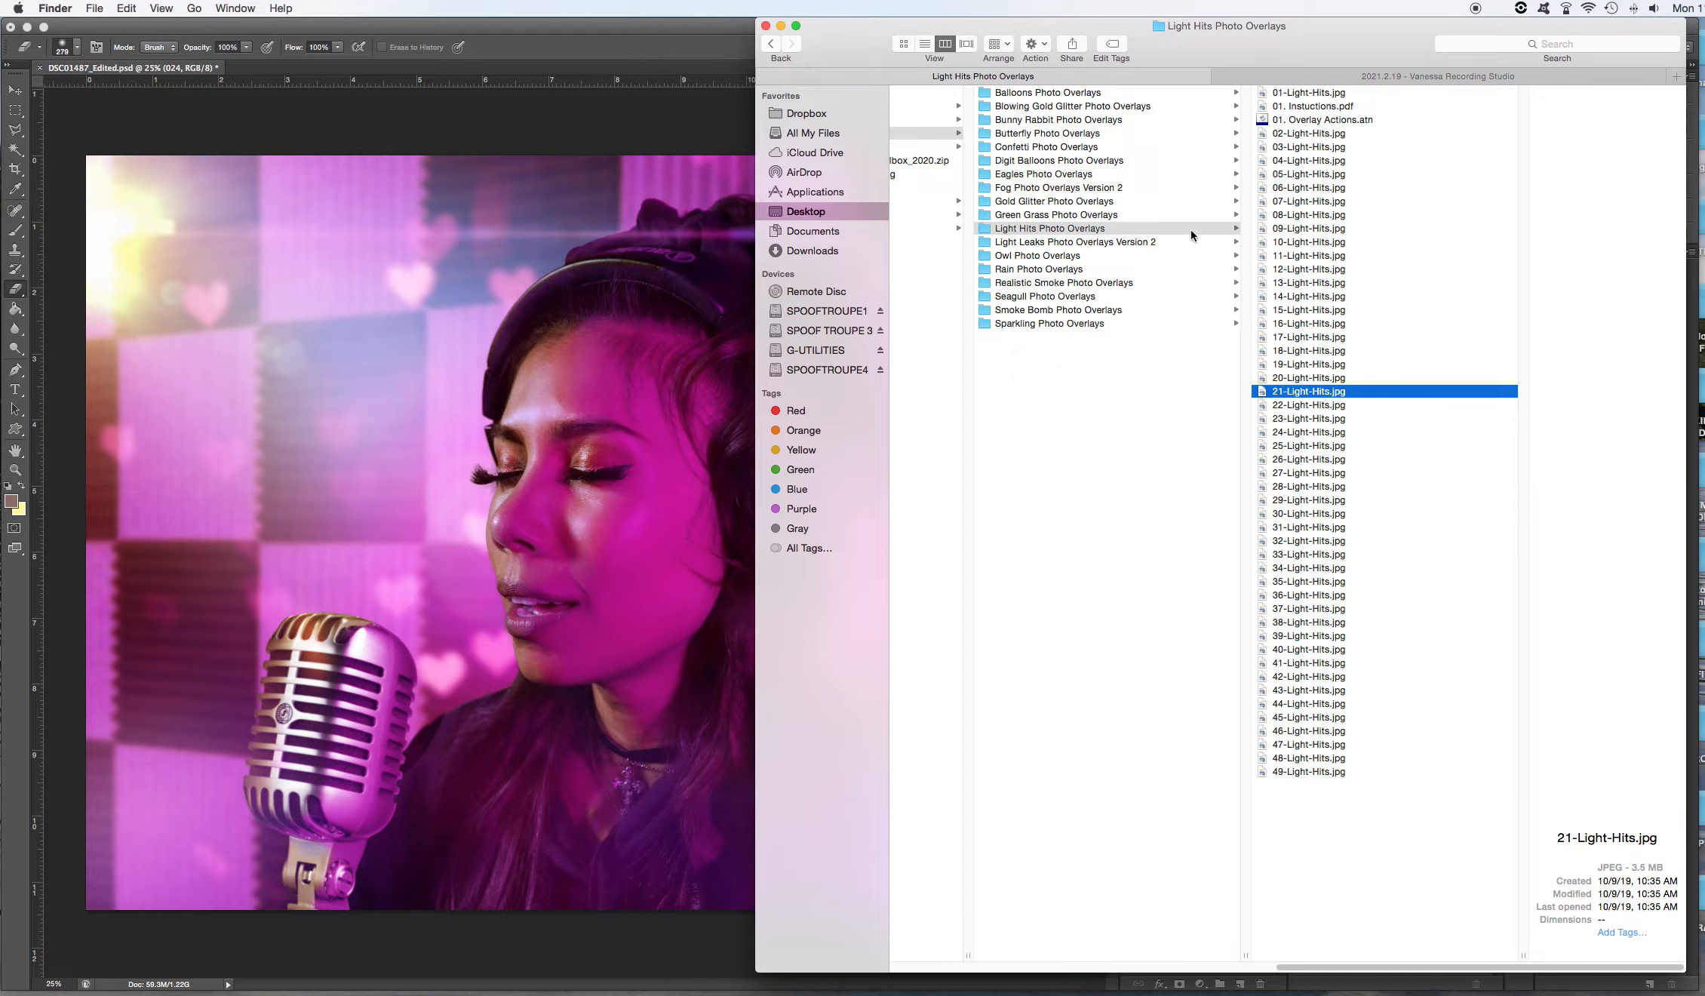
Preview colourful, gradient, red leak and right flare images in the Light Leaks Photo Overlays Version 2 folder.
left_click(1143, 241)
left_click(1282, 229)
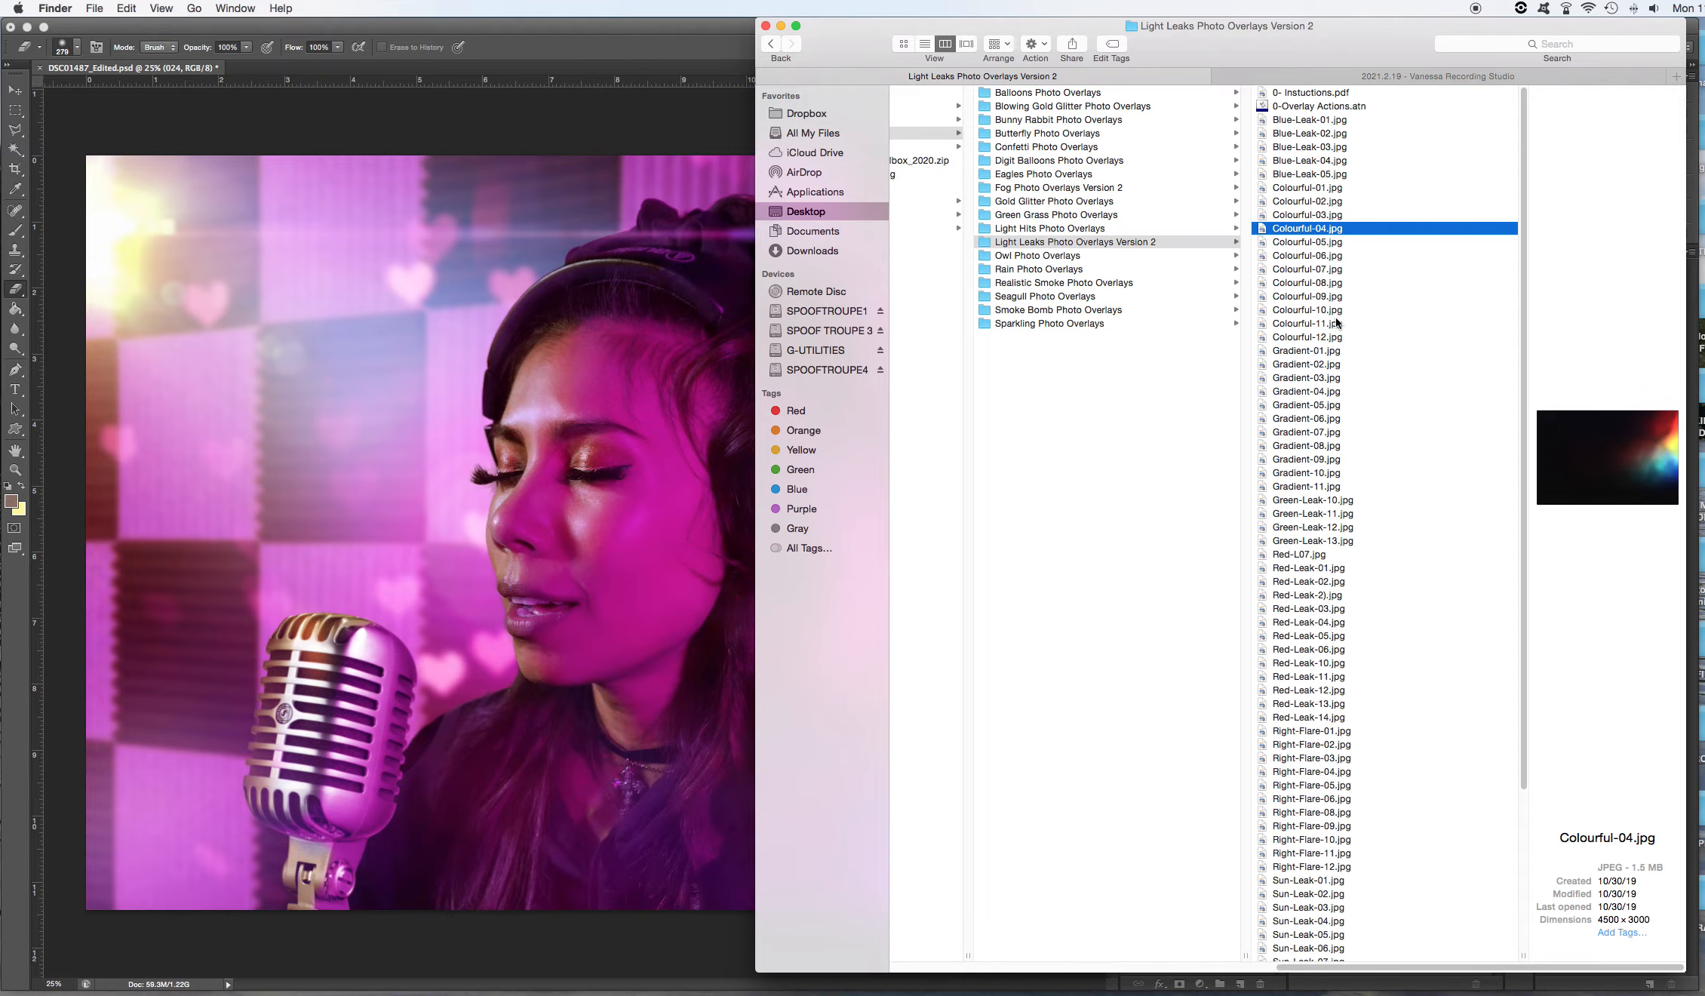
left_click(1328, 323)
left_click(1343, 377)
left_click(1347, 431)
left_click(1352, 621)
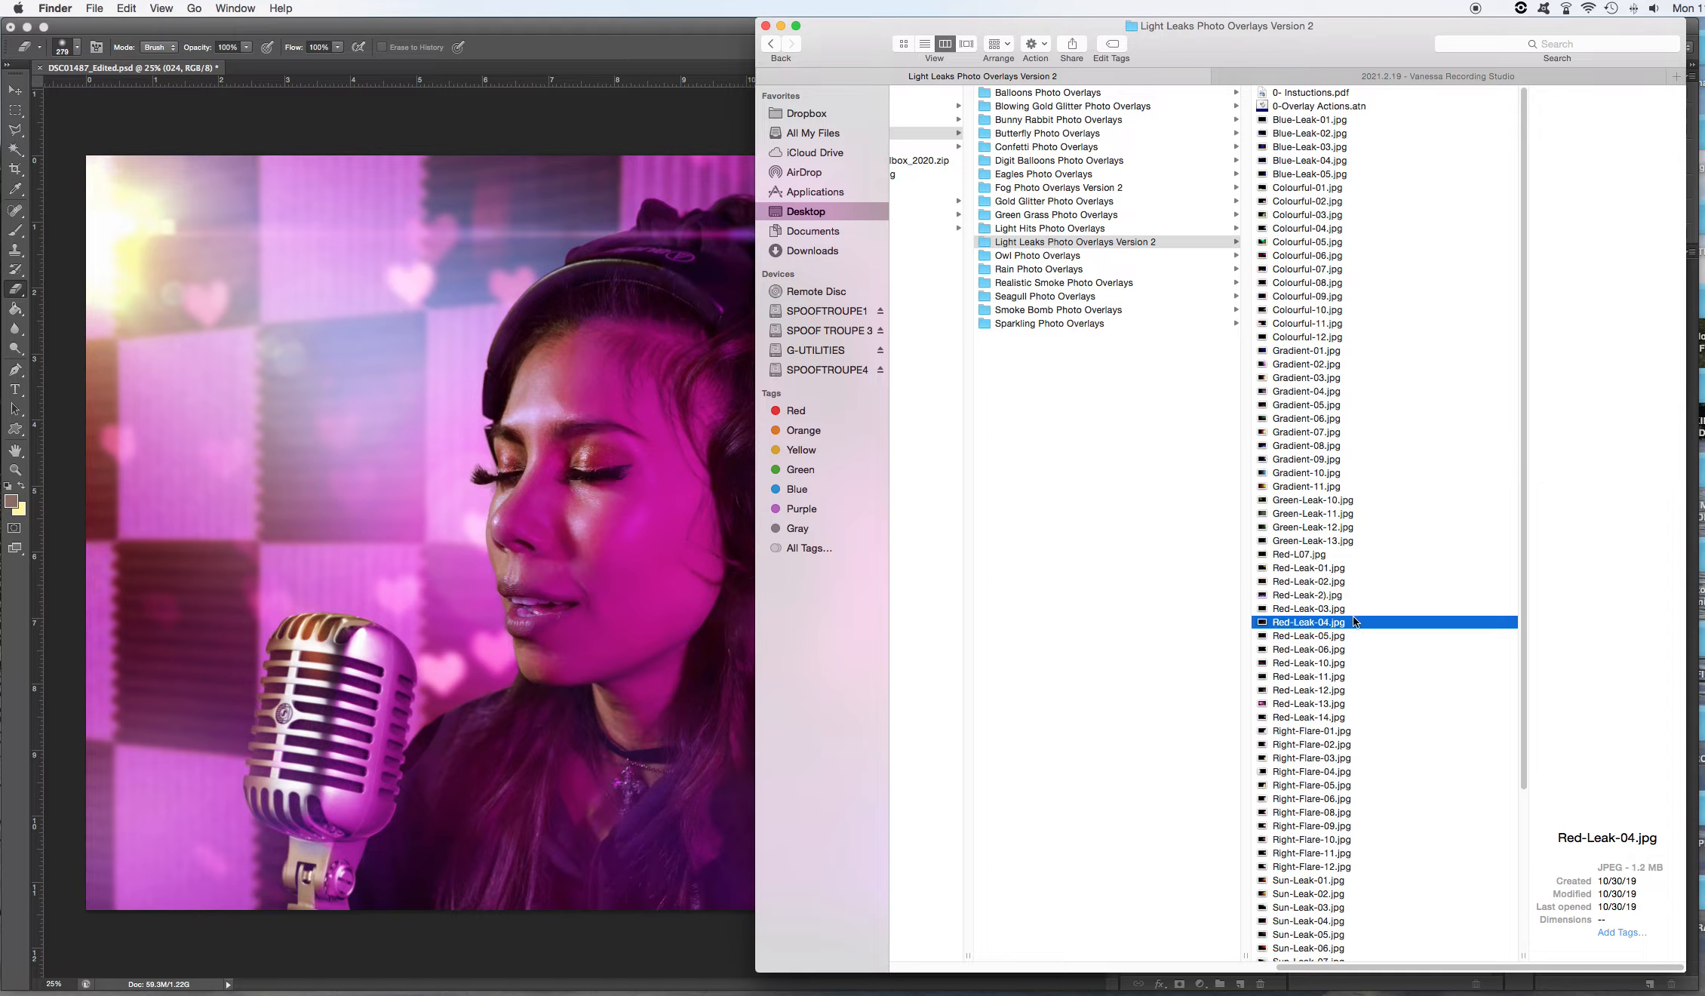
left_click(1355, 689)
left_click(1363, 716)
left_click(1351, 555)
left_click(1351, 337)
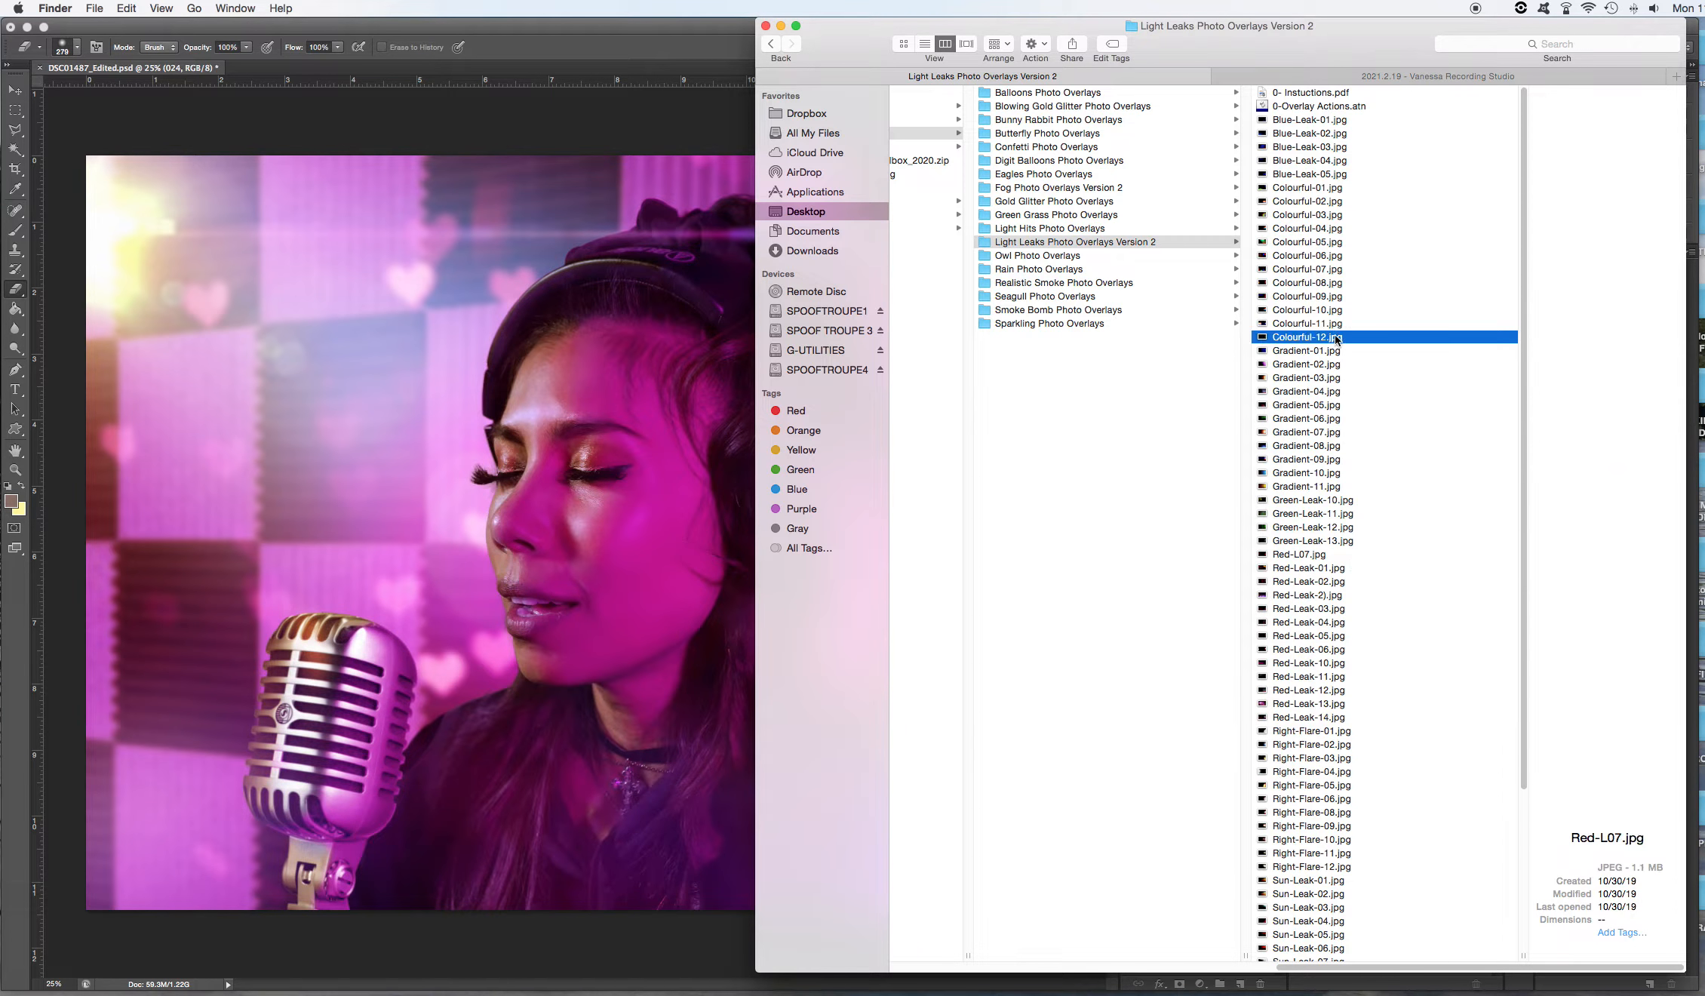
left_click(1363, 744)
left_click(1363, 798)
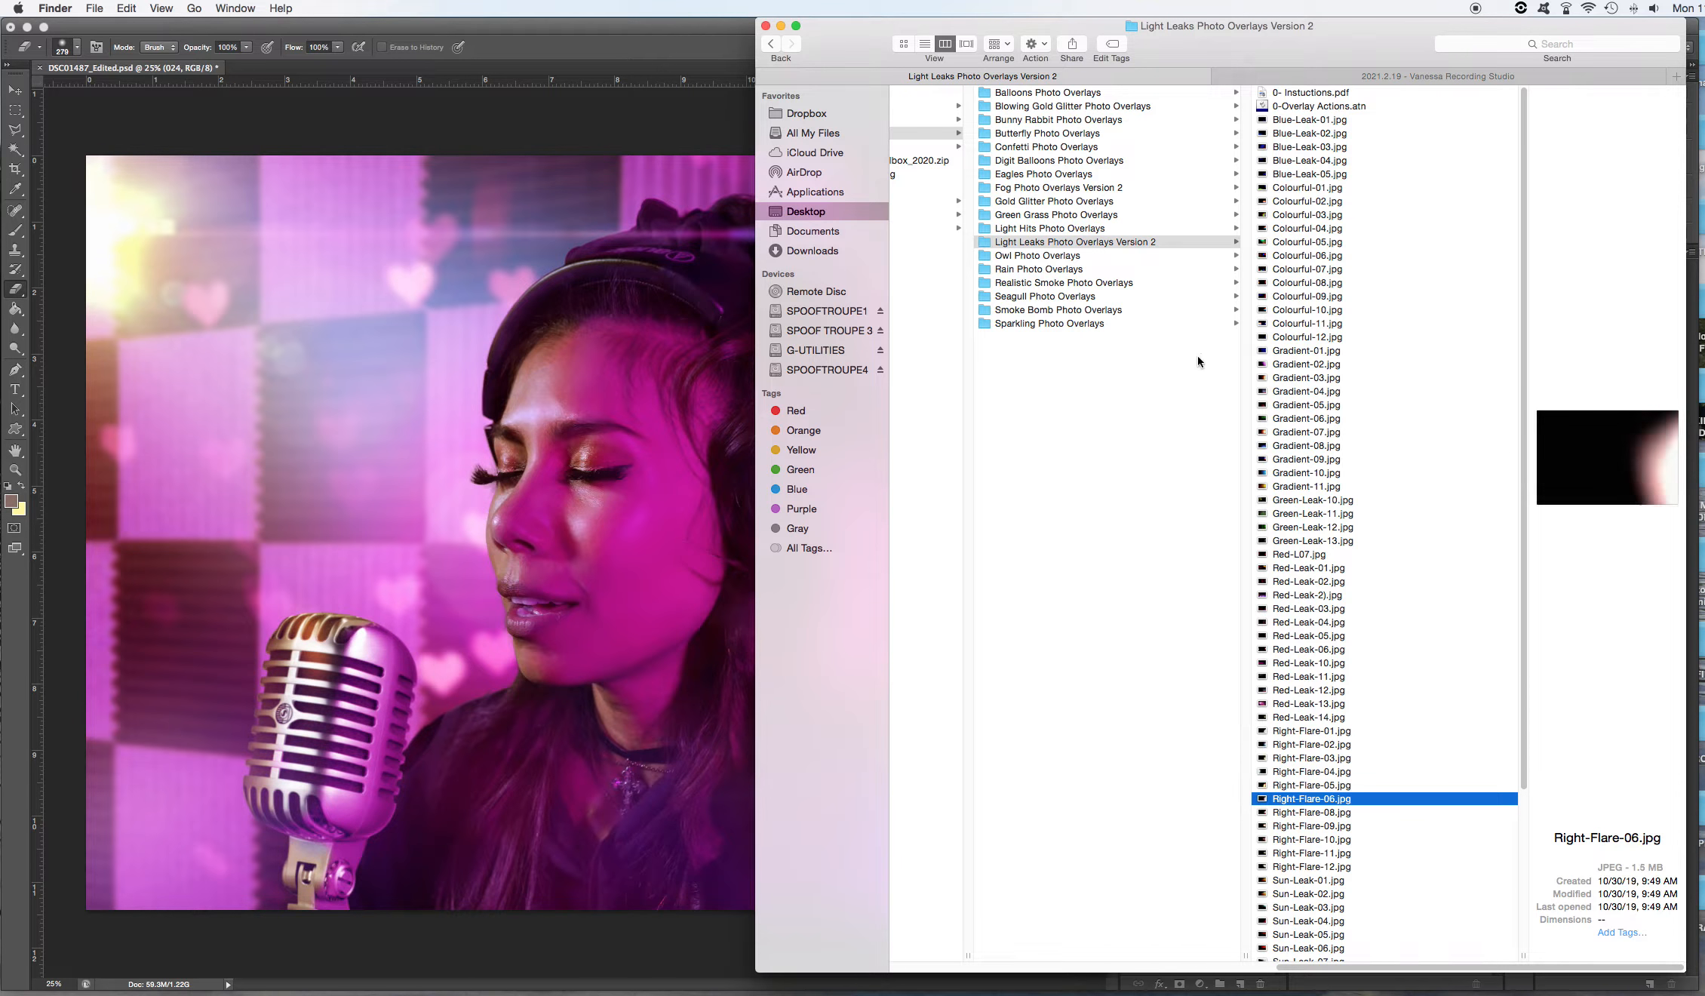
Sample the owl overlays and the rain overlays, including owl 21.png and rain 19.jpg.
left_click(1040, 255)
left_click(1355, 188)
left_click(1343, 377)
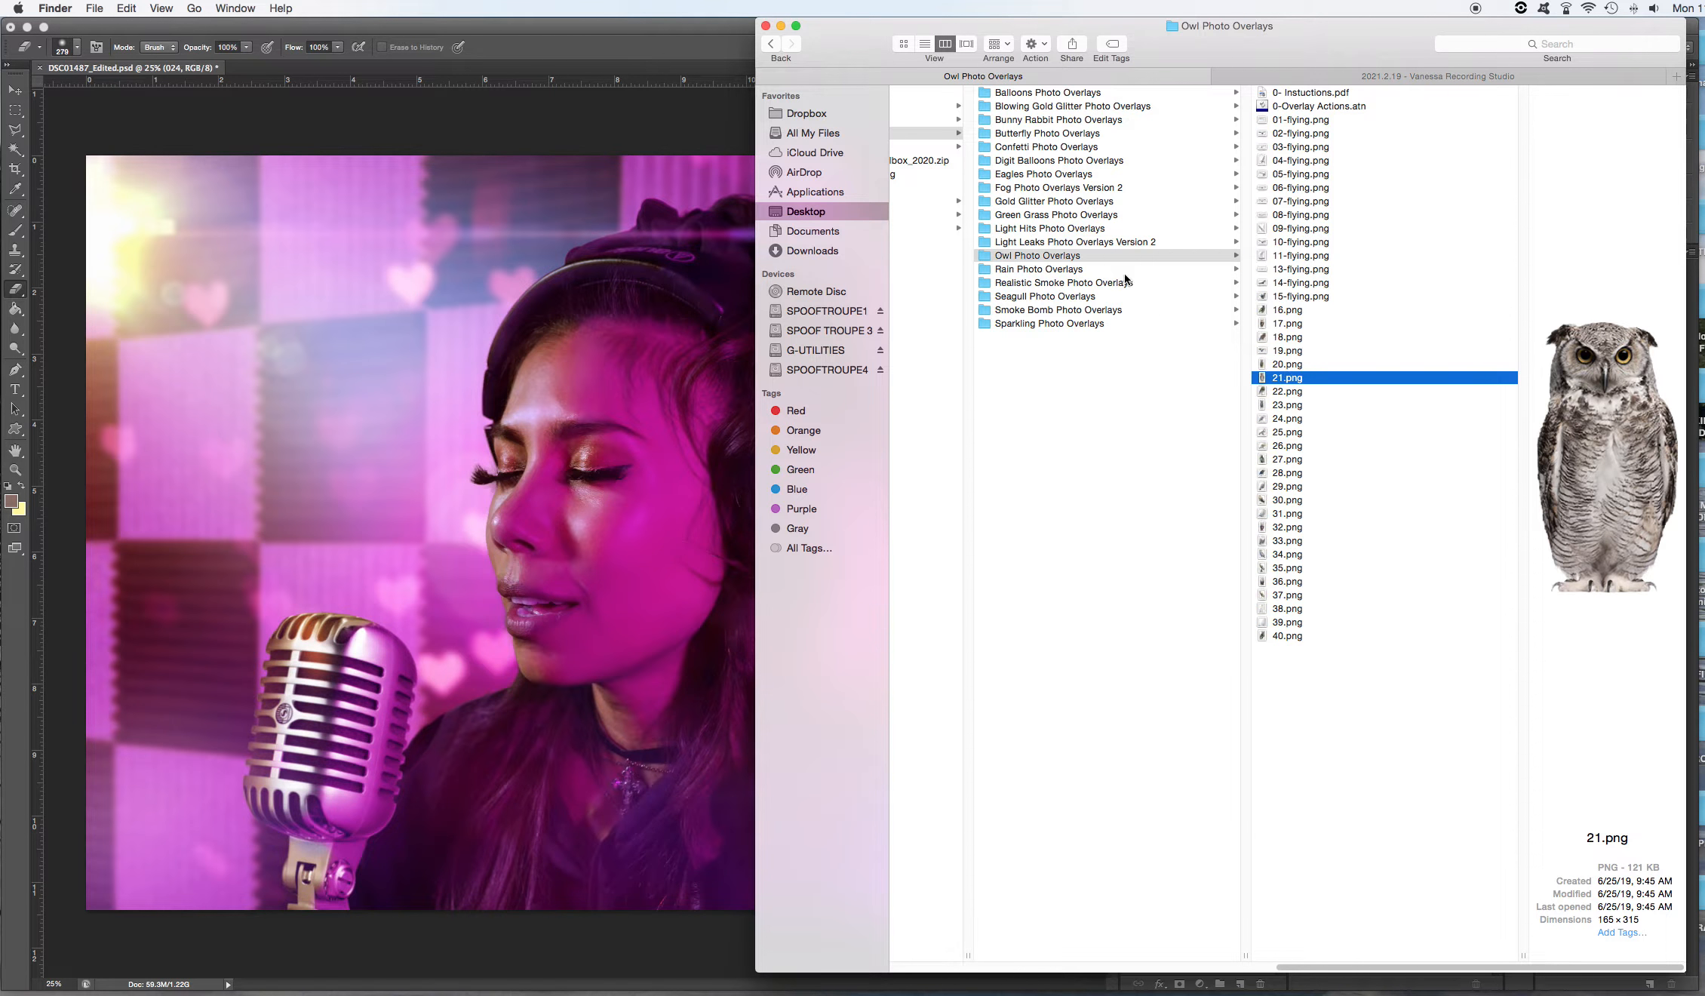
left_click(1039, 268)
left_click(1396, 202)
left_click(1482, 230)
left_click(1485, 349)
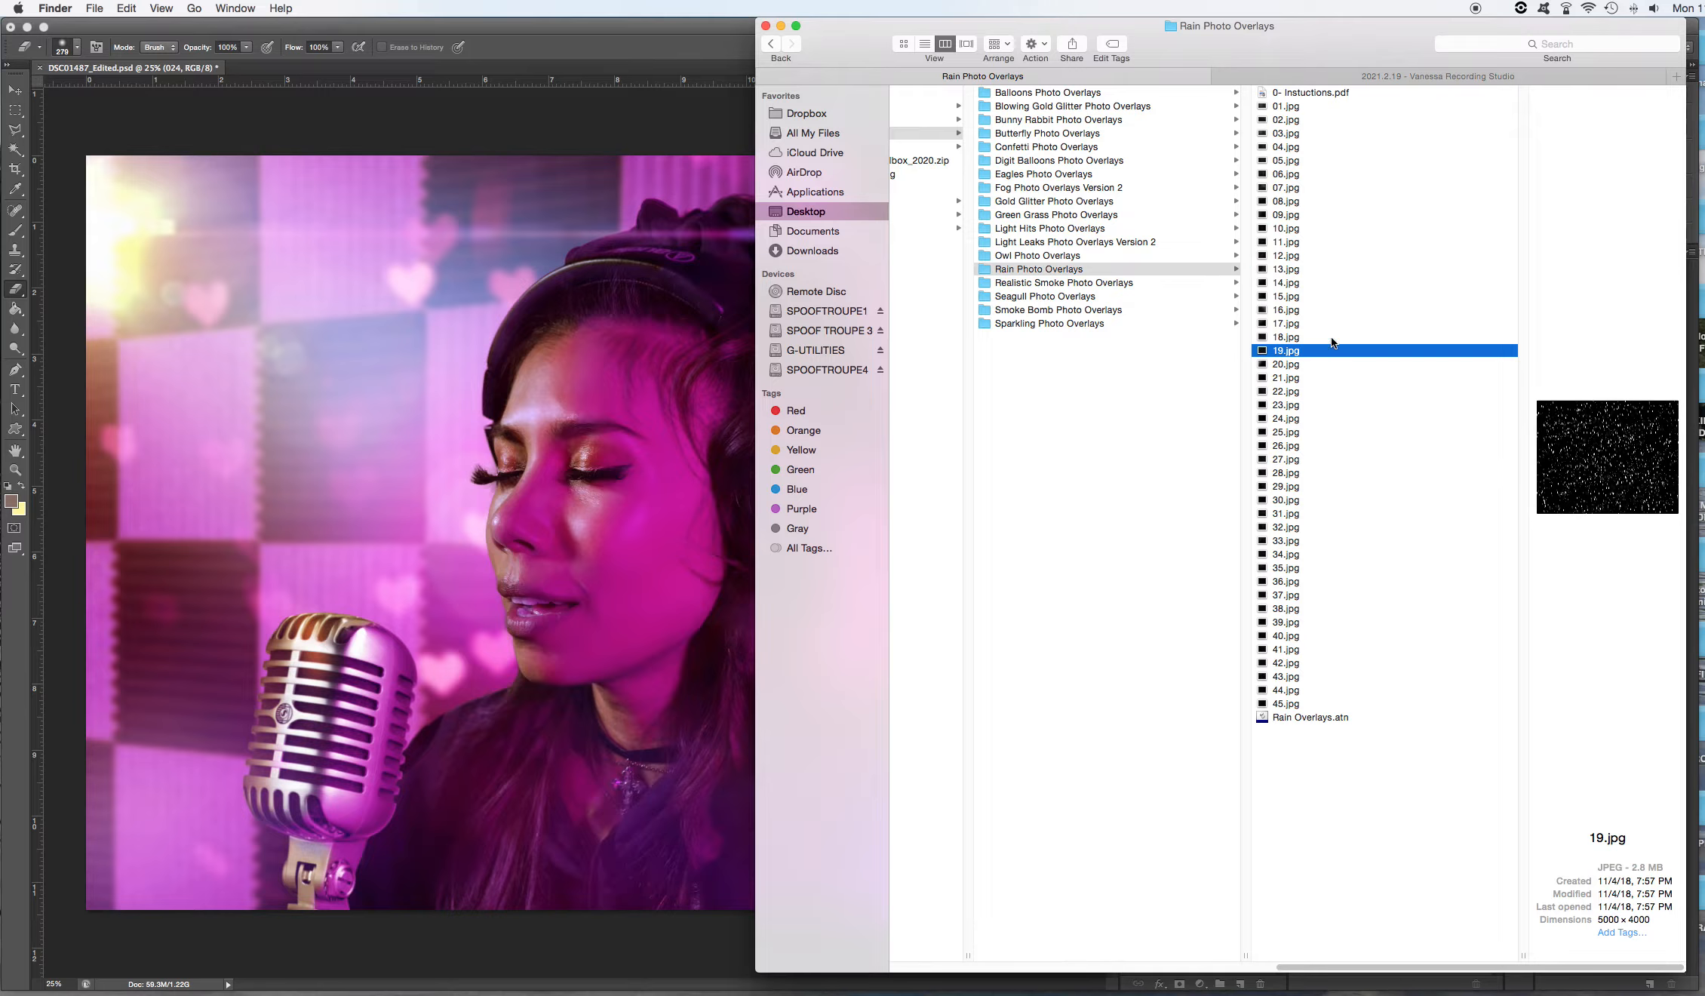
Preview Realistic Smoke Overlays-02.jpg and Realistic Smoke Overlays-11.jpg in the realistic smoke folder.
left_click(1090, 282)
left_click(1345, 269)
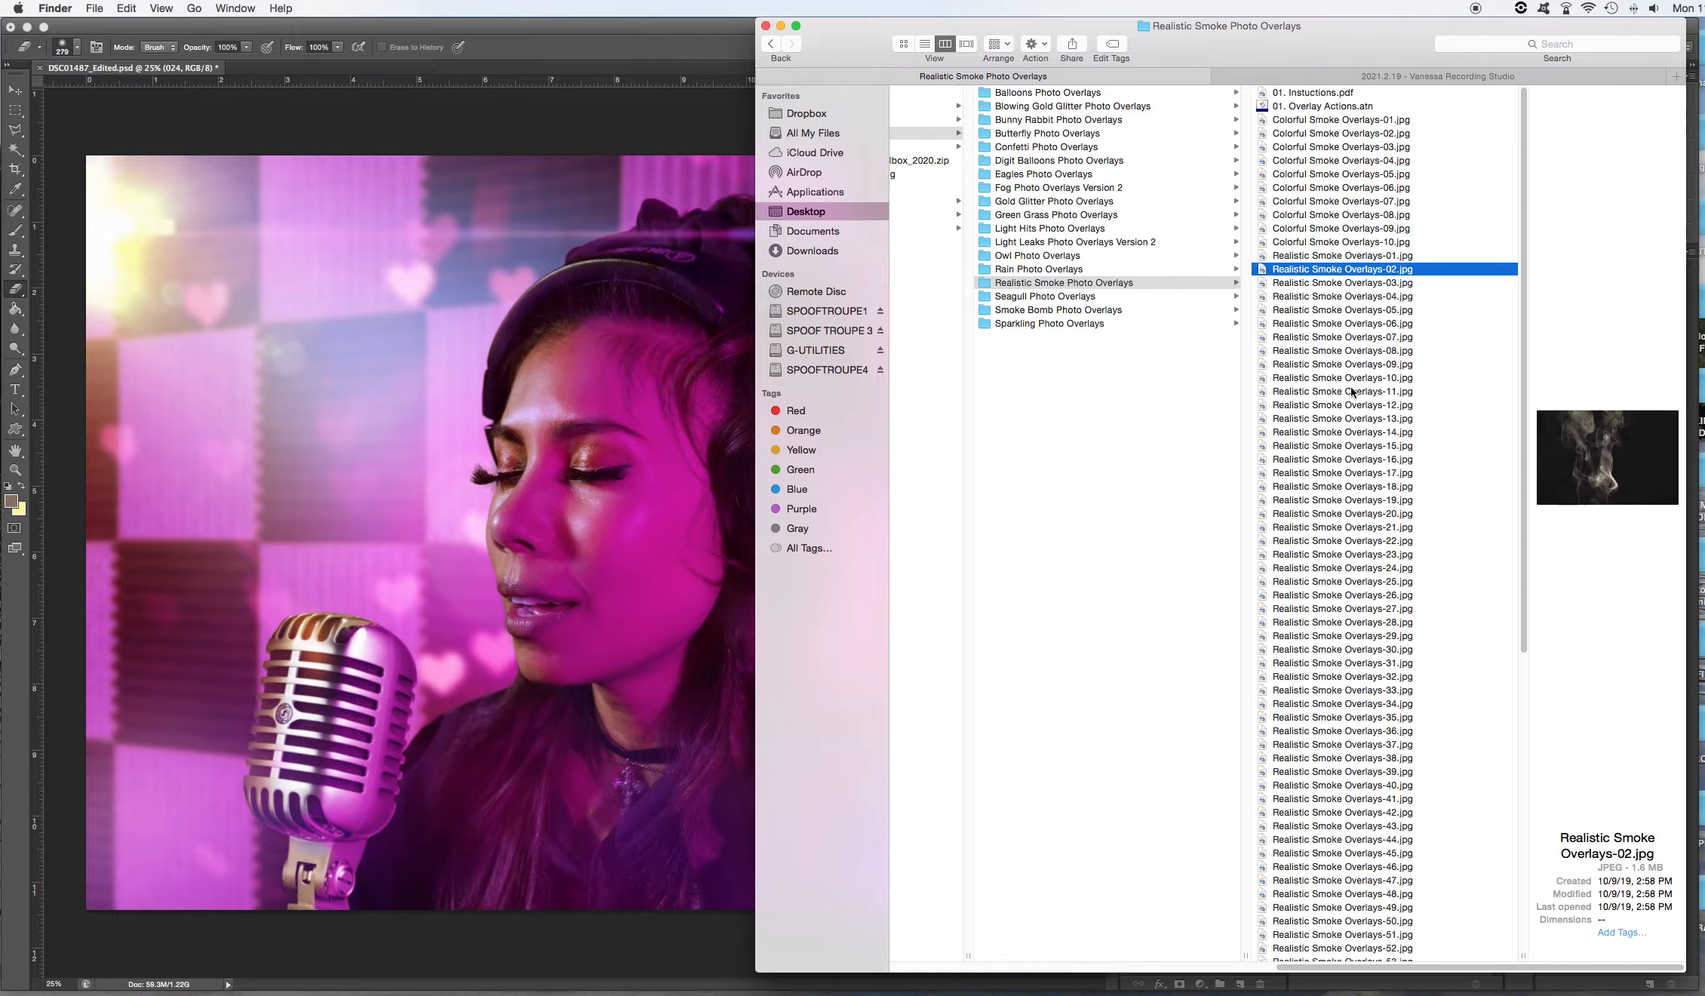
left_click(1351, 390)
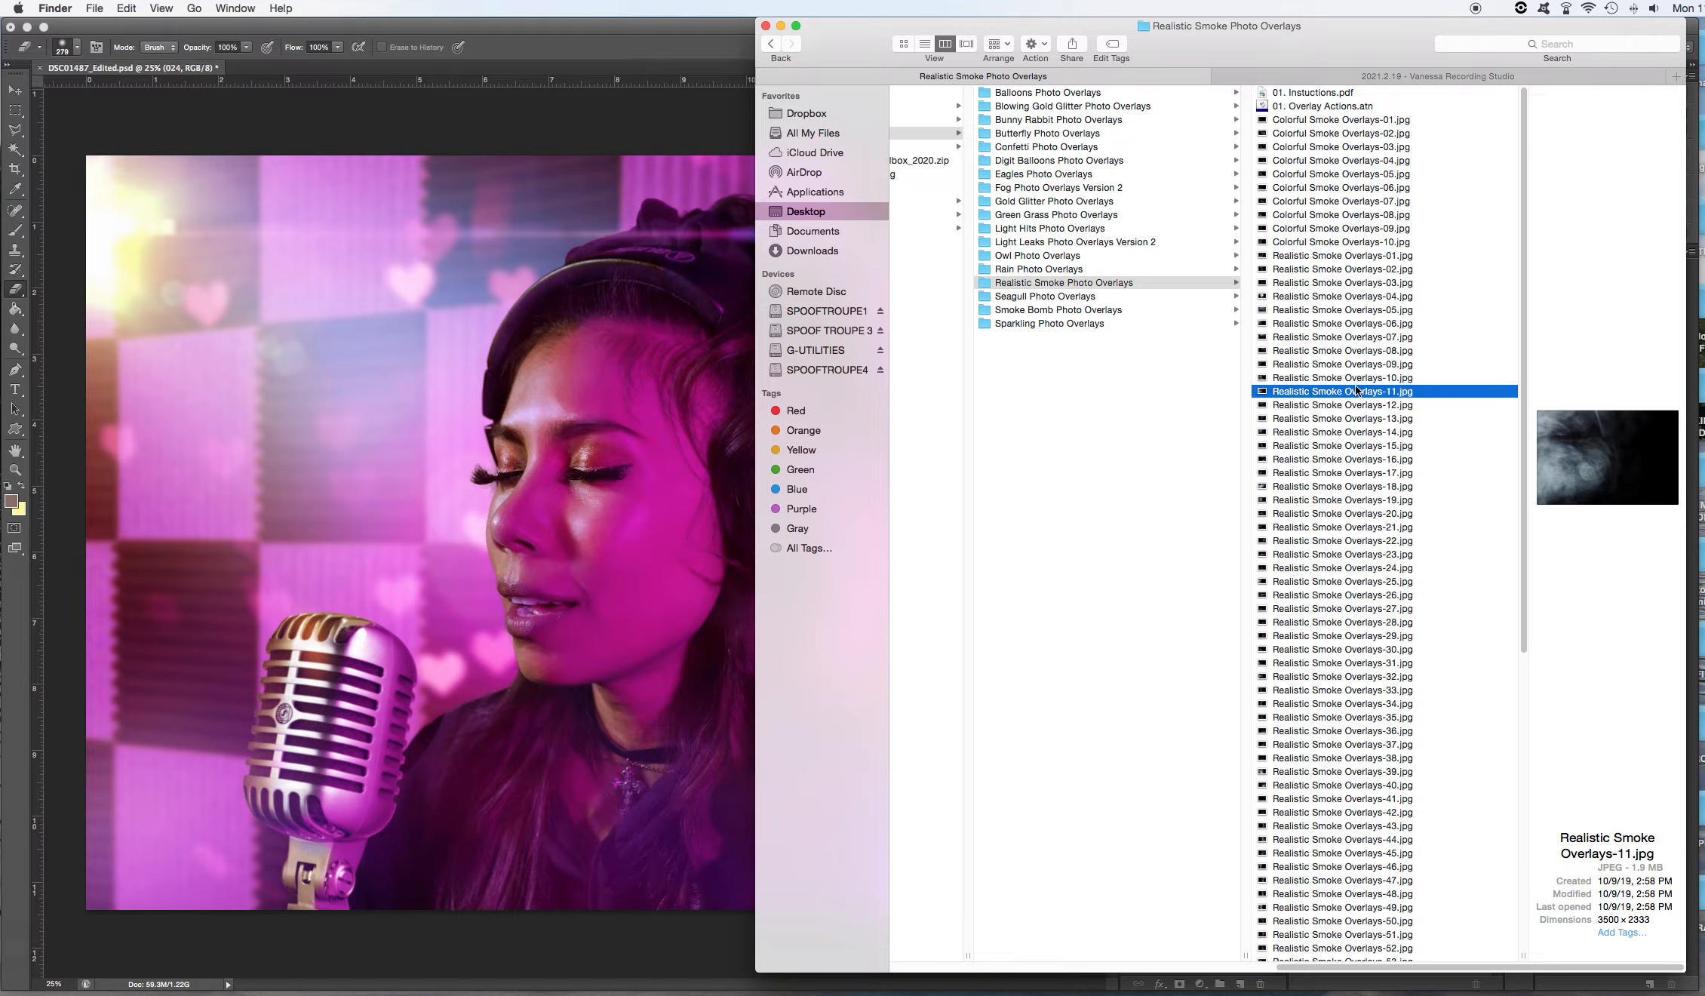
Try Realistic Smoke Overlays-11.jpg in the Photoshop composition with Screen blending, then cancel its placement.
left_click_drag(1358, 391, 385, 368)
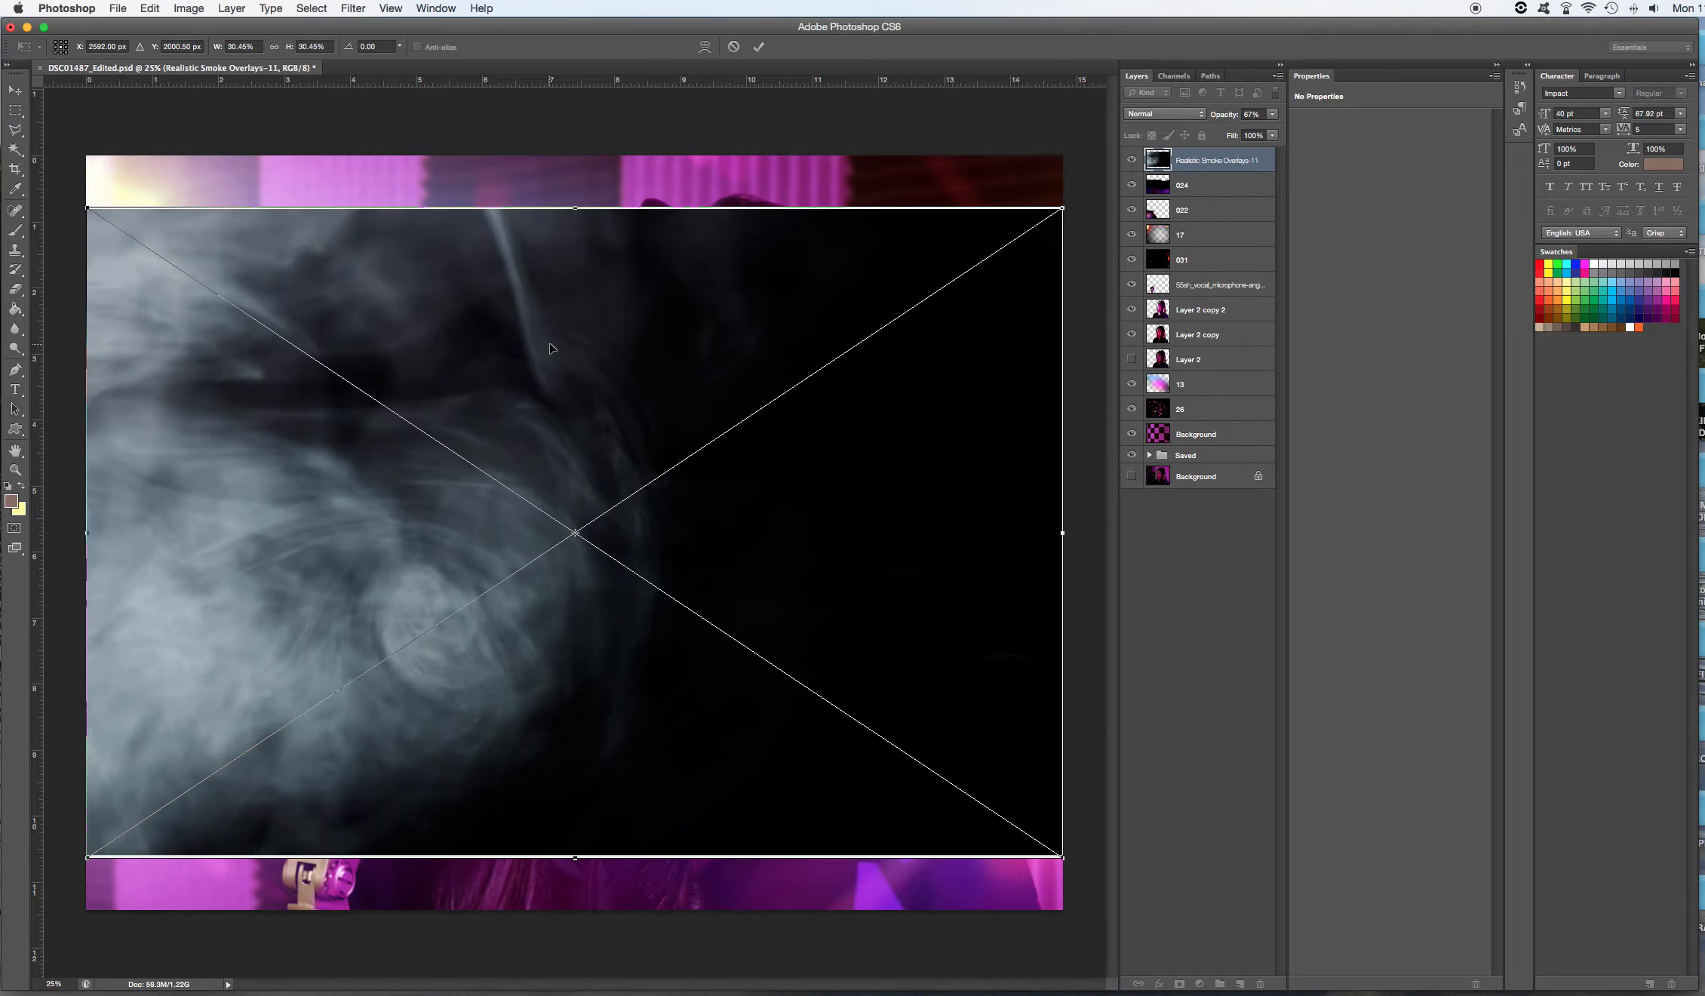
left_click(1162, 114)
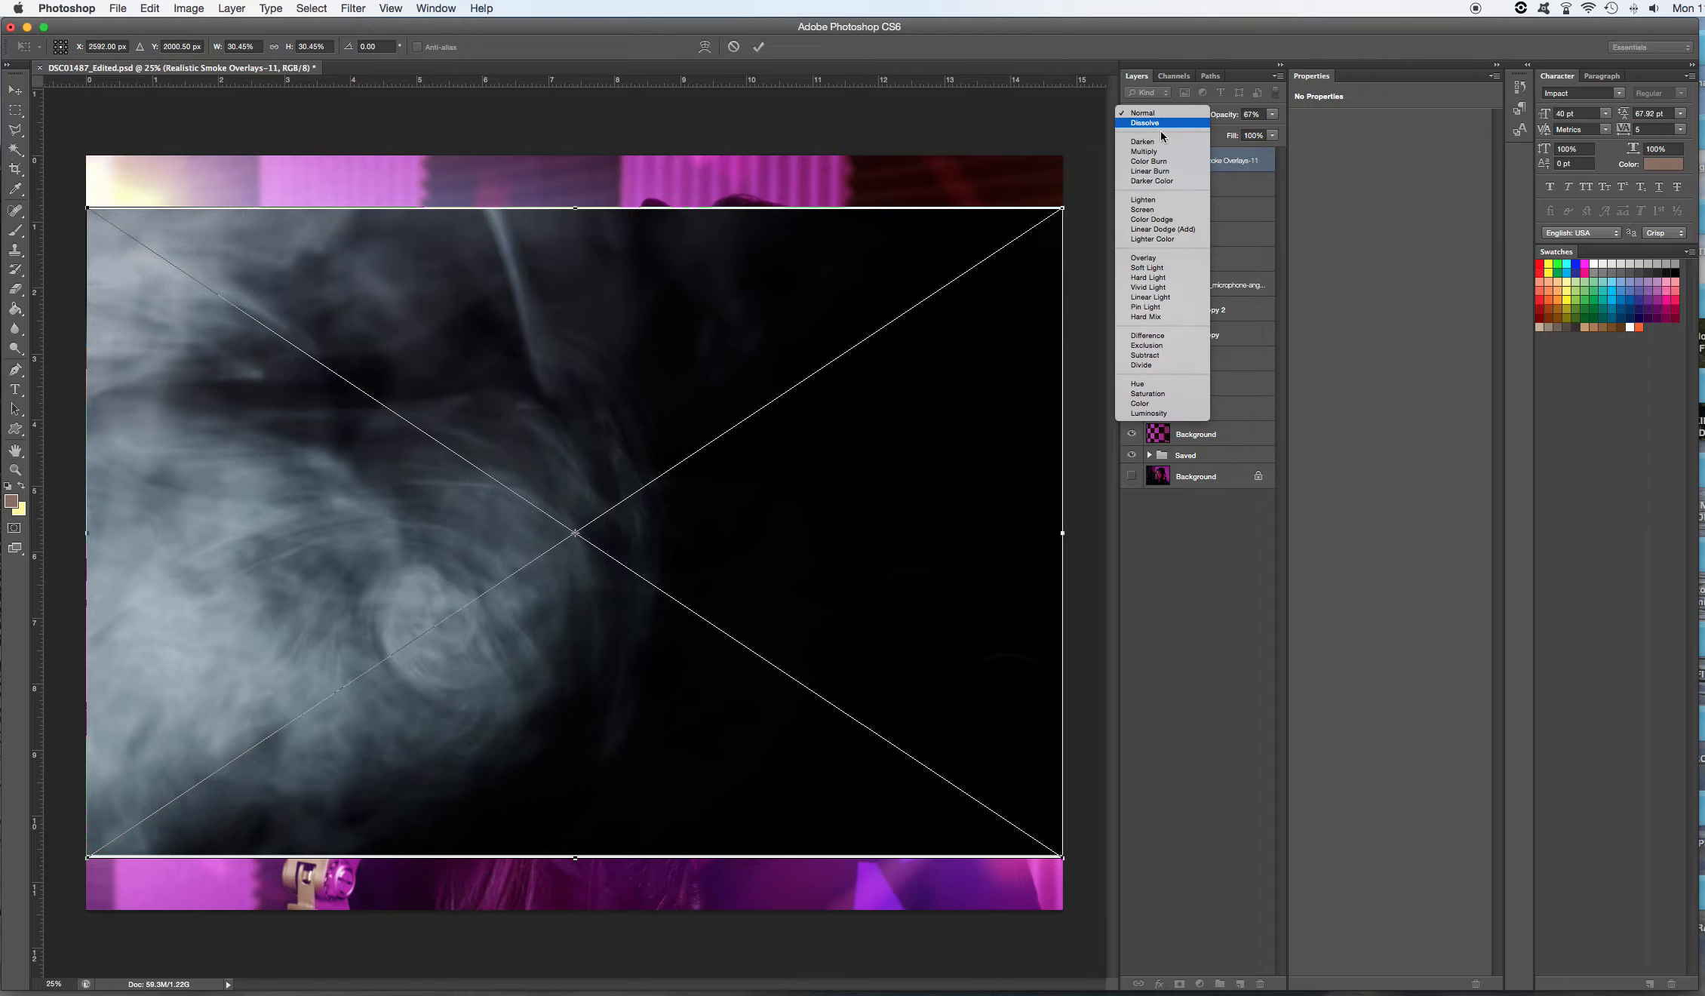
left_click(1154, 209)
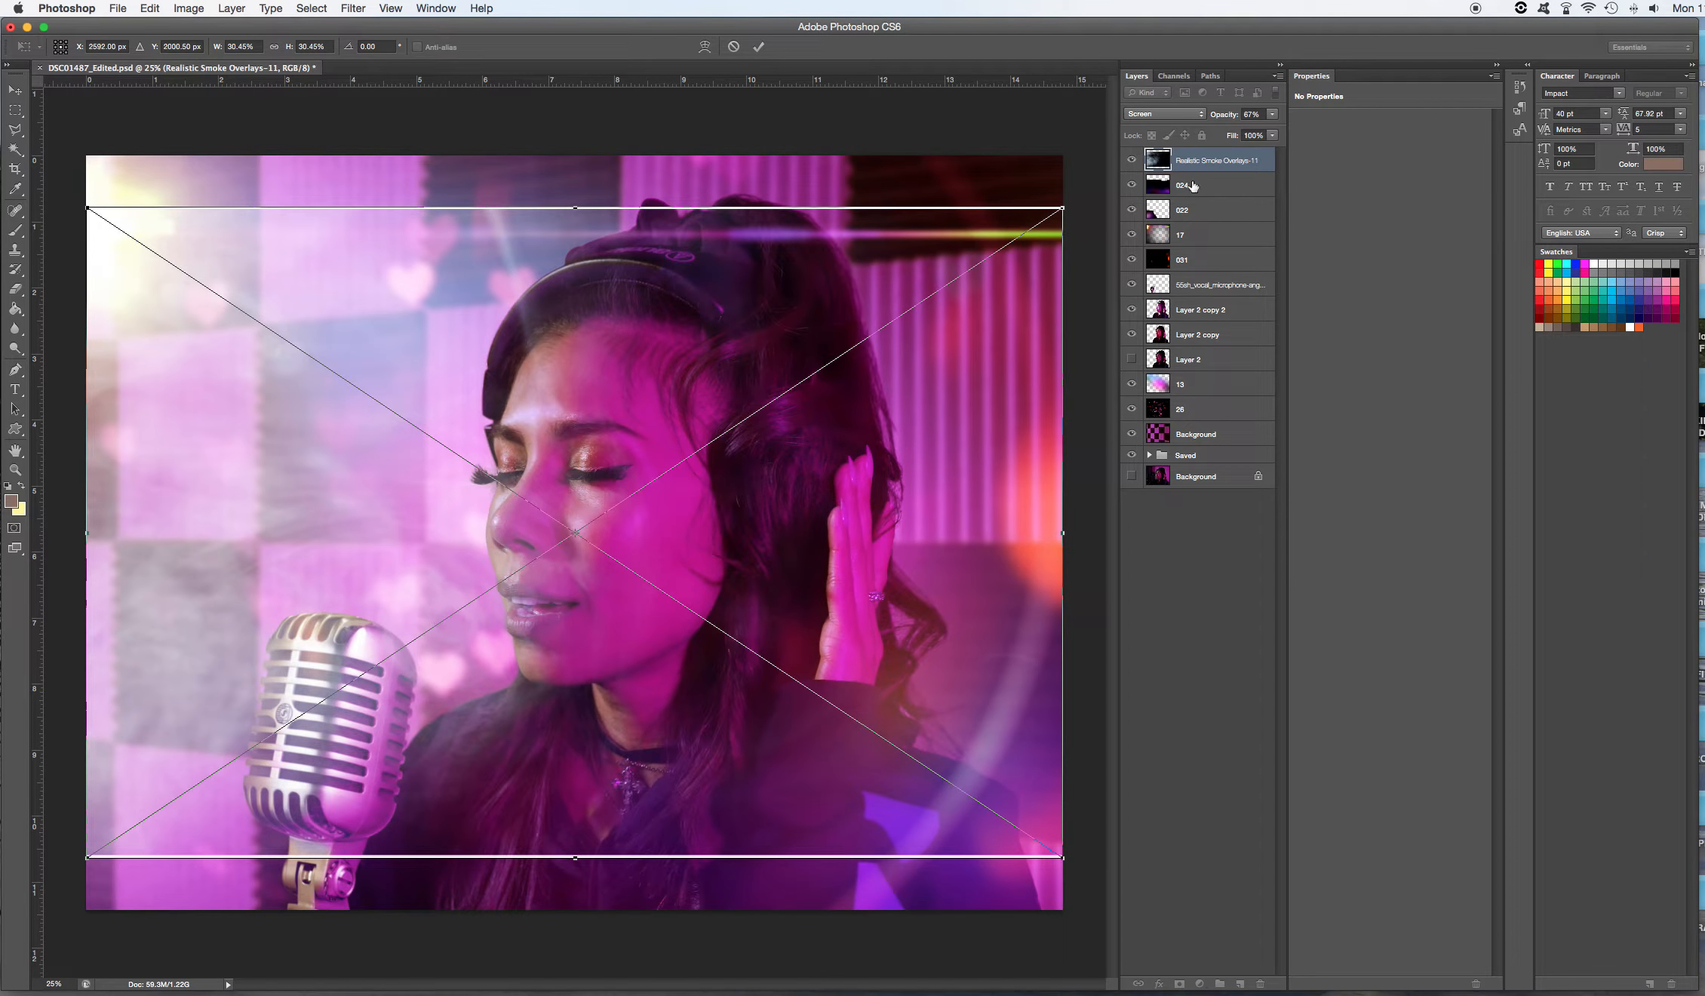
key("Escape")
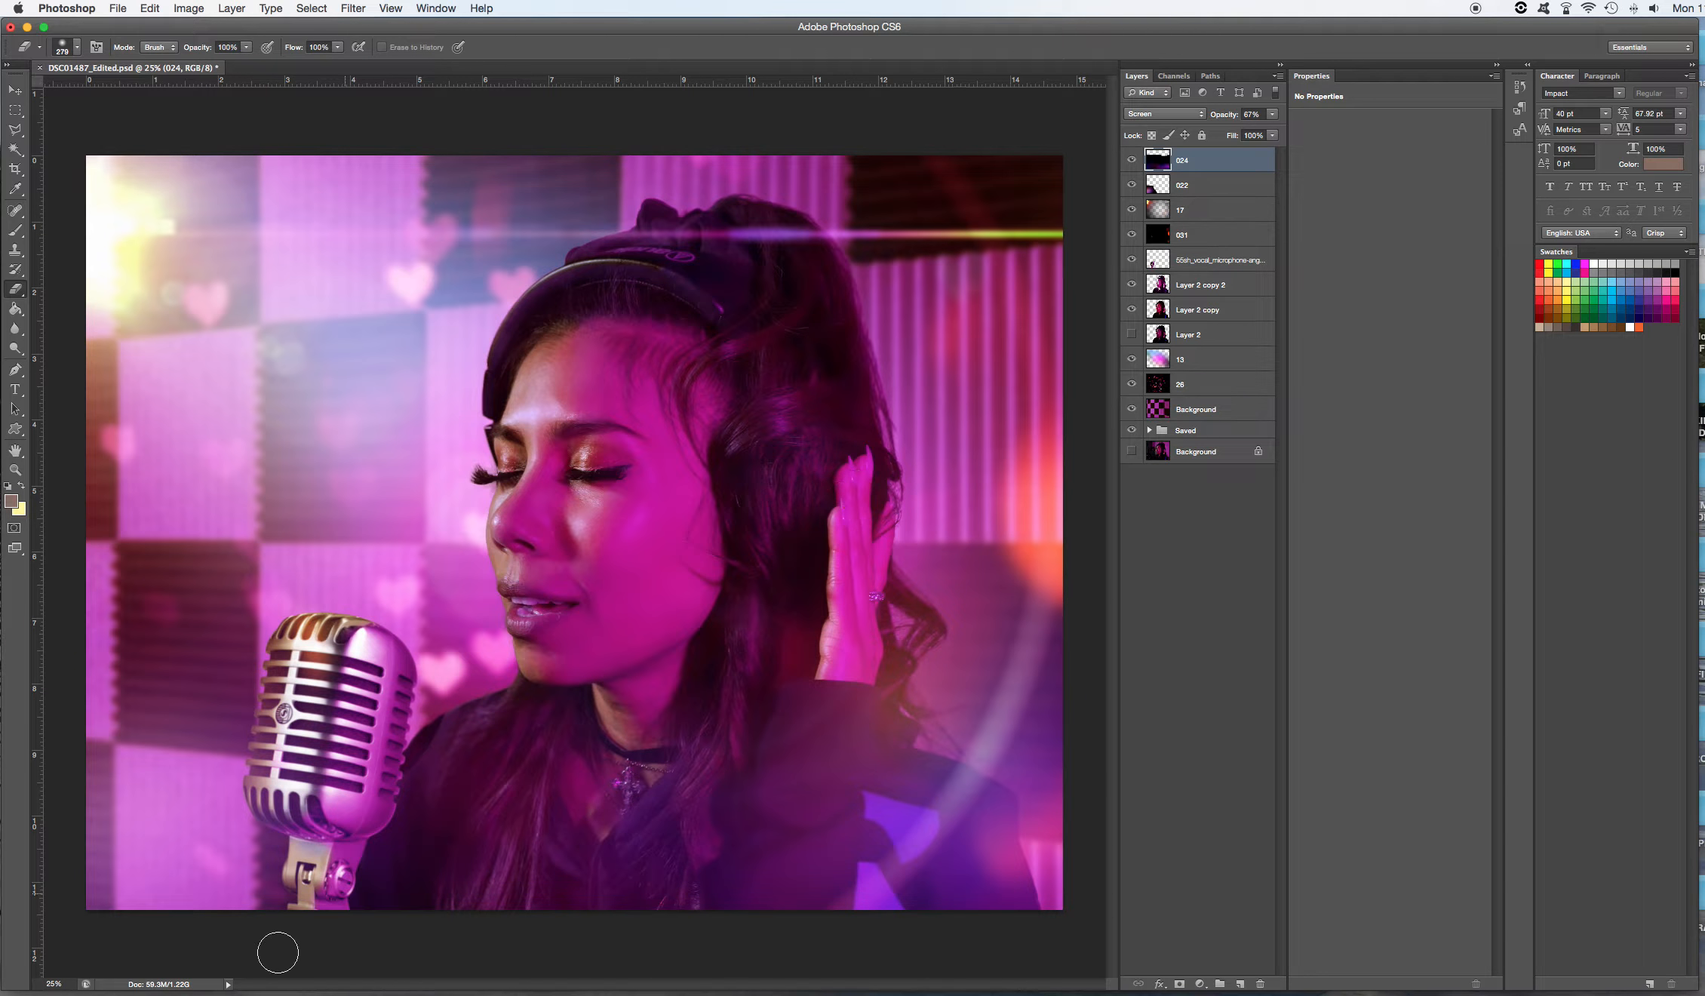
Return to Finder and preview further realistic smoke overlays, up to Realistic Smoke Overlays-27.jpg.
left_click(183, 995)
left_click(1283, 460)
left_click(1389, 571)
left_click(1382, 608)
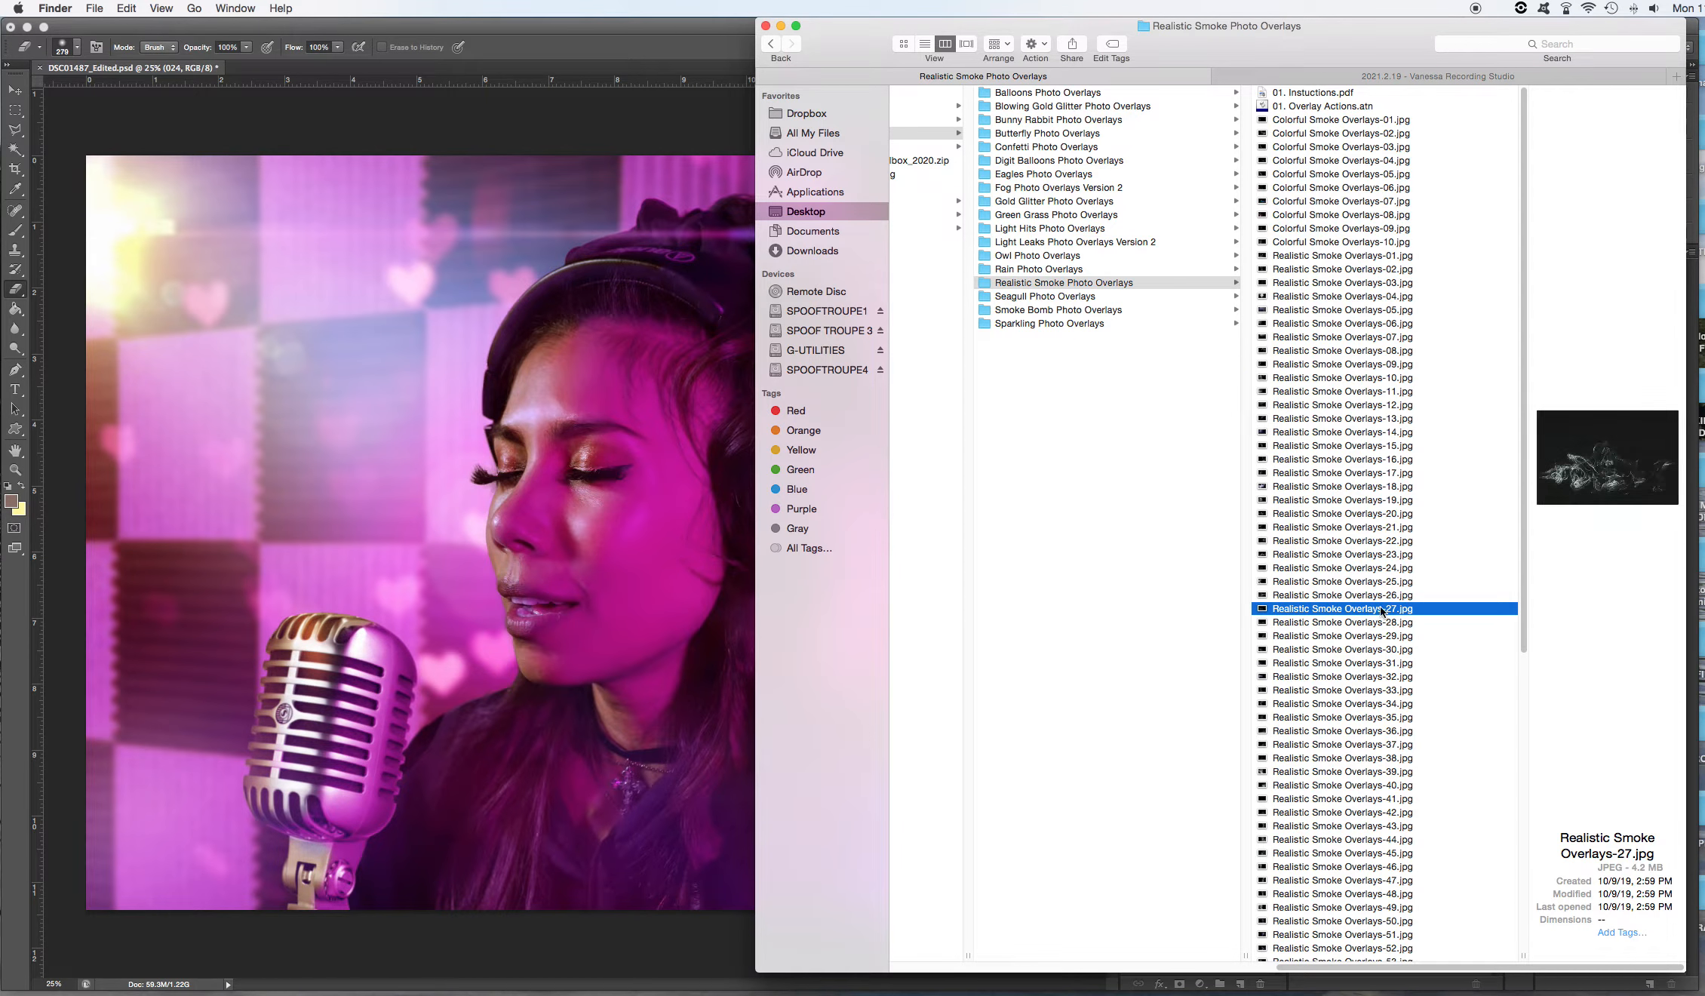
Preview a few seagull overlays, including 26.png, and a couple of smoke bomb overlays.
left_click(1124, 296)
left_click(1330, 270)
left_click(1370, 390)
left_click(1368, 459)
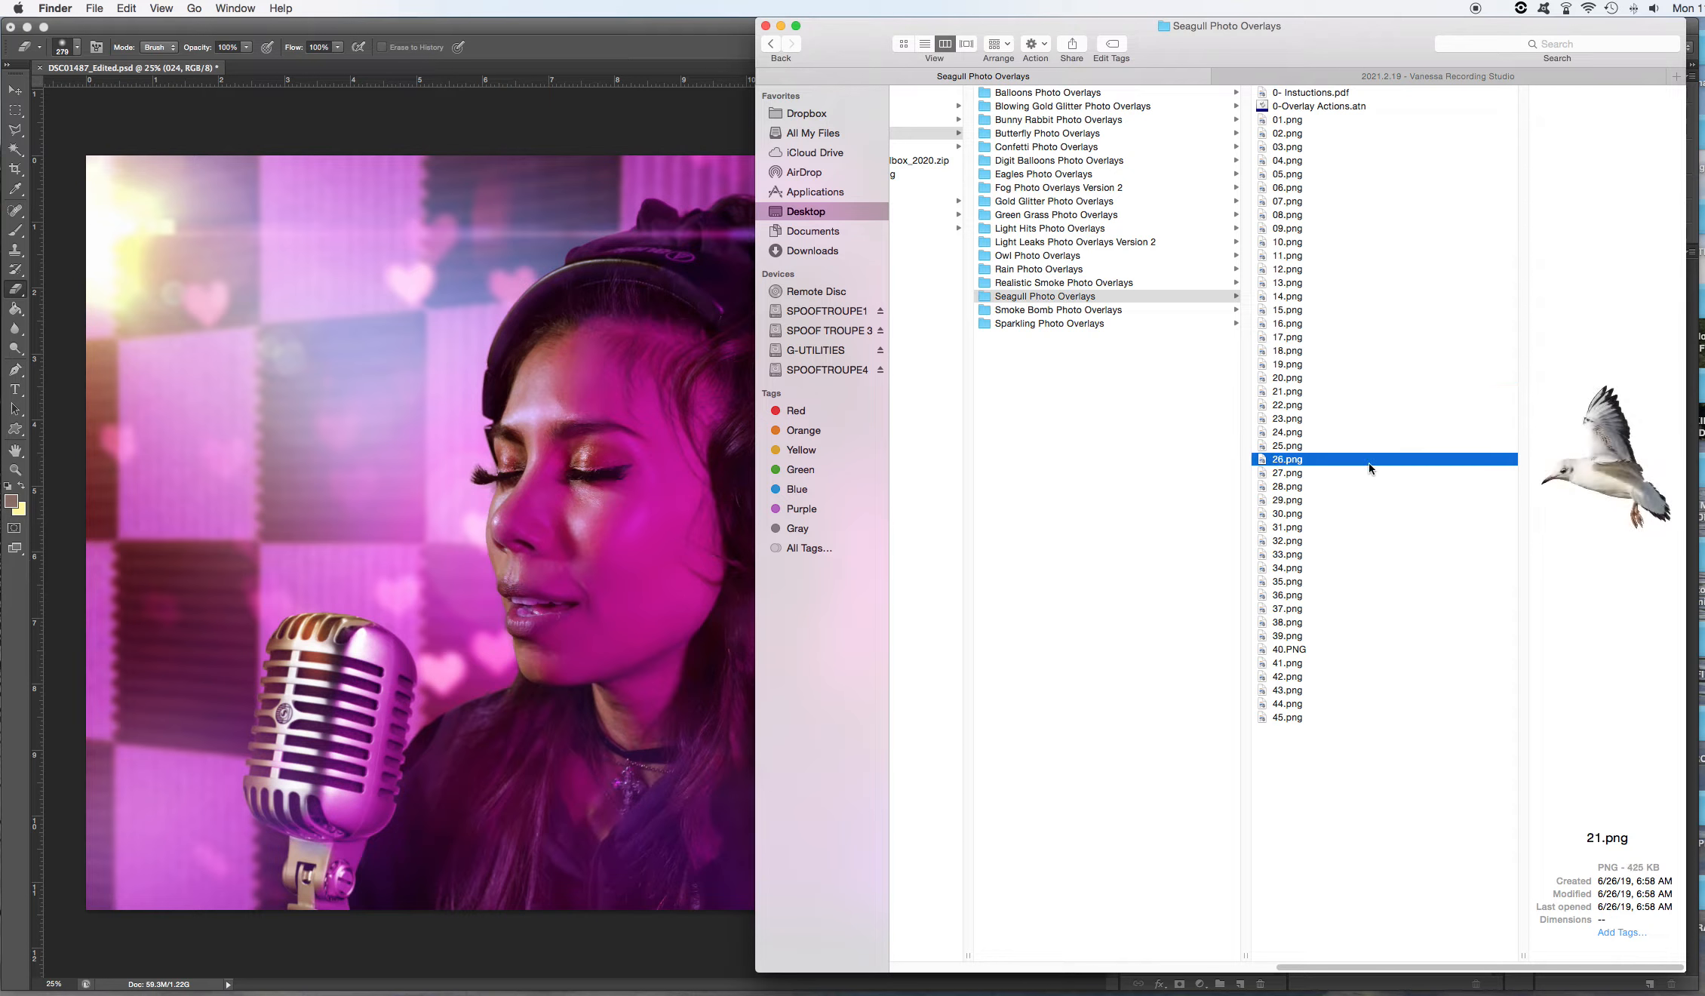
left_click(1110, 309)
left_click(1328, 229)
left_click(1328, 336)
Look through the sparkling overlays, including IMG_0905.jpg, IMG_0966.jpg and IMG_0847.jpg.
left_click(1105, 324)
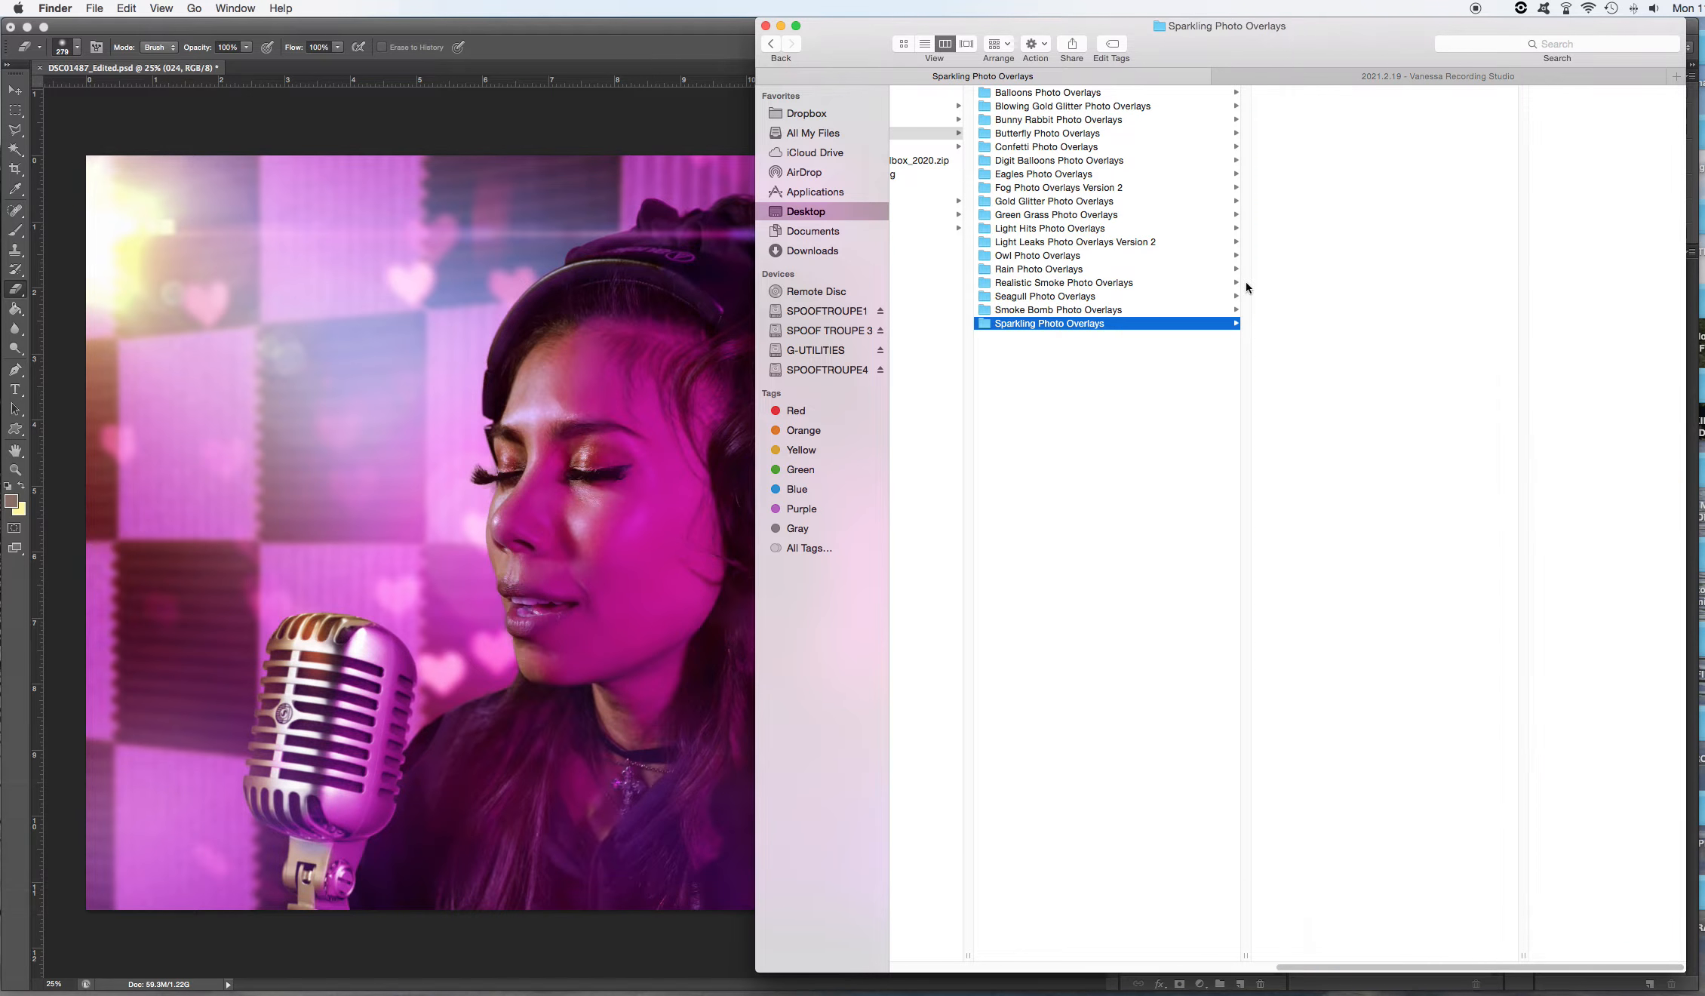
left_click(1335, 215)
left_click(1350, 282)
left_click(1355, 377)
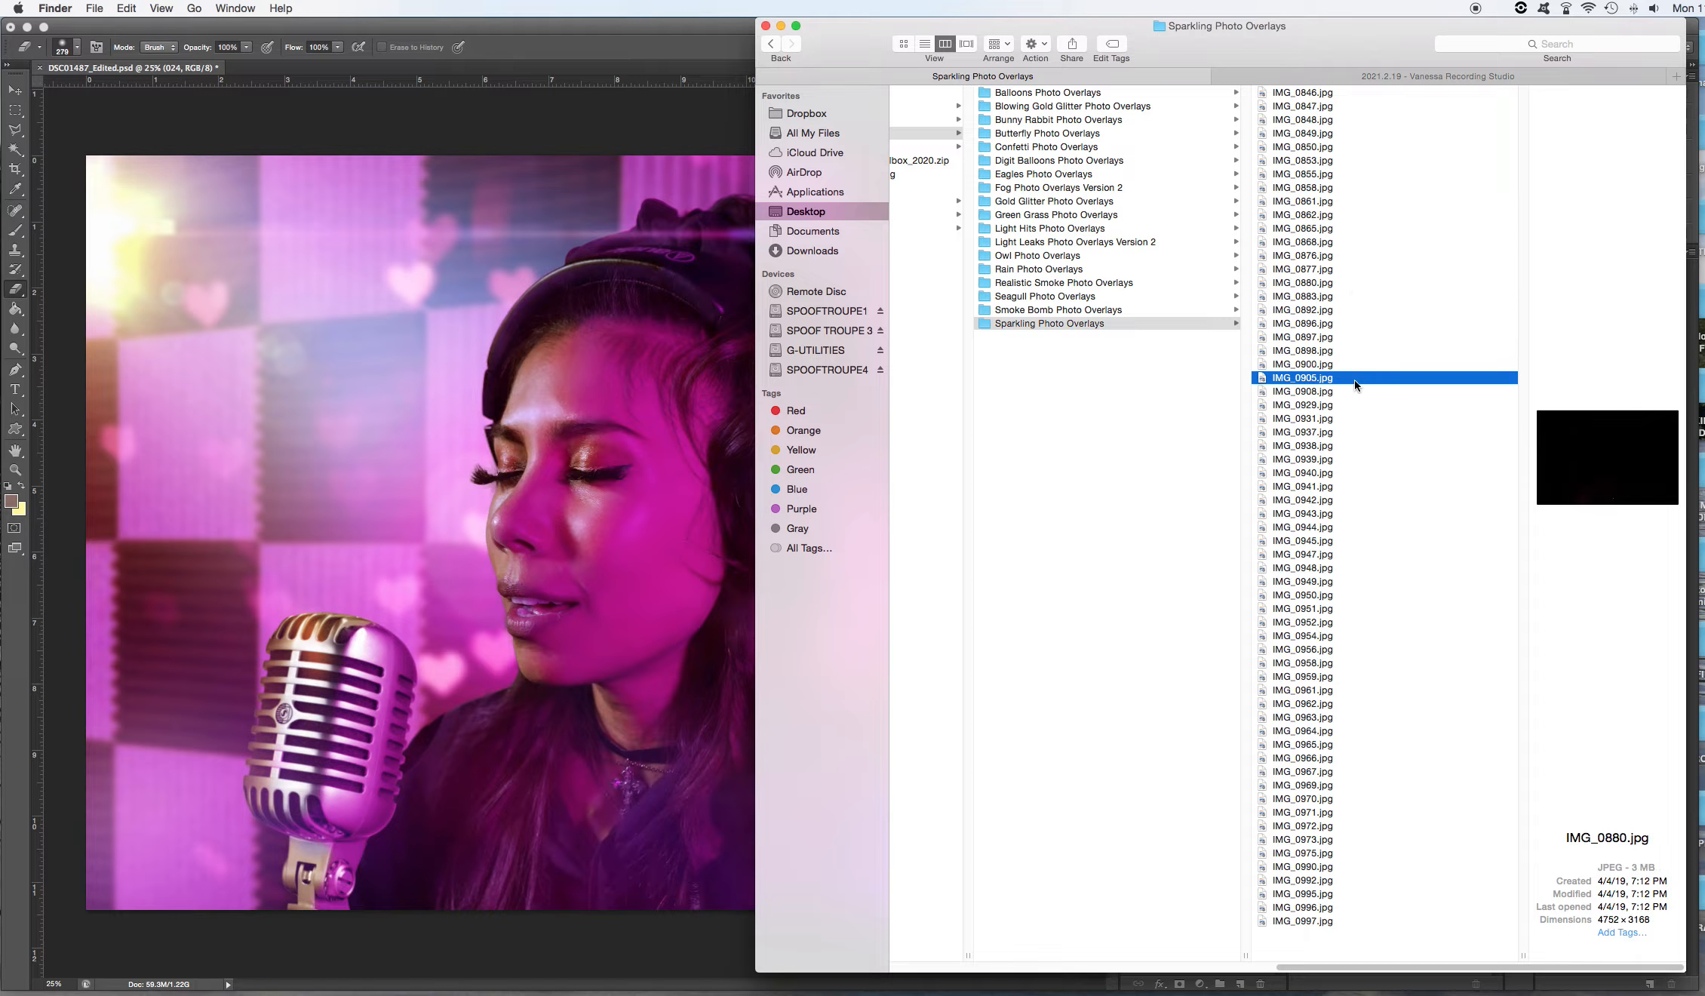
left_click(1359, 487)
left_click(1367, 621)
left_click(1358, 731)
left_click(1354, 758)
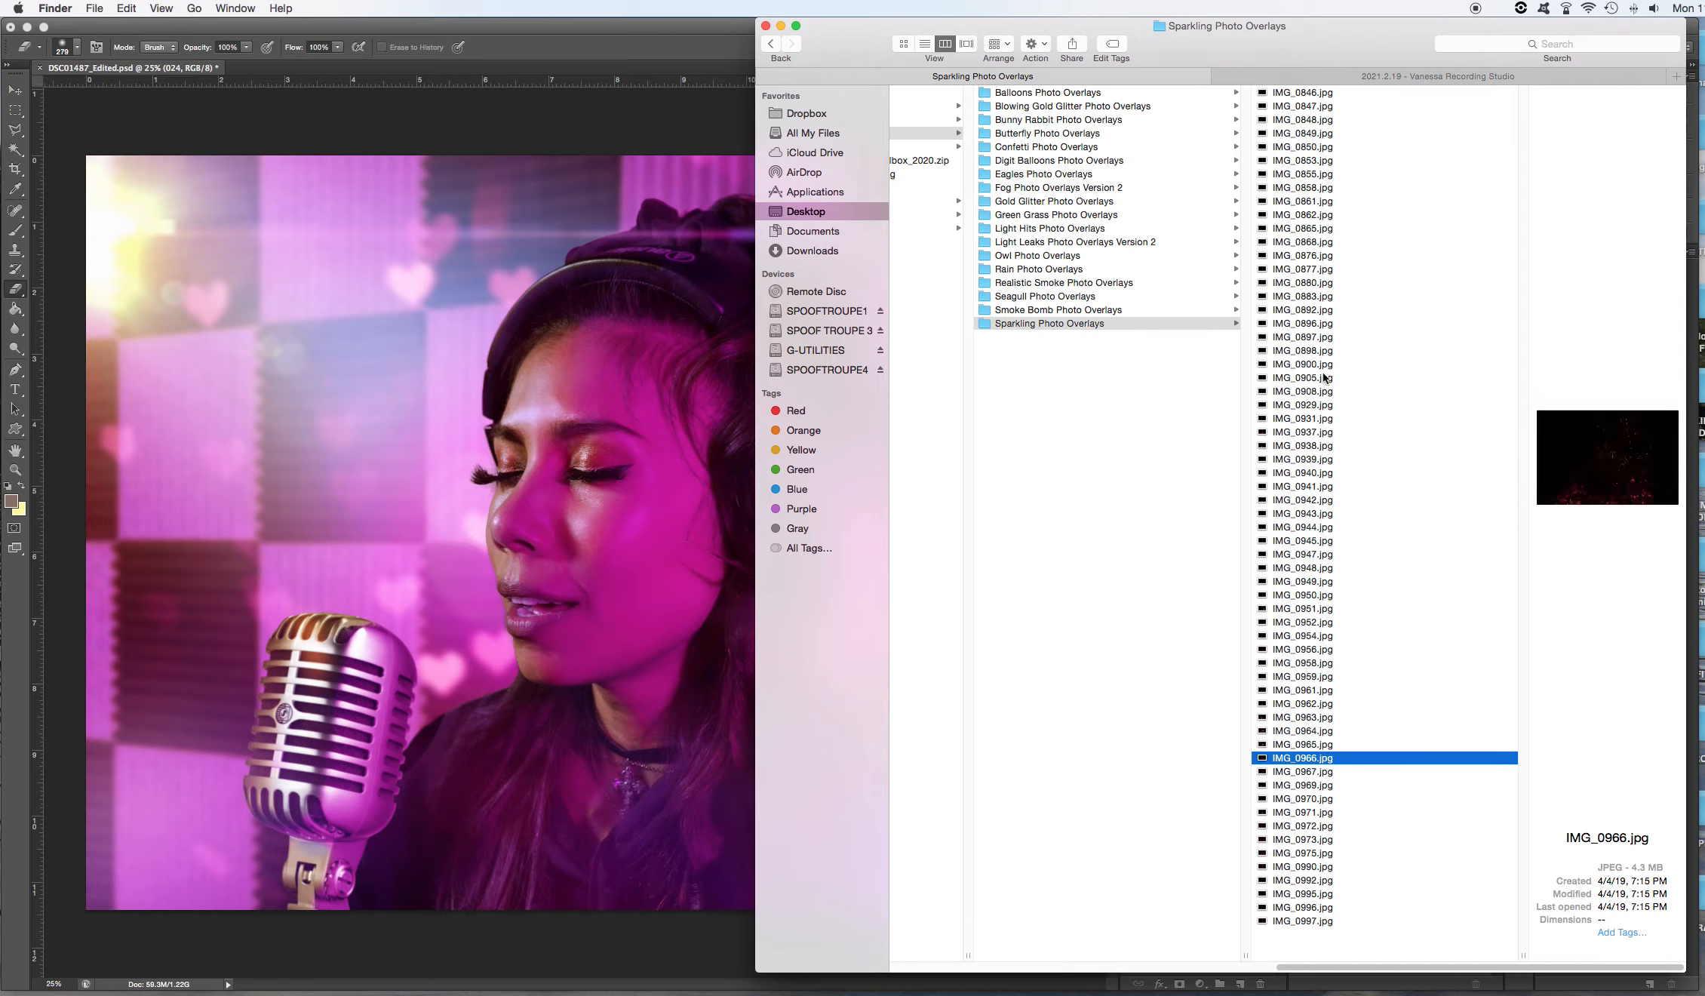
left_click(1324, 377)
left_click(1338, 226)
left_click(1350, 173)
left_click(1344, 131)
left_click(1339, 106)
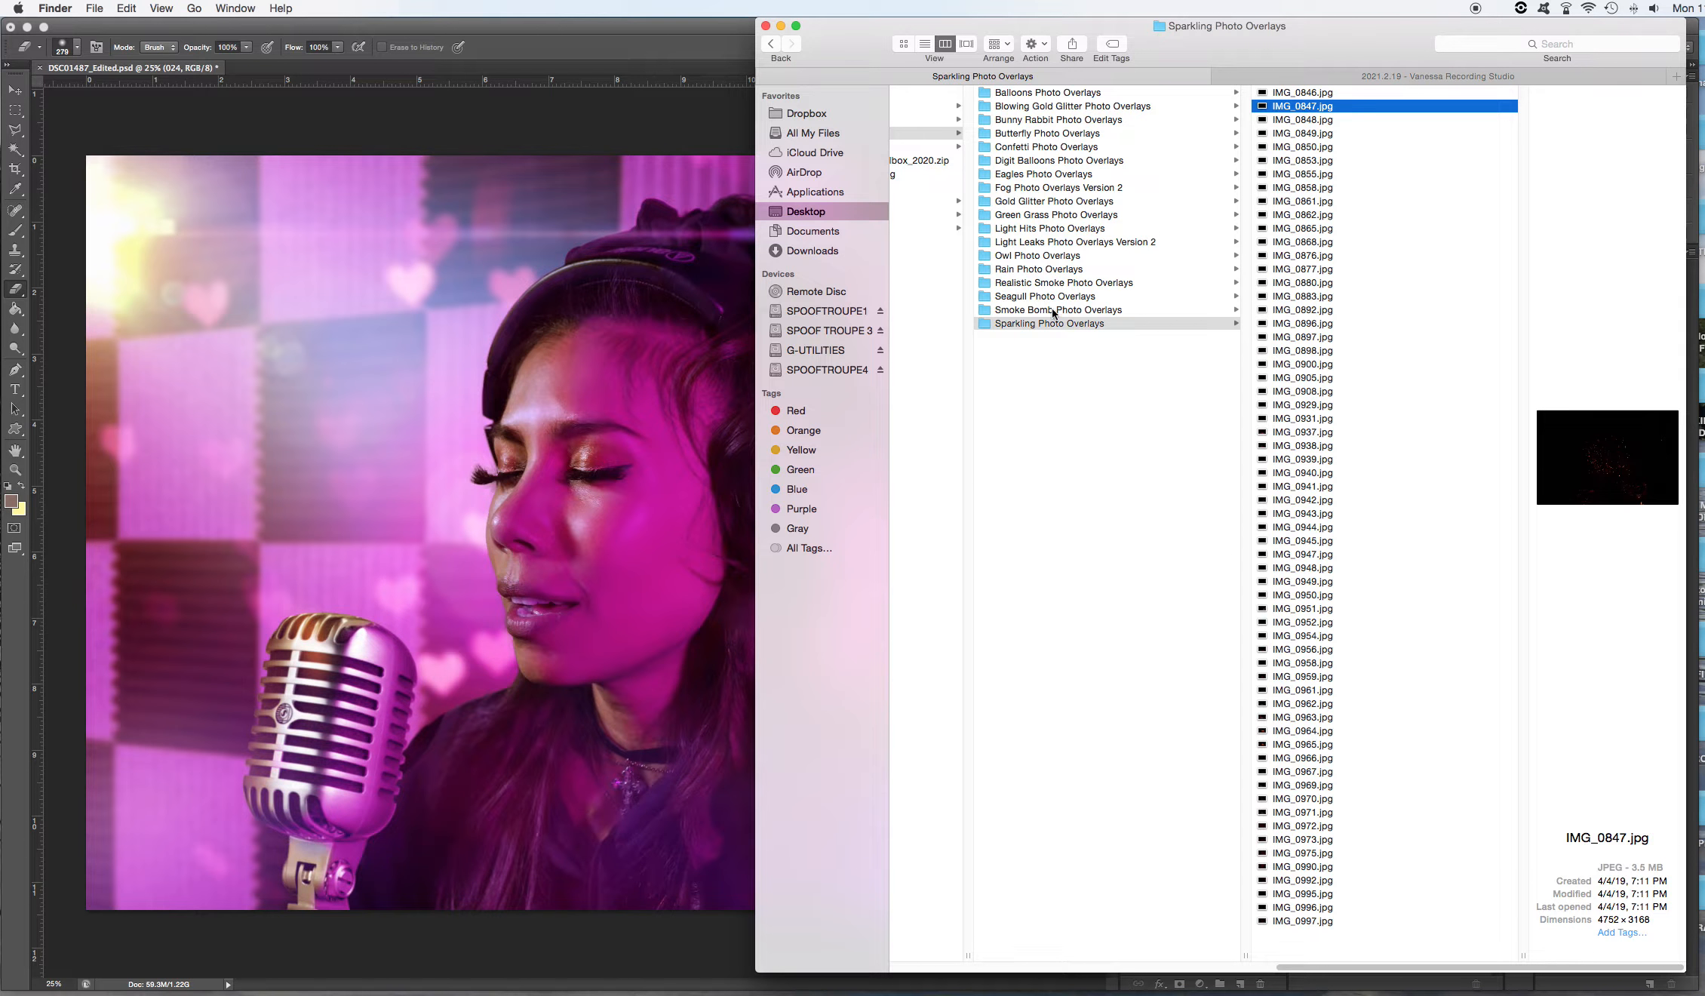
Go back to the gold glitter overlays, compare 01.jpg through 05.jpg and select 04.jpg.
left_click(1063, 206)
left_click(1313, 121)
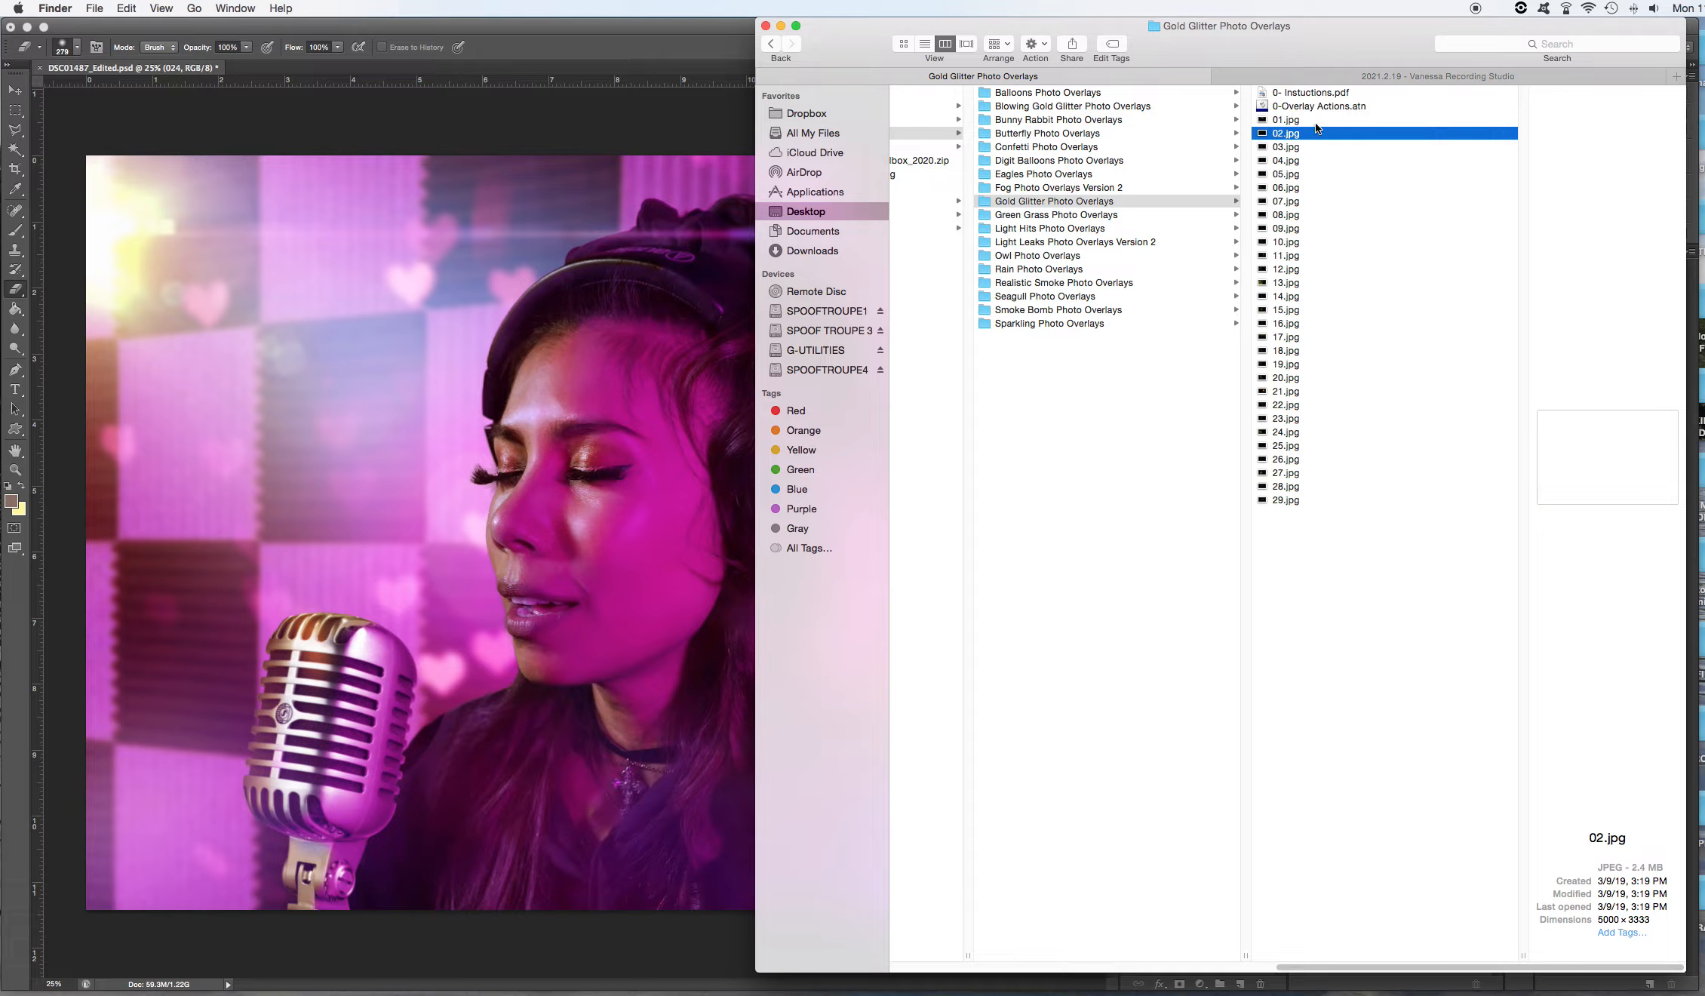
key("Down")
key("Down")
key("Down")
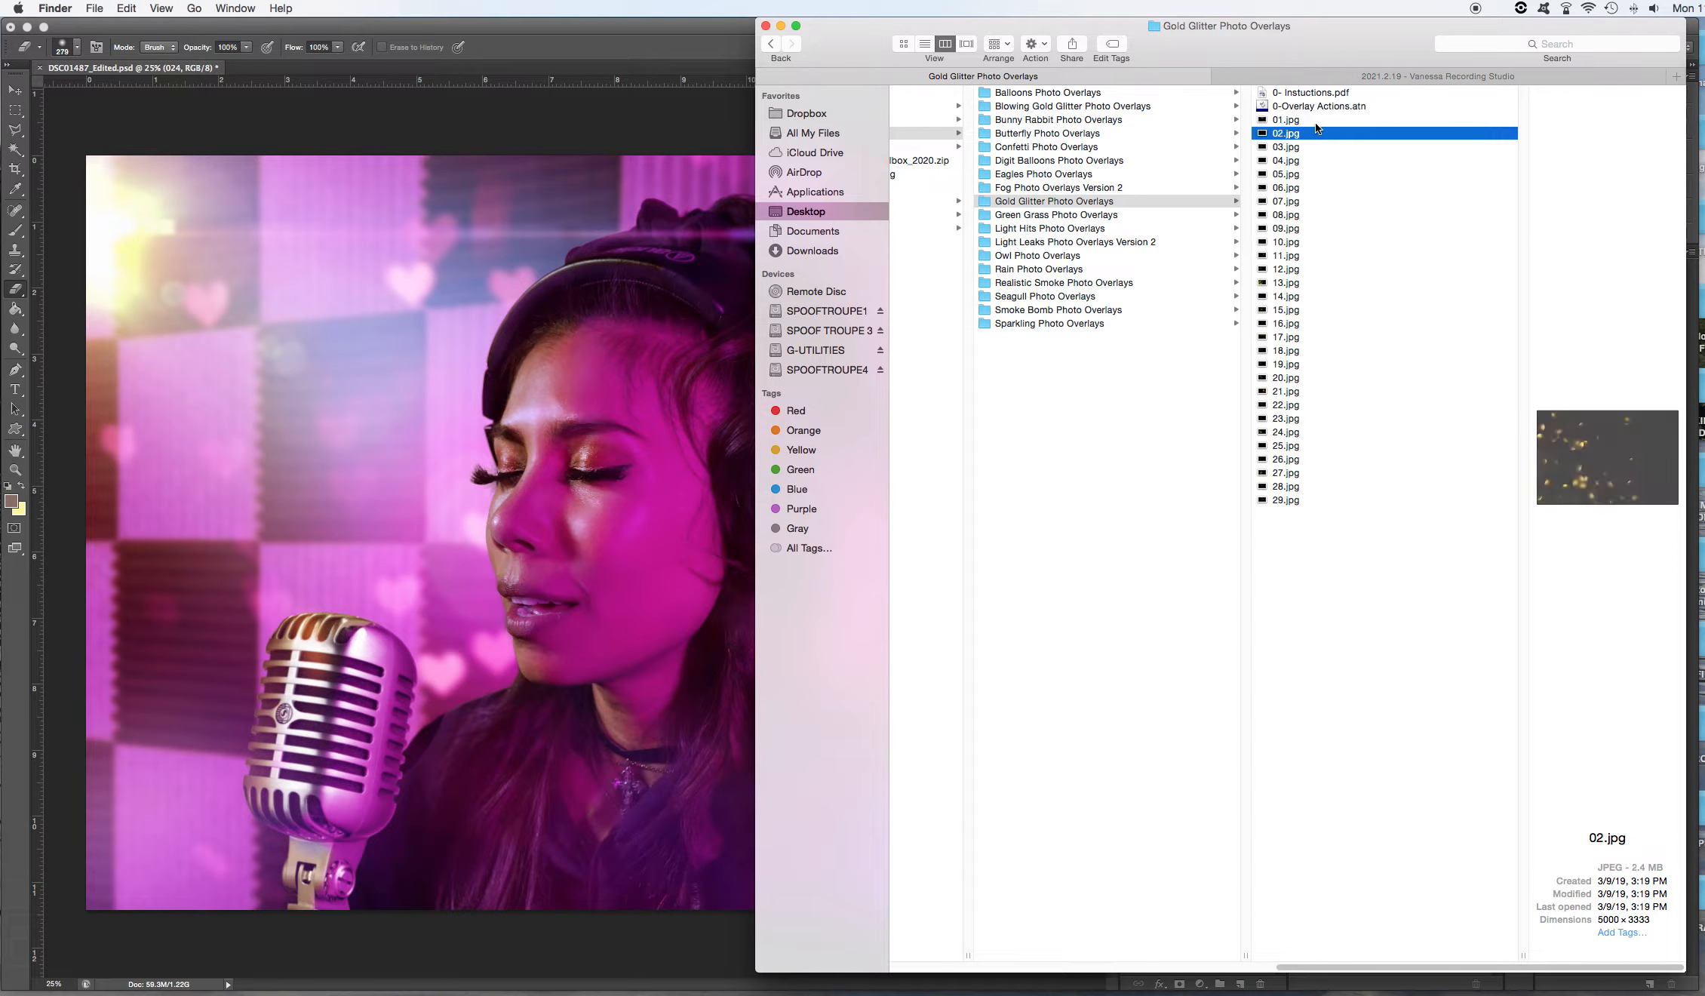
key("Down")
key("Down")
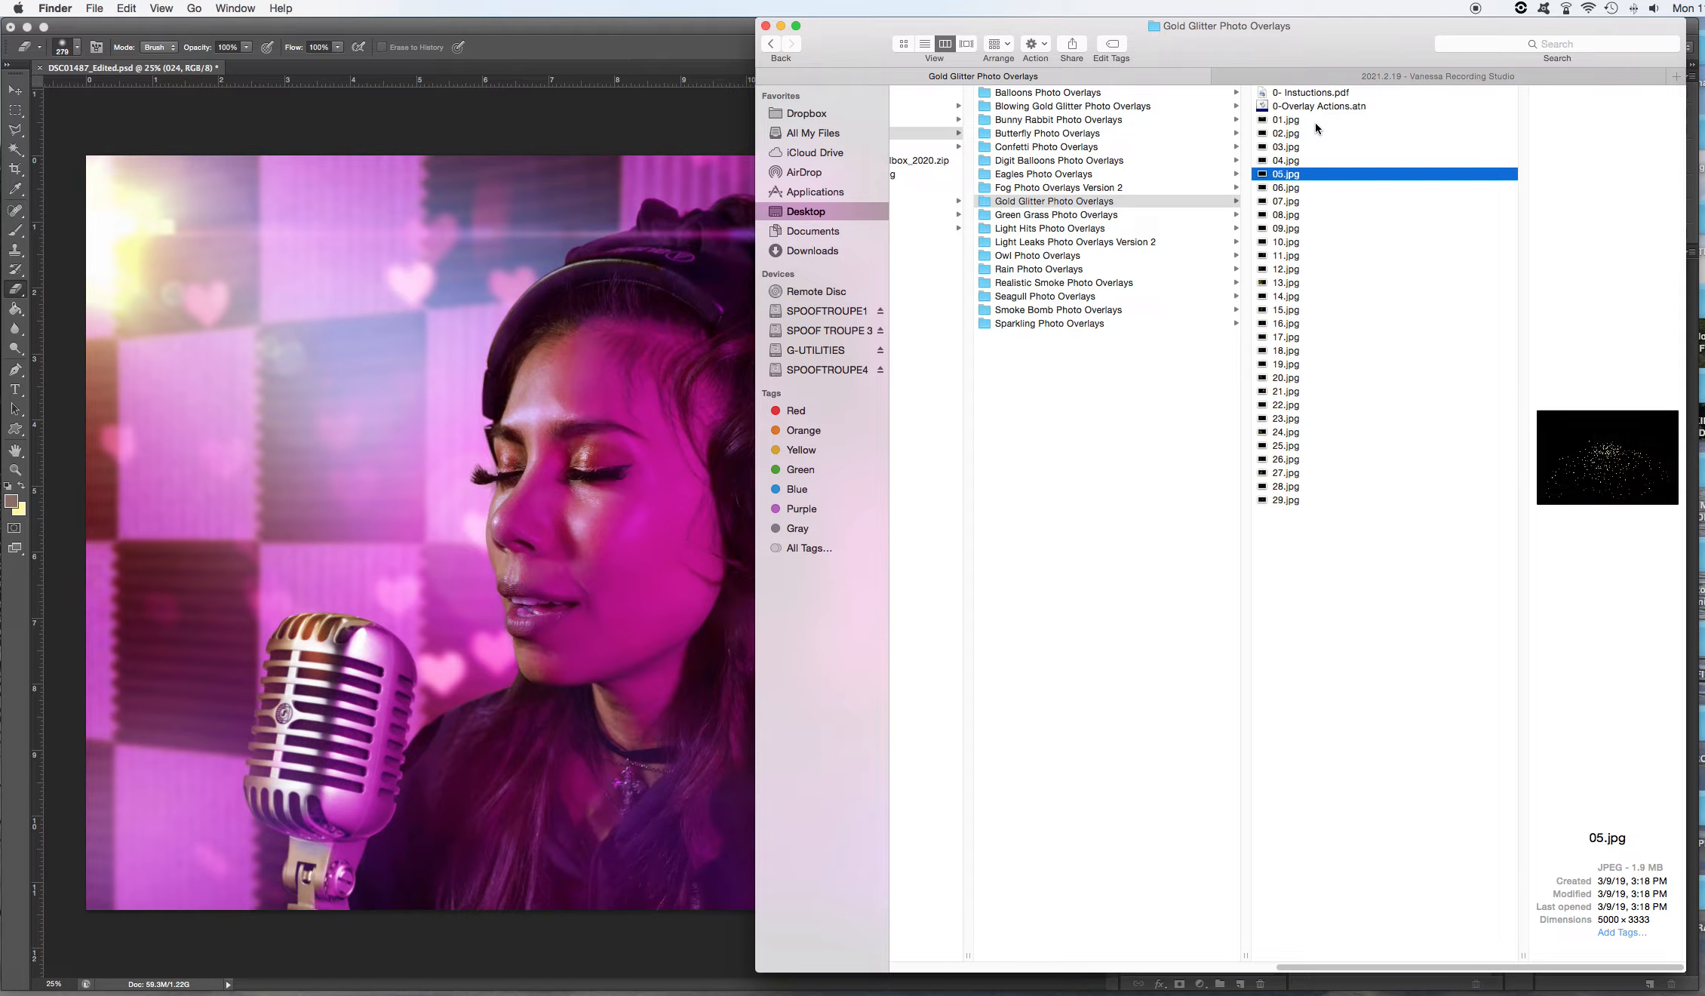
key("Up")
key("Up")
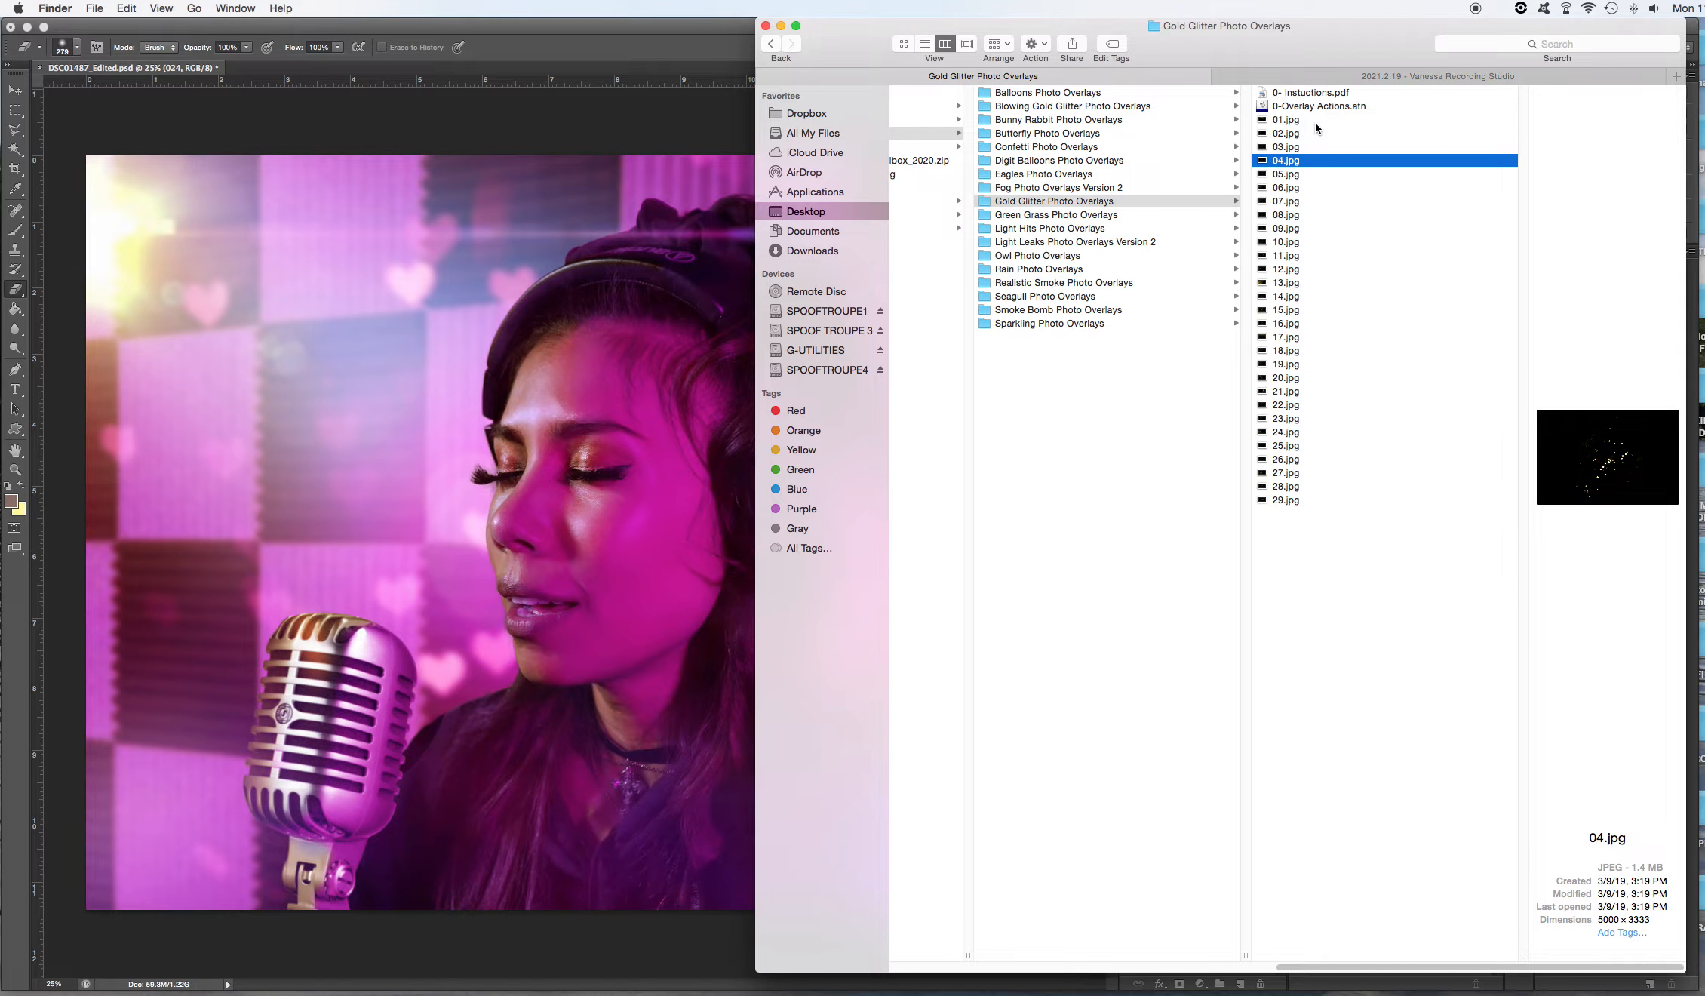
Place gold glitter overlay 04.jpg into the Photoshop composition and set its blending mode to Screen.
left_click_drag(1325, 162, 478, 307)
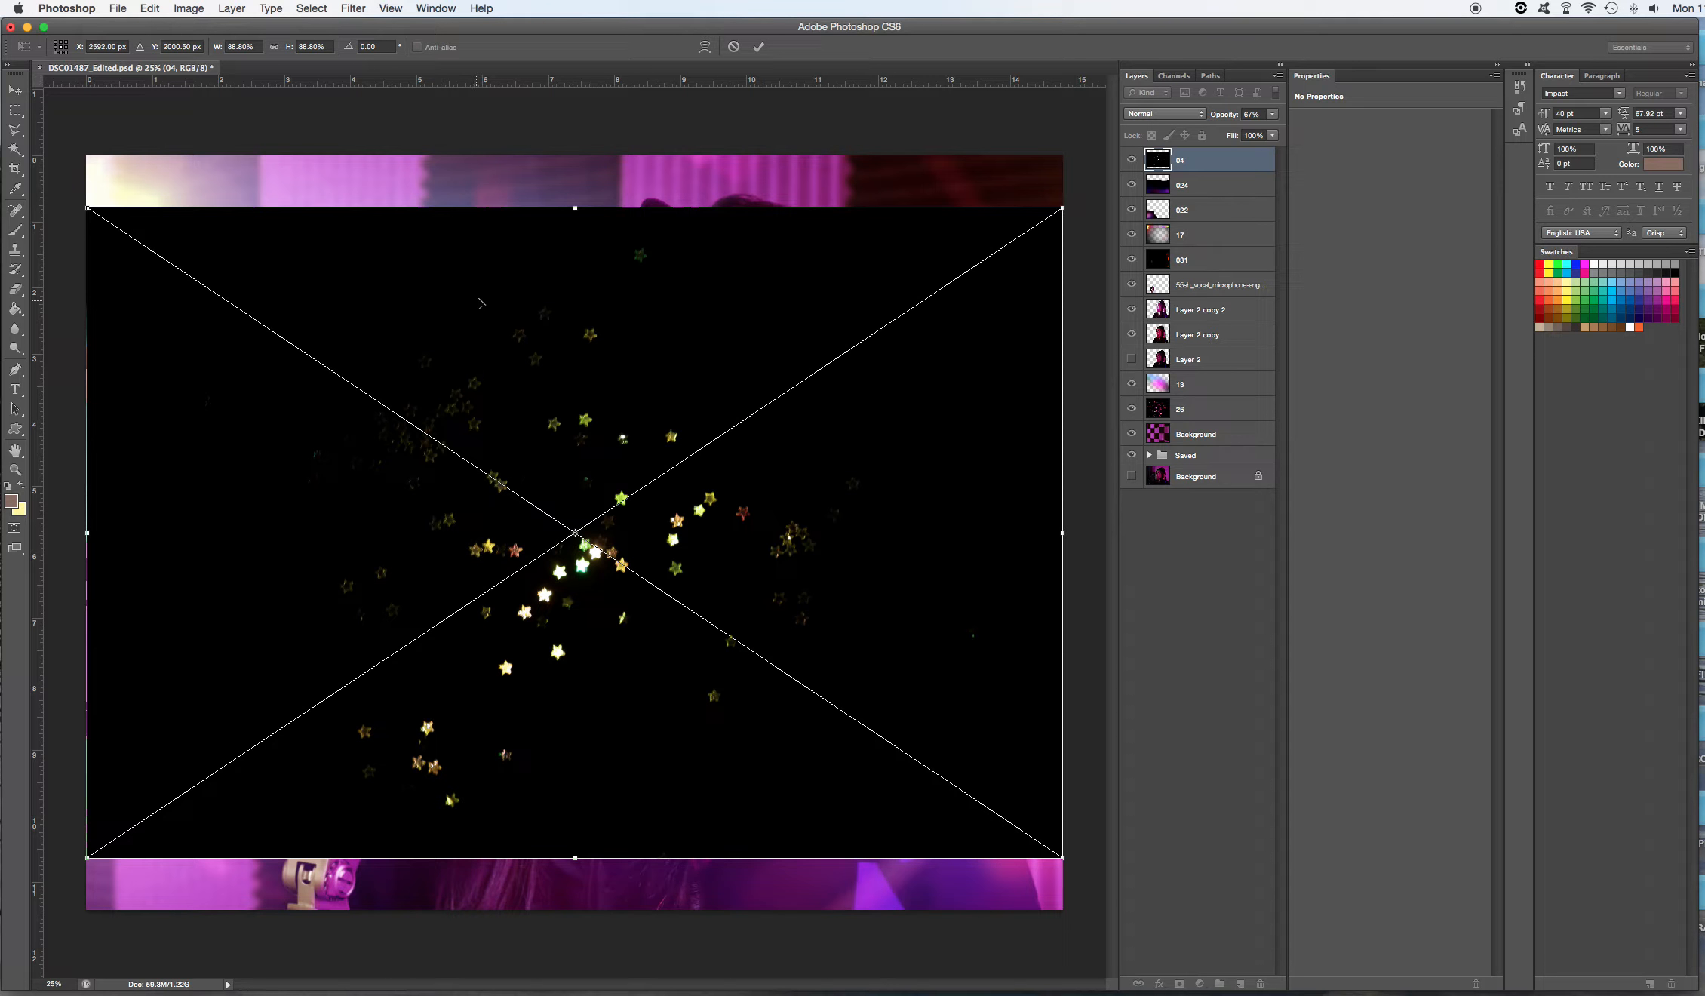
left_click(1210, 117)
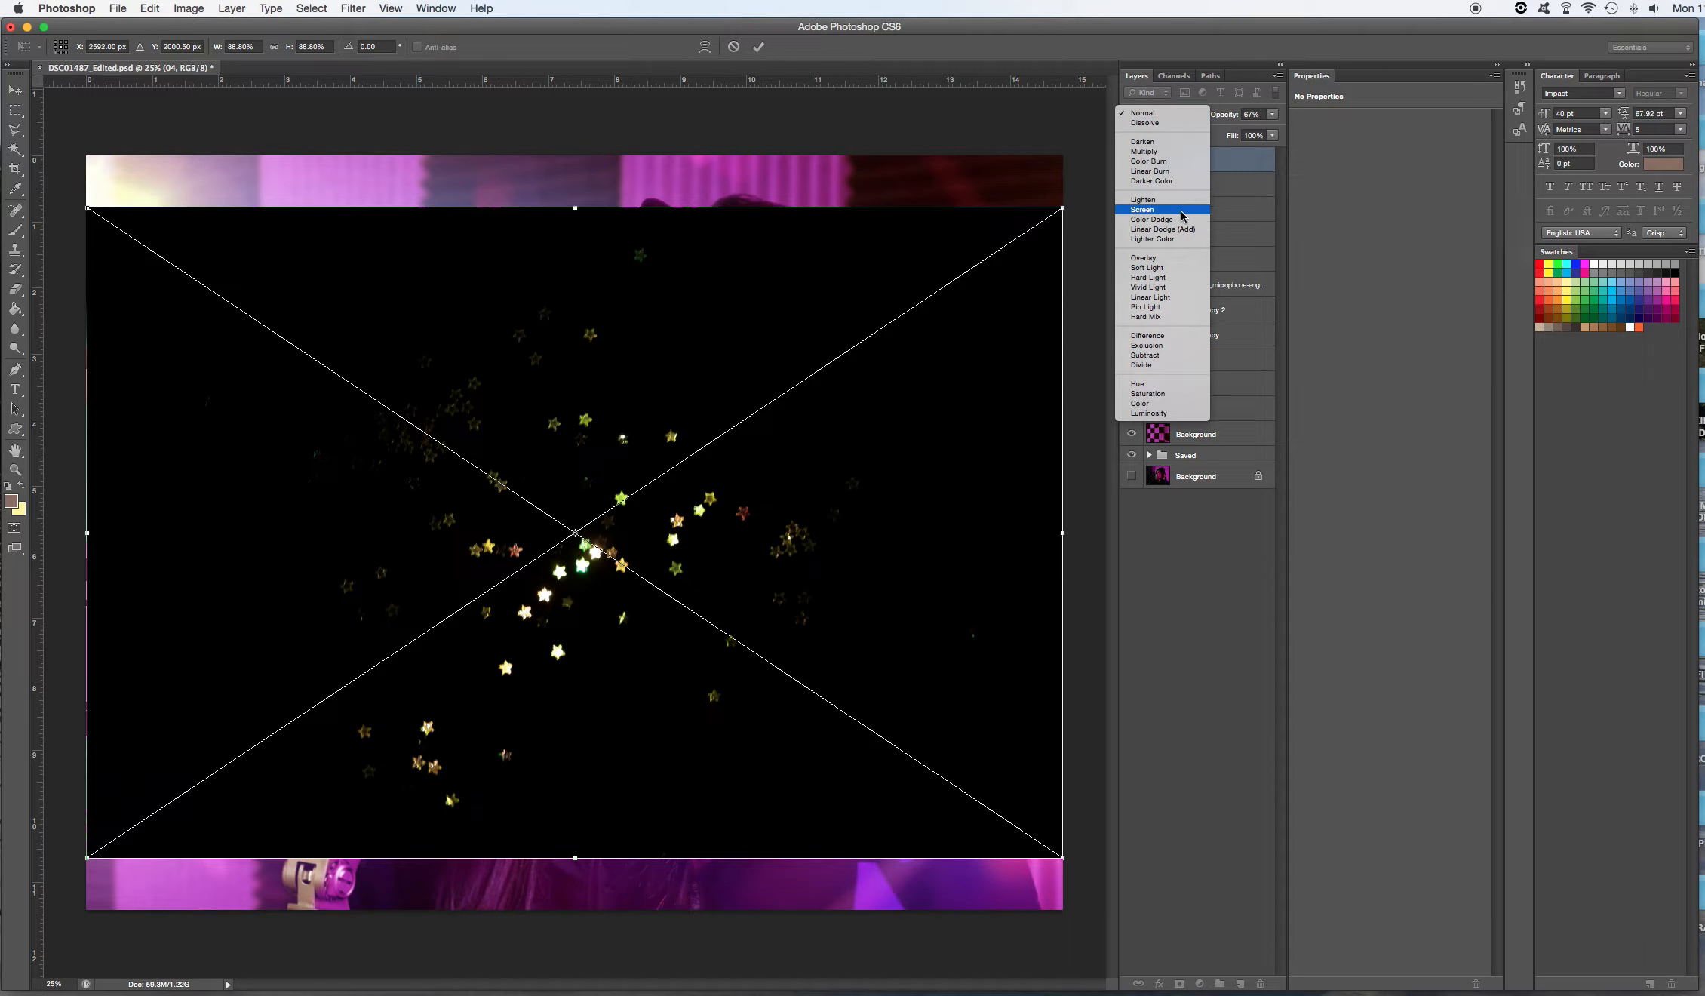
left_click(1155, 214)
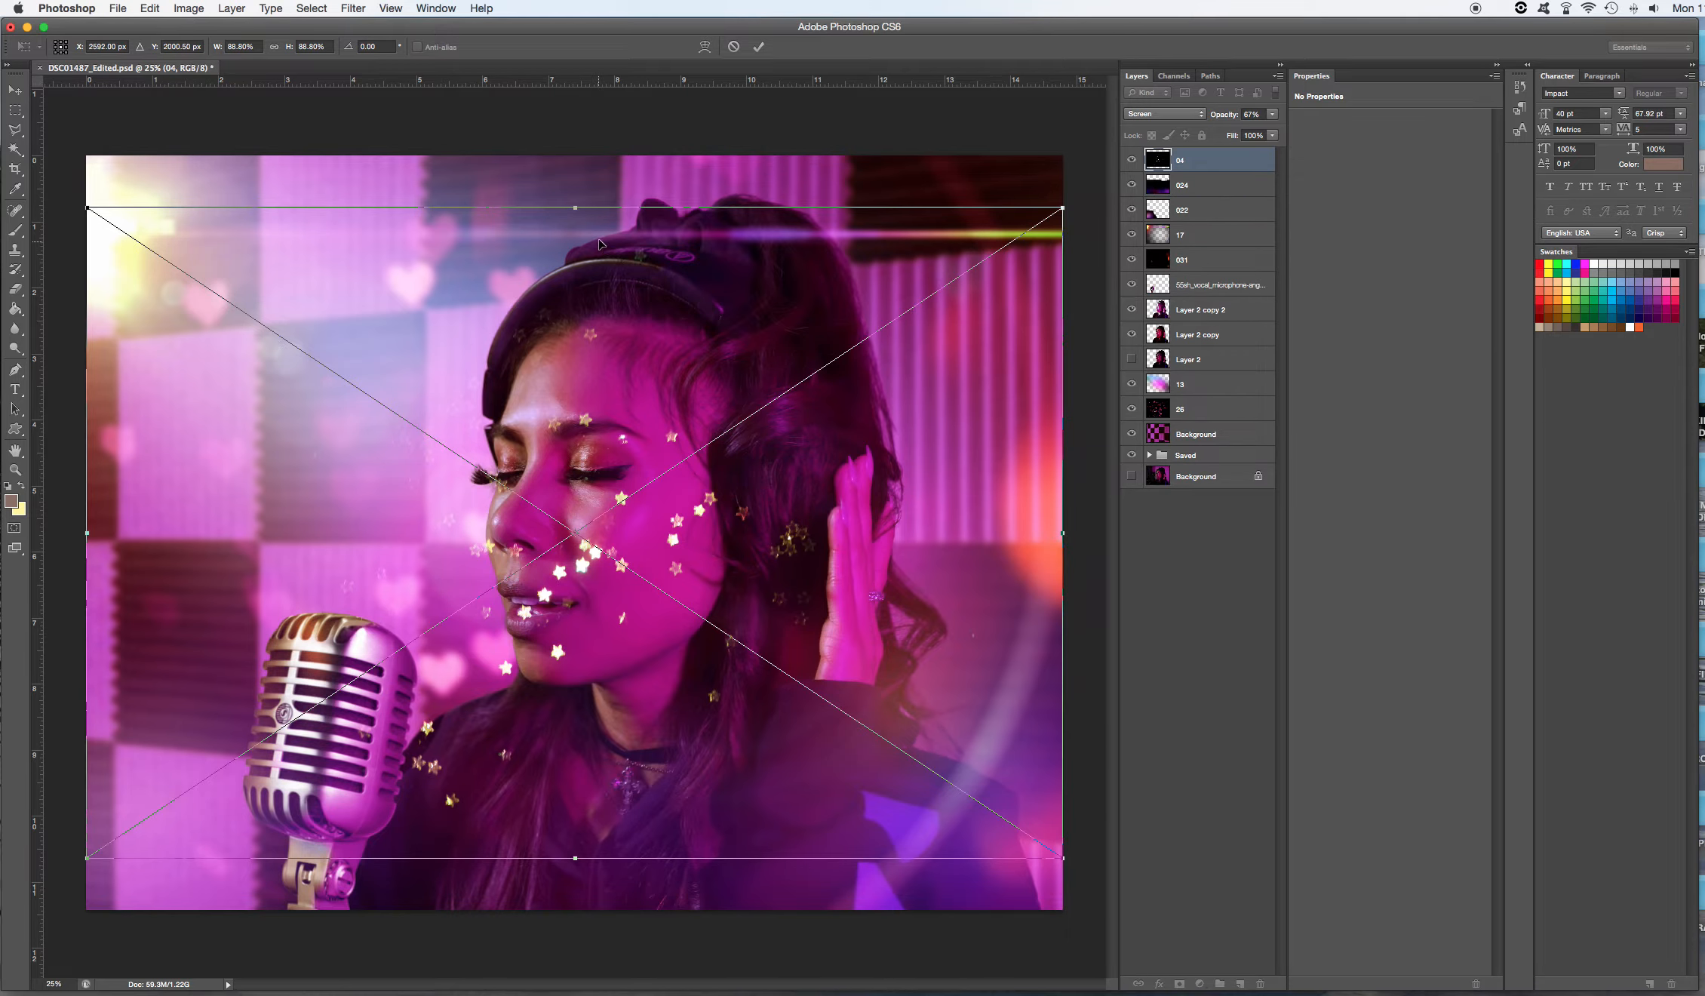
Stretch the placed glitter overlay past the top, bottom and right canvas edges, to 94.97% width and 113.49% height.
left_click_drag(576, 206, 575, 143)
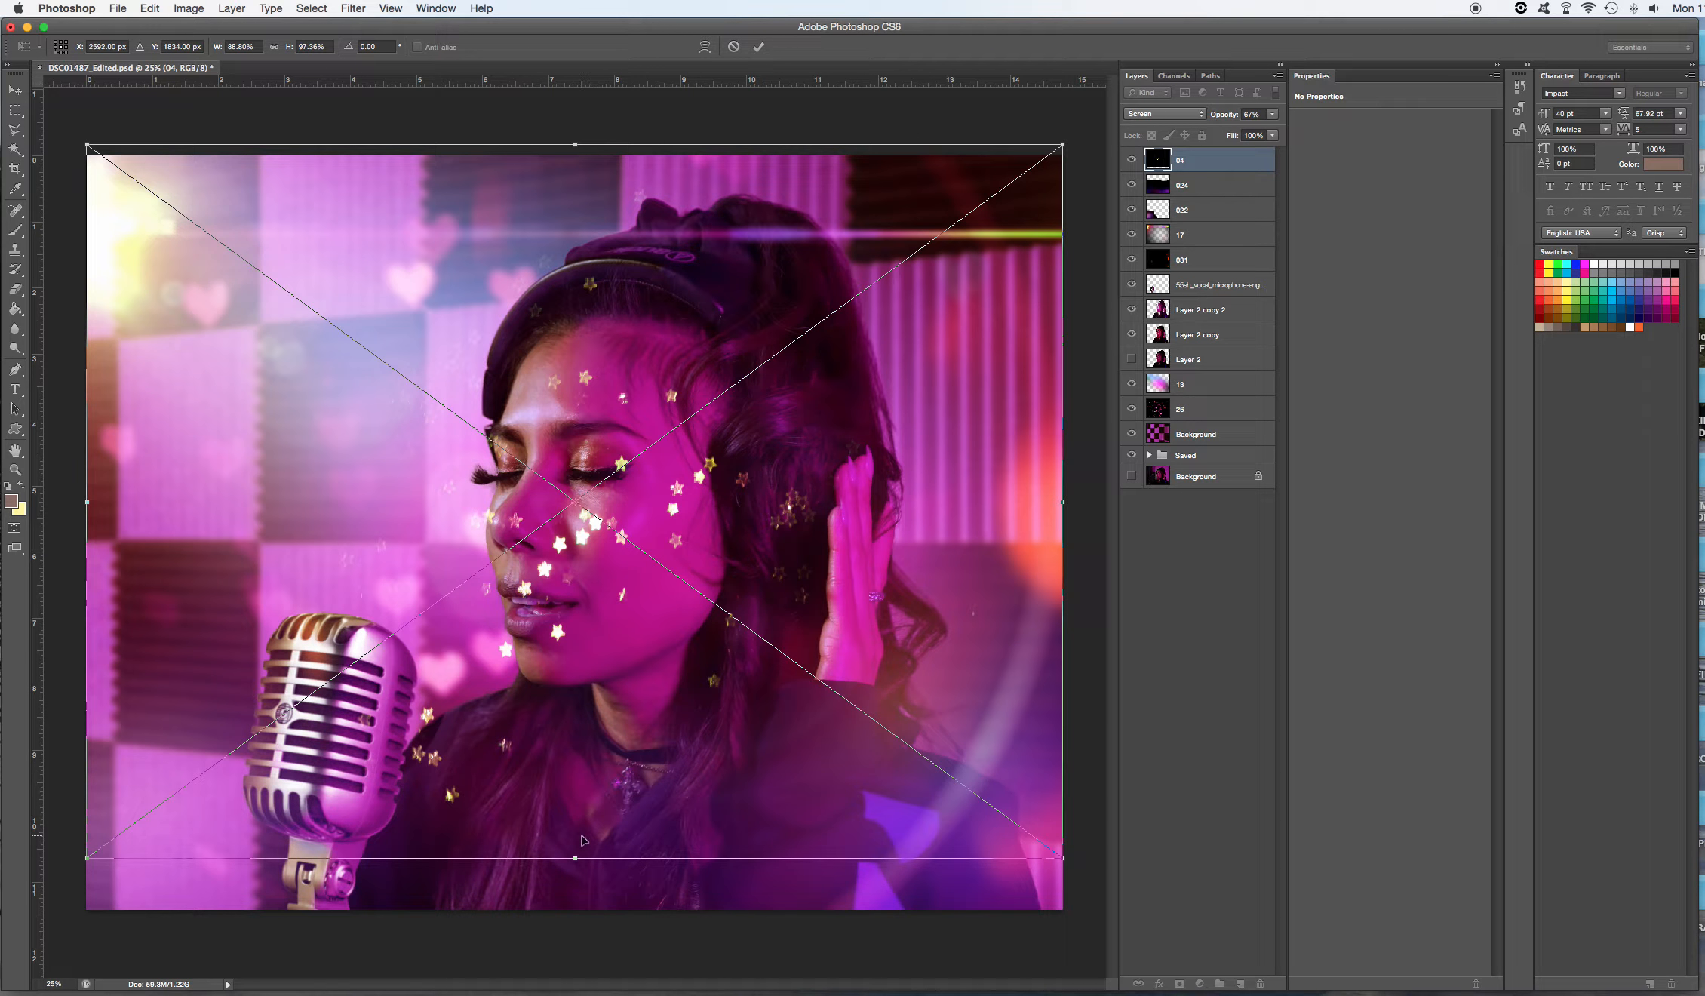
left_click_drag(574, 862, 574, 976)
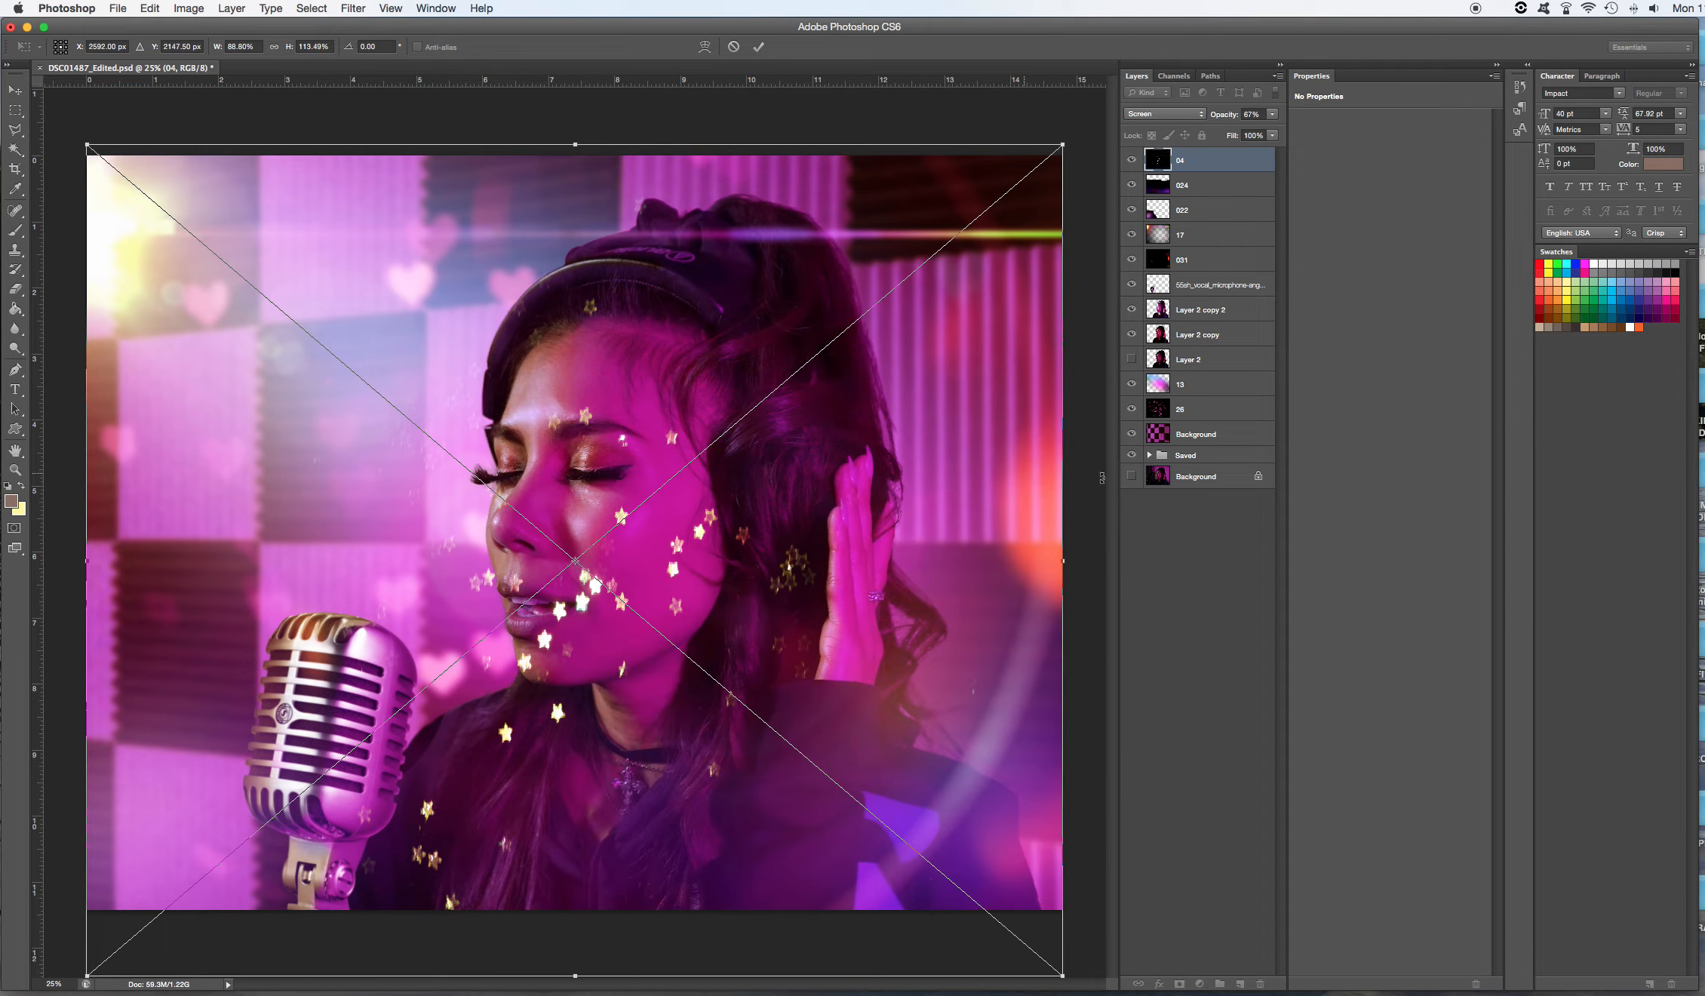
left_click_drag(1066, 561, 1132, 561)
Move the gold stars over the background beside the singer's face, enlarge the overlay to 104.71% width and commit the placement.
left_click_drag(933, 557, 603, 264)
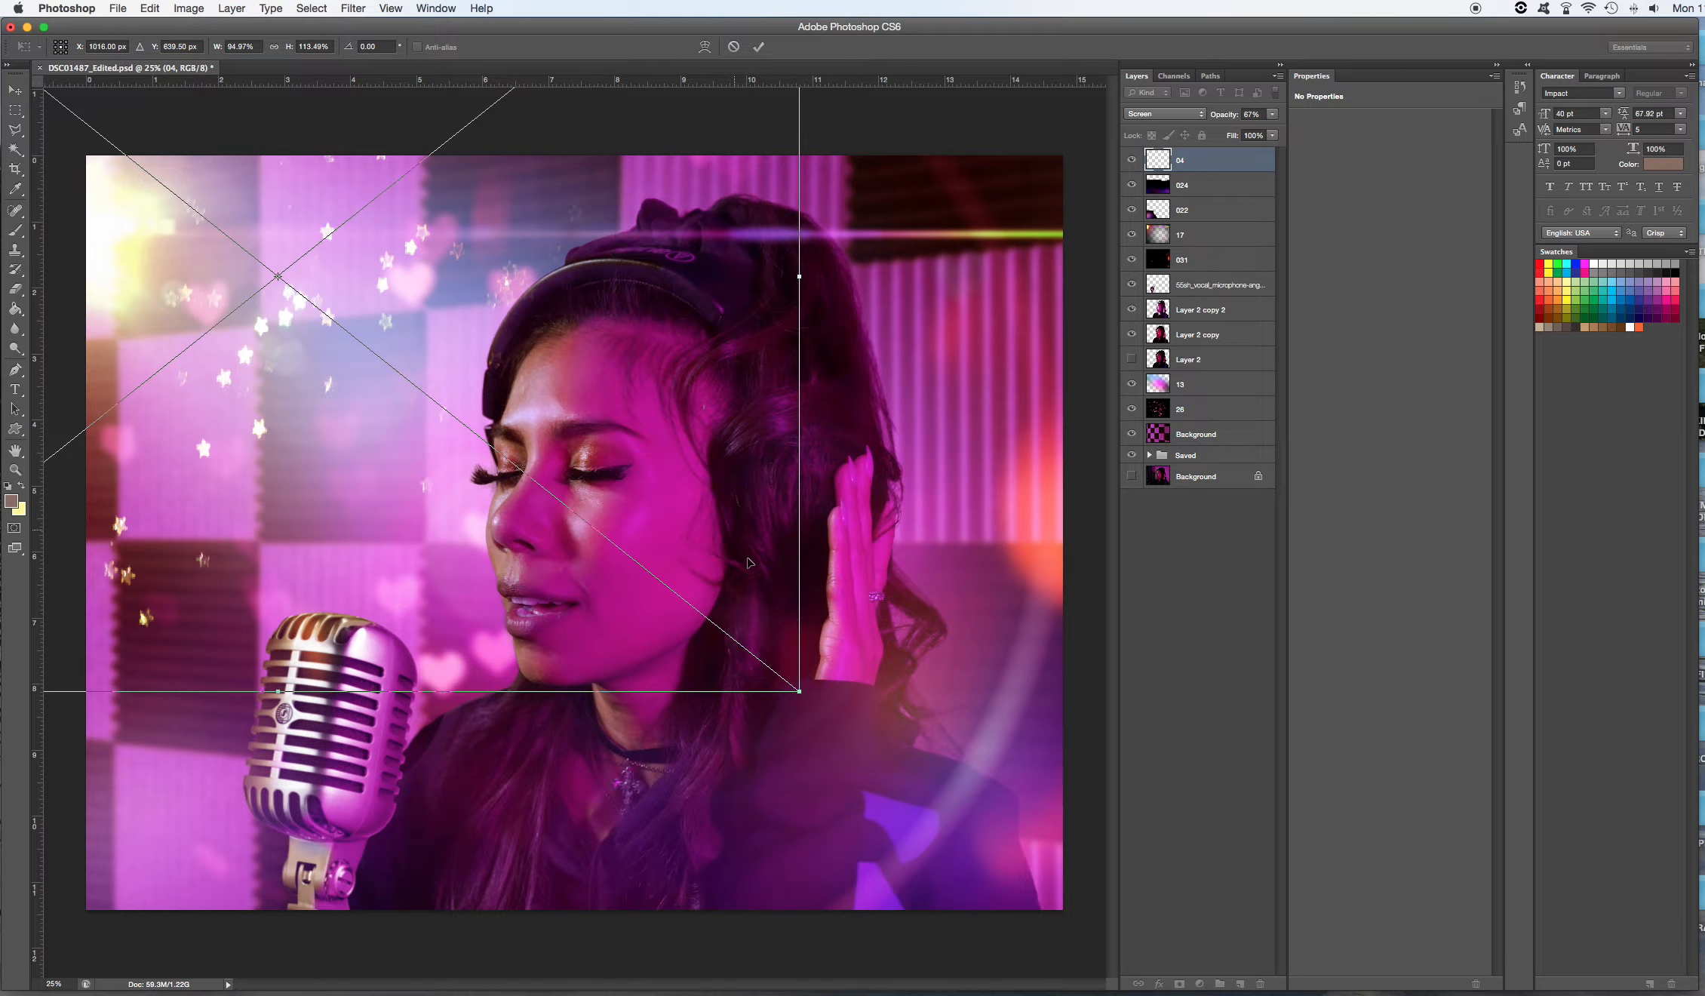
left_click_drag(800, 691, 907, 794)
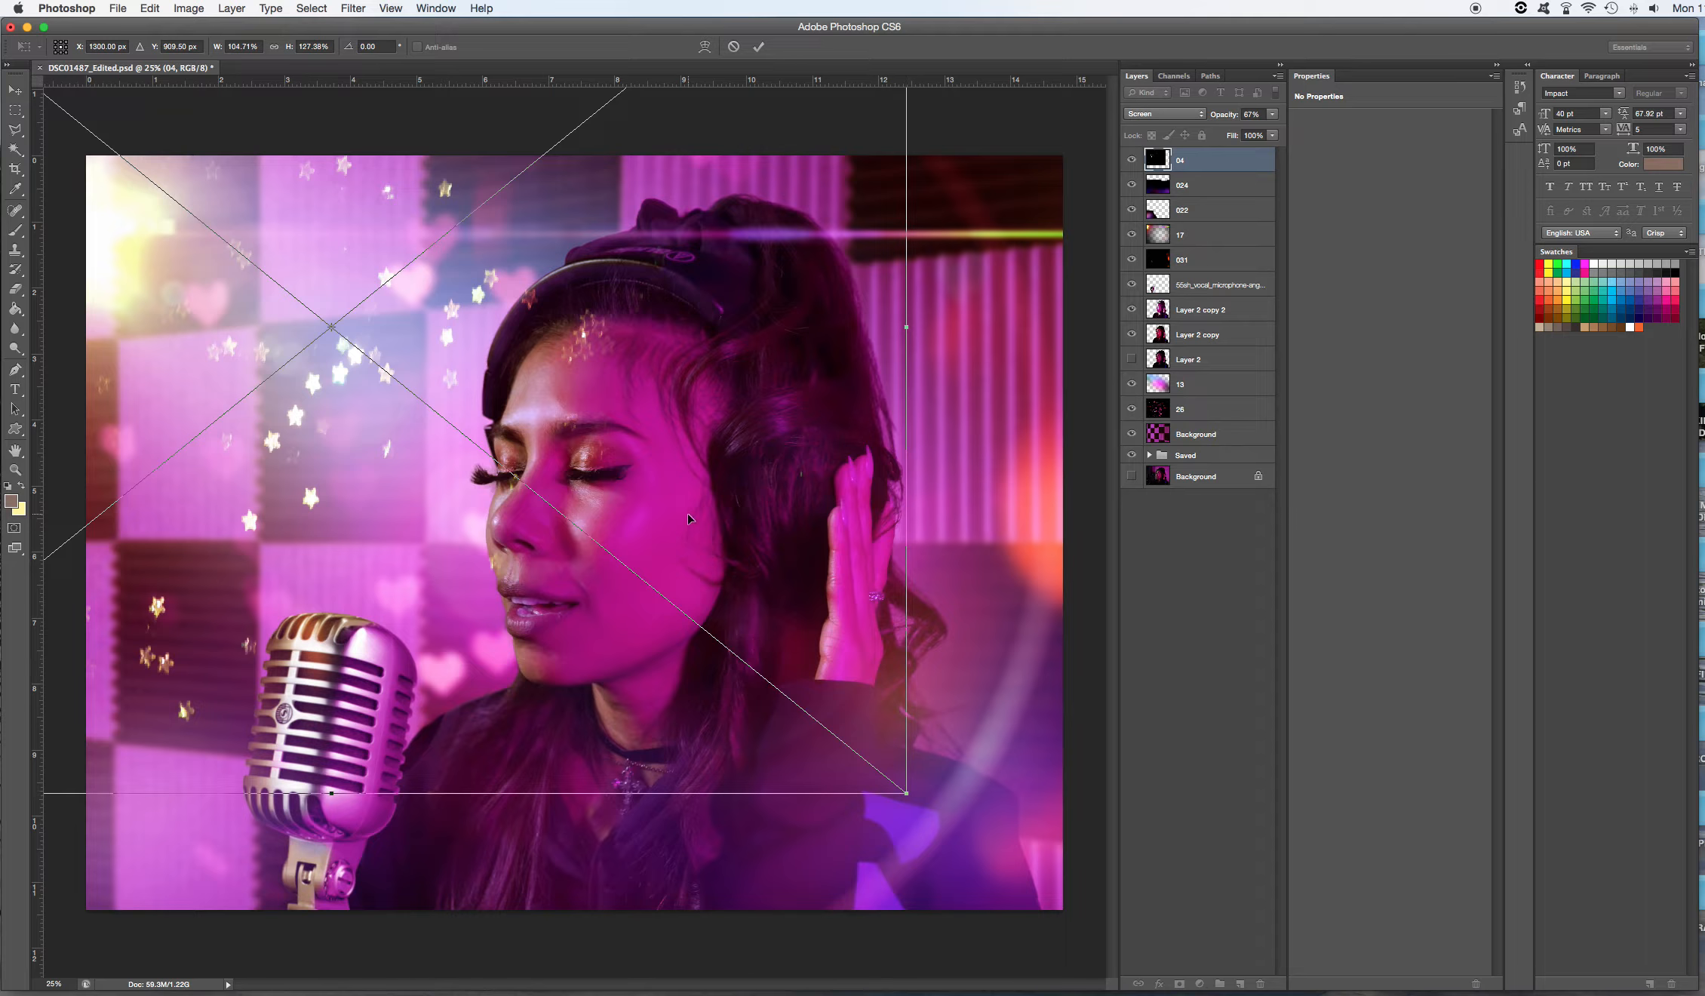
left_click_drag(688, 519, 662, 515)
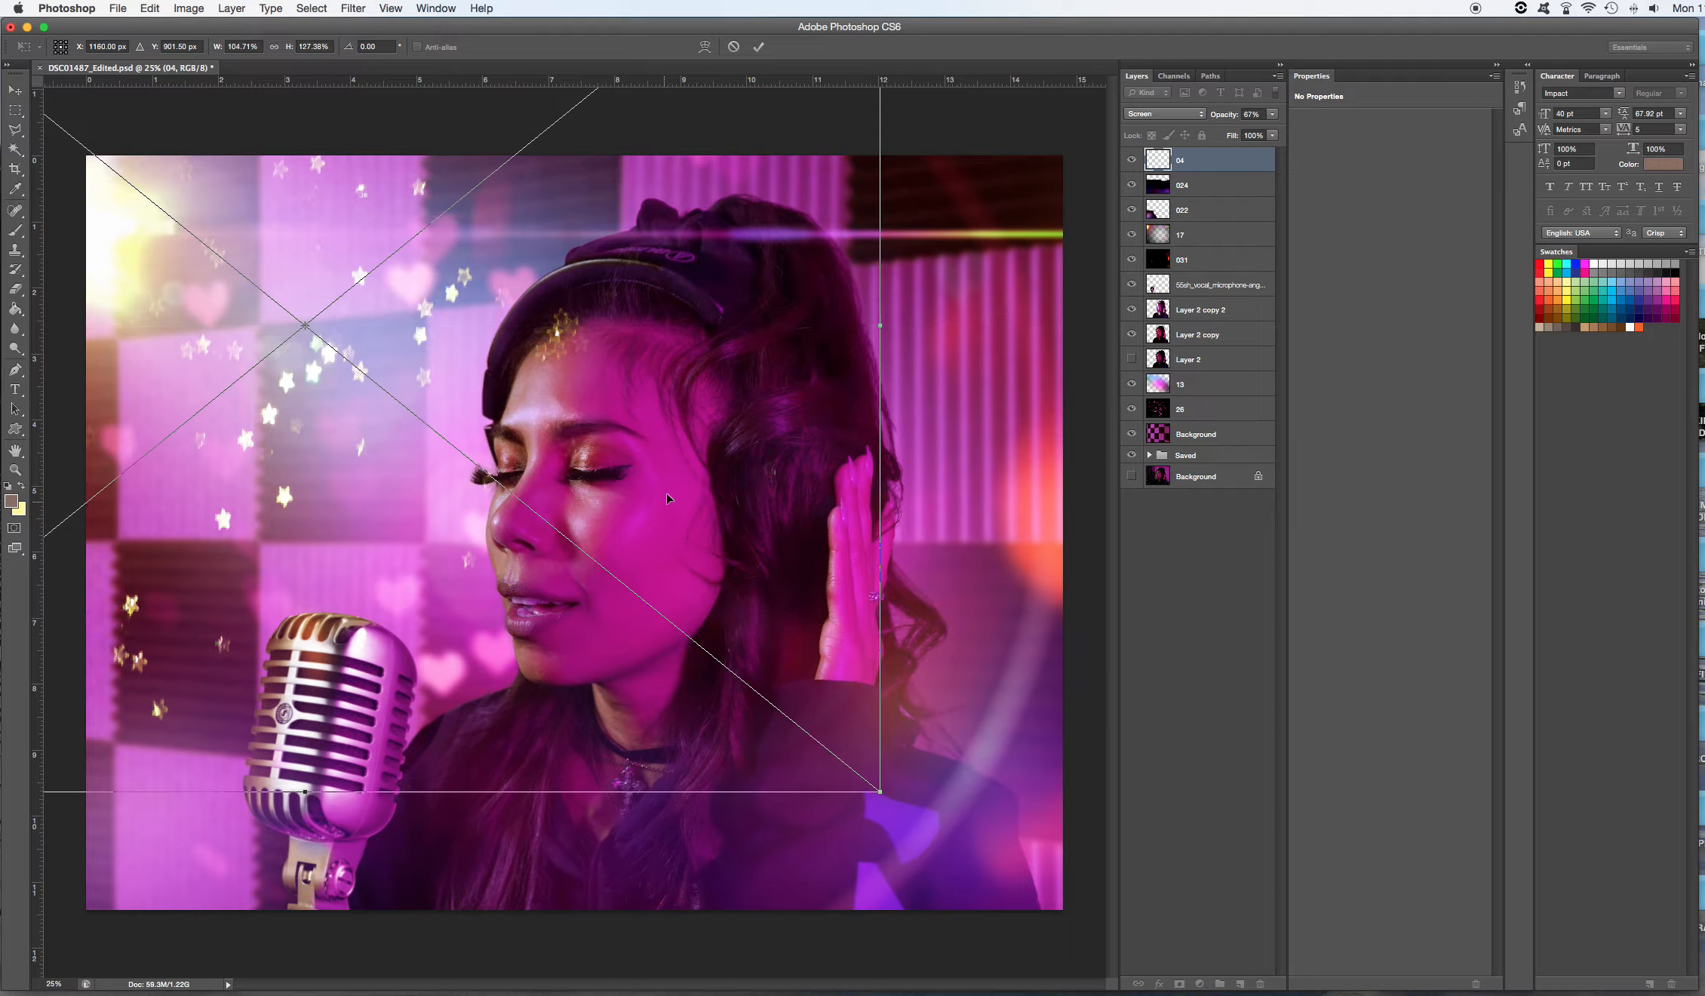
key("Return")
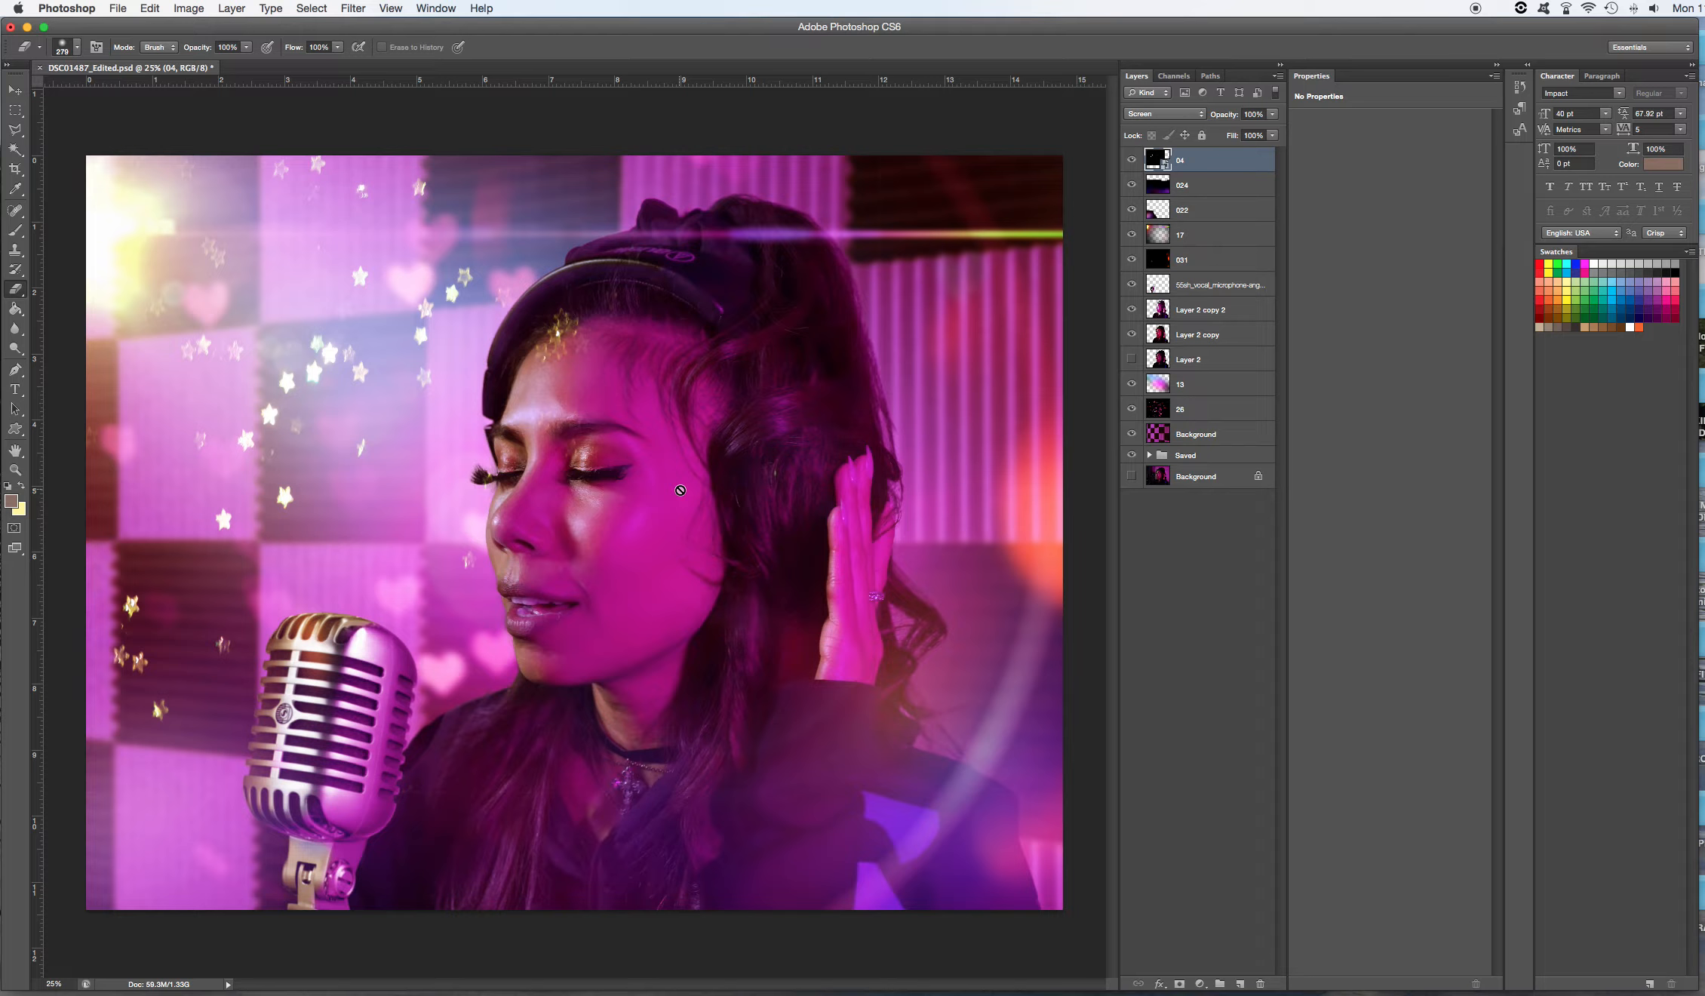
Delete star glitter layer 04, switch to the gold glitter overlays in Finder and select 06.jpg after reviewing its neighbours.
key("Delete")
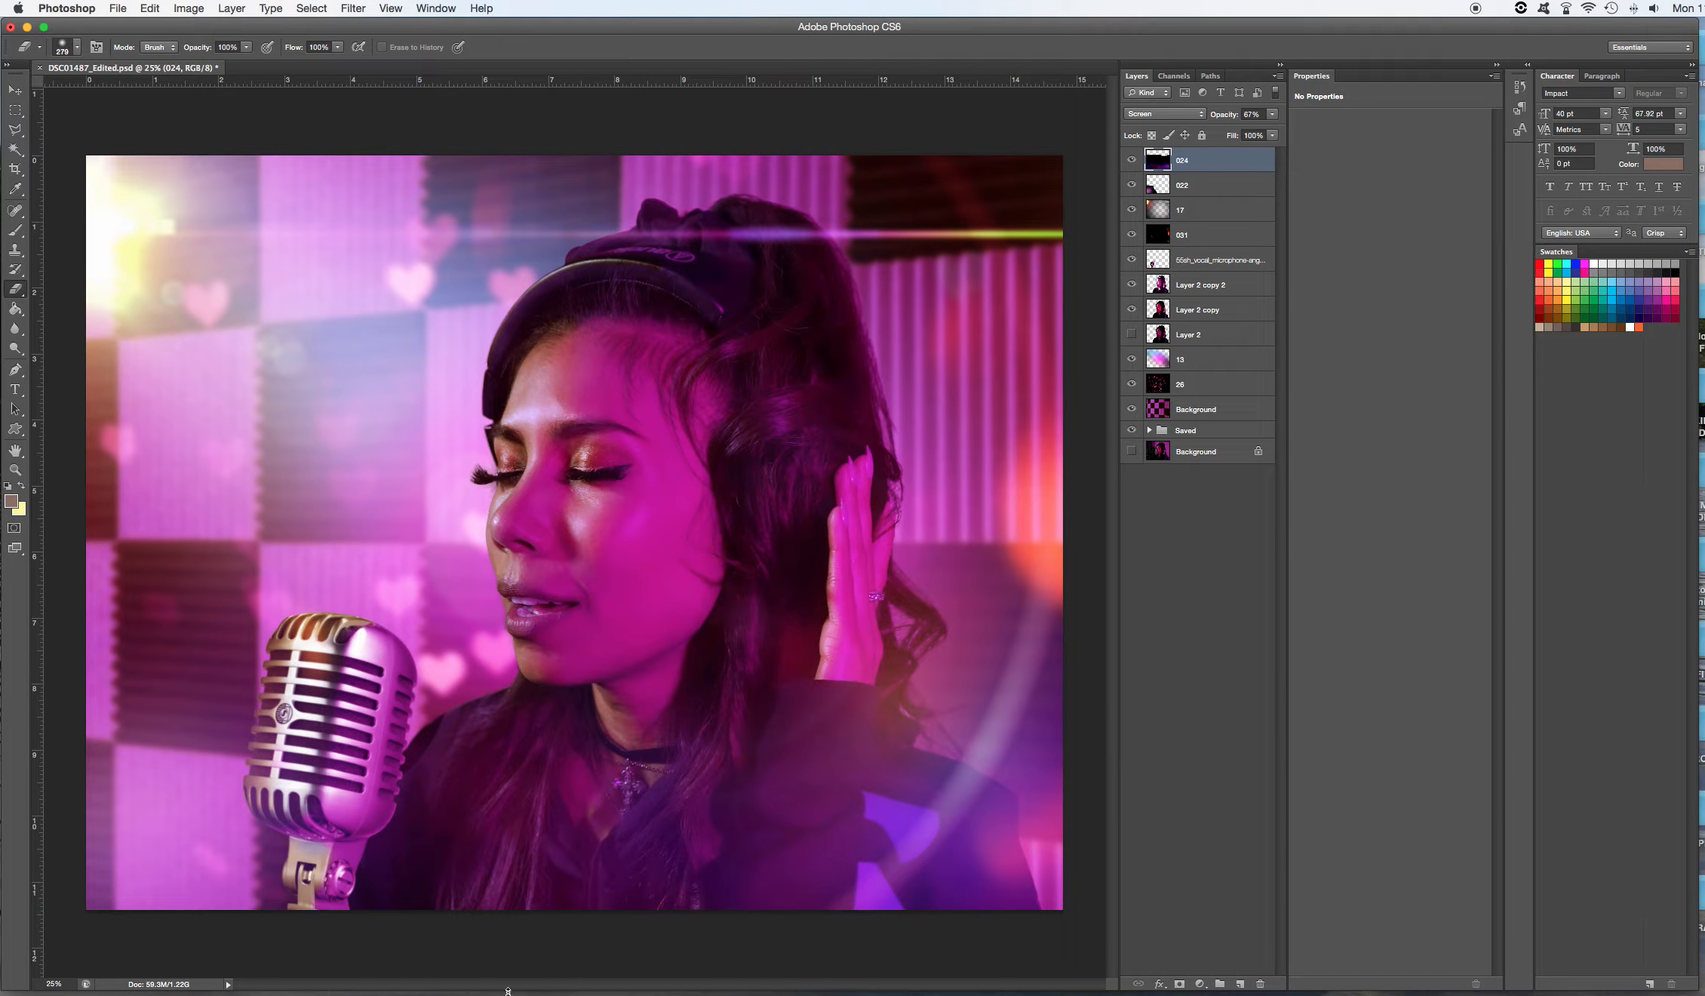
left_click(184, 992)
left_click(1348, 174)
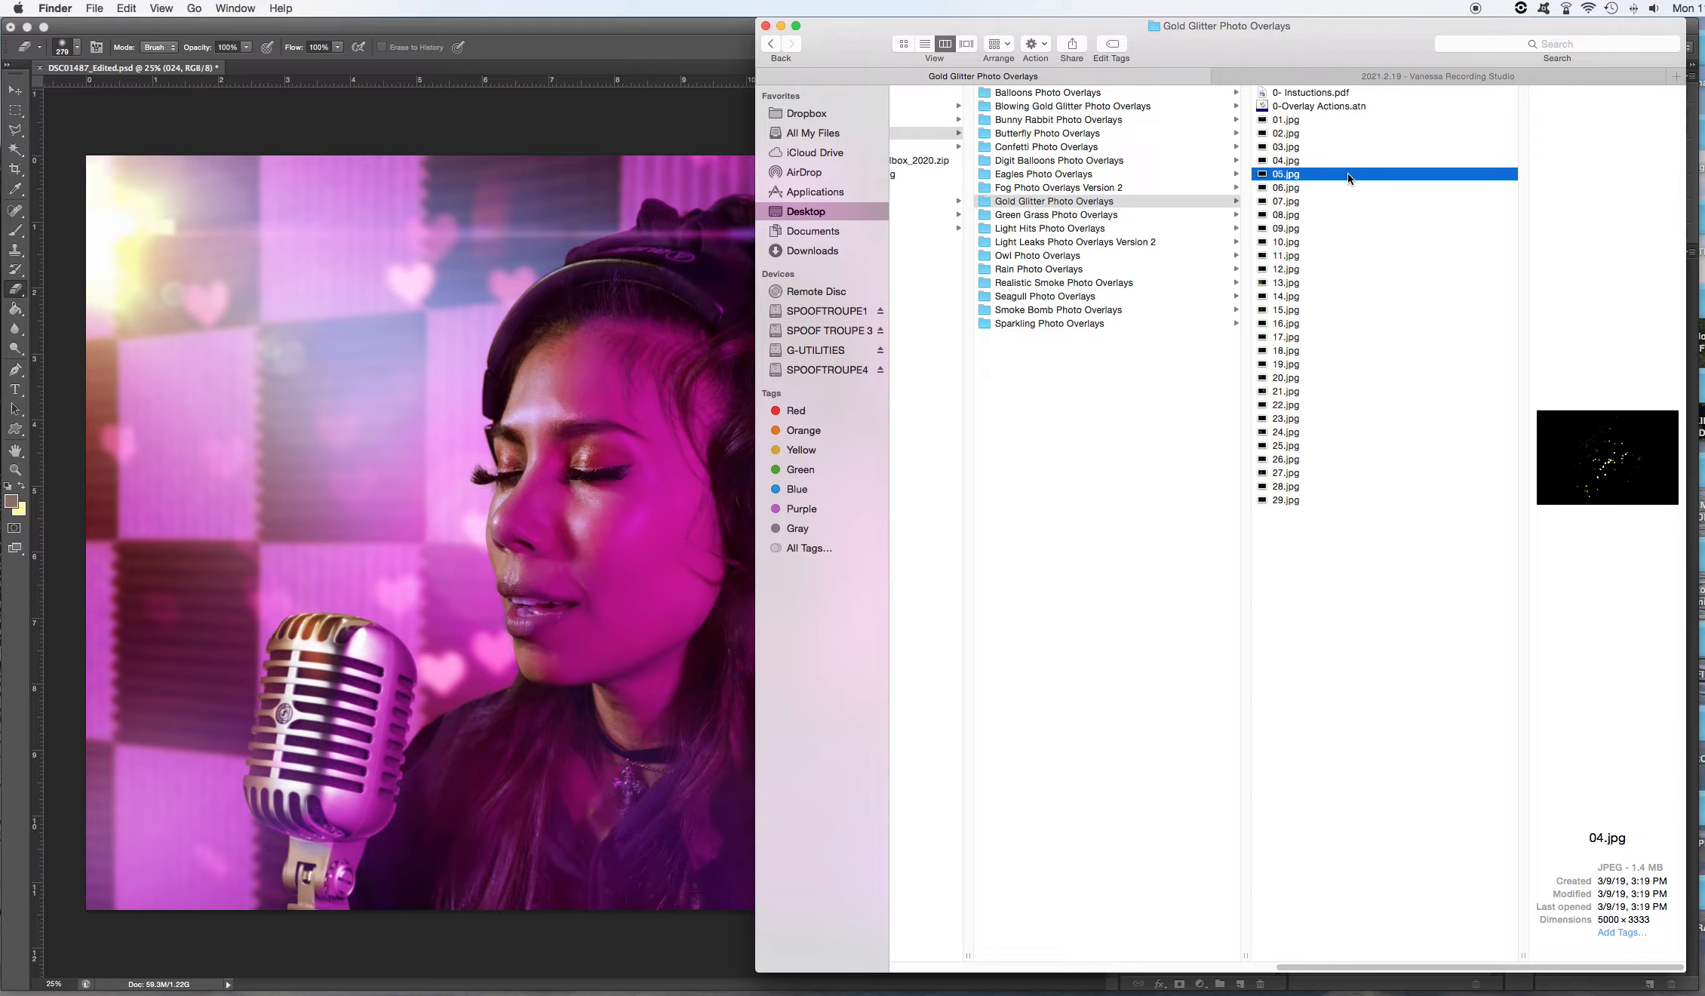
key("Down")
key("Down")
key("Down")
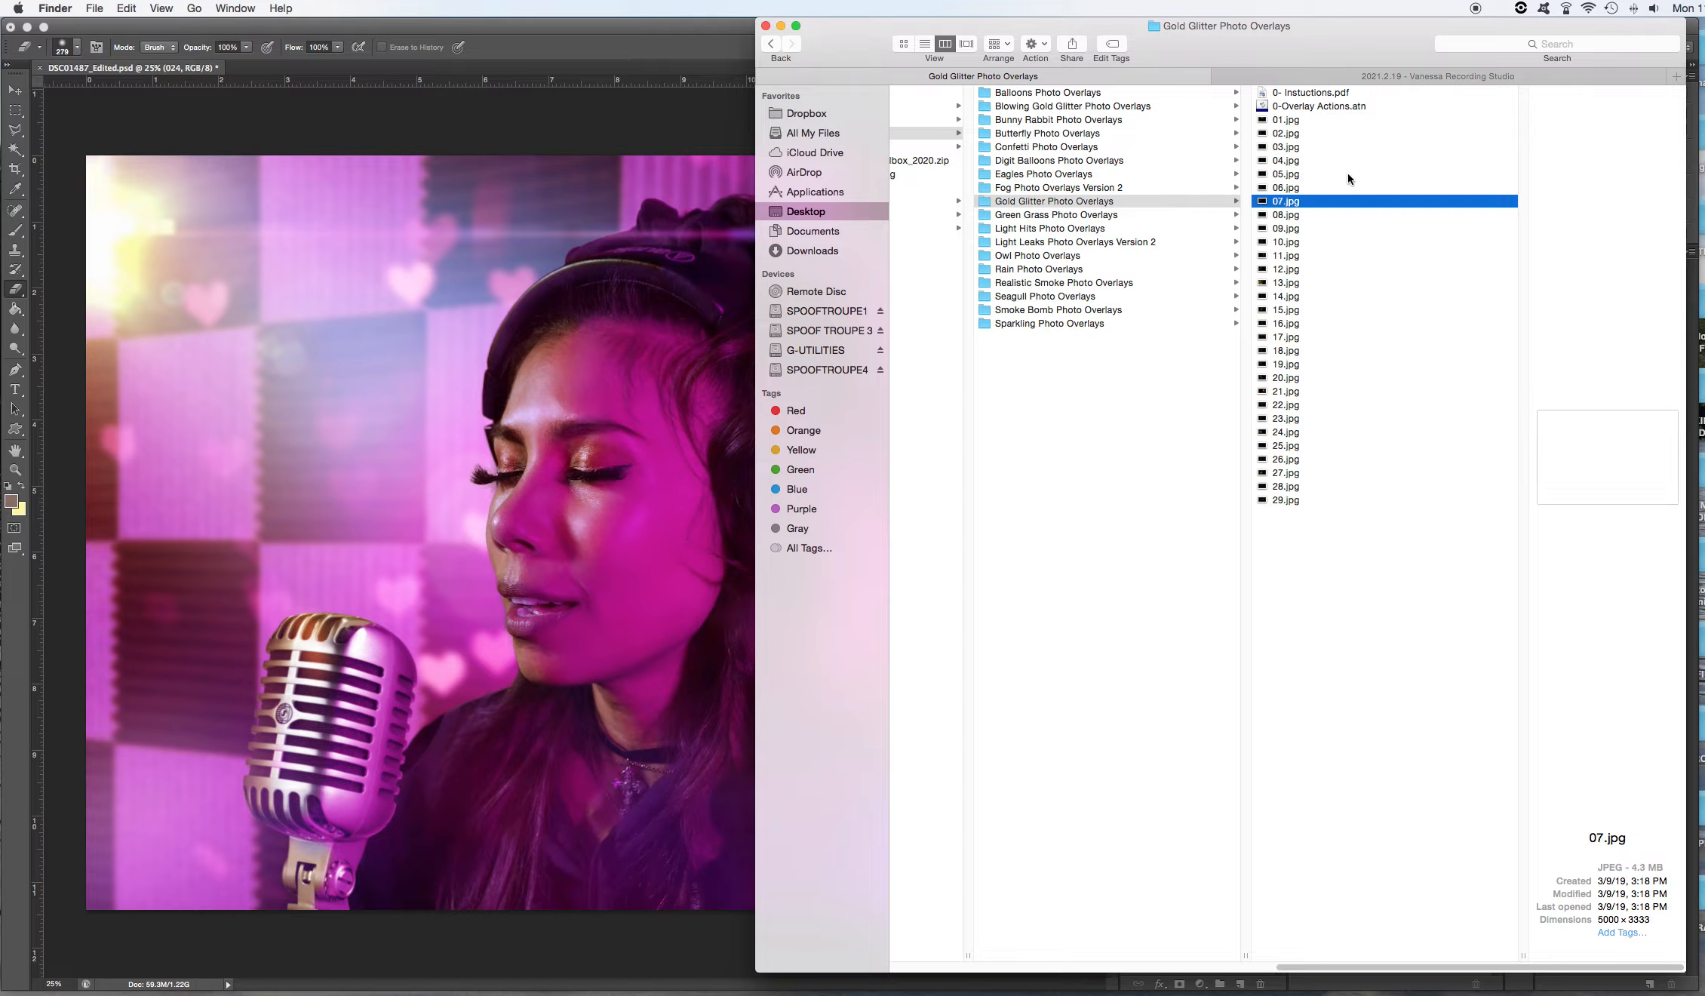
key("Up")
key("Up")
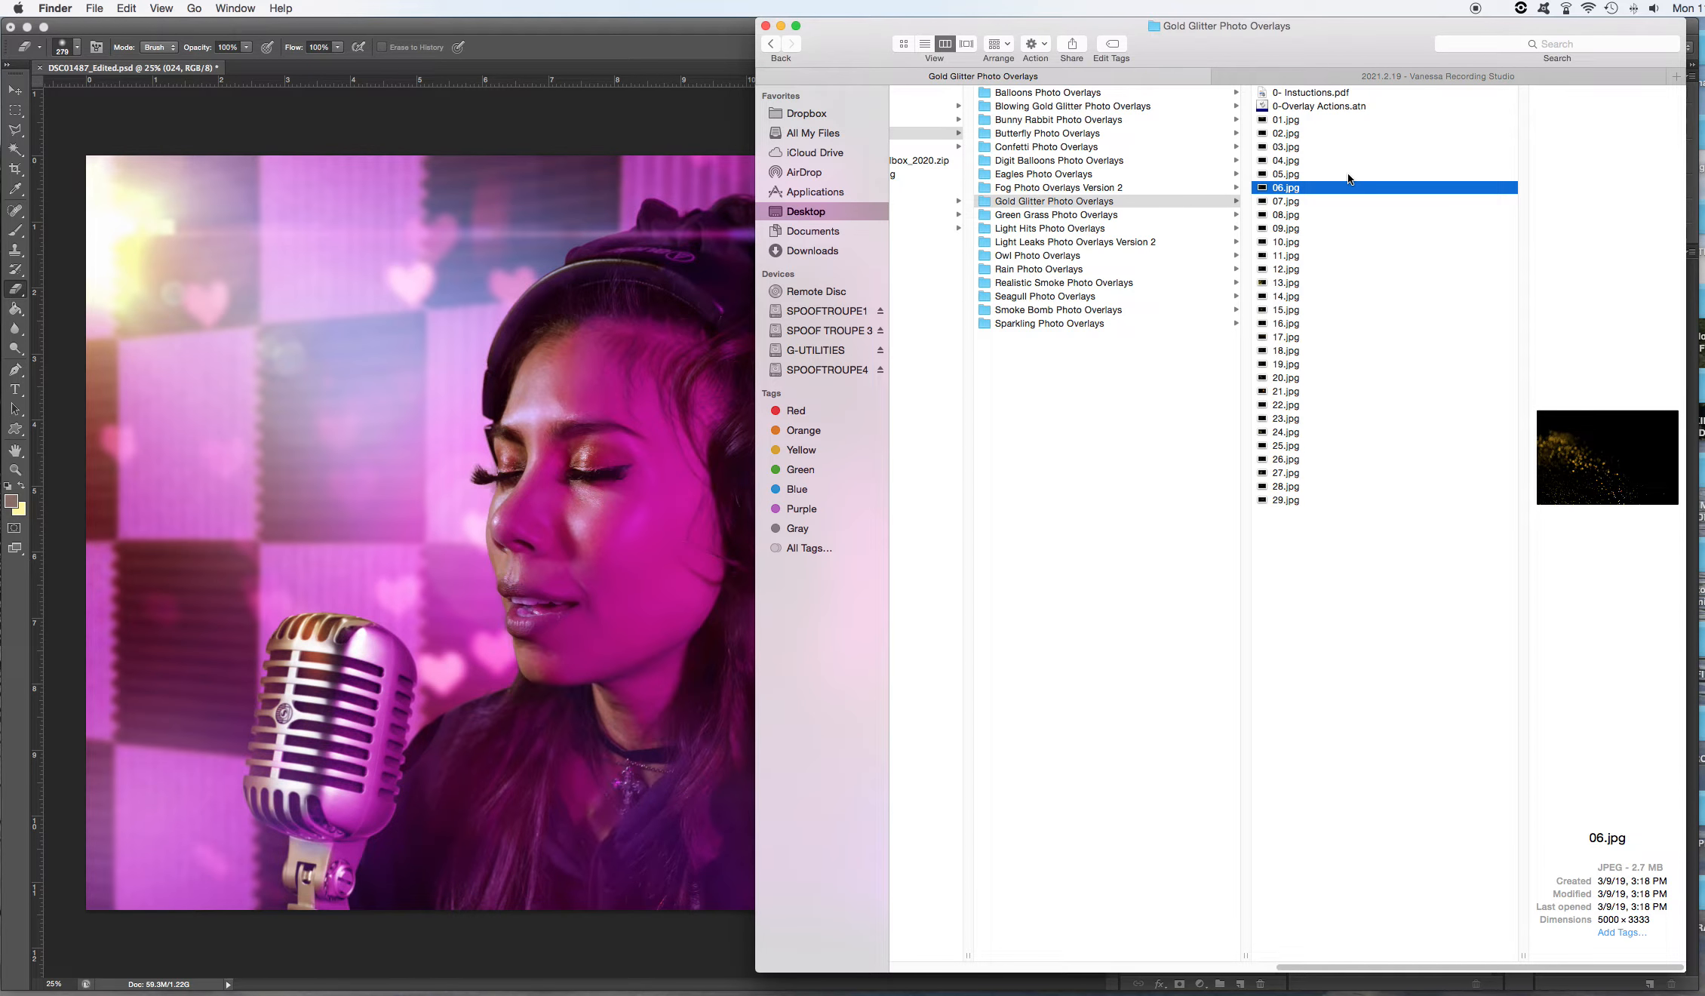
Place 06.jpg into the Photoshop composition, flip it vertically at 108.50% height and shift it toward the canvas's upper-left corner.
left_click_drag(1328, 188, 561, 265)
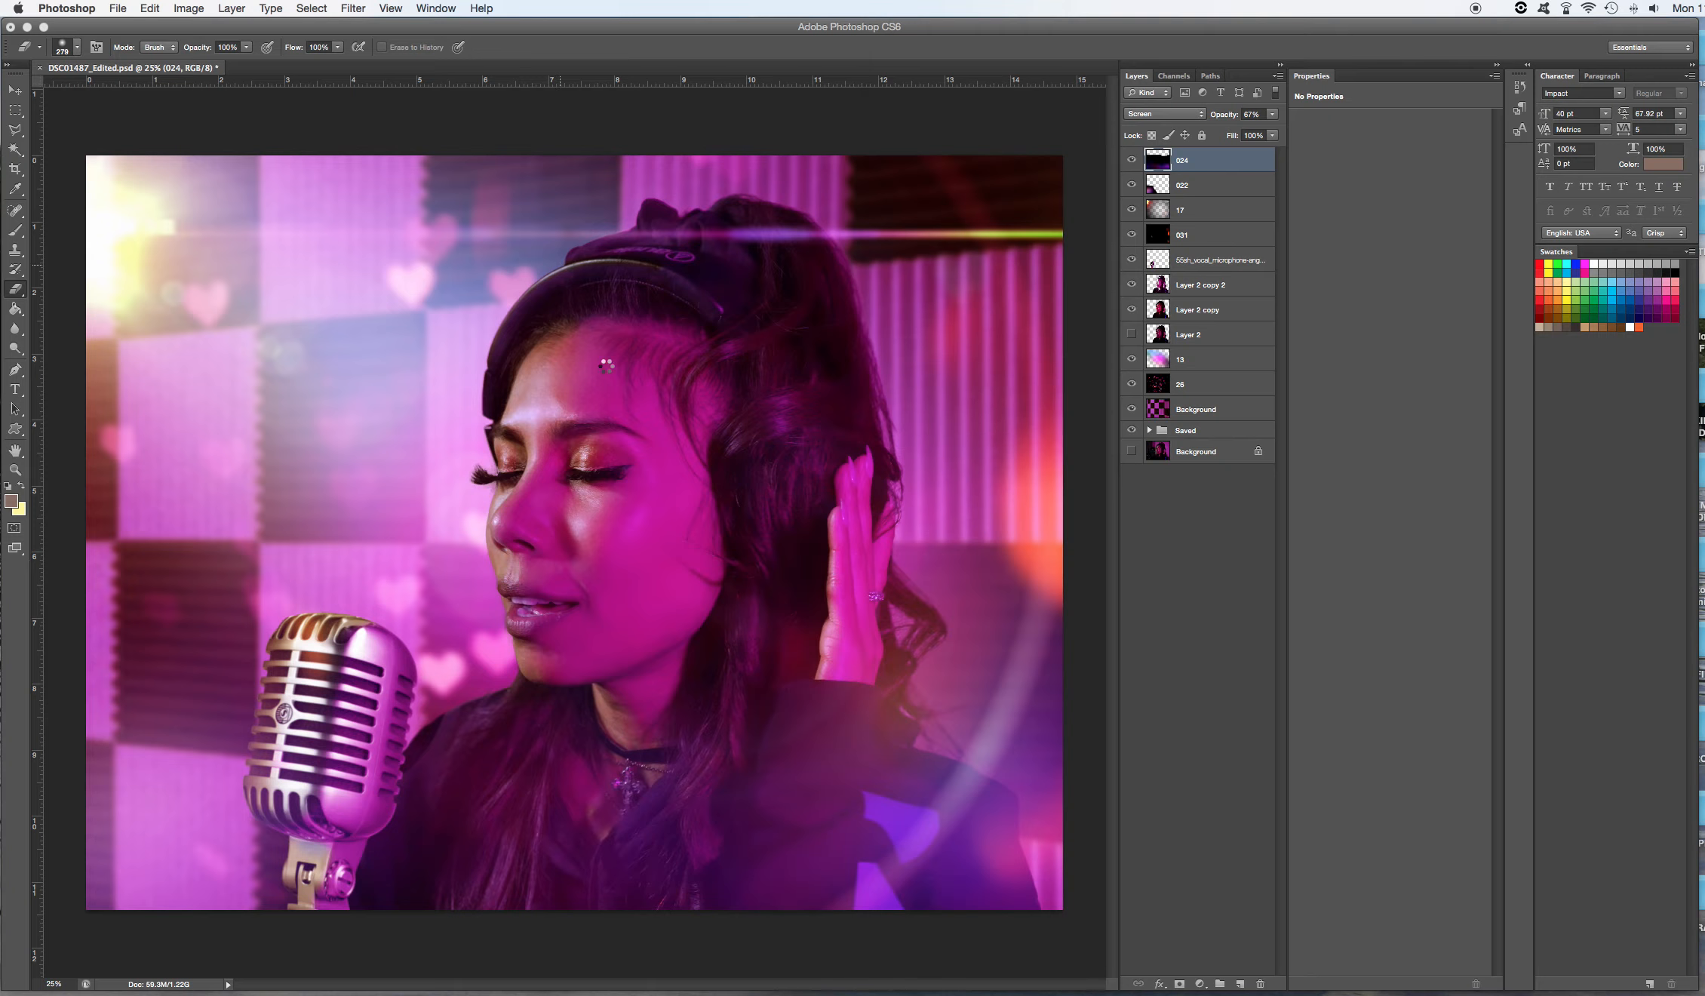
left_click_drag(575, 860, 575, 933)
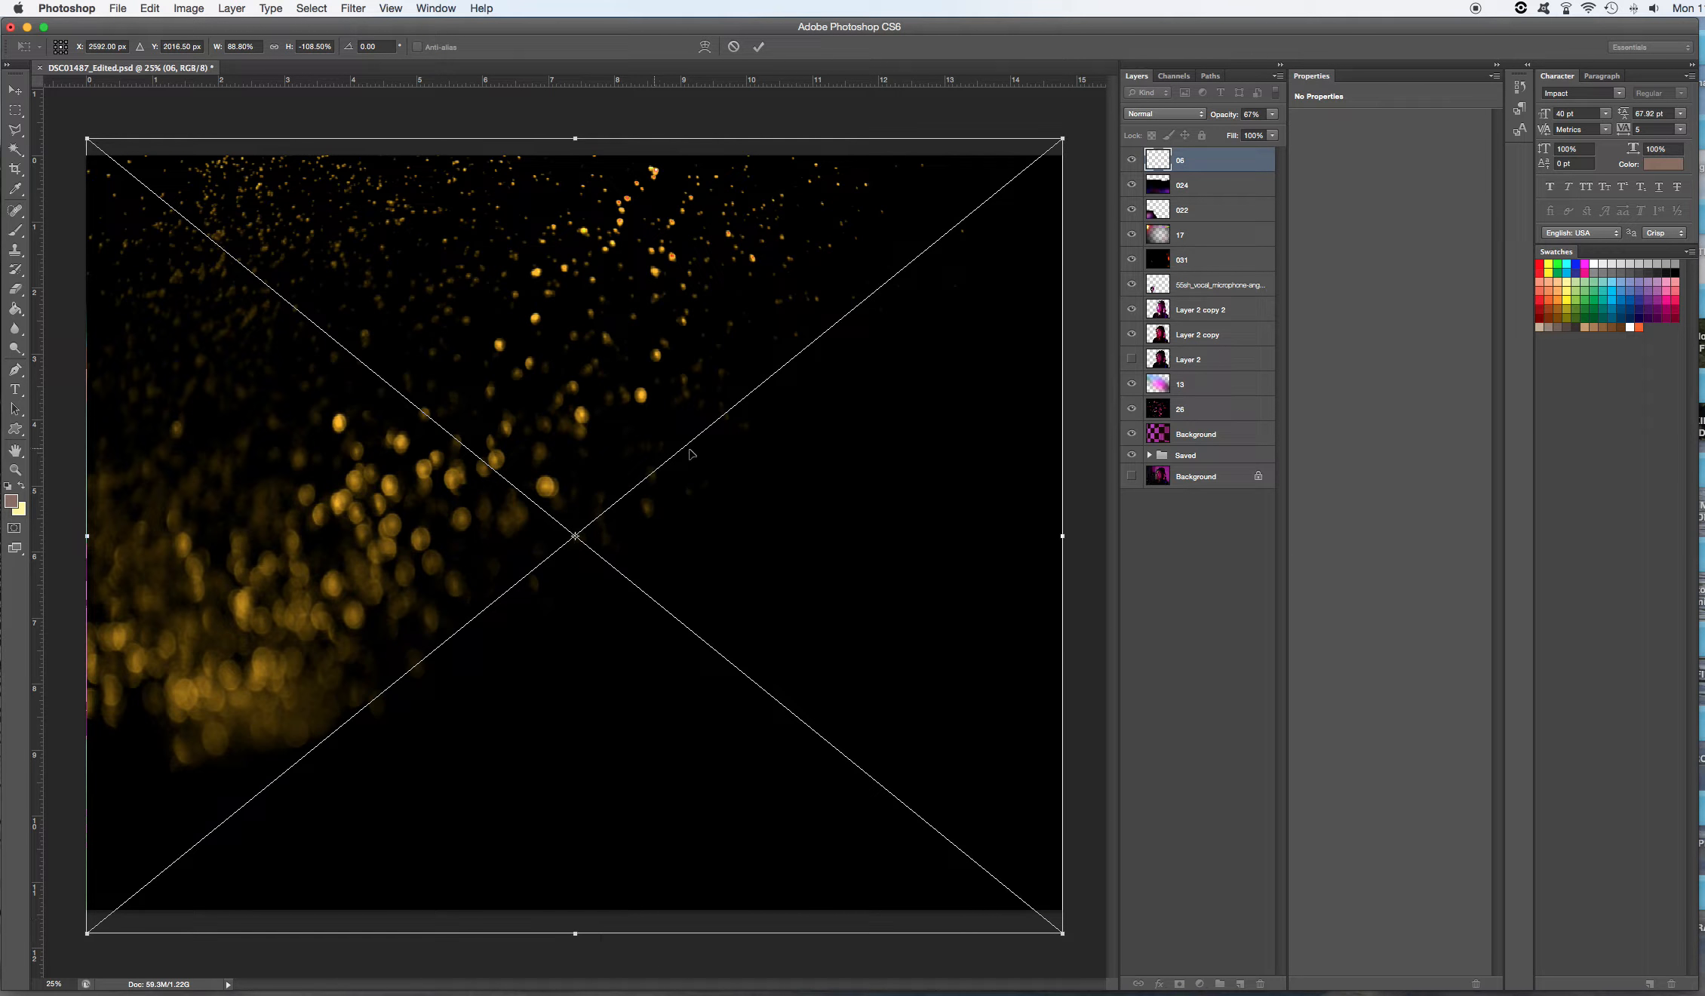
left_click_drag(689, 453, 498, 351)
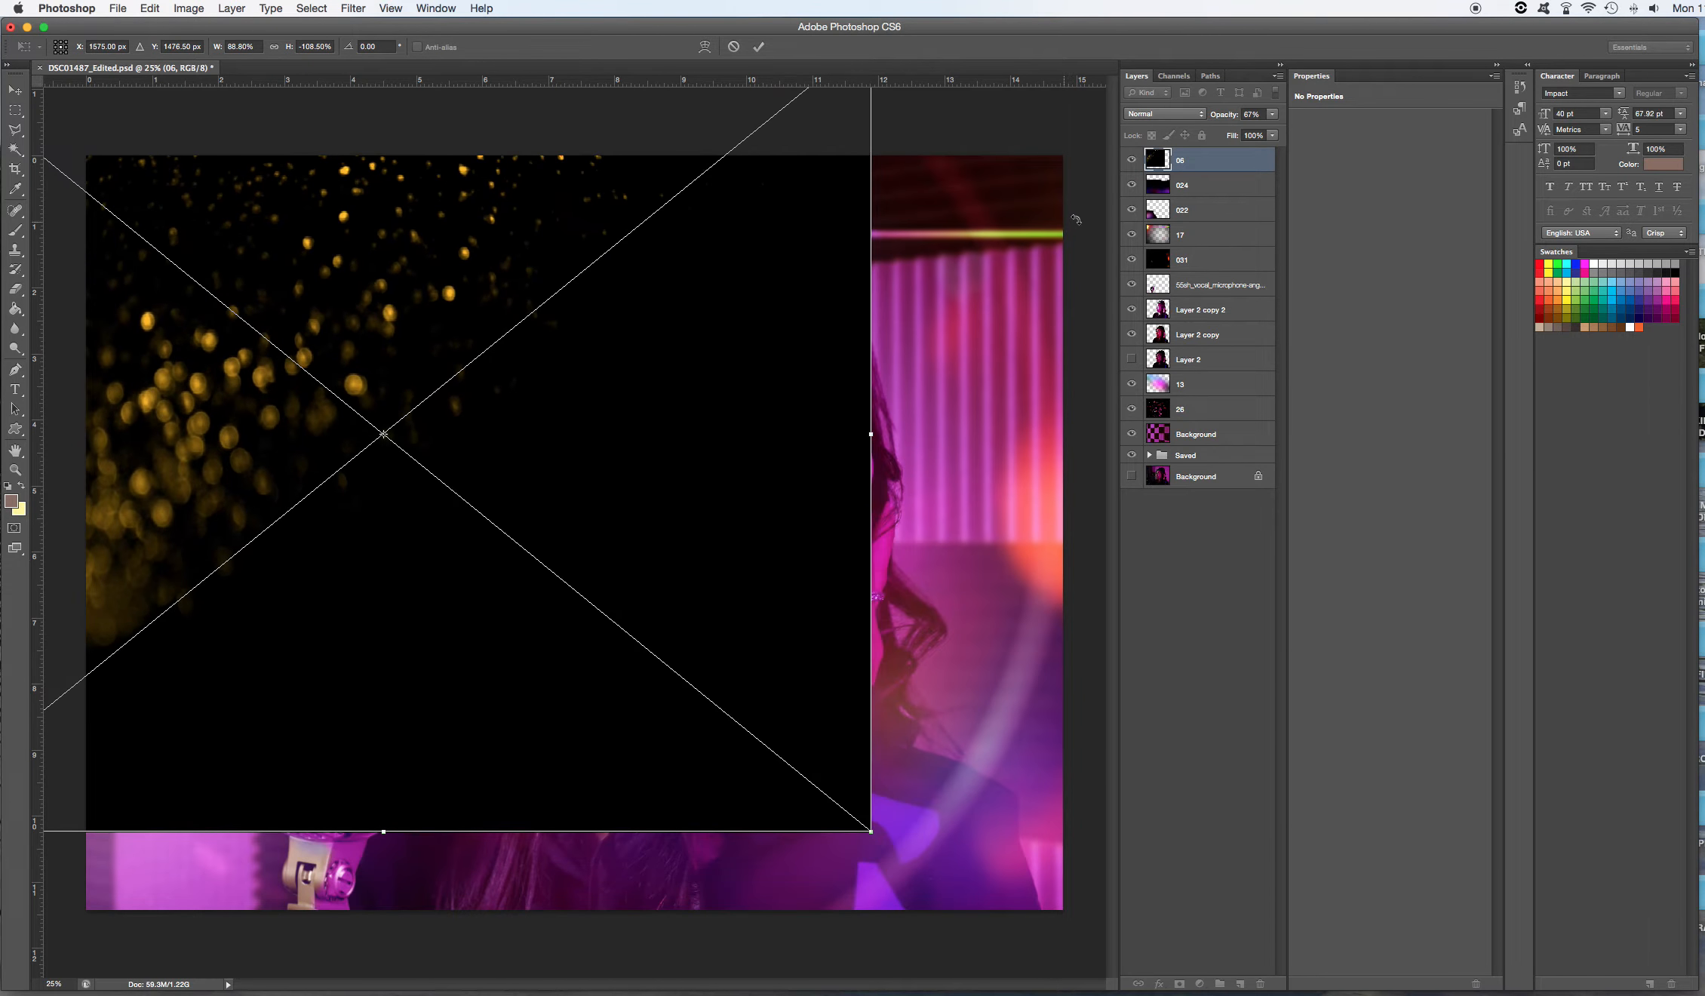
Set the 06 glitter overlay's blending mode to Screen, reposition it over the upper background and commit the placement.
left_click(1158, 114)
left_click(1154, 206)
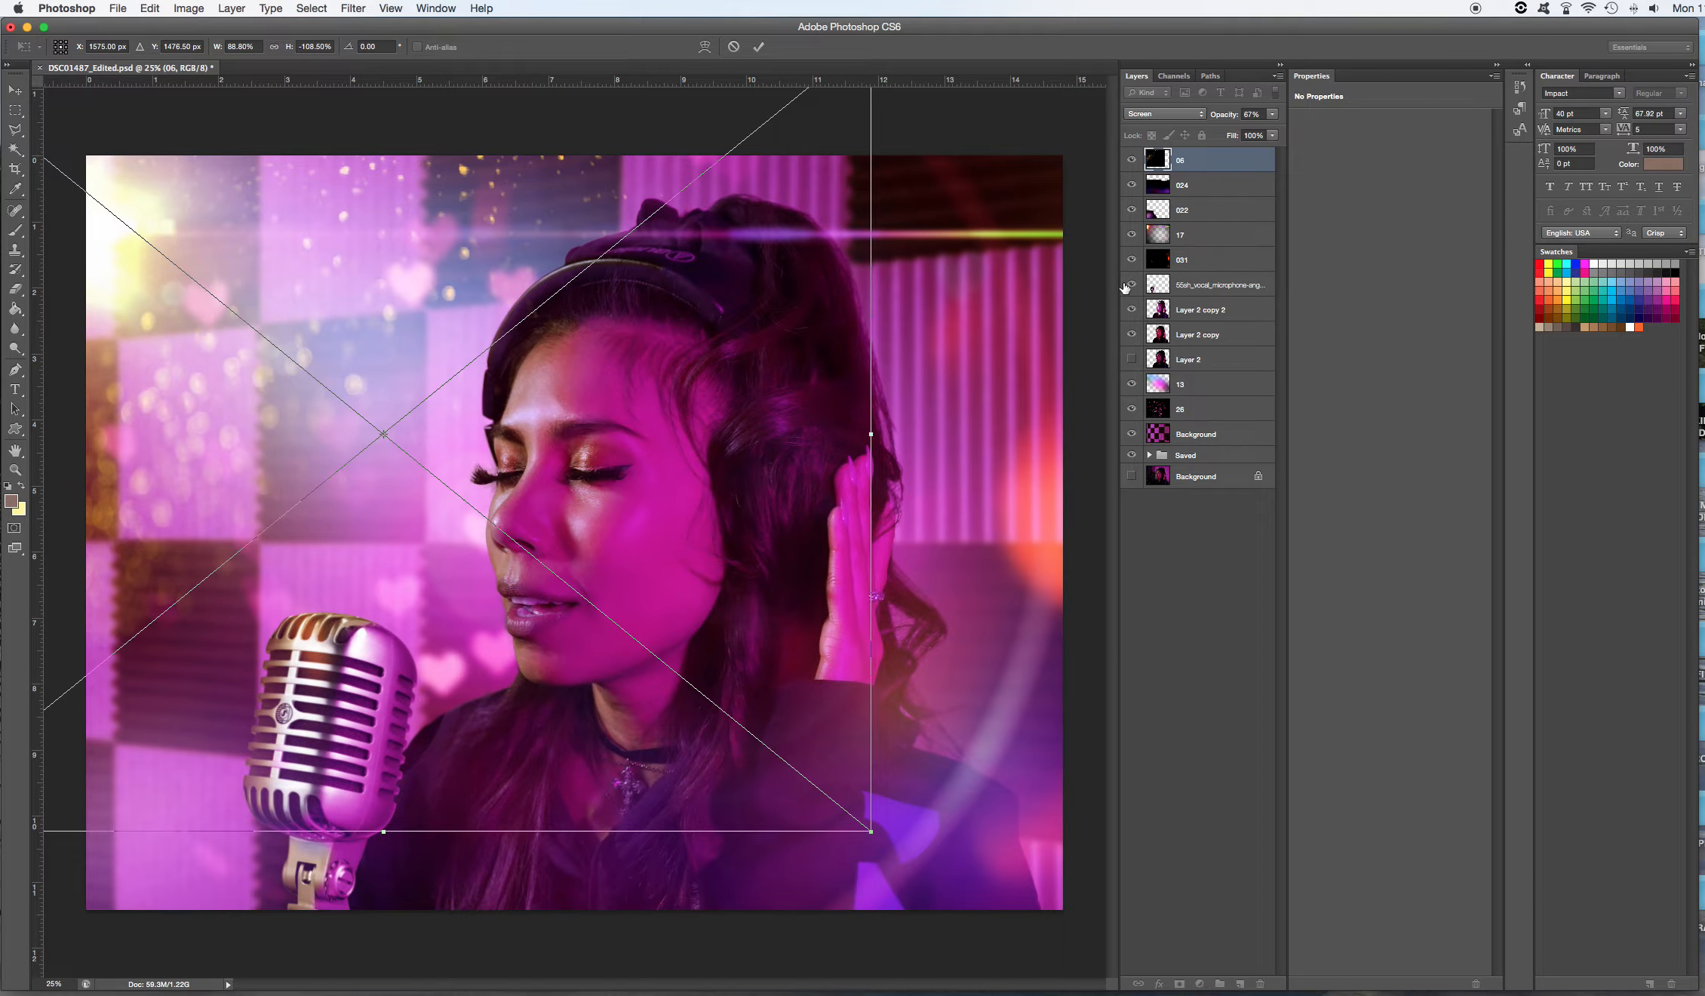
left_click_drag(697, 310, 839, 213)
key("Return")
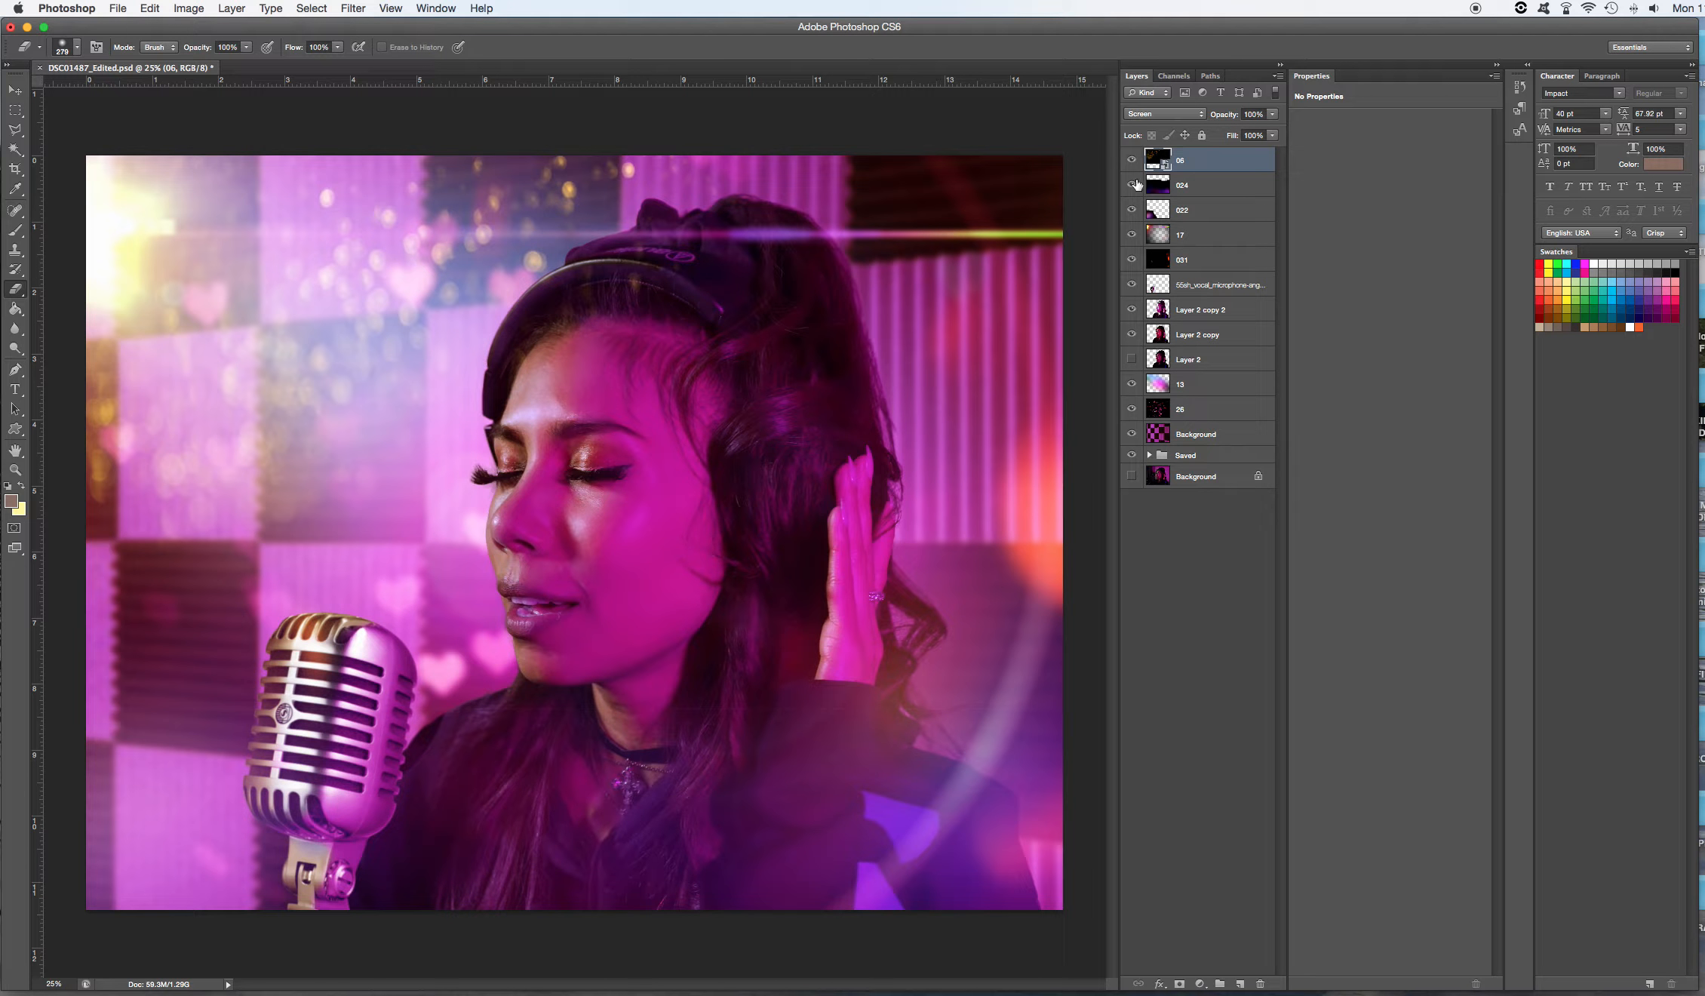
Compare the composition with and without the 06 glitter overlay by toggling the layer's visibility.
left_click(1132, 161)
left_click(1131, 160)
left_click(1132, 160)
left_click(1134, 160)
left_click(1134, 161)
left_click(1134, 161)
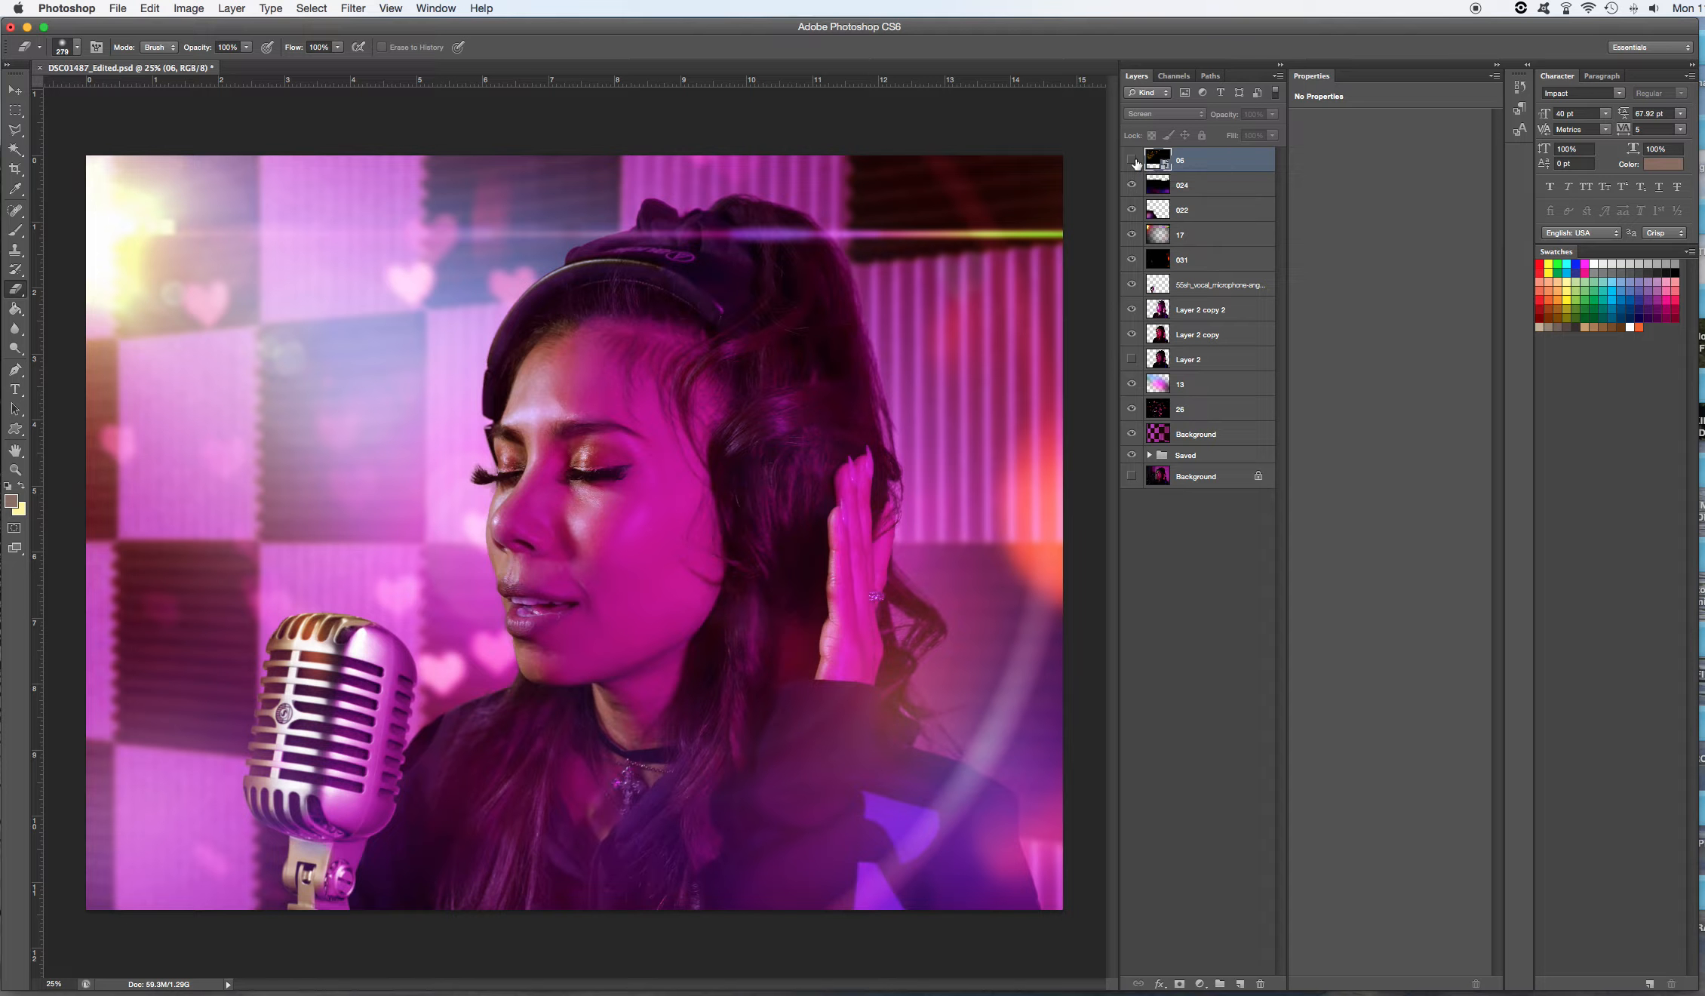
left_click(1134, 161)
Move the 06 glitter overlay up and left with the Move tool, keeping it as a smart object.
left_click(748, 326)
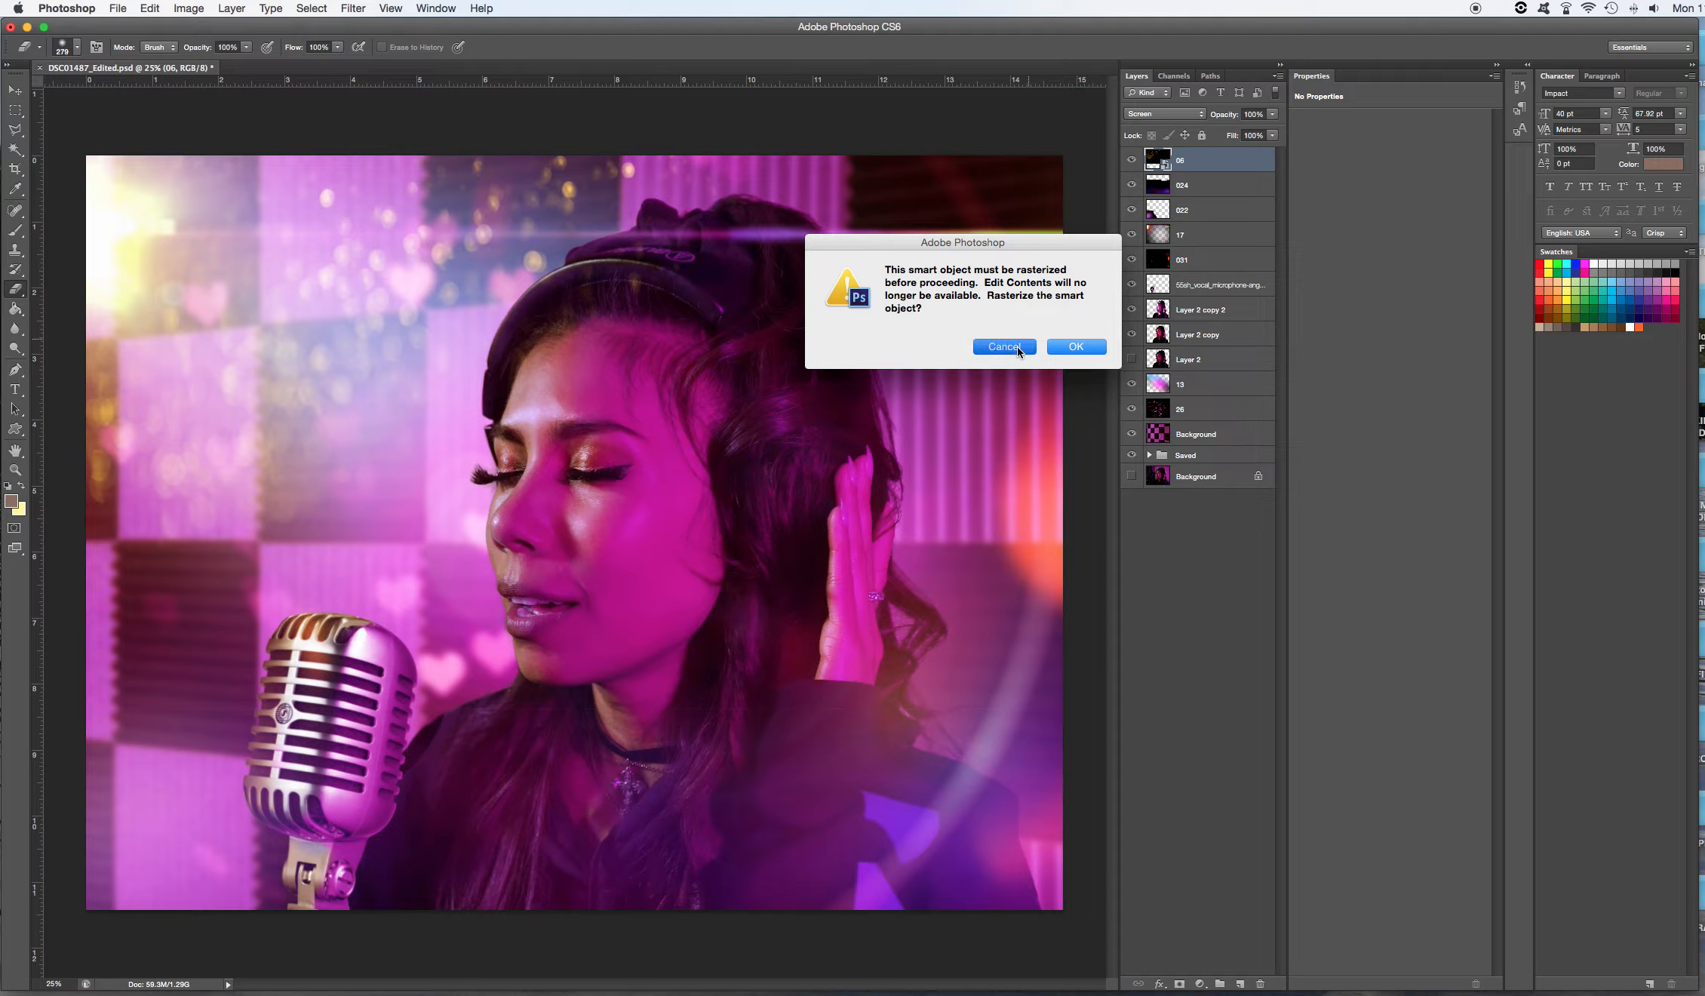
left_click(1016, 346)
left_click(1095, 335)
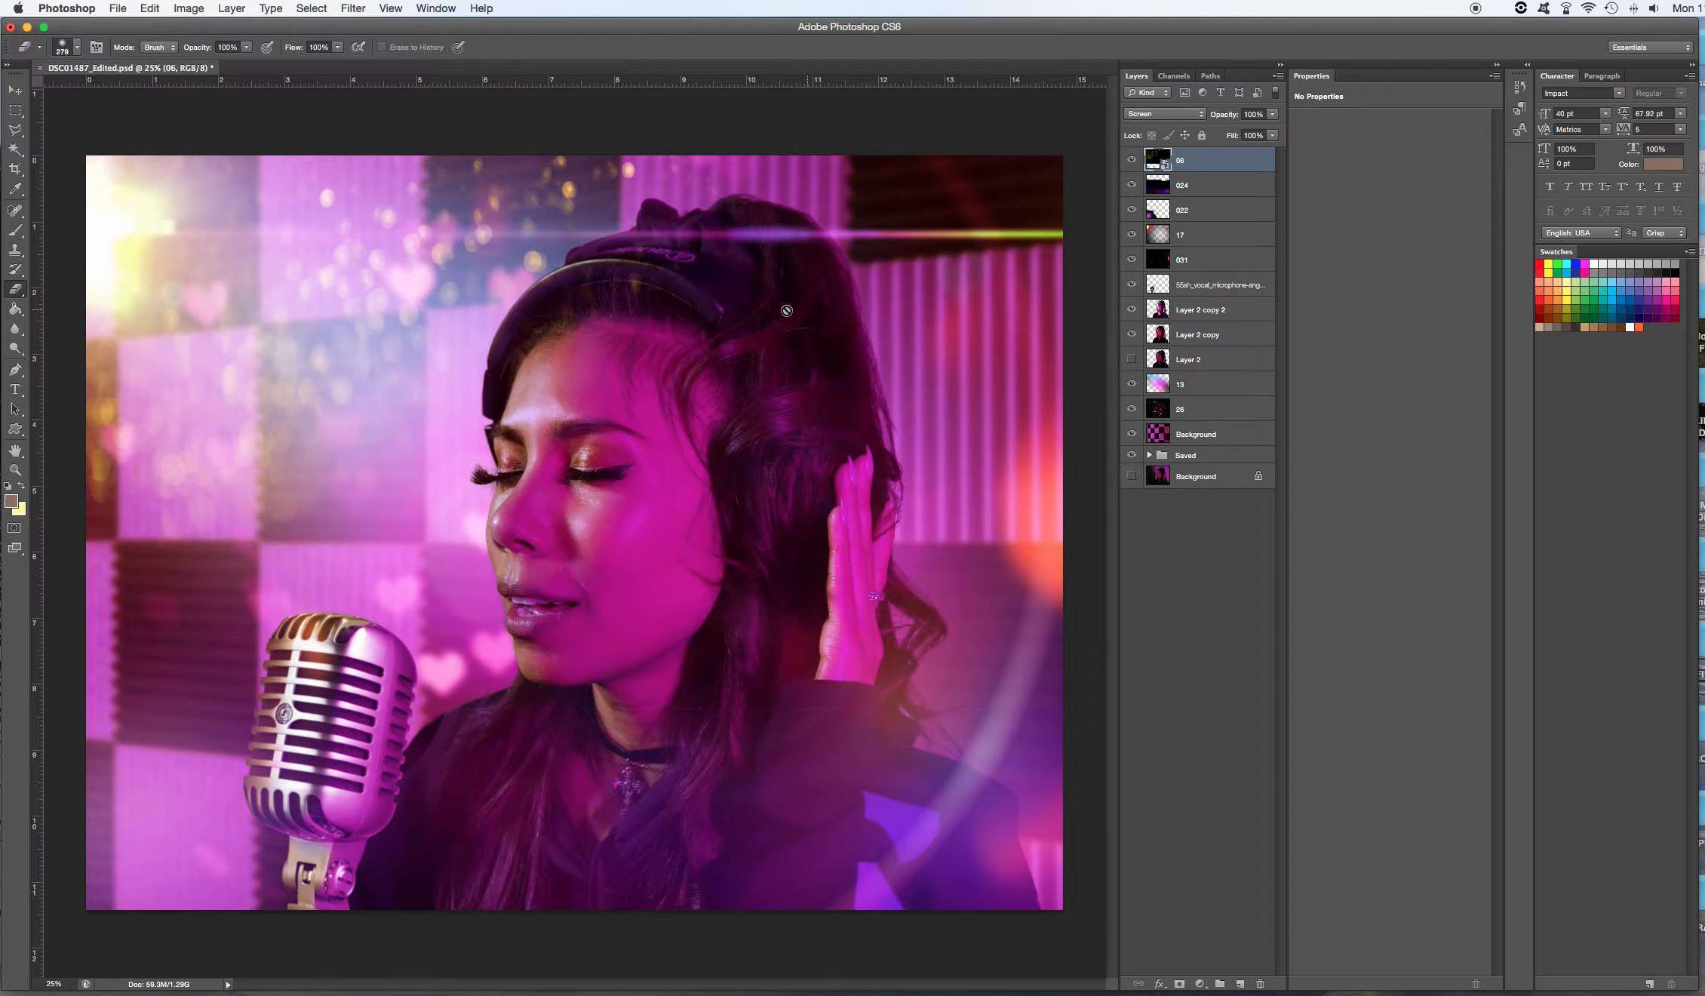
left_click(15, 90)
left_click_drag(400, 311, 306, 250)
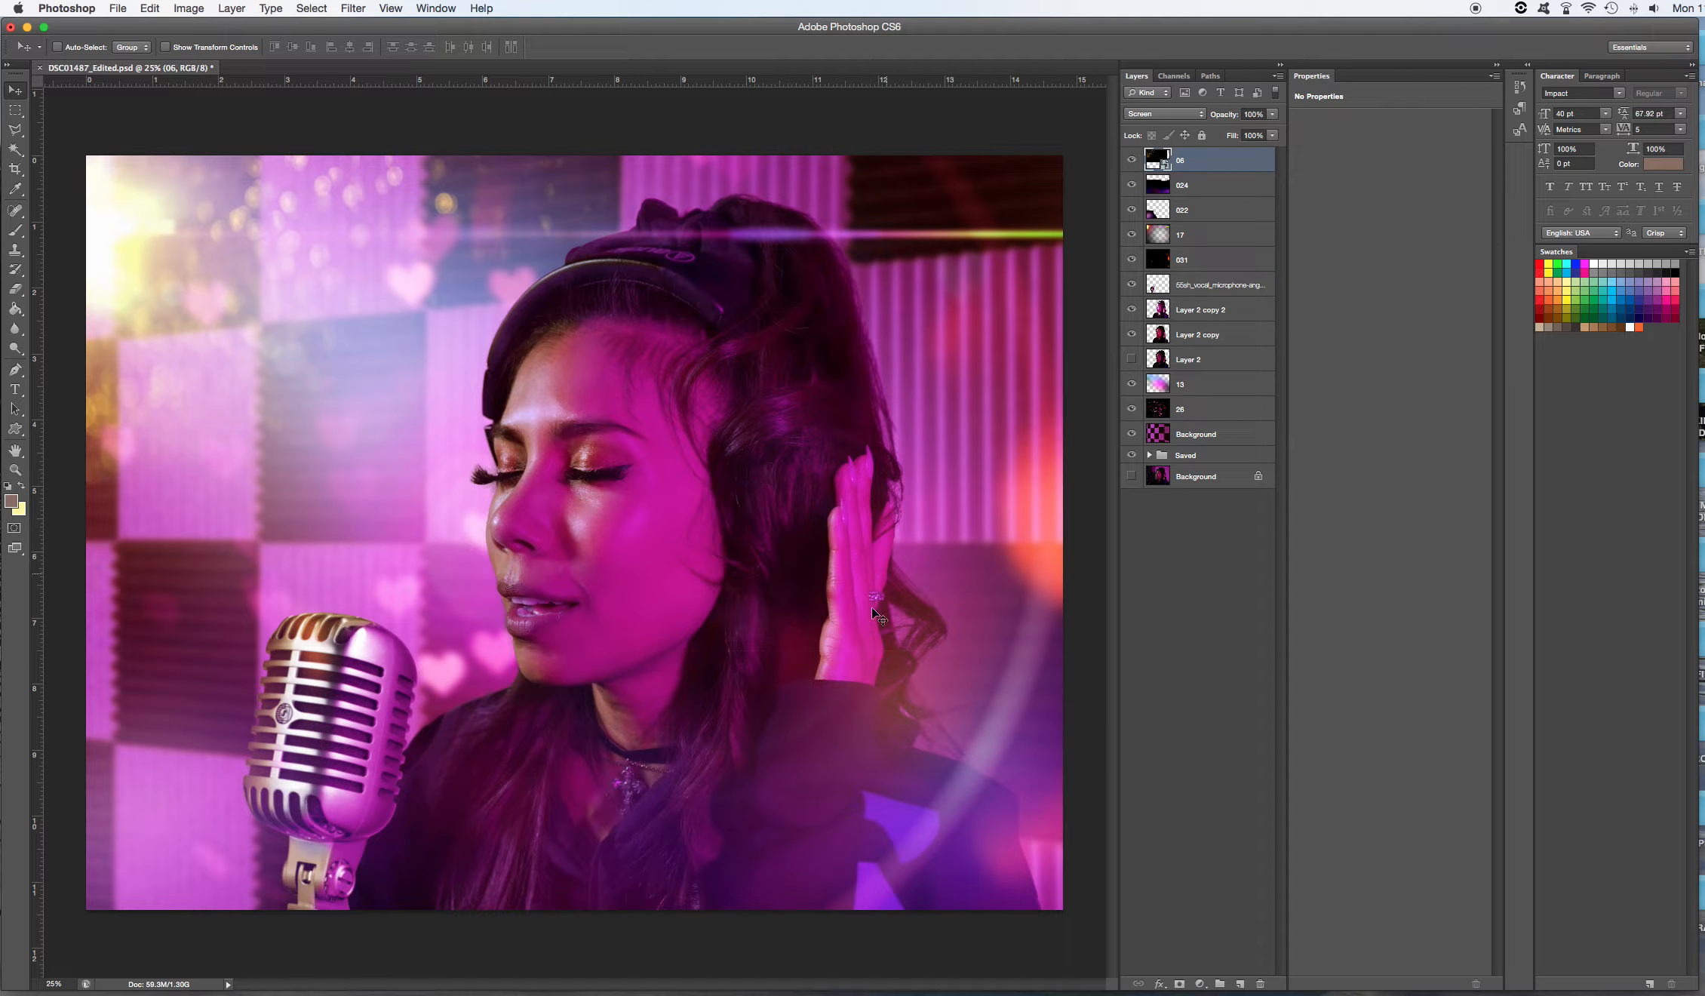
Return to the gold glitter overlays in Finder, compare 07.jpg and 08.jpg, and try placing 07.jpg in the composition.
left_click(183, 994)
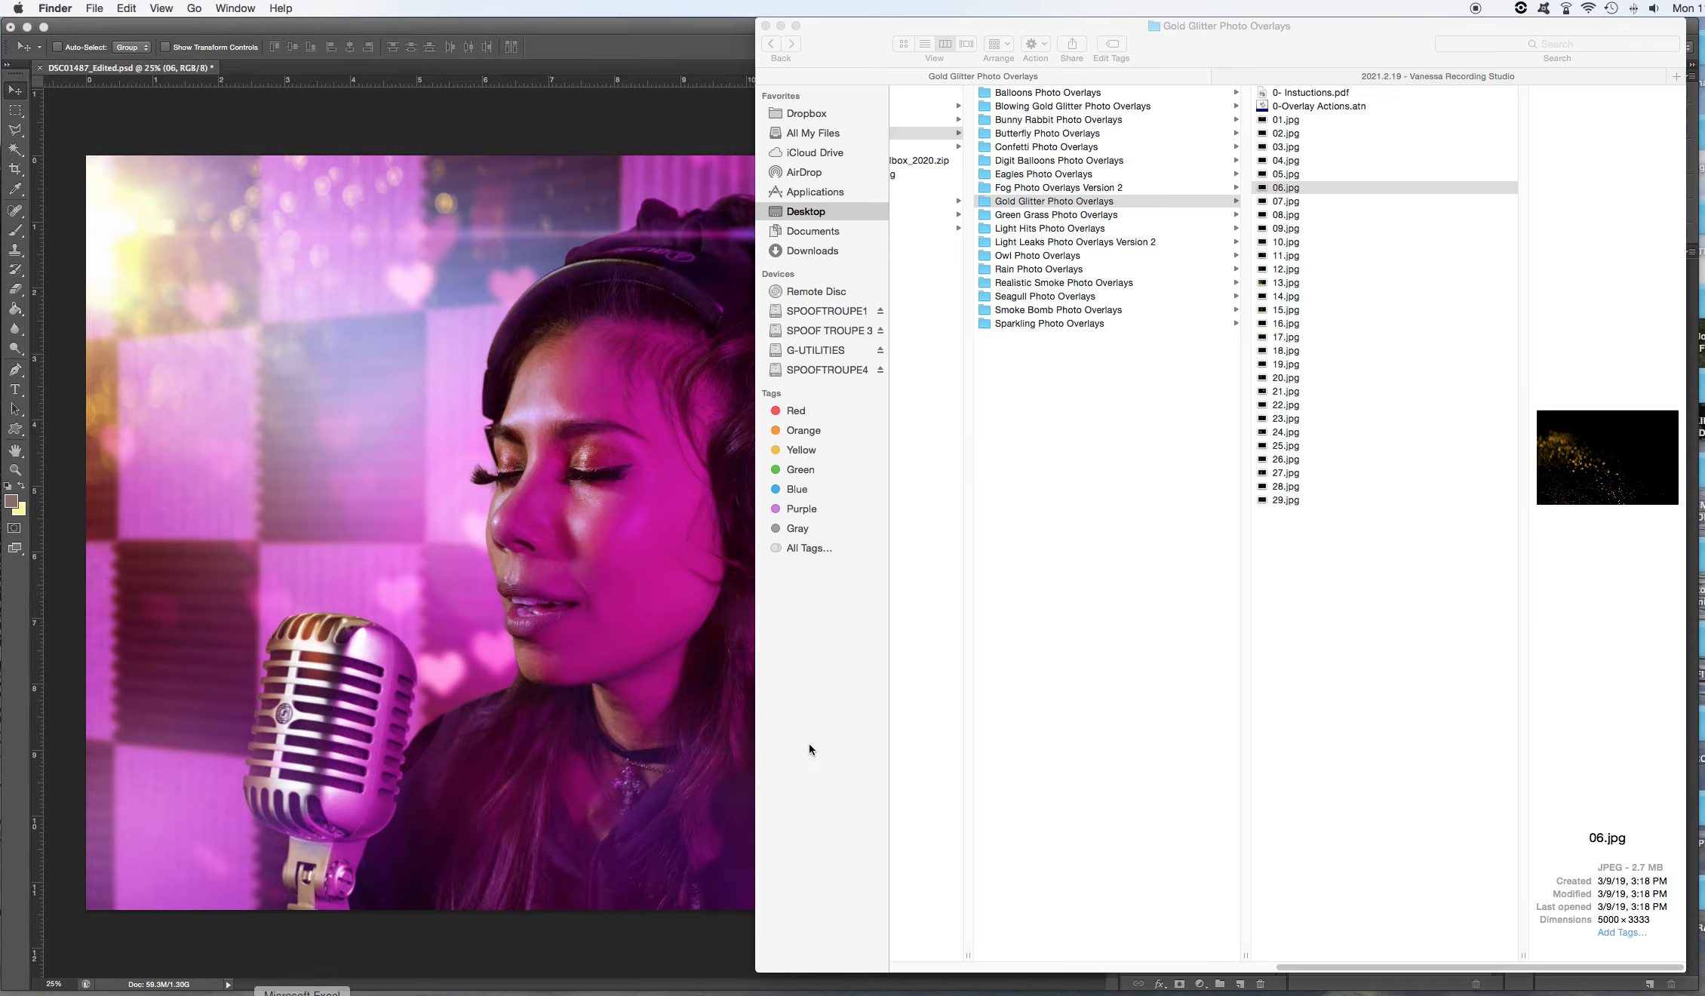
key("Down")
key("Down")
key("Down")
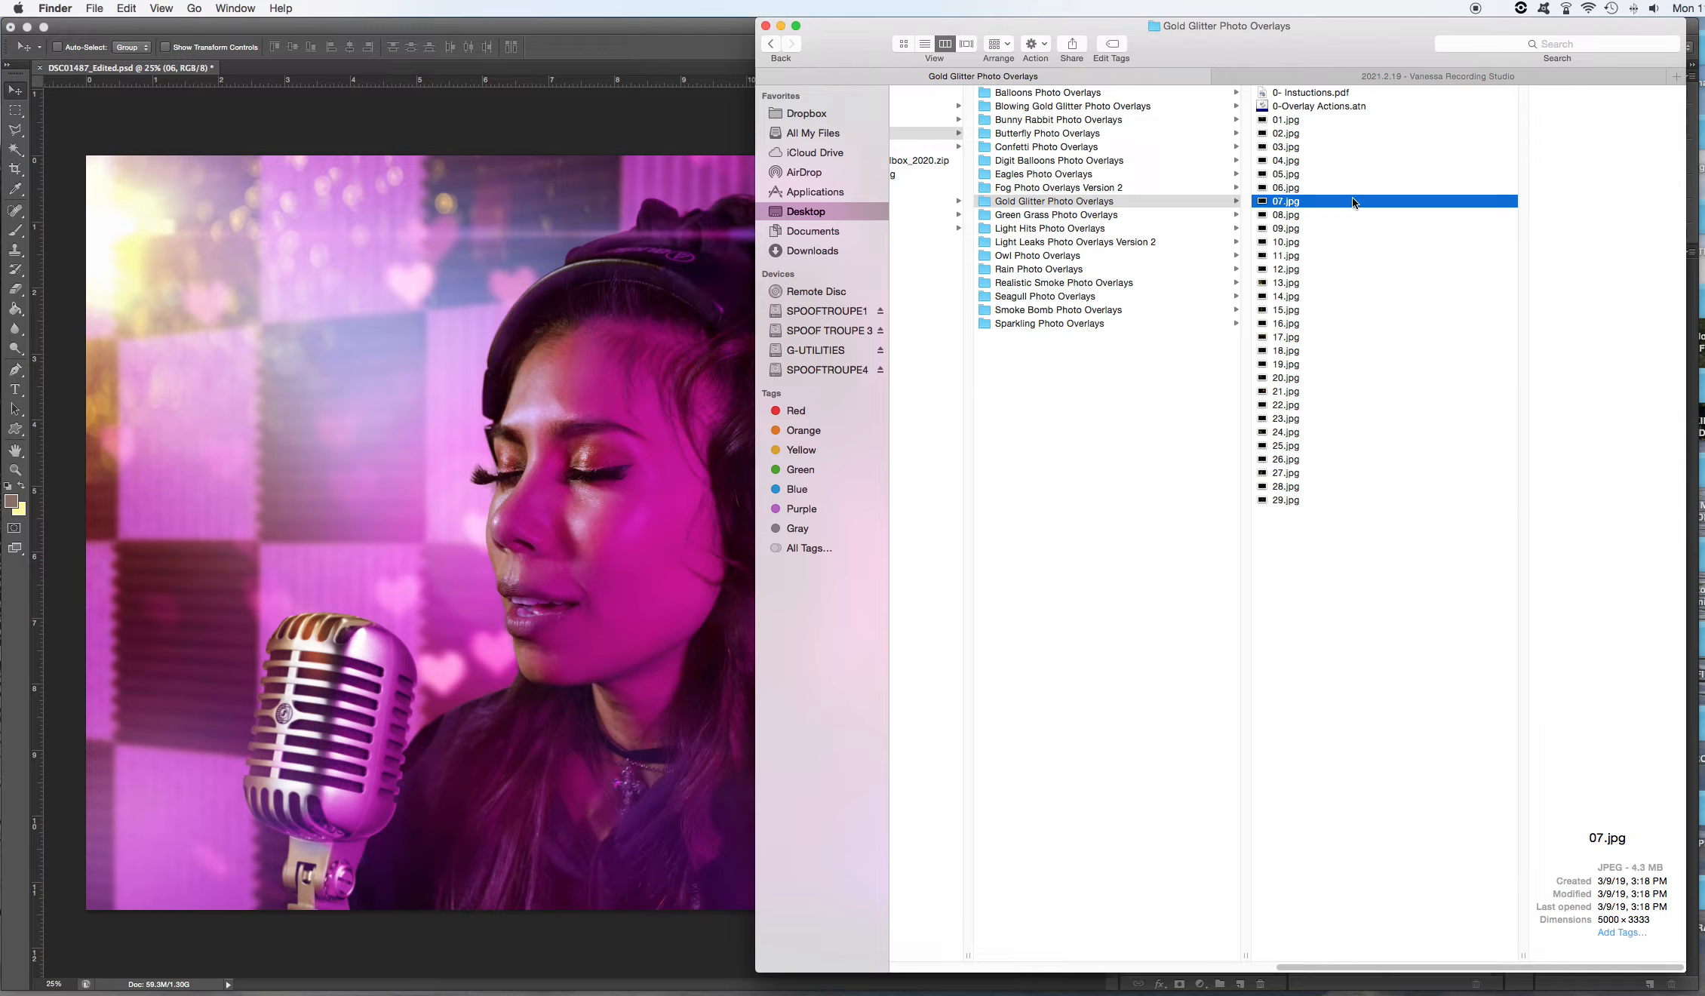
key("Up")
key("Up")
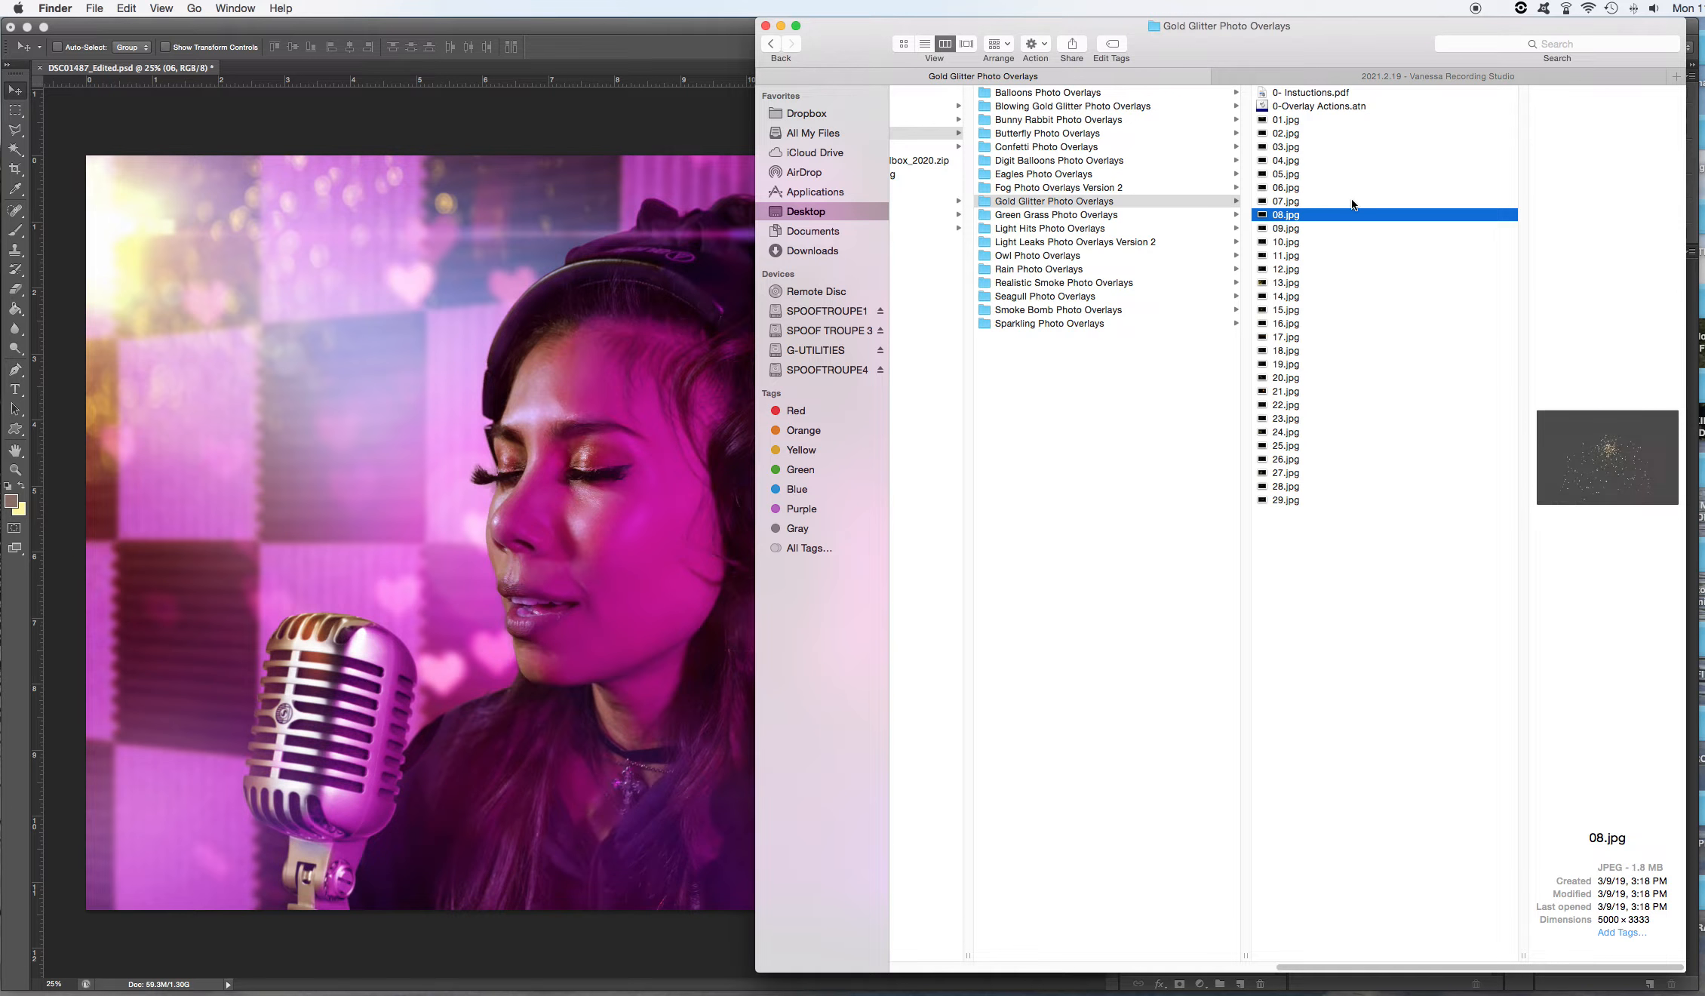
left_click_drag(1373, 200, 504, 339)
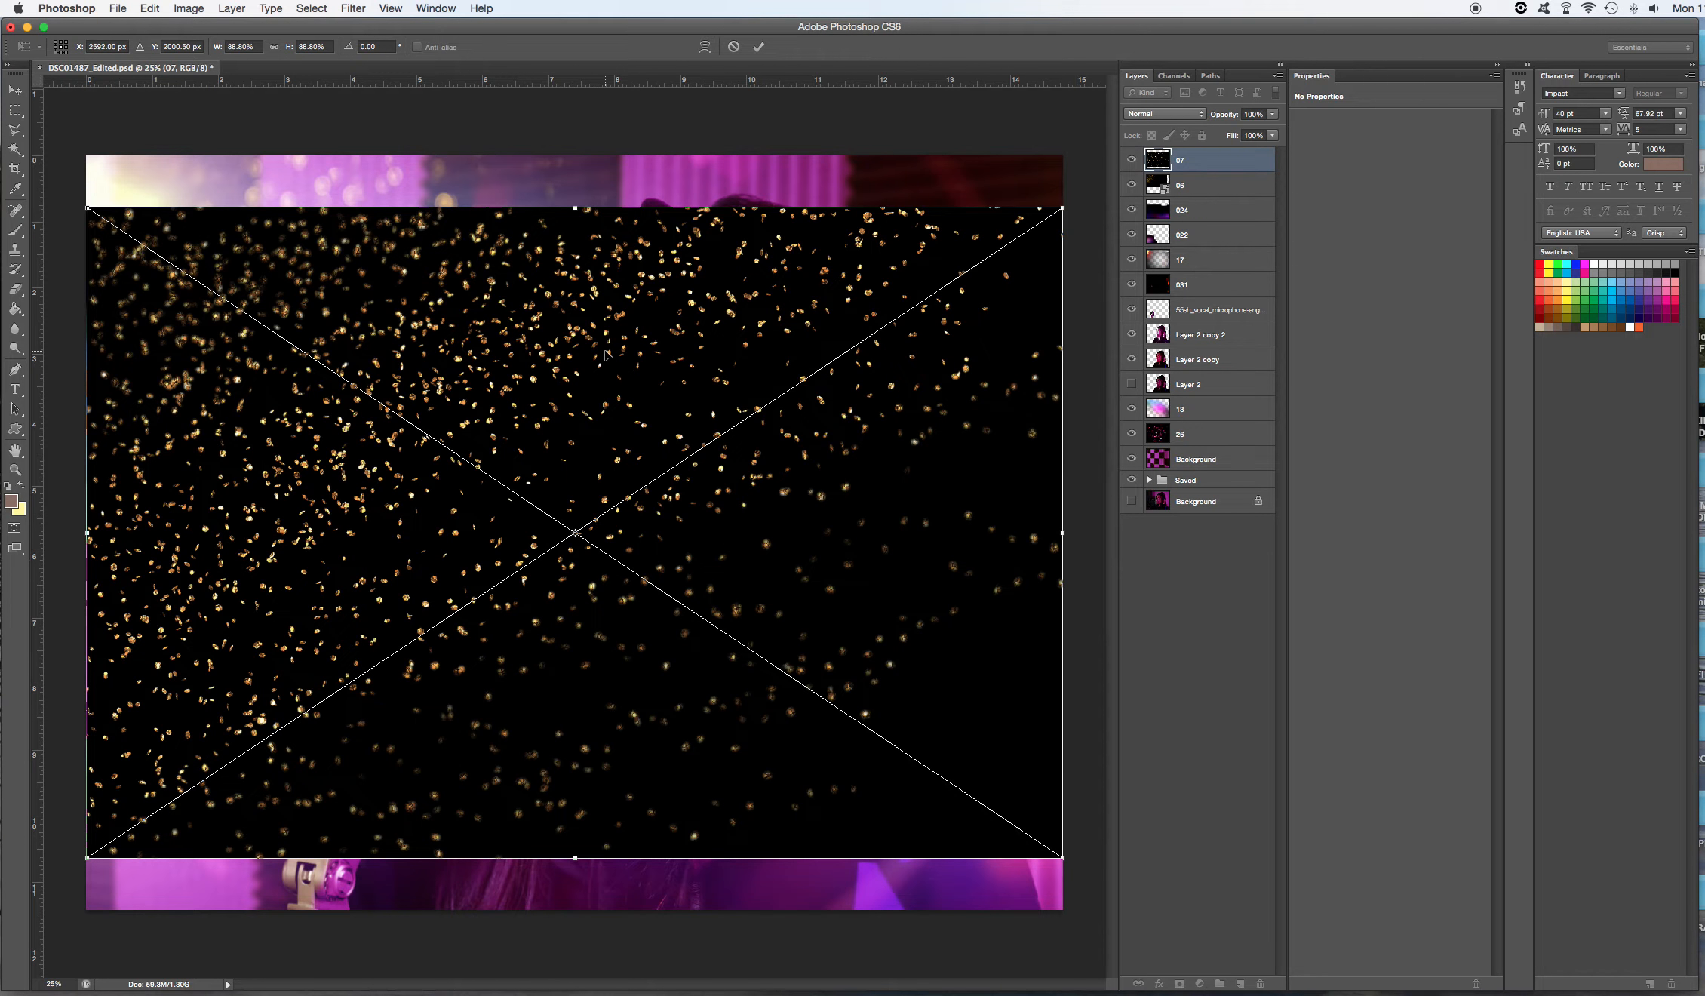
key("Escape")
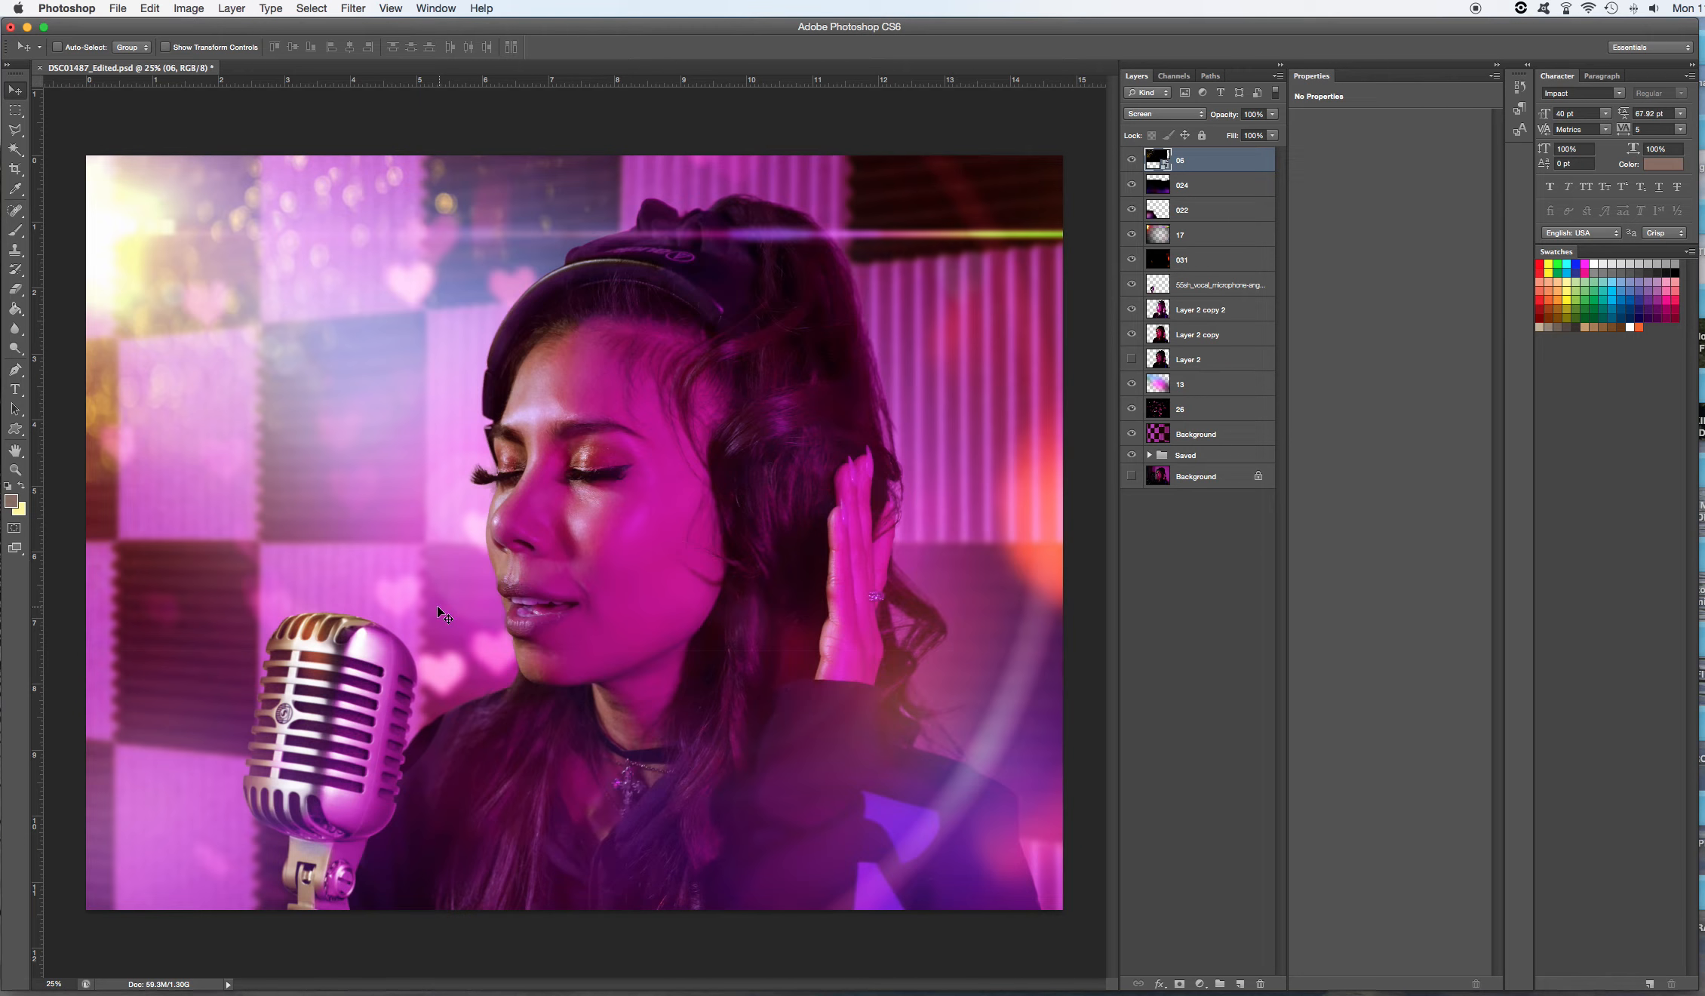
Go back to the overlays in Finder, review the glitter files from 08.jpg onward and select 11.jpg.
key("super+Tab")
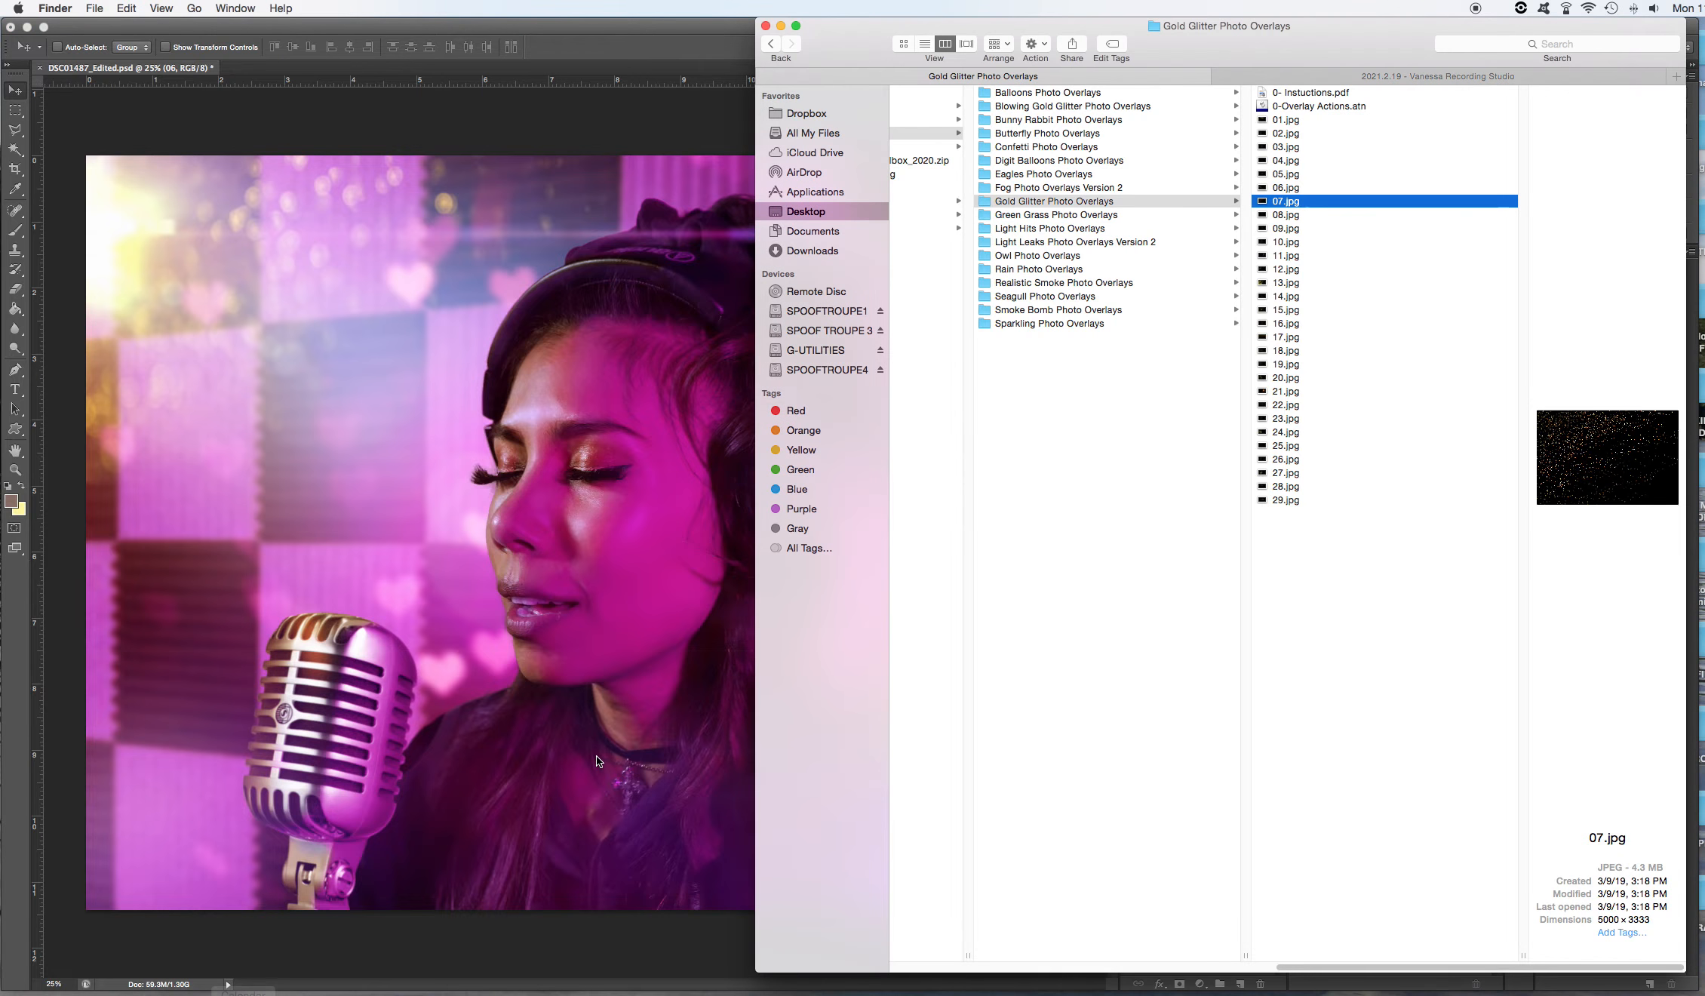
left_click(1310, 213)
key("Down")
key("Down")
key("Down")
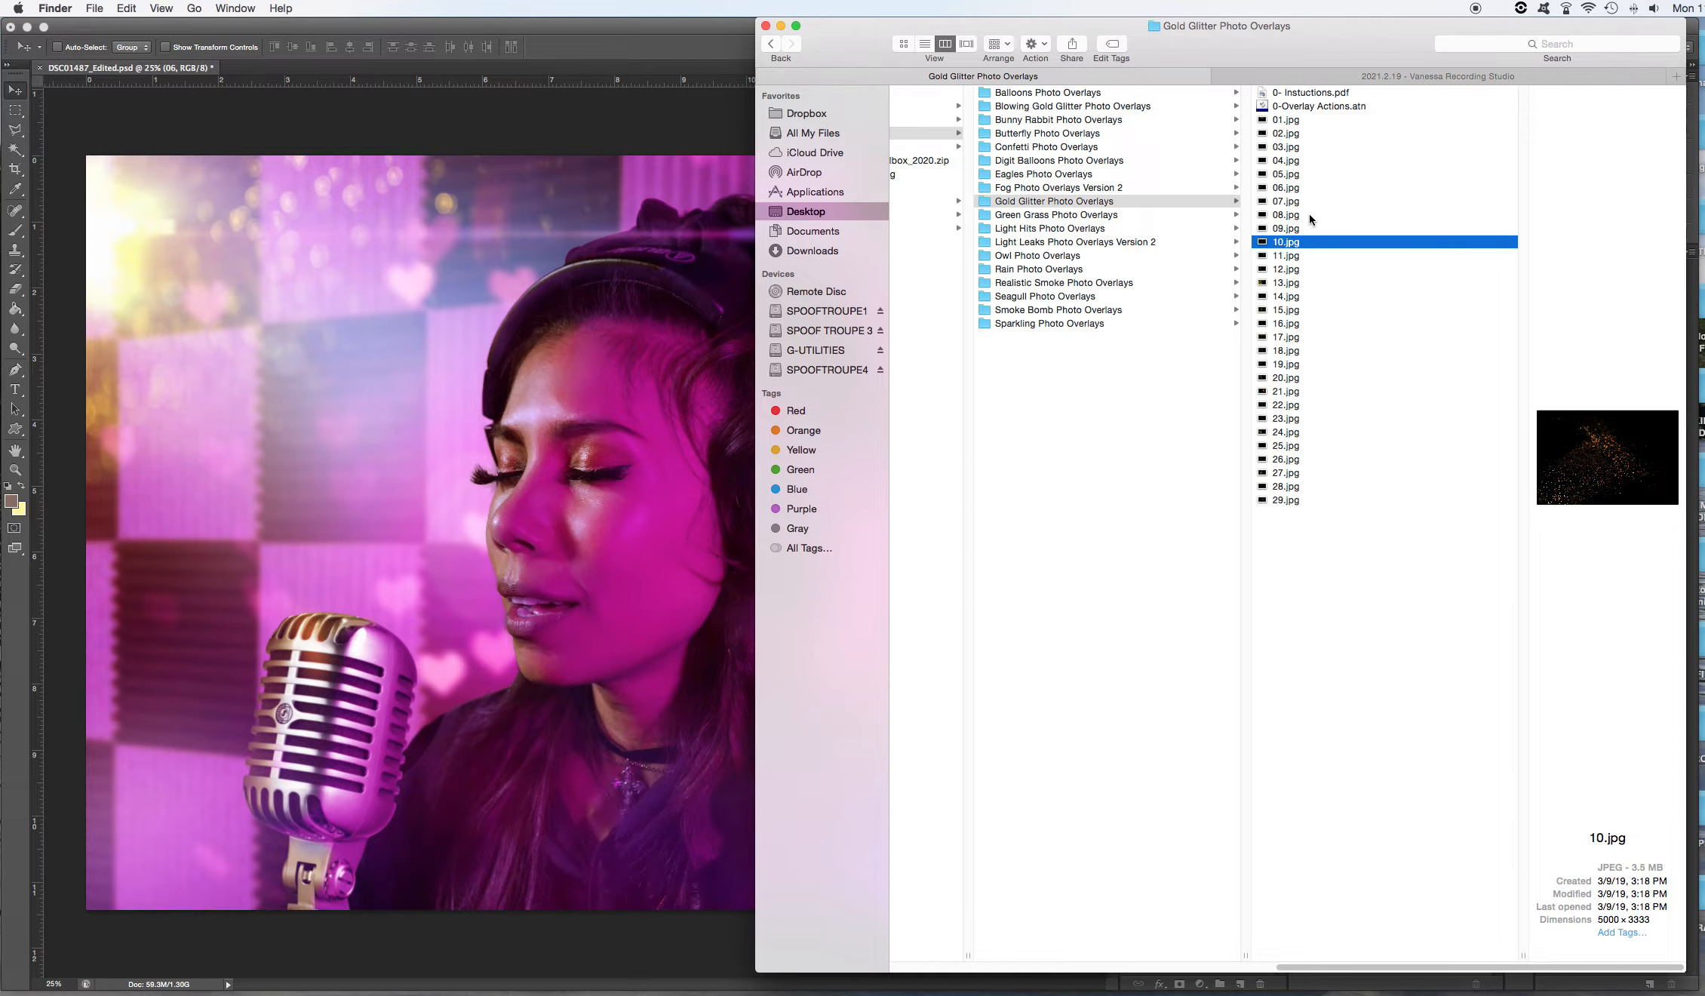
key("Down")
key("Up")
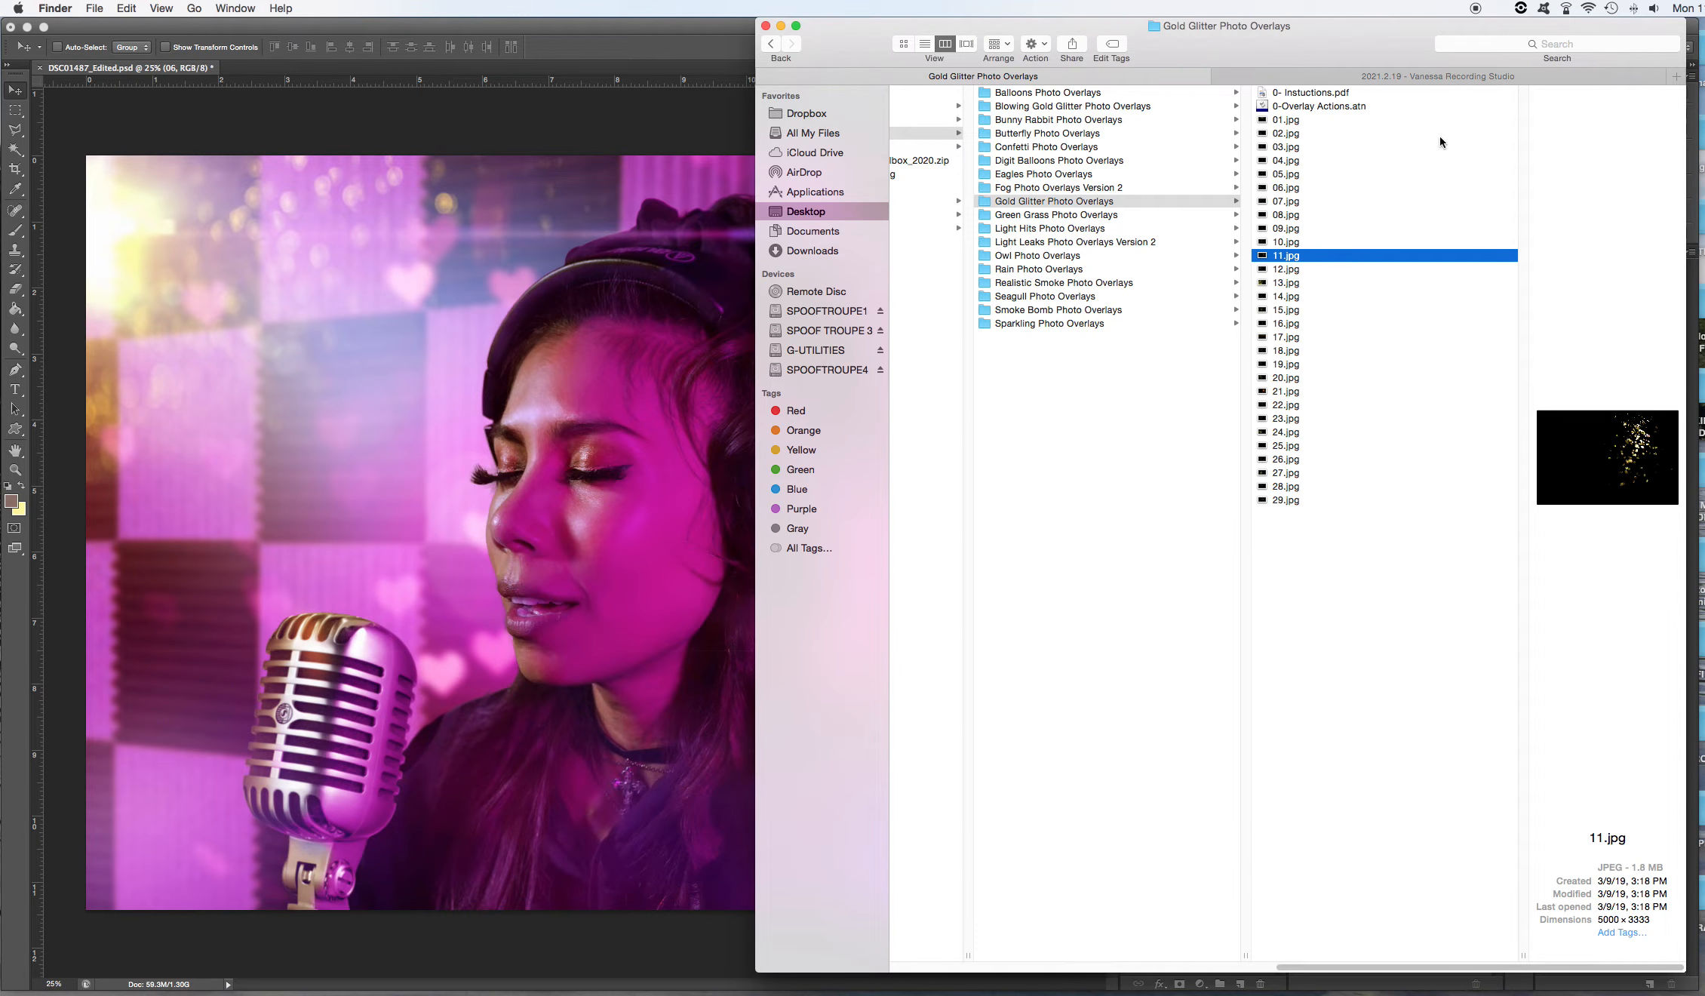
Place gold glitter overlay 11.jpg into the Photoshop composition and set its blending mode to Screen.
left_click_drag(1424, 258, 498, 302)
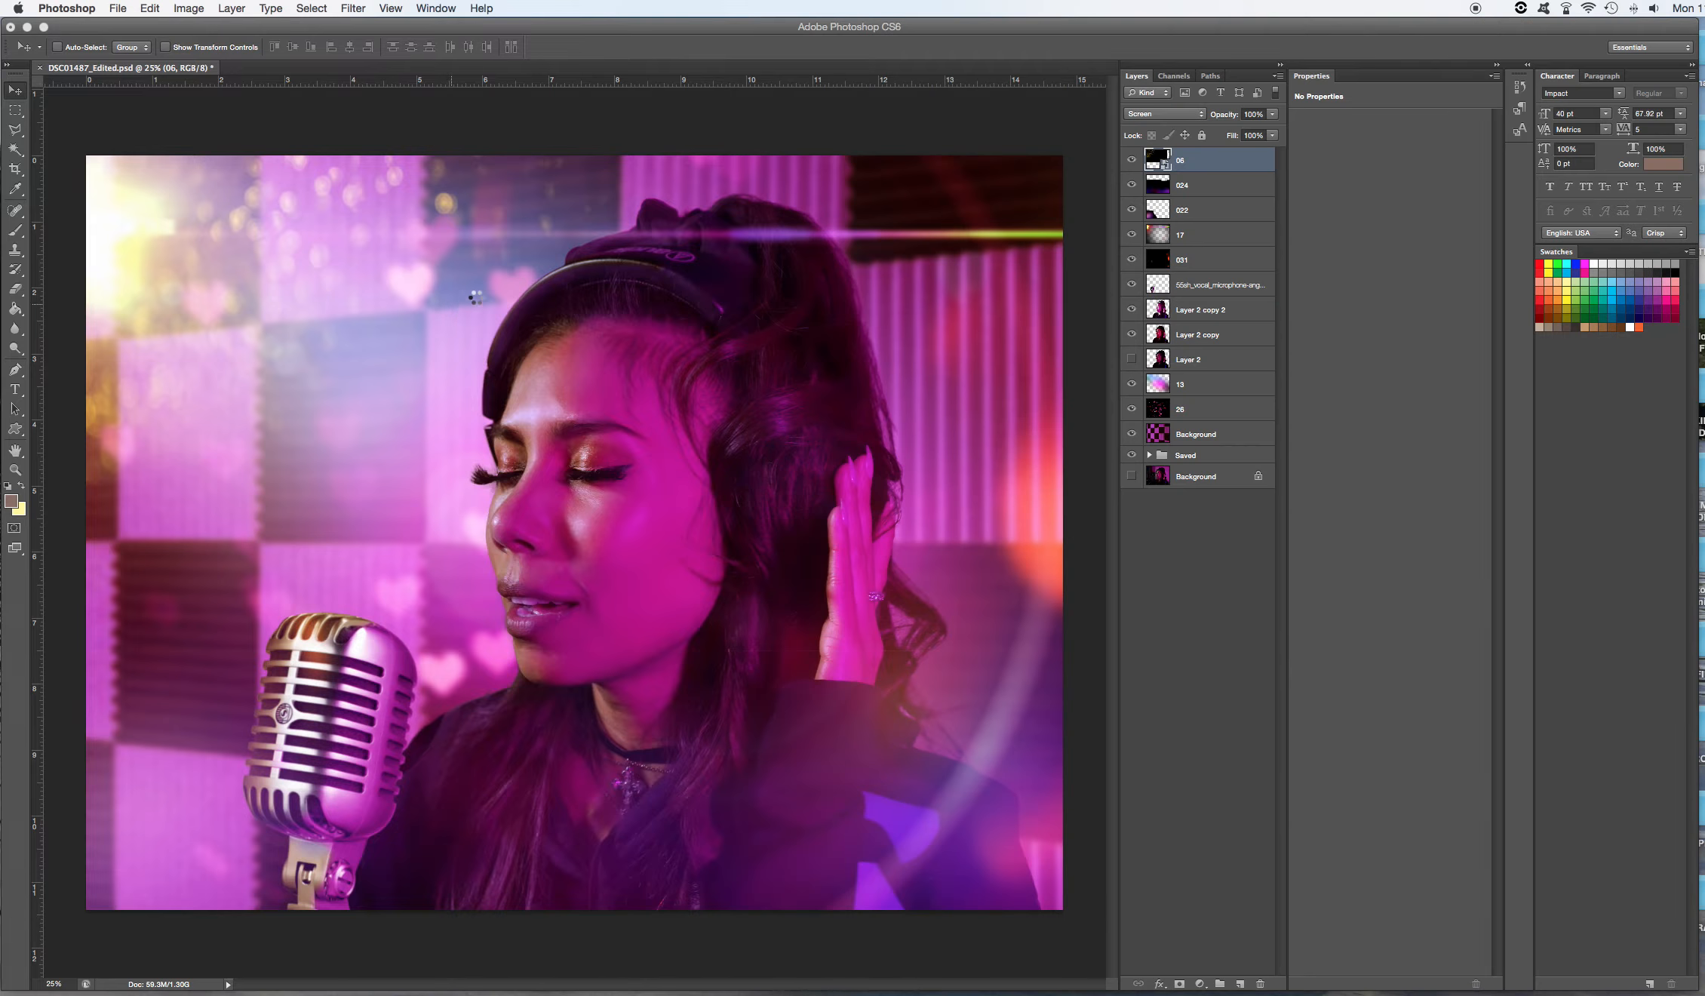
left_click(1203, 113)
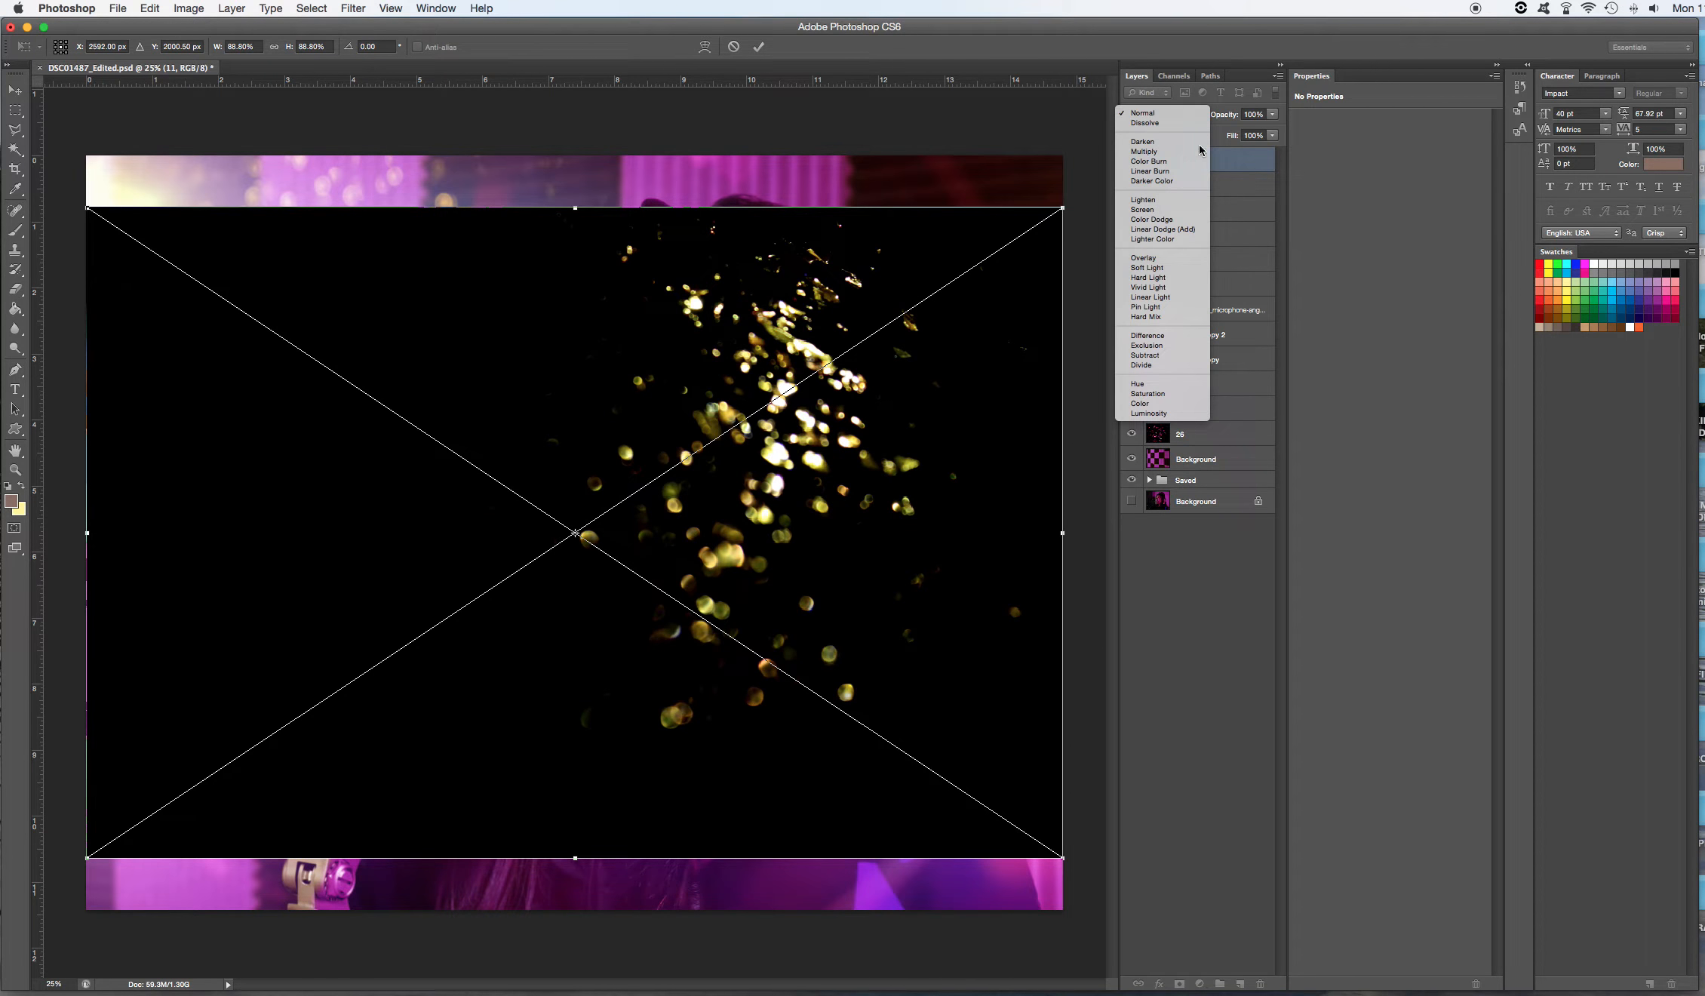
left_click(1192, 209)
Flip the 11 overlay horizontally, enlarge it to 96.86% width and 101.56% height, move it over the upper-left background and commit.
left_click_drag(1054, 530, 167, 364)
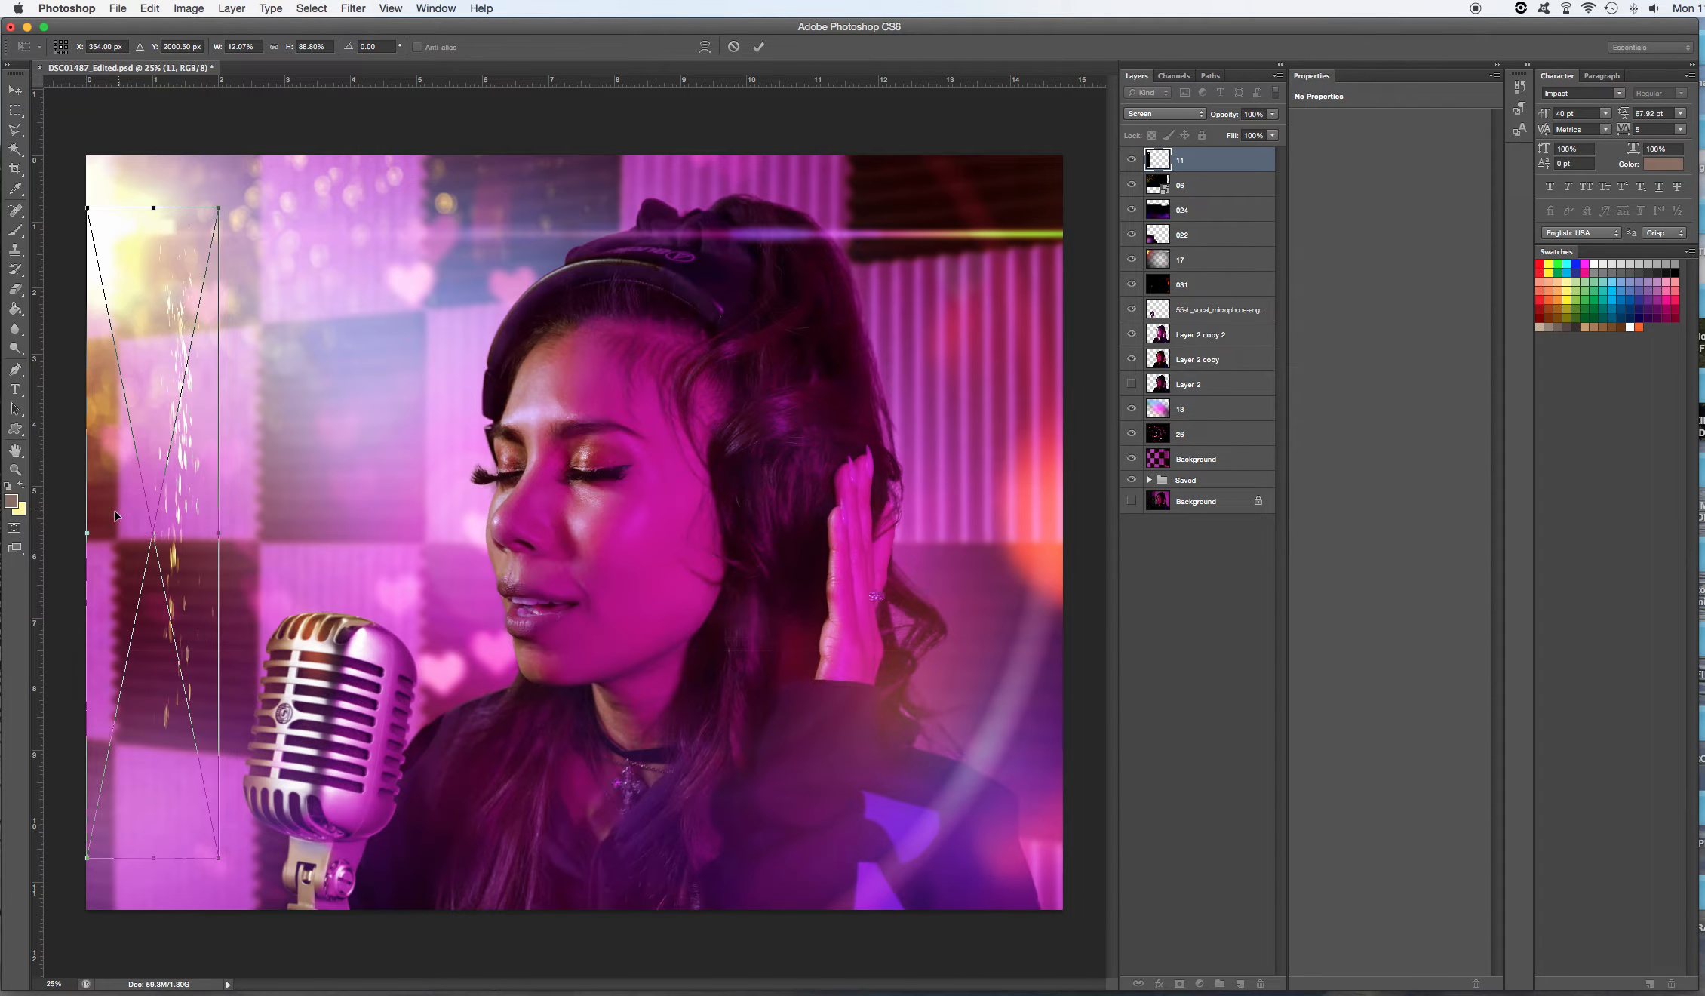
left_click_drag(88, 532, 1066, 565)
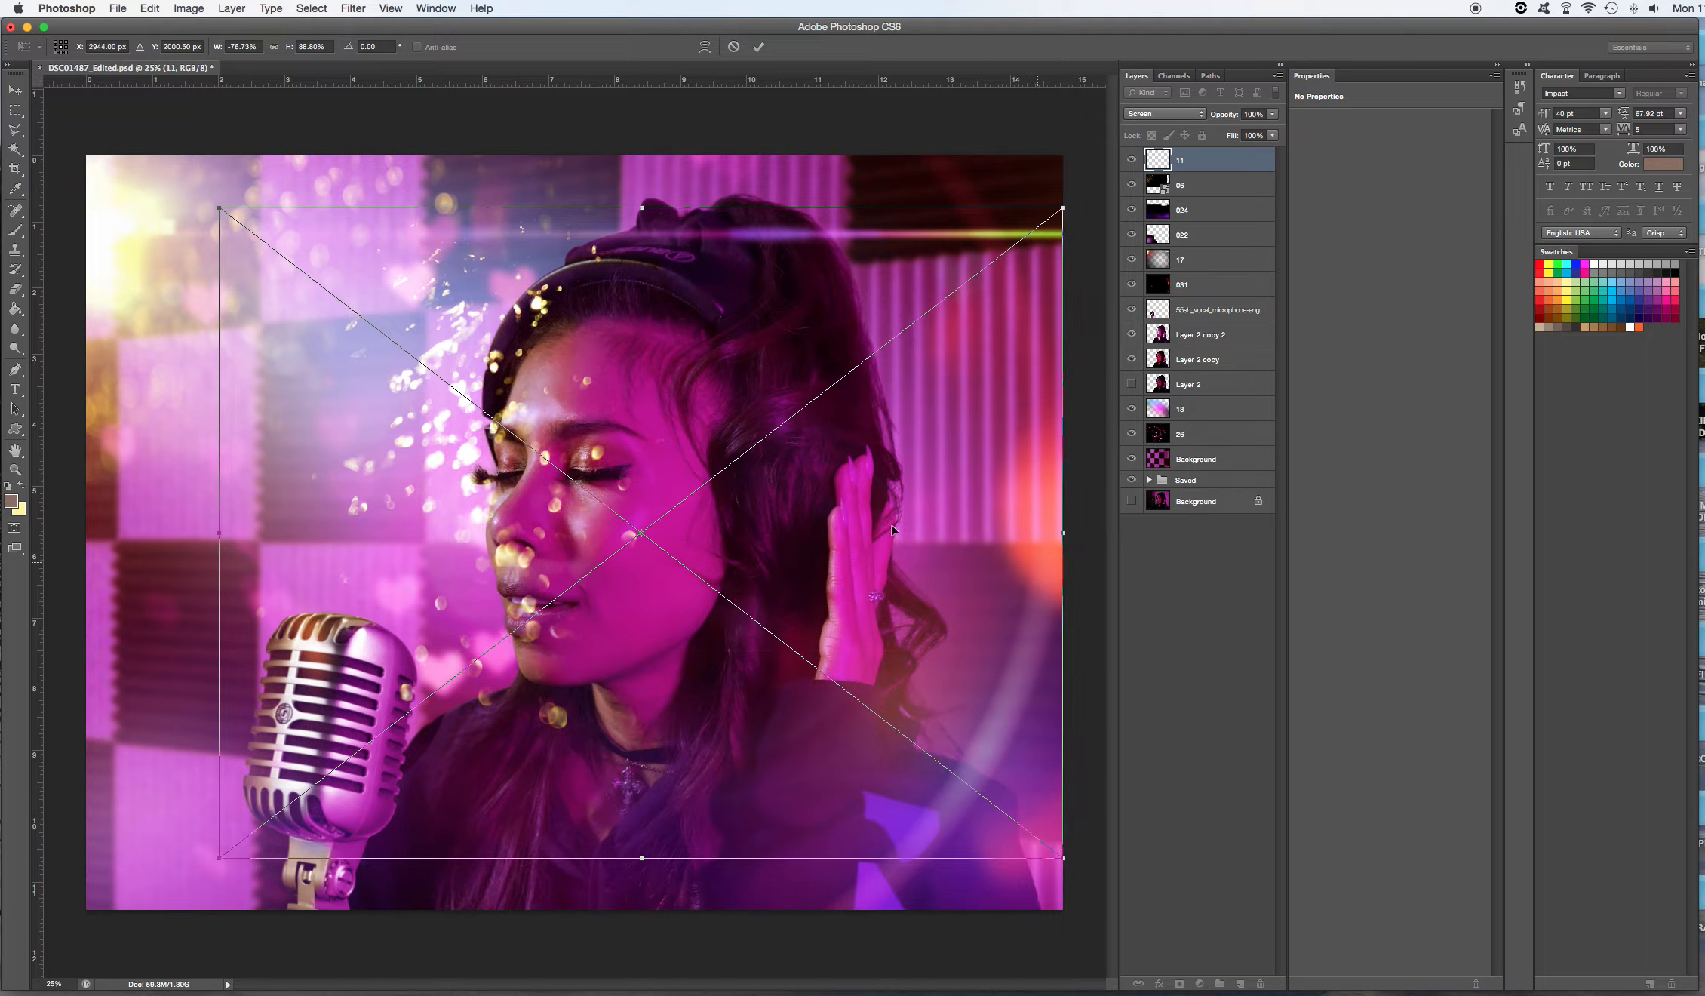
left_click_drag(220, 209, 43, 114)
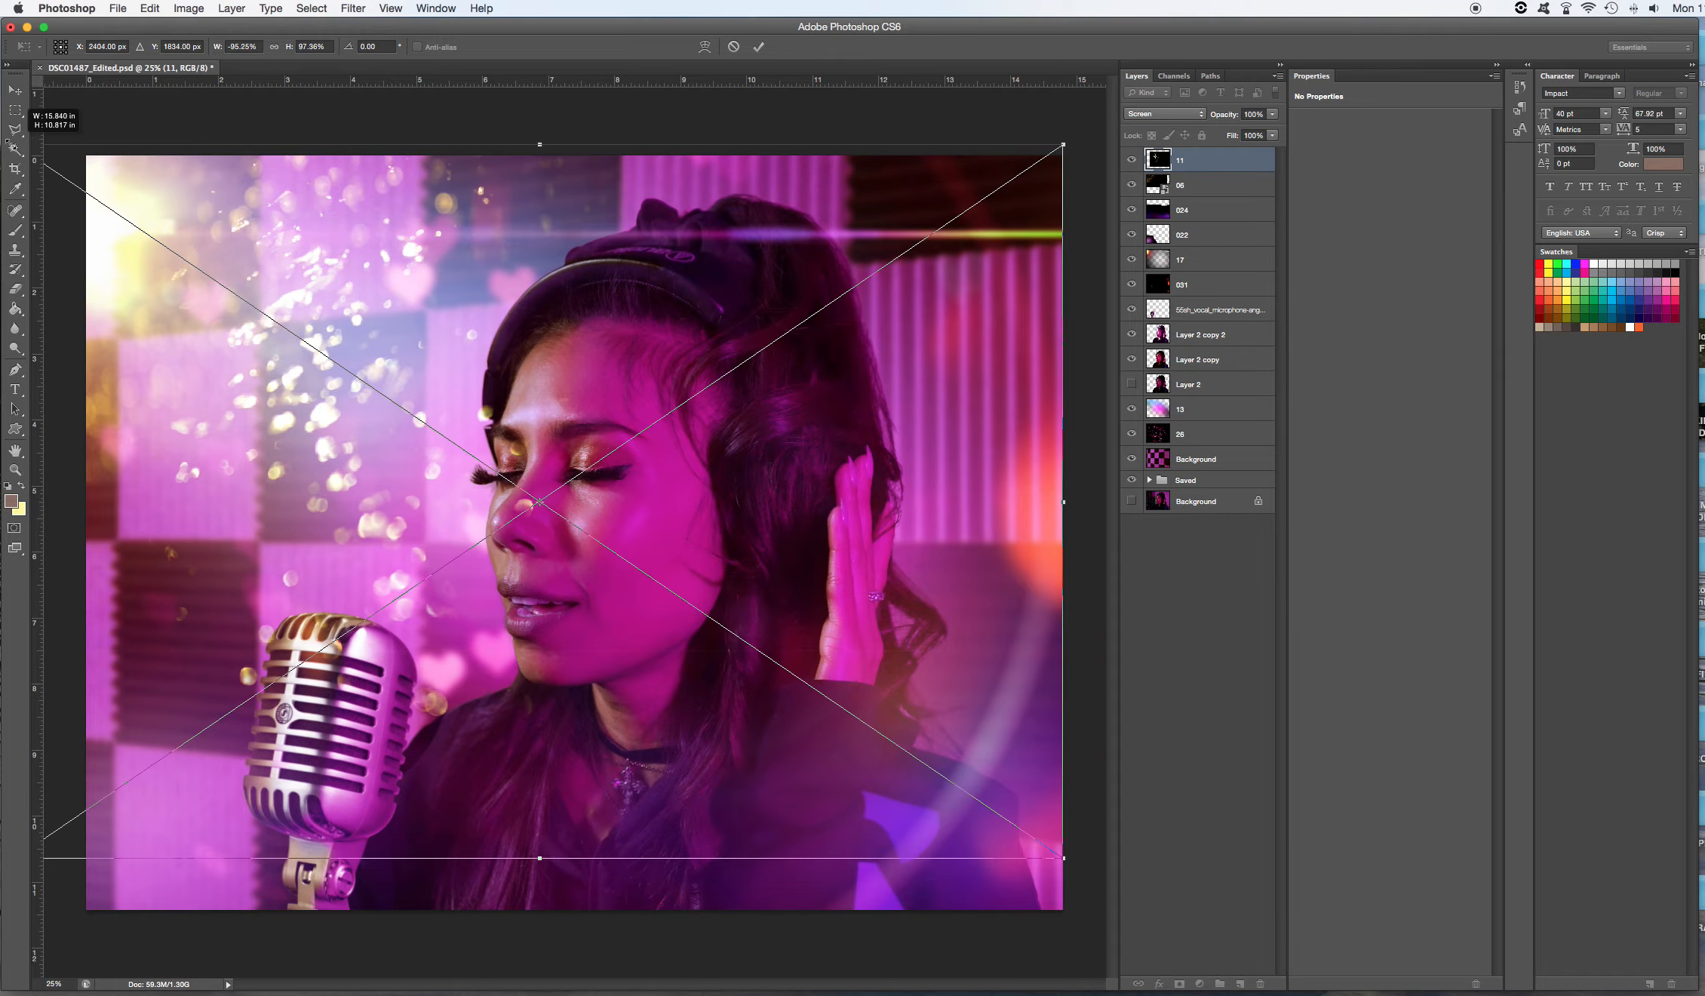
left_click_drag(392, 241, 335, 239)
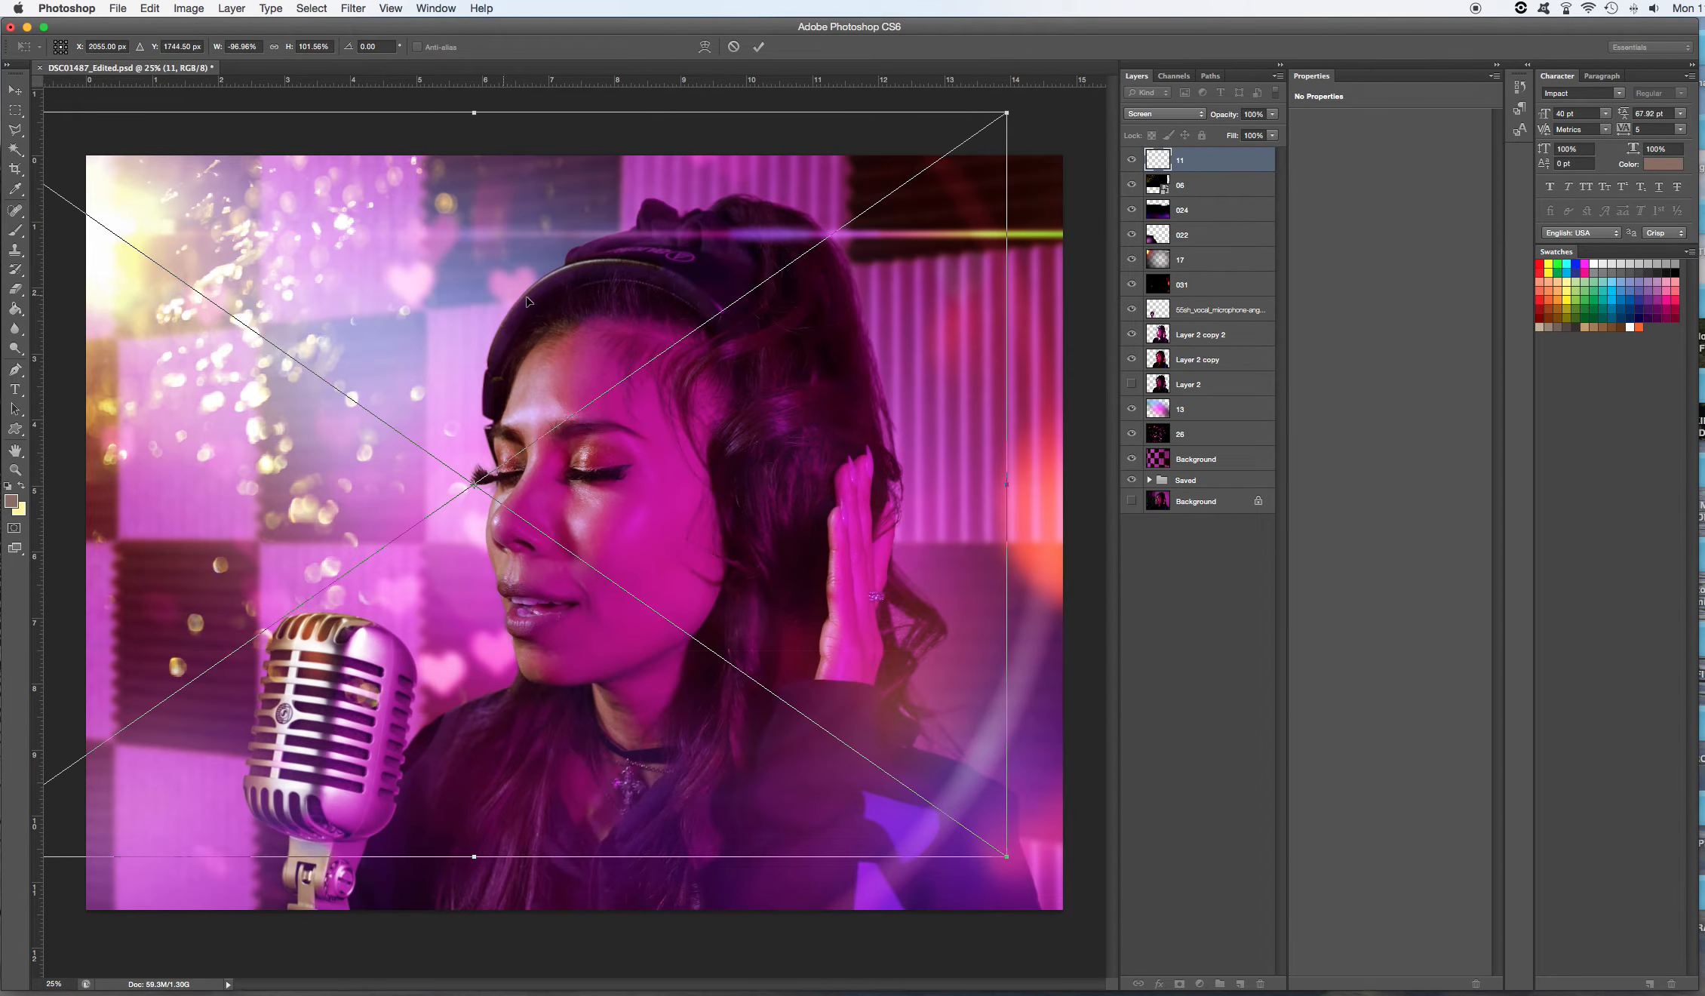
left_click_drag(494, 295, 523, 171)
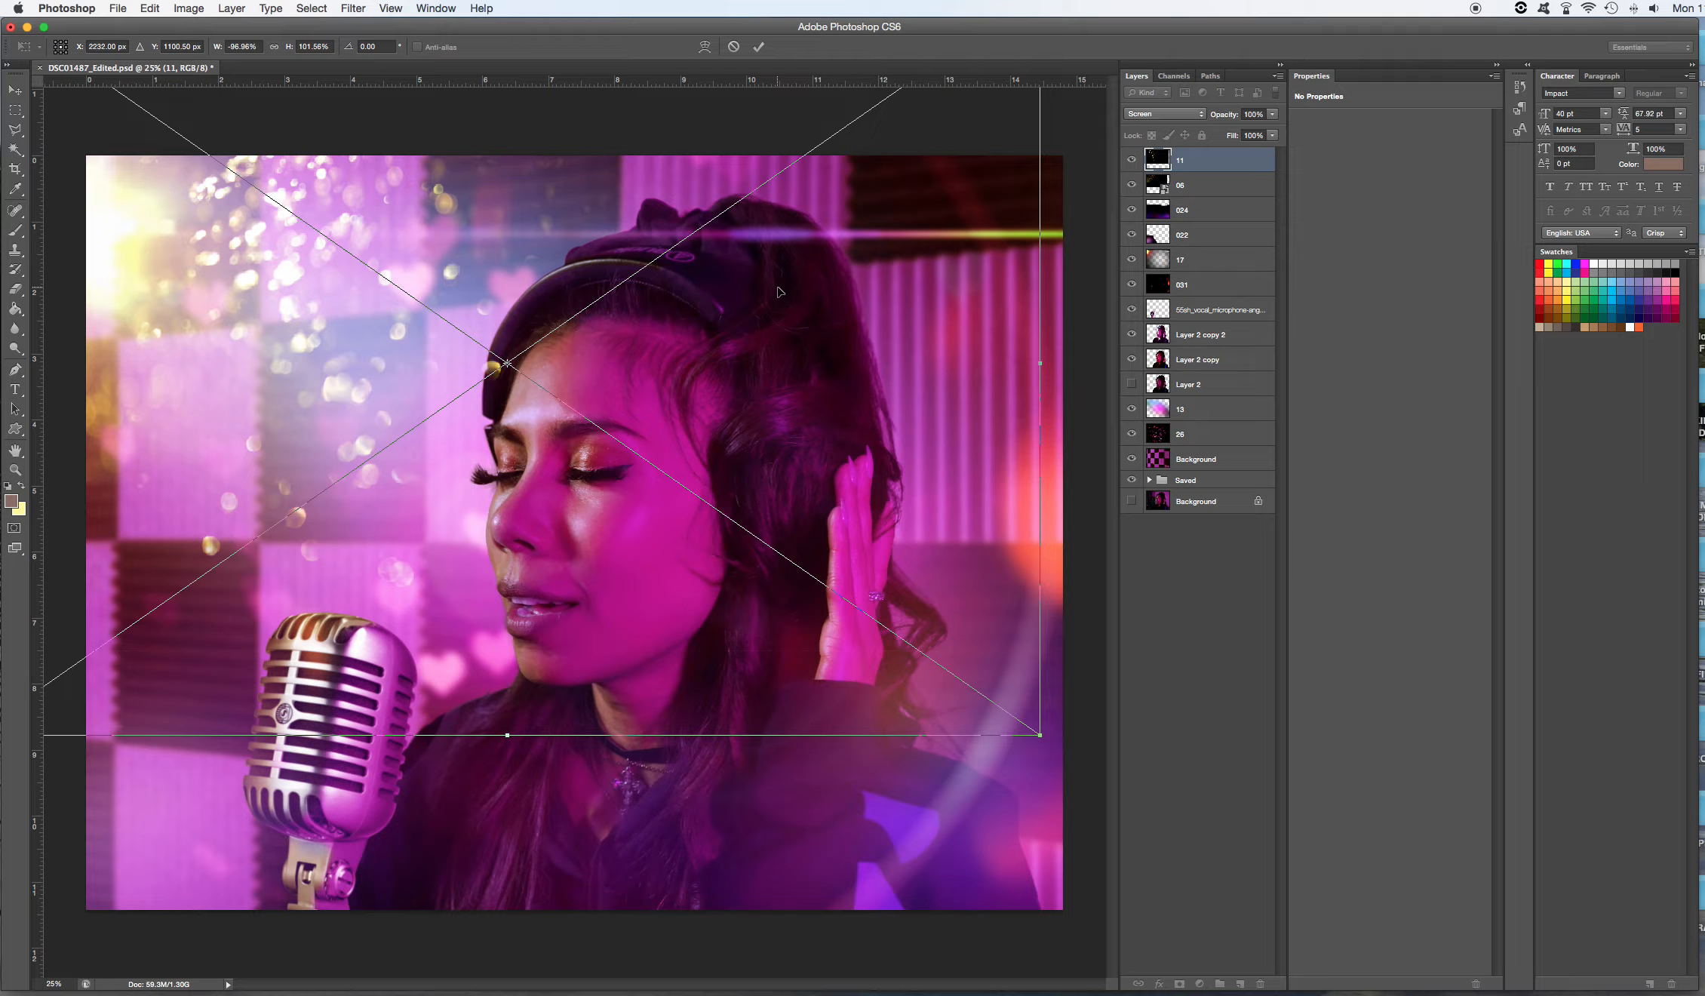
key("Return")
Compare glitter layers 11 and 06 by showing each alone, leaving layer 06 hidden and layer 11 shown.
left_click_drag(1132, 160, 1132, 185)
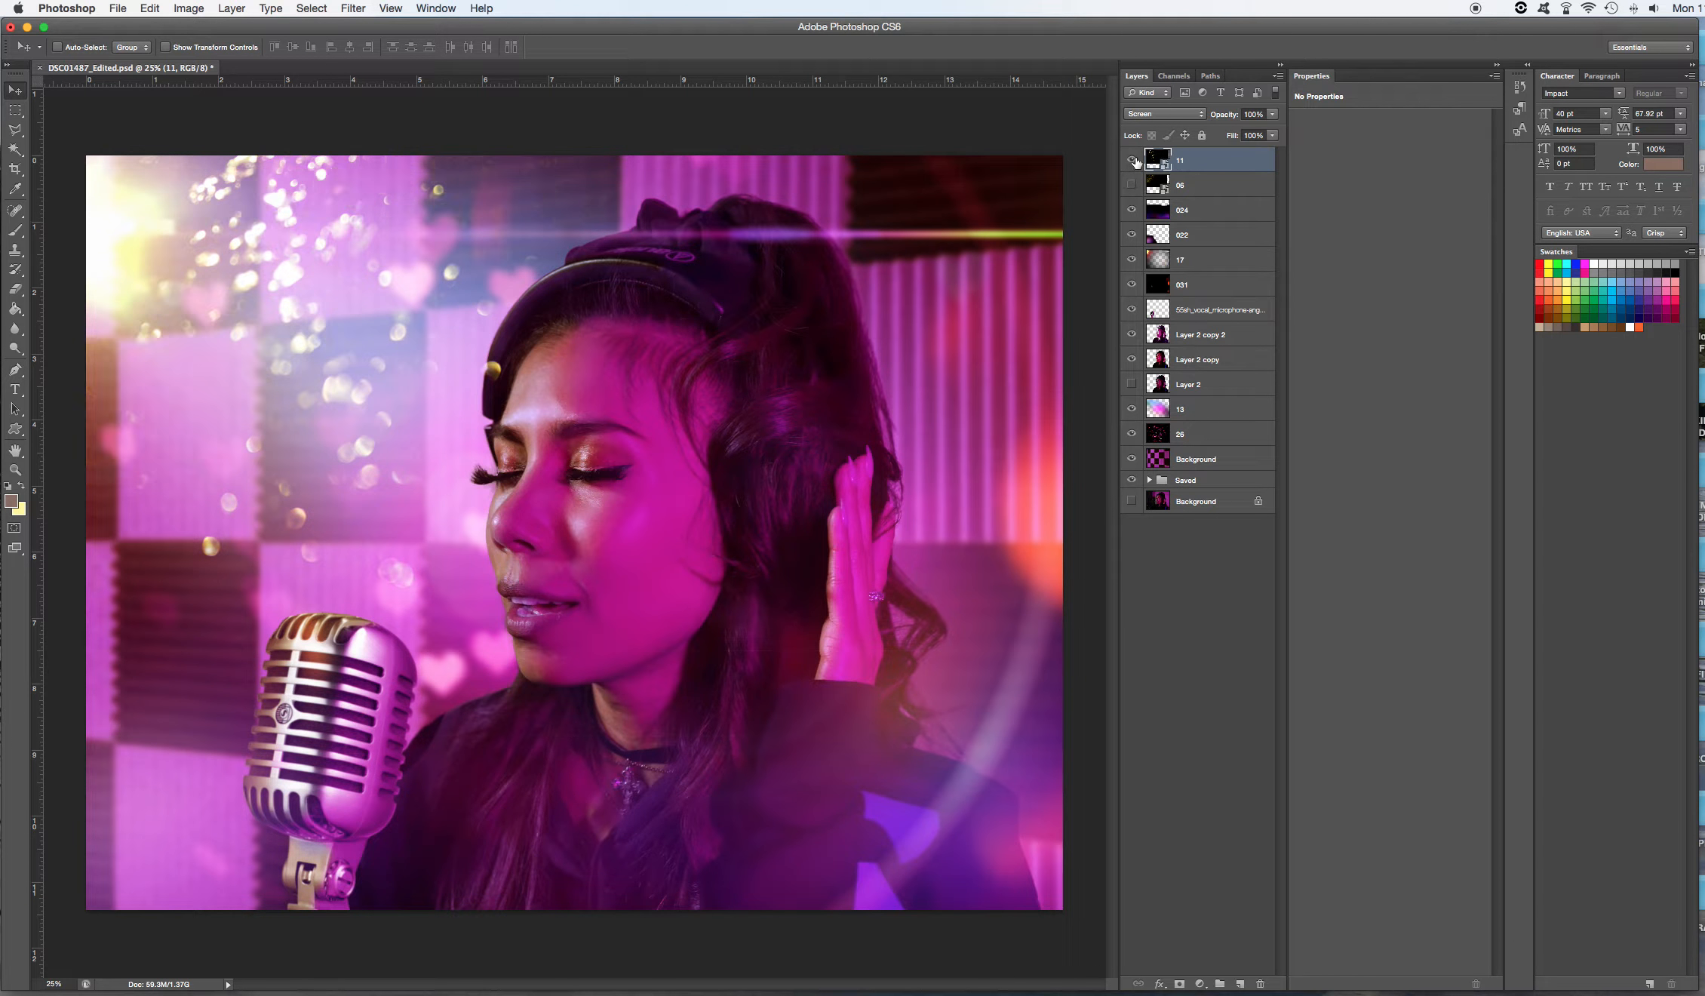
left_click(1132, 160)
left_click(1132, 160)
left_click(1131, 186)
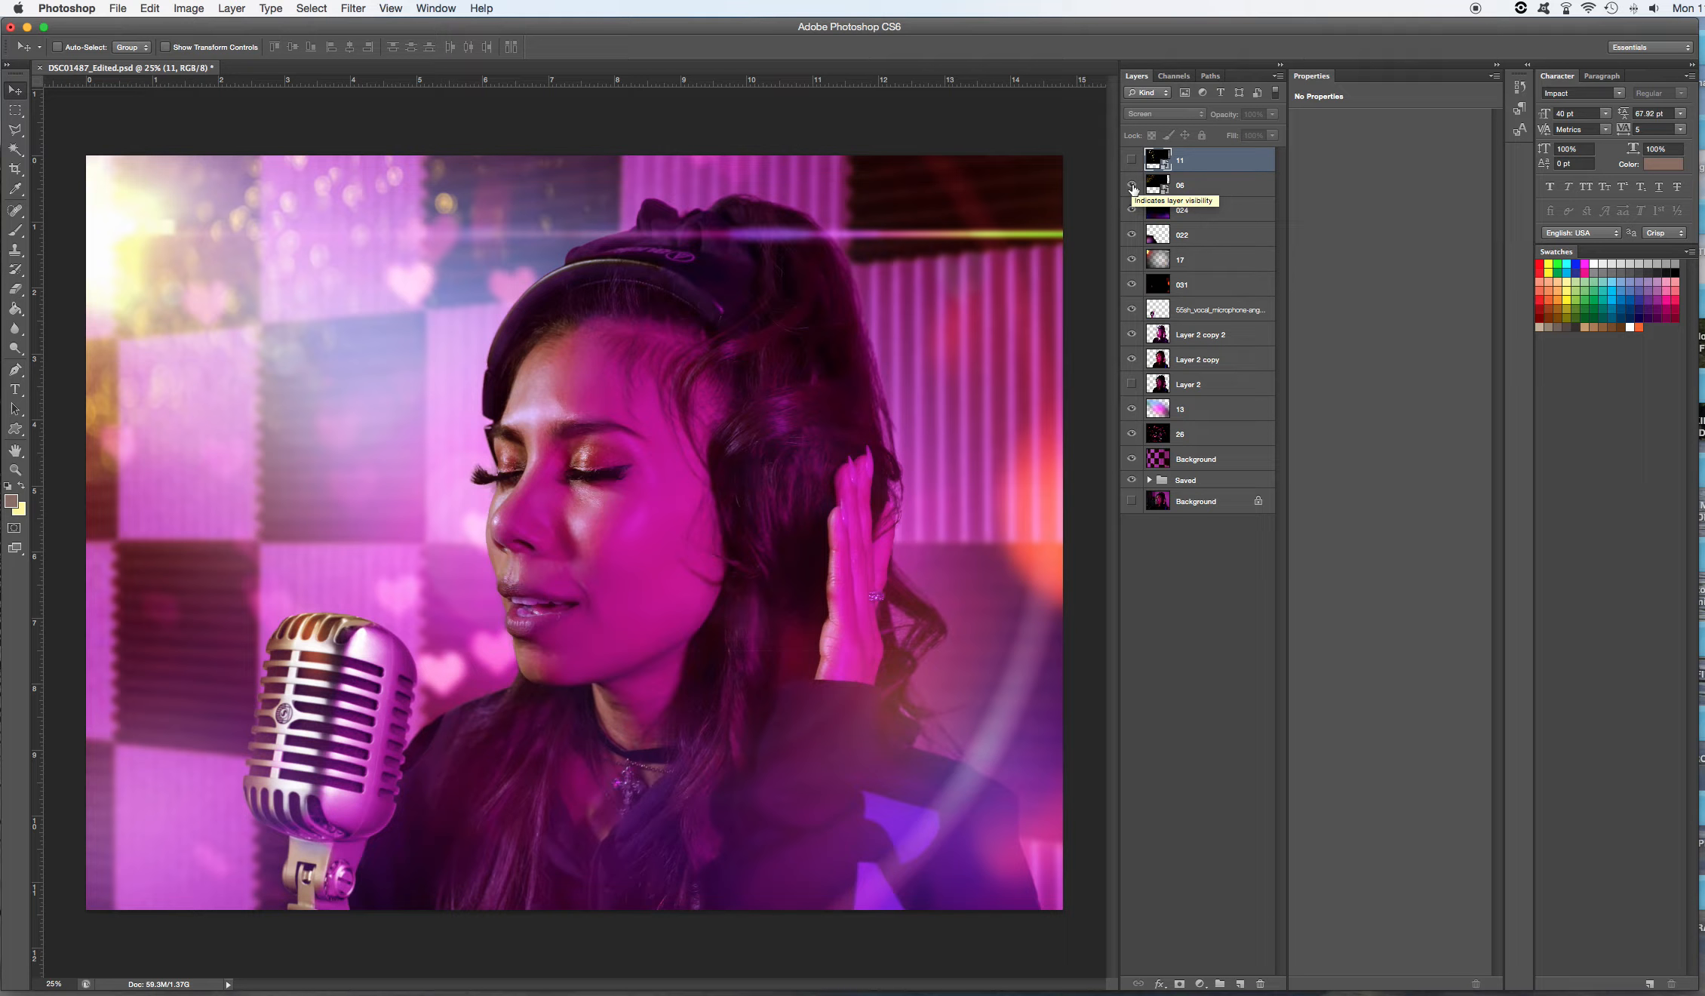
left_click(1131, 186)
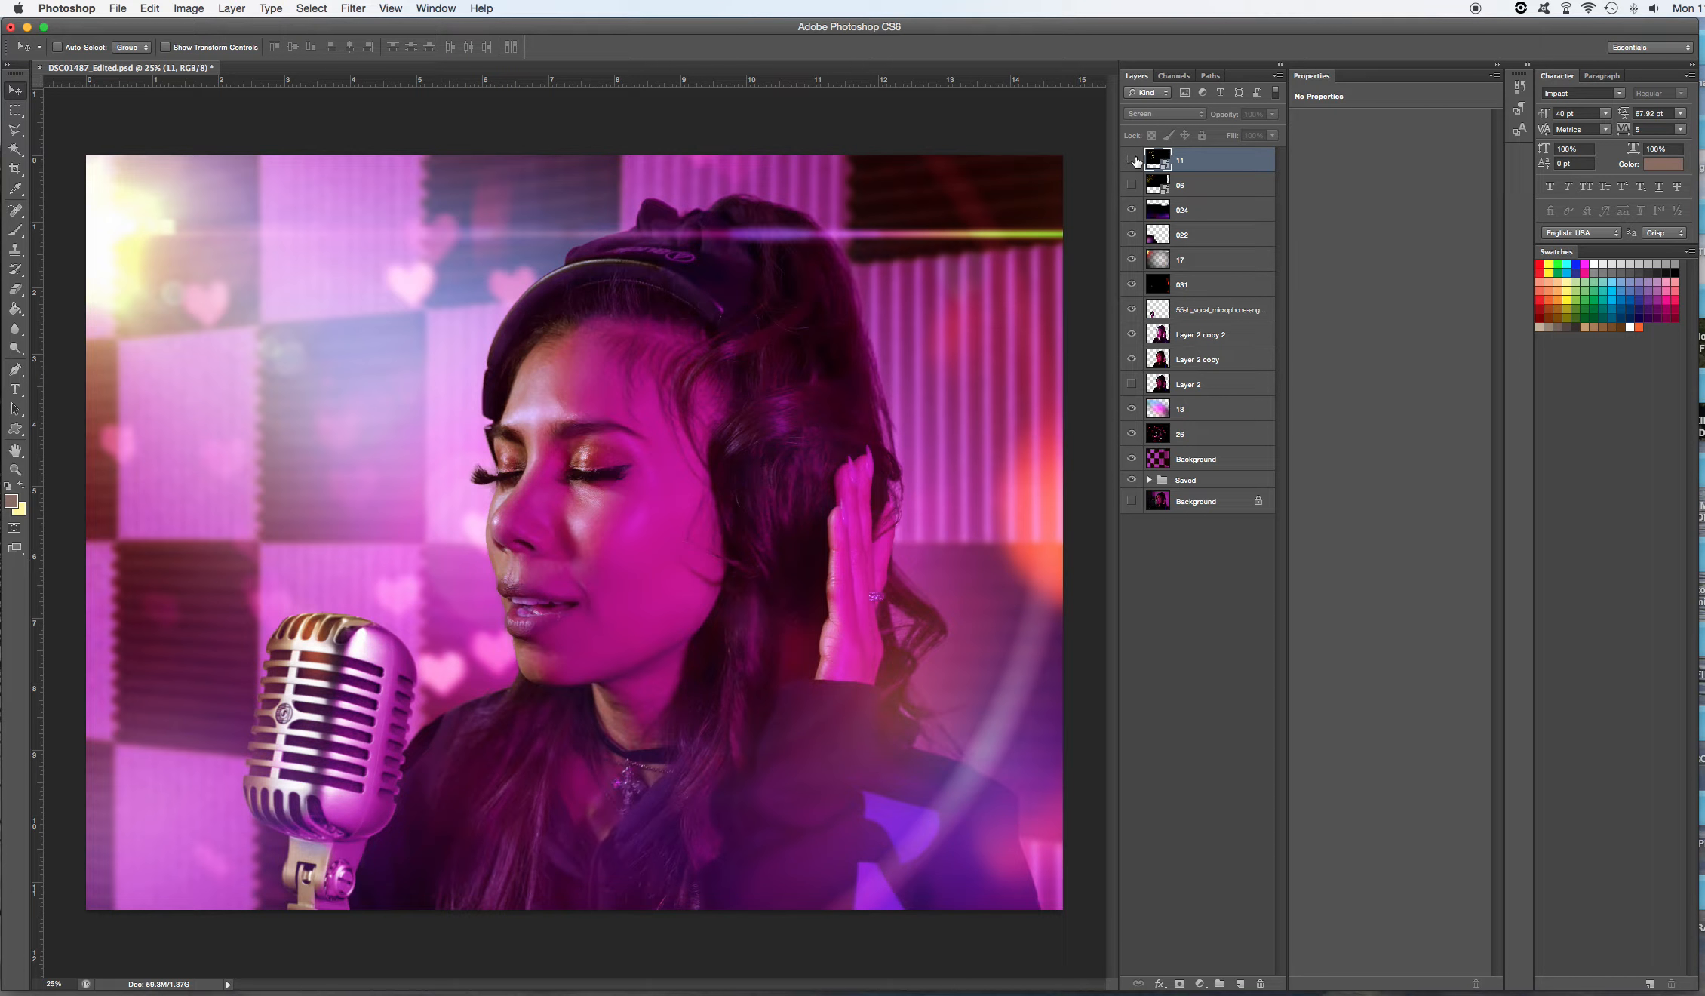
left_click(1131, 160)
Shift glitter layer 11 toward the canvas's left edge for another comparison with layer 06, and delete layer 11.
left_click_drag(444, 305, 332, 282)
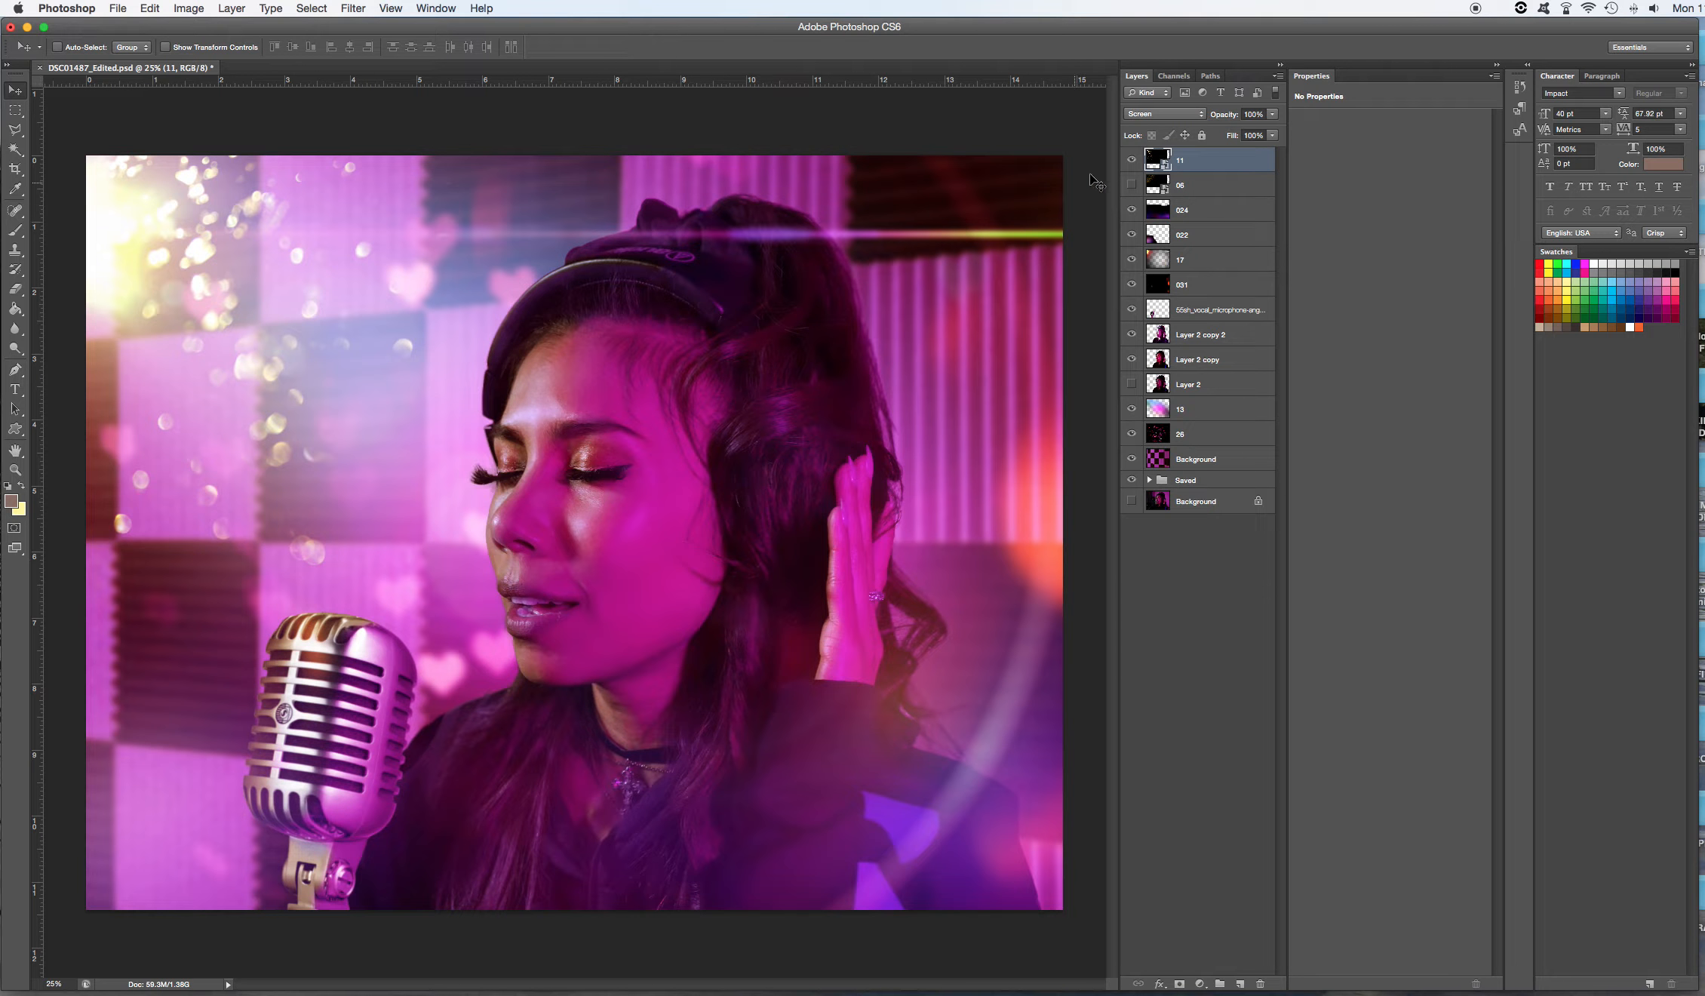
left_click(1131, 161)
left_click(1132, 186)
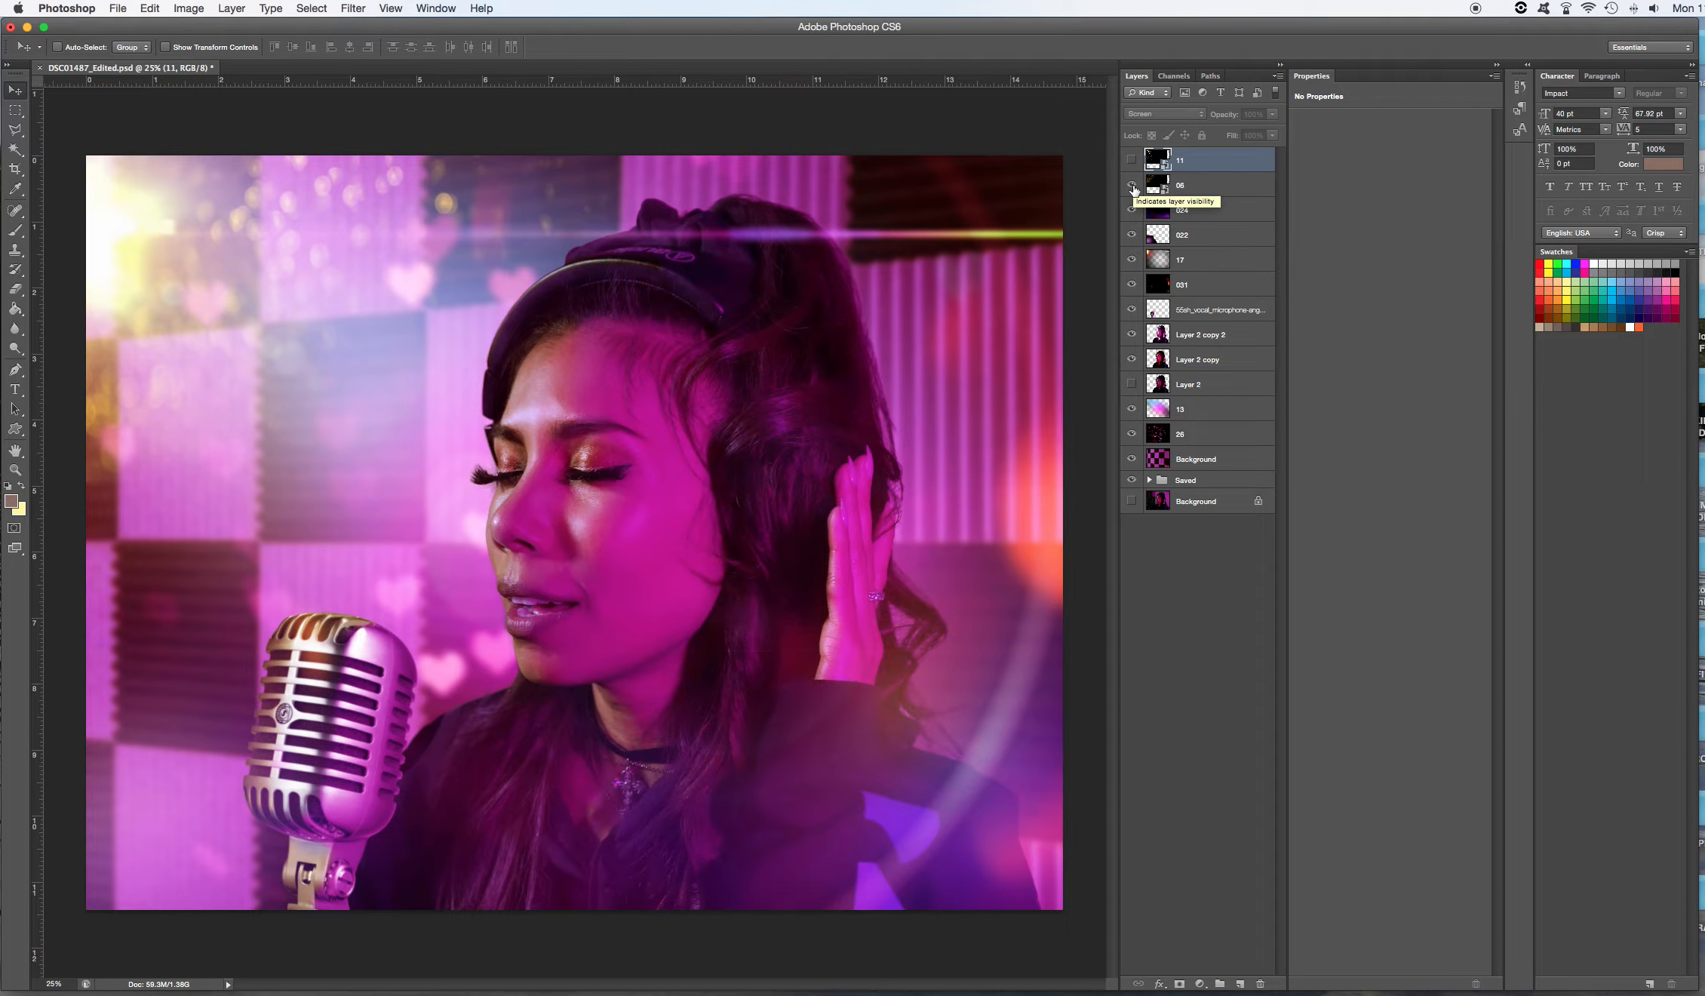
left_click(1133, 185)
left_click(1132, 160)
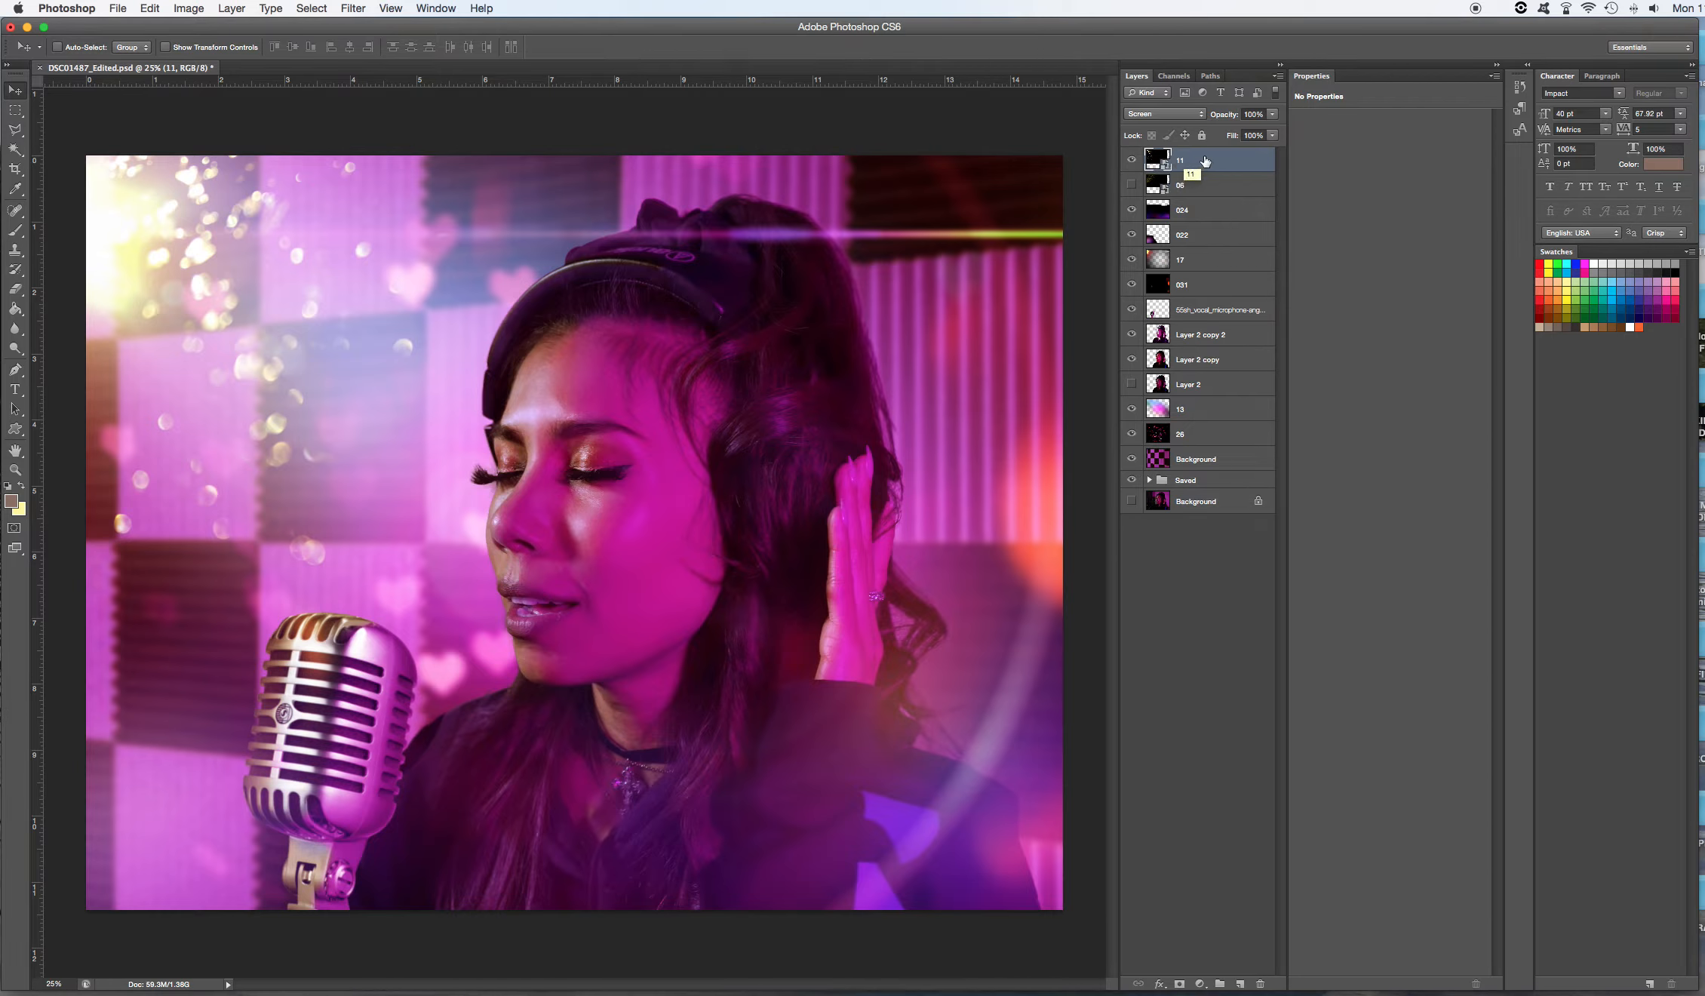
key("Delete")
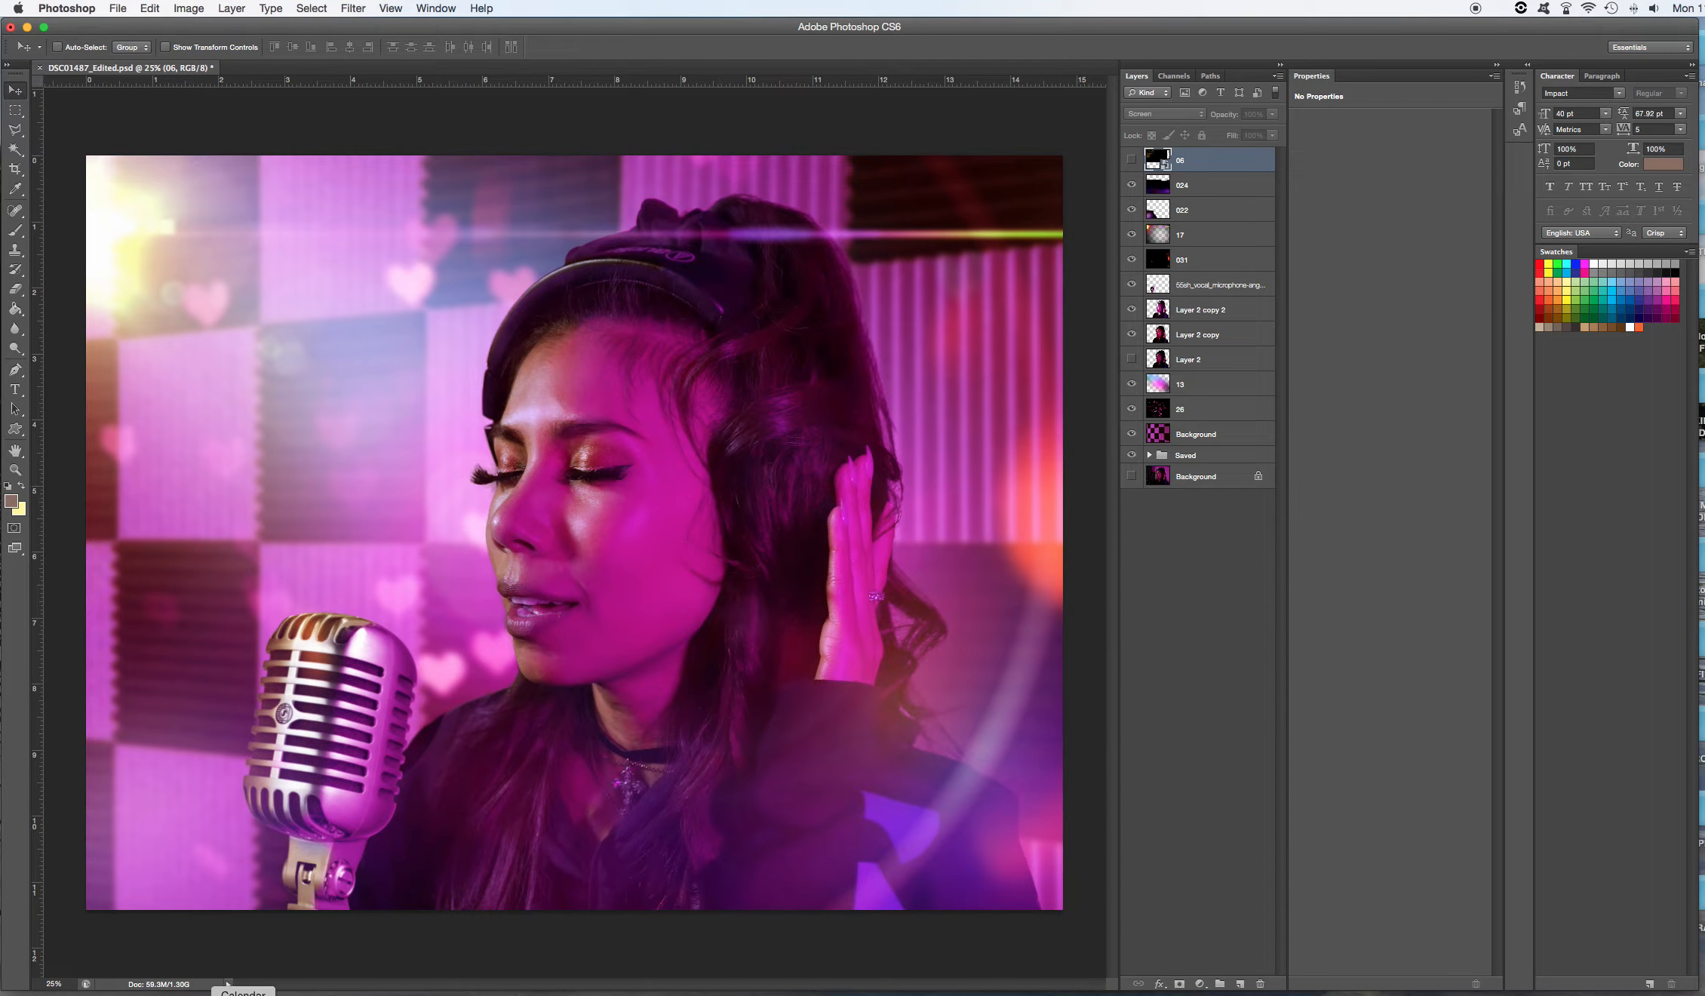
Switch to Finder and place gold glitter overlay 12.jpg into the Photoshop composition.
left_click(182, 995)
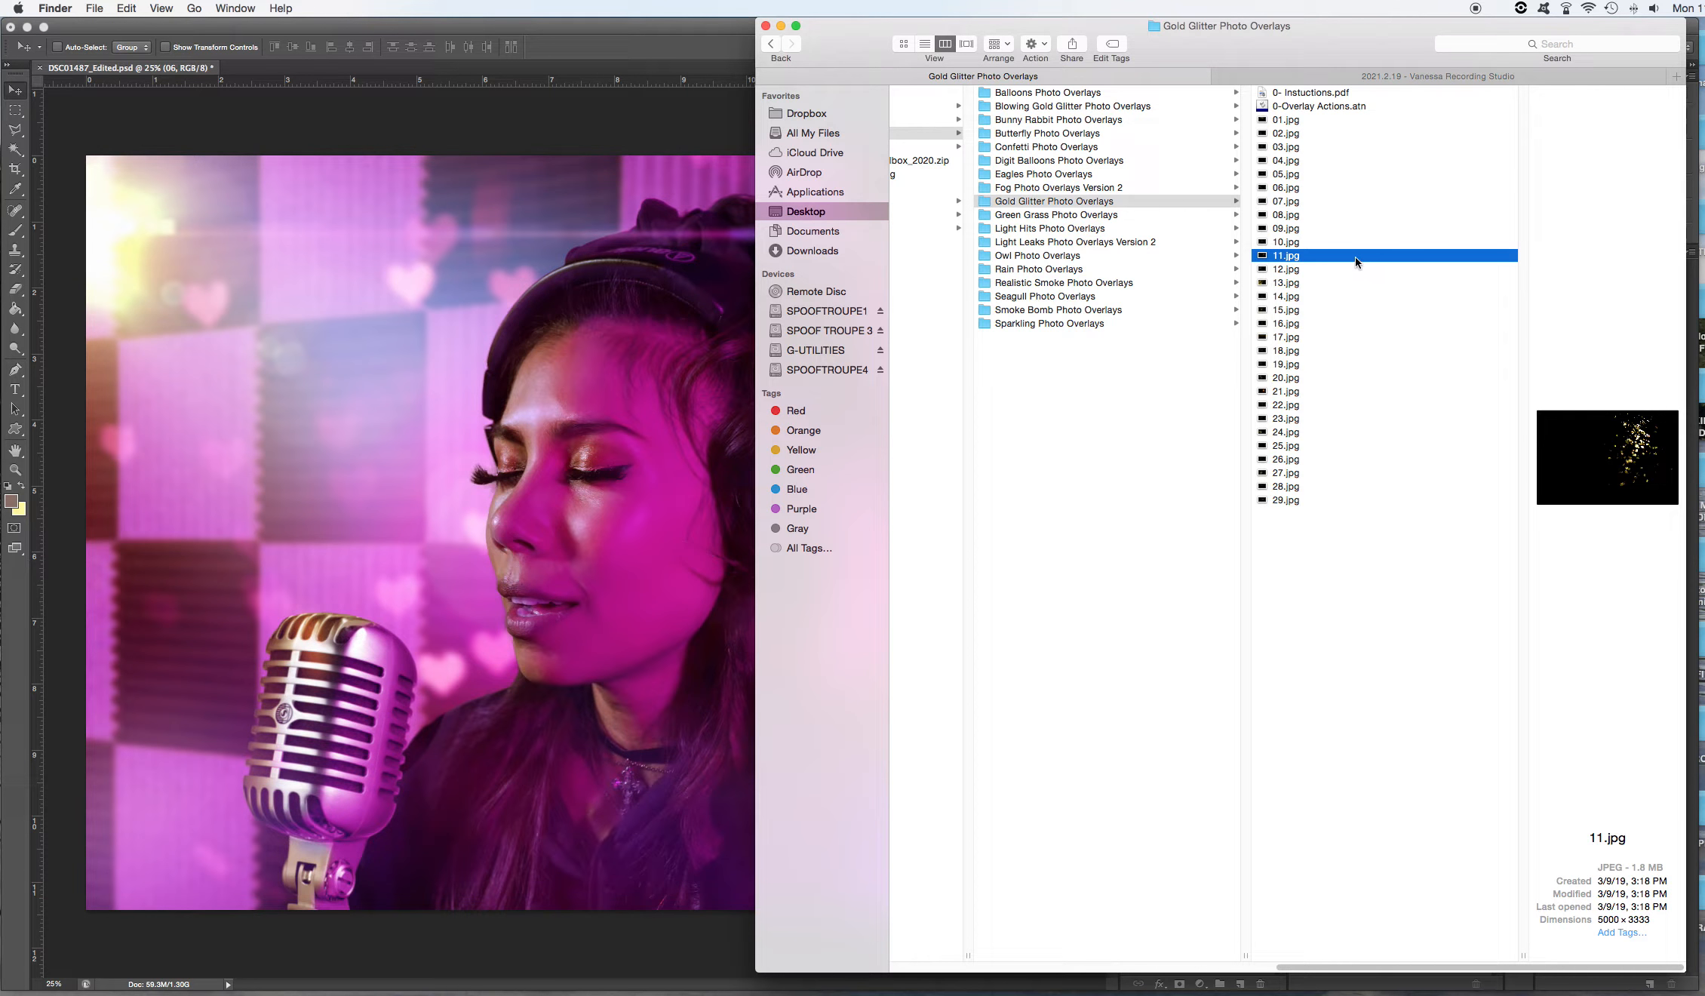
left_click(1352, 264)
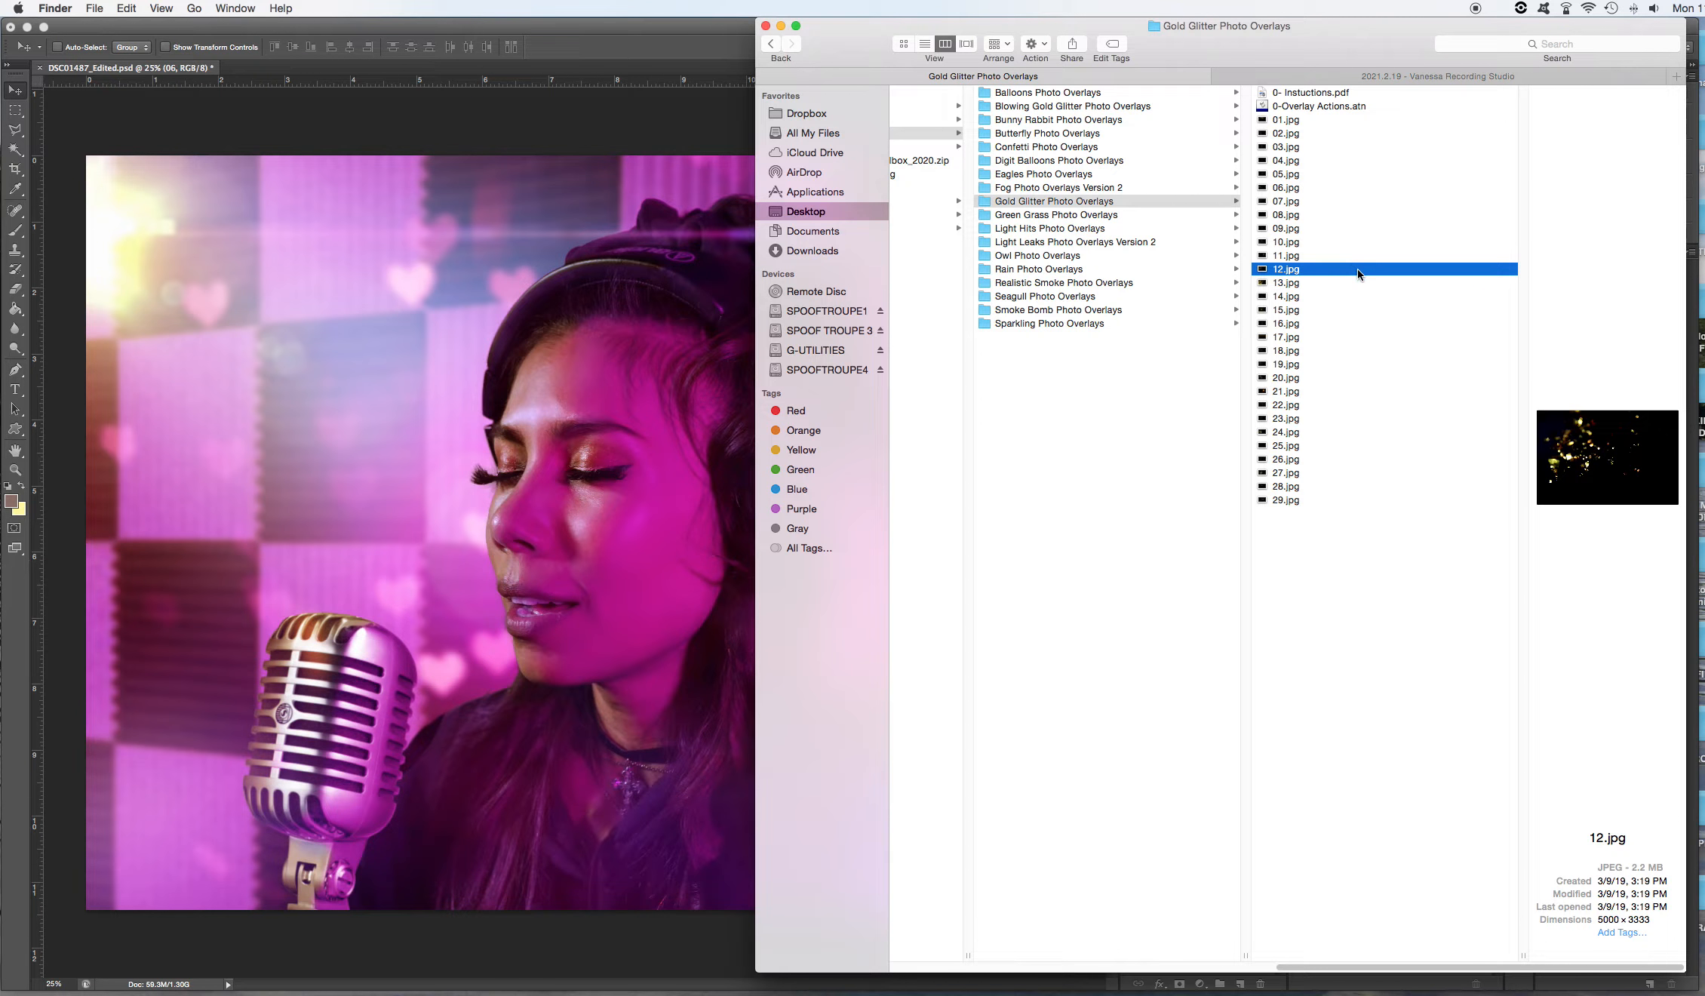
left_click_drag(1357, 270, 392, 309)
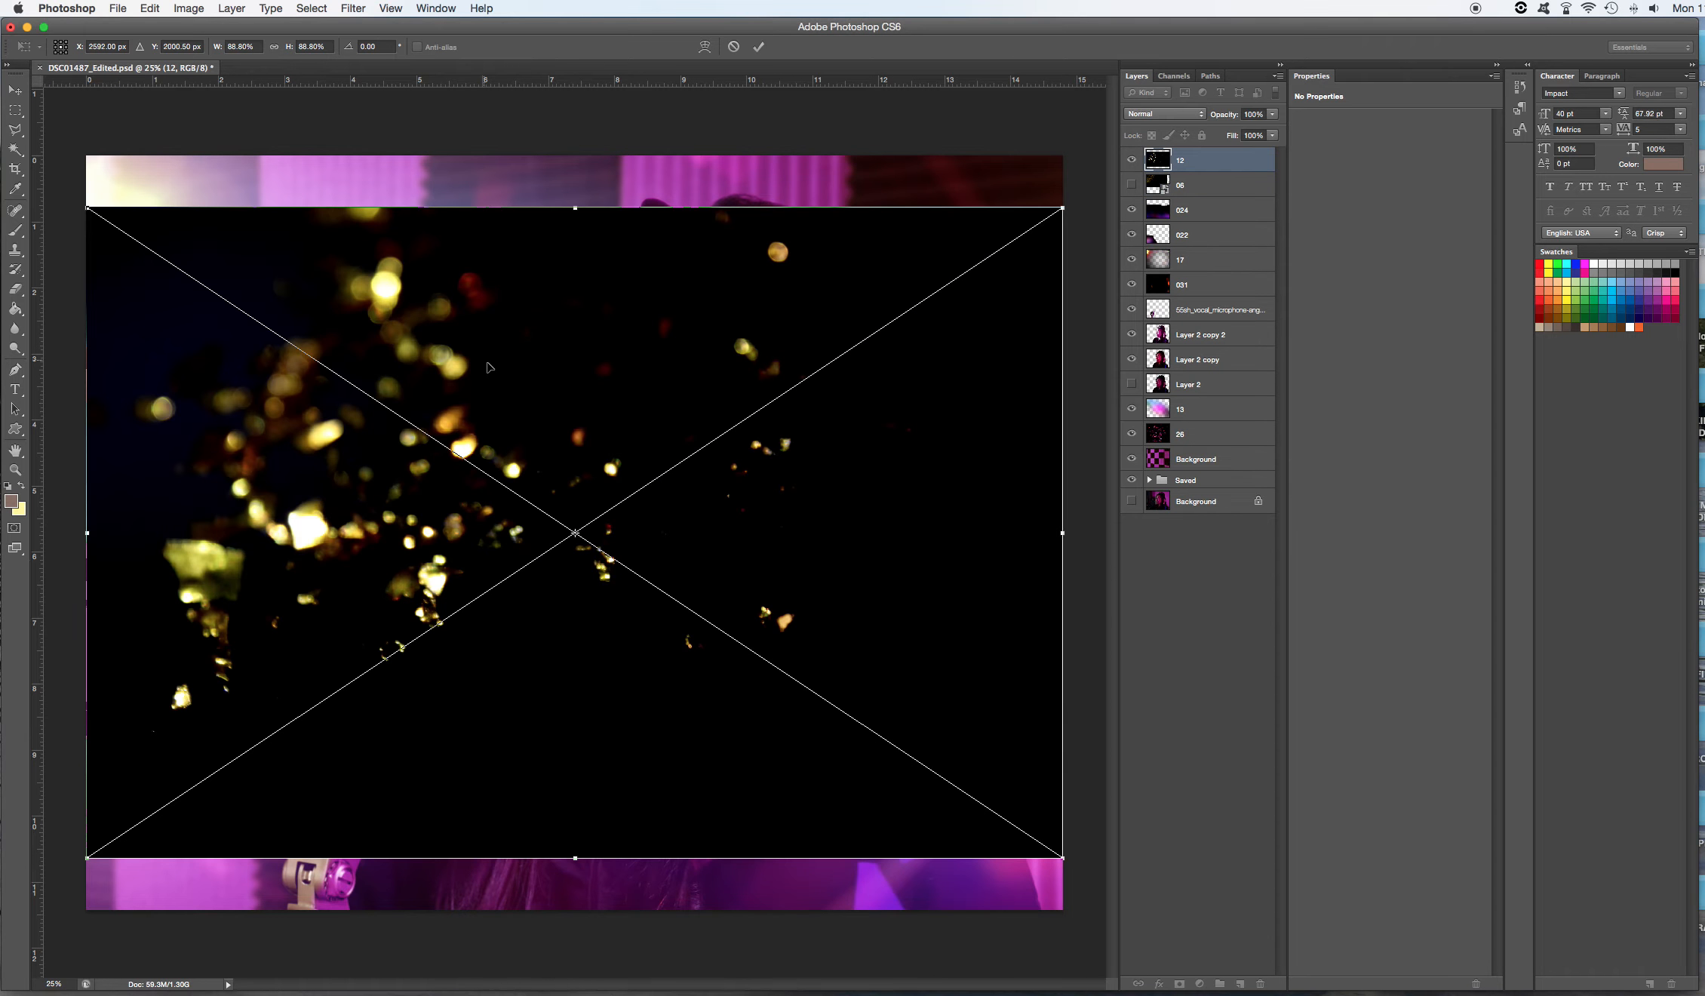
Enlarge overlay 12 to 102.38% width and 109.25% height to cover the canvas, commit, and set its blending mode to Screen.
left_click_drag(489, 366, 400, 269)
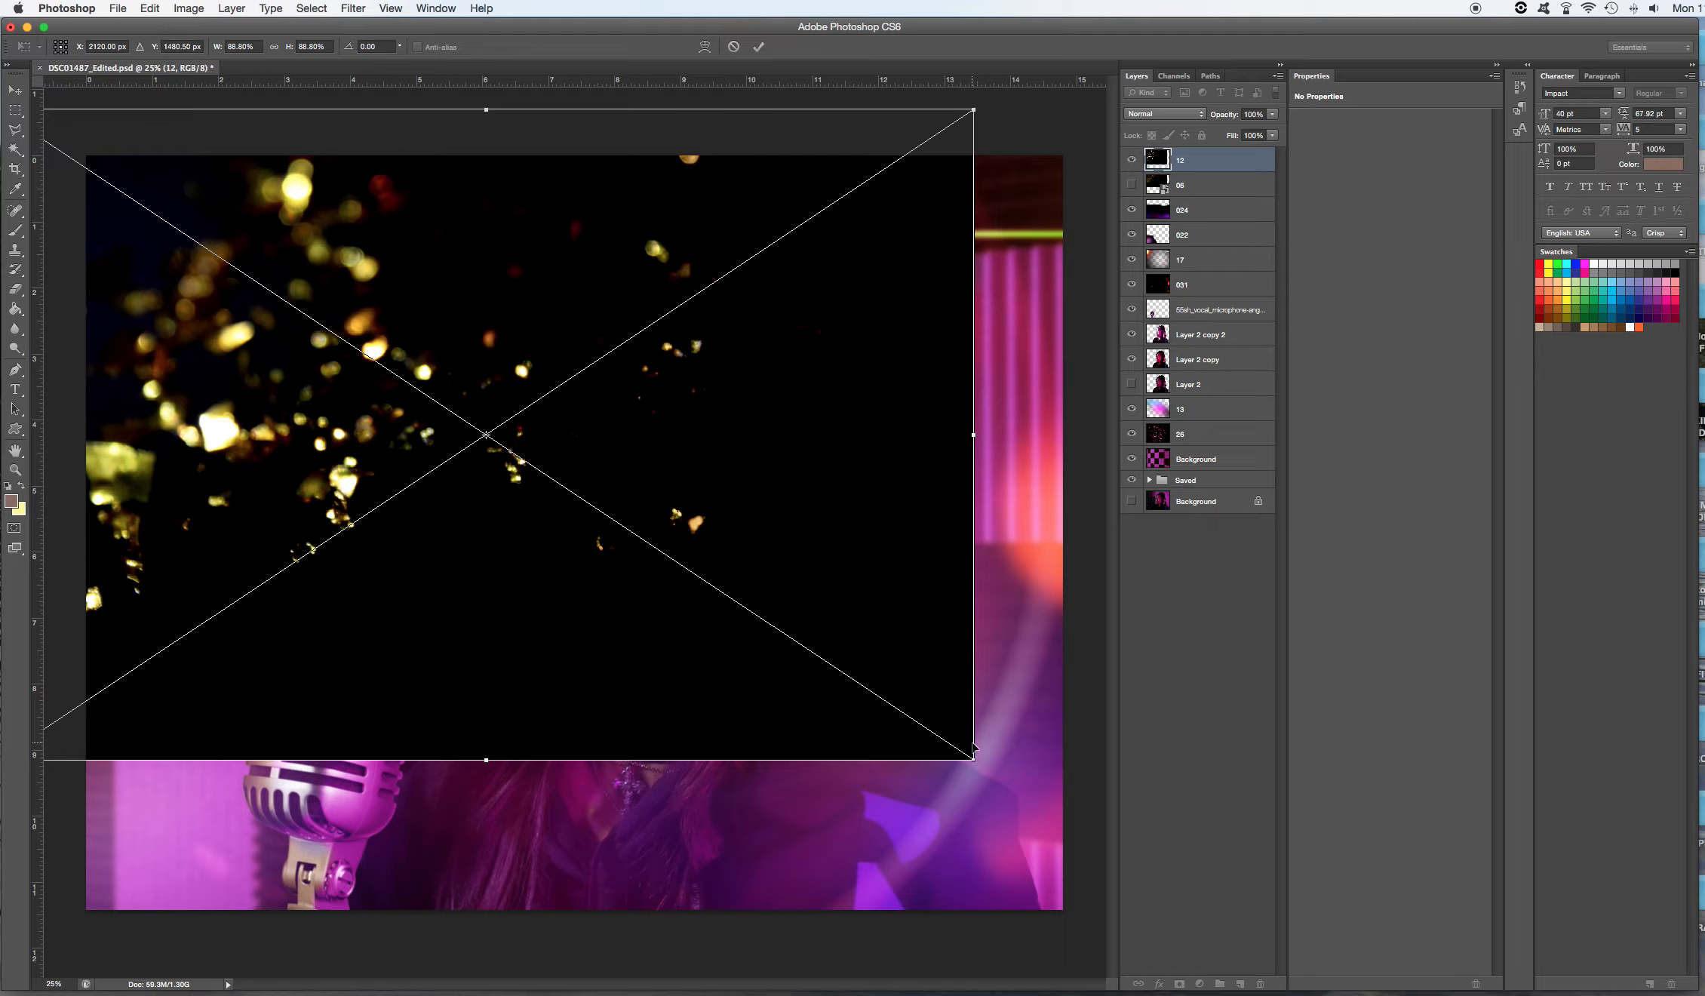
left_click_drag(979, 764, 1119, 910)
mouse_move(723, 631)
left_mouse_down()
mouse_move(710, 578)
mouse_move(738, 643)
left_mouse_up()
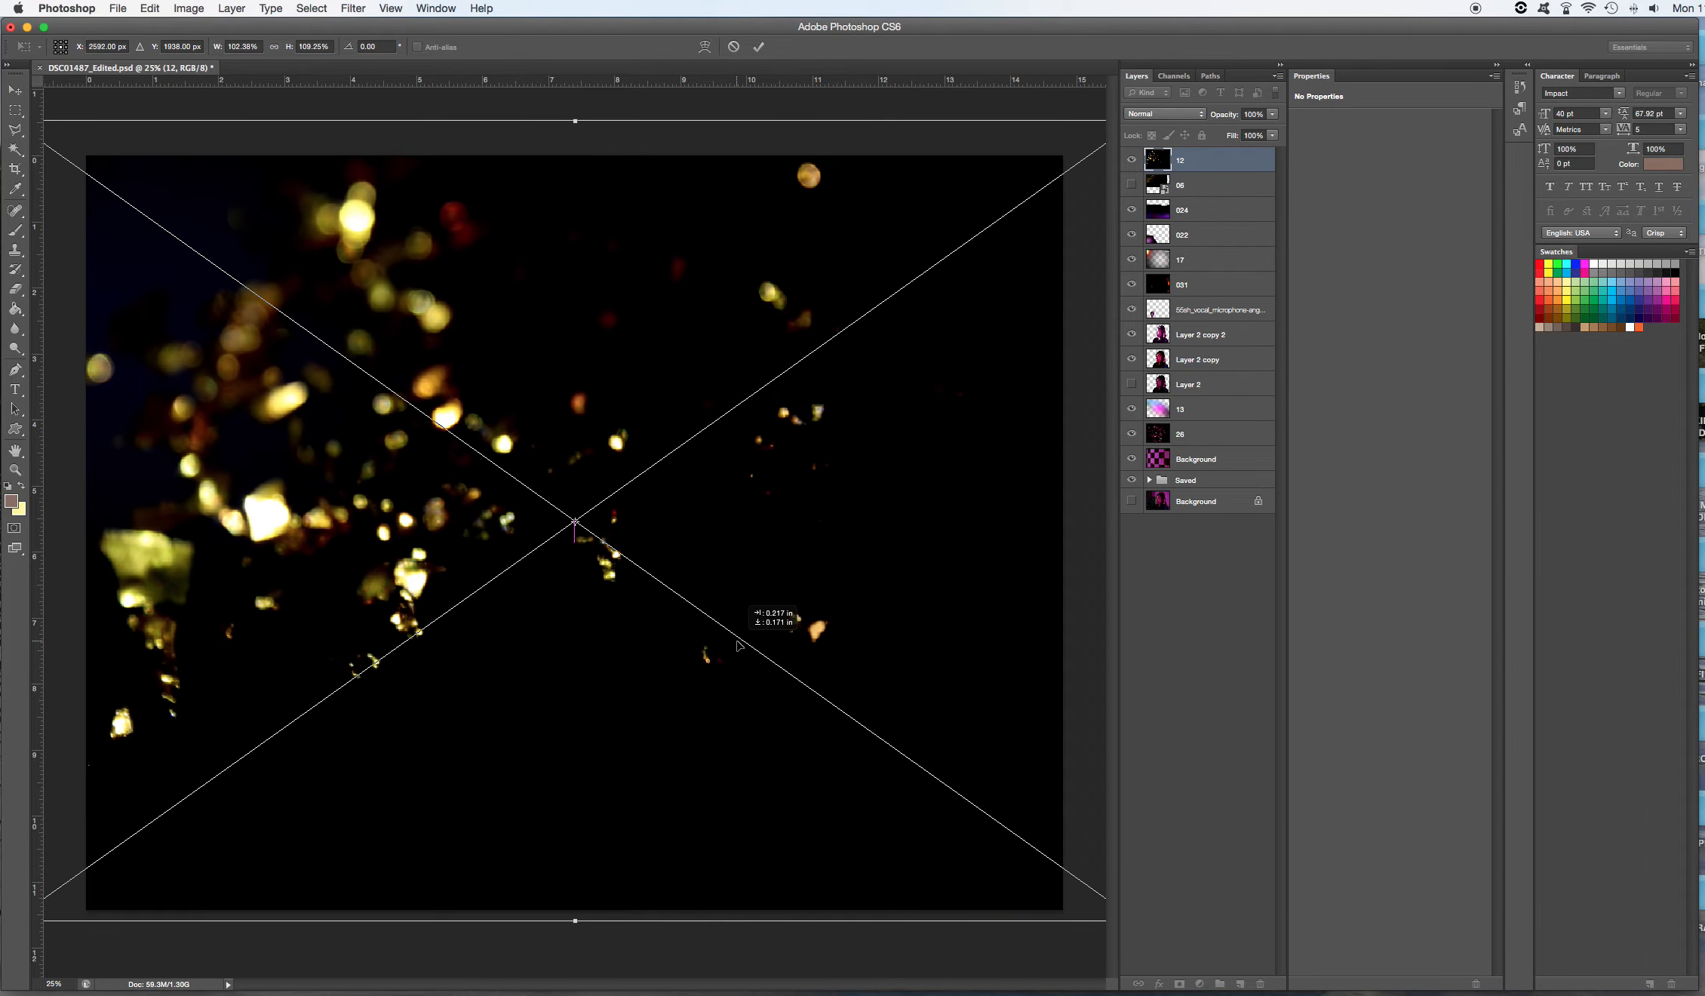
key("Return")
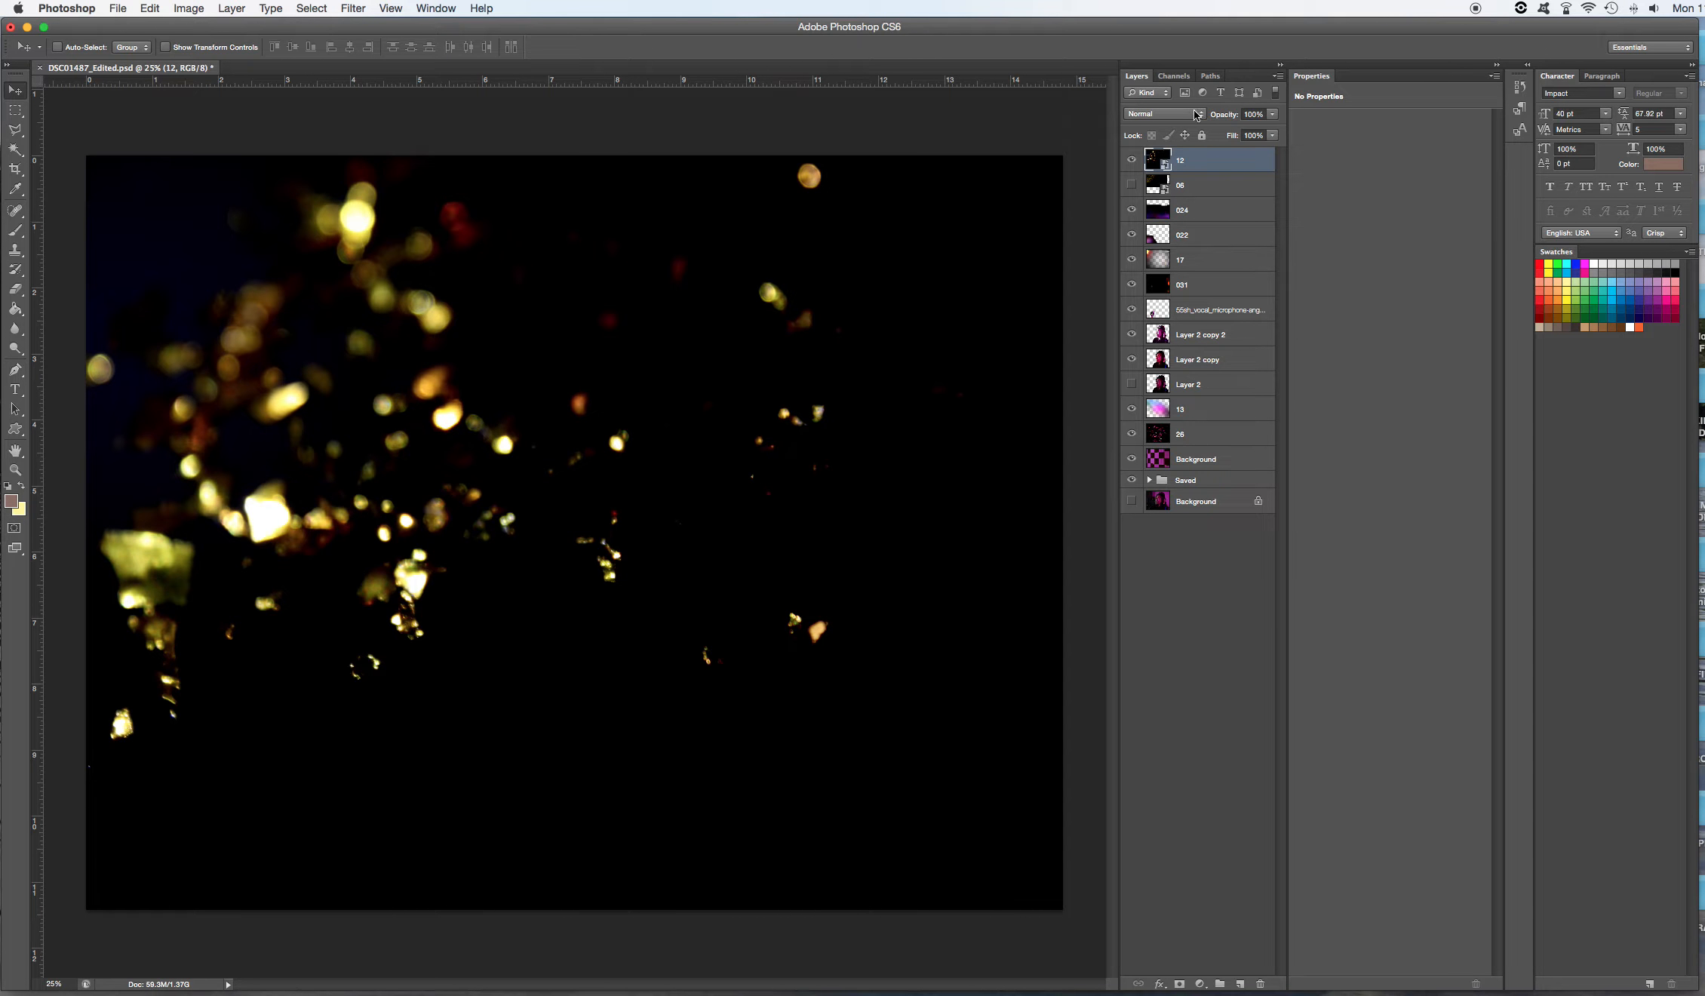
left_click(1196, 115)
left_click(1192, 209)
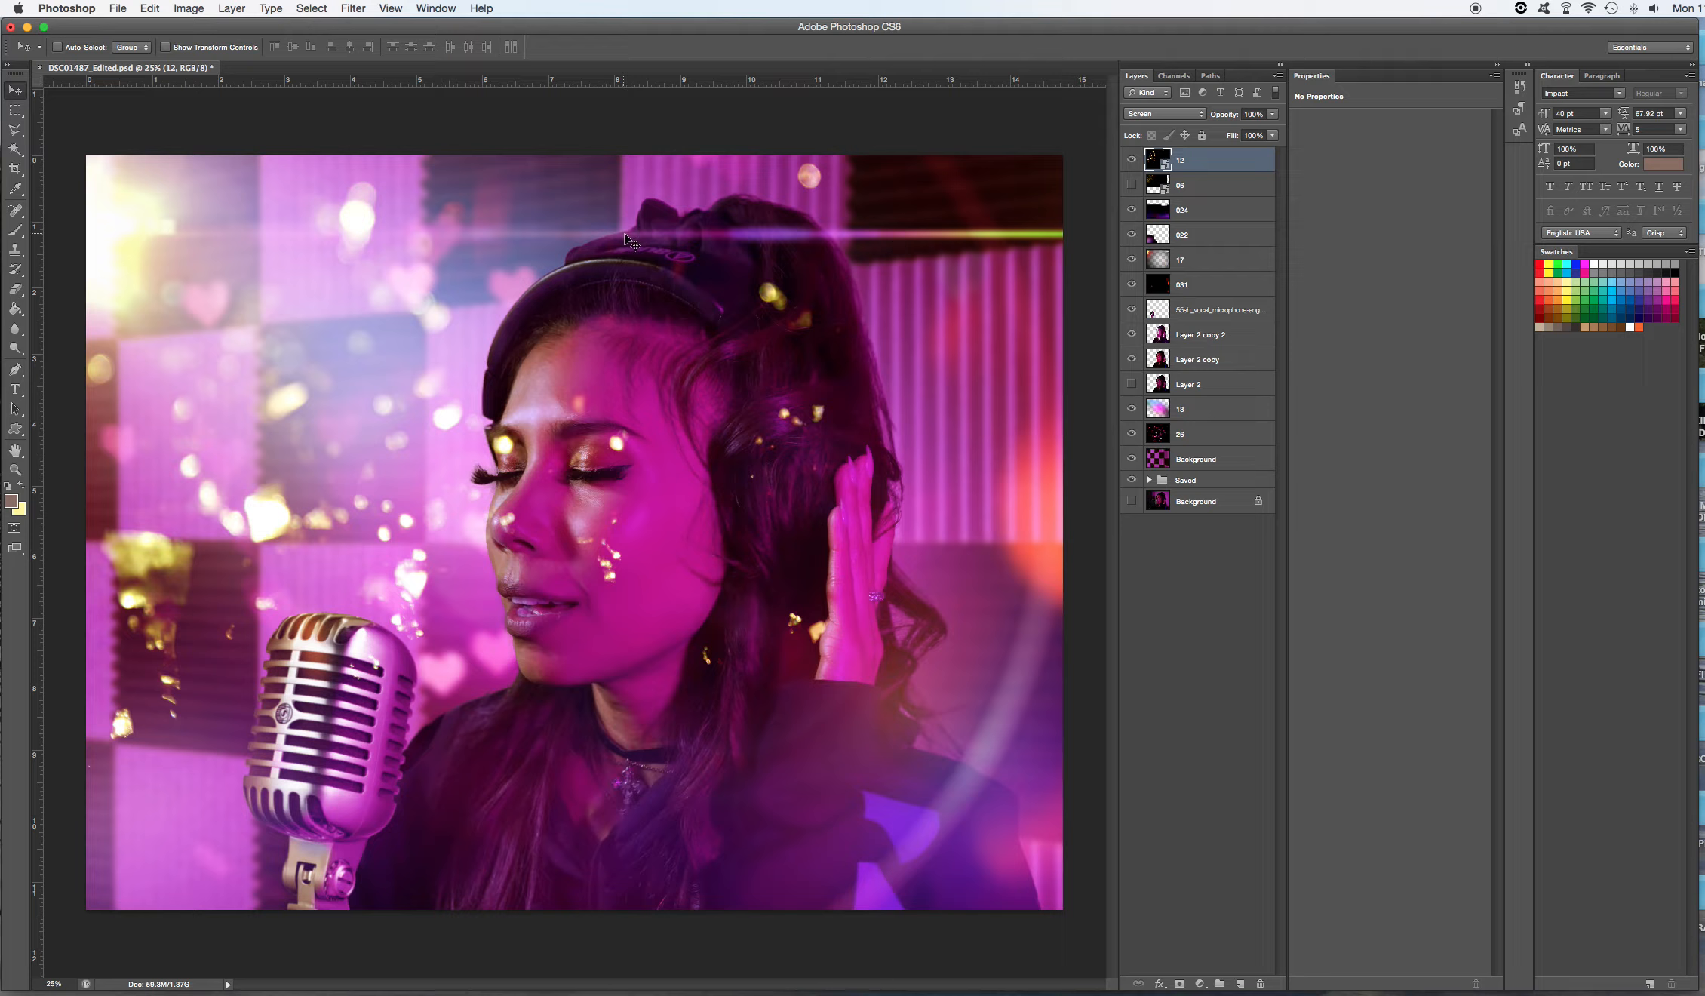
Rasterize glitter layer 12 so it can be erased.
left_click(16, 289)
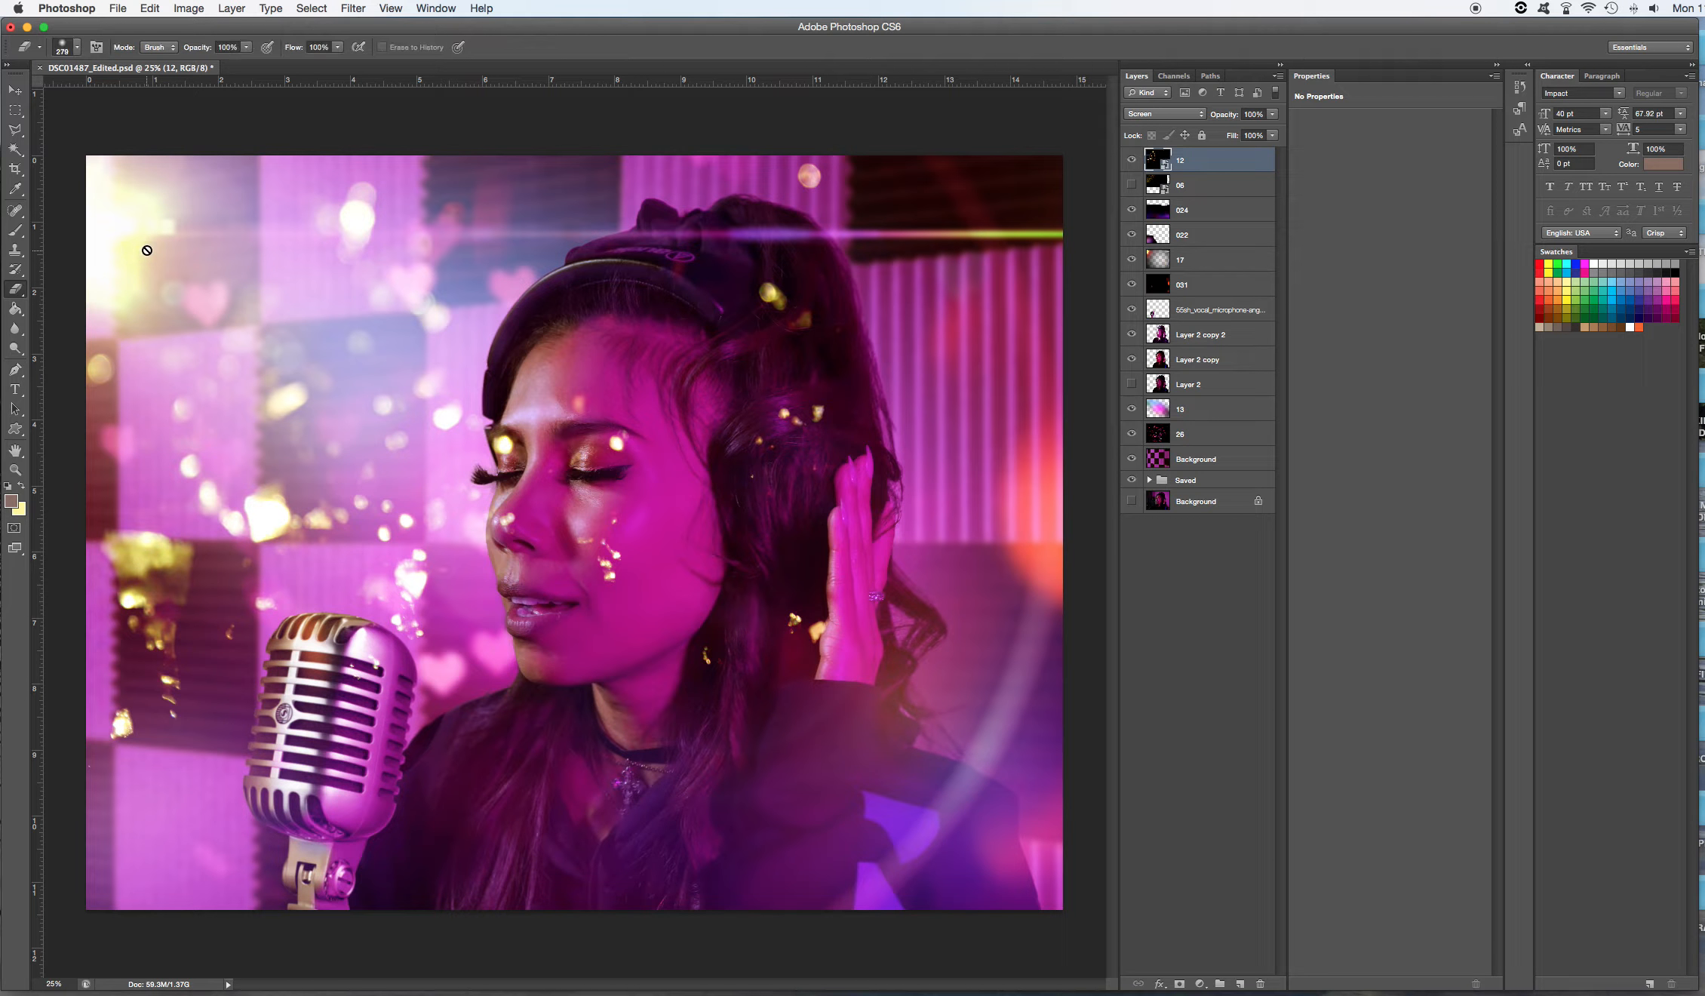
right_click(1224, 161)
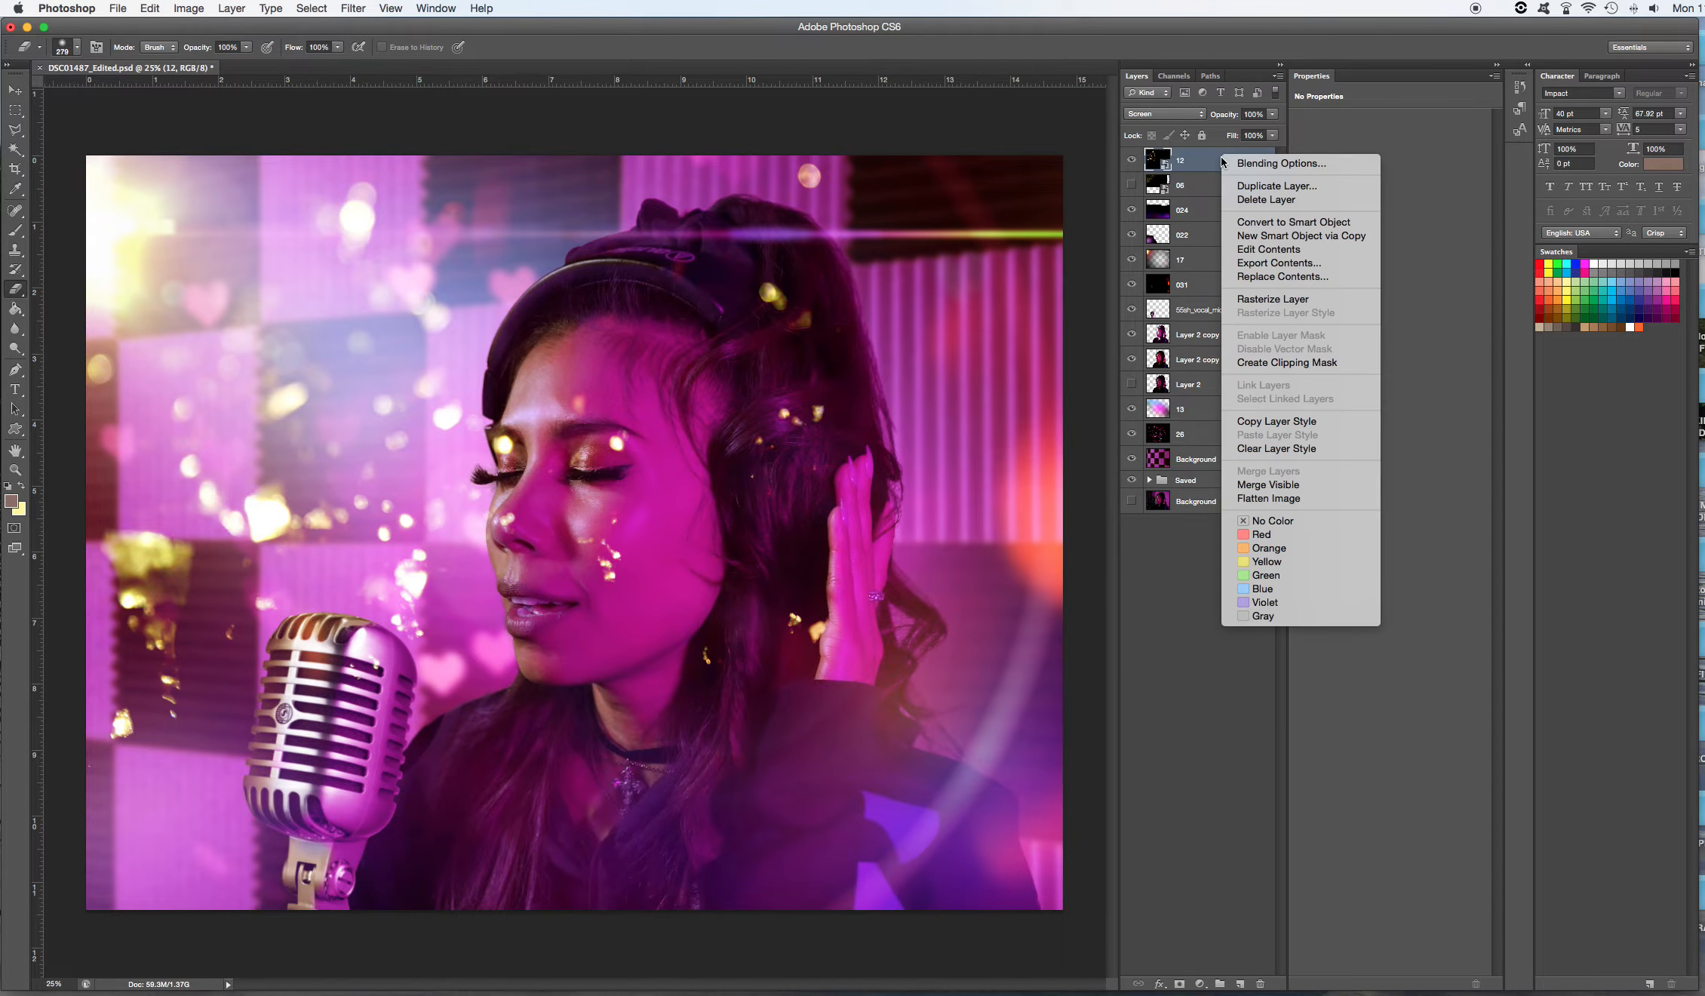
left_click(795, 332)
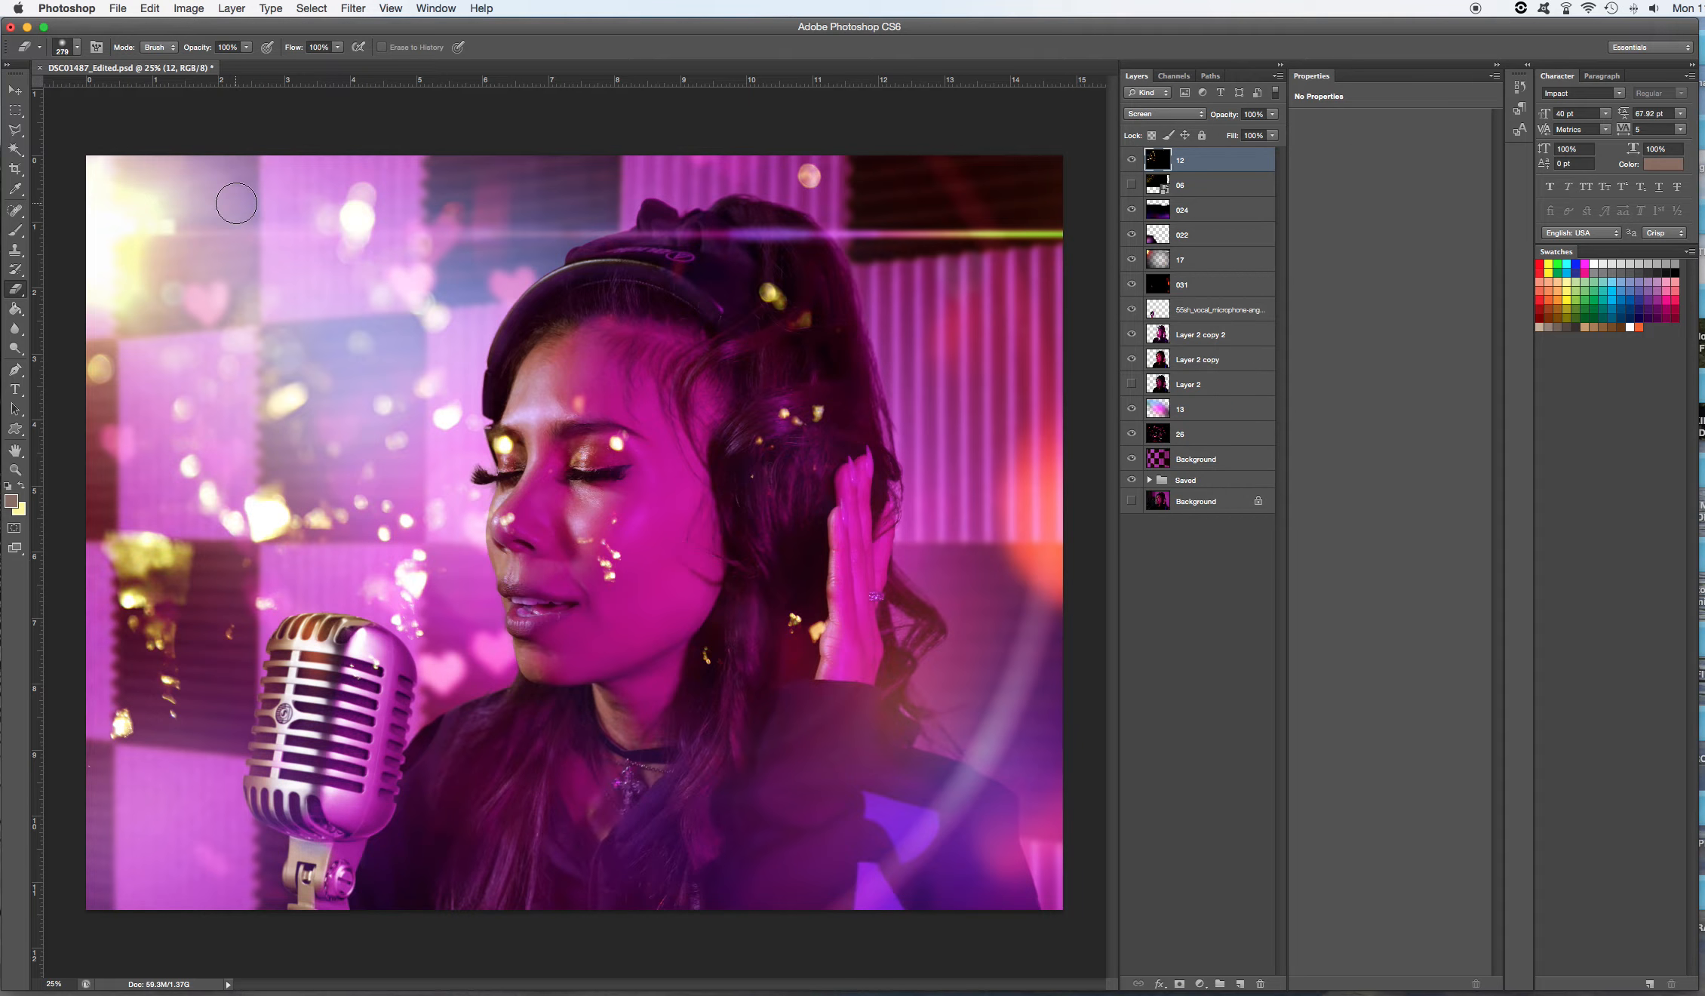
Erase the glitter over the singer's face, hair and hand on layer 12 with a soft 2632 px eraser.
left_click(77, 47)
left_click(164, 94)
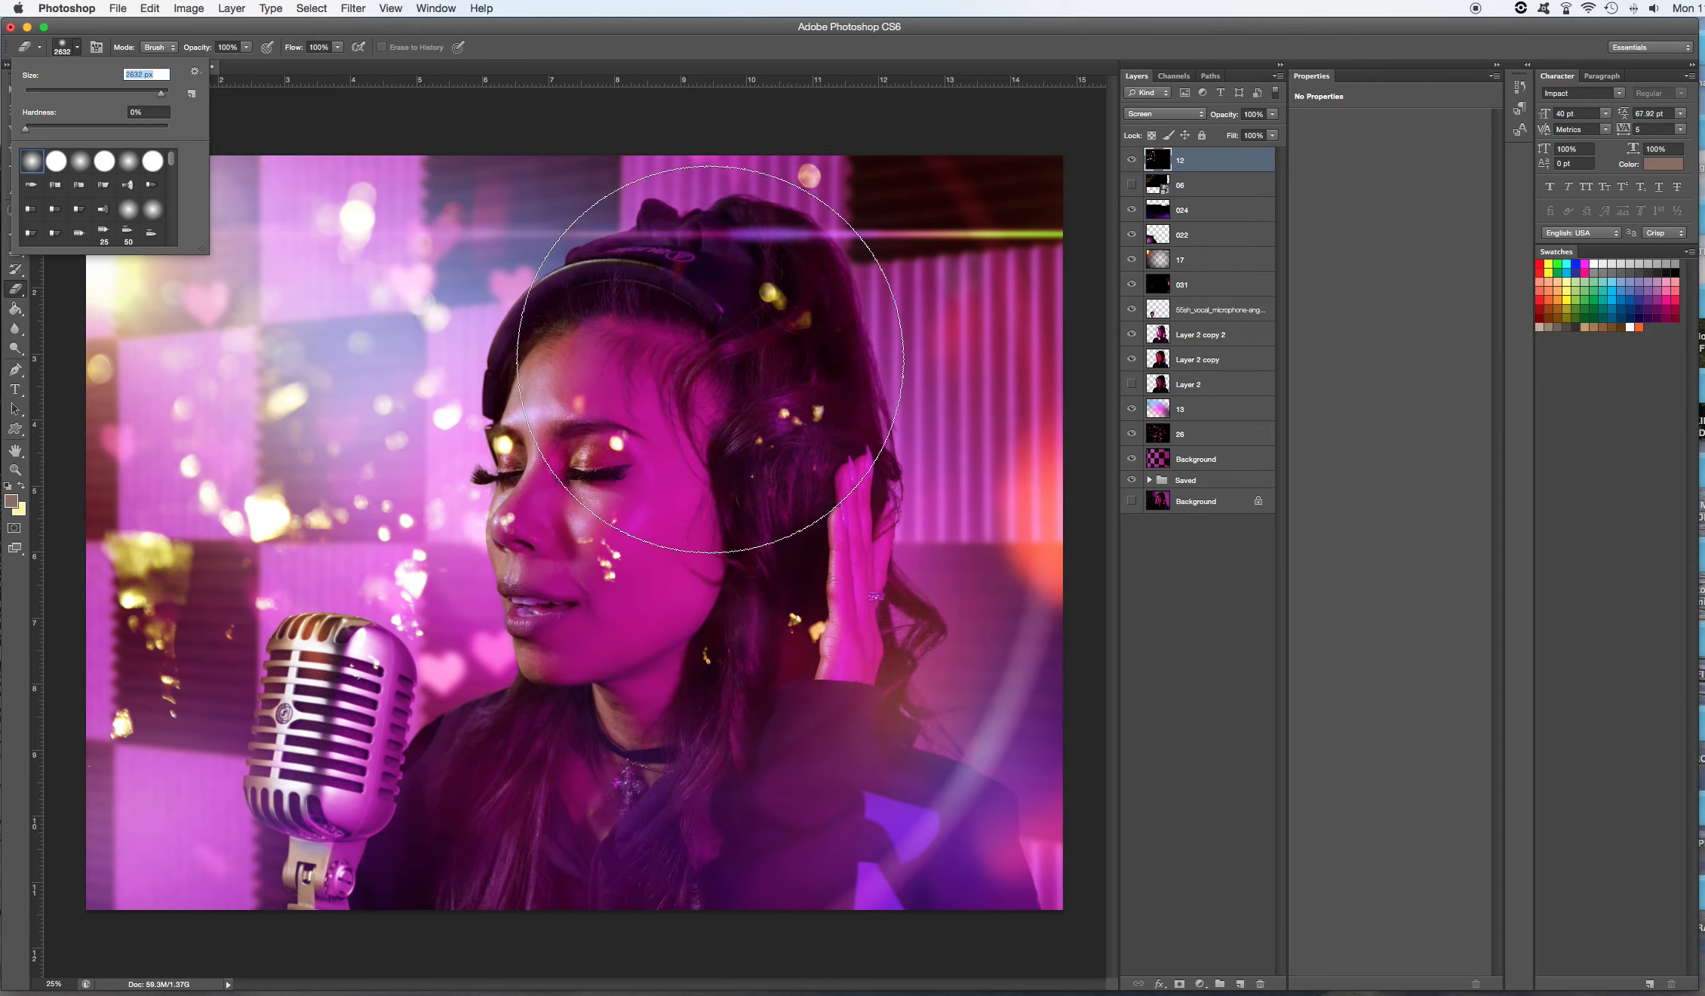
left_click(724, 309)
mouse_move(601, 588)
left_mouse_down()
mouse_move(601, 428)
mouse_move(598, 684)
mouse_move(606, 399)
mouse_move(774, 390)
mouse_move(657, 432)
mouse_move(637, 428)
mouse_move(640, 390)
mouse_move(627, 620)
mouse_move(678, 325)
mouse_move(617, 537)
mouse_move(619, 616)
mouse_move(858, 563)
left_mouse_up()
key("super+z")
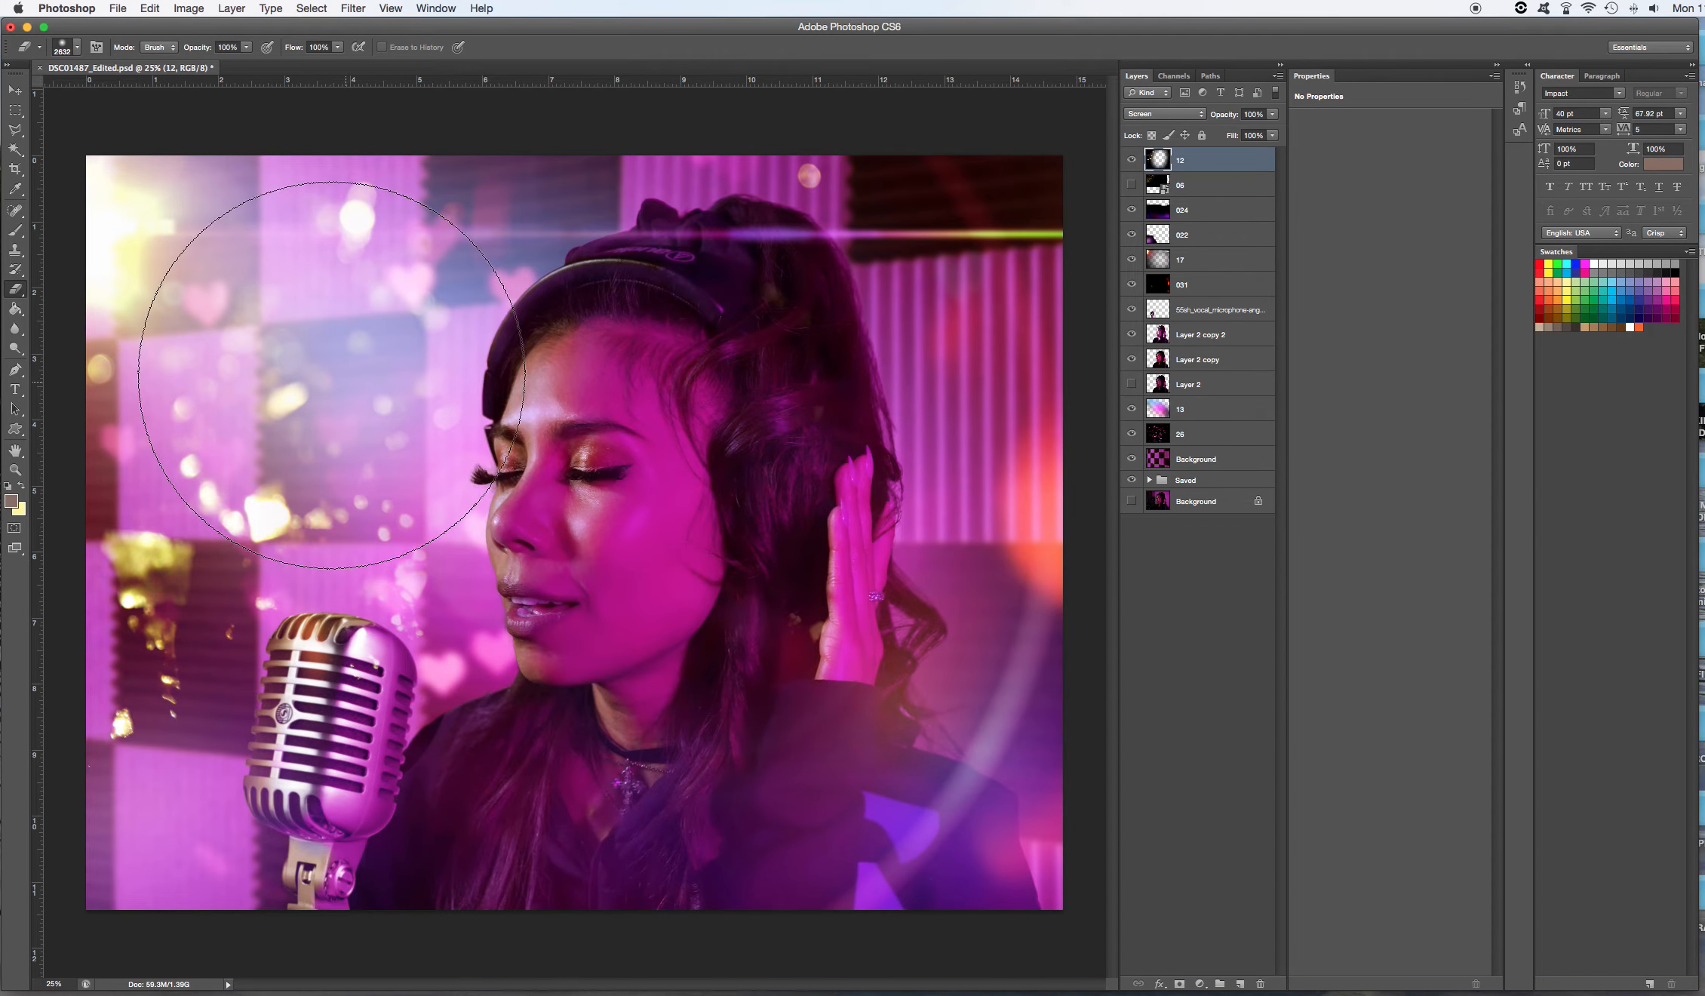
Compare the image with and without glitter layer 12, leaving the layer shown.
left_click(15, 90)
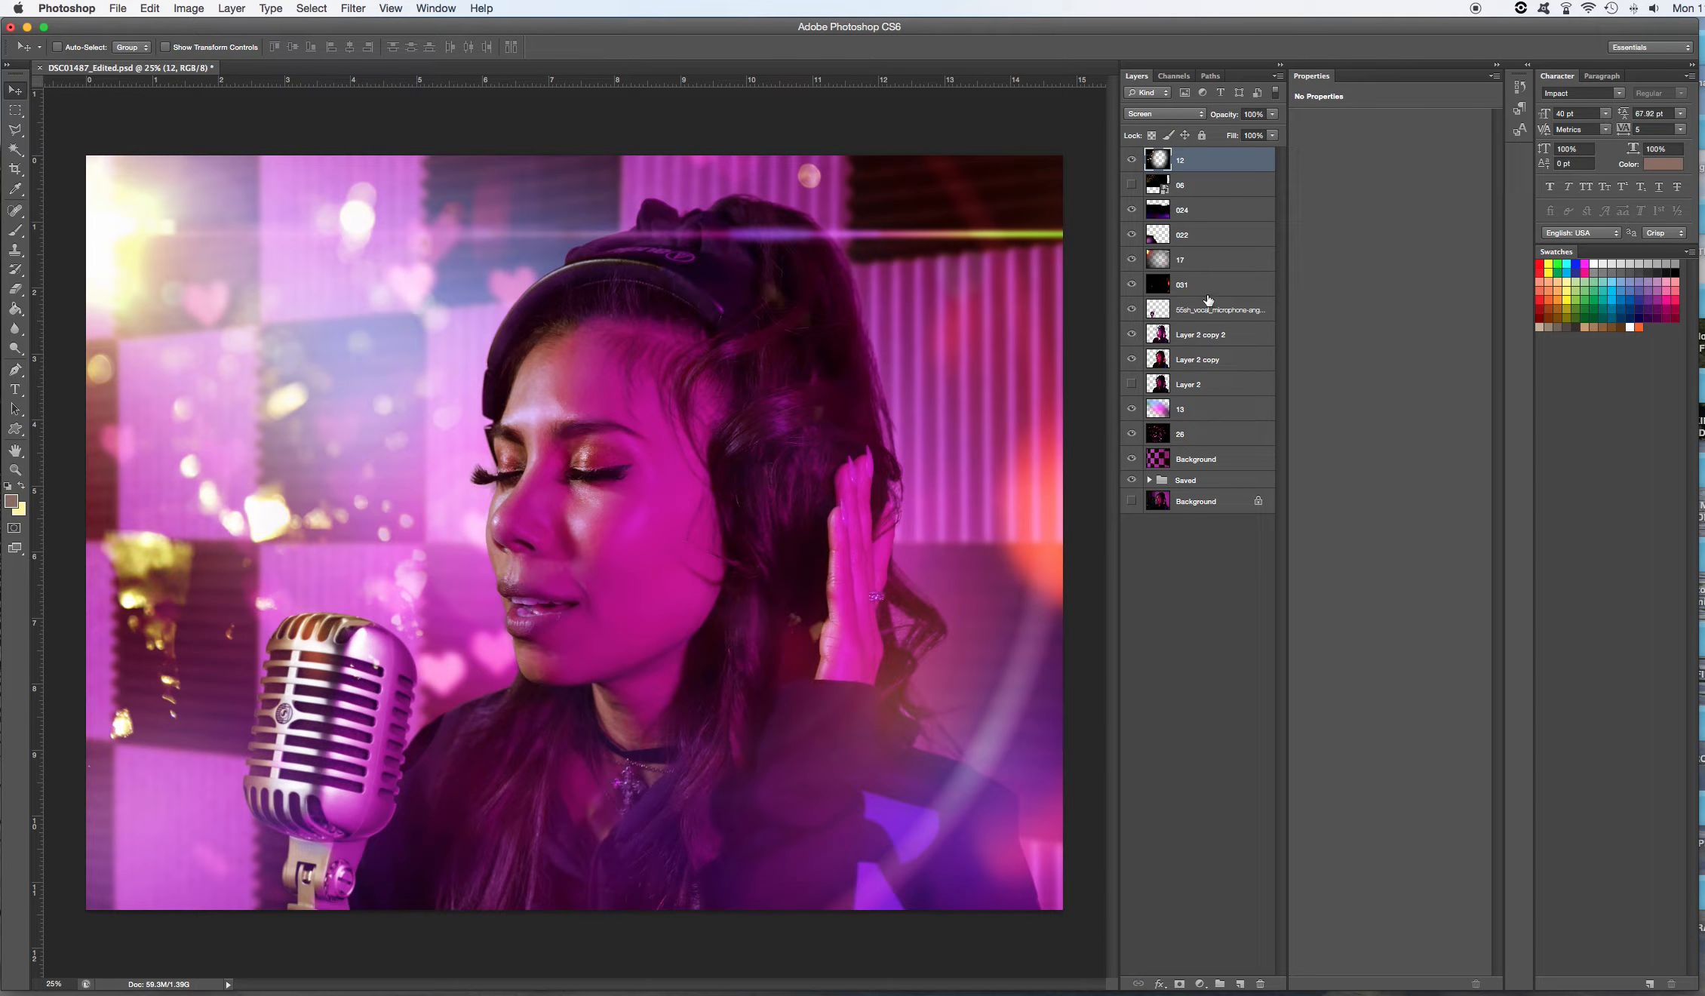
left_click(1132, 160)
left_click(1132, 160)
left_click(1132, 160)
left_click(1132, 159)
left_click(1132, 160)
left_click(1132, 160)
Set the eraser size to 300 px and erase the leftover glitter beside the singer's hand.
left_click(15, 289)
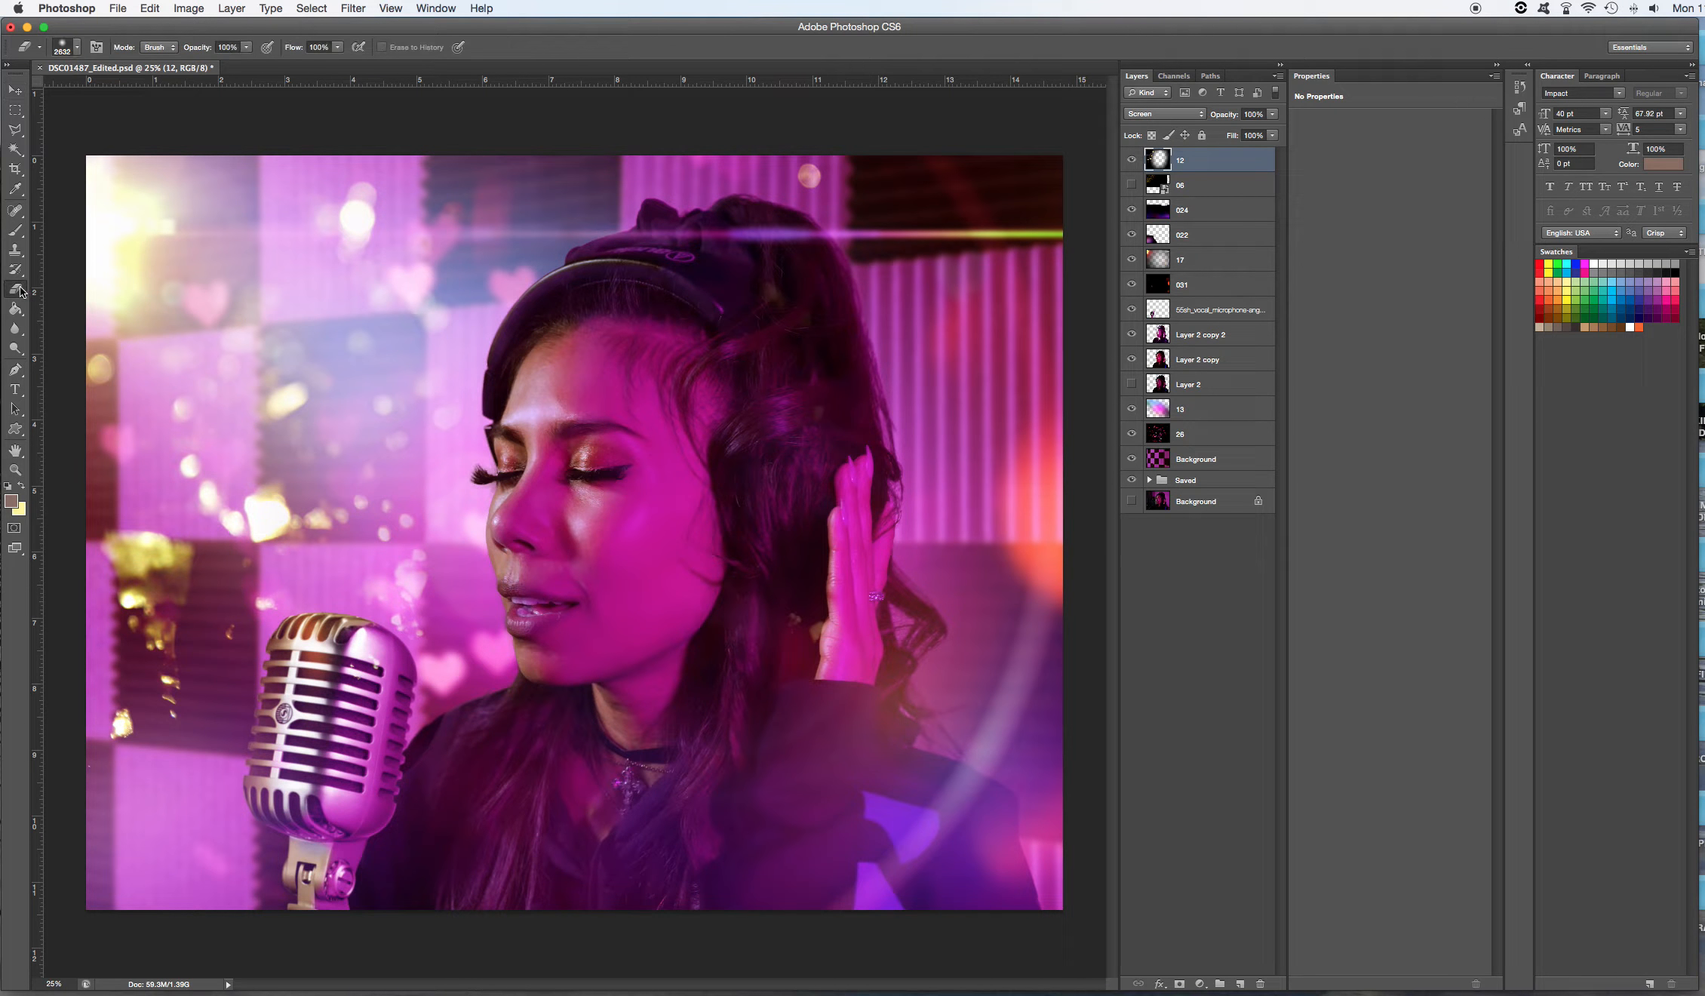
left_click(77, 47)
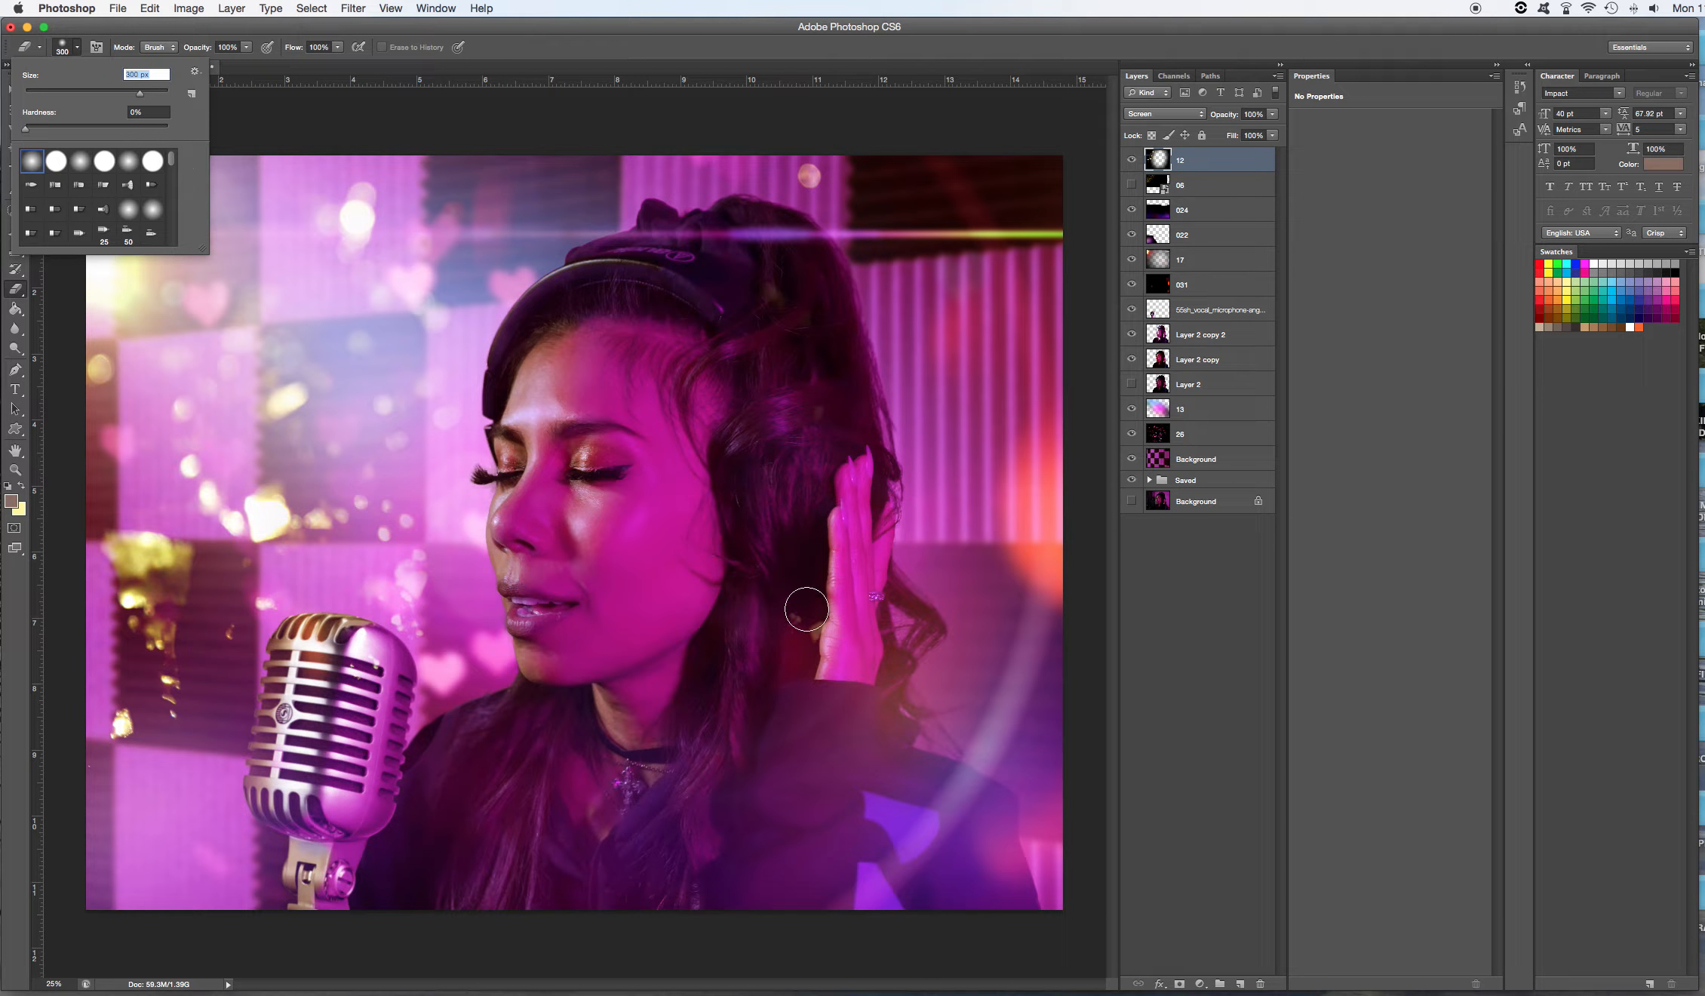
left_click(803, 617)
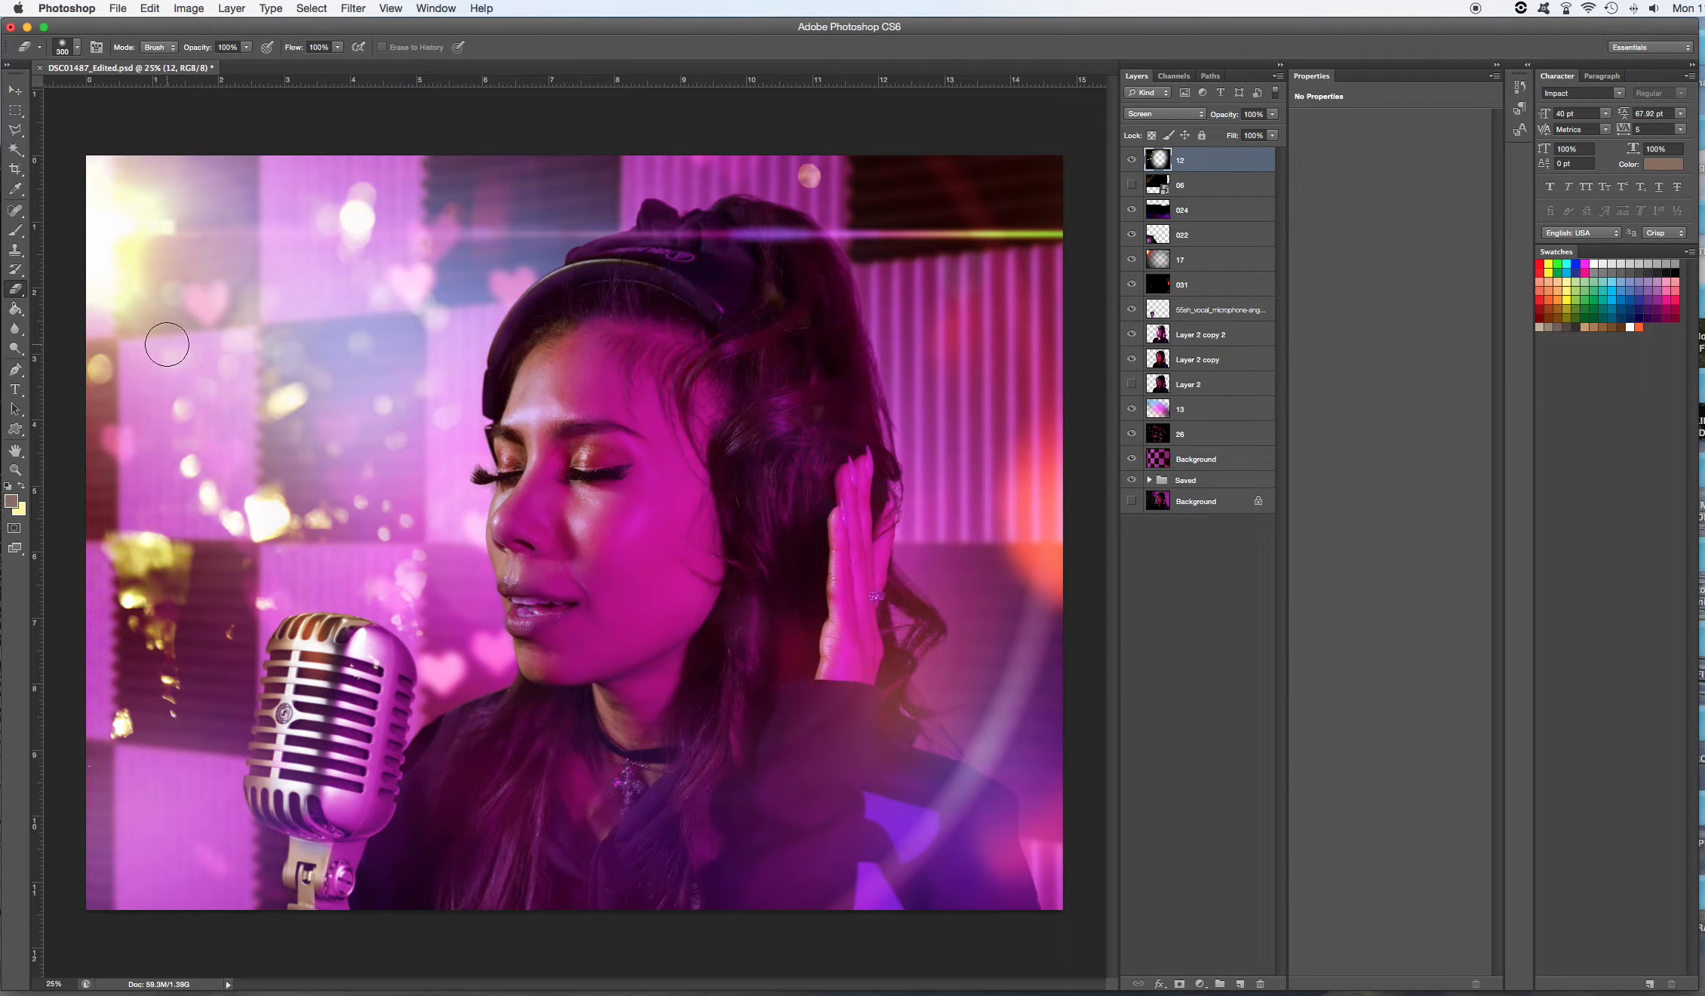
Lasso the glitter at the canvas's left edge beside the microphone and feather the selection by 32 pixels.
left_click(17, 130)
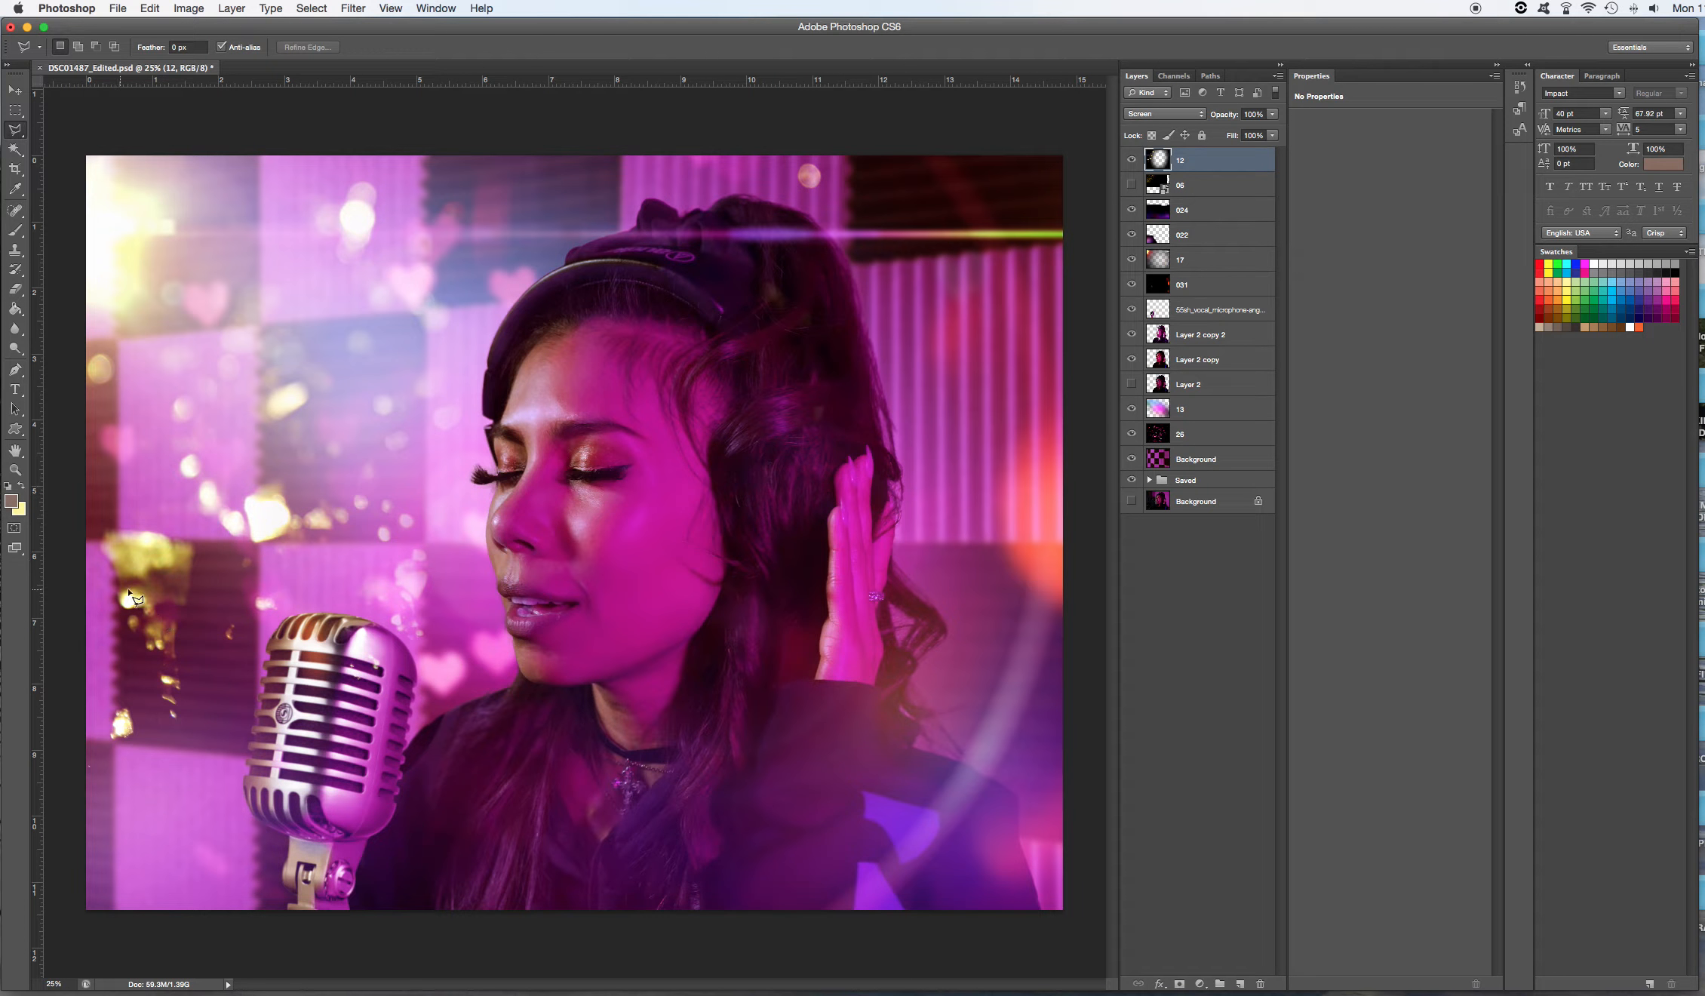
left_click(17, 133)
left_click(64, 125)
mouse_move(85, 519)
left_mouse_down()
mouse_move(140, 502)
mouse_move(213, 552)
mouse_move(258, 689)
mouse_move(255, 751)
left_mouse_up()
left_click_drag(92, 758, 86, 507)
right_click(166, 602)
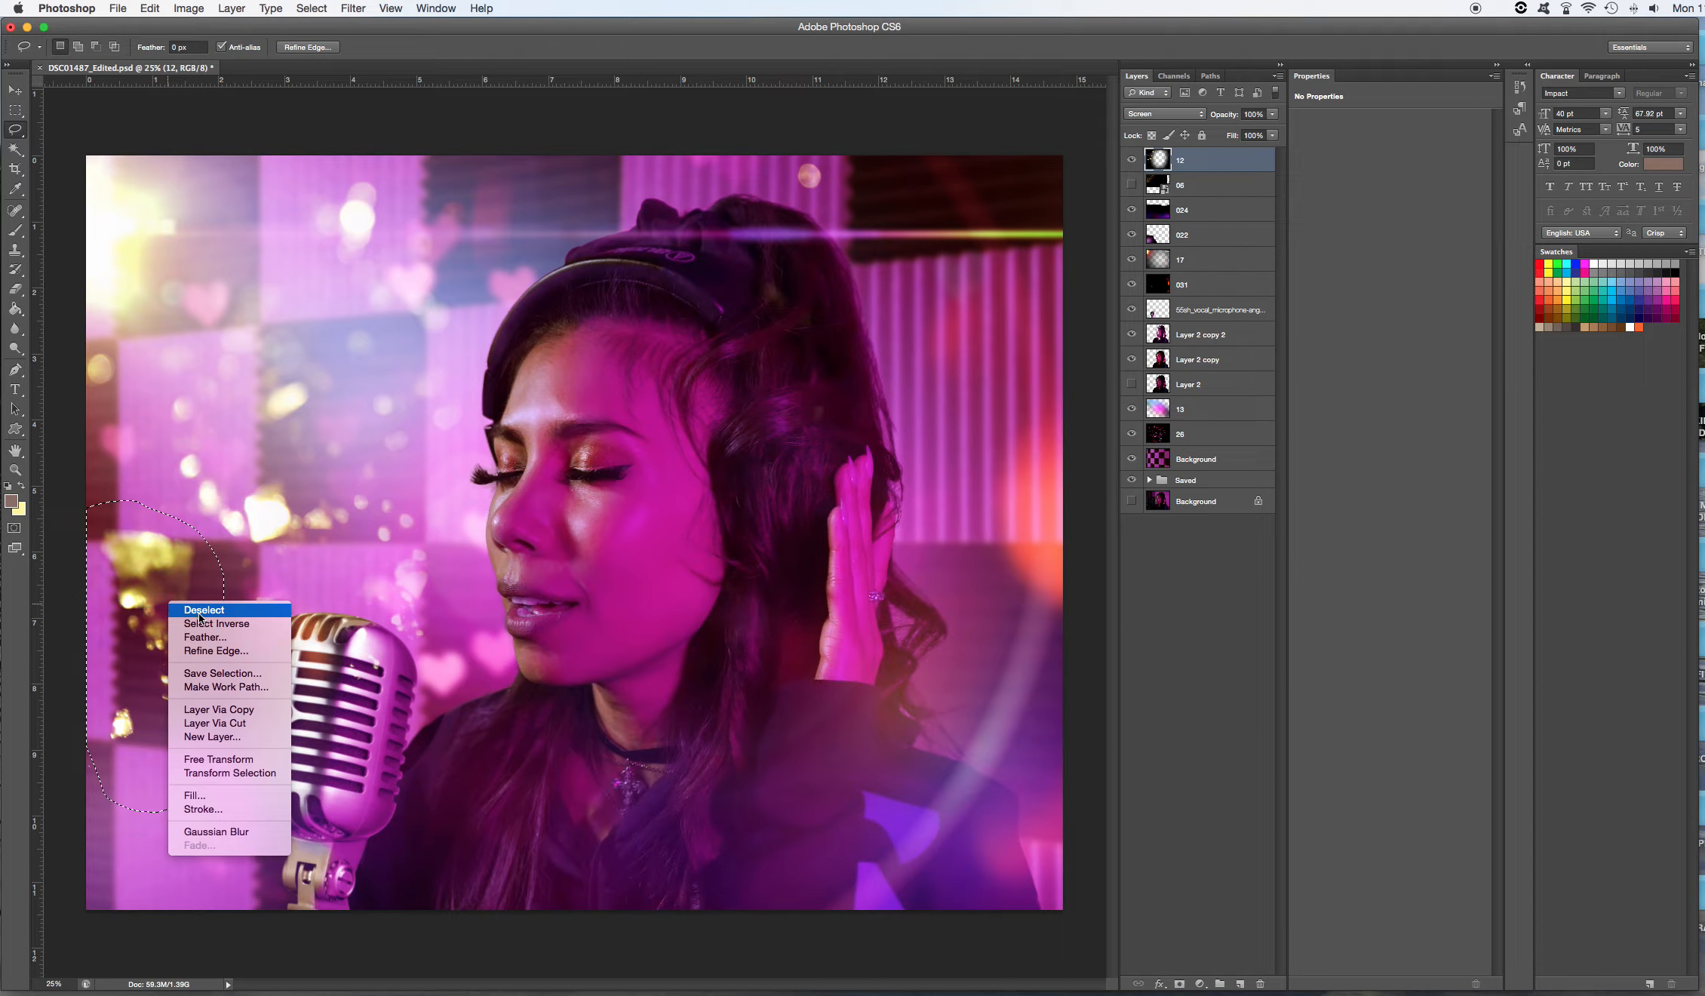
left_click(200, 640)
type("32")
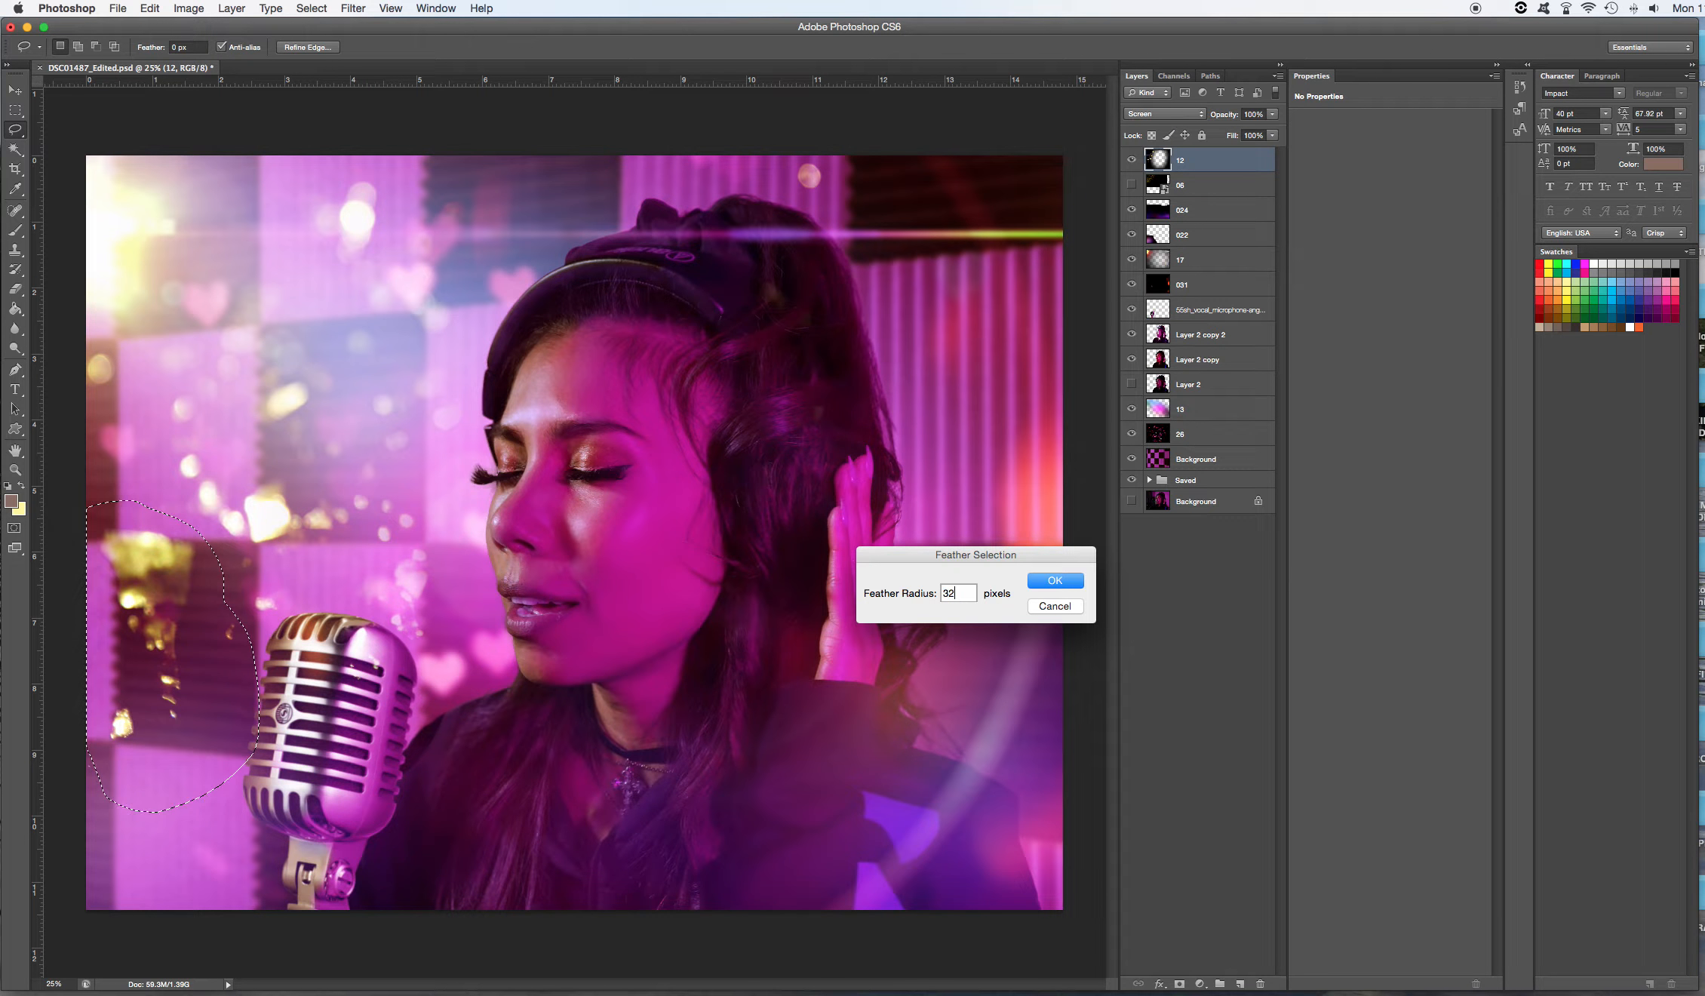
key("Return")
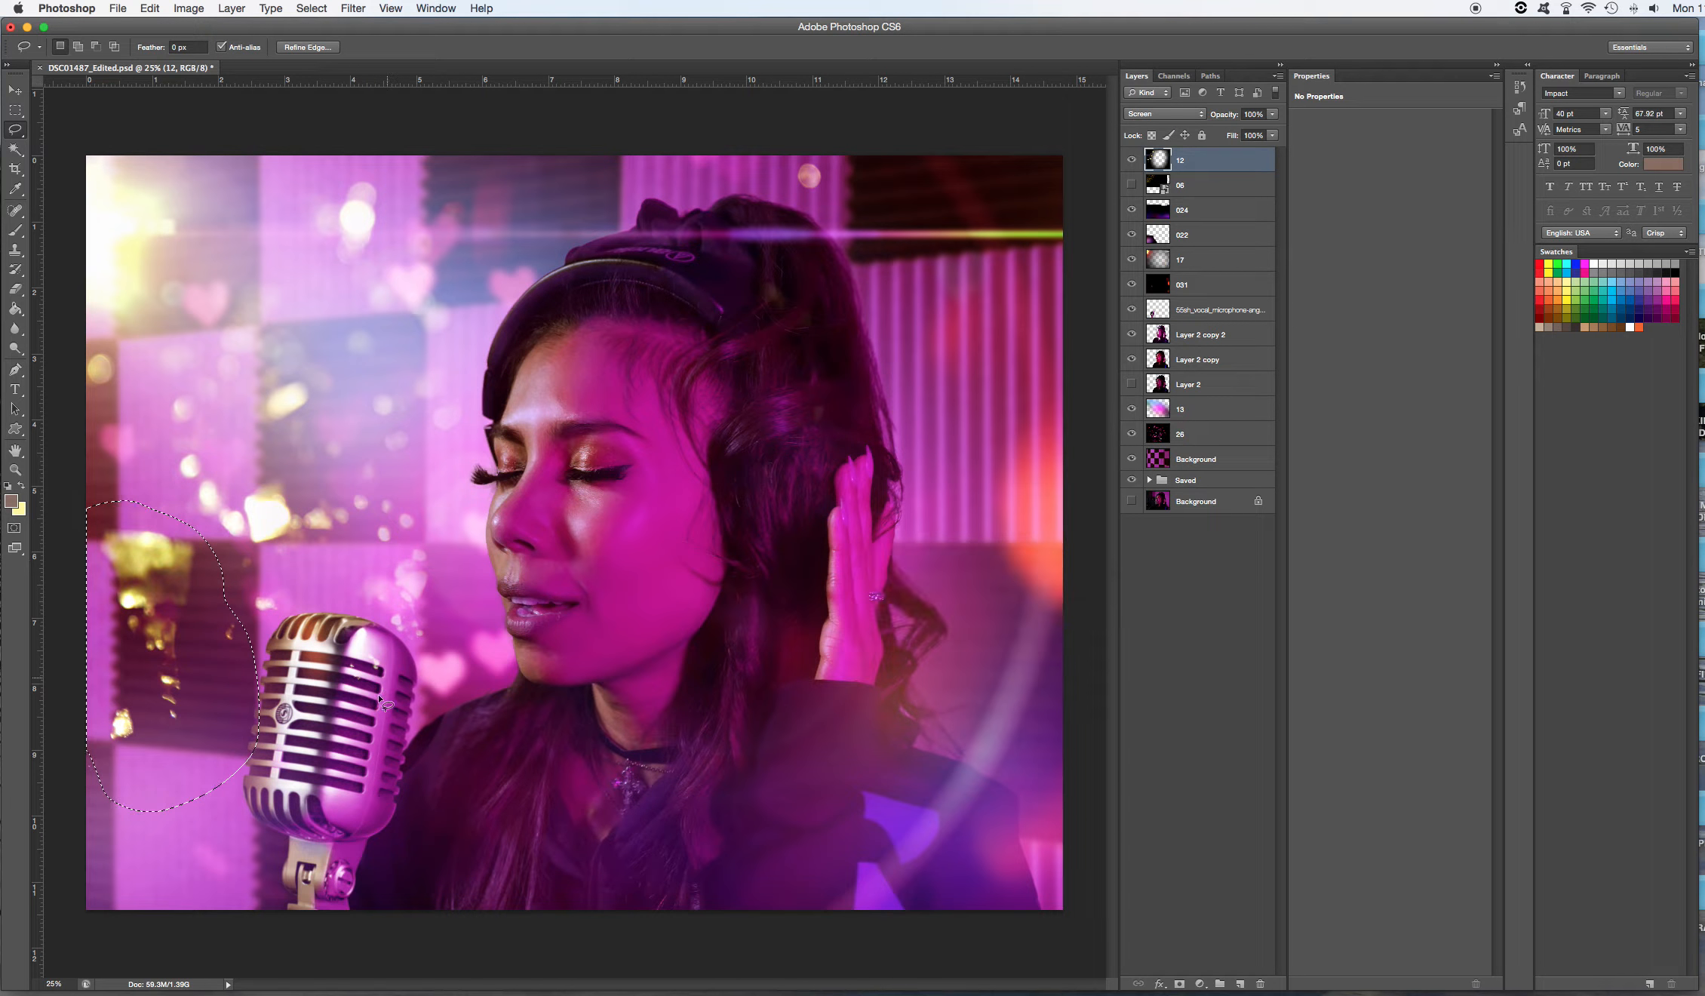
Apply a Gaussian Blur with a 33.1 pixel radius to the selected glitter on layer 12.
left_click(368, 7)
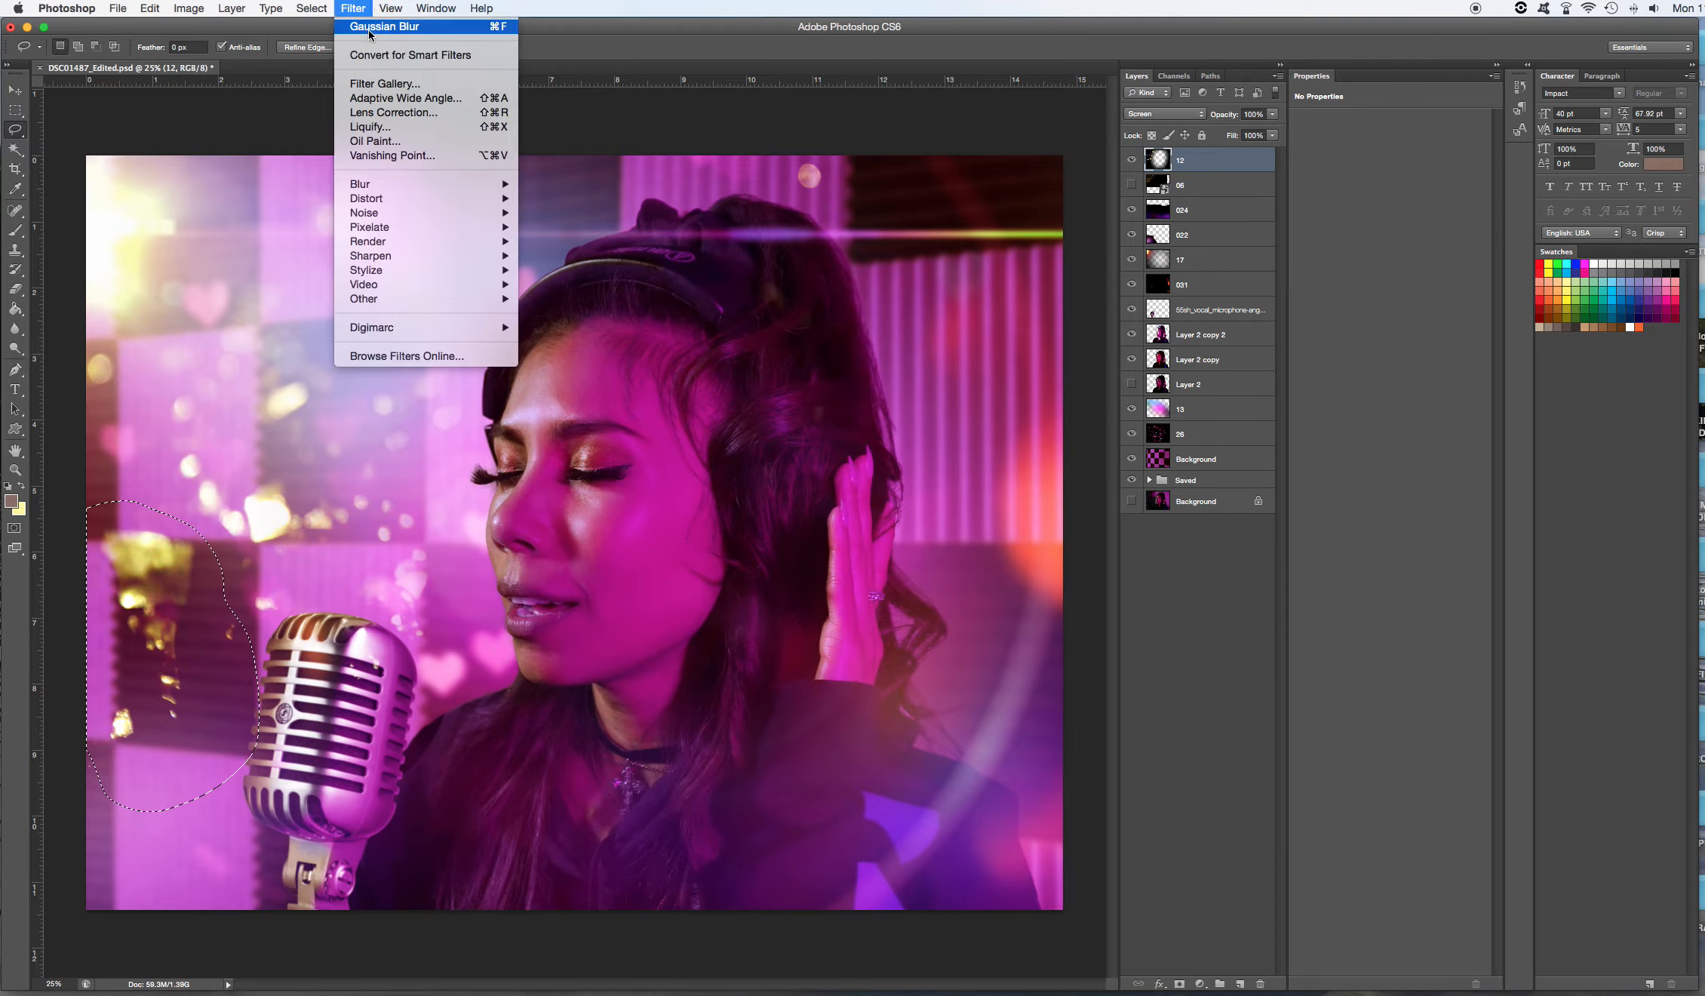
mouse_move(434, 184)
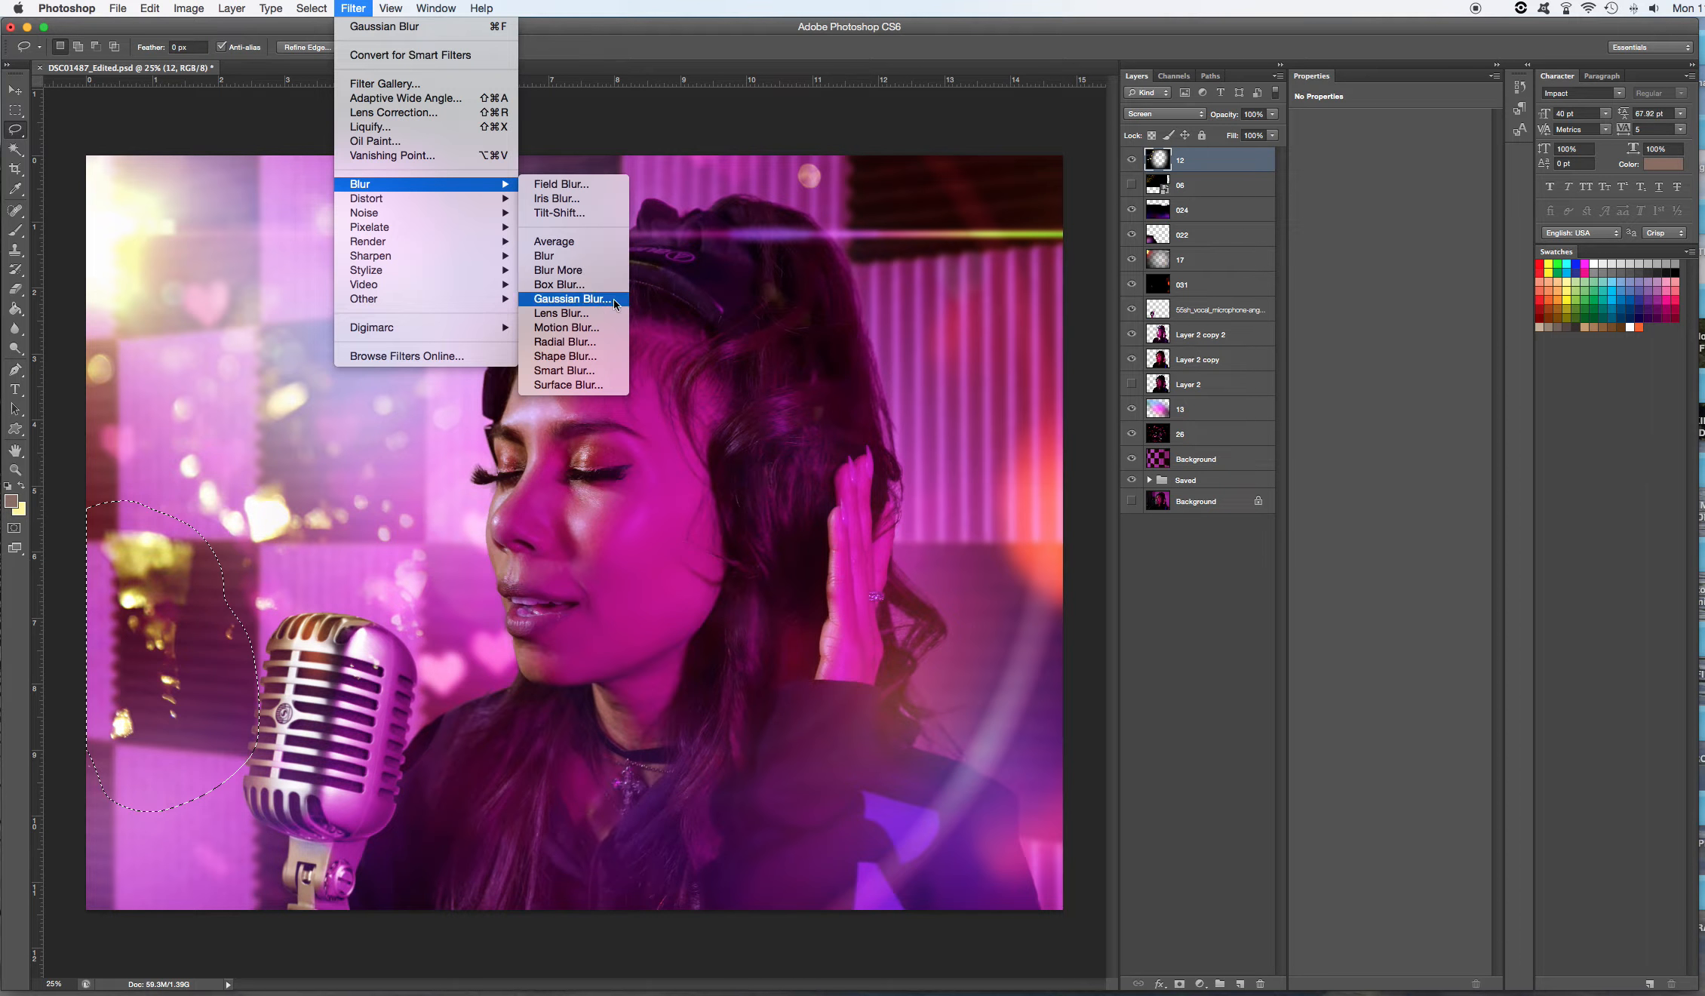
left_click(613, 299)
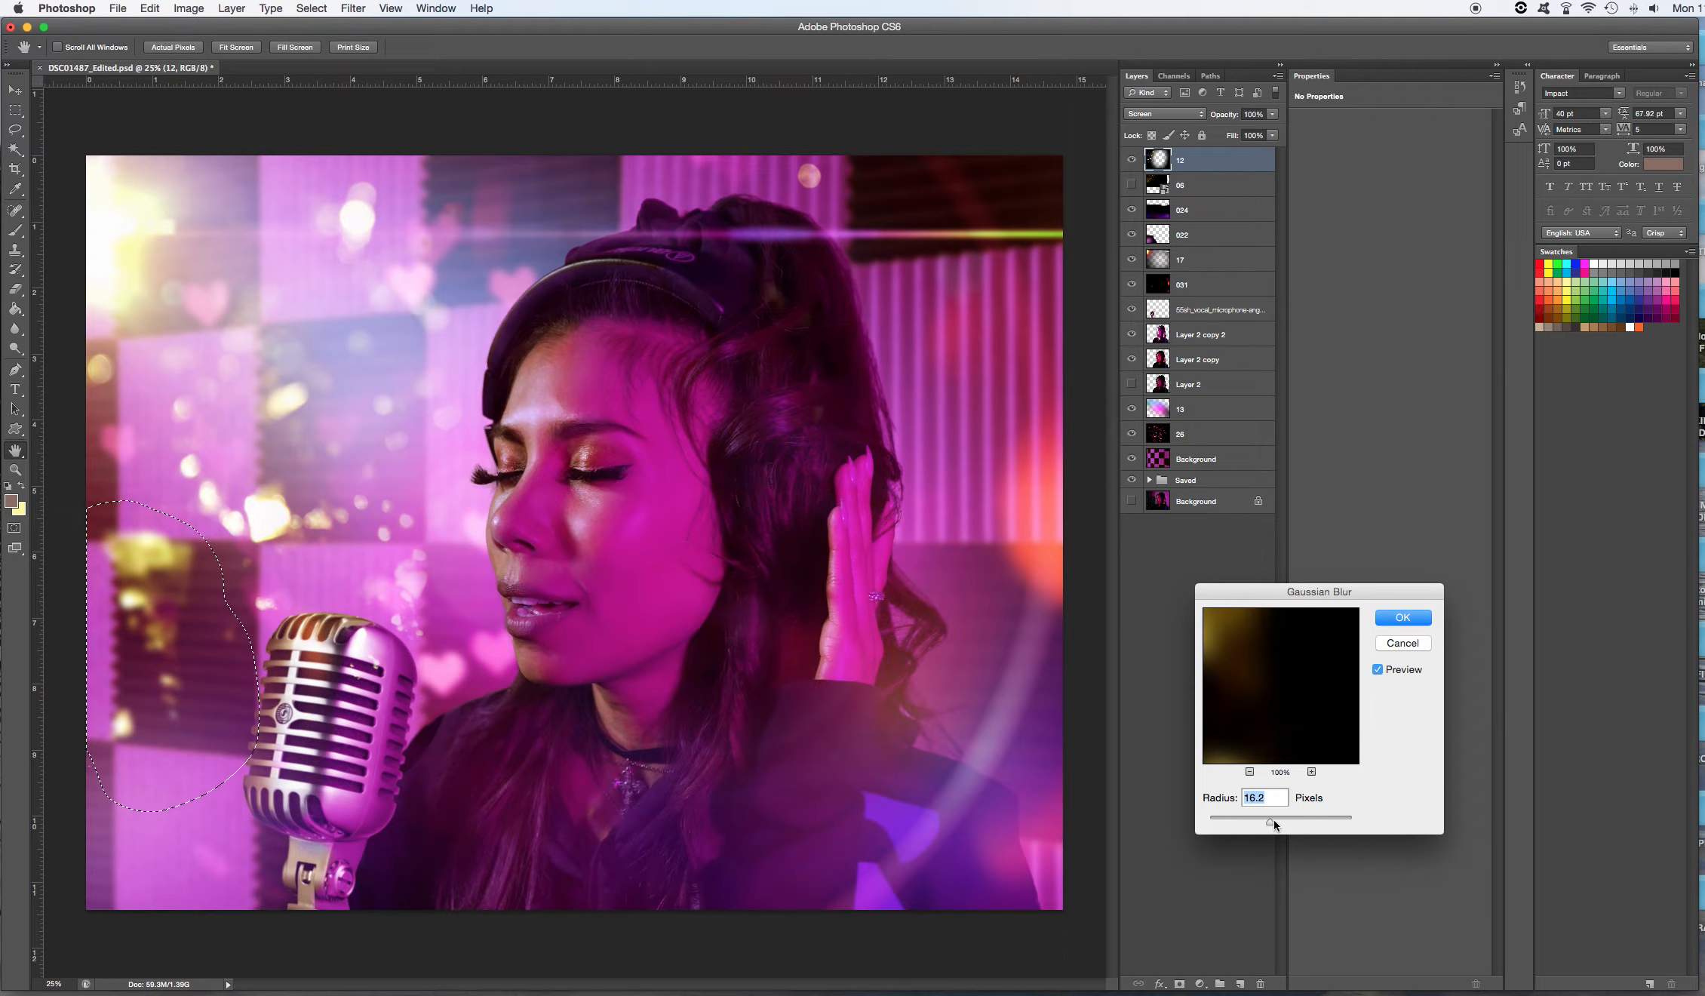
left_click_drag(1273, 819, 1279, 821)
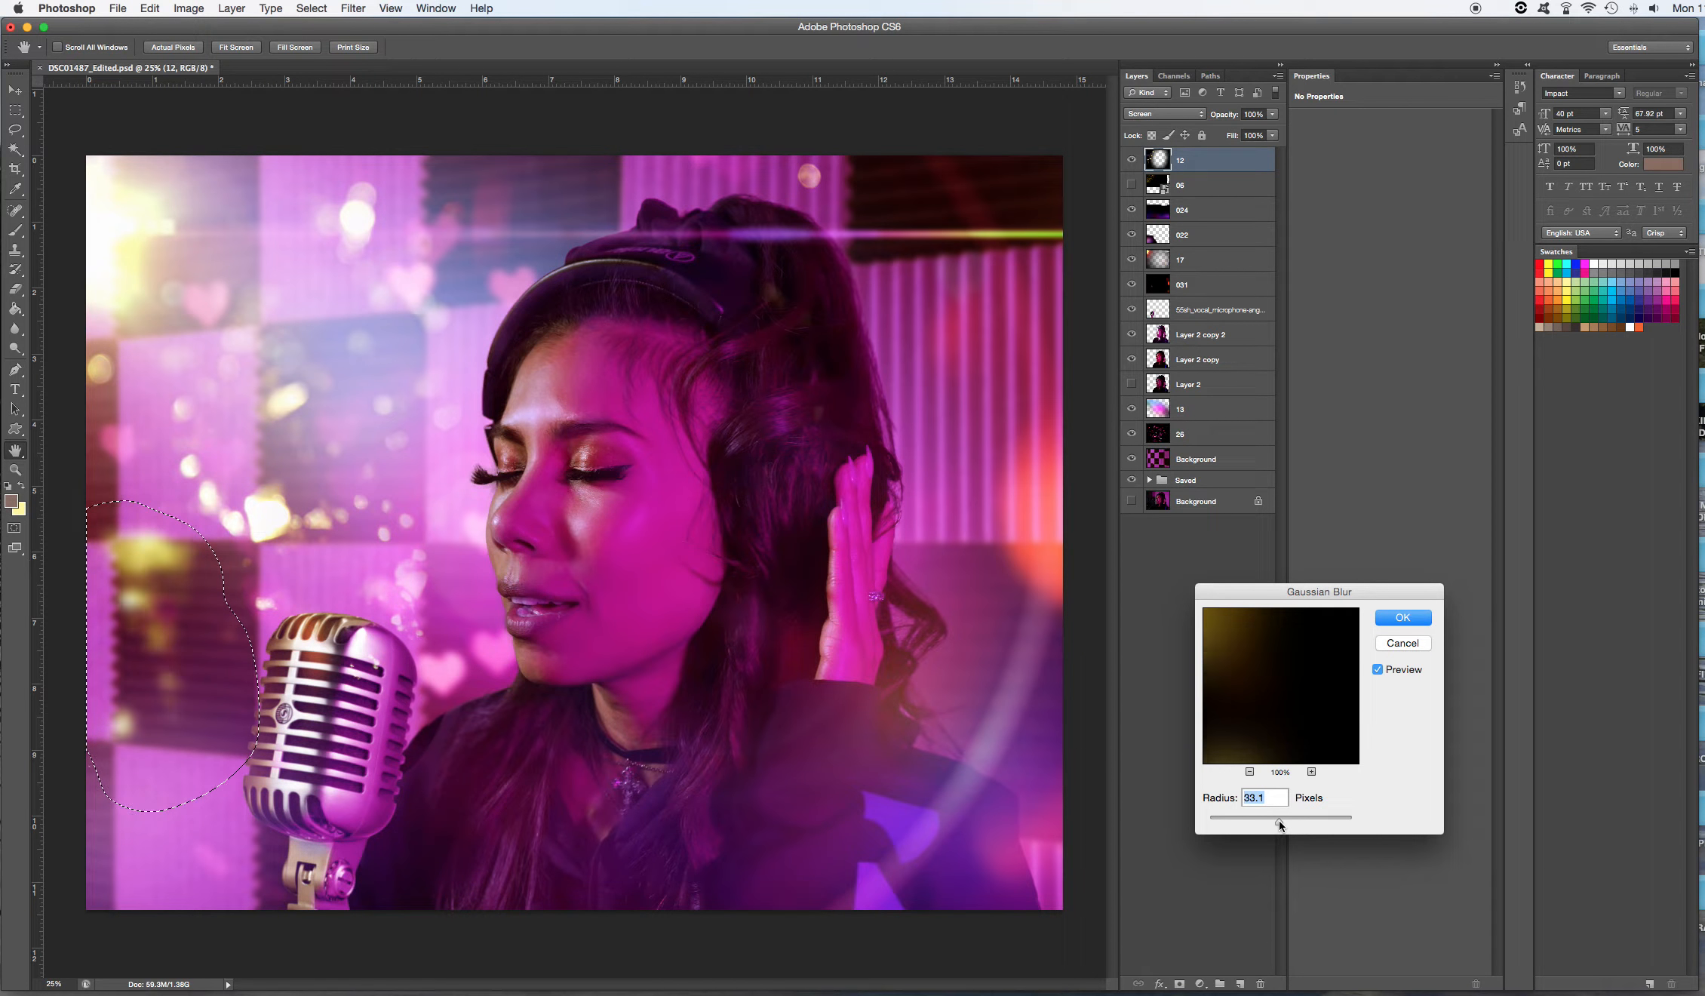
left_click(1403, 618)
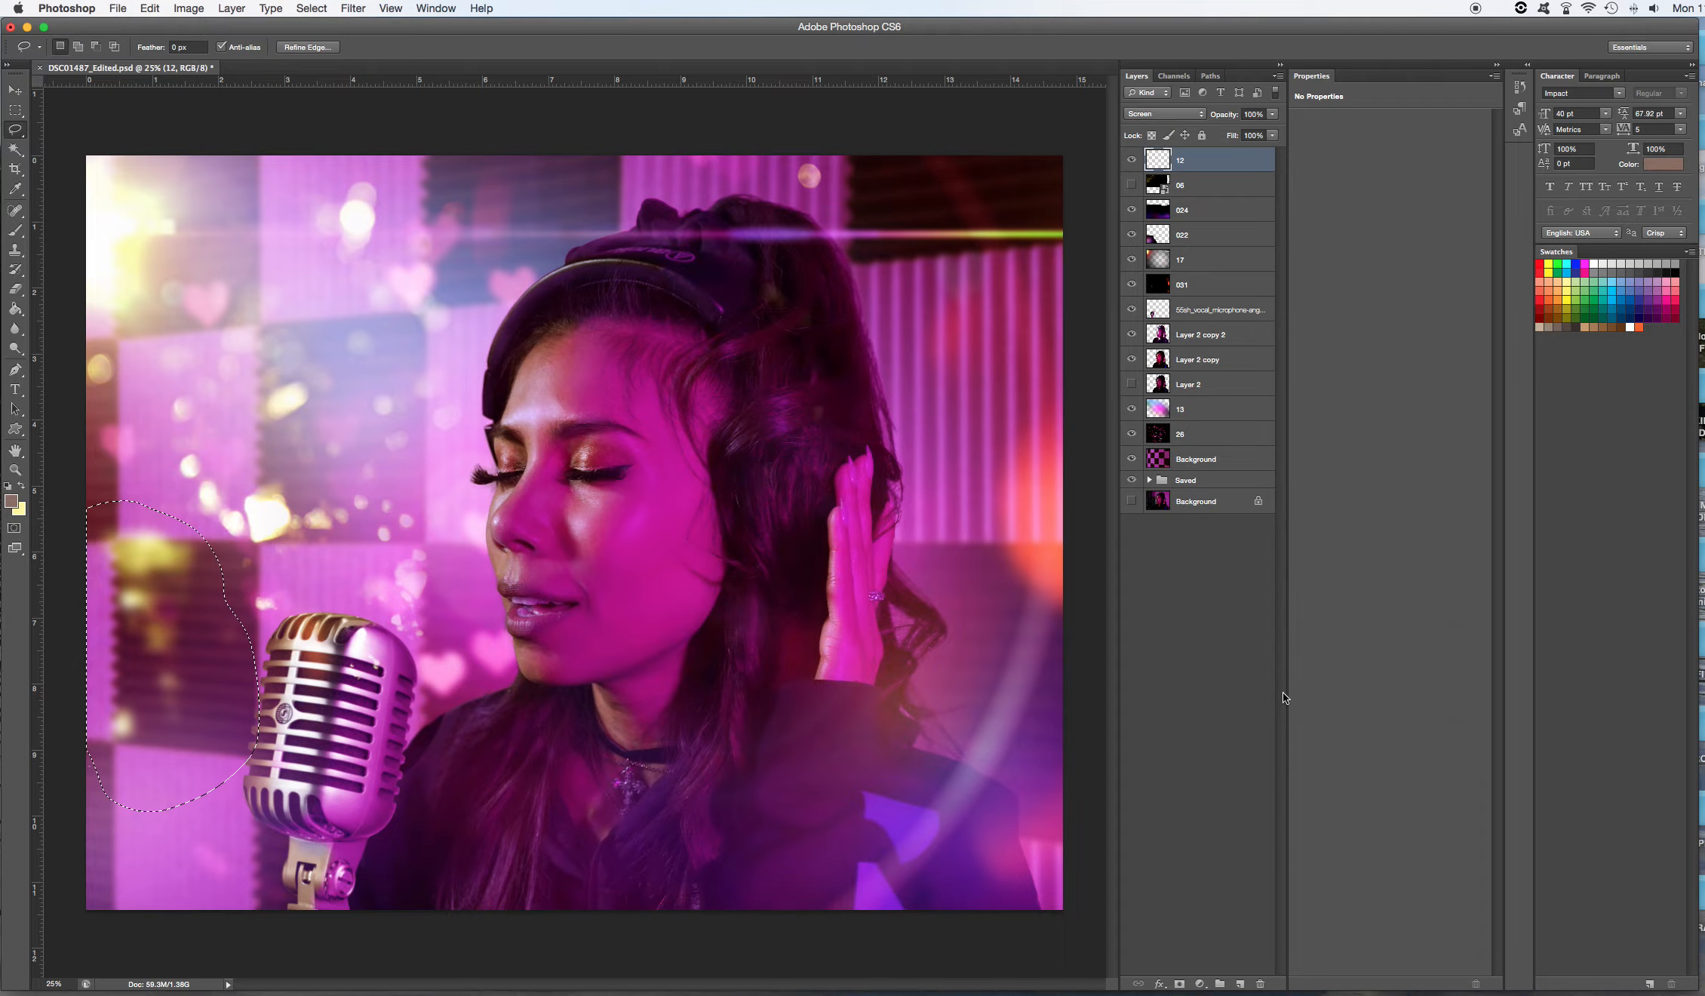
Deselect the area and erase the large blurred glitter patch on the dark foam square left of the microphone.
right_click(185, 602)
left_click(219, 611)
left_click(21, 294)
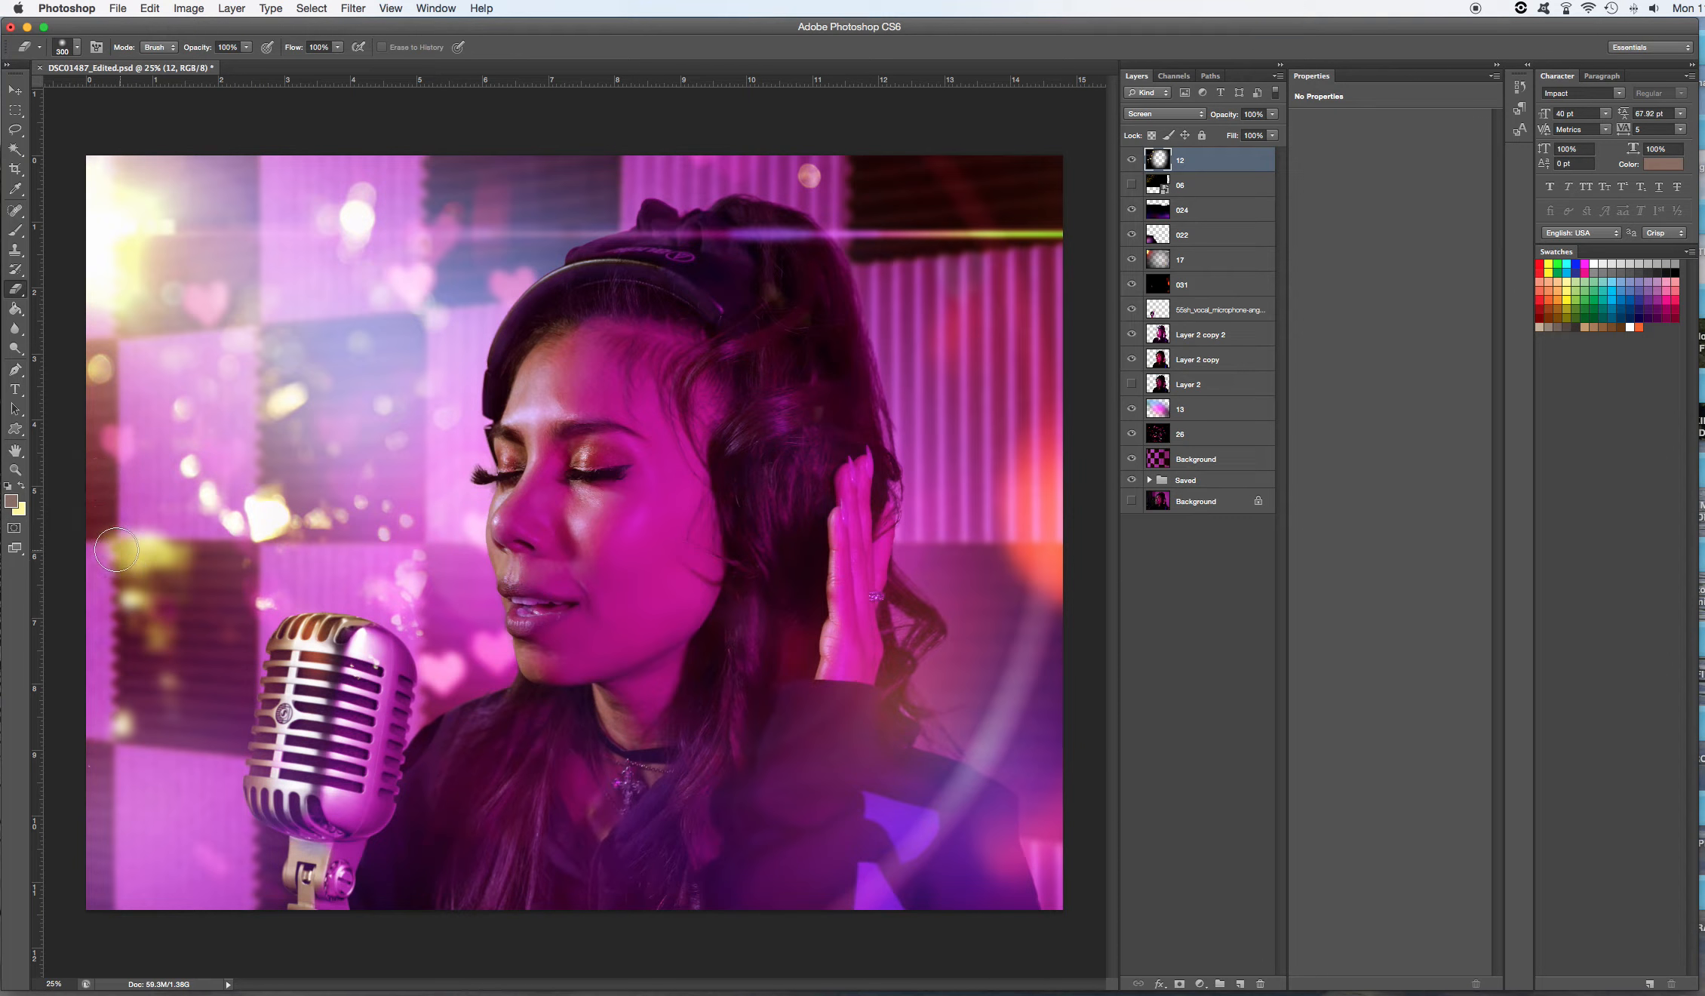
mouse_move(119, 548)
left_mouse_down()
mouse_move(175, 554)
mouse_move(123, 544)
mouse_move(134, 590)
left_mouse_up()
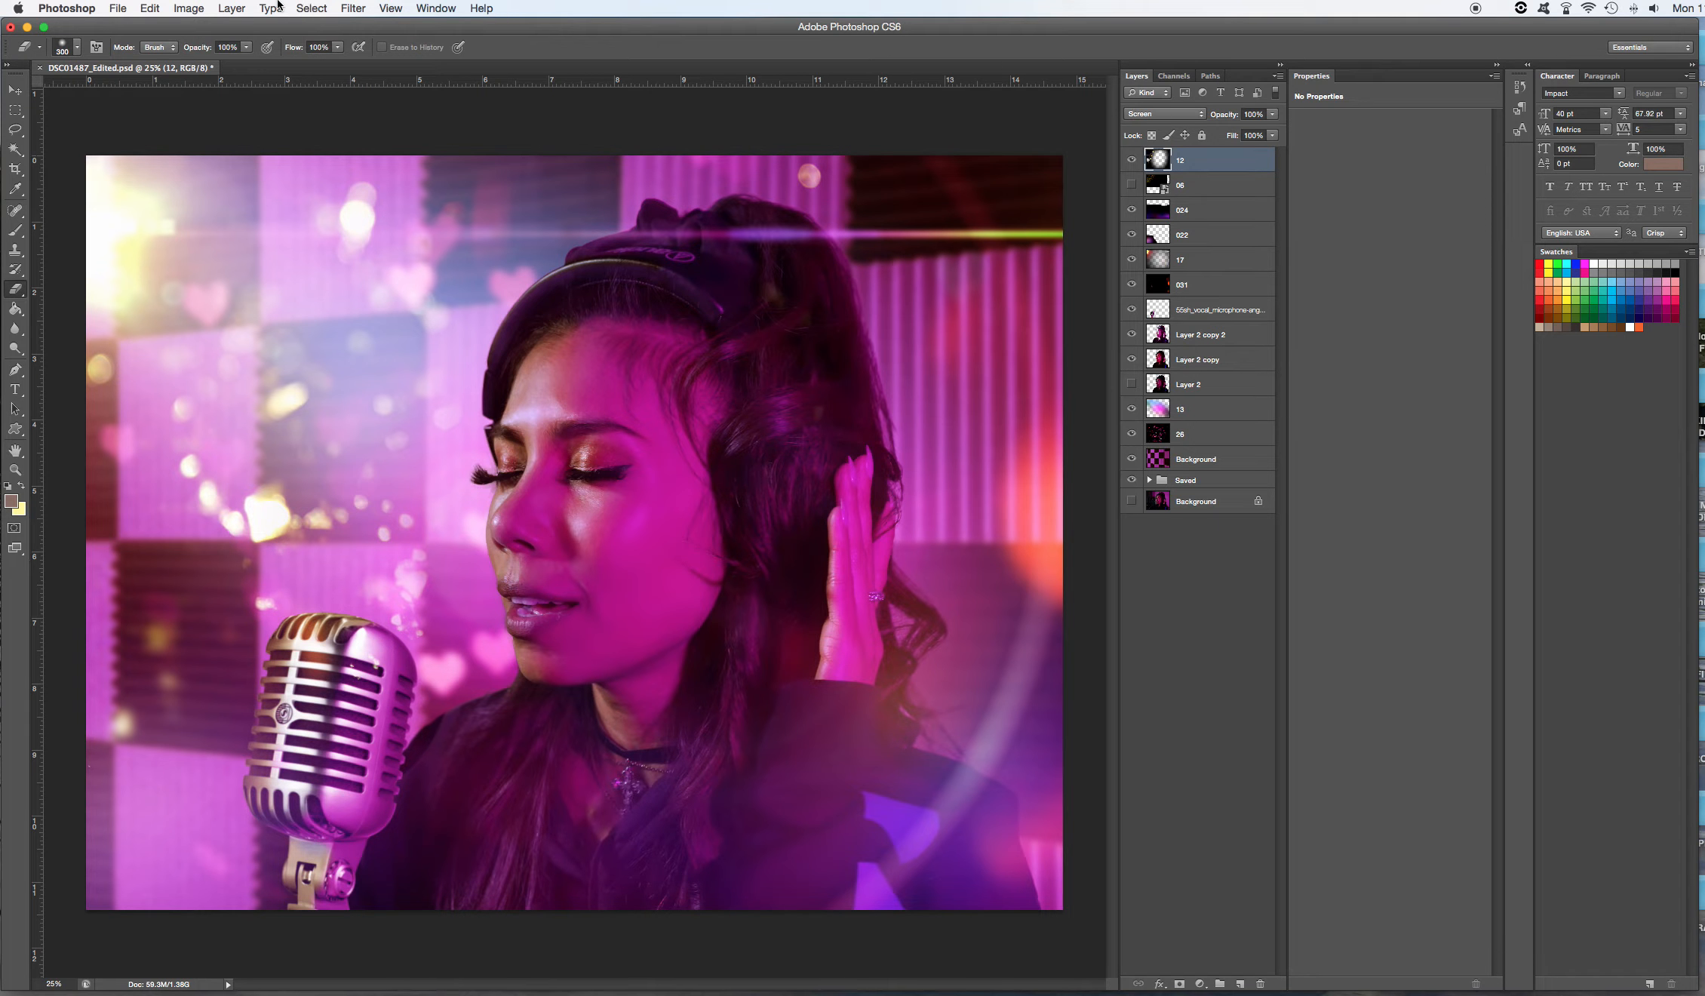
Adjust the color balance of glitter layer 12, shifting its midtones toward yellow and magenta, and return to the eraser.
left_click(175, 6)
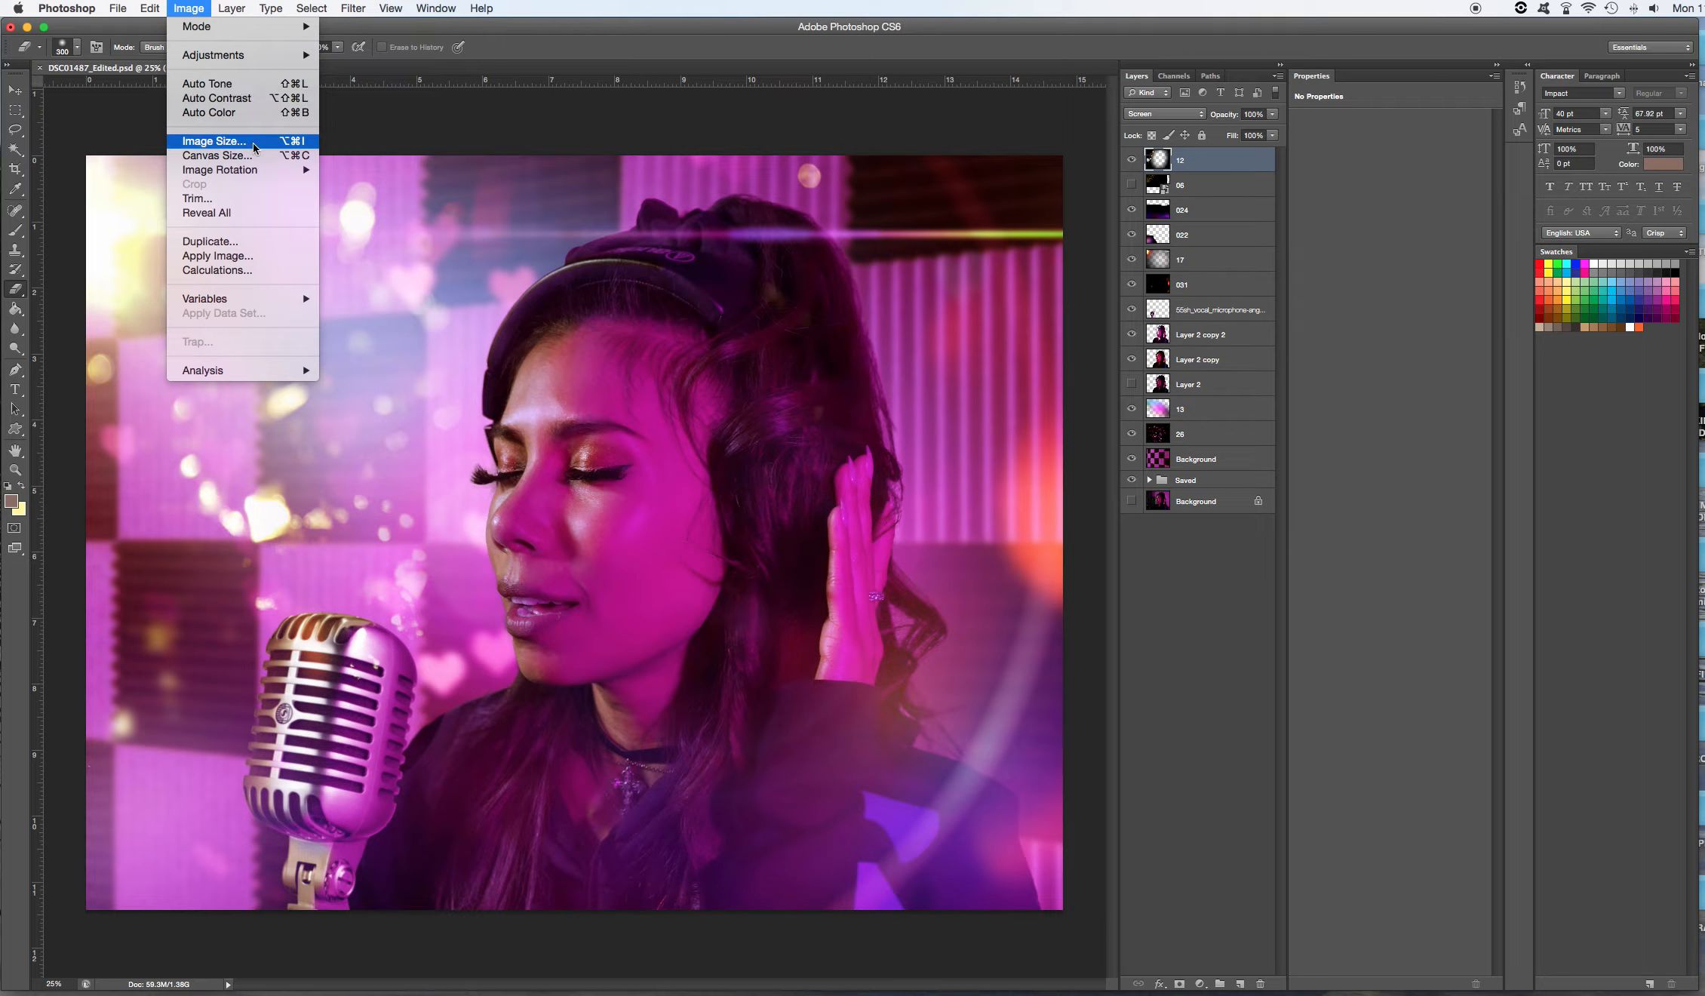
mouse_move(252, 55)
left_click(414, 155)
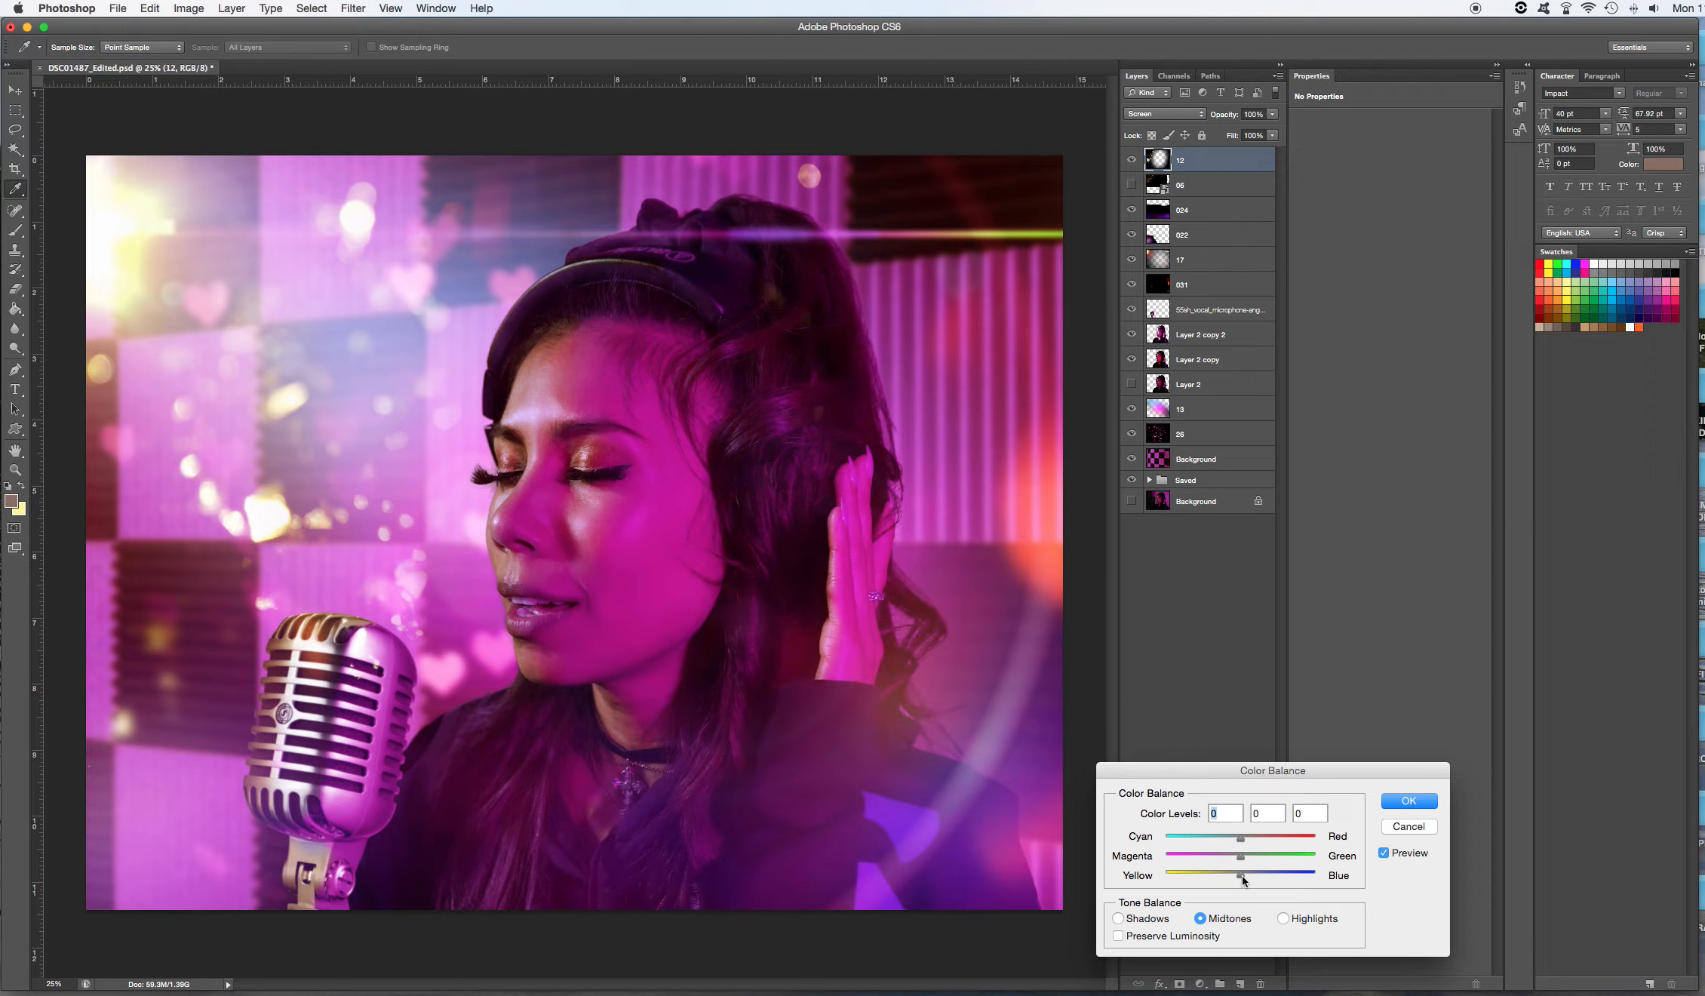
left_click_drag(1186, 878, 1085, 880)
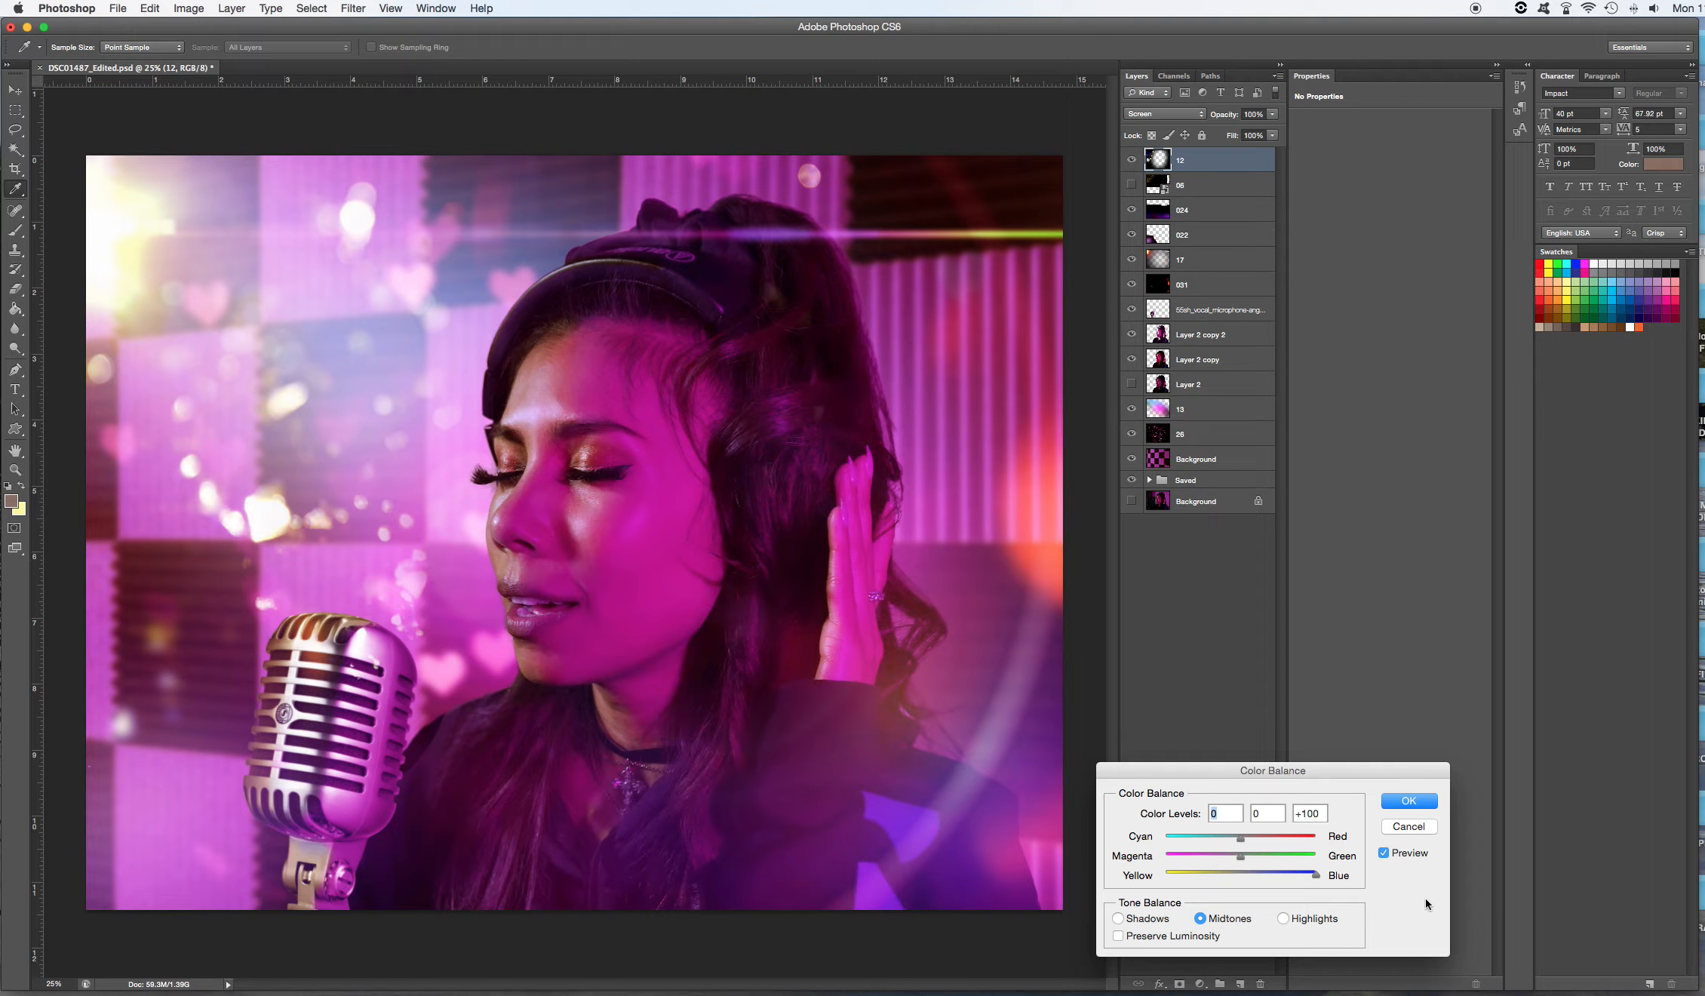
left_click_drag(1316, 877, 1138, 896)
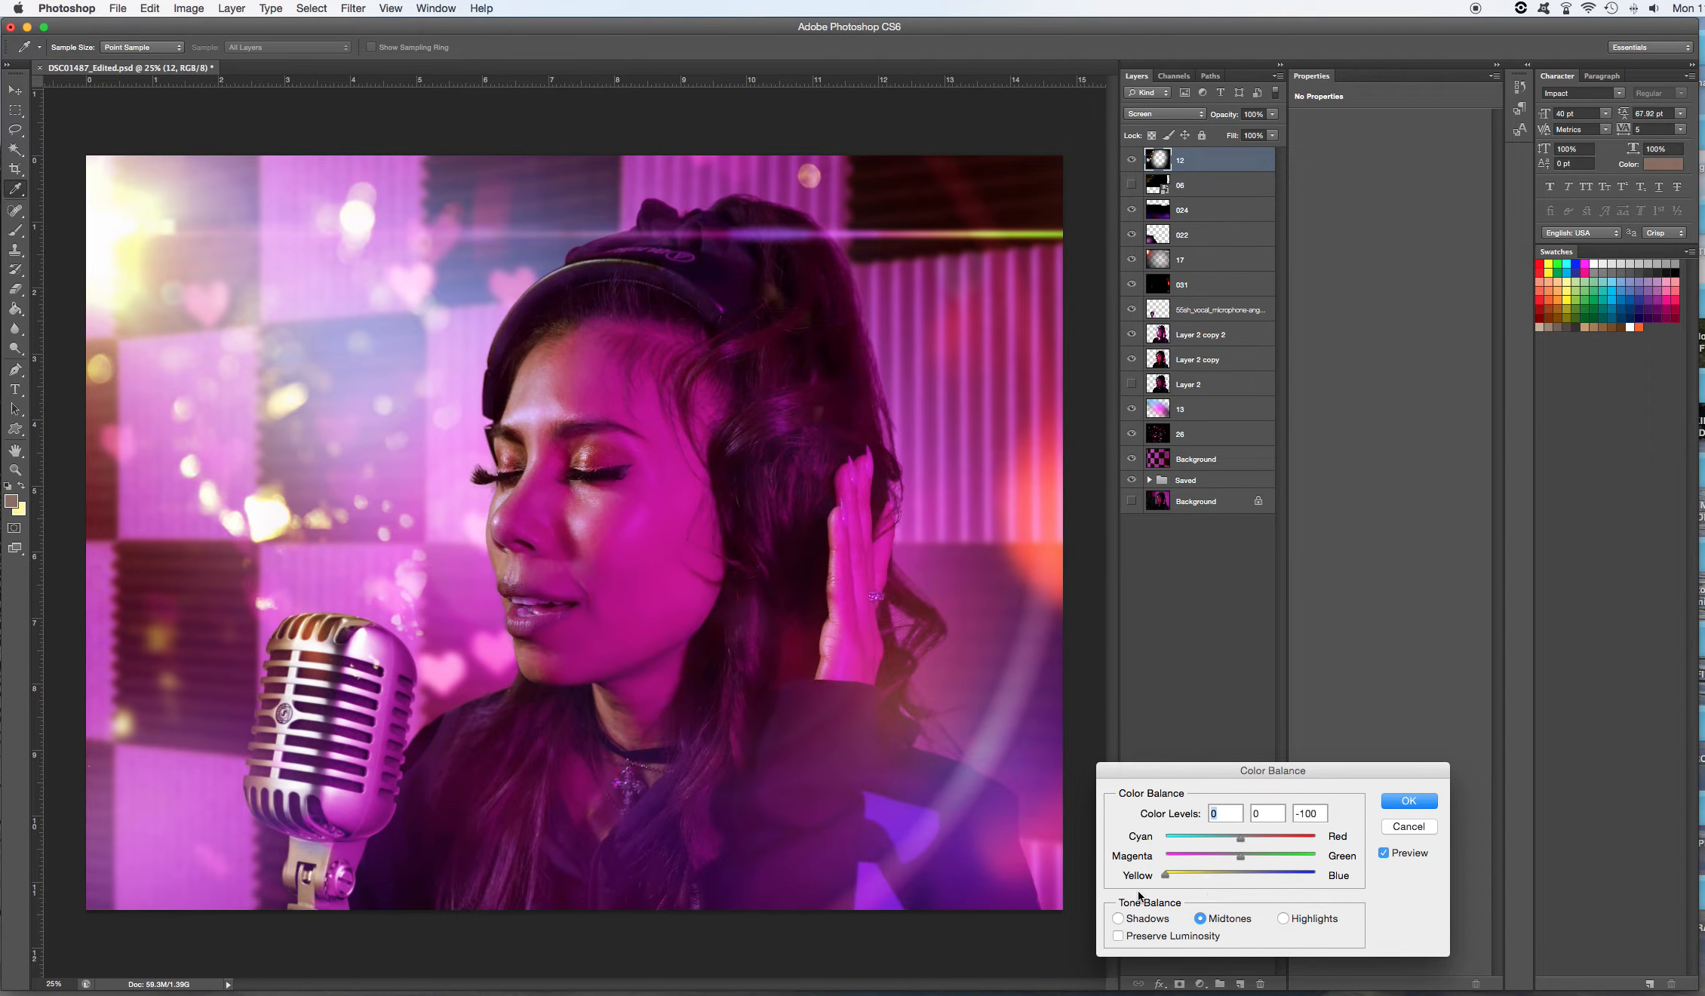
left_click(1223, 858)
left_click(1214, 861)
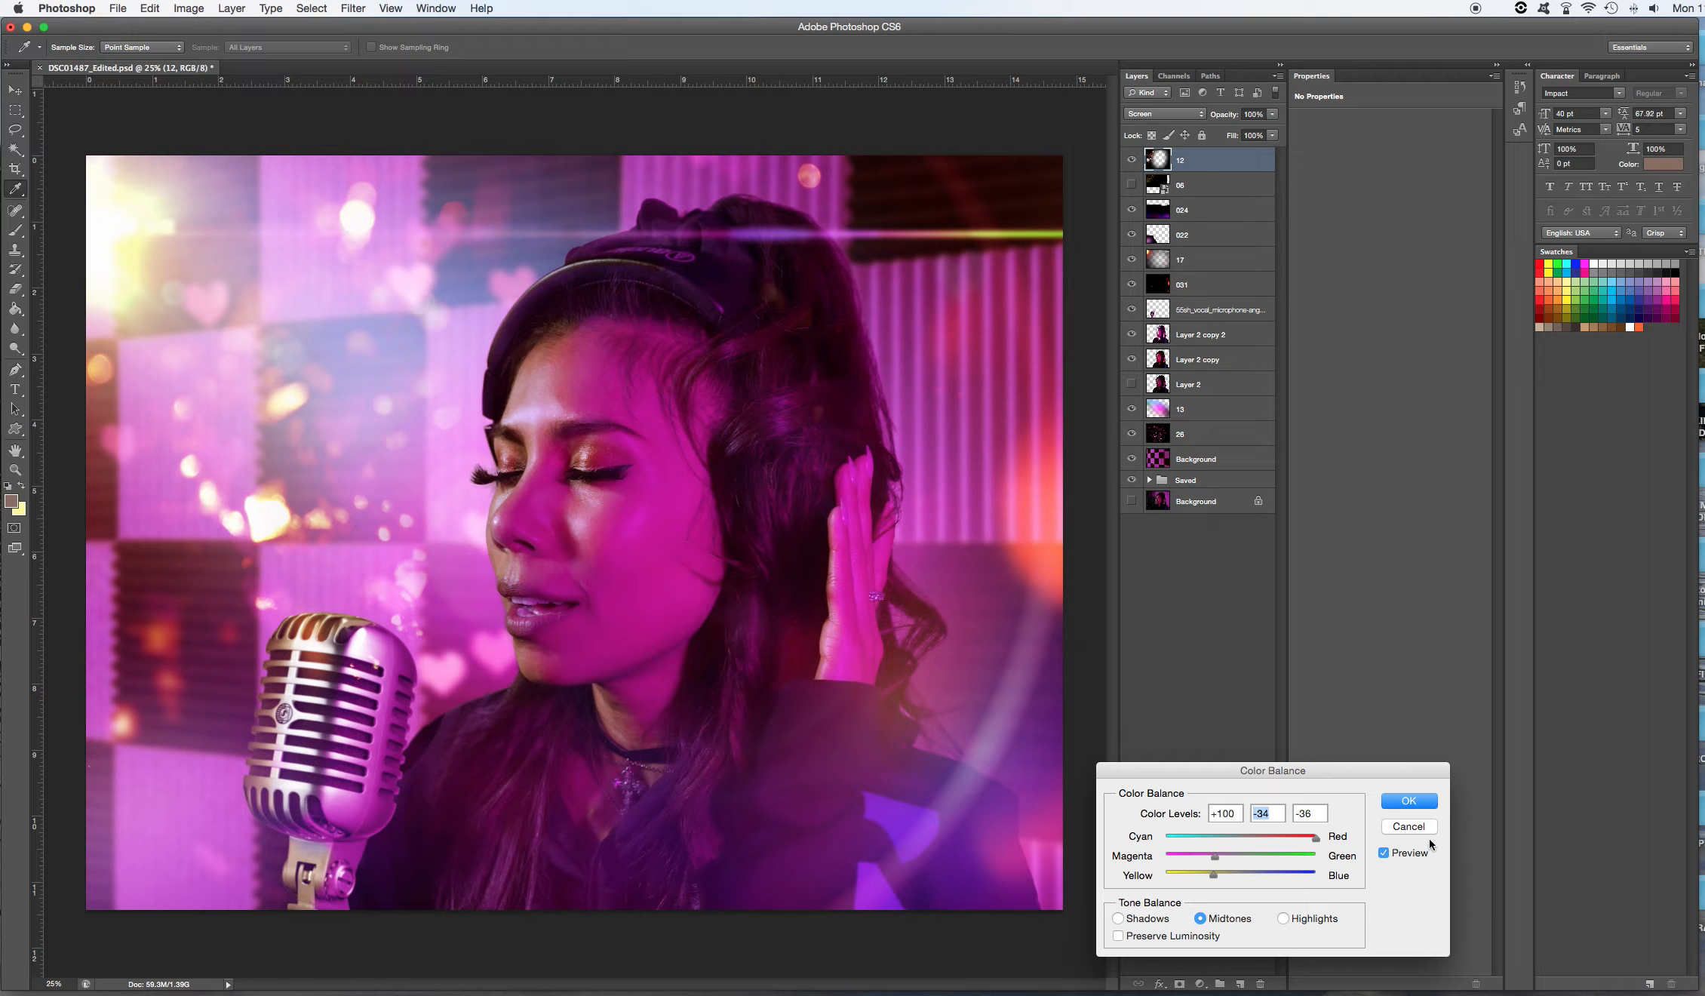
left_click(1235, 850)
left_click_drag(1270, 849, 1230, 870)
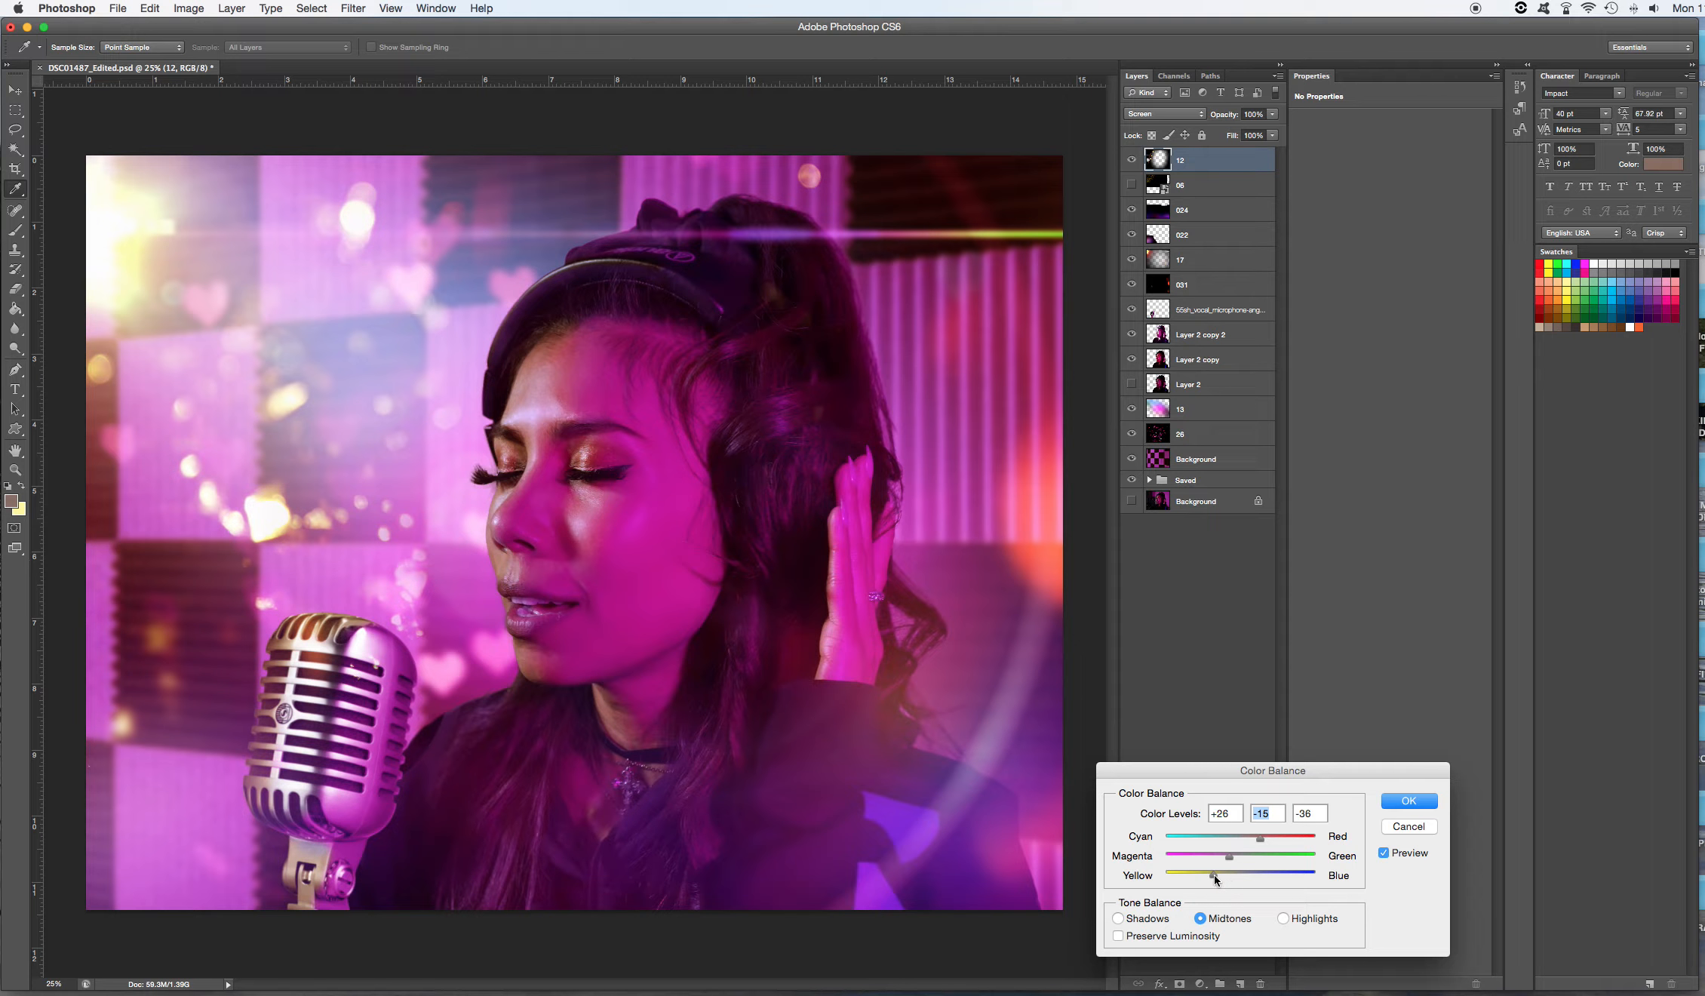
key("Tab")
left_click(1408, 801)
key("e")
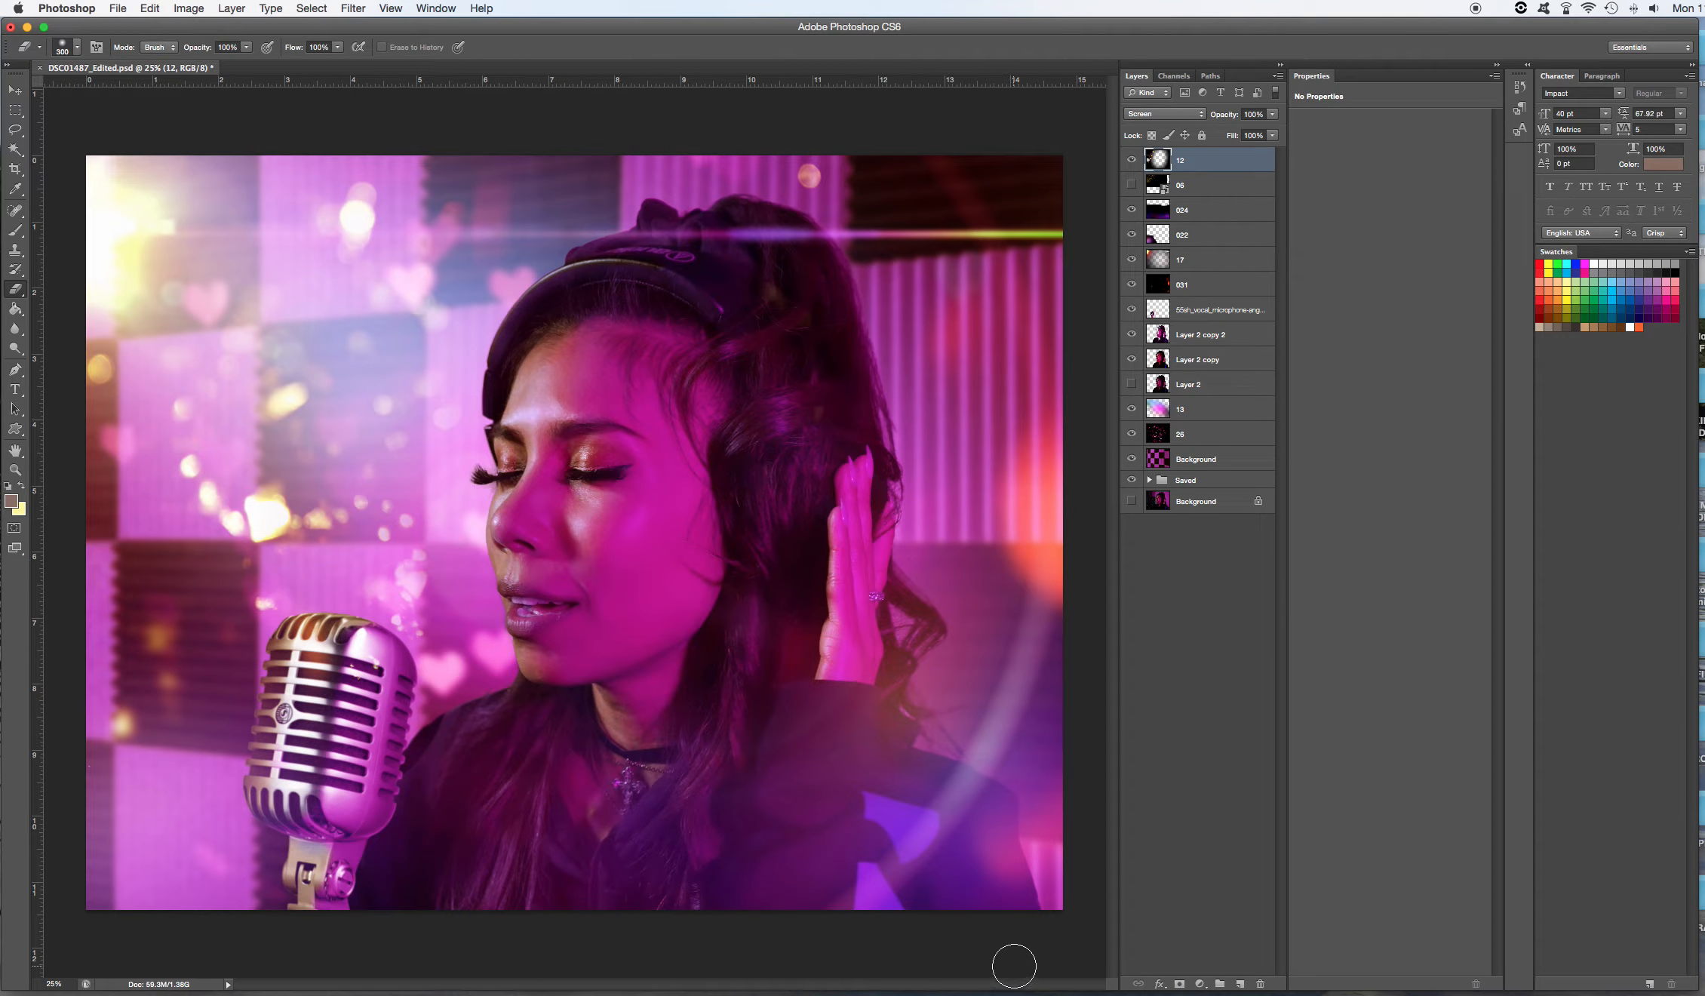
Select Layer 2 copy 2 and compare the image with layers 17, 022 and 024 hidden and shown, one at a time.
mouse_move(646, 29)
left_mouse_down()
mouse_move(660, 28)
mouse_move(639, 28)
left_mouse_up()
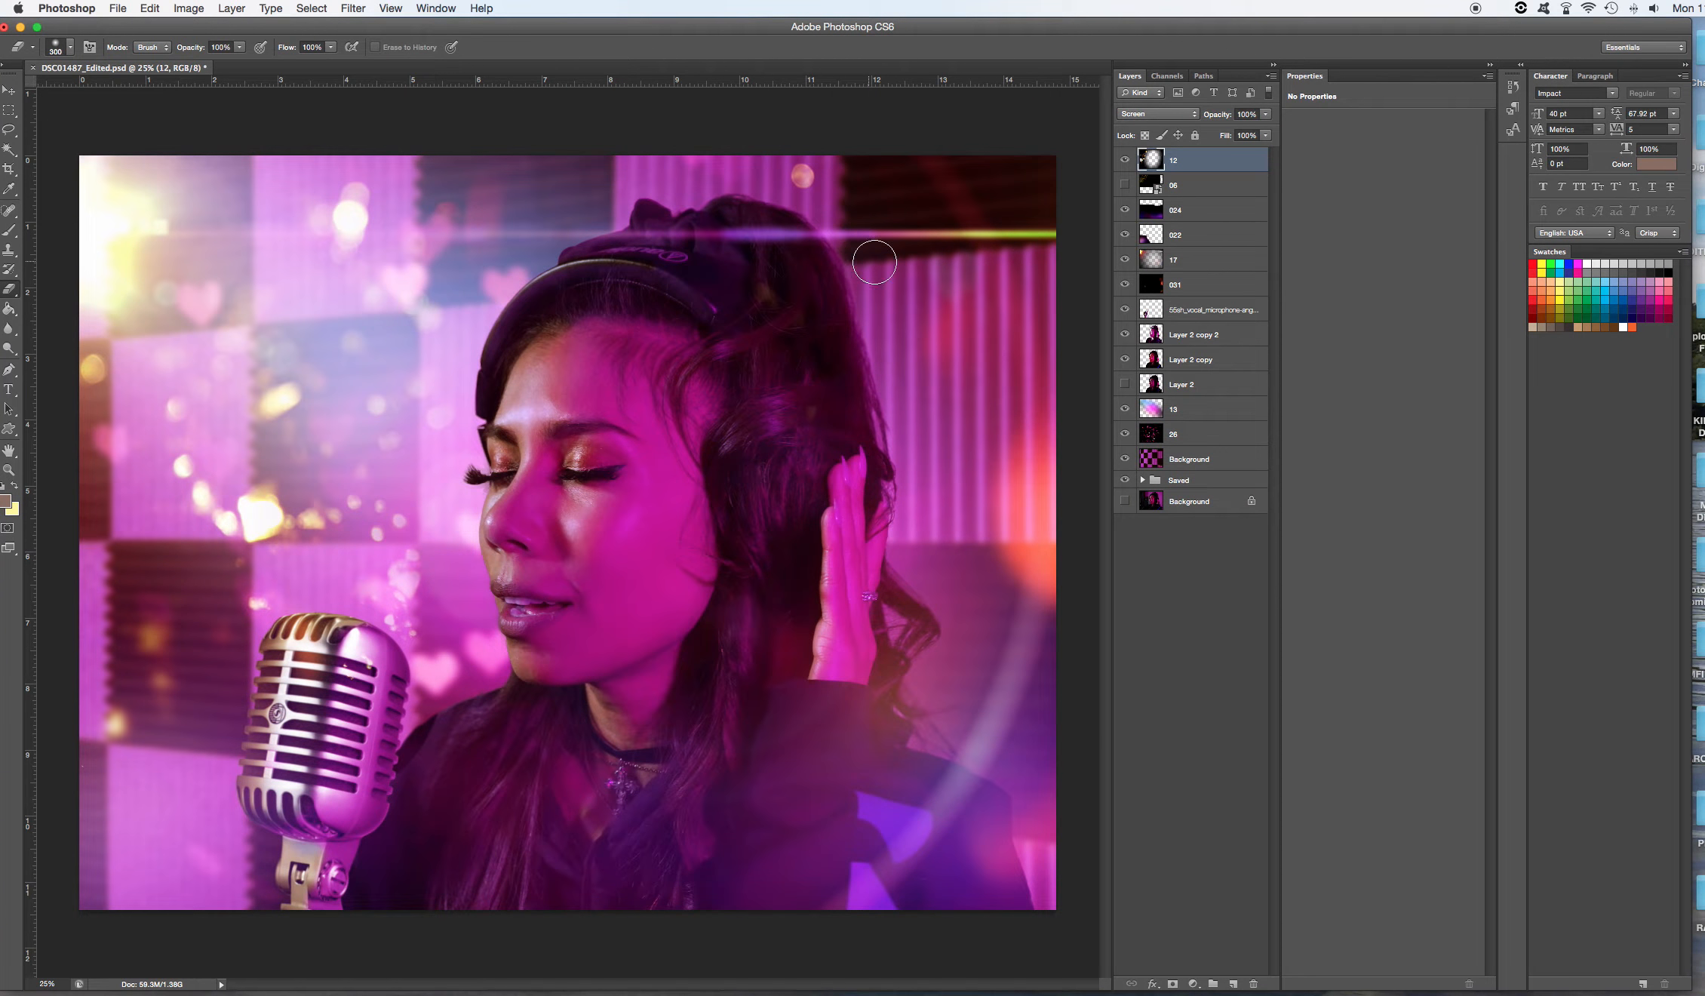
left_click(1169, 338)
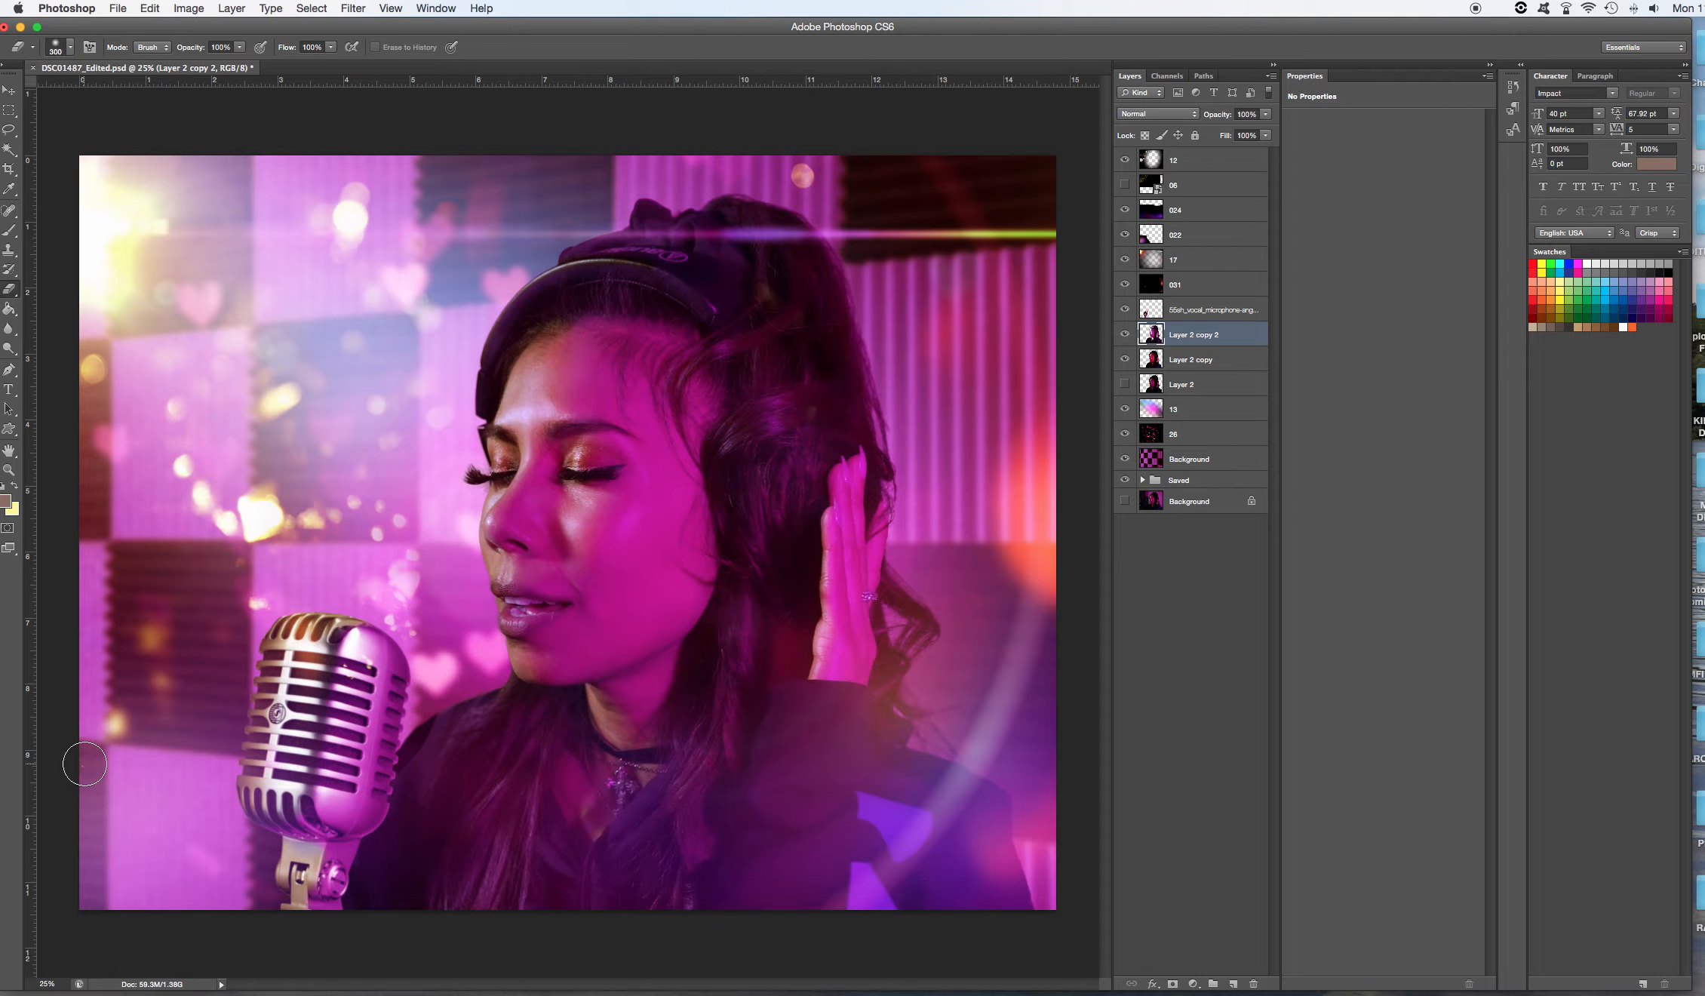
left_click(1125, 259)
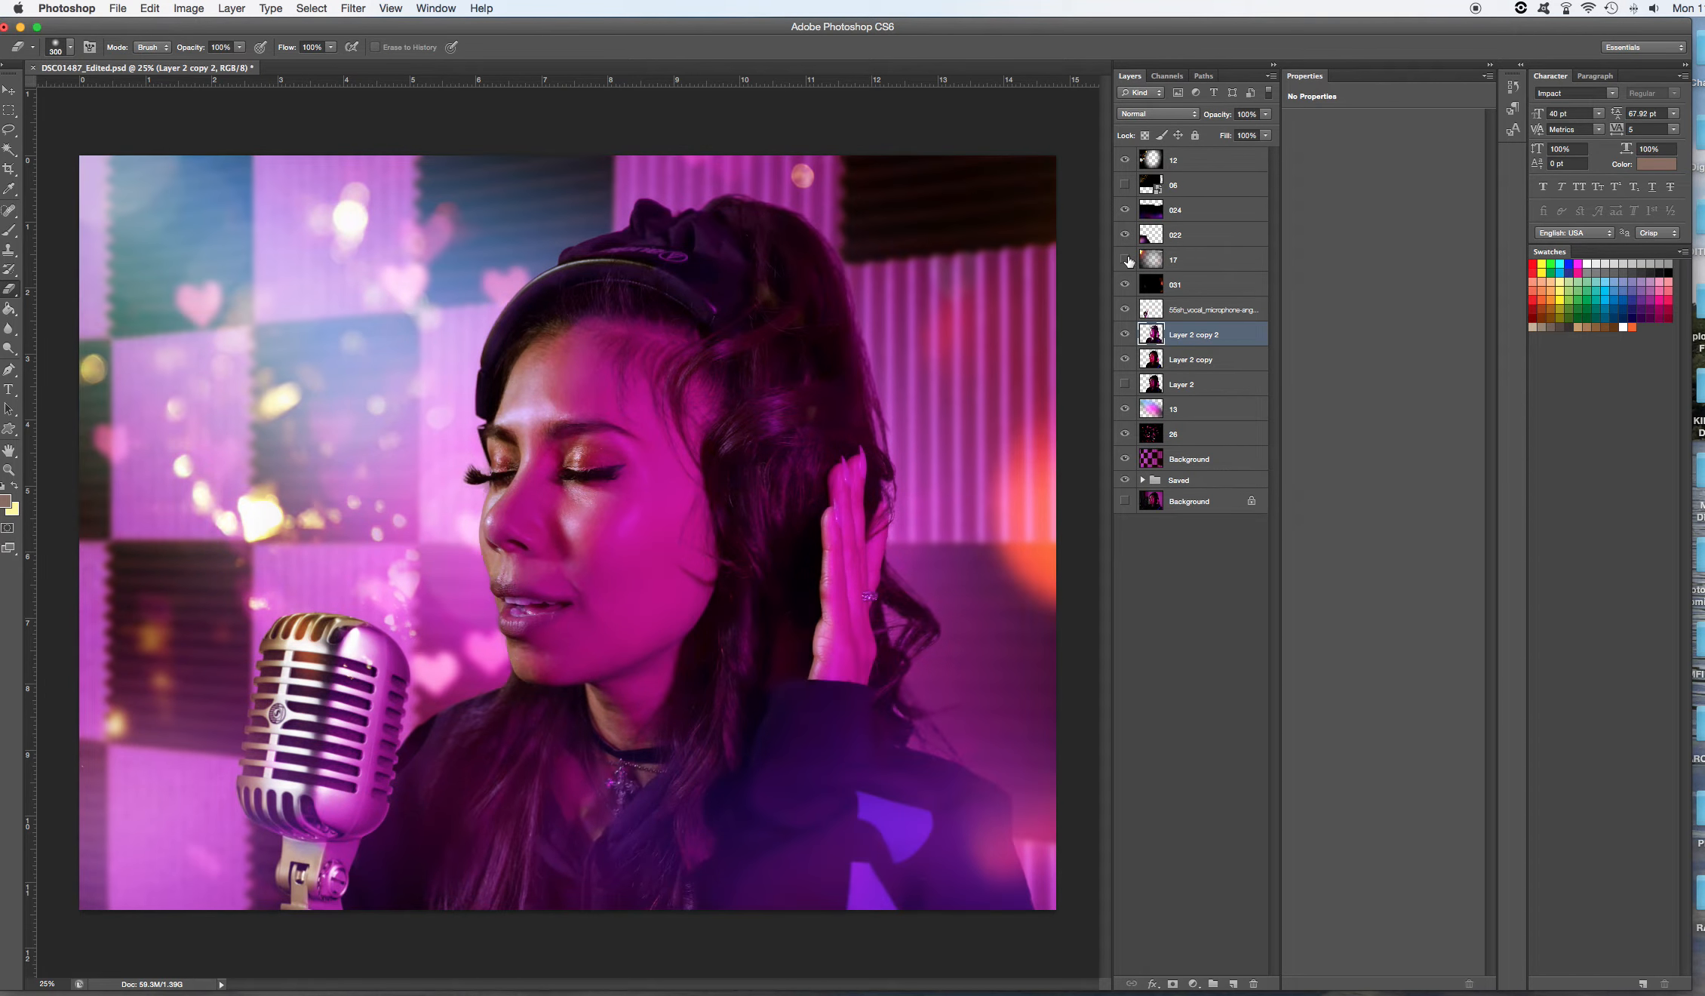
left_click(1125, 259)
left_click(1125, 235)
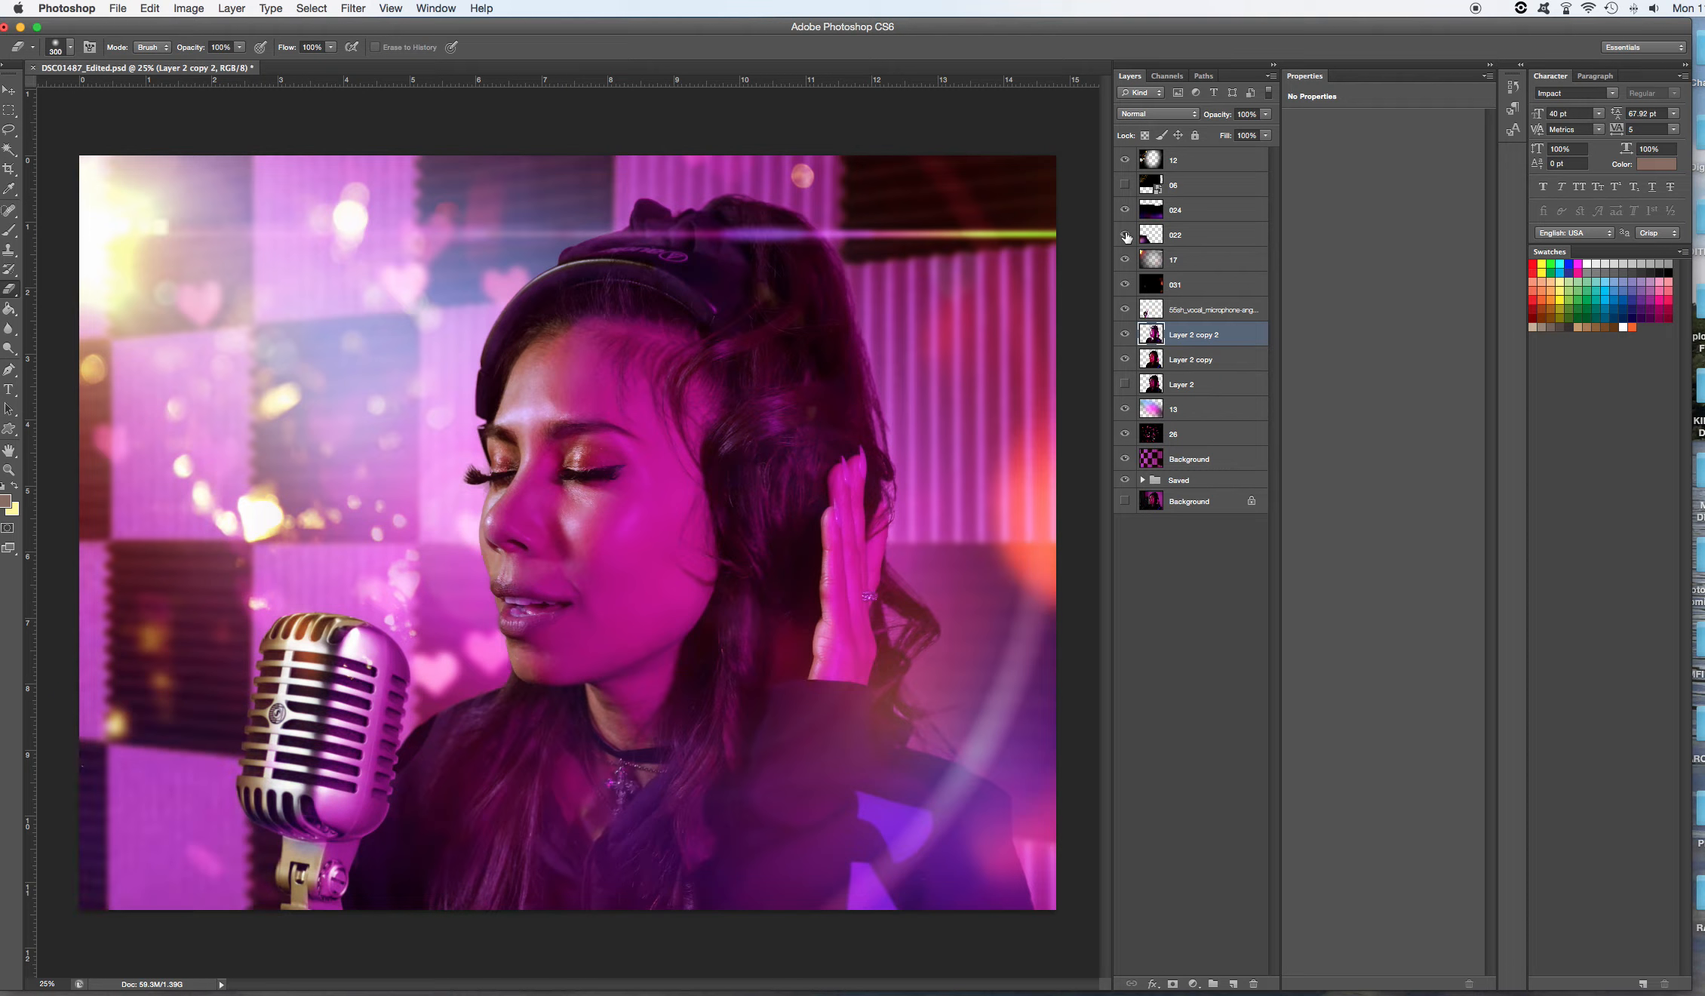
left_click(1125, 234)
left_click(1125, 210)
left_click(1125, 210)
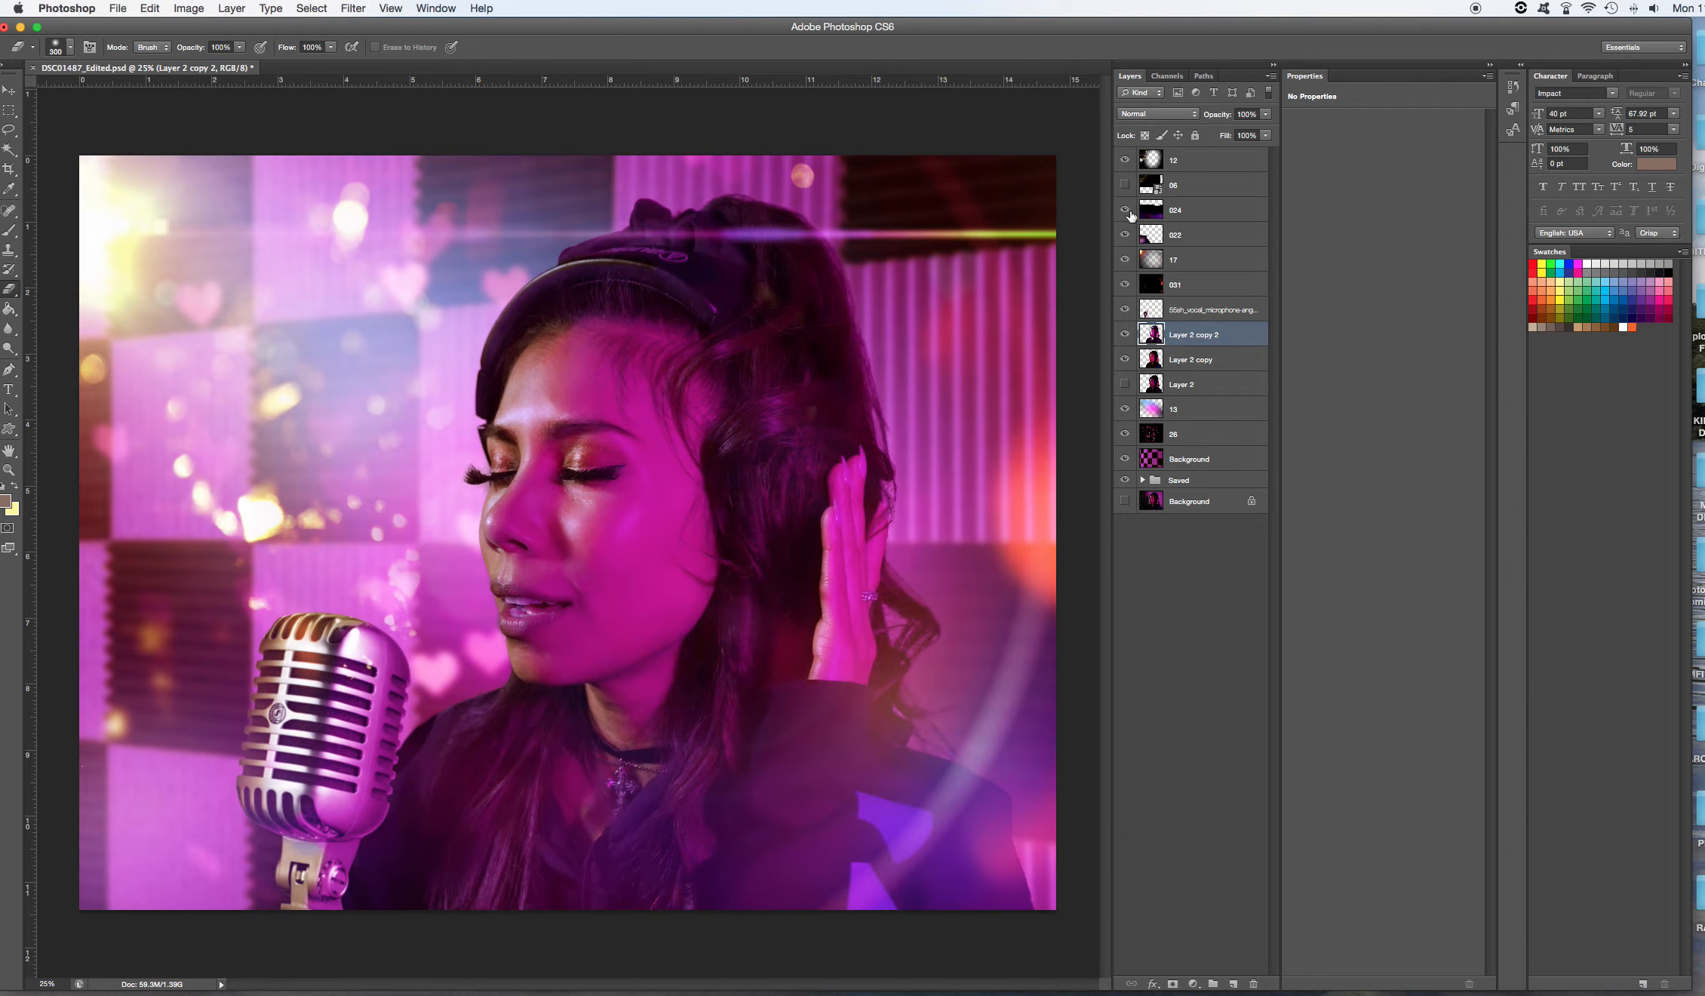
Compare the image with glitter layer 12 hidden and shown.
left_click(1124, 161)
left_click(1124, 161)
left_click(1125, 160)
left_click(1125, 159)
left_click_drag(235, 26, 255, 27)
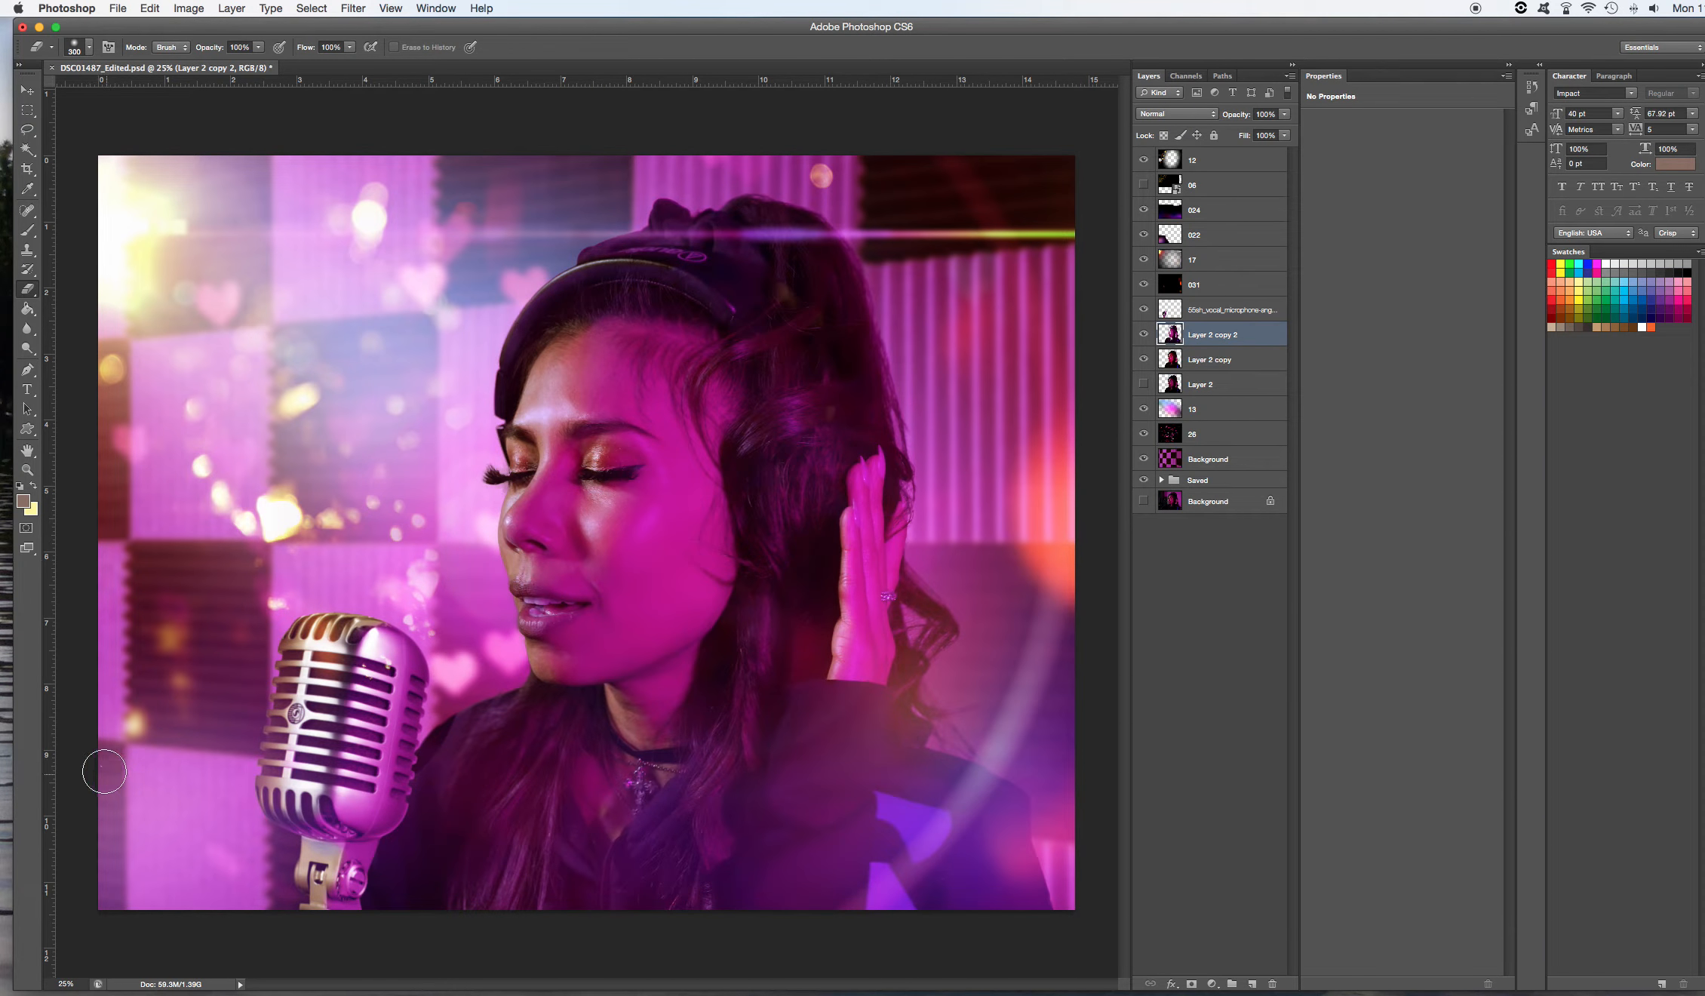
Inspect the foam squares and microphone at 100% zoom, select layer 12, and return to the full image at 25%.
left_click(82, 984)
type("100%")
key("Return")
left_click_drag(637, 984, 408, 983)
scroll(453, 960, "down", 5)
scroll(468, 969, "down", 7)
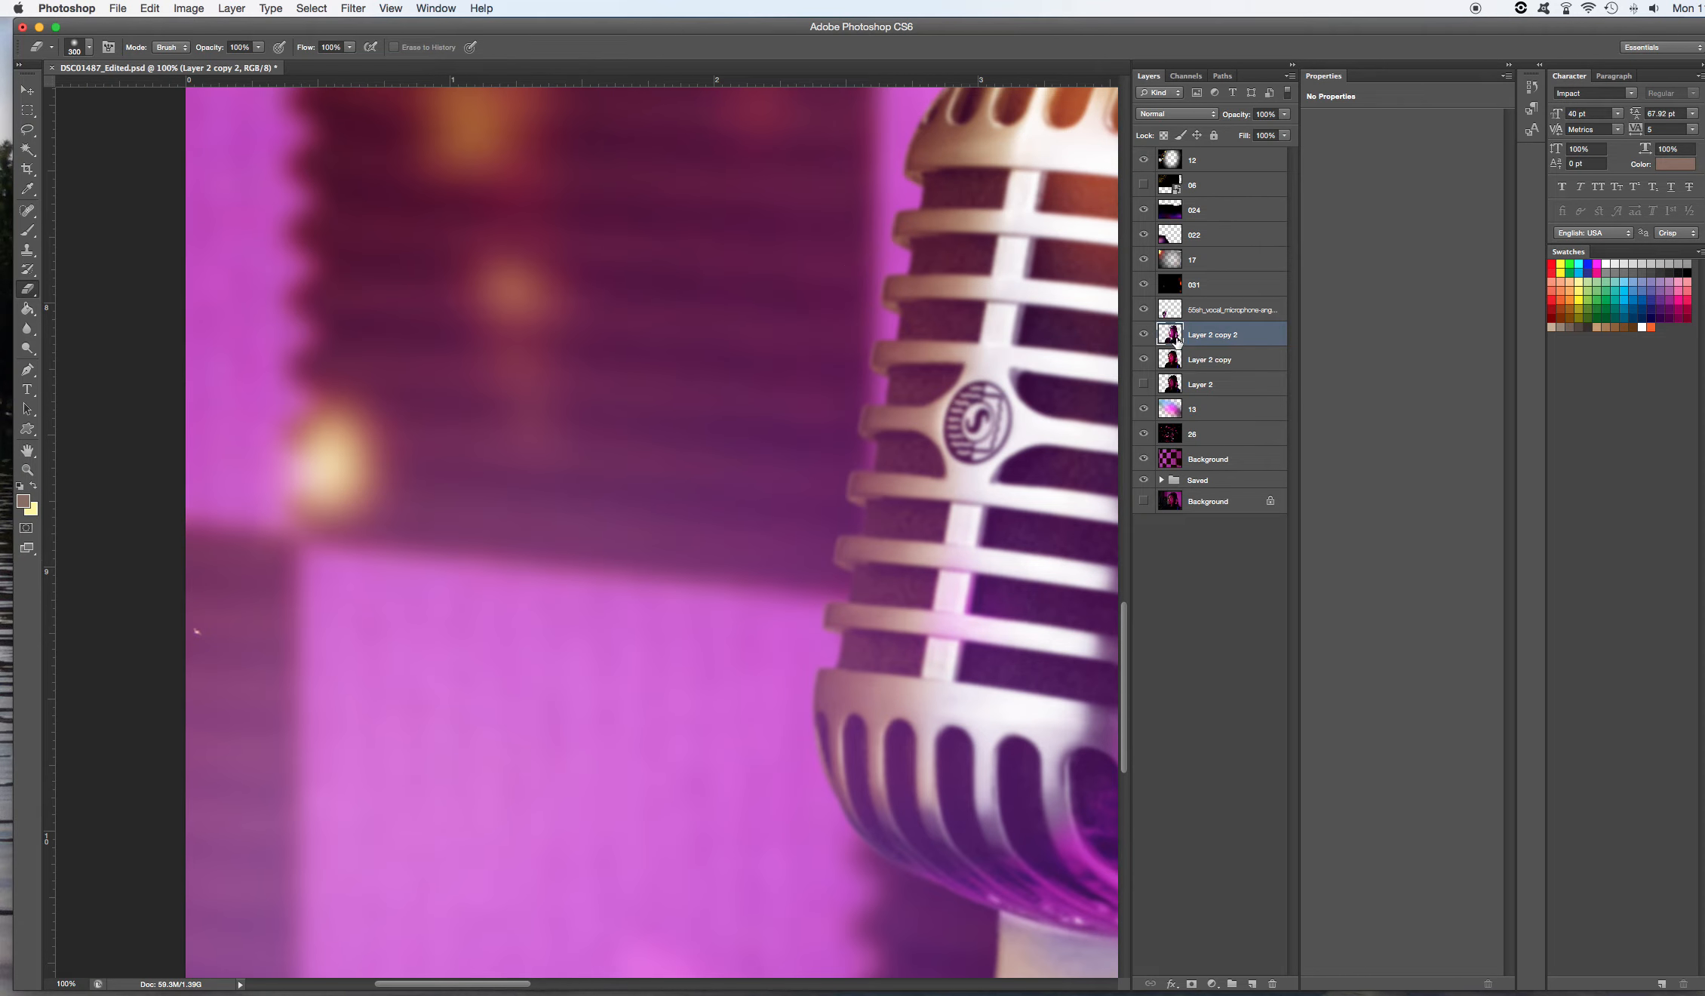
left_click(1193, 162)
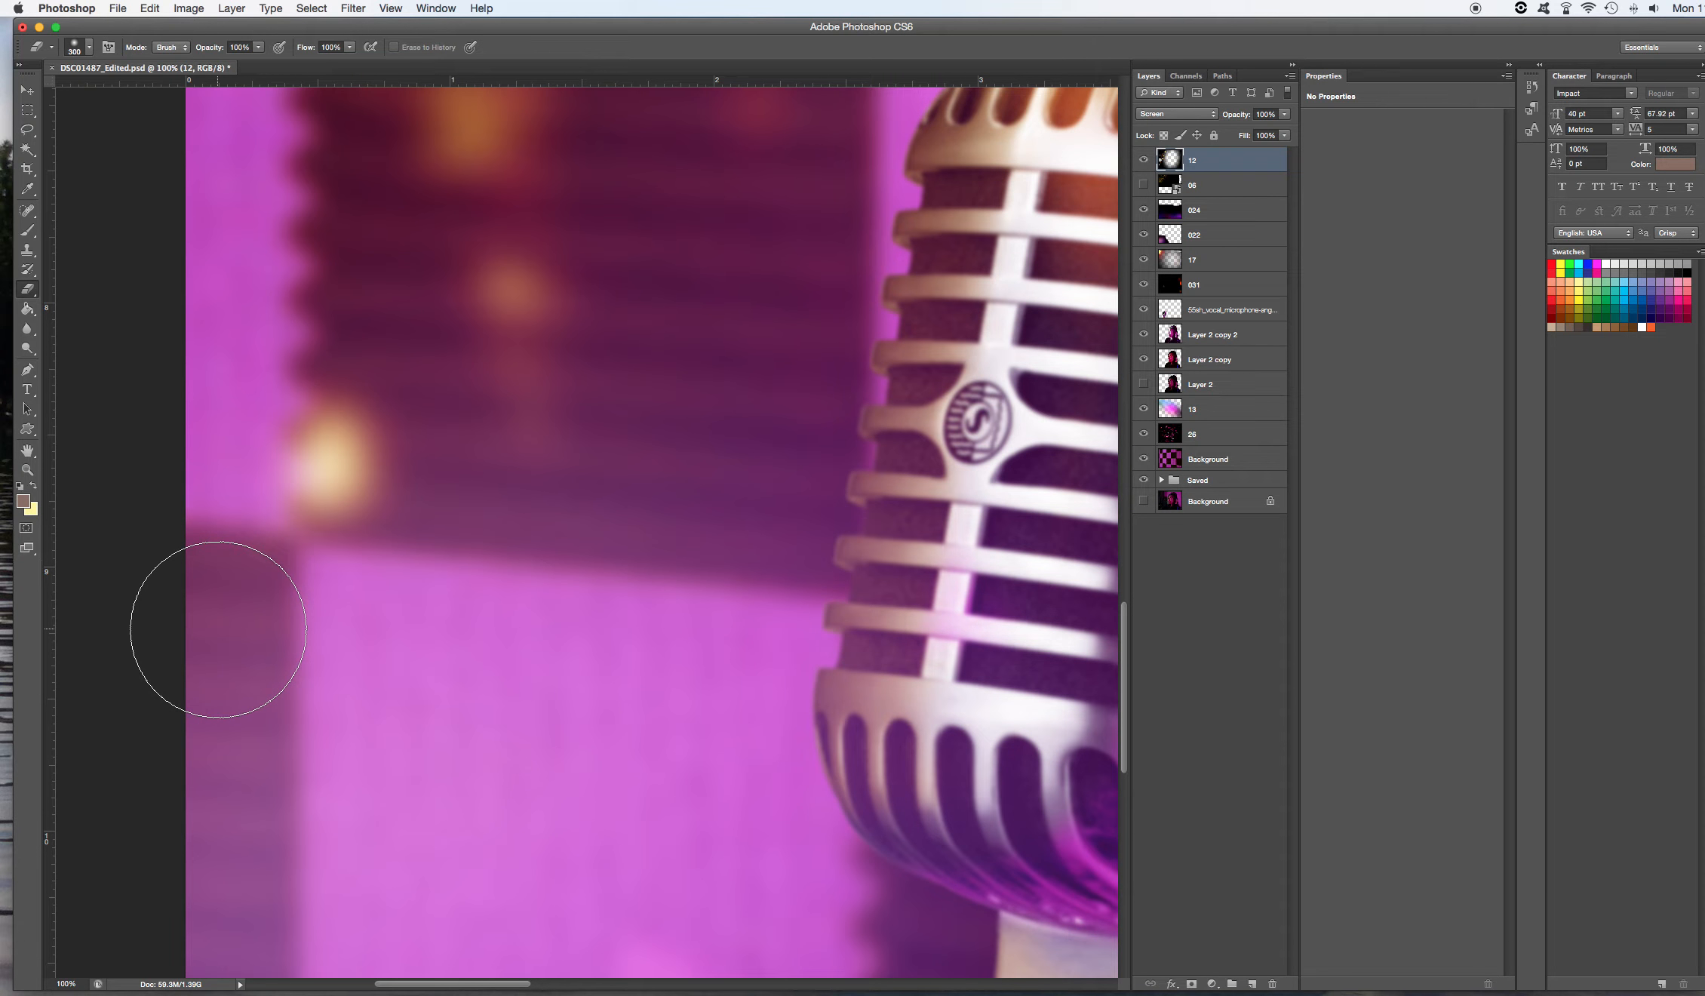
scroll(332, 626, "up", 5)
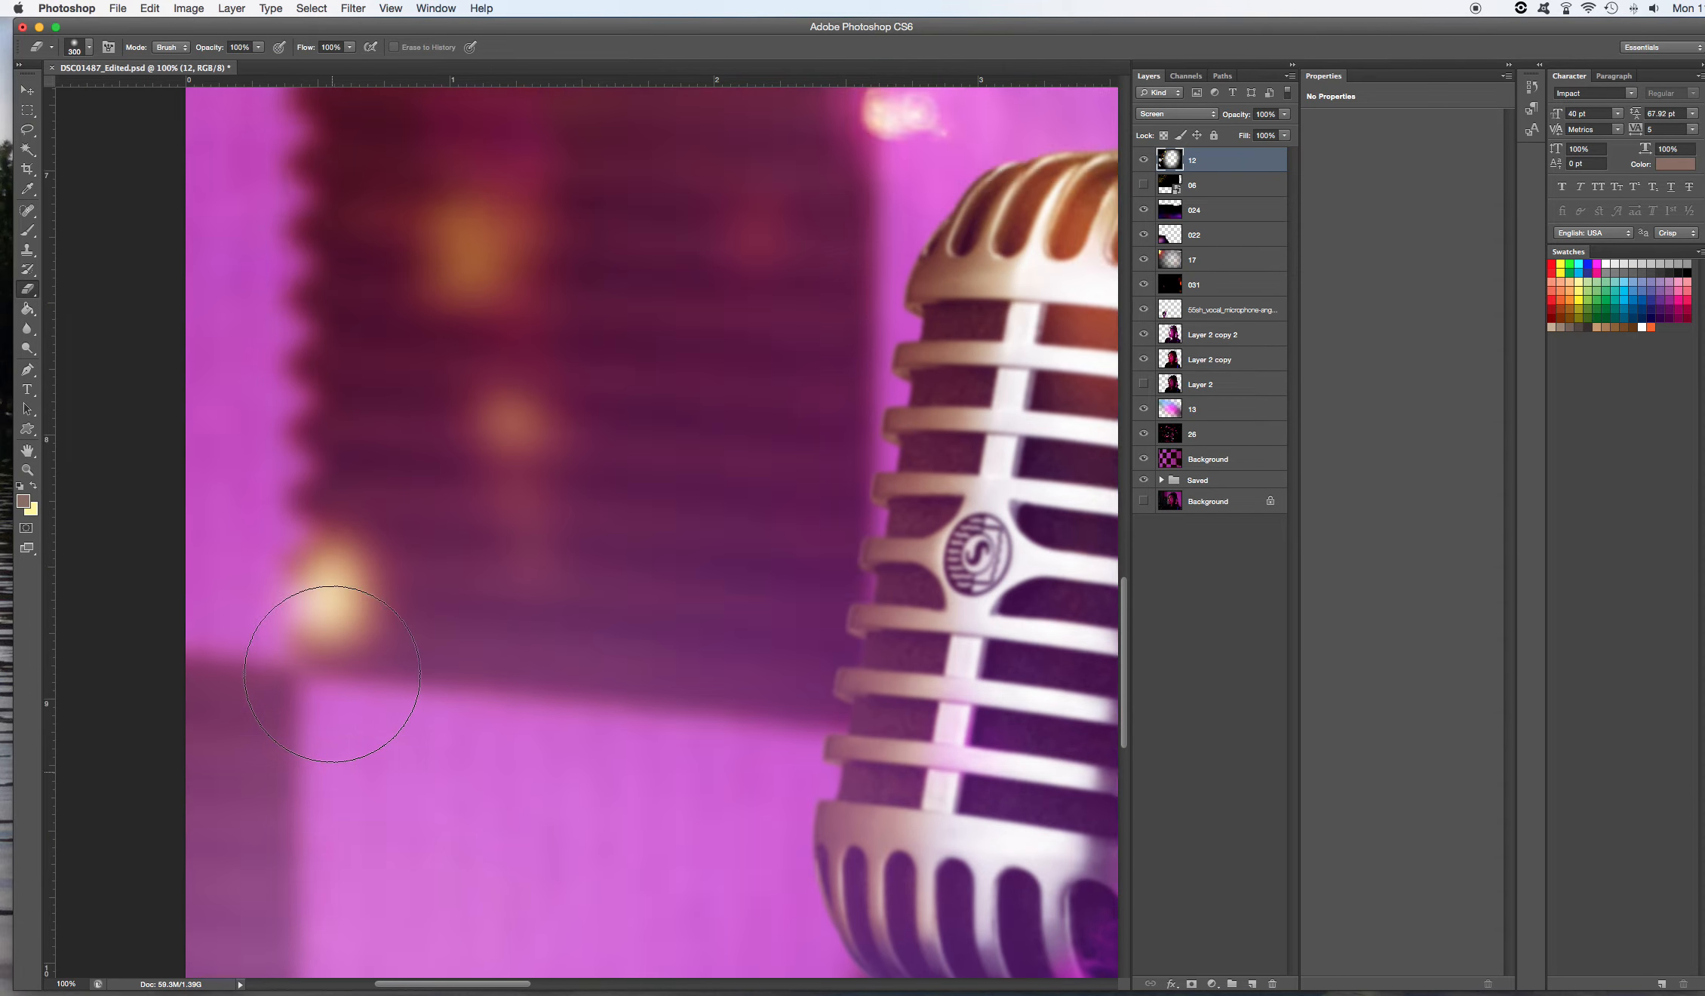
left_click(80, 984)
type("25")
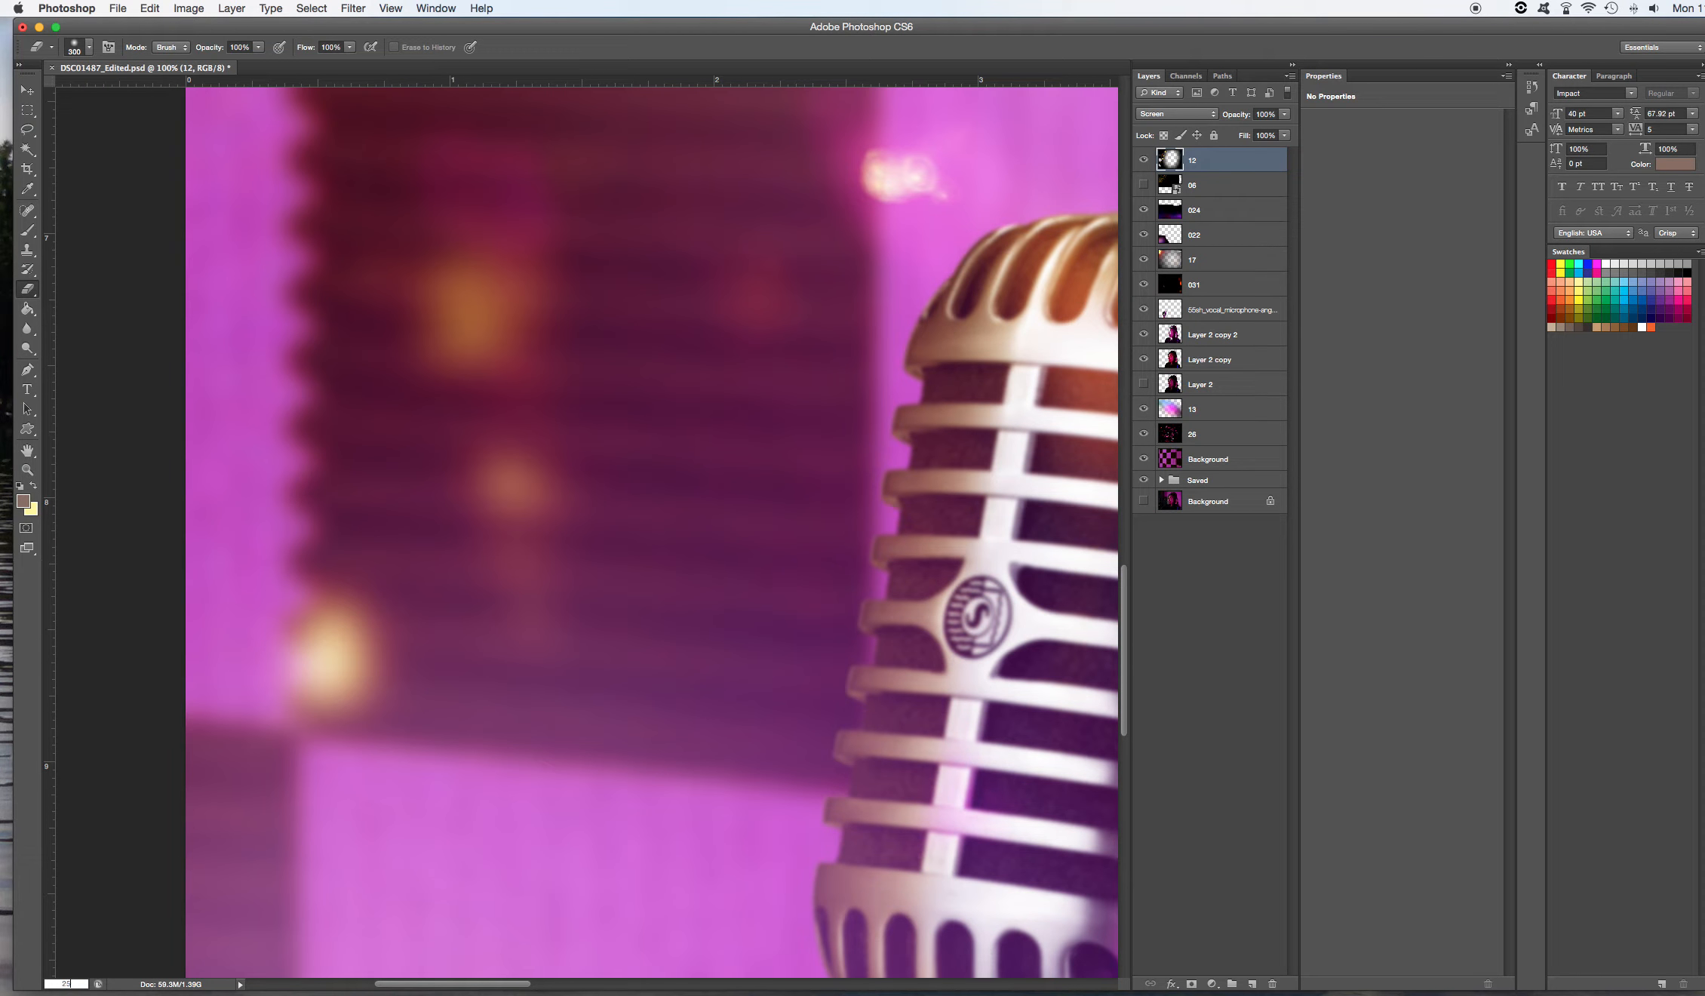
key("Return")
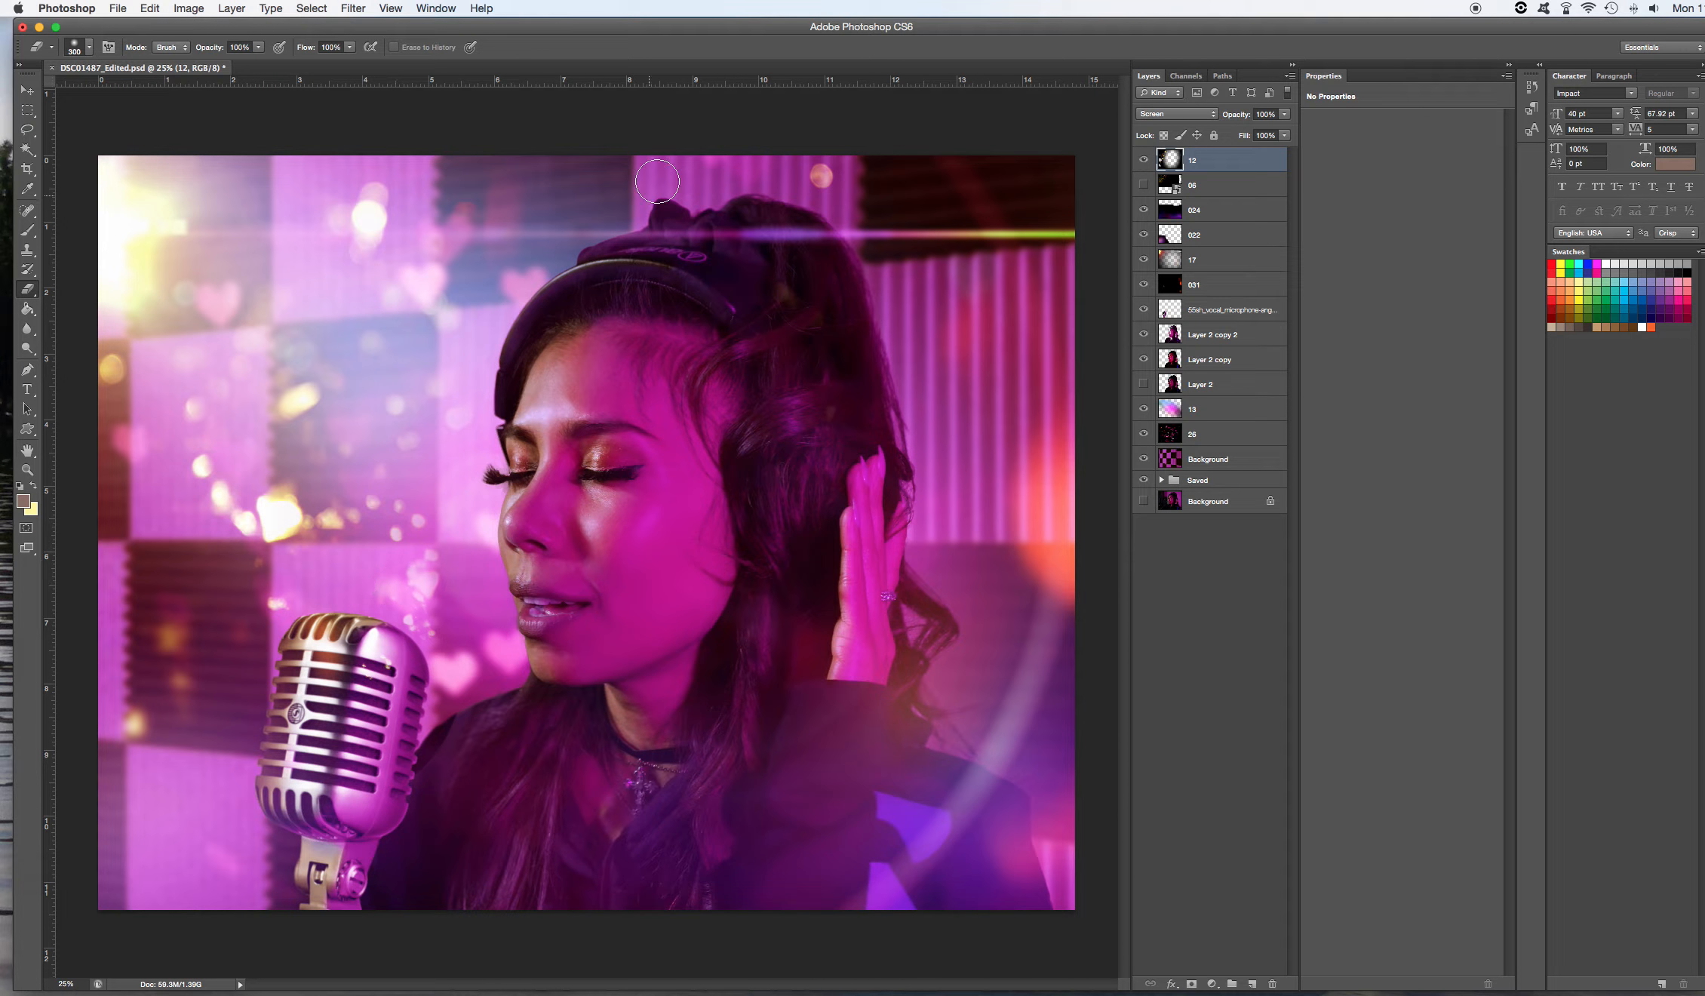
left_click_drag(718, 27, 695, 24)
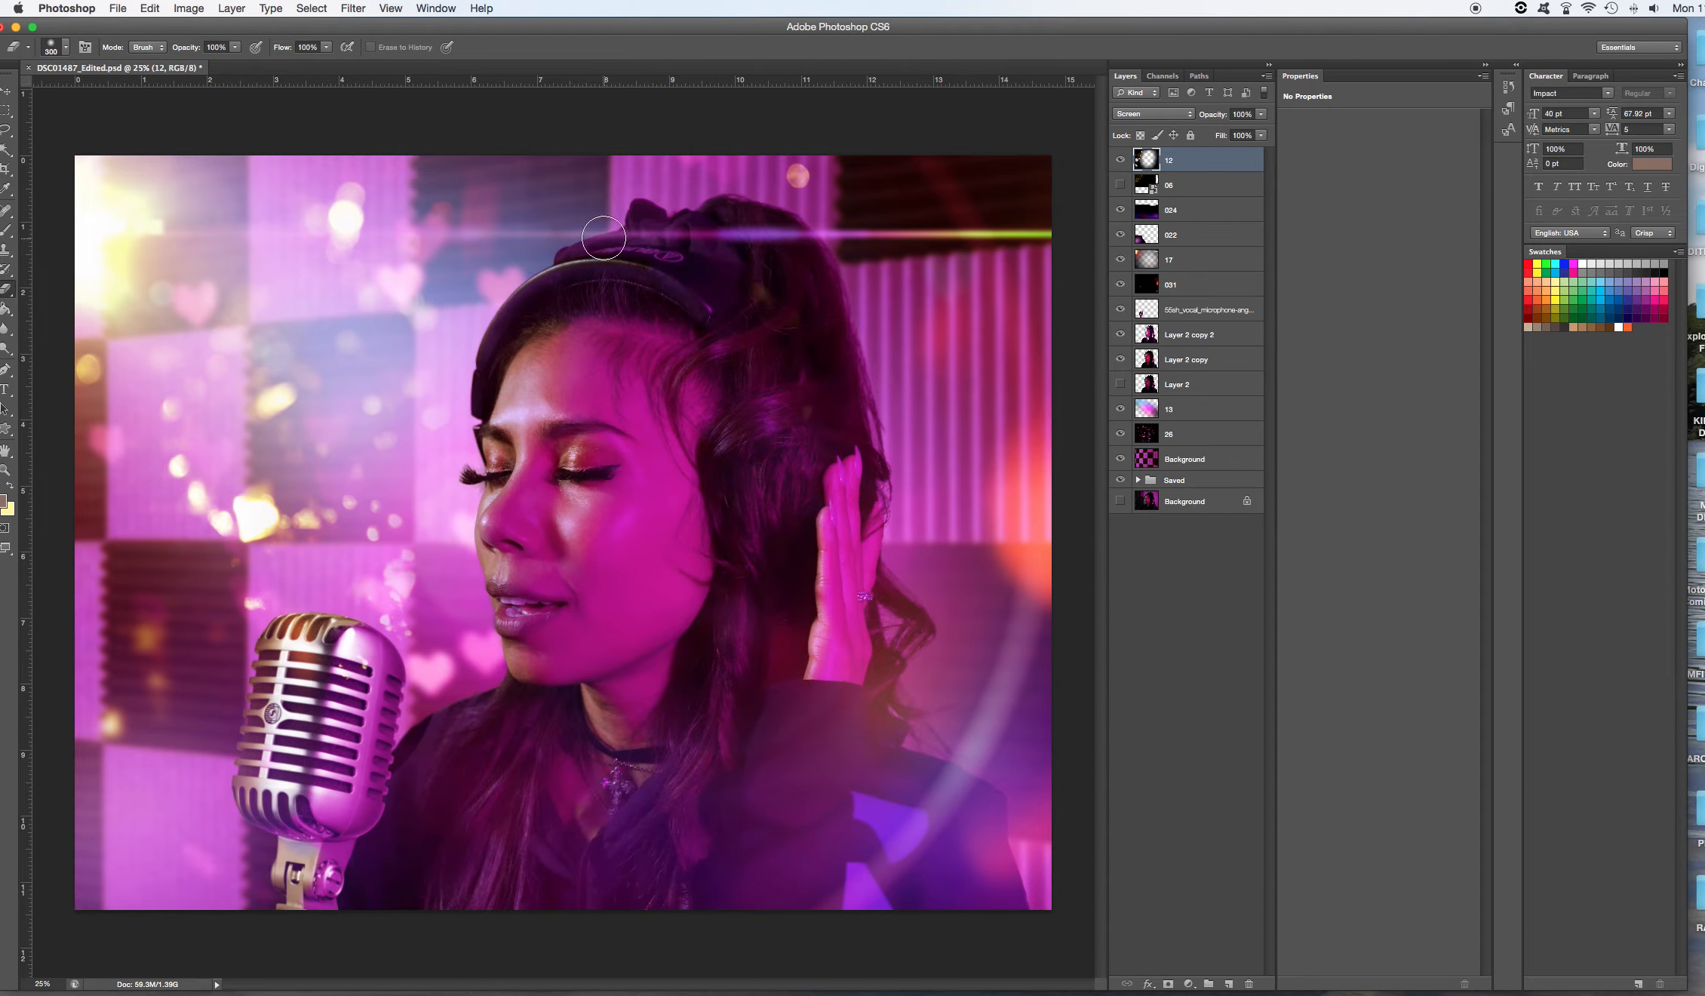
Switch to Finder, preview the gold glitter overlays including 17.jpg, 21.jpg and 22.jpg, and return to Photoshop.
left_click(185, 992)
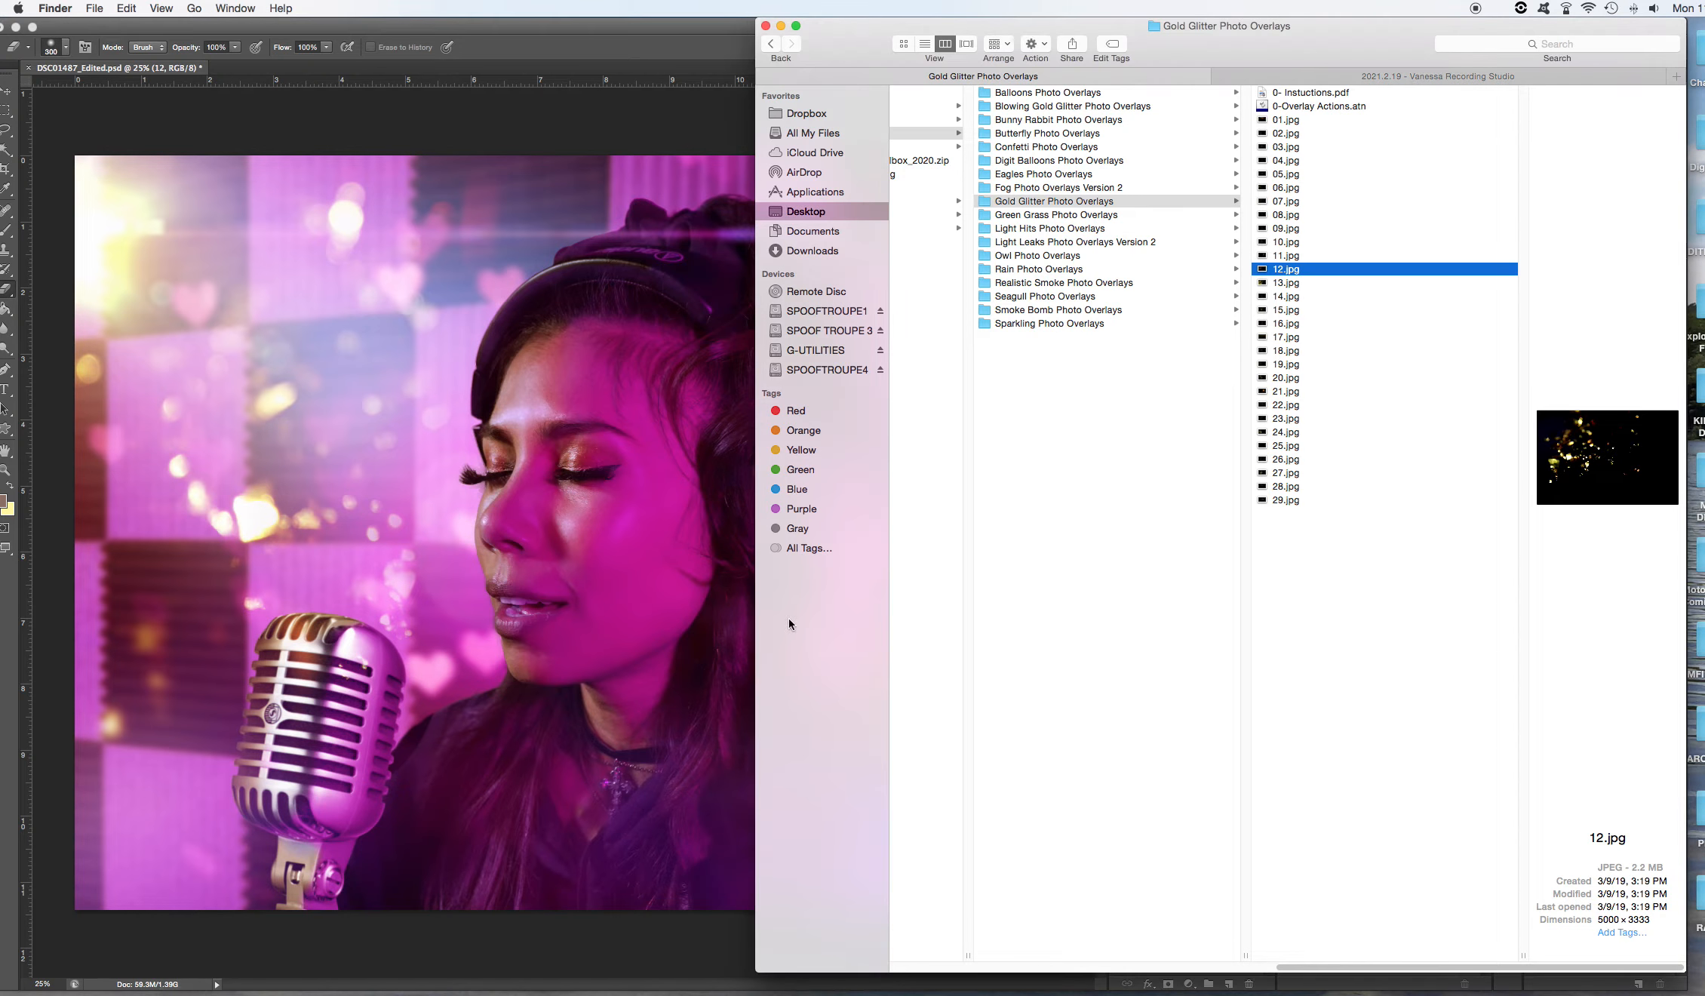
left_click(1394, 323)
left_click(1395, 337)
left_click(1386, 389)
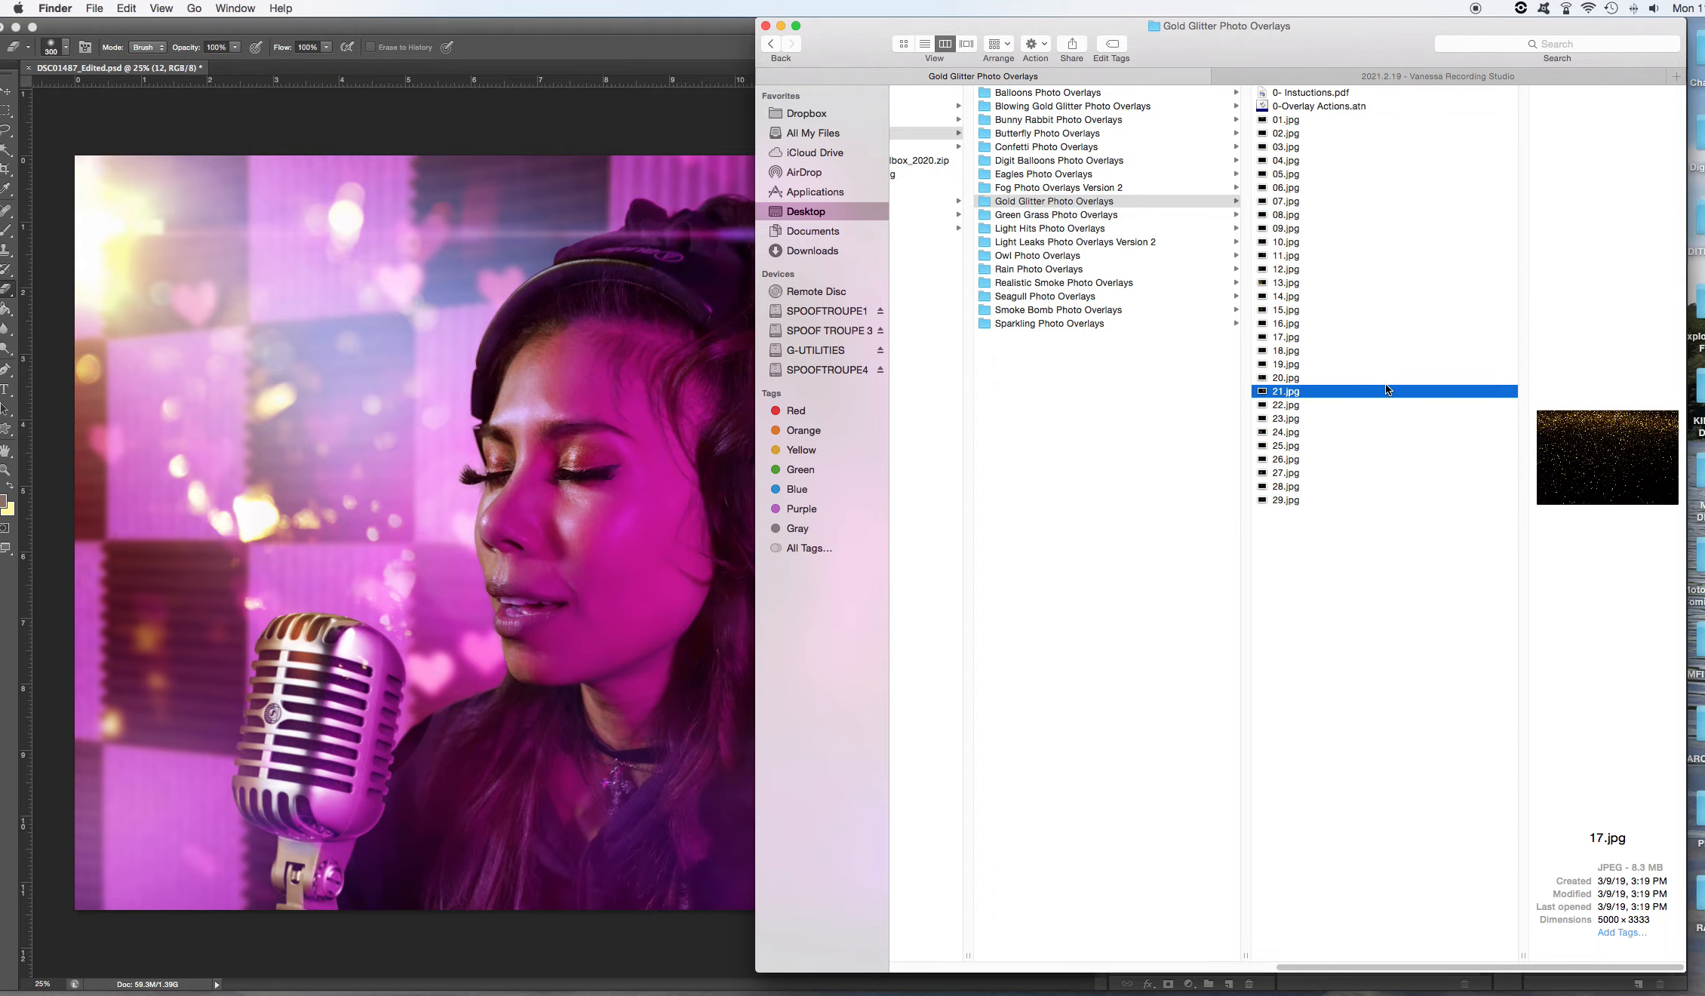
left_click(1381, 417)
left_click(1385, 399)
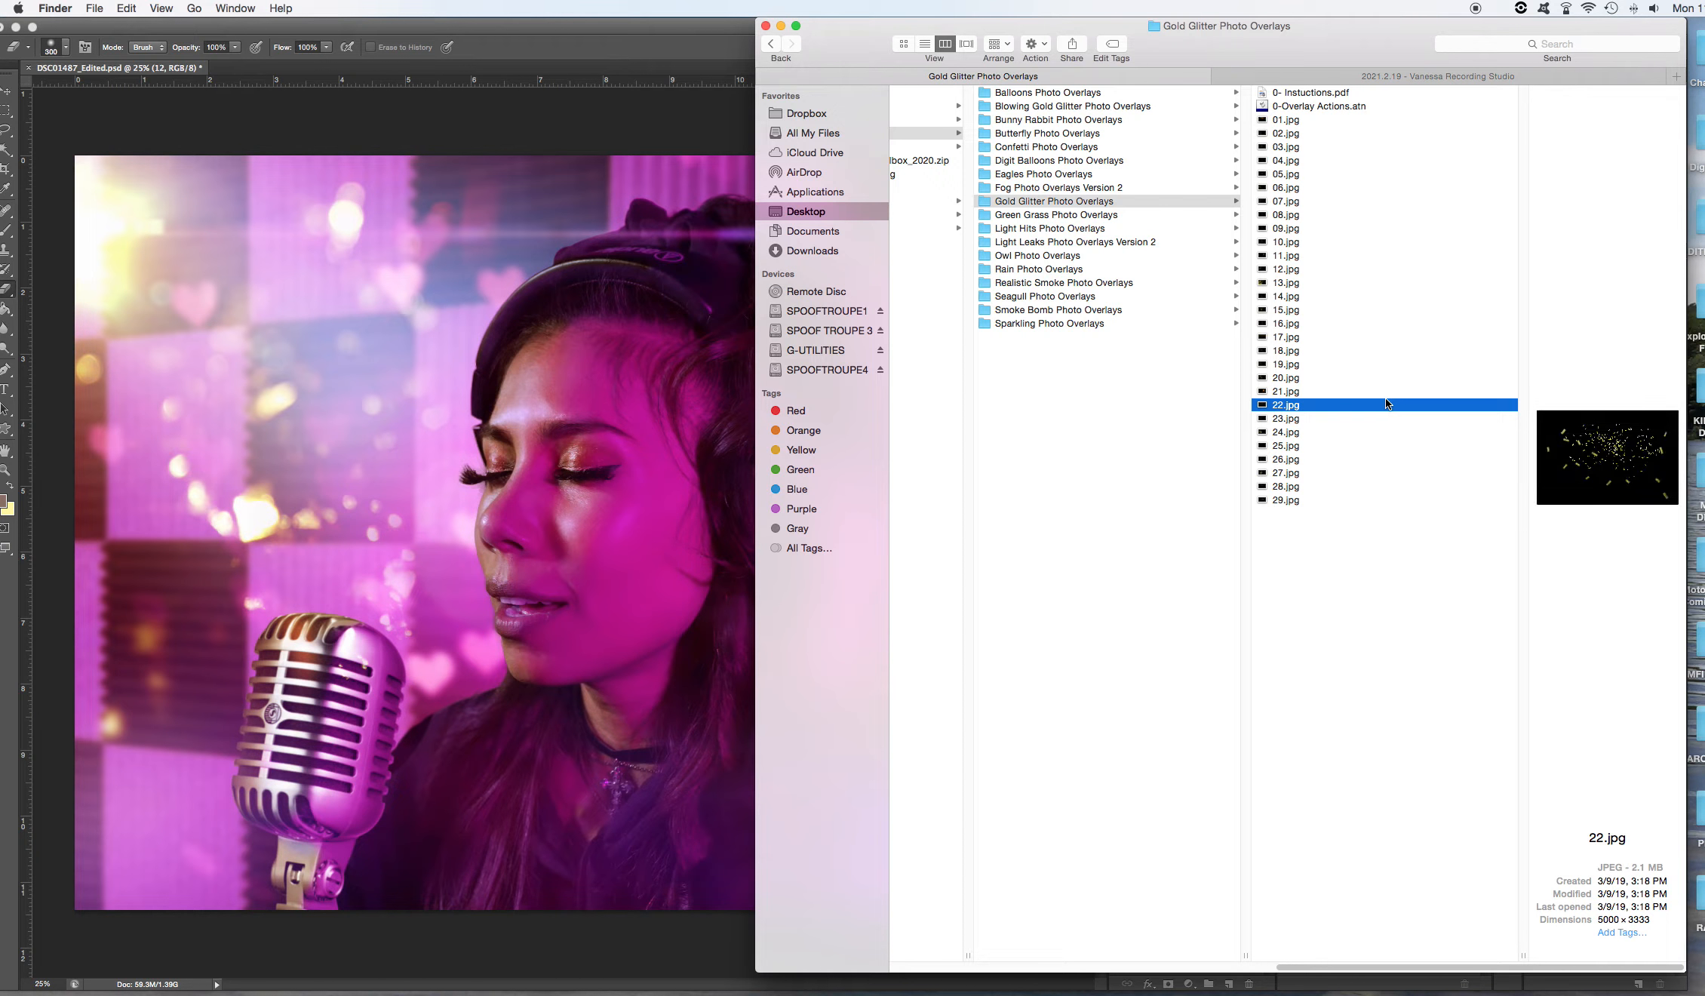
left_click(1387, 389)
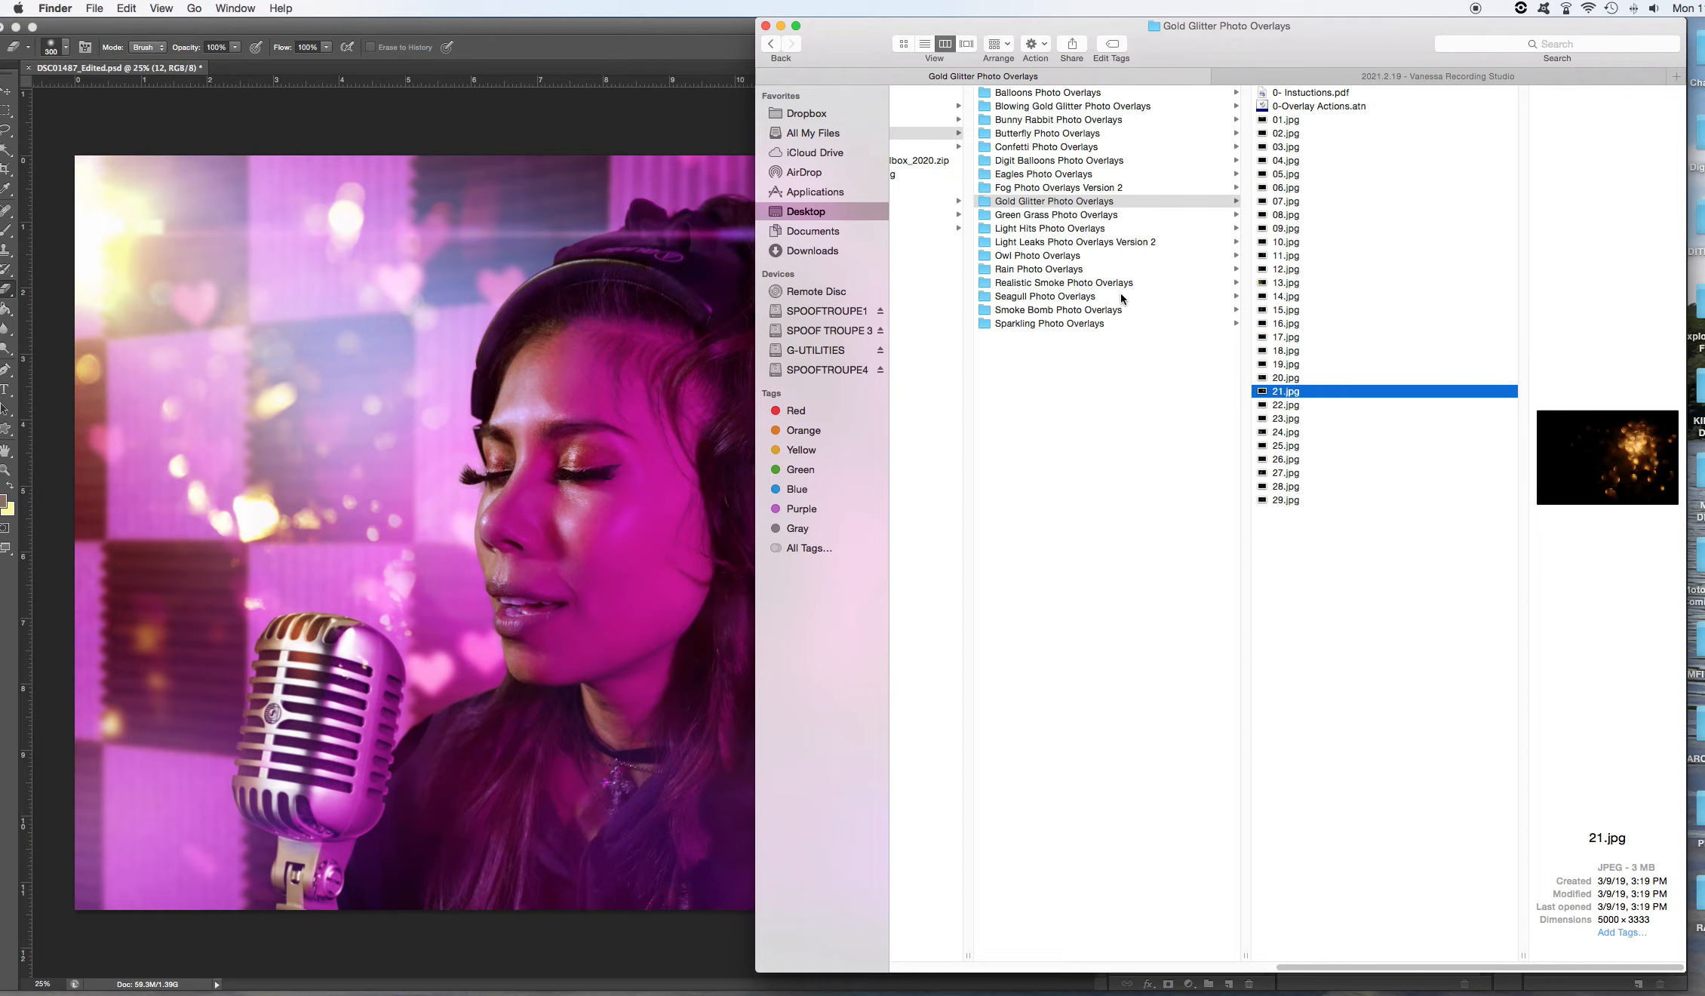
left_click(728, 136)
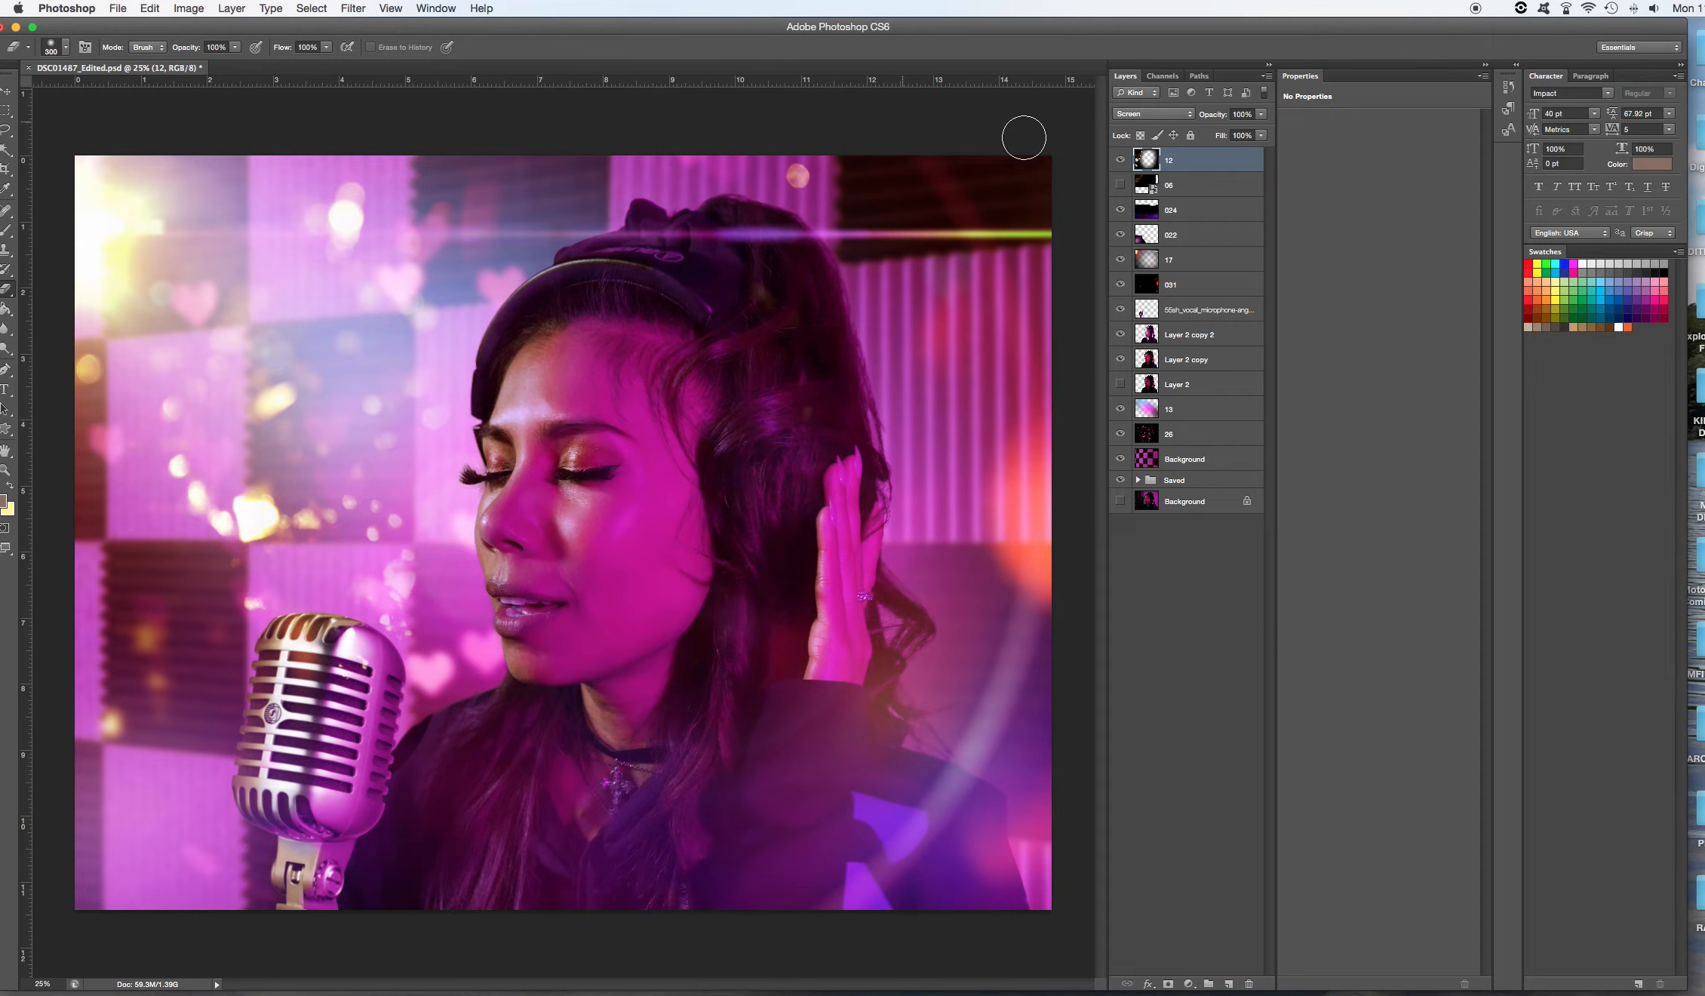
Show layer 06 and hide layer 12 after comparing the image with each glitter overlay on and off.
left_click(1121, 160)
left_click(1121, 185)
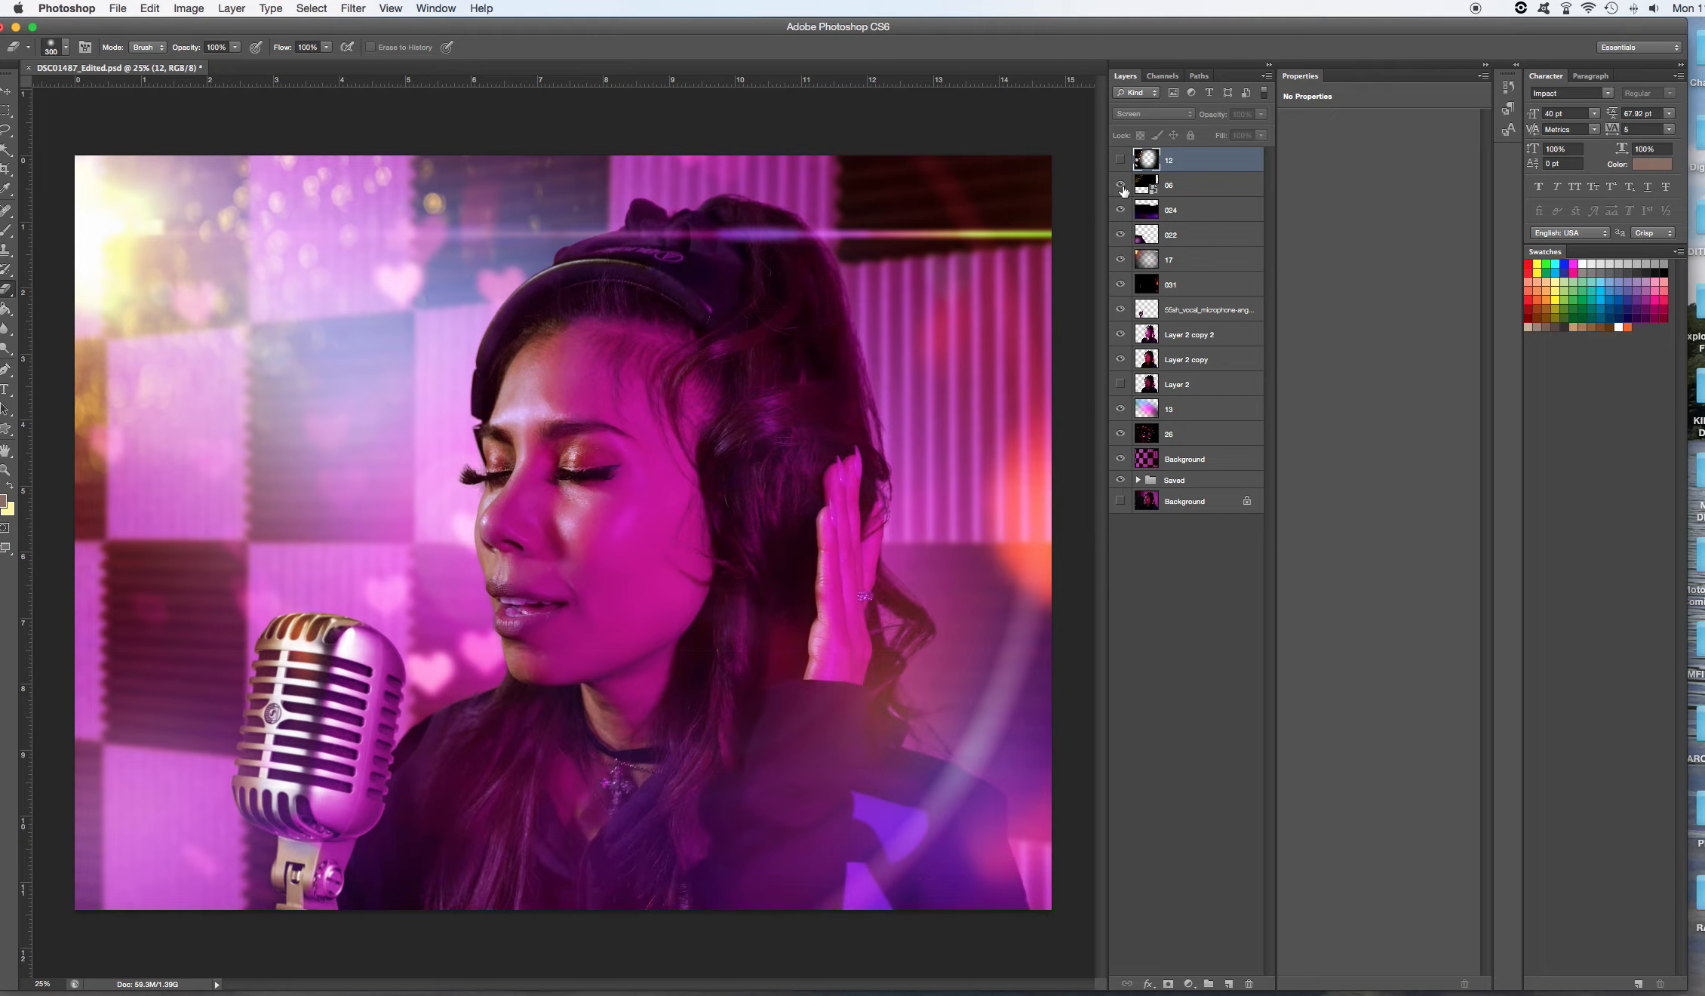
left_click(1121, 160)
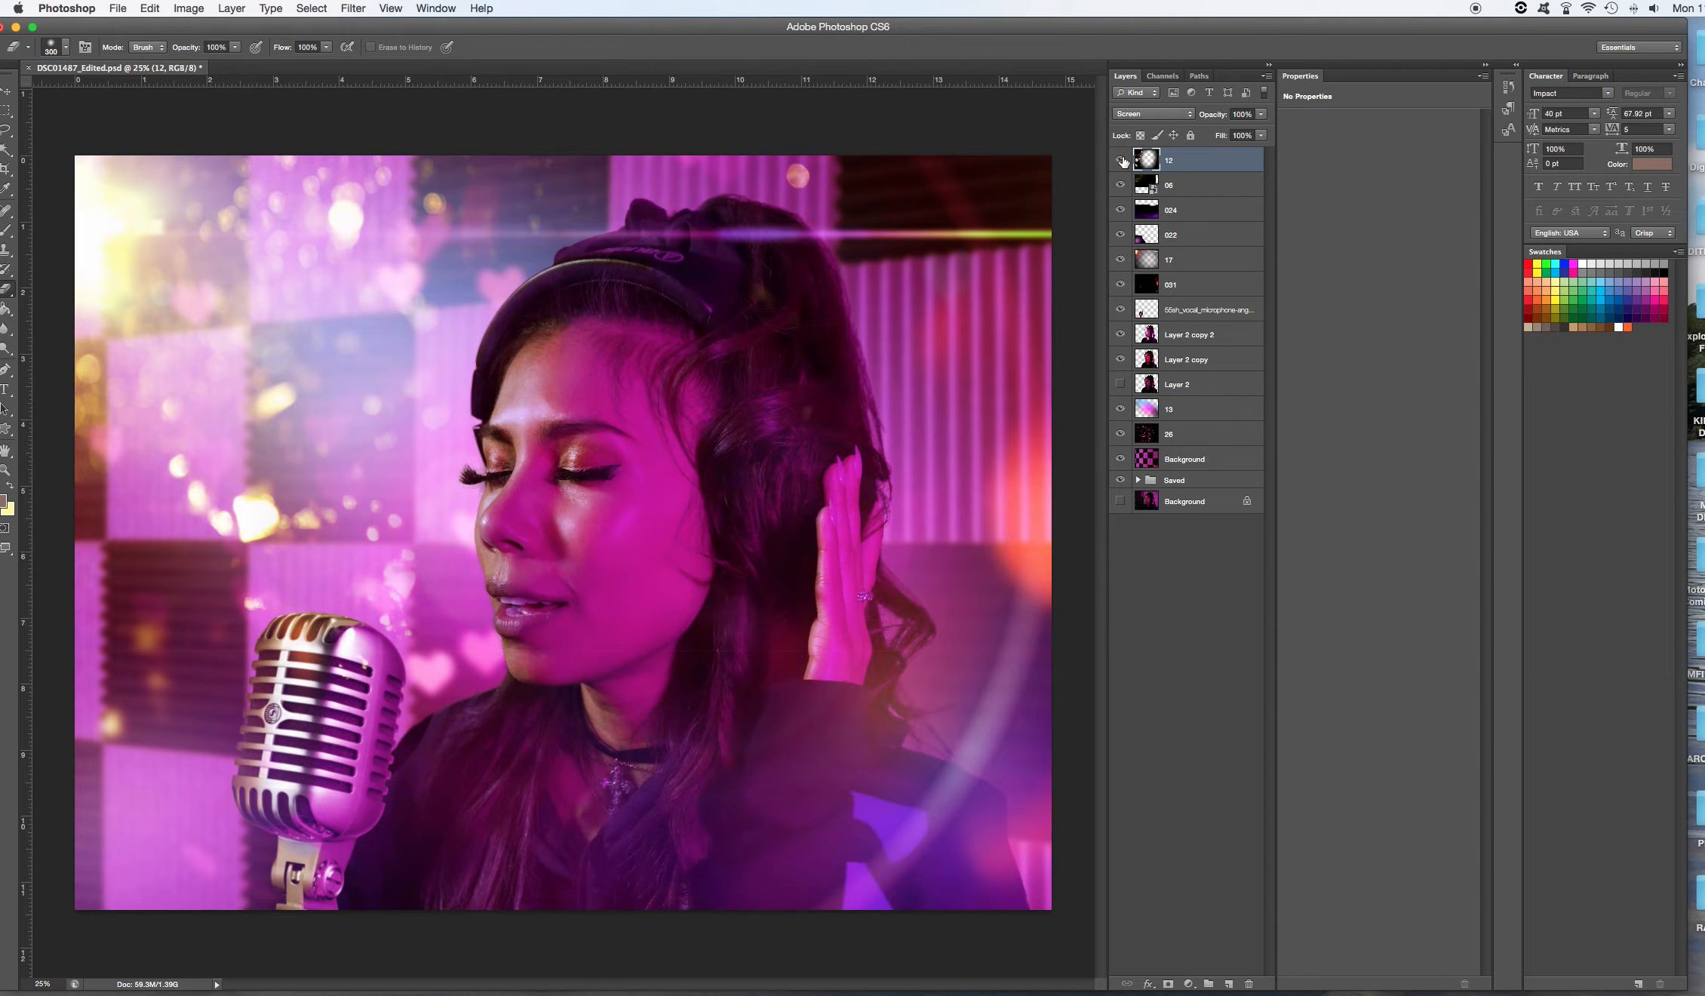
left_click(1121, 160)
left_click(1121, 185)
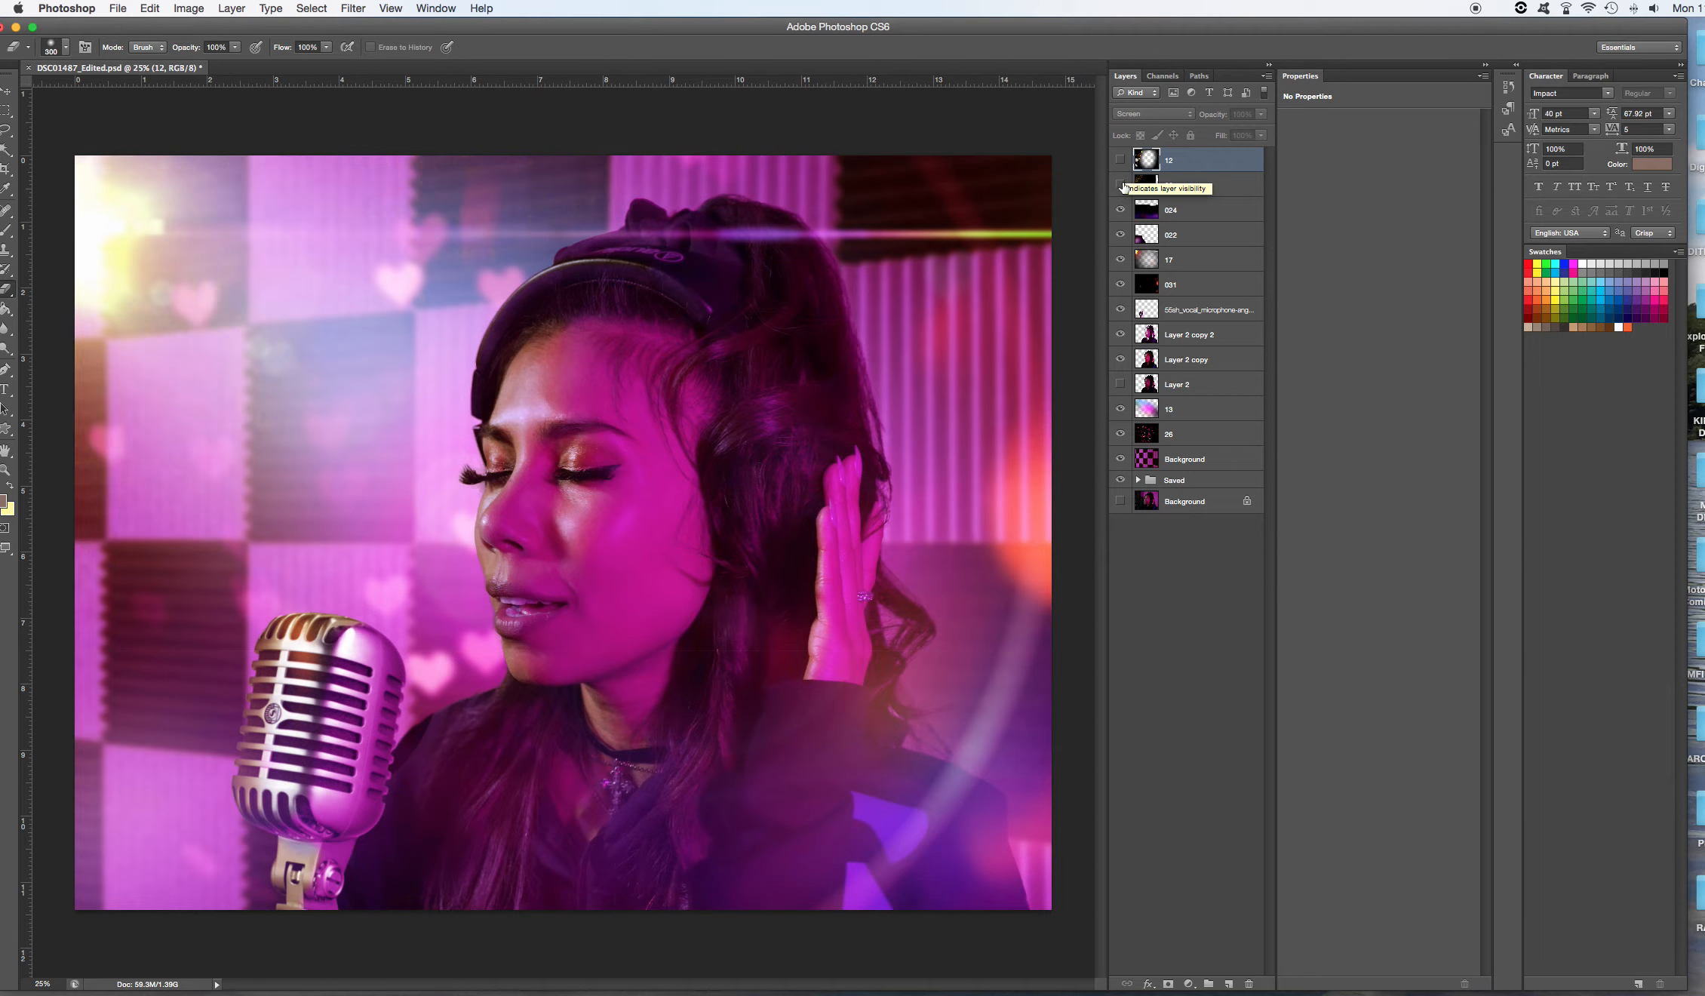
left_click(1121, 185)
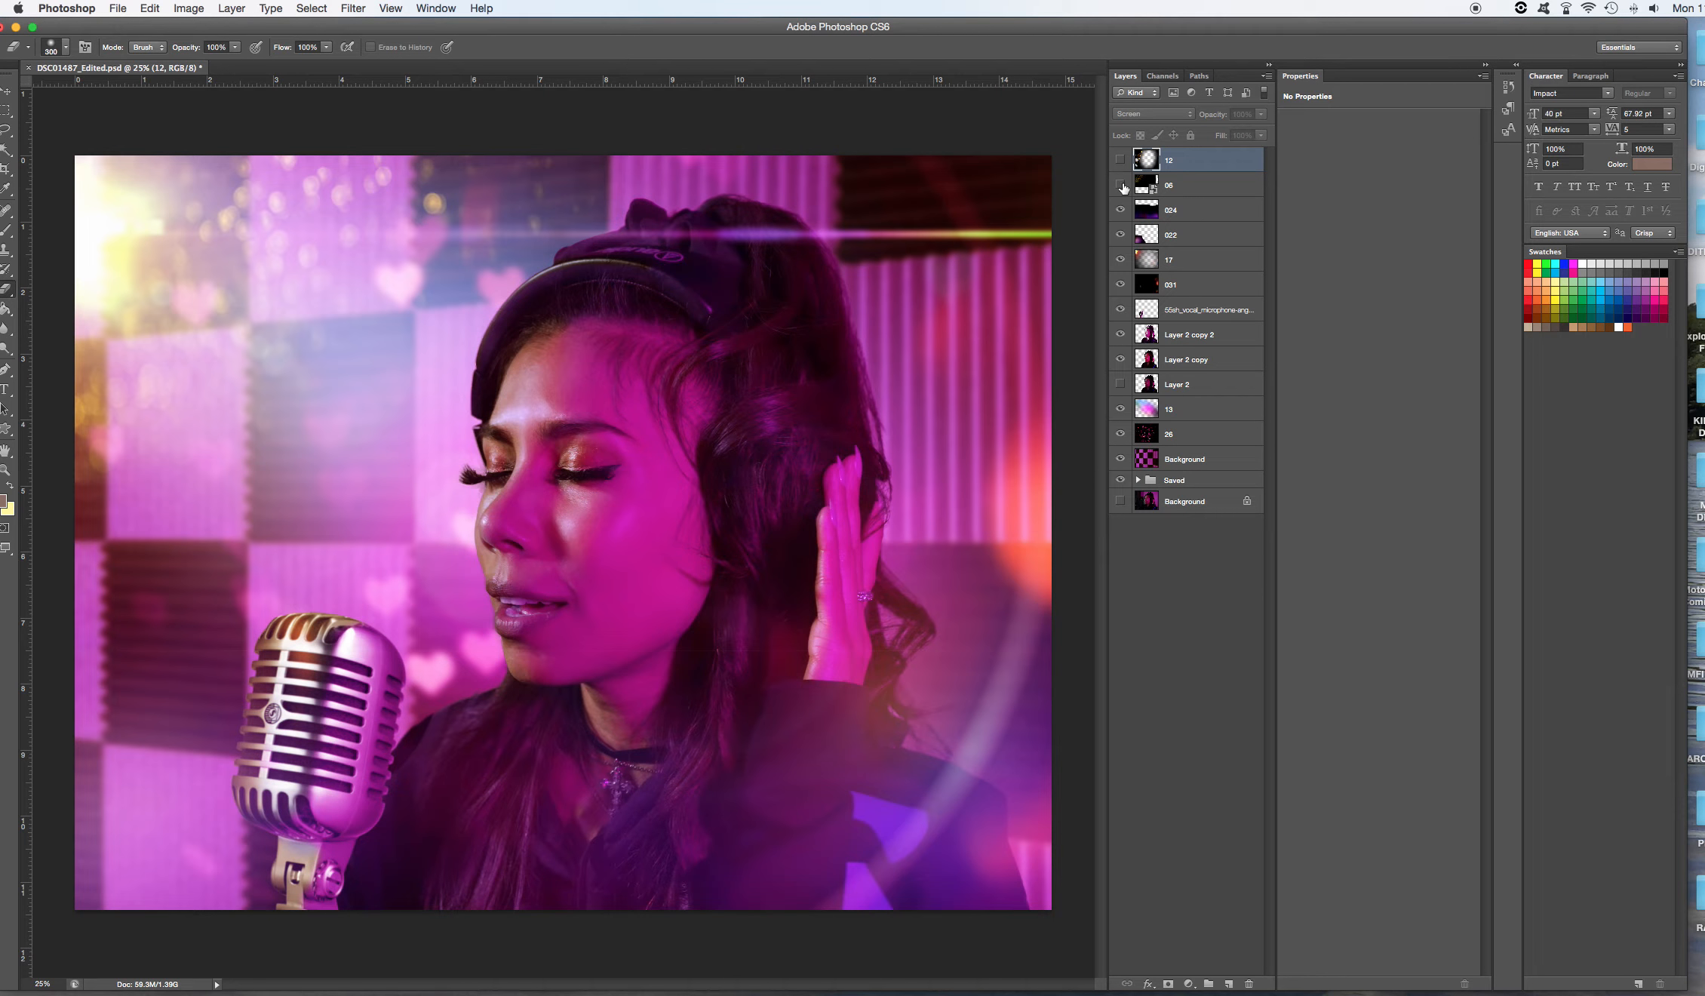
left_click(1121, 186)
Move the glitter on layer 06 slightly toward the image's upper-left corner.
left_click(13, 92)
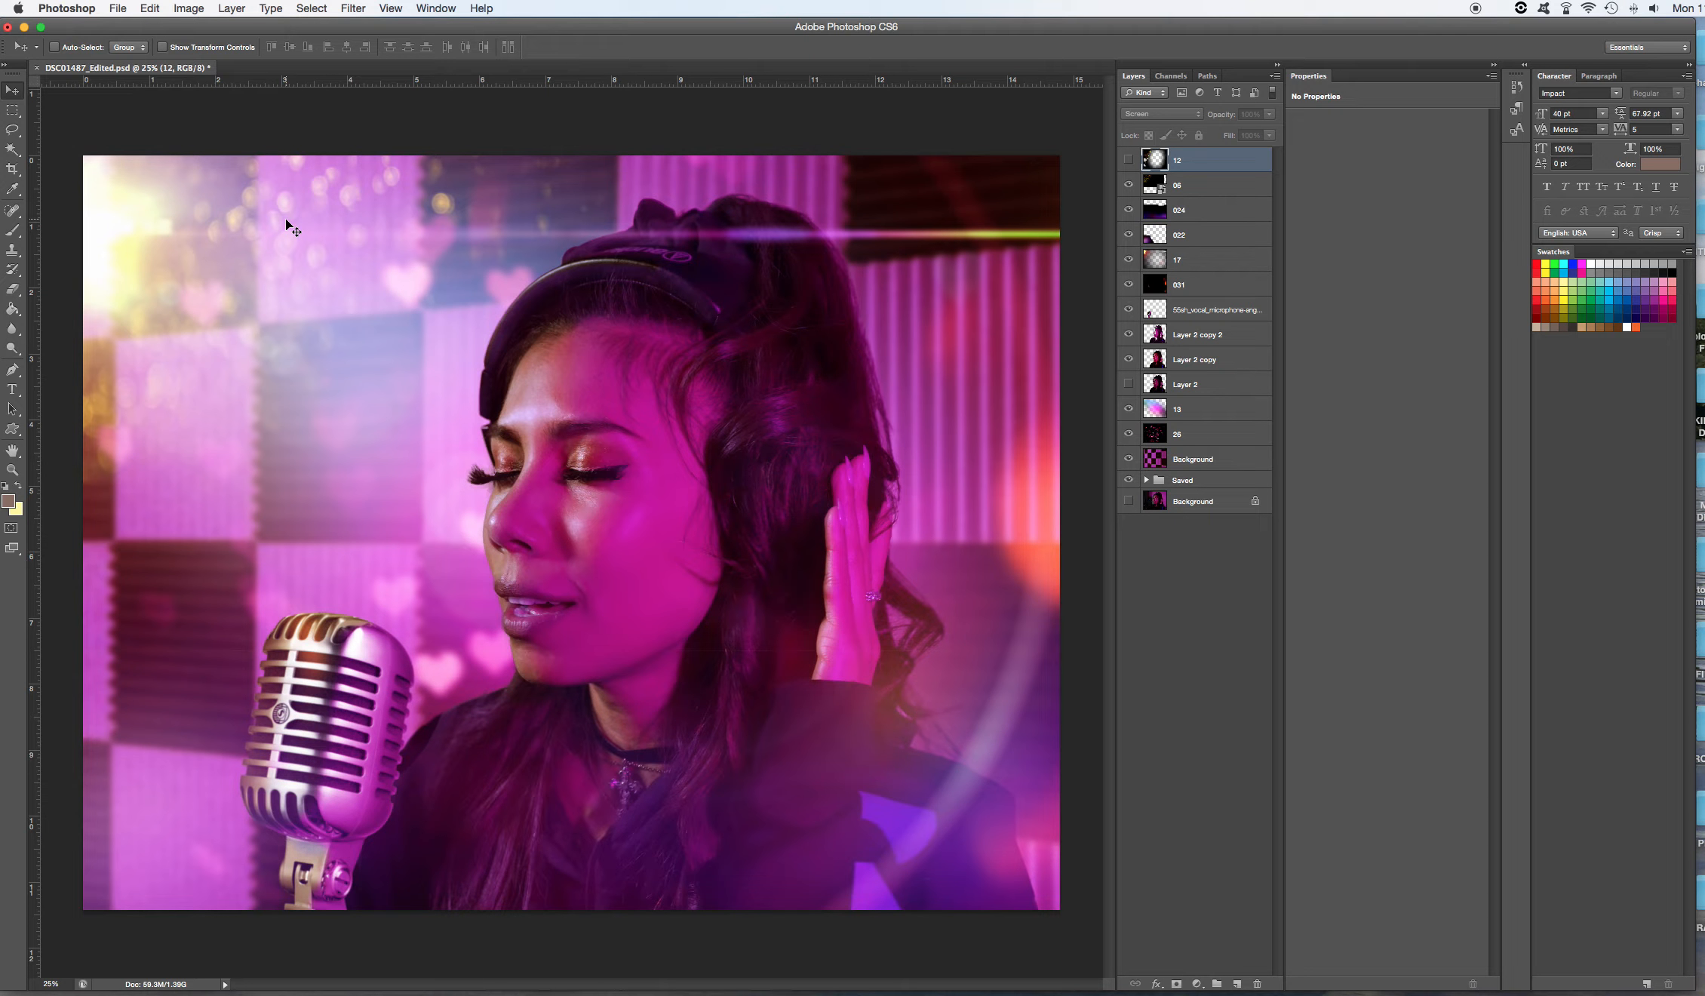
left_click(1202, 185)
left_click_drag(334, 301, 293, 285)
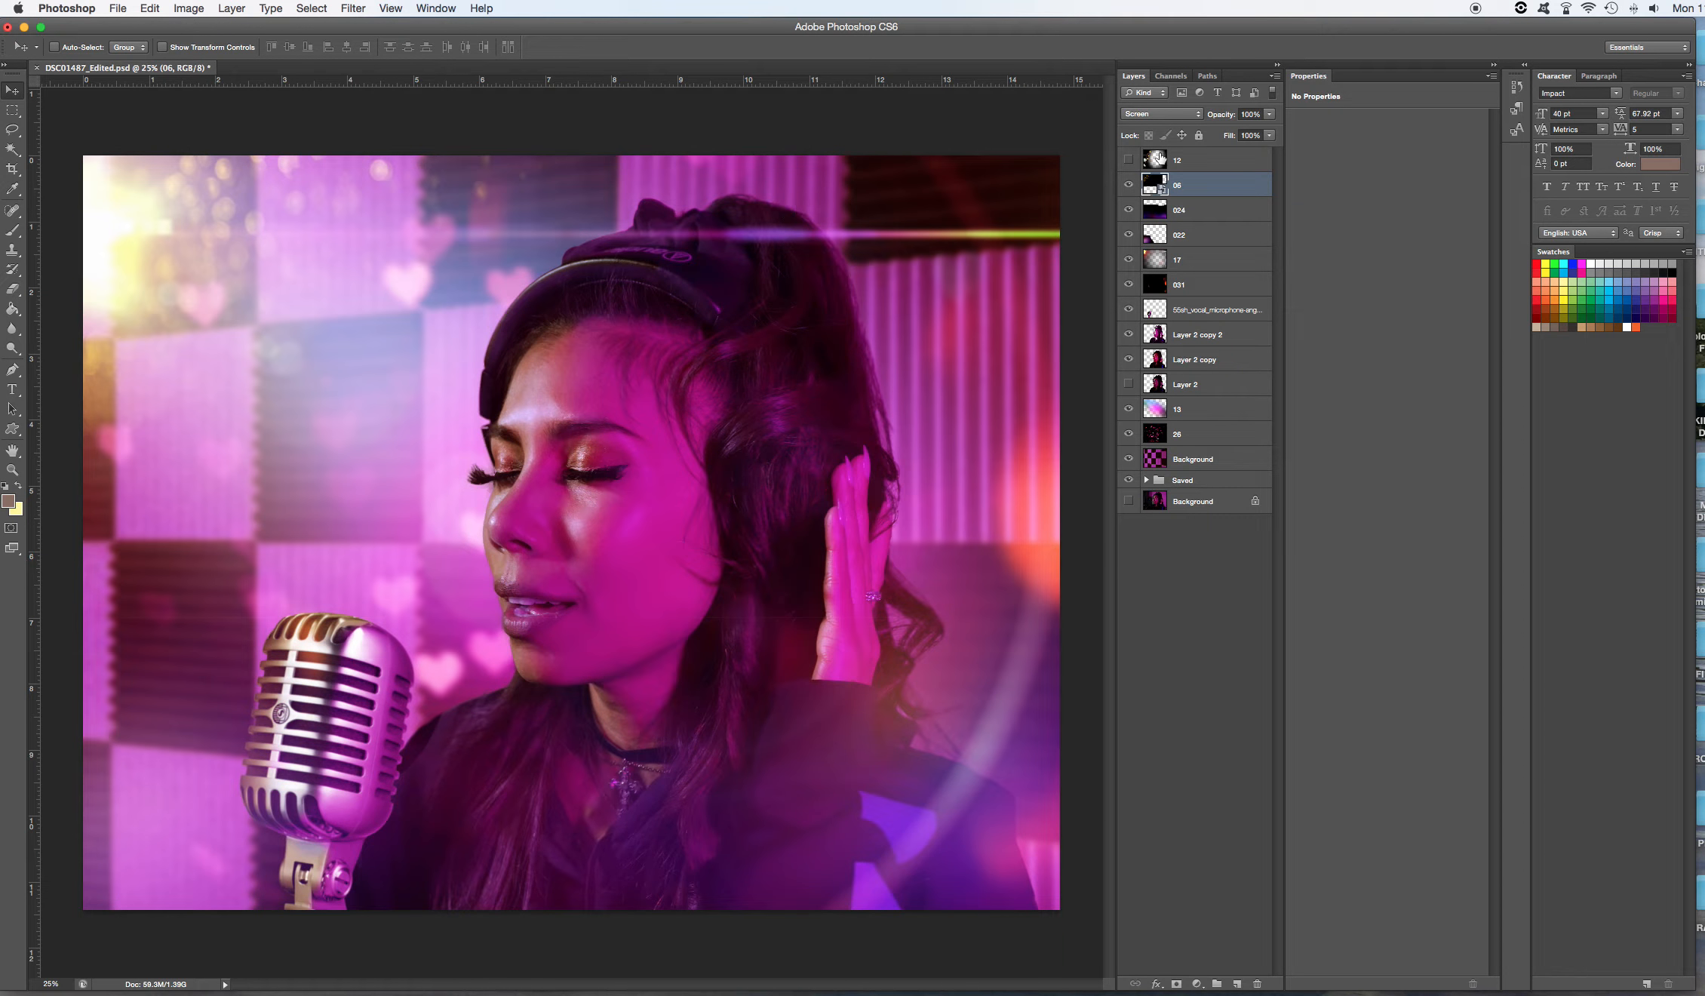
Show layer 12 again, compare the image with and without it, and select that layer with the Eraser tool active.
left_click(1129, 160)
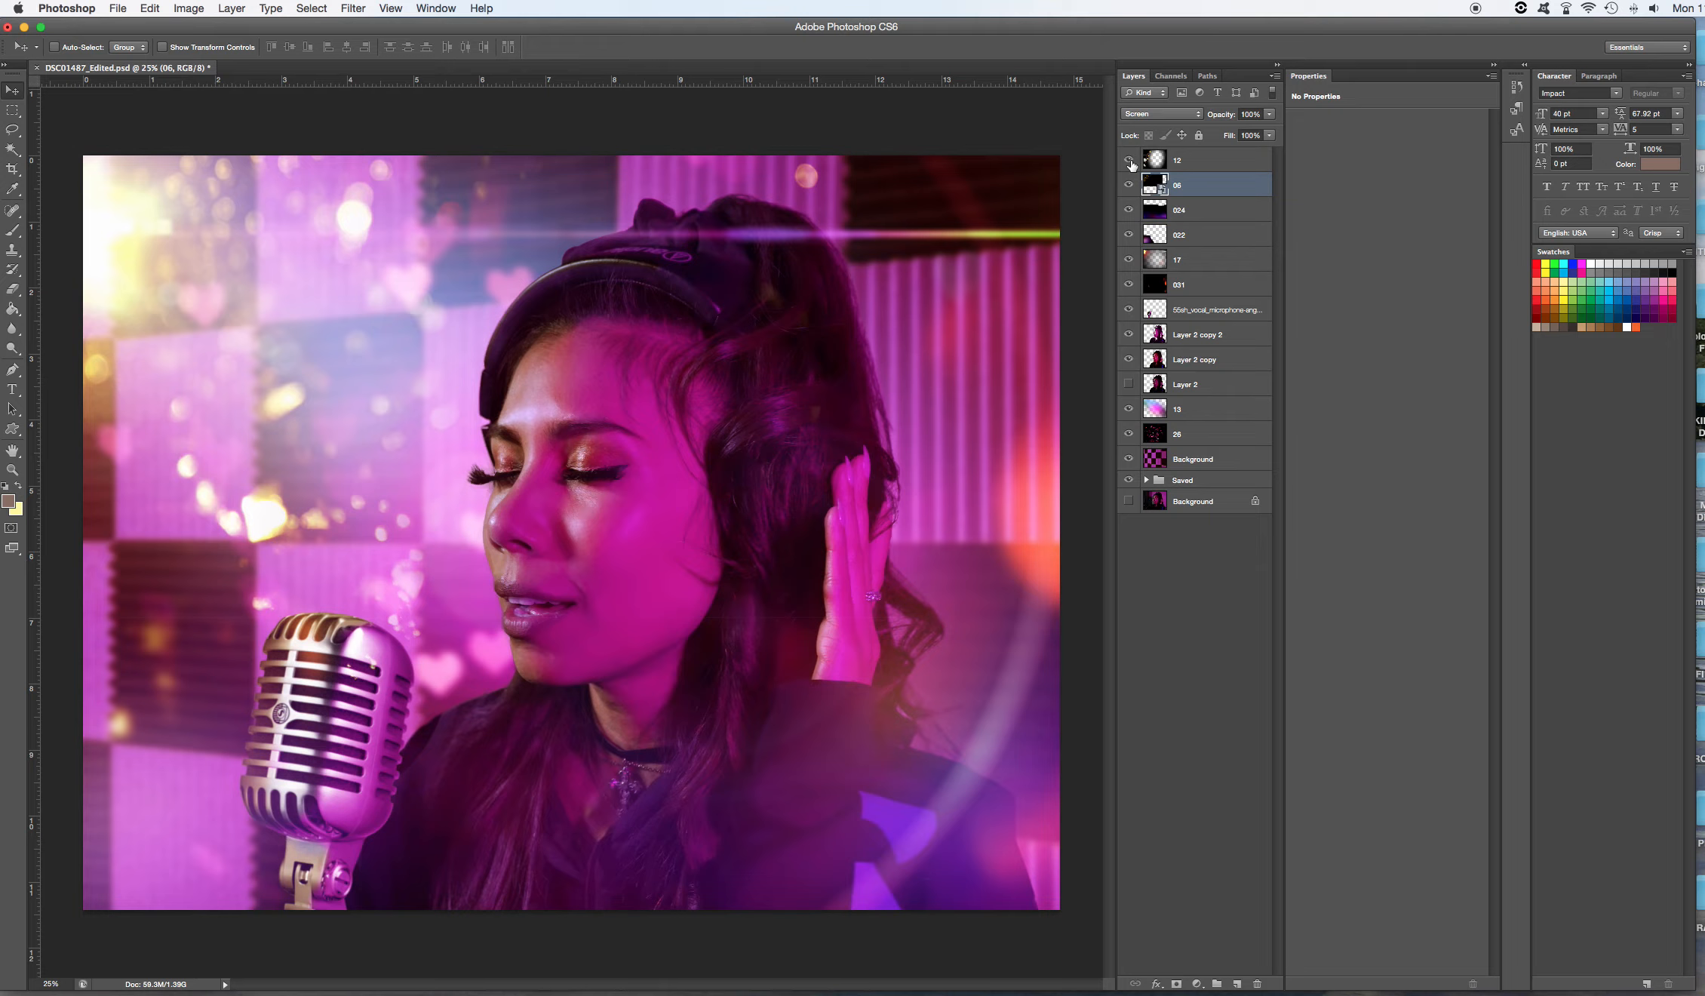
left_click(1129, 160)
left_click(1128, 160)
left_click(1129, 160)
left_click(1129, 160)
left_click(12, 289)
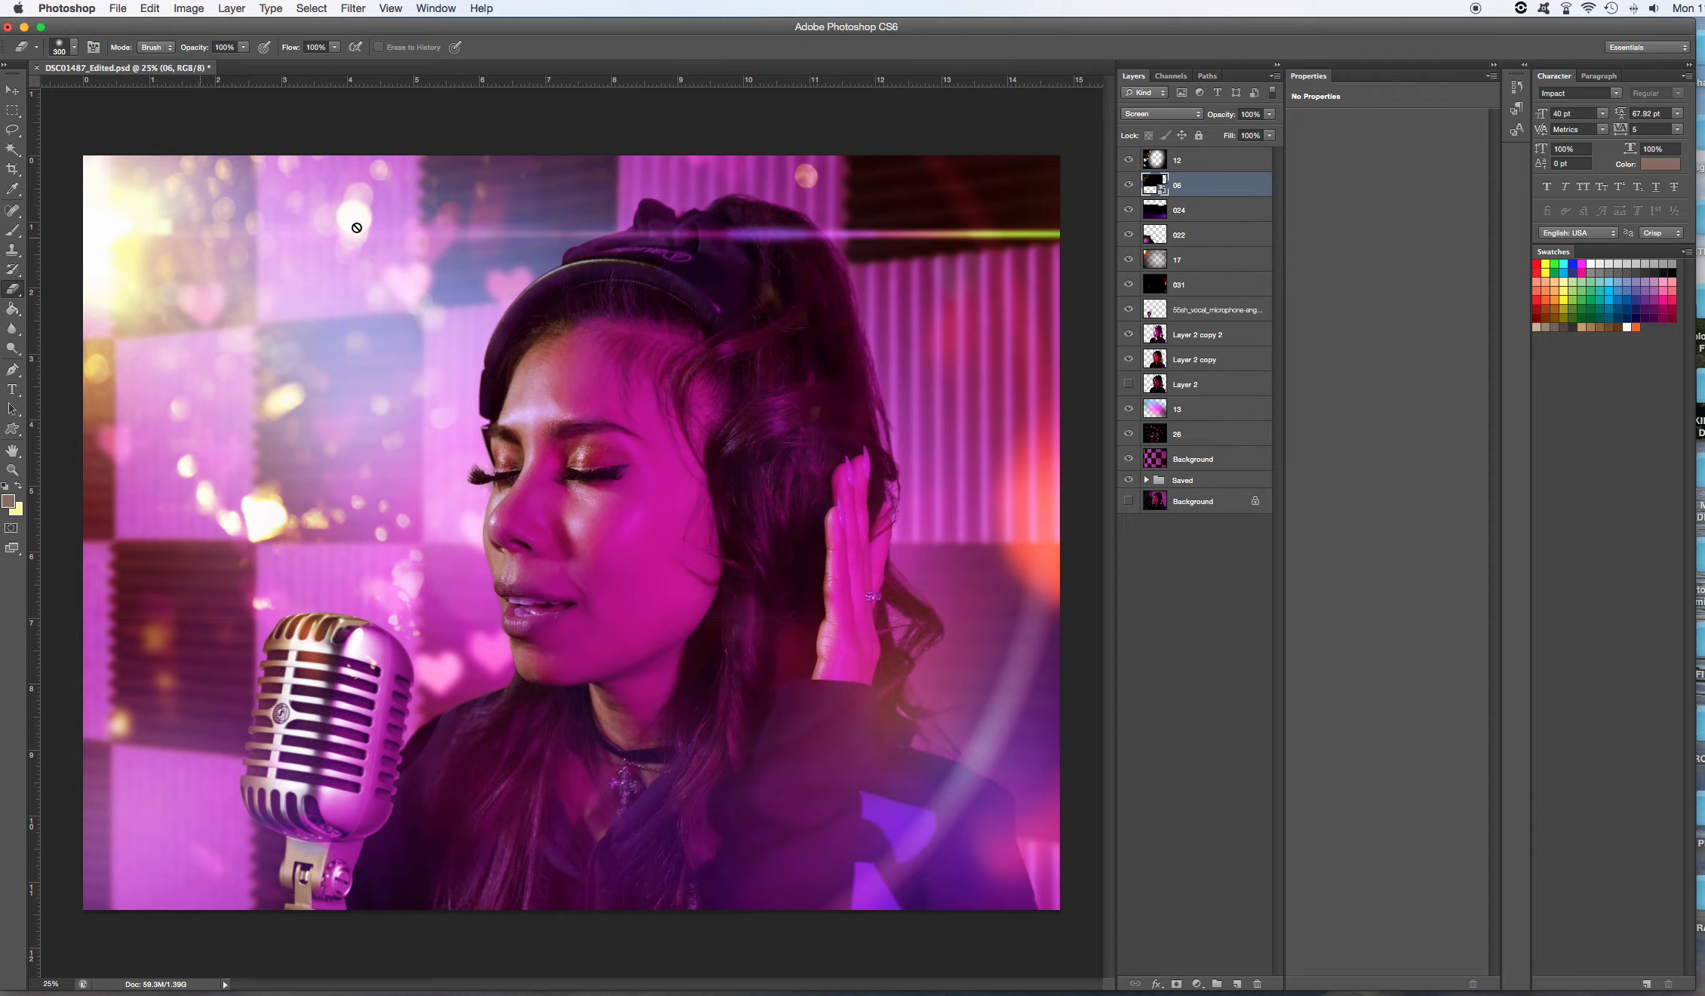
left_click(1141, 161)
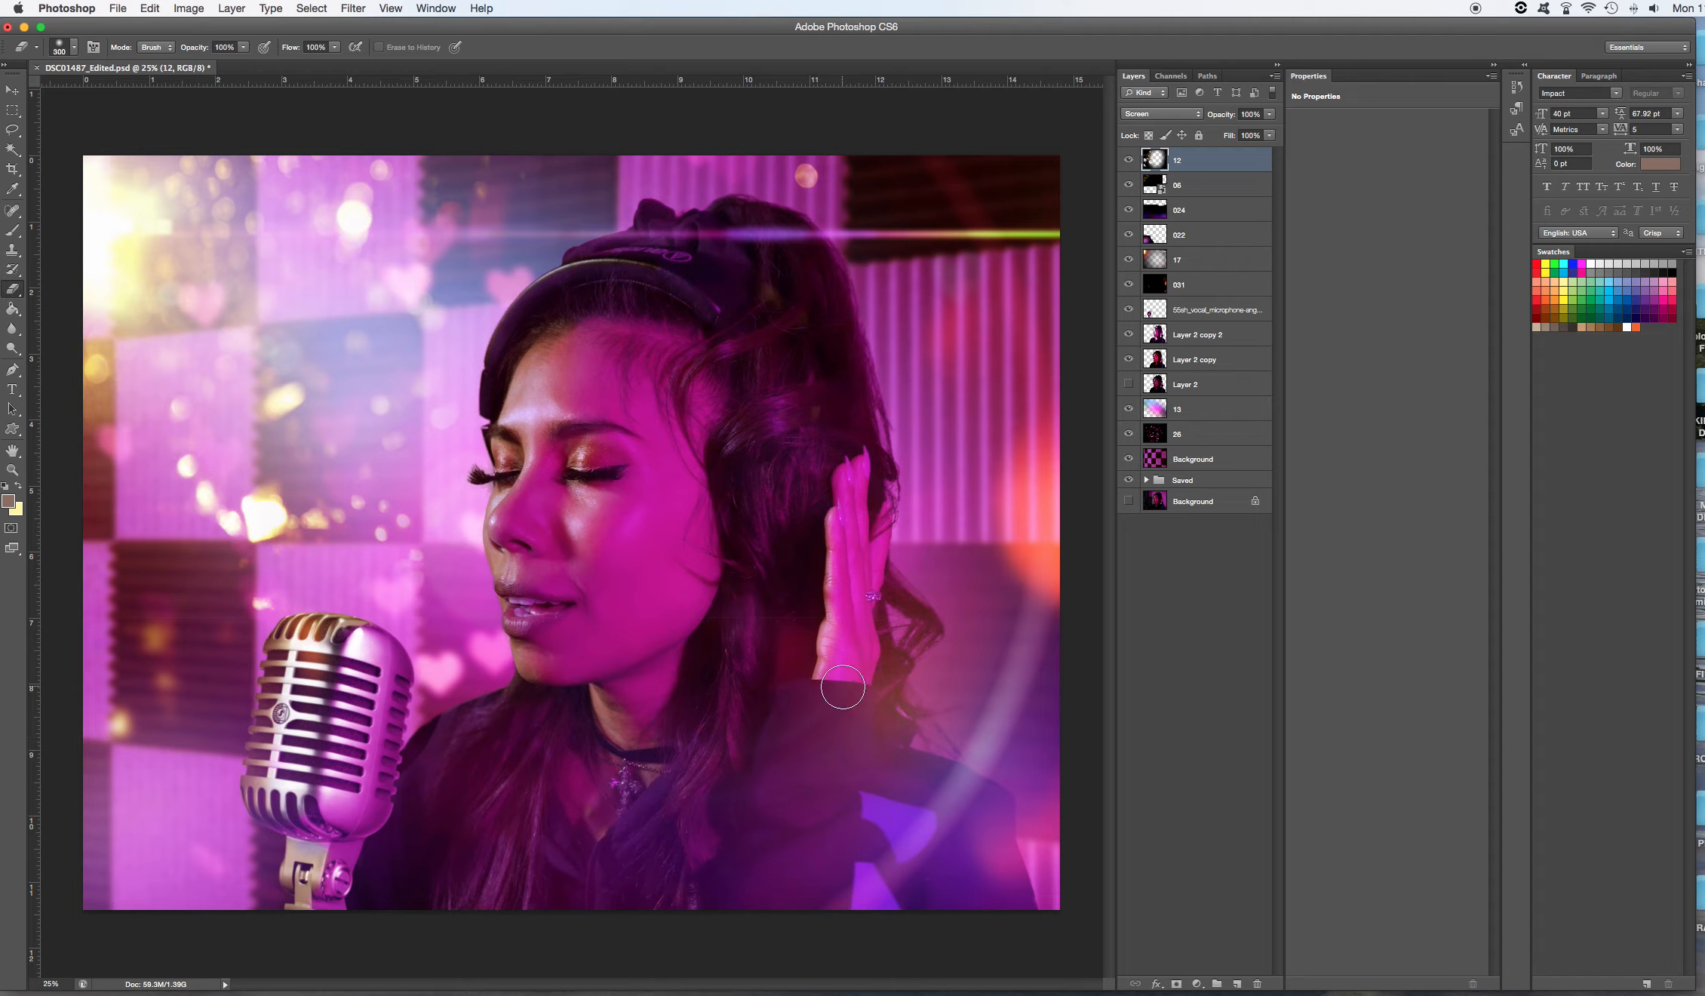
Switch to Finder and preview overlays in the Light Hits Photo Overlays folder, including 48-Light-Hits.jpg, 41-Light-Hits.jpg and 08-Light-Hits.jpg.
left_click(184, 995)
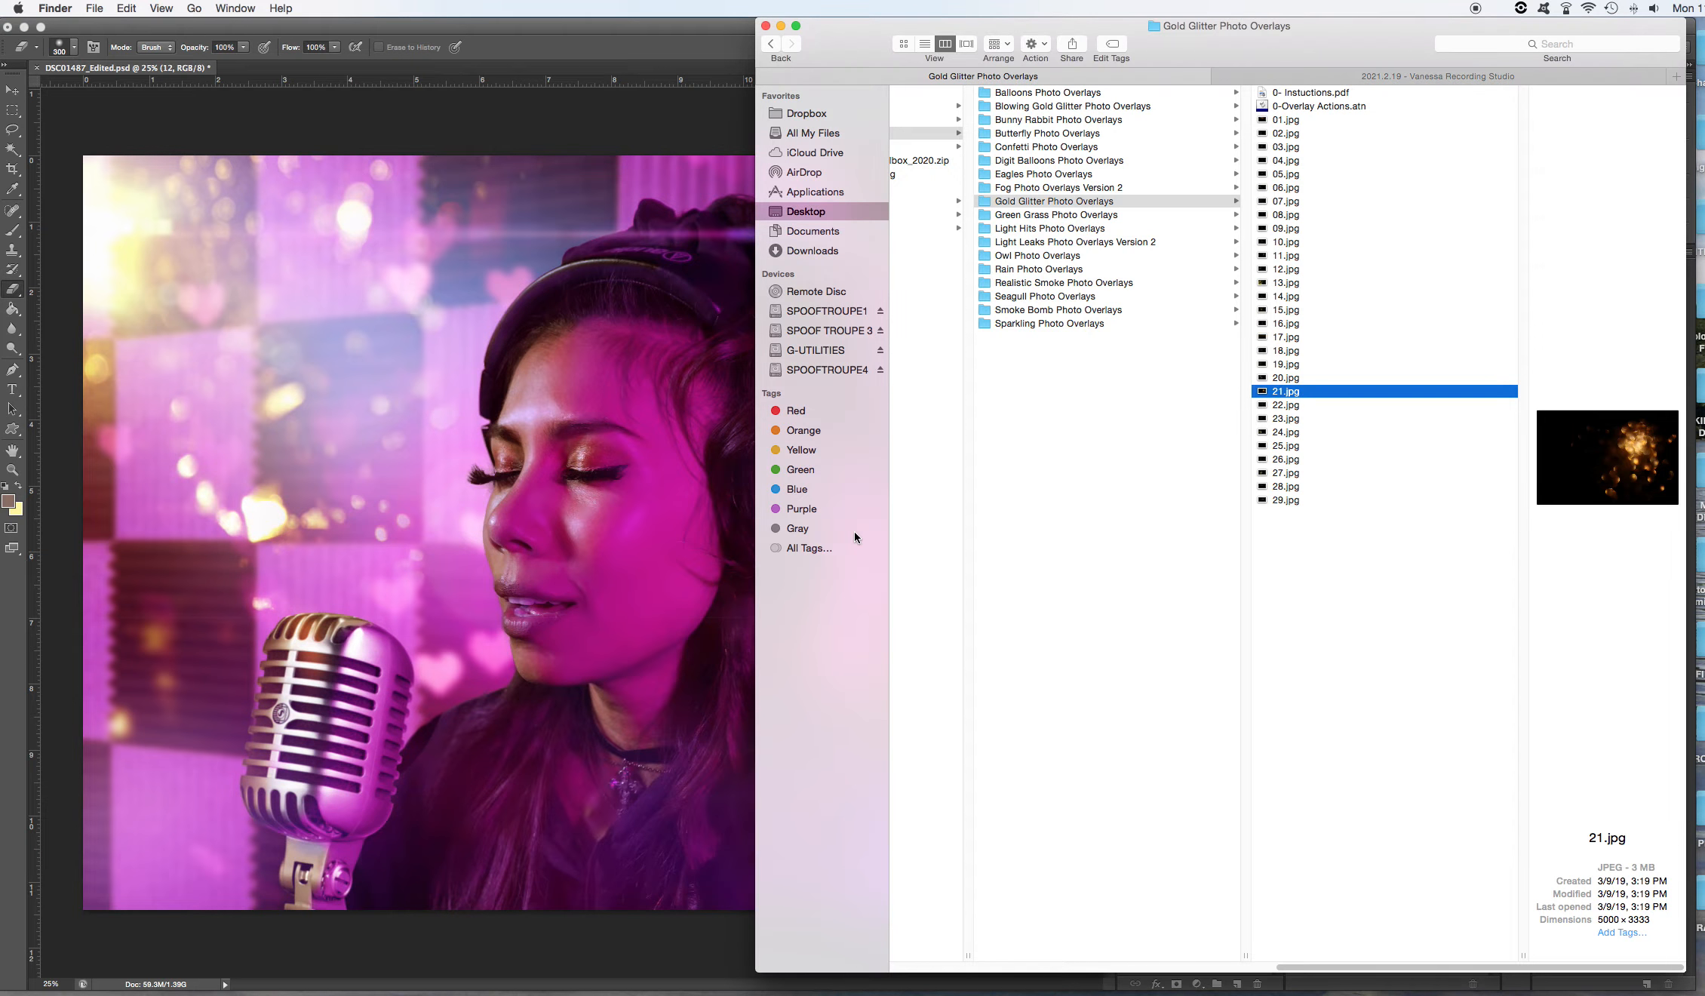
left_click(1326, 213)
left_click(1115, 229)
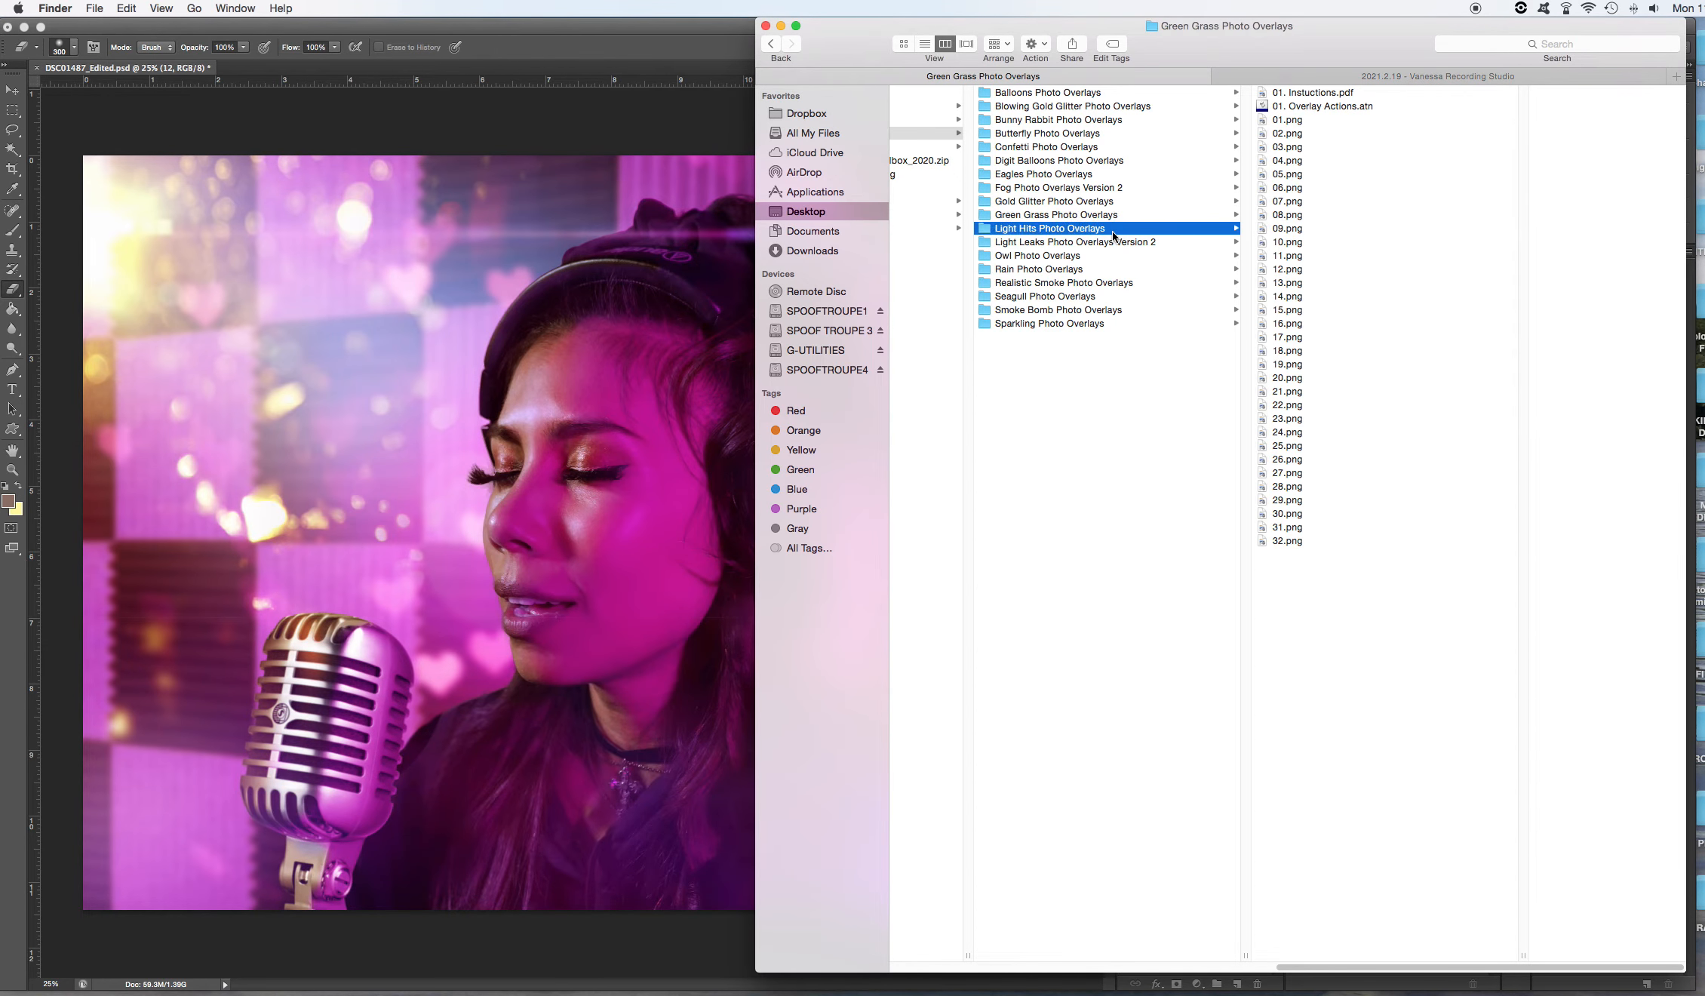
left_click(1265, 216)
left_click(1292, 309)
left_click(1305, 405)
left_click(1328, 459)
left_click(1354, 501)
left_click(1353, 567)
left_click(1352, 623)
left_click(1354, 662)
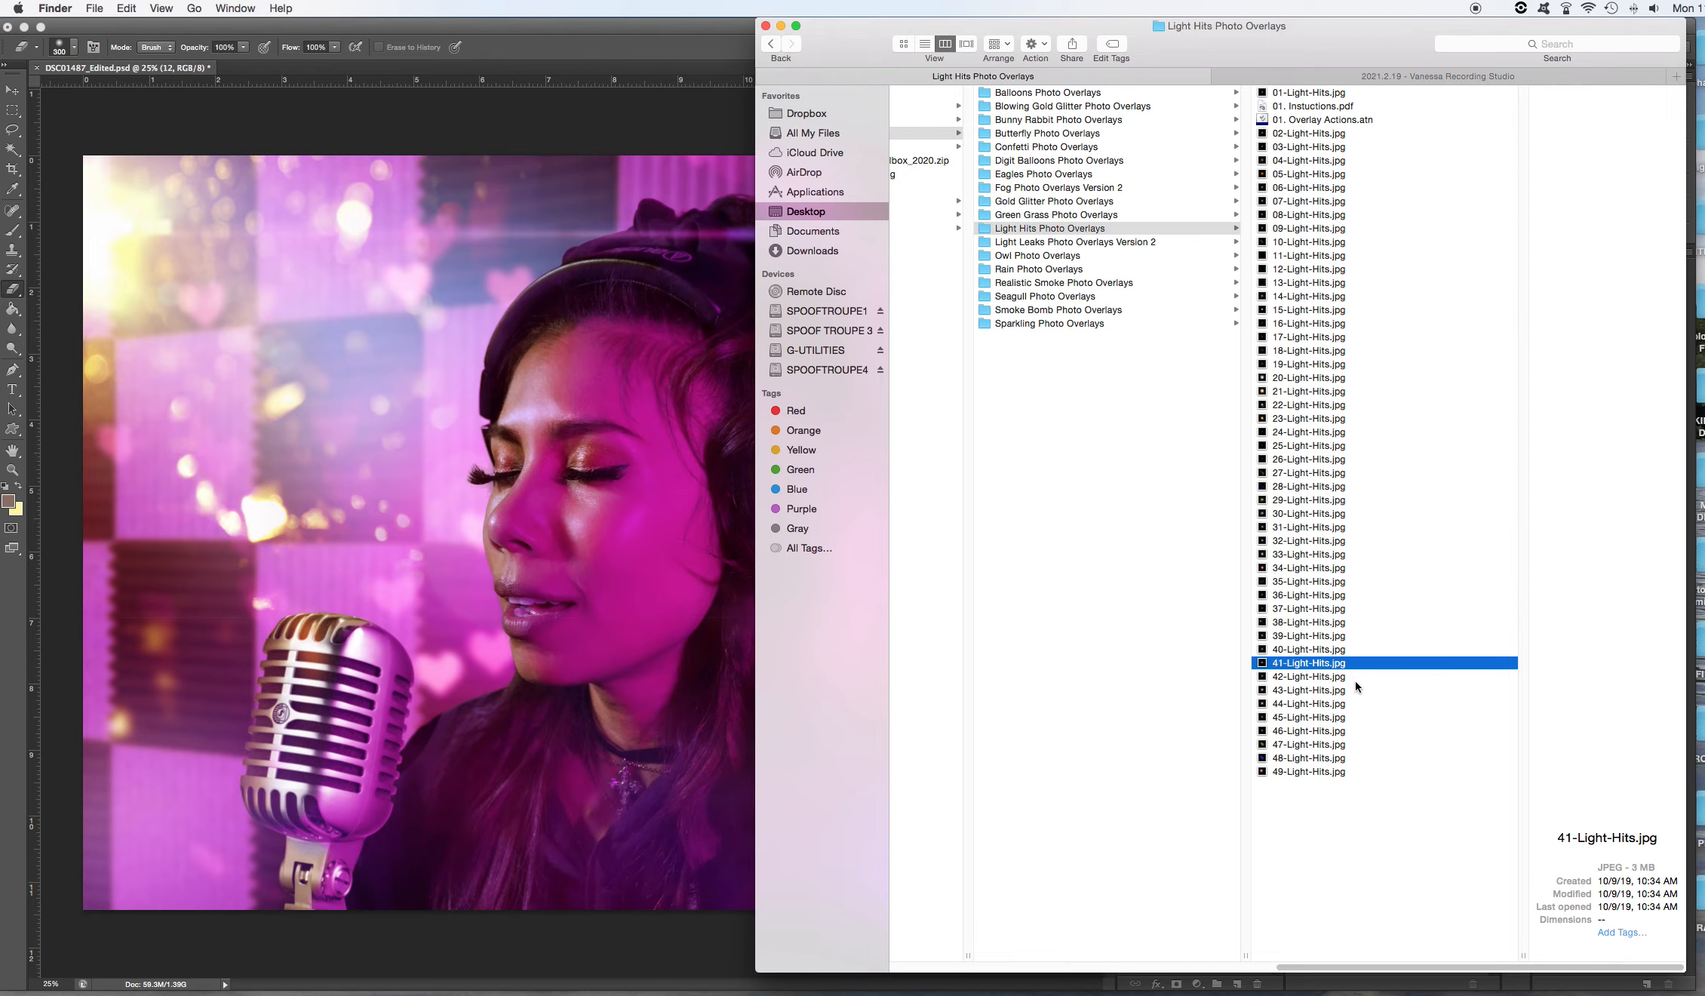
left_click(1358, 703)
left_click(1372, 729)
left_click(1374, 757)
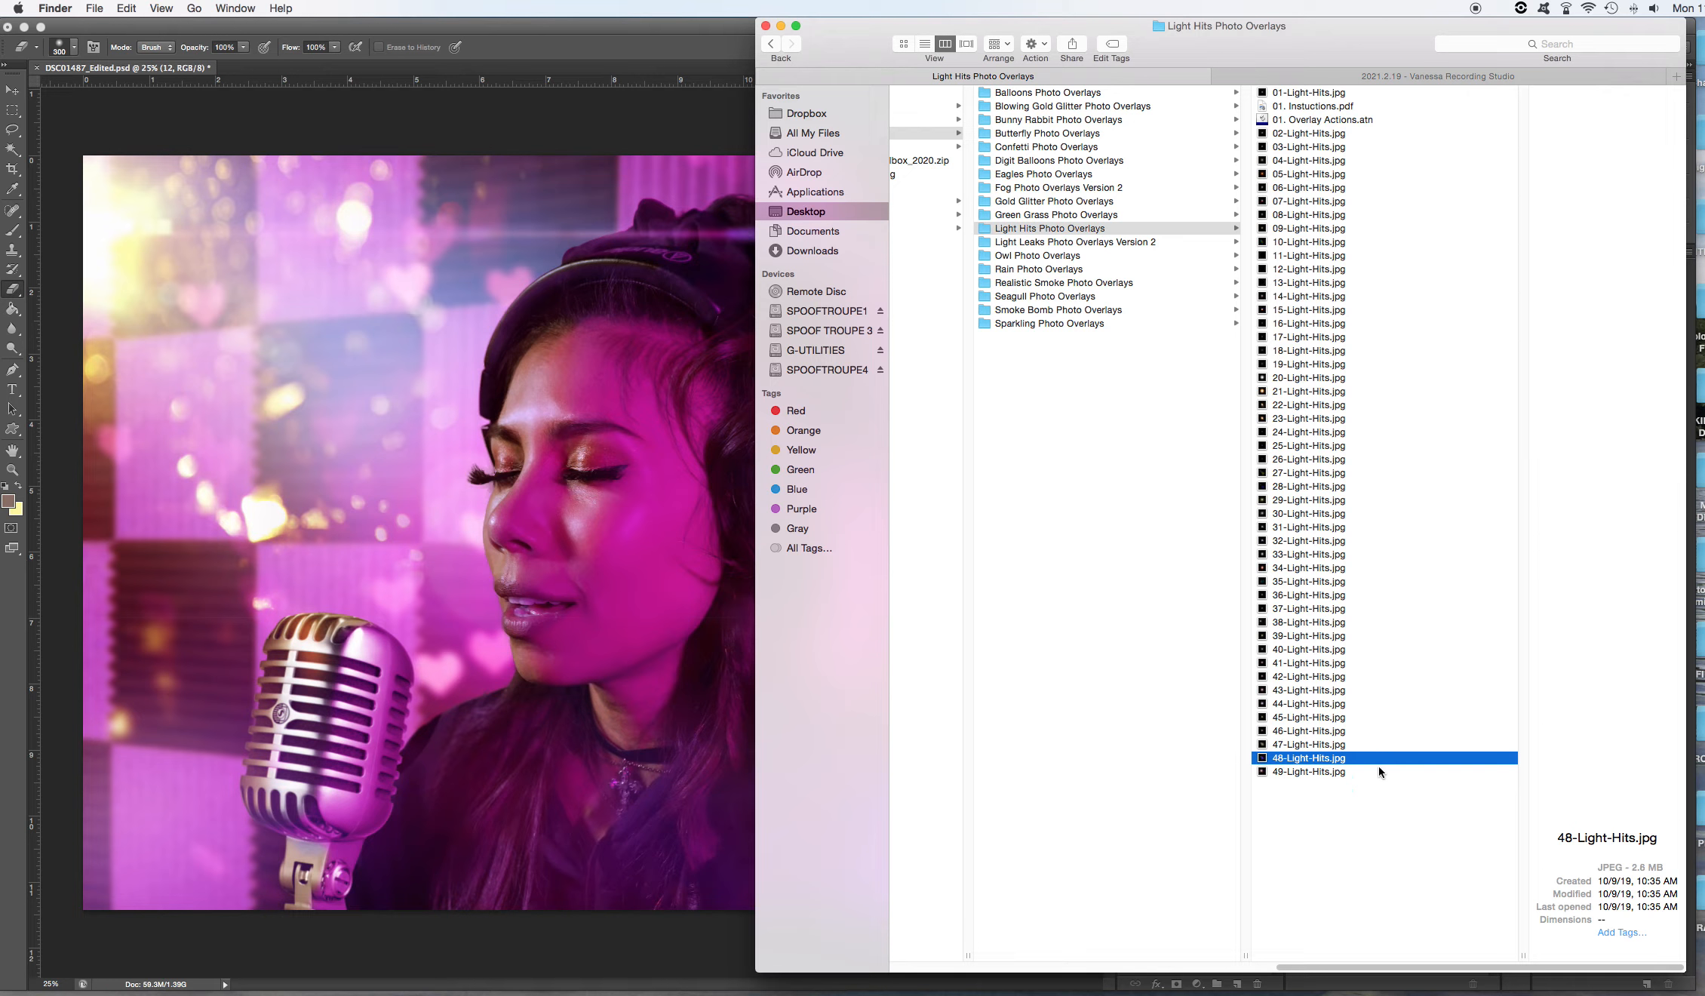
left_click(1379, 770)
left_click(1382, 759)
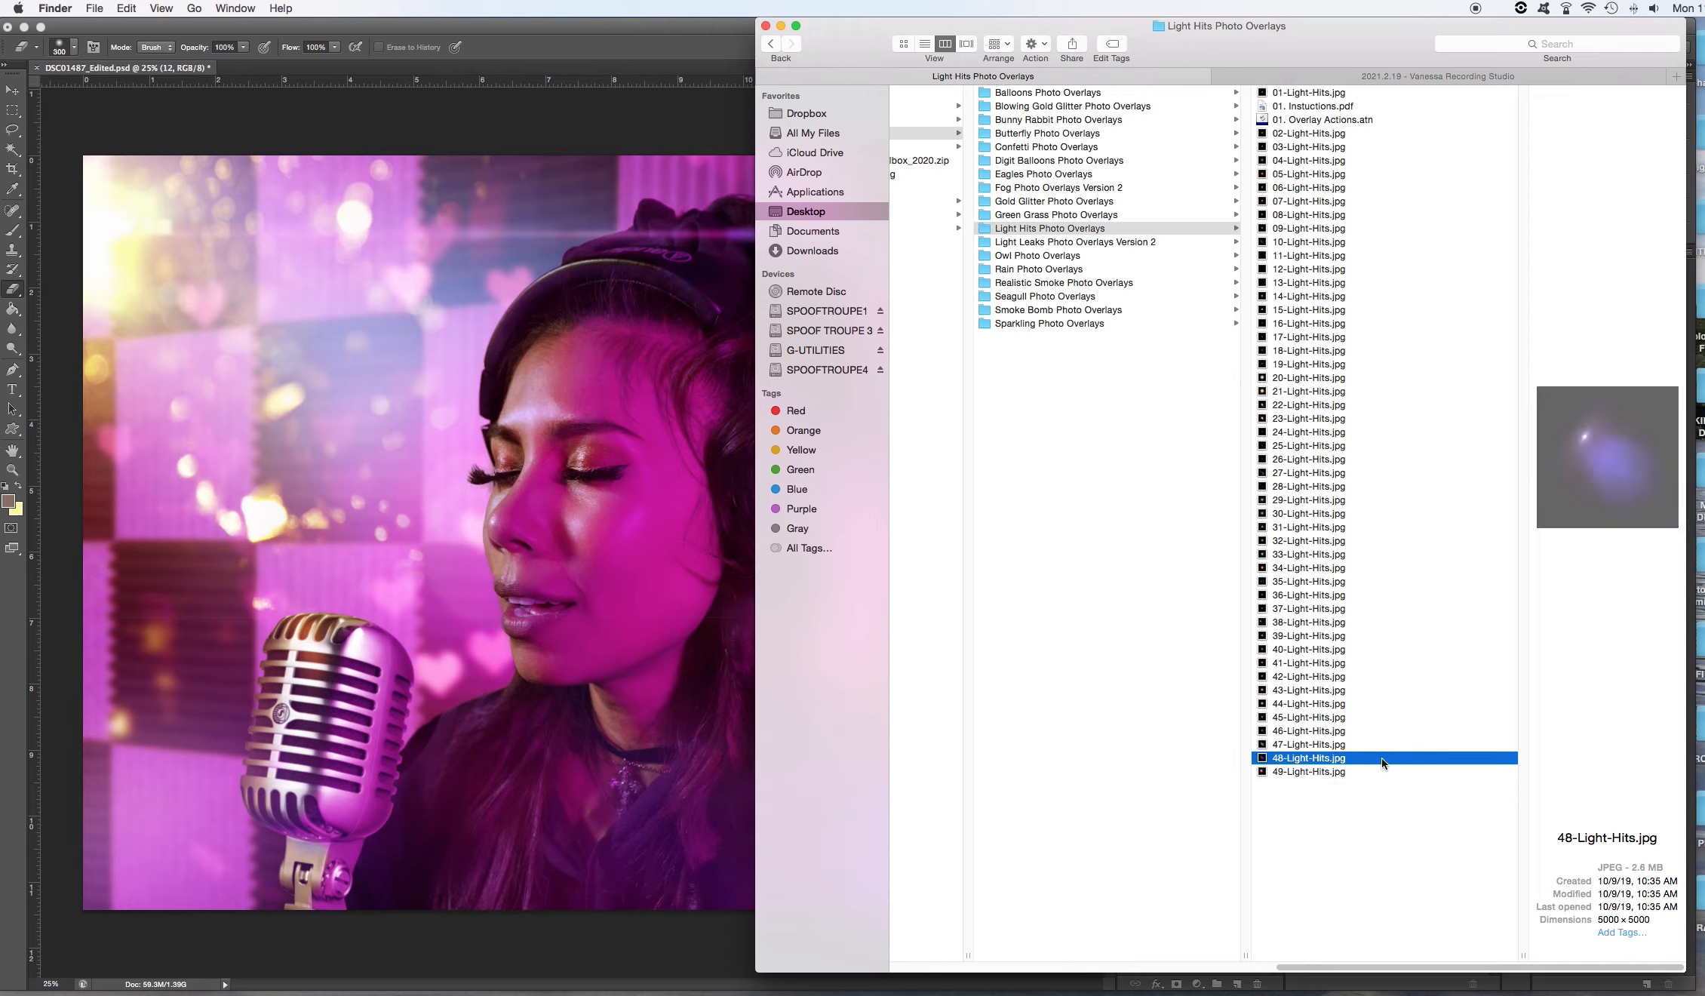
left_click(1377, 731)
left_click(1368, 663)
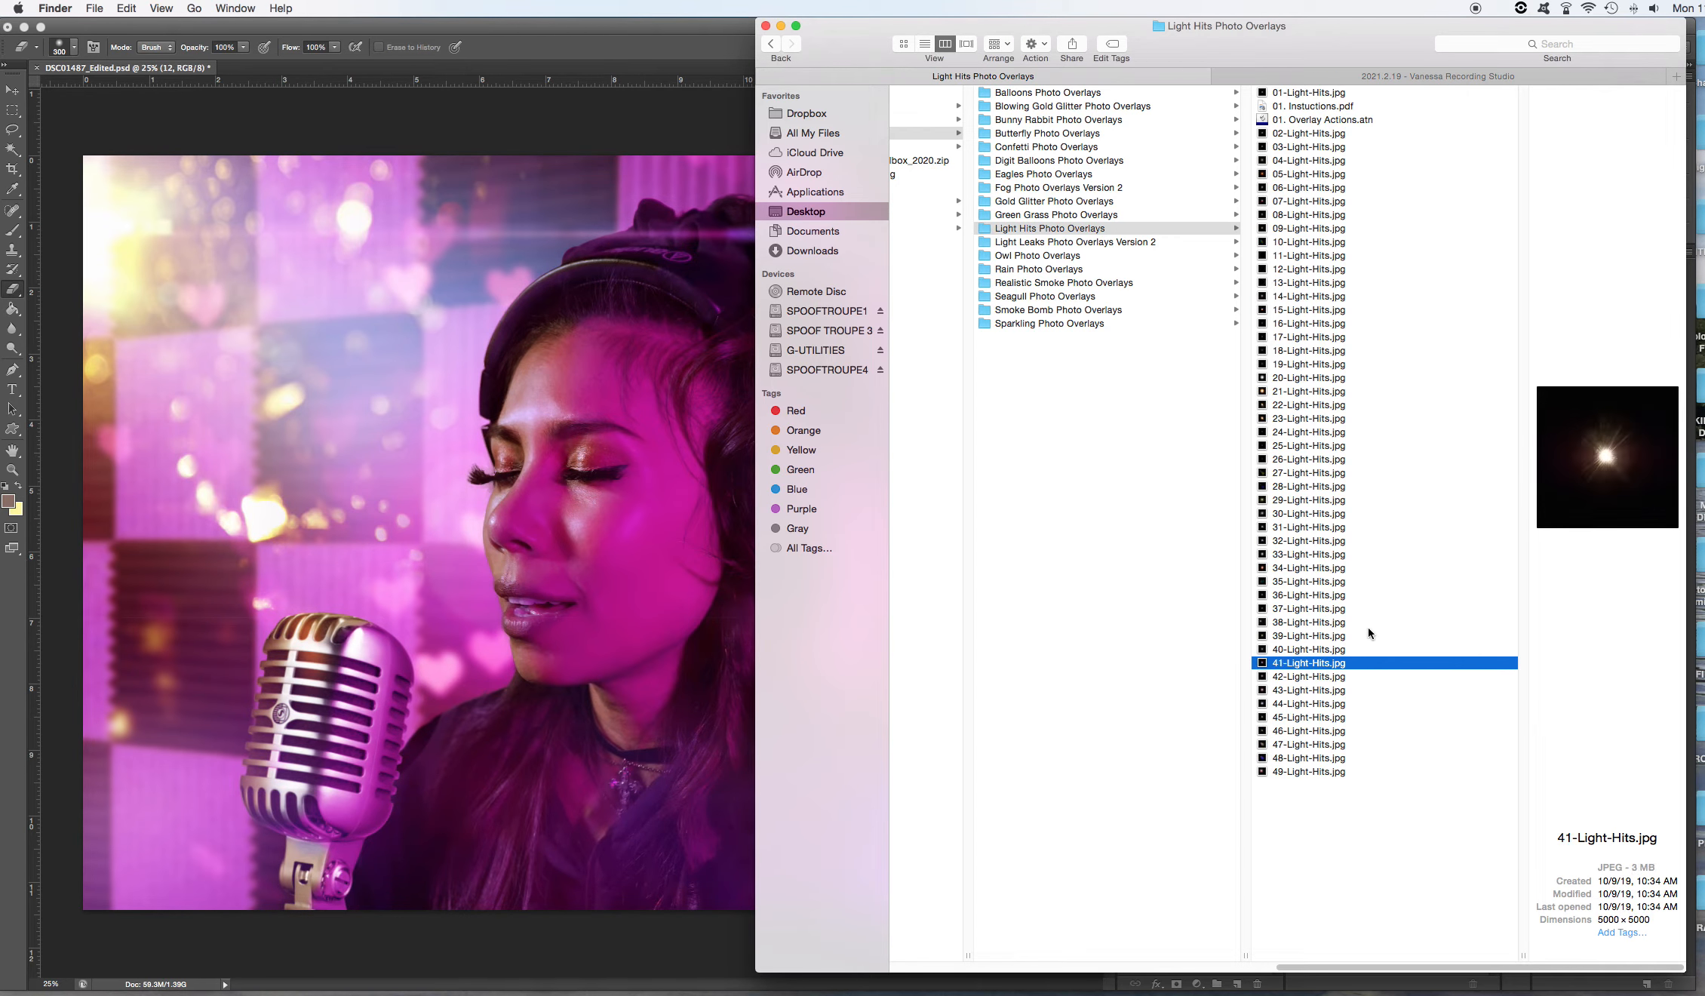
left_click(1364, 487)
left_click(1355, 378)
left_click(1397, 243)
left_click(1389, 215)
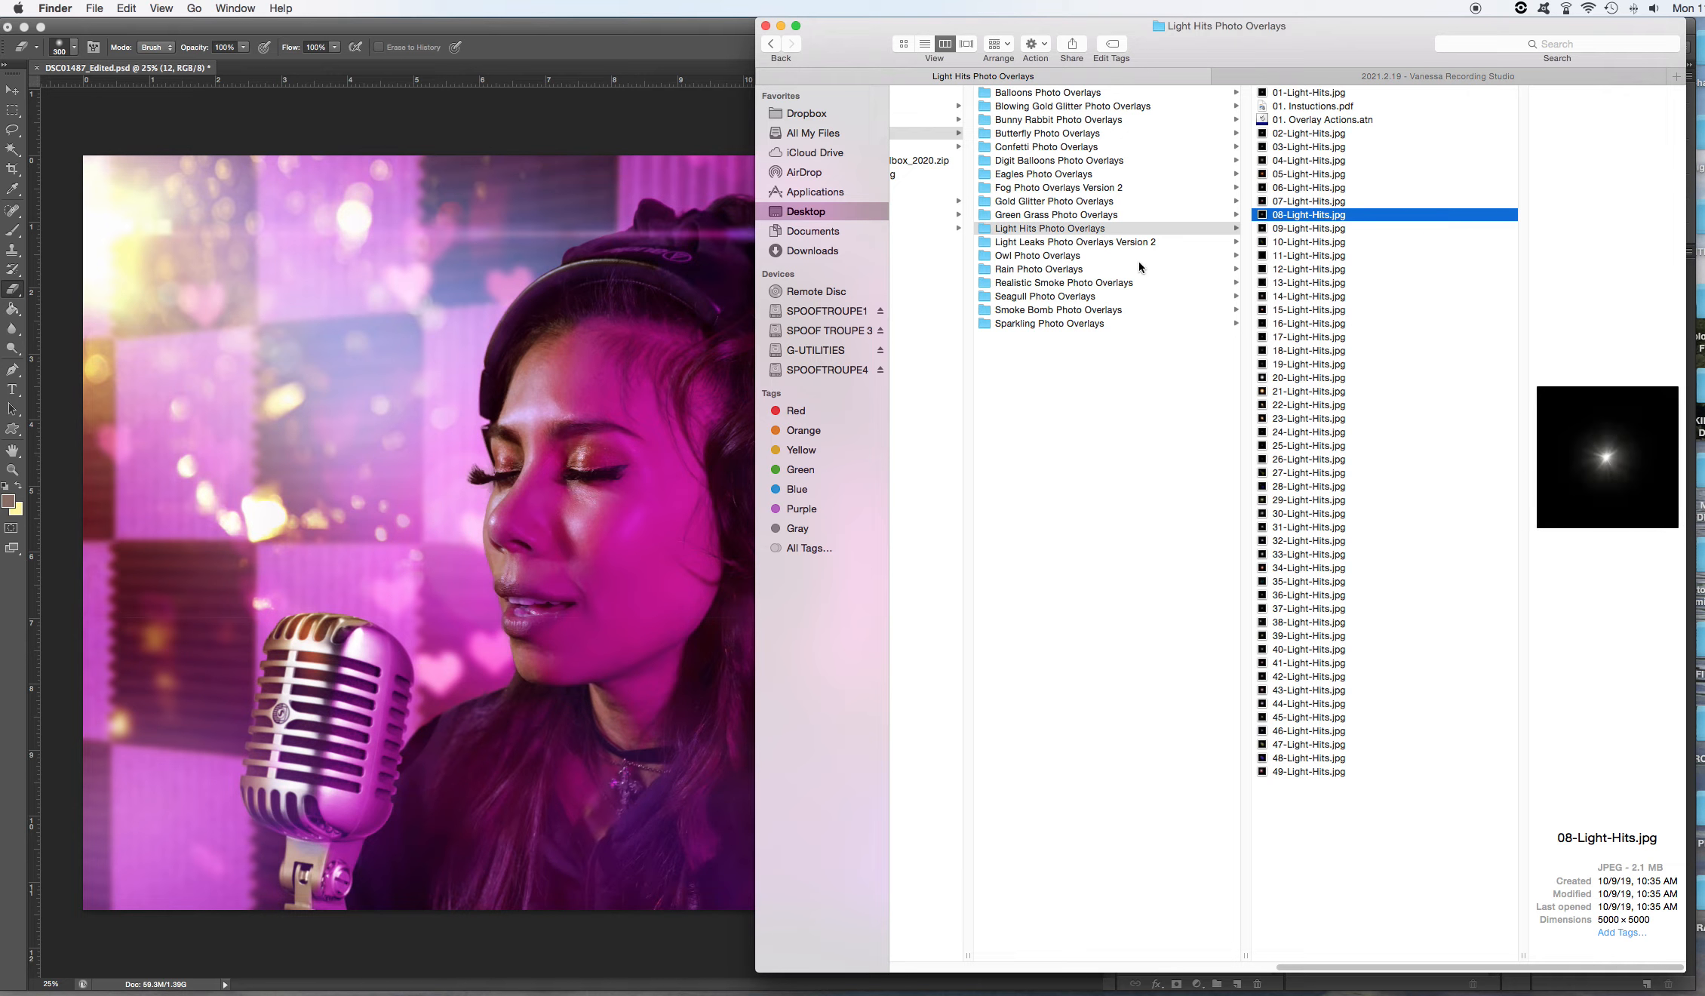
Preview the gradient, green, red and right-flare images in the Light Leaks Photo Overlays Version 2 folder.
left_click(1127, 242)
left_click(1335, 243)
left_click(1340, 350)
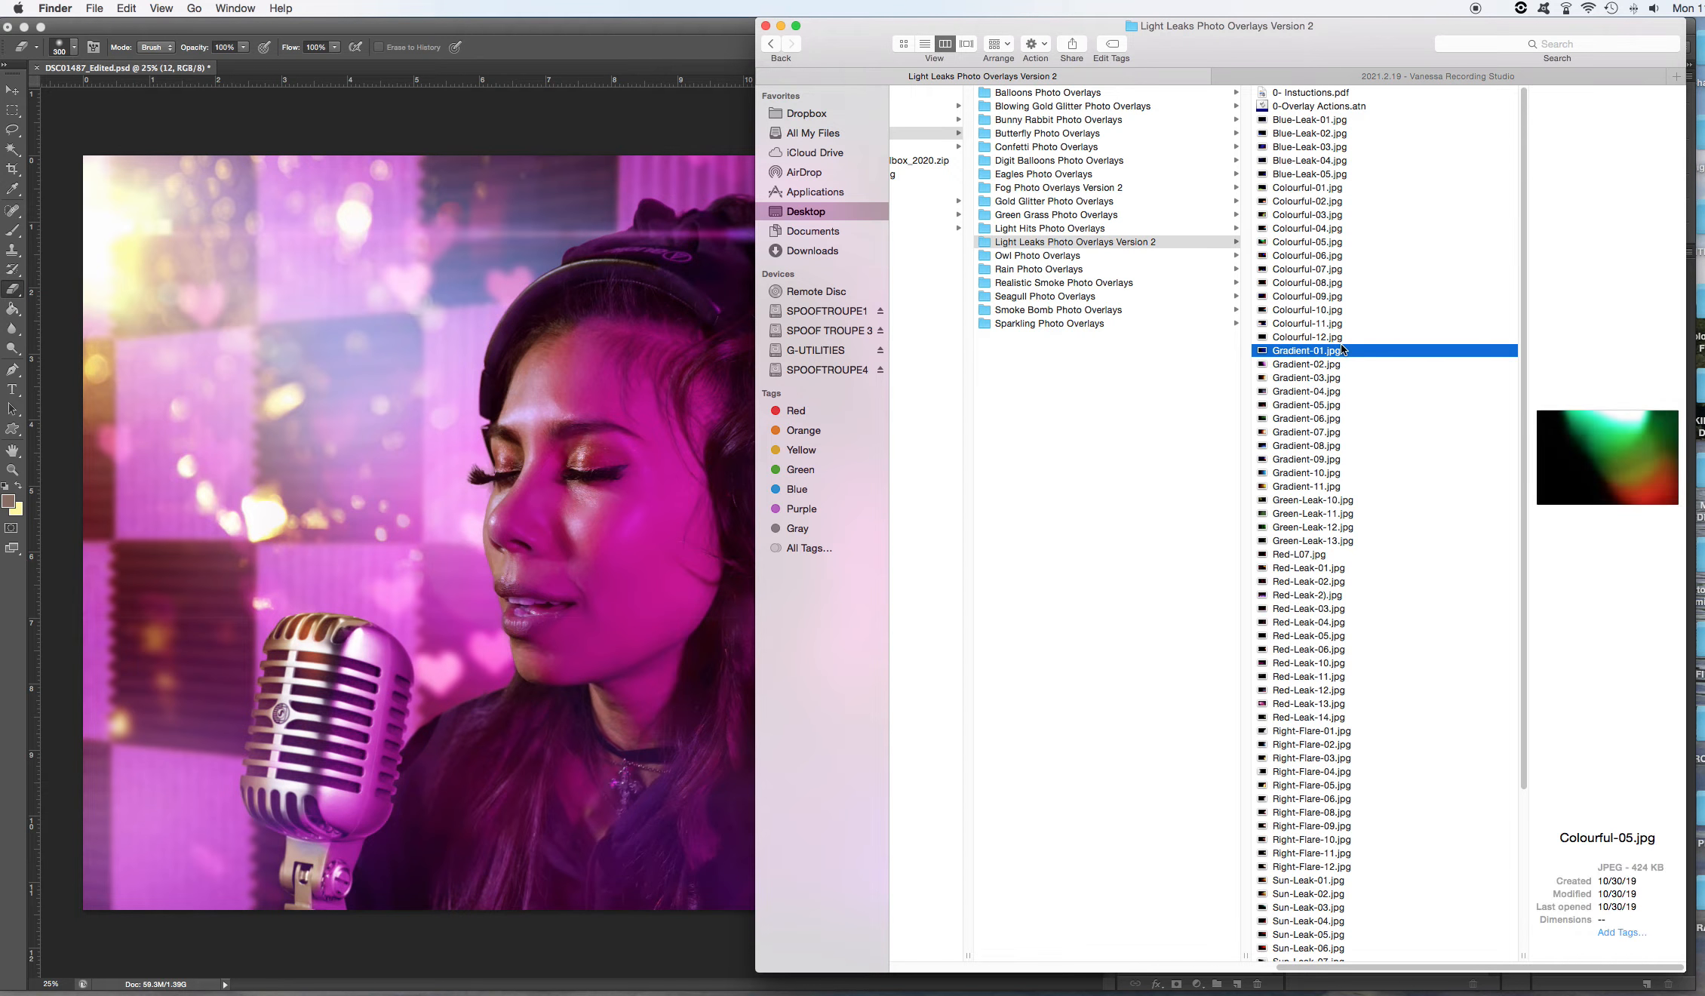
left_click(1342, 406)
left_click(1347, 486)
left_click(1352, 540)
left_click(1355, 595)
left_click(1375, 662)
scroll(1374, 663, "down", 5)
left_click(1370, 669)
Open the Sparkling Photo Overlays folder and preview several of its overlay images.
left_click(1047, 285)
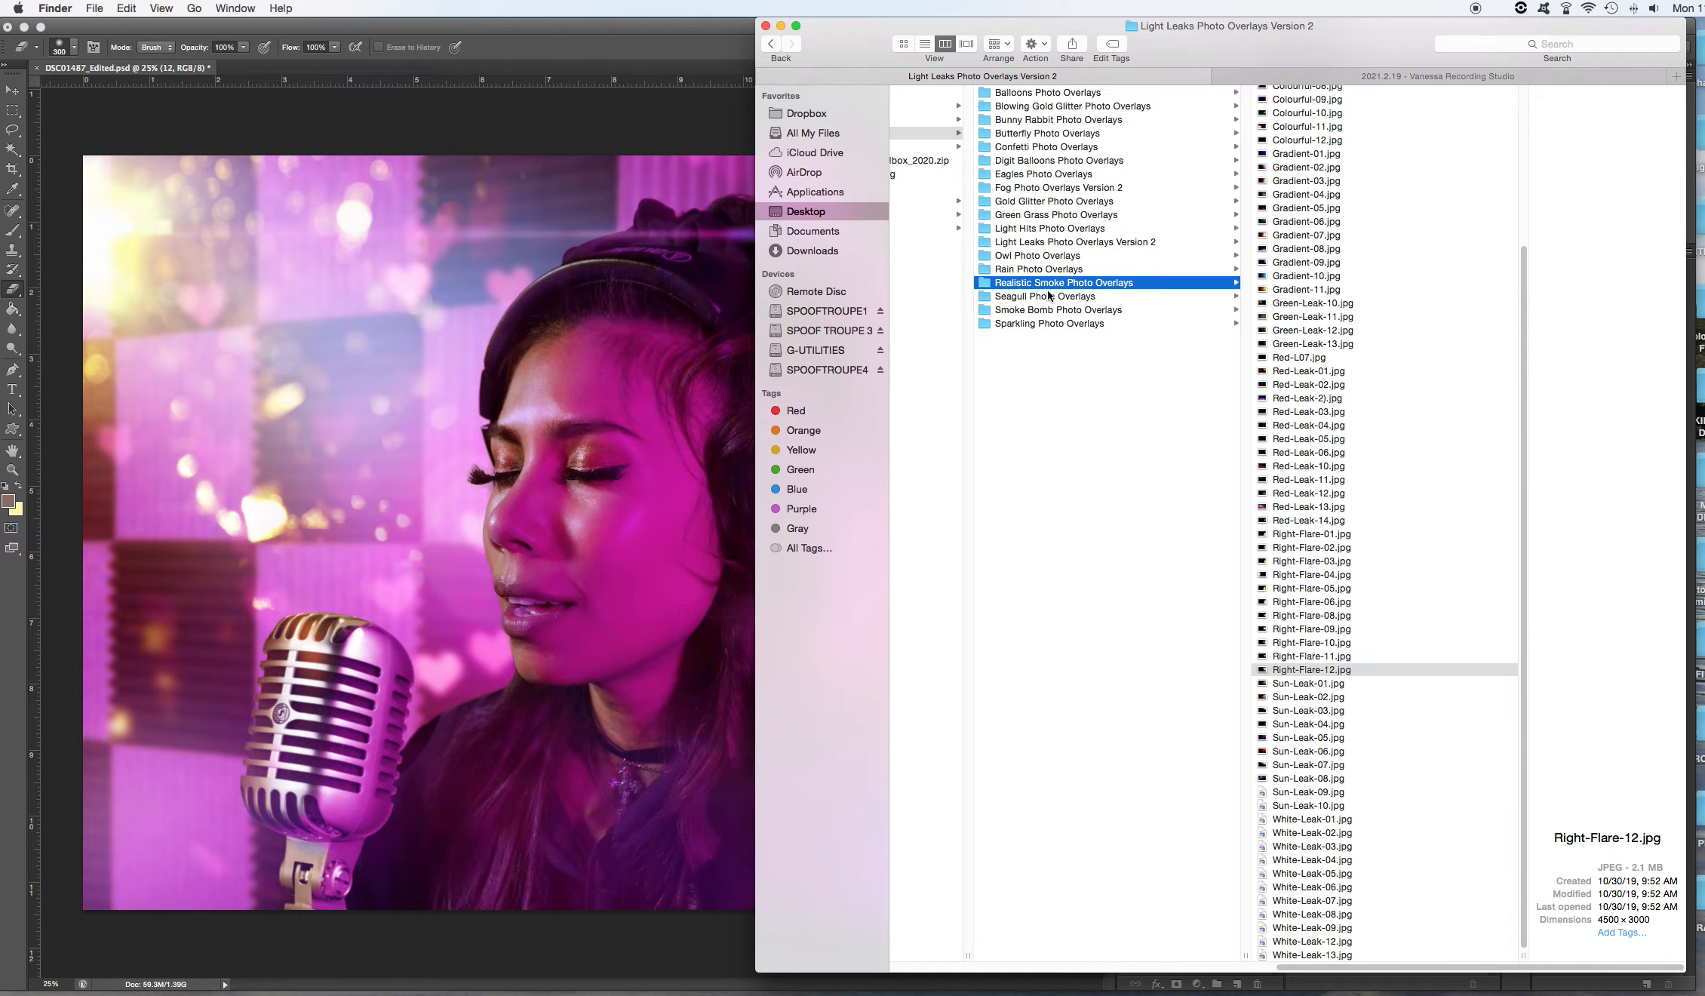
left_click(1059, 323)
left_click(1313, 255)
left_click(1313, 336)
left_click(1312, 377)
left_click(1313, 404)
Check the Cute Overlays Part 4 folder, then open Sun Lens Flare Photo Overlays in Cute Overlays Part 1 and preview 01.jpg.
left_click(1033, 201)
left_click(942, 146)
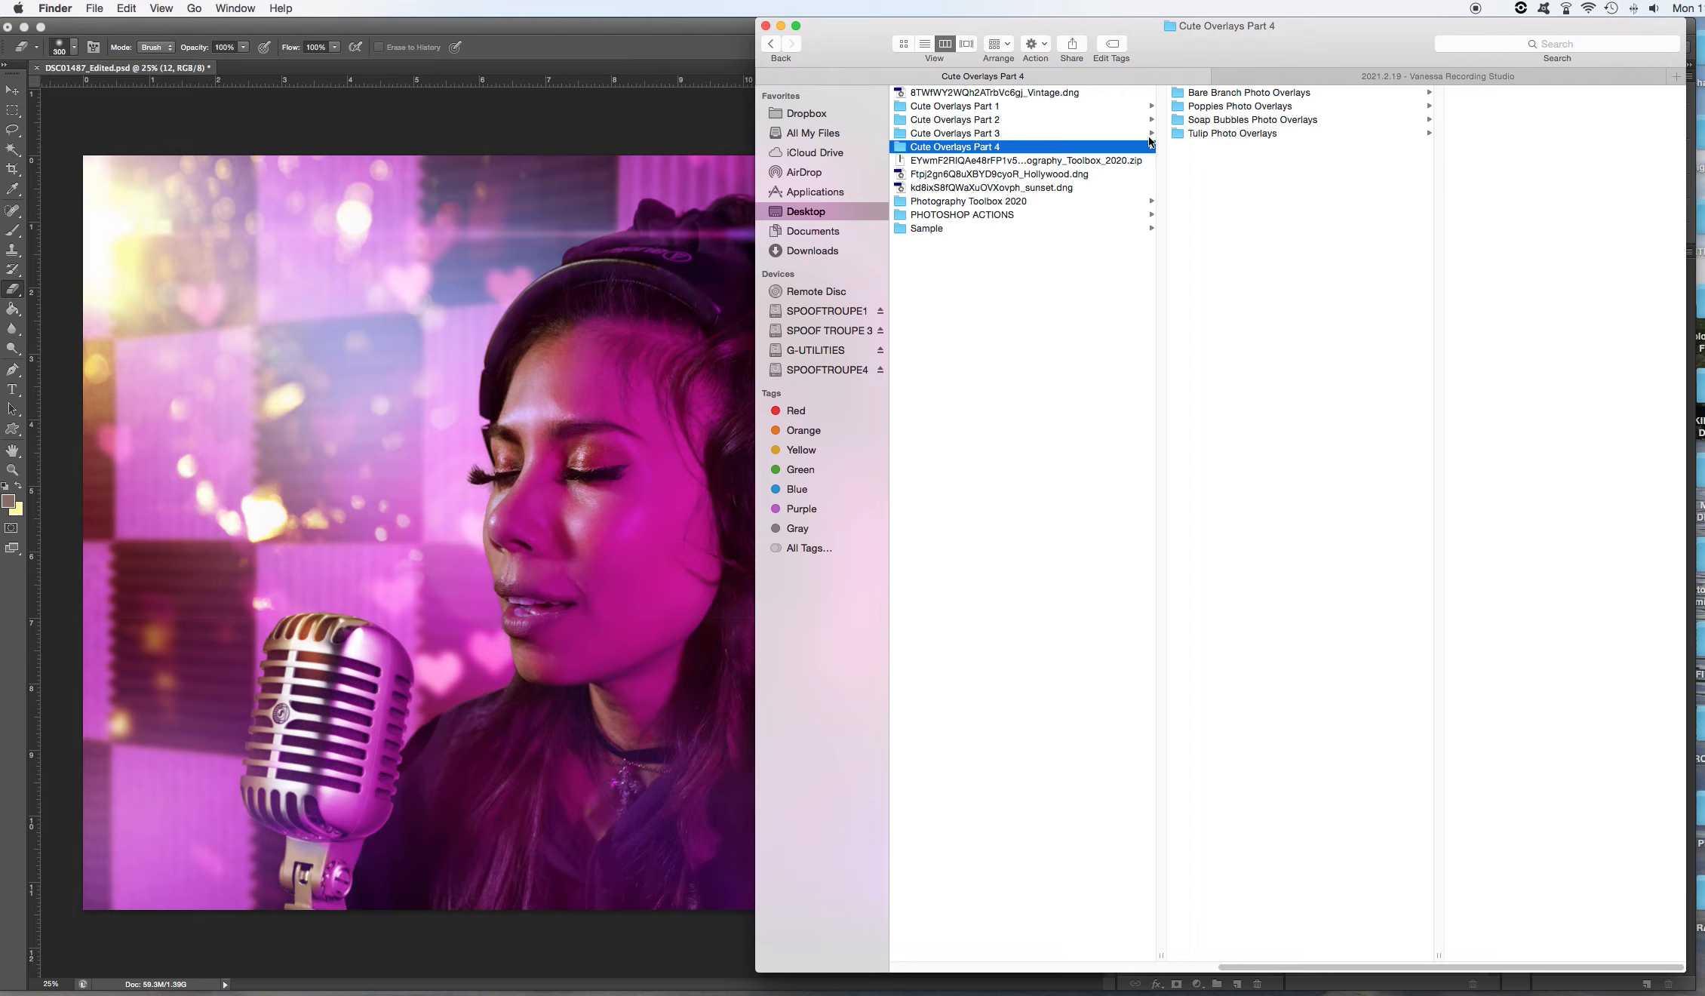
left_click(1013, 107)
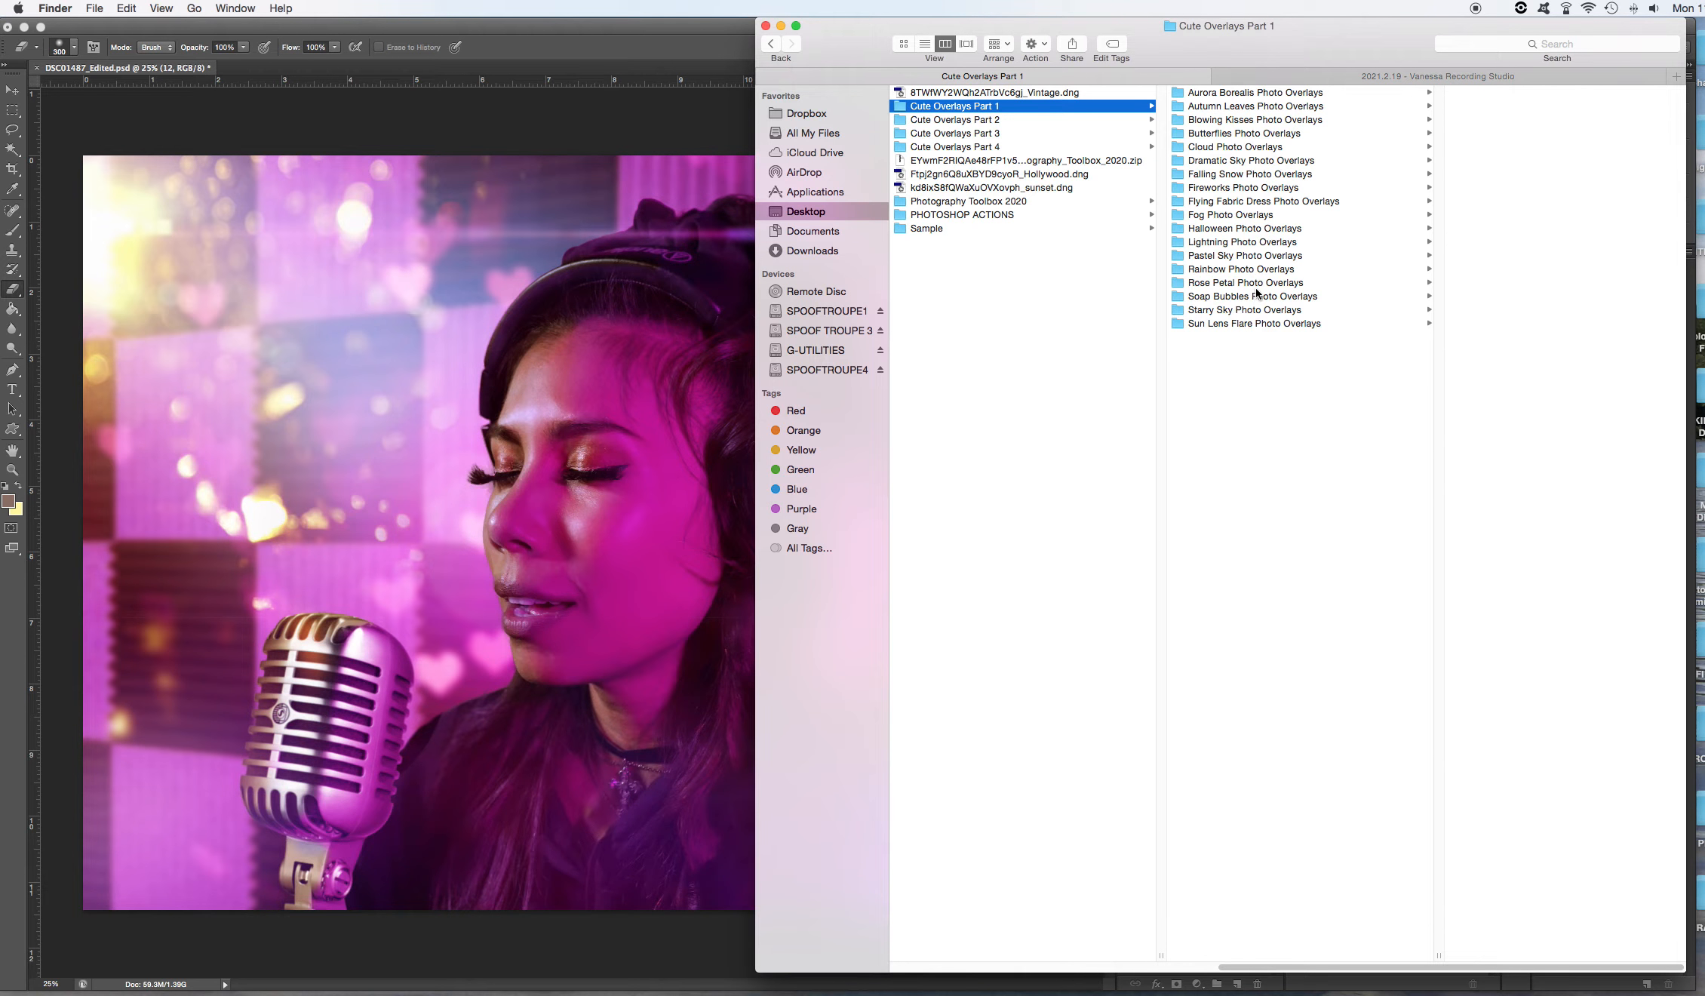
left_click(1254, 323)
left_click(1486, 229)
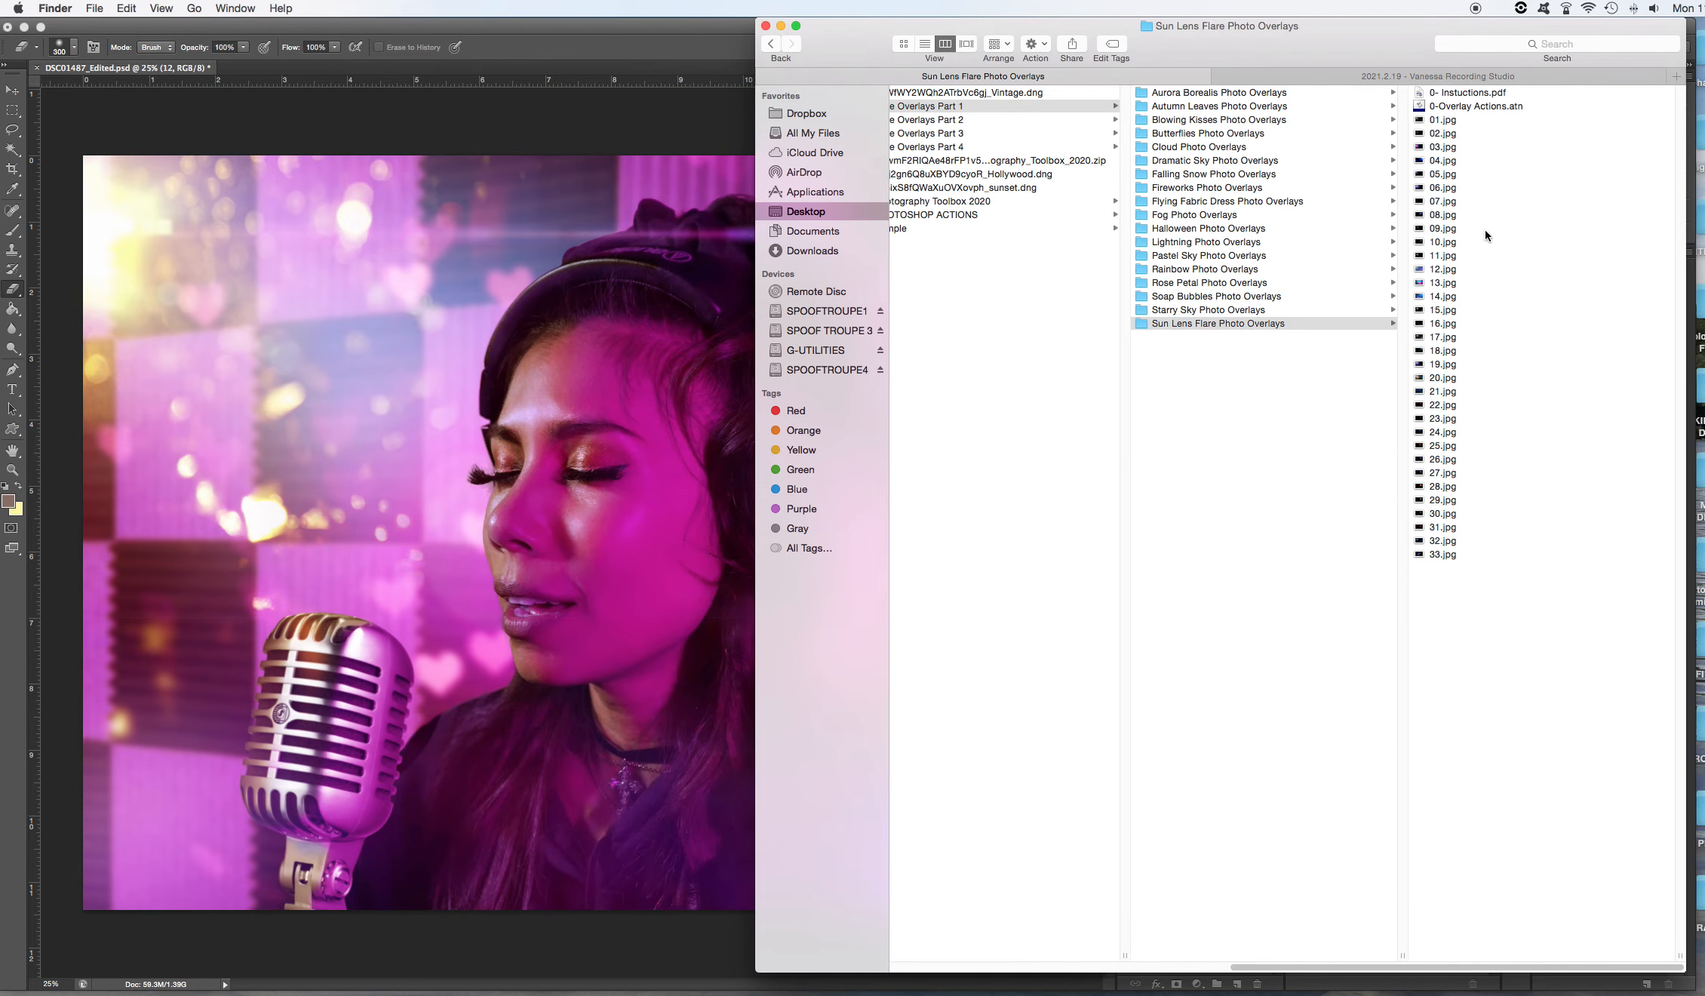
left_click(1316, 121)
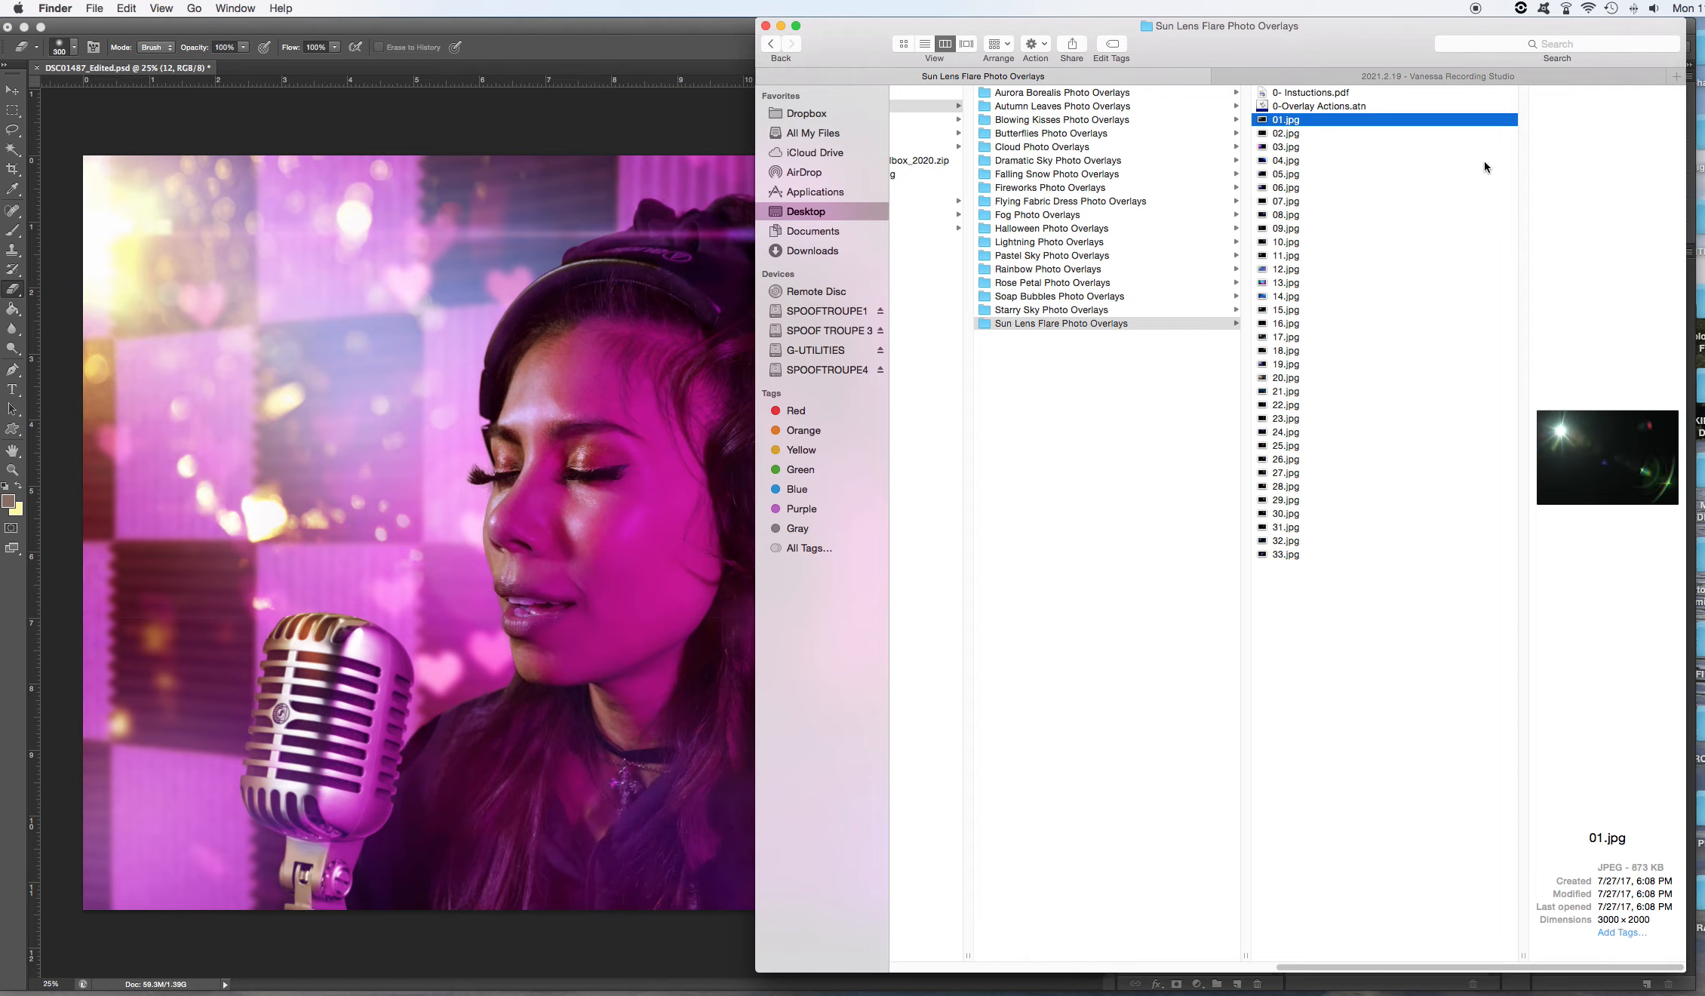
Preview the lens flare images 01.jpg through 33.jpg in the Sun Lens Flare Photo Overlays folder.
key("Down")
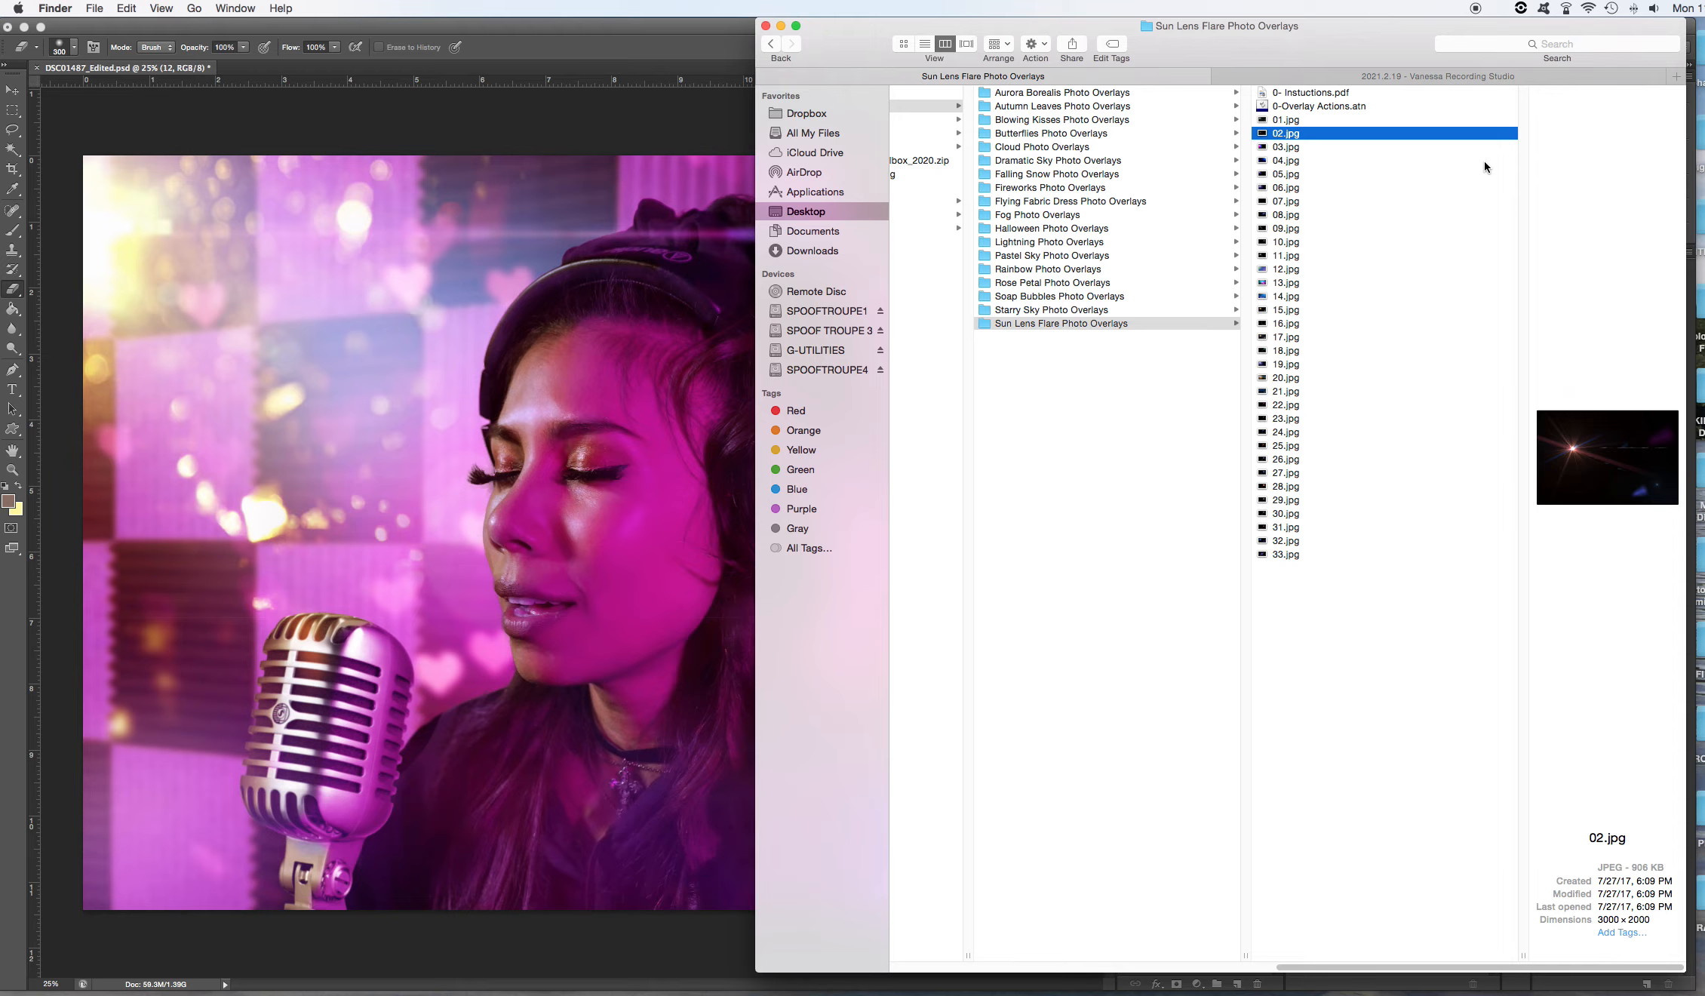
key("Down")
key("Up")
key("Up")
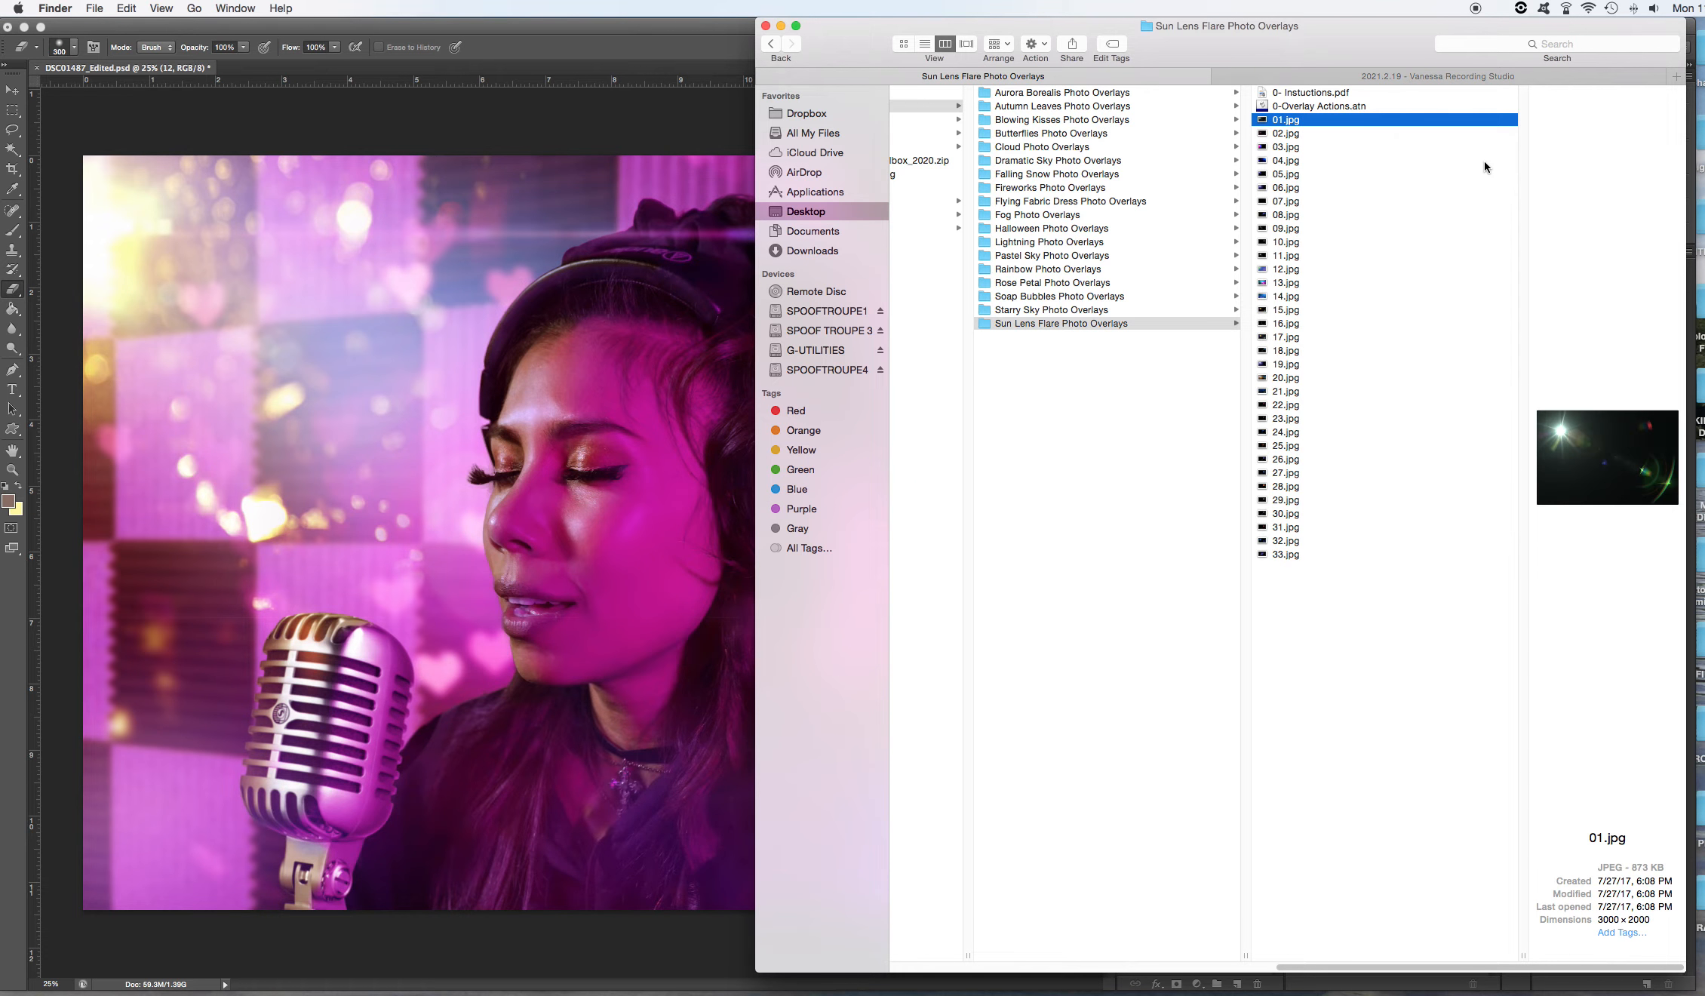
key("Down")
key("Down")
key("Down")
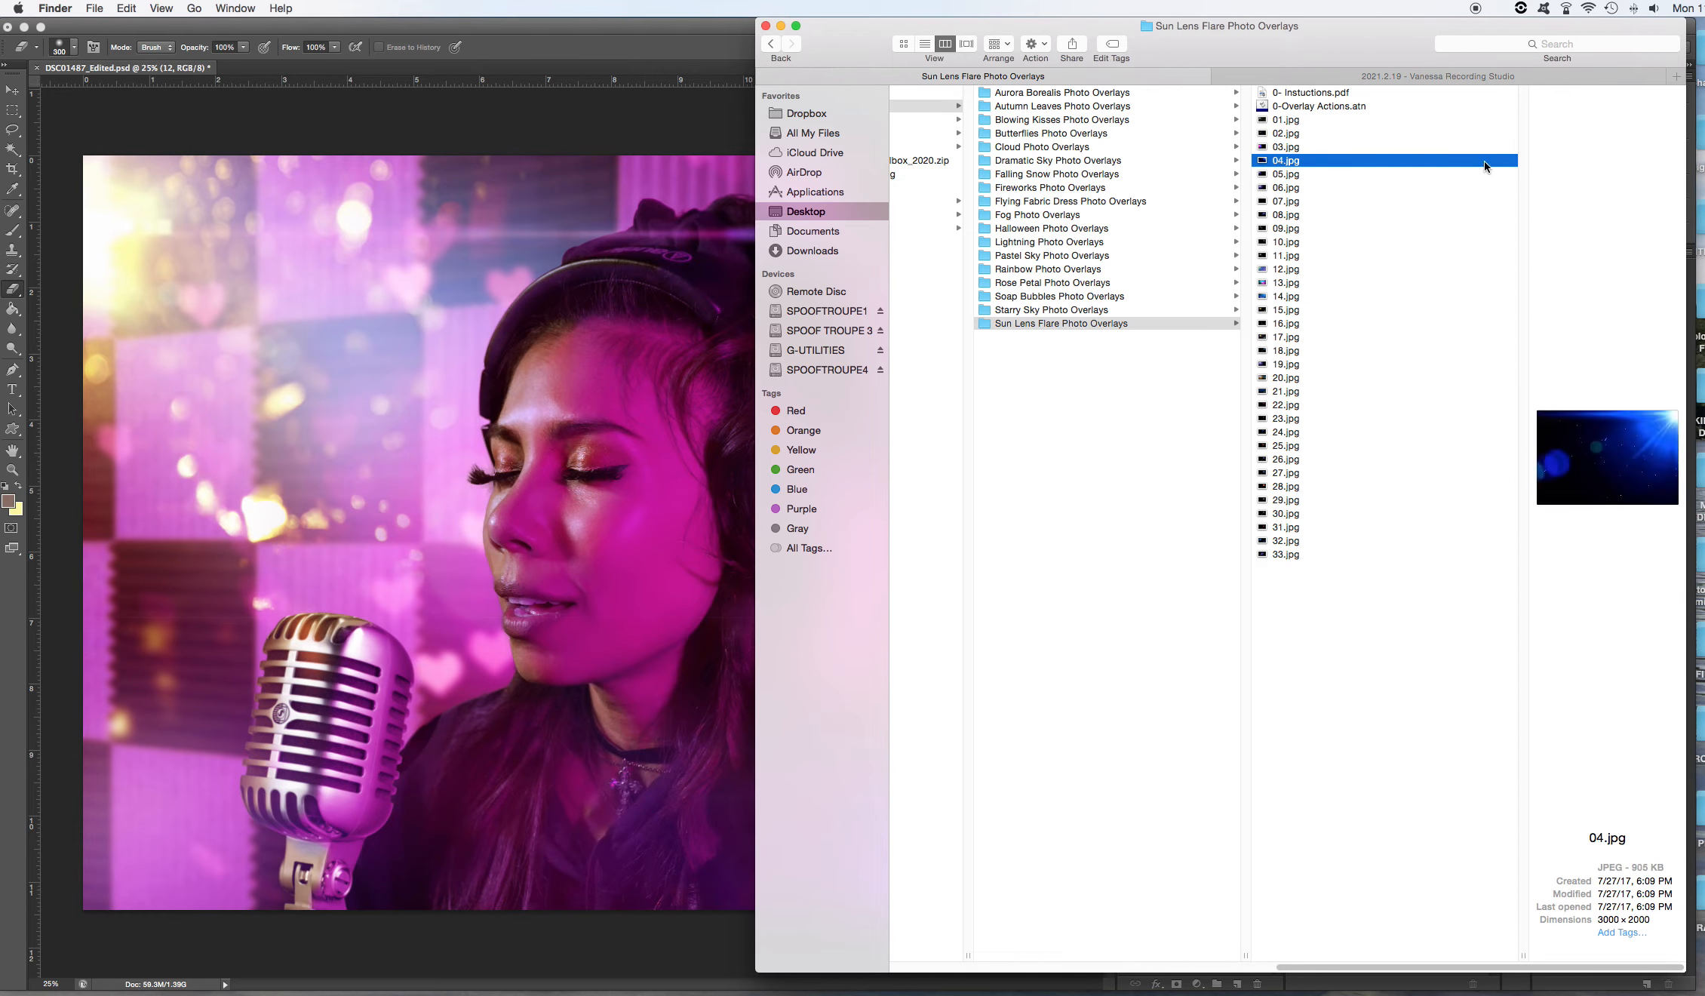
key("Down")
key("Down")
key("Down")
key("Down")
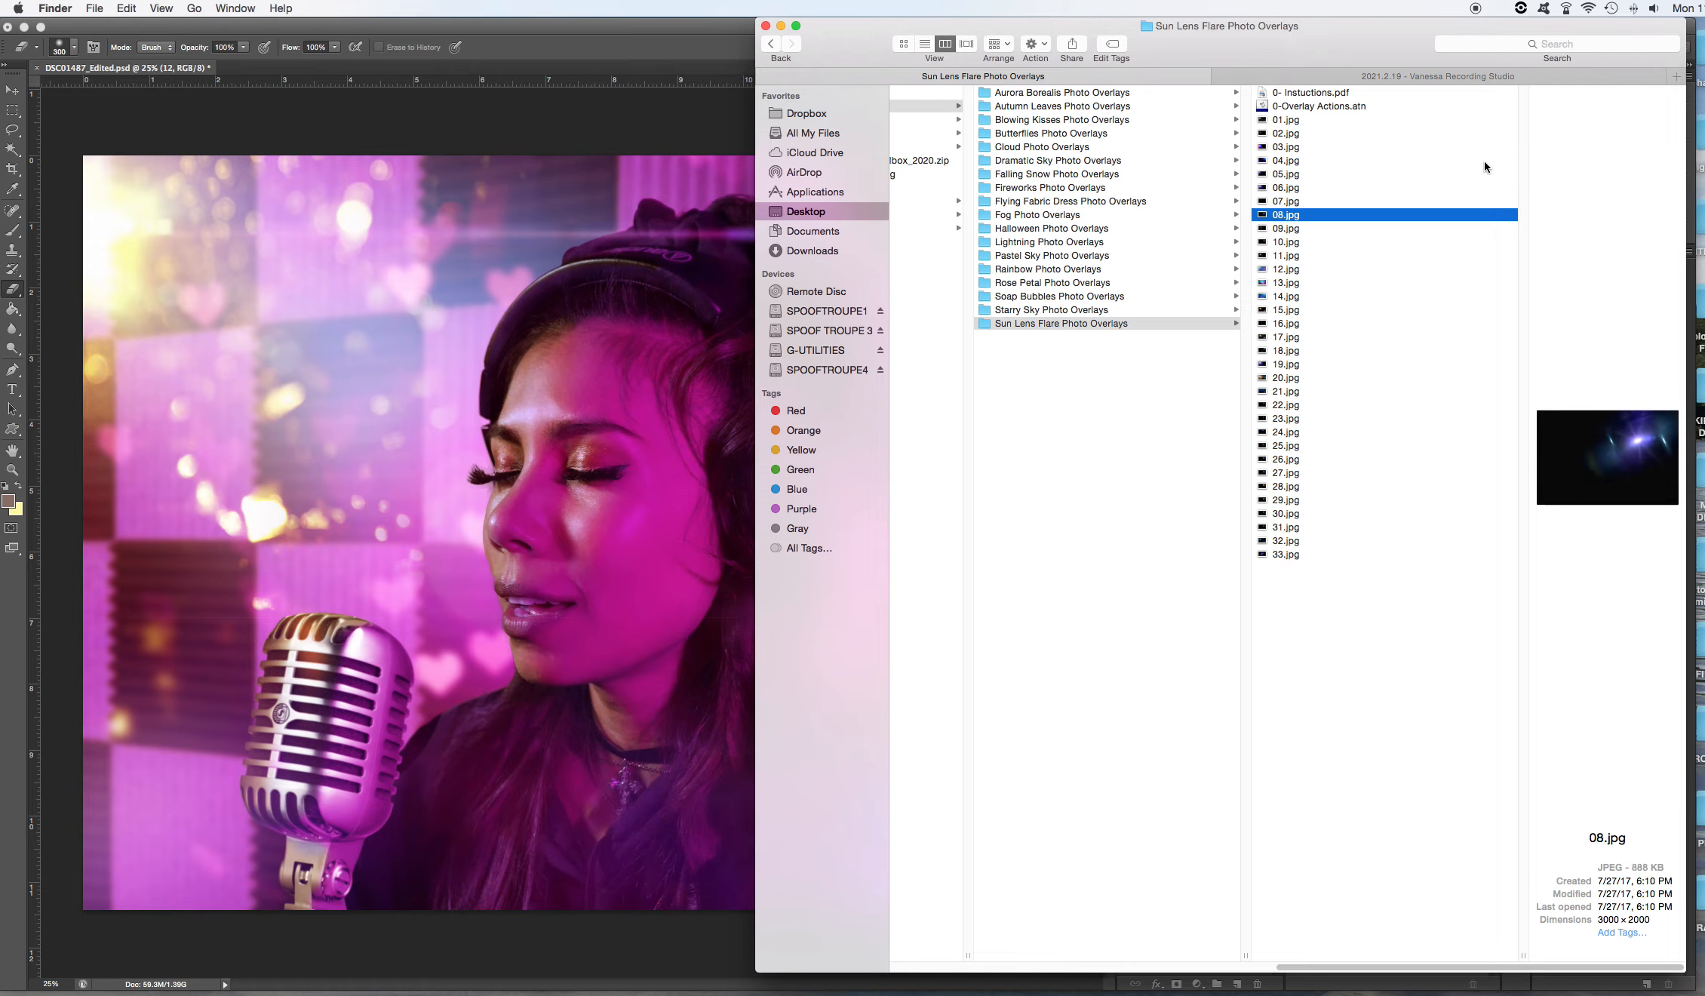
key("Down")
key("Down")
key("Down")
key("Down")
key("Down")
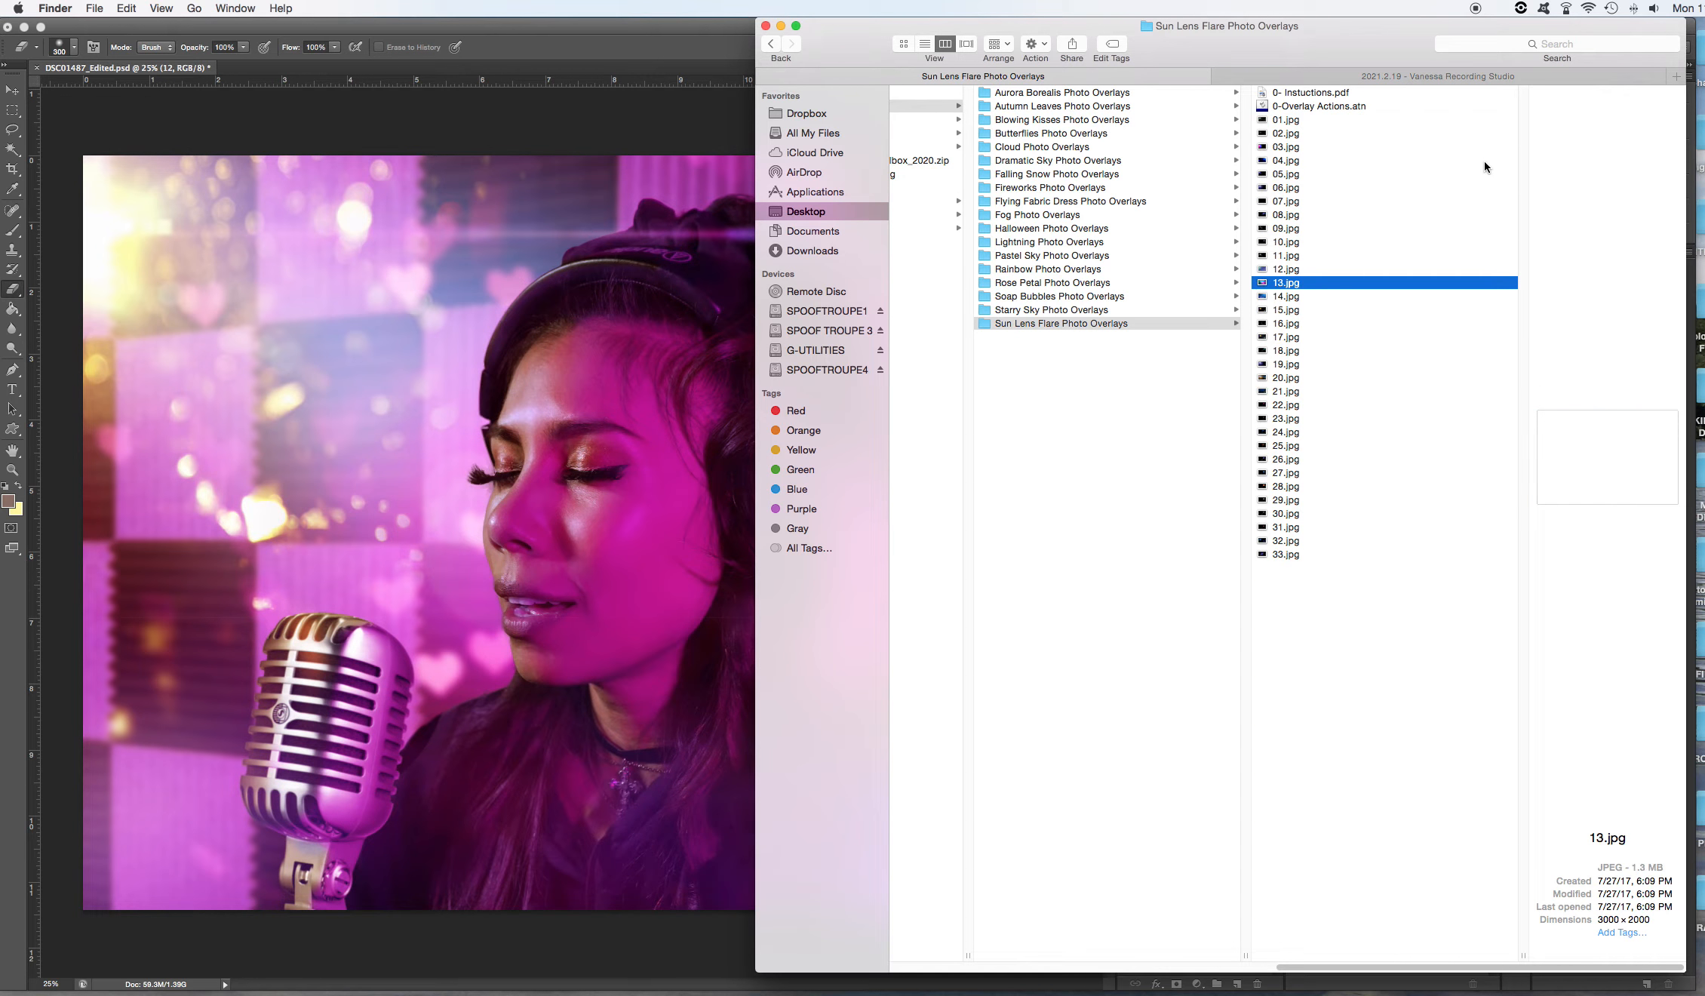
key("Down")
key("Down")
key("Down")
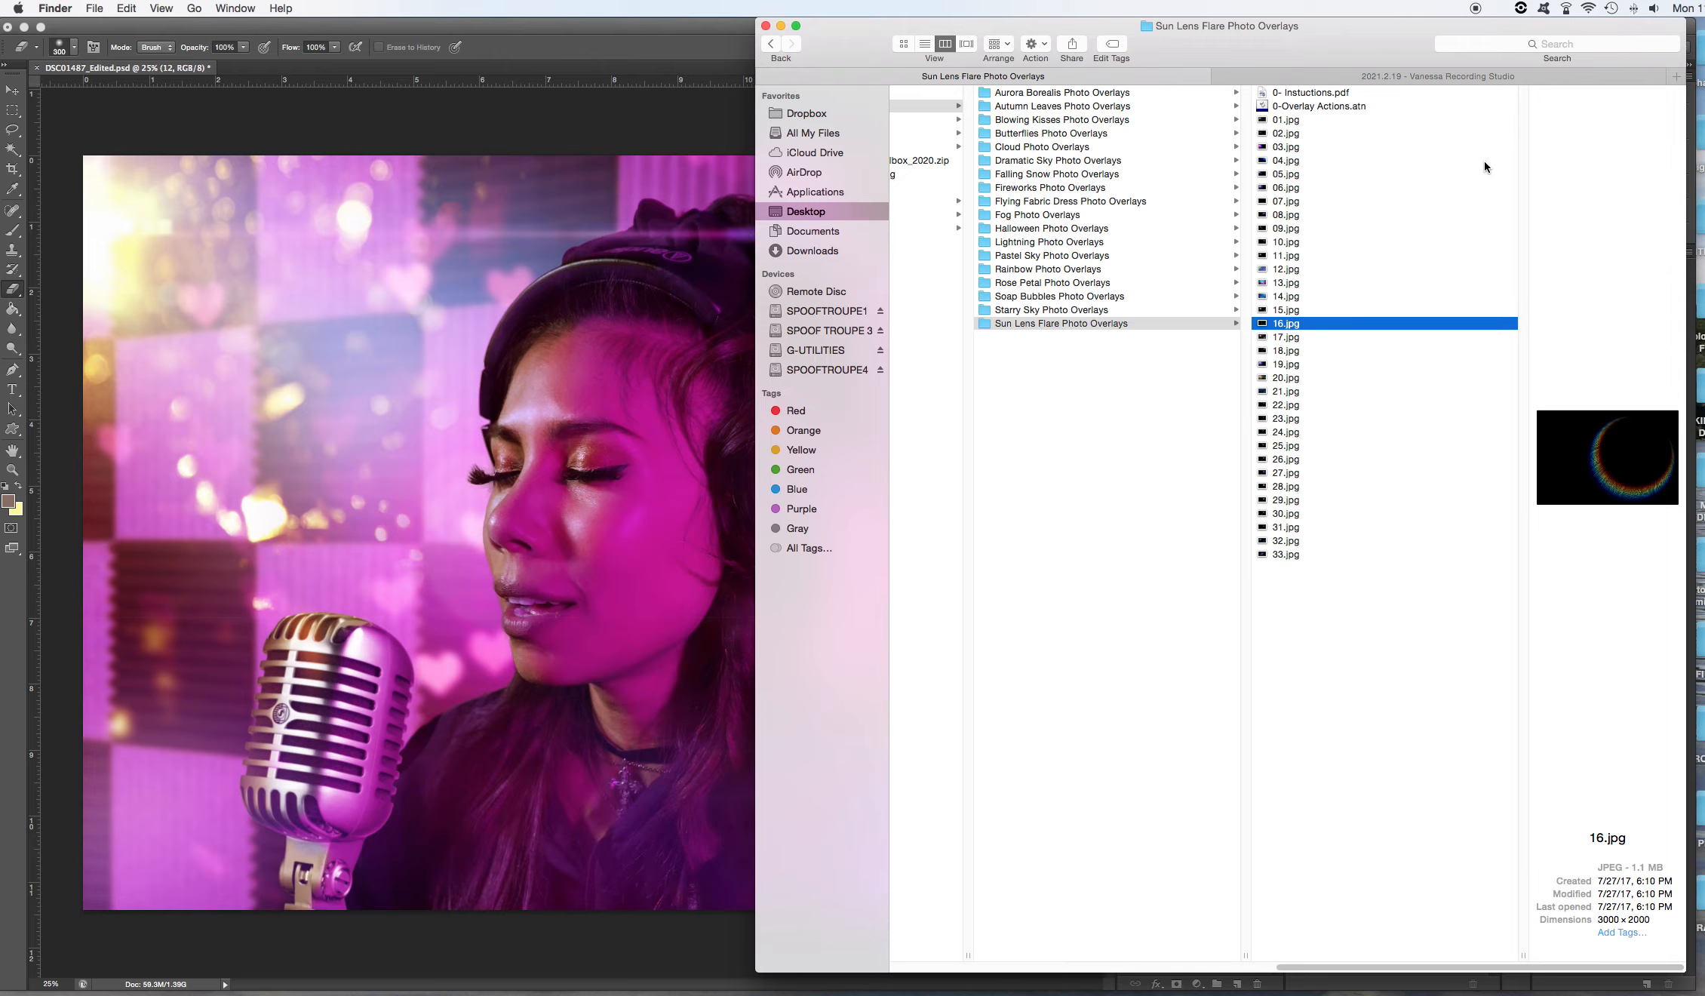
key("Down")
key("Down")
key("Down")
key("Down")
key("Down")
key("Down")
key("Down")
key("Down")
key("Down")
key("Down")
key("Down")
key("Down")
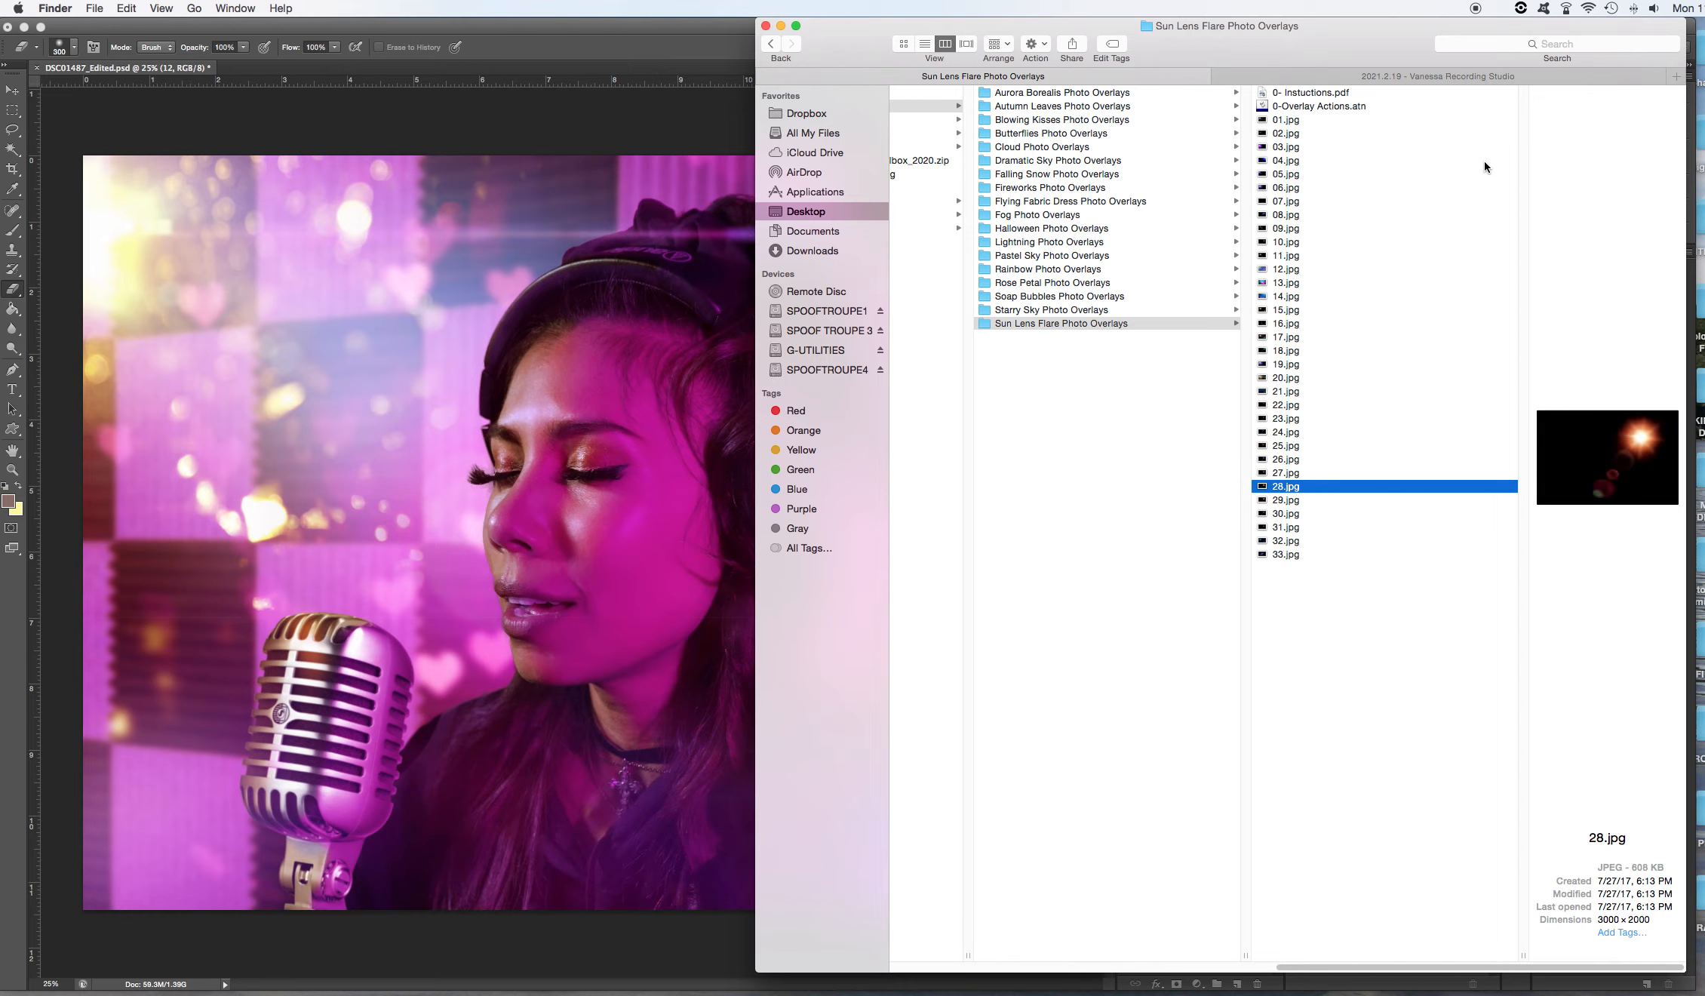
key("Down")
key("Down")
key("Down")
key("Down")
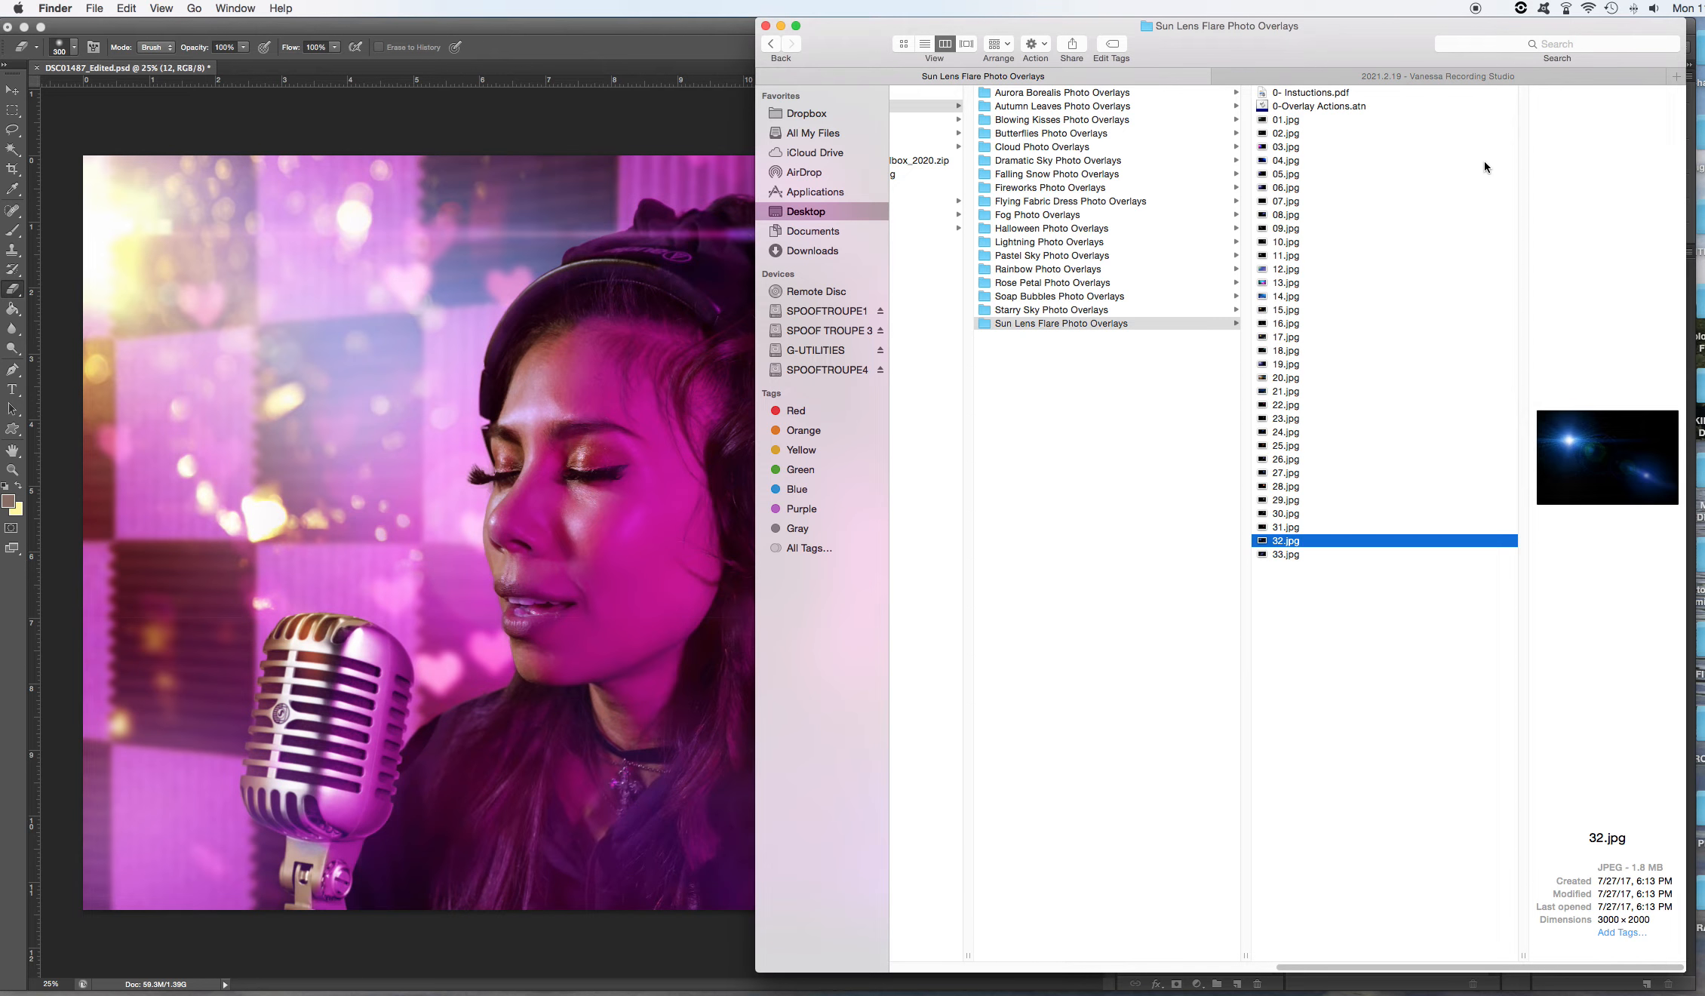
key("Down")
key("alt+Up")
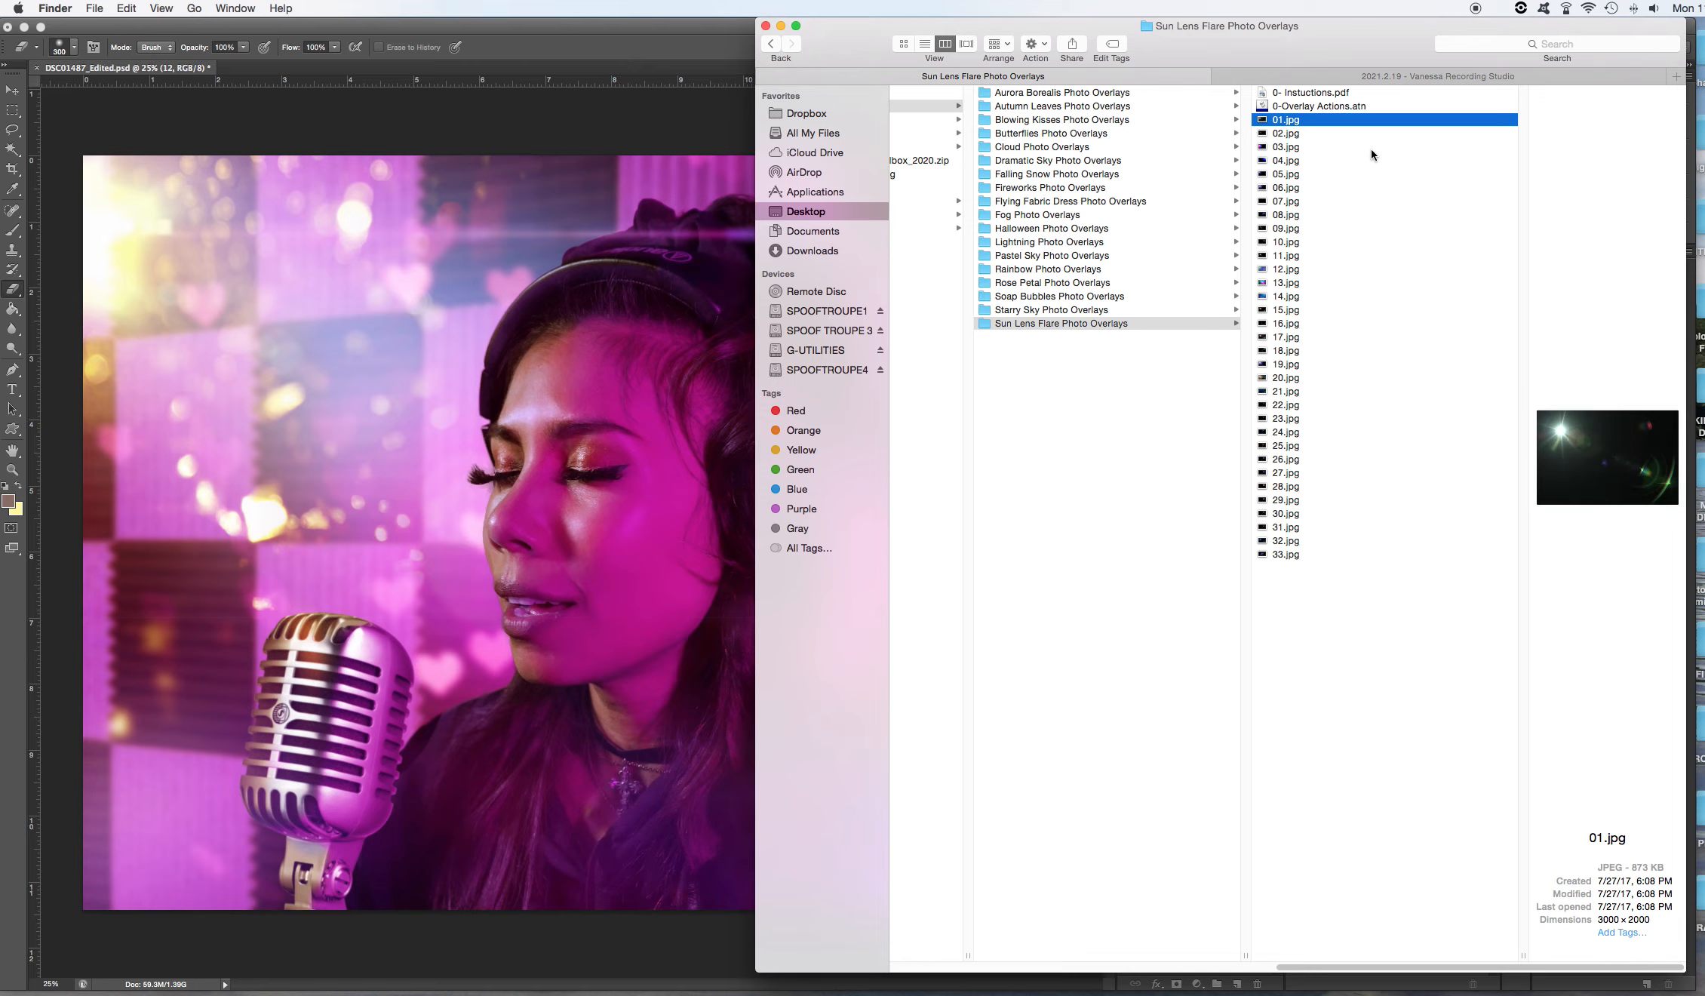
Place 02.jpg from the Sun Lens Flare folder into the Photoshop composite and set its blend mode to Screen.
key("Down")
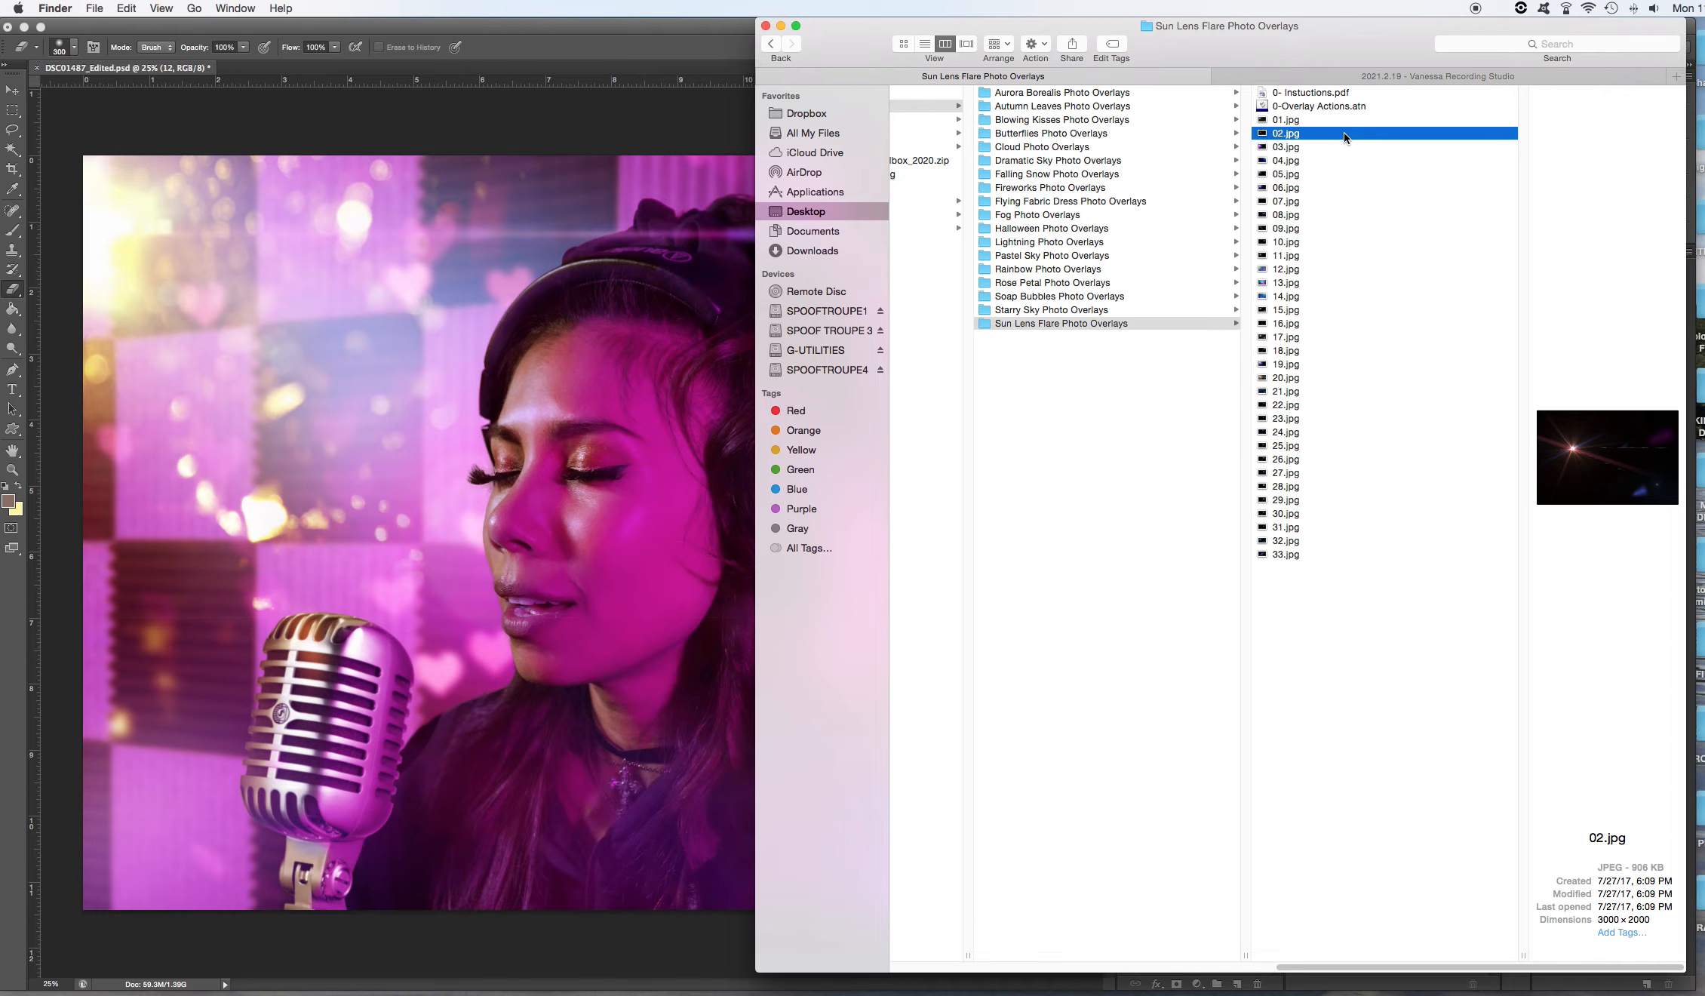
left_click_drag(1344, 132, 325, 711)
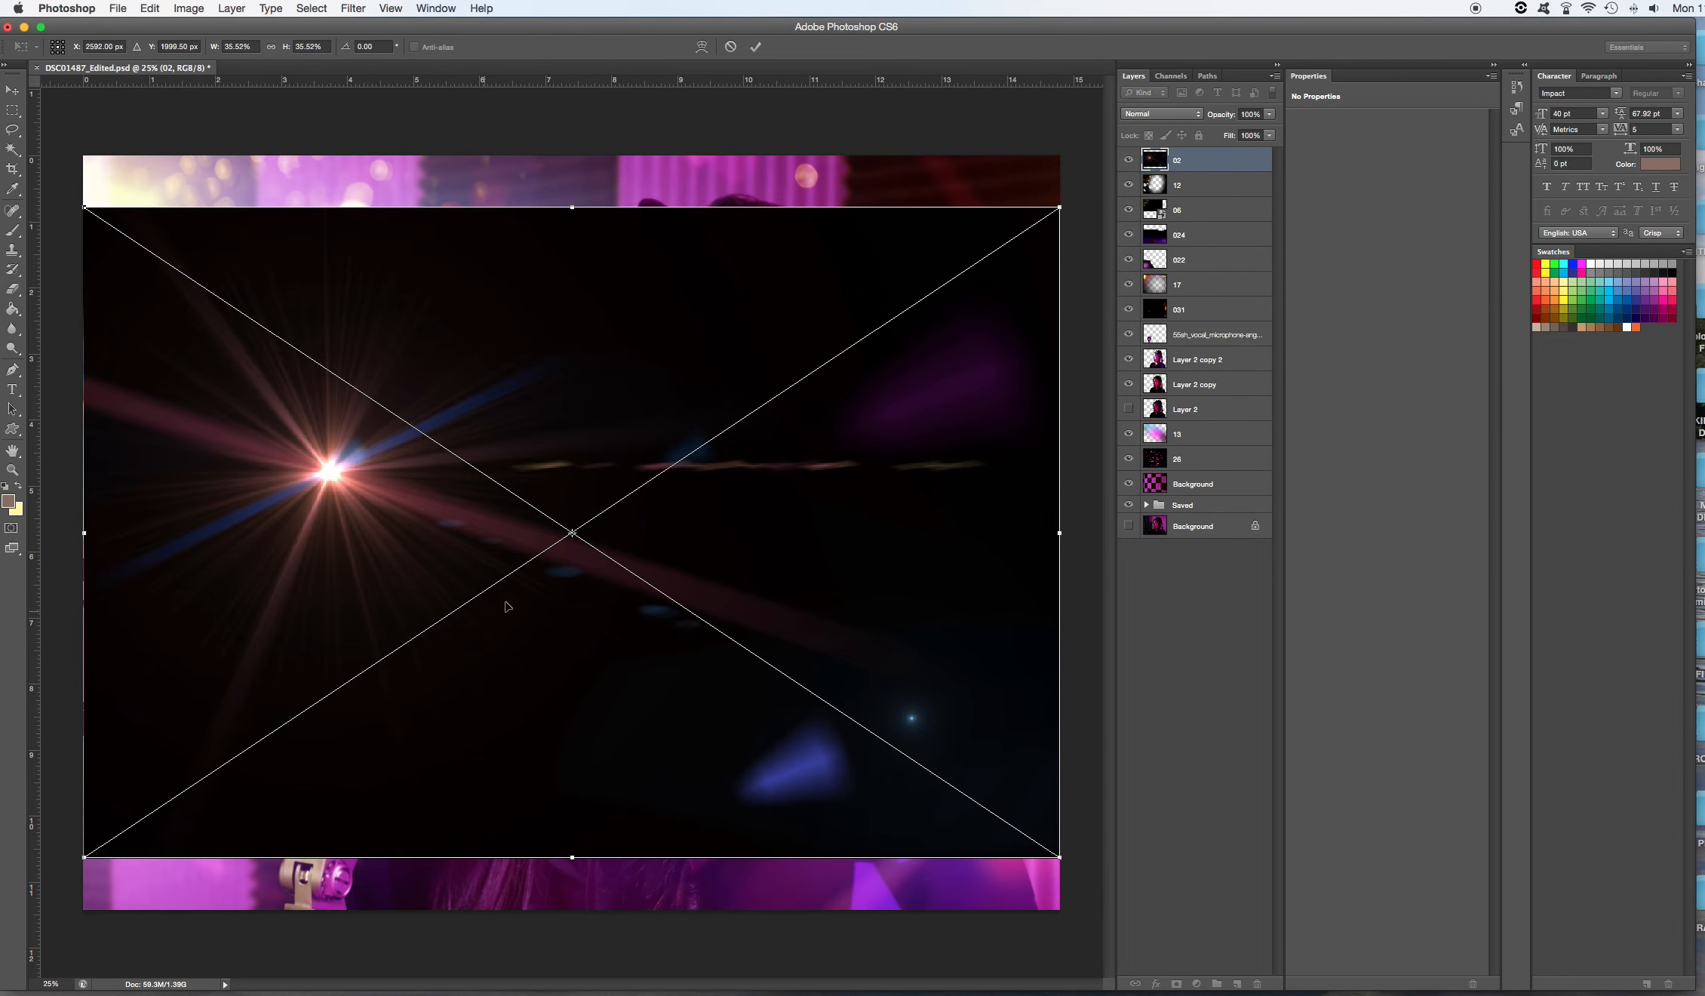
left_click(1198, 114)
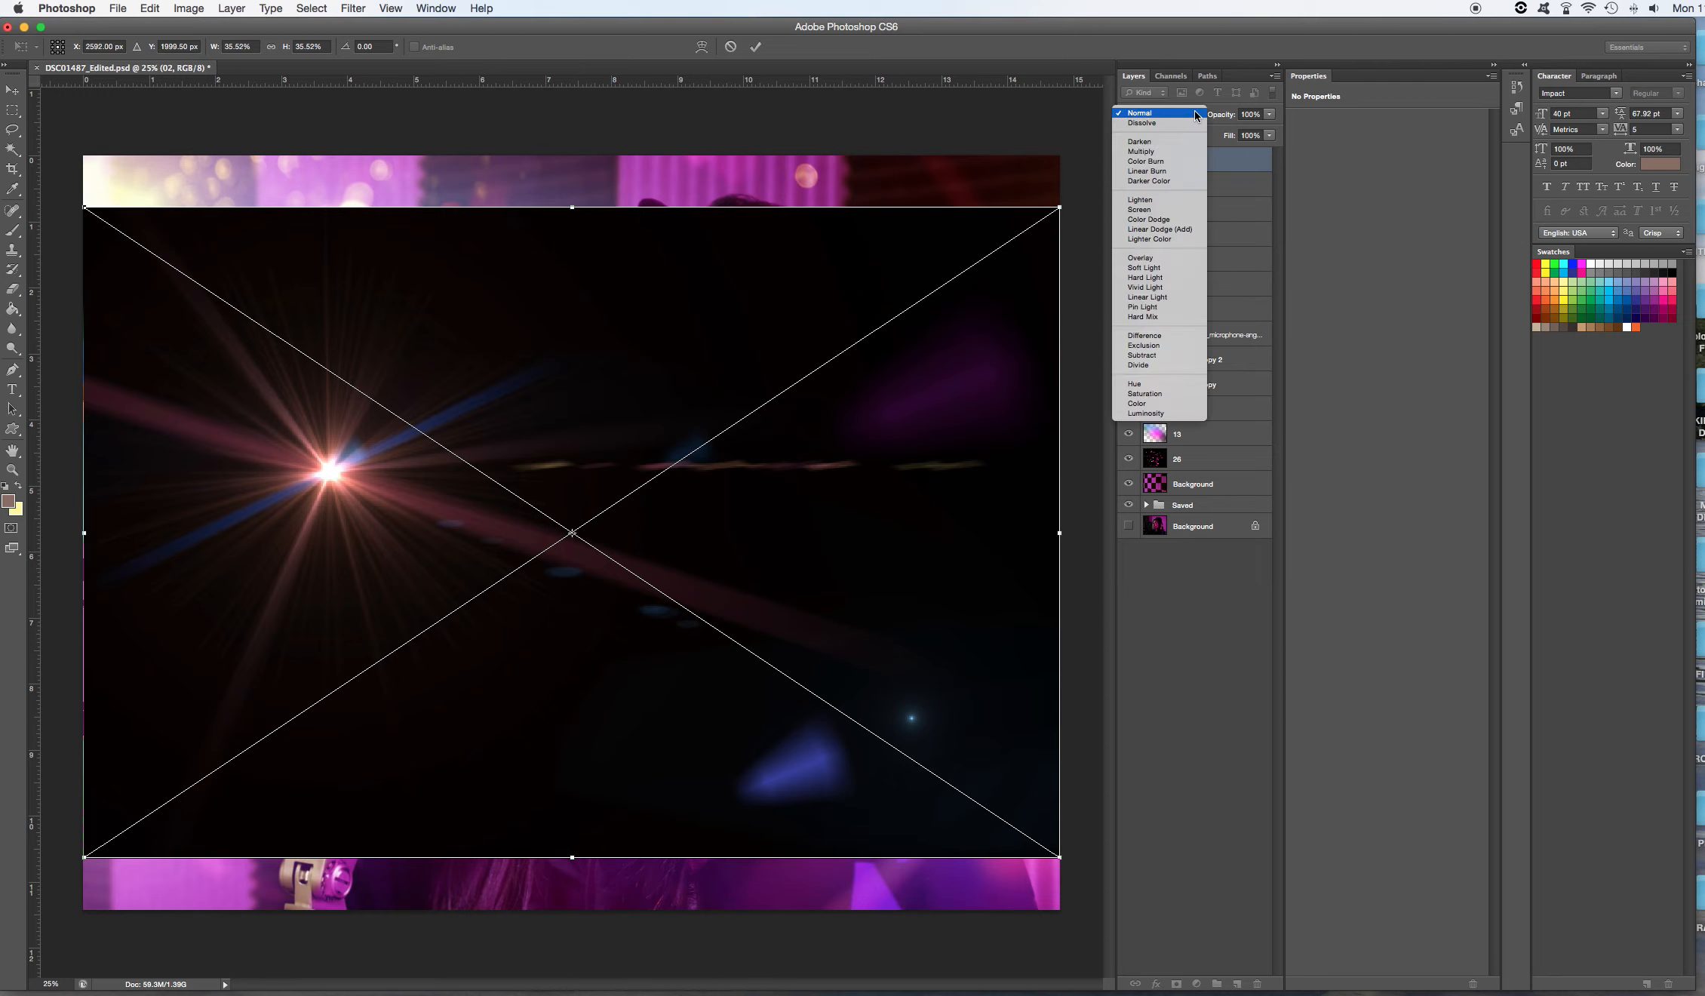
left_click(1139, 209)
Scale the placed flare to about 30.4% and position its bright centre on the upper part of the microphone.
left_click_drag(669, 487, 696, 656)
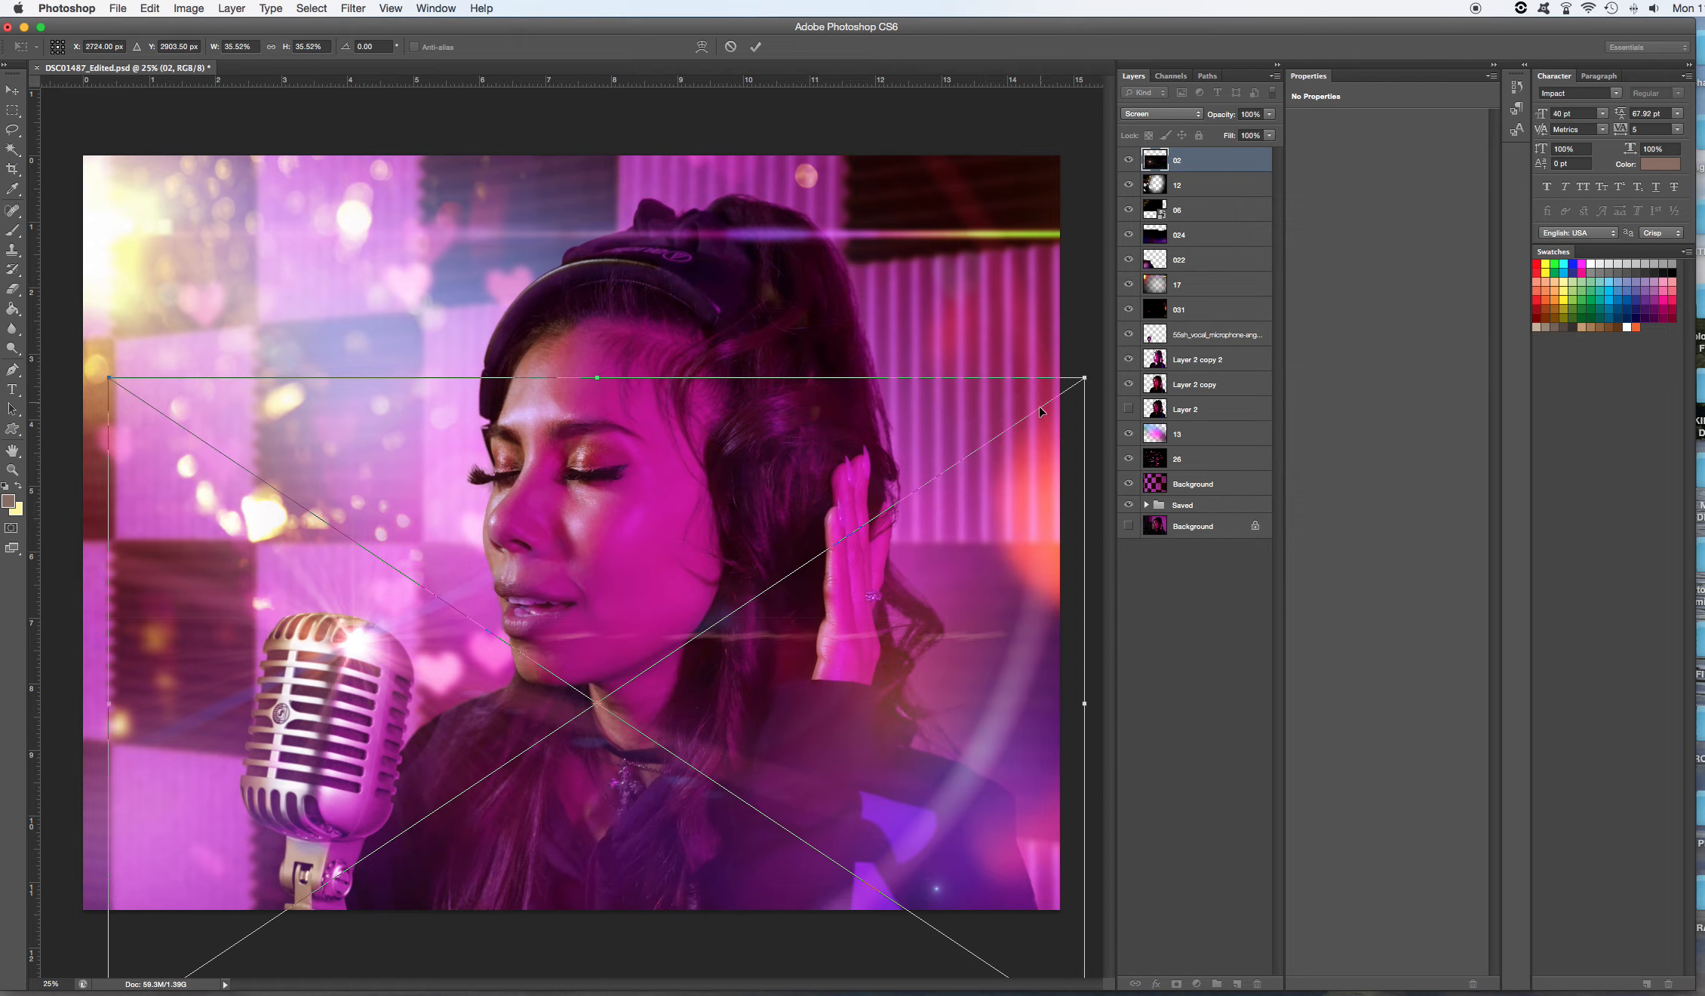
left_click_drag(1086, 375, 942, 473)
left_click_drag(546, 632, 585, 572)
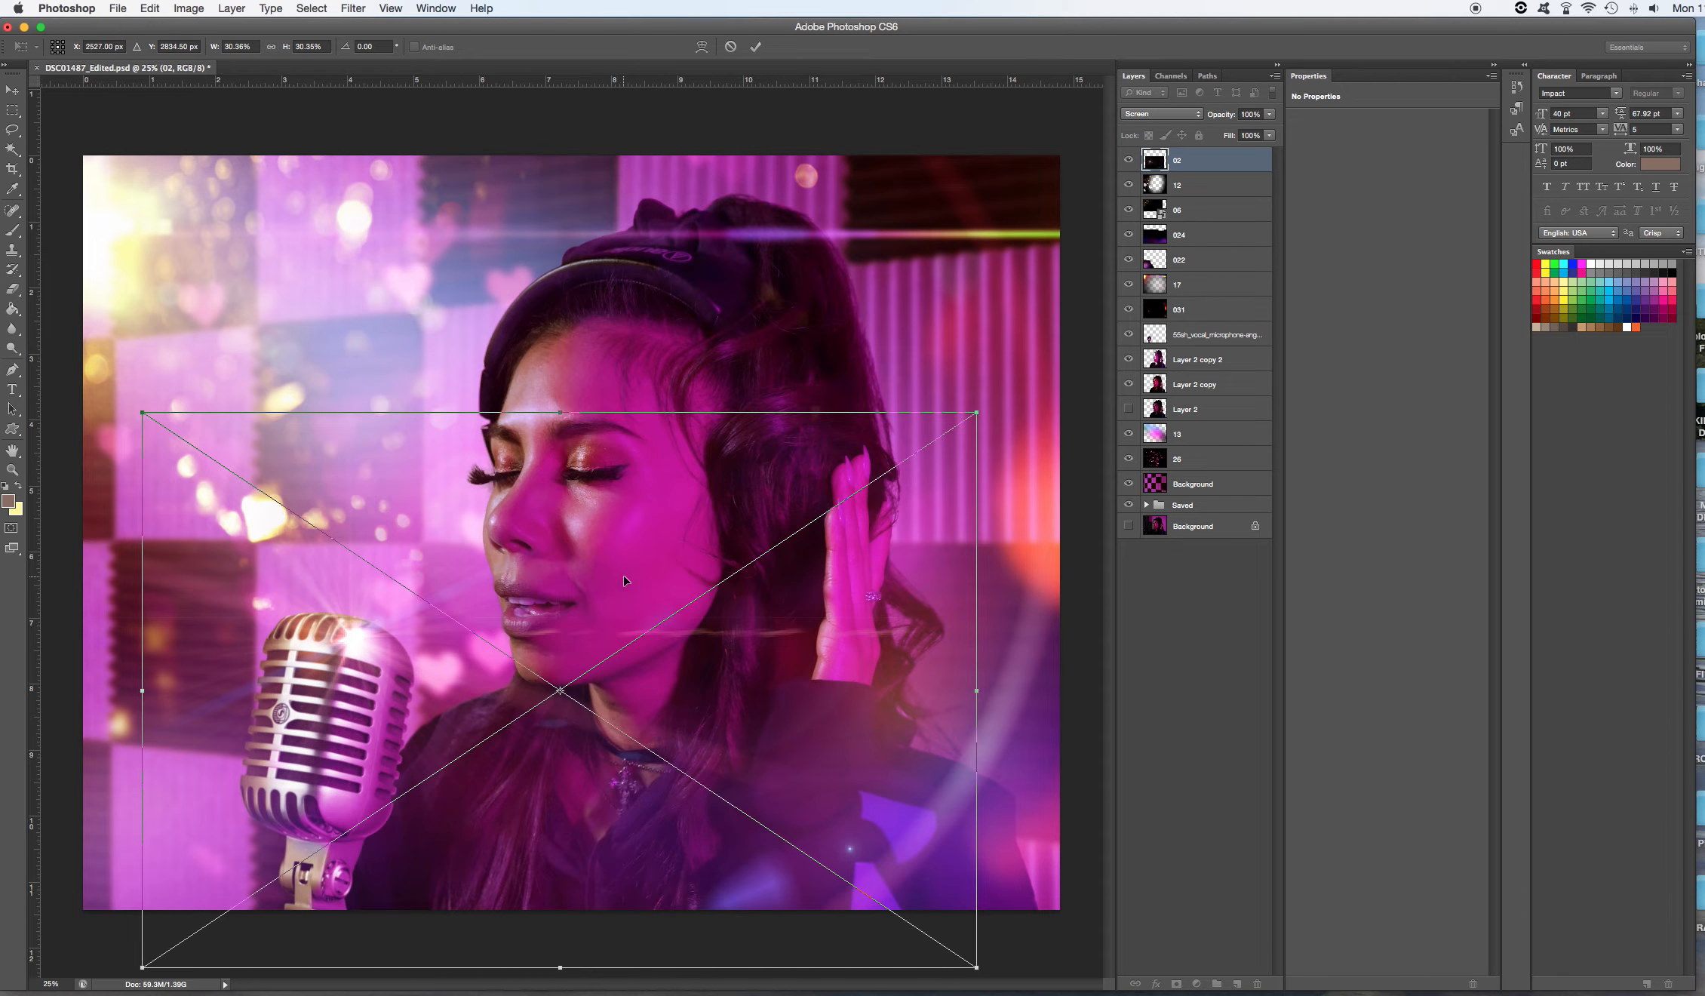
key("Right")
key("Right")
key("Right")
key("Right")
key("Right")
key("Right")
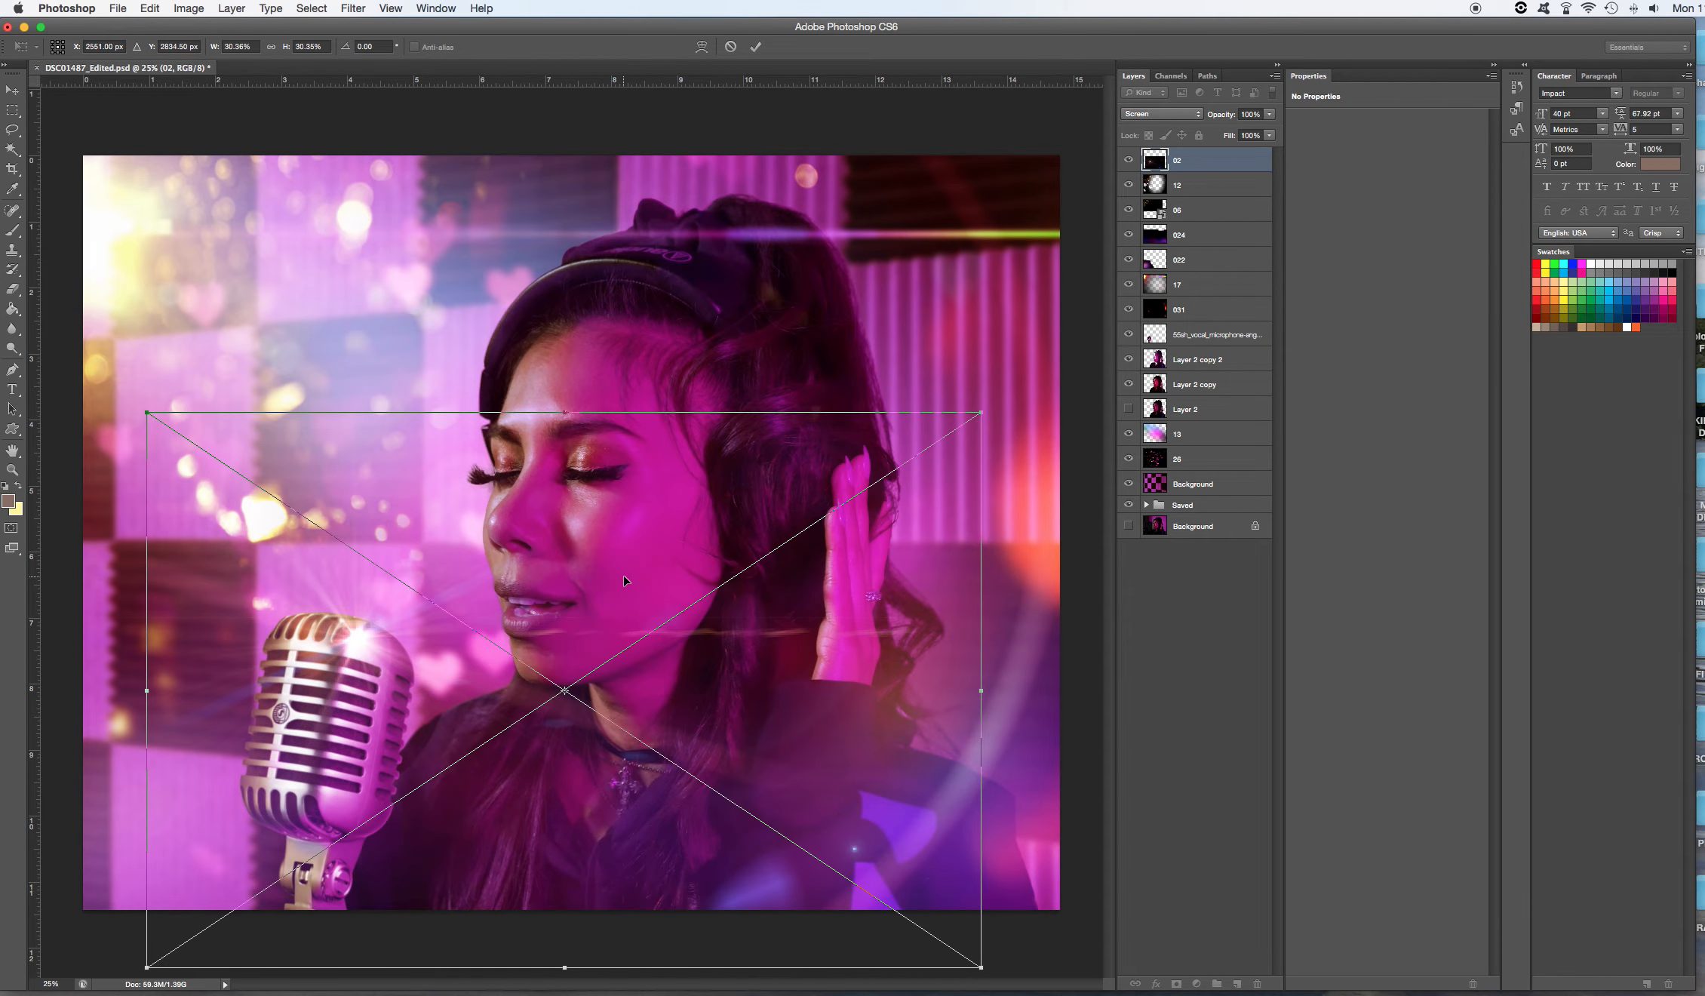
Rasterize layer 02 and erase its horizontal streak across the singer's chin and hair with the Eraser.
key("e")
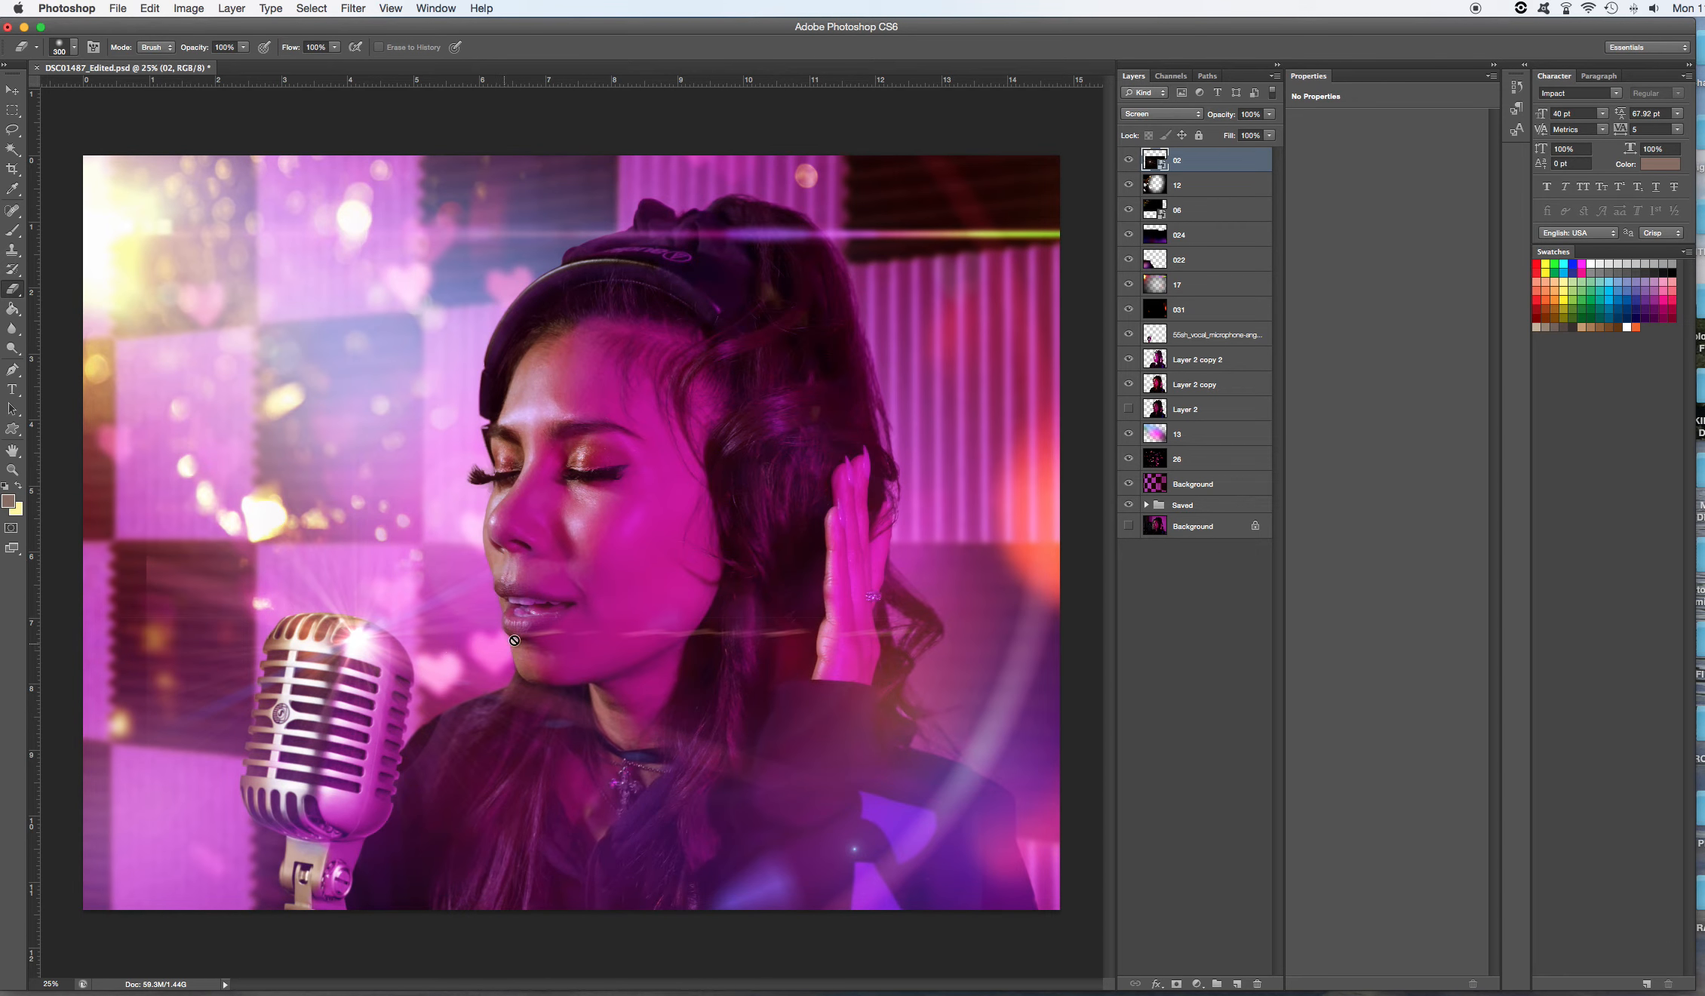
right_click(1181, 161)
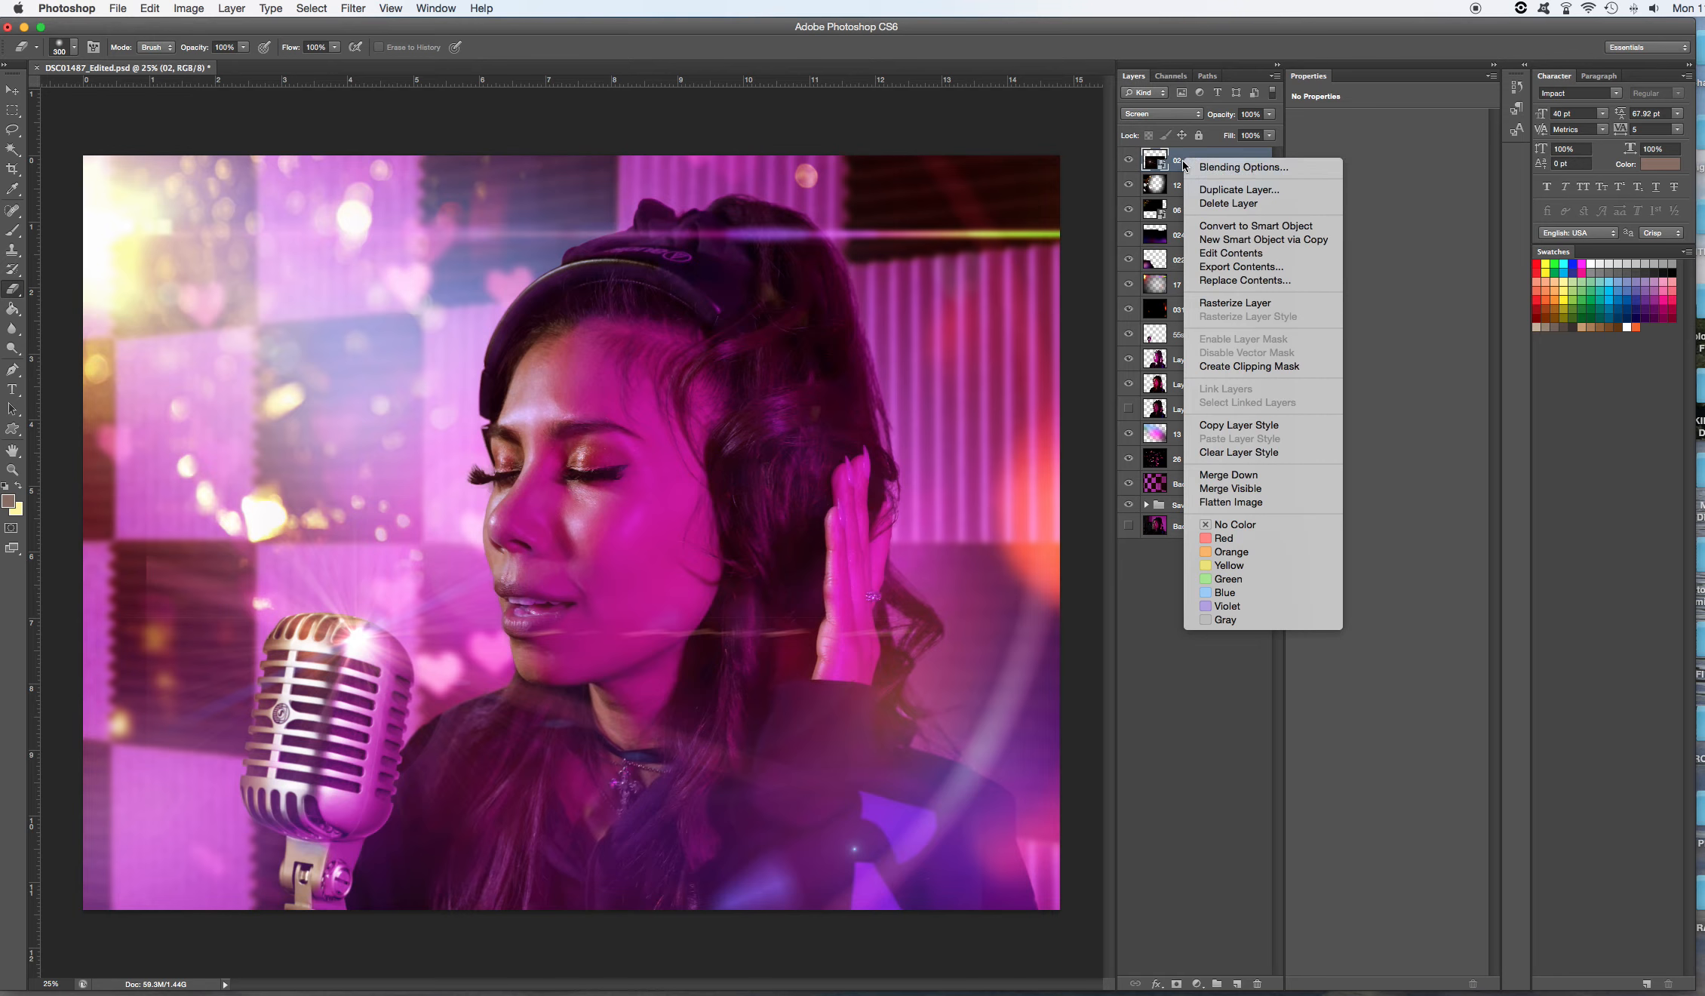
left_click(1242, 303)
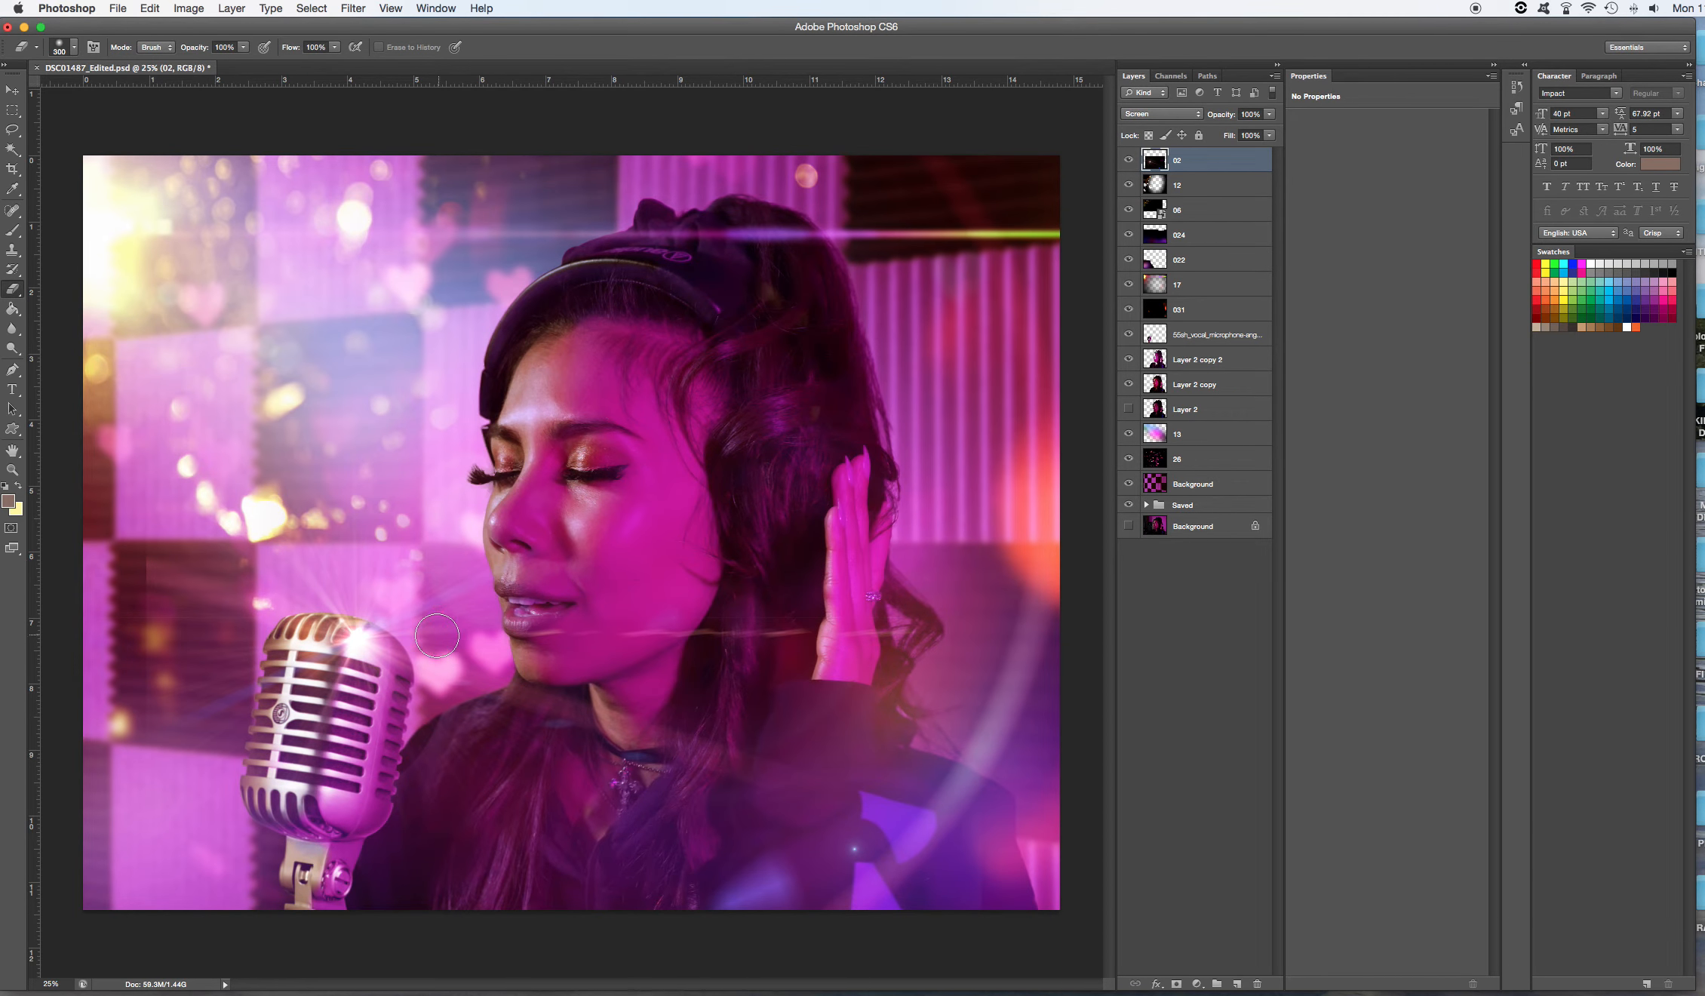
left_click_drag(437, 635, 803, 634)
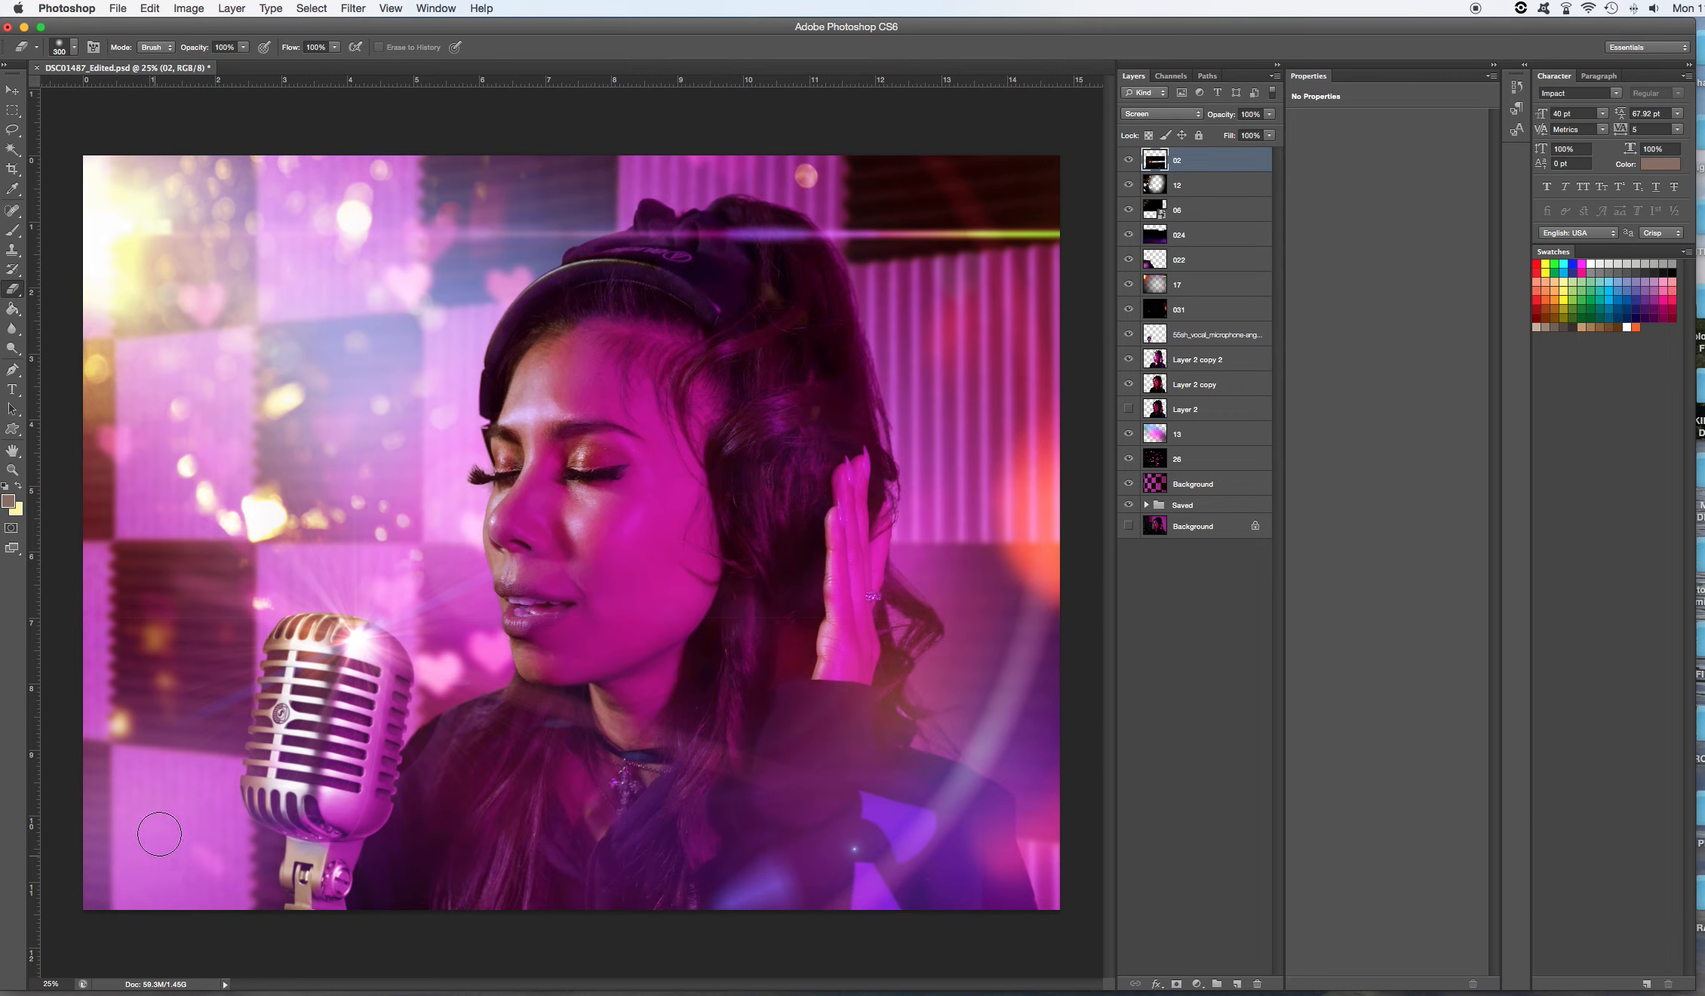
Compare the composite repeatedly with layer 02 hidden and shown to judge the microphone flare.
left_click(1128, 161)
left_click(1129, 161)
left_click(1129, 160)
left_click(1129, 160)
left_click(1129, 161)
left_click(1129, 161)
left_click(1128, 161)
left_click(1129, 161)
left_click(1129, 160)
left_click(1128, 161)
Apply a Gaussian Blur with a 3.9-pixel radius to flare layer 02.
left_click(370, 6)
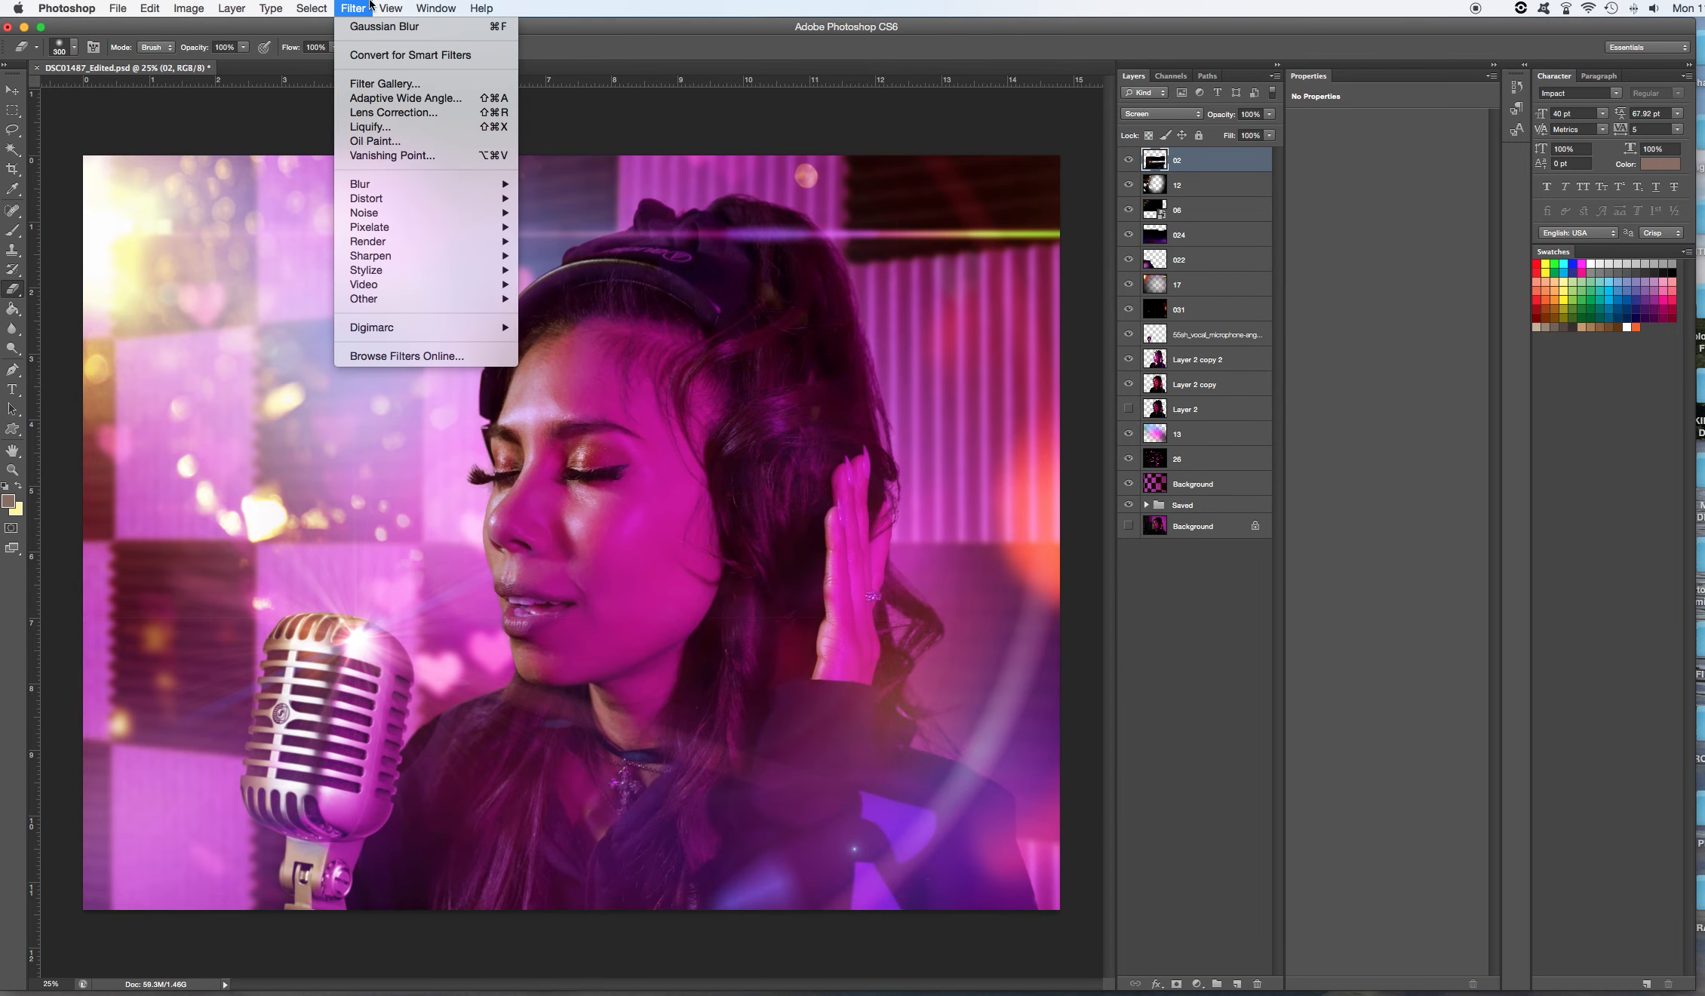
mouse_move(496, 183)
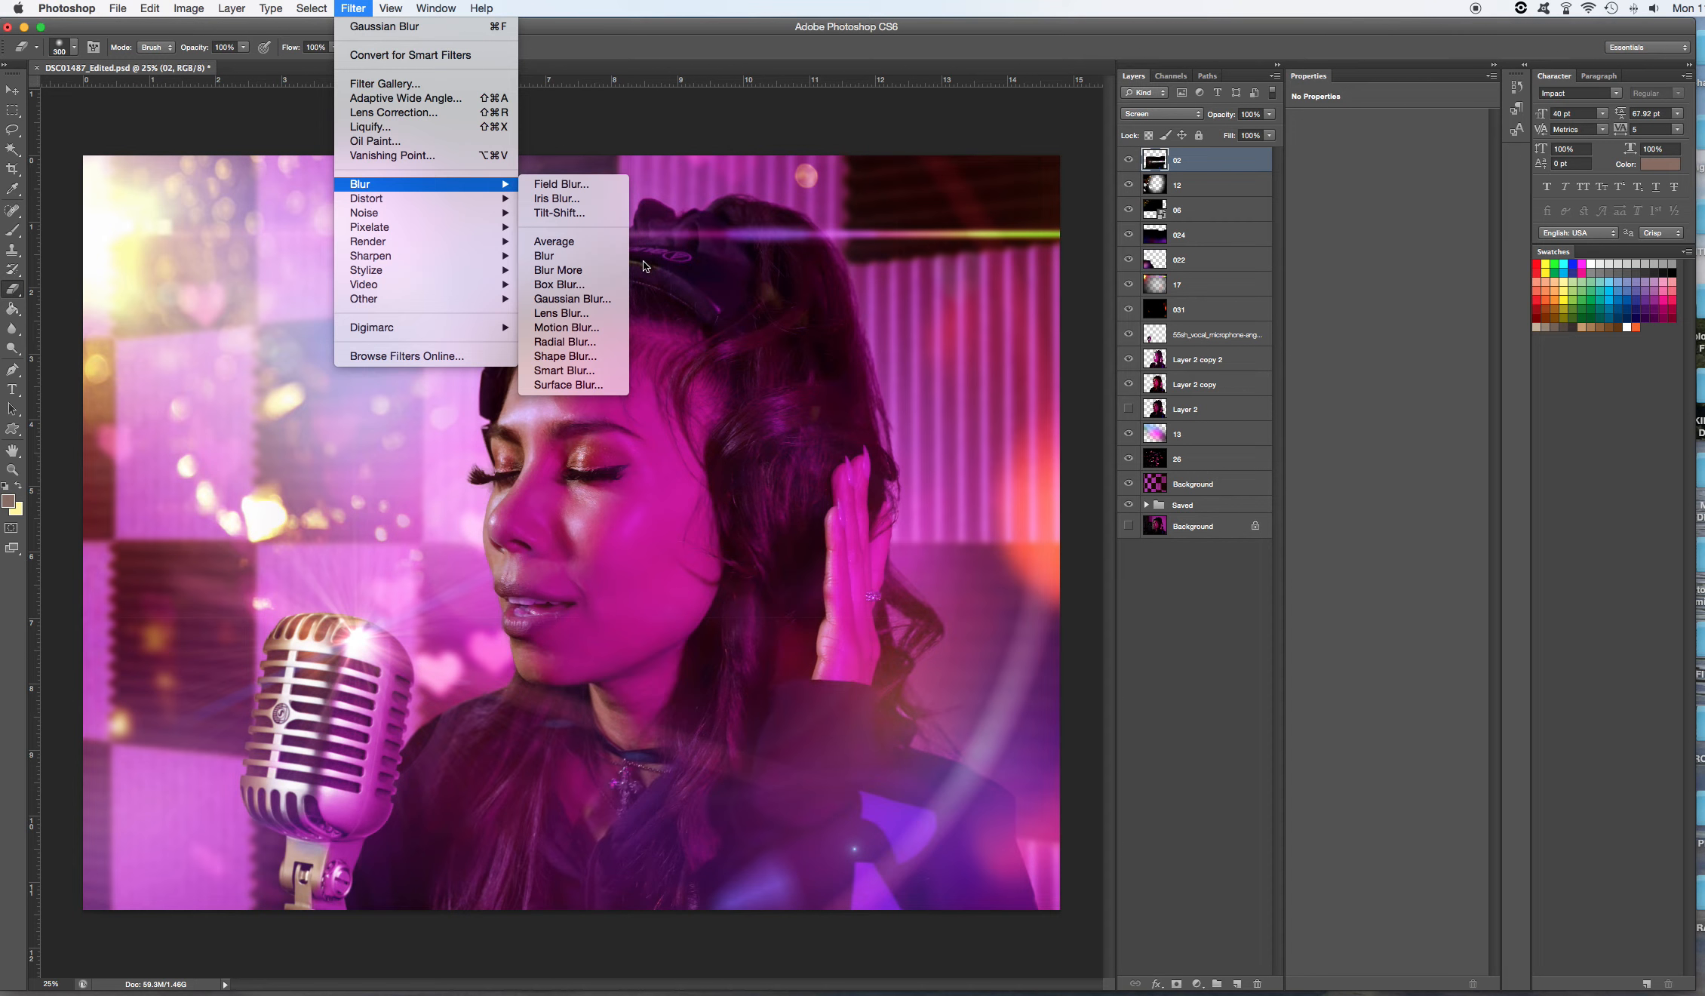
left_click(604, 297)
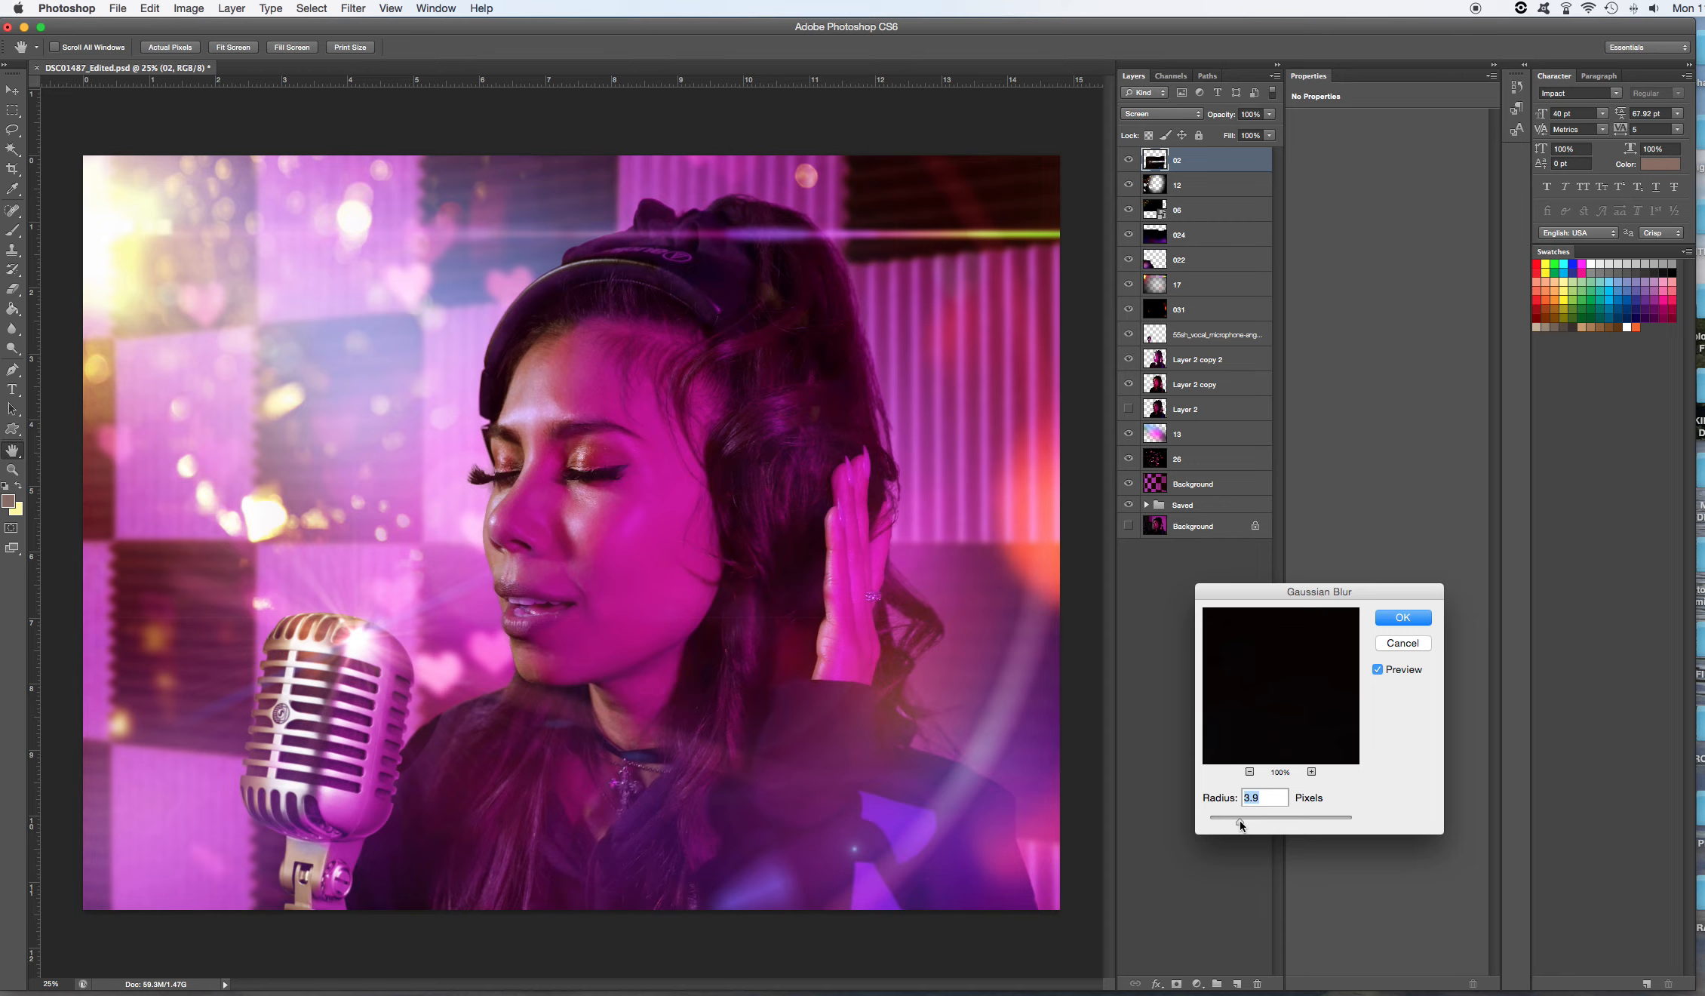
key("Return")
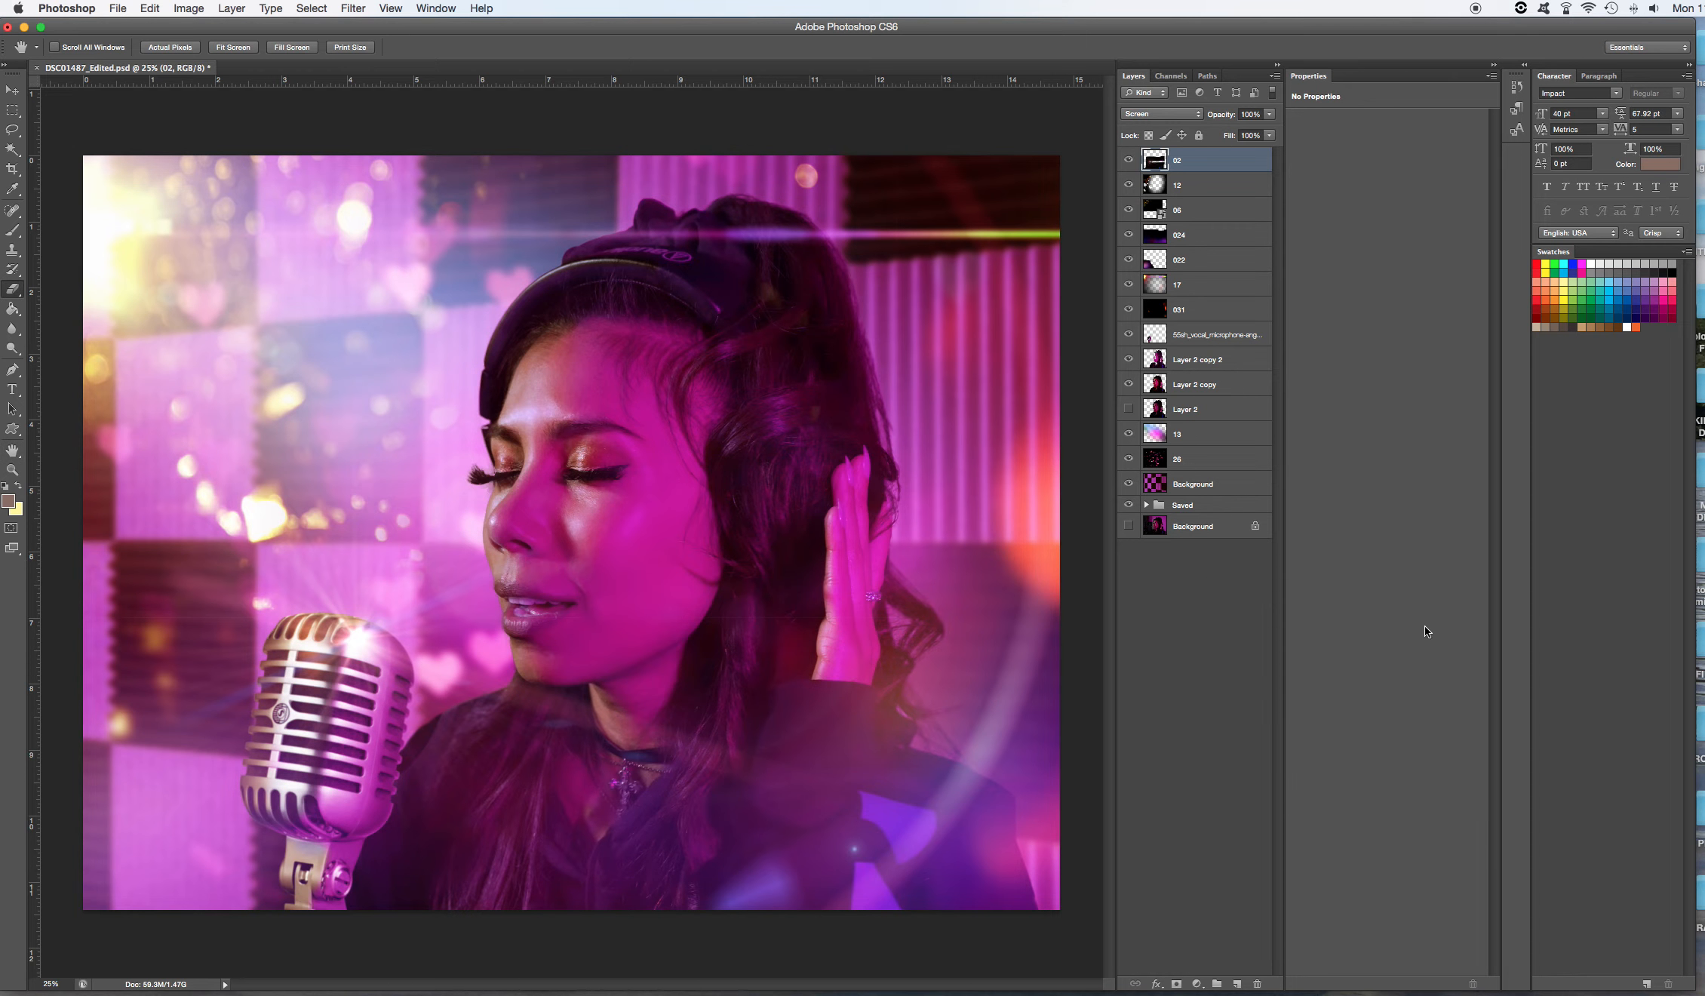
Compare the composite with and without layer 02, and check what Layer 2 copy contributes by hiding and showing it.
left_click(1129, 160)
left_click(1128, 160)
left_click(1128, 160)
left_click(1129, 160)
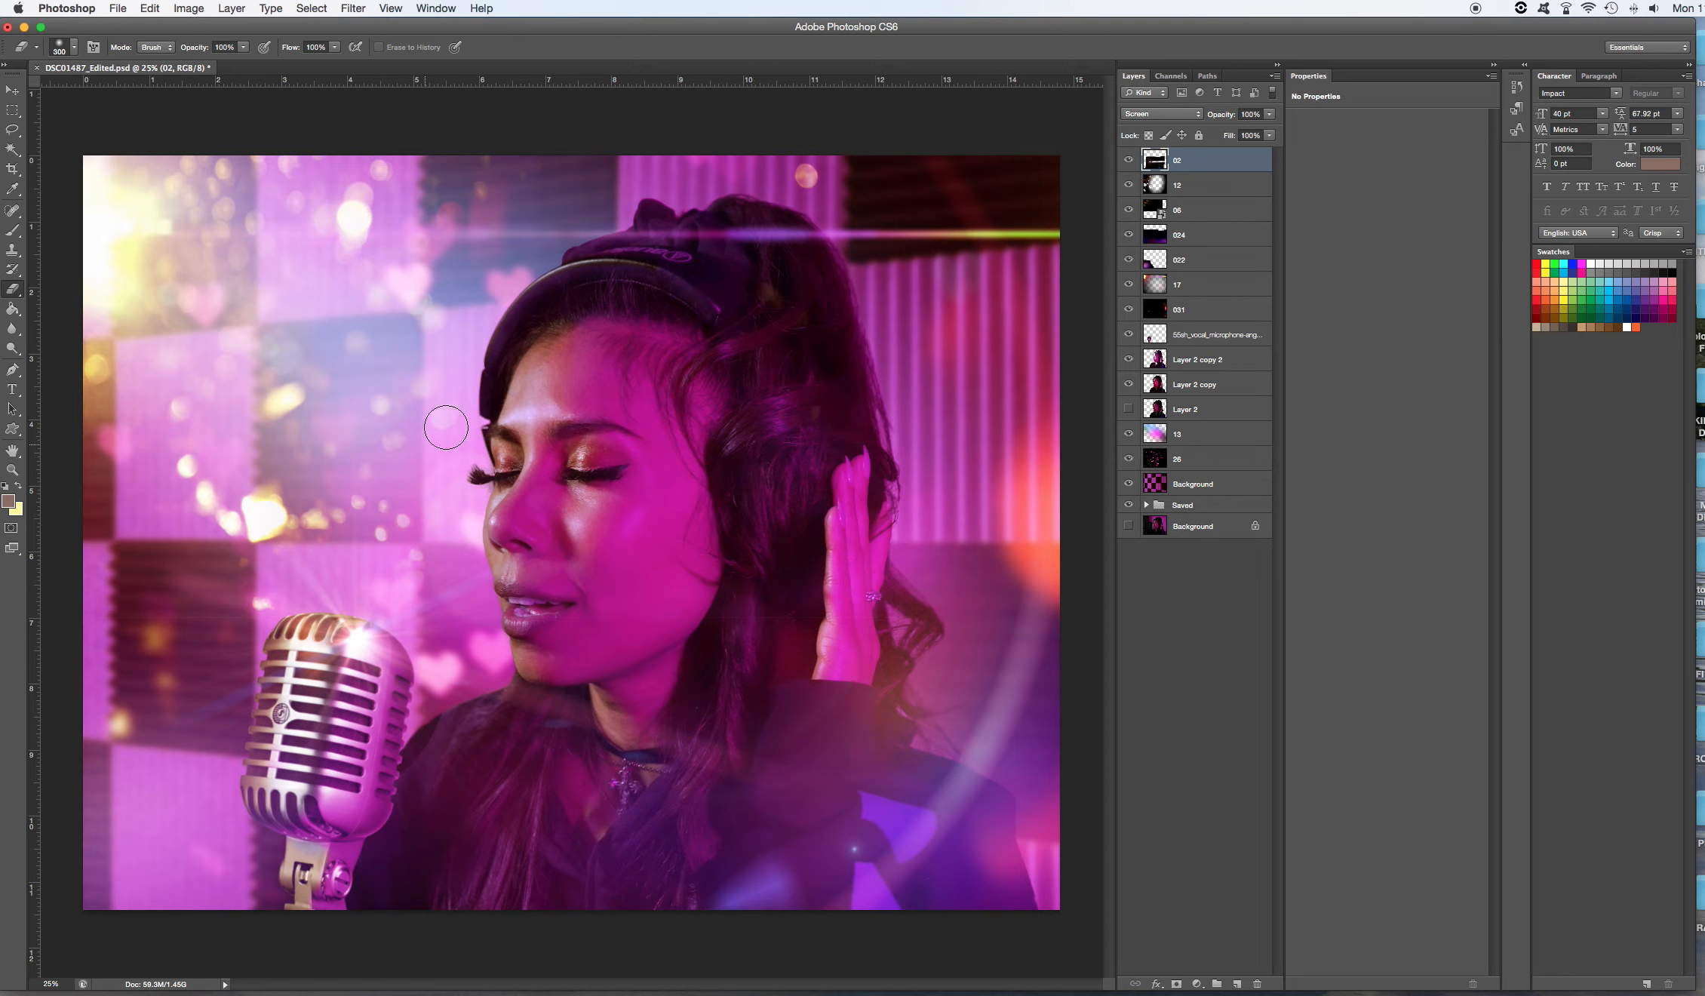
left_click(1128, 160)
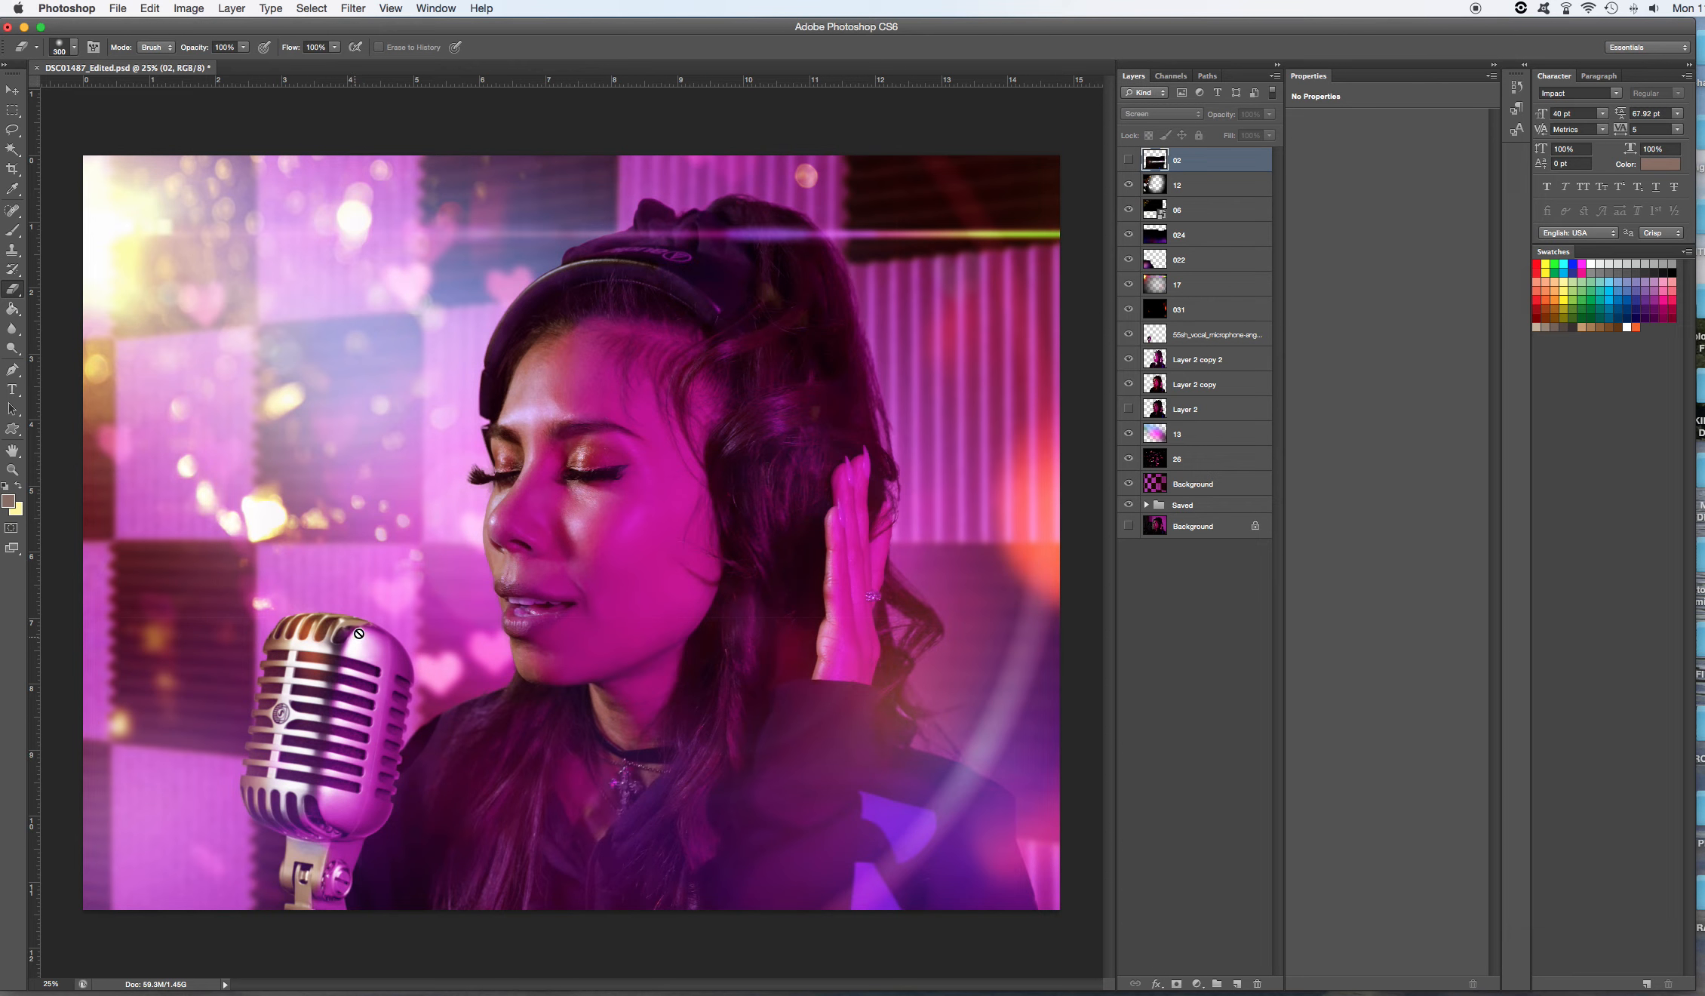
left_click(1129, 160)
left_click(1128, 160)
left_click(1129, 160)
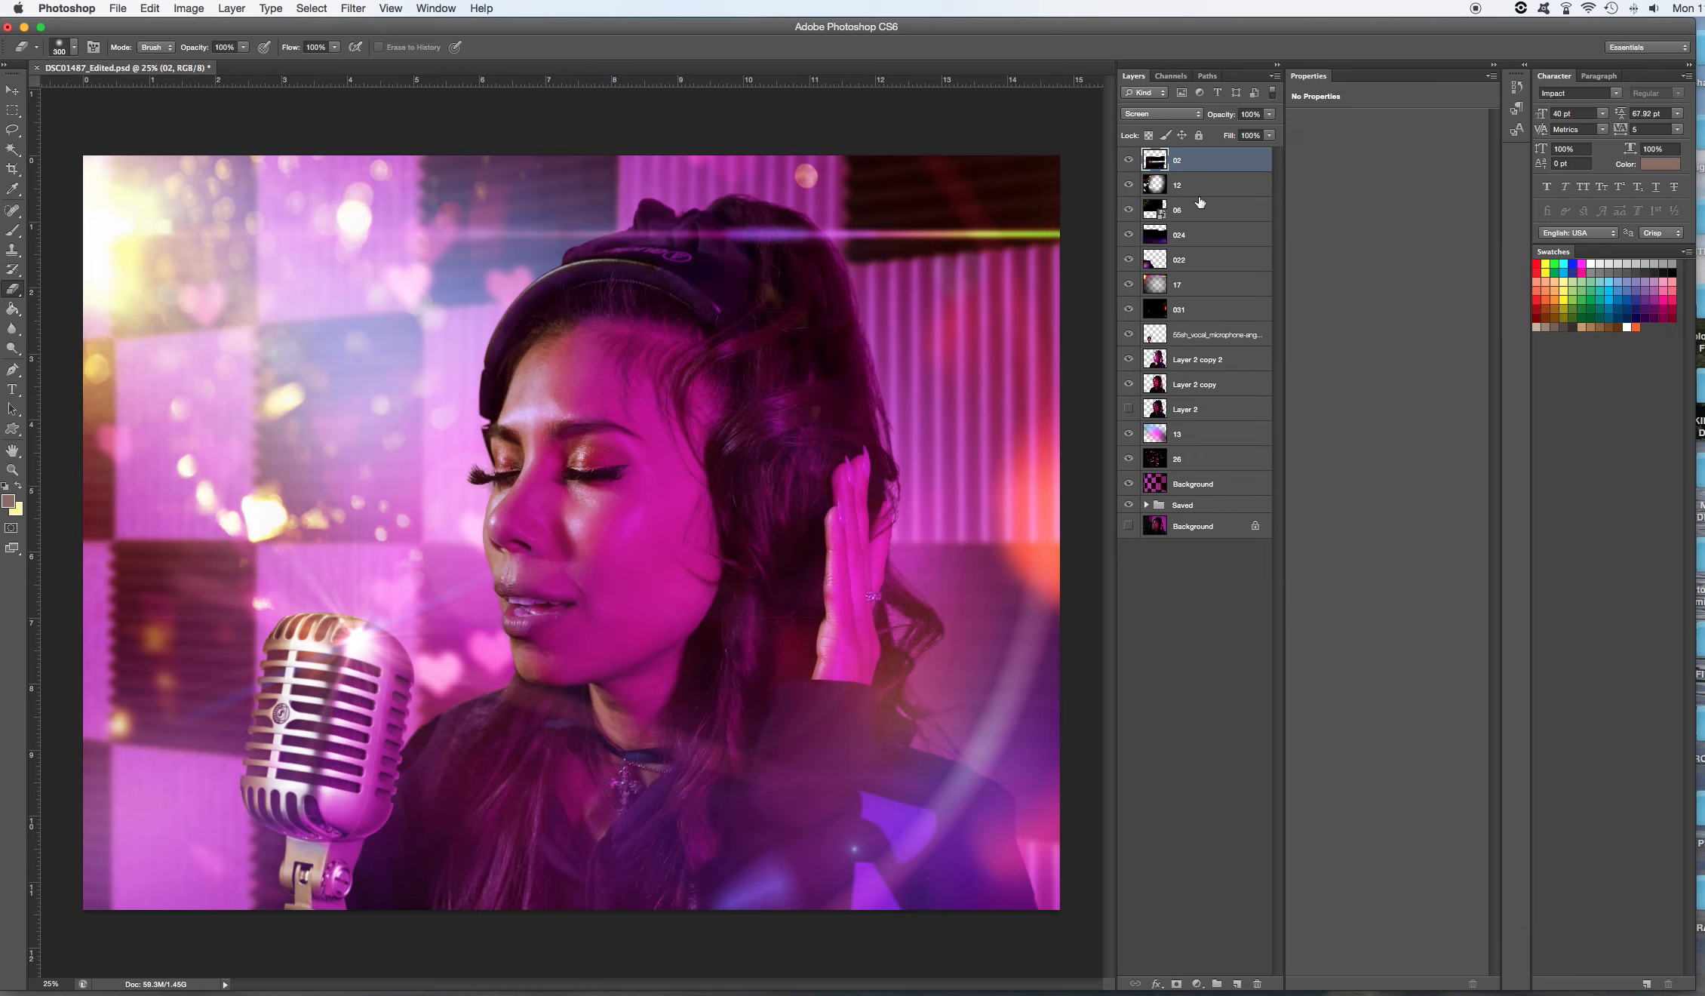
left_click(1129, 385)
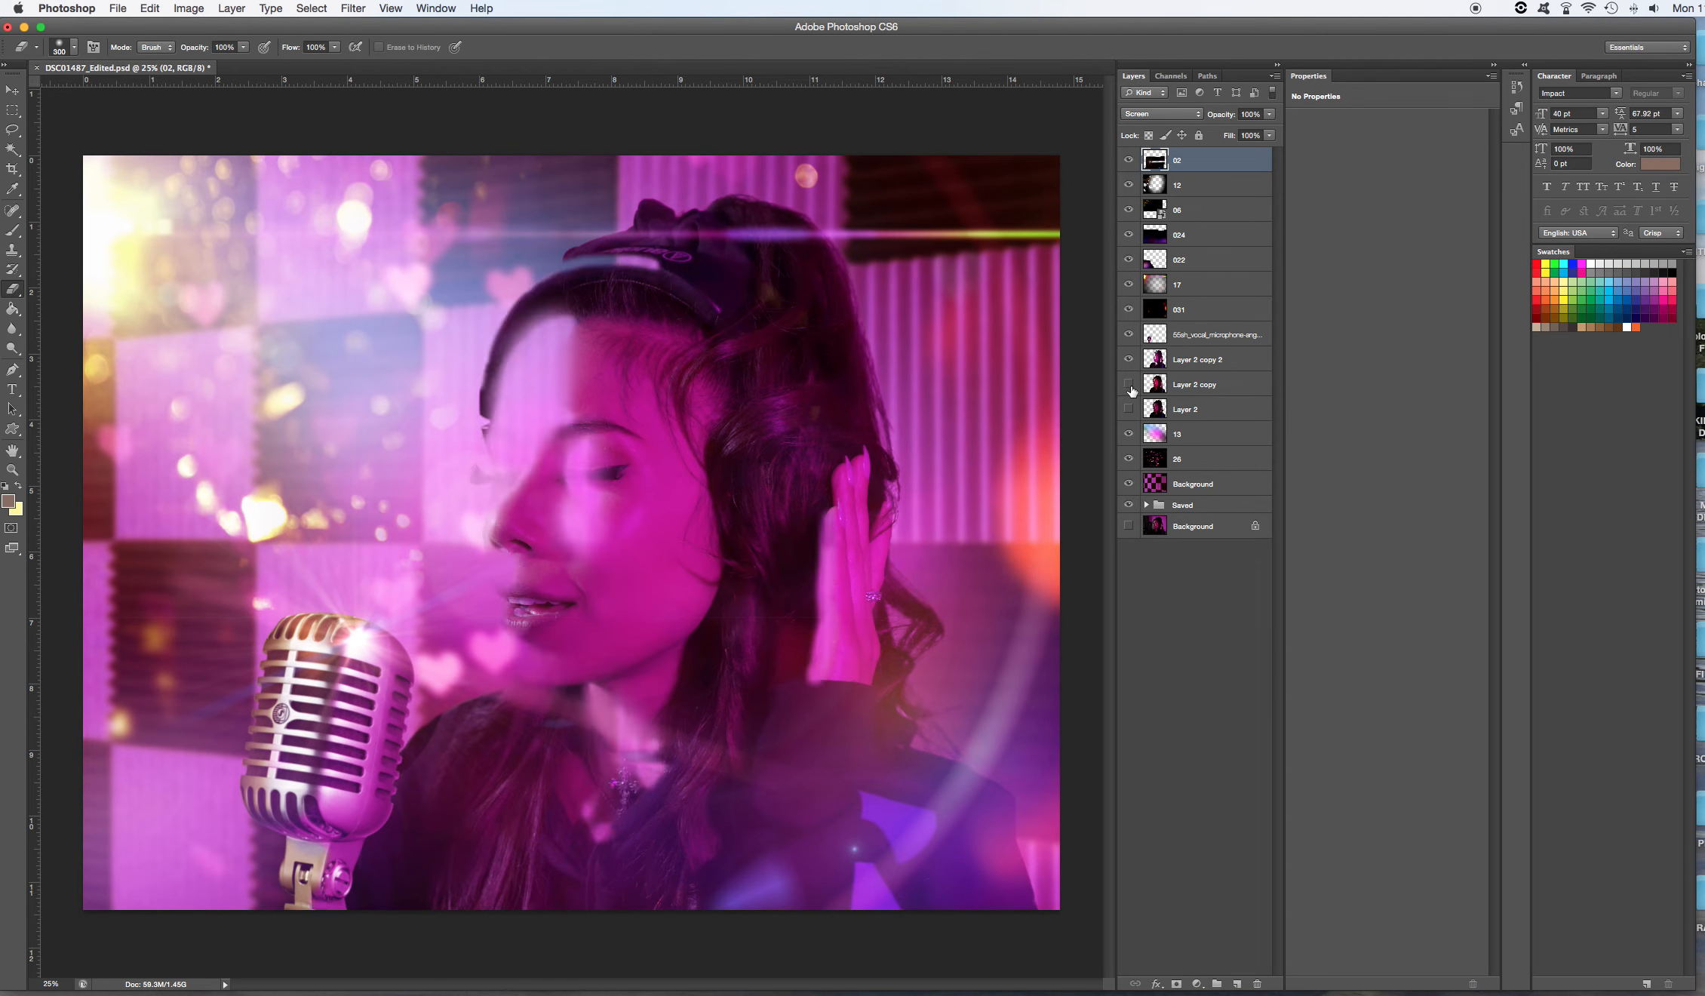
left_click(1128, 385)
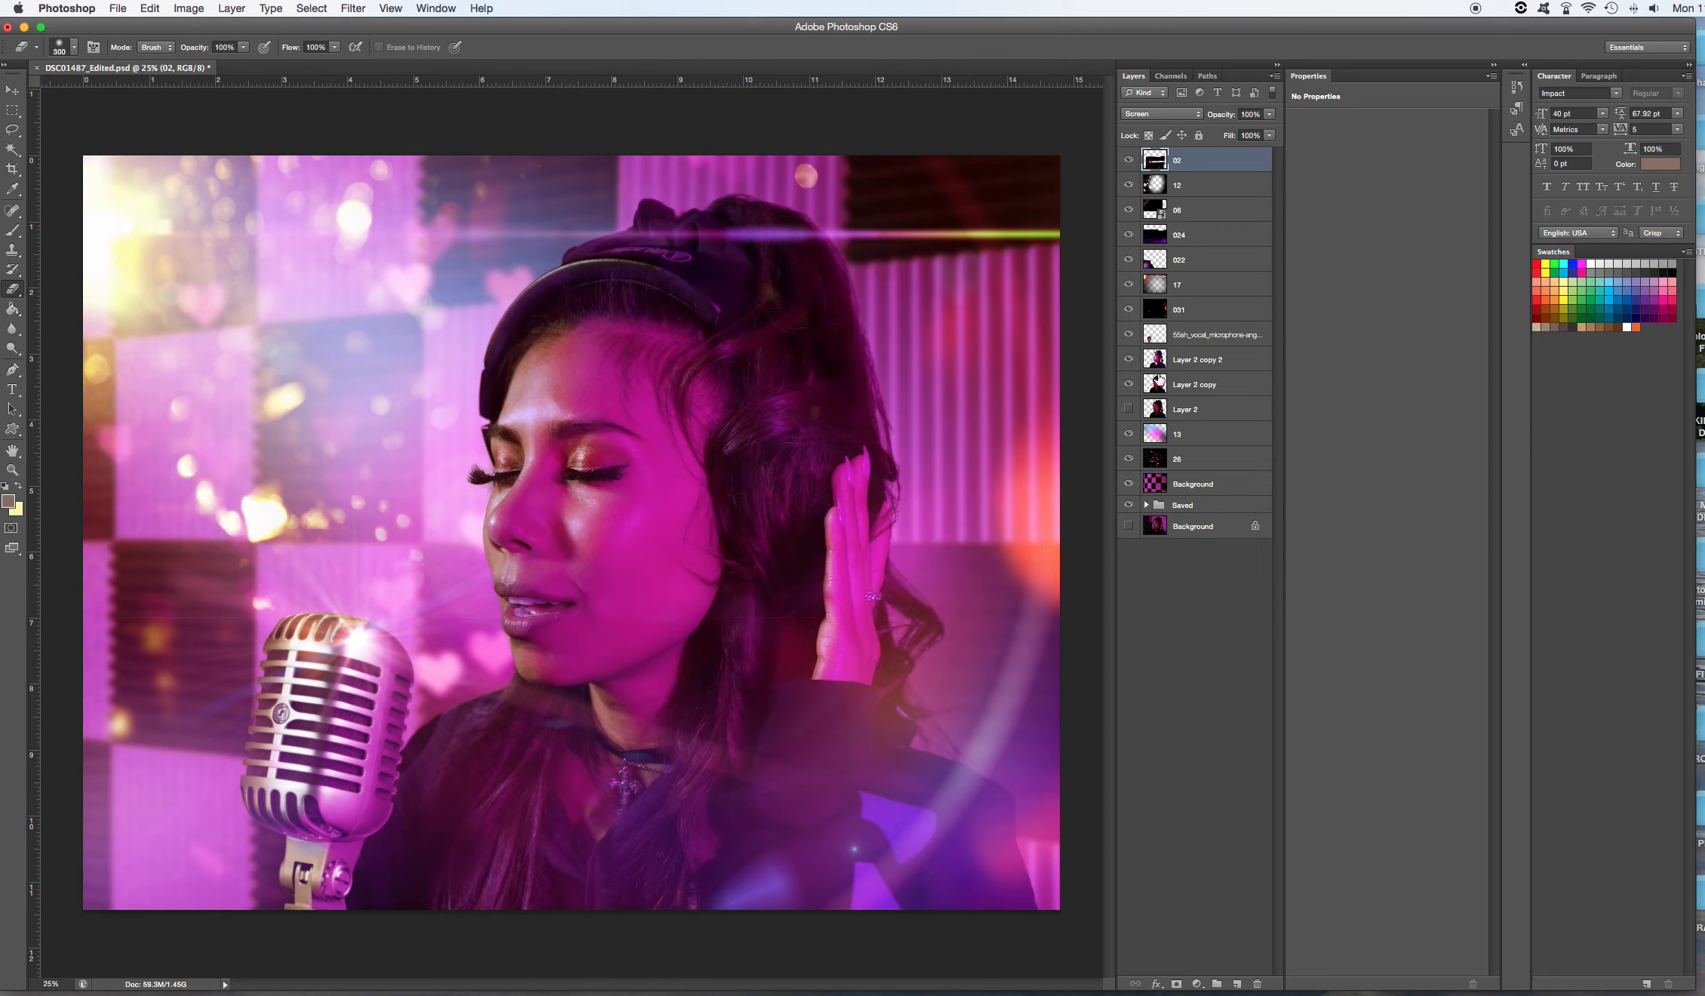
Select Layer 2 copy 2 and reduce the Eraser brush size to 140 px.
left_click(1178, 362)
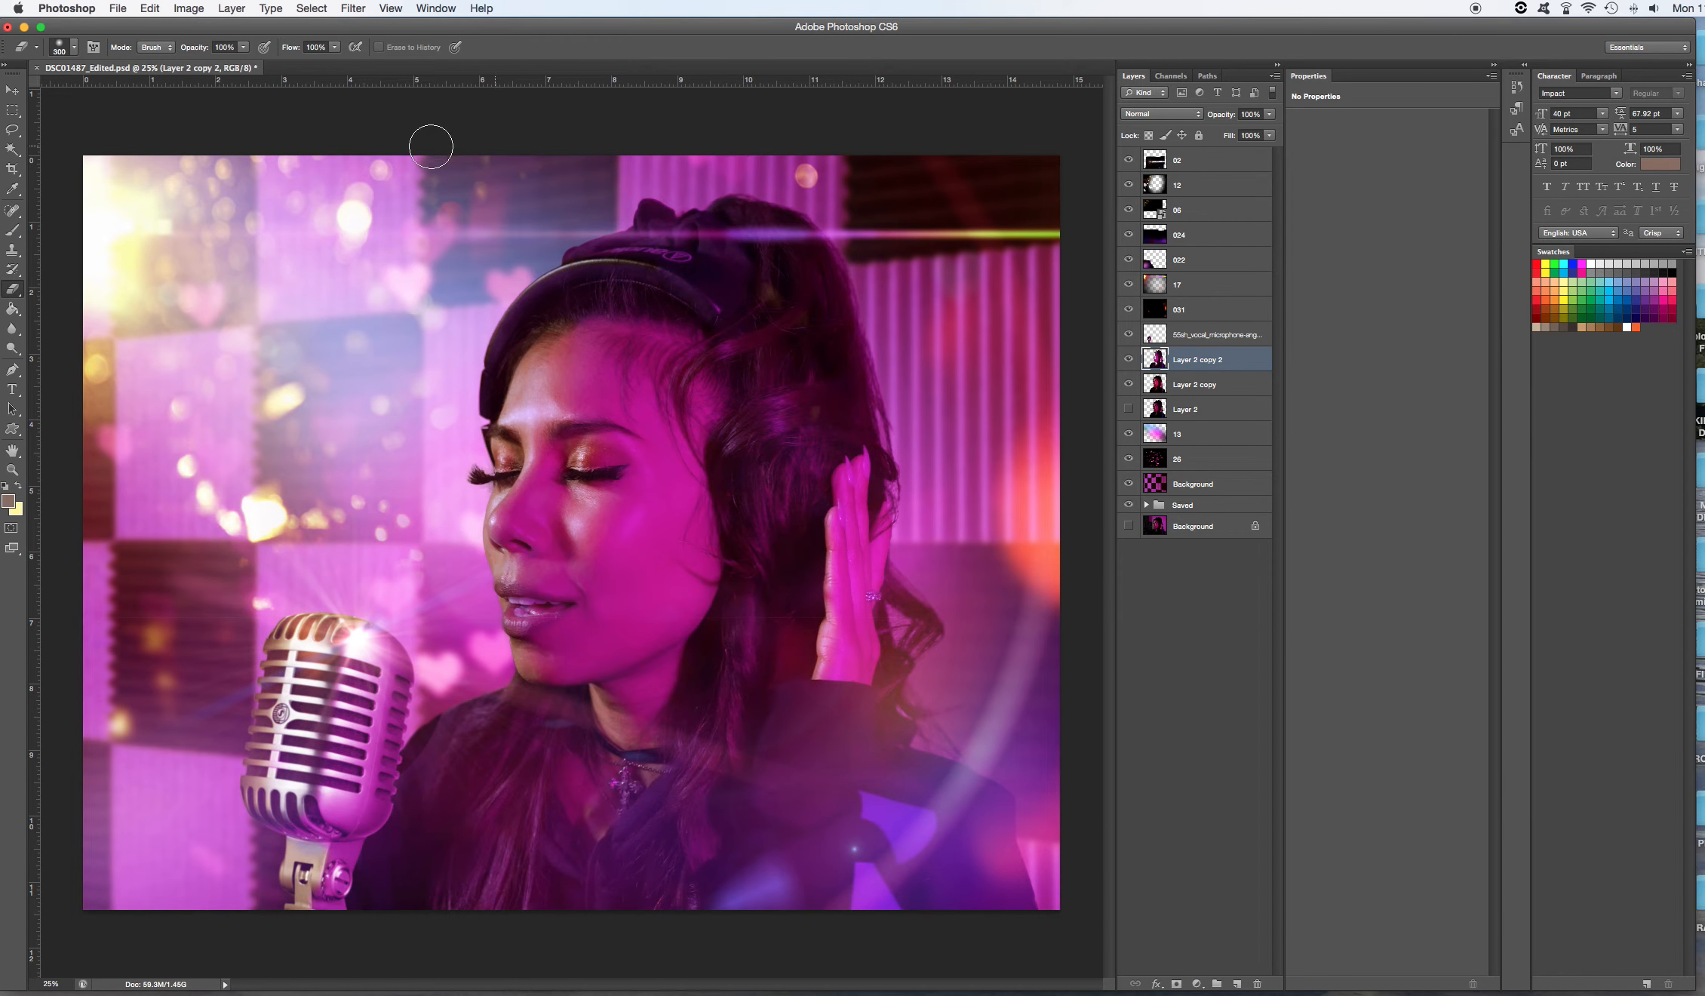
left_click_drag(92, 31, 97, 30)
left_click(78, 46)
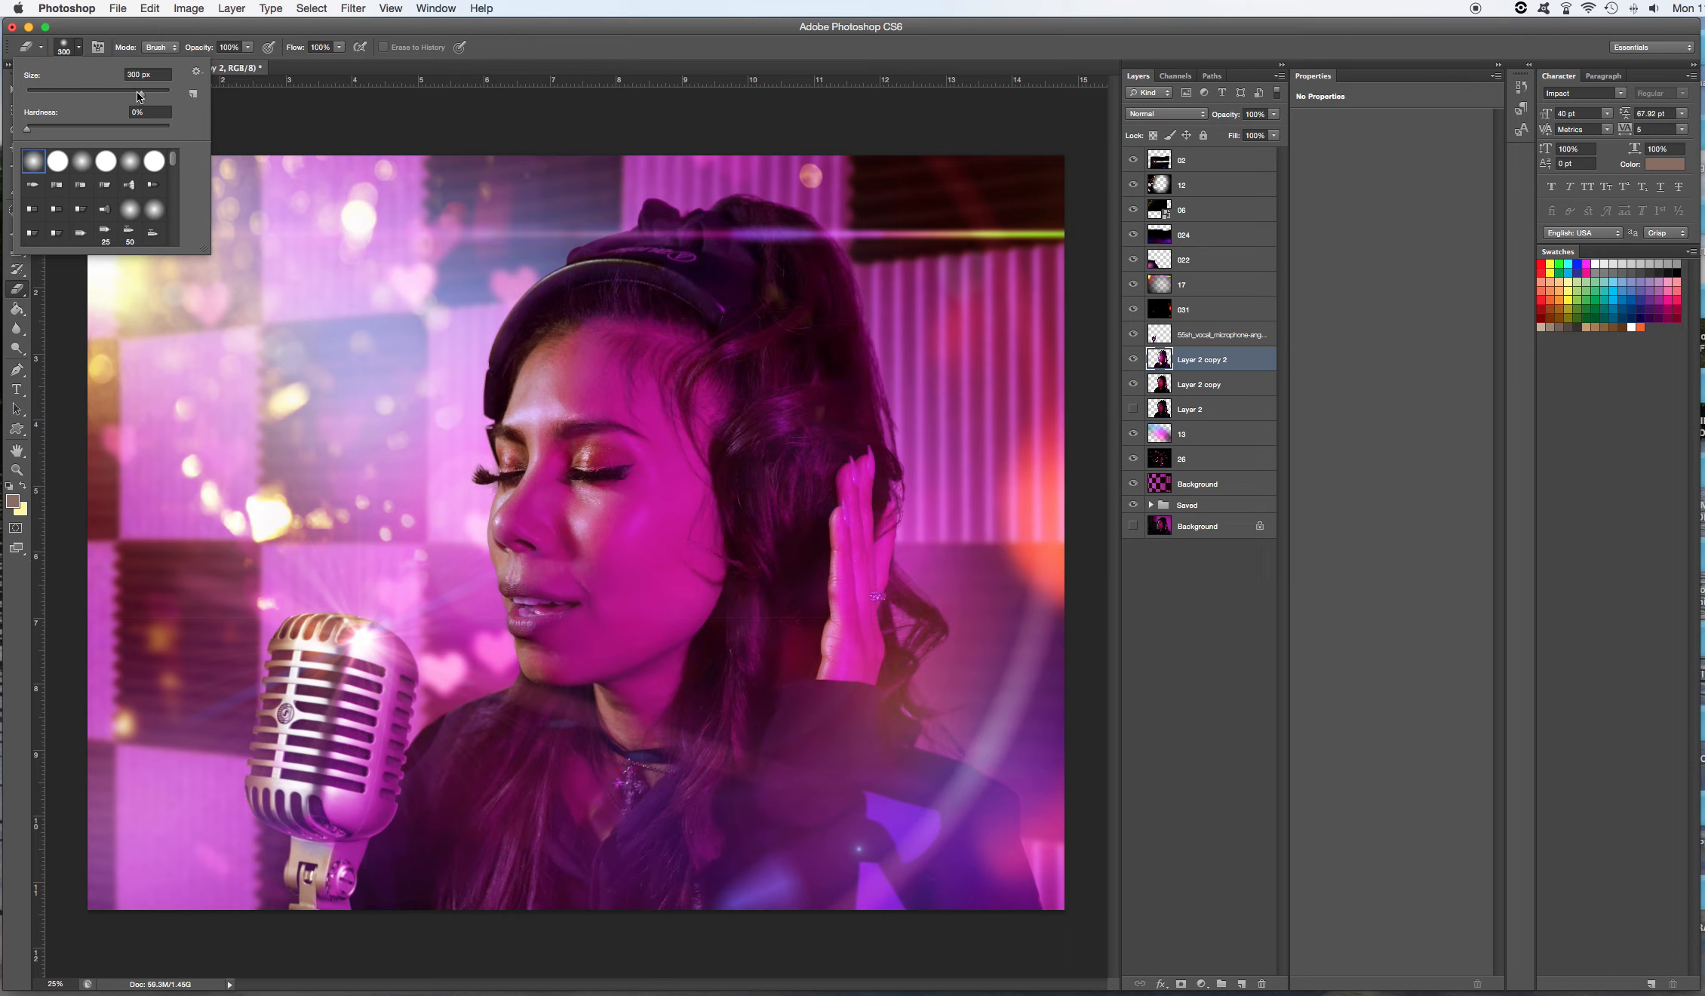
left_click_drag(113, 93, 112, 93)
left_click(255, 109)
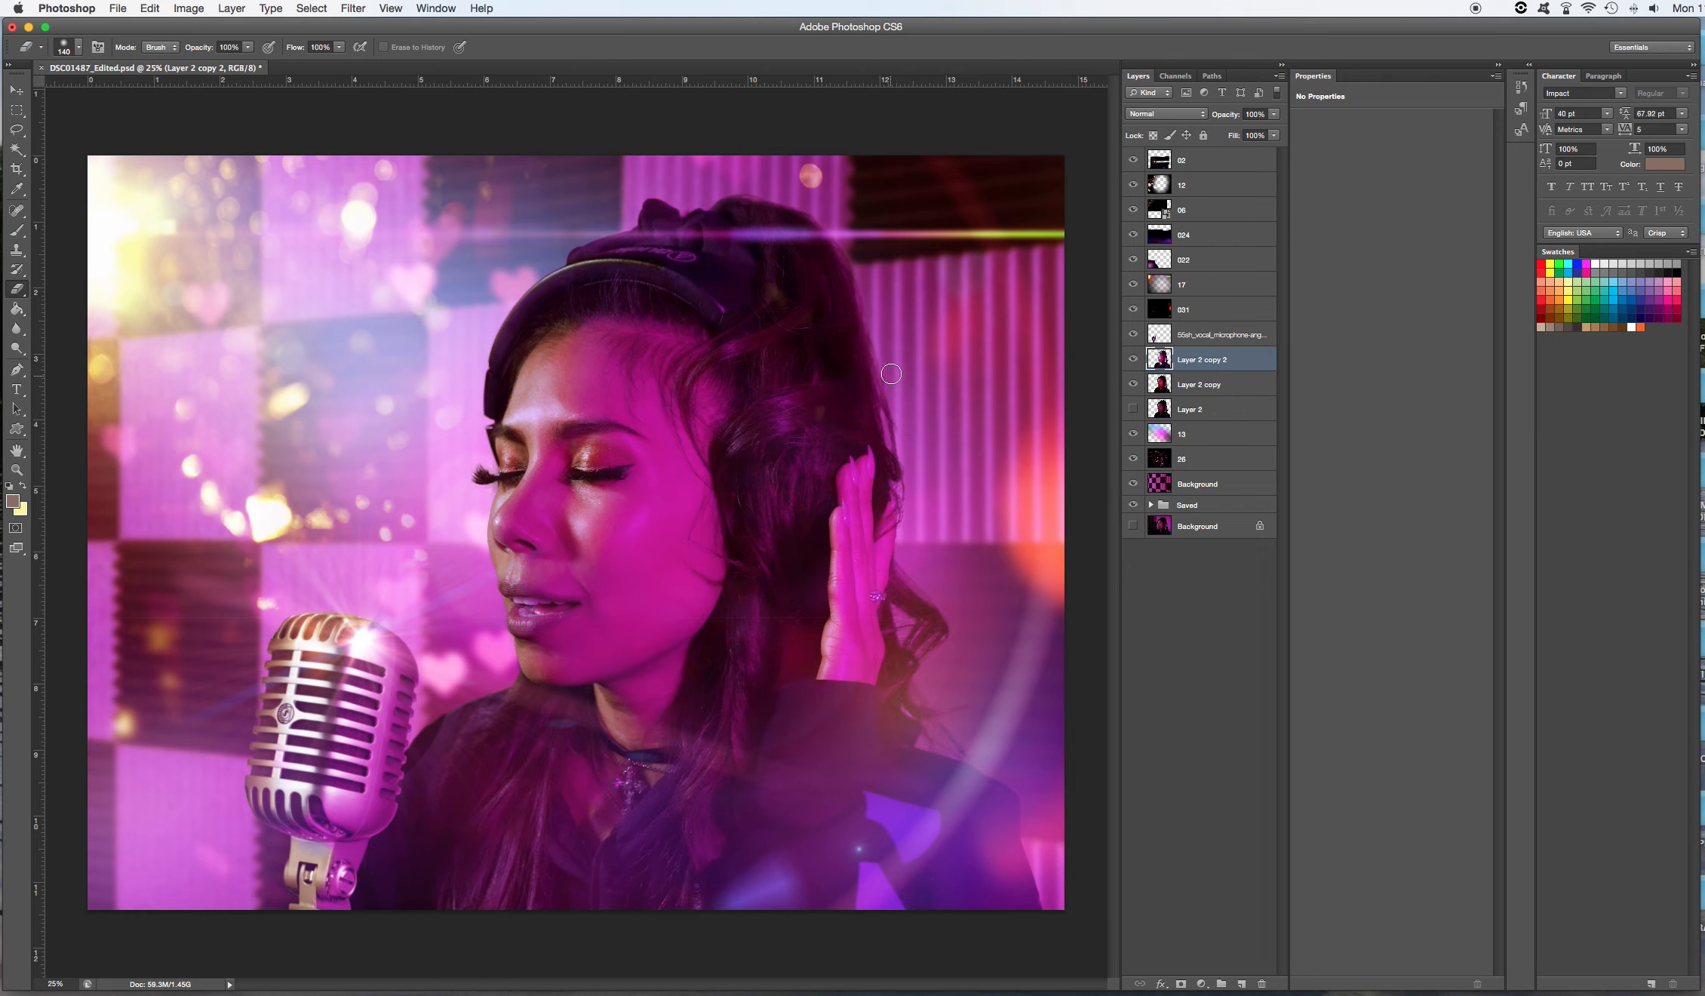
Try erasing the hair edge behind the singer's head on Layer 2 copy 2, undo it, and alternate between that layer and Layer 2 copy.
left_click_drag(861, 307, 877, 394)
key("super+z")
left_click(1155, 388)
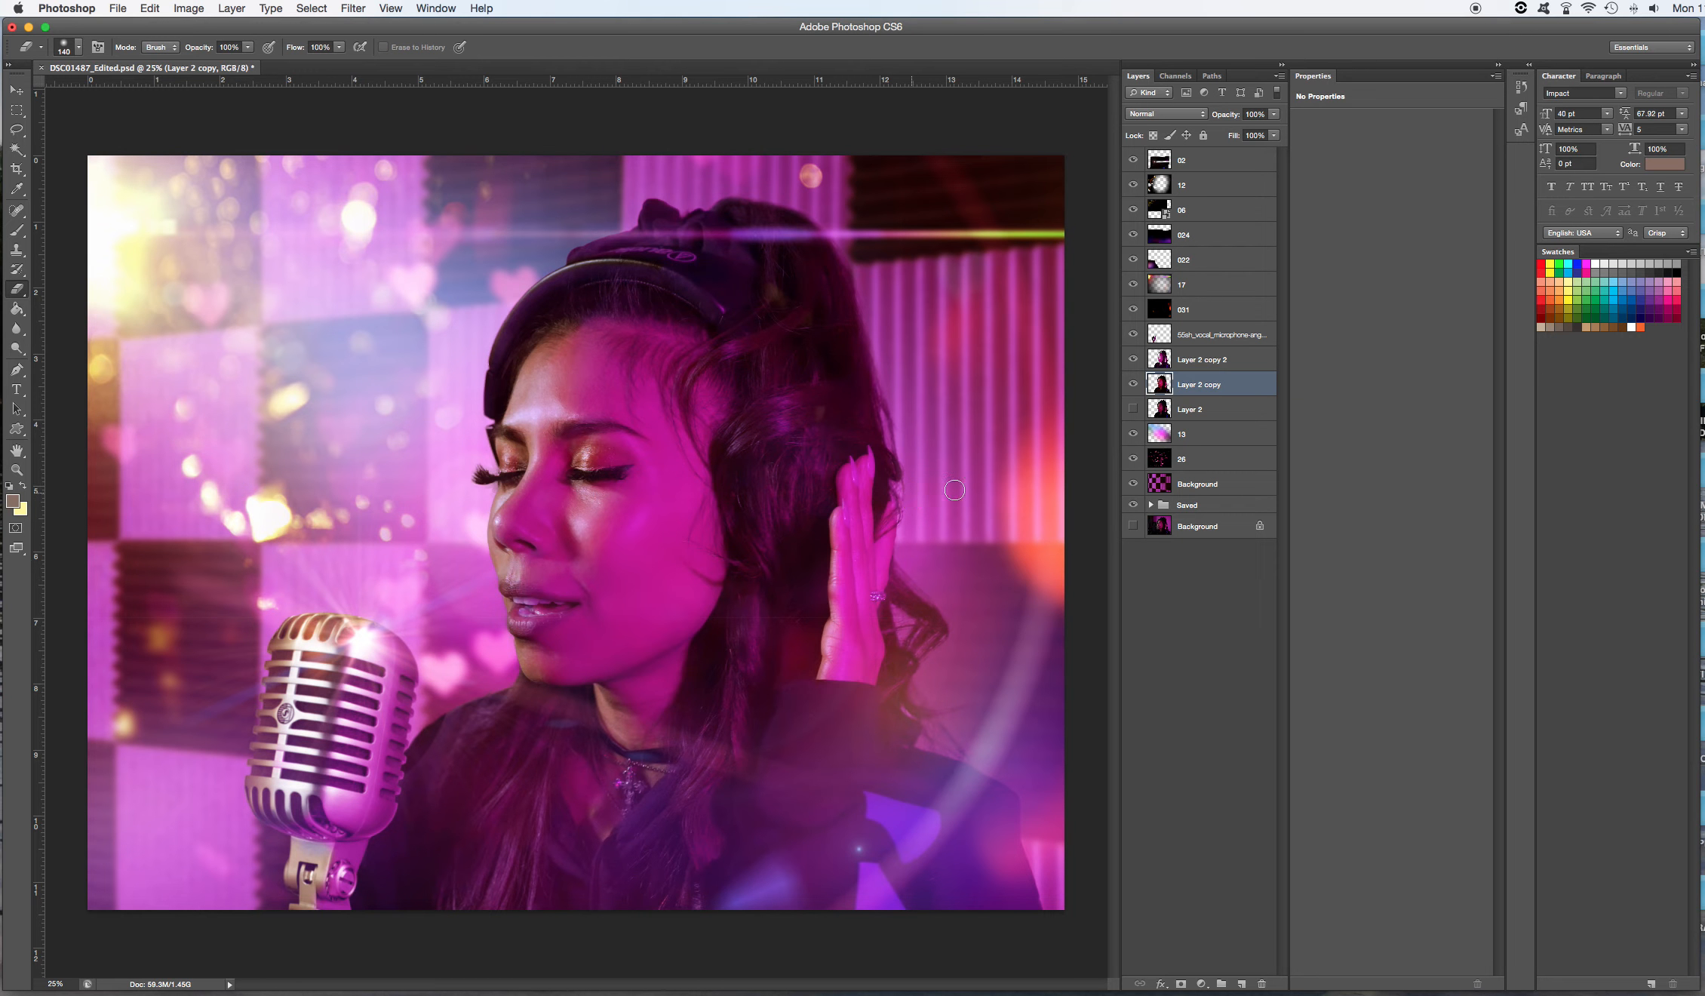
left_click(1167, 362)
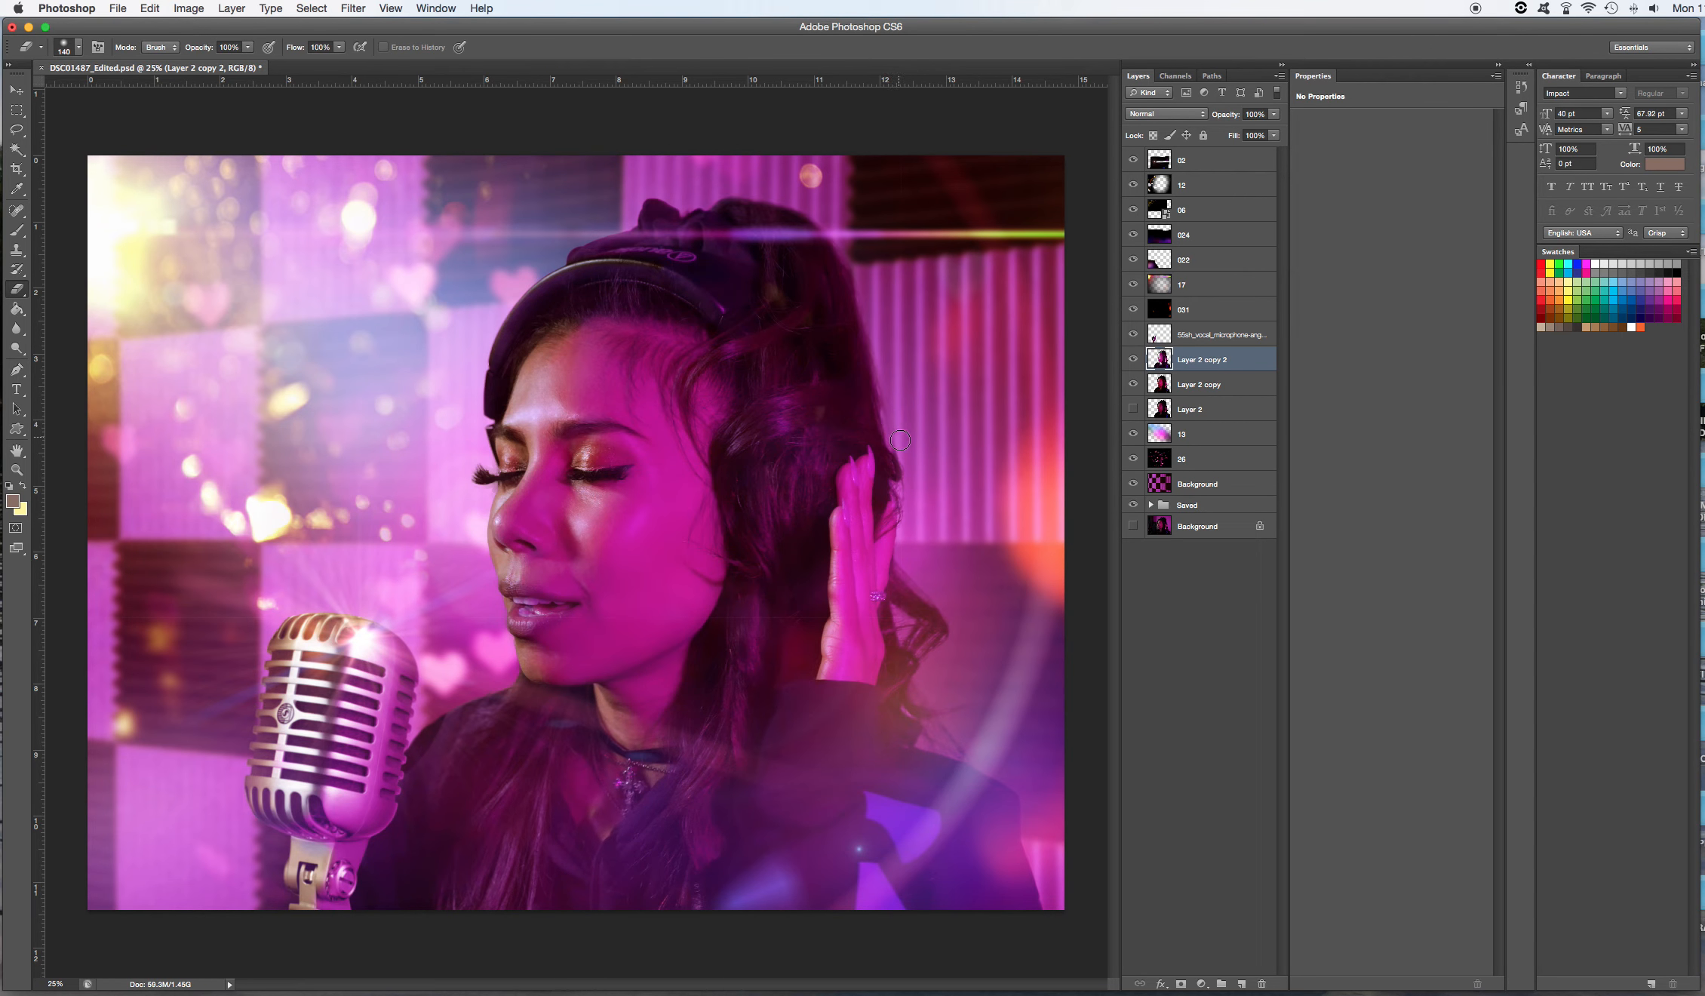
key("alt+bracketleft")
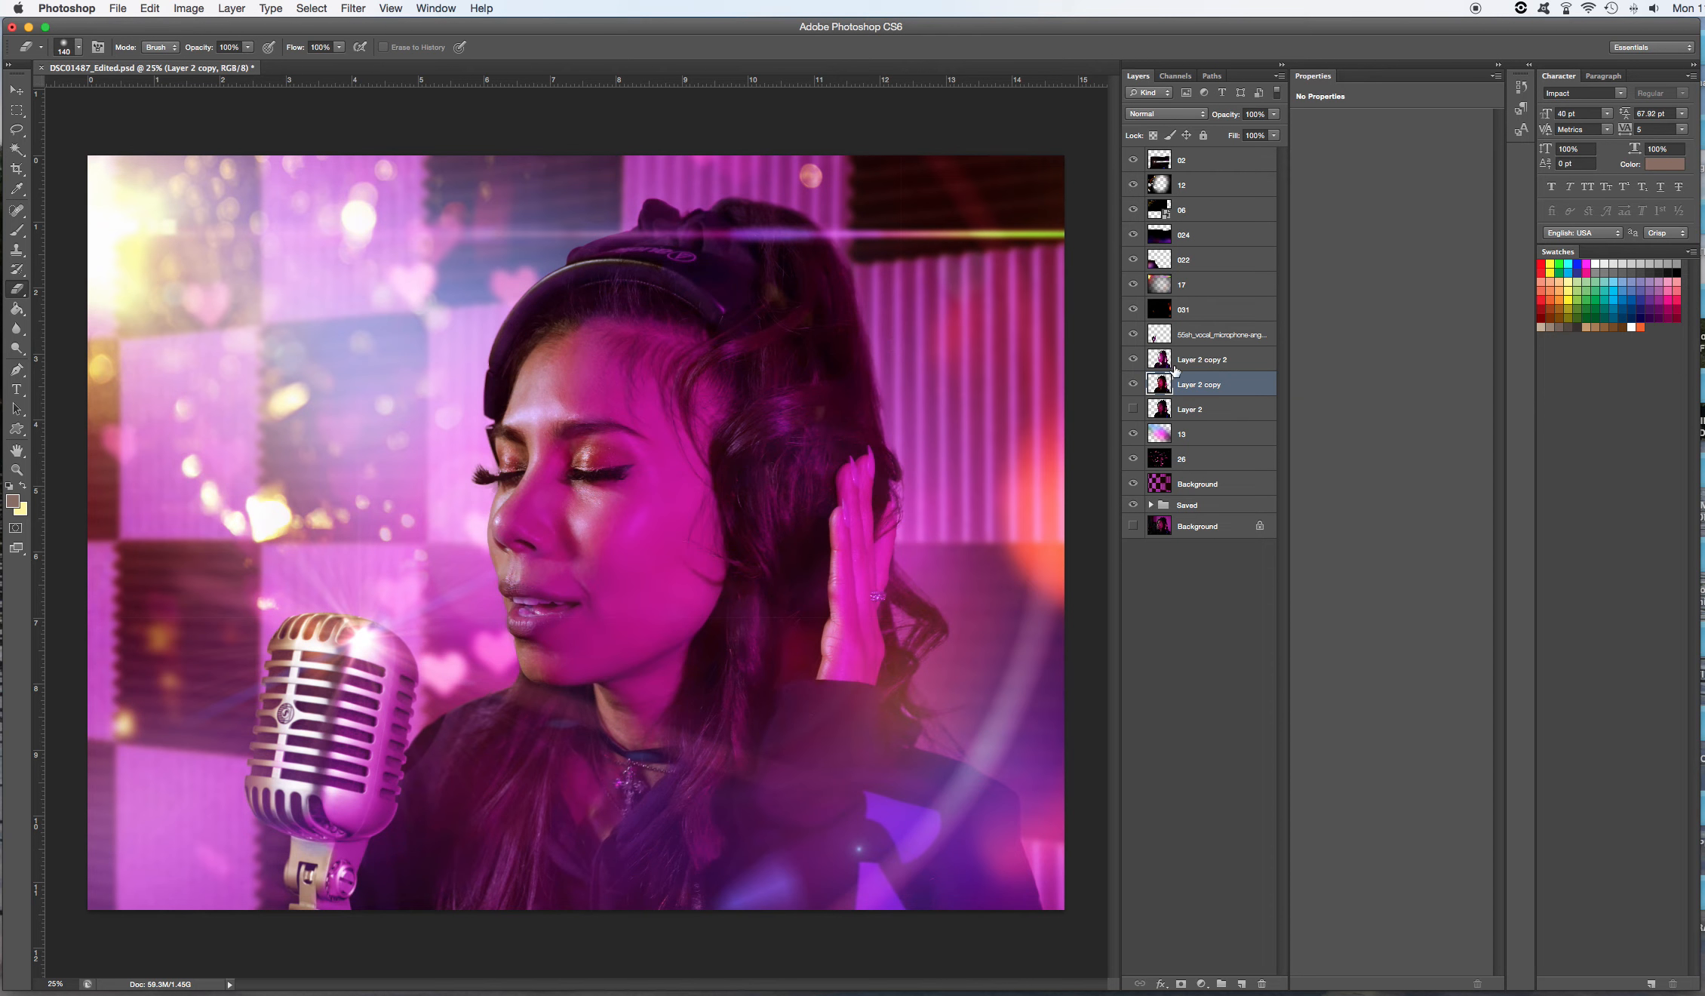
key("alt+bracketright")
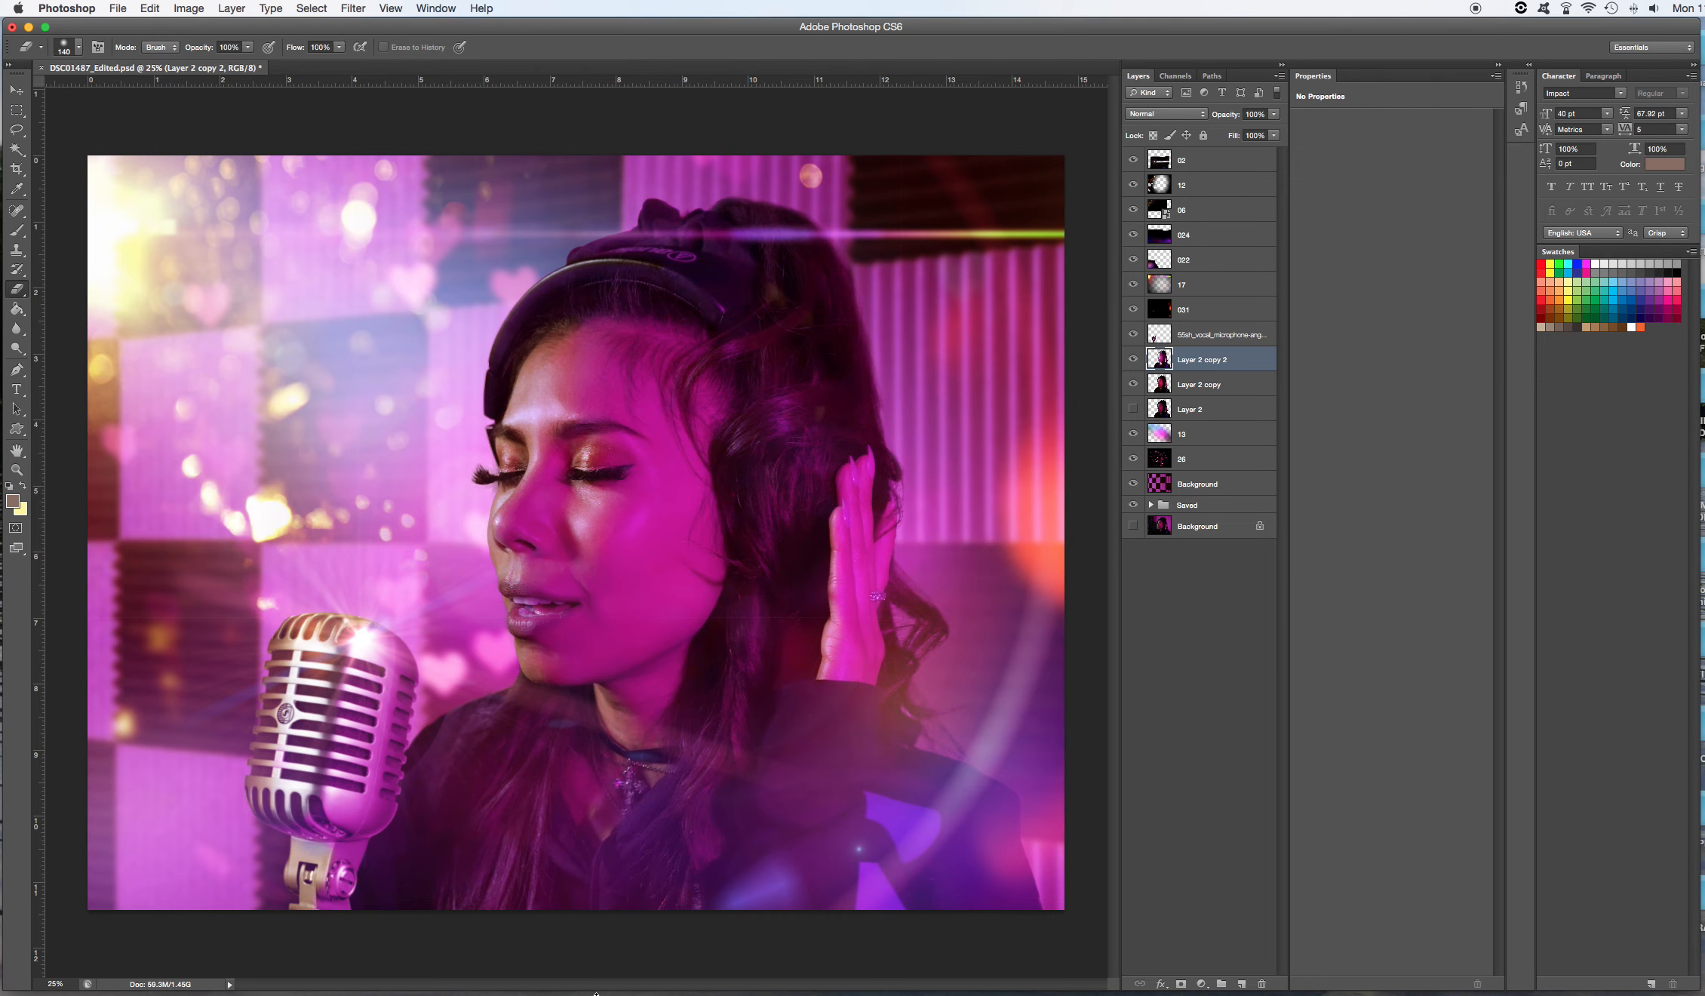
Switch to Chrome and open the photographer's Instagram profile page by its address.
left_click(537, 992)
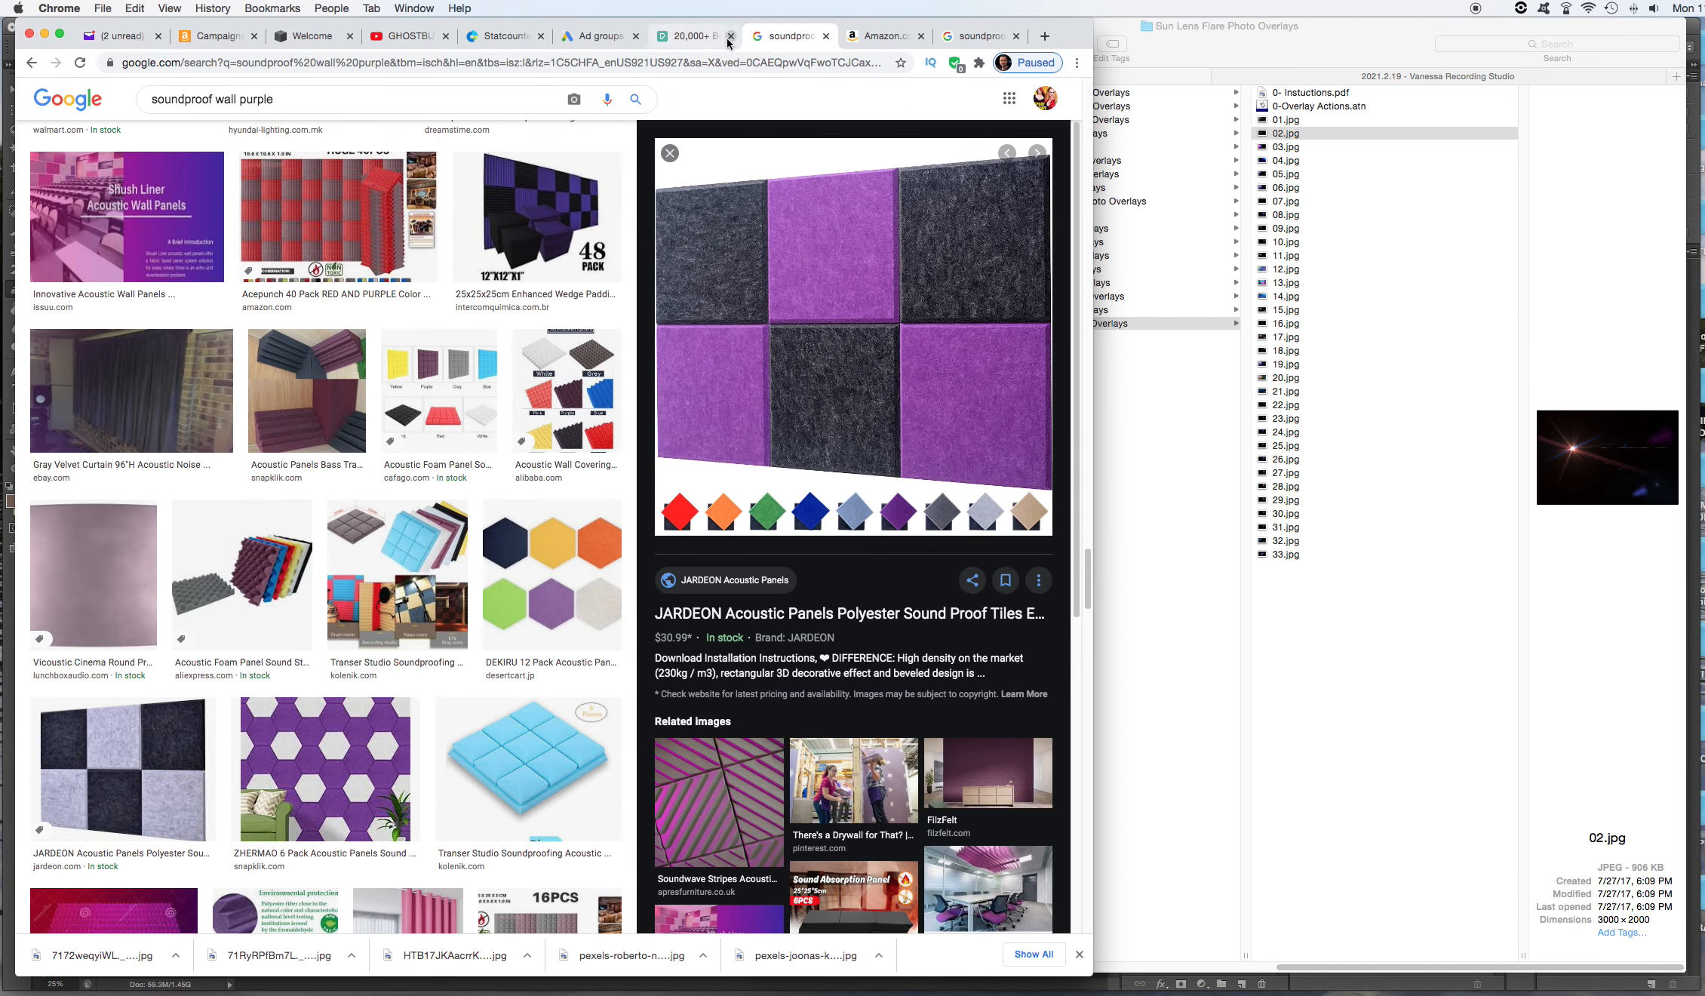
left_click_drag(236, 25, 1187, 559)
left_click(1179, 592)
type("instagram.com")
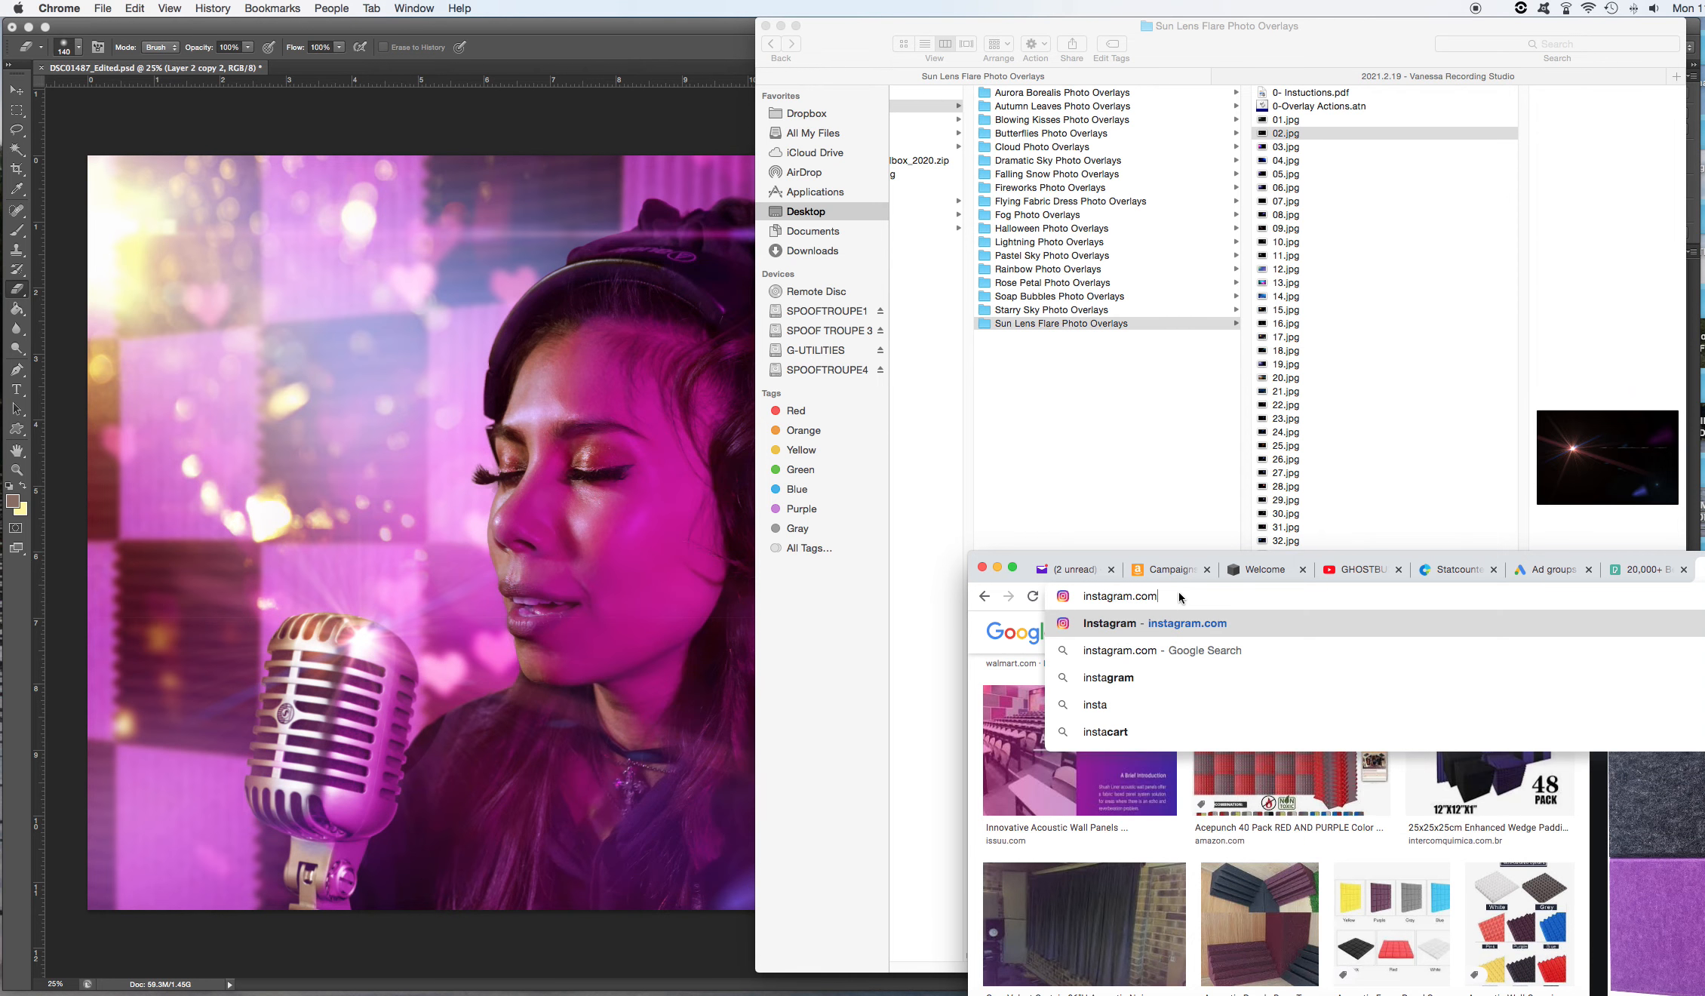
type("/charles")
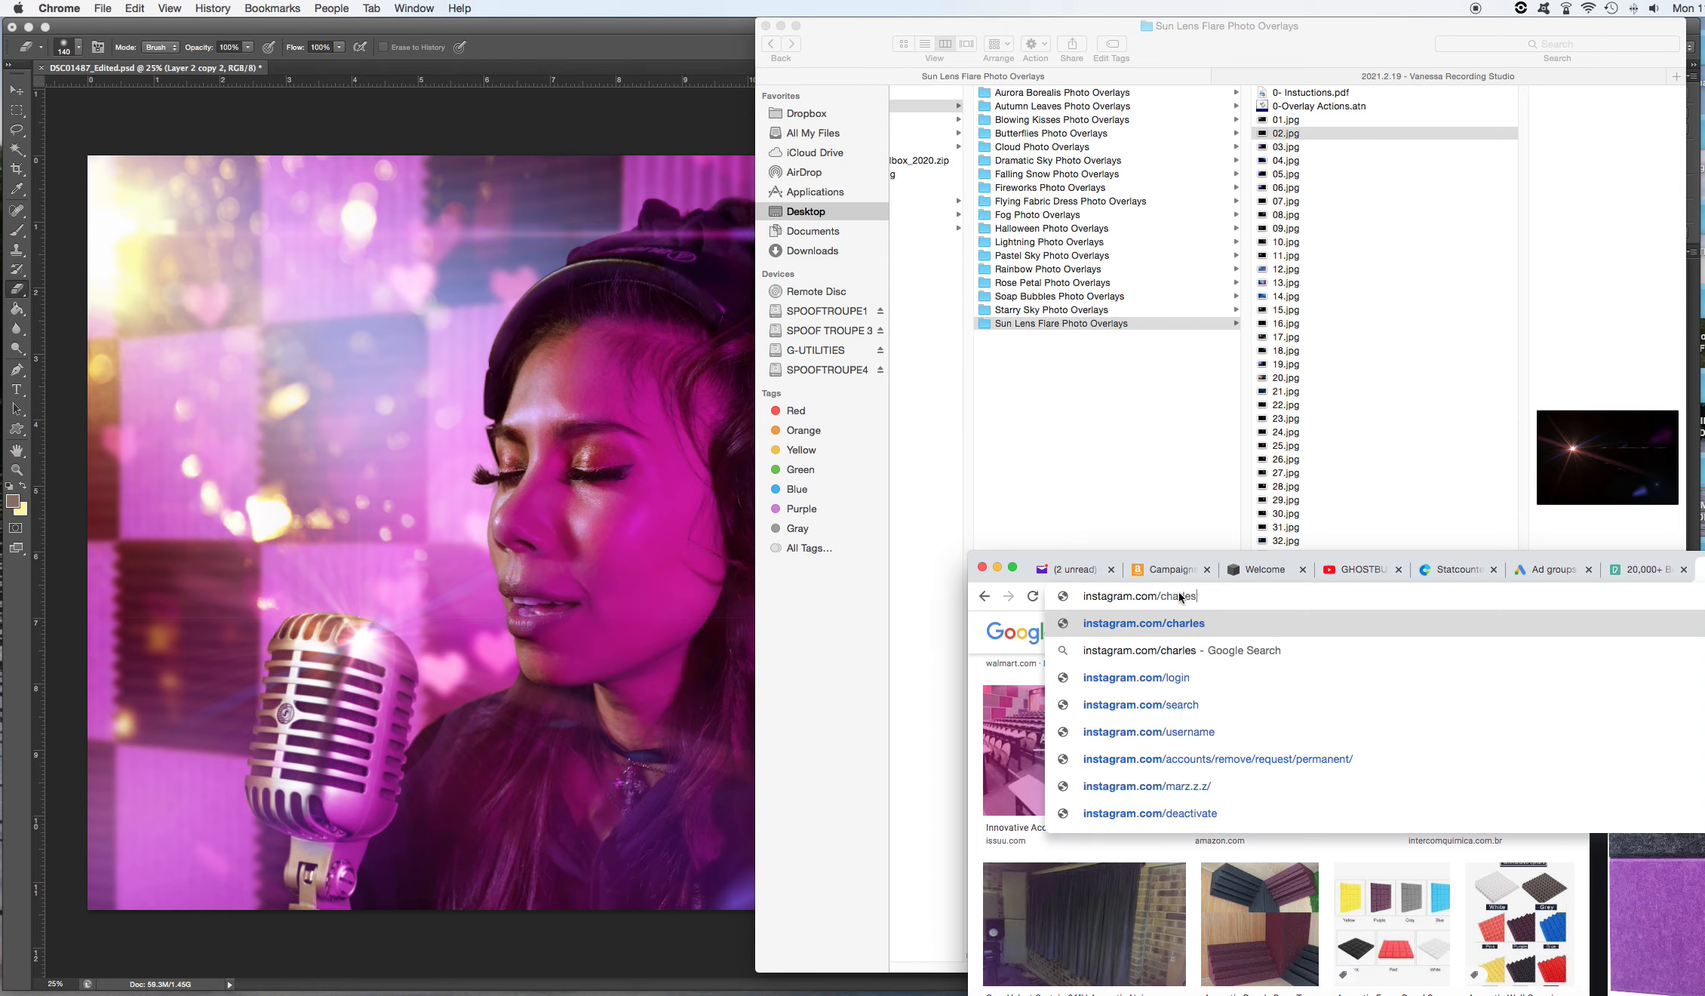
type("dewandeler")
key("Return")
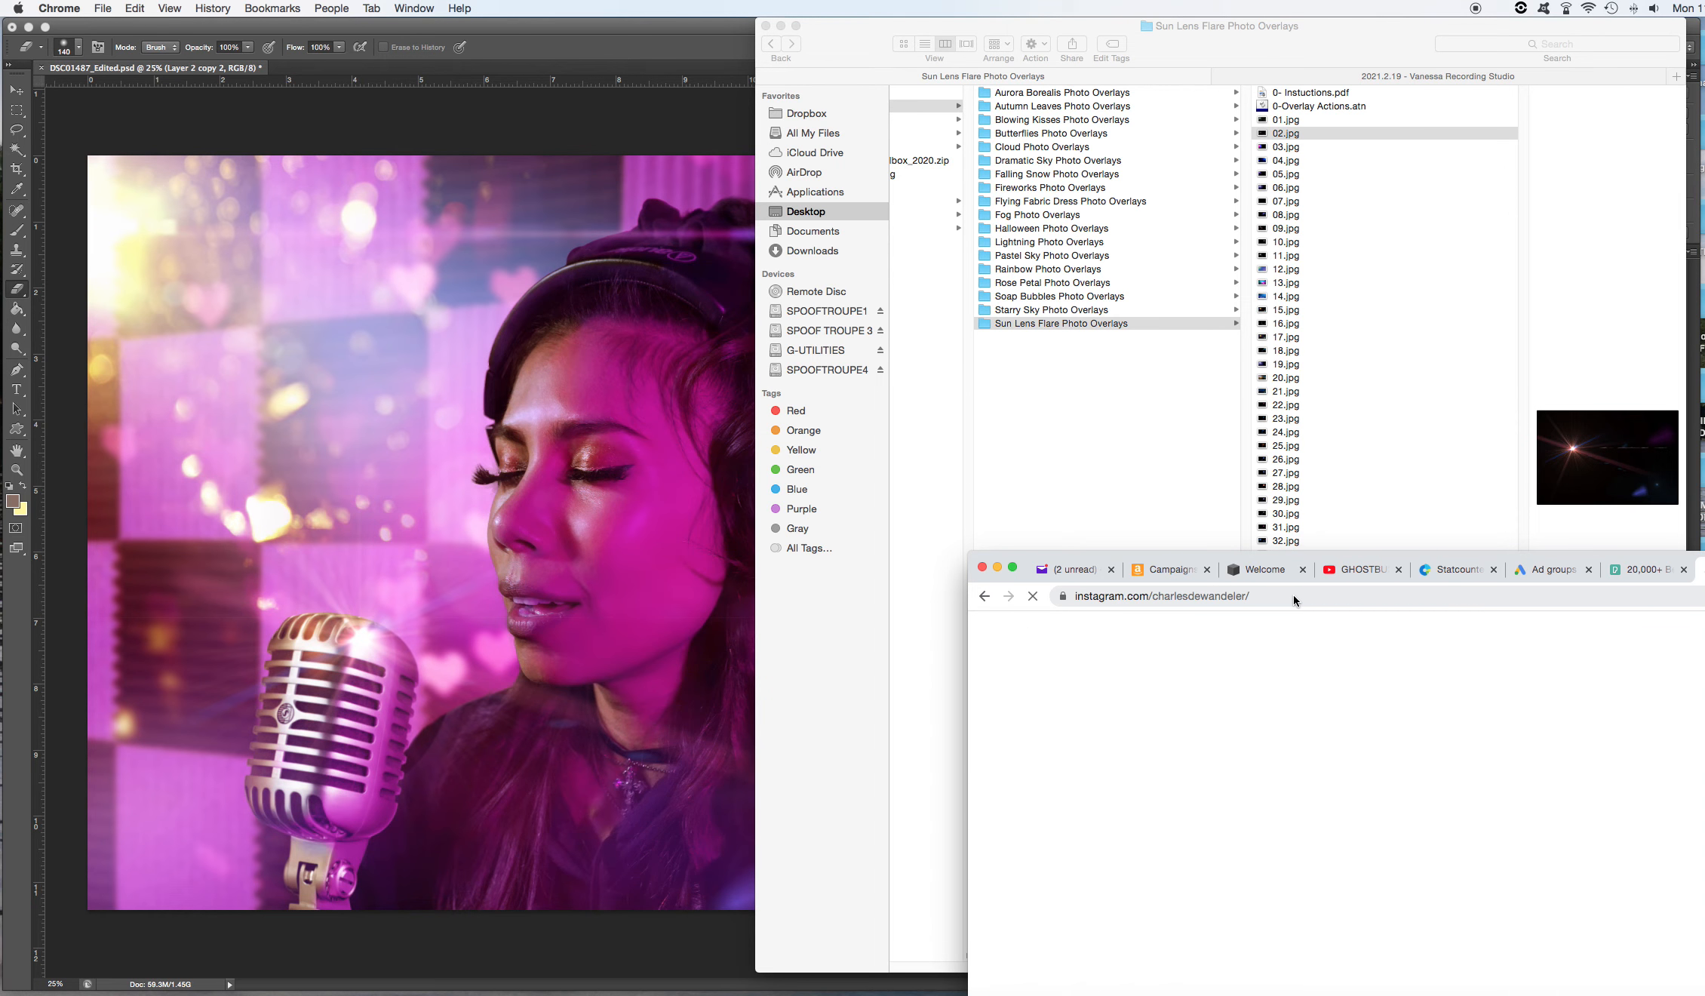
left_click_drag(1026, 553, 250, 3)
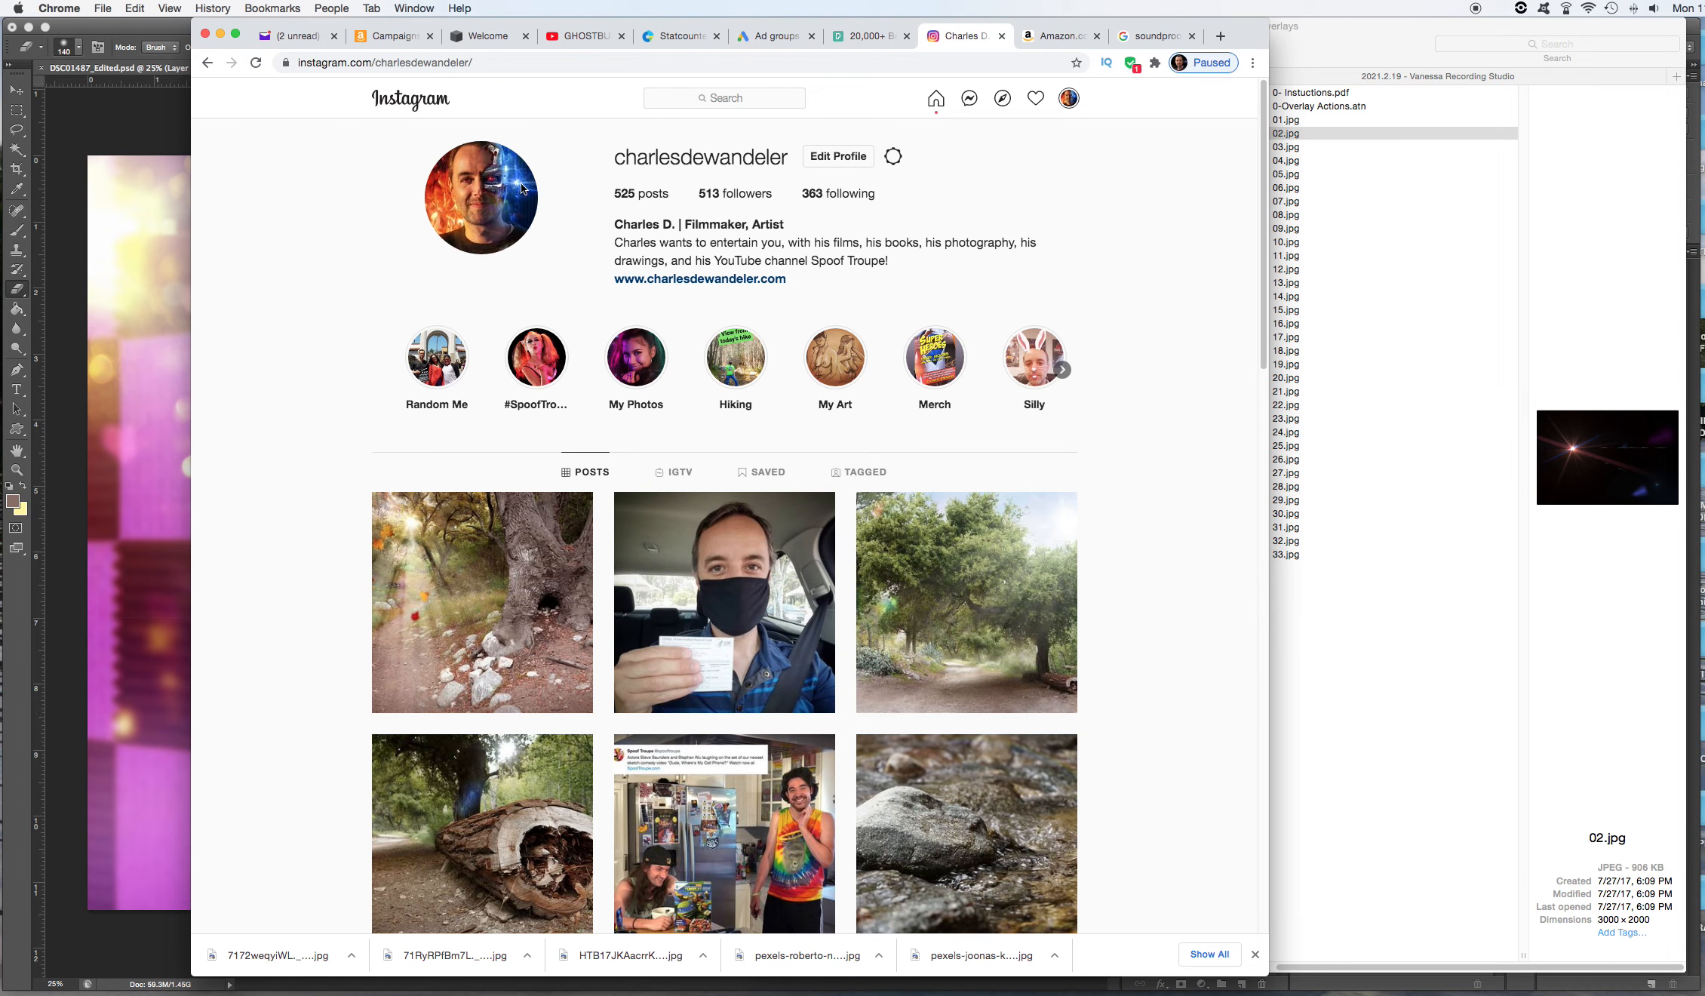
Find the two purple-lit posts of the singer in the studio on the profile and view each one enlarged.
left_click_drag(257, 22, 955, 217)
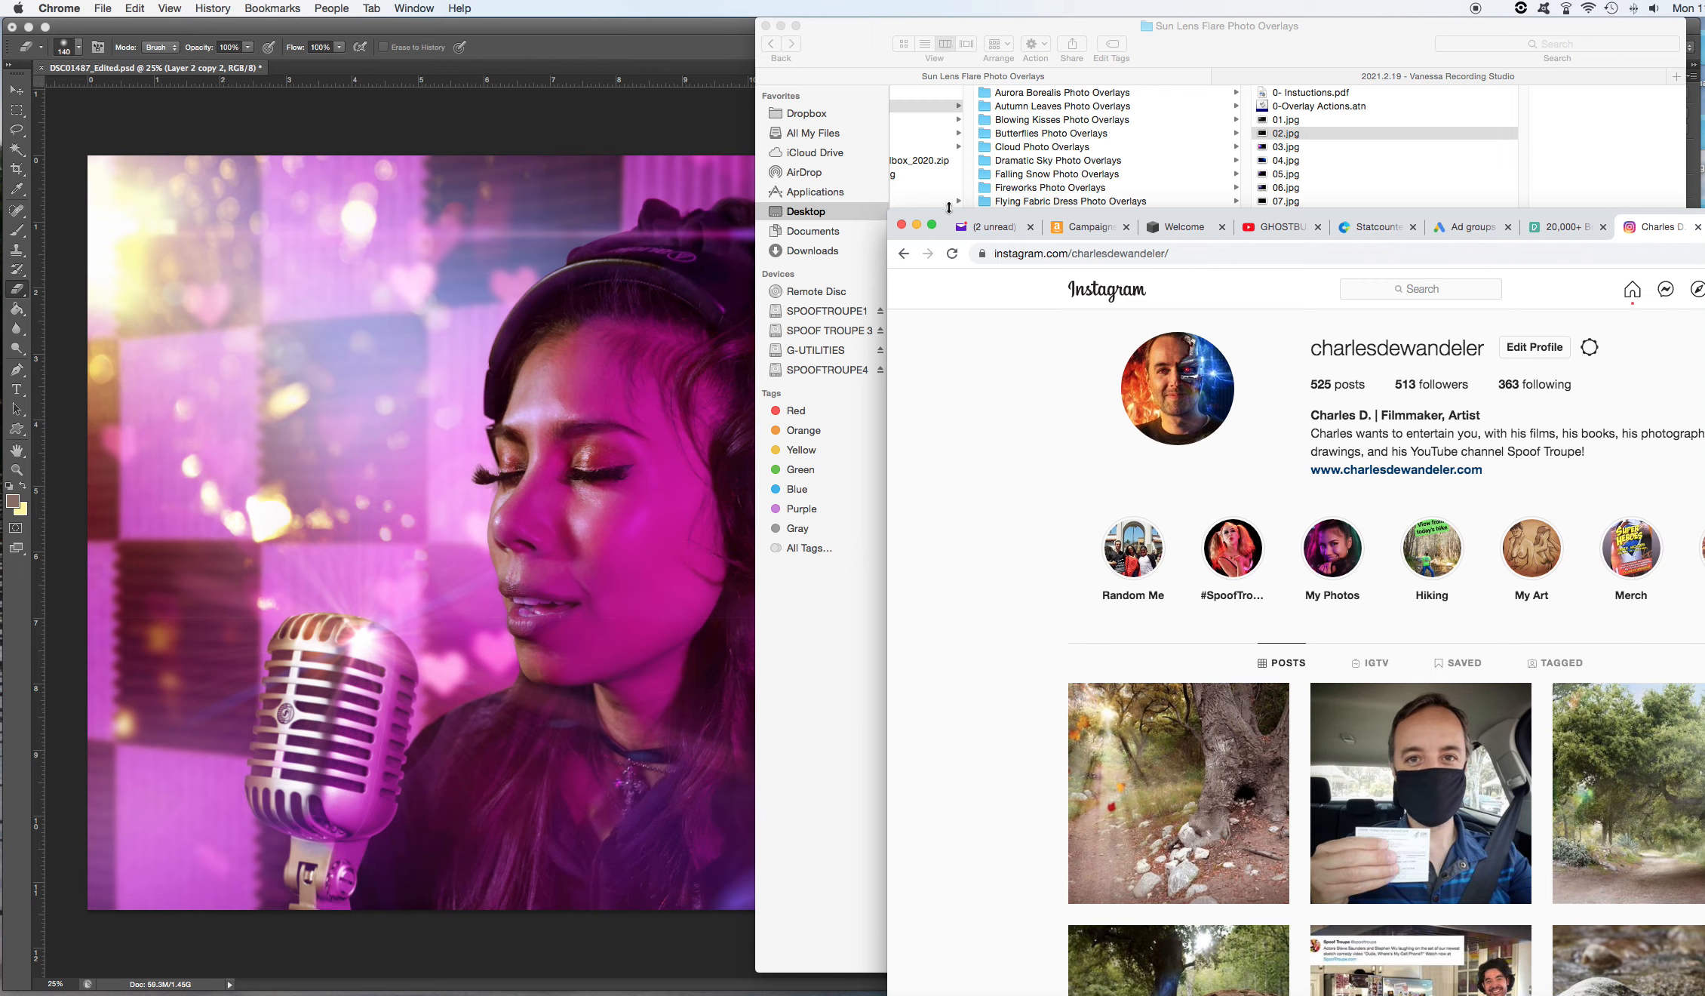
left_click_drag(941, 212, 190, 25)
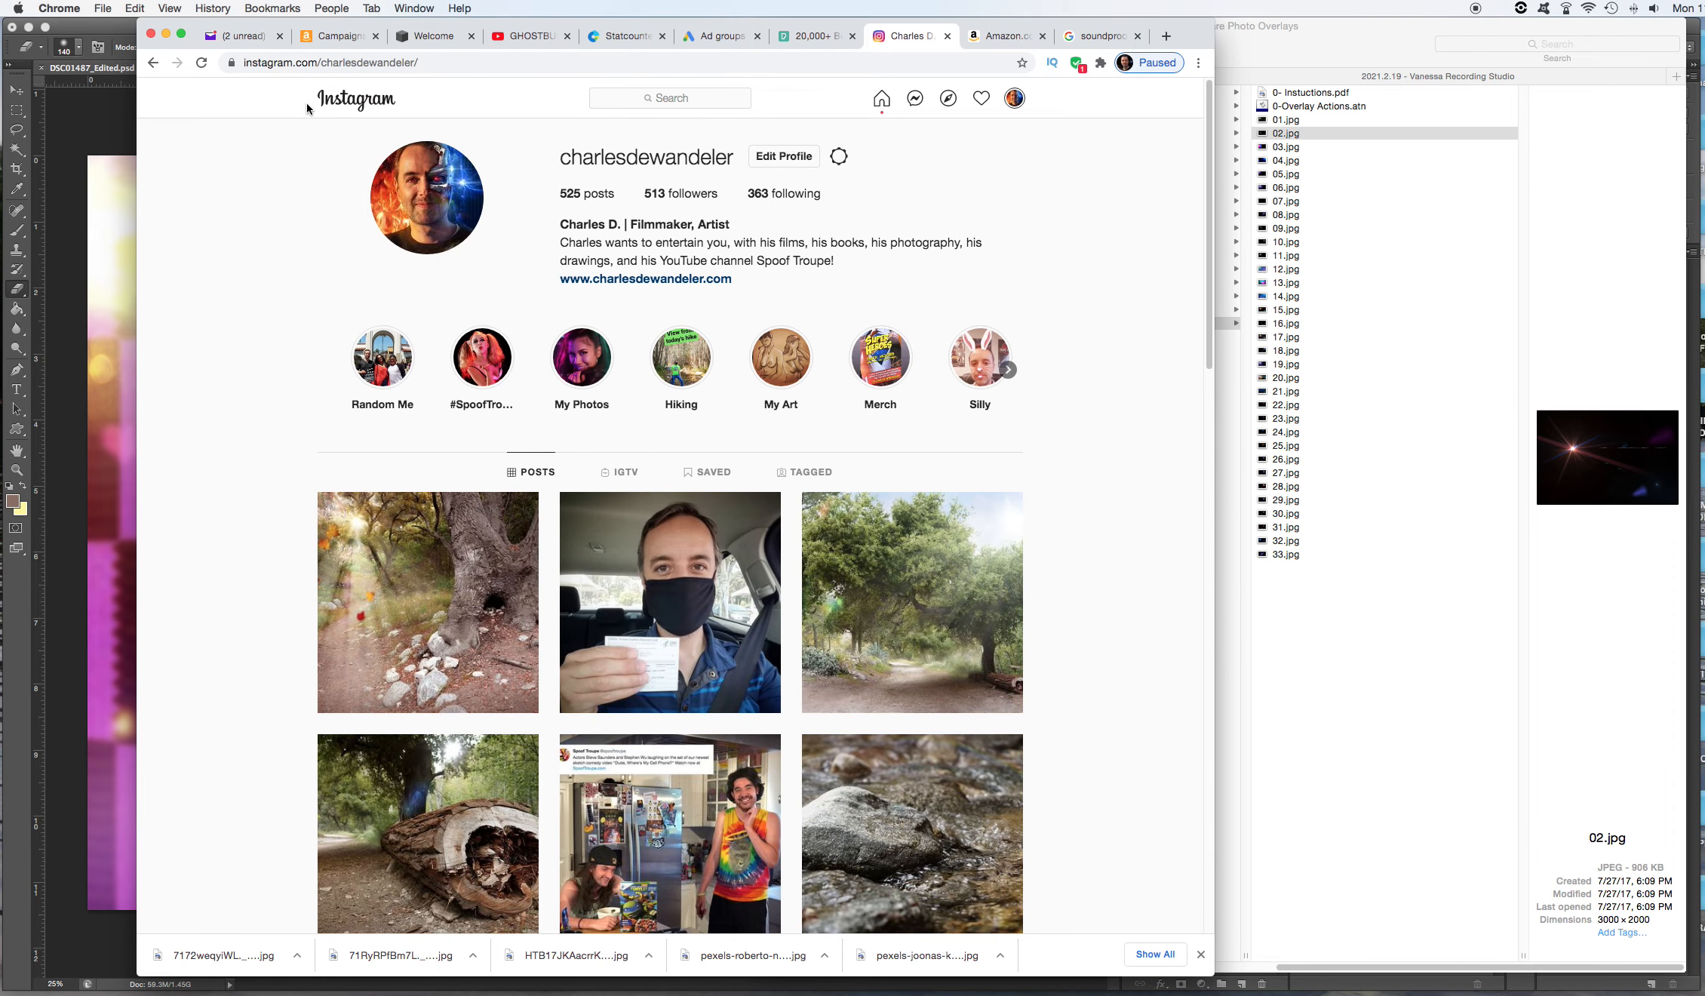
scroll(522, 287, "down", 20)
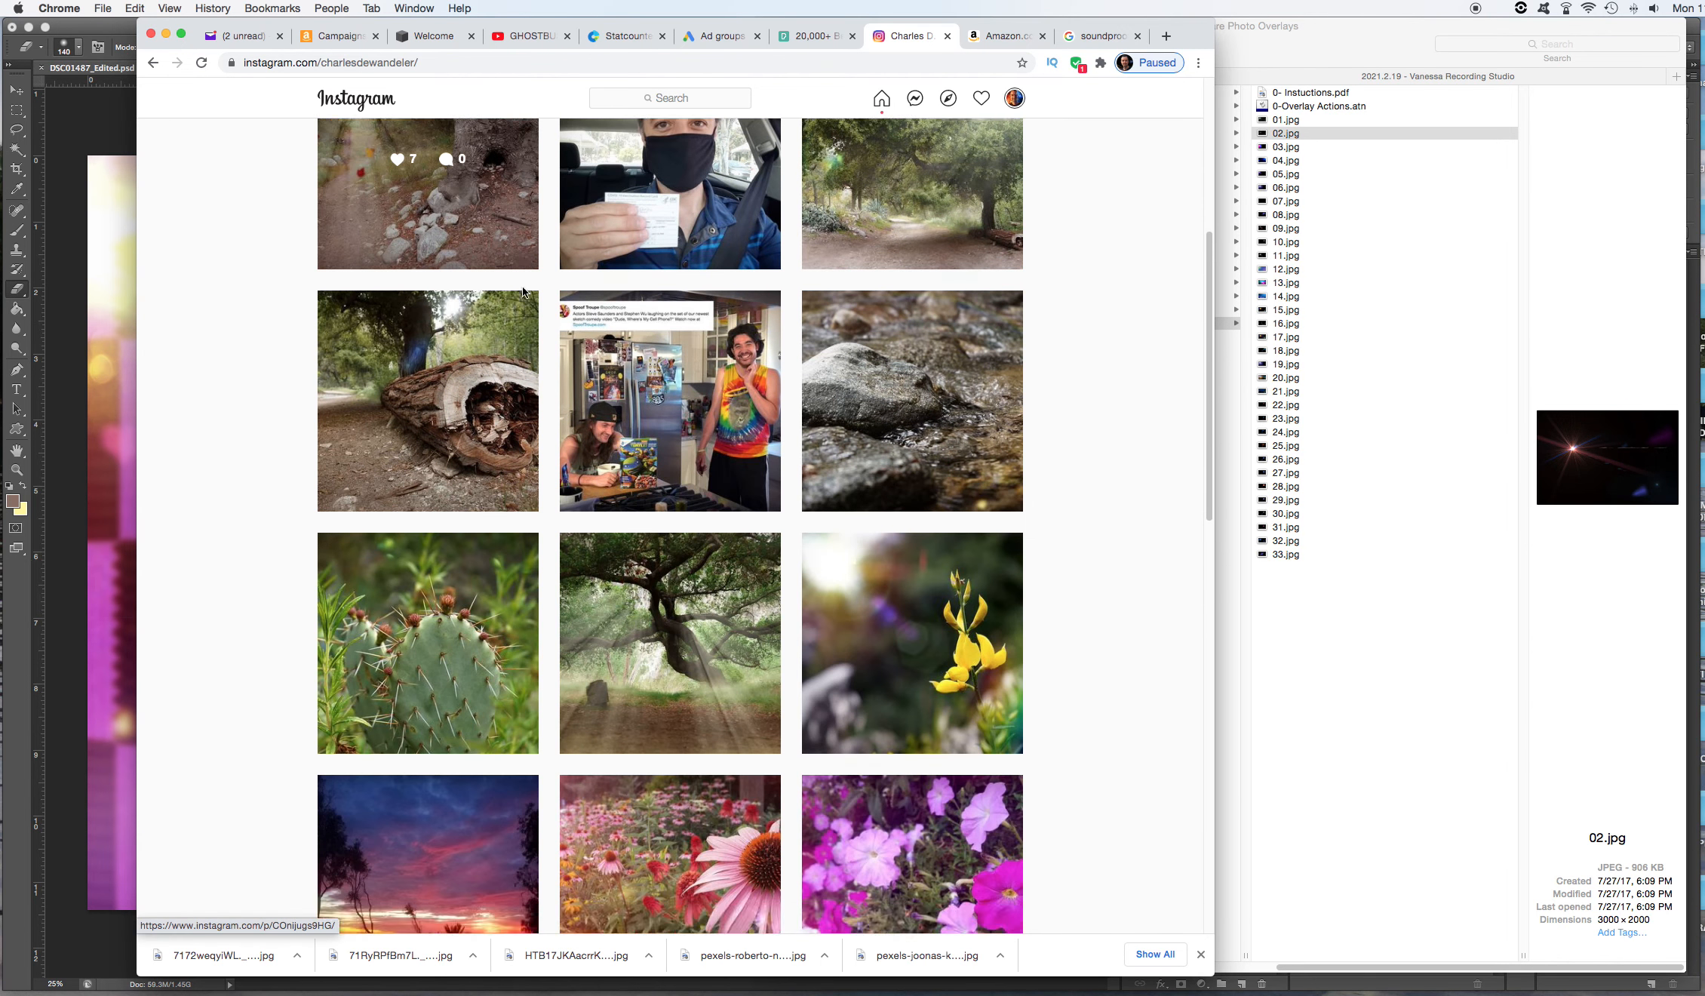
scroll(518, 305, "up", 3)
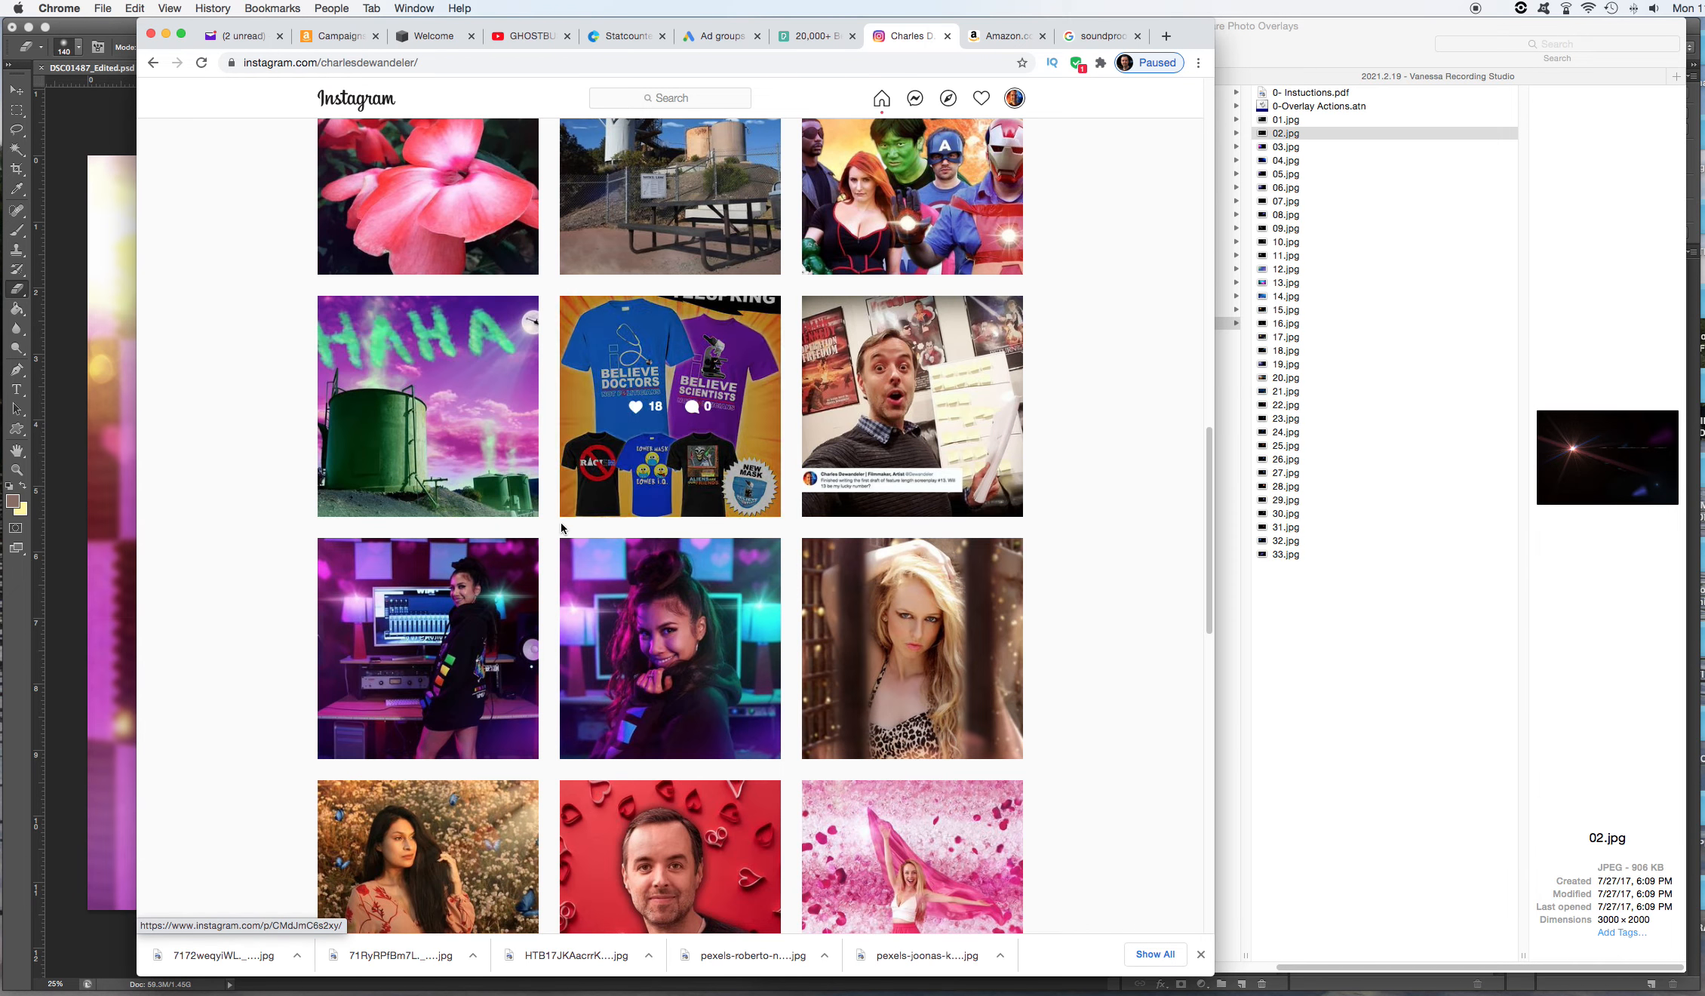
left_click(476, 575)
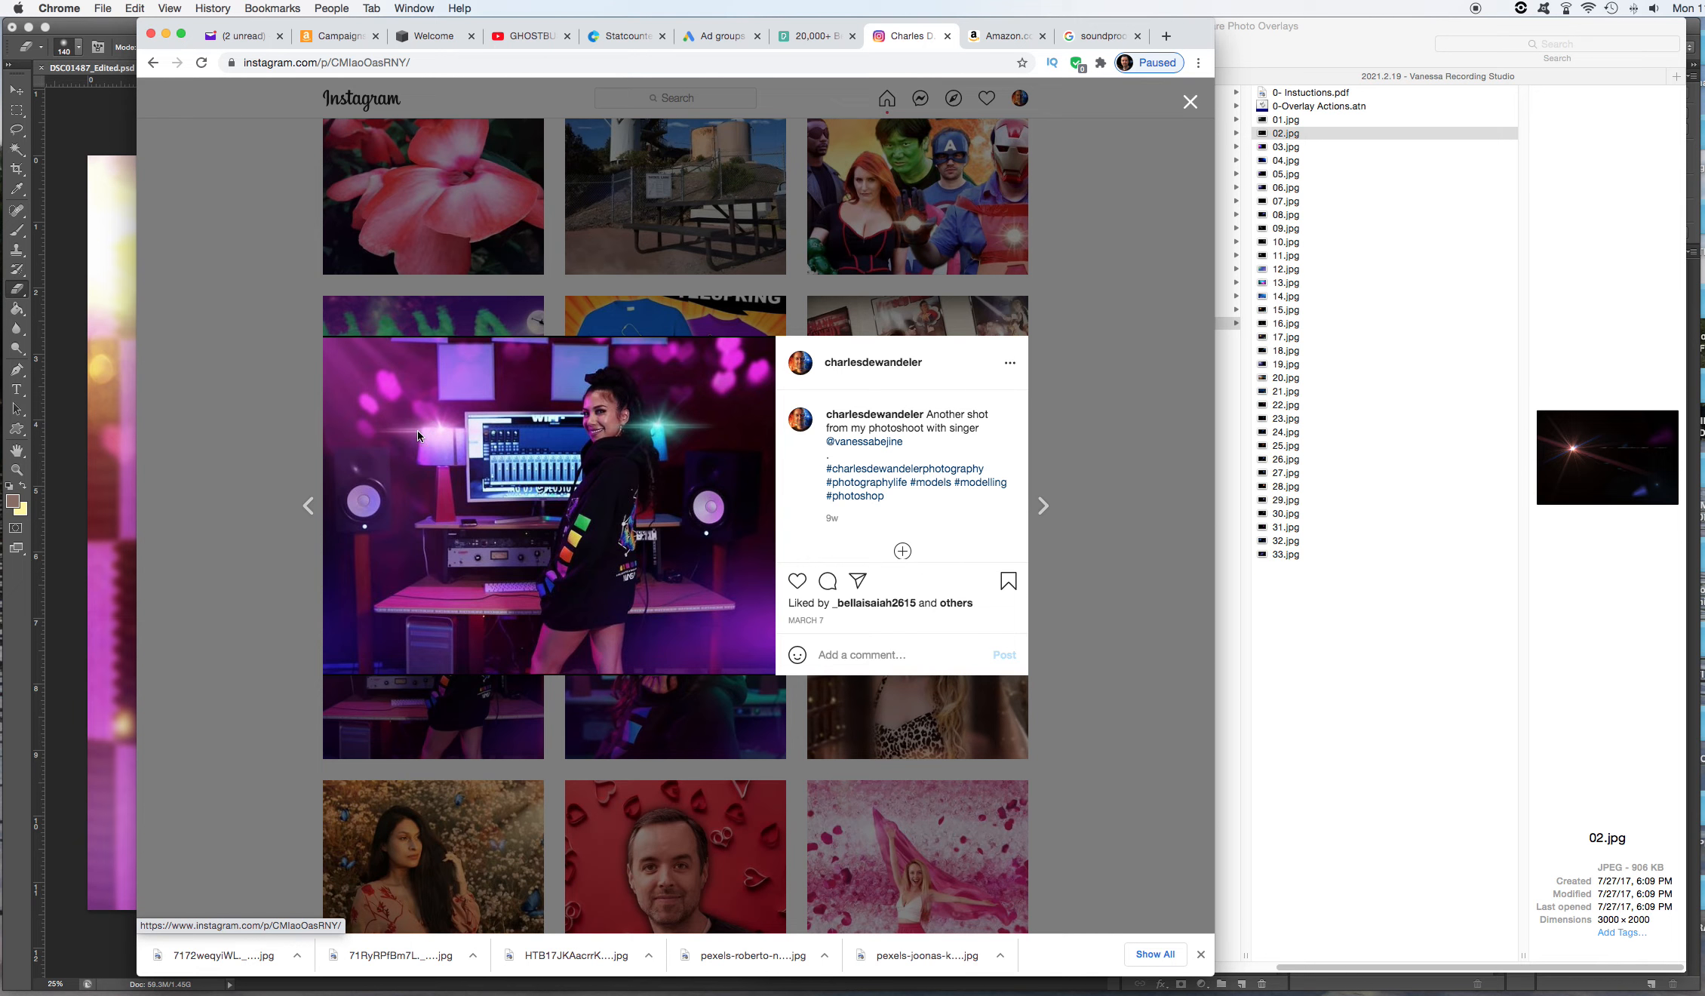
left_click(1042, 505)
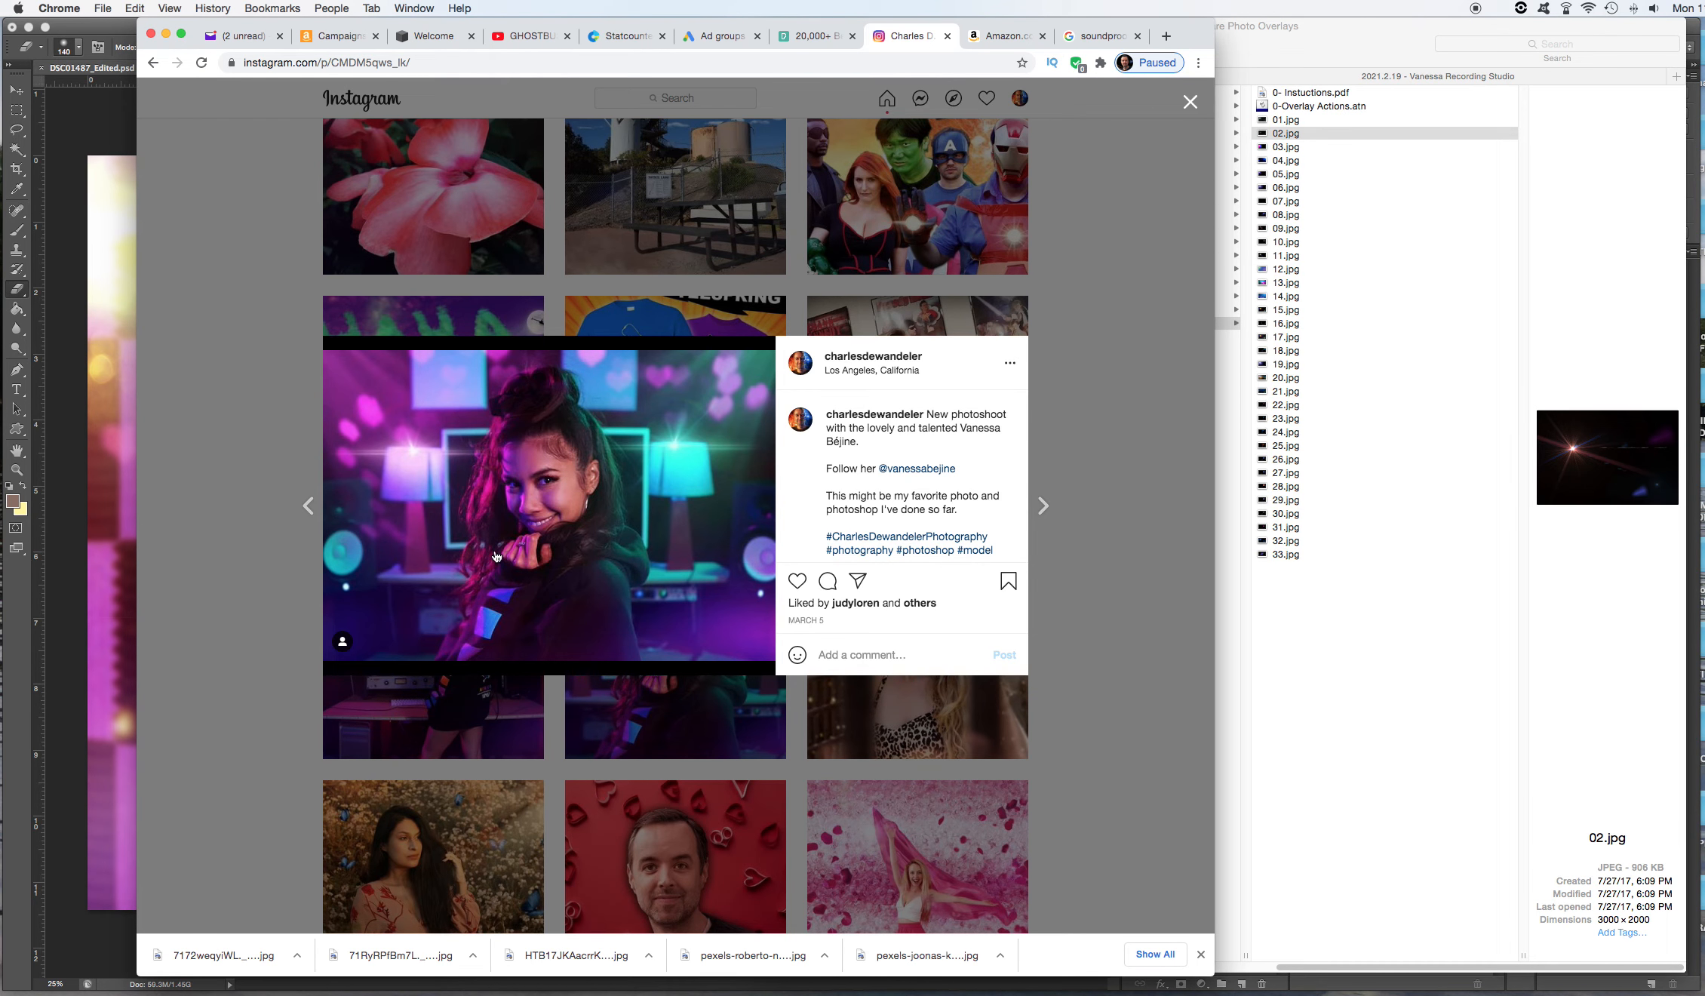
left_click(1190, 103)
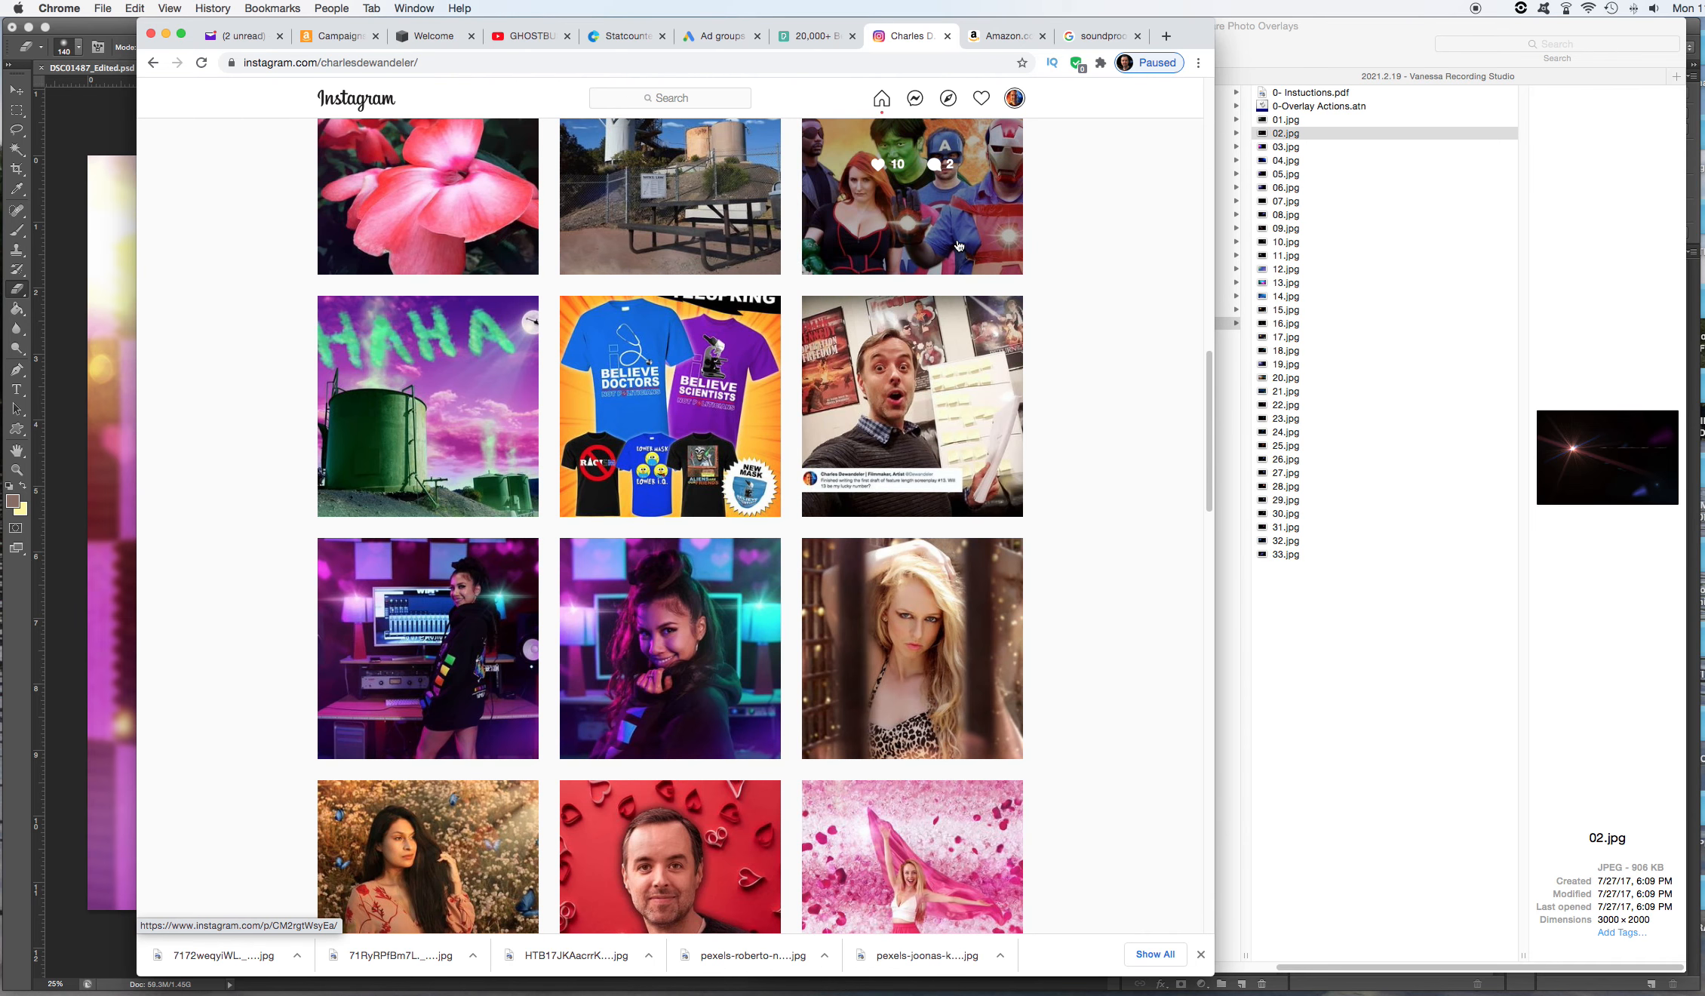
View the enlarged post of the blonde model in the leopard-print top, and close it.
scroll(941, 304, "up", 10)
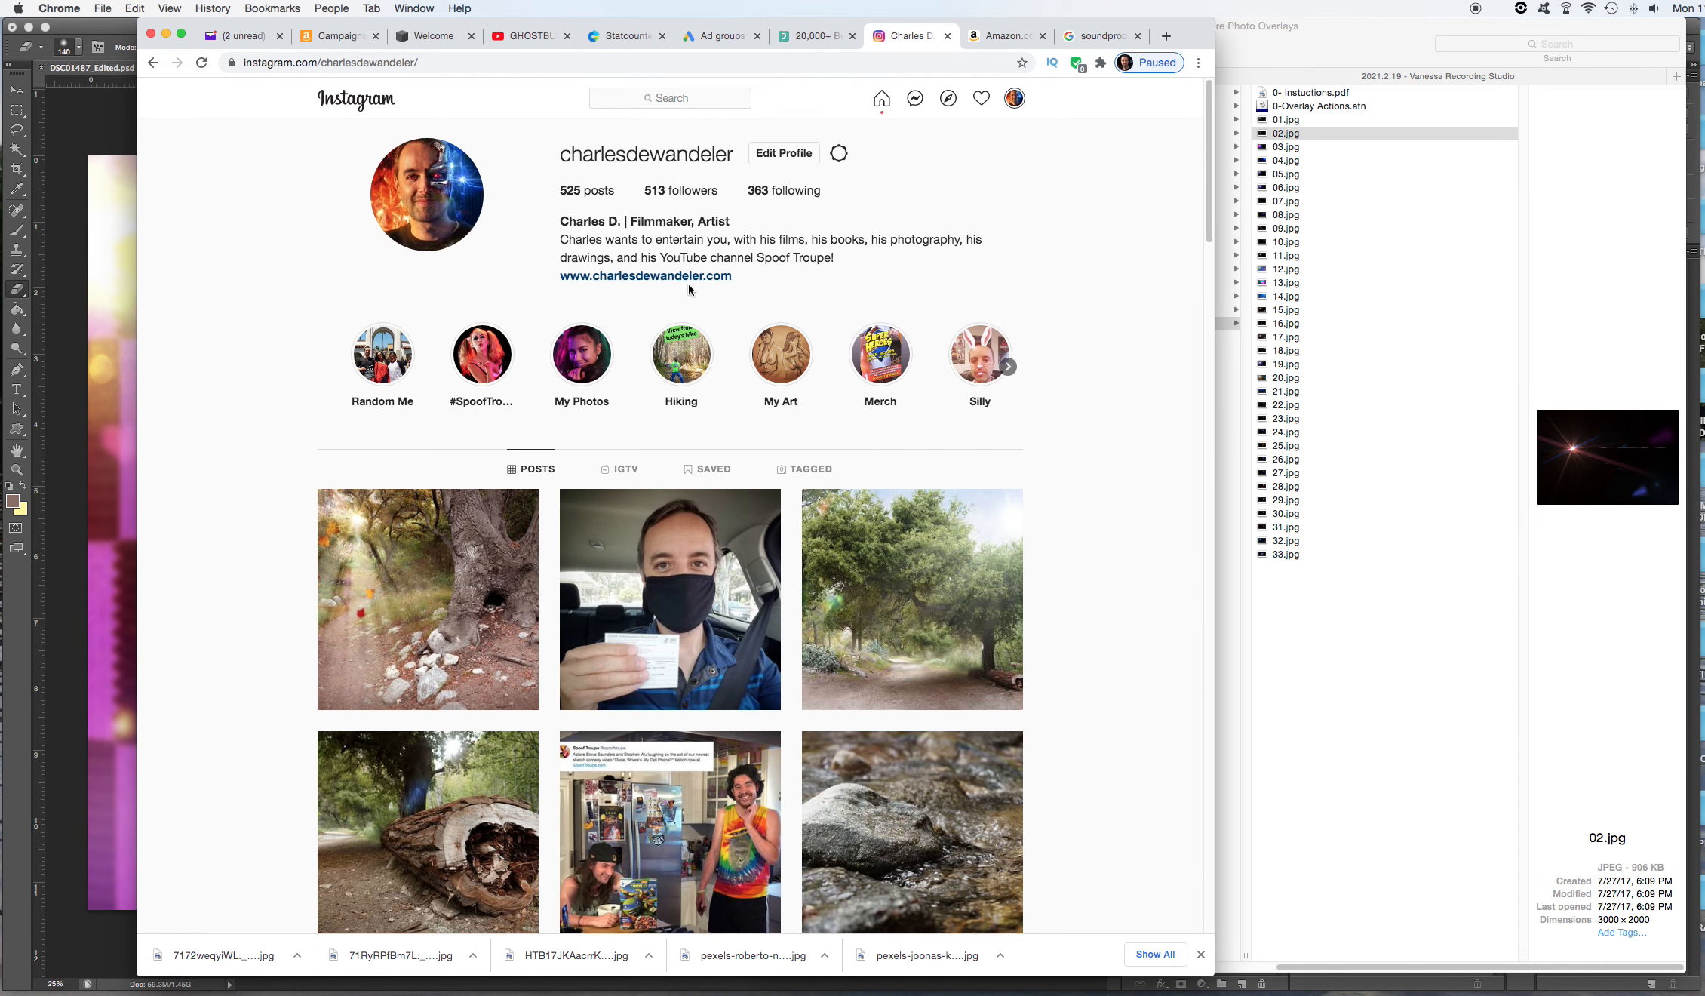
scroll(689, 284, "down", 15)
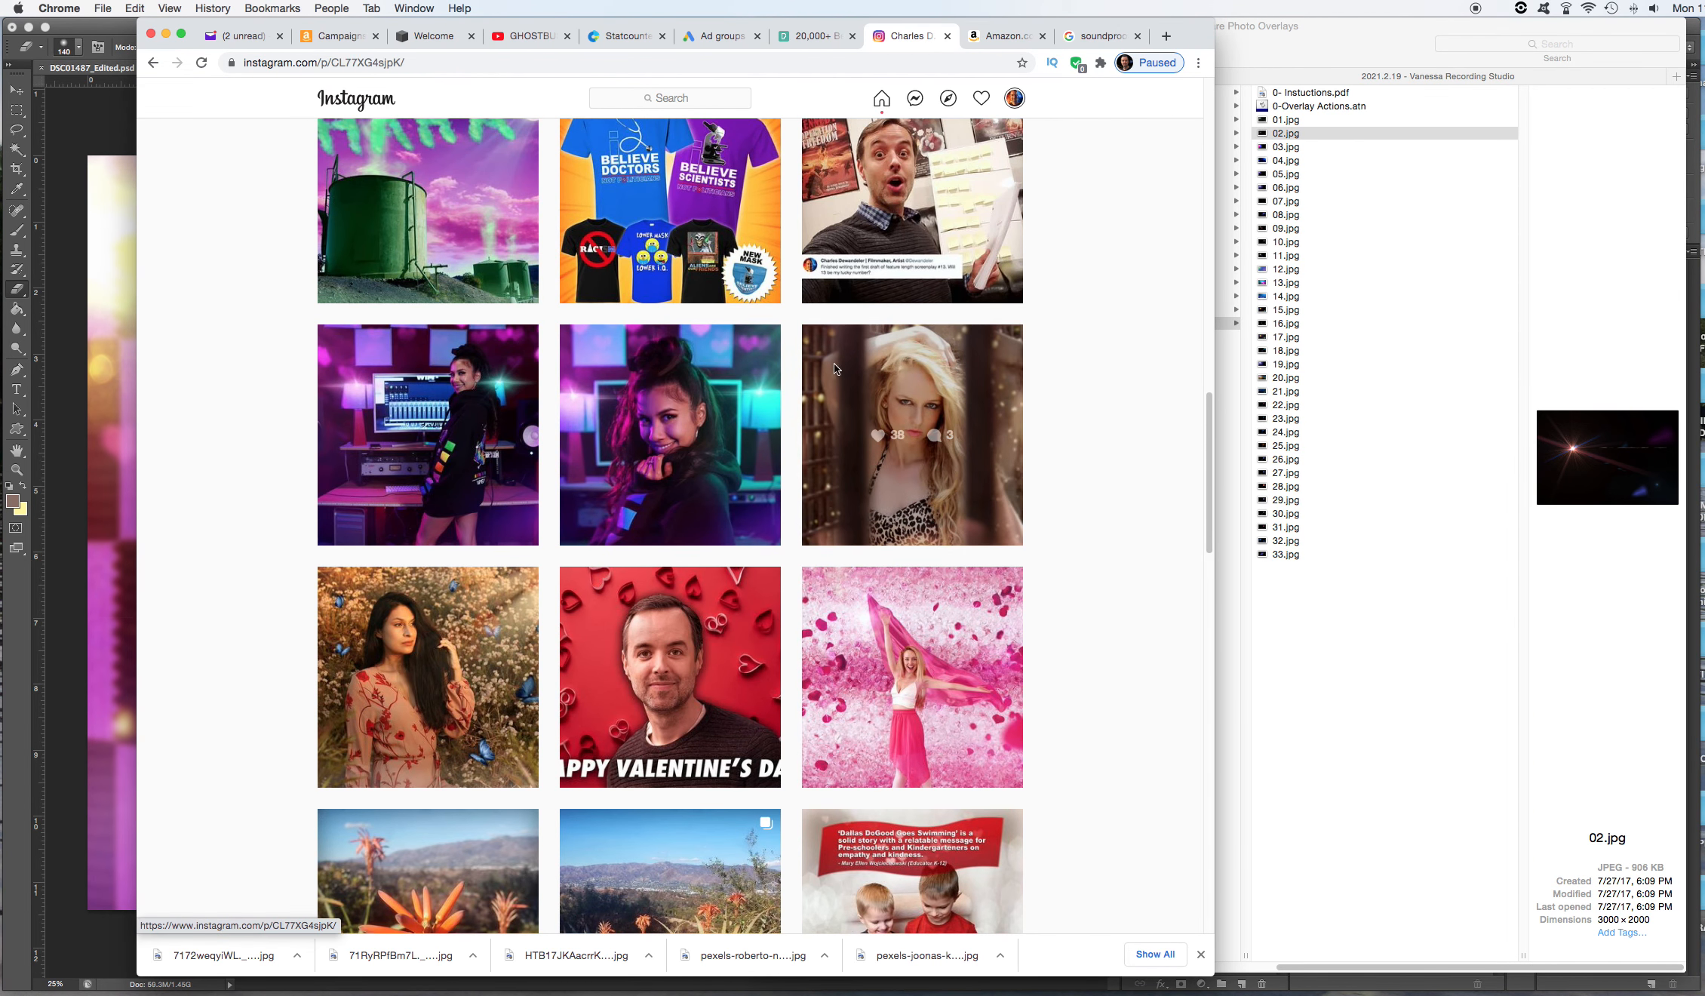
left_click(838, 370)
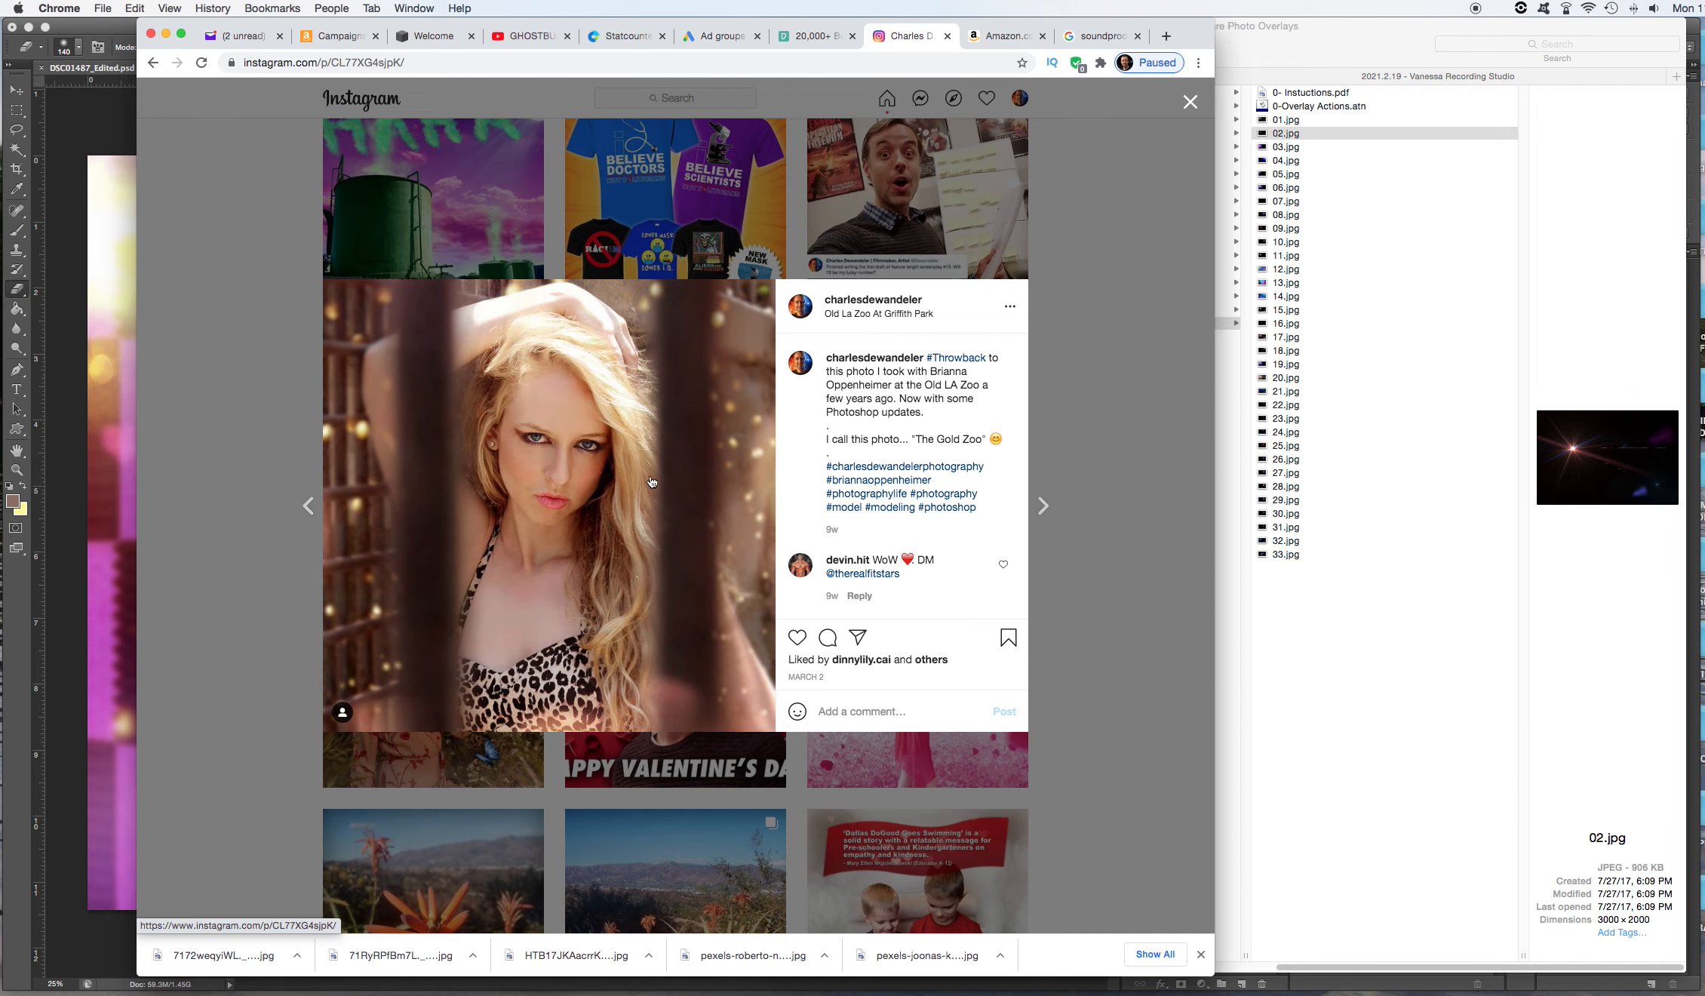
left_click(1190, 102)
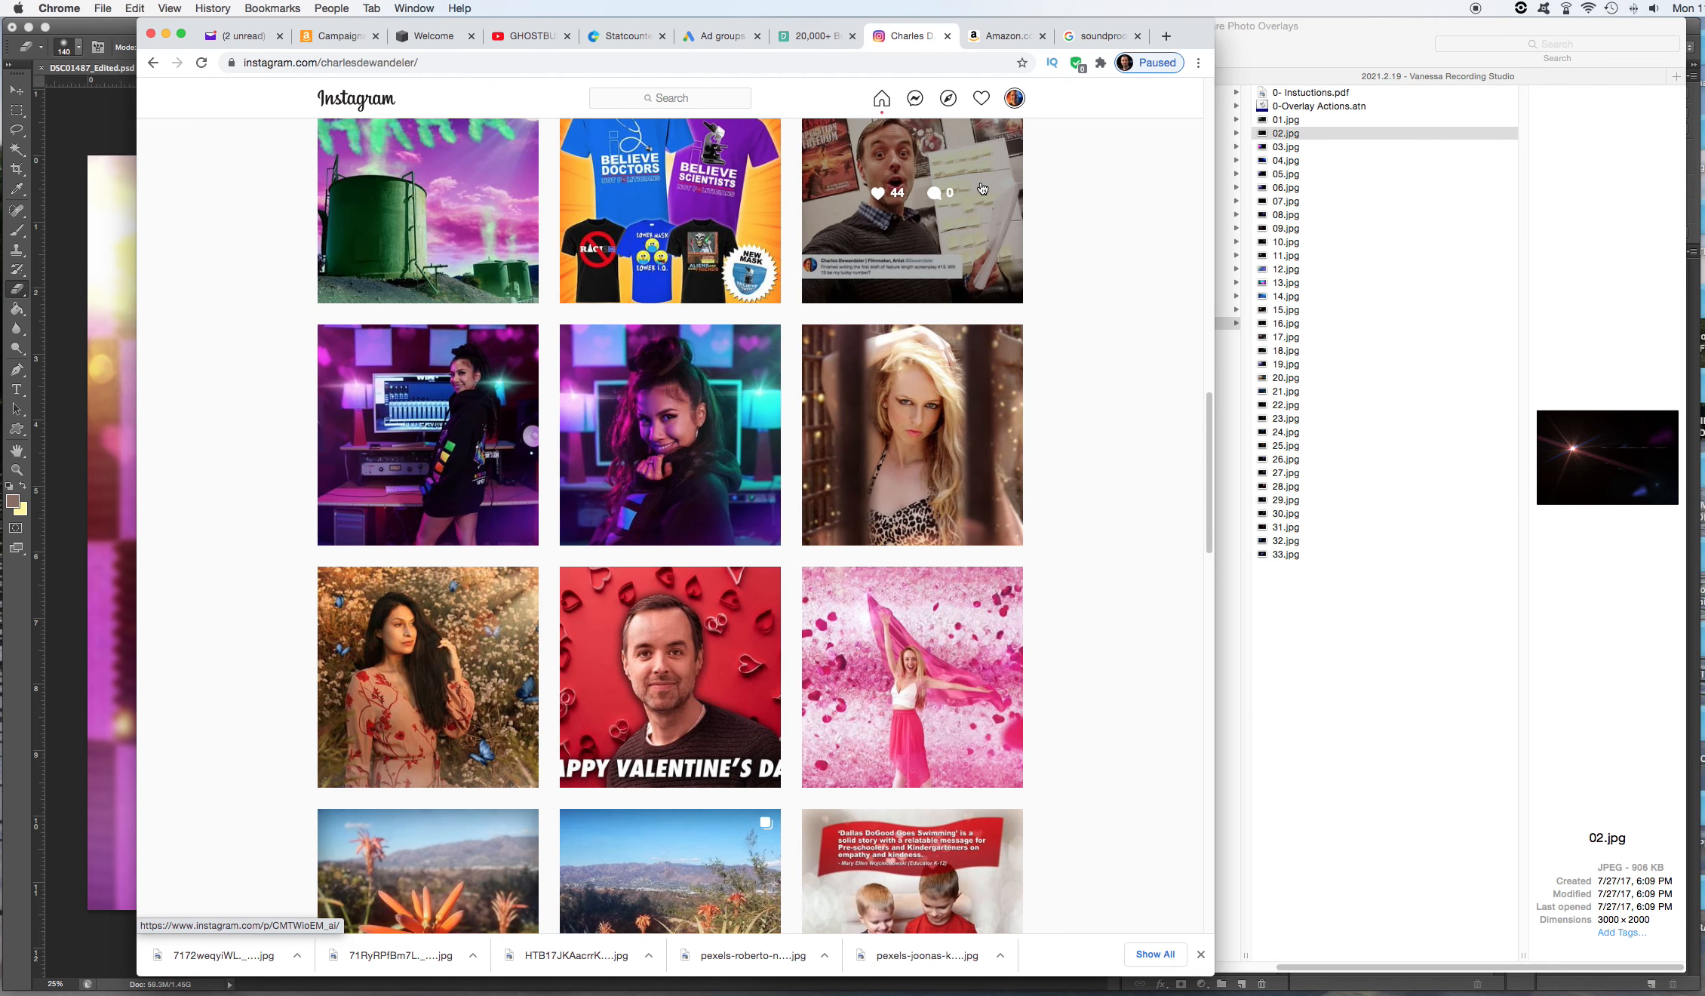
Minimize the Chrome window and return to the singer composite in Photoshop.
left_click(165, 34)
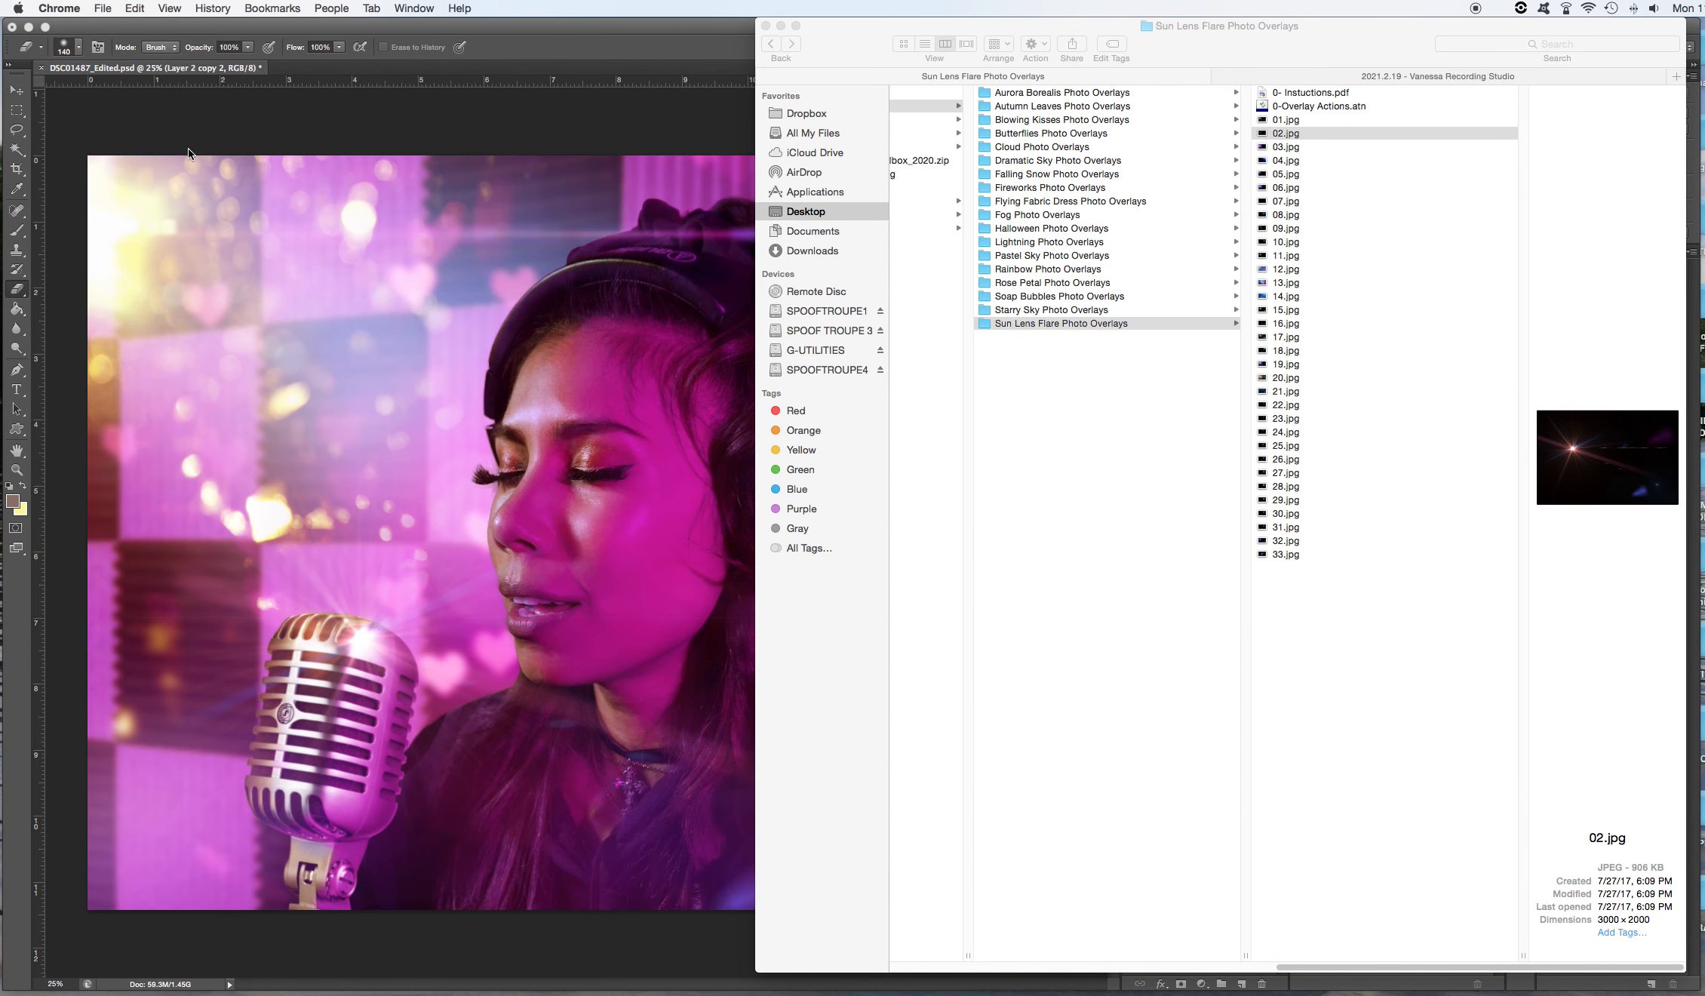
left_click(145, 110)
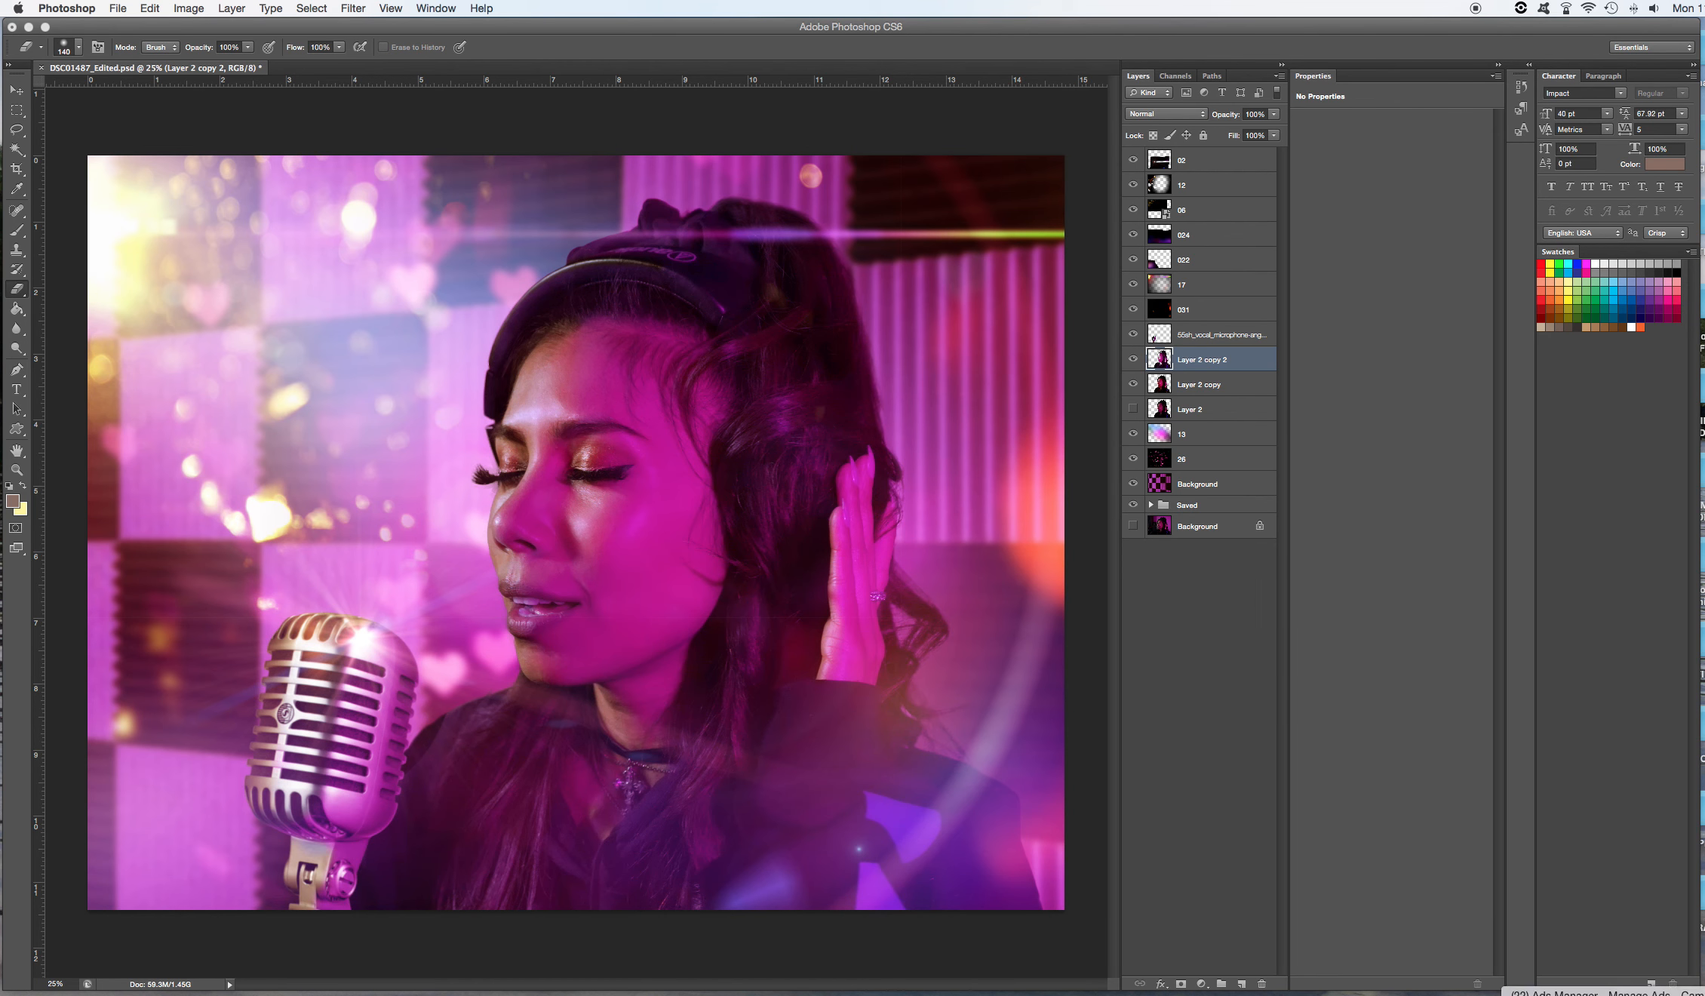
left_click(1660, 995)
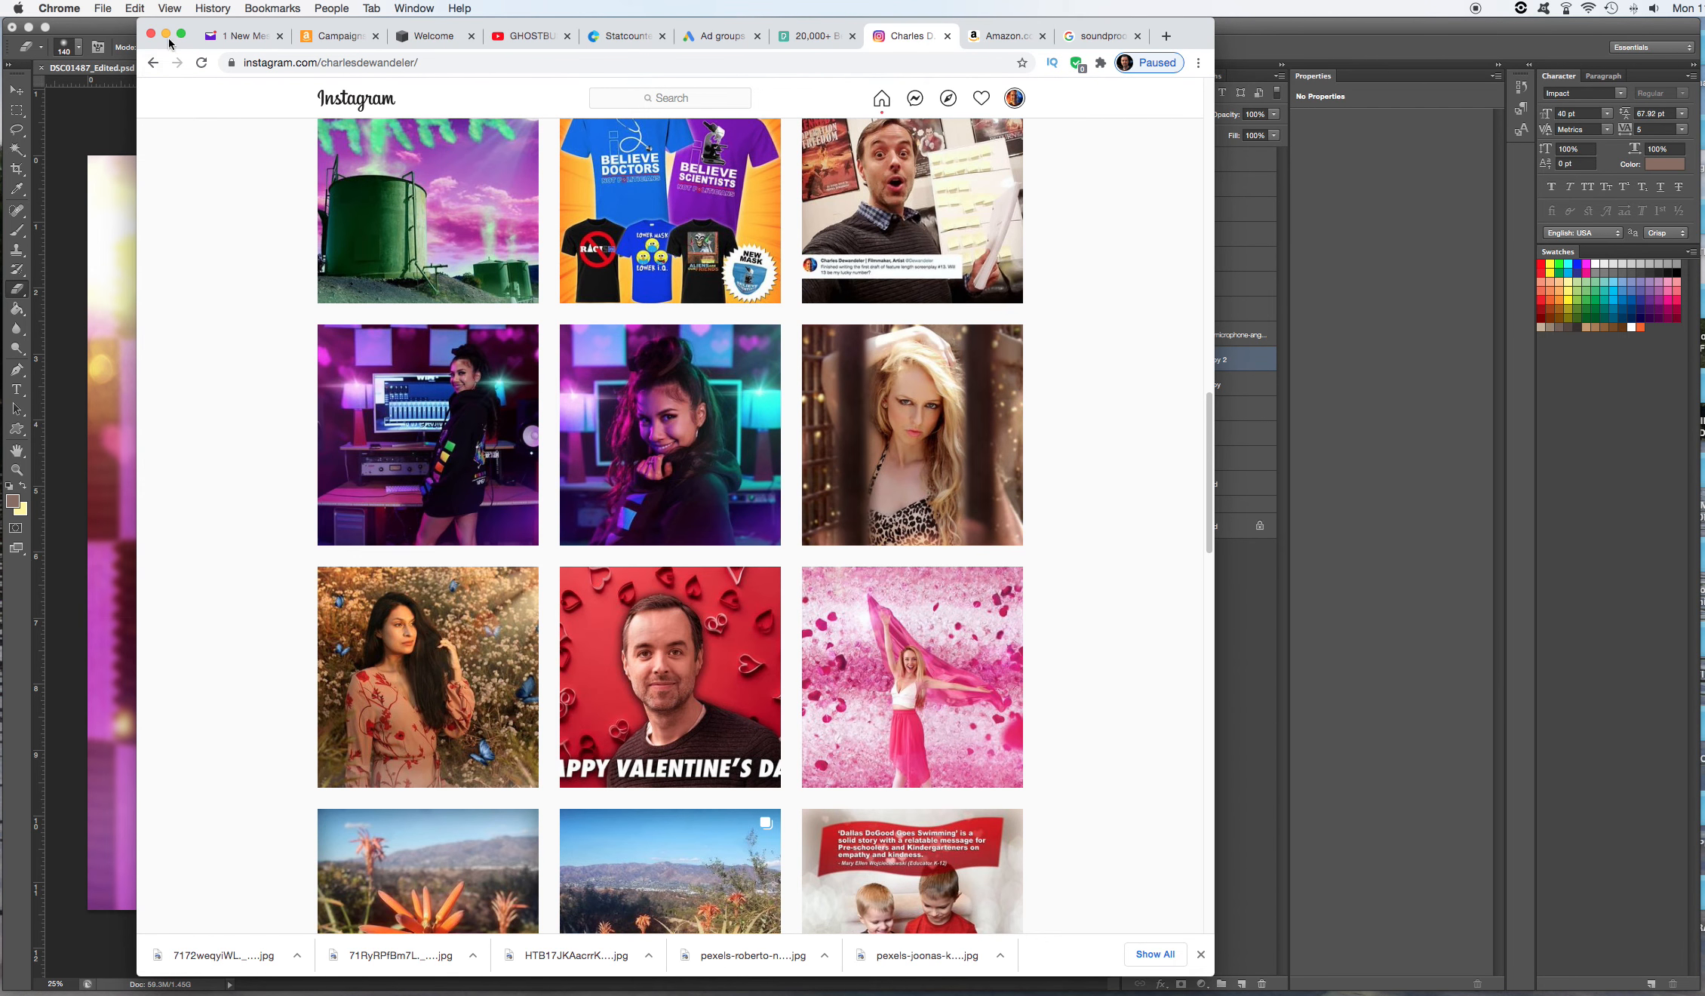
left_click(168, 33)
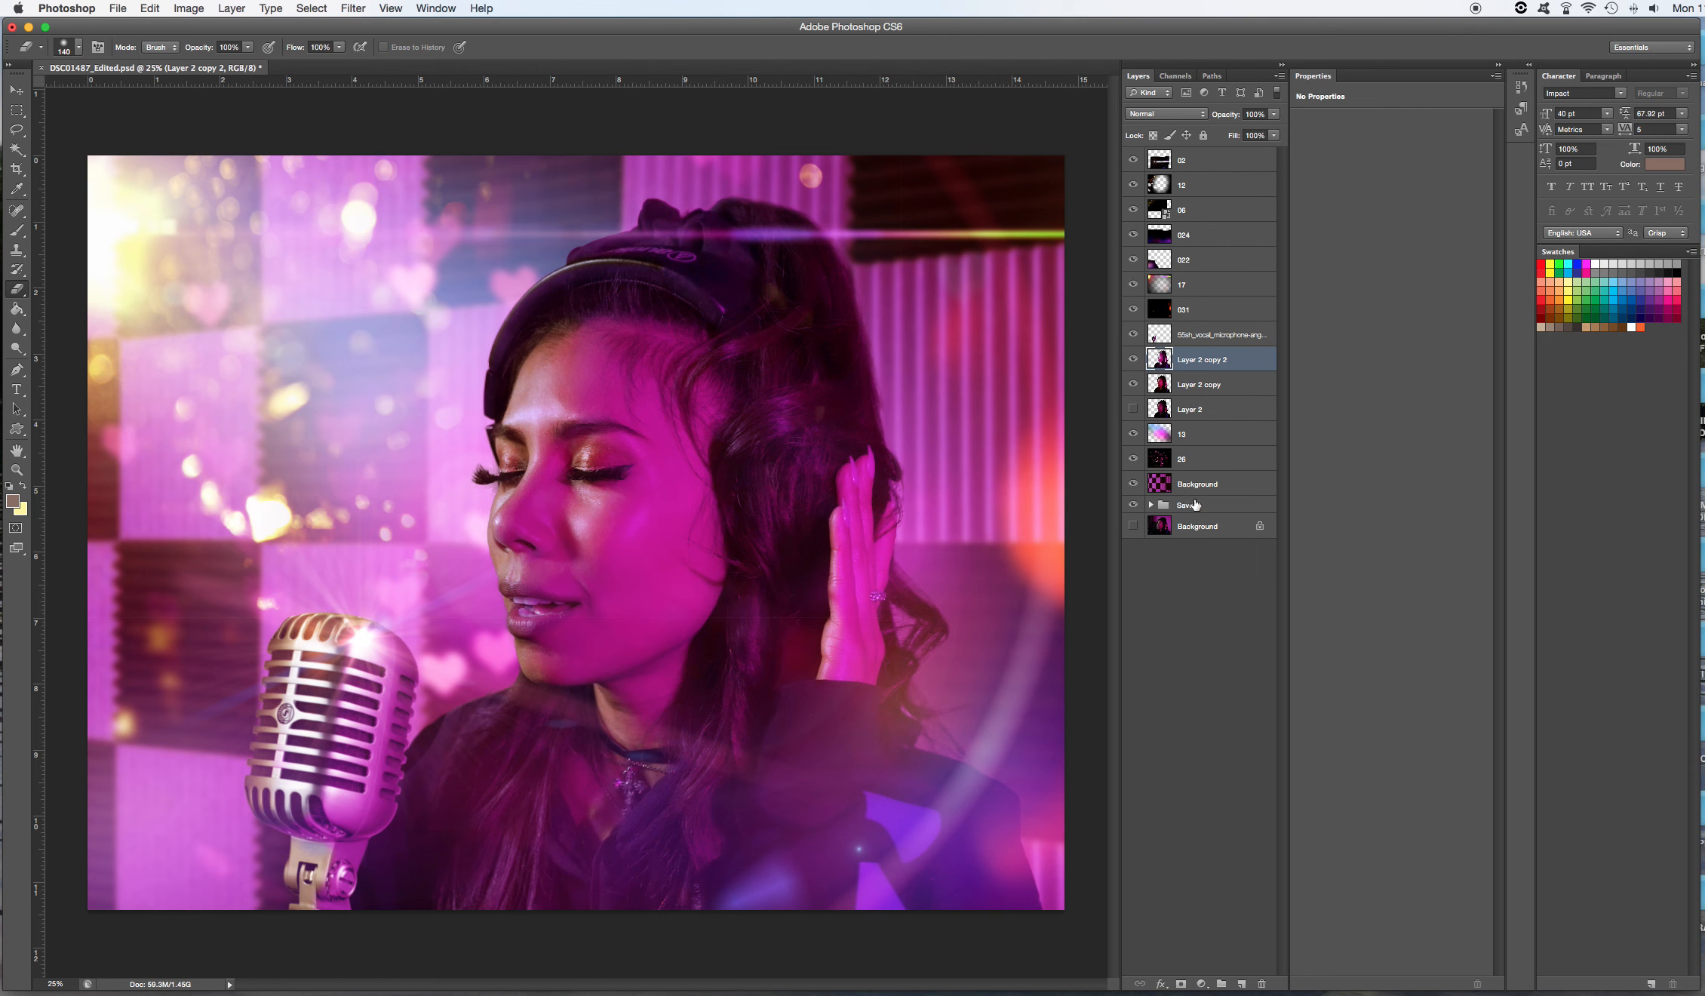
Move Layer 1 from the Saved group above all other layers and toggle it to compare the original photo with the composite.
left_click(1189, 504)
left_click(1151, 504)
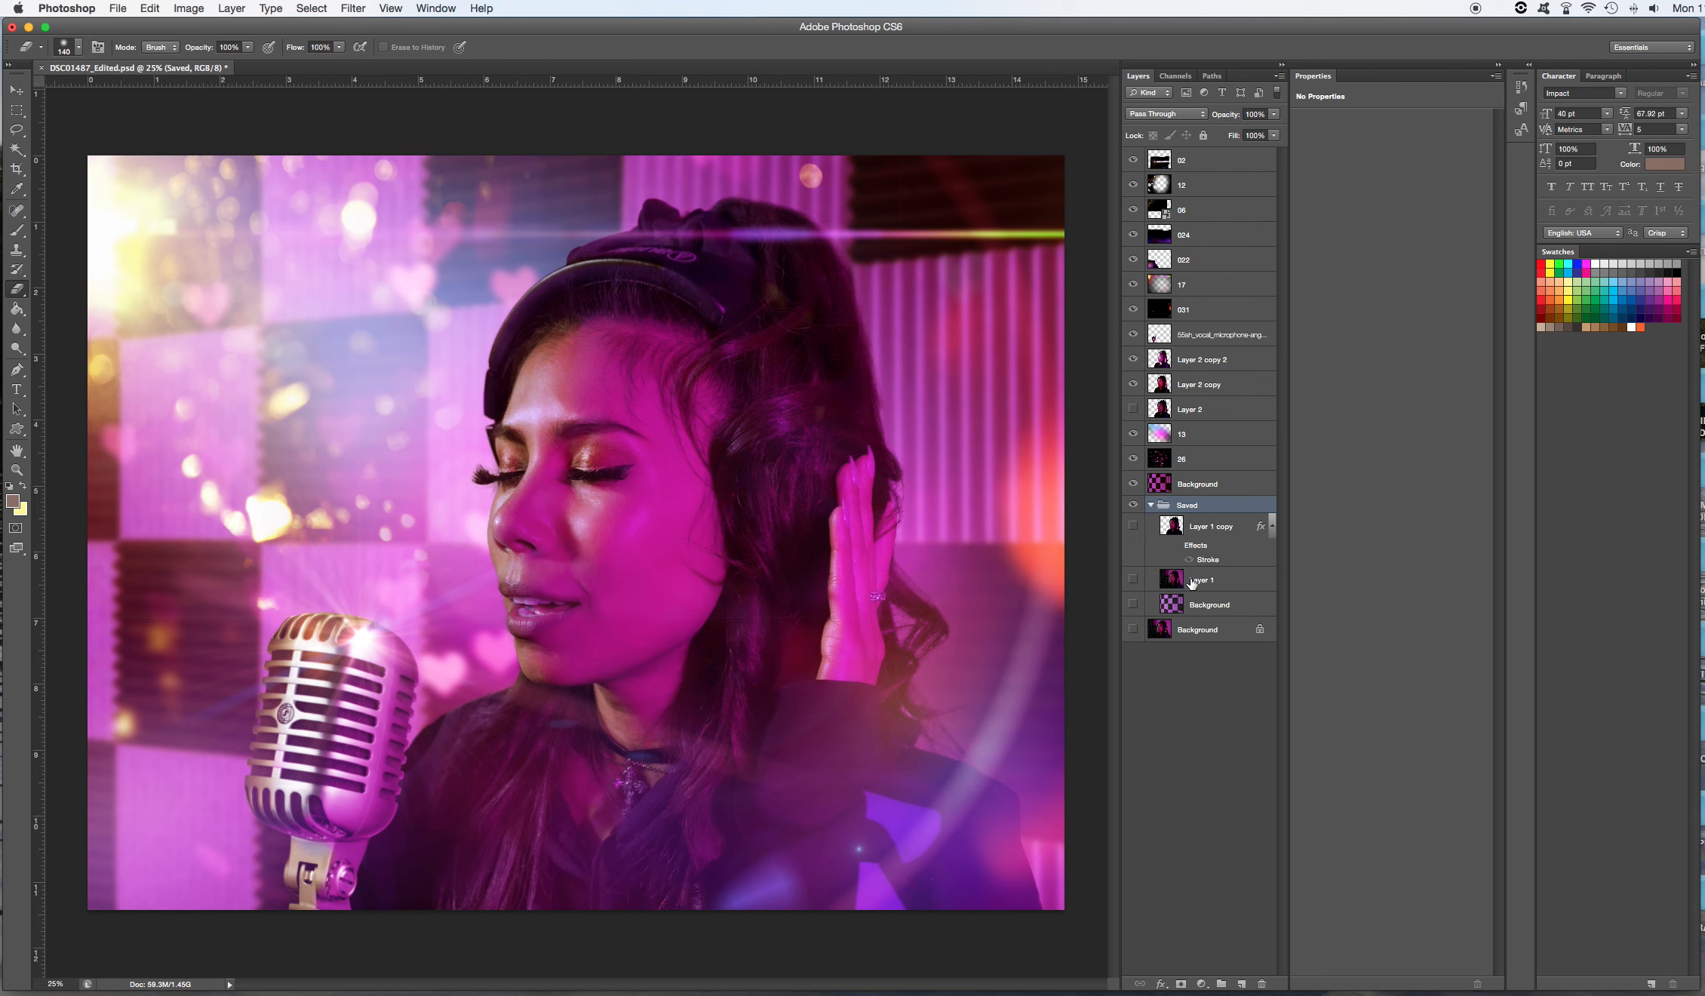
left_click(1133, 579)
left_click_drag(1175, 581, 1169, 148)
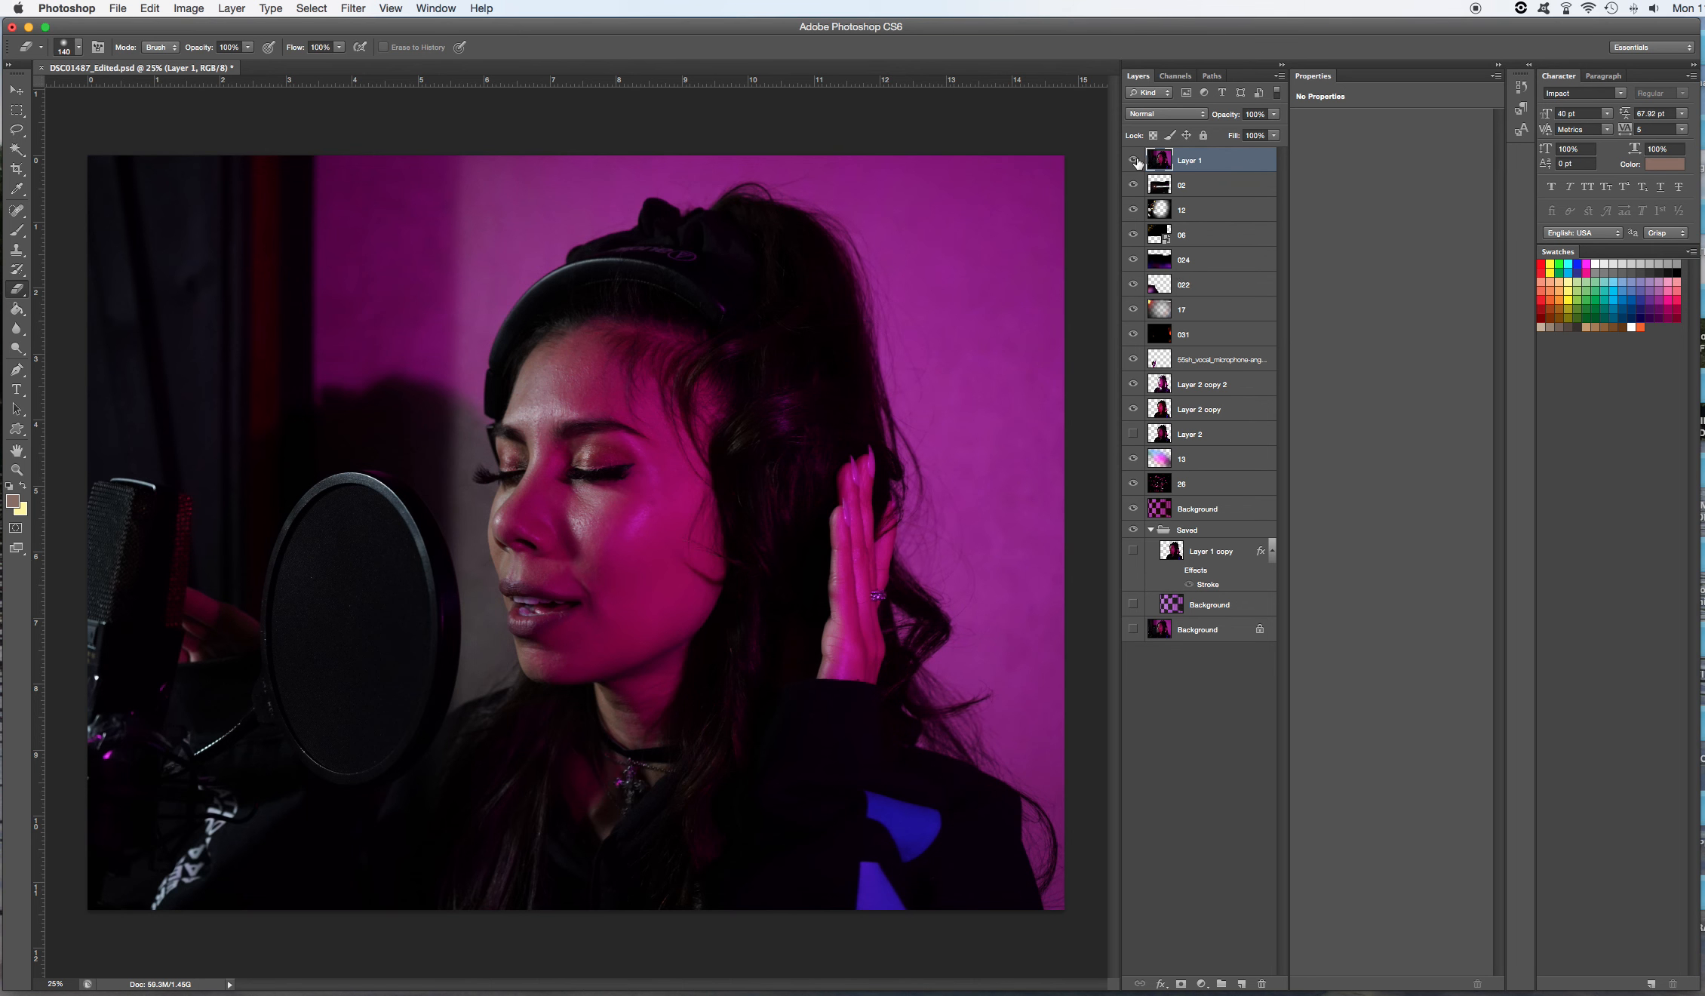
left_click(1133, 161)
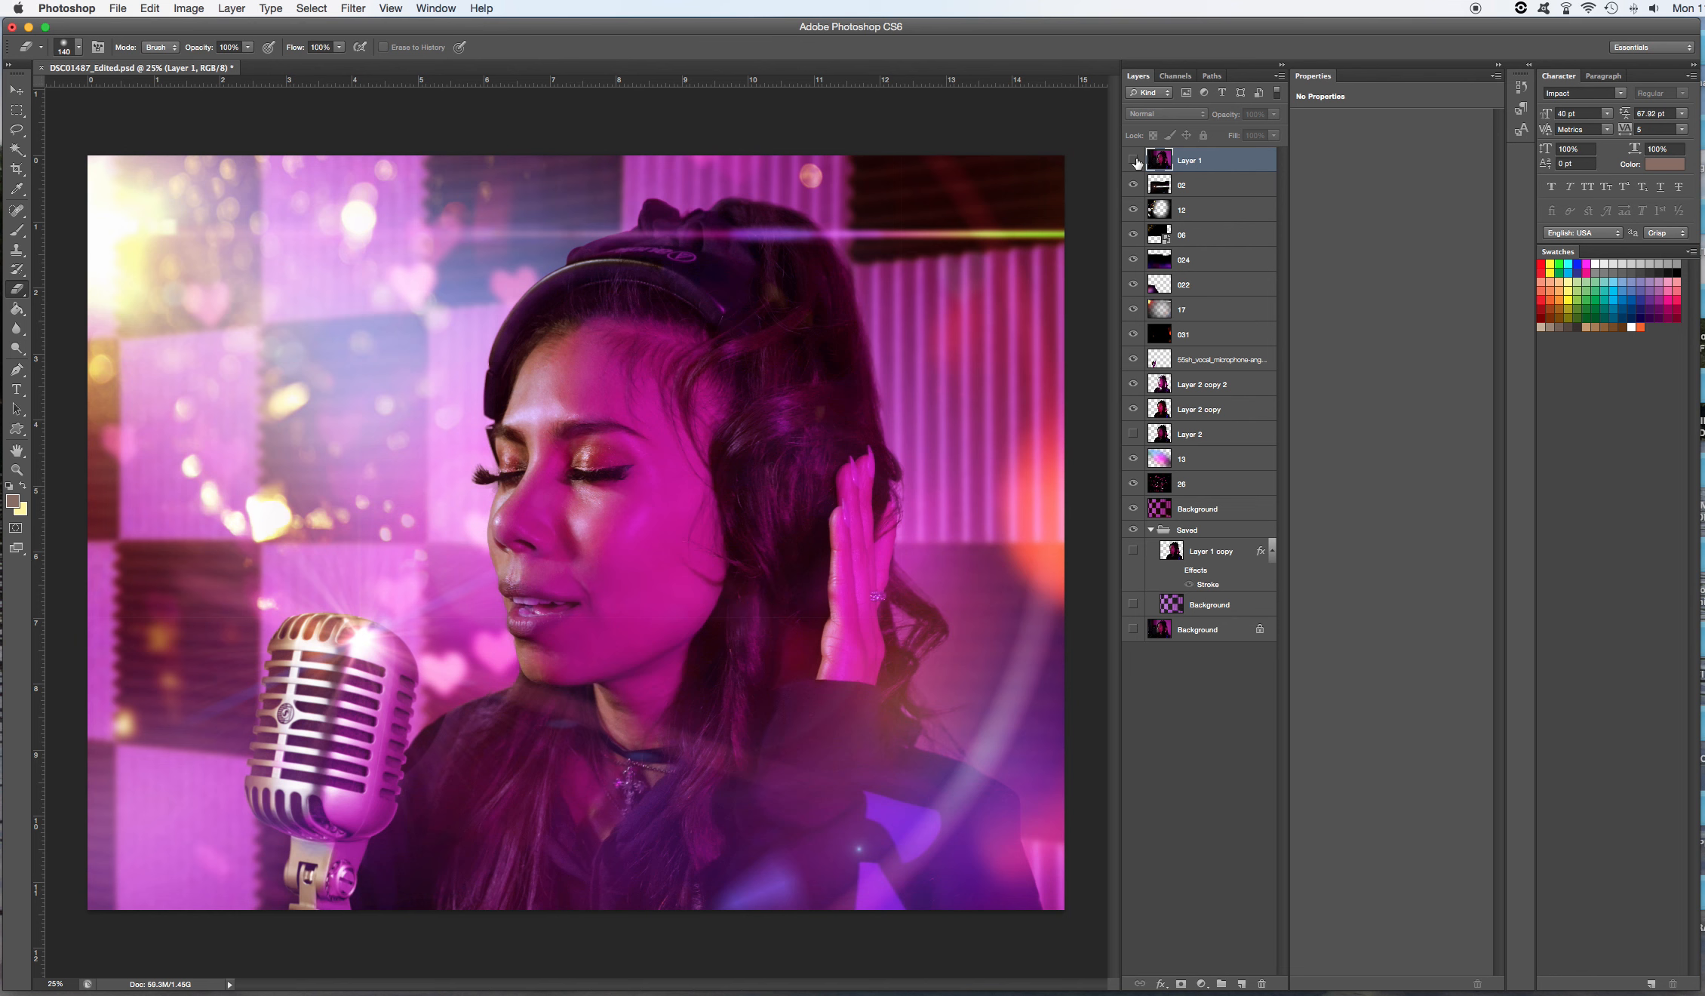
left_click(1134, 161)
left_click(1134, 161)
Place Layer 1 directly below Layer 2 and show it, and hide overlay layers 02 through 17 and the microphone layer.
left_click_drag(1159, 163, 1199, 444)
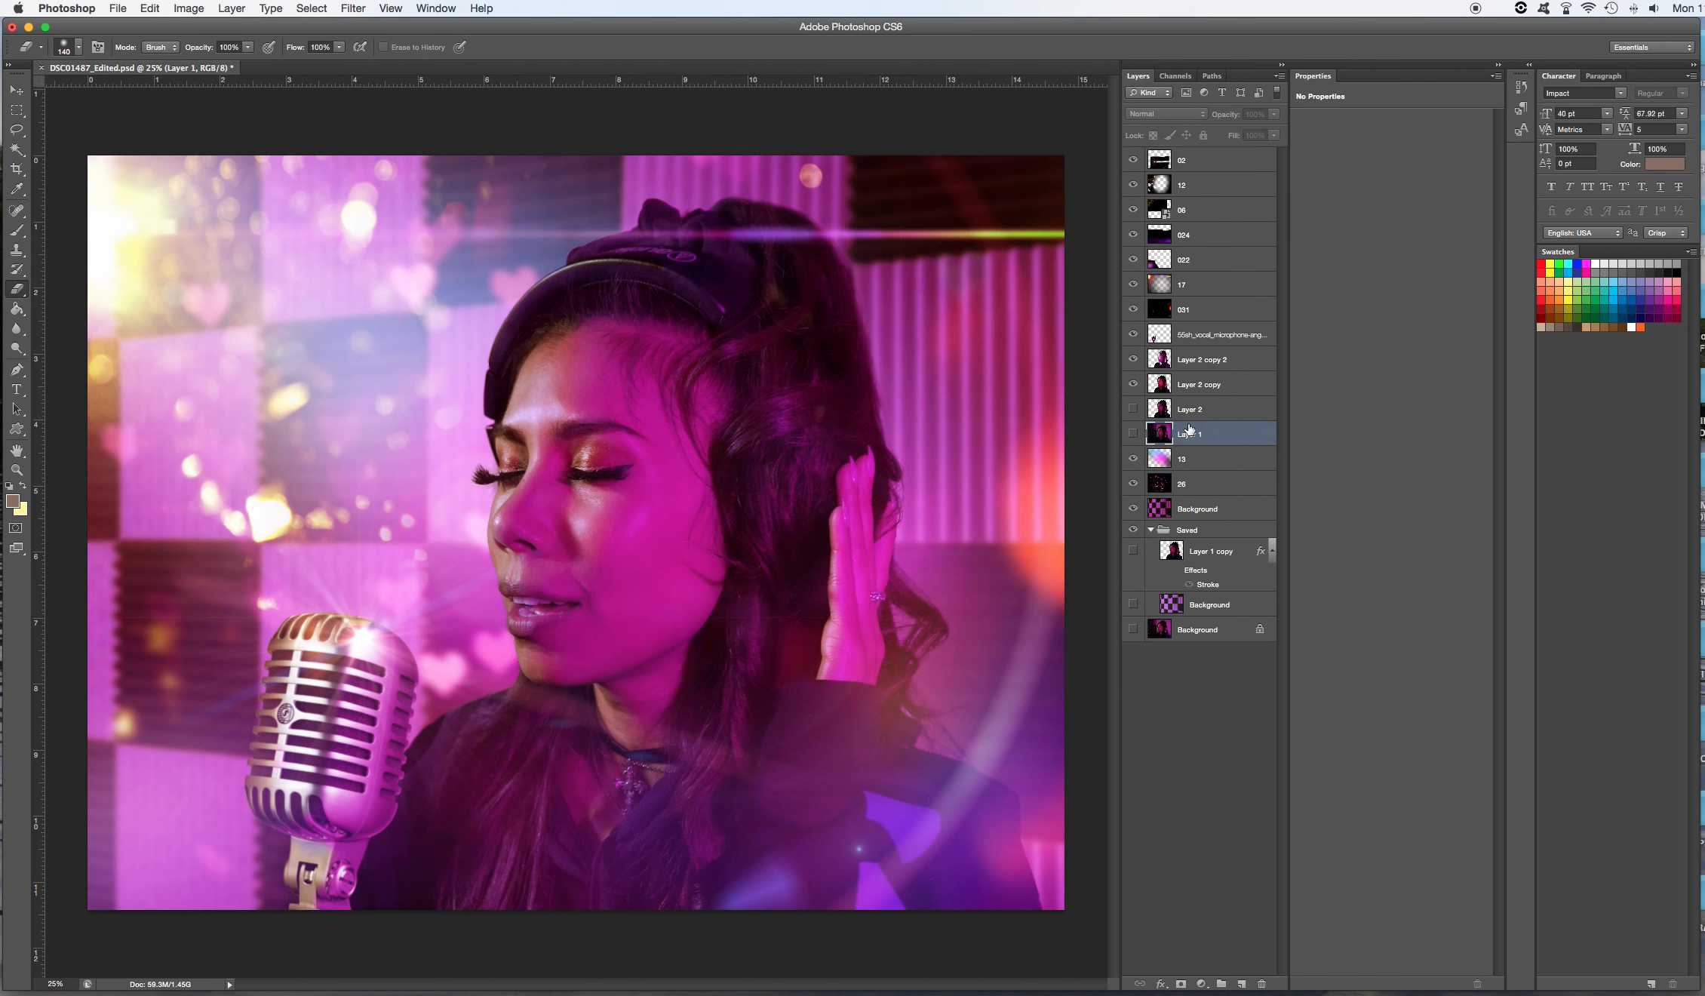
left_click(1134, 433)
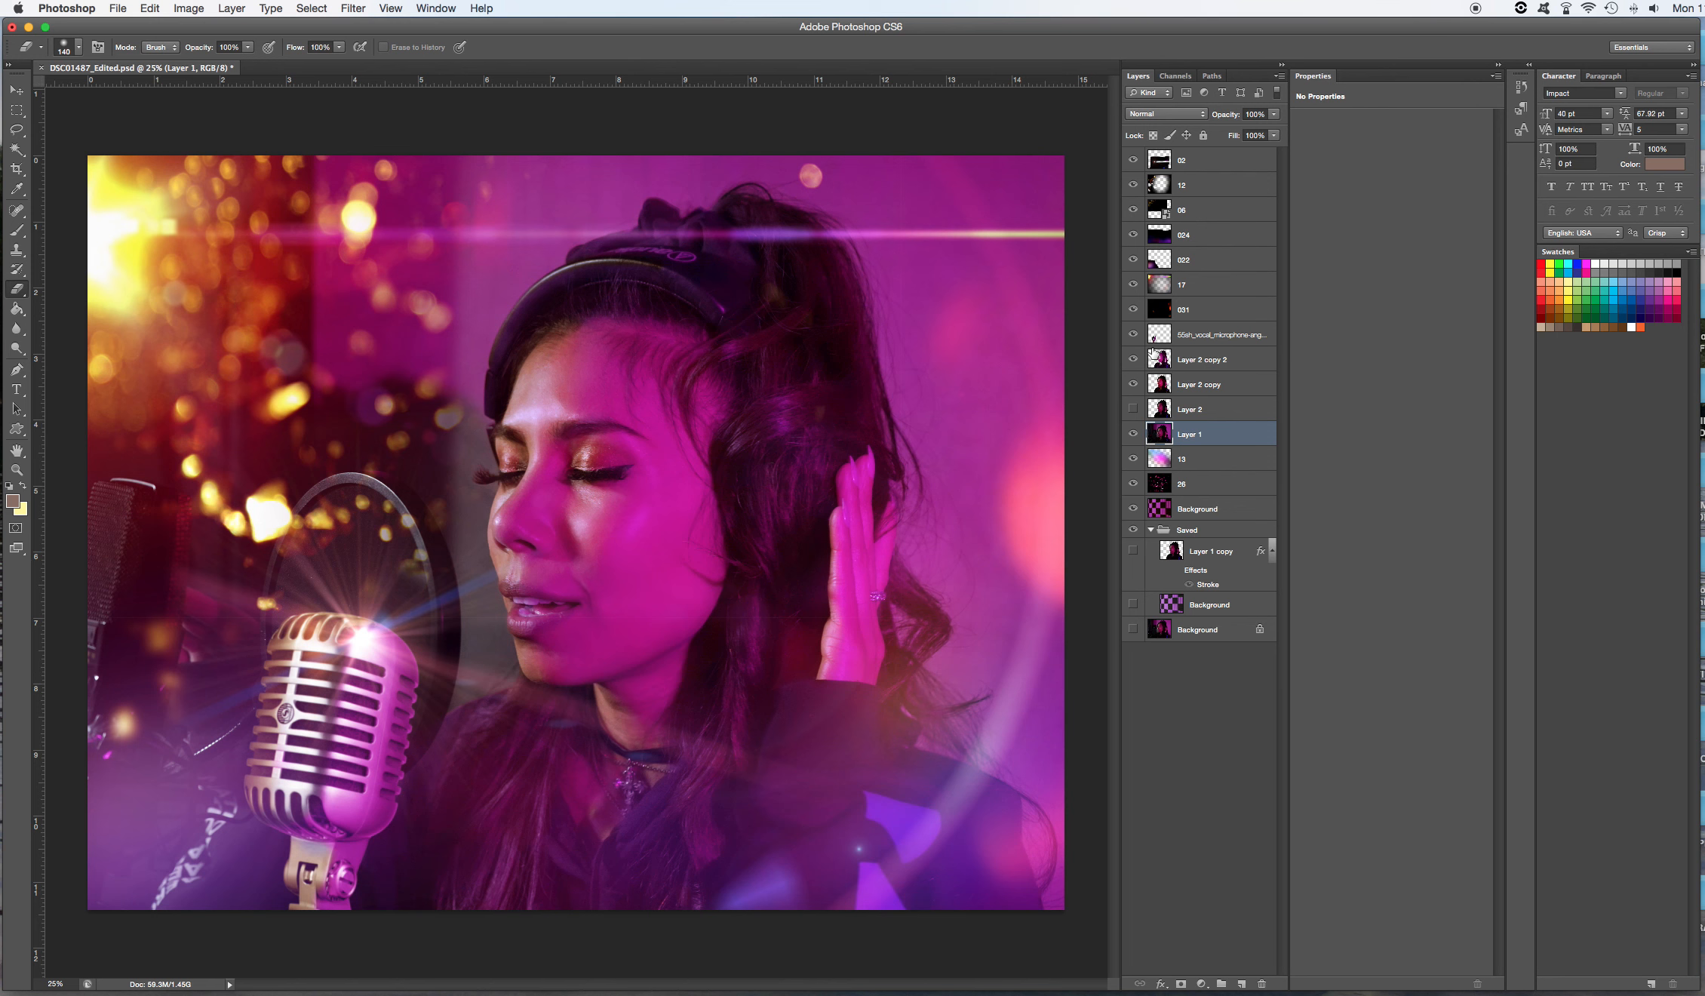
left_click_drag(1133, 160, 1134, 291)
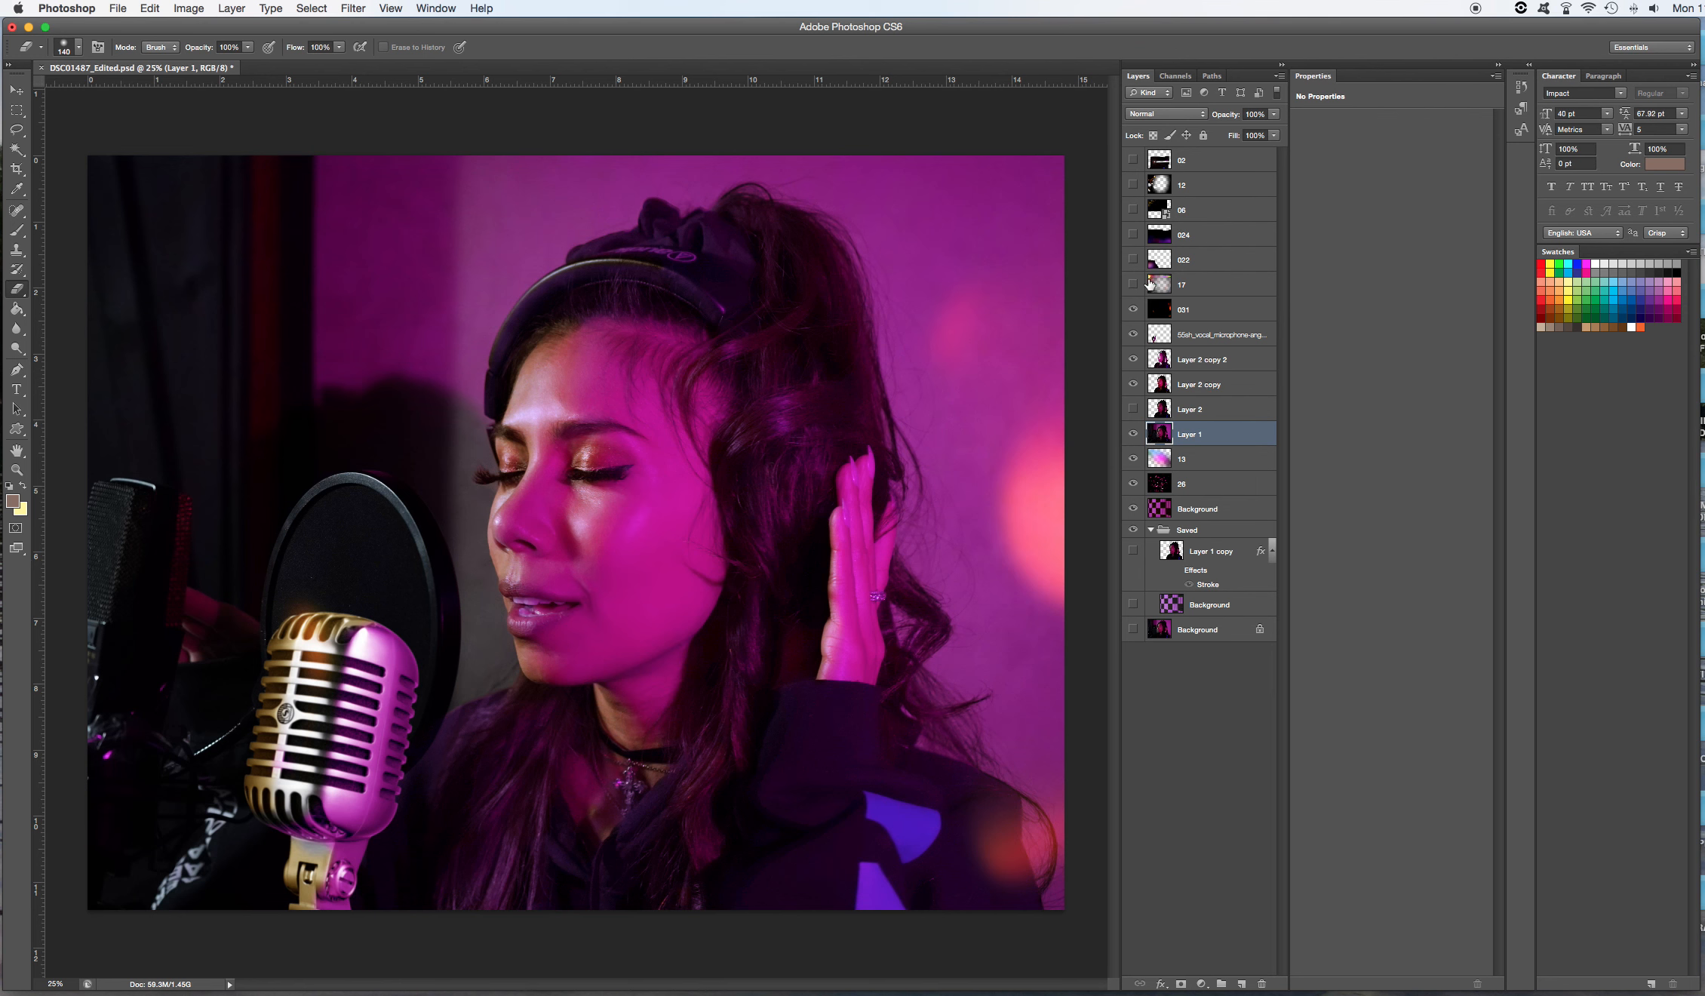
left_click(1133, 334)
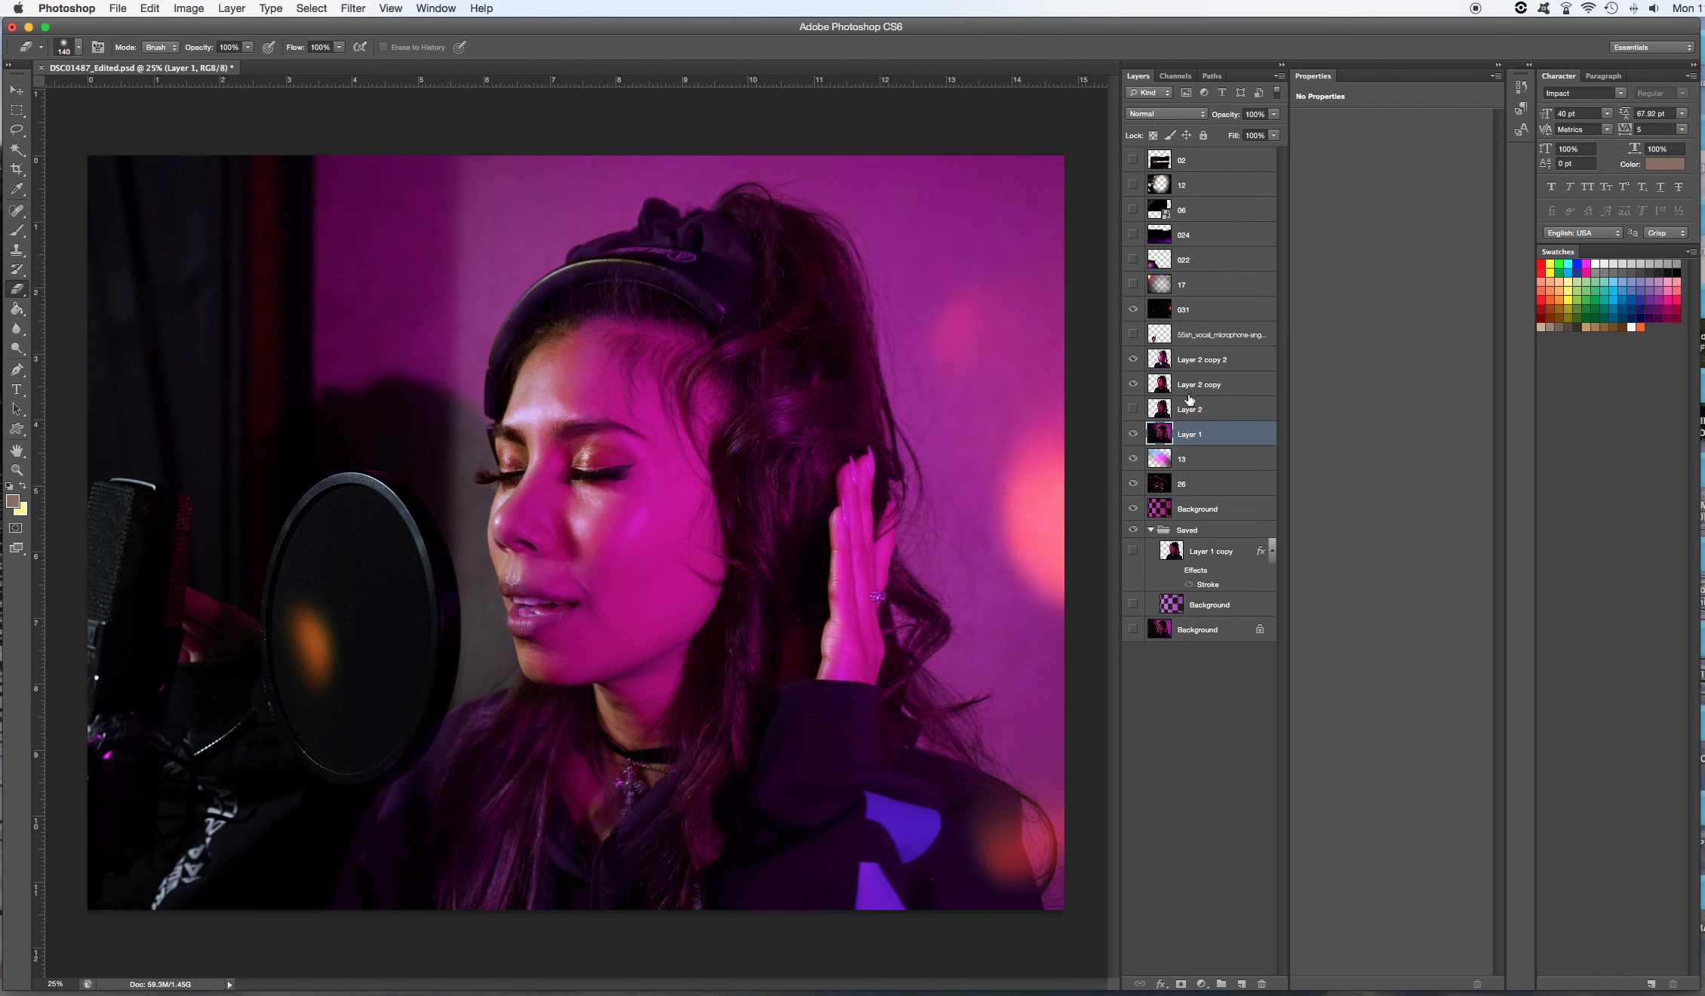
Compare the singer with and without Layer 2 copy and Layer 2 copy 2 by hiding and showing both.
left_click(1133, 385)
left_click(1134, 360)
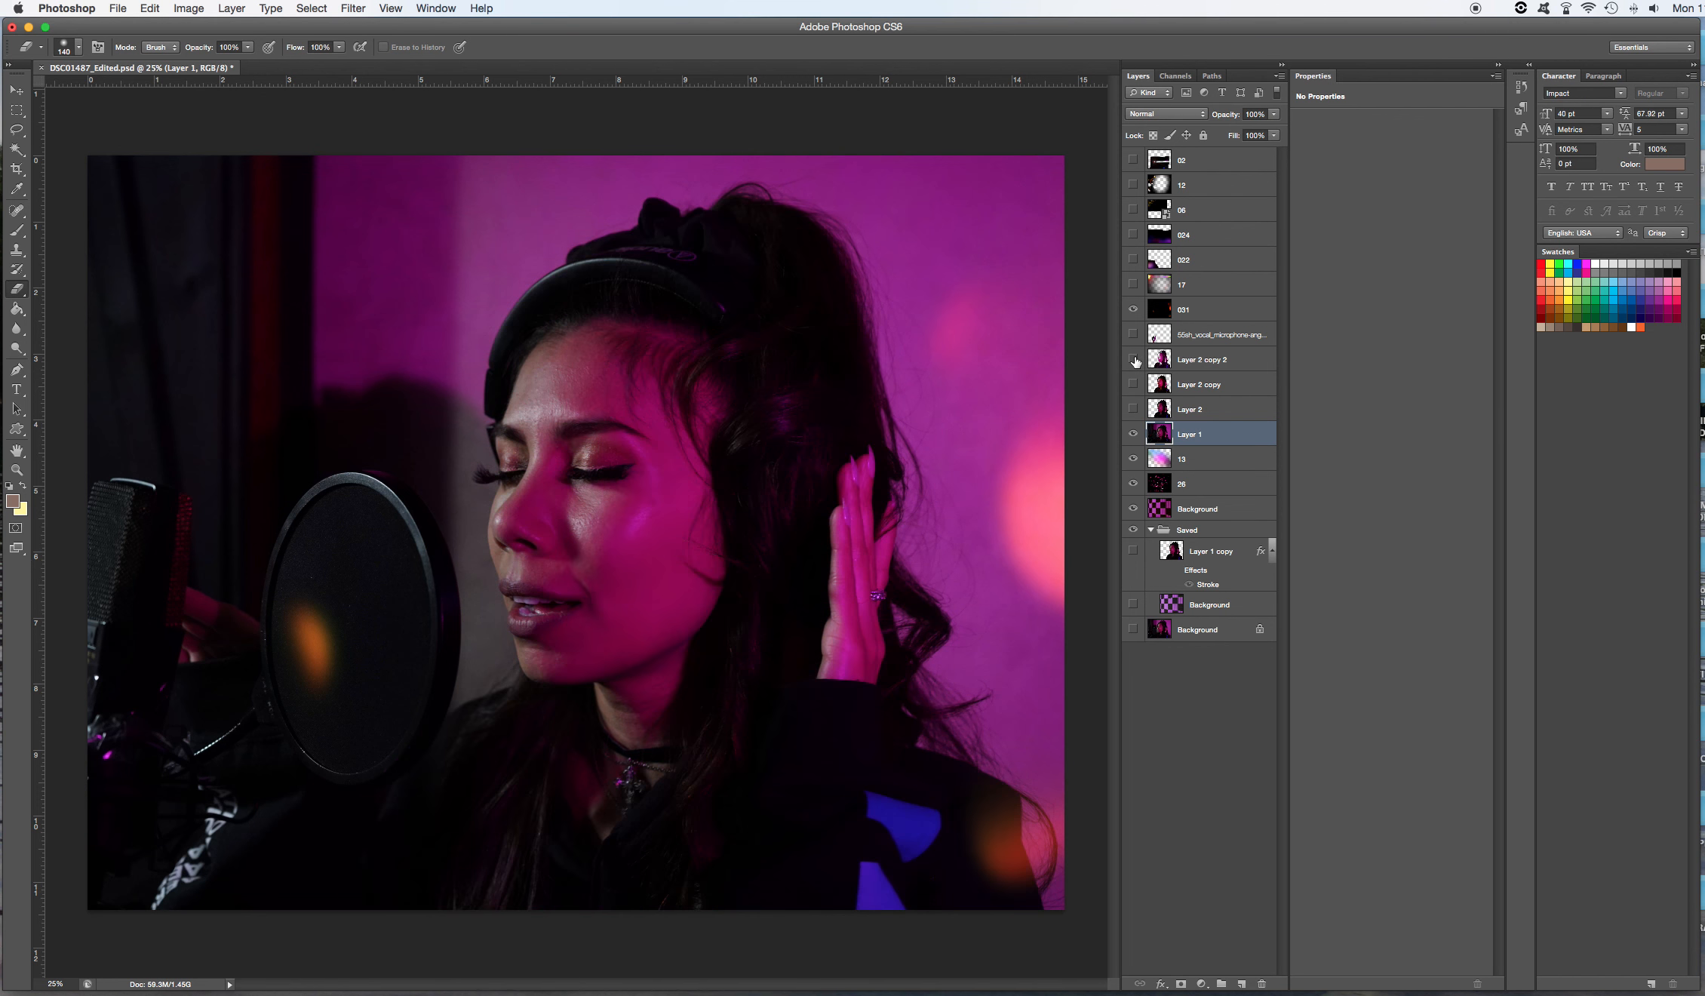
left_click(1134, 360)
left_click(1133, 384)
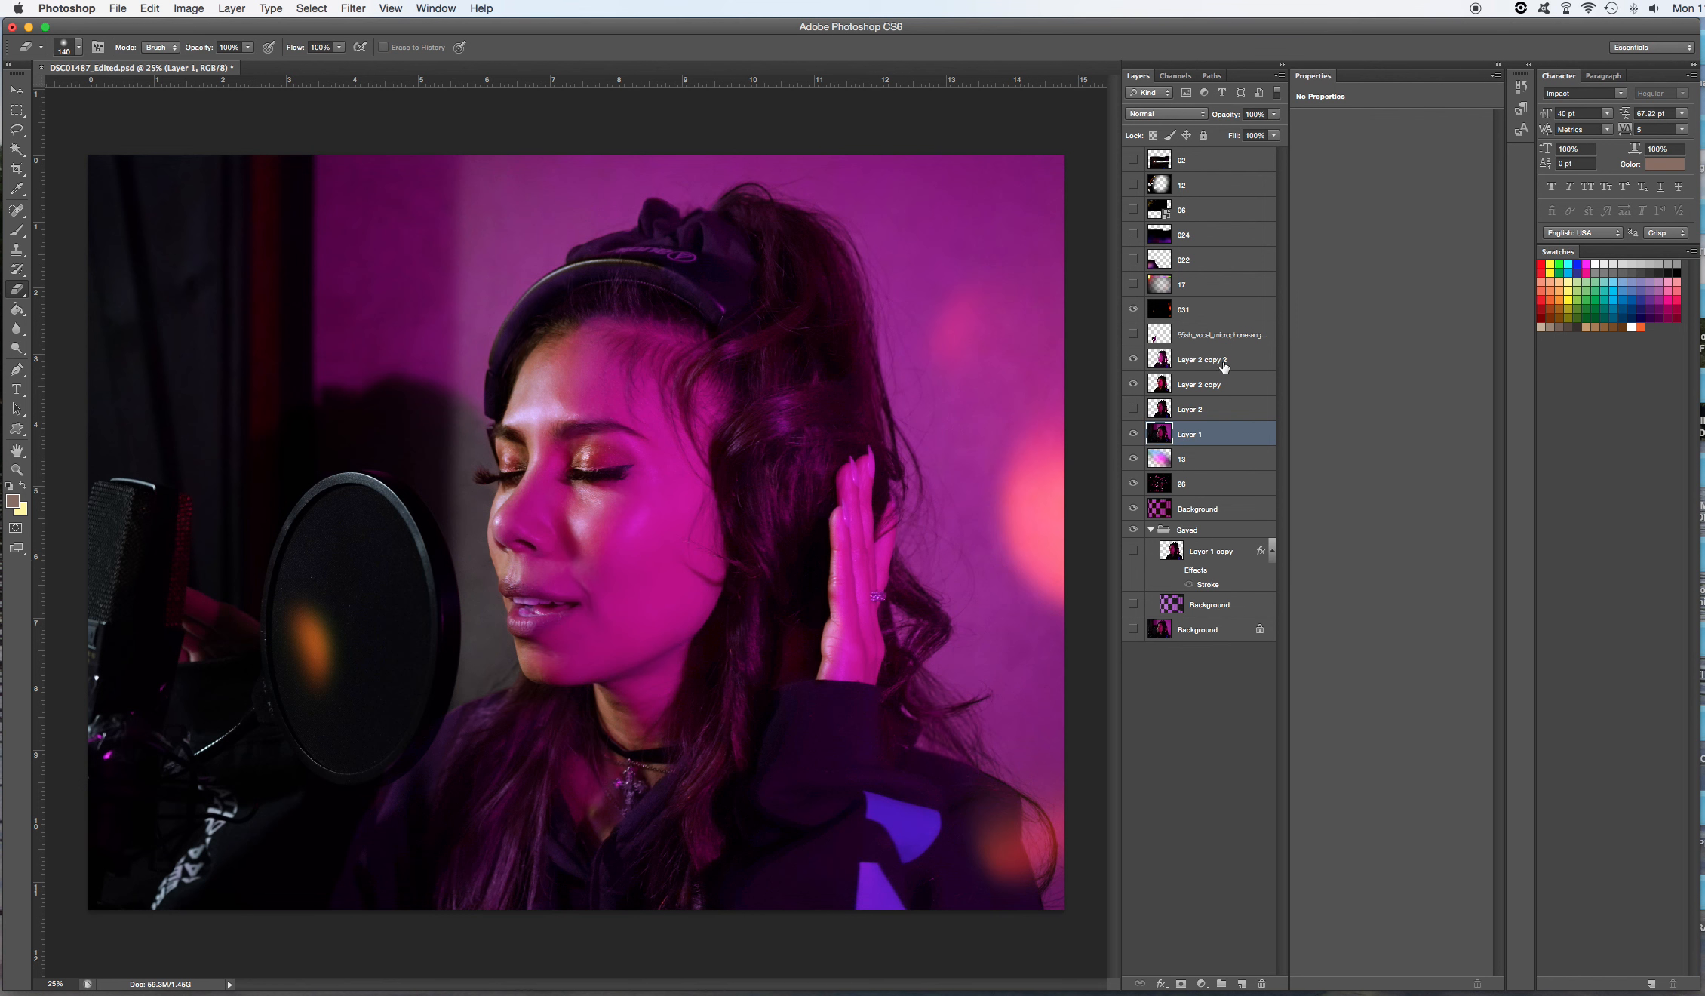
Hide layer 031 and check what Layer 2 copy 2, Layer 2 and Layer 2 copy each contribute by toggling their visibility.
left_click(1133, 310)
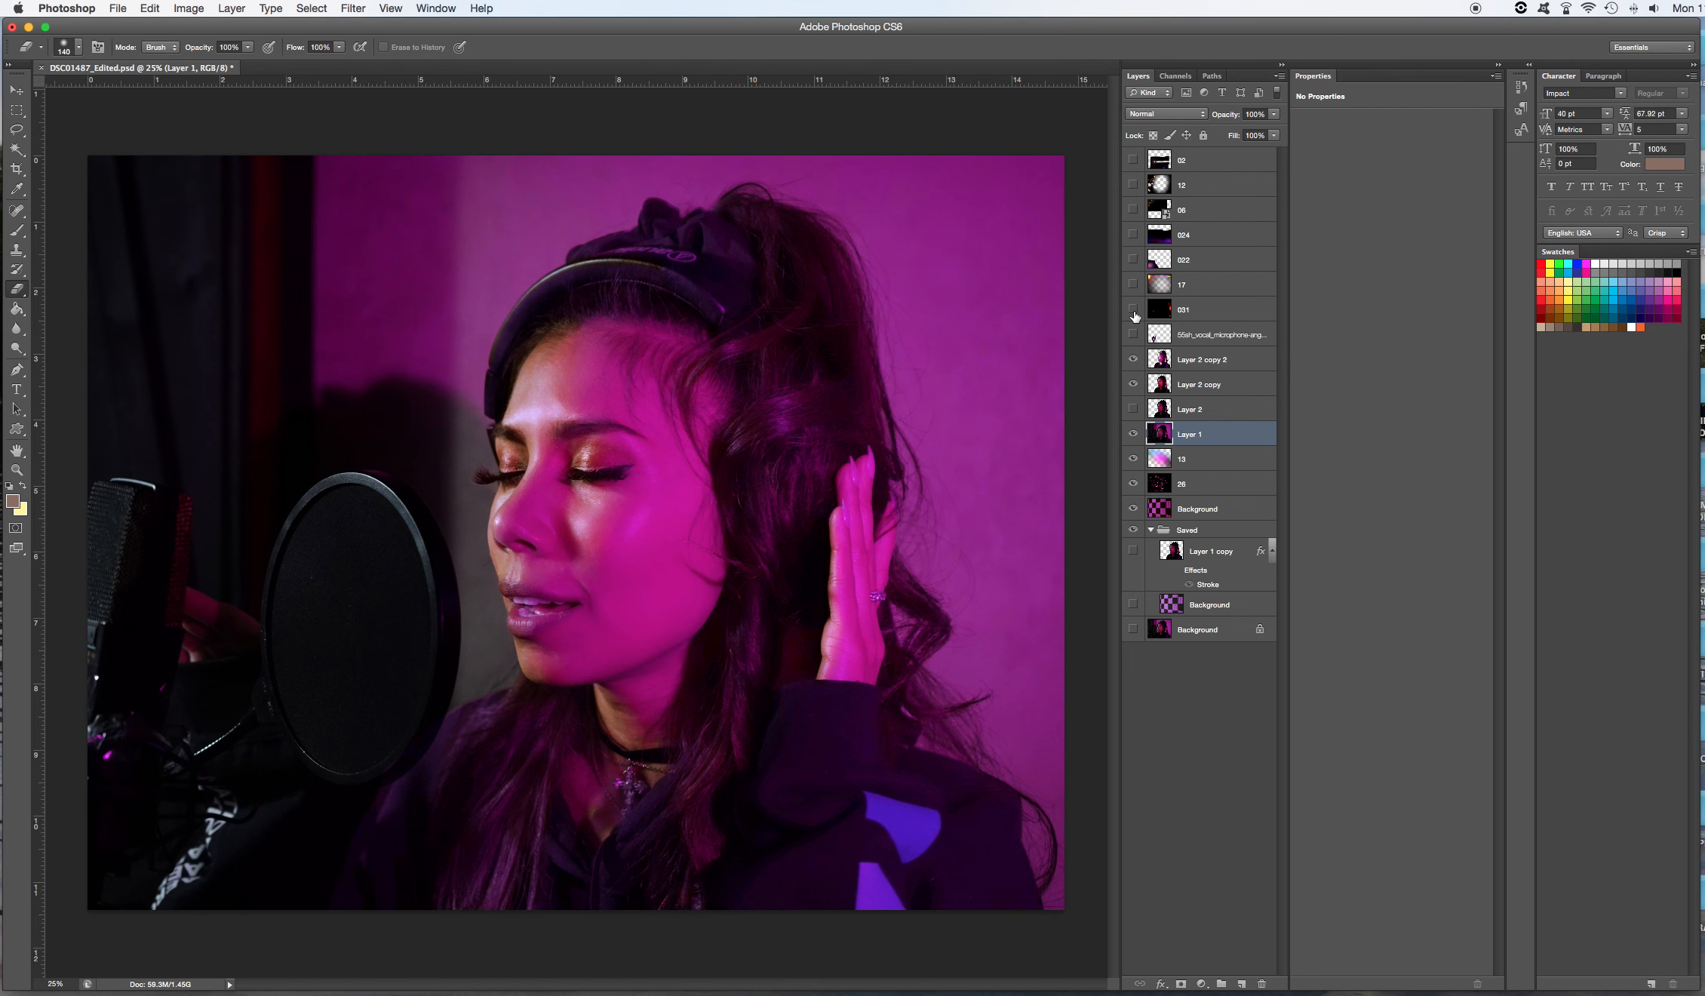
left_click(1132, 385)
left_click(1134, 360)
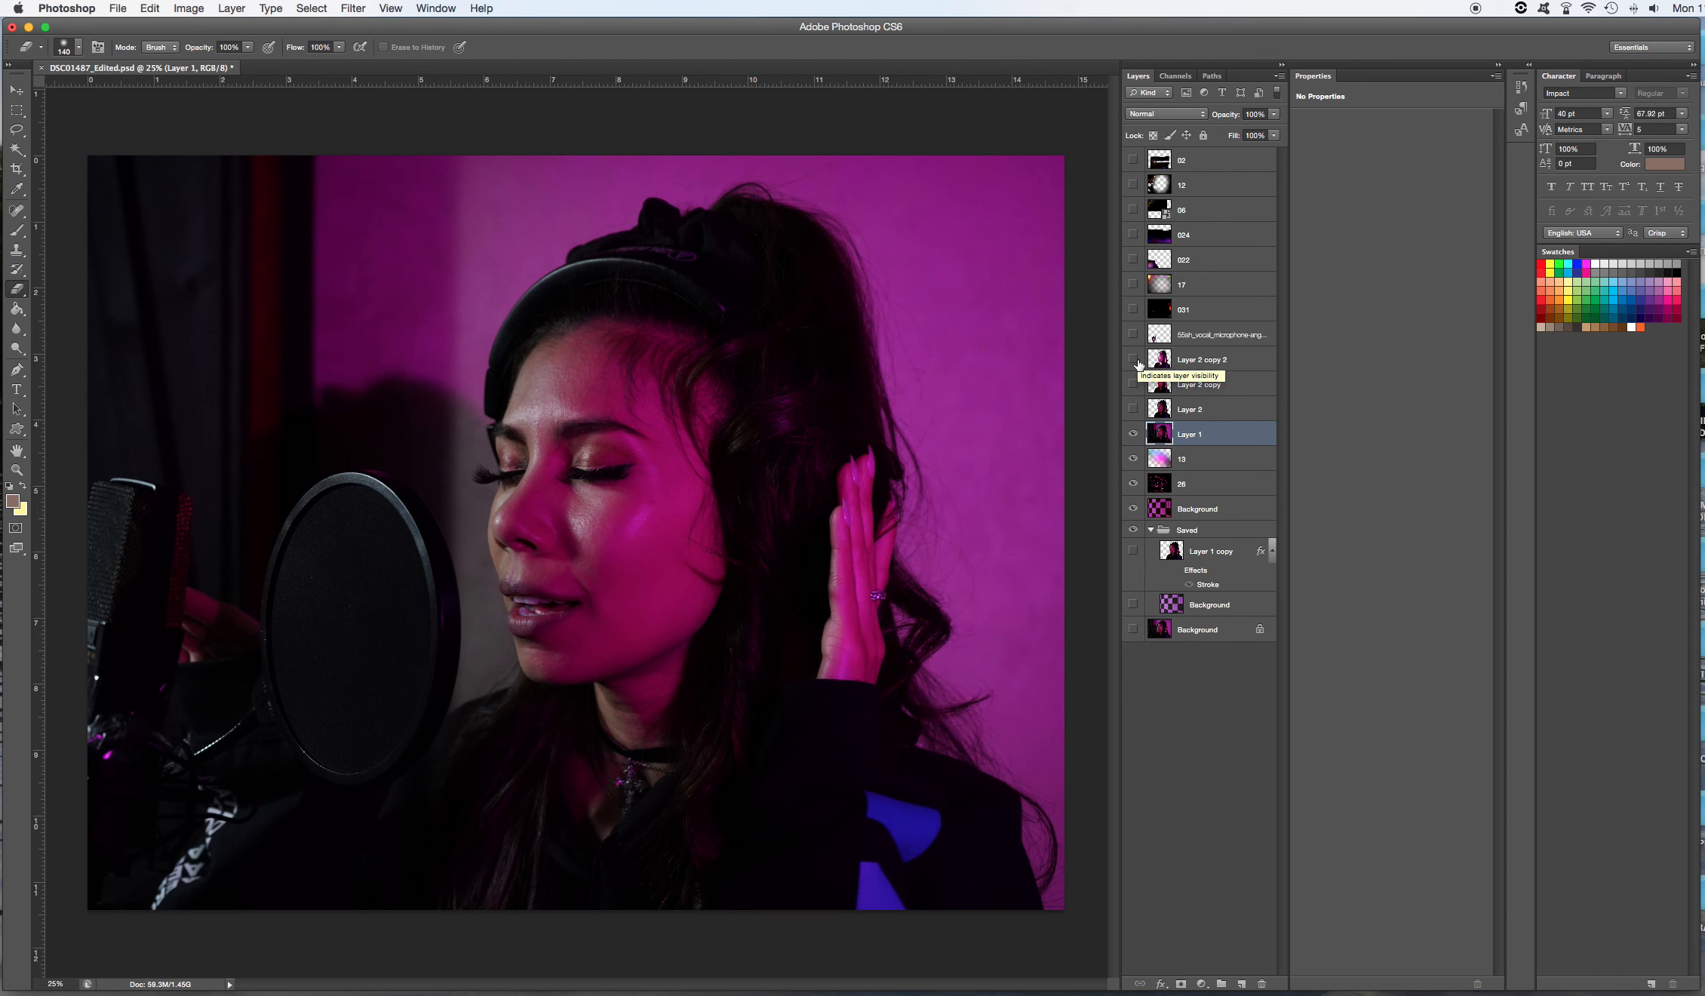
left_click(1132, 360)
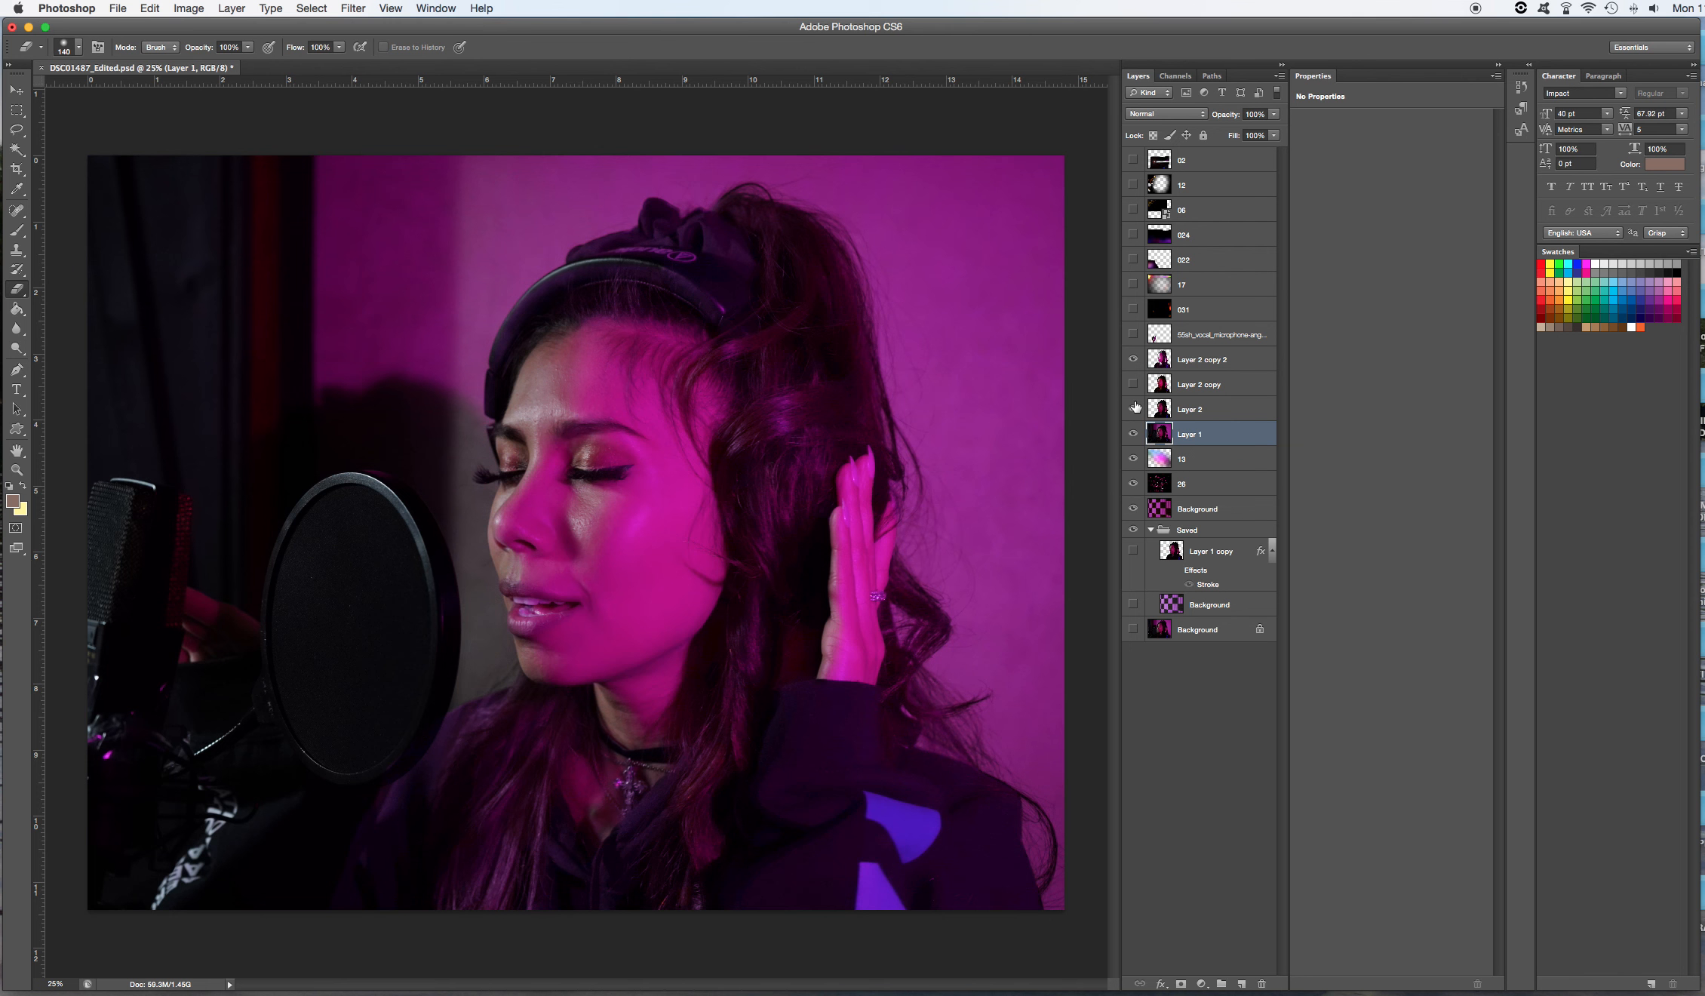
left_click(1132, 384)
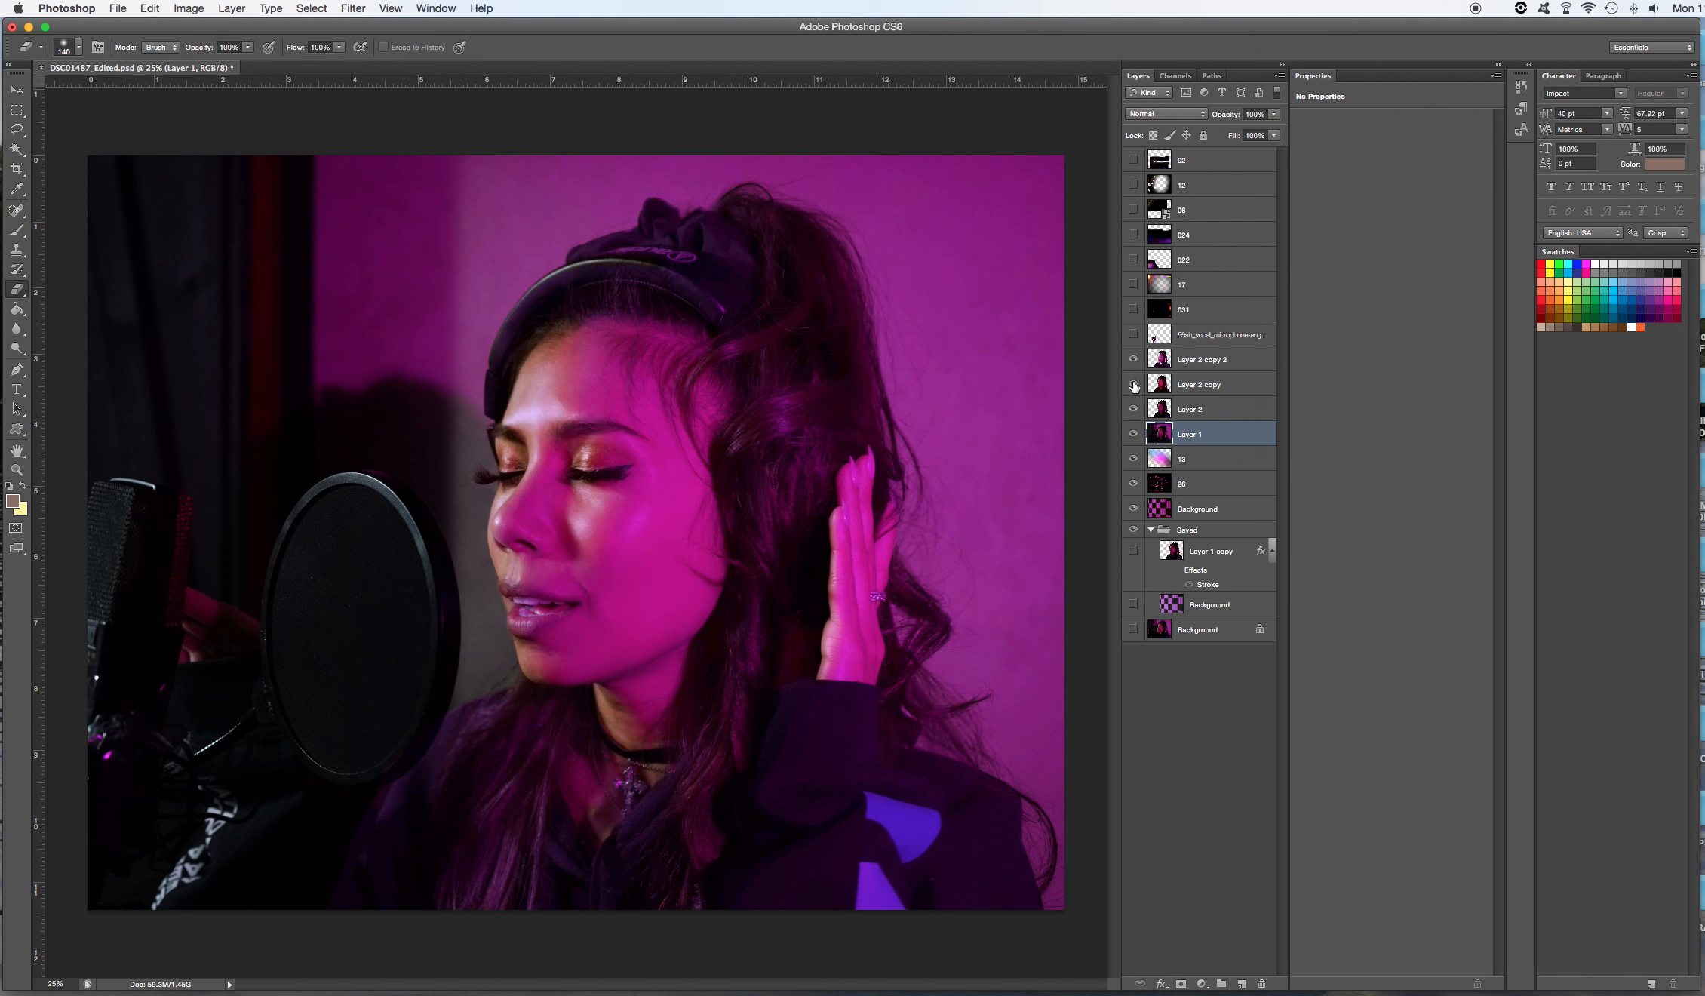
left_click(1134, 409)
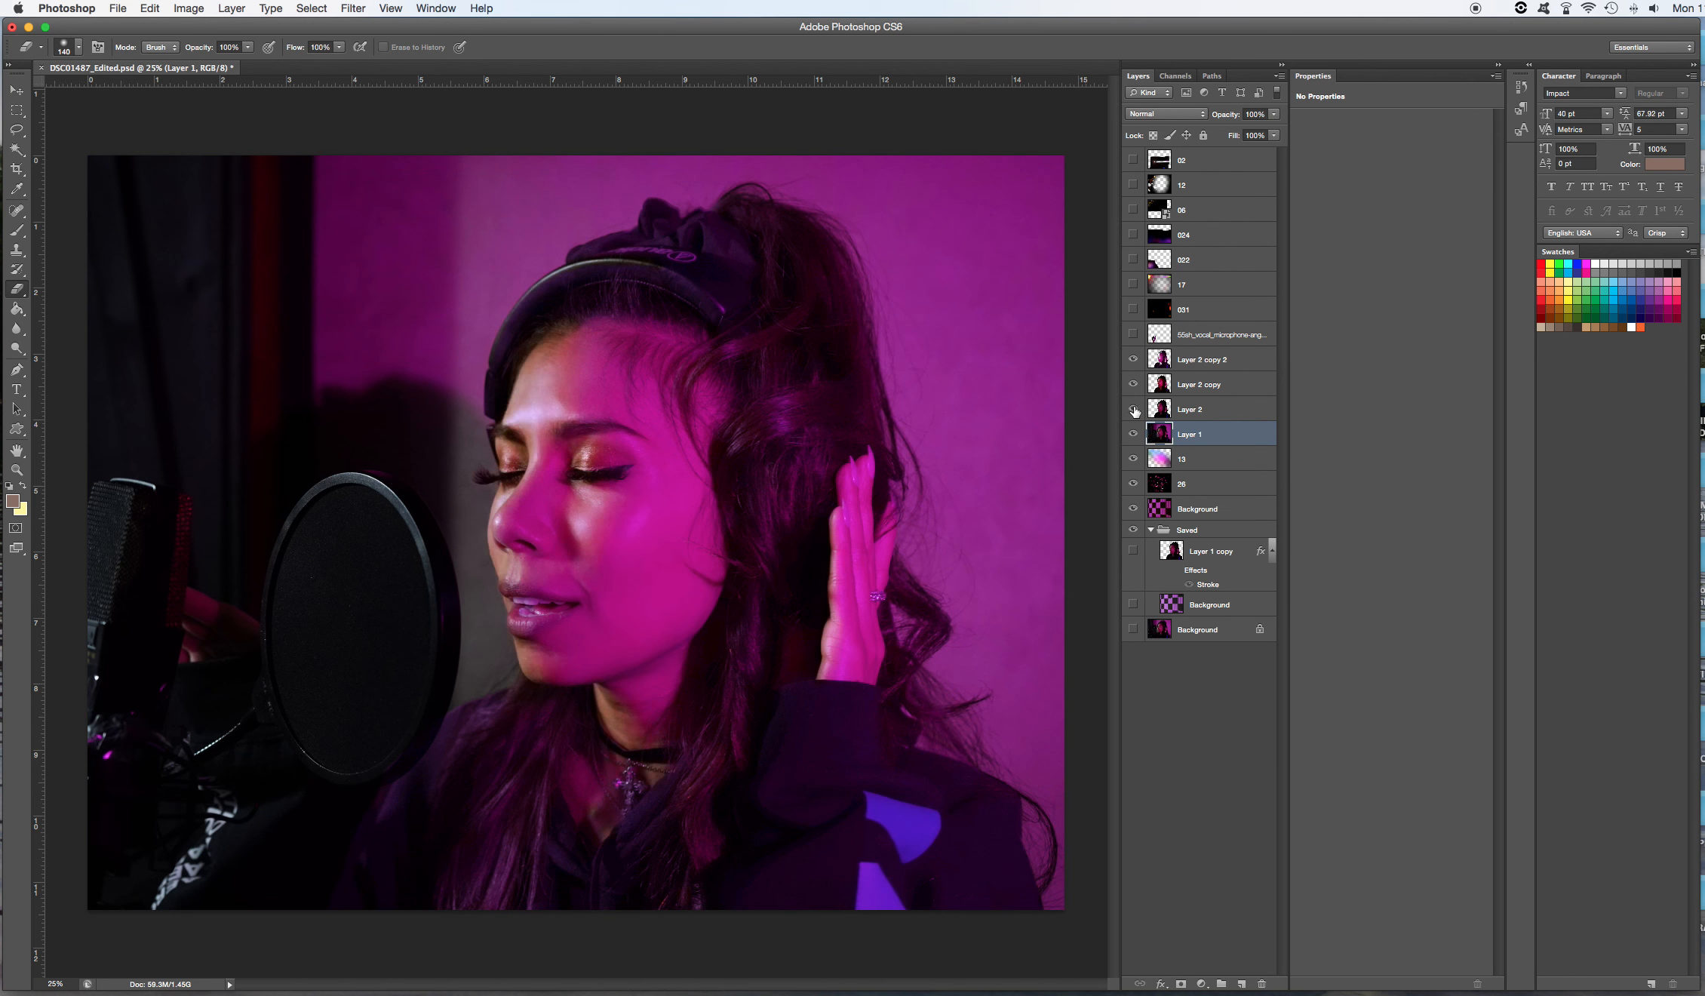
Show the overlay layers one by one above the microphone layer, from layer 031 up to layer 12.
left_click(1133, 309)
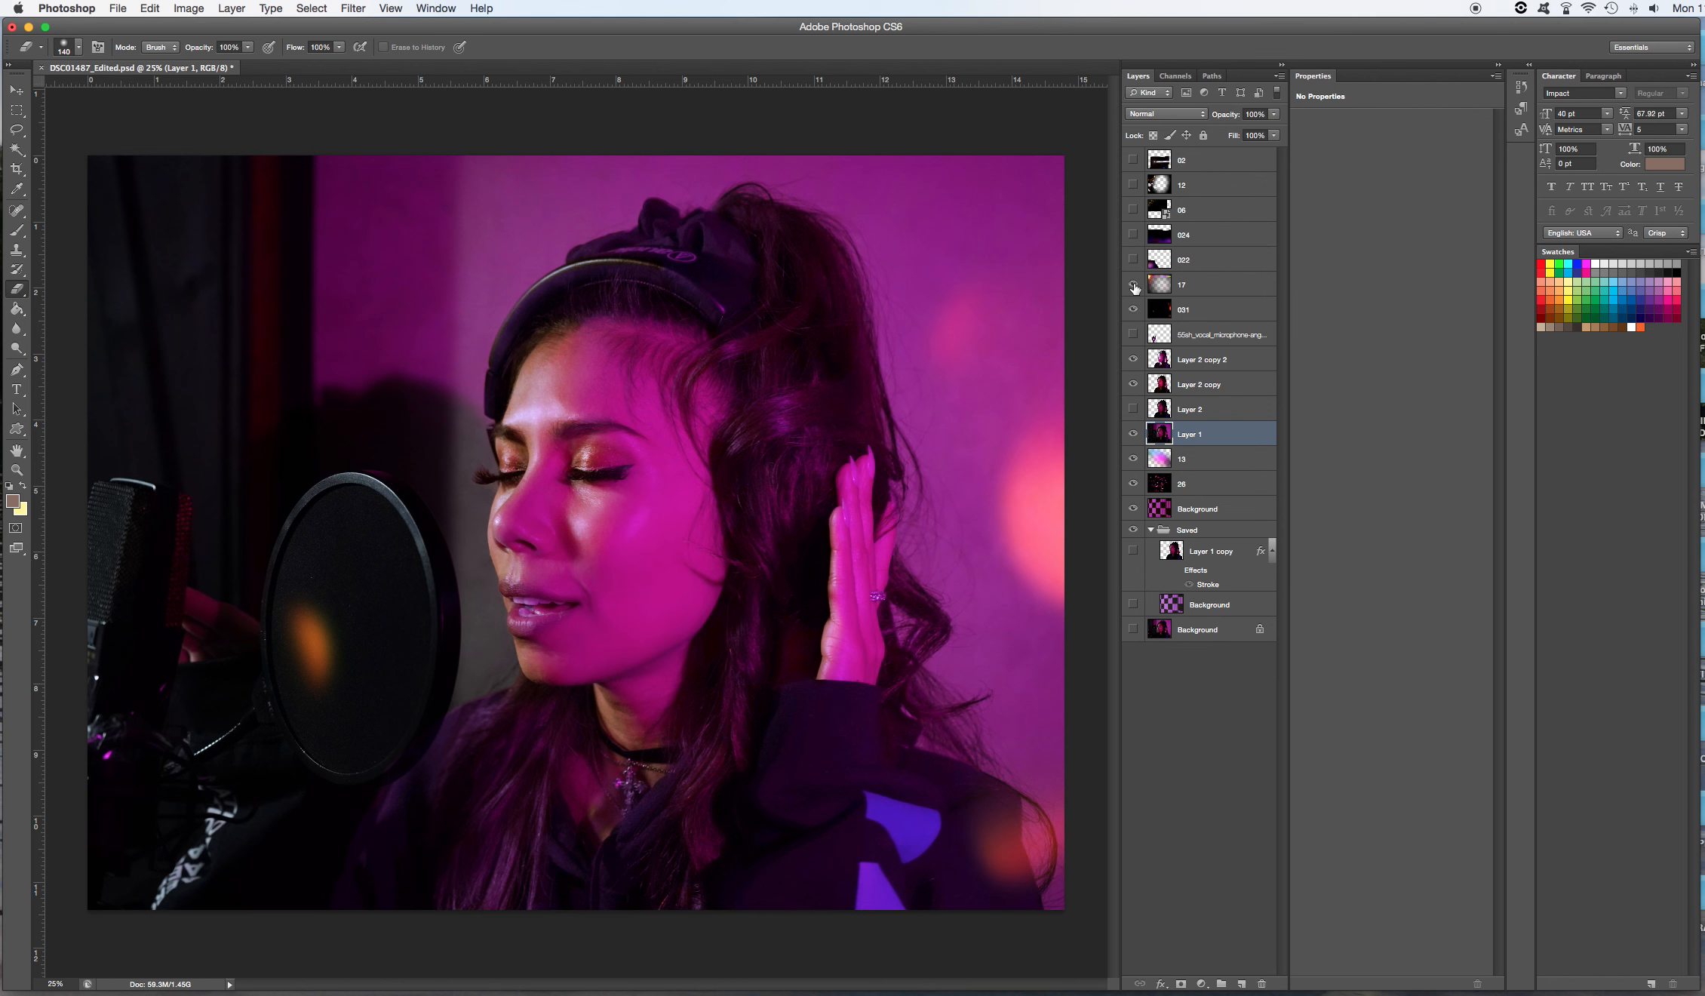
left_click(1133, 285)
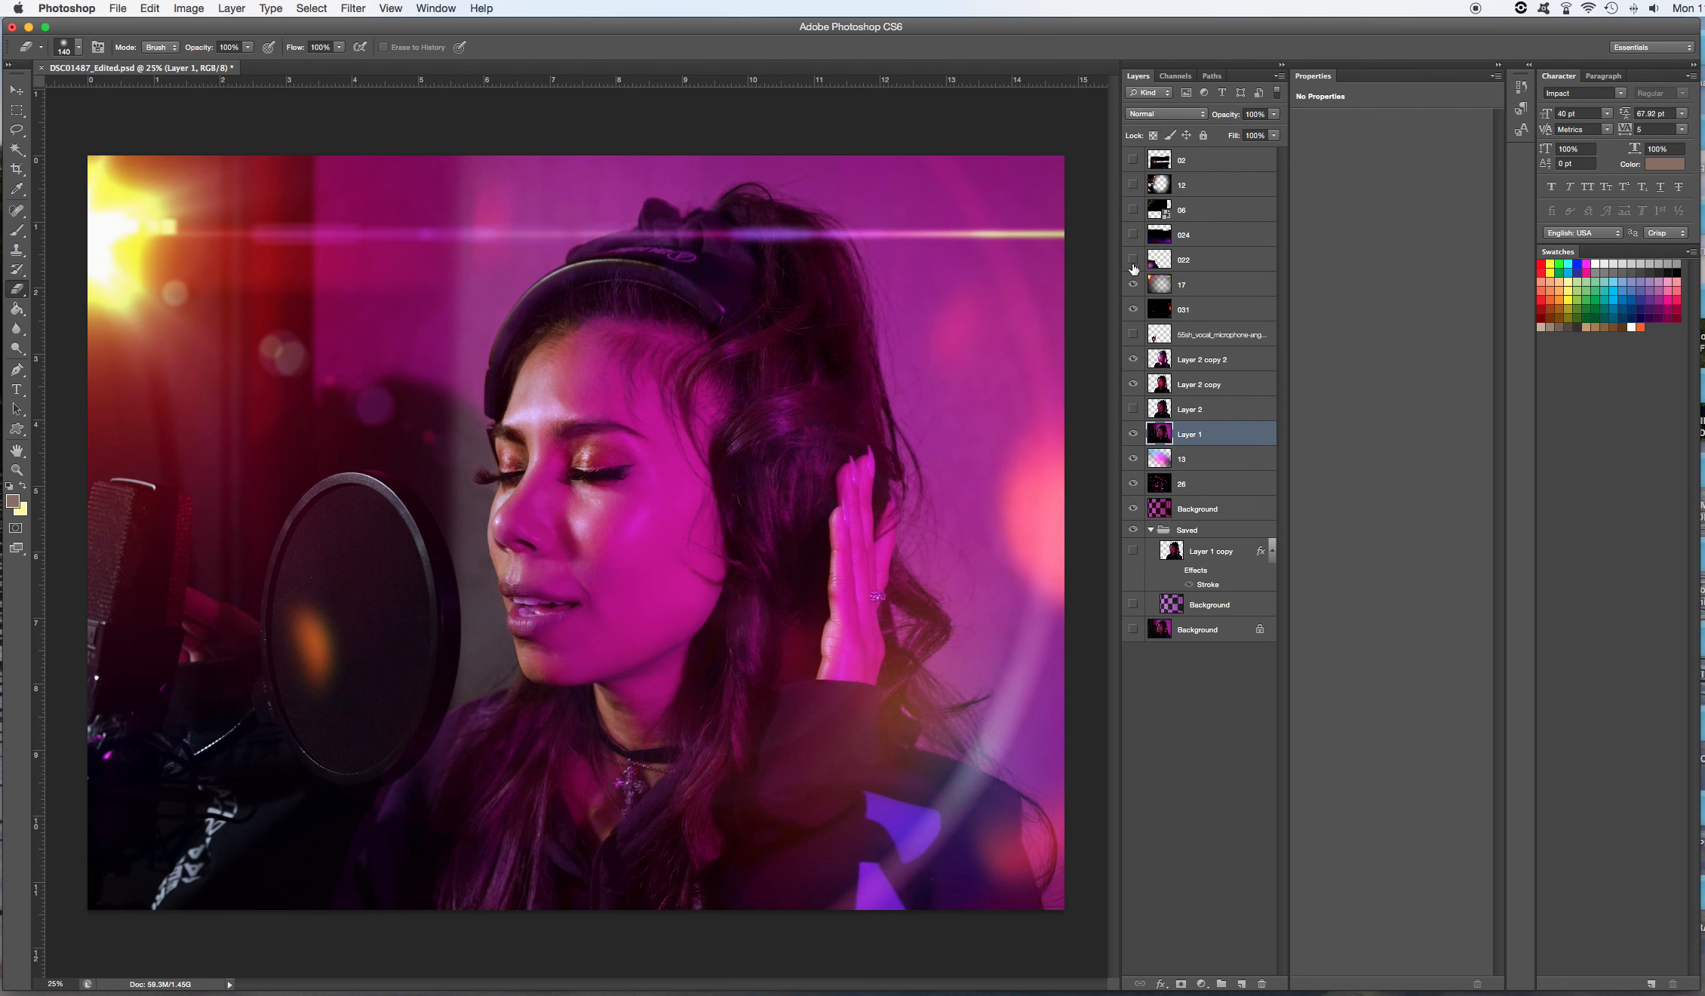
left_click(1134, 261)
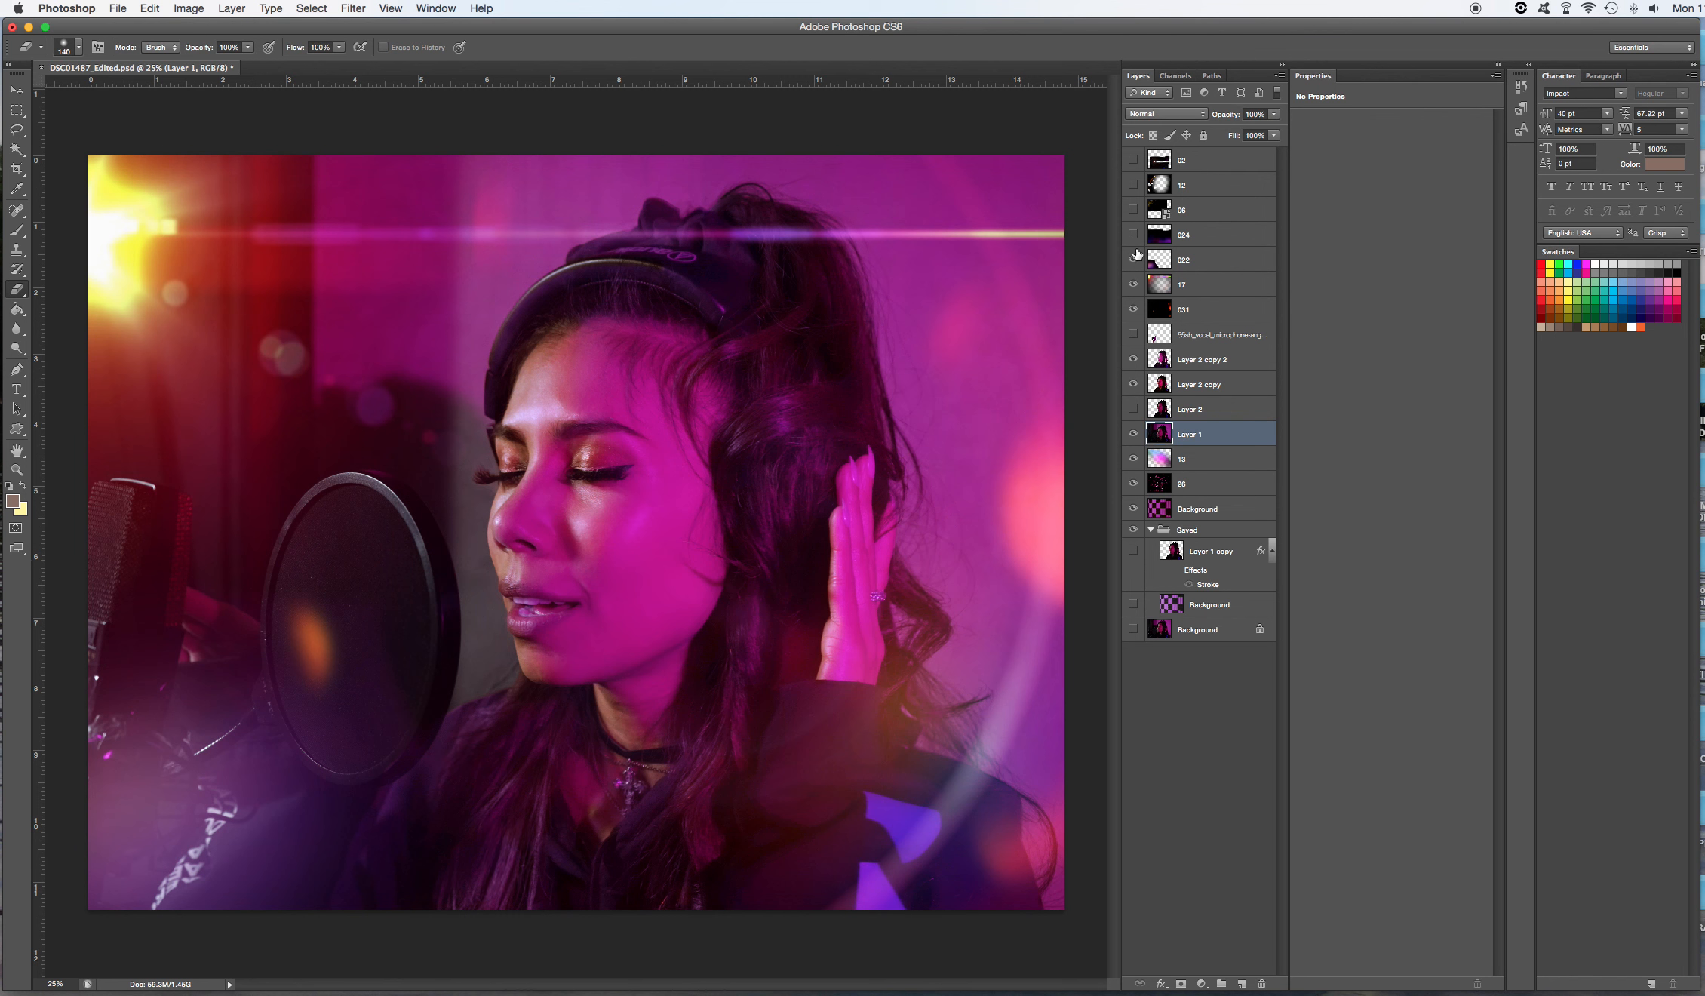
left_click(1134, 235)
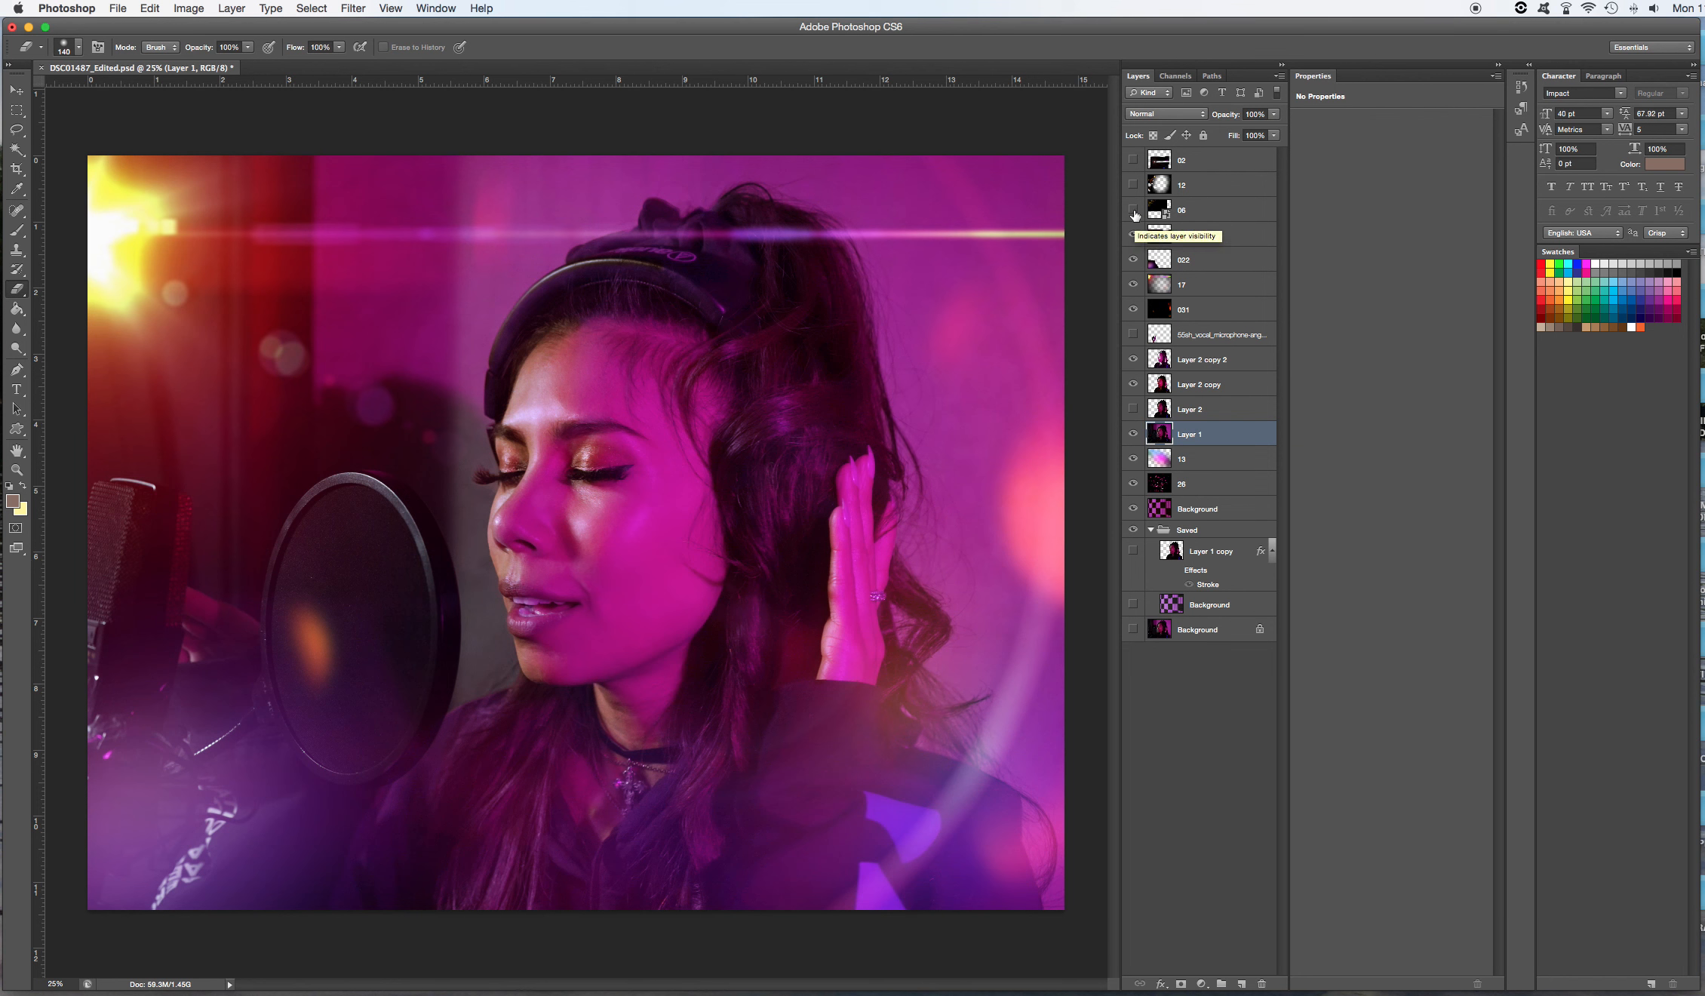
left_click(1134, 212)
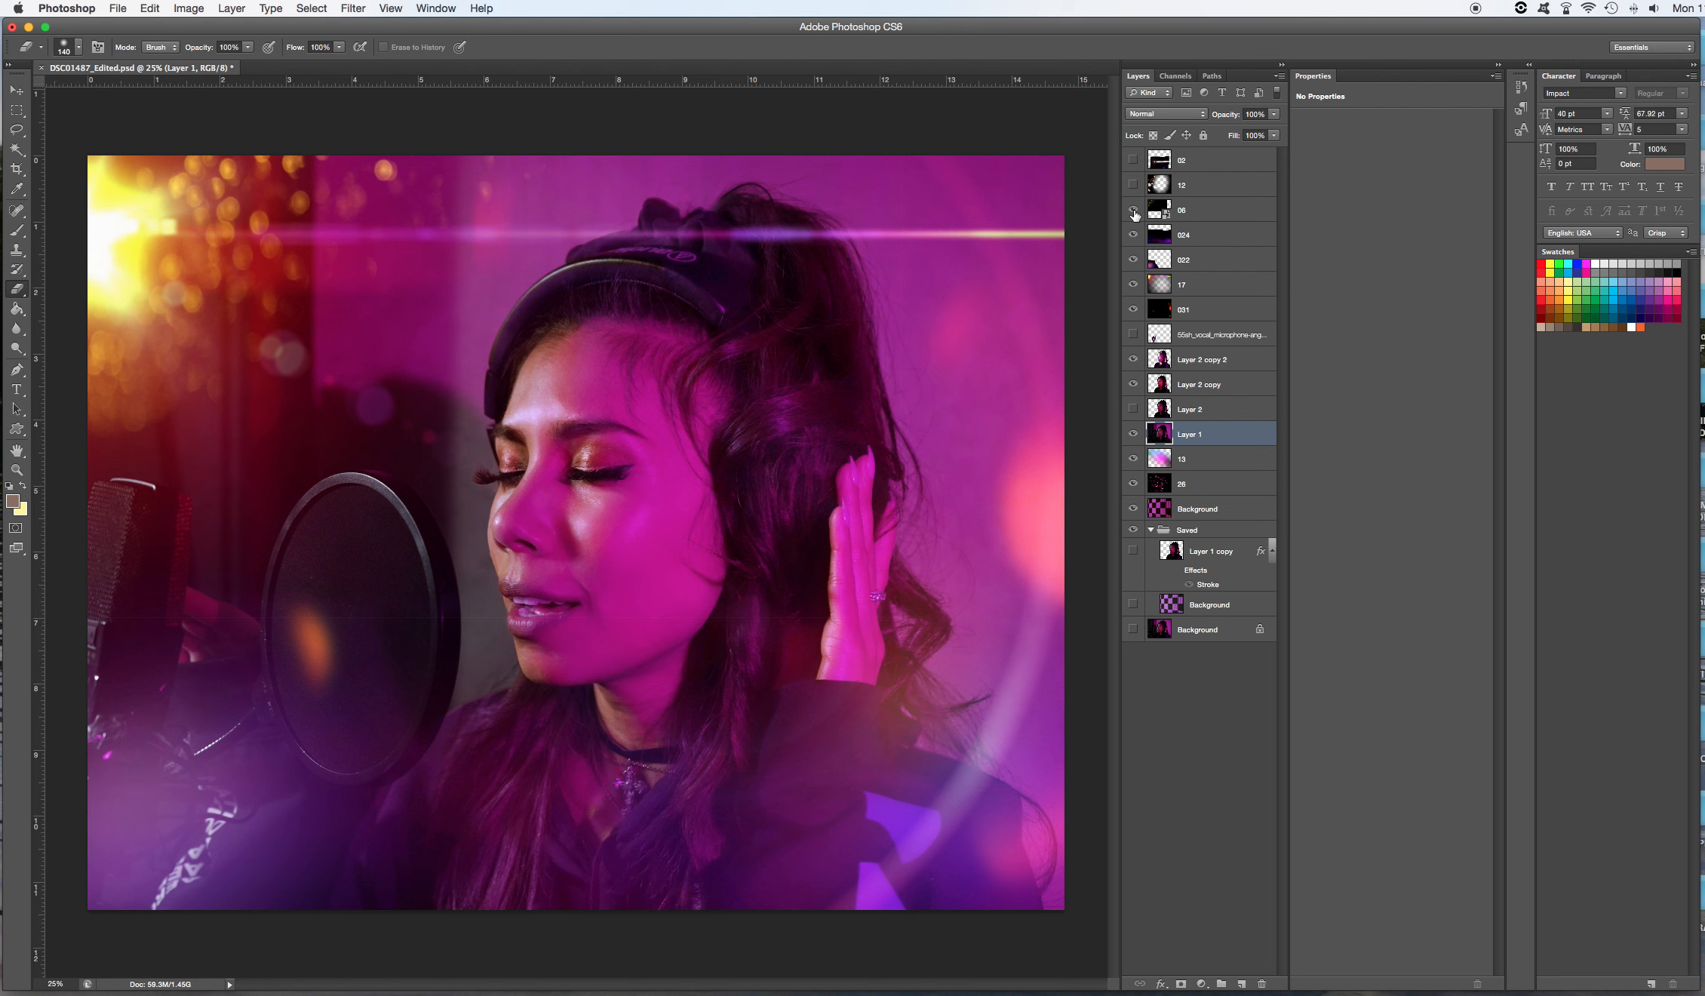
left_click(1134, 186)
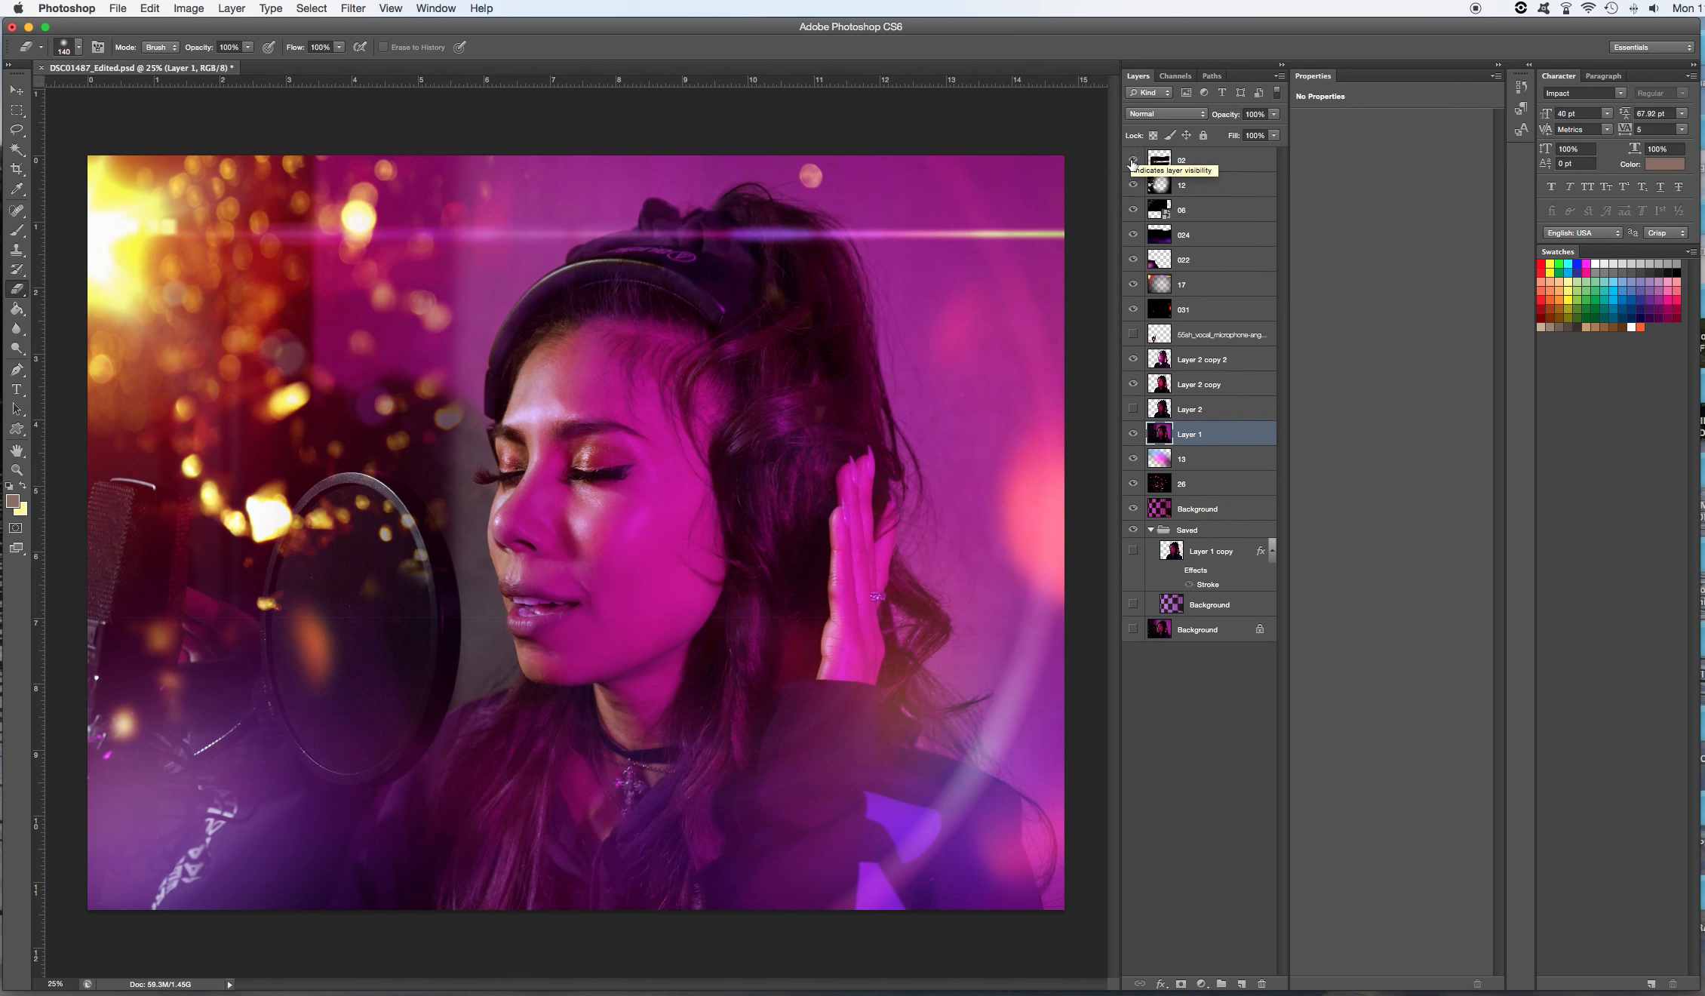
Toggle layer 02 to check its light flare, and show it together with the microphone layer.
left_click(1133, 160)
left_click(1133, 160)
left_click(1132, 160)
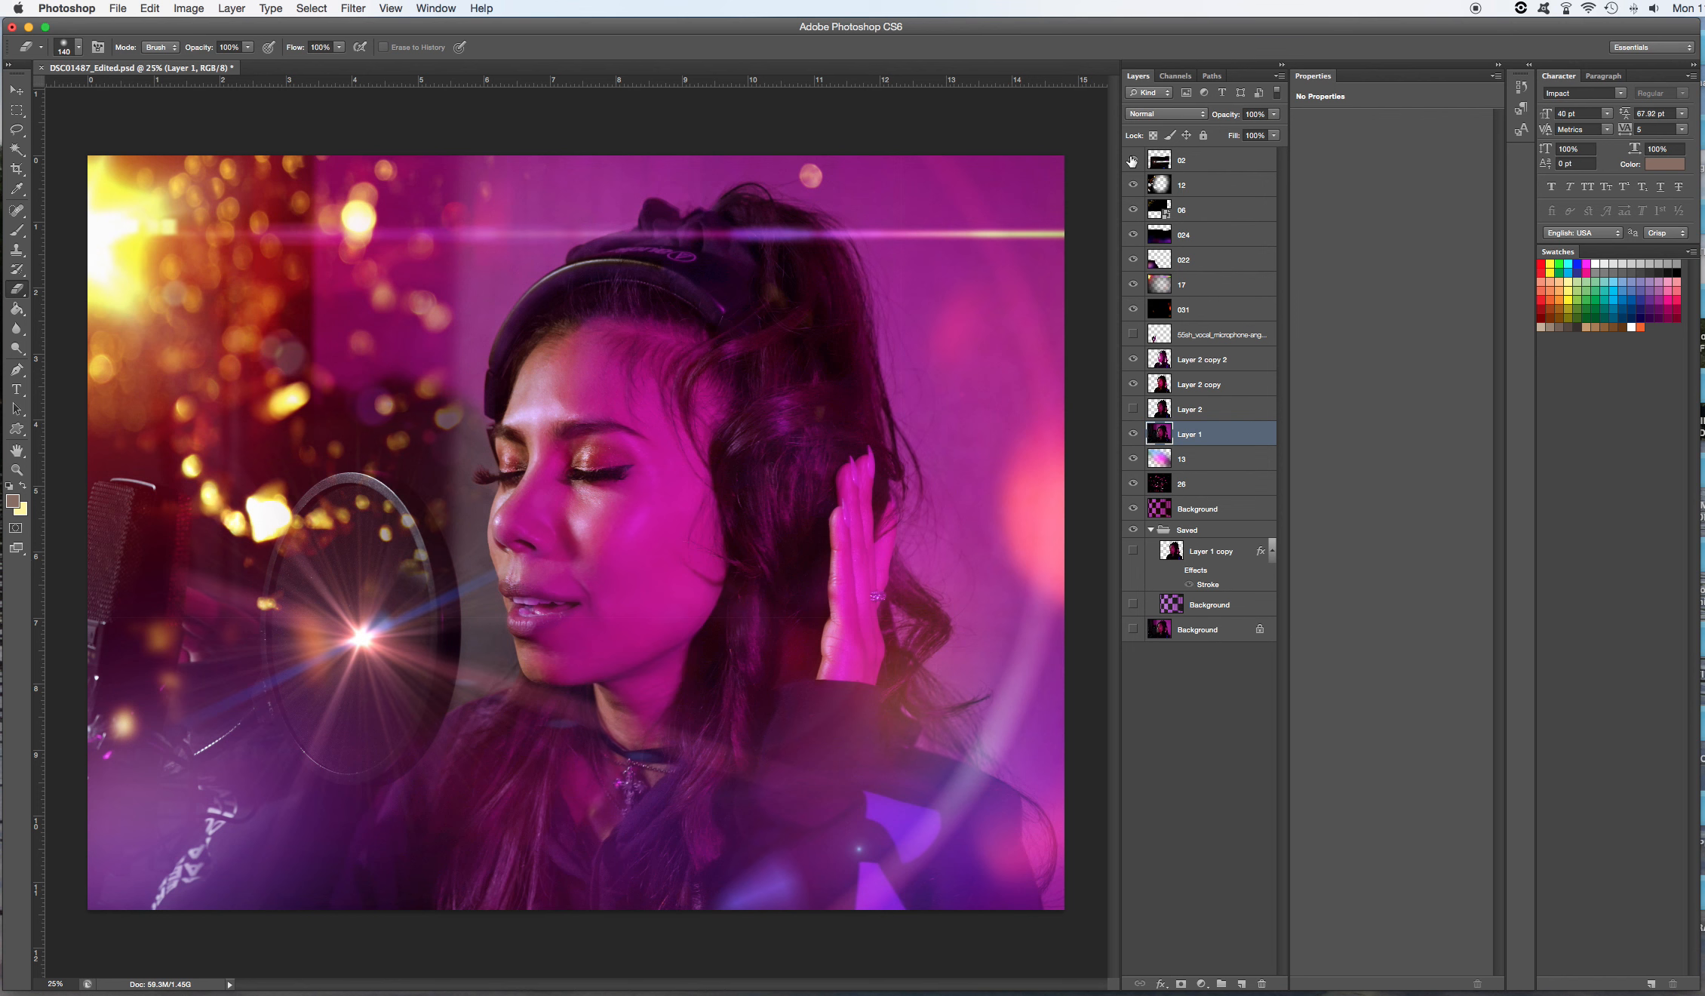
left_click(1132, 160)
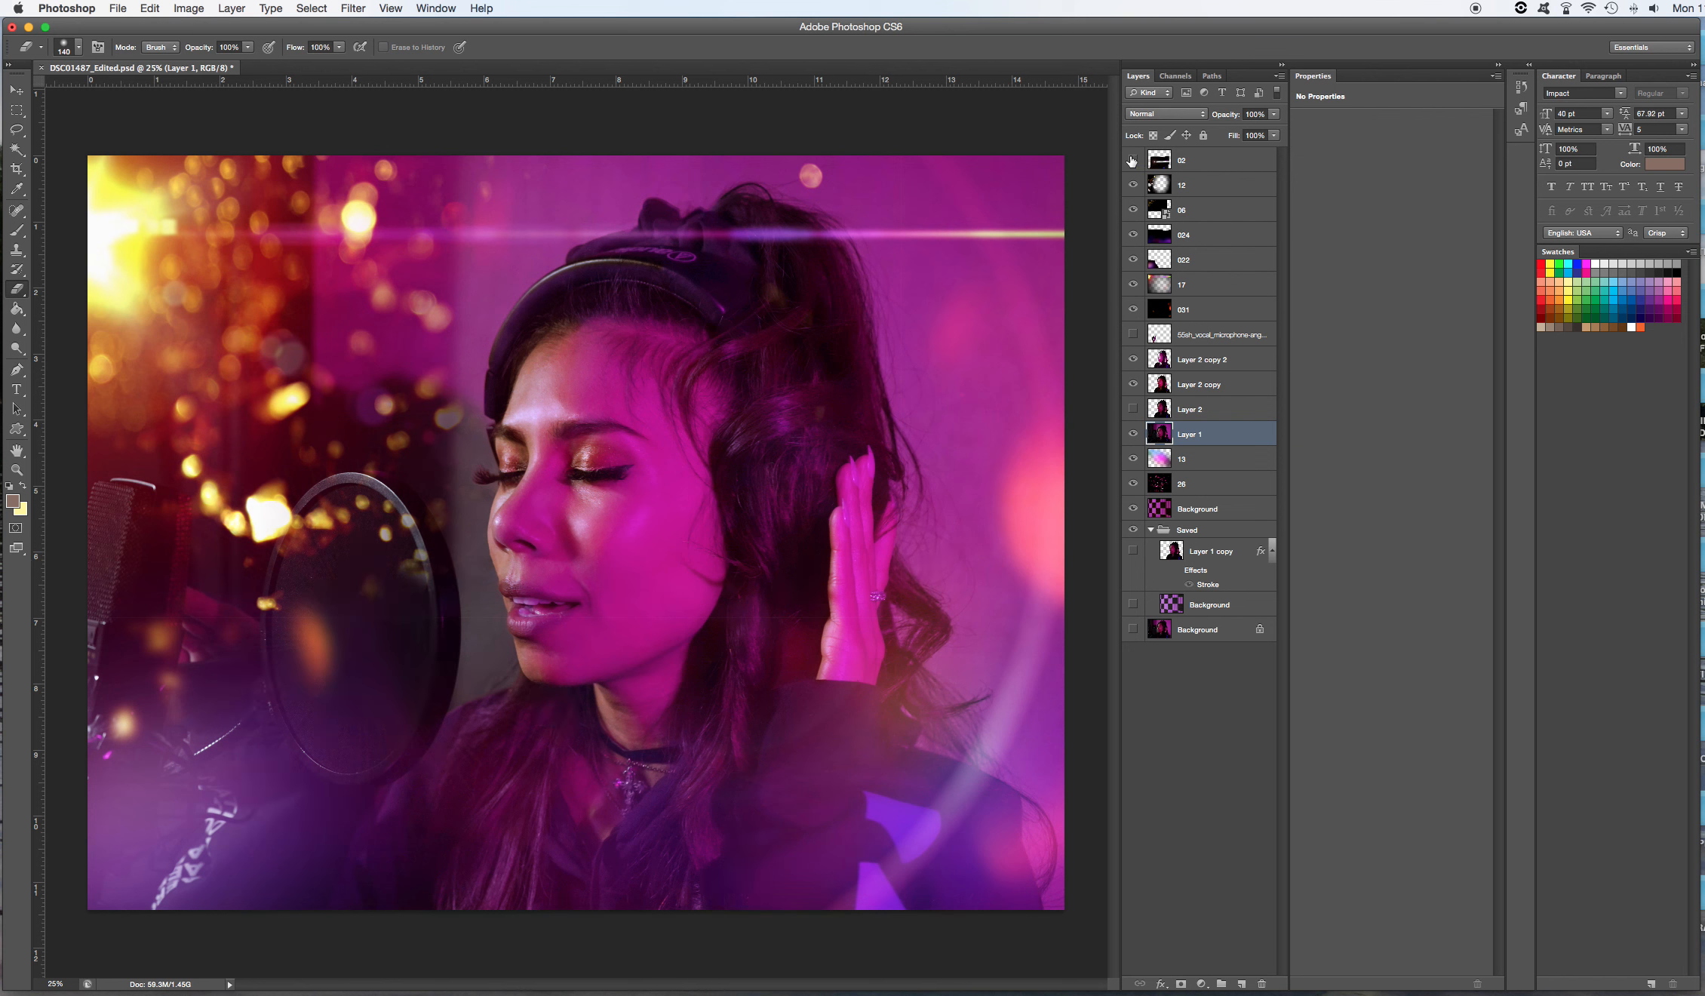
left_click(1133, 334)
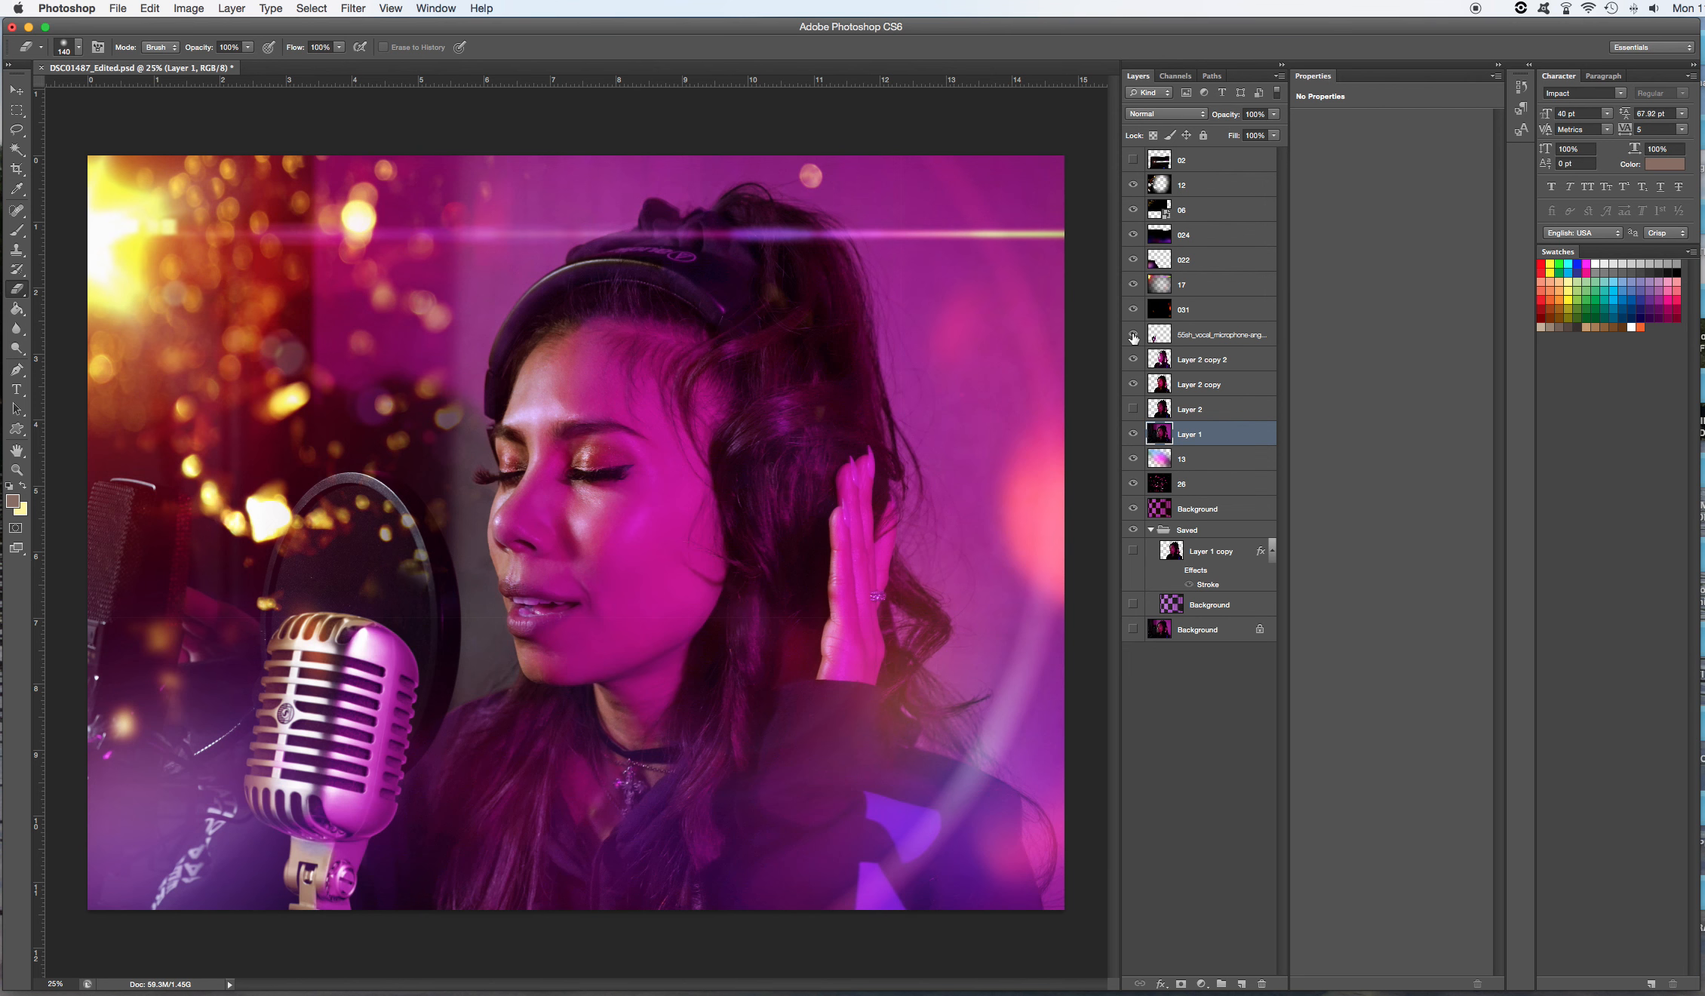
left_click(1133, 161)
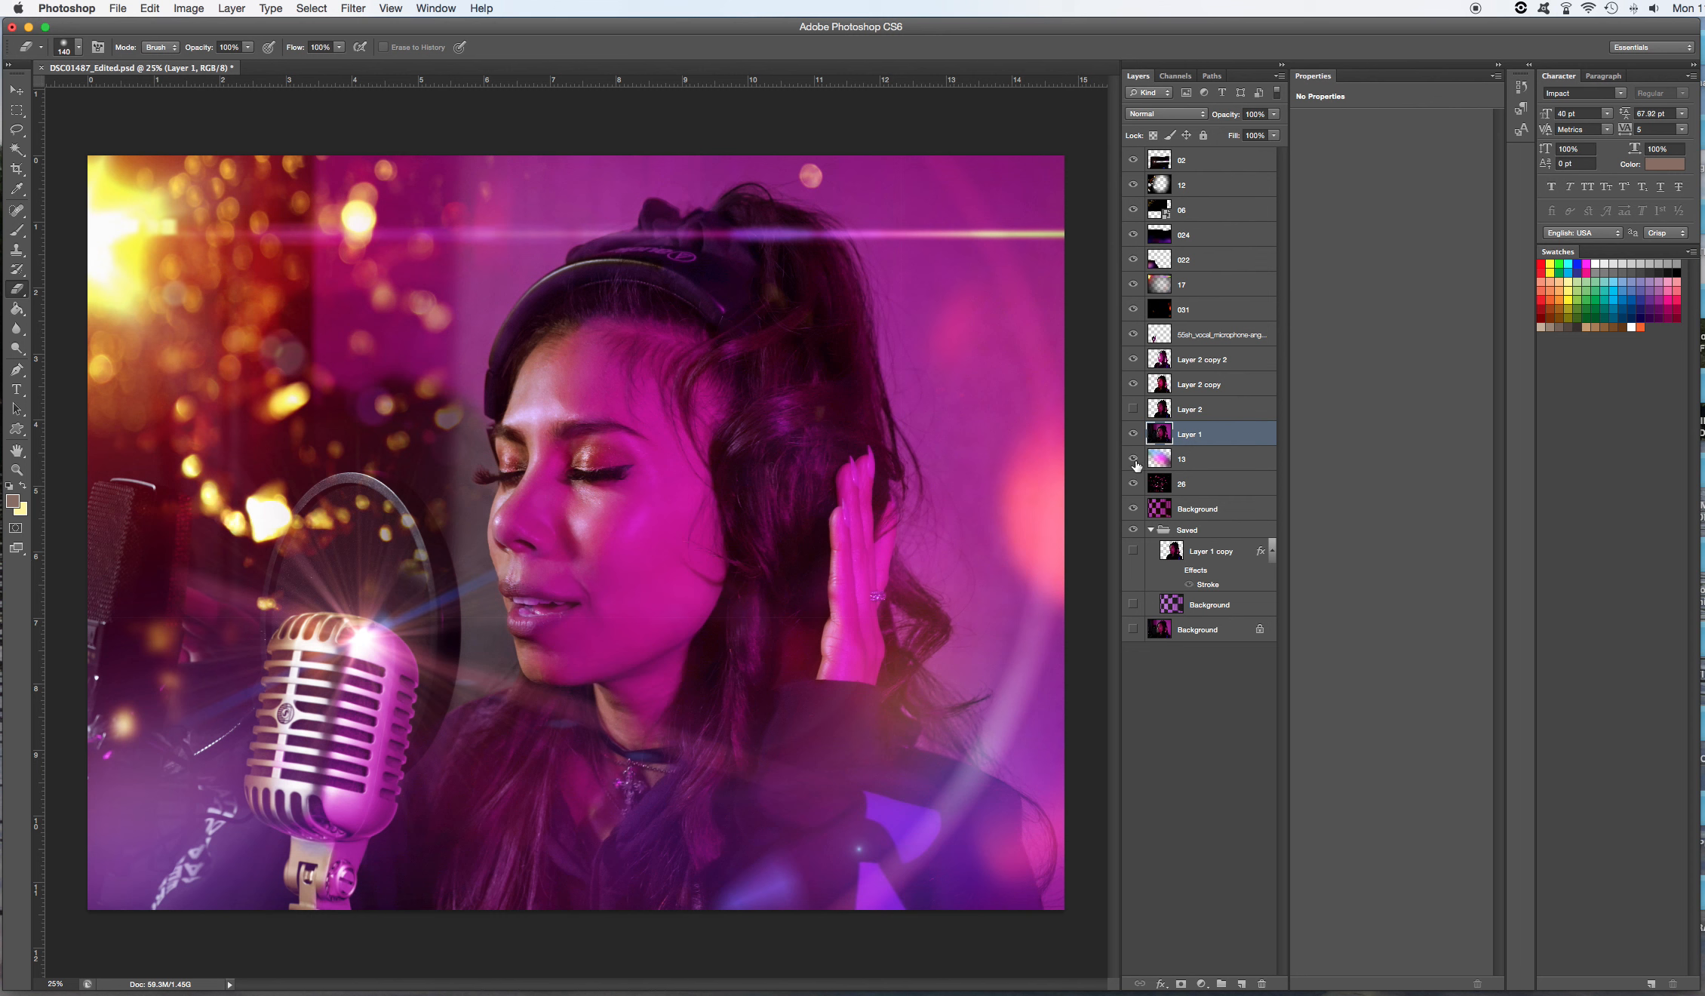
Hide Layer 1 and layers 13 and 26 to reveal the foam background, and show 26 and 13 again one at a time.
left_click_drag(1134, 458, 1134, 487)
left_click(1134, 434)
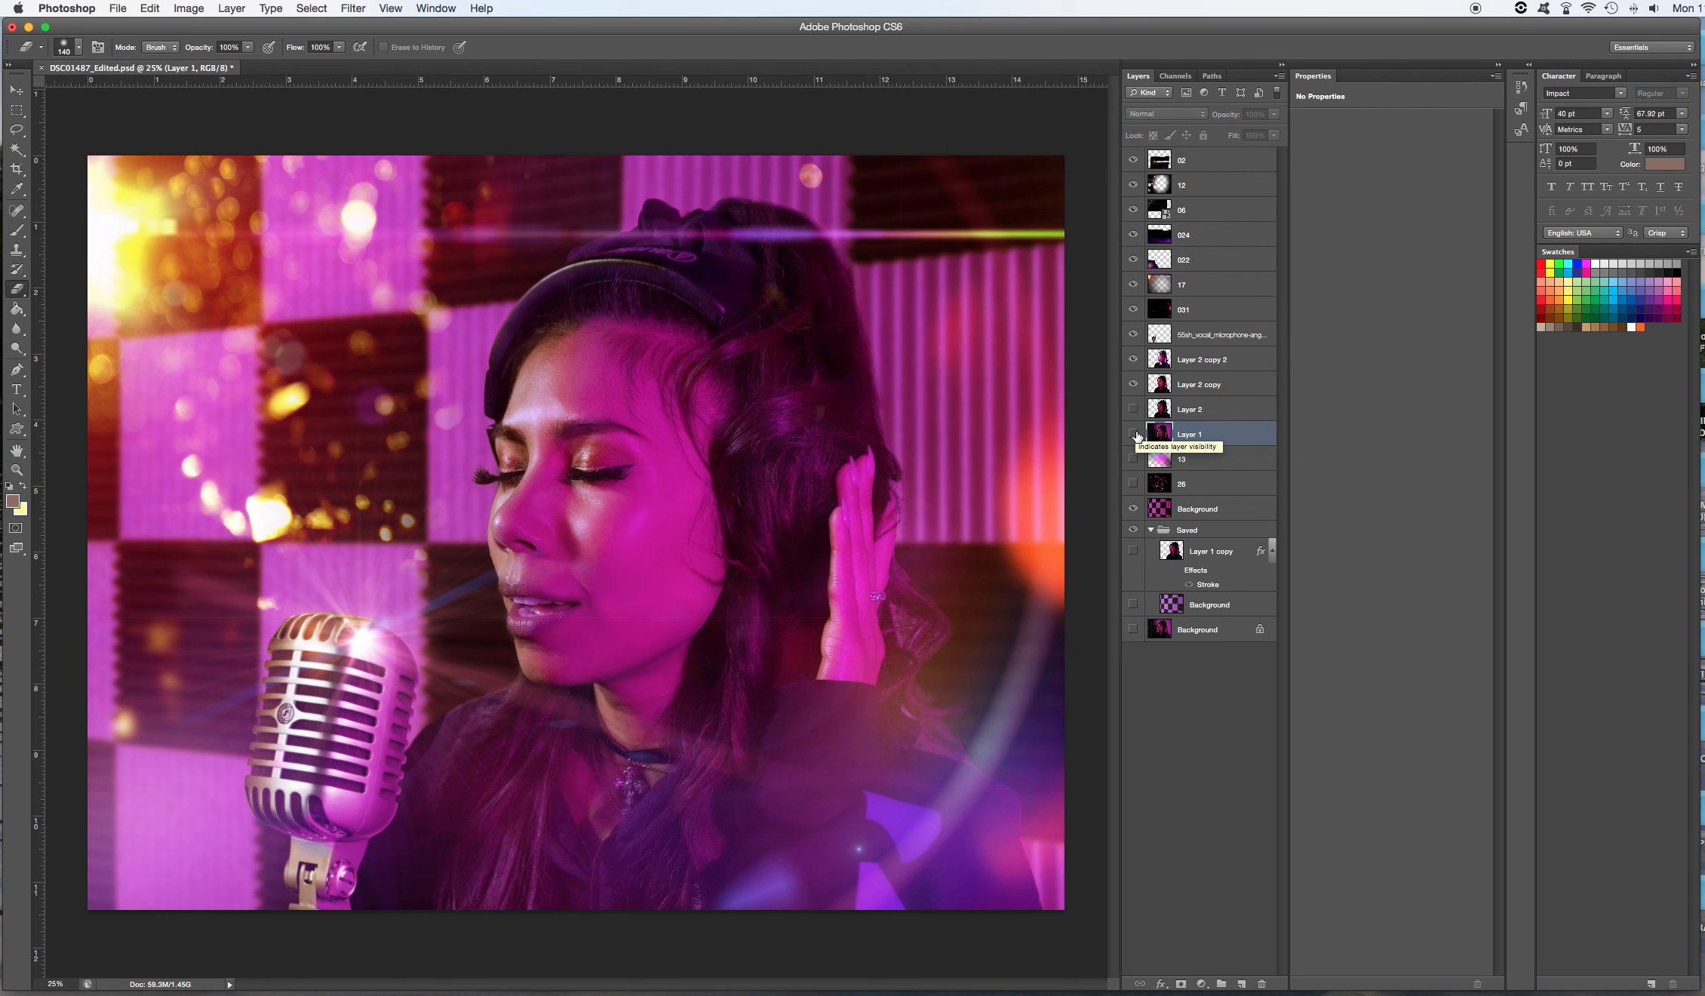
left_click(1133, 485)
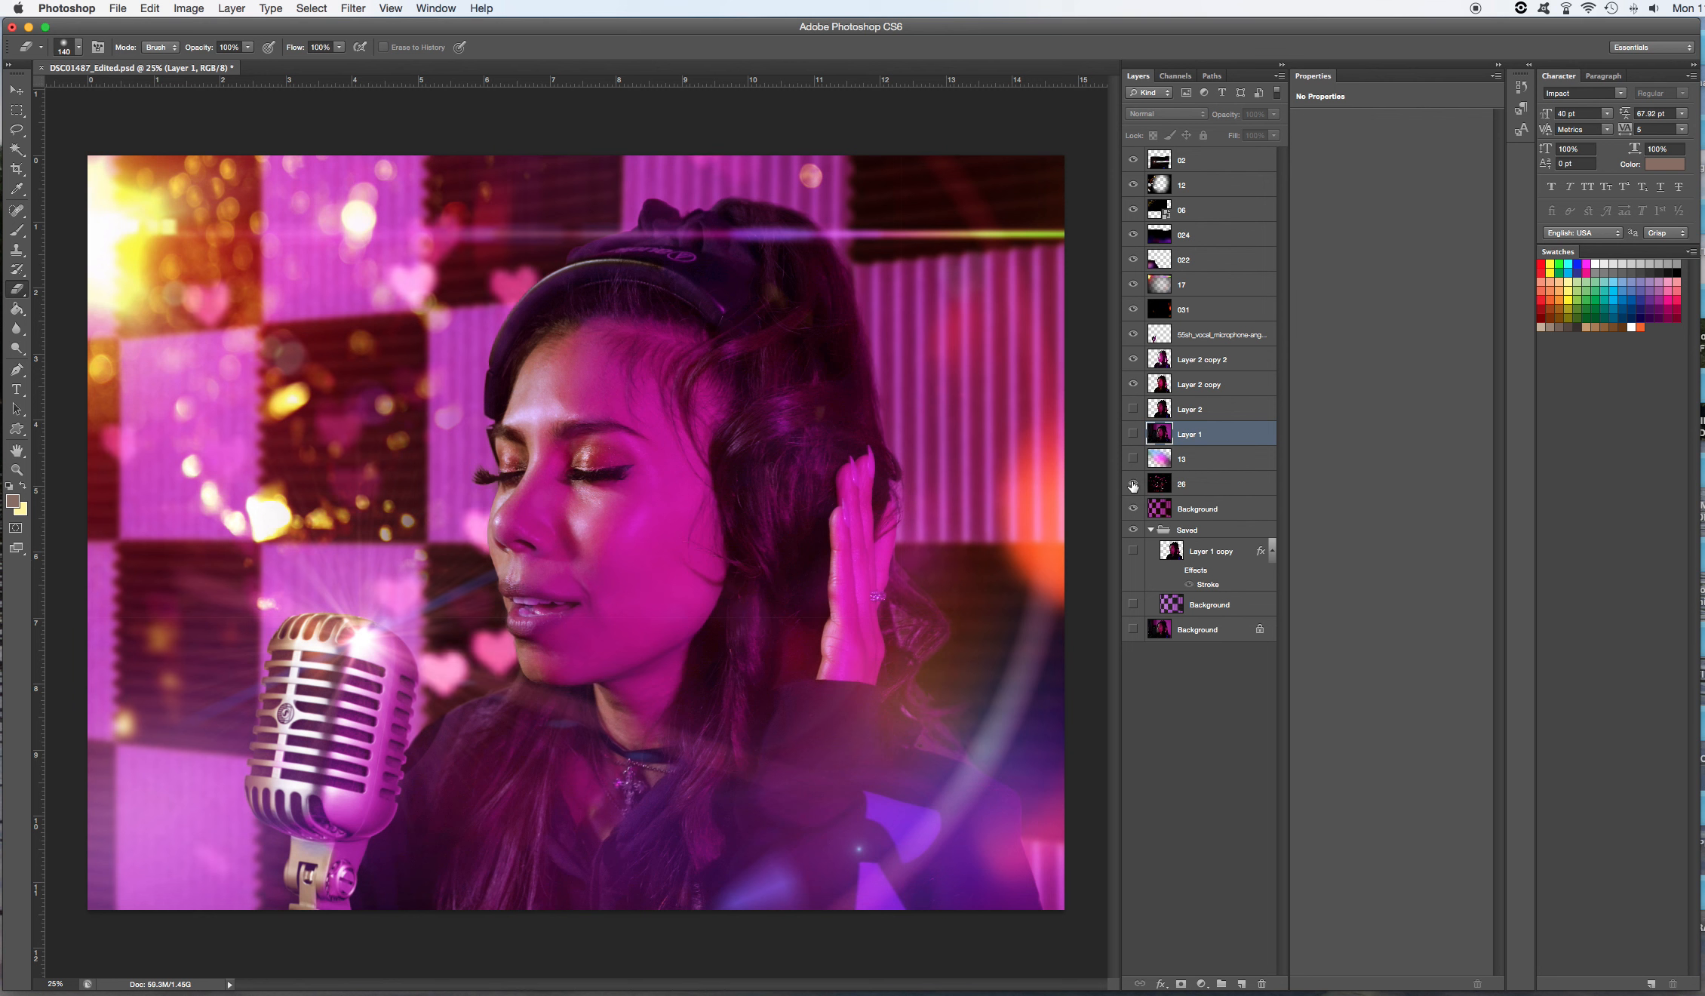
left_click(1133, 460)
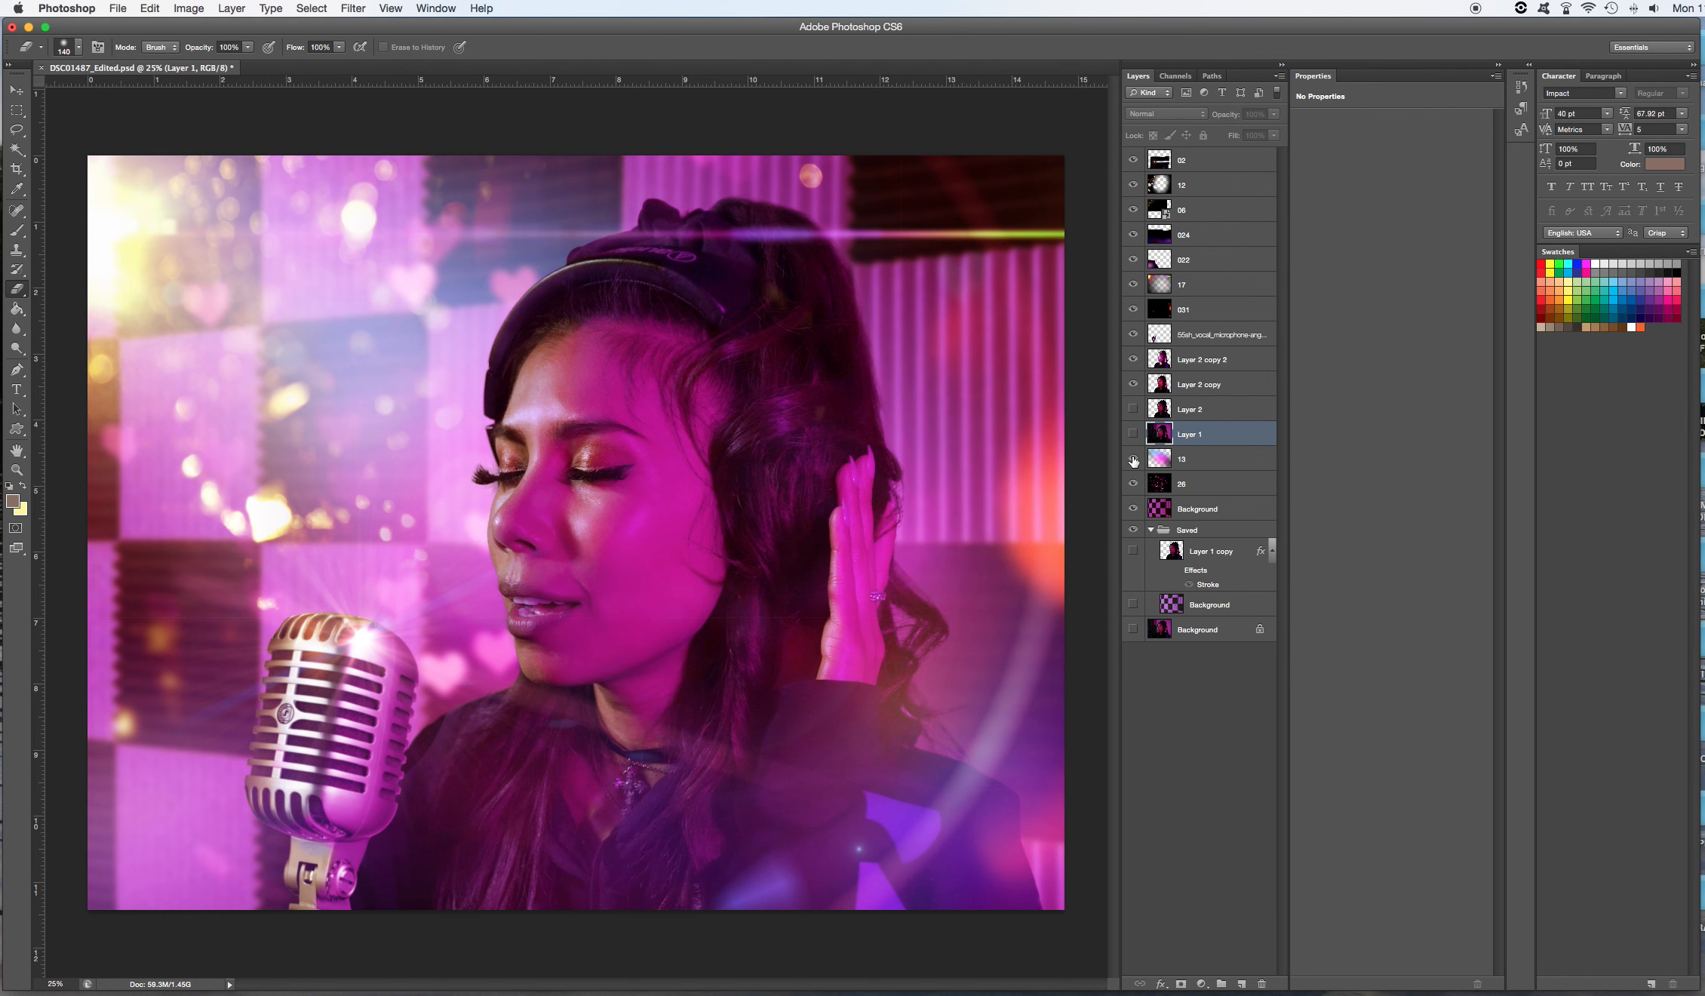
Move layer 13 directly below layer 26 and toggle its visibility to compare the foam background with and without it.
left_click_drag(1200, 461, 1206, 496)
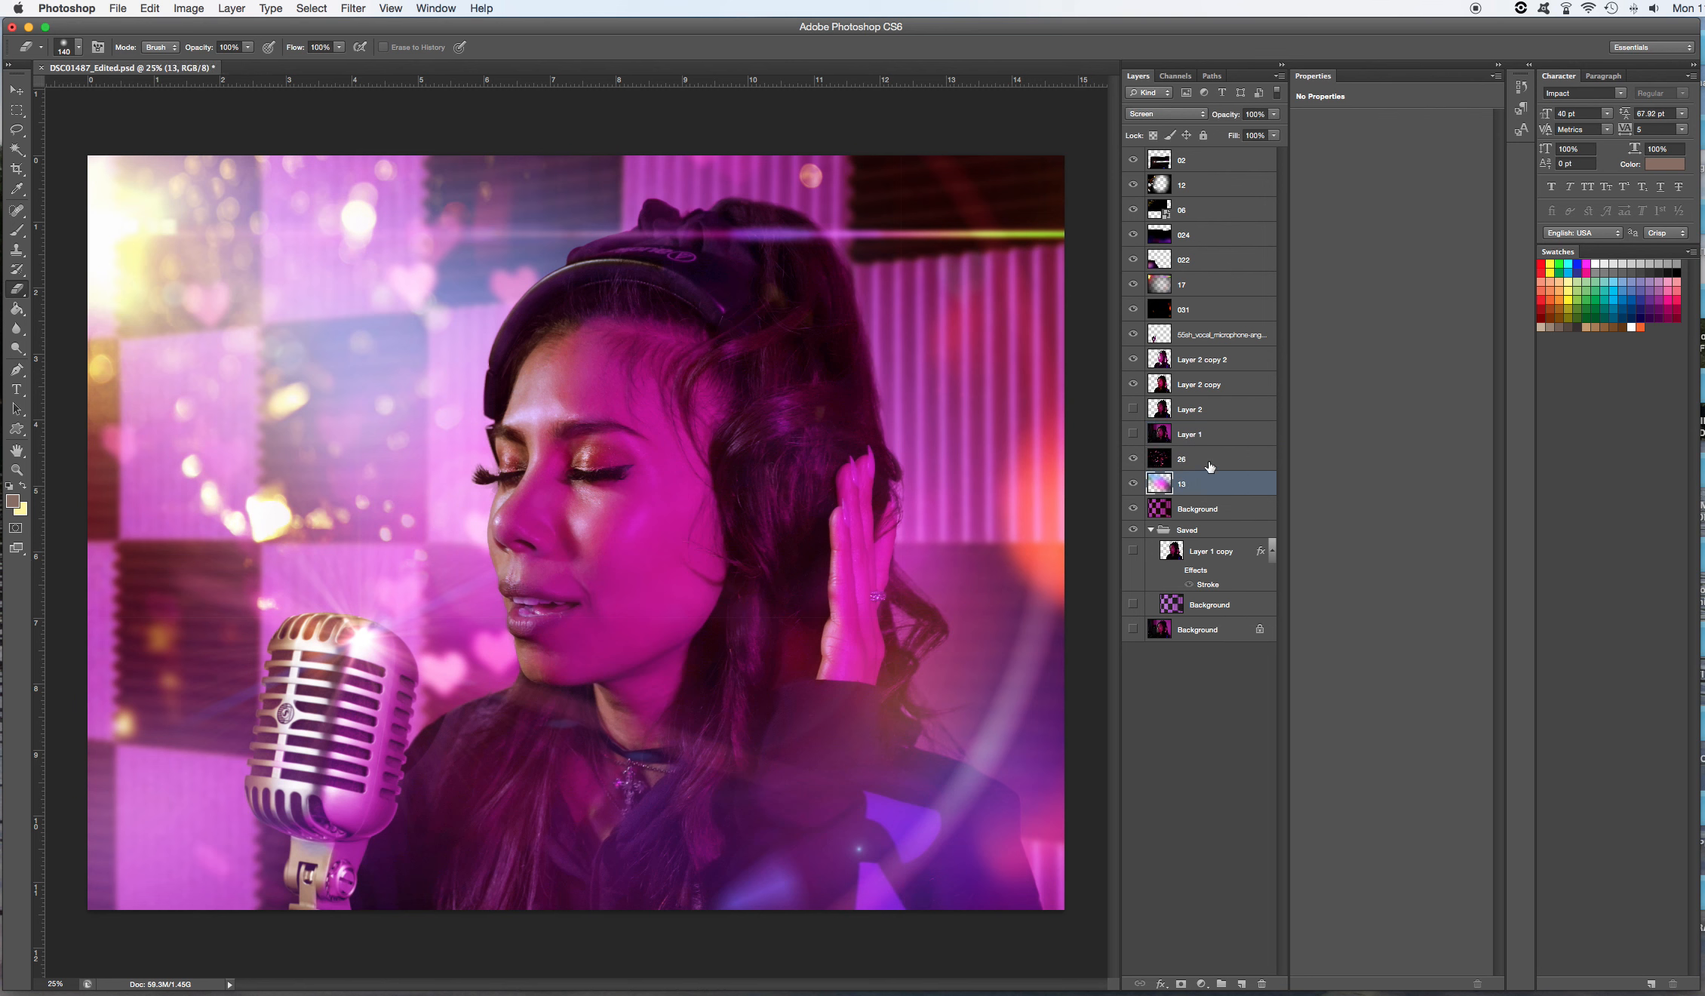
left_click(1133, 484)
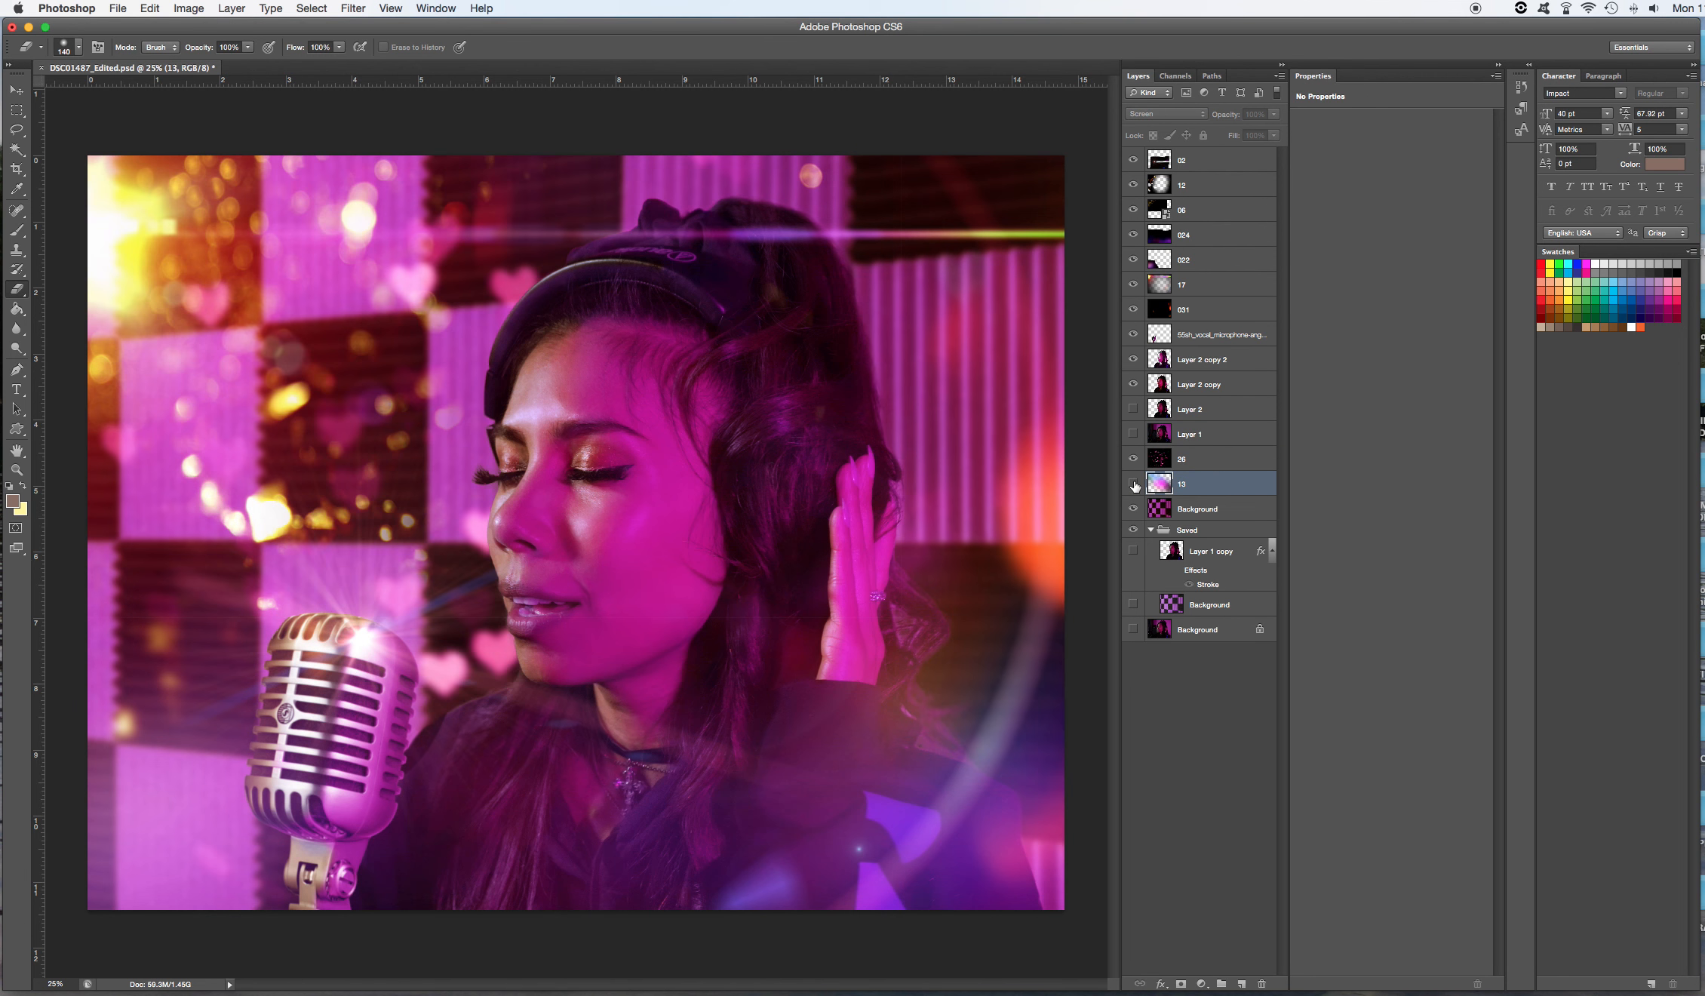
left_click(1134, 485)
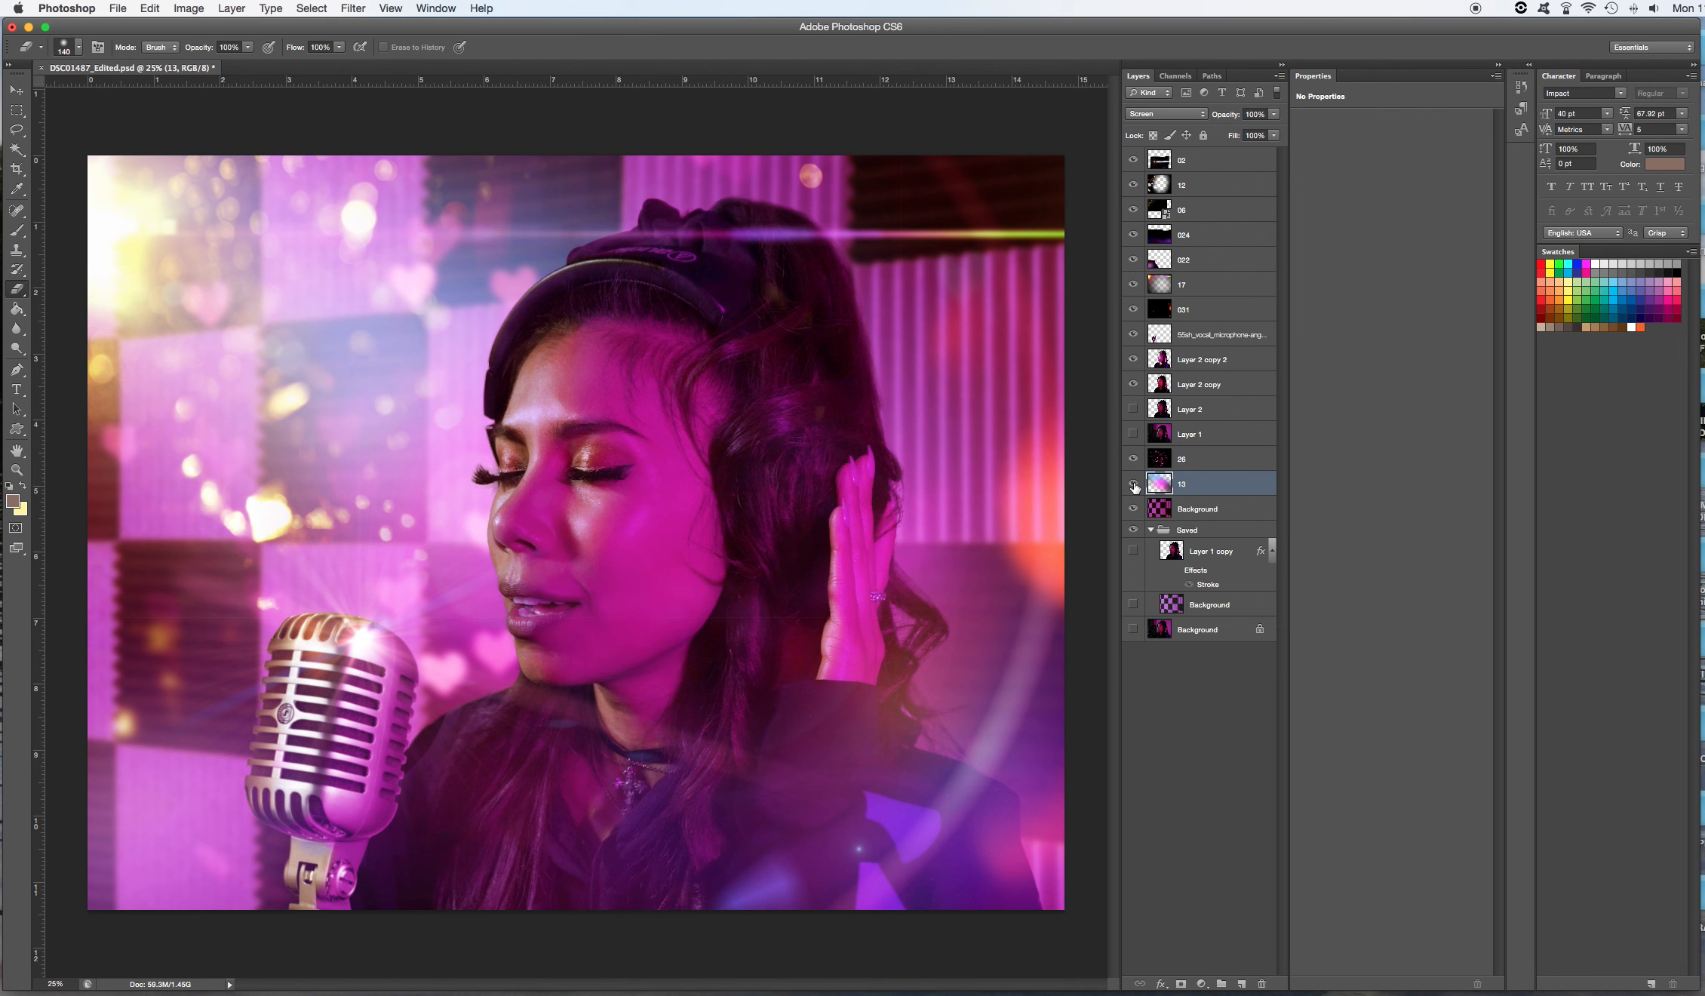
left_click(1133, 484)
left_click(1133, 485)
left_click(1133, 484)
left_click(1133, 484)
left_click(1133, 484)
left_click(1133, 484)
Place Layer 1 at the top of the layer stack and toggle it to compare the original photo with the finished composite.
left_click_drag(1160, 439, 1134, 160)
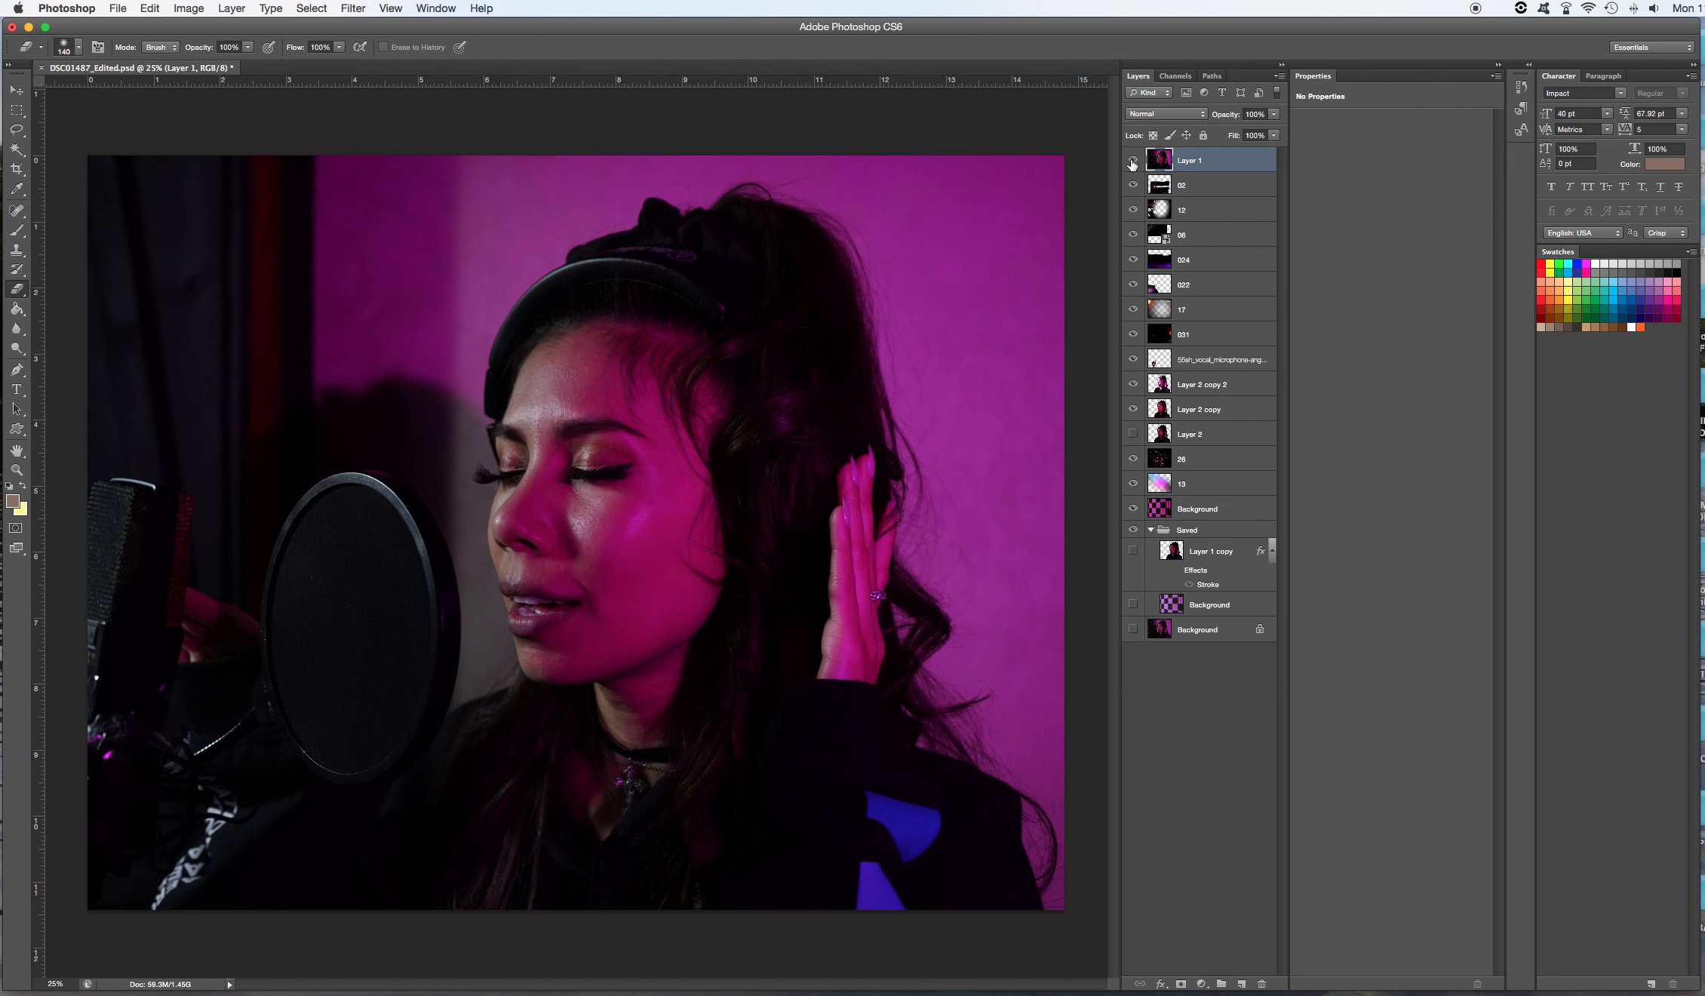
left_click(1133, 161)
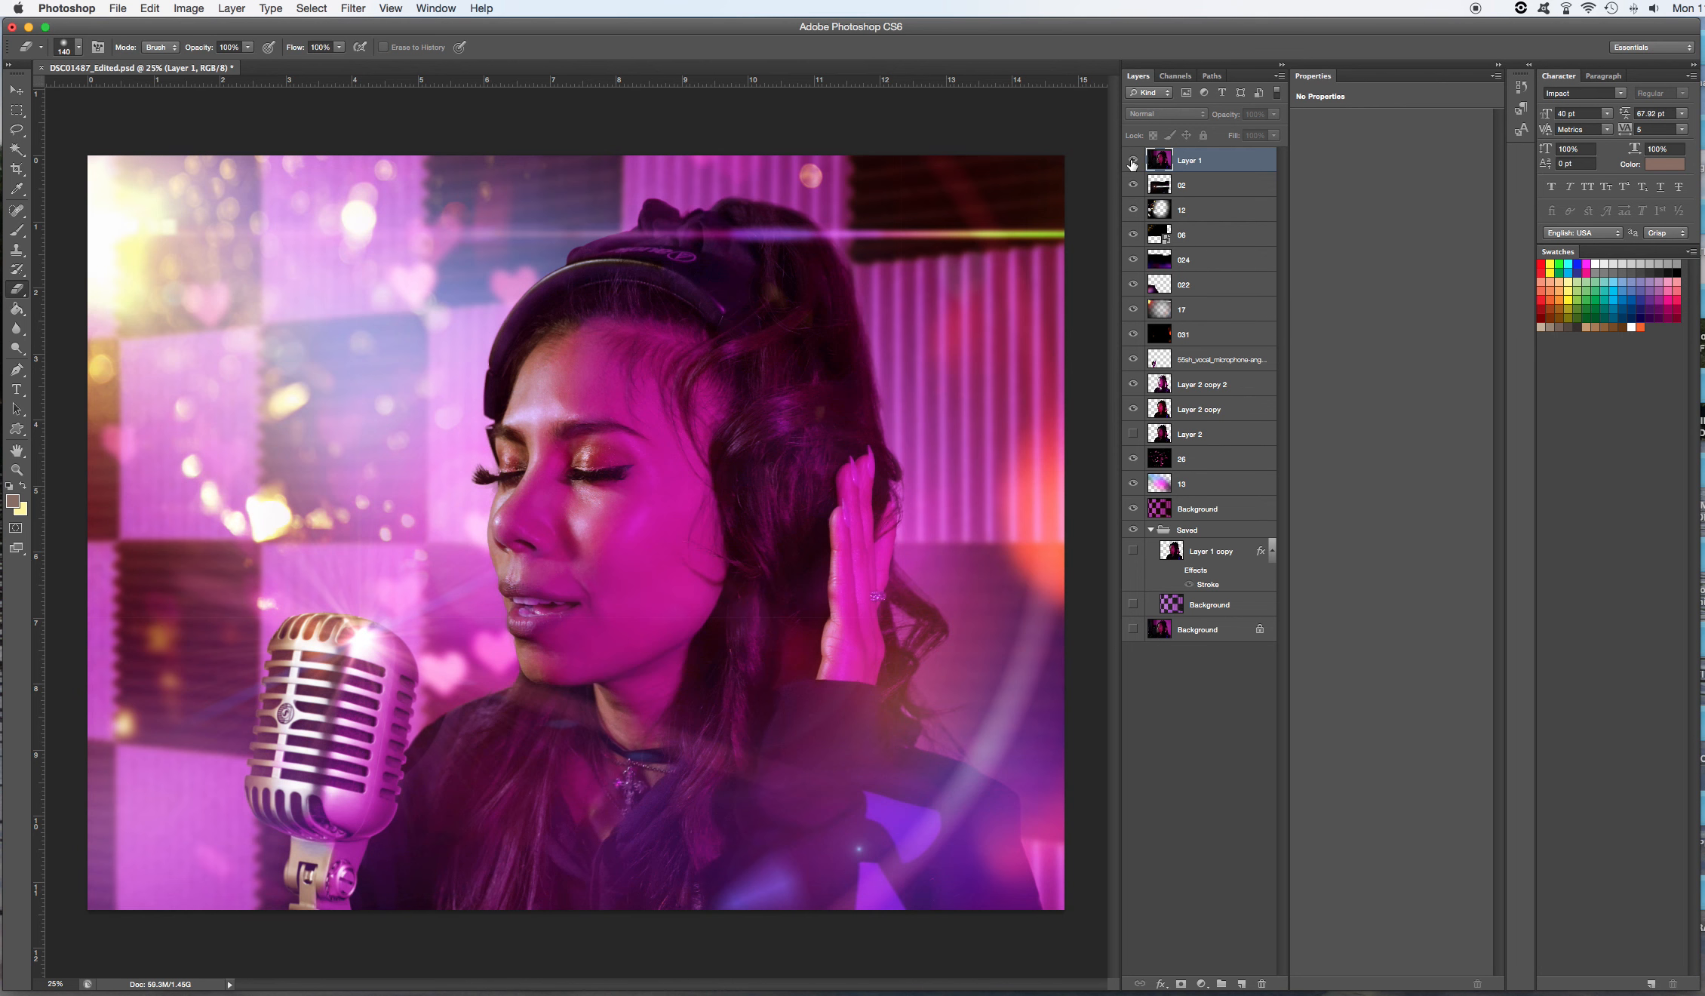
left_click(1132, 162)
left_click(1132, 161)
left_click(1133, 162)
left_click(1133, 161)
left_click(1132, 161)
left_click(1132, 161)
left_click(1132, 161)
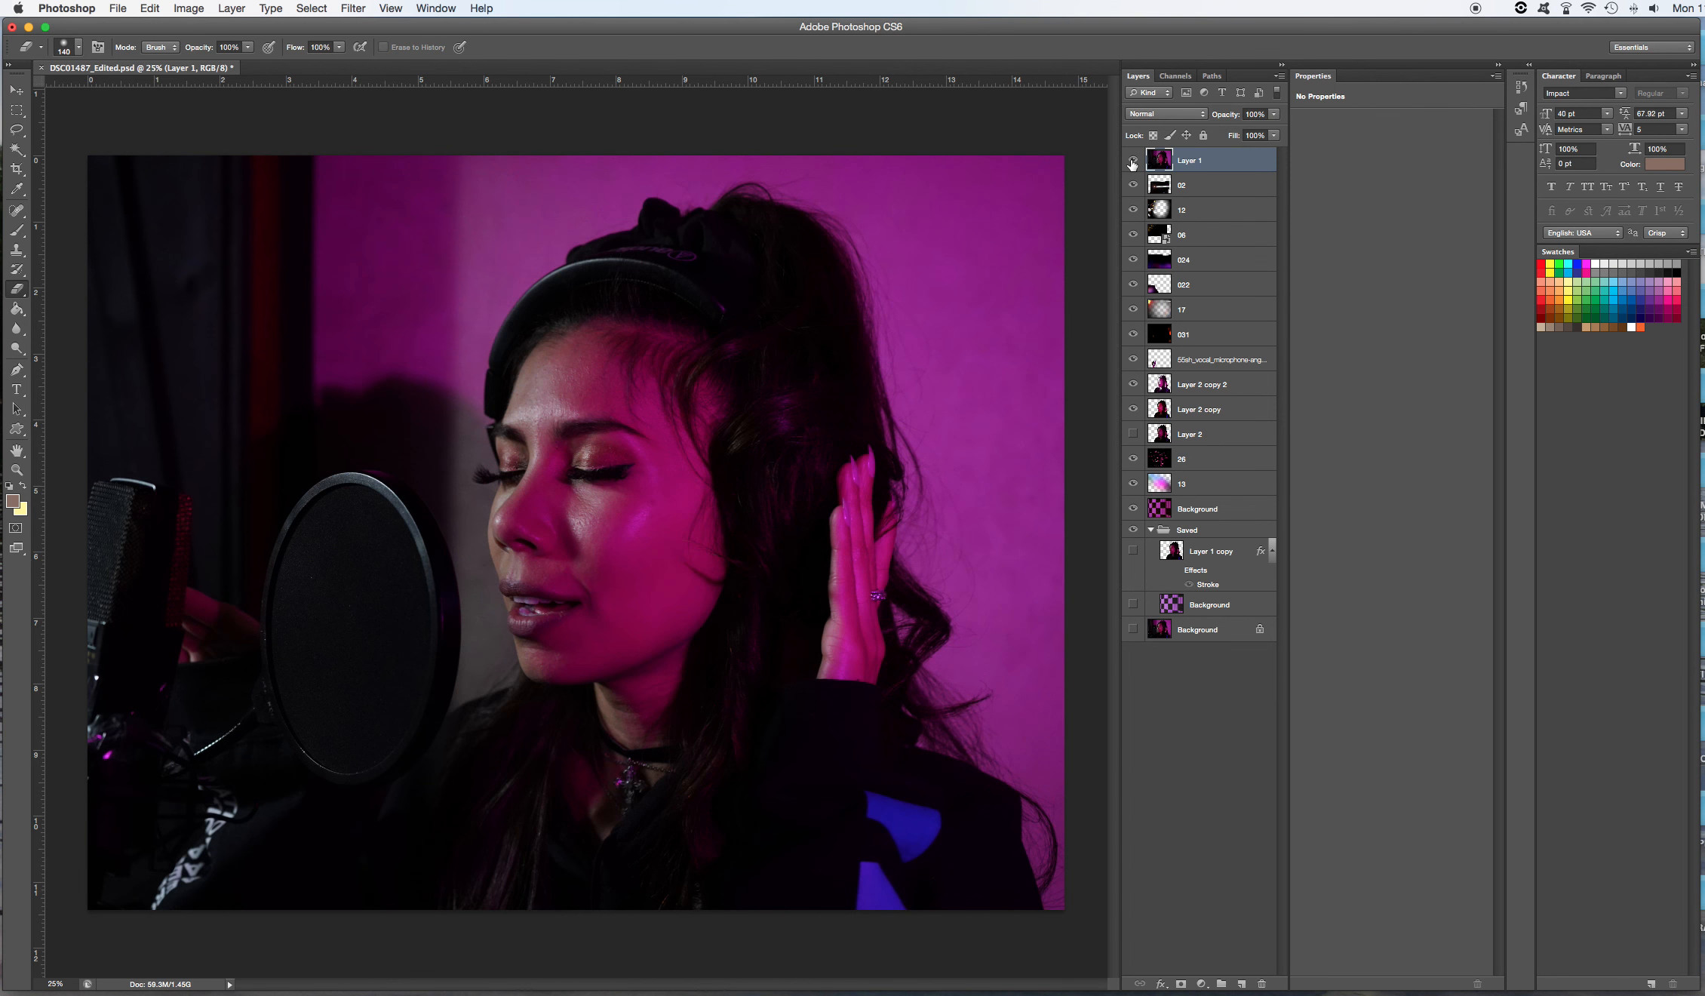
left_click(1132, 162)
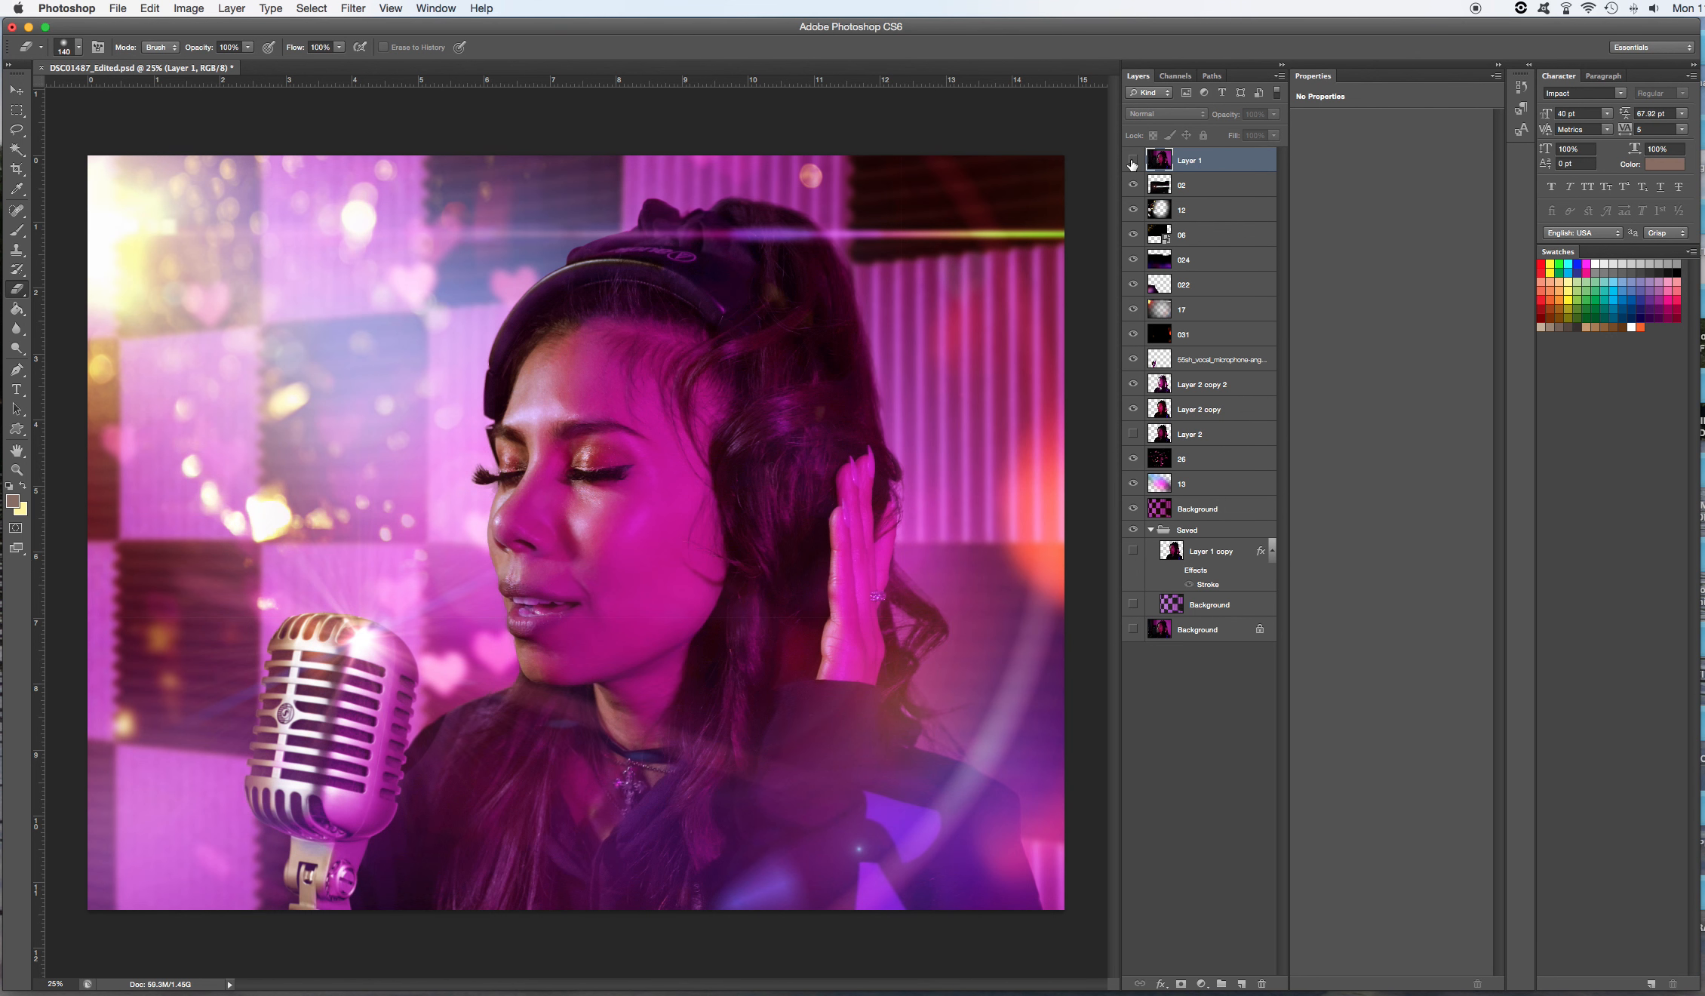
Move the hidden Layer 1 to the bottom of the Saved group, and close the Chrome window showing the Instagram profile.
left_click_drag(1199, 165, 1177, 535)
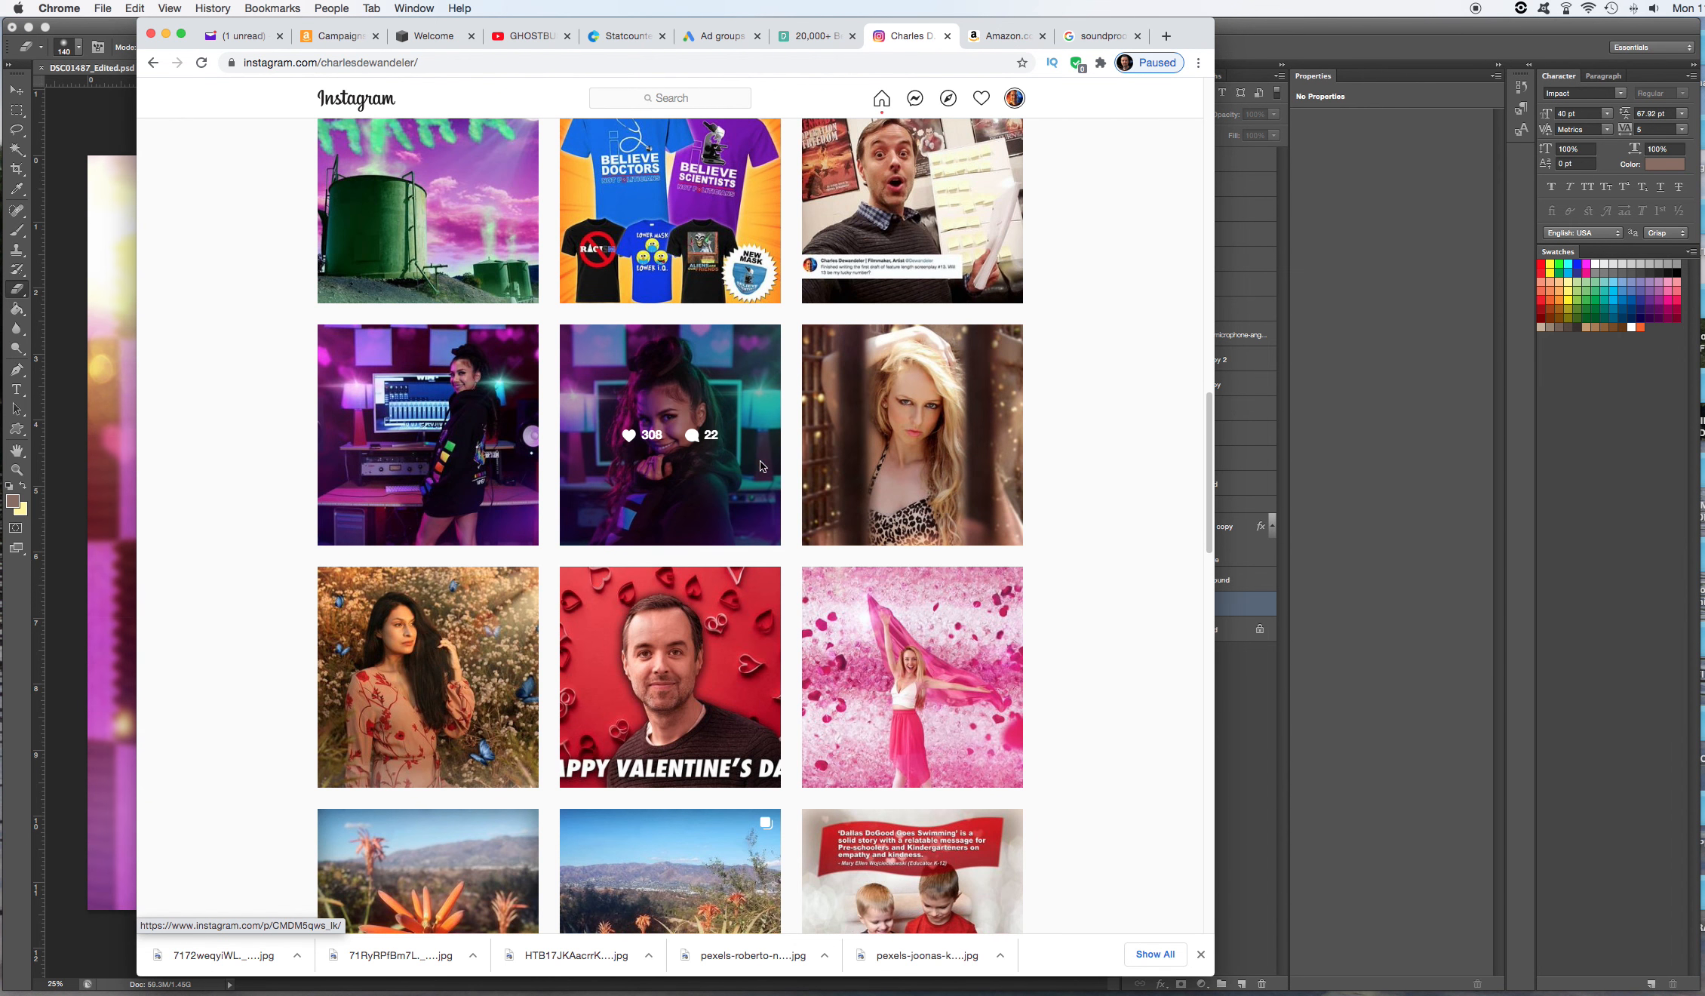
scroll(761, 465, "up", 15)
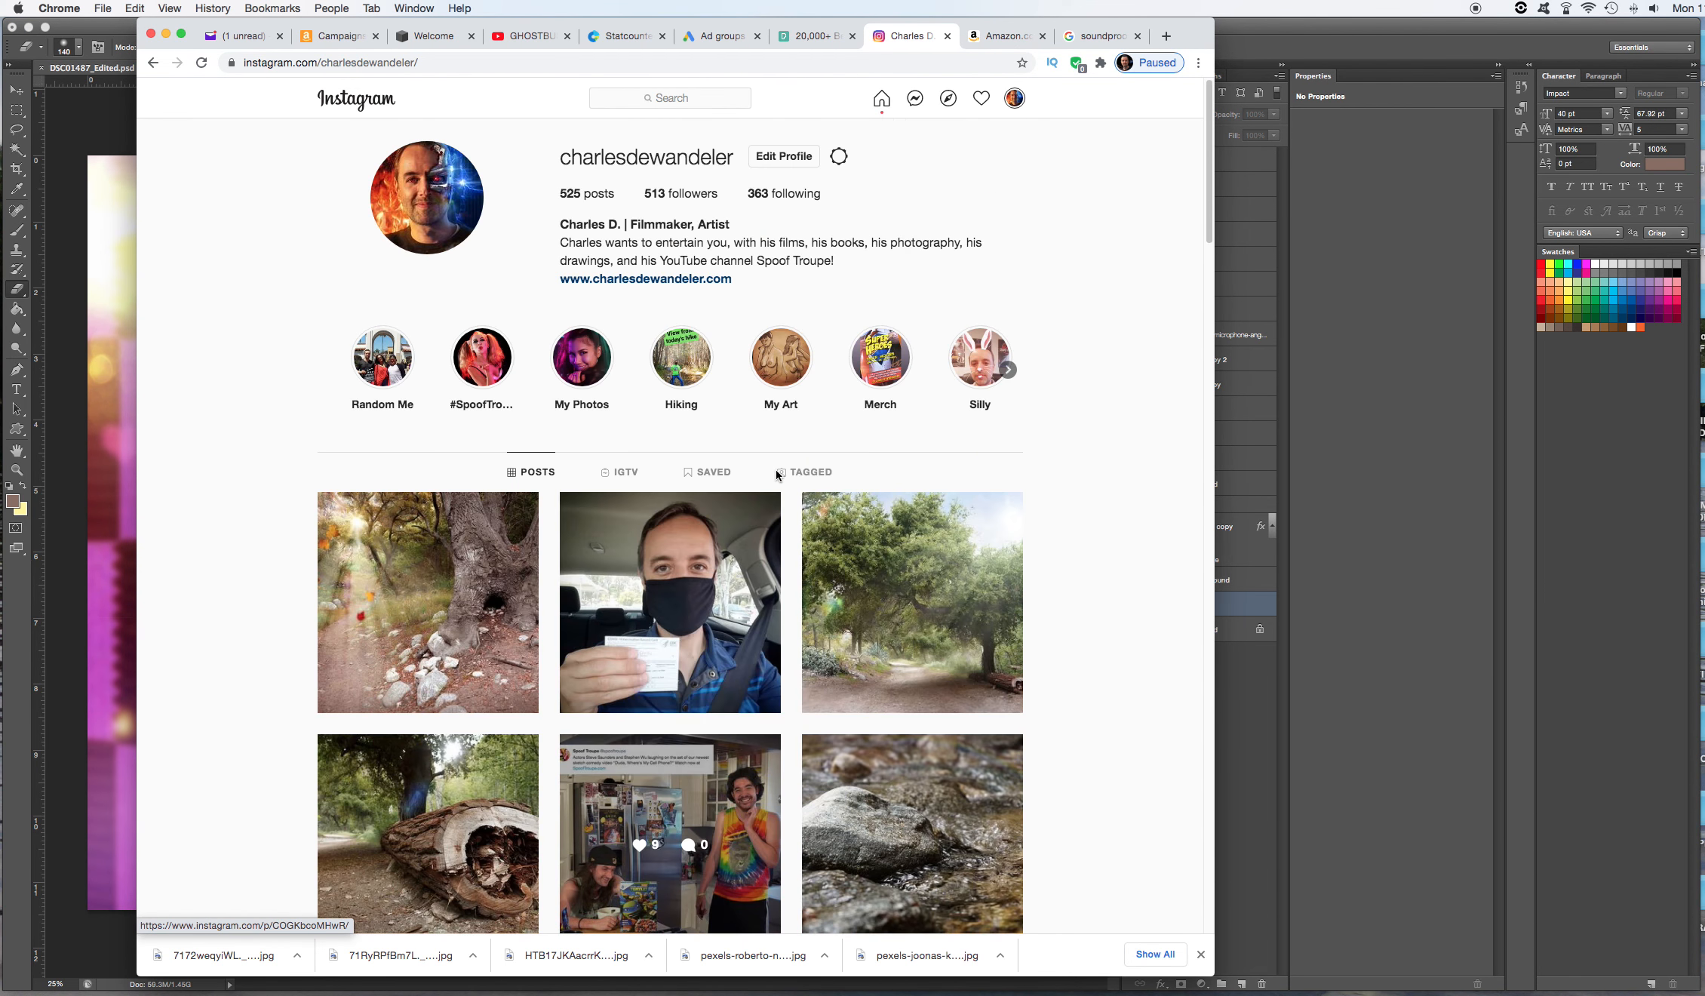
left_click(153, 35)
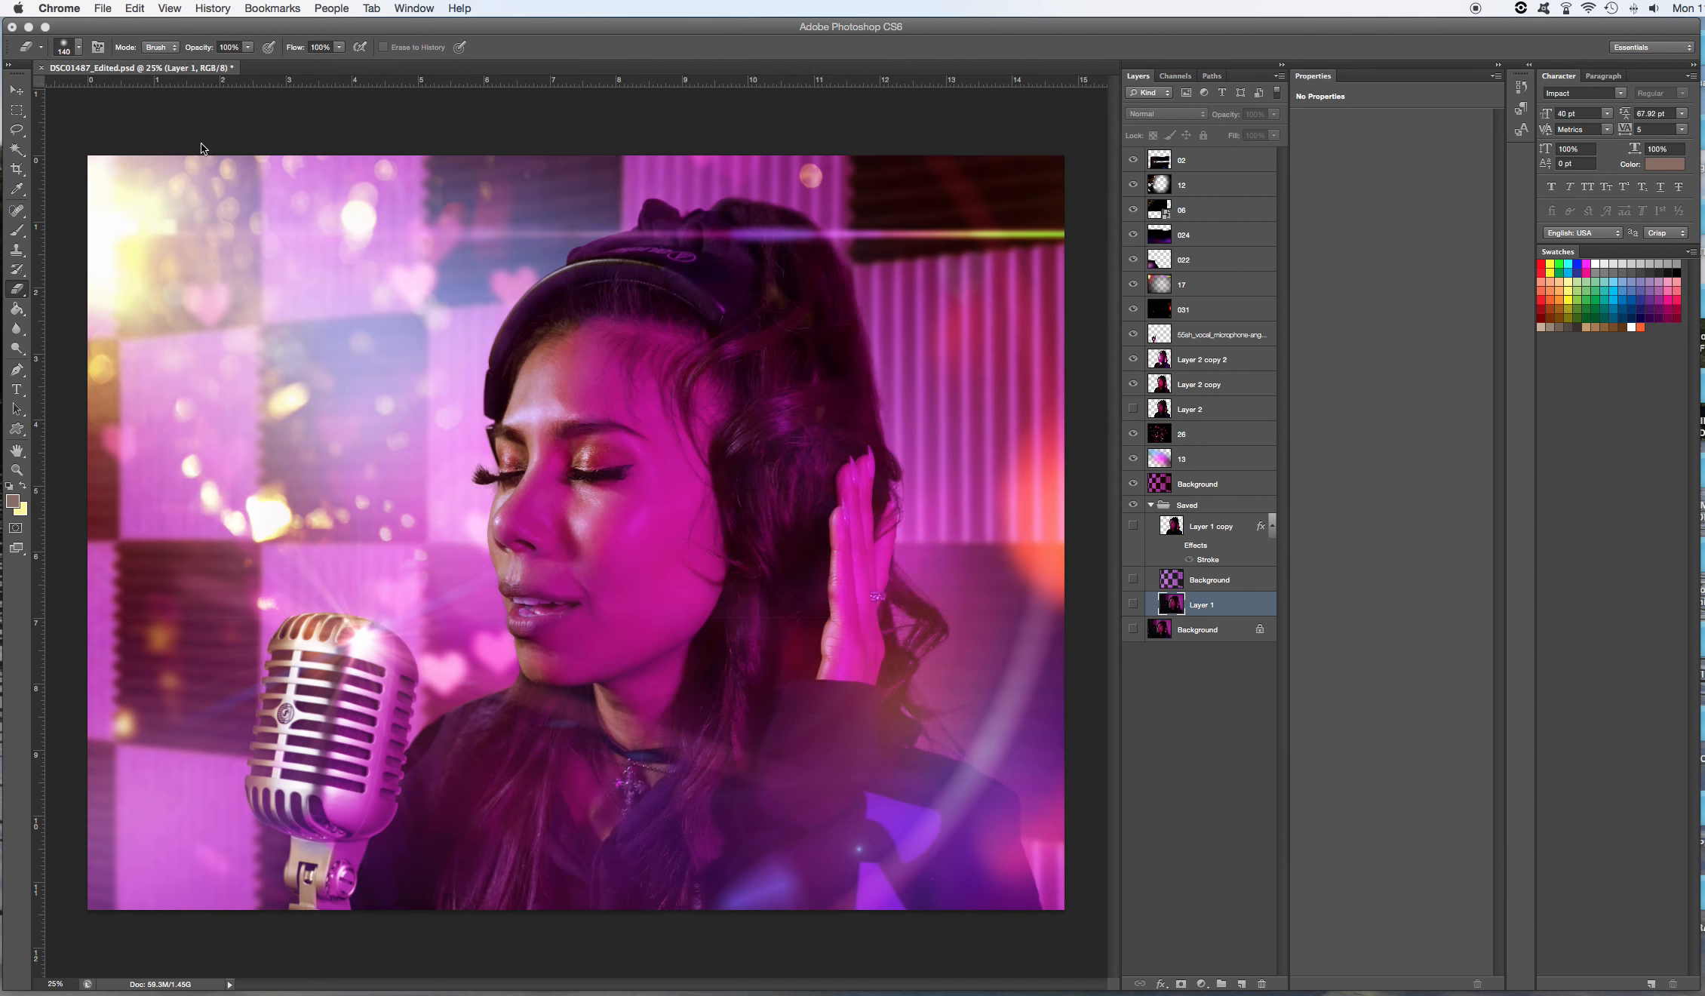